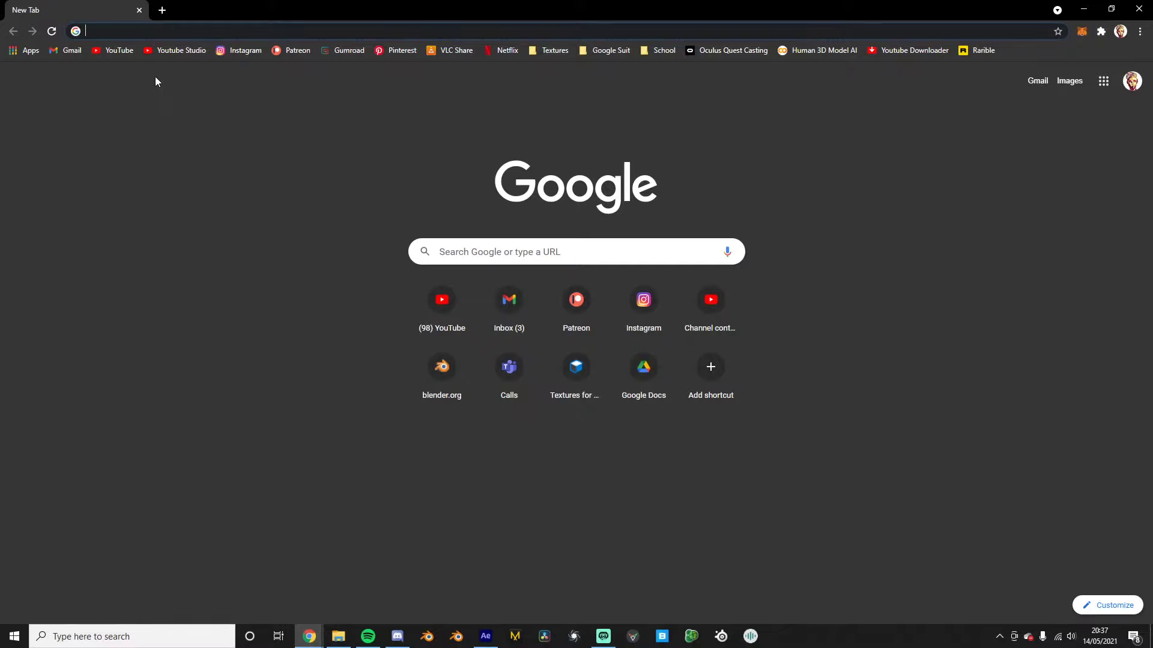
Search the web for "pwnisher challenge", correcting the misspelled channel name in the query
{"action": "type", "text": "pwniher "}
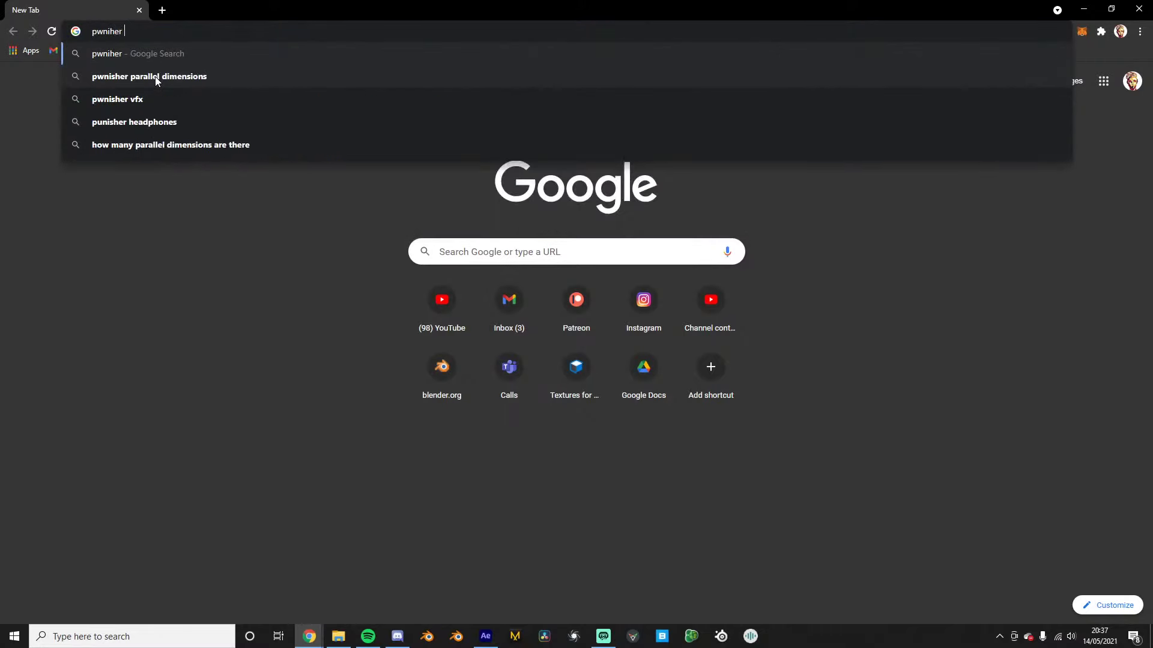
{"action": "type", "text": "challenge"}
{"action": "key", "text": "Return"}
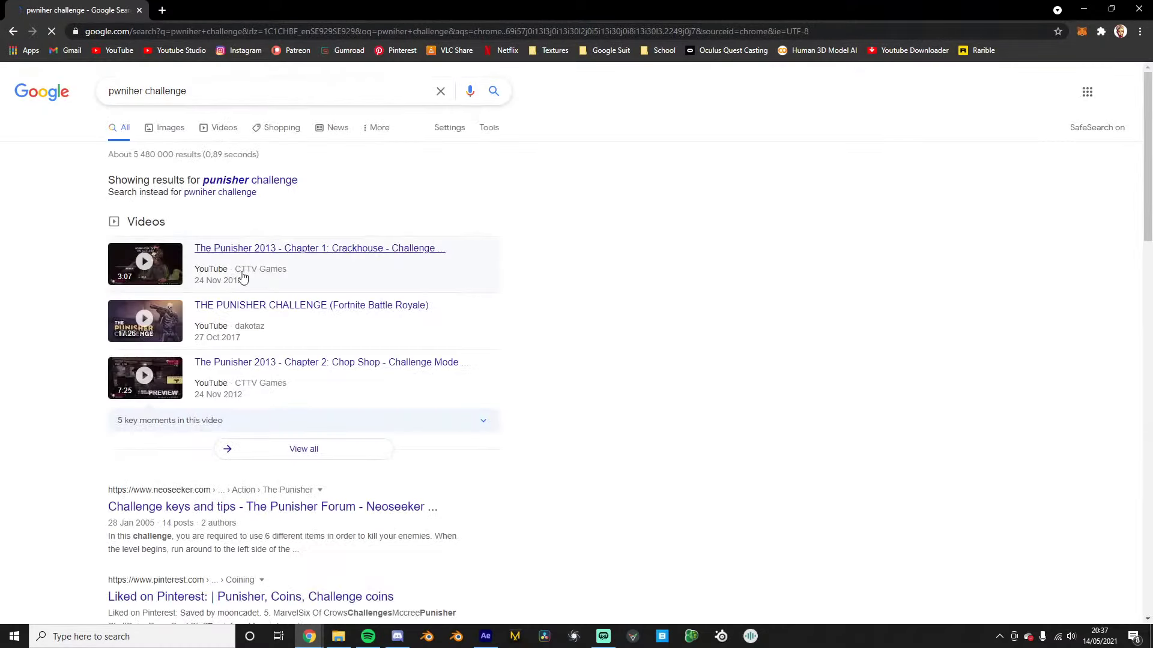
{"action": "left_click", "coordinate": [249, 180]}
{"action": "left_click", "coordinate": [120, 91]}
{"action": "key", "text": "BackSpace"}
{"action": "type", "text": "w"}
{"action": "key", "text": "Return"}
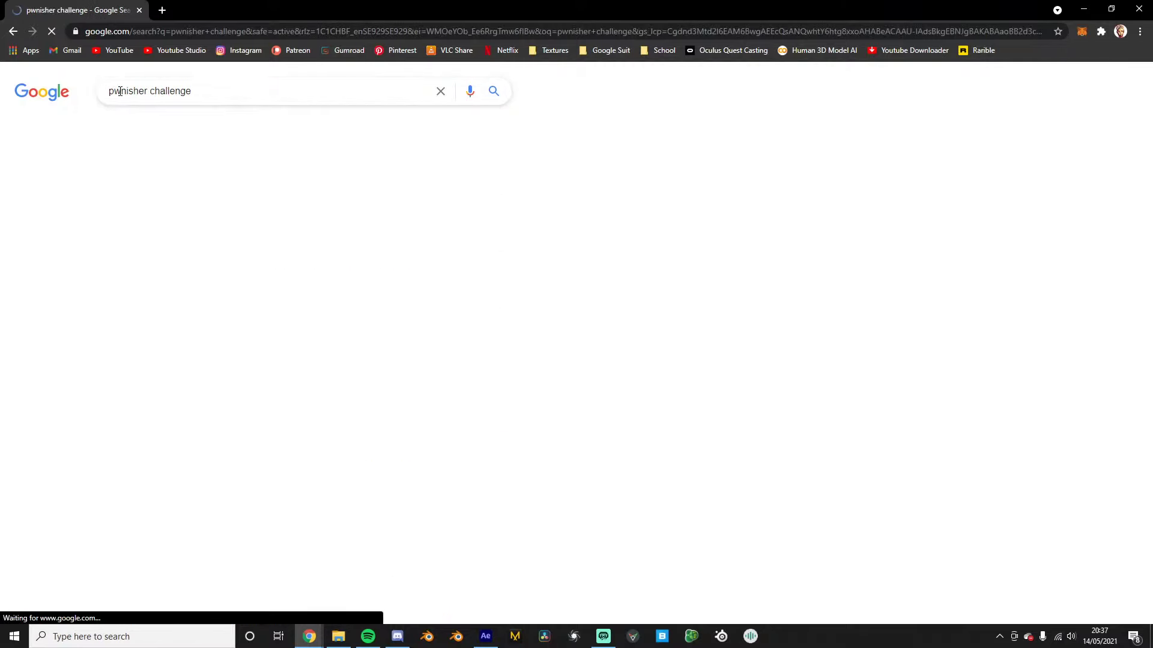
Open the "HUGE 3D Community Render Challenge with INSANE PRIZES!!" video, mute it, skip into the intro and pause on a sample render
{"action": "left_click", "coordinate": [250, 283]}
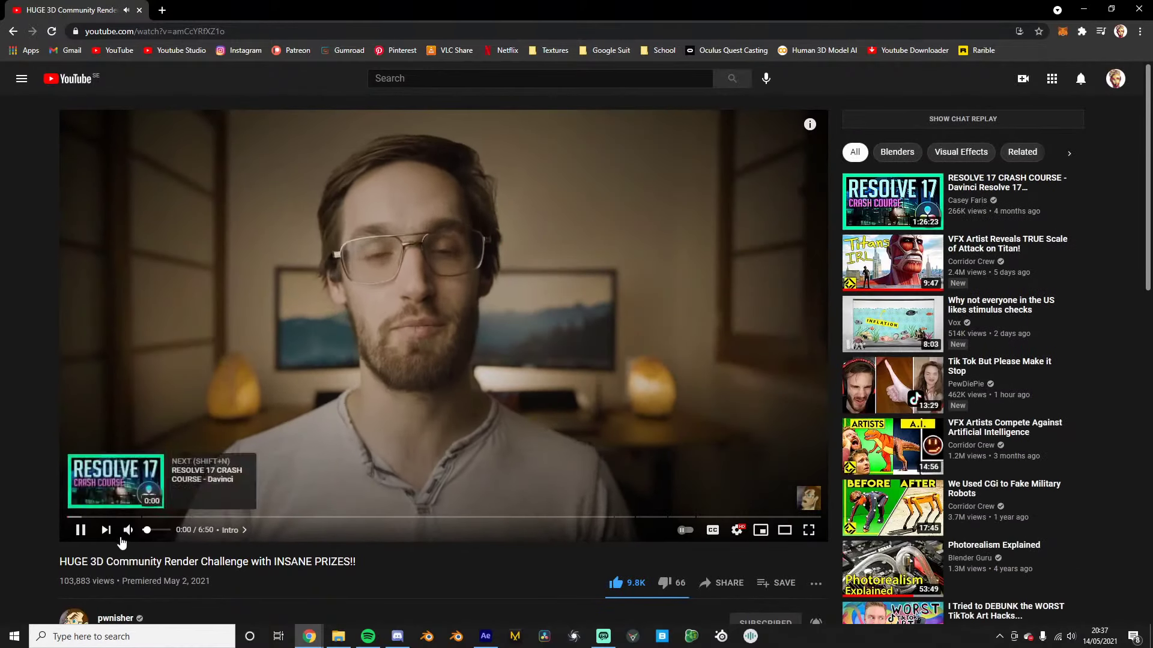
{"action": "left_click", "coordinate": [128, 530]}
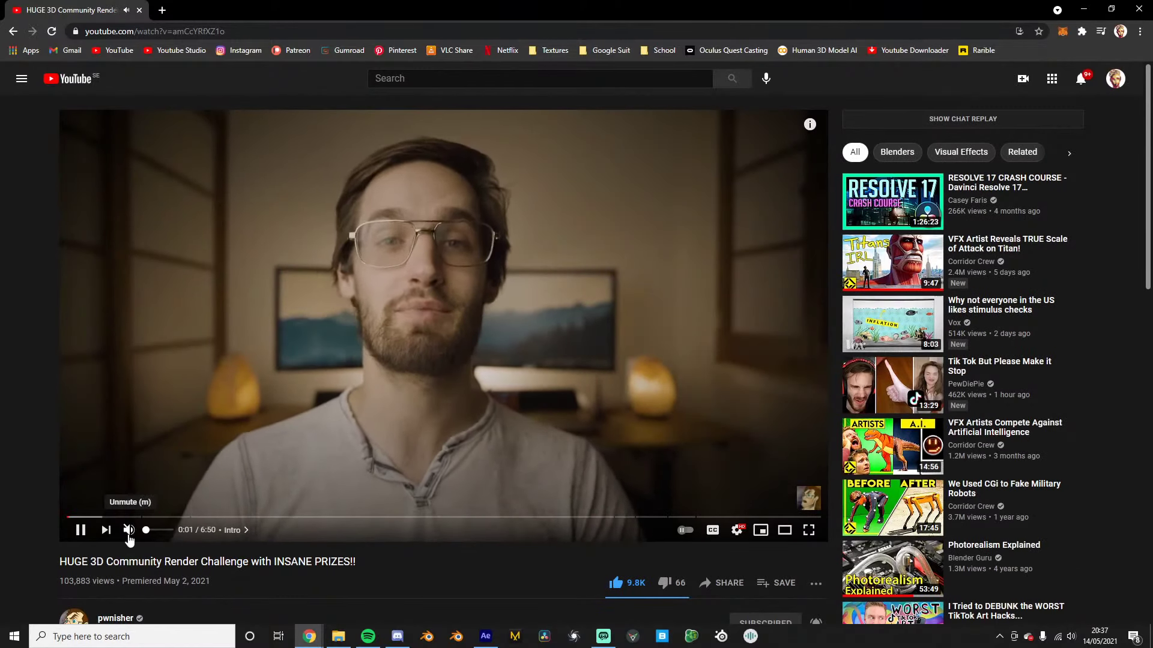
{"action": "left_click", "coordinate": [97, 517]}
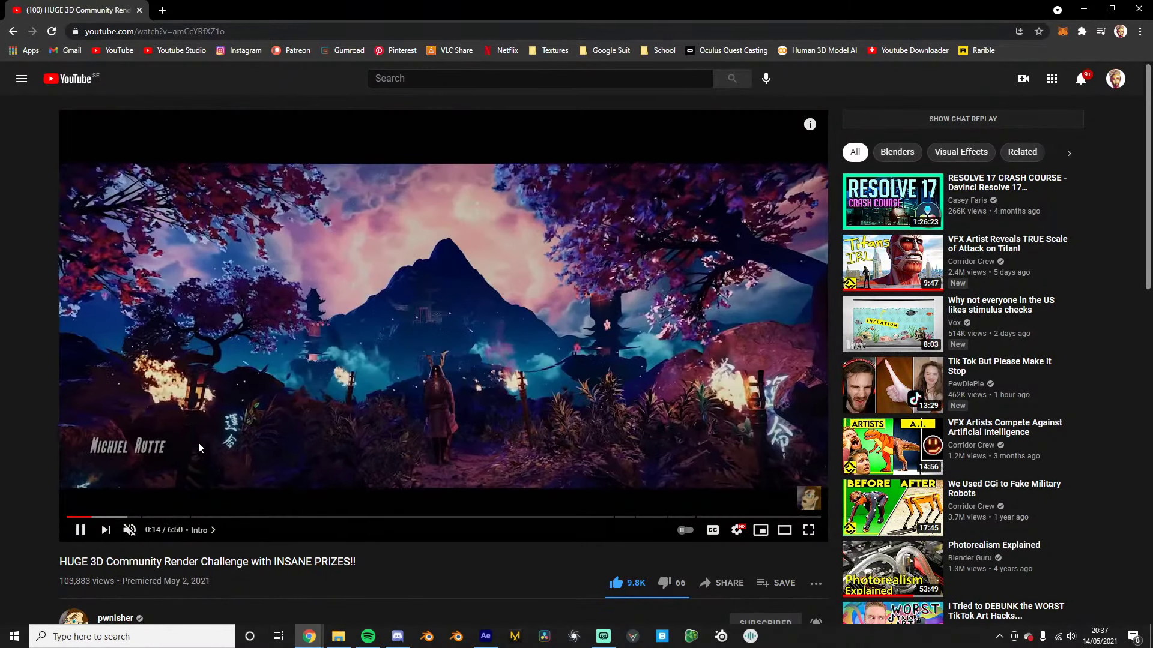
{"action": "left_click", "coordinate": [244, 442]}
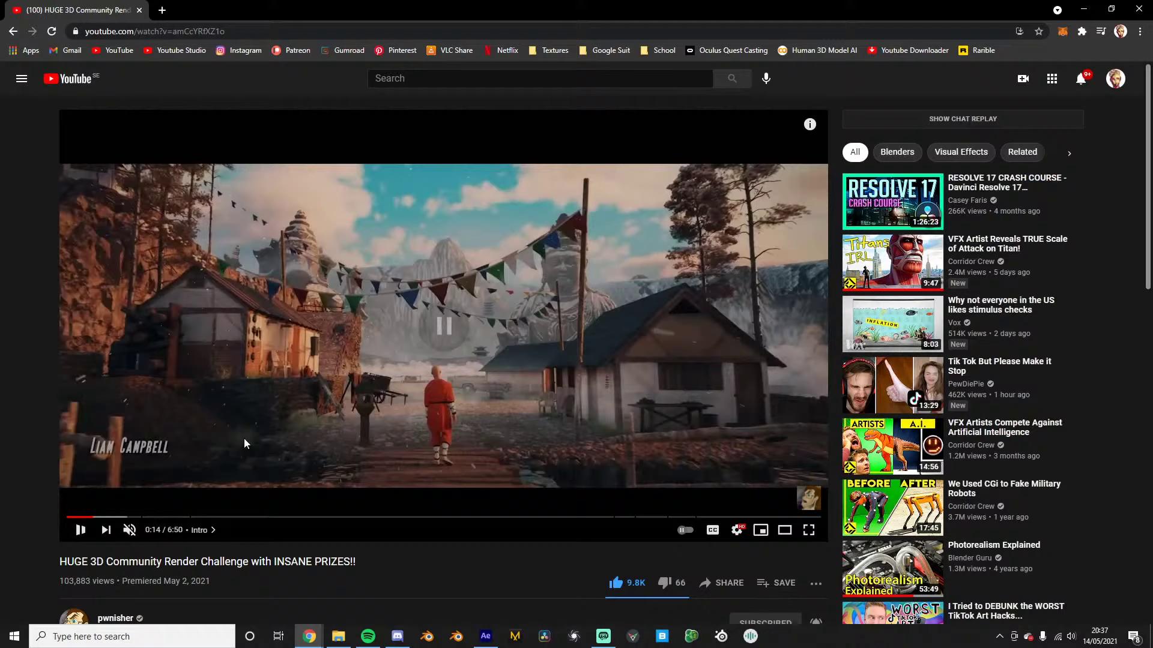
View the video in full screen, go back to 0:09 and play through the intro's example renders, pausing on individual entries
{"action": "left_click", "coordinate": [809, 530]}
{"action": "left_click", "coordinate": [149, 488]}
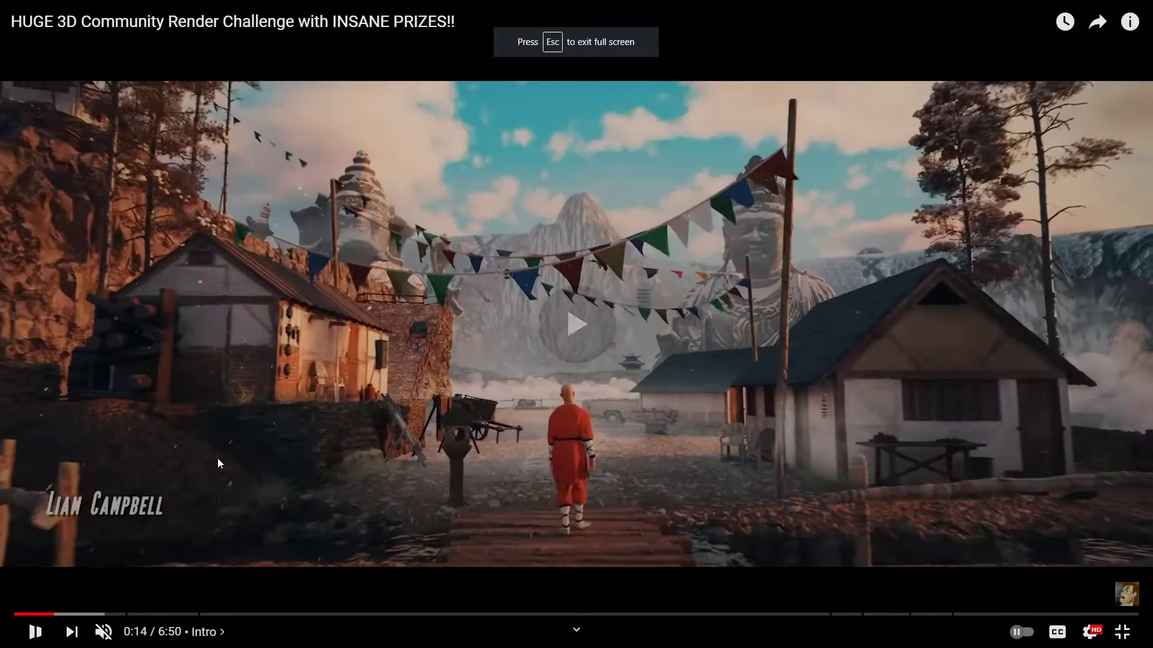
{"action": "left_click", "coordinate": [287, 452]}
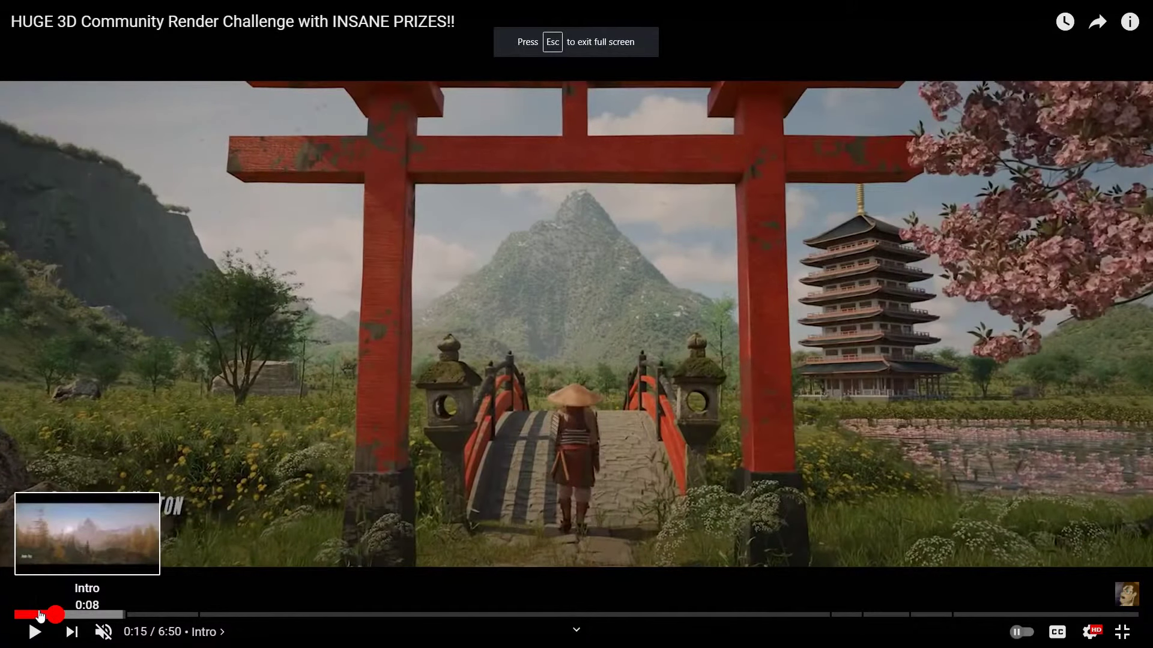
{"action": "left_click", "coordinate": [40, 615]}
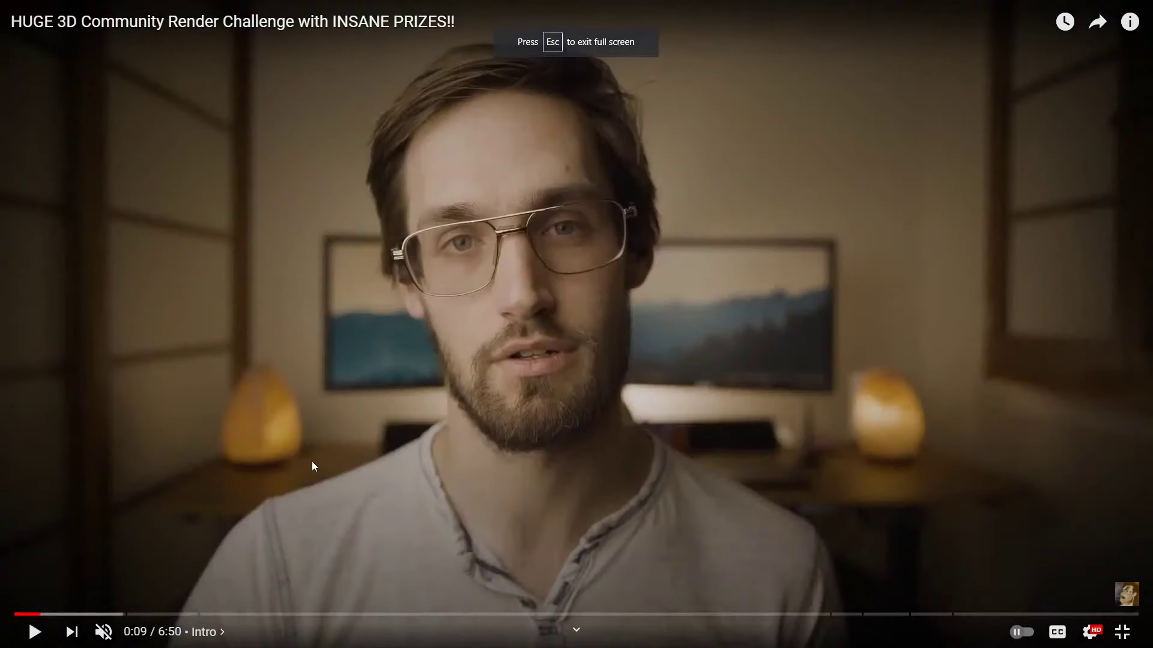
{"action": "left_click", "coordinate": [311, 461]}
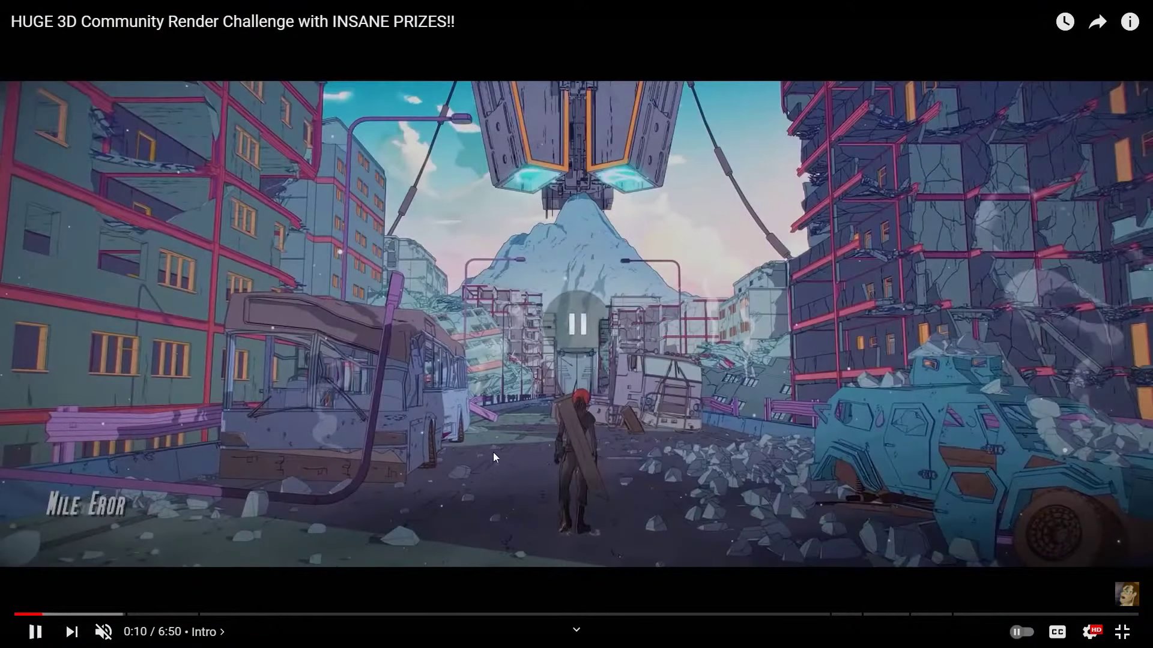
{"action": "left_click", "coordinate": [577, 417]}
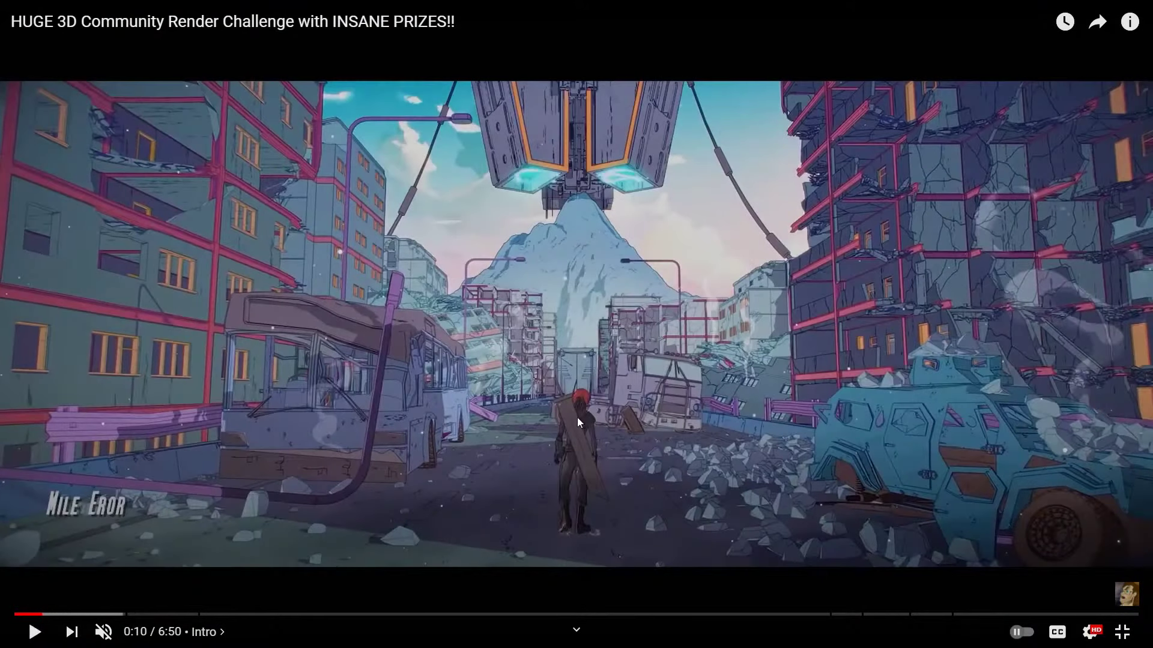
{"action": "left_click", "coordinate": [553, 481]}
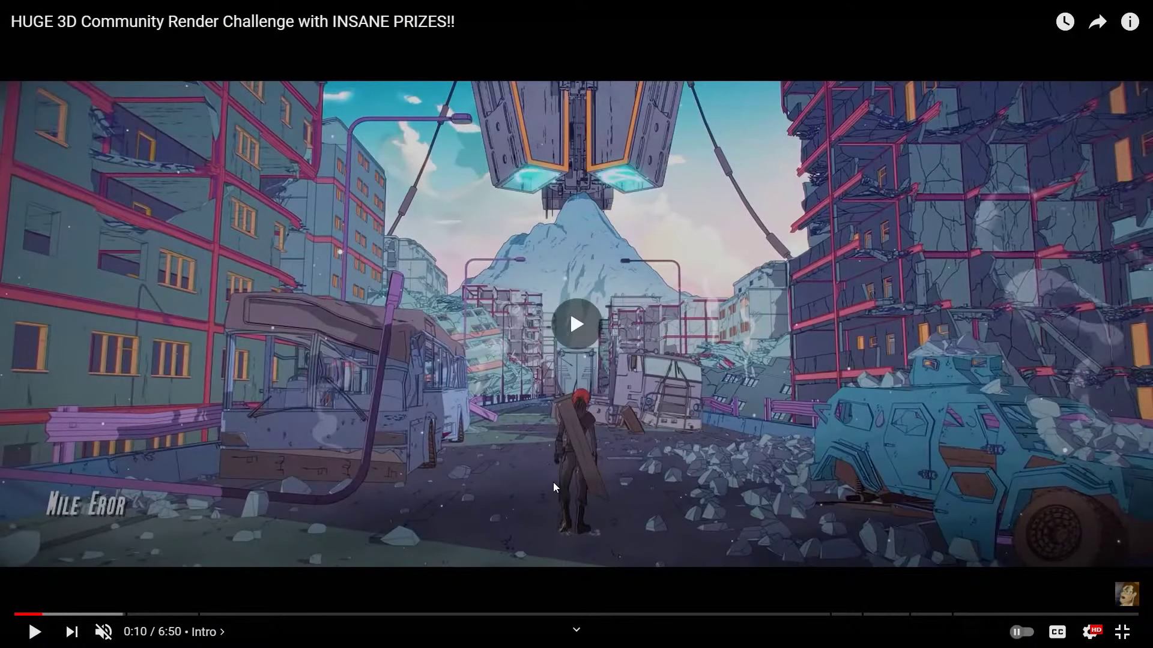
{"action": "left_click", "coordinate": [553, 481]}
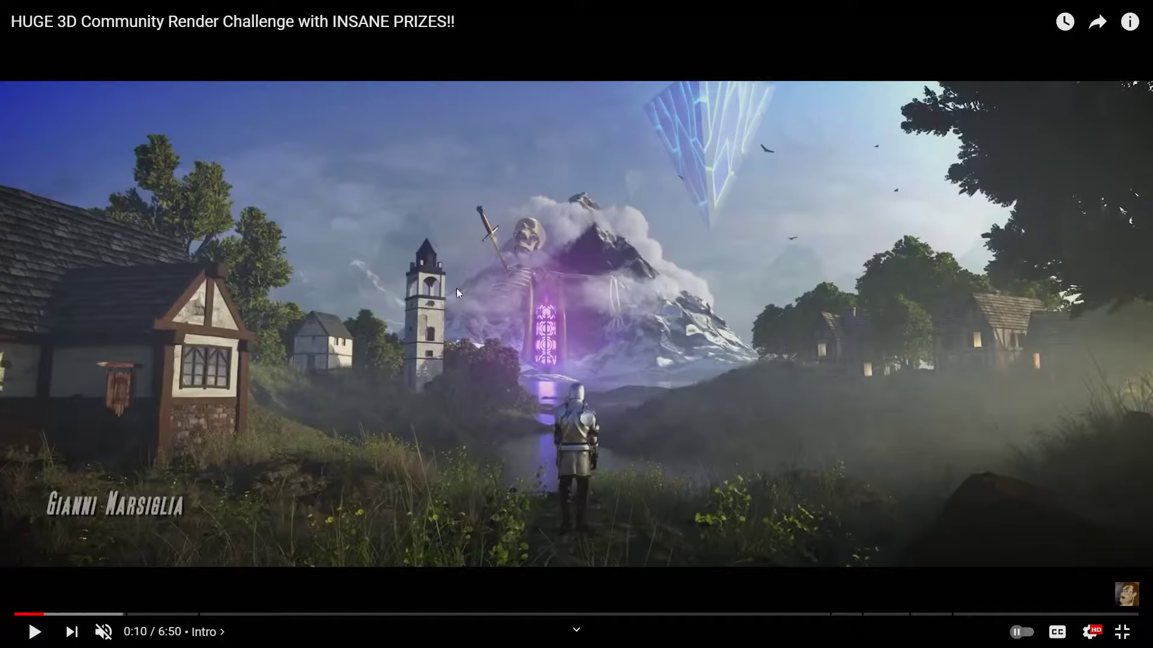
{"action": "left_click", "coordinate": [653, 274]}
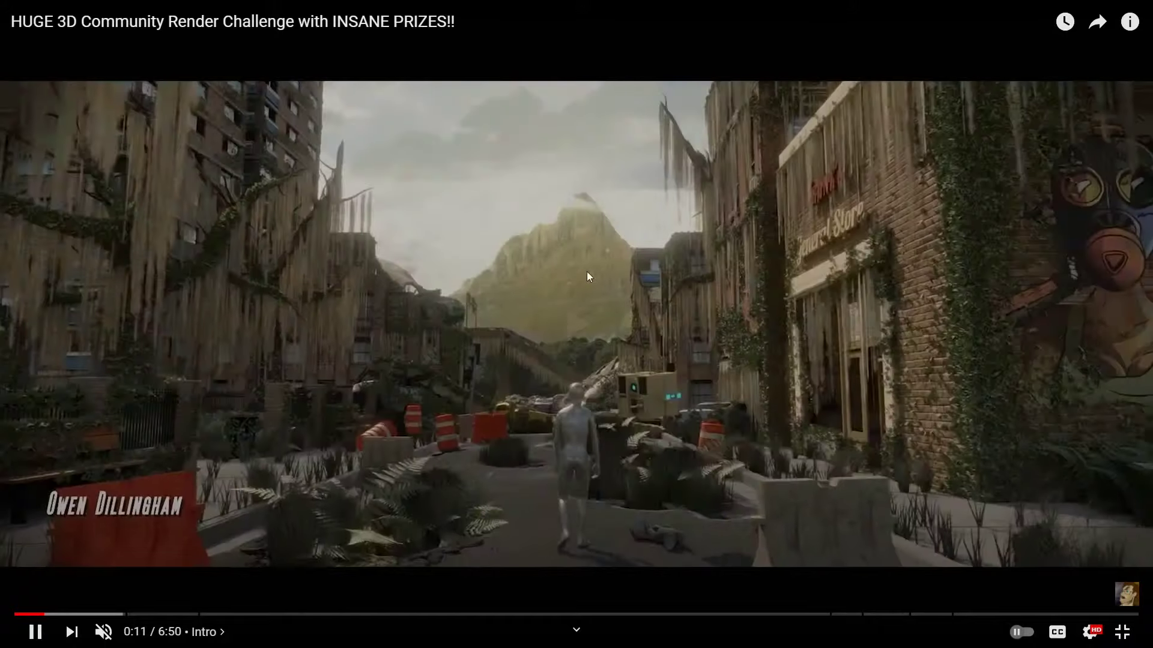
{"action": "left_click", "coordinate": [628, 304]}
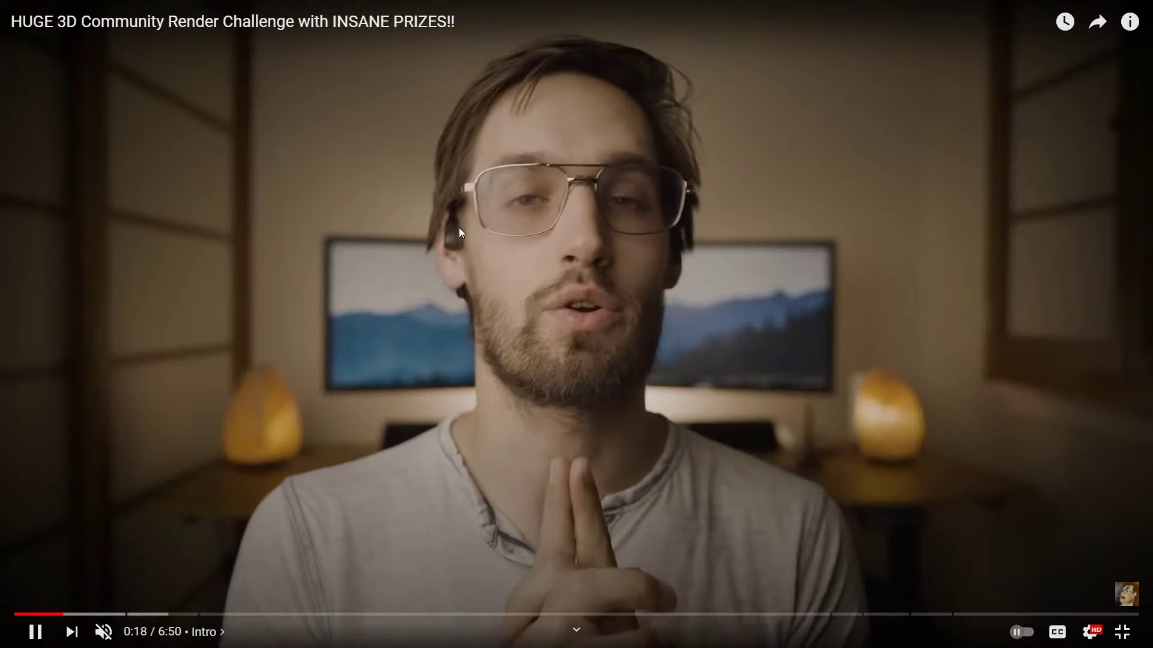
{"action": "left_click", "coordinate": [459, 228]}
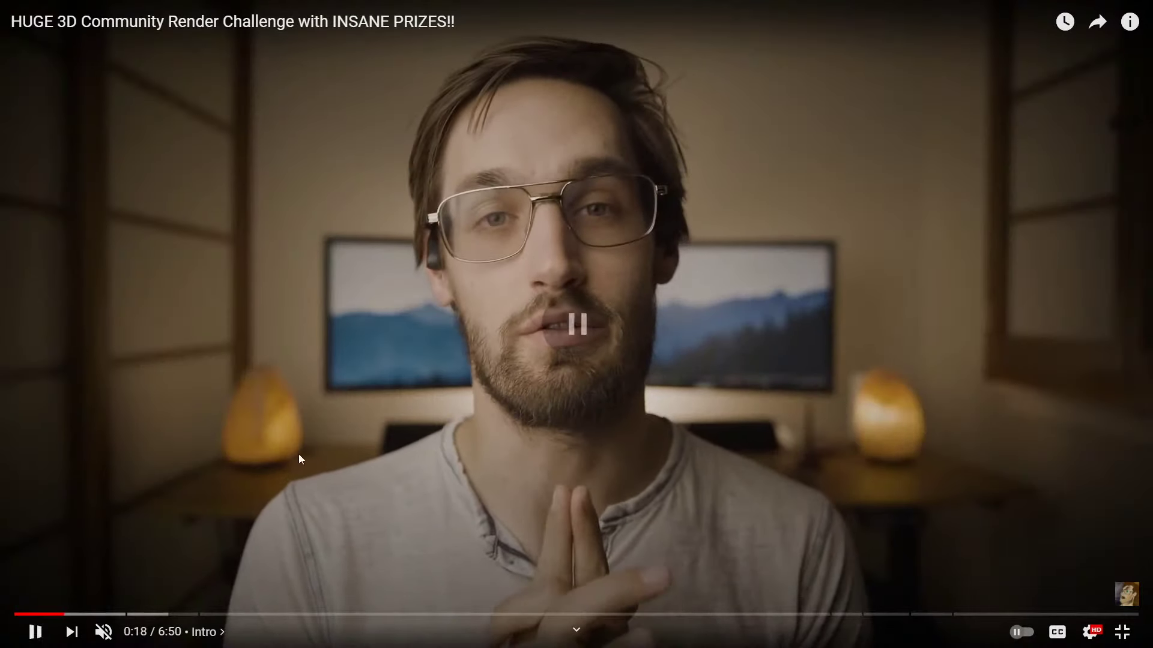
Jump to the base walking animation near 0:53 in the "I Challenge YOU!" chapter, watch it, and exit full screen
{"action": "left_click", "coordinate": [160, 614]}
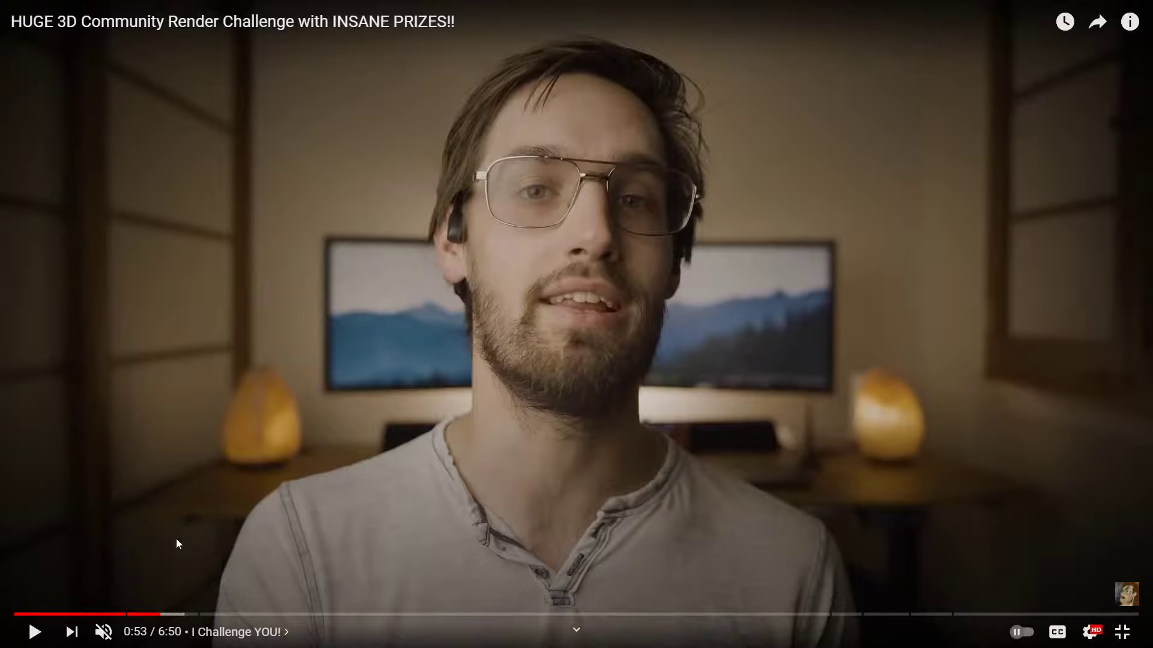
{"action": "left_click", "coordinate": [152, 488]}
{"action": "left_click", "coordinate": [153, 485]}
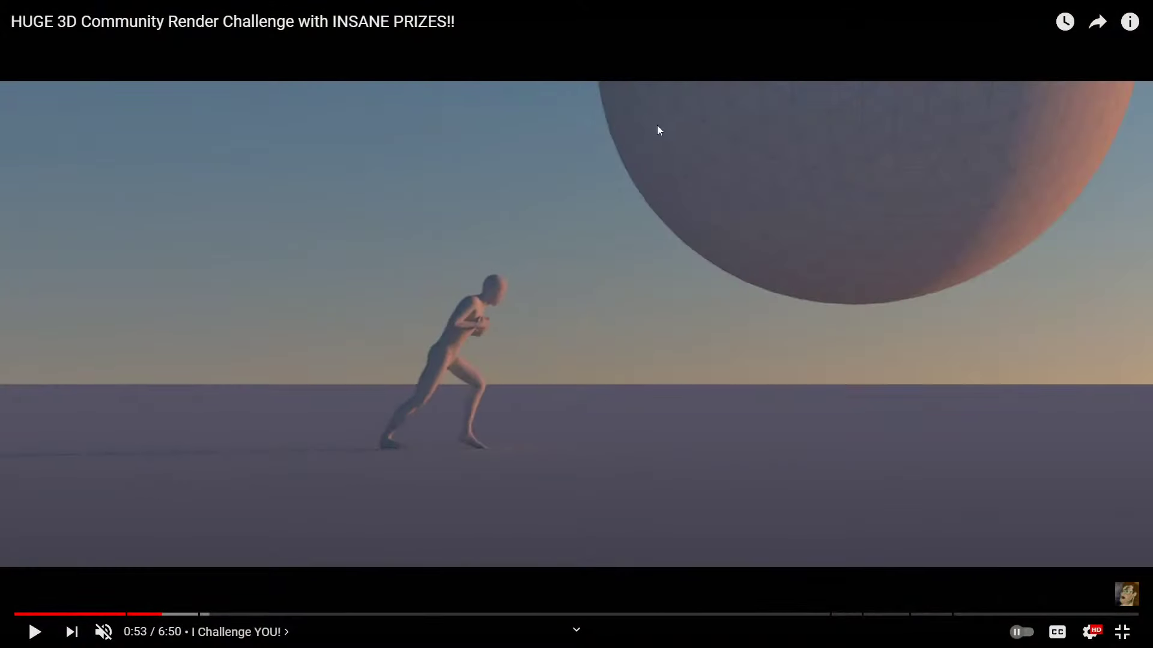
{"action": "left_click", "coordinate": [194, 340]}
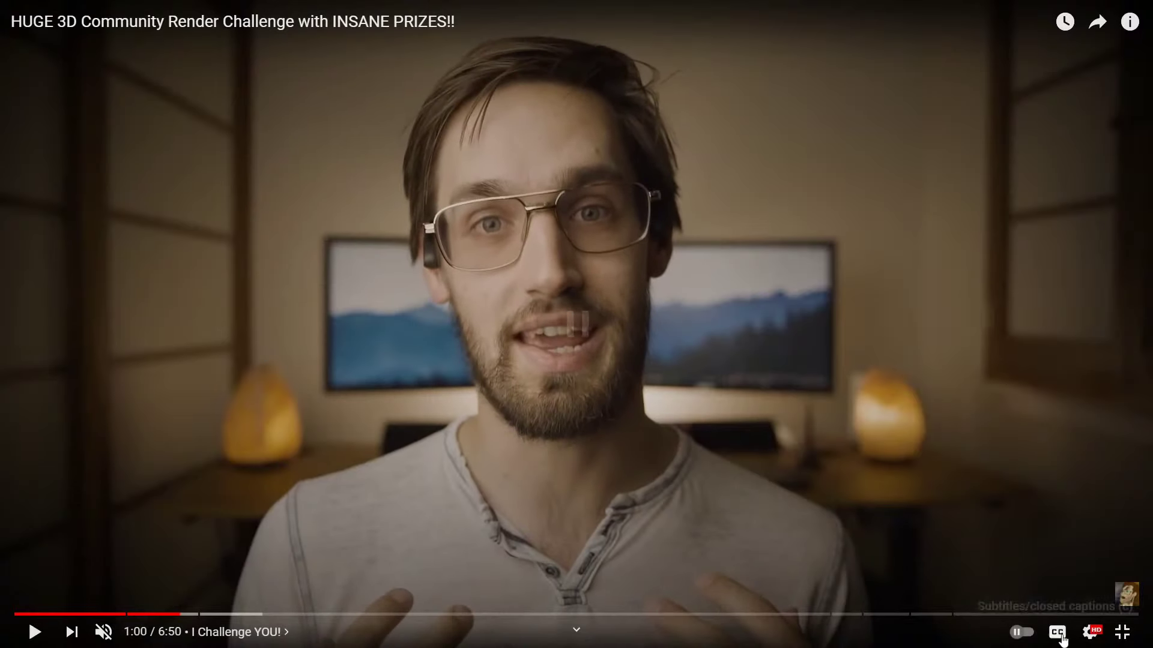
{"action": "left_click", "coordinate": [1121, 632]}
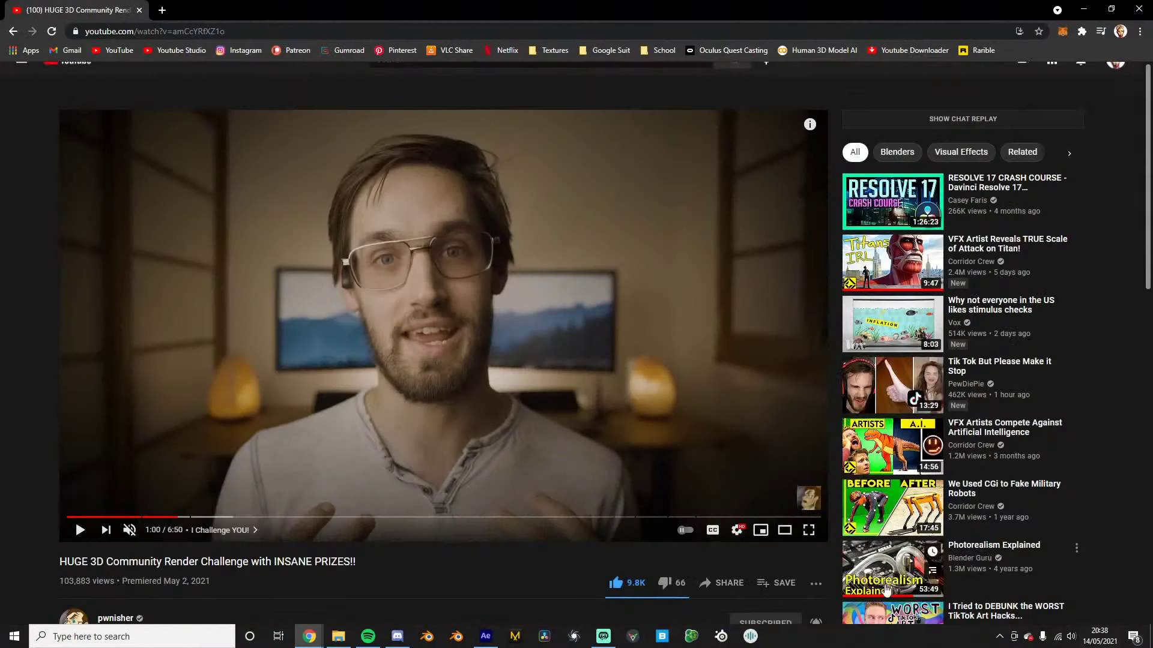
Switch to the Alternate Reality project in After Effects and preview the composition from frame 0:00:00:02
{"action": "left_click", "coordinate": [1149, 5]}
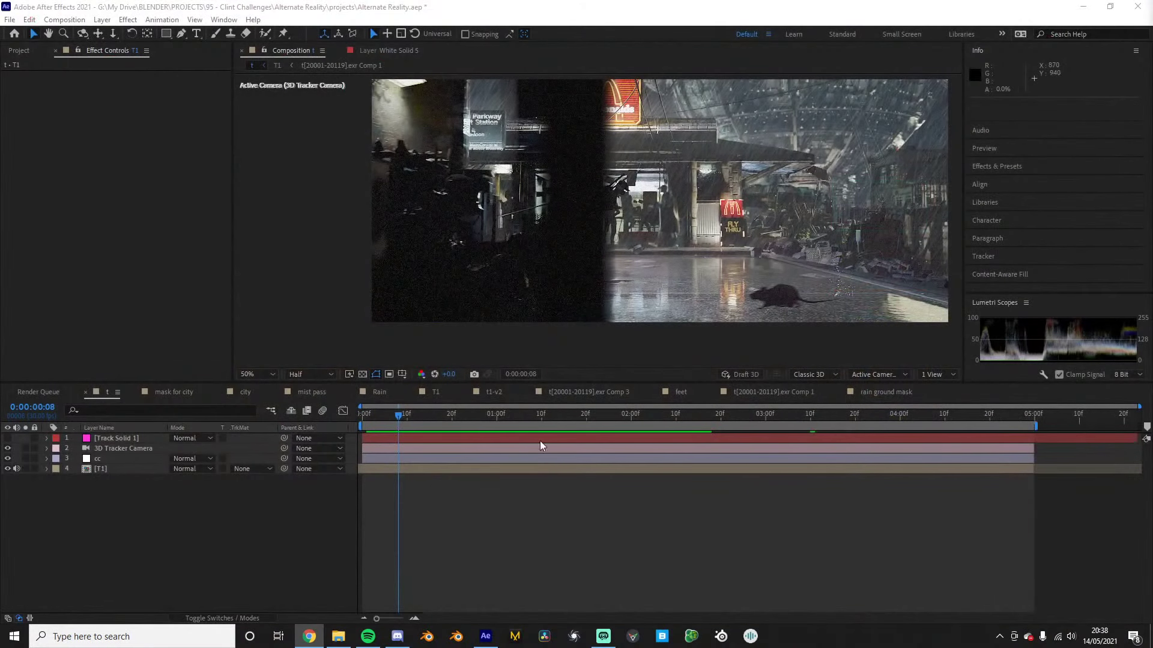
{"action": "left_click", "coordinate": [182, 548]}
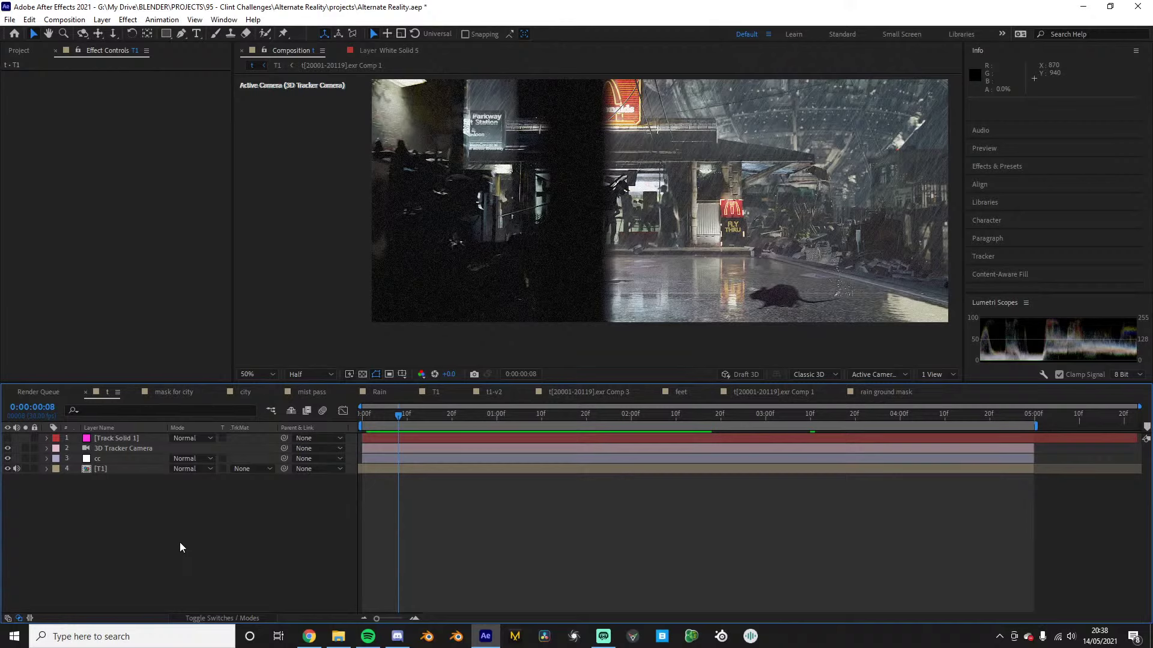
{"action": "left_click_drag", "start_coordinate": [384, 417], "coordinate": [382, 417]}
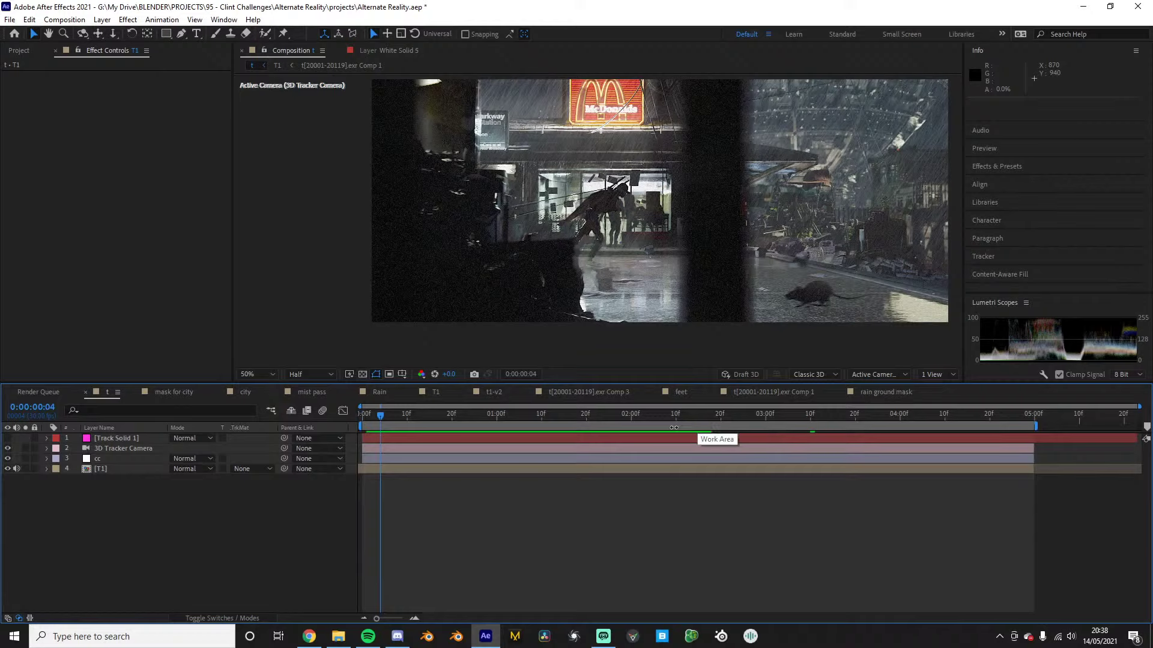
{"action": "left_click", "coordinate": [373, 414]}
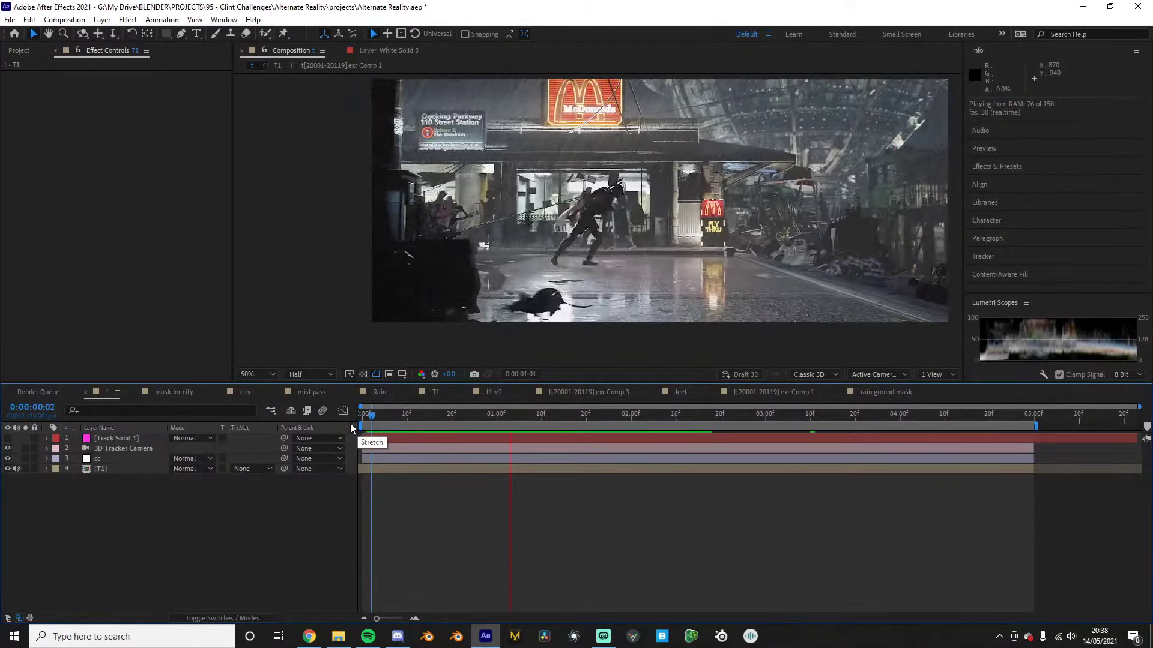
{"action": "key", "text": "space"}
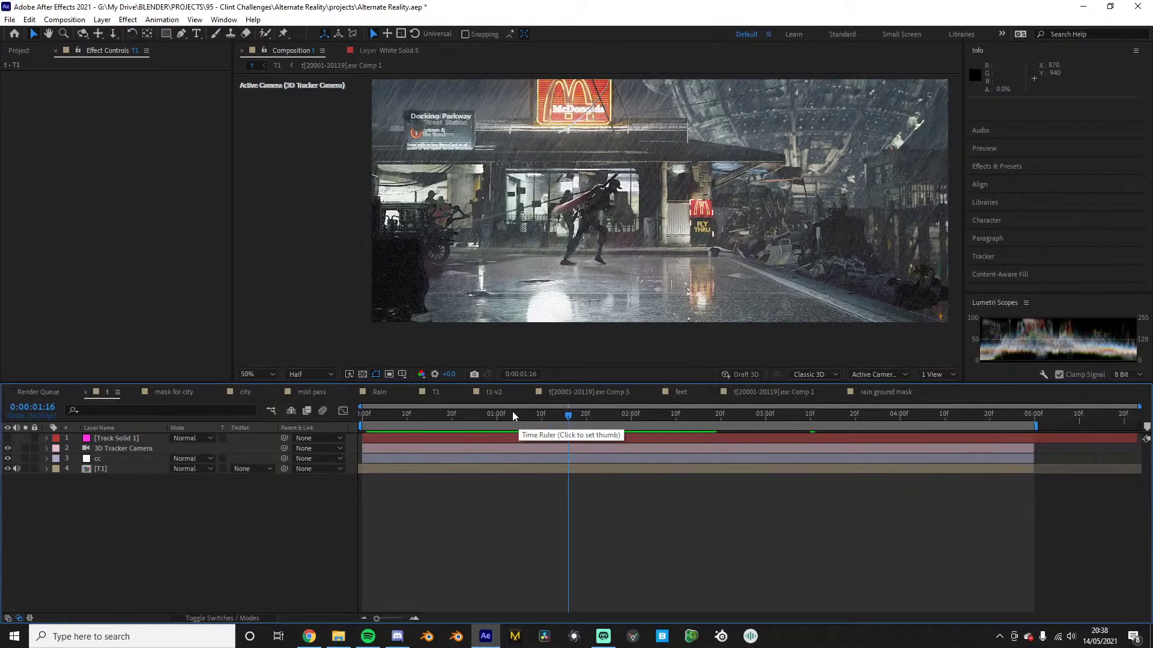
Scrub to 0:00:00:13 and examine the rat on the wet ground up close
{"action": "left_click_drag", "start_coordinate": [553, 417], "coordinate": [423, 393]}
{"action": "scroll", "coordinate": [801, 233], "scroll_direction": "up", "scroll_amount": 1}
{"action": "middle_click_drag", "start_coordinate": [801, 233], "coordinate": [561, 80]}
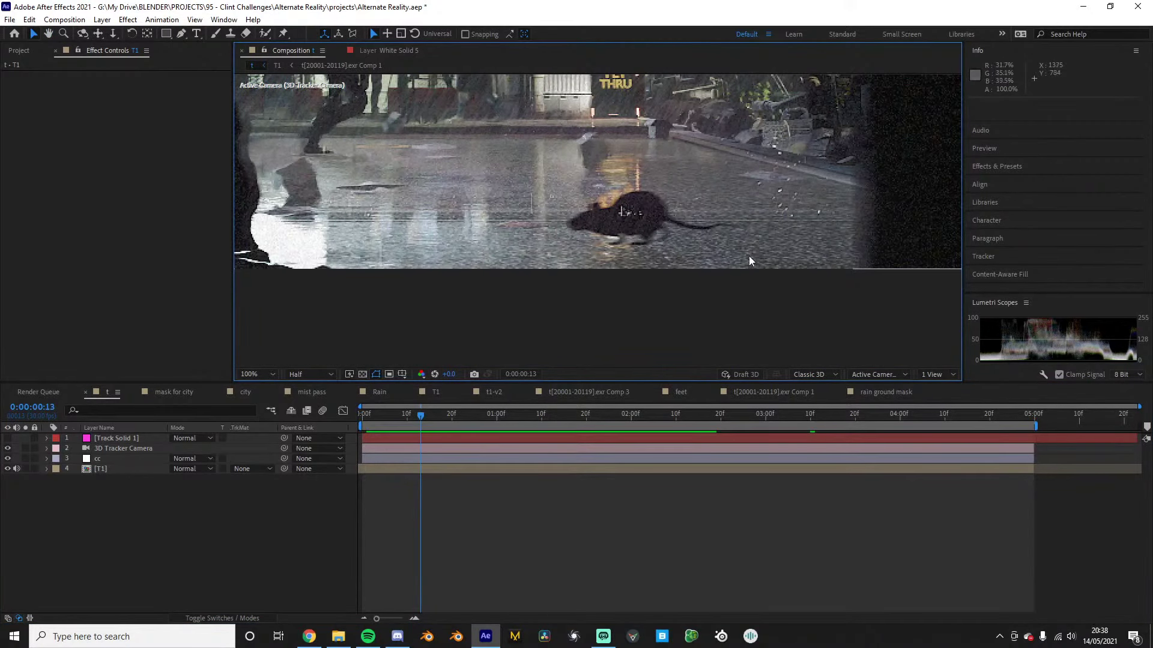
{"action": "scroll", "coordinate": [639, 203], "scroll_direction": "down", "scroll_amount": 2}
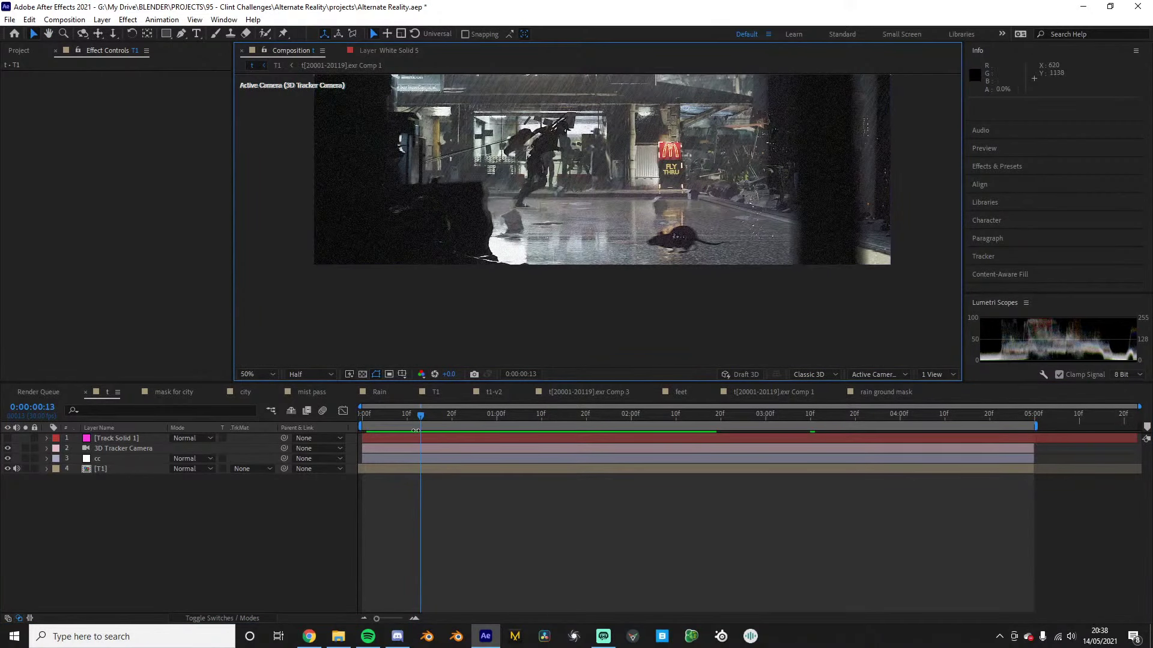
Scrub to 0:00:01:12 and inspect the walking figure in front of the restaurant at 100% zoom
{"action": "left_click_drag", "start_coordinate": [415, 430], "coordinate": [550, 391]}
{"action": "middle_click_drag", "start_coordinate": [518, 228], "coordinate": [655, 219]}
{"action": "scroll", "coordinate": [564, 334], "scroll_direction": "up", "scroll_amount": 1}
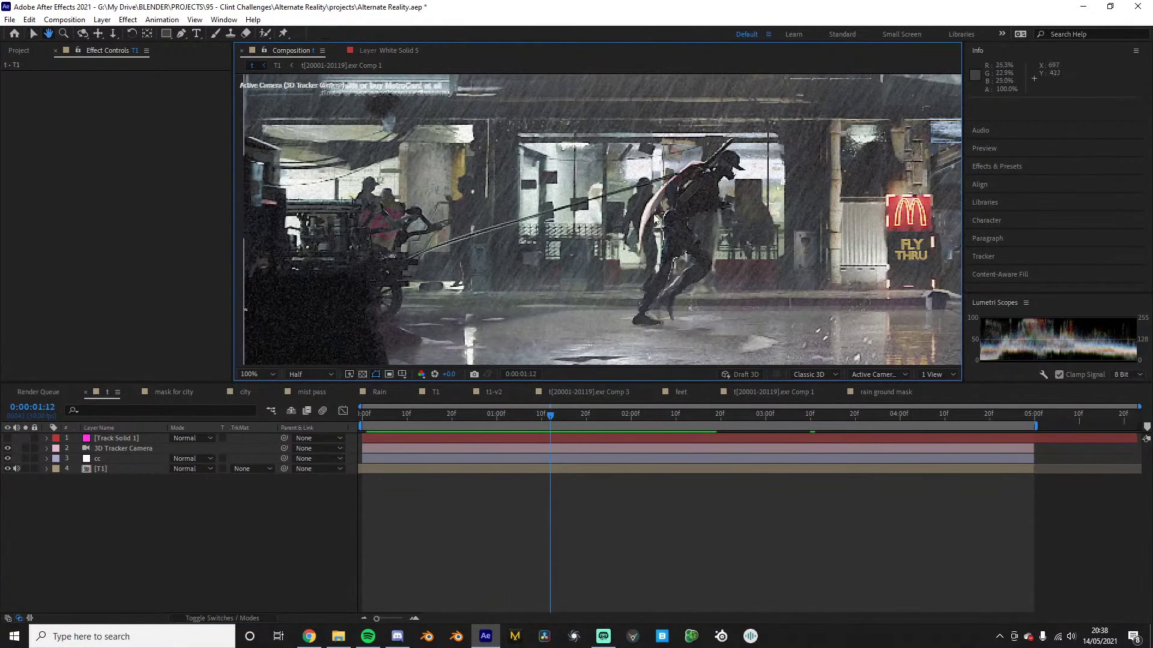
Play the composition from 0:00:00:08, examine the figure pulling the cart up close, and check the whole frame around 0:00:02:05
{"action": "left_click_drag", "start_coordinate": [539, 408], "coordinate": [397, 423]}
{"action": "scroll", "coordinate": [551, 239], "scroll_direction": "down", "scroll_amount": 2}
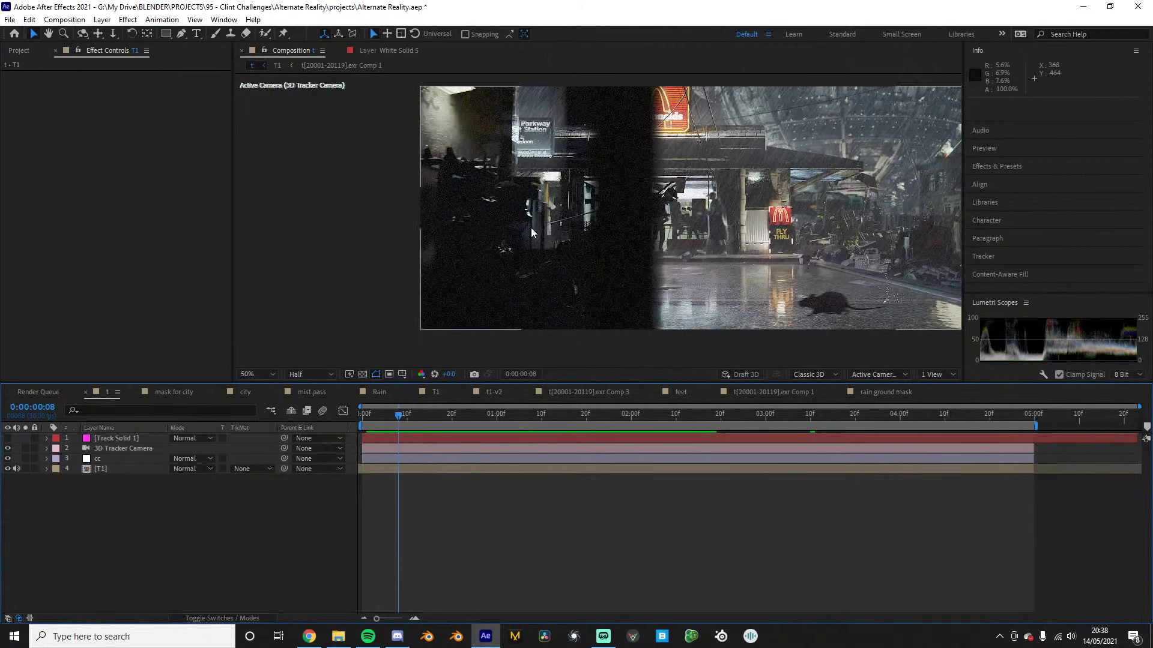
{"action": "key", "text": "space"}
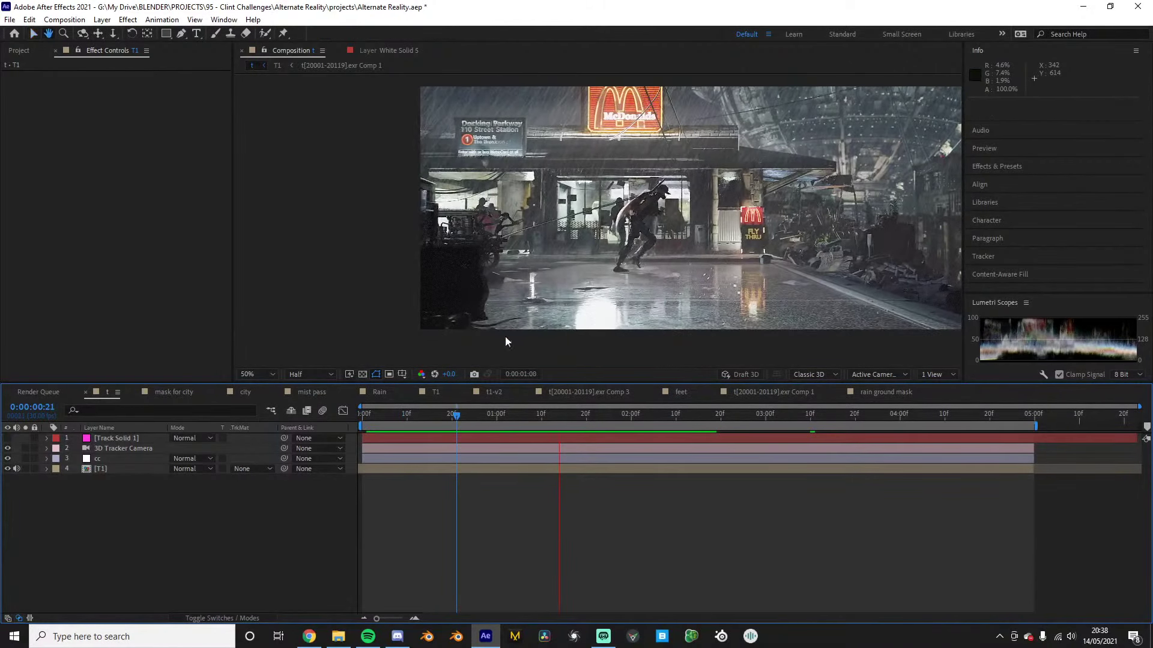
{"action": "scroll", "coordinate": [726, 187], "scroll_direction": "up", "scroll_amount": 2}
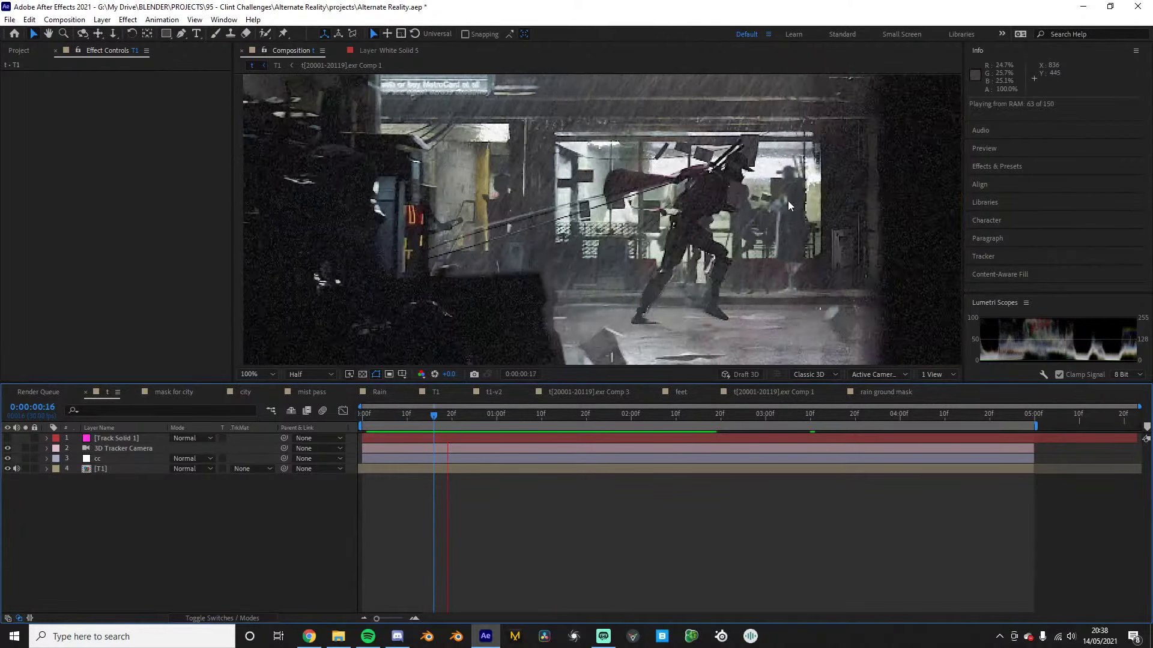
{"action": "key", "text": "space"}
{"action": "key", "text": "space"}
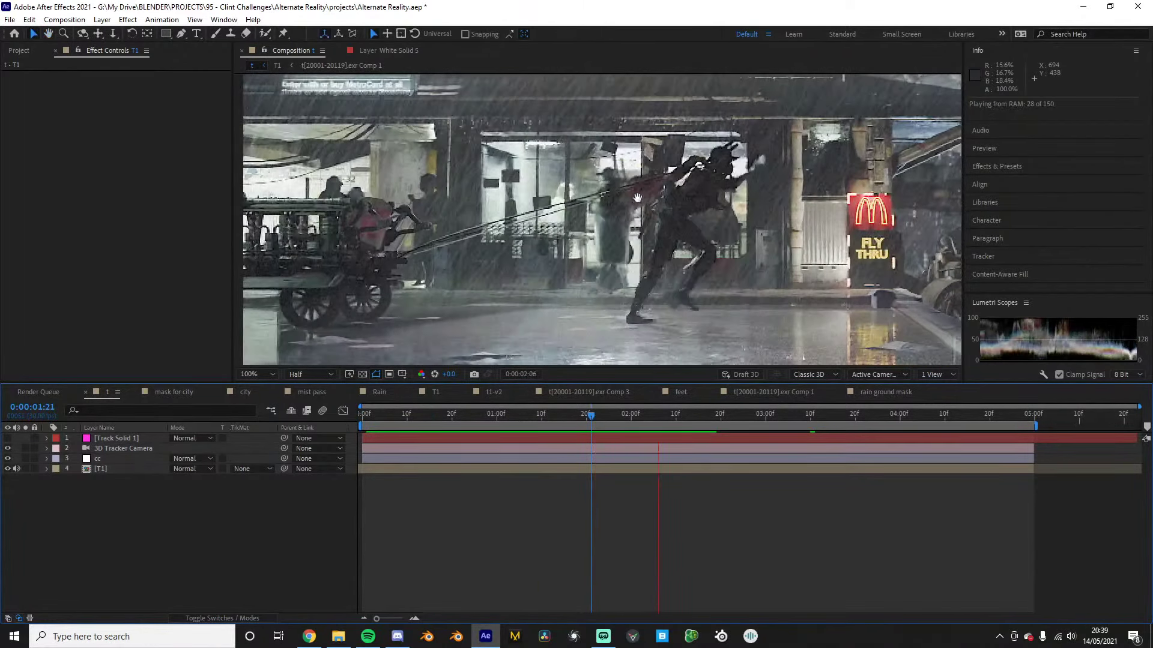
{"action": "left_click", "coordinate": [651, 413]}
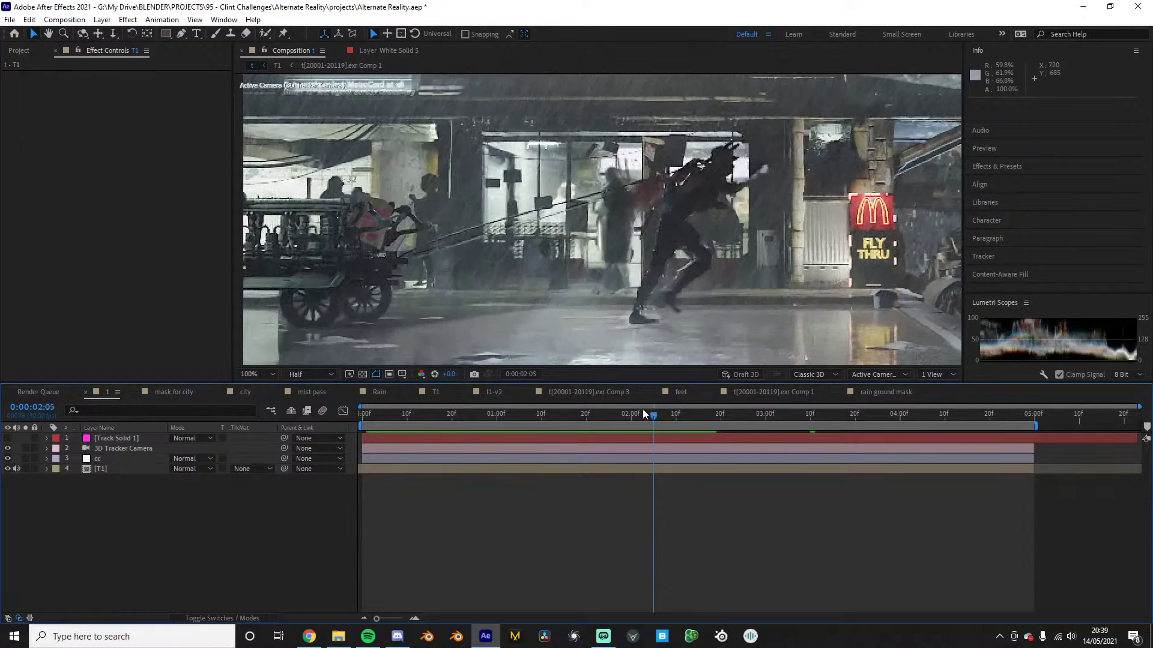
{"action": "key", "text": "space"}
{"action": "scroll", "coordinate": [703, 252], "scroll_direction": "down", "scroll_amount": 2}
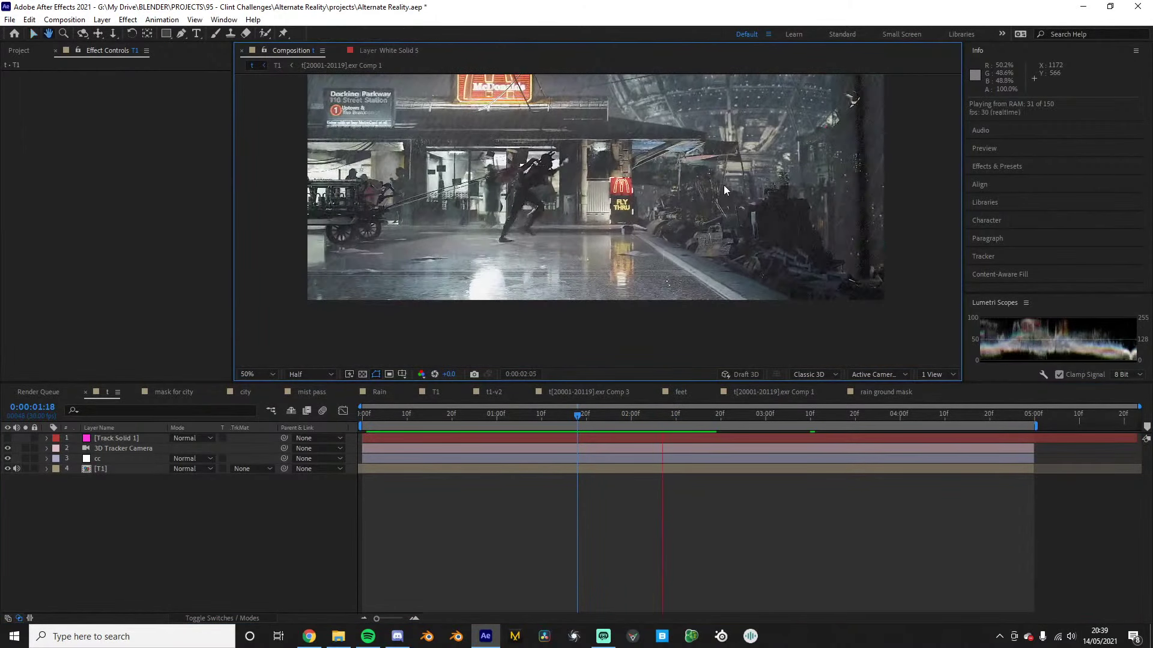
Stop the preview at 0:00:02:16, switch to File Explorer and open t1.jpg from the ae rendering folder
{"action": "key", "text": "space"}
{"action": "key", "text": "space"}
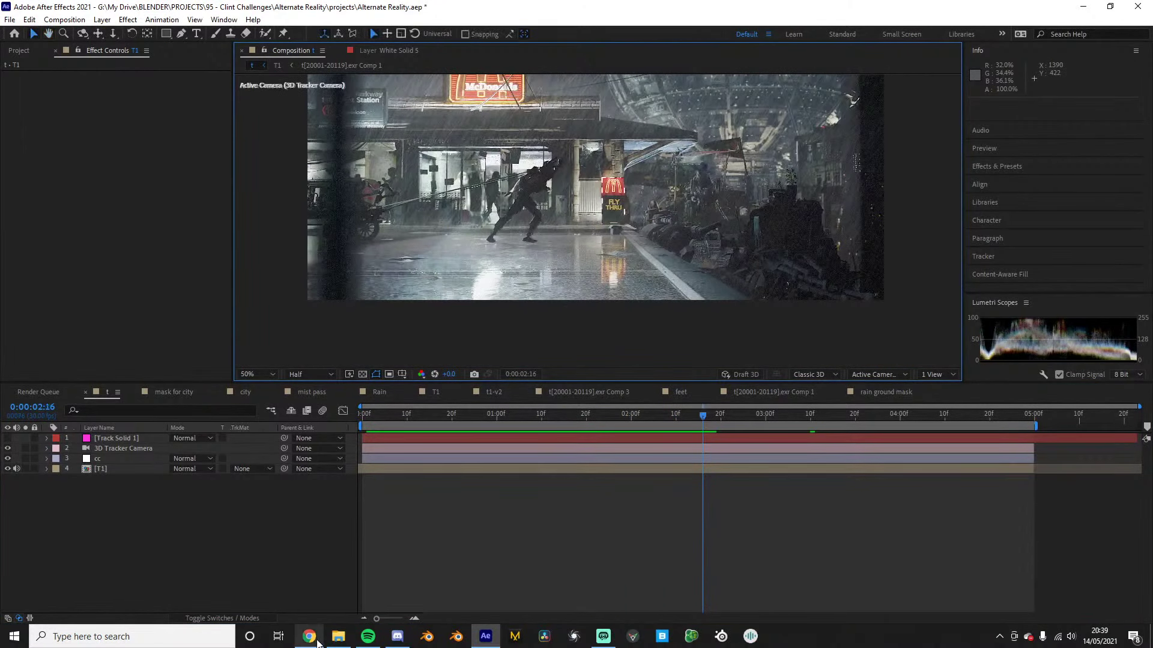
{"action": "left_click", "coordinate": [336, 639]}
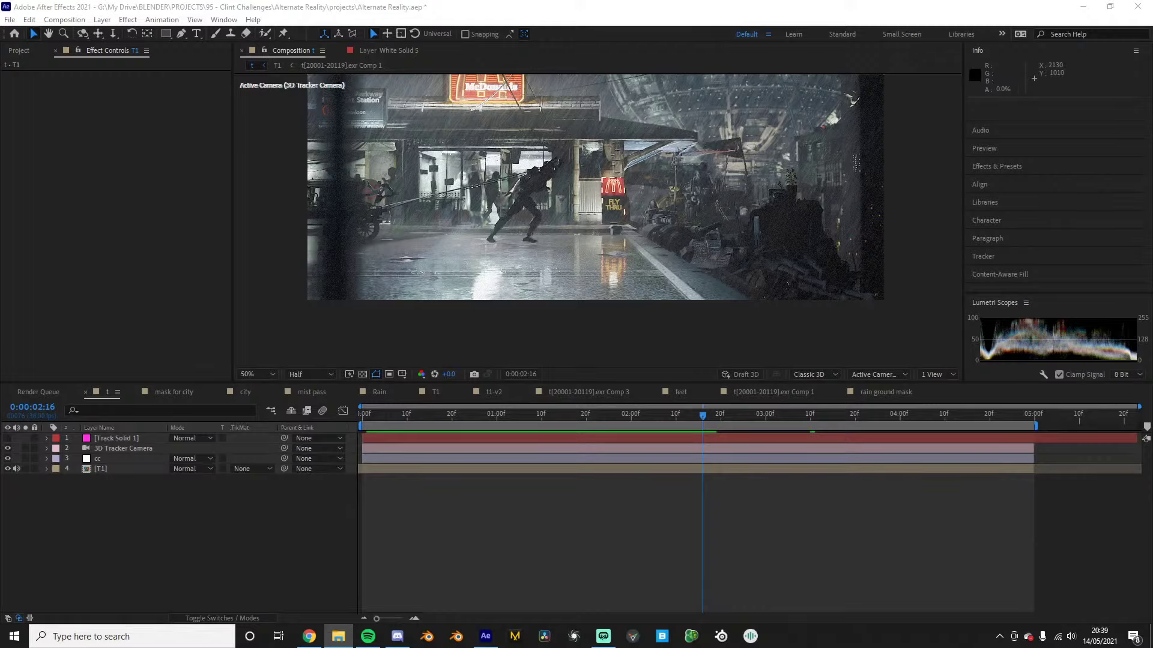
{"action": "key", "text": "alt+Tab"}
{"action": "left_click_drag", "start_coordinate": [829, 288], "coordinate": [564, 2]}
{"action": "double_click", "coordinate": [570, 320]}
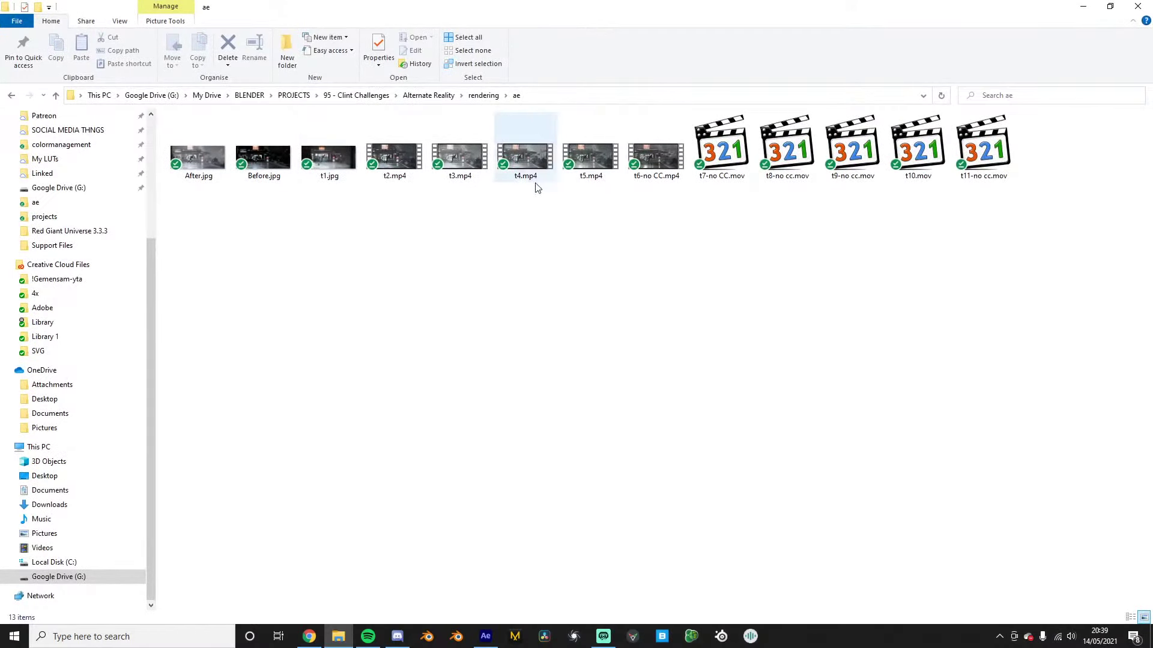
{"action": "double_click", "coordinate": [326, 157]}
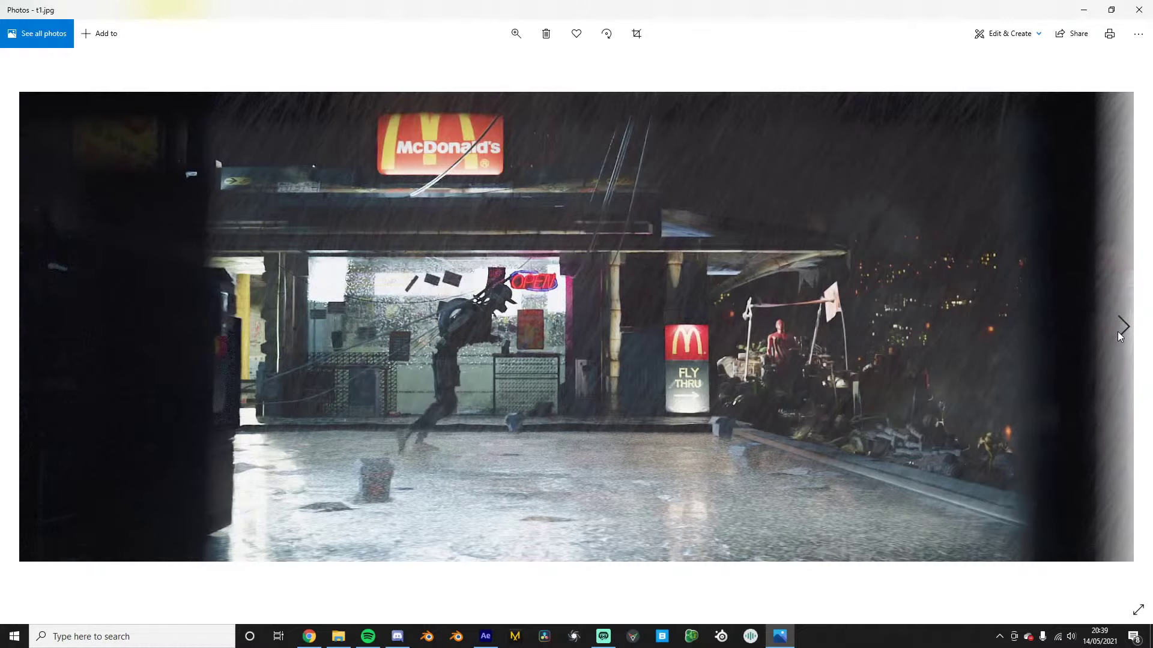
View the next test renders in sequence, playing t2.mp4 through and starting t3.mp4
{"action": "left_click", "coordinate": [1123, 327]}
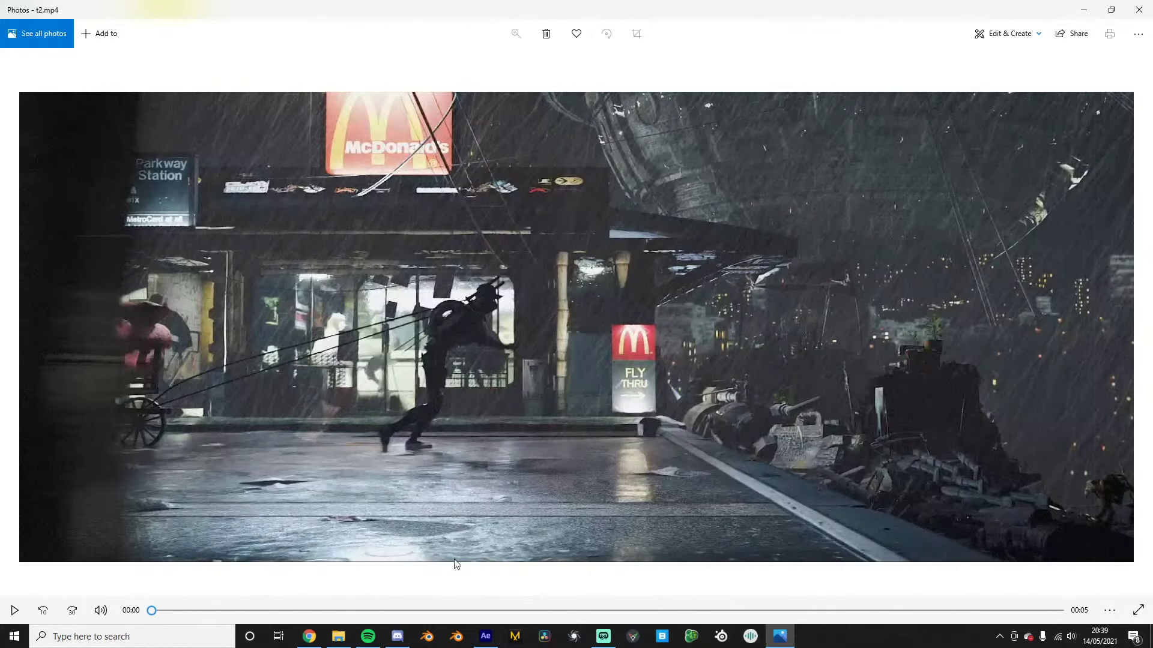
{"action": "left_click", "coordinate": [7, 610]}
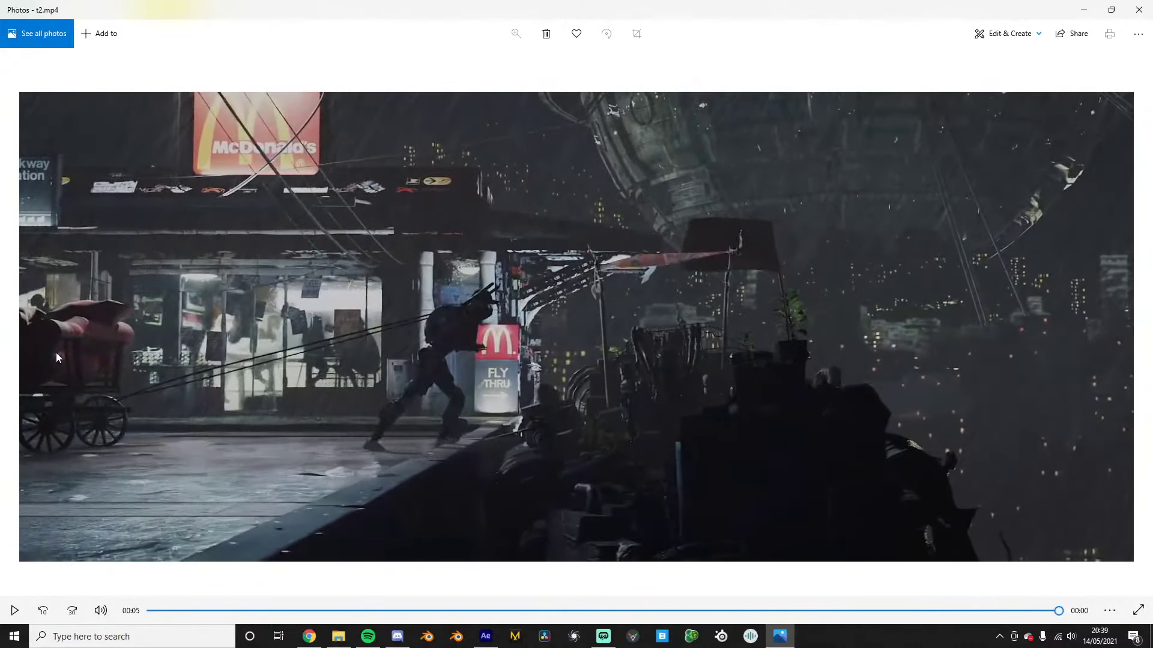
{"action": "left_click", "coordinate": [166, 610]}
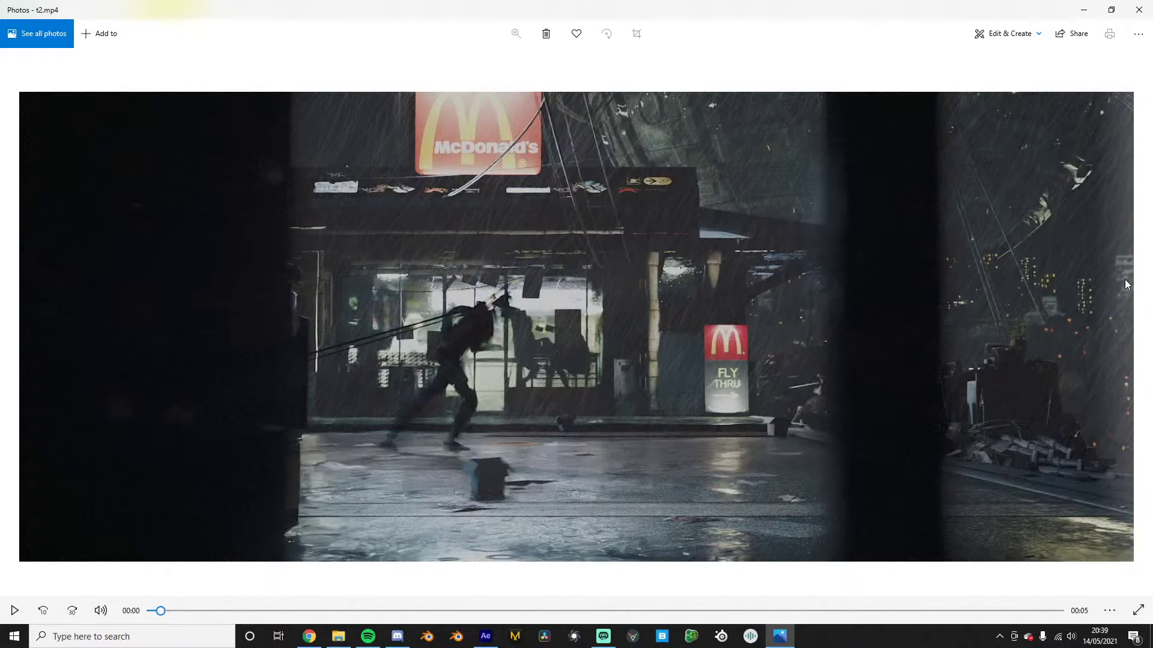
{"action": "left_click", "coordinate": [1132, 323]}
{"action": "left_click", "coordinate": [13, 611]}
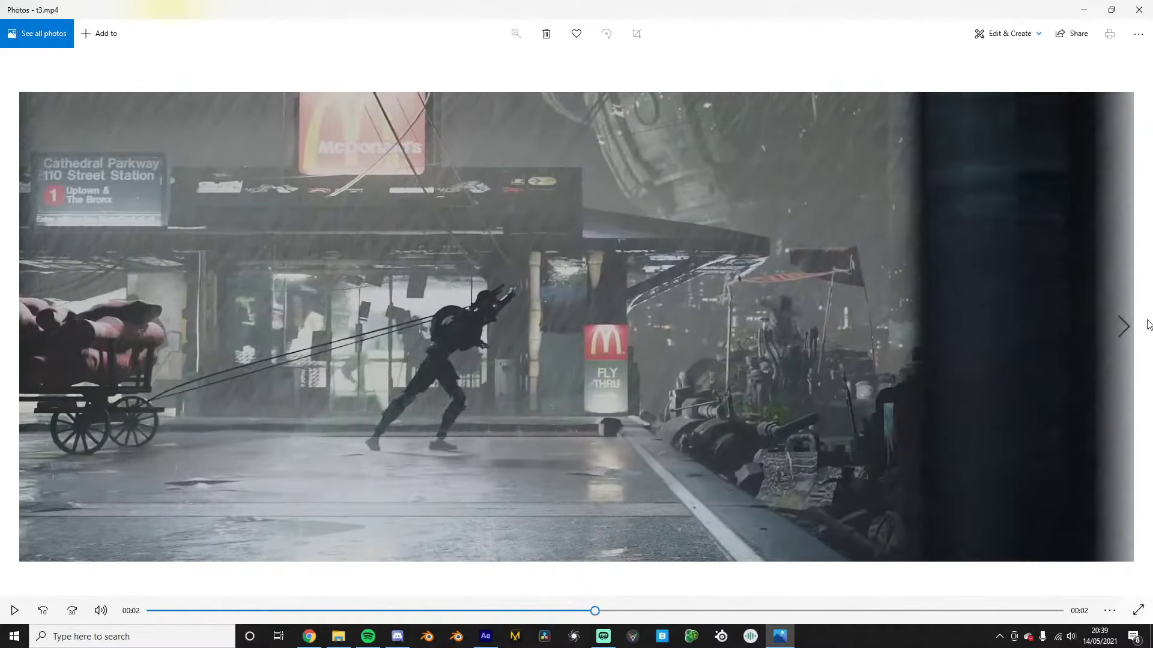
Advance to t4.mp4, play it to the end and replay its opening
{"action": "left_click", "coordinate": [1132, 327]}
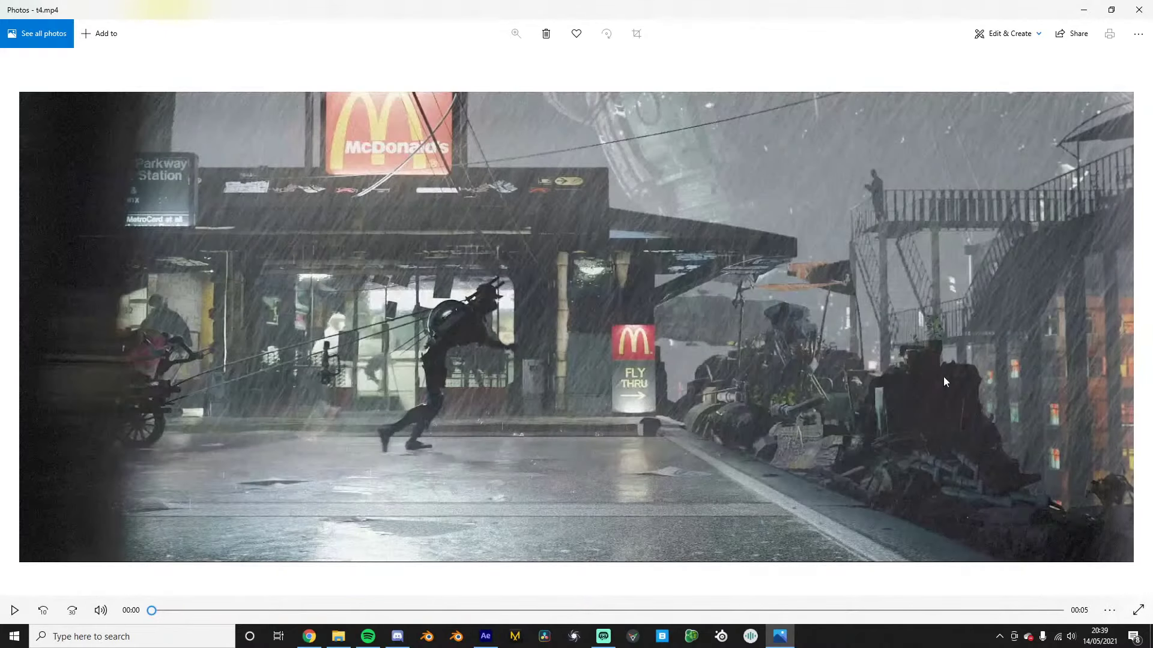
{"action": "left_click", "coordinate": [14, 611]}
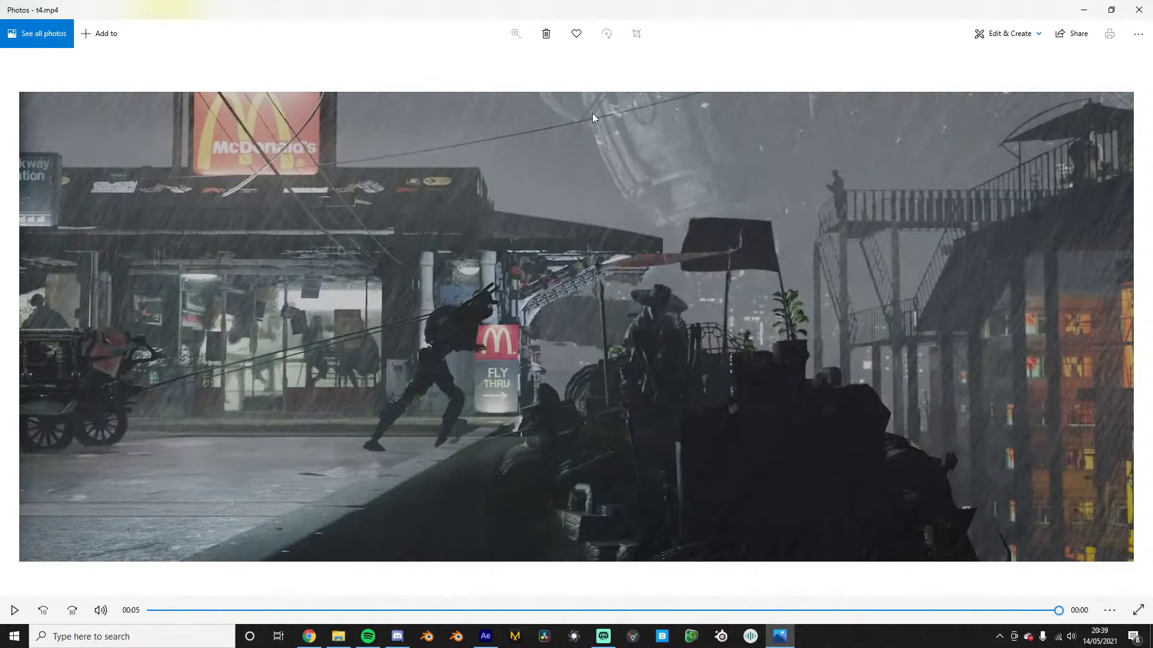
{"action": "left_click", "coordinate": [13, 612]}
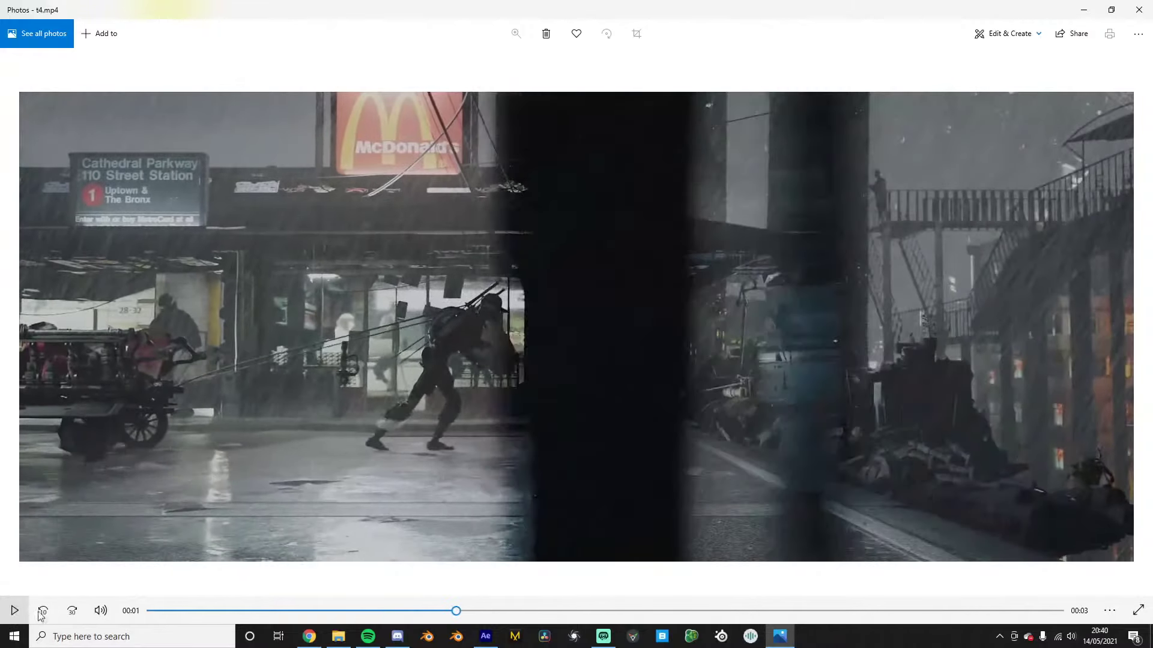
Advance to t5.mp4, play it in short stretches and go back to about 00:02 to examine the frame
{"action": "left_click", "coordinate": [1126, 331]}
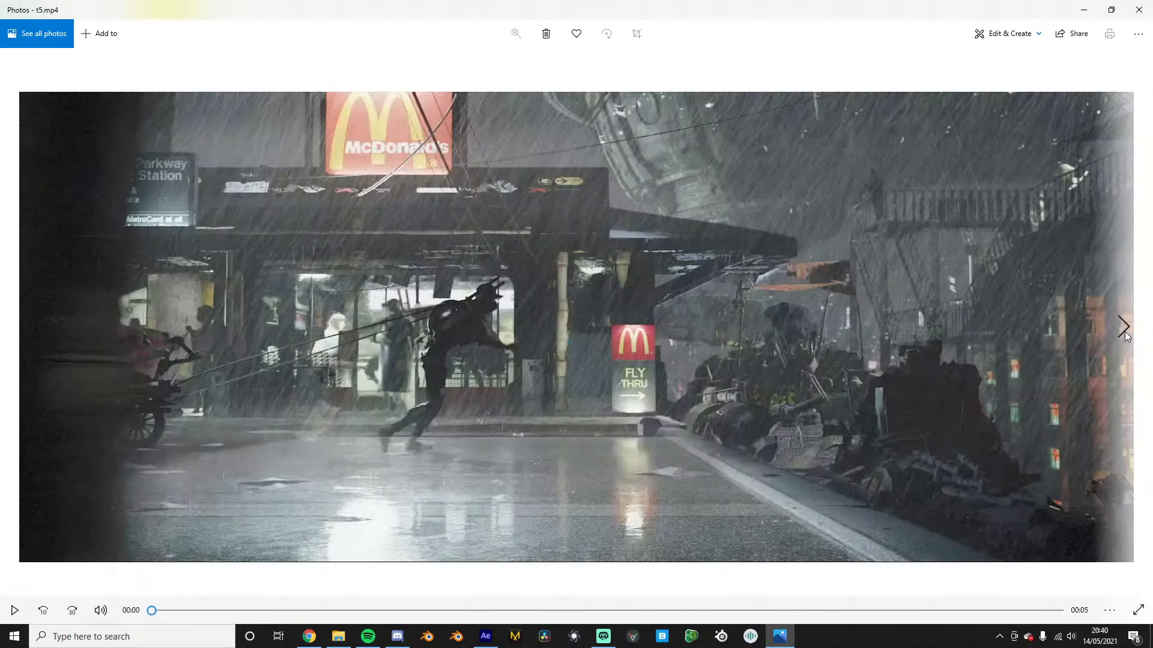
{"action": "left_click", "coordinate": [12, 612]}
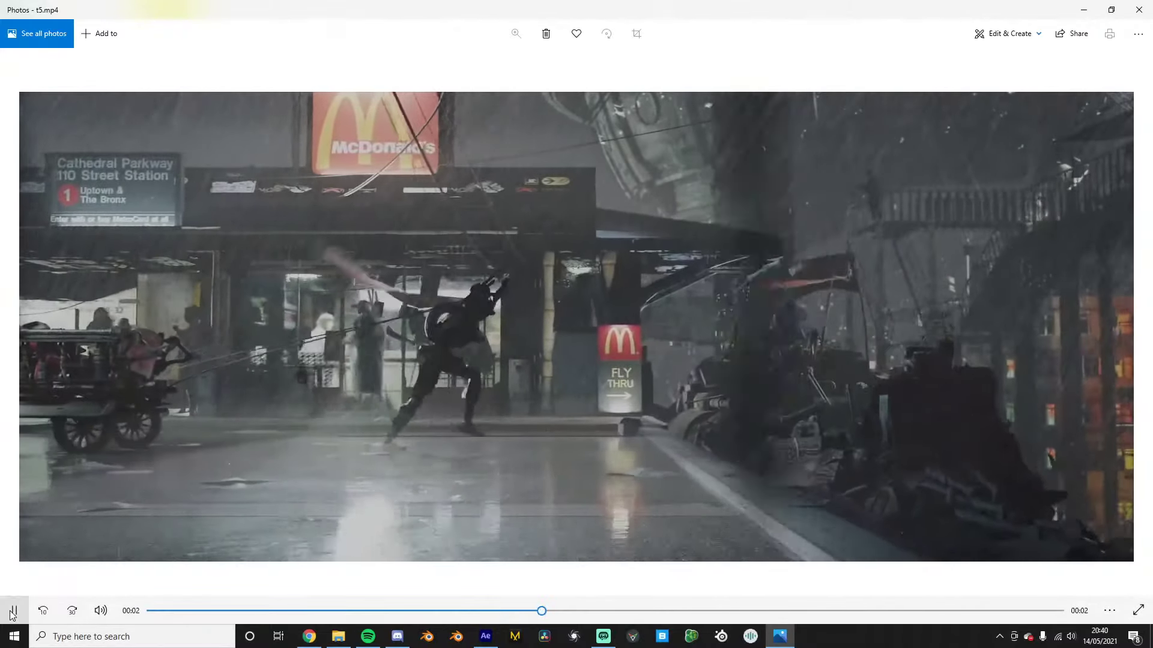
{"action": "left_click", "coordinate": [13, 613]}
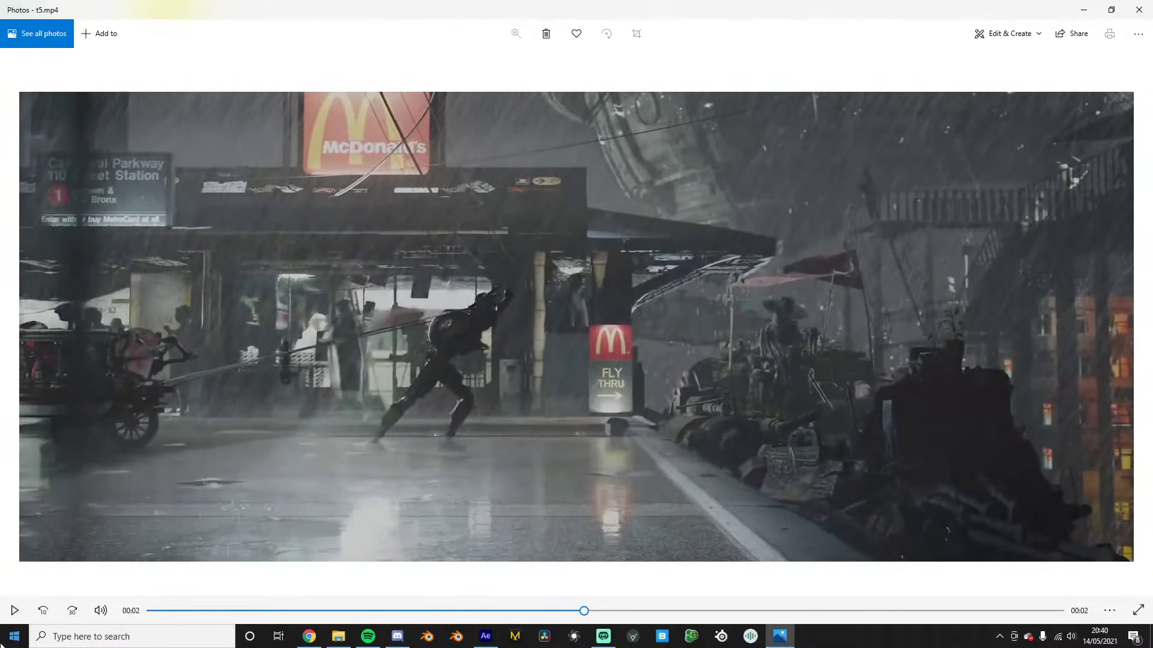
{"action": "left_click", "coordinate": [13, 612]}
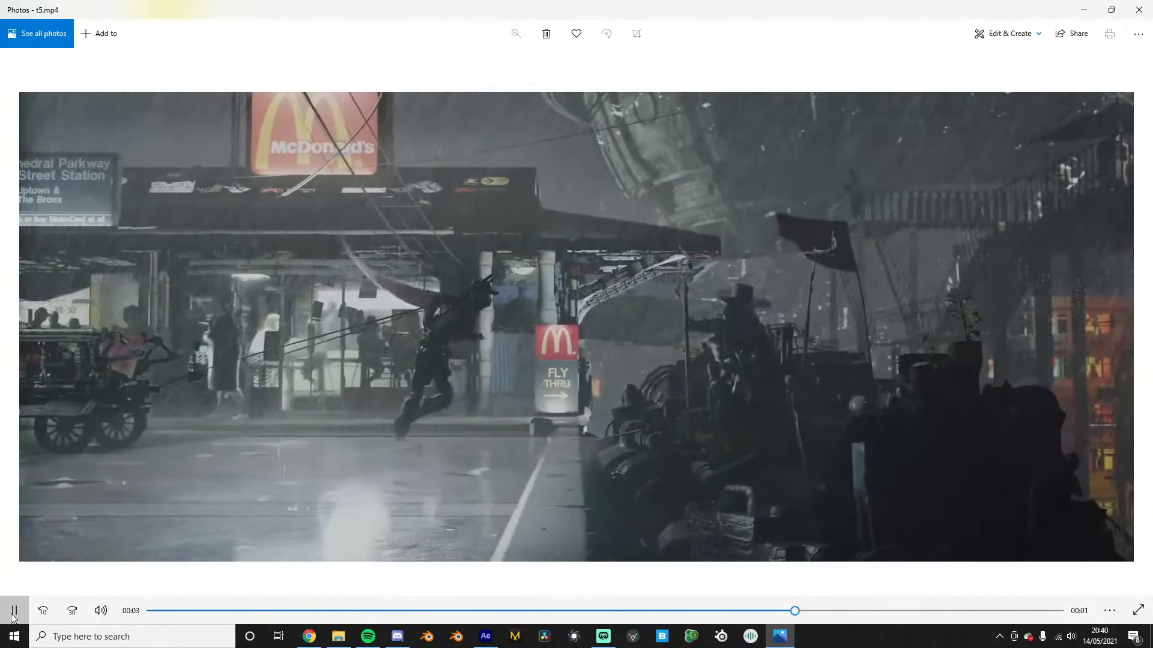
{"action": "left_click", "coordinate": [13, 613]}
{"action": "left_click", "coordinate": [605, 611]}
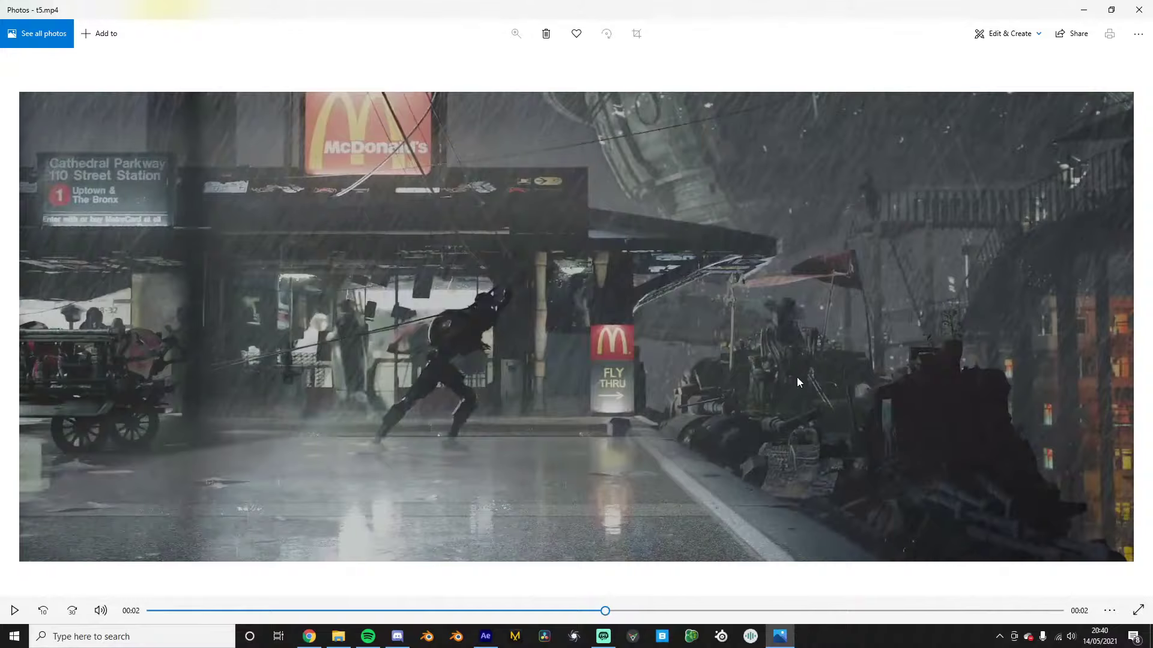
Play t5.mp4 on from 00:02 to the end and replay its beginning
{"action": "key", "text": "space"}
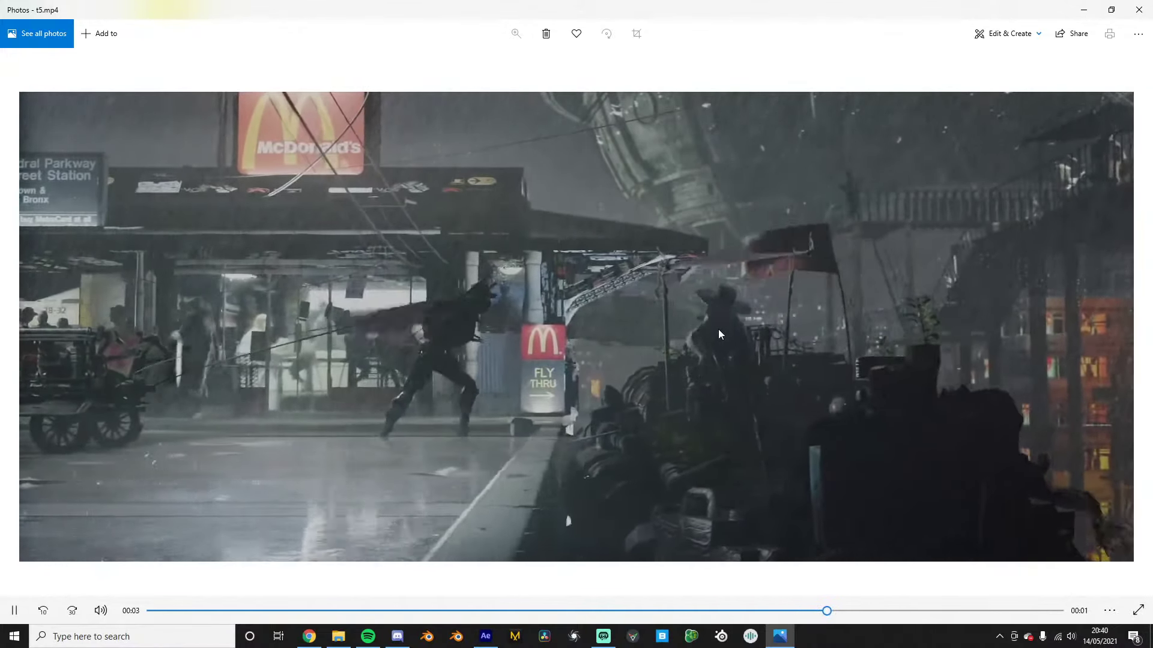
{"action": "key", "text": "space"}
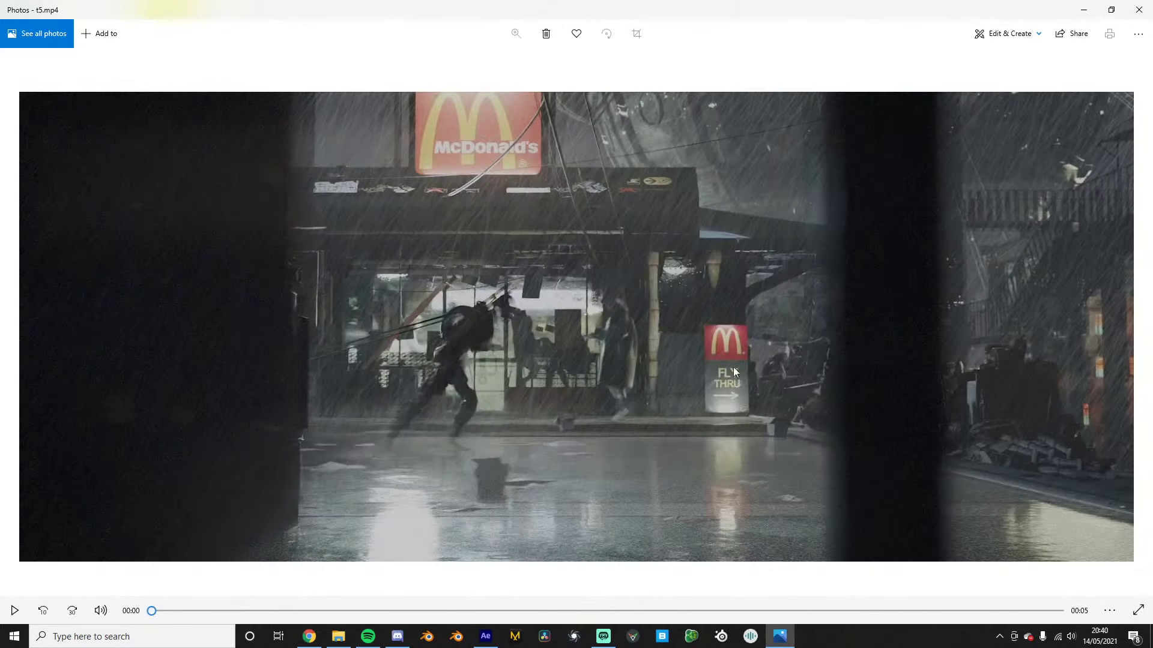
{"action": "key", "text": "space"}
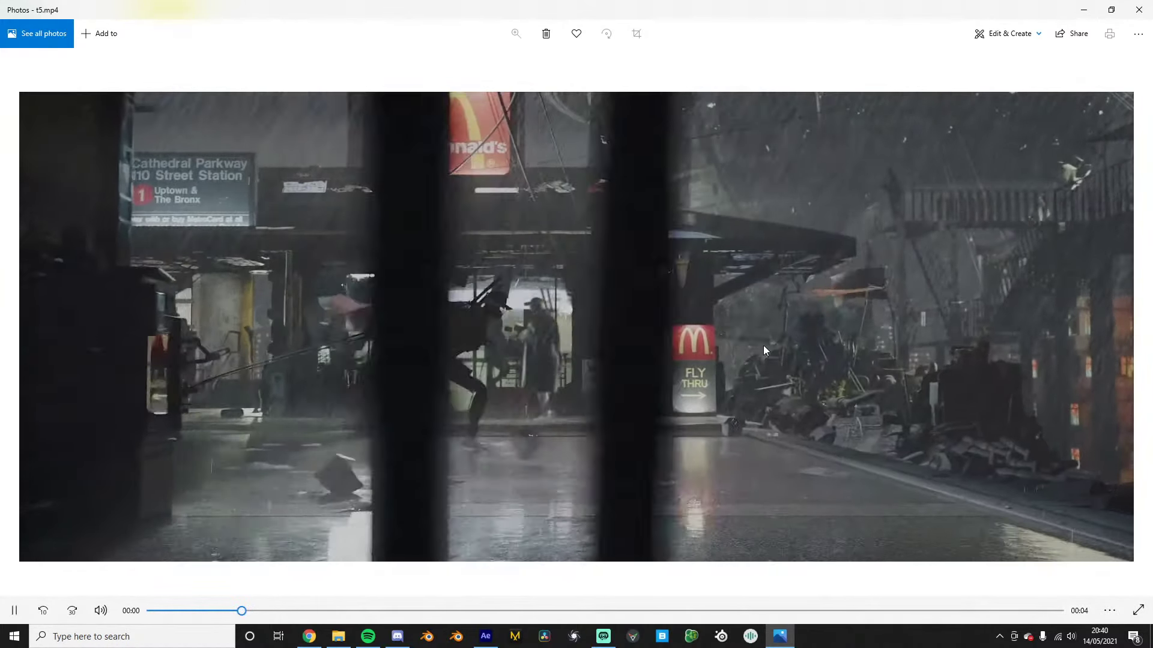
{"action": "key", "text": "space"}
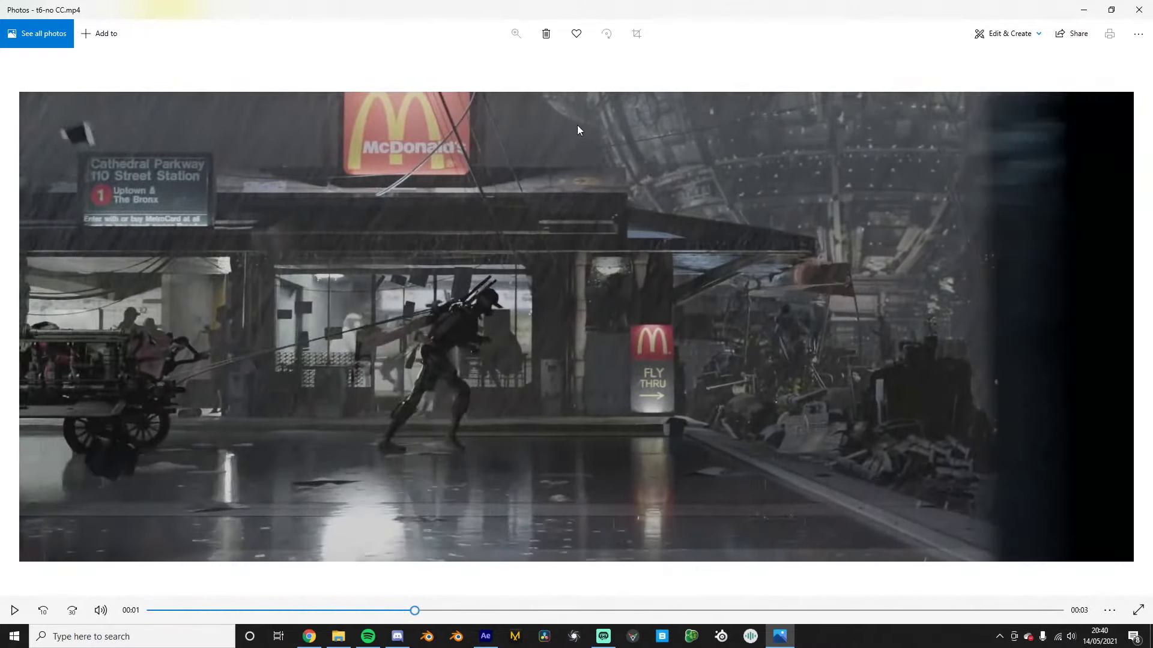
Review t6-no CC.mp4 from 00:01 onward, skip to t7-no CC.mov and close the photo viewer
{"action": "key", "text": "space"}
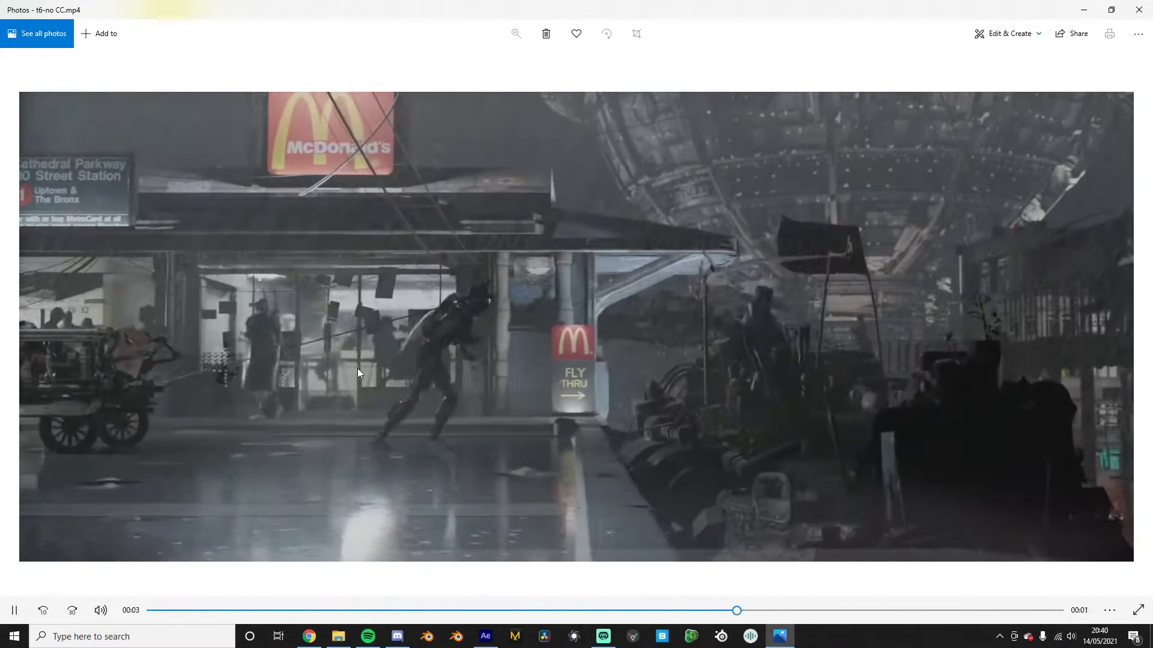
{"action": "key", "text": "space"}
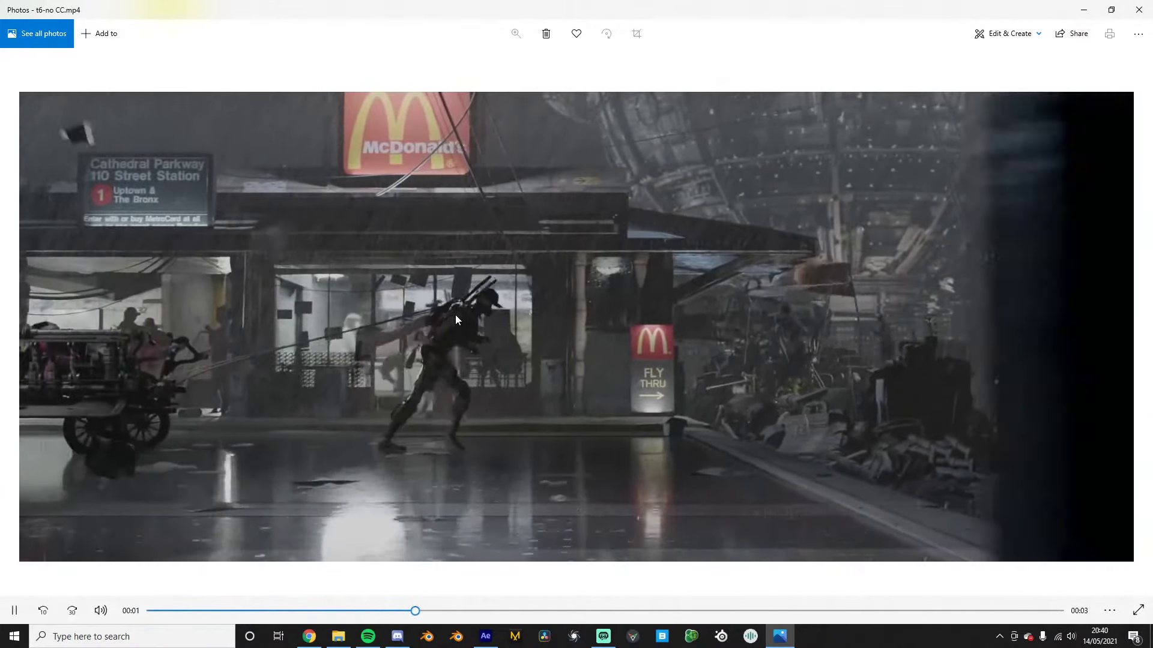
{"action": "key", "text": "space"}
{"action": "left_click", "coordinate": [1123, 327]}
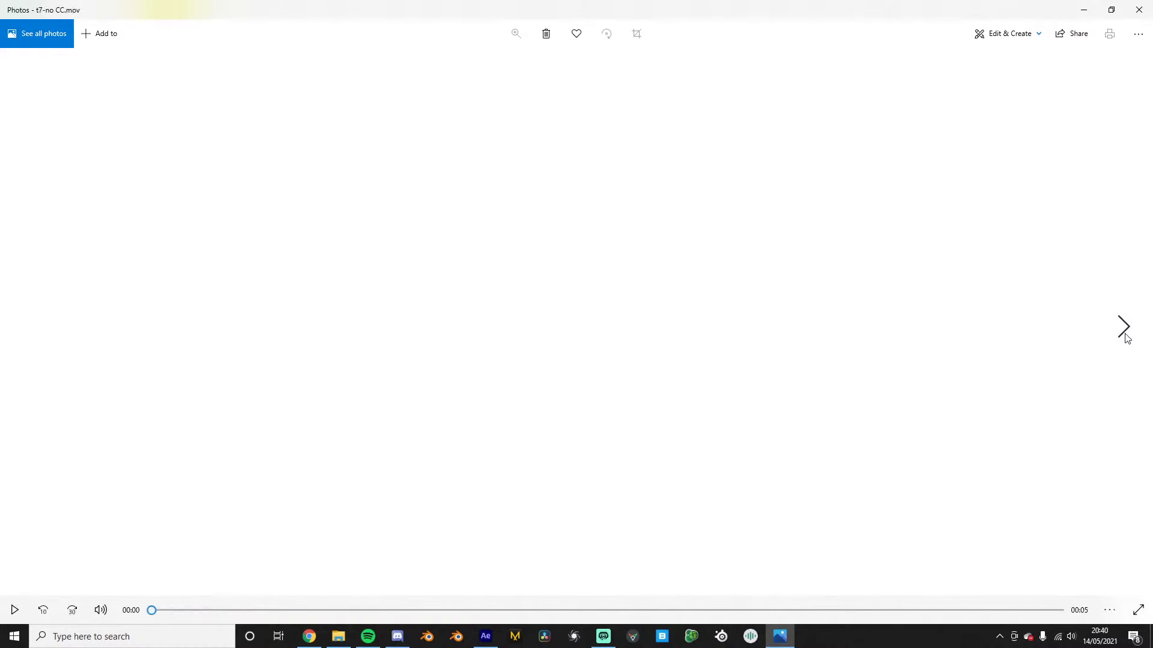
{"action": "left_click", "coordinate": [1139, 9]}
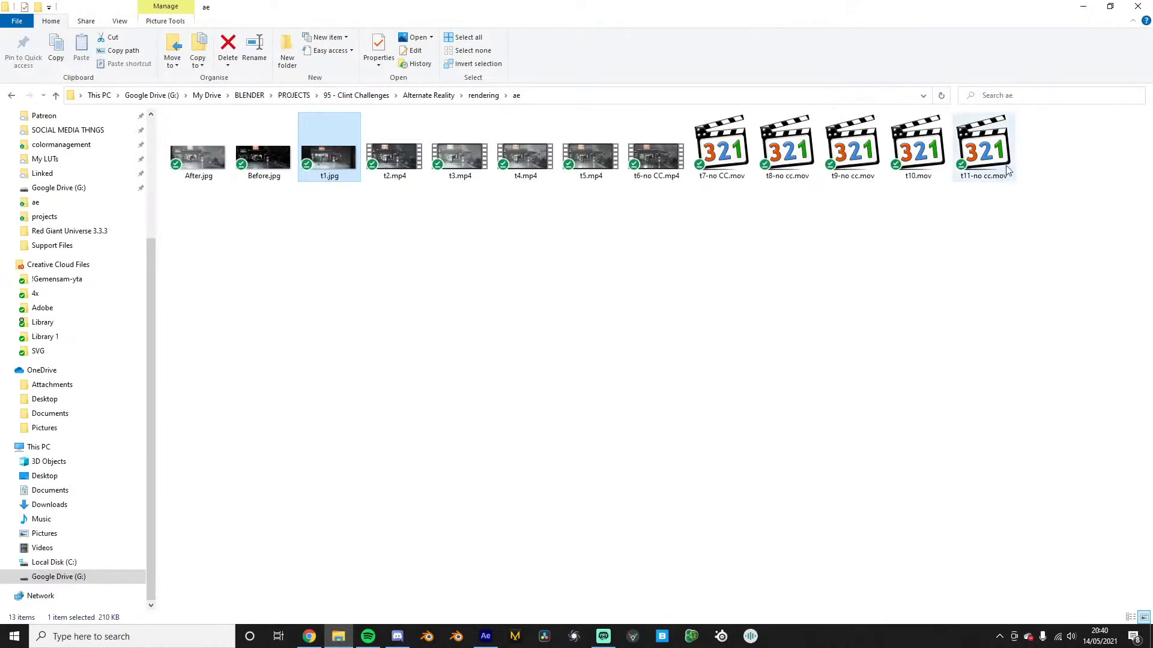
Open Before.jpg from the ae folder and compare it with After.jpg
{"action": "left_click", "coordinate": [987, 204]}
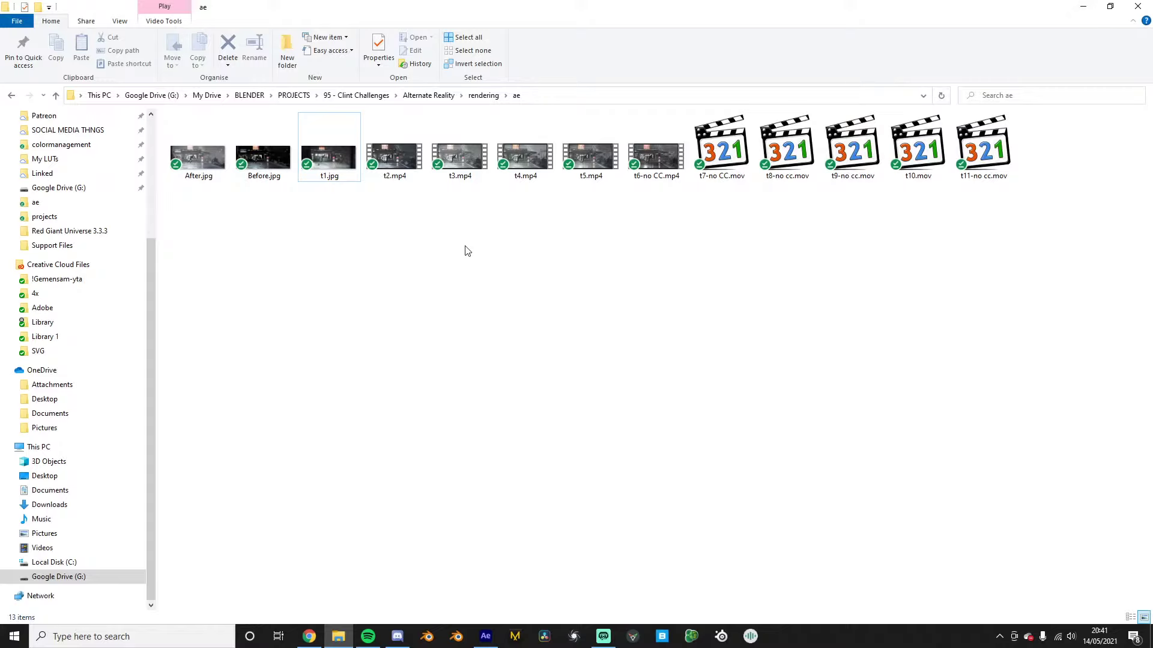
{"action": "double_click", "coordinate": [259, 172]}
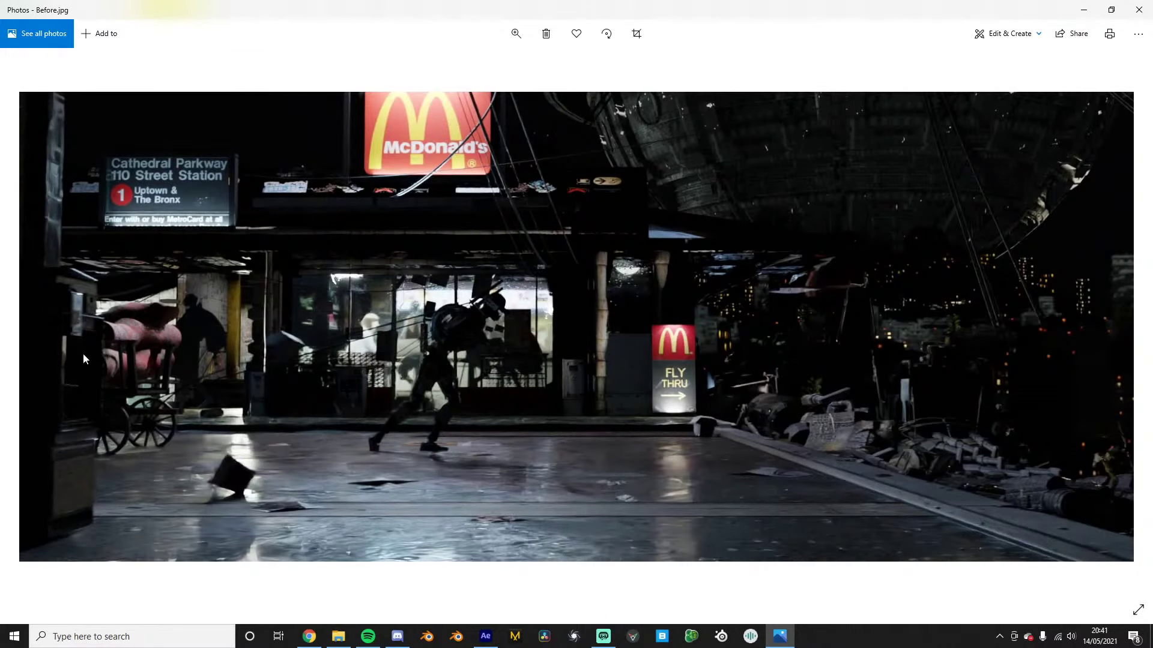
{"action": "left_click", "coordinate": [30, 324]}
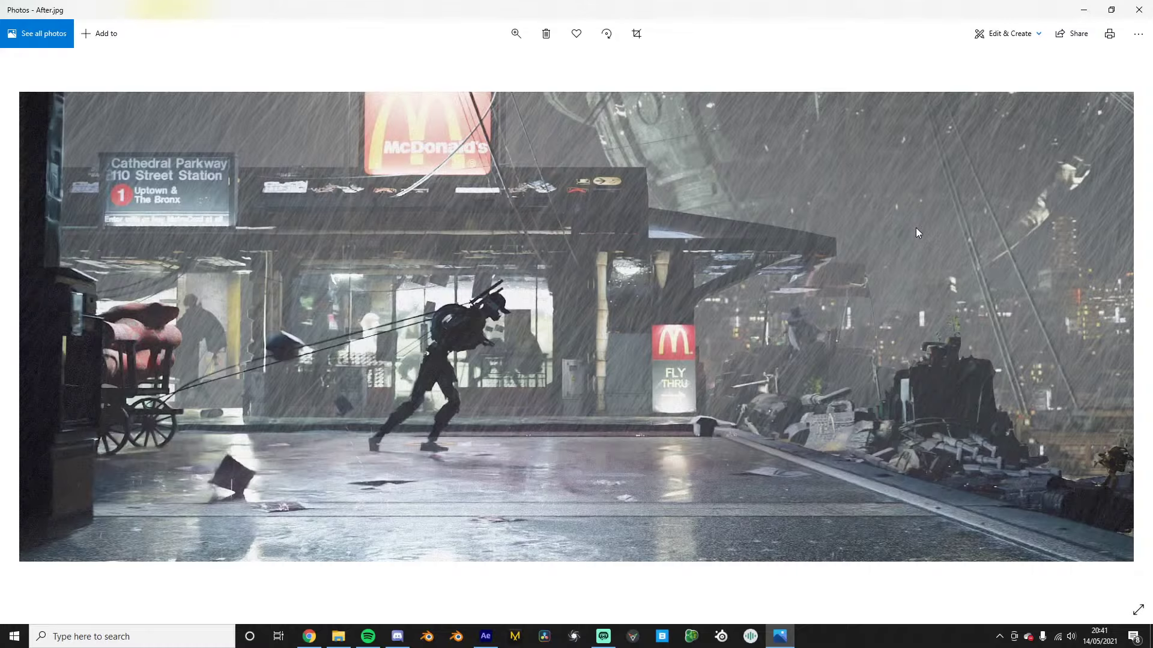
Switch to Blender and open the recent file "Alternate file of alternate reality.blend"
{"action": "left_click", "coordinate": [454, 638]}
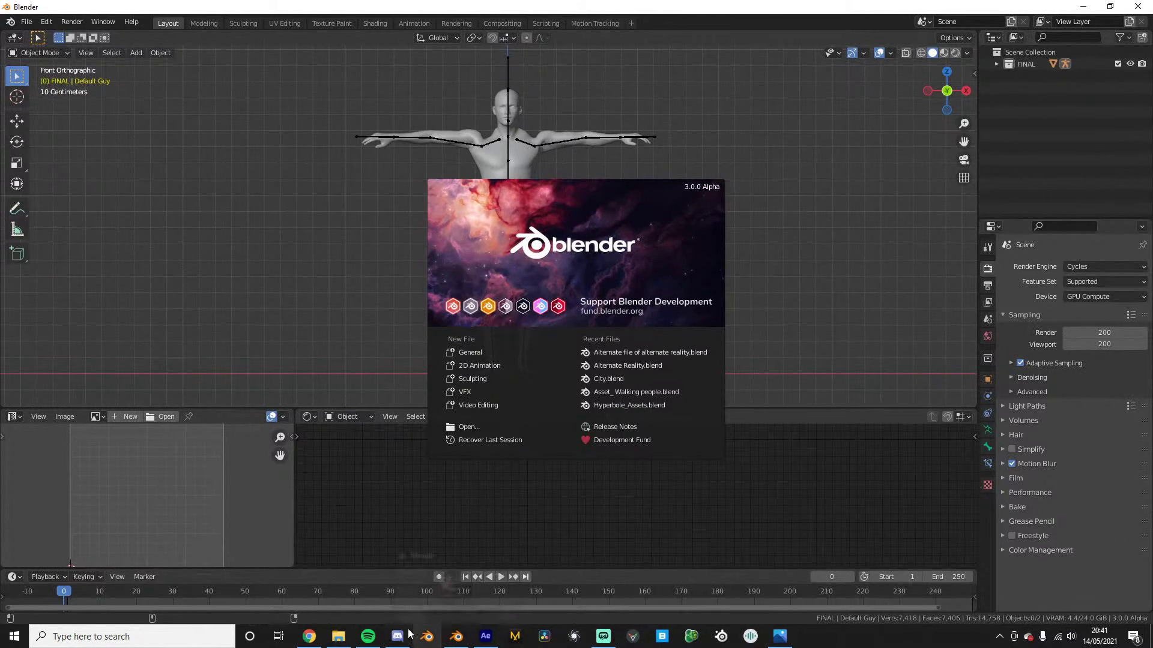
{"action": "left_click", "coordinate": [642, 352]}
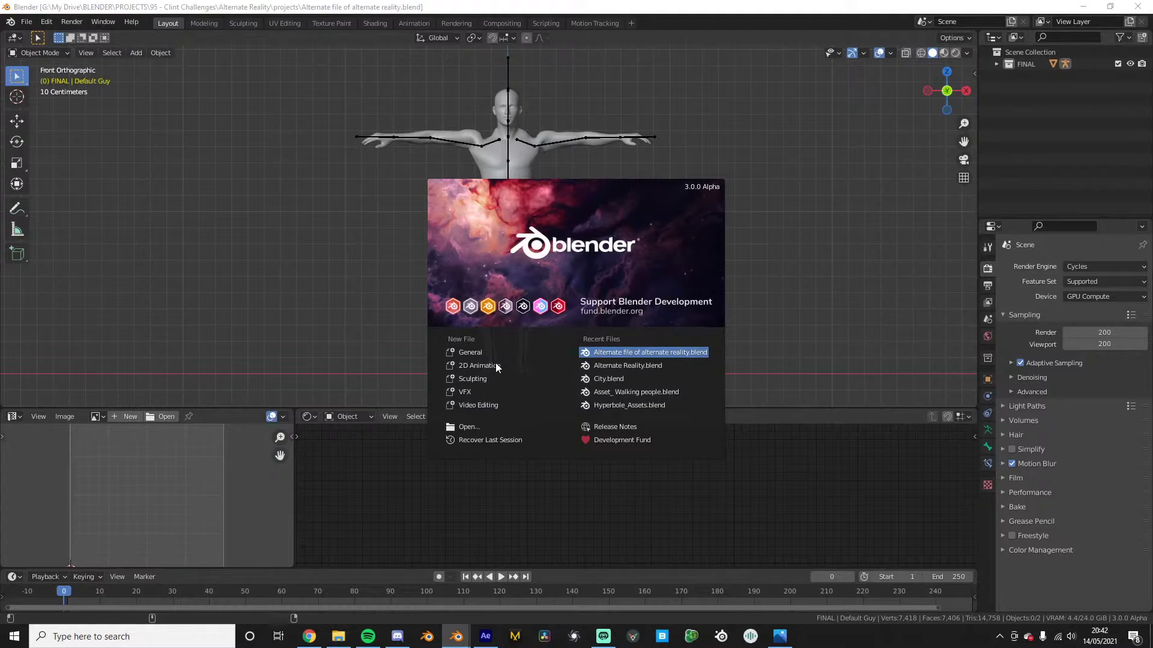
Open t6-no CC.mp4 from the ae folder in File Explorer, scrub through its first second and close the player
{"action": "left_click", "coordinate": [343, 640]}
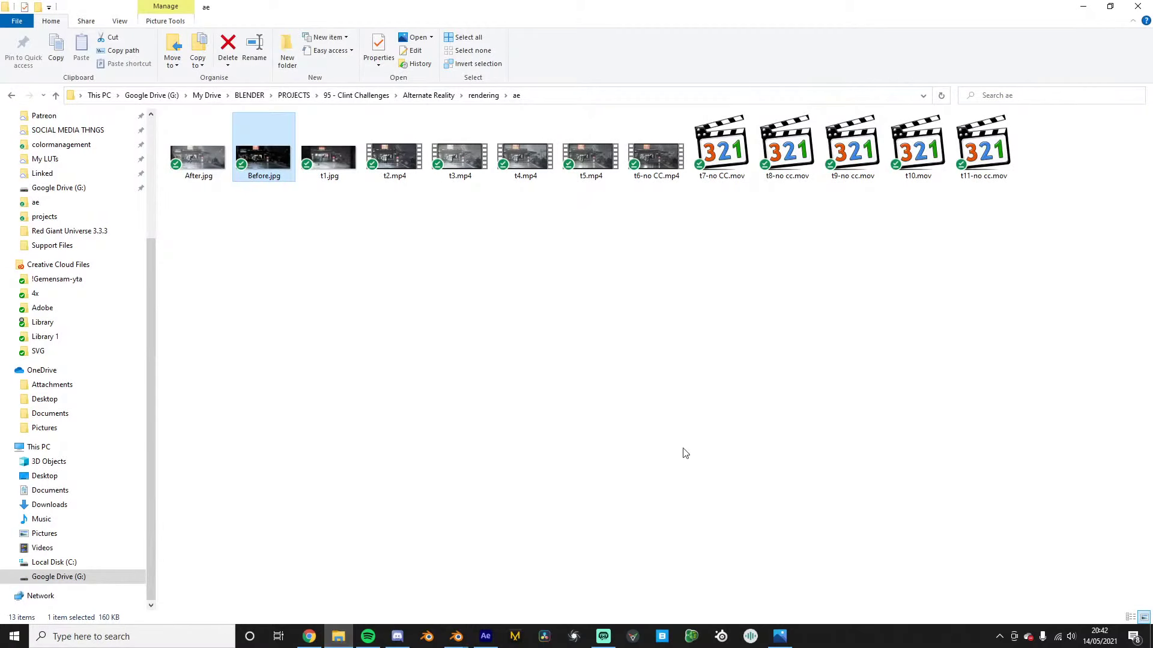
{"action": "left_click", "coordinate": [647, 170]}
{"action": "double_click", "coordinate": [647, 170]}
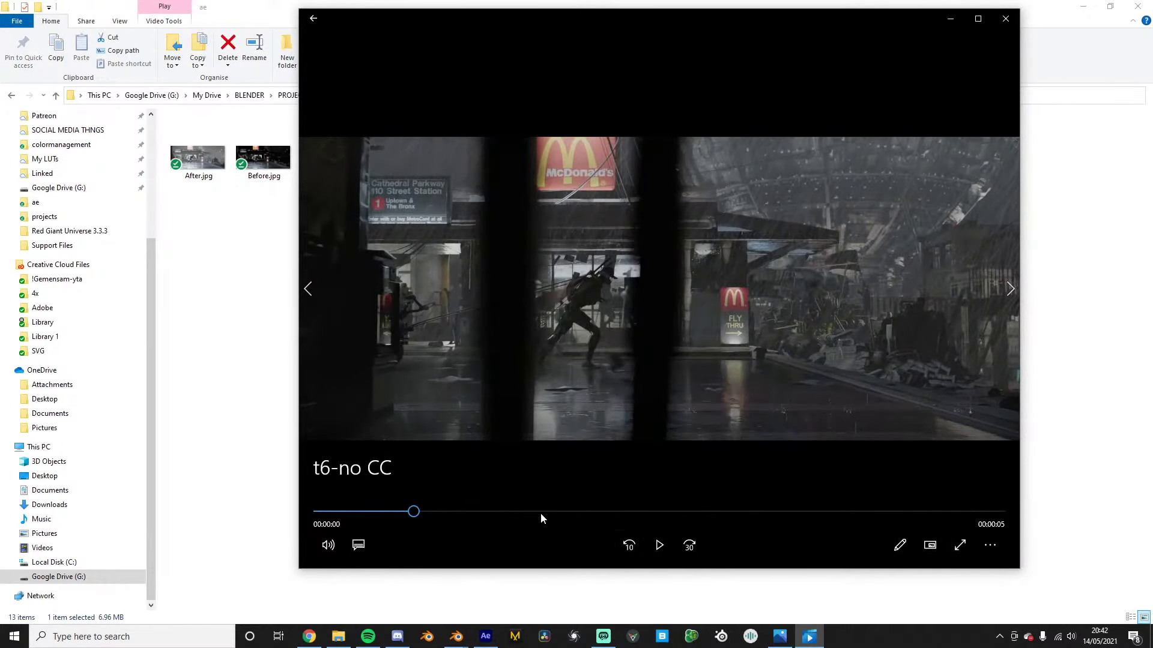
{"action": "left_click_drag", "start_coordinate": [396, 512], "coordinate": [427, 512]}
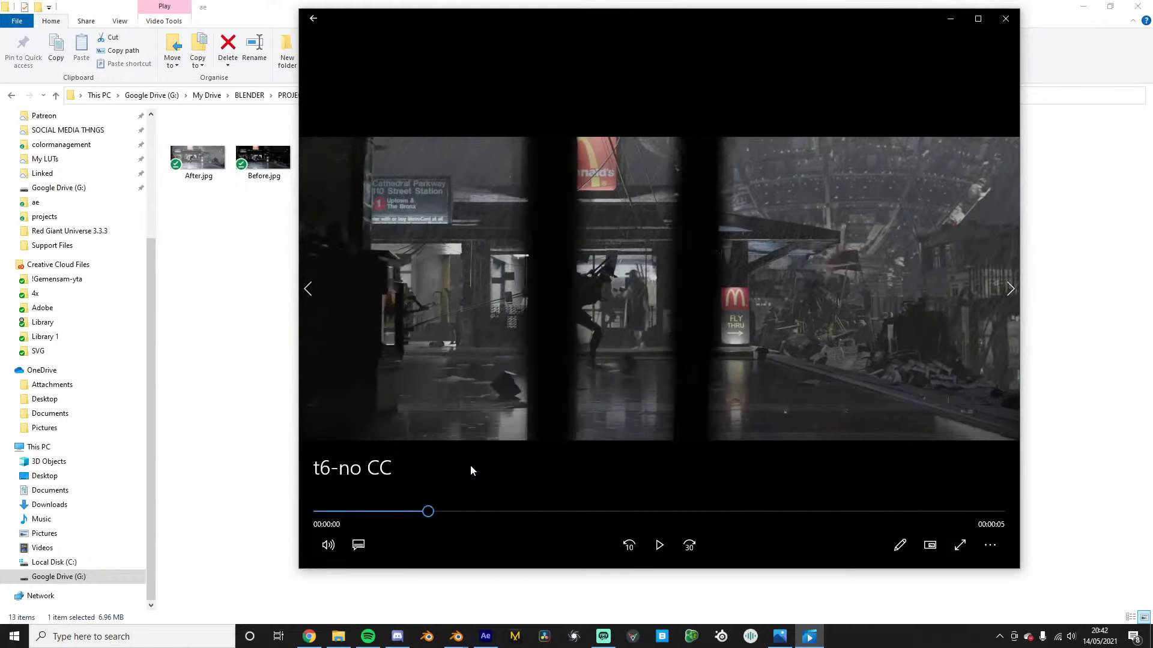
{"action": "left_click", "coordinate": [1005, 18]}
Switch to After Effects and inspect the composition at 0:00:00:21 and 0:00:01:17 with the whole frame in view
{"action": "left_click", "coordinate": [486, 637]}
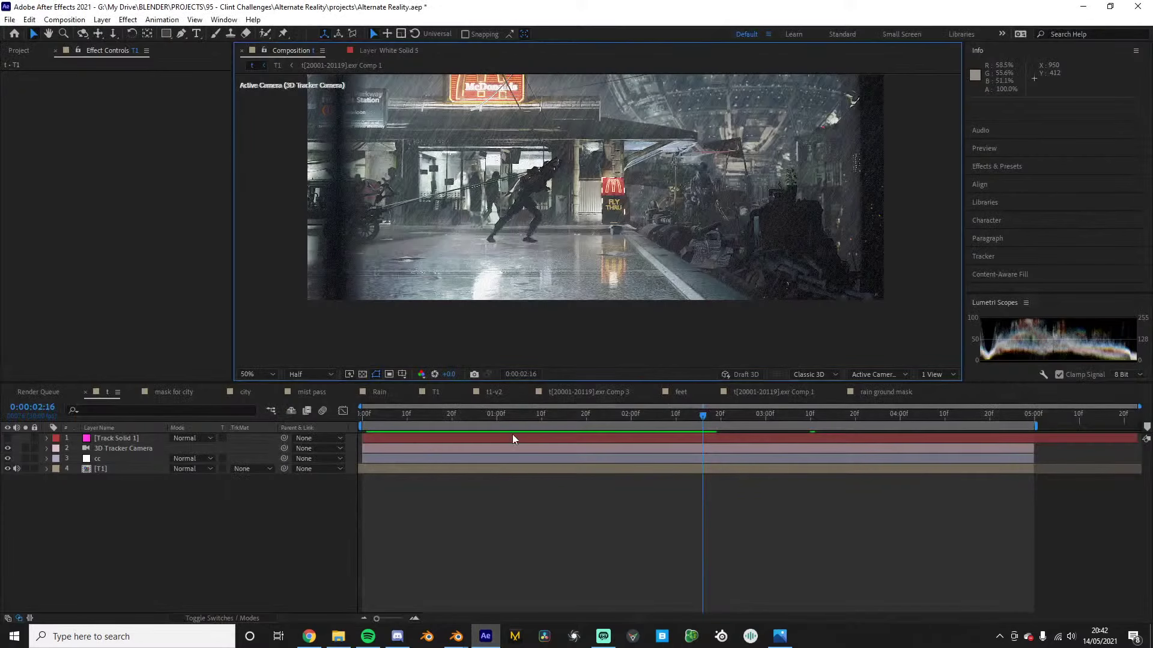
{"action": "mouse_move", "coordinate": [467, 413]}
{"action": "left_mouse_down"}
{"action": "mouse_move", "coordinate": [427, 413]}
{"action": "mouse_move", "coordinate": [457, 414]}
{"action": "left_mouse_up"}
{"action": "middle_click_drag", "start_coordinate": [527, 273], "coordinate": [508, 326]}
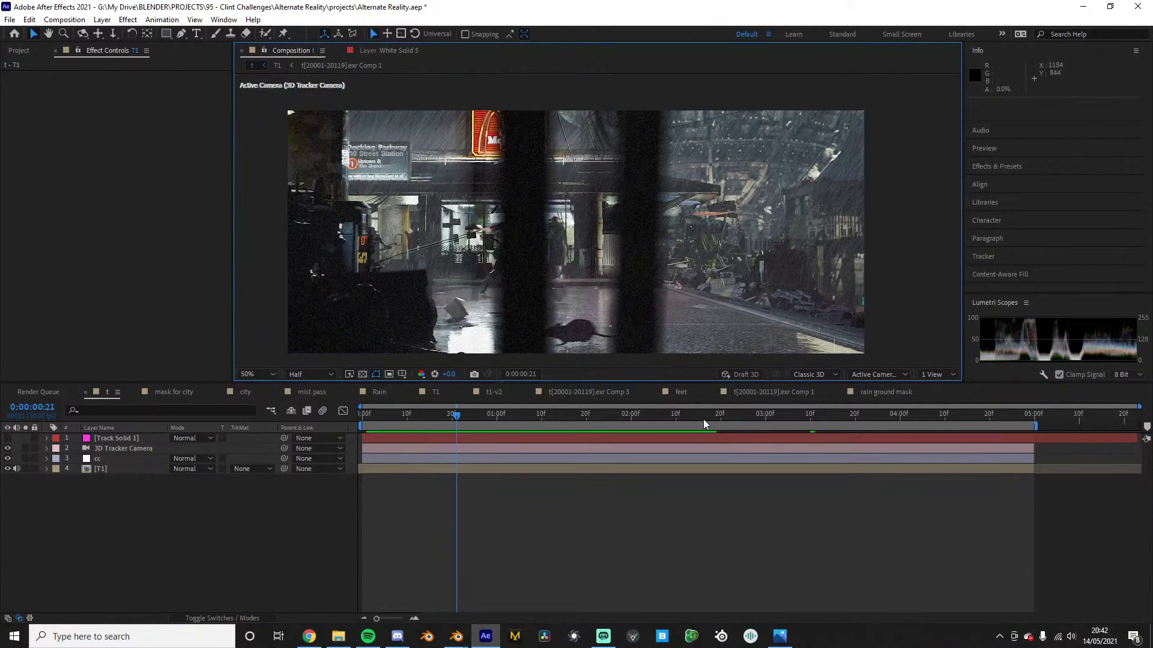
{"action": "left_click_drag", "start_coordinate": [704, 421], "coordinate": [575, 421]}
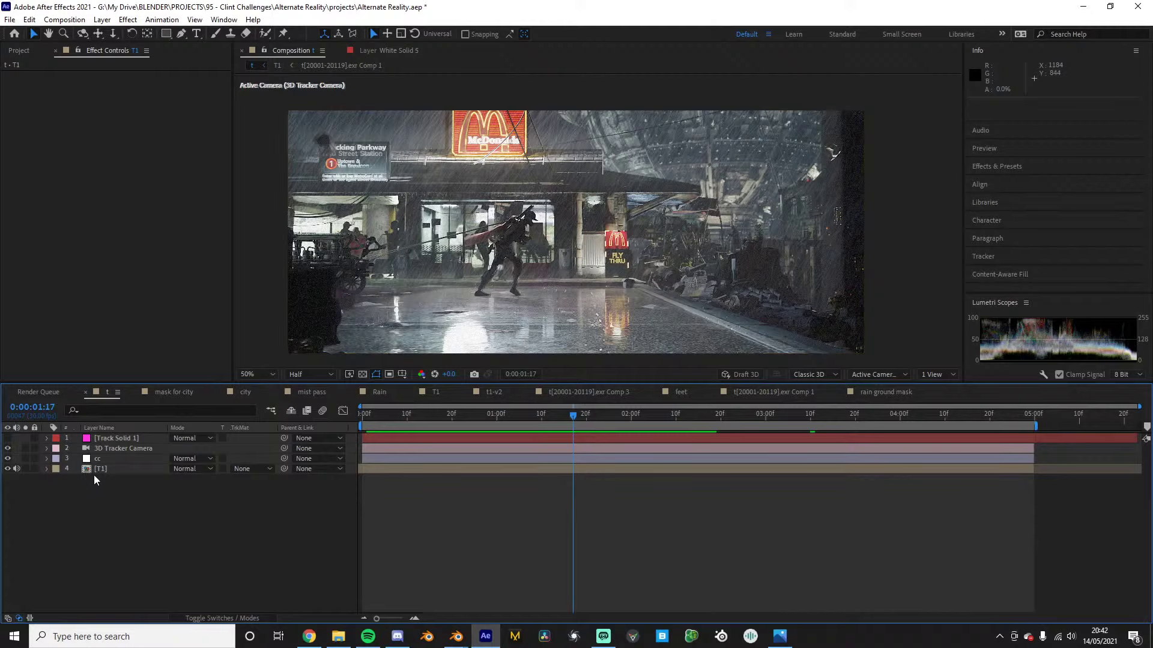
{"action": "left_click", "coordinate": [435, 392]}
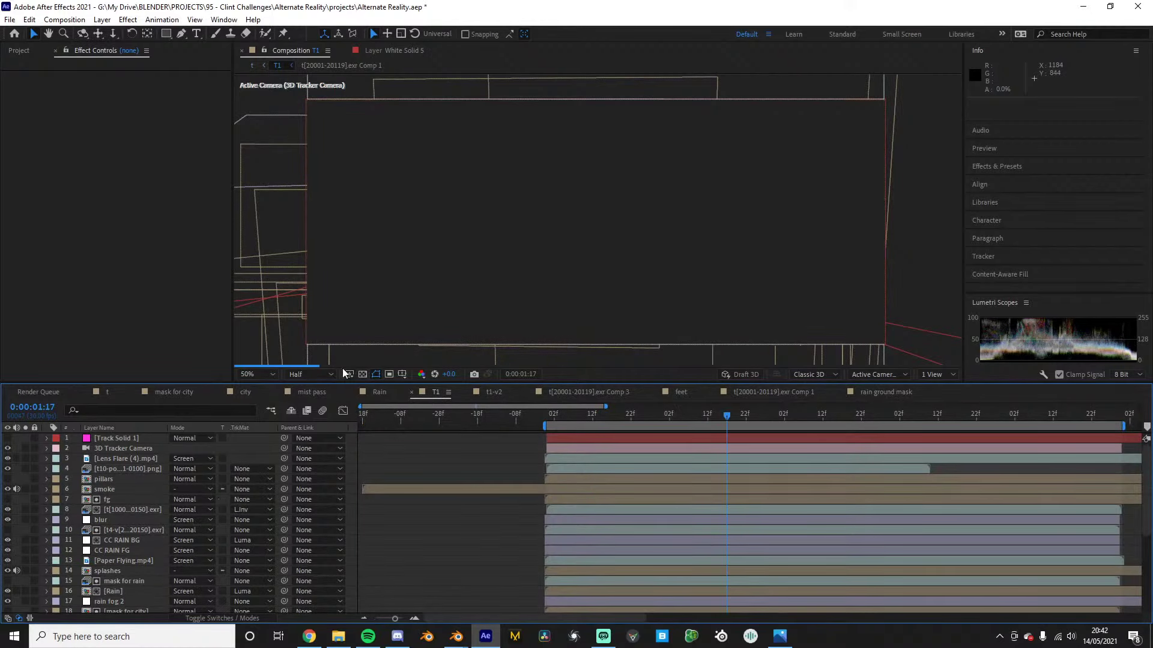
{"action": "scroll", "coordinate": [103, 525], "scroll_direction": "down", "scroll_amount": 5}
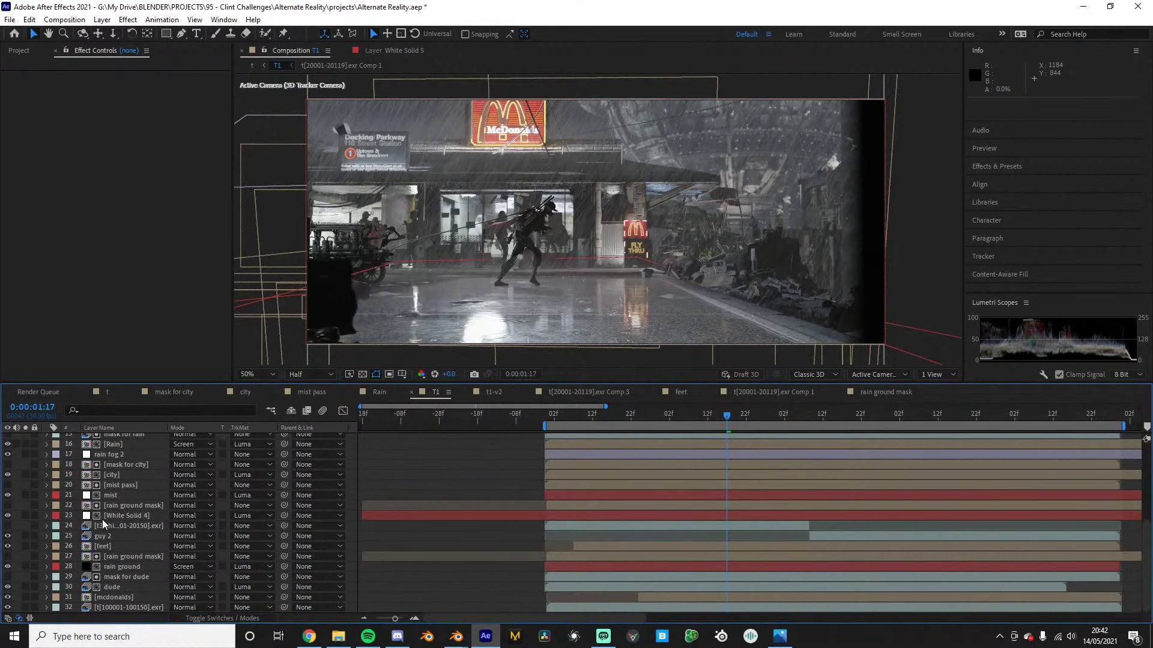
{"action": "left_click", "coordinate": [123, 608]}
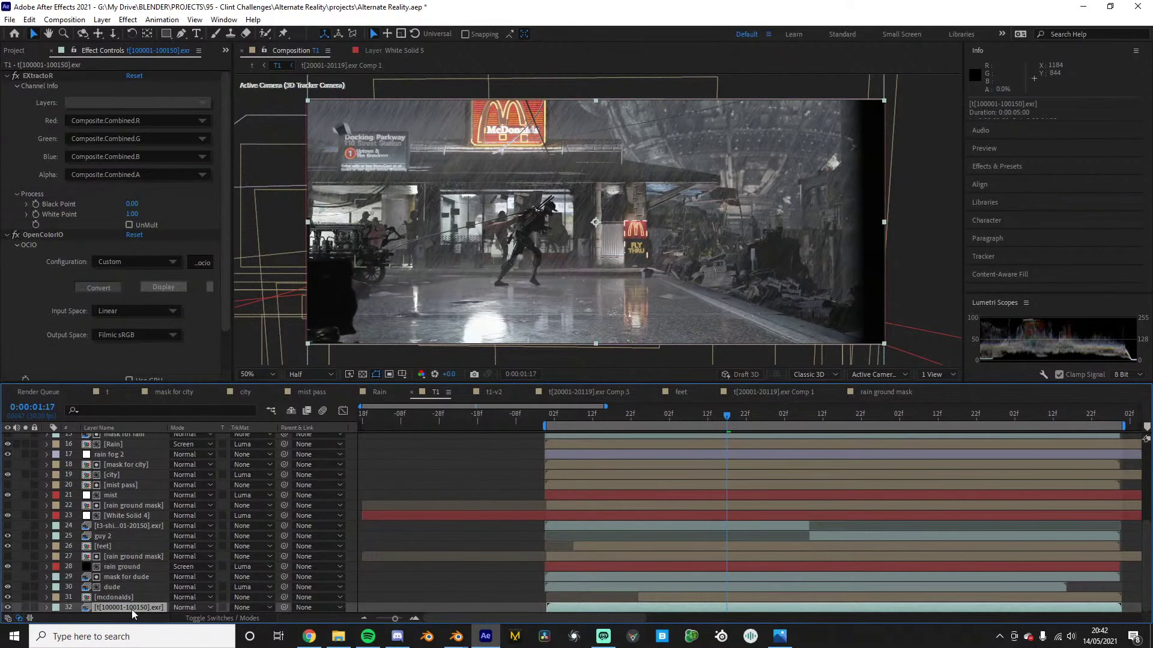
{"action": "left_click", "coordinate": [25, 608]}
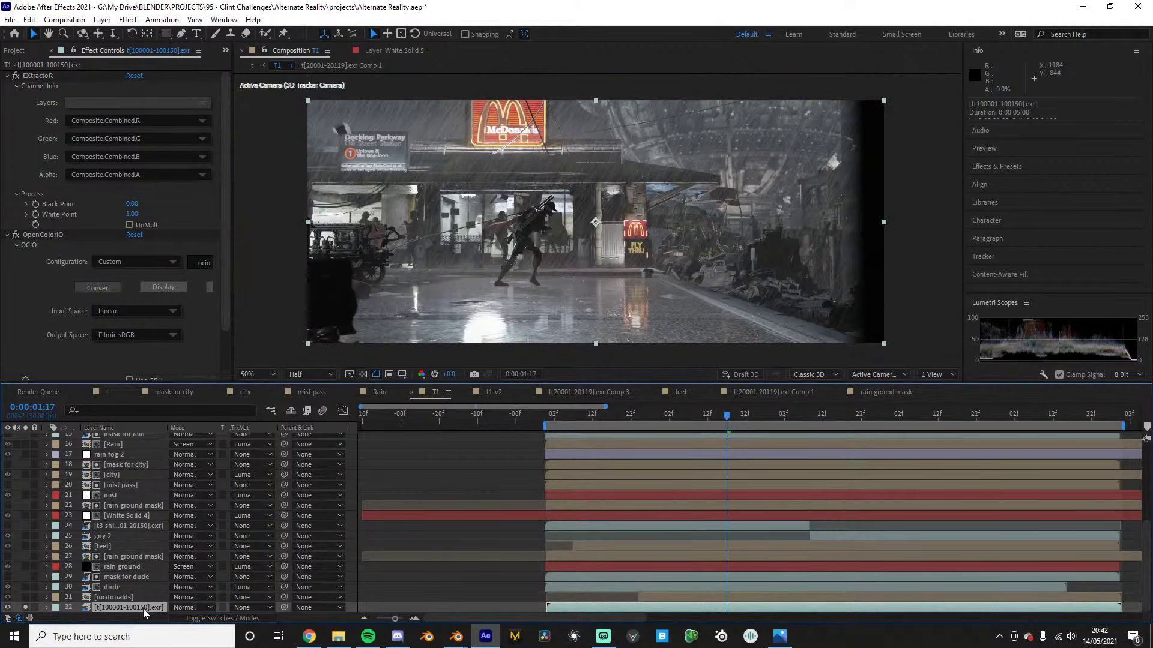
{"action": "scroll", "coordinate": [578, 245], "scroll_direction": "down", "scroll_amount": 1}
{"action": "scroll", "coordinate": [576, 249], "scroll_direction": "up", "scroll_amount": 1}
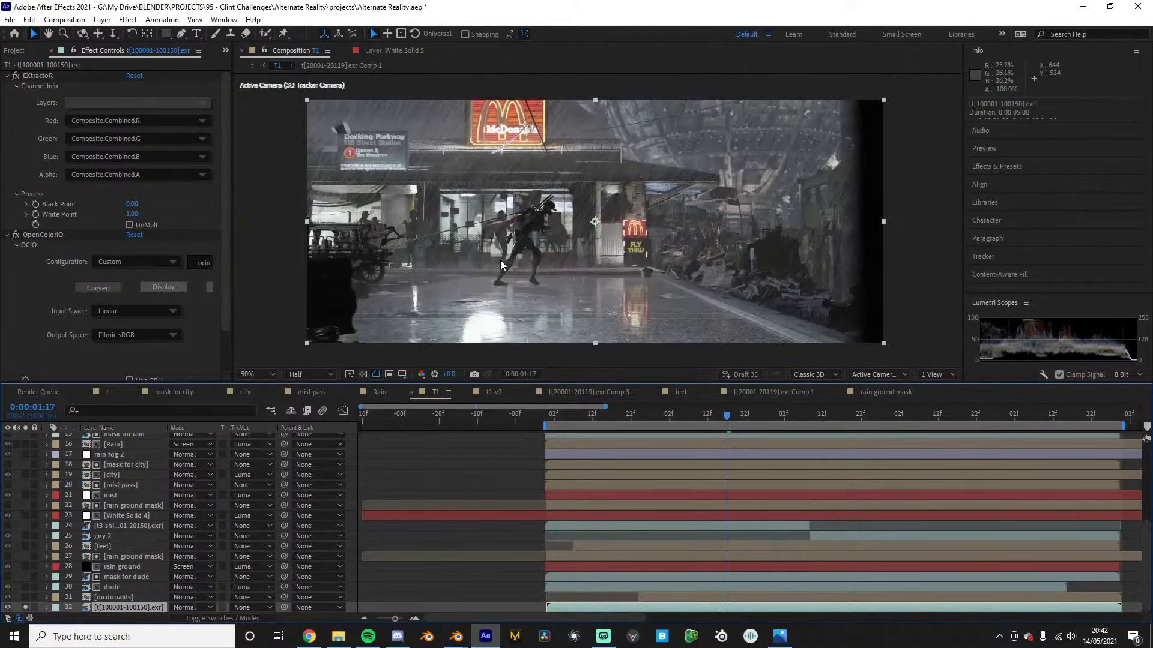
{"action": "scroll", "coordinate": [487, 268], "scroll_direction": "up", "scroll_amount": 1}
{"action": "scroll", "coordinate": [486, 274], "scroll_direction": "down", "scroll_amount": 1}
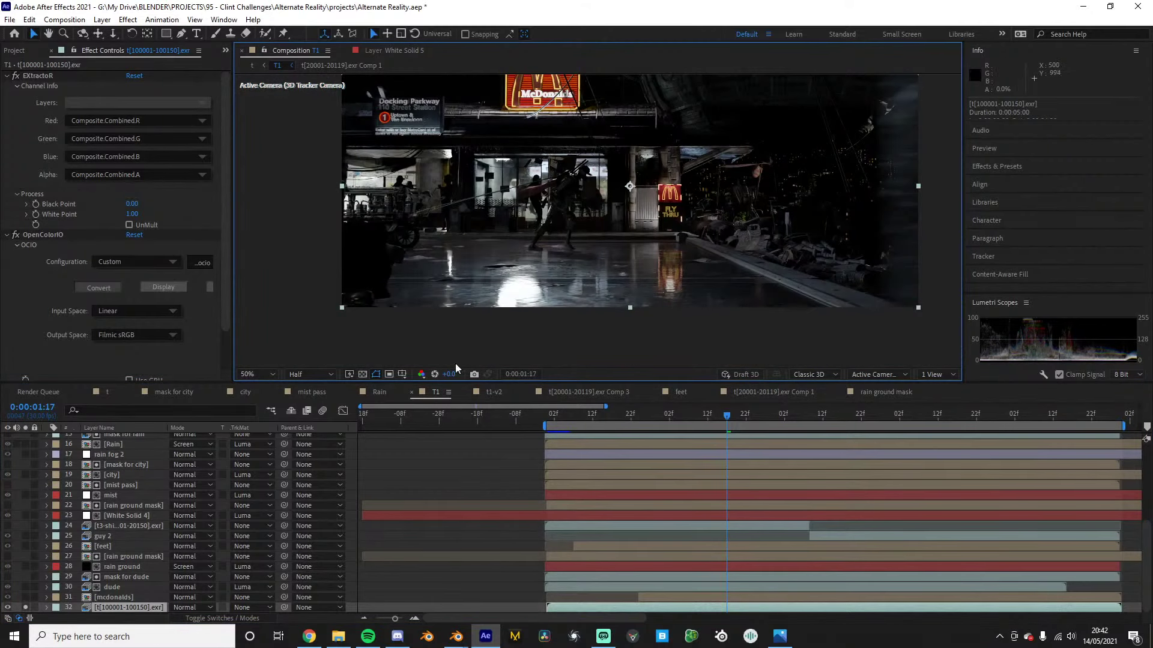
{"action": "left_click_drag", "start_coordinate": [595, 286], "coordinate": [546, 324]}
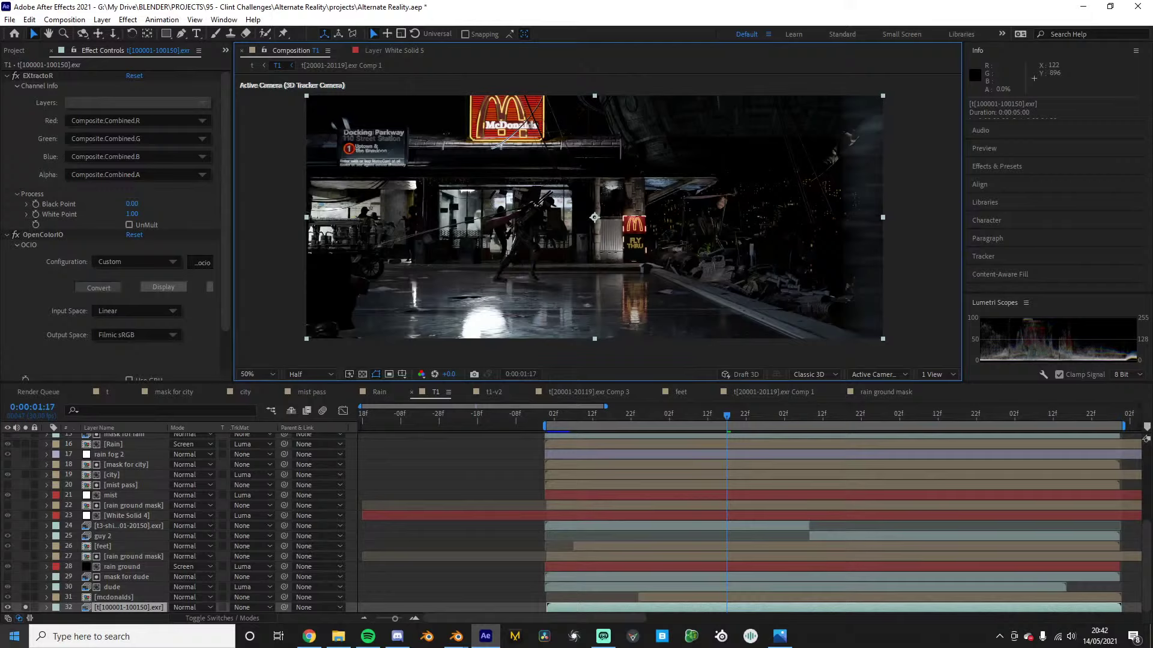
Solo the mcdonalds layer together with the base render, compare the frame with and without it, and reveal its Mask 1 path
{"action": "left_click", "coordinate": [25, 598]}
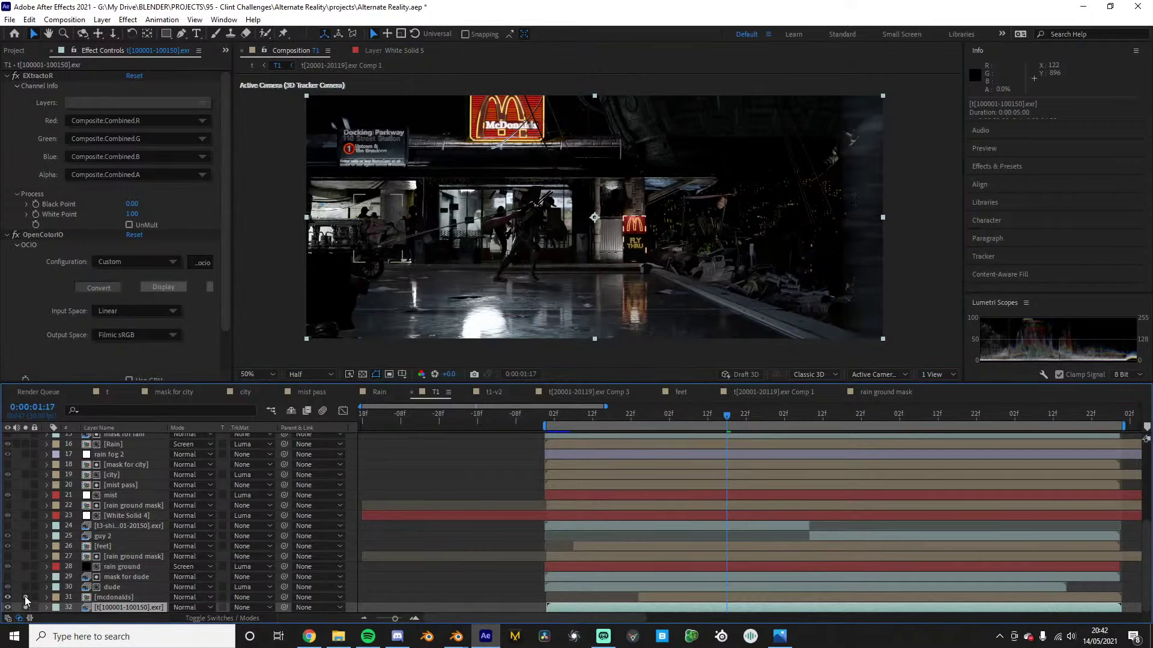
{"action": "scroll", "coordinate": [488, 234], "scroll_direction": "up", "scroll_amount": 2}
{"action": "left_click_drag", "start_coordinate": [488, 234], "coordinate": [712, 180]}
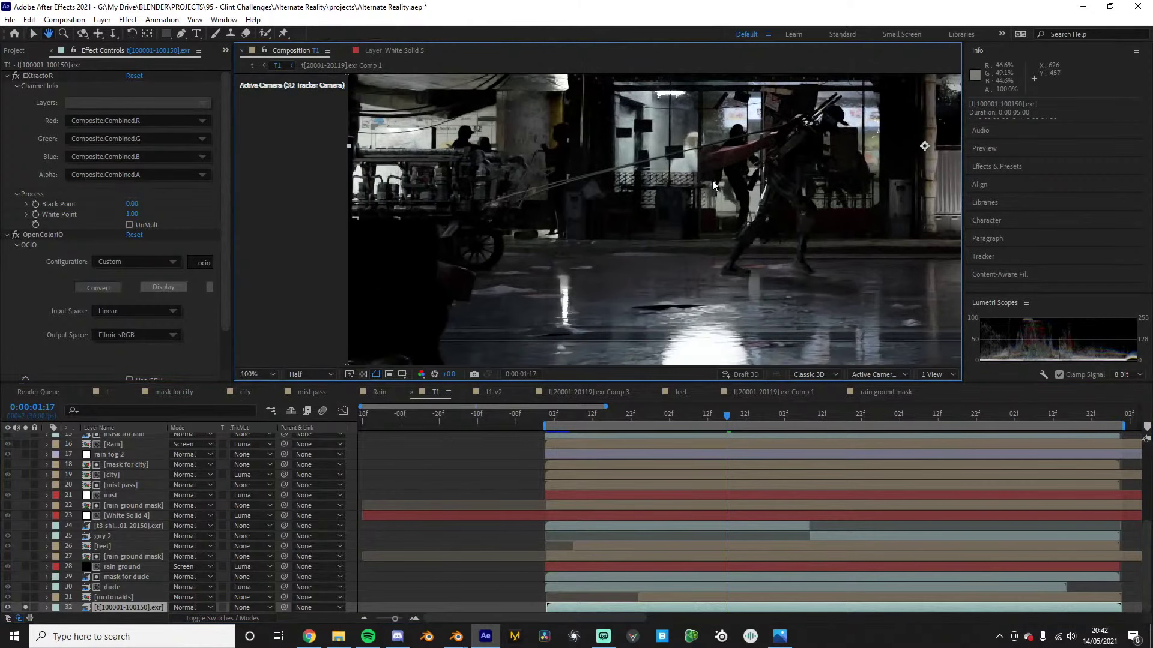
{"action": "left_click", "coordinate": [27, 599]}
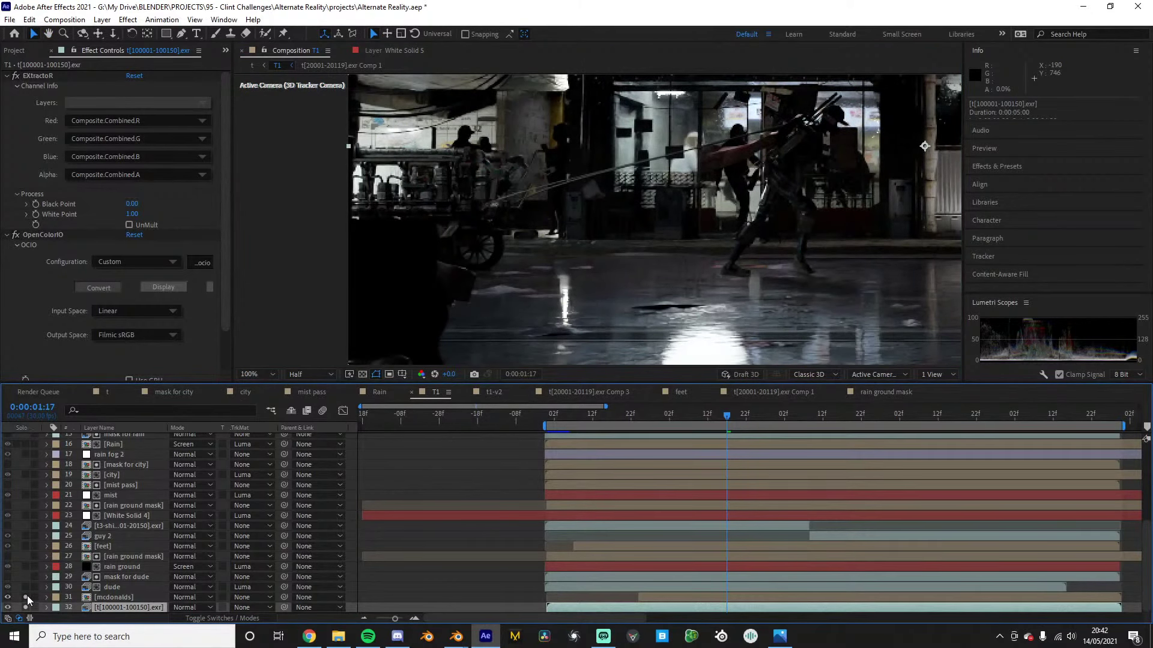
{"action": "left_click", "coordinate": [107, 598]}
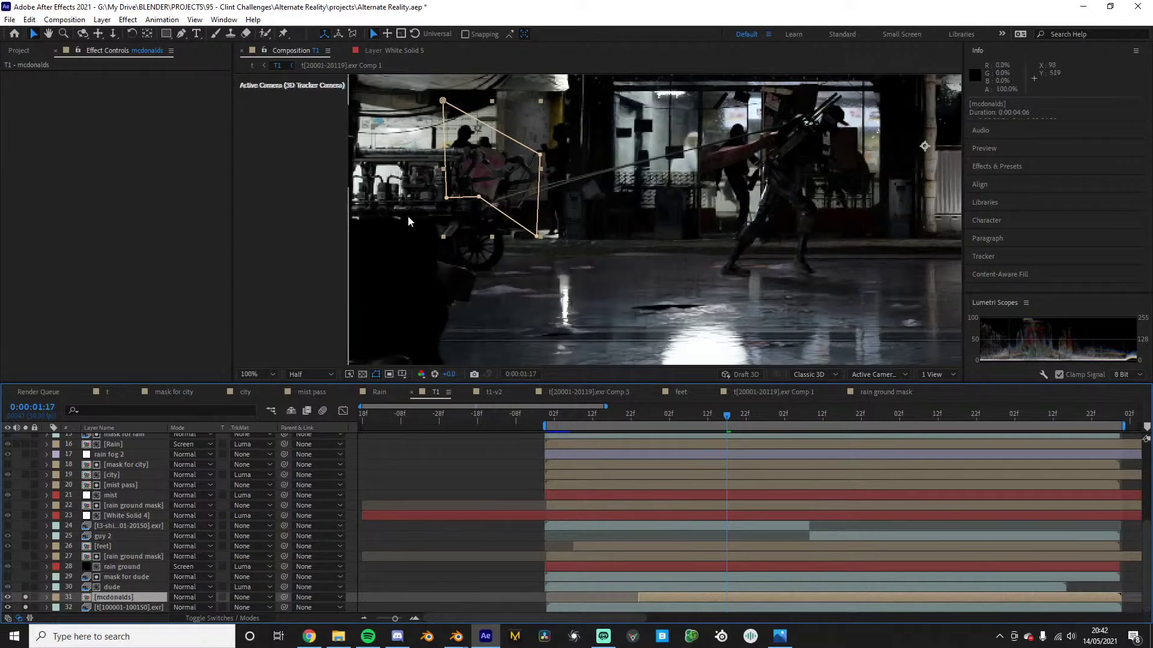
{"action": "key", "text": "m"}
{"action": "left_click", "coordinate": [112, 588]}
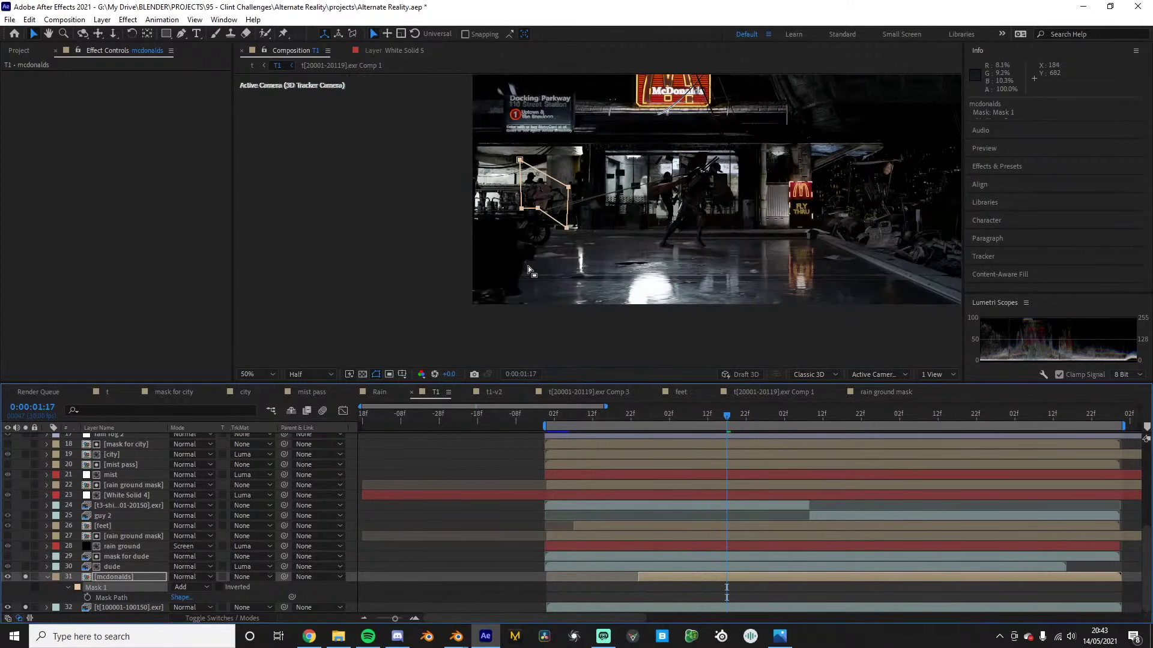
Move the current time back to 0:00:01:01 and start keyframing the Mask Path of the mcdonalds layer's Mask 1
{"action": "left_click", "coordinate": [709, 426]}
{"action": "left_click", "coordinate": [695, 424]}
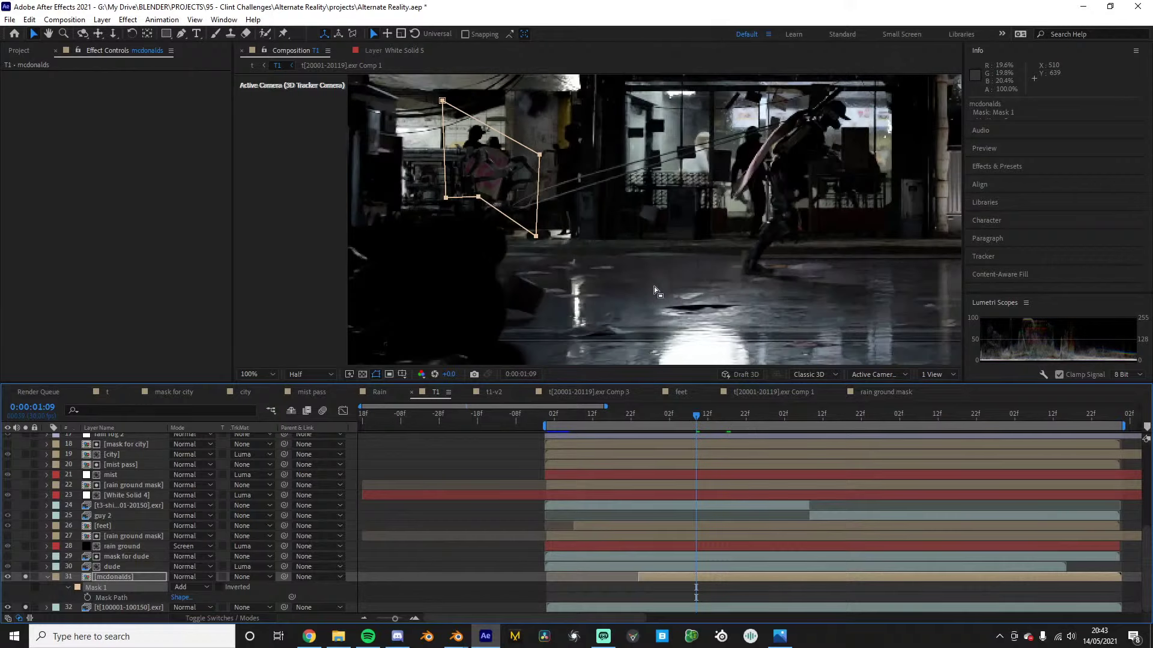
{"action": "left_click", "coordinate": [685, 419]}
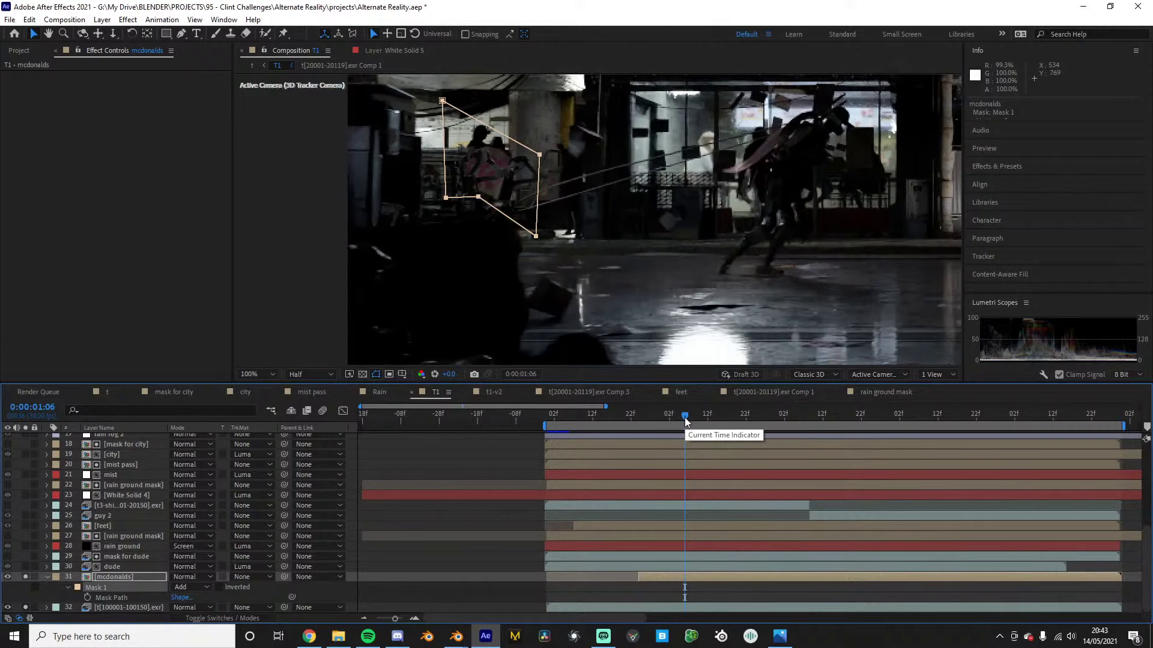
{"action": "left_click_drag", "start_coordinate": [686, 420], "coordinate": [676, 418]}
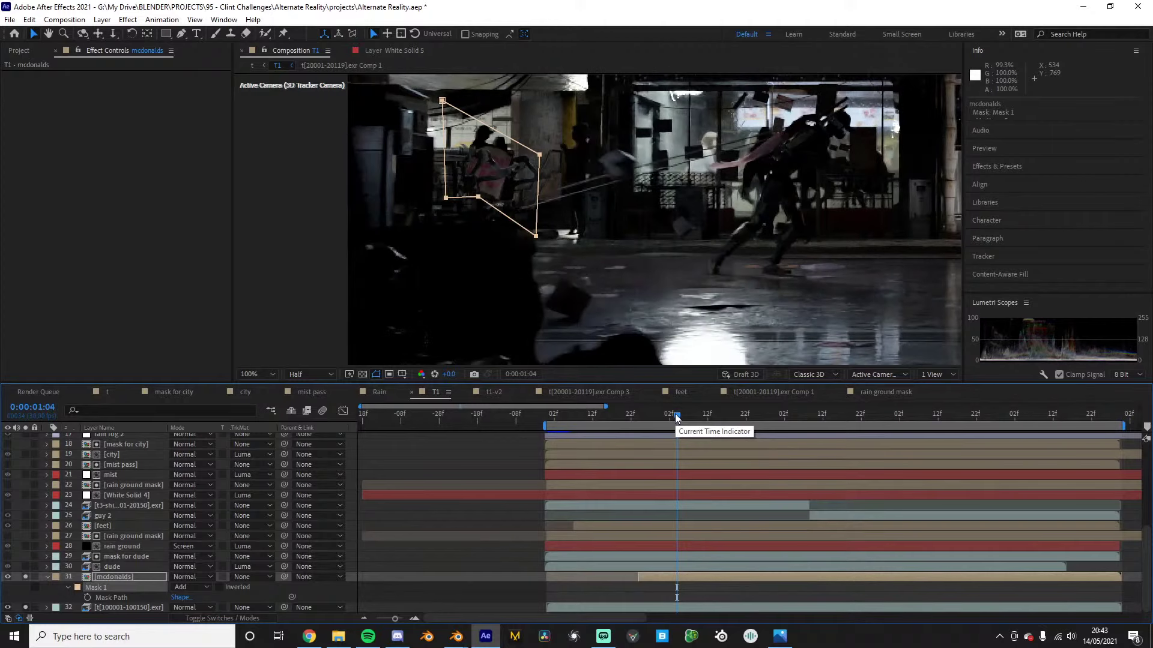
{"action": "left_click_drag", "start_coordinate": [676, 419], "coordinate": [667, 420]}
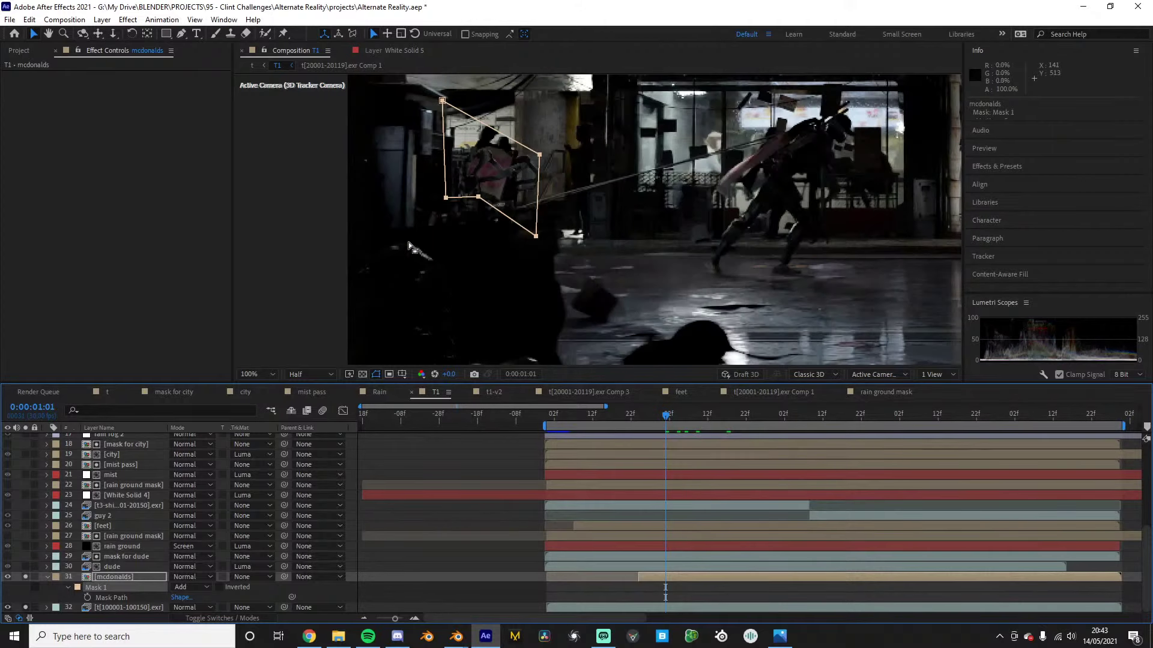
{"action": "left_click", "coordinate": [88, 598]}
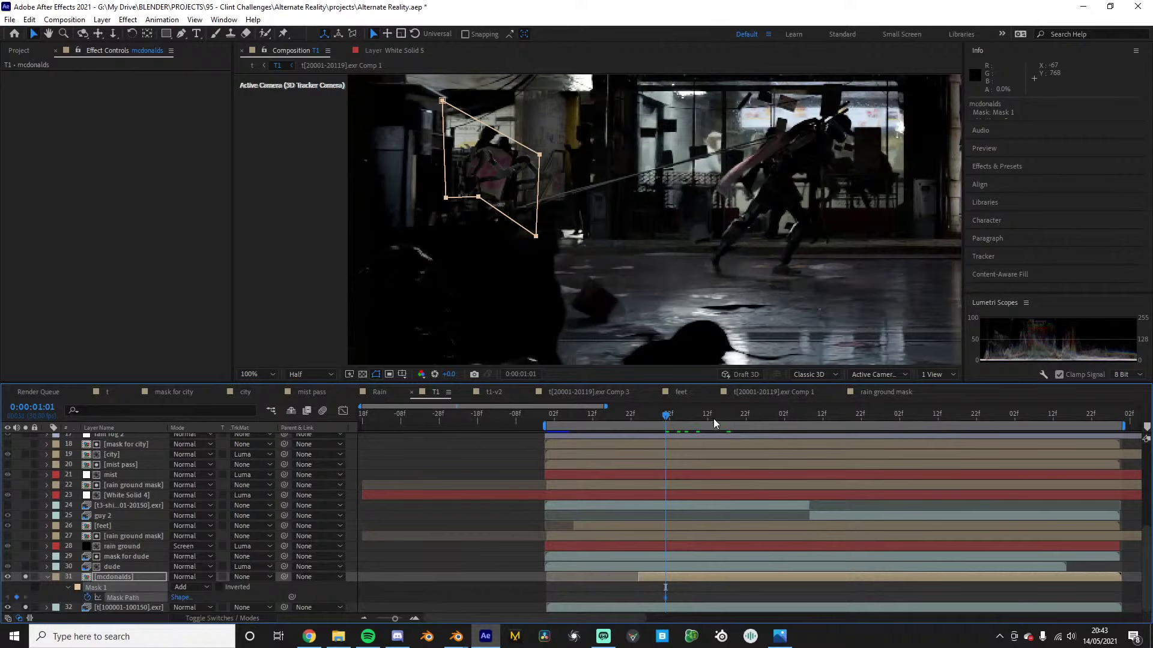
At 0:00:01:17, reshape Mask 1 to cover the cart, extending its two left corners to the frame edge and raising its upper-right corner
{"action": "left_click", "coordinate": [699, 421]}
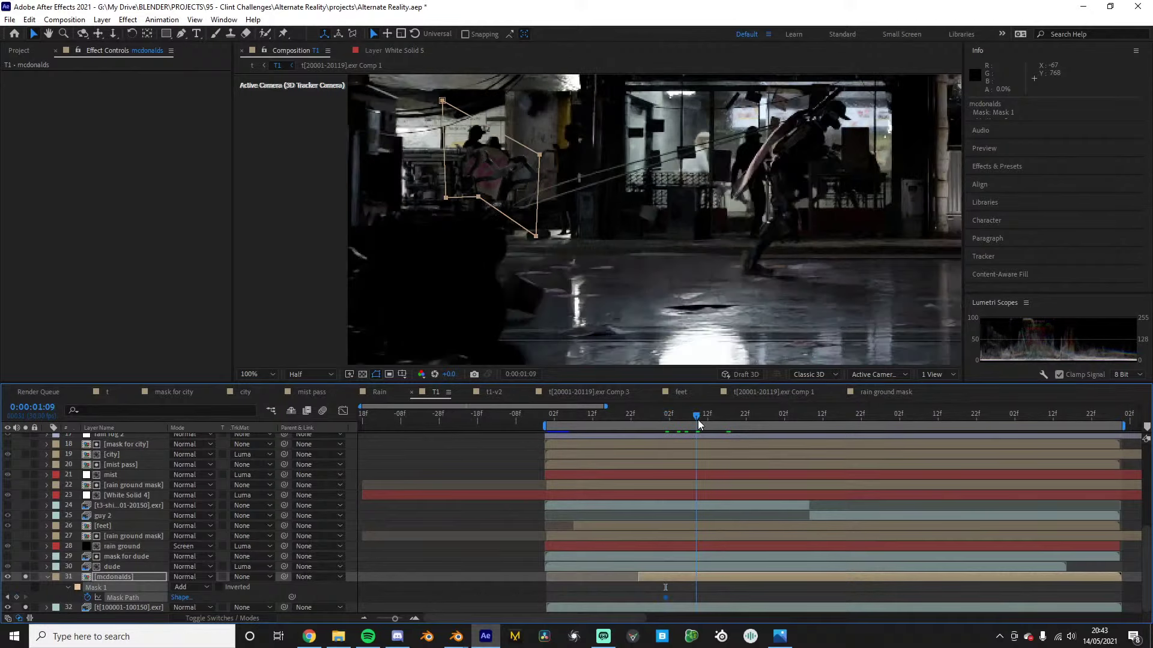
{"action": "left_click_drag", "start_coordinate": [698, 424], "coordinate": [727, 423]}
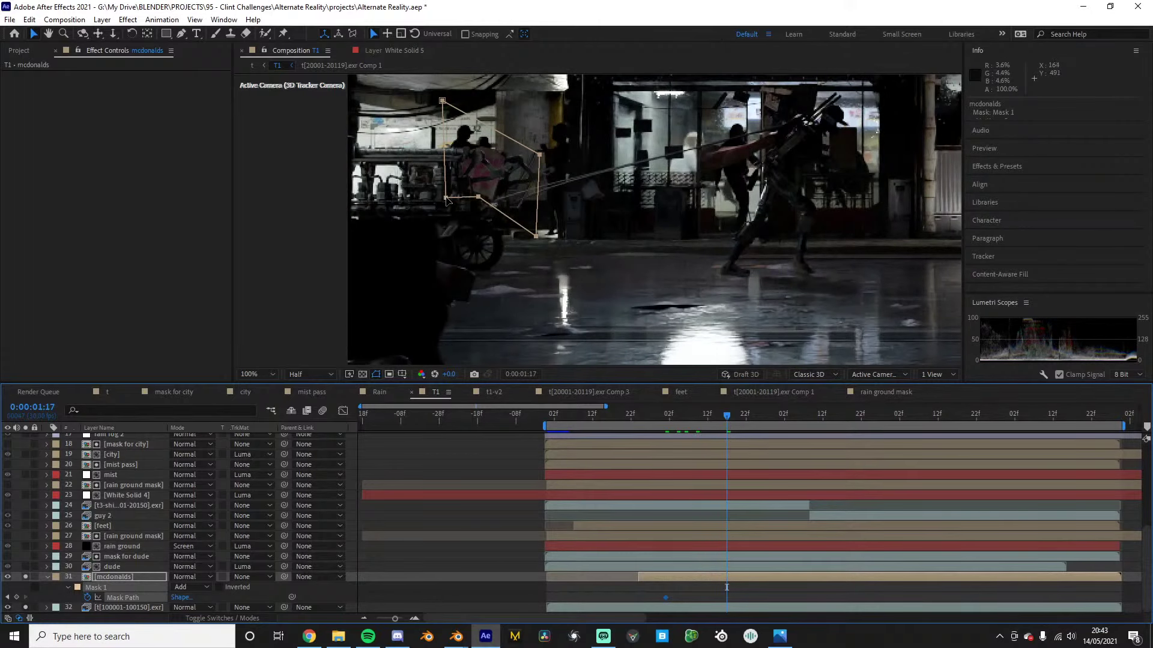
{"action": "left_click_drag", "start_coordinate": [445, 198], "coordinate": [350, 210]}
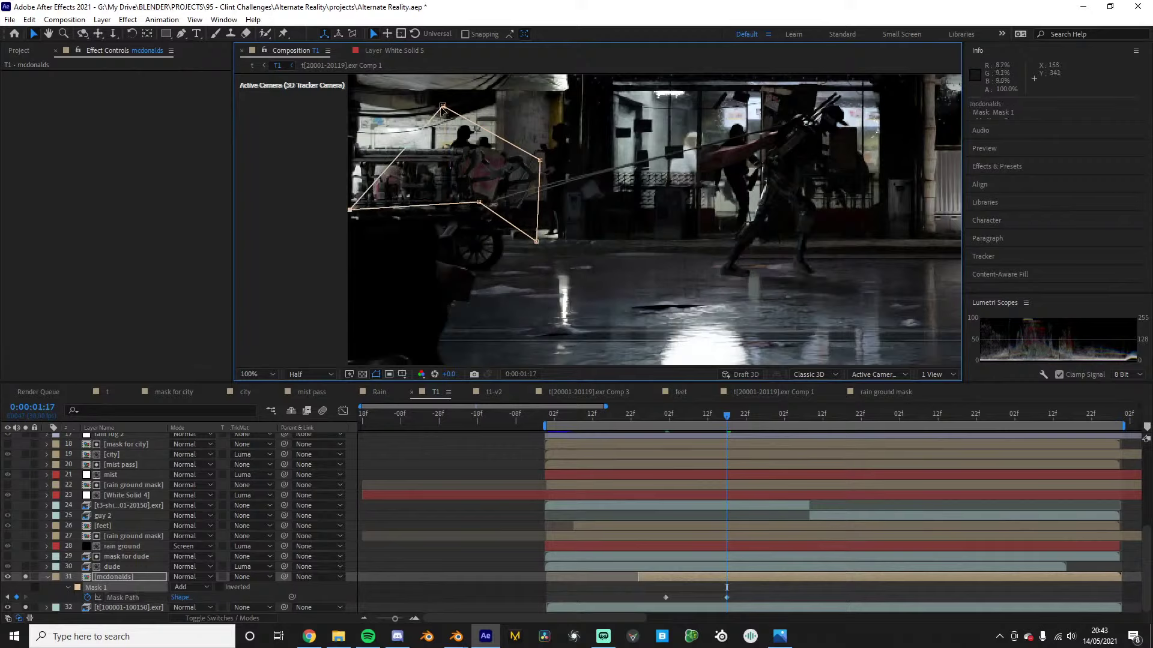
{"action": "left_click_drag", "start_coordinate": [443, 106], "coordinate": [351, 108]}
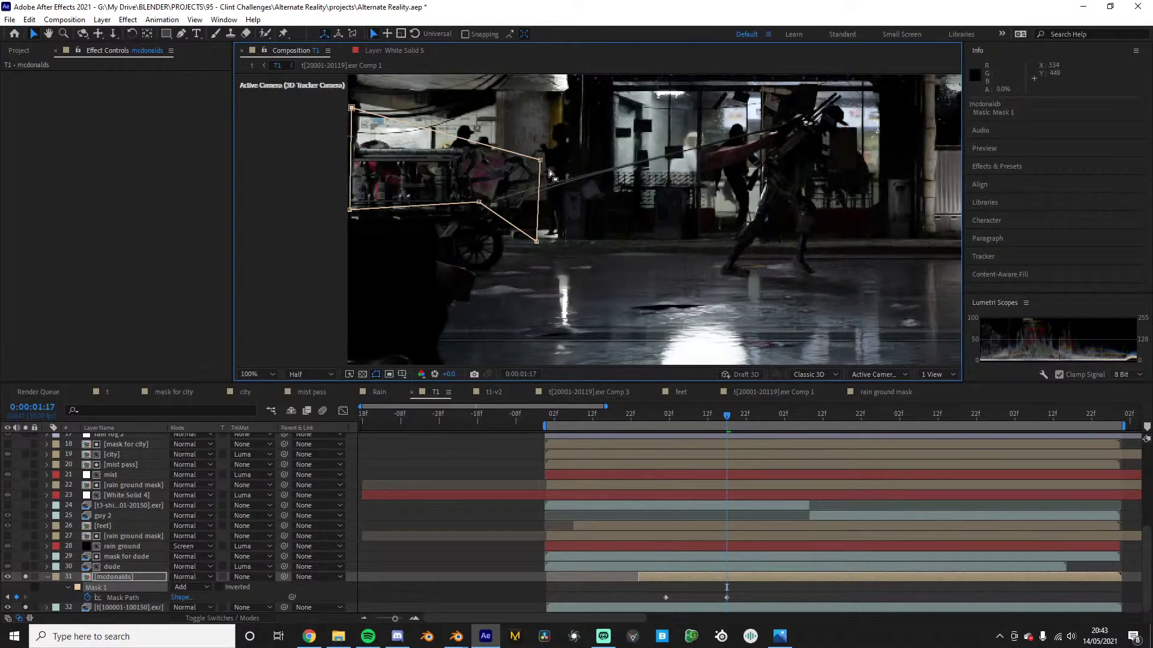
{"action": "left_click_drag", "start_coordinate": [539, 160], "coordinate": [533, 133]}
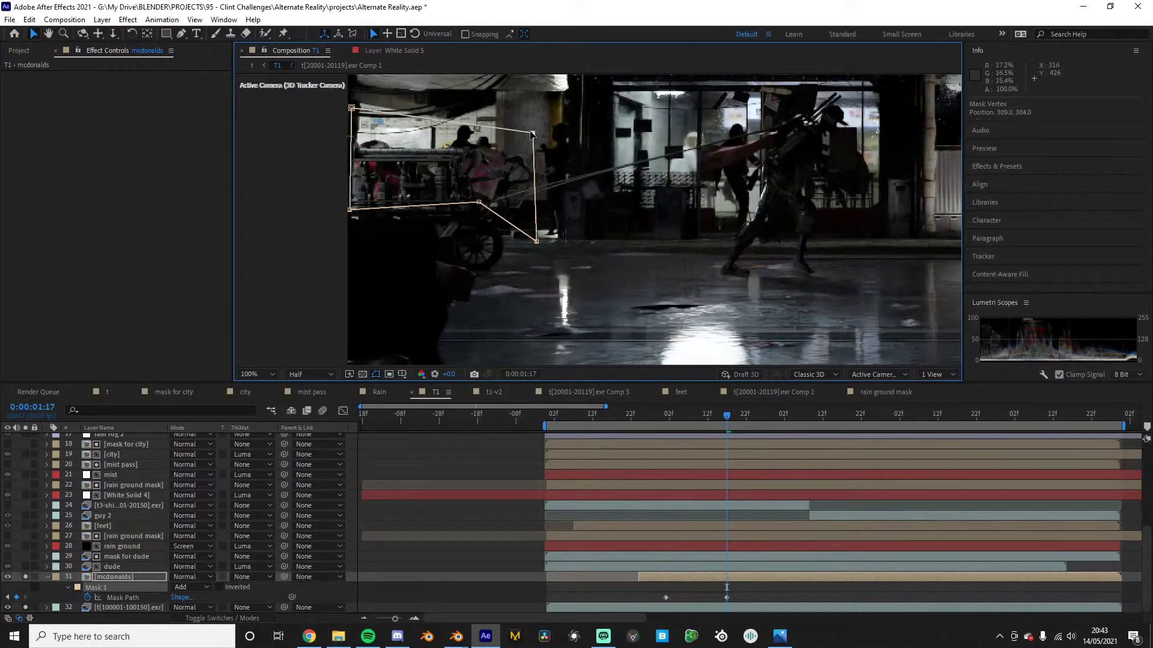
Collapse the mcdonalds layer's properties and compare that layer alone, the base render alone, and both soloed together
{"action": "left_click", "coordinate": [107, 581]}
{"action": "left_click", "coordinate": [40, 590]}
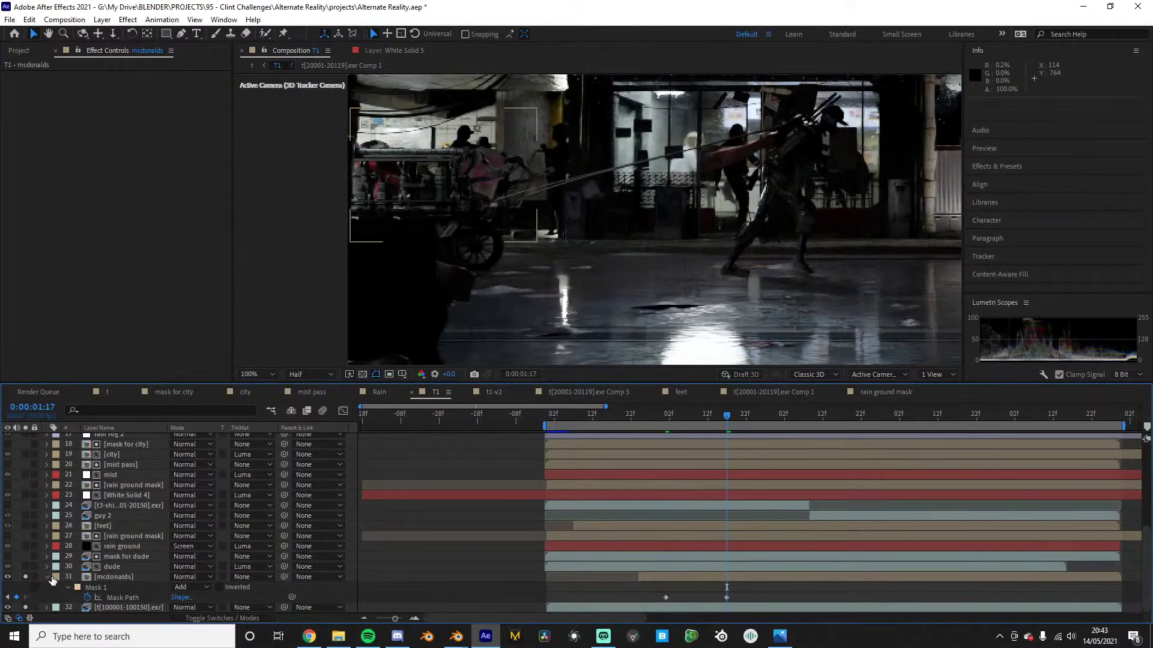
{"action": "left_click", "coordinate": [53, 577]}
{"action": "left_click", "coordinate": [42, 588]}
{"action": "left_click", "coordinate": [47, 578]}
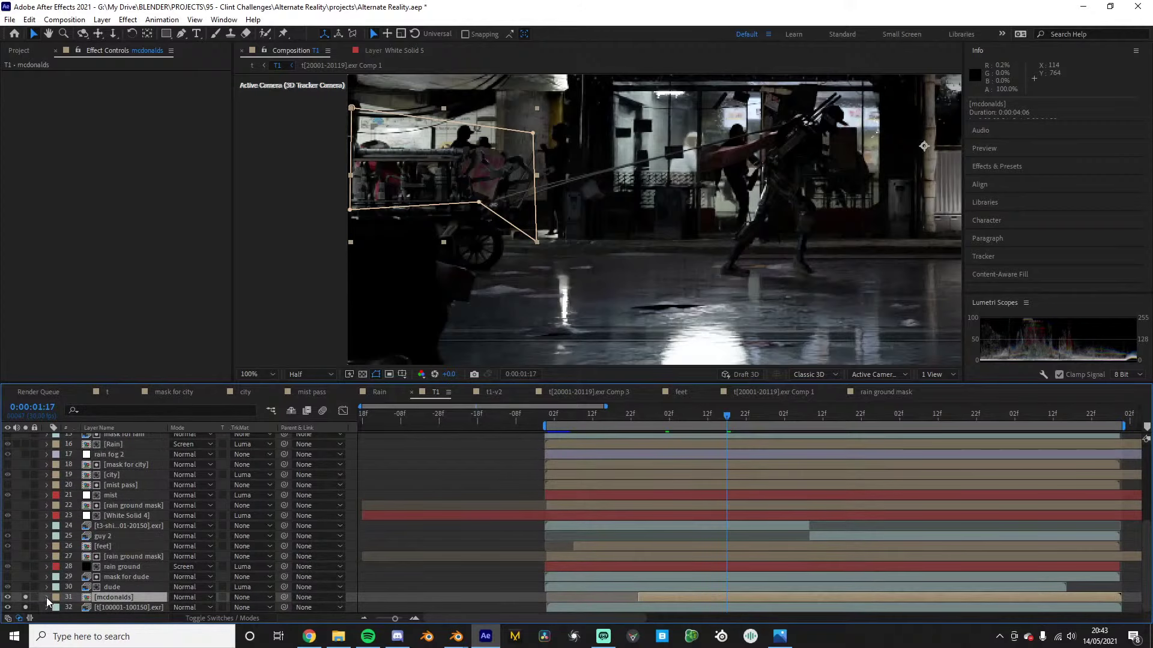
{"action": "left_click", "coordinate": [46, 598]}
{"action": "left_click", "coordinate": [52, 537]}
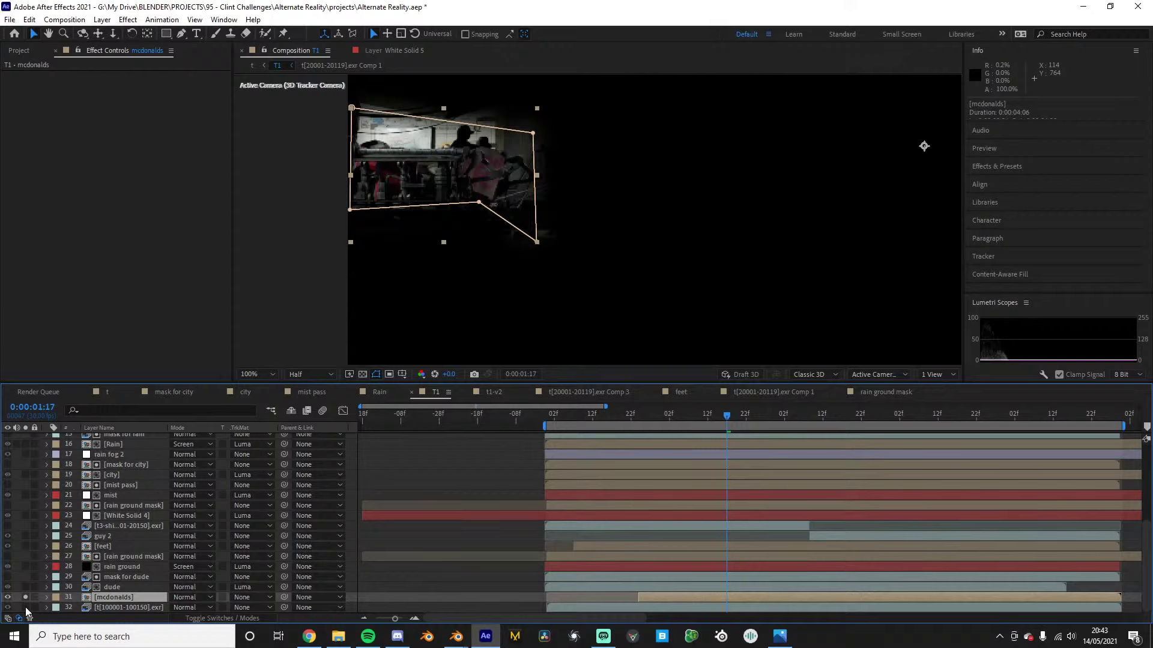
{"action": "left_click", "coordinate": [25, 598]}
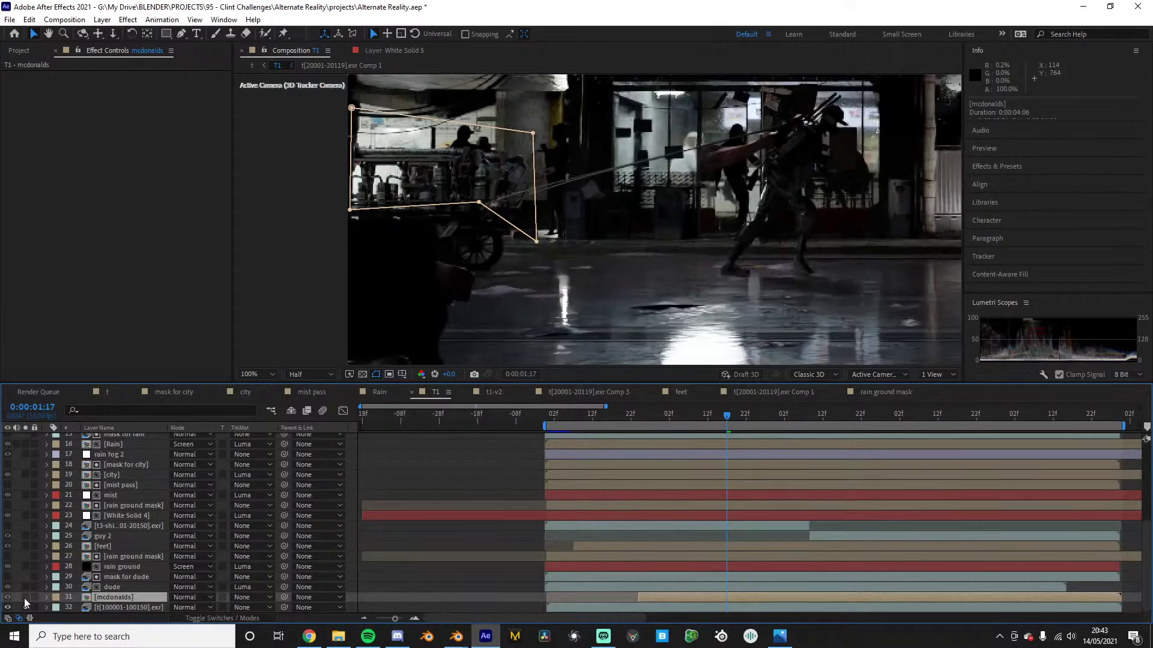
{"action": "left_click", "coordinate": [25, 598]}
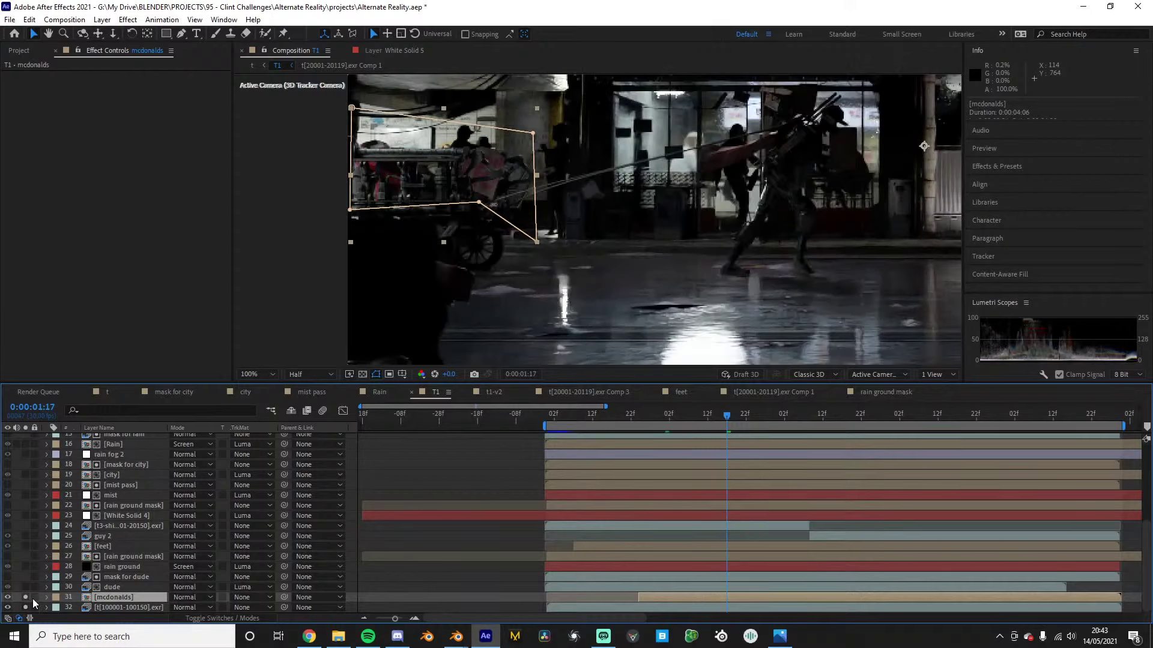
Inspect the dude layer alone and combined with the soloed mcdonalds and base render layers, checking the frame at 0:00:02:03
{"action": "left_click", "coordinate": [114, 588]}
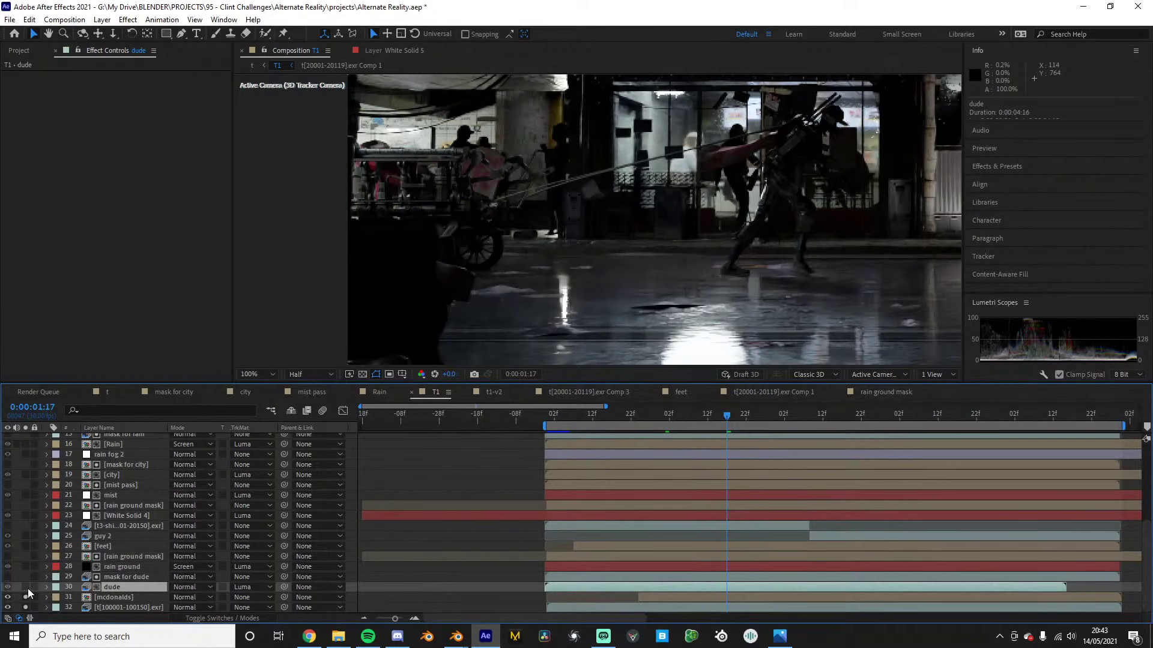
{"action": "left_click", "coordinate": [26, 588]}
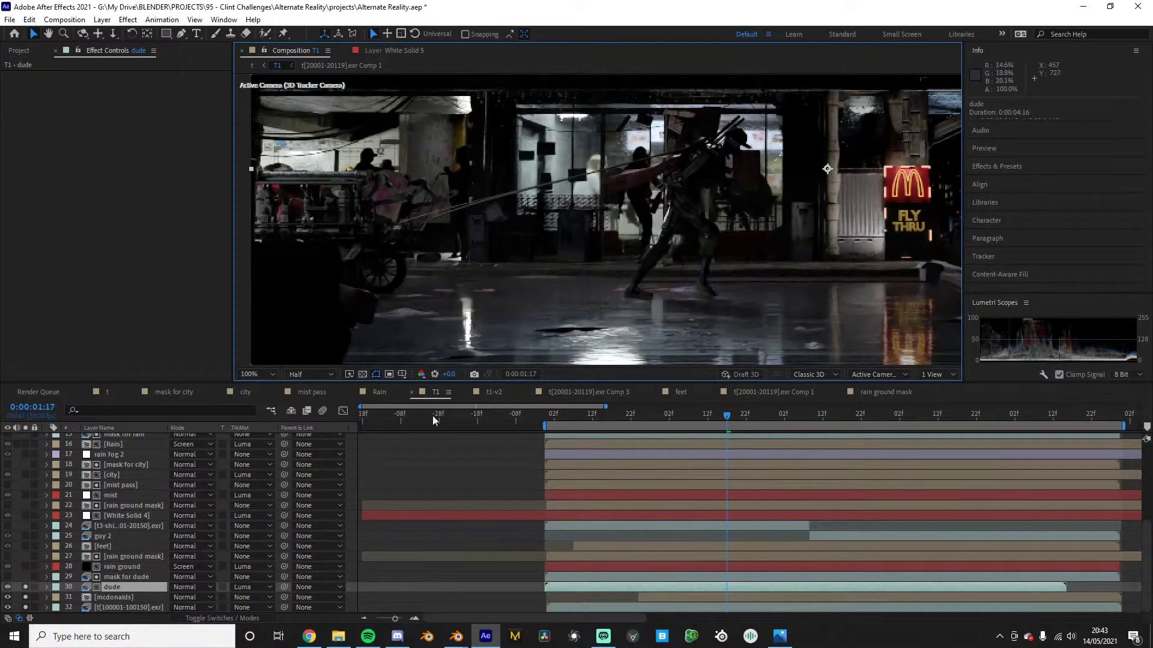
{"action": "left_click_drag", "start_coordinate": [27, 588], "coordinate": [25, 603]}
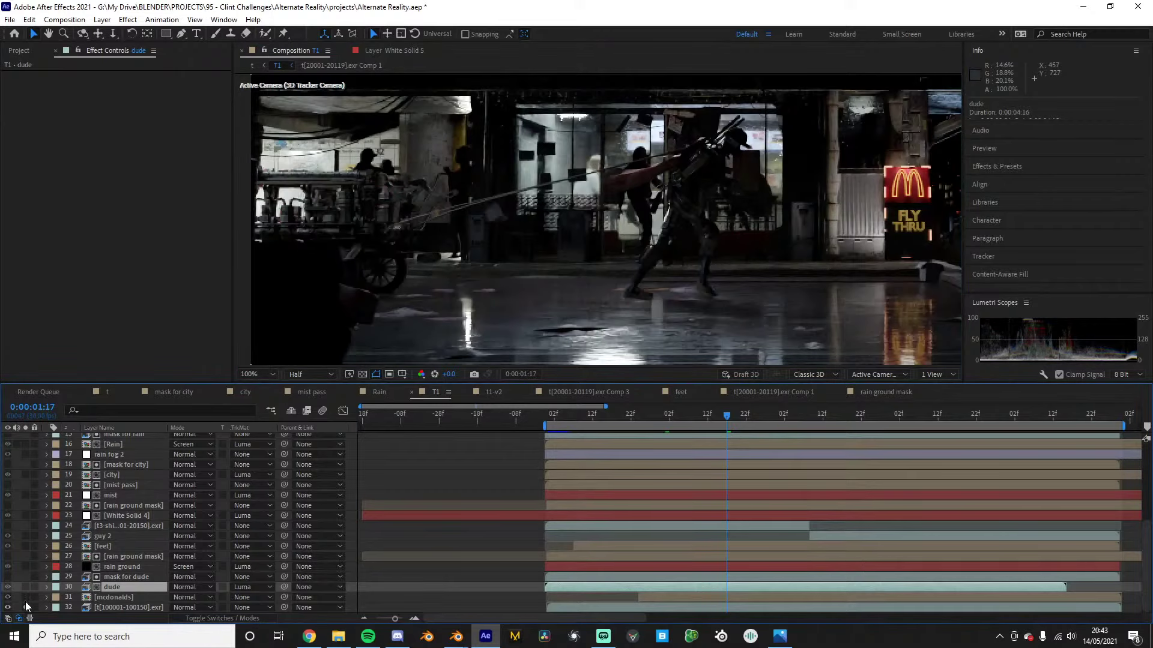
{"action": "left_click", "coordinate": [24, 586]}
{"action": "left_click", "coordinate": [24, 586]}
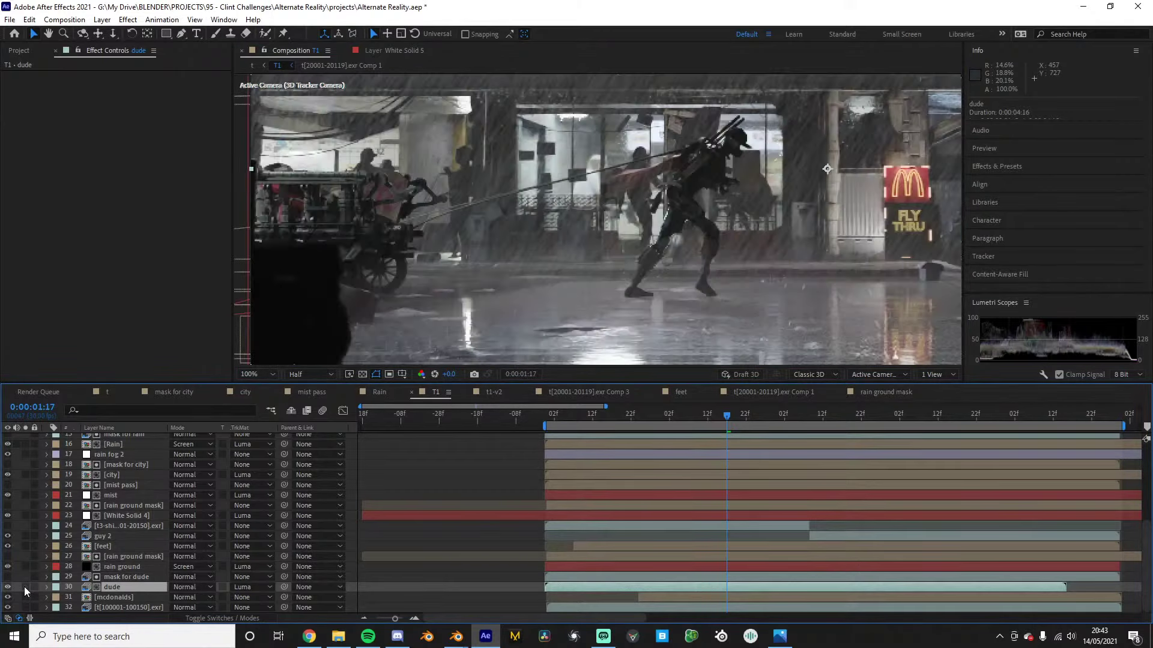
{"action": "left_click", "coordinate": [27, 588]}
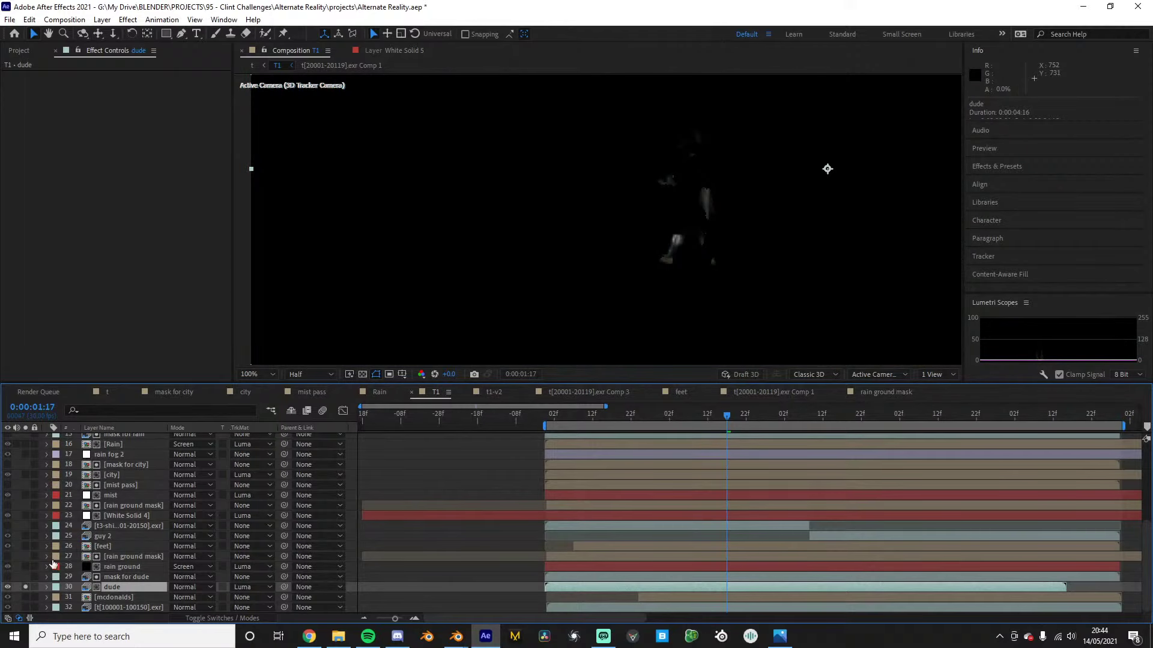
{"action": "left_click_drag", "start_coordinate": [25, 597], "coordinate": [25, 608]}
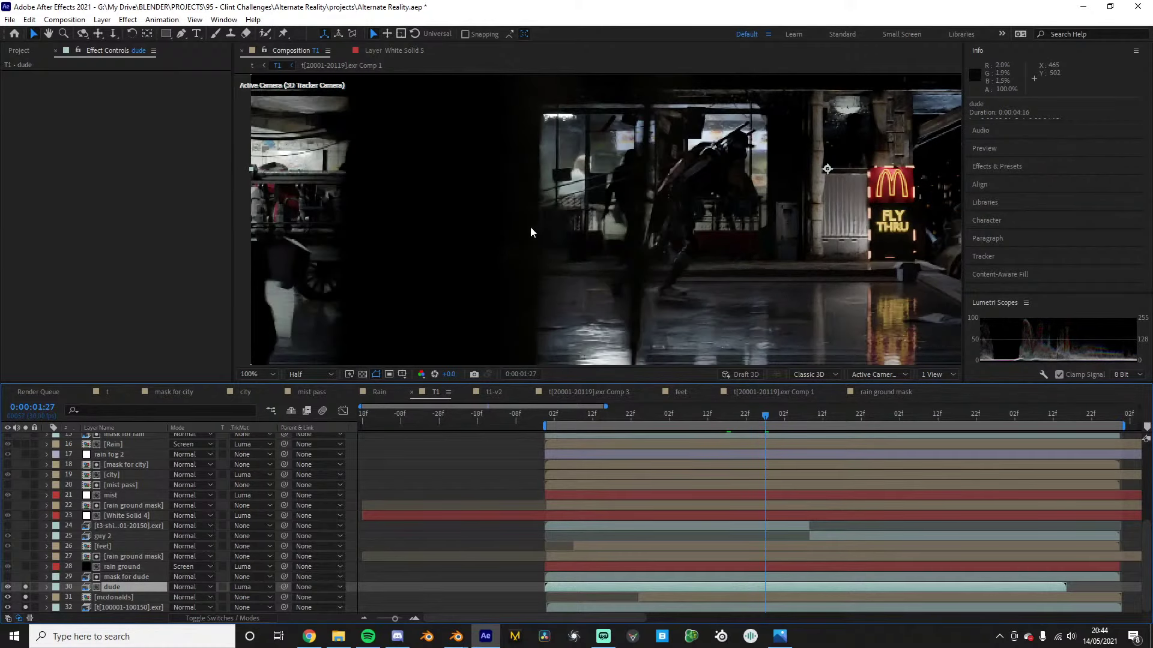
{"action": "left_click", "coordinate": [787, 416]}
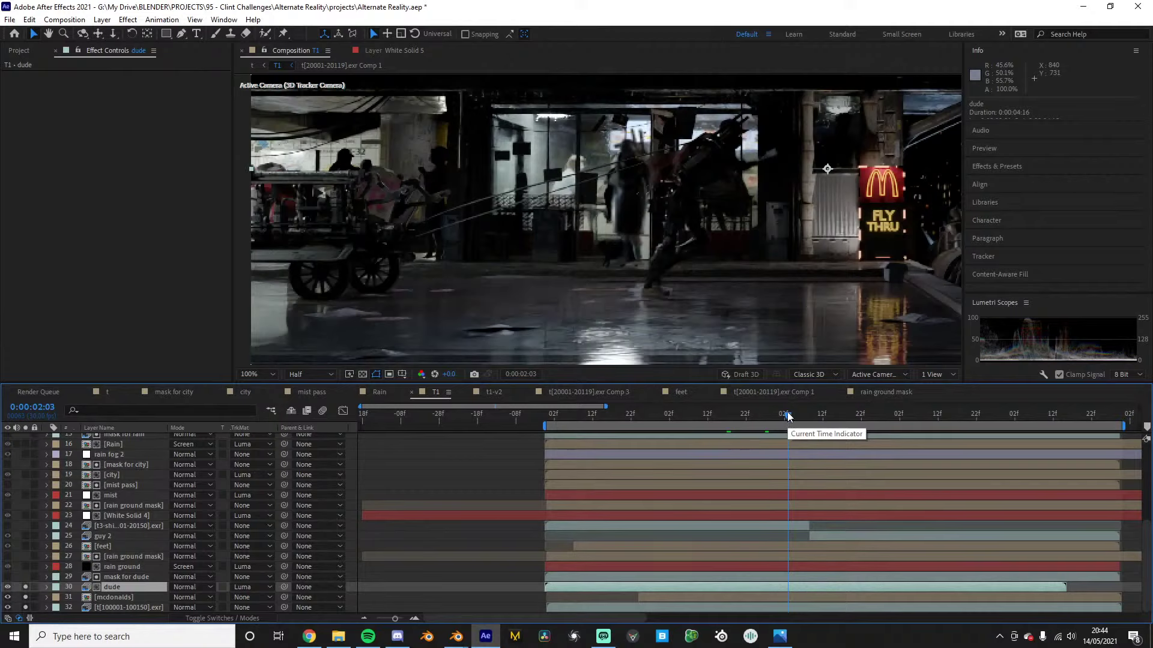
Switch to the Blender window with Alternate file of alternate reality.blend to view the 3D scene
{"action": "mouse_move", "coordinate": [456, 635]}
{"action": "left_click", "coordinate": [412, 605]}
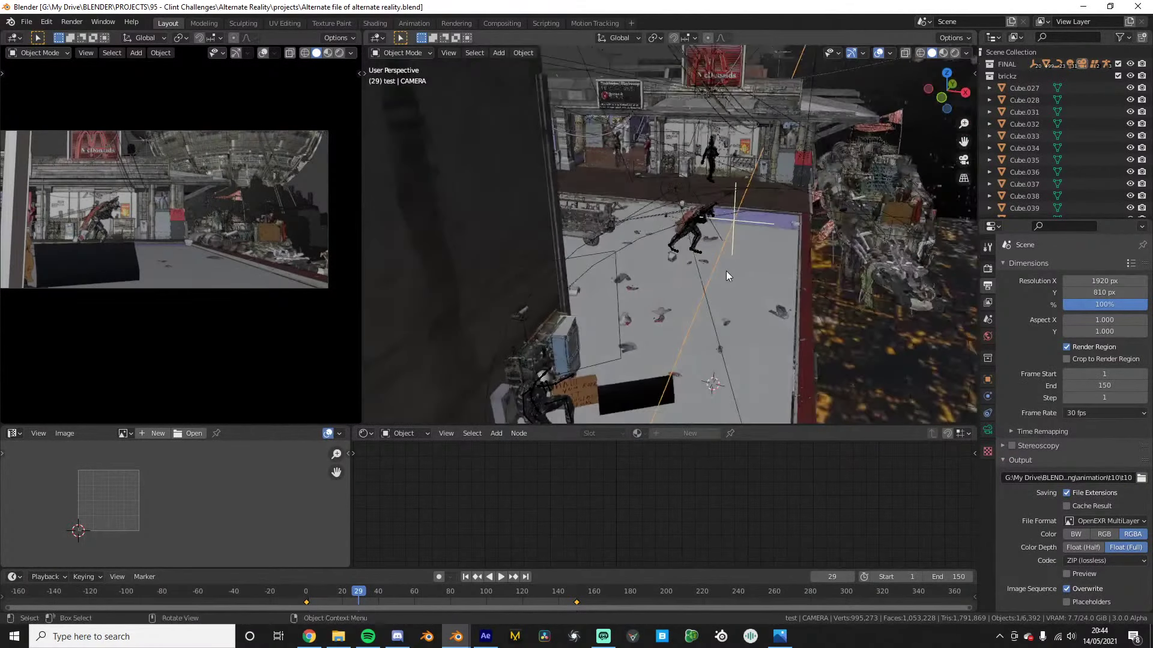
Select the rope running from the cart to the pulling figure and play the animation forward to frame 34
{"action": "scroll", "coordinate": [726, 272], "scroll_direction": "up", "scroll_amount": 4}
{"action": "middle_click_drag", "start_coordinate": [718, 235], "coordinate": [654, 224]}
{"action": "scroll", "coordinate": [654, 225], "scroll_direction": "up", "scroll_amount": 3}
{"action": "left_click", "coordinate": [663, 223]}
{"action": "left_click", "coordinate": [664, 210]}
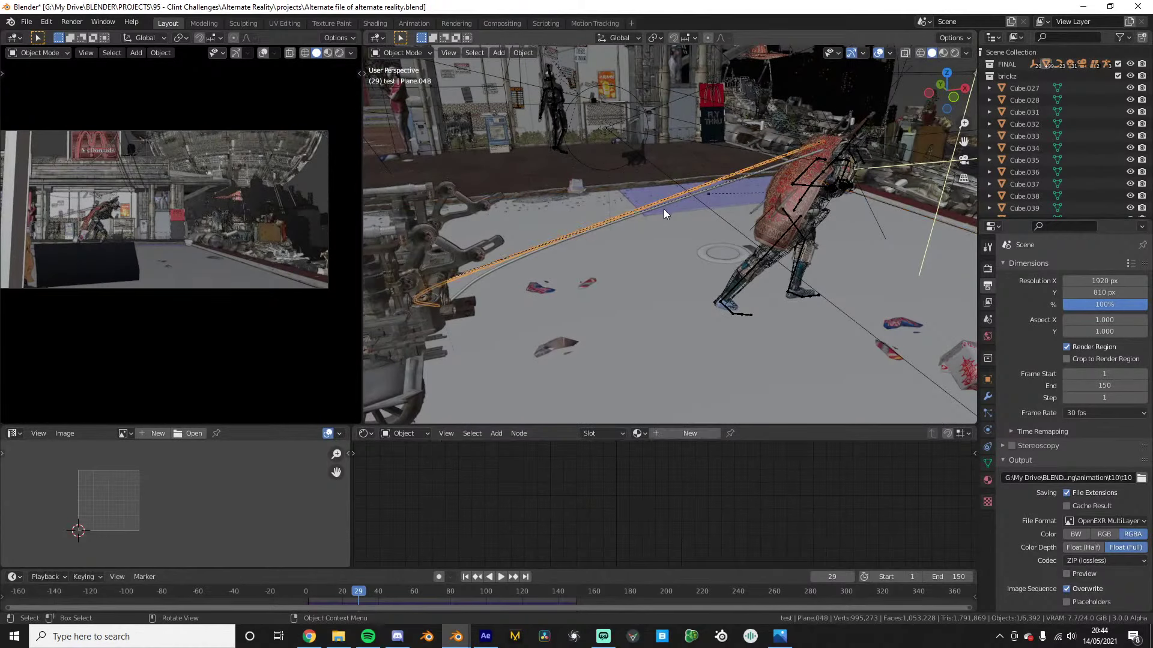
{"action": "key", "text": "space"}
{"action": "key", "text": "space"}
Inspect the rope's mesh in Edit Mode from a wider angle, ending back in Object Mode
{"action": "scroll", "coordinate": [664, 211], "scroll_direction": "up", "scroll_amount": 3}
{"action": "key", "text": "Tab"}
{"action": "scroll", "coordinate": [708, 219], "scroll_direction": "down", "scroll_amount": 4}
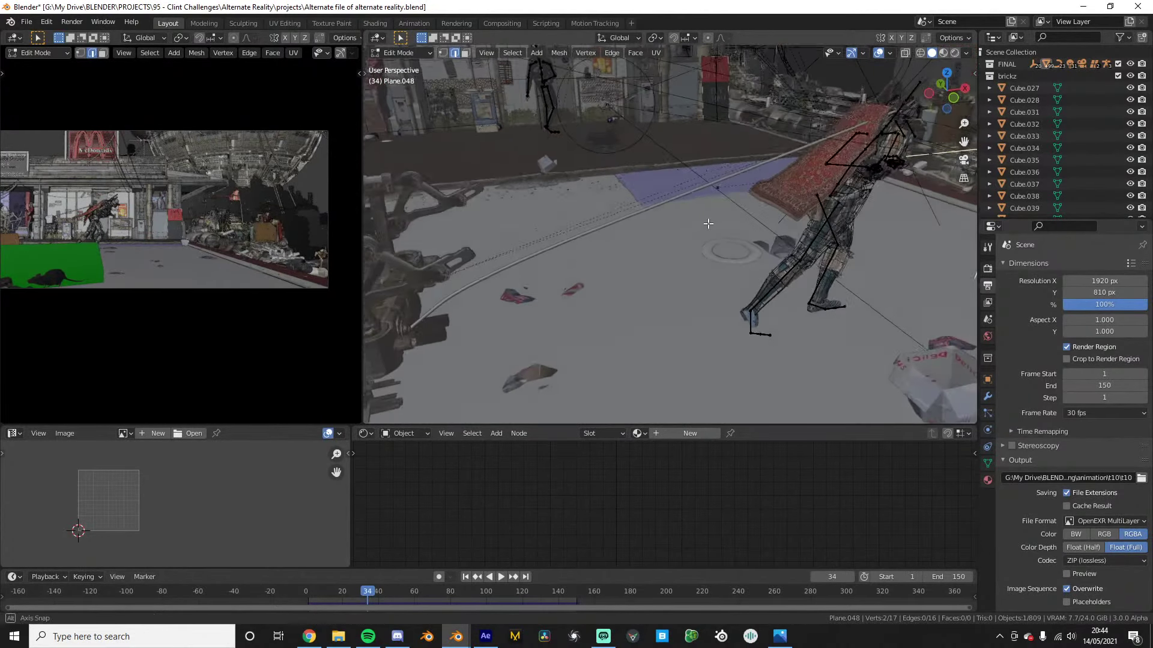
{"action": "middle_click_drag", "start_coordinate": [710, 224], "coordinate": [799, 258]}
{"action": "scroll", "coordinate": [799, 258], "scroll_direction": "down", "scroll_amount": 4}
{"action": "middle_click_drag", "start_coordinate": [840, 337], "coordinate": [925, 397]}
{"action": "key", "text": "Tab"}
Review the rope's Hook, Cloth, Skin and Bevel modifiers and examine the rope between the cart and the figure
{"action": "left_click", "coordinate": [988, 397]}
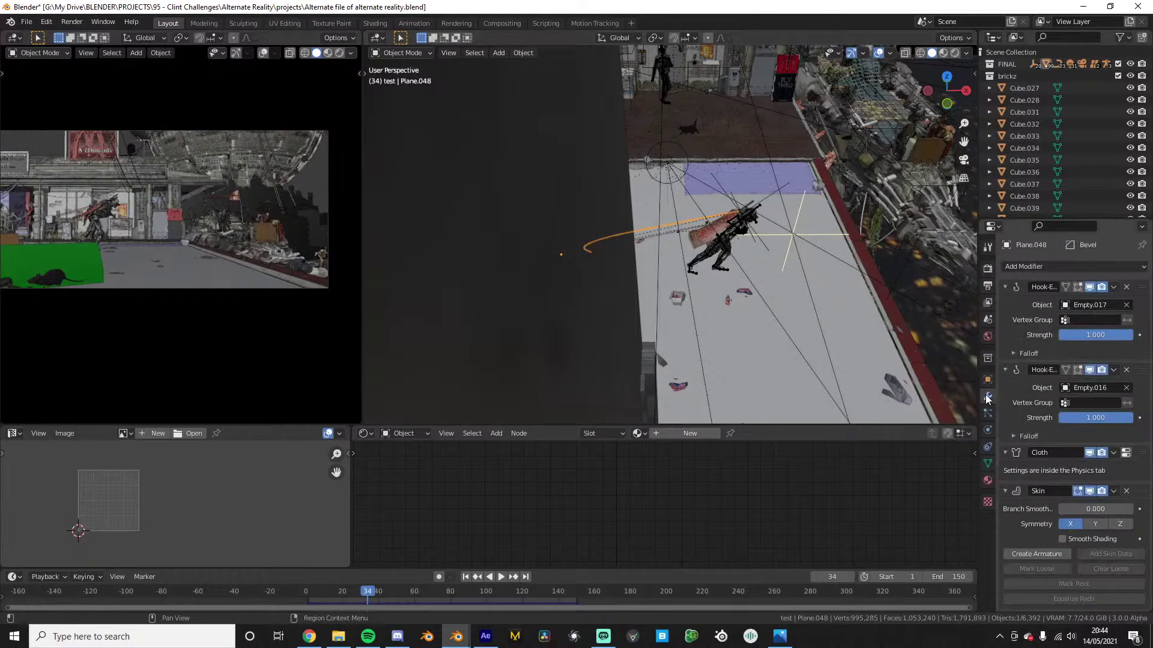
{"action": "scroll", "coordinate": [1074, 383], "scroll_direction": "down", "scroll_amount": 5}
{"action": "scroll", "coordinate": [1078, 383], "scroll_direction": "up", "scroll_amount": 4}
{"action": "scroll", "coordinate": [1079, 383], "scroll_direction": "down", "scroll_amount": 5}
{"action": "scroll", "coordinate": [586, 264], "scroll_direction": "up", "scroll_amount": 4}
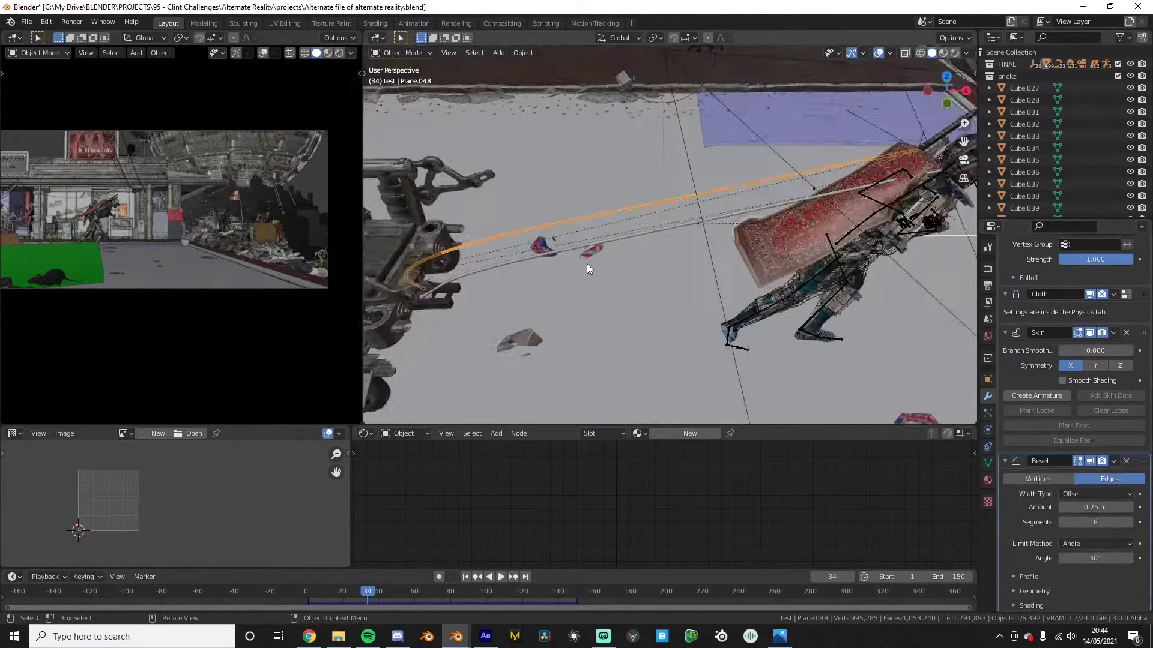
{"action": "scroll", "coordinate": [694, 218], "scroll_direction": "down", "scroll_amount": 4}
{"action": "mouse_move", "coordinate": [586, 264]}
{"action": "middle_mouse_down"}
{"action": "mouse_move", "coordinate": [694, 218]}
{"action": "mouse_move", "coordinate": [642, 251]}
{"action": "mouse_move", "coordinate": [563, 226]}
{"action": "mouse_move", "coordinate": [572, 273]}
{"action": "middle_mouse_up"}
{"action": "scroll", "coordinate": [695, 234], "scroll_direction": "up", "scroll_amount": 3}
{"action": "scroll", "coordinate": [642, 251], "scroll_direction": "up", "scroll_amount": 2}
{"action": "scroll", "coordinate": [642, 250], "scroll_direction": "up", "scroll_amount": 3}
{"action": "scroll", "coordinate": [573, 272], "scroll_direction": "down", "scroll_amount": 3}
{"action": "scroll", "coordinate": [574, 272], "scroll_direction": "down", "scroll_amount": 4}
{"action": "scroll", "coordinate": [757, 210], "scroll_direction": "up", "scroll_amount": 3}
{"action": "middle_click_drag", "start_coordinate": [729, 207], "coordinate": [754, 235]}
{"action": "scroll", "coordinate": [754, 235], "scroll_direction": "down", "scroll_amount": 2}
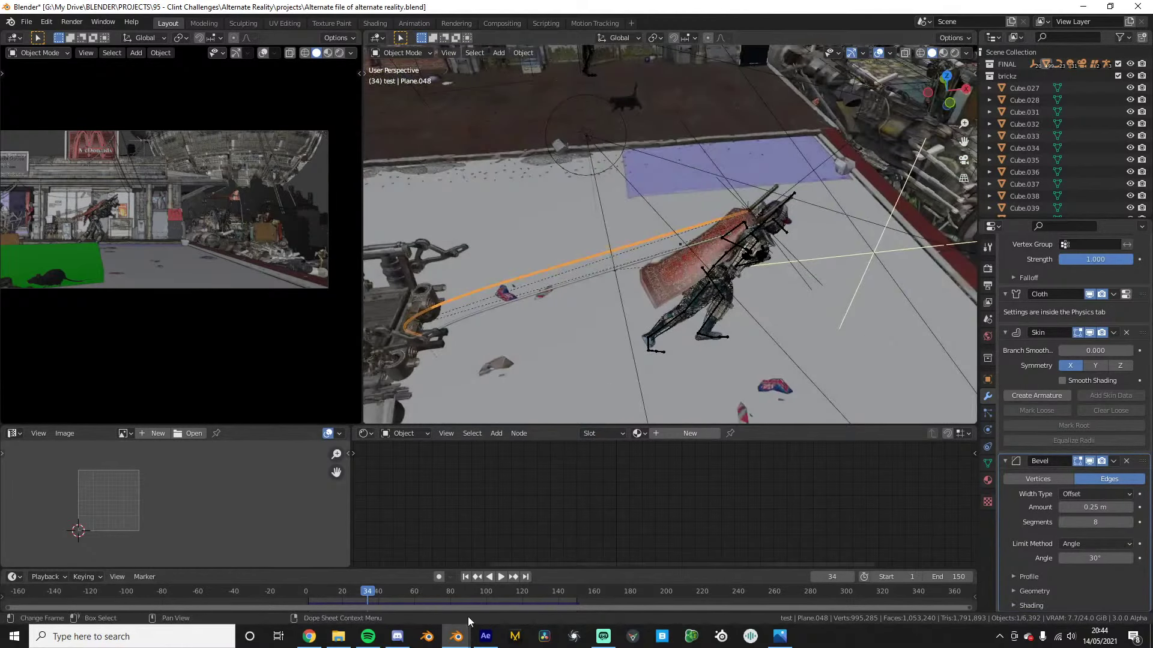
Switch to After Effects and solo the mask for dude layer in the T1 composition
{"action": "left_click", "coordinate": [484, 640]}
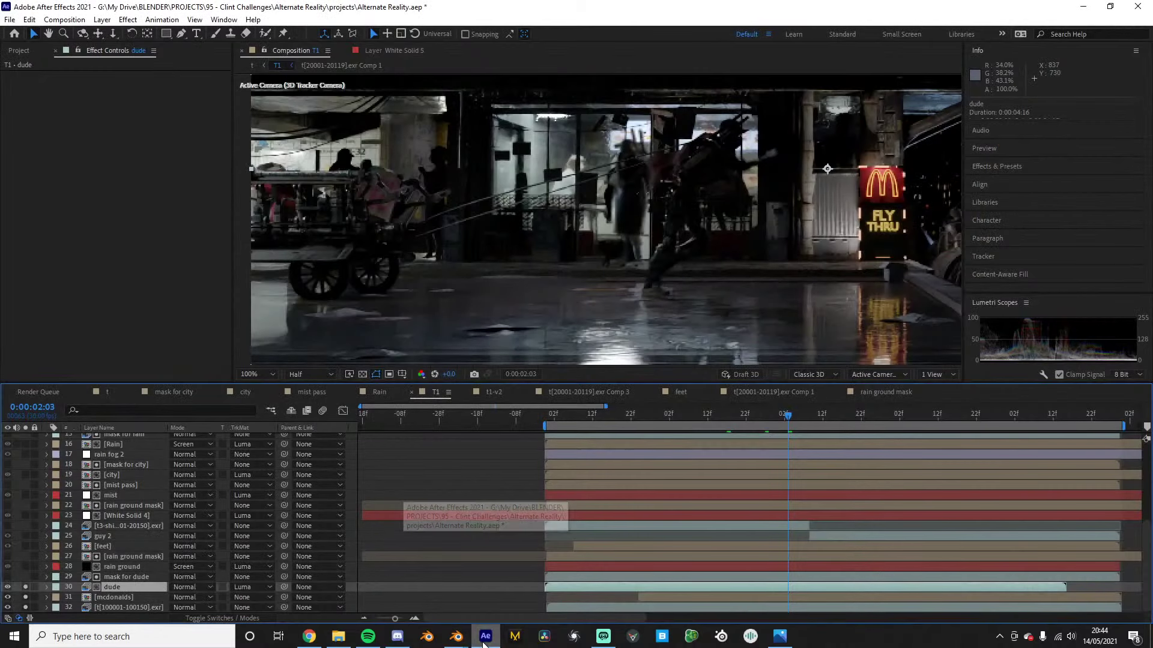
{"action": "left_click", "coordinate": [118, 578]}
{"action": "left_click", "coordinate": [7, 577]}
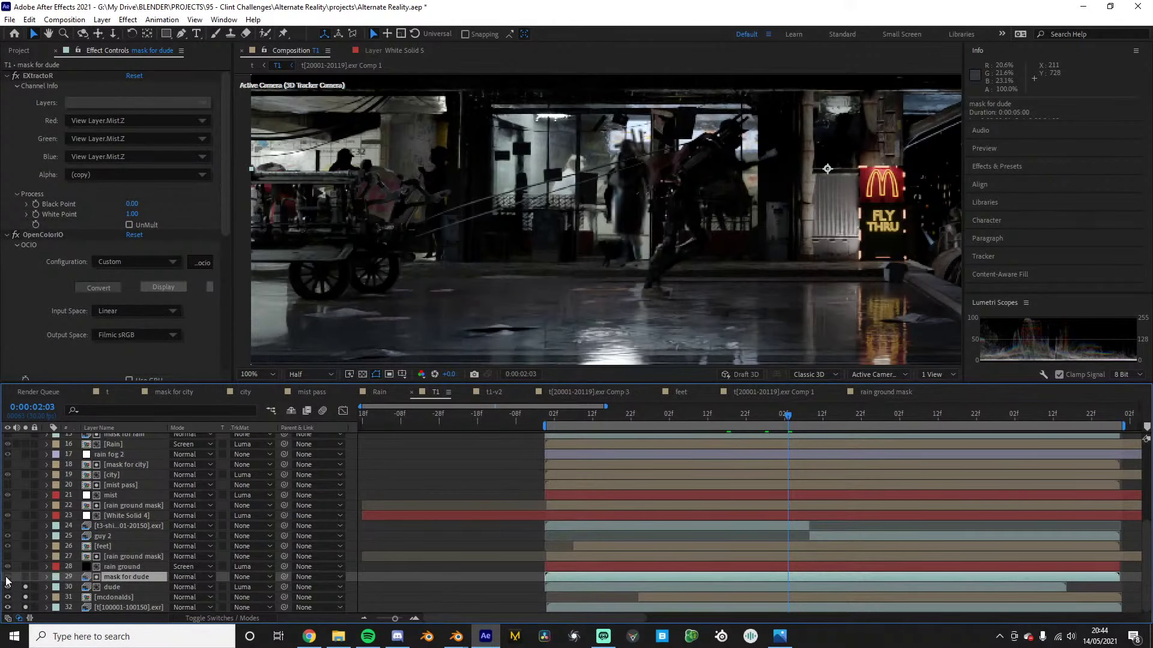
{"action": "left_click", "coordinate": [25, 577]}
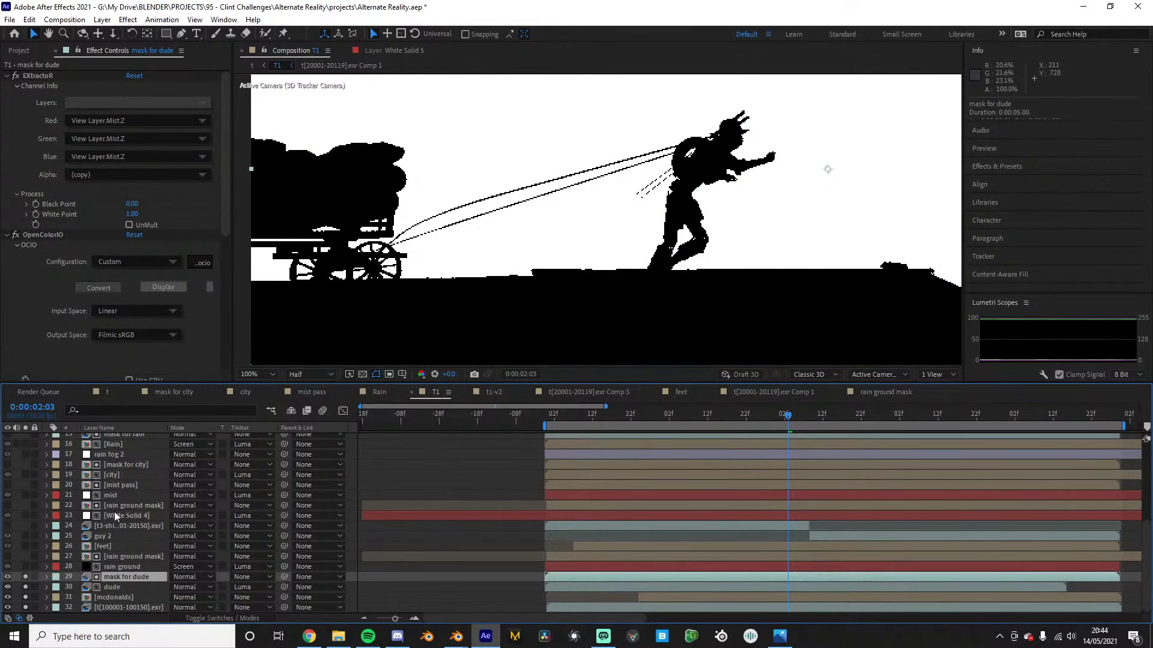
Compare the mask for dude matte with its Brightness & Contrast effect off and on, and unsolo the layer
{"action": "scroll", "coordinate": [149, 308], "scroll_direction": "down", "scroll_amount": 5}
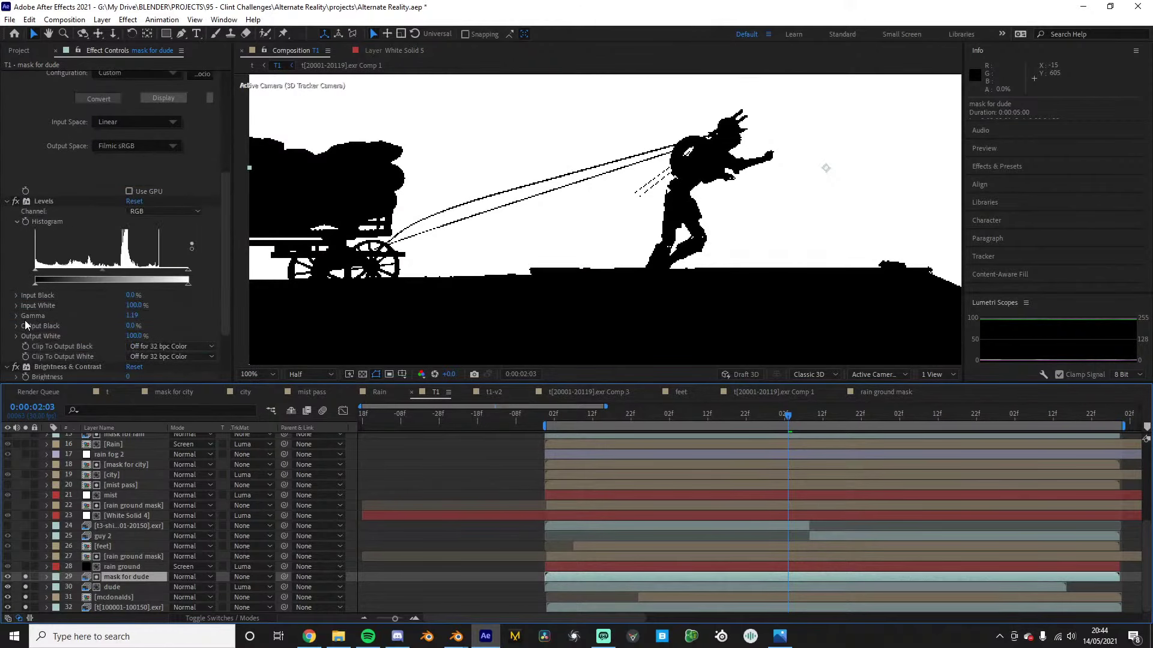
{"action": "scroll", "coordinate": [25, 324], "scroll_direction": "down", "scroll_amount": 1}
{"action": "left_click", "coordinate": [16, 305]}
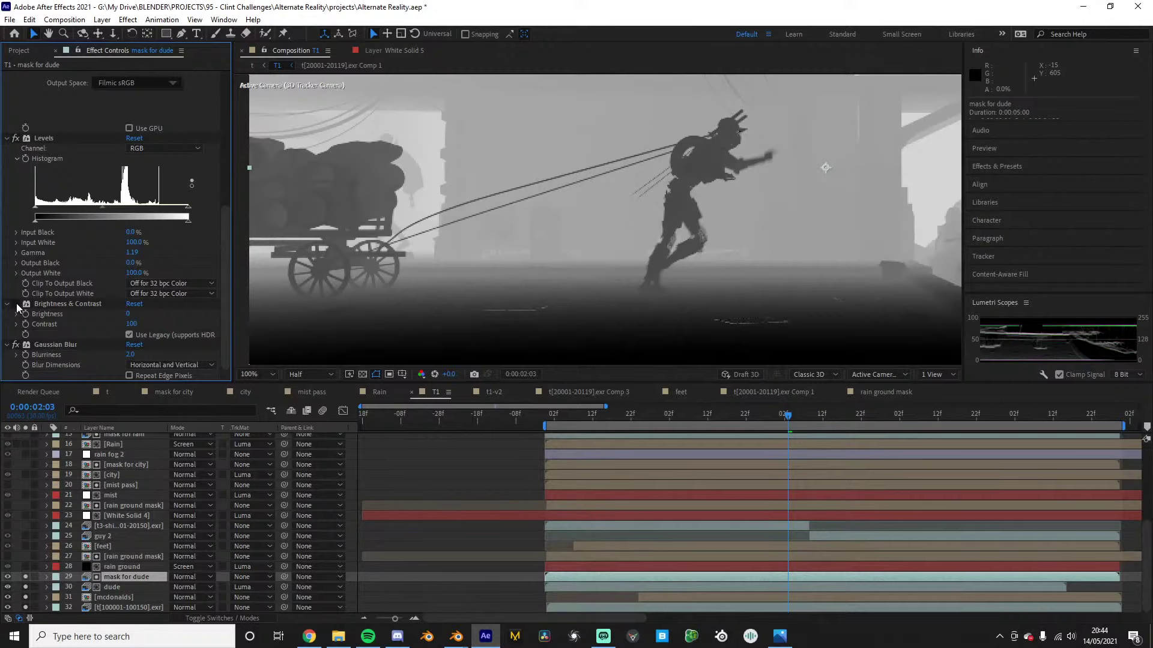
{"action": "left_click", "coordinate": [17, 305]}
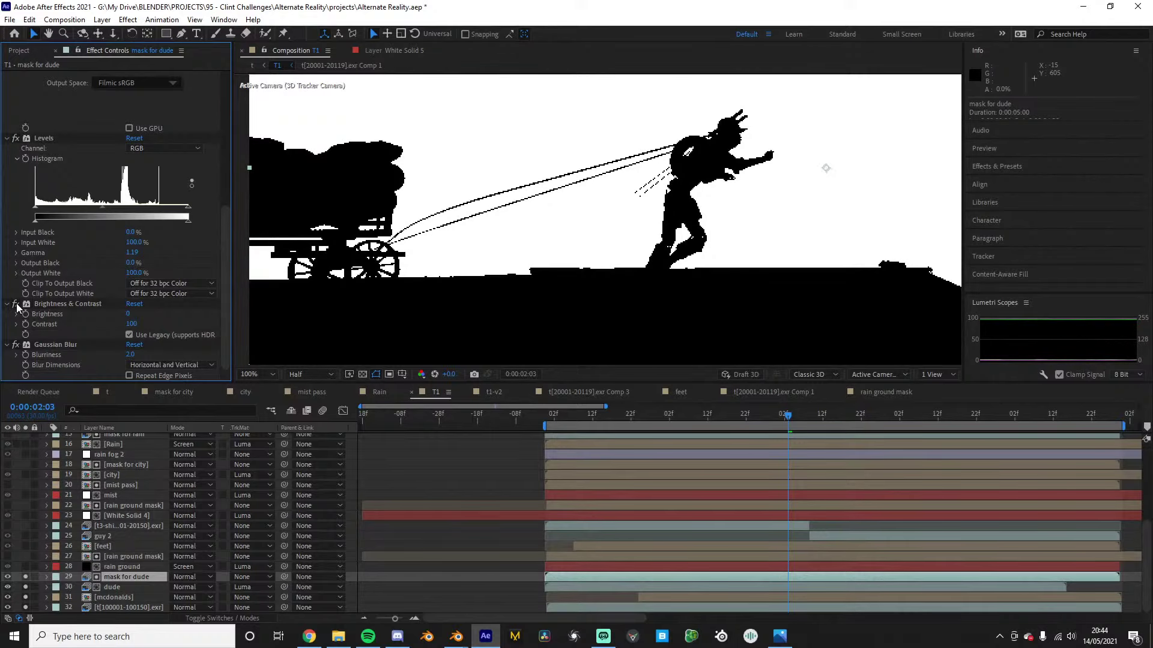
{"action": "left_click", "coordinate": [25, 577]}
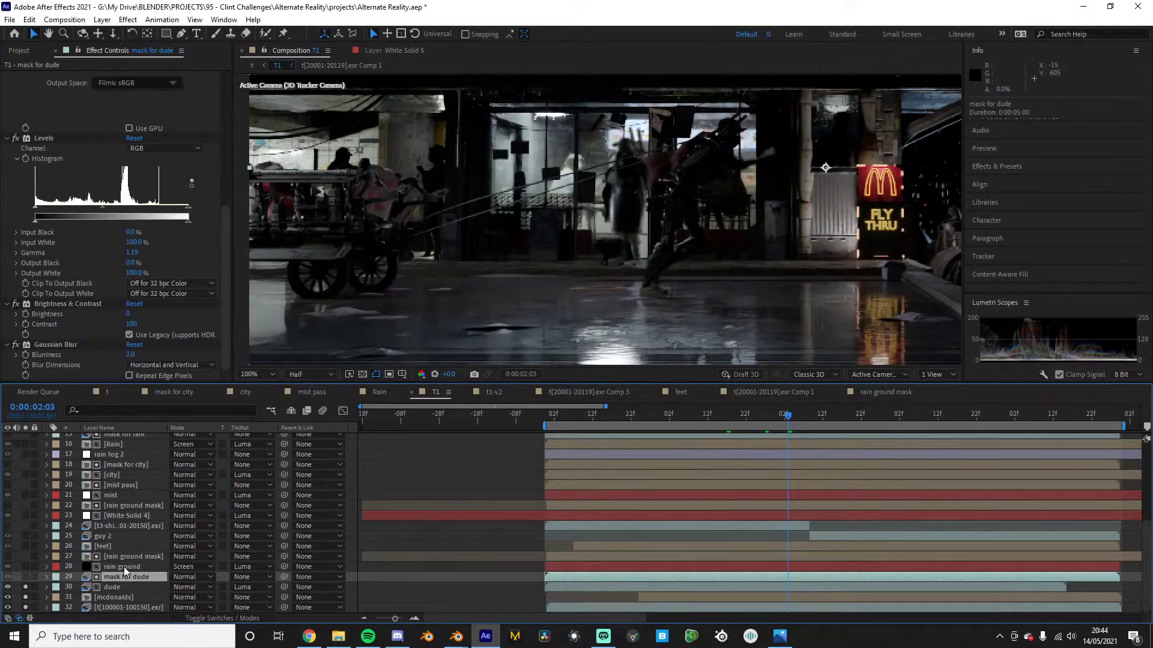
Solo the rain ground layer along with the already soloed layers, comparing the frame with and without it
{"action": "left_click", "coordinate": [123, 567]}
{"action": "left_click", "coordinate": [25, 567]}
{"action": "left_click", "coordinate": [25, 566]}
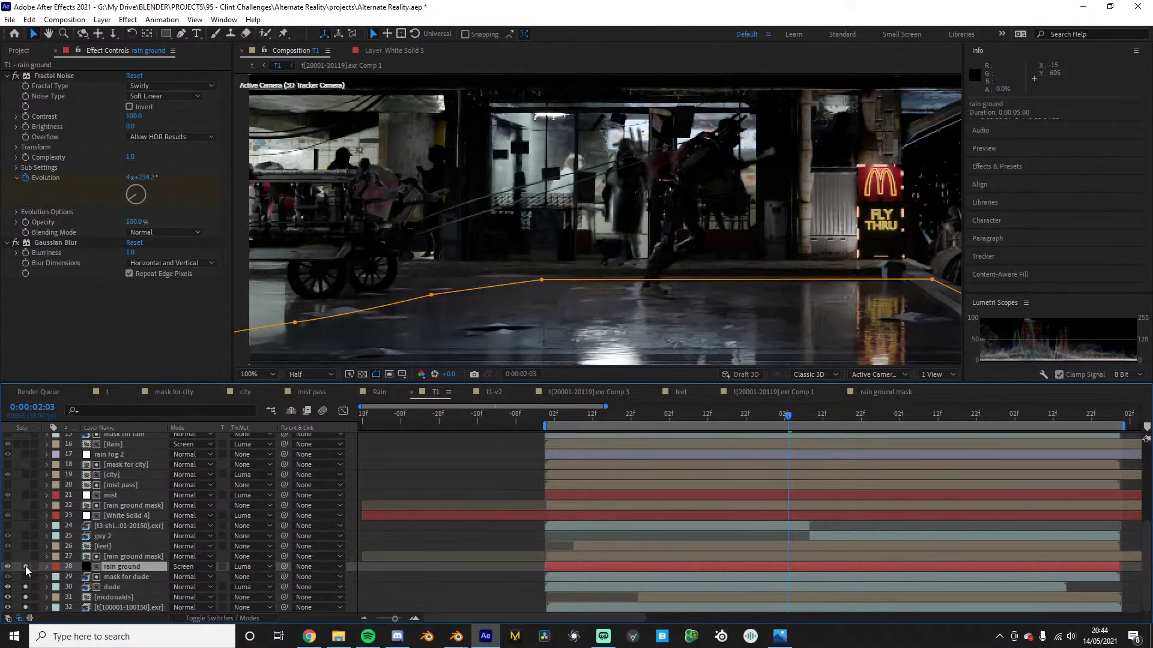
{"action": "left_click", "coordinate": [25, 567]}
{"action": "left_click", "coordinate": [25, 567]}
{"action": "left_click", "coordinate": [26, 567]}
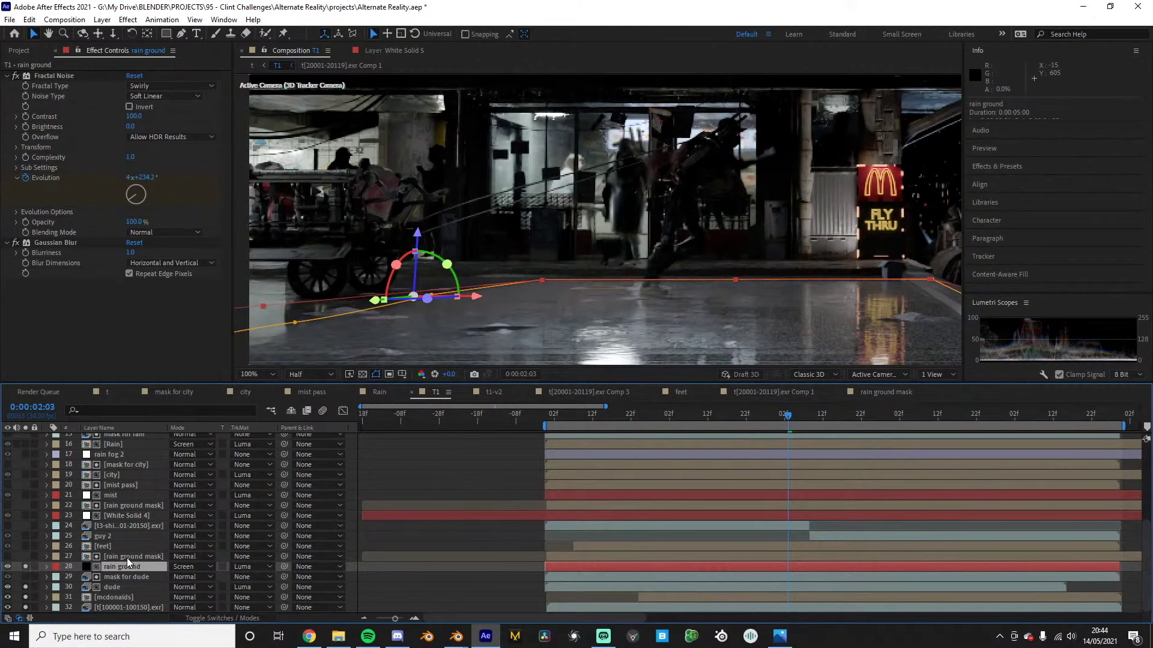
Examine the wet pavement up to the kerb with the rain ground layer off and on, leaving it soloed
{"action": "left_click", "coordinate": [115, 547]}
{"action": "left_click", "coordinate": [101, 564]}
{"action": "middle_click_drag", "start_coordinate": [587, 278], "coordinate": [496, 225]}
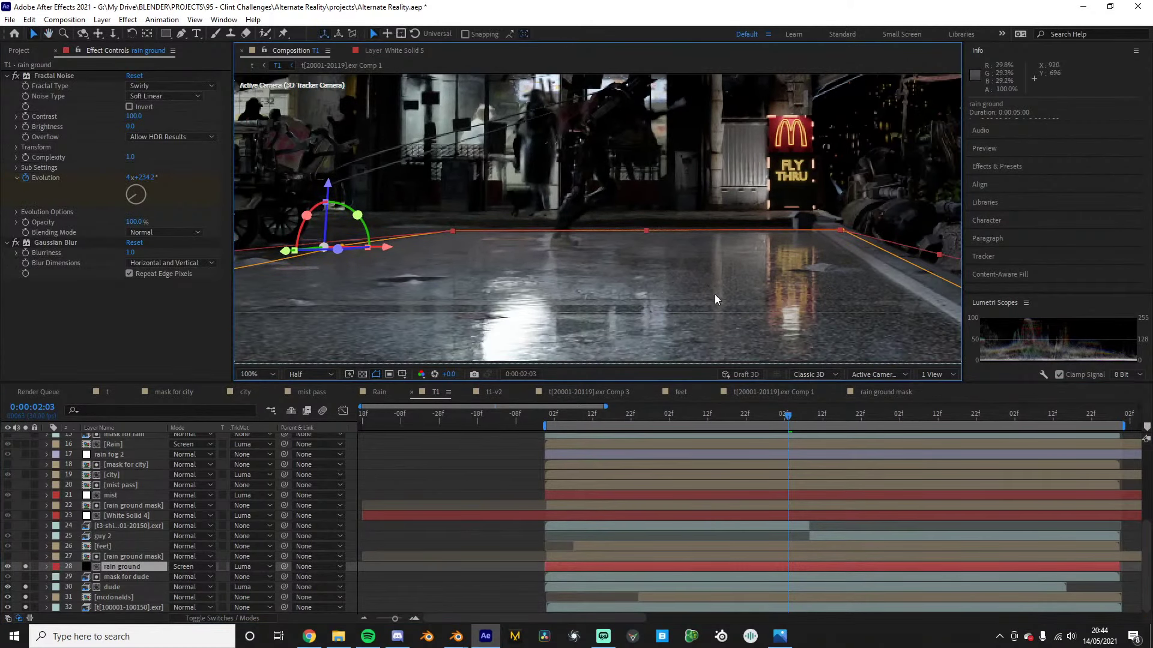
{"action": "middle_click_drag", "start_coordinate": [724, 300], "coordinate": [626, 253]}
{"action": "left_click", "coordinate": [25, 567]}
{"action": "left_click", "coordinate": [25, 567]}
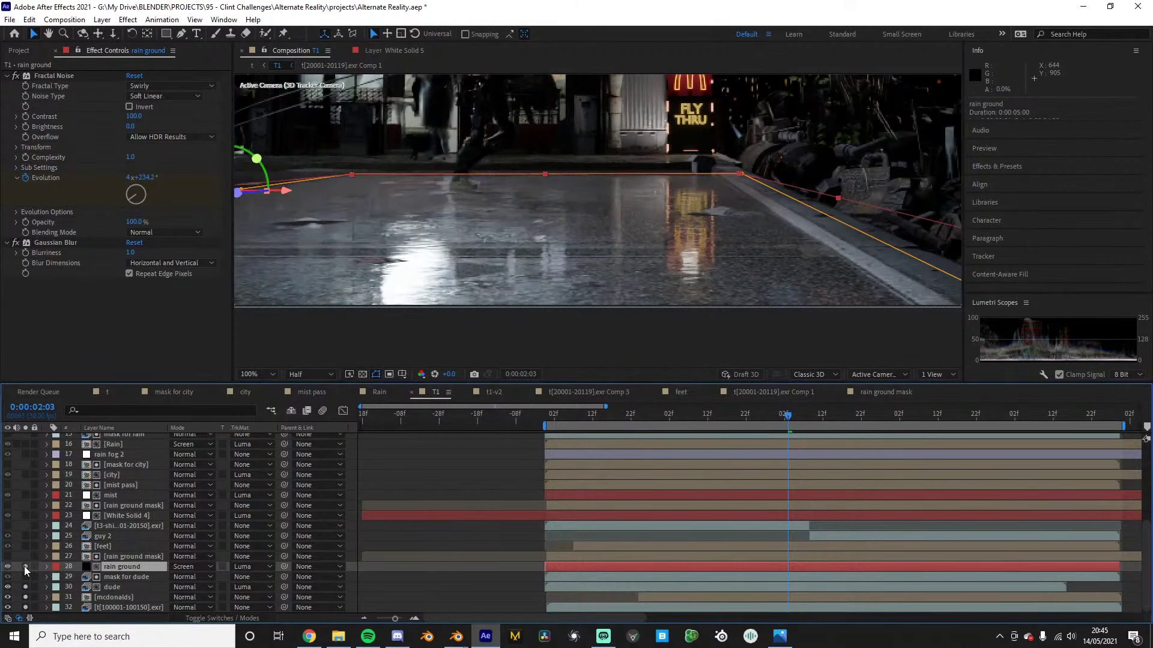
Solo the feet layer and compare the running figure's shoe on the wet ground with and without it
{"action": "left_click", "coordinate": [102, 547]}
{"action": "left_click", "coordinate": [25, 546]}
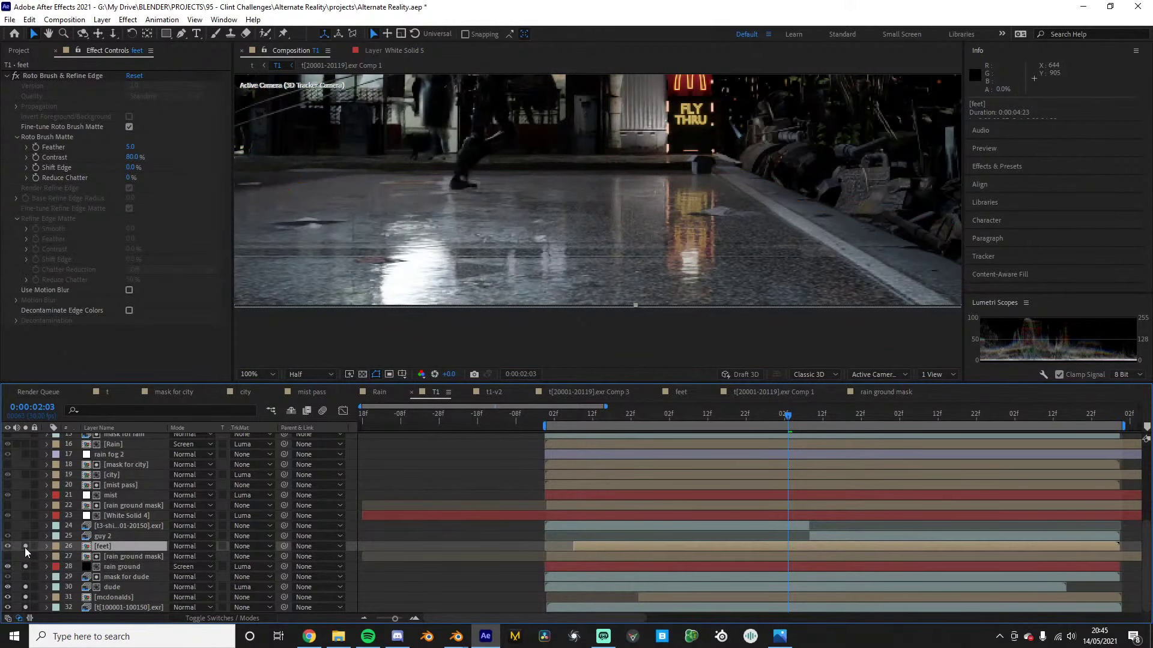
{"action": "scroll", "coordinate": [489, 180], "scroll_direction": "up", "scroll_amount": 2}
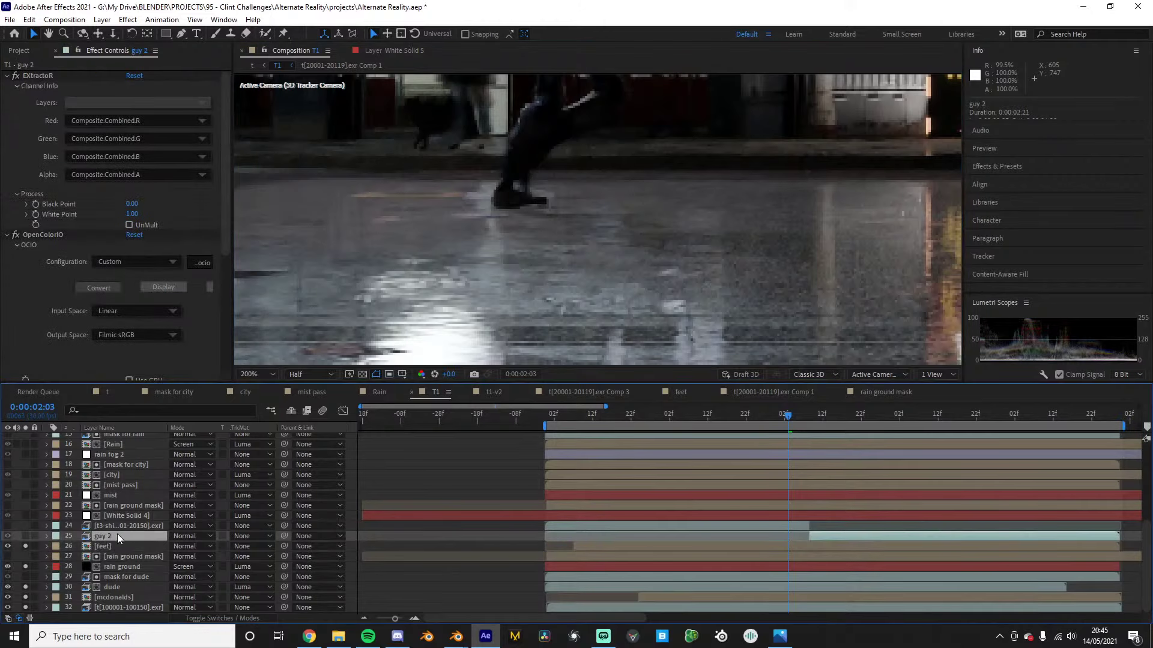
{"action": "left_click", "coordinate": [25, 547]}
{"action": "left_click", "coordinate": [24, 547]}
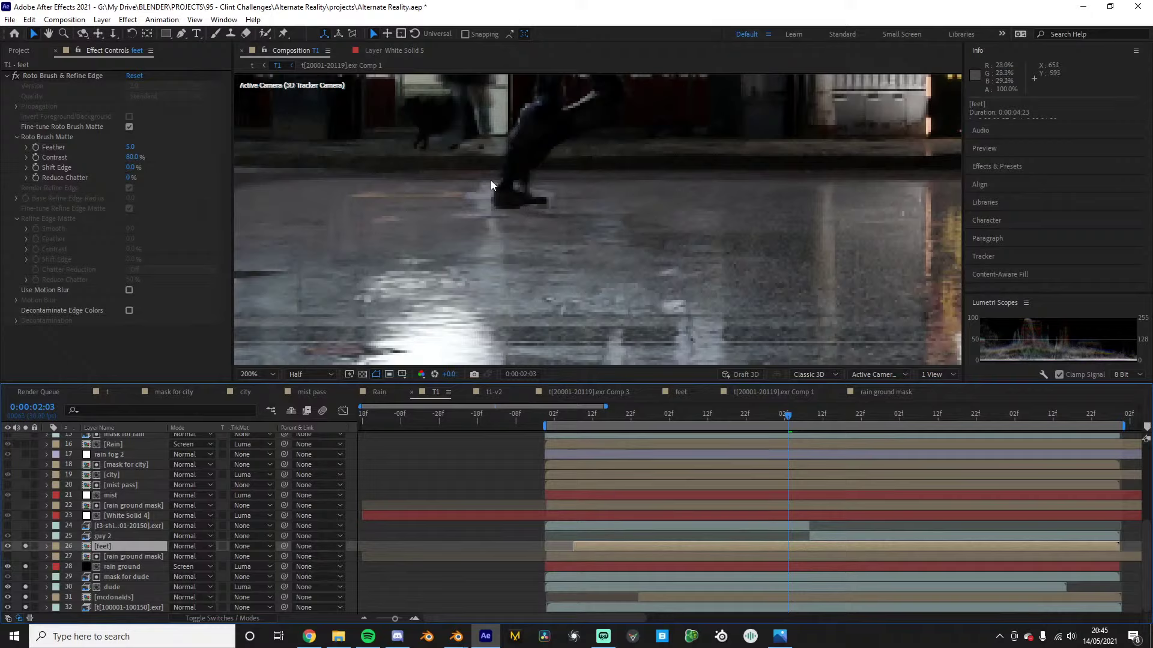
{"action": "left_click", "coordinate": [25, 546]}
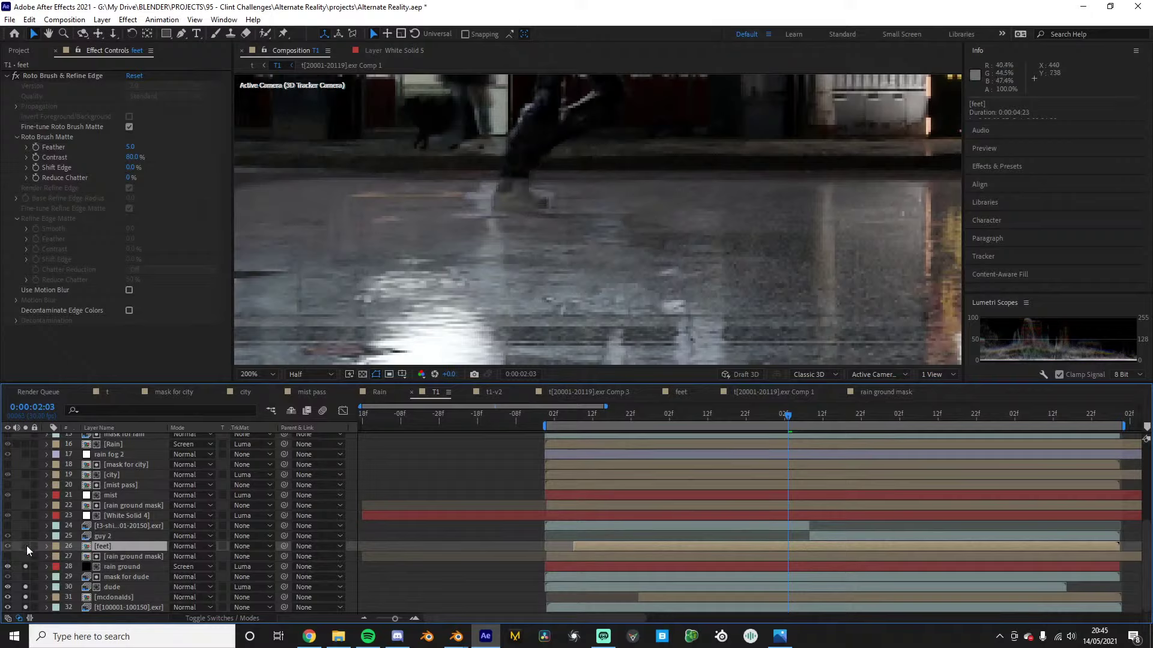
{"action": "left_click", "coordinate": [25, 546]}
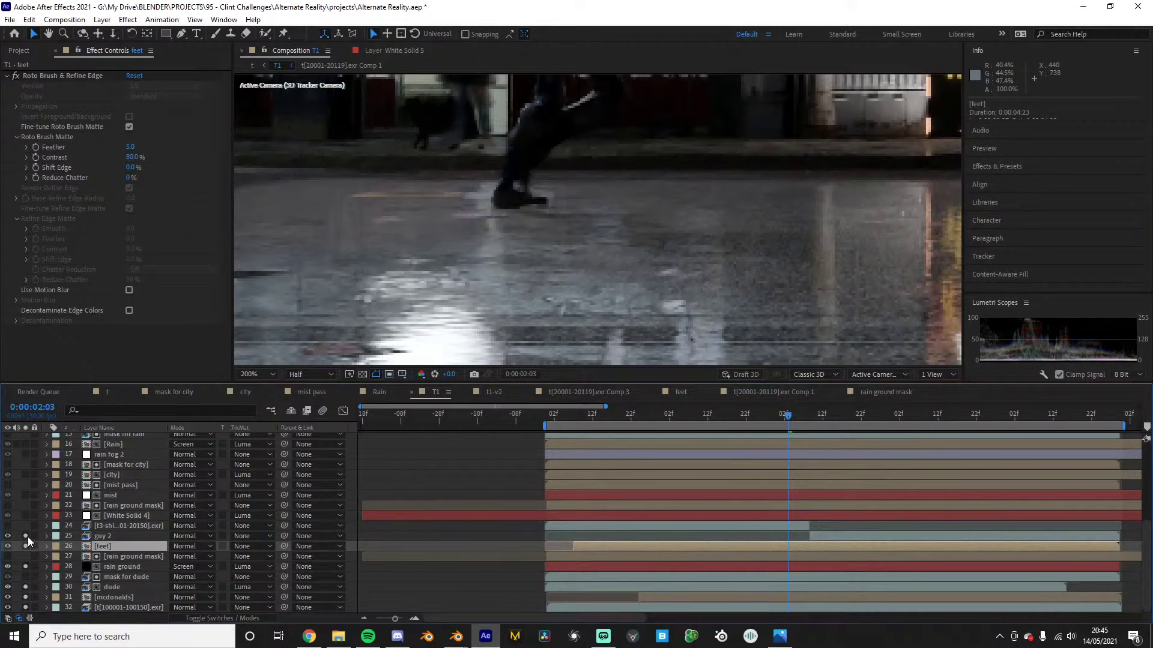
Add the guy 2 and White Solid 4 layers to the soloed layers and inspect the street
{"action": "scroll", "coordinate": [830, 246], "scroll_direction": "down", "scroll_amount": 2}
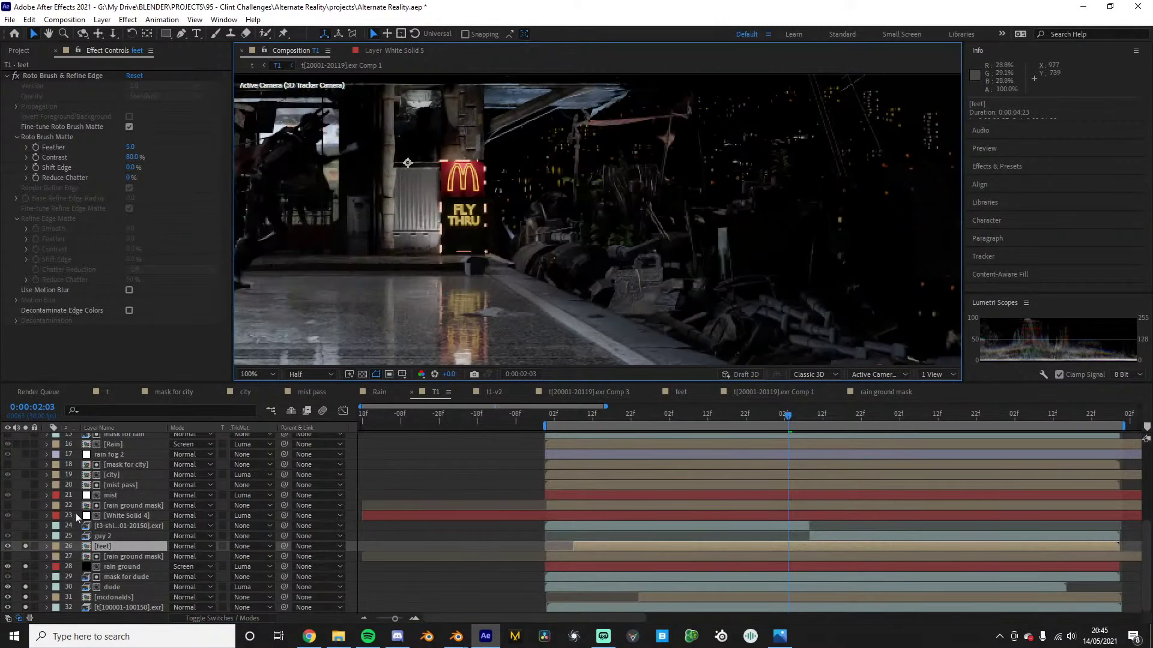
{"action": "left_click", "coordinate": [25, 536]}
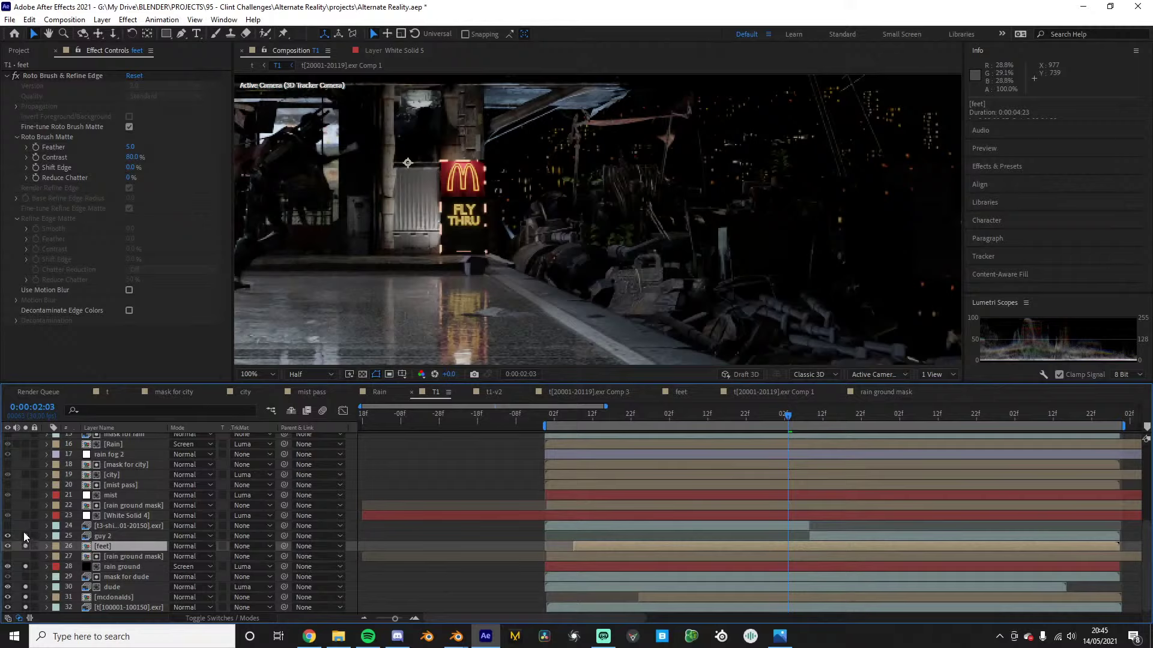
{"action": "left_click", "coordinate": [25, 516]}
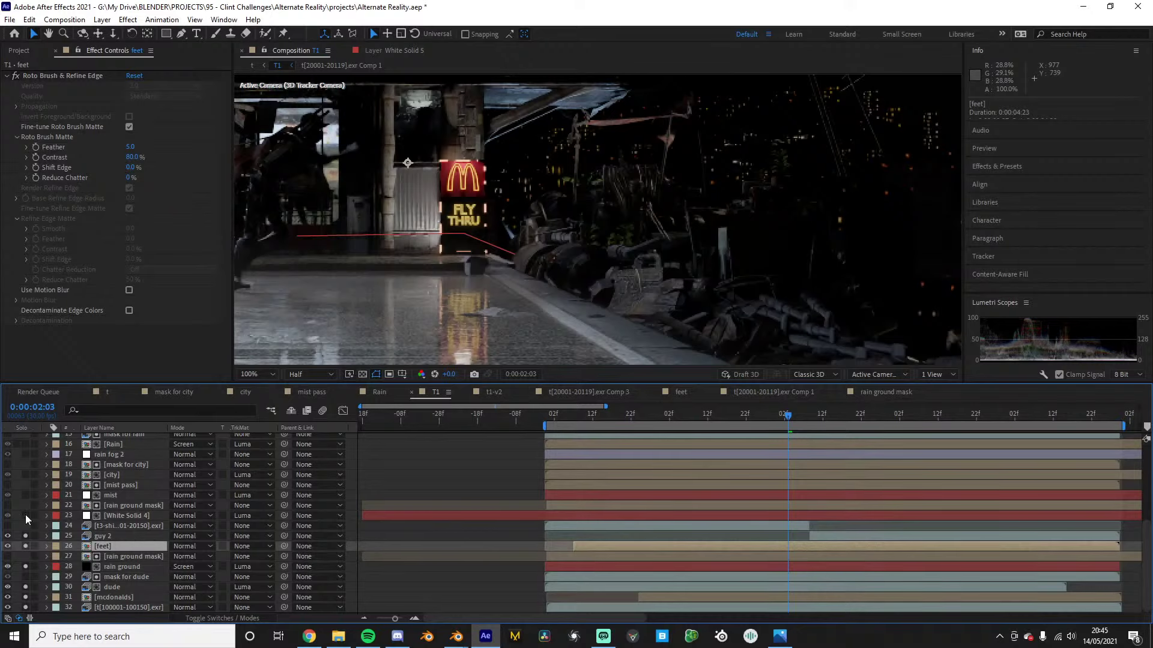
{"action": "scroll", "coordinate": [443, 340], "scroll_direction": "down", "scroll_amount": 2}
{"action": "scroll", "coordinate": [480, 312], "scroll_direction": "up", "scroll_amount": 2}
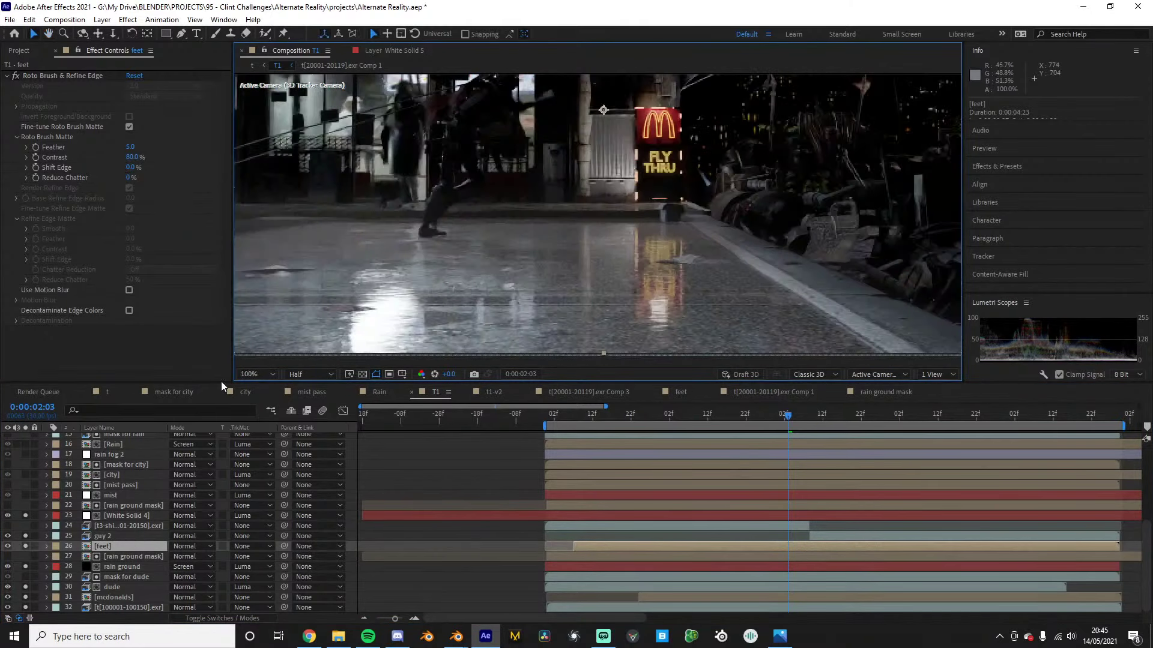
Solo the mist and city layers, comparing the background with the city layer off and on
{"action": "left_click", "coordinate": [26, 495]}
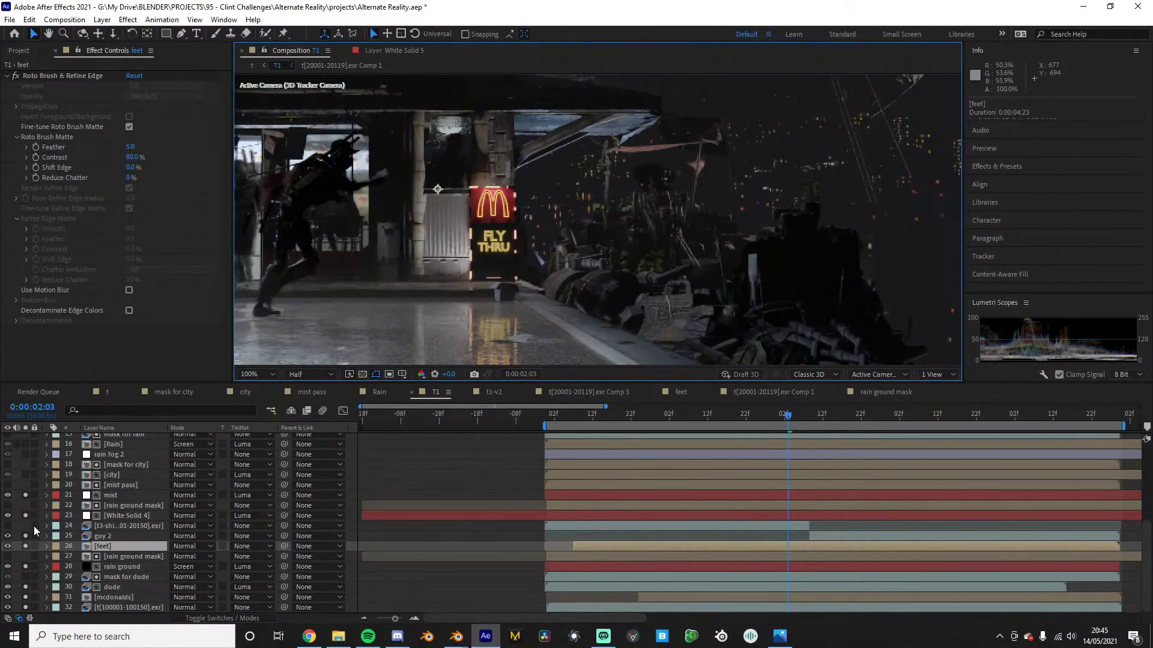
{"action": "left_click", "coordinate": [25, 503]}
{"action": "left_click", "coordinate": [24, 476]}
{"action": "scroll", "coordinate": [446, 327], "scroll_direction": "down", "scroll_amount": 1}
{"action": "middle_click_drag", "start_coordinate": [445, 327], "coordinate": [393, 364]}
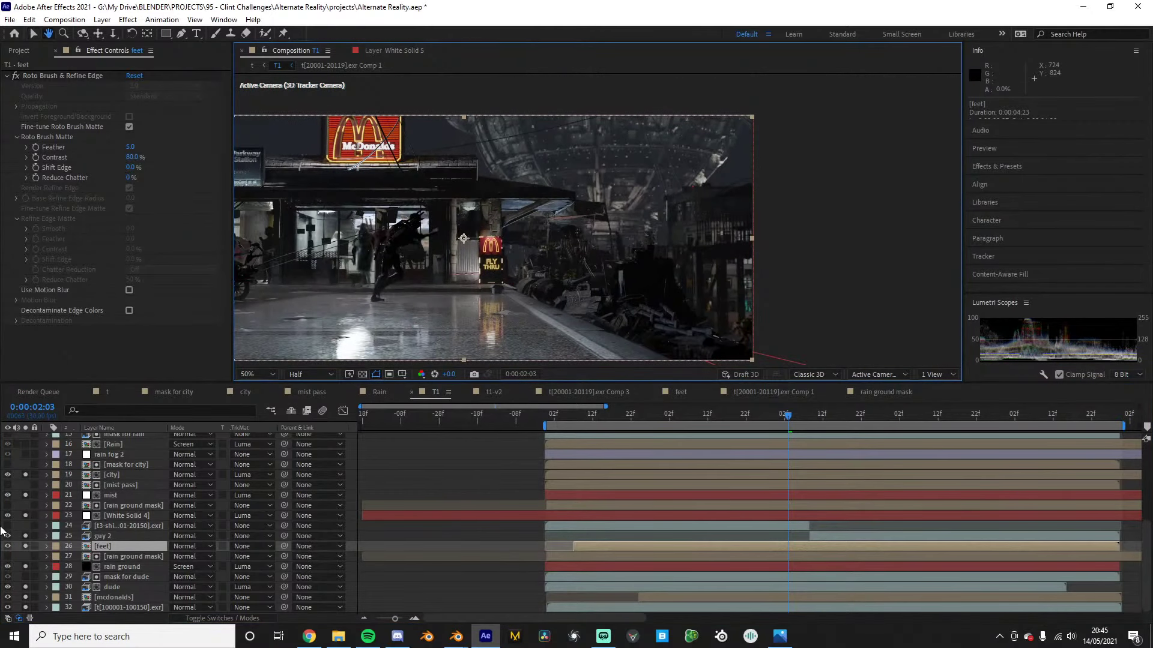
{"action": "left_click", "coordinate": [27, 475]}
{"action": "left_click", "coordinate": [26, 475]}
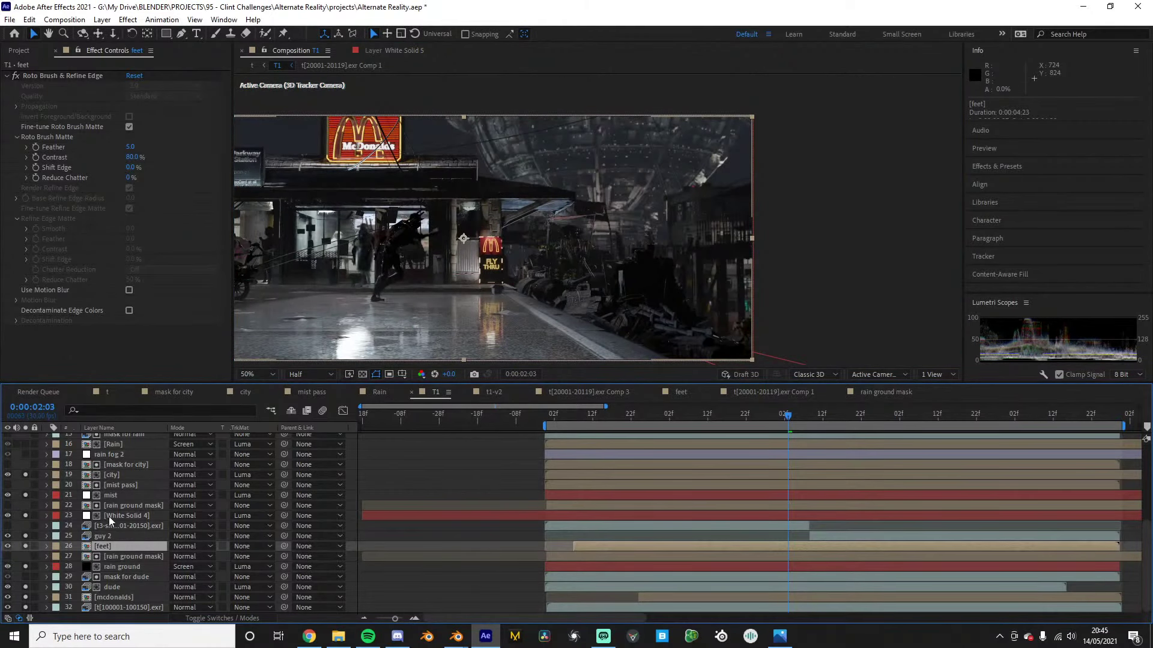
Solo the rain fog 2, Rain and splashes layers and inspect their effect around the storefront and ground
{"action": "scroll", "coordinate": [142, 514], "scroll_direction": "up", "scroll_amount": 2}
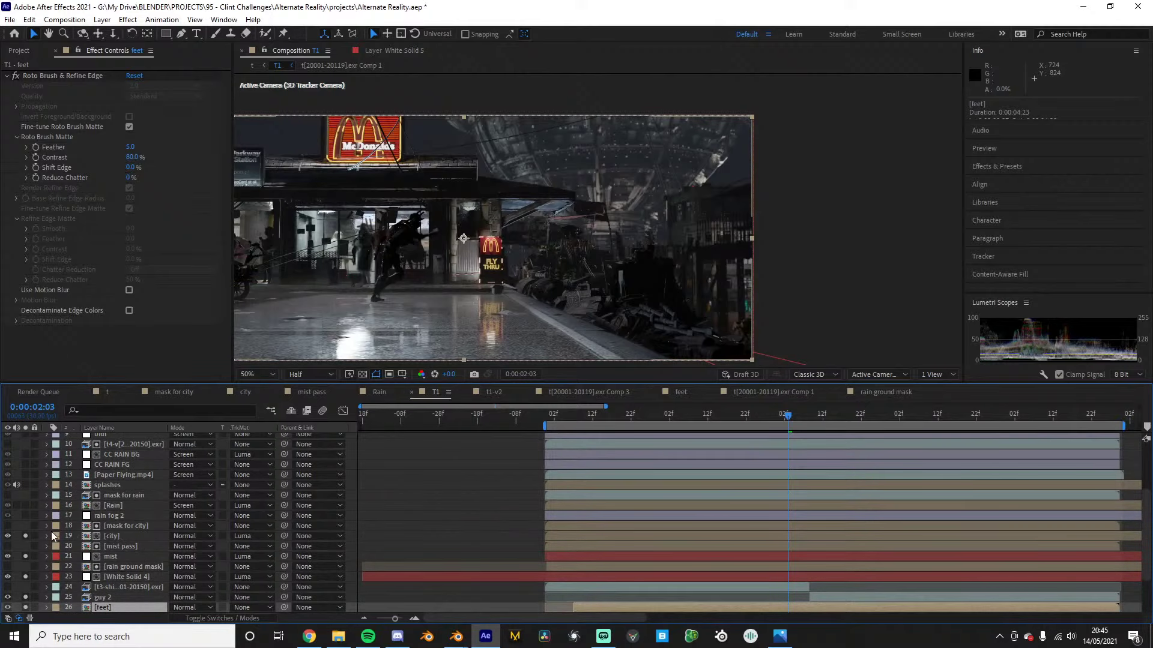
{"action": "left_click", "coordinate": [26, 515]}
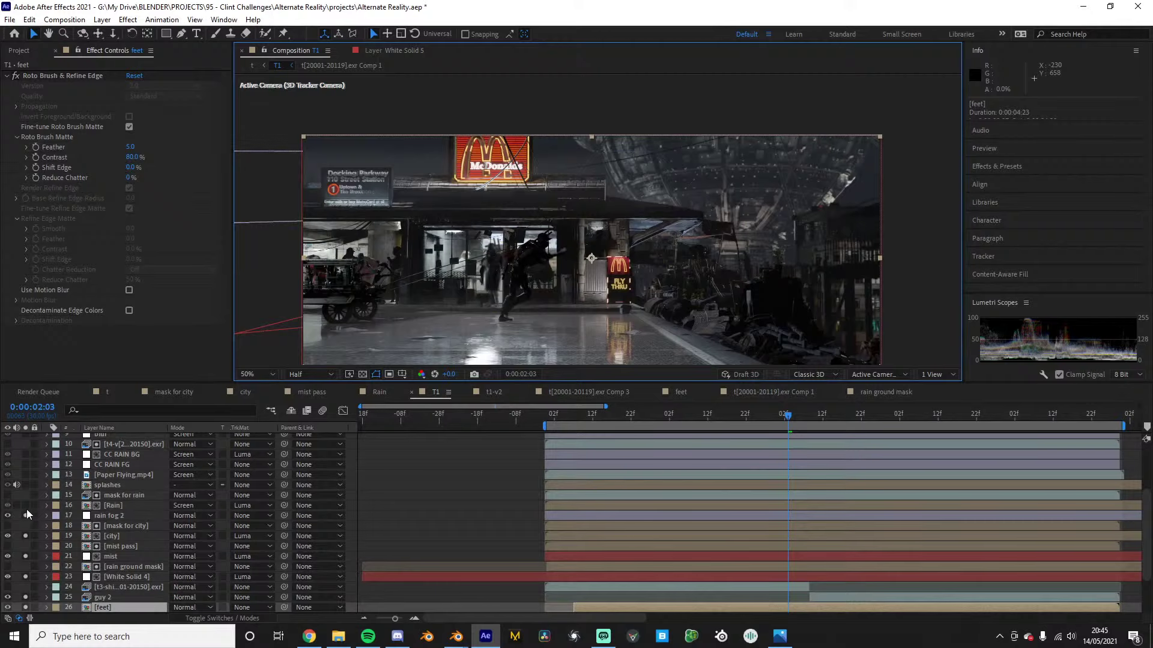
{"action": "left_click", "coordinate": [26, 506]}
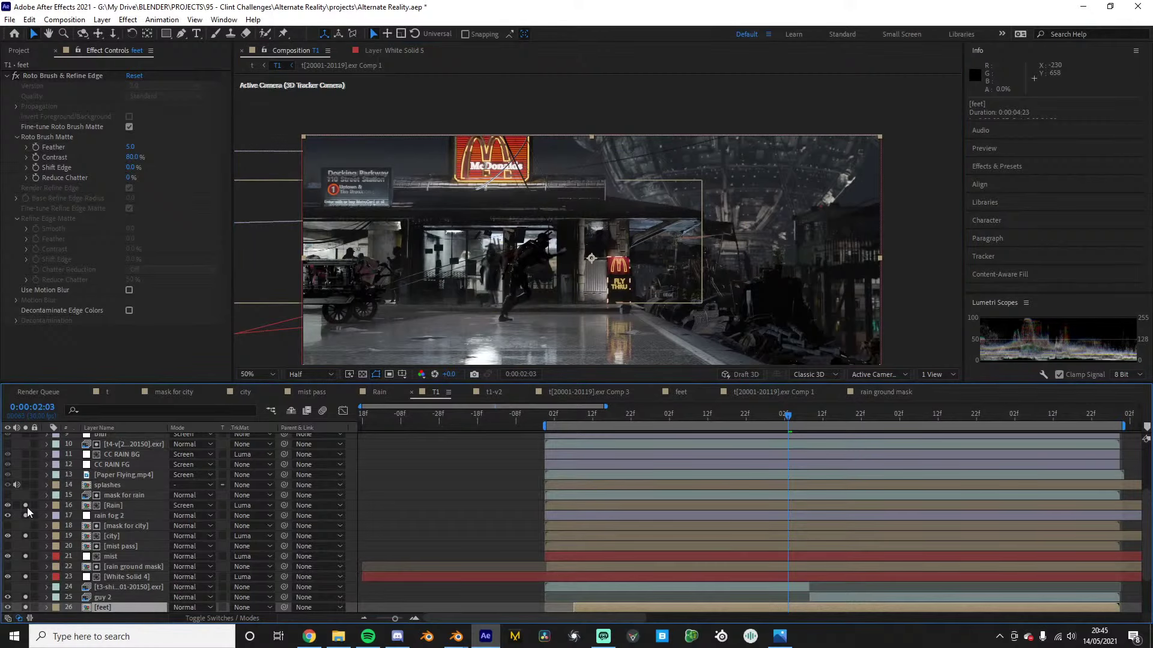
{"action": "scroll", "coordinate": [433, 236], "scroll_direction": "up", "scroll_amount": 1}
{"action": "middle_click_drag", "start_coordinate": [434, 235], "coordinate": [654, 207]}
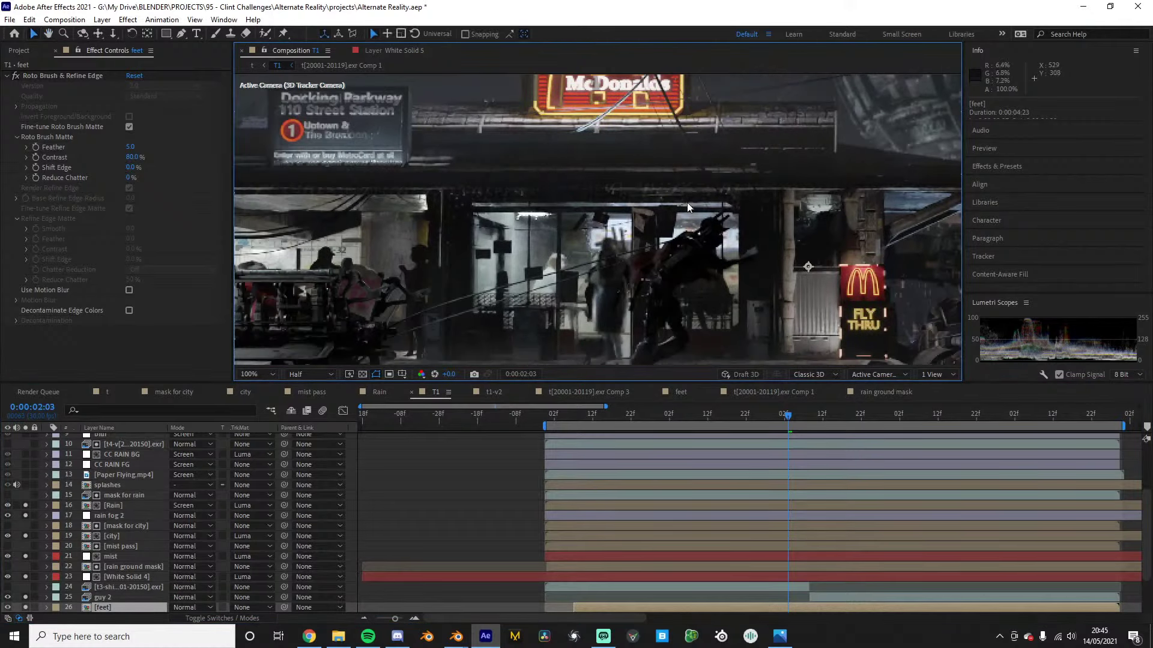
{"action": "left_click", "coordinate": [26, 507]}
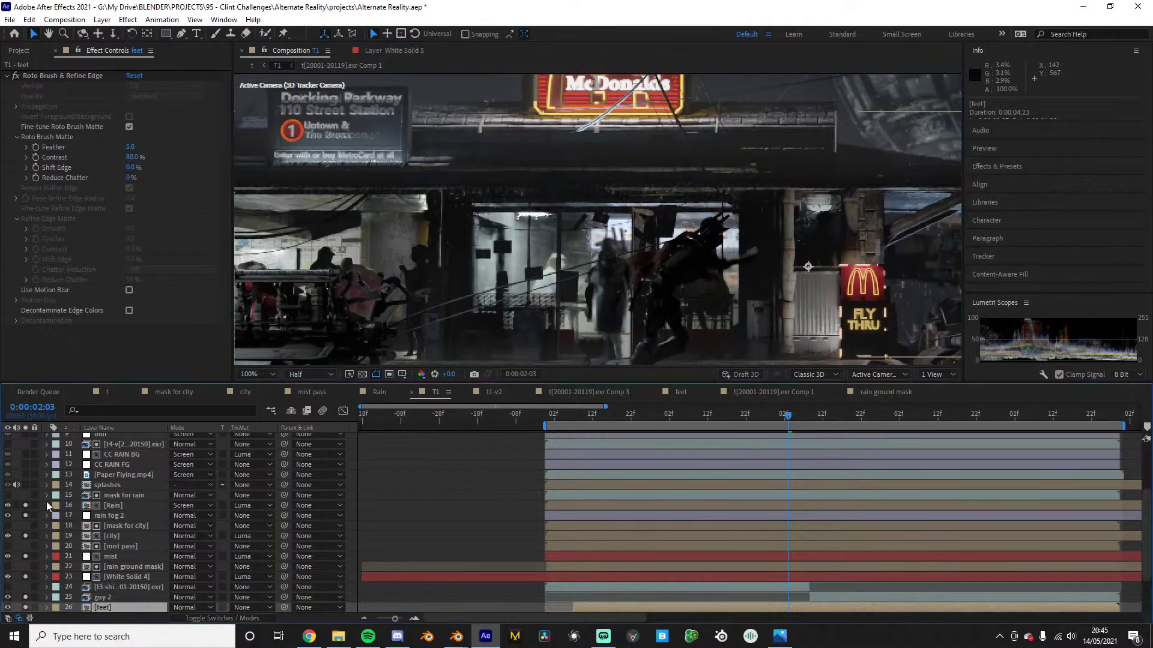
{"action": "left_click", "coordinate": [26, 484]}
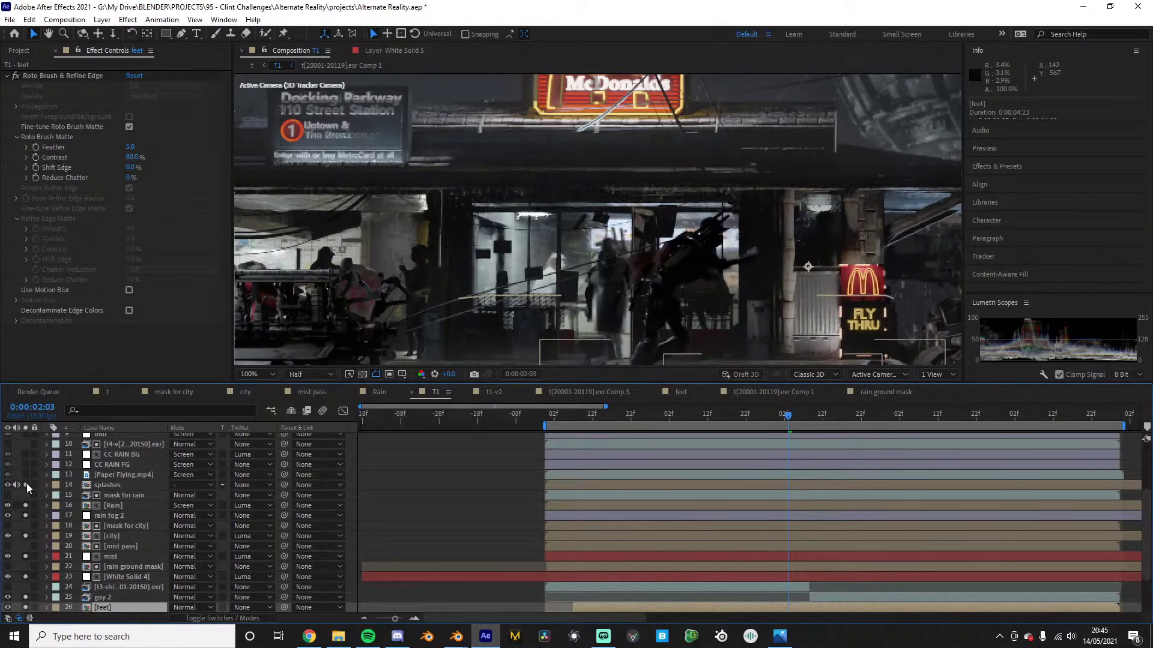
{"action": "middle_click_drag", "start_coordinate": [598, 299], "coordinate": [538, 209]}
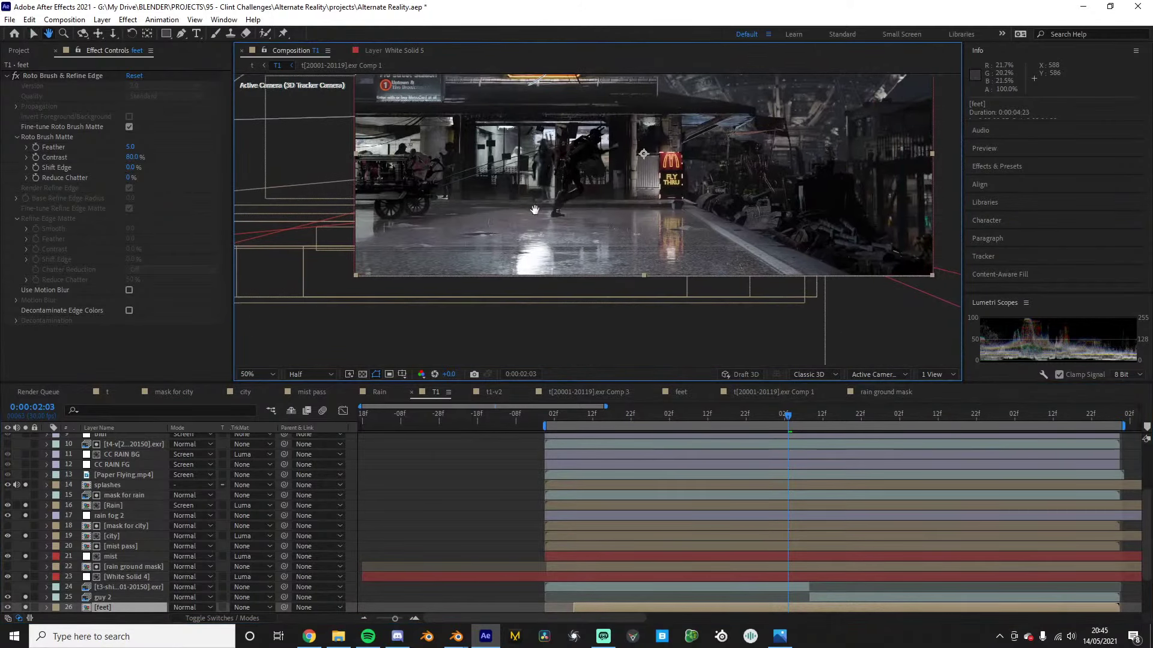
Compare the wet ground around the runner with the splashes layer off and on, leaving splashes soloed
{"action": "scroll", "coordinate": [549, 236], "scroll_direction": "up", "scroll_amount": 1}
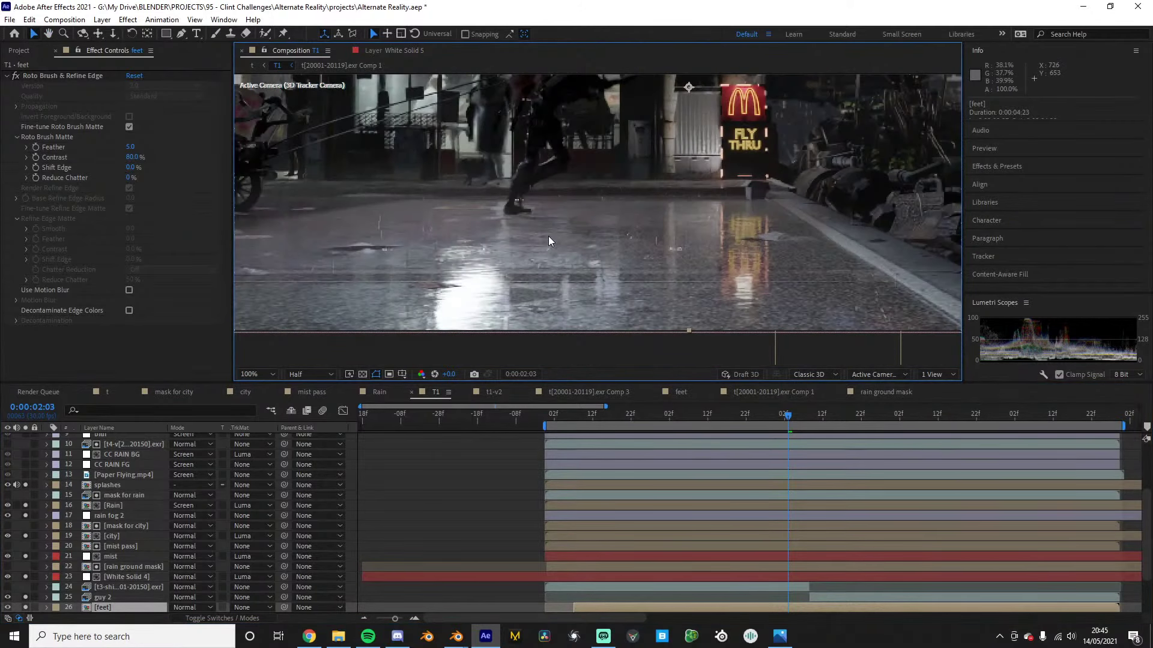
{"action": "left_click", "coordinate": [18, 485]}
{"action": "left_click", "coordinate": [8, 485]}
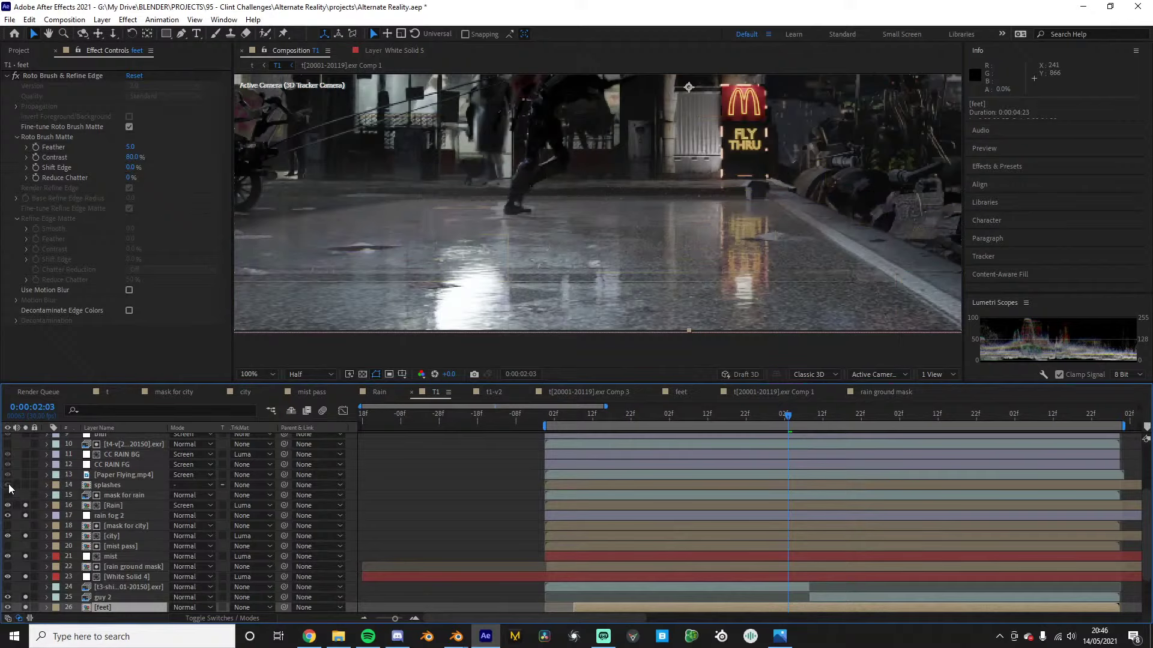
{"action": "left_click", "coordinate": [8, 485]}
{"action": "left_click", "coordinate": [25, 485]}
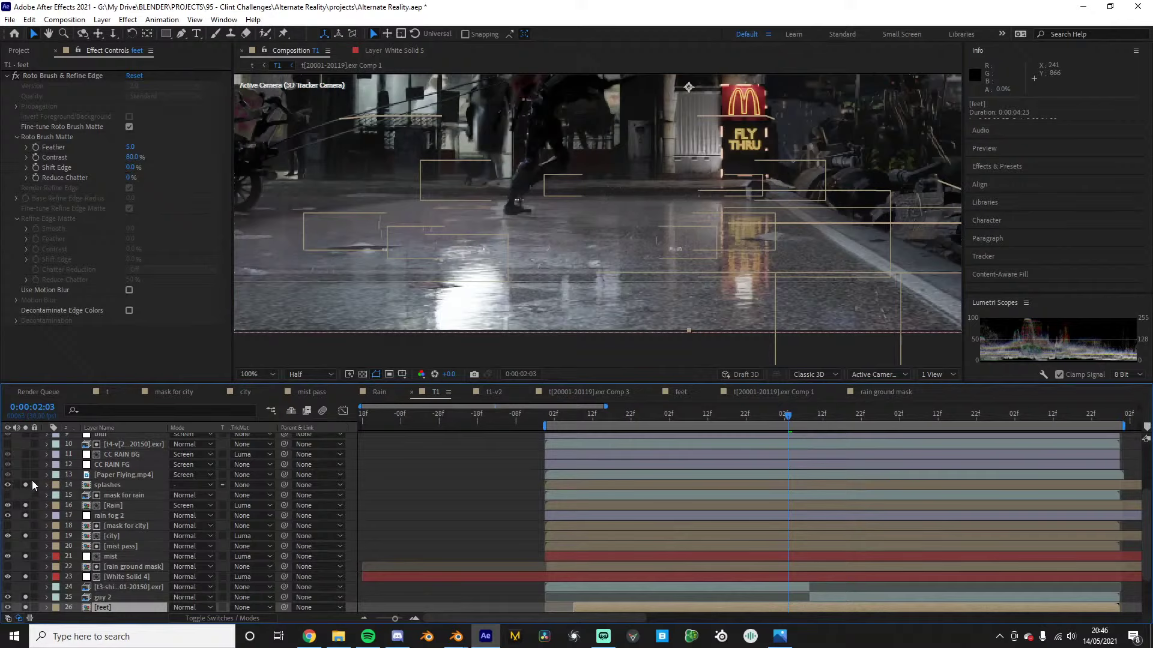
Add the Paper Flying.mp4 and CC RAIN FG layers to the soloed layers and inspect the foreground rain around the storefront
{"action": "left_click", "coordinate": [25, 475]}
{"action": "scroll", "coordinate": [518, 258], "scroll_direction": "down", "scroll_amount": 2}
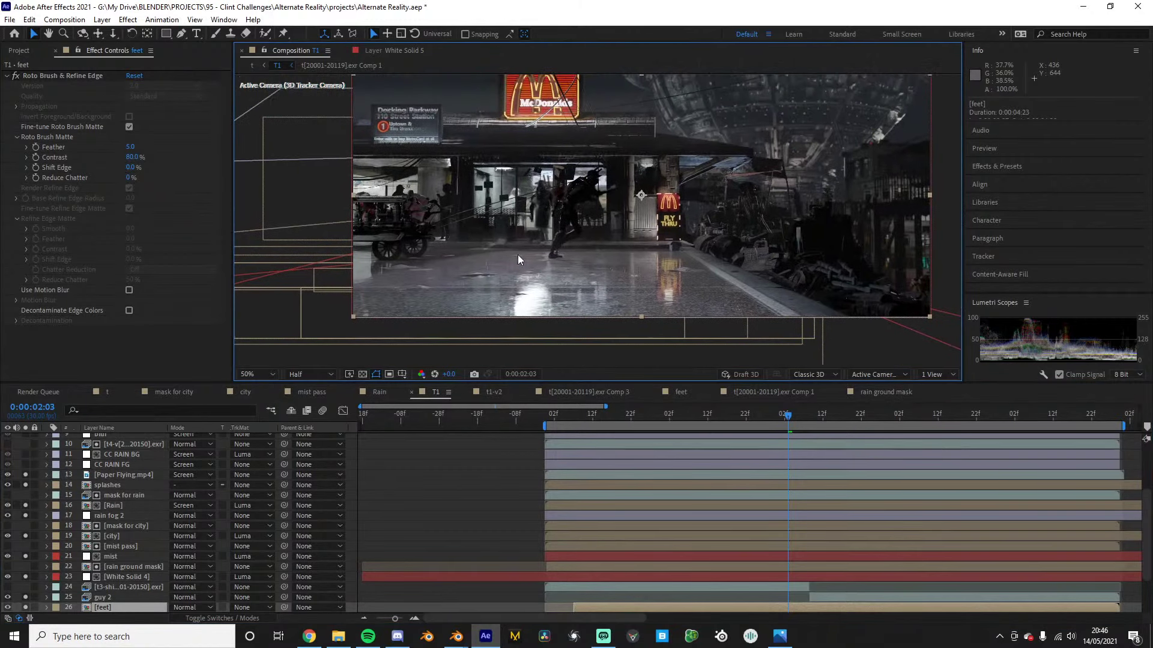
{"action": "left_click", "coordinate": [25, 464]}
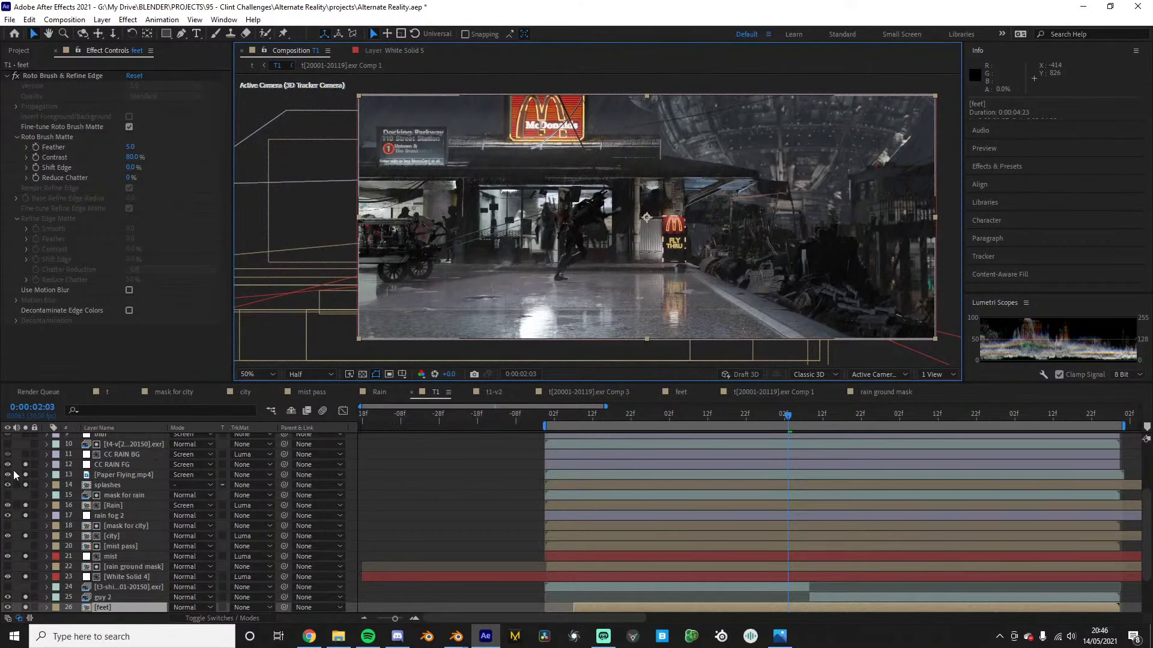
{"action": "left_click", "coordinate": [108, 465]}
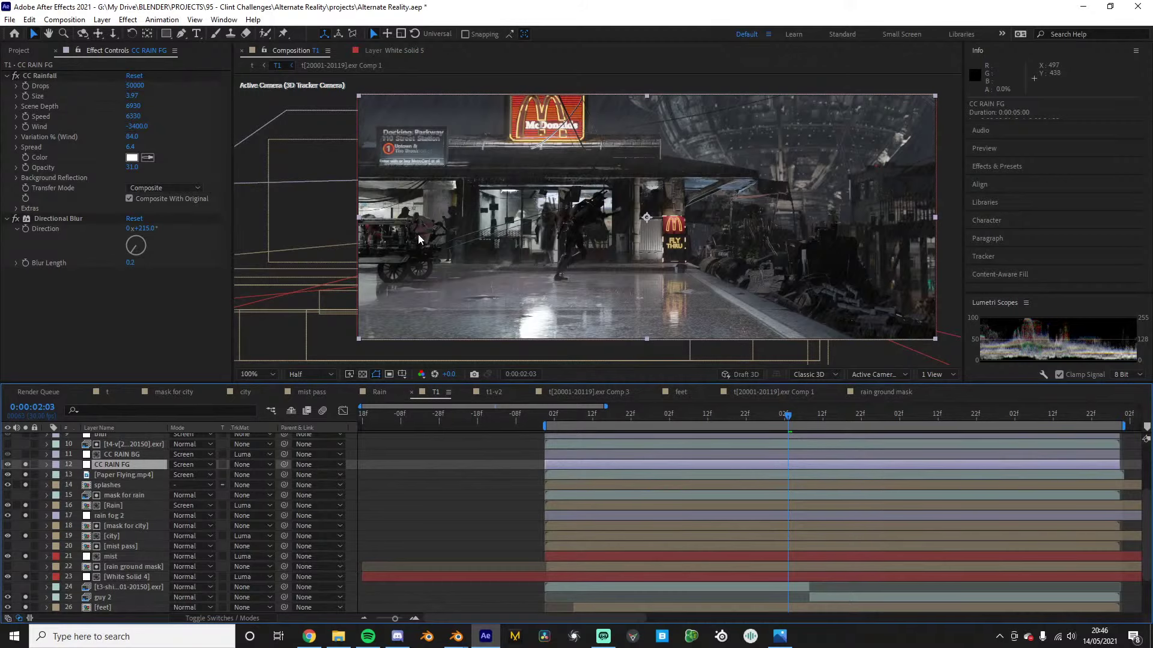
{"action": "key", "text": "slash"}
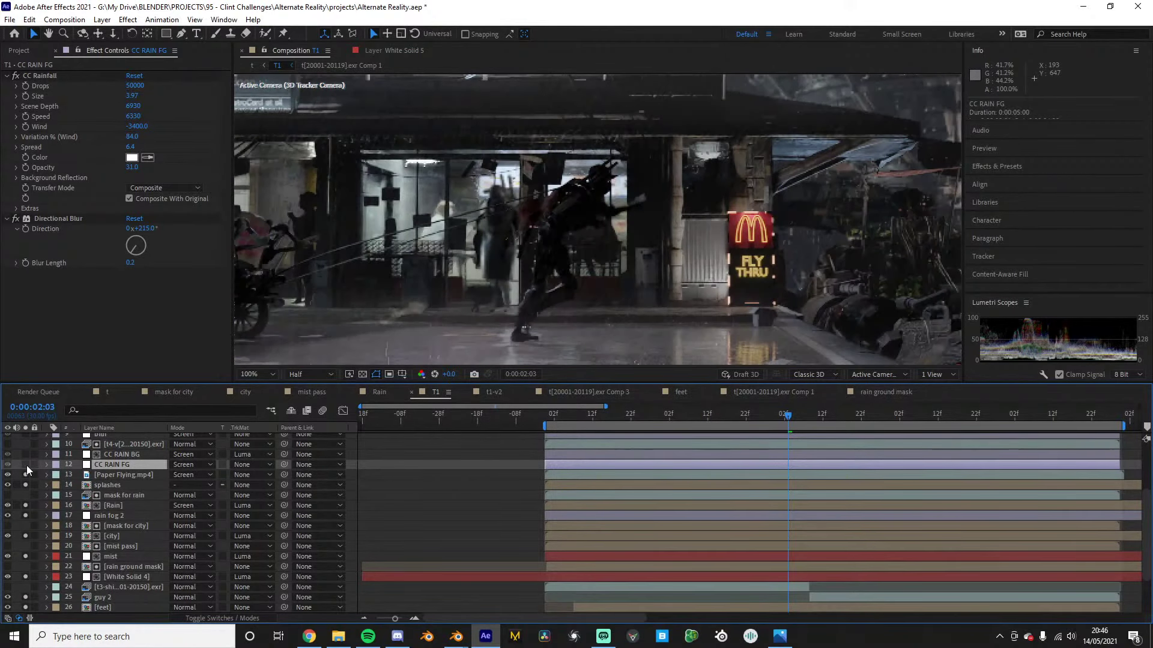
{"action": "key", "text": "comma"}
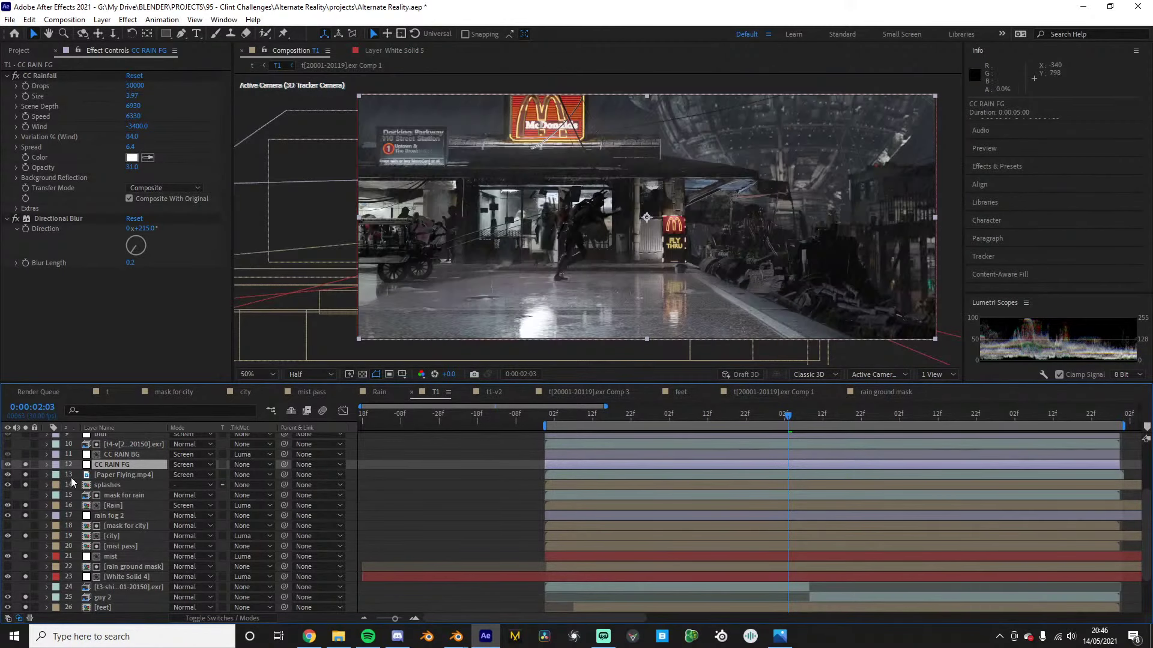
Solo the CC RAIN BG layer as well and inspect the background rain up close
{"action": "left_click", "coordinate": [111, 455]}
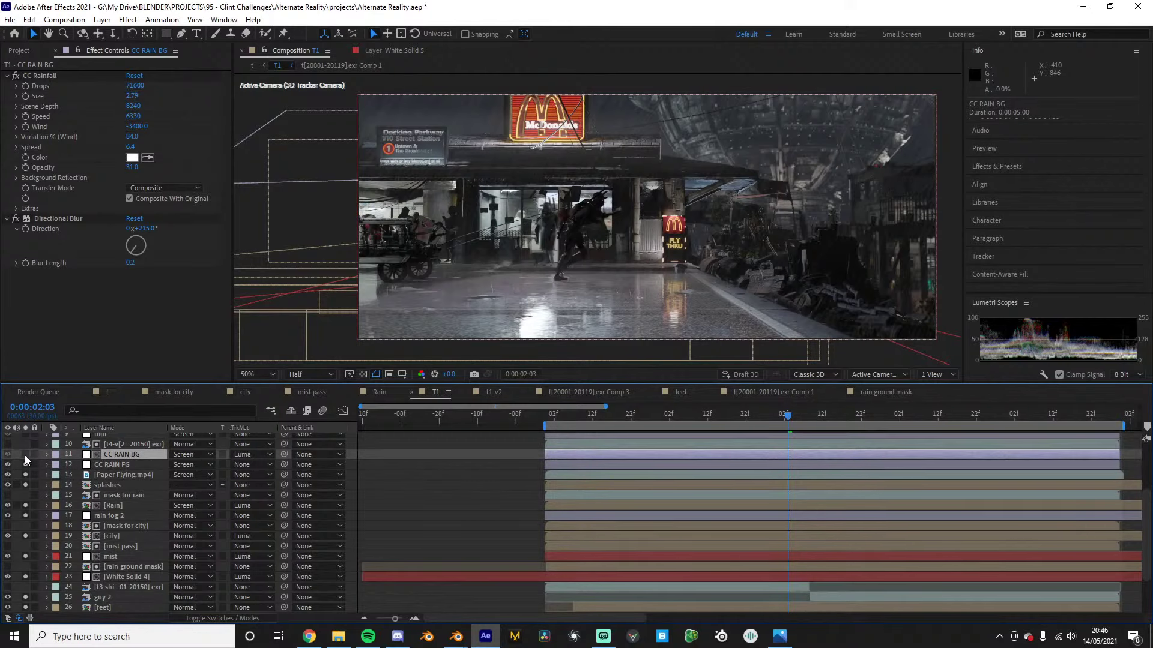
{"action": "left_click", "coordinate": [24, 455]}
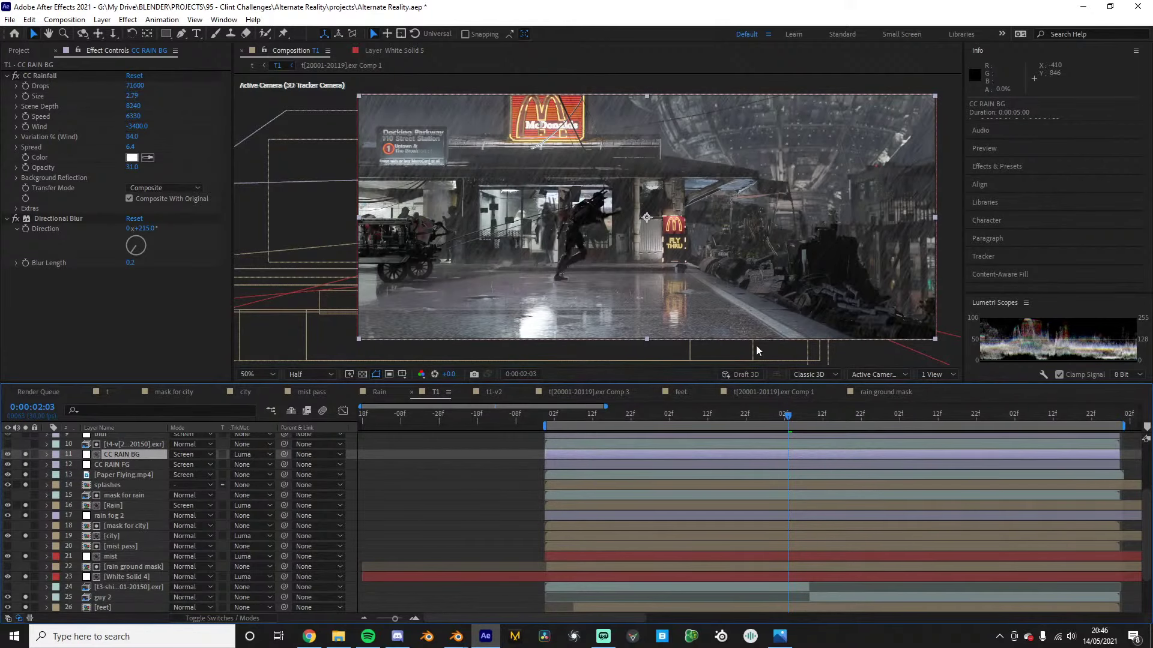
{"action": "scroll", "coordinate": [682, 198], "scroll_direction": "up", "scroll_amount": 3}
{"action": "scroll", "coordinate": [542, 240], "scroll_direction": "down", "scroll_amount": 3}
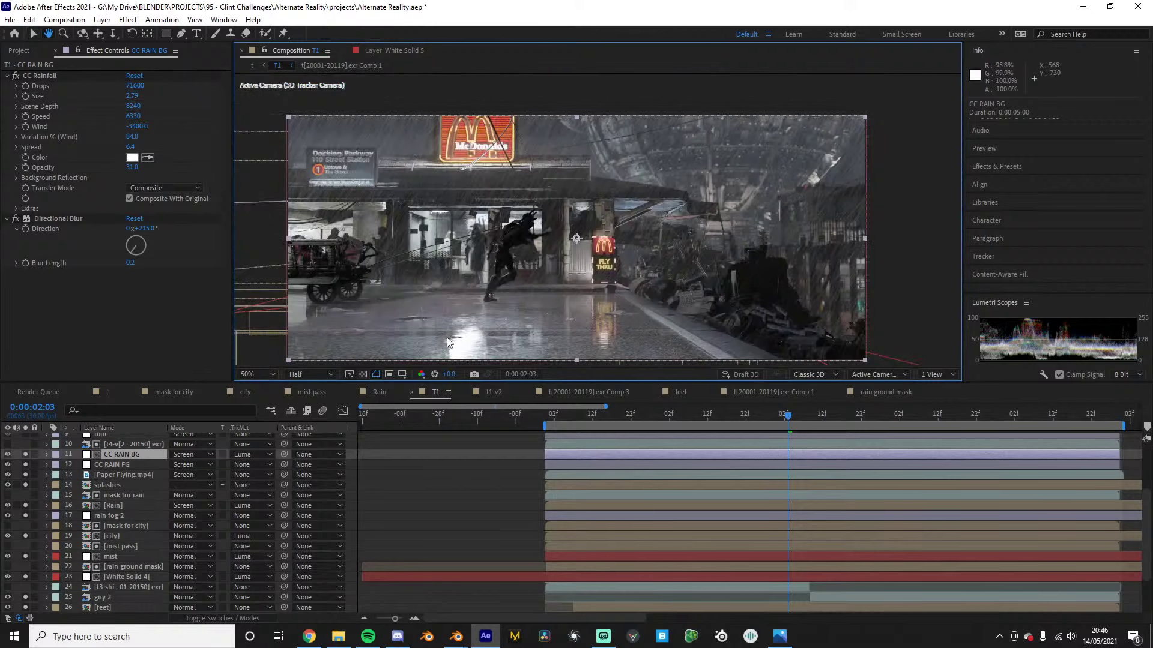
Preview the t4-v mist pass used as the background rain's luma matte, and clear its solo again
{"action": "left_click", "coordinate": [60, 445]}
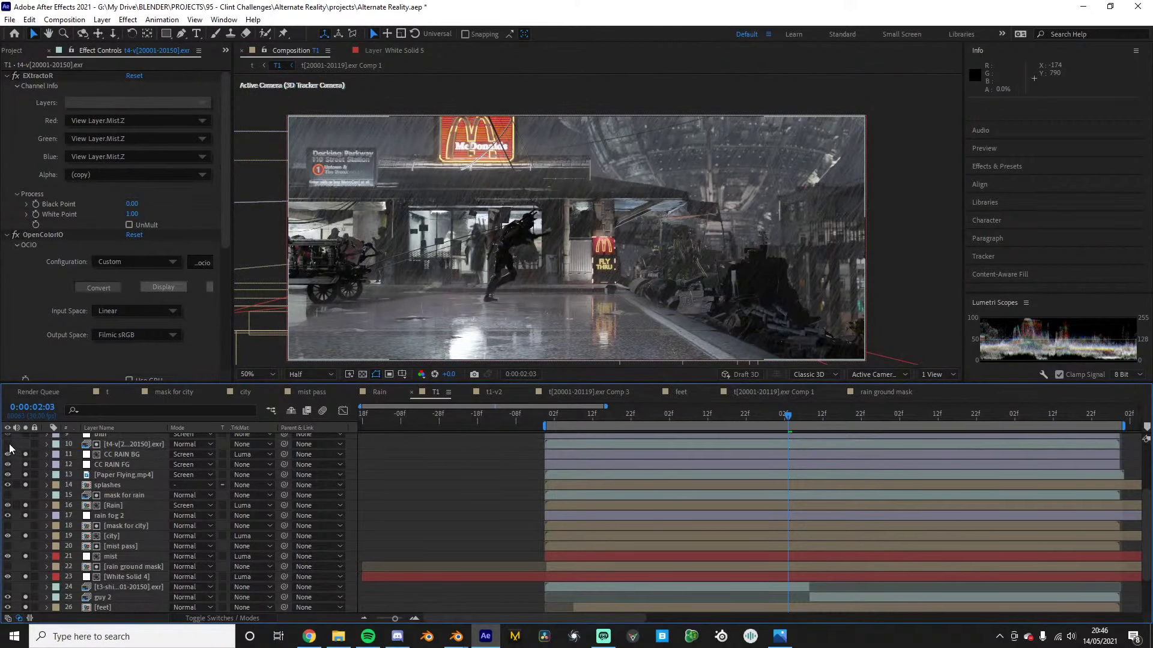
{"action": "left_click", "coordinate": [24, 444]}
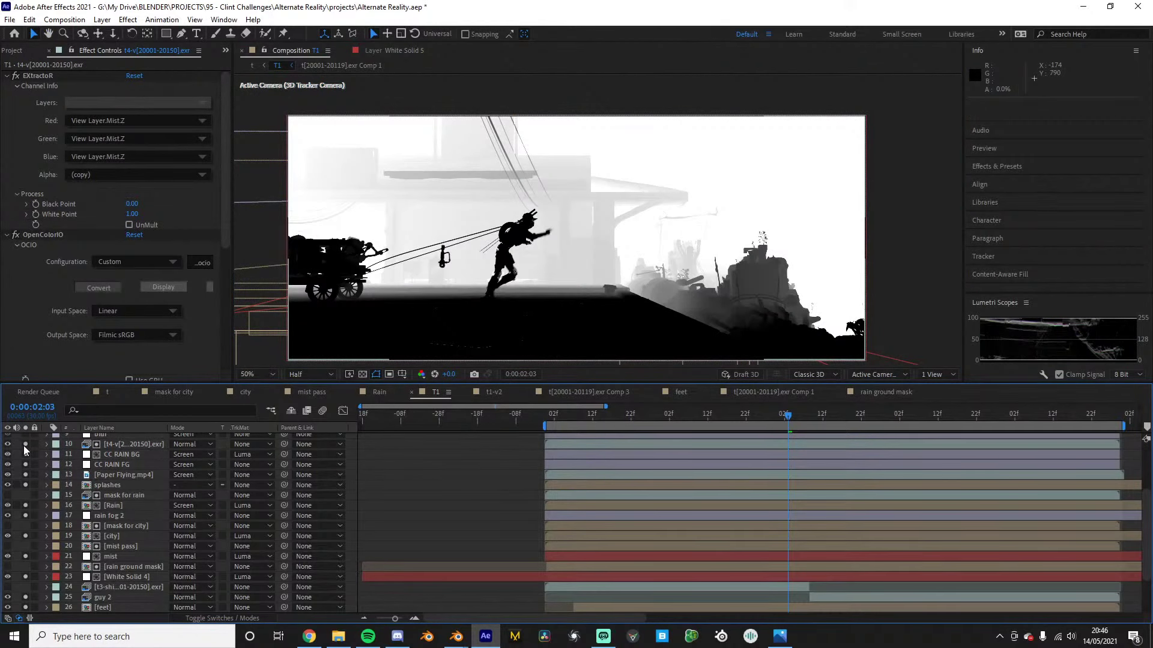
{"action": "left_click", "coordinate": [25, 445]}
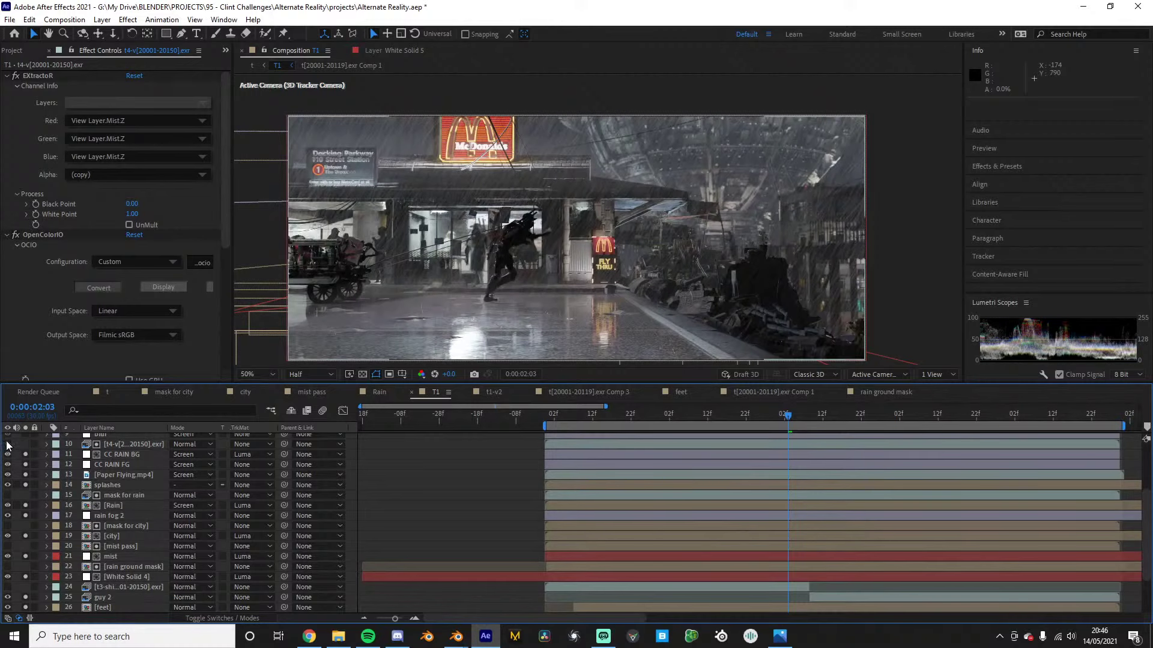
Add the t[1000...0150].exr, blur and smoke layers to the soloed layers and inspect the smoke's effect
{"action": "scroll", "coordinate": [37, 478], "scroll_direction": "up", "scroll_amount": 1}
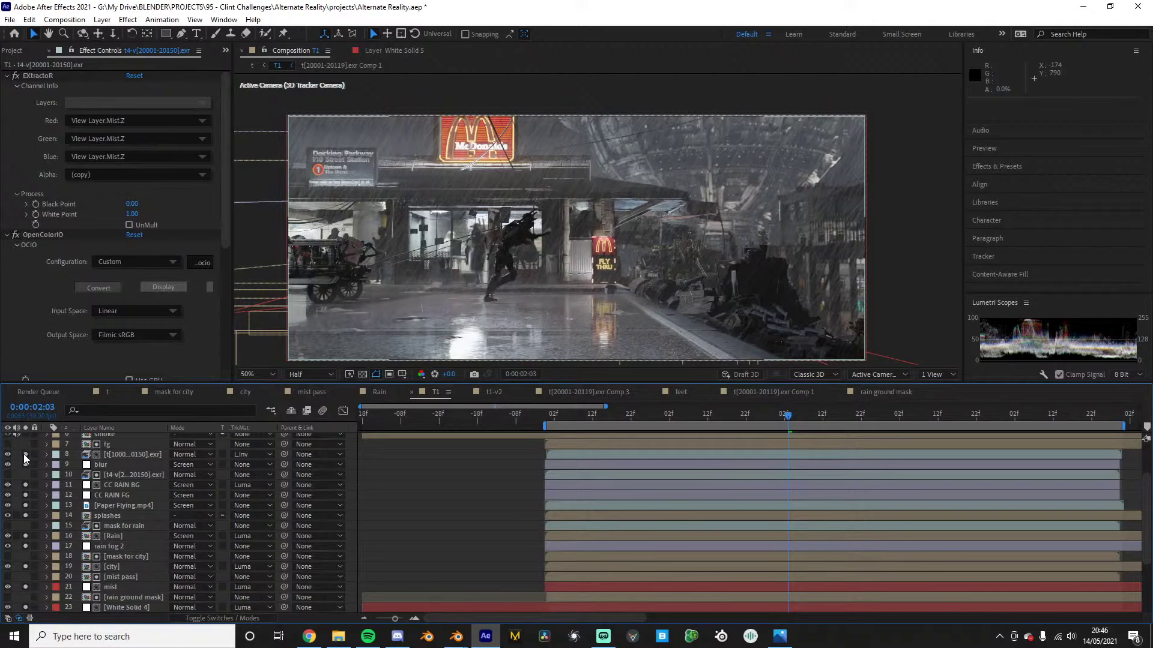
{"action": "scroll", "coordinate": [25, 460], "scroll_direction": "up", "scroll_amount": 1}
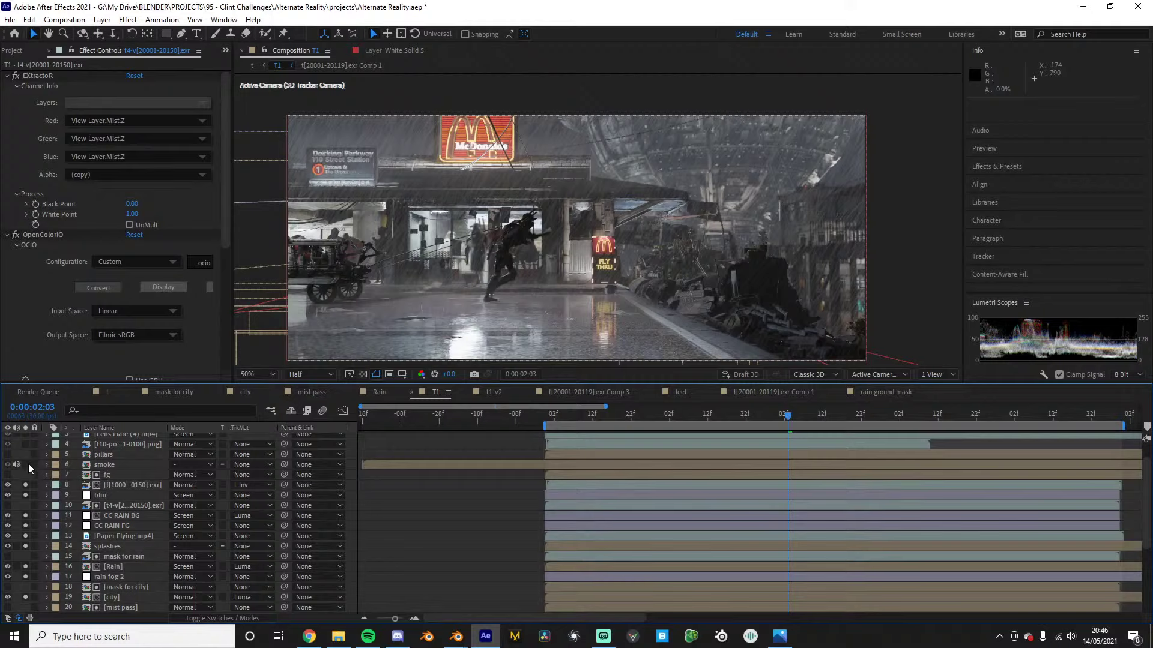
{"action": "left_click", "coordinate": [27, 464]}
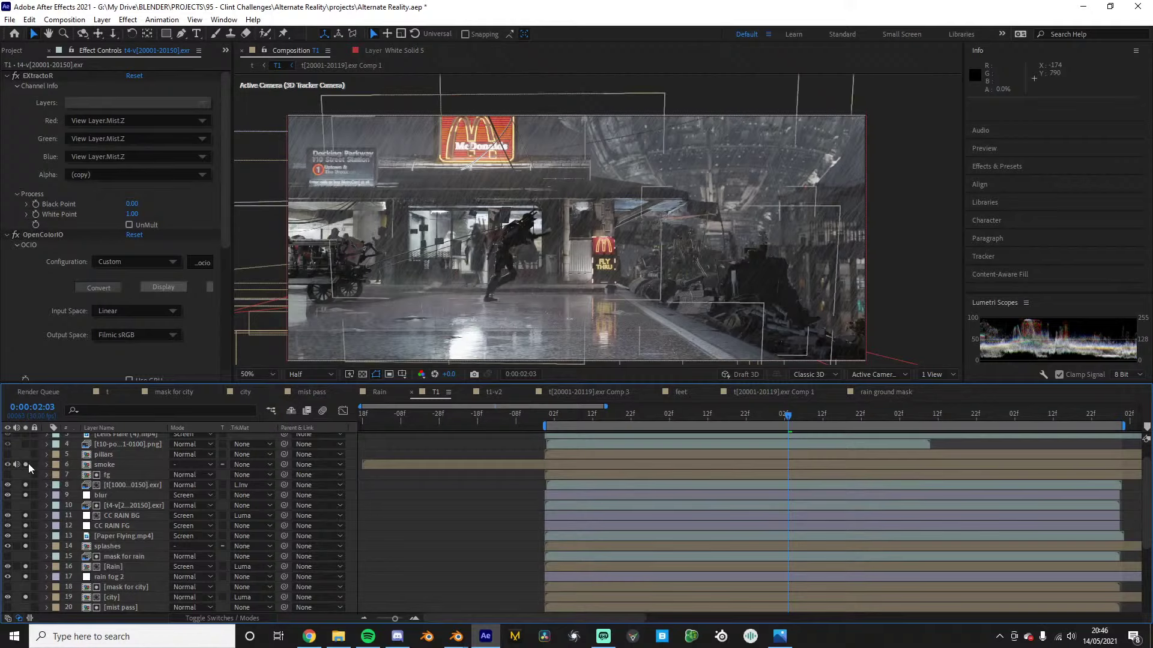
{"action": "left_click", "coordinate": [98, 463]}
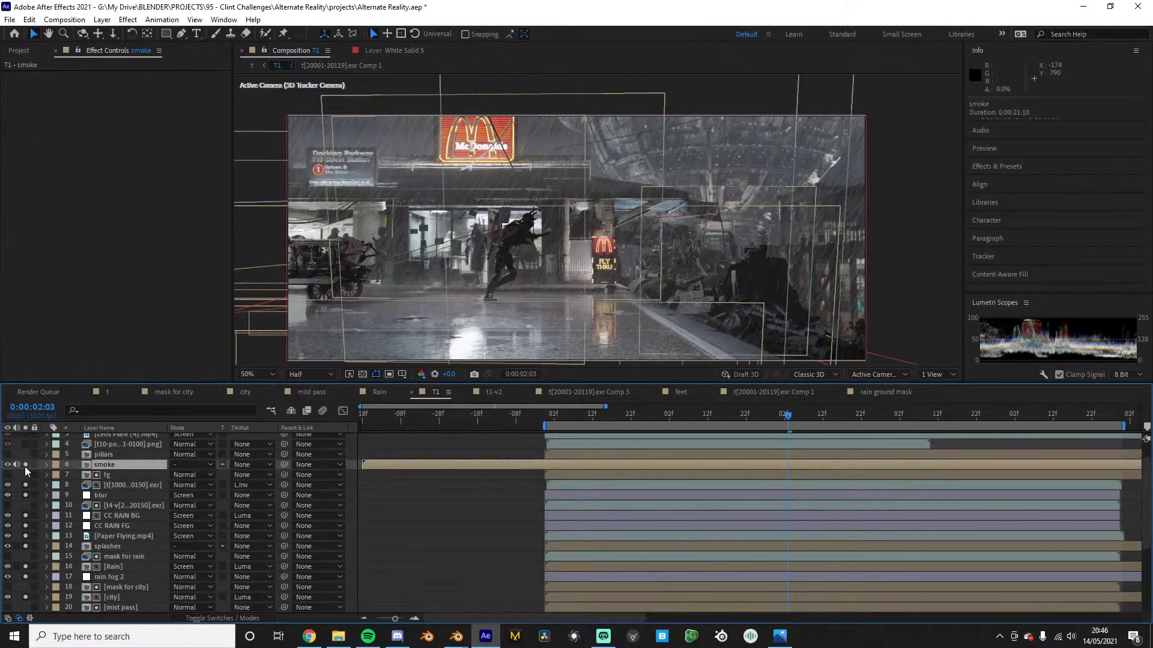
Clear the solo switches of all T1 layers except smoke to isolate the smoke layer
{"action": "left_click", "coordinate": [26, 485]}
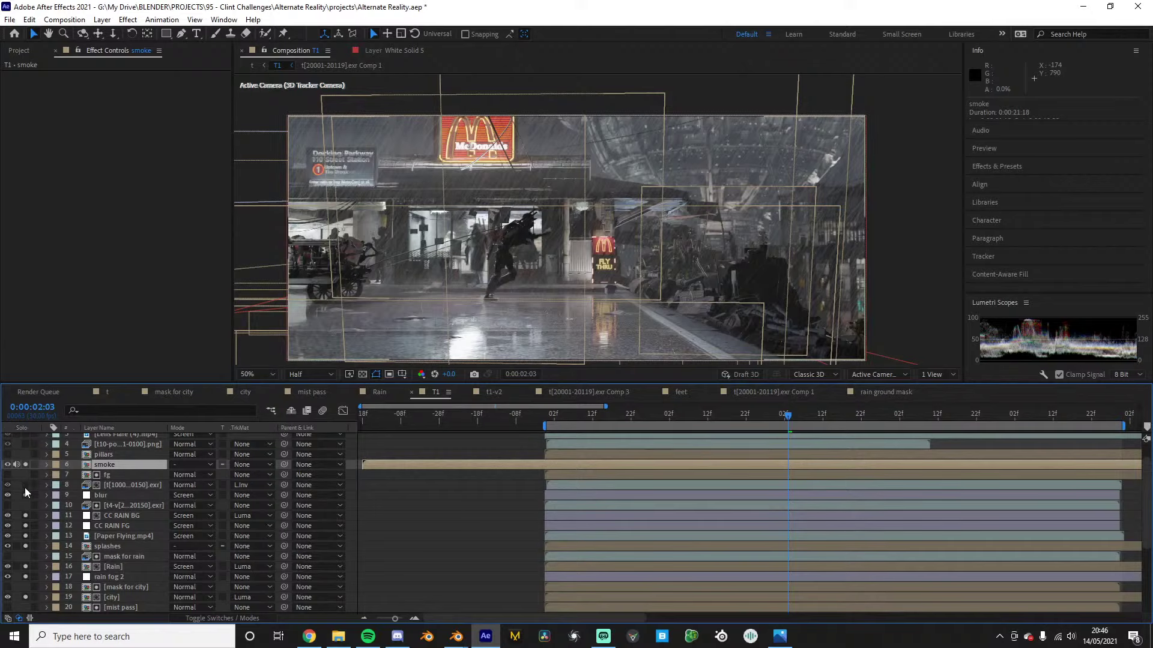
{"action": "left_click_drag", "start_coordinate": [24, 582], "coordinate": [26, 599]}
{"action": "scroll", "coordinate": [28, 558], "scroll_direction": "down", "scroll_amount": 3}
{"action": "left_click_drag", "start_coordinate": [24, 523], "coordinate": [22, 608]}
{"action": "scroll", "coordinate": [23, 563], "scroll_direction": "down", "scroll_amount": 1}
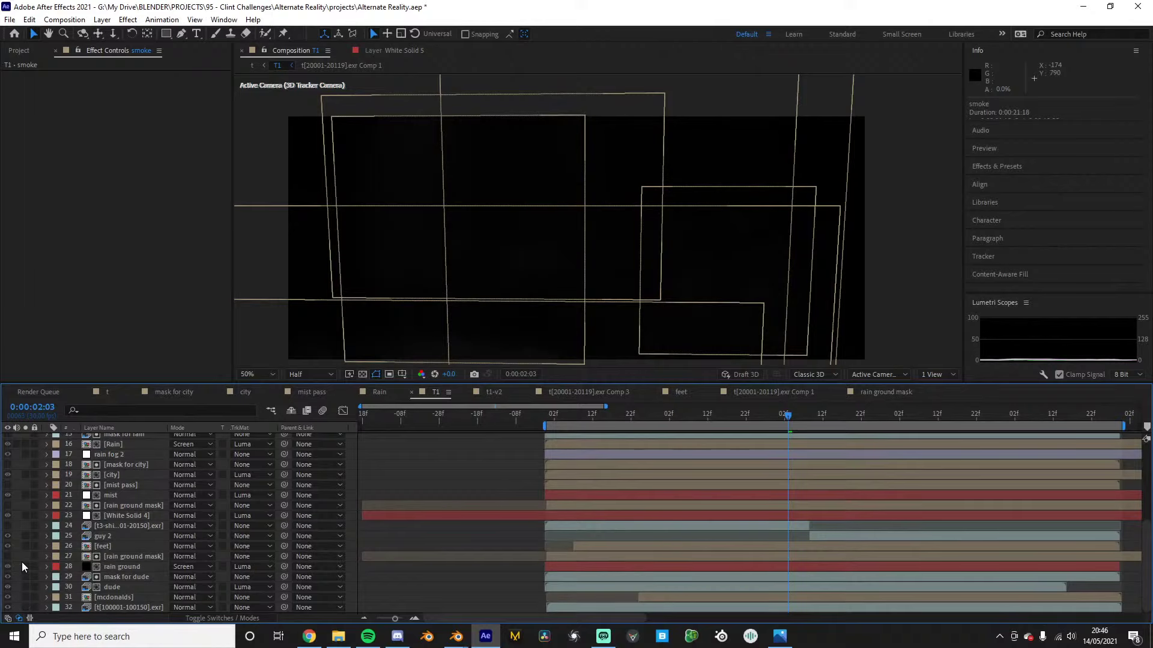
{"action": "scroll", "coordinate": [22, 562], "scroll_direction": "up", "scroll_amount": 1}
{"action": "key", "text": "t"}
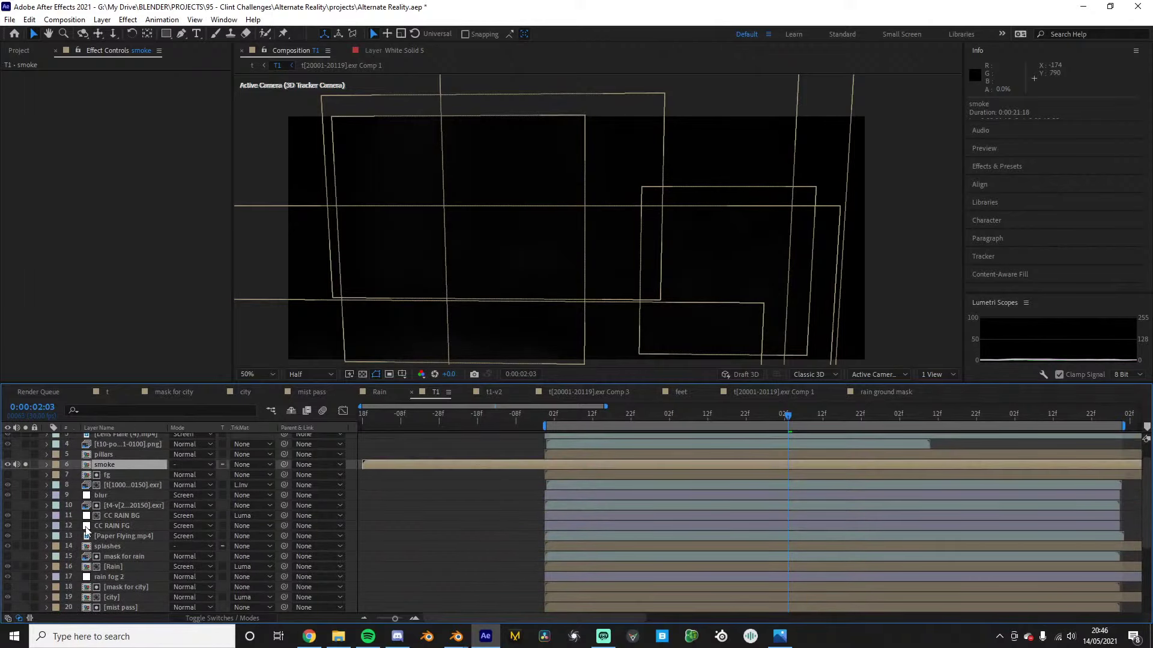
Open the smoke pre-comp, preview all its layers at 100% opacity, undo that change, and return to the T1 composition
{"action": "double_click", "coordinate": [107, 465]}
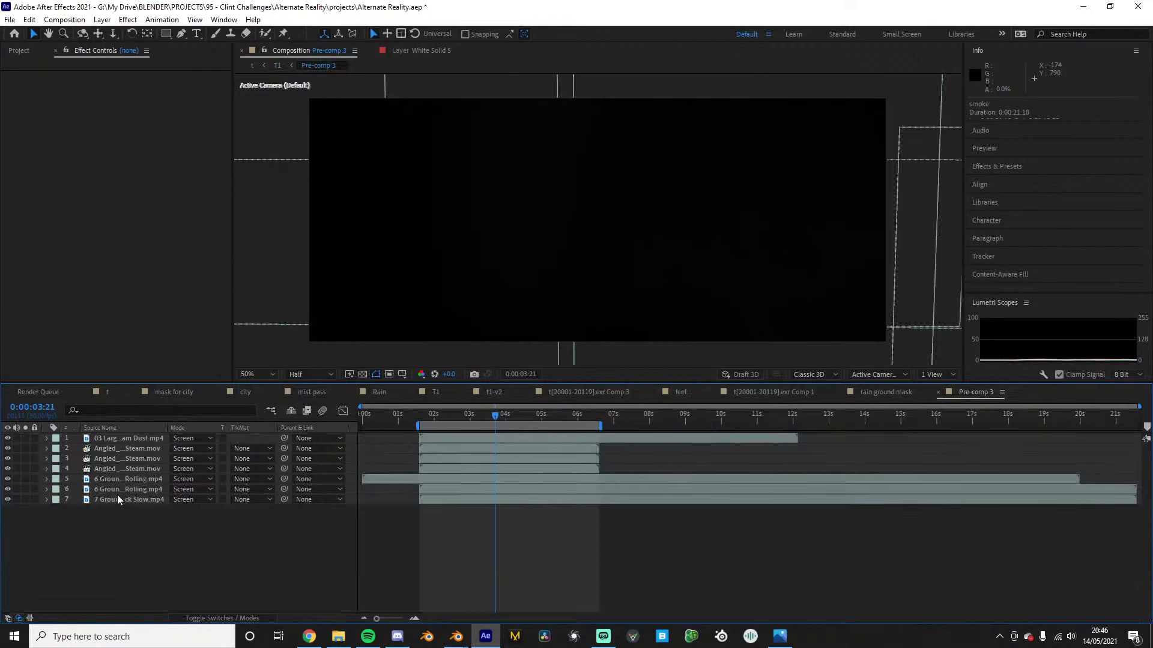
{"action": "key", "text": "ctrl+a"}
{"action": "key", "text": "t"}
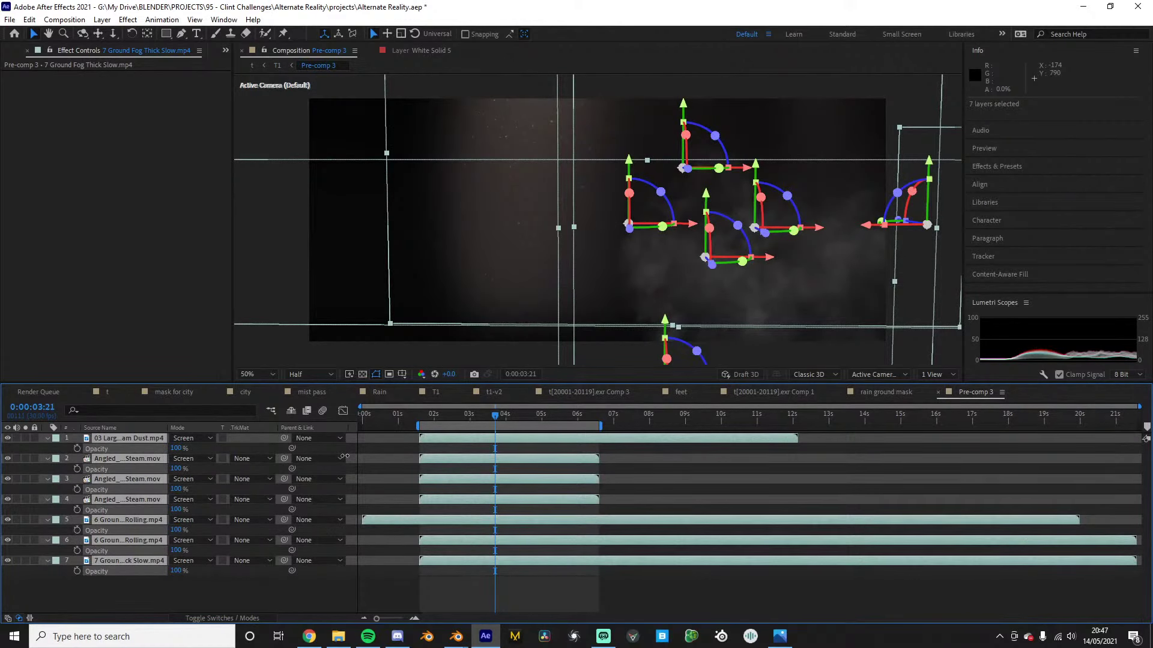
{"action": "left_click_drag", "start_coordinate": [177, 449], "coordinate": [154, 448]}
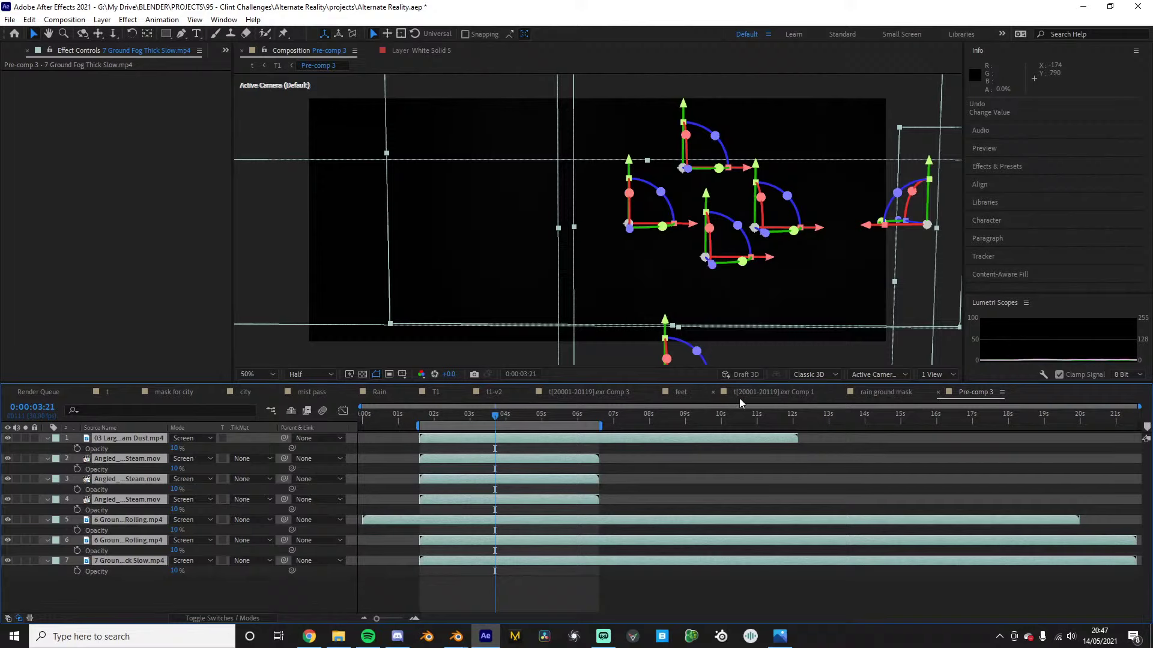
{"action": "left_click", "coordinate": [437, 392]}
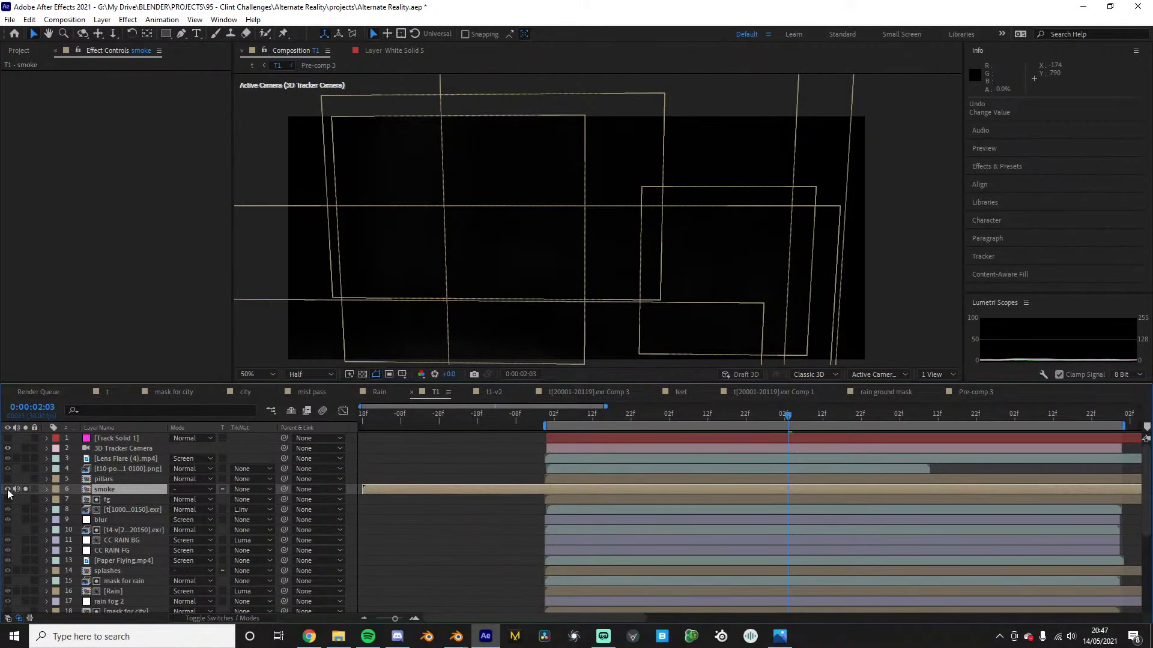
Solo the t10-poles image sequence instead of smoke, check it at 0:00:01:12, and clear its solo
{"action": "left_click", "coordinate": [26, 490]}
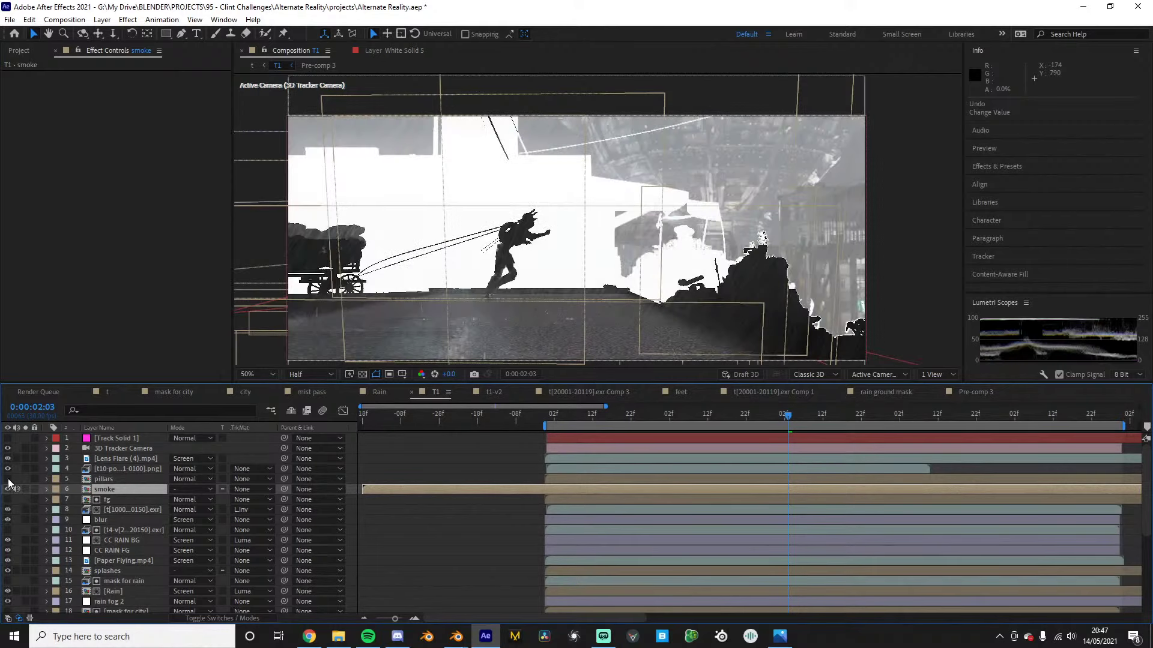
{"action": "left_click", "coordinate": [34, 470]}
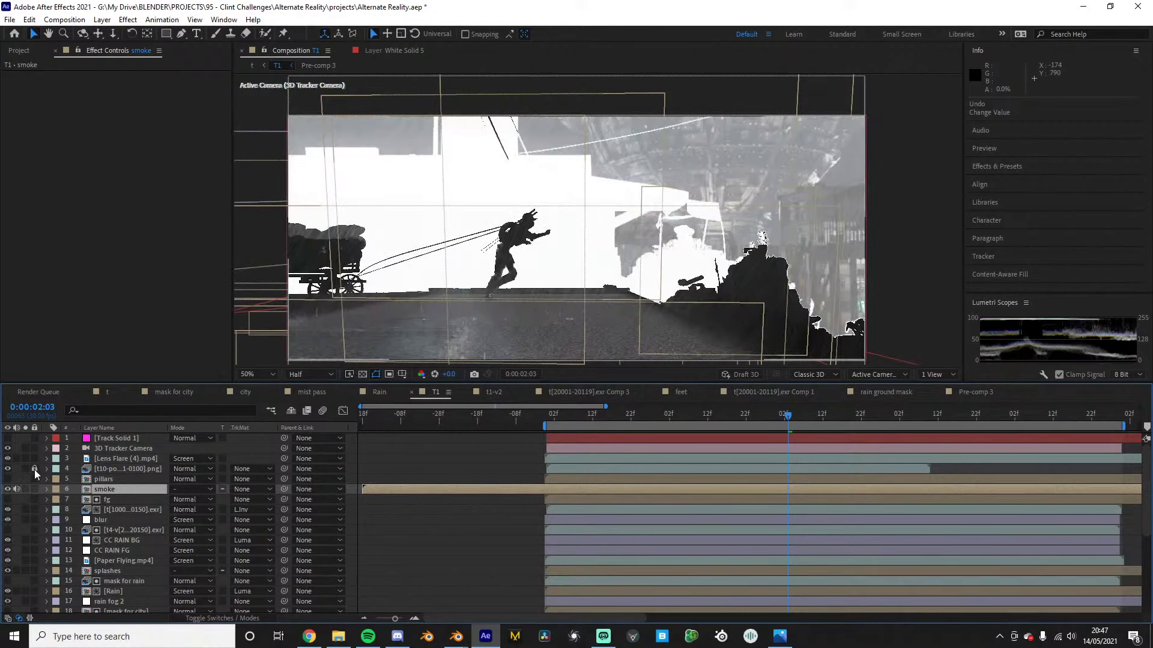
{"action": "left_click", "coordinate": [25, 469]}
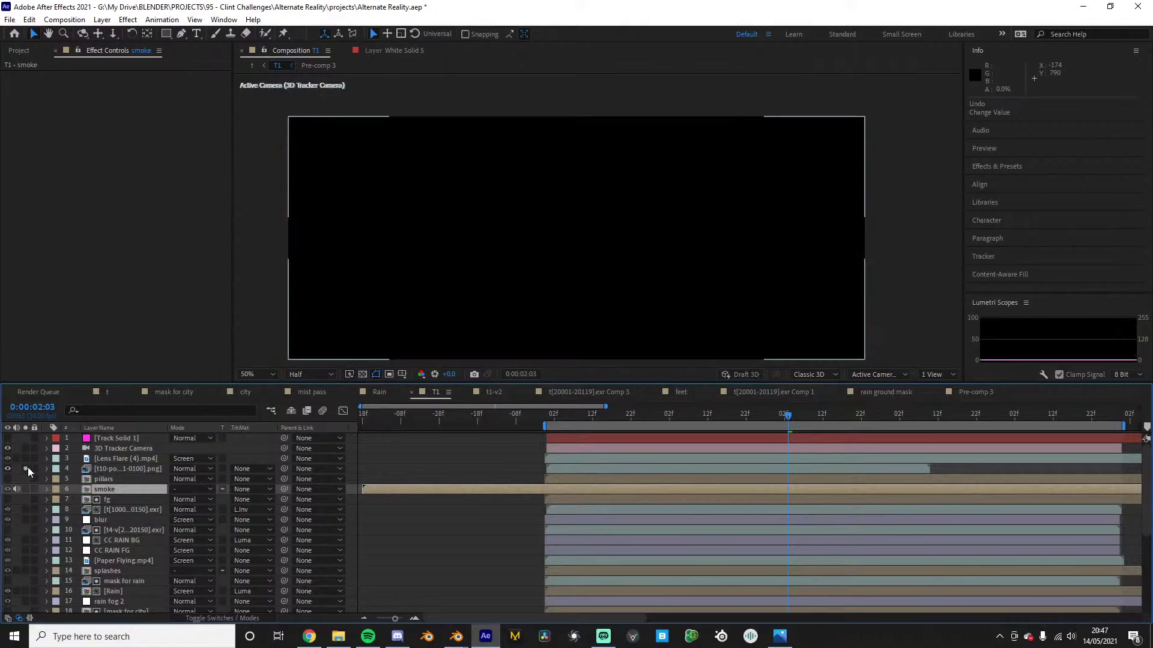
{"action": "left_click", "coordinate": [117, 470]}
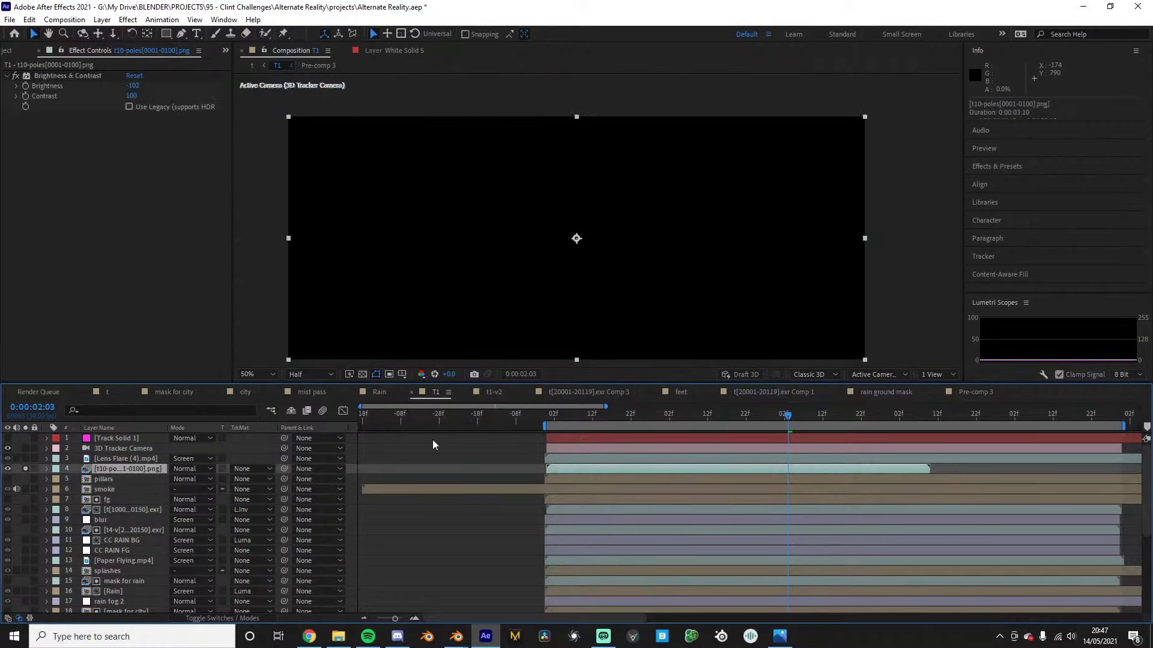
{"action": "left_click", "coordinate": [708, 416]}
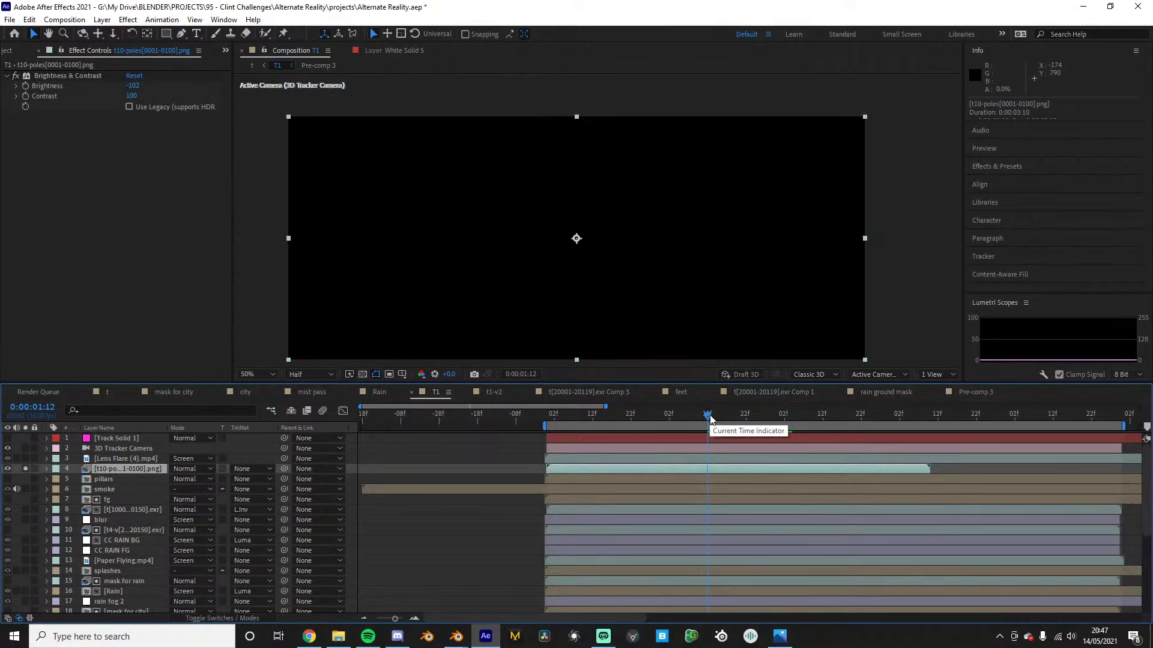
{"action": "left_click", "coordinate": [26, 470]}
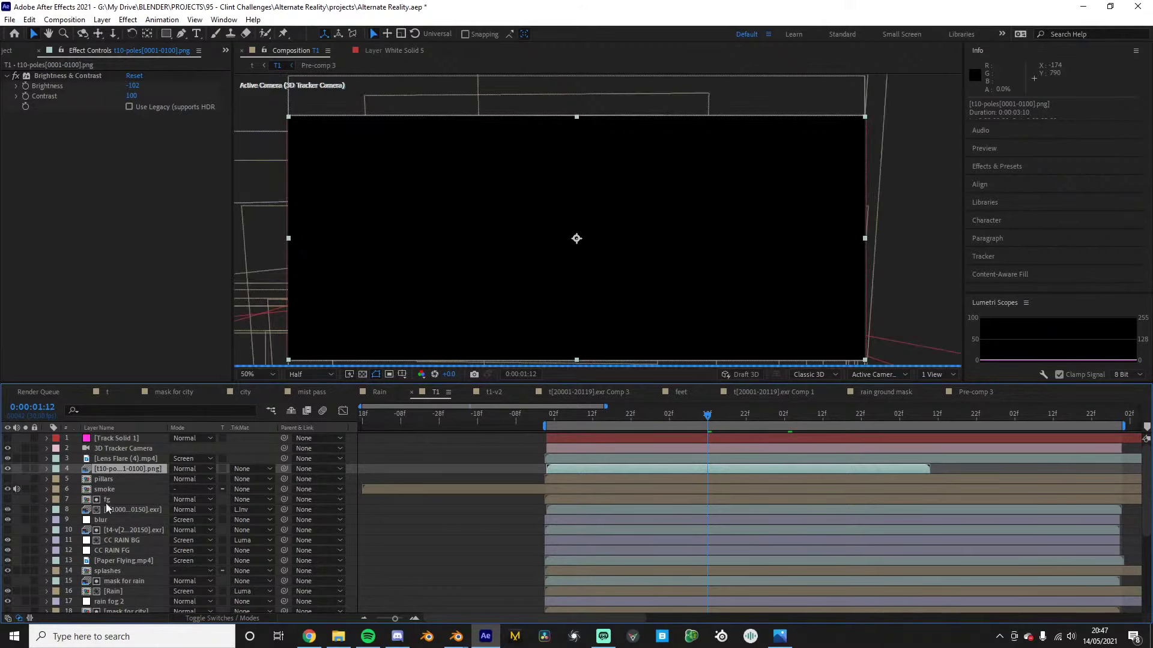
Toggle the visibility of the smoke and CC RAIN layers off and back on to check their effect on the T1 frame
{"action": "scroll", "coordinate": [46, 516], "scroll_direction": "down", "scroll_amount": 5}
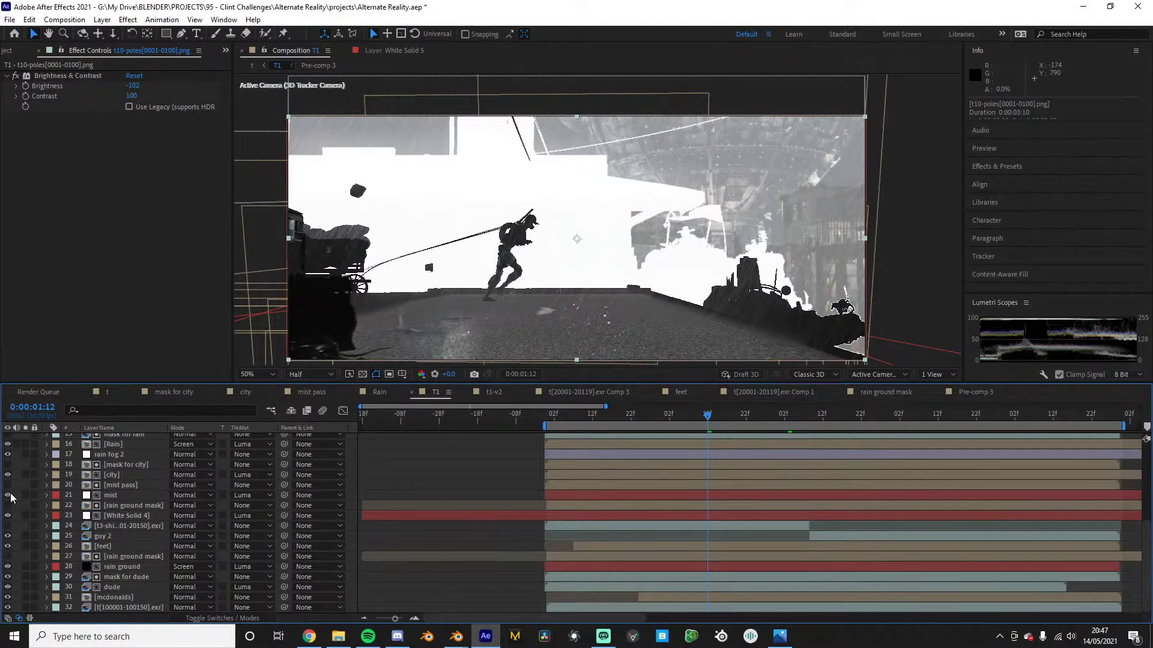
{"action": "scroll", "coordinate": [11, 497], "scroll_direction": "up", "scroll_amount": 1}
{"action": "scroll", "coordinate": [8, 471], "scroll_direction": "up", "scroll_amount": 1}
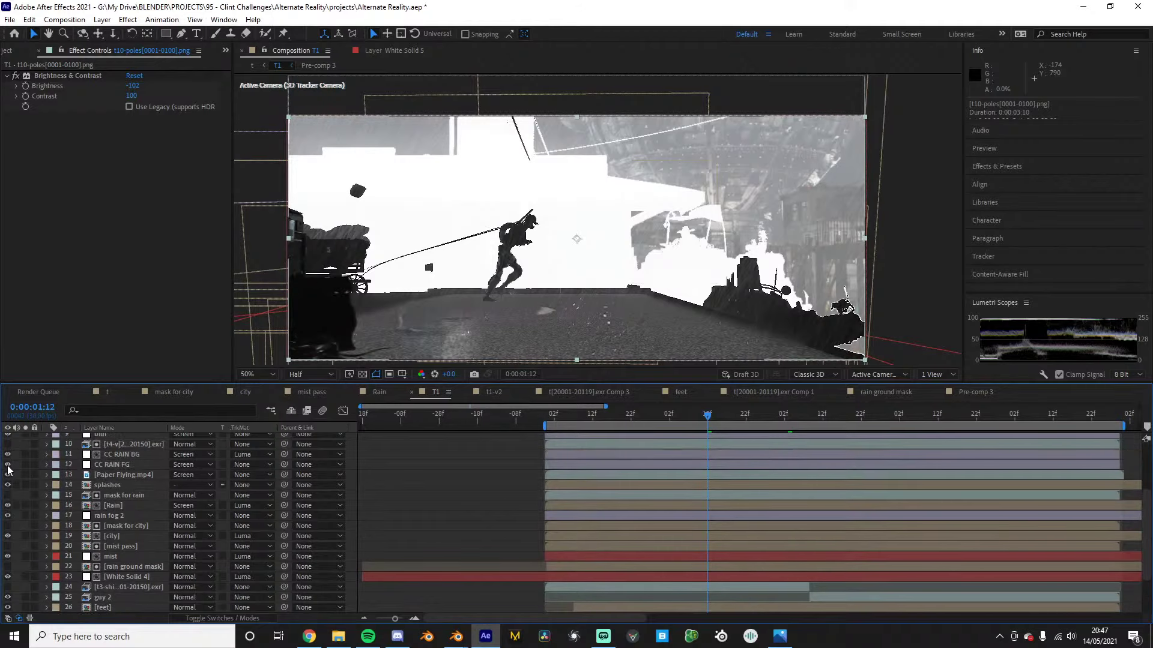
{"action": "scroll", "coordinate": [7, 475], "scroll_direction": "up", "scroll_amount": 1}
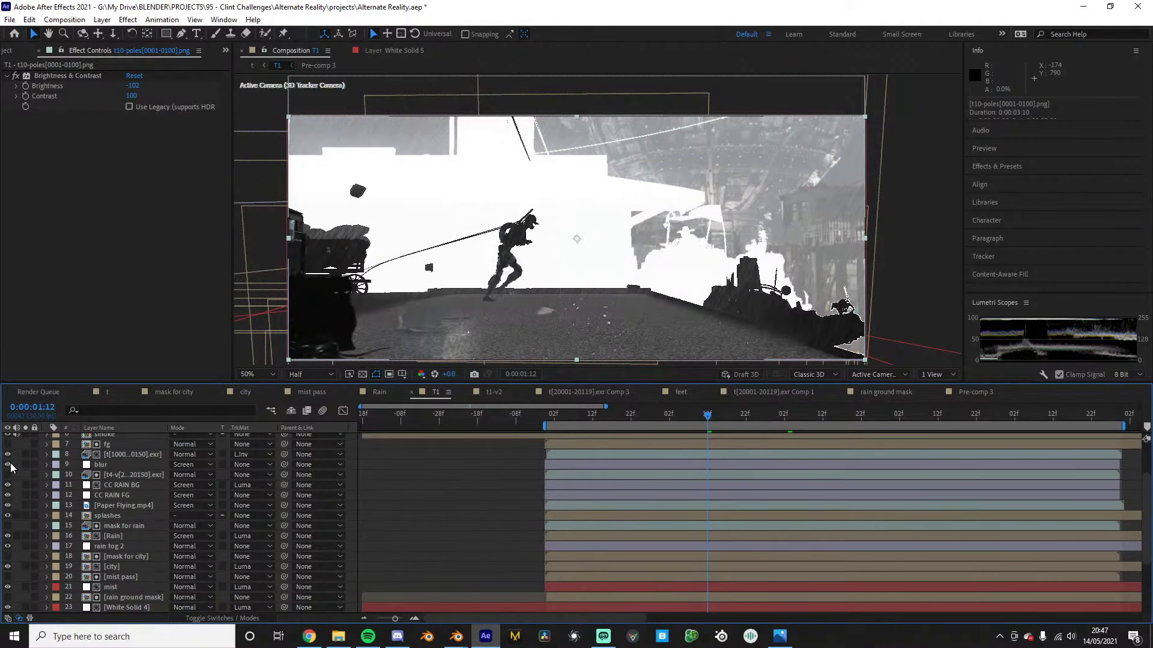
{"action": "scroll", "coordinate": [7, 464], "scroll_direction": "up", "scroll_amount": 1}
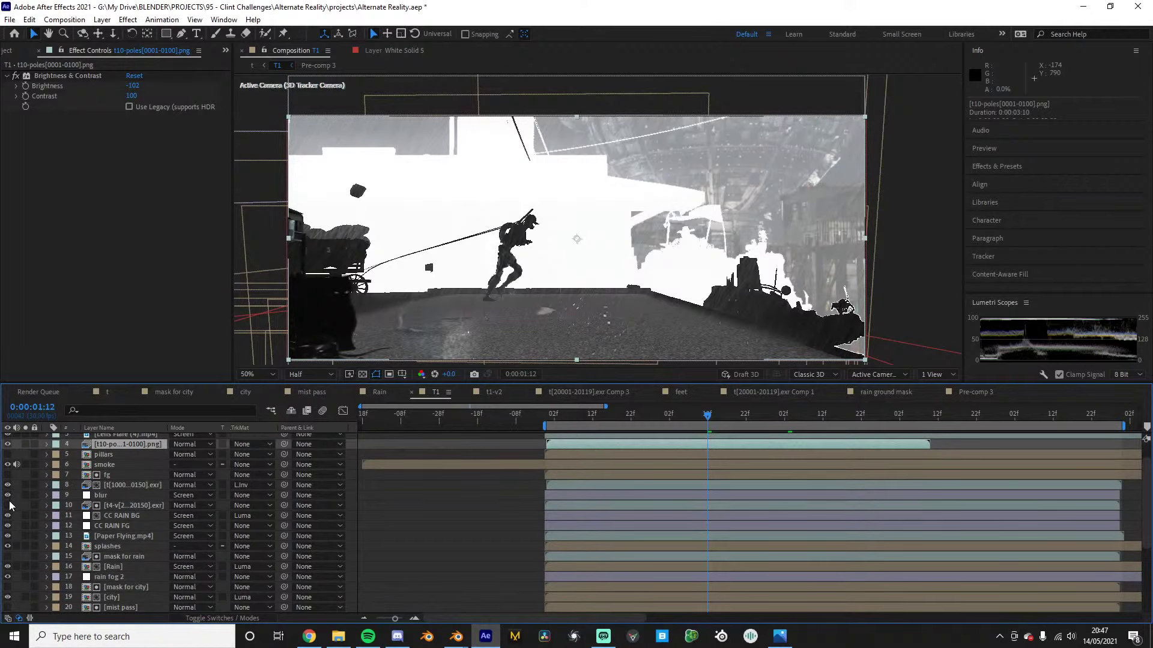
{"action": "scroll", "coordinate": [13, 483], "scroll_direction": "up", "scroll_amount": 1}
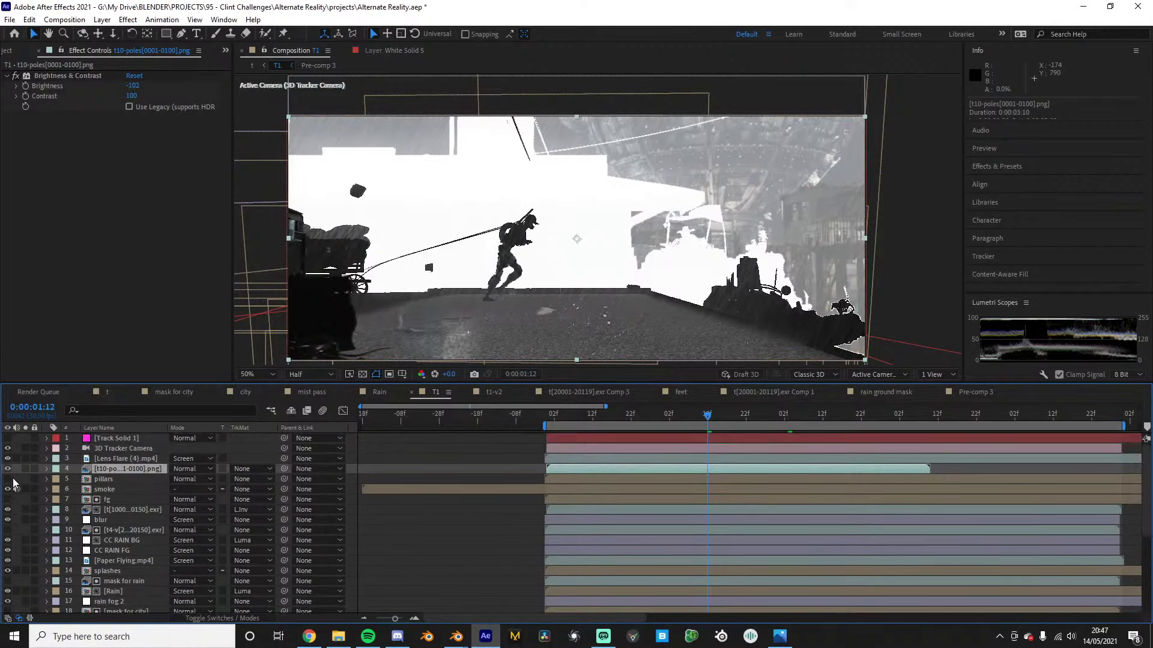
{"action": "left_click", "coordinate": [8, 489]}
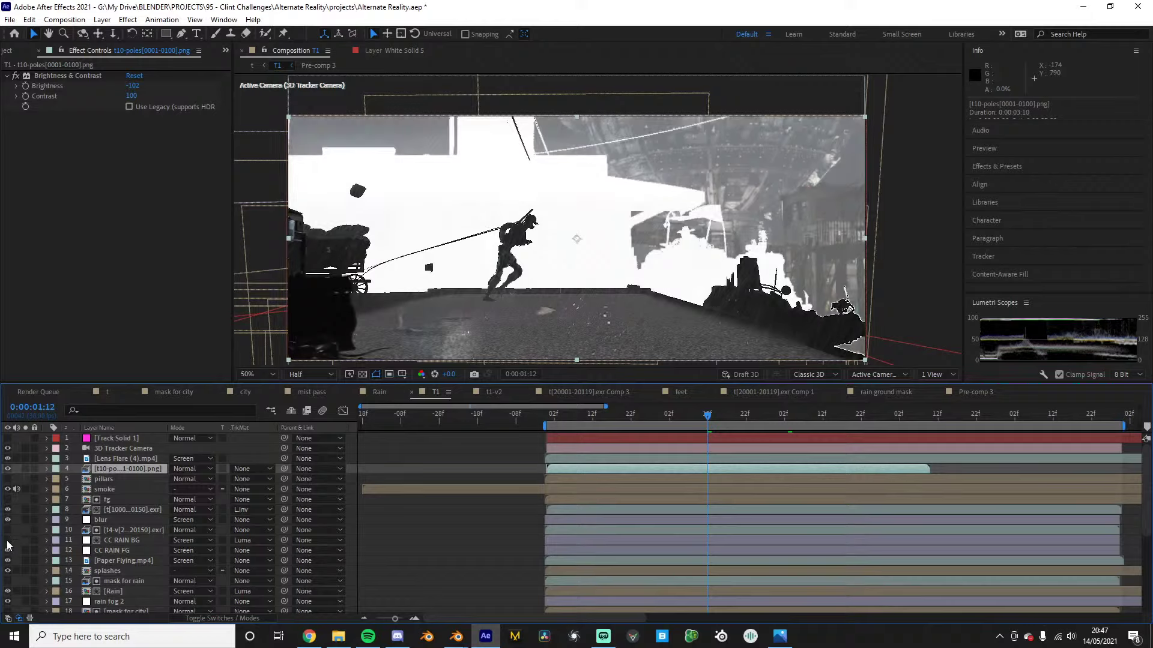
{"action": "left_click", "coordinate": [8, 542]}
{"action": "scroll", "coordinate": [18, 550], "scroll_direction": "down", "scroll_amount": 2}
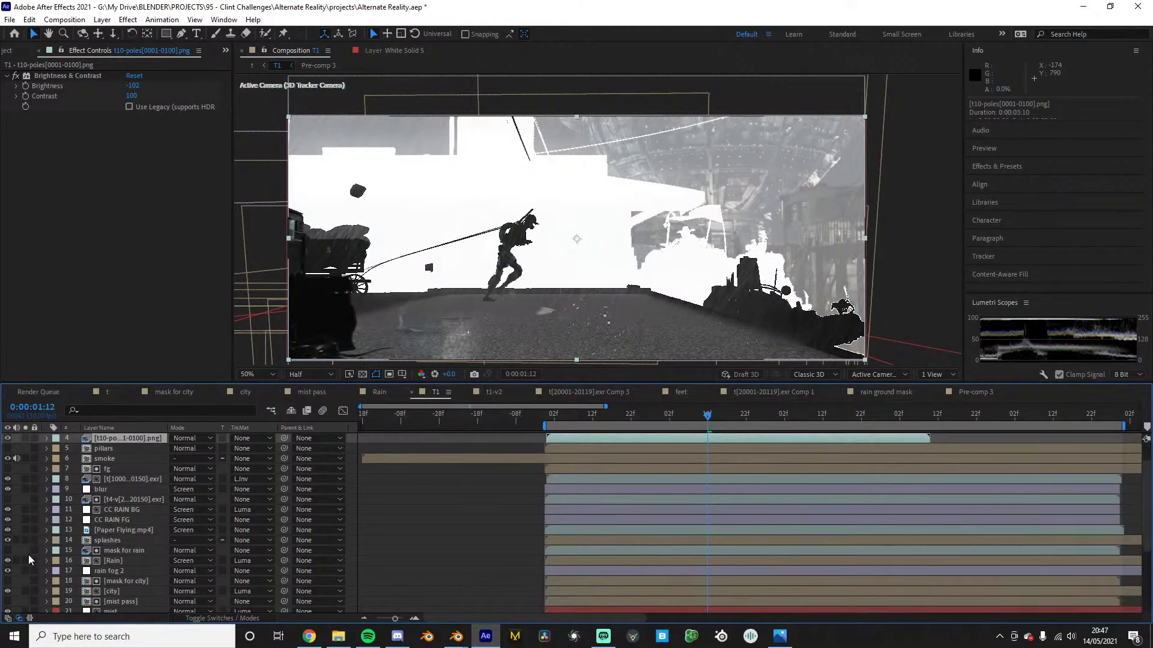
Check the Rain layer by toggling its visibility, and hide the mask for dude layer in T1
{"action": "left_click", "coordinate": [7, 561]}
{"action": "left_click", "coordinate": [7, 561]}
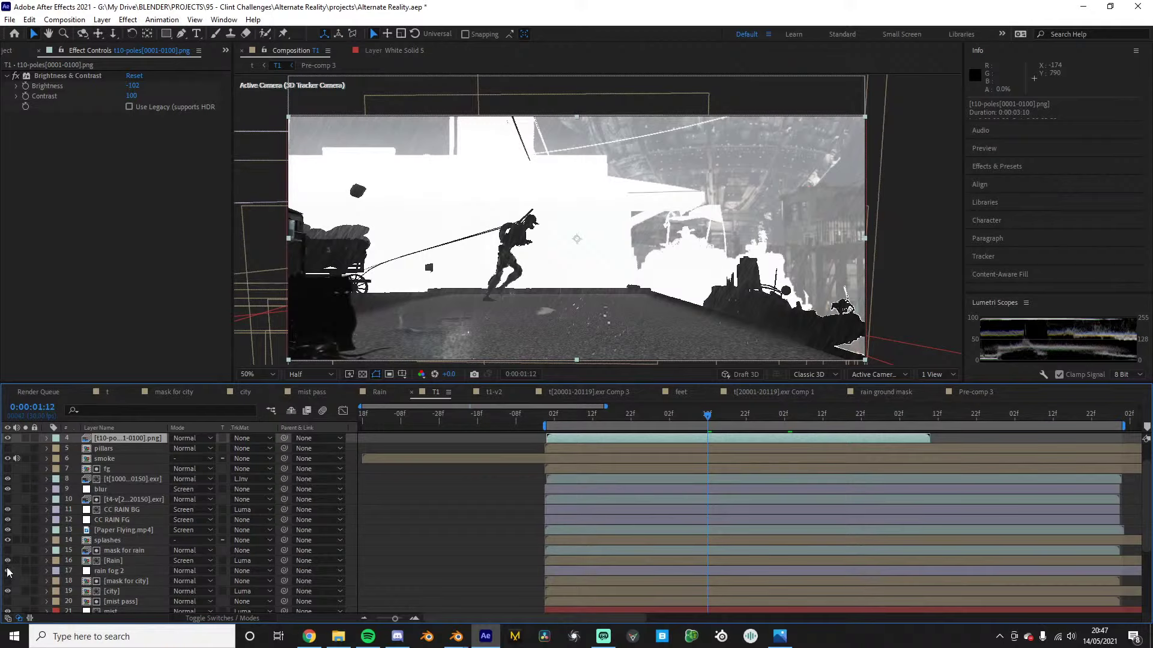
{"action": "scroll", "coordinate": [7, 571], "scroll_direction": "down", "scroll_amount": 2}
{"action": "scroll", "coordinate": [15, 575], "scroll_direction": "down", "scroll_amount": 2}
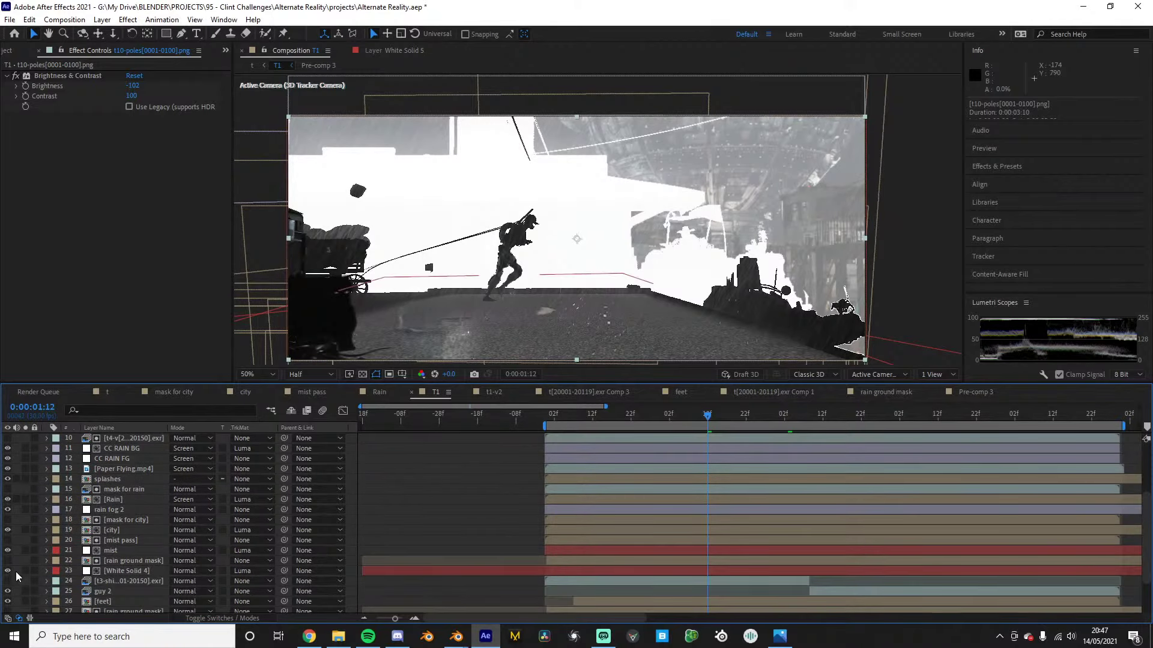
{"action": "scroll", "coordinate": [18, 576], "scroll_direction": "down", "scroll_amount": 1}
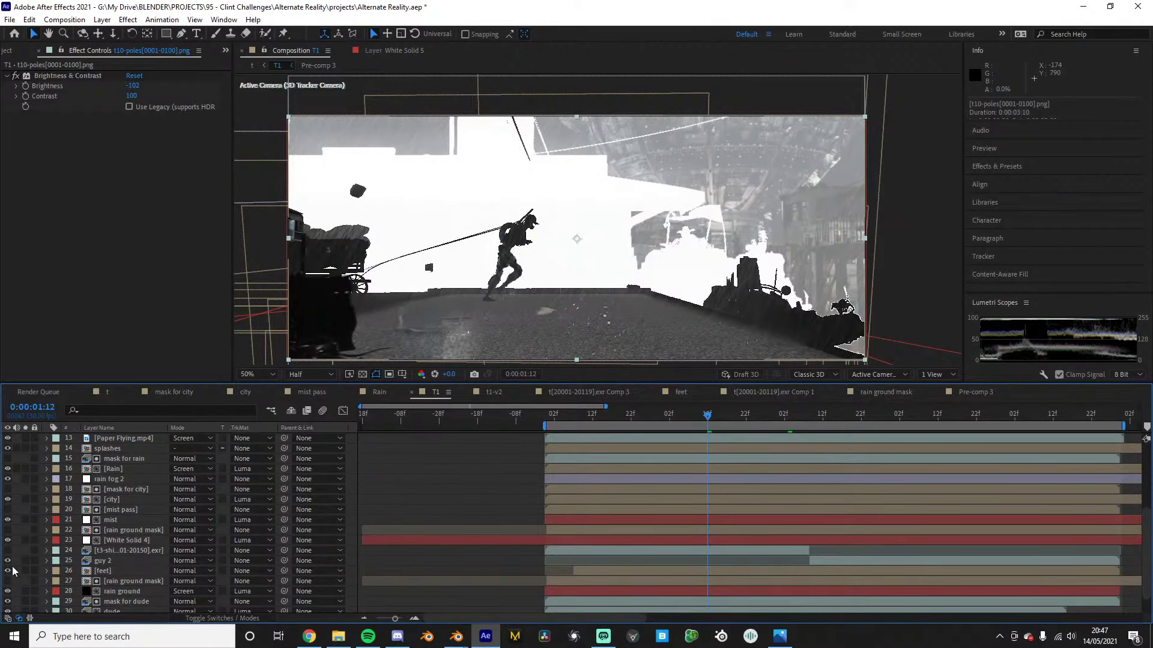
{"action": "scroll", "coordinate": [16, 570], "scroll_direction": "down", "scroll_amount": 1}
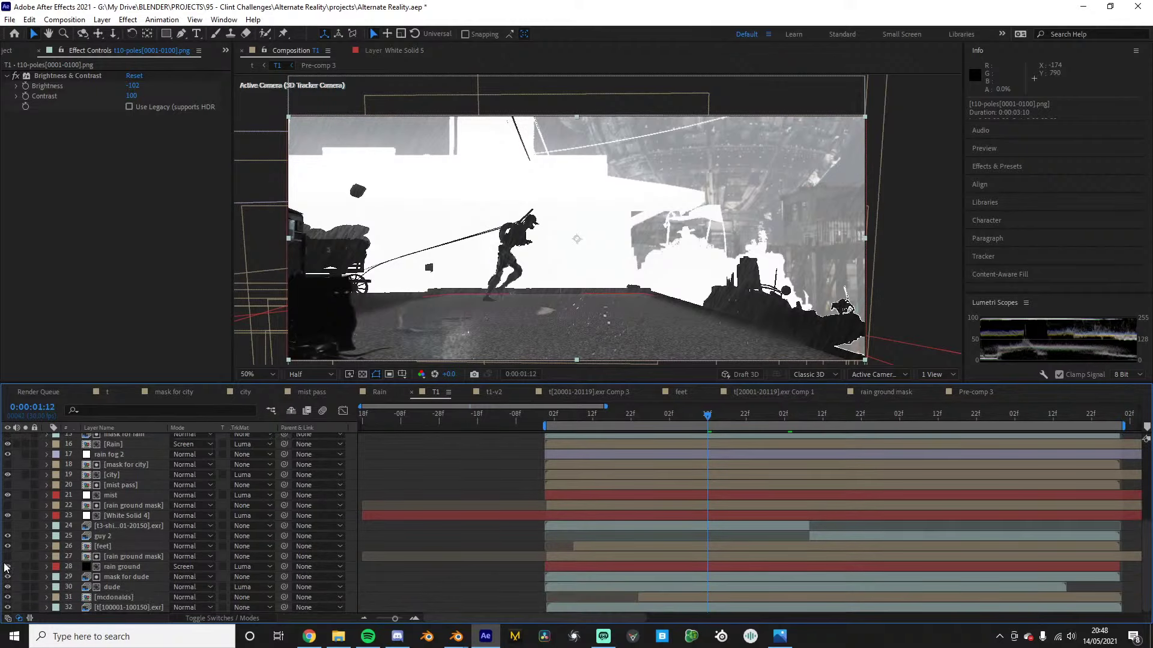
{"action": "left_click", "coordinate": [8, 577]}
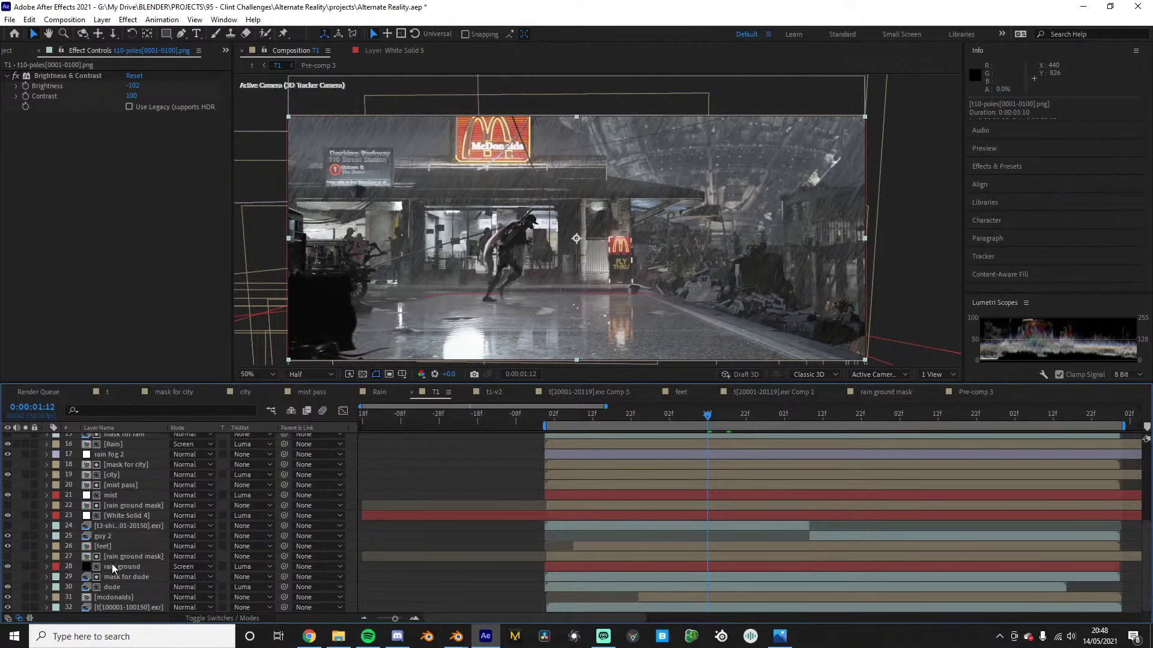
{"action": "scroll", "coordinate": [142, 531], "scroll_direction": "up", "scroll_amount": 5}
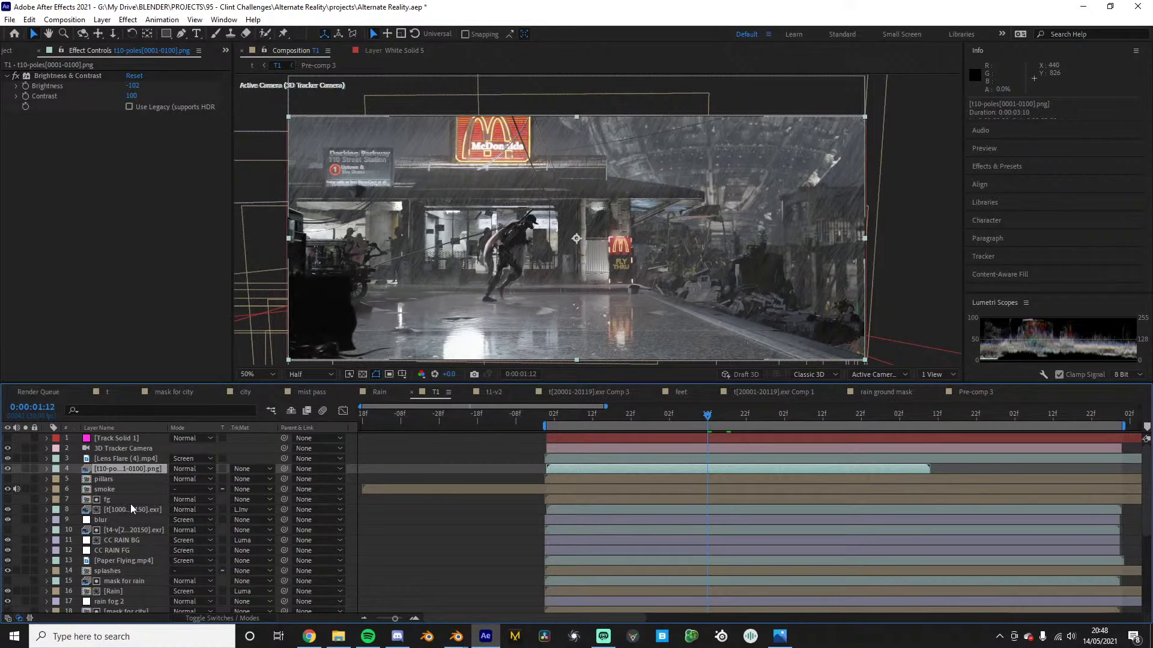
{"action": "left_click", "coordinate": [337, 638]}
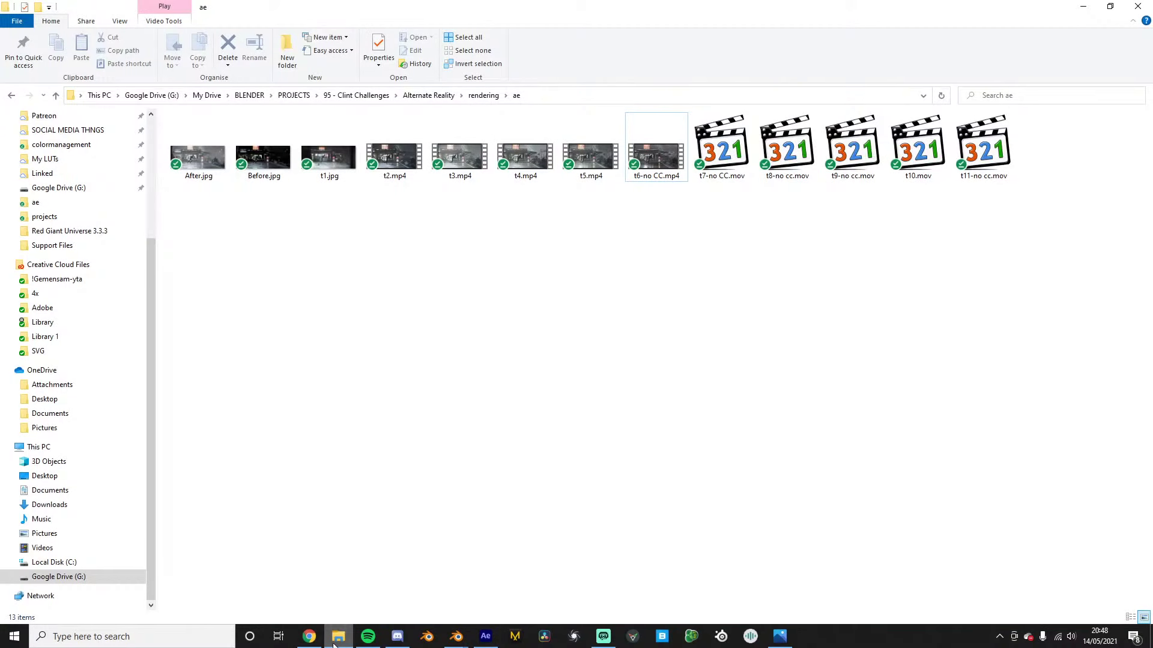
{"action": "scroll", "coordinate": [75, 372], "scroll_direction": "up", "scroll_amount": 5}
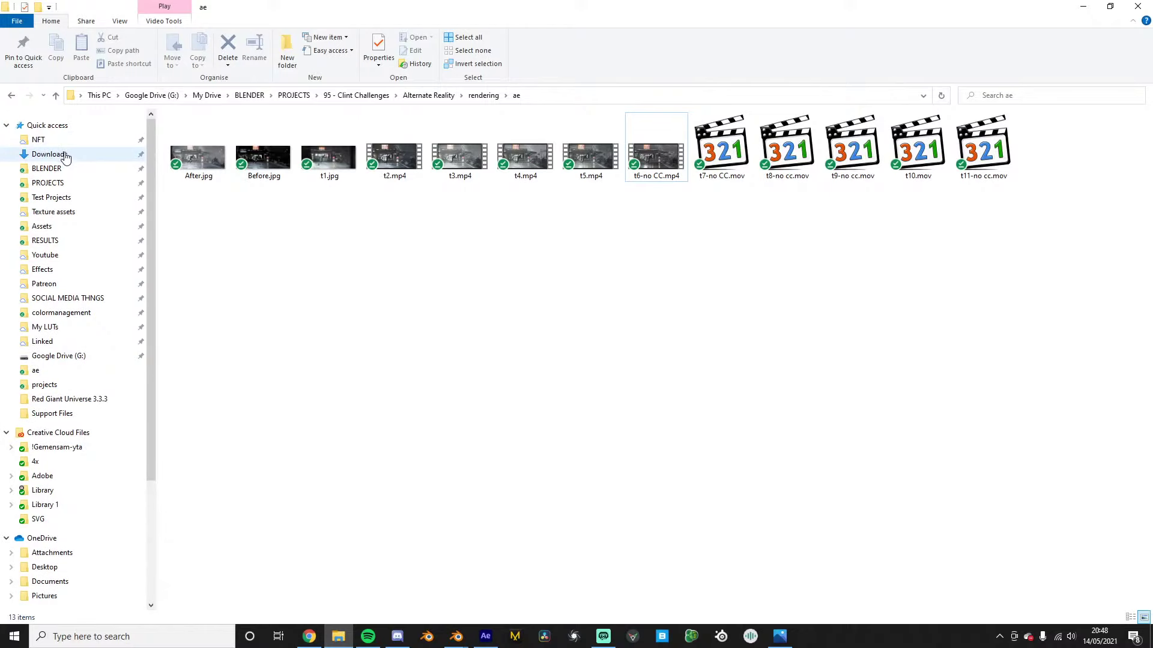
{"action": "left_click", "coordinate": [1083, 6]}
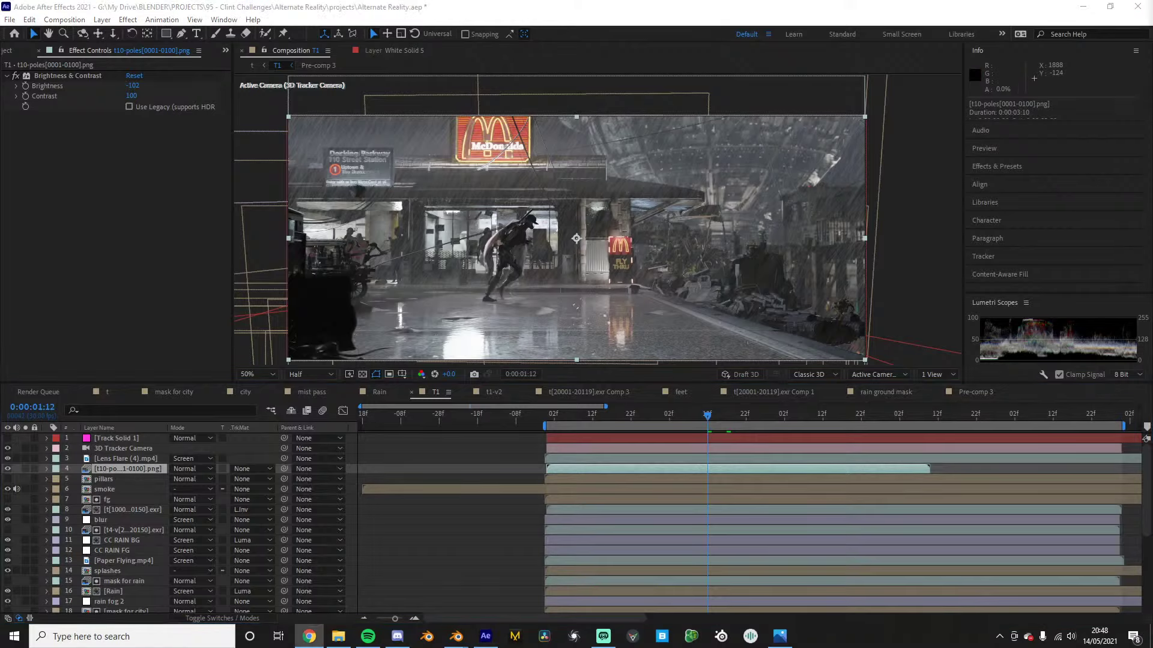
Switch to a Chrome window and search Google for "track texture"
{"action": "left_click_drag", "start_coordinate": [1114, 0], "coordinate": [132, 87]}
{"action": "type", "text": "tra"}
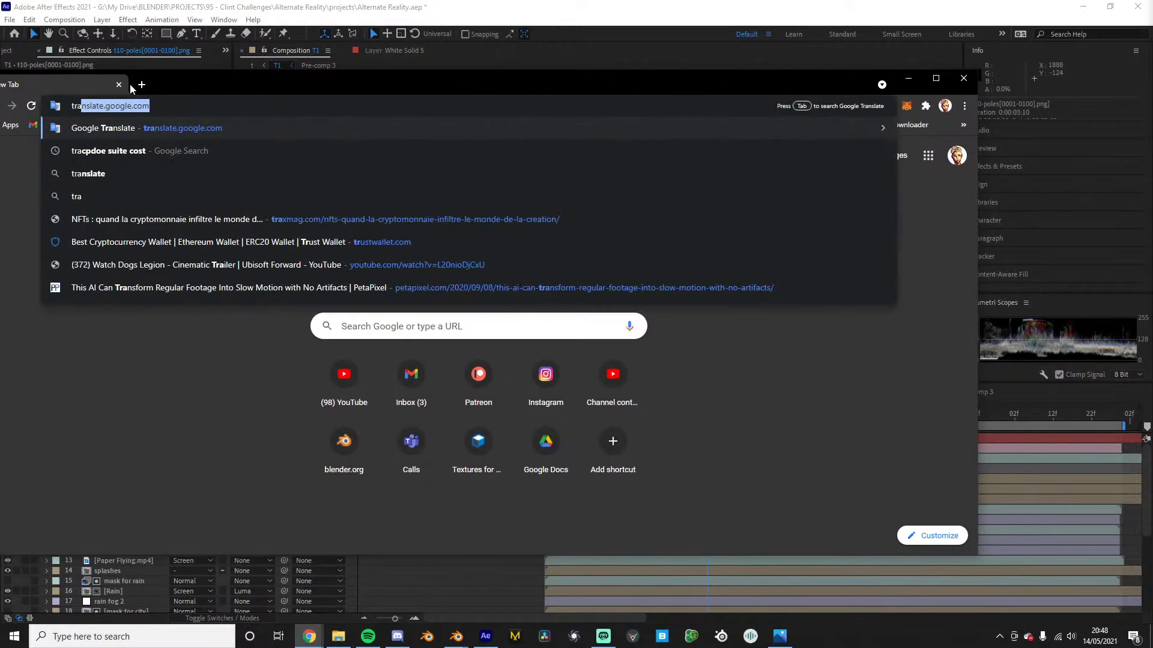
{"action": "type", "text": "ck texture"}
{"action": "key", "text": "Return"}
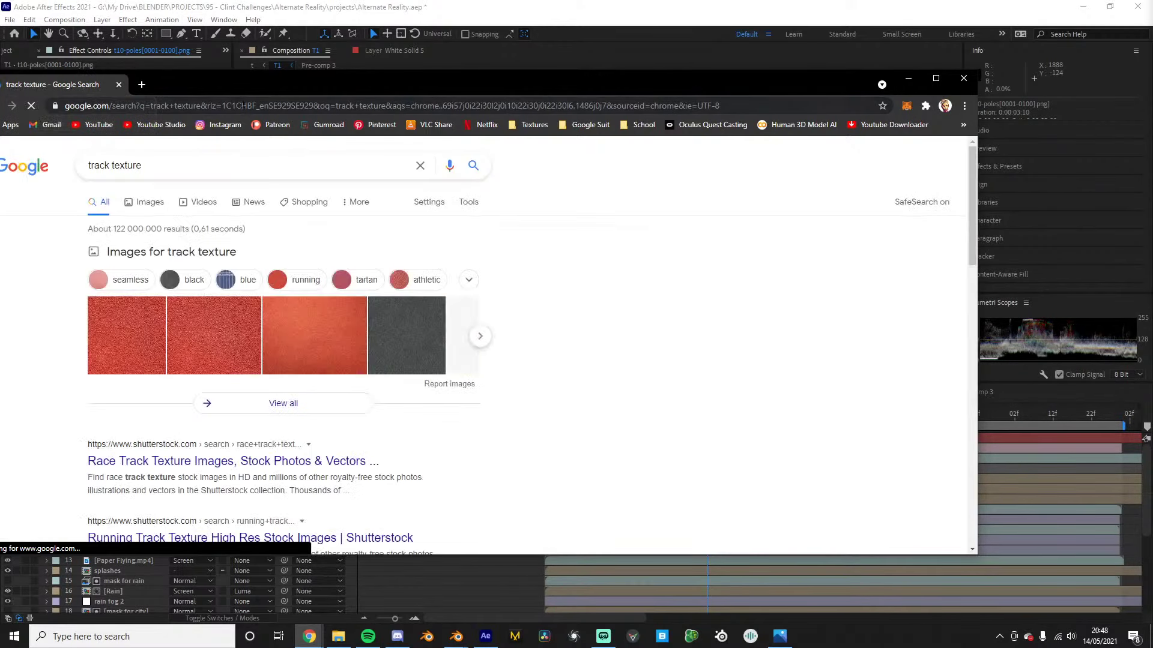
Refine the Google search to "track vfx texture" and show the image results
{"action": "left_click_drag", "start_coordinate": [212, 90], "coordinate": [302, 65]}
{"action": "left_click", "coordinate": [240, 146]}
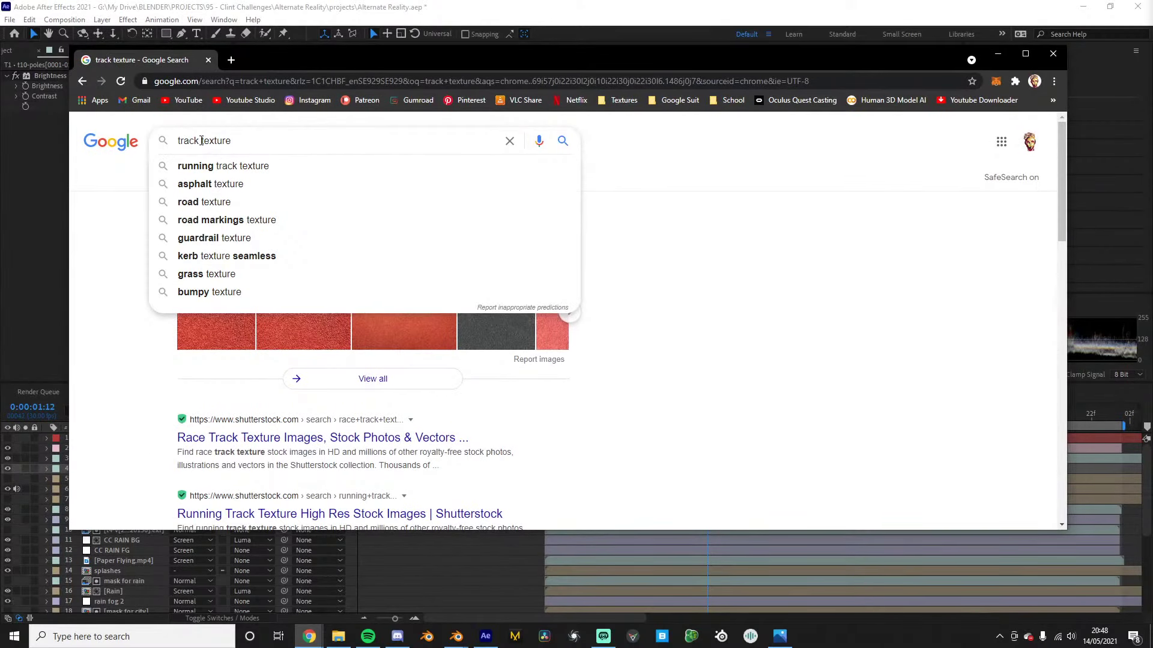
{"action": "left_click", "coordinate": [203, 141]}
{"action": "type", "text": "vfx"}
{"action": "key", "text": "Return"}
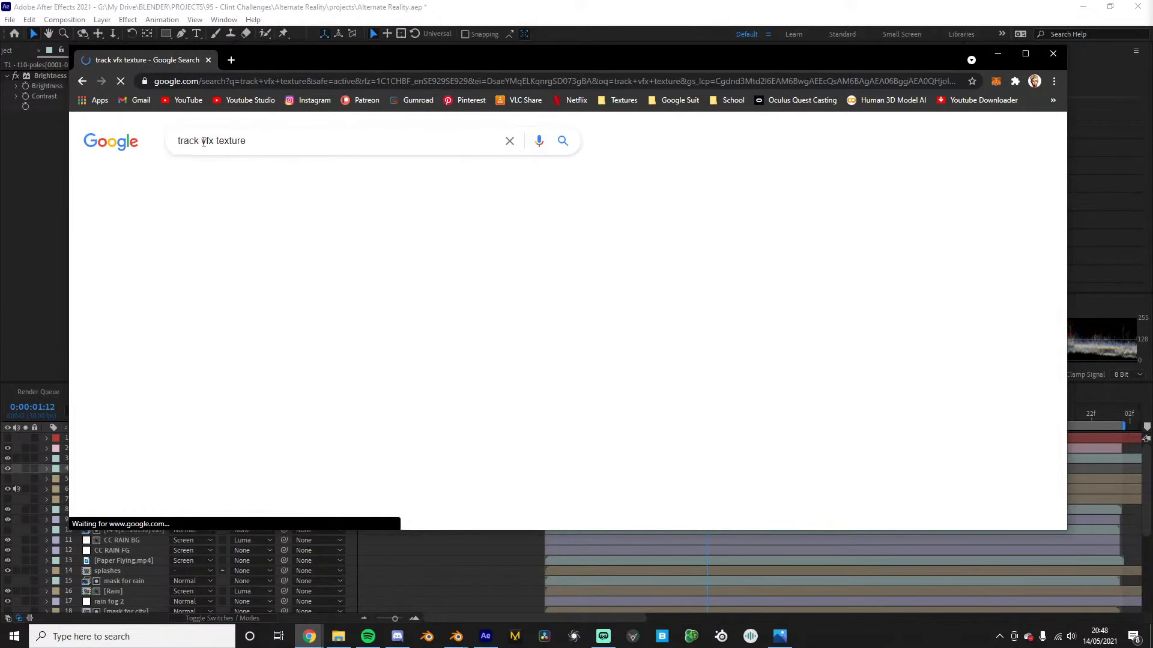
{"action": "left_click", "coordinate": [227, 179]}
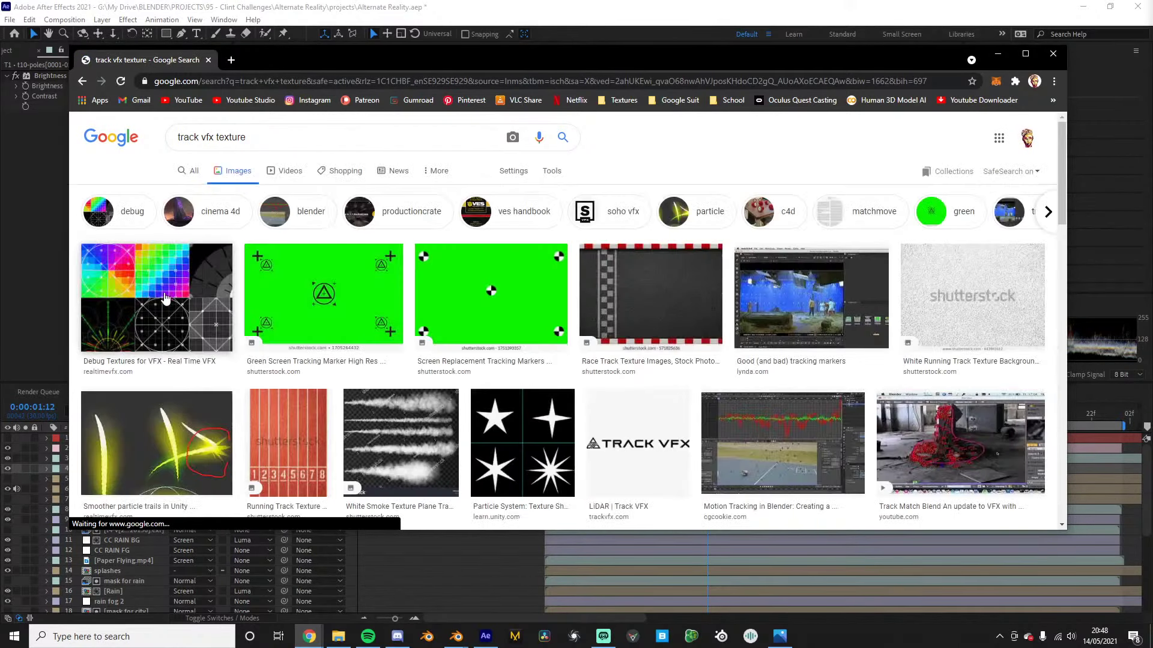
Preview the "Debug Textures for VFX" image with its related images, and switch back to After Effects
{"action": "left_click", "coordinate": [170, 303]}
{"action": "scroll", "coordinate": [695, 335], "scroll_direction": "down", "scroll_amount": 2}
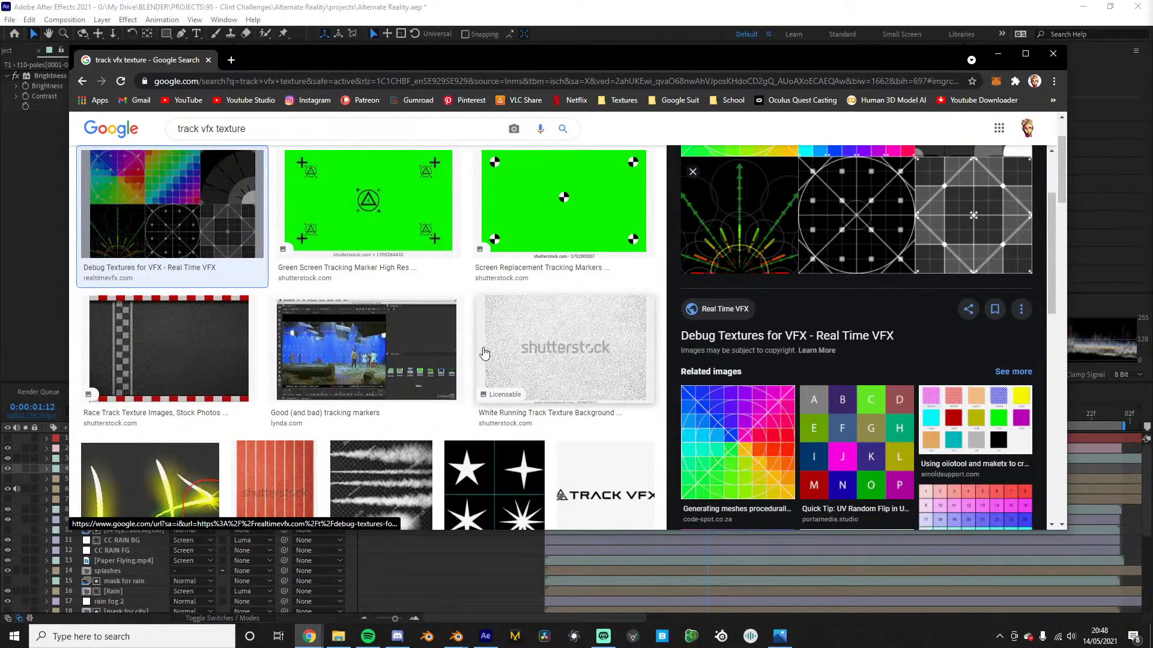
{"action": "scroll", "coordinate": [484, 353], "scroll_direction": "up", "scroll_amount": 2}
{"action": "key", "text": "alt+Tab"}
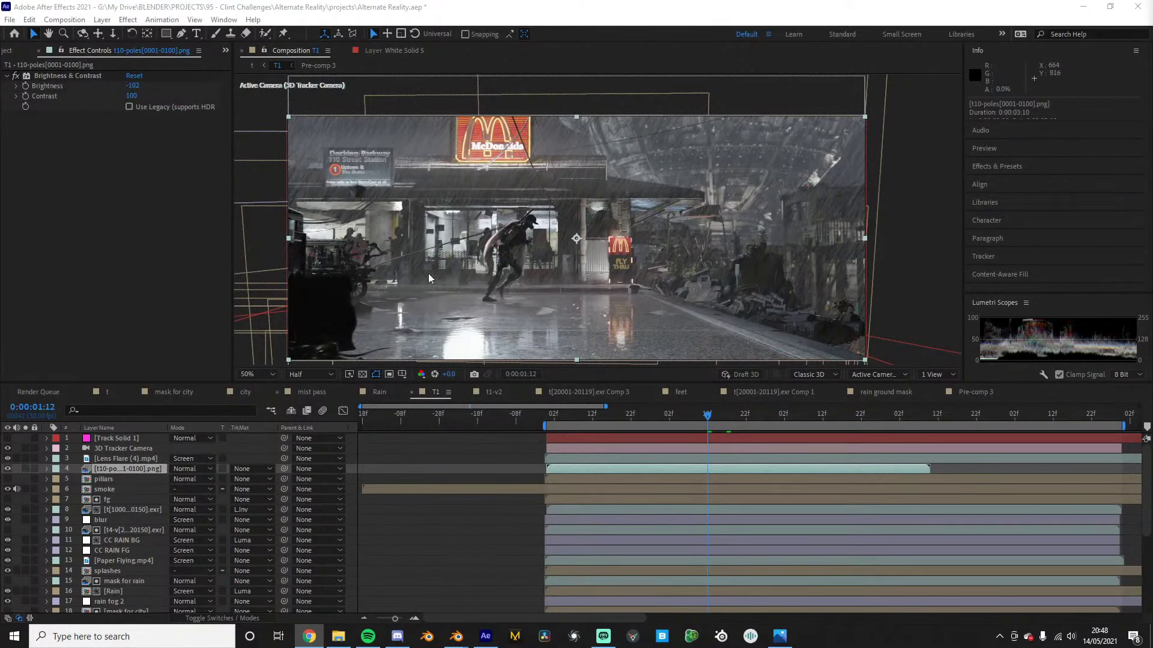
Examine the T1 frame at 0:00:01:12 and look through the composition's full layer stack
{"action": "key", "text": "period"}
{"action": "key", "text": "comma"}
{"action": "scroll", "coordinate": [795, 257], "scroll_direction": "down", "scroll_amount": 1}
{"action": "scroll", "coordinate": [795, 257], "scroll_direction": "up", "scroll_amount": 1}
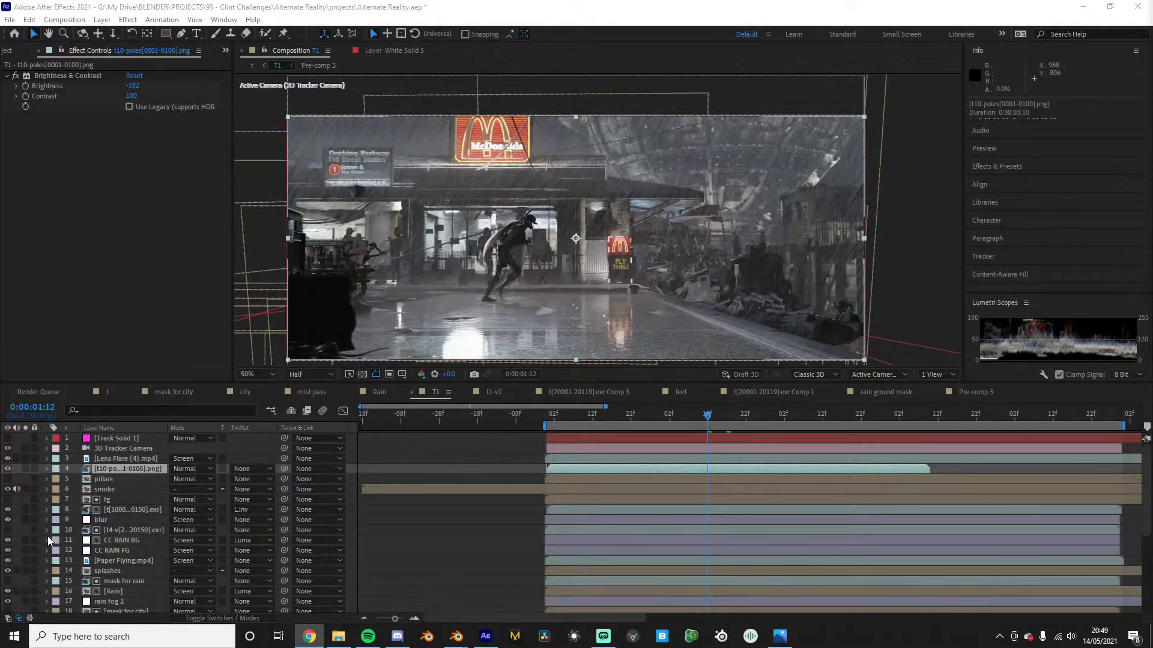
{"action": "scroll", "coordinate": [50, 540], "scroll_direction": "down", "scroll_amount": 5}
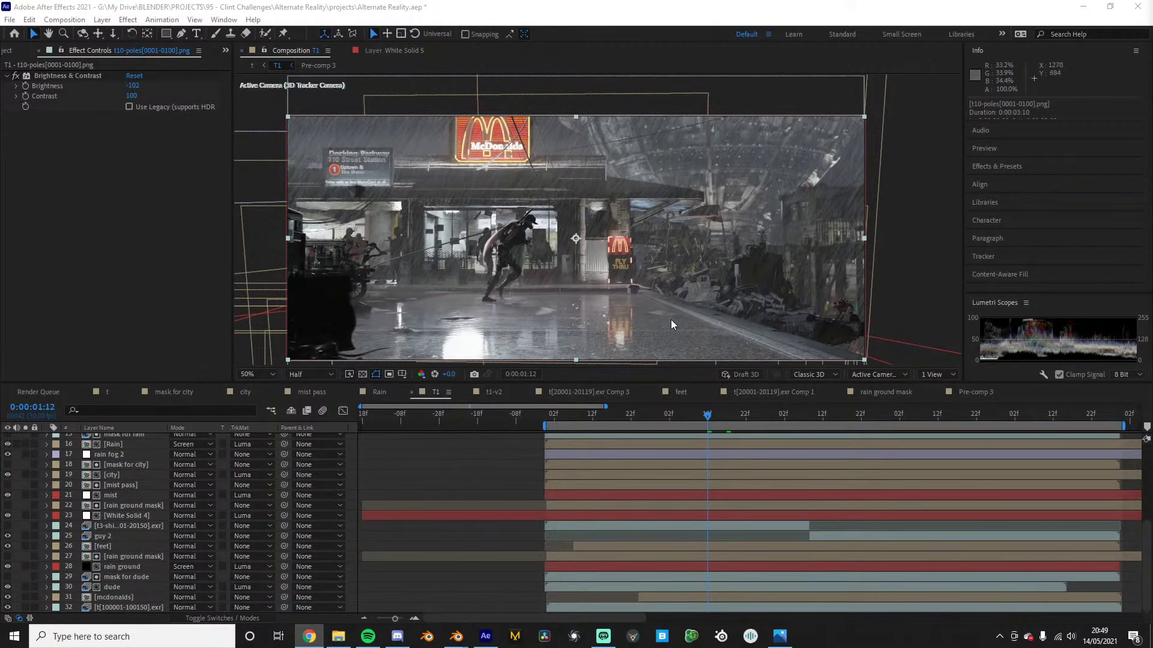
{"action": "scroll", "coordinate": [626, 242], "scroll_direction": "down", "scroll_amount": 1}
{"action": "scroll", "coordinate": [626, 242], "scroll_direction": "up", "scroll_amount": 1}
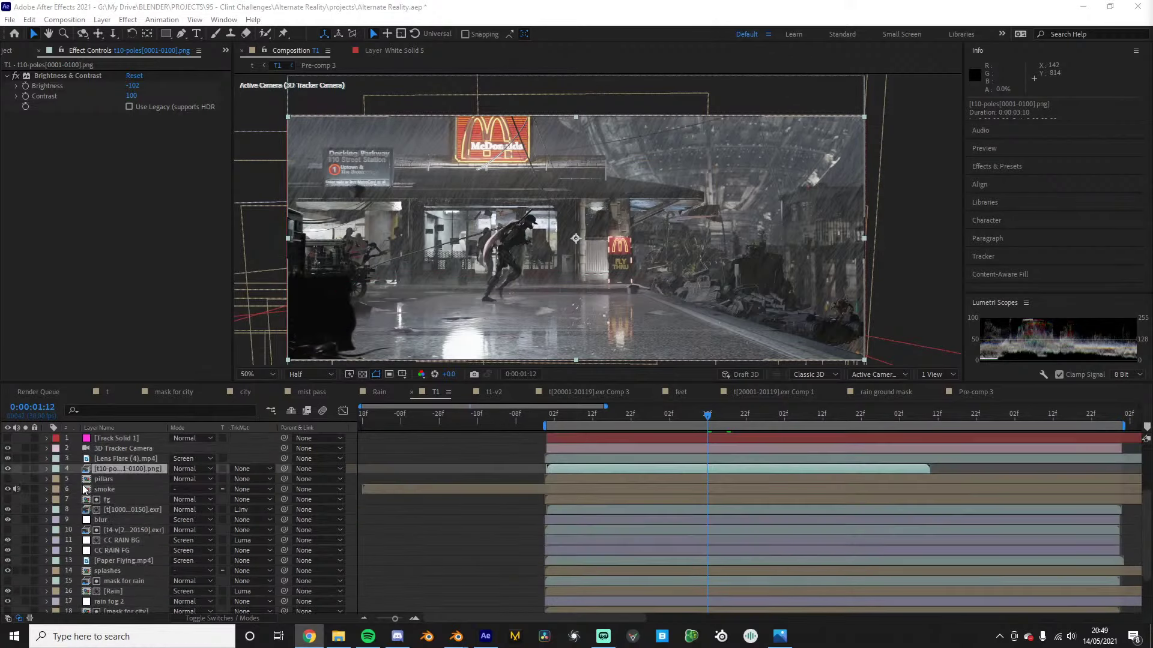
{"action": "scroll", "coordinate": [330, 441], "scroll_direction": "up", "scroll_amount": 5}
{"action": "scroll", "coordinate": [528, 270], "scroll_direction": "down", "scroll_amount": 2}
{"action": "scroll", "coordinate": [521, 273], "scroll_direction": "up", "scroll_amount": 4}
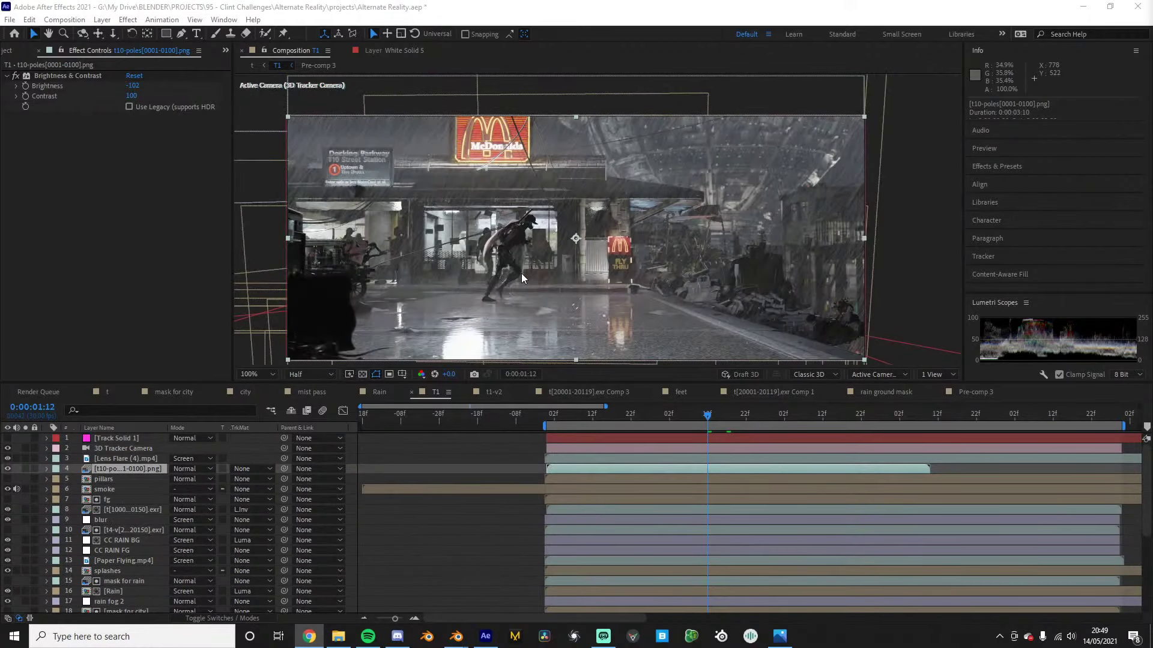
Open the t1-v2 composition, select its cc layer, and collapse the Glow, Lumetri Color and FilmConvert Nitrate effects
{"action": "left_click", "coordinate": [495, 393]}
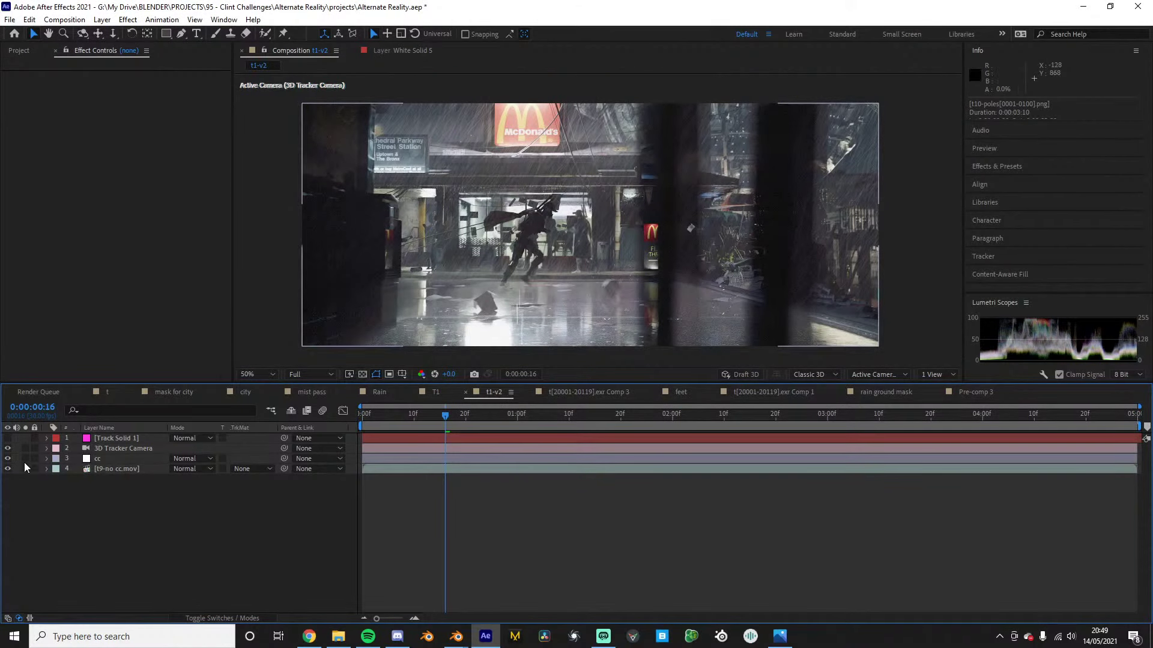
{"action": "left_click", "coordinate": [91, 459]}
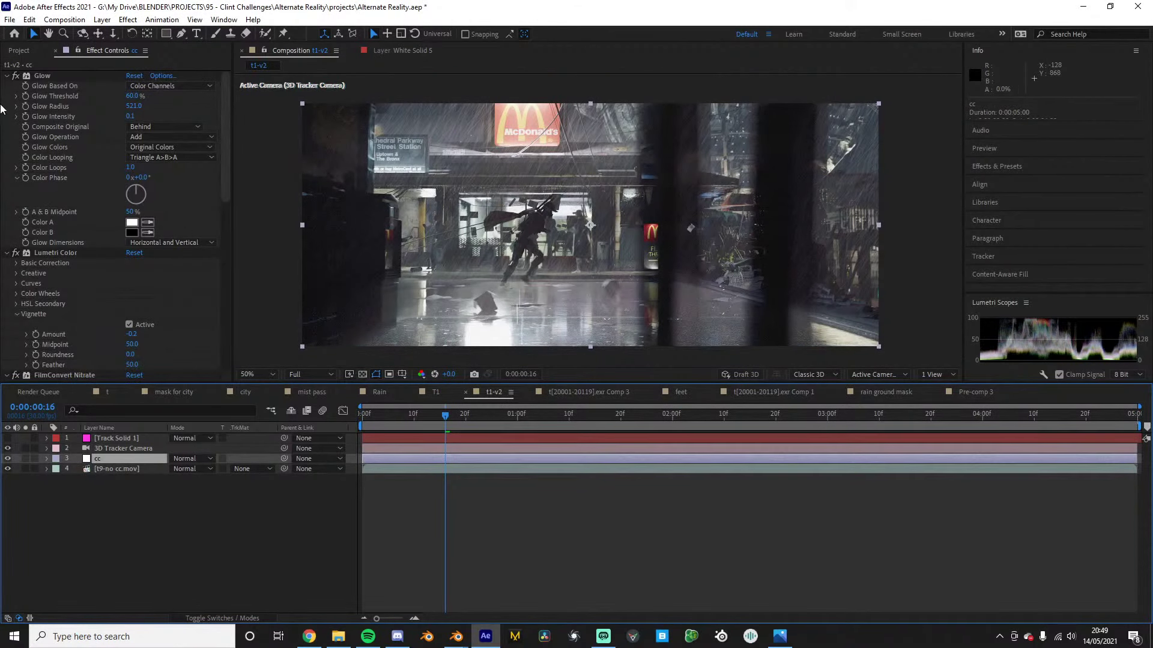
{"action": "left_click", "coordinate": [9, 80]}
{"action": "left_click", "coordinate": [6, 76]}
{"action": "left_click", "coordinate": [6, 86]}
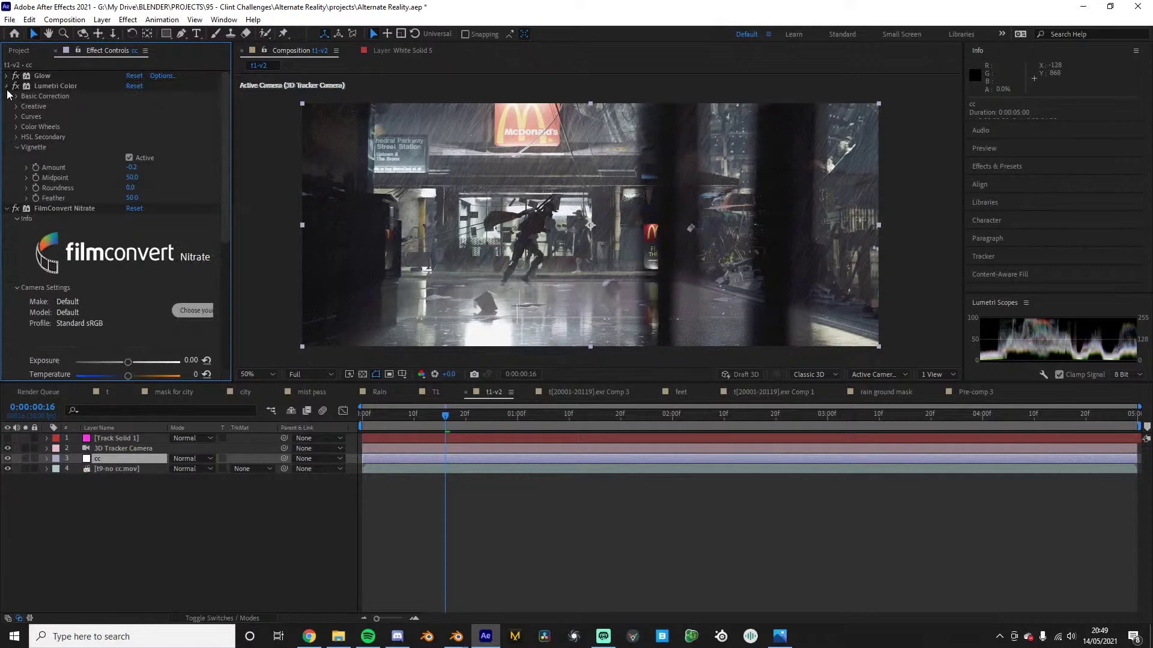
{"action": "left_click", "coordinate": [6, 97]}
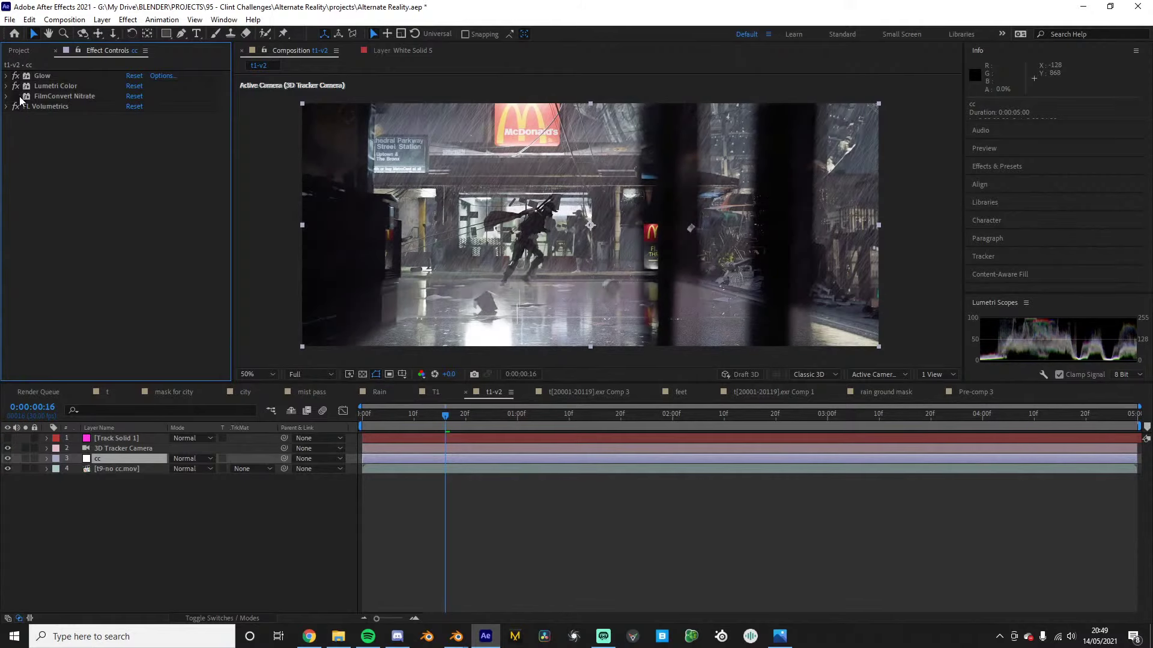
Toggle the cc layer's FilmConvert Nitrate, Lumetri Color and Glow effects off and on to compare their looks
{"action": "left_click", "coordinate": [16, 96]}
{"action": "left_click", "coordinate": [16, 87]}
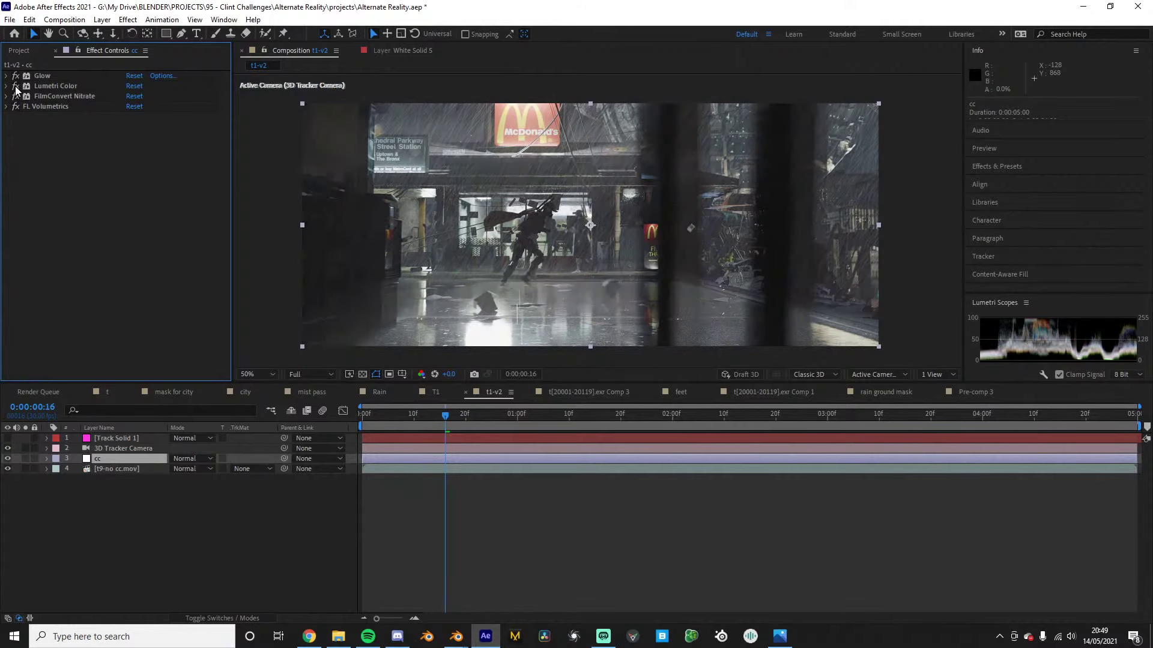
{"action": "left_click", "coordinate": [16, 86]}
{"action": "left_click", "coordinate": [16, 86]}
{"action": "left_click", "coordinate": [16, 77]}
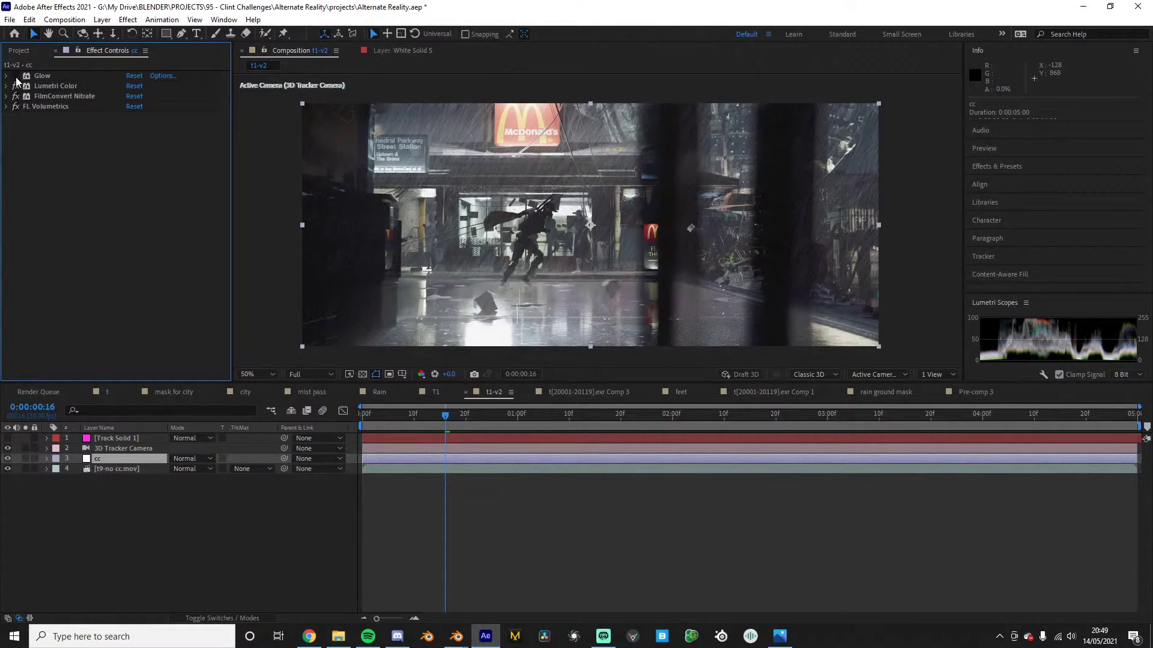
{"action": "left_click", "coordinate": [16, 76]}
{"action": "left_click", "coordinate": [16, 77]}
{"action": "left_click", "coordinate": [16, 76]}
Examine the character in the t1-v2 frame and the cc layer's Lumetri Color vignette and color wheel settings
{"action": "scroll", "coordinate": [524, 162], "scroll_direction": "up", "scroll_amount": 2}
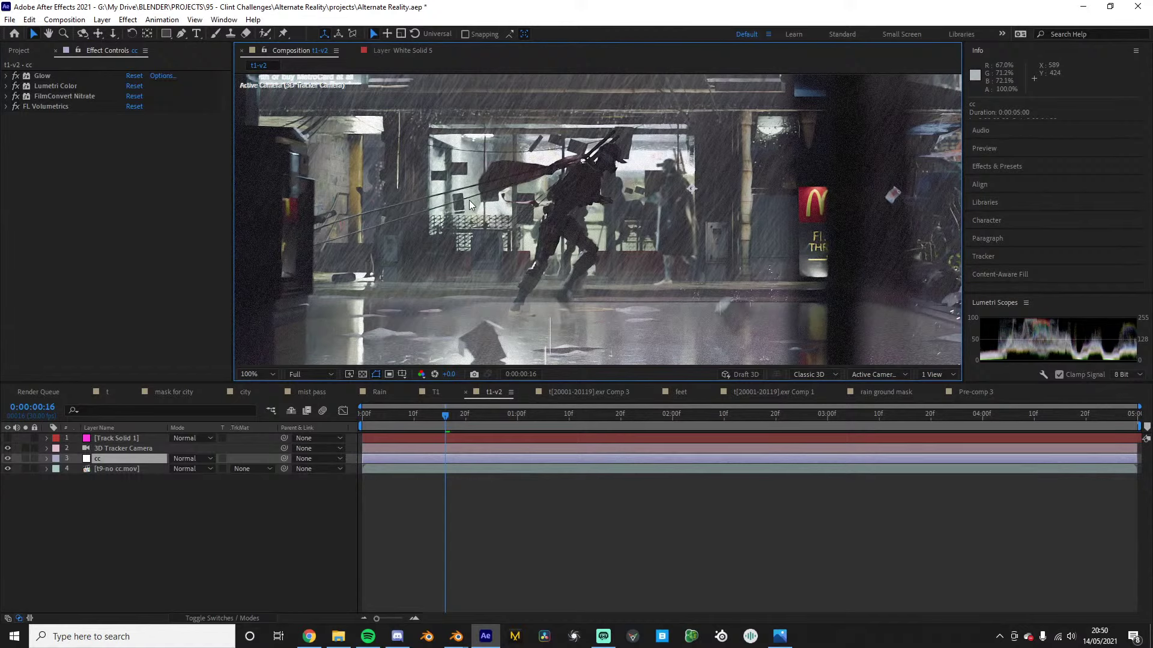
{"action": "left_click", "coordinate": [6, 86]}
{"action": "left_click", "coordinate": [17, 147]}
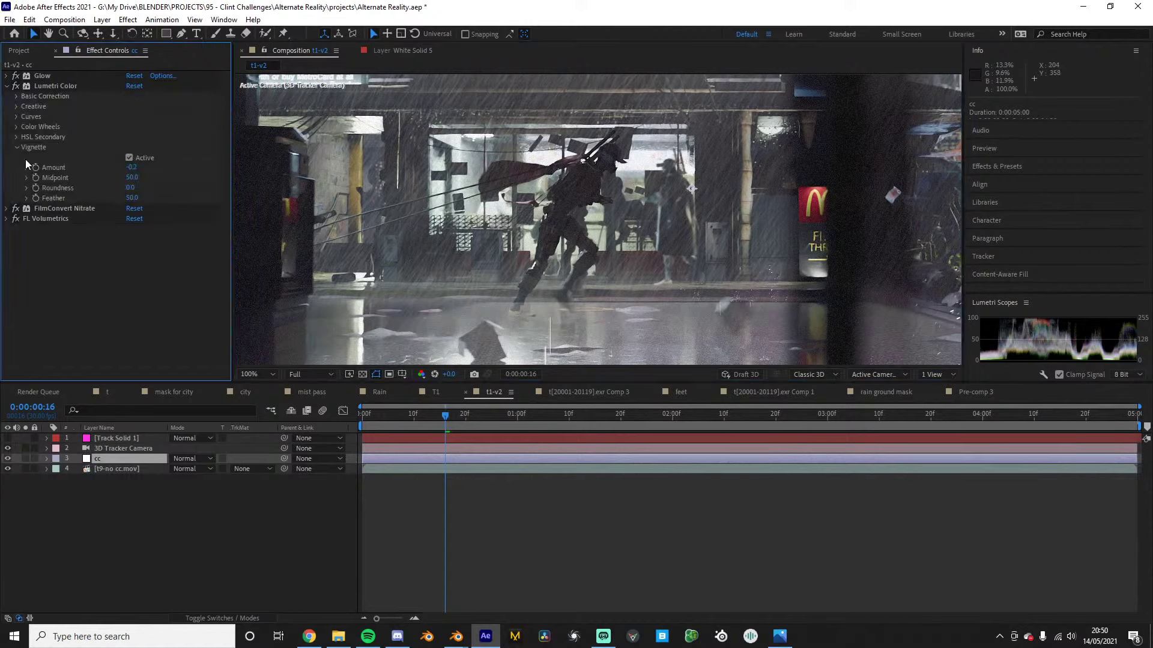
{"action": "left_click", "coordinate": [17, 126]}
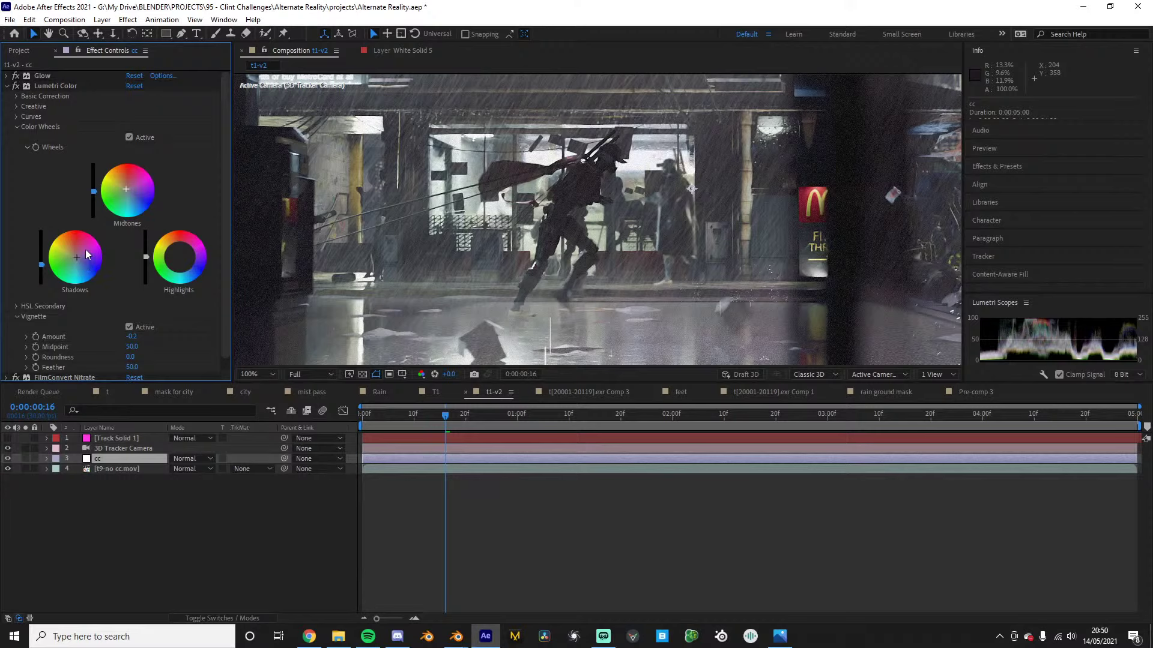
Try shifting the tint of the Lumetri Color shadows wheel, undo the change, and collapse the effect
{"action": "left_click_drag", "start_coordinate": [86, 250], "coordinate": [80, 259]}
{"action": "scroll", "coordinate": [474, 234], "scroll_direction": "down", "scroll_amount": 1}
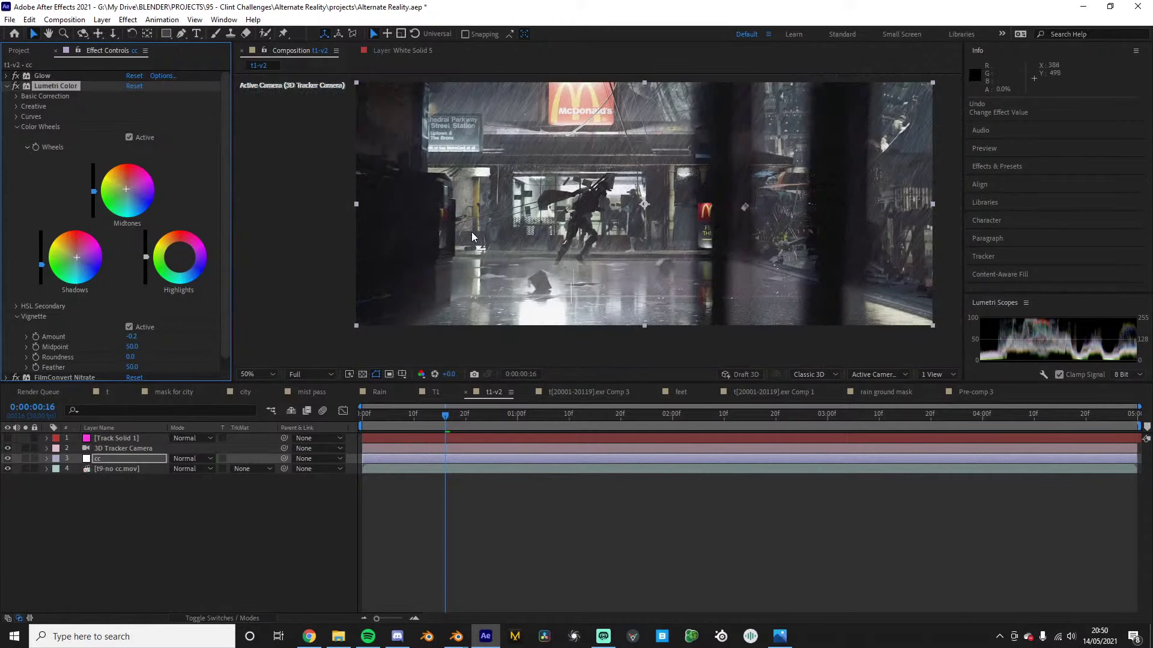
{"action": "middle_click_drag", "start_coordinate": [547, 201], "coordinate": [471, 203]}
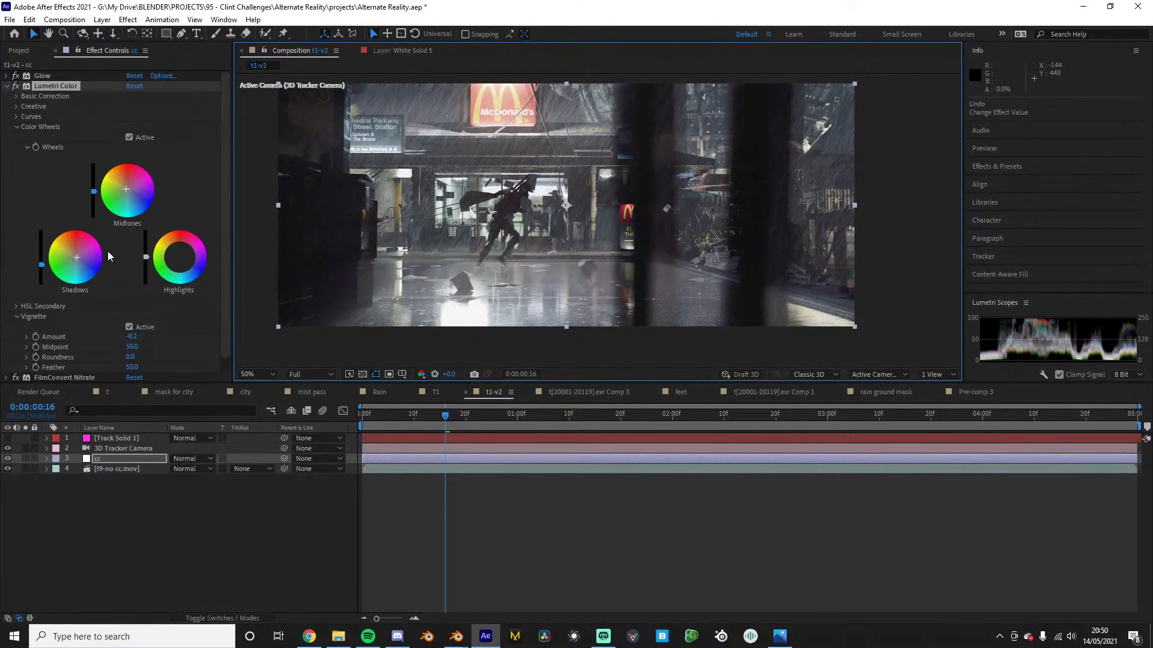
{"action": "left_click", "coordinate": [7, 86]}
{"action": "left_click", "coordinate": [53, 179]}
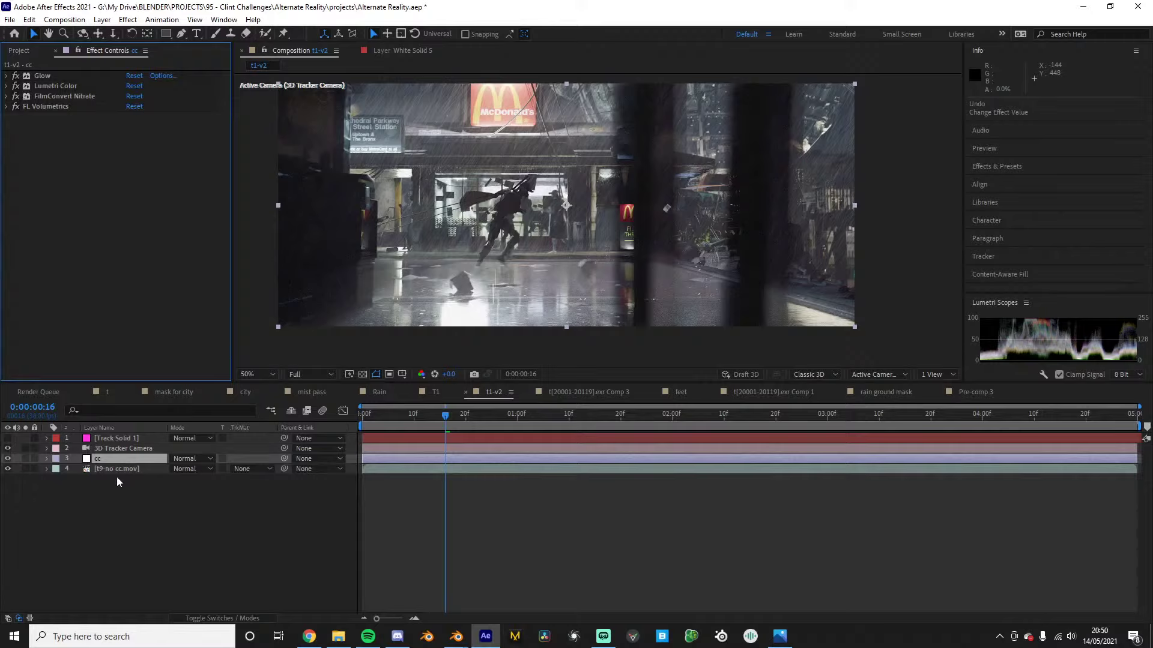
Toggle the visibility of the t9-no cc.mov layer and view the full frame of the T1 composition
{"action": "left_click", "coordinate": [135, 470]}
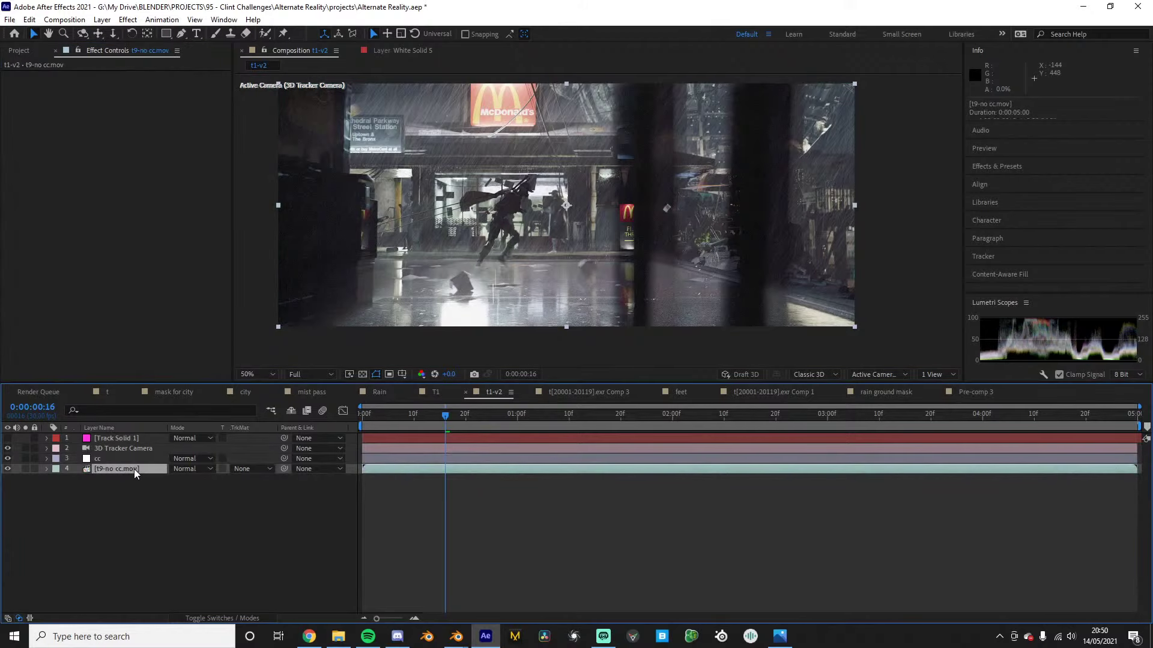
{"action": "left_click", "coordinate": [7, 469]}
{"action": "left_click", "coordinate": [435, 392]}
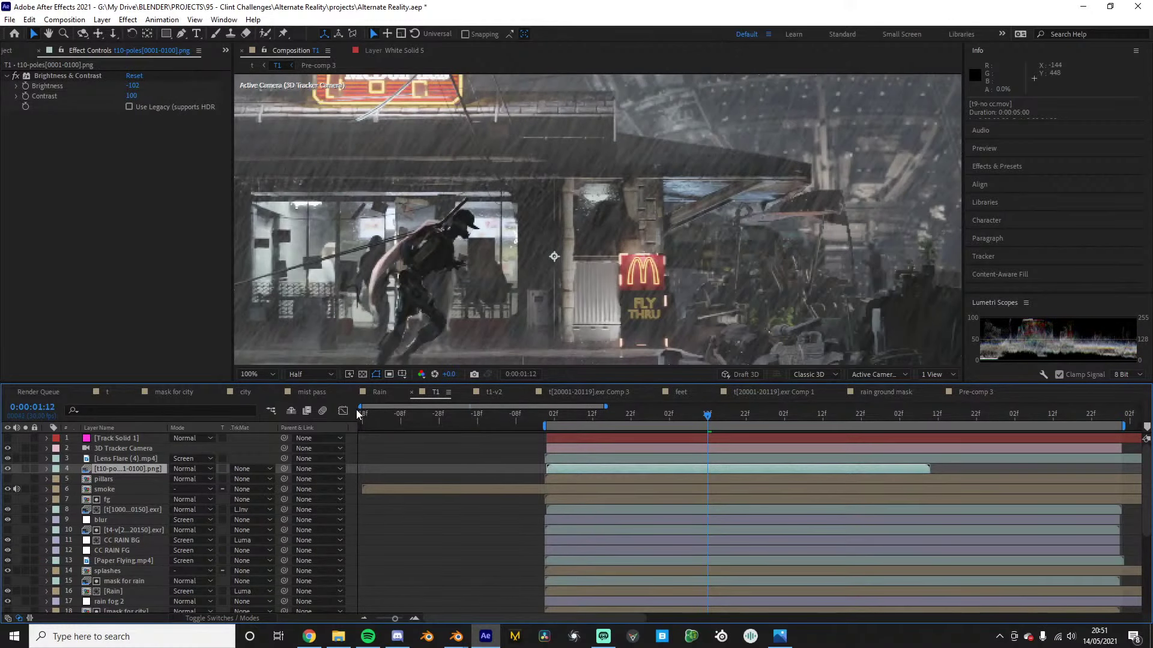
{"action": "key", "text": "comma"}
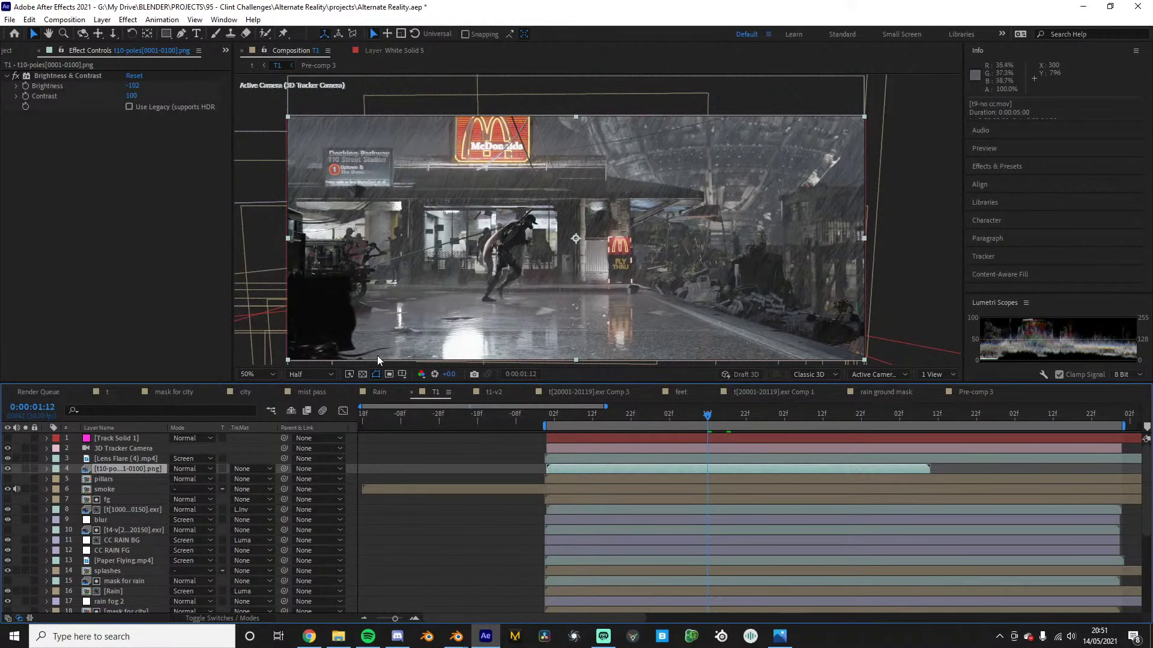
Open the t composition and preview its playback from 0:00:01:13, stopping at 0:00:02:21
{"action": "left_click", "coordinate": [109, 392]}
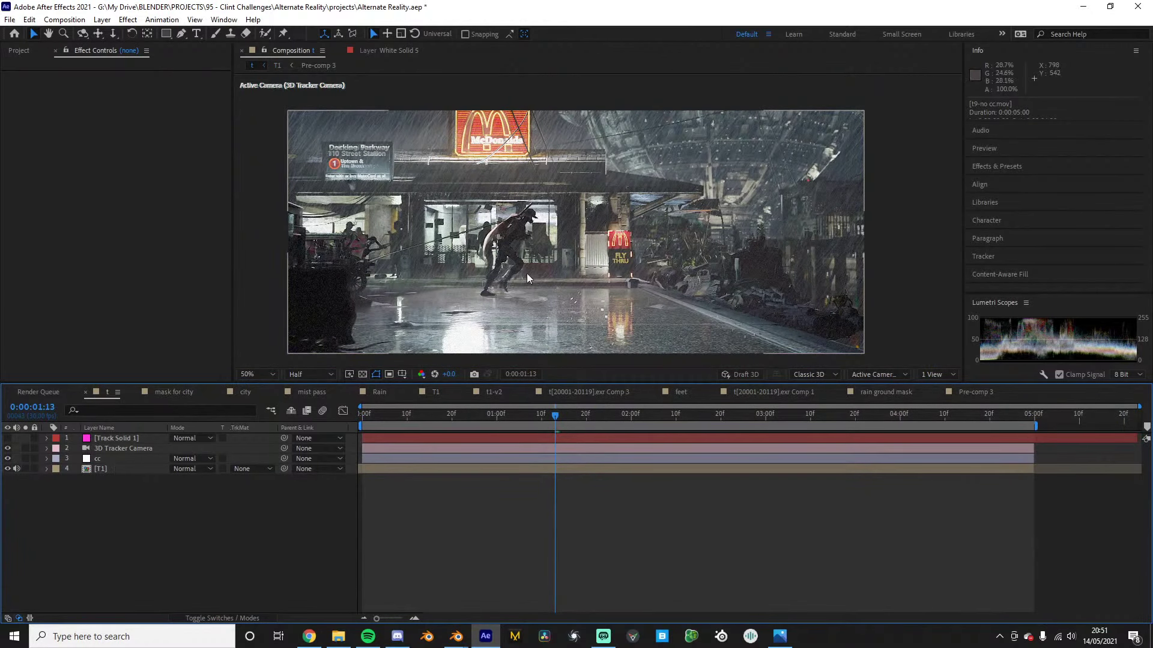
{"action": "key", "text": "period"}
{"action": "key", "text": "comma"}
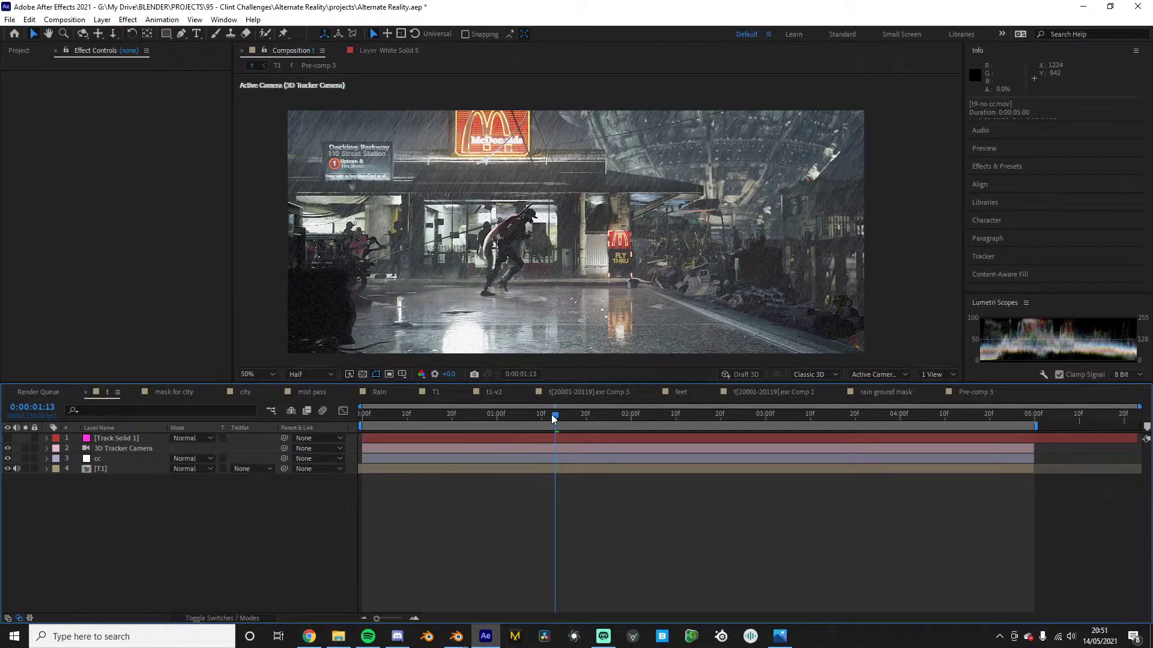
{"action": "key", "text": "space"}
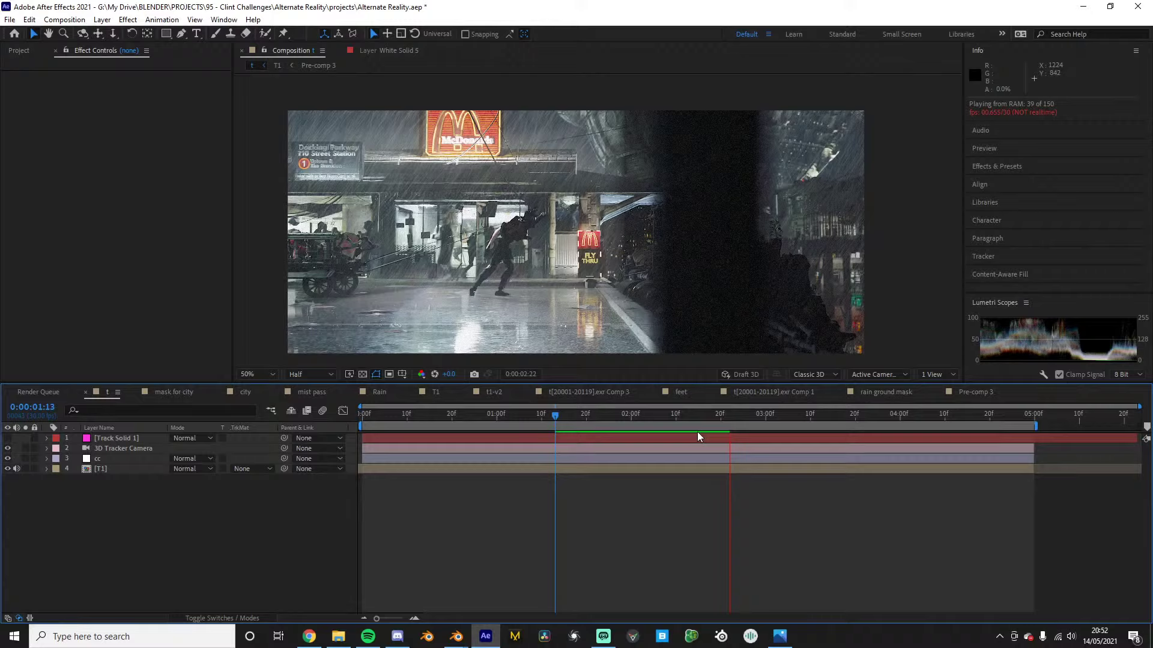
{"action": "key", "text": "space"}
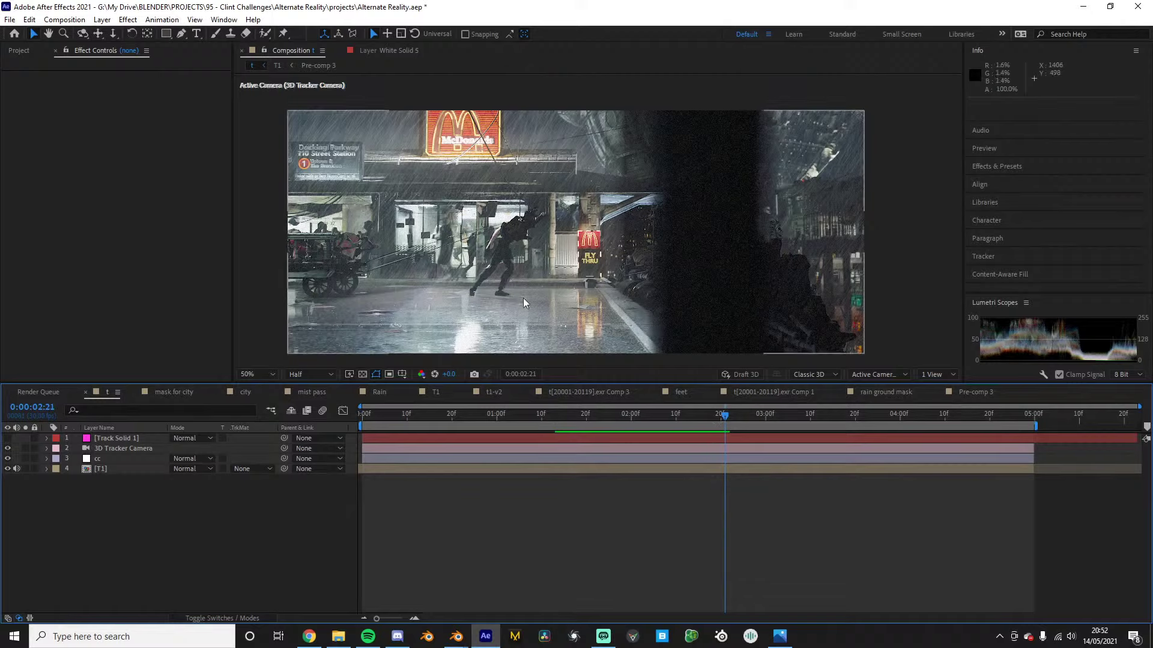
Look through the preferences, including Auto-Save, Memory & Performance, Audio Hardware, Video Preview and Labels, and leave without changes
{"action": "left_click", "coordinate": [29, 19]}
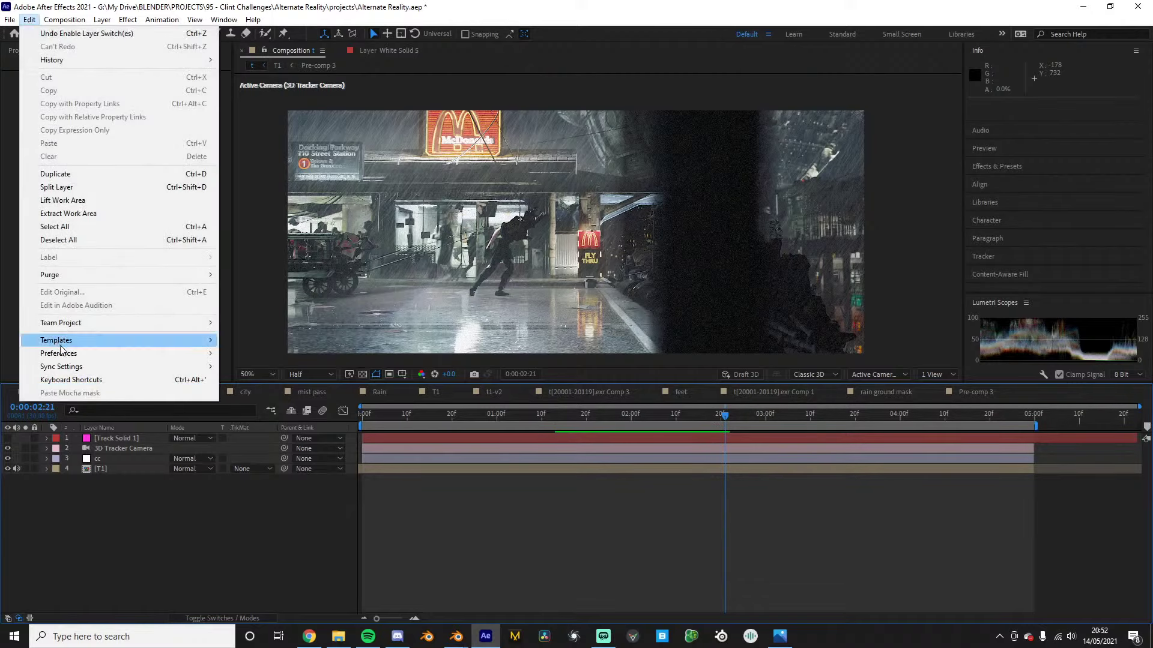
{"action": "mouse_move", "coordinate": [71, 355]}
{"action": "left_click", "coordinate": [244, 357]}
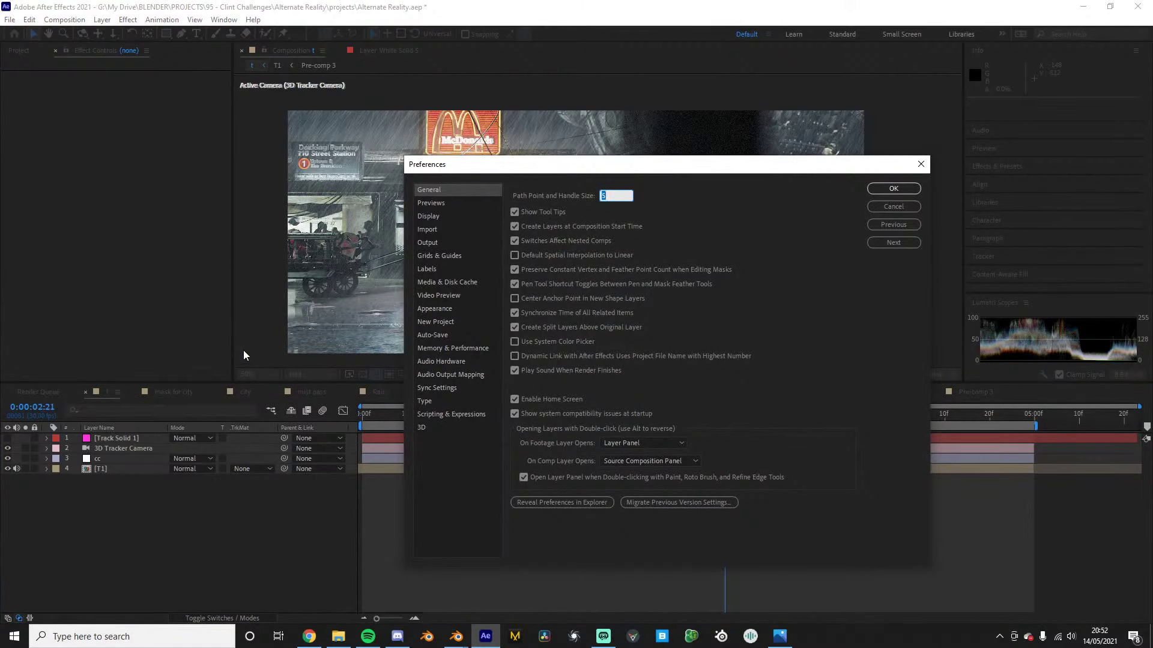
{"action": "left_click", "coordinate": [434, 308]}
{"action": "left_click", "coordinate": [432, 334]}
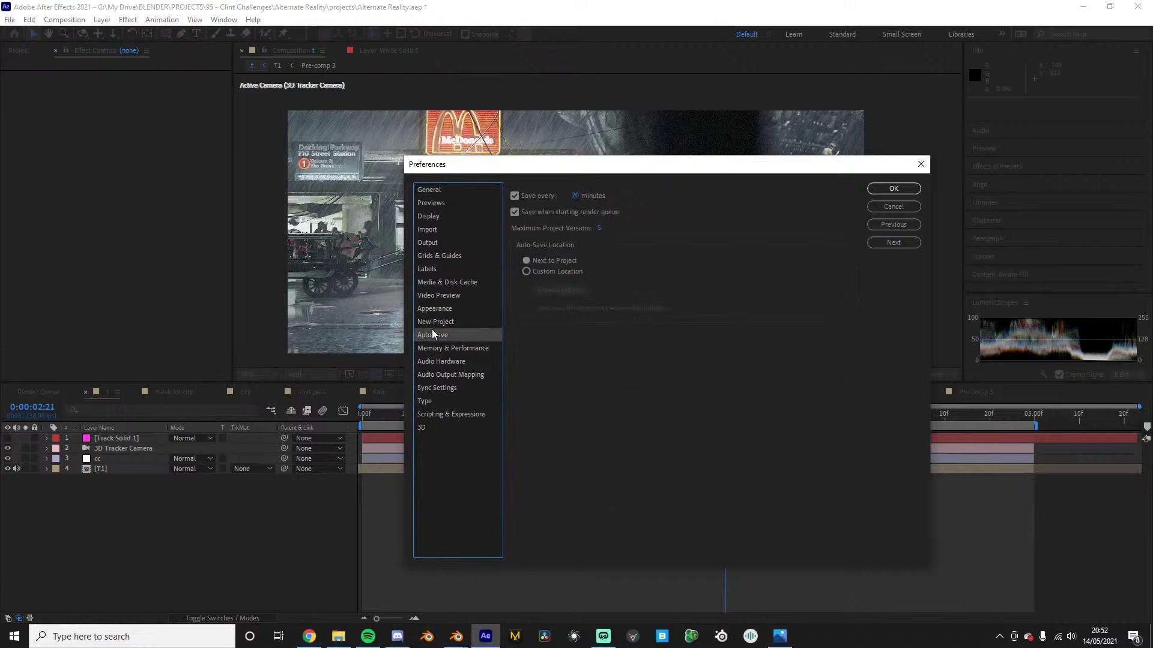
{"action": "left_click", "coordinate": [438, 347]}
{"action": "left_click", "coordinate": [447, 362]}
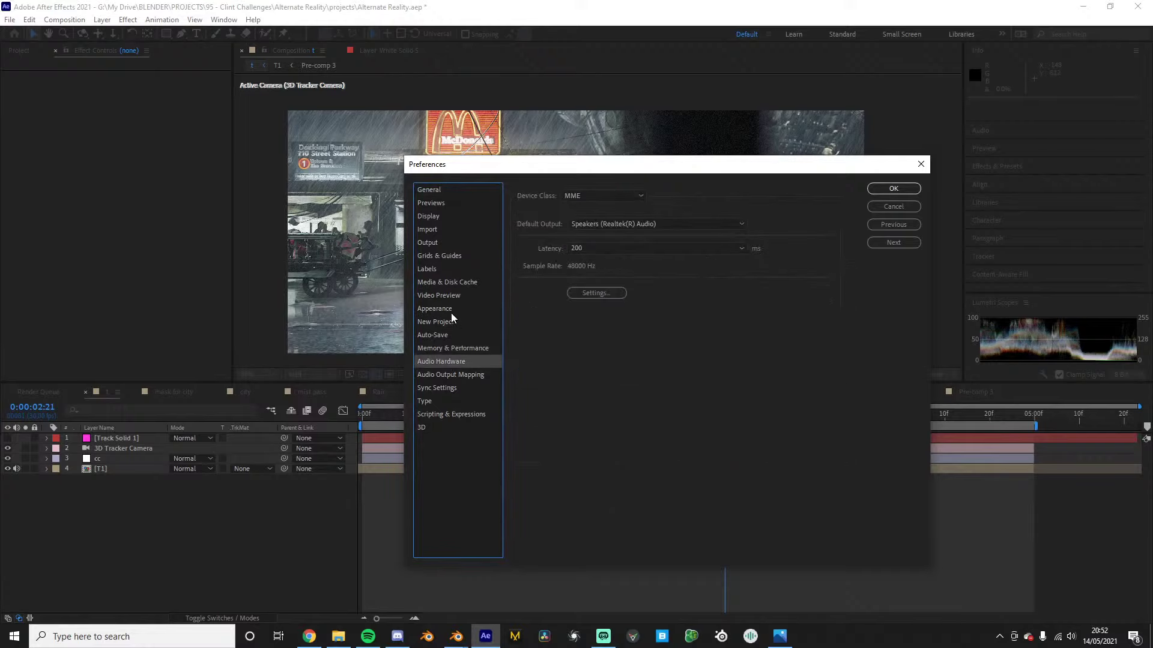
{"action": "left_click", "coordinate": [448, 295]}
{"action": "left_click", "coordinate": [440, 269]}
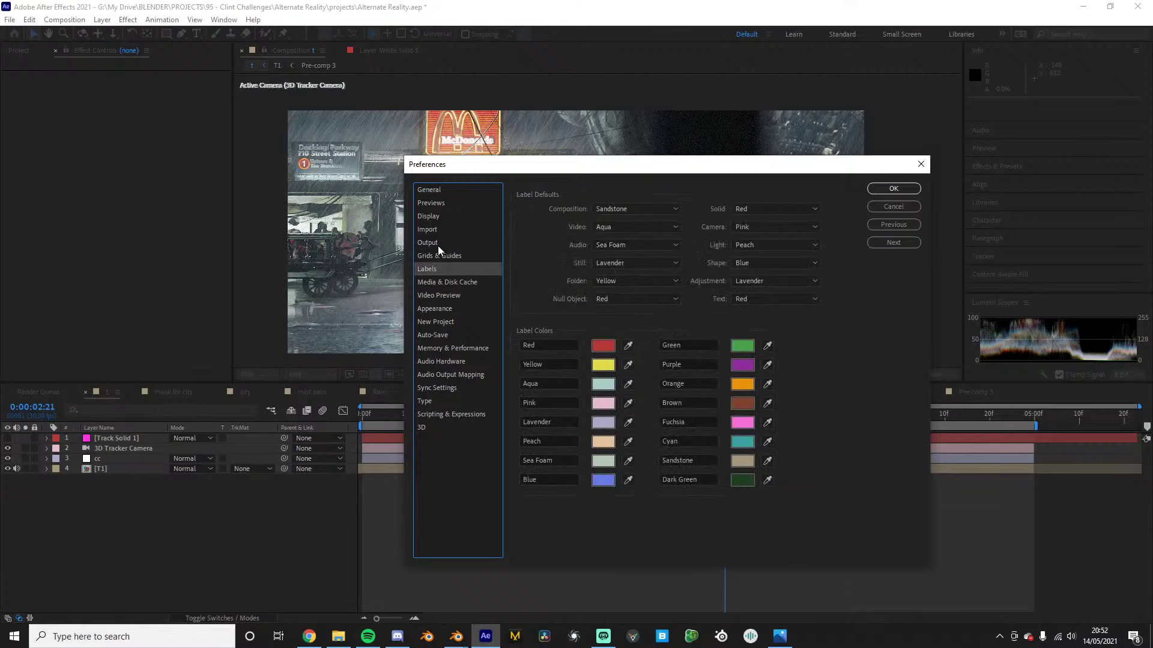
{"action": "left_click", "coordinate": [895, 208]}
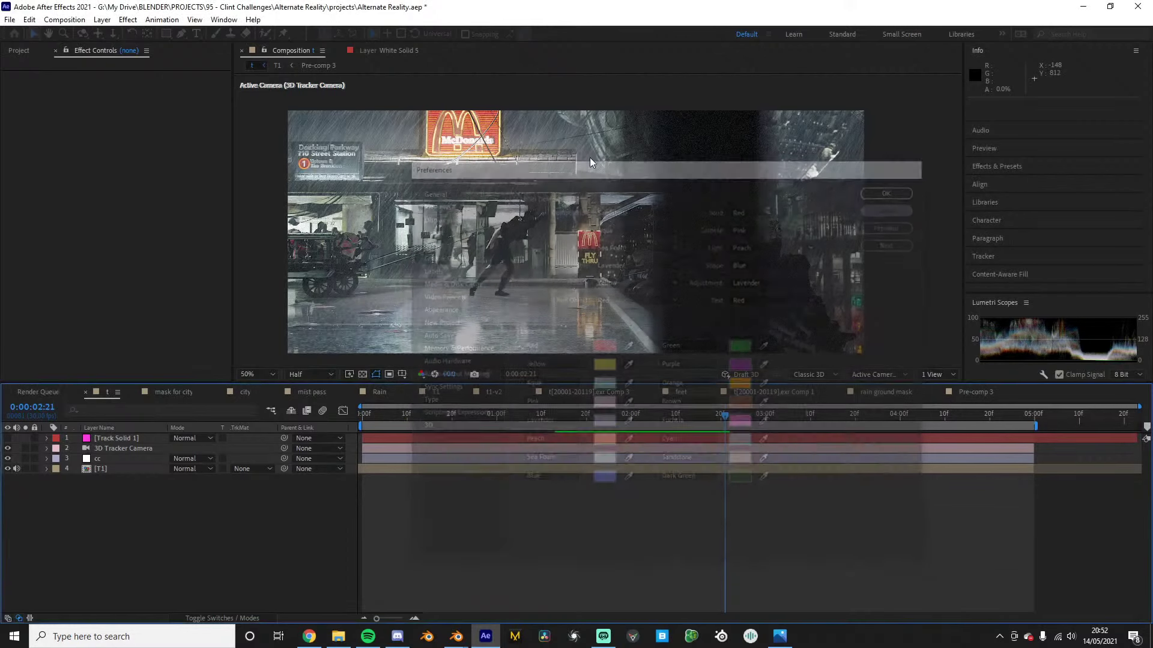
Check the project settings for video rendering and effects, and leave without changes
{"action": "left_click", "coordinate": [6, 22]}
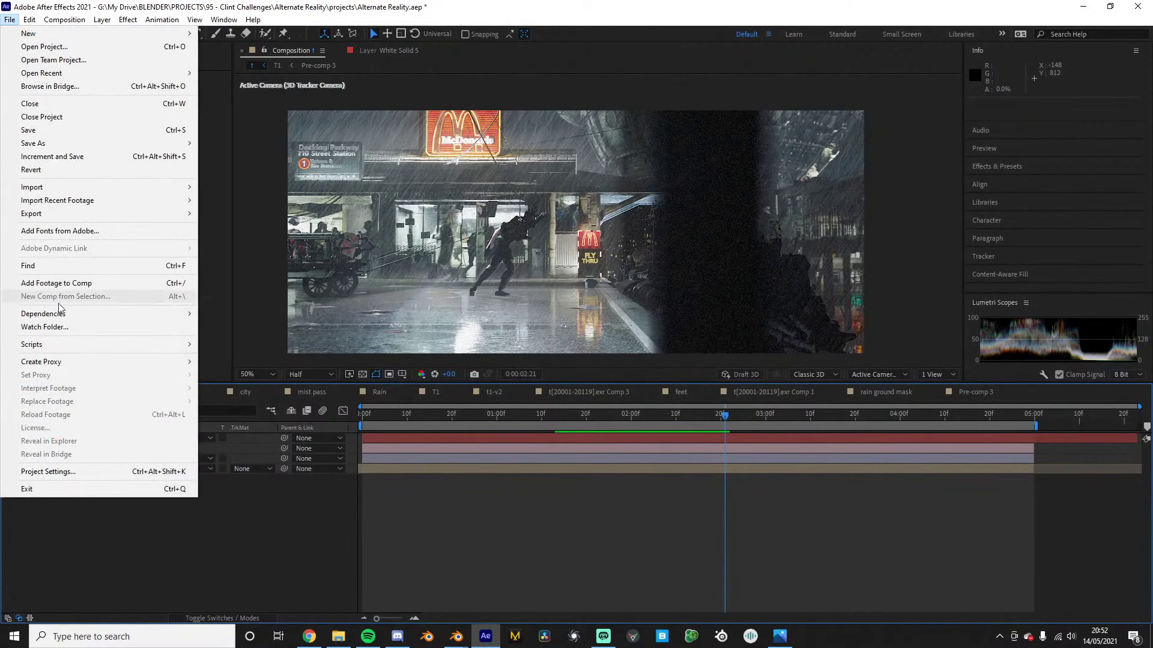
{"action": "left_click", "coordinate": [49, 471]}
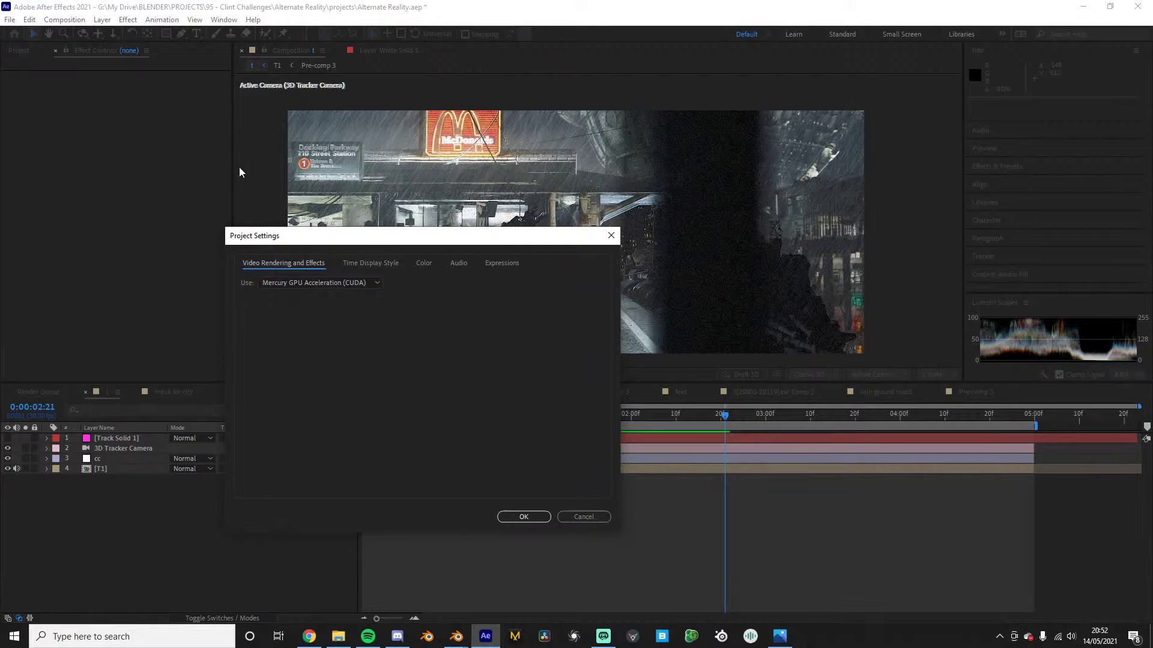
{"action": "left_click", "coordinate": [599, 522]}
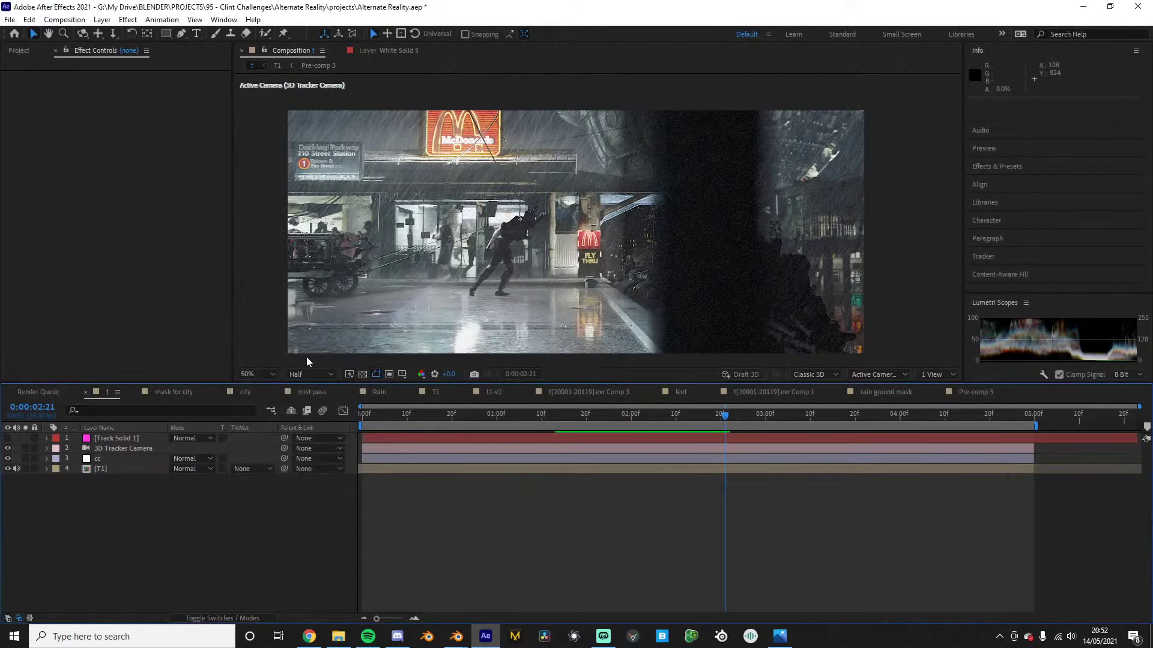
Set the t composition's viewer resolution to Quarter and expand the preview playback options
{"action": "left_click", "coordinate": [309, 373]}
{"action": "left_click", "coordinate": [310, 443]}
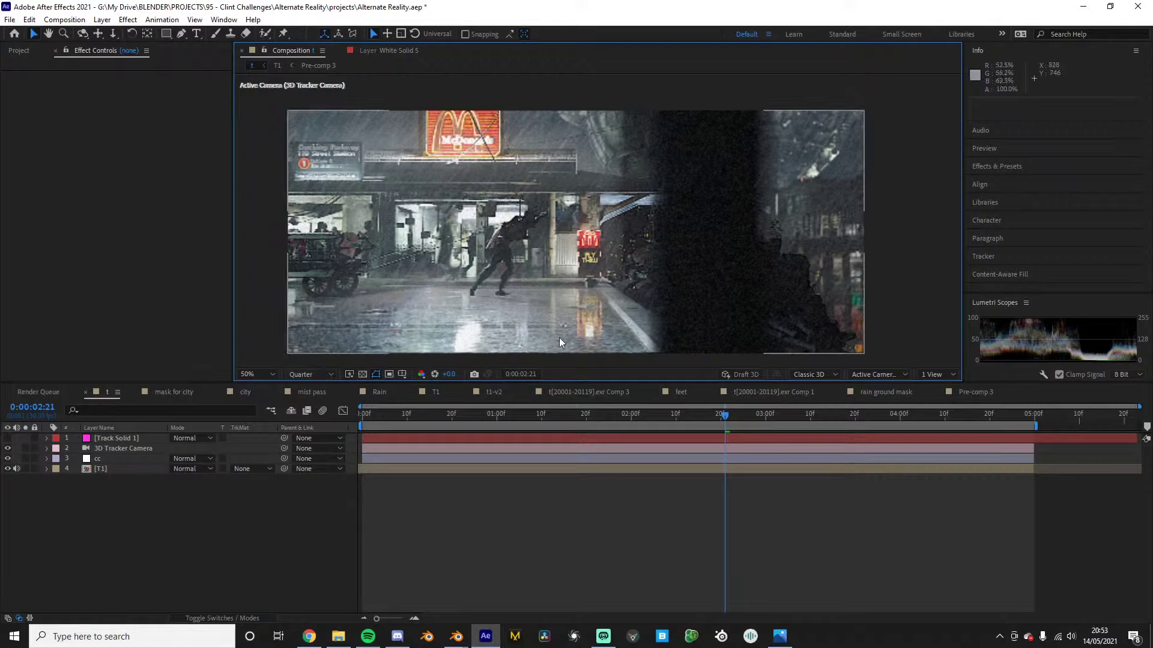
{"action": "left_click", "coordinate": [986, 149]}
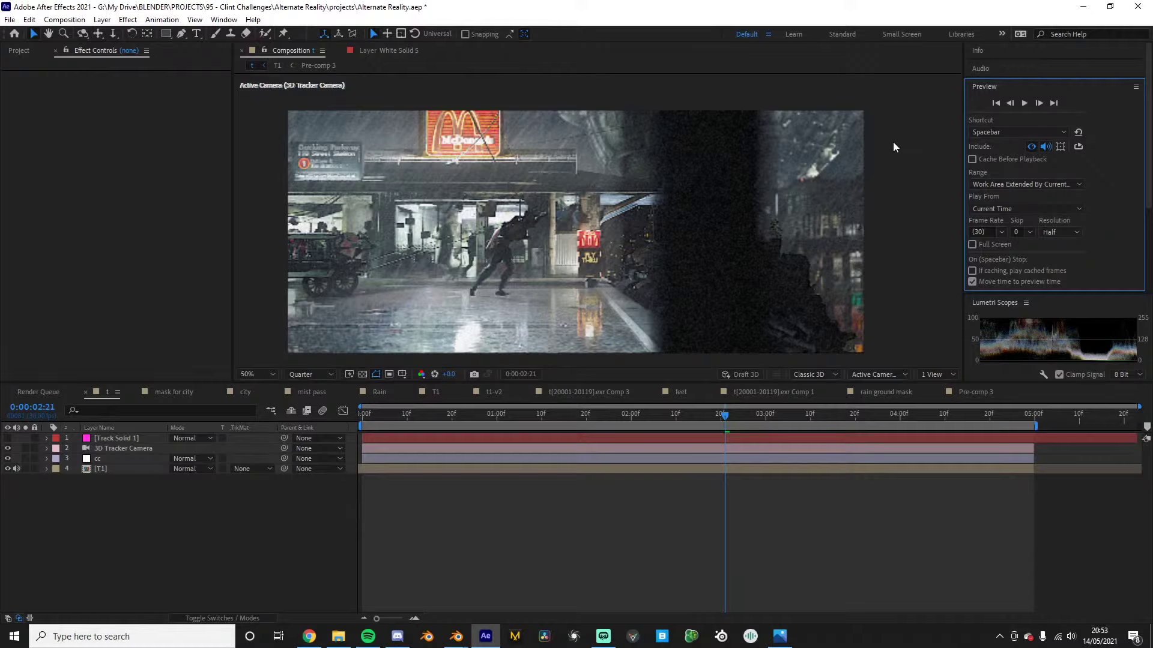
{"action": "left_click", "coordinate": [248, 560]}
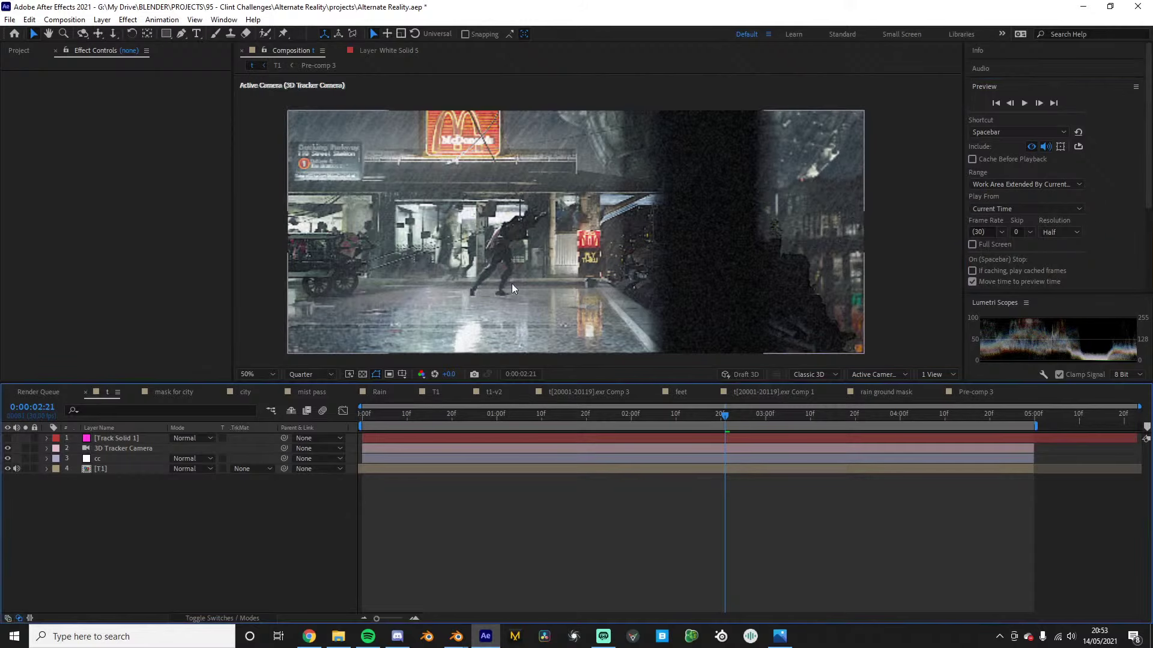
{"action": "left_click", "coordinate": [226, 21]}
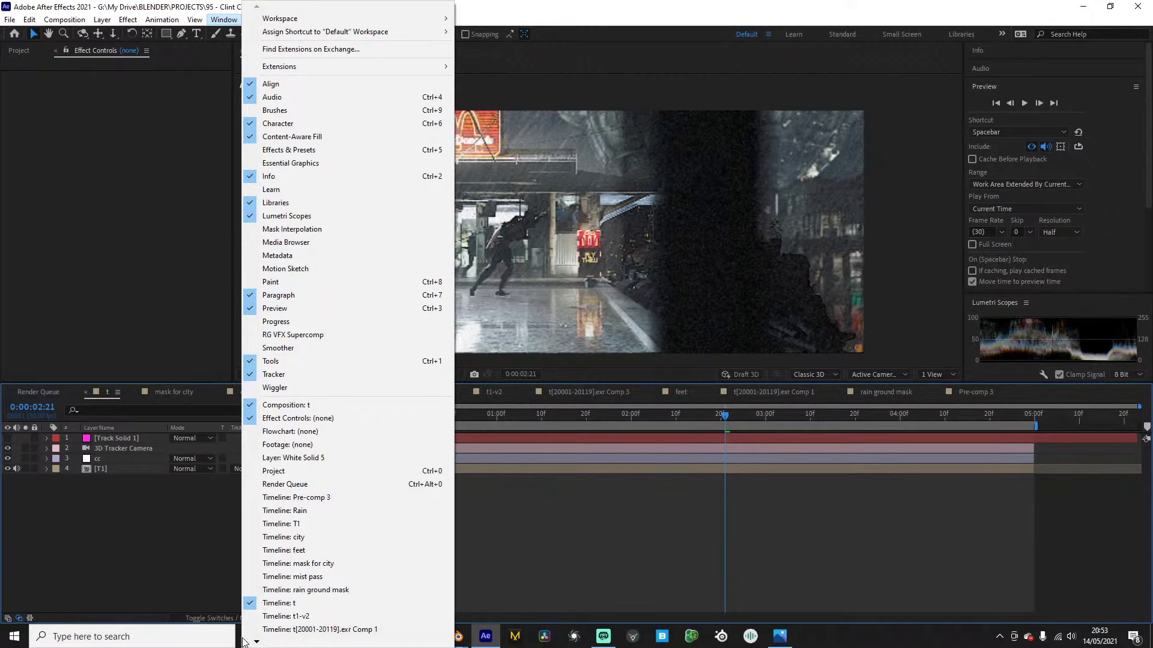
{"action": "mouse_move", "coordinate": [256, 642]}
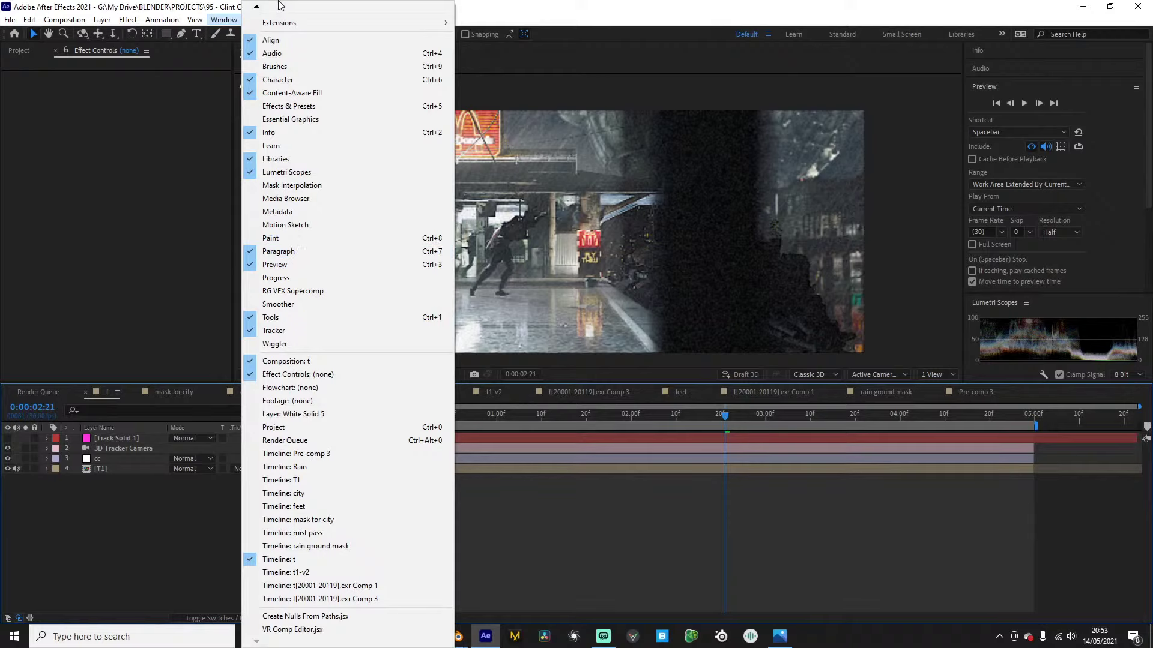
{"action": "mouse_move", "coordinate": [257, 8]}
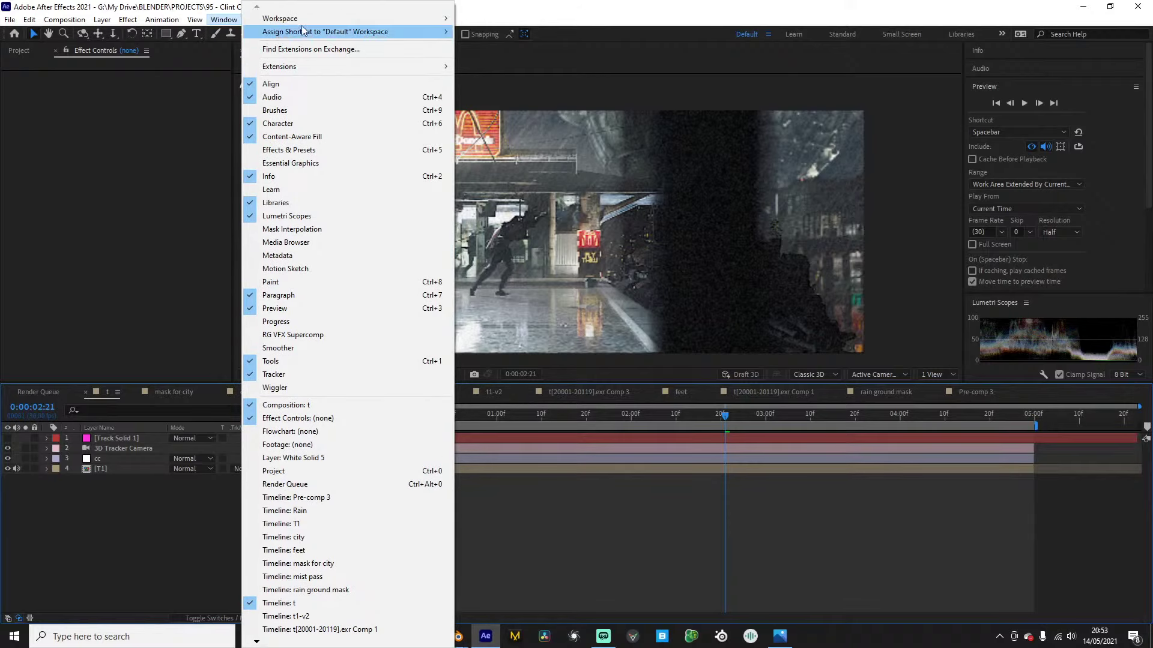
{"action": "mouse_move", "coordinate": [300, 20]}
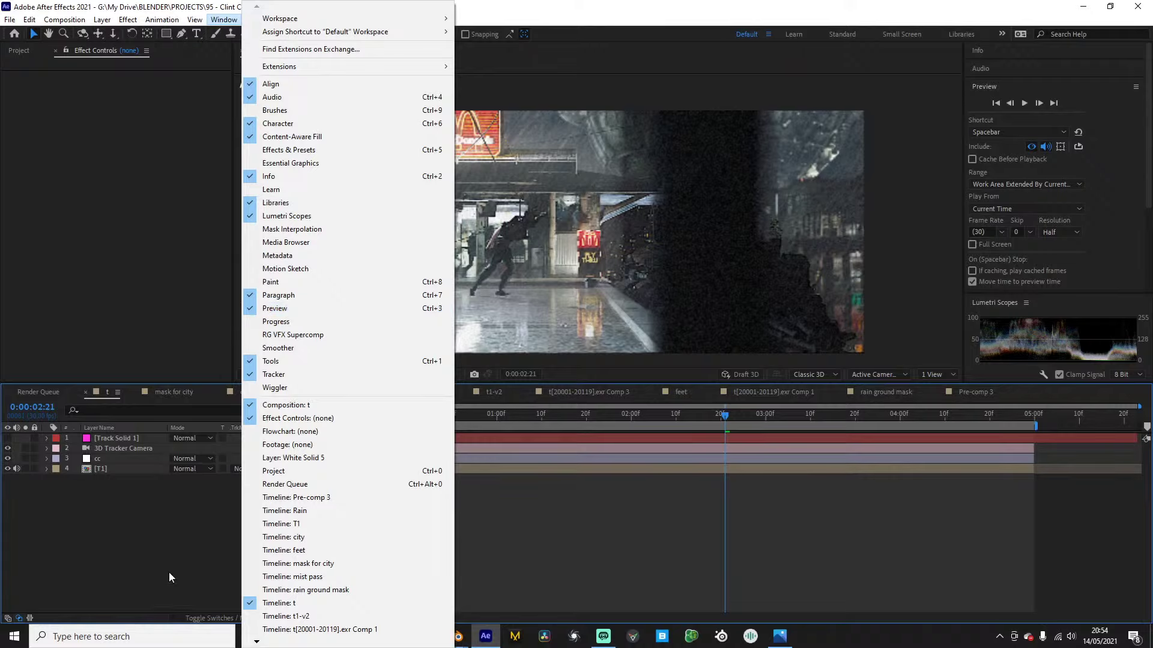
{"action": "left_click", "coordinate": [156, 556]}
{"action": "mouse_move", "coordinate": [456, 640]}
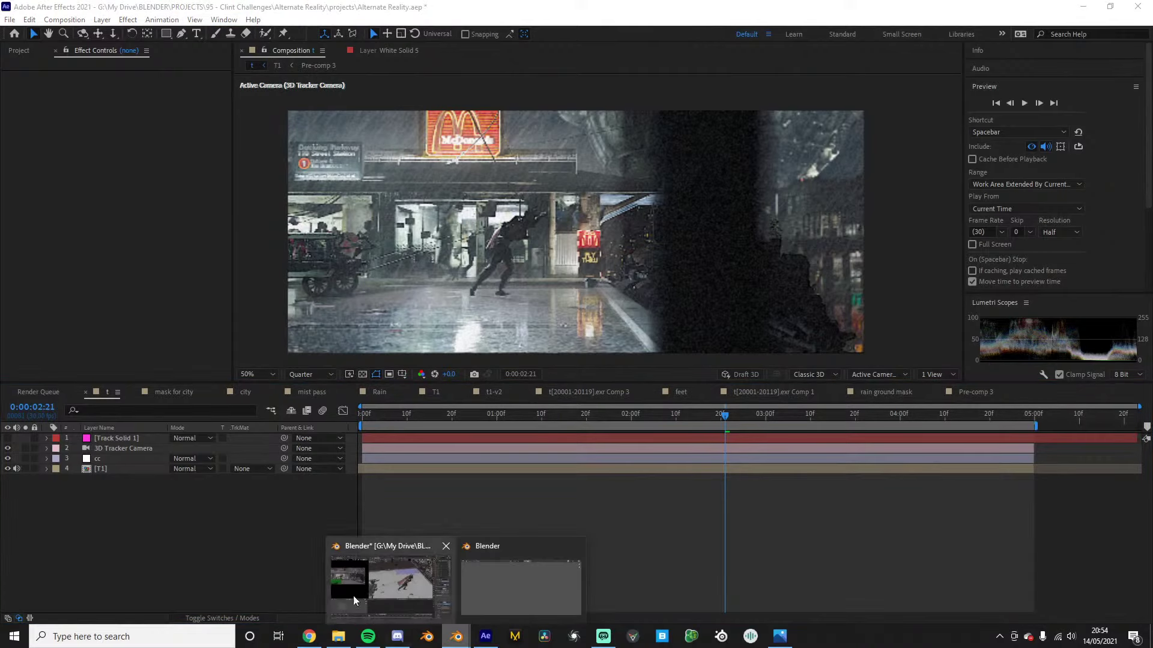
{"action": "left_click", "coordinate": [124, 539]}
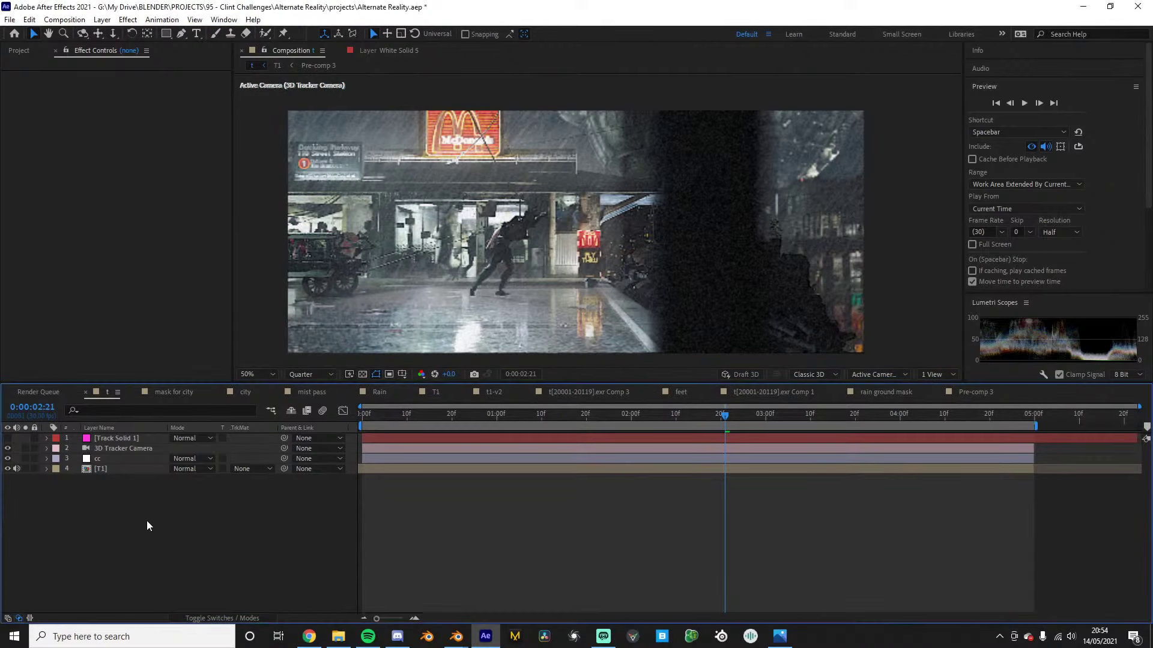
{"action": "left_click", "coordinate": [29, 19]}
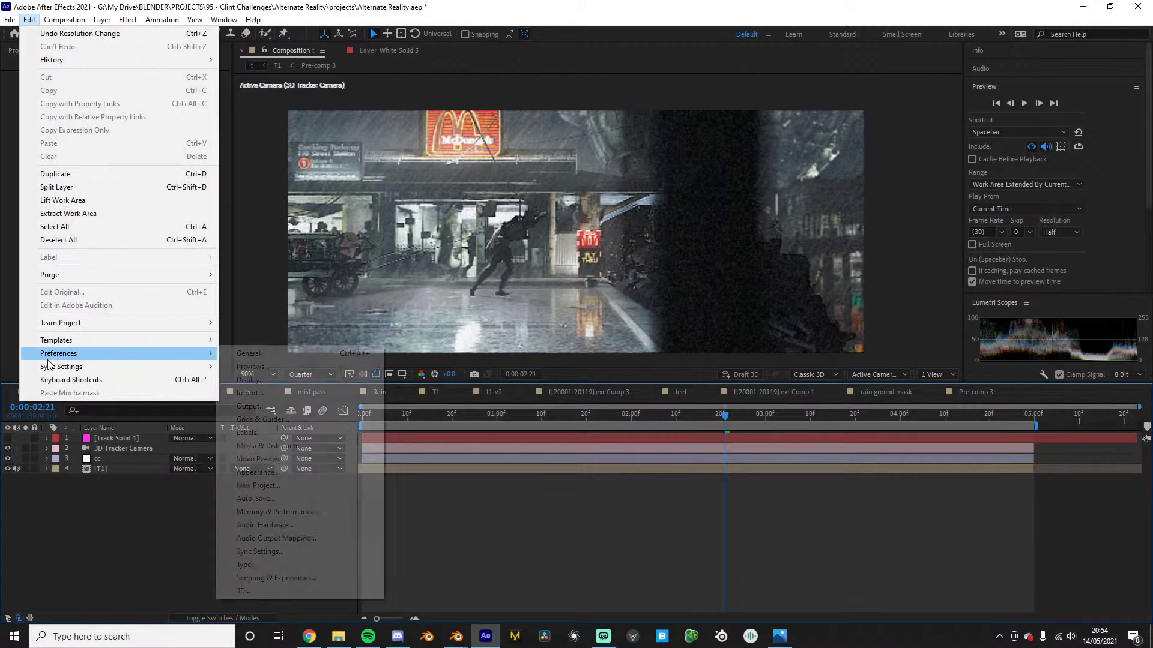
{"action": "left_click", "coordinate": [70, 504]}
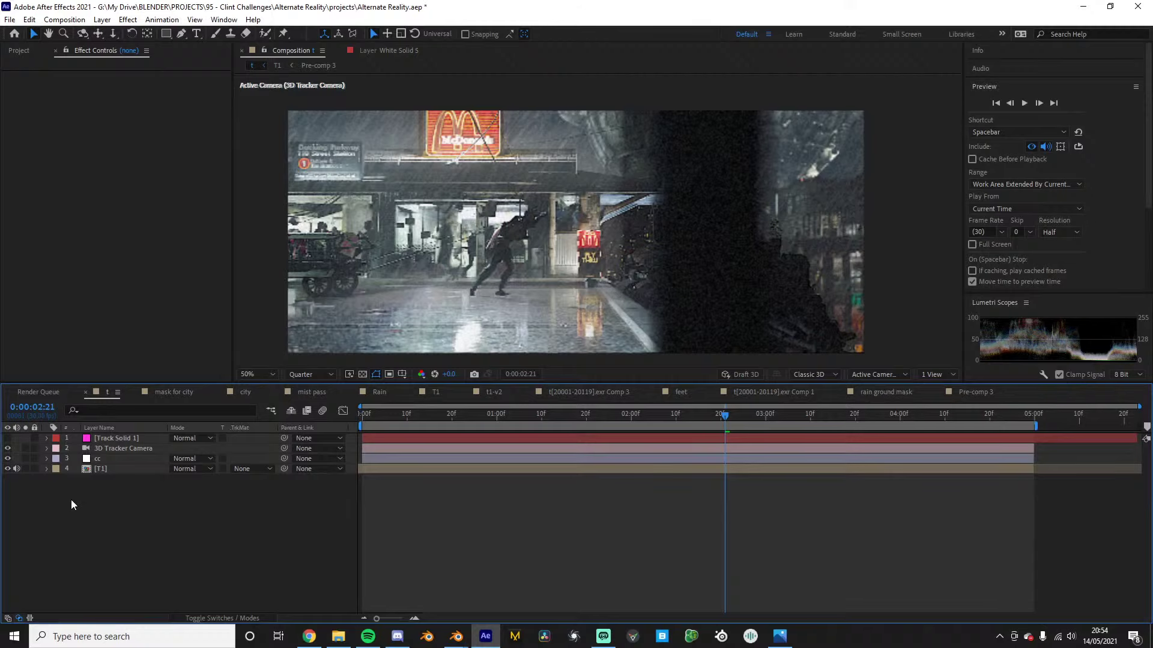
Remove the Preview panel from the workspace
{"action": "left_click", "coordinate": [195, 20]}
{"action": "mouse_move", "coordinate": [223, 19]}
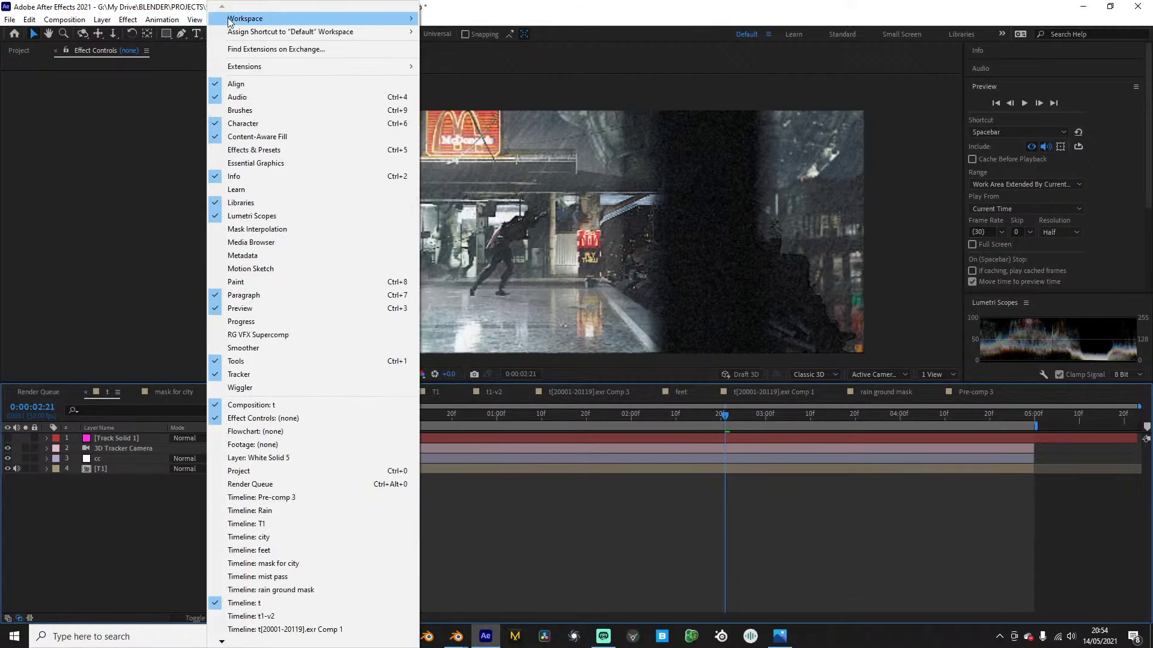
{"action": "left_click", "coordinate": [233, 310]}
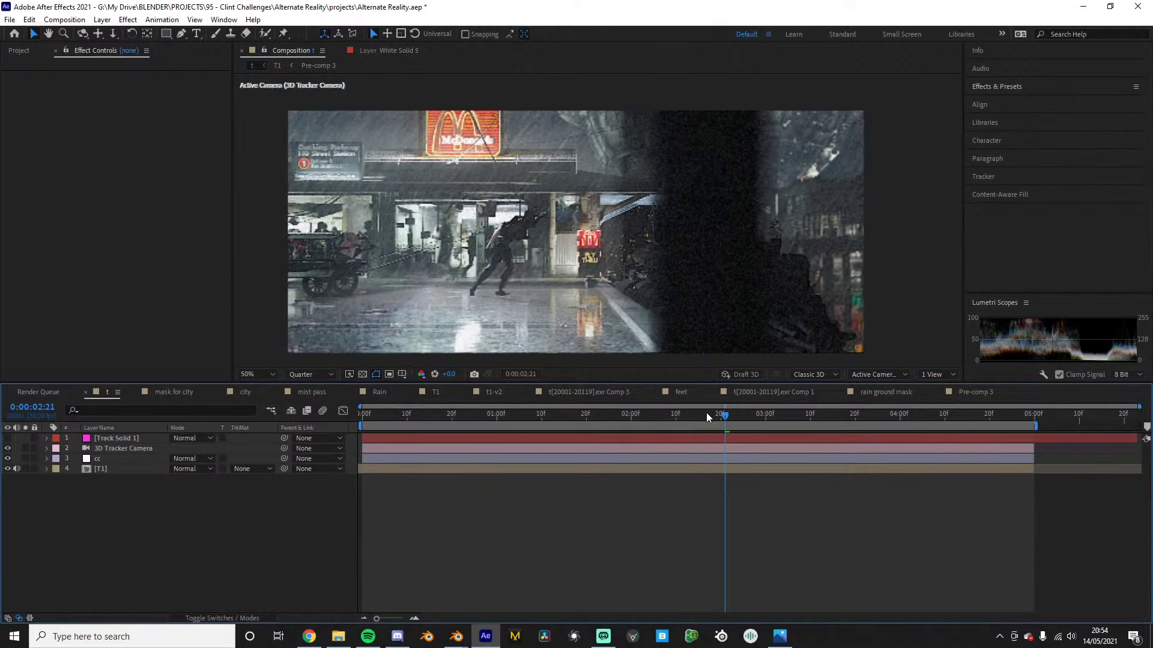
Move to 0:00:02:22 in the t composition and inspect the running figure in the frame up close
{"action": "left_click_drag", "start_coordinate": [706, 413], "coordinate": [730, 419]}
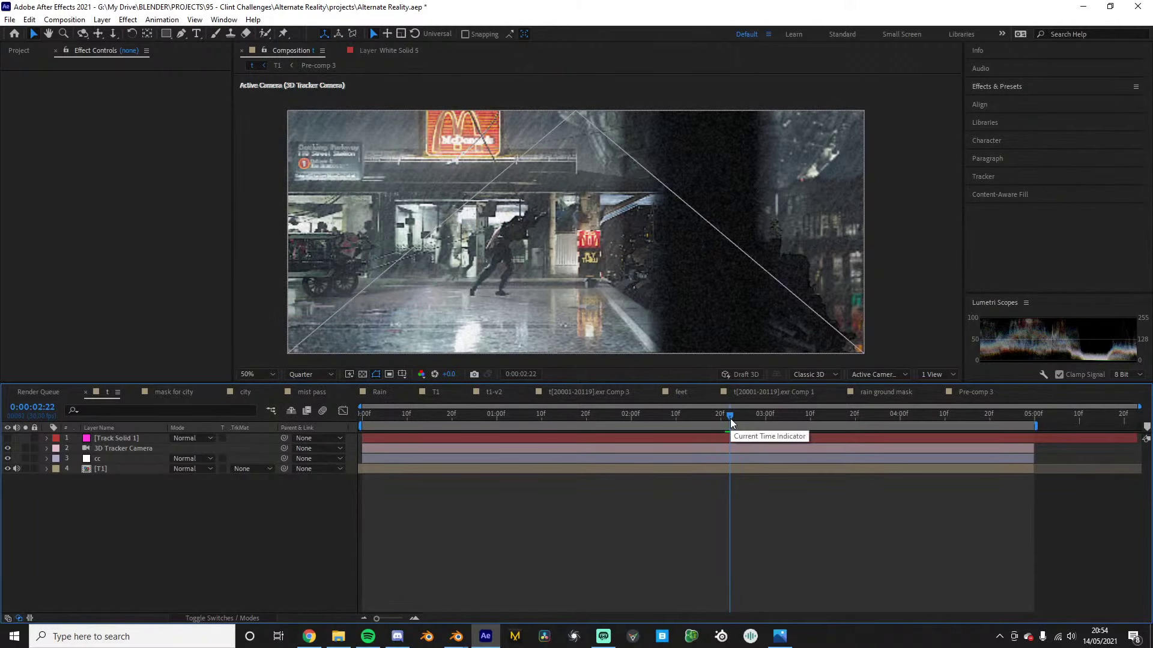
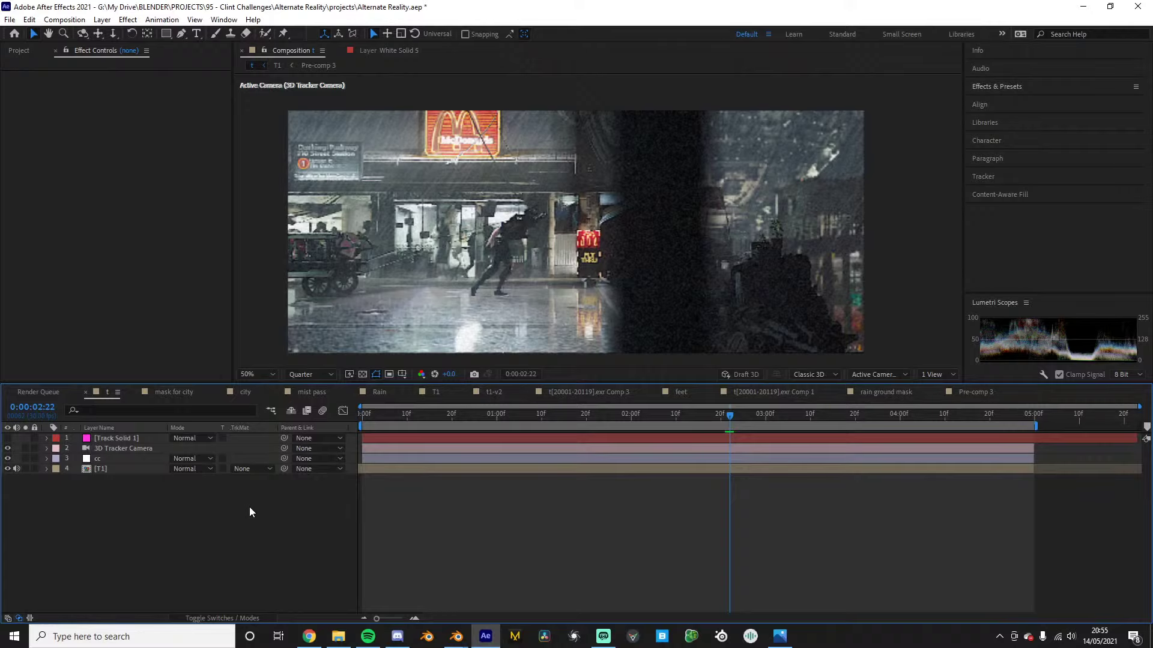
{"action": "scroll", "coordinate": [588, 240], "scroll_direction": "up", "scroll_amount": 4}
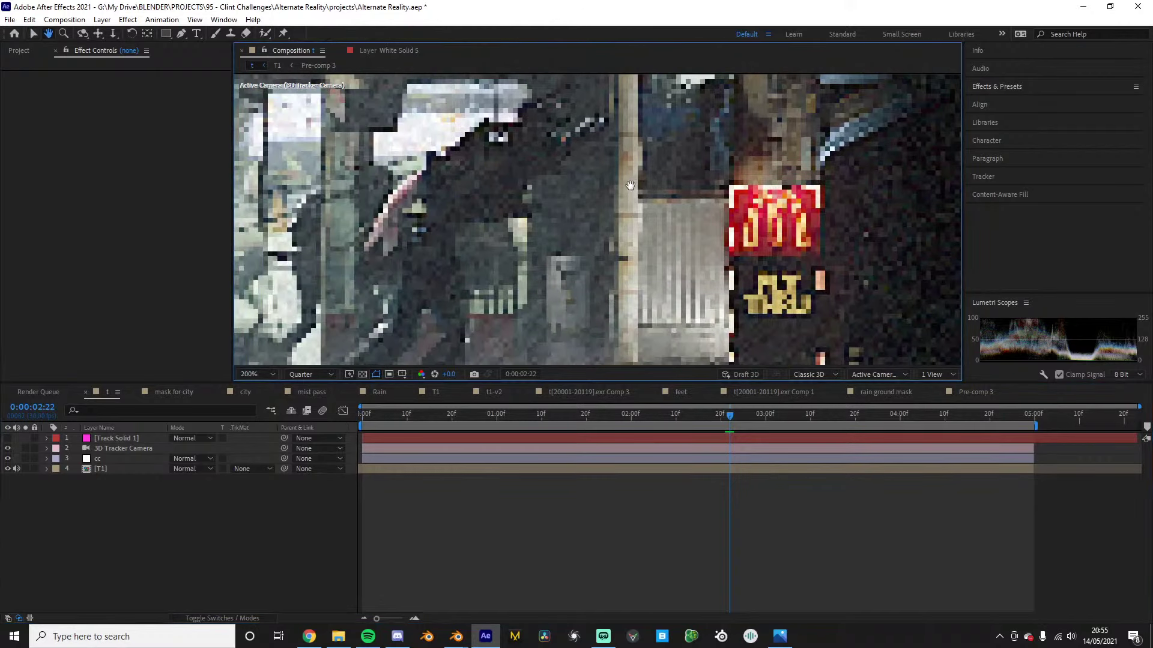
{"action": "scroll", "coordinate": [594, 204], "scroll_direction": "down", "scroll_amount": 2}
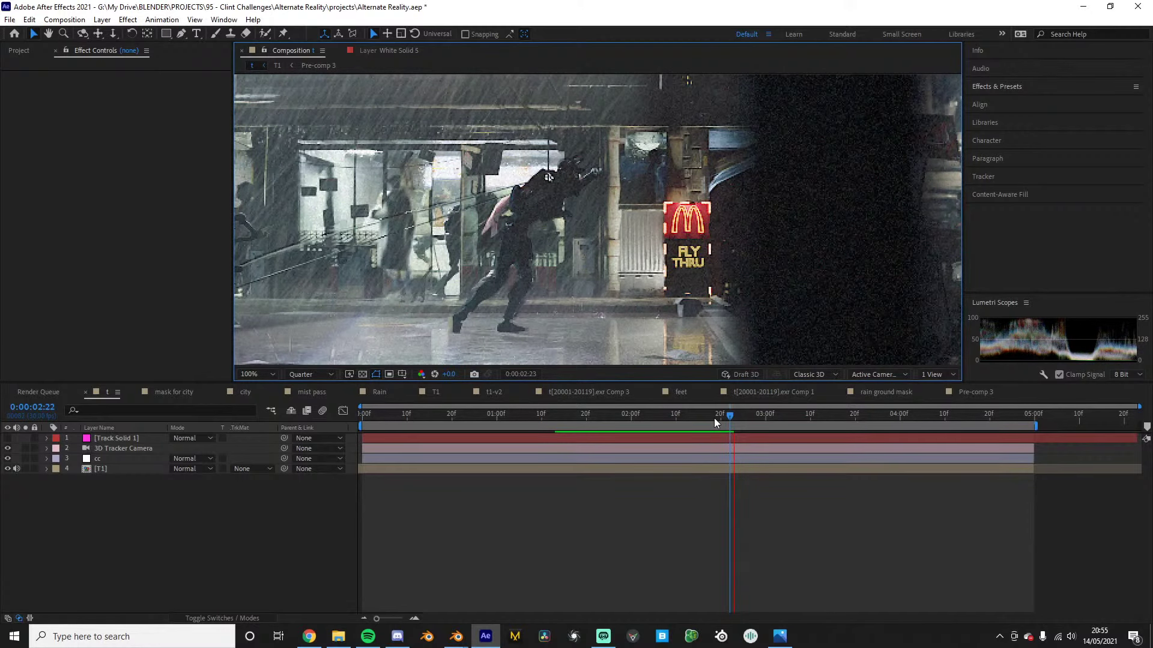
Purge all memory and disk cache, clearing the disk cache for all versions
{"action": "left_click", "coordinate": [10, 19]}
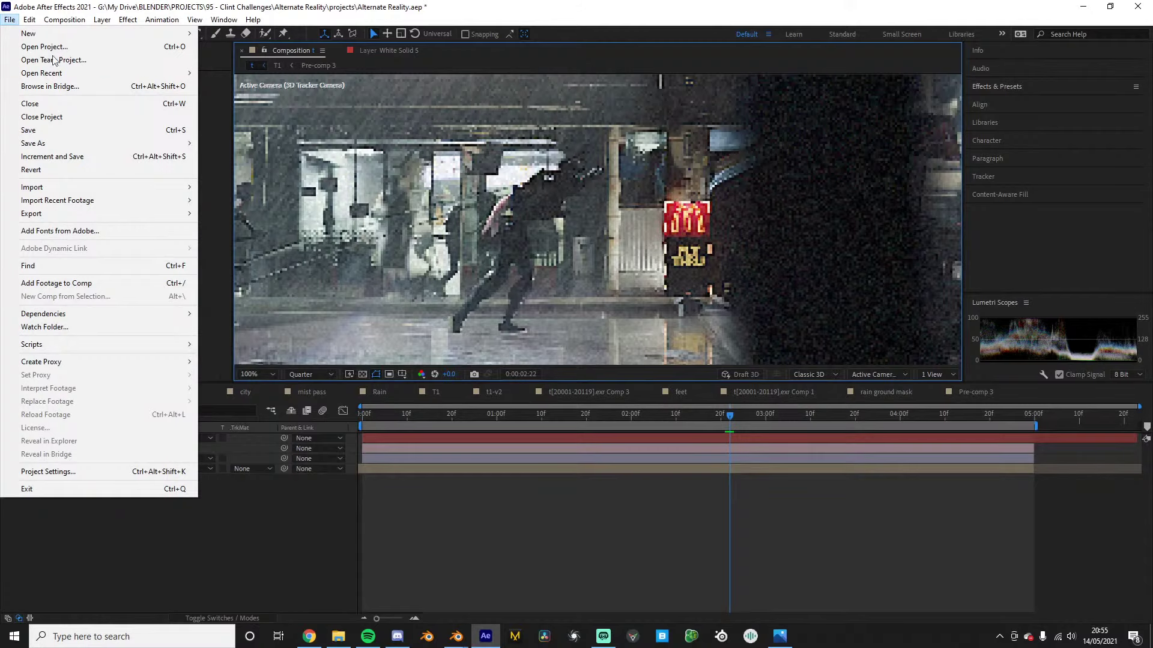
{"action": "mouse_move", "coordinate": [29, 19]}
{"action": "mouse_move", "coordinate": [63, 278]}
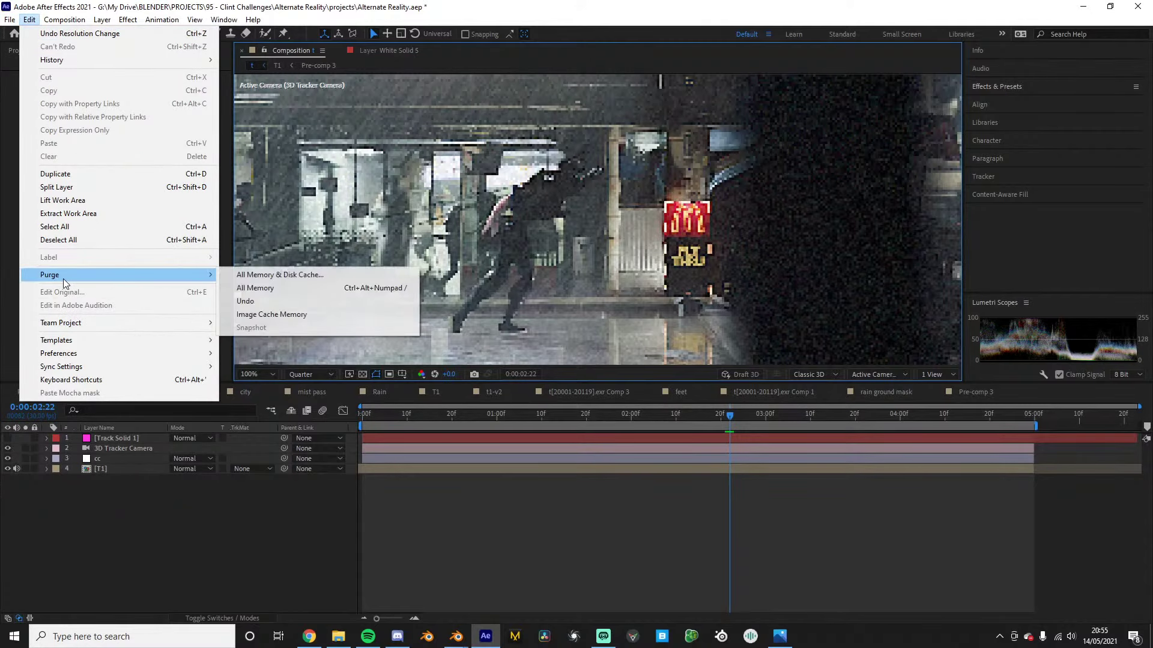
{"action": "left_click", "coordinate": [280, 275]}
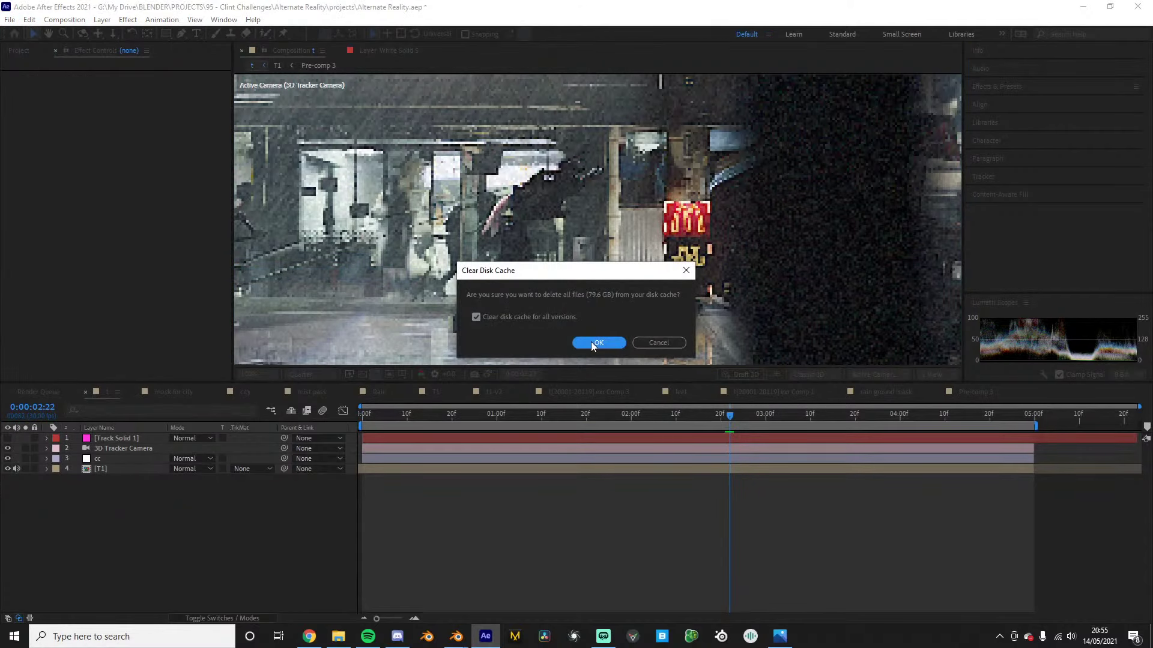
{"action": "left_click", "coordinate": [591, 341]}
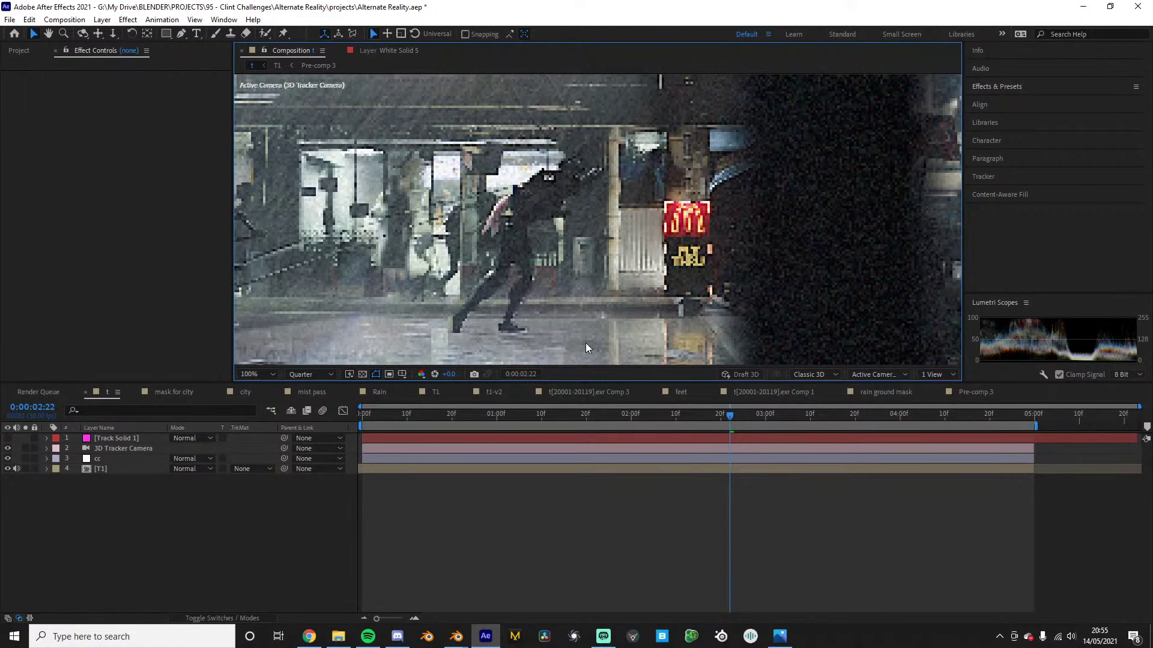
Advance one frame to 0:00:02:23 and set the viewer resolution to Full
{"action": "scroll", "coordinate": [568, 246], "scroll_direction": "down", "scroll_amount": 4}
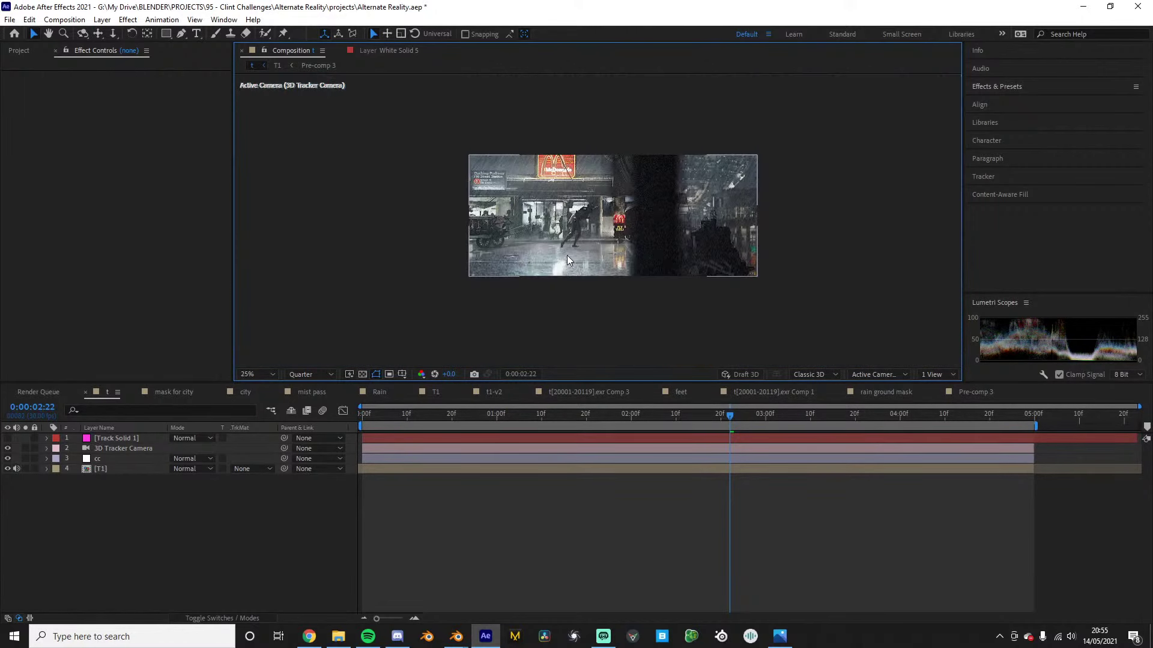
{"action": "scroll", "coordinate": [567, 256], "scroll_direction": "up", "scroll_amount": 2}
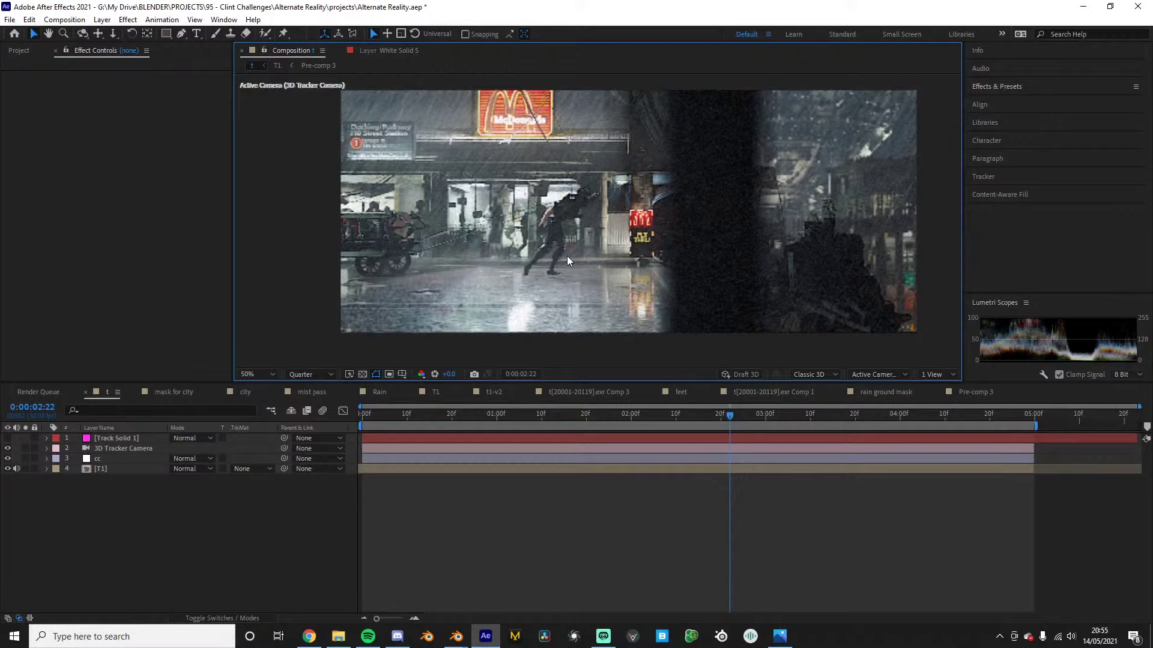
{"action": "left_click", "coordinate": [212, 532]}
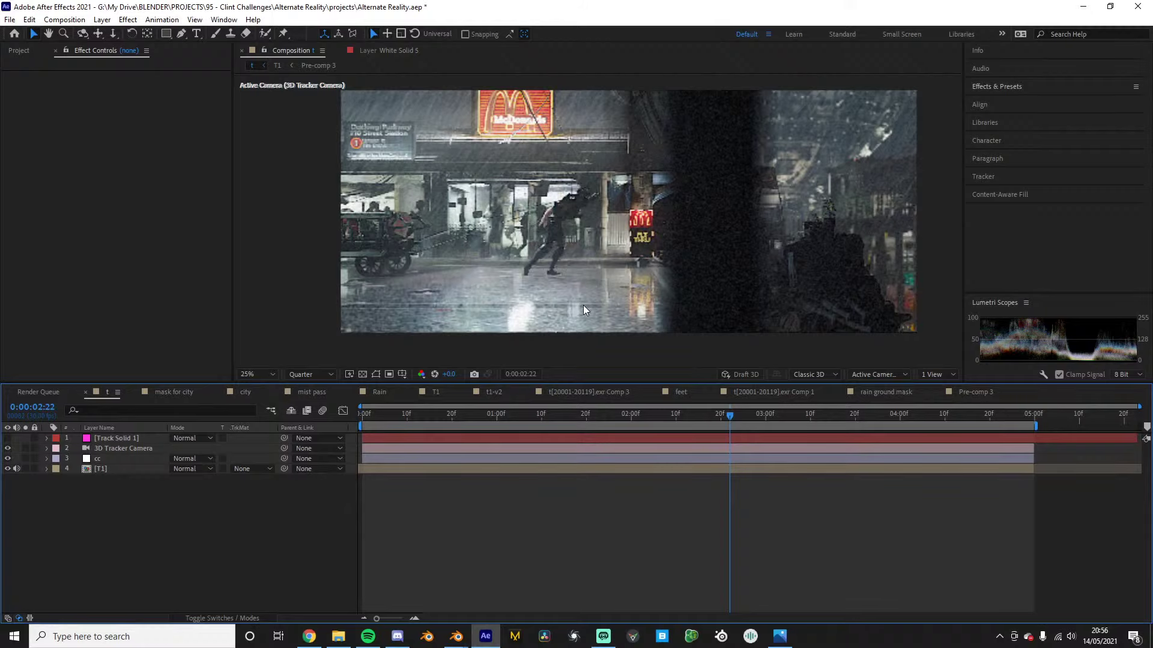
{"action": "key", "text": "Page_Down"}
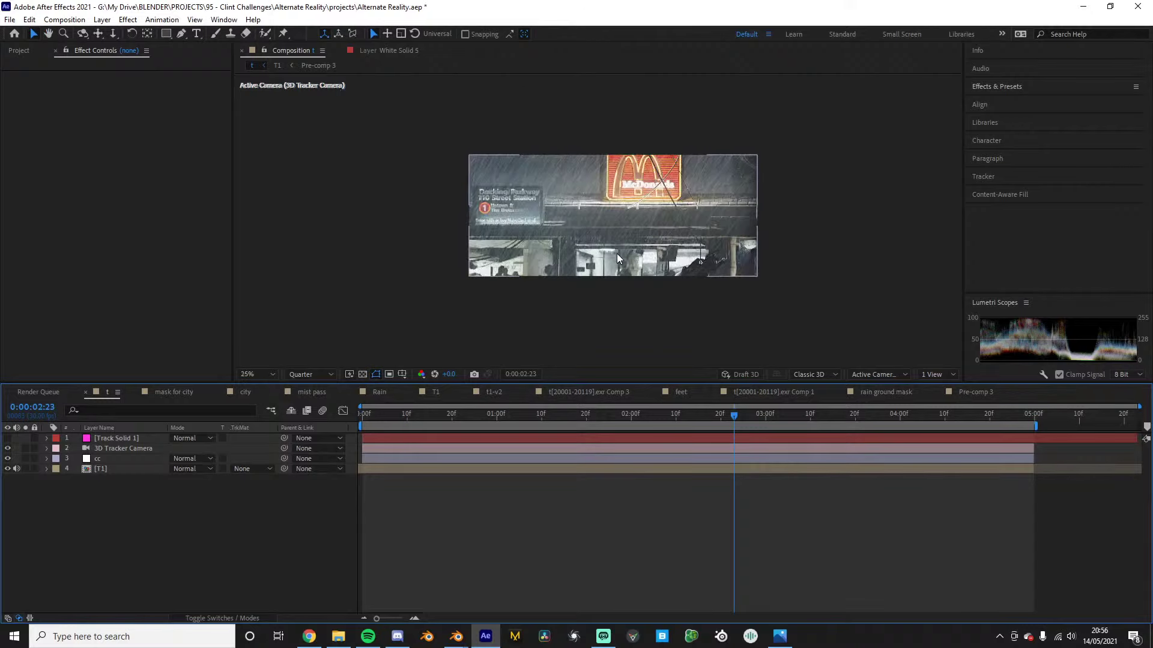
{"action": "scroll", "coordinate": [613, 253], "scroll_direction": "up", "scroll_amount": 1}
{"action": "left_click", "coordinate": [311, 376]}
{"action": "left_click", "coordinate": [309, 399]}
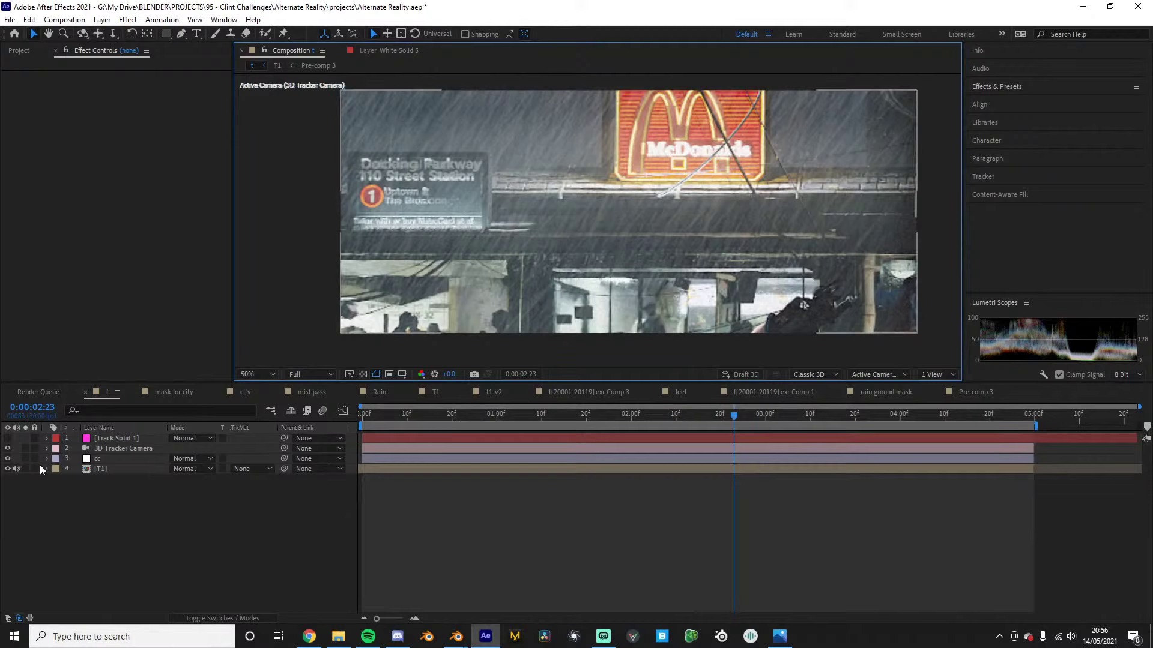
Try hiding the 3D Tracker Camera layer and check the frame at 0:00:02:04
{"action": "left_click", "coordinate": [7, 448]}
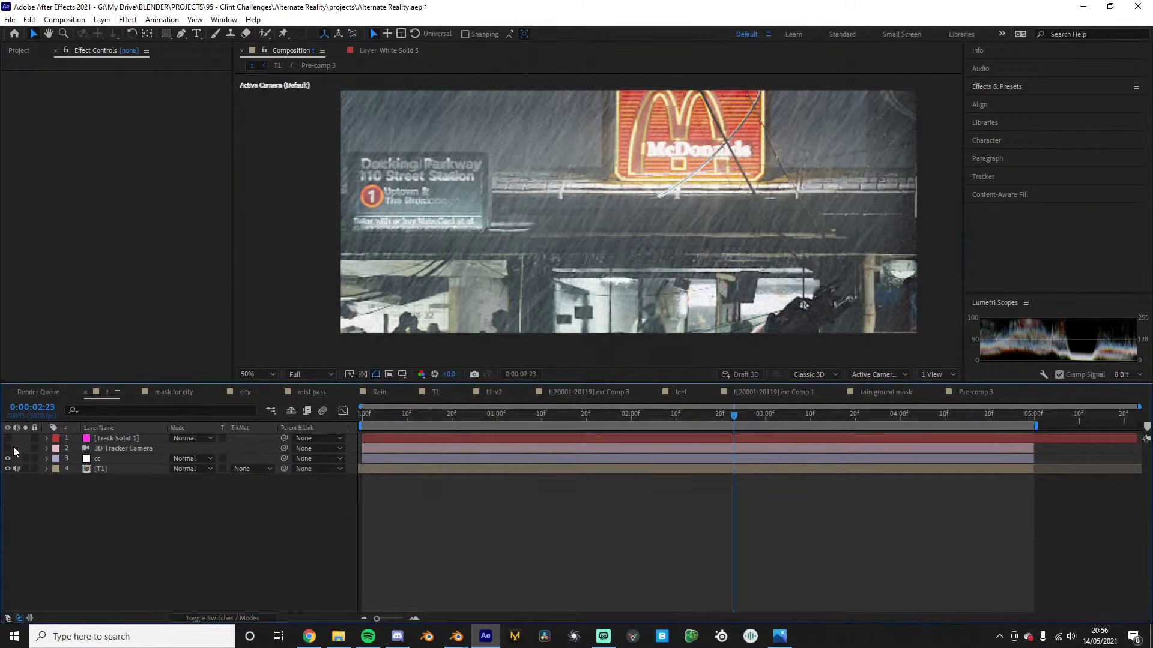
{"action": "left_click", "coordinate": [114, 452]}
{"action": "left_click", "coordinate": [110, 442]}
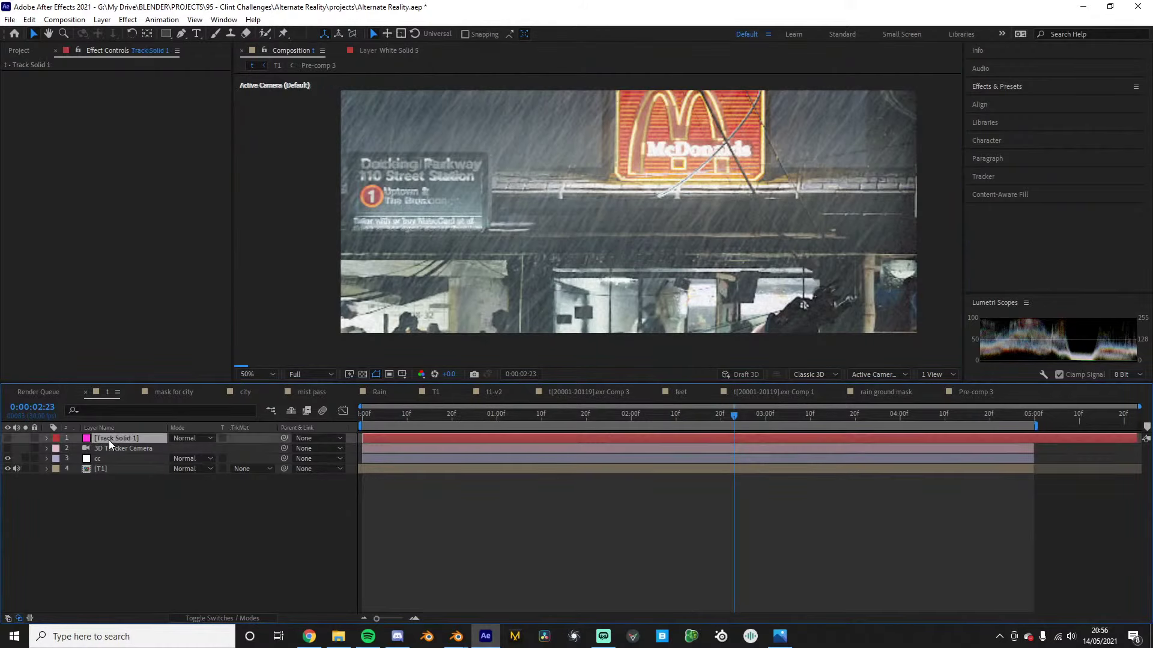
{"action": "left_click", "coordinate": [108, 448]}
{"action": "left_click_drag", "start_coordinate": [667, 414], "coordinate": [647, 416]}
{"action": "scroll", "coordinate": [648, 305], "scroll_direction": "down", "scroll_amount": 2}
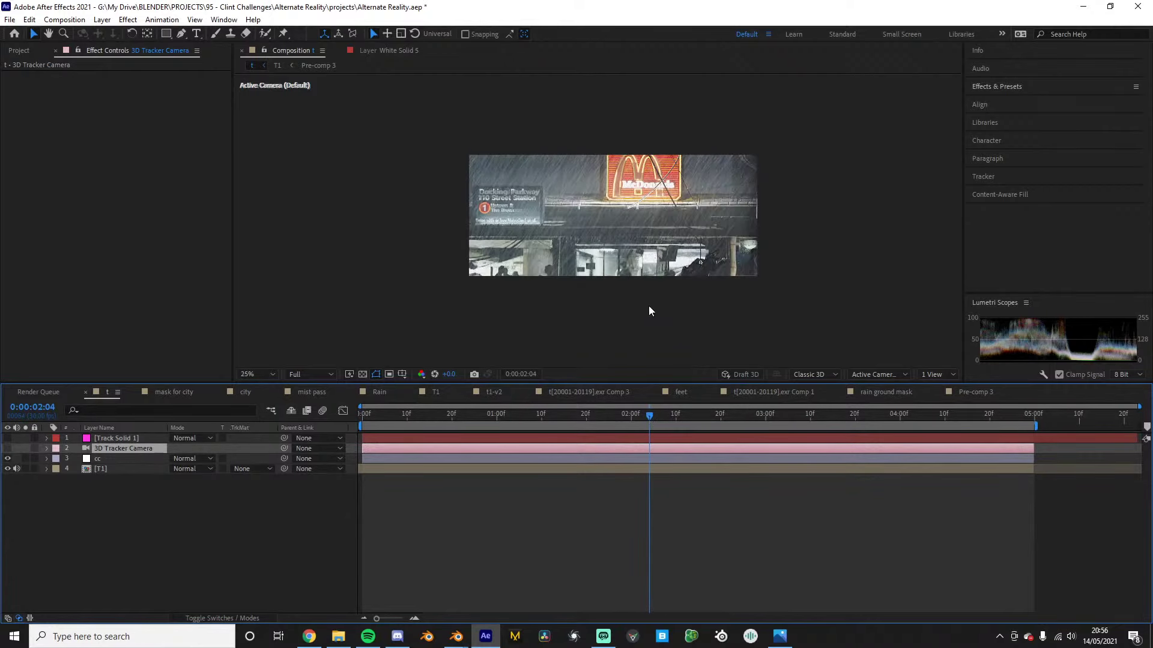
{"action": "scroll", "coordinate": [649, 311], "scroll_direction": "up", "scroll_amount": 2}
{"action": "left_click", "coordinate": [110, 460]}
{"action": "left_click", "coordinate": [108, 469]}
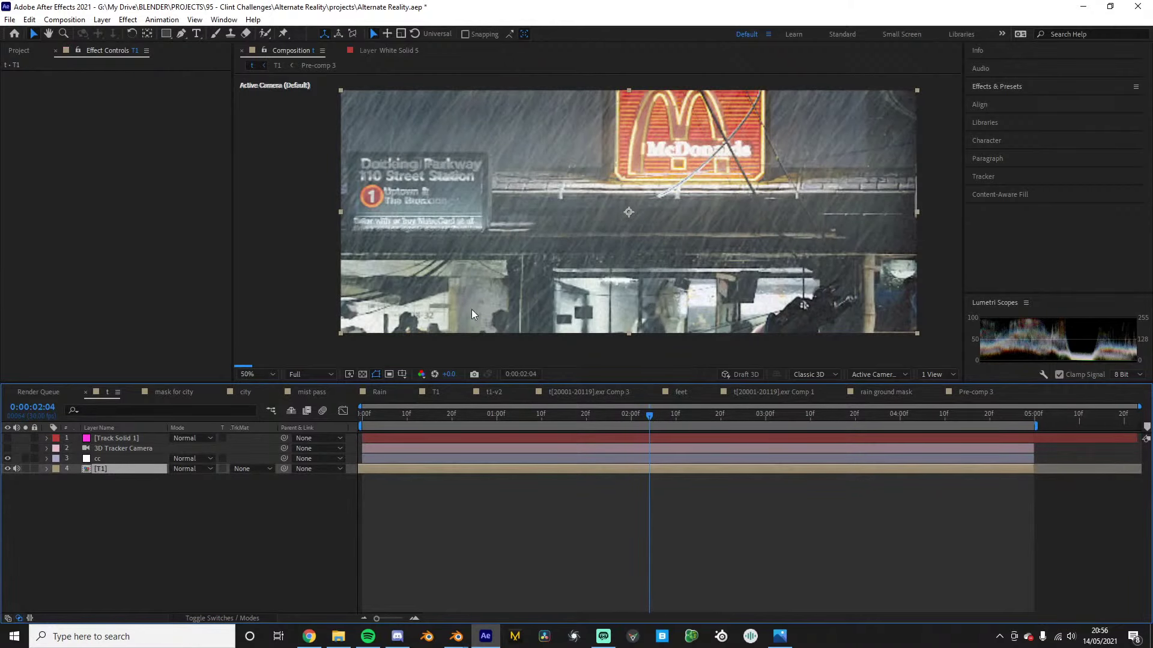
Leave the viewer resolution as it is and undo the hiding of the 3D Tracker Camera layer
{"action": "left_click", "coordinate": [320, 376]}
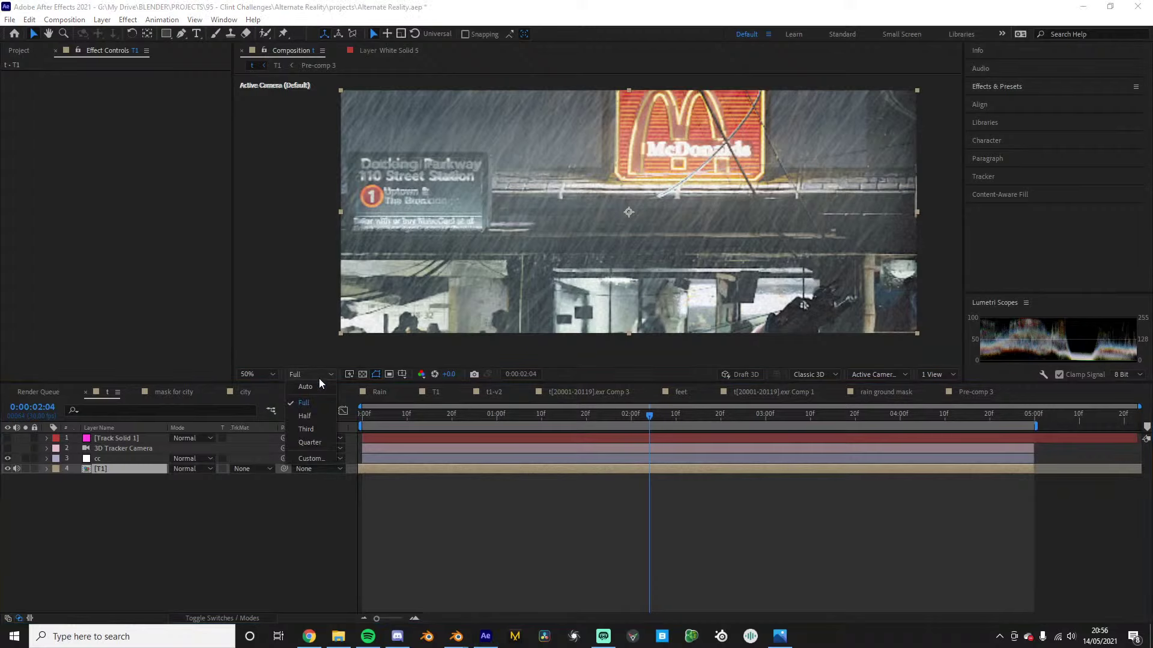
{"action": "left_click", "coordinate": [258, 565]}
{"action": "scroll", "coordinate": [621, 288], "scroll_direction": "down", "scroll_amount": 2}
{"action": "key", "text": "ctrl+z"}
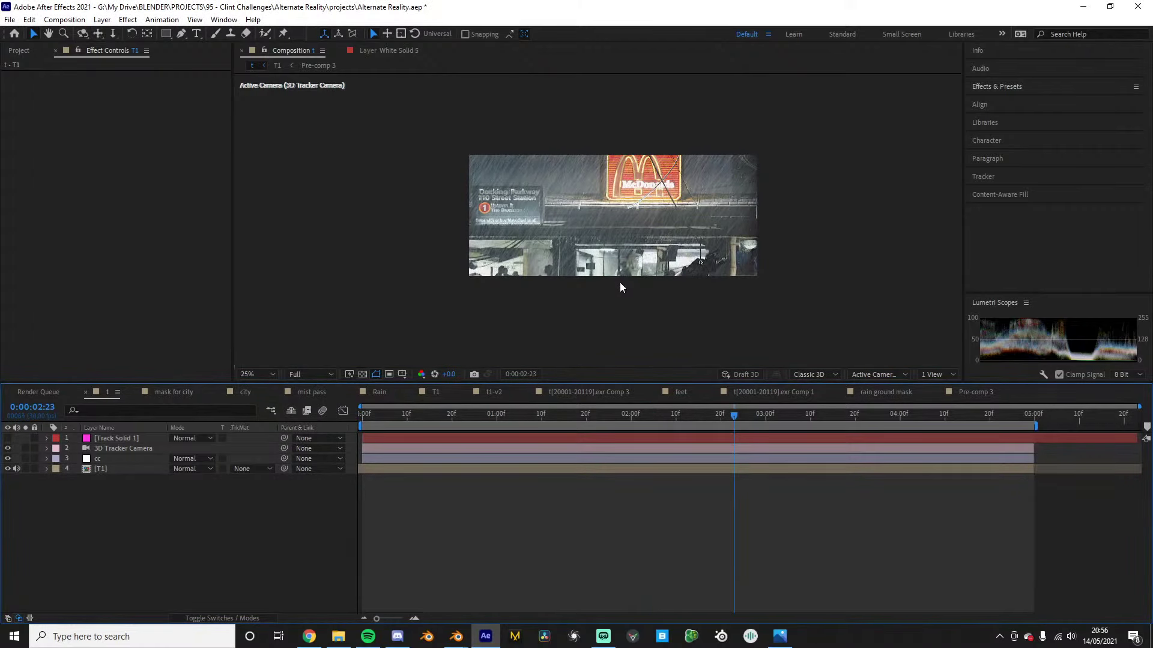
Set the viewer resolution to Quarter and hide the 3D Tracker Camera layer, checking the frame at 0:00:02:20
{"action": "key", "text": "ctrl+alt+shift+j"}
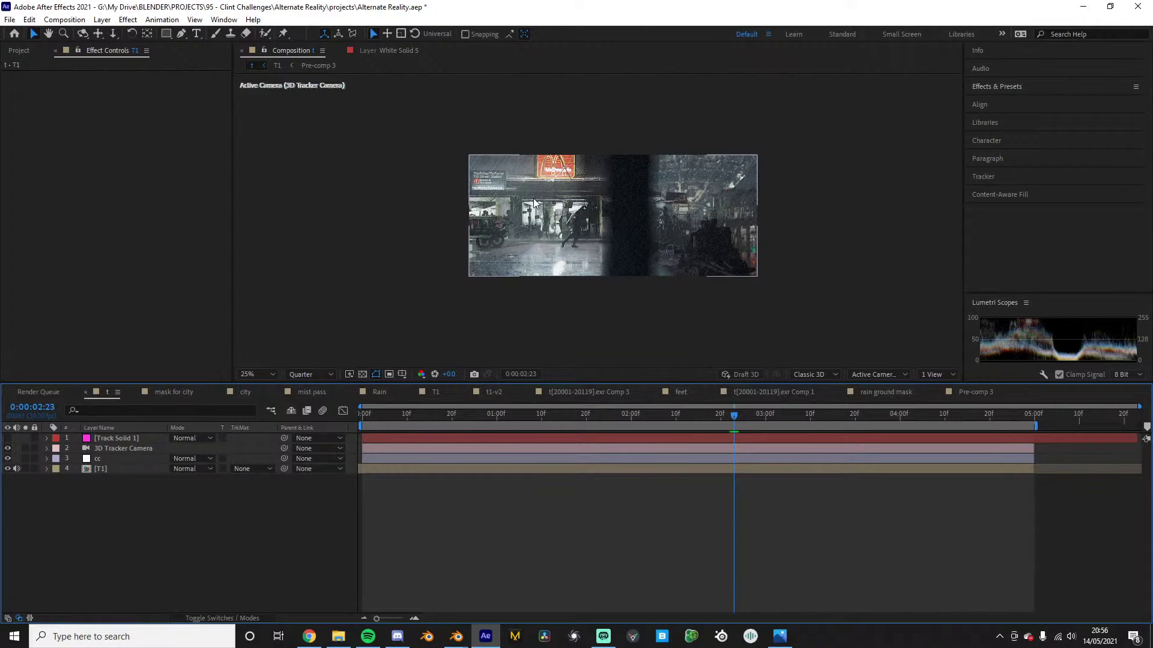
{"action": "scroll", "coordinate": [602, 218], "scroll_direction": "up", "scroll_amount": 2}
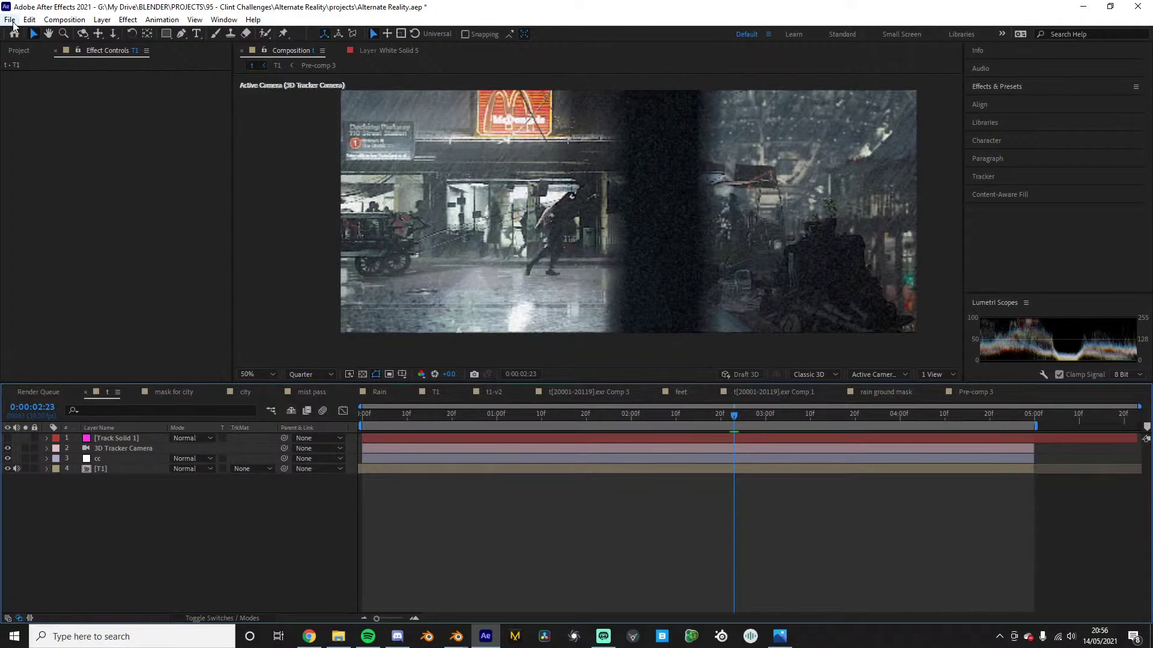
{"action": "left_click", "coordinate": [8, 448]}
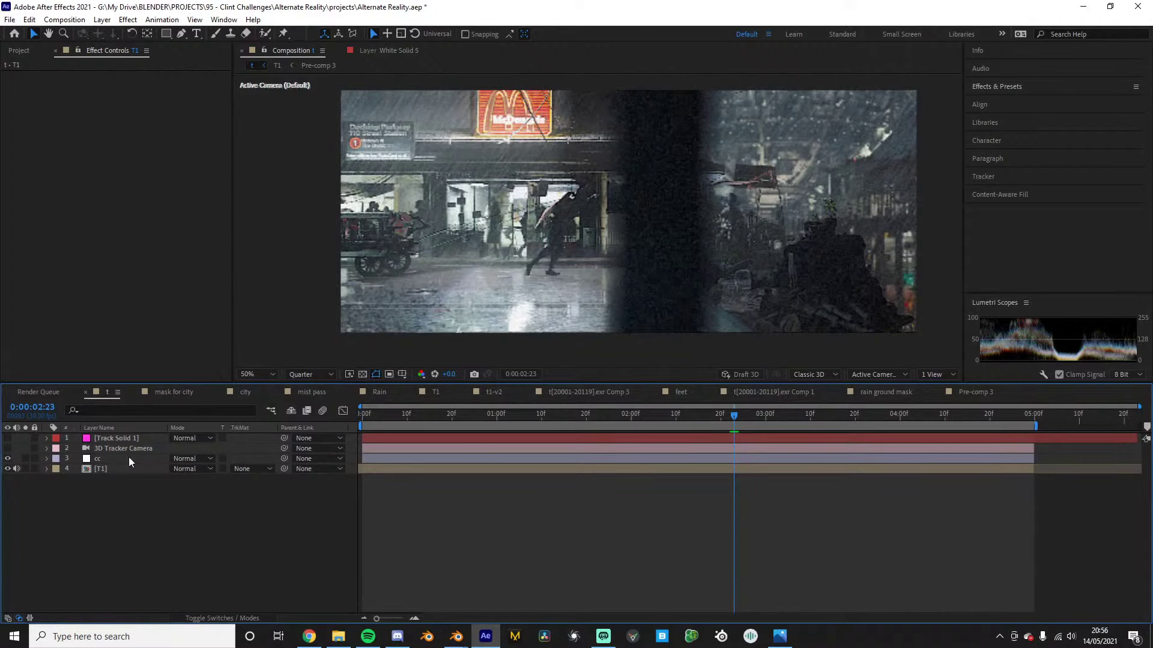
{"action": "left_click", "coordinate": [721, 420]}
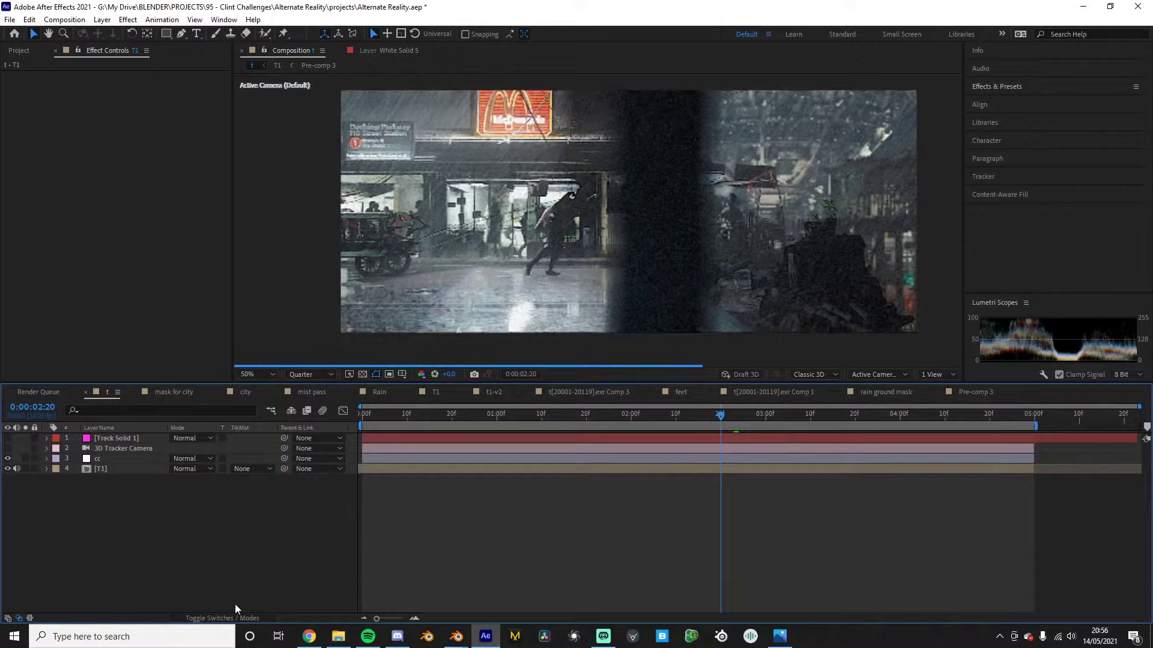
Open the T1 precomposition, look through its layer stack, and return to the t composition
{"action": "left_click", "coordinate": [113, 473]}
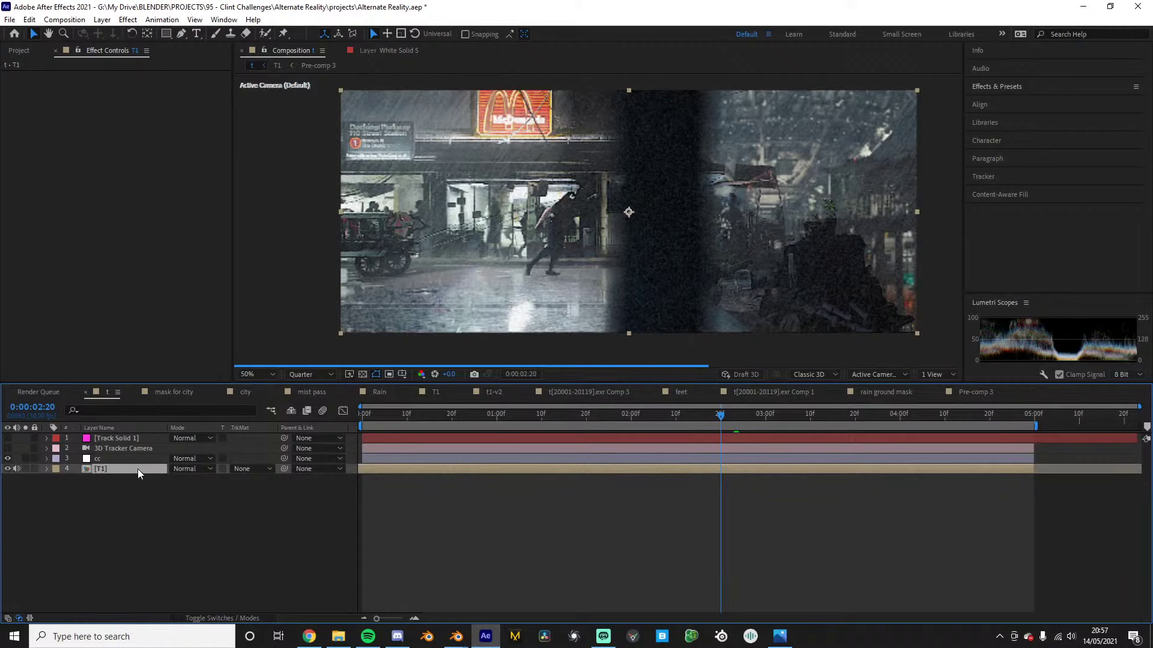
{"action": "double_click", "coordinate": [121, 470]}
{"action": "scroll", "coordinate": [114, 467], "scroll_direction": "down", "scroll_amount": 5}
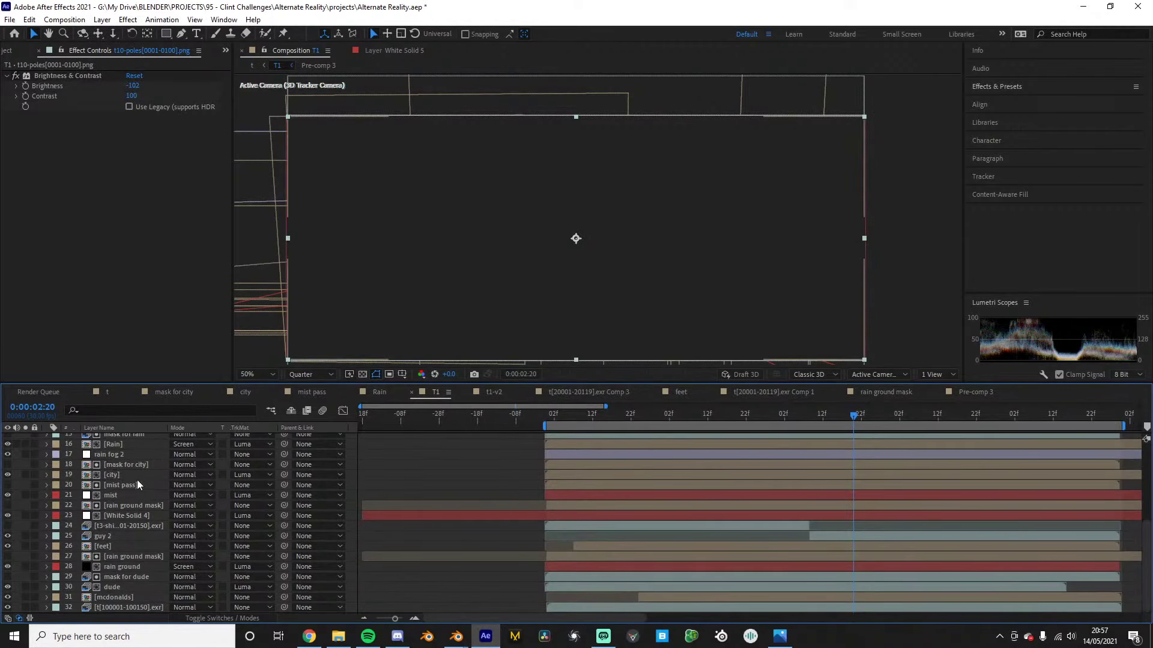
{"action": "scroll", "coordinate": [214, 564], "scroll_direction": "up", "scroll_amount": 3}
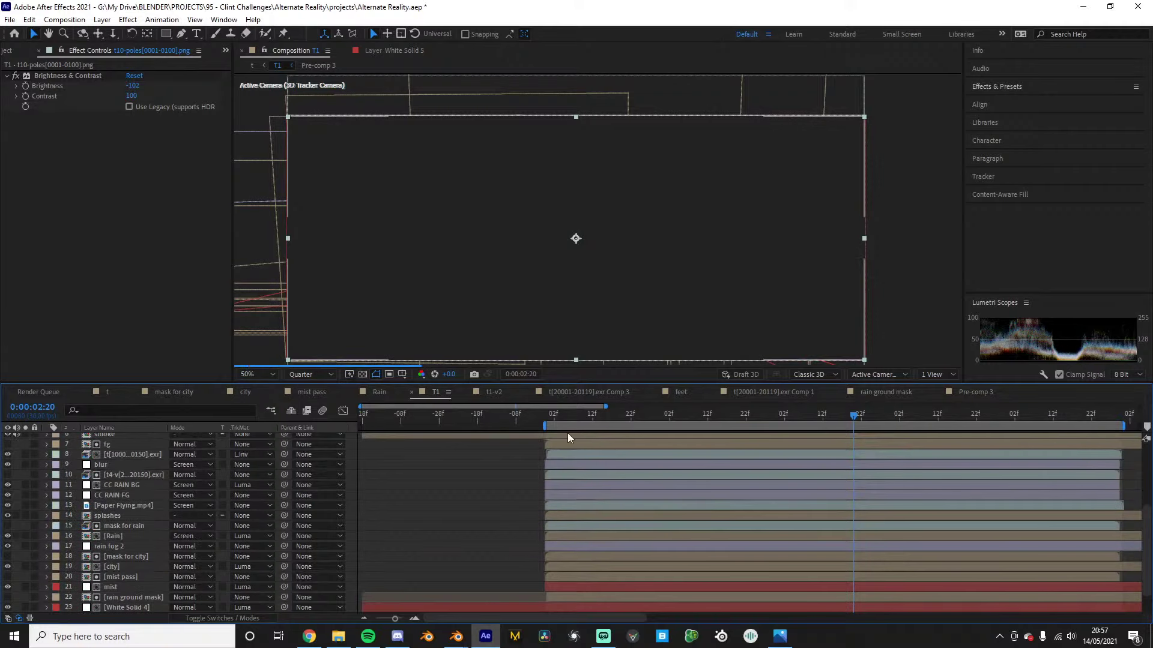
{"action": "left_click", "coordinate": [108, 392]}
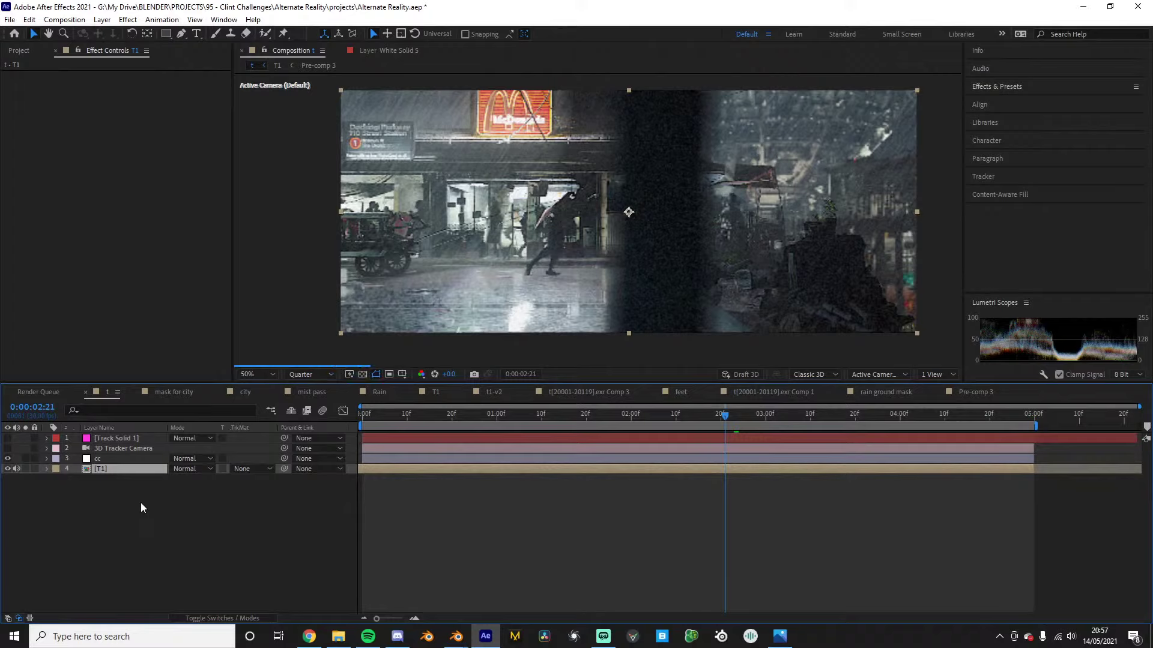
Show the Preview panel and set playback to begin from Start Of Range
{"action": "left_click", "coordinate": [224, 19]}
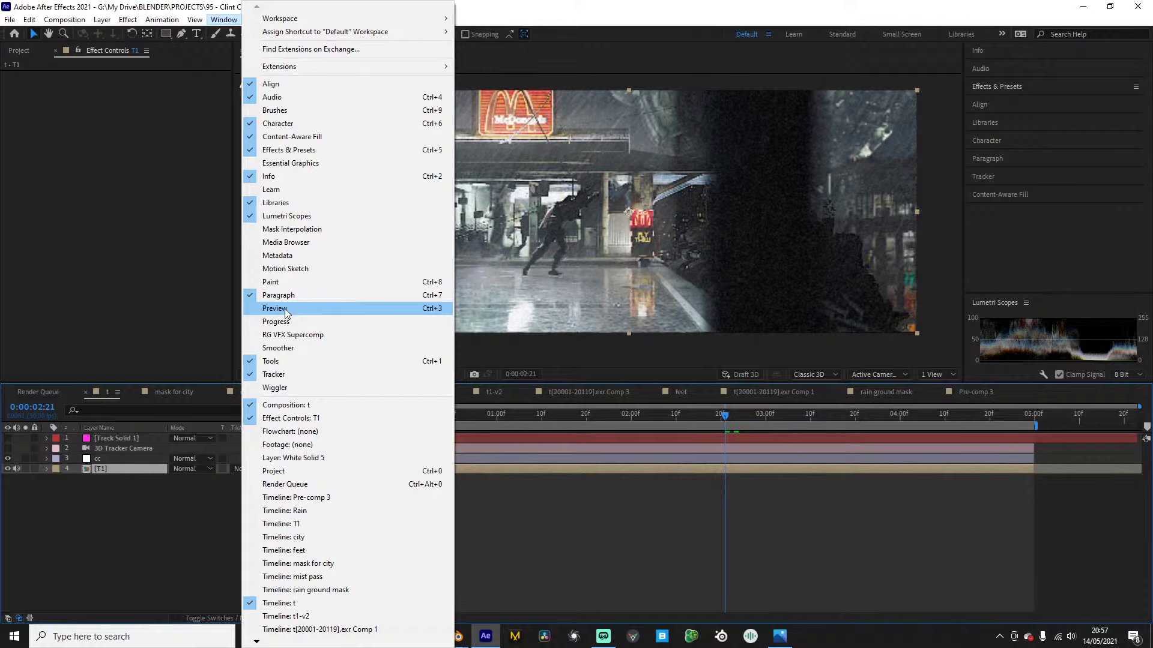
{"action": "left_click", "coordinate": [286, 309]}
{"action": "left_click", "coordinate": [224, 19]}
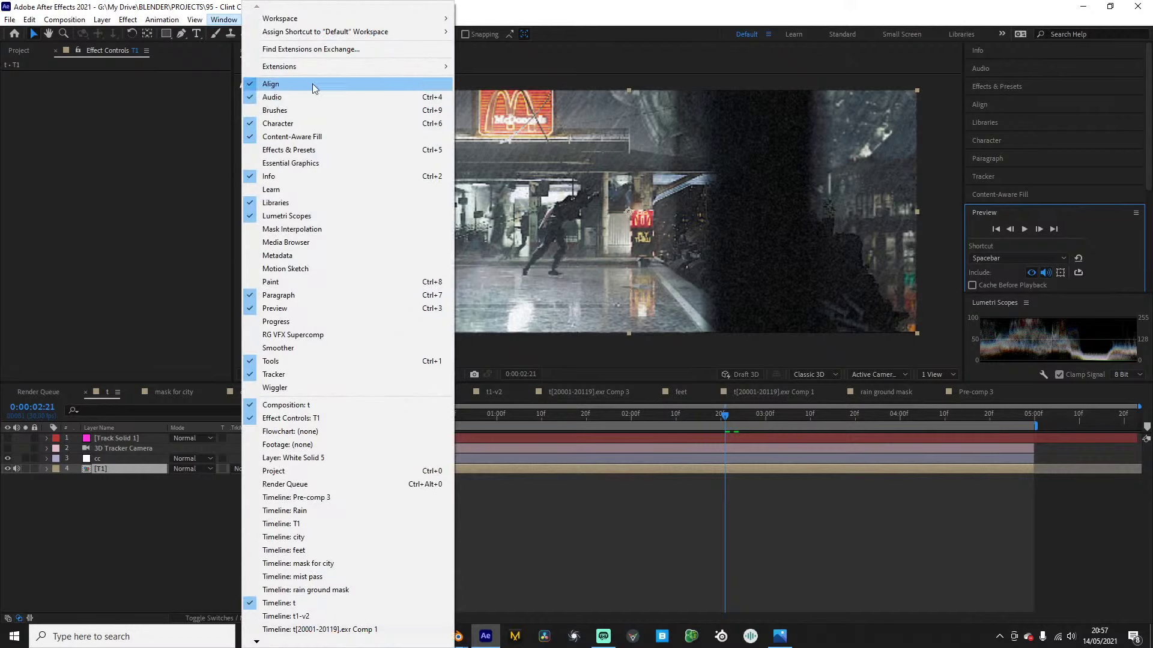
{"action": "mouse_move", "coordinate": [315, 23]}
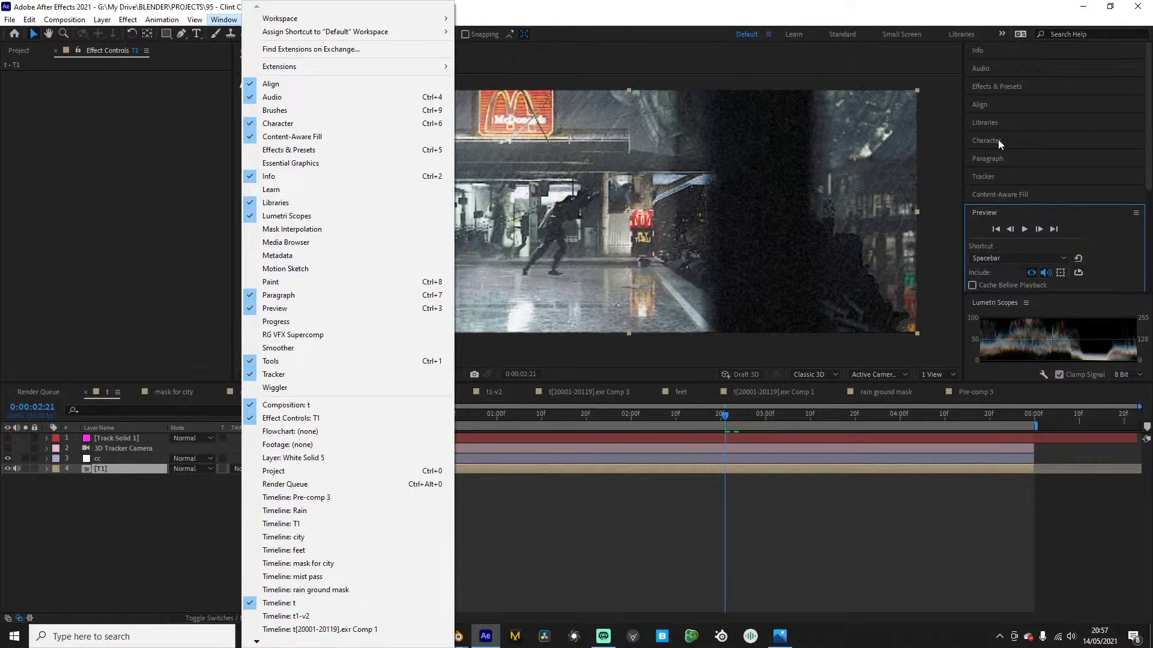
{"action": "left_click", "coordinate": [1011, 215]}
{"action": "left_click", "coordinate": [1005, 214]}
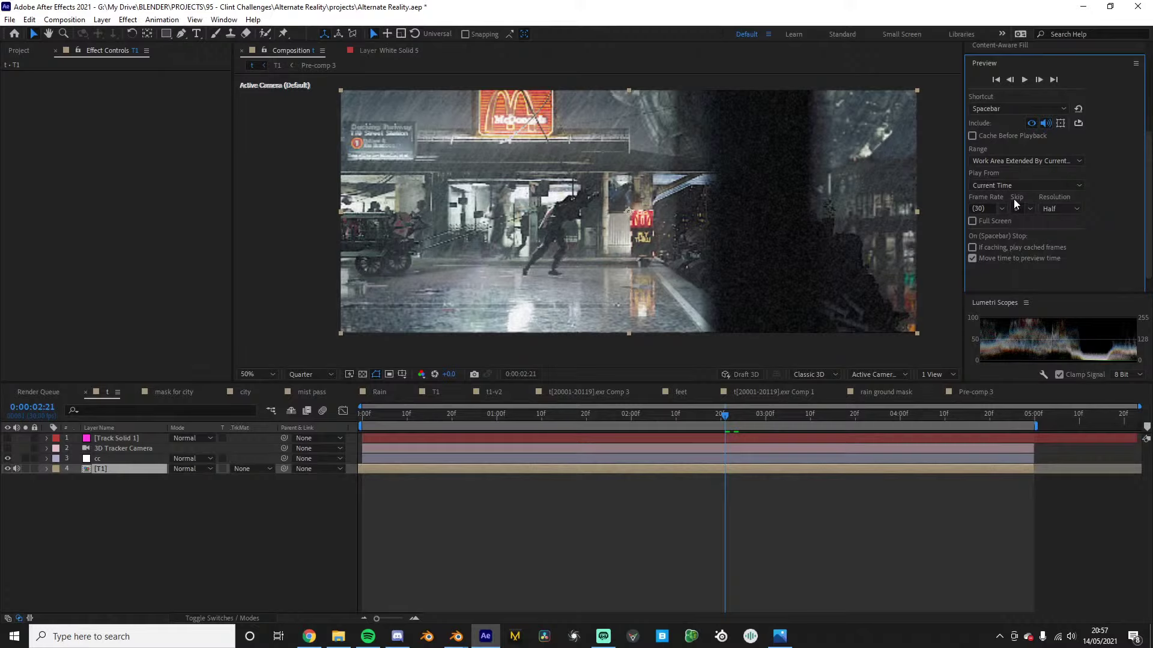
{"action": "left_click", "coordinate": [1024, 185]}
{"action": "left_click", "coordinate": [1030, 189]}
{"action": "left_click", "coordinate": [174, 541]}
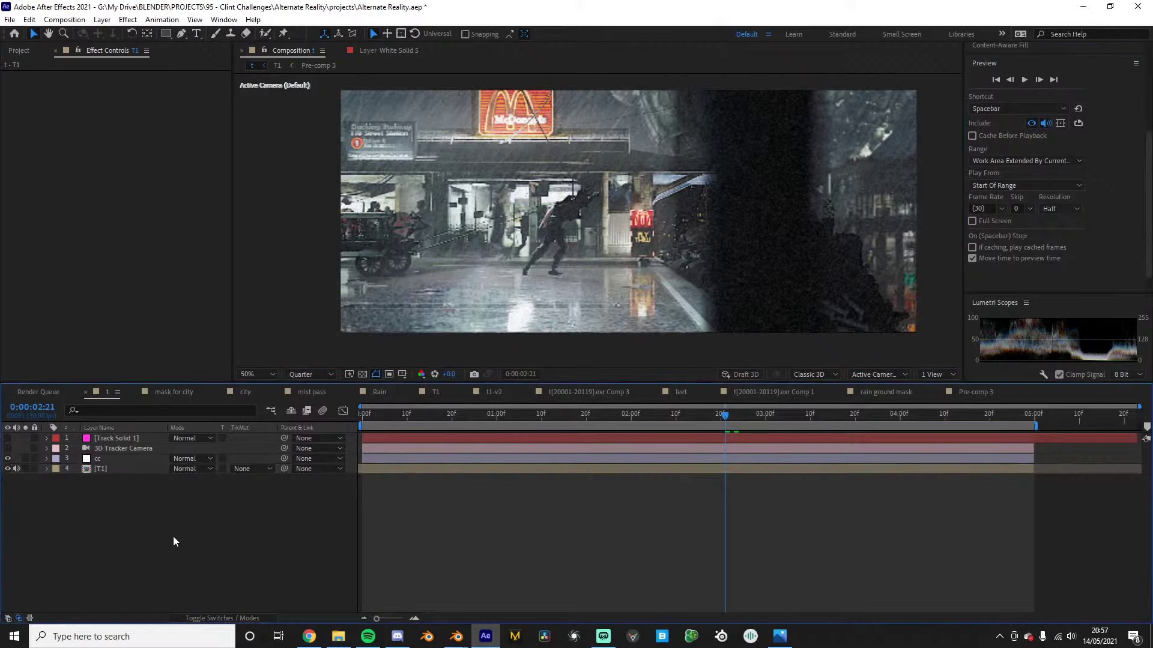
Check the effects applied to the cc layer and view the frame at 0:00:02:20
{"action": "left_click", "coordinate": [95, 462]}
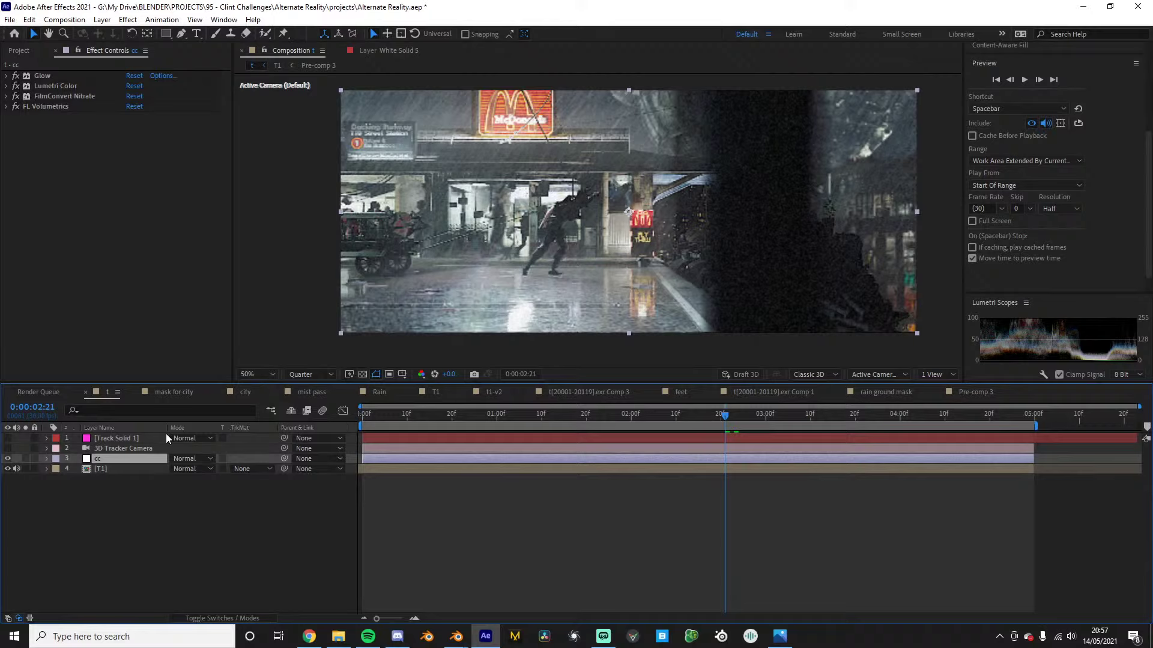
{"action": "left_click", "coordinate": [196, 490]}
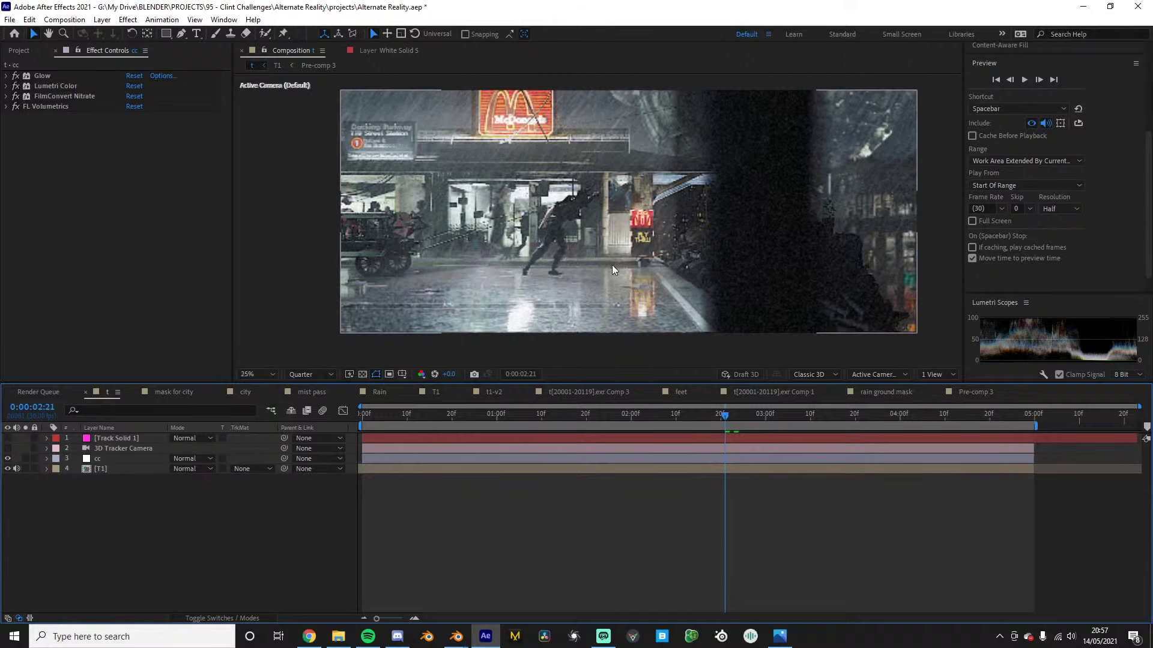
{"action": "left_click", "coordinate": [721, 417]}
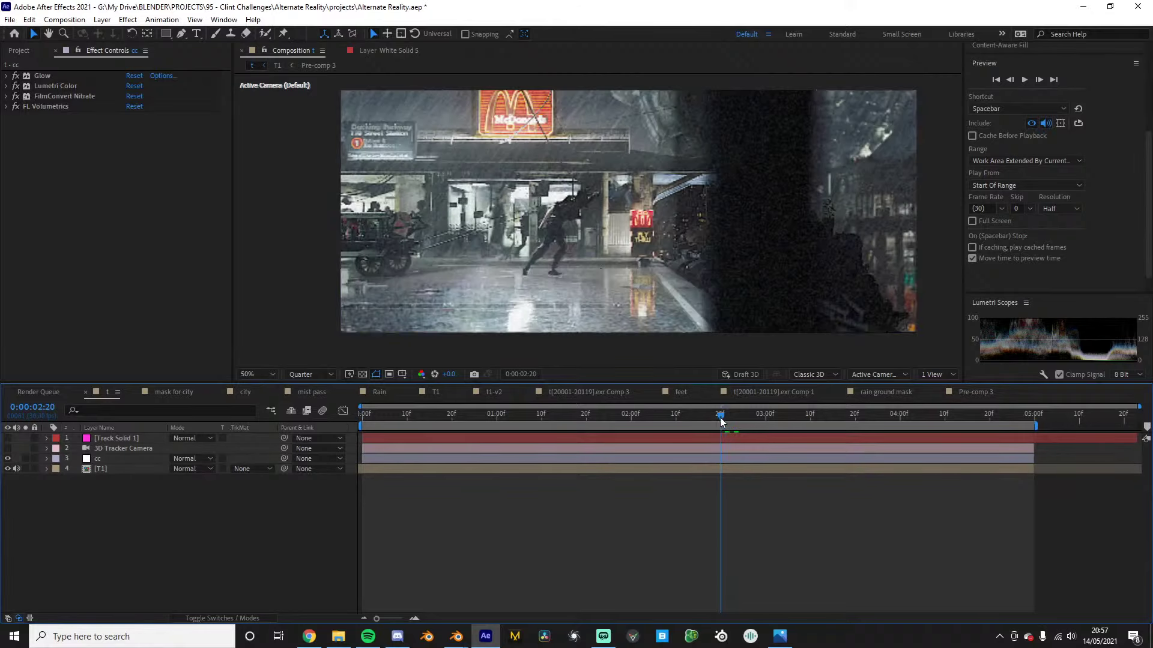
Move the t composition to 0:00:02:21, leave the Alternate Reality project and create a new empty project
{"action": "left_click_drag", "start_coordinate": [721, 419], "coordinate": [725, 416]}
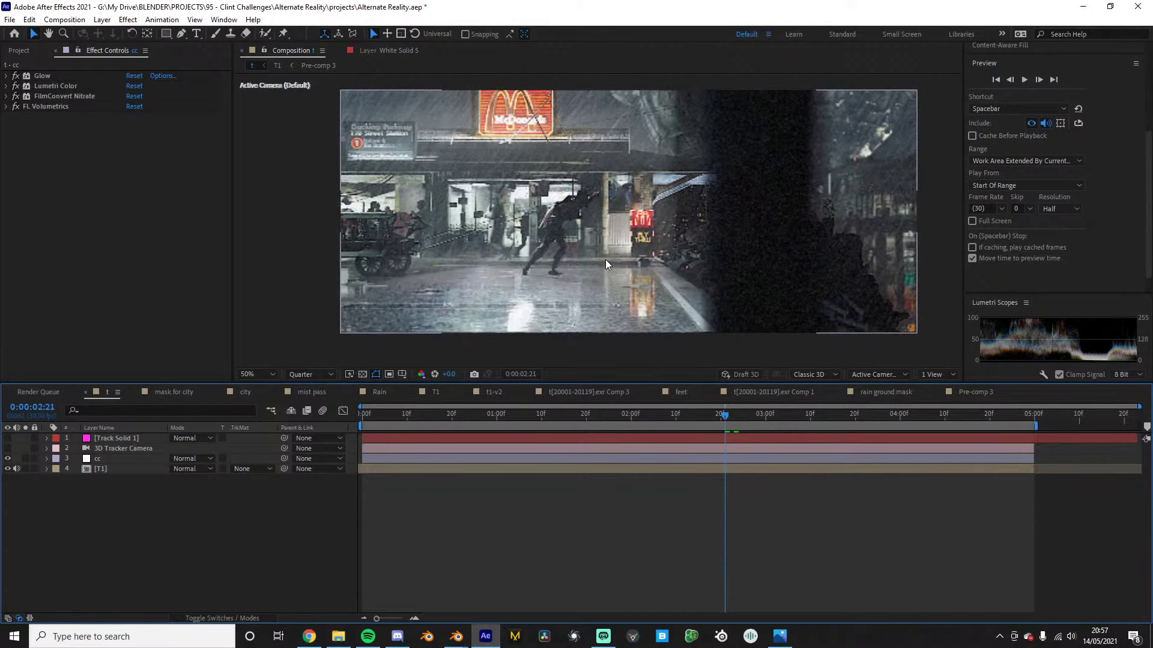
{"action": "left_click", "coordinate": [10, 19]}
{"action": "mouse_move", "coordinate": [36, 33]}
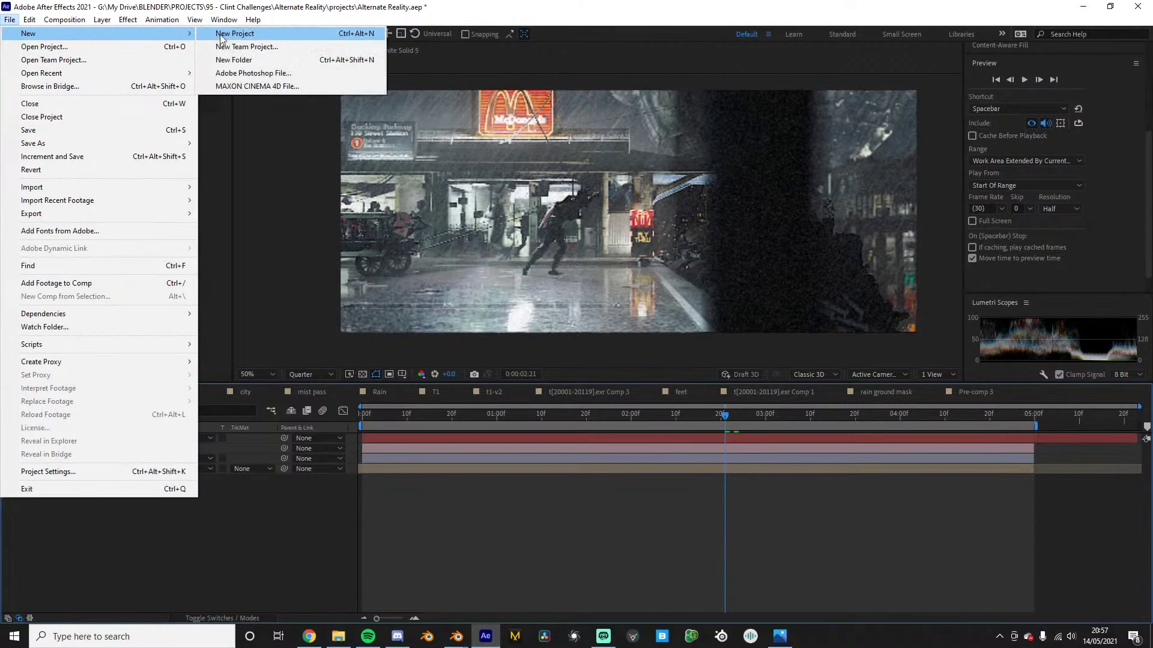
{"action": "left_click", "coordinate": [221, 39]}
{"action": "left_click", "coordinate": [585, 332]}
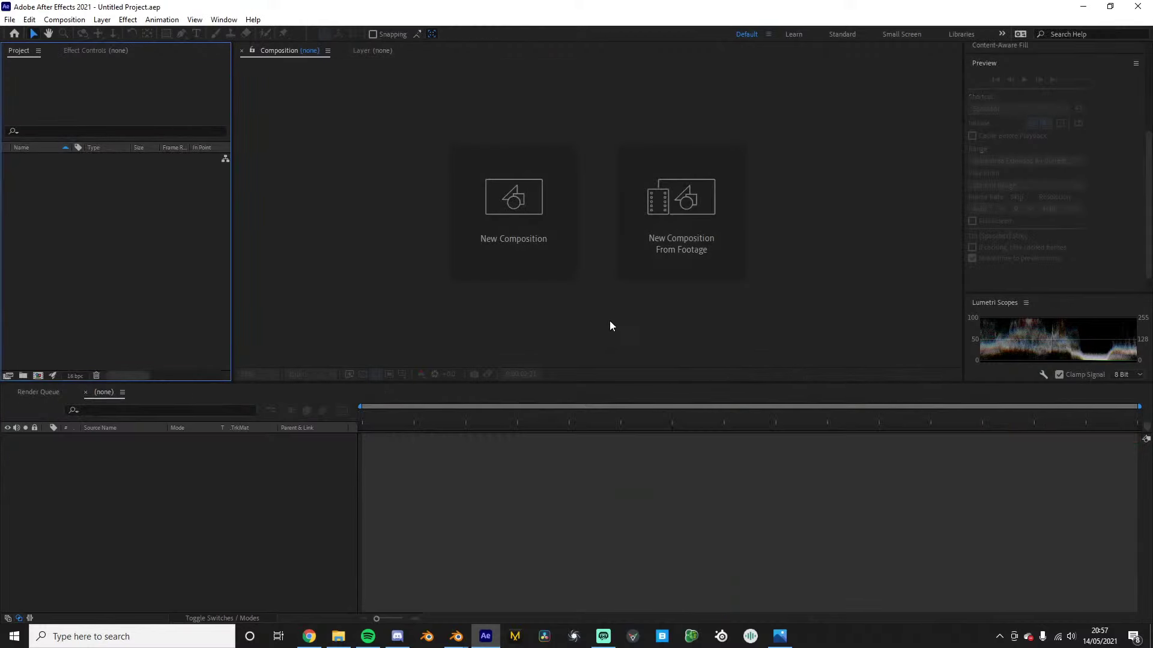
Create a new composition from the t10 OpenEXR sequence, starting at t100001.exr, in the rendering/animation folder of Alternate Reality
{"action": "left_click", "coordinate": [675, 227]}
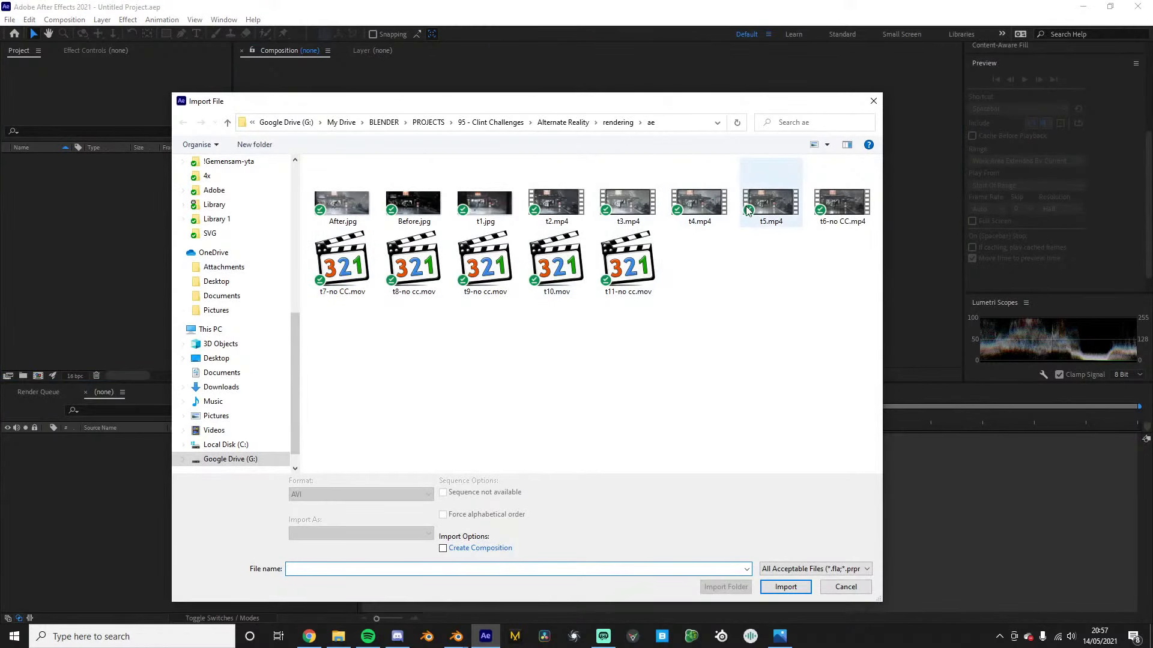
{"action": "left_click", "coordinate": [570, 123]}
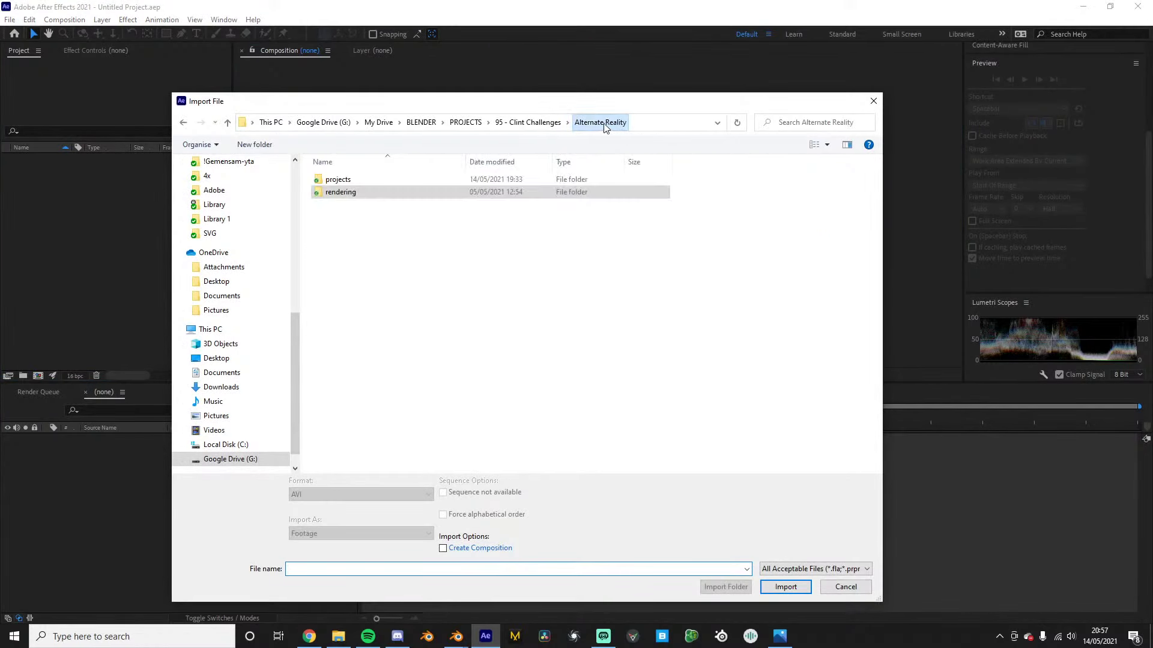
{"action": "double_click", "coordinate": [361, 192]}
{"action": "double_click", "coordinate": [363, 194]}
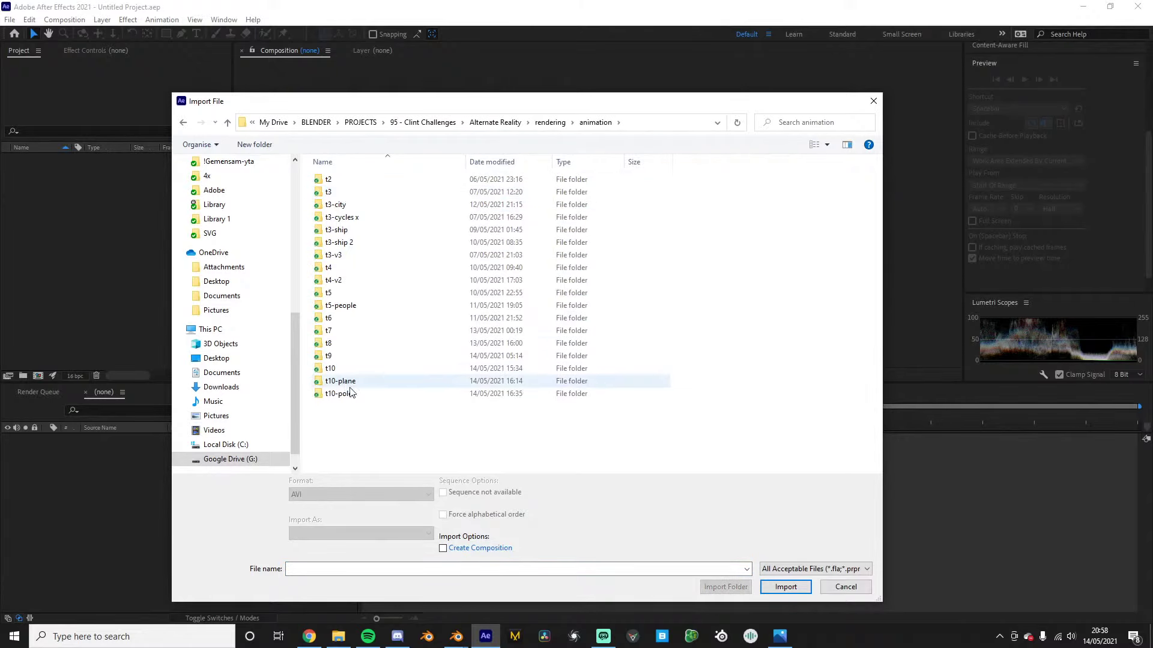
{"action": "double_click", "coordinate": [330, 368]}
{"action": "left_click", "coordinate": [342, 191]}
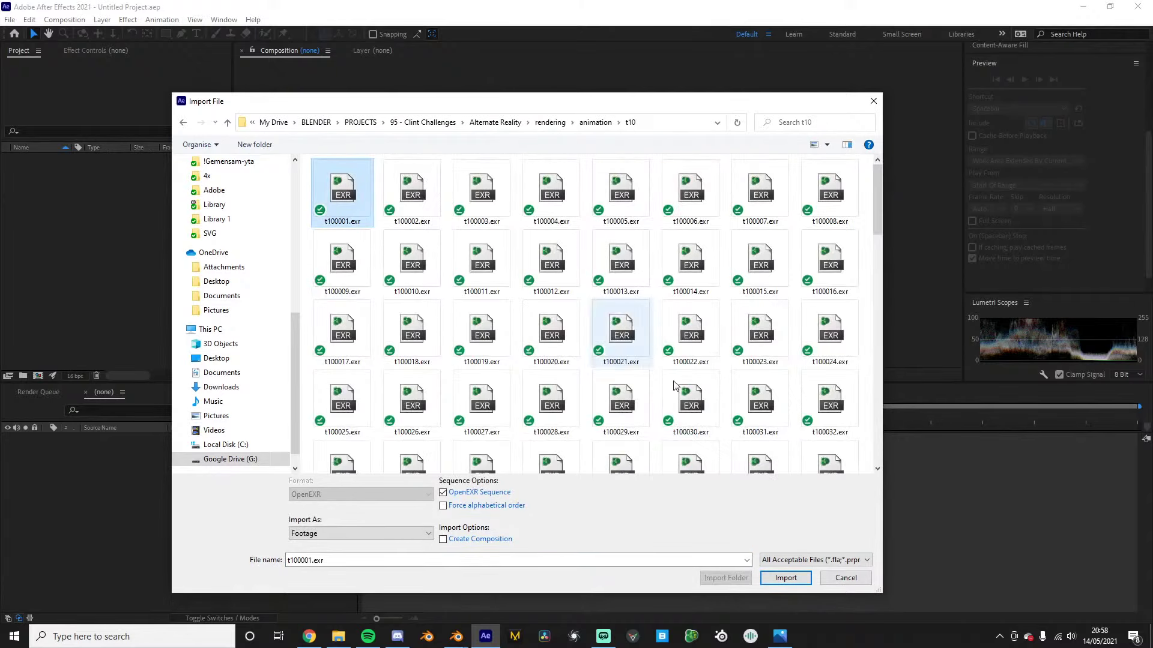
{"action": "left_click", "coordinate": [785, 577]}
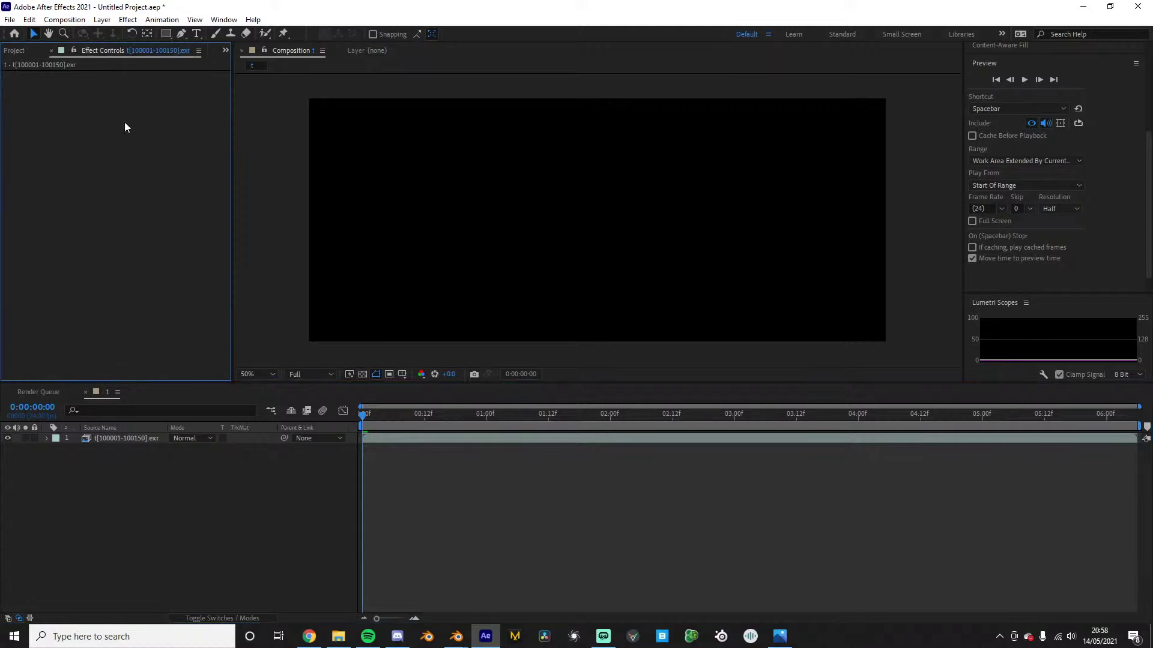
Apply the EXtractoR effect to the t10 EXR sequence layer and set its layers to Composite.Combined
{"action": "left_click", "coordinate": [145, 439]}
{"action": "key", "text": "ctrl+space"}
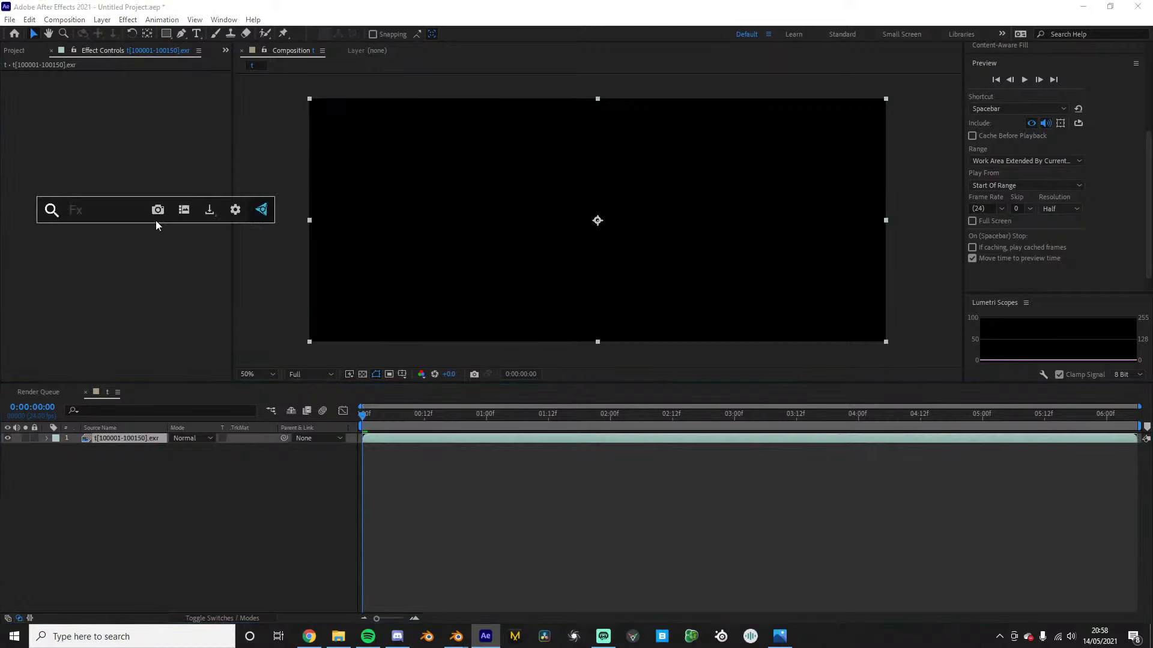
{"action": "type", "text": "x"}
{"action": "key", "text": "Return"}
{"action": "left_click", "coordinate": [172, 102]}
{"action": "left_click", "coordinate": [211, 114]}
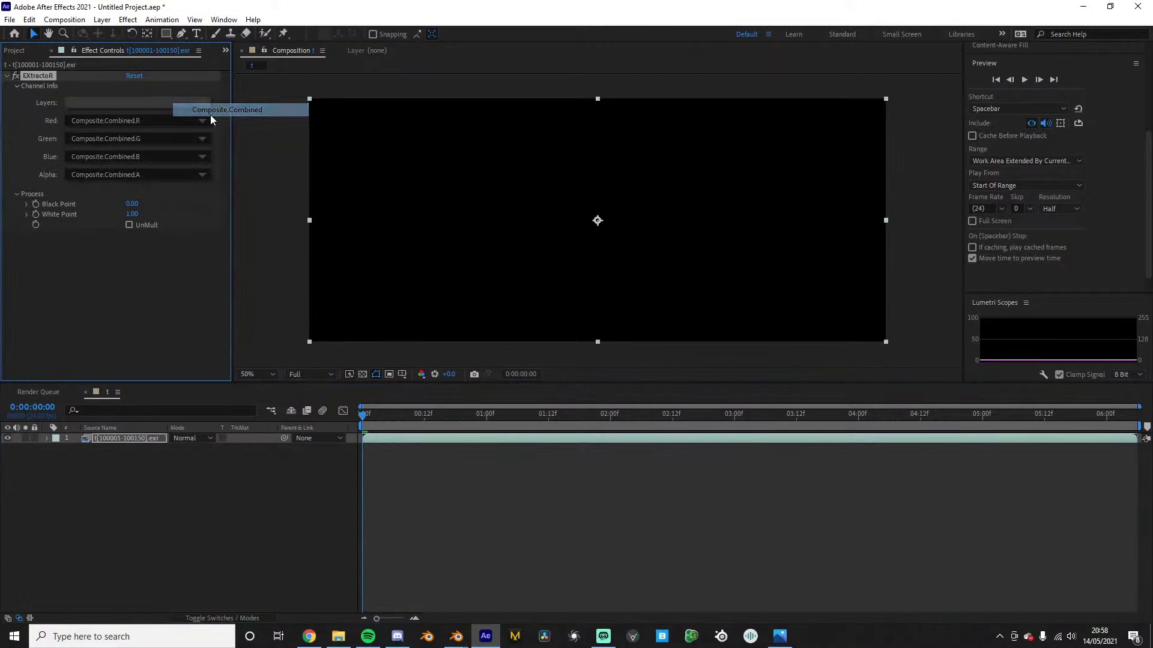
Add the OpenColorIO effect to the EXR layer and load a custom OCIO configuration from the colormanagement folder
{"action": "key", "text": "ctrl+space"}
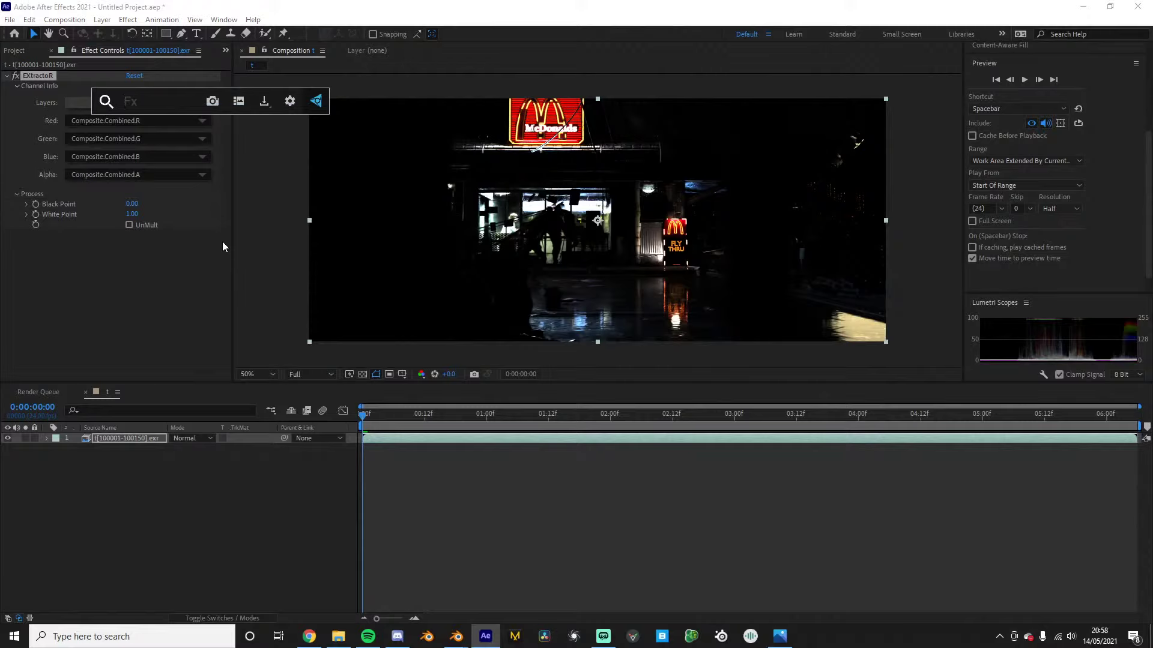
{"action": "type", "text": "op"}
{"action": "key", "text": "Return"}
{"action": "left_click", "coordinate": [132, 258]}
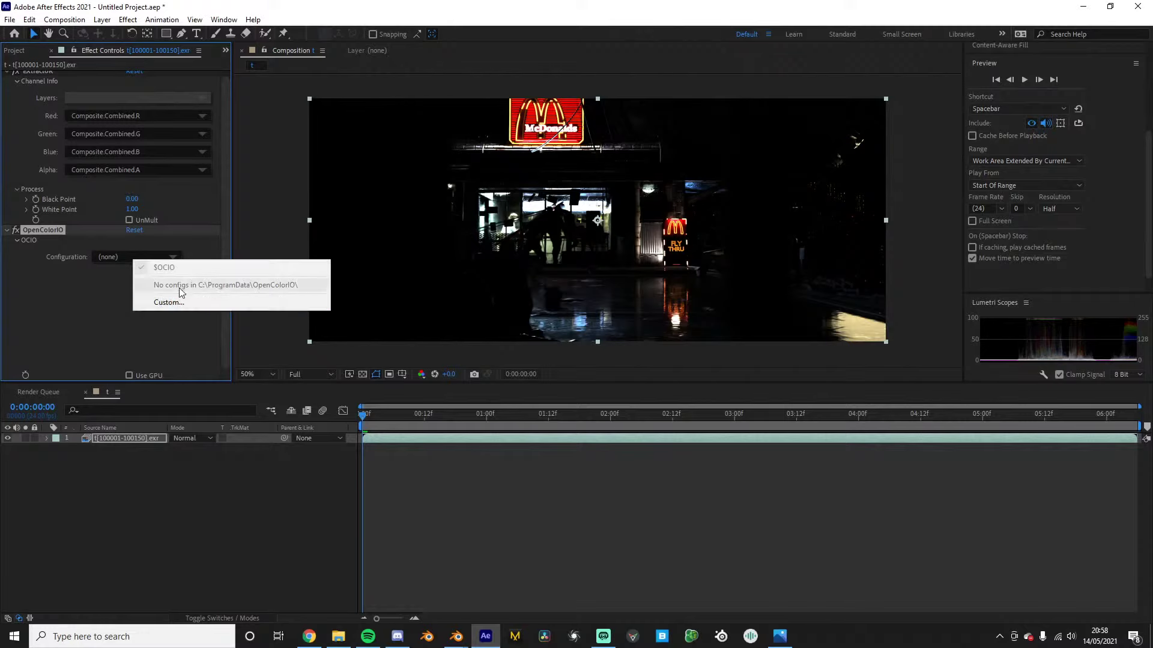
{"action": "left_click", "coordinate": [169, 302]}
{"action": "scroll", "coordinate": [62, 200], "scroll_direction": "up", "scroll_amount": 5}
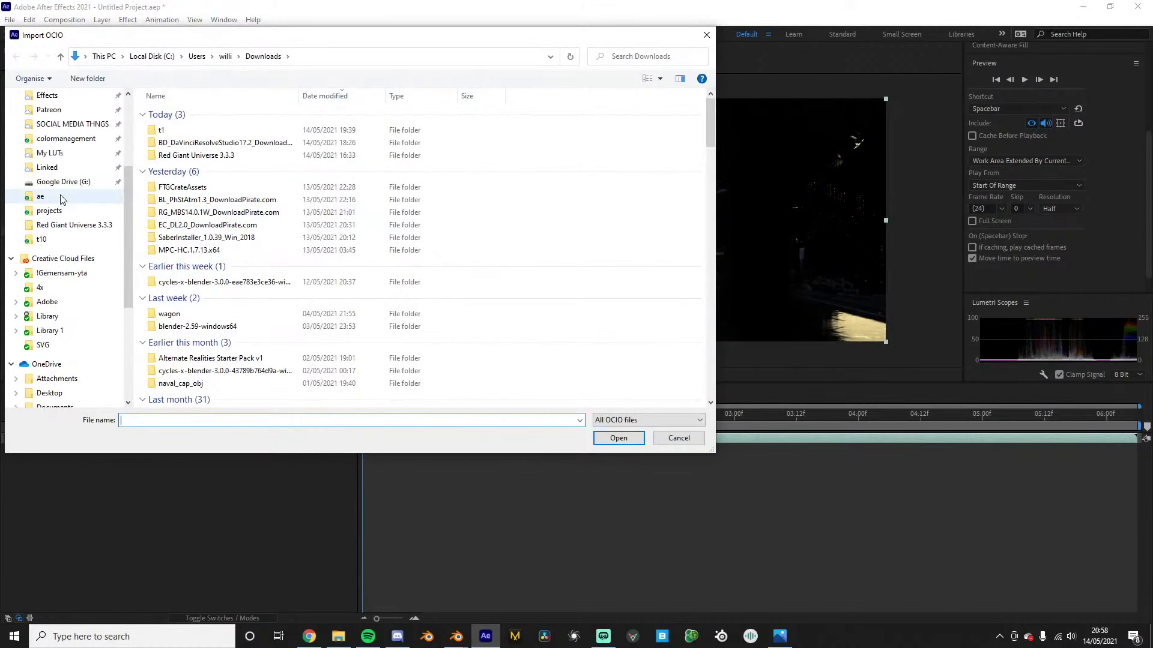
{"action": "scroll", "coordinate": [62, 200], "scroll_direction": "up", "scroll_amount": 2}
{"action": "left_click", "coordinate": [66, 191]}
{"action": "double_click", "coordinate": [180, 143]}
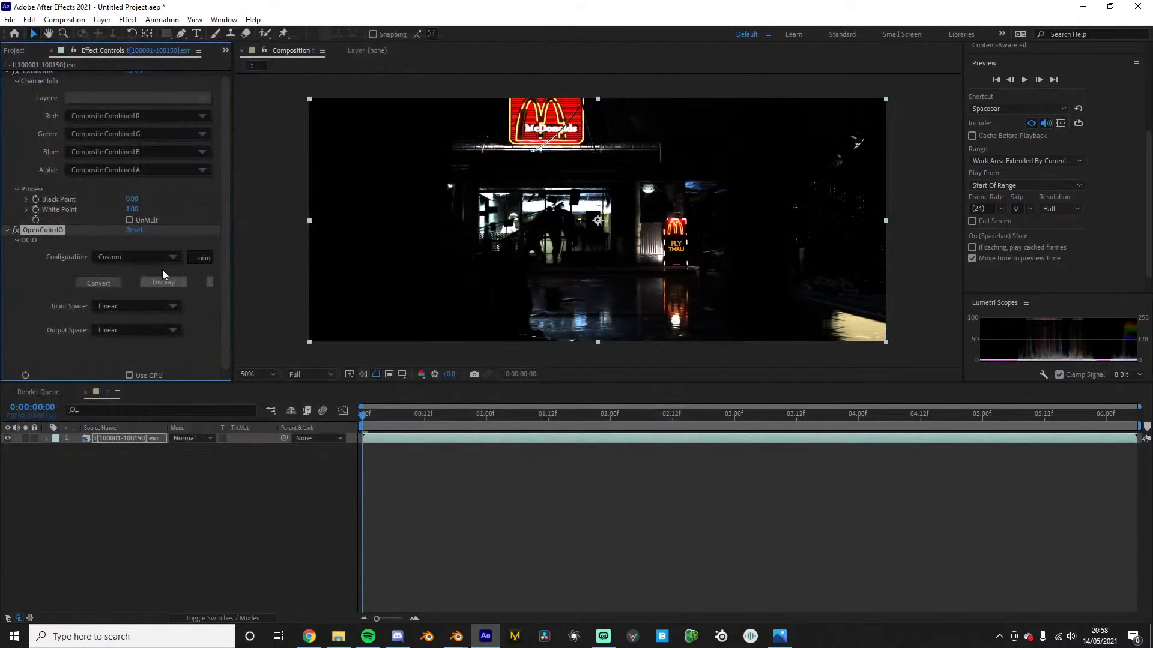
Set OpenColorIO's output space to the Filmic sRGB display space and collapse the settings of both effects
{"action": "left_click", "coordinate": [144, 330]}
{"action": "mouse_move", "coordinate": [165, 385]}
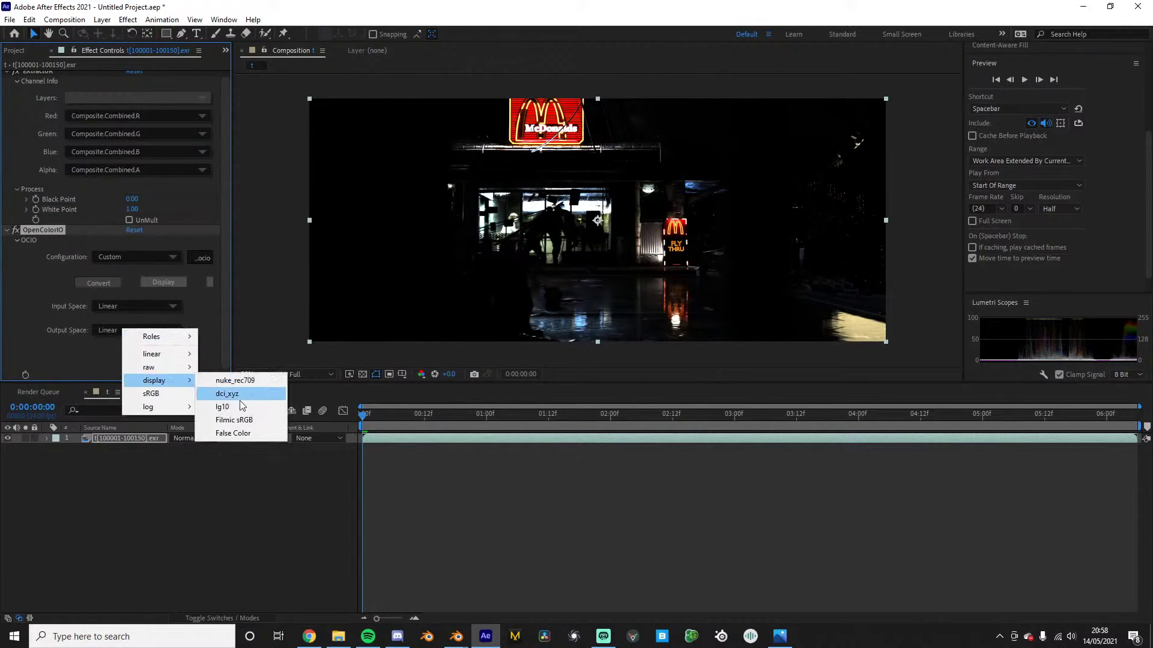
{"action": "left_click", "coordinate": [240, 419]}
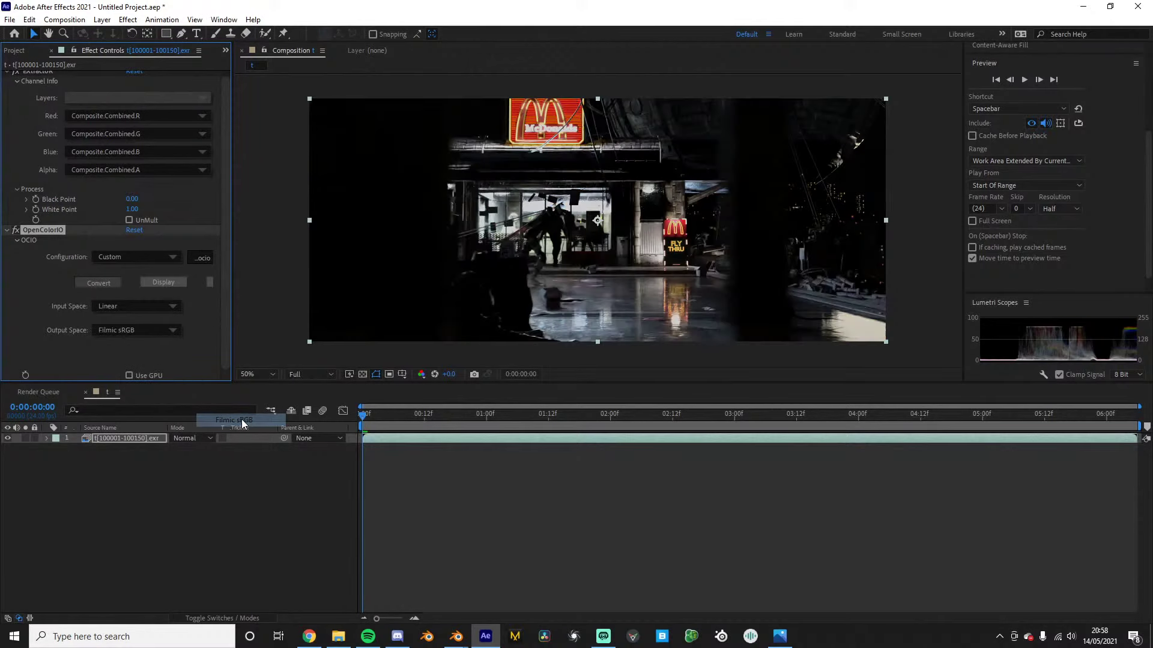
{"action": "left_click", "coordinate": [7, 230]}
{"action": "left_click", "coordinate": [6, 76]}
Preview the composition and monitor the CPU usage in Task Manager's detailed Performance view while it caches
{"action": "key", "text": "space"}
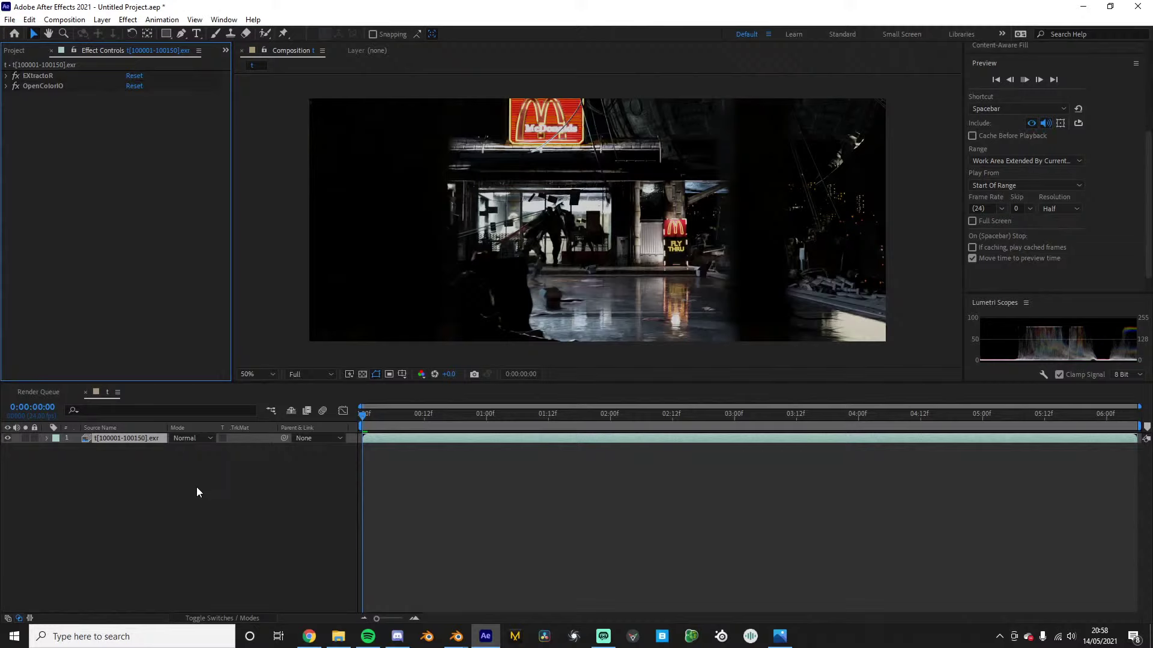
{"action": "left_click", "coordinate": [221, 505]}
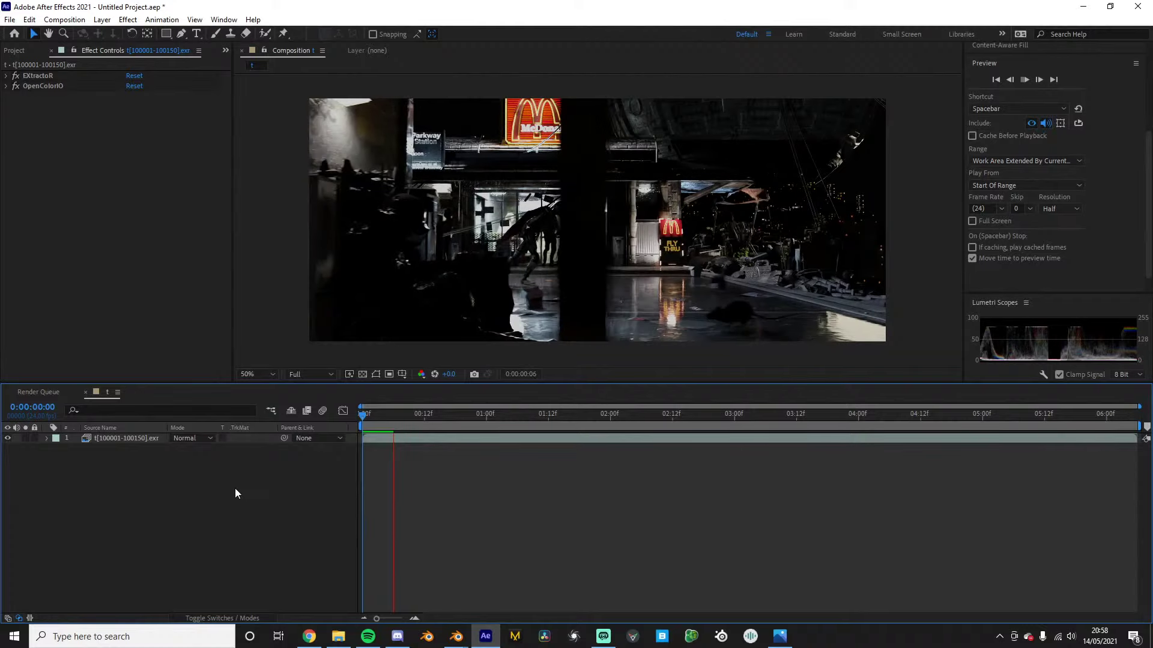
{"action": "left_click", "coordinate": [177, 638]}
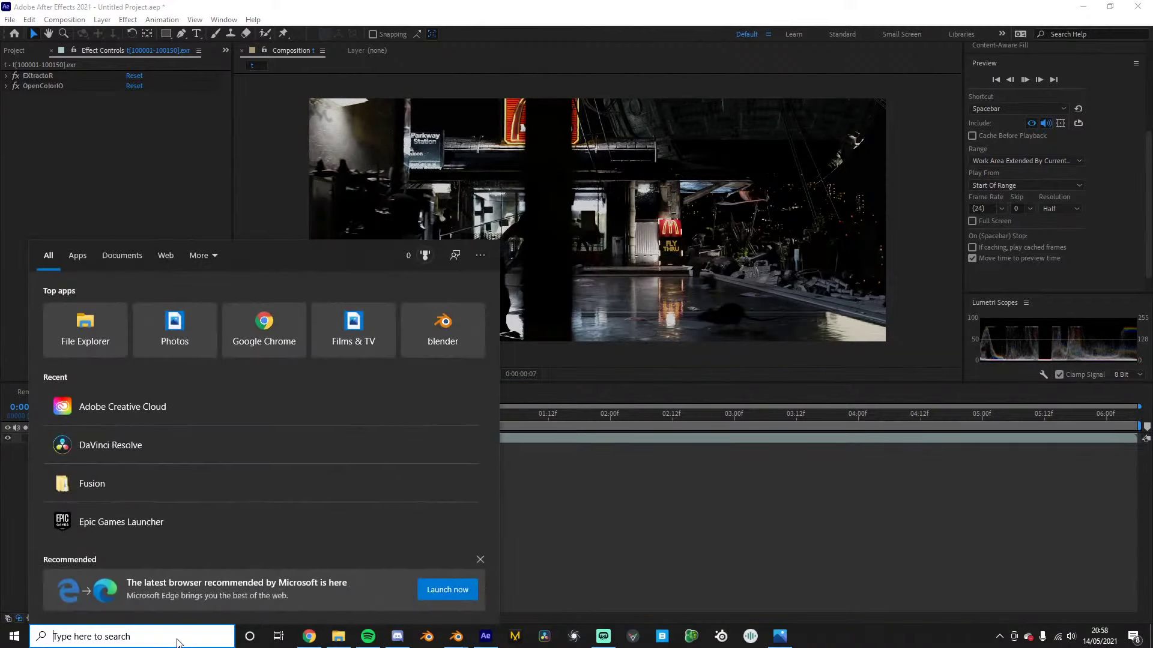
{"action": "type", "text": "task manager"}
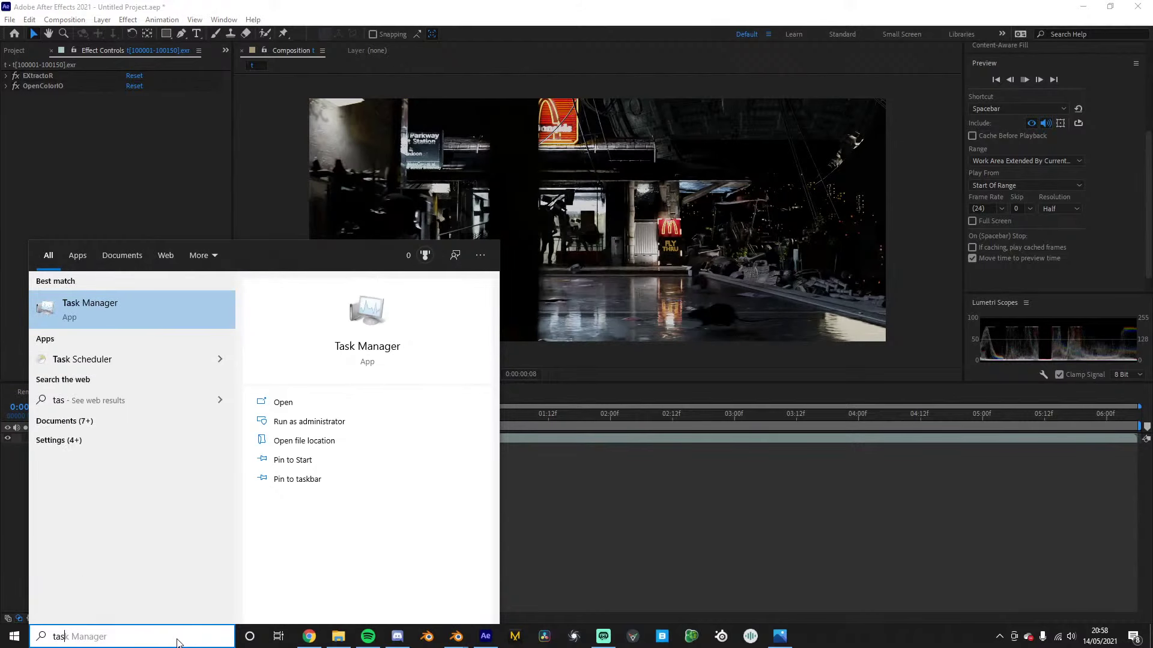
{"action": "key", "text": "Return"}
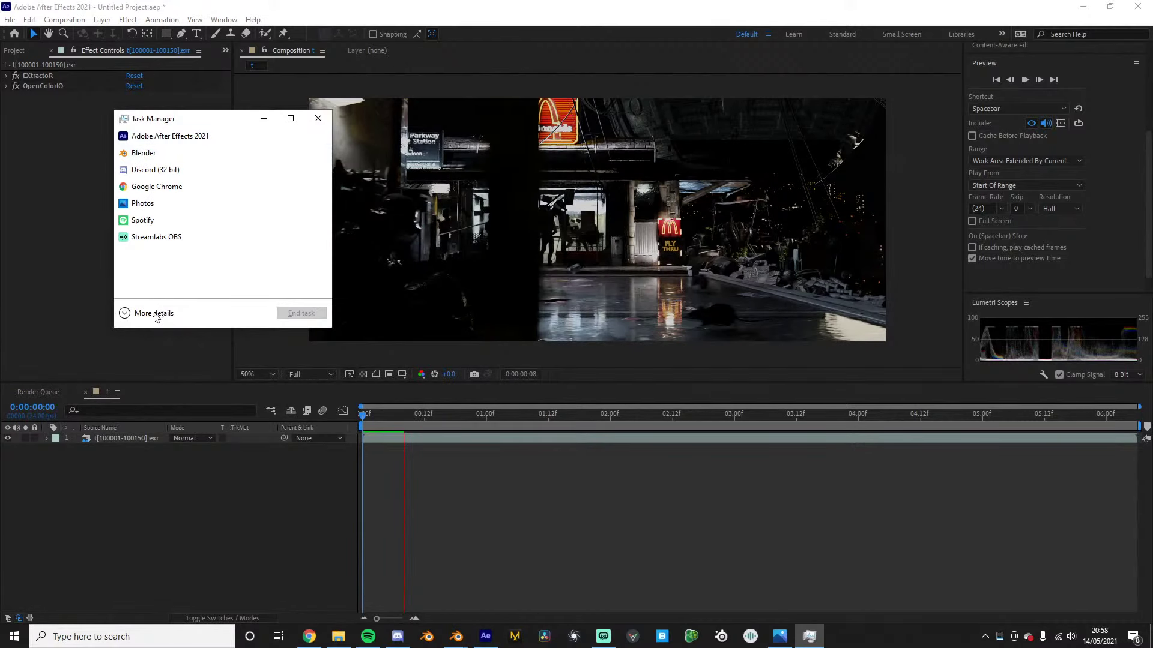
{"action": "left_click", "coordinate": [154, 313]}
{"action": "left_click", "coordinate": [175, 149]}
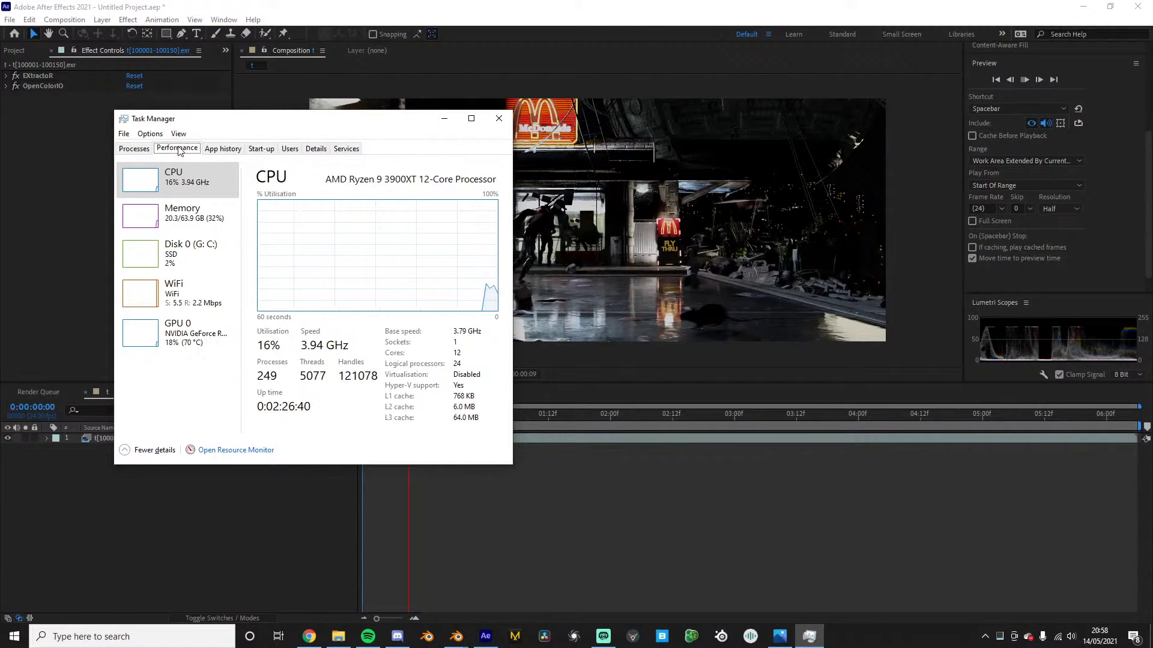
{"action": "left_click_drag", "start_coordinate": [234, 130], "coordinate": [174, 135]}
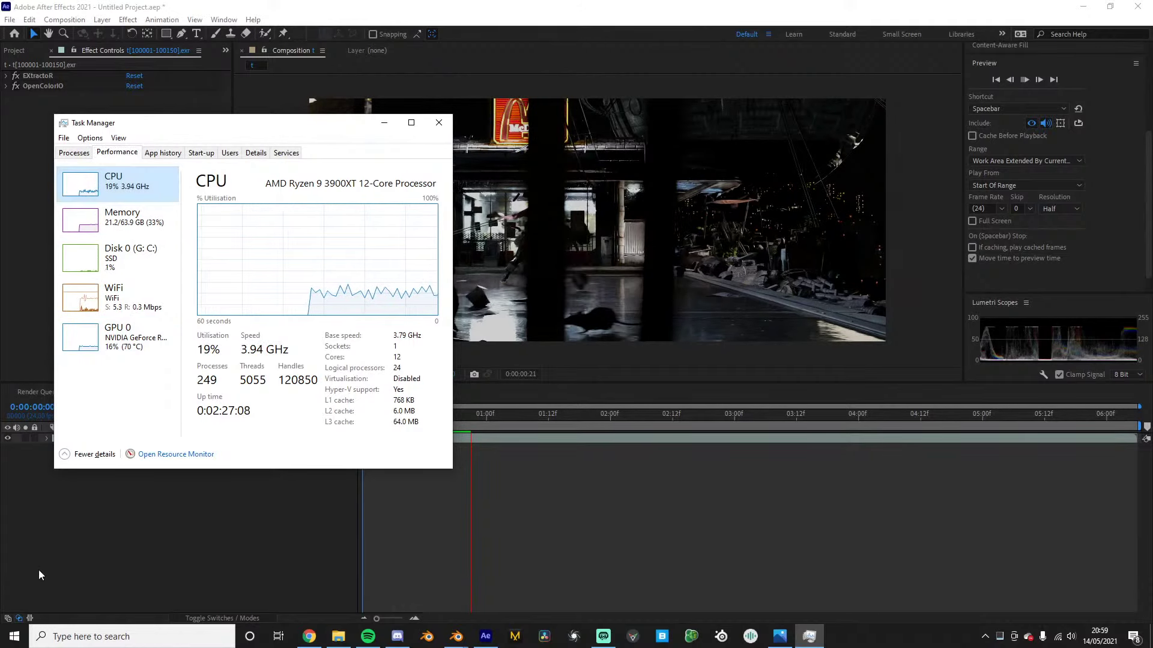
Return to After Effects, stop the preview and view the EXR layer's frame at 0:00:00:11
{"action": "left_click", "coordinate": [153, 526]}
{"action": "left_click_drag", "start_coordinate": [394, 410], "coordinate": [419, 421]}
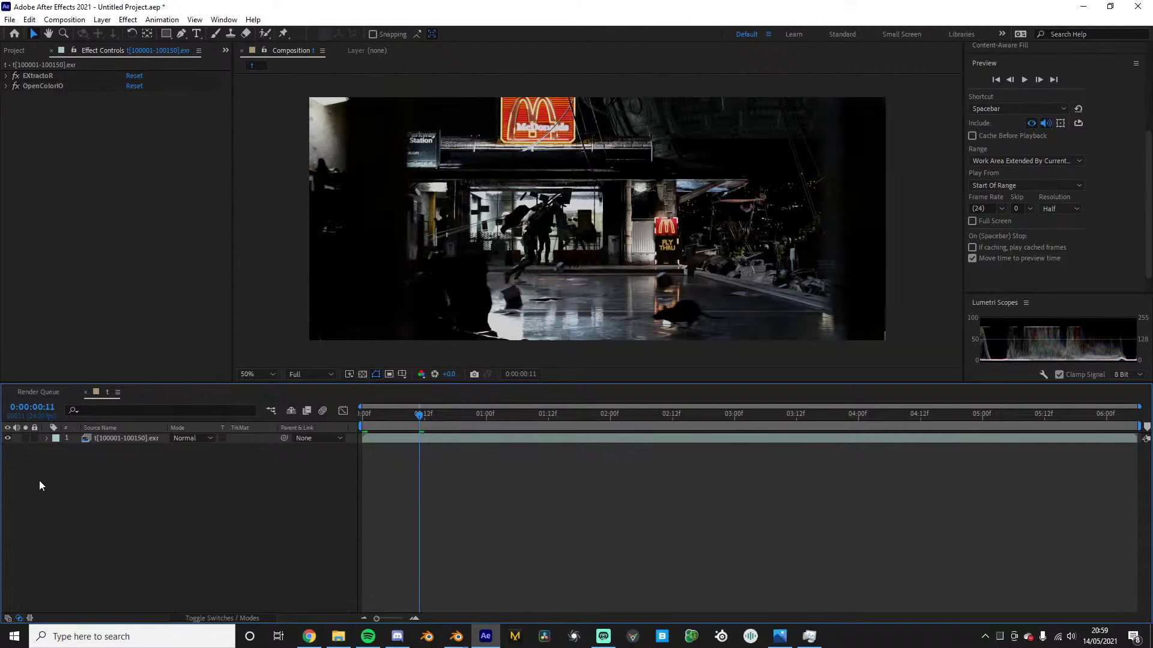
{"action": "left_click", "coordinate": [123, 441]}
{"action": "left_click_drag", "start_coordinate": [396, 418], "coordinate": [421, 422]}
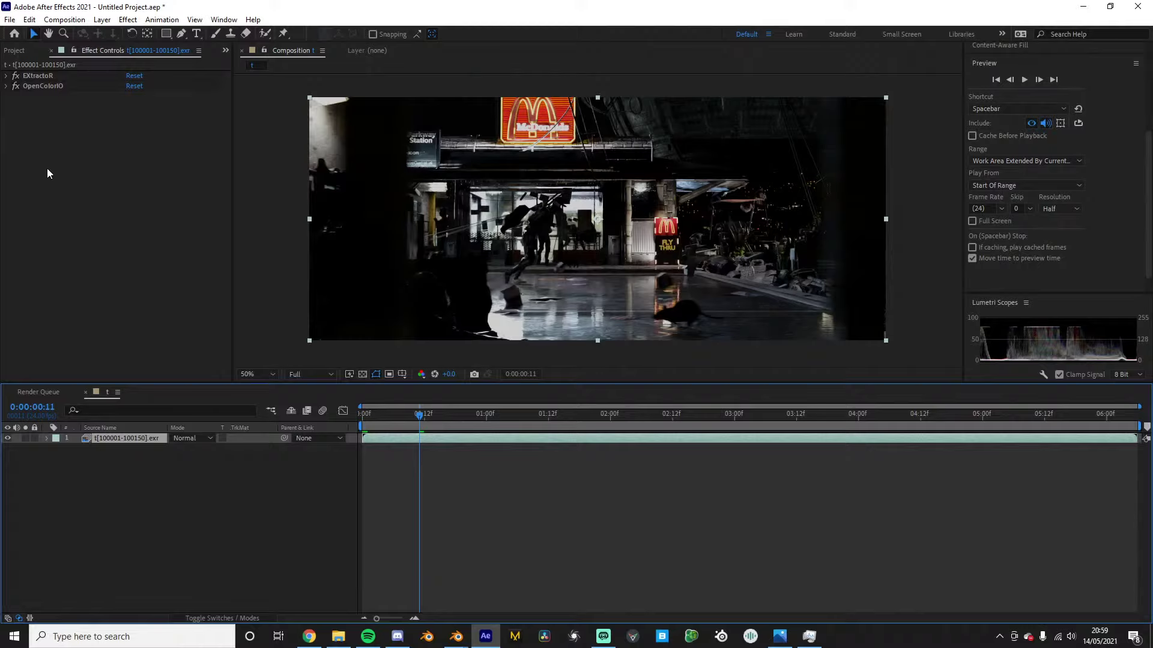
Import the a9 PNG sequence, starting at a90089.png, as footage from the Rendering/Animation folder of the 101 - Car project
{"action": "left_click", "coordinate": [7, 20]}
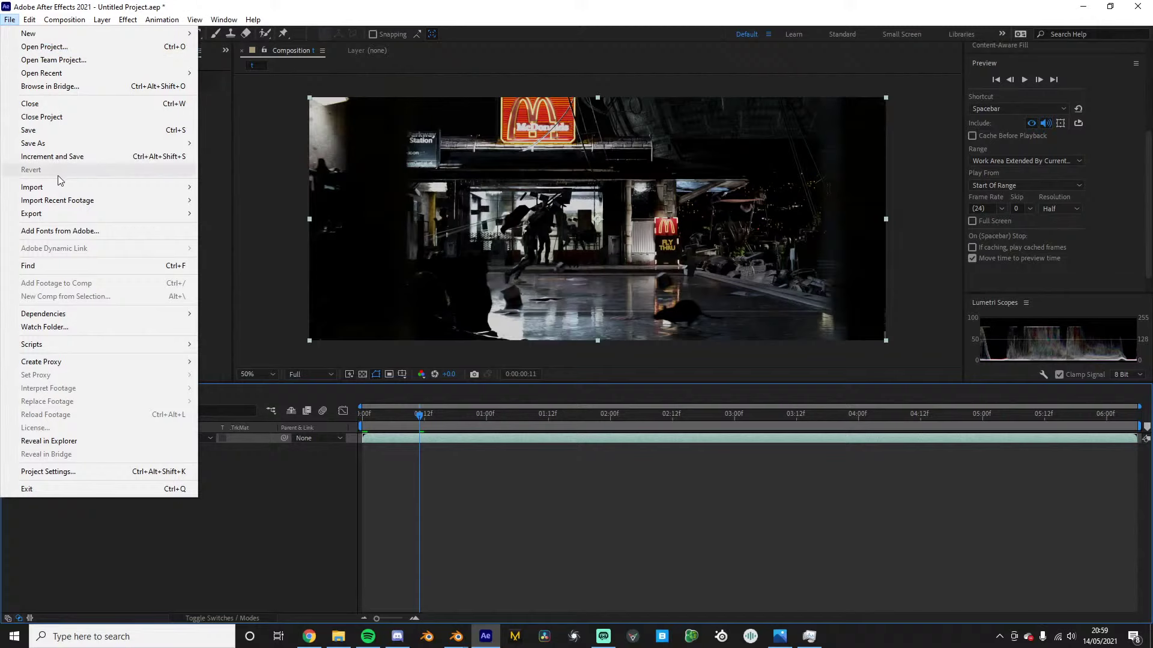
{"action": "mouse_move", "coordinate": [71, 187]}
{"action": "left_click", "coordinate": [257, 201]}
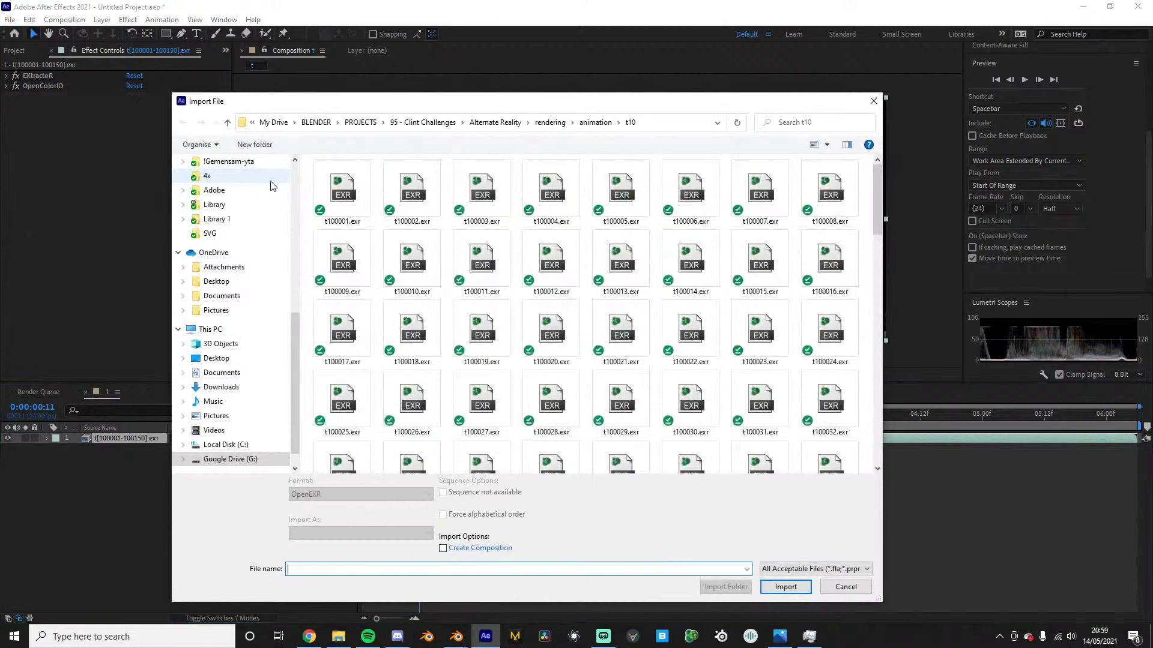
{"action": "left_click", "coordinate": [586, 123]}
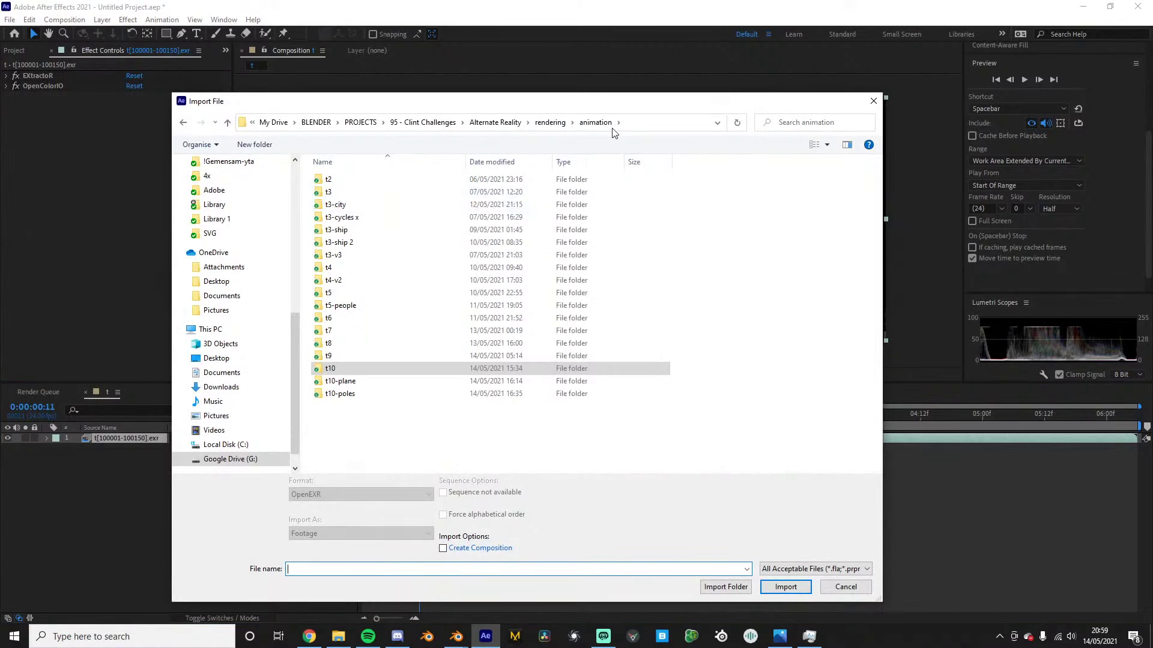
{"action": "left_click", "coordinate": [617, 123]}
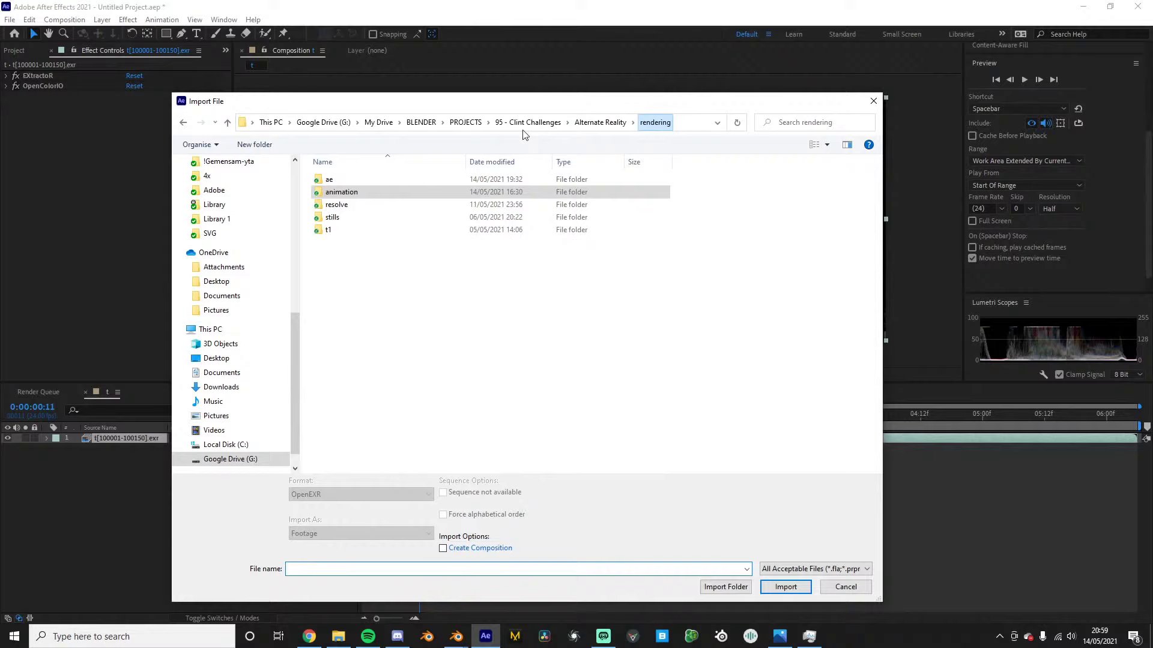
{"action": "left_click", "coordinate": [461, 124]}
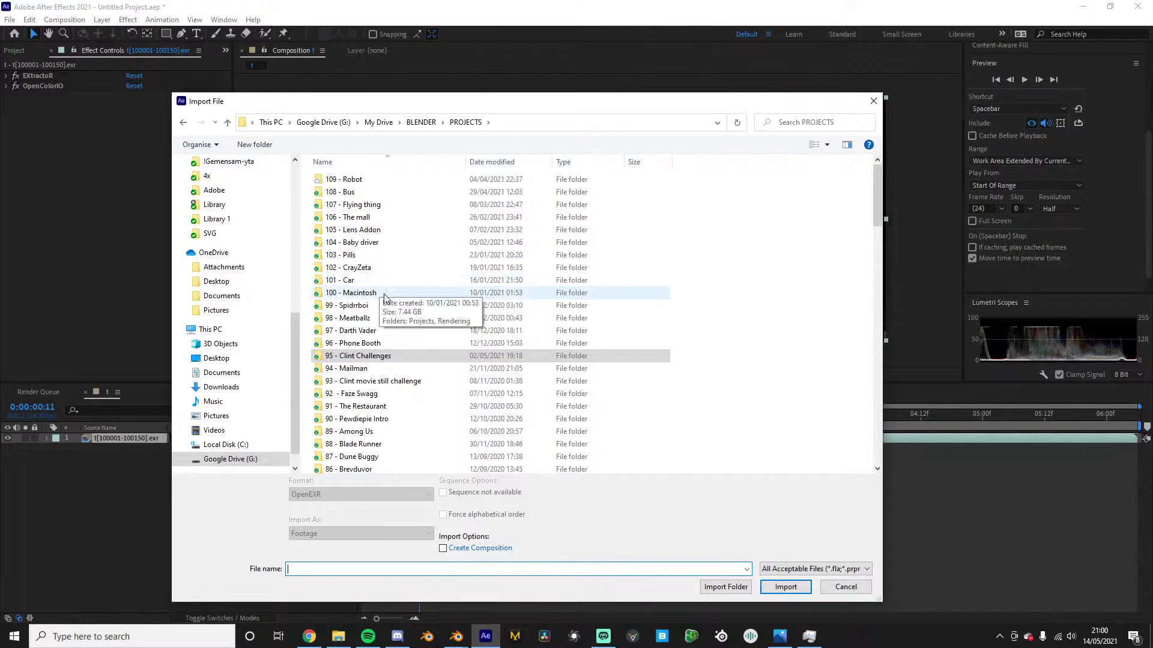
{"action": "double_click", "coordinate": [360, 281]}
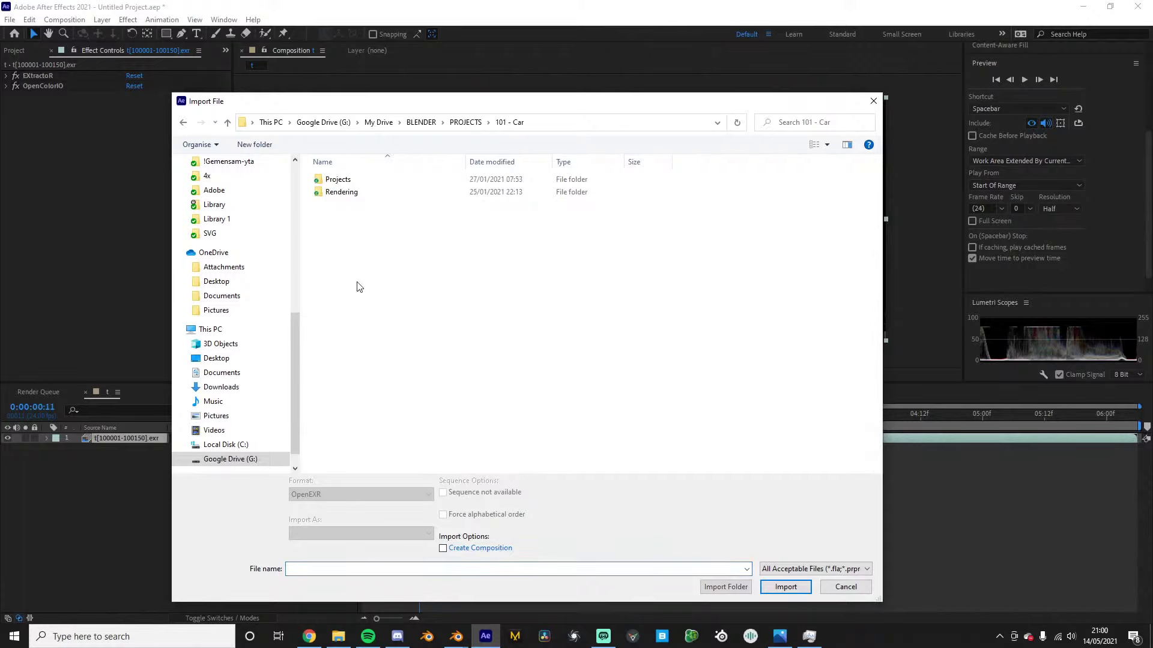
{"action": "double_click", "coordinate": [346, 192]}
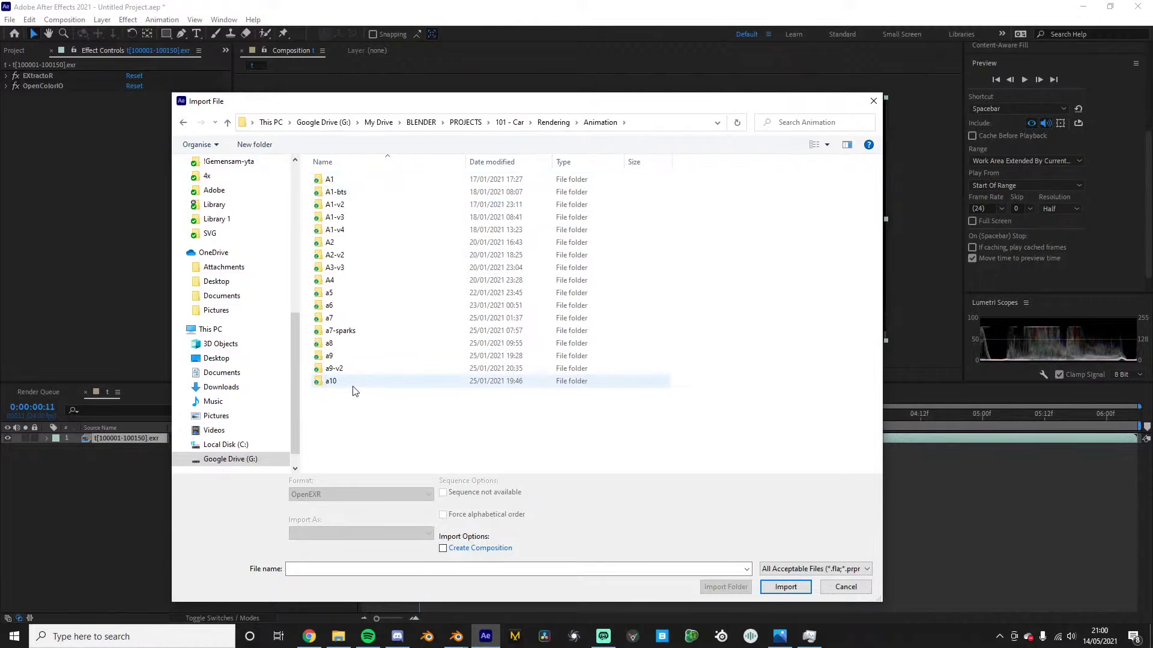
{"action": "left_click", "coordinate": [355, 385]}
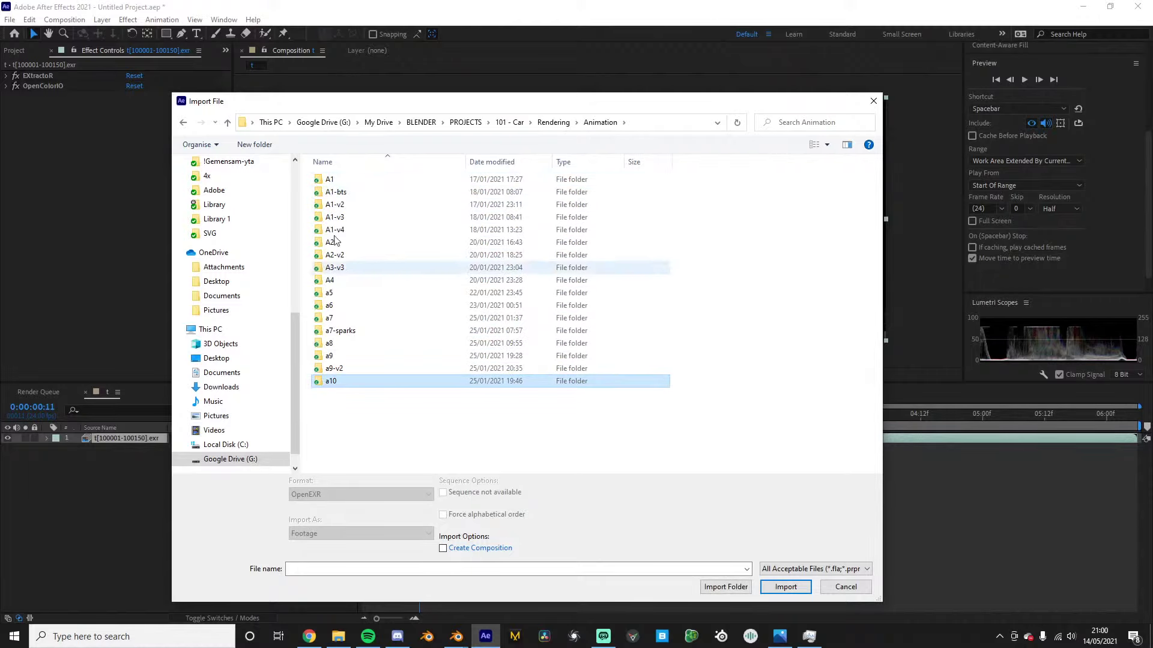
{"action": "double_click", "coordinate": [334, 356]}
{"action": "left_click", "coordinate": [356, 210]}
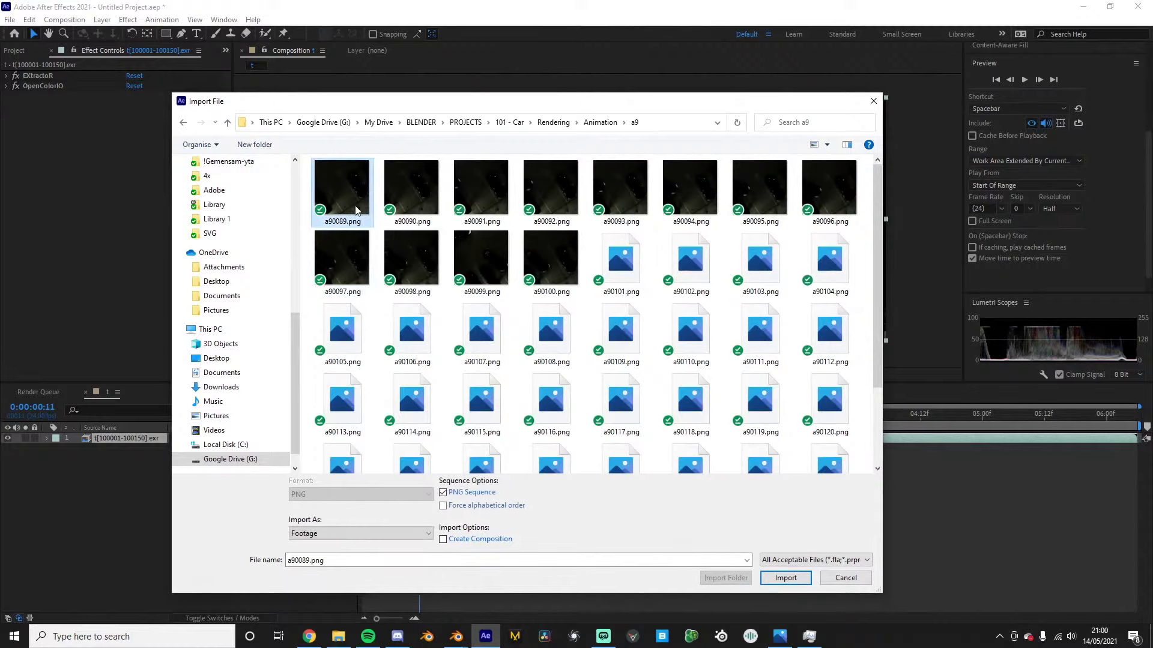
{"action": "left_click", "coordinate": [786, 577]}
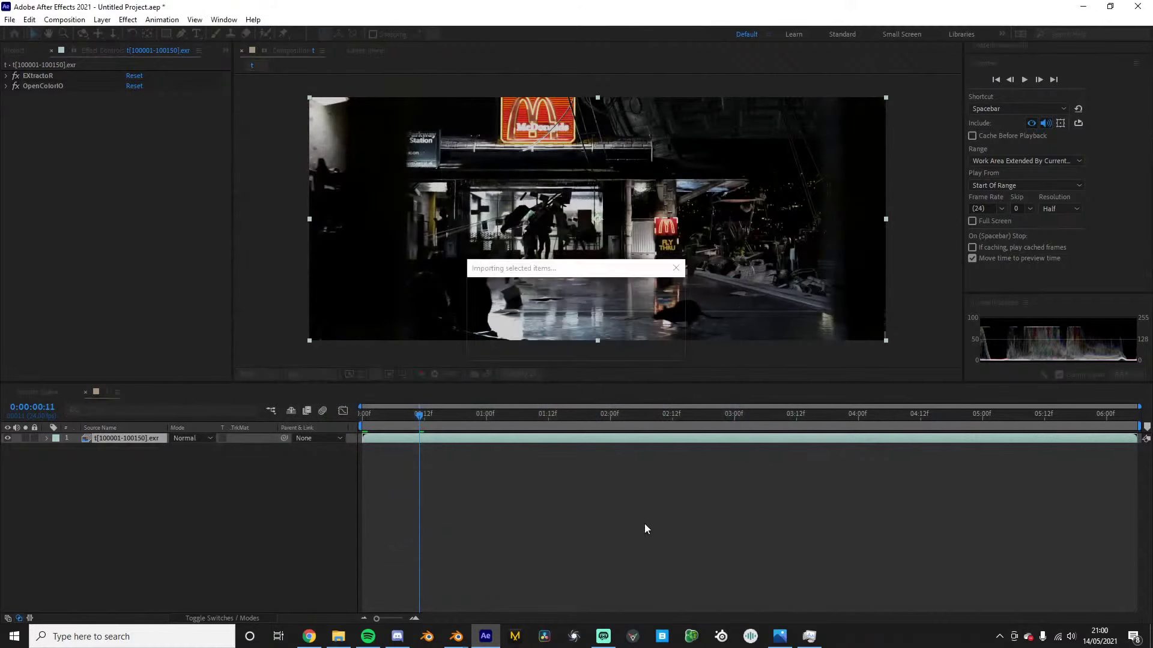
{"action": "left_click", "coordinate": [144, 441]}
{"action": "key", "text": "Delete"}
{"action": "left_click_drag", "start_coordinate": [45, 160], "coordinate": [99, 440]}
{"action": "key", "text": "space"}
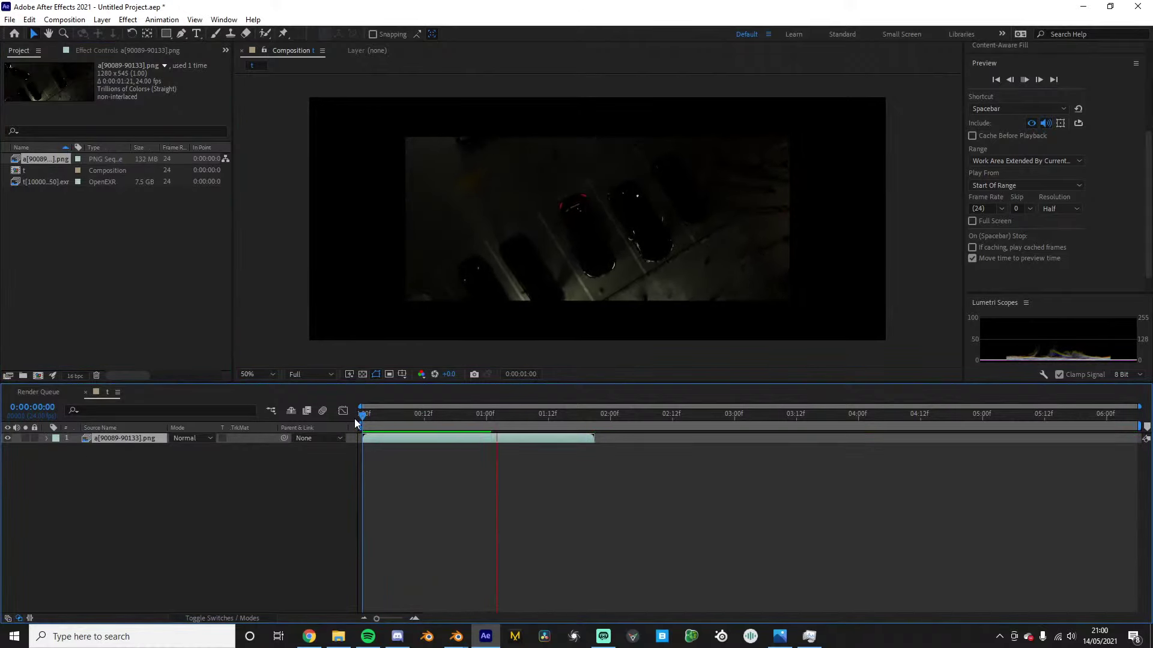
{"action": "key", "text": "space"}
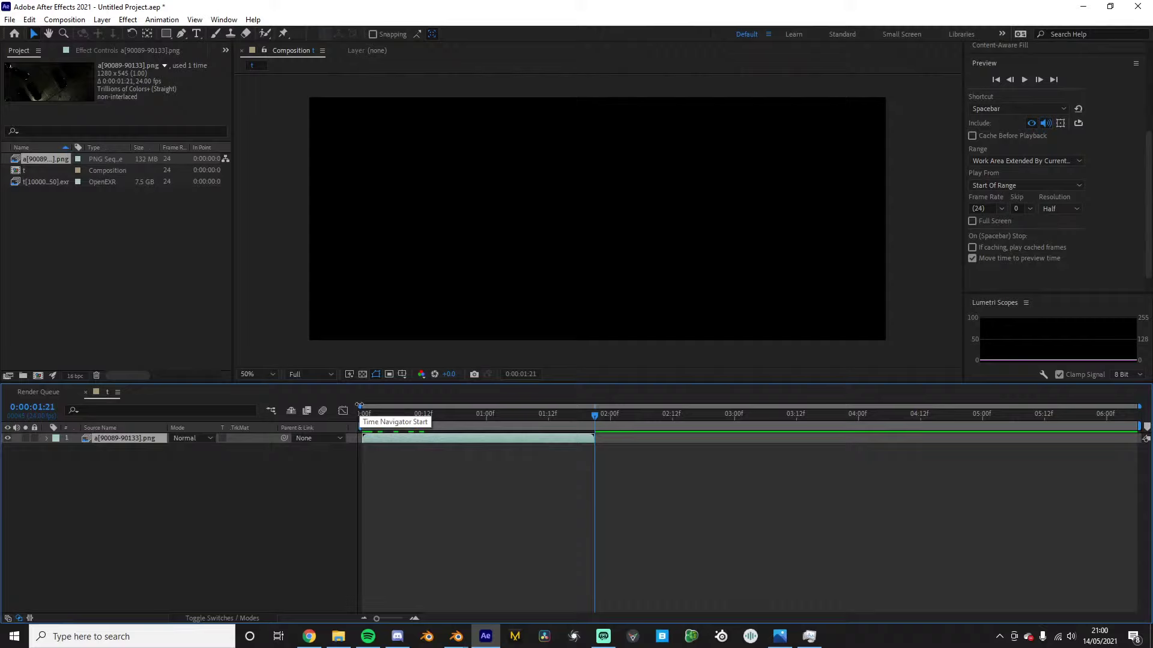
{"action": "left_click_drag", "start_coordinate": [403, 415], "coordinate": [453, 394]}
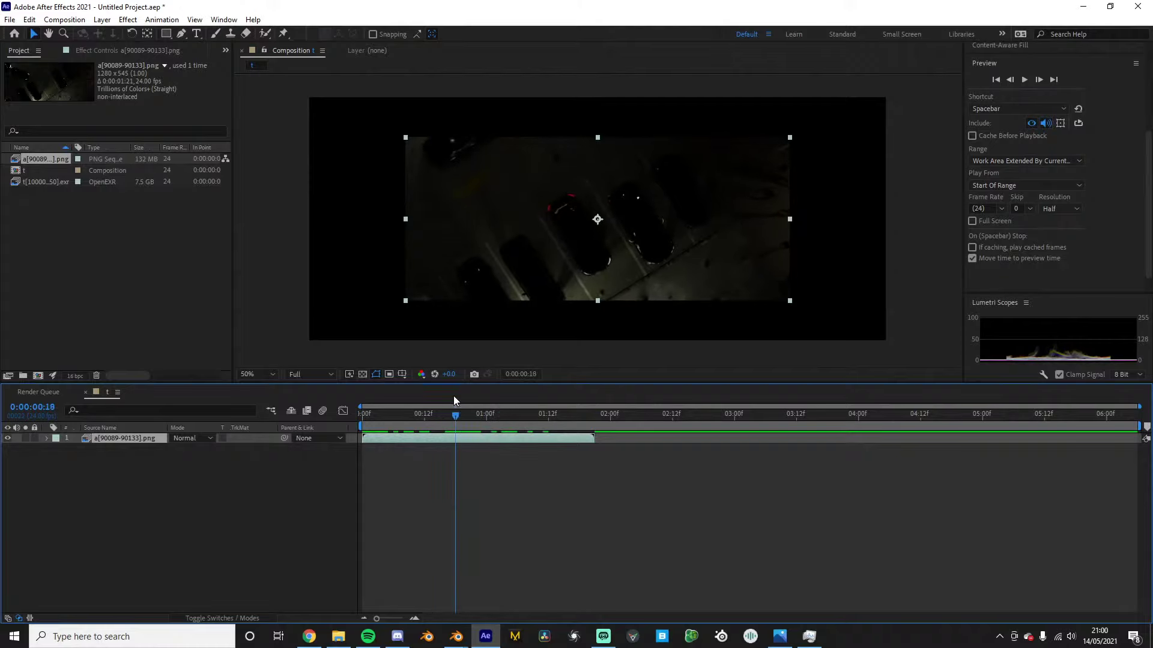
{"action": "left_click_drag", "start_coordinate": [452, 395], "coordinate": [448, 474]}
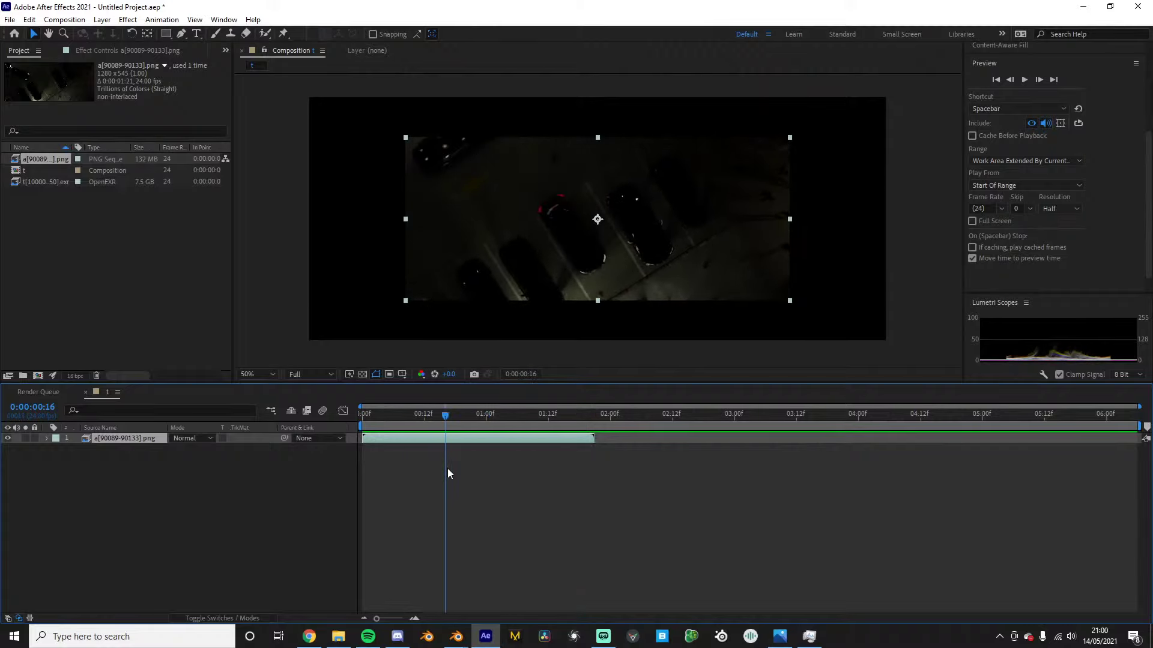
{"action": "left_click", "coordinate": [420, 479]}
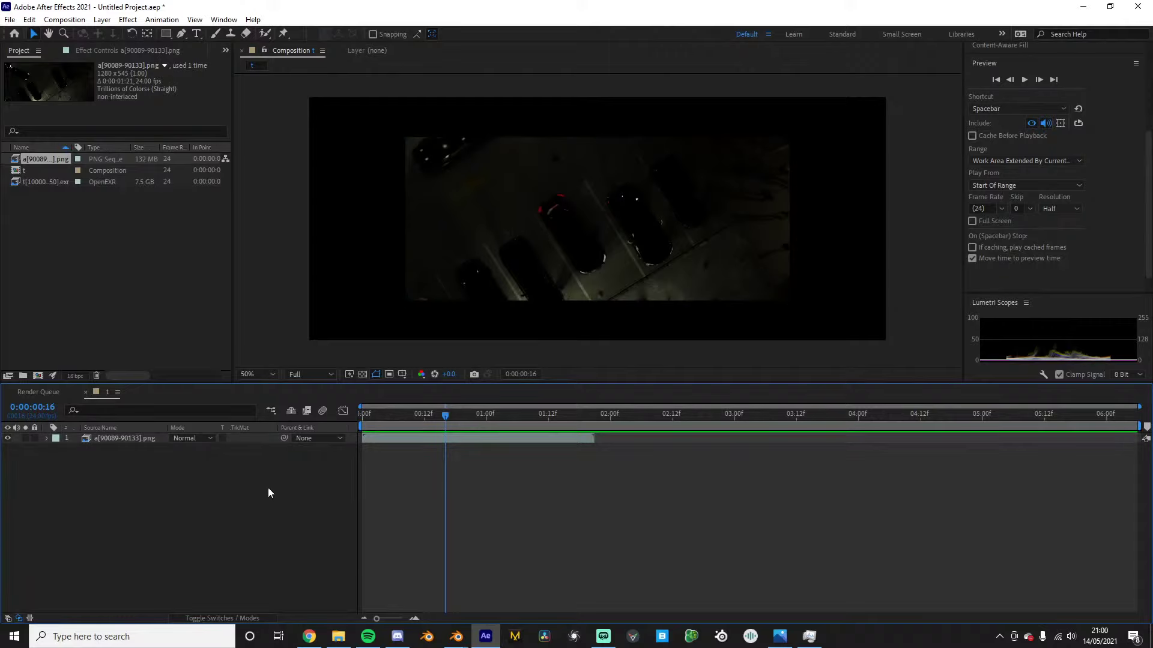
Switch to File Explorer and check the size of the Alternate Reality rendering's animation folder in its properties
{"action": "left_click", "coordinate": [339, 636]}
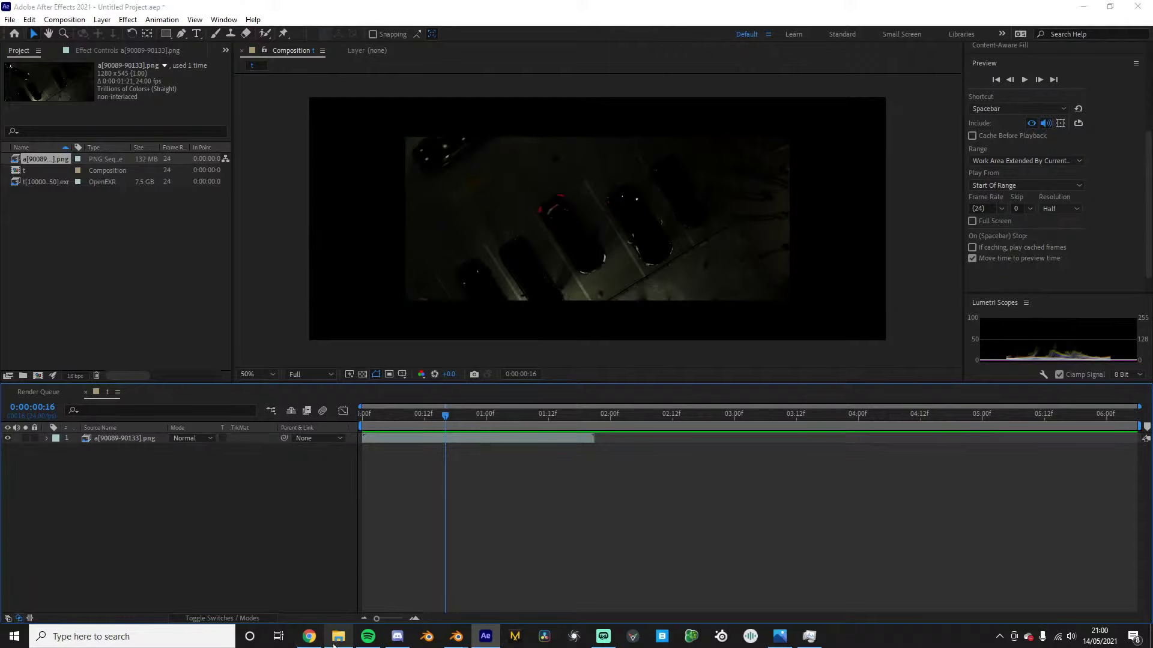
{"action": "left_click", "coordinate": [484, 96]}
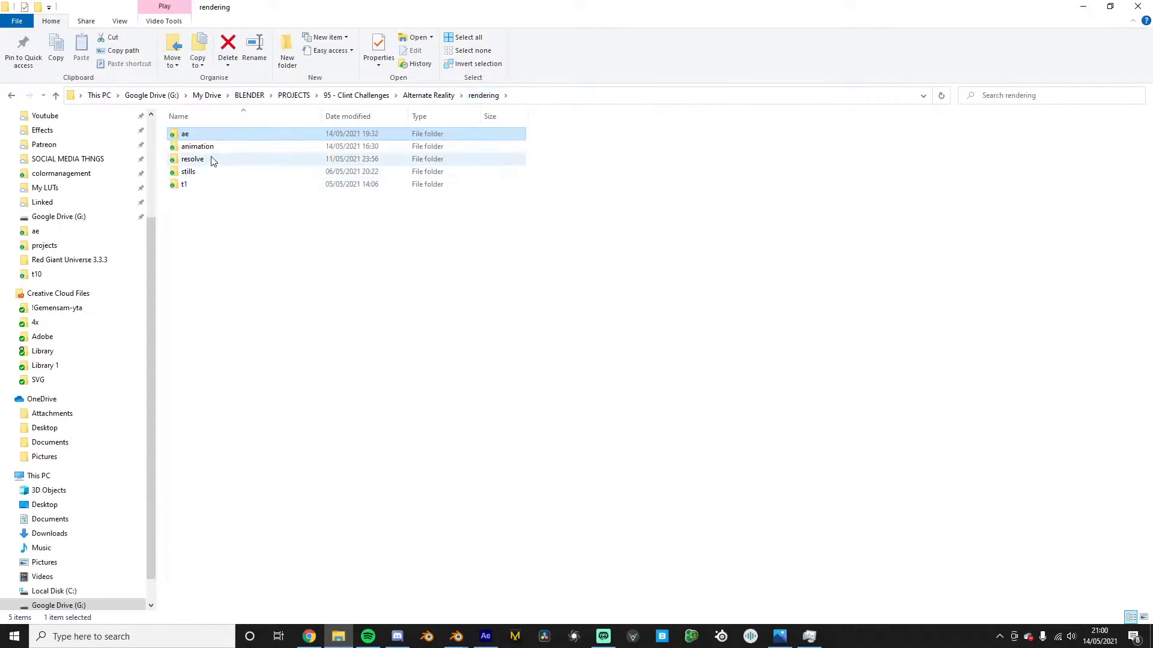
{"action": "right_click", "coordinate": [214, 147]}
{"action": "left_click", "coordinate": [255, 511]}
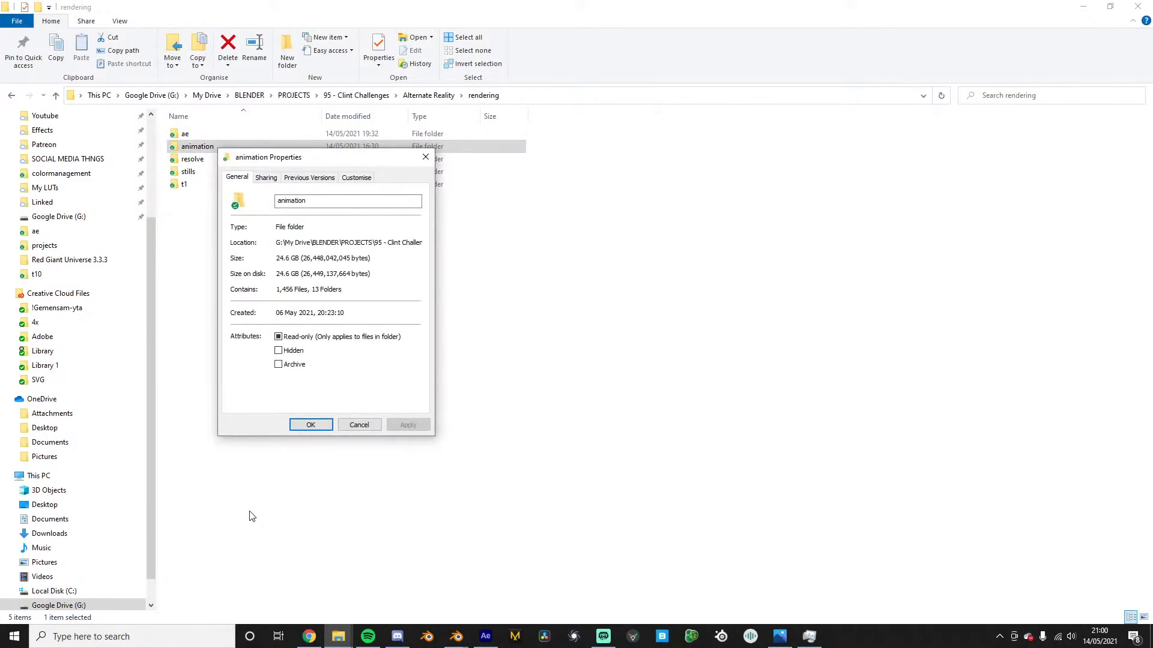
{"action": "left_click", "coordinate": [355, 427]}
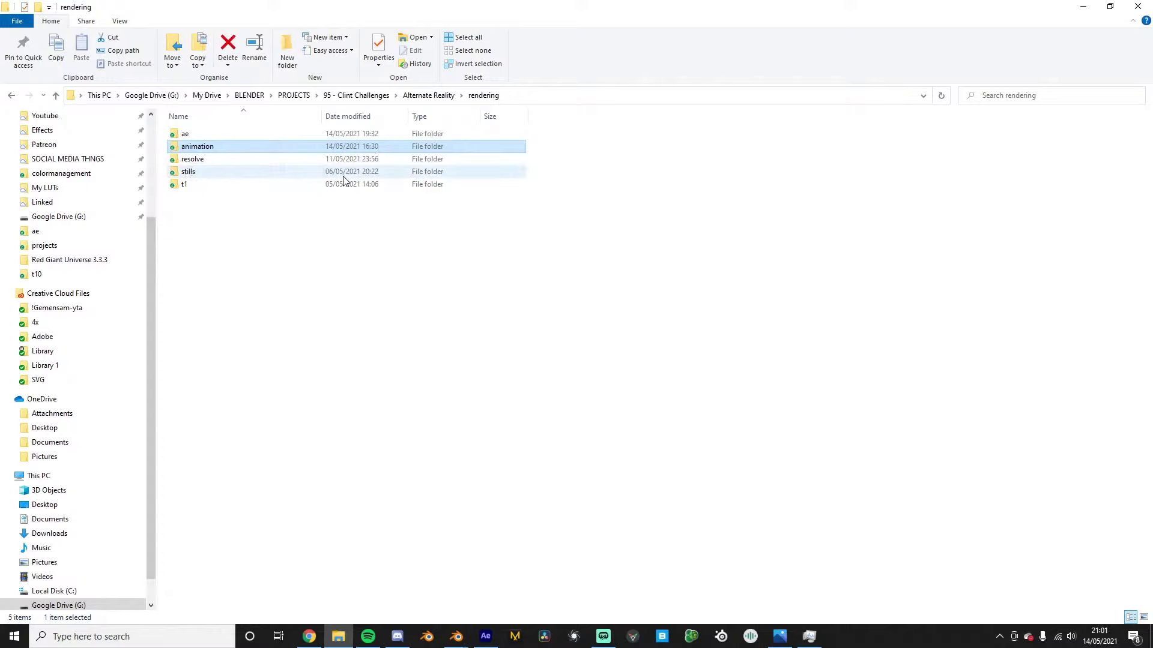
Open the t9 folder inside animation to view its rendered PNG frames and restore the window to a smaller size
{"action": "double_click", "coordinate": [212, 147]}
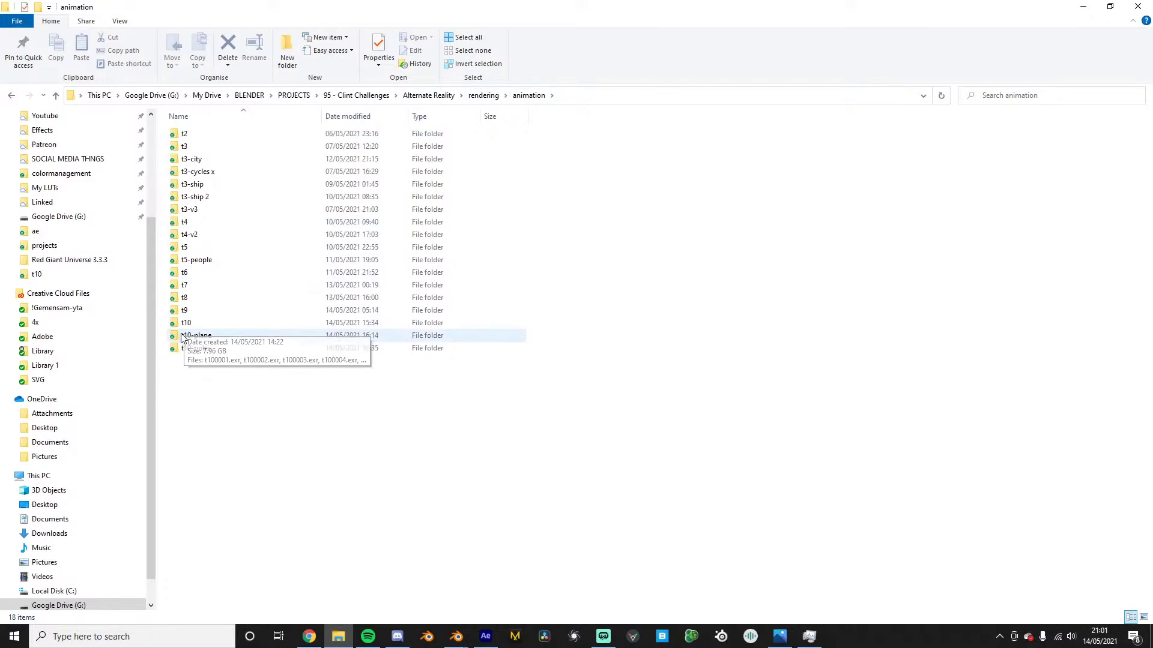
{"action": "double_click", "coordinate": [201, 311]}
{"action": "key", "text": "super+Down"}
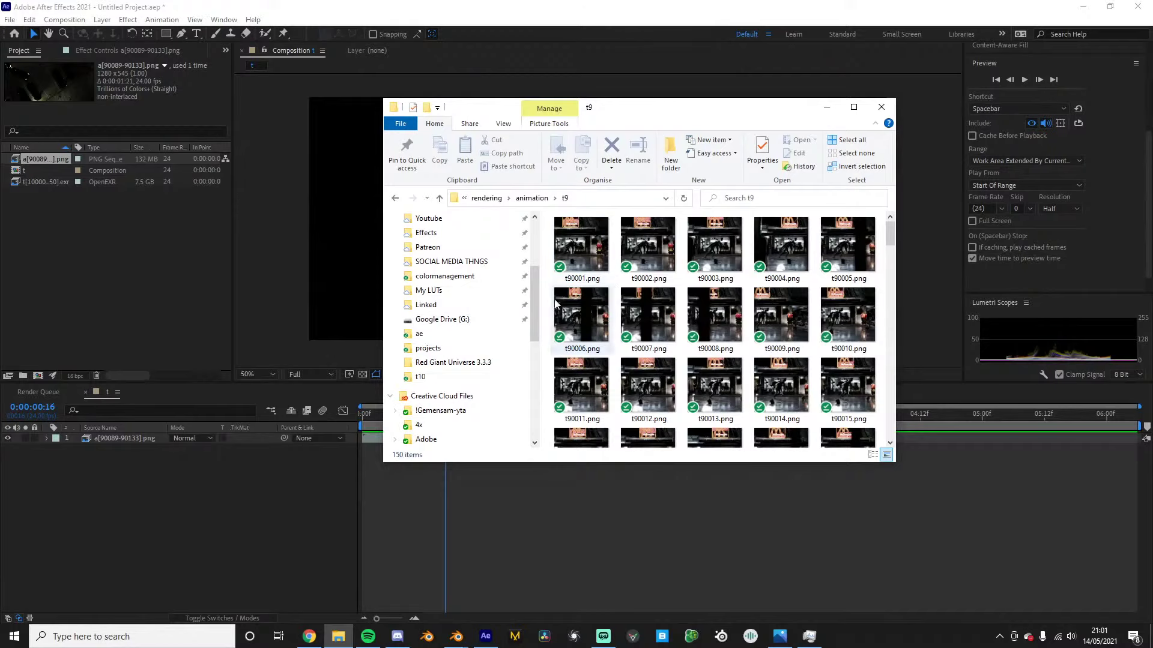
Return to After Effects, start a file import and browse to the 95 - Clint Challenges folder in PROJECTS
{"action": "left_click", "coordinate": [139, 473]}
{"action": "left_click", "coordinate": [9, 19]}
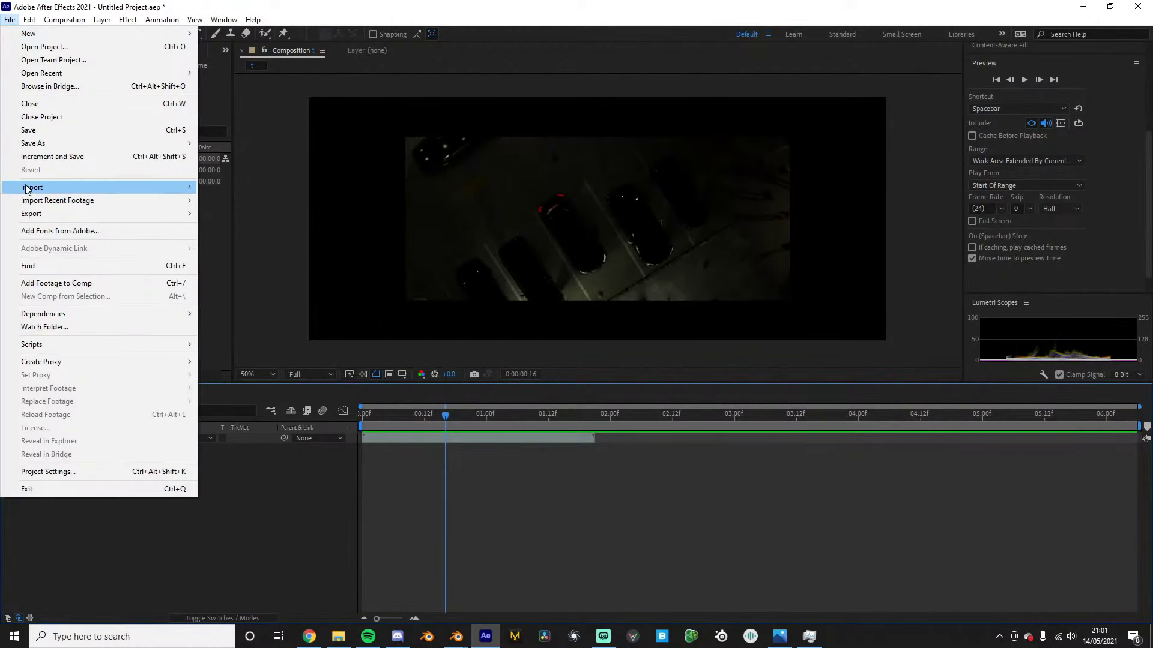
{"action": "mouse_move", "coordinate": [90, 187]}
{"action": "left_click", "coordinate": [237, 188]}
{"action": "left_click", "coordinate": [600, 122]}
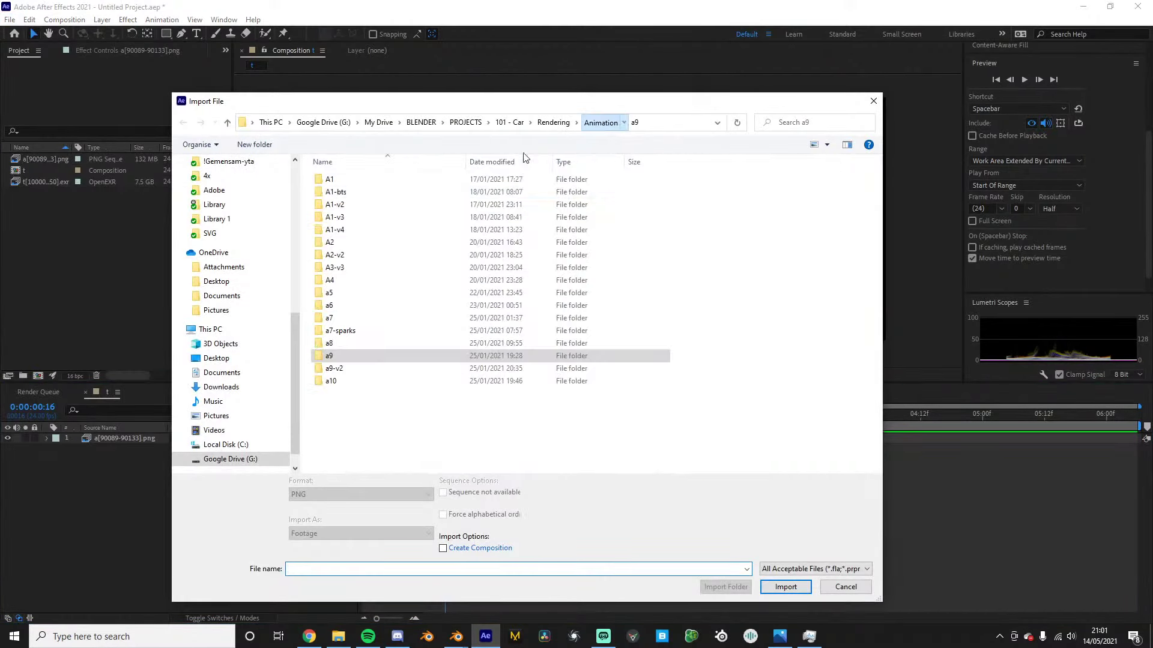
{"action": "left_click", "coordinate": [465, 122]}
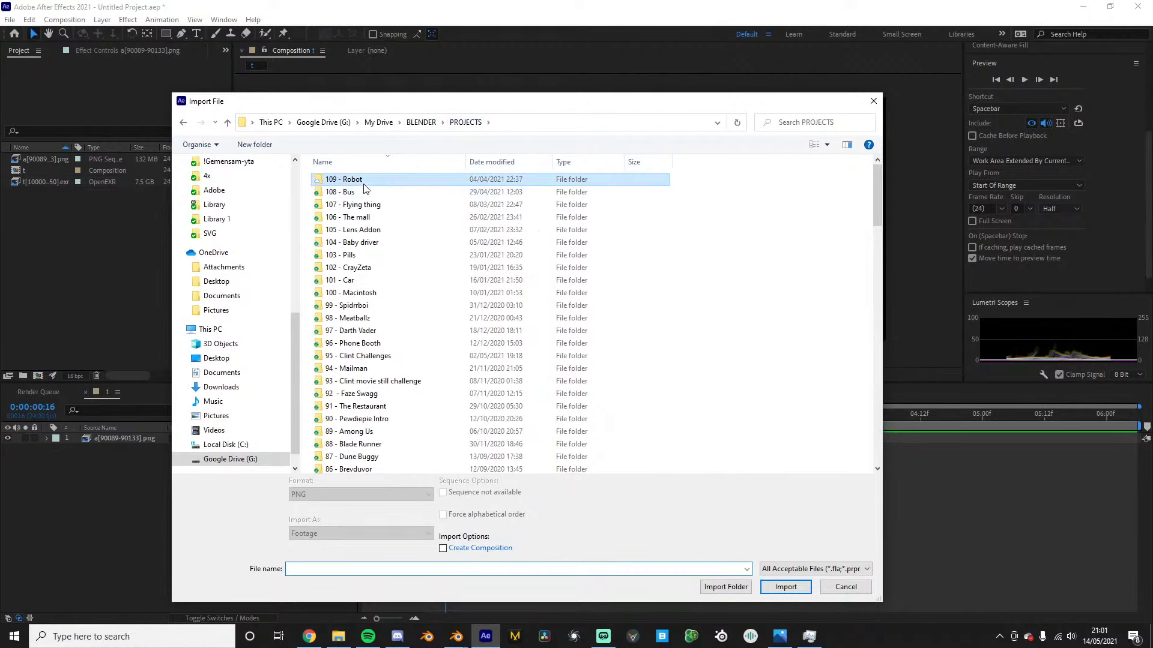
{"action": "left_click", "coordinate": [394, 357]}
{"action": "double_click", "coordinate": [394, 357]}
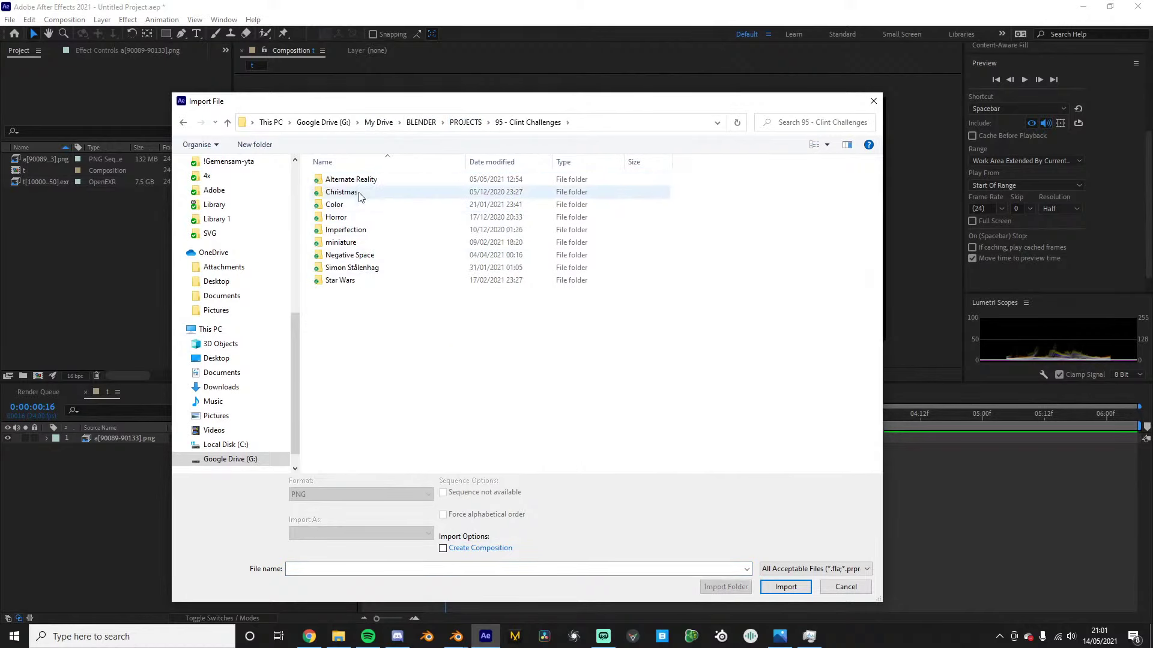
Import the t9 PNG sequence, starting at t90001.png, as footage from the Alternate Reality/rendering/animation folder
{"action": "double_click", "coordinate": [357, 179]}
{"action": "double_click", "coordinate": [354, 192]}
{"action": "double_click", "coordinate": [330, 180]}
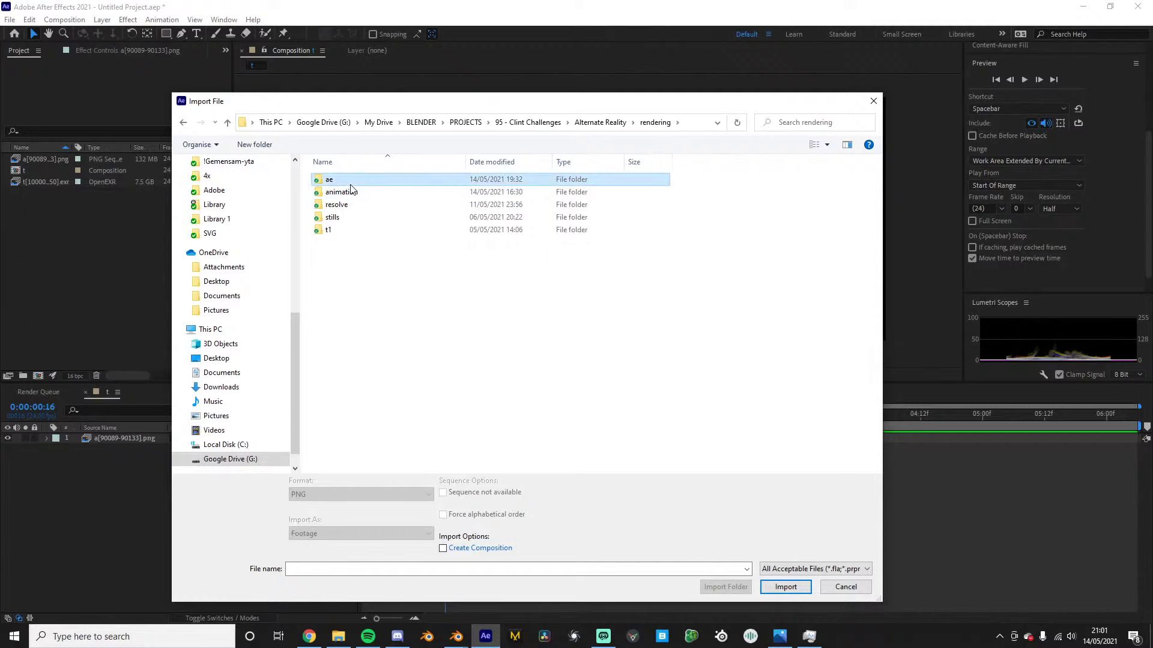
{"action": "left_click", "coordinate": [615, 122]}
{"action": "double_click", "coordinate": [340, 192]}
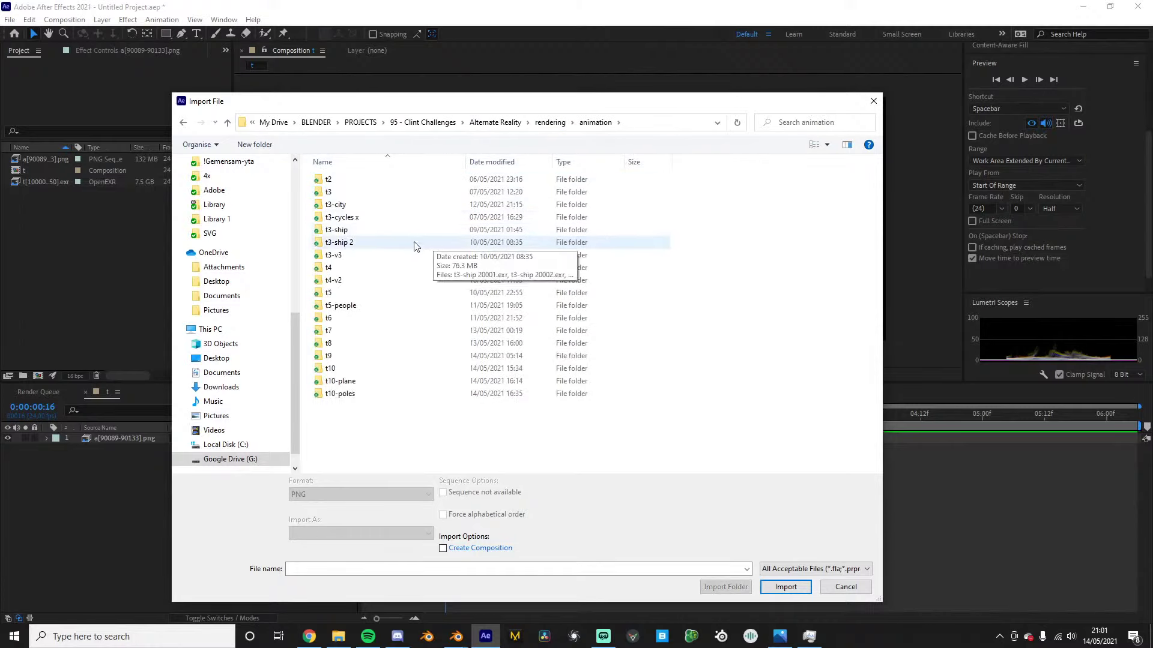
{"action": "double_click", "coordinate": [345, 362]}
{"action": "left_click", "coordinate": [355, 223]}
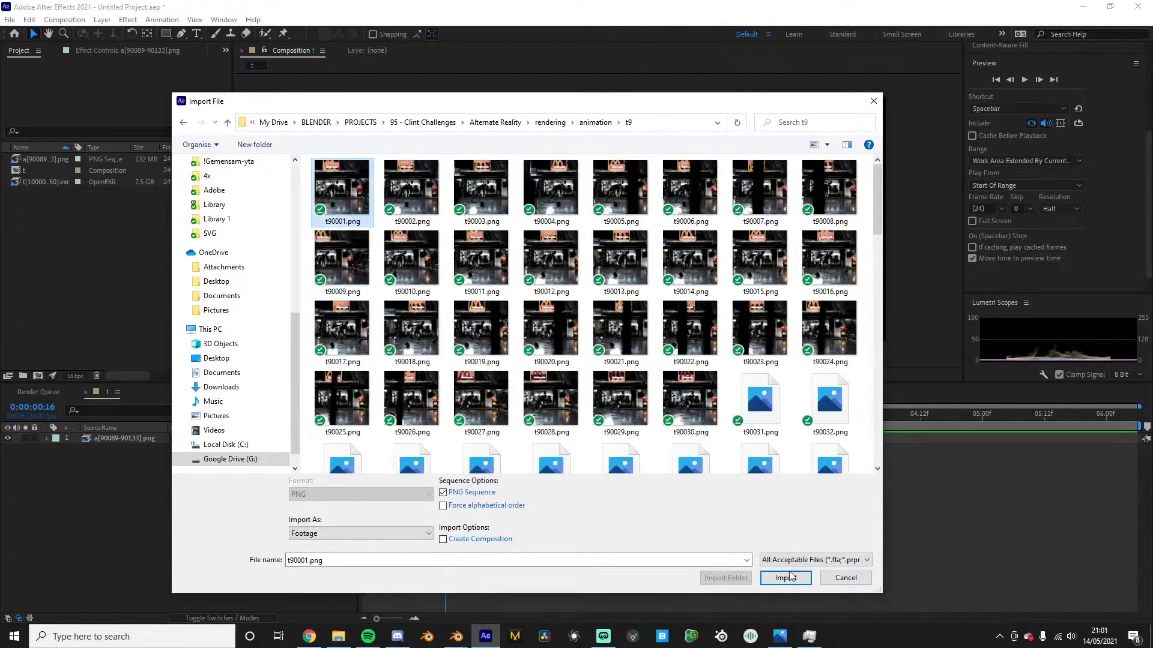
{"action": "left_click", "coordinate": [786, 581]}
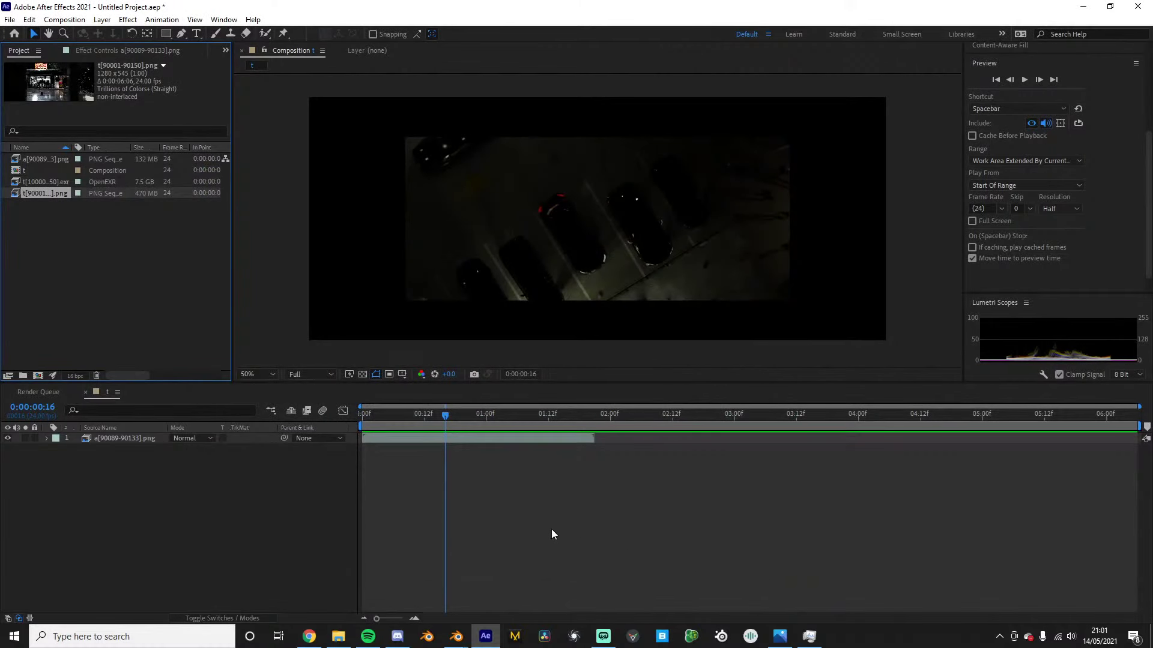
{"action": "left_click_drag", "start_coordinate": [29, 189], "coordinate": [99, 434], "text": "alt"}
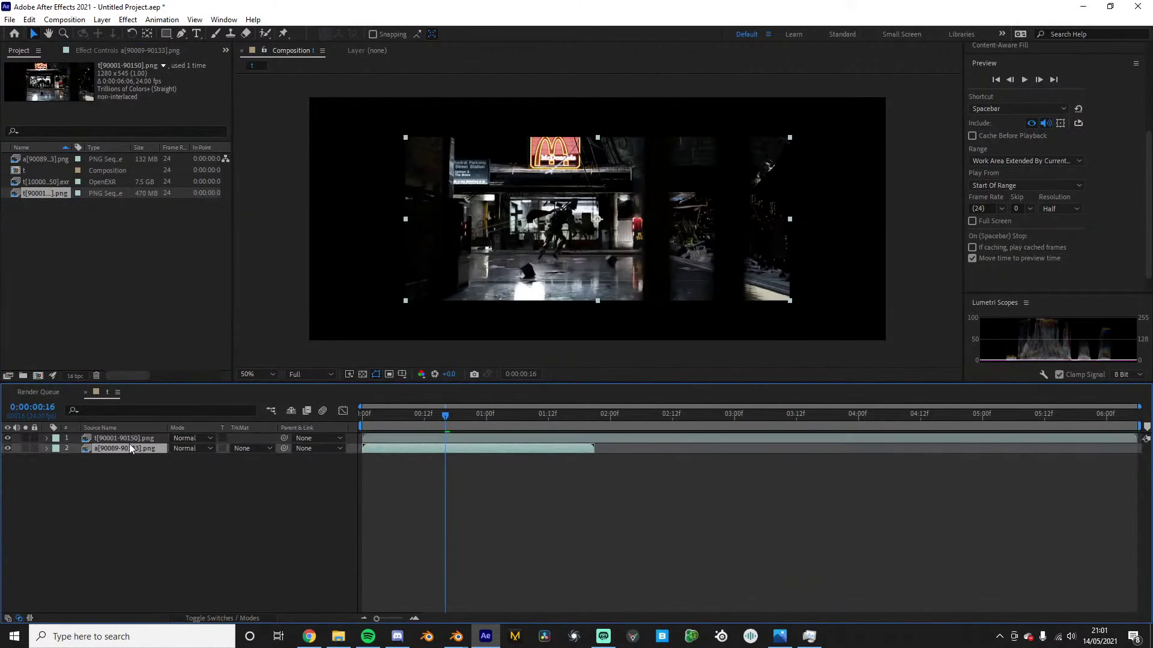
{"action": "key", "text": "space"}
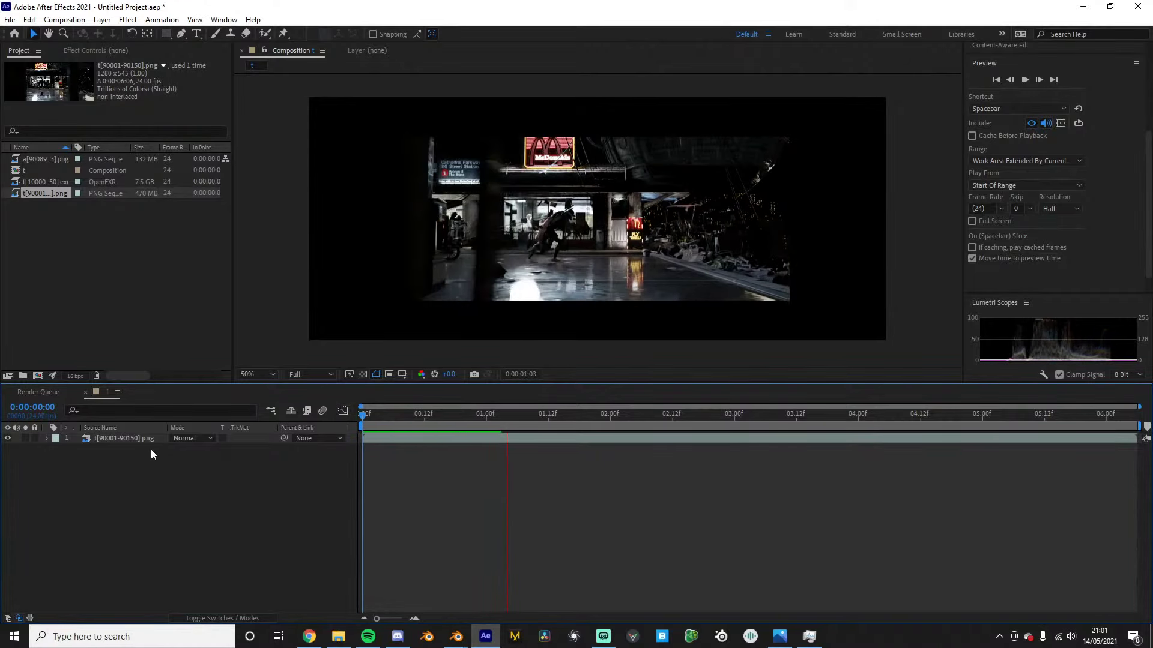
{"action": "left_click", "coordinate": [129, 442]}
{"action": "left_click_drag", "start_coordinate": [34, 182], "coordinate": [128, 481], "text": "alt"}
{"action": "key", "text": "space"}
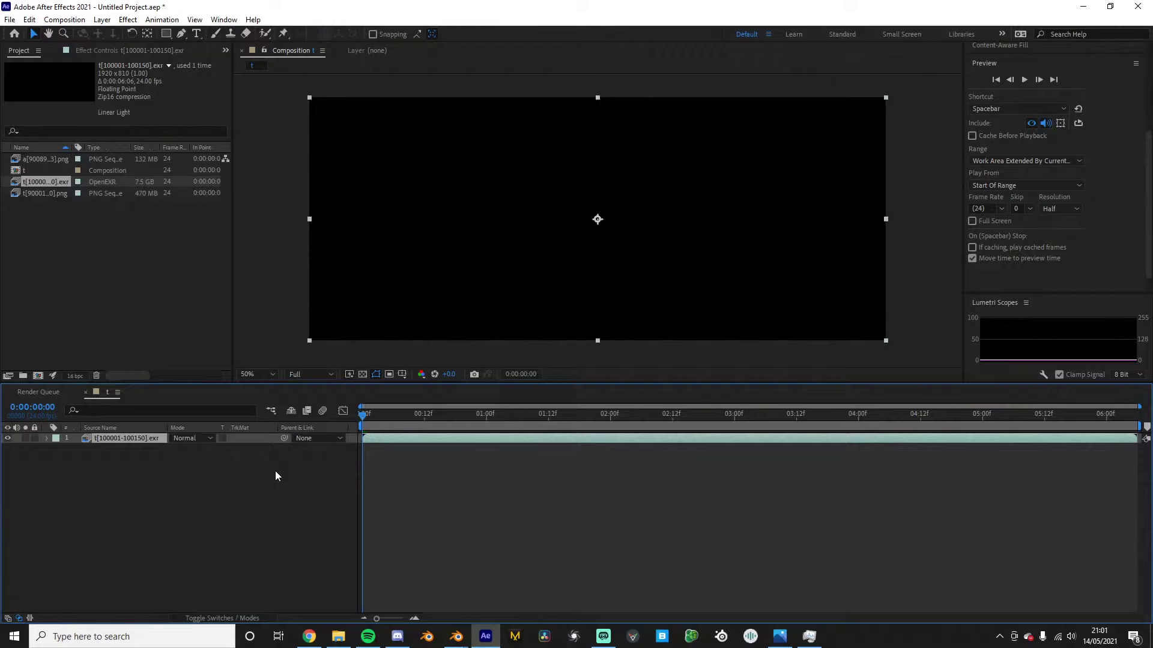
{"action": "left_click", "coordinate": [393, 414]}
{"action": "key", "text": "space"}
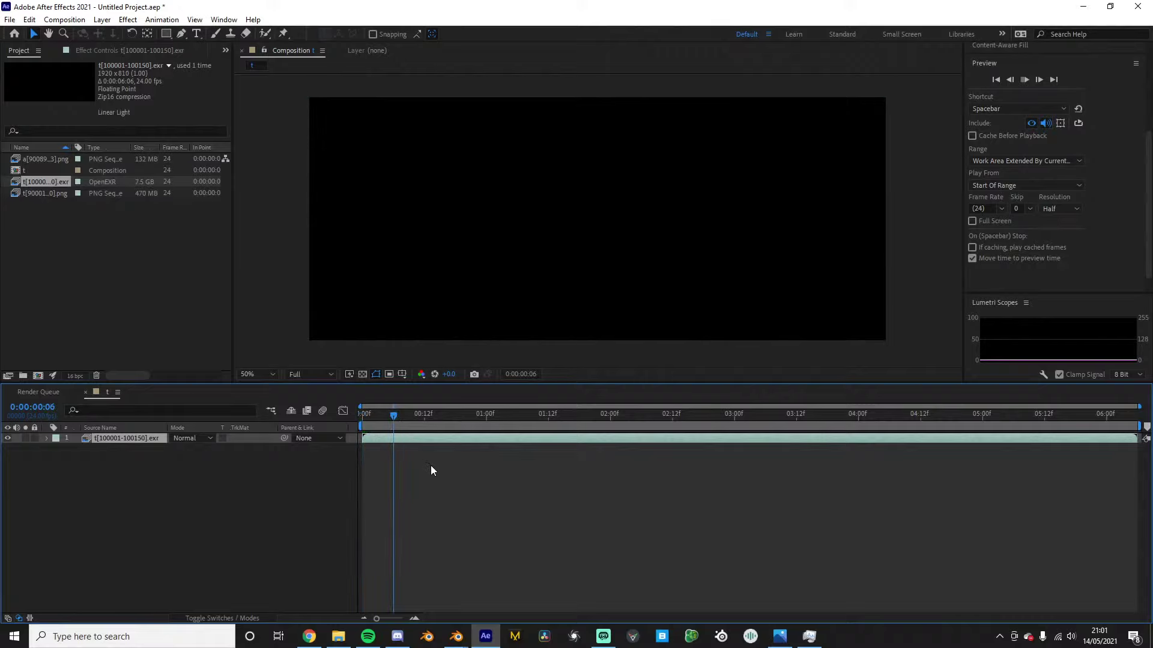
{"action": "key", "text": "space"}
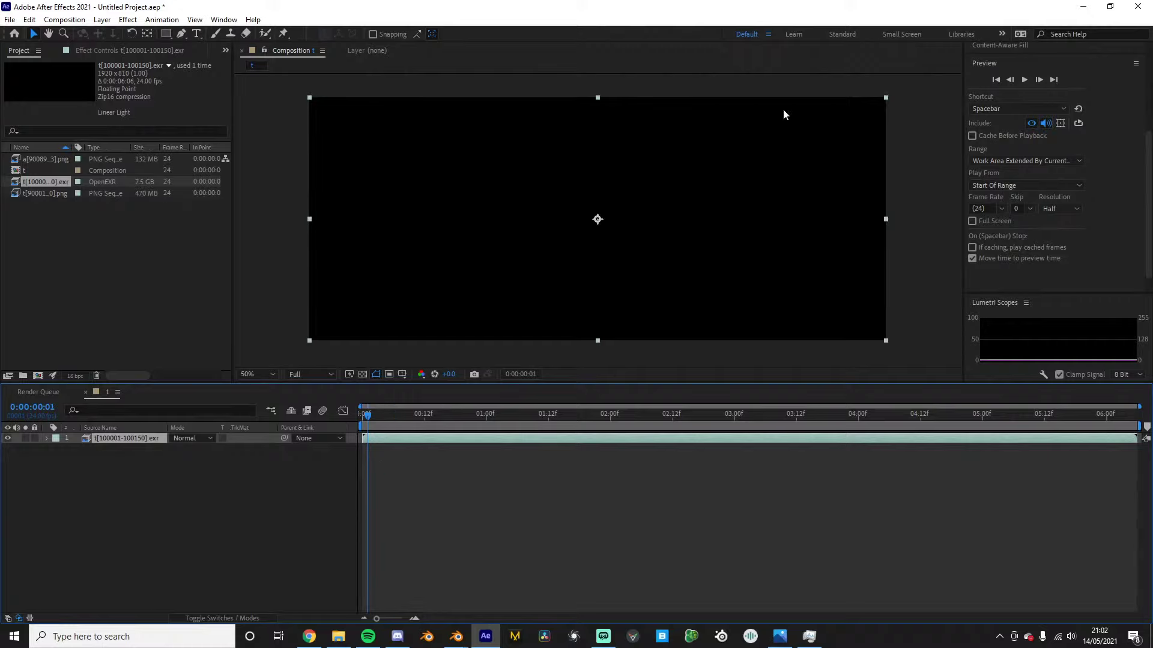
Start a new empty project, discarding the current test project without saving
{"action": "key", "text": "ctrl+alt+n"}
{"action": "left_click", "coordinate": [575, 332]}
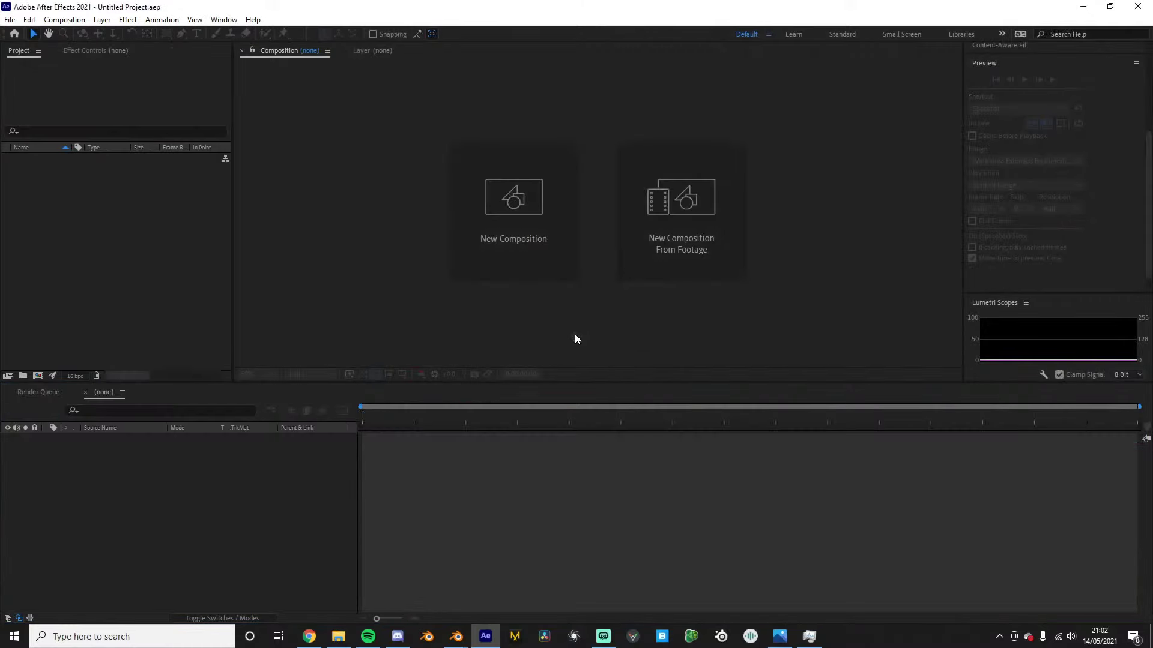
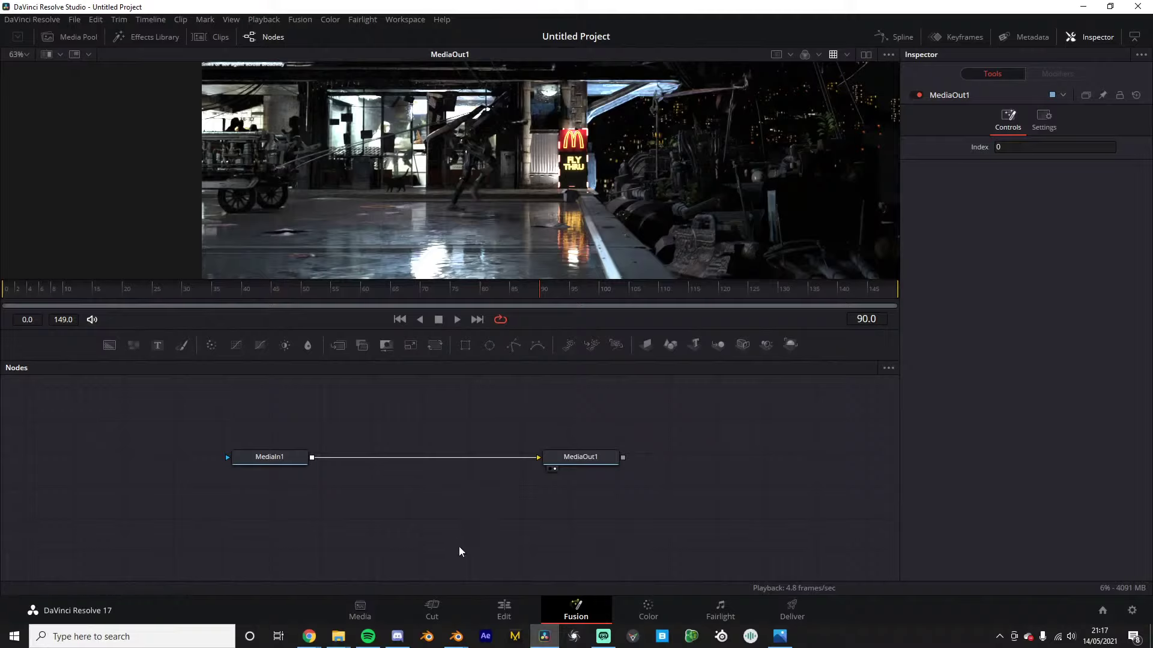
Examine the McDonald's street scene at frame 90 of MediaOut1 in DaVinci Resolve's Fusion viewer, enlarging the viewer area
{"action": "scroll", "coordinate": [487, 172], "scroll_direction": "up", "scroll_amount": 2}
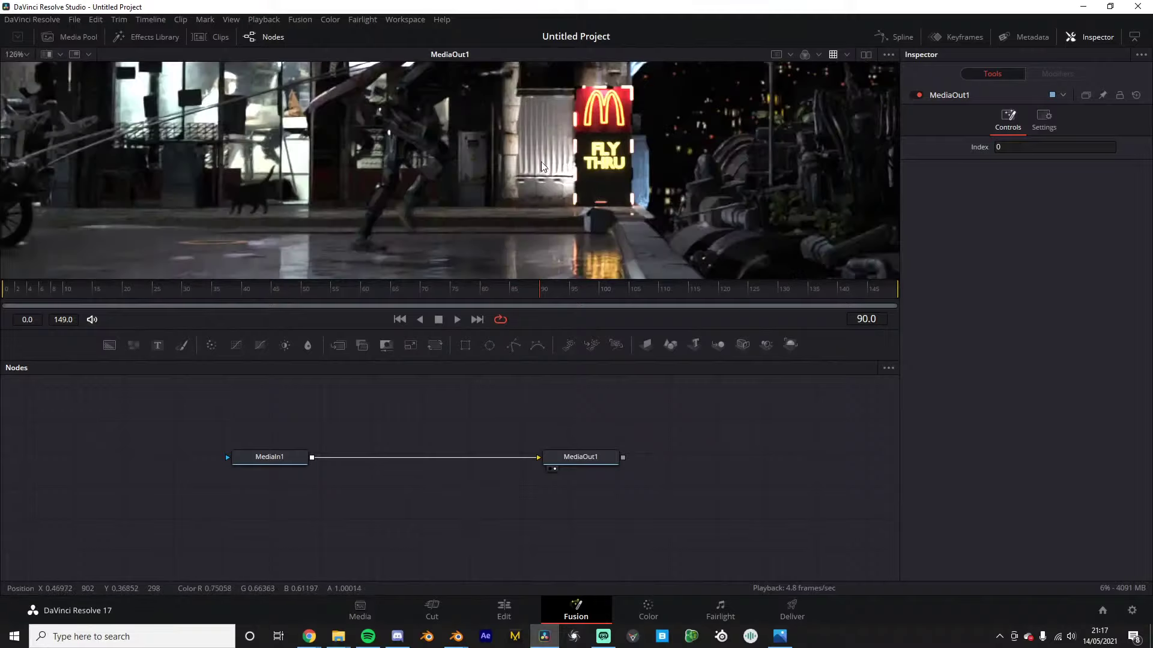
{"action": "middle_click_drag", "start_coordinate": [511, 182], "coordinate": [494, 186]}
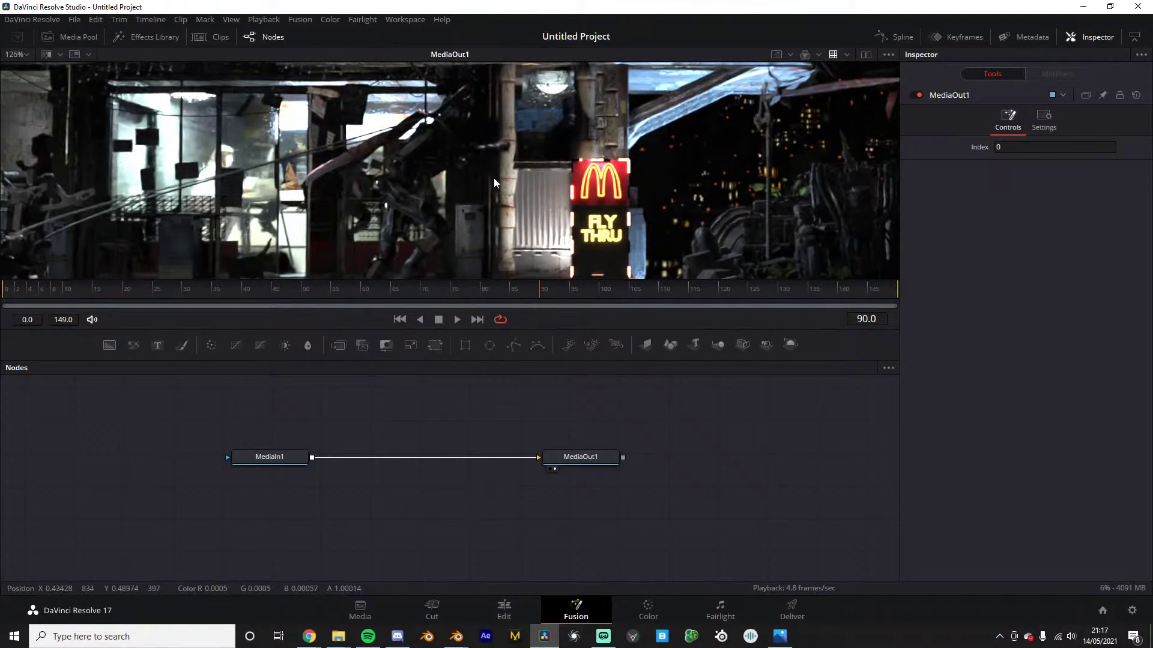
{"action": "middle_click_drag", "start_coordinate": [469, 167], "coordinate": [500, 155]}
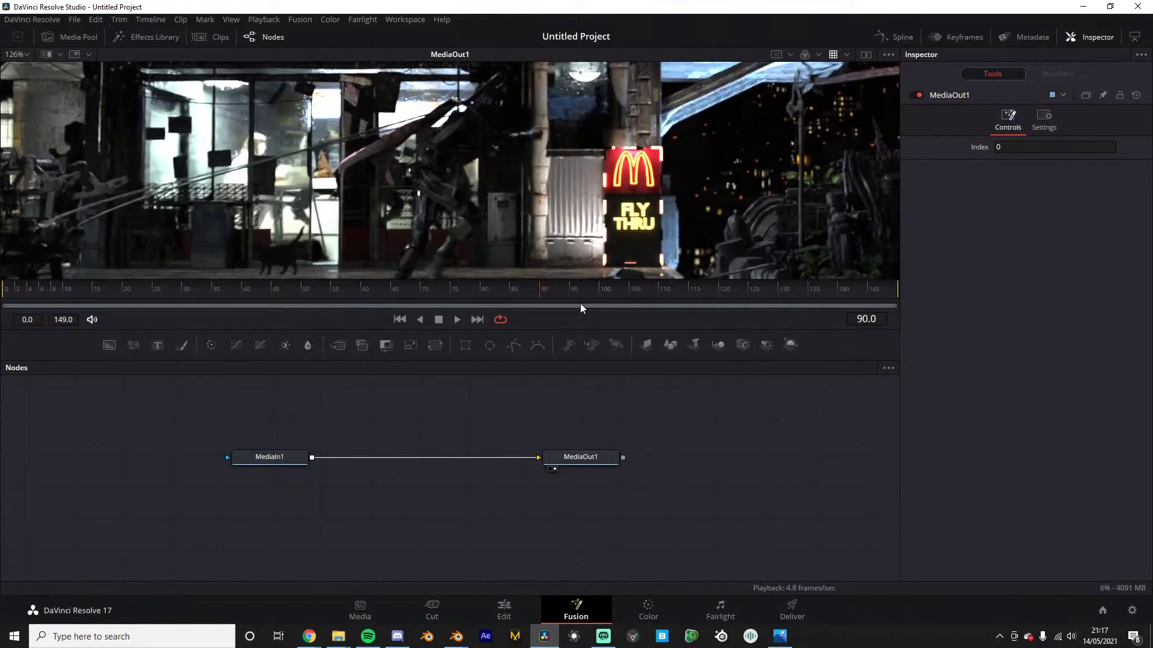
{"action": "left_click_drag", "start_coordinate": [573, 330], "coordinate": [572, 341]}
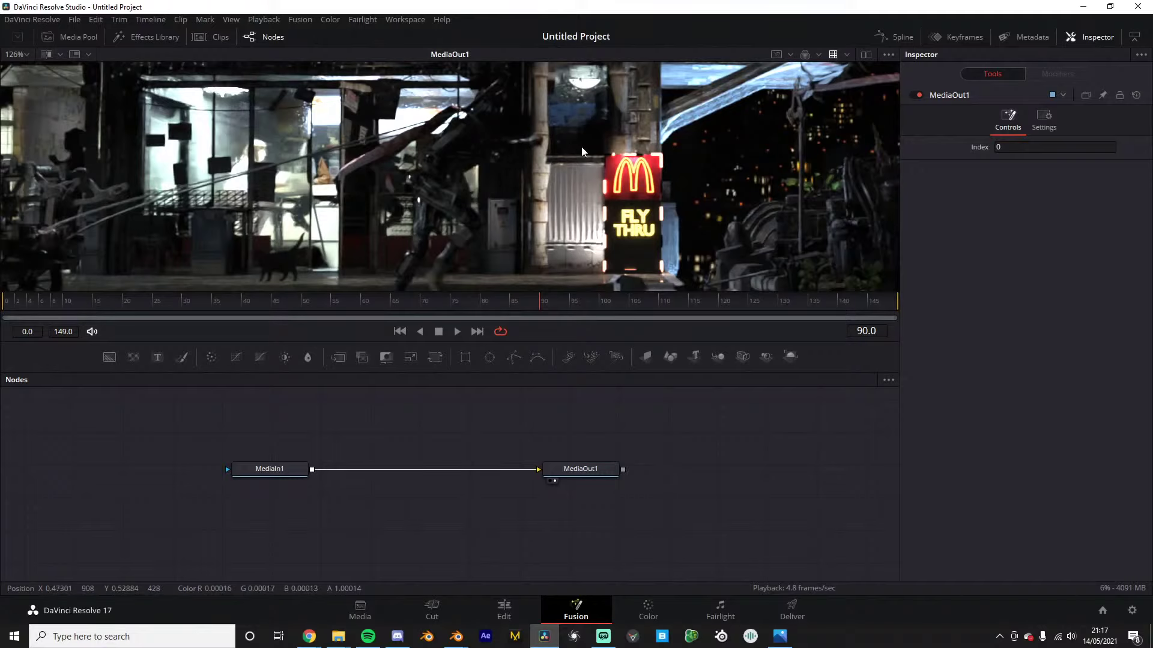
{"action": "scroll", "coordinate": [577, 162], "scroll_direction": "down", "scroll_amount": 1, "text": "ctrl"}
{"action": "scroll", "coordinate": [576, 161], "scroll_direction": "up", "scroll_amount": 1, "text": "ctrl"}
{"action": "middle_click_drag", "start_coordinate": [572, 150], "coordinate": [614, 151]}
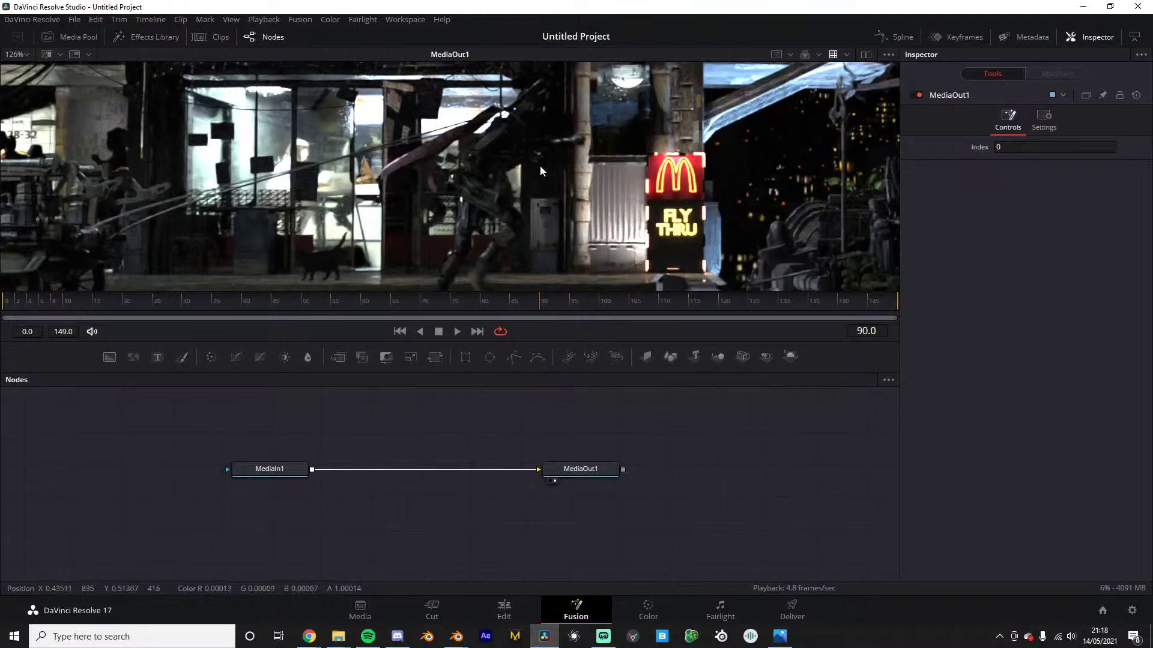
{"action": "scroll", "coordinate": [513, 177], "scroll_direction": "down", "scroll_amount": 3, "text": "ctrl"}
{"action": "scroll", "coordinate": [513, 178], "scroll_direction": "up", "scroll_amount": 1, "text": "ctrl"}
{"action": "scroll", "coordinate": [536, 179], "scroll_direction": "down", "scroll_amount": 1}
{"action": "middle_click_drag", "start_coordinate": [536, 180], "coordinate": [559, 180]}
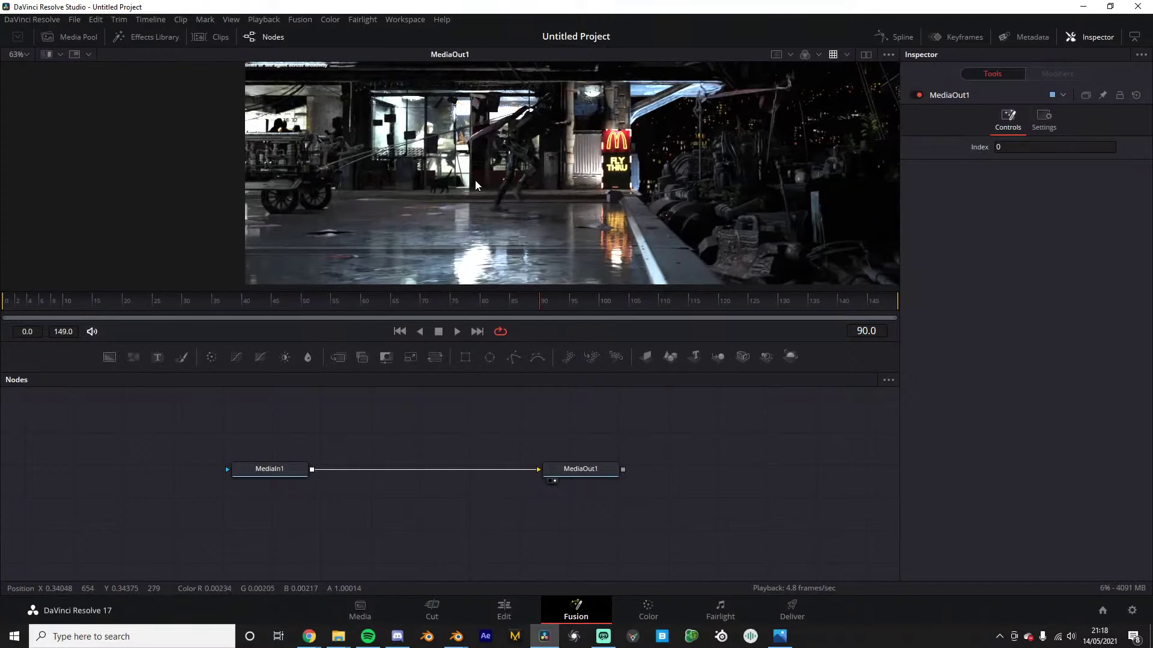
{"action": "middle_click_drag", "start_coordinate": [438, 180], "coordinate": [270, 168]}
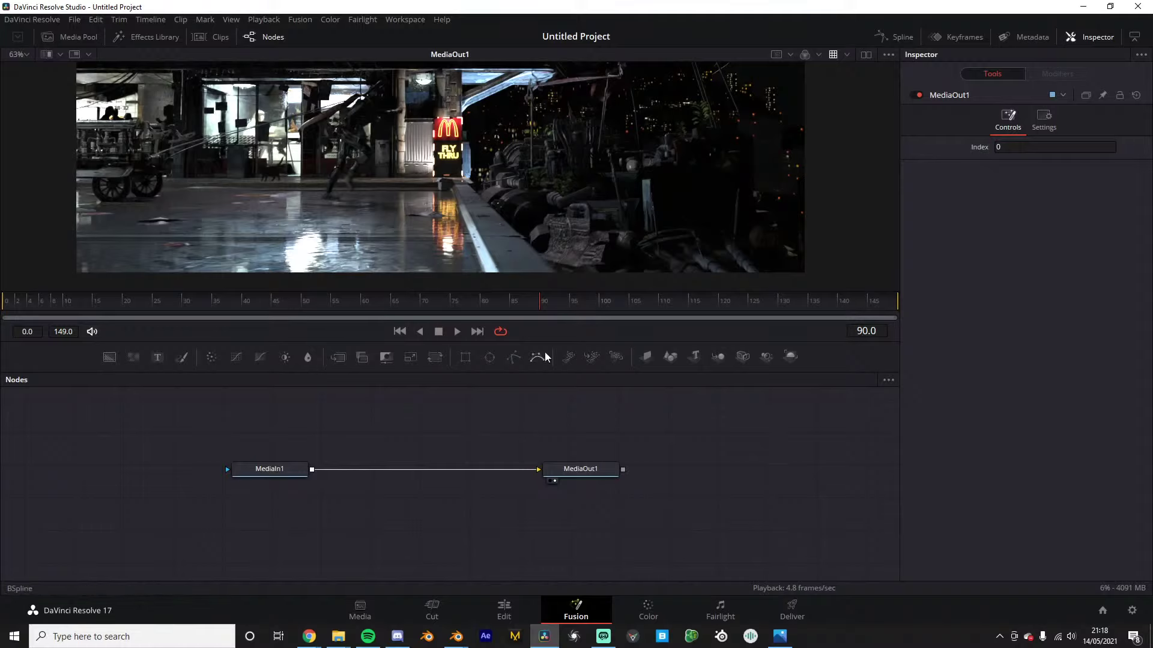
{"action": "left_click_drag", "start_coordinate": [548, 342], "coordinate": [548, 361]}
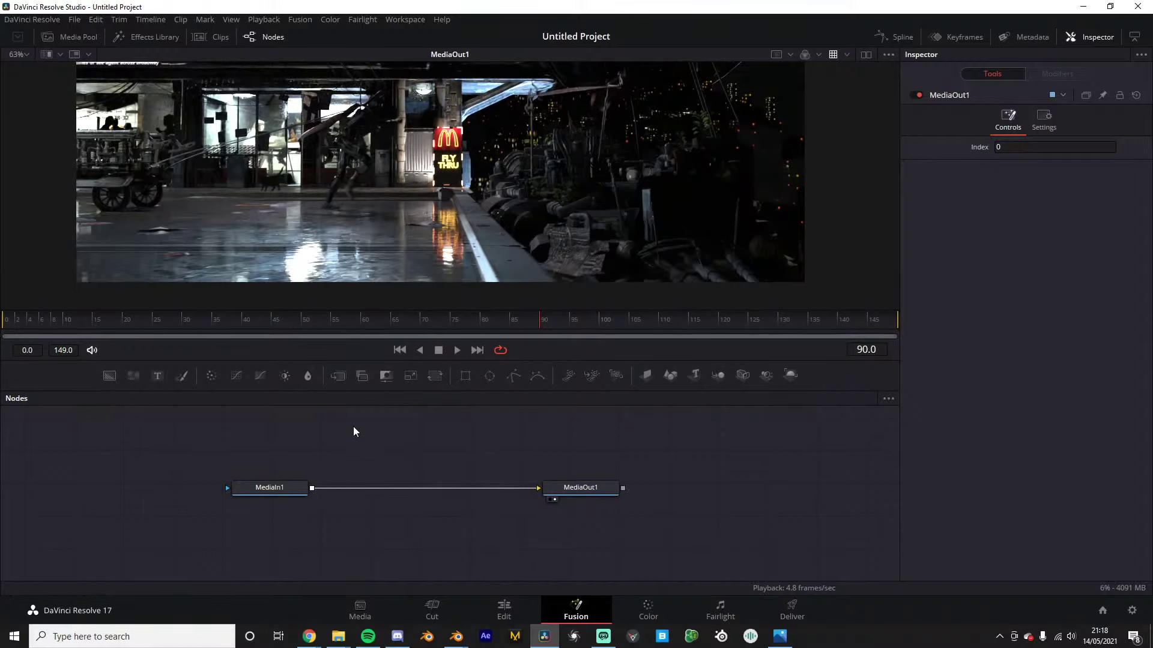
{"action": "middle_click_drag", "start_coordinate": [443, 242], "coordinate": [453, 256]}
Move the MediaIn1 node in the Fusion node graph slightly down and farther from MediaOut1
{"action": "middle_click_drag", "start_coordinate": [355, 473], "coordinate": [391, 473]}
{"action": "left_click_drag", "start_coordinate": [311, 489], "coordinate": [276, 499]}
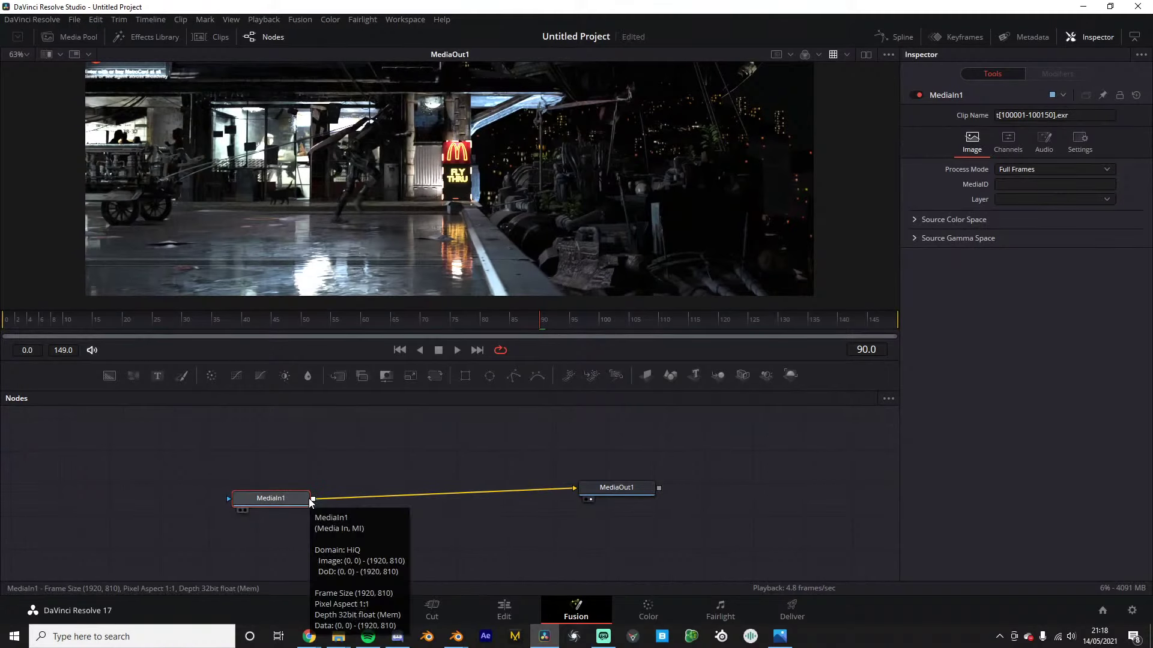
Switch to Blender and examine the output settings, enabled view layer passes and the Render Layers node's outputs in the compositor
{"action": "middle_click_drag", "start_coordinate": [273, 493], "coordinate": [386, 440]}
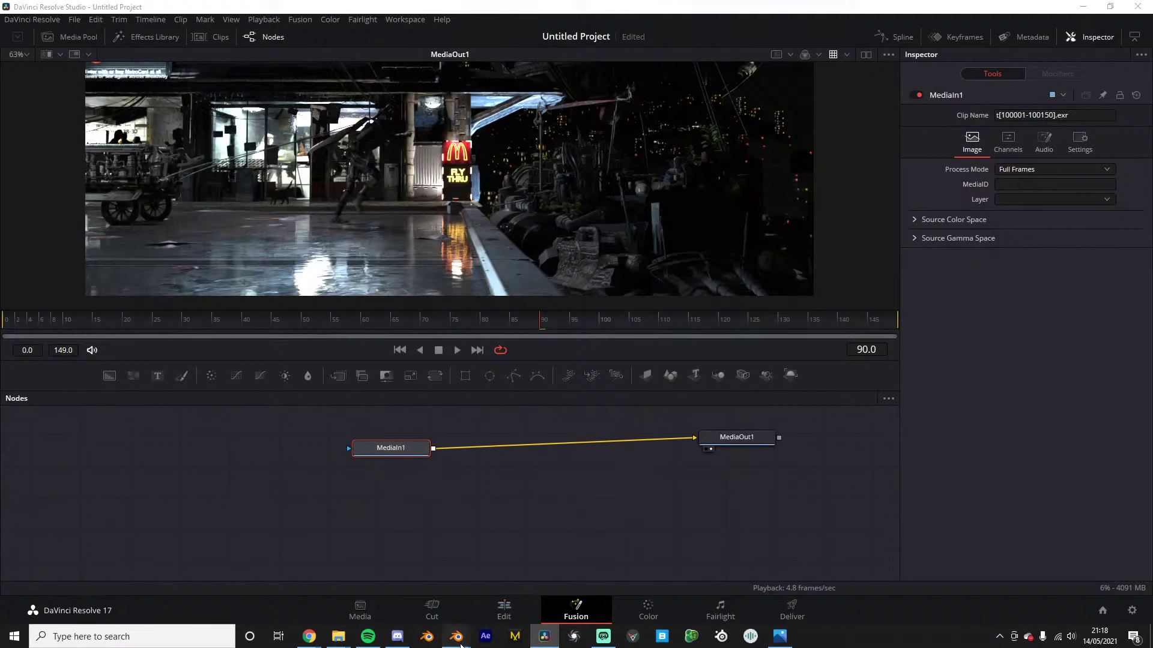
{"action": "mouse_move", "coordinate": [457, 635]}
{"action": "left_click", "coordinate": [398, 600]}
{"action": "left_click", "coordinate": [988, 286]}
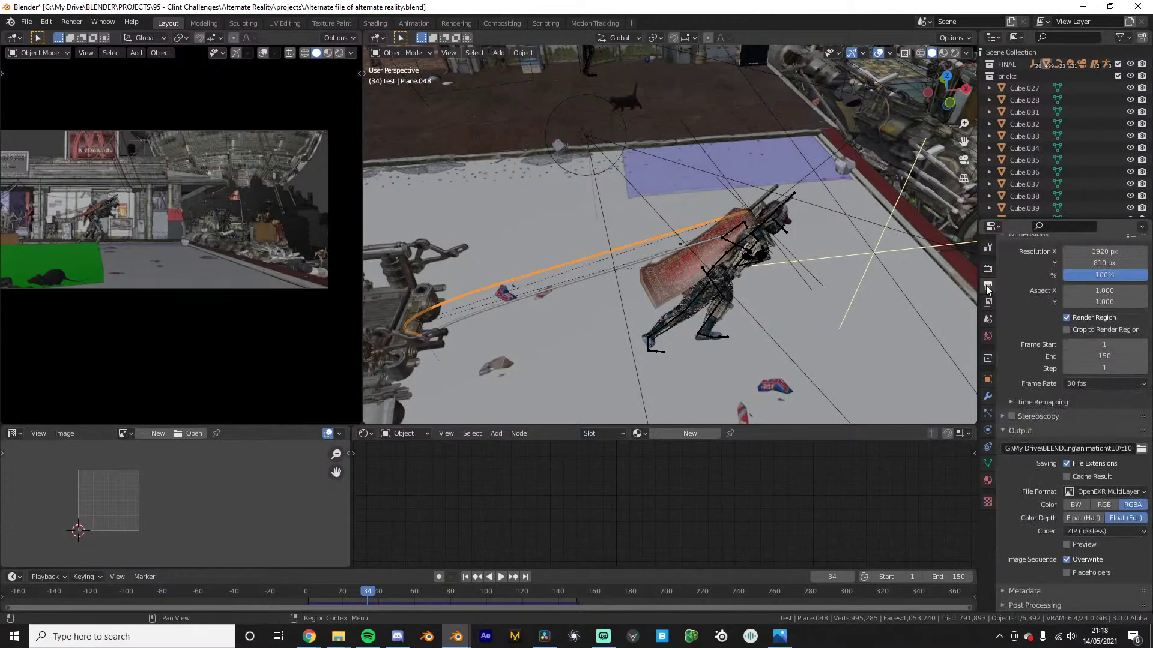
{"action": "left_click", "coordinate": [988, 303]}
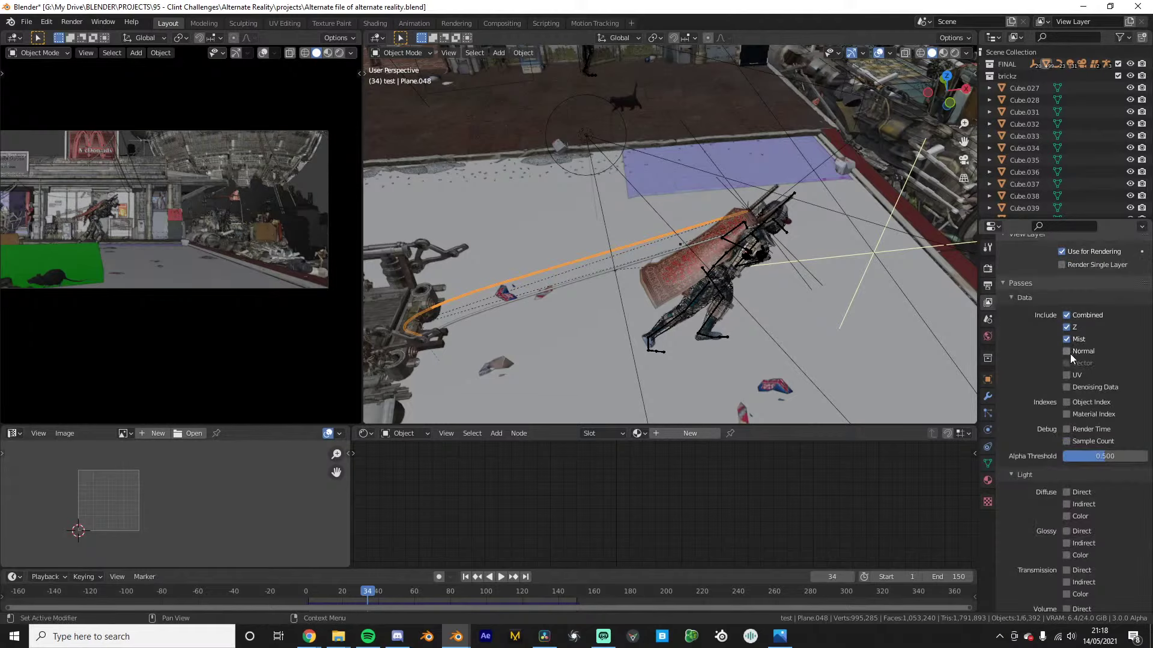
{"action": "scroll", "coordinate": [1078, 351], "scroll_direction": "down", "scroll_amount": 10}
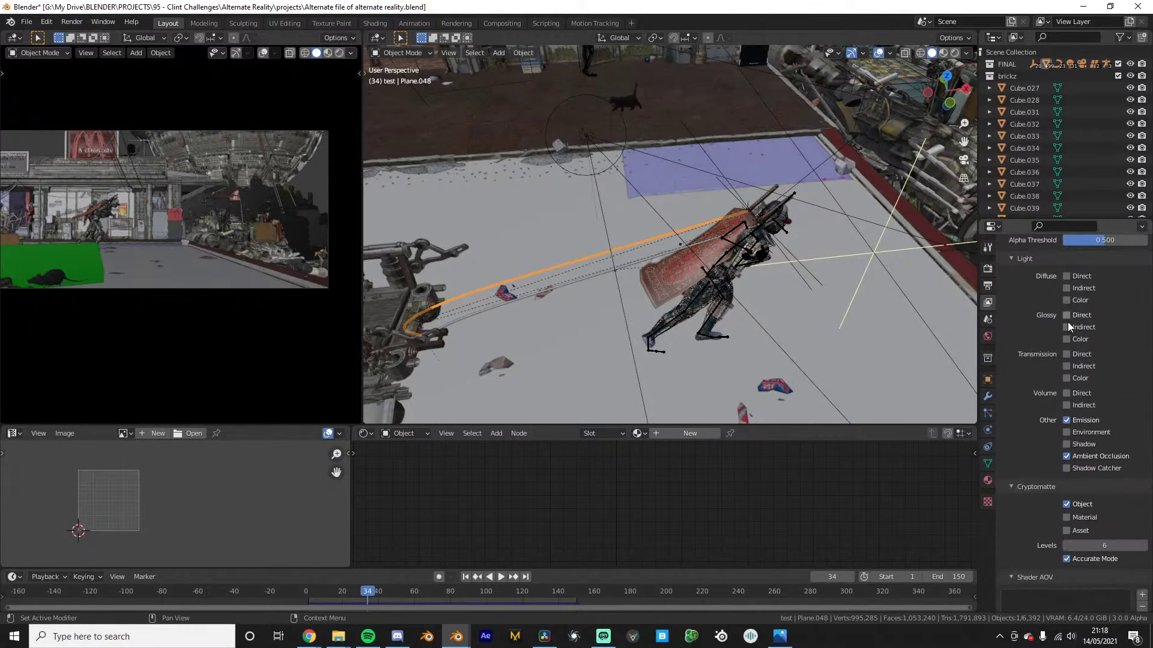
{"action": "scroll", "coordinate": [1075, 475], "scroll_direction": "down", "scroll_amount": 3}
{"action": "scroll", "coordinate": [1077, 488], "scroll_direction": "up", "scroll_amount": 10}
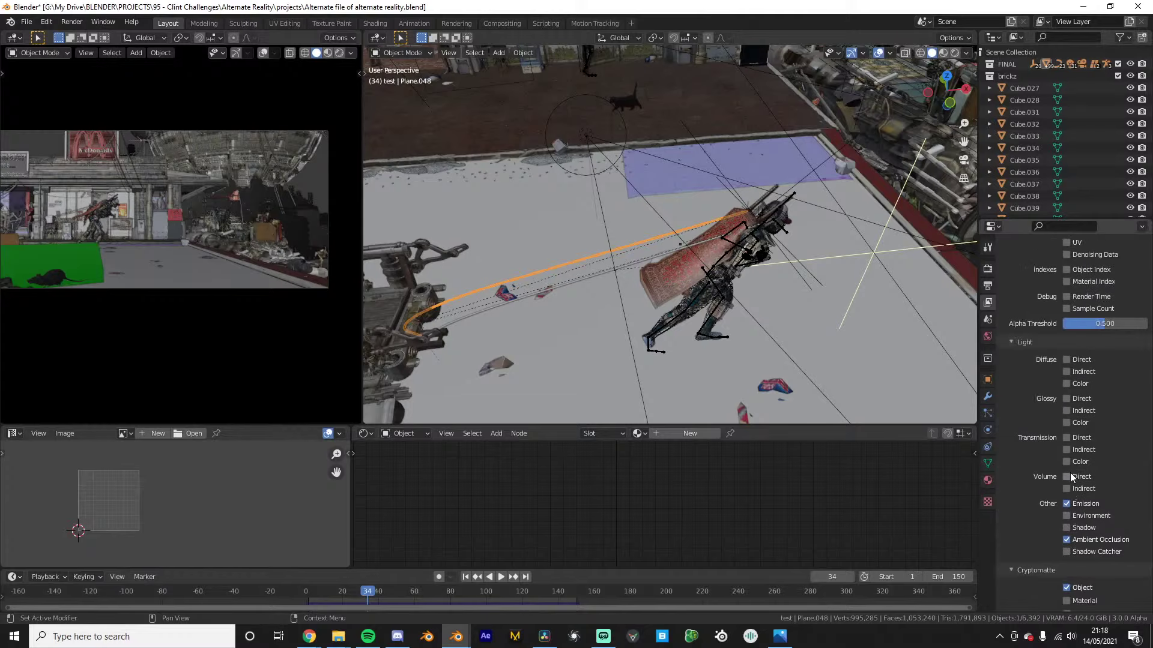
{"action": "left_click", "coordinate": [502, 23]}
{"action": "left_click_drag", "start_coordinate": [331, 252], "coordinate": [245, 246]}
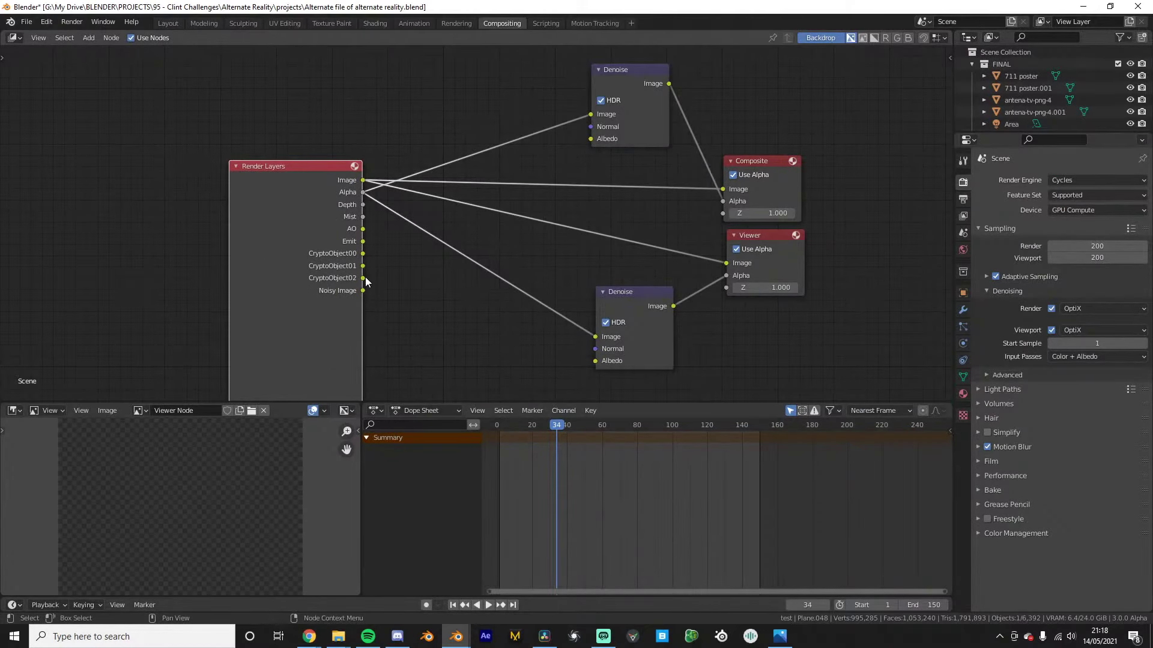
{"action": "left_click", "coordinate": [198, 23]}
{"action": "left_click", "coordinate": [172, 23]}
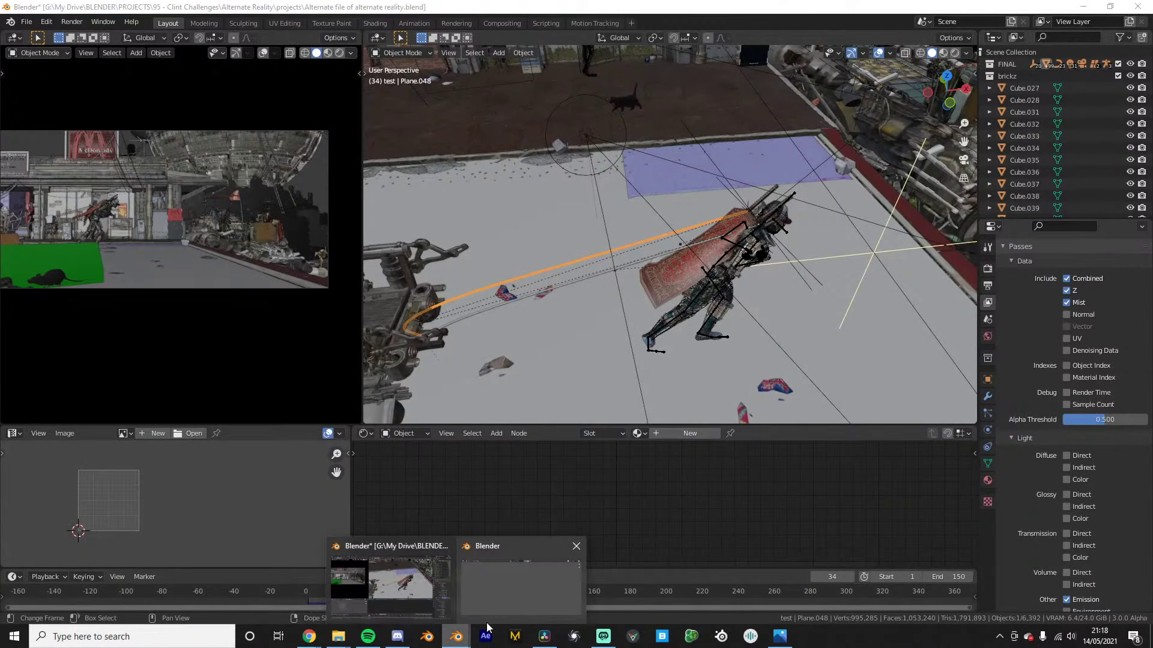
Switch to DaVinci Resolve and try to split MediaIn1 into its EXR channels with the hos_SplitEXR_Ultra script, choosing a placement layout
{"action": "left_click", "coordinate": [539, 643]}
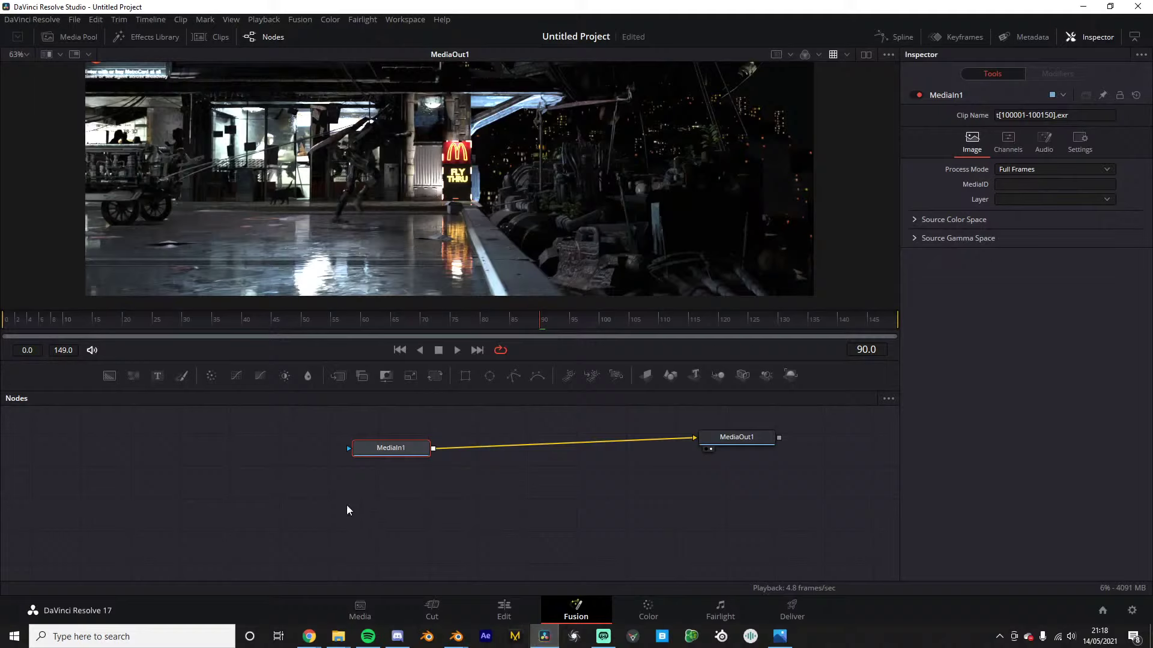
{"action": "right_click", "coordinate": [403, 448]}
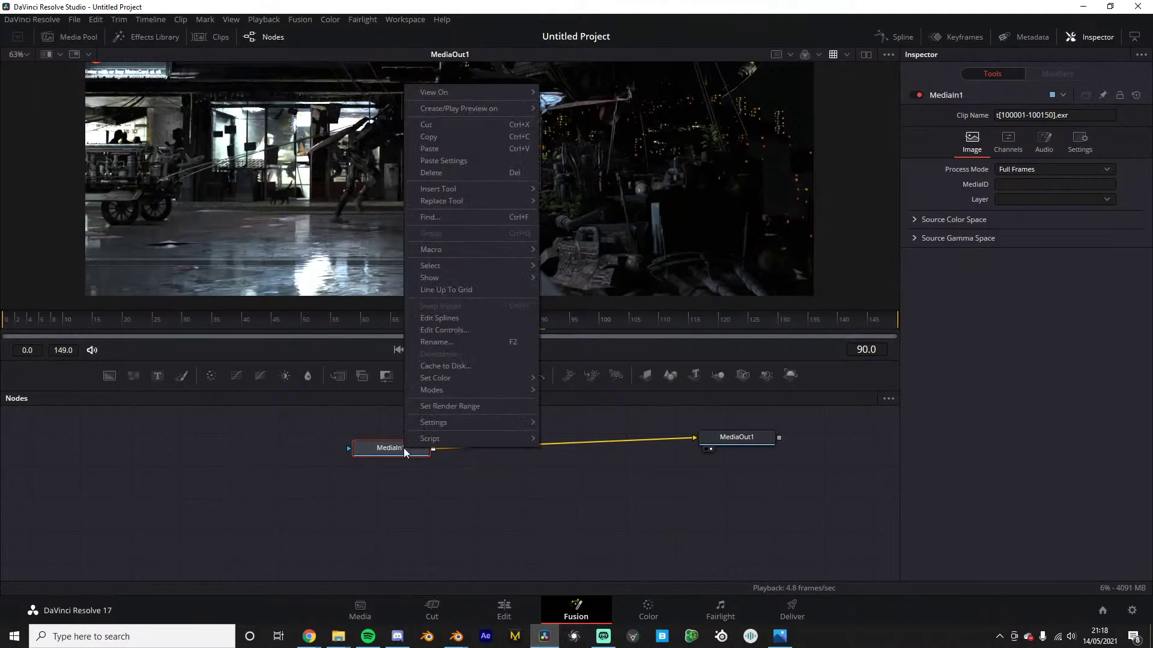
{"action": "mouse_move", "coordinate": [430, 441]}
{"action": "left_click", "coordinate": [578, 459]}
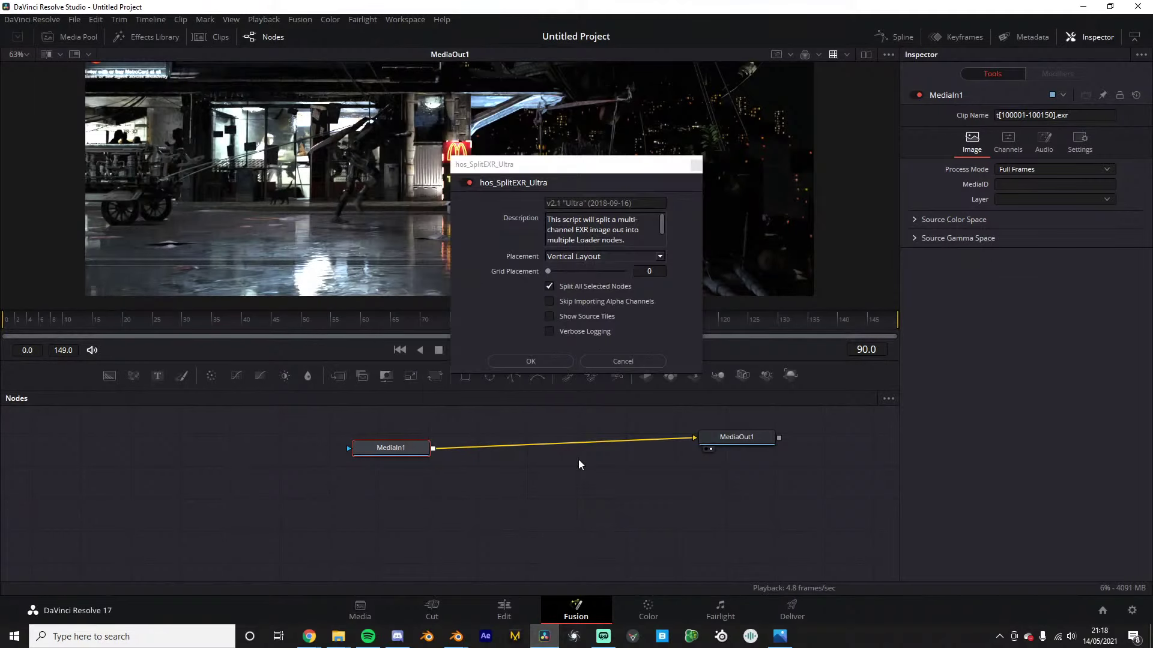
{"action": "left_click", "coordinate": [586, 257]}
{"action": "left_click", "coordinate": [554, 276]}
{"action": "left_click", "coordinate": [530, 361]}
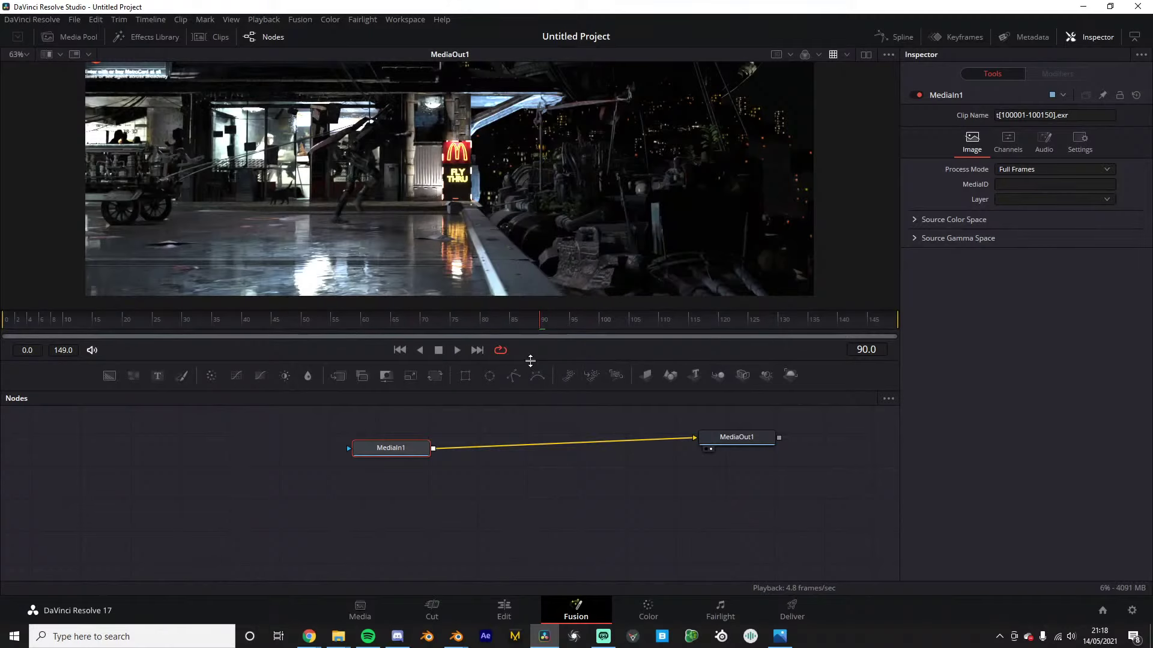
Try the hos_SplitEXR_Ultra script on MediaIn1 again and look through the node graph for the split channel nodes
{"action": "right_click", "coordinate": [401, 450]}
{"action": "mouse_move", "coordinate": [429, 436]}
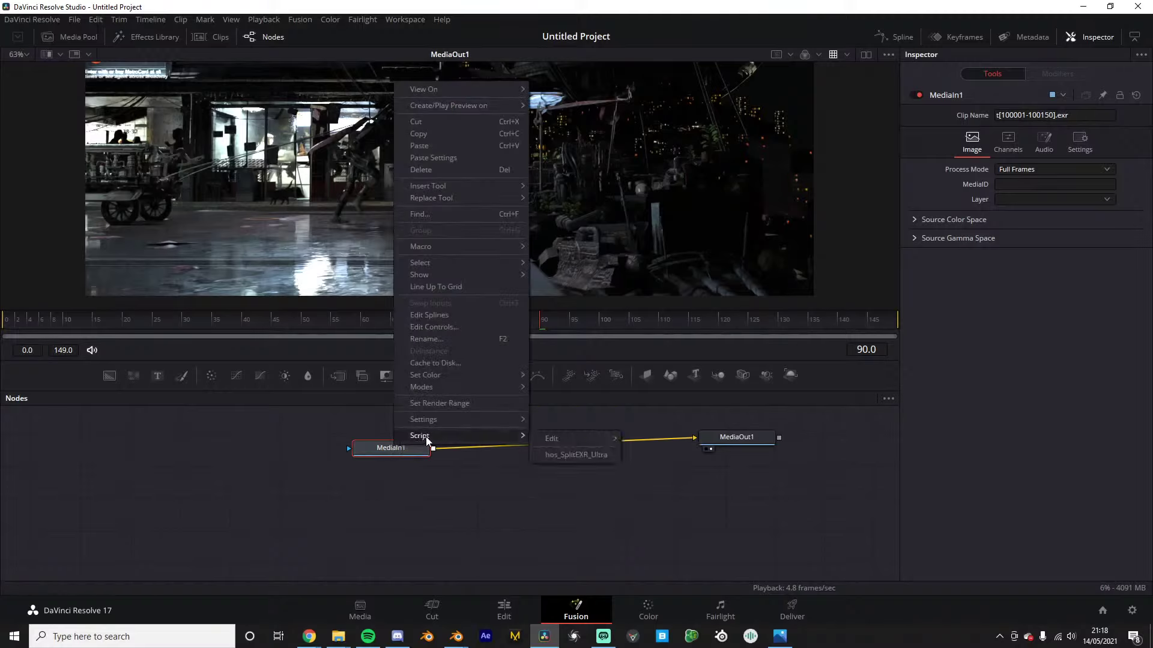
{"action": "left_click", "coordinate": [567, 453]}
{"action": "left_click", "coordinate": [534, 362]}
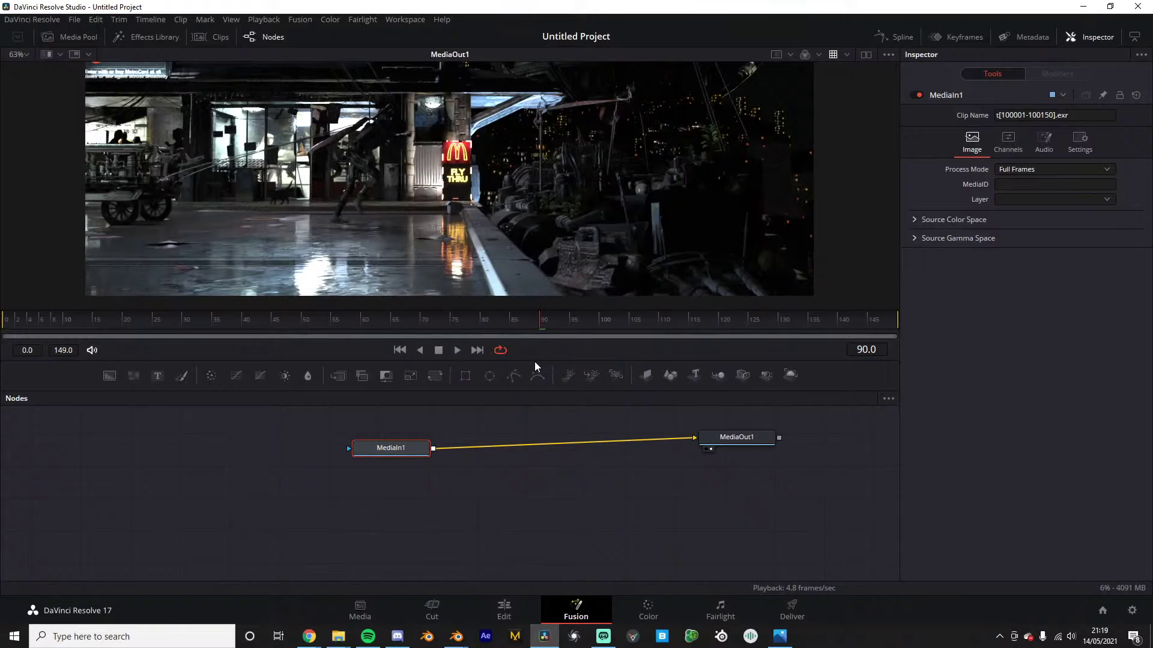
{"action": "scroll", "coordinate": [416, 454], "scroll_direction": "down", "scroll_amount": 1}
{"action": "scroll", "coordinate": [425, 449], "scroll_direction": "down", "scroll_amount": 5, "text": "ctrl"}
{"action": "scroll", "coordinate": [425, 449], "scroll_direction": "up", "scroll_amount": 5, "text": "ctrl"}
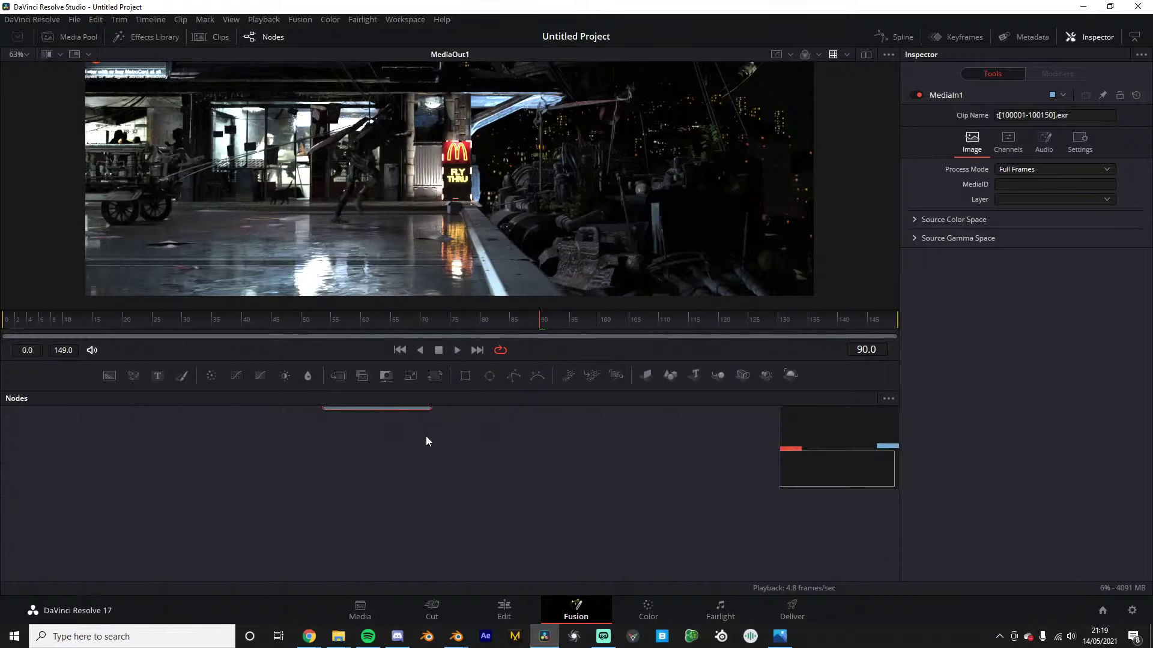
{"action": "middle_click_drag", "start_coordinate": [489, 449], "coordinate": [526, 451]}
{"action": "left_click_drag", "start_coordinate": [488, 435], "coordinate": [480, 465]}
{"action": "middle_click_drag", "start_coordinate": [460, 479], "coordinate": [495, 480]}
Restart DaVinci Resolve without saving, reopen the Untitled Project and set its Fusion page to a single viewer
{"action": "left_click", "coordinate": [1139, 6]}
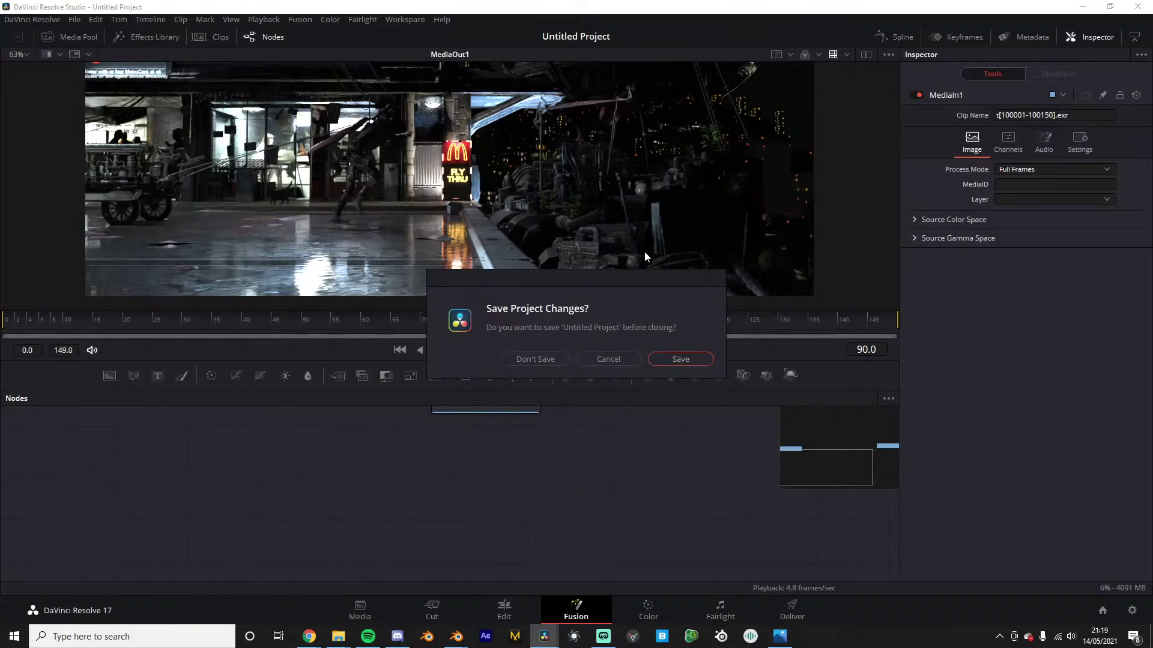
{"action": "left_click", "coordinate": [535, 358]}
{"action": "left_click", "coordinate": [545, 639]}
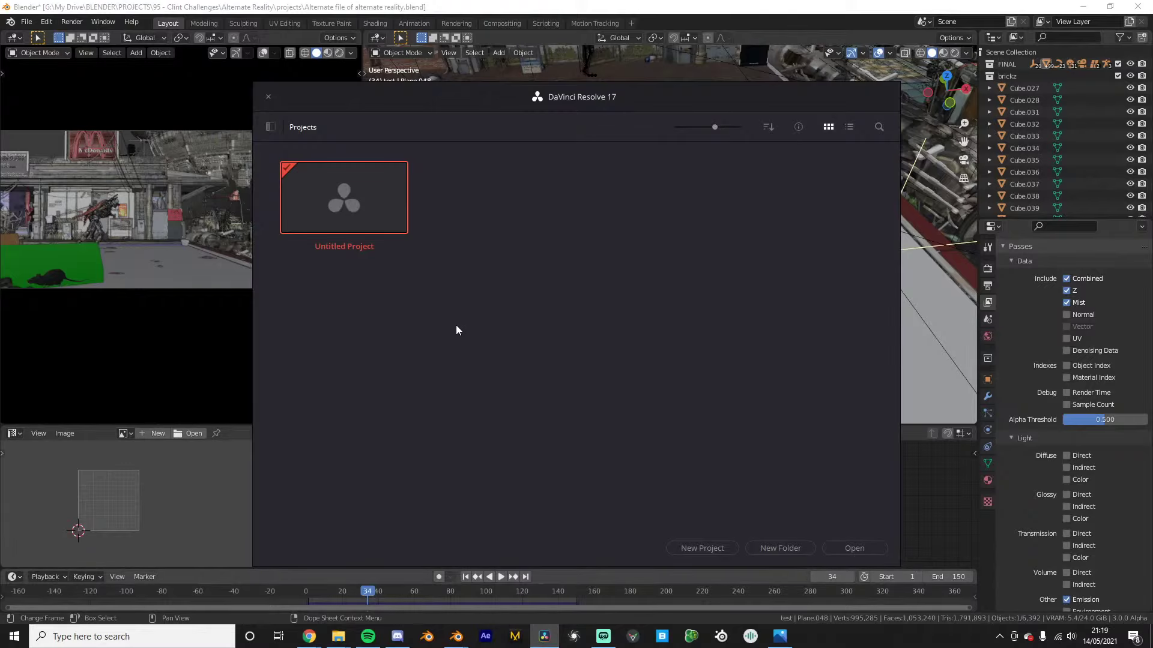
{"action": "double_click", "coordinate": [355, 215]}
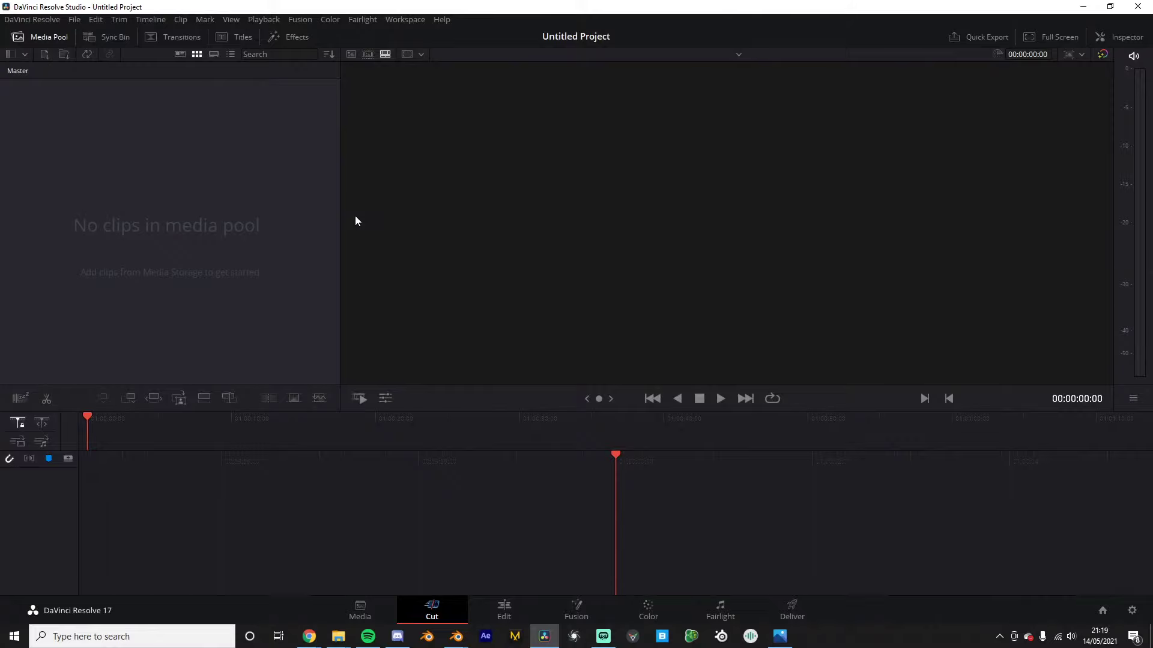
{"action": "left_click", "coordinate": [563, 613]}
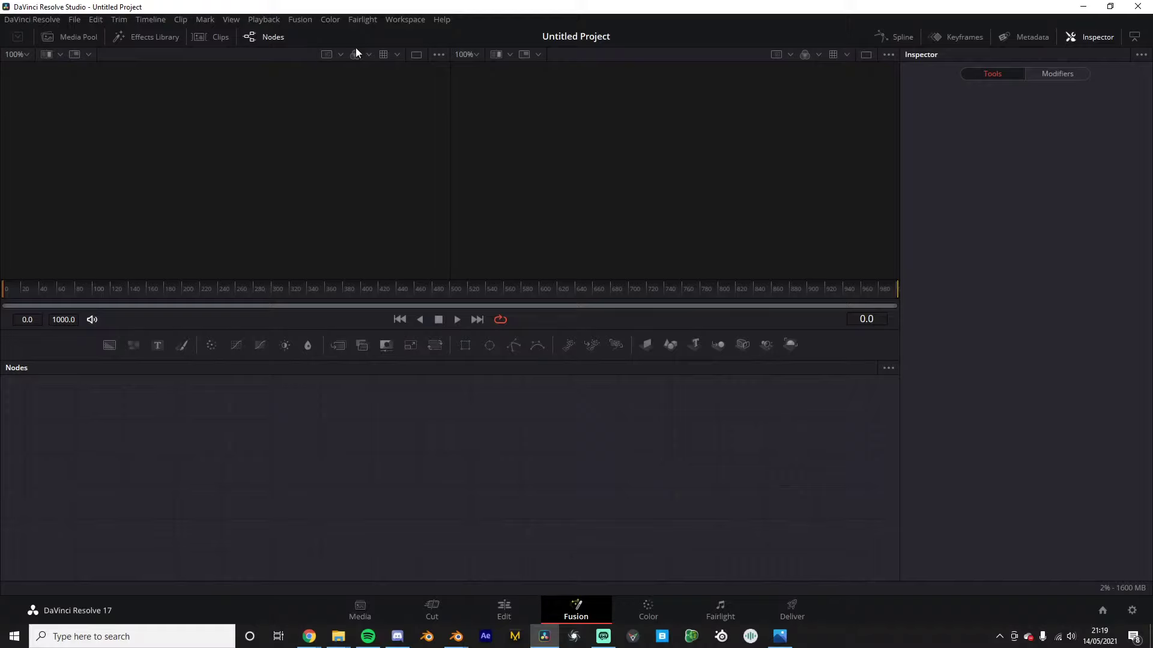
{"action": "left_click", "coordinate": [866, 55]}
{"action": "left_click", "coordinate": [473, 599]}
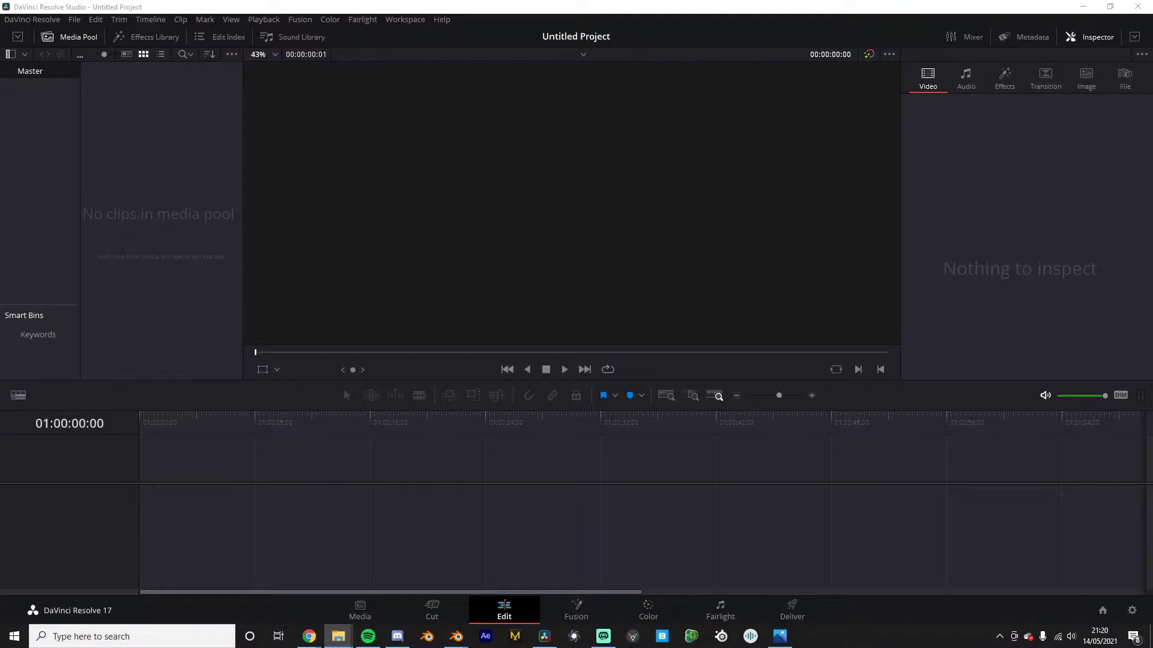
{"action": "left_click_drag", "start_coordinate": [978, 522], "coordinate": [395, 370]}
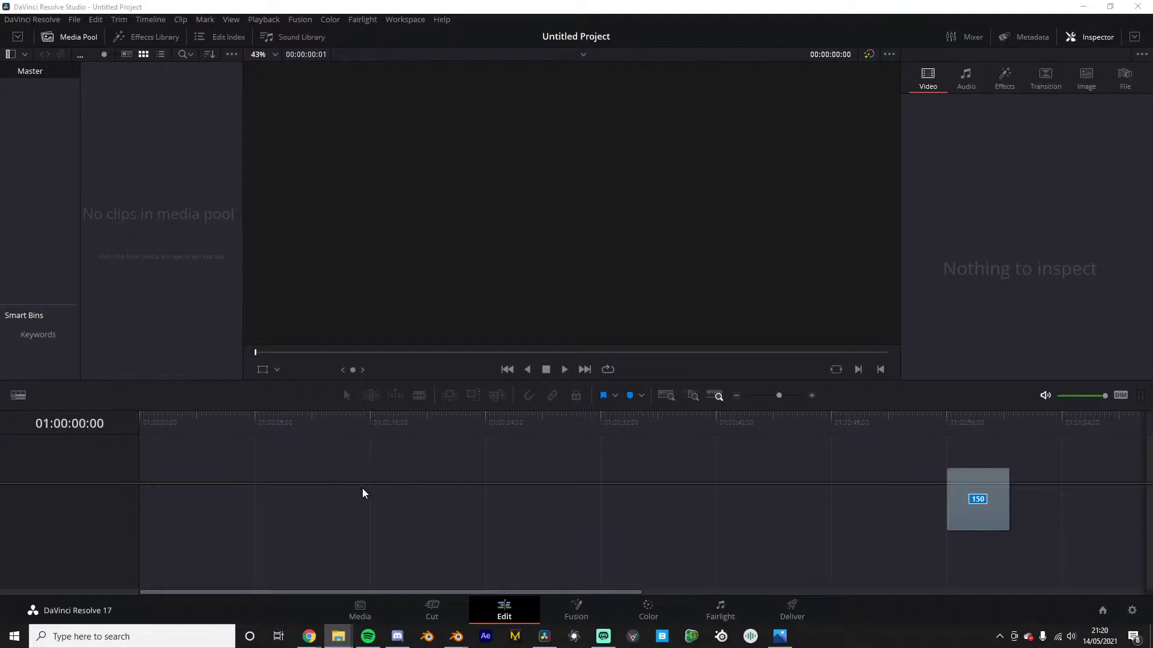
{"action": "left_click_drag", "start_coordinate": [143, 298], "coordinate": [143, 298]}
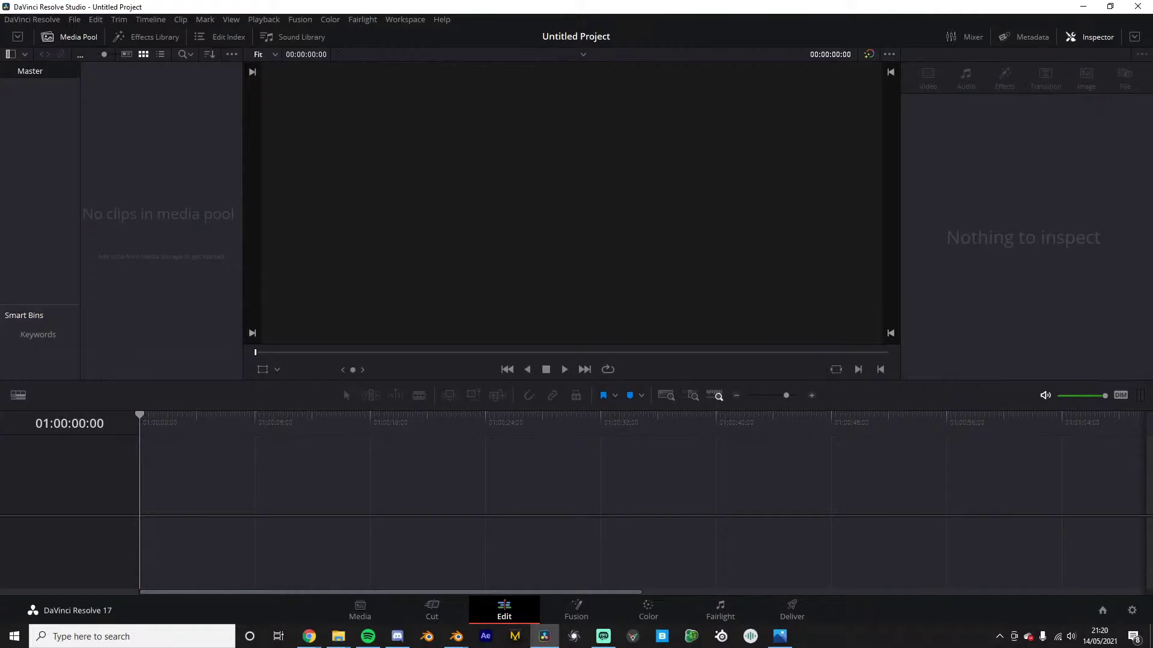
{"action": "left_click_drag", "start_coordinate": [1049, 445], "coordinate": [166, 197]}
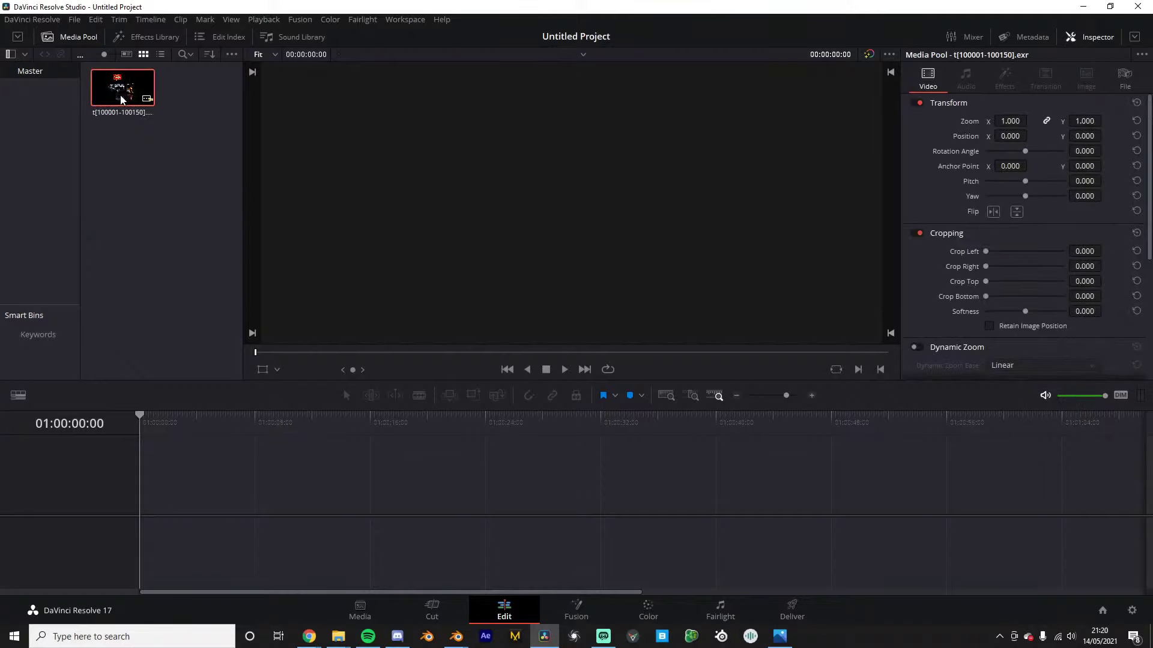
{"action": "left_click_drag", "start_coordinate": [120, 95], "coordinate": [150, 507]}
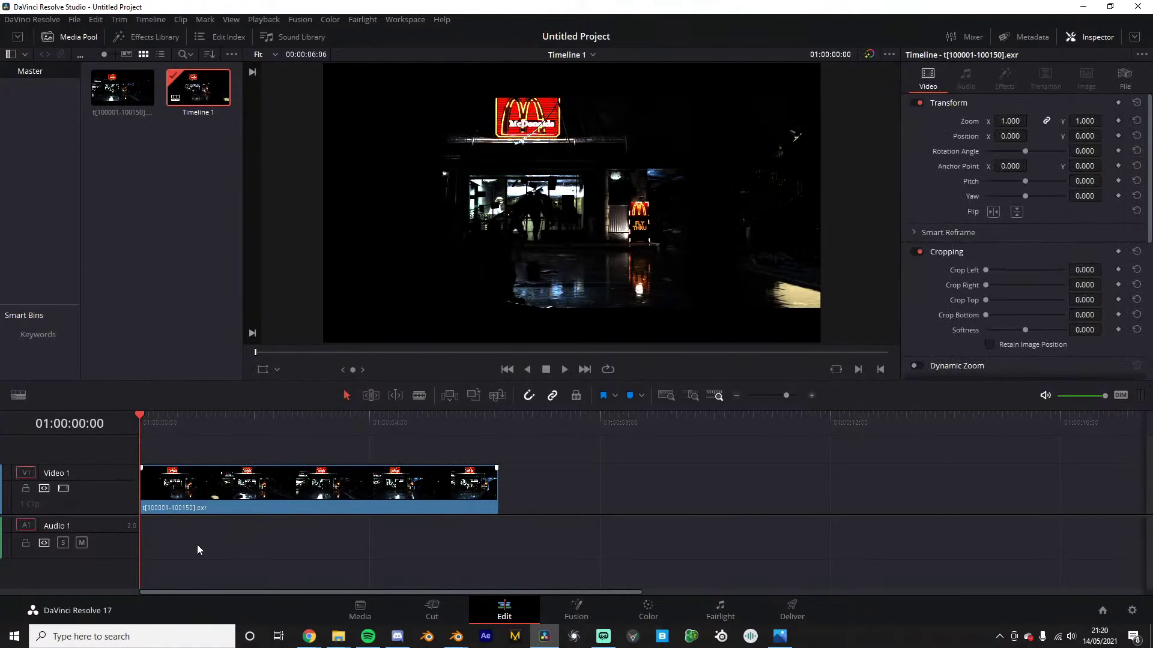
Switch to Blender and check the view layer's Cryptomatte passes, turning the Object pass off and on again
{"action": "mouse_move", "coordinate": [457, 636]}
{"action": "left_click", "coordinate": [405, 601]}
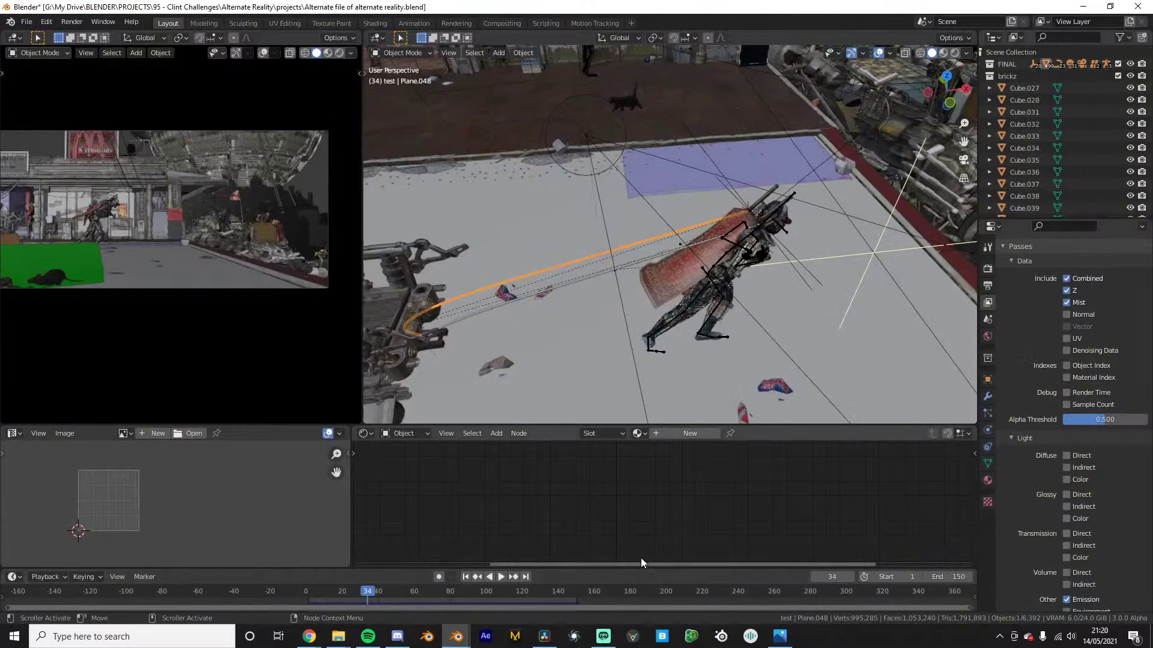
{"action": "scroll", "coordinate": [1061, 463], "scroll_direction": "down", "scroll_amount": 10}
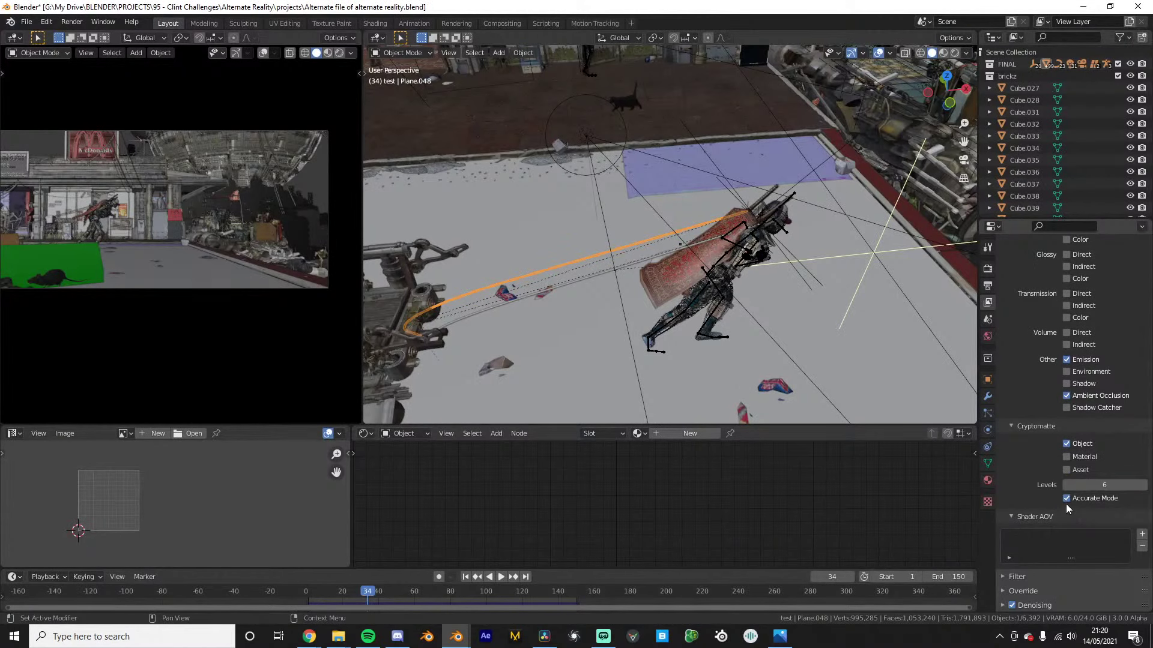
{"action": "left_click", "coordinate": [1066, 444]}
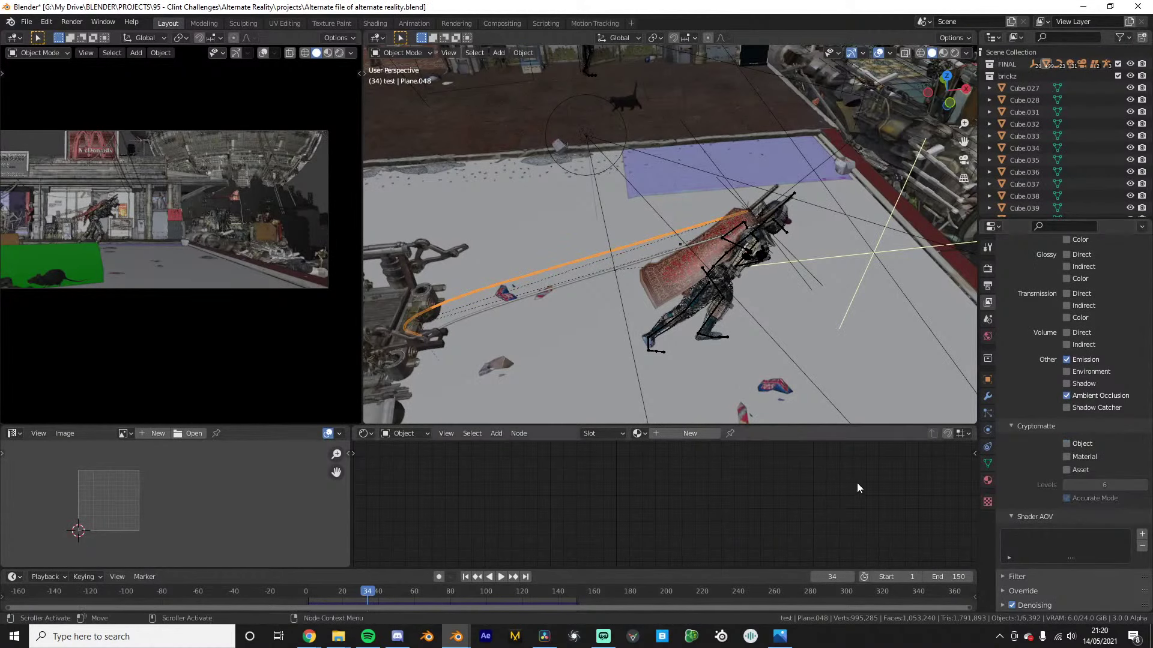
{"action": "left_click", "coordinate": [1066, 444]}
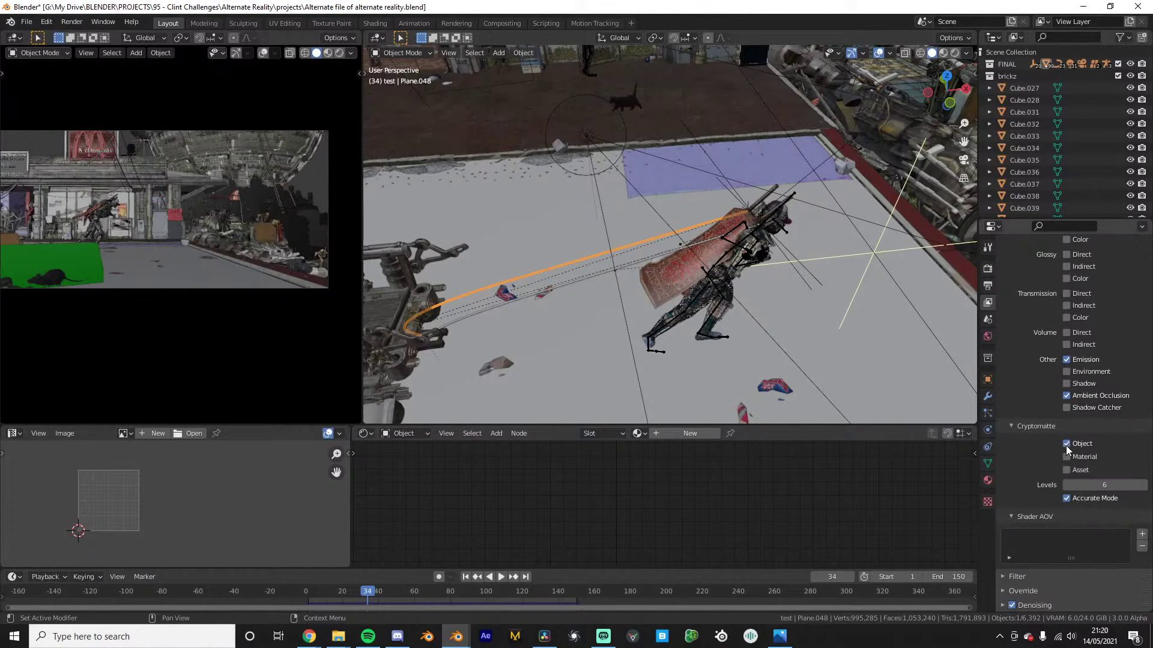
In the compositor, move the lower Denoise node up out of the way, shift the Viewer node and disconnect its Alpha input
{"action": "left_click", "coordinate": [503, 23]}
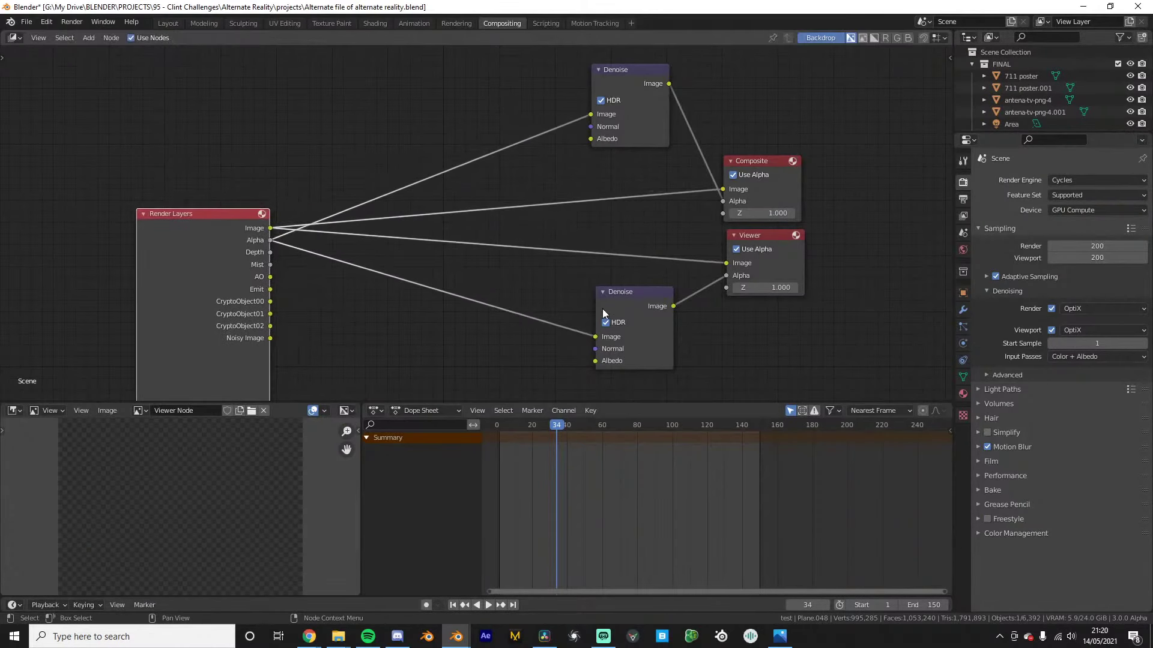
{"action": "left_click_drag", "start_coordinate": [604, 314], "coordinate": [442, 59]}
{"action": "left_click_drag", "start_coordinate": [768, 242], "coordinate": [803, 252]}
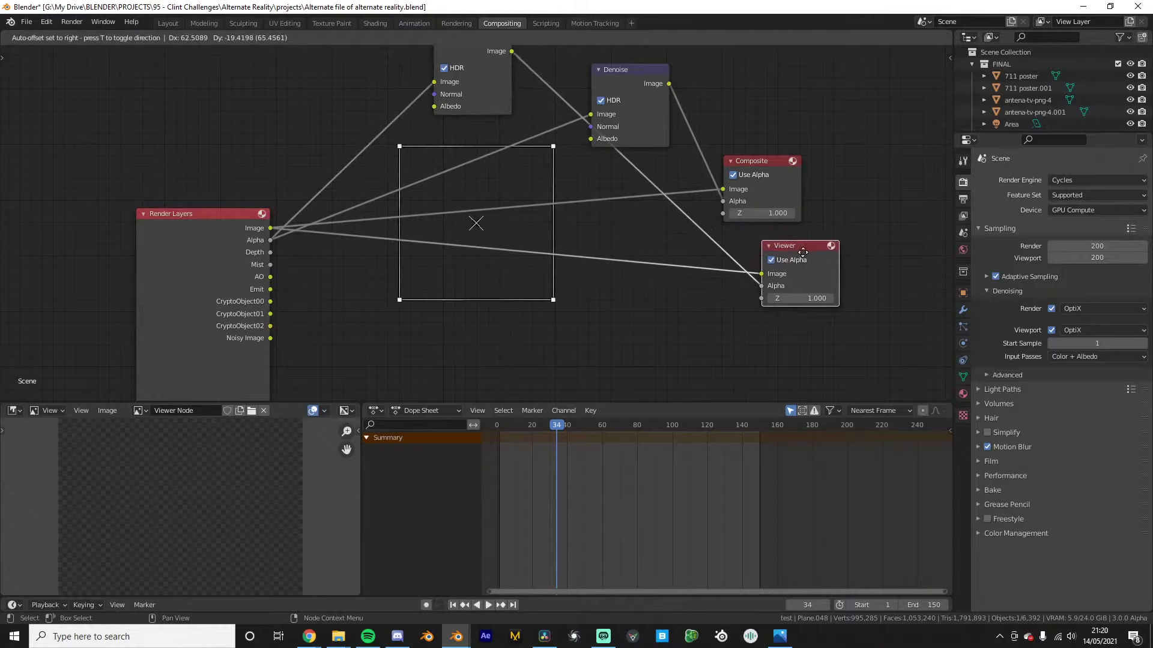
{"action": "left_click_drag", "start_coordinate": [761, 286], "coordinate": [663, 245]}
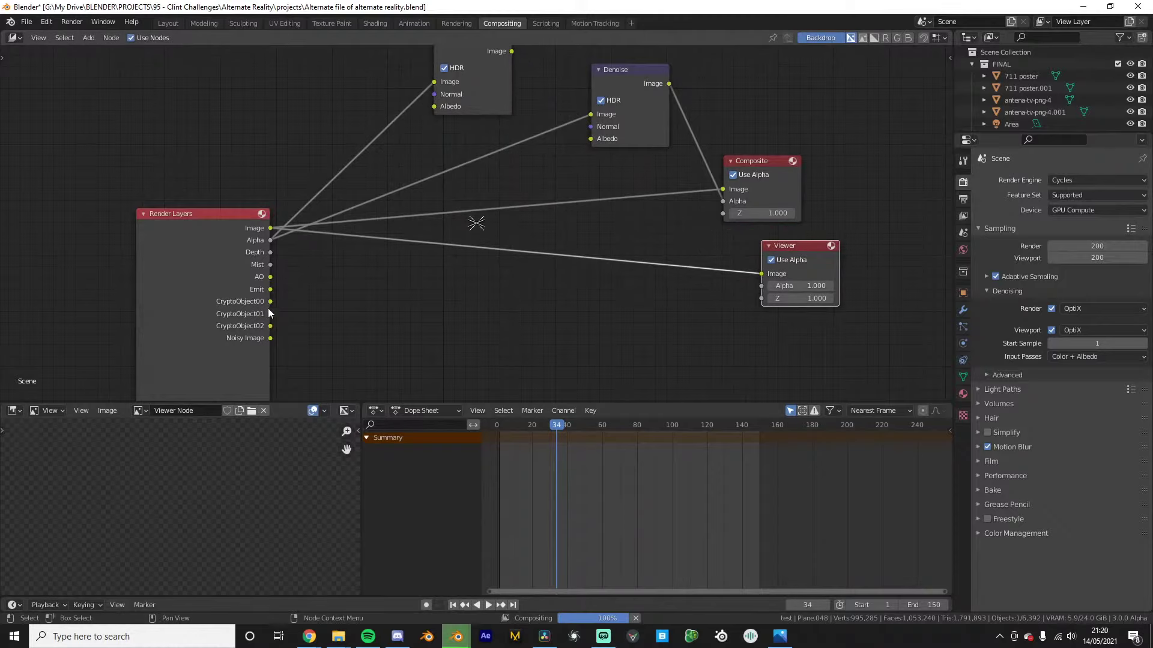
Connect the CryptoObject00 output to the Viewer's Image input and insert a Cryptomatte node on that link
{"action": "left_click_drag", "start_coordinate": [270, 301], "coordinate": [761, 274]}
{"action": "key", "text": "shift+a"}
{"action": "left_click", "coordinate": [703, 258]}
{"action": "type", "text": "c"}
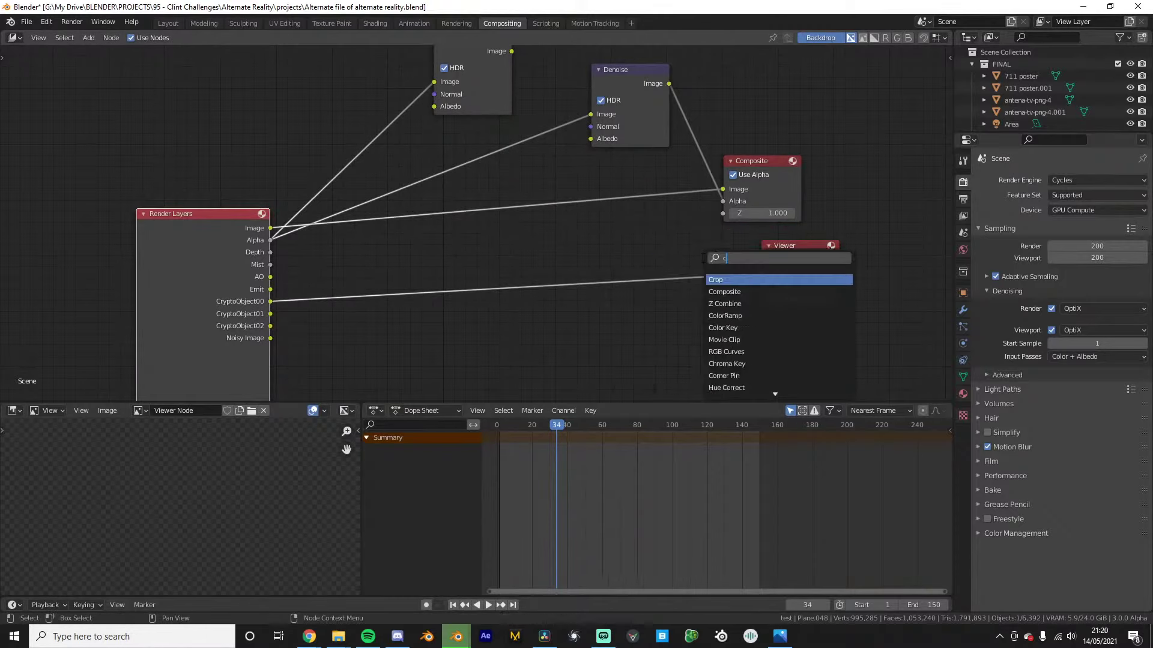
{"action": "type", "text": "ry"}
{"action": "key", "text": "Return"}
{"action": "left_click", "coordinate": [561, 275]}
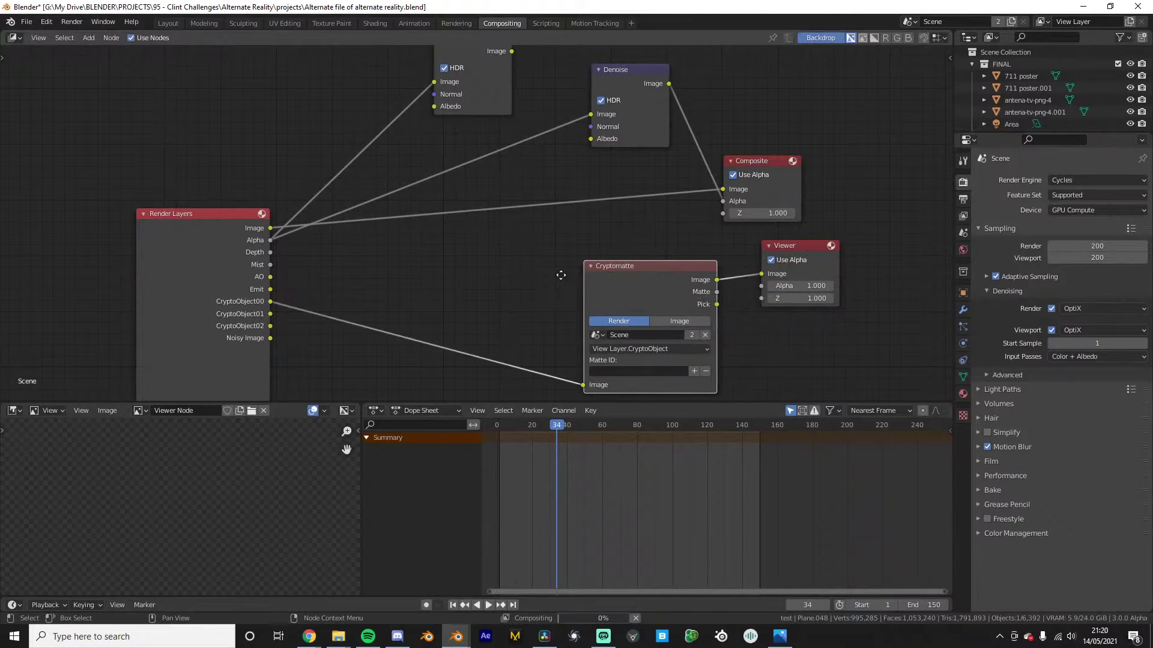
Switch to File Explorer and check the size of the t10 folder inside the animation render folder
{"action": "mouse_move", "coordinate": [338, 636]}
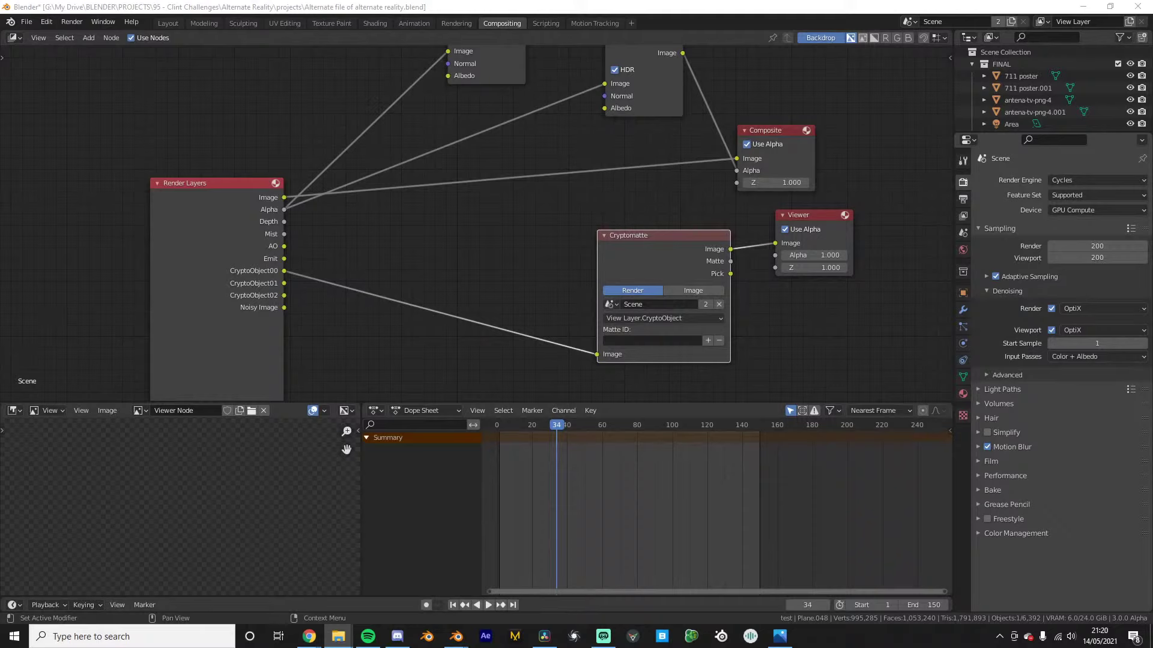
{"action": "left_click_drag", "start_coordinate": [572, 216], "coordinate": [377, 122]}
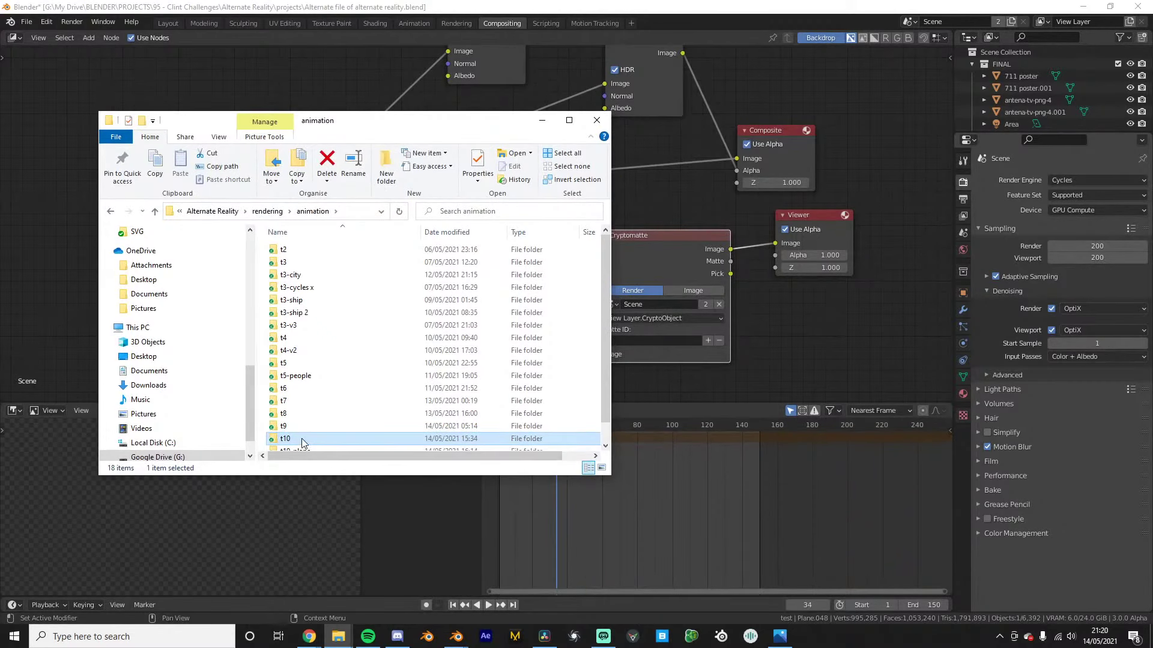
{"action": "right_click", "coordinate": [302, 439]}
{"action": "left_click", "coordinate": [339, 428]}
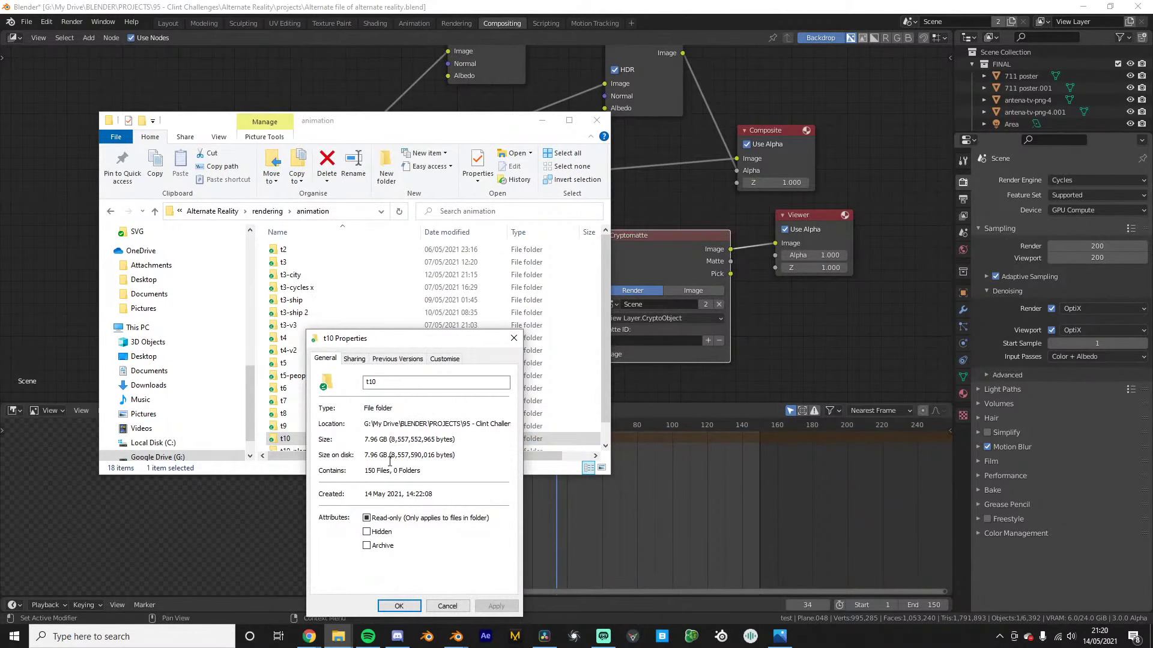
Close the t10 folder's properties and the File Explorer window to return to Blender's compositor
{"action": "left_click", "coordinate": [467, 607]}
{"action": "left_click", "coordinate": [596, 120]}
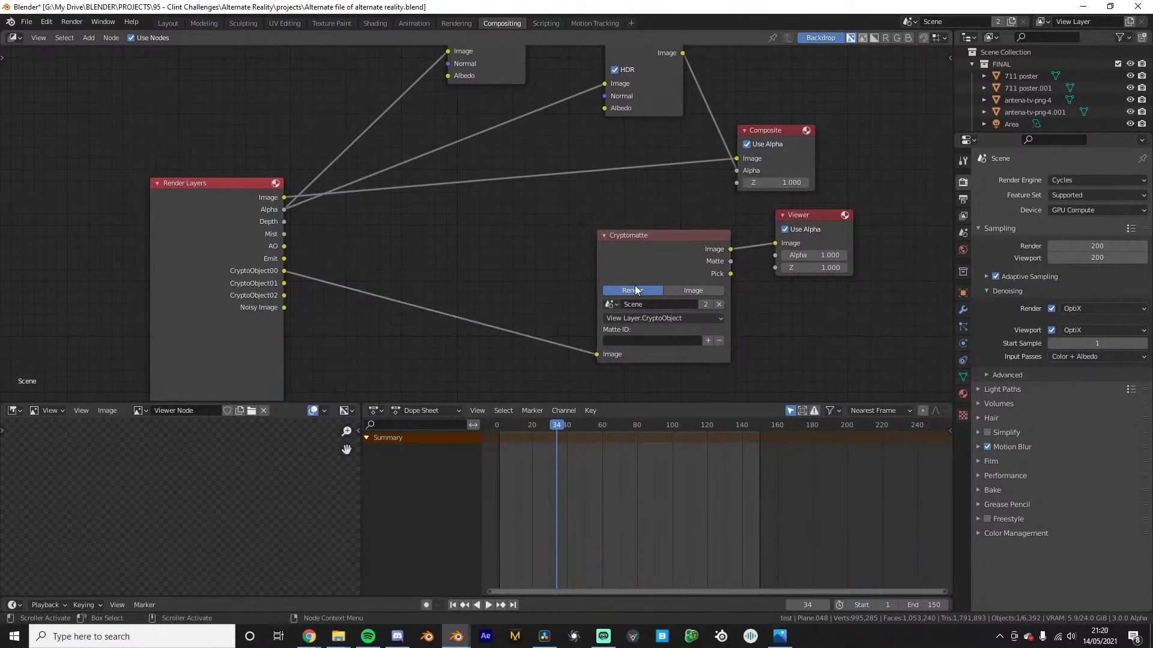
{"action": "left_click", "coordinate": [635, 340]}
{"action": "key", "text": "Return"}
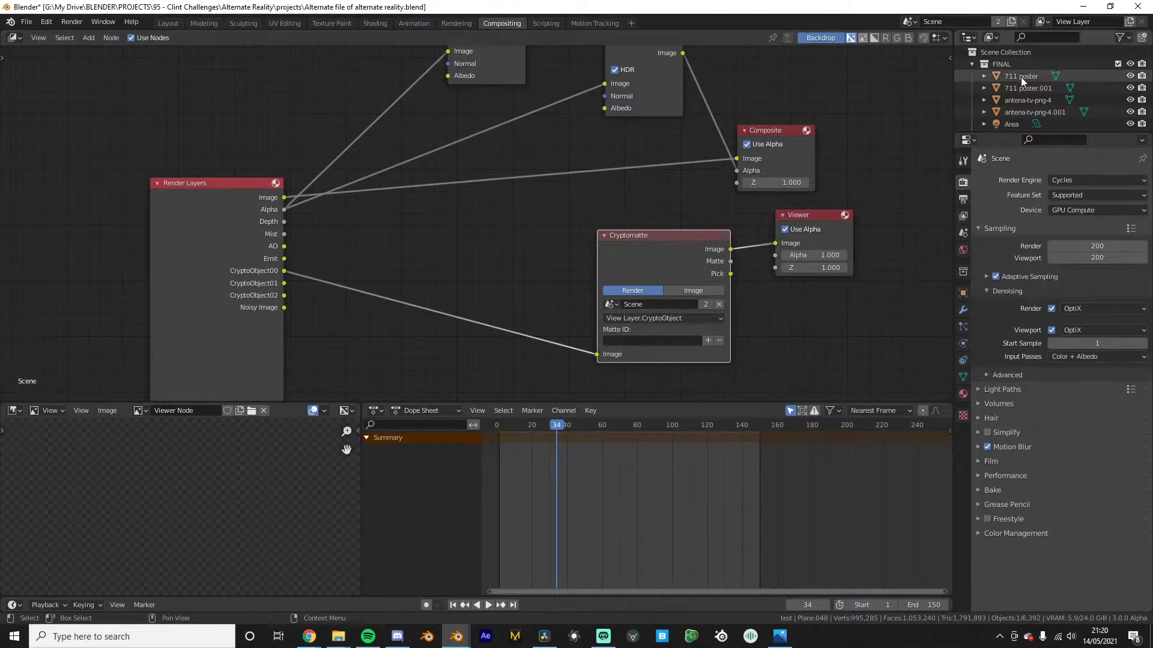
Move the Cryptomatte node away from the Viewer toward Render Layers, and shift the Render Layers node outward to make room
{"action": "key", "text": "g"}
{"action": "left_click", "coordinate": [666, 256]}
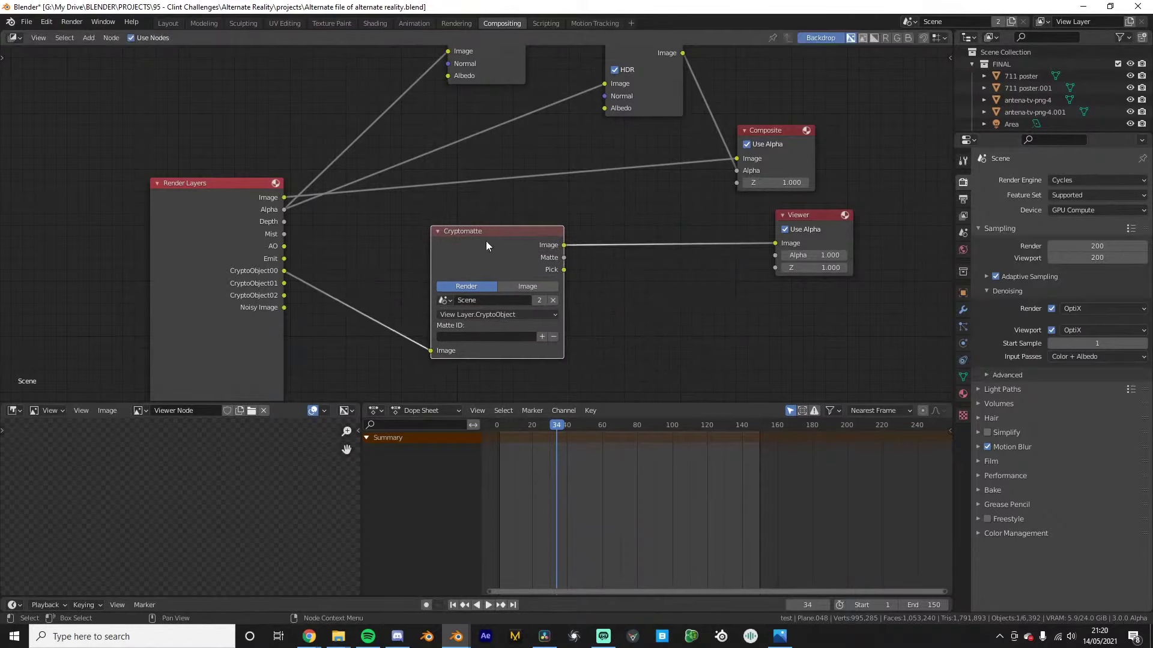
{"action": "left_click_drag", "start_coordinate": [489, 244], "coordinate": [504, 250]}
{"action": "left_click_drag", "start_coordinate": [217, 227], "coordinate": [163, 241]}
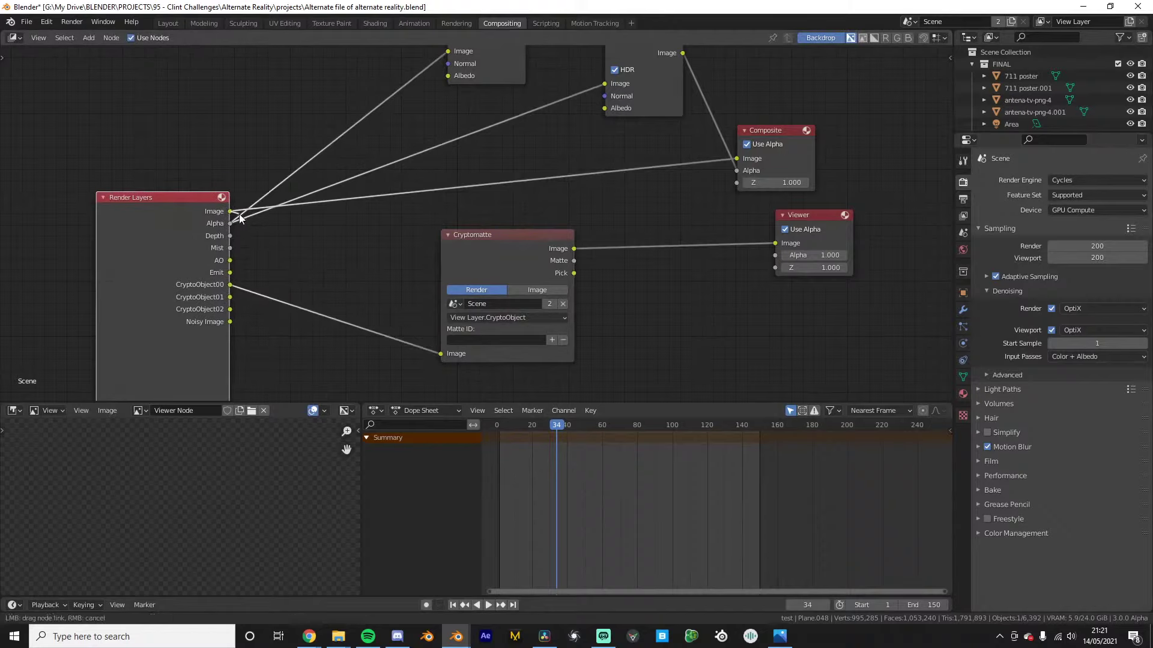
Connect the Render Layers Image output to the Viewer's Image input, render frame 34 and close the render window
{"action": "left_click_drag", "start_coordinate": [230, 211], "coordinate": [775, 245]}
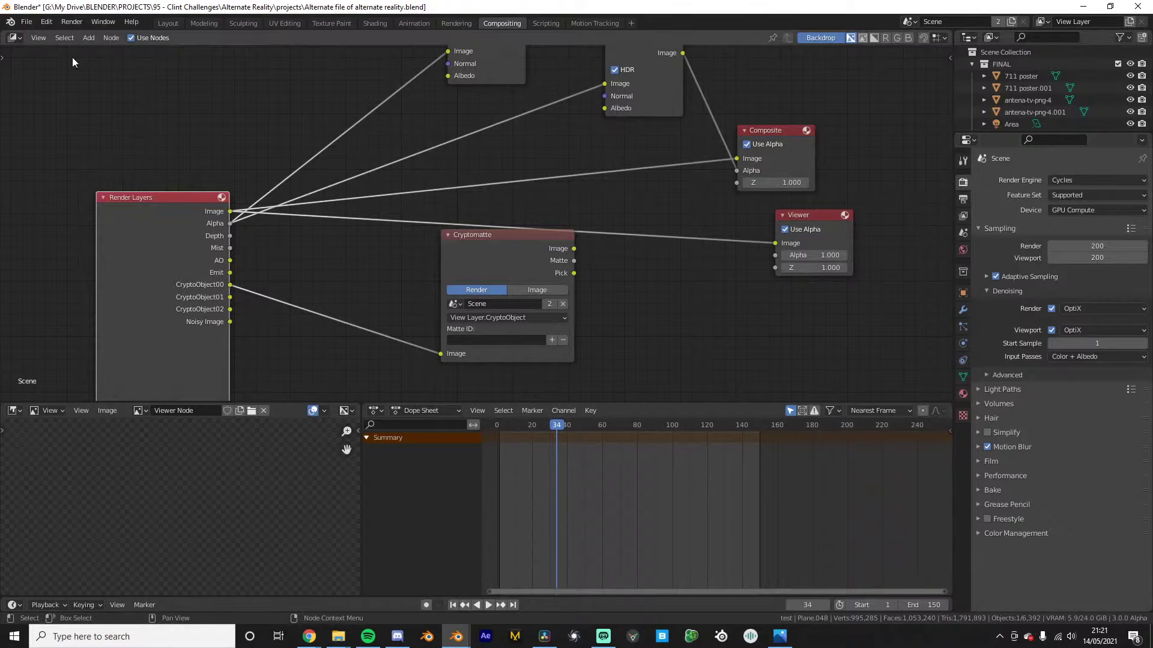
{"action": "left_click", "coordinate": [71, 21]}
{"action": "left_click", "coordinate": [95, 33]}
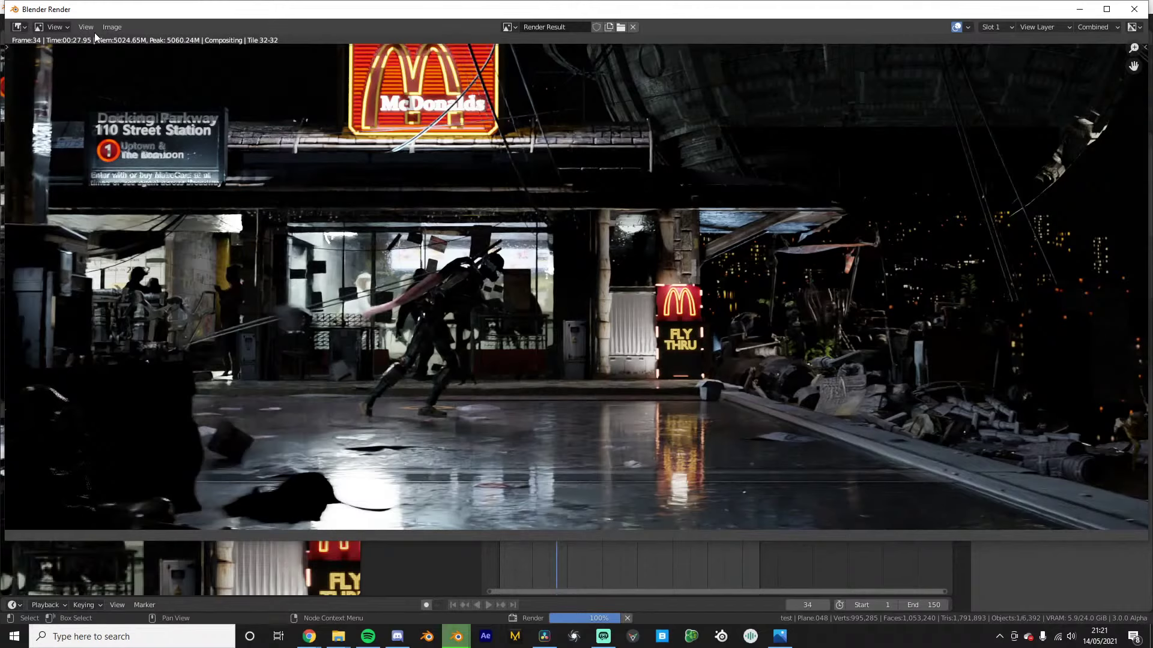
{"action": "left_click", "coordinate": [1133, 9]}
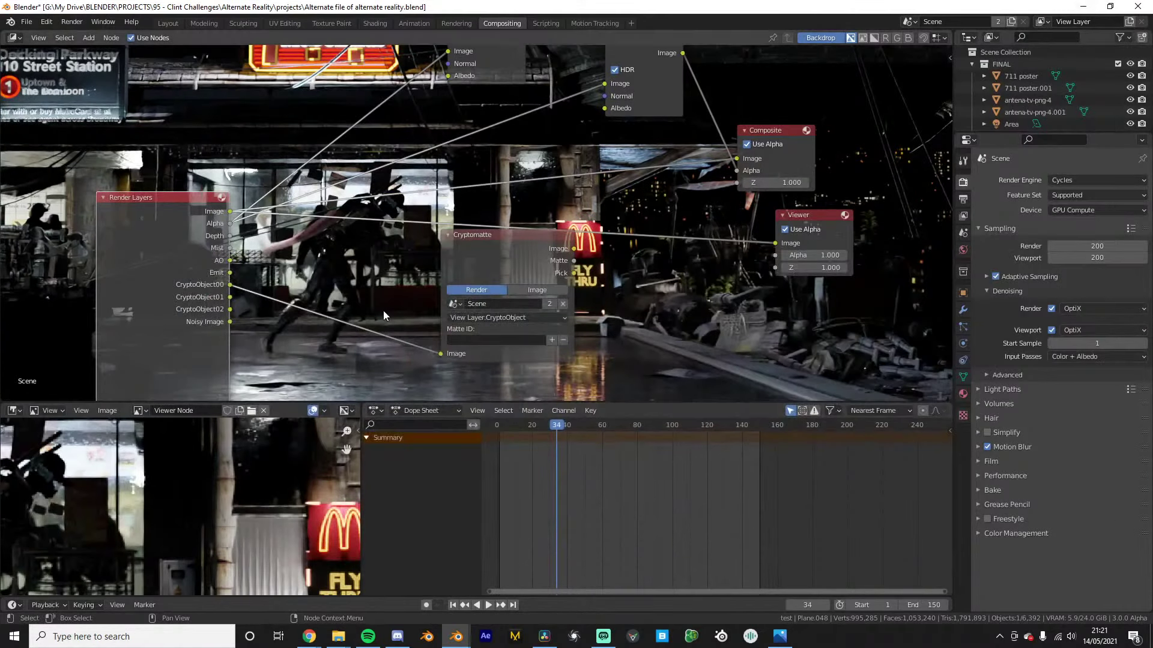
Reposition the Cryptomatte node, connect its Image output and then its Matte output to the Viewer's Image input, and open the Matte ID for editing
{"action": "left_click_drag", "start_coordinate": [456, 265], "coordinate": [532, 288]}
{"action": "left_click_drag", "start_coordinate": [650, 271], "coordinate": [776, 243]}
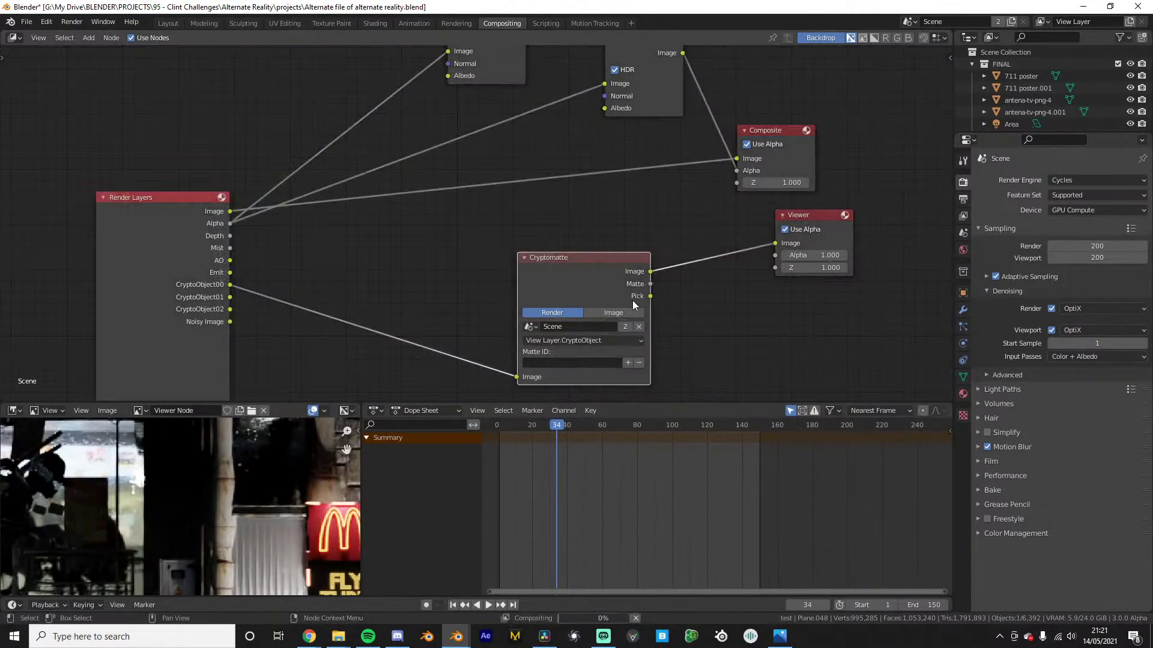
{"action": "left_click_drag", "start_coordinate": [650, 284], "coordinate": [775, 243]}
{"action": "left_click_drag", "start_coordinate": [581, 269], "coordinate": [609, 226]}
{"action": "left_click", "coordinate": [564, 319]}
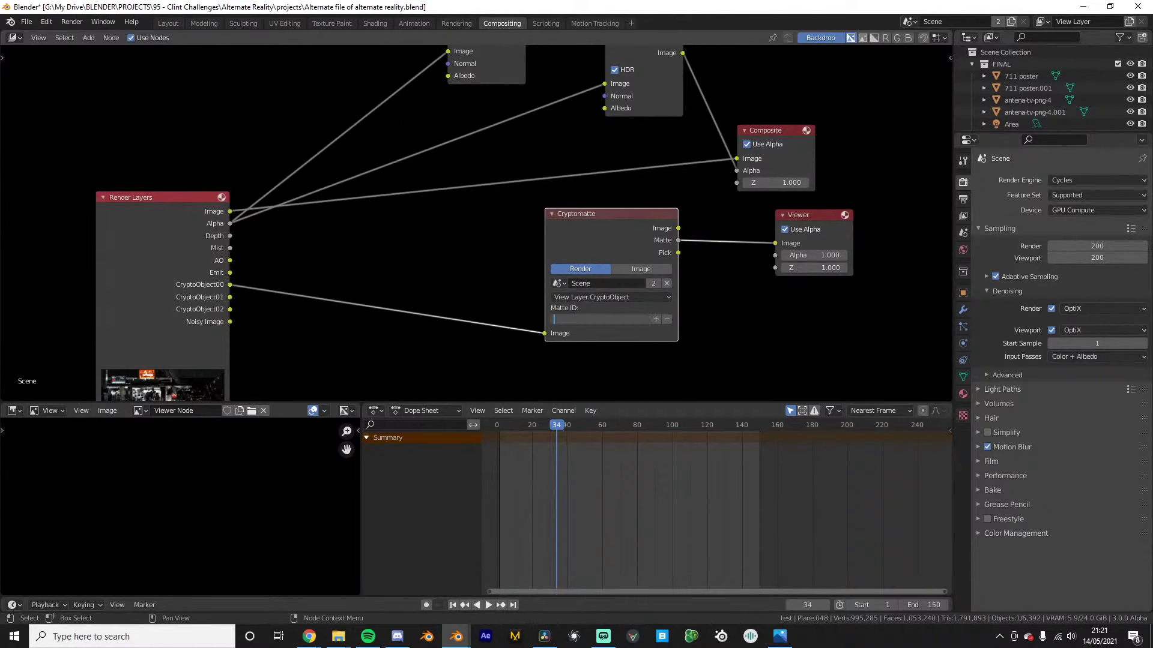
Copy the object name Cube.020 from the outliner and enter it as the Cryptomatte node's Matte ID
{"action": "scroll", "coordinate": [1026, 99], "scroll_direction": "down", "scroll_amount": 8}
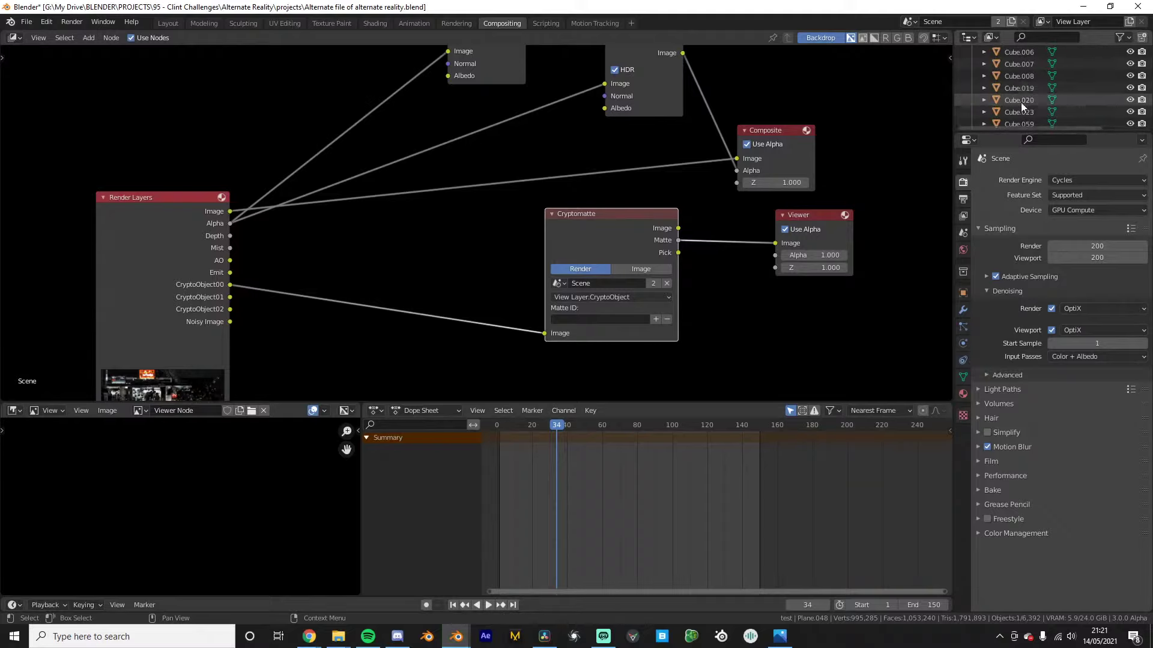
{"action": "left_click", "coordinate": [1034, 99]}
{"action": "right_click", "coordinate": [1025, 99]}
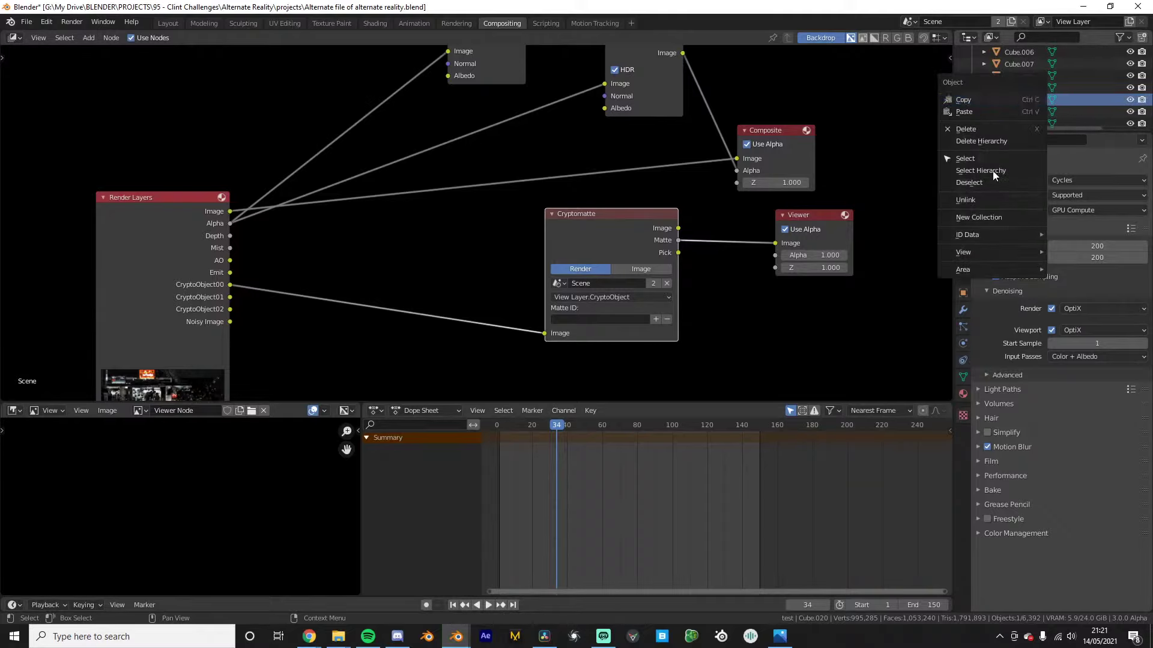
{"action": "double_click", "coordinate": [1017, 99]}
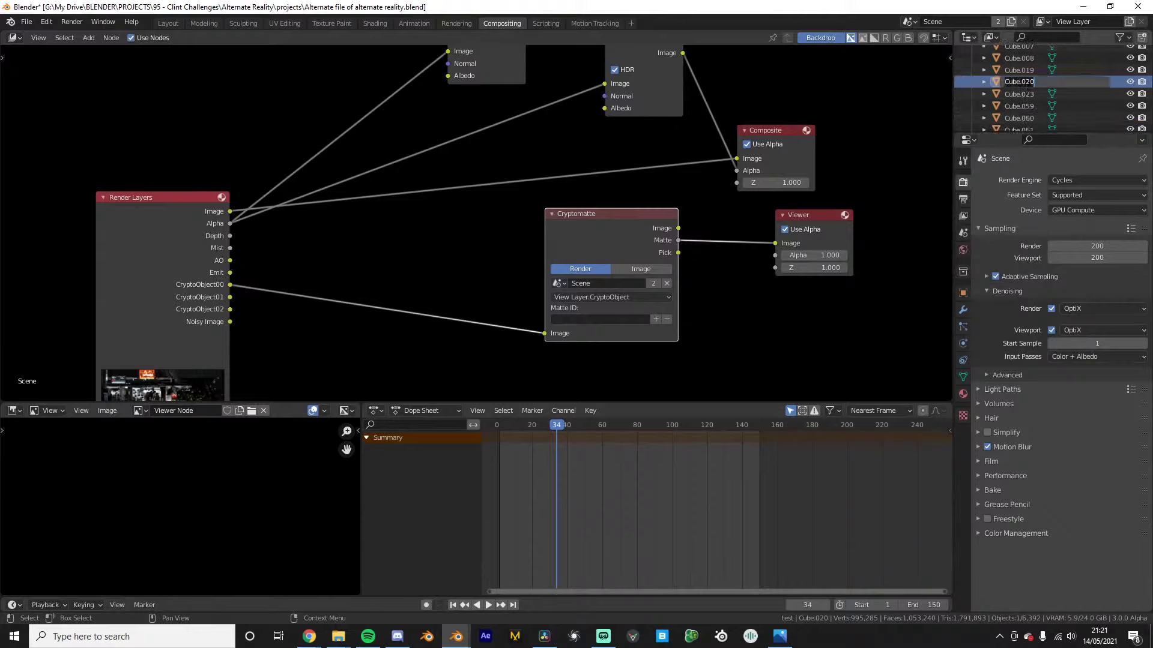
{"action": "key", "text": "ctrl+x"}
{"action": "double_click", "coordinate": [570, 321]}
{"action": "key", "text": "ctrl+v"}
{"action": "key", "text": "Return"}
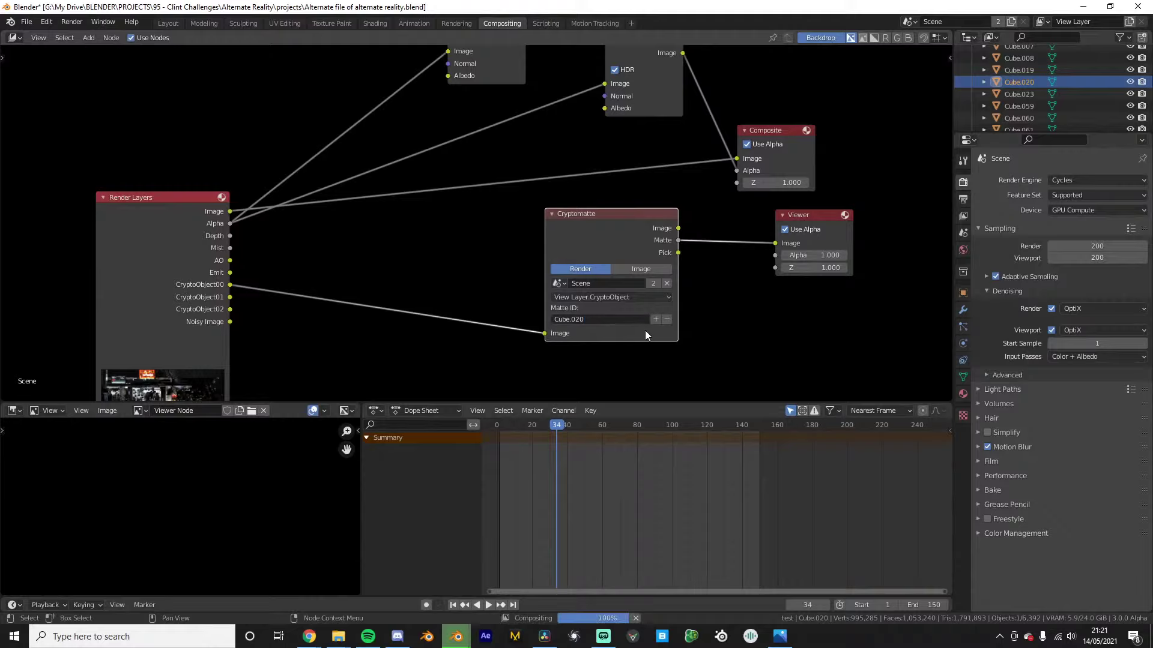
Move the Cryptomatte node closer to the Render Layers node and examine its matte in the image viewer
{"action": "left_click_drag", "start_coordinate": [623, 230], "coordinate": [486, 245]}
{"action": "scroll", "coordinate": [181, 495], "scroll_direction": "down", "scroll_amount": 5}
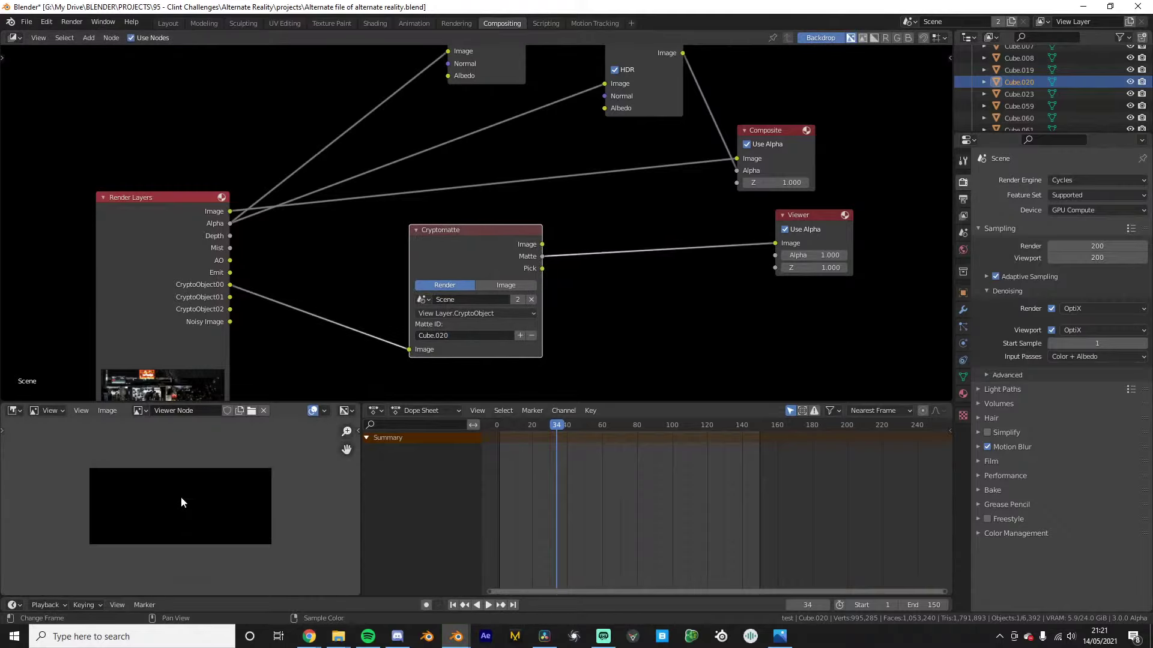
{"action": "scroll", "coordinate": [184, 495], "scroll_direction": "up", "scroll_amount": 2}
{"action": "scroll", "coordinate": [613, 259], "scroll_direction": "down", "scroll_amount": 3}
{"action": "scroll", "coordinate": [603, 265], "scroll_direction": "up", "scroll_amount": 1}
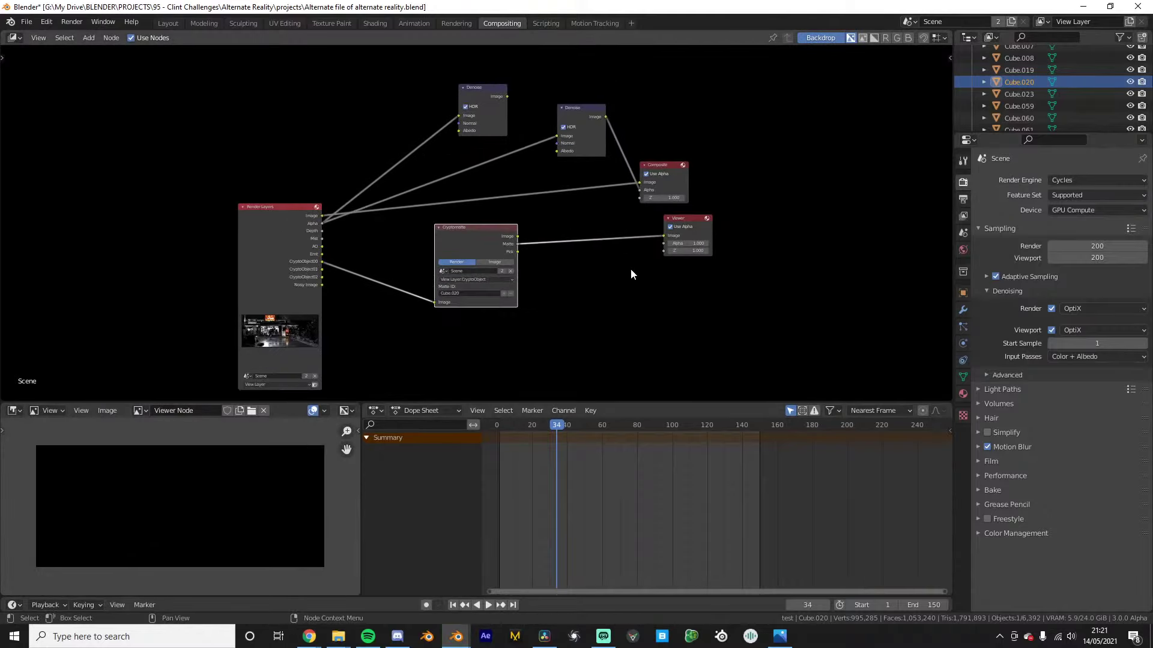
{"action": "scroll", "coordinate": [264, 270], "scroll_direction": "up", "scroll_amount": 2}
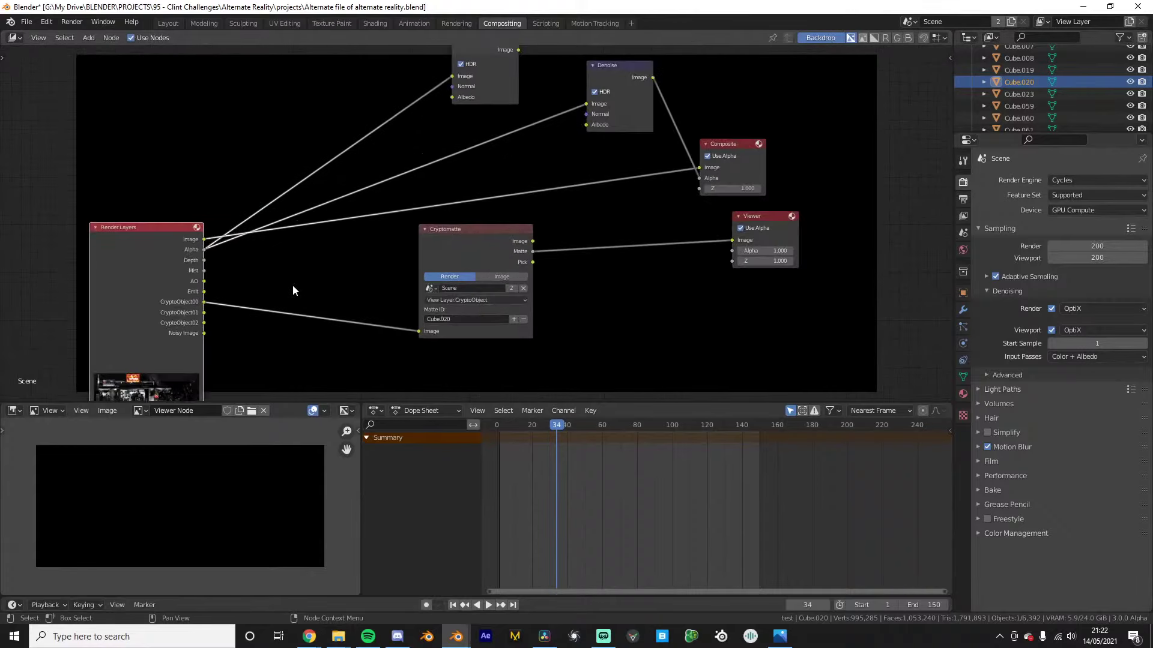
Replace the Cryptomatte node with a Cryptomatte (Legacy) node and connect its Image output to the Viewer
{"action": "middle_click_drag", "start_coordinate": [291, 291], "coordinate": [363, 215]}
{"action": "key", "text": "x"}
{"action": "key", "text": "shift+a"}
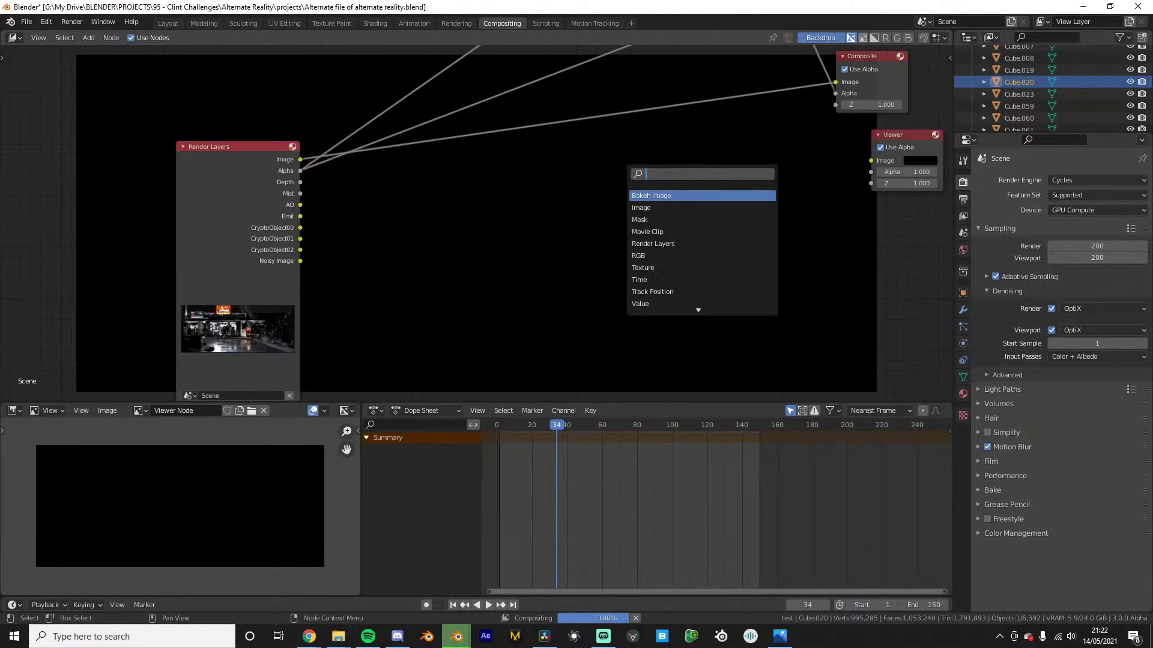
{"action": "type", "text": "cryp"}
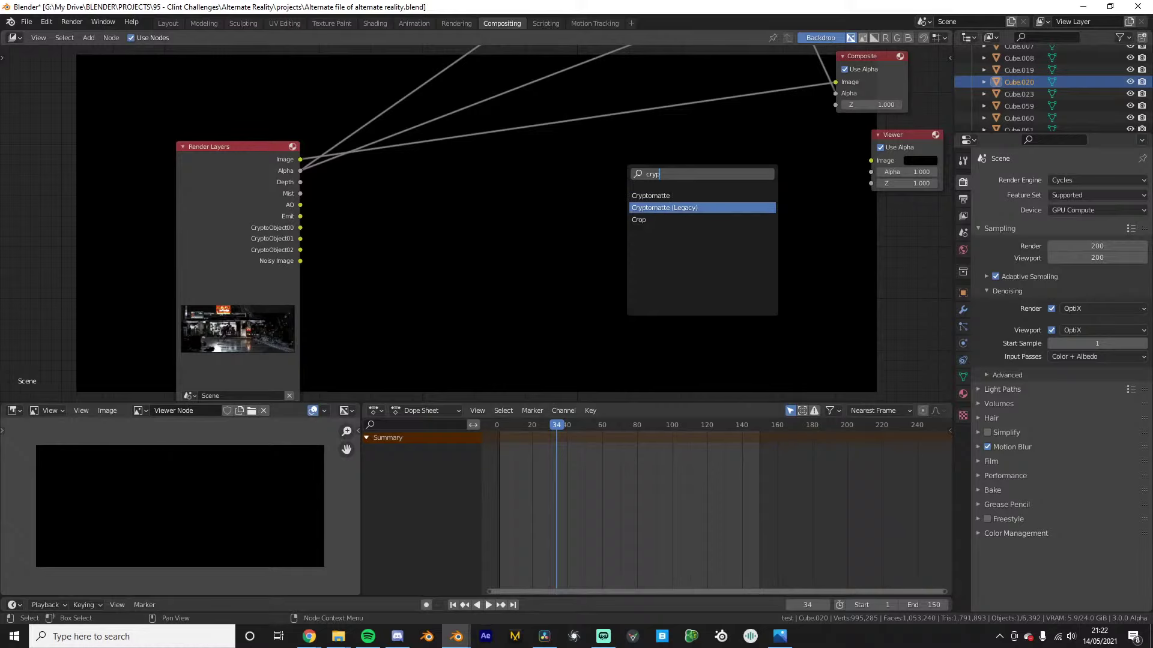
{"action": "left_click", "coordinate": [664, 208]}
{"action": "left_click", "coordinate": [668, 201]}
{"action": "left_click_drag", "start_coordinate": [700, 182], "coordinate": [870, 160]}
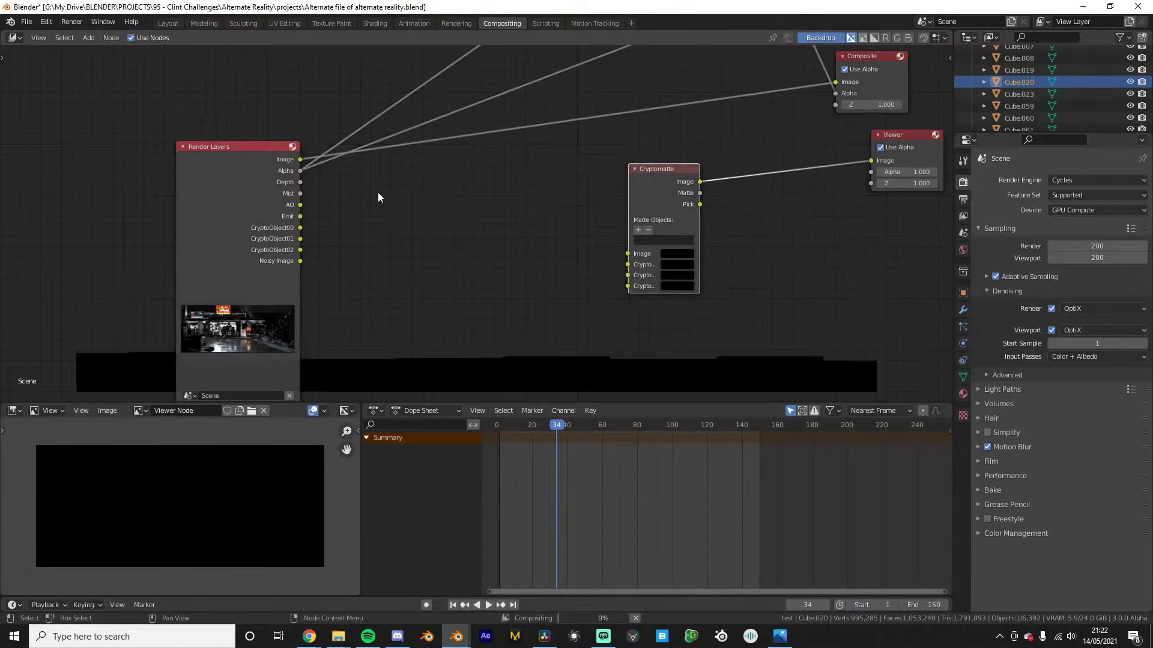
Connect the Render Layers outputs CryptoObject00, CryptoObject01, CryptoObject02 and Image to the matching Cryptomatte inputs
{"action": "left_click_drag", "start_coordinate": [300, 227], "coordinate": [628, 275]}
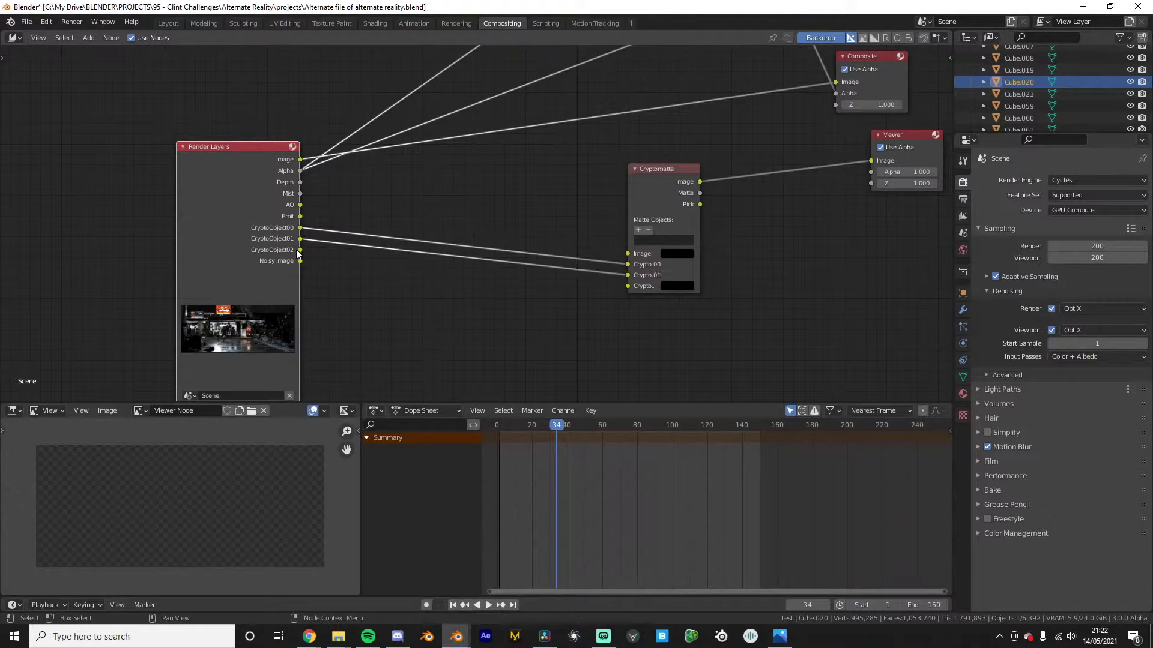
{"action": "left_click_drag", "start_coordinate": [300, 250], "coordinate": [628, 286]}
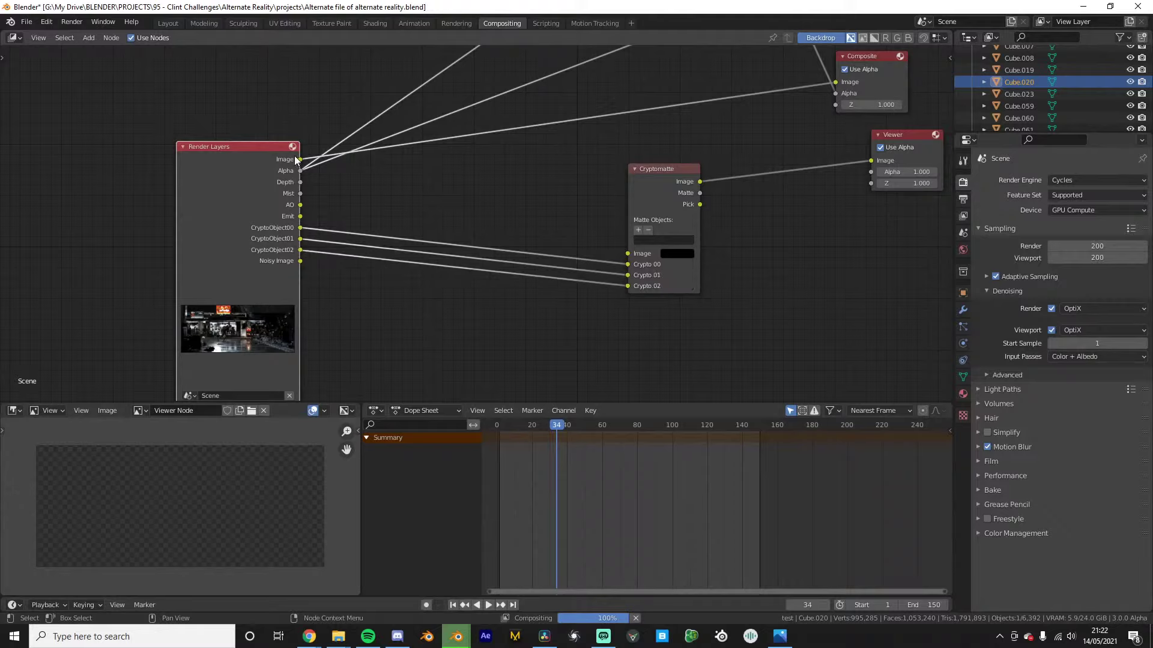
{"action": "left_click_drag", "start_coordinate": [563, 242], "coordinate": [625, 255]}
{"action": "left_click_drag", "start_coordinate": [302, 161], "coordinate": [628, 253]}
Enter Cube.020 as the Cryptomatte node's matte object and move the node closer to Render Layers
{"action": "left_click", "coordinate": [649, 241]}
{"action": "key", "text": "ctrl+v"}
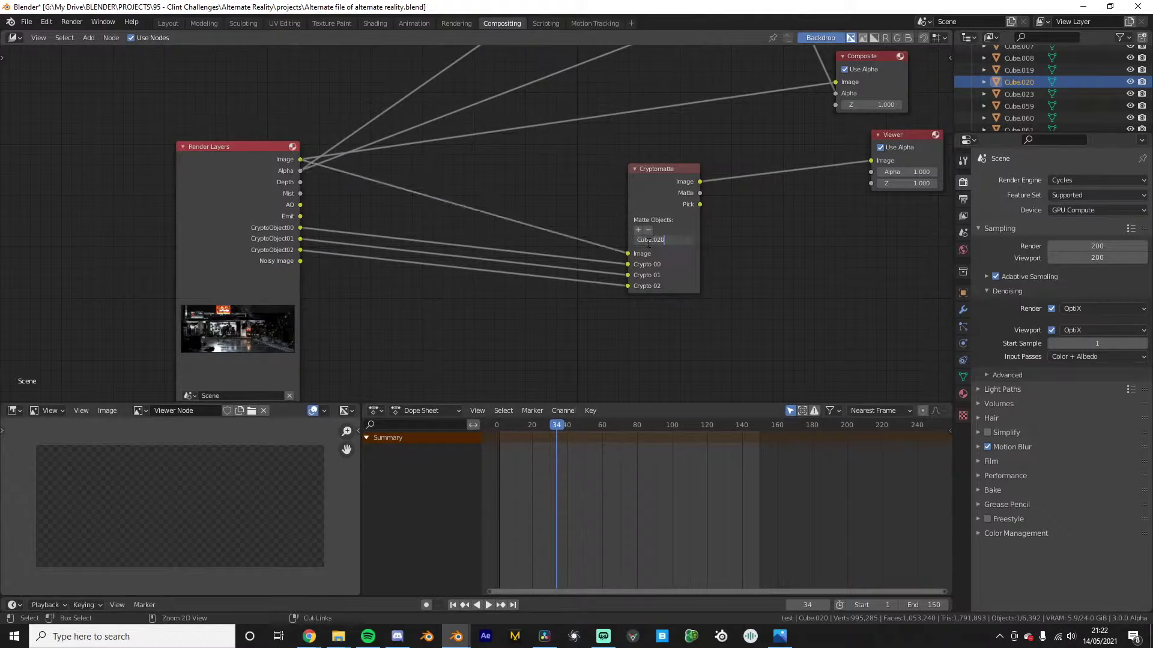
{"action": "key", "text": "Return"}
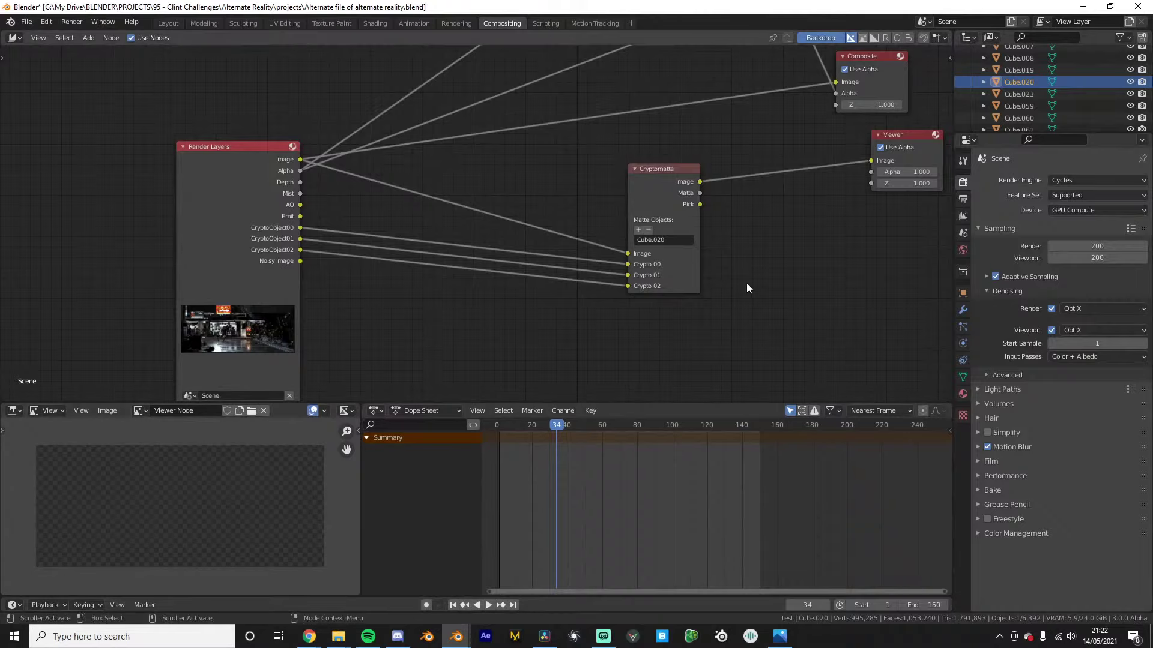
{"action": "middle_click_drag", "start_coordinate": [916, 190], "coordinate": [781, 229]}
{"action": "left_click_drag", "start_coordinate": [515, 222], "coordinate": [468, 231]}
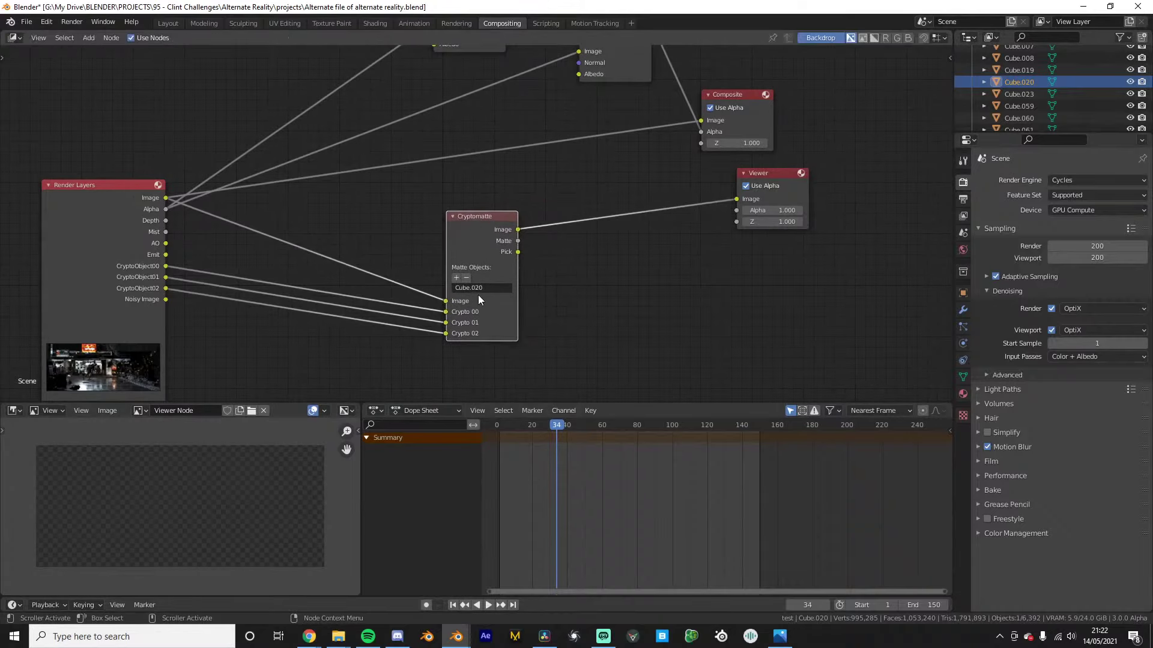
Route the rendered image to the Viewer and replace the Cryptomatte's matte object with a sample picked on the running figure
{"action": "left_click", "coordinate": [457, 278]}
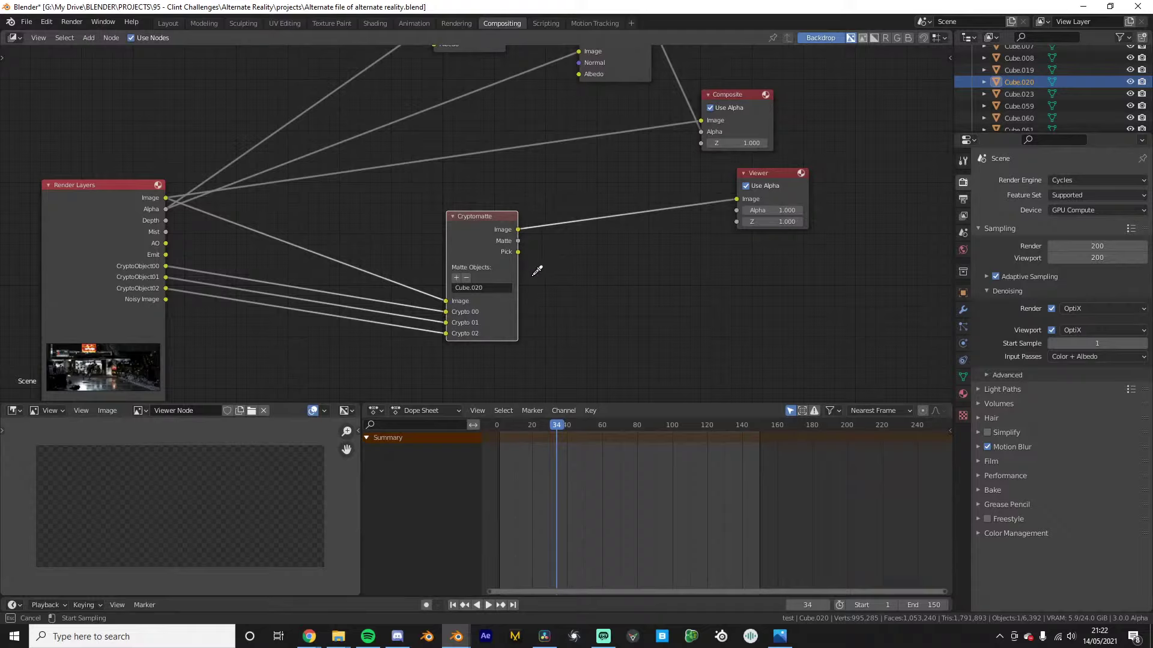
{"action": "left_click", "coordinate": [562, 203]}
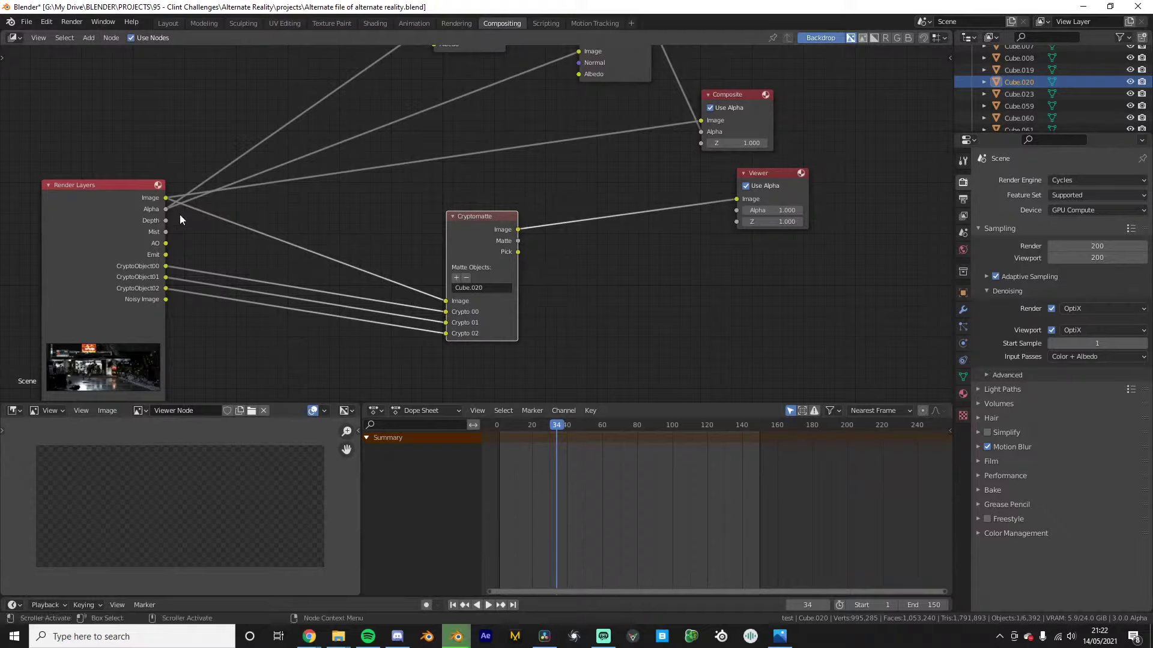
{"action": "left_click_drag", "start_coordinate": [165, 199], "coordinate": [736, 199]}
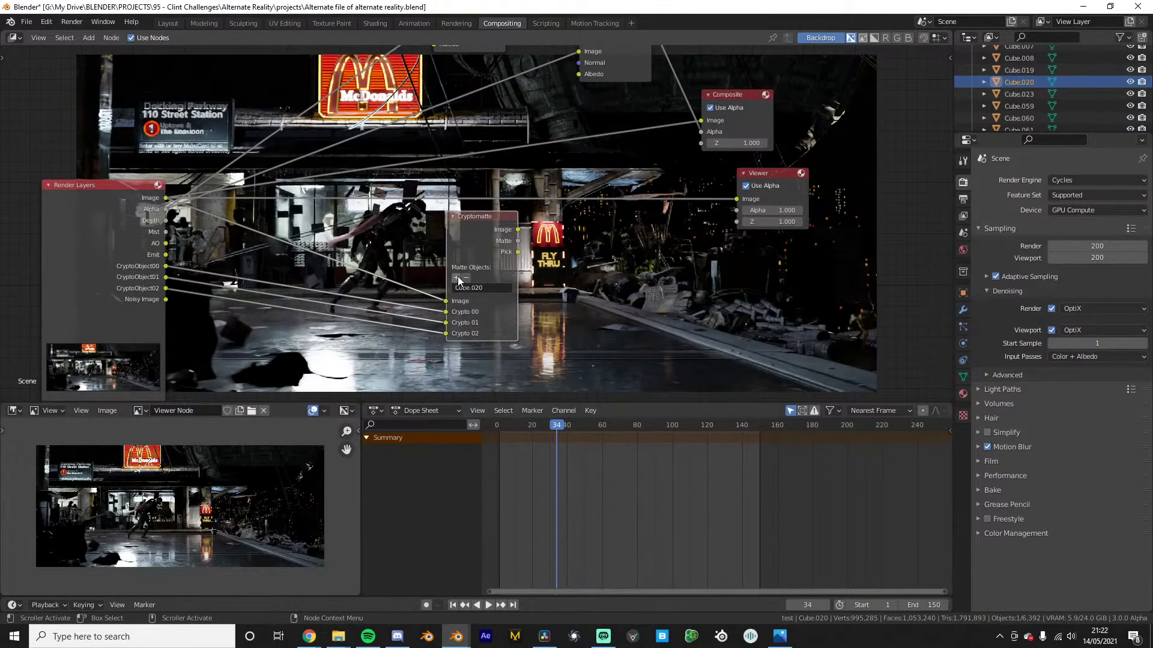
{"action": "left_click", "coordinate": [466, 277]}
{"action": "left_click", "coordinate": [455, 277]}
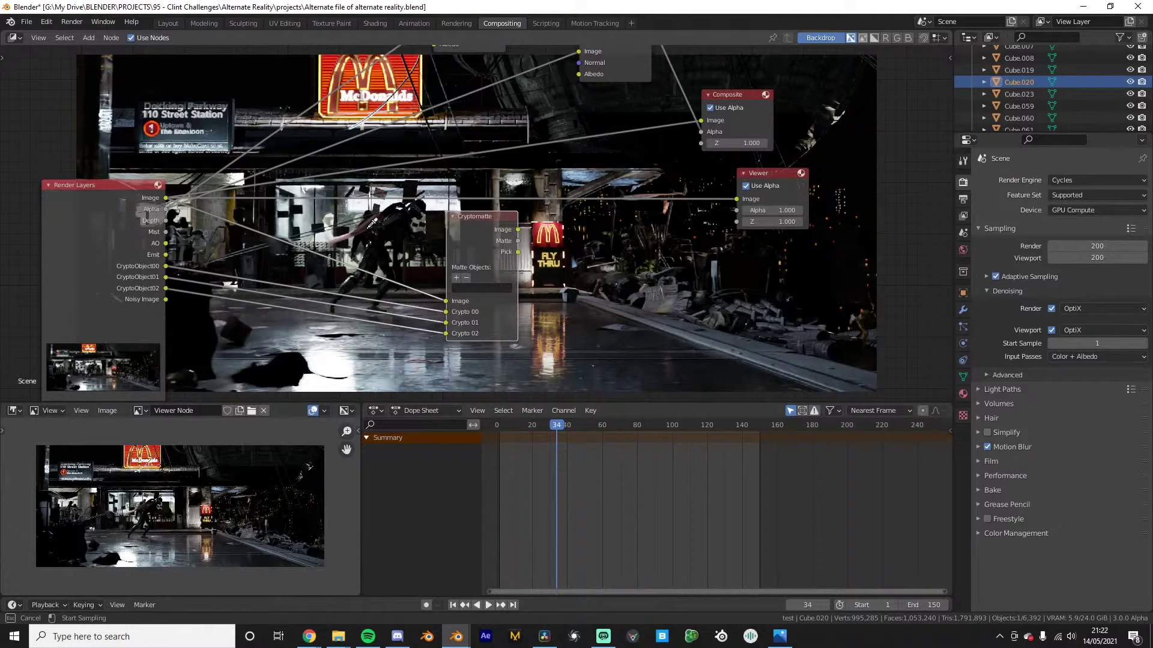
{"action": "left_click", "coordinate": [372, 223]}
Preview the Cryptomatte's Image, Matte and Pick outputs in the Viewer, ending on Pick, and move the node off the figure
{"action": "left_click_drag", "start_coordinate": [518, 229], "coordinate": [736, 199]}
{"action": "left_click_drag", "start_coordinate": [517, 240], "coordinate": [737, 199]}
{"action": "left_click_drag", "start_coordinate": [518, 252], "coordinate": [738, 199]}
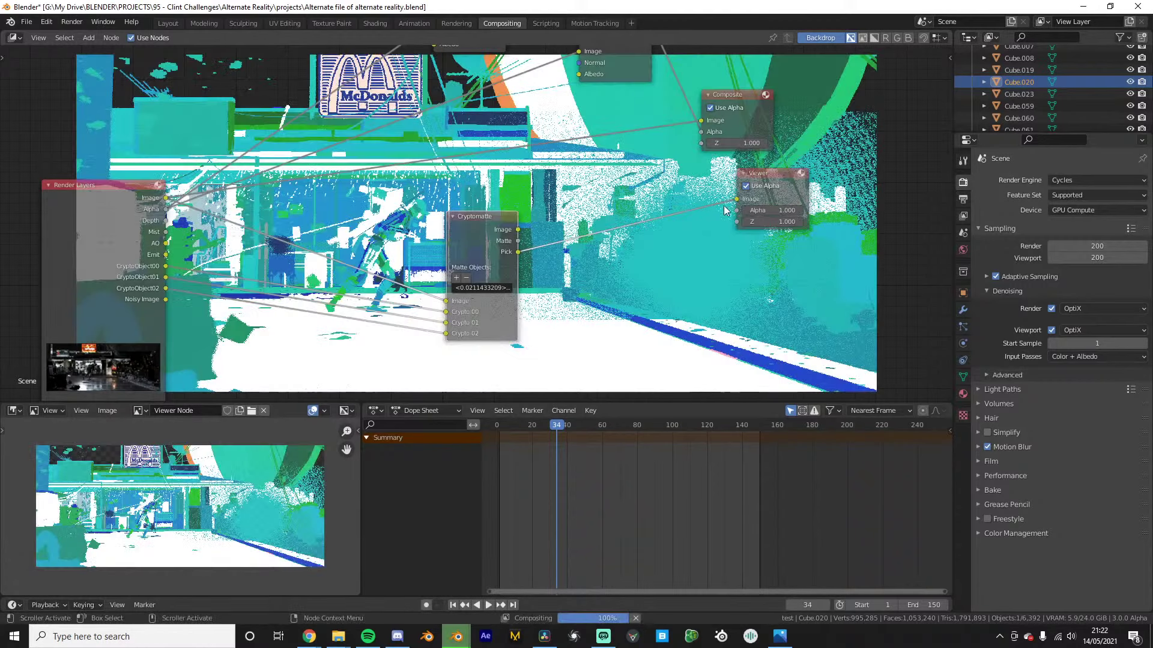
{"action": "left_click_drag", "start_coordinate": [488, 233], "coordinate": [430, 276]}
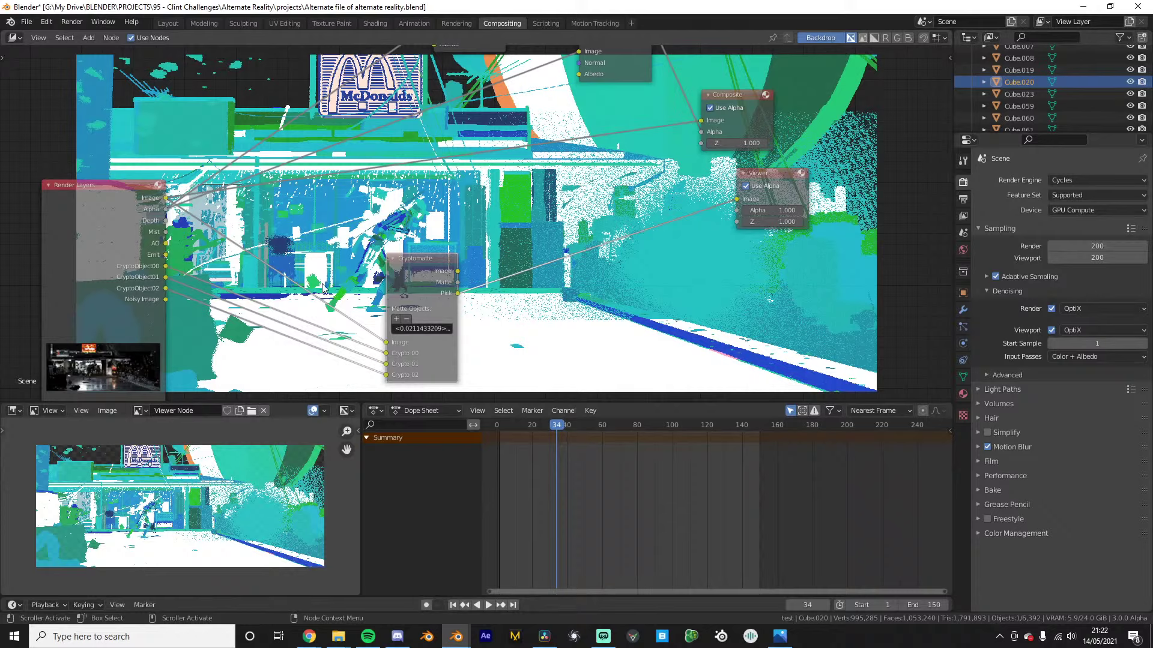
{"action": "middle_click_drag", "start_coordinate": [351, 204], "coordinate": [107, 181]}
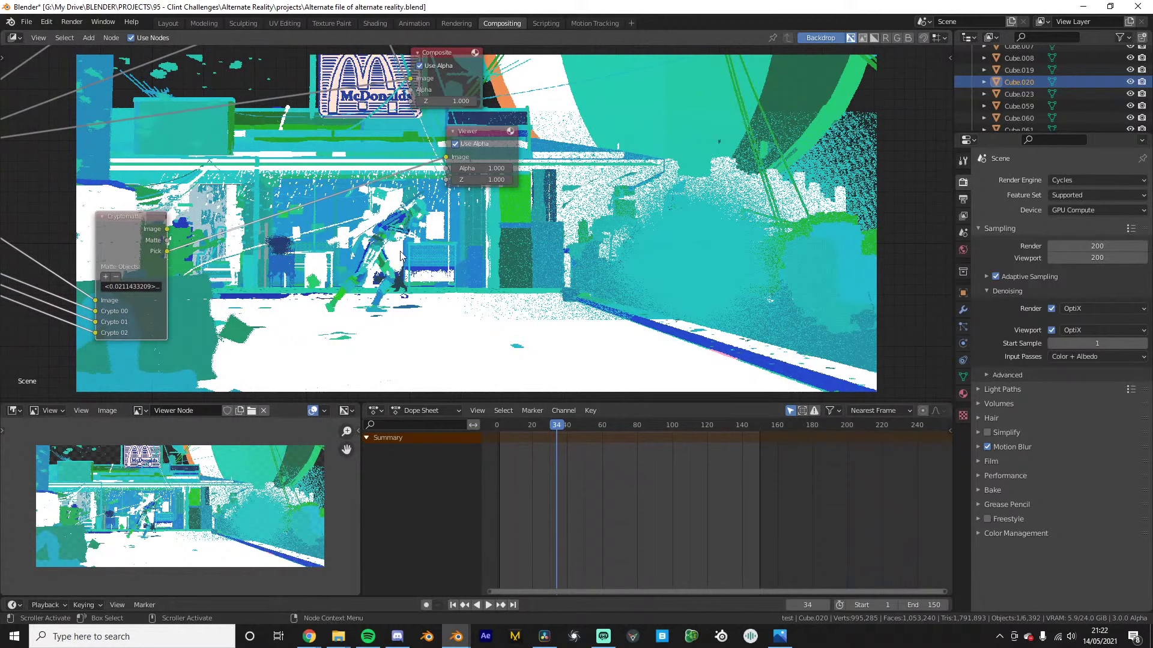
Launch After Effects, and switch to the Fusion page in DaVinci Resolve
{"action": "mouse_move", "coordinate": [456, 636]}
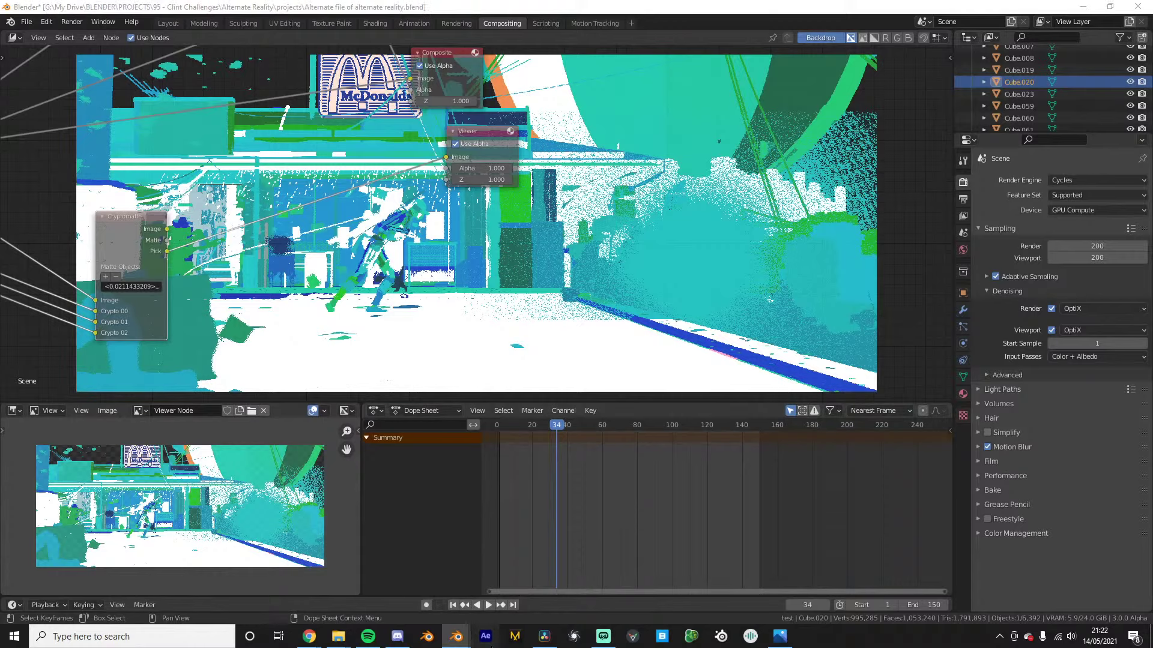
{"action": "left_click", "coordinate": [486, 636]}
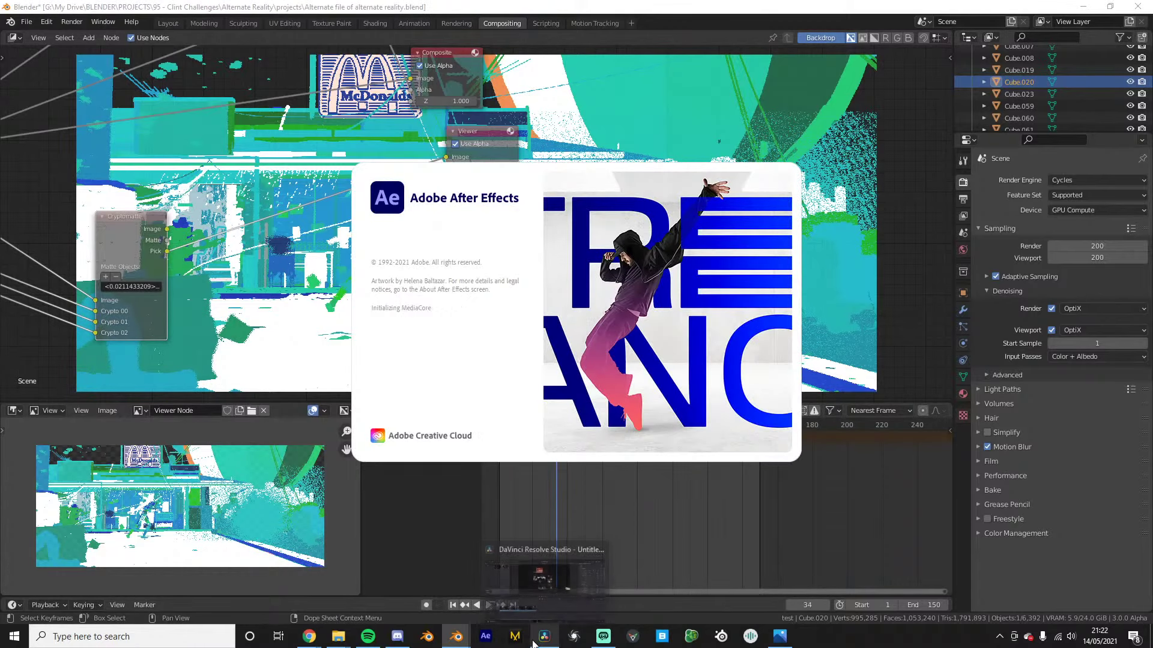
{"action": "left_click", "coordinate": [538, 641]}
{"action": "left_click", "coordinate": [574, 613]}
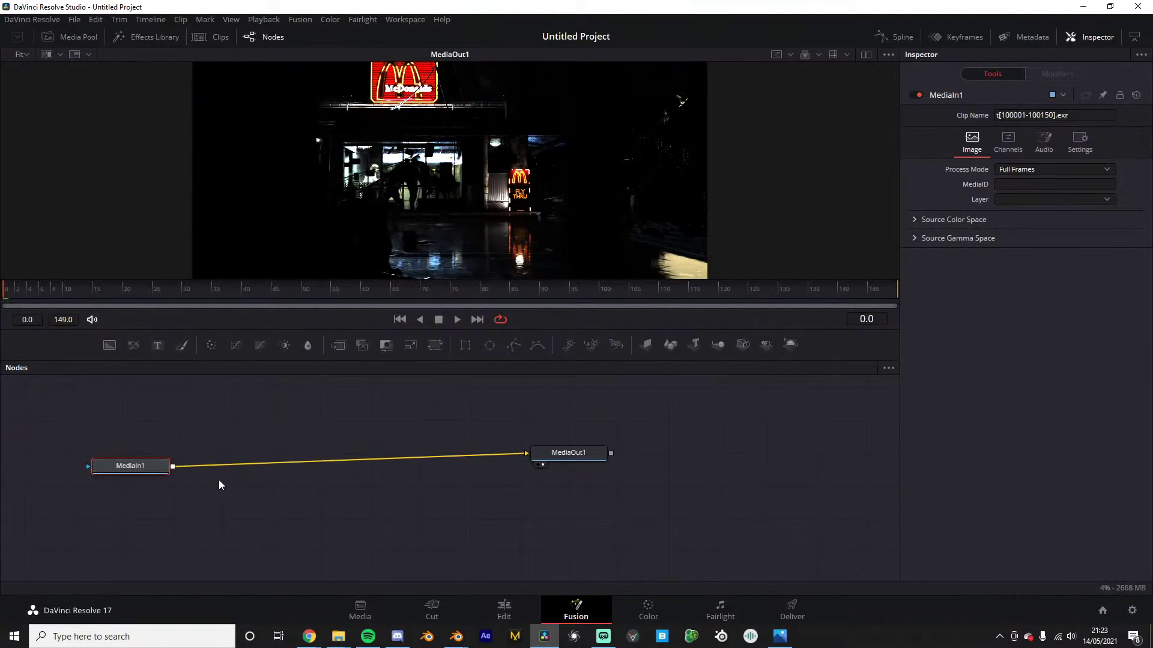
Try to split the MediaIn1 EXR channels with the hos_SplitEXR_Ultra script using Vertical Layout
{"action": "right_click", "coordinate": [149, 468]}
{"action": "mouse_move", "coordinate": [176, 460]}
{"action": "left_click", "coordinate": [337, 477]}
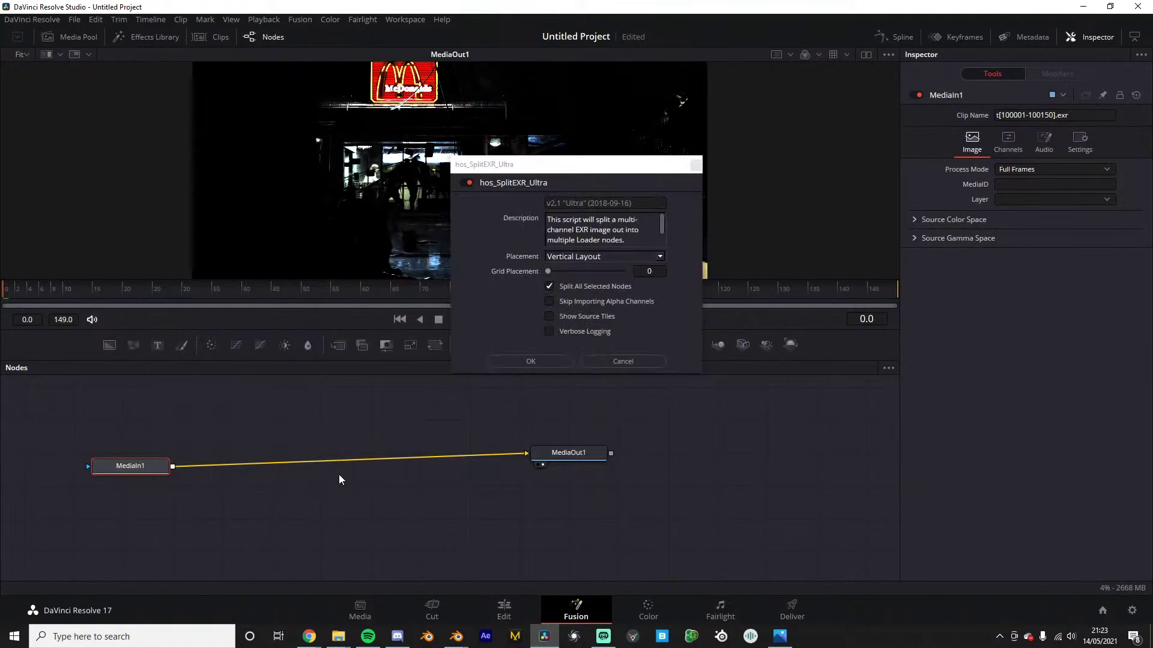
{"action": "left_click", "coordinate": [530, 362]}
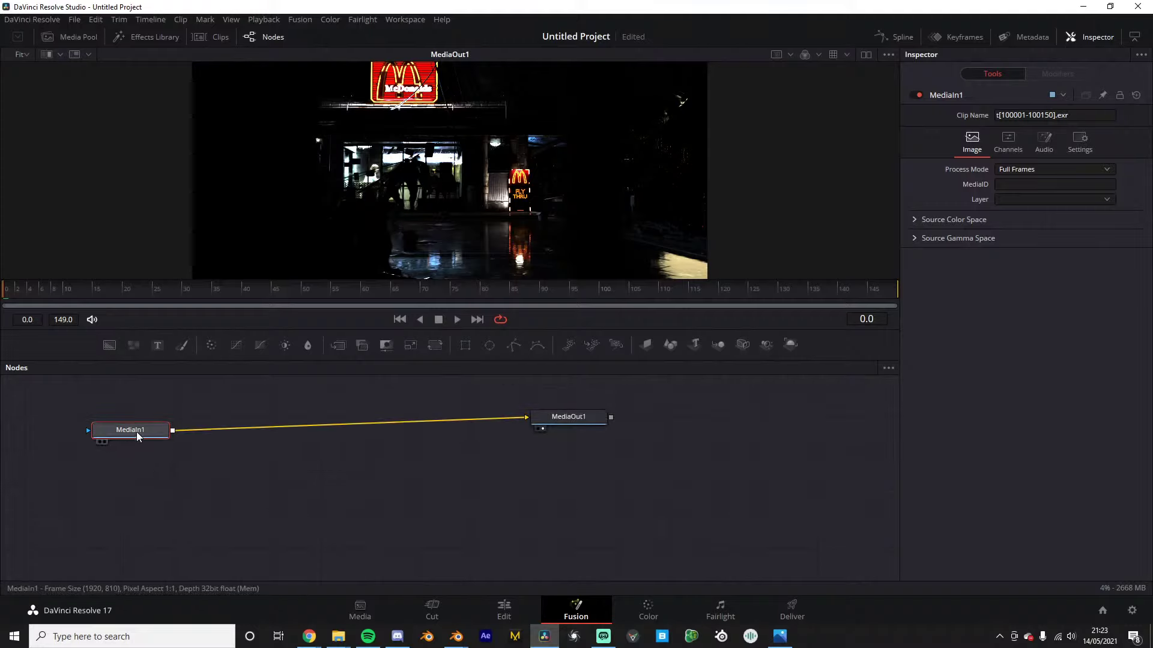
Try hos_SplitEXR_Ultra on MediaIn1 again with the placement set to Horizontal Layout
{"action": "right_click", "coordinate": [141, 429]}
{"action": "mouse_move", "coordinate": [173, 425]}
{"action": "left_click", "coordinate": [324, 439]}
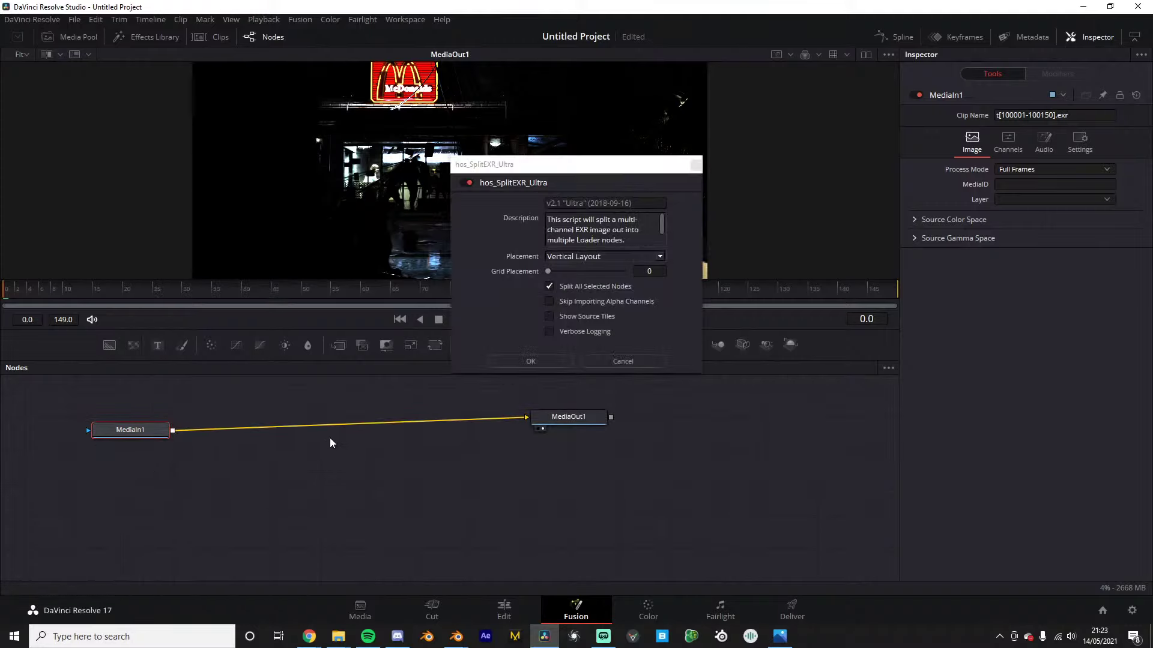
{"action": "left_click", "coordinate": [601, 256]}
{"action": "left_click", "coordinate": [571, 284]}
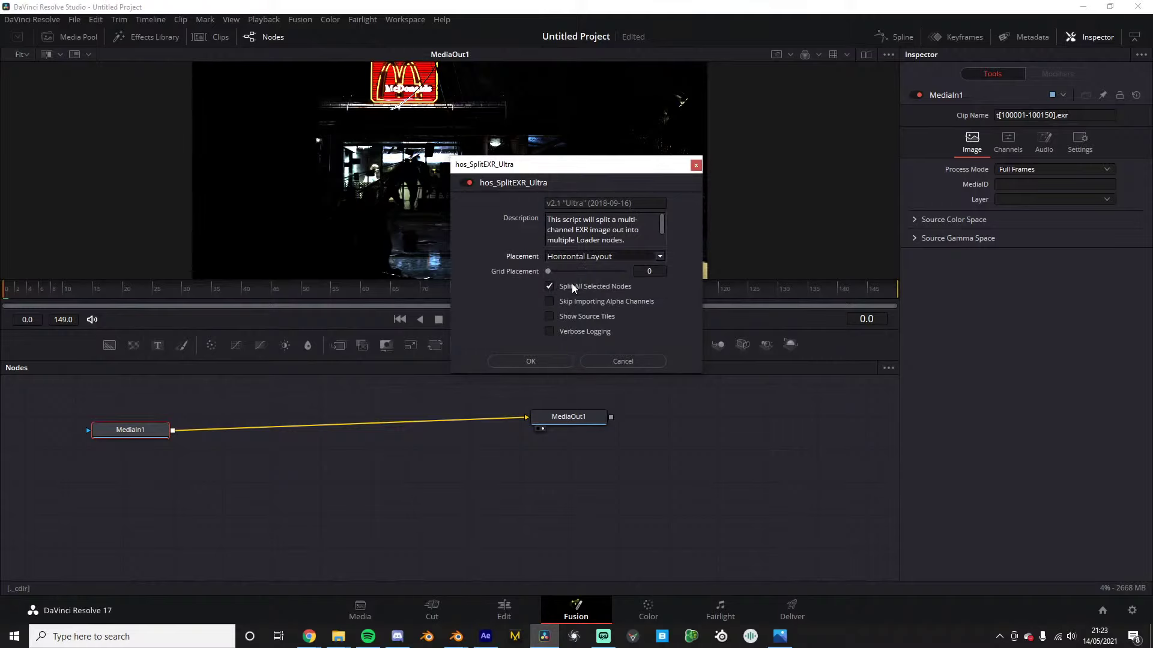
{"action": "scroll", "coordinate": [600, 230], "scroll_direction": "down", "scroll_amount": 1}
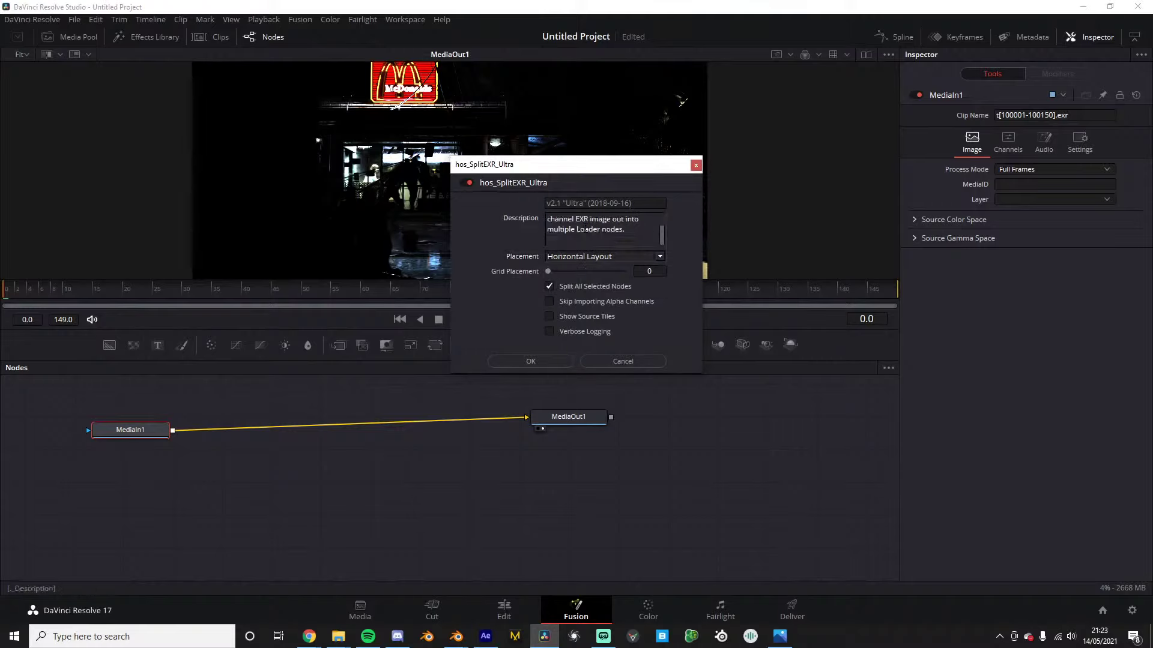
{"action": "scroll", "coordinate": [600, 229], "scroll_direction": "up", "scroll_amount": 1}
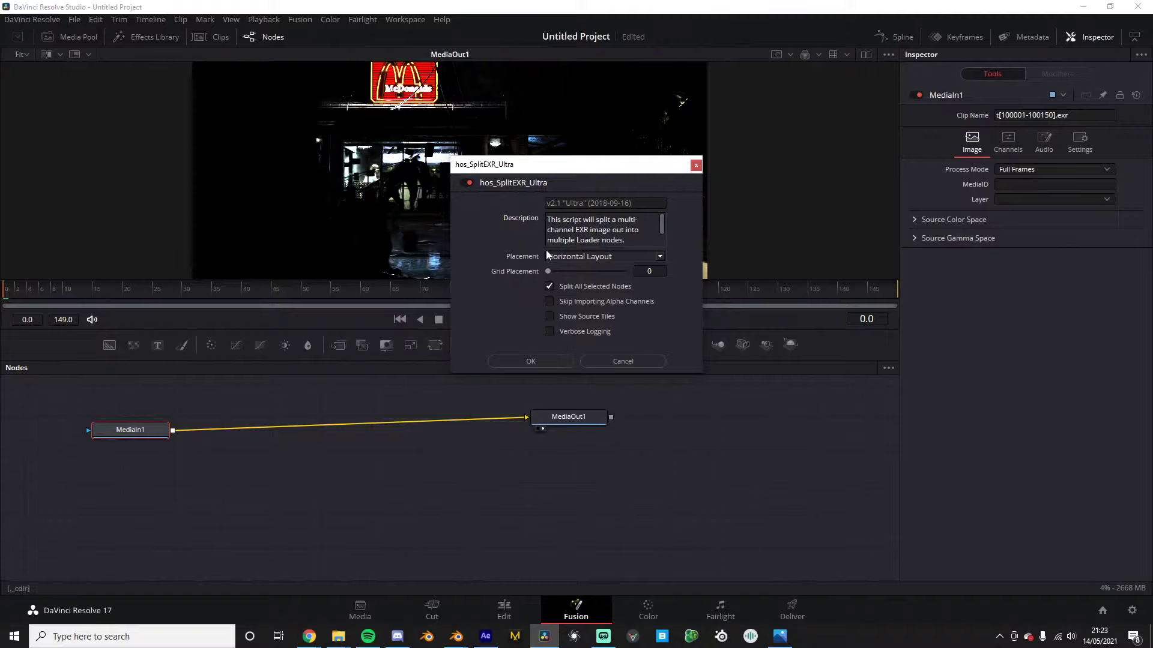
{"action": "left_click", "coordinate": [538, 360]}
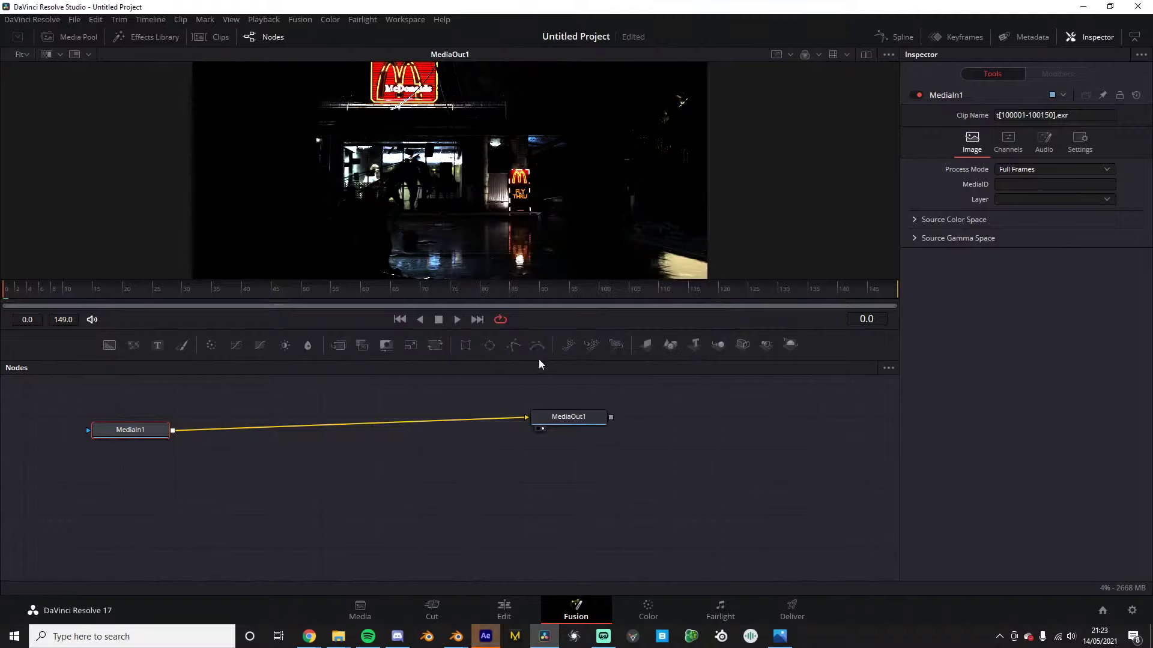
Switch to After Effects and create a composition from the t10 folder's OpenEXR sequence, starting with t100001.exr
{"action": "left_click", "coordinate": [486, 637]}
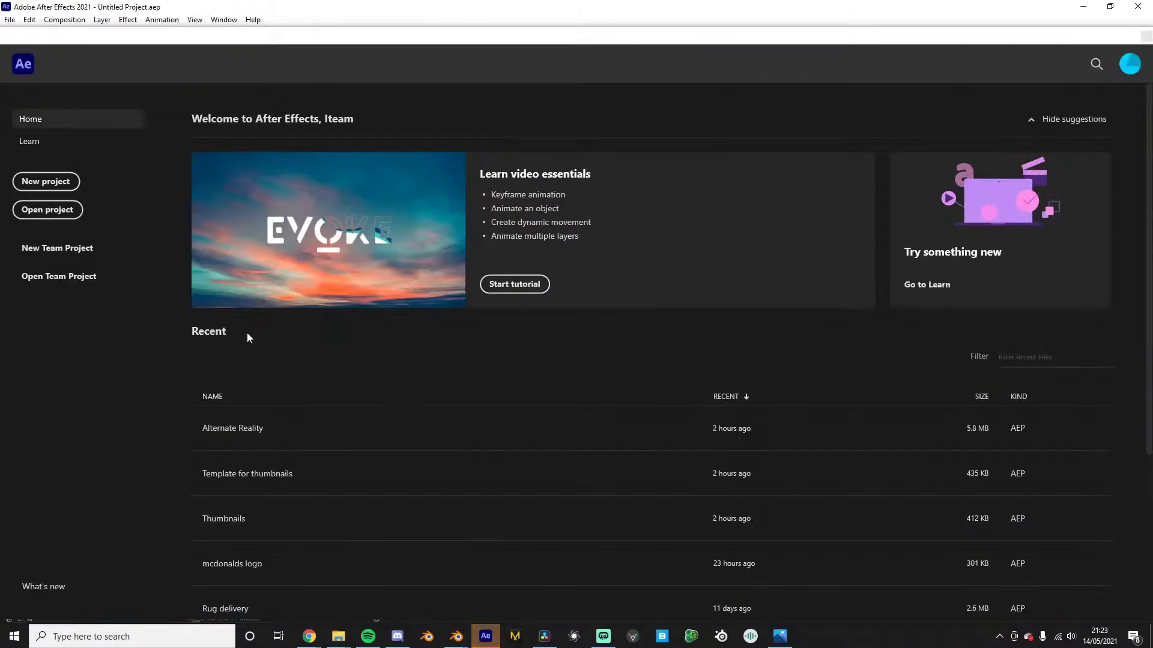
{"action": "left_click", "coordinate": [36, 209]}
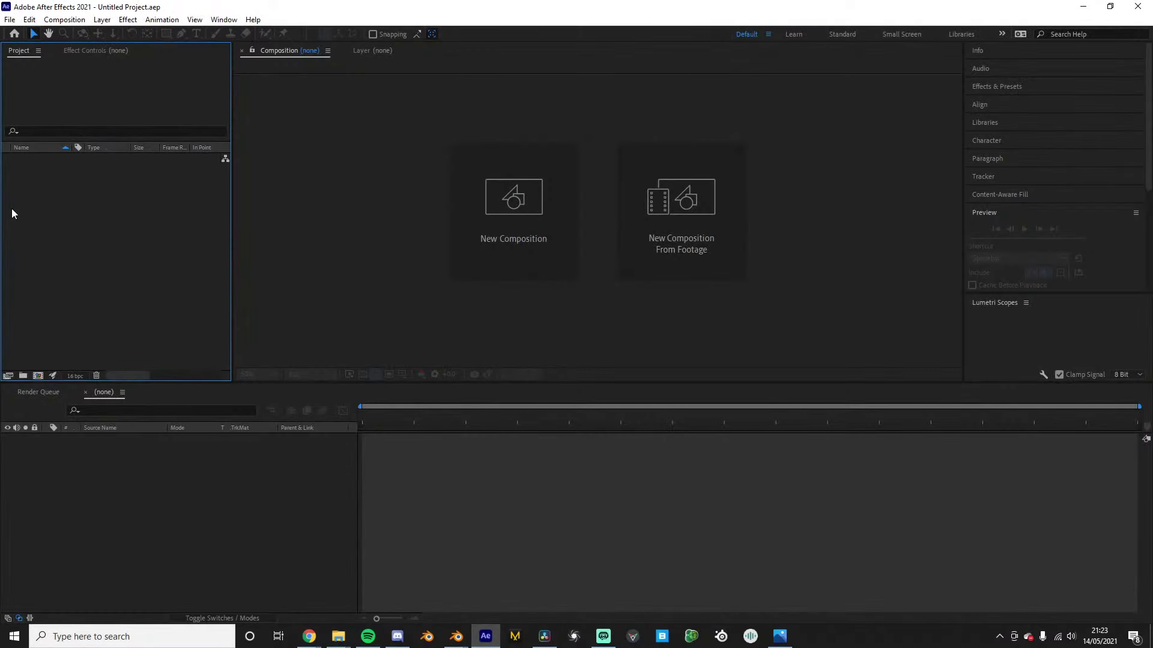
{"action": "left_click", "coordinate": [622, 214]}
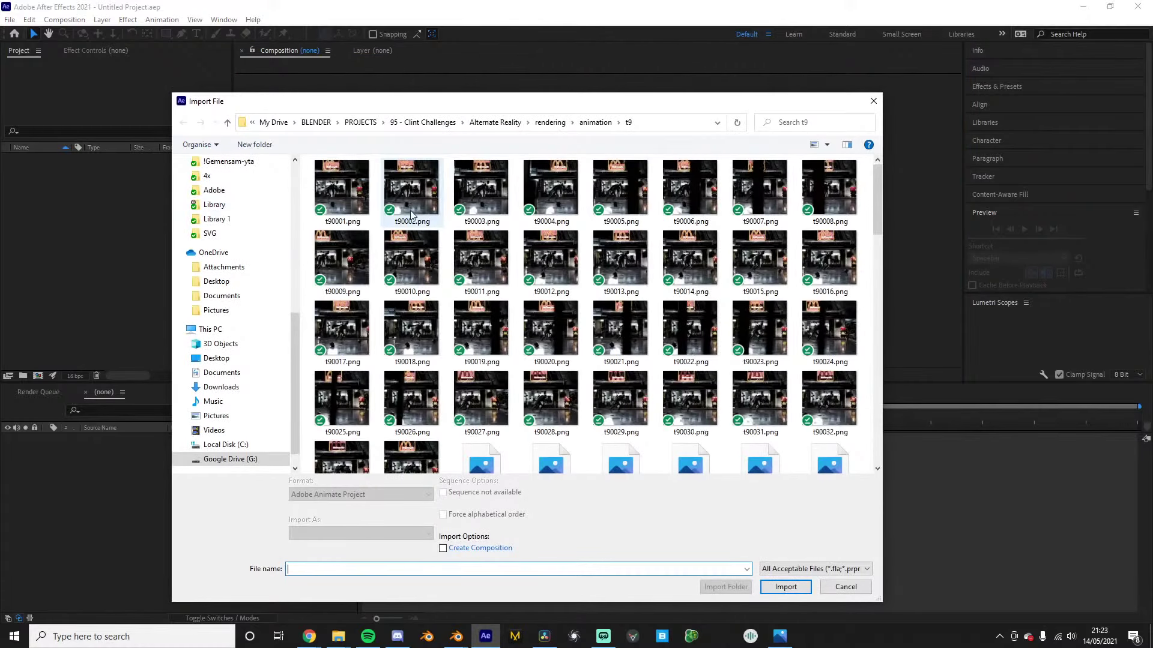
{"action": "left_click", "coordinate": [595, 122]}
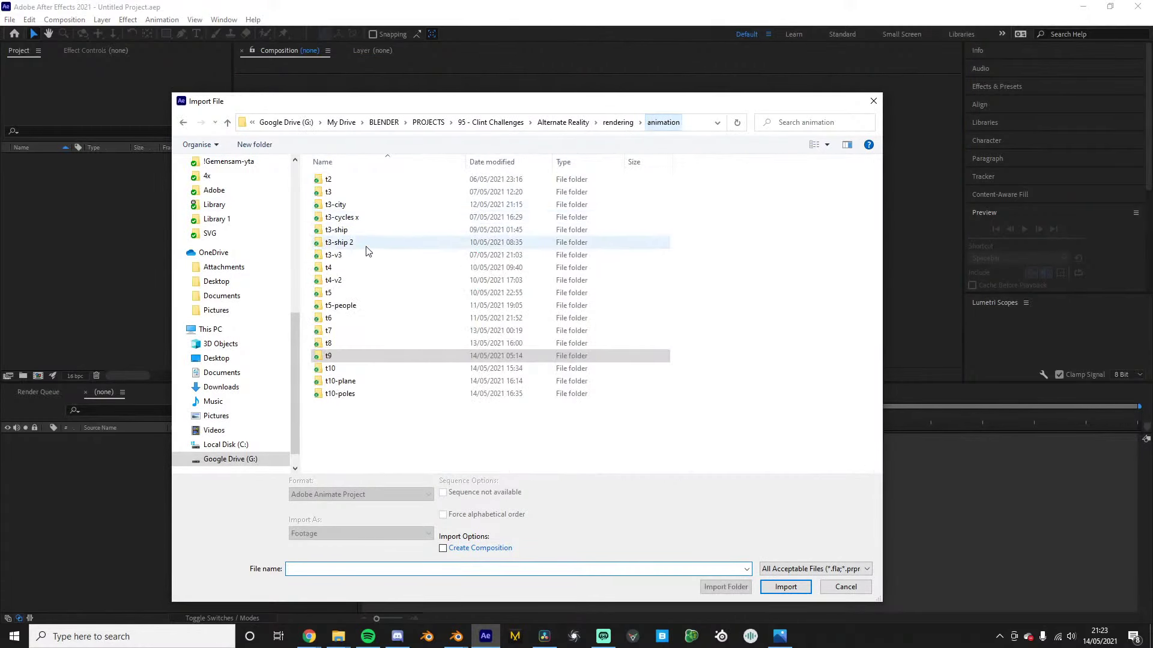
{"action": "double_click", "coordinate": [348, 380]}
{"action": "left_click", "coordinate": [358, 198]}
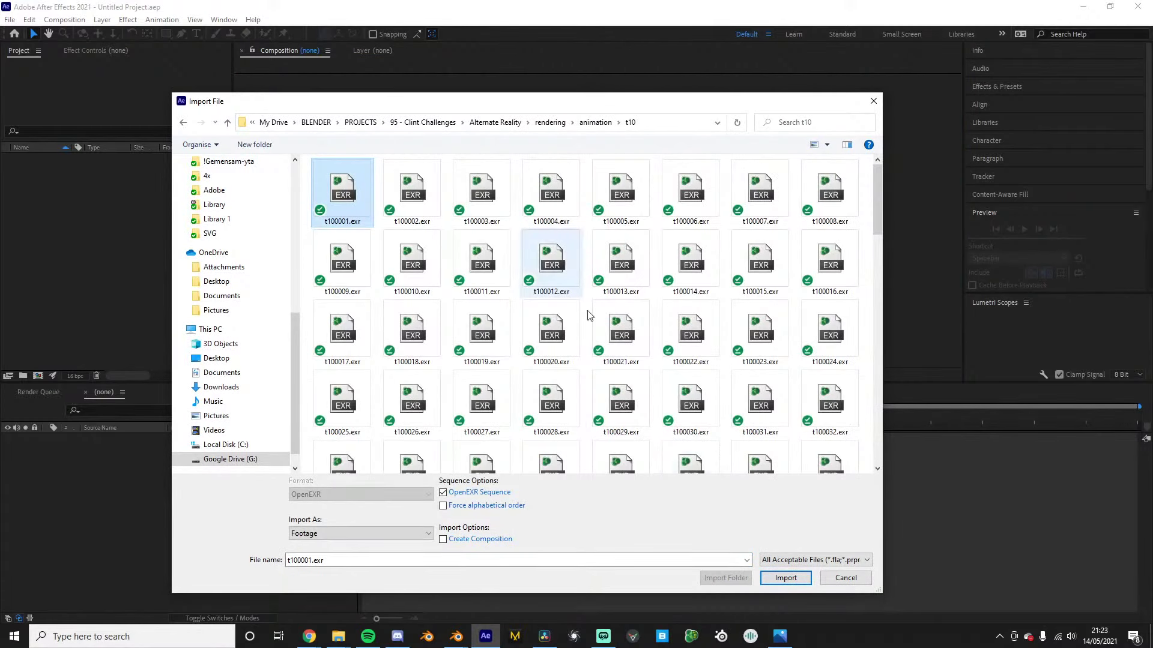
{"action": "left_click", "coordinate": [786, 586]}
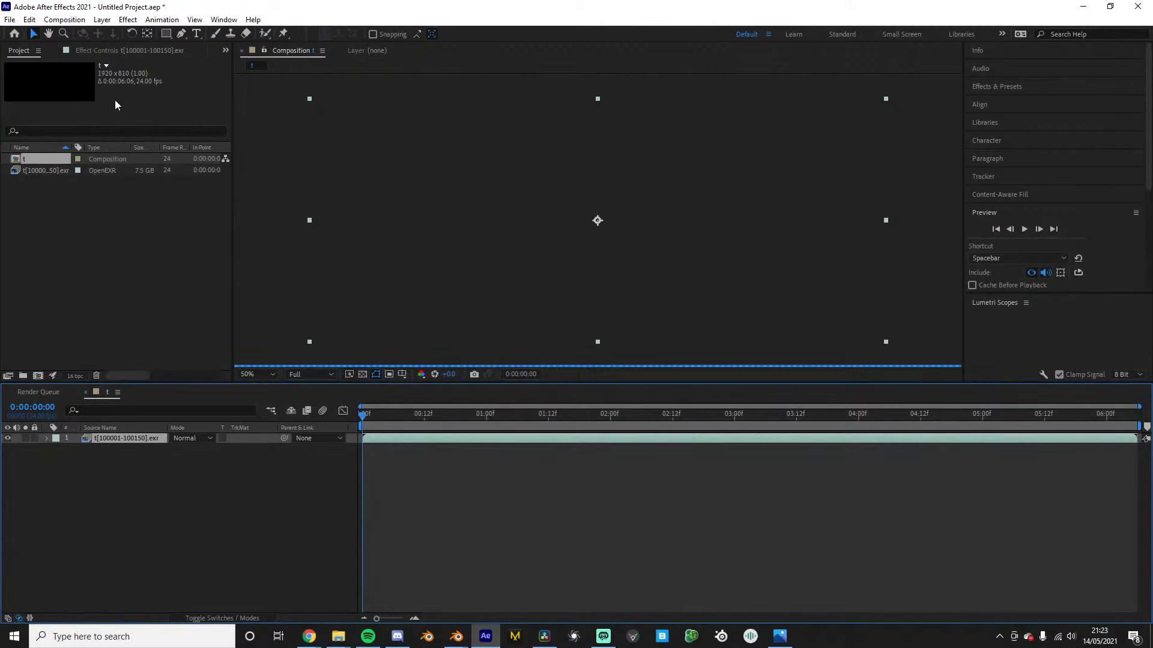
Apply EXtractoR to the EXR layer and map its channels to the Composite.Combined pass
{"action": "left_click", "coordinate": [125, 51]}
{"action": "key", "text": "ctrl+space"}
{"action": "type", "text": "ex"}
{"action": "key", "text": "Return"}
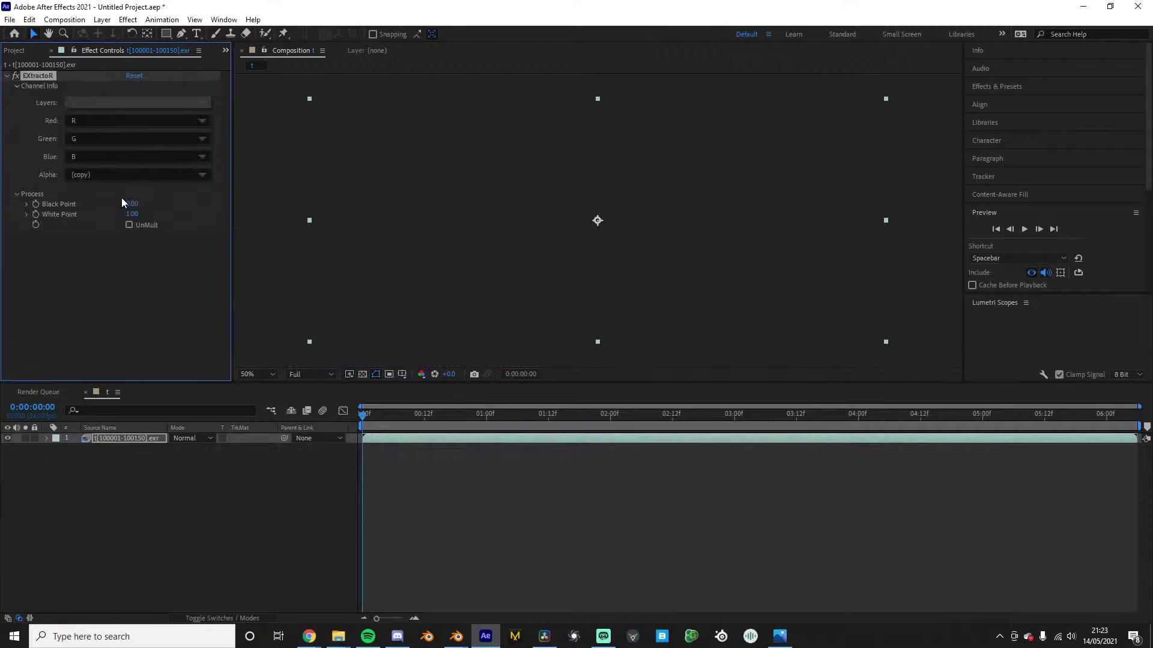
{"action": "left_click", "coordinate": [137, 103]}
{"action": "left_click", "coordinate": [192, 111]}
Apply OpenColorIO to the EXR layer and load a custom configuration file
{"action": "key", "text": "ctrl+space"}
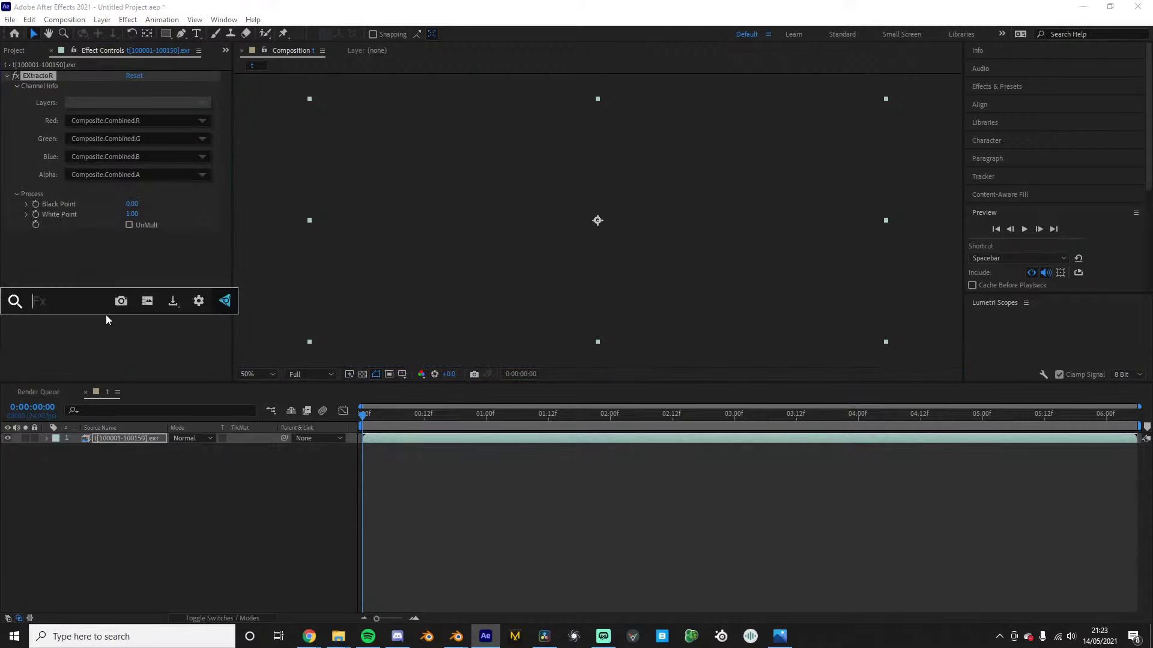
{"action": "type", "text": "ocio"}
{"action": "key", "text": "Return"}
{"action": "left_click", "coordinate": [155, 257]}
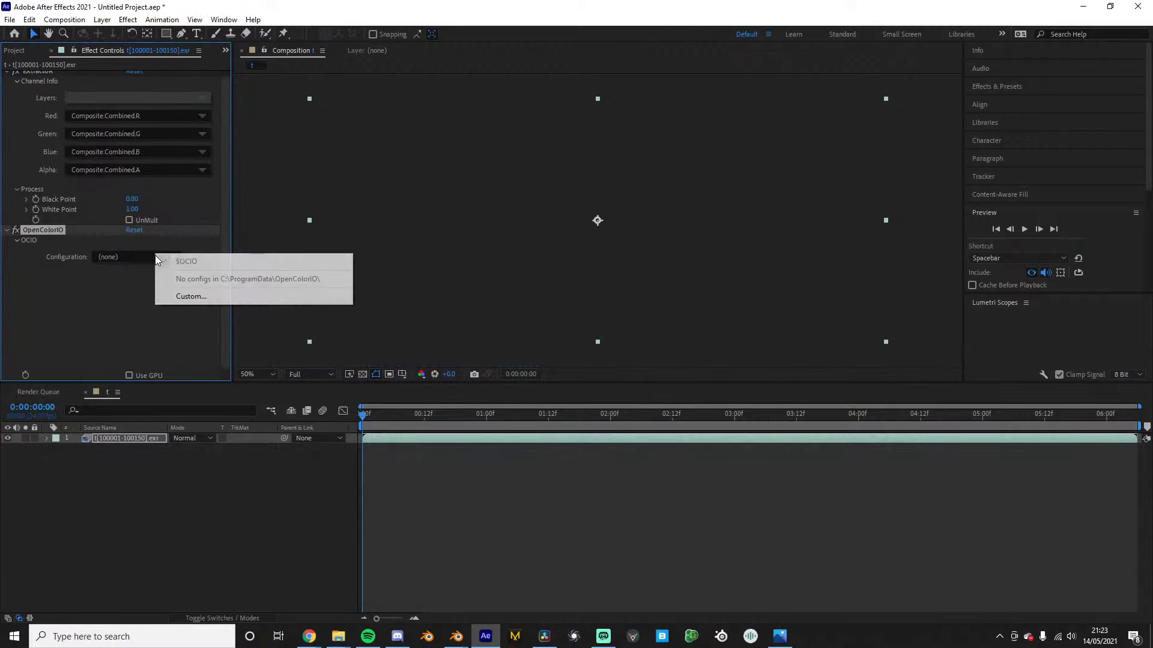
{"action": "left_click", "coordinate": [190, 297]}
{"action": "double_click", "coordinate": [202, 142]}
Apply the Cryptomatte effect to the EXR layer and go to frame 0:00:00:02
{"action": "key", "text": "ctrl+space"}
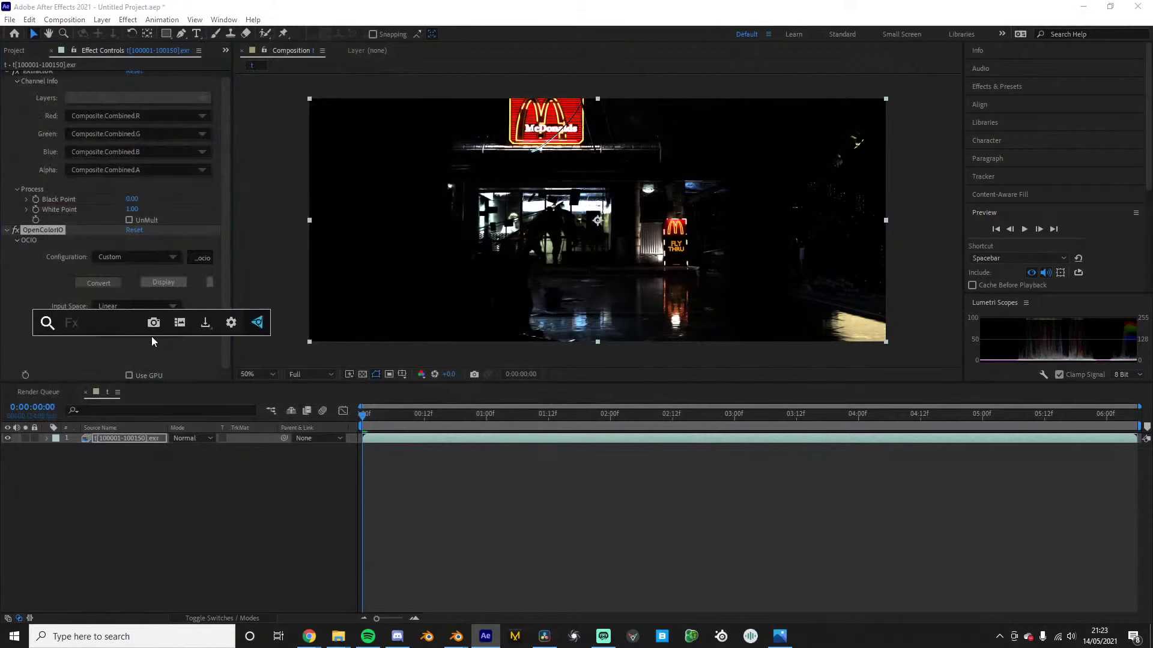
{"action": "type", "text": "cry"}
{"action": "key", "text": "Return"}
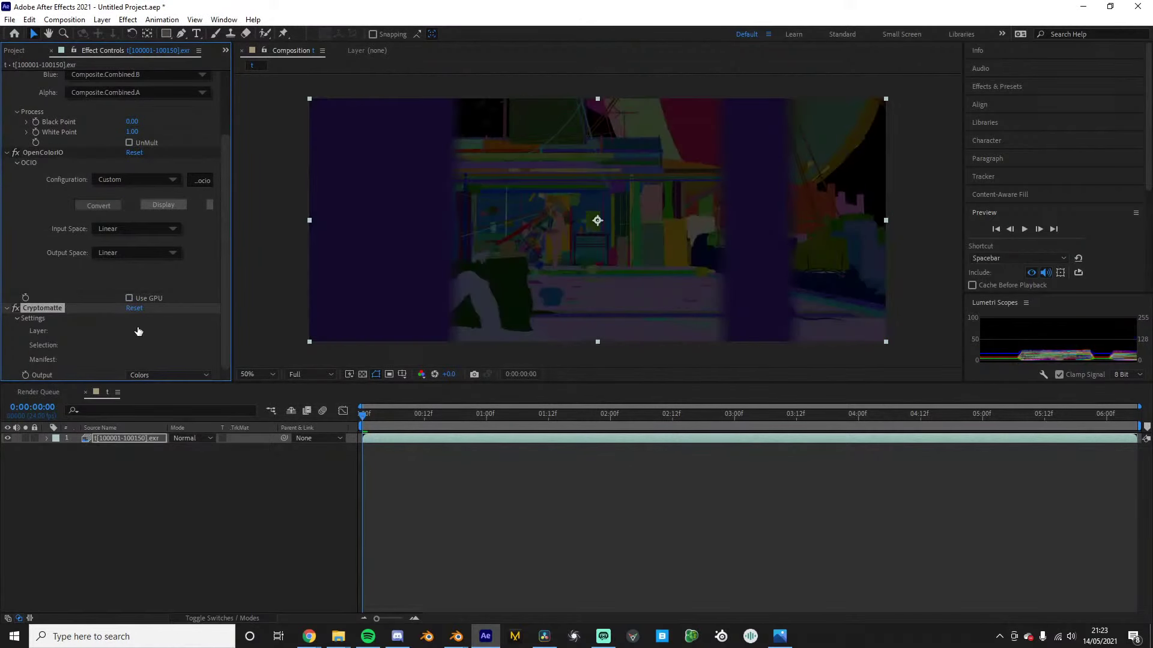
{"action": "key", "text": "period"}
{"action": "left_click_drag", "start_coordinate": [364, 416], "coordinate": [372, 415]}
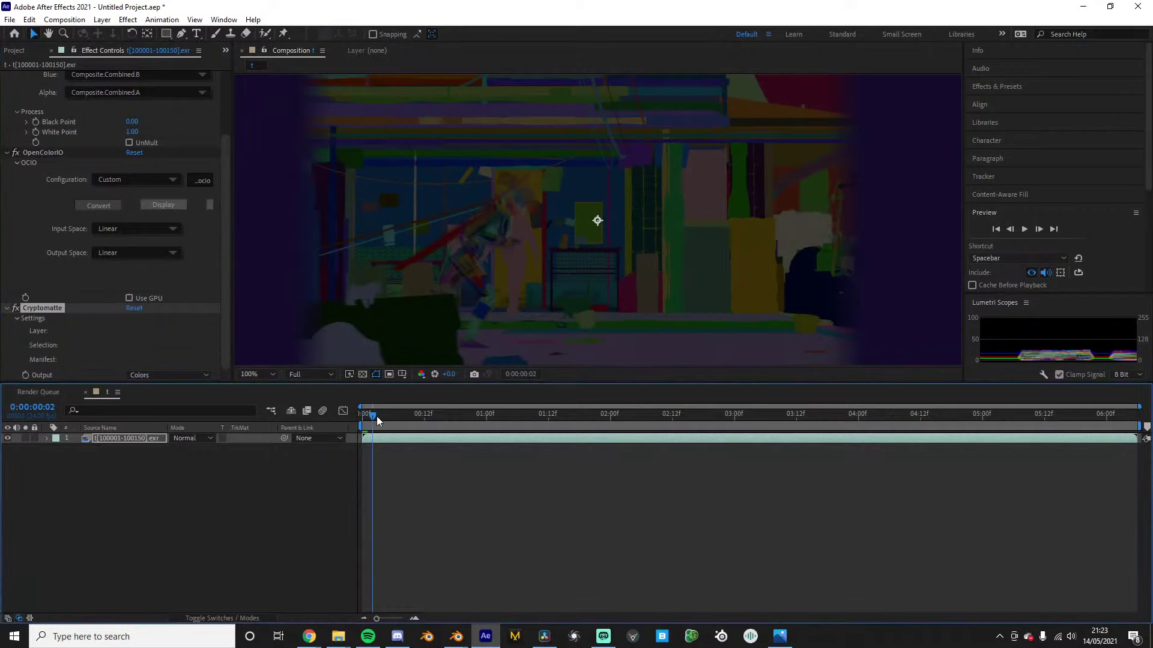
Preview the Cryptomatte's Matted Colors output and return it to Colors
{"action": "left_click", "coordinate": [142, 375]}
{"action": "left_click", "coordinate": [197, 401]}
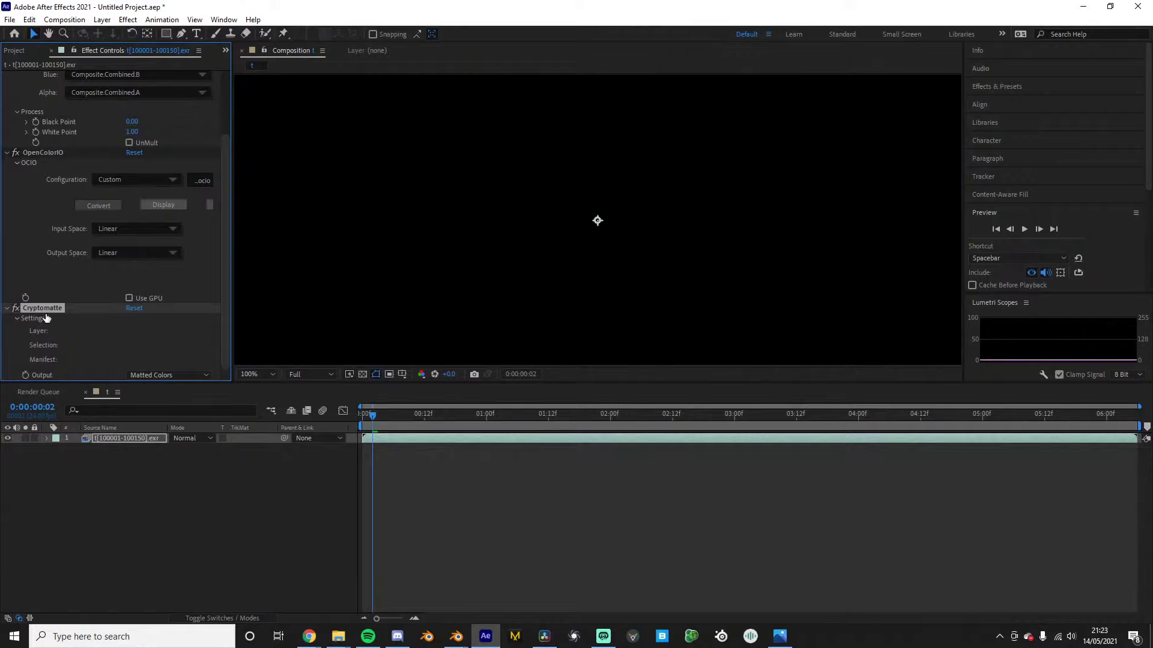
{"action": "left_click", "coordinate": [153, 375]}
{"action": "left_click", "coordinate": [156, 388]}
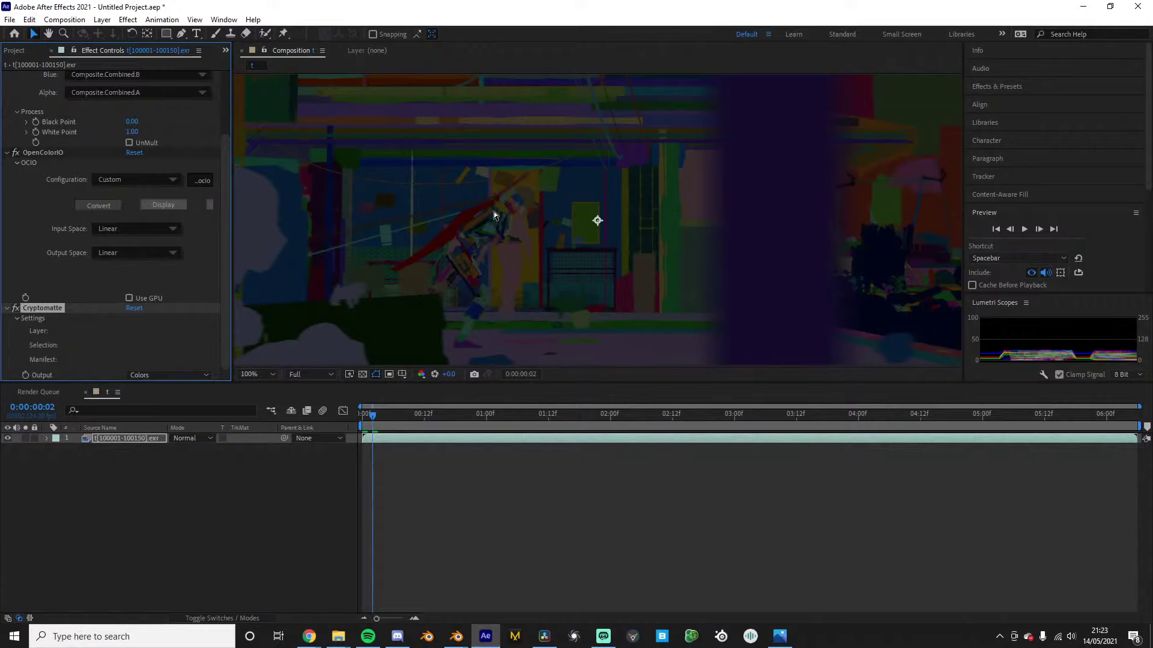
Pick objects in the Cryptomatte view, trying the figure's cape and the central rectangular panel, ending on the small panel above and beside it
{"action": "left_click", "coordinate": [459, 226]}
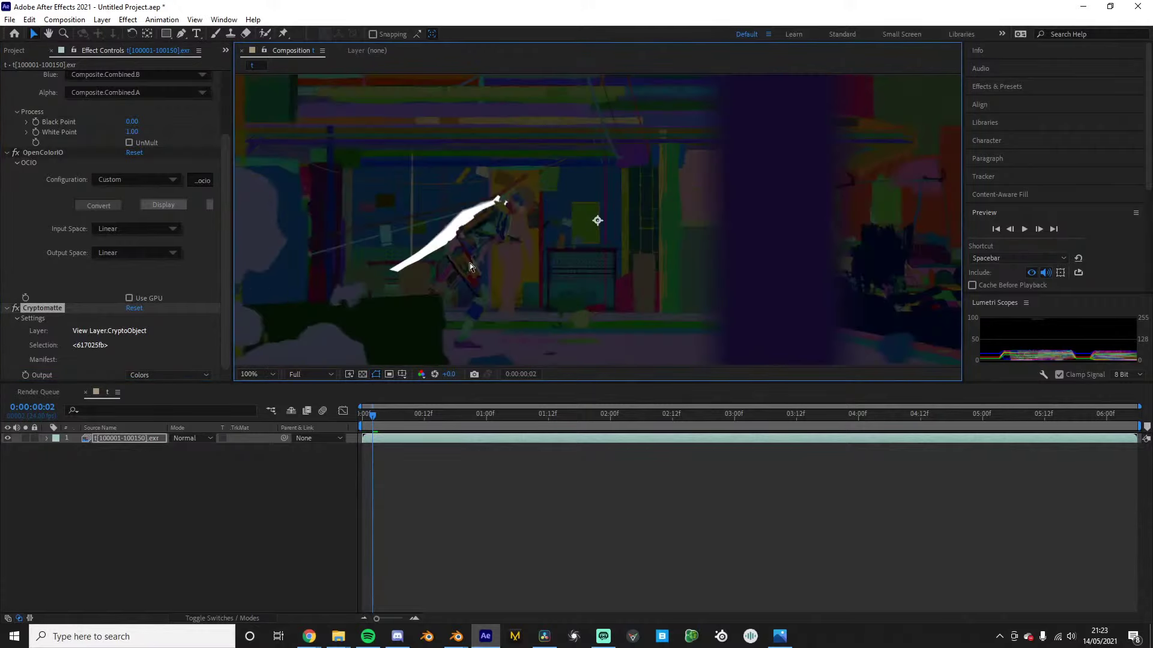
{"action": "left_click", "coordinate": [585, 212]}
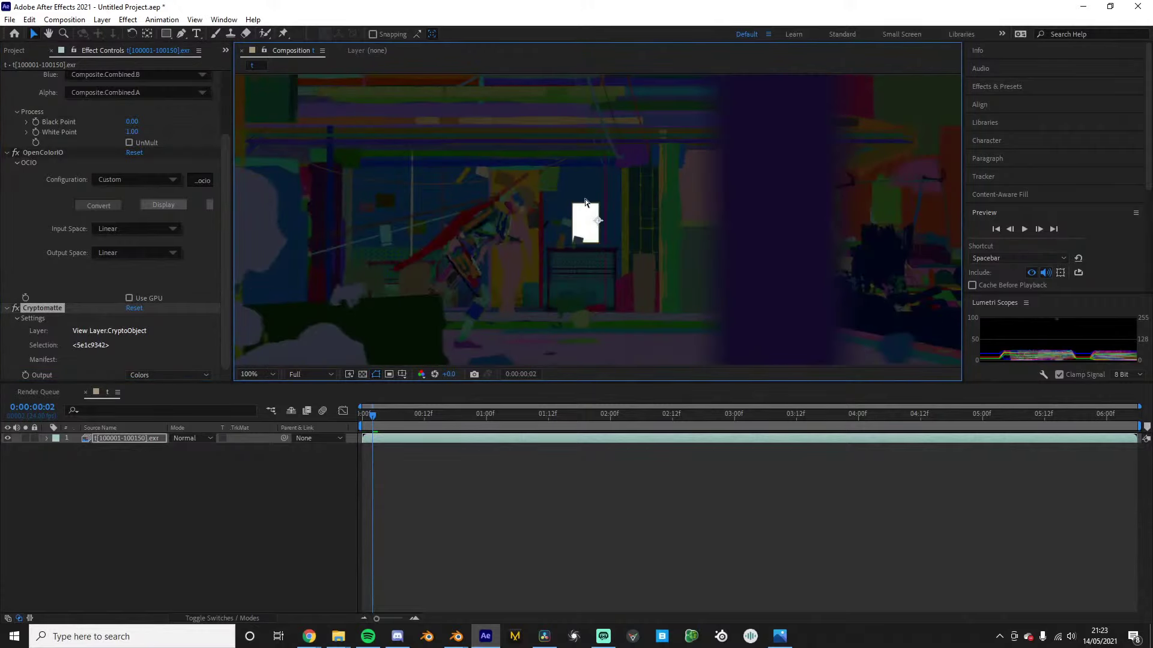
{"action": "left_click", "coordinate": [586, 194]}
{"action": "left_click", "coordinate": [632, 160]}
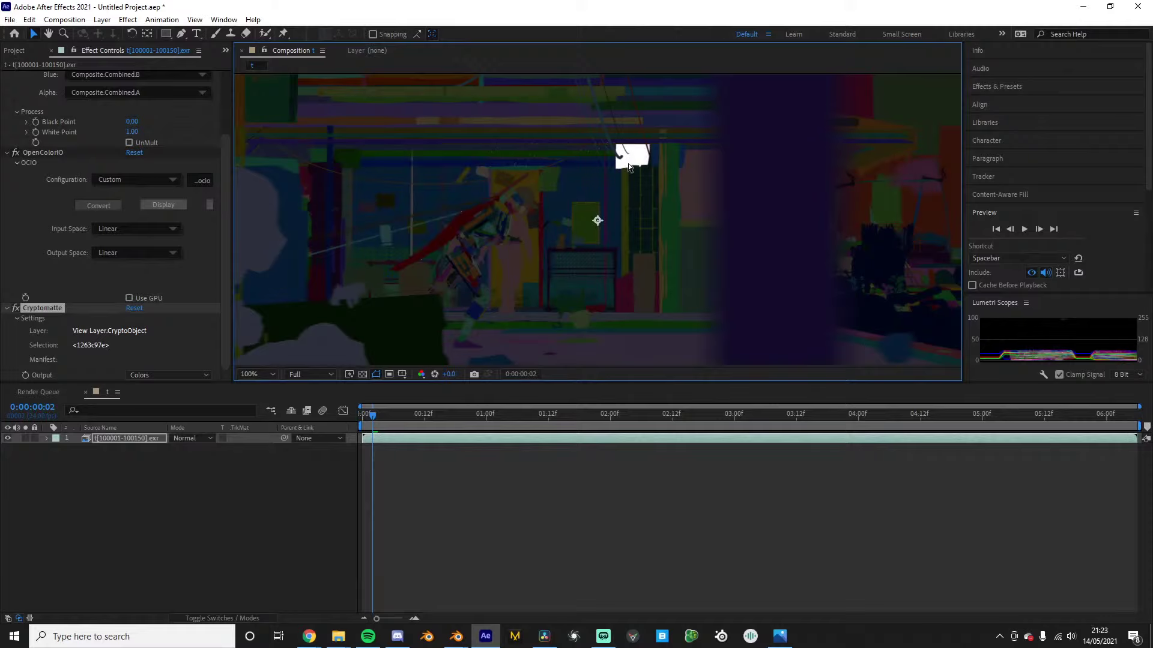
Preview the picked panel with the Matte Only and Matted Colors outputs, ending on Colors
{"action": "left_click", "coordinate": [154, 373]}
{"action": "left_click", "coordinate": [171, 422]}
{"action": "left_click", "coordinate": [179, 376]}
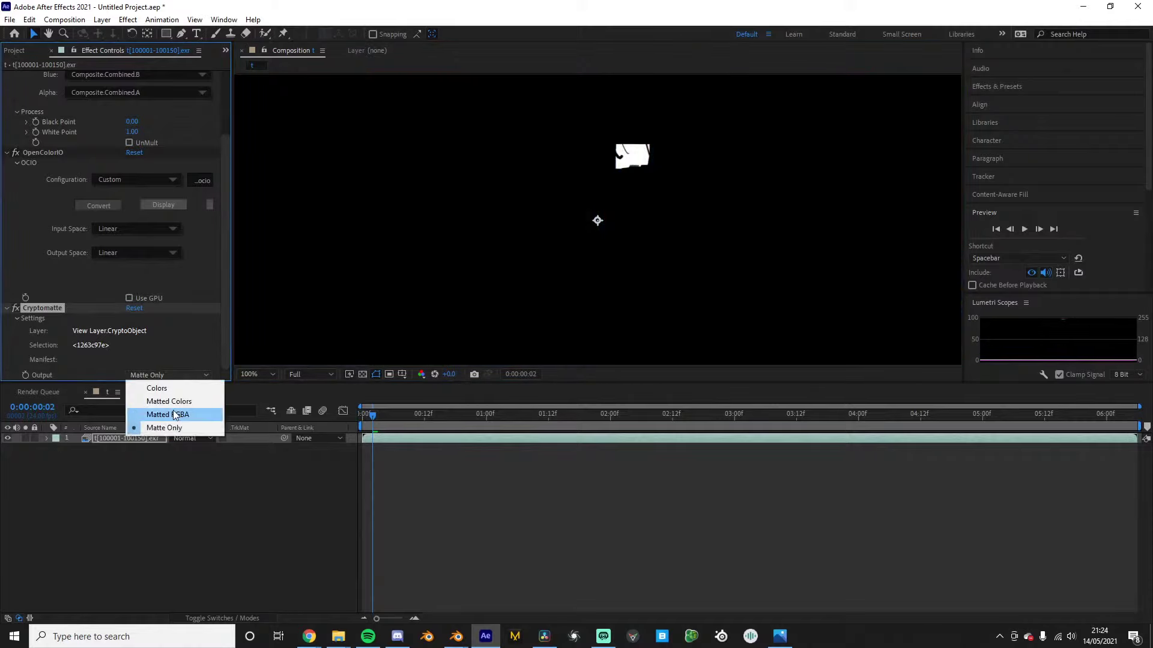
{"action": "left_click", "coordinate": [178, 405]}
{"action": "left_click", "coordinate": [186, 375]}
{"action": "left_click", "coordinate": [185, 401]}
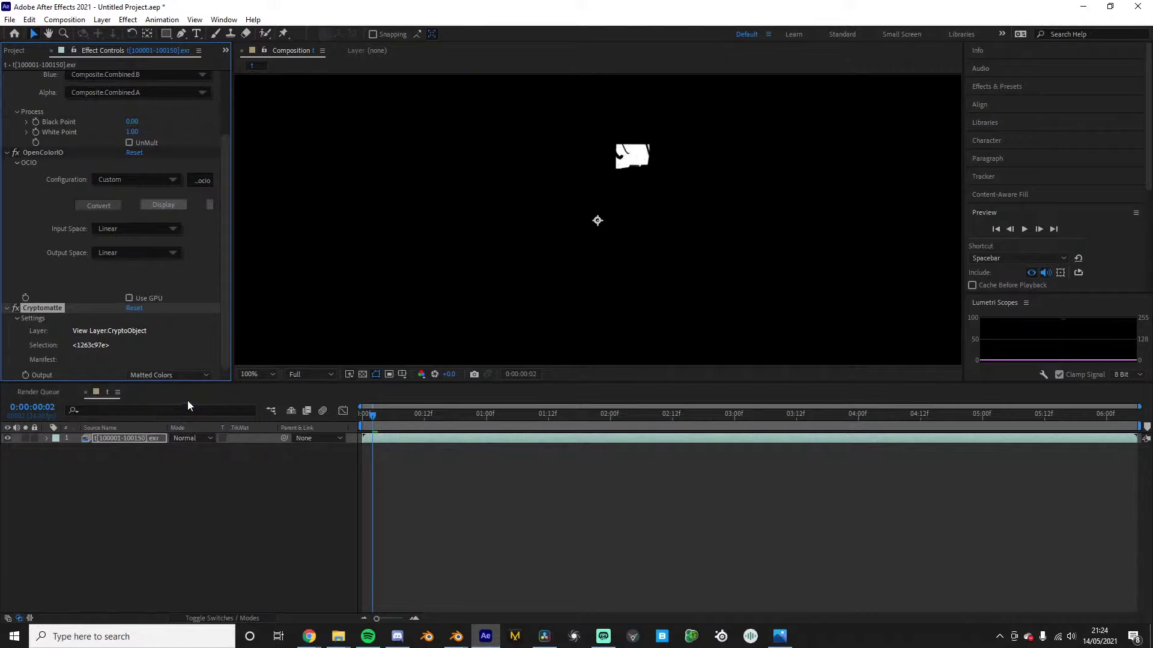
{"action": "left_click", "coordinate": [191, 374]}
{"action": "left_click", "coordinate": [177, 389]}
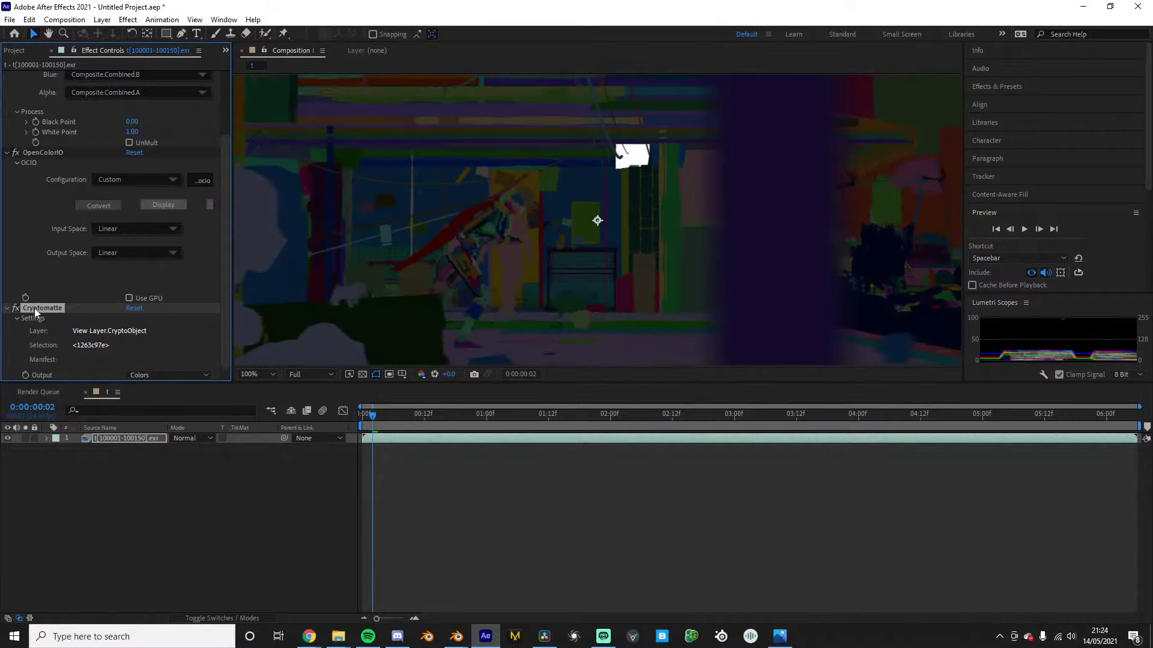
Collapse the OpenColorIO effect's settings and check the Cryptomatte's output options
{"action": "left_click", "coordinate": [6, 153]}
{"action": "left_click", "coordinate": [168, 312]}
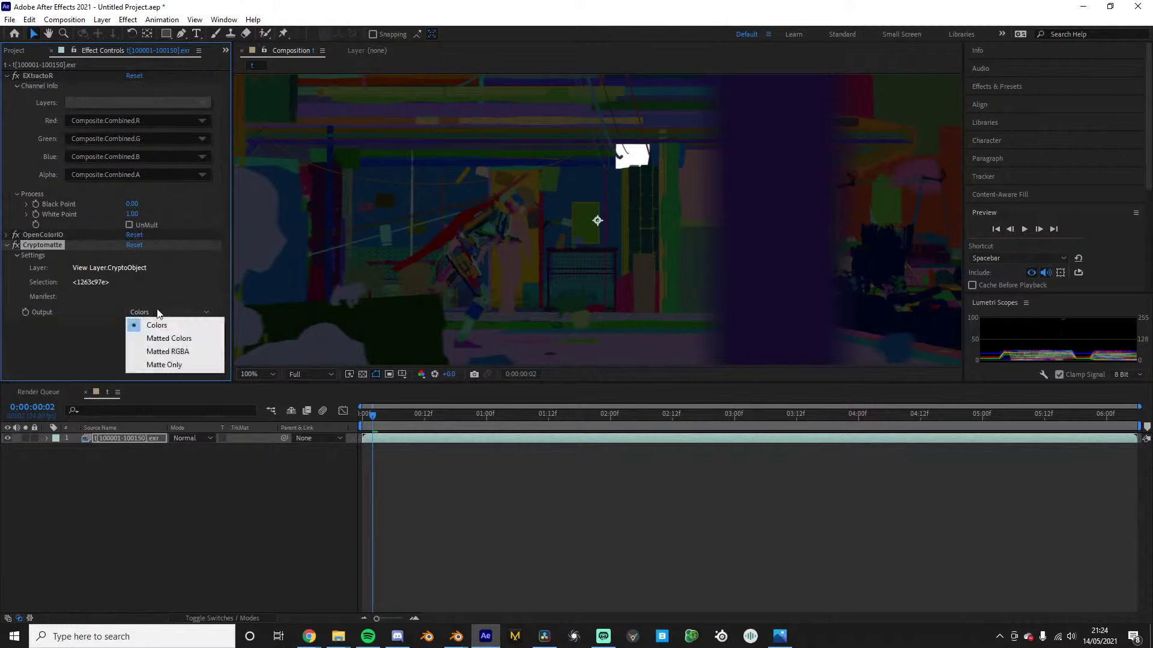
{"action": "left_click", "coordinate": [74, 348]}
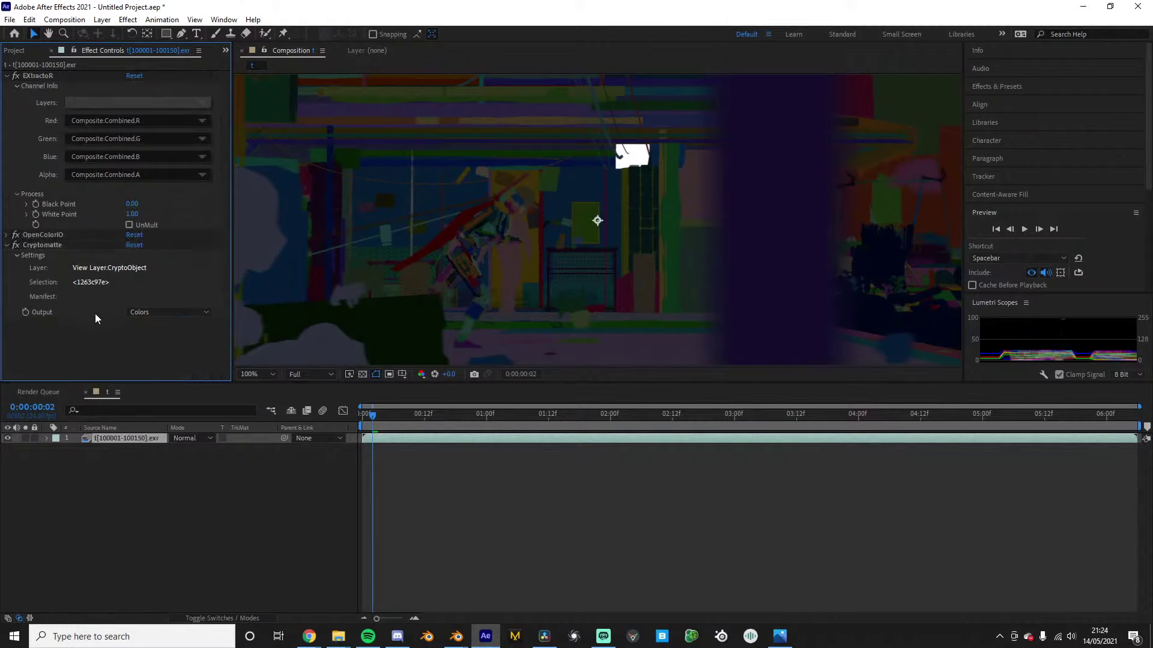
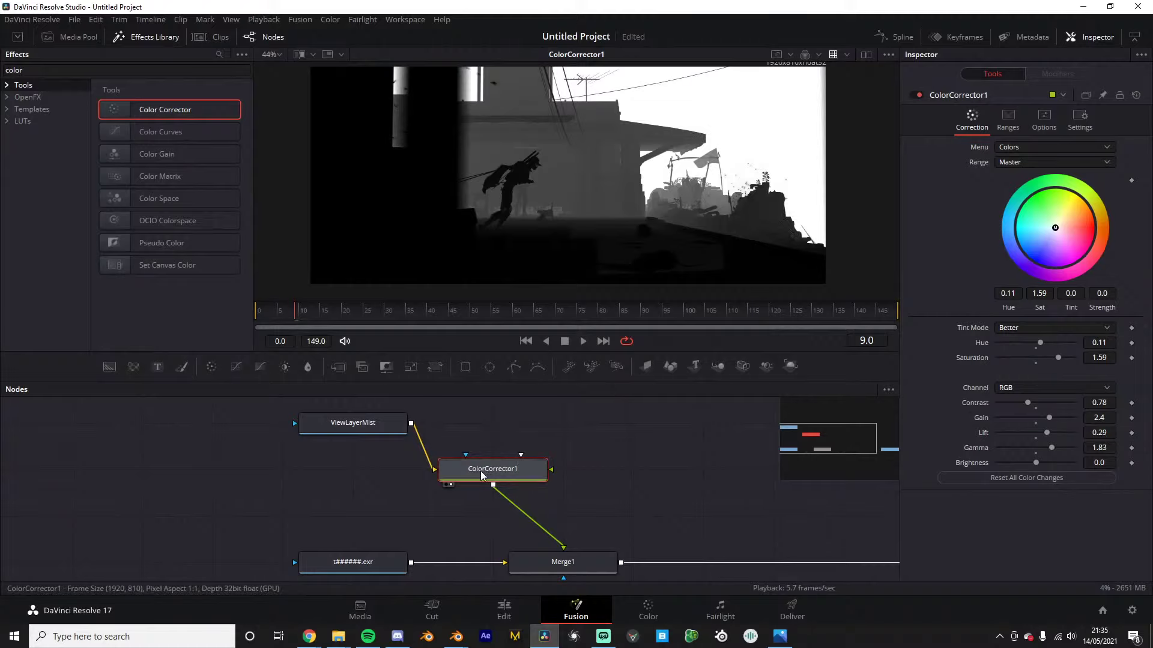
Compare the ViewLayerMist, ColorCorrector1 and Merge1 nodes in the Fusion viewer, ending on Merge1
{"action": "left_click", "coordinate": [359, 424]}
{"action": "key", "text": "1"}
{"action": "left_click", "coordinate": [460, 477]}
{"action": "key", "text": "2"}
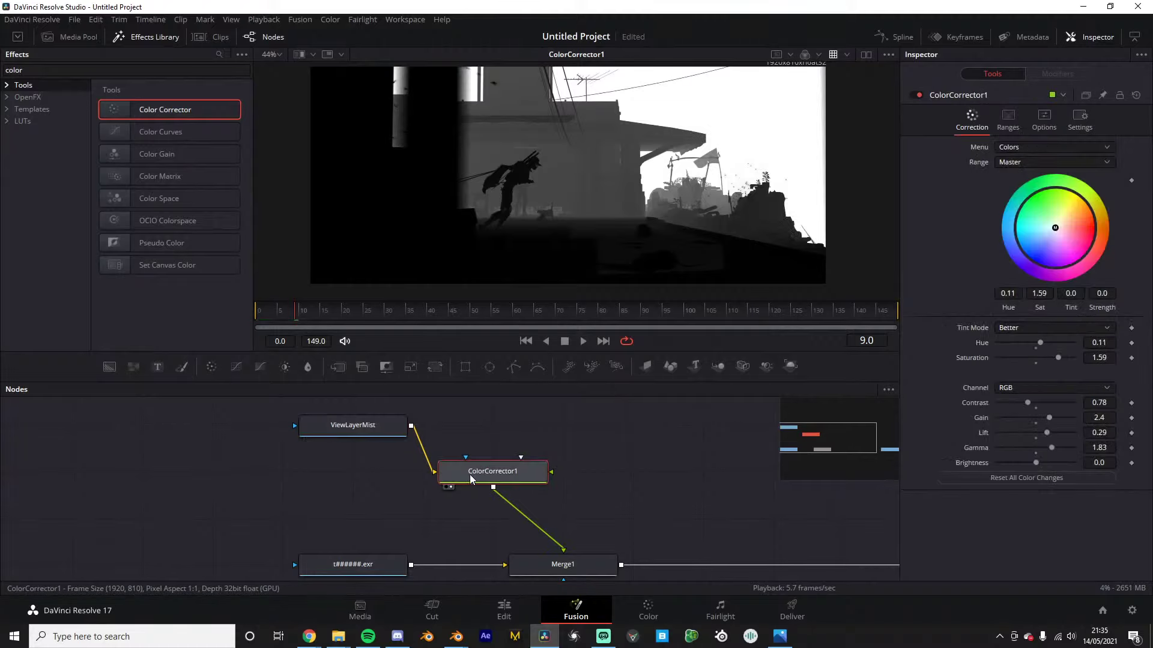
{"action": "left_click", "coordinate": [386, 434]}
{"action": "key", "text": "2"}
{"action": "left_click", "coordinate": [451, 473]}
{"action": "key", "text": "2"}
{"action": "left_click", "coordinate": [551, 565]}
{"action": "key", "text": "2"}
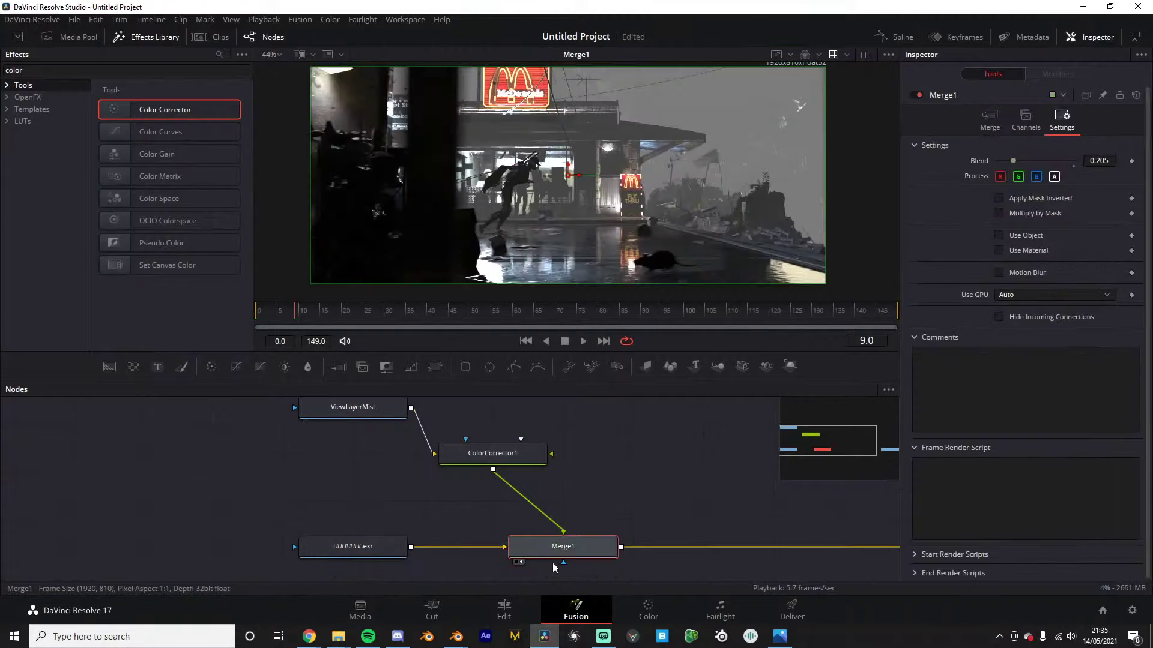
Insert a second Color Corrector between the t######.exr loader and Merge1, moving the loader away to make room
{"action": "left_click", "coordinate": [463, 458]}
{"action": "left_click_drag", "start_coordinate": [169, 111], "coordinate": [484, 547]}
{"action": "left_click_drag", "start_coordinate": [349, 547], "coordinate": [209, 548]}
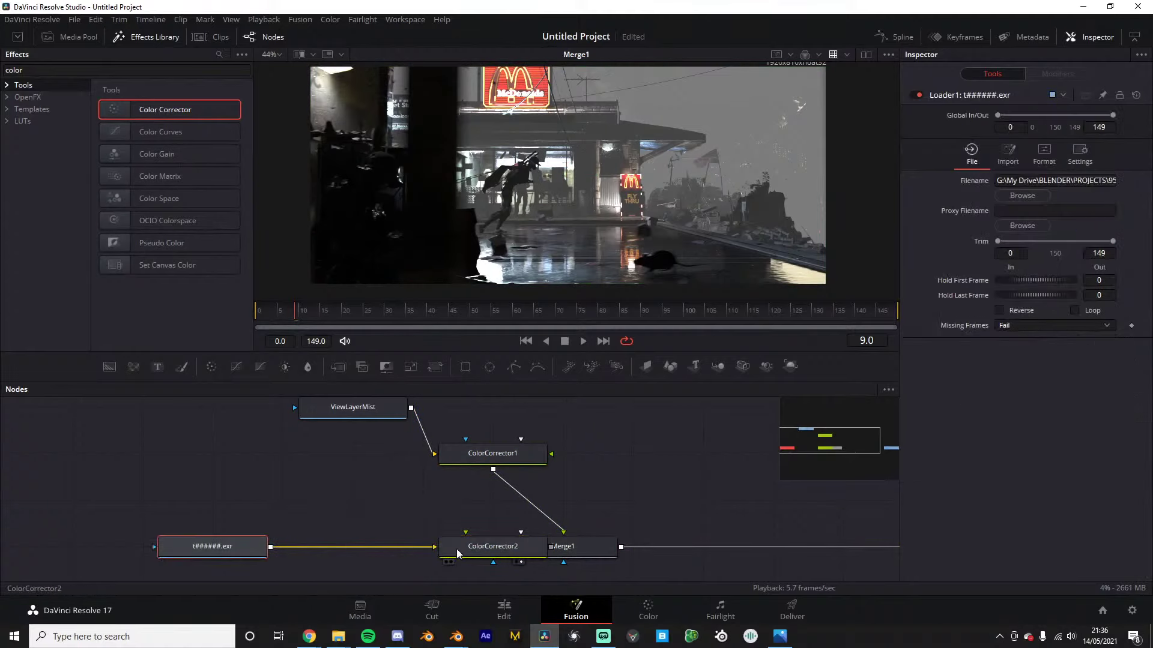
{"action": "left_click_drag", "start_coordinate": [481, 547], "coordinate": [409, 548]}
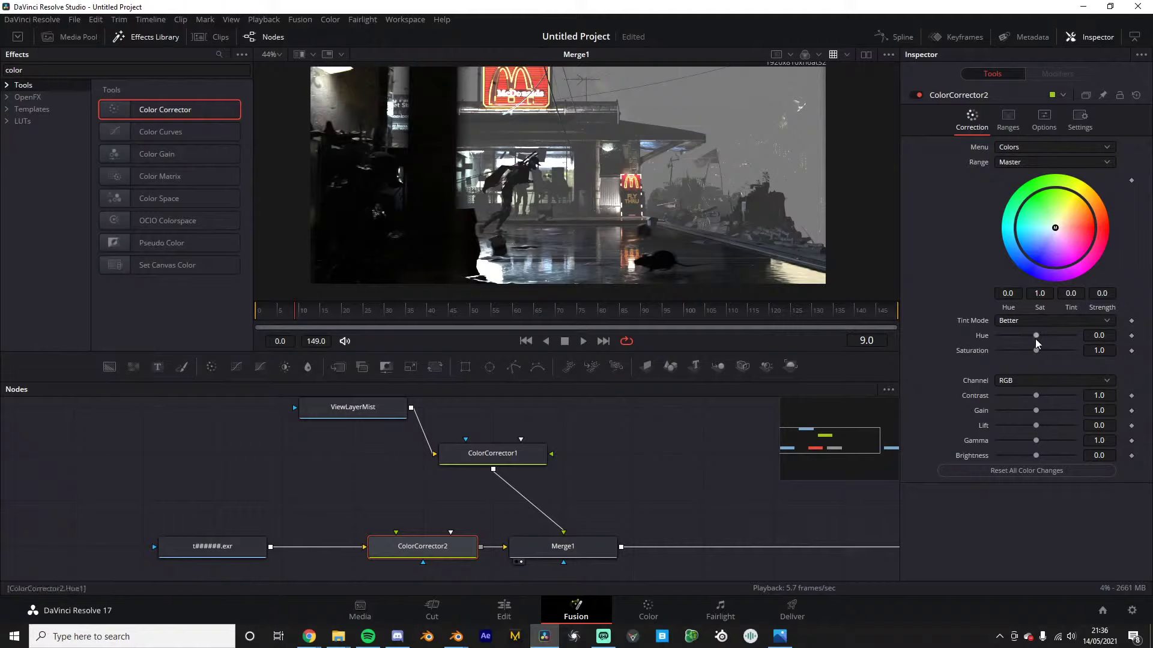
Set ColorCorrector2's hue to -0.3, saturation to 1.19 and contrast to 1.48, and space its node and the loader farther from Merge1
{"action": "mouse_move", "coordinate": [1035, 335]}
{"action": "left_mouse_down"}
{"action": "mouse_move", "coordinate": [1062, 338]}
{"action": "mouse_move", "coordinate": [1025, 338]}
{"action": "left_mouse_up"}
{"action": "mouse_move", "coordinate": [1035, 351]}
{"action": "left_mouse_down"}
{"action": "mouse_move", "coordinate": [1014, 350]}
{"action": "mouse_move", "coordinate": [1043, 353]}
{"action": "left_mouse_up"}
{"action": "left_click_drag", "start_coordinate": [1036, 396], "coordinate": [1045, 397]}
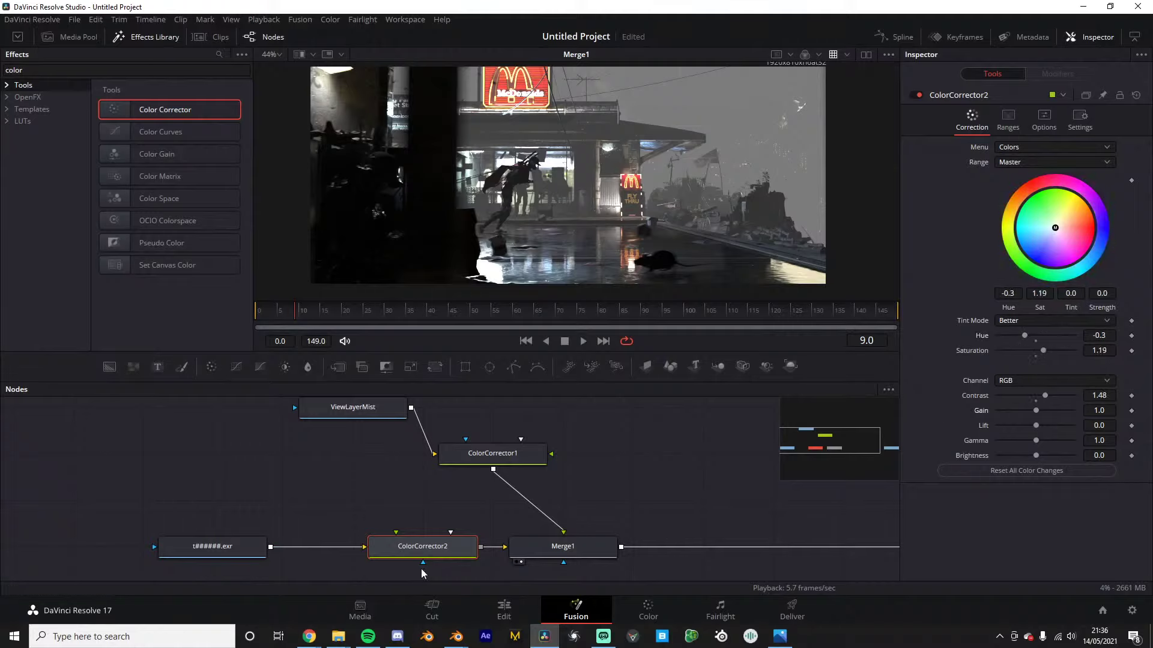
{"action": "left_click_drag", "start_coordinate": [421, 547], "coordinate": [351, 548]}
{"action": "left_click_drag", "start_coordinate": [195, 545], "coordinate": [124, 543]}
{"action": "left_click", "coordinate": [124, 544]}
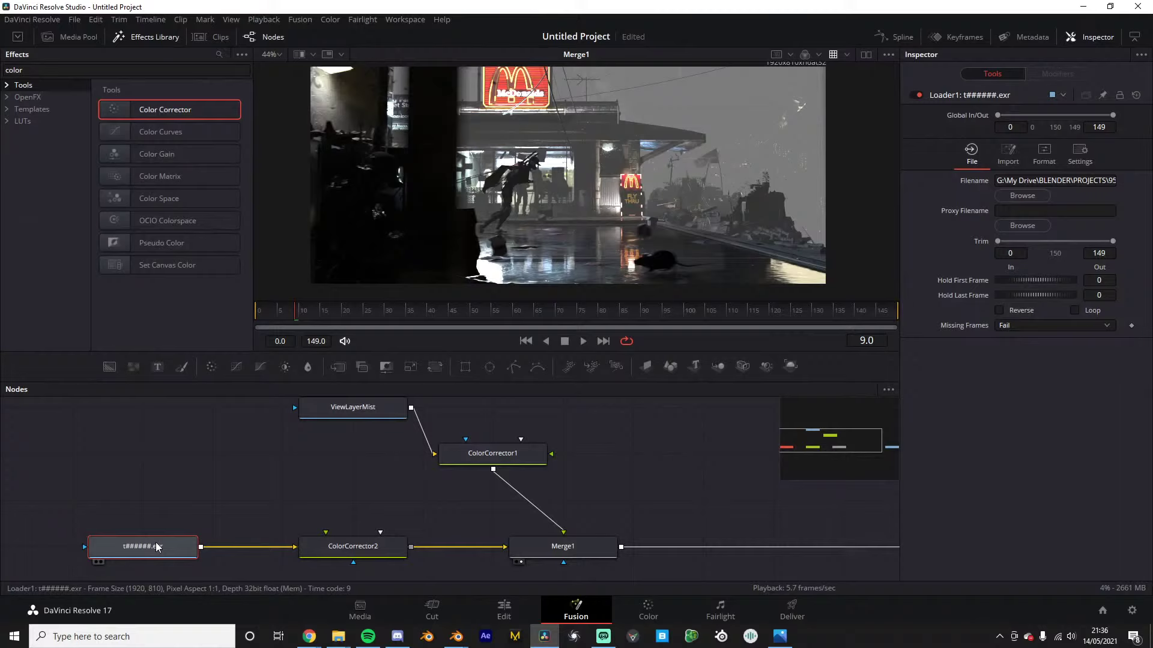
Compare ColorCorrector2 with the t######.exr loader in the viewer
{"action": "left_click", "coordinate": [363, 550]}
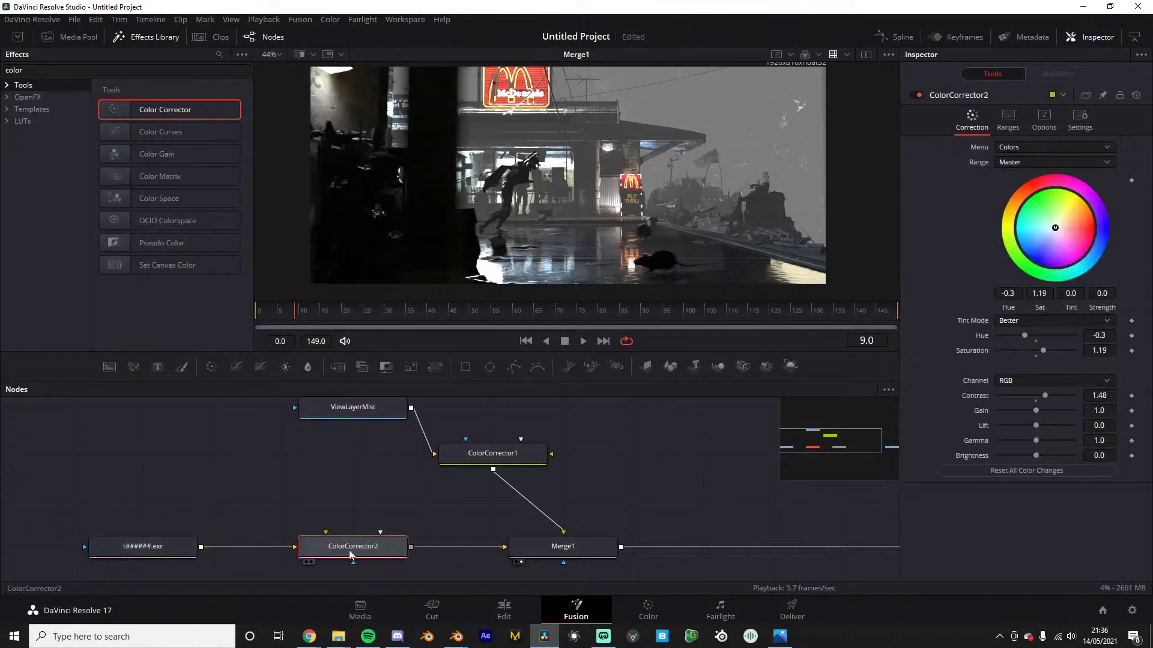
{"action": "key", "text": "2"}
{"action": "left_click", "coordinate": [132, 545]}
{"action": "key", "text": "2"}
{"action": "left_click", "coordinate": [357, 552]}
{"action": "key", "text": "2"}
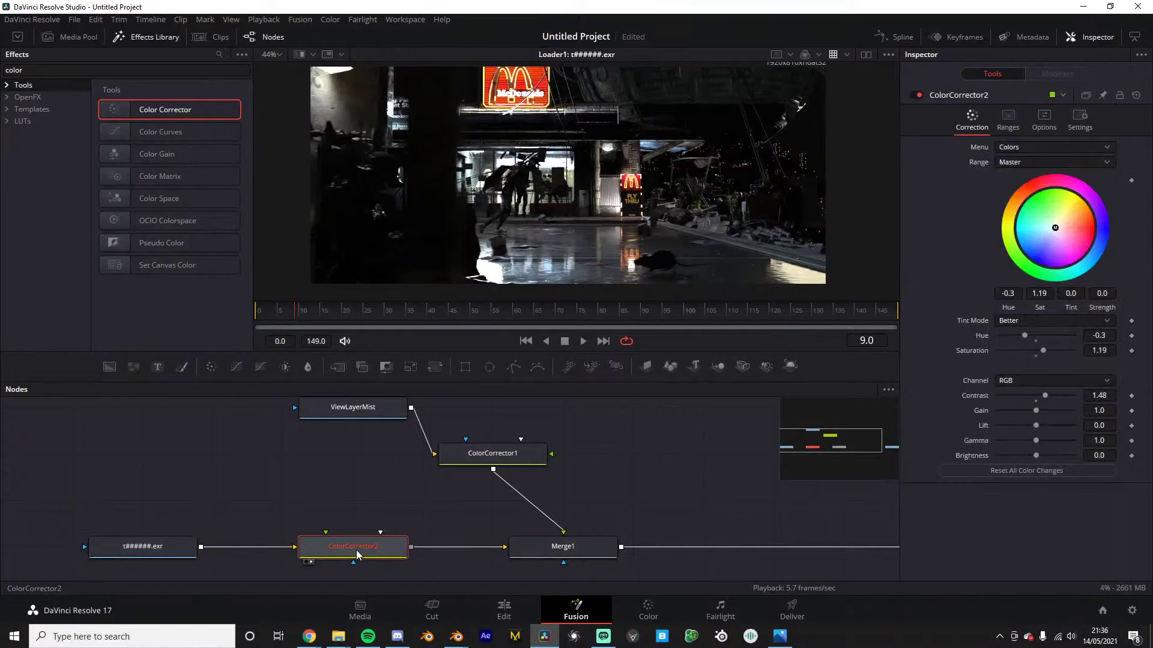
{"action": "left_click", "coordinate": [150, 550]}
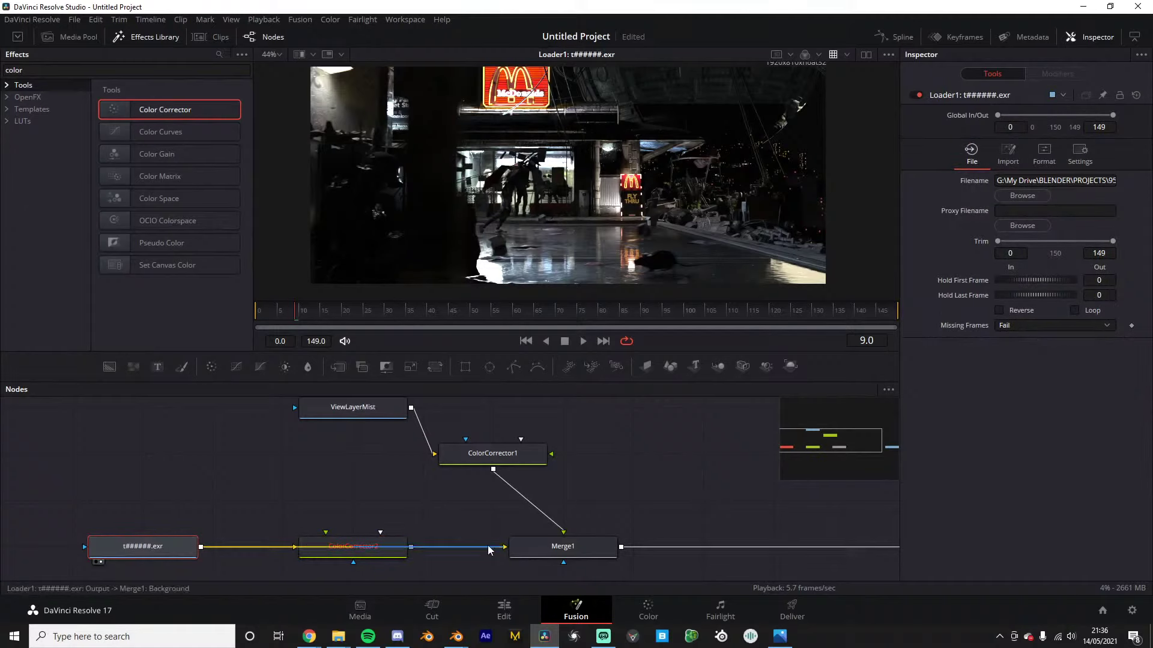
{"action": "left_click", "coordinate": [371, 551]}
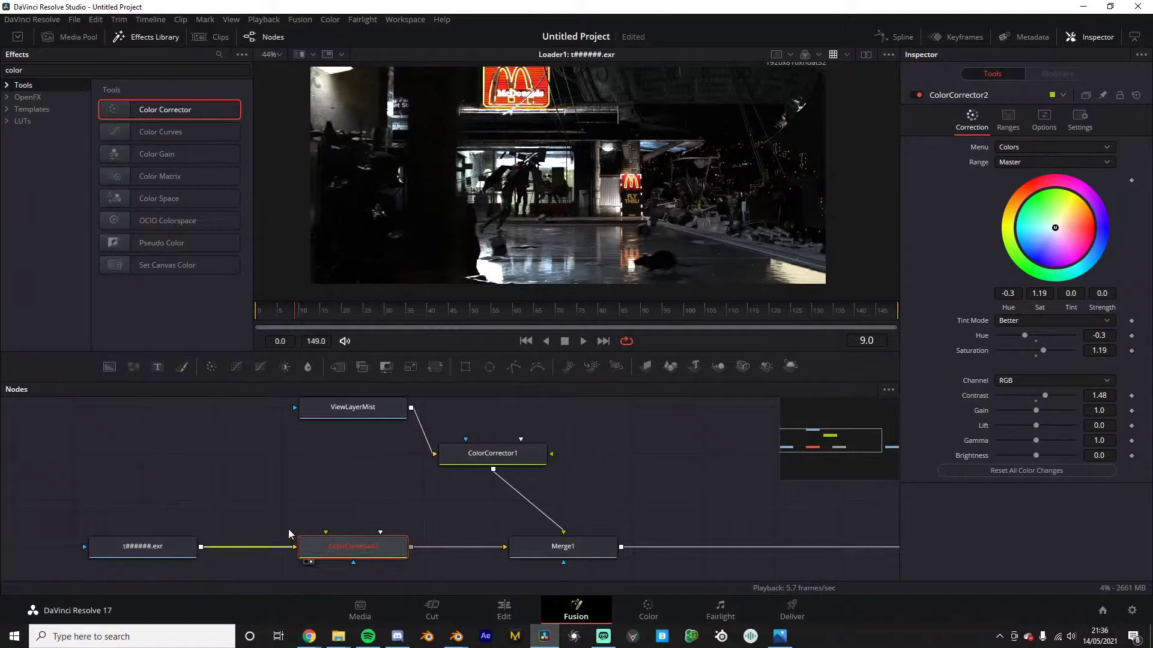
Reconnect the t######.exr loader directly to Merge1's background, bypassing ColorCorrector2, and move the loader above that node's row
{"action": "left_click_drag", "start_coordinate": [294, 549], "coordinate": [504, 547]}
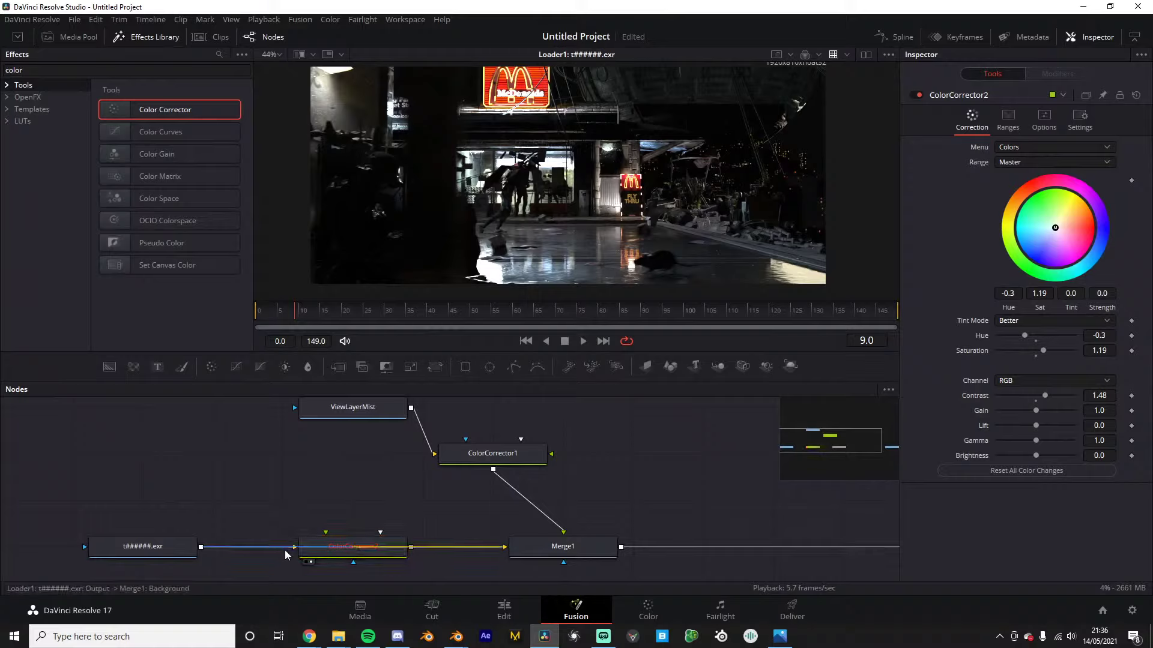
{"action": "left_click_drag", "start_coordinate": [144, 548], "coordinate": [144, 502]}
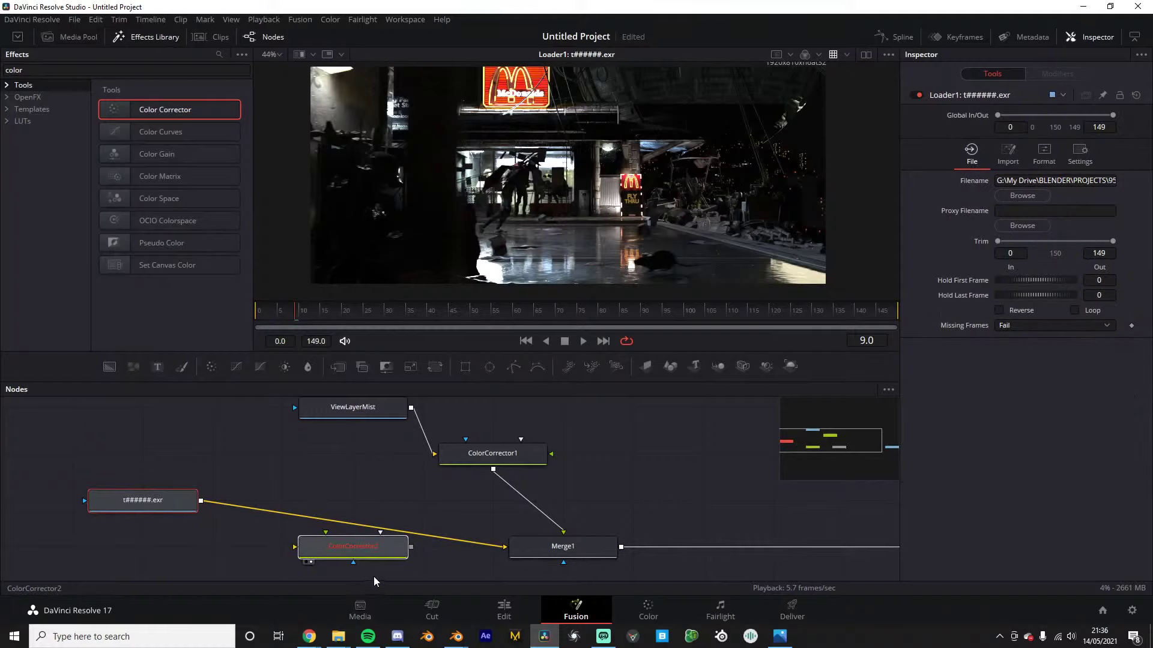
Wire ColorCorrector2 between the t######.exr loader and Merge1's effect mask, below the main node row, and set its contrast to 1.32
{"action": "left_click", "coordinate": [347, 548]}
{"action": "scroll", "coordinate": [293, 519], "scroll_direction": "down", "scroll_amount": 2, "text": "ctrl"}
{"action": "middle_click_drag", "start_coordinate": [291, 520], "coordinate": [319, 482]}
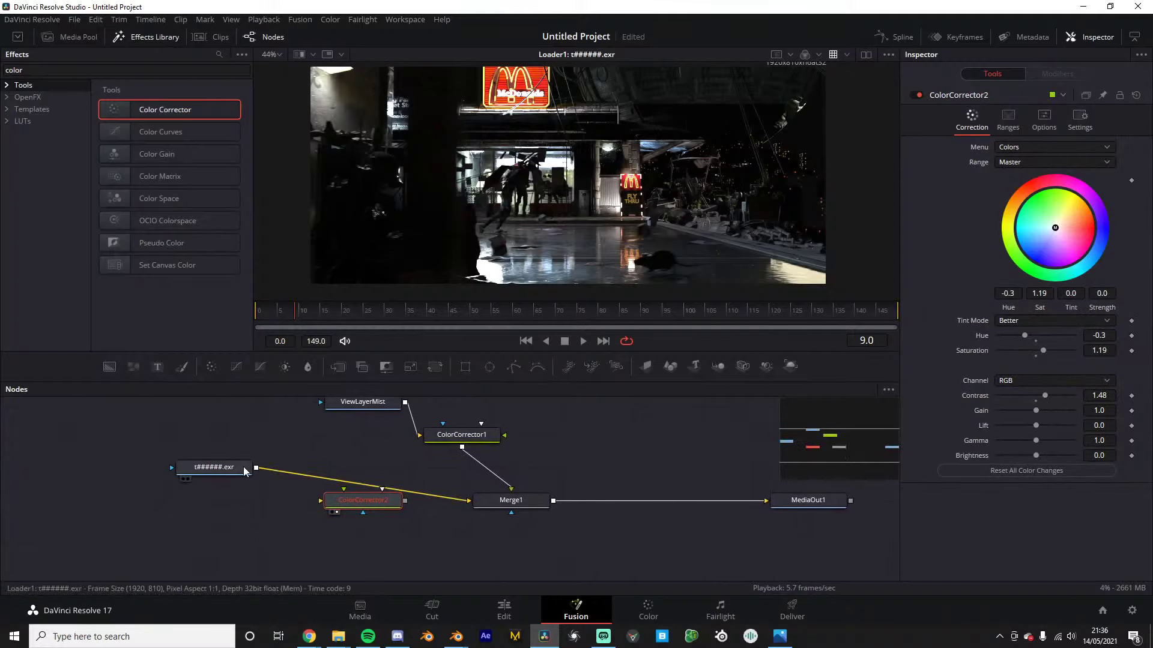
{"action": "left_click_drag", "start_coordinate": [244, 470], "coordinate": [339, 518]}
{"action": "left_click", "coordinate": [339, 522]}
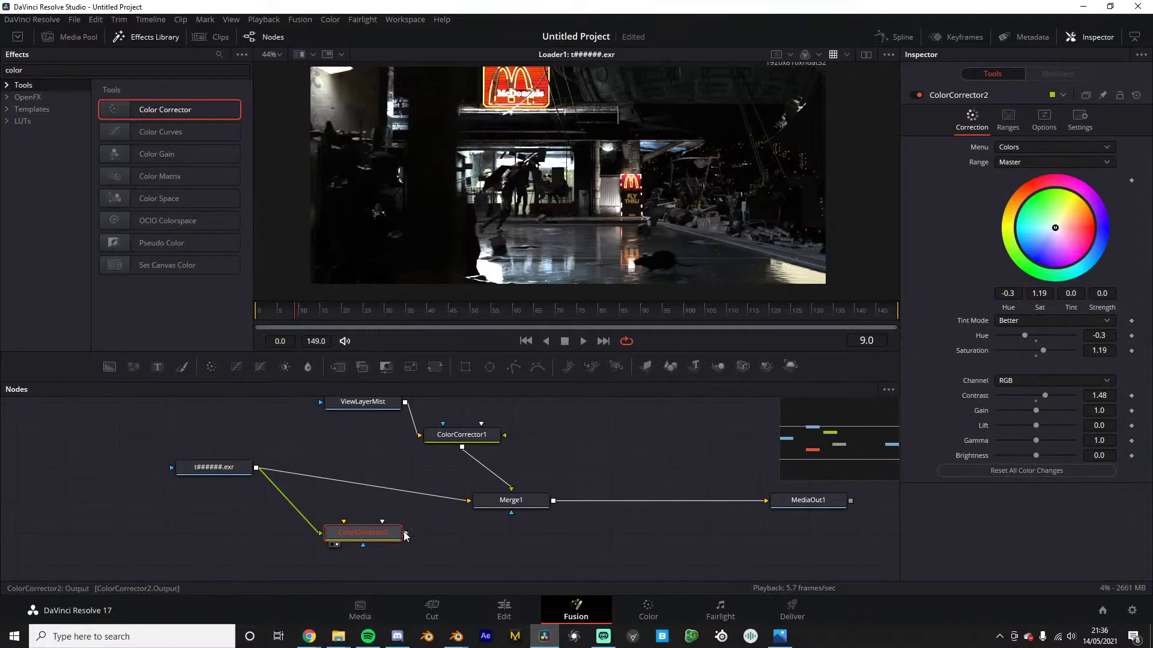
{"action": "left_click_drag", "start_coordinate": [405, 533], "coordinate": [480, 510]}
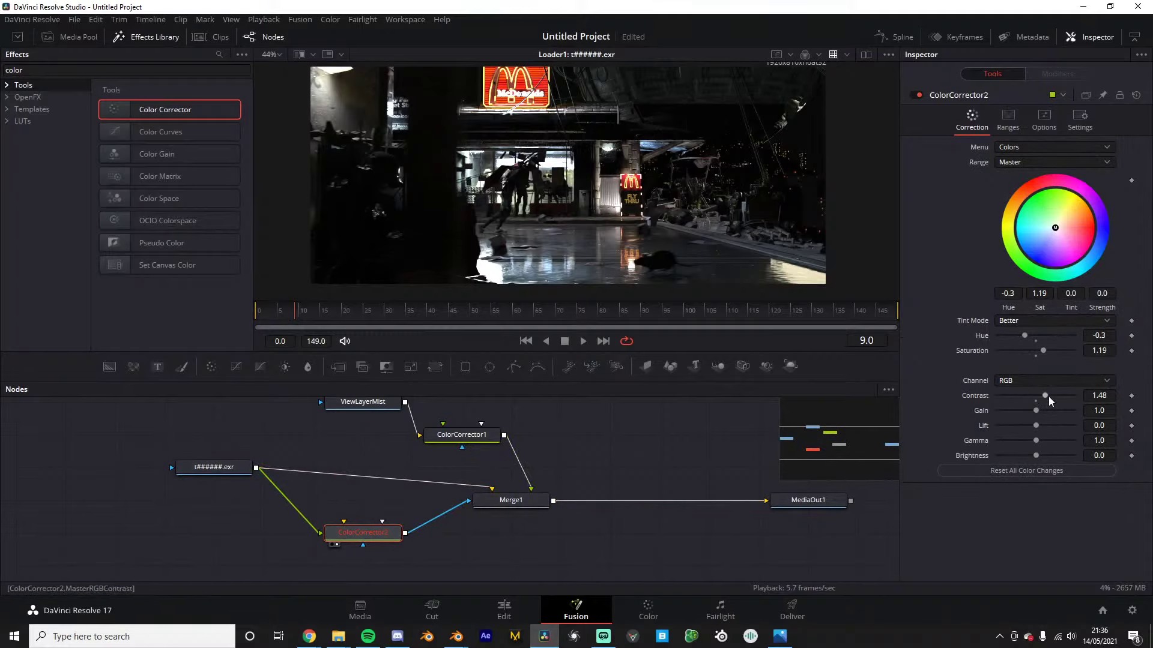
{"action": "left_click_drag", "start_coordinate": [1049, 401], "coordinate": [1076, 397]}
{"action": "left_click_drag", "start_coordinate": [997, 400], "coordinate": [1042, 396]}
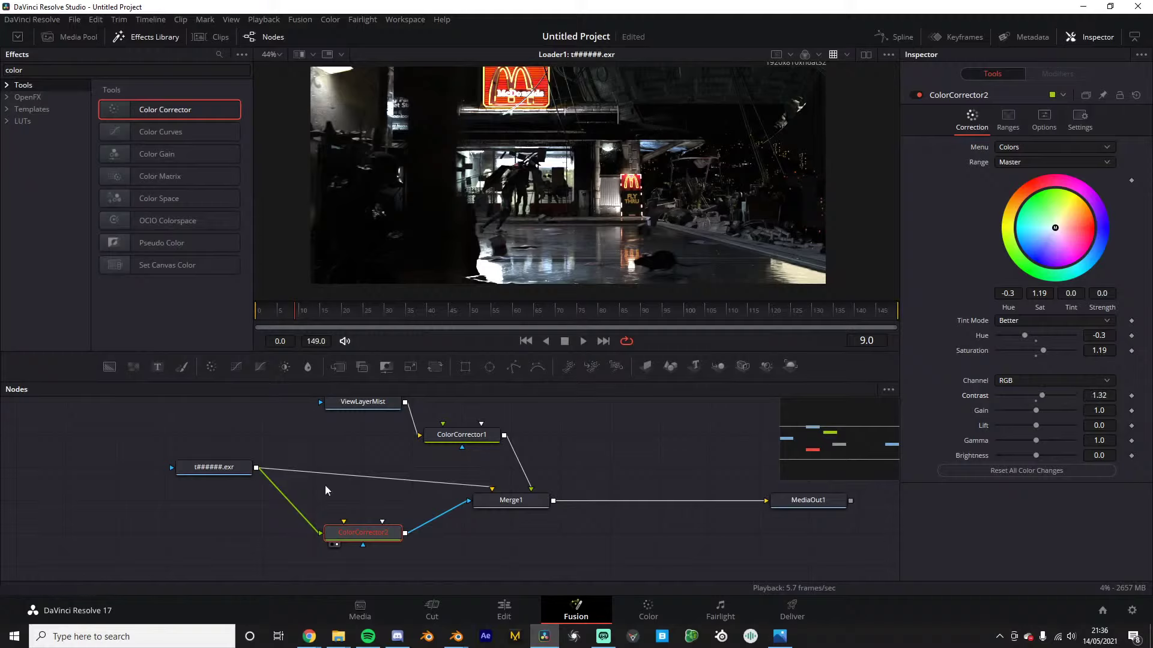
Route the t######.exr loader only through ColorCorrector2, removing its direct link to Merge1, and align ColorCorrector2 with Merge1
{"action": "mouse_move", "coordinate": [336, 516]}
{"action": "left_mouse_down"}
{"action": "mouse_move", "coordinate": [346, 516]}
{"action": "mouse_move", "coordinate": [318, 531]}
{"action": "mouse_move", "coordinate": [348, 524]}
{"action": "left_mouse_up"}
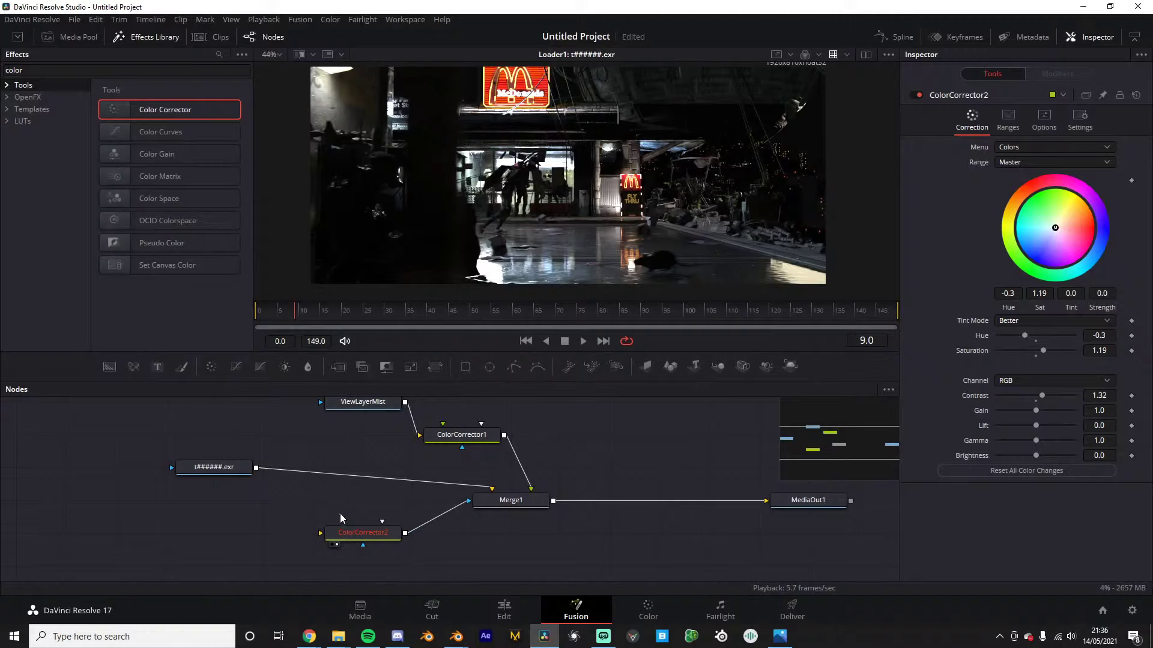
{"action": "left_click_drag", "start_coordinate": [320, 533], "coordinate": [255, 468]}
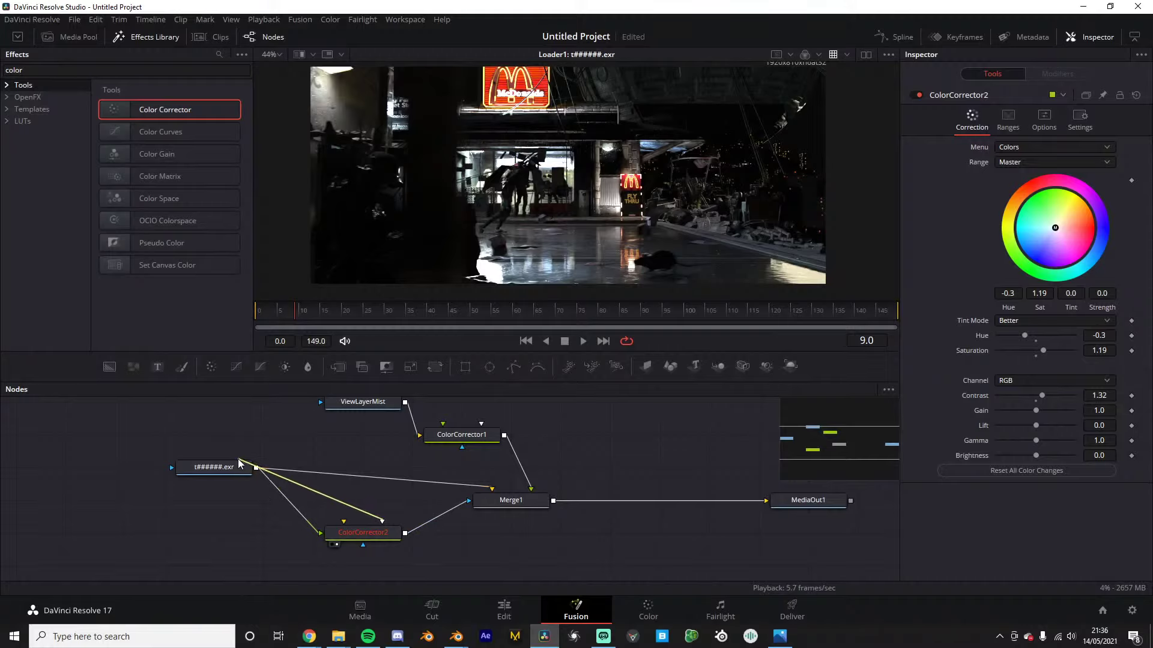
{"action": "left_click", "coordinate": [311, 524]}
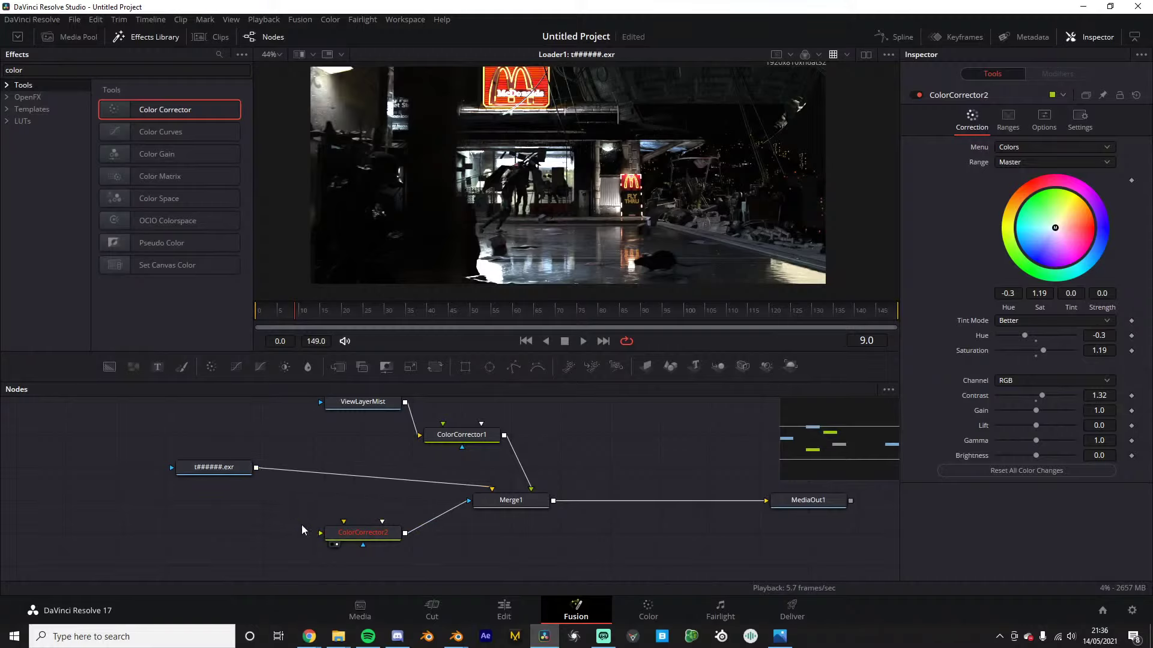
{"action": "left_click_drag", "start_coordinate": [382, 521], "coordinate": [257, 468]}
{"action": "left_click_drag", "start_coordinate": [492, 488], "coordinate": [257, 467]}
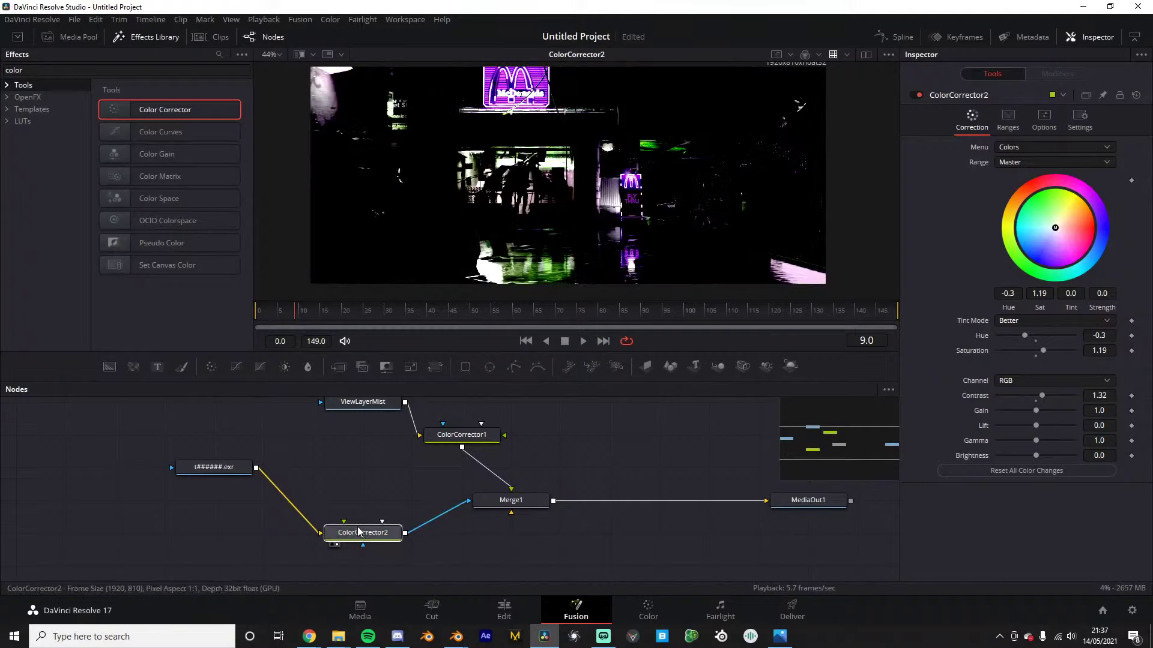
{"action": "left_click_drag", "start_coordinate": [385, 539], "coordinate": [358, 508]}
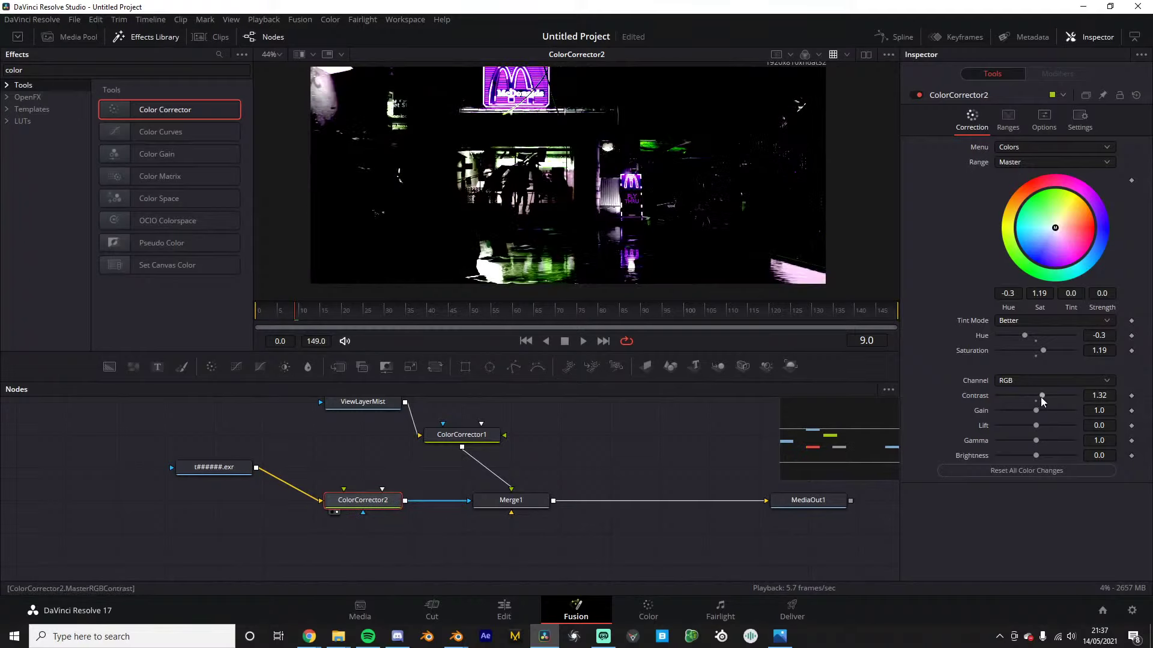
Set ColorCorrector2's contrast to 0.95
{"action": "left_click_drag", "start_coordinate": [1041, 396], "coordinate": [1034, 396]}
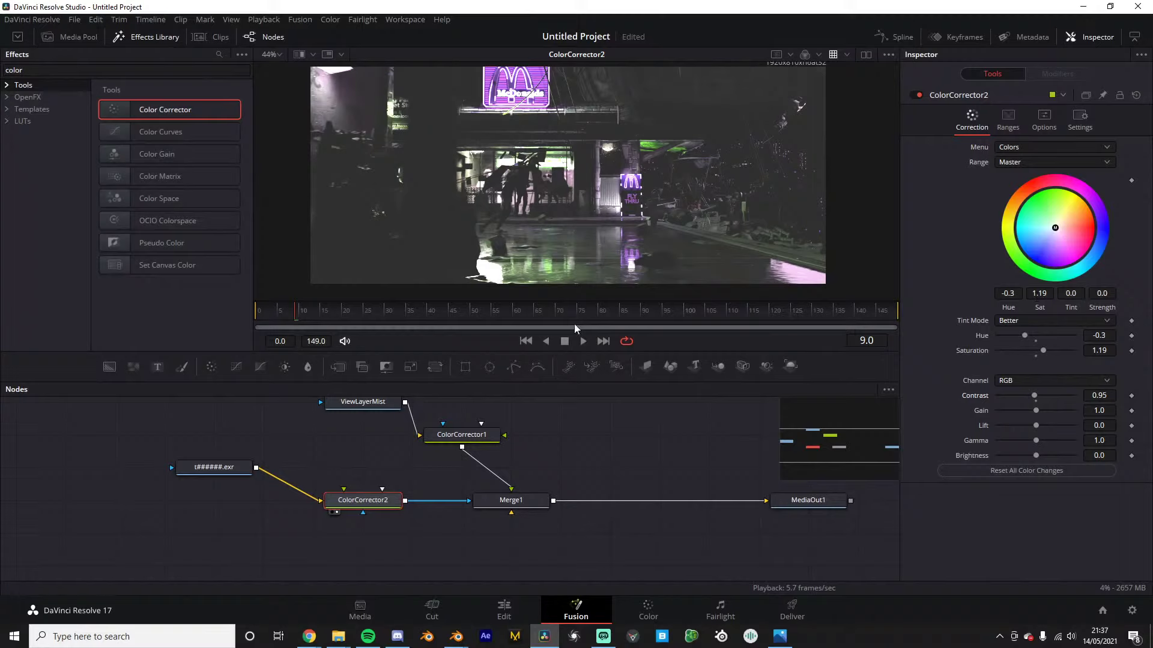
{"action": "scroll", "coordinate": [370, 534], "scroll_direction": "up", "scroll_amount": 2, "text": "ctrl"}
{"action": "scroll", "coordinate": [379, 503], "scroll_direction": "down", "scroll_amount": 2, "text": "ctrl"}
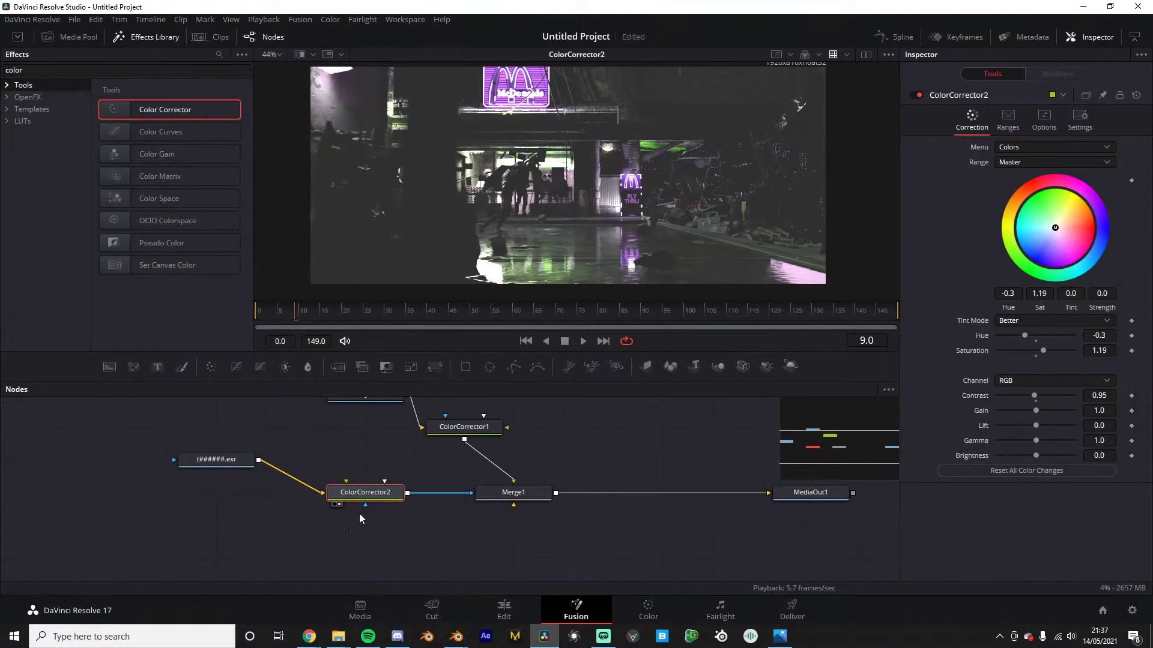
Set ColorCorrector1's gain to 1.51 after viewing Merge1, and place ColorCorrector1 directly above Merge1
{"action": "left_click", "coordinate": [510, 491]}
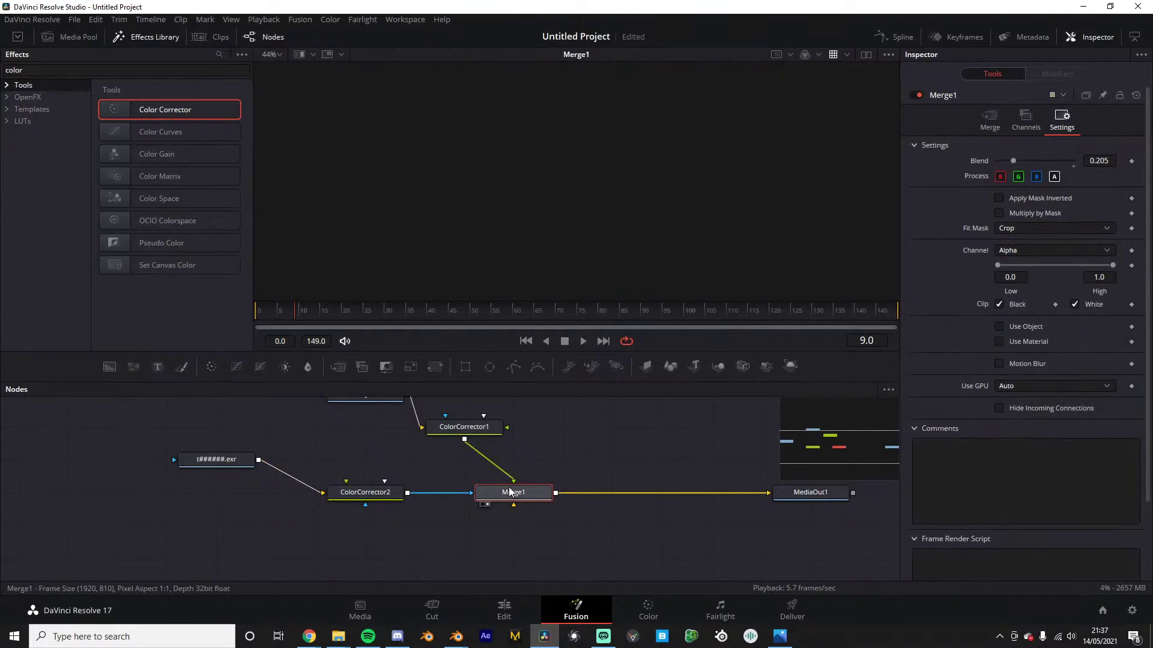
{"action": "left_click", "coordinate": [470, 428]}
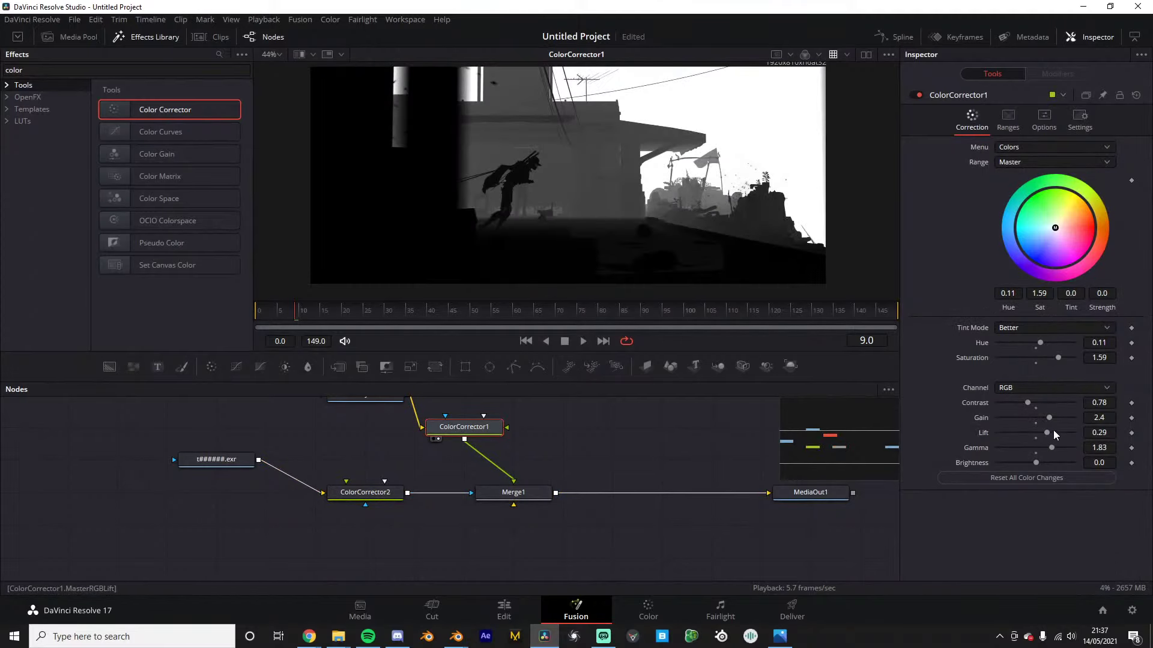
{"action": "left_click_drag", "start_coordinate": [1049, 417], "coordinate": [1041, 417]}
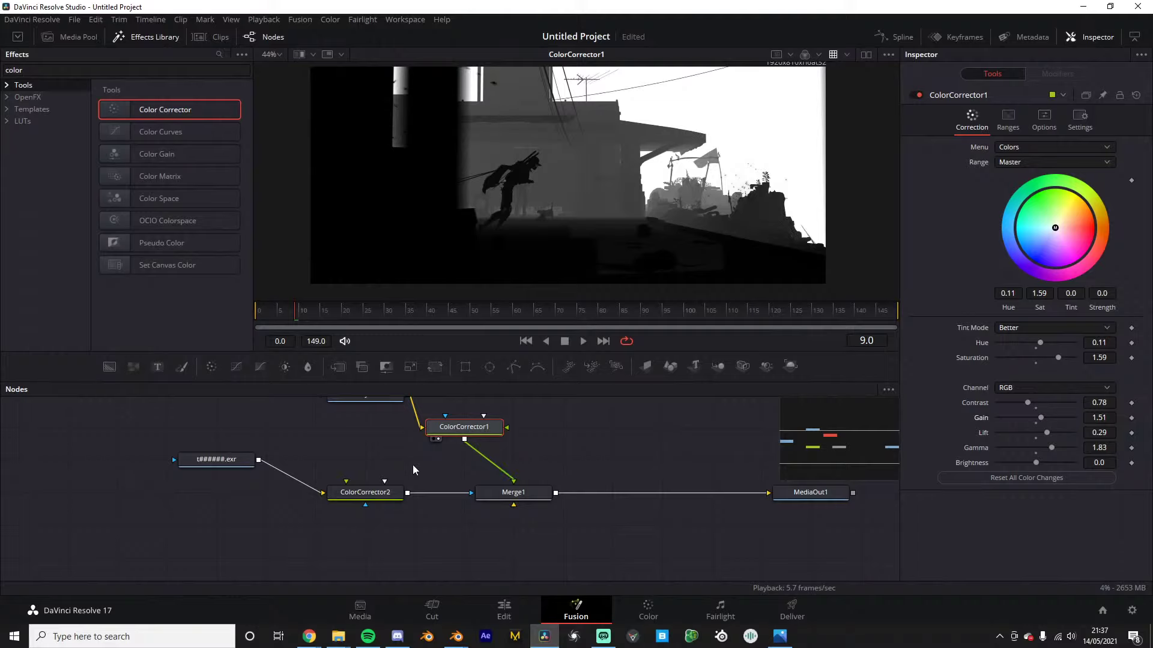
{"action": "middle_click_drag", "start_coordinate": [409, 466], "coordinate": [424, 485]}
{"action": "left_click_drag", "start_coordinate": [448, 447], "coordinate": [498, 447]}
Compare ColorCorrector2, the t######.exr loader, ViewLayerMist and ColorCorrector1 one after another in the viewer
{"action": "left_click", "coordinate": [380, 511]}
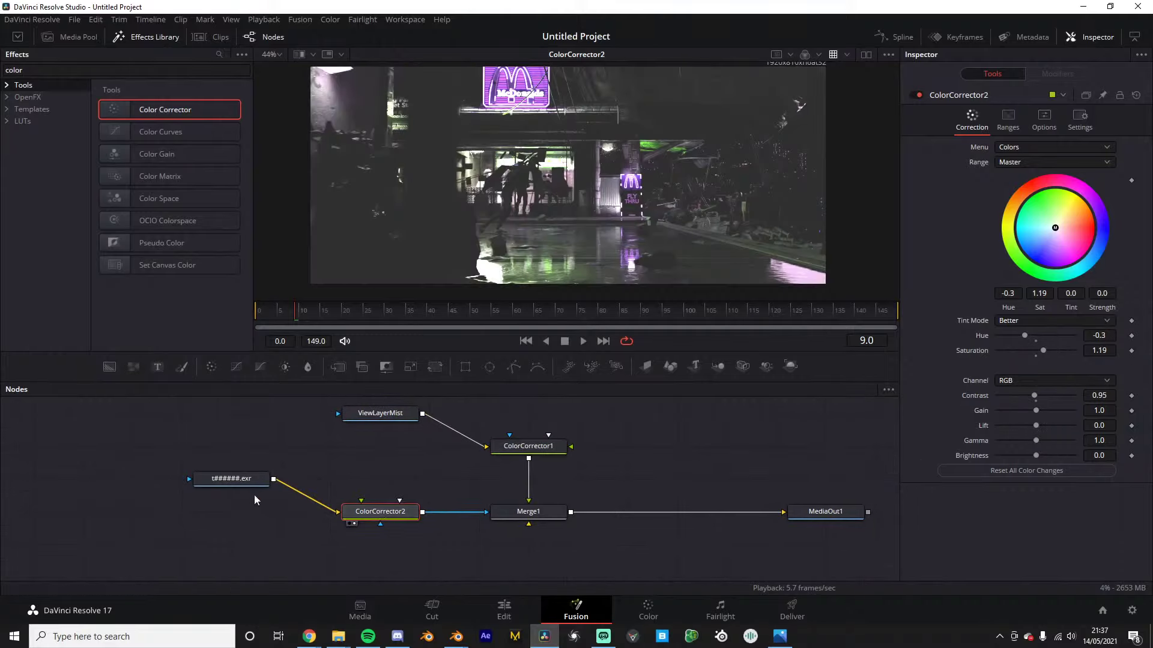
{"action": "left_click", "coordinate": [250, 480]}
{"action": "key", "text": "2"}
{"action": "left_click", "coordinate": [383, 510]}
{"action": "key", "text": "2"}
{"action": "left_click", "coordinate": [385, 412]}
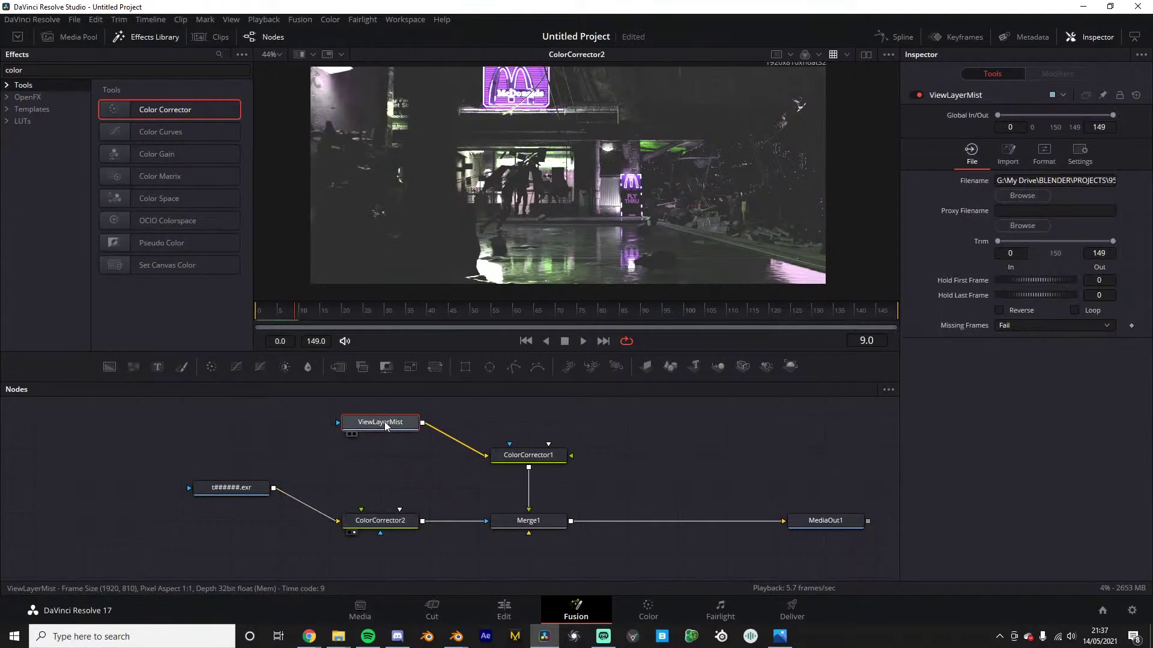
{"action": "key", "text": "2"}
{"action": "left_click", "coordinate": [530, 457]}
{"action": "key", "text": "2"}
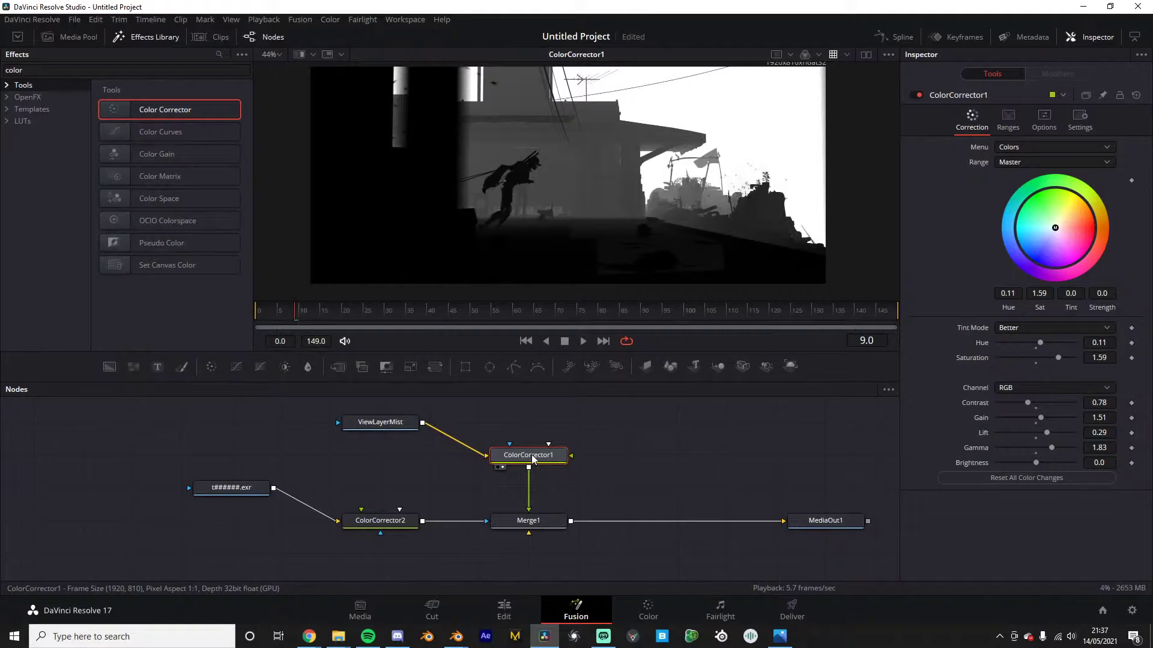
Try stronger contrast, lift and gamma on ColorCorrector1, and reset all color changes on both ColorCorrector1 and ColorCorrector2
{"action": "left_click_drag", "start_coordinate": [1027, 403], "coordinate": [1028, 467]}
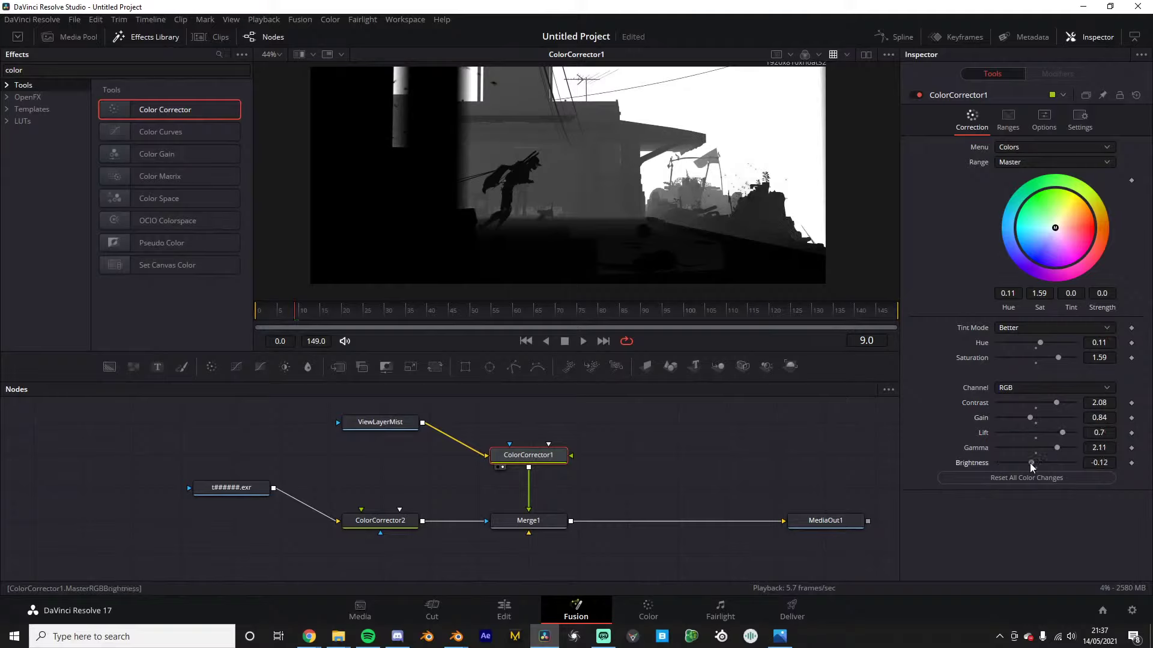
{"action": "left_click", "coordinate": [1028, 478]}
{"action": "left_click", "coordinate": [411, 521]}
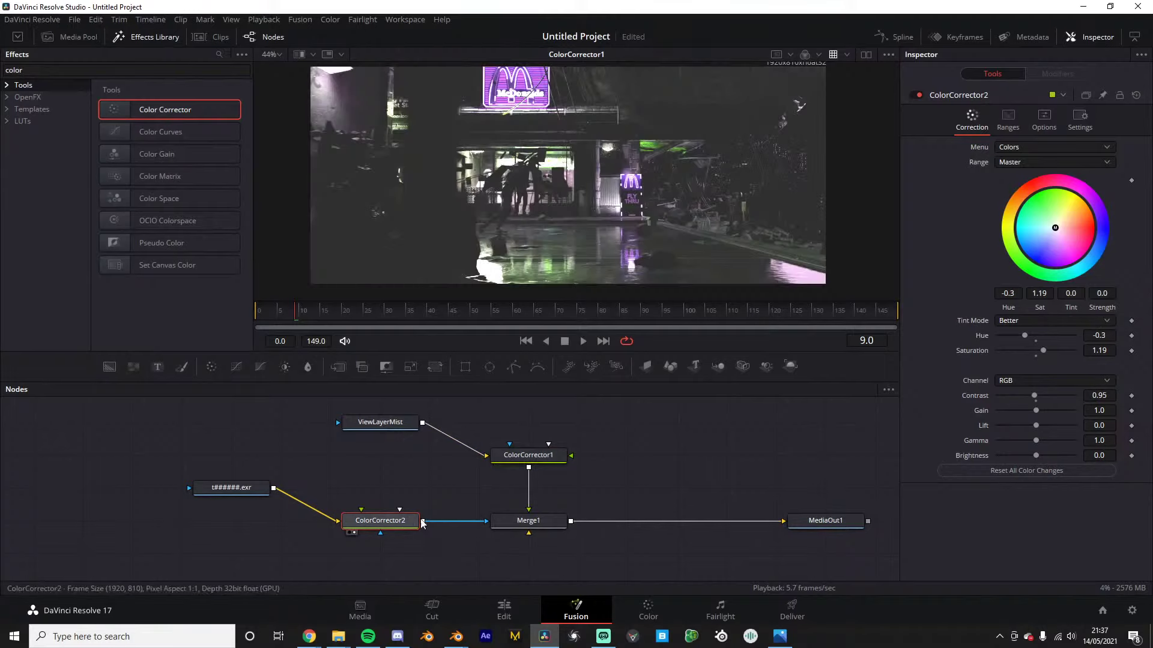
{"action": "left_click", "coordinate": [1026, 471]}
Set ColorCorrector2's gain to 1.57, keeping its other color settings at their defaults
{"action": "left_click_drag", "start_coordinate": [1036, 456], "coordinate": [1035, 460]}
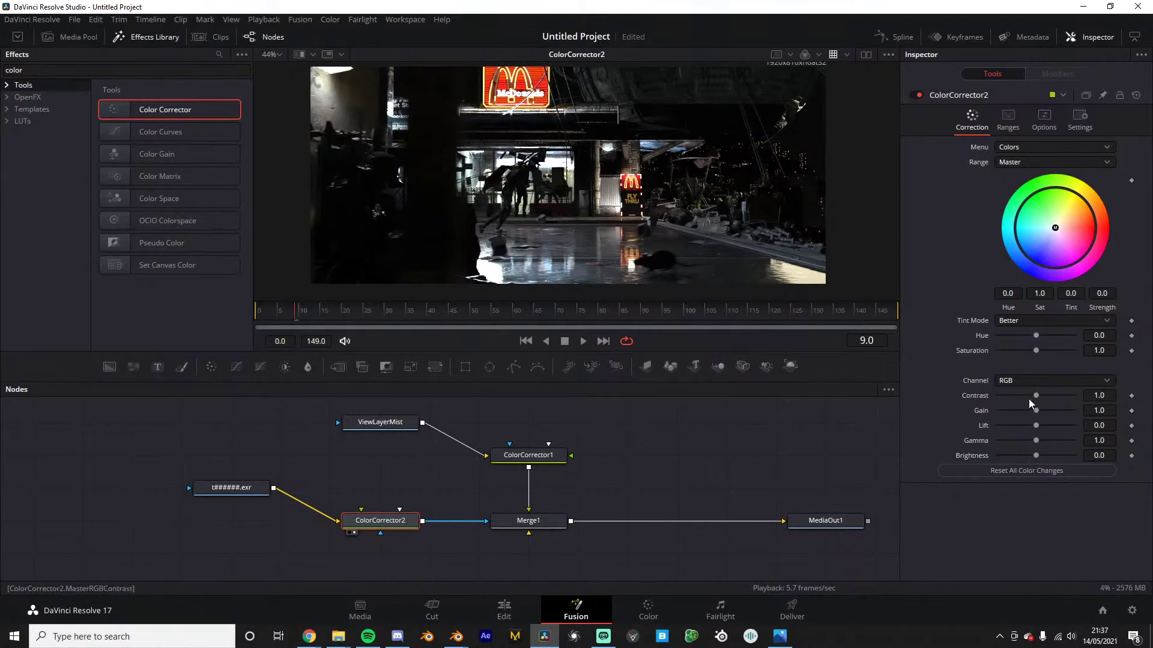
{"action": "left_click_drag", "start_coordinate": [1029, 398], "coordinate": [1041, 415]}
{"action": "left_click", "coordinate": [1021, 471]}
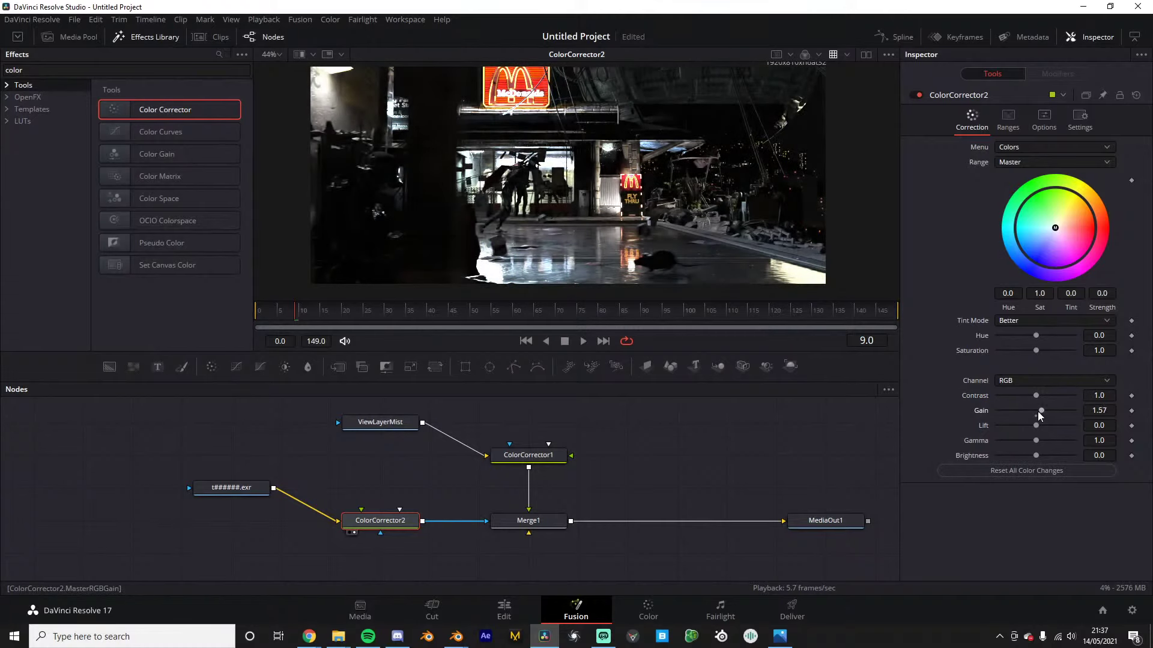
Compare ViewLayerMist with ColorCorrector1 in the viewer
{"action": "left_click", "coordinate": [407, 426]}
{"action": "key", "text": "1"}
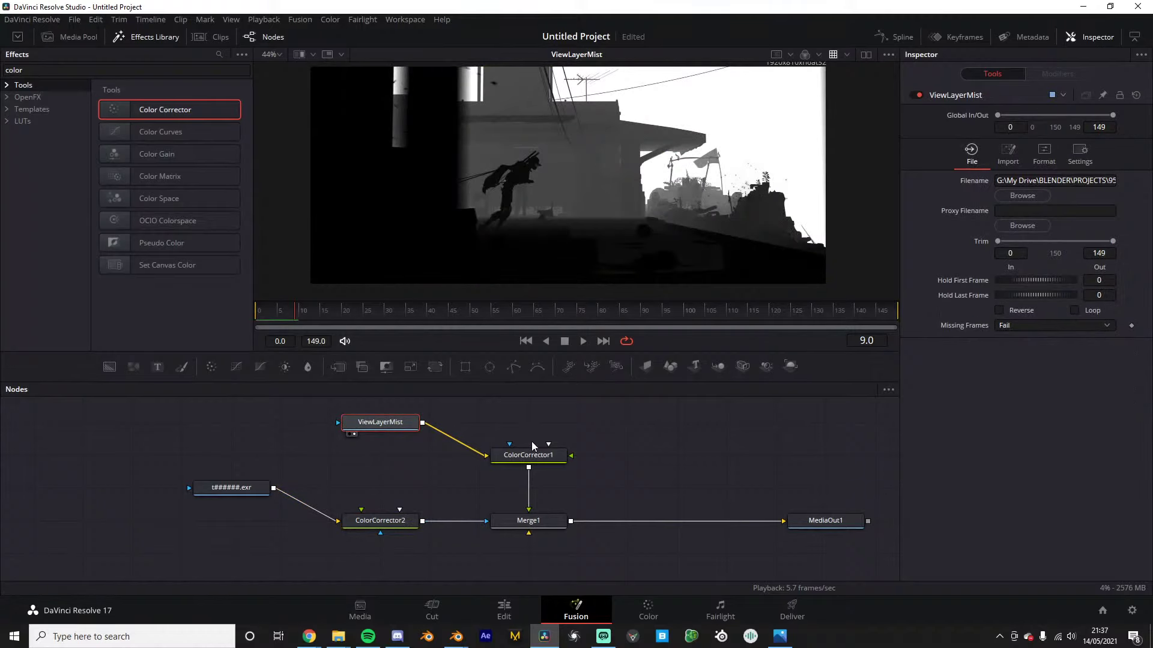
{"action": "left_click", "coordinate": [530, 456]}
Spread out the node layout, moving Merge1 nearer MediaOut1 and between the two rows, and ColorCorrector1 and ViewLayerMist farther back
{"action": "left_click_drag", "start_coordinate": [505, 527], "coordinate": [603, 527]}
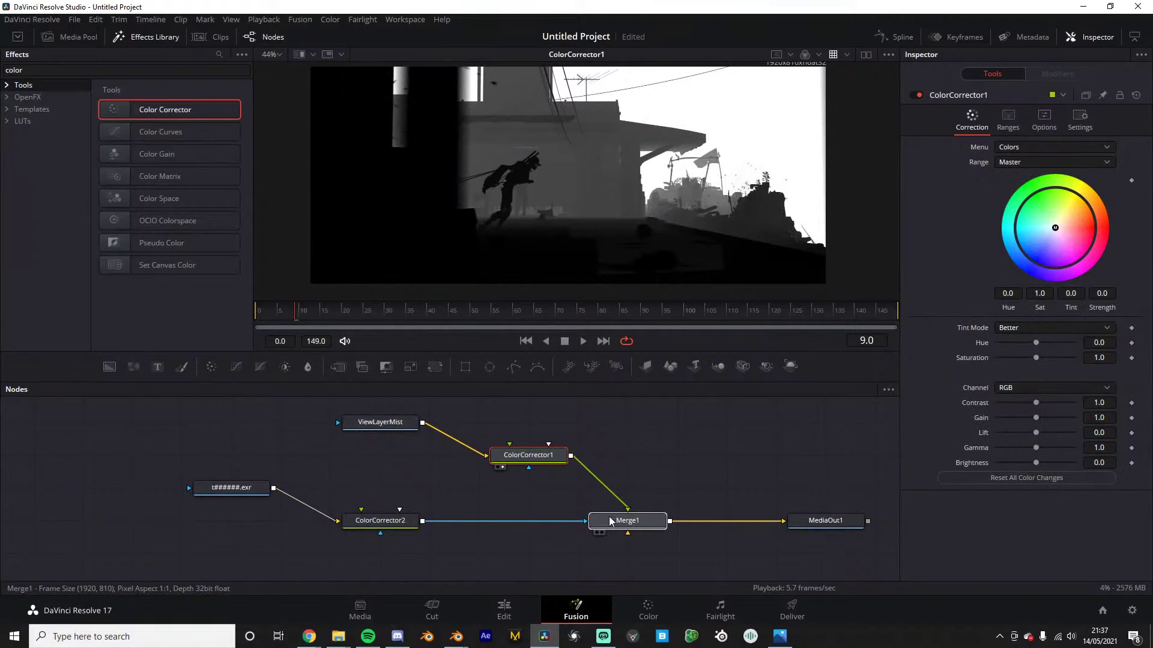
{"action": "left_click", "coordinate": [630, 518]}
{"action": "left_click", "coordinate": [620, 520], "text": "ctrl"}
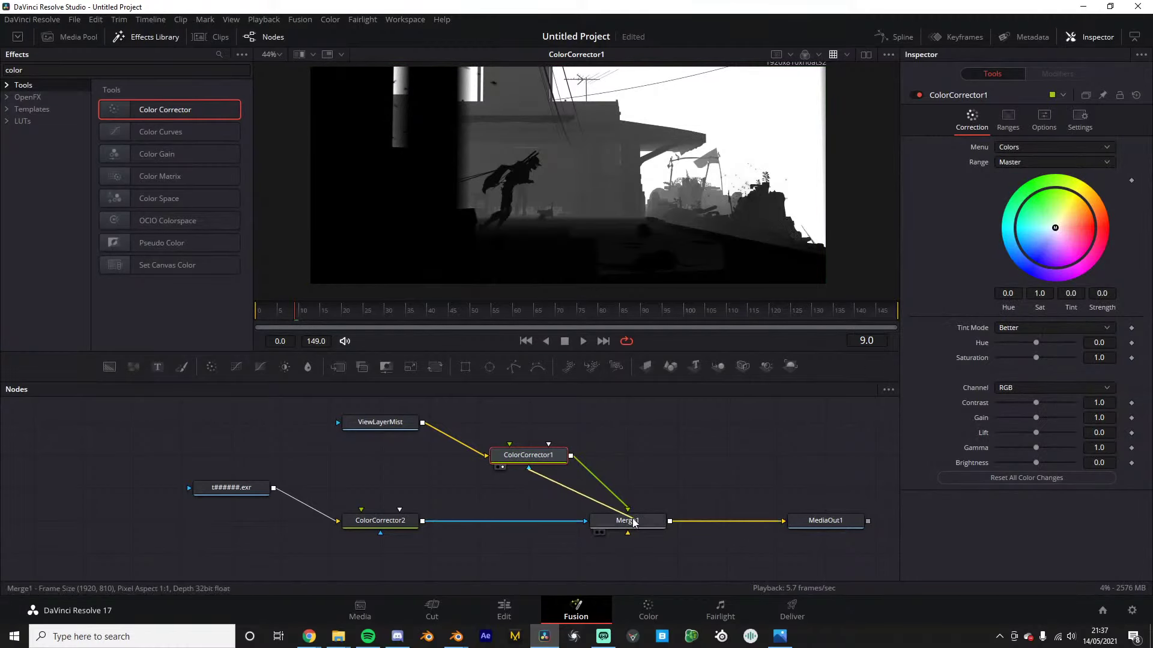
{"action": "left_click_drag", "start_coordinate": [628, 512], "coordinate": [627, 488]}
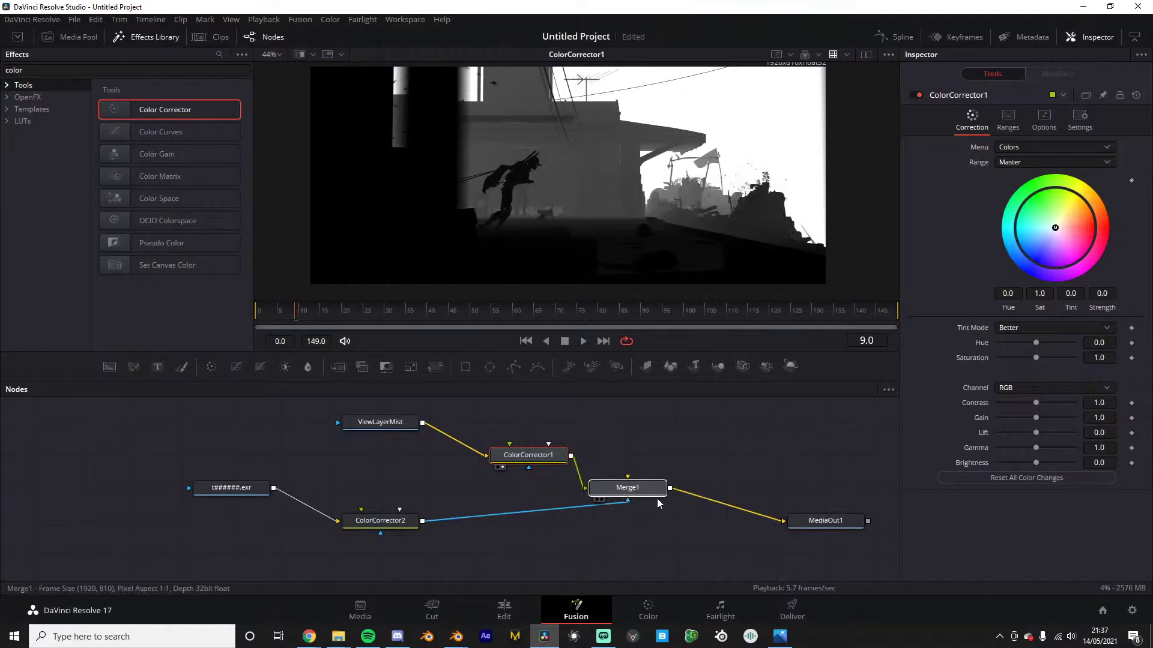
{"action": "left_click_drag", "start_coordinate": [529, 455], "coordinate": [429, 455]}
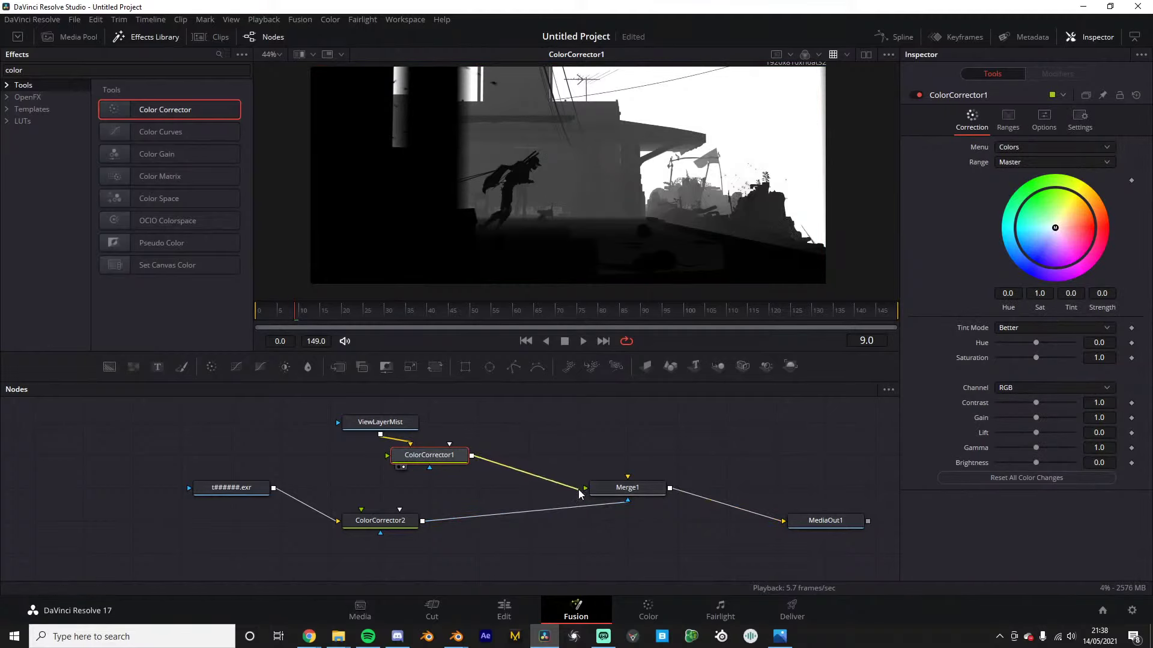
{"action": "left_click", "coordinate": [630, 489]}
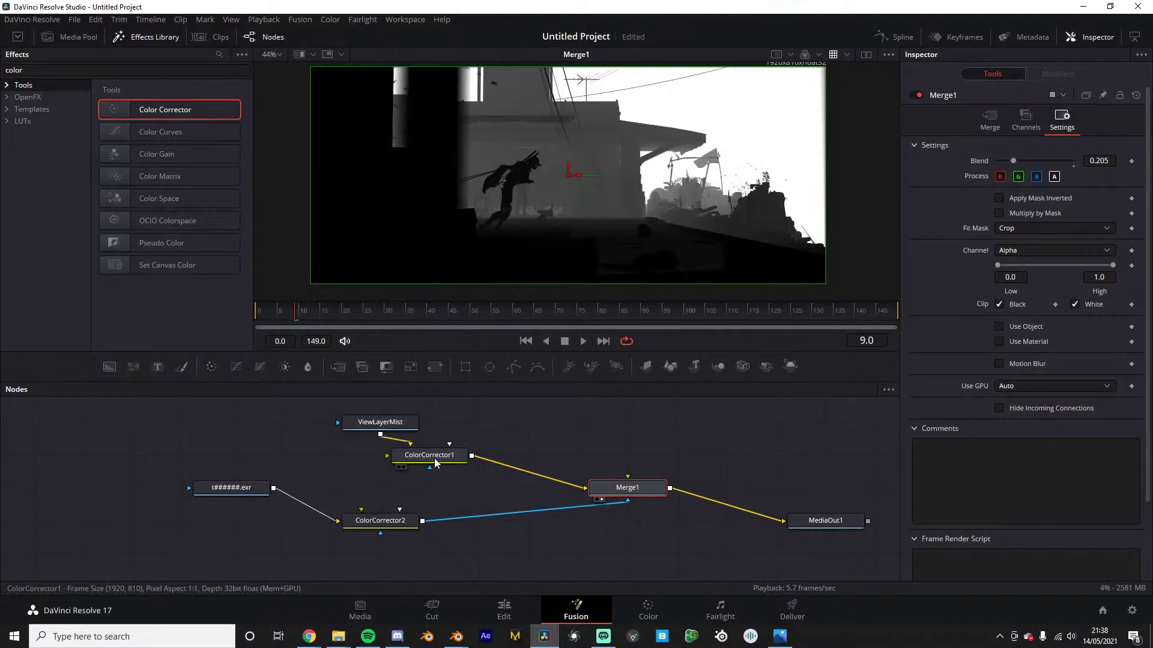
{"action": "left_click_drag", "start_coordinate": [380, 422], "coordinate": [330, 422]}
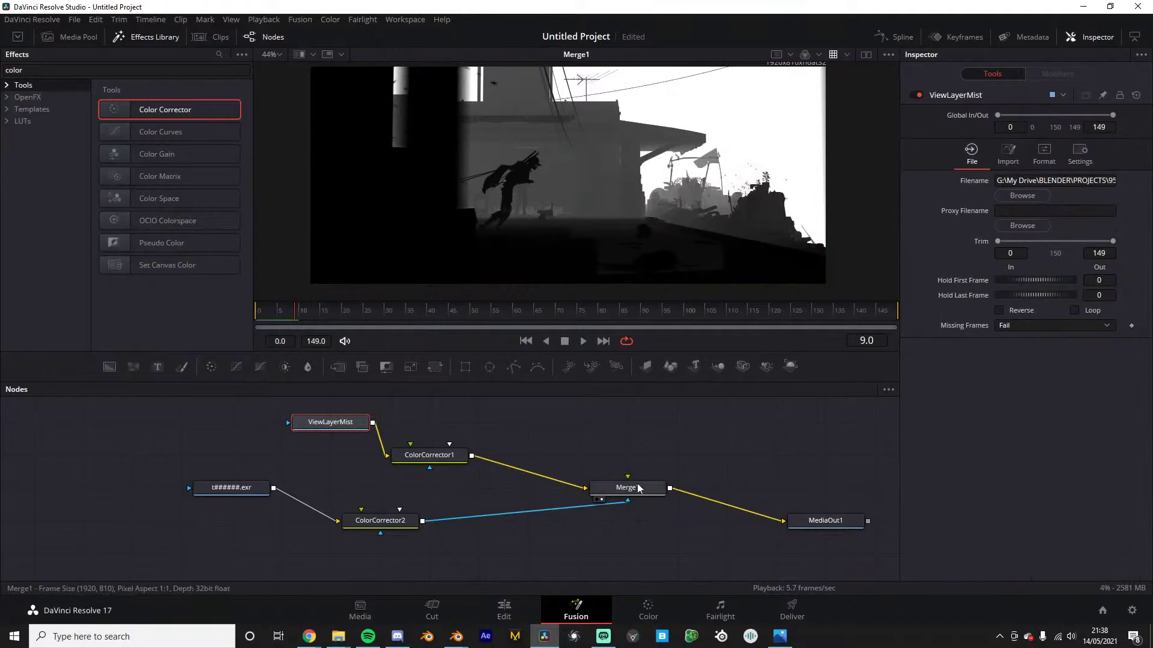
Detach ColorCorrector1 from Merge1, reconnect it as Merge1's background, and align Merge1 with ColorCorrector1's row
{"action": "left_click", "coordinate": [583, 488]}
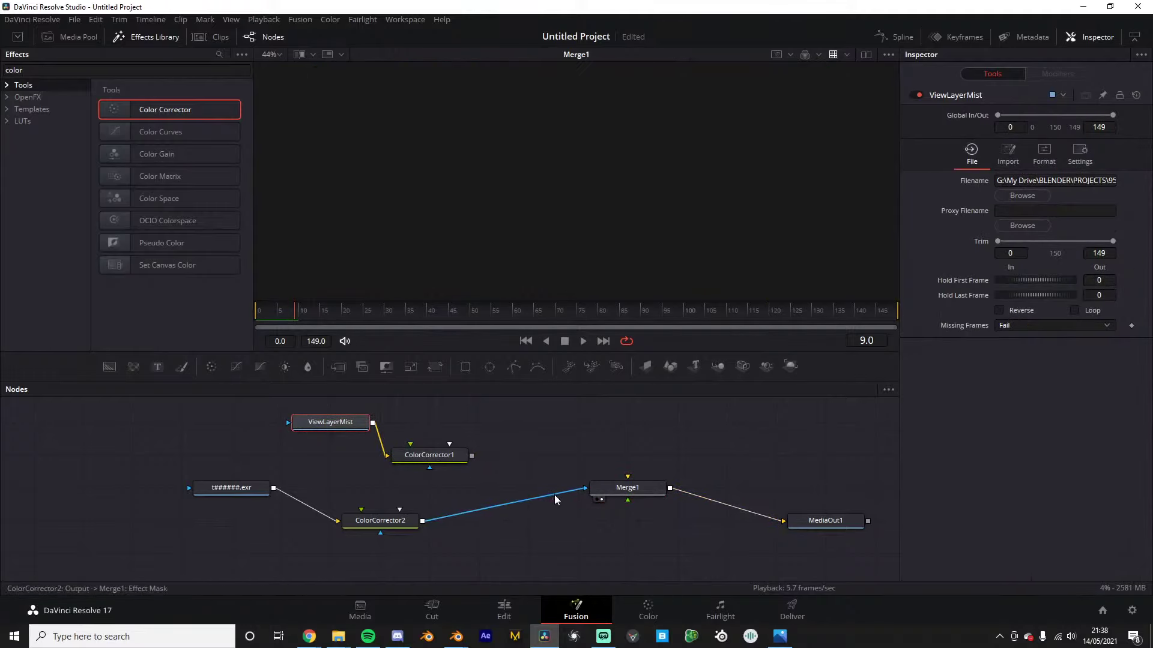
{"action": "left_click_drag", "start_coordinate": [472, 457], "coordinate": [604, 464]}
{"action": "left_click_drag", "start_coordinate": [472, 456], "coordinate": [634, 457]}
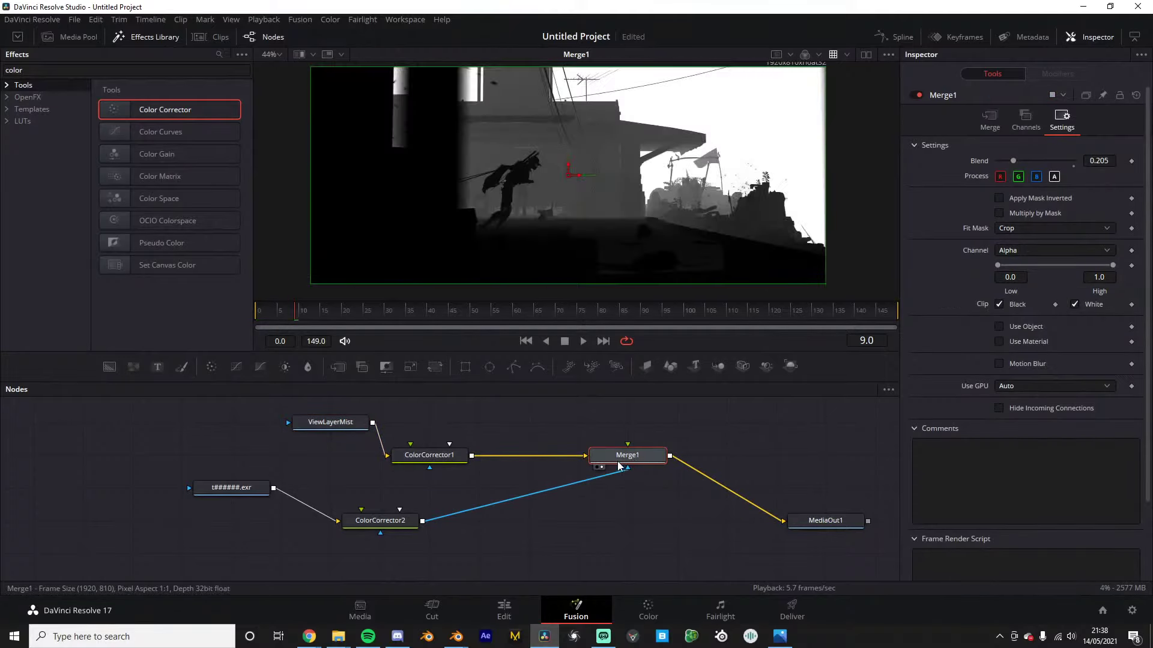
Compare the outputs of ColorCorrector1 and ColorCorrector2 in the viewer and review the node connections
{"action": "left_click", "coordinate": [436, 461]}
{"action": "key", "text": "2"}
{"action": "left_click", "coordinate": [376, 527]}
{"action": "key", "text": "2"}
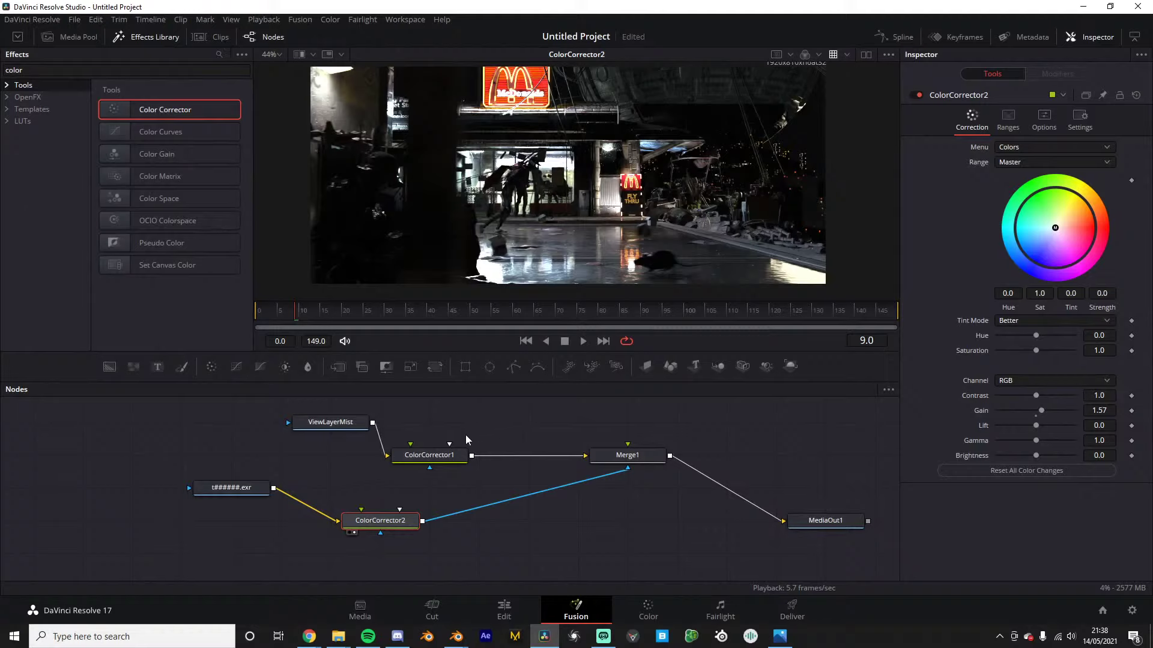
{"action": "scroll", "coordinate": [463, 434], "scroll_direction": "up", "scroll_amount": 2, "text": "ctrl"}
{"action": "scroll", "coordinate": [458, 431], "scroll_direction": "down", "scroll_amount": 2, "text": "ctrl"}
{"action": "scroll", "coordinate": [442, 419], "scroll_direction": "up", "scroll_amount": 2, "text": "ctrl"}
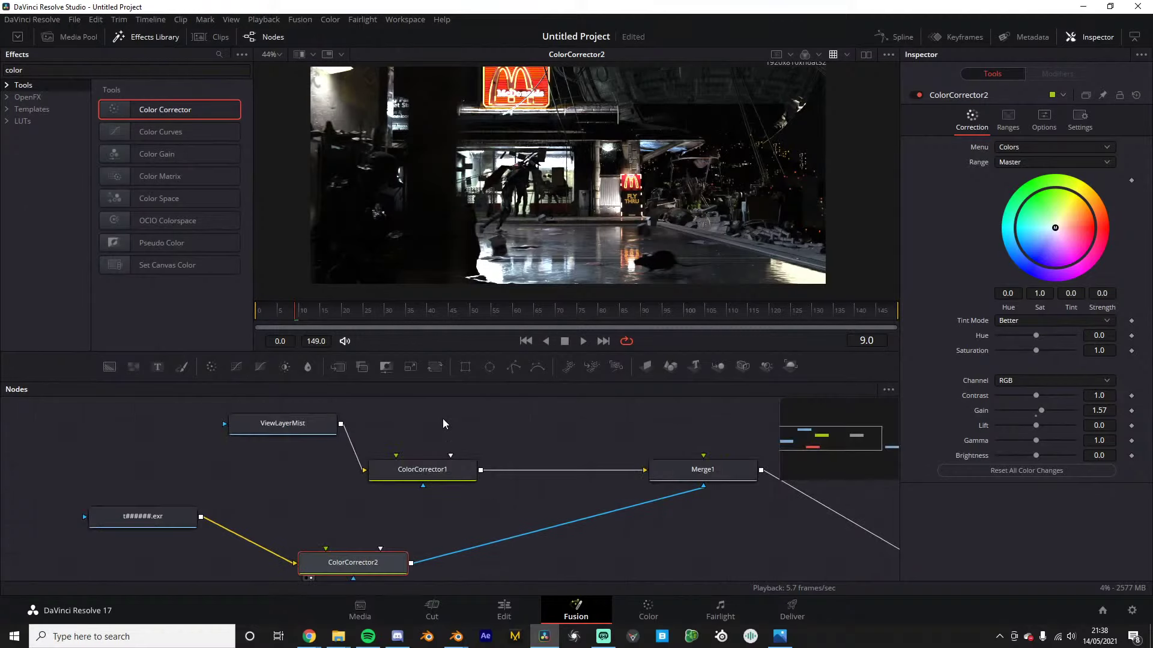
{"action": "scroll", "coordinate": [442, 419], "scroll_direction": "down", "scroll_amount": 2, "text": "ctrl"}
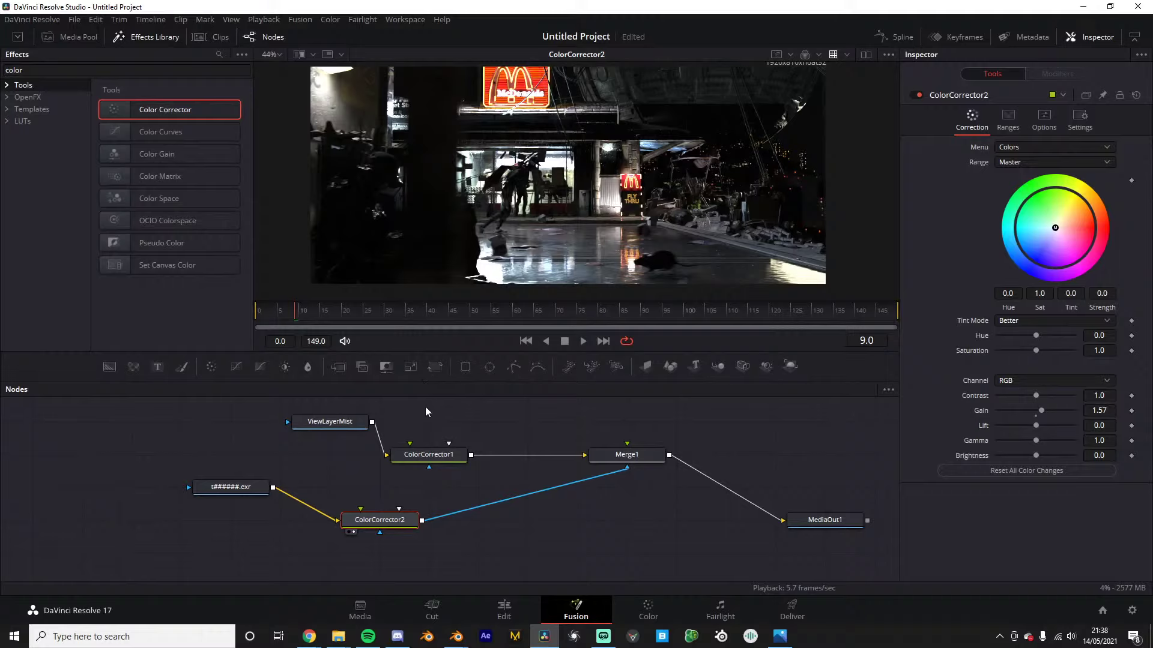
Close Untitled Project without saving its changes
{"action": "left_click", "coordinate": [1138, 7]}
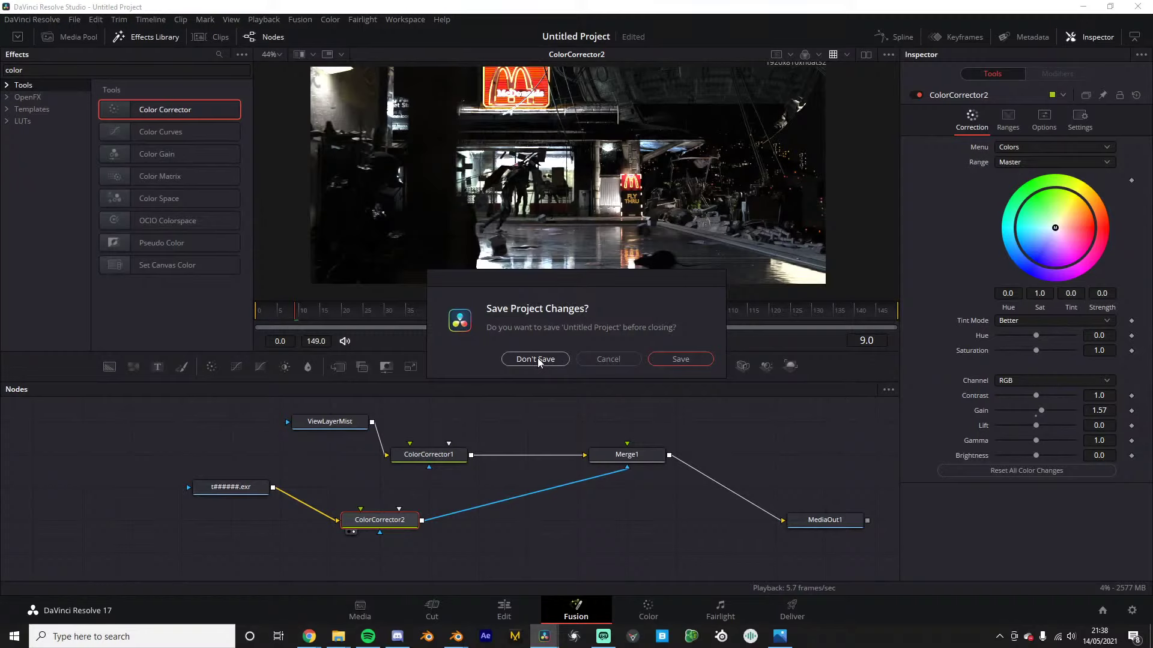
{"action": "left_click", "coordinate": [535, 359]}
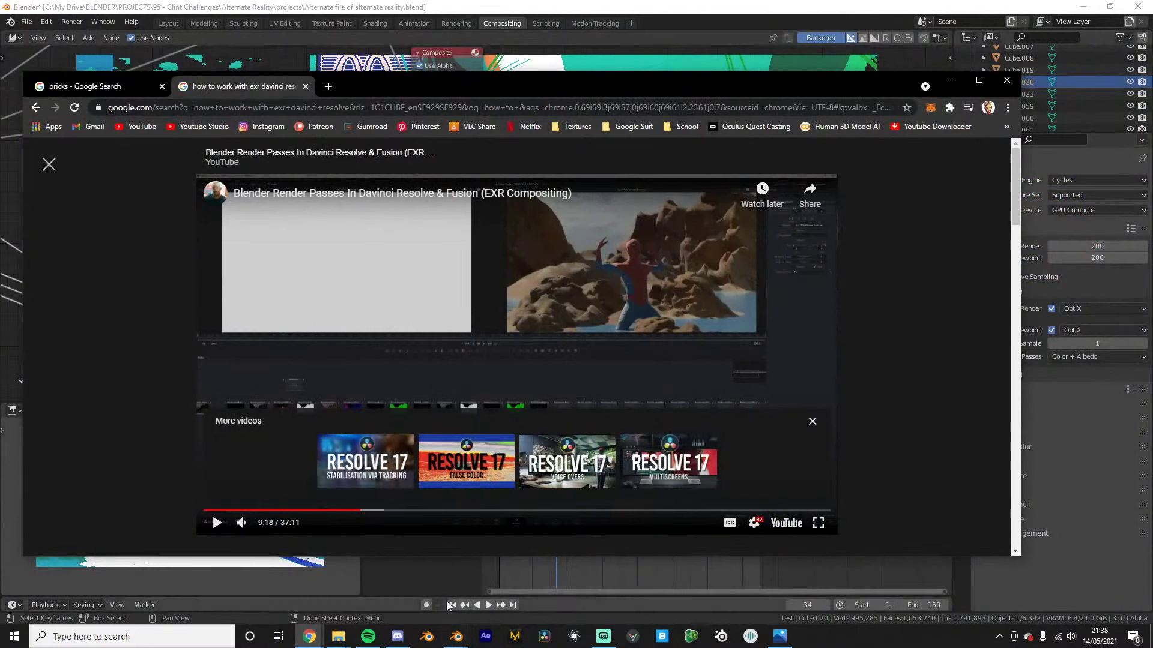
Close the video tutorial browser window and show the street scene in Blender's Layout workspace
{"action": "left_click", "coordinate": [1007, 83]}
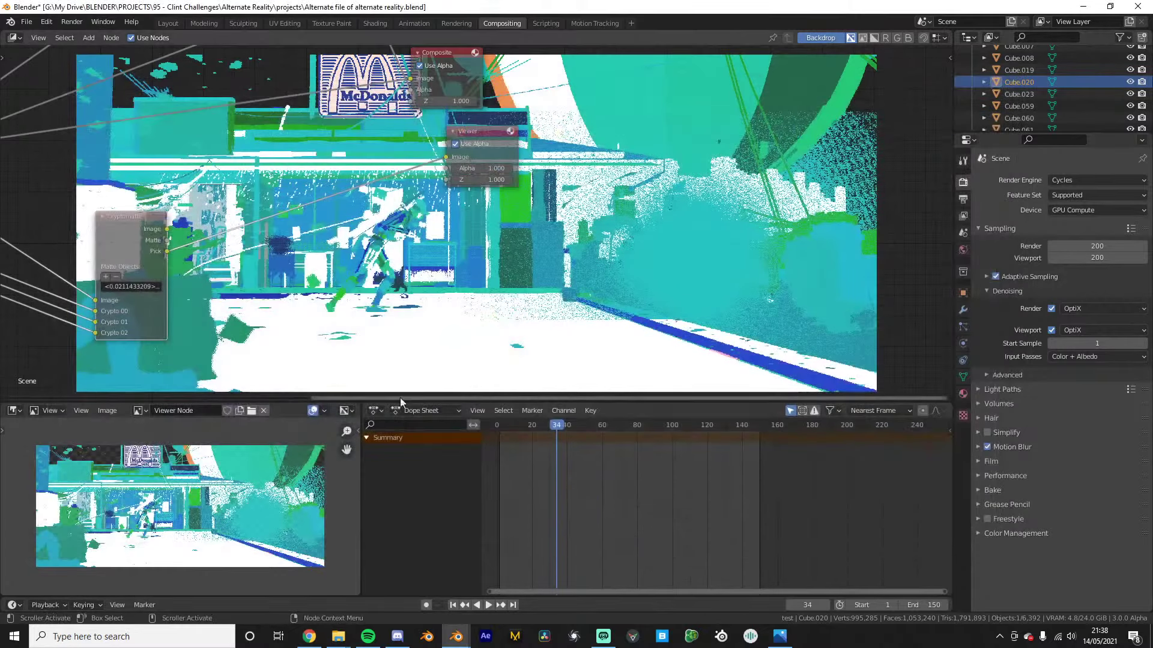
{"action": "left_click", "coordinate": [168, 23]}
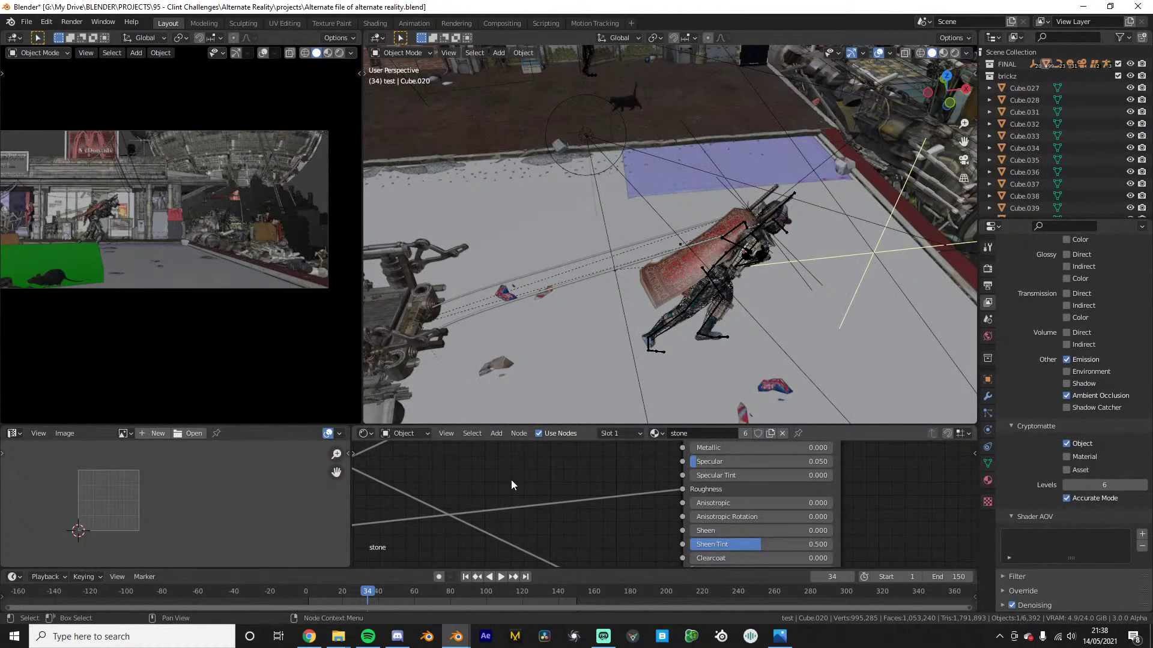
{"action": "middle_click_drag", "start_coordinate": [577, 360], "coordinate": [475, 288]}
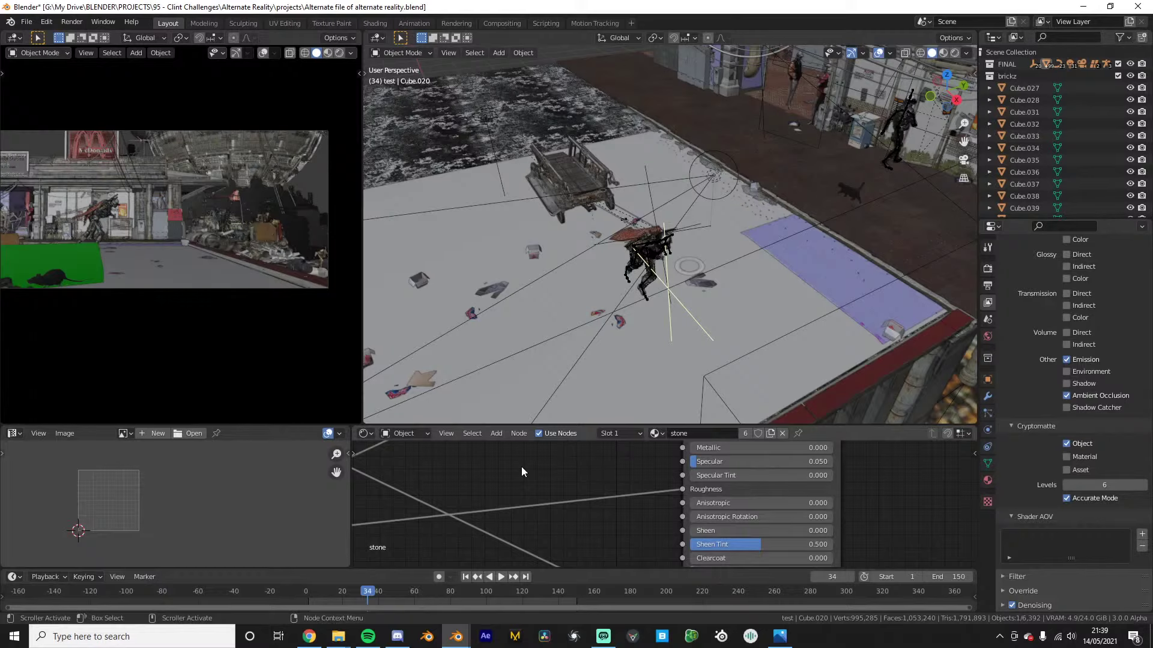
{"action": "middle_click_drag", "start_coordinate": [551, 279], "coordinate": [593, 274]}
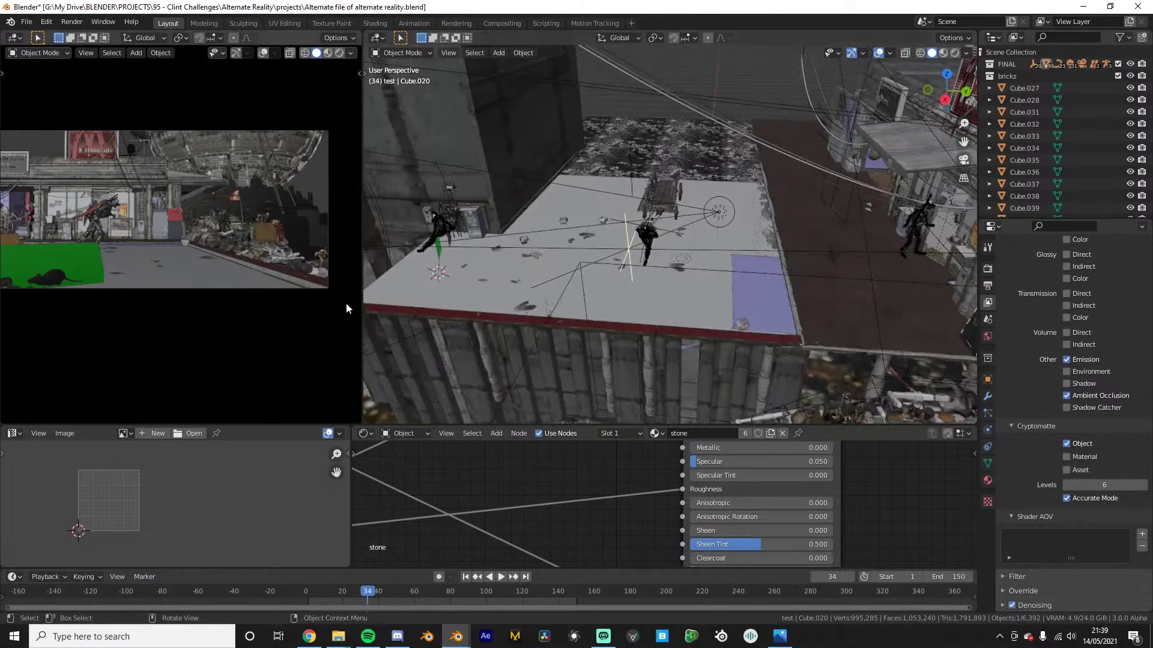
Play short stretches of the animation and examine the street from different angles, closing in on the seated figure and the rat
{"action": "key", "text": "space"}
{"action": "key", "text": "space"}
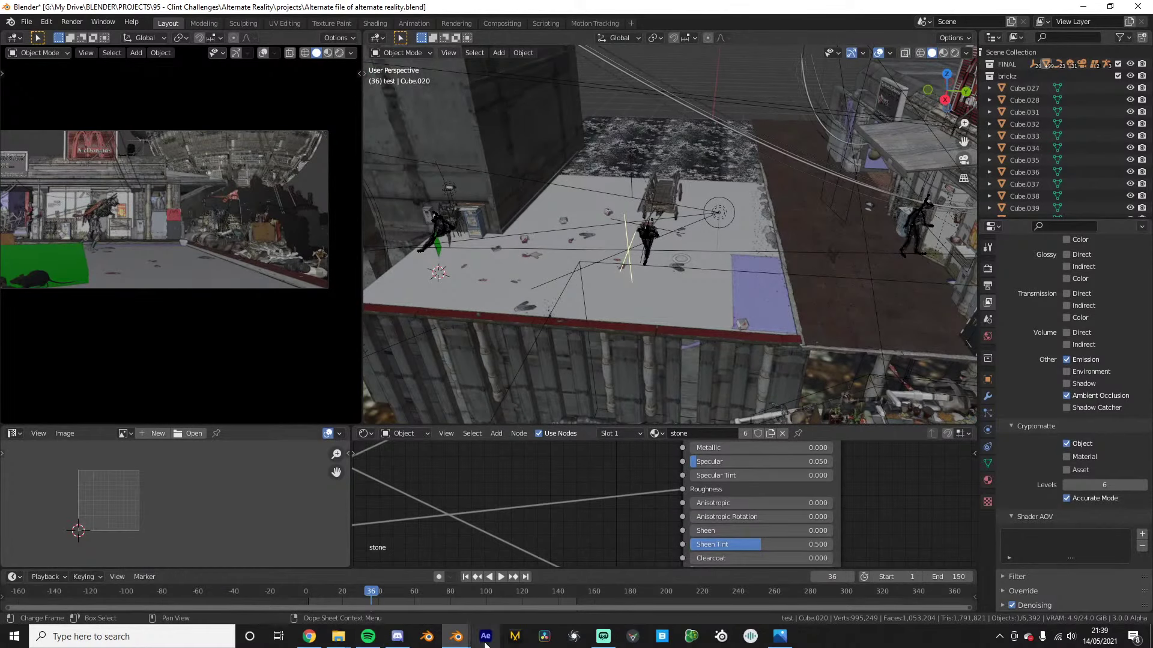
{"action": "middle_click_drag", "start_coordinate": [601, 336], "coordinate": [627, 258]}
{"action": "key", "text": "space"}
{"action": "middle_click_drag", "start_coordinate": [657, 250], "coordinate": [655, 259]}
{"action": "scroll", "coordinate": [654, 260], "scroll_direction": "up", "scroll_amount": 2}
{"action": "key", "text": "space"}
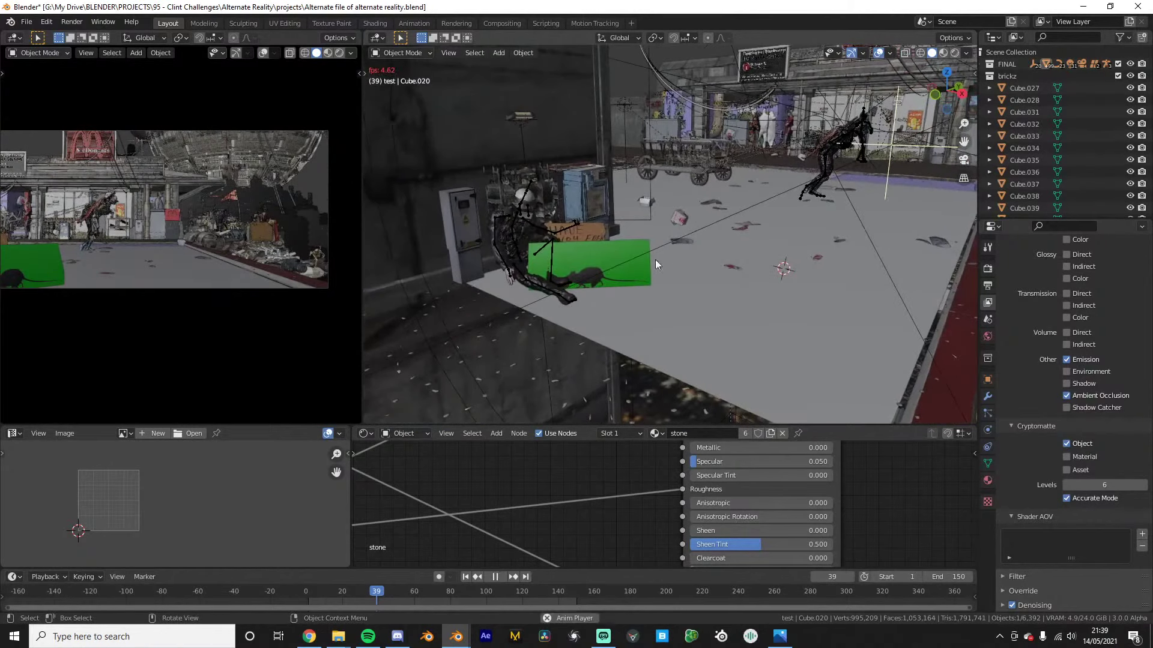
{"action": "key", "text": "space"}
Select the rat's green-screen plane and play its movement from near the start of the timeline
{"action": "left_click", "coordinate": [582, 251]}
{"action": "middle_click_drag", "start_coordinate": [582, 251], "coordinate": [598, 254]}
{"action": "scroll", "coordinate": [588, 254], "scroll_direction": "up", "scroll_amount": 2}
{"action": "left_click", "coordinate": [313, 598]}
{"action": "key", "text": "space"}
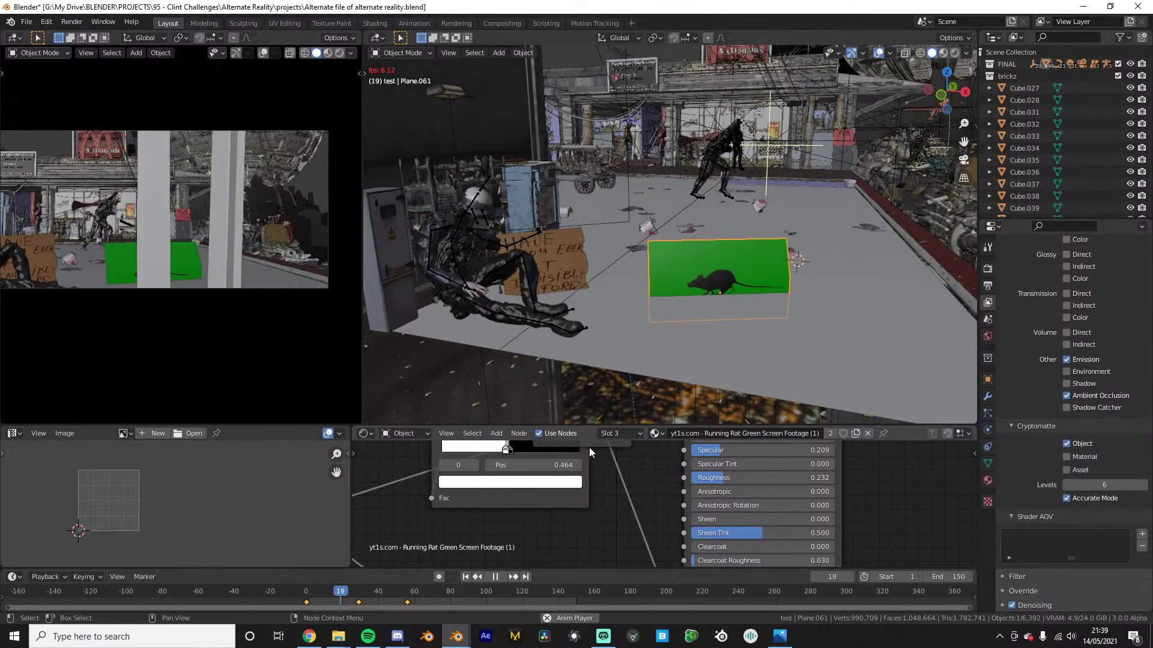
{"action": "key", "text": "space"}
Play further through the animation and examine the cat on the pavement and the storefront beside the Fly Thru sign
{"action": "middle_click_drag", "start_coordinate": [622, 333], "coordinate": [723, 260]}
{"action": "key", "text": "space"}
{"action": "key", "text": "space"}
{"action": "scroll", "coordinate": [618, 239], "scroll_direction": "up", "scroll_amount": 4}
{"action": "key", "text": "space"}
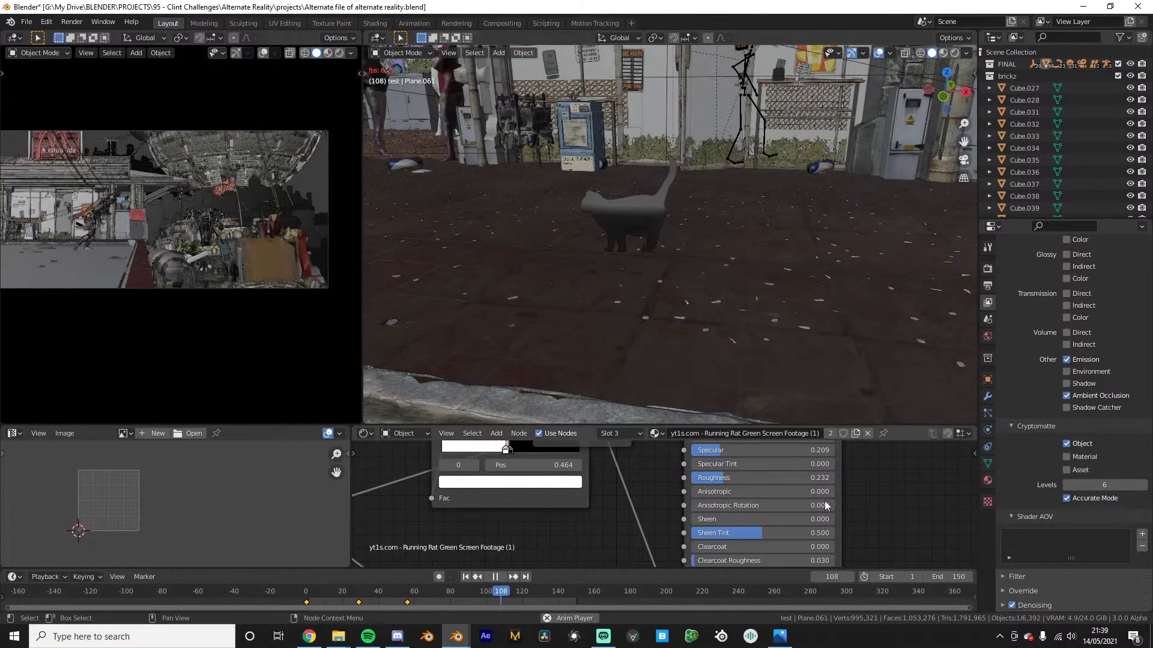
{"action": "key", "text": "space"}
{"action": "left_click", "coordinate": [309, 636]}
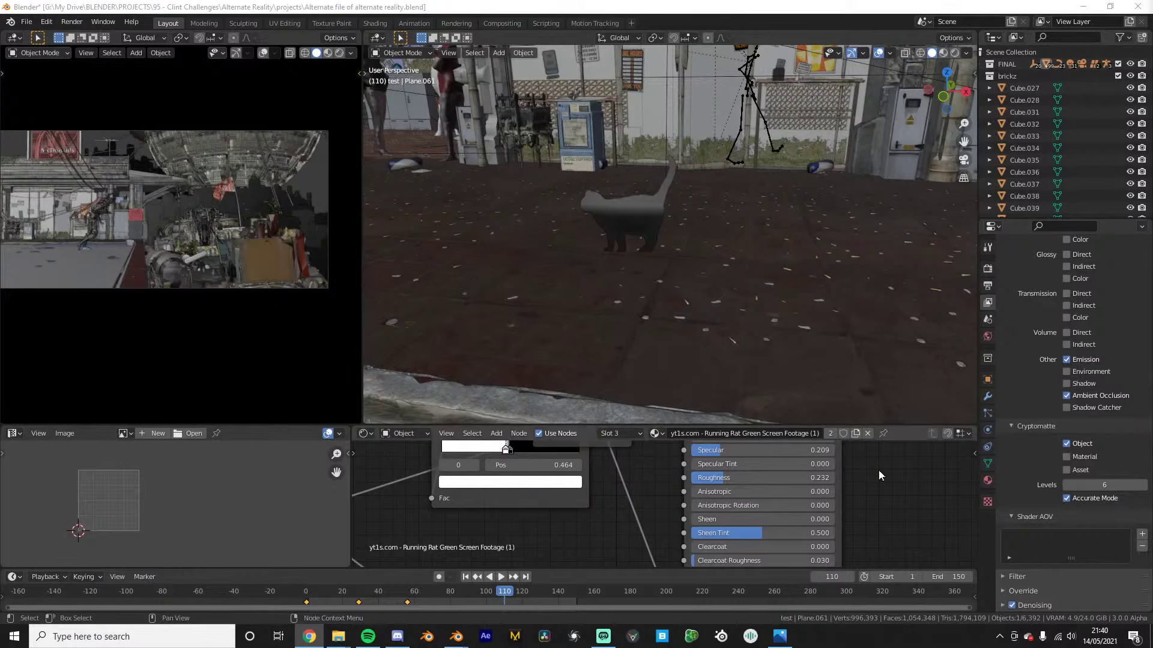
{"action": "scroll", "coordinate": [762, 188], "scroll_direction": "down", "scroll_amount": 5}
{"action": "middle_click_drag", "start_coordinate": [761, 187], "coordinate": [682, 211]}
{"action": "key", "text": "space"}
{"action": "key", "text": "space"}
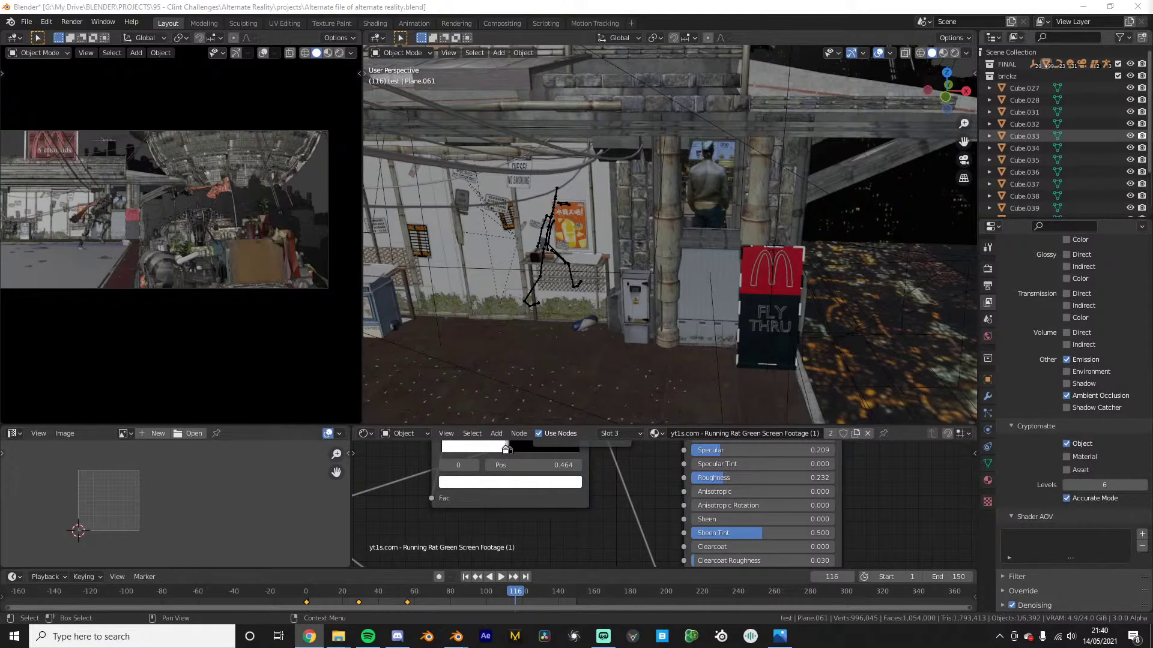
Switch to the "ideas for clint challenge" Google Docs document, add "Leaves in the air" below "Drain", and move its window off the screen
{"action": "left_click_drag", "start_coordinate": [1152, 336], "coordinate": [269, 122]}
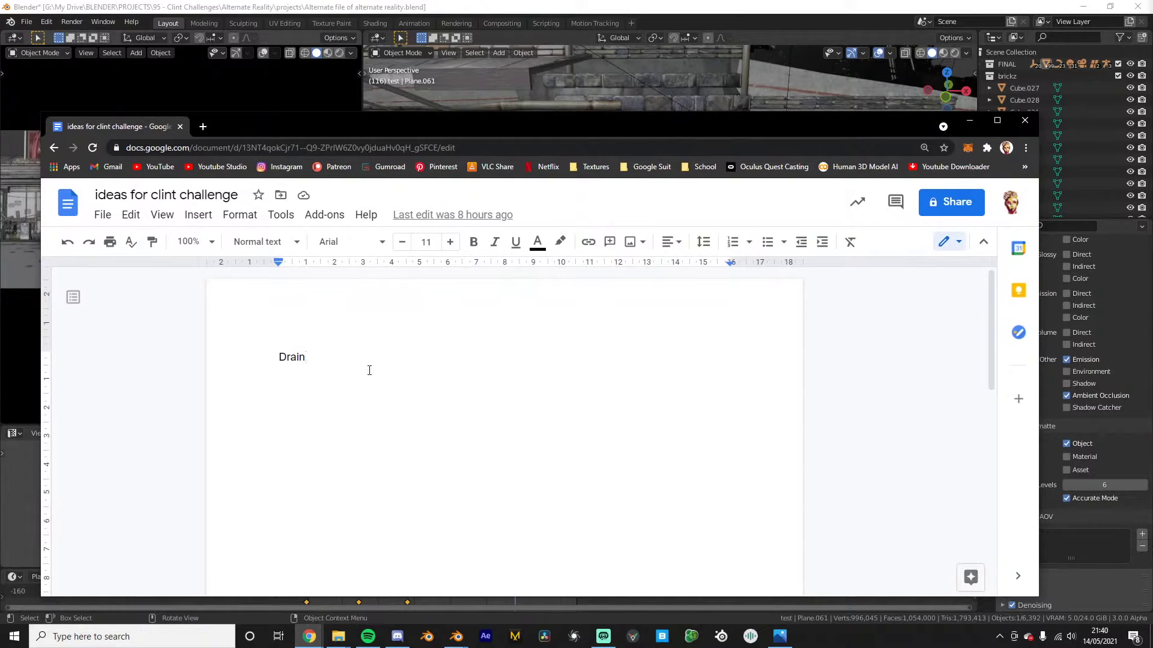
{"action": "key", "text": "Return"}
{"action": "type", "text": "Le"}
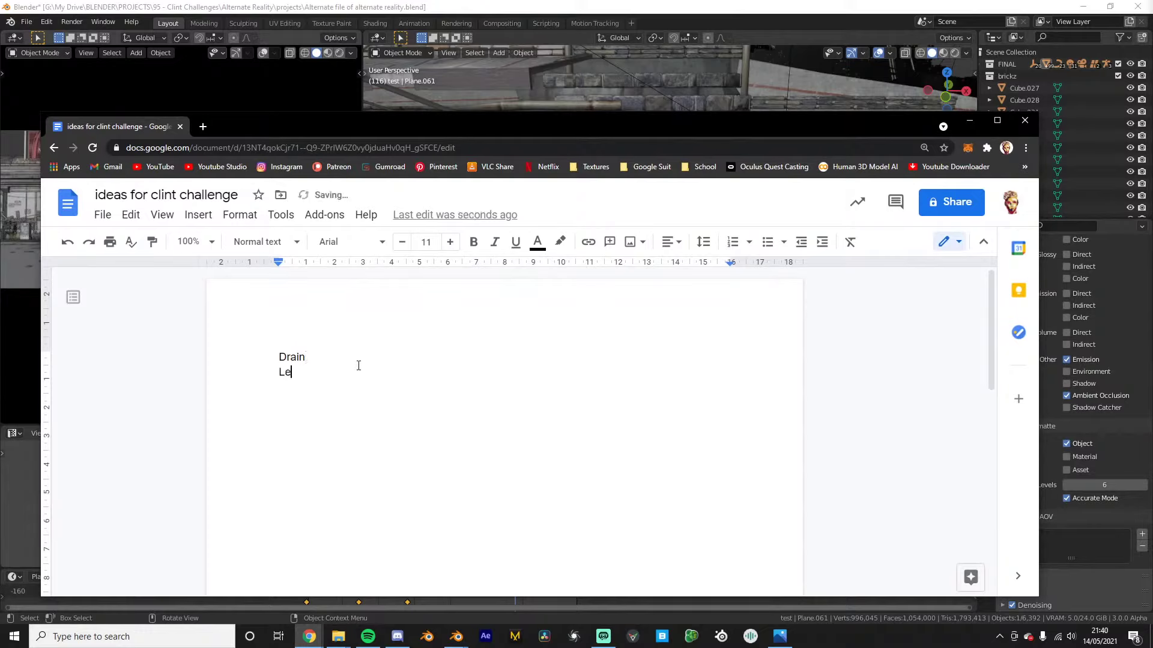
{"action": "type", "text": "aves in the air"}
{"action": "key", "text": "Return"}
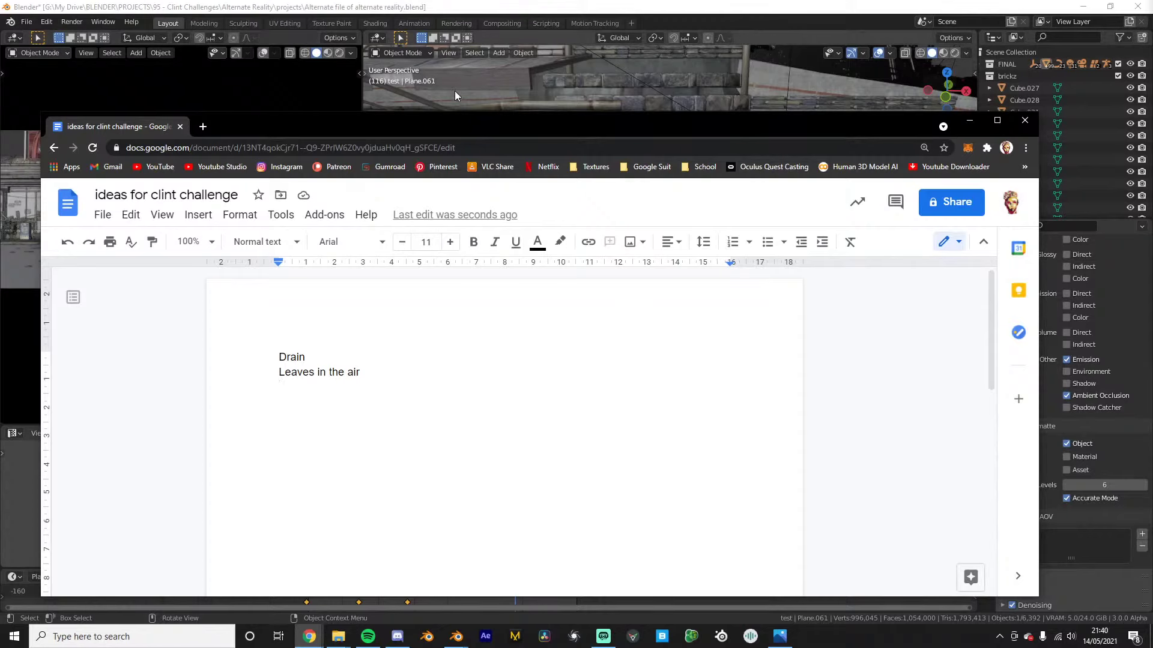
{"action": "left_click_drag", "start_coordinate": [456, 126], "coordinate": [1152, 289]}
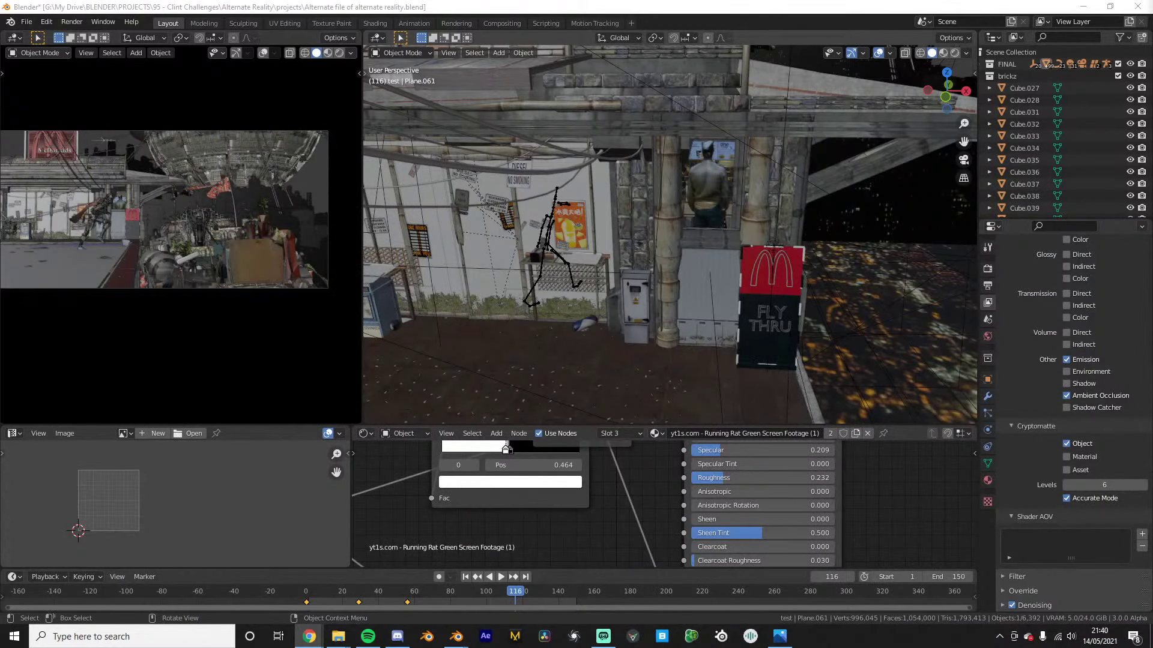
{"action": "key", "text": "super+d"}
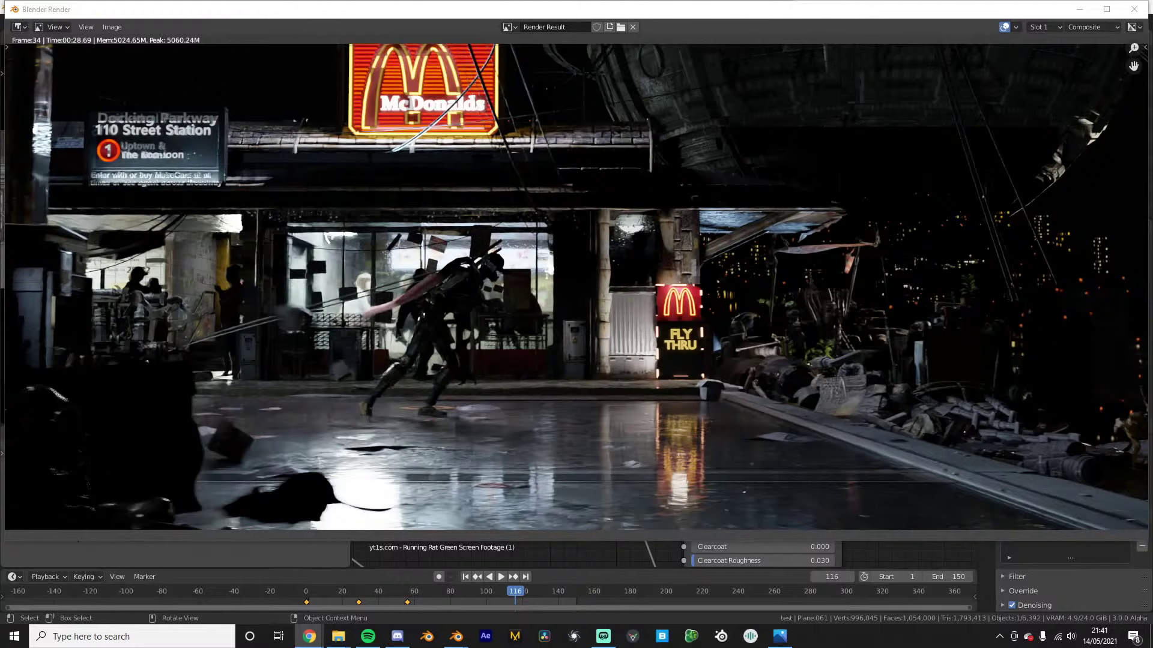
Bring back the ideas document, add the lines "Manhole with steam" and "Plastic bag", and move its window clear of the rendered character
{"action": "left_click_drag", "start_coordinate": [1152, 375], "coordinate": [607, 63]}
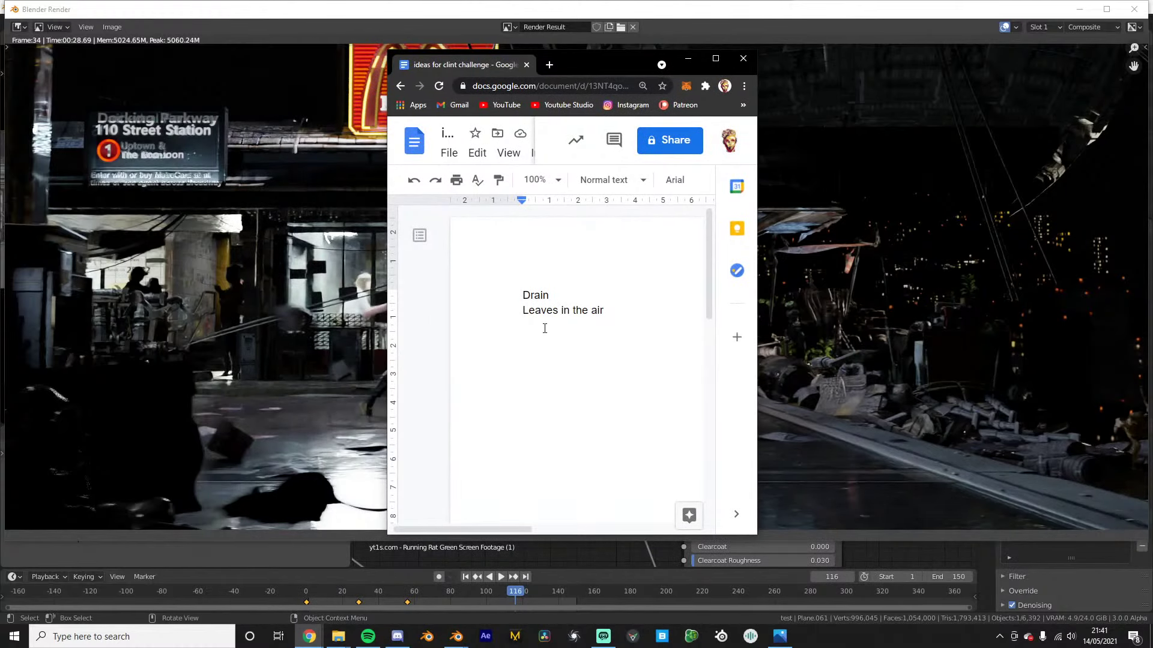
{"action": "type", "text": "Manhole with"}
{"action": "key", "text": "BackSpace"}
{"action": "key", "text": "BackSpace"}
{"action": "type", "text": "th steam"}
{"action": "key", "text": "Return"}
{"action": "type", "text": "plastic"}
{"action": "key", "text": "BackSpace"}
{"action": "type", "text": "c bag"}
{"action": "left_click_drag", "start_coordinate": [592, 63], "coordinate": [845, 49]}
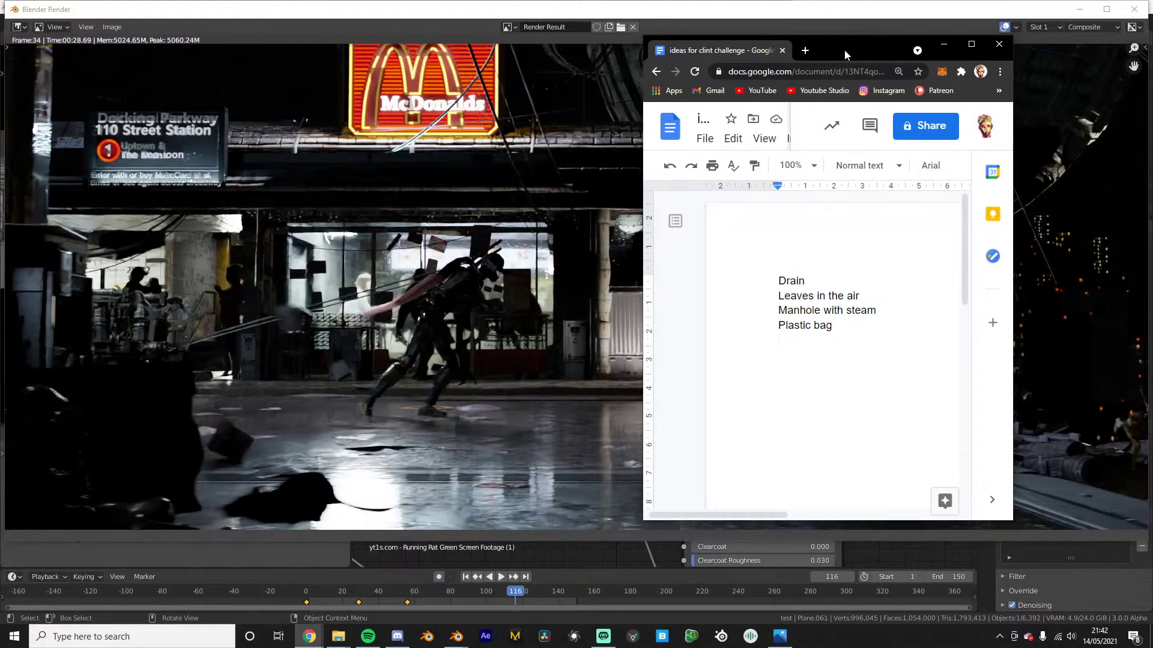
{"action": "left_click_drag", "start_coordinate": [835, 51], "coordinate": [856, 189]}
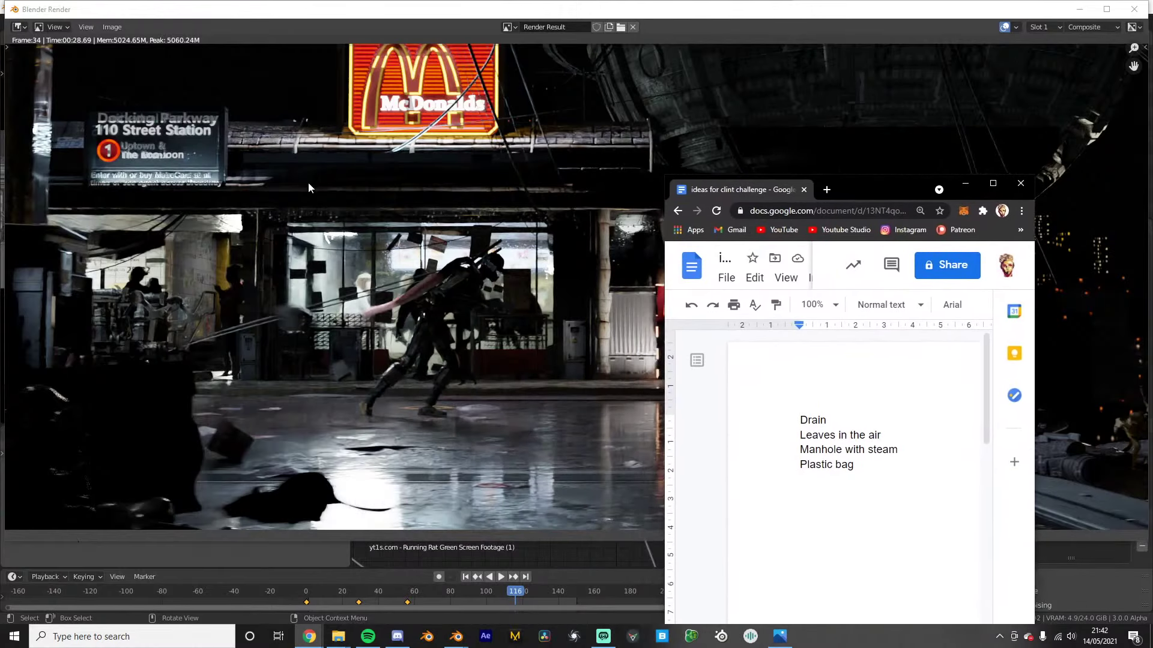
Examine the rendered frame up close, from the character and storefront to the wet ground, curb and debris
{"action": "scroll", "coordinate": [326, 193], "scroll_direction": "up", "scroll_amount": 3}
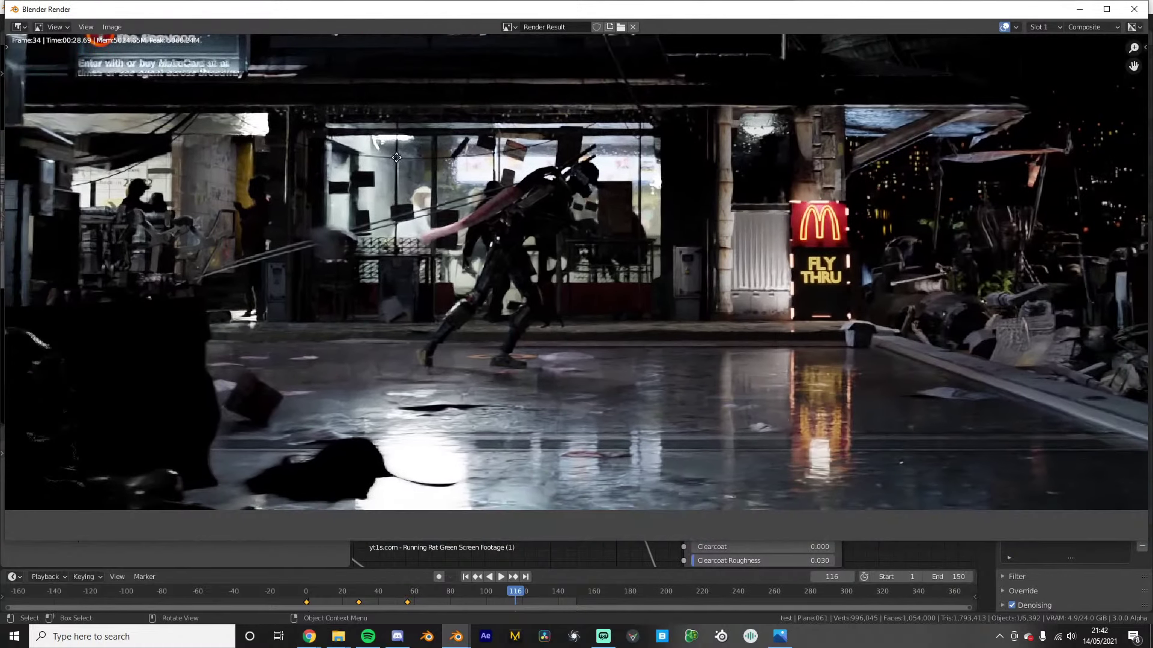
{"action": "left_click", "coordinate": [621, 251]}
{"action": "scroll", "coordinate": [622, 251], "scroll_direction": "right", "scroll_amount": 10, "text": "ctrl"}
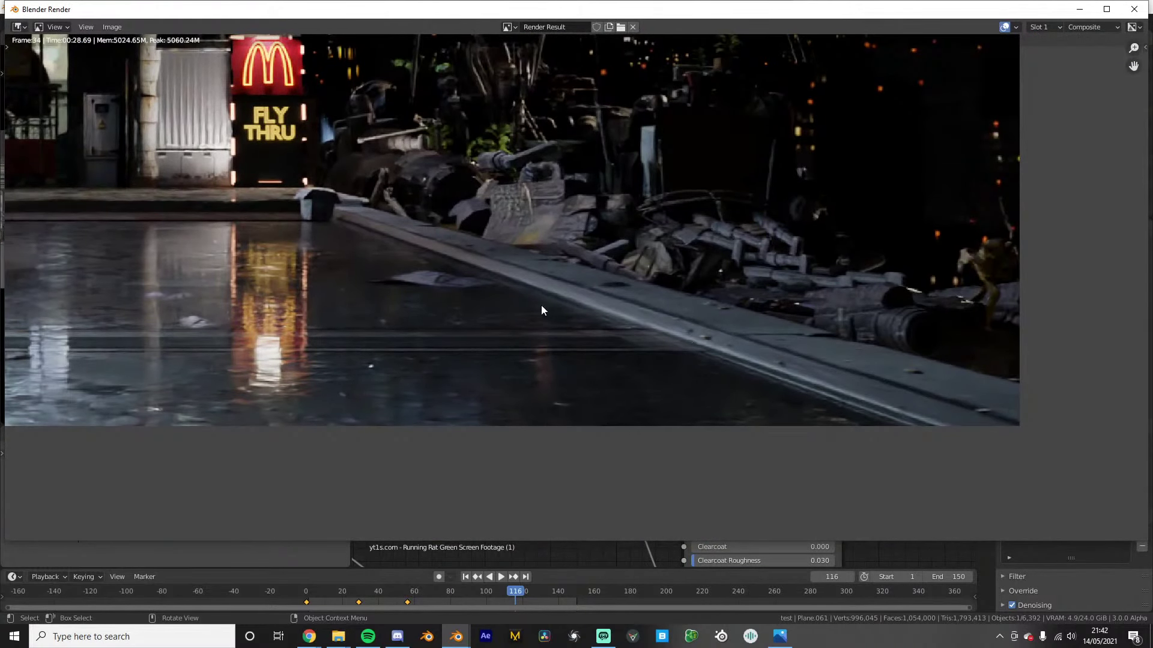
{"action": "scroll", "coordinate": [621, 305], "scroll_direction": "up", "scroll_amount": 1}
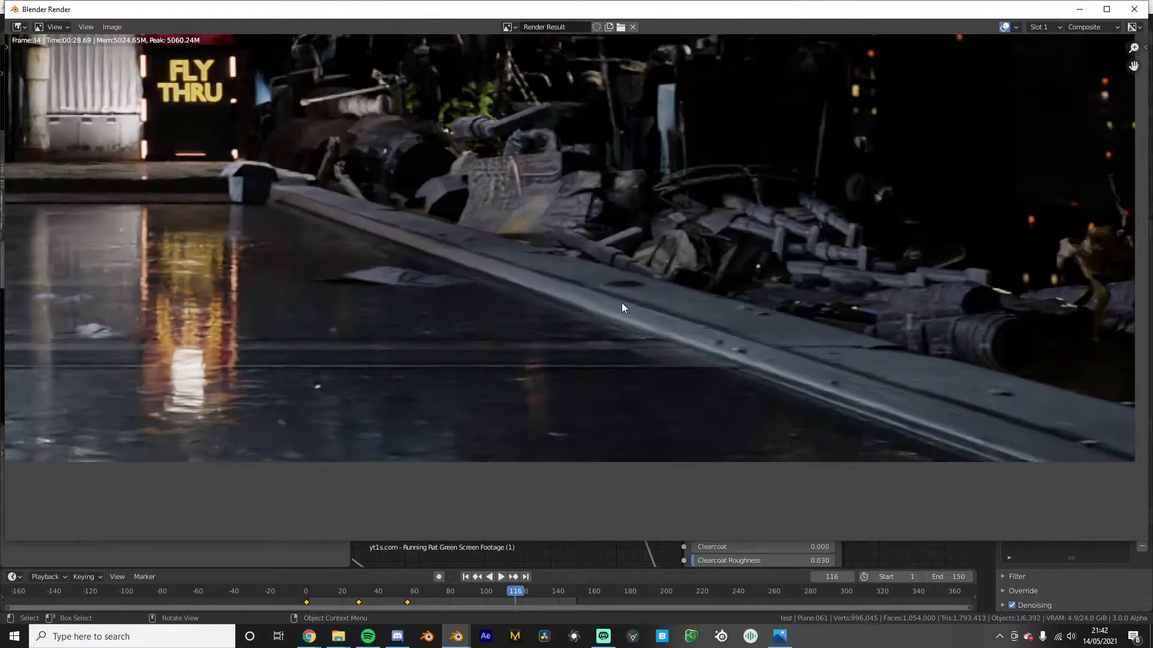
{"action": "scroll", "coordinate": [621, 305], "scroll_direction": "down", "scroll_amount": 1}
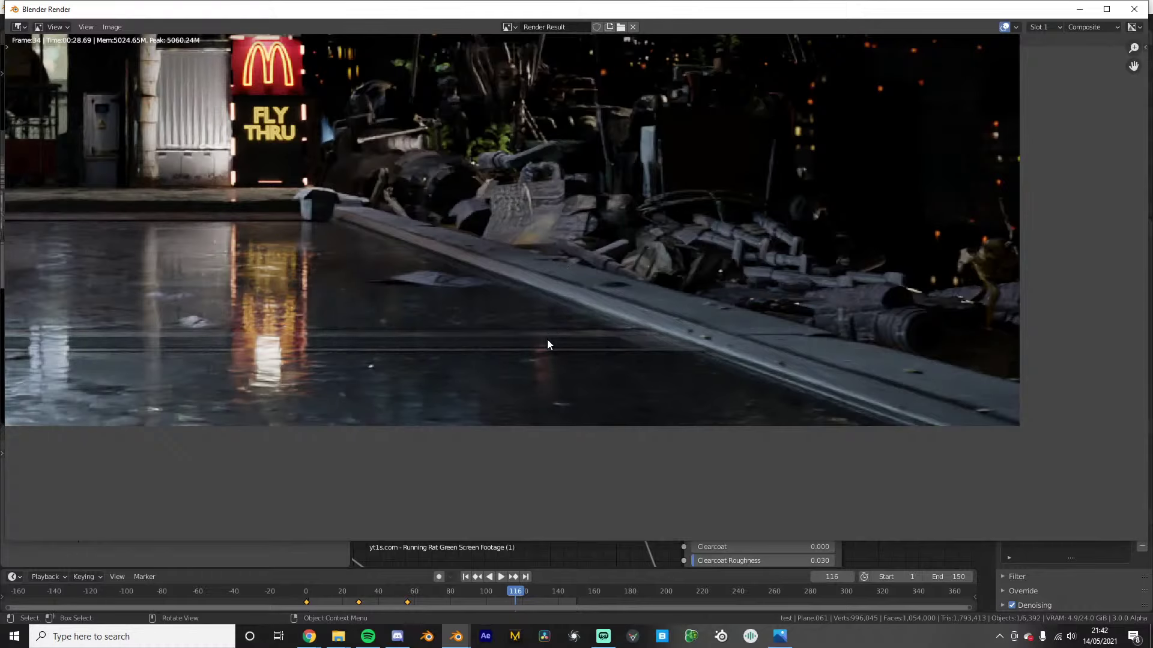
{"action": "middle_click_drag", "start_coordinate": [521, 188], "coordinate": [704, 361]}
{"action": "scroll", "coordinate": [621, 340], "scroll_direction": "down", "scroll_amount": 2}
{"action": "scroll", "coordinate": [701, 355], "scroll_direction": "down", "scroll_amount": 1}
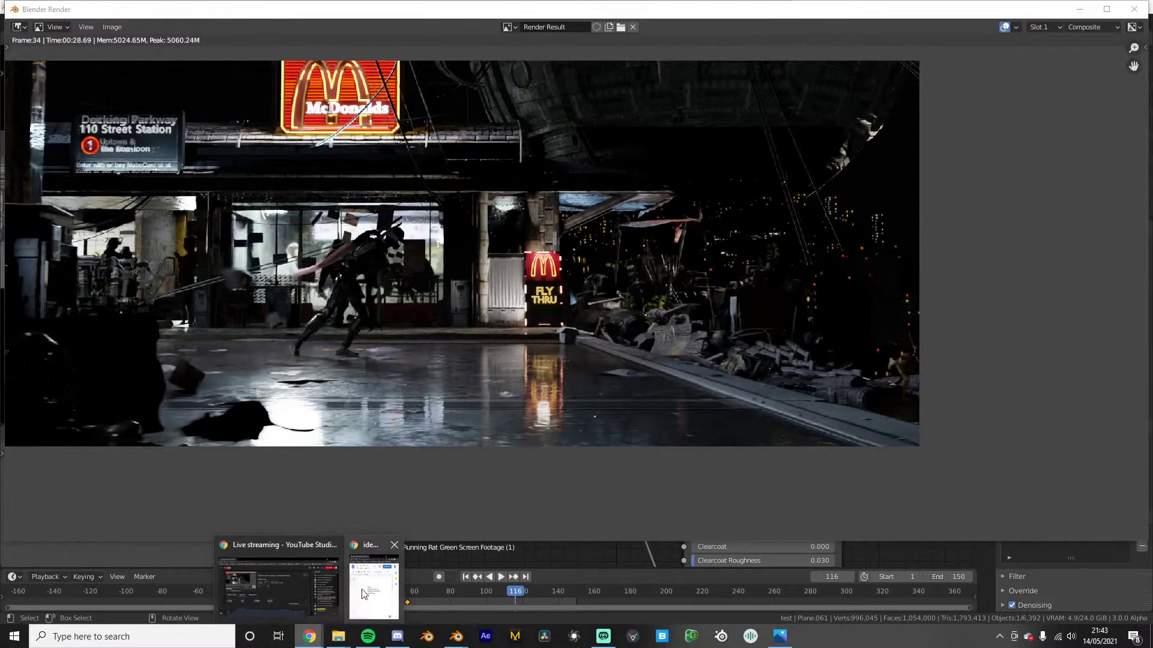
Return to the ideas document and add the lines "Drones" and "Shadow for the rat" below "Plastic bag"
{"action": "left_click", "coordinate": [365, 593]}
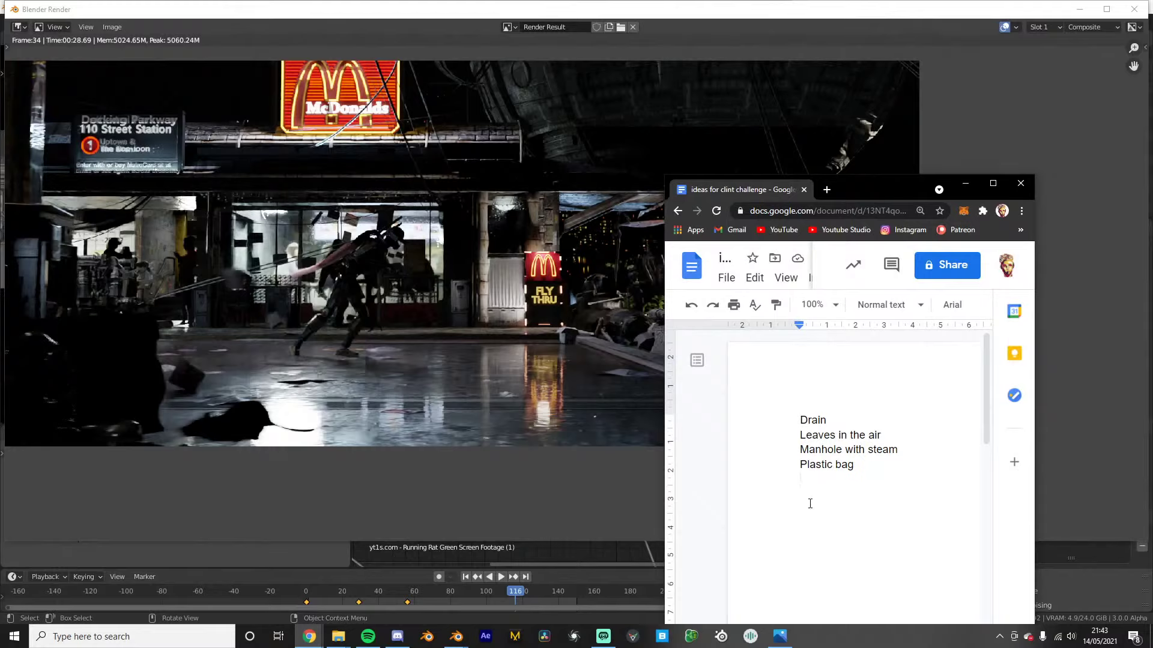
{"action": "type", "text": "drones"}
{"action": "key", "text": "Return"}
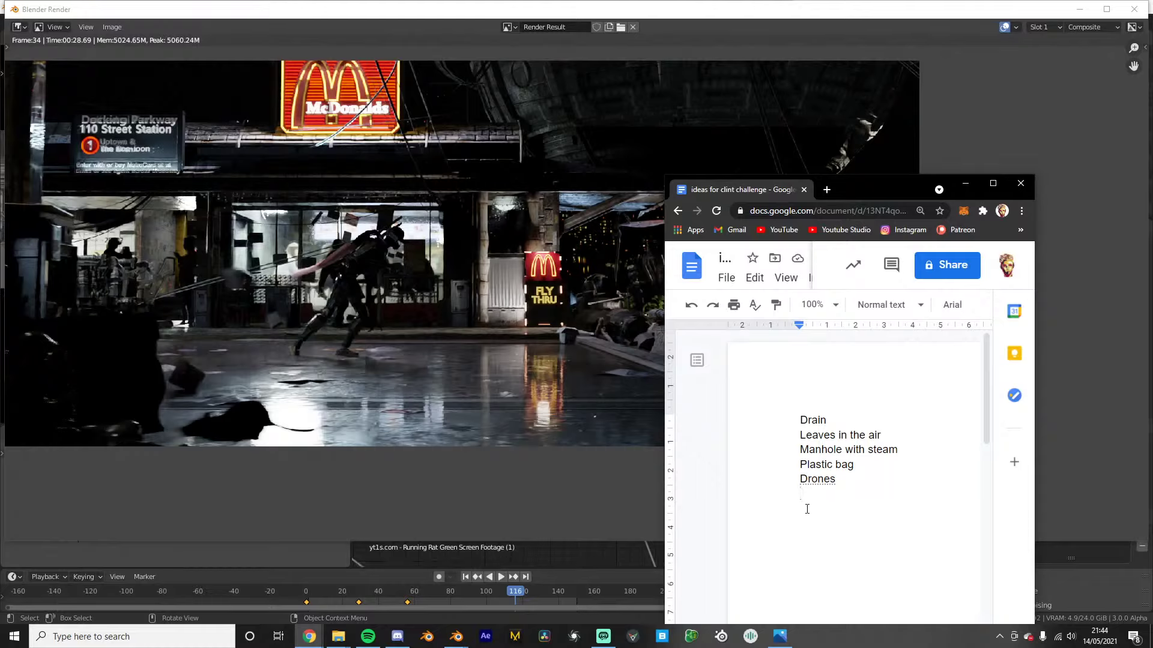
{"action": "type", "text": "shadow for the rat"}
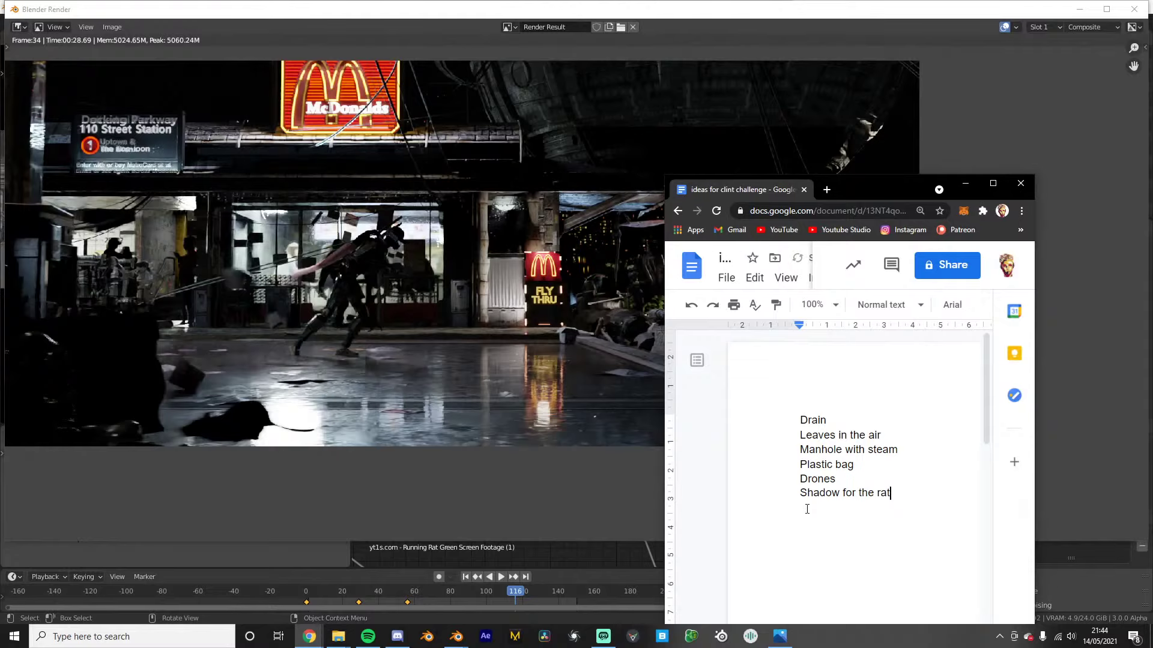
Minimize the Blender render window and launch After Effects
{"action": "left_click", "coordinate": [444, 643]}
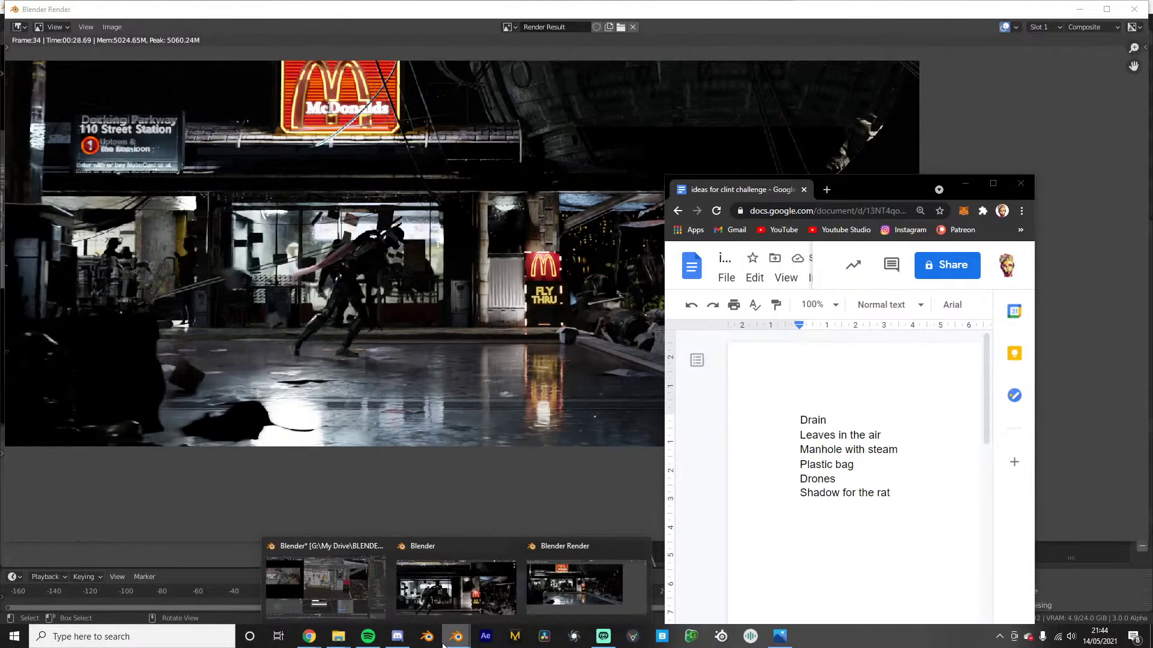
{"action": "left_click", "coordinate": [572, 601]}
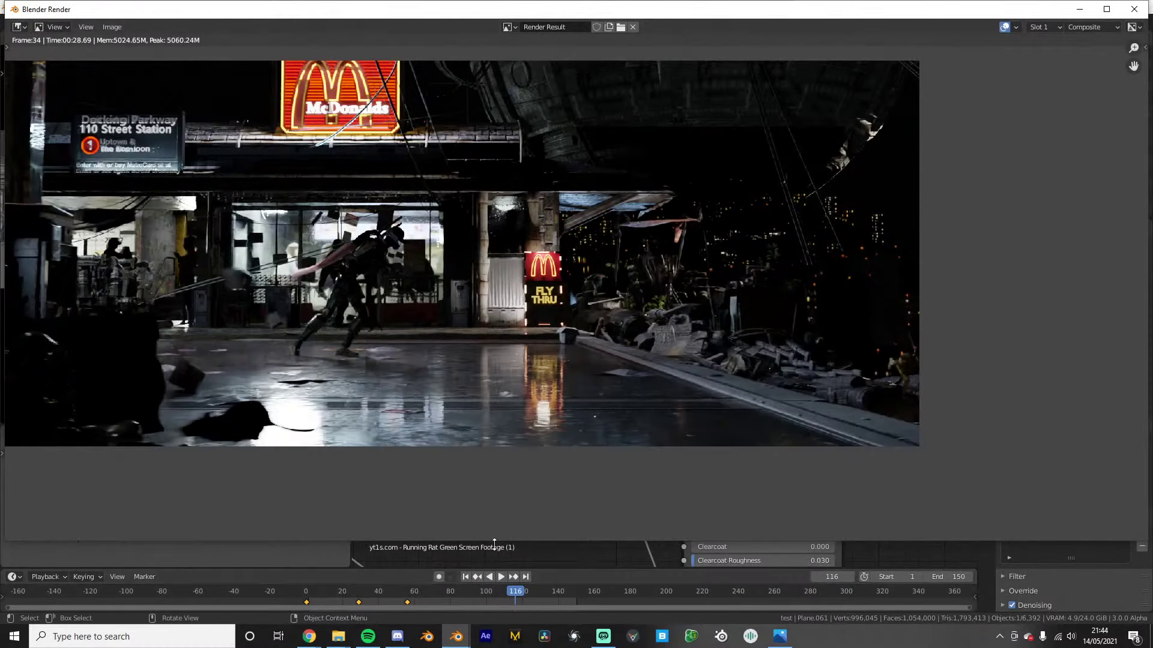
{"action": "left_click", "coordinate": [1079, 9]}
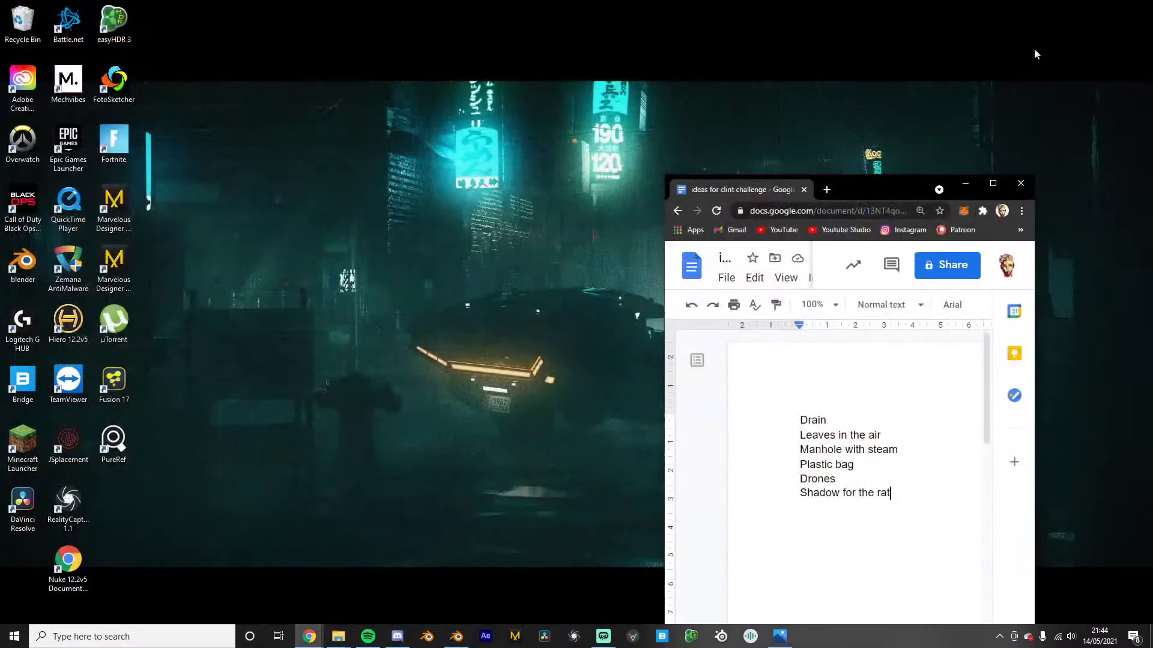
{"action": "left_click", "coordinate": [483, 638]}
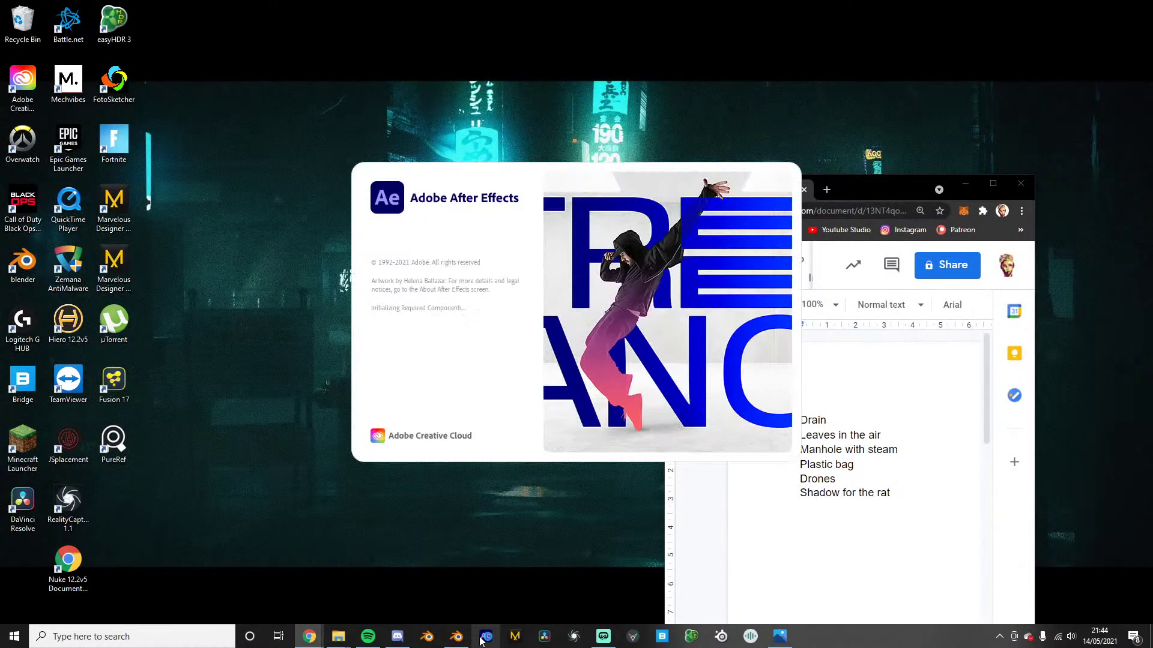
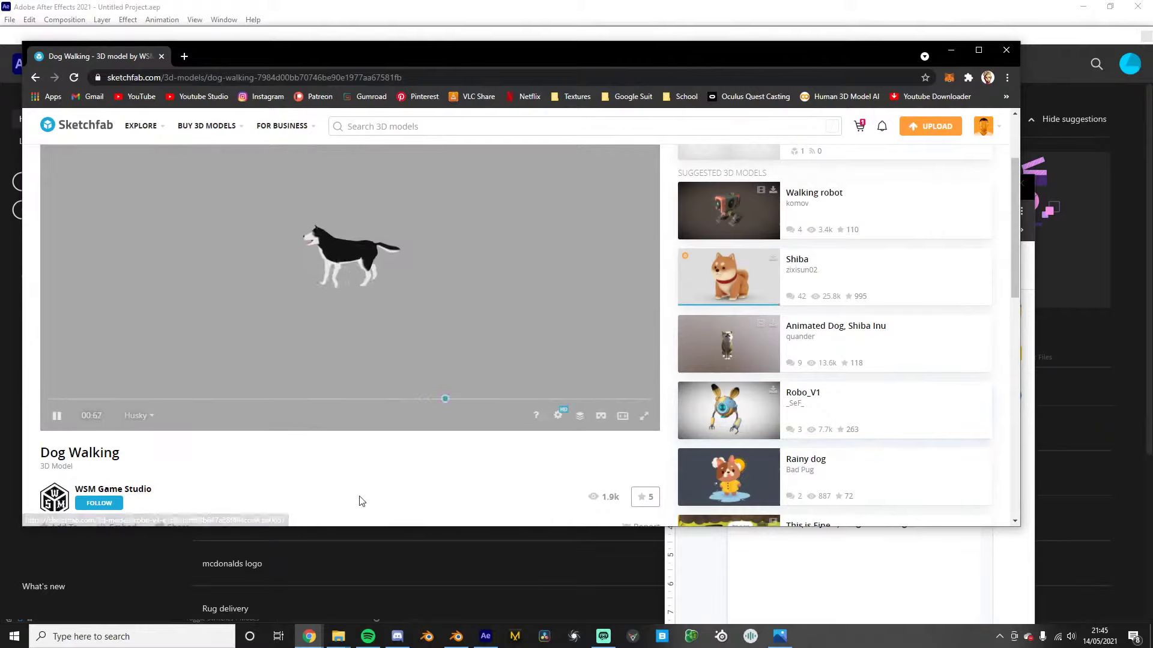
Inspect the Dog Walking model on Sketchfab from another angle, maximize the browser, and search the site's models for "dog"
{"action": "scroll", "coordinate": [352, 474], "scroll_direction": "up", "scroll_amount": 1}
{"action": "left_click_drag", "start_coordinate": [304, 332], "coordinate": [346, 326]}
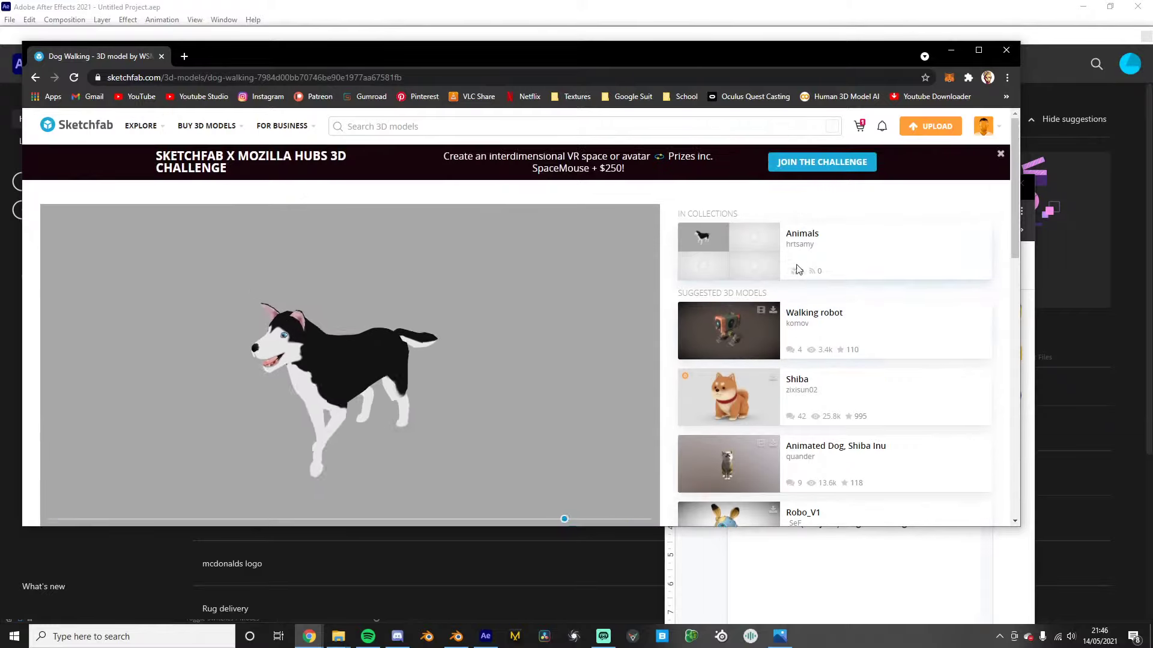
{"action": "double_click", "coordinate": [844, 52]}
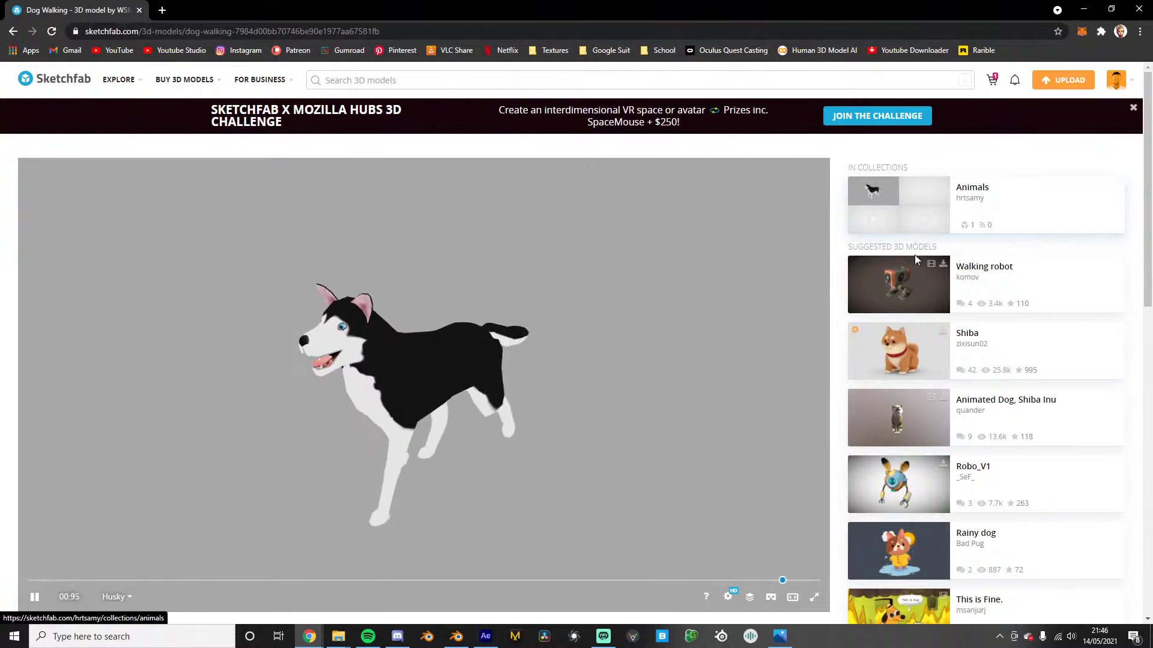
{"action": "left_click", "coordinate": [354, 81]}
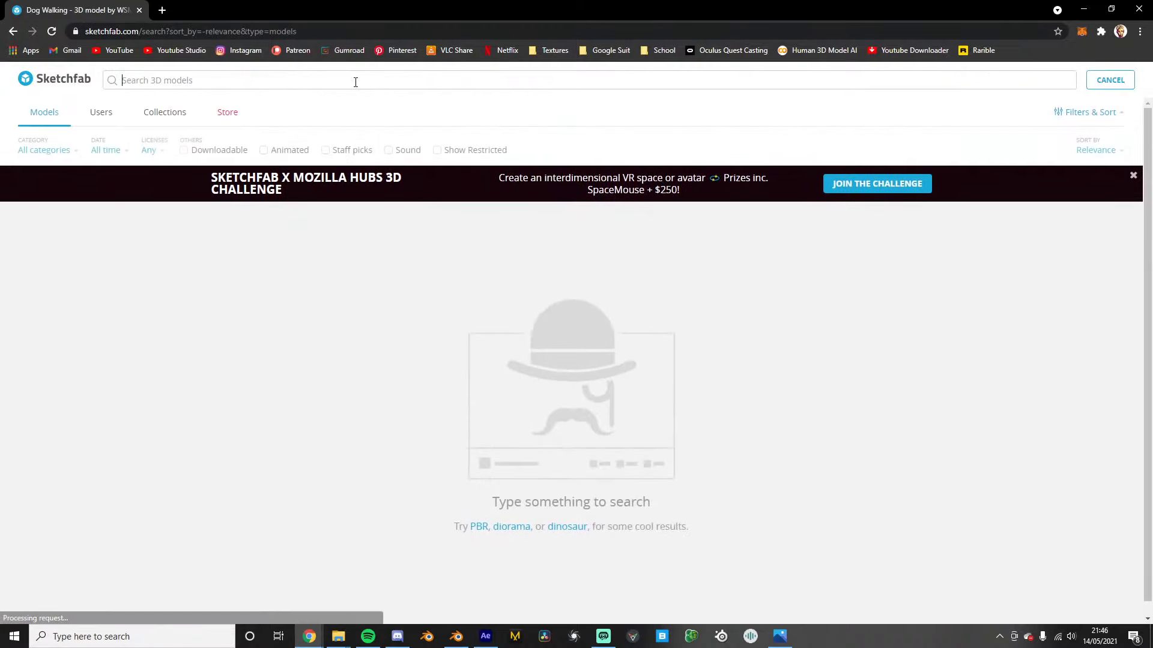
{"action": "type", "text": "dog"}
{"action": "key", "text": "Return"}
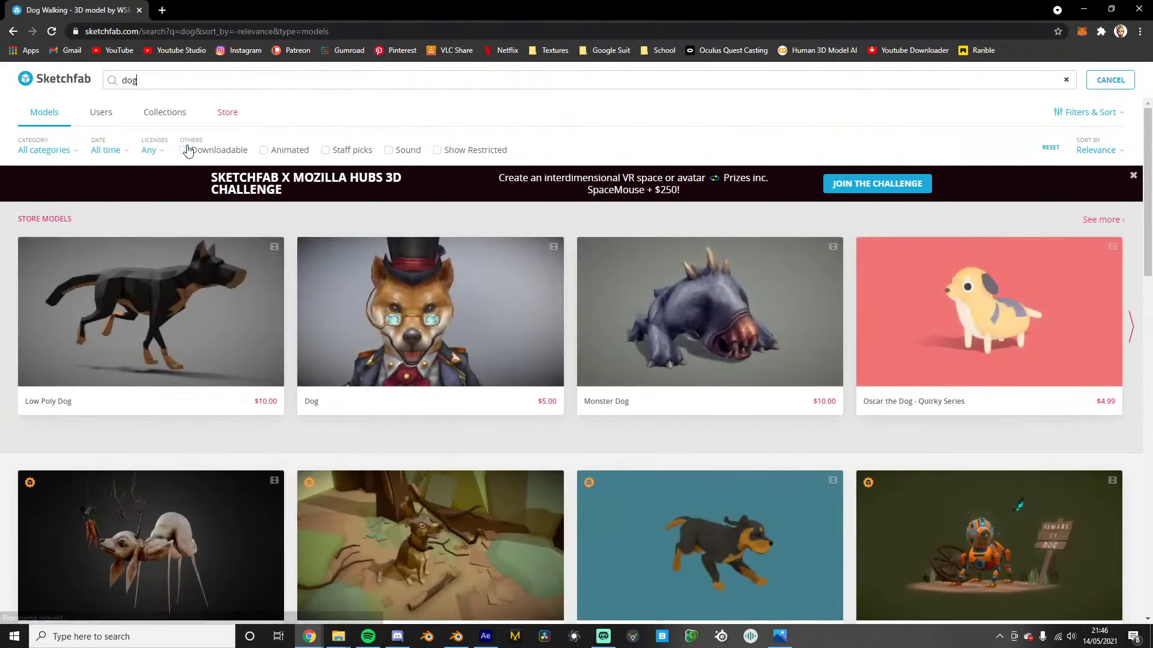
Limit the dog search to downloadable models and look through the first results, previewing the Dog, Dog-Chihuahua and Mech Dog models
{"action": "left_click", "coordinate": [219, 151]}
{"action": "scroll", "coordinate": [240, 252], "scroll_direction": "down", "scroll_amount": 2}
{"action": "scroll", "coordinate": [241, 256], "scroll_direction": "down", "scroll_amount": 5}
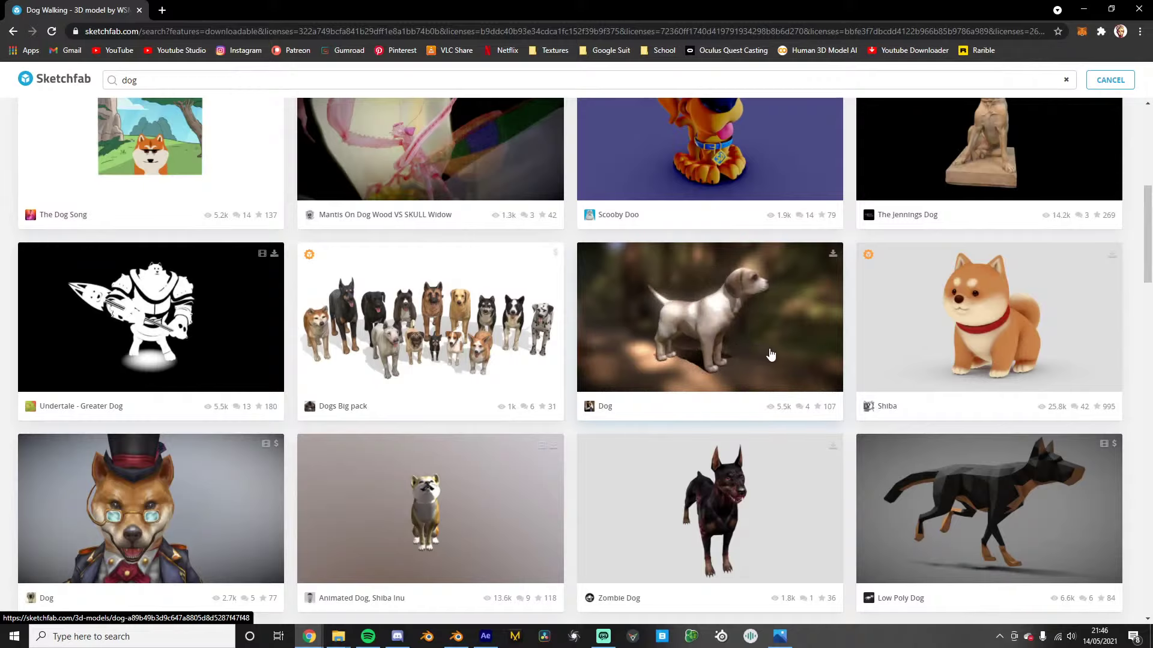
{"action": "scroll", "coordinate": [751, 554], "scroll_direction": "down", "scroll_amount": 2}
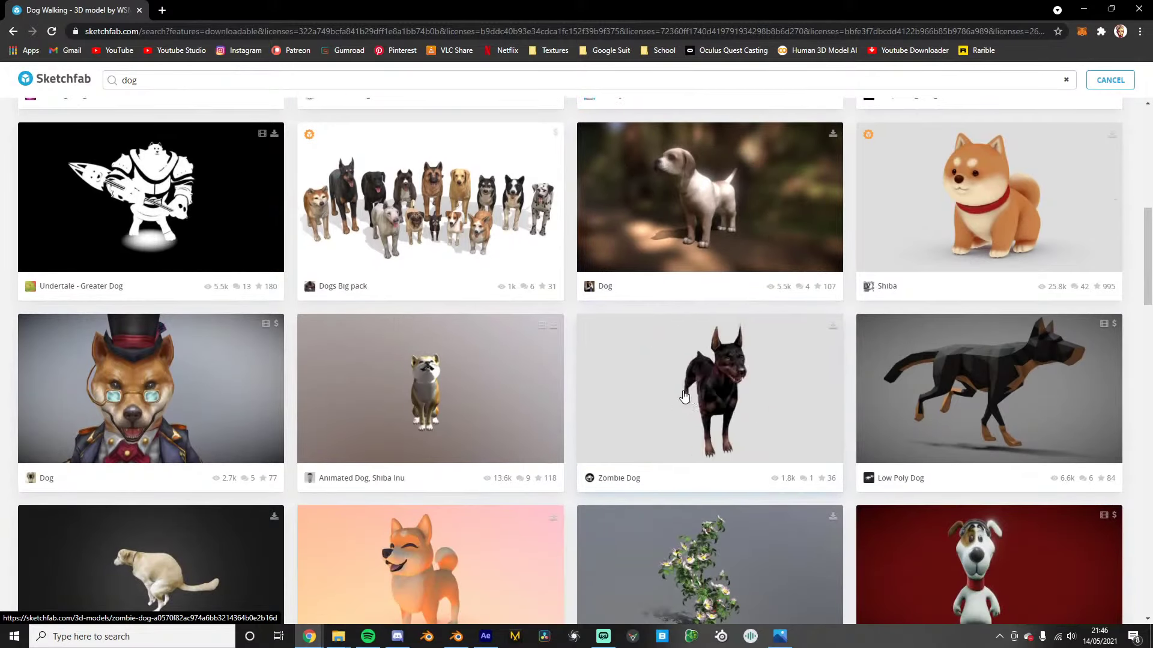
{"action": "scroll", "coordinate": [391, 420], "scroll_direction": "down", "scroll_amount": 3}
{"action": "scroll", "coordinate": [212, 481], "scroll_direction": "down", "scroll_amount": 3}
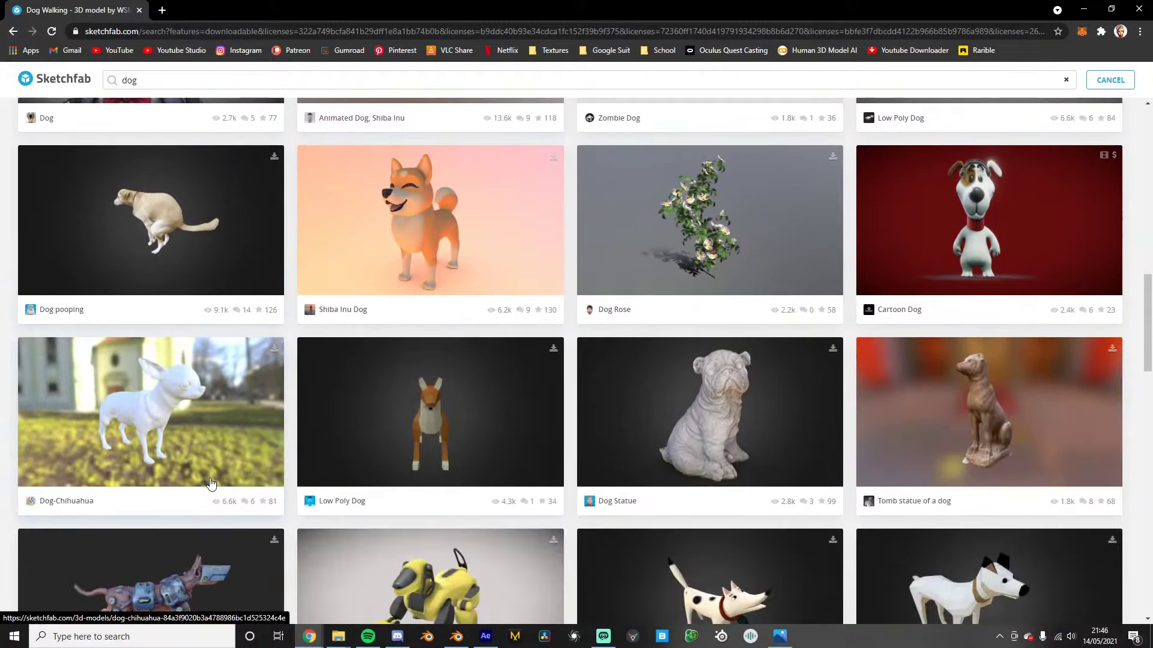
{"action": "scroll", "coordinate": [212, 482], "scroll_direction": "down", "scroll_amount": 1}
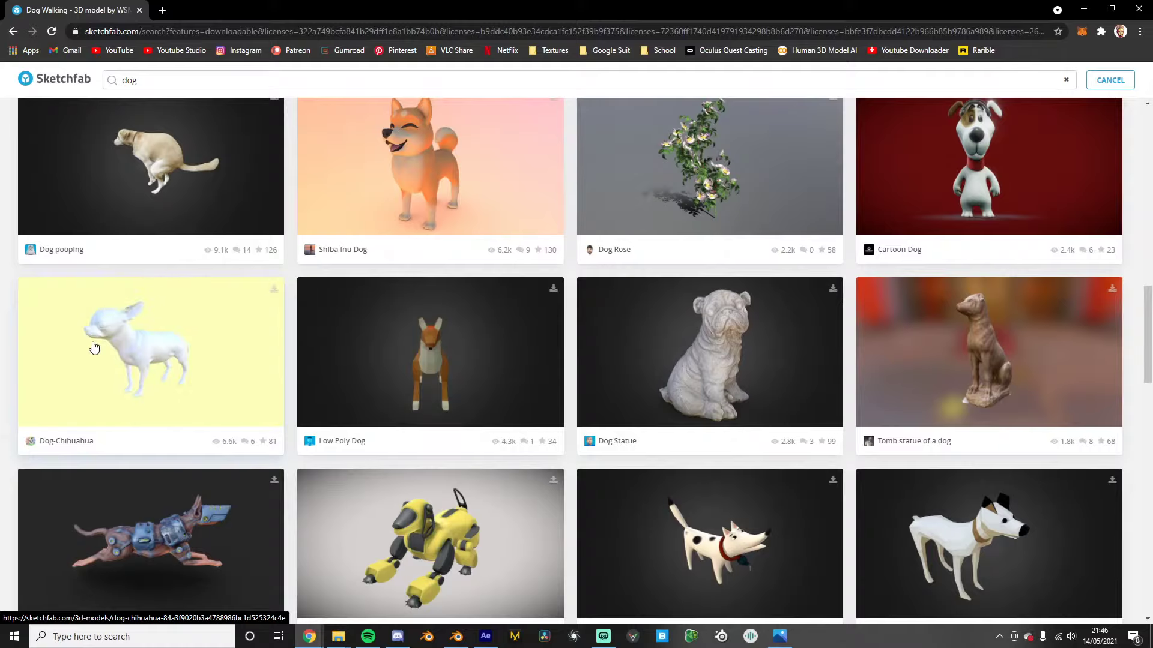
{"action": "scroll", "coordinate": [167, 357], "scroll_direction": "down", "scroll_amount": 1}
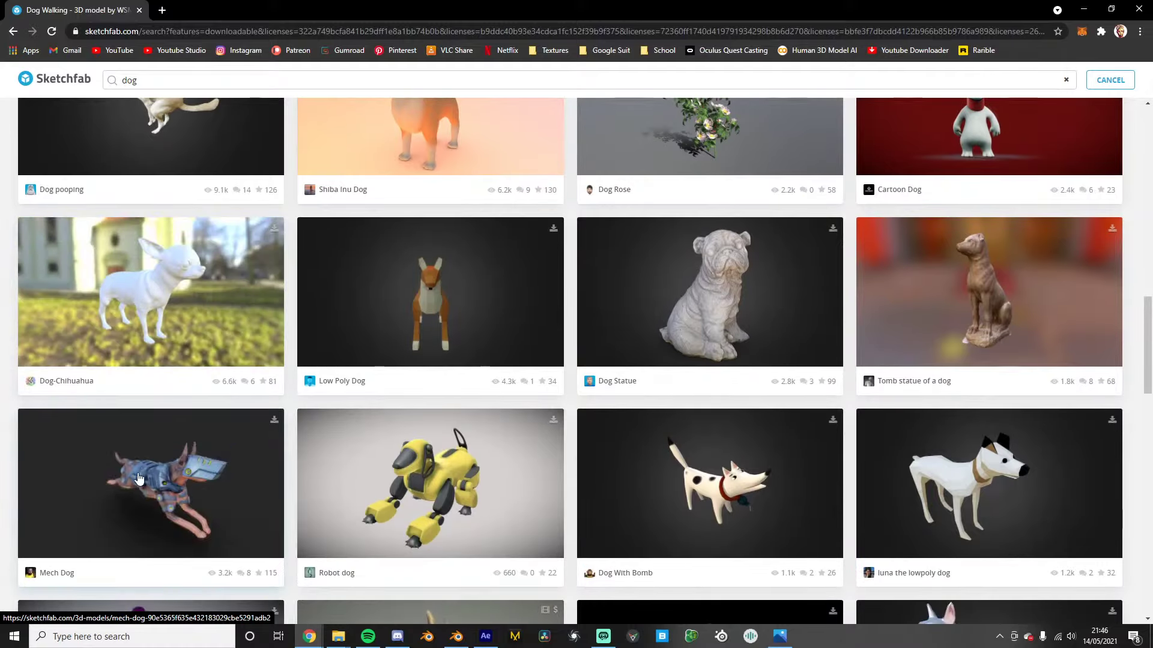
{"action": "scroll", "coordinate": [200, 475], "scroll_direction": "down", "scroll_amount": 1}
{"action": "scroll", "coordinate": [200, 475], "scroll_direction": "down", "scroll_amount": 2}
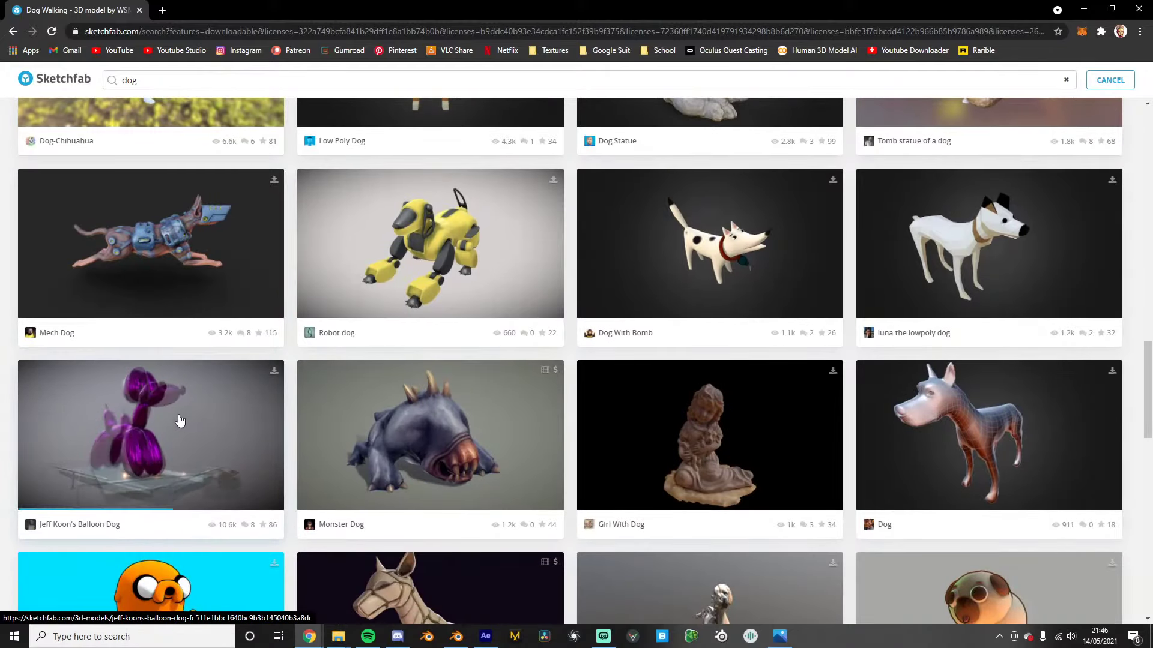
Browse further down the downloadable dog results, previewing the Dachshund, Dog V2, 3d dog cute and Pitbull models
{"action": "scroll", "coordinate": [156, 442], "scroll_direction": "down", "scroll_amount": 6}
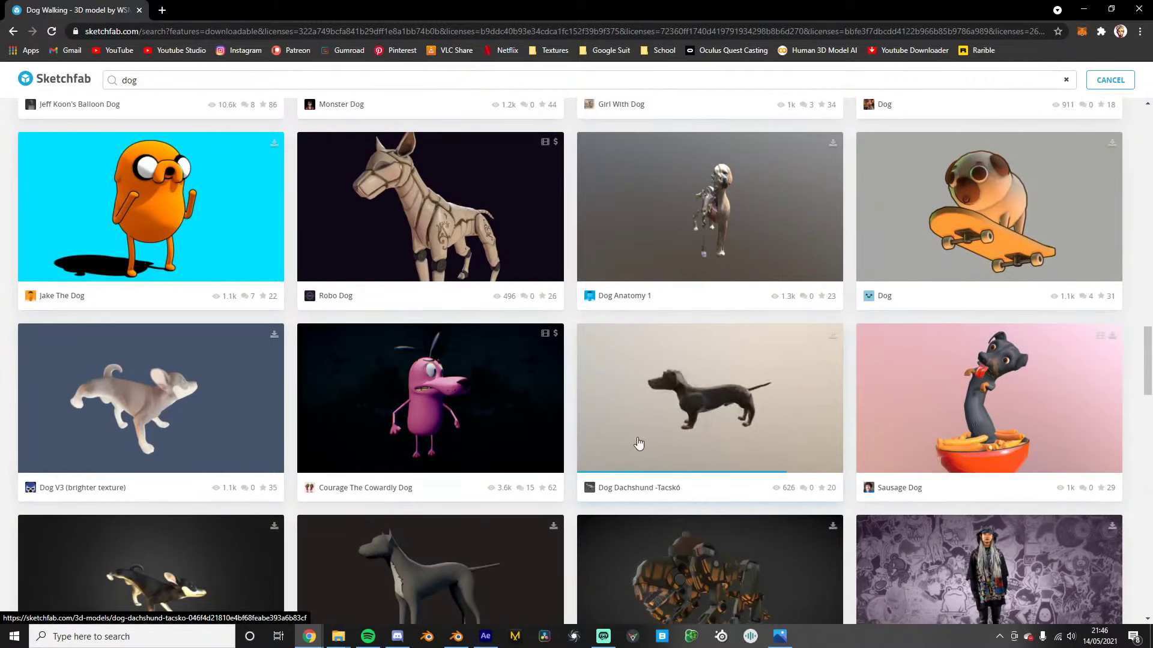
{"action": "scroll", "coordinate": [336, 422], "scroll_direction": "down", "scroll_amount": 3}
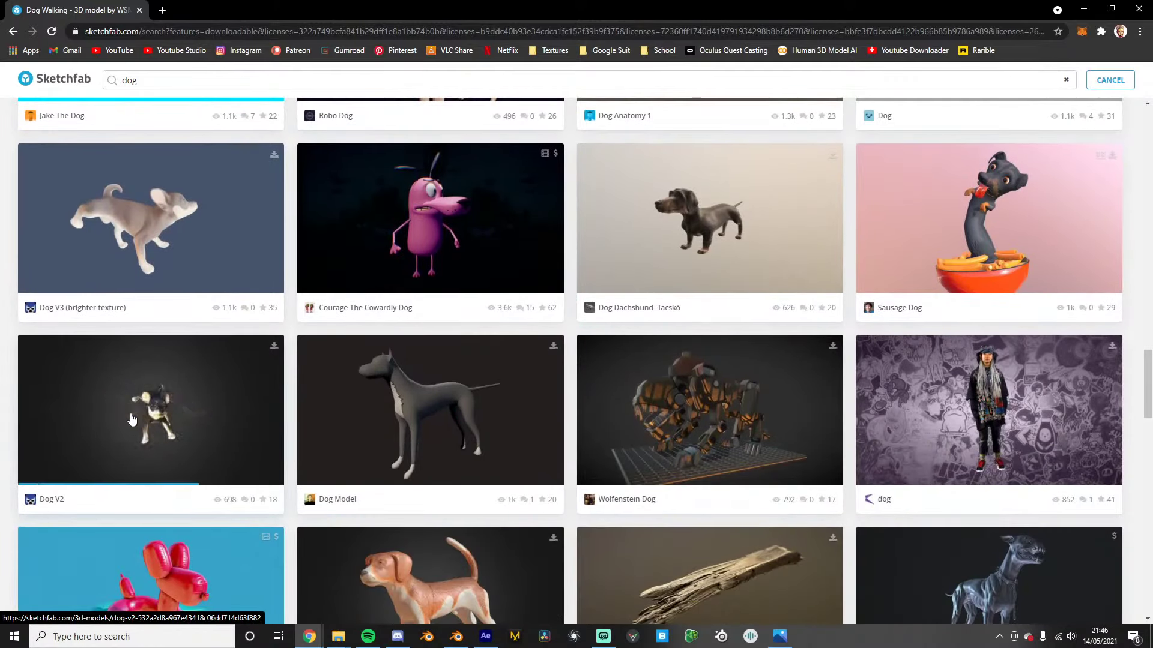
{"action": "scroll", "coordinate": [121, 418], "scroll_direction": "down", "scroll_amount": 3}
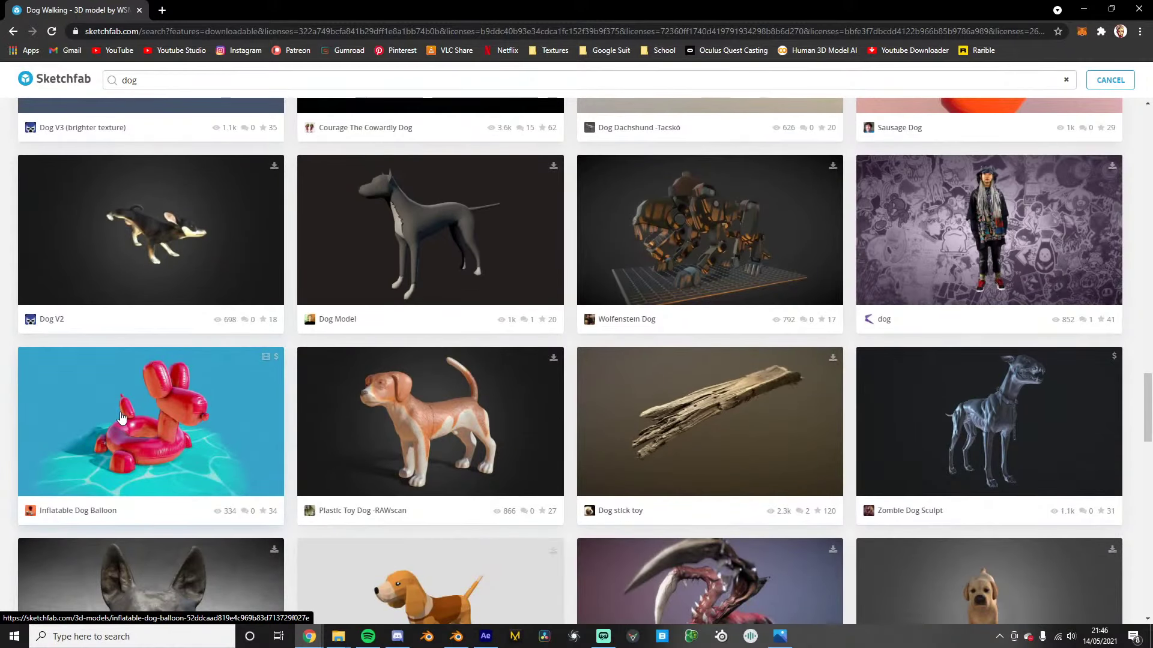
{"action": "scroll", "coordinate": [121, 417], "scroll_direction": "down", "scroll_amount": 4}
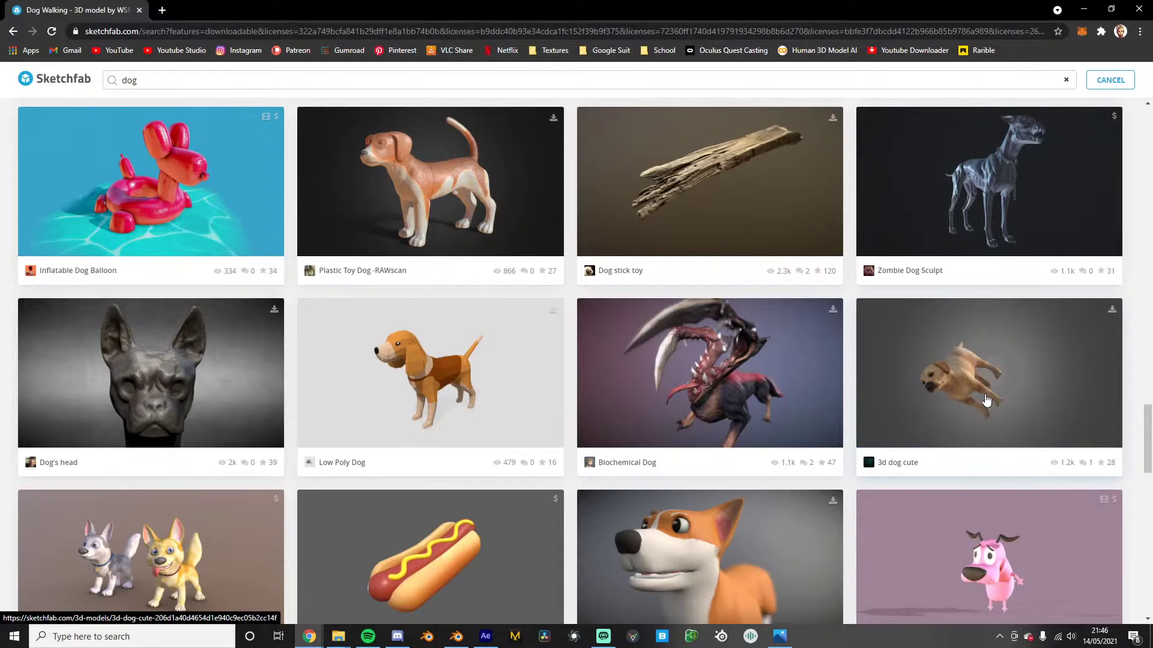
{"action": "scroll", "coordinate": [985, 399], "scroll_direction": "down", "scroll_amount": 3}
{"action": "scroll", "coordinate": [924, 402], "scroll_direction": "down", "scroll_amount": 2}
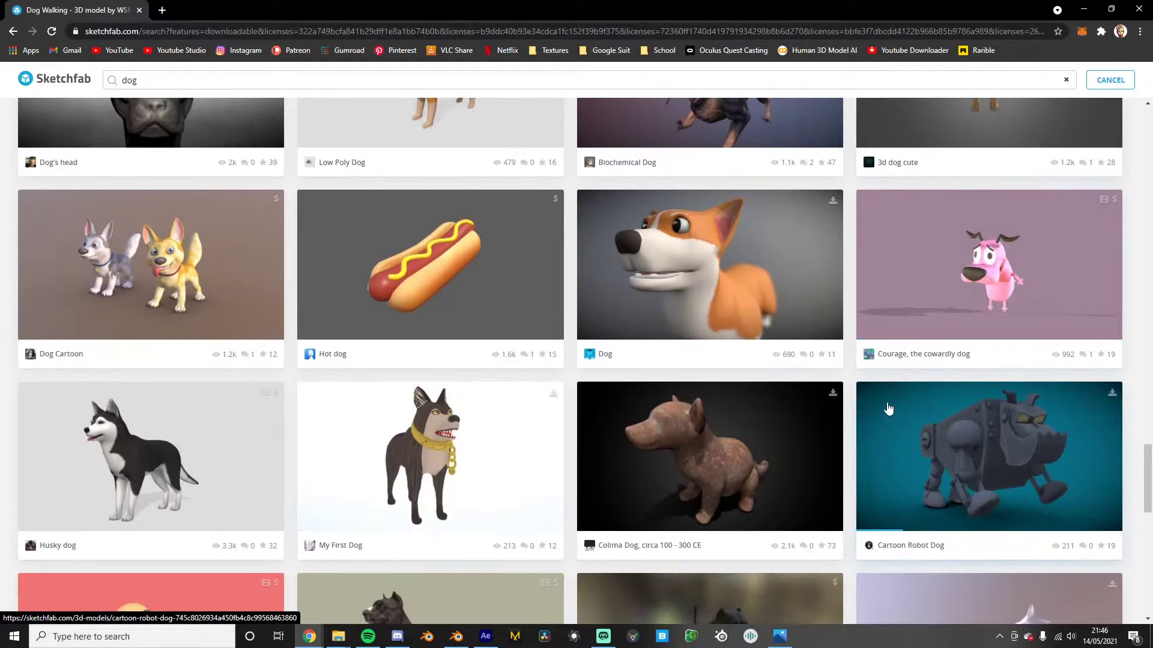
{"action": "scroll", "coordinate": [853, 408], "scroll_direction": "down", "scroll_amount": 3}
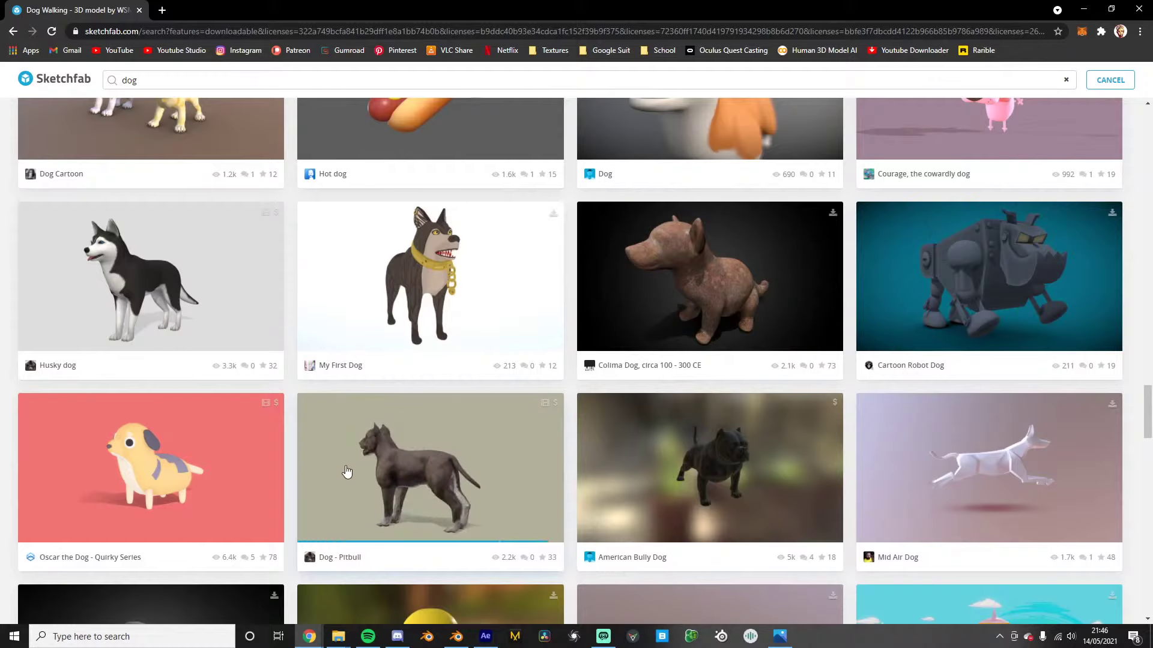
{"action": "scroll", "coordinate": [378, 465], "scroll_direction": "down", "scroll_amount": 4}
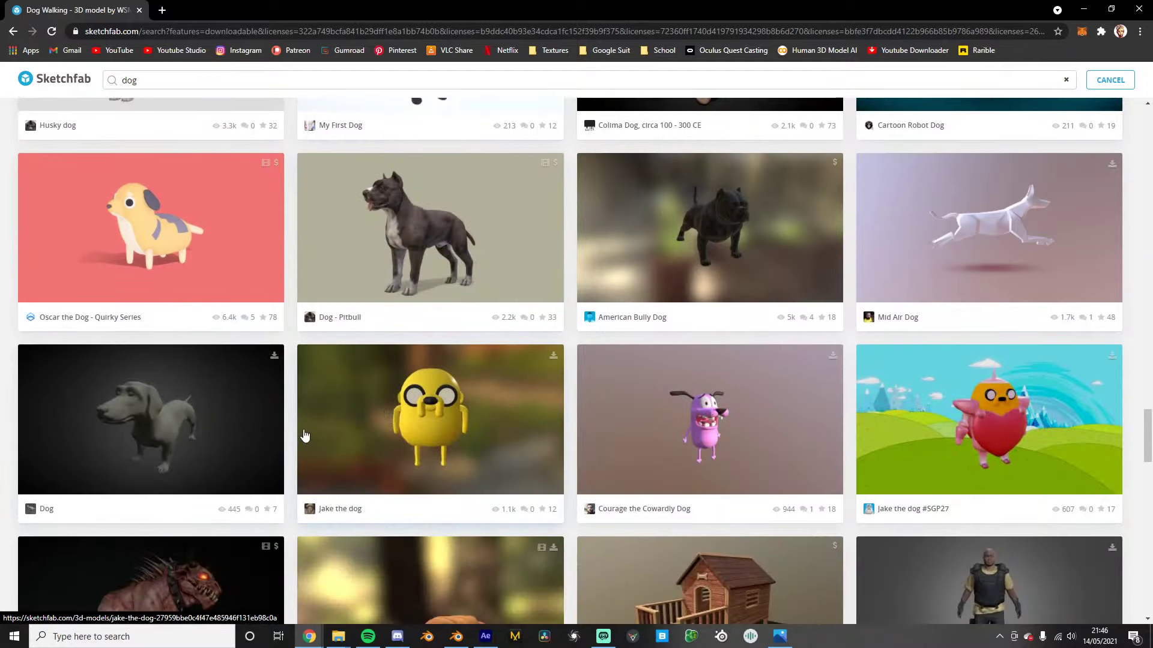
{"action": "scroll", "coordinate": [364, 437], "scroll_direction": "down", "scroll_amount": 4}
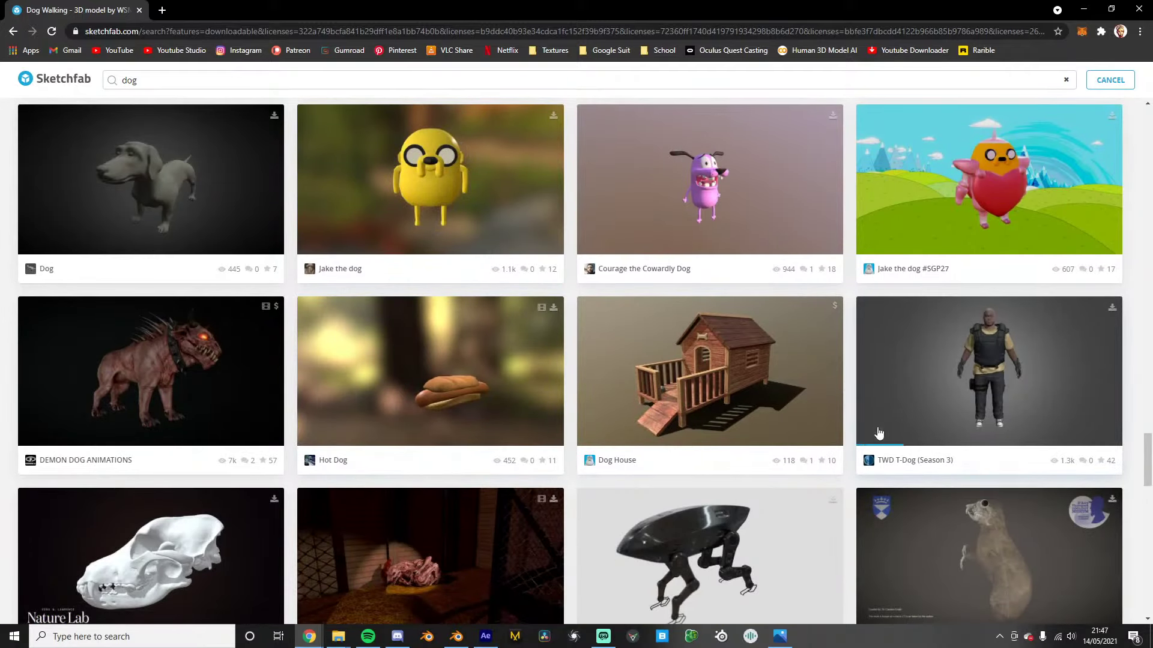
{"action": "scroll", "coordinate": [878, 432], "scroll_direction": "down", "scroll_amount": 3}
{"action": "scroll", "coordinate": [214, 398], "scroll_direction": "down", "scroll_amount": 3}
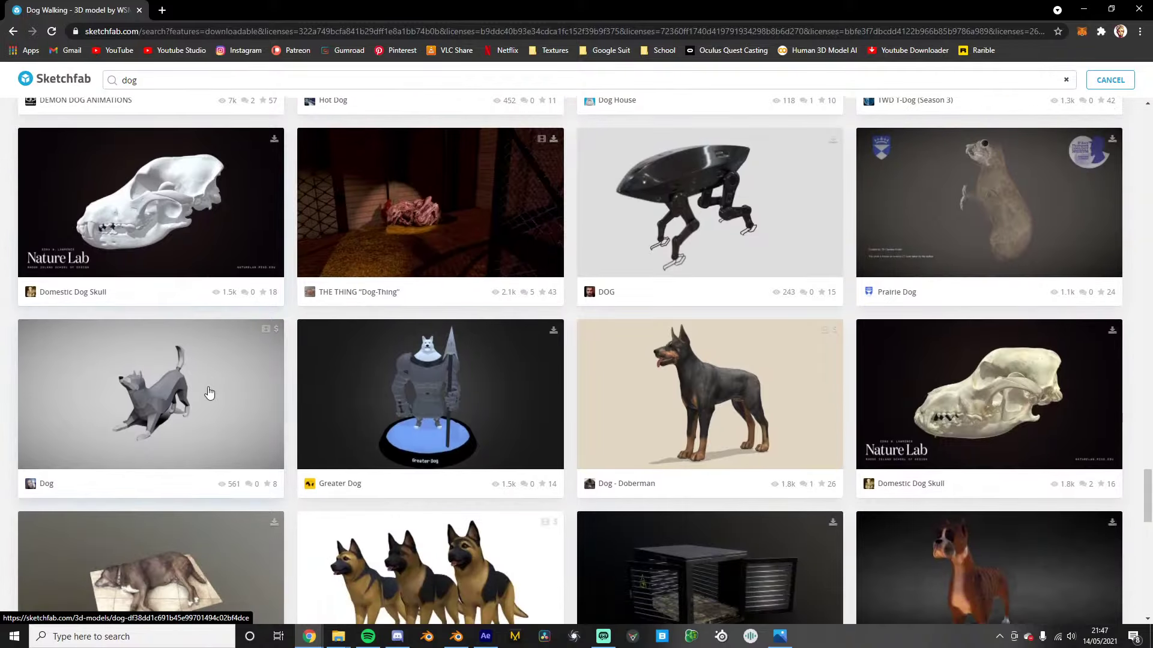
{"action": "scroll", "coordinate": [543, 419], "scroll_direction": "down", "scroll_amount": 2}
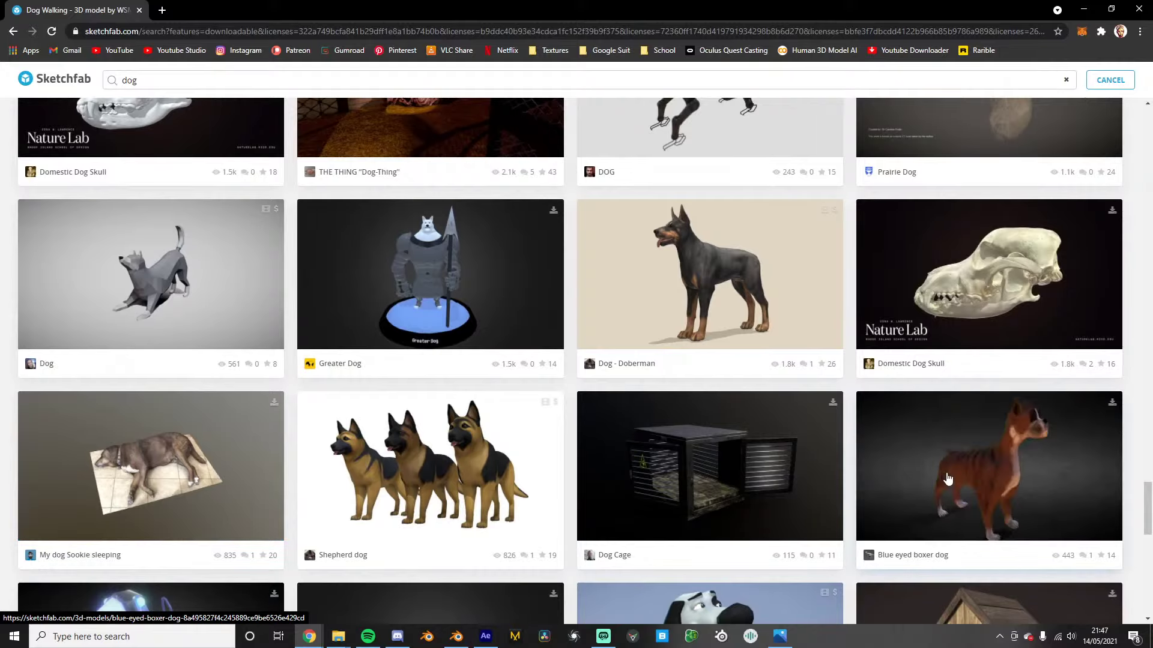
Continue through the dog results from the boxer dog onward, checking the Playful Dog, Pharaoh Hound and Pug models
{"action": "scroll", "coordinate": [661, 483], "scroll_direction": "down", "scroll_amount": 3}
{"action": "scroll", "coordinate": [414, 462], "scroll_direction": "down", "scroll_amount": 3}
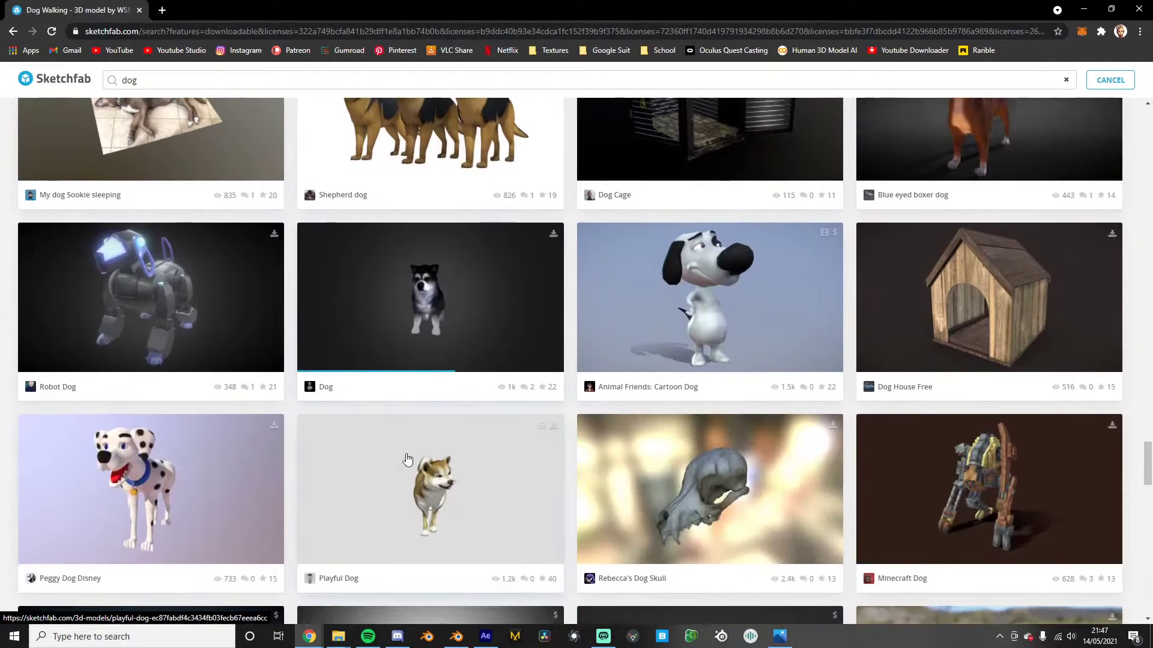
{"action": "scroll", "coordinate": [407, 459], "scroll_direction": "down", "scroll_amount": 4}
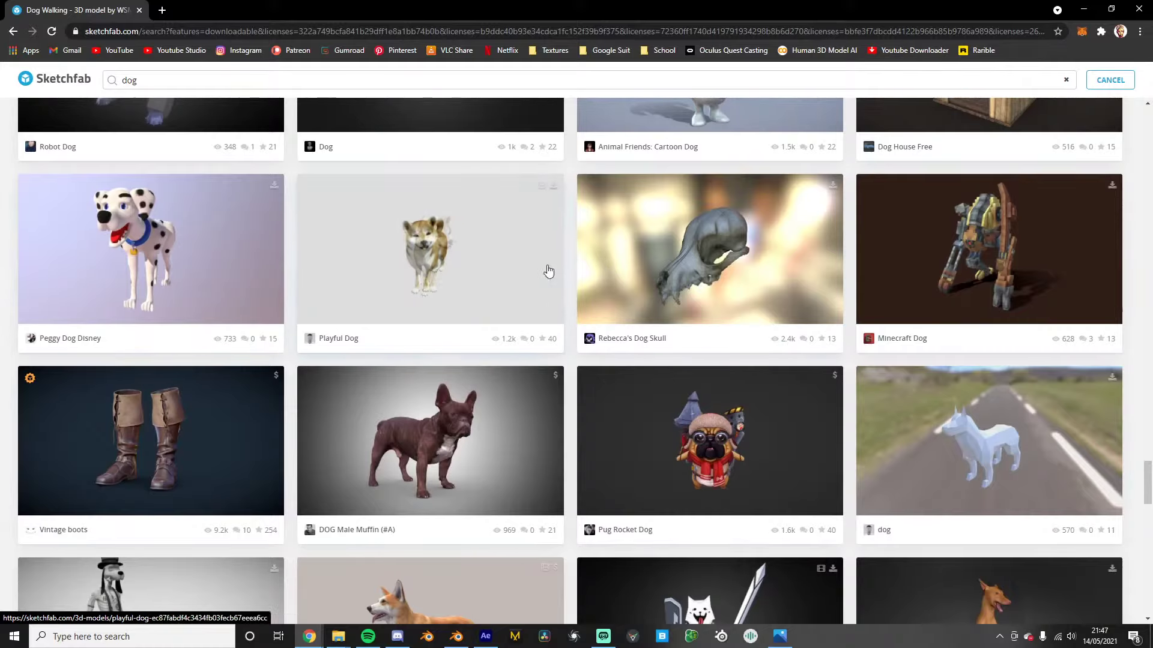
{"action": "scroll", "coordinate": [541, 348], "scroll_direction": "down", "scroll_amount": 2}
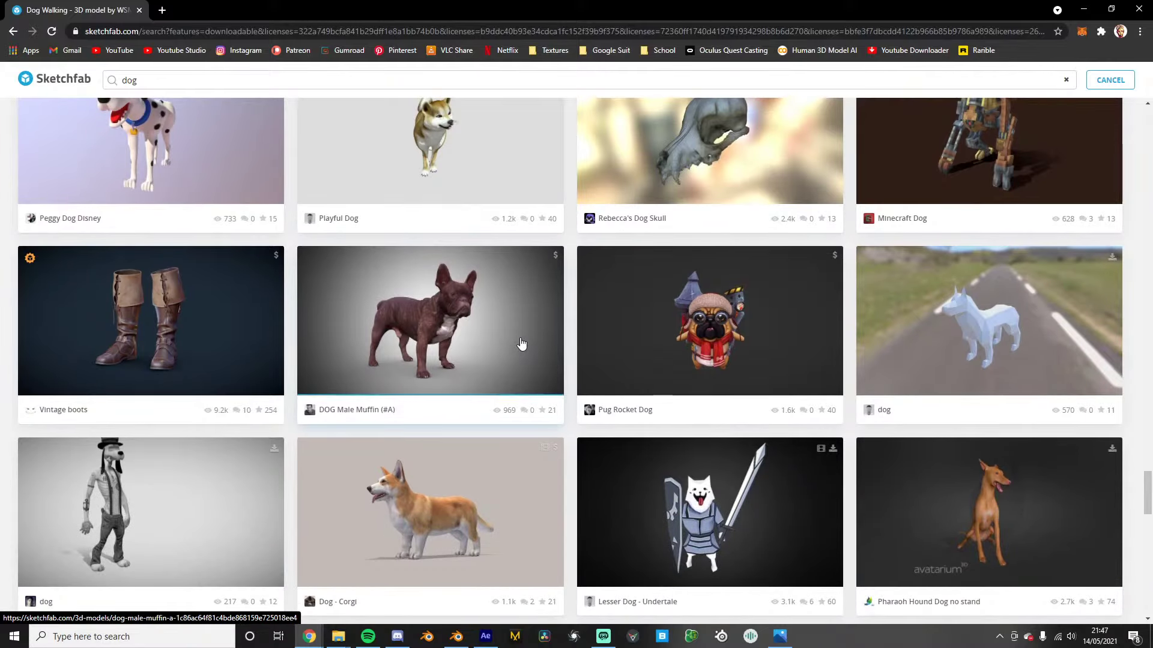
{"action": "scroll", "coordinate": [393, 470], "scroll_direction": "down", "scroll_amount": 5}
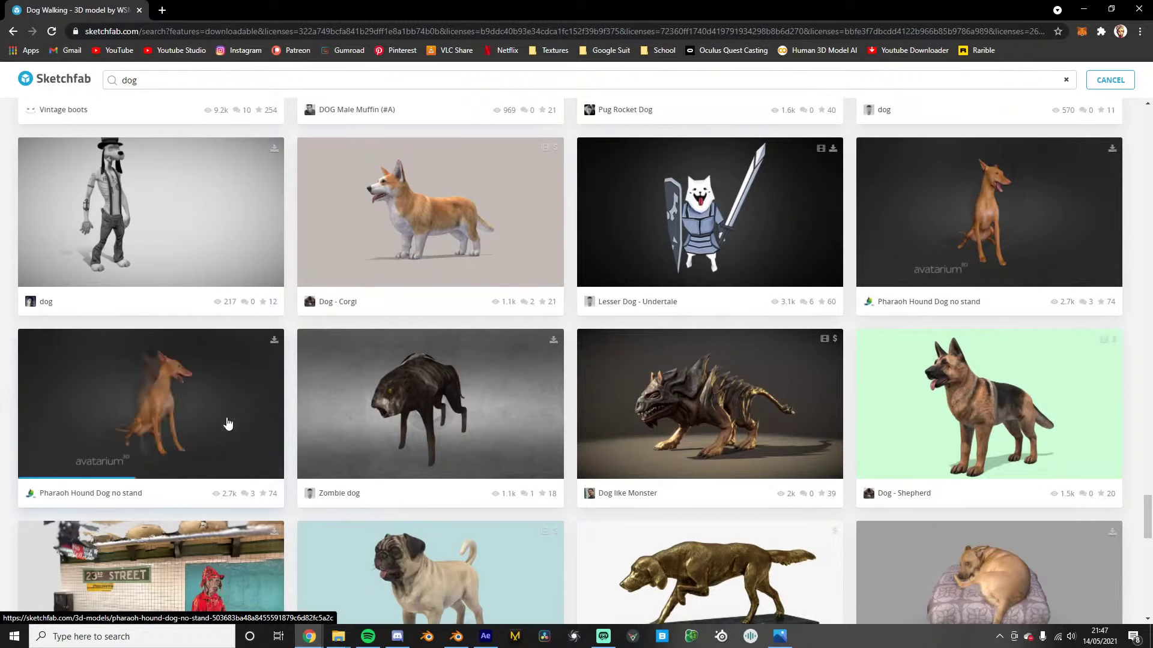
{"action": "scroll", "coordinate": [406, 430], "scroll_direction": "down", "scroll_amount": 3}
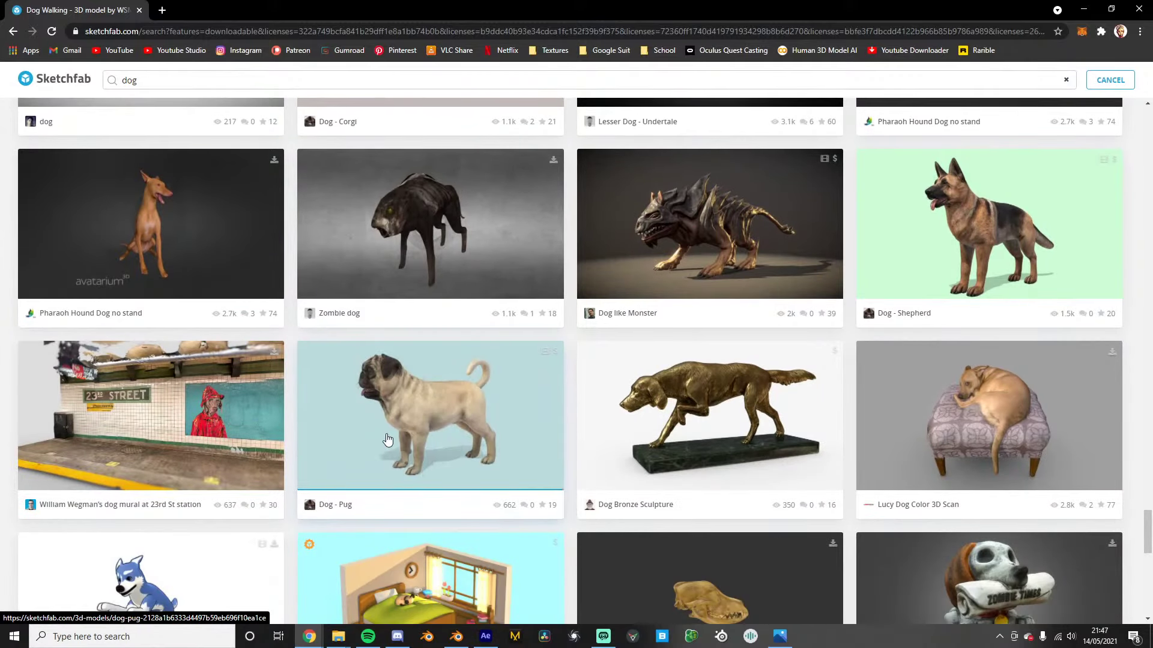
{"action": "scroll", "coordinate": [387, 440], "scroll_direction": "down", "scroll_amount": 3}
{"action": "scroll", "coordinate": [384, 440], "scroll_direction": "down", "scroll_amount": 2}
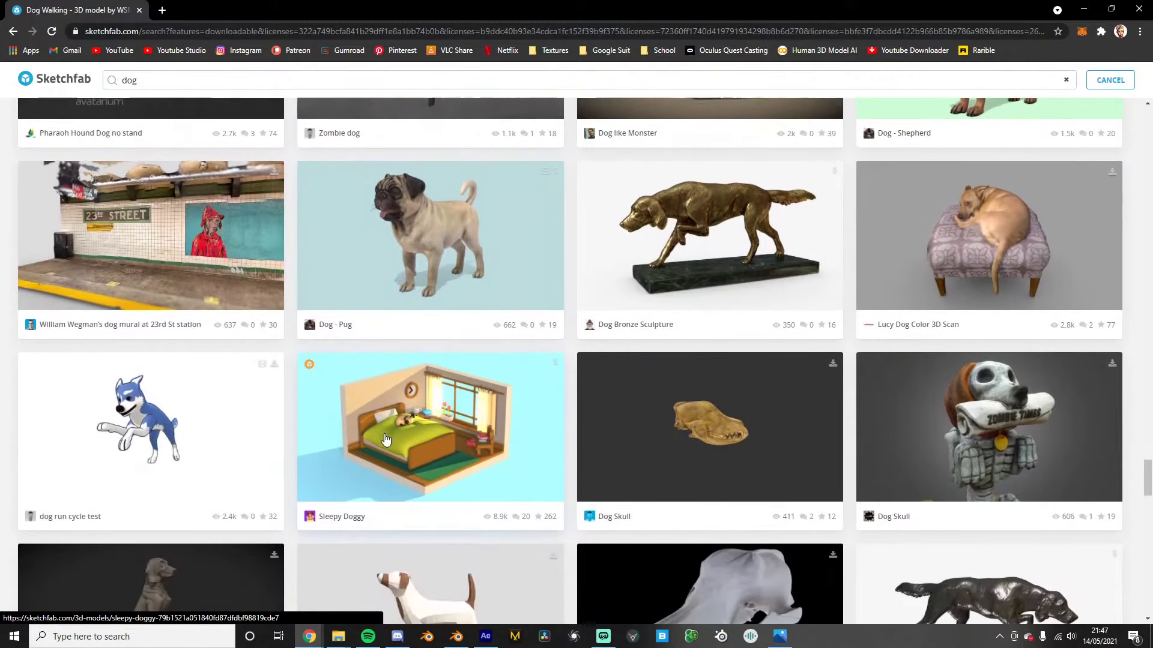
{"action": "scroll", "coordinate": [368, 436], "scroll_direction": "down", "scroll_amount": 5}
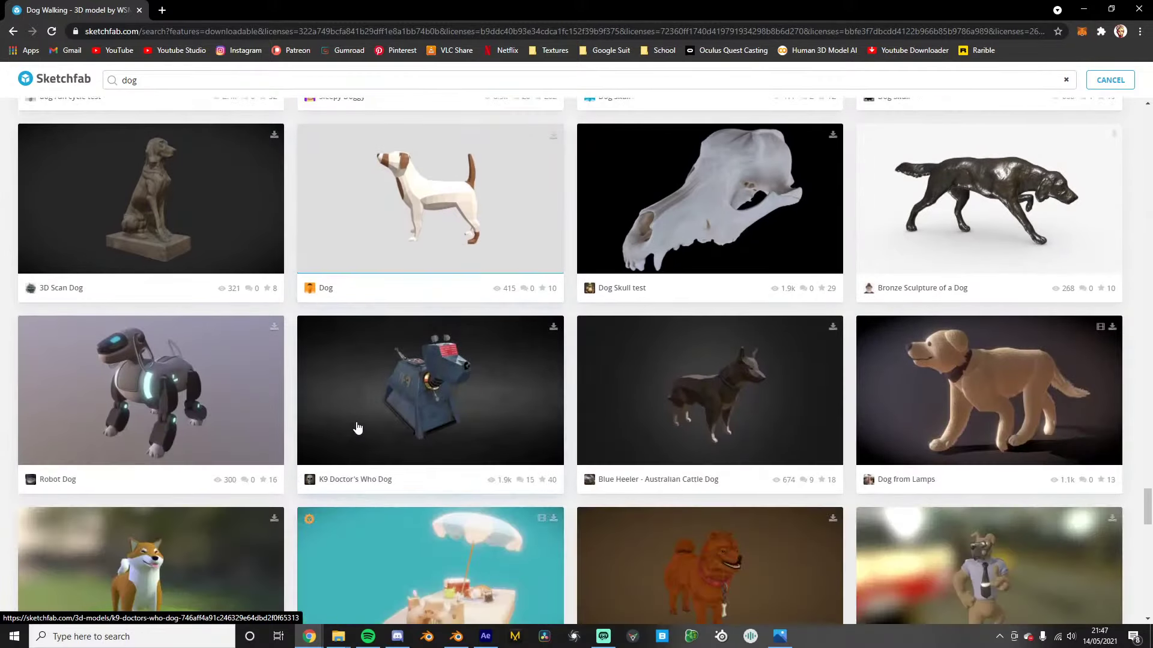
{"action": "scroll", "coordinate": [354, 427], "scroll_direction": "down", "scroll_amount": 4}
{"action": "scroll", "coordinate": [353, 426], "scroll_direction": "down", "scroll_amount": 3}
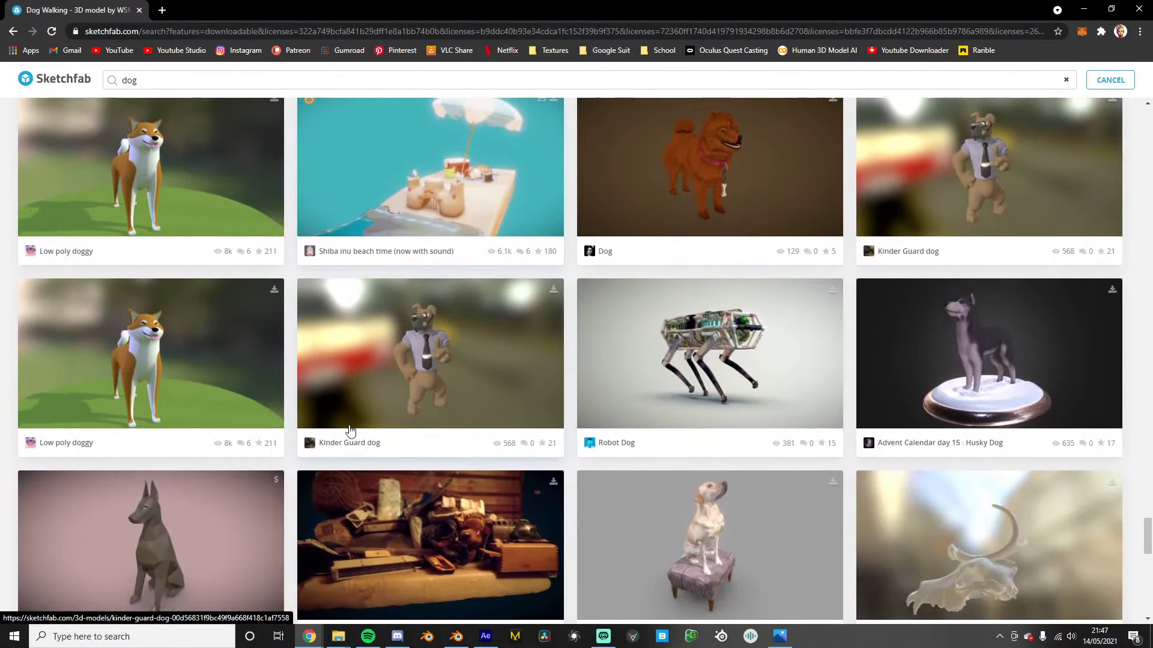
Recheck the Blue Heeler - Australian Cattle Dog preview and skim the remaining downloadable dog models for a suitable one
{"action": "scroll", "coordinate": [384, 423], "scroll_direction": "up", "scroll_amount": 5}
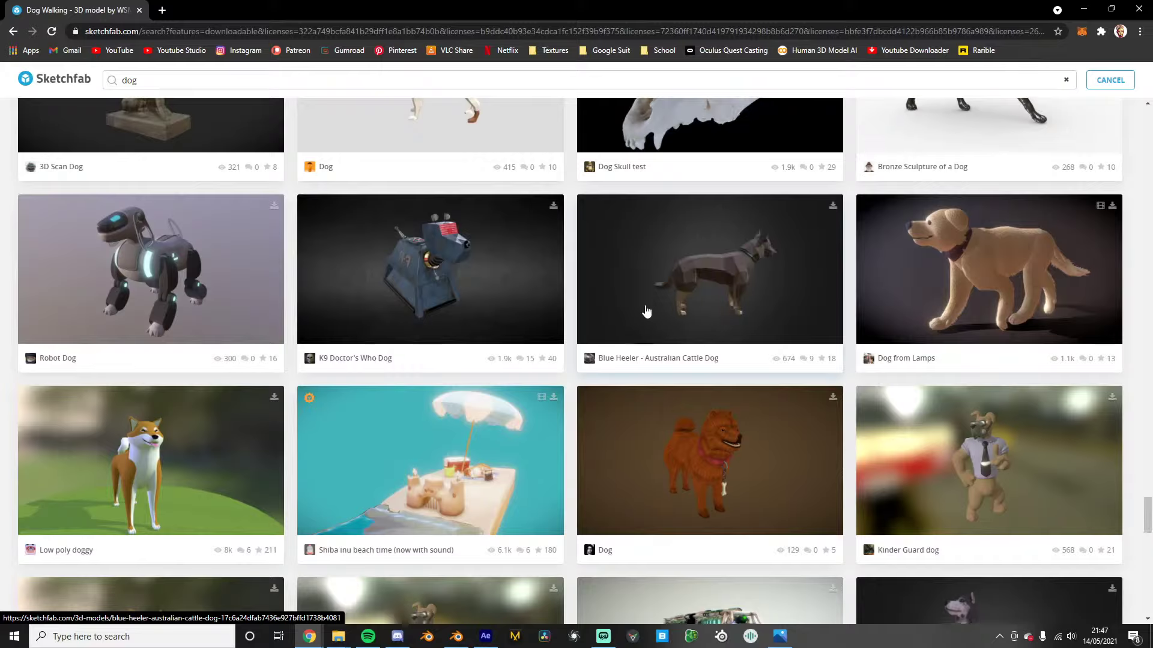
{"action": "scroll", "coordinate": [600, 325], "scroll_direction": "down", "scroll_amount": 7}
{"action": "scroll", "coordinate": [515, 348], "scroll_direction": "down", "scroll_amount": 5}
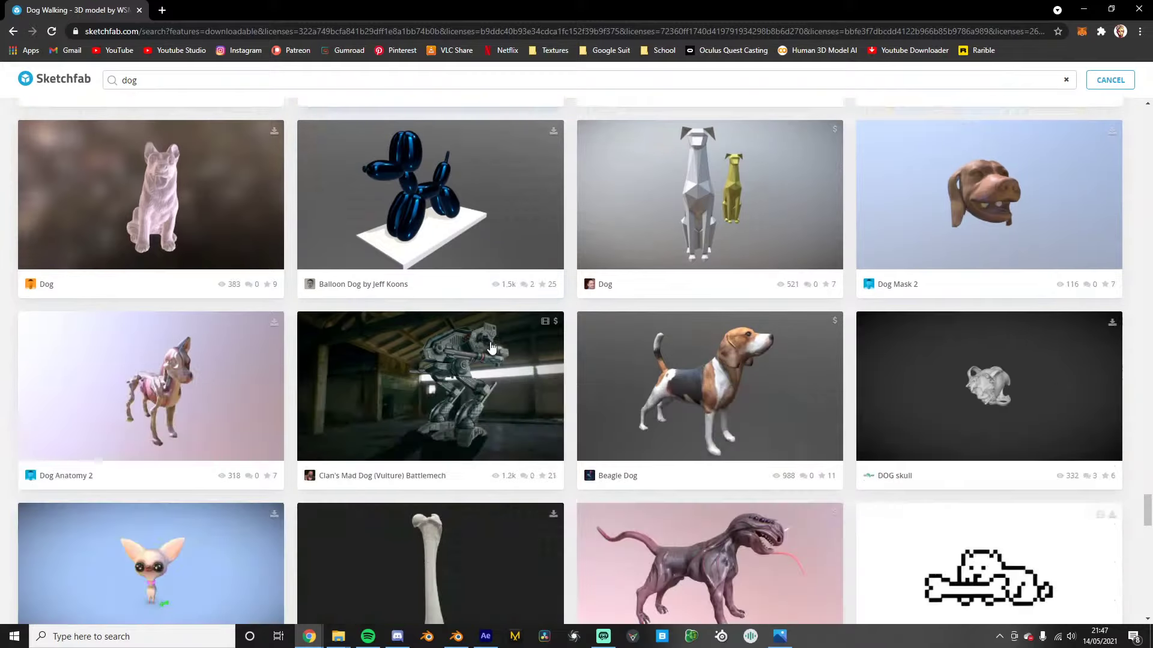
{"action": "scroll", "coordinate": [494, 348], "scroll_direction": "down", "scroll_amount": 6}
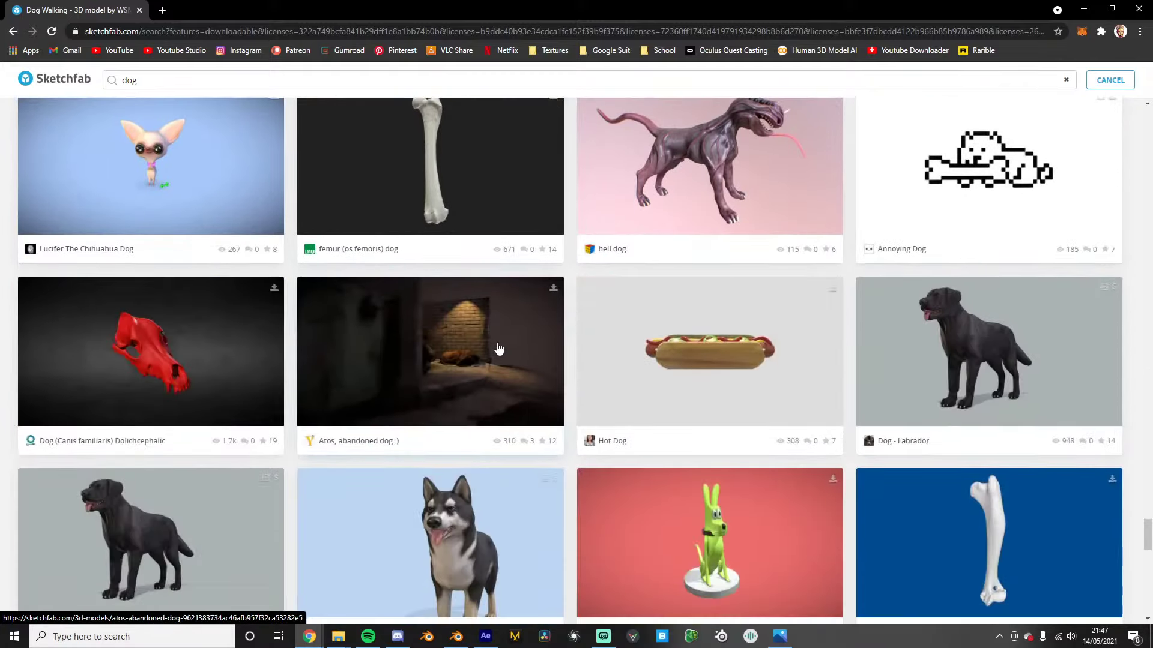
{"action": "scroll", "coordinate": [501, 348], "scroll_direction": "down", "scroll_amount": 1}
{"action": "scroll", "coordinate": [498, 350], "scroll_direction": "down", "scroll_amount": 15}
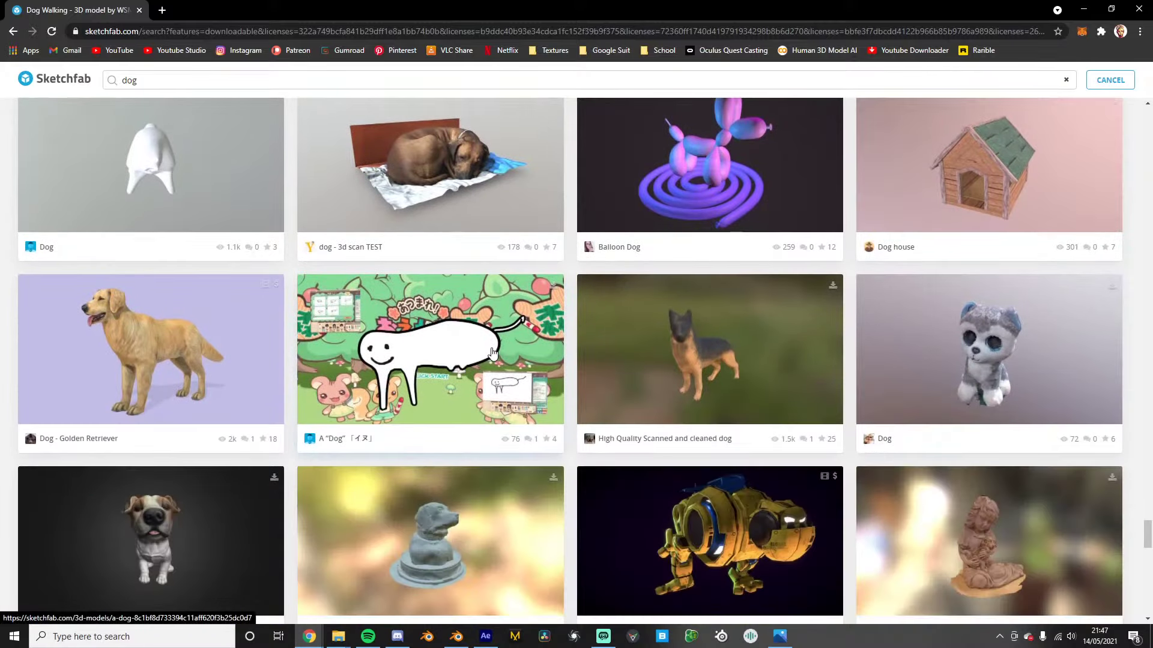
{"action": "scroll", "coordinate": [569, 464], "scroll_direction": "down", "scroll_amount": 10}
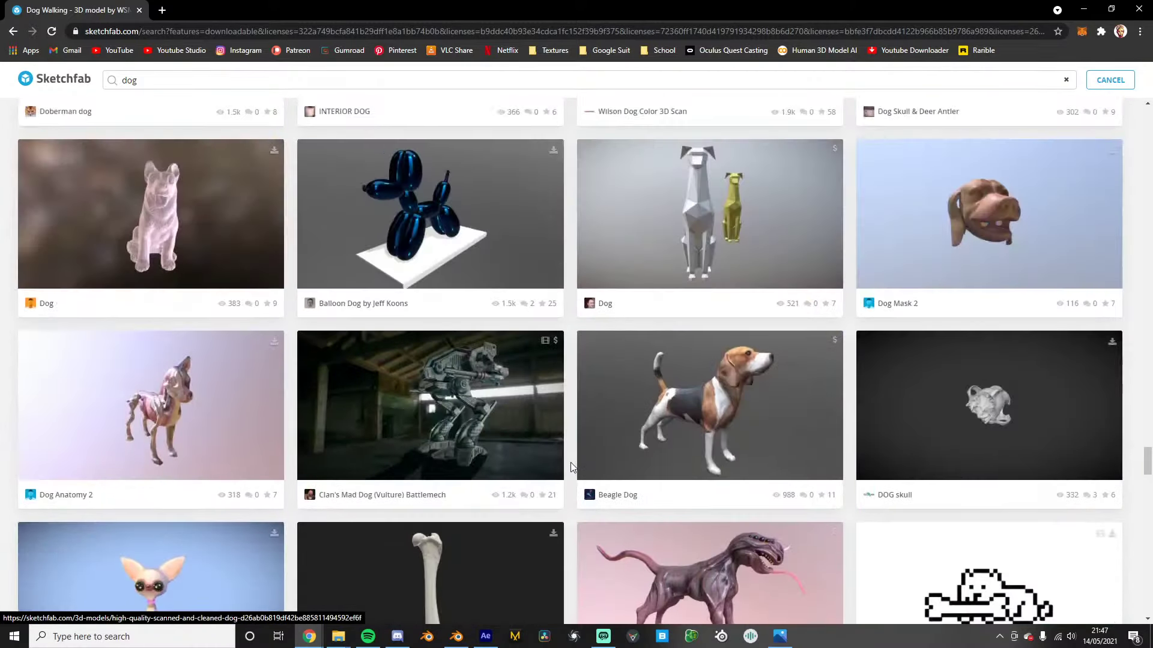
{"action": "scroll", "coordinate": [569, 464], "scroll_direction": "down", "scroll_amount": 8}
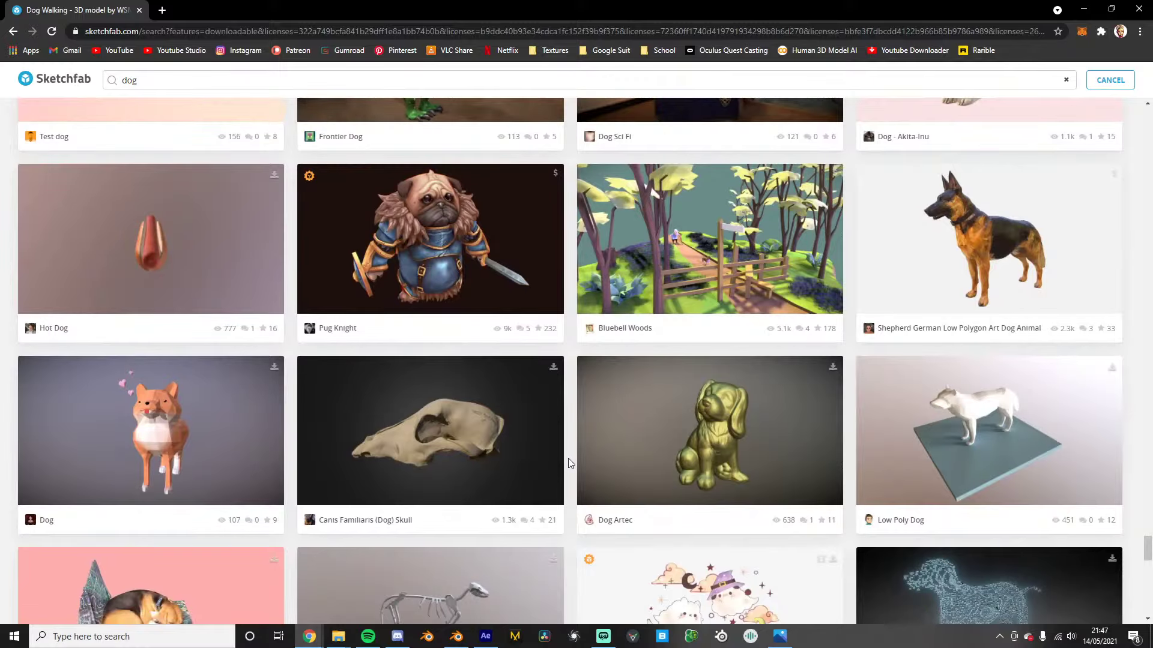
{"action": "scroll", "coordinate": [566, 458], "scroll_direction": "down", "scroll_amount": 15}
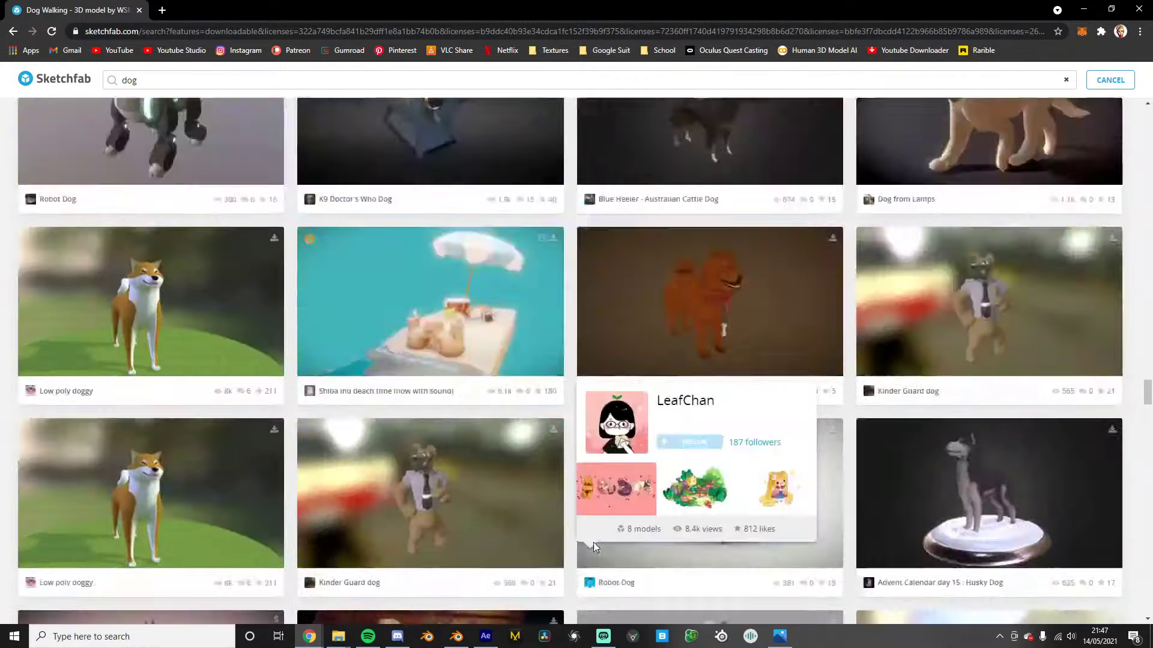
Return to the start of the downloadable dog results and re-examine the first models, including Mech Dog and Robot dog
{"action": "scroll", "coordinate": [587, 532], "scroll_direction": "up", "scroll_amount": 18}
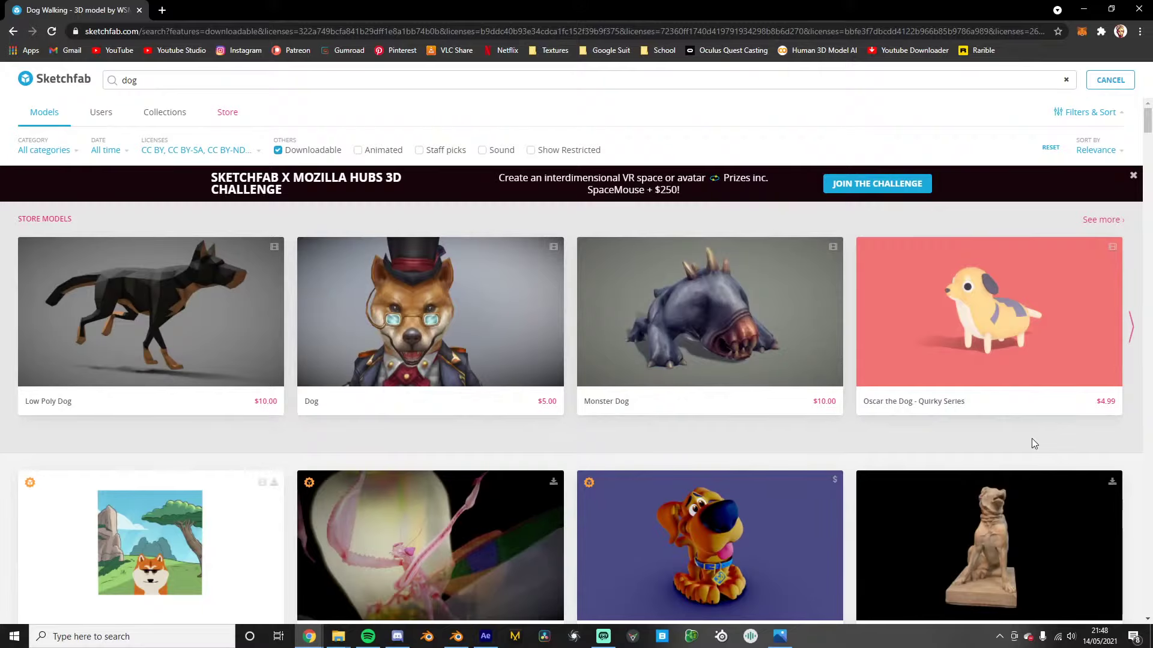
{"action": "scroll", "coordinate": [1034, 444], "scroll_direction": "down", "scroll_amount": 15}
{"action": "scroll", "coordinate": [716, 501], "scroll_direction": "up", "scroll_amount": 4}
{"action": "scroll", "coordinate": [716, 501], "scroll_direction": "up", "scroll_amount": 11}
{"action": "scroll", "coordinate": [716, 501], "scroll_direction": "down", "scroll_amount": 4}
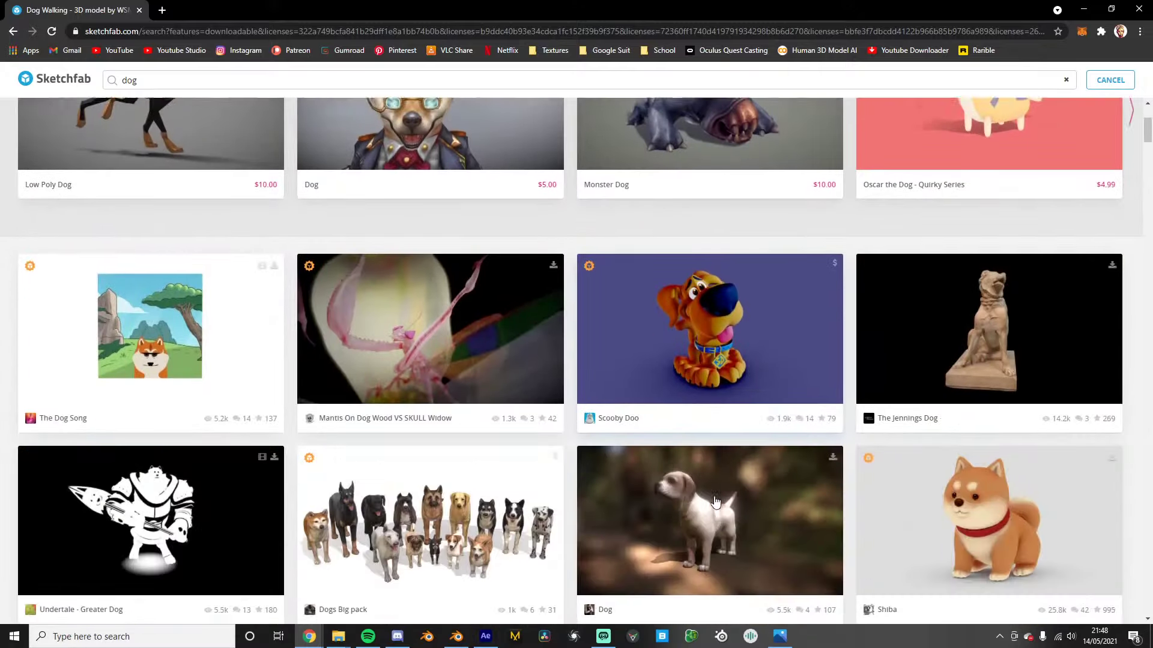
{"action": "scroll", "coordinate": [716, 502], "scroll_direction": "down", "scroll_amount": 12}
{"action": "scroll", "coordinate": [807, 504], "scroll_direction": "down", "scroll_amount": 7}
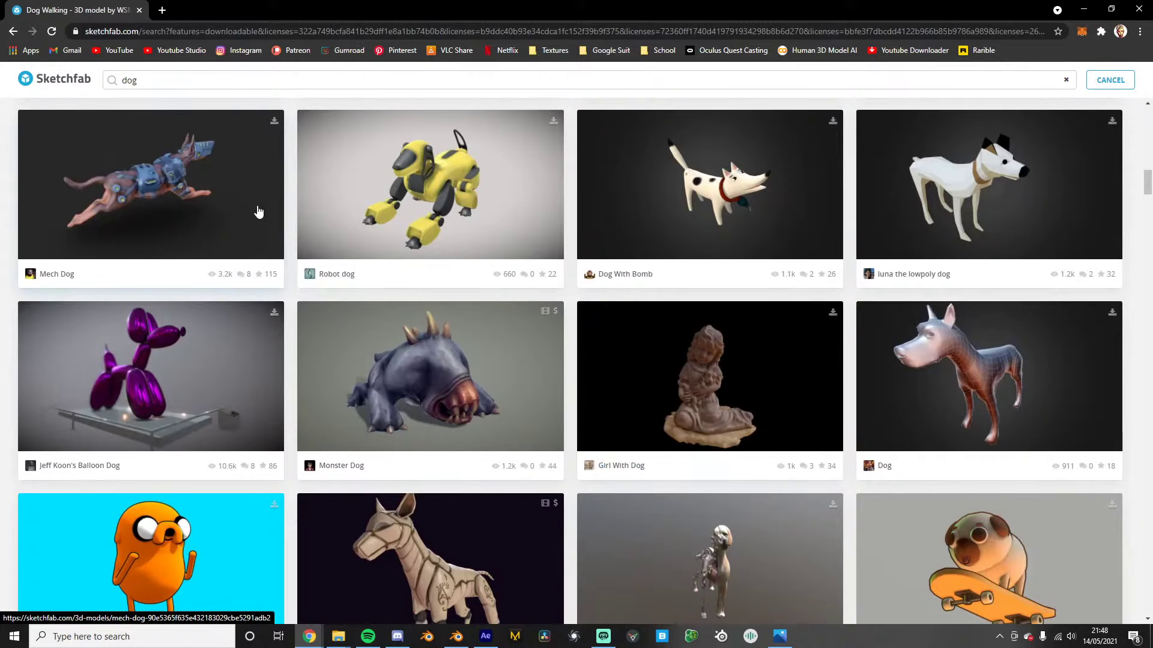
{"action": "scroll", "coordinate": [300, 228], "scroll_direction": "down", "scroll_amount": 4}
{"action": "scroll", "coordinate": [329, 239], "scroll_direction": "down", "scroll_amount": 3}
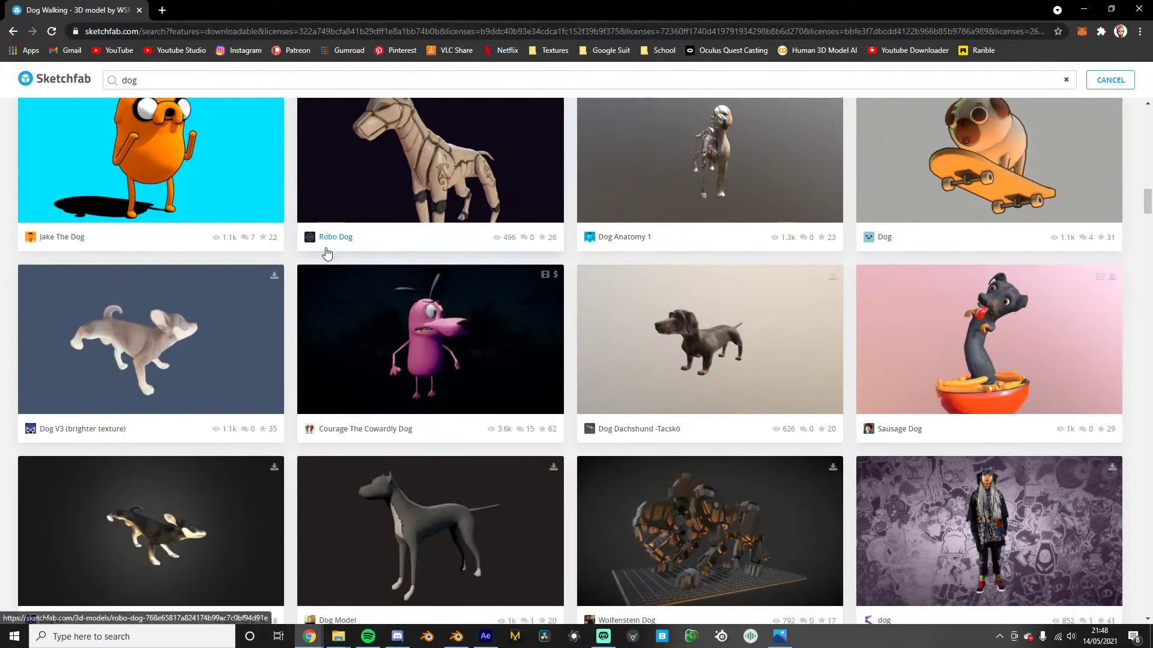
Check the Dog Model, Dog V2 and Plastic Toy Dog previews and the neighbouring dog results
{"action": "scroll", "coordinate": [325, 251], "scroll_direction": "down", "scroll_amount": 2}
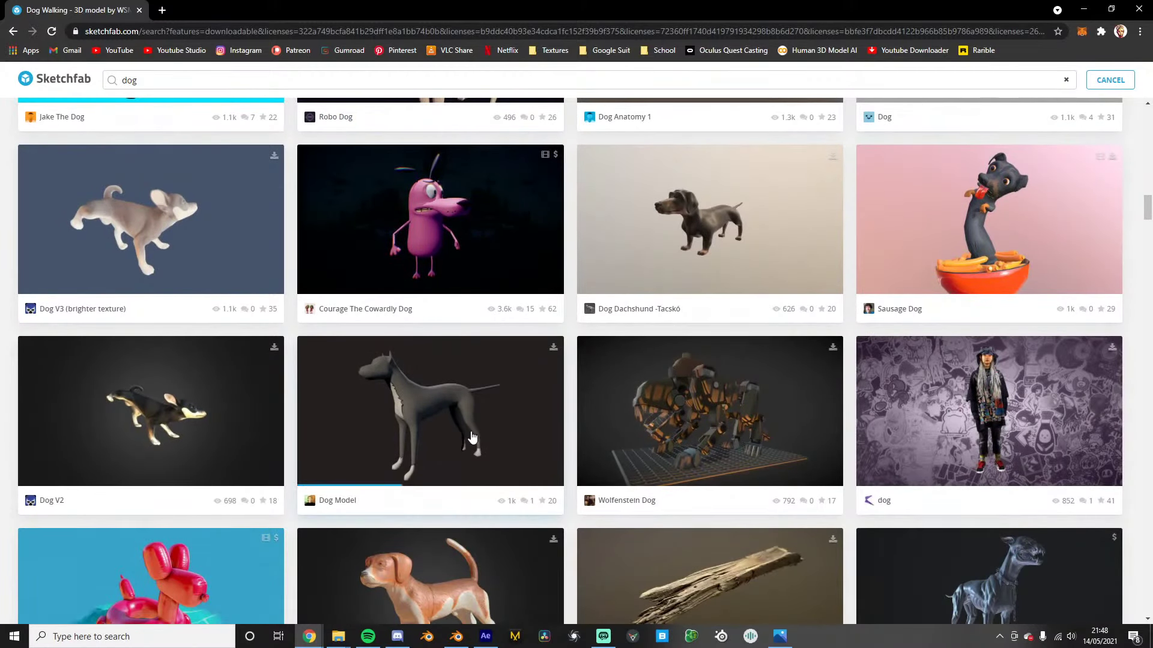
{"action": "scroll", "coordinate": [72, 366], "scroll_direction": "down", "scroll_amount": 1}
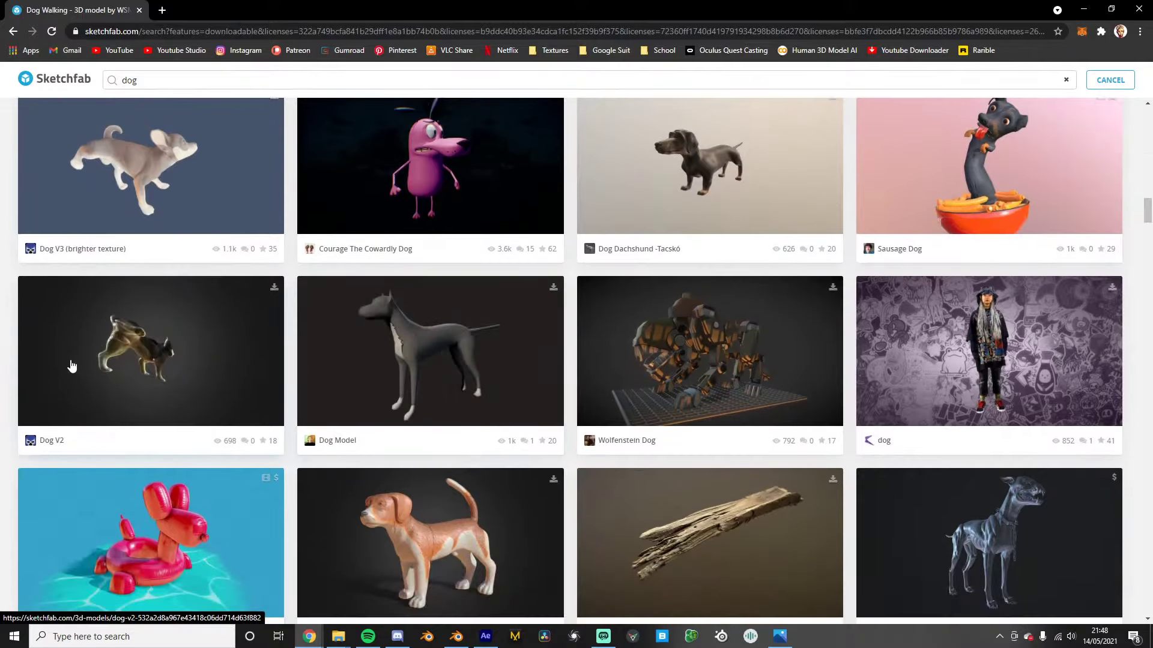
{"action": "scroll", "coordinate": [258, 363], "scroll_direction": "down", "scroll_amount": 2}
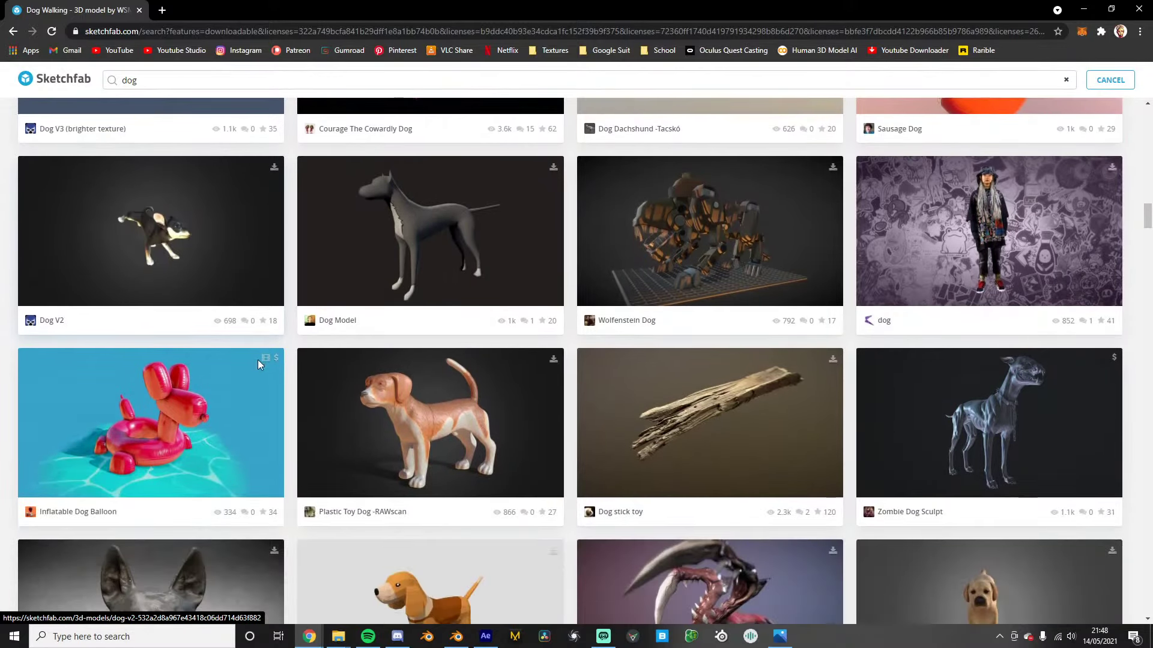
{"action": "scroll", "coordinate": [262, 360], "scroll_direction": "down", "scroll_amount": 3}
{"action": "scroll", "coordinate": [300, 373], "scroll_direction": "down", "scroll_amount": 2}
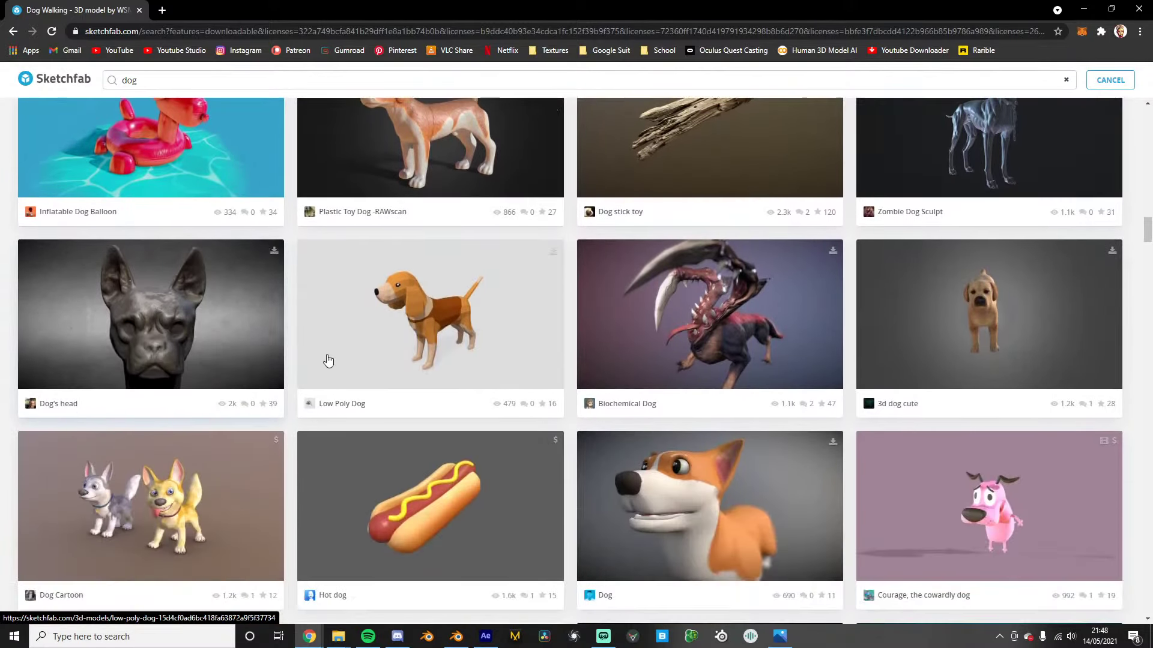
{"action": "scroll", "coordinate": [390, 325], "scroll_direction": "up", "scroll_amount": 2}
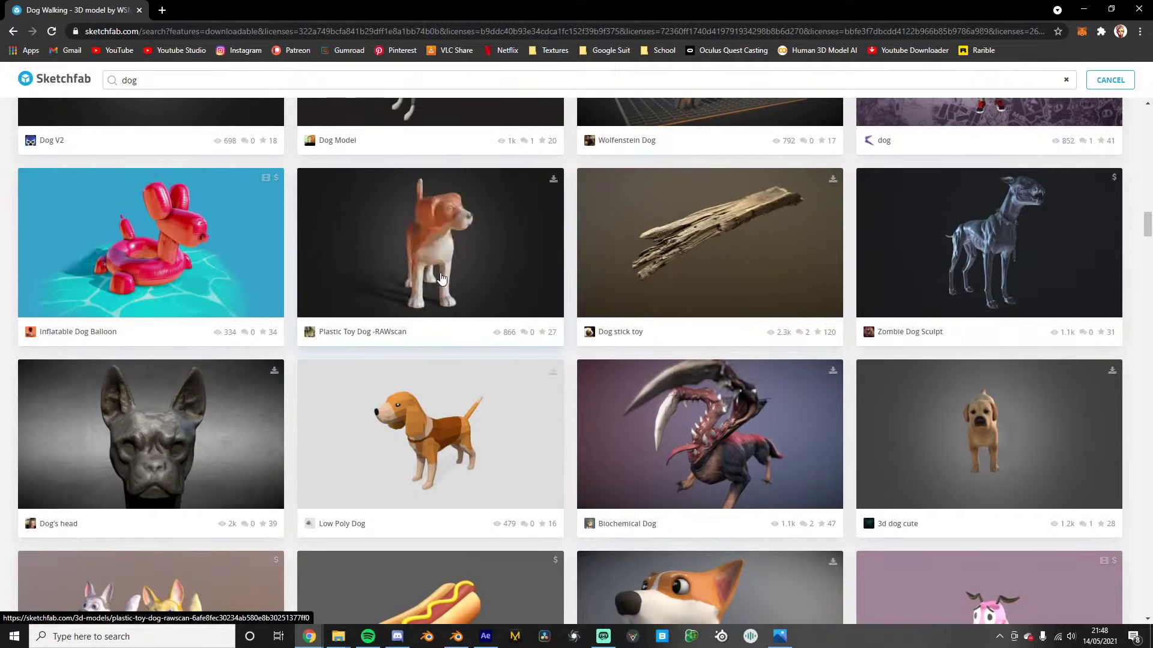
{"action": "scroll", "coordinate": [491, 271], "scroll_direction": "down", "scroll_amount": 4}
{"action": "scroll", "coordinate": [491, 271], "scroll_direction": "down", "scroll_amount": 1}
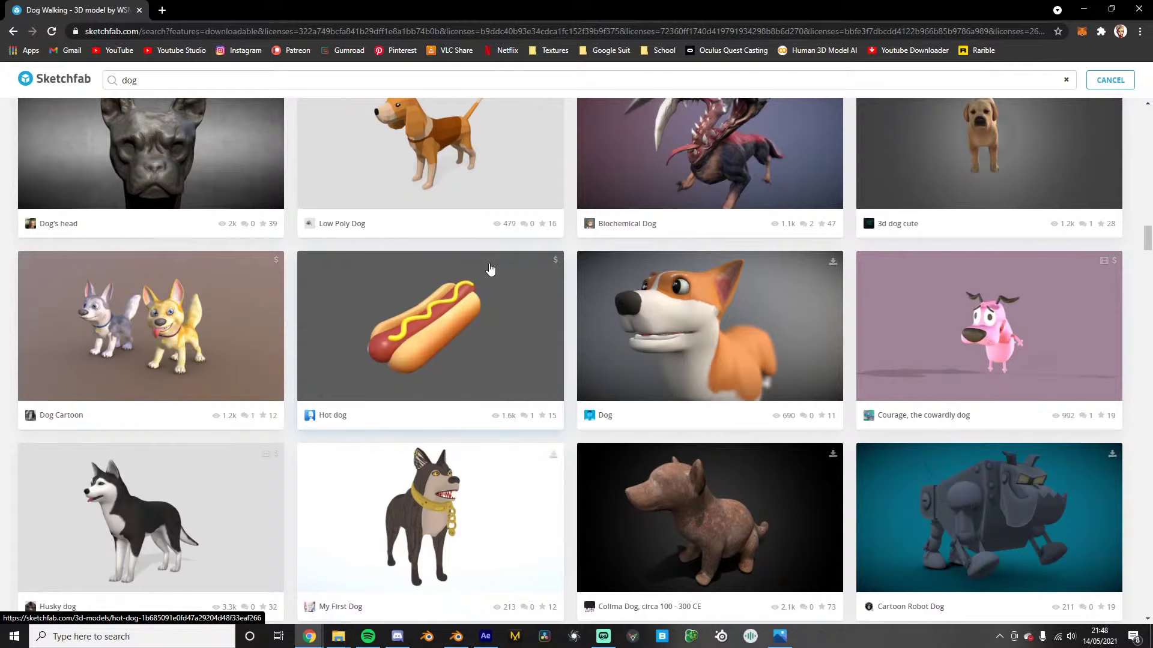
Examine the further dog results, previewing My First Dog, Dog - Pitbull, DOG Male Muffin and Dog - Corgi
{"action": "scroll", "coordinate": [490, 271], "scroll_direction": "down", "scroll_amount": 5}
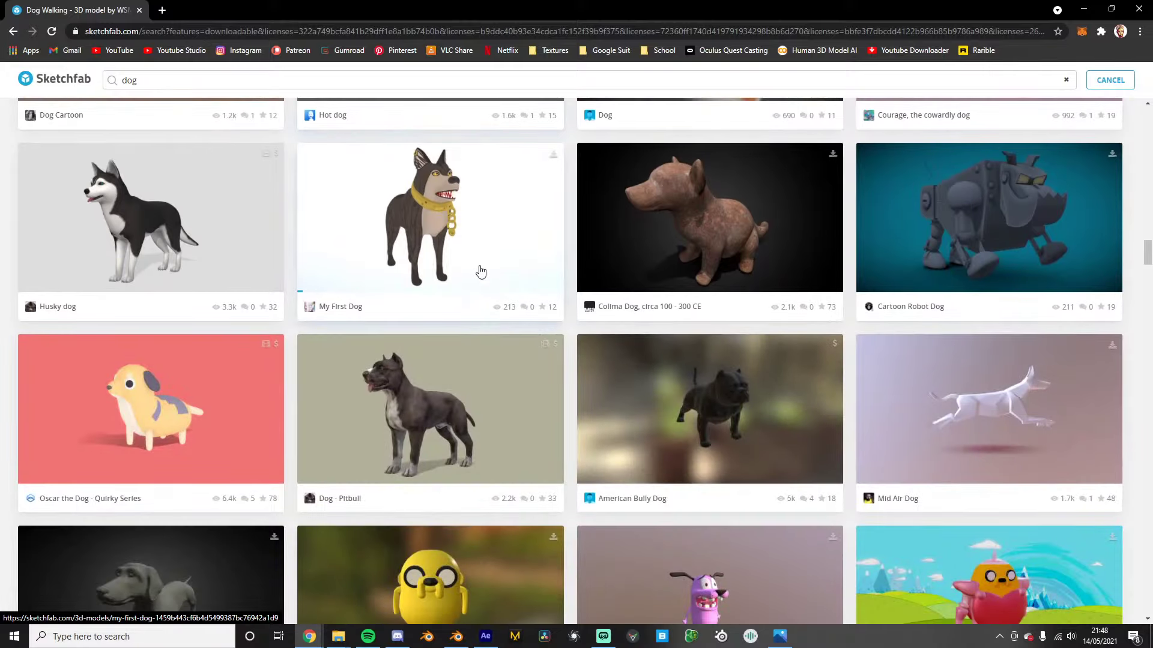
{"action": "scroll", "coordinate": [469, 273], "scroll_direction": "down", "scroll_amount": 5}
{"action": "scroll", "coordinate": [491, 226], "scroll_direction": "up", "scroll_amount": 2}
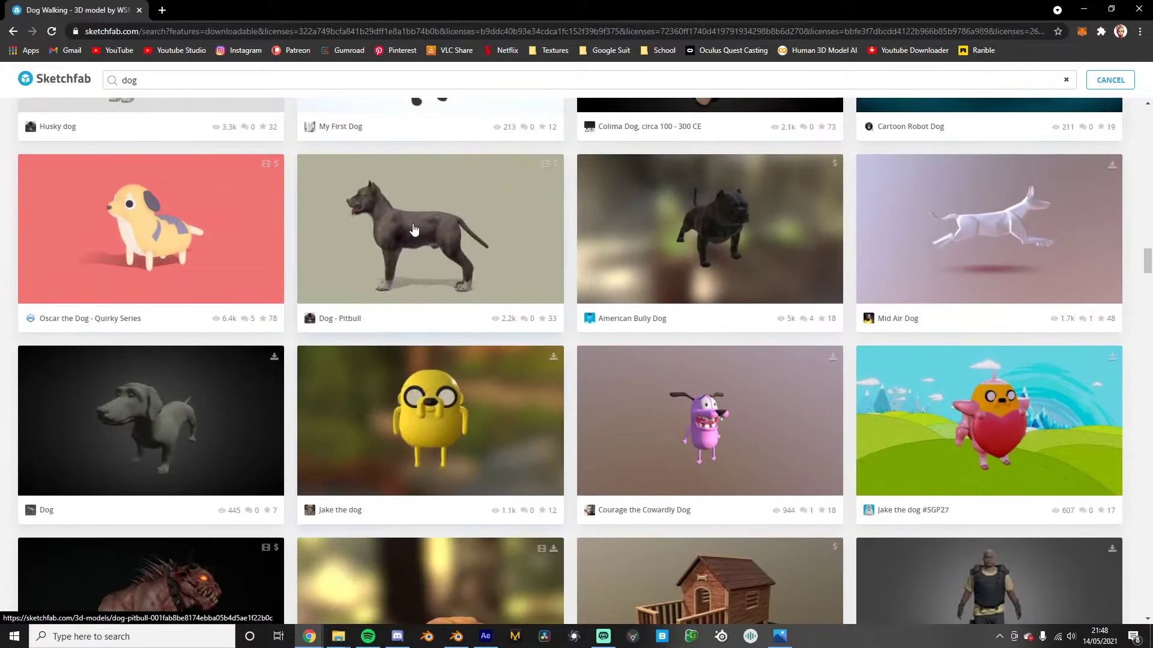
{"action": "scroll", "coordinate": [451, 235], "scroll_direction": "down", "scroll_amount": 4}
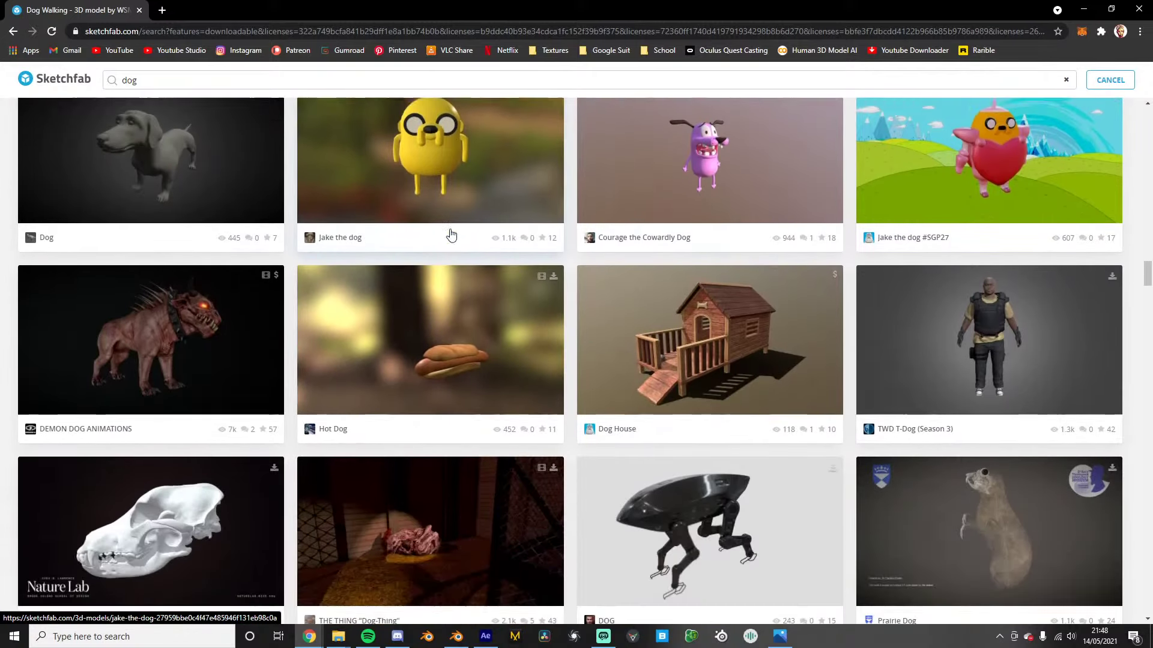
{"action": "scroll", "coordinate": [451, 234], "scroll_direction": "down", "scroll_amount": 4}
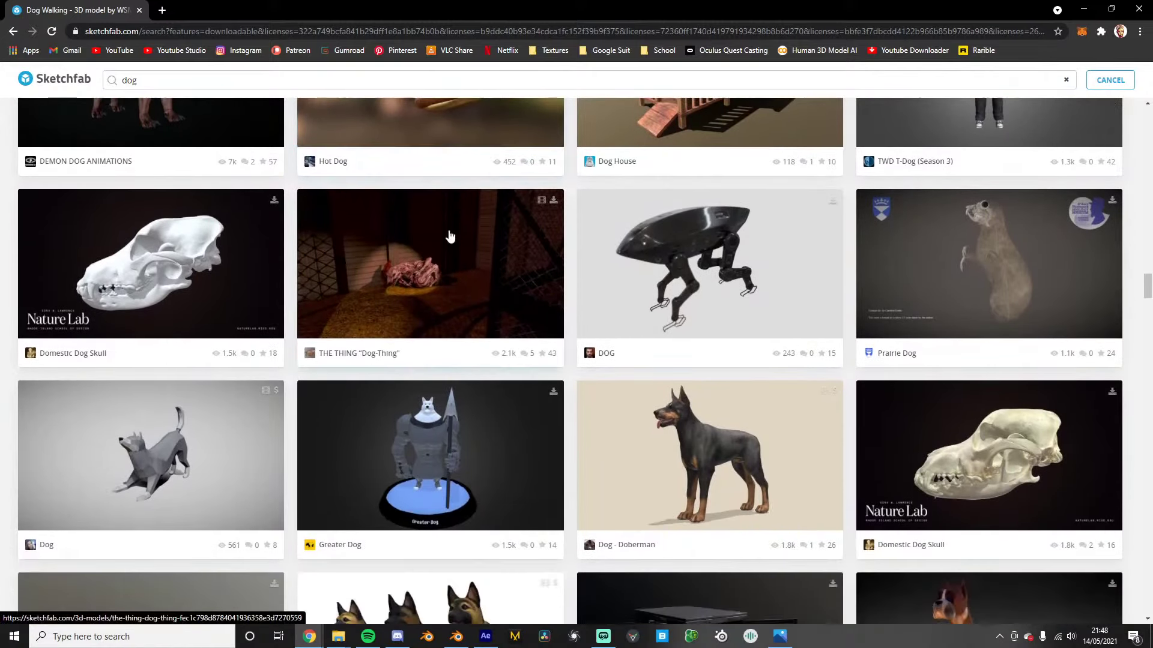
{"action": "scroll", "coordinate": [451, 235], "scroll_direction": "down", "scroll_amount": 4}
{"action": "scroll", "coordinate": [447, 236], "scroll_direction": "down", "scroll_amount": 8}
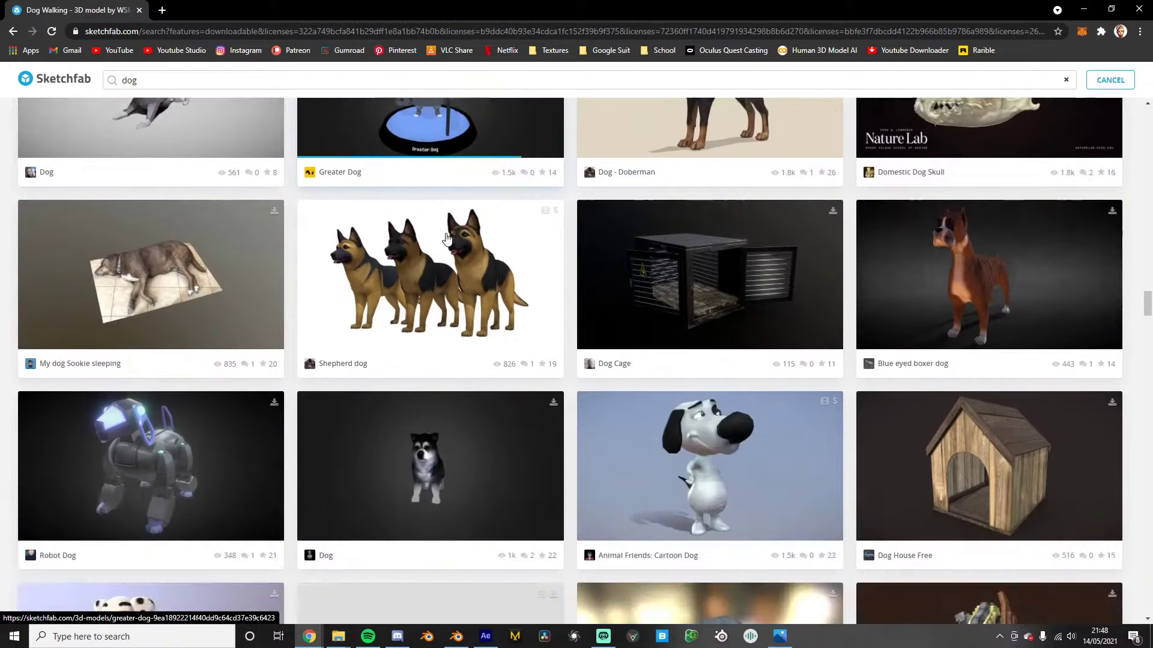
{"action": "scroll", "coordinate": [445, 238], "scroll_direction": "down", "scroll_amount": 5}
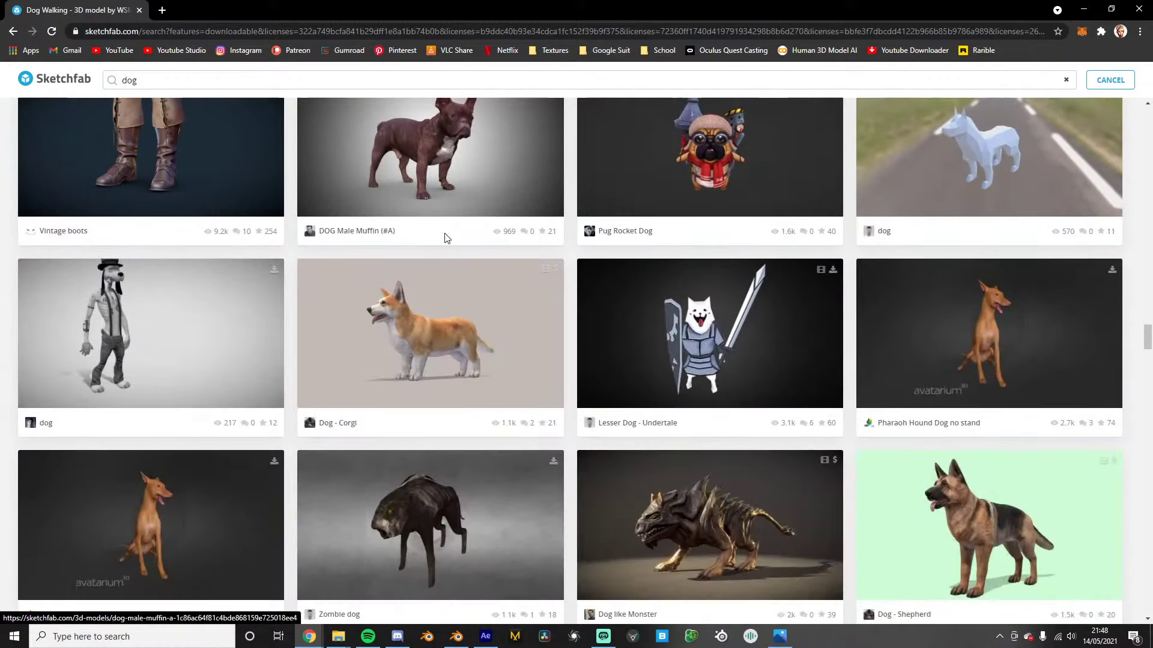
{"action": "scroll", "coordinate": [445, 239], "scroll_direction": "up", "scroll_amount": 2}
{"action": "scroll", "coordinate": [438, 242], "scroll_direction": "down", "scroll_amount": 1}
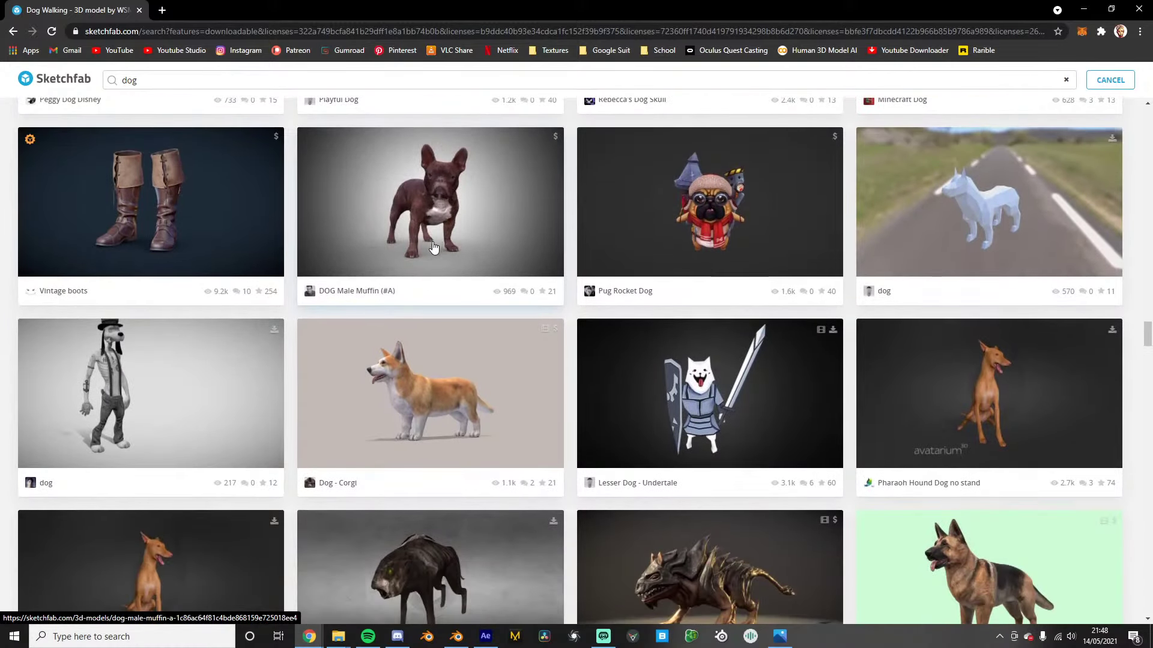
{"action": "scroll", "coordinate": [434, 248], "scroll_direction": "down", "scroll_amount": 3}
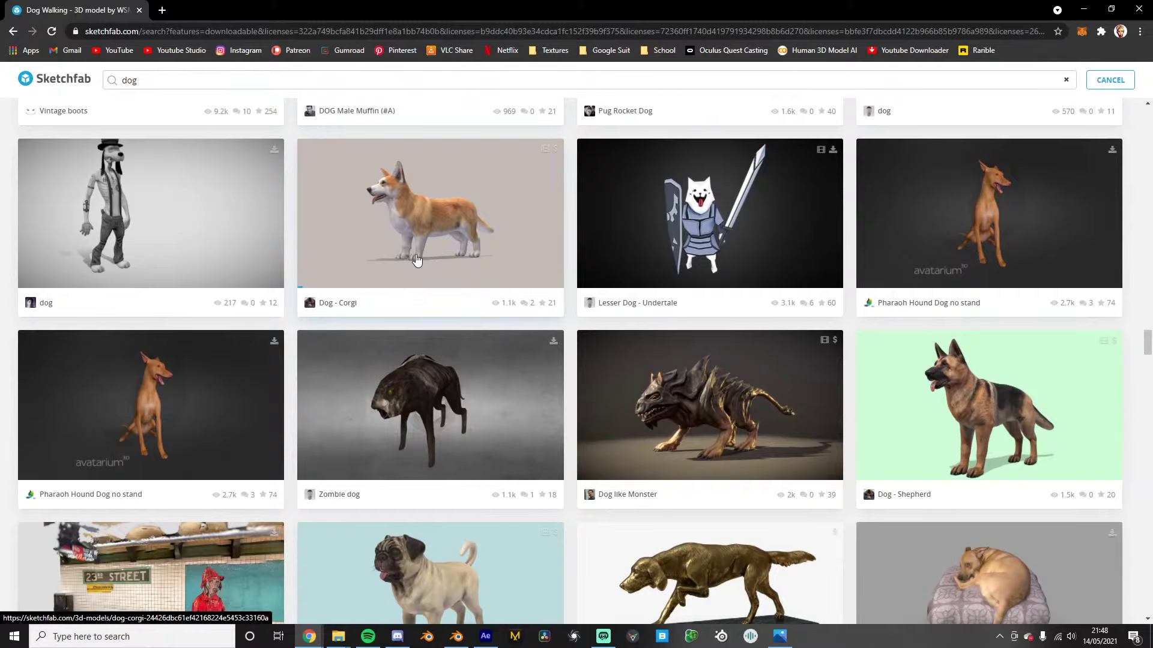
Go through the dog results again from Dogs Big pack to Plastic Toy Dog, comparing candidates for the scene
{"action": "scroll", "coordinate": [384, 288], "scroll_direction": "up", "scroll_amount": 15}
{"action": "scroll", "coordinate": [379, 297], "scroll_direction": "down", "scroll_amount": 8}
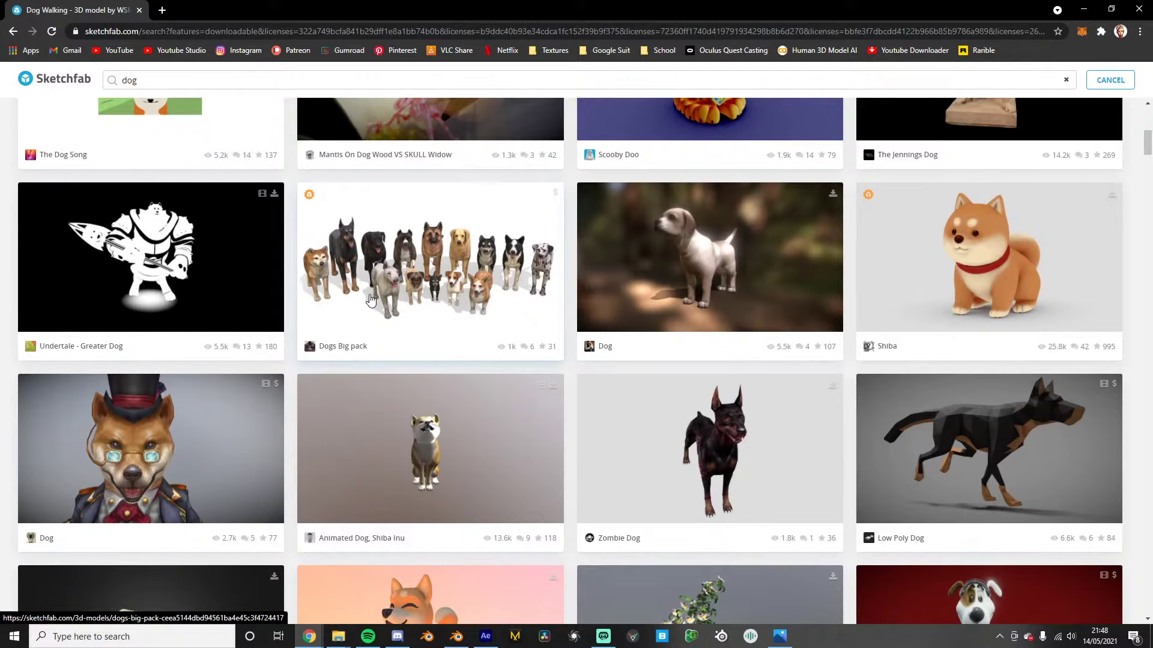
{"action": "scroll", "coordinate": [371, 300], "scroll_direction": "down", "scroll_amount": 4}
{"action": "scroll", "coordinate": [369, 302], "scroll_direction": "down", "scroll_amount": 3}
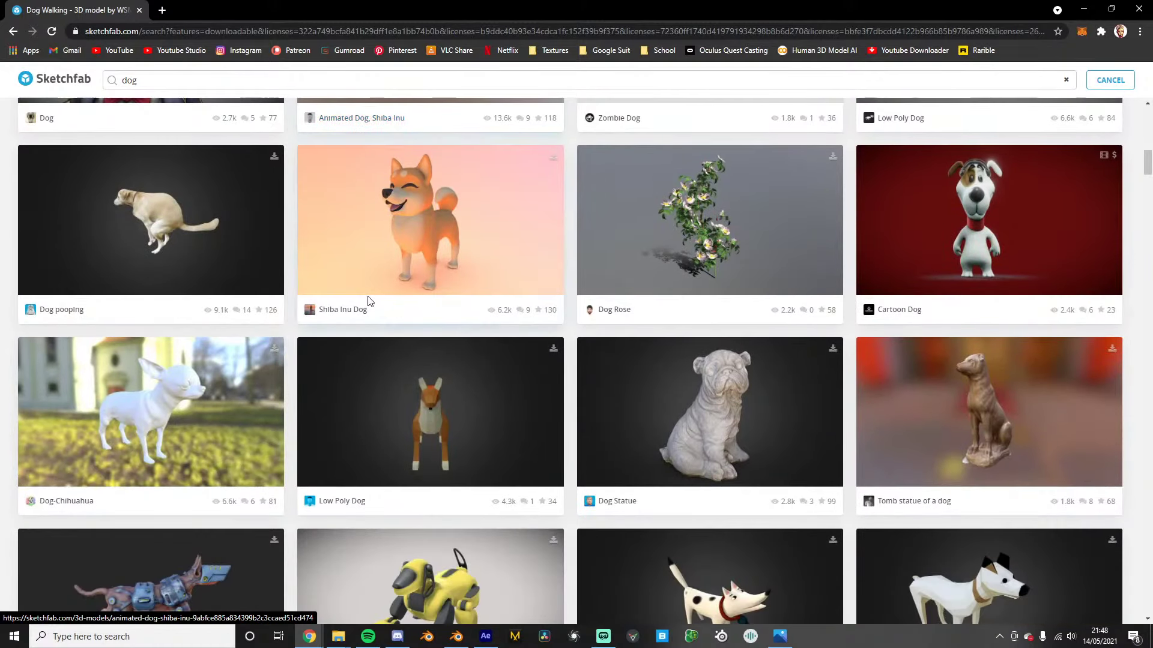
{"action": "scroll", "coordinate": [369, 300], "scroll_direction": "down", "scroll_amount": 4}
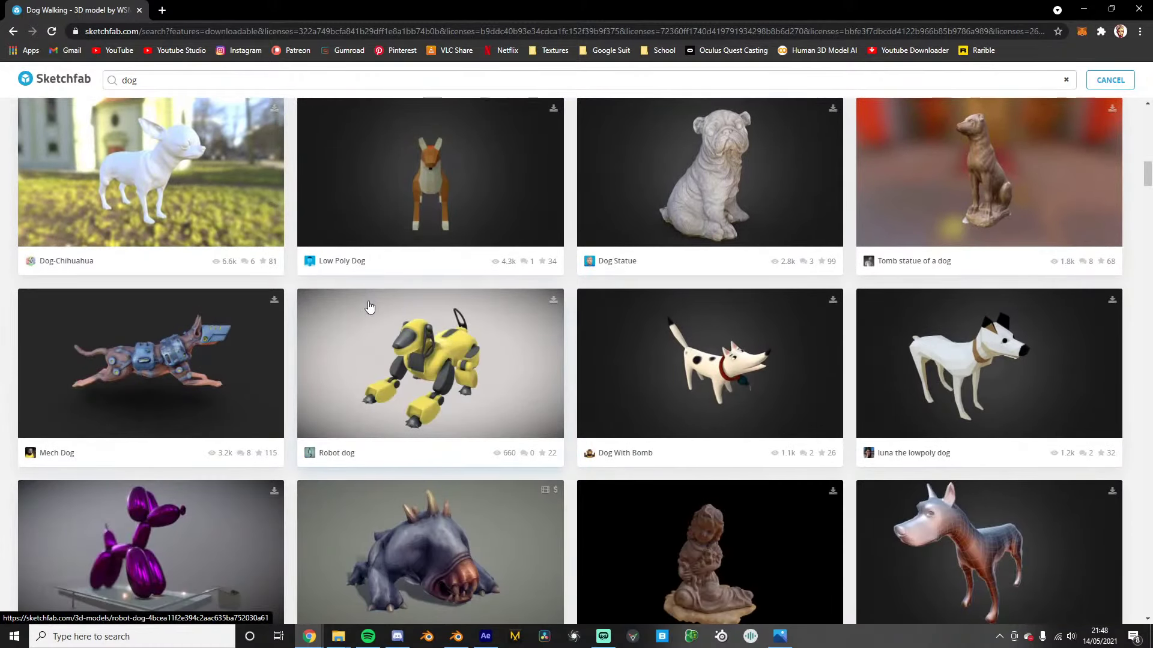
{"action": "scroll", "coordinate": [369, 307], "scroll_direction": "down", "scroll_amount": 5}
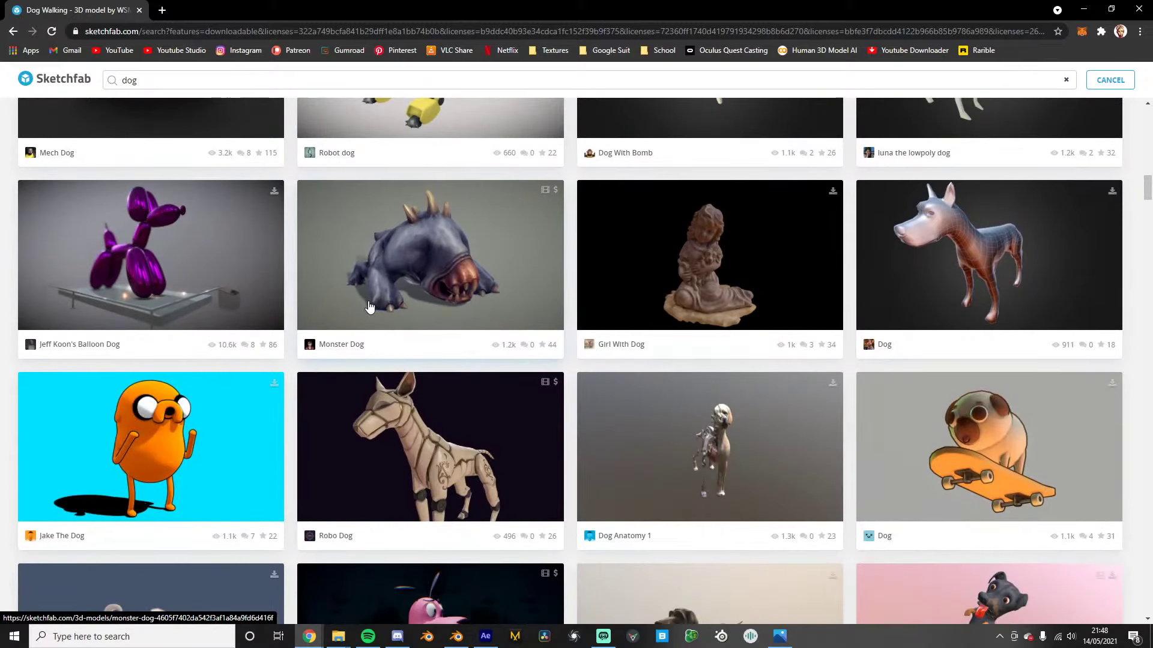
{"action": "scroll", "coordinate": [369, 307], "scroll_direction": "down", "scroll_amount": 4}
{"action": "scroll", "coordinate": [365, 307], "scroll_direction": "down", "scroll_amount": 4}
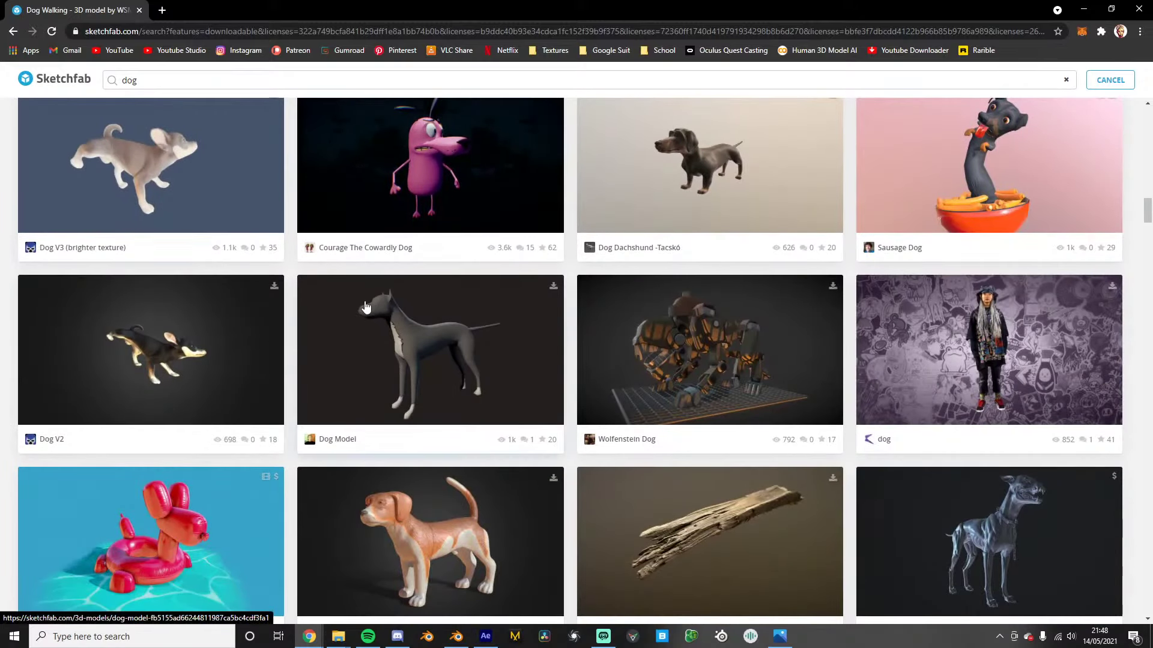
{"action": "scroll", "coordinate": [365, 307], "scroll_direction": "down", "scroll_amount": 5}
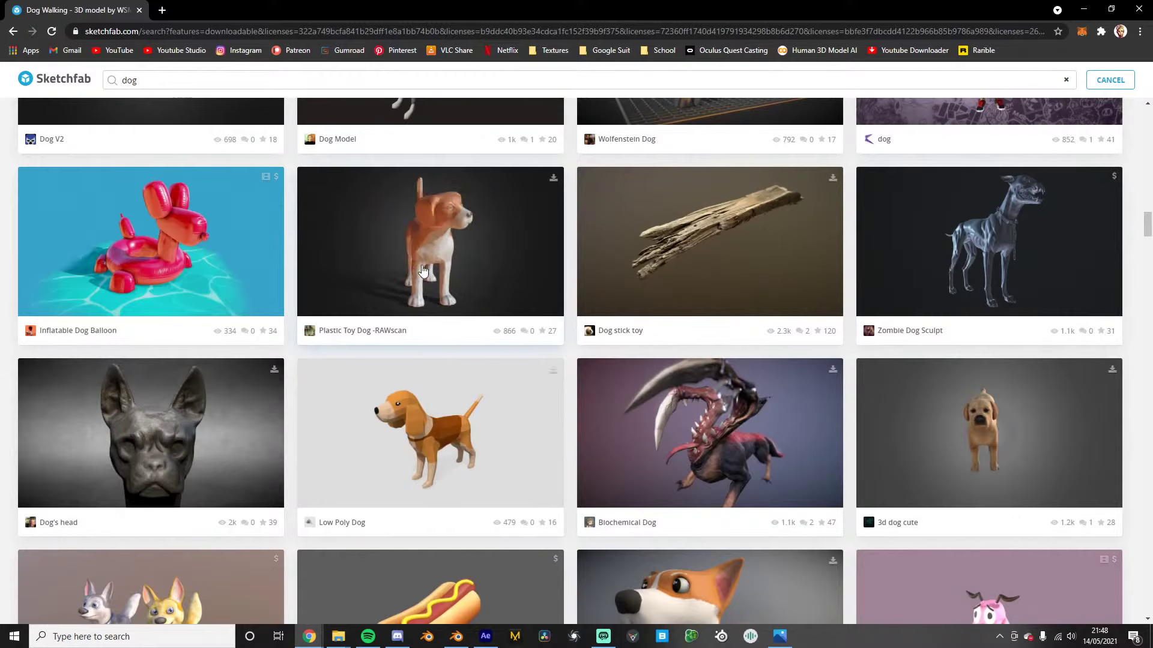
Open the Zombie Dog model from the early search results and download it in the autoconverted glTF format
{"action": "scroll", "coordinate": [426, 289], "scroll_direction": "up", "scroll_amount": 20}
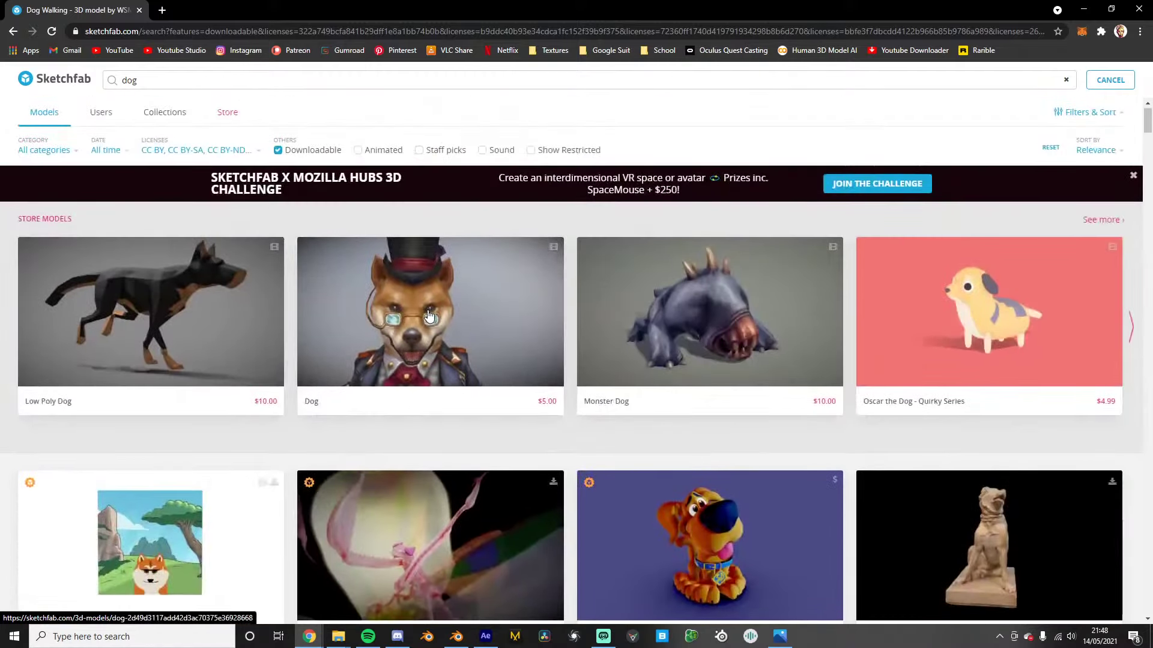
{"action": "scroll", "coordinate": [382, 316], "scroll_direction": "down", "scroll_amount": 5}
{"action": "scroll", "coordinate": [368, 318], "scroll_direction": "up", "scroll_amount": 3}
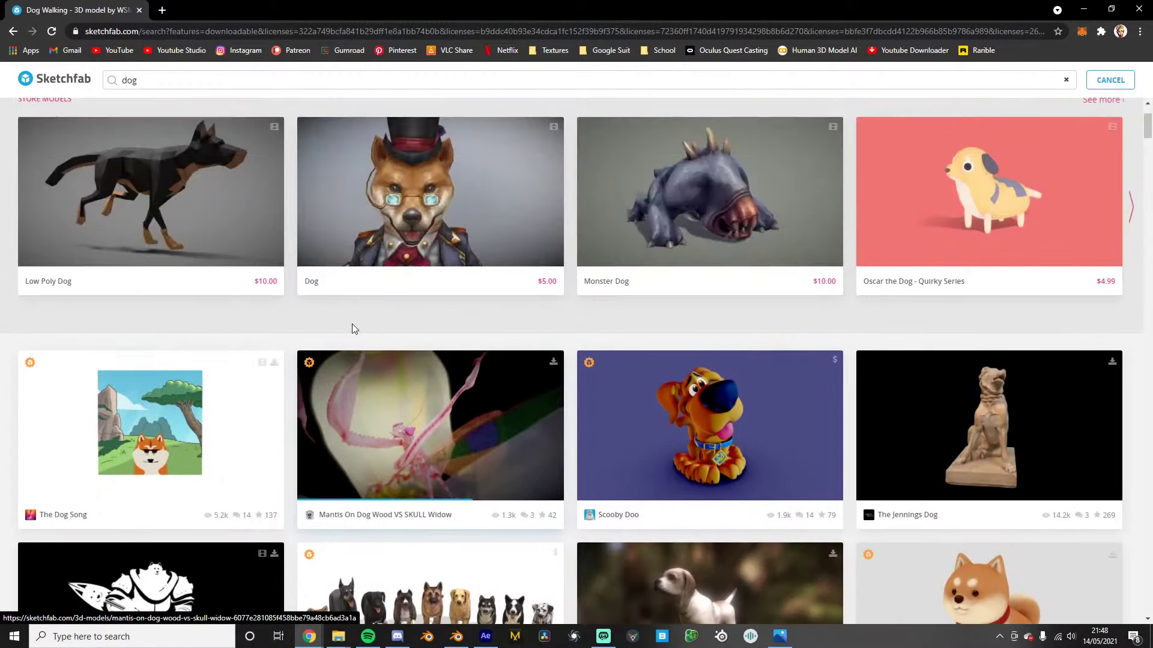
{"action": "scroll", "coordinate": [302, 351], "scroll_direction": "up", "scroll_amount": 2}
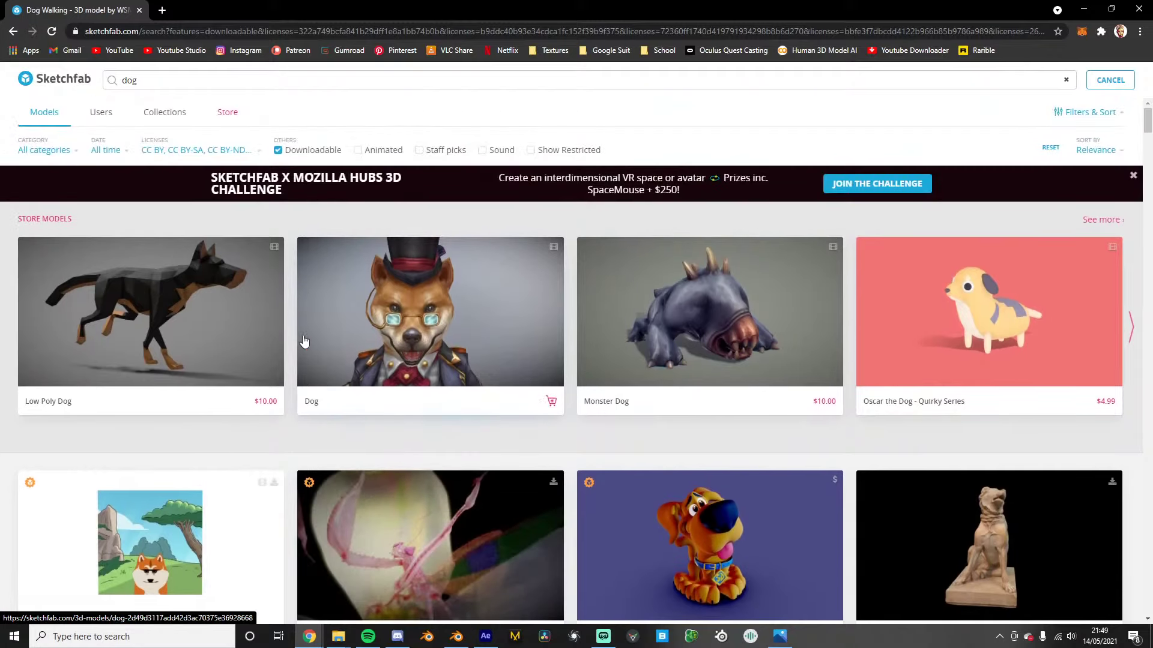
{"action": "scroll", "coordinate": [284, 342], "scroll_direction": "down", "scroll_amount": 4}
{"action": "scroll", "coordinate": [284, 347], "scroll_direction": "down", "scroll_amount": 4}
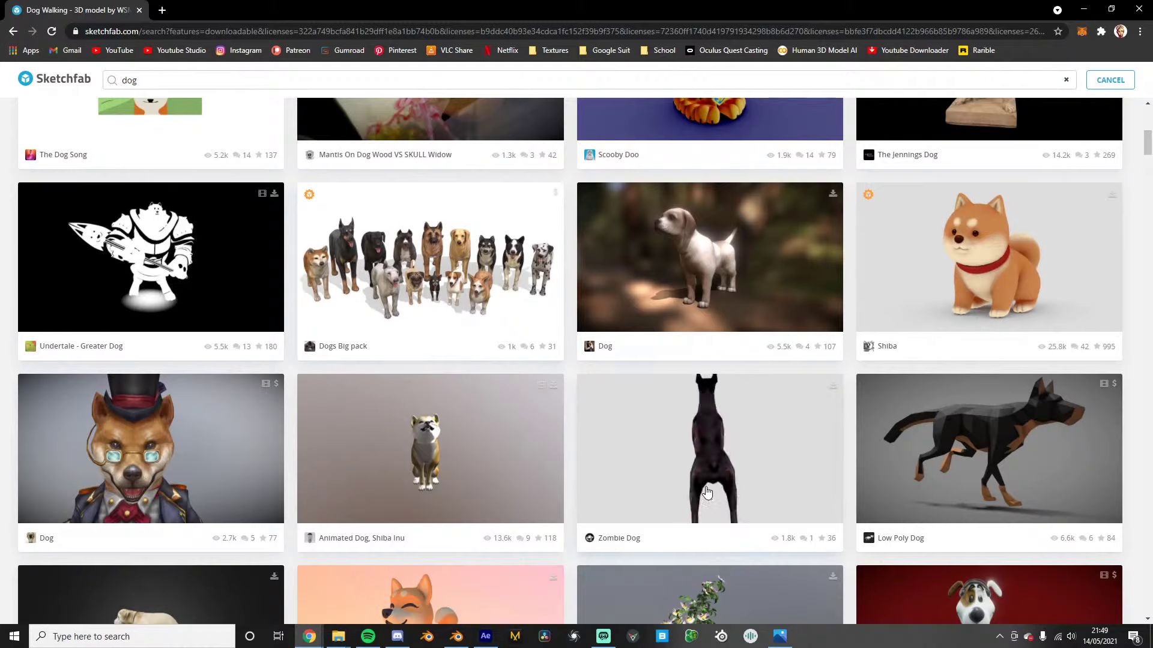
{"action": "left_click", "coordinate": [639, 479]}
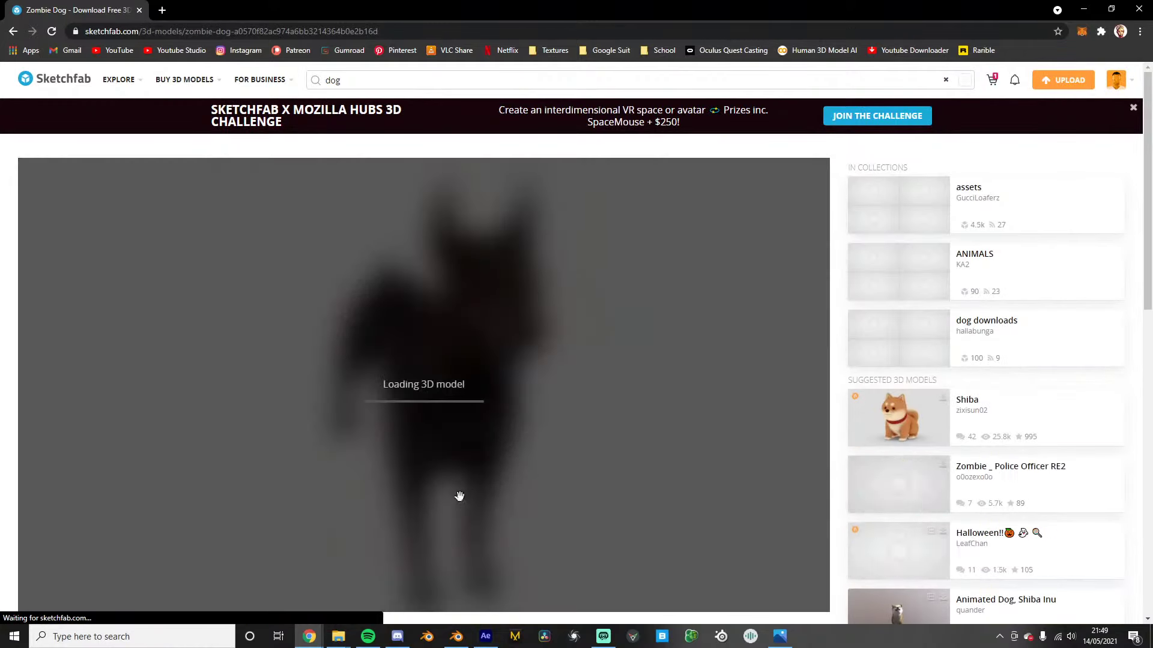
{"action": "scroll", "coordinate": [458, 497], "scroll_direction": "down", "scroll_amount": 3}
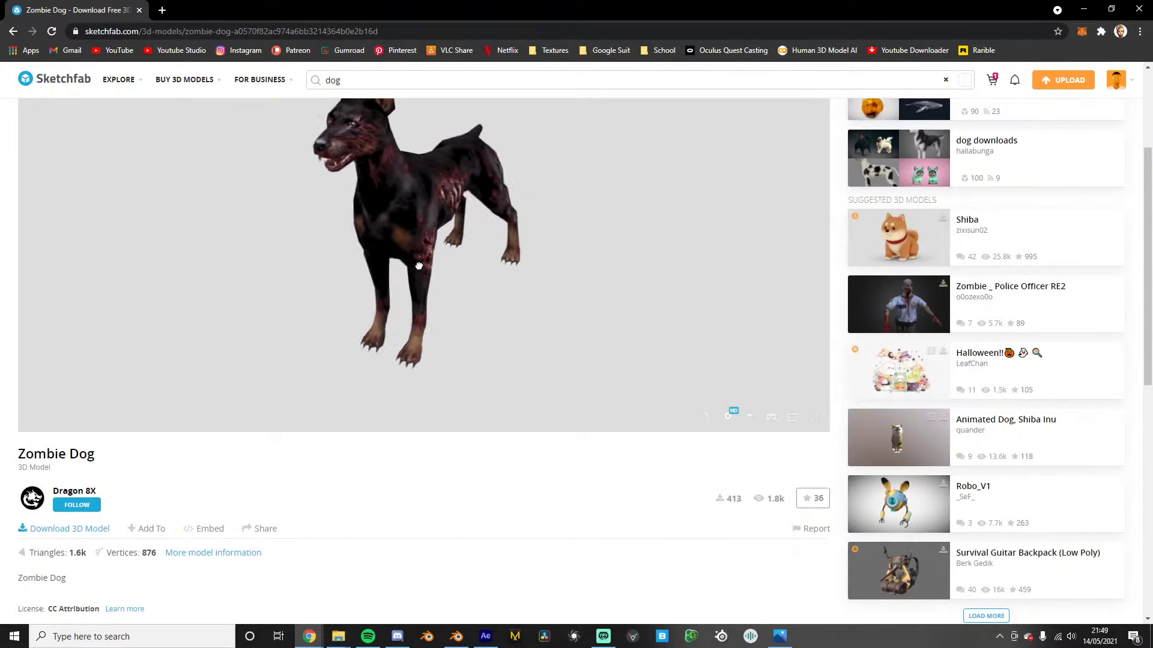
{"action": "left_click", "coordinate": [81, 529]}
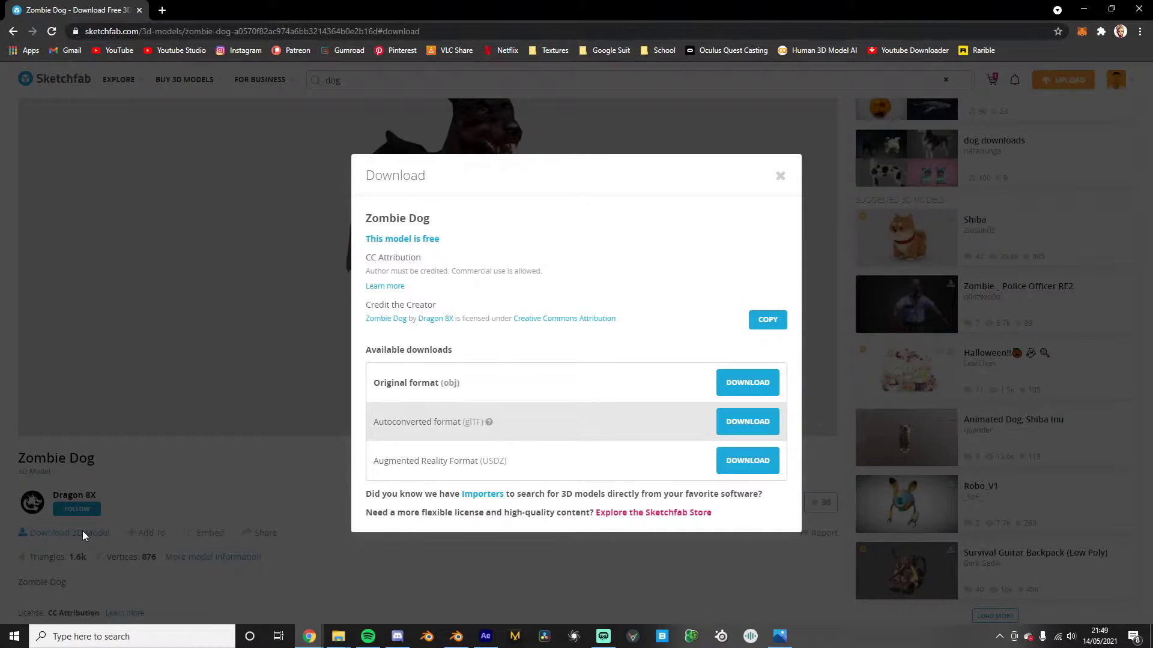
{"action": "left_click", "coordinate": [744, 422]}
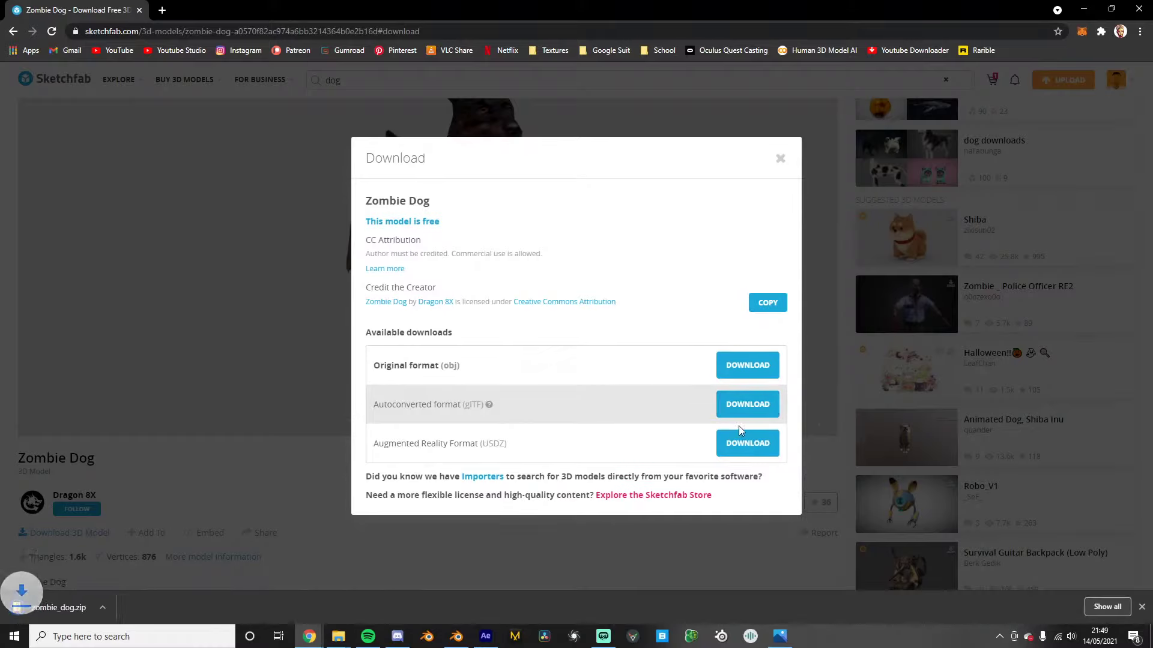
Switch to Blender and shrink the render result window to uncover part of the scene behind it
{"action": "left_click", "coordinate": [457, 637]}
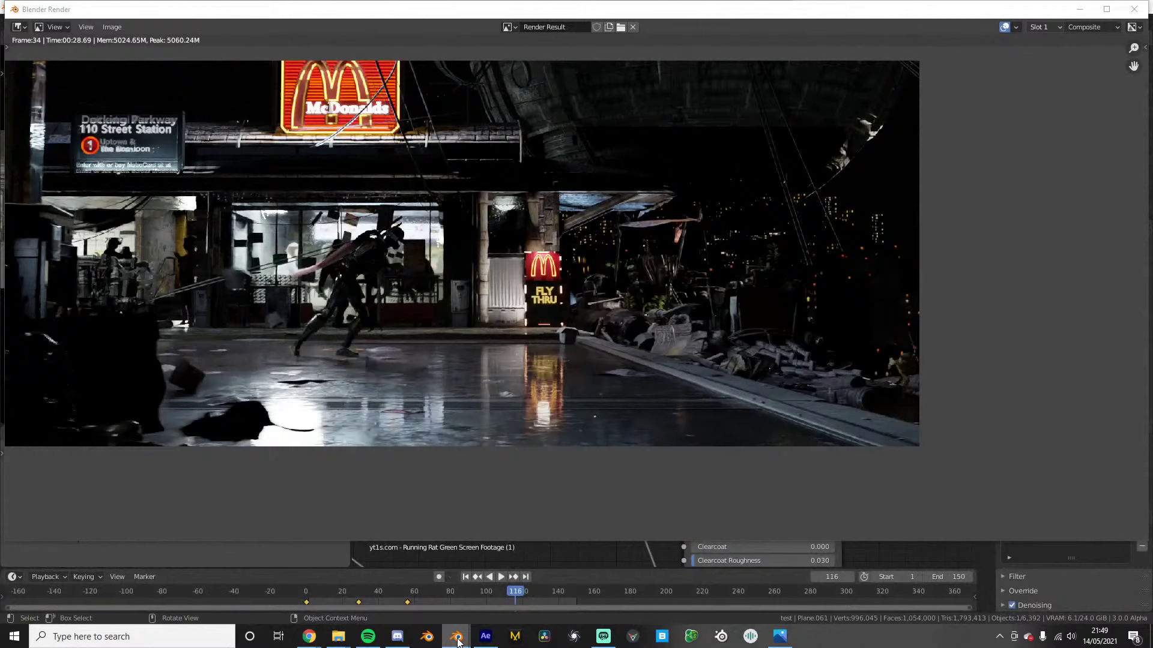
{"action": "left_click", "coordinate": [1078, 13]}
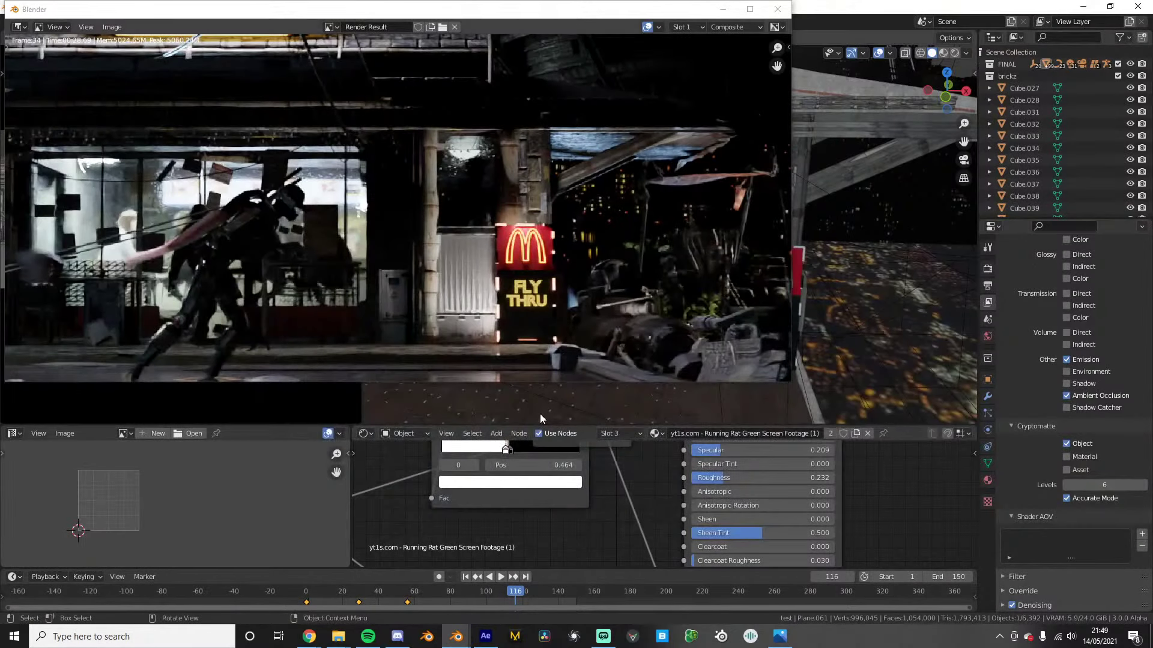
{"action": "scroll", "coordinate": [393, 222], "scroll_direction": "down", "scroll_amount": 5}
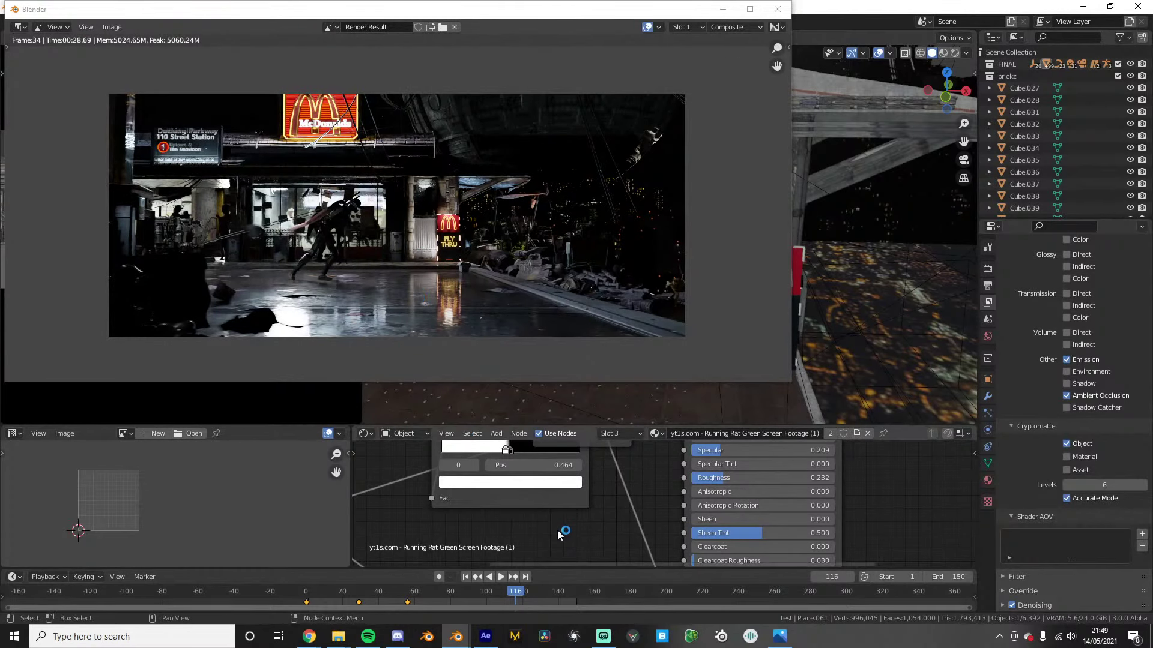
Inspect the running figure and wet street floor in the frame 34 render result, and close its window
{"action": "scroll", "coordinate": [312, 341], "scroll_direction": "up", "scroll_amount": 1}
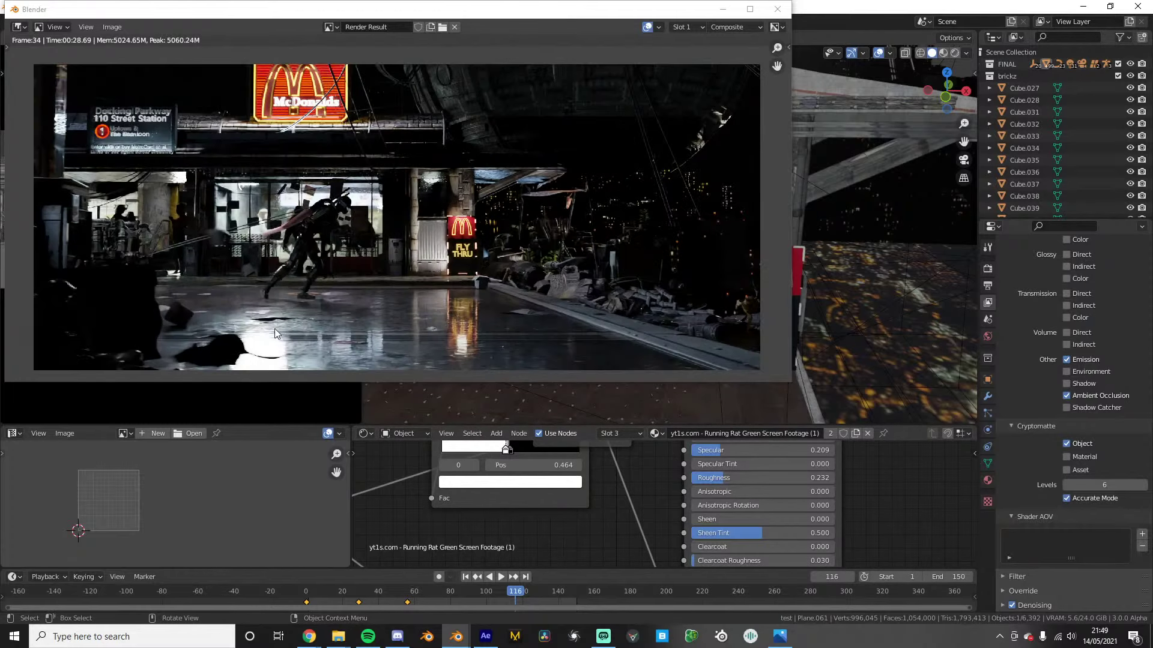
{"action": "middle_click_drag", "start_coordinate": [277, 323], "coordinate": [423, 260]}
{"action": "scroll", "coordinate": [423, 264], "scroll_direction": "up", "scroll_amount": 1}
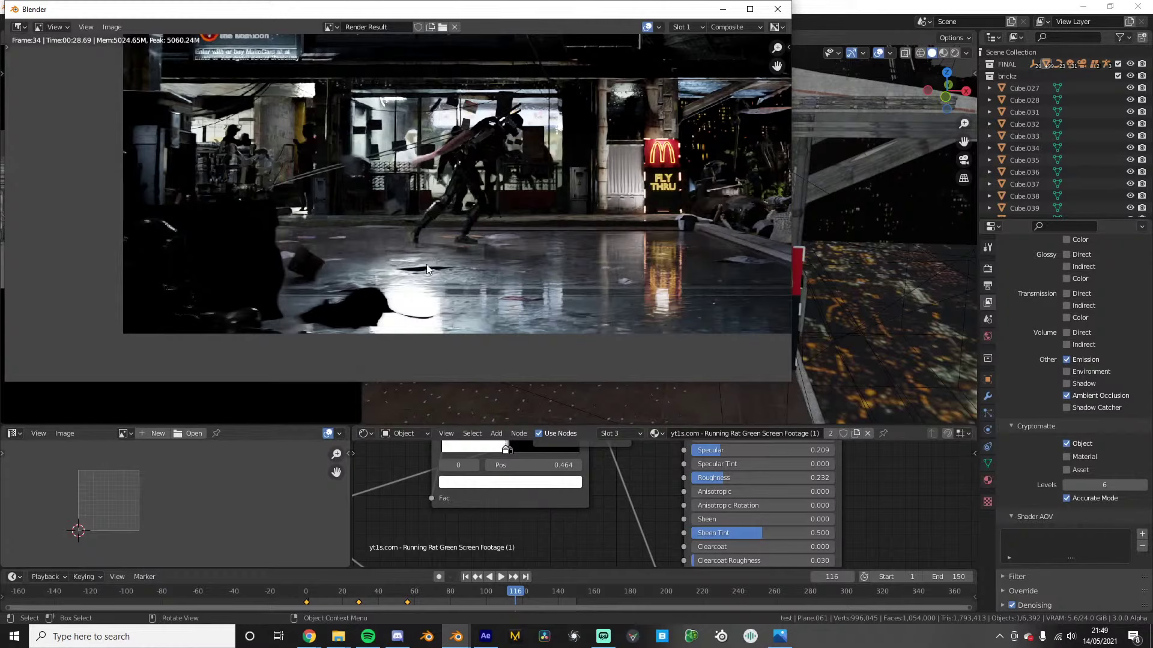
{"action": "scroll", "coordinate": [440, 266], "scroll_direction": "up", "scroll_amount": 1}
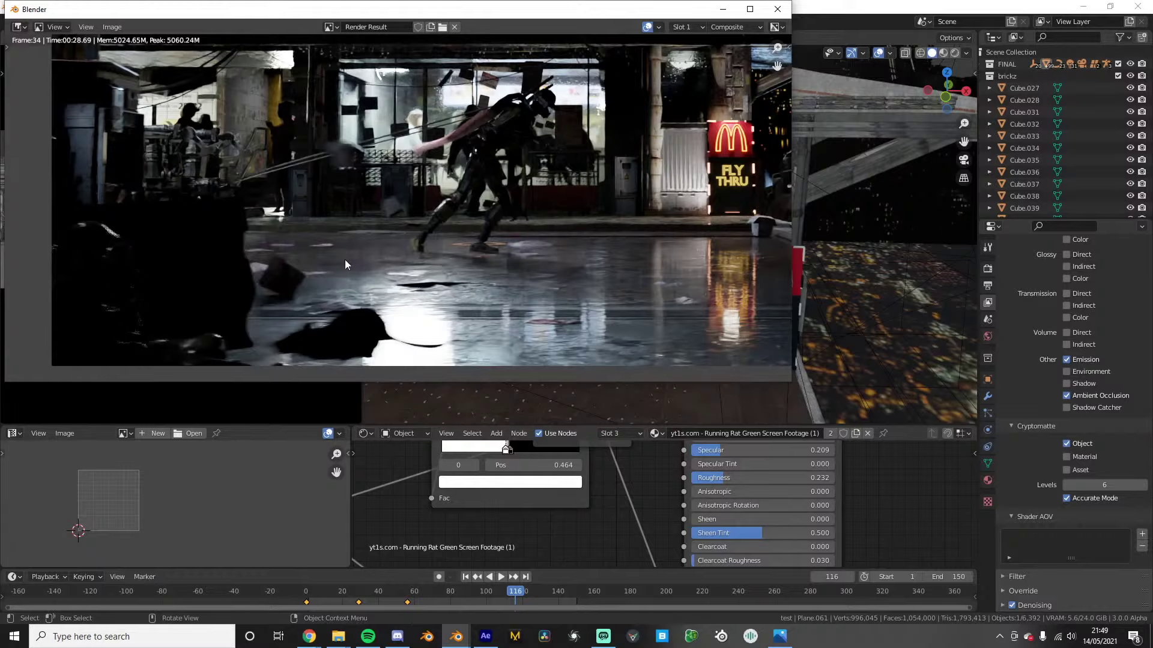
{"action": "scroll", "coordinate": [384, 275], "scroll_direction": "down", "scroll_amount": 4}
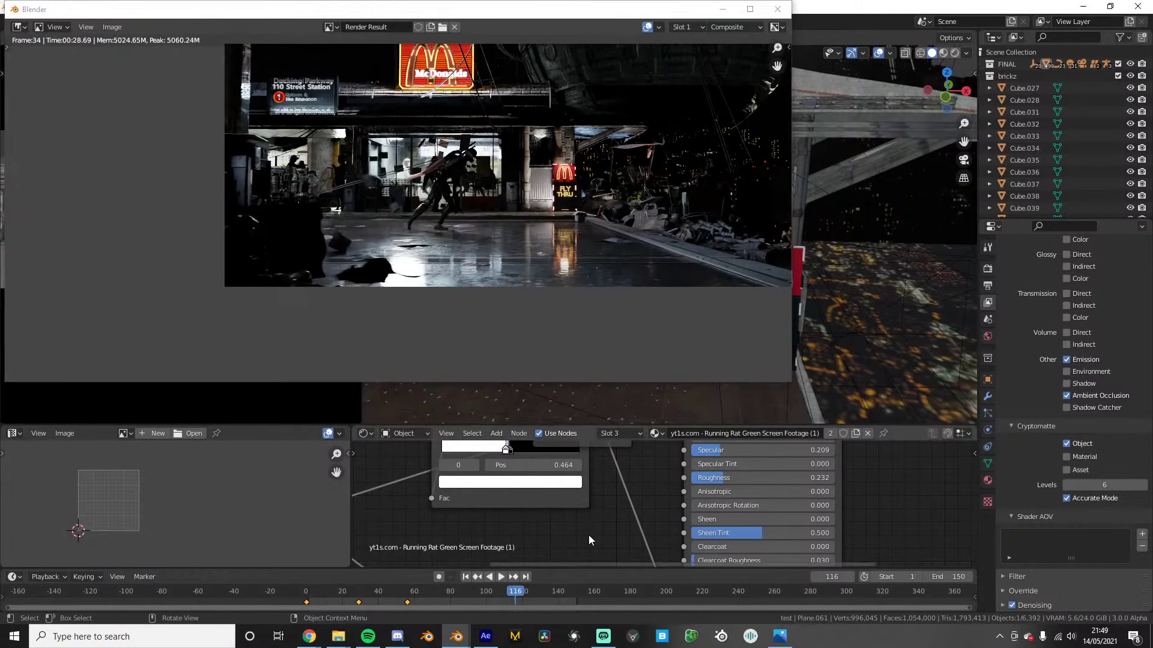
{"action": "left_click", "coordinate": [778, 9]}
Start a multi-object selection with the McDonald's sign and the area lights around and above the restaurant
{"action": "middle_click_drag", "start_coordinate": [612, 360], "coordinate": [810, 181]}
{"action": "left_click", "coordinate": [597, 190]}
{"action": "scroll", "coordinate": [614, 181], "scroll_direction": "up", "scroll_amount": 3}
{"action": "scroll", "coordinate": [582, 167], "scroll_direction": "up", "scroll_amount": 2}
{"action": "left_click", "coordinate": [566, 153], "text": "shift"}
{"action": "scroll", "coordinate": [565, 153], "scroll_direction": "down", "scroll_amount": 5}
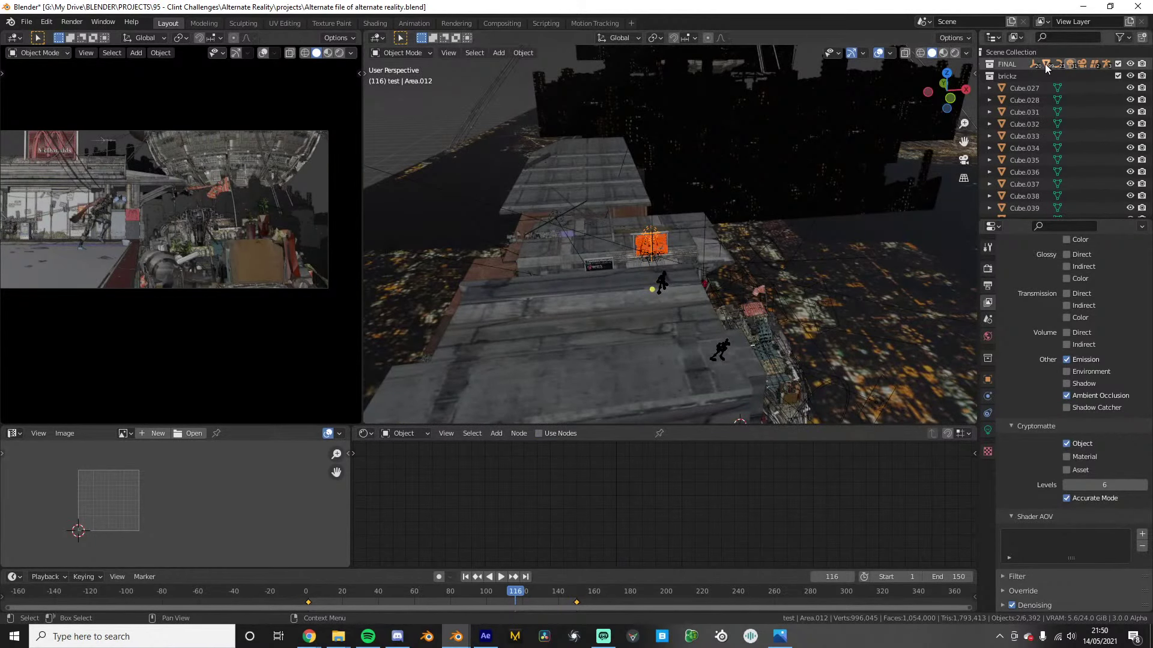
{"action": "middle_click_drag", "start_coordinate": [626, 238], "coordinate": [529, 207]}
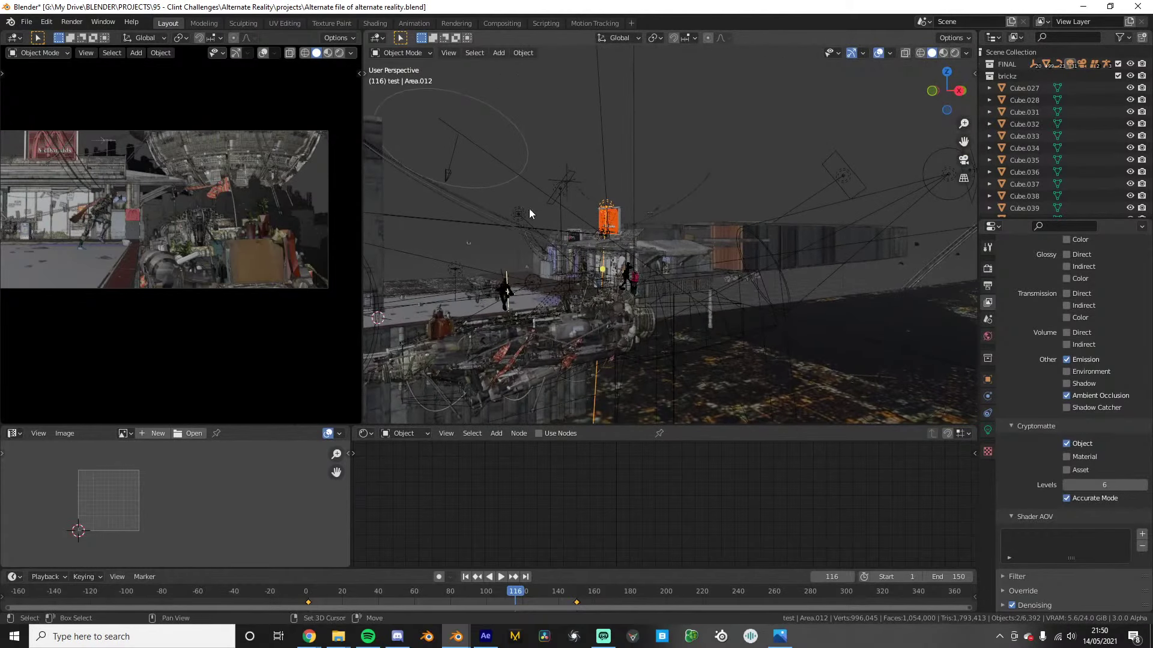
{"action": "left_click", "coordinate": [521, 212], "text": "shift"}
{"action": "left_click", "coordinate": [554, 204], "text": "shift"}
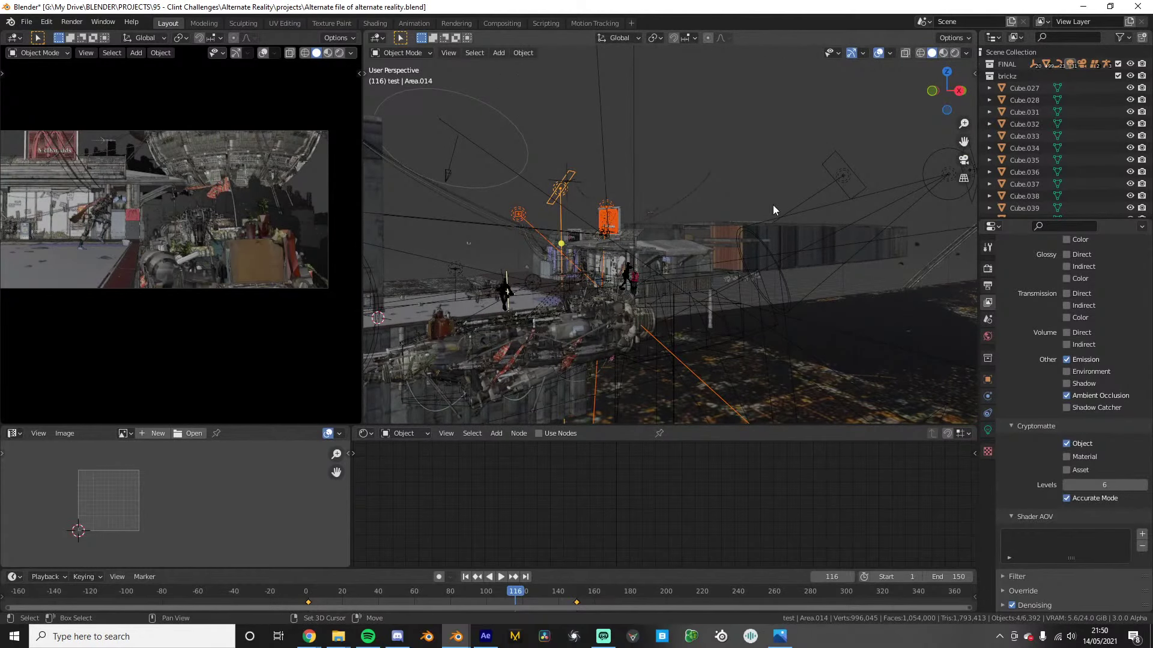
{"action": "left_click", "coordinate": [868, 179], "text": "shift"}
Extend the selection with further lights and the large street floor plane
{"action": "middle_click_drag", "start_coordinate": [868, 179], "coordinate": [661, 239]}
{"action": "left_click", "coordinate": [641, 188], "text": "shift"}
{"action": "left_click", "coordinate": [716, 247], "text": "shift"}
{"action": "left_click", "coordinate": [639, 258], "text": "shift"}
{"action": "scroll", "coordinate": [639, 258], "scroll_direction": "down", "scroll_amount": 5}
{"action": "scroll", "coordinate": [721, 268], "scroll_direction": "up", "scroll_amount": 4}
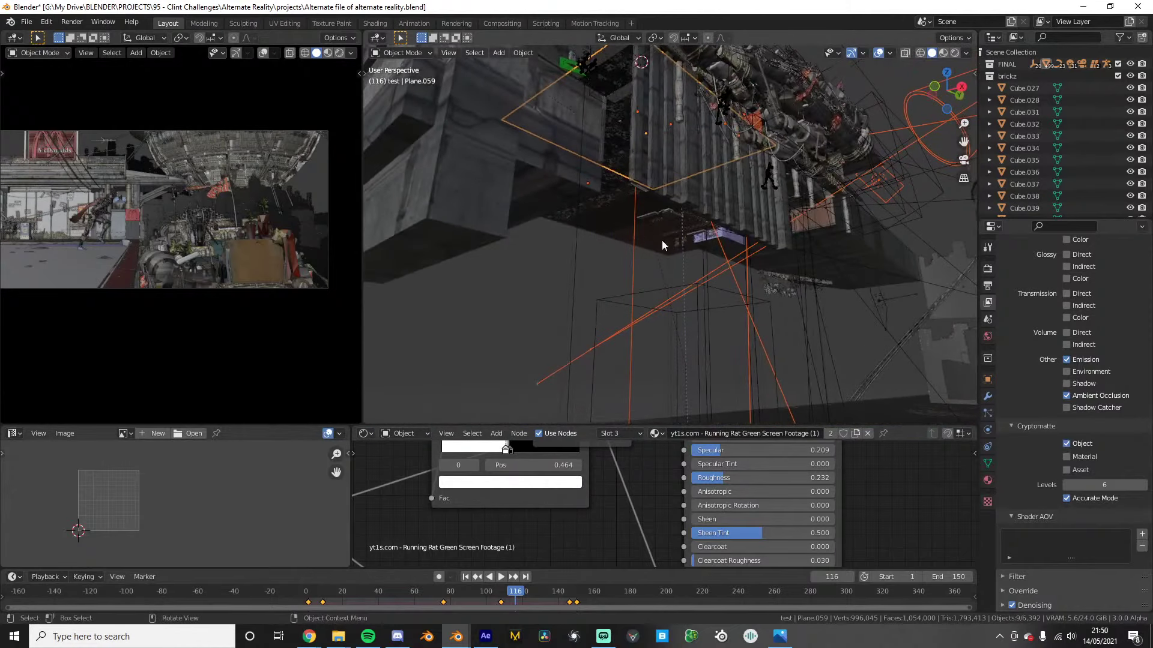
Add the two metal grid frames at the front end of the street to the selection
{"action": "left_click", "coordinate": [698, 308], "text": "shift"}
{"action": "middle_click_drag", "start_coordinate": [698, 307], "coordinate": [758, 312]}
{"action": "left_click", "coordinate": [709, 352], "text": "shift"}
{"action": "left_click", "coordinate": [758, 308], "text": "shift"}
{"action": "left_click", "coordinate": [654, 265], "text": "shift"}
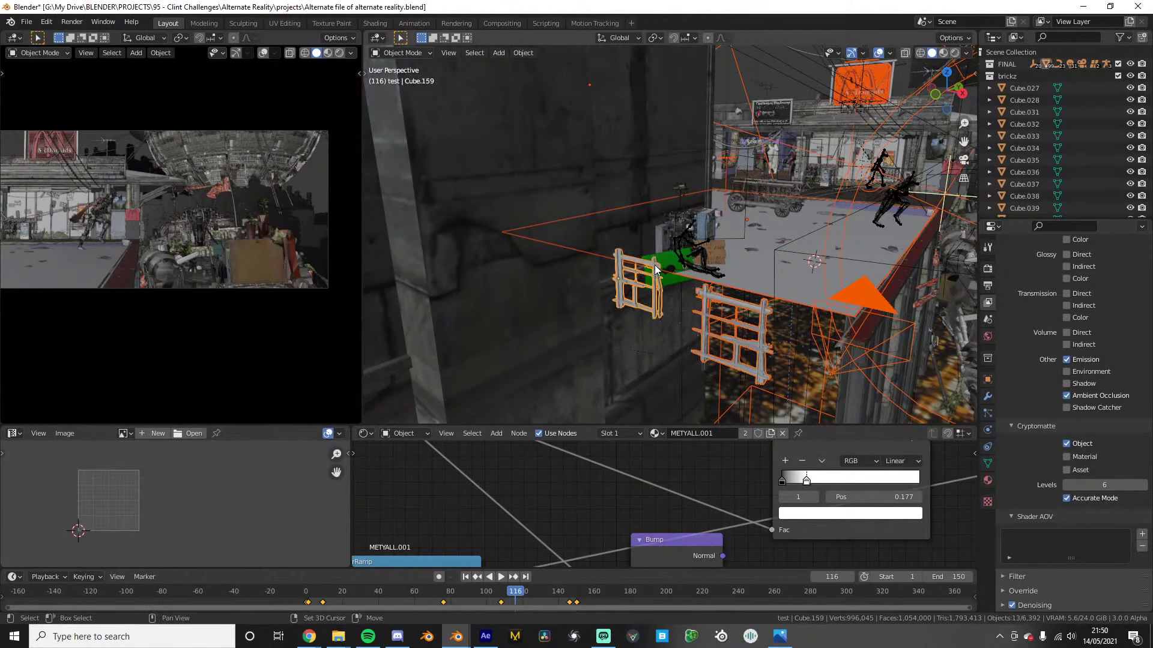
{"action": "middle_click_drag", "start_coordinate": [655, 265], "coordinate": [640, 246]}
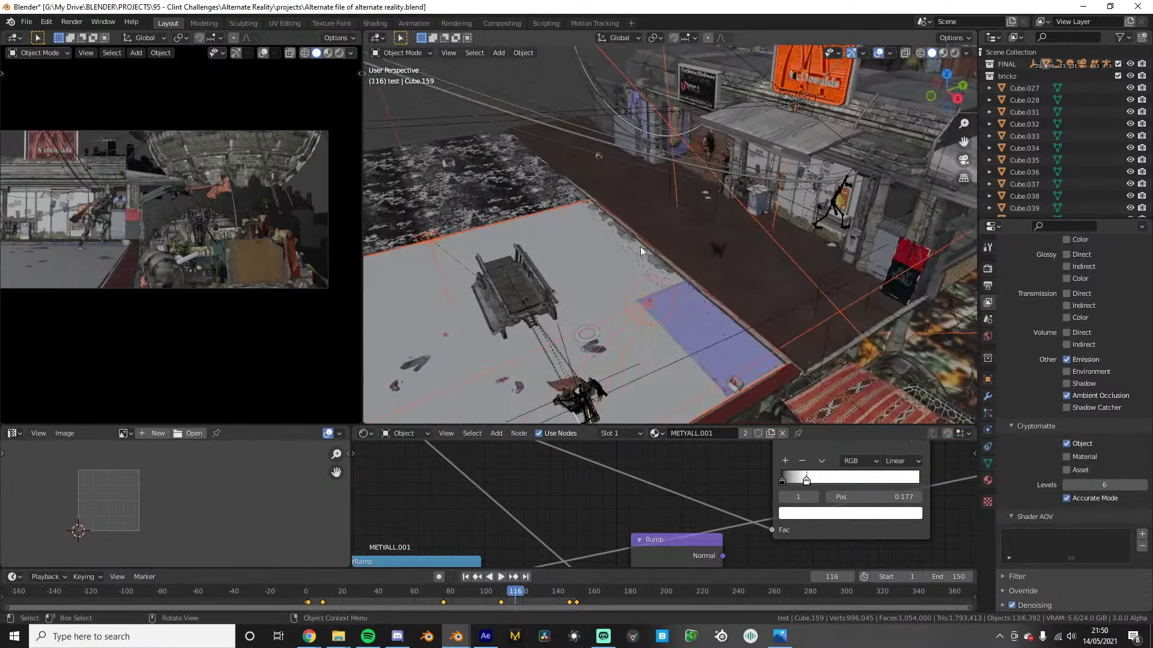
Add the brown pavement in front of the restaurant to the selection
{"action": "left_click", "coordinate": [568, 191], "text": "shift"}
{"action": "middle_click_drag", "start_coordinate": [568, 191], "coordinate": [575, 236]}
{"action": "scroll", "coordinate": [601, 243], "scroll_direction": "up", "scroll_amount": 4}
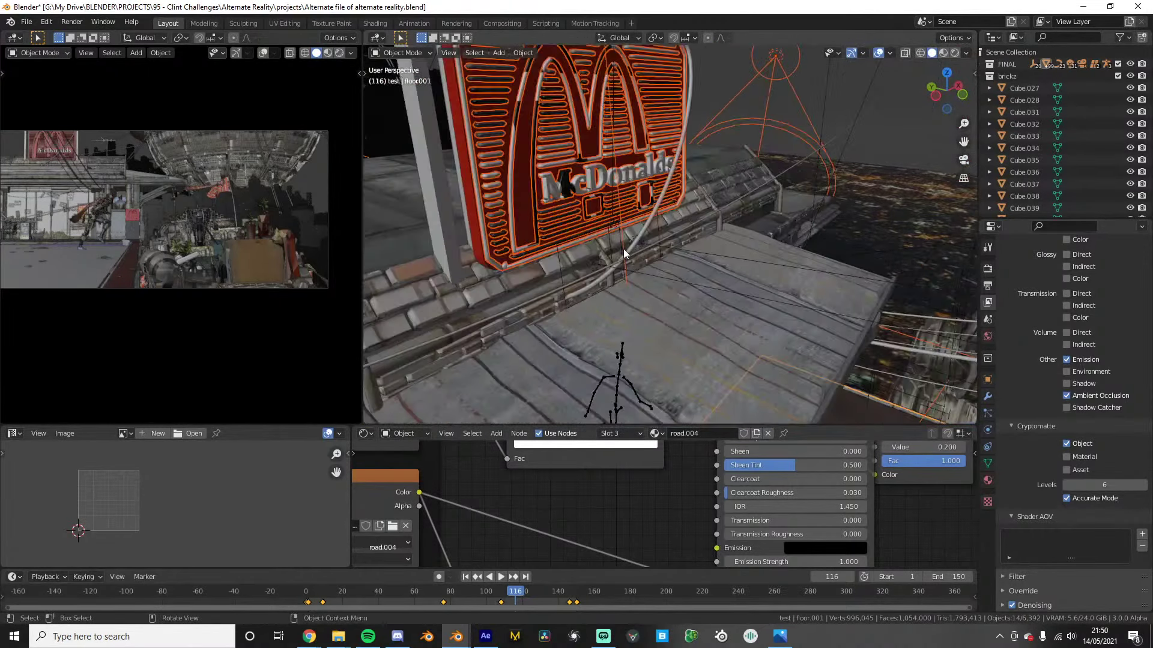
{"action": "left_click", "coordinate": [659, 248]}
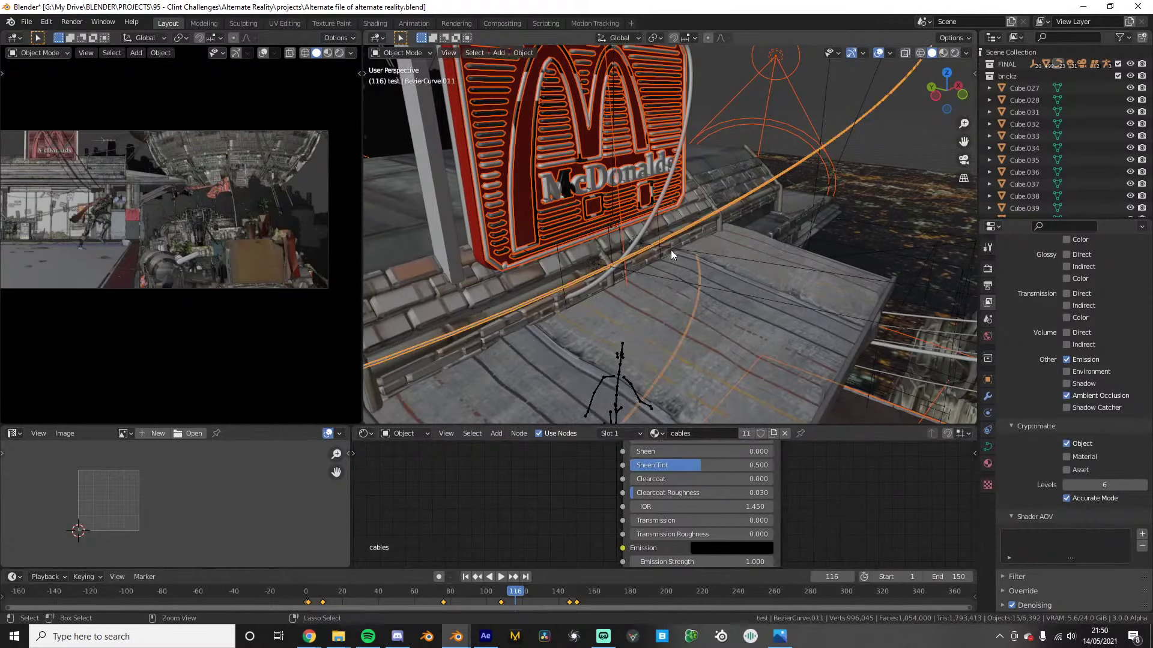
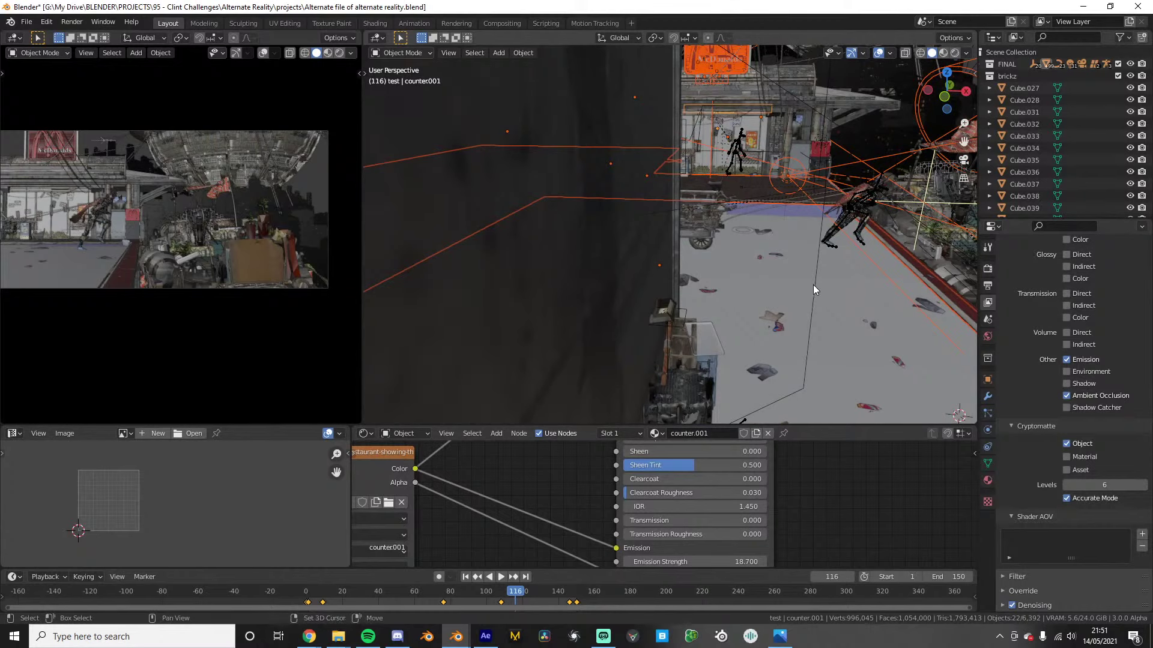
{"action": "left_click", "coordinate": [814, 283], "text": "shift"}
{"action": "scroll", "coordinate": [811, 285], "scroll_direction": "down", "scroll_amount": 4}
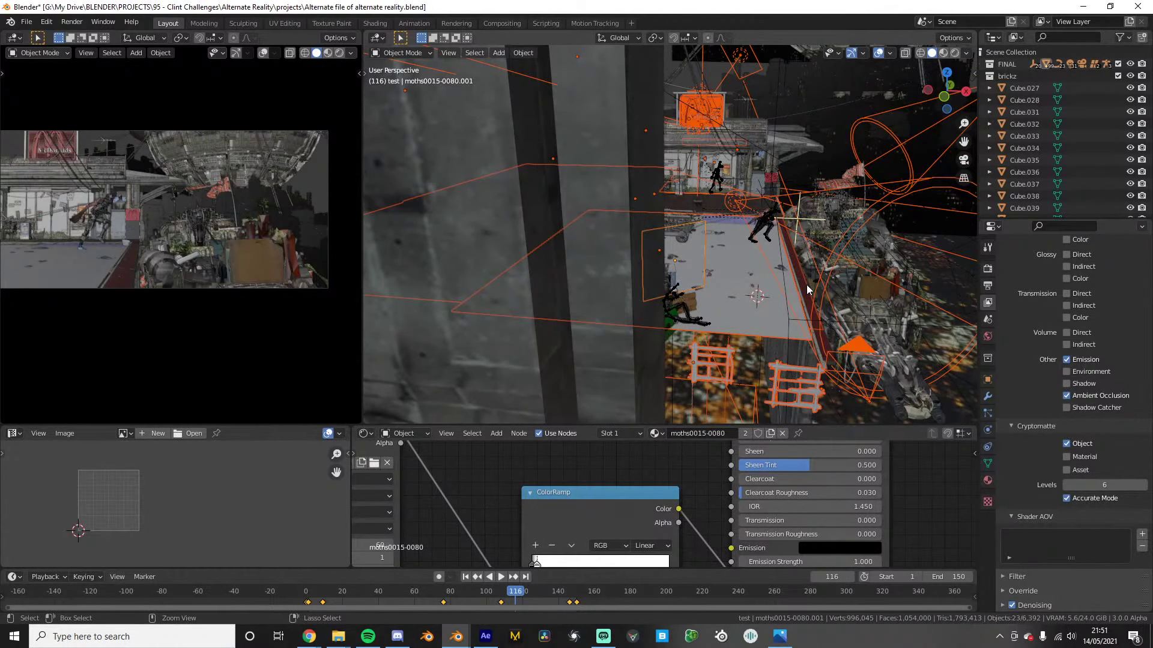
{"action": "left_click", "coordinate": [806, 285], "text": "shift"}
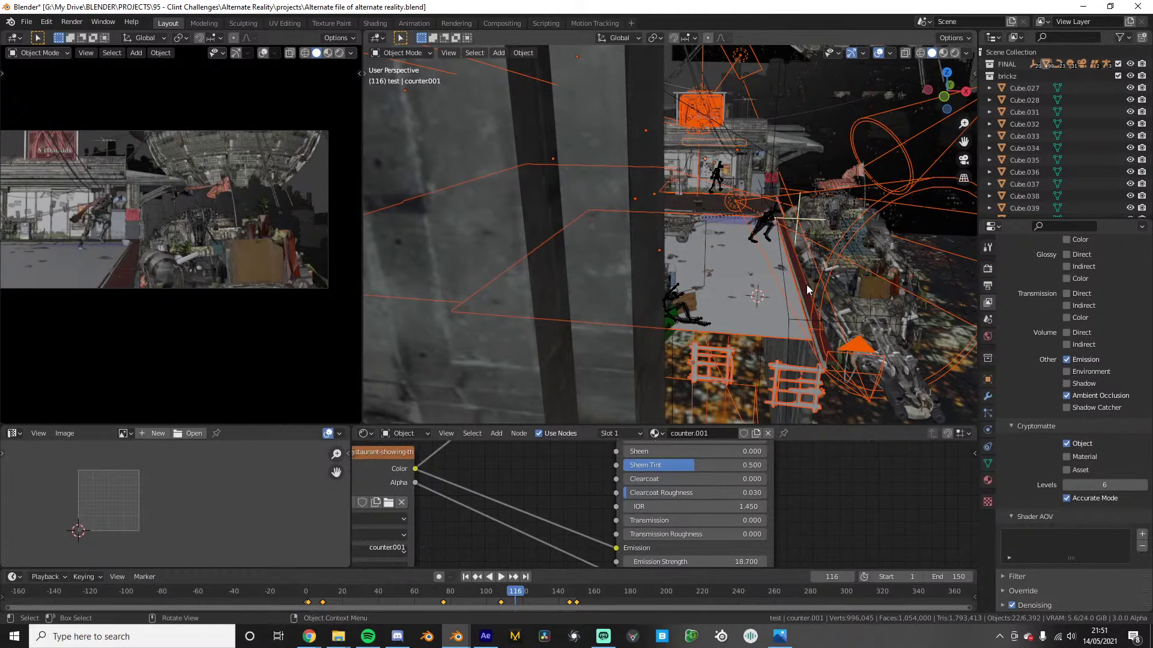
Copy the selected lights, floors, sign and camera, and launch a second Blender instance
{"action": "middle_click_drag", "start_coordinate": [805, 285], "coordinate": [660, 276]}
{"action": "scroll", "coordinate": [659, 276], "scroll_direction": "down", "scroll_amount": 3}
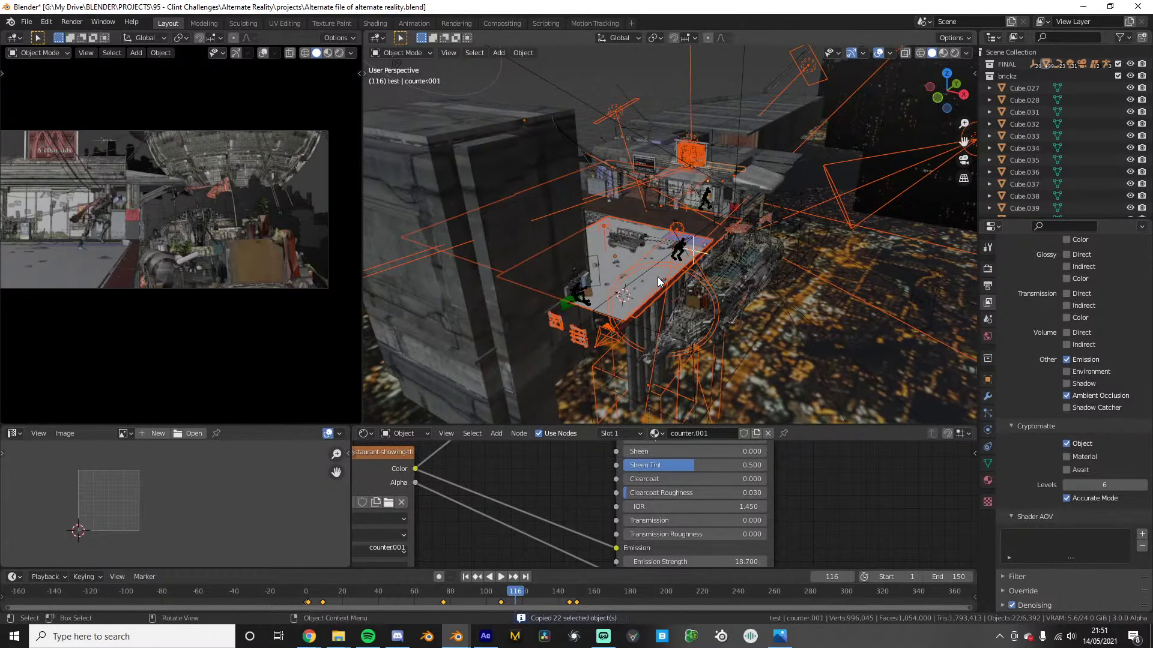
{"action": "left_click", "coordinate": [463, 640]}
{"action": "right_click", "coordinate": [461, 640]}
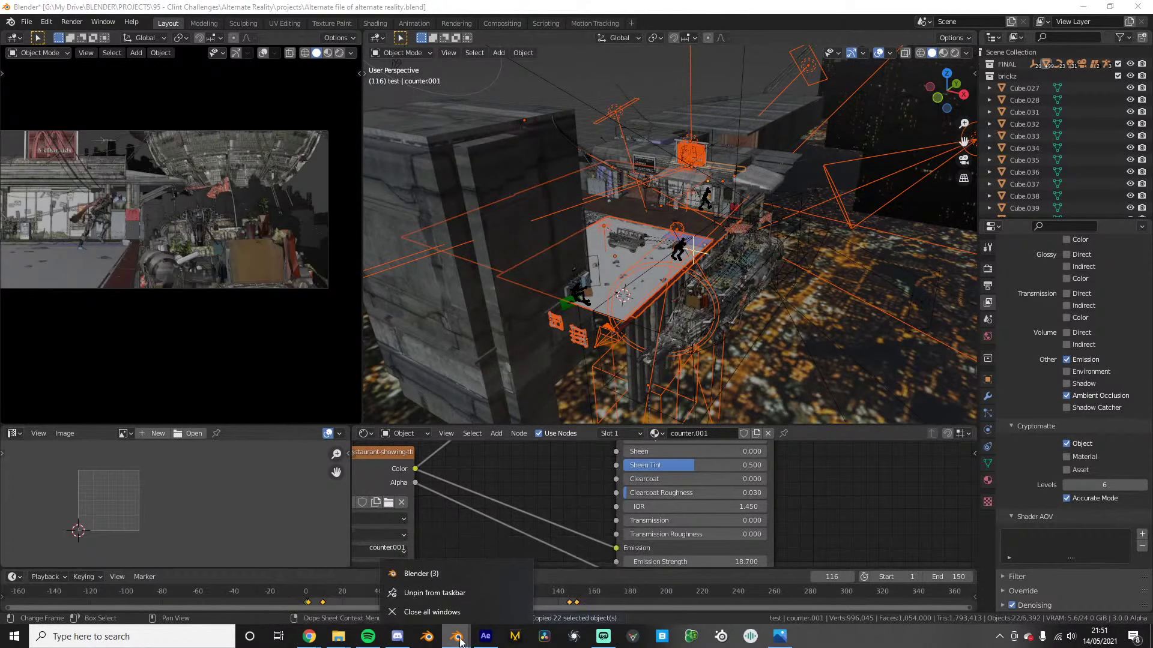
{"action": "left_click", "coordinate": [429, 571]}
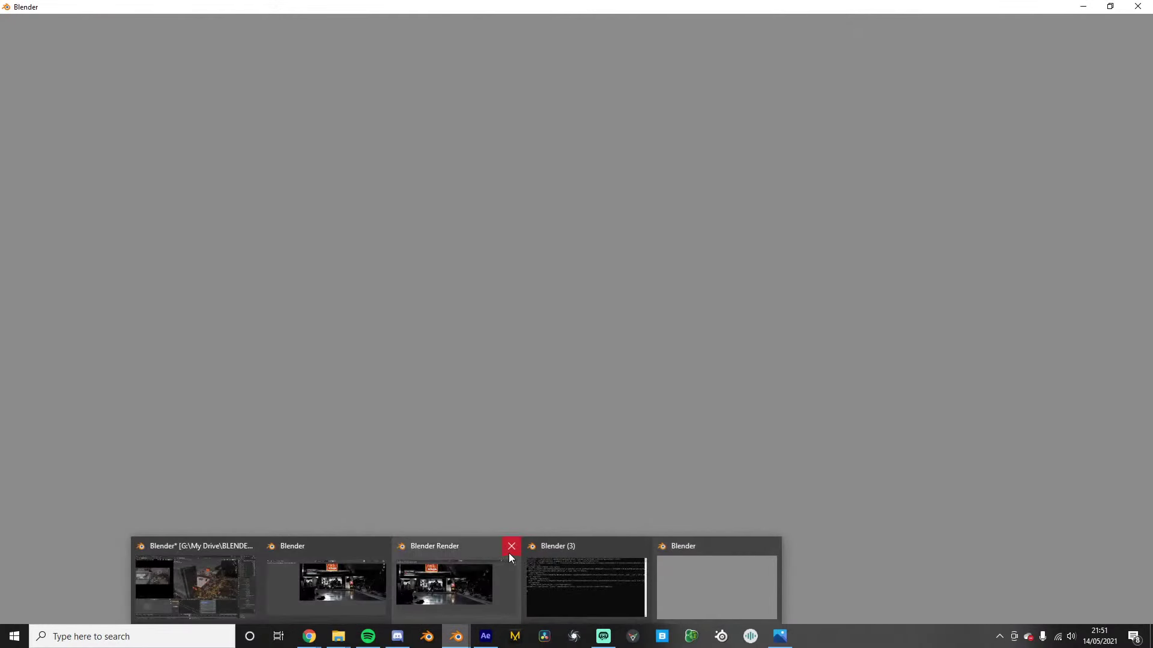
Close the two leftover render result windows and switch to the new Blender instance, dismissing its splash screen
{"action": "left_click", "coordinate": [498, 558]}
{"action": "mouse_move", "coordinate": [456, 640]}
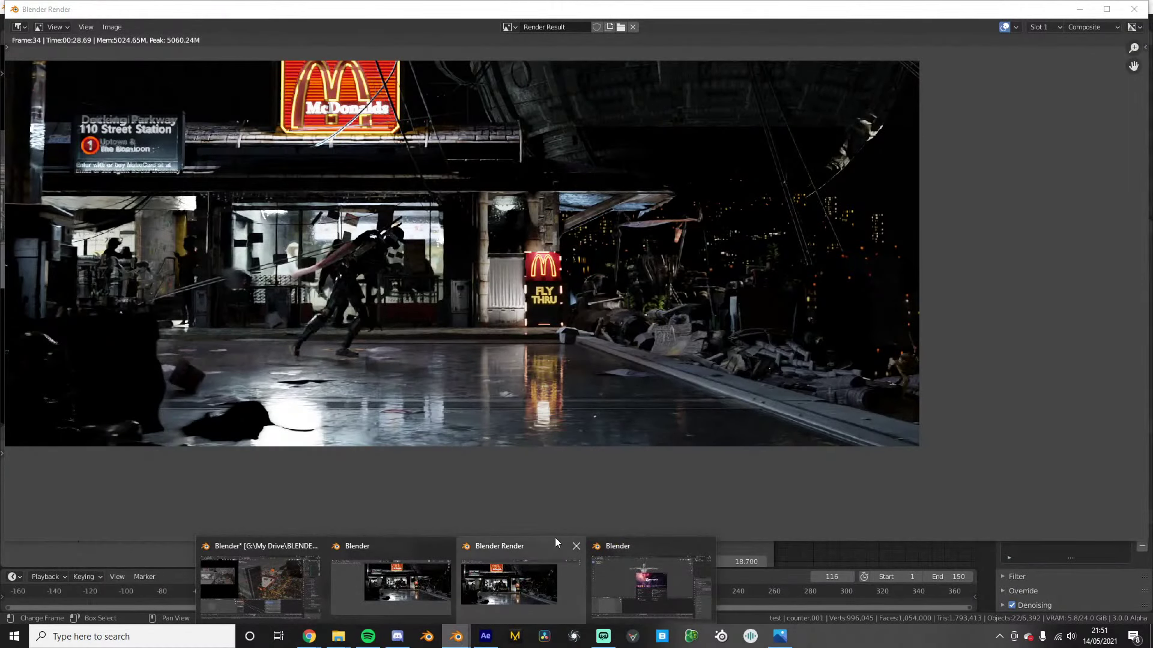
{"action": "left_click", "coordinate": [574, 546]}
{"action": "left_click", "coordinate": [513, 547]}
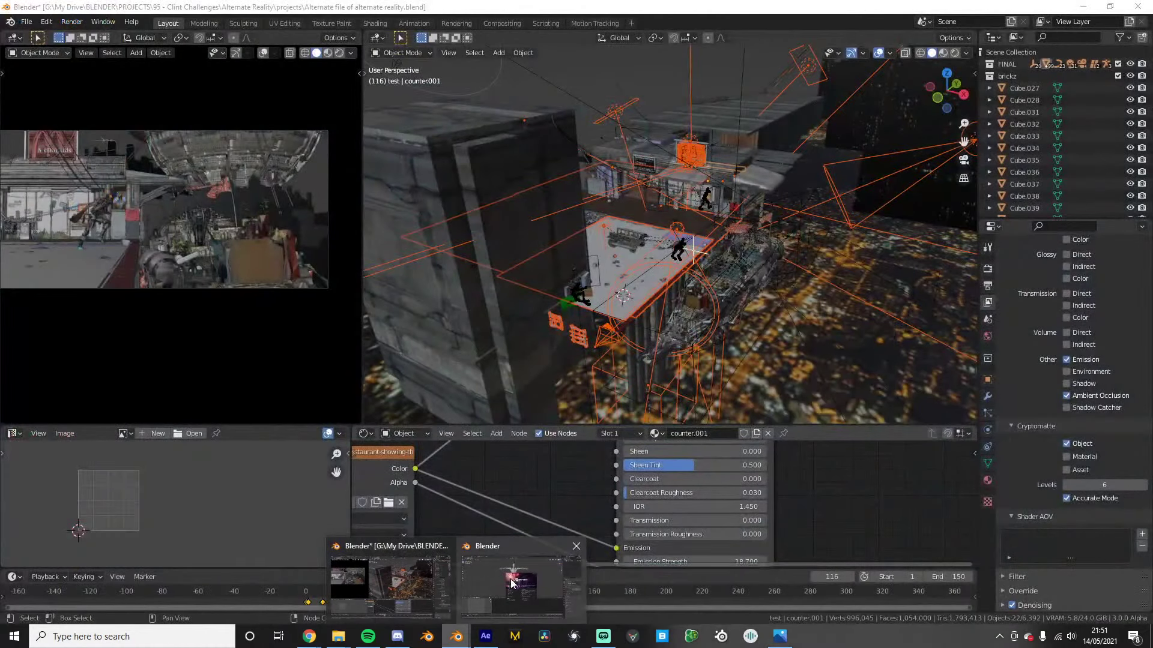
{"action": "left_click", "coordinate": [511, 578]}
{"action": "left_click", "coordinate": [389, 536]}
Delete the default human figure and its rig from the new scene
{"action": "scroll", "coordinate": [547, 274], "scroll_direction": "down", "scroll_amount": 4}
{"action": "middle_click_drag", "start_coordinate": [560, 265], "coordinate": [531, 291]}
{"action": "key", "text": "a"}
{"action": "key", "text": "x"}
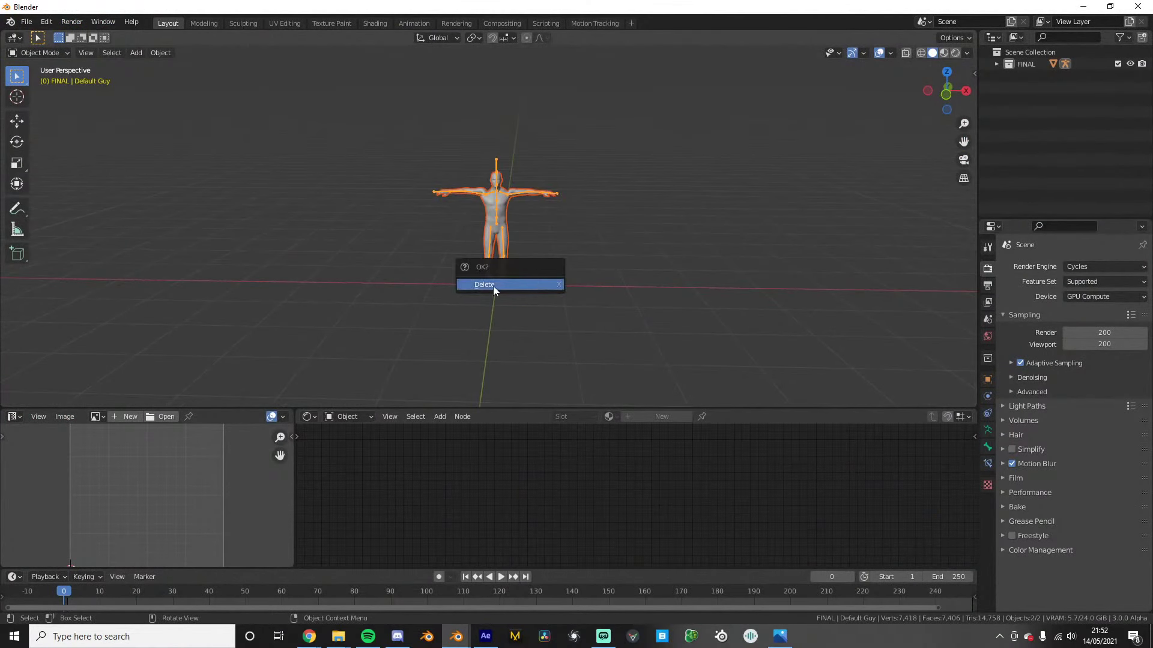
{"action": "left_click", "coordinate": [493, 286]}
Paste the copied street objects into the emptied scene
{"action": "key", "text": "ctrl+v"}
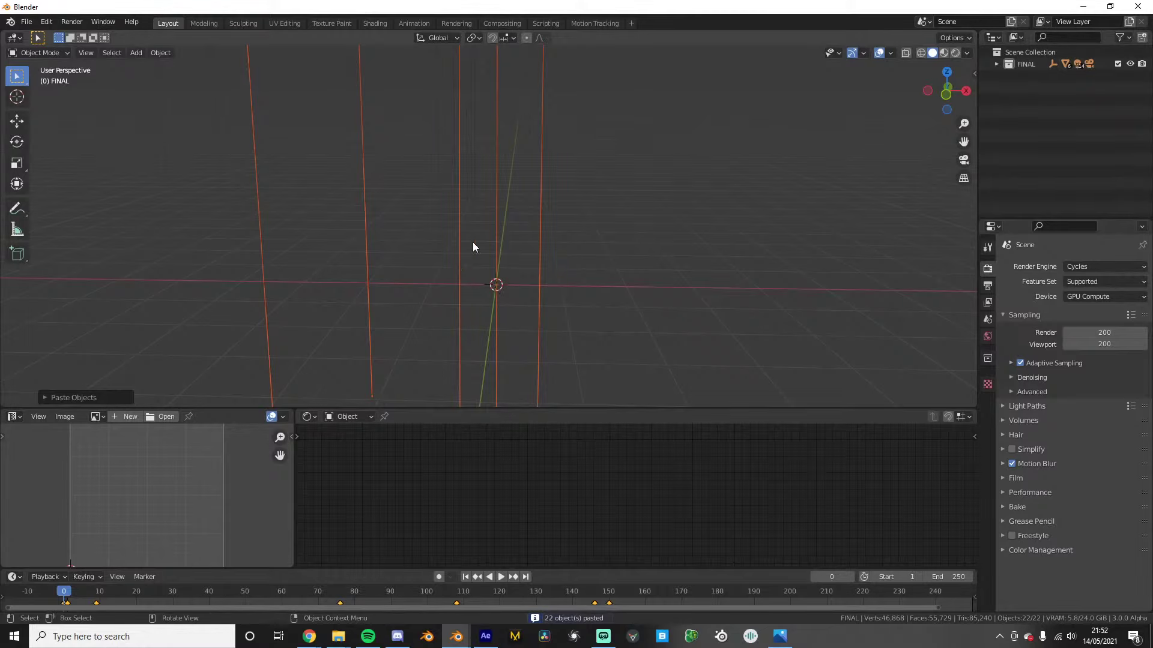
{"action": "scroll", "coordinate": [485, 233], "scroll_direction": "down", "scroll_amount": 9}
{"action": "middle_click_drag", "start_coordinate": [498, 202], "coordinate": [458, 185]}
{"action": "middle_click_drag", "start_coordinate": [489, 114], "coordinate": [464, 215], "text": "shift"}
{"action": "scroll", "coordinate": [463, 215], "scroll_direction": "down", "scroll_amount": 4}
{"action": "middle_click_drag", "start_coordinate": [468, 171], "coordinate": [445, 279], "text": "shift"}
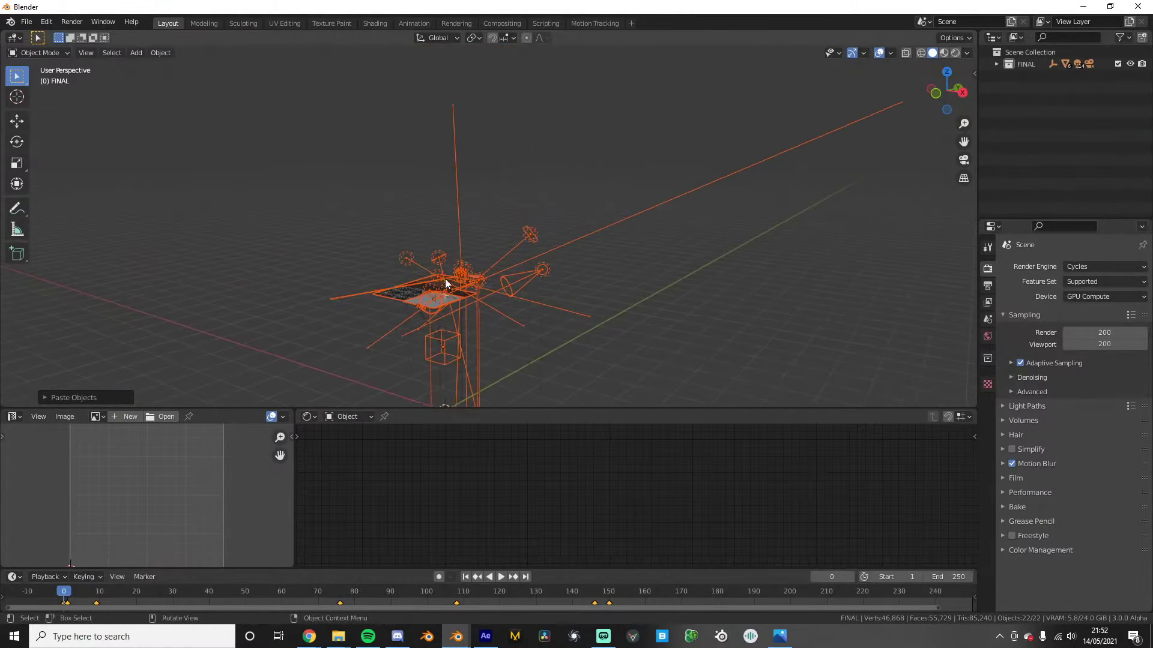
{"action": "scroll", "coordinate": [445, 278], "scroll_direction": "up", "scroll_amount": 8}
{"action": "middle_click_drag", "start_coordinate": [505, 186], "coordinate": [484, 197]}
Play the animation through the pasted camera to check its move past the columns and over the street floor
{"action": "key", "text": "KP_0"}
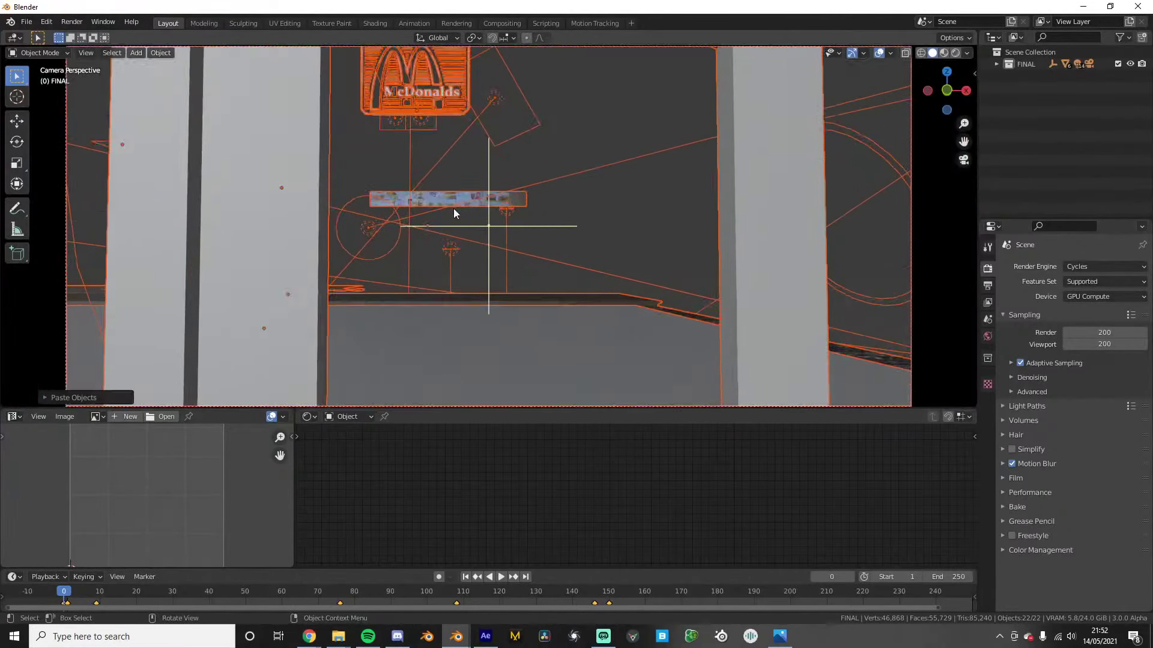
{"action": "scroll", "coordinate": [454, 208], "scroll_direction": "down", "scroll_amount": 5}
{"action": "key", "text": "space"}
{"action": "scroll", "coordinate": [416, 240], "scroll_direction": "up", "scroll_amount": 3}
{"action": "key", "text": "space"}
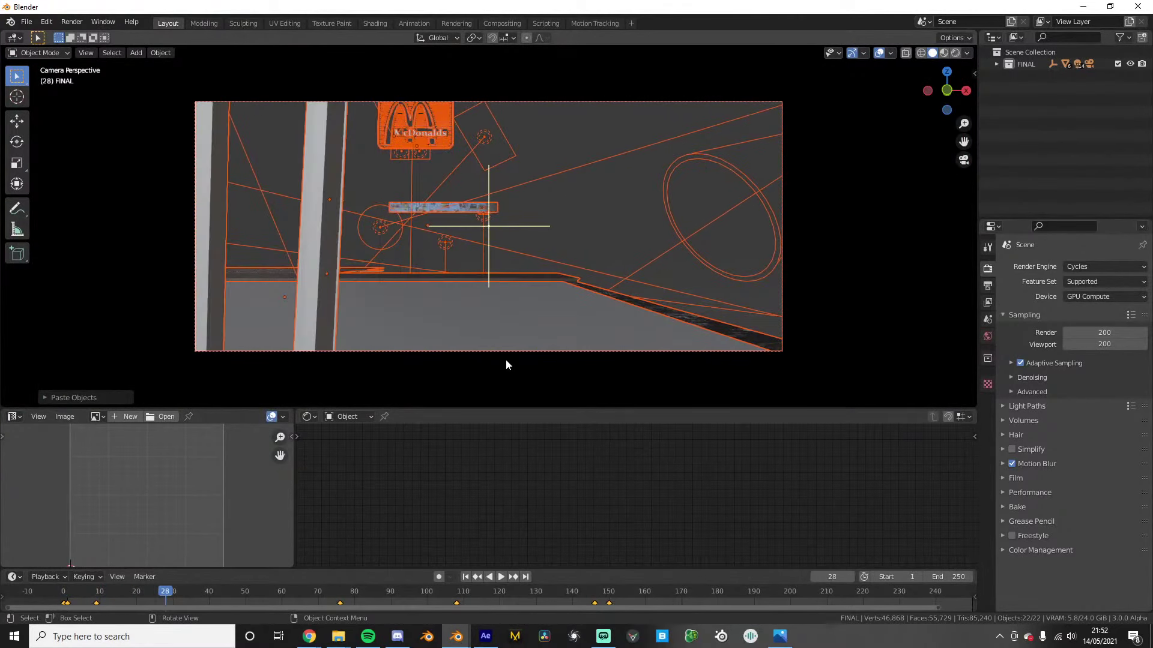
{"action": "middle_click_drag", "start_coordinate": [506, 364], "coordinate": [487, 268]}
{"action": "left_click", "coordinate": [502, 271]}
{"action": "scroll", "coordinate": [481, 260], "scroll_direction": "down", "scroll_amount": 3}
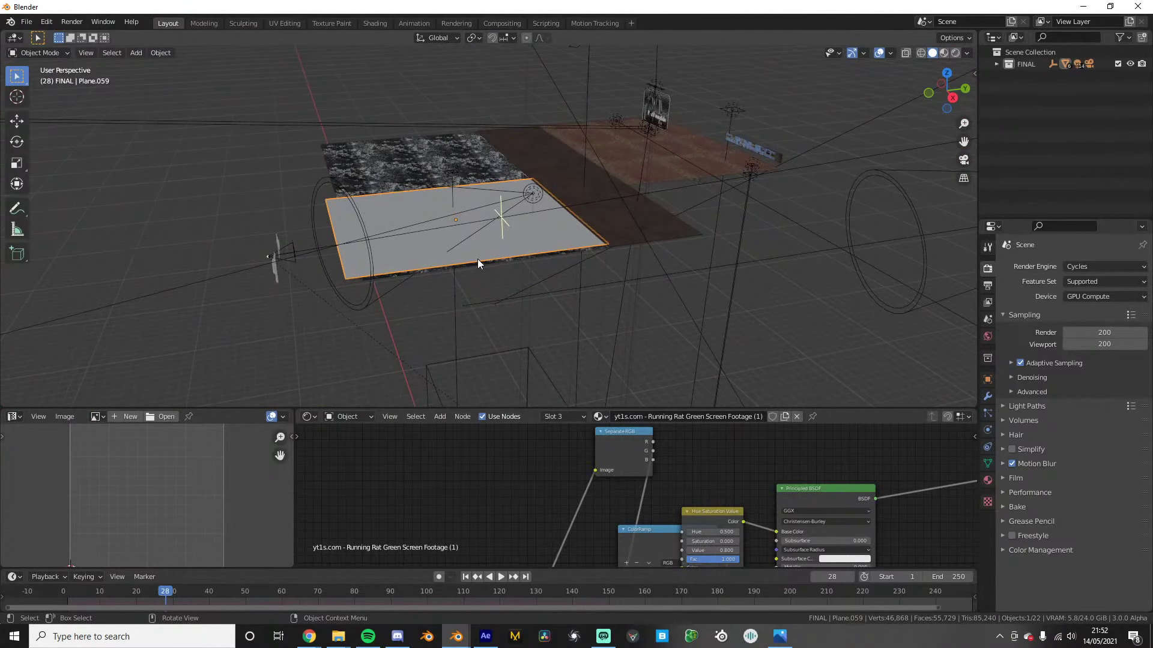
{"action": "middle_click_drag", "start_coordinate": [480, 257], "coordinate": [515, 227]}
{"action": "key", "text": "KP_0"}
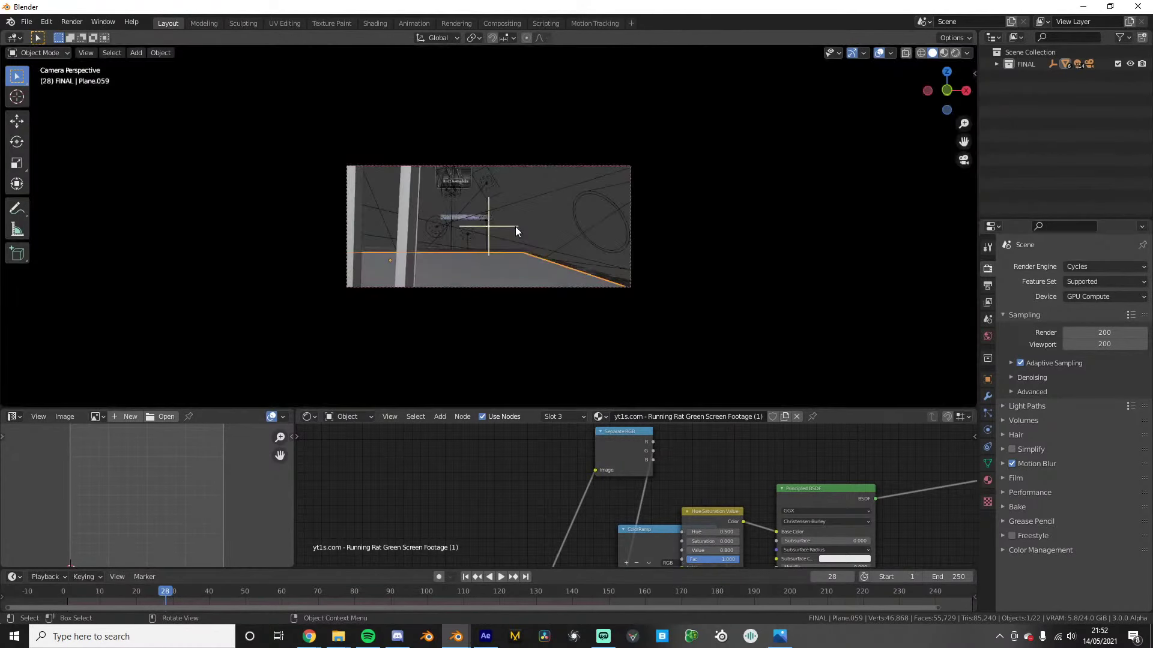
{"action": "key", "text": "space"}
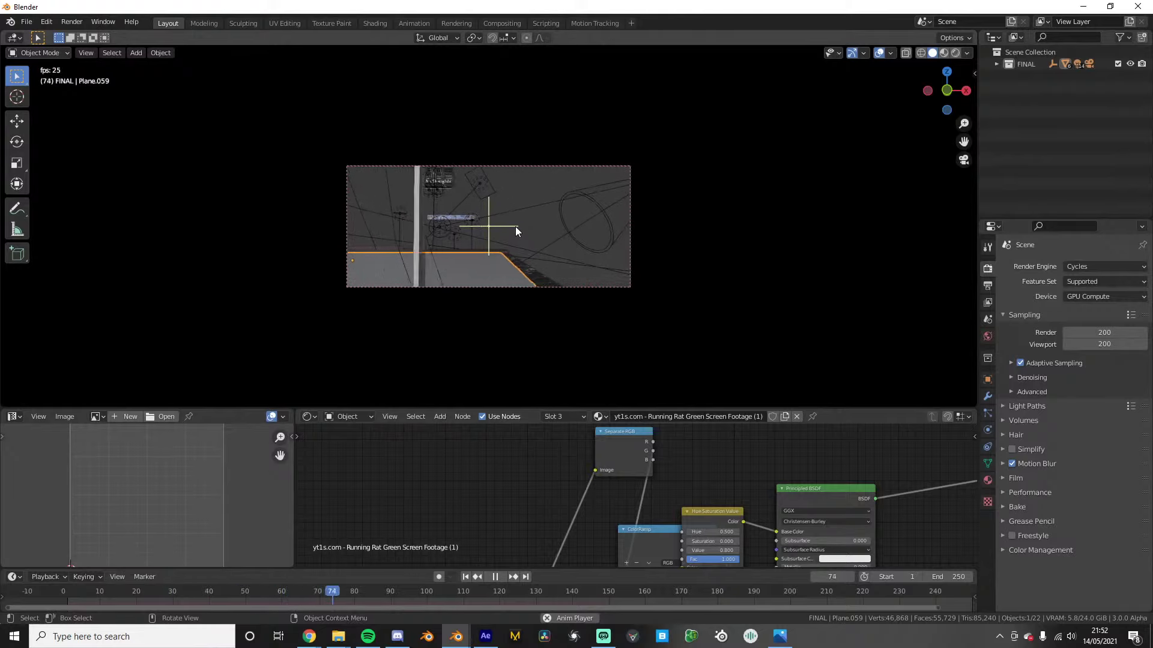
{"action": "key", "text": "space"}
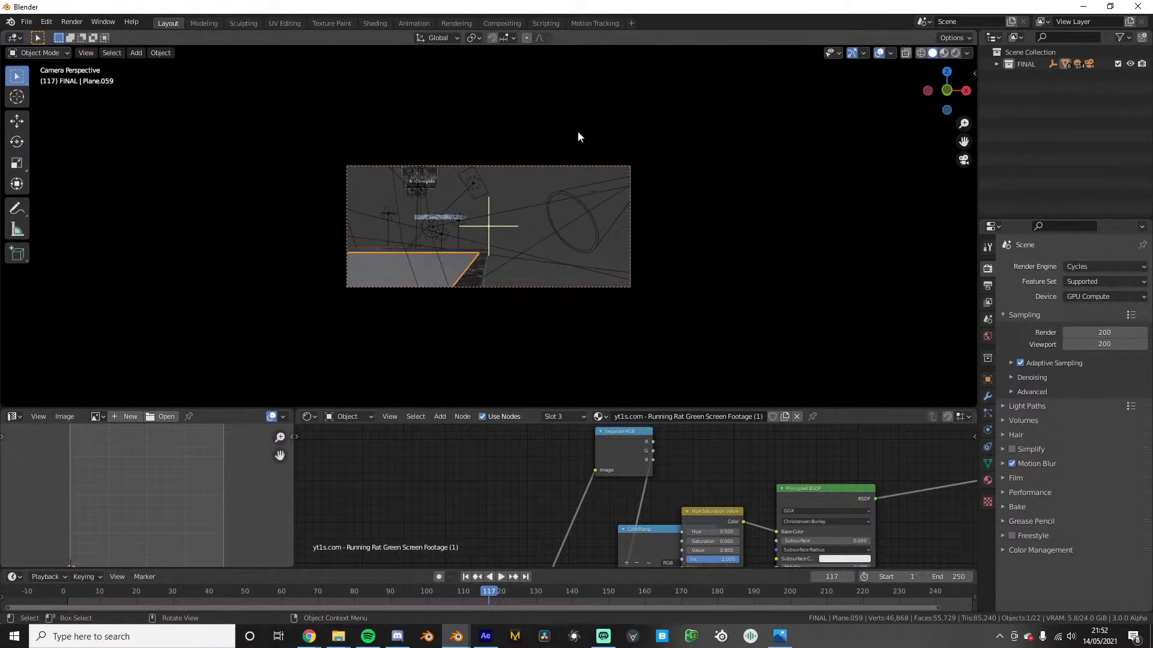
Show the new scene's world settings, and switch back to the Blender window with the full street scene
{"action": "left_click", "coordinate": [986, 336]}
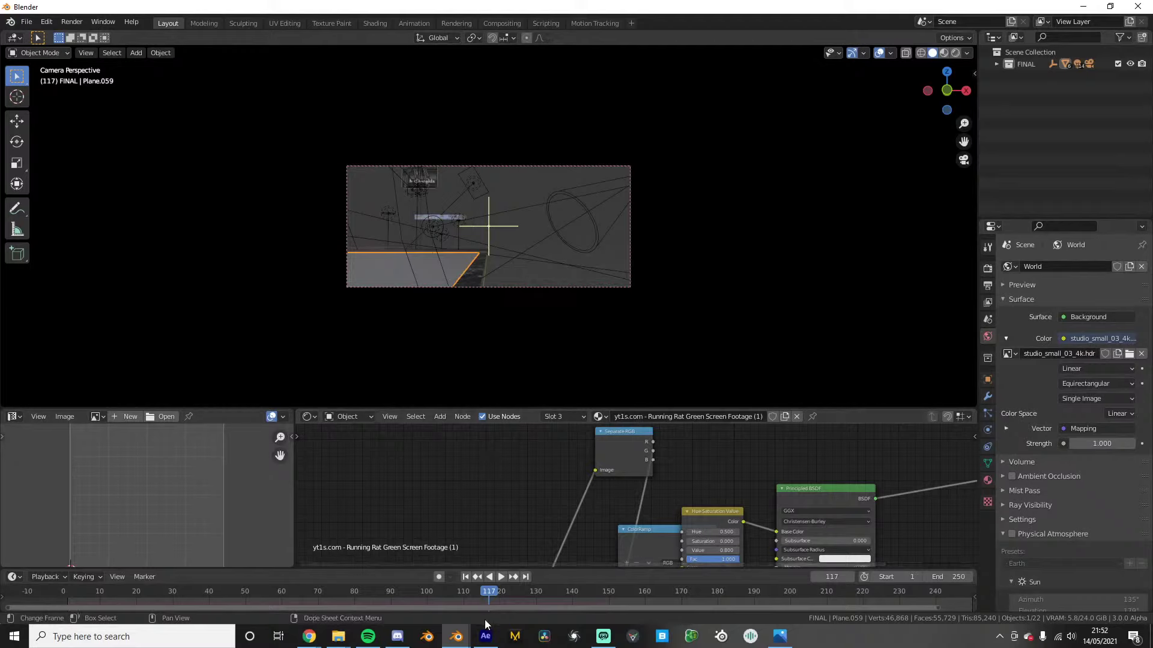
{"action": "left_click", "coordinate": [486, 637]}
{"action": "mouse_move", "coordinate": [457, 637]}
{"action": "left_click", "coordinate": [390, 604]}
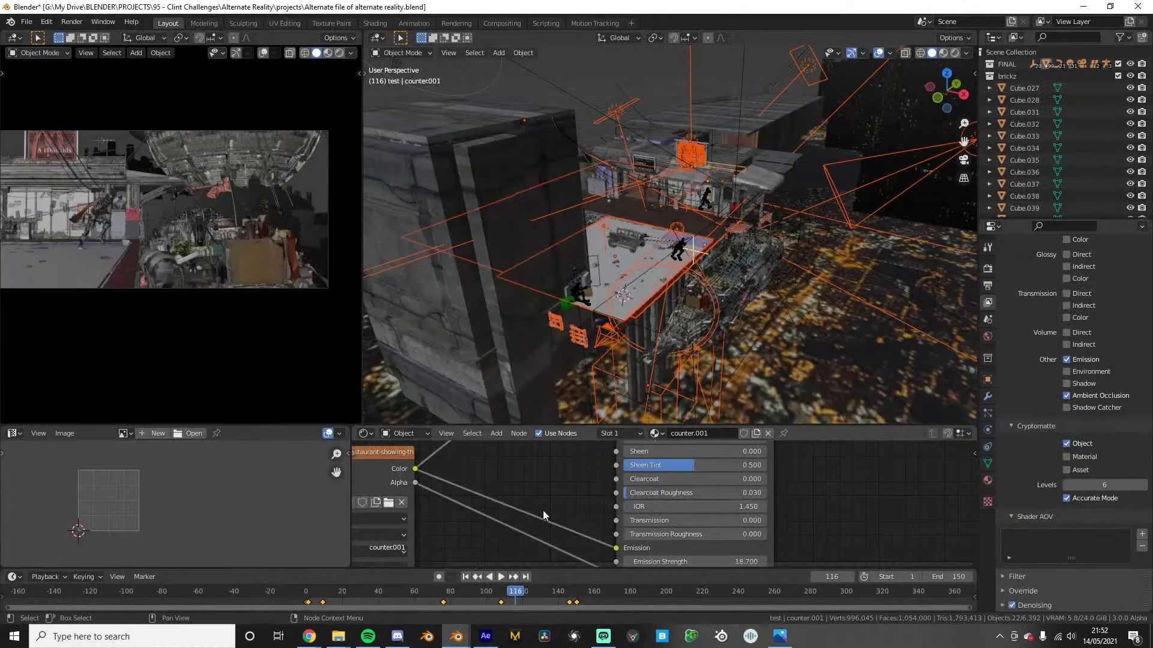
Add a new camera on the street floor in front of the wooden cart
{"action": "scroll", "coordinate": [635, 337], "scroll_direction": "up", "scroll_amount": 3}
{"action": "middle_click_drag", "start_coordinate": [635, 337], "coordinate": [759, 295]}
{"action": "scroll", "coordinate": [759, 296], "scroll_direction": "down", "scroll_amount": 3}
{"action": "left_click", "coordinate": [548, 311]}
{"action": "scroll", "coordinate": [630, 312], "scroll_direction": "down", "scroll_amount": 2}
{"action": "middle_click_drag", "start_coordinate": [677, 314], "coordinate": [786, 324]}
{"action": "scroll", "coordinate": [682, 312], "scroll_direction": "up", "scroll_amount": 4}
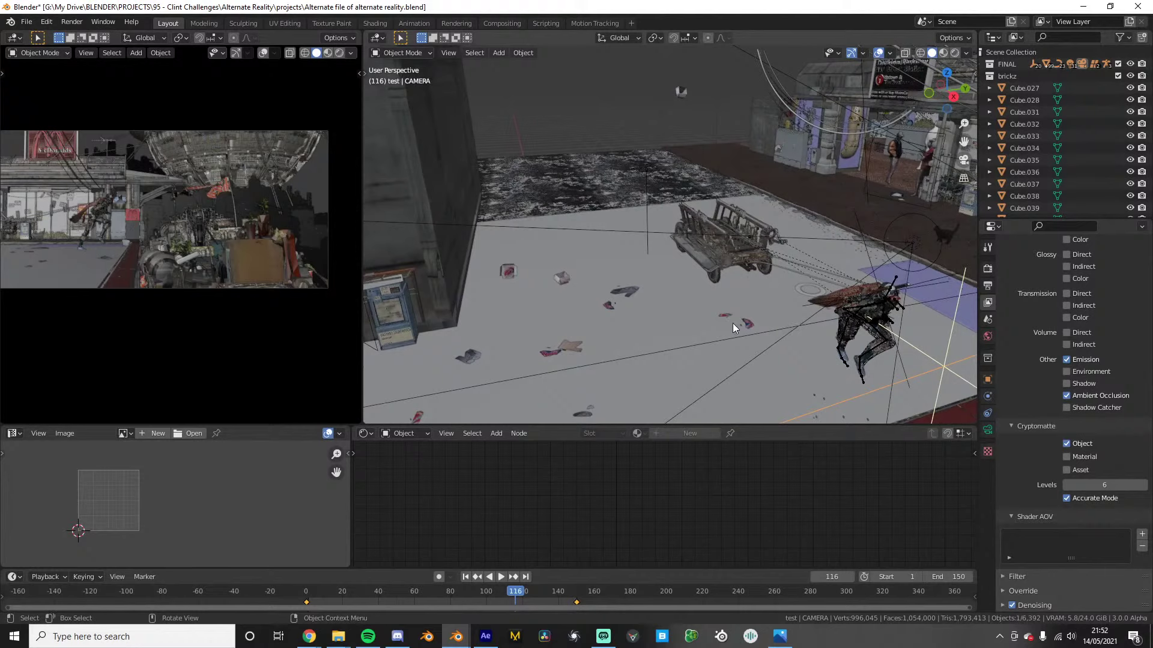
{"action": "key", "text": "shift+a"}
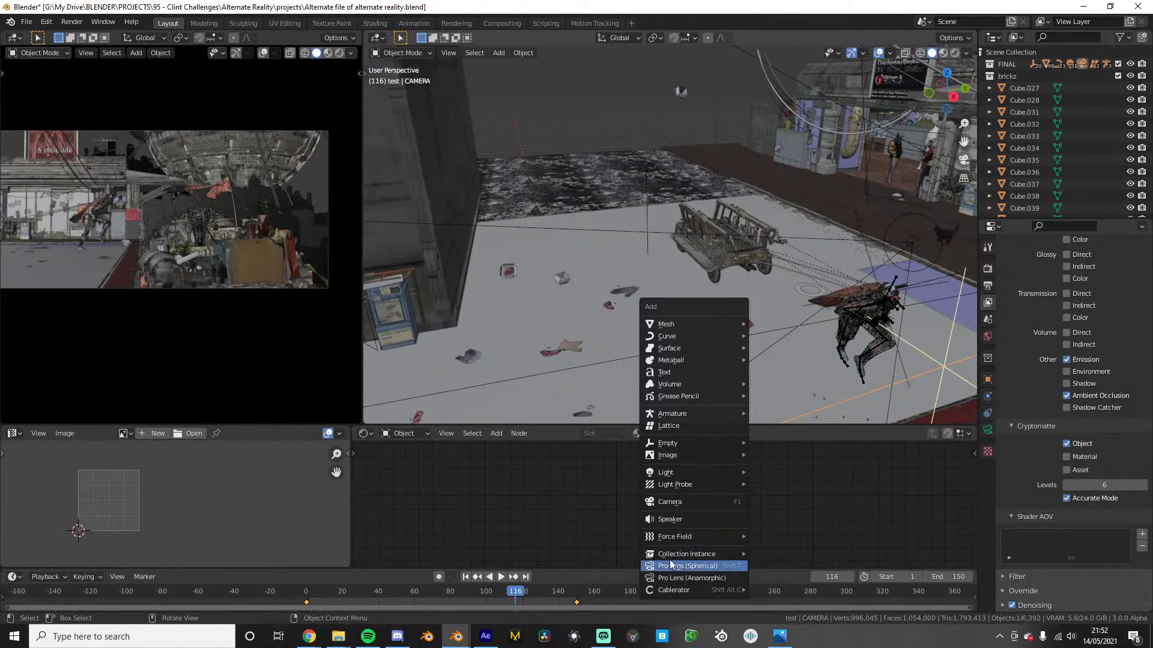
{"action": "left_click", "coordinate": [659, 504]}
{"action": "scroll", "coordinate": [783, 308], "scroll_direction": "up", "scroll_amount": 4}
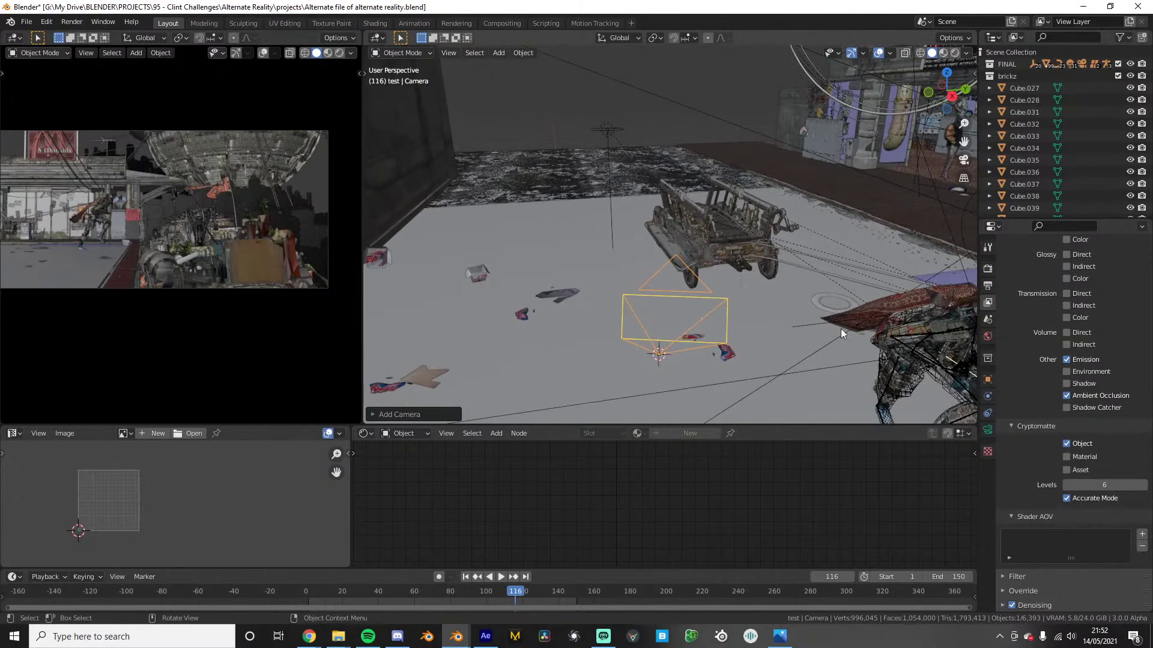
Set the new camera's lens type to Panoramic
{"action": "left_click", "coordinate": [988, 430]}
{"action": "left_click", "coordinate": [1075, 302]}
{"action": "left_click", "coordinate": [1083, 341]}
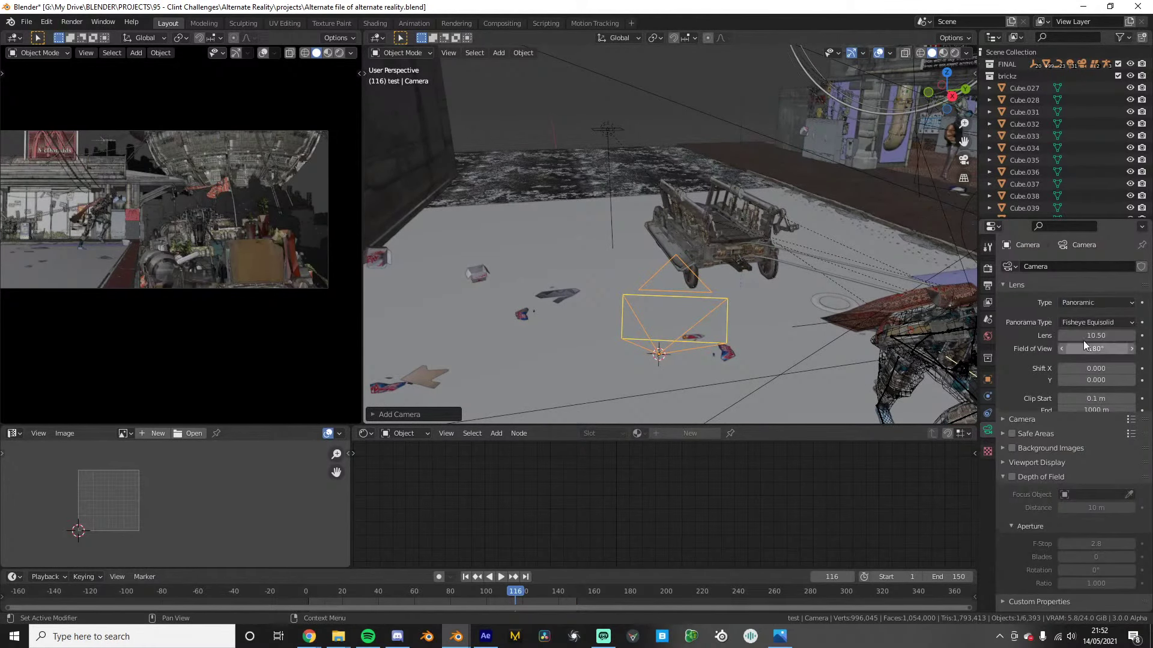
Set the new camera's panorama type to Fisheye Equidistant with a 360° field of view
{"action": "left_click", "coordinate": [1093, 322]}
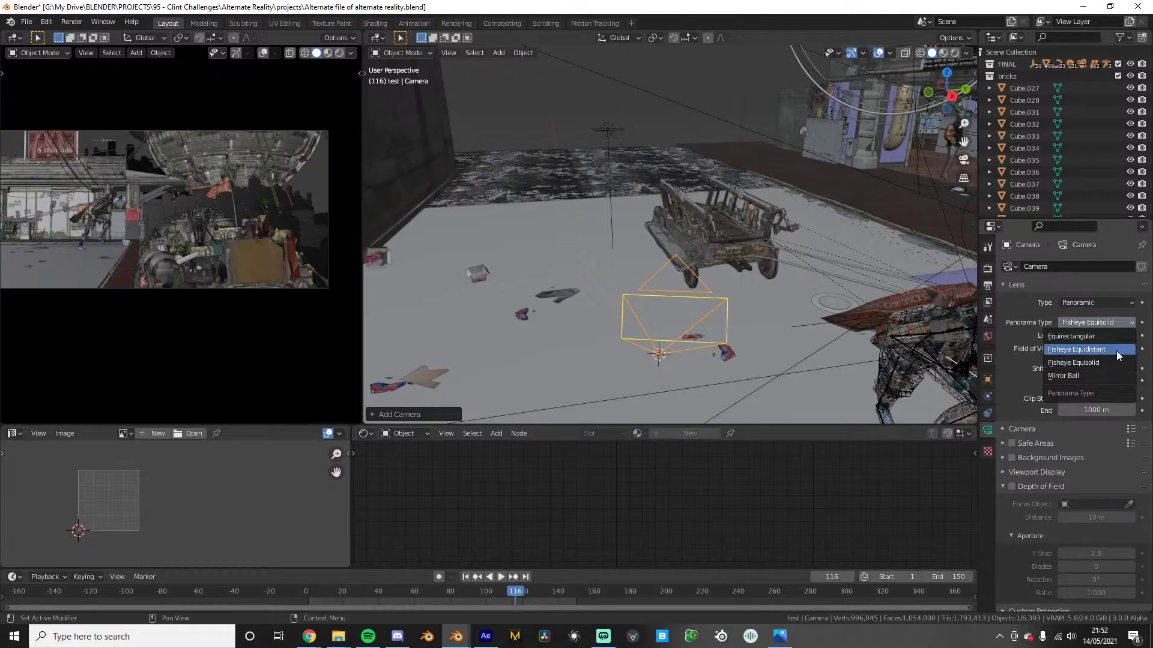
{"action": "left_click", "coordinate": [1100, 351]}
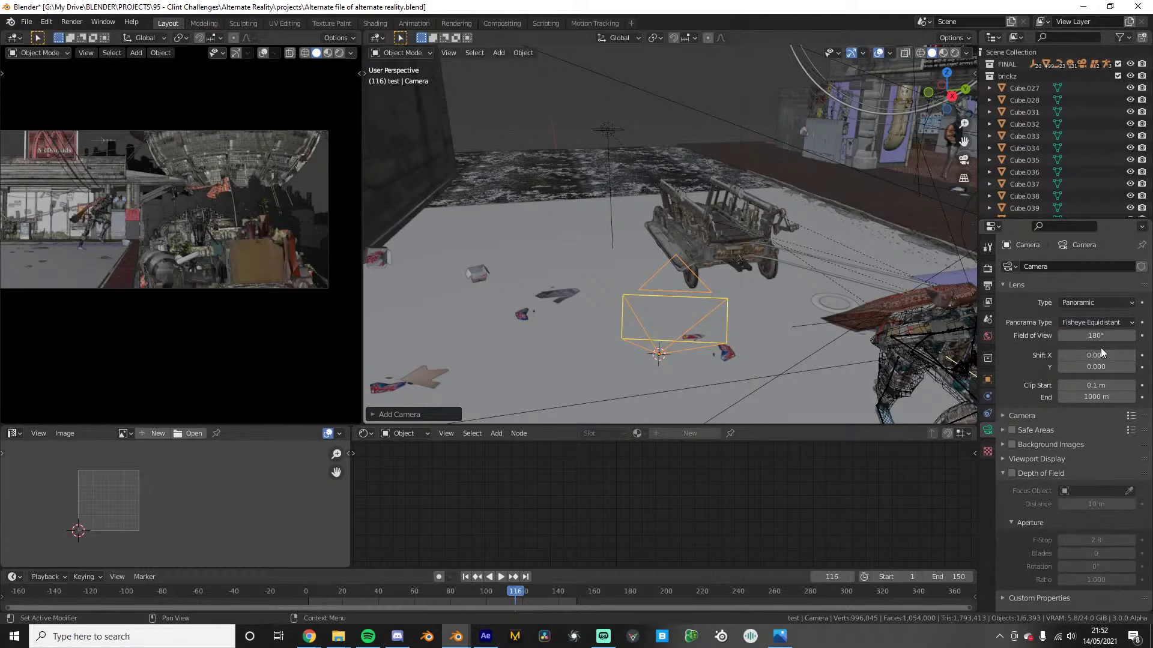
{"action": "left_click", "coordinate": [1089, 338]}
{"action": "type", "text": "360"}
{"action": "key", "text": "Return"}
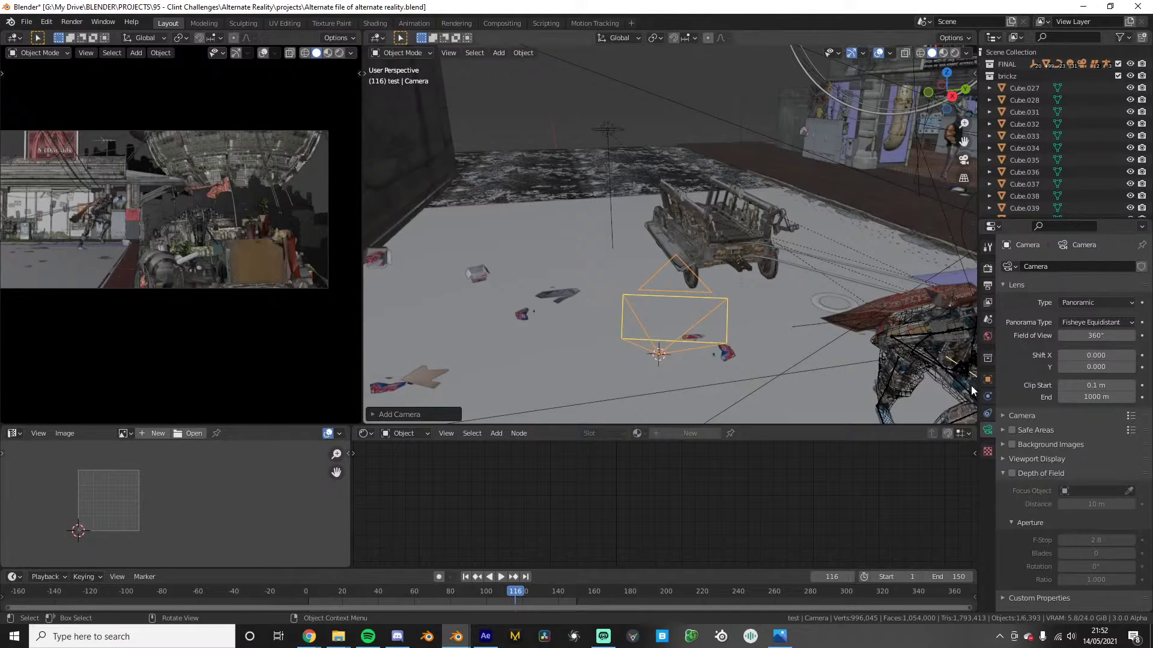
Make the new panoramic camera the scene's active camera
{"action": "left_click", "coordinate": [988, 318]}
{"action": "left_click", "coordinate": [1098, 281]}
{"action": "left_click", "coordinate": [1068, 311]}
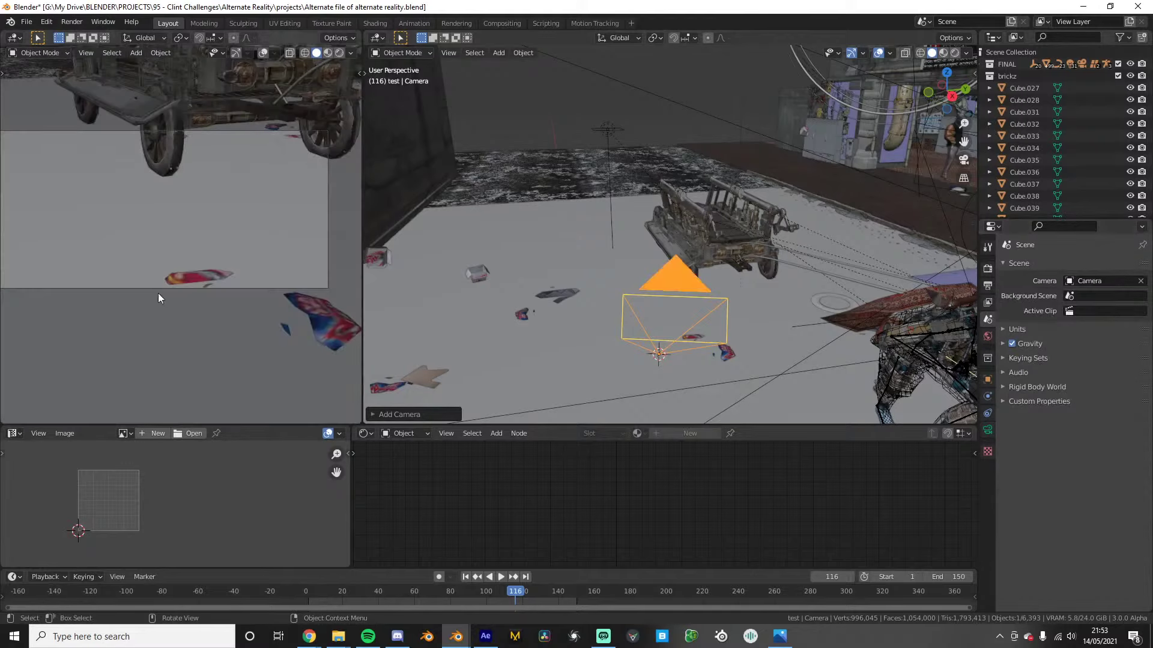
Show the view through the new camera in Rendered shading and frame it in the viewport
{"action": "key", "text": "z"}
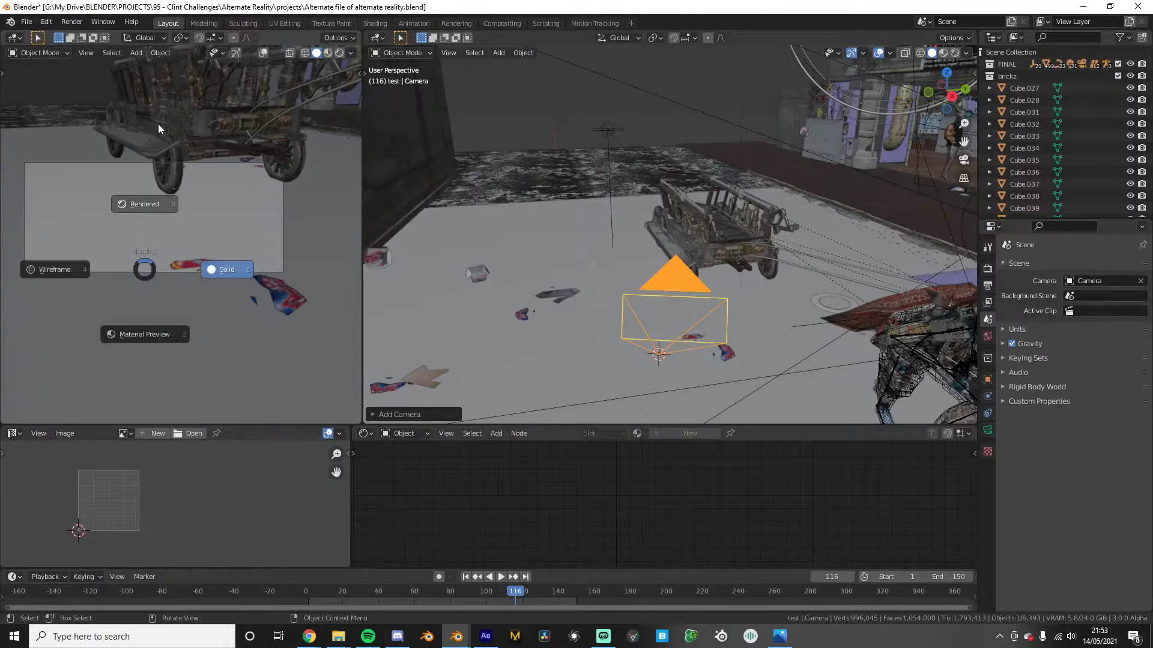
{"action": "left_click", "coordinate": [158, 128]}
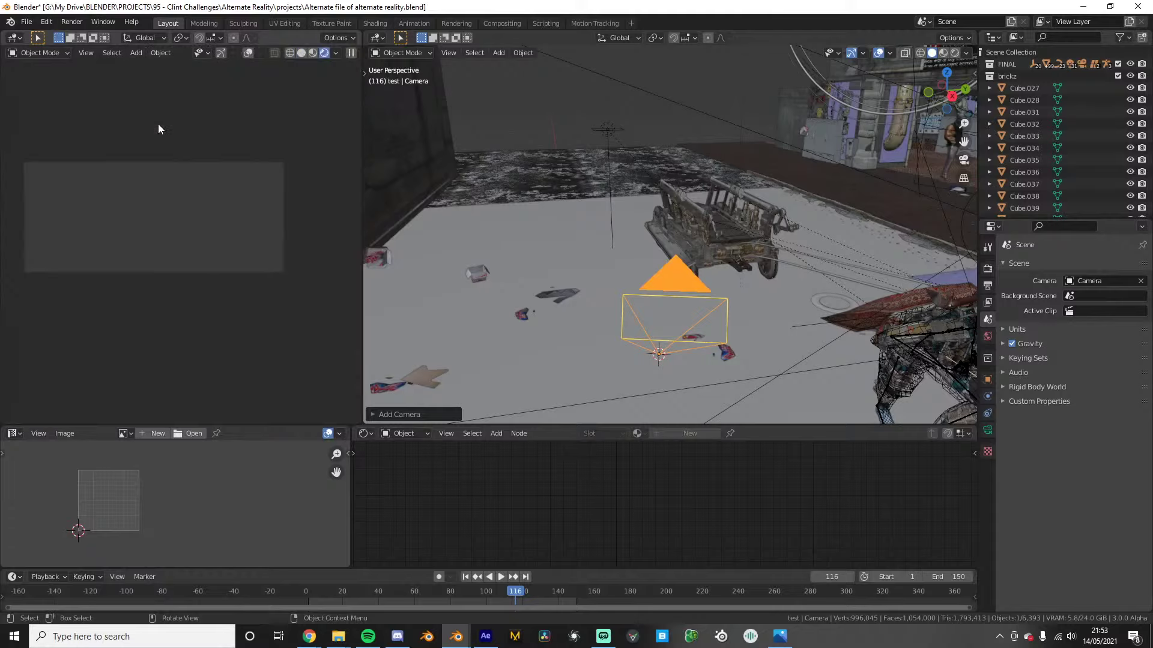
{"action": "left_click", "coordinate": [248, 53]}
{"action": "left_click", "coordinate": [248, 52]}
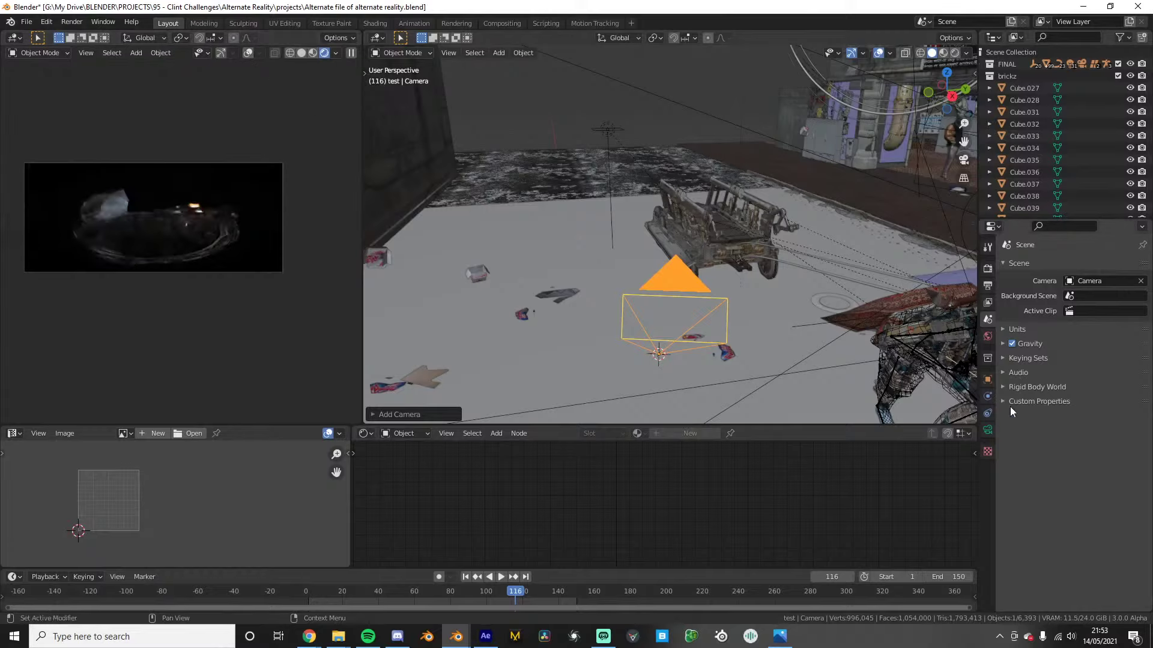
{"action": "scroll", "coordinate": [208, 315], "scroll_direction": "up", "scroll_amount": 1}
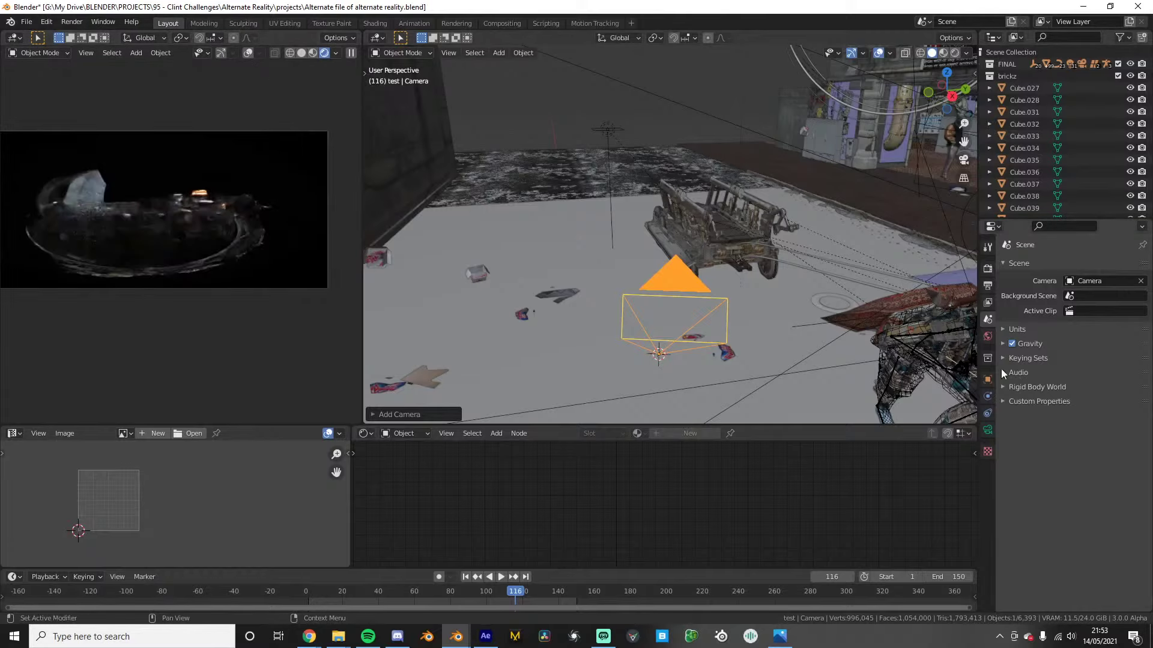
Rotate the panoramic camera freely with a trackball rotation so that it tilts up from the street floor
{"action": "left_click", "coordinate": [988, 430]}
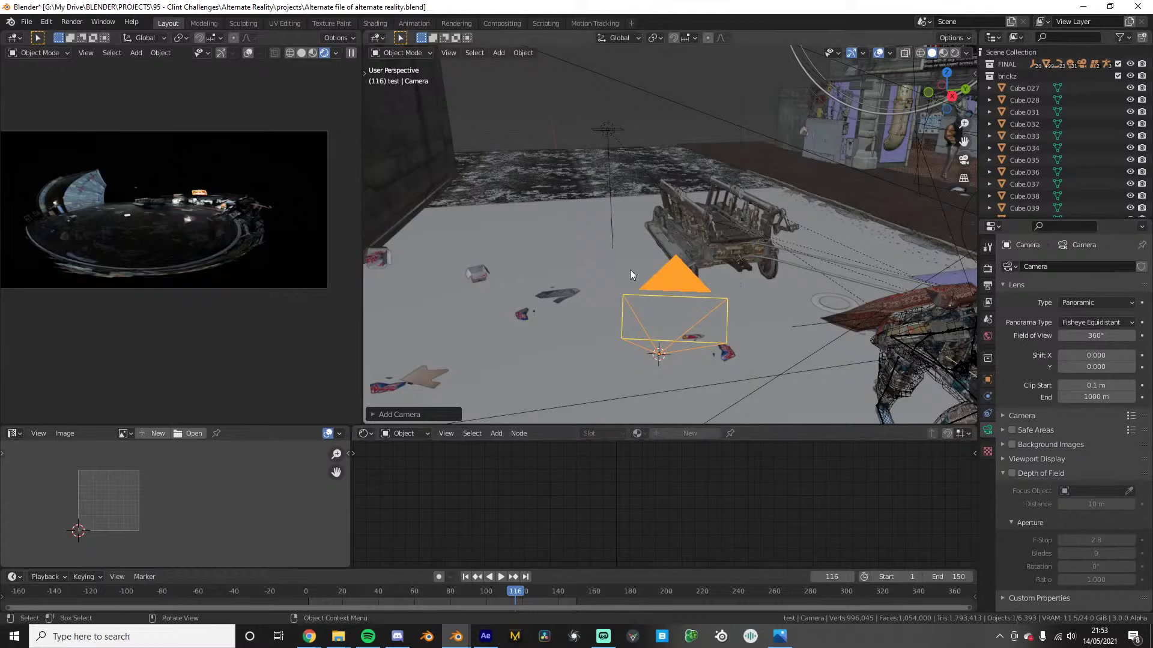
{"action": "key", "text": "r"}
{"action": "key", "text": "r"}
{"action": "left_click", "coordinate": [687, 308]}
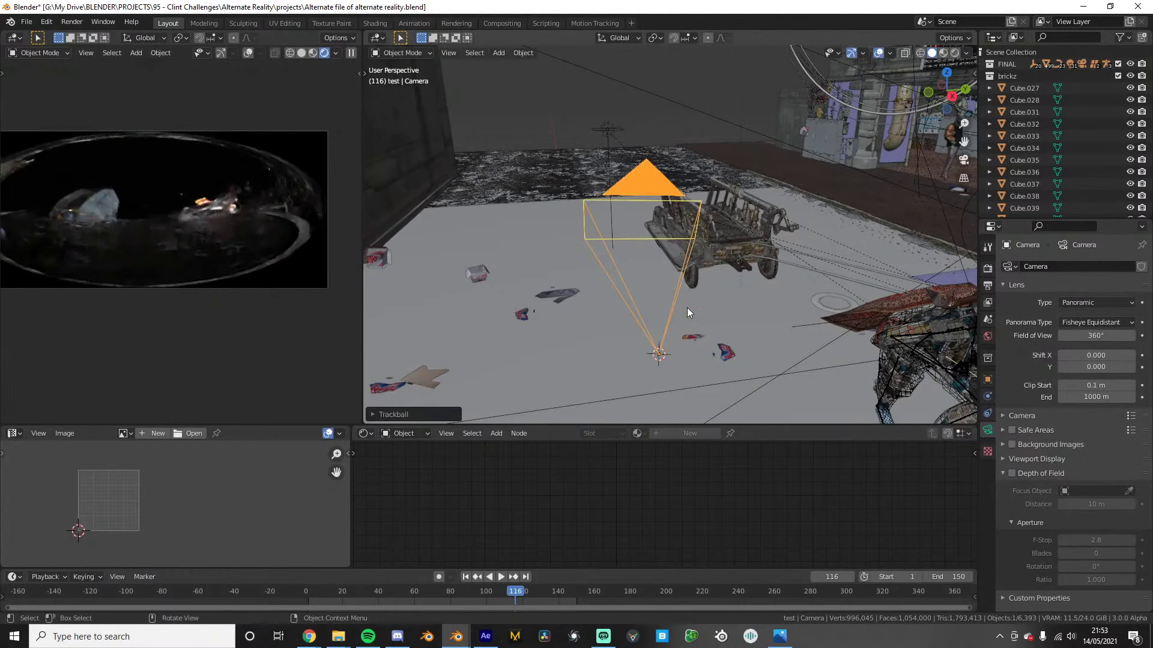
Try the Fisheye Equisolid panorama type with a different lens value, and undo the lens change
{"action": "left_click", "coordinate": [1093, 324]}
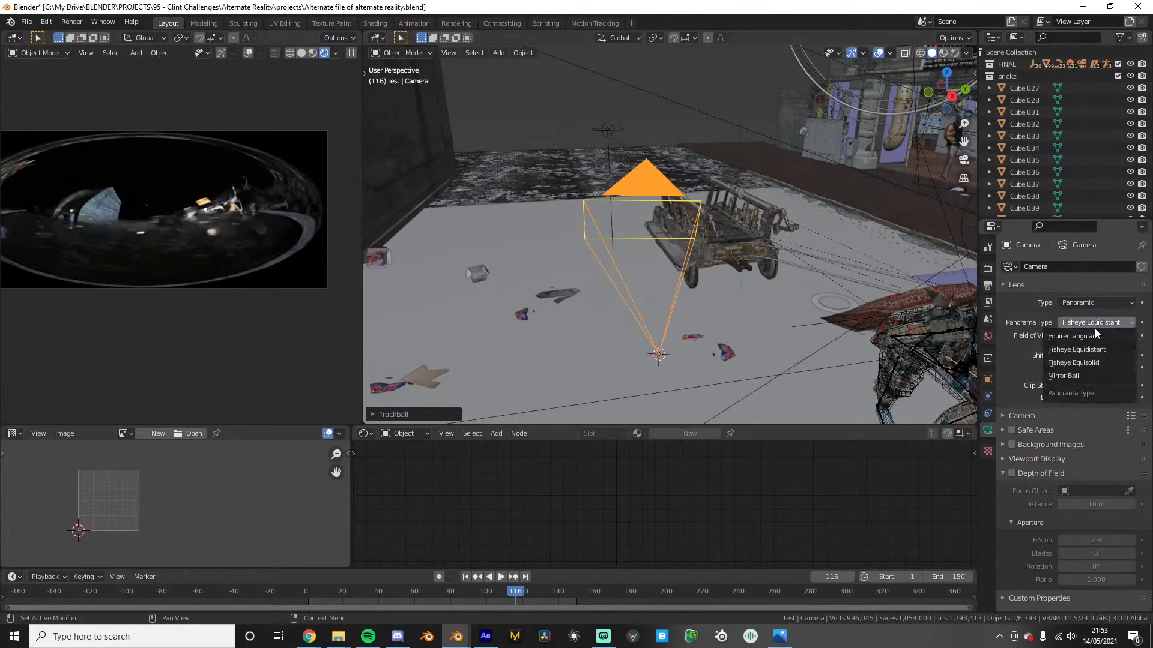
{"action": "left_click", "coordinate": [1098, 364]}
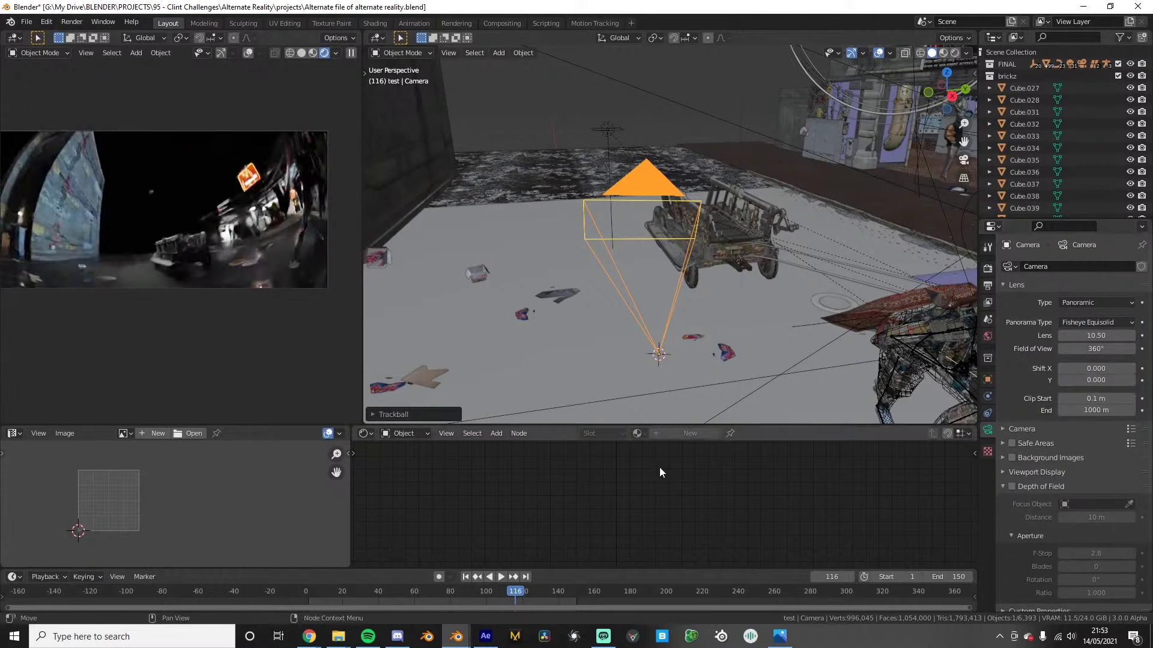
{"action": "left_click", "coordinate": [1095, 336]}
{"action": "type", "text": "15"}
{"action": "key", "text": "Return"}
{"action": "key", "text": "ctrl+z"}
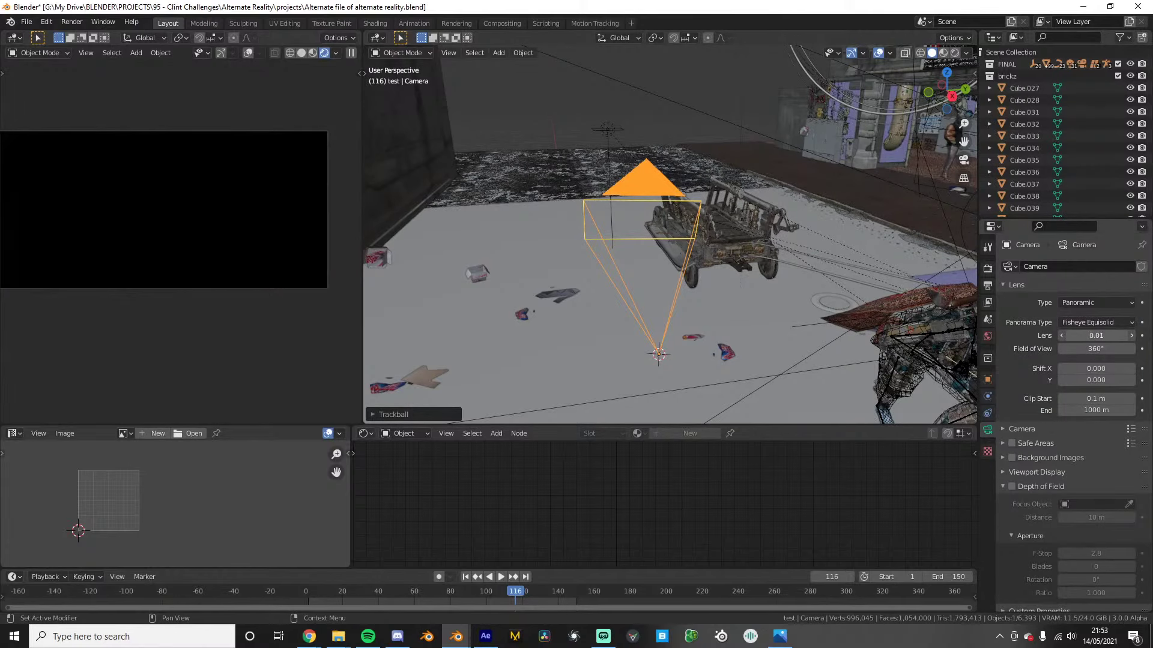
Set the camera's panorama type to Equirectangular and try out a lower maximum latitude
{"action": "left_click", "coordinate": [1089, 318]}
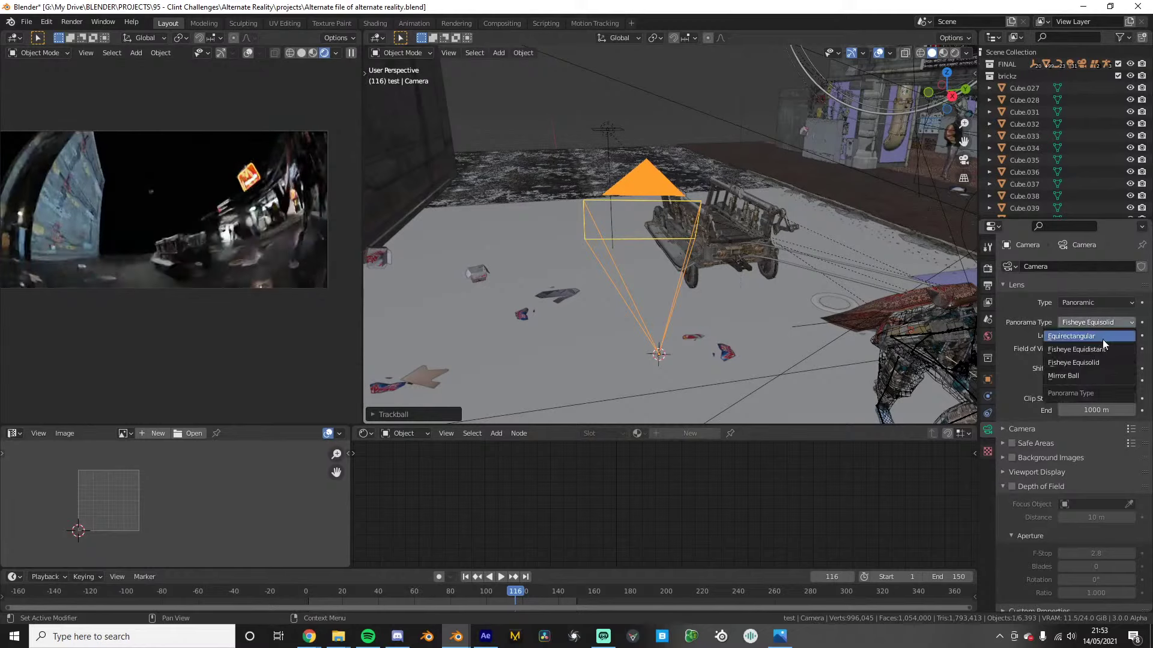
{"action": "left_click", "coordinate": [1042, 340]}
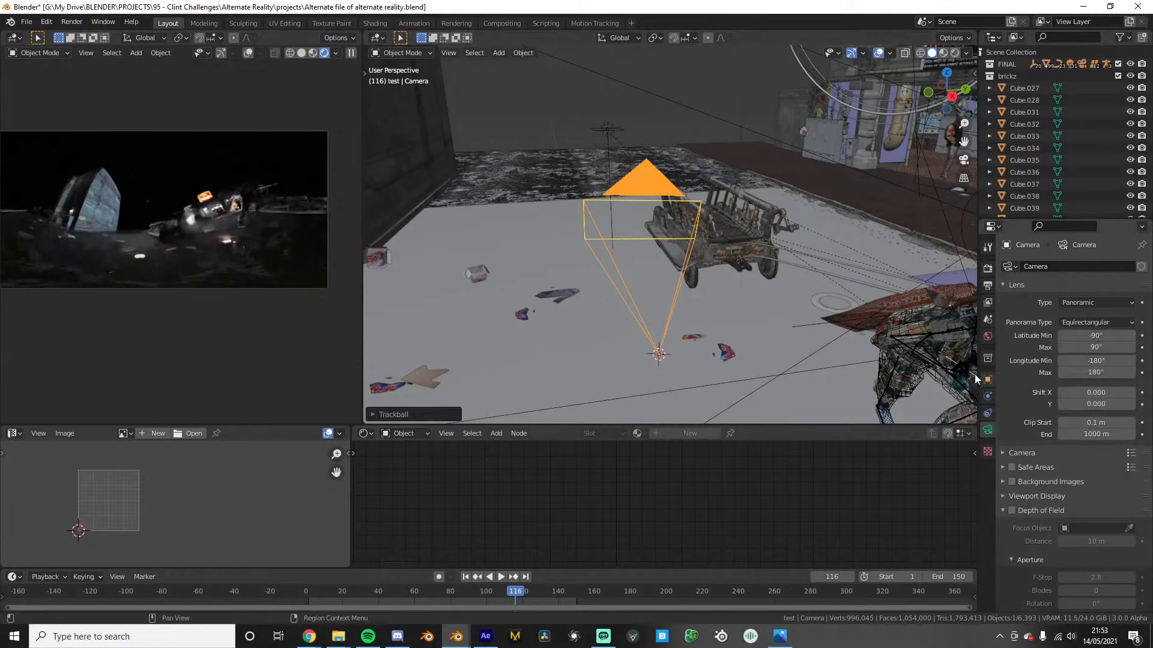
{"action": "scroll", "coordinate": [225, 285], "scroll_direction": "down", "scroll_amount": 2}
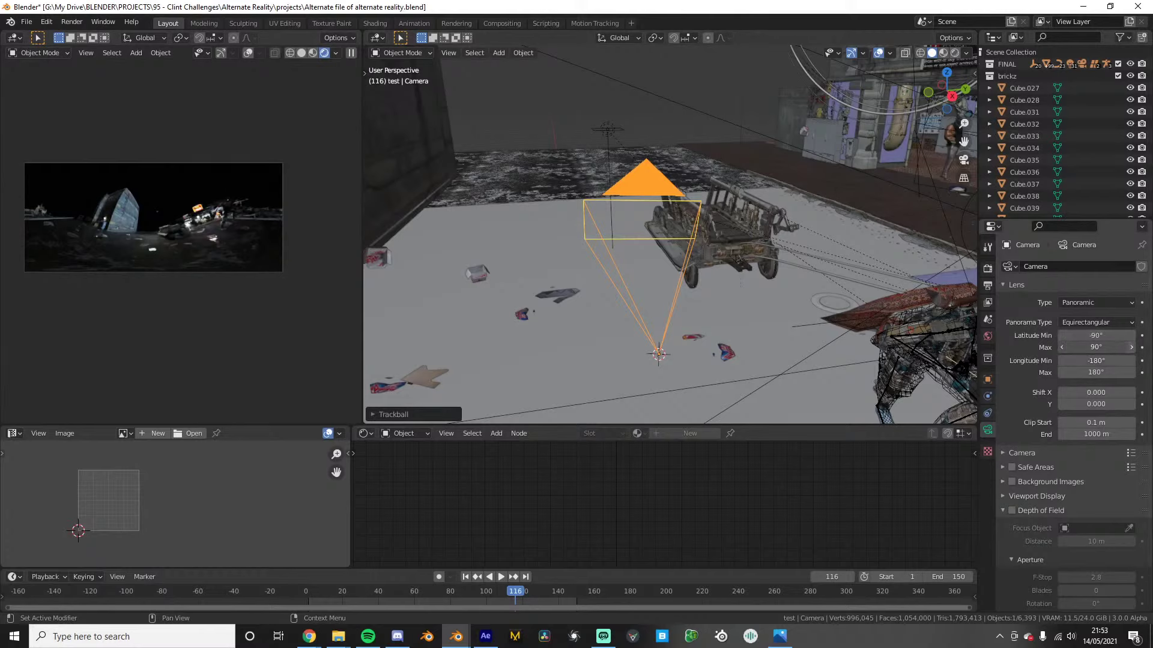
{"action": "left_click_drag", "start_coordinate": [1095, 348], "coordinate": [944, 348]}
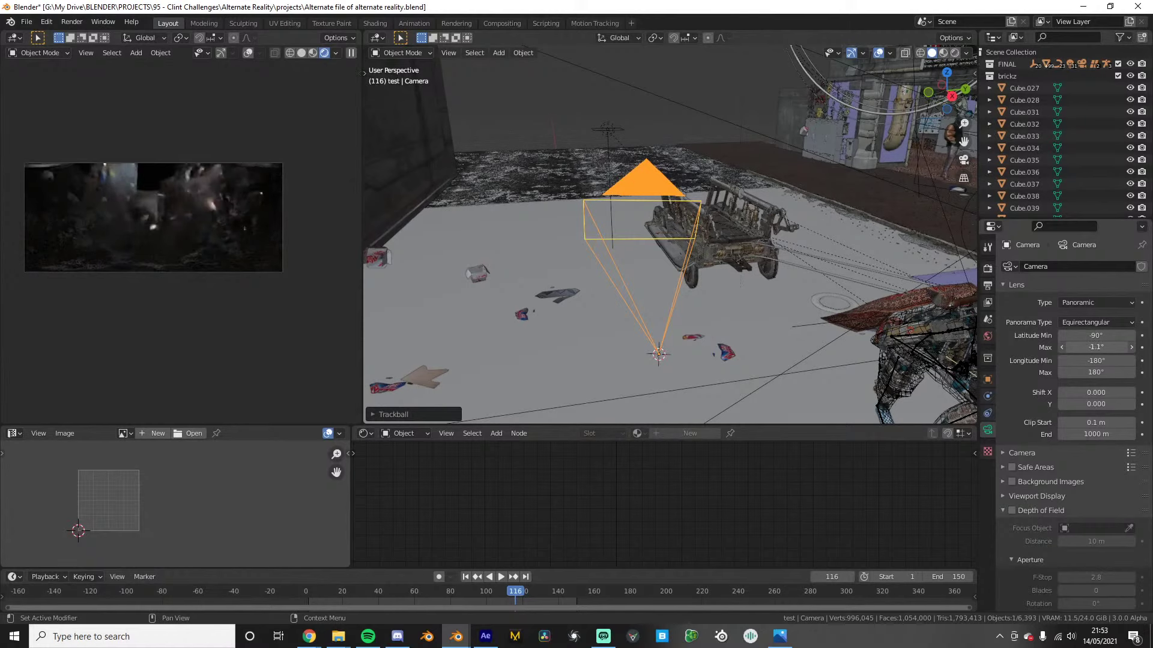
Set the render resolution's Y value to 1080 px
{"action": "left_click", "coordinate": [988, 286]}
{"action": "left_click", "coordinate": [1098, 293]}
{"action": "type", "text": "810"}
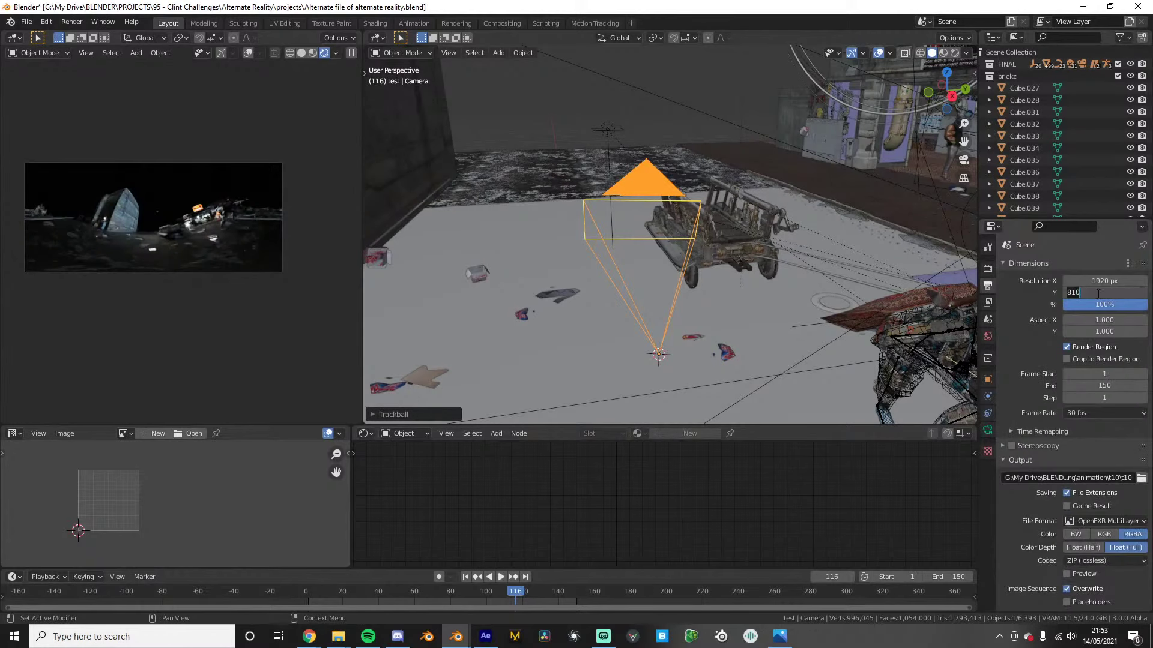
{"action": "type", "text": "1080"}
{"action": "key", "text": "Return"}
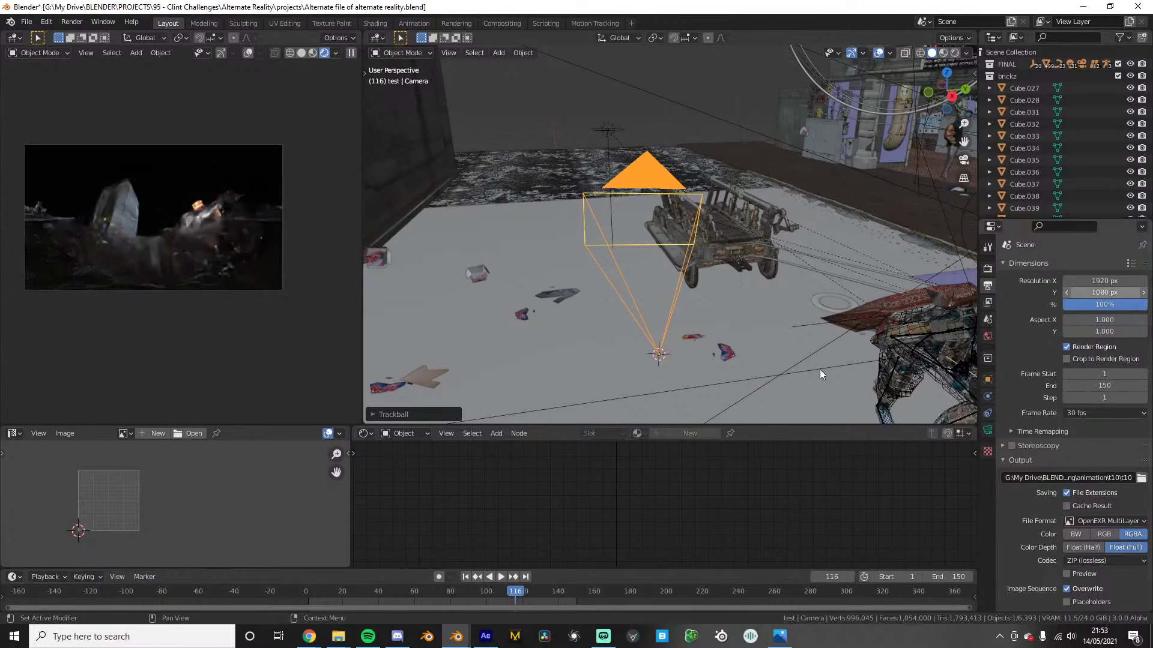
Set all four rotation values of the 3D cursor to 0
{"action": "middle_click_drag", "start_coordinate": [434, 280], "coordinate": [482, 263]}
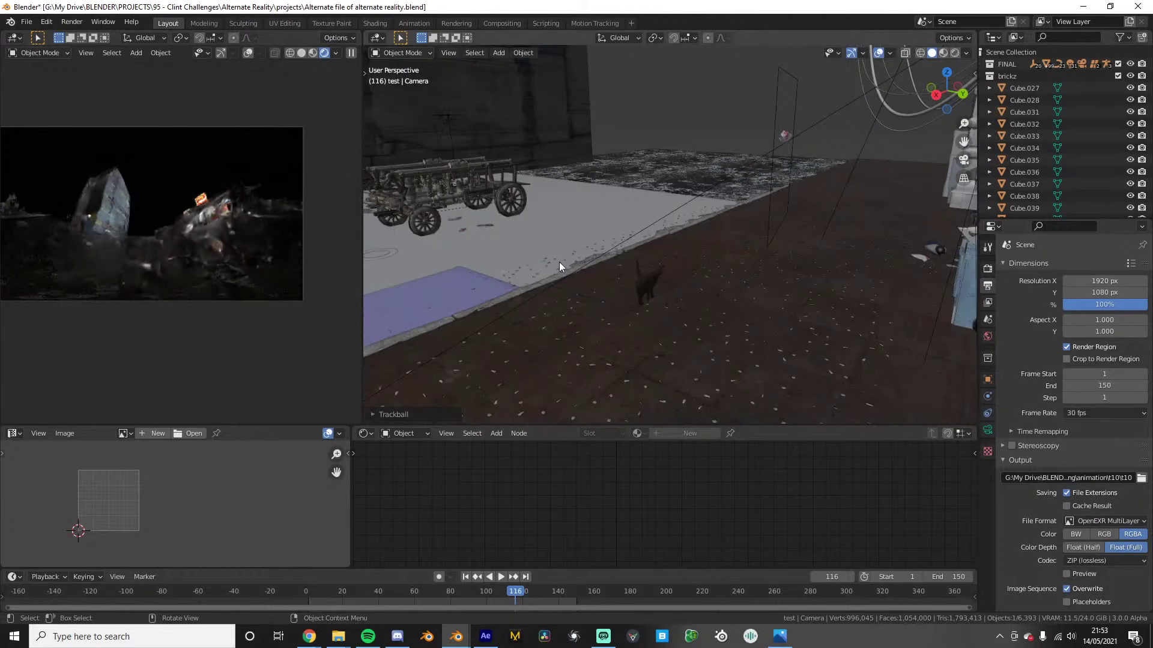
{"action": "middle_click_drag", "start_coordinate": [559, 262], "coordinate": [924, 297]}
{"action": "key", "text": "n"}
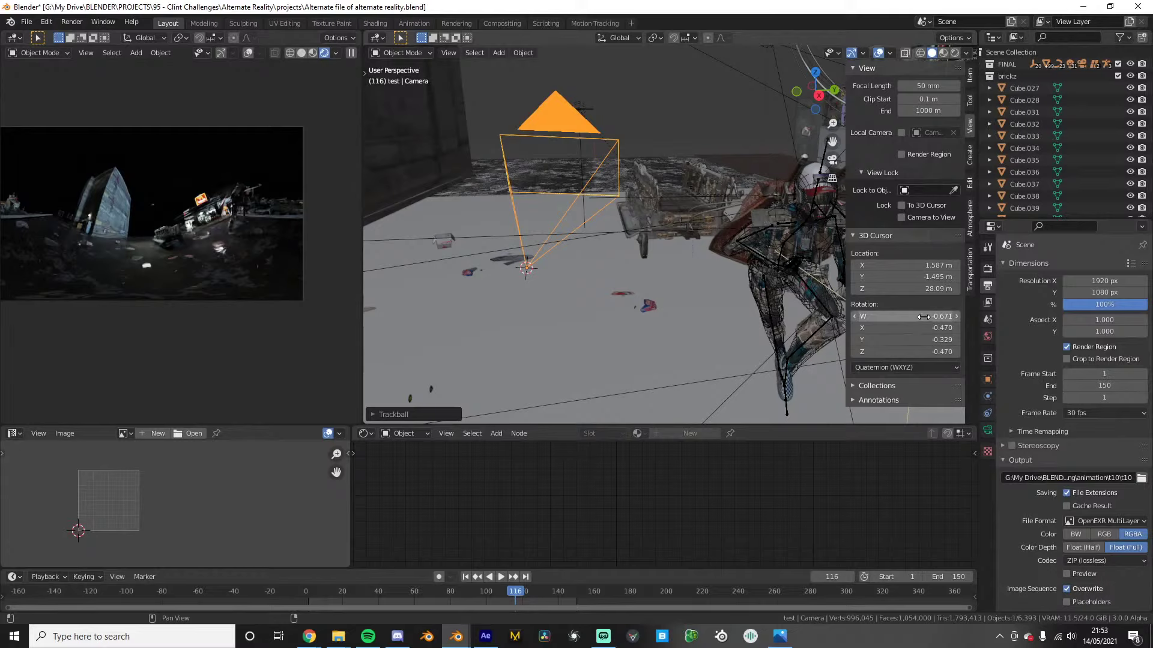
{"action": "left_click_drag", "start_coordinate": [918, 315], "coordinate": [911, 352]}
{"action": "type", "text": "9"}
{"action": "key", "text": "Return"}
{"action": "type", "text": "0"}
{"action": "key", "text": "Return"}
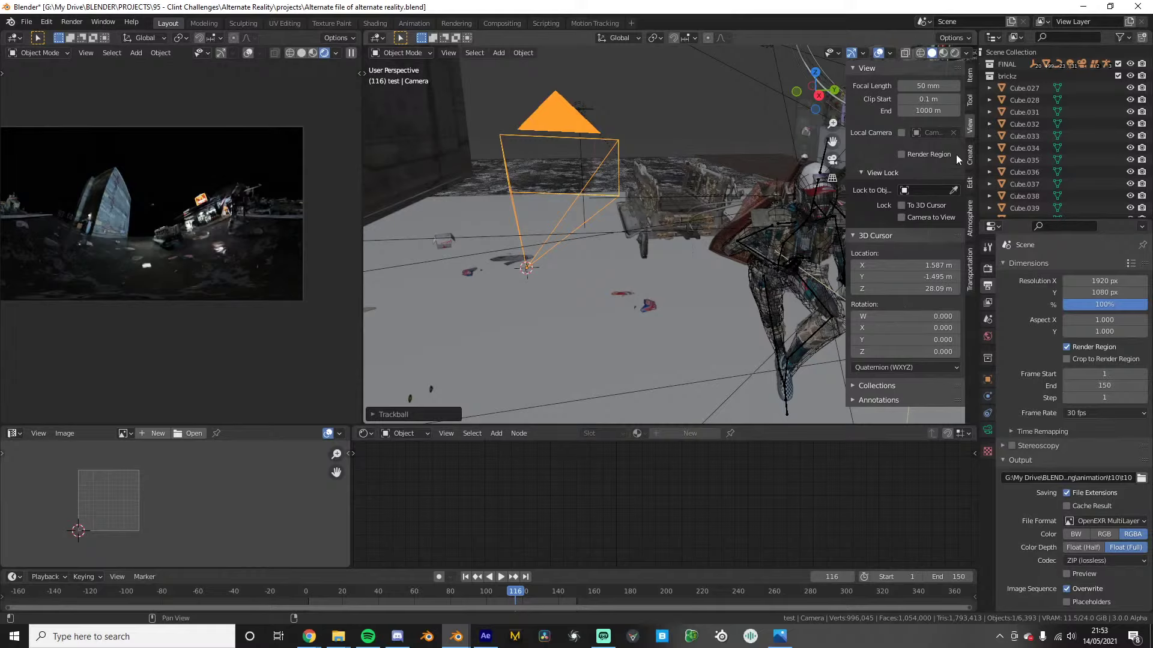
Set the panoramic camera's rotation to 0° on X and Y and 90° on Z
{"action": "left_click", "coordinate": [970, 79]}
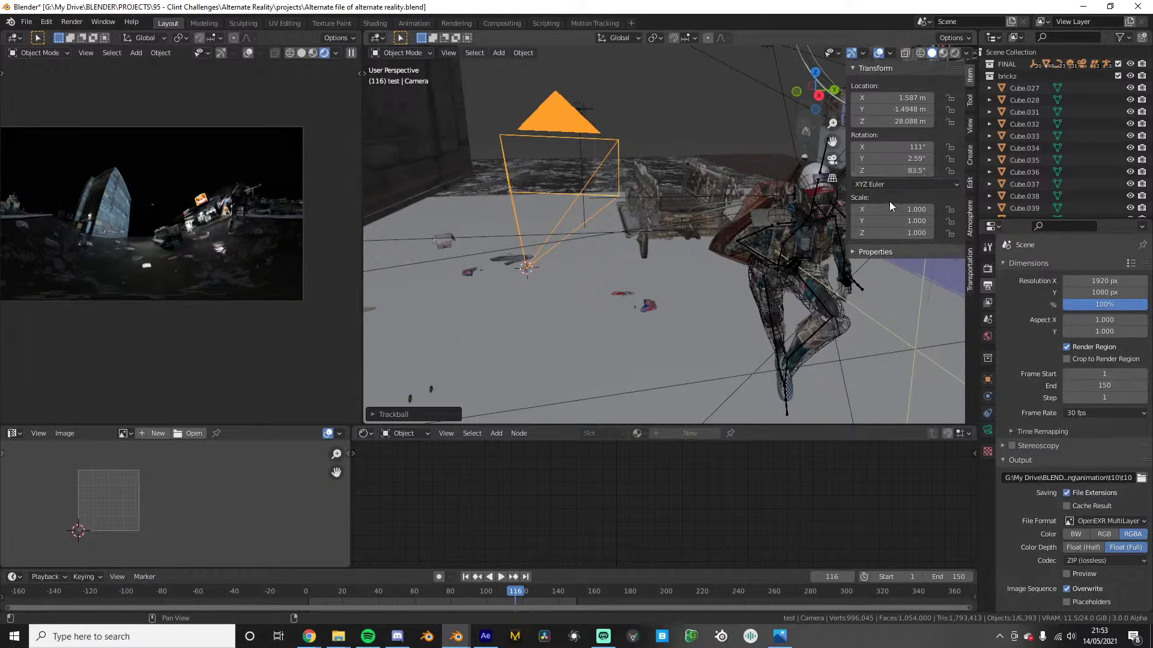
{"action": "left_click_drag", "start_coordinate": [899, 147], "coordinate": [899, 171]}
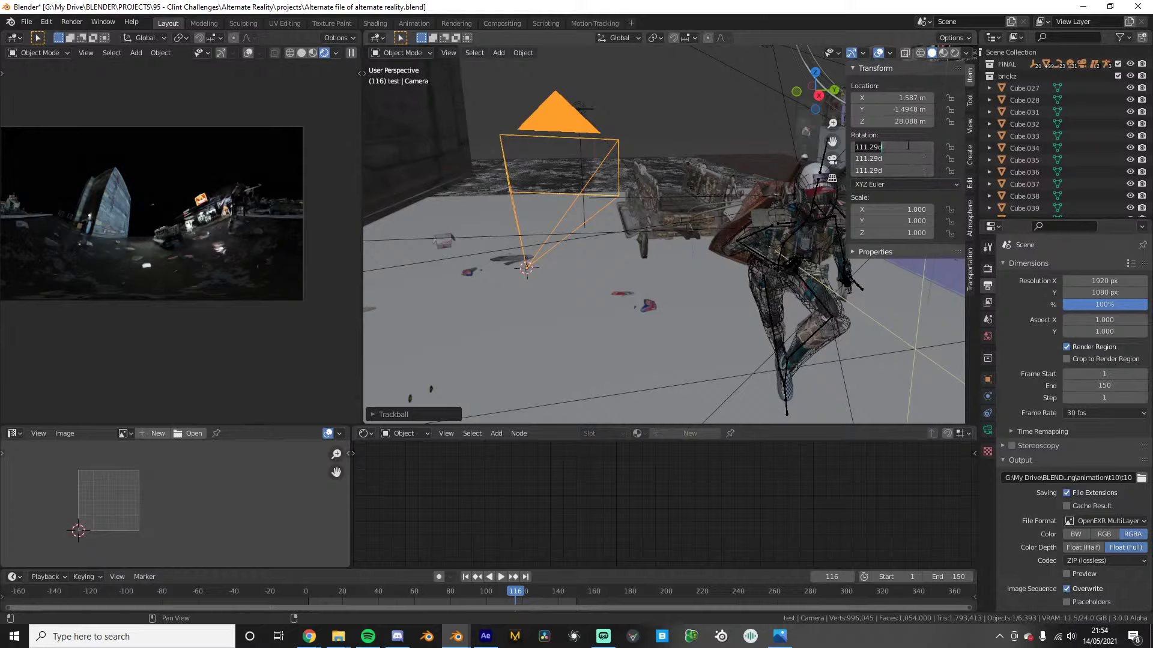
{"action": "type", "text": "9"}
{"action": "key", "text": "Return"}
{"action": "left_click", "coordinate": [913, 169]}
{"action": "type", "text": "90"}
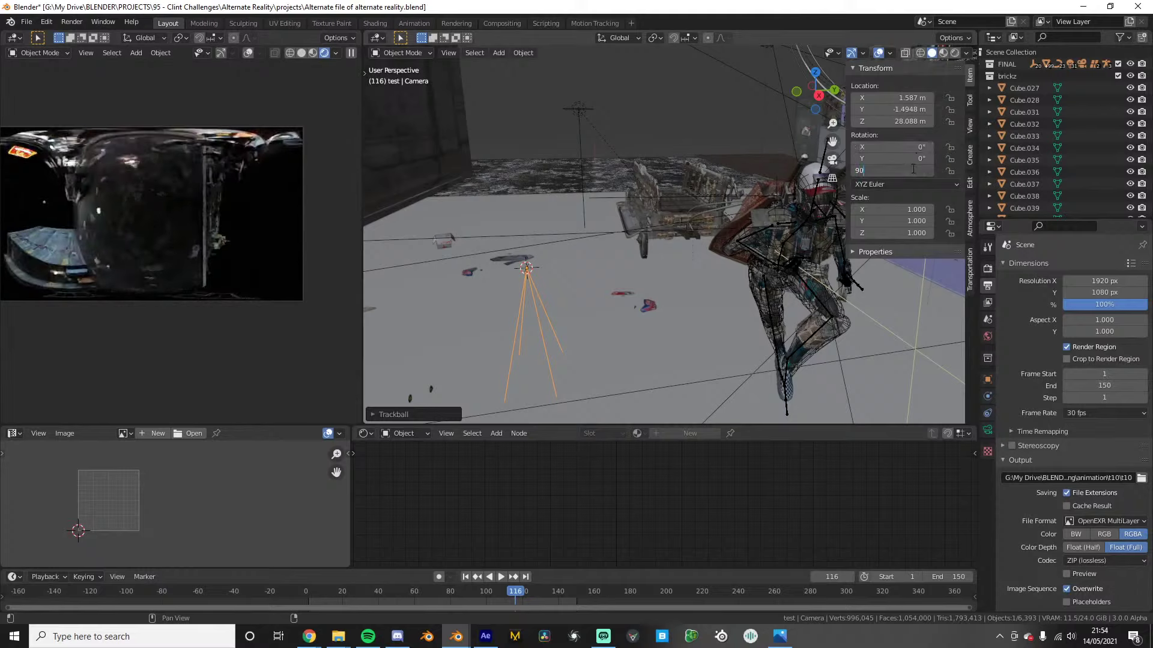
{"action": "key", "text": "Return"}
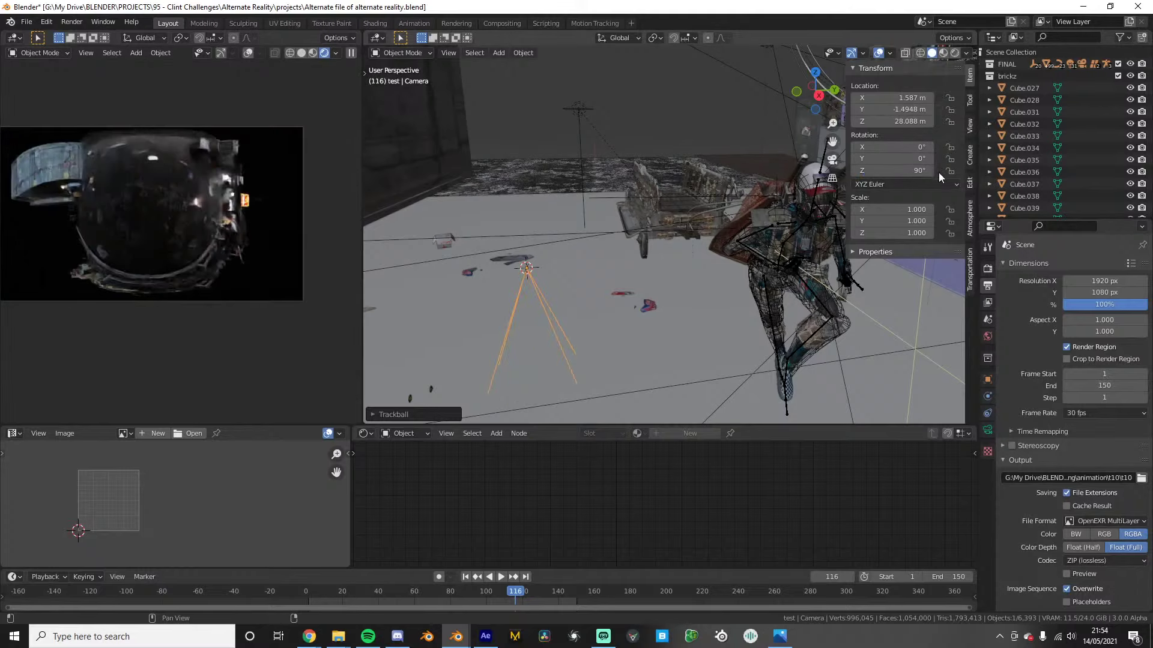
Set the panoramic camera's Z rotation to 0° and its Y rotation to 90°
{"action": "left_click_drag", "start_coordinate": [898, 170], "coordinate": [923, 170]}
{"action": "left_click", "coordinate": [898, 170]}
{"action": "type", "text": "0"}
{"action": "key", "text": "Return"}
{"action": "left_click", "coordinate": [890, 159]}
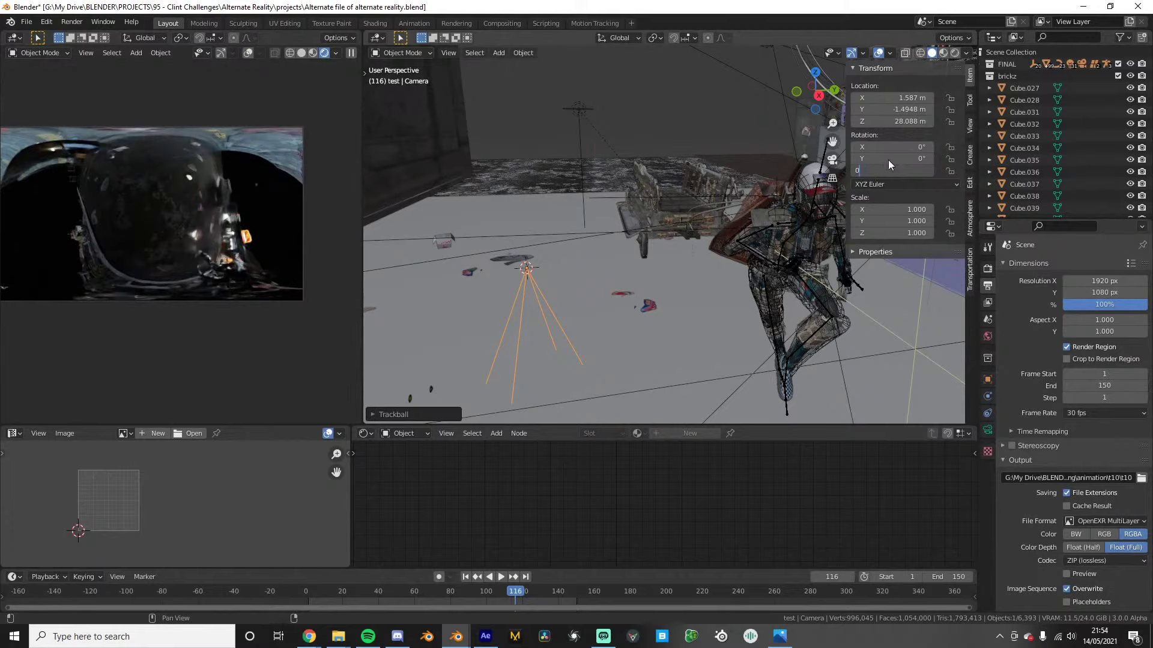
{"action": "type", "text": "90"}
{"action": "key", "text": "Return"}
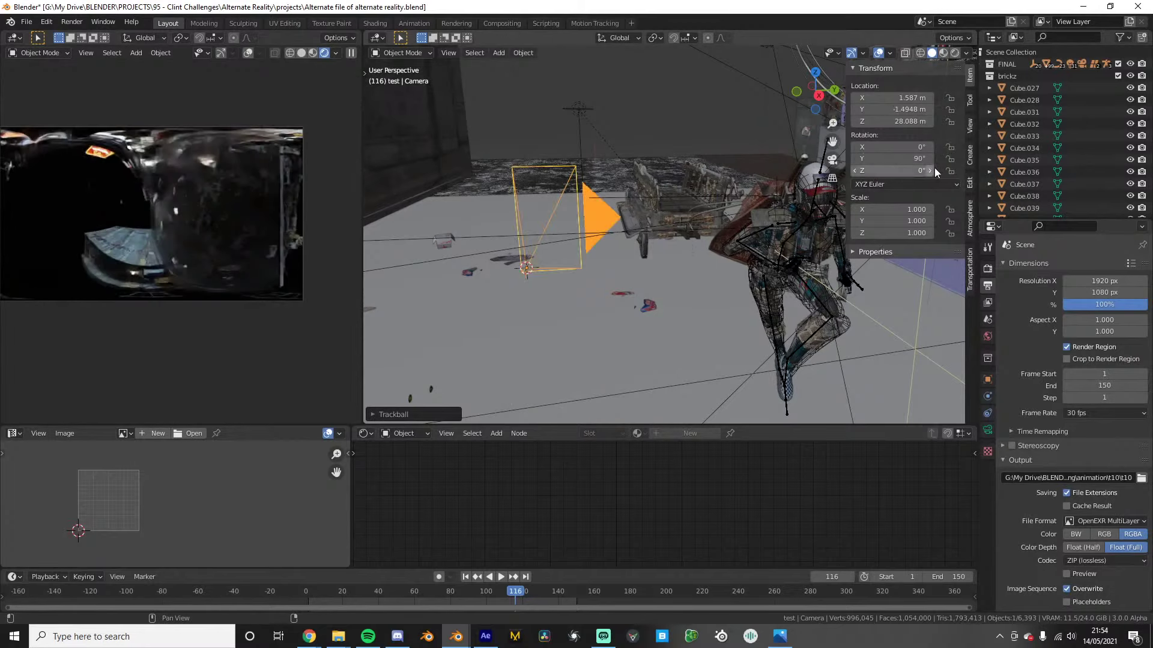
Set the panoramic camera's Y rotation to 9° and its X rotation to 90°, and check the rendered panorama
{"action": "left_click", "coordinate": [891, 157]}
{"action": "type", "text": "9"}
{"action": "key", "text": "Return"}
{"action": "left_click", "coordinate": [891, 147]}
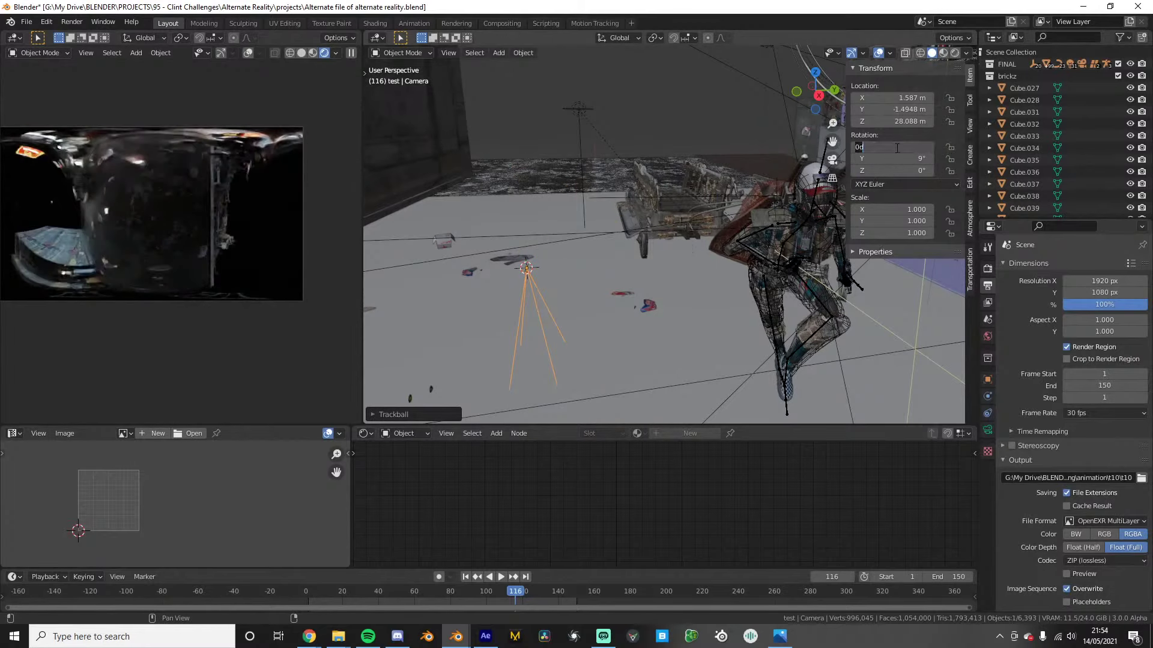
{"action": "type", "text": "90"}
{"action": "key", "text": "Return"}
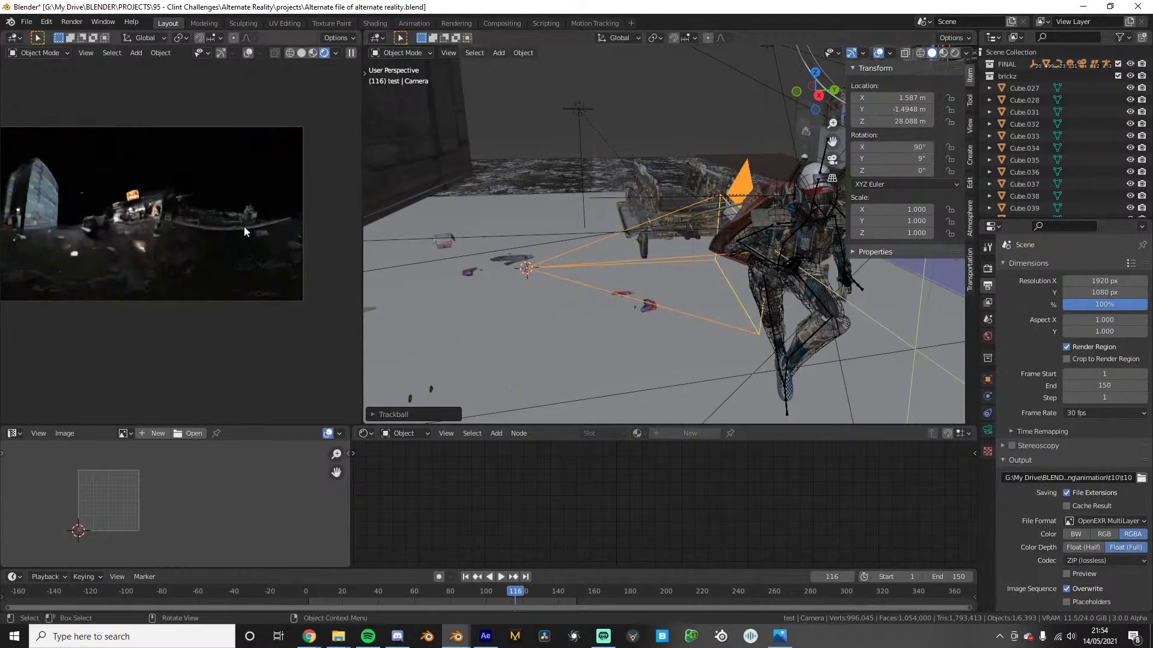
{"action": "middle_click_drag", "start_coordinate": [189, 213], "coordinate": [236, 214], "text": "shift"}
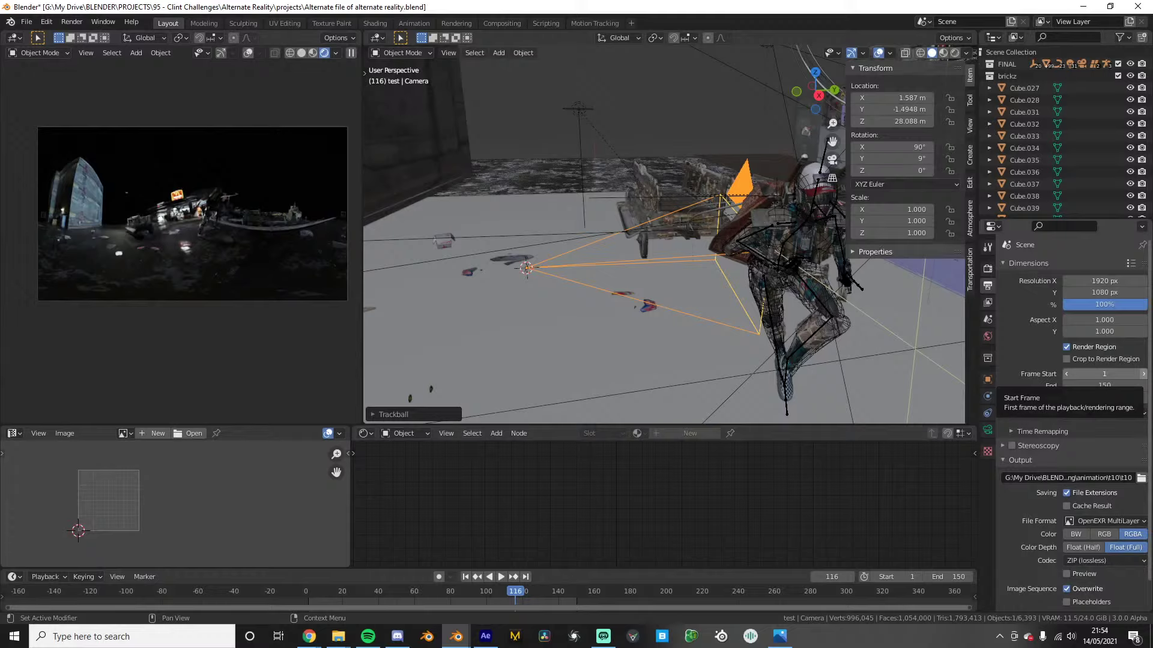
{"action": "key", "text": "alt+Tab"}
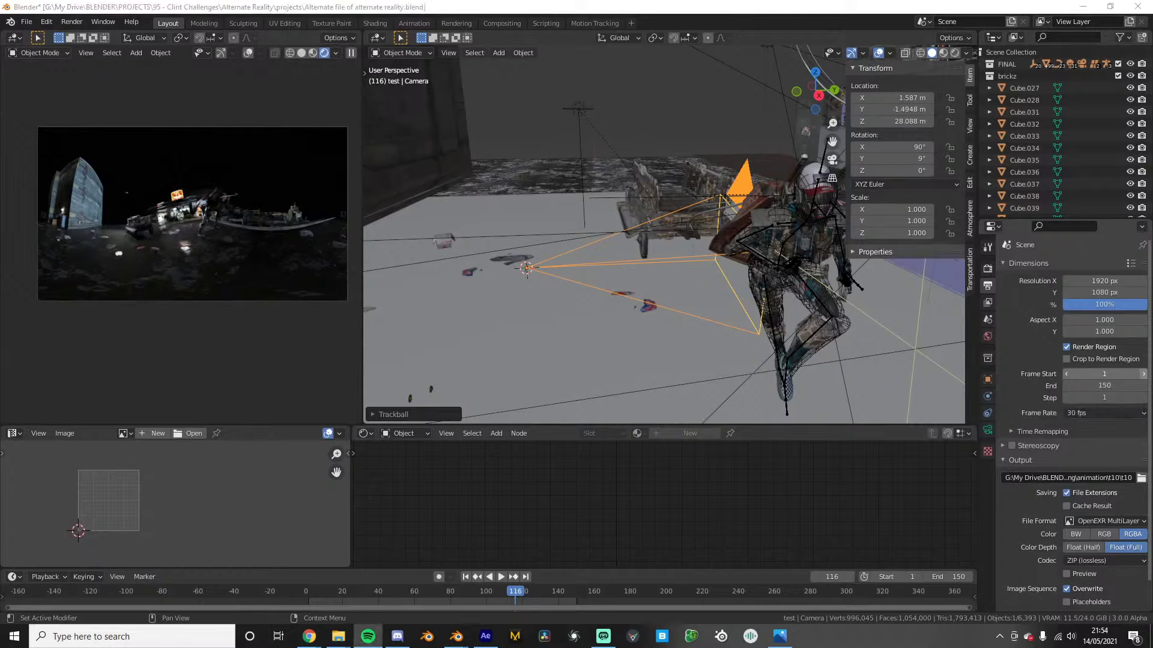
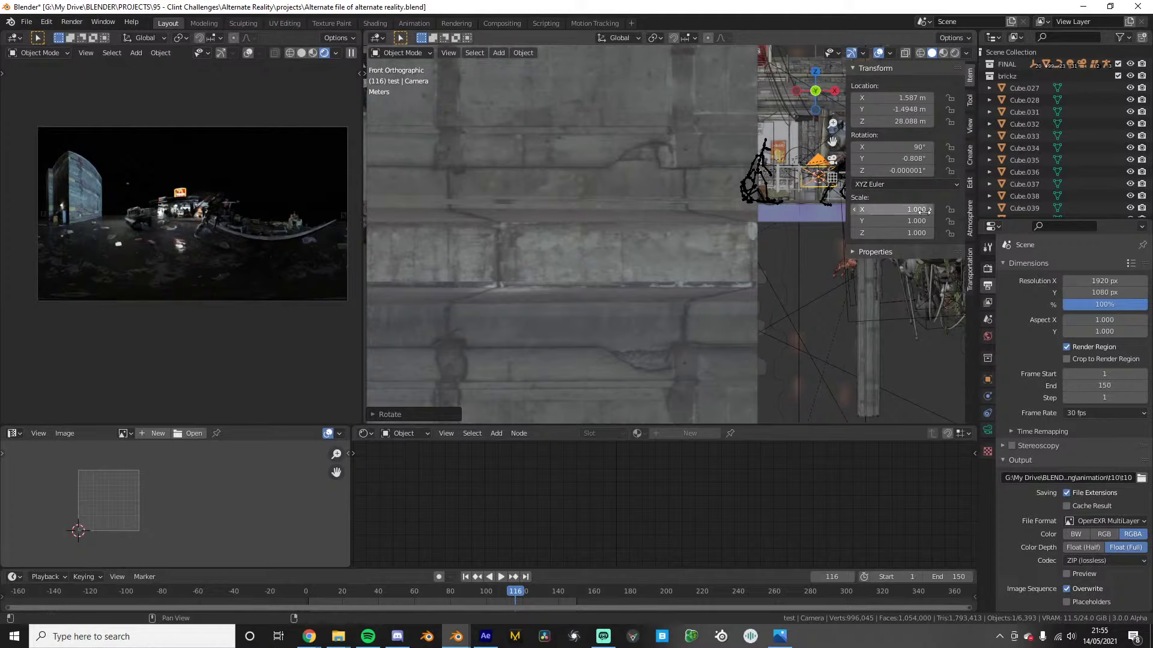
Level the panoramic camera by setting its Z and Y rotations to 0°
{"action": "double_click", "coordinate": [891, 170]}
{"action": "type", "text": "0"}
{"action": "key", "text": "Return"}
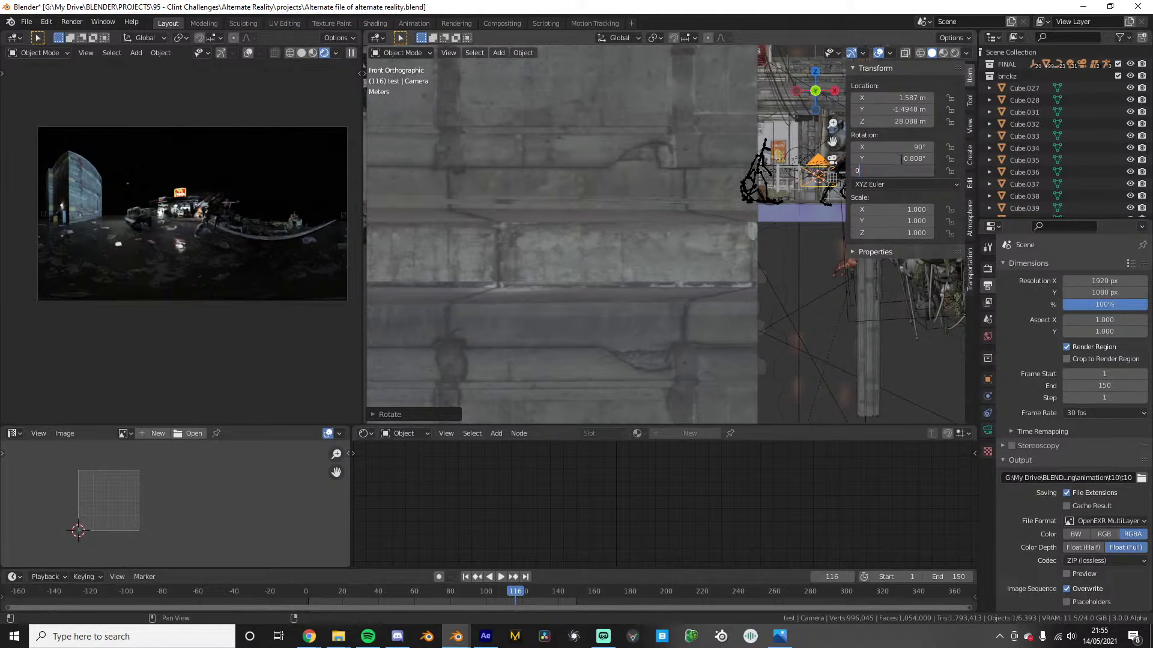
{"action": "double_click", "coordinate": [900, 159]}
{"action": "type", "text": "0"}
{"action": "key", "text": "Return"}
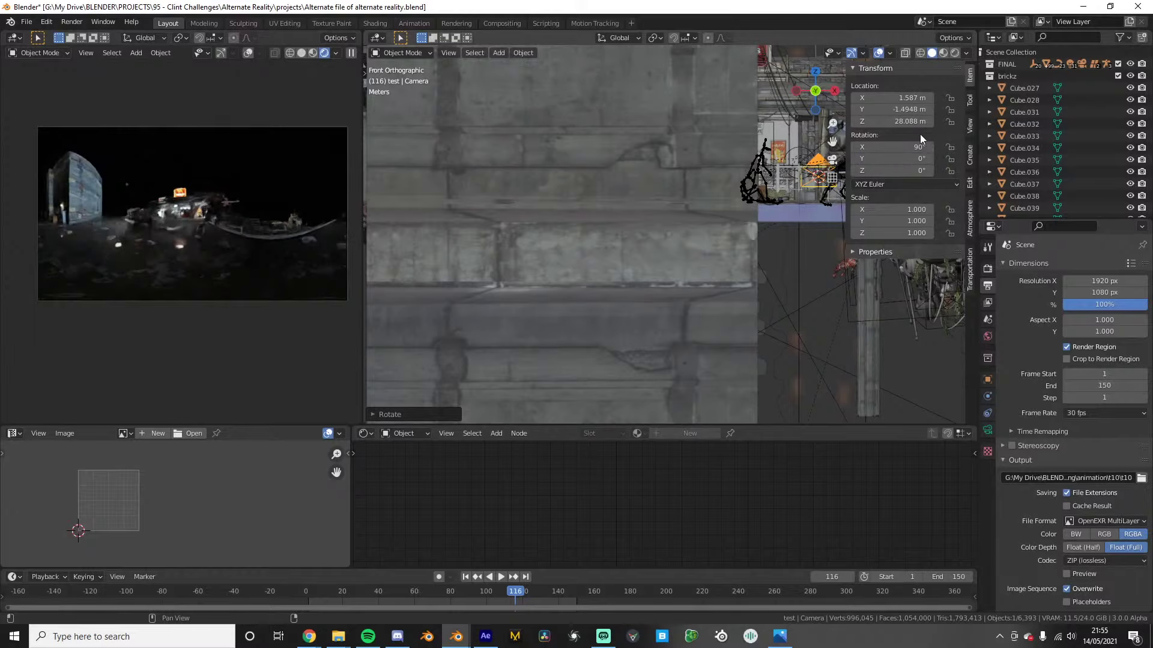
Hide the transform sidebar and switch the panoramic camera's viewport to solid shading
{"action": "key", "text": "n"}
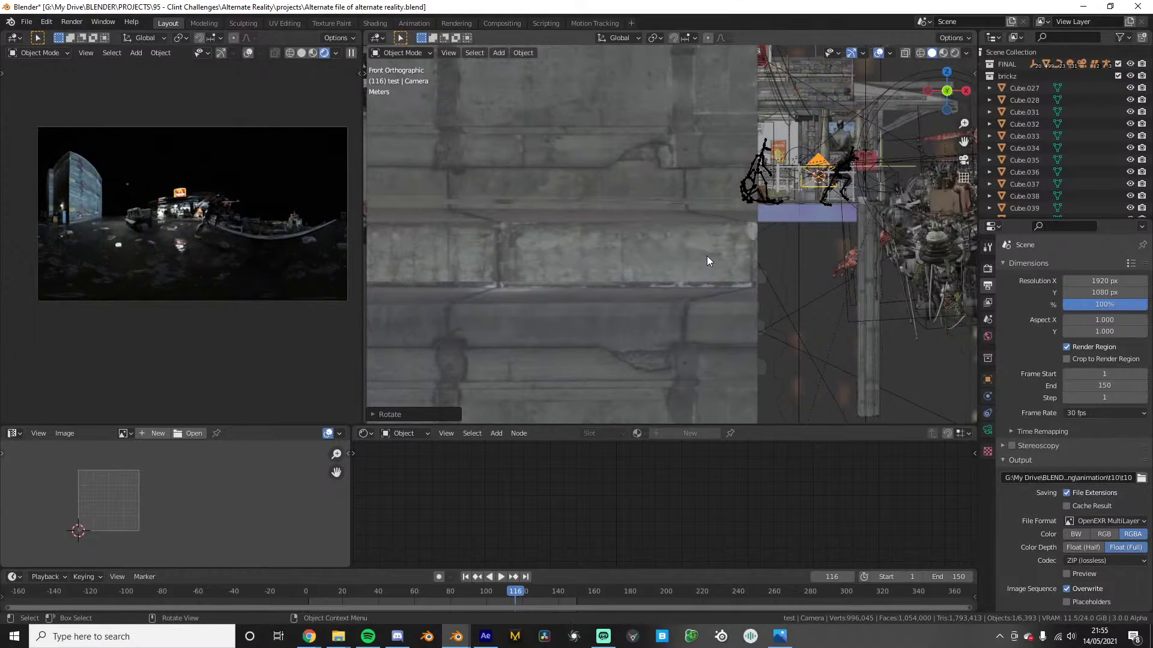
{"action": "middle_click_drag", "start_coordinate": [707, 256], "coordinate": [302, 294]}
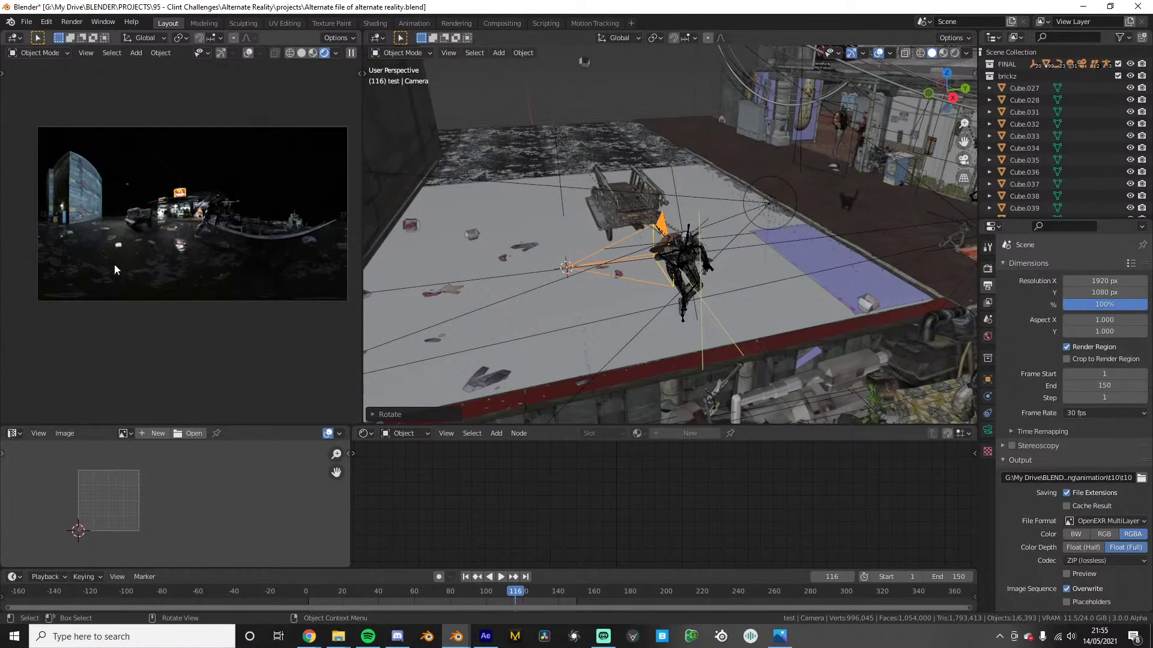
{"action": "key", "text": "z"}
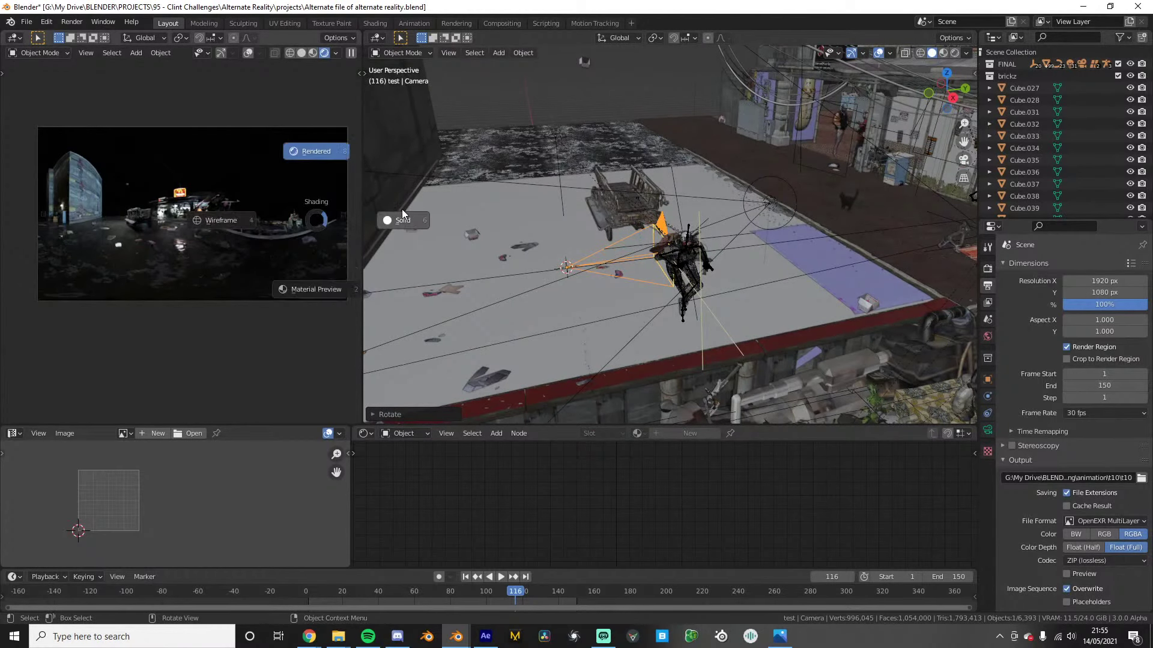
{"action": "left_click", "coordinate": [401, 209]}
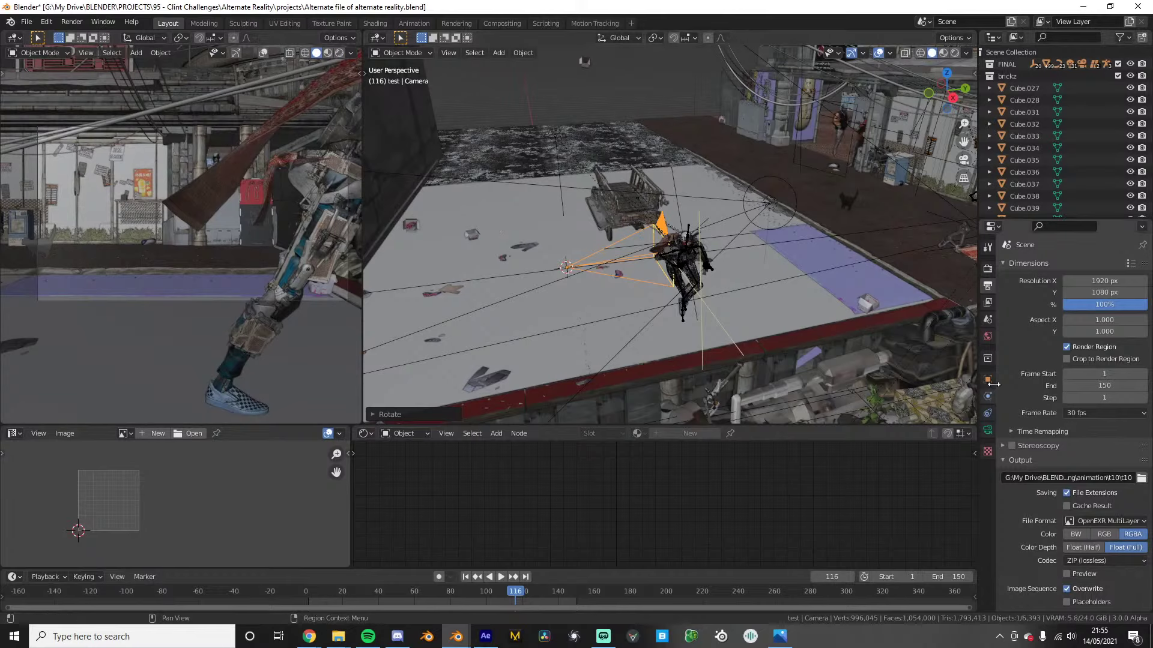
Preview the panorama in rendered shading and try adjusting the Color Management exposure in the render settings
{"action": "left_click", "coordinate": [988, 268]}
{"action": "scroll", "coordinate": [1033, 360], "scroll_direction": "down", "scroll_amount": 7}
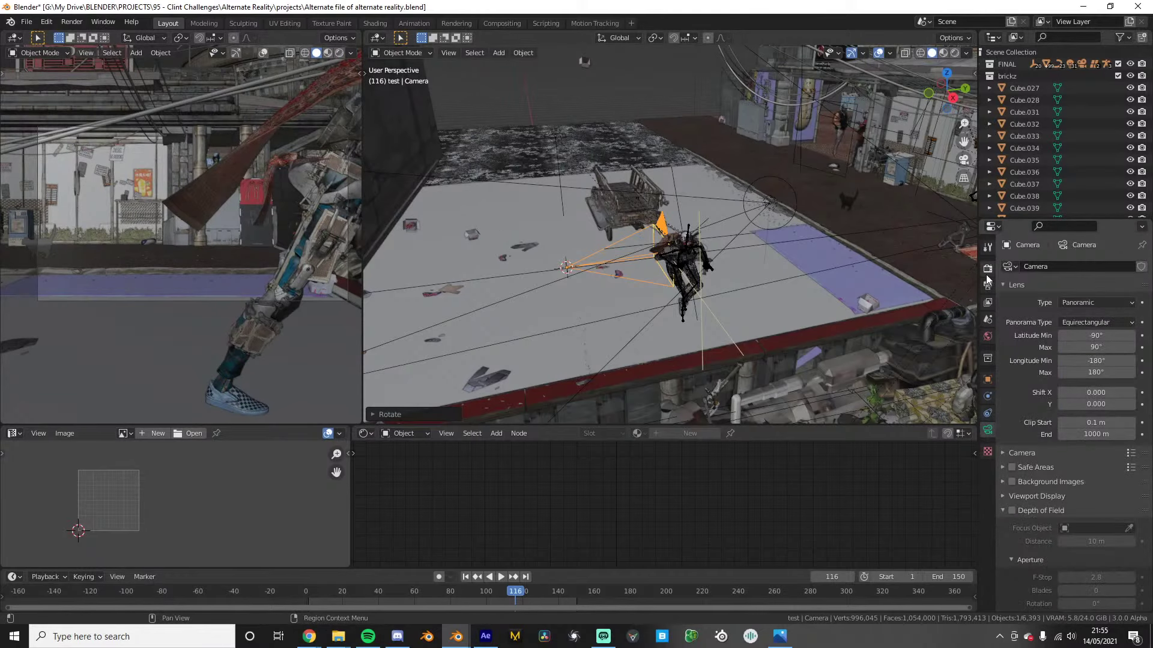
{"action": "scroll", "coordinate": [1036, 421], "scroll_direction": "down", "scroll_amount": 6}
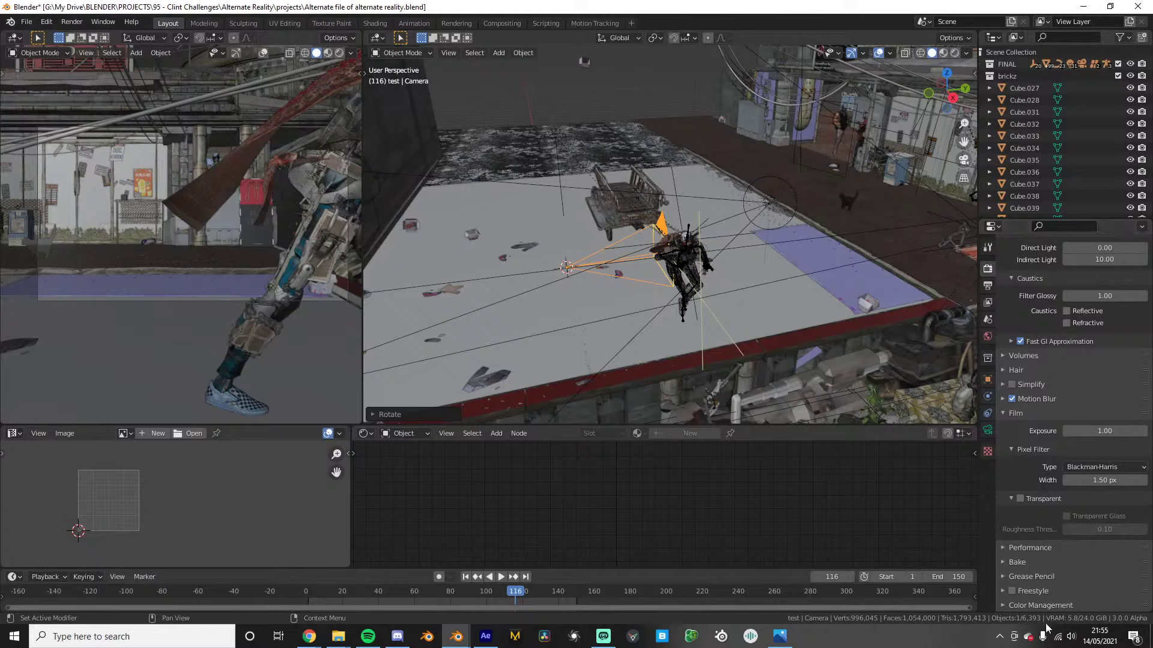
{"action": "scroll", "coordinate": [1052, 607], "scroll_direction": "down", "scroll_amount": 4}
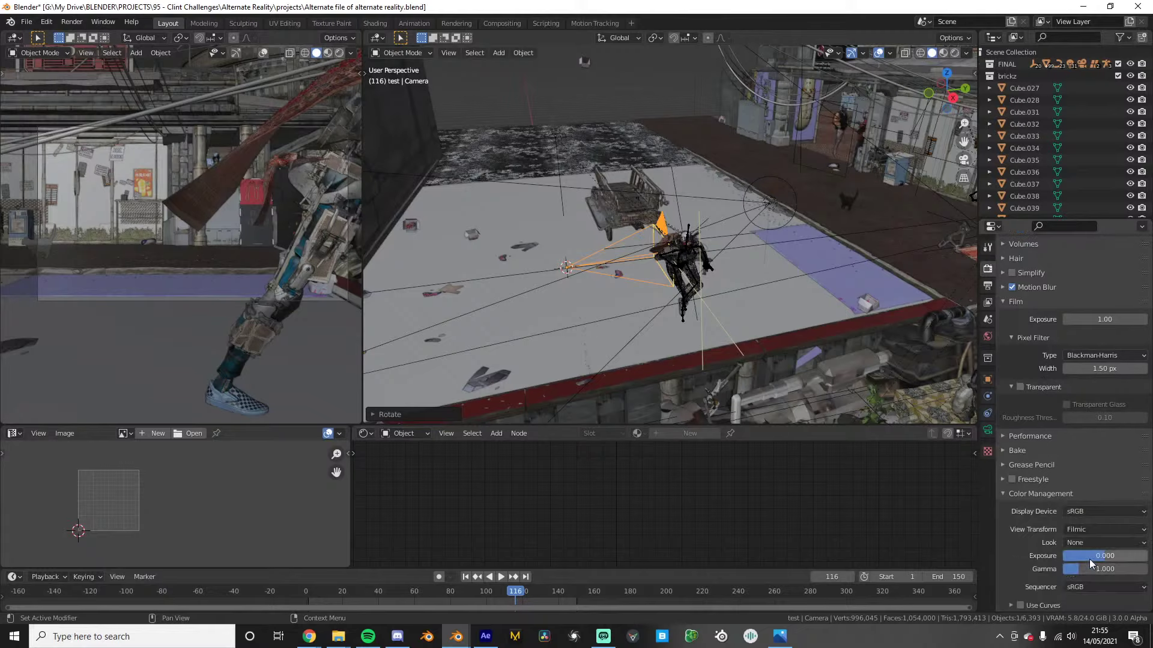
{"action": "key", "text": "z"}
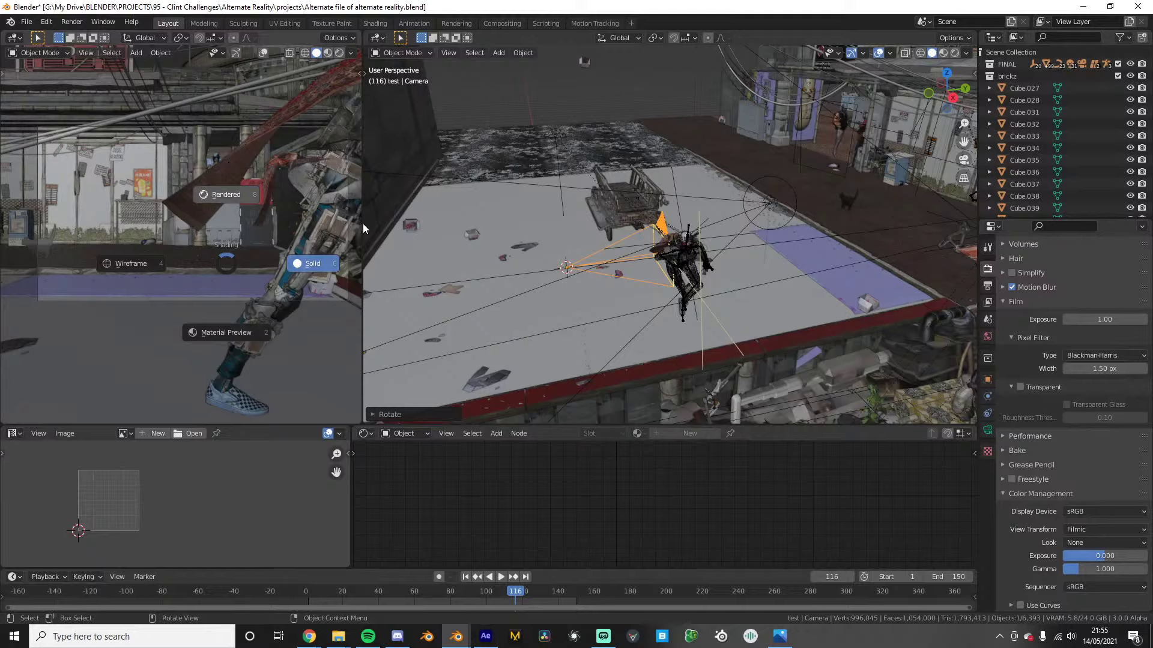
{"action": "key", "text": "8"}
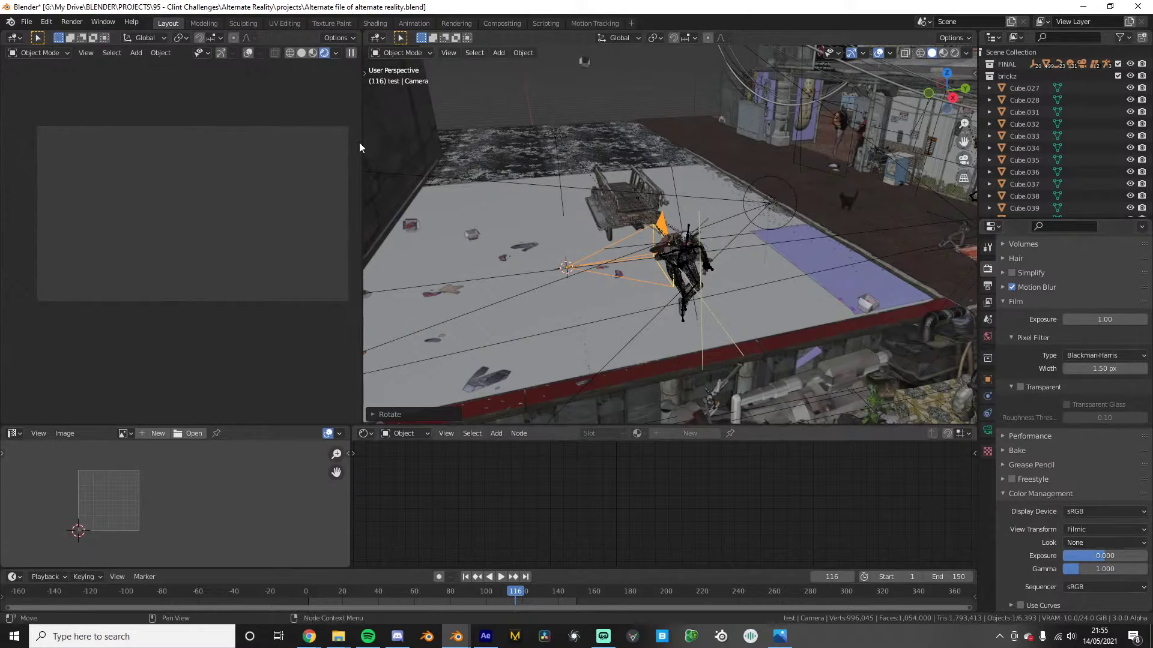
{"action": "left_click", "coordinate": [248, 52]}
{"action": "left_click", "coordinate": [248, 52]}
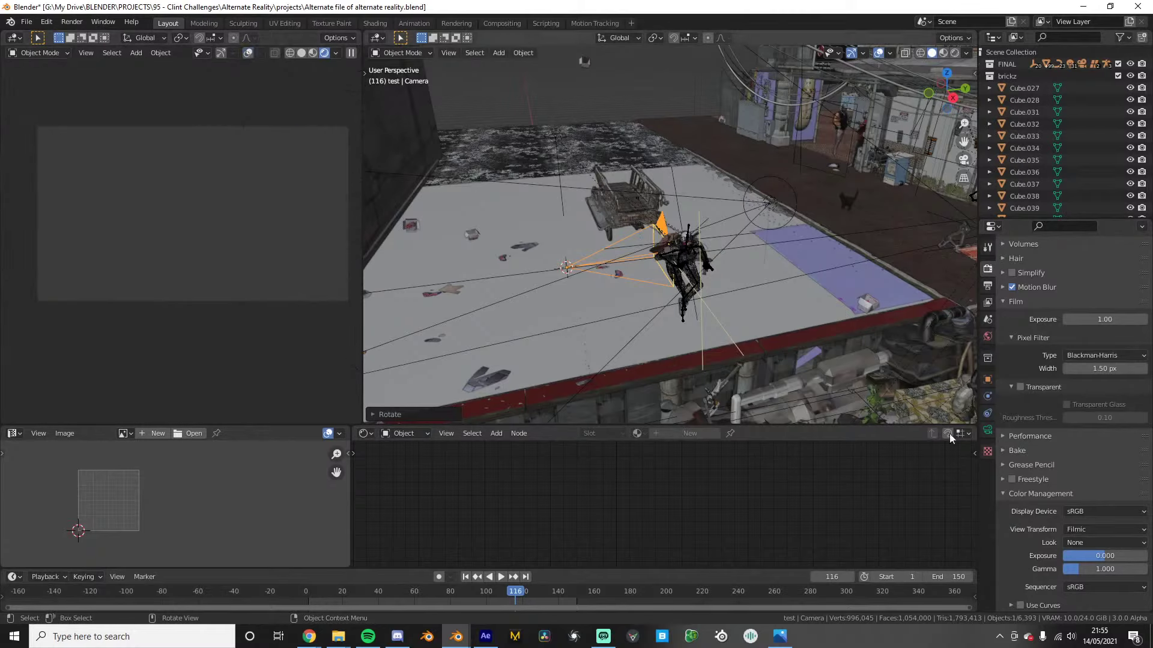
{"action": "mouse_move", "coordinate": [1099, 559]}
{"action": "left_mouse_down"}
{"action": "mouse_move", "coordinate": [1070, 559]}
{"action": "mouse_move", "coordinate": [1145, 558]}
{"action": "mouse_move", "coordinate": [1131, 558]}
{"action": "left_mouse_up"}
{"action": "right_click", "coordinate": [1114, 557]}
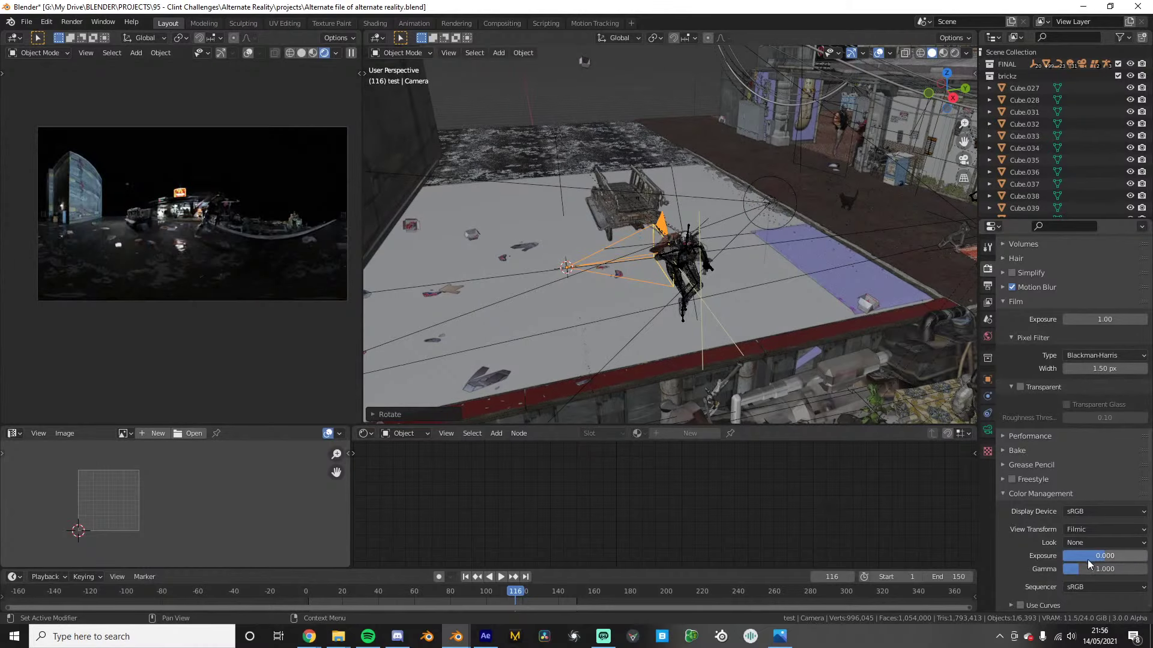
Return the camera viewport to solid shading and render the panorama at frame 116 as a still image
{"action": "key", "text": "z"}
{"action": "left_click", "coordinate": [180, 223]}
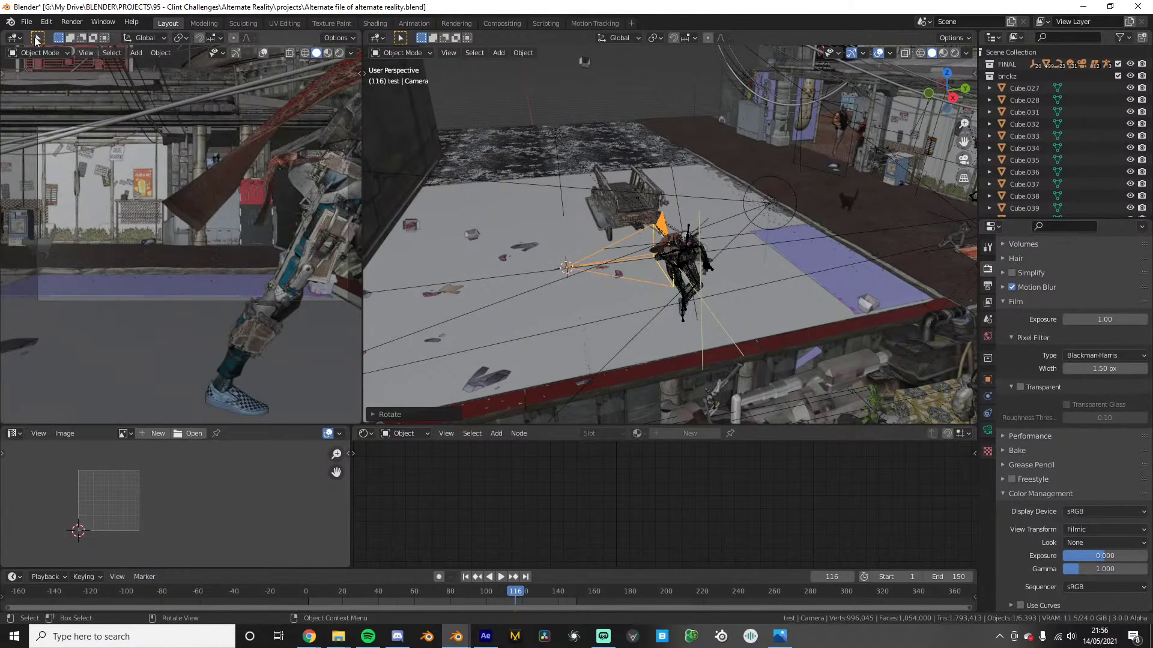
{"action": "left_click", "coordinate": [72, 22]}
{"action": "left_click", "coordinate": [87, 34]}
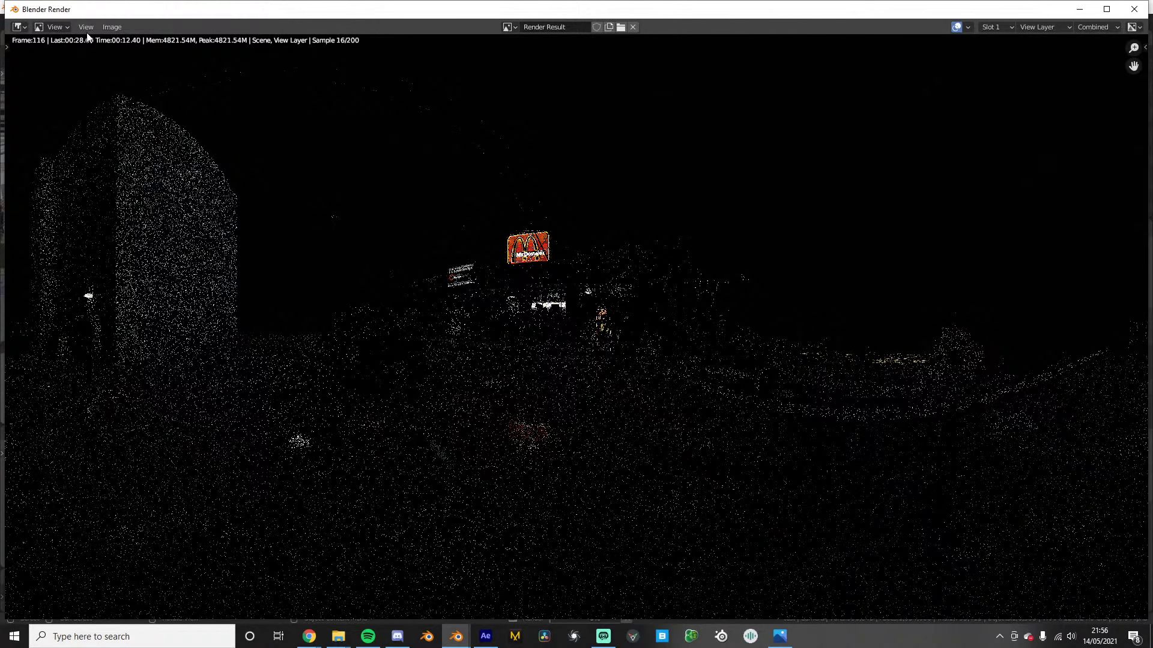
{"action": "scroll", "coordinate": [346, 153], "scroll_direction": "down", "scroll_amount": 2}
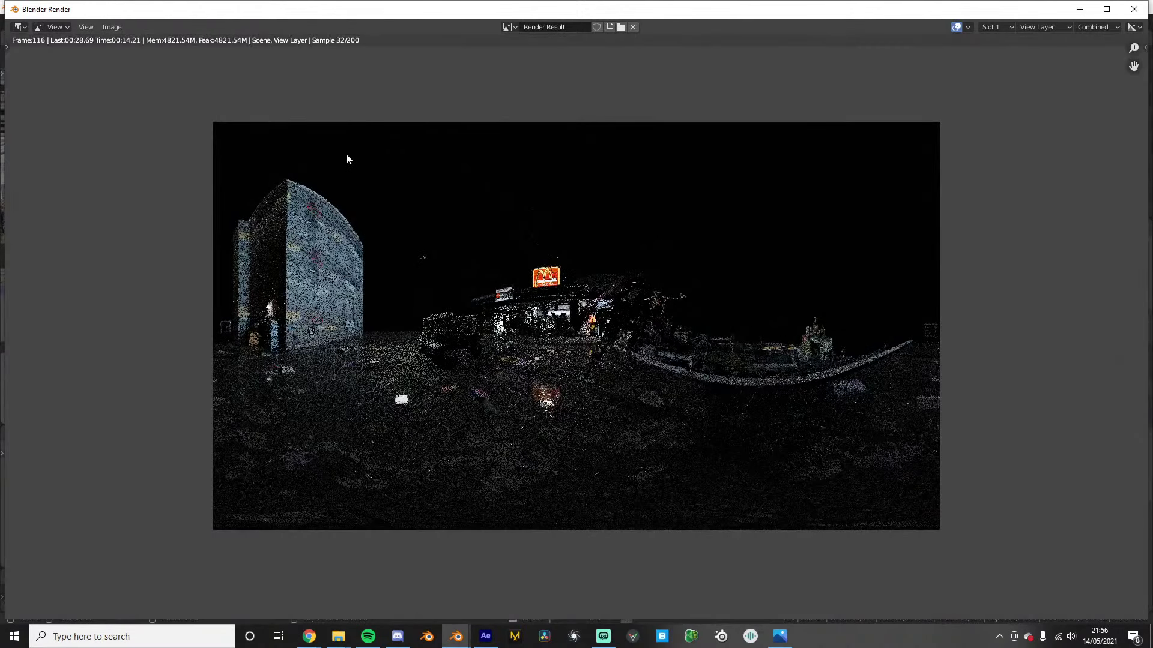
{"action": "left_click_drag", "start_coordinate": [469, 9], "coordinate": [528, 2]}
{"action": "scroll", "coordinate": [603, 249], "scroll_direction": "up", "scroll_amount": 1}
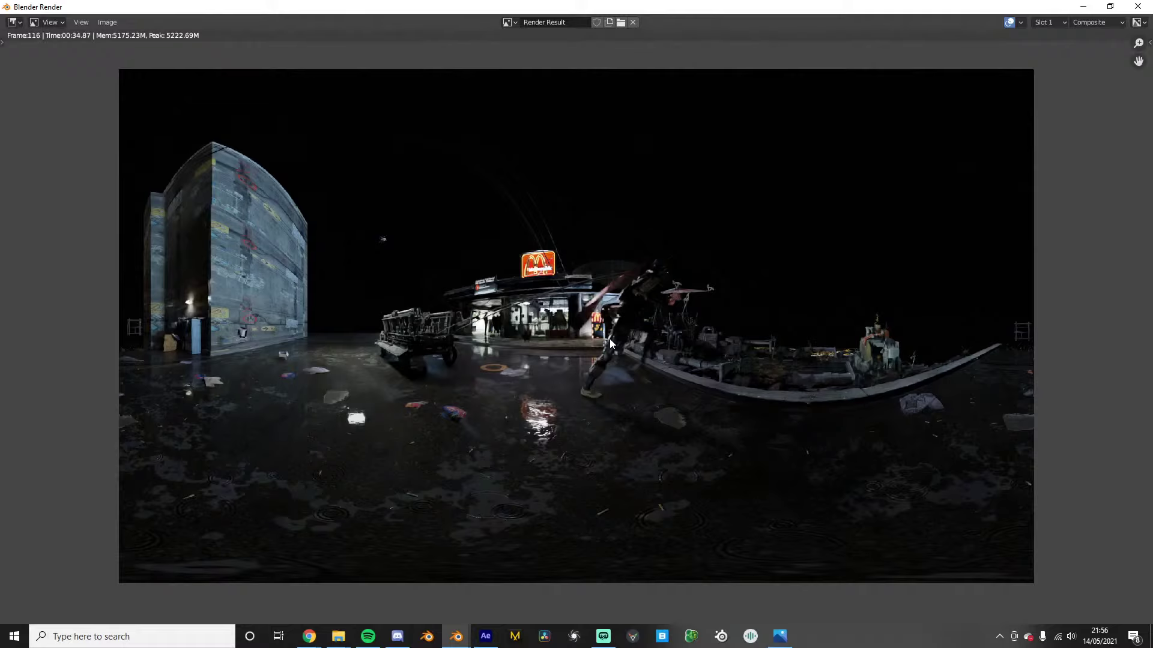
Save the rendered panorama as the OpenEXR MultiLayer file HDRI.exr in the Alternate Reality project's rendering/stills folder
{"action": "left_click_drag", "start_coordinate": [907, 6], "coordinate": [938, 33]}
{"action": "left_click", "coordinate": [150, 41]}
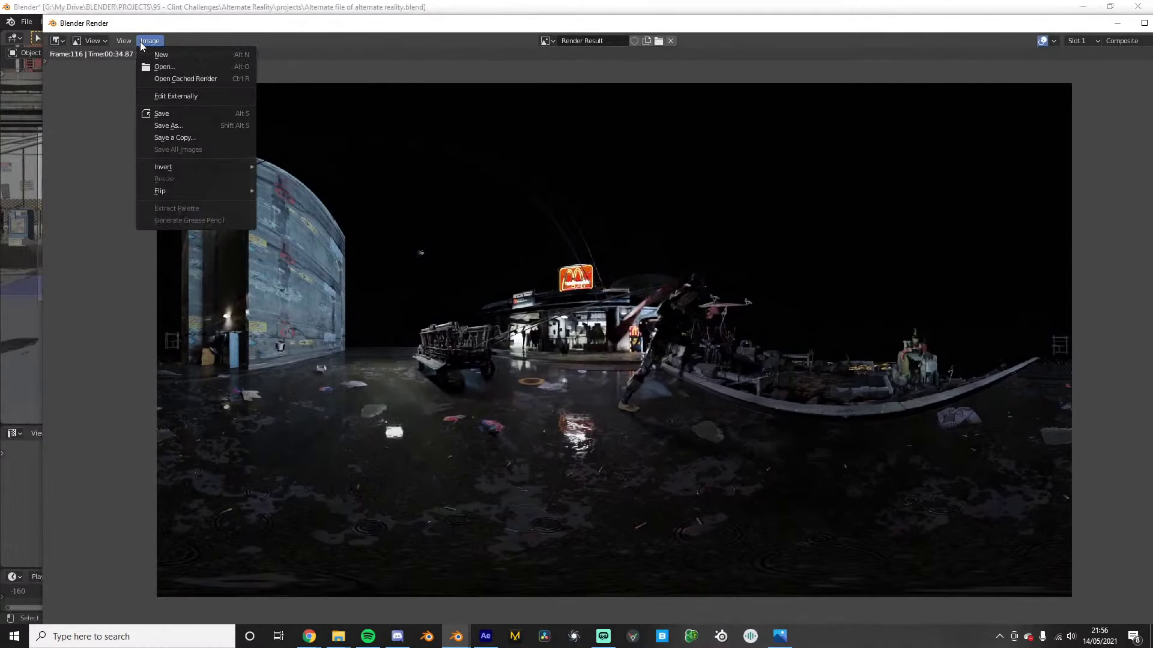
{"action": "left_click", "coordinate": [169, 125]}
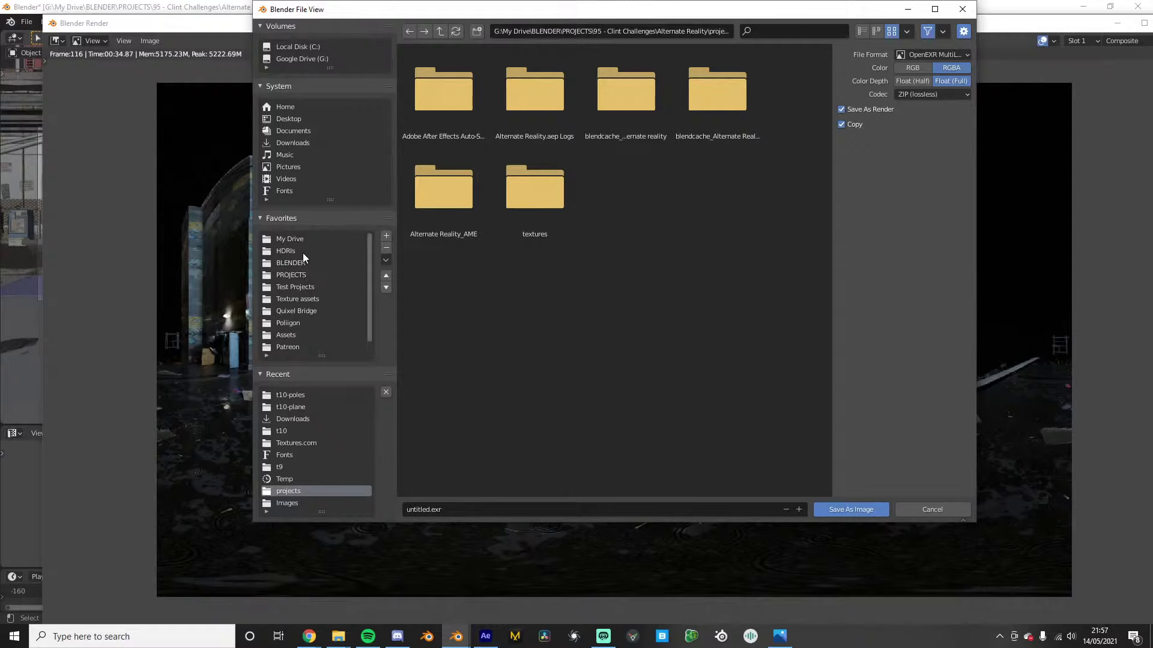
{"action": "left_click", "coordinate": [297, 275]}
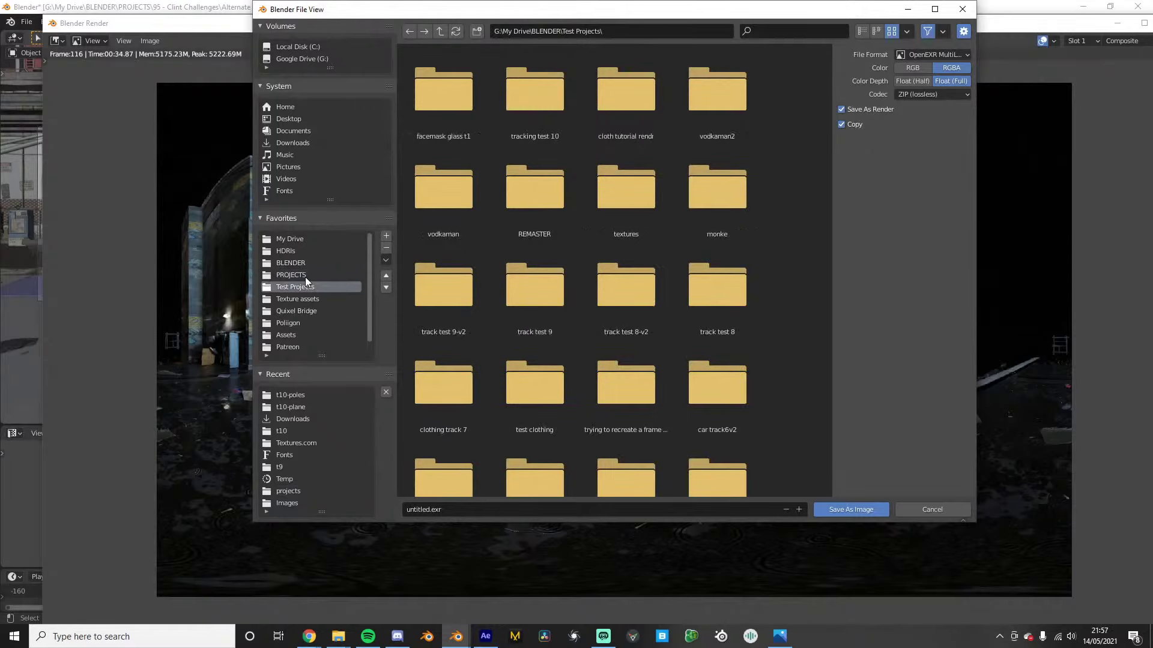
{"action": "double_click", "coordinate": [448, 129]}
{"action": "double_click", "coordinate": [470, 108]}
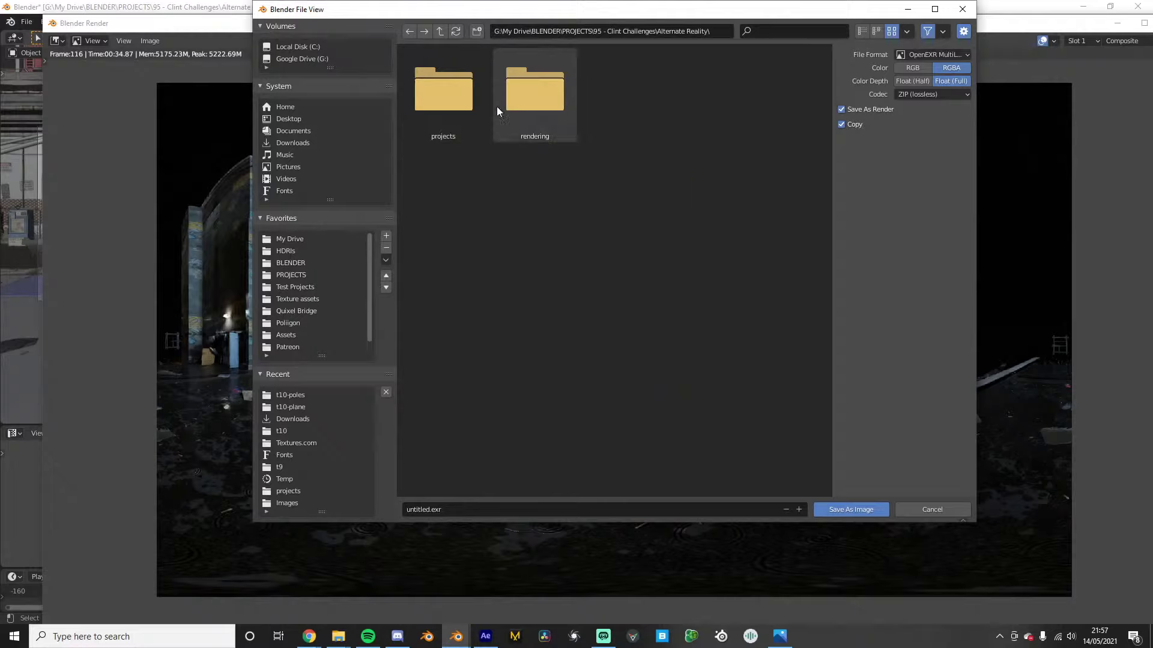
{"action": "double_click", "coordinate": [496, 106]}
{"action": "double_click", "coordinate": [424, 111]}
{"action": "key", "text": "BackSpace"}
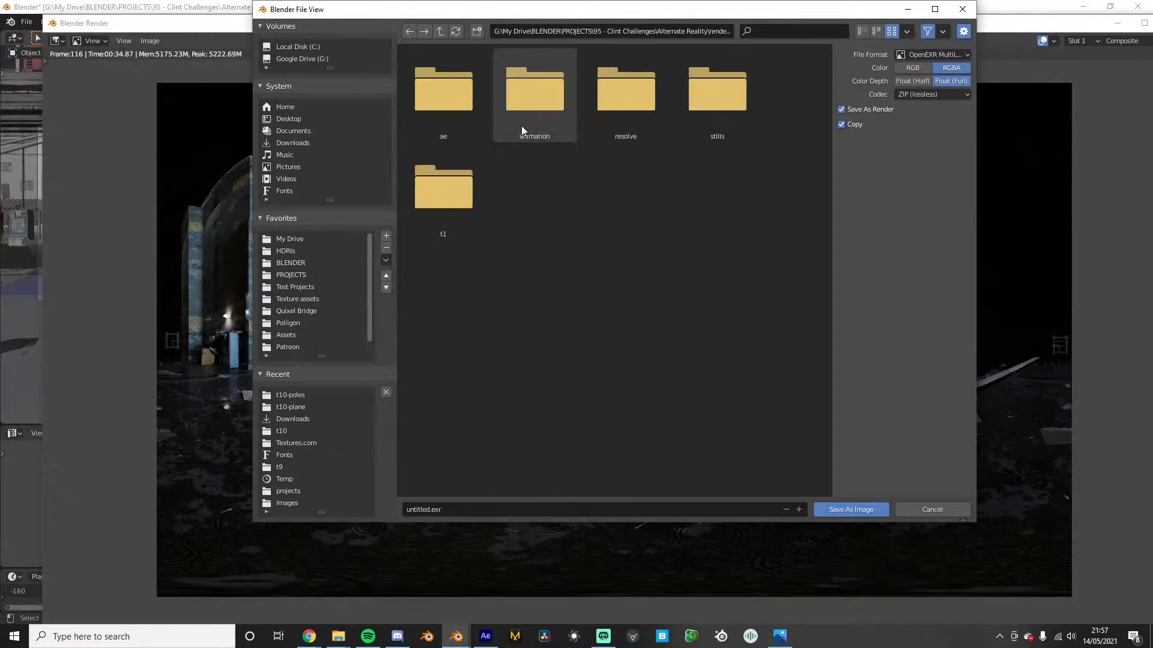
{"action": "double_click", "coordinate": [712, 107]}
{"action": "left_click", "coordinate": [447, 511]}
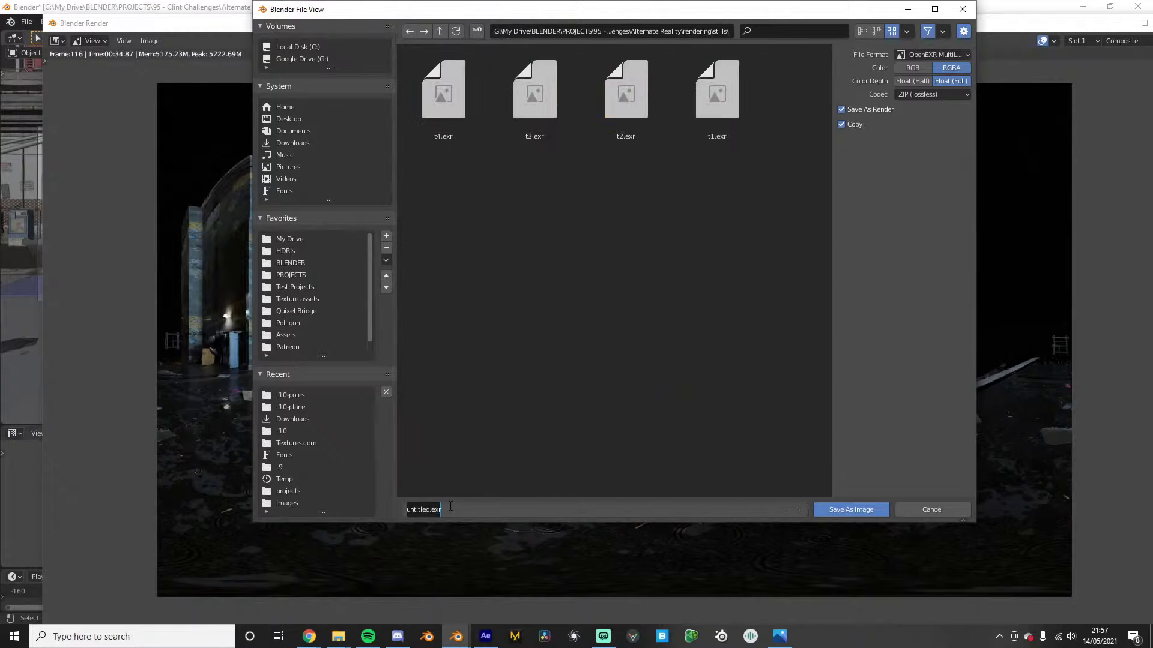
{"action": "type", "text": "t5"}
{"action": "key", "text": "Return"}
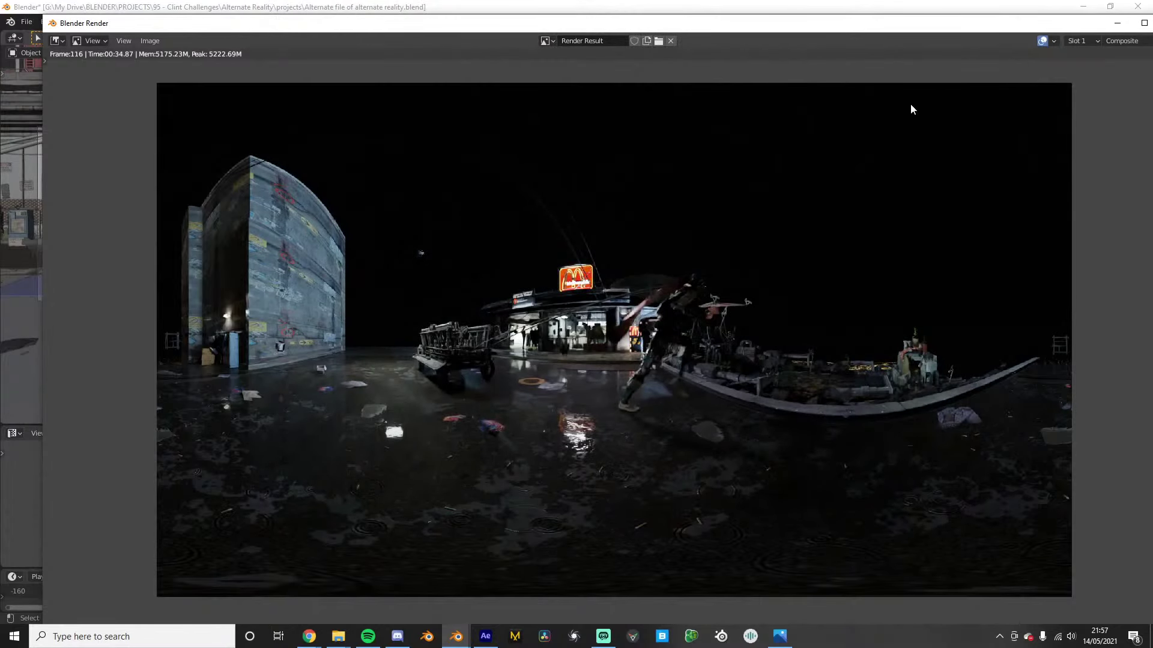
Switch to the other Blender window with the lighter scene and show its viewport in rendered shading
{"action": "mouse_move", "coordinate": [456, 636]}
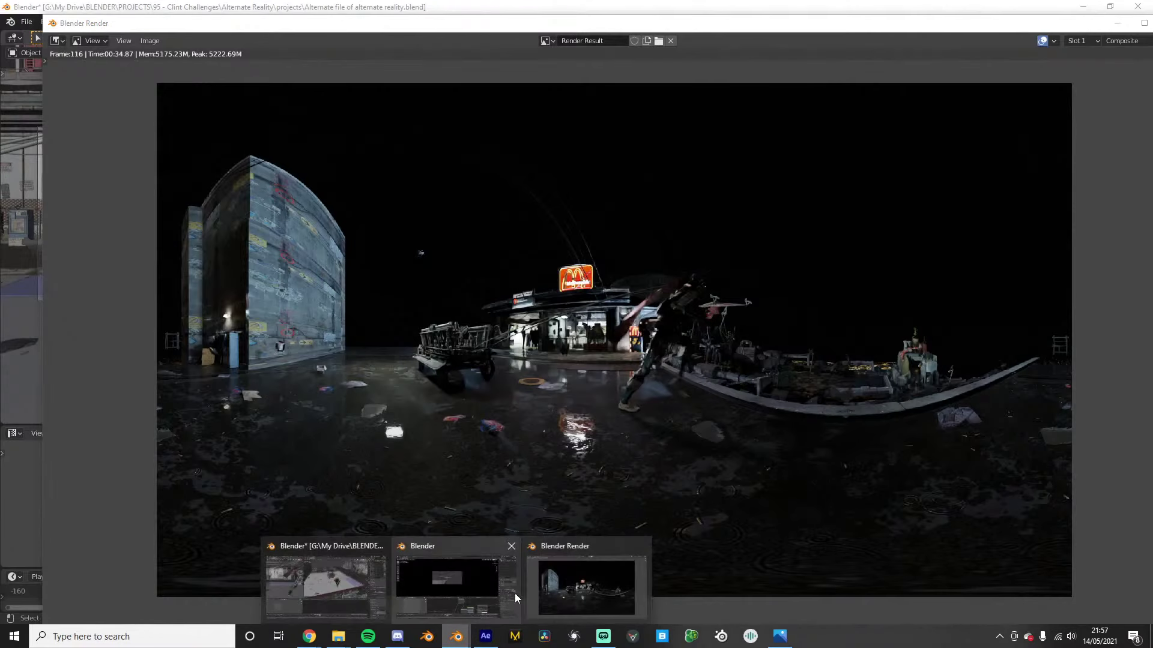
{"action": "left_click", "coordinate": [466, 595]}
{"action": "middle_click_drag", "start_coordinate": [528, 361], "coordinate": [569, 283]}
{"action": "key", "text": "z"}
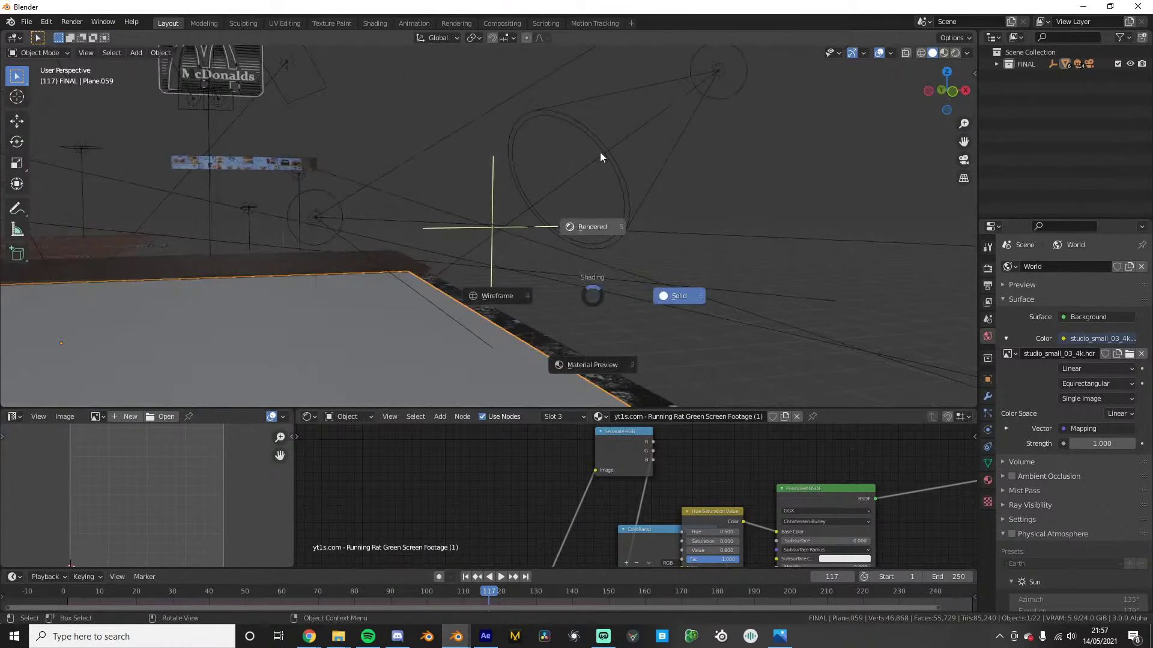
{"action": "left_click", "coordinate": [596, 159]}
Replace the world's environment texture with HDRI.exr from the Alternate Reality project's rendering/stills folder
{"action": "mouse_move", "coordinate": [455, 639]}
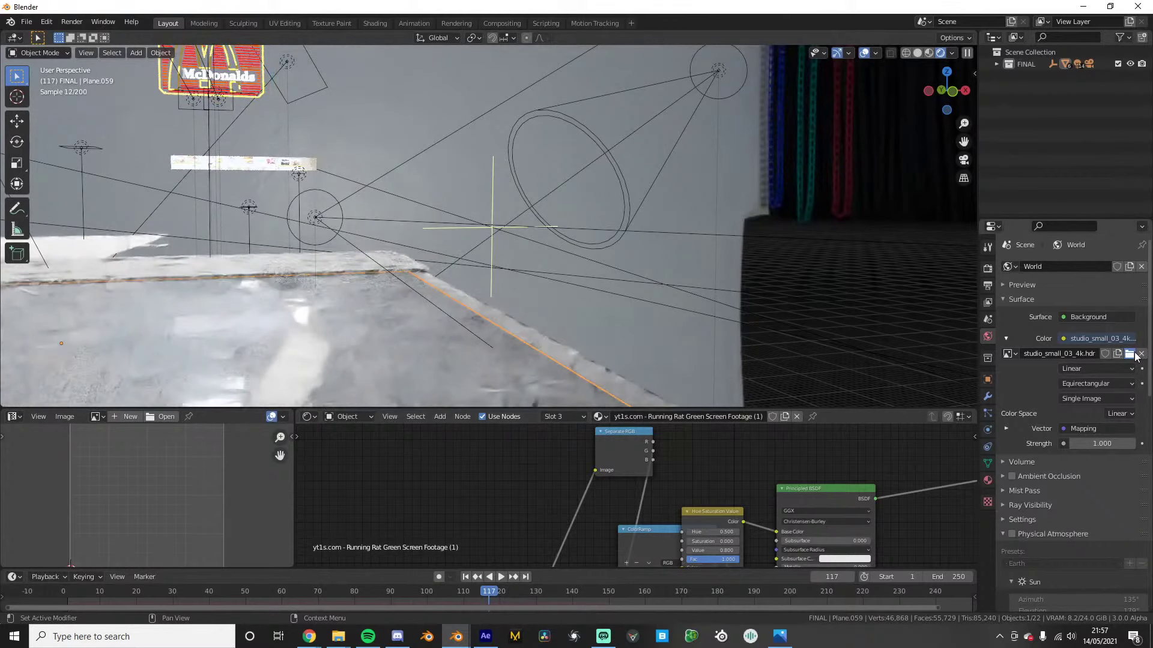
{"action": "left_click", "coordinate": [1129, 354]}
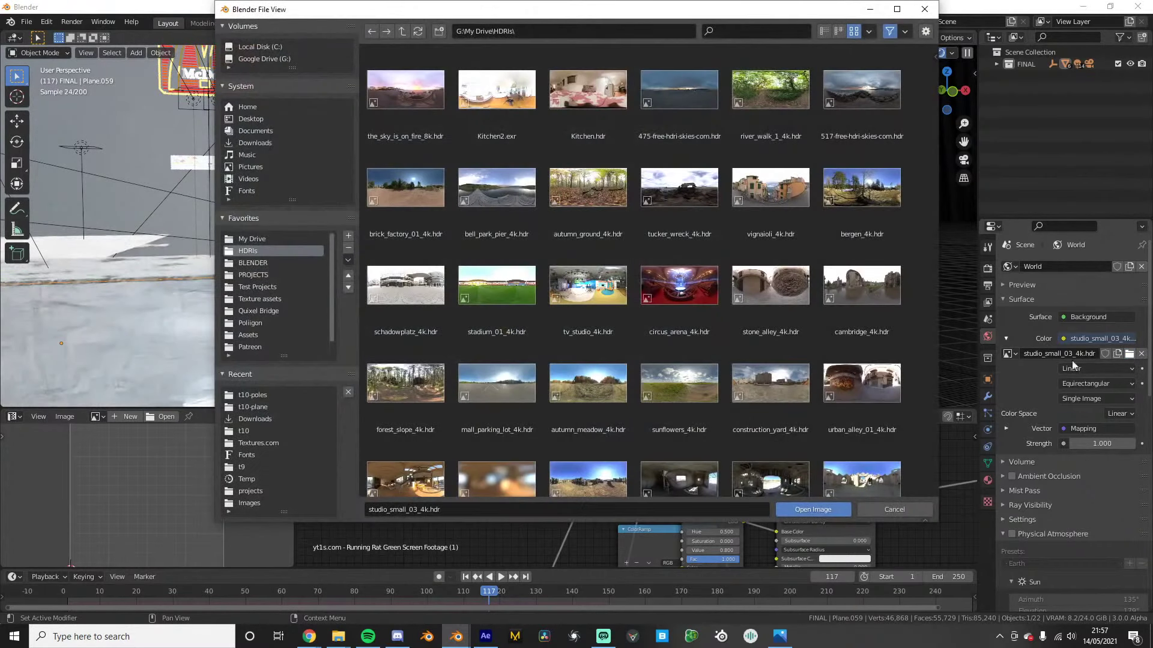
{"action": "left_click", "coordinate": [268, 280]}
{"action": "double_click", "coordinate": [432, 127]}
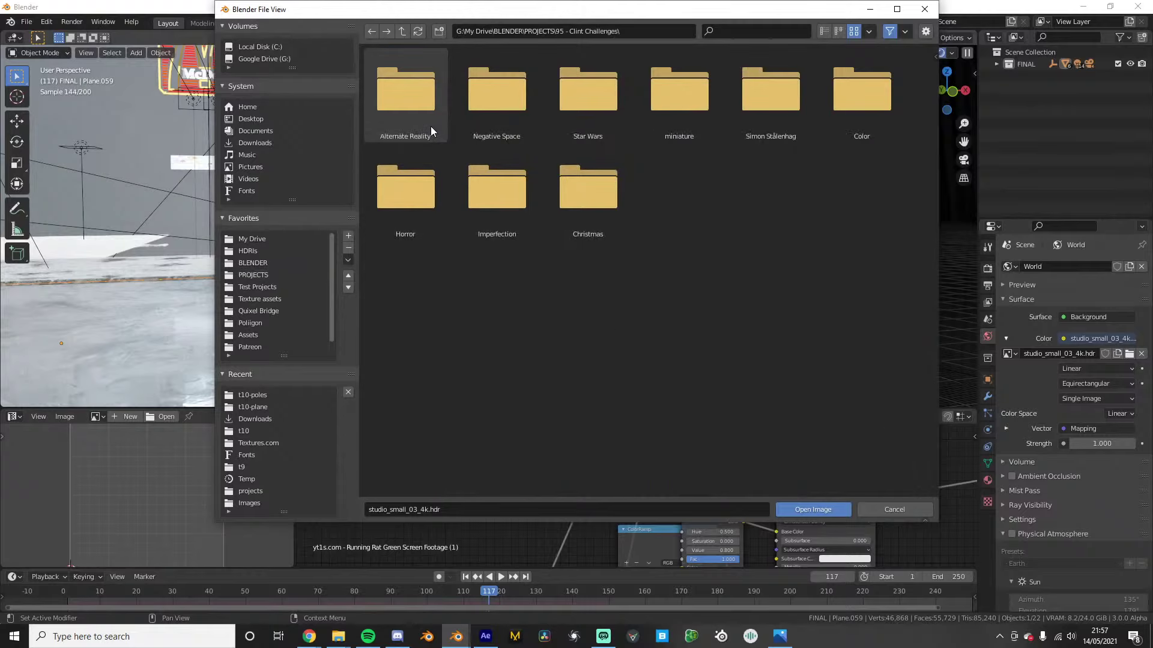
{"action": "left_click", "coordinate": [431, 123]}
{"action": "double_click", "coordinate": [432, 123]}
{"action": "left_click", "coordinate": [465, 112]}
{"action": "double_click", "coordinate": [488, 110]}
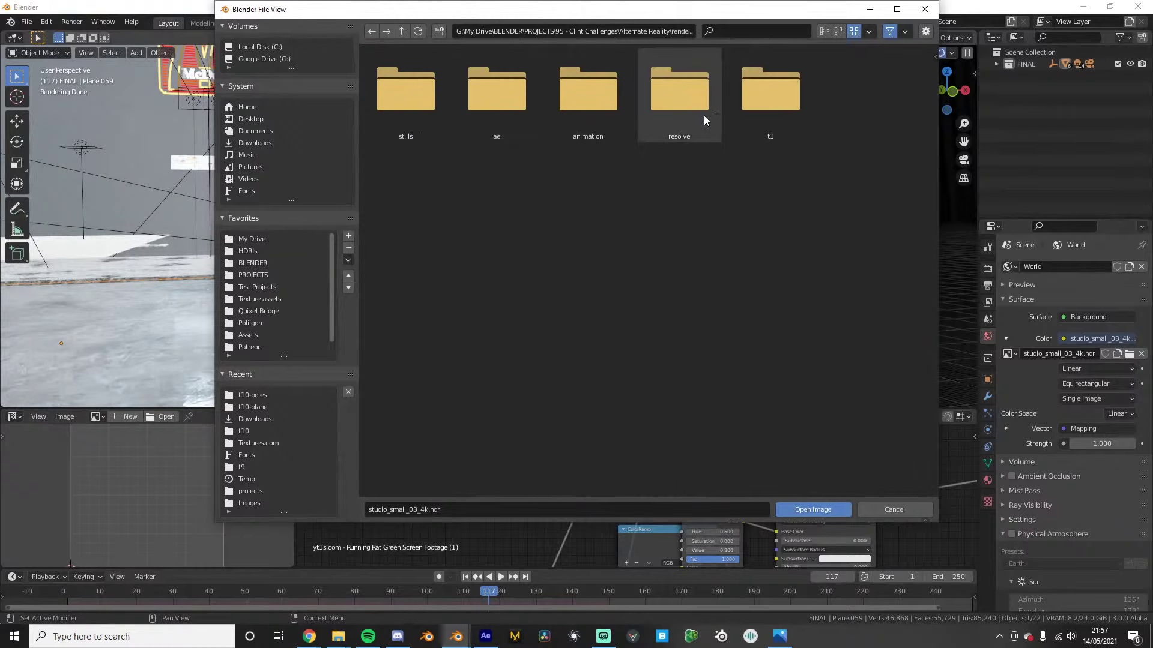
{"action": "double_click", "coordinate": [416, 107]}
{"action": "left_click", "coordinate": [416, 113]}
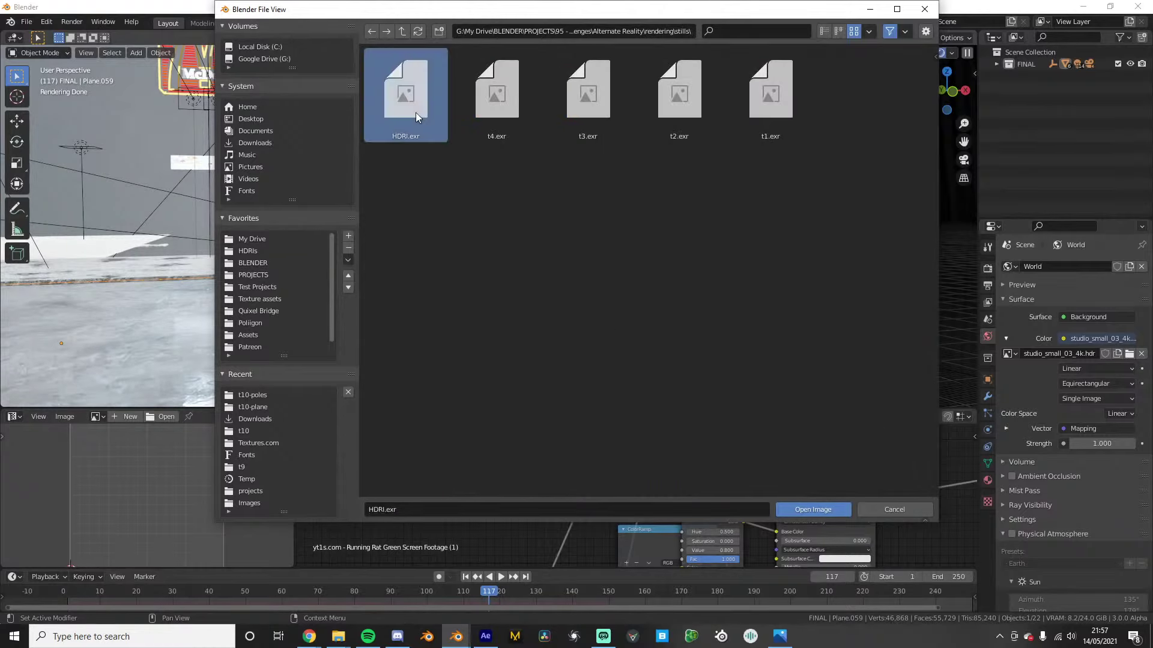
{"action": "left_click", "coordinate": [813, 507]}
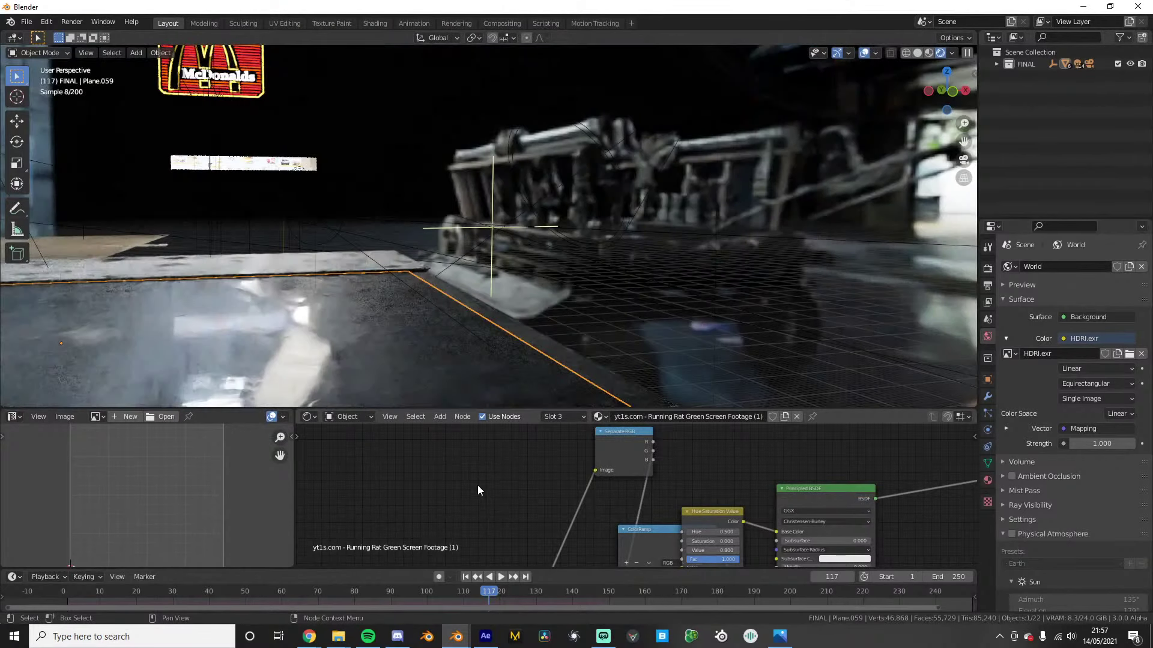
Set the Color Management exposure to -10 to inspect the brightest lights in the new environment
{"action": "middle_click_drag", "start_coordinate": [575, 357], "coordinate": [600, 180]}
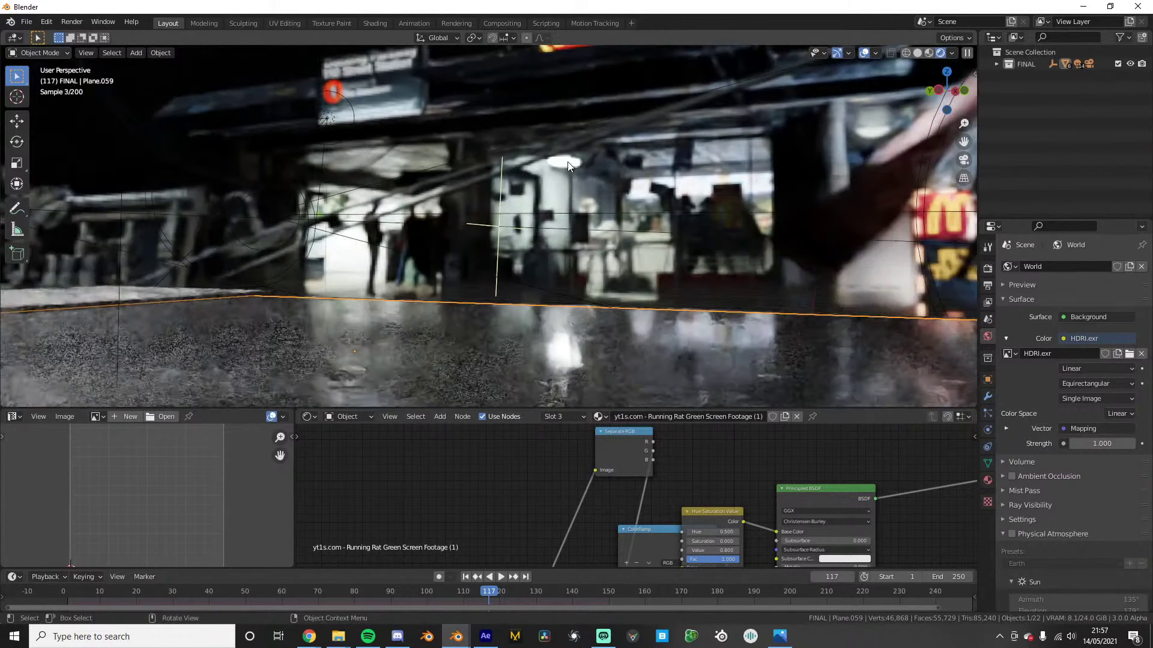
{"action": "left_click", "coordinate": [988, 269]}
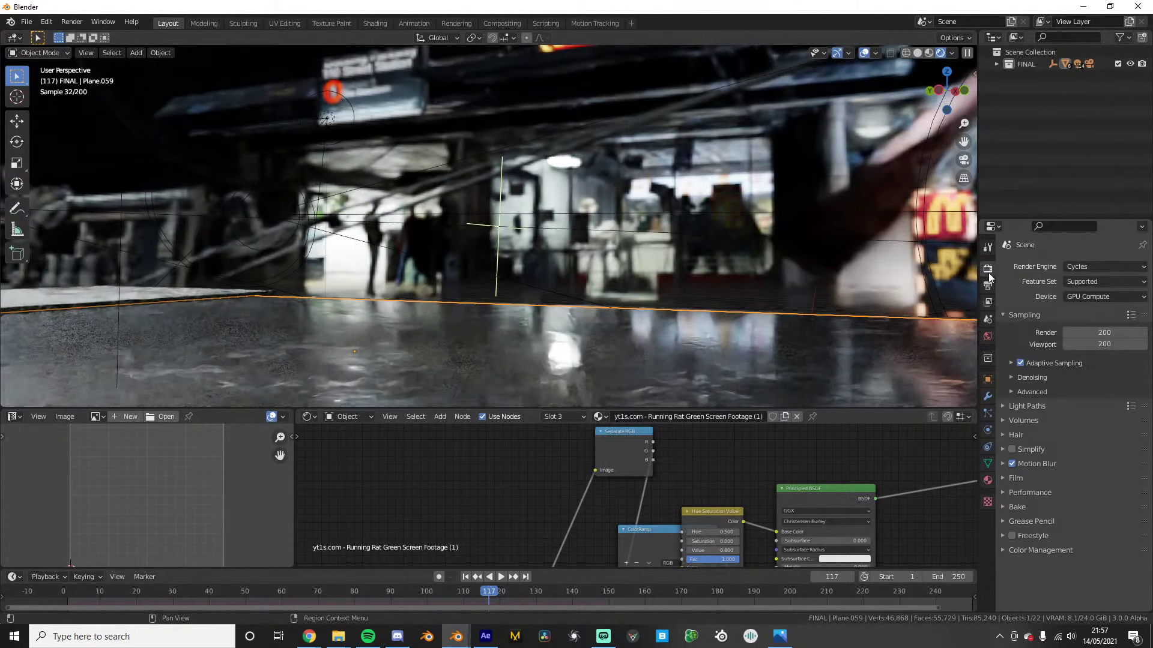
{"action": "left_click", "coordinate": [1053, 555]}
{"action": "scroll", "coordinate": [1054, 555], "scroll_direction": "down", "scroll_amount": 2}
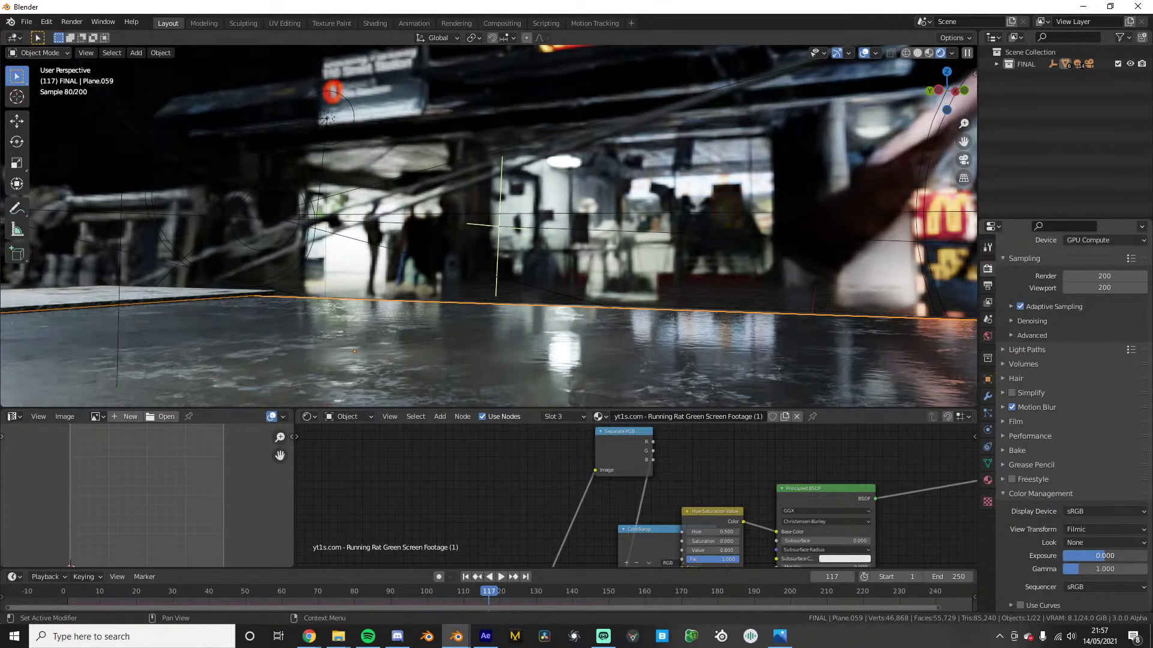
{"action": "left_click_drag", "start_coordinate": [1104, 556], "coordinate": [1061, 555]}
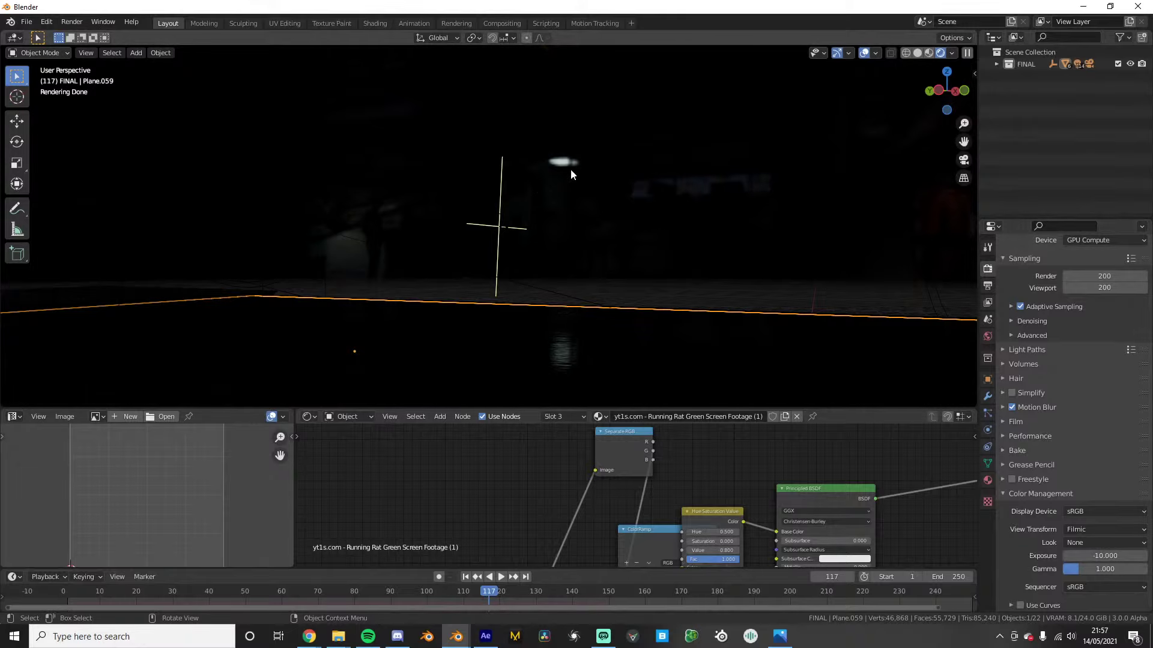
Set the Color Management exposure to 10 and inspect the dark areas of the environment
{"action": "left_click_drag", "start_coordinate": [1086, 568], "coordinate": [1148, 556]}
{"action": "middle_click_drag", "start_coordinate": [638, 221], "coordinate": [607, 243]}
{"action": "left_click", "coordinate": [1066, 556]}
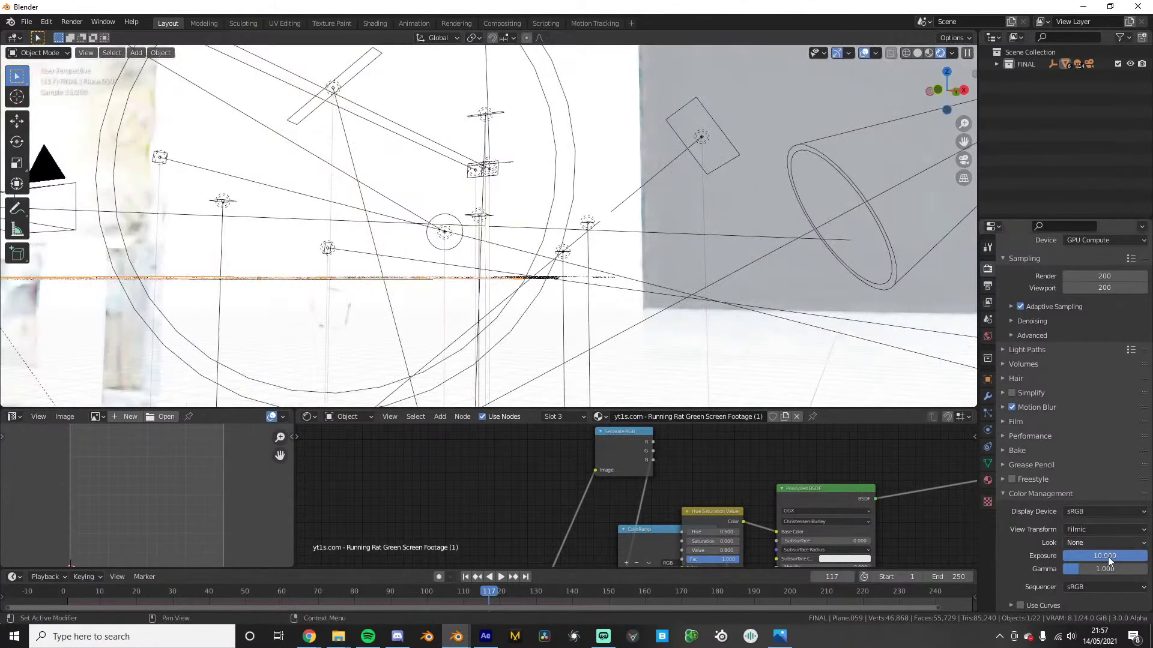
Set the Color Management exposure to 0 and try adjusting the strength of the world's HDRI environment
{"action": "type", "text": "0"}
{"action": "key", "text": "Return"}
{"action": "middle_click_drag", "start_coordinate": [721, 384], "coordinate": [895, 381]}
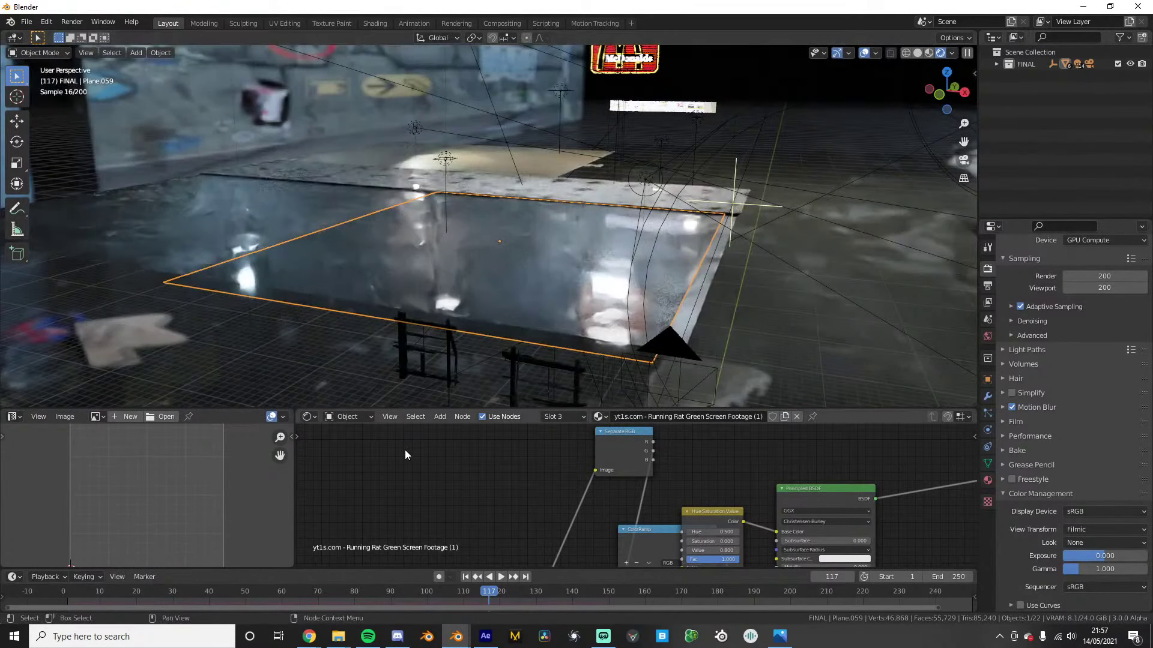
{"action": "left_click", "coordinate": [988, 336]}
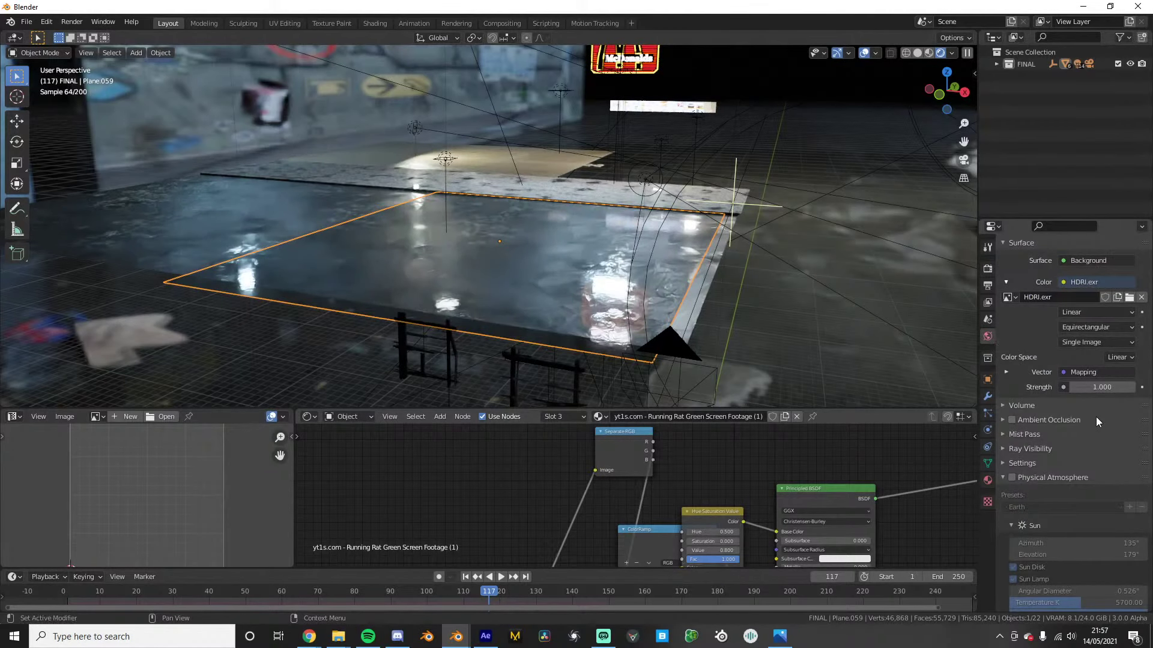
{"action": "left_click_drag", "start_coordinate": [1101, 387], "coordinate": [1140, 387]}
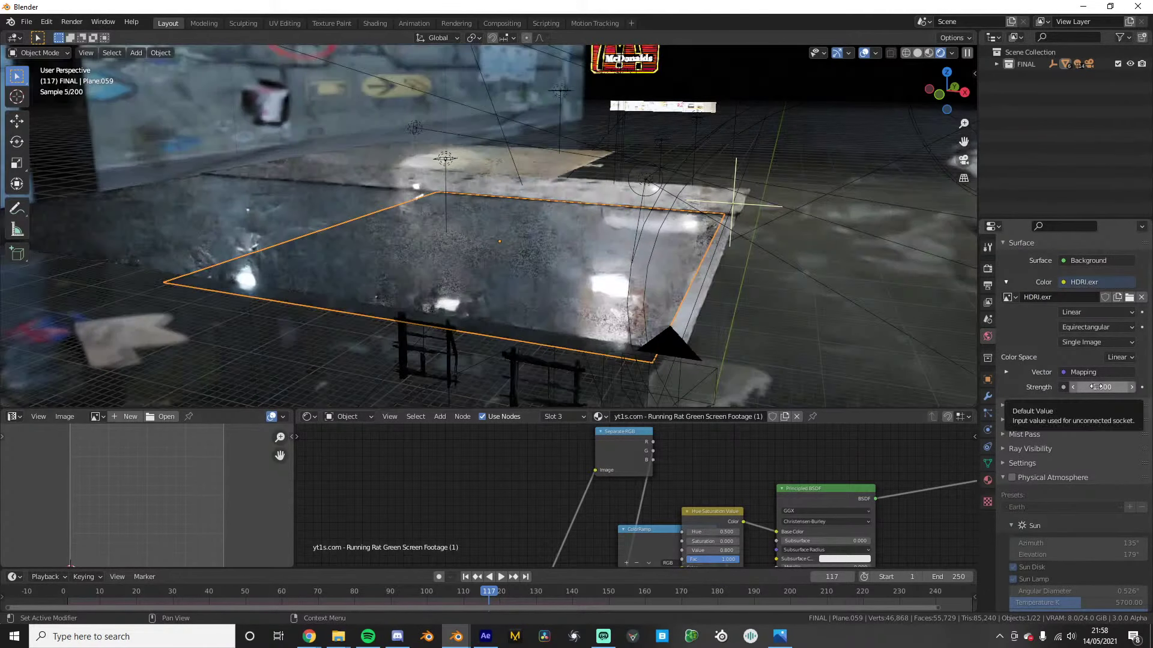
Display the world's shader nodes and set the Mapping node's Z rotation to 90°
{"action": "left_click", "coordinate": [341, 419]}
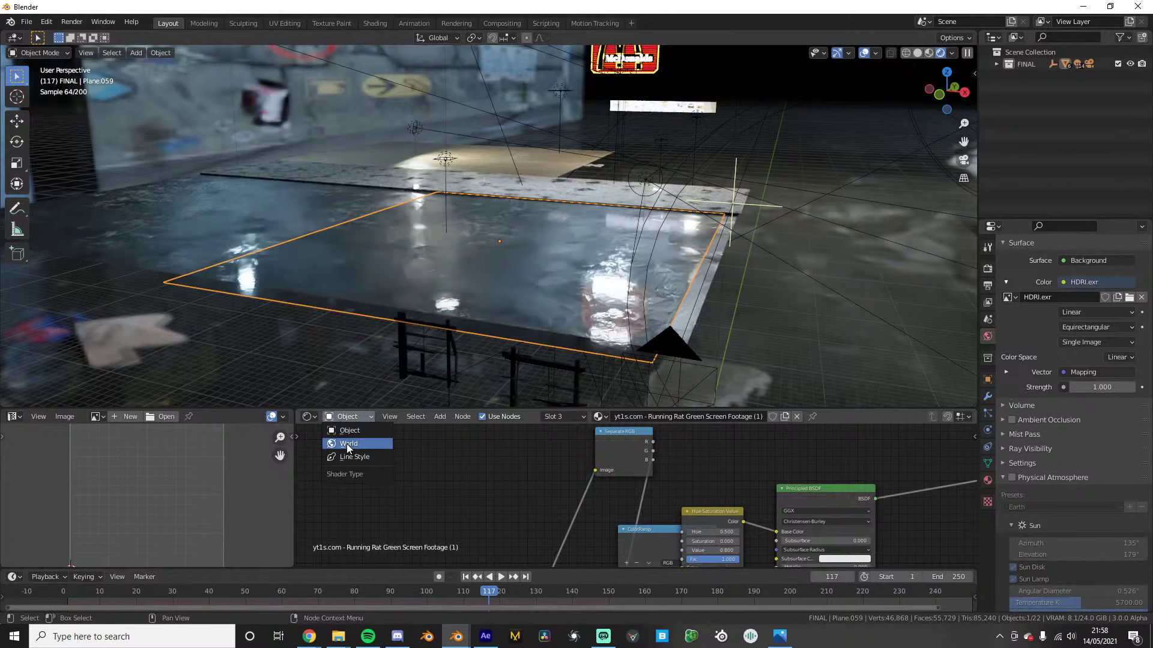
{"action": "left_click", "coordinate": [347, 444]}
{"action": "middle_click_drag", "start_coordinate": [329, 500], "coordinate": [324, 448]}
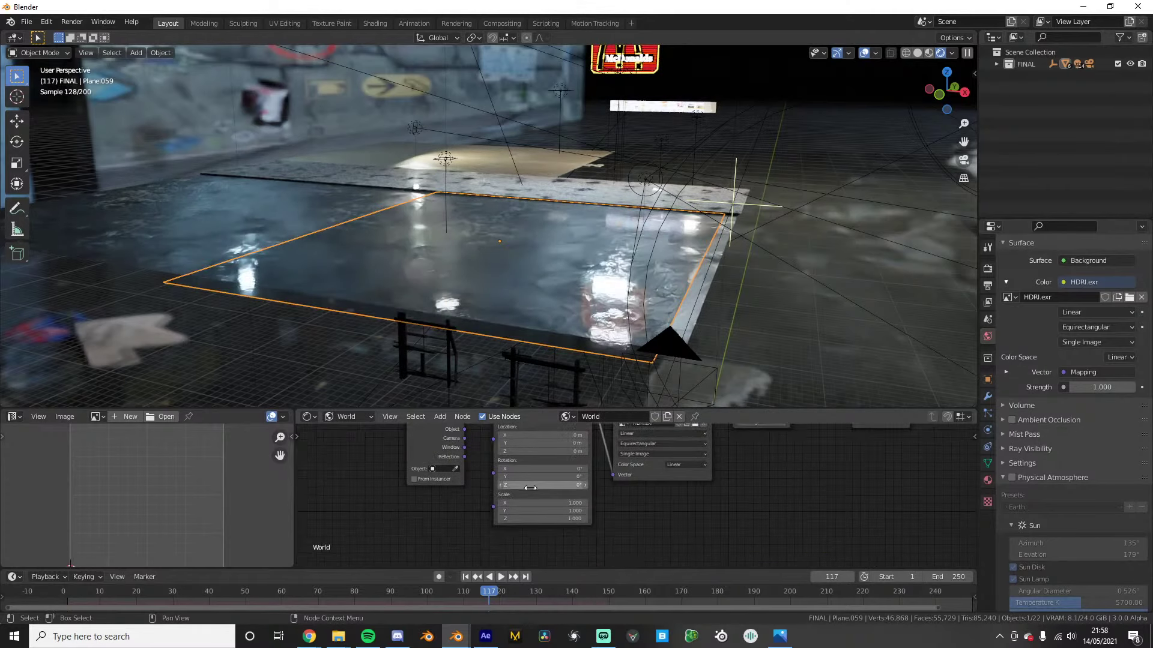
{"action": "left_click", "coordinate": [533, 485]}
{"action": "type", "text": "90"}
{"action": "key", "text": "Return"}
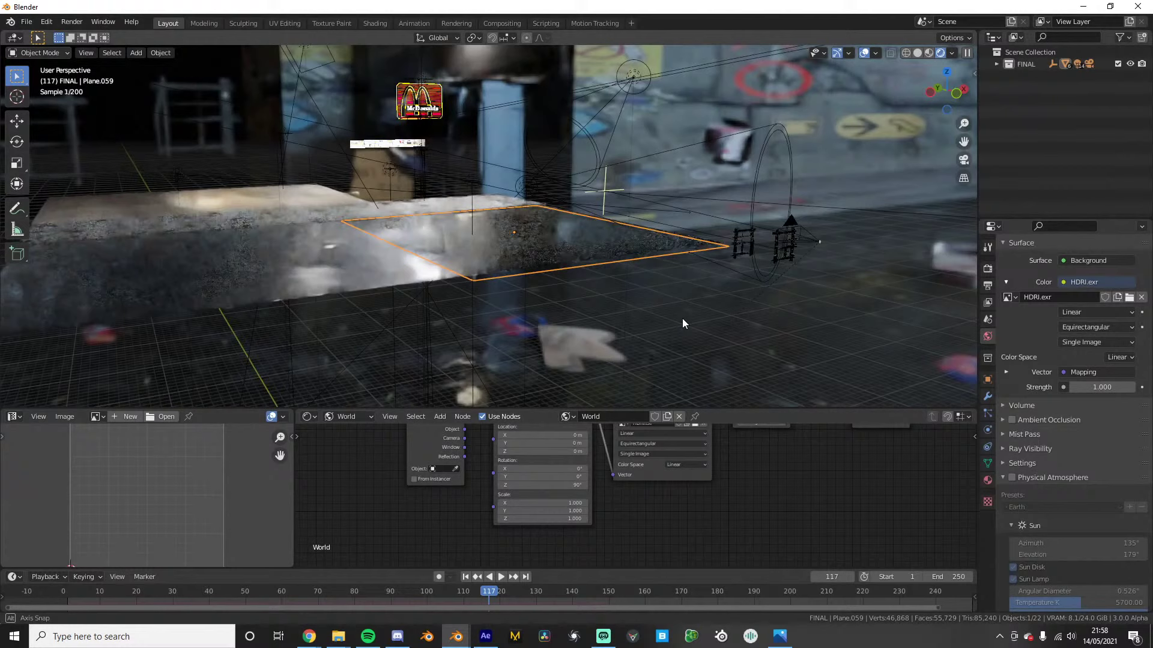
Set the Z rotation of the HDRI's Mapping node to -90°
{"action": "middle_click_drag", "start_coordinate": [682, 318], "coordinate": [829, 315]}
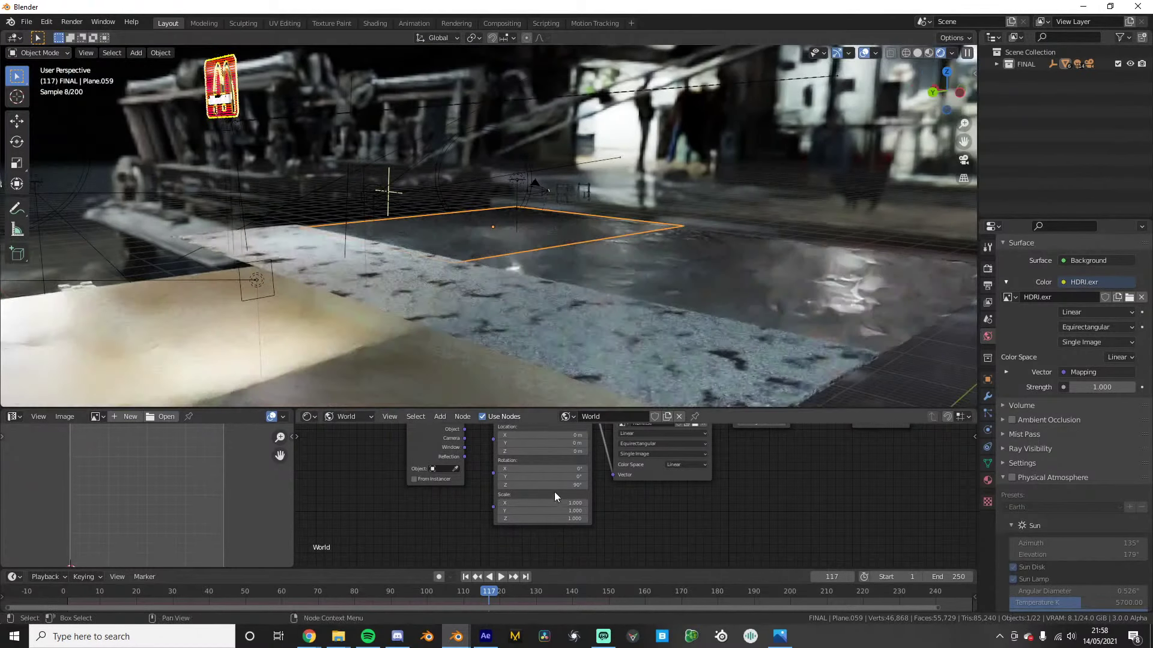
{"action": "left_click", "coordinate": [558, 485]}
{"action": "type", "text": "-90"}
{"action": "key", "text": "Return"}
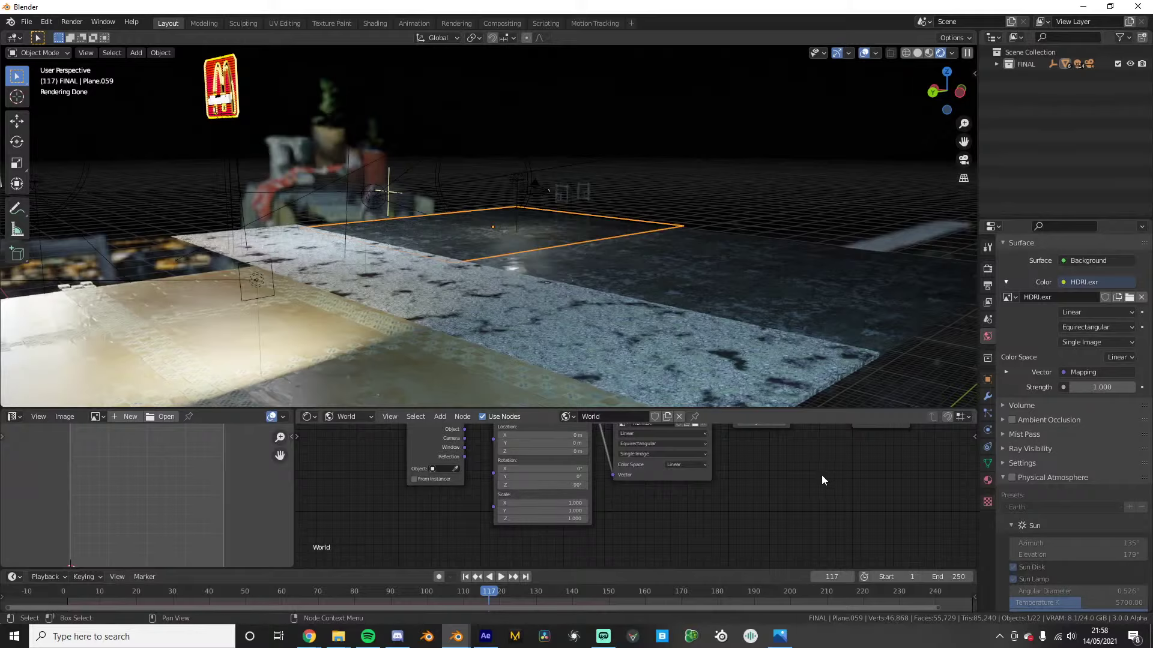
Hide the viewport overlays and frame the scene through the camera
{"action": "middle_click_drag", "start_coordinate": [697, 300], "coordinate": [518, 216]}
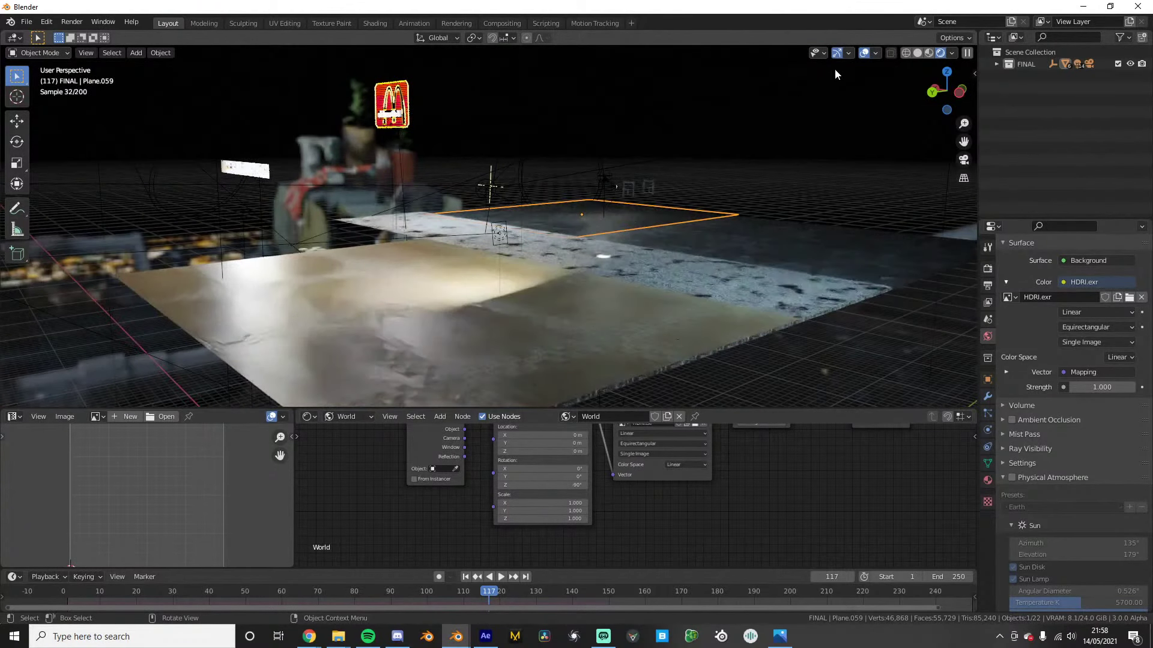
{"action": "left_click", "coordinate": [864, 53]}
{"action": "middle_click_drag", "start_coordinate": [648, 252], "coordinate": [479, 230]}
{"action": "key", "text": "KP_0"}
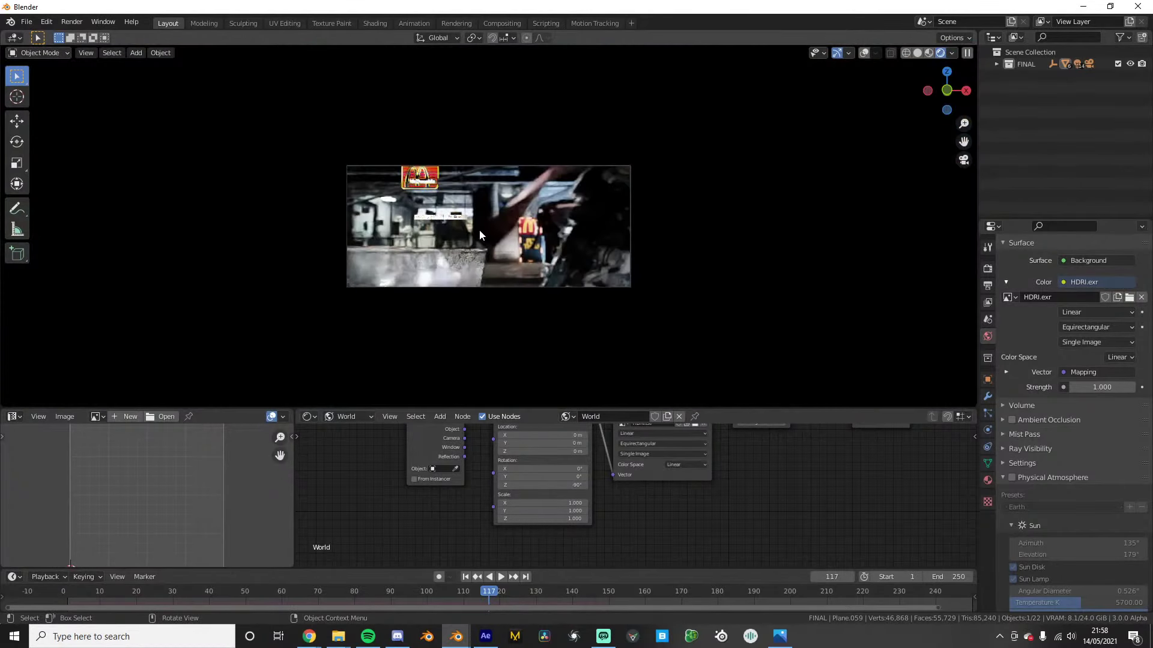
{"action": "scroll", "coordinate": [514, 229], "scroll_direction": "up", "scroll_amount": 4}
Enable a transparent film background in the render settings
{"action": "left_click", "coordinate": [988, 268]}
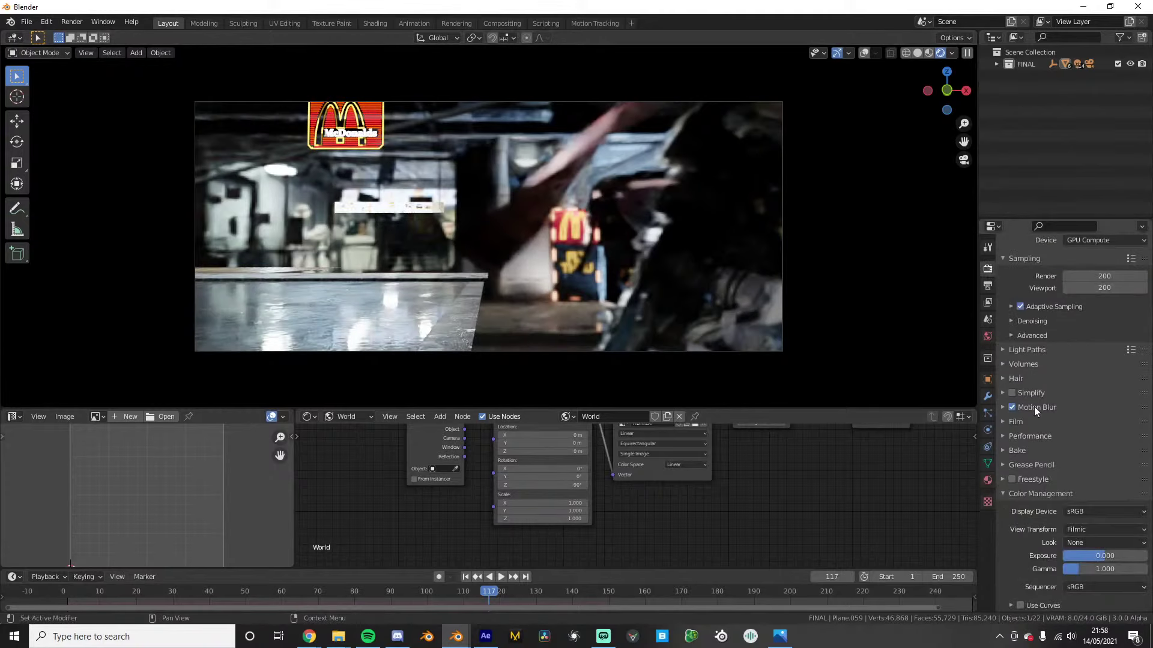
{"action": "left_click", "coordinate": [1021, 423]}
{"action": "scroll", "coordinate": [1028, 430], "scroll_direction": "down", "scroll_amount": 3}
{"action": "left_click", "coordinate": [1020, 434]}
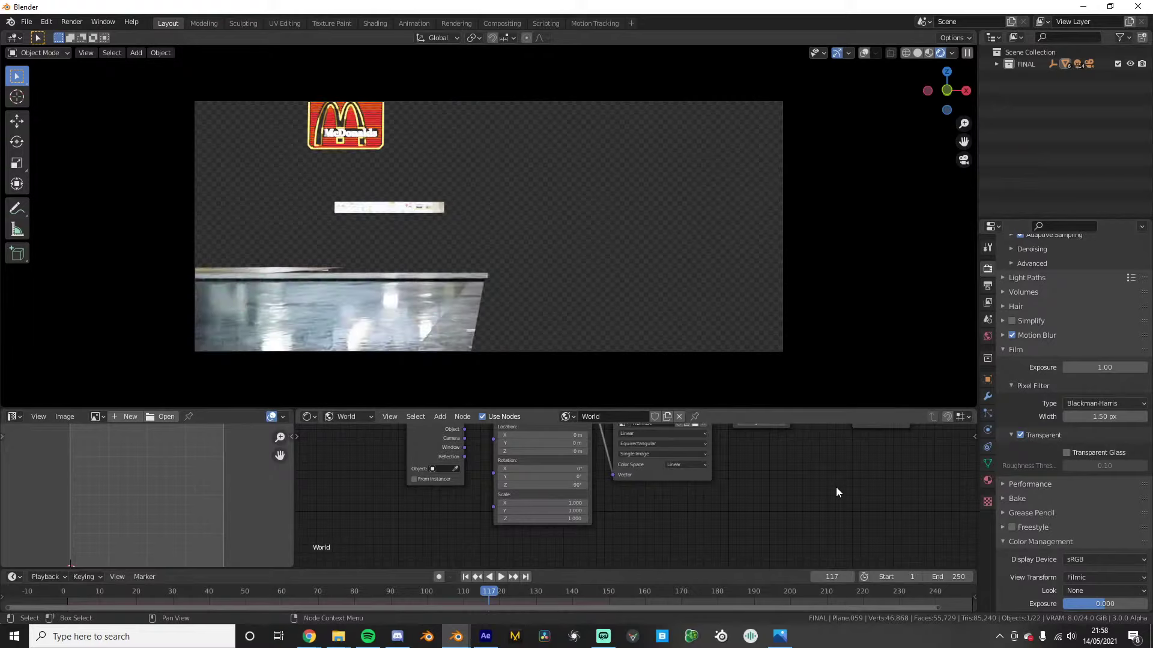
Turn the viewport overlays back on and switch the viewport to solid shading
{"action": "left_click", "coordinate": [864, 55]}
{"action": "key", "text": "z"}
{"action": "left_click", "coordinate": [640, 269]}
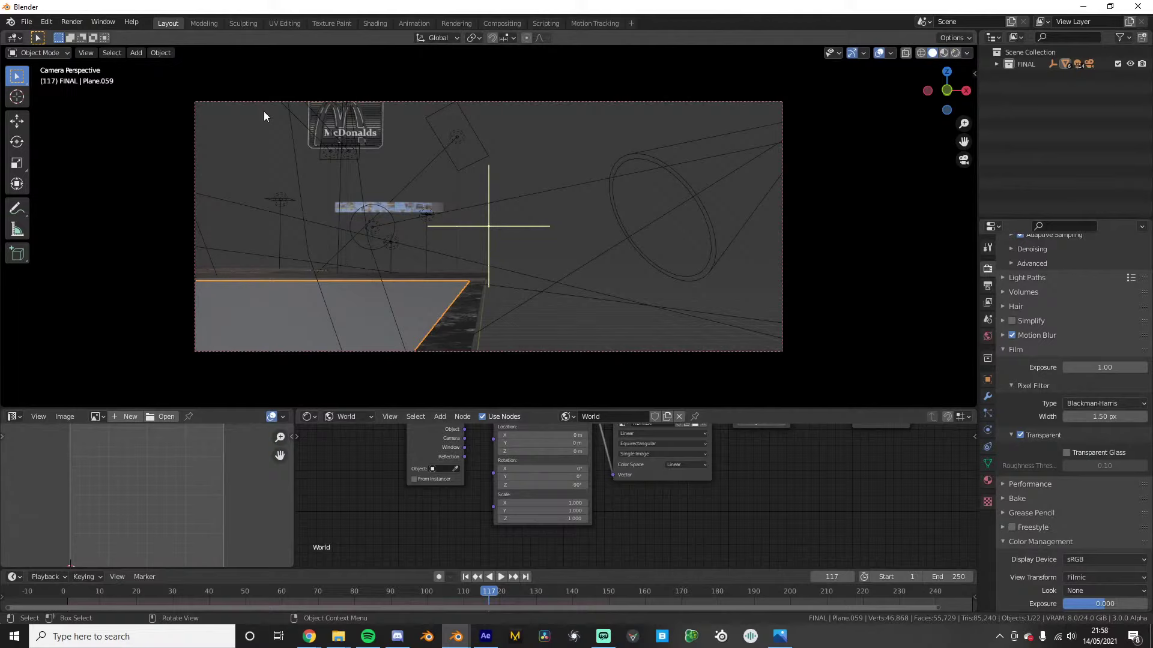
Import the glTF model scene.gltf from the zombie_dog folder in Downloads
{"action": "left_click", "coordinate": [27, 22]}
{"action": "mouse_move", "coordinate": [45, 183]}
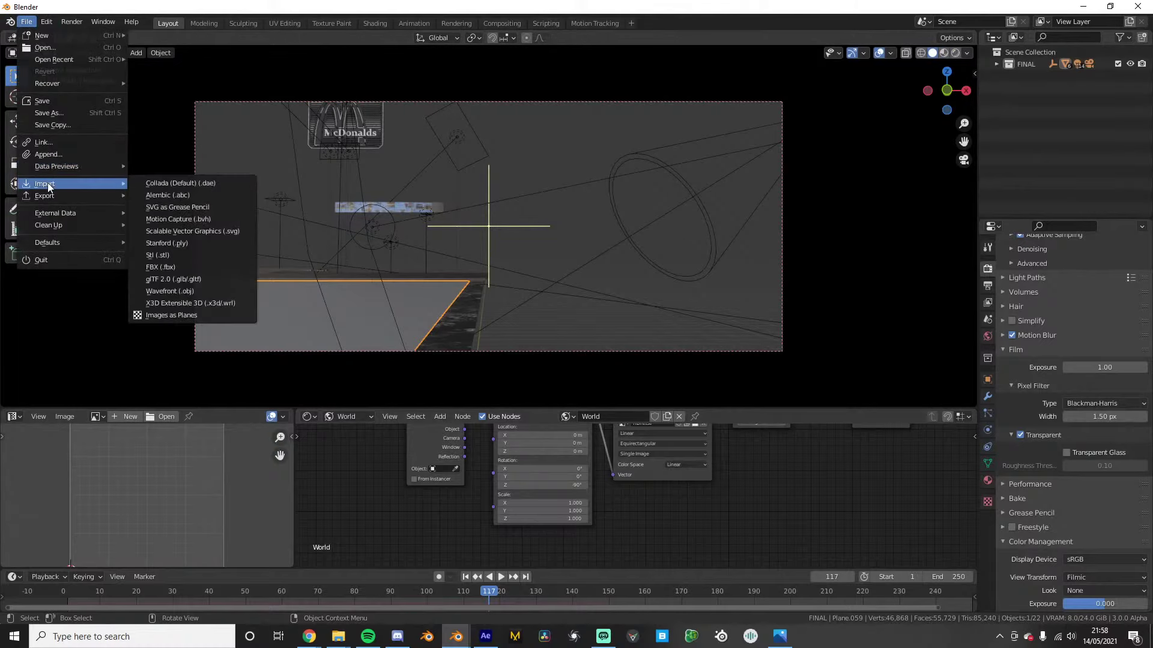
{"action": "left_click", "coordinate": [189, 278]}
{"action": "left_click", "coordinate": [255, 143]}
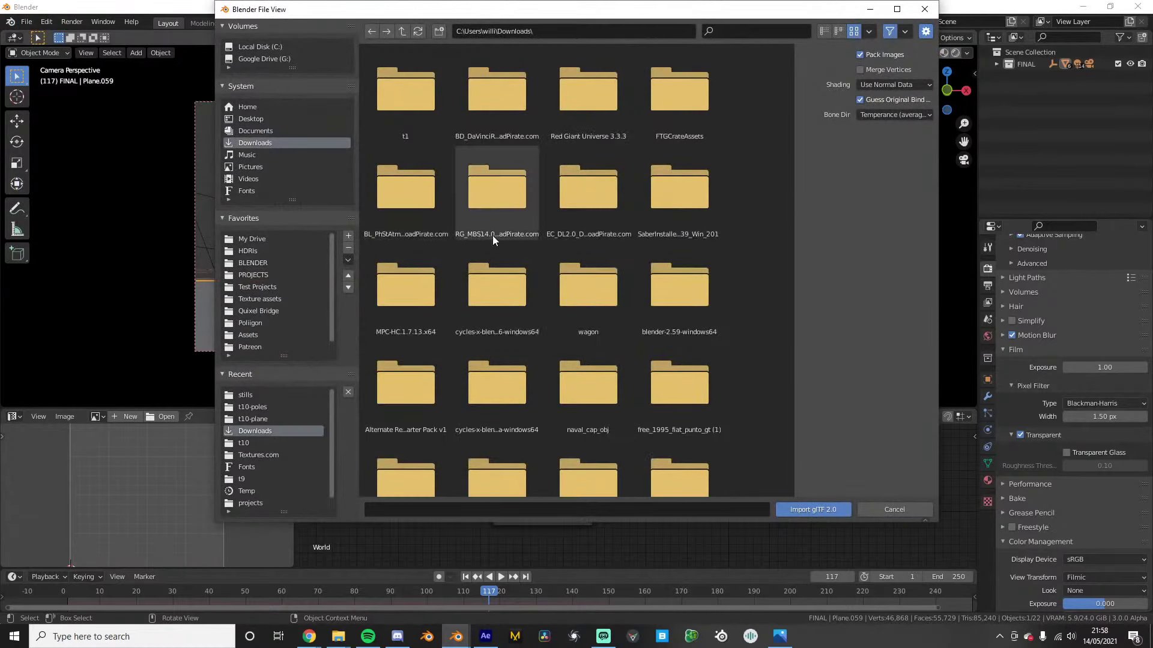
{"action": "scroll", "coordinate": [475, 157], "scroll_direction": "down", "scroll_amount": 10}
{"action": "scroll", "coordinate": [480, 152], "scroll_direction": "down", "scroll_amount": 8}
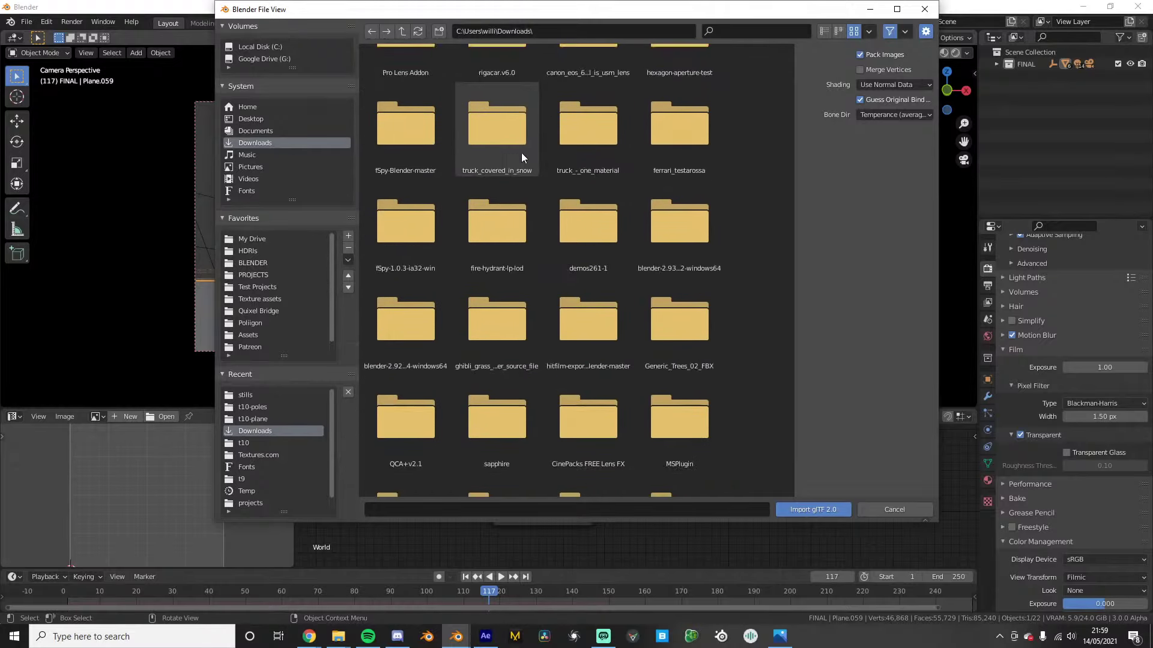
{"action": "mouse_move", "coordinate": [338, 635]}
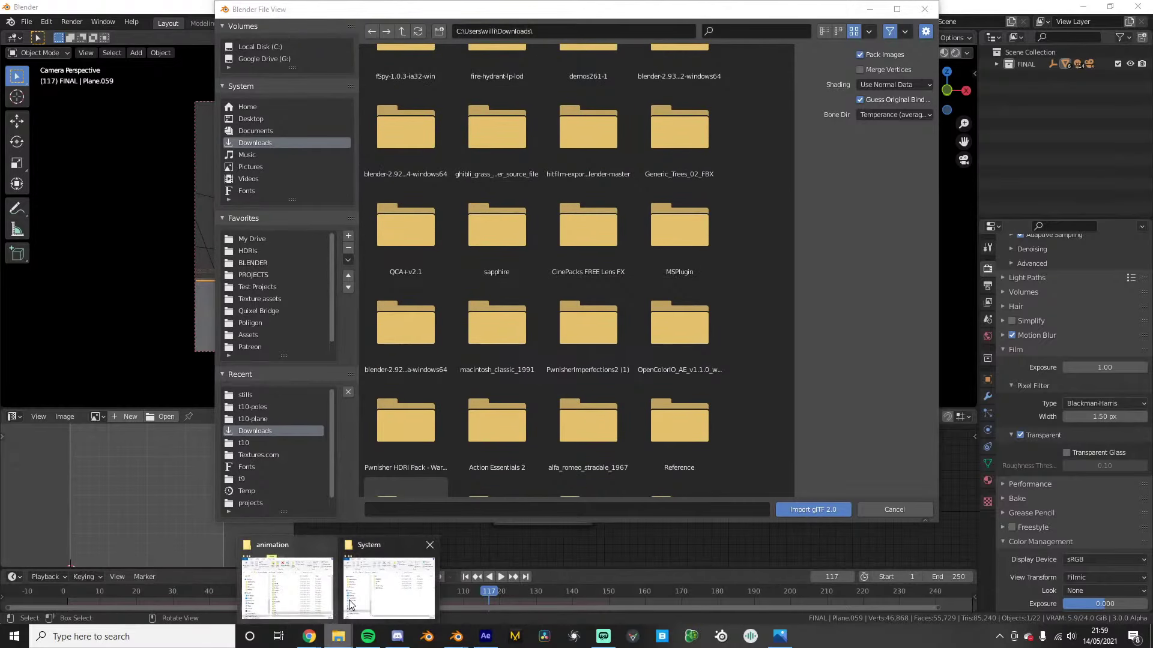
{"action": "left_click", "coordinate": [430, 546]}
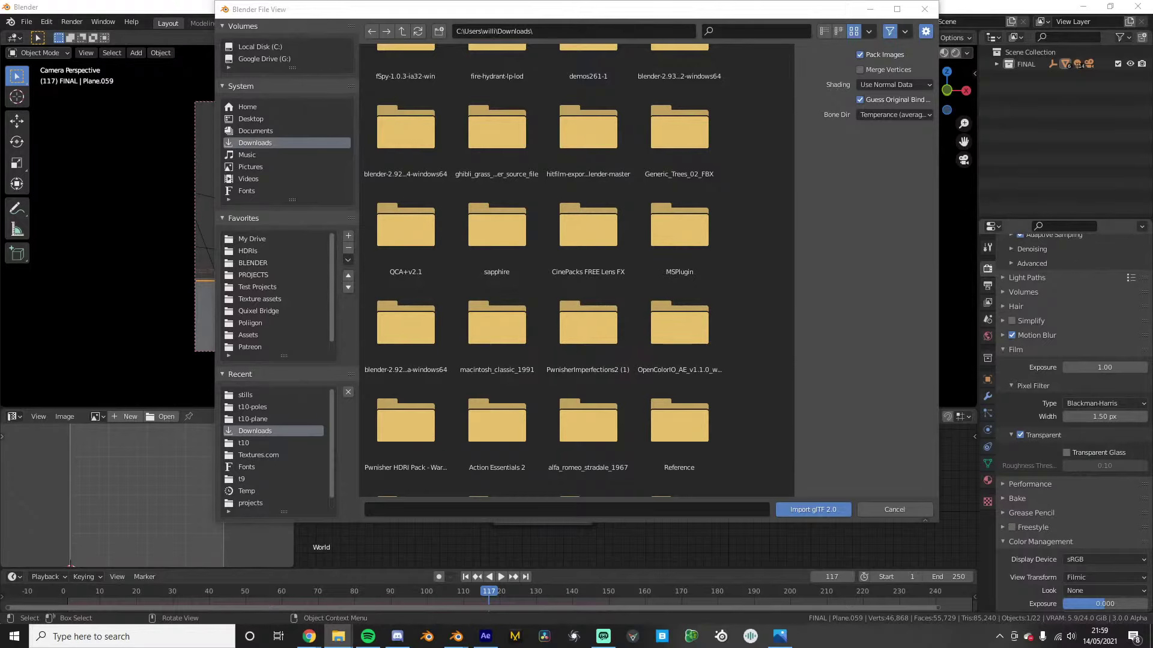
{"action": "scroll", "coordinate": [473, 242], "scroll_direction": "down", "scroll_amount": 5}
{"action": "double_click", "coordinate": [409, 129]}
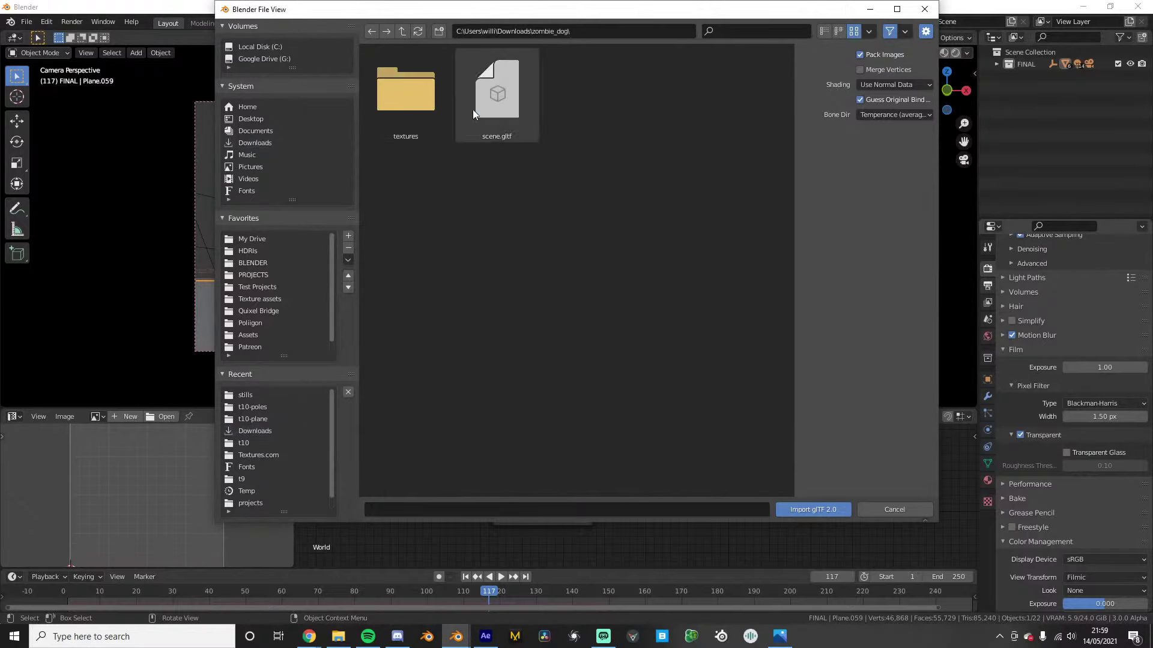
{"action": "double_click", "coordinate": [473, 110]}
{"action": "middle_click_drag", "start_coordinate": [607, 272], "coordinate": [491, 267]}
{"action": "scroll", "coordinate": [538, 270], "scroll_direction": "down", "scroll_amount": 10}
{"action": "scroll", "coordinate": [491, 265], "scroll_direction": "down", "scroll_amount": 1}
{"action": "left_click", "coordinate": [446, 175]}
{"action": "key", "text": "g"}
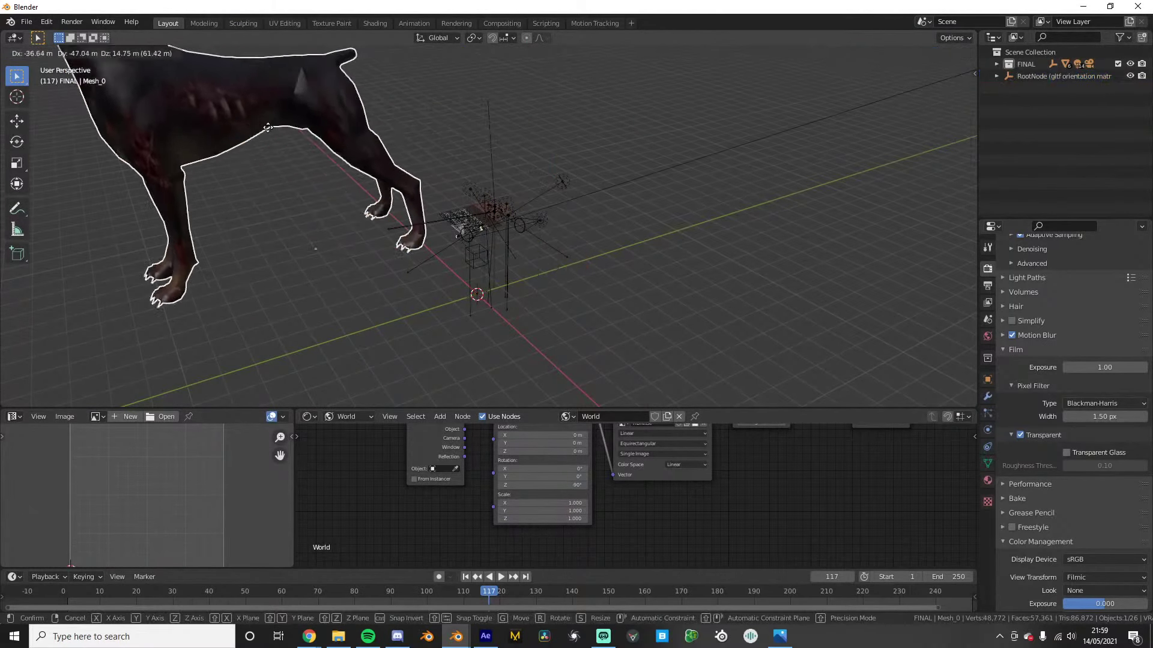
{"action": "right_click", "coordinate": [268, 129]}
{"action": "key", "text": "g"}
{"action": "right_click", "coordinate": [284, 150]}
Delete the imported model's parent empties in the object hierarchy and select the remaining dog mesh
{"action": "left_click", "coordinate": [997, 76]}
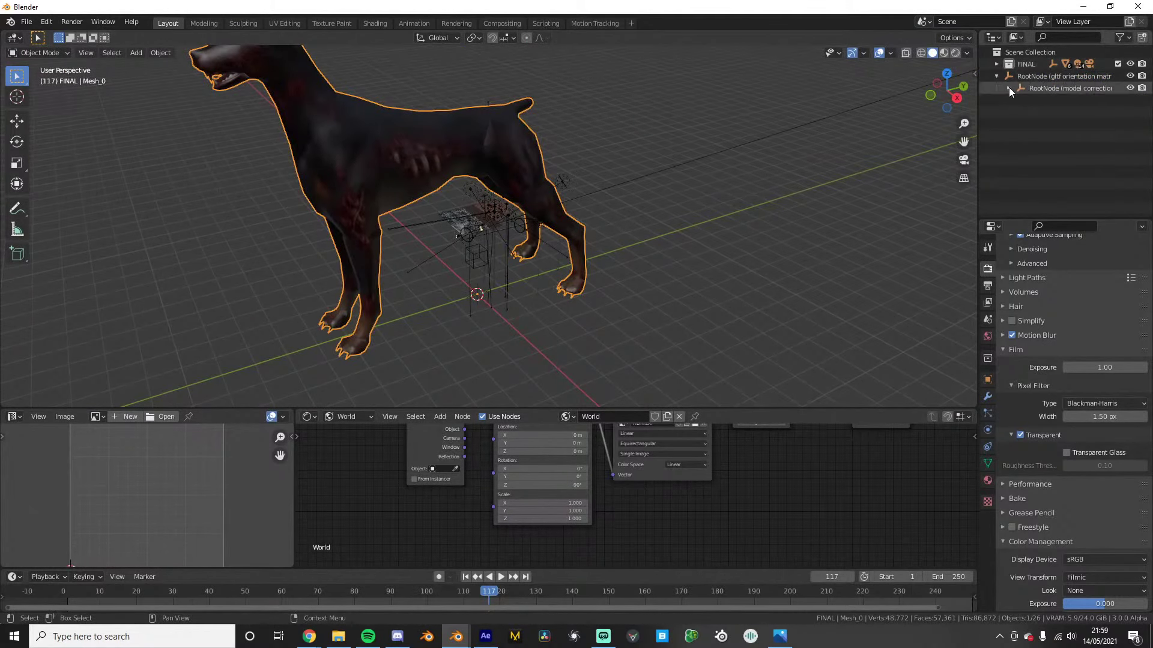
{"action": "left_click", "coordinate": [1008, 88]}
{"action": "left_click", "coordinate": [1027, 102]}
{"action": "left_click", "coordinate": [1021, 101]}
{"action": "left_click", "coordinate": [1032, 115]}
{"action": "left_click", "coordinate": [1032, 101]}
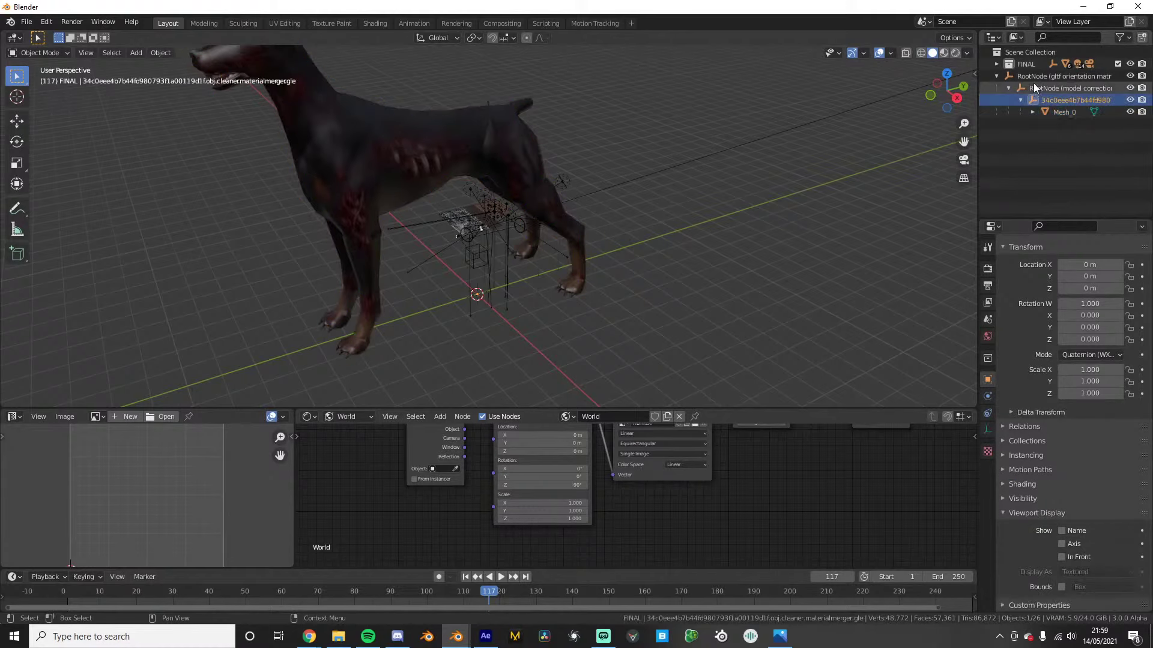
{"action": "left_click", "coordinate": [1034, 77], "text": "shift"}
{"action": "key", "text": "Delete"}
{"action": "left_click", "coordinate": [1036, 74]}
Move the dog mesh into a new collection named "dog"
{"action": "scroll", "coordinate": [463, 263], "scroll_direction": "down", "scroll_amount": 3}
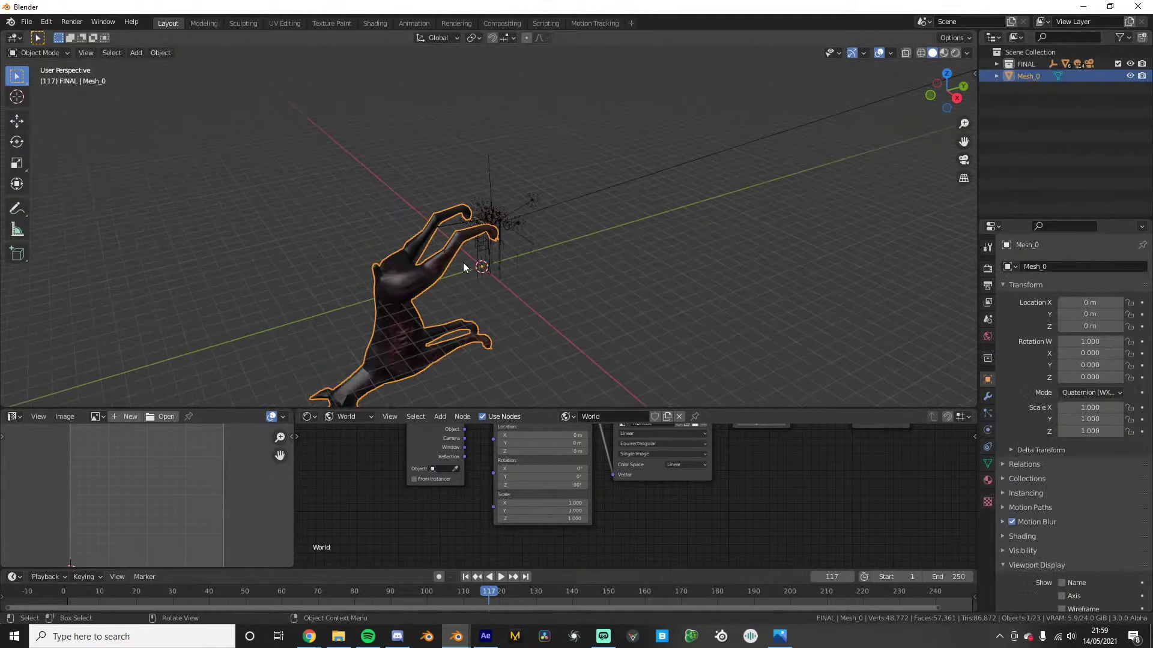
{"action": "key", "text": "m"}
{"action": "left_click", "coordinate": [480, 255]}
{"action": "type", "text": "dog"}
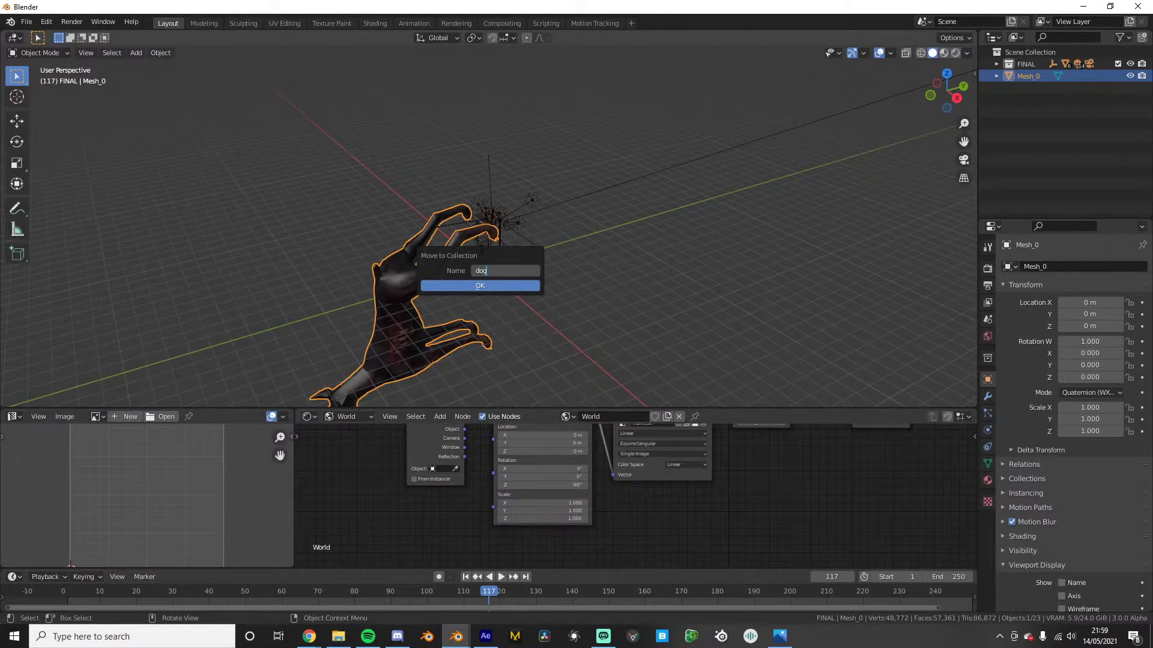
{"action": "key", "text": "Return"}
{"action": "key", "text": "Return"}
Rotate the dog 90° in the right orthographic view so it stands upright on the ground line
{"action": "key", "text": "KP_3"}
{"action": "key", "text": "r"}
{"action": "left_click", "coordinate": [583, 324], "text": "ctrl"}
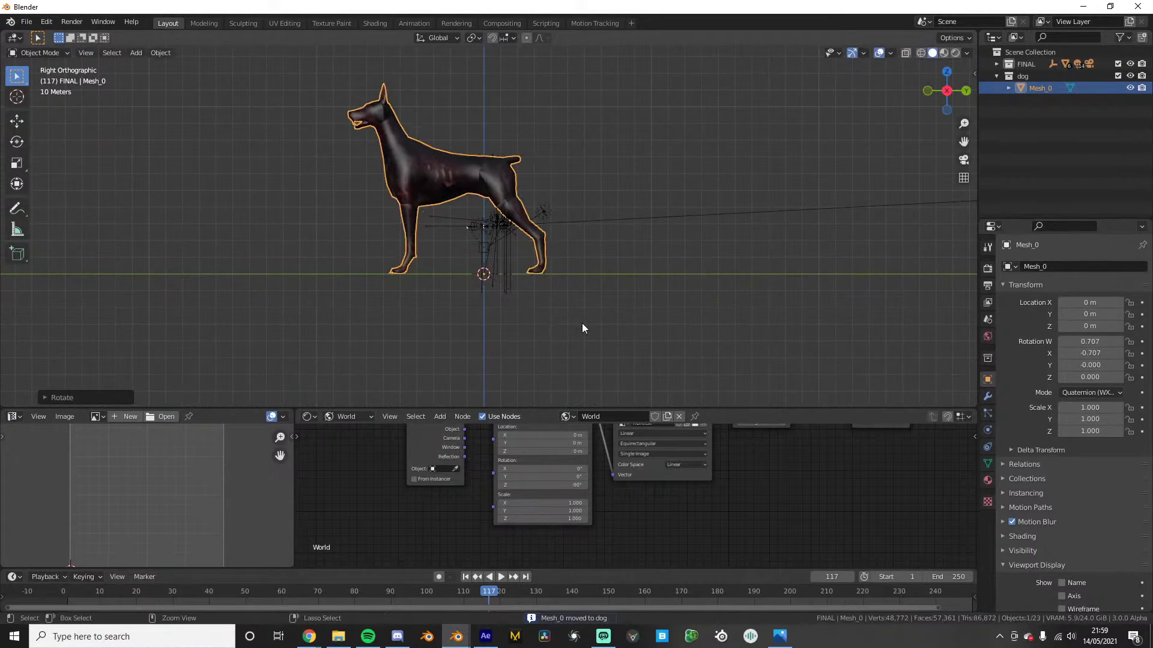
Scale the dog down to about 0.084
{"action": "scroll", "coordinate": [583, 325], "scroll_direction": "up", "scroll_amount": 3}
{"action": "key", "text": "s"}
{"action": "left_click", "coordinate": [495, 247]}
{"action": "scroll", "coordinate": [646, 277], "scroll_direction": "up", "scroll_amount": 4}
{"action": "key", "text": "s"}
{"action": "left_click", "coordinate": [489, 324]}
{"action": "middle_click_drag", "start_coordinate": [489, 324], "coordinate": [616, 225], "text": "shift"}
{"action": "key", "text": "s"}
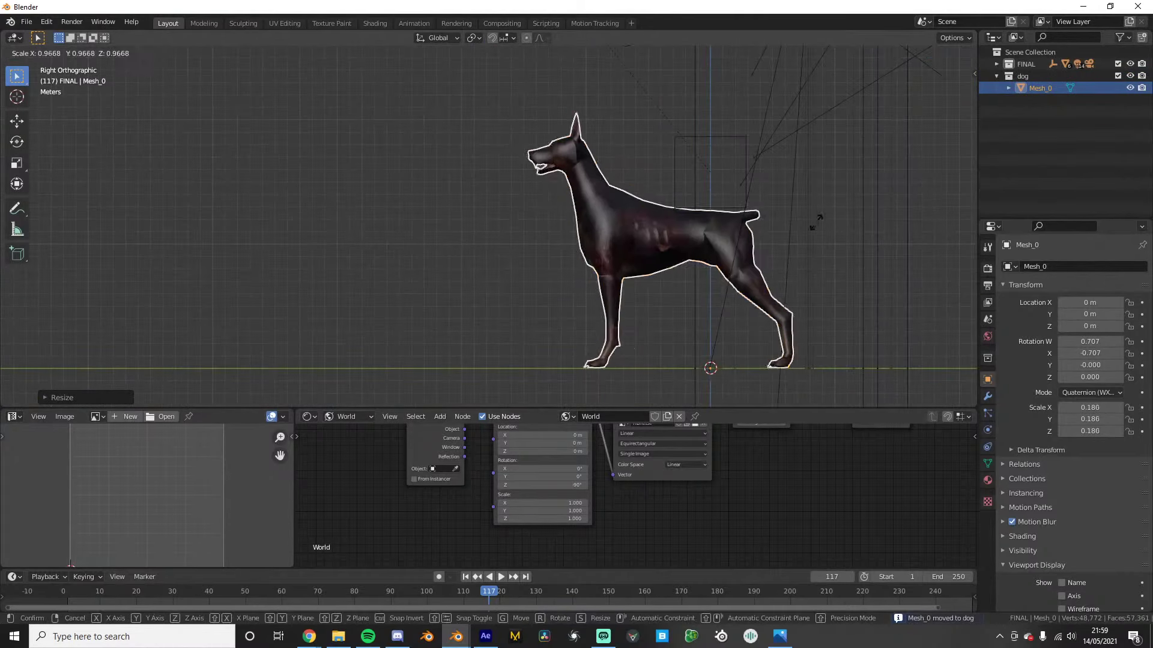
{"action": "left_click", "coordinate": [763, 284]}
Move the dog along Y to about -6.18 m and scale it down to about 0.052
{"action": "key", "text": "g"}
{"action": "key", "text": "y"}
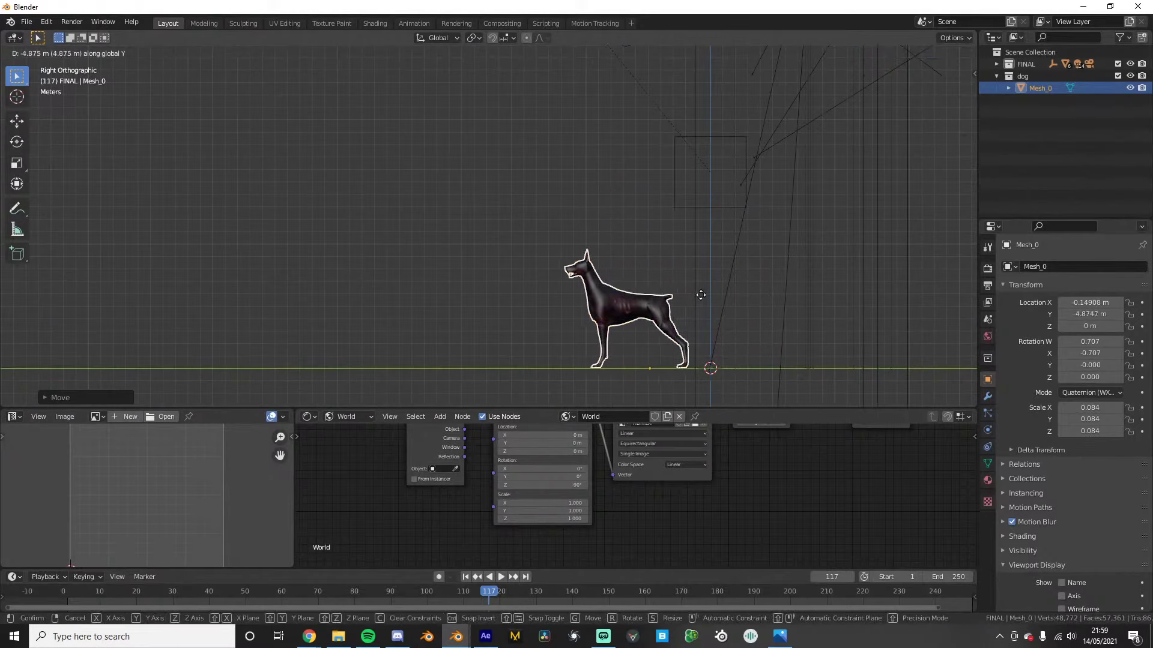
{"action": "left_click", "coordinate": [685, 295]}
{"action": "key", "text": "s"}
{"action": "left_click", "coordinate": [687, 312]}
{"action": "middle_click_drag", "start_coordinate": [687, 282], "coordinate": [648, 242], "text": "shift"}
{"action": "scroll", "coordinate": [649, 243], "scroll_direction": "up", "scroll_amount": 5}
{"action": "middle_click_drag", "start_coordinate": [796, 327], "coordinate": [589, 166], "text": "shift"}
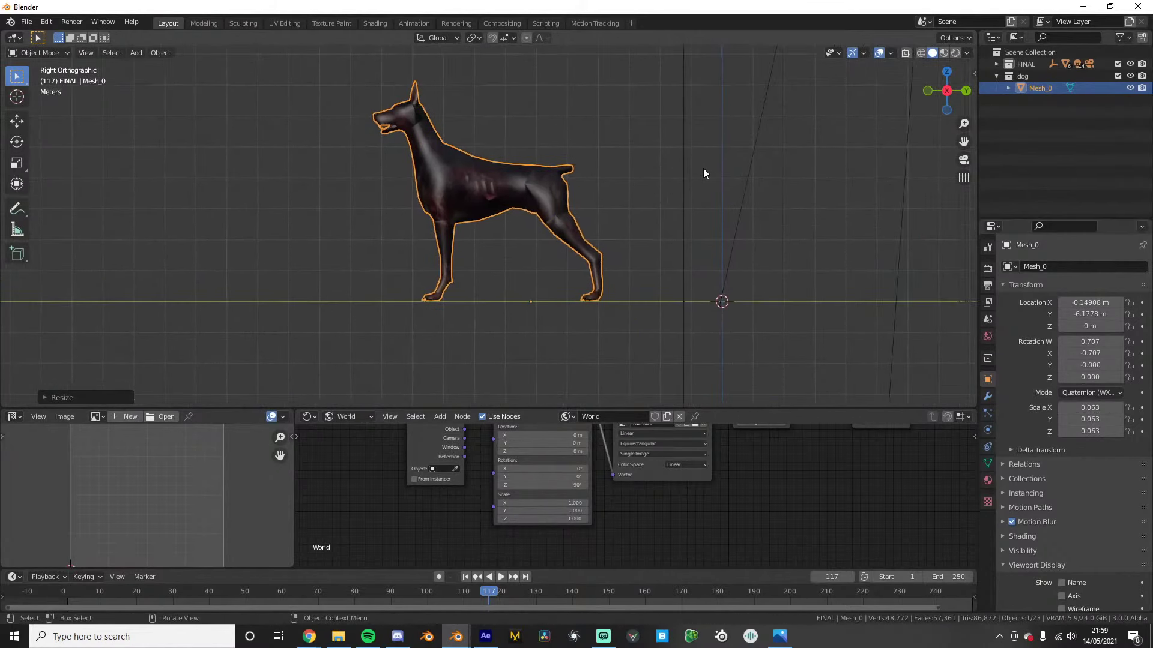
{"action": "key", "text": "s"}
{"action": "left_click", "coordinate": [674, 192]}
Load the dog's base colour texture in the image editor and show the dog's object material in the shader editor
{"action": "middle_click_drag", "start_coordinate": [558, 228], "coordinate": [412, 261]}
{"action": "key", "text": "Tab"}
{"action": "key", "text": "Tab"}
{"action": "scroll", "coordinate": [156, 509], "scroll_direction": "down", "scroll_amount": 3}
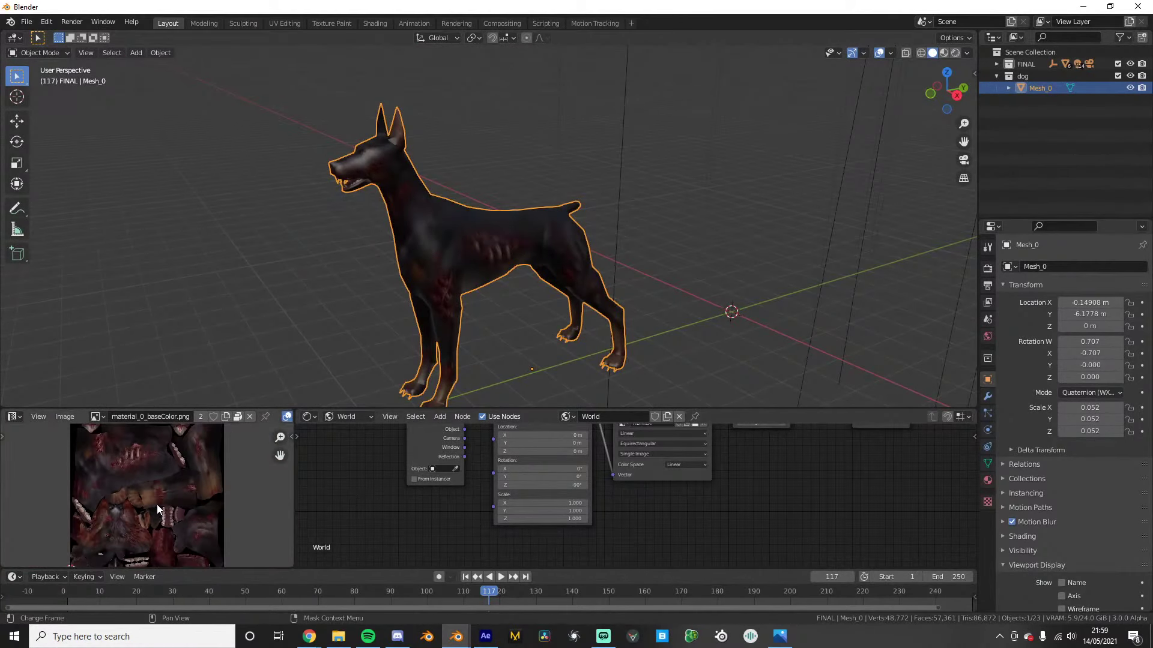
{"action": "scroll", "coordinate": [593, 235], "scroll_direction": "up", "scroll_amount": 2}
{"action": "middle_click_drag", "start_coordinate": [593, 236], "coordinate": [545, 232]}
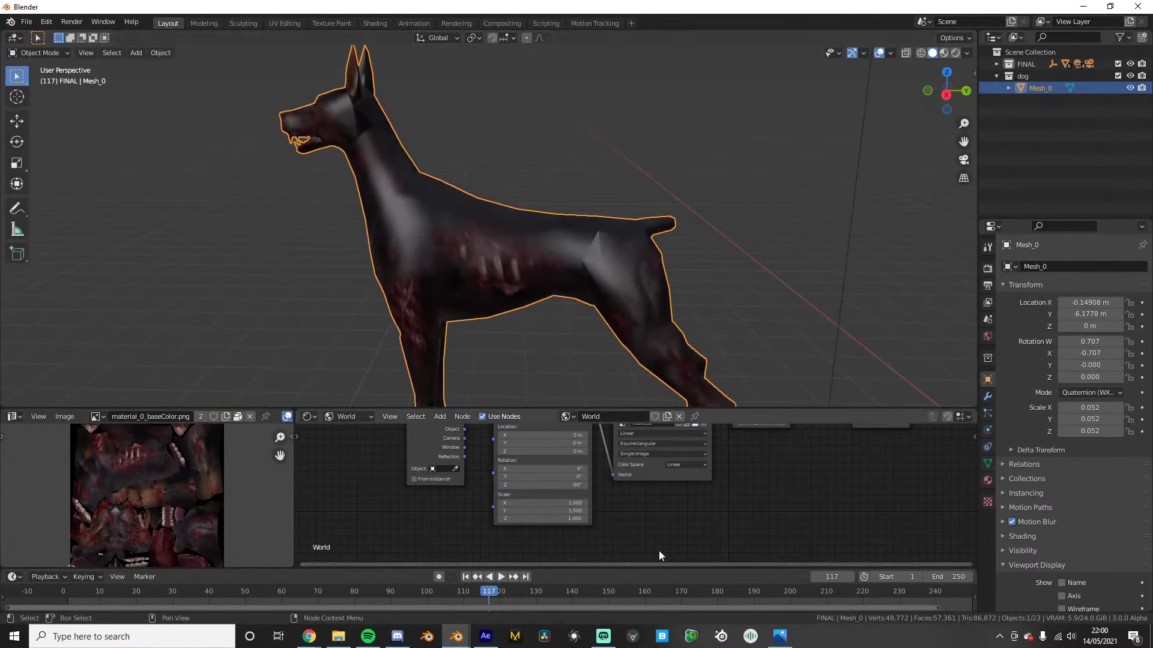
{"action": "left_click", "coordinate": [348, 416]}
{"action": "left_click", "coordinate": [347, 426]}
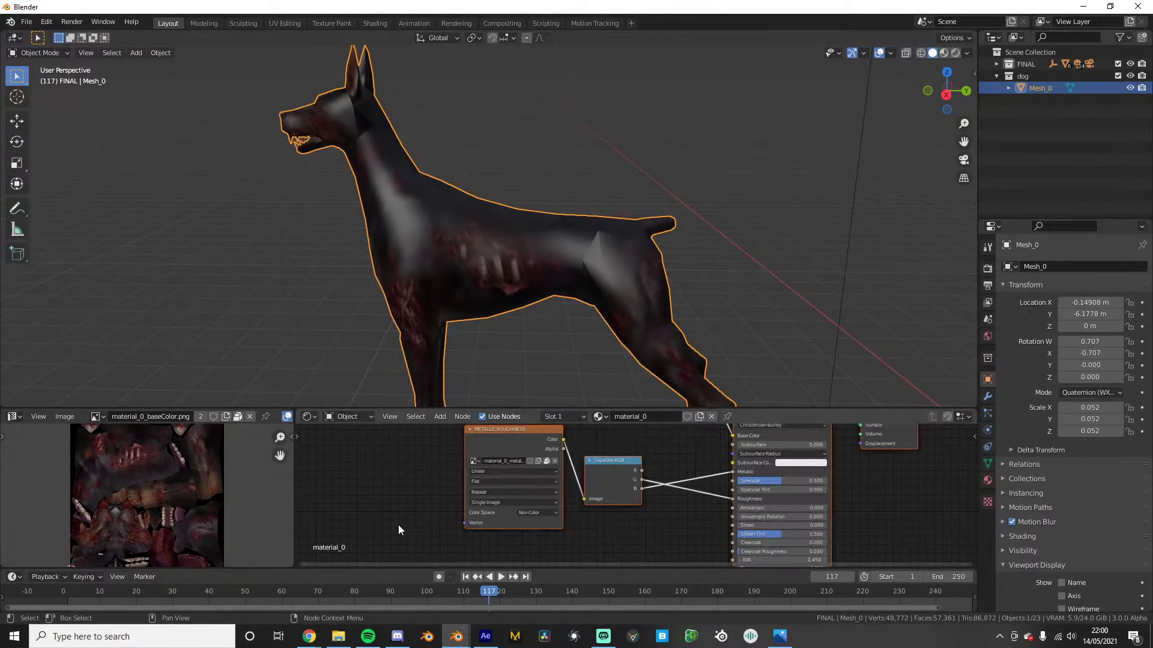
{"action": "left_click", "coordinate": [399, 526]}
{"action": "scroll", "coordinate": [592, 231], "scroll_direction": "down", "scroll_amount": 3}
Switch the viewport to rendered shading with the dog in view
{"action": "mouse_move", "coordinate": [619, 231]}
{"action": "middle_mouse_down"}
{"action": "mouse_move", "coordinate": [565, 213]}
{"action": "mouse_move", "coordinate": [611, 308]}
{"action": "mouse_move", "coordinate": [624, 264]}
{"action": "middle_mouse_up"}
{"action": "scroll", "coordinate": [612, 308], "scroll_direction": "up", "scroll_amount": 2}
{"action": "key", "text": "z"}
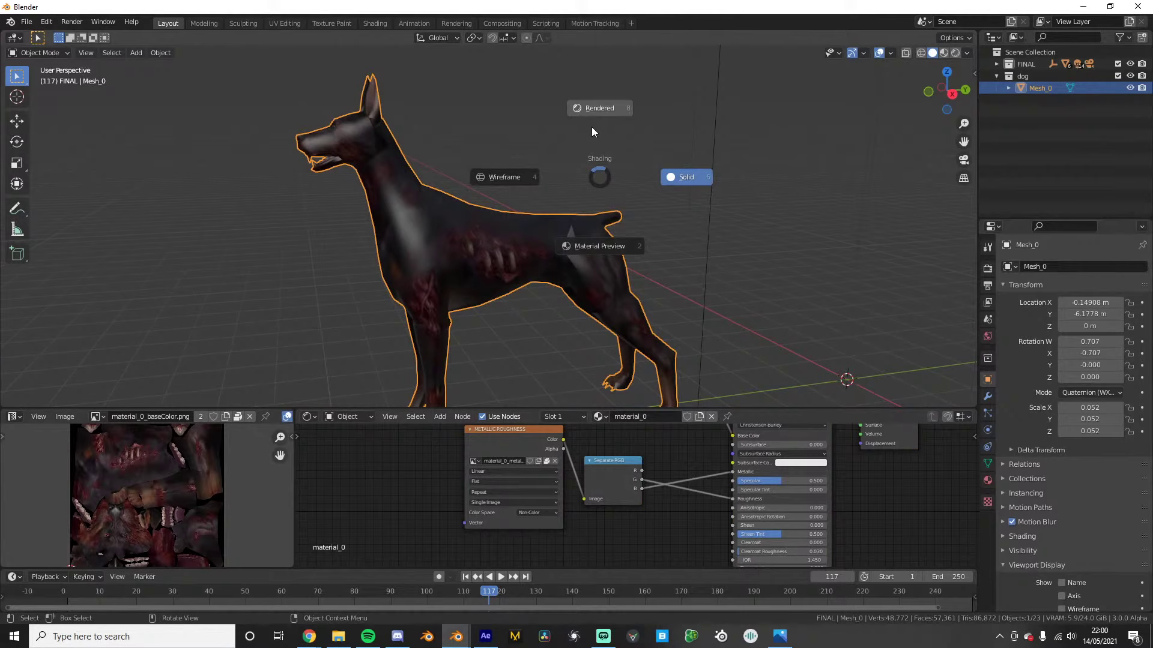
{"action": "left_click", "coordinate": [592, 127]}
Spread out the Metallic Roughness texture and Separate RGB nodes to make room before the dog's Principled BSDF
{"action": "scroll", "coordinate": [604, 520], "scroll_direction": "down", "scroll_amount": 1}
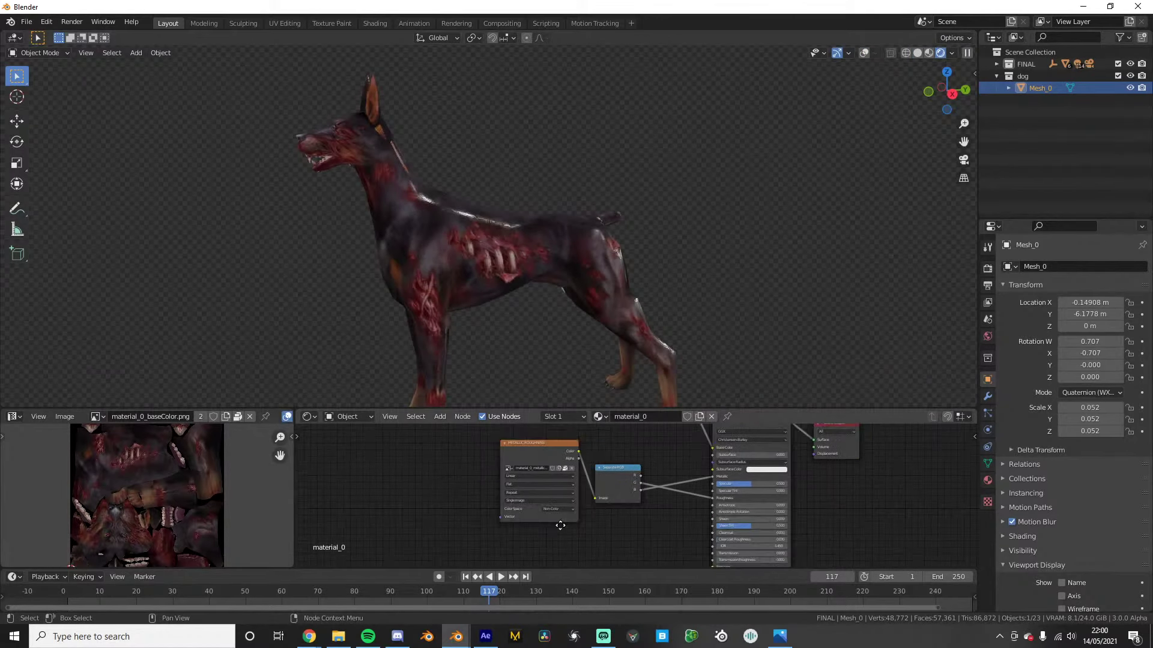
{"action": "middle_click_drag", "start_coordinate": [560, 526], "coordinate": [499, 559]}
{"action": "left_click_drag", "start_coordinate": [552, 505], "coordinate": [562, 470]}
{"action": "left_click_drag", "start_coordinate": [464, 485], "coordinate": [323, 513]}
{"action": "scroll", "coordinate": [532, 493], "scroll_direction": "up", "scroll_amount": 1}
{"action": "middle_click_drag", "start_coordinate": [532, 492], "coordinate": [573, 461]}
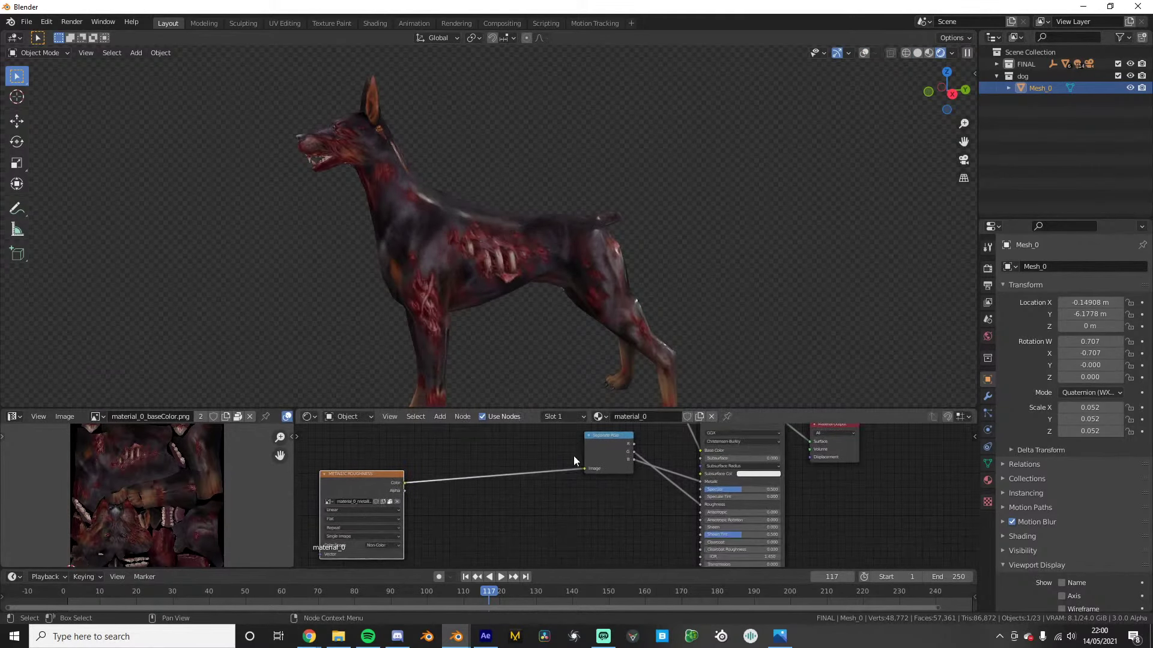
{"action": "left_click_drag", "start_coordinate": [600, 454], "coordinate": [518, 493]}
{"action": "middle_click_drag", "start_coordinate": [648, 466], "coordinate": [629, 512]}
{"action": "left_click_drag", "start_coordinate": [711, 537], "coordinate": [694, 537]}
Move the base colour texture node aside and insert a Hue Saturation Value node between it and the Principled BSDF
{"action": "scroll", "coordinate": [552, 451], "scroll_direction": "down", "scroll_amount": 6}
{"action": "middle_click_drag", "start_coordinate": [547, 447], "coordinate": [588, 503]}
{"action": "left_click_drag", "start_coordinate": [591, 437], "coordinate": [523, 458]}
{"action": "scroll", "coordinate": [641, 480], "scroll_direction": "up", "scroll_amount": 6}
{"action": "middle_click_drag", "start_coordinate": [641, 479], "coordinate": [612, 476]}
{"action": "key", "text": "shift+a"}
{"action": "left_click", "coordinate": [584, 481]}
{"action": "scroll", "coordinate": [597, 468], "scroll_direction": "up", "scroll_amount": 4}
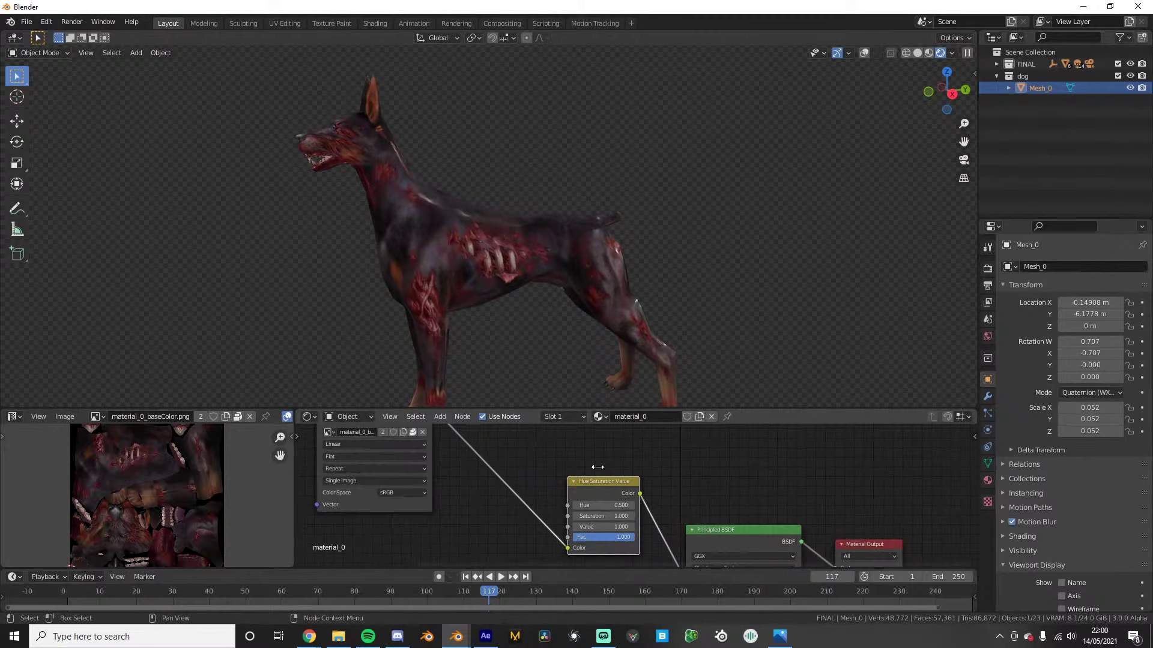
Try out saturation and hue changes on the Hue Saturation Value node with the material preview shown
{"action": "scroll", "coordinate": [597, 467], "scroll_direction": "up", "scroll_amount": 3}
{"action": "left_click_drag", "start_coordinate": [619, 473], "coordinate": [643, 473]}
{"action": "key", "text": "ctrl+z"}
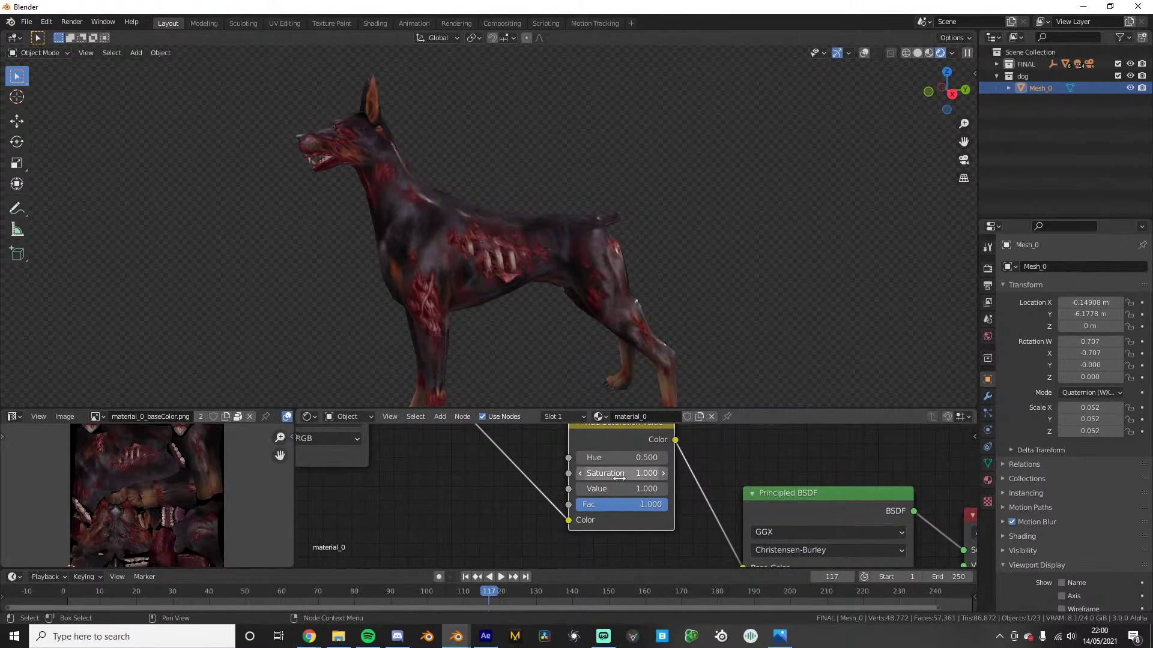
{"action": "left_click", "coordinate": [580, 461]}
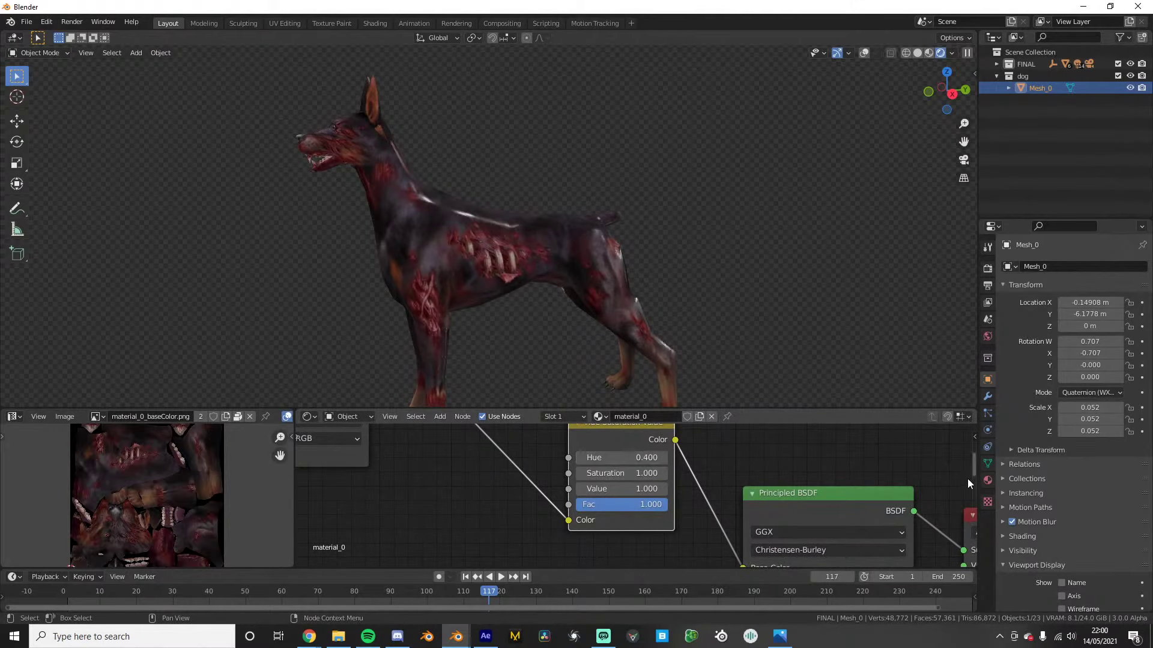
{"action": "left_click_drag", "start_coordinate": [977, 465], "coordinate": [979, 466]}
{"action": "left_click", "coordinate": [988, 480]}
{"action": "left_click", "coordinate": [1027, 326]}
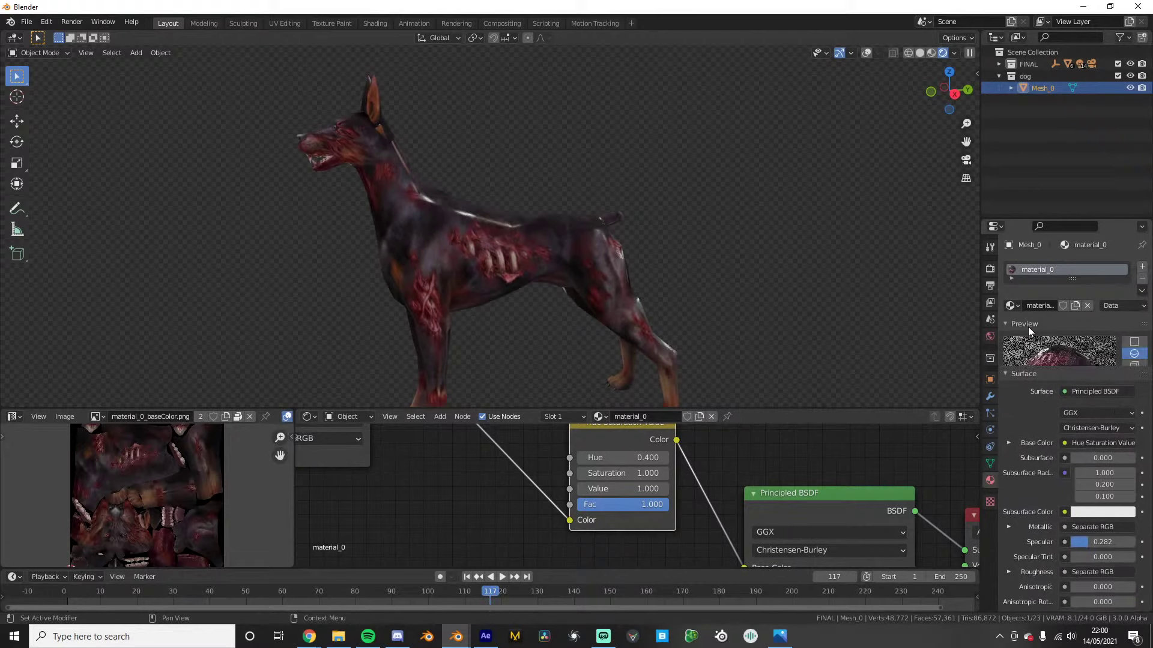
{"action": "left_click_drag", "start_coordinate": [629, 458], "coordinate": [597, 459]}
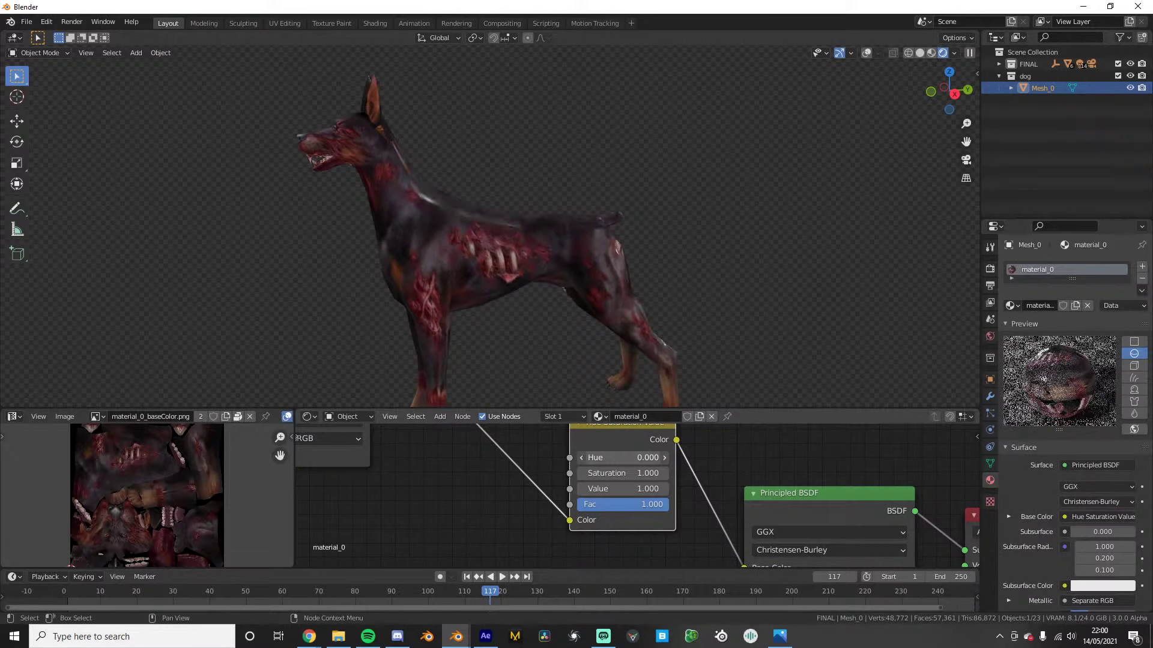
{"action": "key", "text": "ctrl+z"}
Disconnect the Base Color link from the Principled BSDF, then unlink and delete the emissive texture node
{"action": "scroll", "coordinate": [722, 528], "scroll_direction": "down", "scroll_amount": 2}
{"action": "left_click_drag", "start_coordinate": [716, 522], "coordinate": [671, 506]}
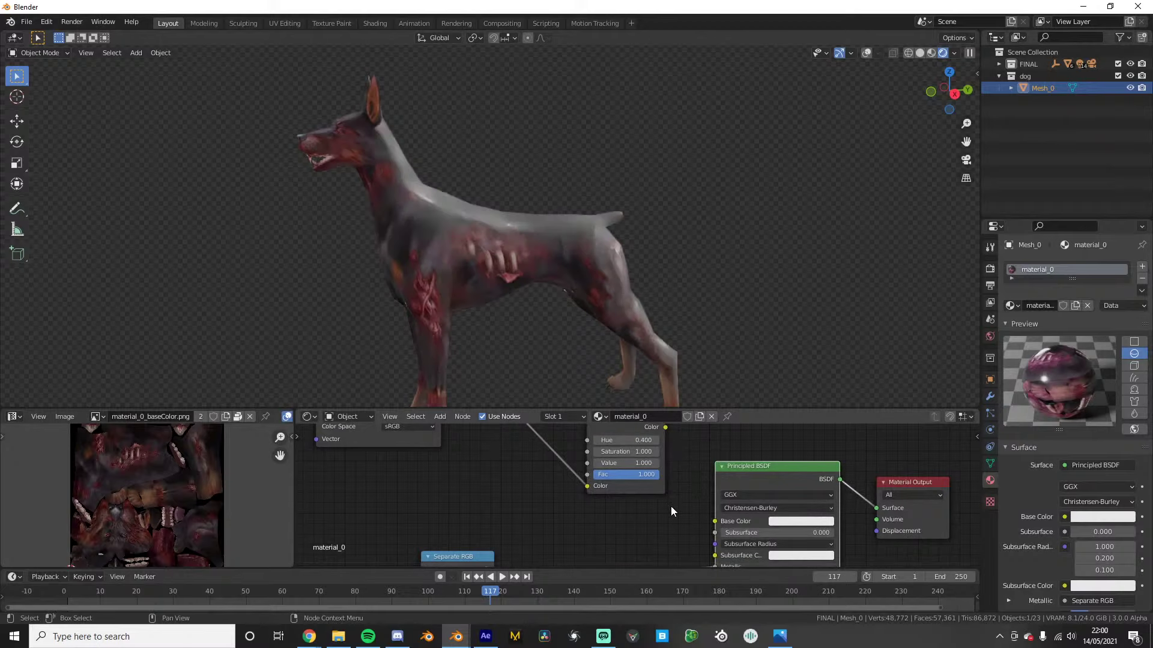
{"action": "scroll", "coordinate": [668, 508], "scroll_direction": "down", "scroll_amount": 2}
{"action": "middle_click_drag", "start_coordinate": [669, 508], "coordinate": [652, 528]}
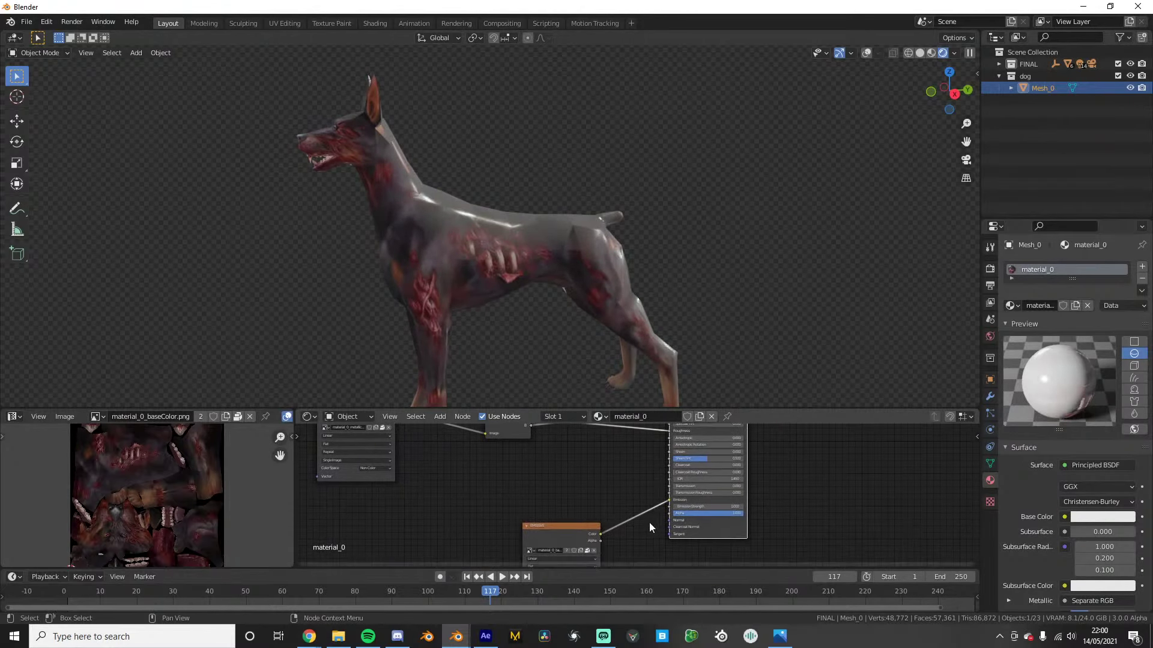
{"action": "scroll", "coordinate": [653, 528], "scroll_direction": "up", "scroll_amount": 1}
{"action": "left_click_drag", "start_coordinate": [676, 500], "coordinate": [627, 517]}
{"action": "left_click", "coordinate": [556, 547]}
{"action": "key", "text": "x"}
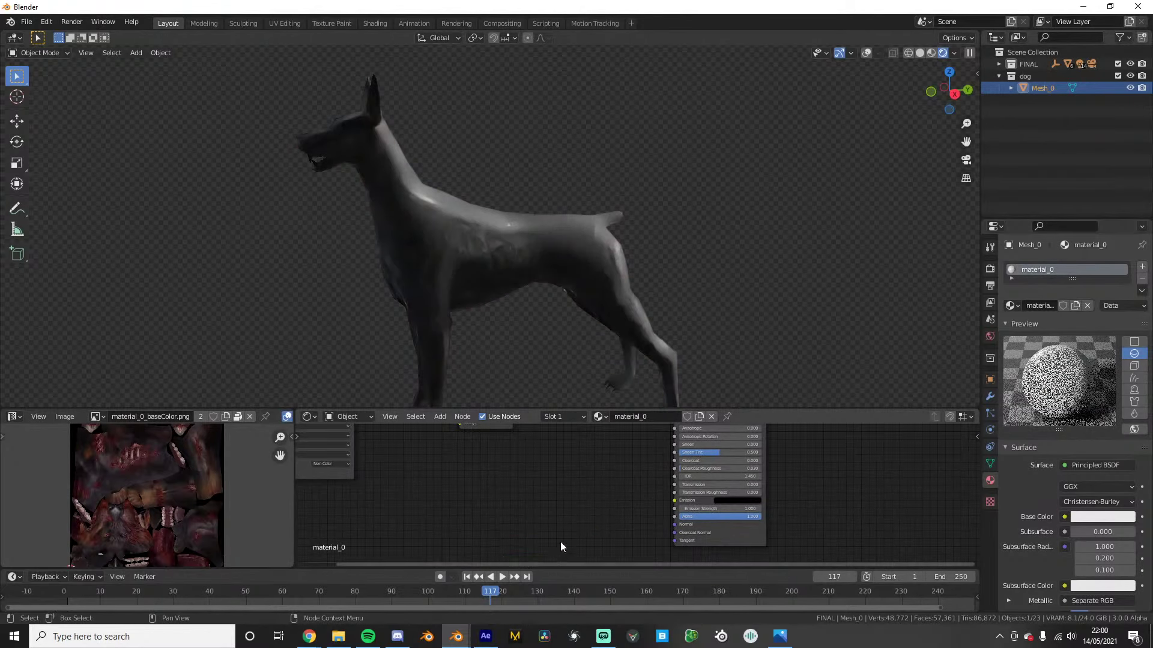
Reconnect the Hue Saturation Value node's Color output to the Principled BSDF's Base Color input
{"action": "scroll", "coordinate": [559, 528], "scroll_direction": "down", "scroll_amount": 6}
{"action": "middle_click_drag", "start_coordinate": [557, 484], "coordinate": [549, 542]}
{"action": "scroll", "coordinate": [550, 540], "scroll_direction": "up", "scroll_amount": 4}
{"action": "scroll", "coordinate": [639, 426], "scroll_direction": "up", "scroll_amount": 2}
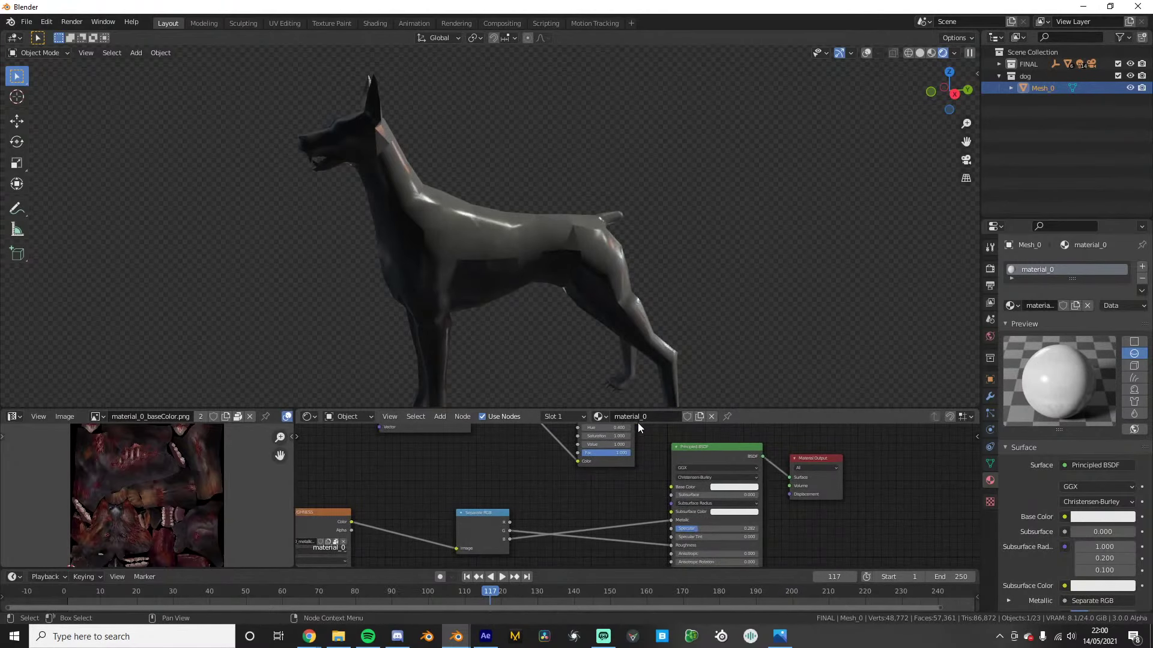
{"action": "left_click_drag", "start_coordinate": [625, 439], "coordinate": [661, 507]}
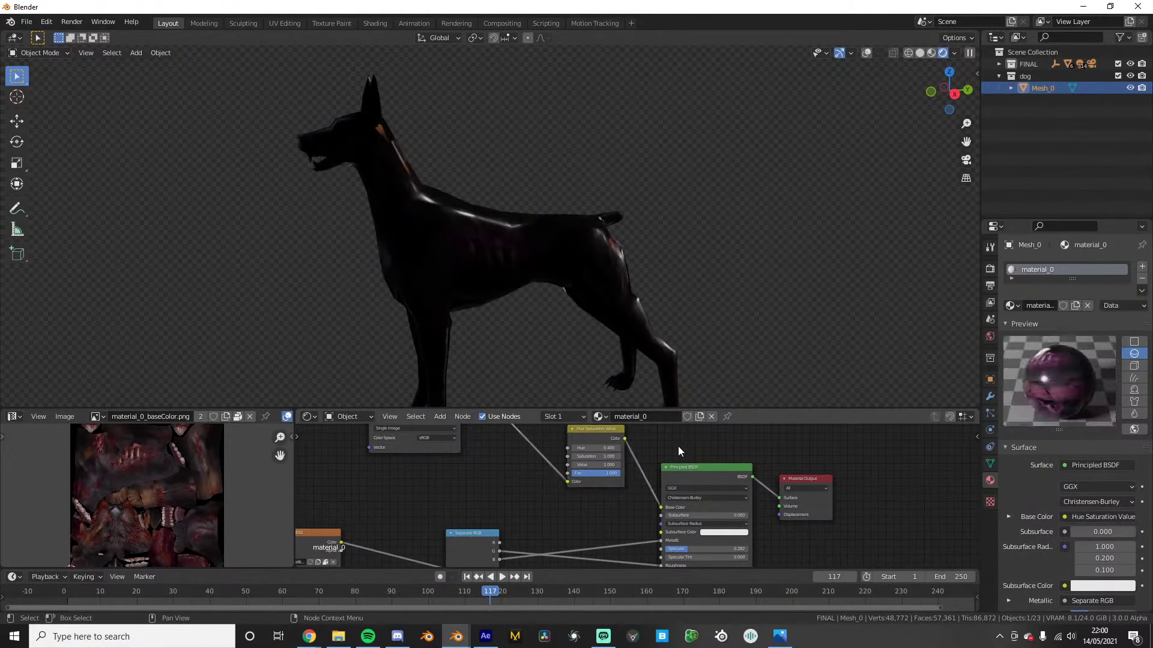
Try different strengths for the world's HDRI background, such as 5, and set it to 10
{"action": "left_click", "coordinate": [990, 337]}
{"action": "left_click", "coordinate": [1101, 444]}
{"action": "type", "text": "5"}
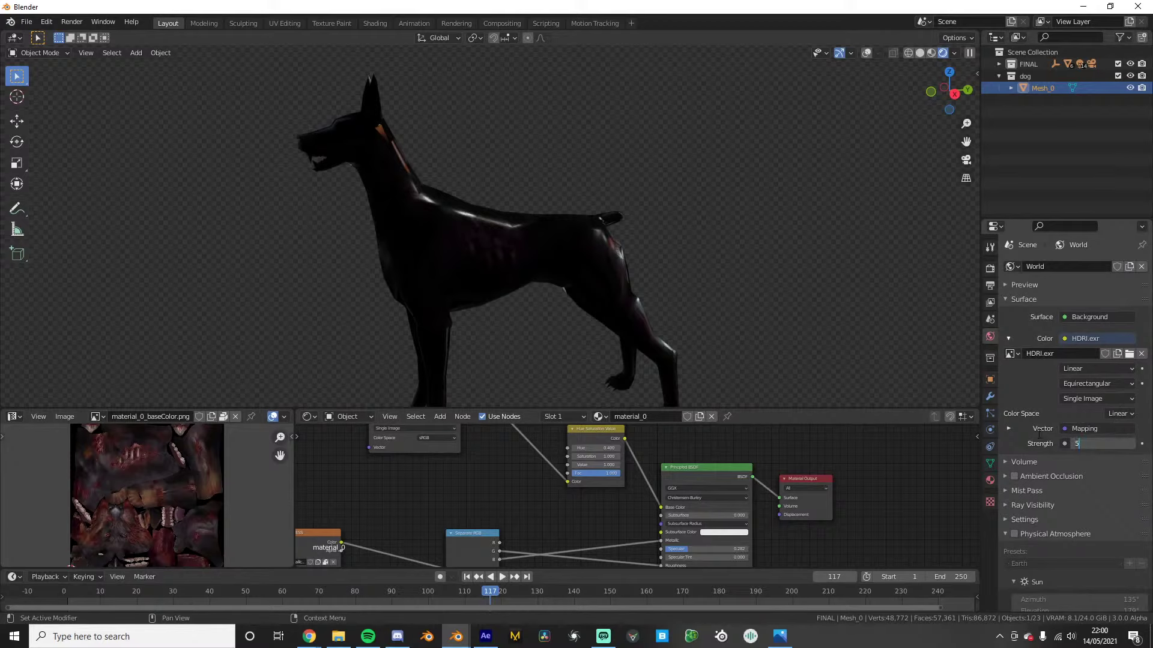
{"action": "key", "text": "Return"}
{"action": "left_click", "coordinate": [1065, 444]}
{"action": "left_click_drag", "start_coordinate": [1086, 446], "coordinate": [1129, 445]}
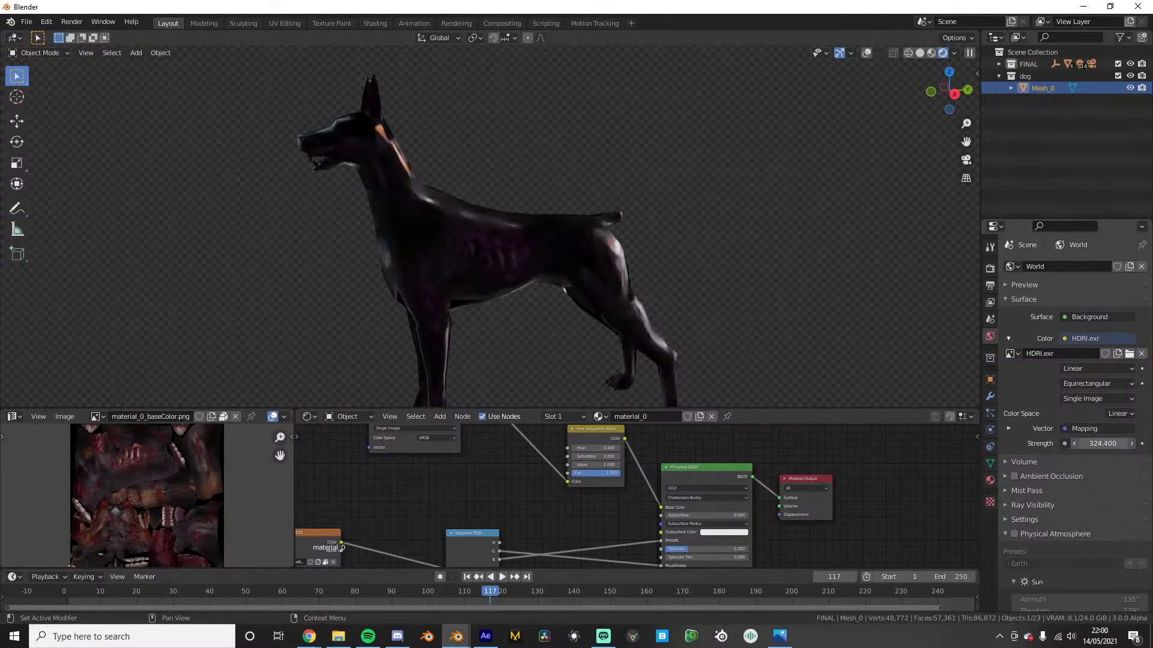
{"action": "left_click", "coordinate": [1085, 446]}
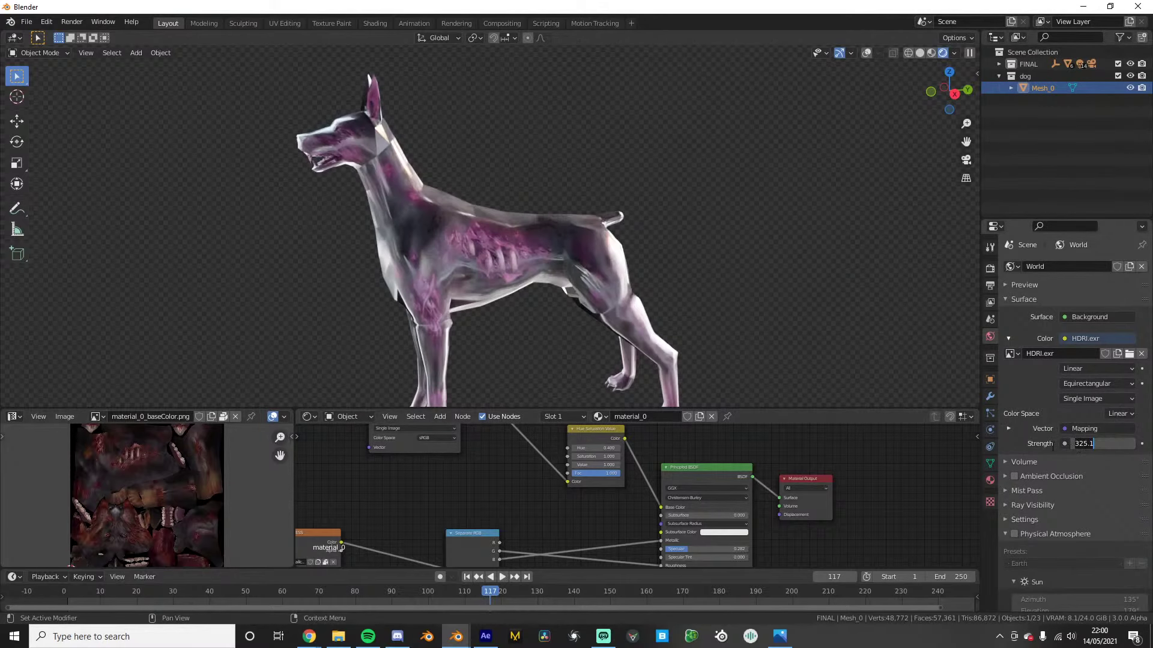
{"action": "type", "text": "1+"}
{"action": "key", "text": "Return"}
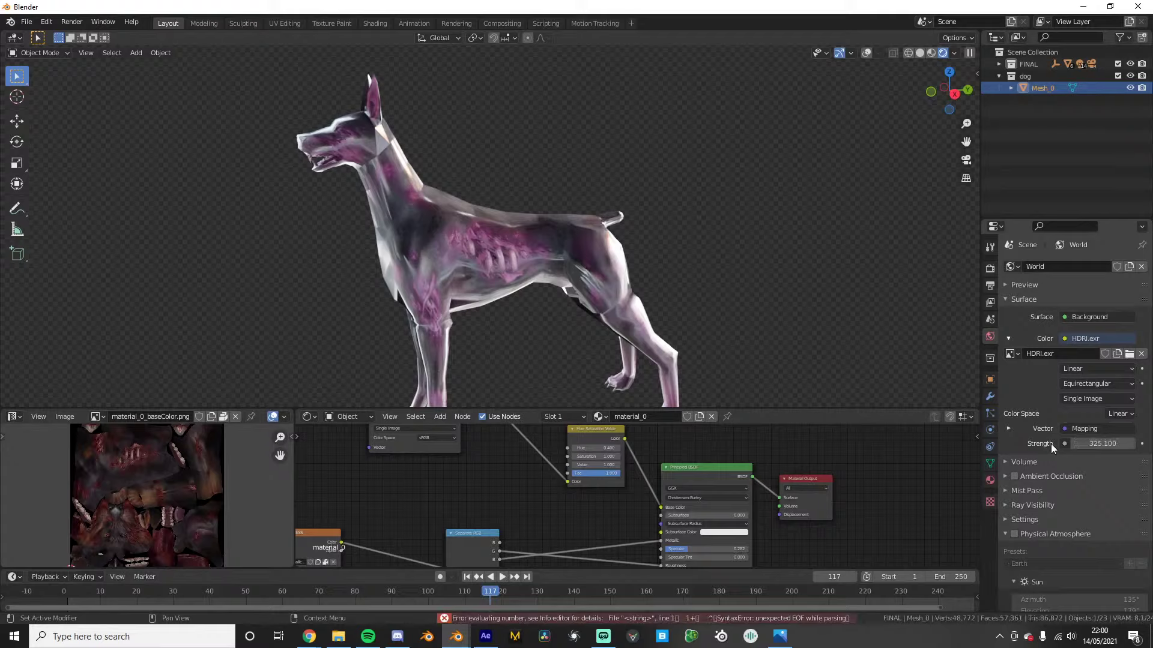
{"action": "left_click", "coordinate": [1101, 444]}
{"action": "type", "text": "10"}
{"action": "key", "text": "Return"}
Set the hue of the Hue Saturation Value node to 0.6
{"action": "scroll", "coordinate": [636, 439], "scroll_direction": "up", "scroll_amount": 1}
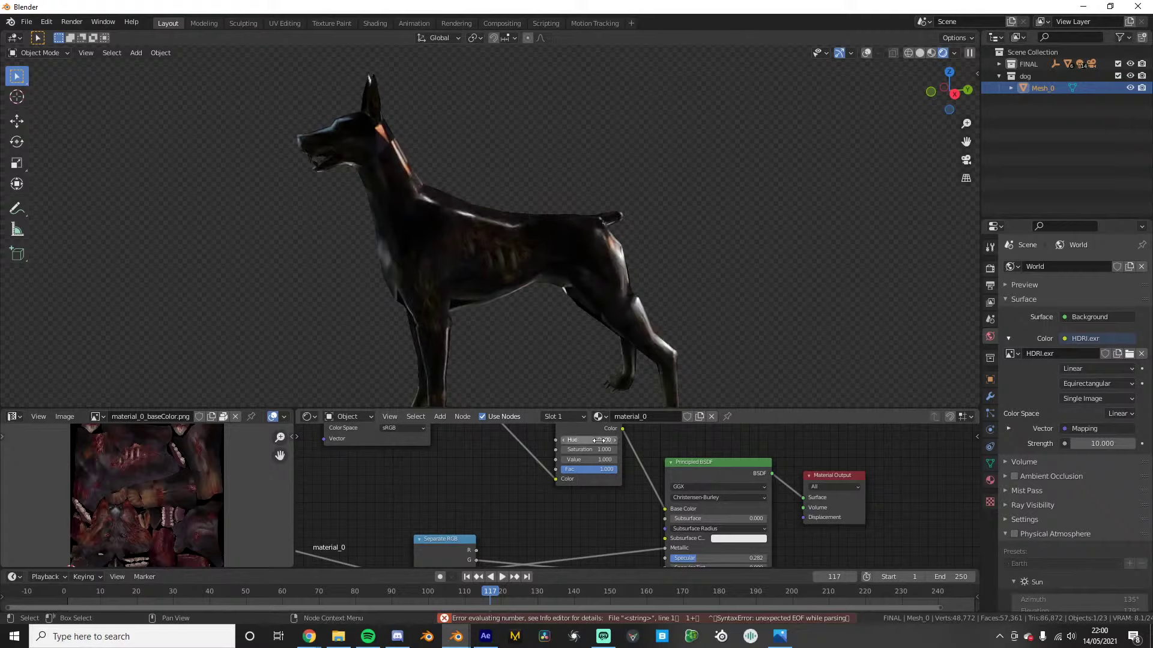
{"action": "left_click", "coordinate": [600, 440]}
{"action": "type", "text": "0.6"}
{"action": "key", "text": "Return"}
Disconnect the Metallic and Roughness inputs of the Principled BSDF and delete the Separate RGB node
{"action": "scroll", "coordinate": [528, 516], "scroll_direction": "down", "scroll_amount": 2, "text": "shift"}
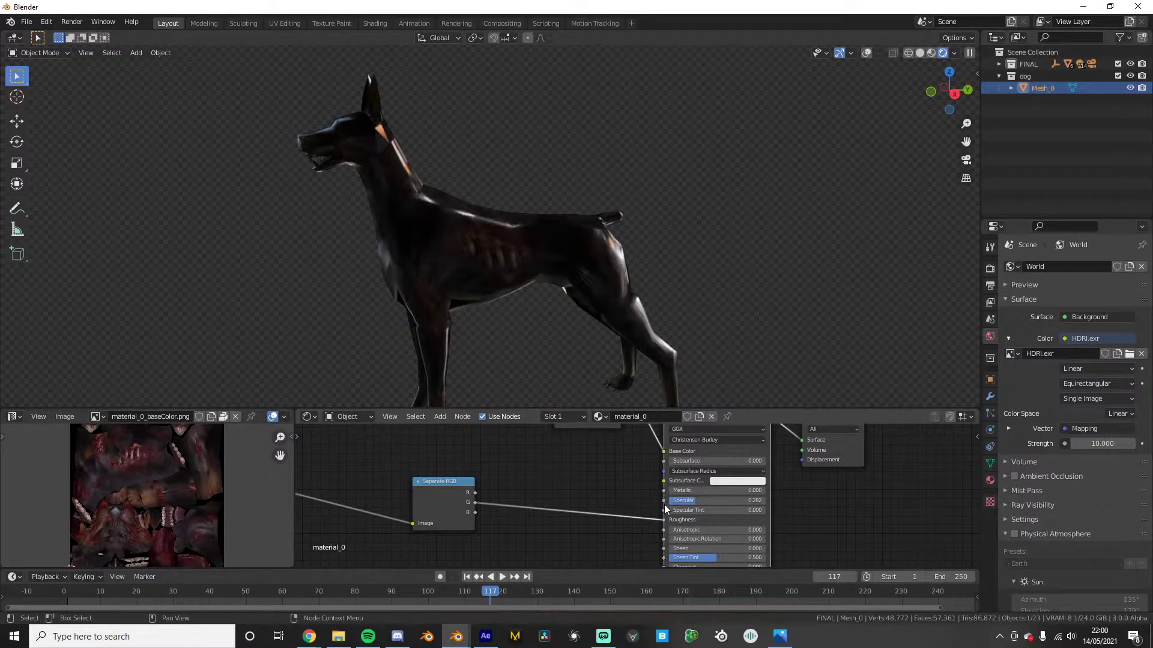
{"action": "scroll", "coordinate": [599, 500], "scroll_direction": "left", "scroll_amount": 3, "text": "ctrl"}
{"action": "scroll", "coordinate": [599, 499], "scroll_direction": "down", "scroll_amount": 1, "text": "shift"}
{"action": "middle_click_drag", "start_coordinate": [456, 313], "coordinate": [541, 336]}
{"action": "scroll", "coordinate": [488, 256], "scroll_direction": "up", "scroll_amount": 2}
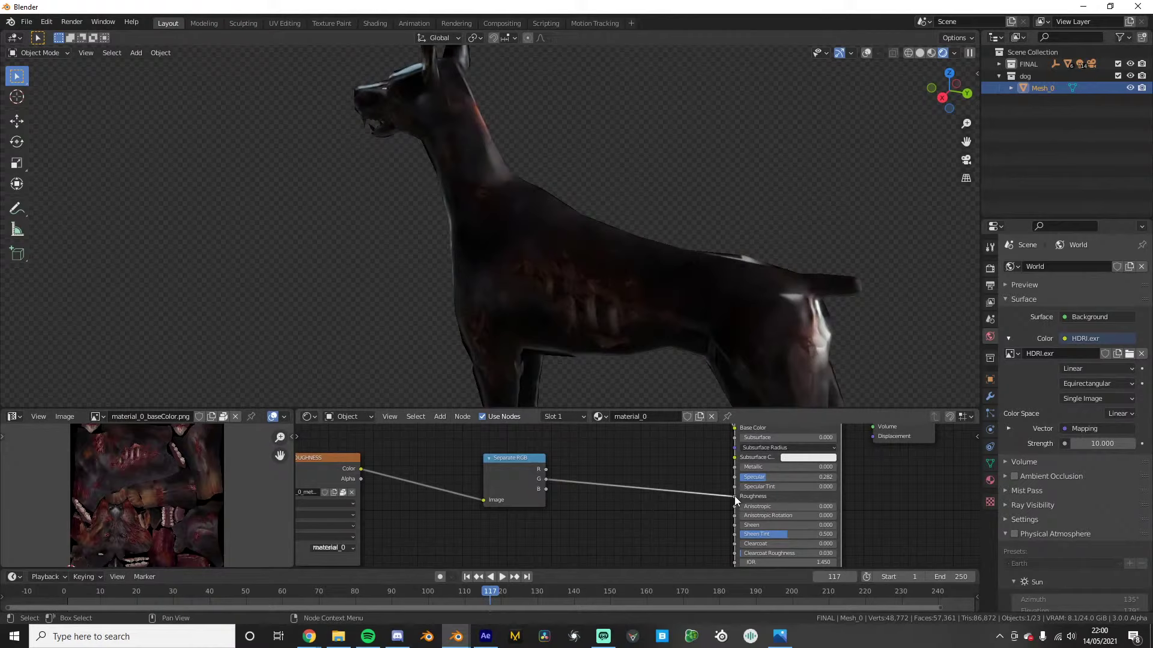
{"action": "left_click_drag", "start_coordinate": [733, 496], "coordinate": [776, 518]}
{"action": "scroll", "coordinate": [541, 498], "scroll_direction": "down", "scroll_amount": 3}
{"action": "left_click", "coordinate": [546, 474]}
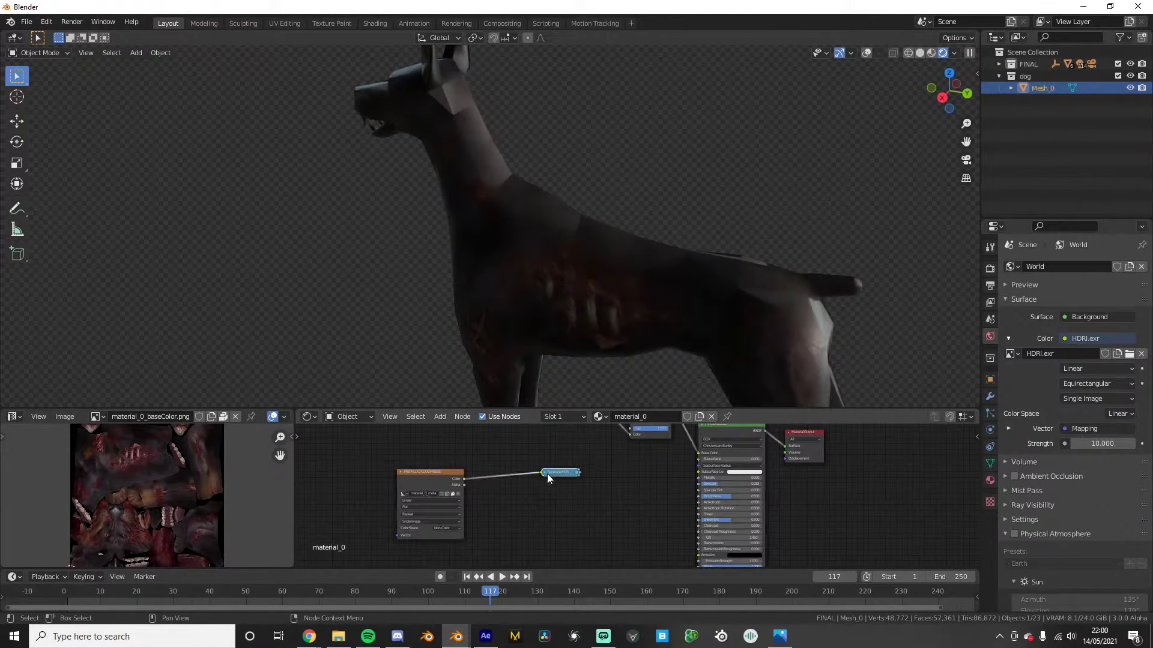
{"action": "key", "text": "x"}
Move the Metallic Roughness texture node lower and link its Color output to the Principled BSDF's Normal input
{"action": "left_click_drag", "start_coordinate": [431, 479], "coordinate": [562, 529]}
{"action": "middle_click_drag", "start_coordinate": [600, 537], "coordinate": [527, 444]}
{"action": "scroll", "coordinate": [528, 445], "scroll_direction": "up", "scroll_amount": 2}
{"action": "left_click_drag", "start_coordinate": [519, 435], "coordinate": [650, 487]}
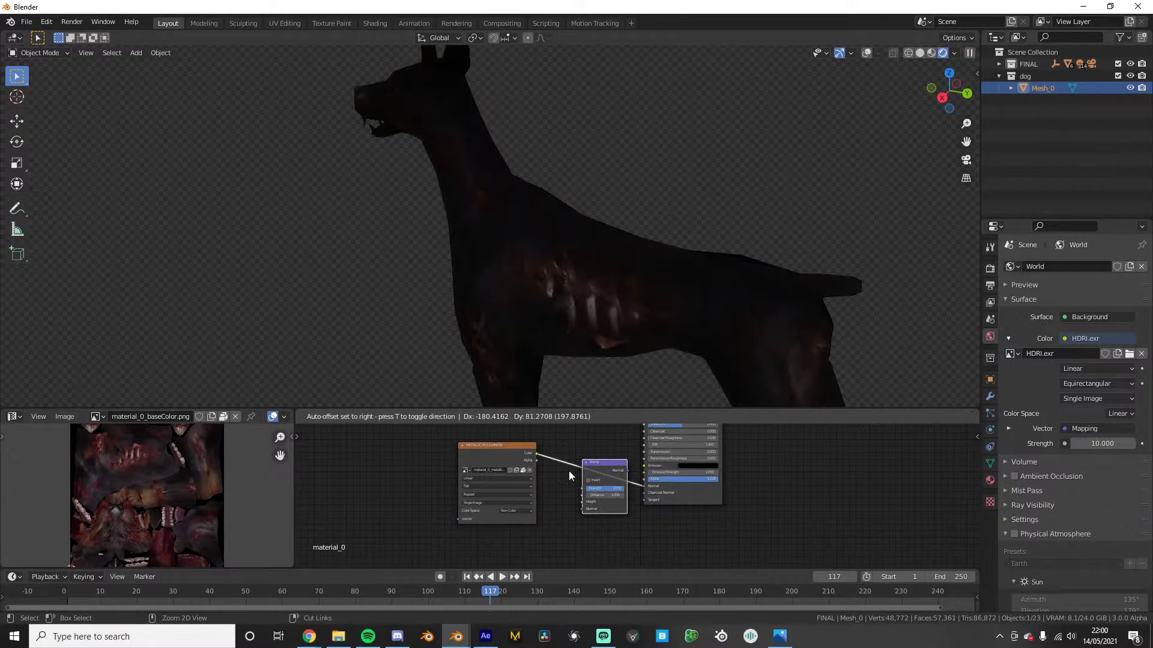
Insert a Bump node between the Metallic Roughness texture and the Normal input, feeding the texture's colour into Height
{"action": "left_click", "coordinate": [560, 471]}
{"action": "scroll", "coordinate": [556, 481], "scroll_direction": "up", "scroll_amount": 3}
{"action": "left_click_drag", "start_coordinate": [542, 514], "coordinate": [542, 506]}
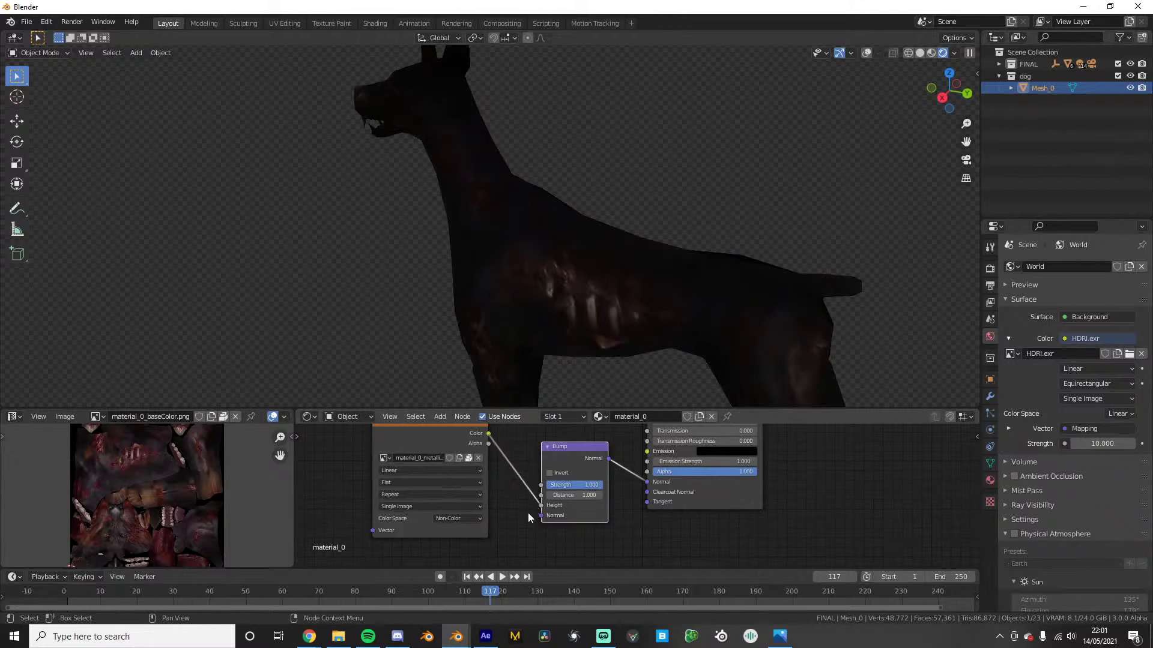
{"action": "left_click", "coordinate": [533, 540]}
Examine the dog's bumped surface in the rendered viewport from several angles and distances
{"action": "scroll", "coordinate": [547, 492], "scroll_direction": "up", "scroll_amount": 3}
{"action": "scroll", "coordinate": [600, 468], "scroll_direction": "down", "scroll_amount": 7}
{"action": "scroll", "coordinate": [613, 465], "scroll_direction": "up", "scroll_amount": 1}
{"action": "middle_click_drag", "start_coordinate": [591, 495], "coordinate": [581, 560]}
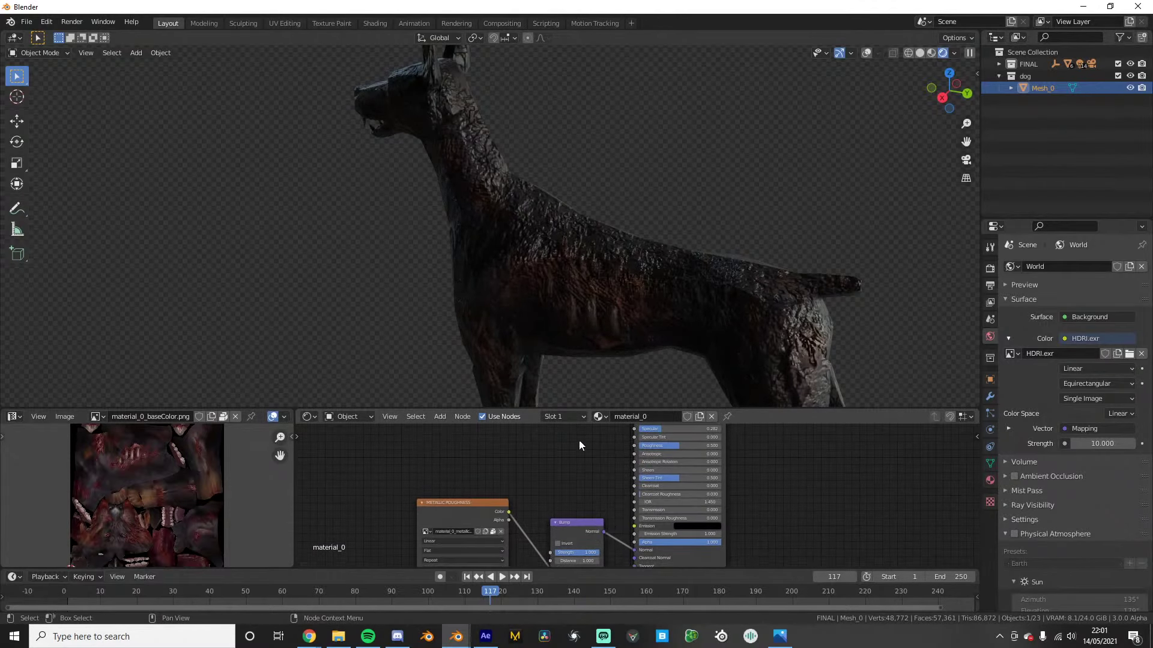
{"action": "scroll", "coordinate": [617, 207], "scroll_direction": "down", "scroll_amount": 4}
{"action": "middle_click_drag", "start_coordinate": [597, 231], "coordinate": [589, 287]}
{"action": "scroll", "coordinate": [491, 224], "scroll_direction": "down", "scroll_amount": 3}
{"action": "scroll", "coordinate": [585, 288], "scroll_direction": "up", "scroll_amount": 3}
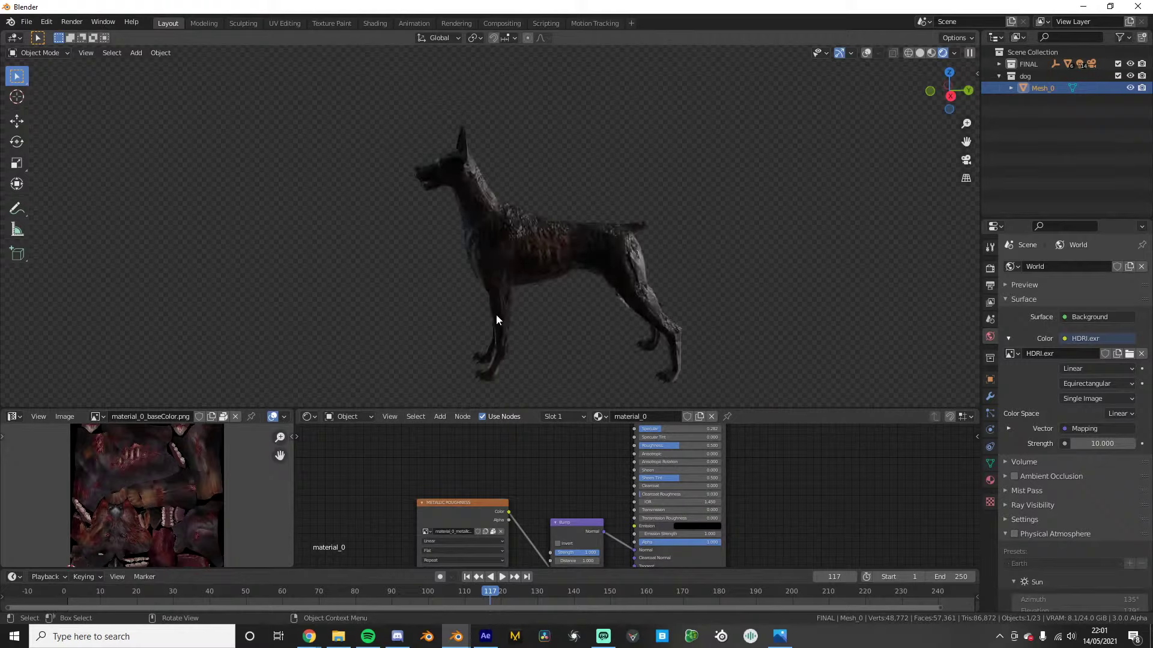
{"action": "scroll", "coordinate": [503, 288], "scroll_direction": "down", "scroll_amount": 3}
{"action": "middle_click_drag", "start_coordinate": [416, 292], "coordinate": [448, 282]}
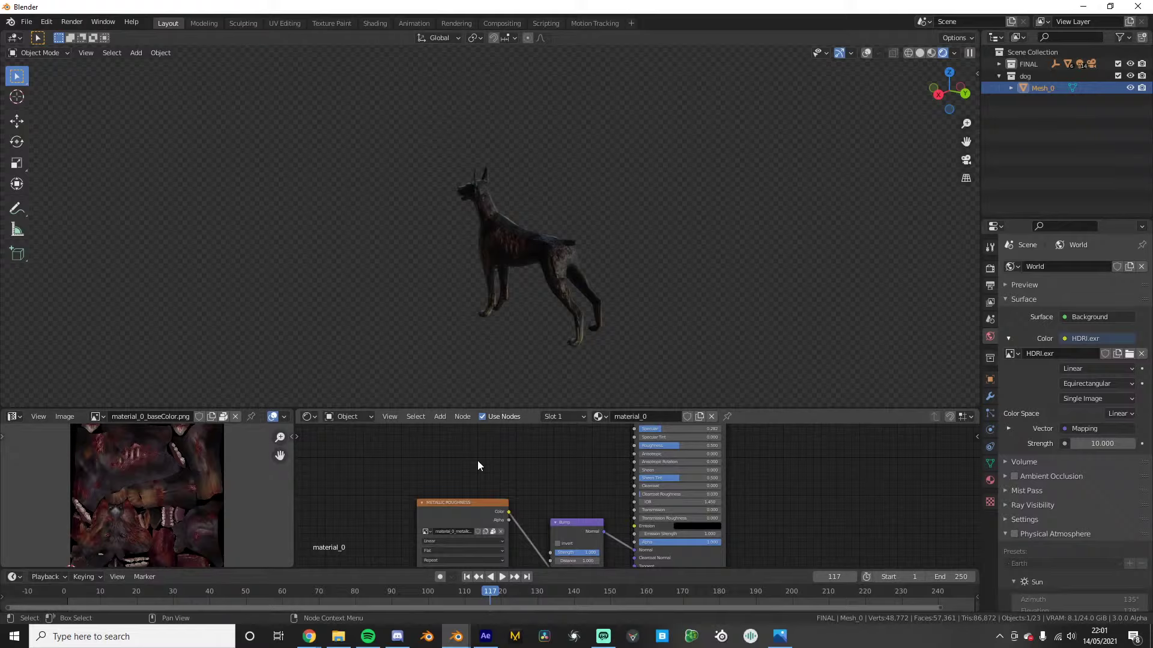
Look at After Effects and the street scene's render window, and return to the dog's Blender scene
{"action": "left_click", "coordinate": [485, 635]}
{"action": "mouse_move", "coordinate": [451, 642]}
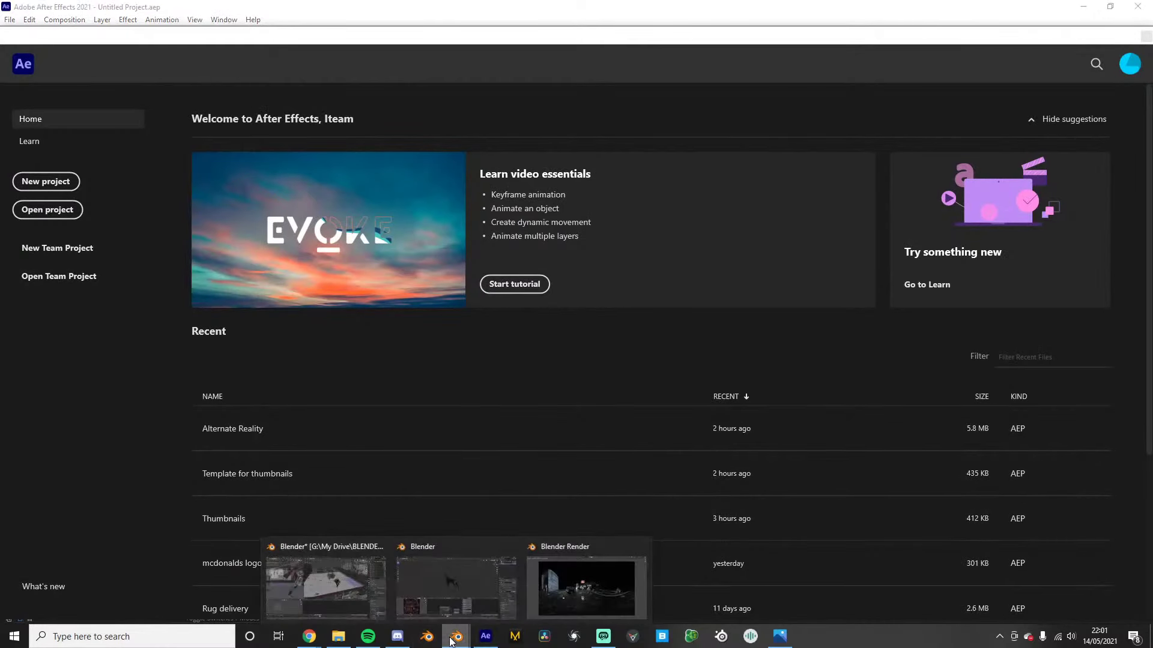
{"action": "left_click", "coordinate": [304, 587]}
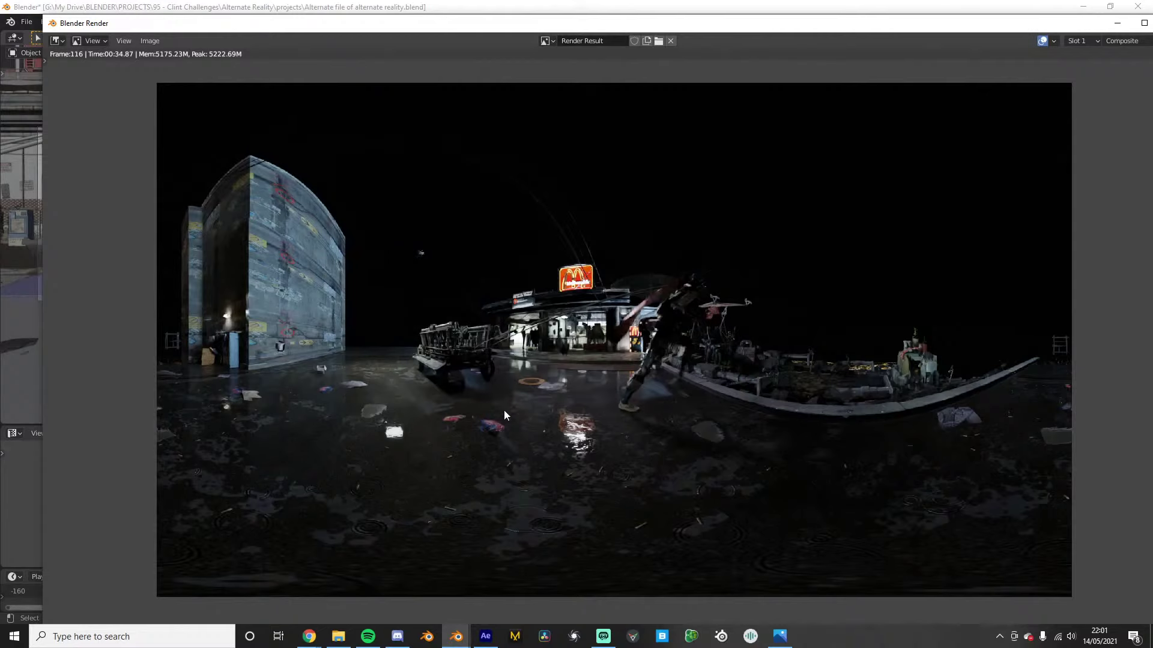
{"action": "left_click", "coordinate": [486, 636]}
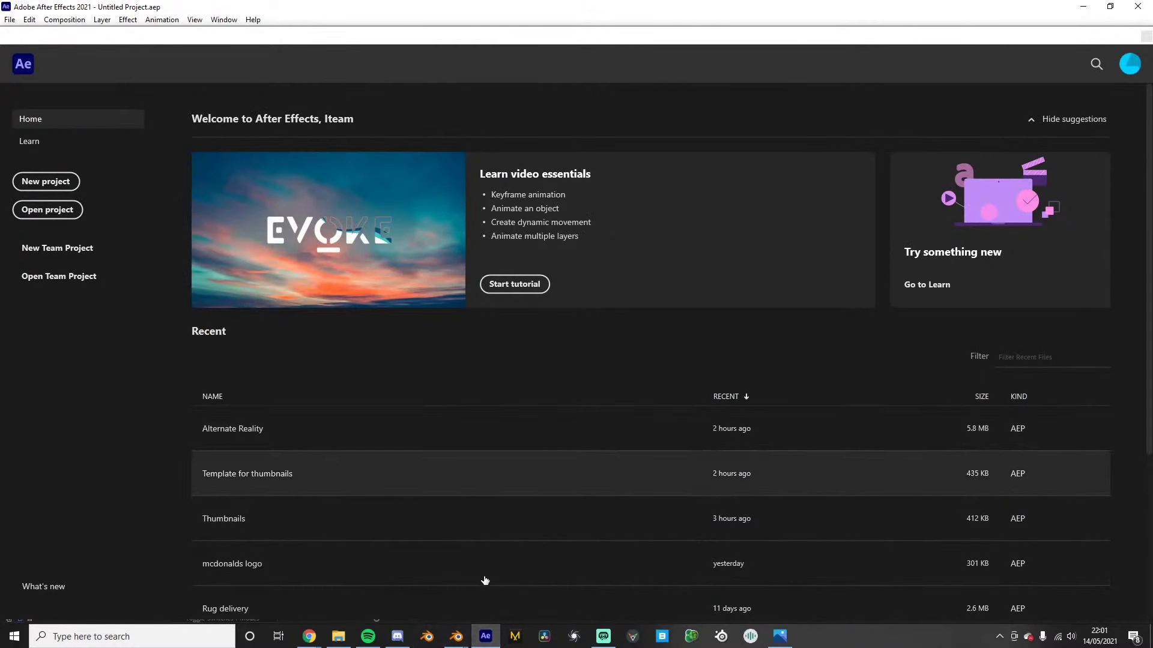
{"action": "mouse_move", "coordinate": [457, 636]}
{"action": "left_click", "coordinate": [362, 574]}
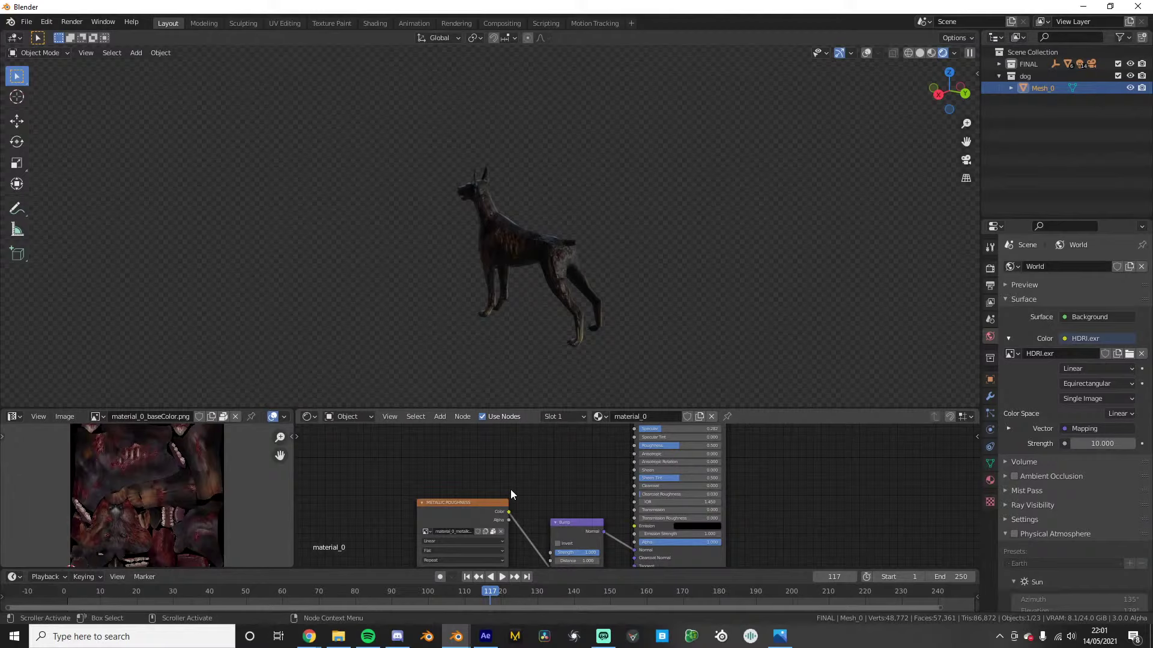
Turn the viewport overlays back on around the dog
{"action": "middle_click_drag", "start_coordinate": [496, 286], "coordinate": [607, 310]}
{"action": "left_click", "coordinate": [867, 53]}
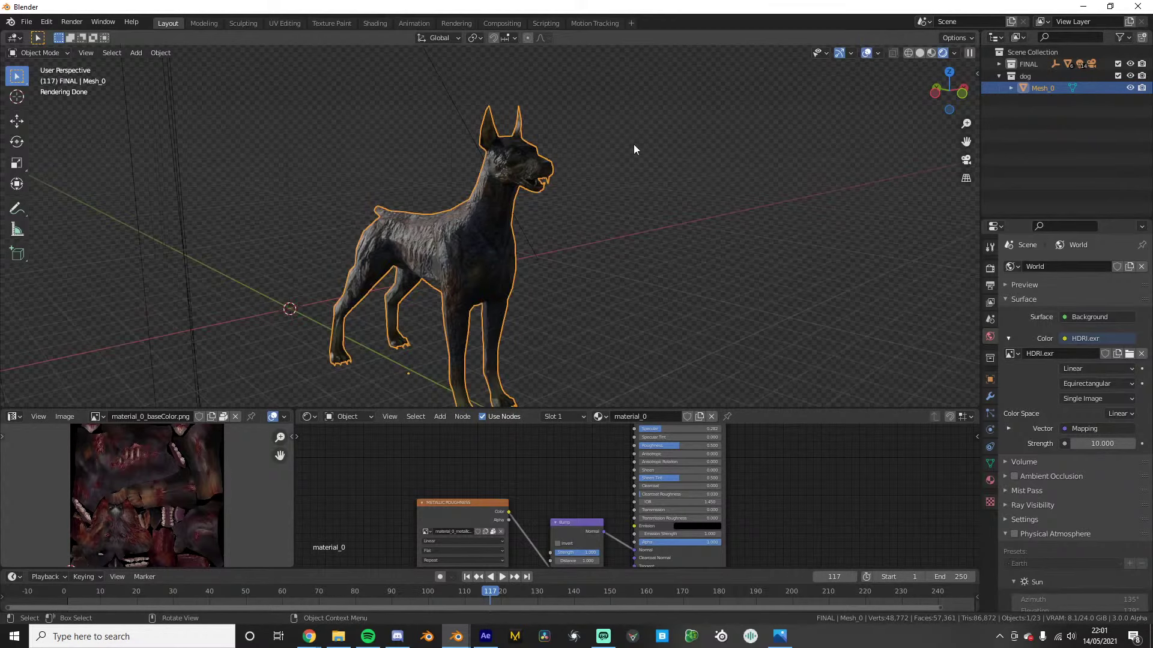
{"action": "middle_click_drag", "start_coordinate": [633, 144], "coordinate": [599, 206]}
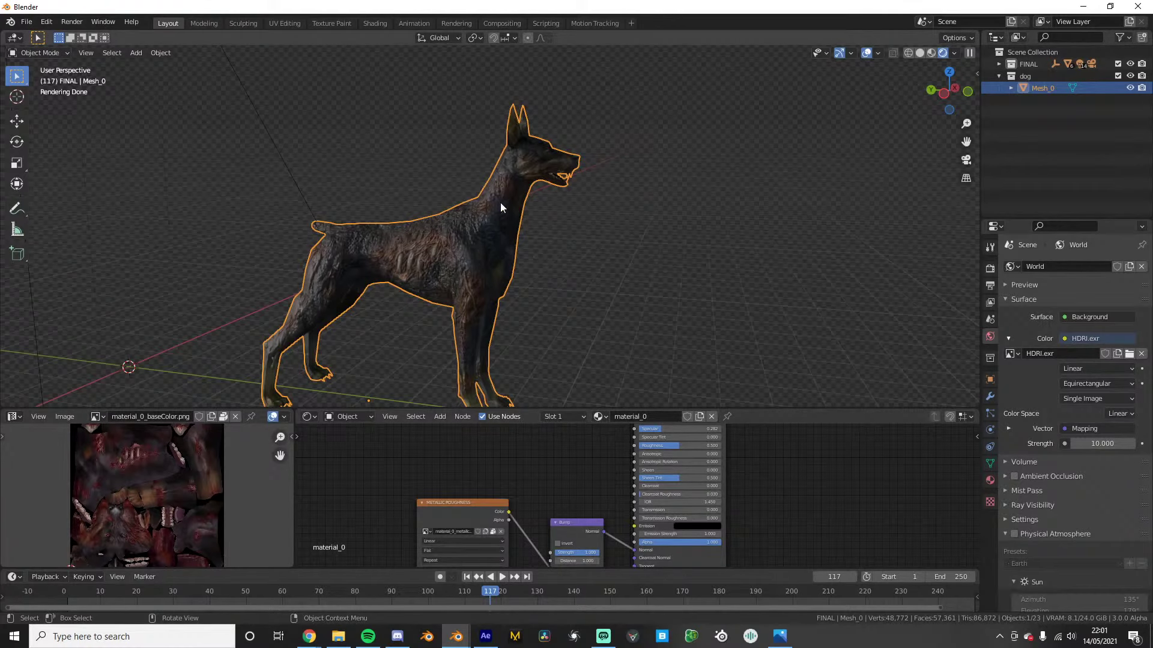
Switch the viewport to solid shading and show the dog in the right orthographic view
{"action": "scroll", "coordinate": [494, 195], "scroll_direction": "down", "scroll_amount": 1}
{"action": "key", "text": "KP_5"}
{"action": "key", "text": "z"}
{"action": "left_click", "coordinate": [647, 204]}
{"action": "middle_click_drag", "start_coordinate": [647, 206], "coordinate": [579, 221]}
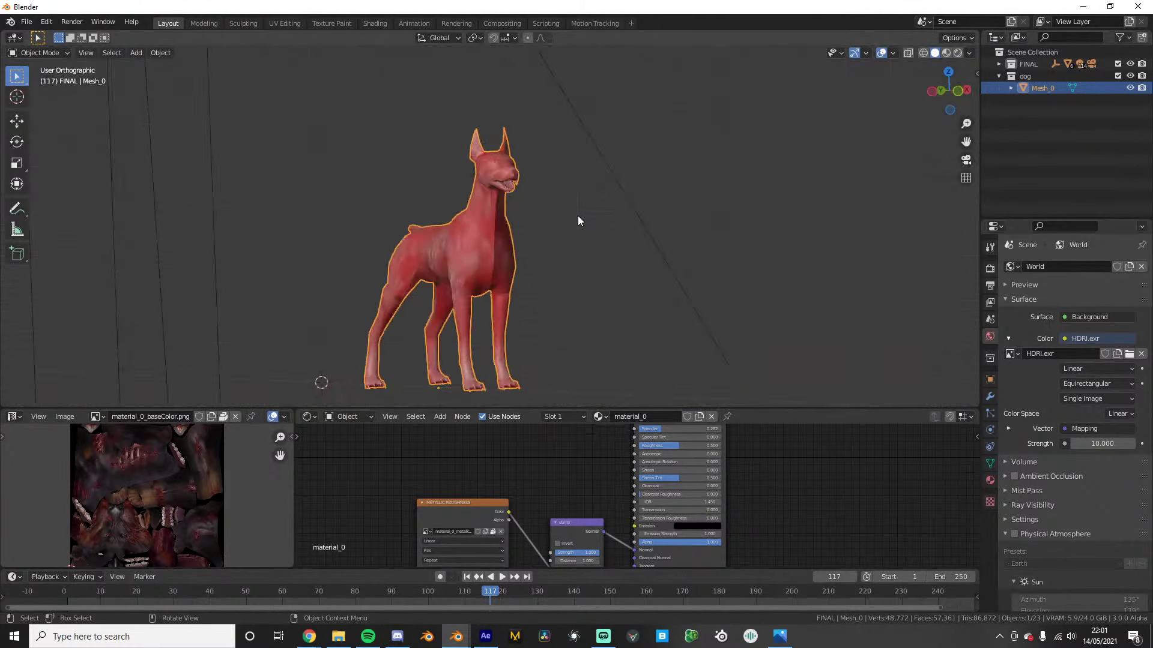
{"action": "key", "text": "KP_1"}
{"action": "key", "text": "KP_3"}
Select the base colour texture node so the solid viewport displays that texture on the dog
{"action": "scroll", "coordinate": [510, 456], "scroll_direction": "down", "scroll_amount": 2}
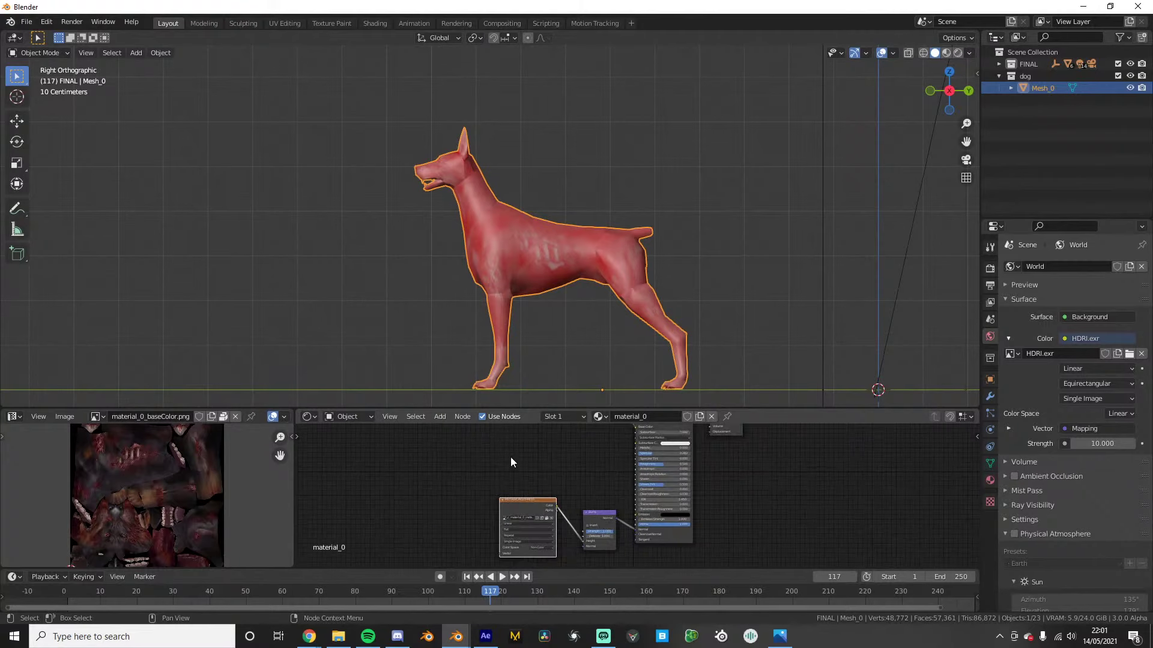
{"action": "scroll", "coordinate": [525, 475], "scroll_direction": "up", "scroll_amount": 3, "text": "shift"}
{"action": "left_click", "coordinate": [466, 464]}
Add a Wolf (Meta-Rig) animal armature to the scene
{"action": "scroll", "coordinate": [541, 247], "scroll_direction": "up", "scroll_amount": 5}
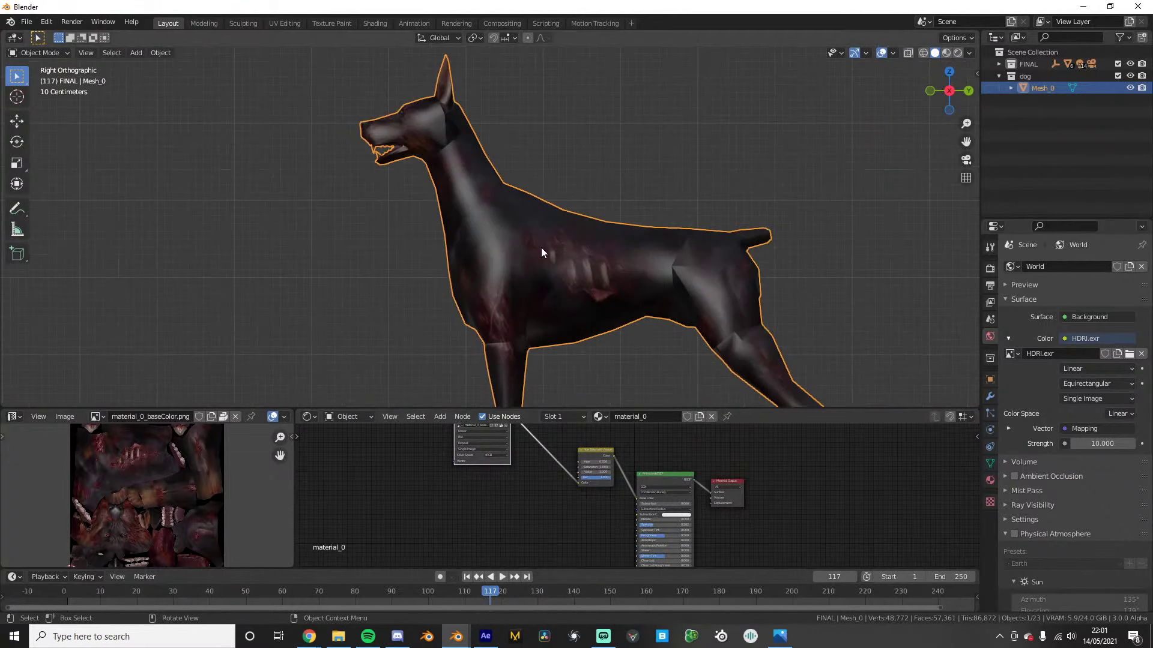
{"action": "key", "text": "shift+a"}
{"action": "mouse_move", "coordinate": [521, 255]}
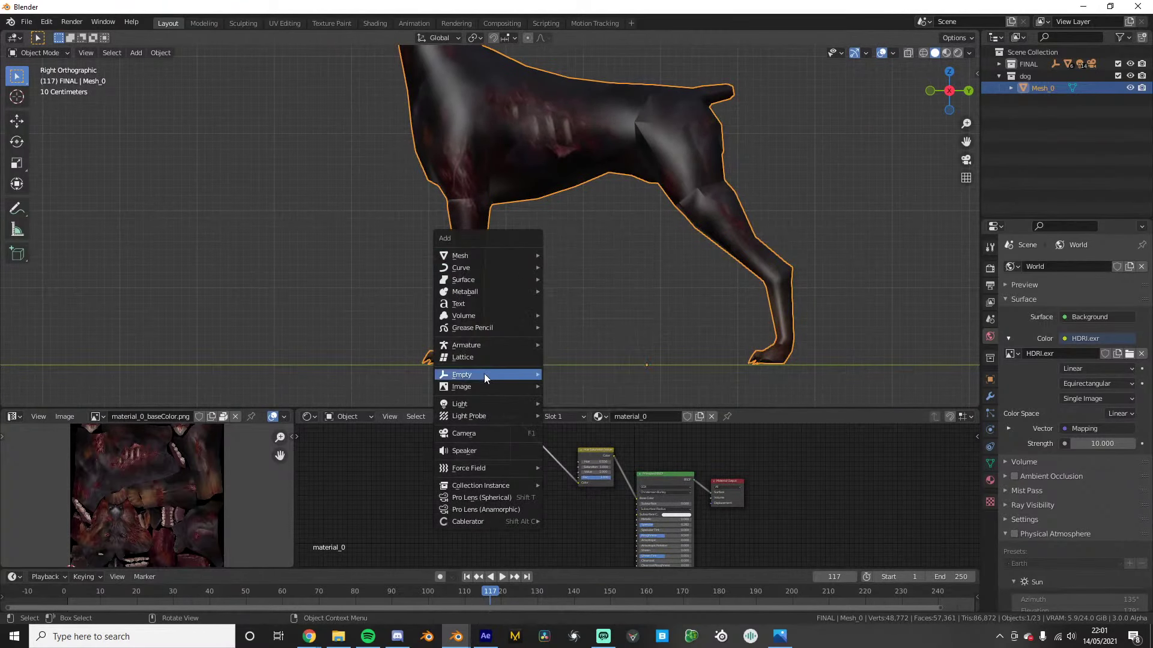
{"action": "mouse_move", "coordinate": [483, 374]}
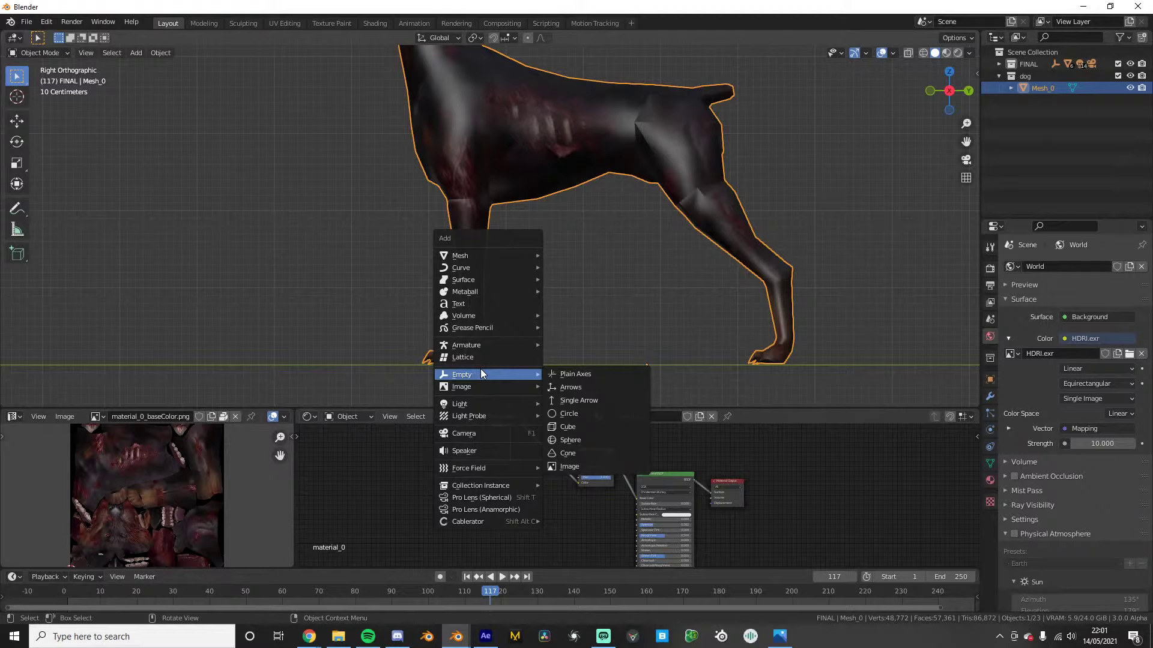
{"action": "mouse_move", "coordinate": [474, 344]}
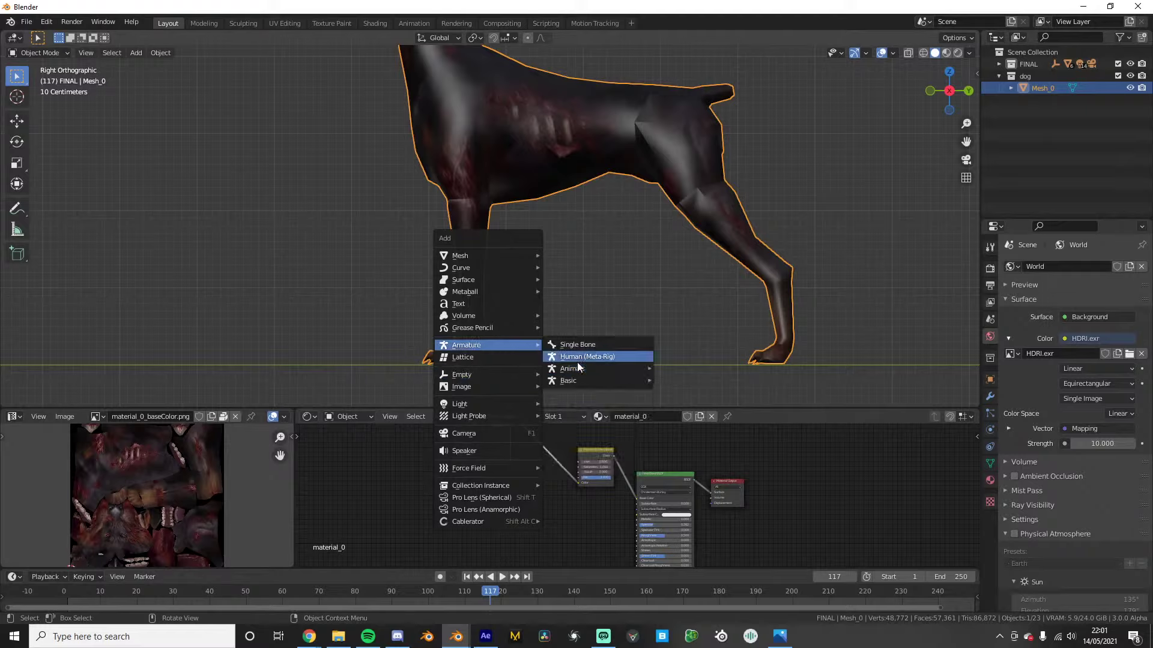
{"action": "mouse_move", "coordinate": [586, 369]}
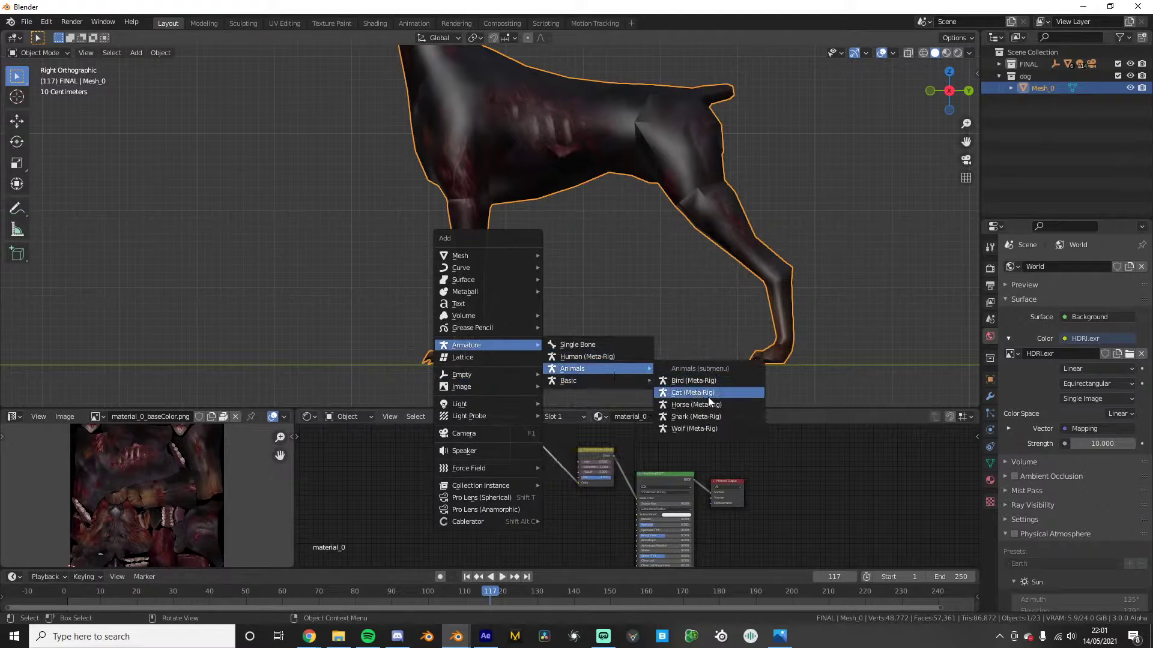
{"action": "left_click", "coordinate": [711, 428]}
Scale up the wolf meta-rig uniformly towards the dog's size, keeping it beside the dog in the right orthographic view
{"action": "scroll", "coordinate": [600, 234], "scroll_direction": "up", "scroll_amount": 6}
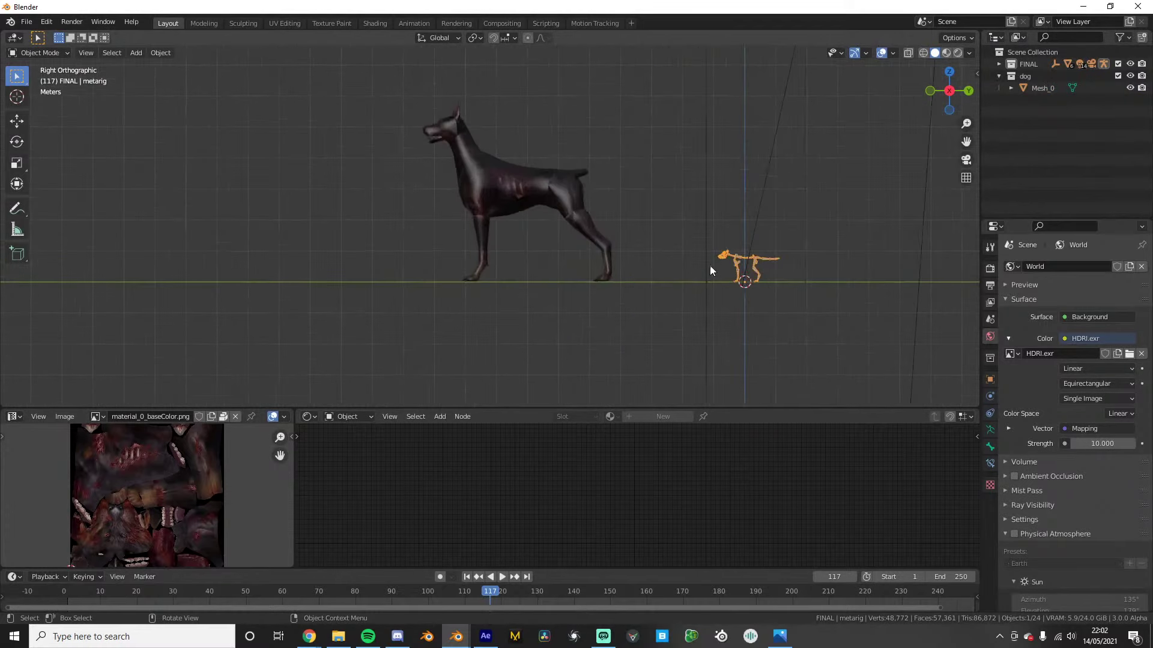
{"action": "key", "text": "s"}
{"action": "left_click", "coordinate": [772, 233]}
{"action": "middle_click_drag", "start_coordinate": [804, 233], "coordinate": [765, 271]}
{"action": "key", "text": "KP_3"}
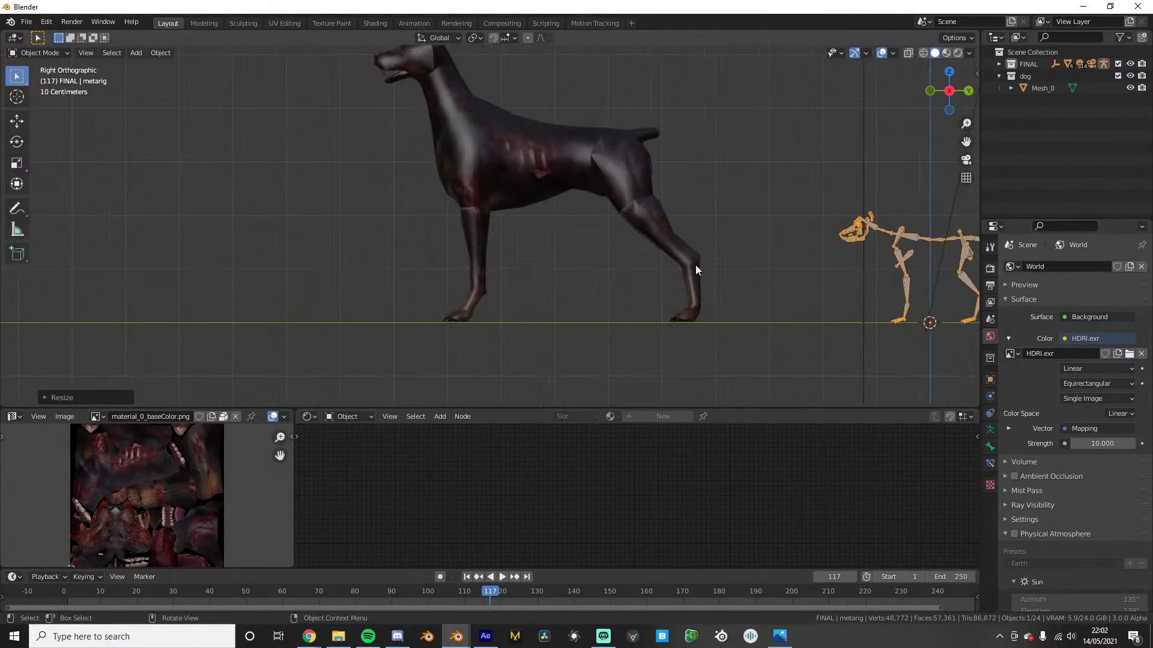
Move the meta-rig along the Y axis onto the dog and enlarge it to roughly match the dog's body
{"action": "key", "text": "g"}
{"action": "key", "text": "x"}
{"action": "key", "text": "y"}
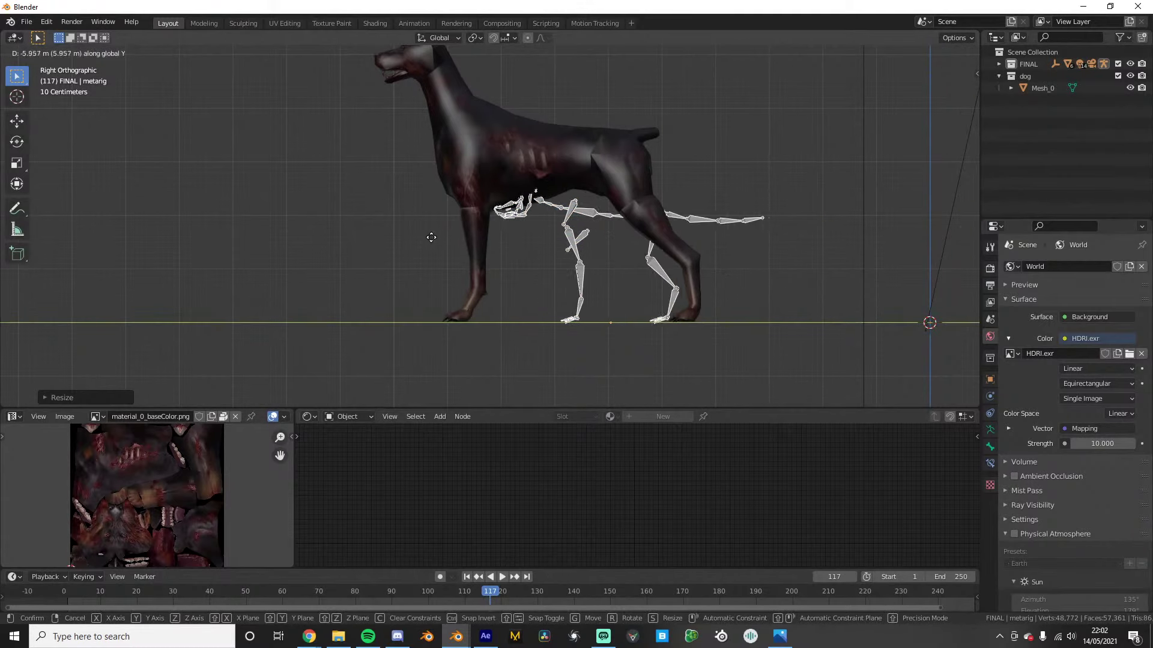
{"action": "left_click", "coordinate": [373, 240]}
{"action": "key", "text": "s"}
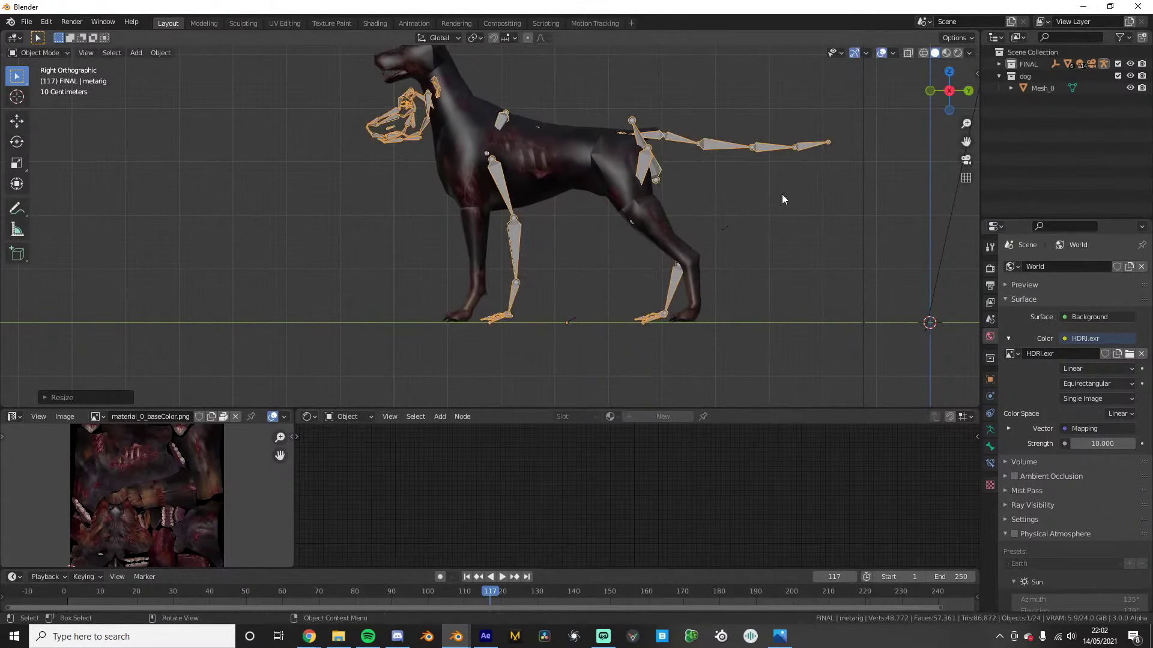
{"action": "key", "text": "y"}
{"action": "right_click", "coordinate": [764, 193]}
Select the dog mesh together with the meta-rig and rotate both a quarter turn in the top view
{"action": "scroll", "coordinate": [703, 207], "scroll_direction": "down", "scroll_amount": 1}
{"action": "middle_click_drag", "start_coordinate": [684, 209], "coordinate": [684, 235]}
{"action": "key", "text": "KP_1"}
{"action": "key", "text": "KP_3"}
{"action": "middle_click_drag", "start_coordinate": [576, 243], "coordinate": [654, 265]}
{"action": "left_click", "coordinate": [504, 192], "text": "shift"}
{"action": "middle_click_drag", "start_coordinate": [504, 192], "coordinate": [523, 219]}
{"action": "key", "text": "KP_7"}
{"action": "key", "text": "r"}
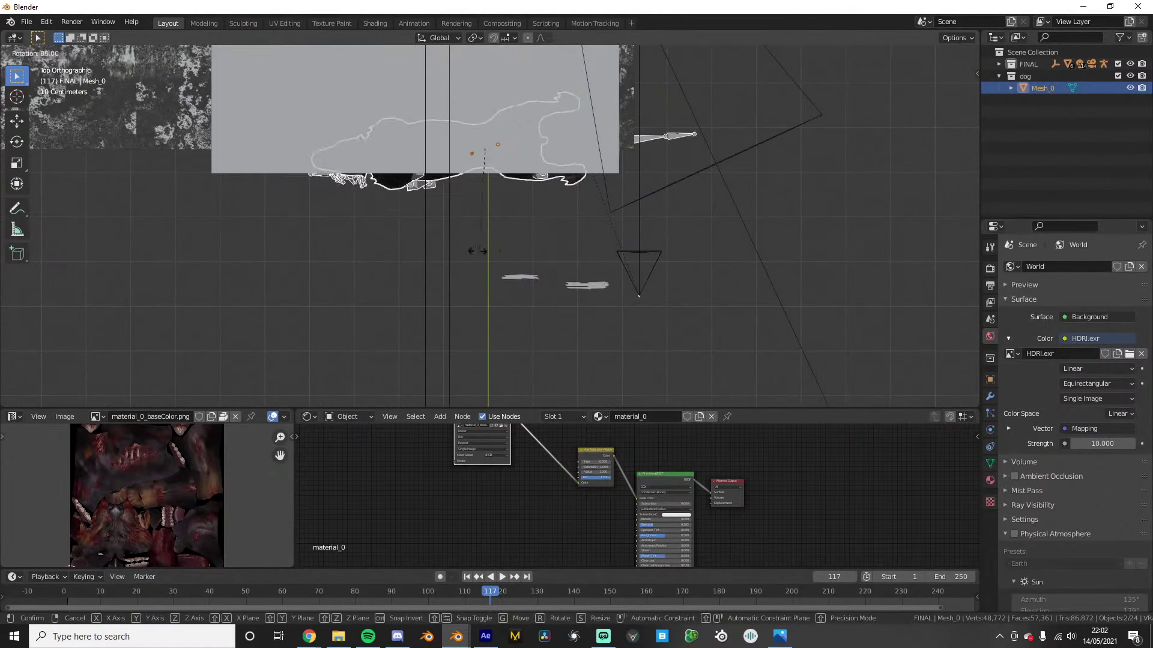
{"action": "left_click", "coordinate": [492, 93]}
Move the dog and meta-rig together about 18 m along the X axis in the front view, clear of the other scene objects
{"action": "key", "text": "KP_1"}
{"action": "scroll", "coordinate": [553, 189], "scroll_direction": "down", "scroll_amount": 2}
{"action": "scroll", "coordinate": [553, 188], "scroll_direction": "up", "scroll_amount": 1}
{"action": "middle_click_drag", "start_coordinate": [534, 187], "coordinate": [352, 192], "text": "shift"}
{"action": "scroll", "coordinate": [353, 193], "scroll_direction": "down", "scroll_amount": 4}
{"action": "key", "text": "g"}
{"action": "key", "text": "x"}
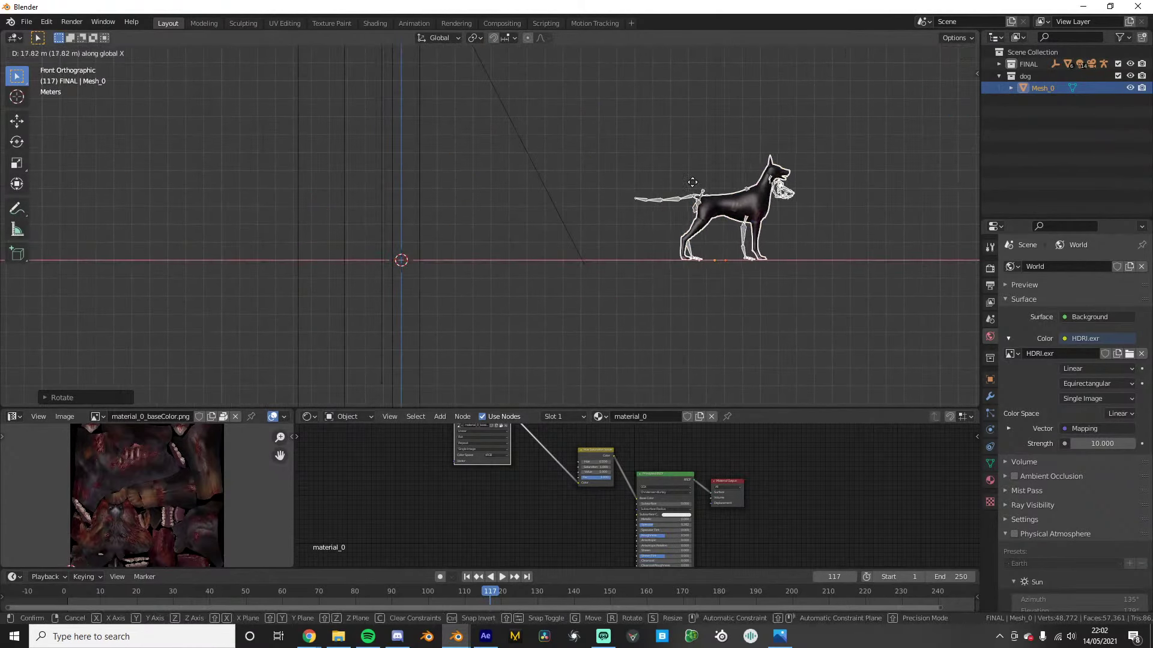
{"action": "left_click", "coordinate": [700, 175]}
{"action": "middle_click_drag", "start_coordinate": [700, 174], "coordinate": [477, 156], "text": "shift"}
{"action": "scroll", "coordinate": [568, 206], "scroll_direction": "up", "scroll_amount": 6}
{"action": "middle_click_drag", "start_coordinate": [743, 180], "coordinate": [590, 236], "text": "shift"}
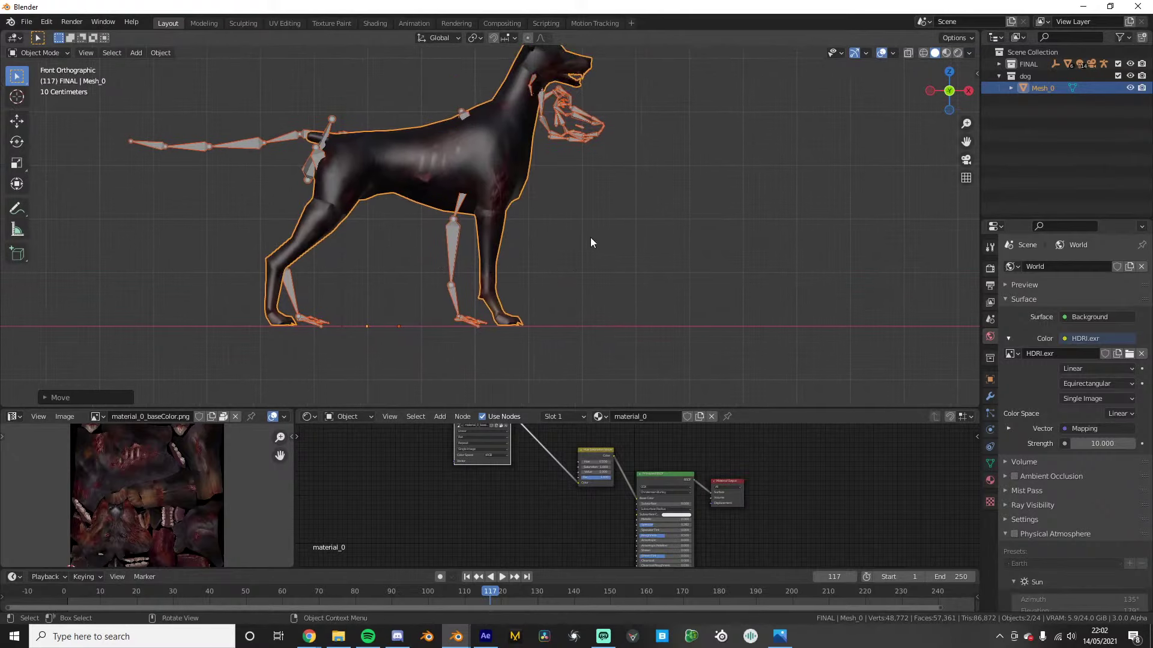
Select only the meta-rig and turn on X-ray display so its bones show through the dog
{"action": "left_click", "coordinate": [545, 136]}
{"action": "scroll", "coordinate": [553, 144], "scroll_direction": "up", "scroll_amount": 1}
{"action": "key", "text": "Tab"}
{"action": "key", "text": "Tab"}
{"action": "key", "text": "g"}
{"action": "key", "text": "x"}
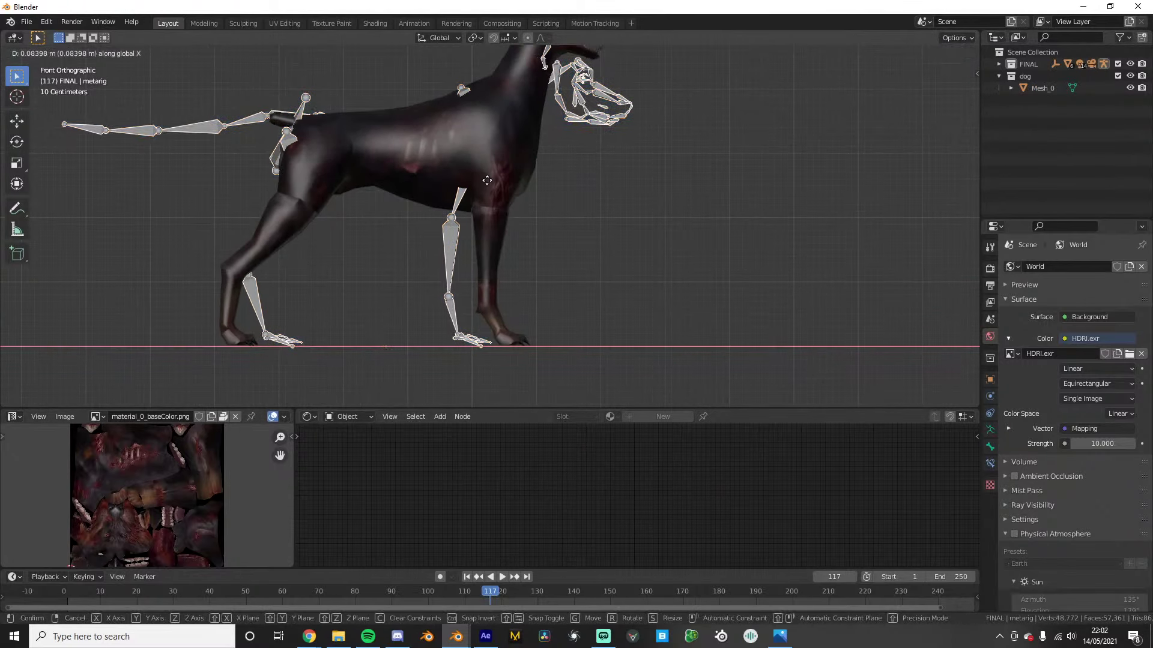
{"action": "right_click", "coordinate": [506, 180]}
{"action": "key", "text": "alt+z"}
Move the meta-rig forward along the X axis until its front leg bones roughly line up with the dog's front legs
{"action": "middle_click_drag", "start_coordinate": [431, 185], "coordinate": [547, 187], "text": "shift"}
{"action": "scroll", "coordinate": [595, 189], "scroll_direction": "up", "scroll_amount": 2}
{"action": "key", "text": "g"}
{"action": "key", "text": "x"}
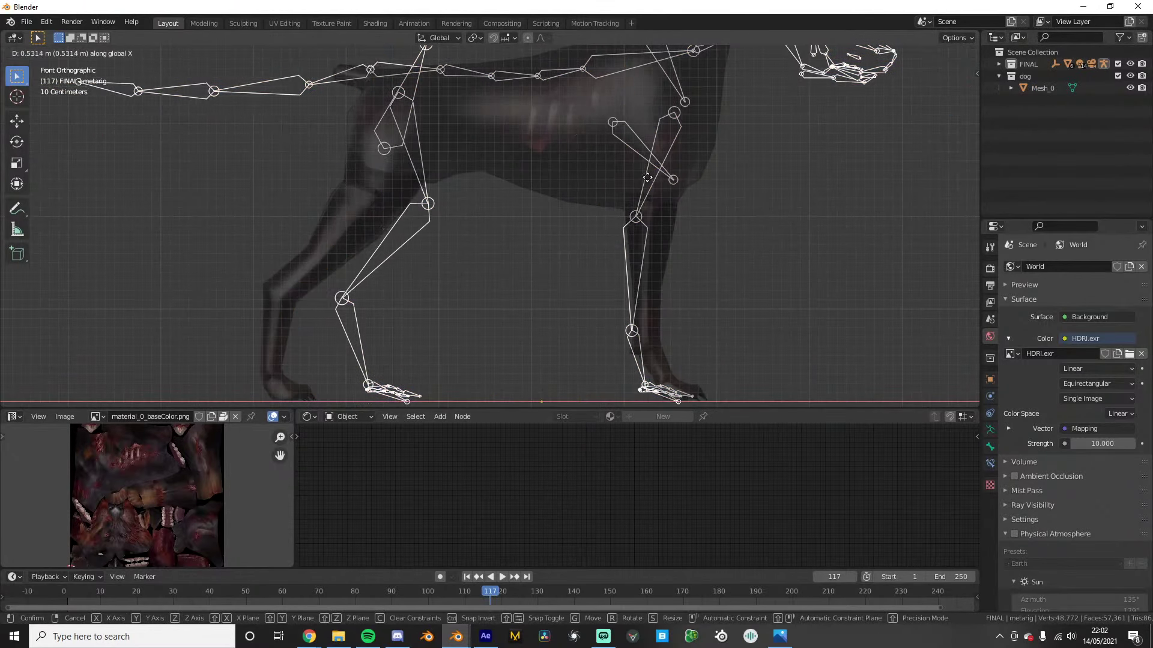
{"action": "left_click", "coordinate": [663, 171]}
{"action": "scroll", "coordinate": [667, 166], "scroll_direction": "down", "scroll_amount": 3}
{"action": "middle_click_drag", "start_coordinate": [666, 165], "coordinate": [609, 212], "text": "shift"}
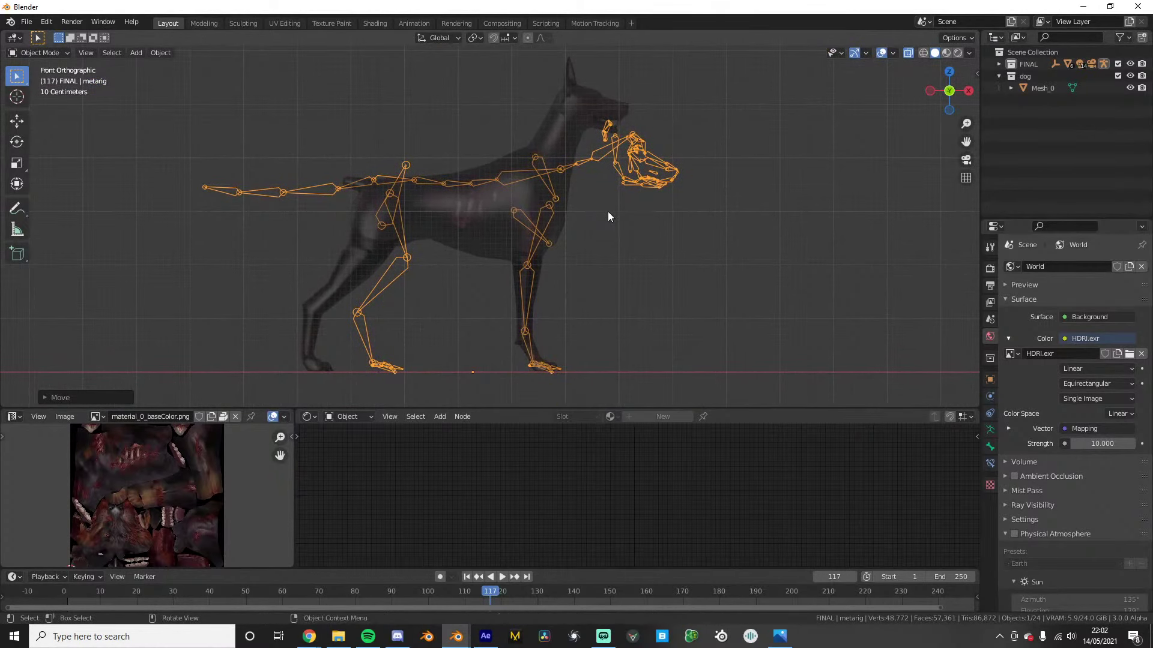
Open the rig in edit mode and set its bone display to Stick
{"action": "key", "text": "Tab"}
{"action": "key", "text": "a"}
{"action": "key", "text": "alt+z"}
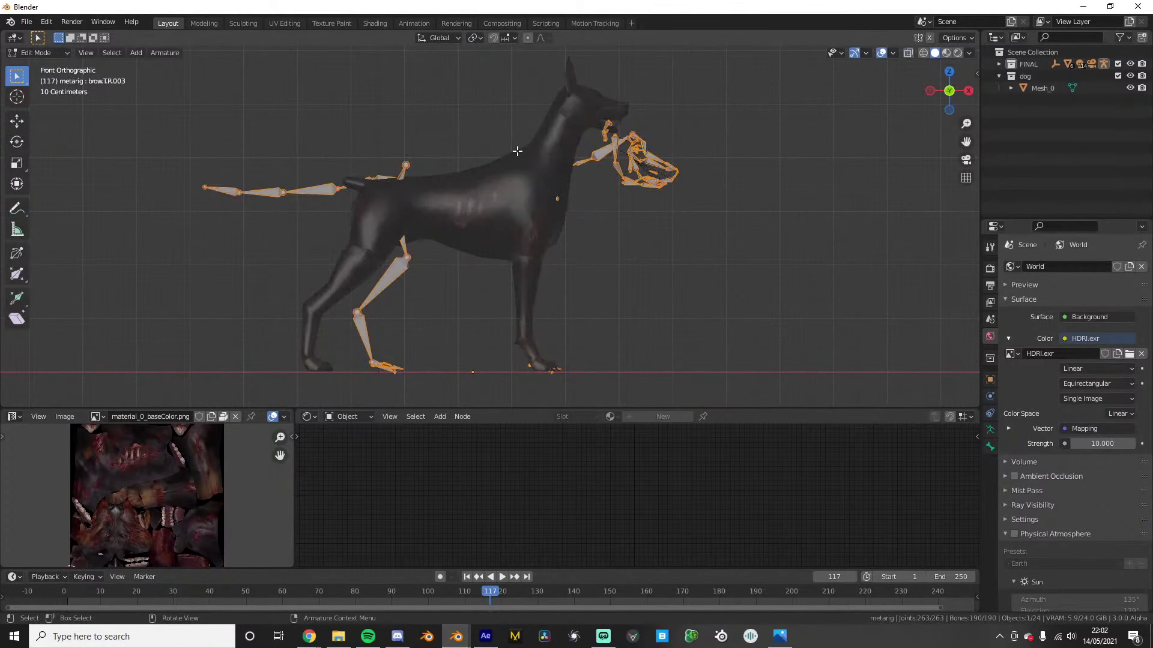
{"action": "key", "text": "alt+z"}
{"action": "key", "text": "alt+z"}
{"action": "left_click", "coordinate": [989, 449]}
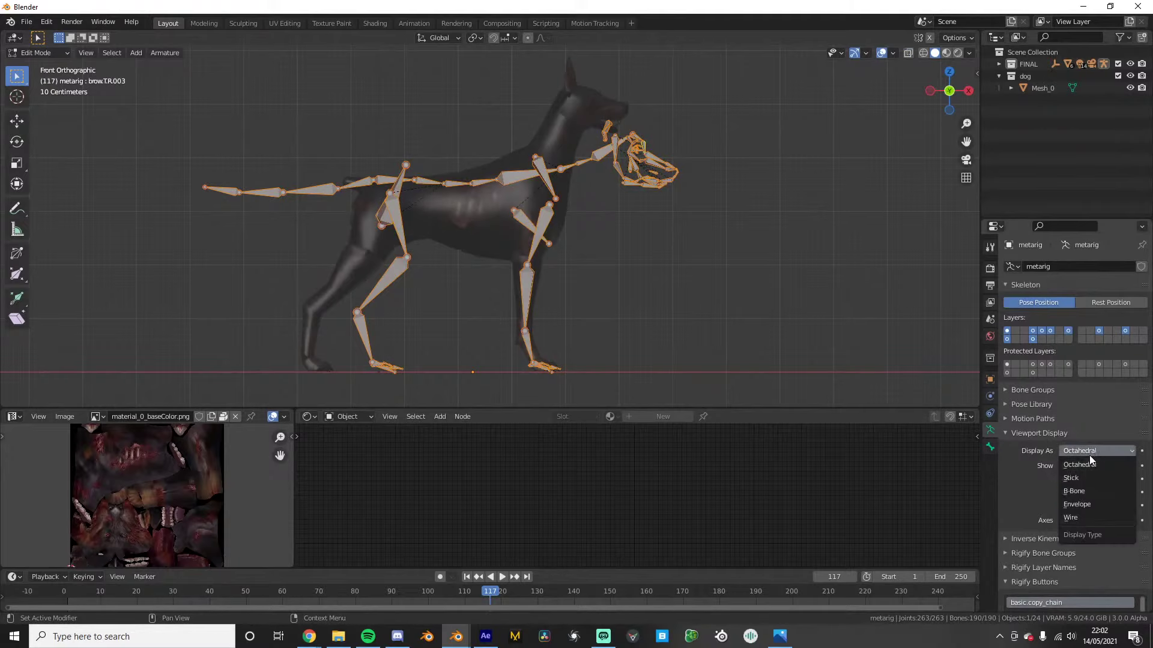
{"action": "left_click", "coordinate": [1075, 479]}
Delete the left and right breast bones from the rig's chest
{"action": "scroll", "coordinate": [586, 281], "scroll_direction": "up", "scroll_amount": 2}
{"action": "left_click", "coordinate": [548, 232]}
{"action": "middle_click_drag", "start_coordinate": [557, 234], "coordinate": [474, 246]}
{"action": "middle_click_drag", "start_coordinate": [618, 240], "coordinate": [656, 238]}
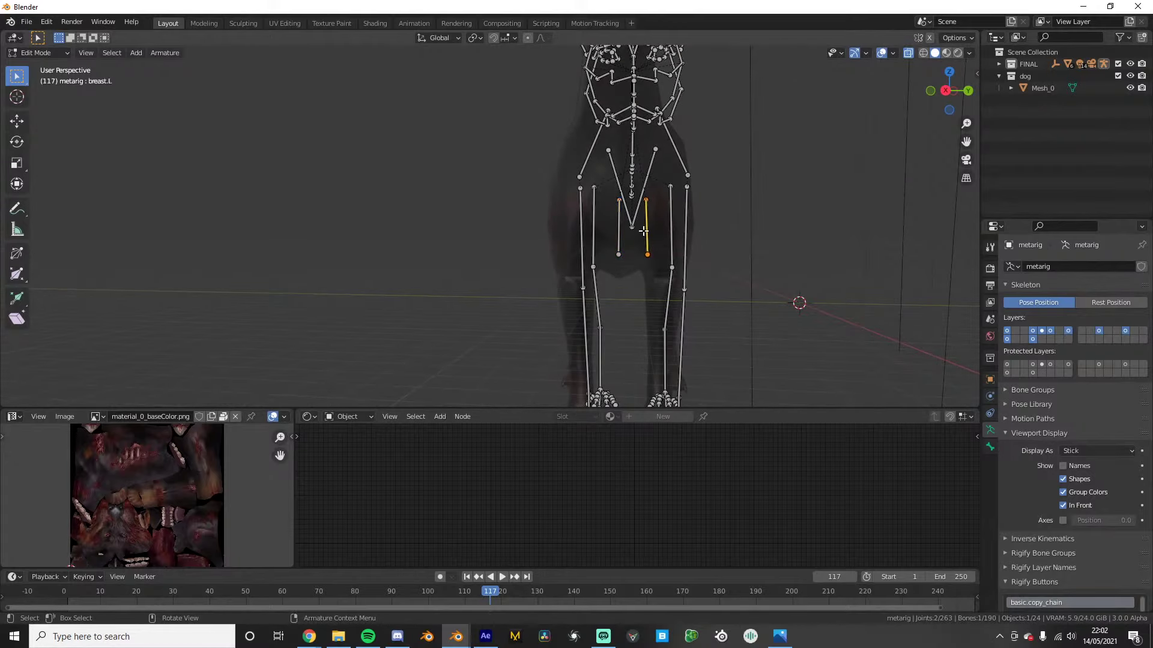
{"action": "middle_click_drag", "start_coordinate": [577, 225], "coordinate": [461, 289]}
Delete all the face bones around the rig's head, keeping only the spine's head bone
{"action": "scroll", "coordinate": [698, 221], "scroll_direction": "up", "scroll_amount": 3}
{"action": "left_click_drag", "start_coordinate": [476, 210], "coordinate": [675, 331]}
{"action": "key", "text": "Delete"}
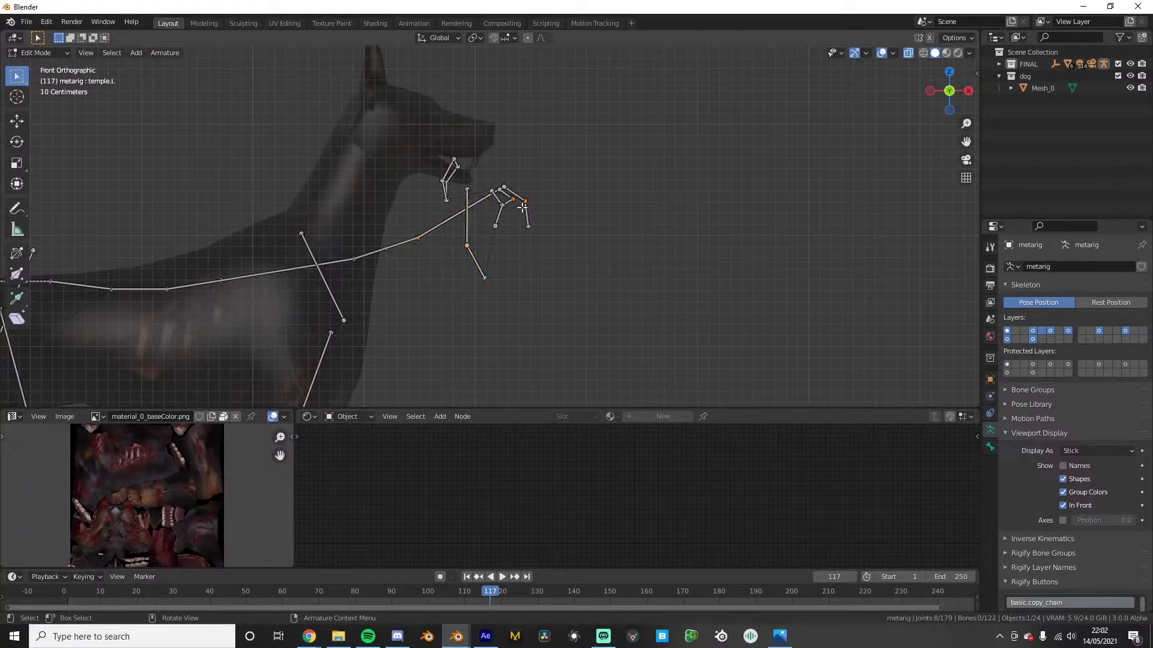
{"action": "key", "text": "Delete"}
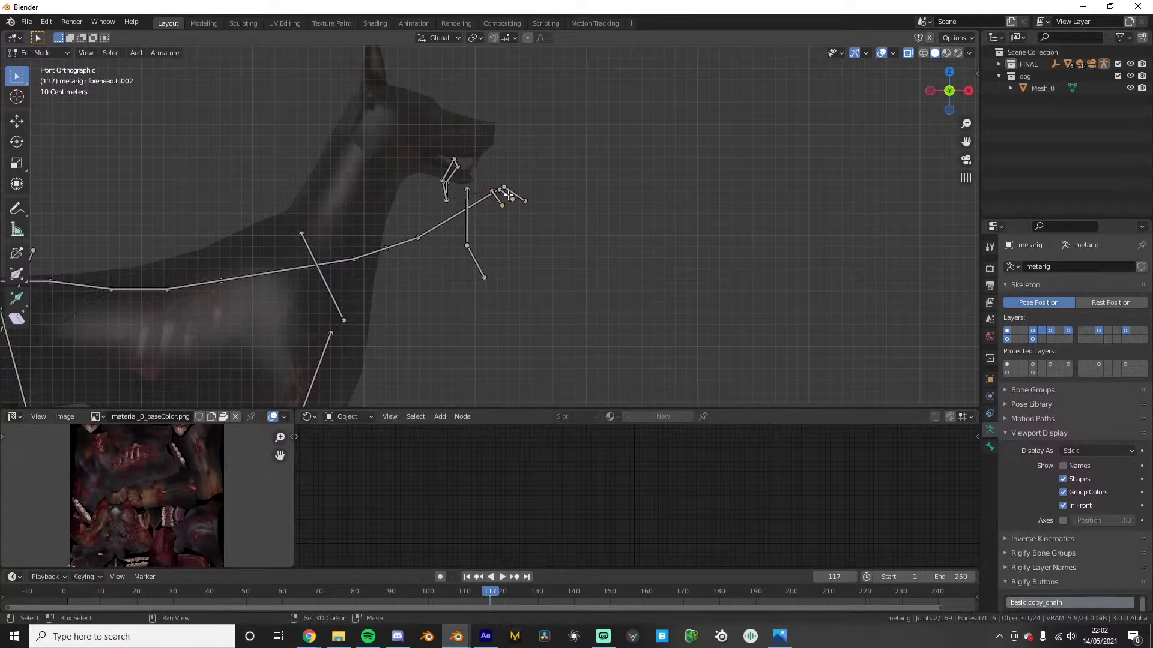
{"action": "key", "text": "Delete"}
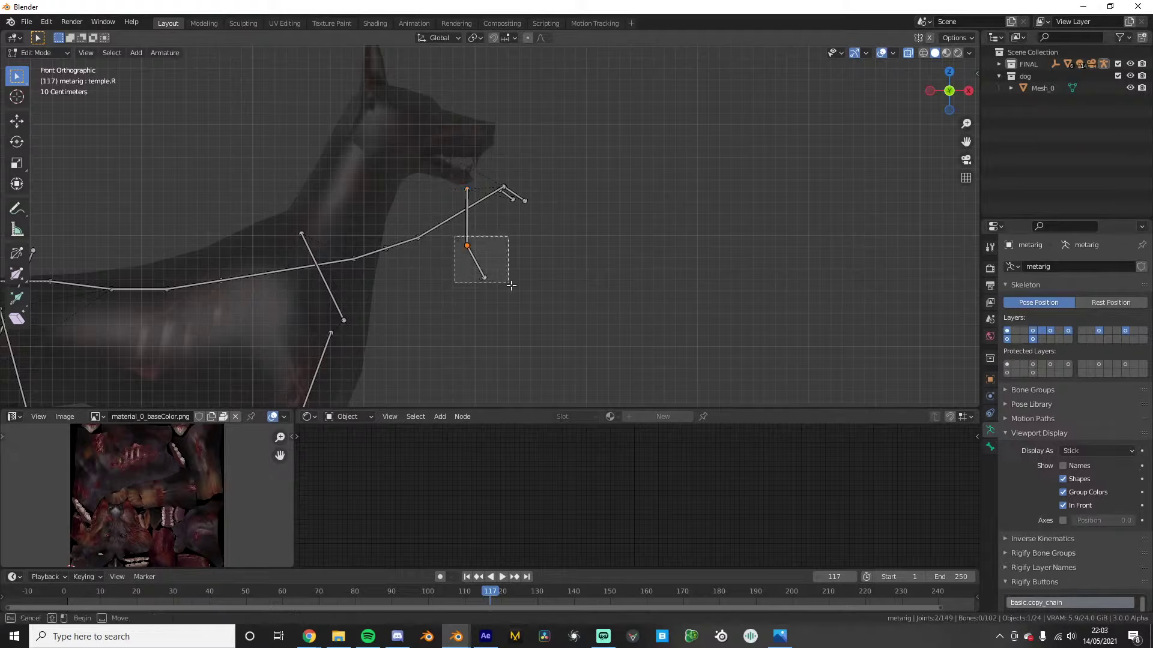
{"action": "key", "text": "Delete"}
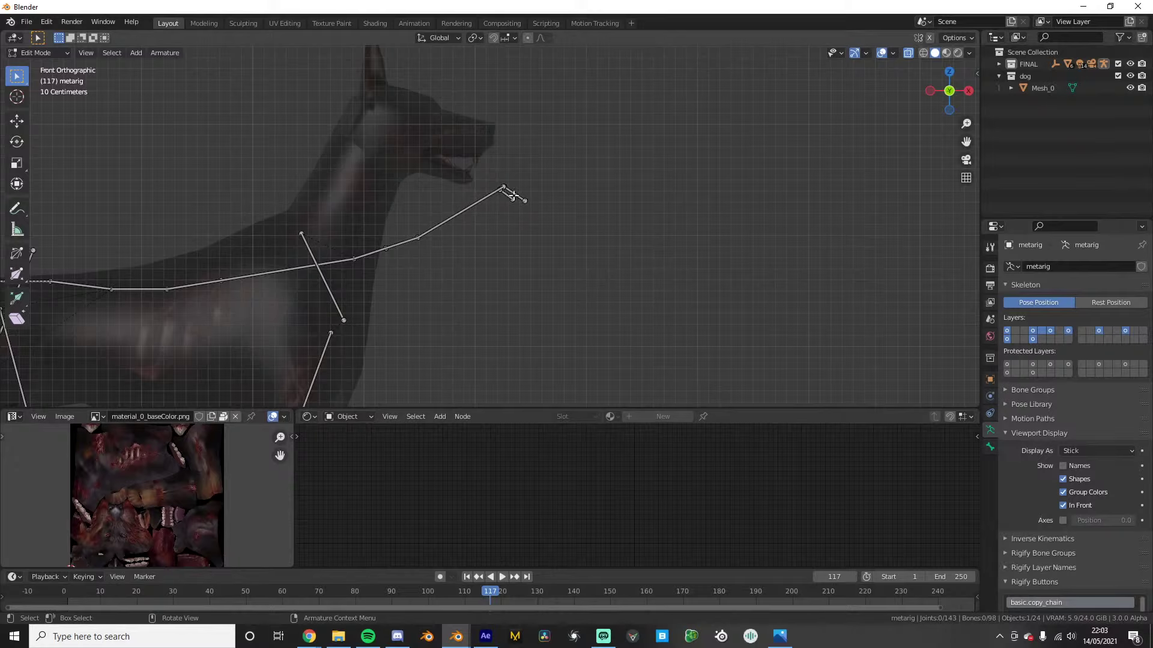
{"action": "middle_click_drag", "start_coordinate": [513, 195], "coordinate": [591, 260]}
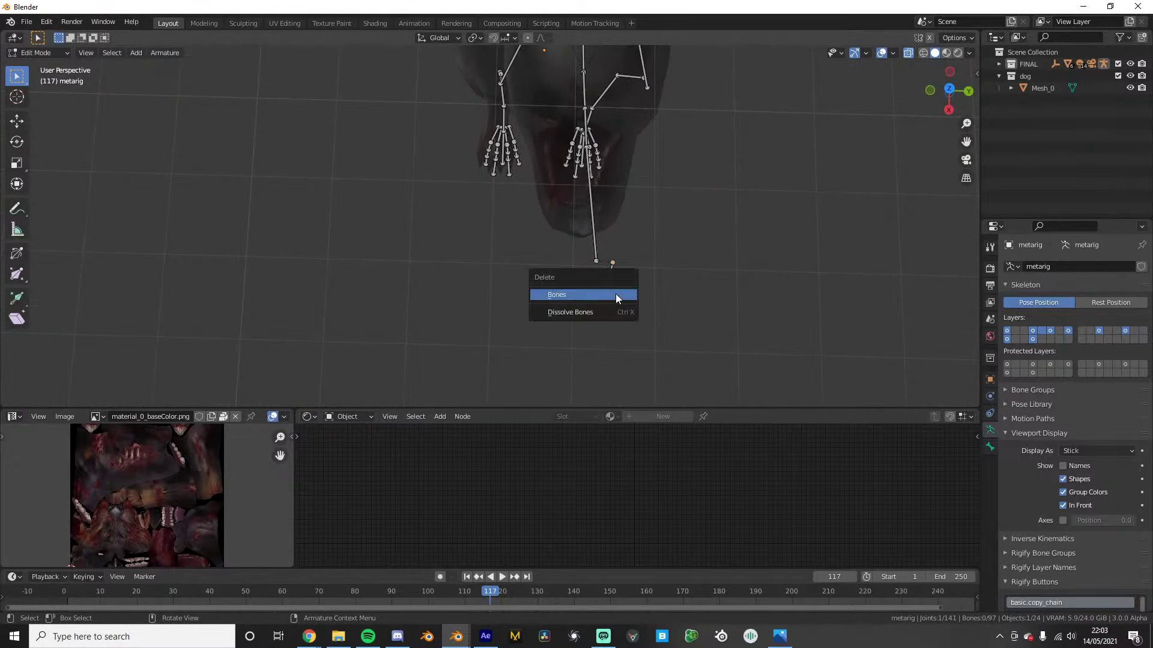
{"action": "middle_click_drag", "start_coordinate": [626, 296], "coordinate": [576, 200]}
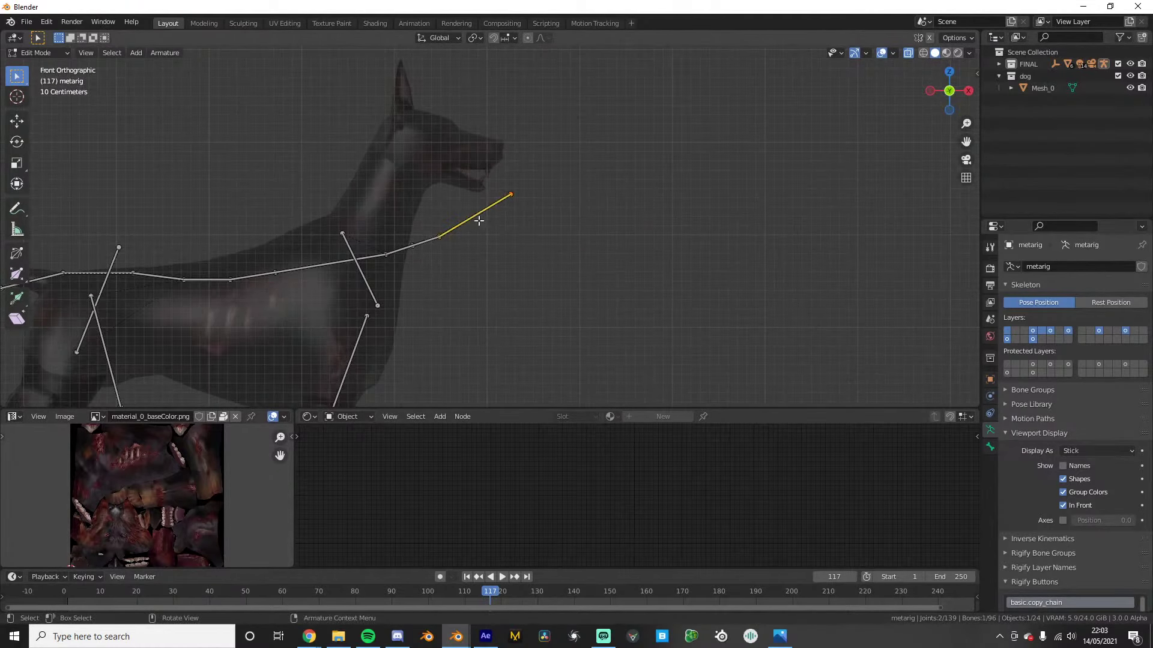
Move and rotate the neck and head bones into the dog's neck and head, and move the front spine joint to the neck base
{"action": "right_click", "coordinate": [415, 231]}
{"action": "key", "text": "g"}
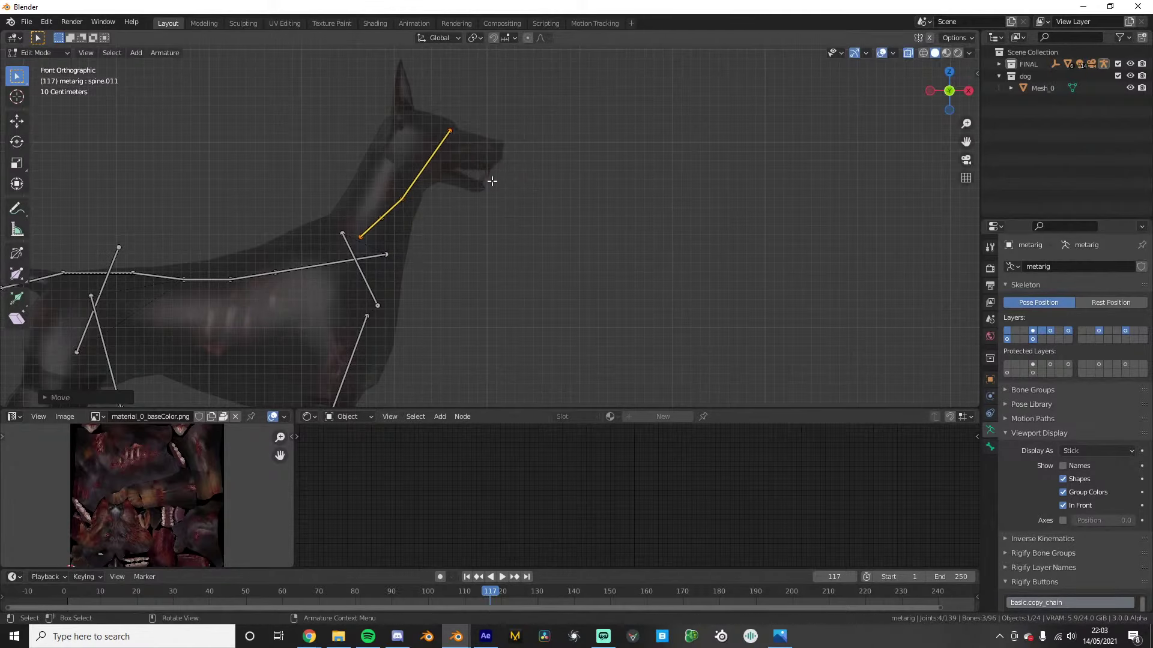
{"action": "left_click", "coordinate": [475, 165]}
{"action": "key", "text": "r"}
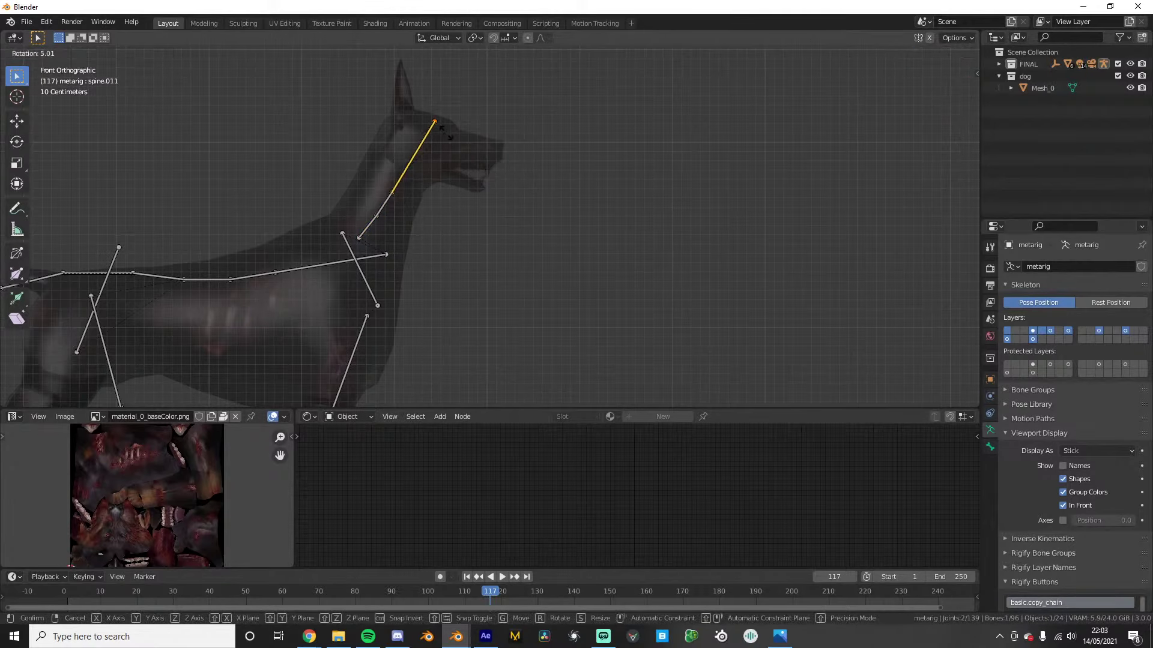
{"action": "left_click", "coordinate": [446, 153]}
{"action": "key", "text": "g"}
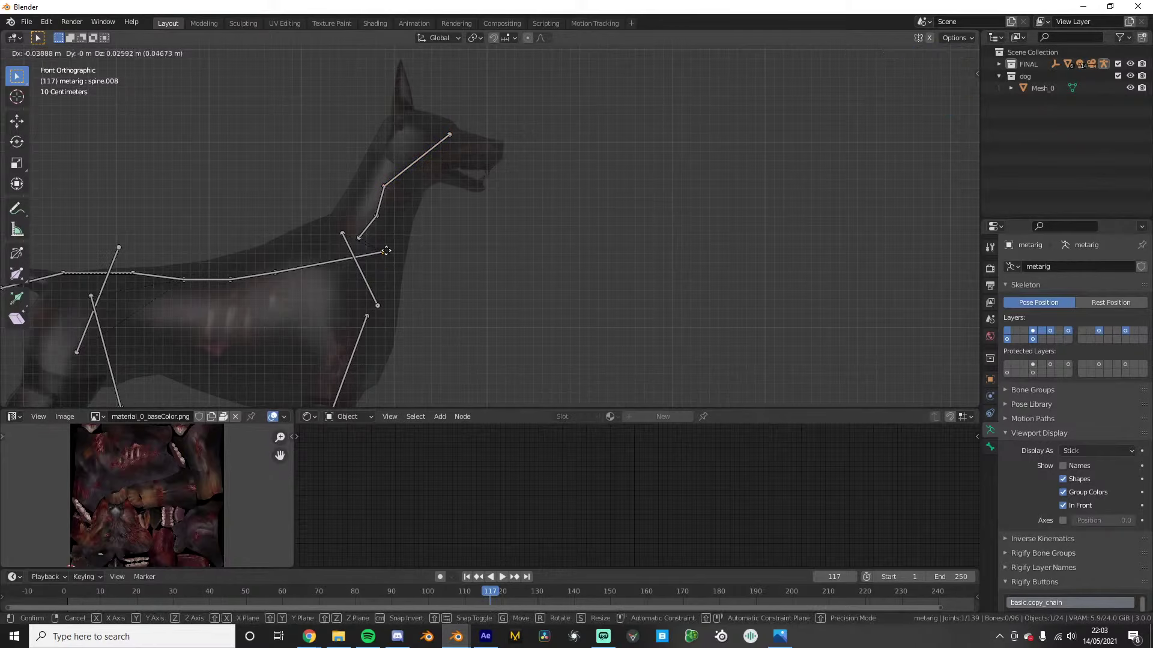
{"action": "left_click", "coordinate": [359, 240]}
Centre the whole rig sideways on the dog's body in object mode and return to bone editing
{"action": "middle_click_drag", "start_coordinate": [363, 283], "coordinate": [539, 153], "text": "shift"}
{"action": "scroll", "coordinate": [435, 232], "scroll_direction": "down", "scroll_amount": 2}
{"action": "scroll", "coordinate": [535, 228], "scroll_direction": "up", "scroll_amount": 1}
{"action": "middle_click_drag", "start_coordinate": [528, 304], "coordinate": [461, 260]}
{"action": "key", "text": "Tab"}
{"action": "key", "text": "KP_3"}
{"action": "key", "text": "g"}
{"action": "key", "text": "y"}
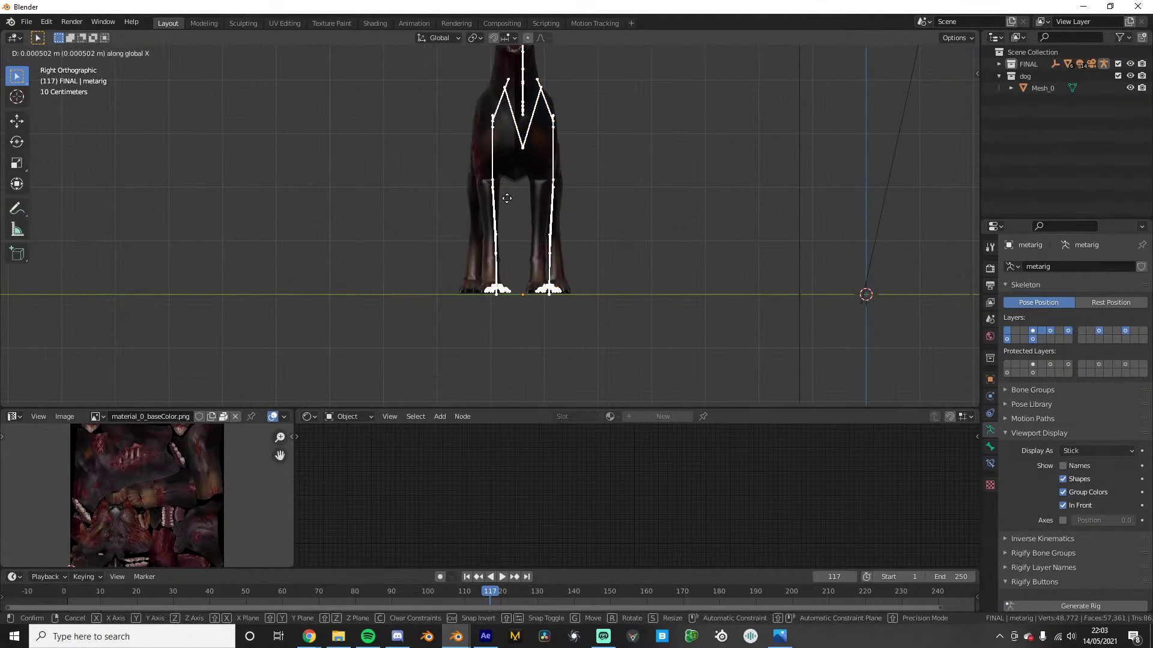
{"action": "left_click", "coordinate": [509, 203]}
{"action": "key", "text": "Tab"}
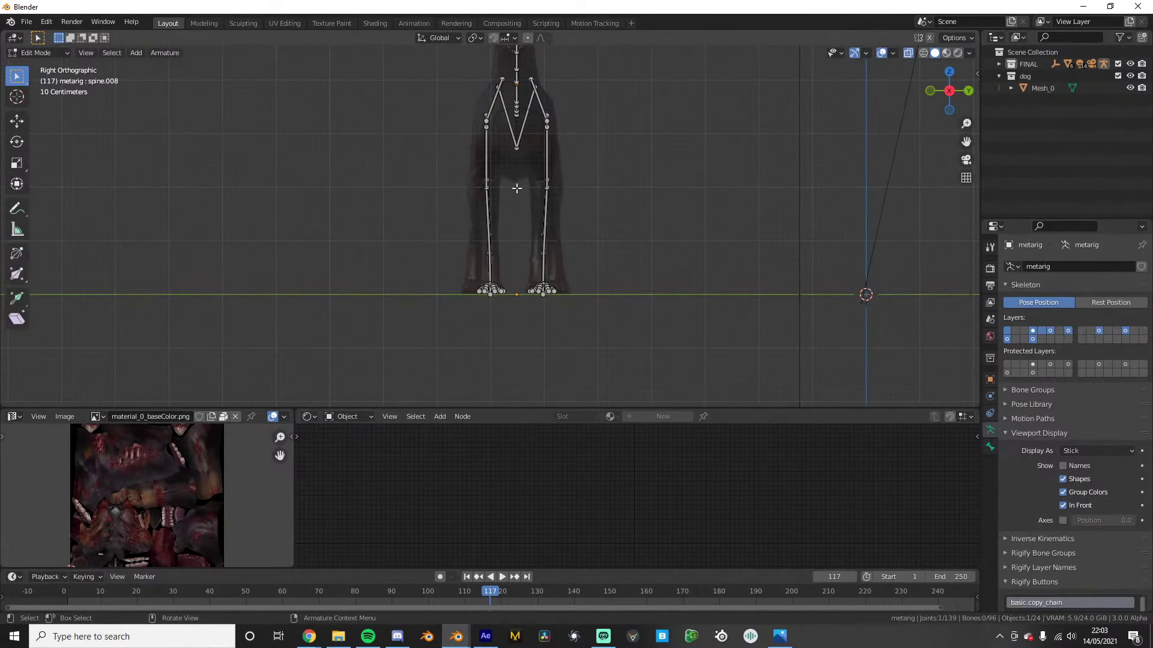
Move the lower hind-leg and paw bones back about 1.07 m along X onto the dog's hind legs
{"action": "key", "text": "alt+z"}
{"action": "middle_click_drag", "start_coordinate": [516, 188], "coordinate": [602, 219]}
{"action": "key", "text": "KP_1"}
{"action": "middle_click_drag", "start_coordinate": [422, 164], "coordinate": [456, 258], "text": "shift"}
{"action": "scroll", "coordinate": [455, 257], "scroll_direction": "up", "scroll_amount": 2}
{"action": "middle_click_drag", "start_coordinate": [323, 299], "coordinate": [457, 203], "text": "shift"}
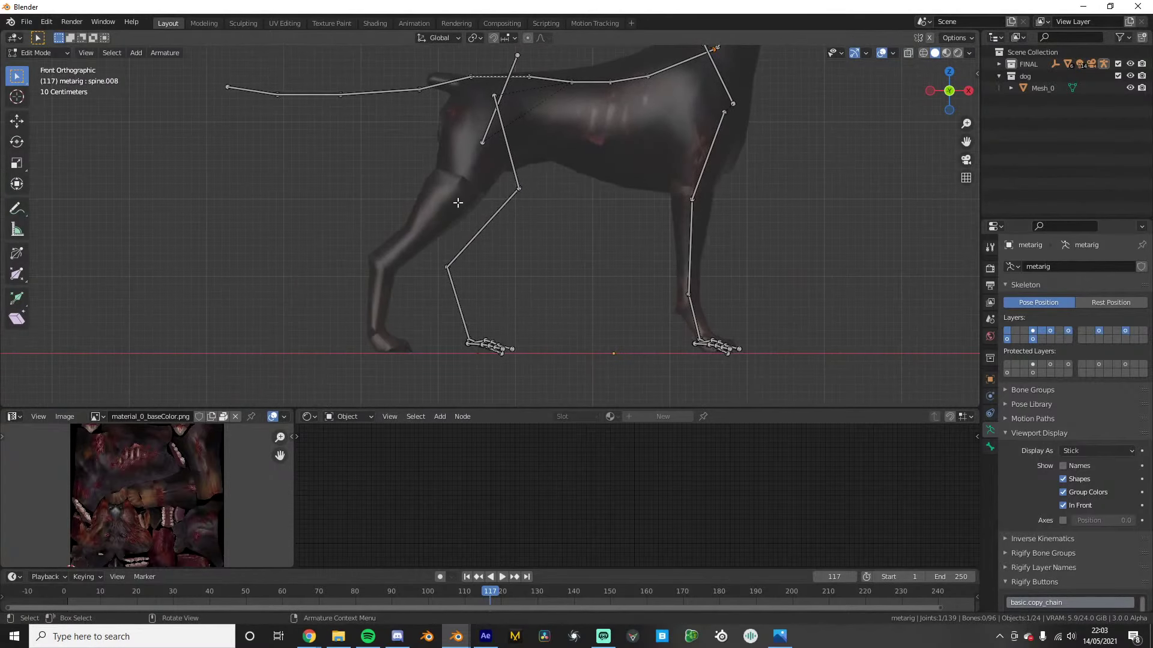
{"action": "left_click_drag", "start_coordinate": [364, 128], "coordinate": [570, 409]}
{"action": "middle_click_drag", "start_coordinate": [545, 366], "coordinate": [562, 344], "text": "shift"}
{"action": "key", "text": "g"}
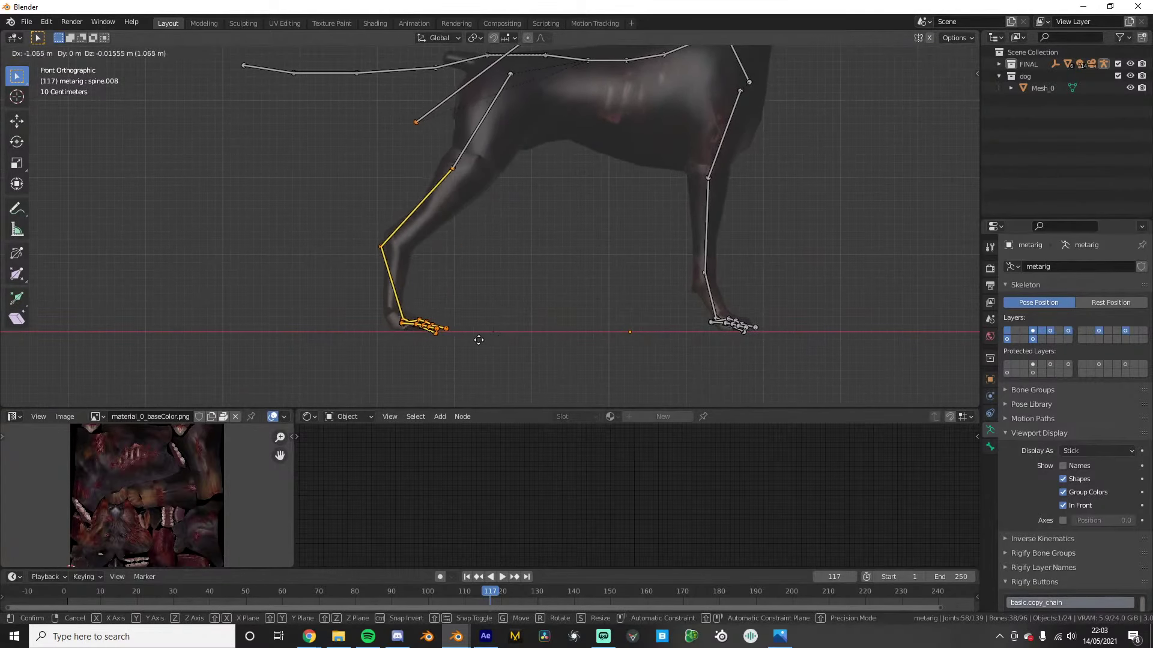
{"action": "left_click", "coordinate": [476, 342]}
Move the hind paw bones onto the dog's hind paws and fit the hock joints inside the mesh
{"action": "middle_click_drag", "start_coordinate": [477, 343], "coordinate": [524, 306], "text": "shift"}
{"action": "scroll", "coordinate": [534, 308], "scroll_direction": "up", "scroll_amount": 4}
{"action": "left_click_drag", "start_coordinate": [369, 321], "coordinate": [584, 414]}
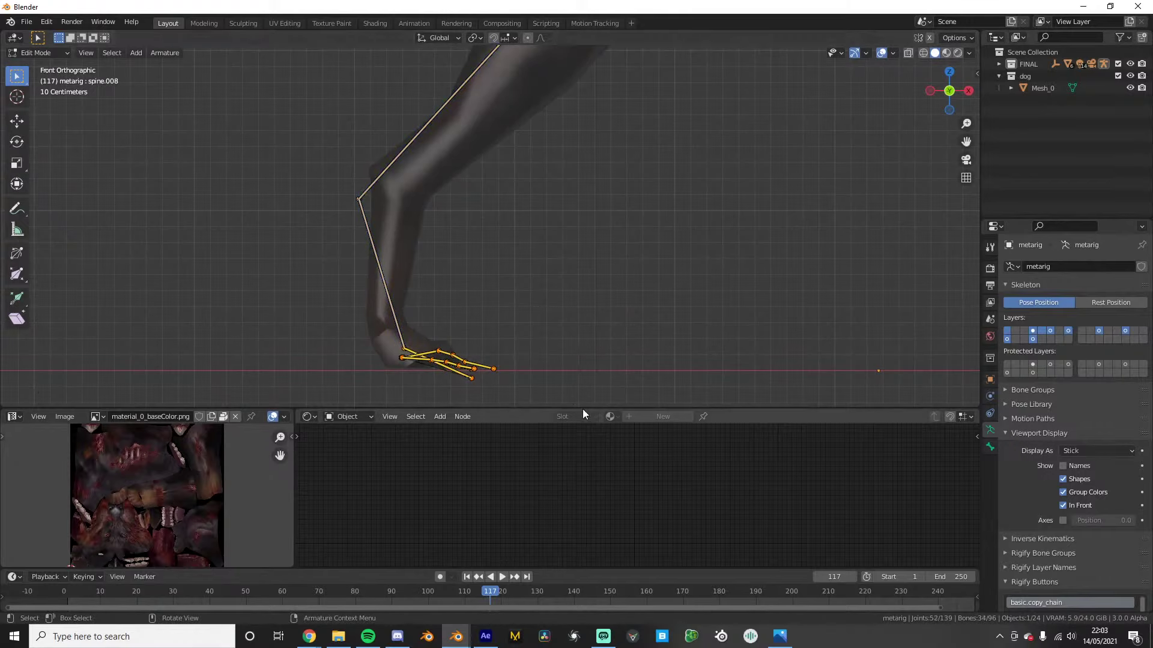
{"action": "key", "text": "g"}
{"action": "left_click", "coordinate": [494, 363]}
{"action": "left_click_drag", "start_coordinate": [273, 133], "coordinate": [422, 253]}
{"action": "key", "text": "g"}
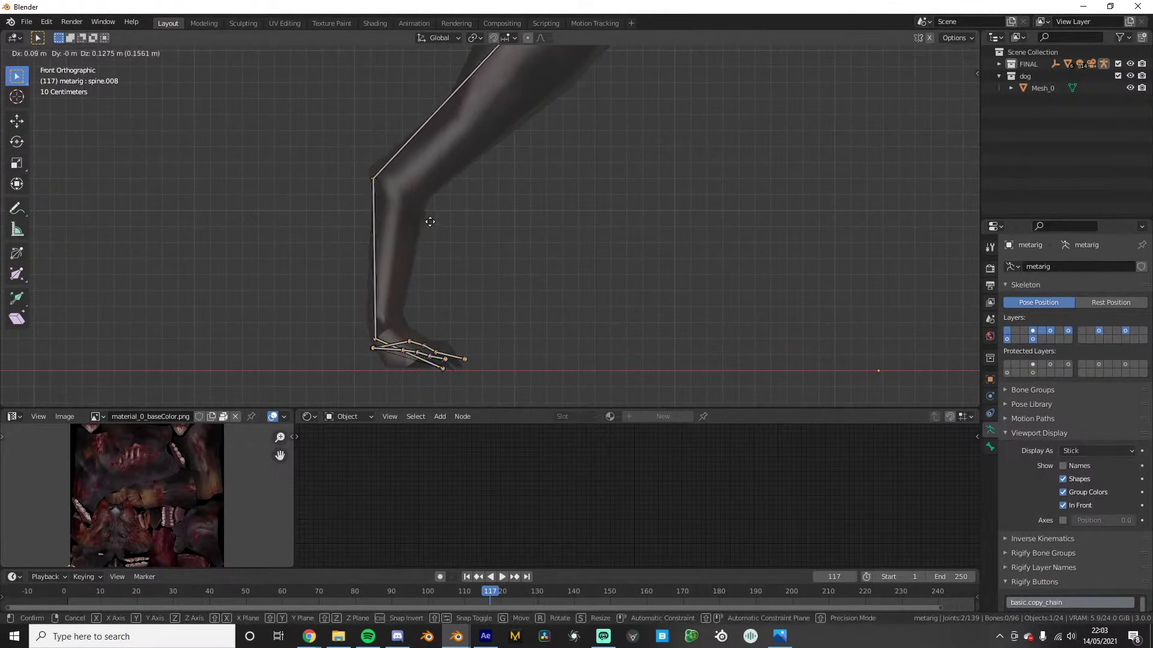
{"action": "left_click", "coordinate": [443, 219]}
Move the hind knee joints forward into the dog's upper legs
{"action": "scroll", "coordinate": [474, 180], "scroll_direction": "down", "scroll_amount": 2}
{"action": "middle_click_drag", "start_coordinate": [478, 127], "coordinate": [435, 293], "text": "shift"}
{"action": "scroll", "coordinate": [435, 292], "scroll_direction": "up", "scroll_amount": 1}
{"action": "left_click_drag", "start_coordinate": [416, 248], "coordinate": [480, 303]}
{"action": "key", "text": "g"}
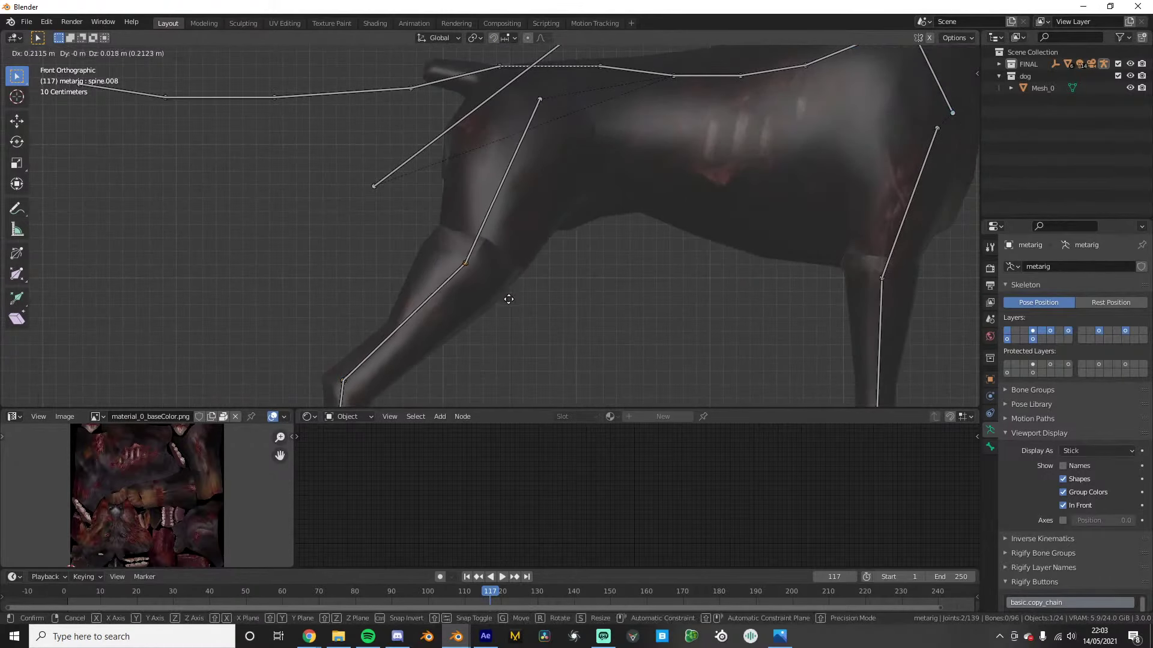
{"action": "left_click", "coordinate": [483, 301]}
Delete the outer tail bones and move the remaining tail end joint to the tip of the dog's tail
{"action": "scroll", "coordinate": [470, 349], "scroll_direction": "down", "scroll_amount": 3}
{"action": "left_click_drag", "start_coordinate": [260, 214], "coordinate": [390, 236]}
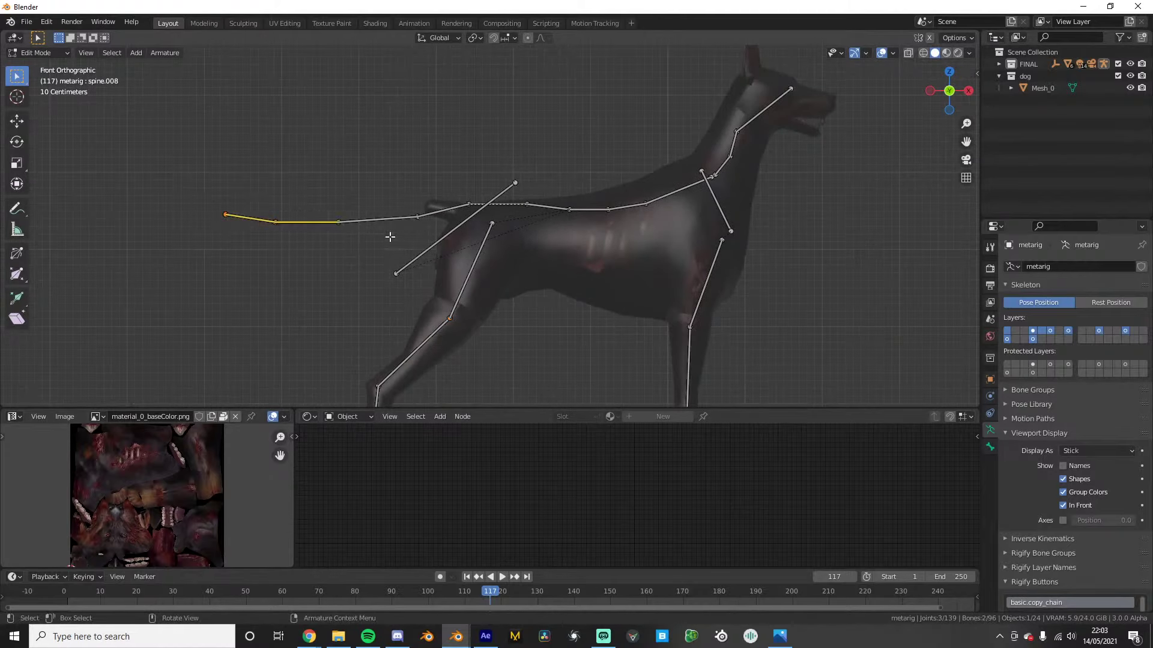
{"action": "key", "text": "Delete"}
{"action": "key", "text": "x"}
{"action": "left_click", "coordinate": [380, 224]}
{"action": "left_click", "coordinate": [420, 217]}
{"action": "key", "text": "g"}
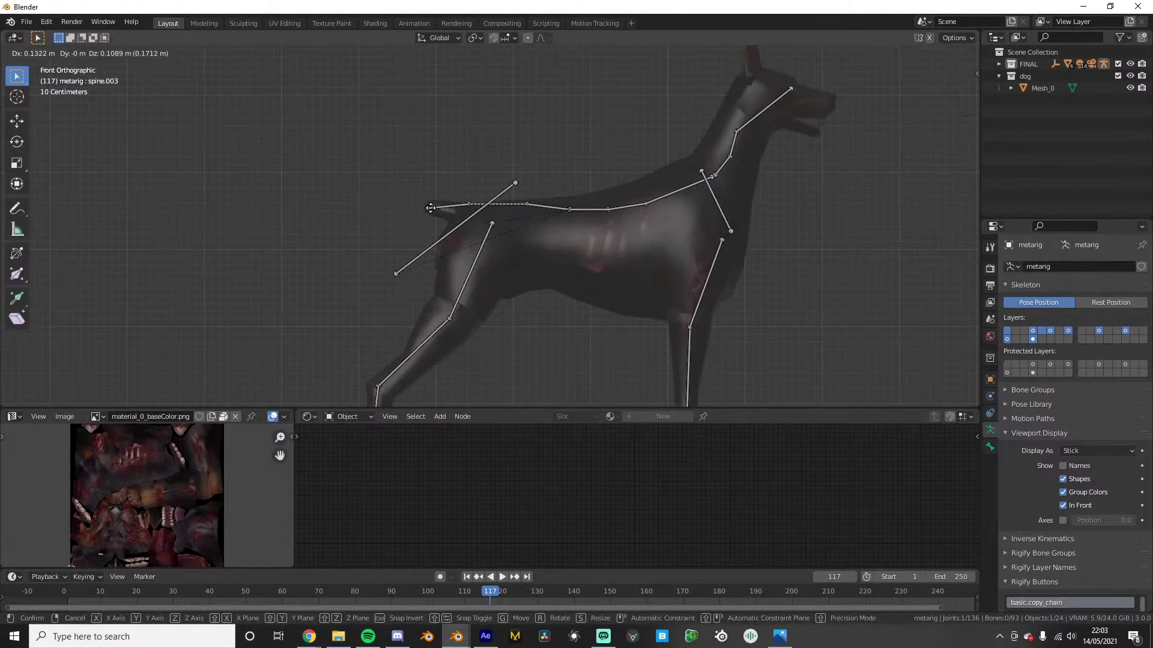
{"action": "left_click", "coordinate": [435, 207]}
Delete both pelvis bones and lower the tail-base joint into the dog's rump
{"action": "left_click", "coordinate": [506, 196]}
{"action": "middle_click_drag", "start_coordinate": [505, 196], "coordinate": [511, 219]}
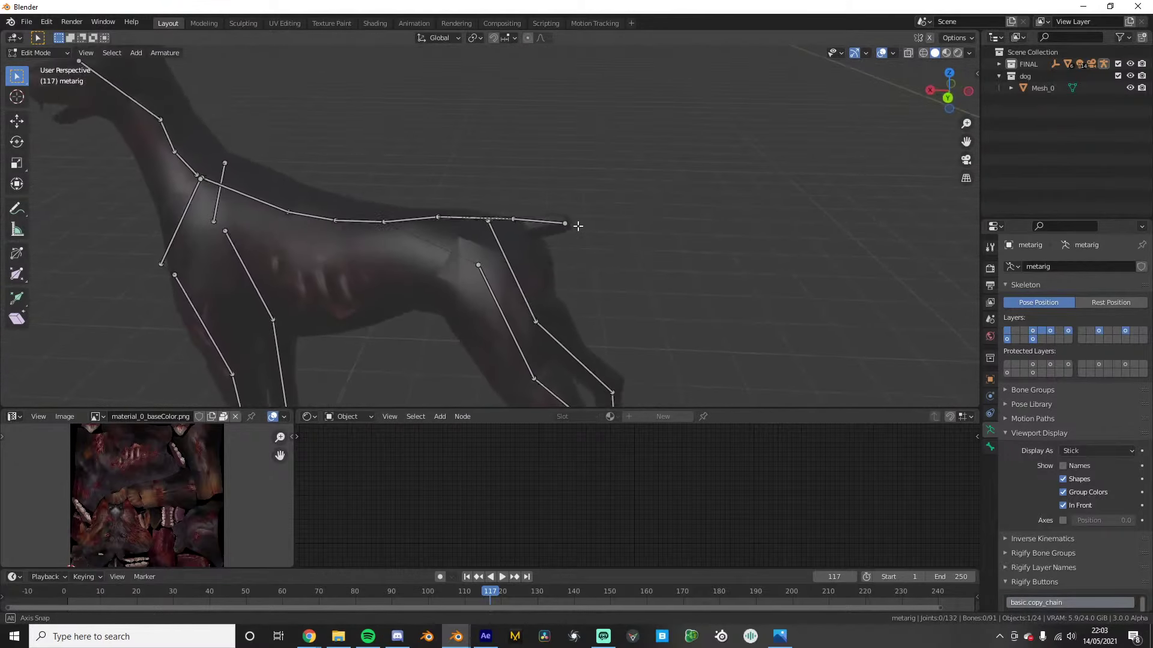
{"action": "left_click", "coordinate": [513, 220]}
{"action": "left_click", "coordinate": [515, 221]}
{"action": "key", "text": "KP_1"}
{"action": "key", "text": "KP_3"}
{"action": "key", "text": "KP_1"}
{"action": "left_click_drag", "start_coordinate": [448, 179], "coordinate": [553, 214]}
{"action": "key", "text": "g"}
{"action": "left_click", "coordinate": [485, 216]}
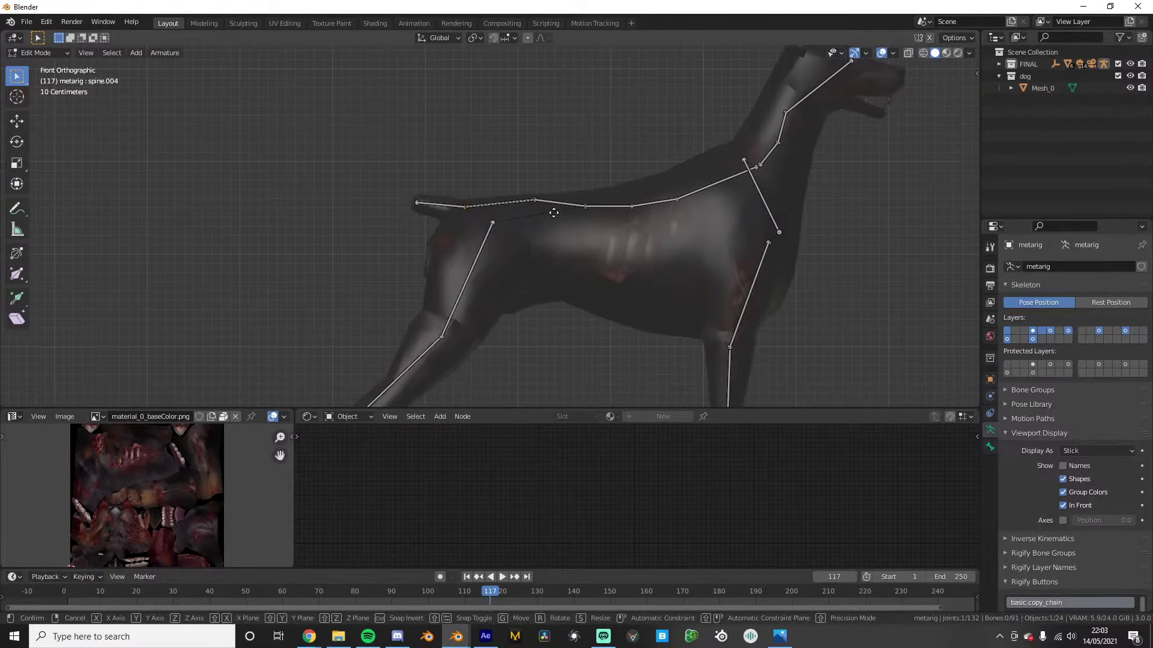
Lower the hip spine joint and the three mid-back spine bones along Z into the dog's torso
{"action": "key", "text": "g"}
{"action": "key", "text": "z"}
{"action": "left_click", "coordinate": [553, 223]}
{"action": "middle_click_drag", "start_coordinate": [669, 223], "coordinate": [738, 237]}
{"action": "key", "text": "KP_1"}
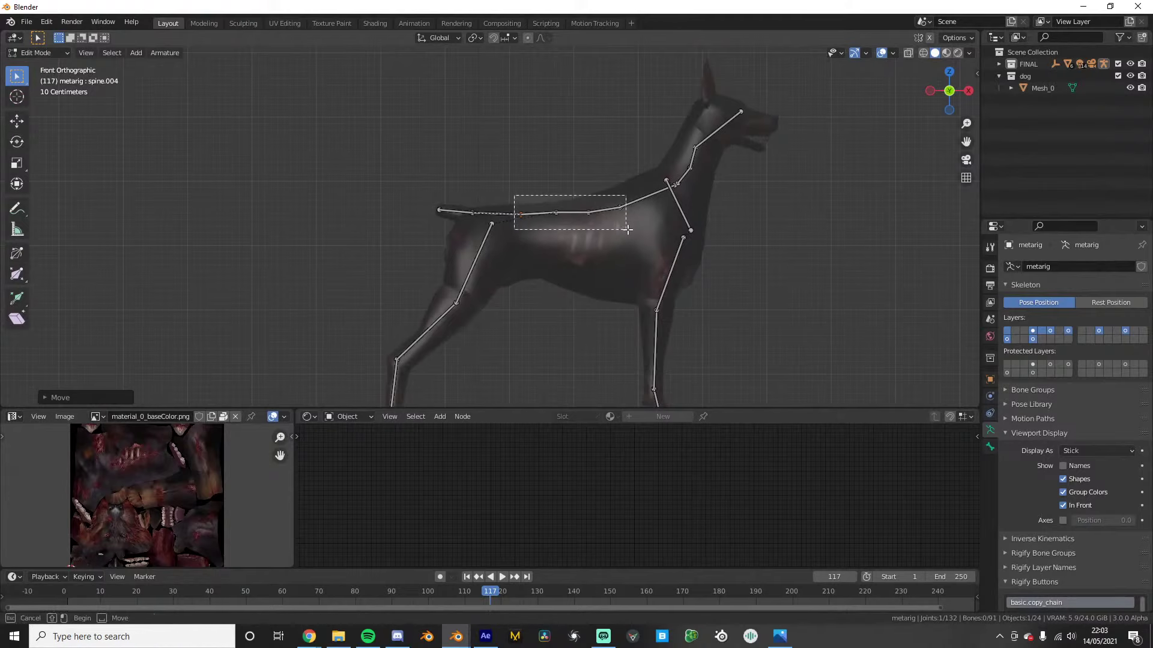
{"action": "left_click_drag", "start_coordinate": [627, 229], "coordinate": [628, 229]}
{"action": "key", "text": "g"}
{"action": "key", "text": "z"}
{"action": "left_click", "coordinate": [643, 238]}
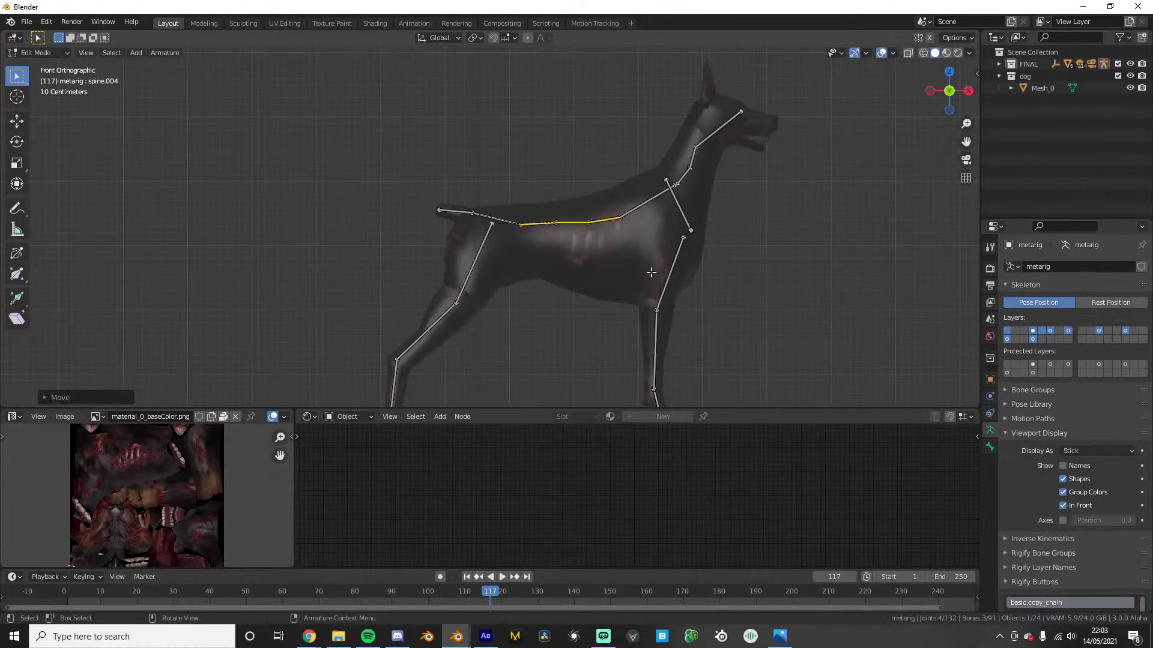
Inspect the rig's fit against the dog mesh in object mode and reopen the rig for bone editing
{"action": "middle_click_drag", "start_coordinate": [642, 241], "coordinate": [503, 294]}
{"action": "key", "text": "Tab"}
{"action": "key", "text": "alt+z"}
{"action": "key", "text": "alt+z"}
{"action": "key", "text": "KP_1"}
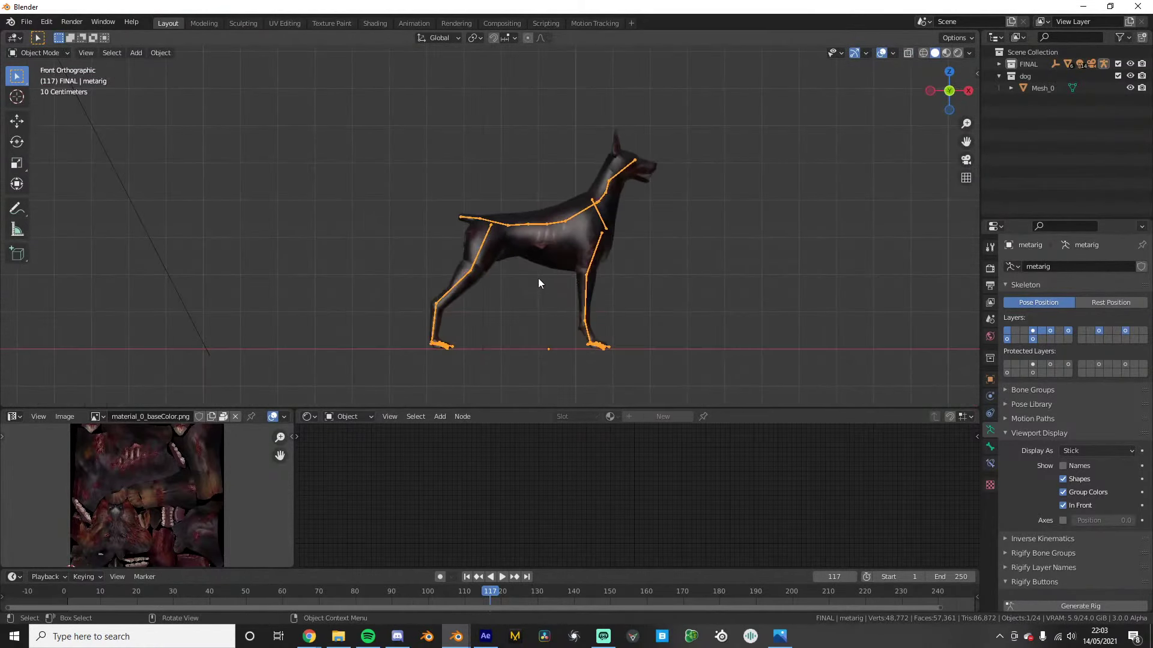
{"action": "key", "text": "alt+z"}
{"action": "left_click_drag", "start_coordinate": [373, 246], "coordinate": [492, 335]}
{"action": "key", "text": "Tab"}
{"action": "key", "text": "Tab"}
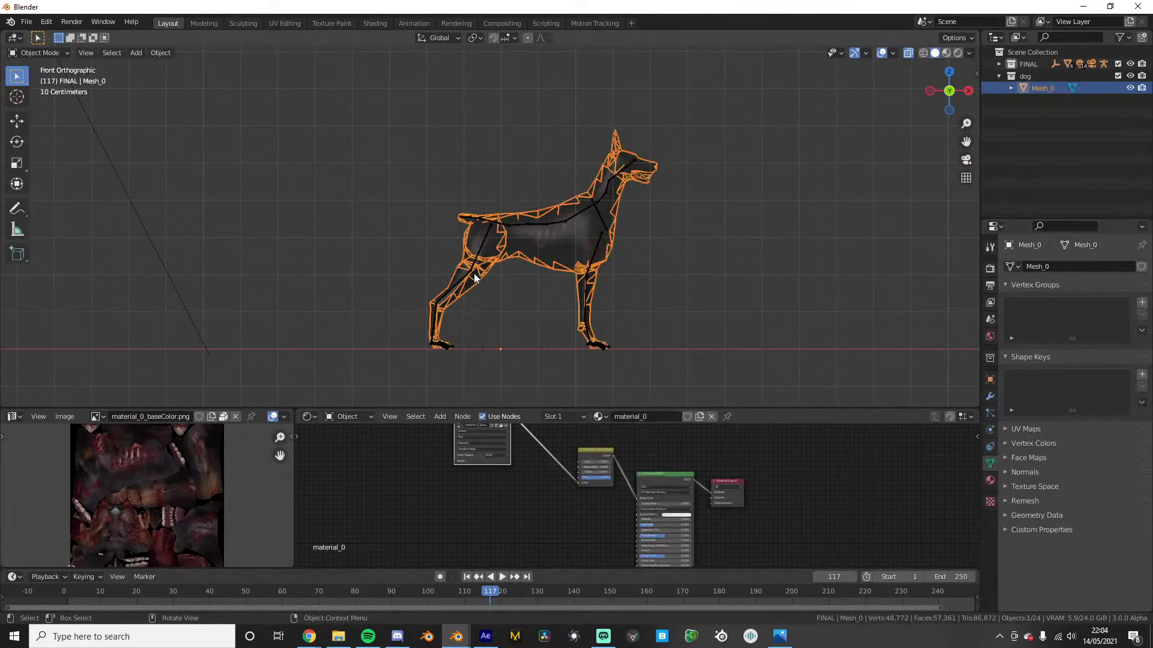
{"action": "left_click", "coordinate": [477, 266]}
{"action": "key", "text": "Tab"}
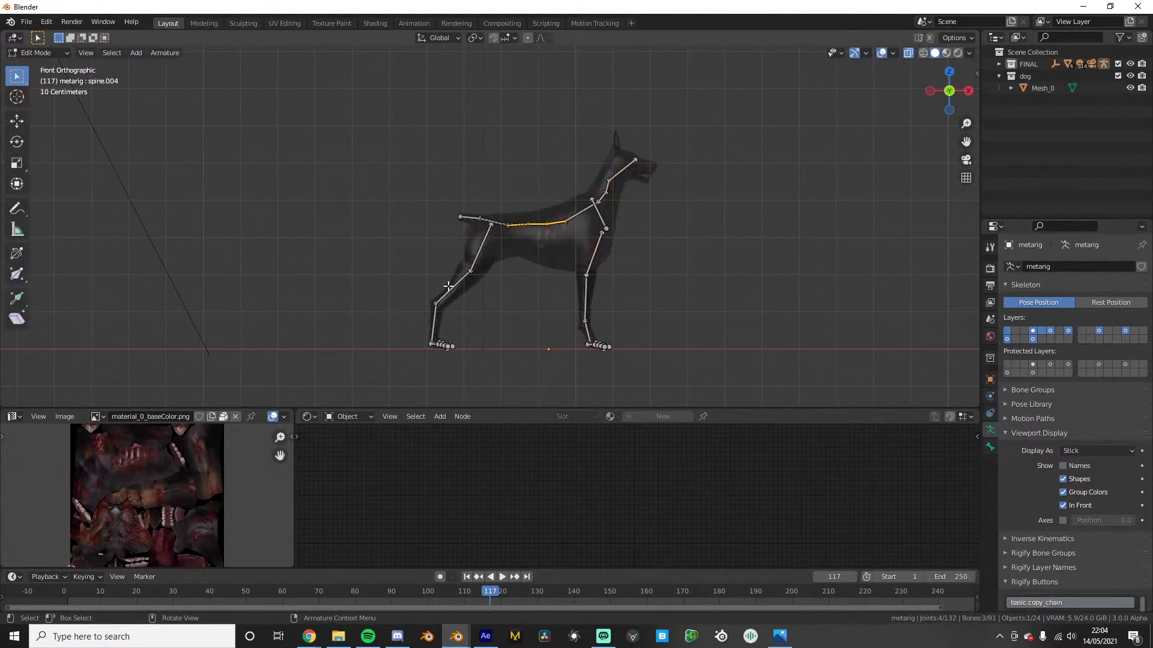
Move the lower right hind-leg and paw bones outward onto the dog's right hind leg
{"action": "middle_click_drag", "start_coordinate": [444, 300], "coordinate": [582, 311]}
{"action": "key", "text": "g"}
{"action": "key", "text": "x"}
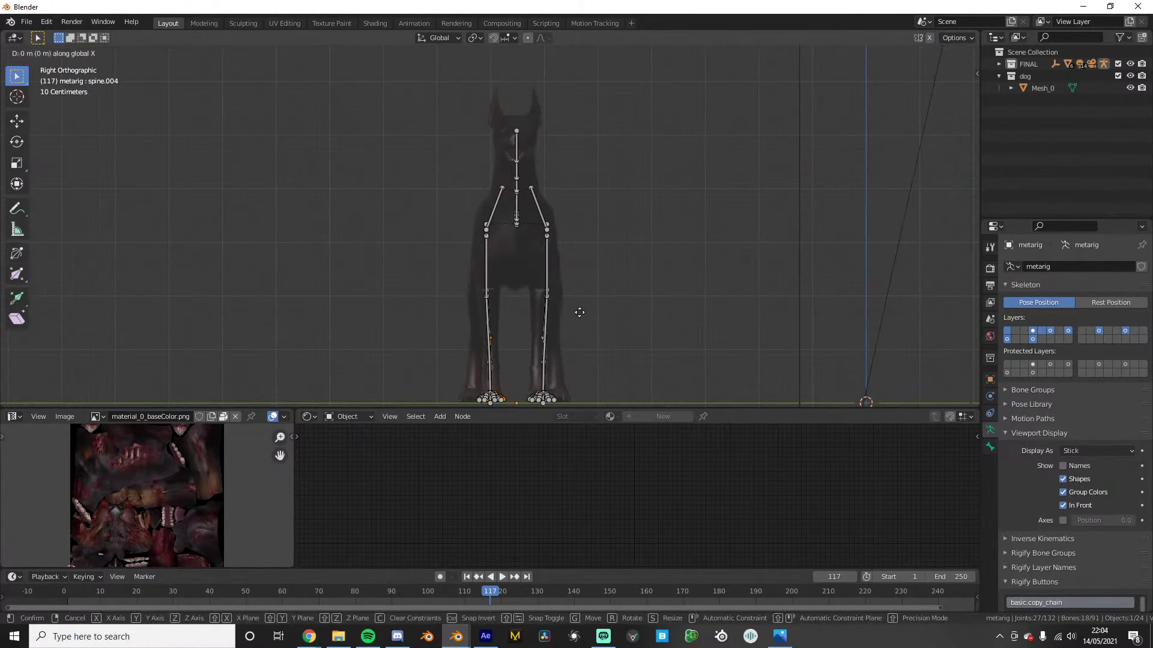
{"action": "left_click", "coordinate": [568, 312]}
Move the right hind knee joint outward and shift the hock joint inward to line them up with the dog's leg
{"action": "scroll", "coordinate": [526, 276], "scroll_direction": "up", "scroll_amount": 4}
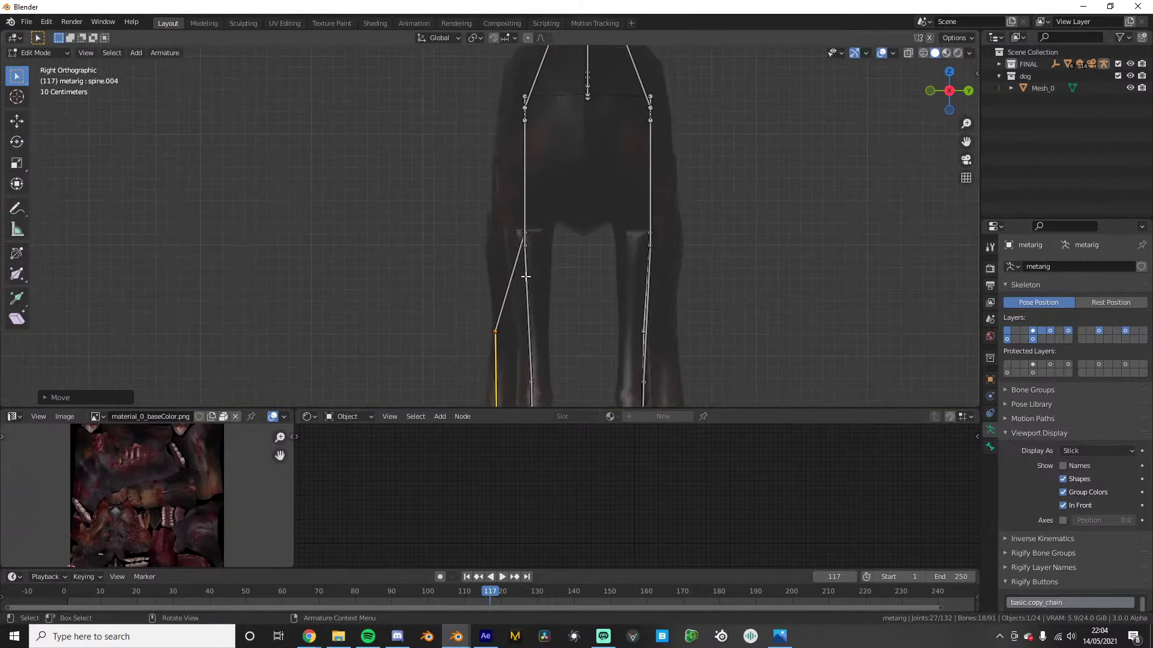
{"action": "middle_click_drag", "start_coordinate": [515, 266], "coordinate": [556, 224]}
{"action": "key", "text": "KP_3"}
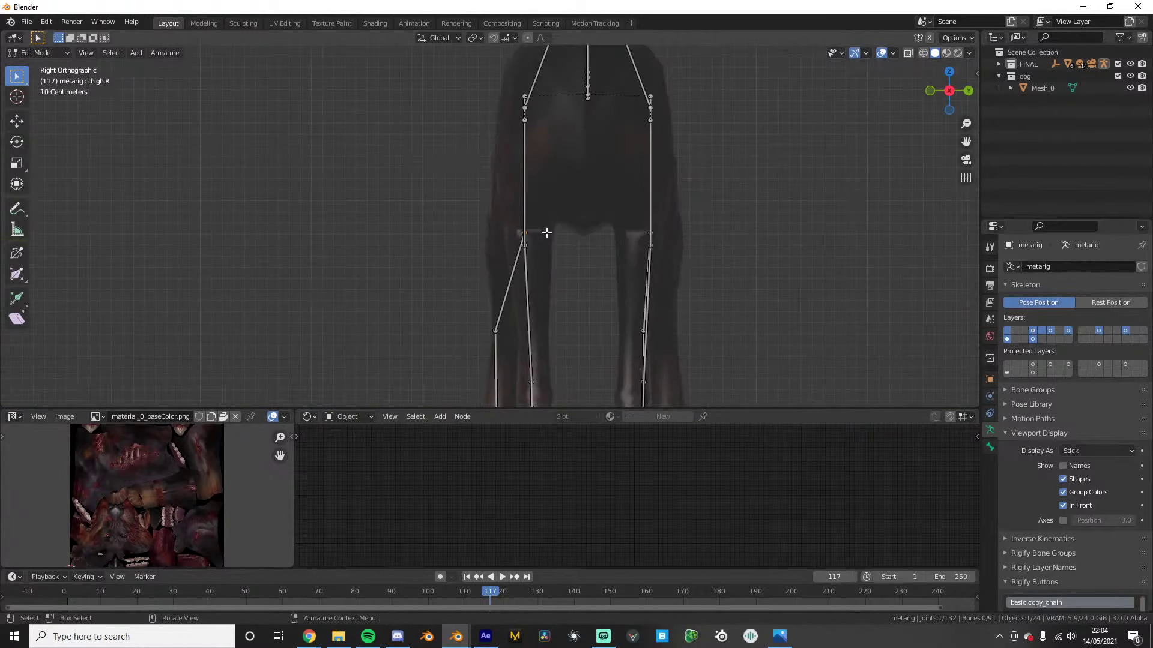
{"action": "left_click", "coordinate": [543, 234]}
{"action": "key", "text": "g"}
{"action": "left_click", "coordinate": [566, 228]}
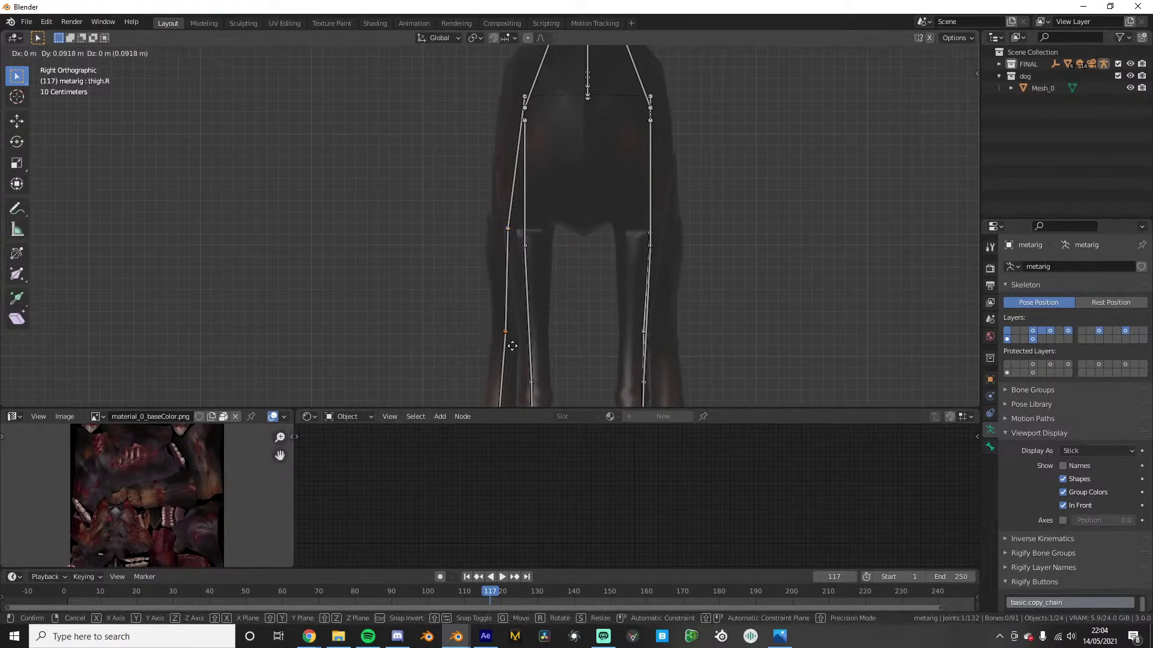
{"action": "middle_click_drag", "start_coordinate": [476, 330], "coordinate": [542, 272]}
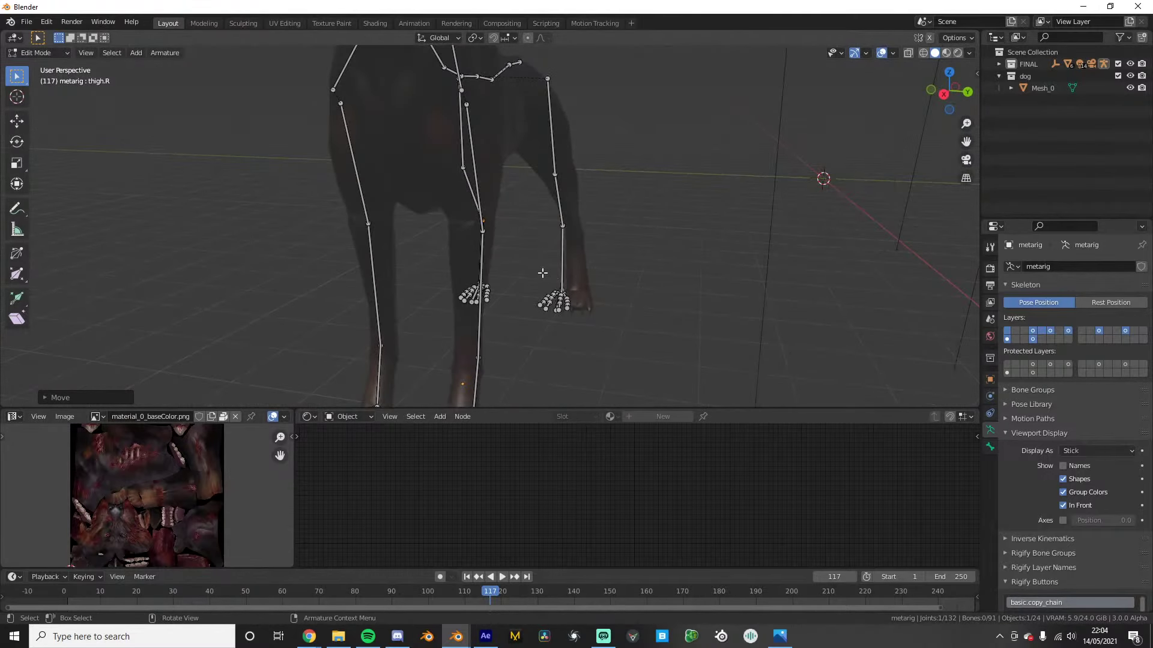
Move the left hind paw bones outward onto the dog's left hind paw
{"action": "key", "text": "KP_1"}
{"action": "key", "text": "KP_3"}
{"action": "key", "text": "g"}
{"action": "key", "text": "x"}
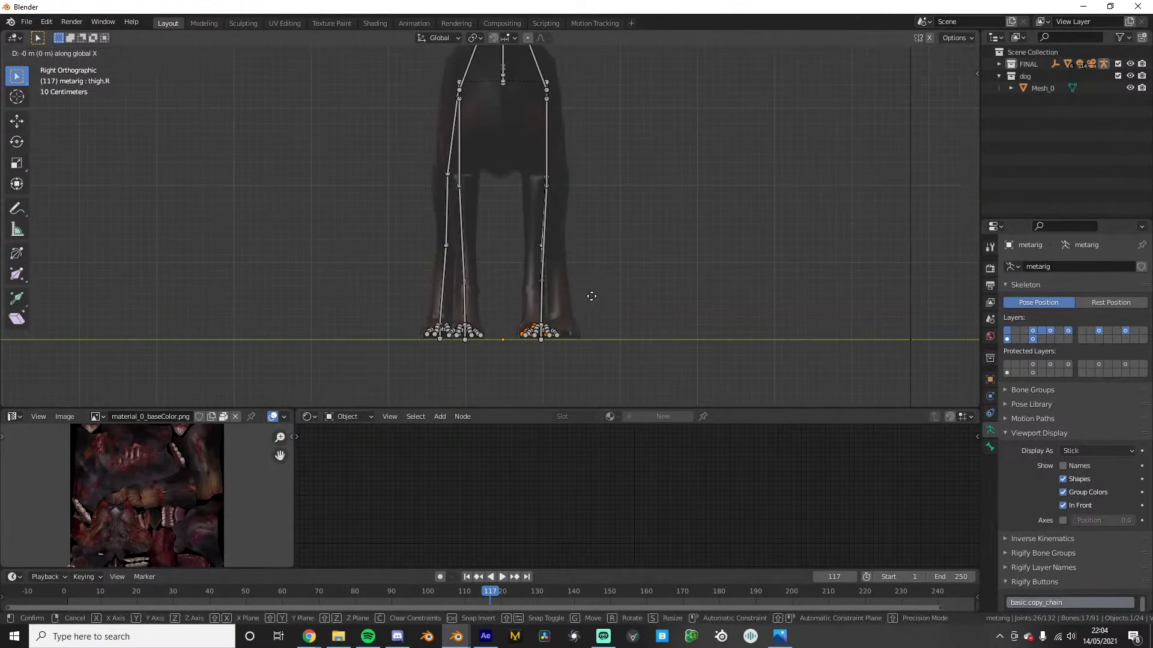
{"action": "left_click", "coordinate": [573, 292]}
{"action": "middle_click_drag", "start_coordinate": [574, 292], "coordinate": [579, 273]}
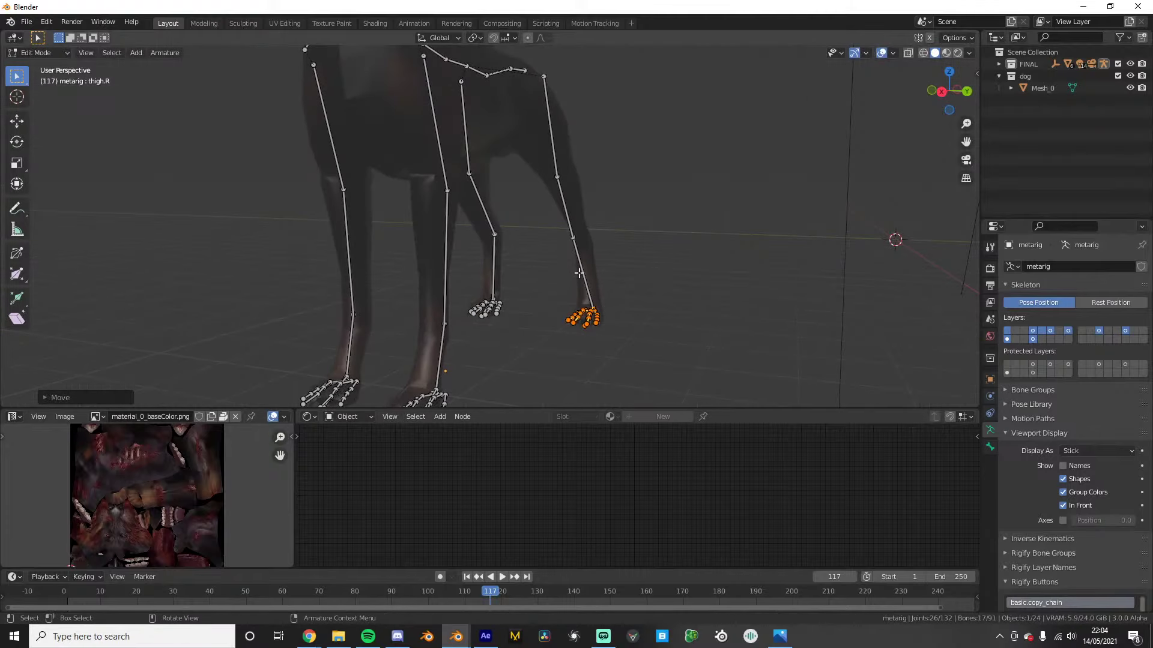
Move the left hind hock and knee joints outward along Y to line them up with the dog's leg
{"action": "key", "text": "g"}
{"action": "key", "text": "y"}
{"action": "left_click", "coordinate": [612, 257]}
{"action": "left_click", "coordinate": [556, 177]}
{"action": "key", "text": "g"}
{"action": "key", "text": "y"}
{"action": "left_click", "coordinate": [584, 195]}
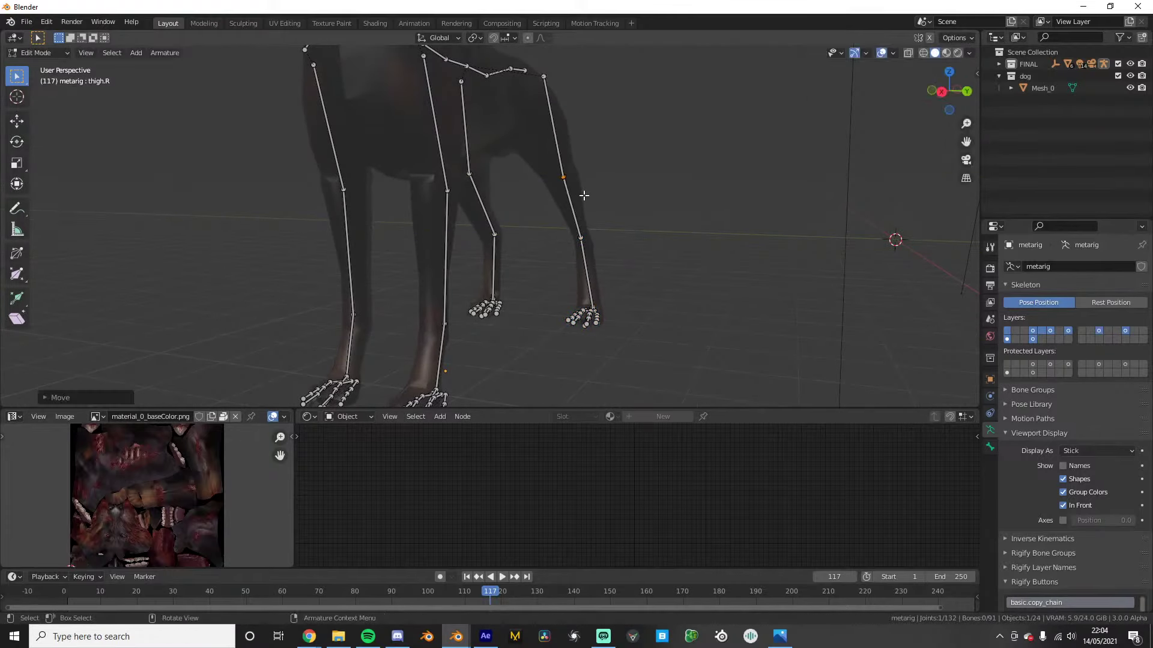
Scale the top joints of both hind thighs together along X and finish editing the bones
{"action": "middle_click_drag", "start_coordinate": [584, 195], "coordinate": [584, 243]}
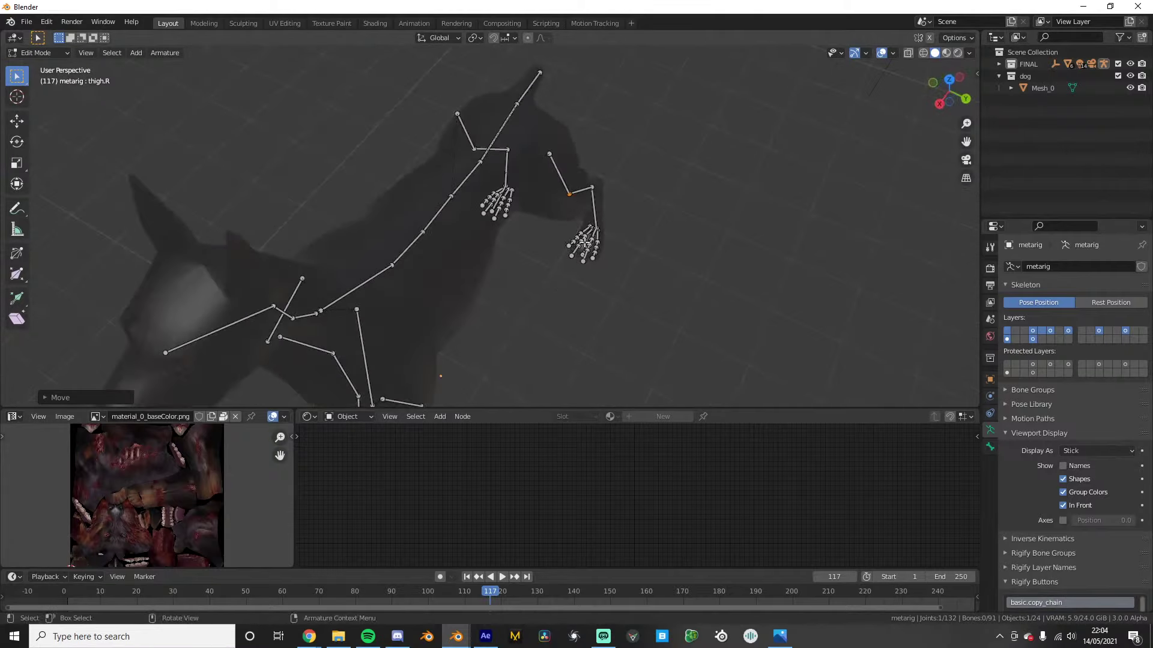
{"action": "left_click", "coordinate": [550, 154]}
{"action": "middle_click_drag", "start_coordinate": [549, 154], "coordinate": [555, 127]}
{"action": "left_click", "coordinate": [554, 127], "text": "shift"}
{"action": "key", "text": "s"}
{"action": "key", "text": "x"}
{"action": "left_click", "coordinate": [628, 122]}
{"action": "key", "text": "Tab"}
Parent the dog mesh to the metarig with automatic weights
{"action": "scroll", "coordinate": [615, 168], "scroll_direction": "down", "scroll_amount": 3}
{"action": "middle_click_drag", "start_coordinate": [615, 168], "coordinate": [626, 124]}
{"action": "left_click", "coordinate": [503, 164]}
{"action": "middle_click_drag", "start_coordinate": [502, 163], "coordinate": [689, 157]}
{"action": "left_click", "coordinate": [634, 155], "text": "shift"}
{"action": "middle_click_drag", "start_coordinate": [689, 158], "coordinate": [607, 200], "text": "shift"}
{"action": "key", "text": "ctrl+Tab"}
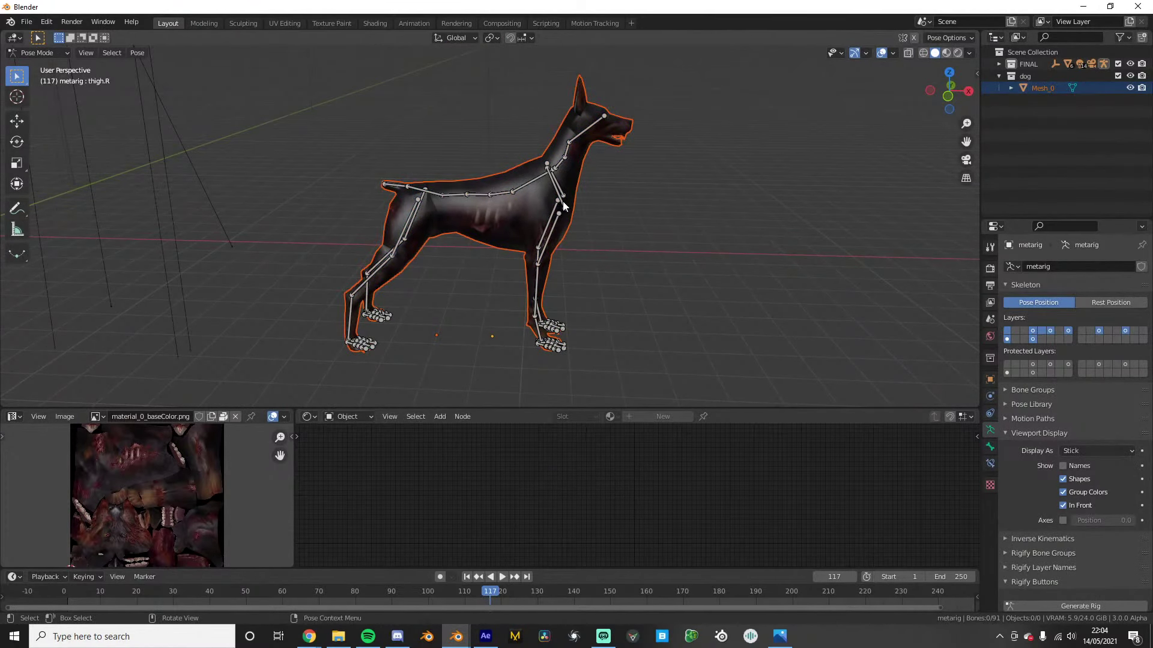
{"action": "key", "text": "a"}
{"action": "key", "text": "ctrl+Tab"}
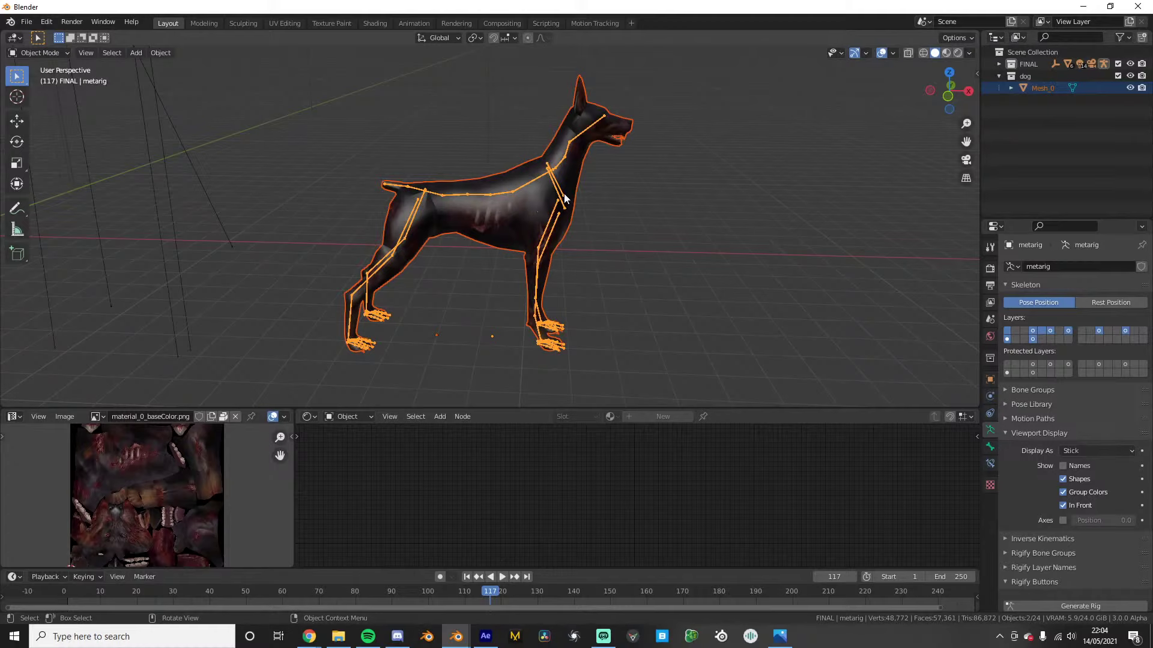
{"action": "left_click", "coordinate": [564, 193]}
{"action": "left_click", "coordinate": [555, 186], "text": "shift"}
{"action": "key", "text": "ctrl+p"}
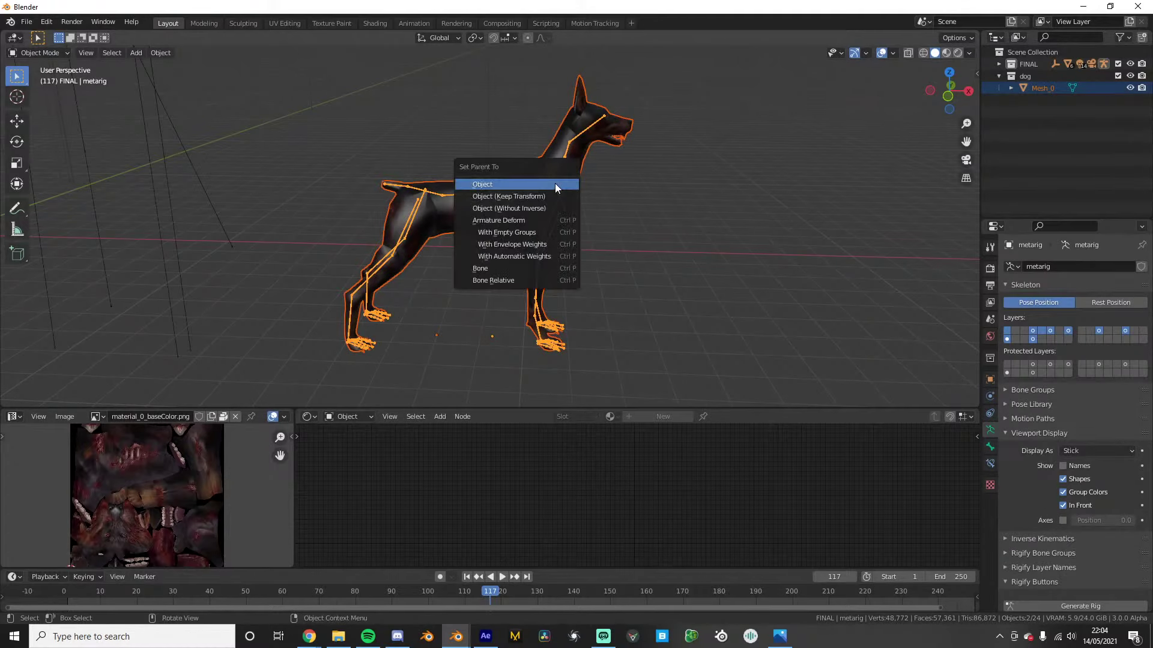
{"action": "left_click", "coordinate": [519, 258]}
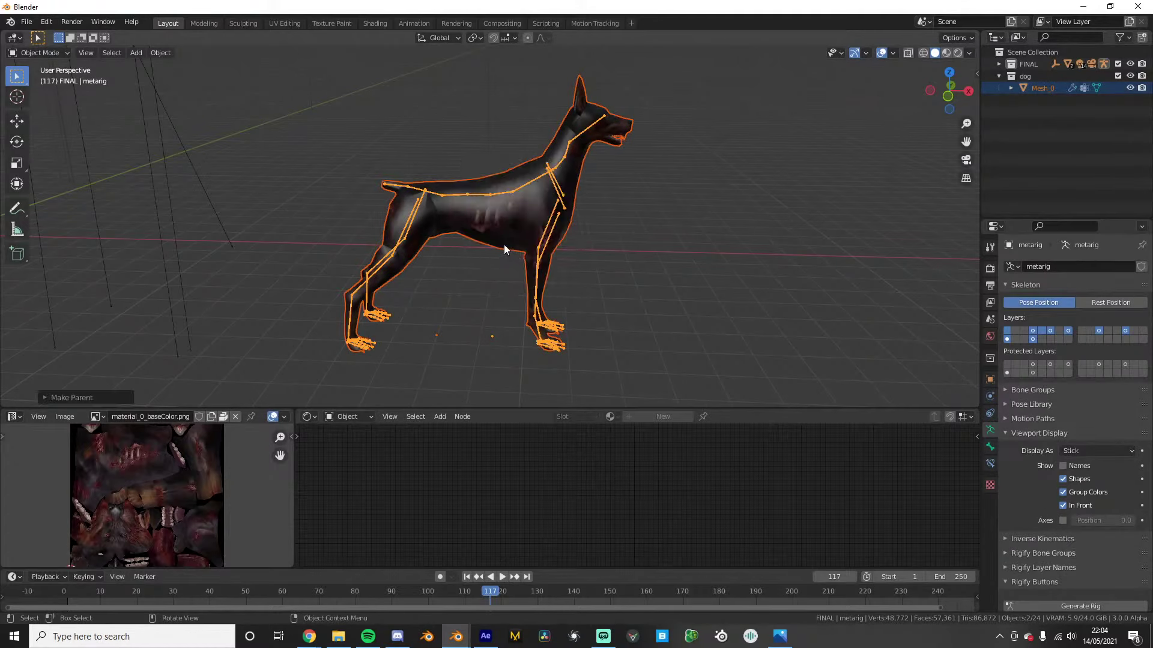
Test-rotate the rig's head bone in pose mode to check how the head mesh deforms
{"action": "left_click", "coordinate": [541, 185]}
{"action": "left_click", "coordinate": [568, 161]}
{"action": "key", "text": "ctrl+Tab"}
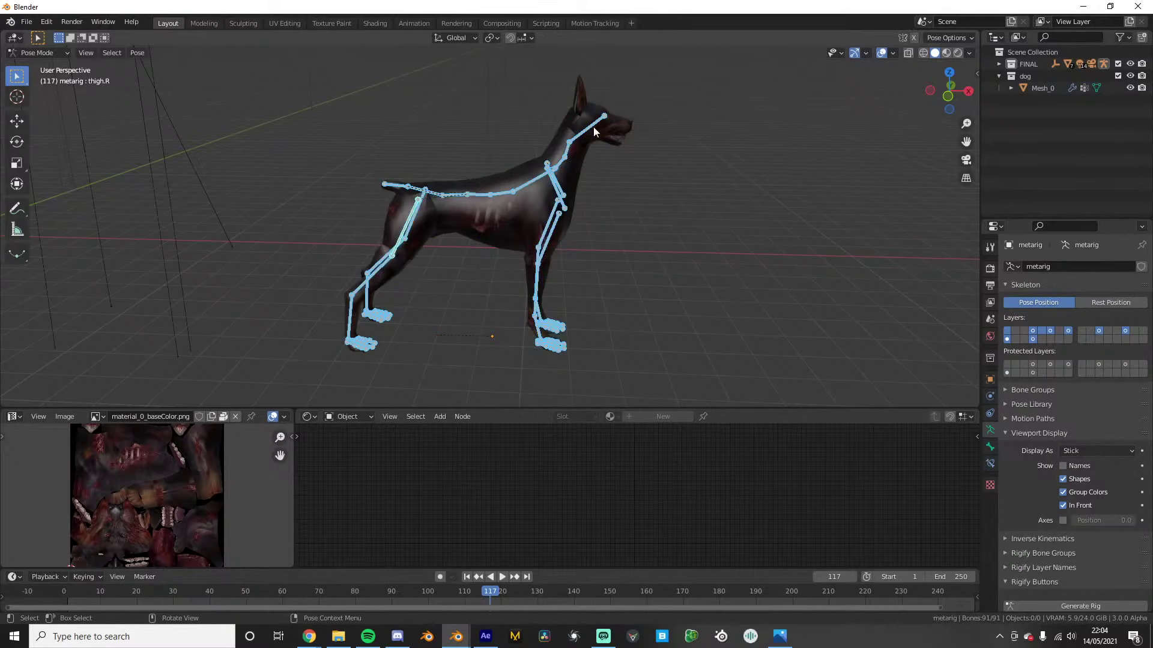
{"action": "left_click", "coordinate": [593, 126]}
{"action": "key", "text": "r"}
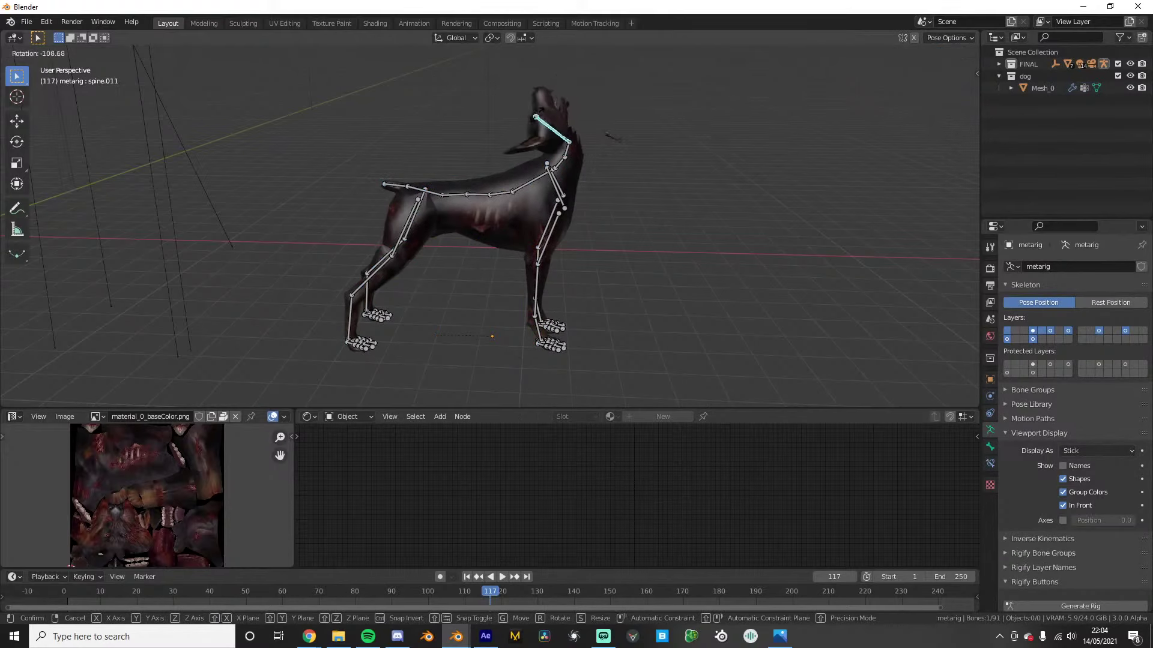
{"action": "right_click", "coordinate": [541, 110]}
Open the dog mesh for editing and select linked faces around the head to examine its separate pieces
{"action": "middle_click_drag", "start_coordinate": [607, 157], "coordinate": [520, 173], "text": "shift"}
{"action": "scroll", "coordinate": [520, 173], "scroll_direction": "up", "scroll_amount": 5}
{"action": "middle_click_drag", "start_coordinate": [479, 123], "coordinate": [505, 206], "text": "shift"}
{"action": "key", "text": "ctrl+Tab"}
{"action": "left_click", "coordinate": [508, 207]}
{"action": "key", "text": "g"}
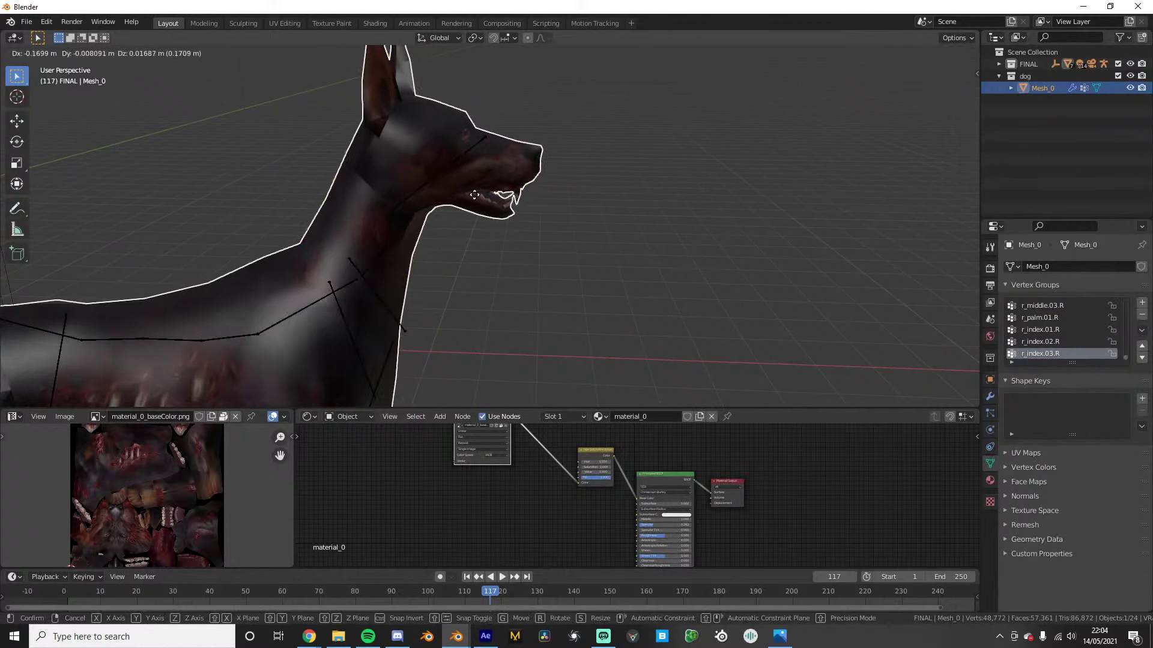
{"action": "right_click", "coordinate": [498, 199]}
{"action": "key", "text": "Tab"}
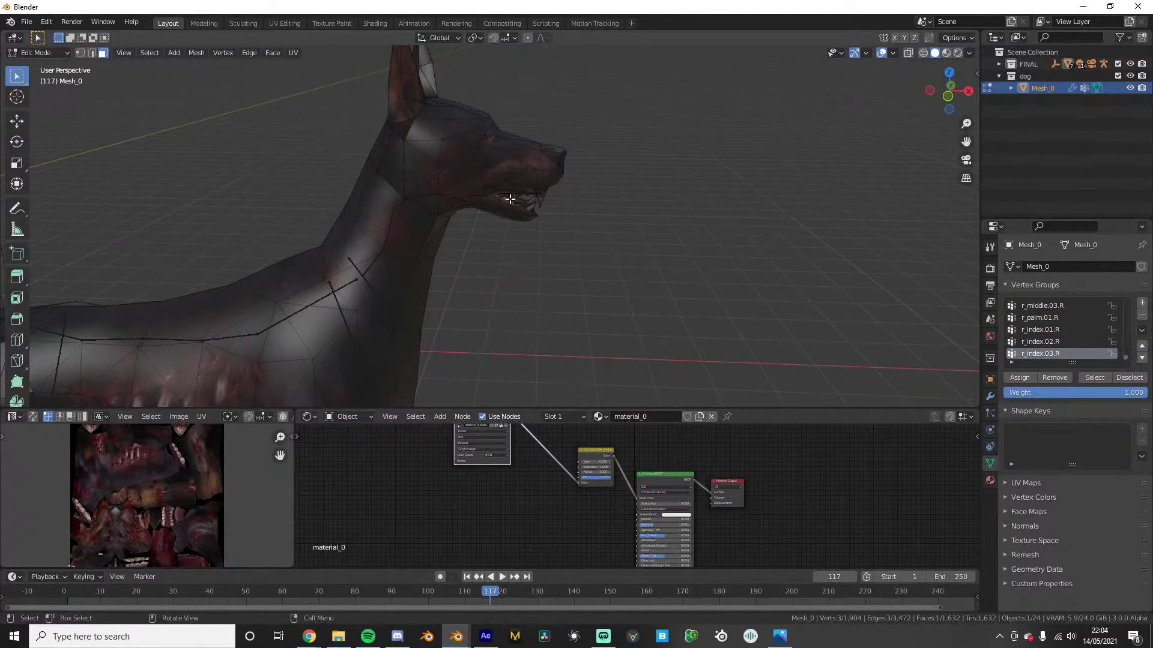
{"action": "key", "text": "ctrl+z"}
{"action": "key", "text": "l"}
{"action": "key", "text": "l"}
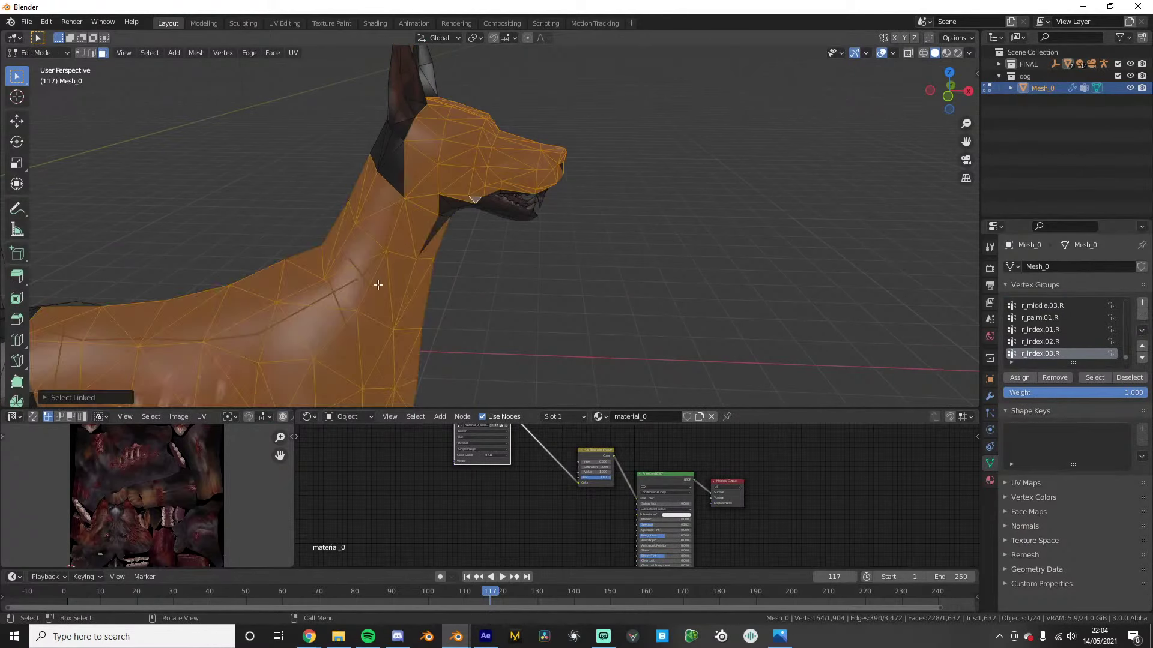
Select the linked hindquarter faces and test-move them to check whether they are joined to the body
{"action": "scroll", "coordinate": [350, 199], "scroll_direction": "down", "scroll_amount": 5}
{"action": "middle_click_drag", "start_coordinate": [405, 219], "coordinate": [503, 220]}
{"action": "key", "text": "l"}
{"action": "scroll", "coordinate": [429, 334], "scroll_direction": "down", "scroll_amount": 5}
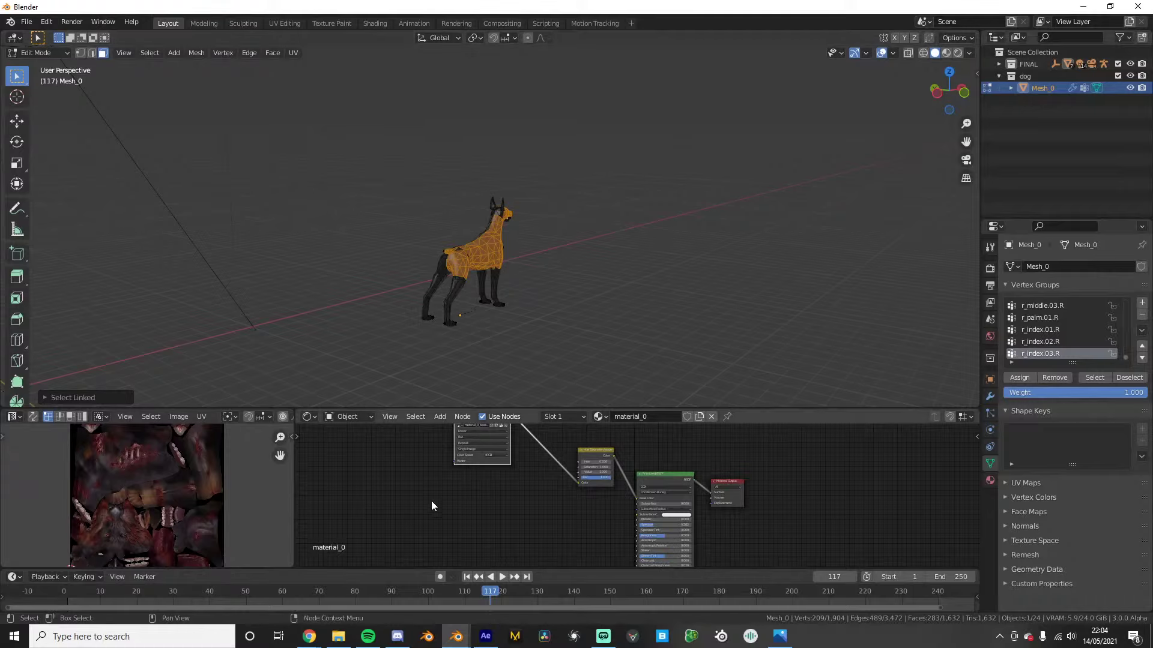
{"action": "scroll", "coordinate": [432, 368], "scroll_direction": "up", "scroll_amount": 4}
{"action": "left_click", "coordinate": [455, 281]}
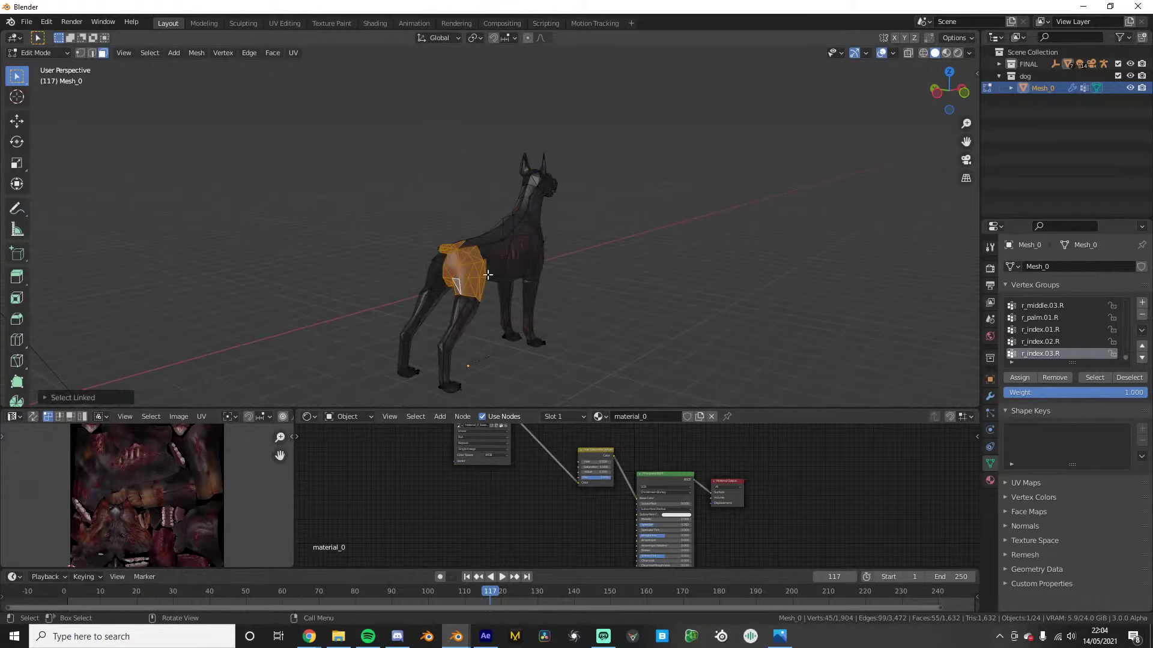
{"action": "key", "text": "g"}
{"action": "scroll", "coordinate": [476, 288], "scroll_direction": "up", "scroll_amount": 4}
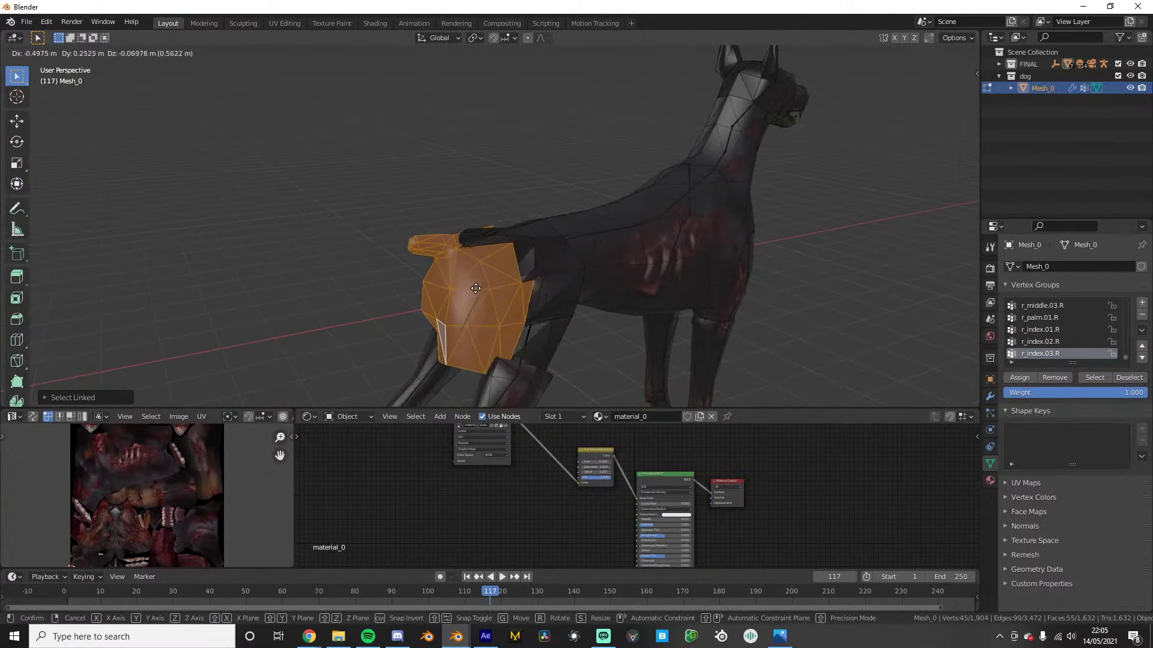
{"action": "right_click", "coordinate": [488, 266]}
Select the linked torso faces and test-move them to check their connection to the rest of the mesh
{"action": "mouse_move", "coordinate": [490, 267]}
{"action": "middle_mouse_down"}
{"action": "mouse_move", "coordinate": [593, 275]}
{"action": "mouse_move", "coordinate": [534, 273]}
{"action": "mouse_move", "coordinate": [580, 266]}
{"action": "mouse_move", "coordinate": [581, 293]}
{"action": "mouse_move", "coordinate": [493, 281]}
{"action": "middle_mouse_up"}
{"action": "left_click", "coordinate": [492, 271]}
{"action": "key", "text": "ctrl+l"}
{"action": "key", "text": "g"}
{"action": "right_click", "coordinate": [564, 259]}
{"action": "scroll", "coordinate": [576, 274], "scroll_direction": "down", "scroll_amount": 4}
{"action": "scroll", "coordinate": [507, 287], "scroll_direction": "up", "scroll_amount": 4}
{"action": "left_click", "coordinate": [543, 276]}
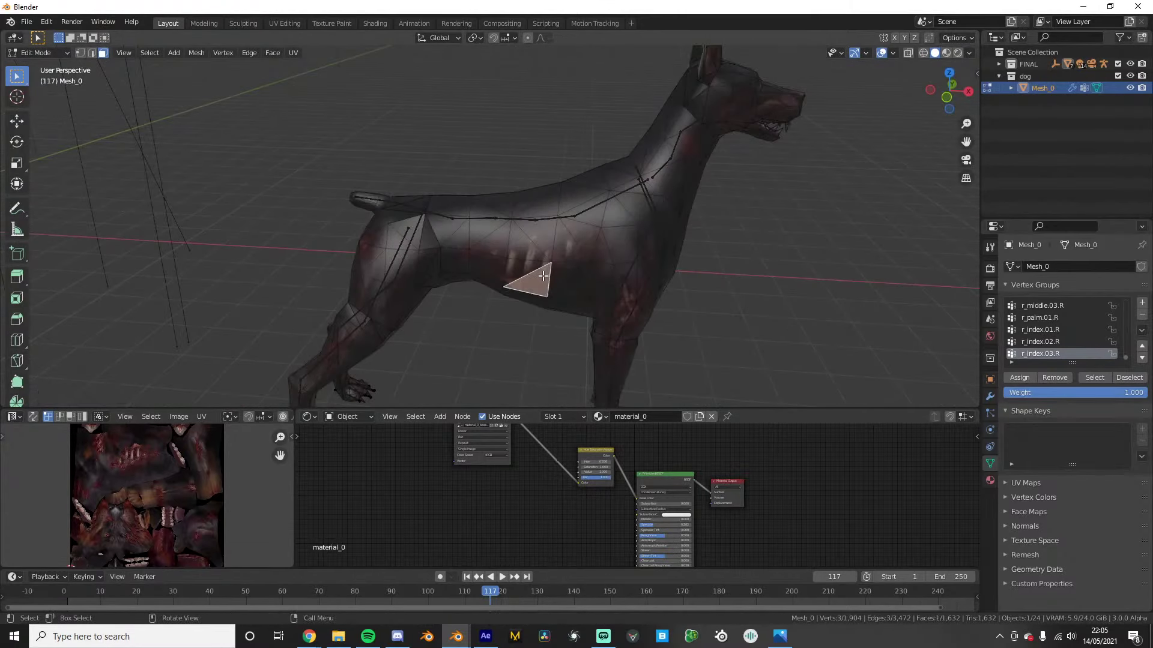
{"action": "key", "text": "ctrl+l"}
{"action": "key", "text": "grave"}
{"action": "key", "text": "g"}
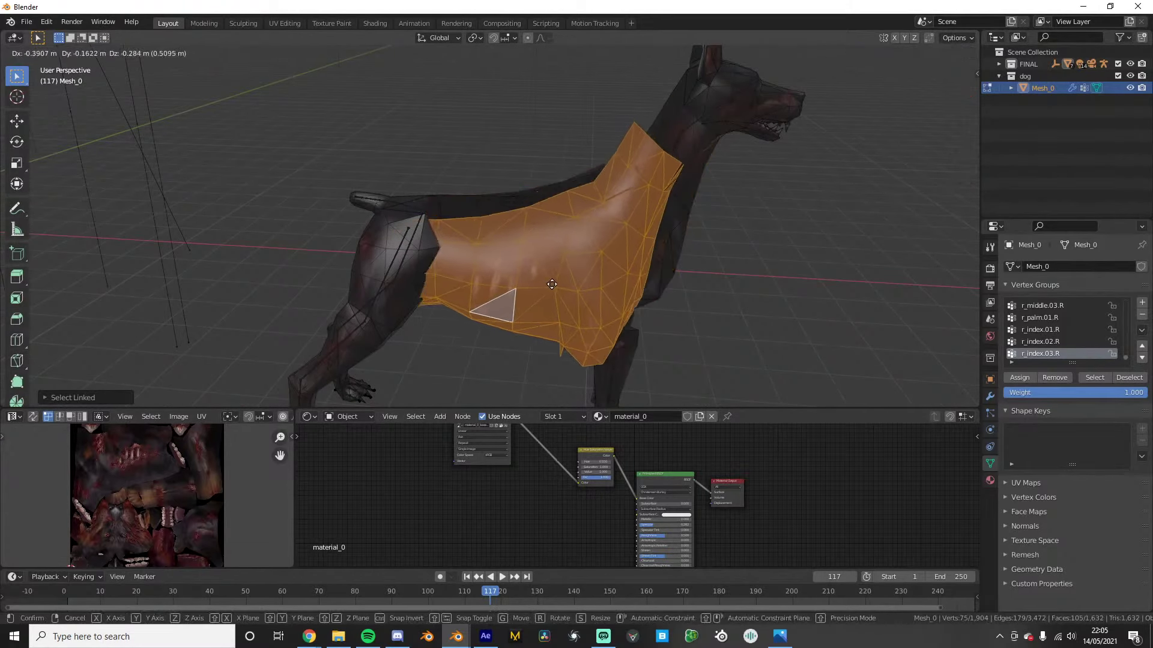
{"action": "right_click", "coordinate": [610, 322]}
{"action": "middle_click_drag", "start_coordinate": [714, 258], "coordinate": [556, 240]}
{"action": "key", "text": "g"}
{"action": "right_click", "coordinate": [650, 240]}
Select the whole dog mesh and merge its vertices by distance
{"action": "scroll", "coordinate": [713, 232], "scroll_direction": "up", "scroll_amount": 6}
{"action": "scroll", "coordinate": [476, 299], "scroll_direction": "down", "scroll_amount": 4}
{"action": "key", "text": "a"}
{"action": "scroll", "coordinate": [476, 299], "scroll_direction": "down", "scroll_amount": 2}
{"action": "right_click", "coordinate": [580, 240]}
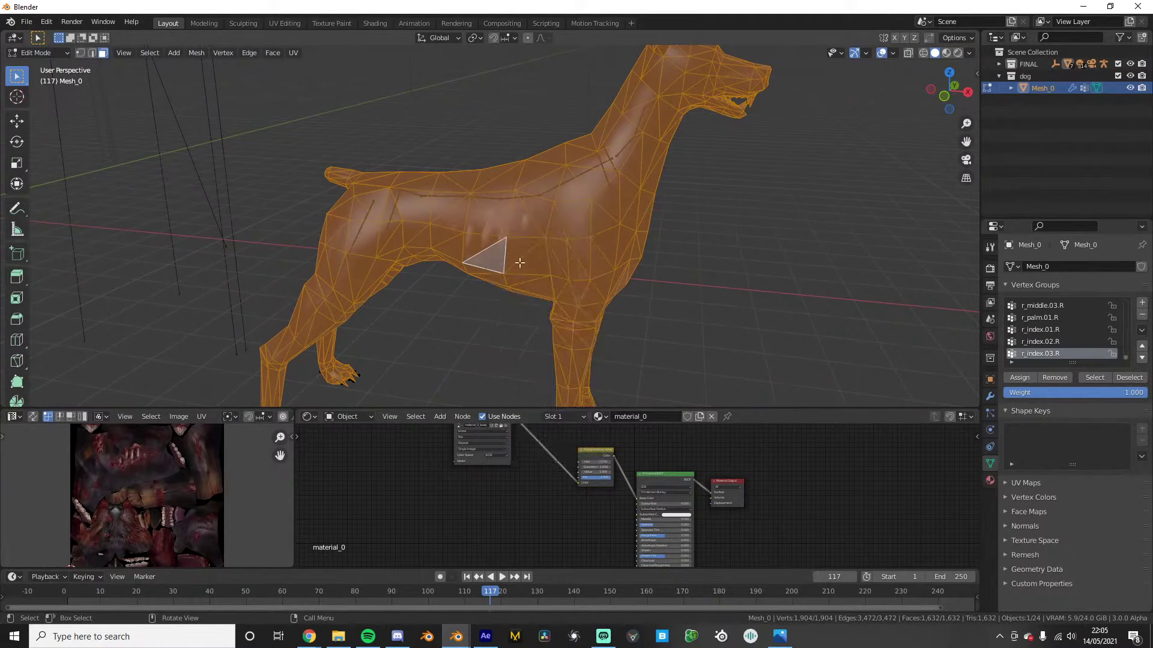
{"action": "right_click", "coordinate": [561, 267]}
{"action": "key", "text": "m"}
{"action": "left_click", "coordinate": [538, 289]}
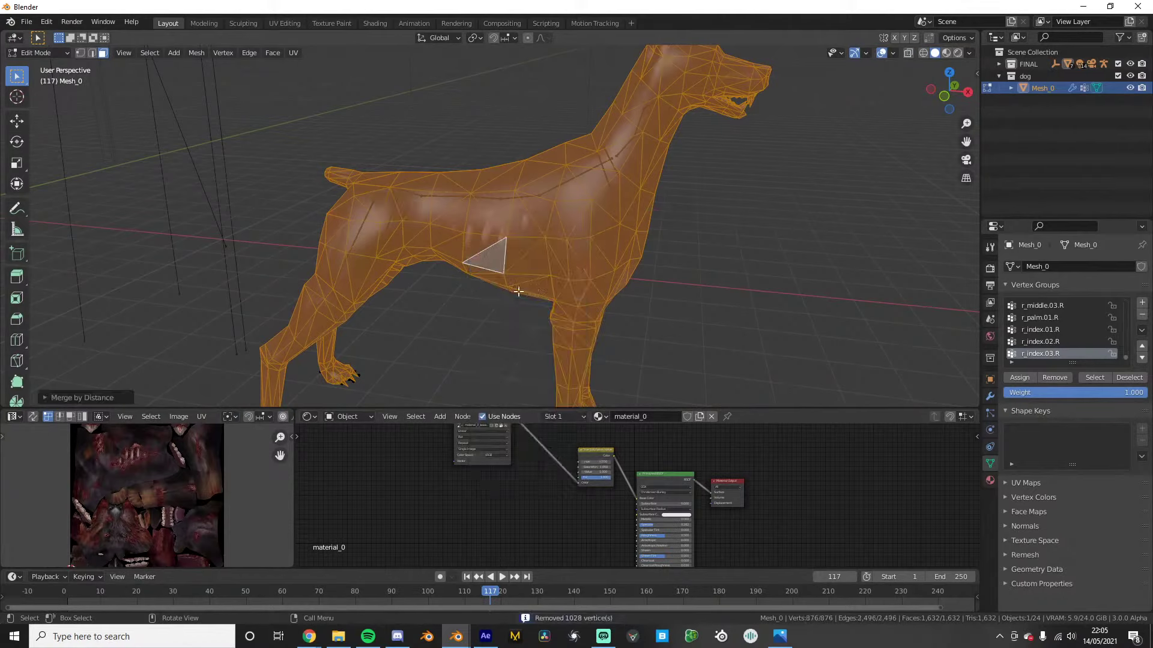
Select the dog's linked body, invert the selection and delete the loose mouth and teeth geometry
{"action": "scroll", "coordinate": [410, 206], "scroll_direction": "down", "scroll_amount": 1}
{"action": "left_click", "coordinate": [404, 195]}
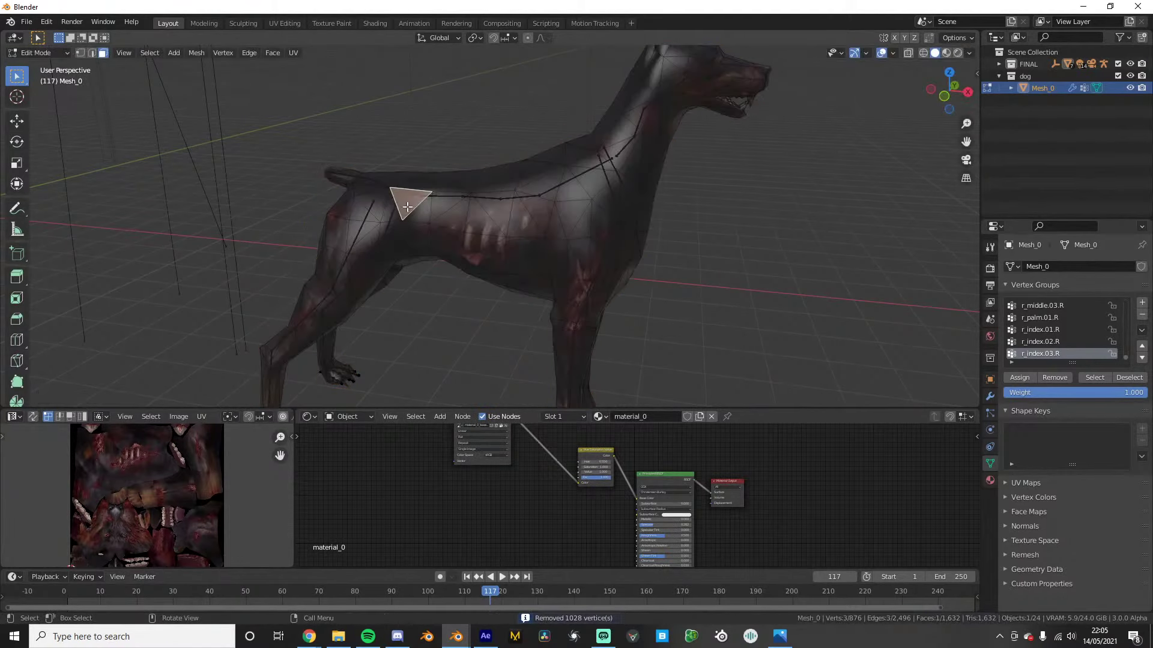
{"action": "scroll", "coordinate": [420, 204], "scroll_direction": "down", "scroll_amount": 3}
{"action": "key", "text": "l"}
{"action": "key", "text": "g"}
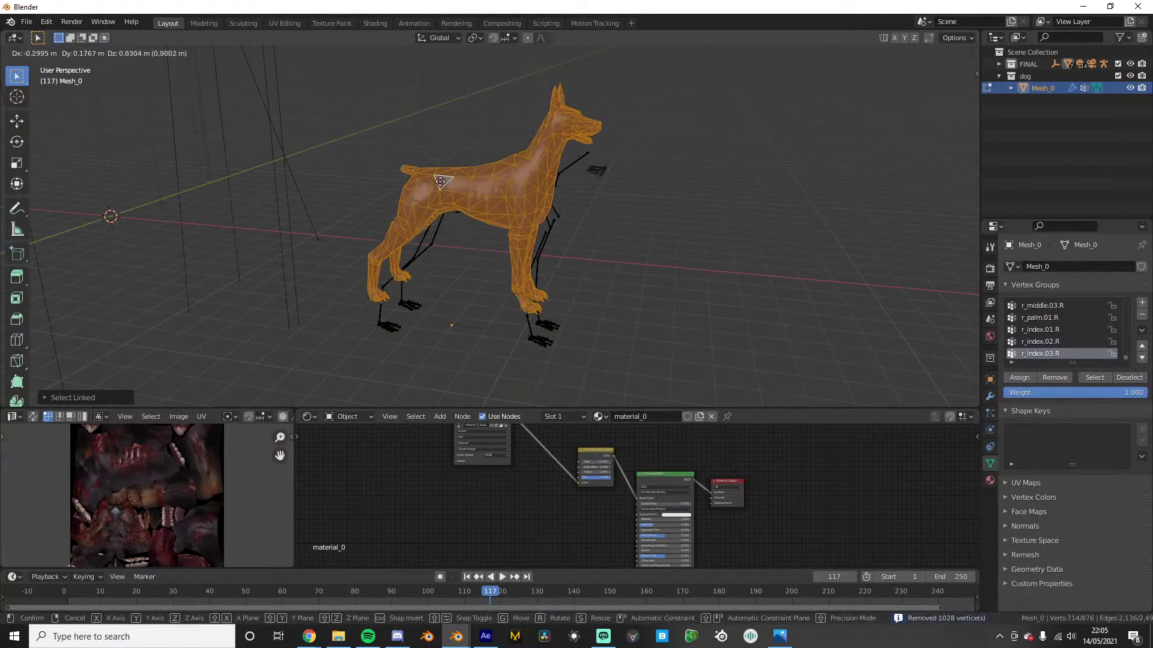
{"action": "right_click", "coordinate": [366, 164]}
{"action": "middle_click_drag", "start_coordinate": [537, 167], "coordinate": [462, 221], "text": "shift"}
{"action": "scroll", "coordinate": [462, 221], "scroll_direction": "up", "scroll_amount": 7}
{"action": "key", "text": "g"}
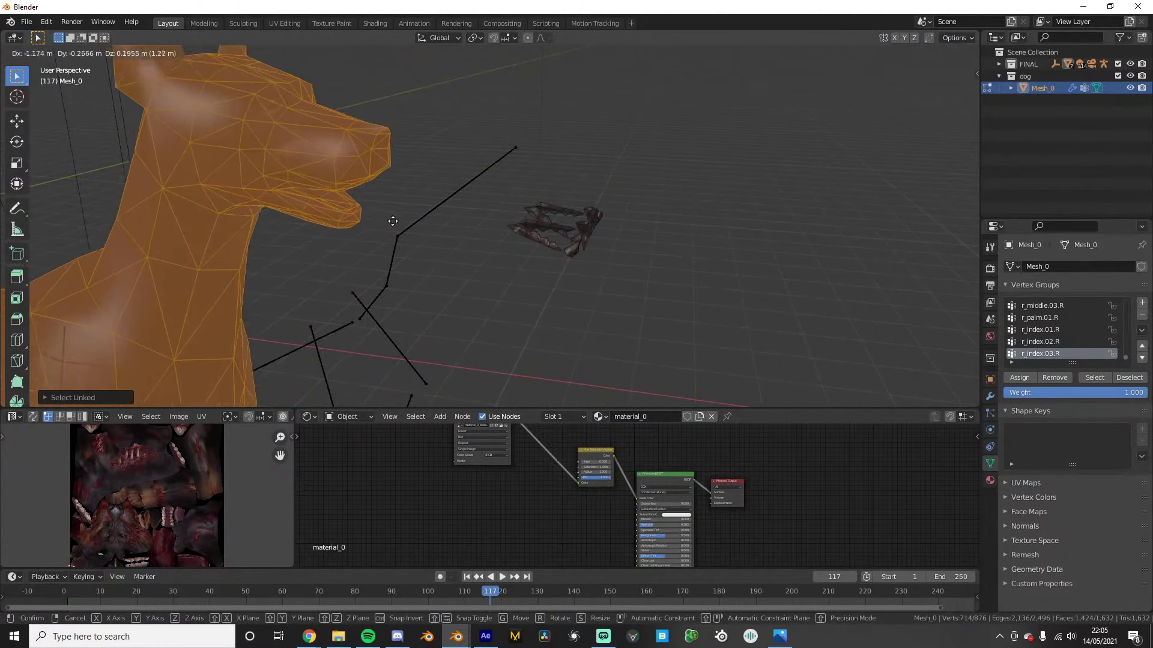
{"action": "right_click", "coordinate": [406, 227]}
{"action": "key", "text": "ctrl+q"}
{"action": "left_click", "coordinate": [664, 340]}
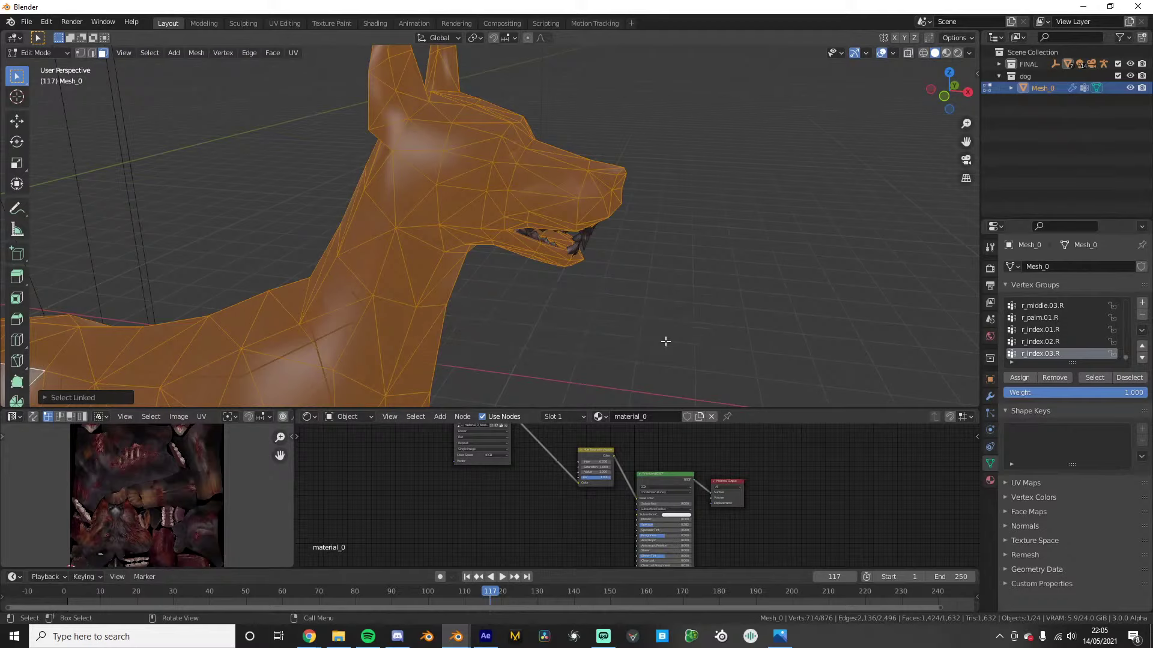
{"action": "key", "text": "ctrl+i"}
{"action": "key", "text": "x"}
{"action": "left_click", "coordinate": [665, 341]}
{"action": "key", "text": "Tab"}
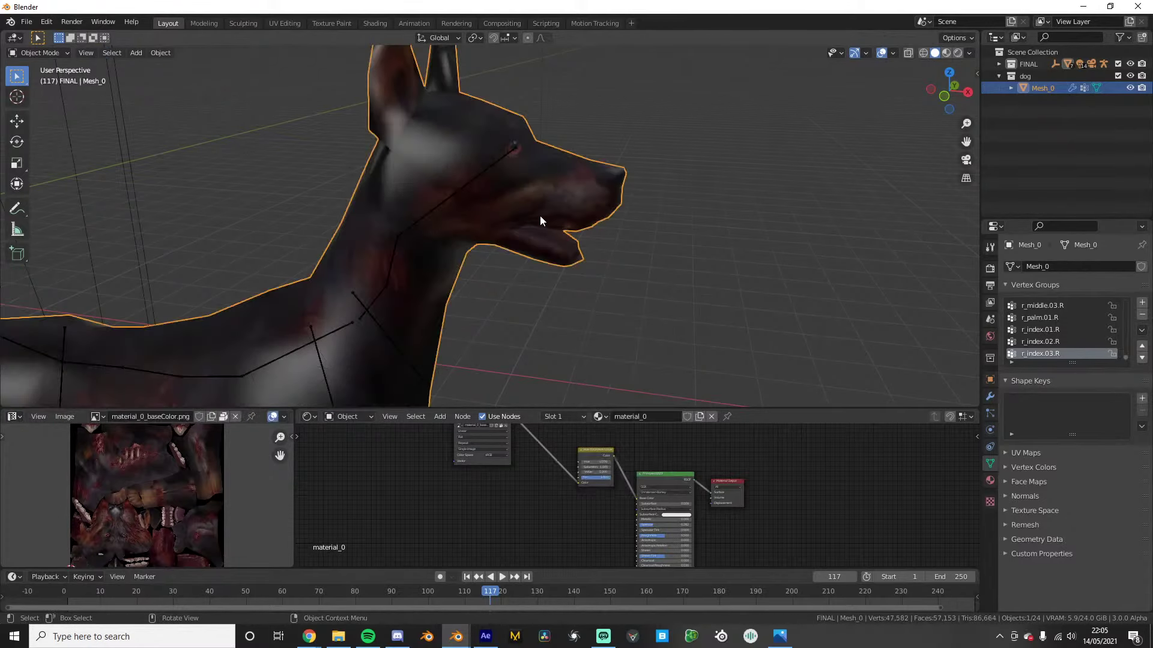
Return the metarig to pose mode and test-rotate the head bone again on the merged mesh
{"action": "key", "text": "ctrl+Tab"}
{"action": "left_click", "coordinate": [409, 197]}
{"action": "left_click", "coordinate": [456, 191]}
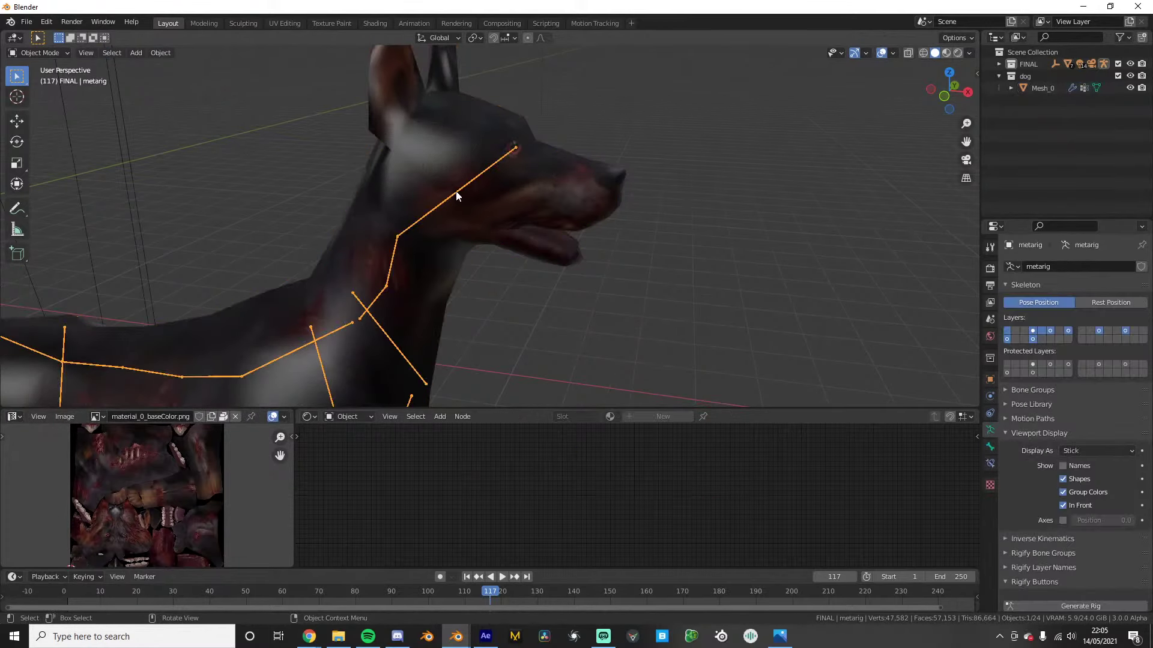
{"action": "key", "text": "ctrl+Tab"}
{"action": "key", "text": "r"}
{"action": "right_click", "coordinate": [414, 309]}
Test-rotate the chest spine bone to check how the front half of the body deforms
{"action": "middle_click_drag", "start_coordinate": [414, 309], "coordinate": [536, 171], "text": "shift"}
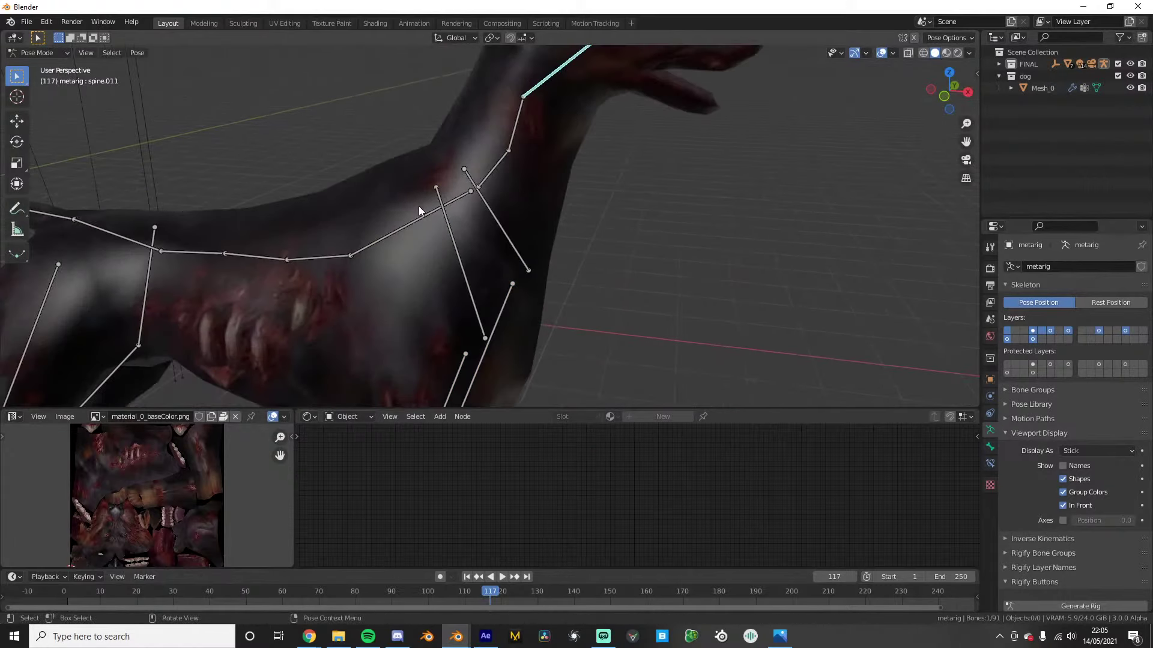
{"action": "scroll", "coordinate": [420, 216], "scroll_direction": "down", "scroll_amount": 4}
{"action": "left_click", "coordinate": [421, 230]}
{"action": "key", "text": "r"}
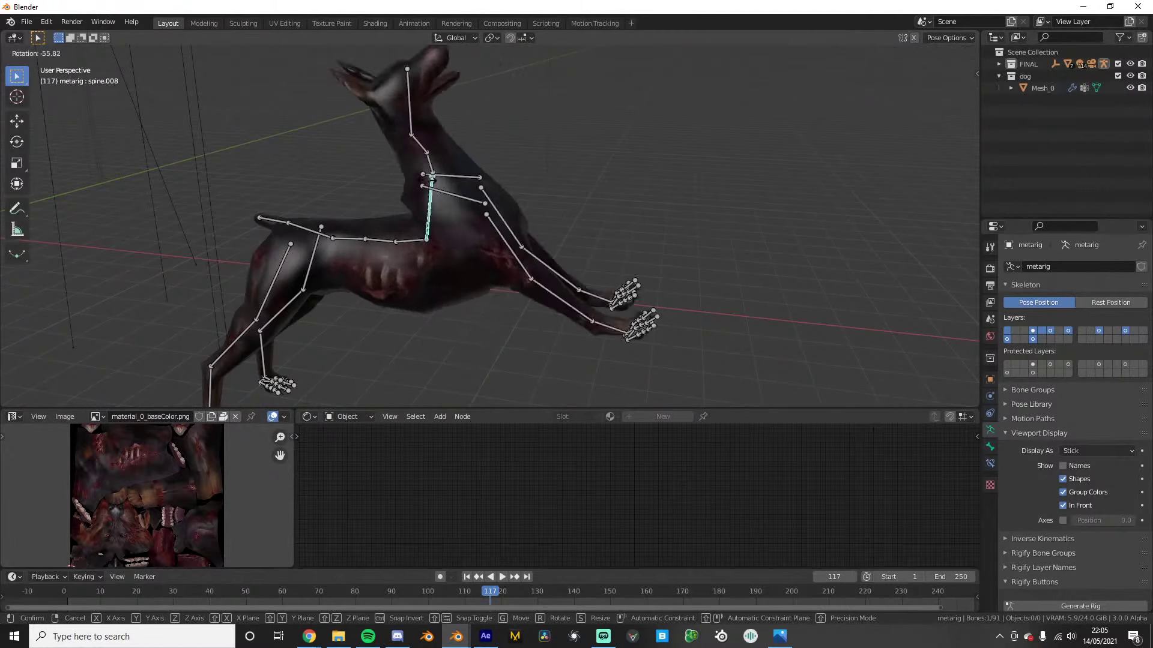
{"action": "key", "text": "KP_1"}
{"action": "right_click", "coordinate": [539, 220]}
Test-rotate the right front thigh bone and the rear spine bone to check the mesh deformation
{"action": "middle_click_drag", "start_coordinate": [486, 309], "coordinate": [535, 220], "text": "shift"}
{"action": "left_click", "coordinate": [536, 220]}
{"action": "key", "text": "r"}
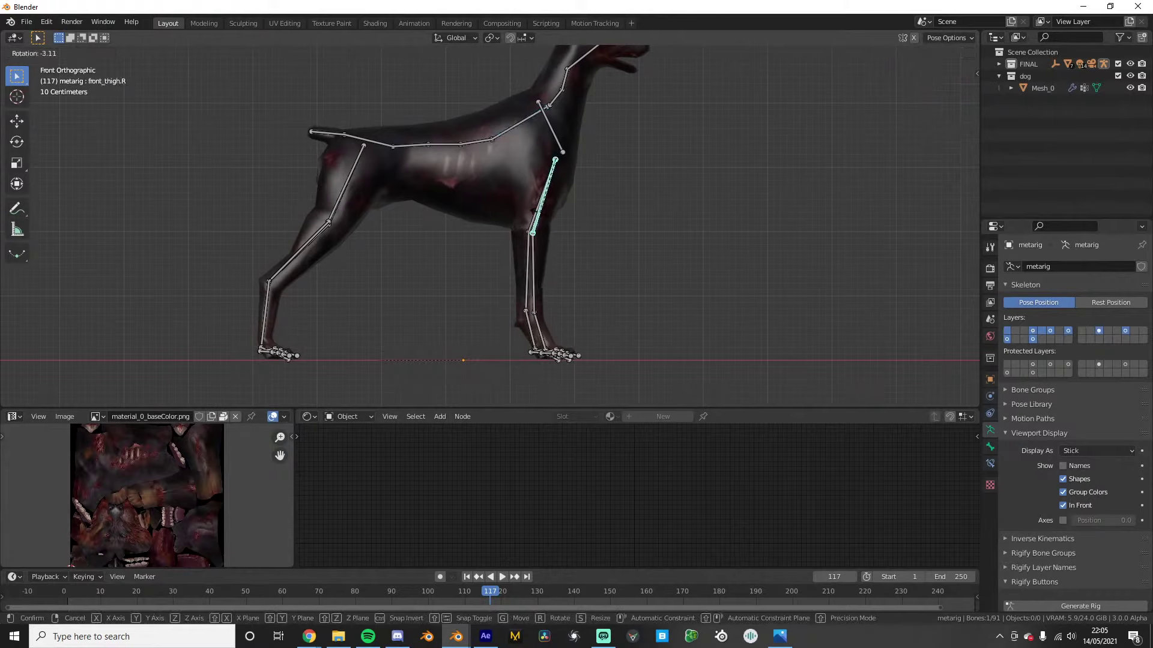
{"action": "right_click", "coordinate": [565, 206]}
{"action": "left_click", "coordinate": [396, 147]}
{"action": "key", "text": "r"}
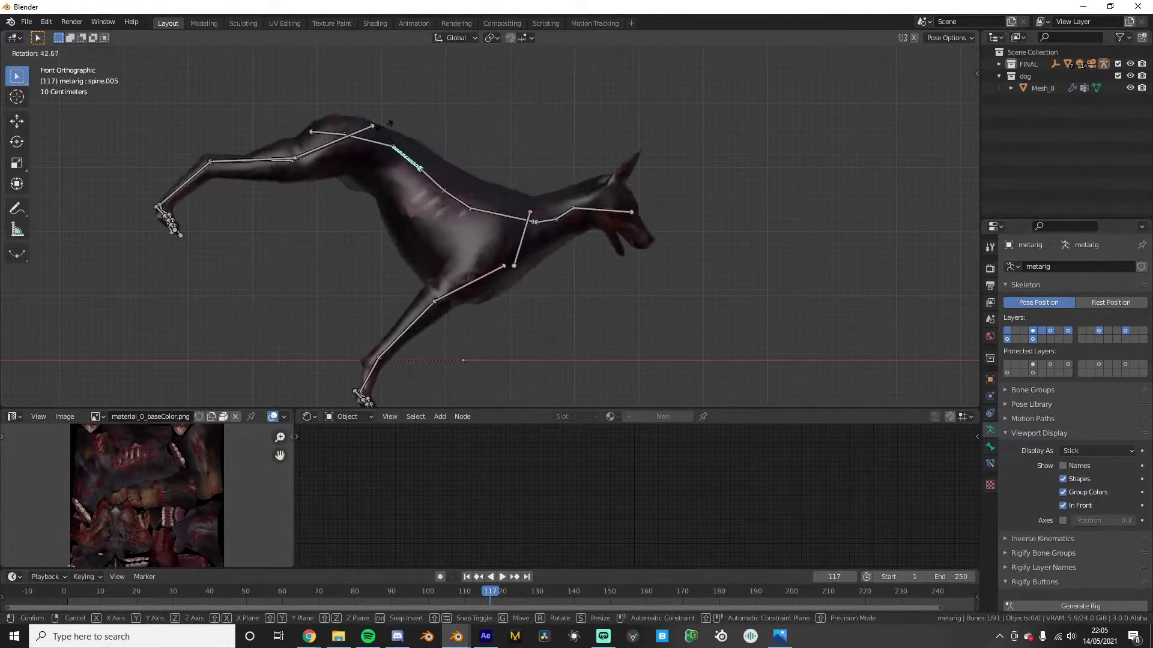
{"action": "right_click", "coordinate": [380, 140]}
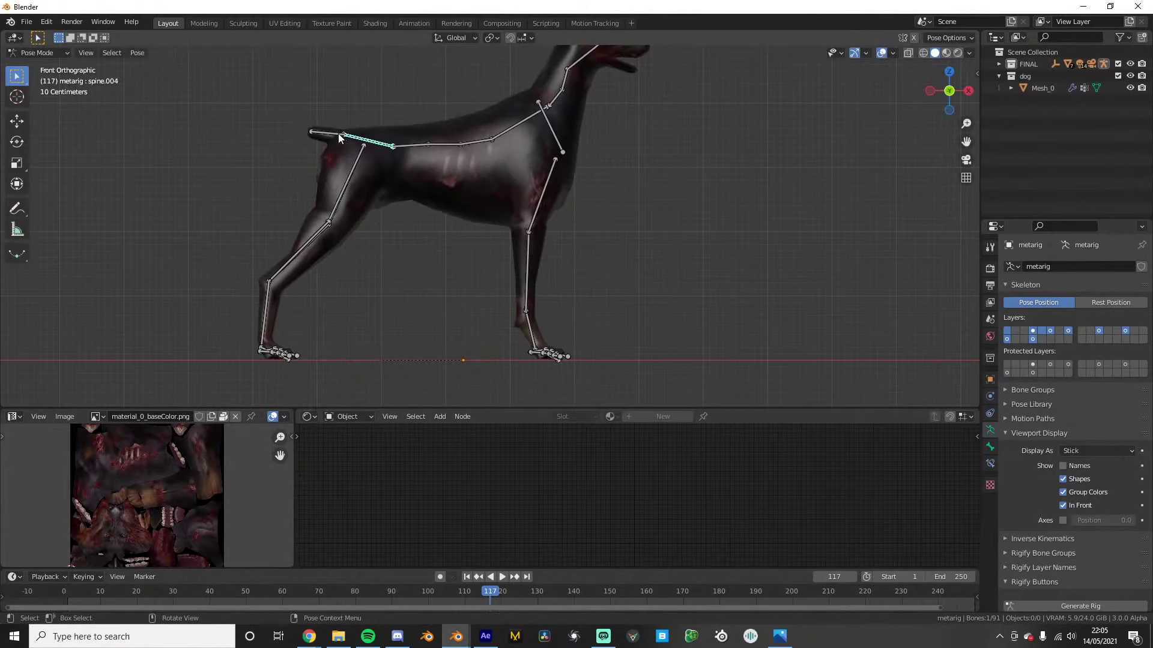
Test-rotate the tail bone and the right hind thigh bone, and return the rig to object mode
{"action": "left_click", "coordinate": [334, 134]}
{"action": "key", "text": "r"}
{"action": "right_click", "coordinate": [343, 136]}
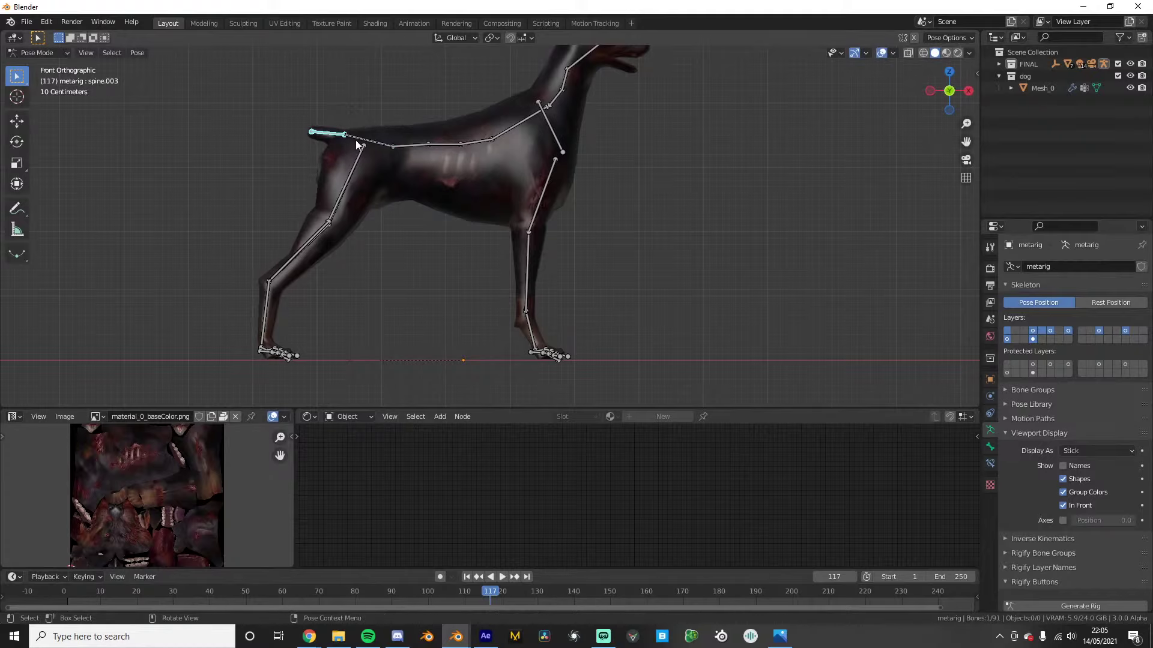
{"action": "left_click", "coordinate": [455, 145]}
{"action": "left_click", "coordinate": [341, 193]}
{"action": "key", "text": "r"}
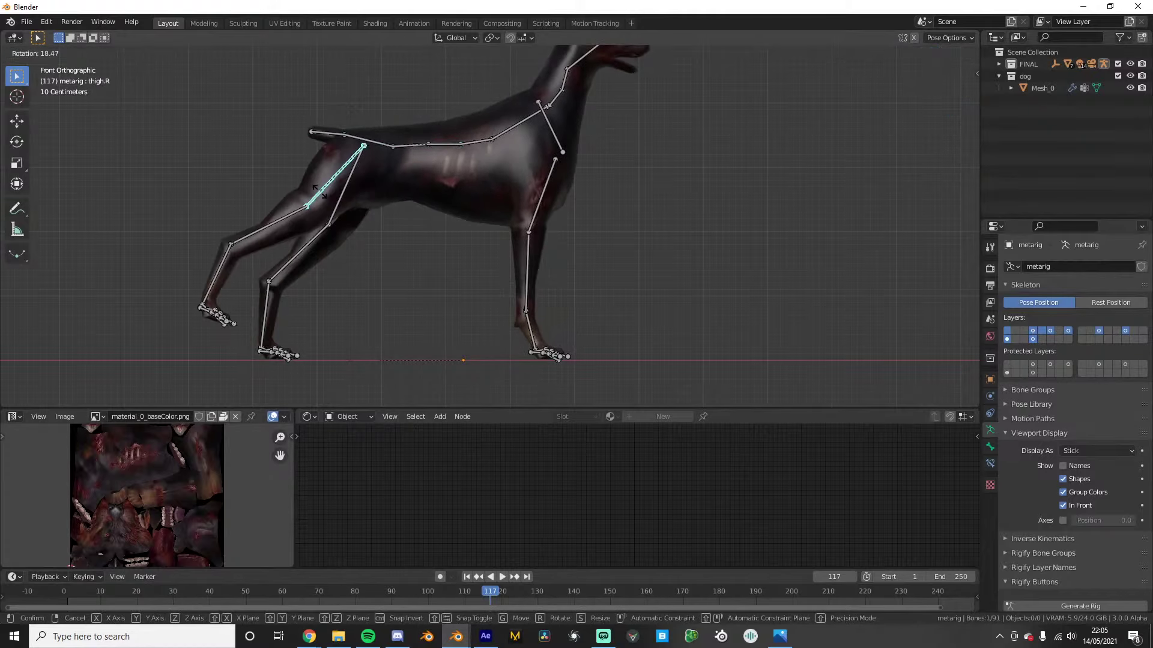
{"action": "left_click", "coordinate": [360, 238]}
{"action": "middle_click_drag", "start_coordinate": [367, 245], "coordinate": [455, 256]}
{"action": "key", "text": "ctrl+Tab"}
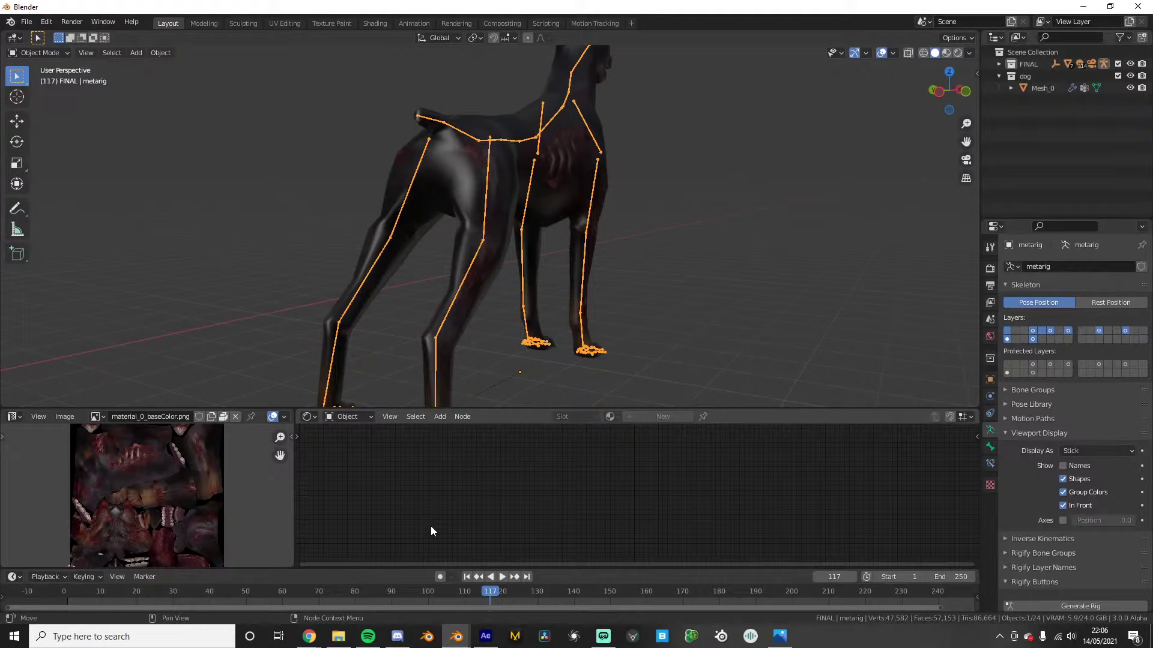
Switch the metarig to pose mode and test-rotate the right front toe bone to check the paw deformation
{"action": "scroll", "coordinate": [592, 120], "scroll_direction": "down", "scroll_amount": 3}
{"action": "middle_click_drag", "start_coordinate": [606, 117], "coordinate": [603, 226]}
{"action": "key", "text": "KP_1"}
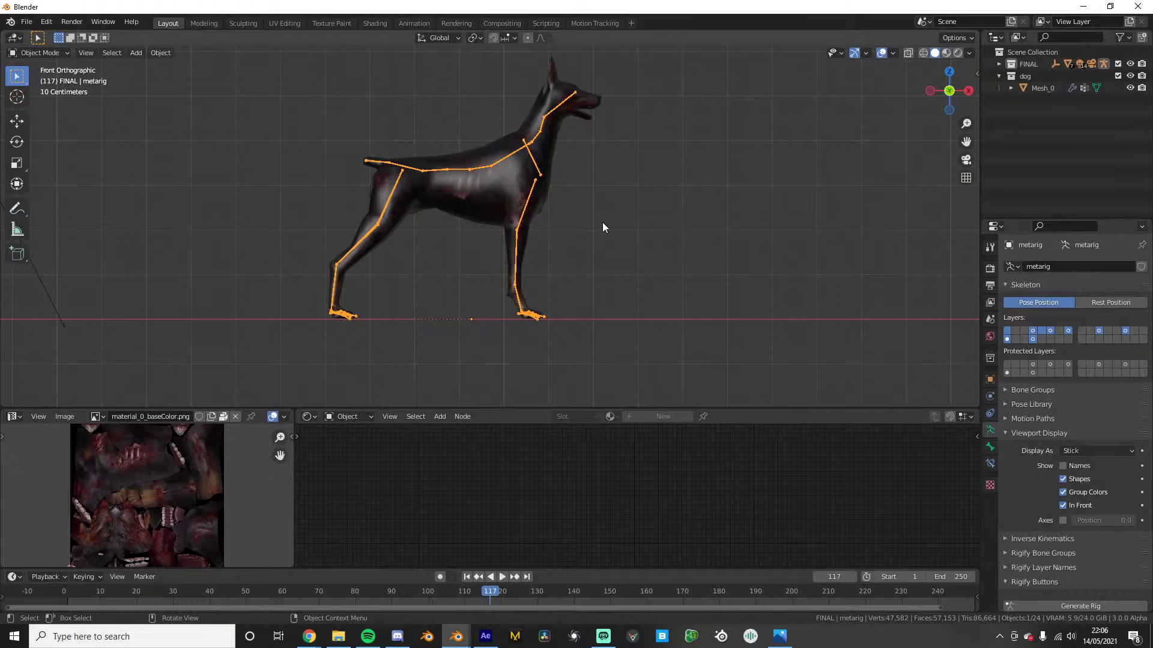
{"action": "middle_click_drag", "start_coordinate": [549, 175], "coordinate": [460, 165]}
{"action": "scroll", "coordinate": [511, 157], "scroll_direction": "up", "scroll_amount": 3}
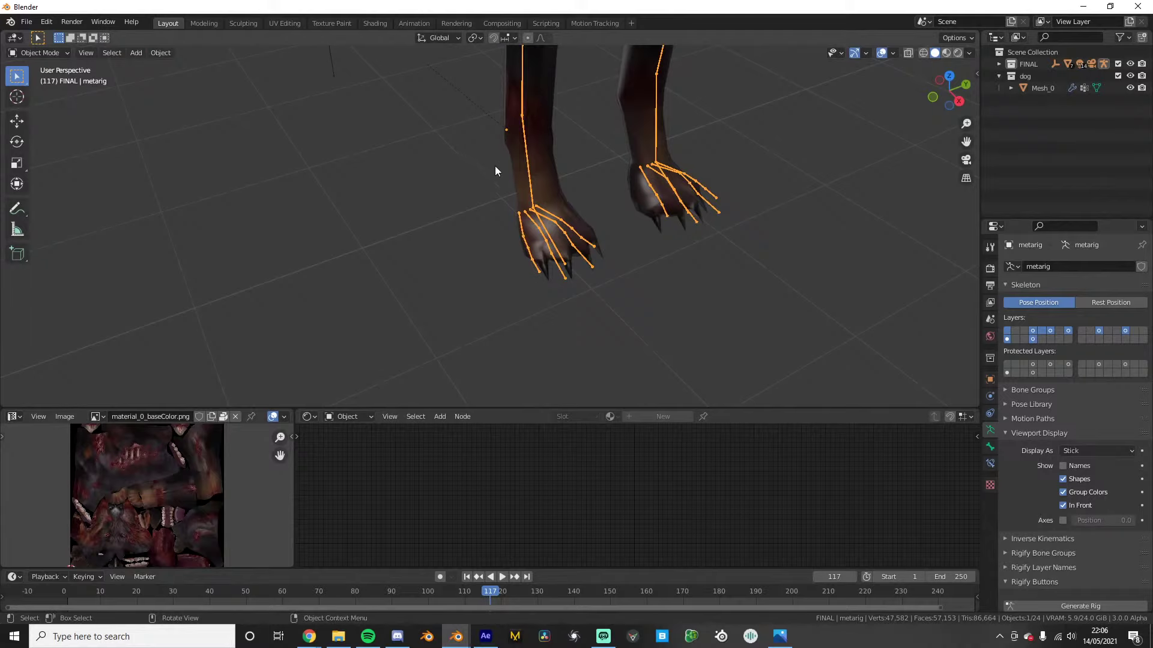
{"action": "key", "text": "ctrl+Tab"}
{"action": "middle_click_drag", "start_coordinate": [522, 186], "coordinate": [560, 231]}
{"action": "left_click", "coordinate": [491, 246]}
{"action": "scroll", "coordinate": [491, 246], "scroll_direction": "up", "scroll_amount": 2}
{"action": "left_click", "coordinate": [478, 244]}
{"action": "key", "text": "r"}
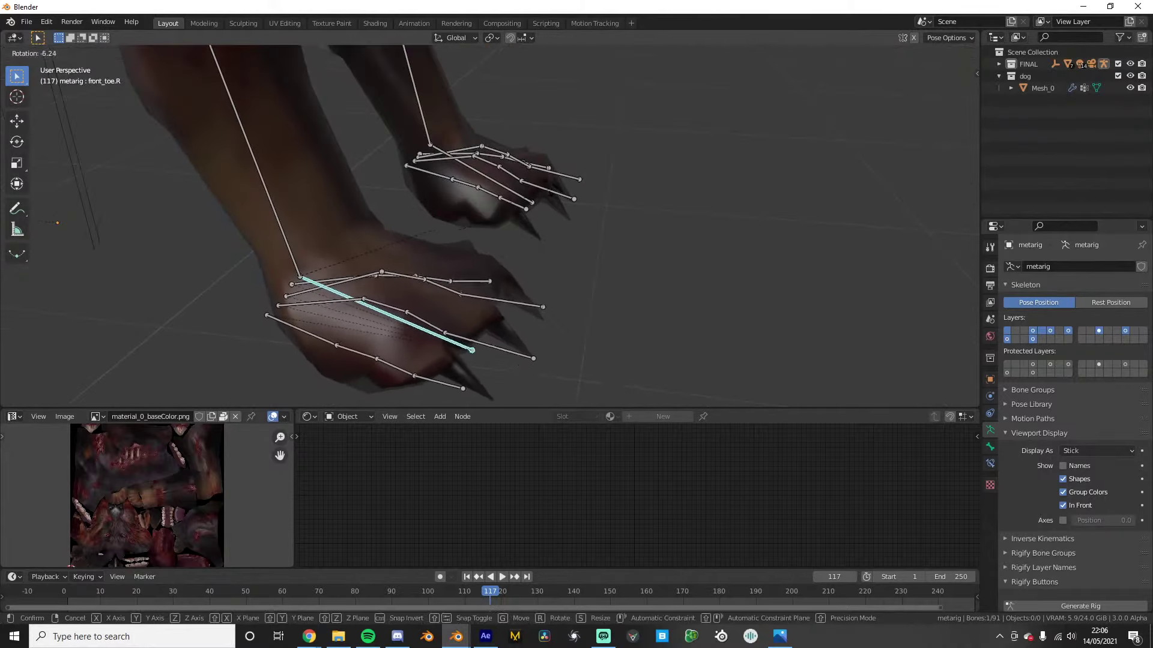
{"action": "right_click", "coordinate": [515, 232]}
Test-rotate the right front toe bone again, including a free trackball rotation
{"action": "scroll", "coordinate": [515, 232], "scroll_direction": "down", "scroll_amount": 3}
{"action": "middle_click_drag", "start_coordinate": [425, 248], "coordinate": [500, 254], "text": "shift"}
{"action": "key", "text": "r"}
{"action": "right_click", "coordinate": [526, 259]}
{"action": "key", "text": "r"}
{"action": "key", "text": "r"}
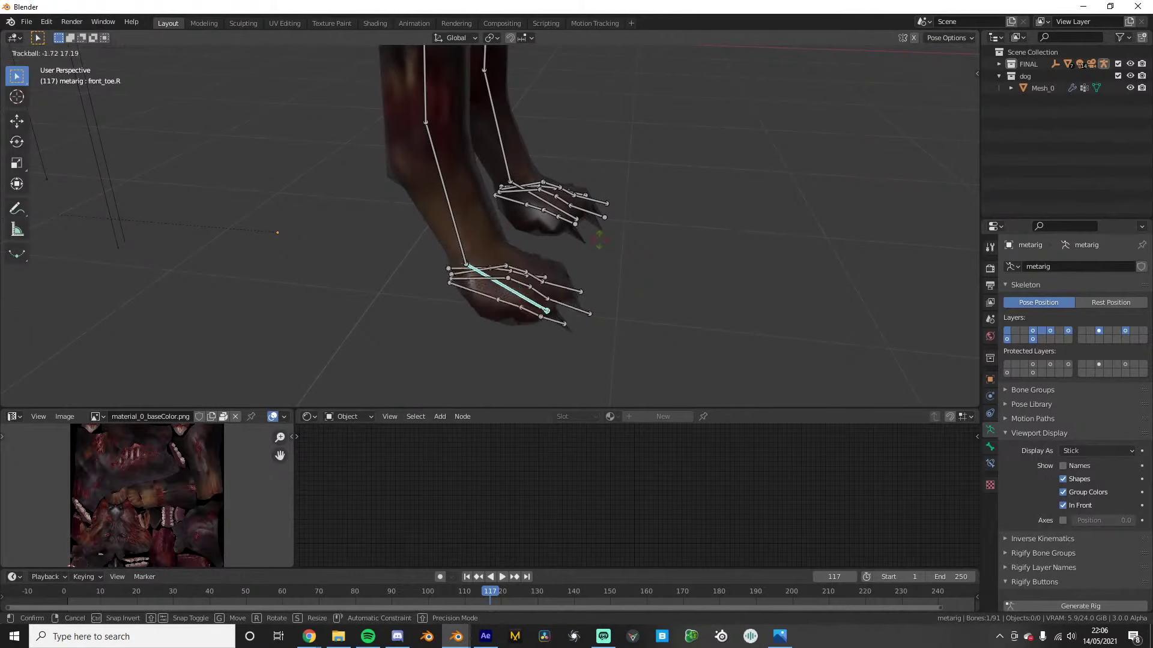
{"action": "key", "text": "Escape"}
Try adding an IK constraint to the right front foot bone with the right front toe bone as its target
{"action": "scroll", "coordinate": [481, 284], "scroll_direction": "up", "scroll_amount": 2}
{"action": "left_click", "coordinate": [435, 244]}
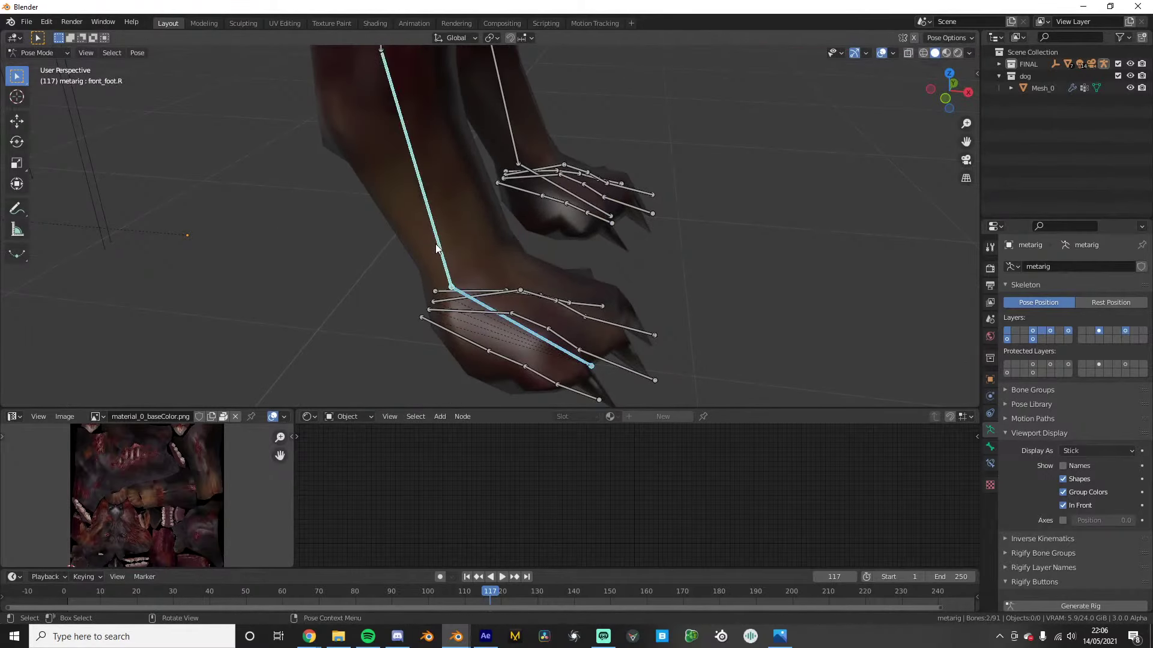
{"action": "key", "text": "shift+i"}
{"action": "left_click", "coordinate": [436, 248]}
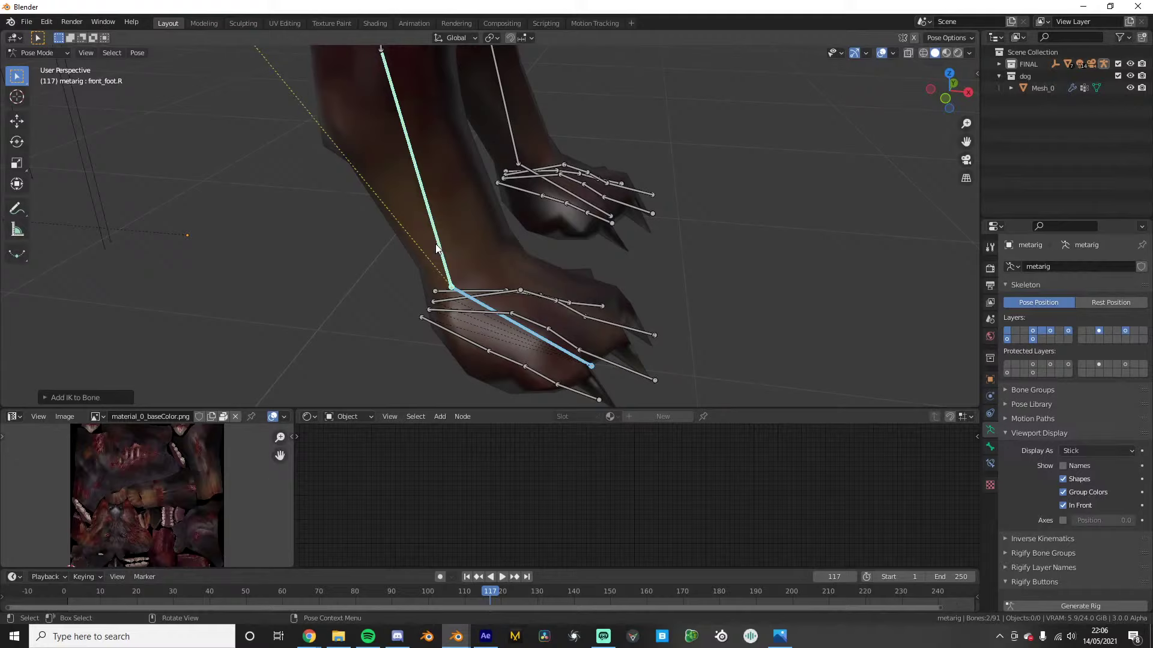
{"action": "left_click", "coordinate": [479, 301]}
Test-rotate the right front toe bone in the front view to check the new IK constraint
{"action": "key", "text": "KP_1"}
{"action": "left_click", "coordinate": [453, 356]}
{"action": "scroll", "coordinate": [453, 354], "scroll_direction": "down", "scroll_amount": 4}
{"action": "key", "text": "r"}
{"action": "right_click", "coordinate": [508, 313]}
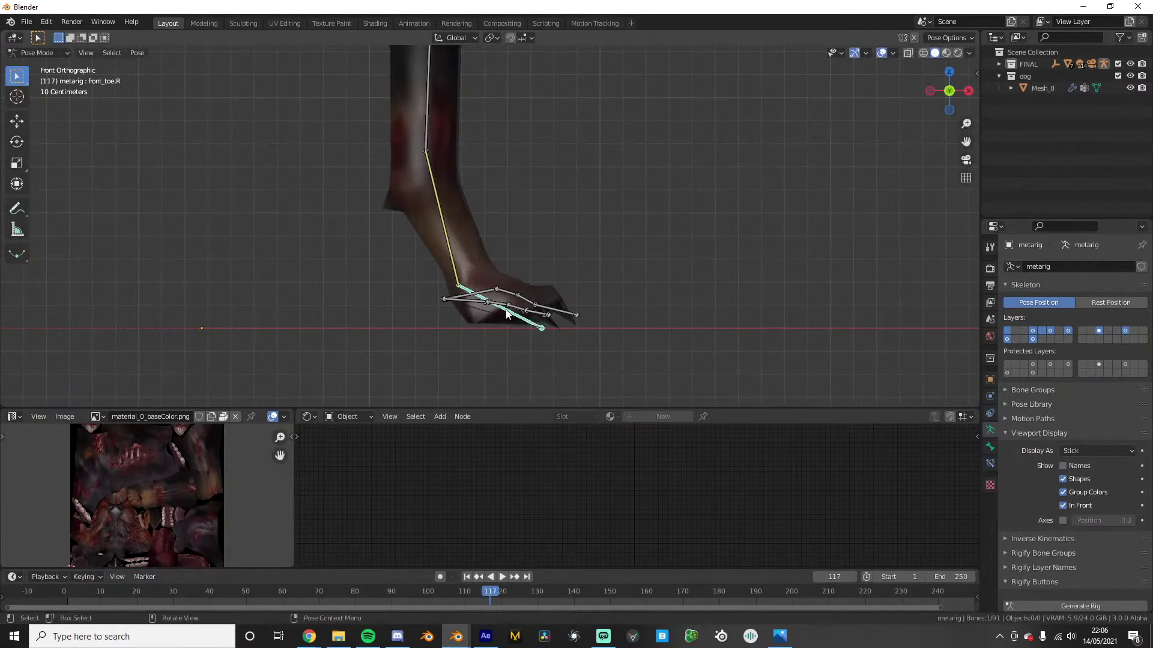
{"action": "key", "text": "r"}
{"action": "right_click", "coordinate": [604, 310]}
Undo the IK constraint on the right front foot bone and reselect the right front toe bone
{"action": "middle_click_drag", "start_coordinate": [436, 245], "coordinate": [502, 309]}
{"action": "left_click", "coordinate": [502, 308]}
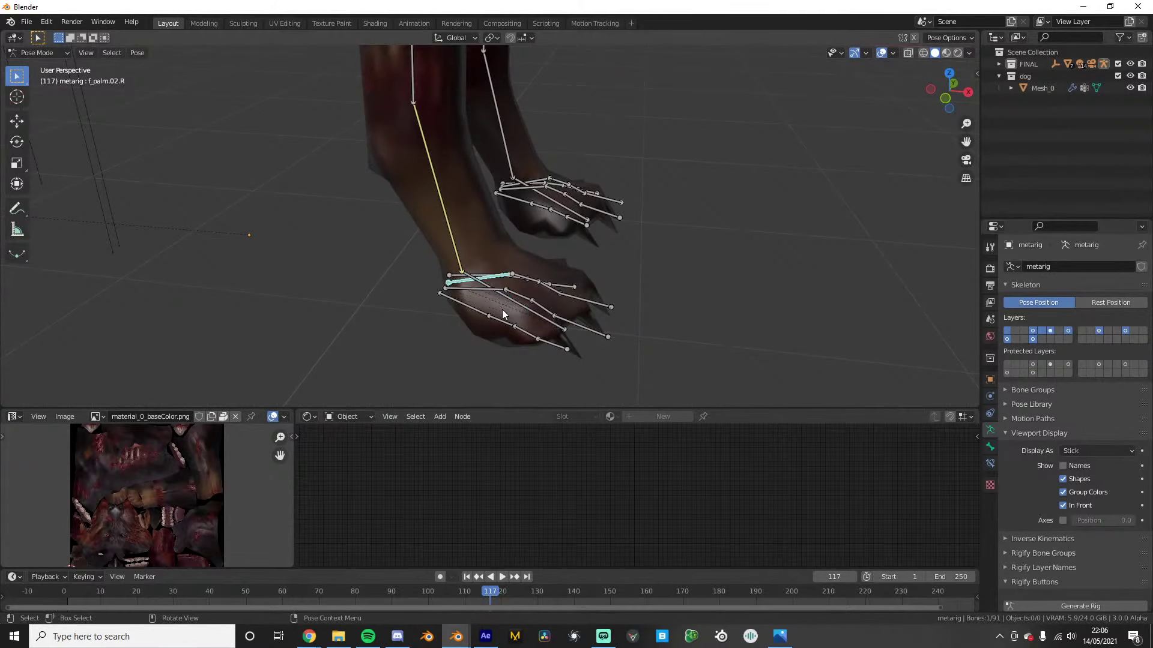
{"action": "left_click", "coordinate": [518, 304]}
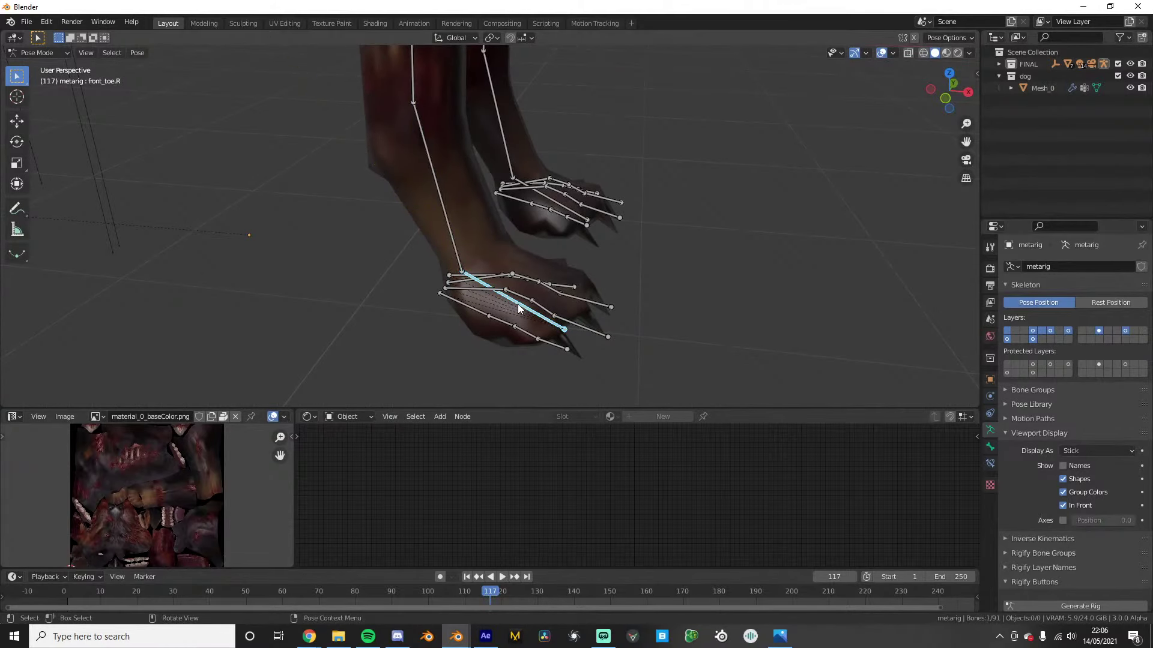
{"action": "left_click", "coordinate": [518, 304]}
{"action": "middle_click_drag", "start_coordinate": [517, 304], "coordinate": [513, 299]}
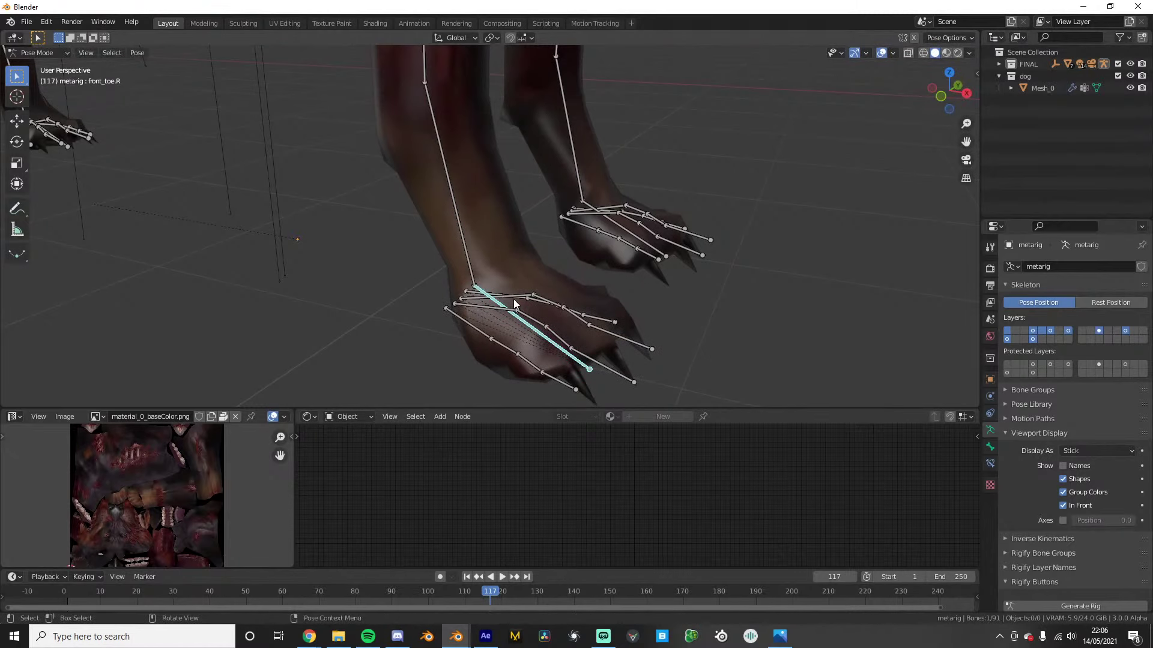
Return to object mode, select the dog mesh and remove its Armature modifier
{"action": "key", "text": "ctrl+Tab"}
{"action": "left_click", "coordinate": [527, 327]}
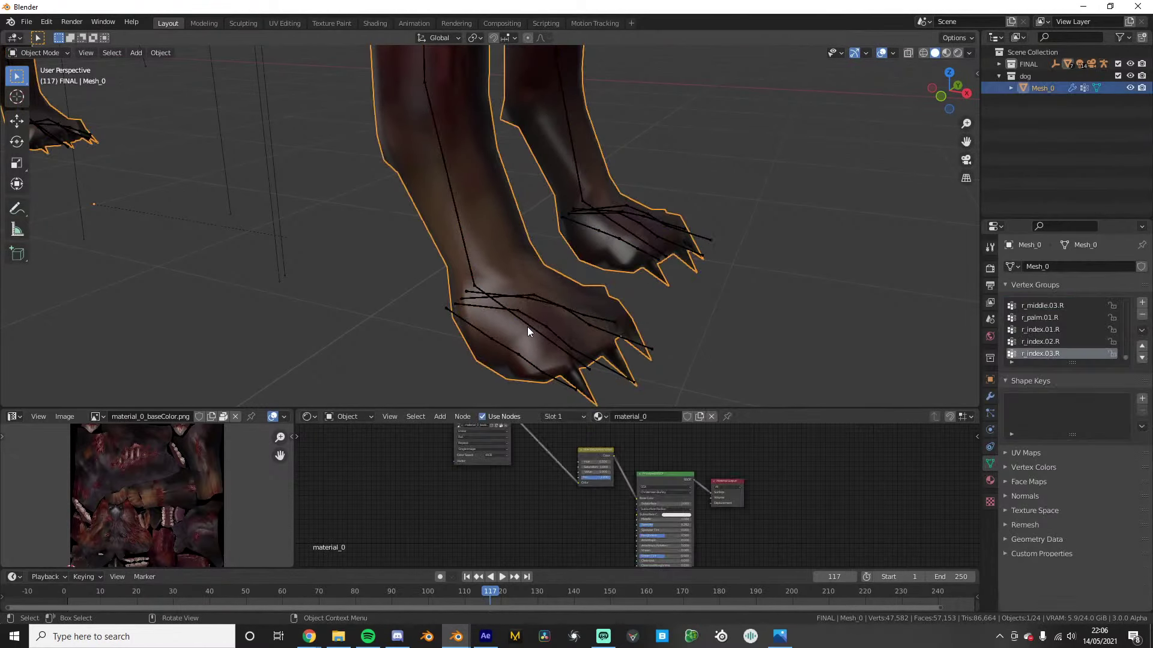
{"action": "left_click", "coordinate": [528, 327]}
{"action": "key", "text": "Tab"}
{"action": "key", "text": "Tab"}
{"action": "scroll", "coordinate": [510, 300], "scroll_direction": "down", "scroll_amount": 3}
{"action": "left_click", "coordinate": [495, 233]}
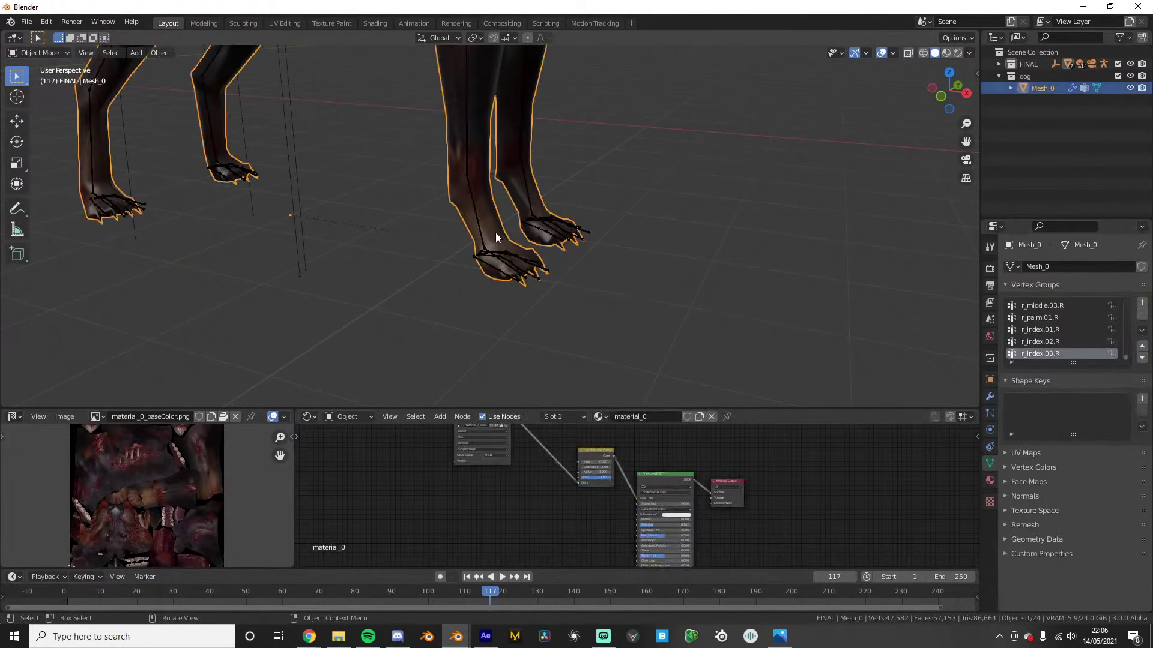
{"action": "right_click", "coordinate": [496, 233]}
{"action": "left_click", "coordinate": [516, 254]}
{"action": "right_click", "coordinate": [515, 255]}
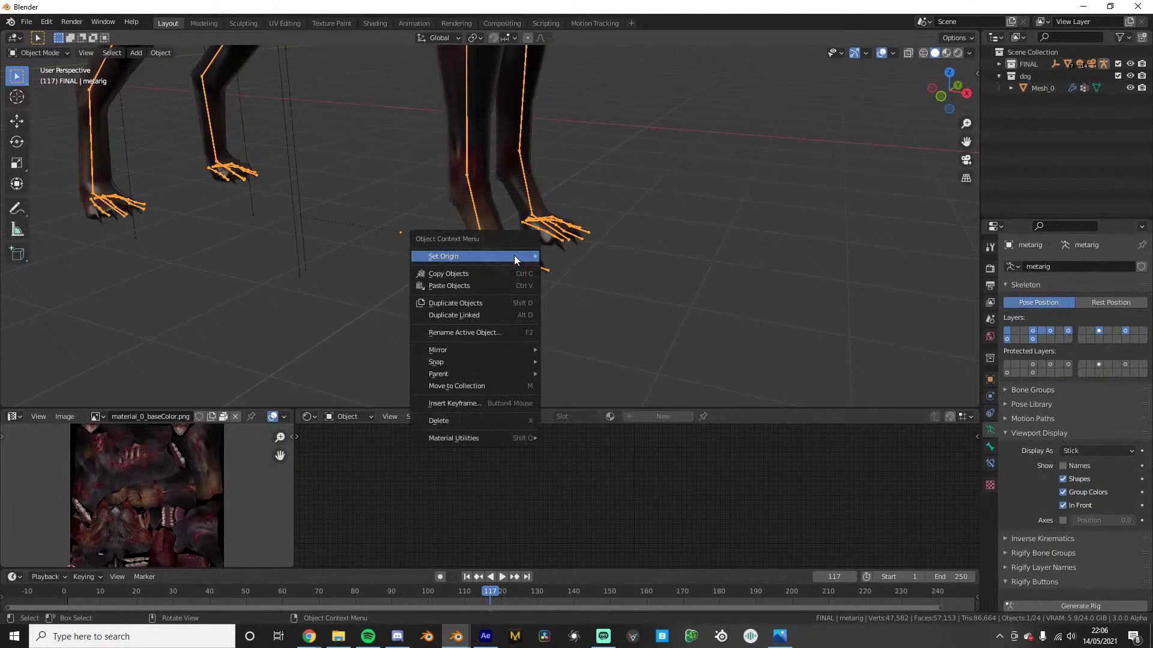
{"action": "left_click", "coordinate": [452, 190]}
{"action": "left_click", "coordinate": [990, 397]}
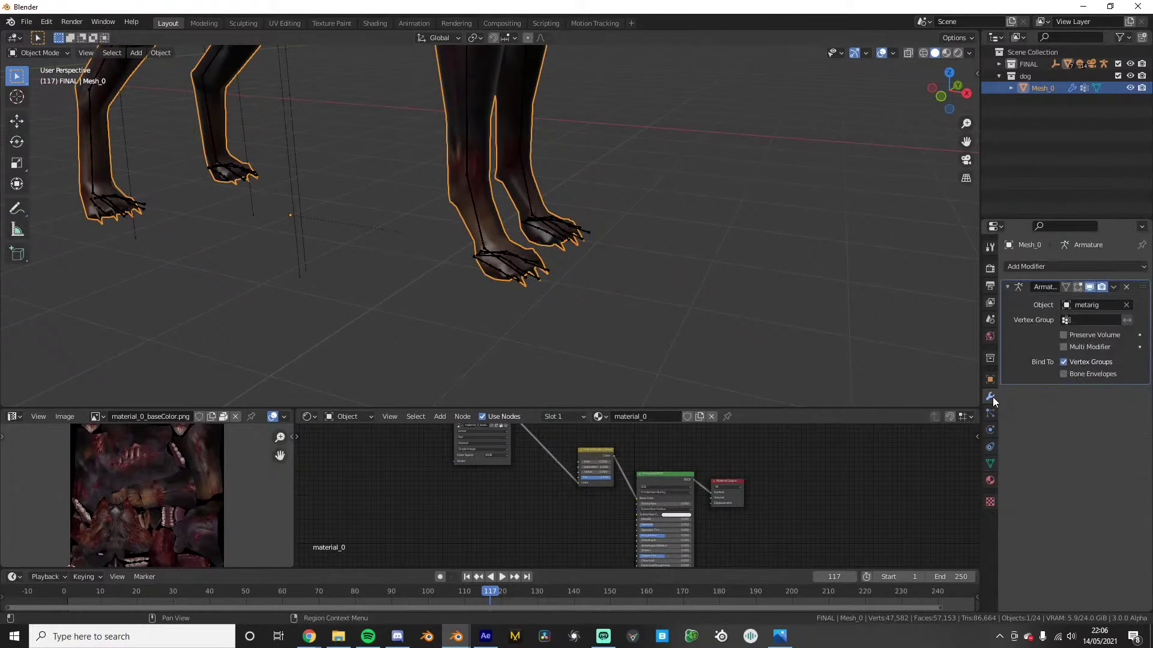
{"action": "left_click", "coordinate": [1123, 288]}
Test-move the metarig to check whether the dog mesh still follows it
{"action": "left_click", "coordinate": [488, 251]}
{"action": "key", "text": "g"}
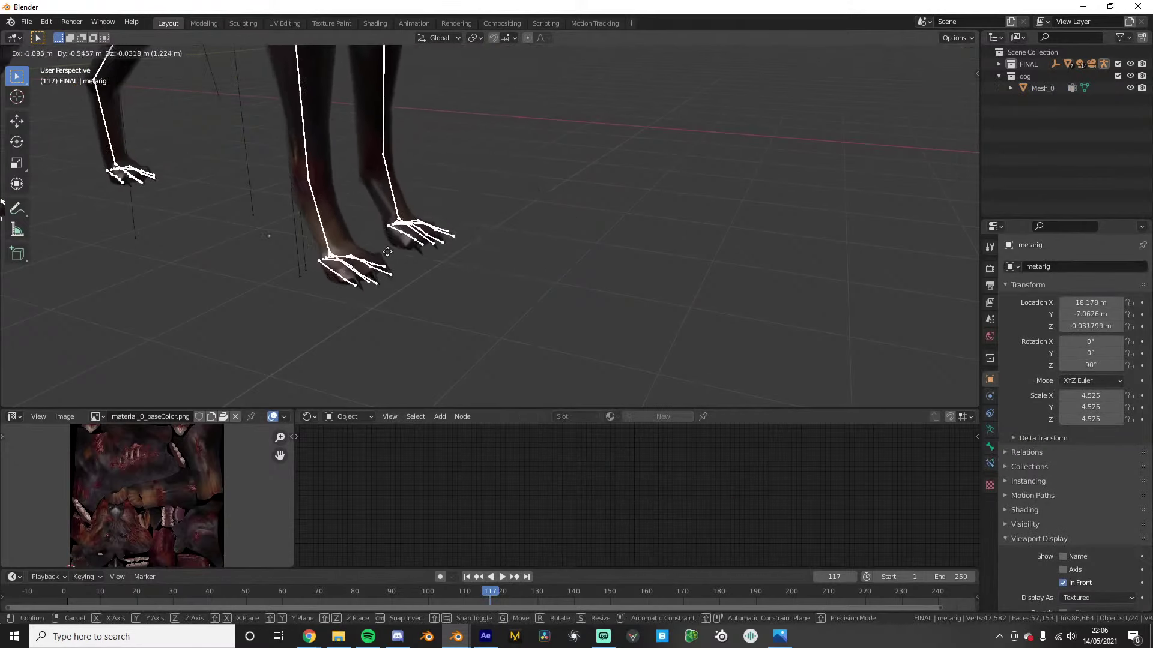
{"action": "right_click", "coordinate": [525, 241]}
{"action": "middle_click_drag", "start_coordinate": [478, 215], "coordinate": [487, 214]}
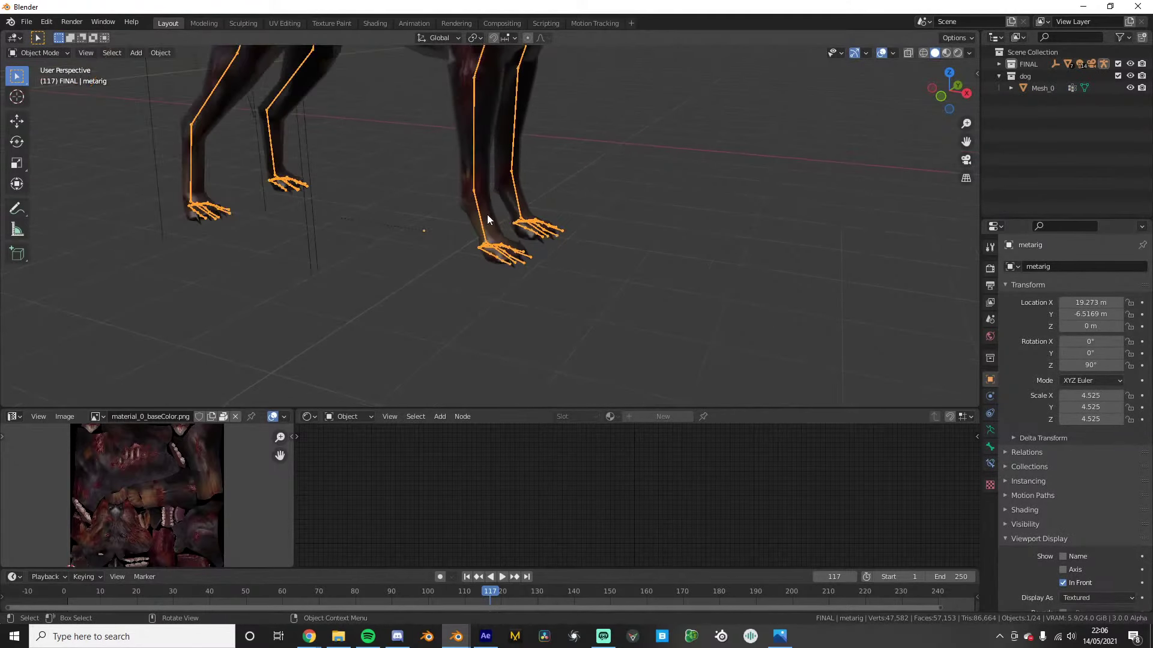
Clear the dog mesh's parent while keeping its transformation, and check the separation by test-moving the metarig
{"action": "left_click", "coordinate": [487, 214]}
{"action": "right_click", "coordinate": [490, 212]}
{"action": "mouse_move", "coordinate": [470, 371]}
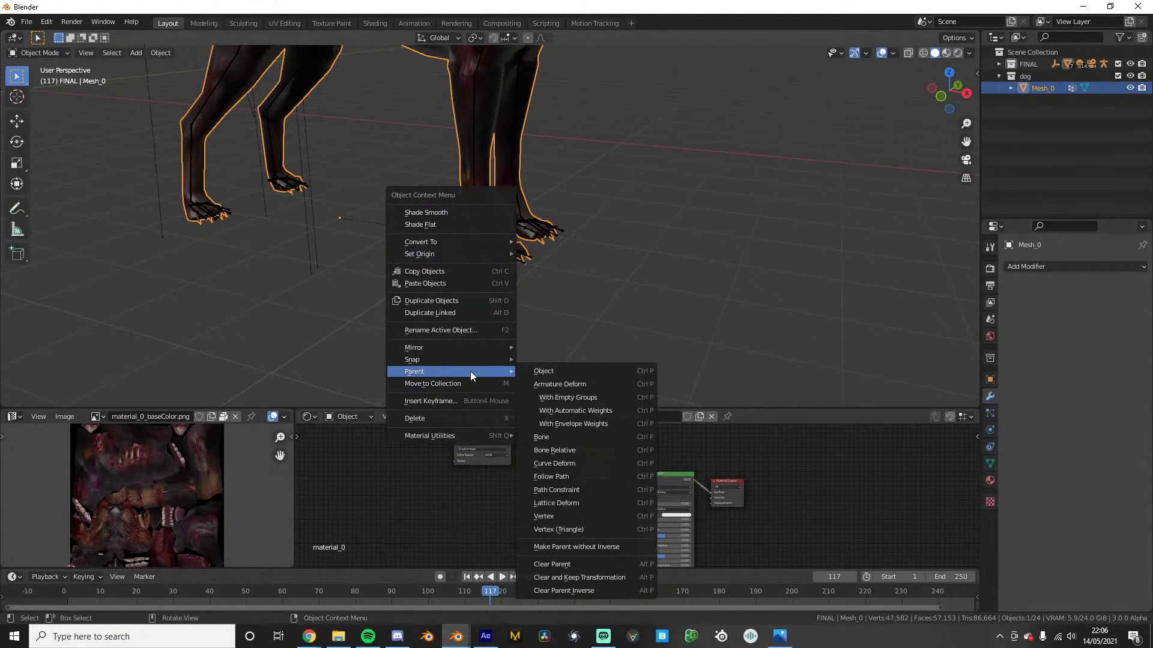
{"action": "left_click", "coordinate": [582, 573]}
{"action": "left_click", "coordinate": [479, 247]}
{"action": "key", "text": "g"}
{"action": "right_click", "coordinate": [511, 234]}
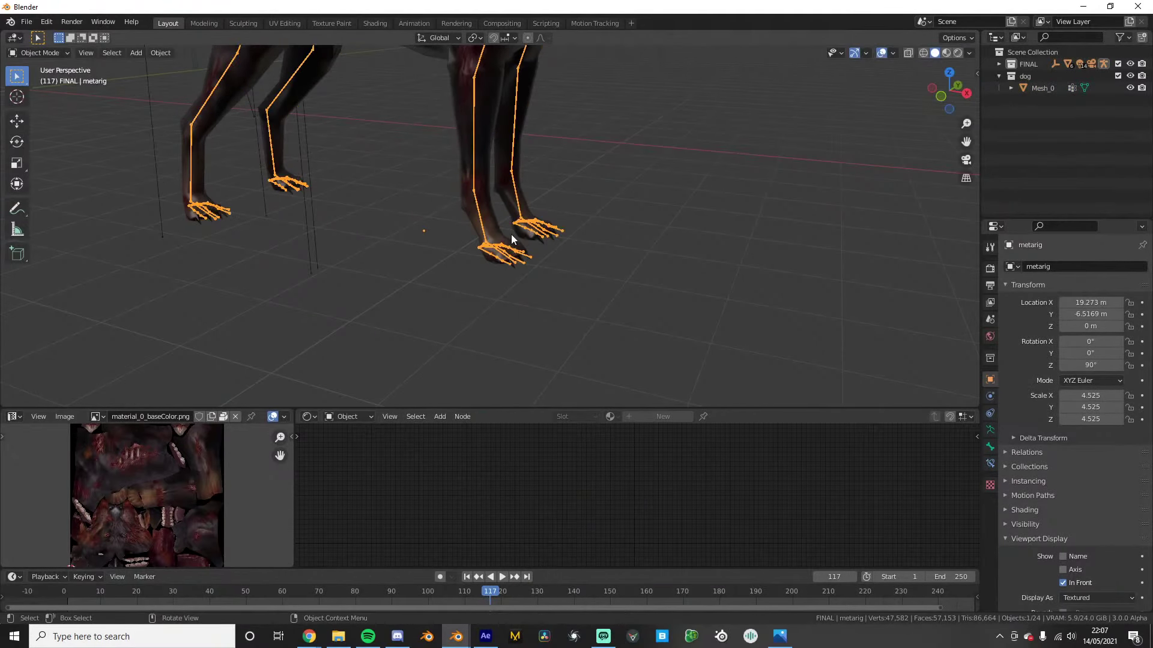
Edit the metarig with X-ray on and delete the palm and digit bones of both front paws, keeping the toe bones
{"action": "scroll", "coordinate": [510, 244], "scroll_direction": "up", "scroll_amount": 3}
{"action": "middle_click_drag", "start_coordinate": [514, 278], "coordinate": [535, 272]}
{"action": "key", "text": "Tab"}
{"action": "key", "text": "KP_1"}
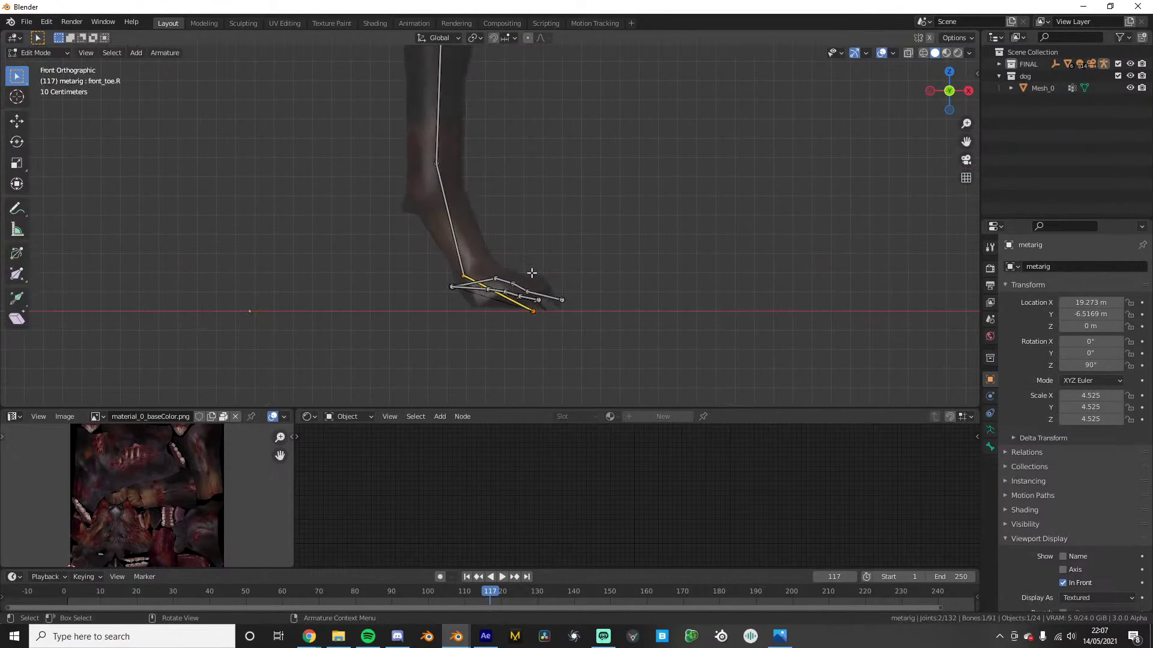
{"action": "key", "text": "alt+z"}
{"action": "left_click_drag", "start_coordinate": [438, 281], "coordinate": [638, 332]}
{"action": "left_click_drag", "start_coordinate": [477, 270], "coordinate": [623, 321]}
{"action": "key", "text": "x"}
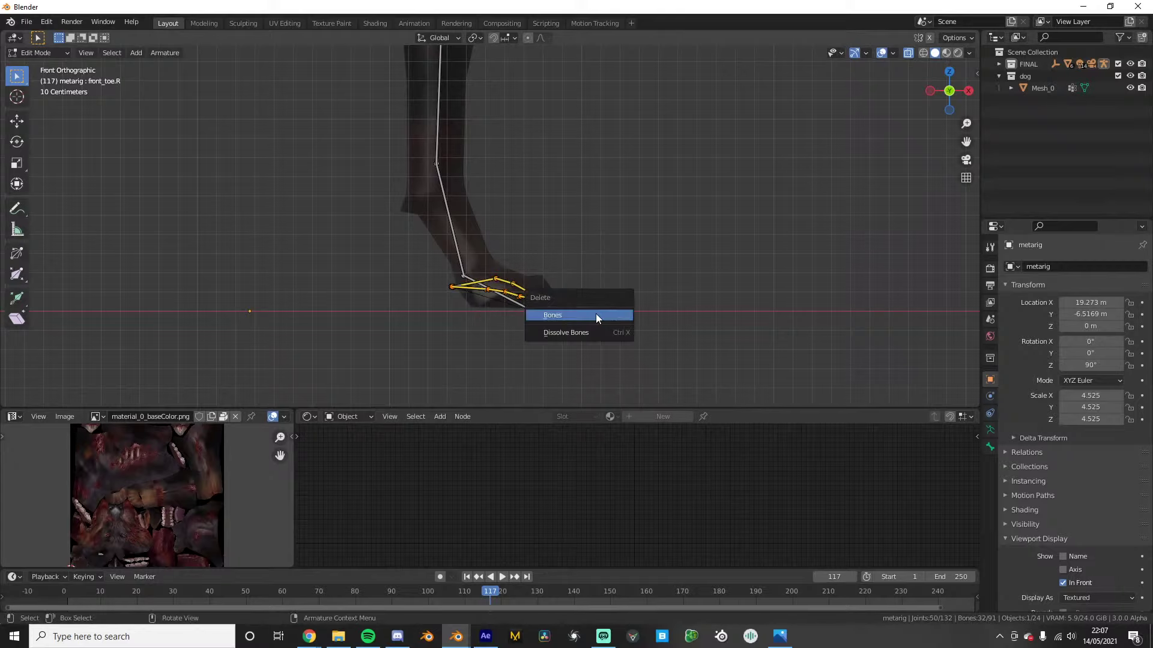
{"action": "left_click", "coordinate": [599, 313]}
Check the two remaining front toe bones with test moves, and shift them slightly along the X axis
{"action": "middle_click_drag", "start_coordinate": [529, 305], "coordinate": [519, 341]}
{"action": "key", "text": "g"}
{"action": "right_click", "coordinate": [528, 311]}
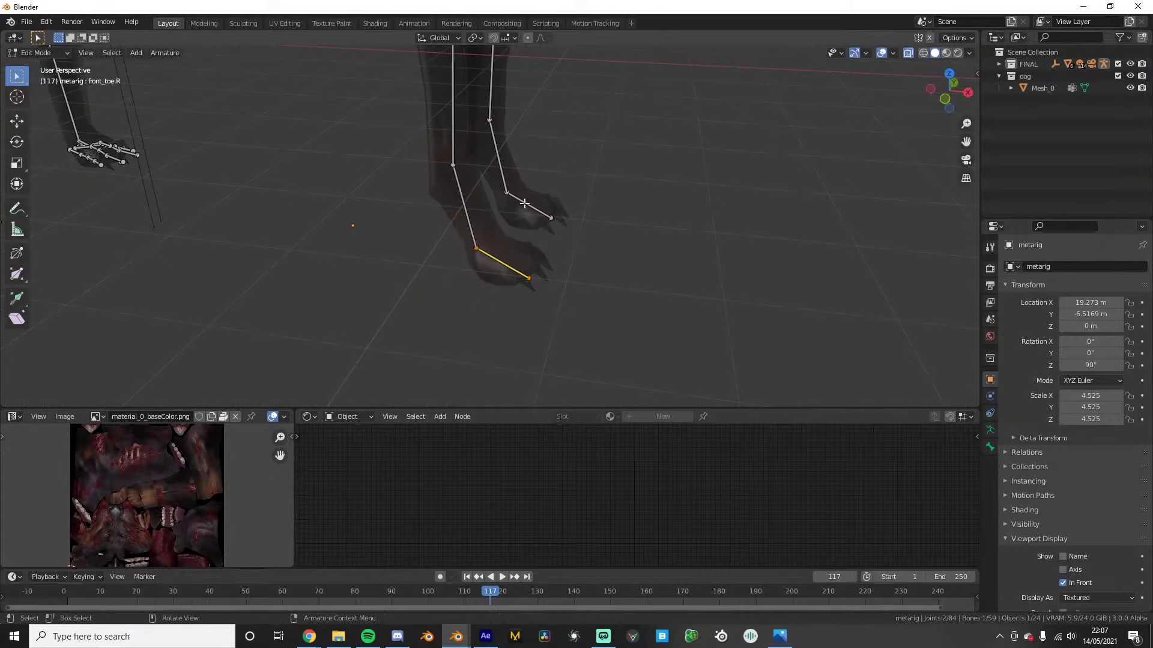
{"action": "left_click", "coordinate": [526, 202]}
{"action": "key", "text": "g"}
{"action": "right_click", "coordinate": [617, 241]}
{"action": "scroll", "coordinate": [491, 277], "scroll_direction": "up", "scroll_amount": 2}
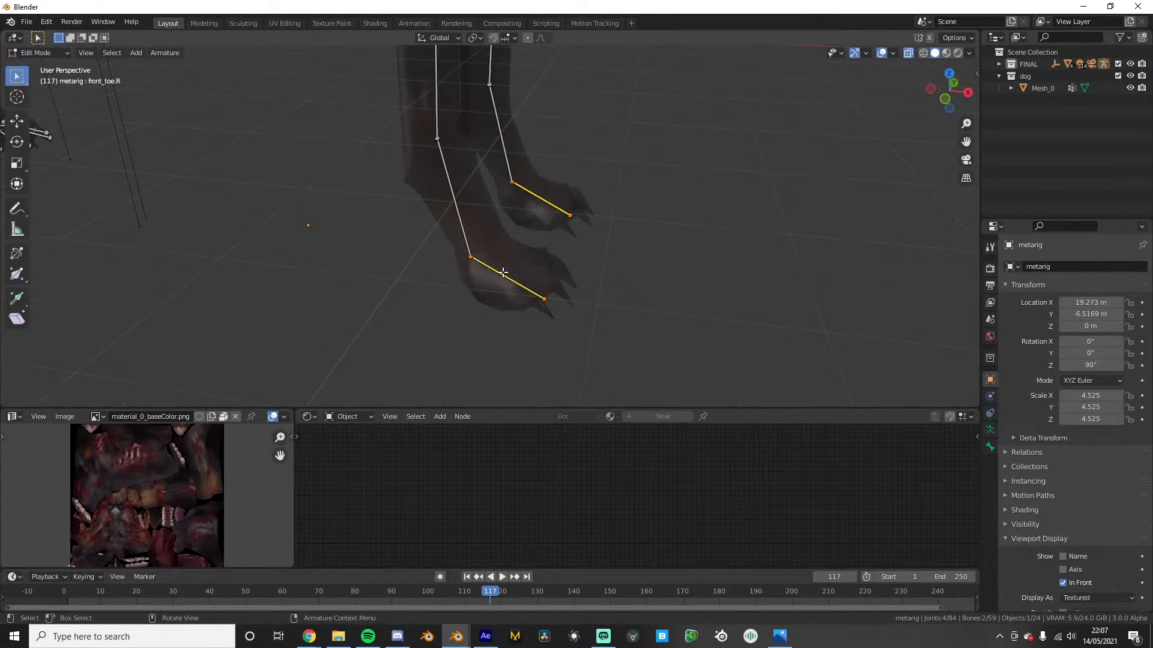
{"action": "left_click", "coordinate": [551, 193], "text": "shift"}
{"action": "left_click", "coordinate": [541, 201], "text": "shift"}
{"action": "key", "text": "g"}
{"action": "key", "text": "x"}
{"action": "left_click", "coordinate": [548, 203]}
Delete the digit bones of both hind paws in the front view
{"action": "scroll", "coordinate": [342, 235], "scroll_direction": "down", "scroll_amount": 3}
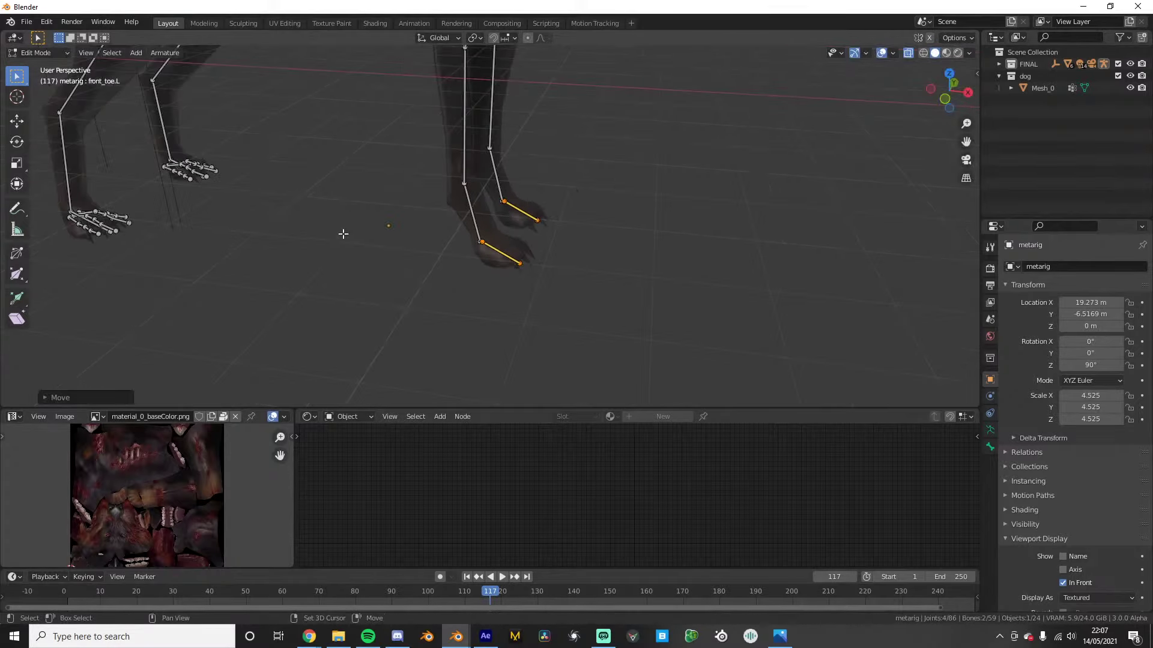
{"action": "middle_click_drag", "start_coordinate": [343, 234], "coordinate": [558, 246], "text": "shift"}
{"action": "middle_click_drag", "start_coordinate": [558, 246], "coordinate": [594, 251]}
{"action": "scroll", "coordinate": [595, 251], "scroll_direction": "up", "scroll_amount": 2}
{"action": "key", "text": "KP_1"}
{"action": "left_click_drag", "start_coordinate": [580, 263], "coordinate": [703, 306]}
{"action": "key", "text": "x"}
{"action": "left_click", "coordinate": [629, 298]}
Delete the leftover palm bones of both hind paws in the front view
{"action": "middle_click_drag", "start_coordinate": [616, 302], "coordinate": [600, 283]}
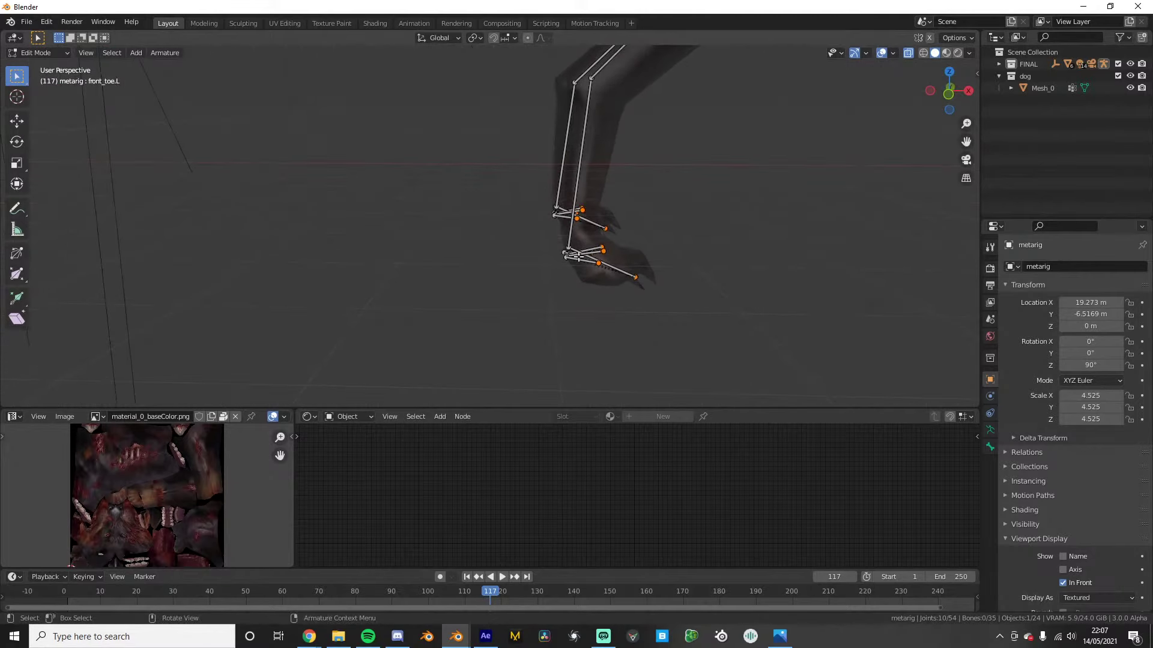
{"action": "key", "text": "KP_1"}
{"action": "scroll", "coordinate": [594, 287], "scroll_direction": "up", "scroll_amount": 1}
{"action": "left_click_drag", "start_coordinate": [561, 283], "coordinate": [686, 313]}
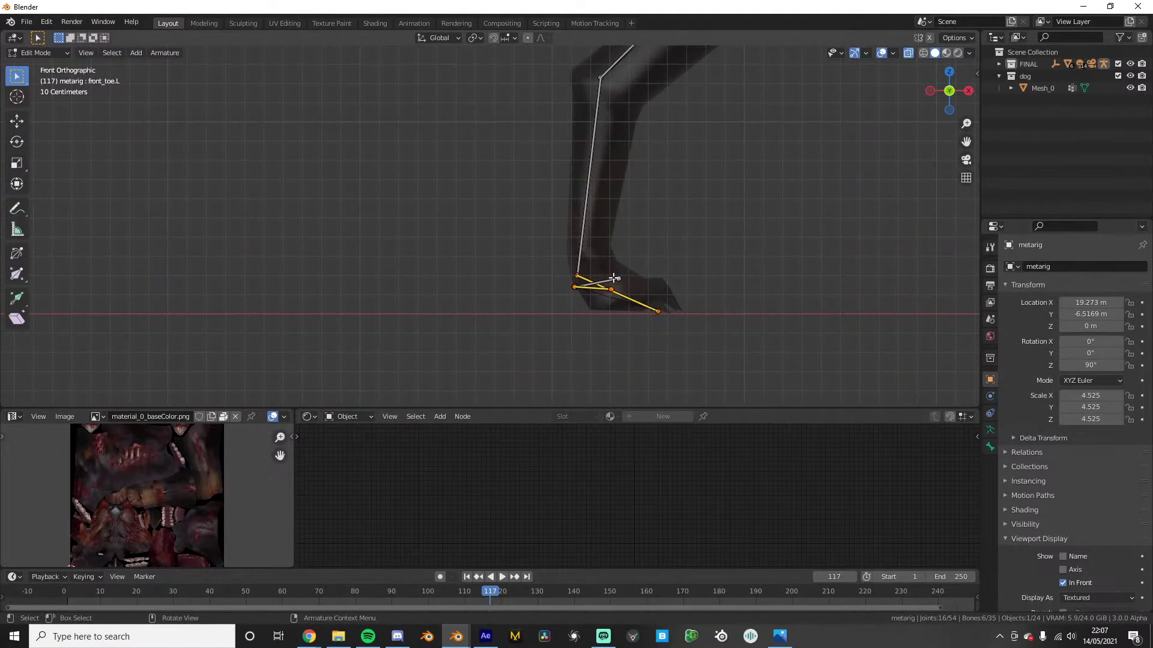
{"action": "left_click_drag", "start_coordinate": [560, 278], "coordinate": [642, 302]}
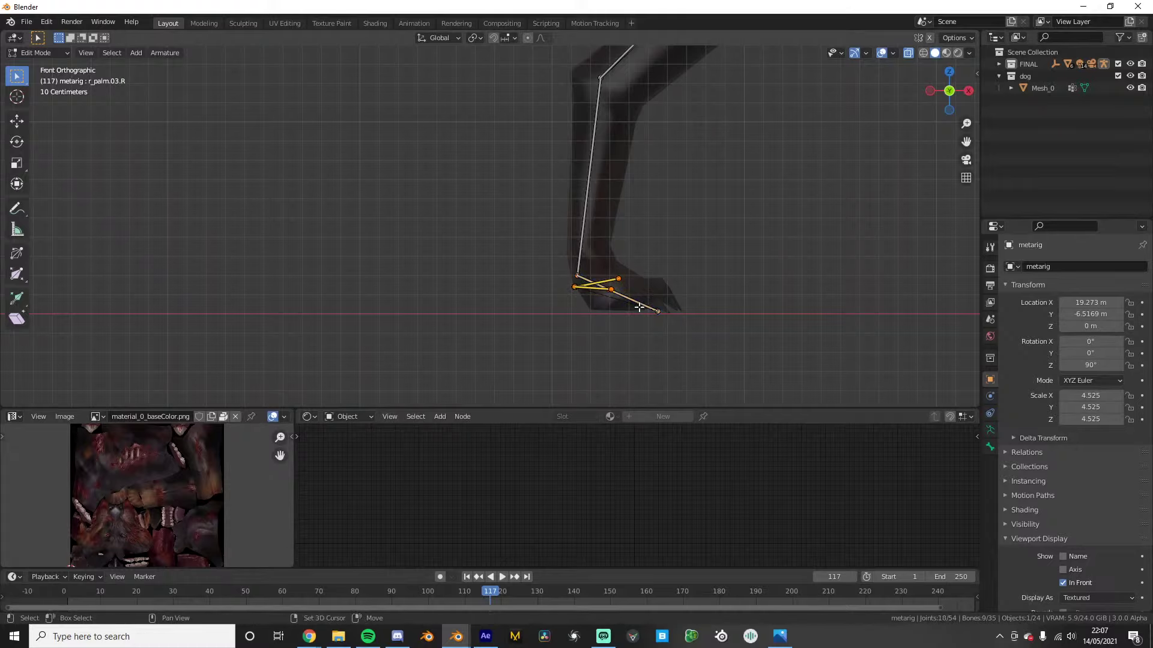
{"action": "key", "text": "x"}
{"action": "left_click", "coordinate": [642, 304]}
Duplicate the right hind toe bone onto the left hind foot and adjust the copy along the X axis
{"action": "middle_click_drag", "start_coordinate": [641, 303], "coordinate": [412, 291]}
{"action": "key", "text": "shift+d"}
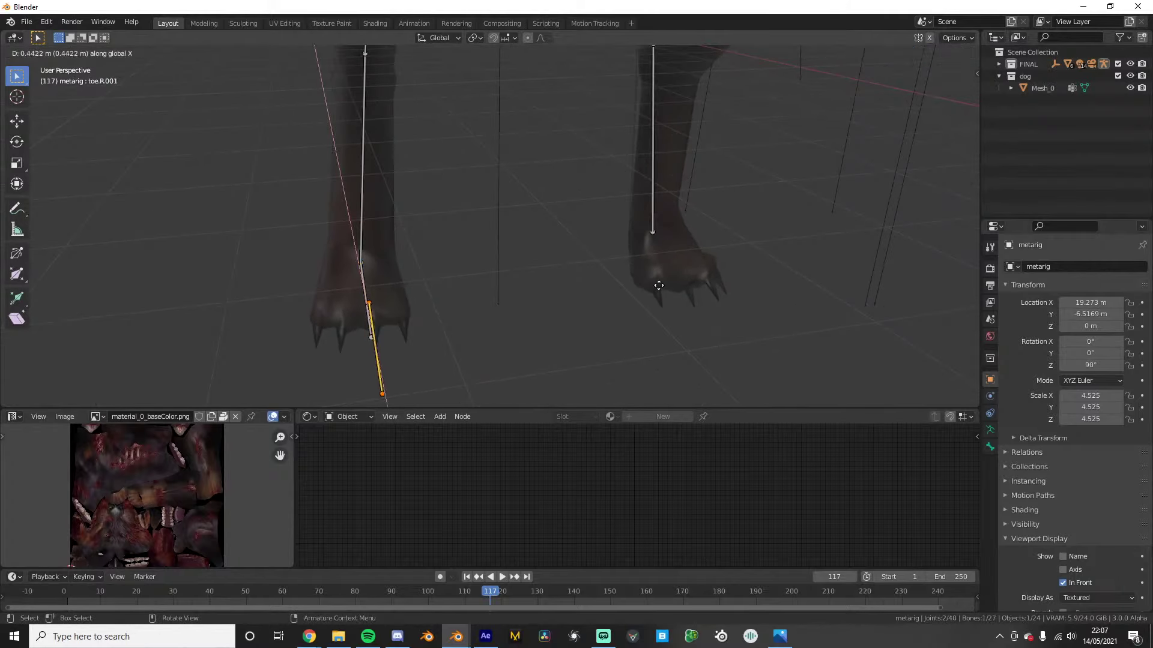
{"action": "key", "text": "y"}
{"action": "left_click", "coordinate": [718, 279]}
{"action": "middle_click_drag", "start_coordinate": [719, 278], "coordinate": [574, 272]}
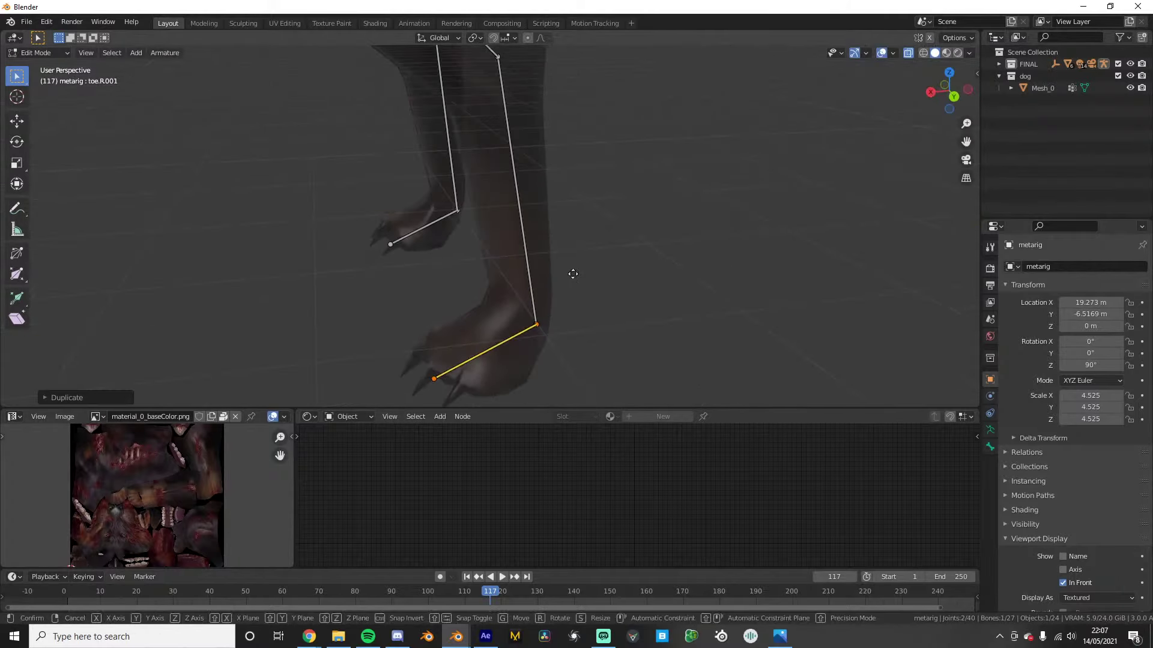
{"action": "key", "text": "g"}
{"action": "key", "text": "x"}
{"action": "left_click", "coordinate": [571, 275]}
Shift the right hind toe bone slightly along the X axis
{"action": "left_click", "coordinate": [419, 238]}
{"action": "key", "text": "g"}
{"action": "right_click", "coordinate": [415, 237]}
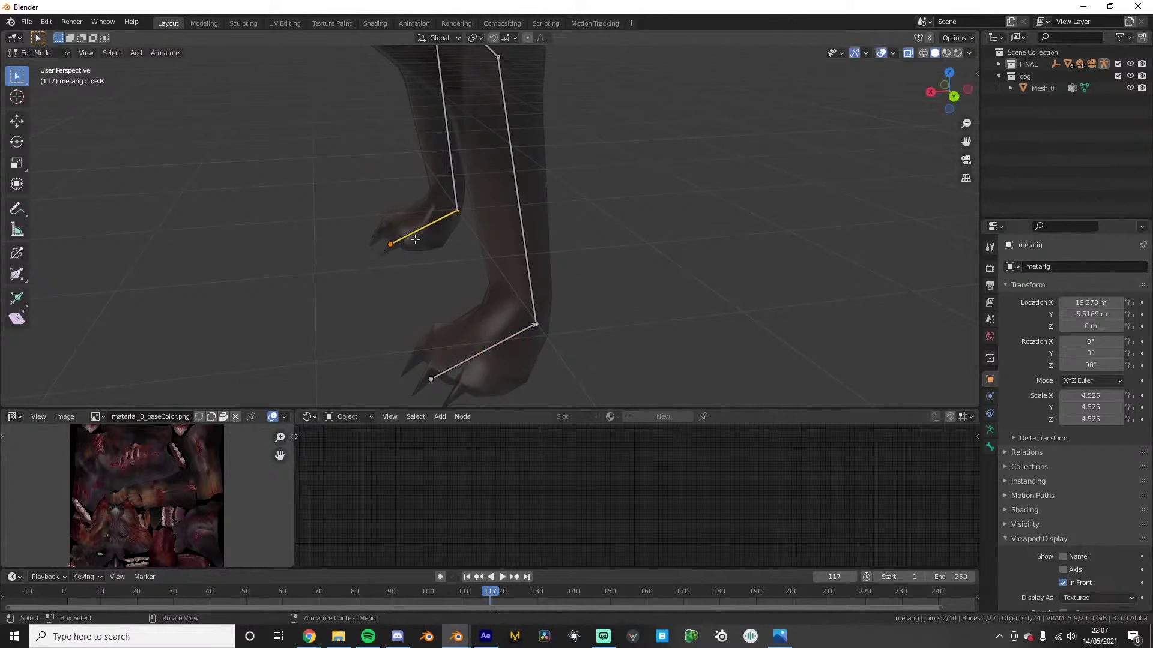
{"action": "key", "text": "g"}
{"action": "key", "text": "x"}
{"action": "left_click", "coordinate": [408, 242]}
Switch to pose mode and add an IK constraint to the right front foot bone, targeting the right front toe bone
{"action": "middle_click_drag", "start_coordinate": [408, 242], "coordinate": [248, 210]}
{"action": "left_click", "coordinate": [37, 53]}
{"action": "left_click", "coordinate": [33, 90]}
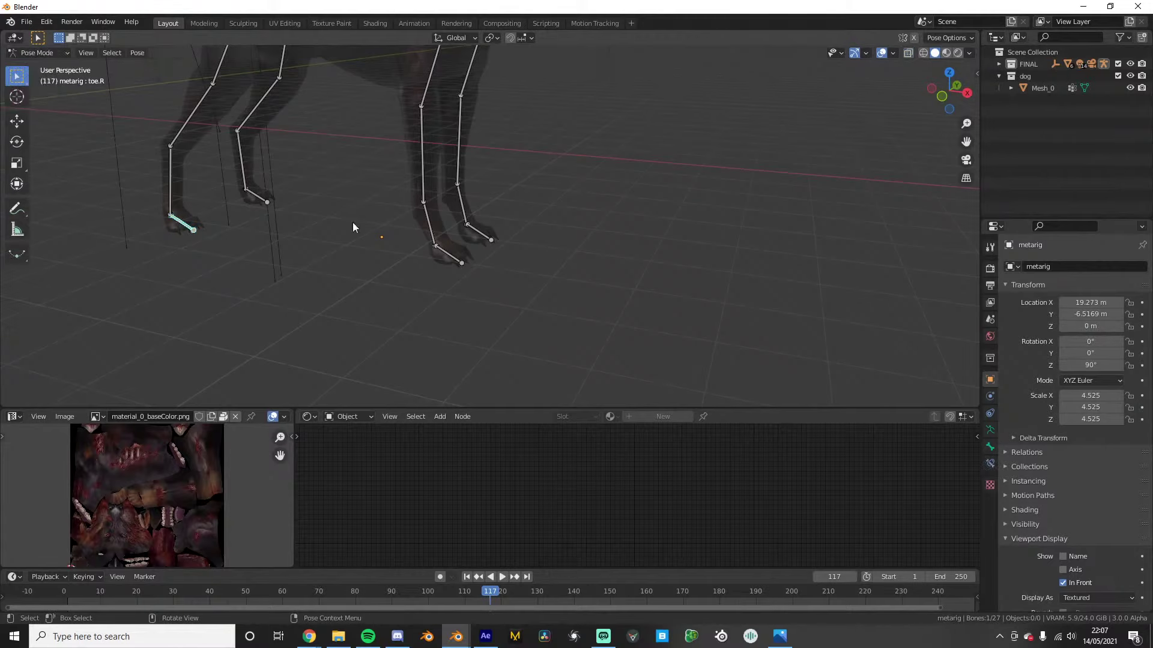
{"action": "scroll", "coordinate": [352, 222], "scroll_direction": "up", "scroll_amount": 5}
{"action": "middle_click_drag", "start_coordinate": [335, 324], "coordinate": [420, 335], "text": "shift"}
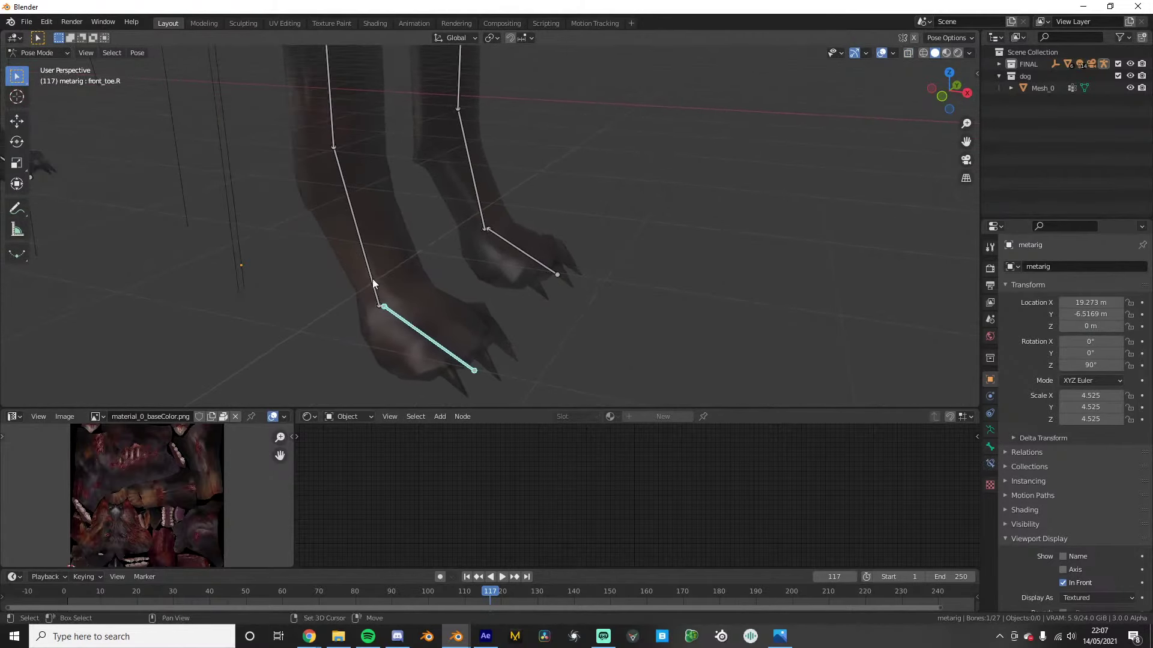
{"action": "left_click", "coordinate": [367, 277], "text": "shift"}
{"action": "key", "text": "shift+i"}
{"action": "left_click", "coordinate": [368, 274]}
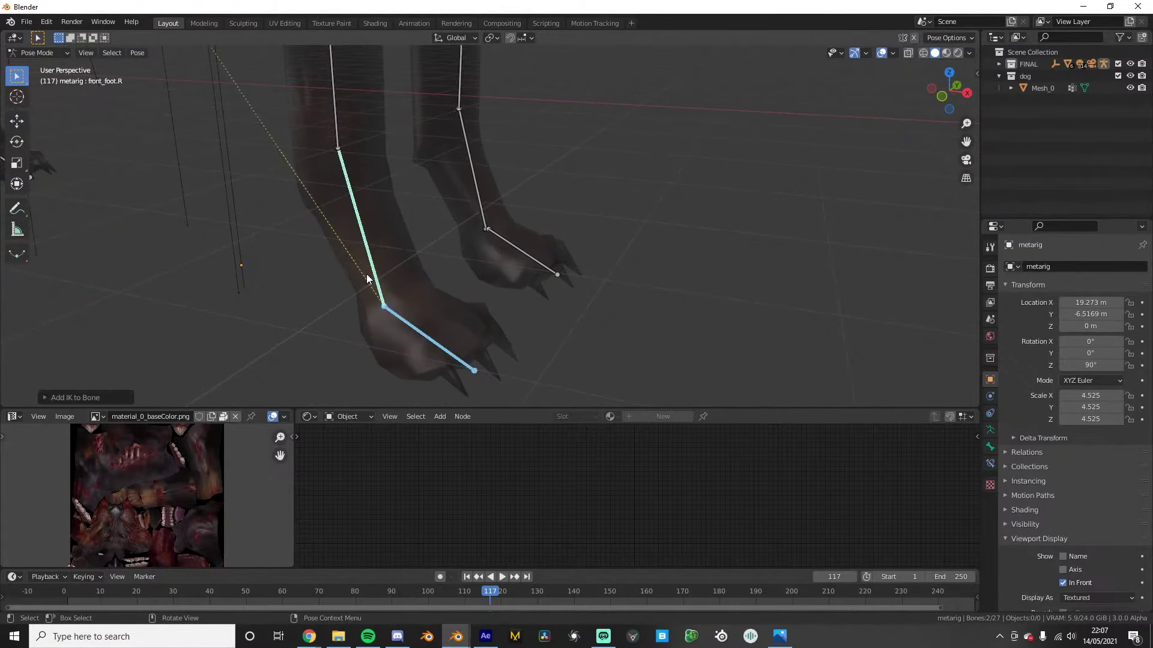
Try moving the right front toe bone in the front view to test the leg's IK, cancelling each move
{"action": "left_click", "coordinate": [417, 332]}
{"action": "key", "text": "g"}
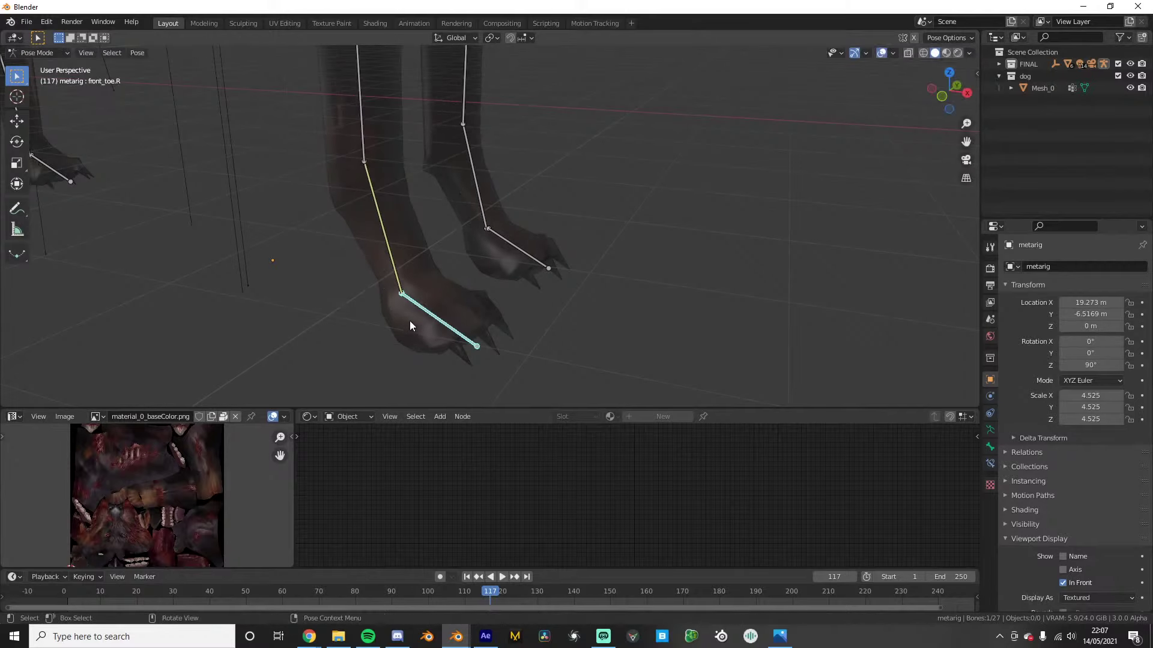
{"action": "key", "text": "KP_1"}
{"action": "left_click", "coordinate": [467, 263]}
{"action": "key", "text": "g"}
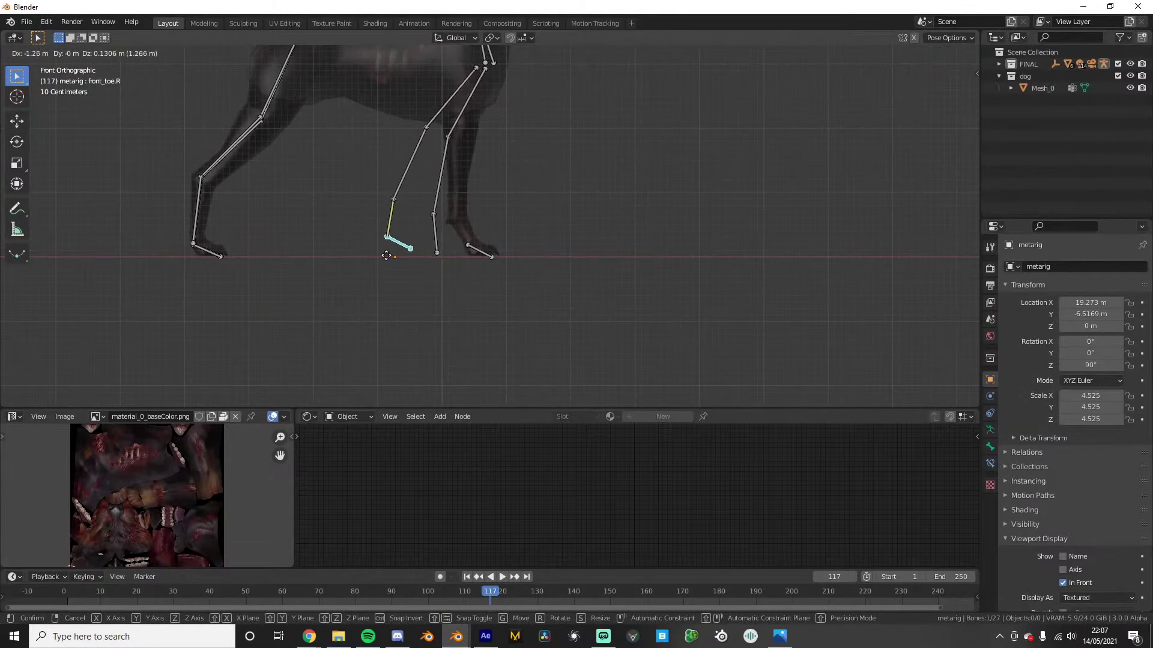
{"action": "key", "text": "Escape"}
{"action": "scroll", "coordinate": [541, 240], "scroll_direction": "down", "scroll_amount": 4}
{"action": "key", "text": "g"}
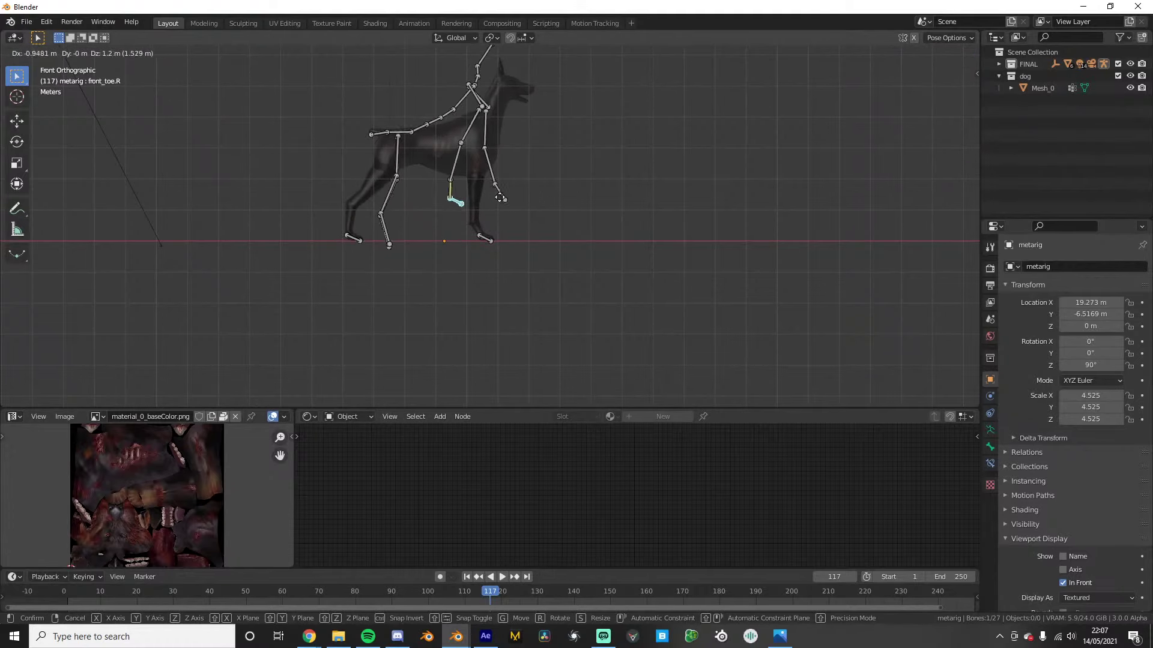
{"action": "key", "text": "Escape"}
{"action": "scroll", "coordinate": [499, 272], "scroll_direction": "up", "scroll_amount": 4}
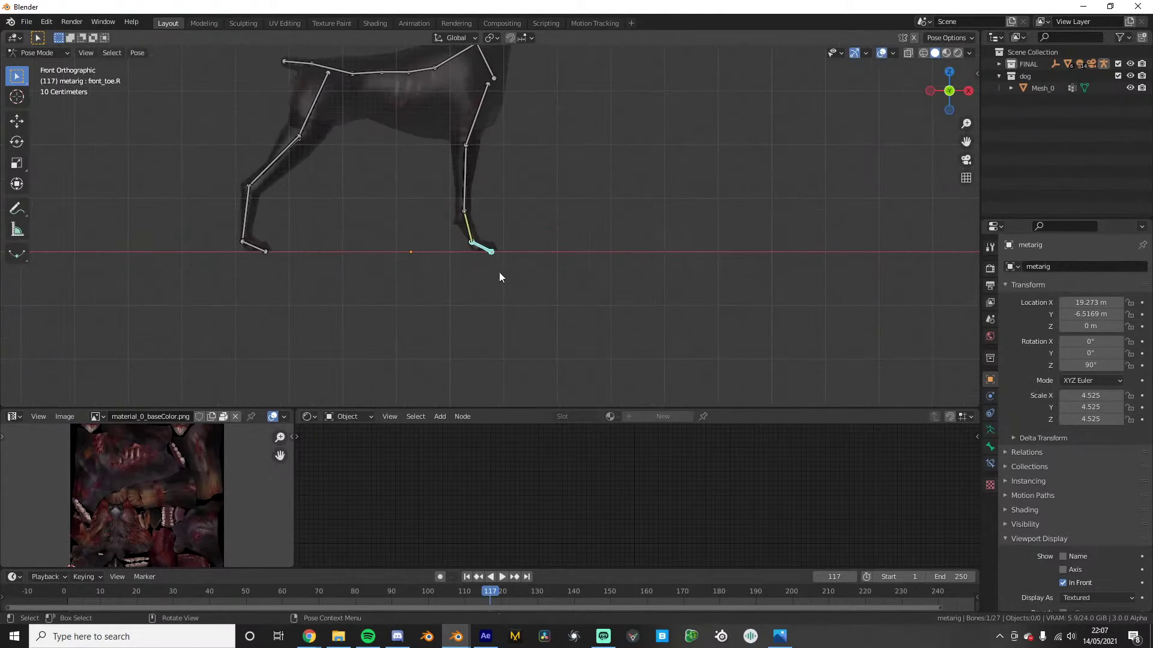
Add an IK constraint to the left front foot bone, targeting the left front toe bone
{"action": "middle_click_drag", "start_coordinate": [499, 272], "coordinate": [502, 240]}
{"action": "scroll", "coordinate": [502, 240], "scroll_direction": "up", "scroll_amount": 3}
{"action": "left_click", "coordinate": [477, 215], "text": "shift"}
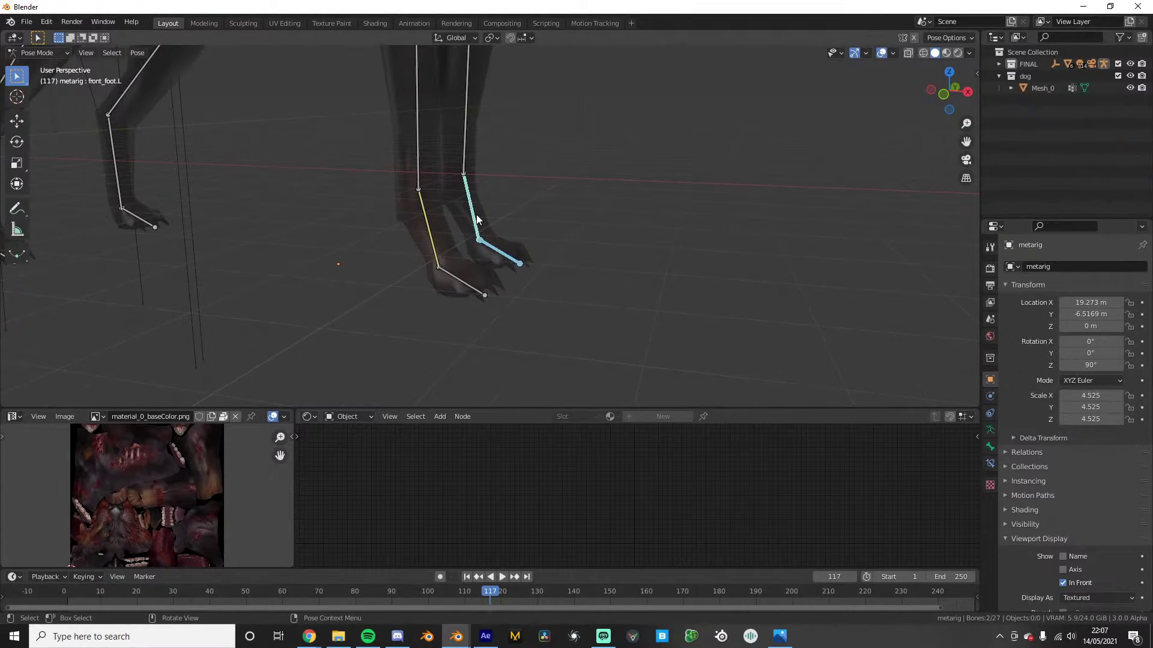
{"action": "key", "text": "shift+i"}
{"action": "left_click", "coordinate": [454, 214]}
{"action": "scroll", "coordinate": [427, 212], "scroll_direction": "down", "scroll_amount": 3}
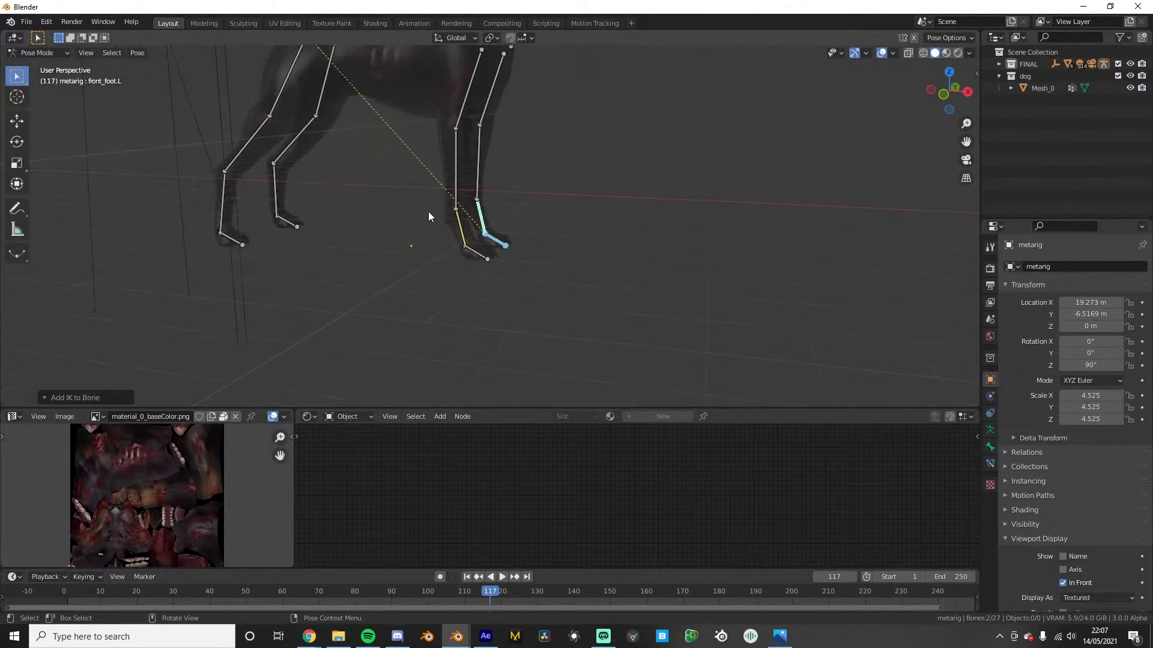
Try moving the left front toe bone to test its leg's IK, then cancel the move
{"action": "left_click", "coordinate": [481, 236]}
{"action": "scroll", "coordinate": [481, 236], "scroll_direction": "down", "scroll_amount": 4}
{"action": "key", "text": "g"}
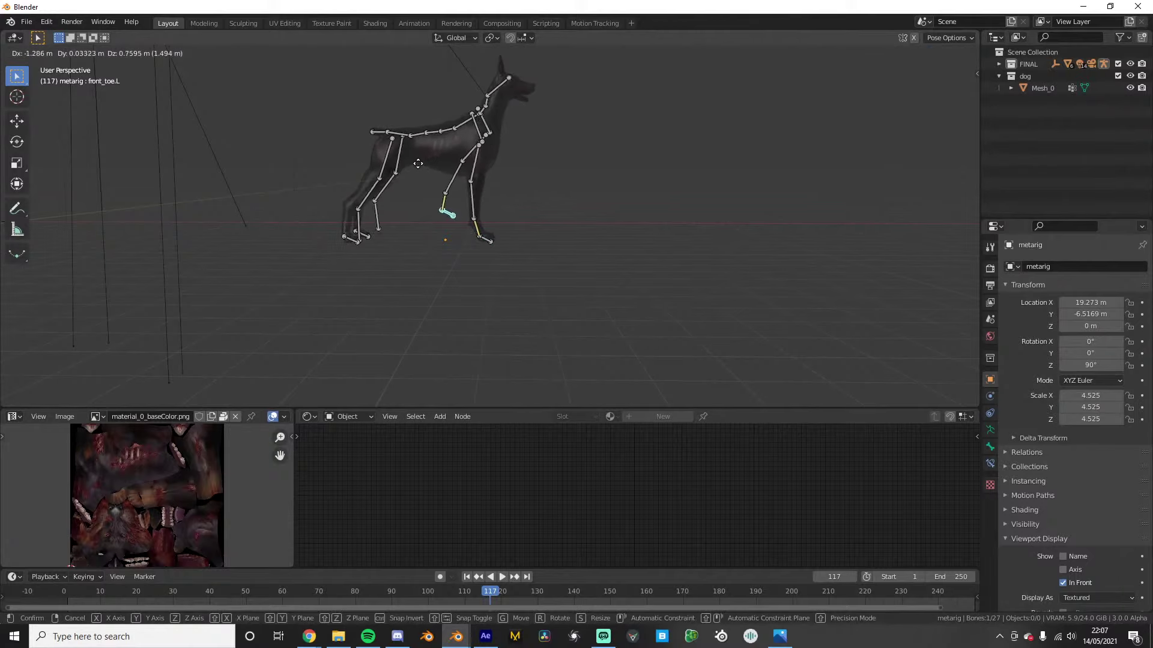
{"action": "key", "text": "Escape"}
Add an IK constraint to the right hind foot bone, targeting the right hind toe bone
{"action": "scroll", "coordinate": [359, 221], "scroll_direction": "up", "scroll_amount": 3}
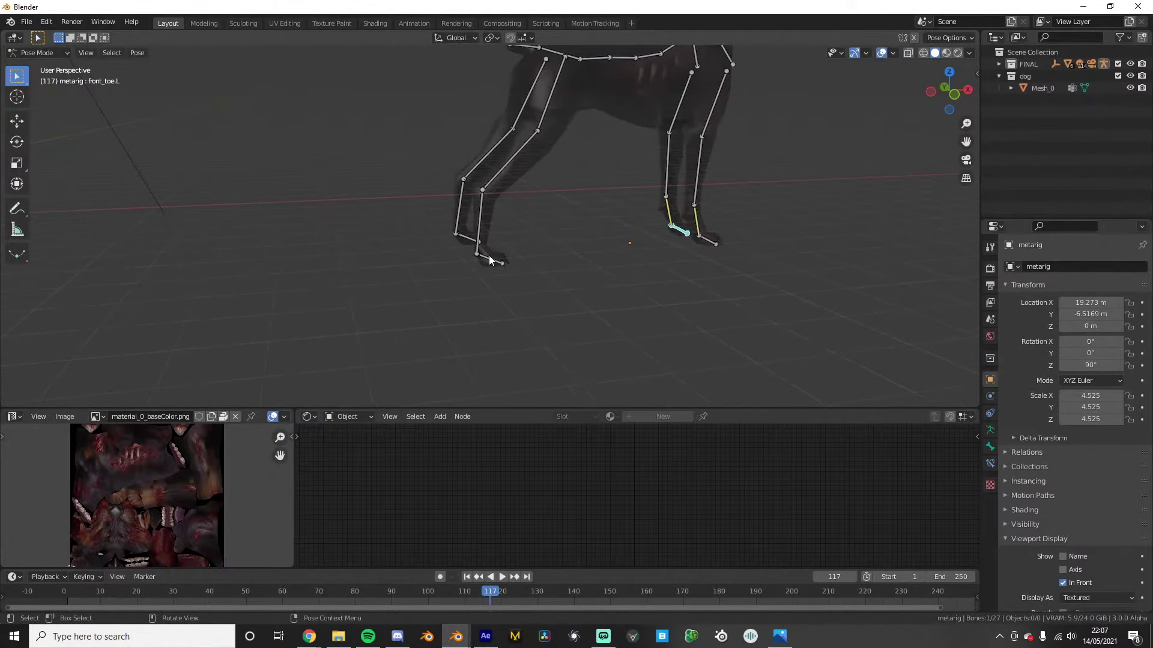
{"action": "left_click", "coordinate": [488, 255]}
{"action": "scroll", "coordinate": [471, 258], "scroll_direction": "up", "scroll_amount": 4}
{"action": "left_click", "coordinate": [460, 239], "text": "shift"}
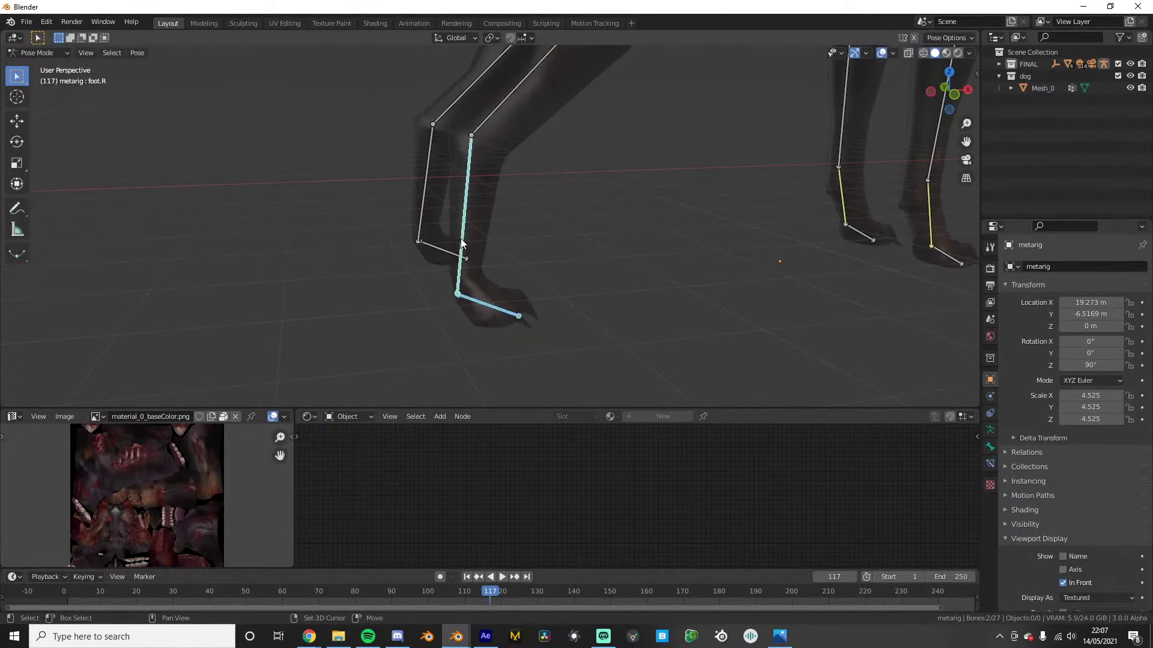
{"action": "key", "text": "shift+i"}
{"action": "left_click", "coordinate": [460, 239]}
Add an IK constraint to the left hind foot bone, targeting the left hind toe bone
{"action": "left_click", "coordinate": [430, 245]}
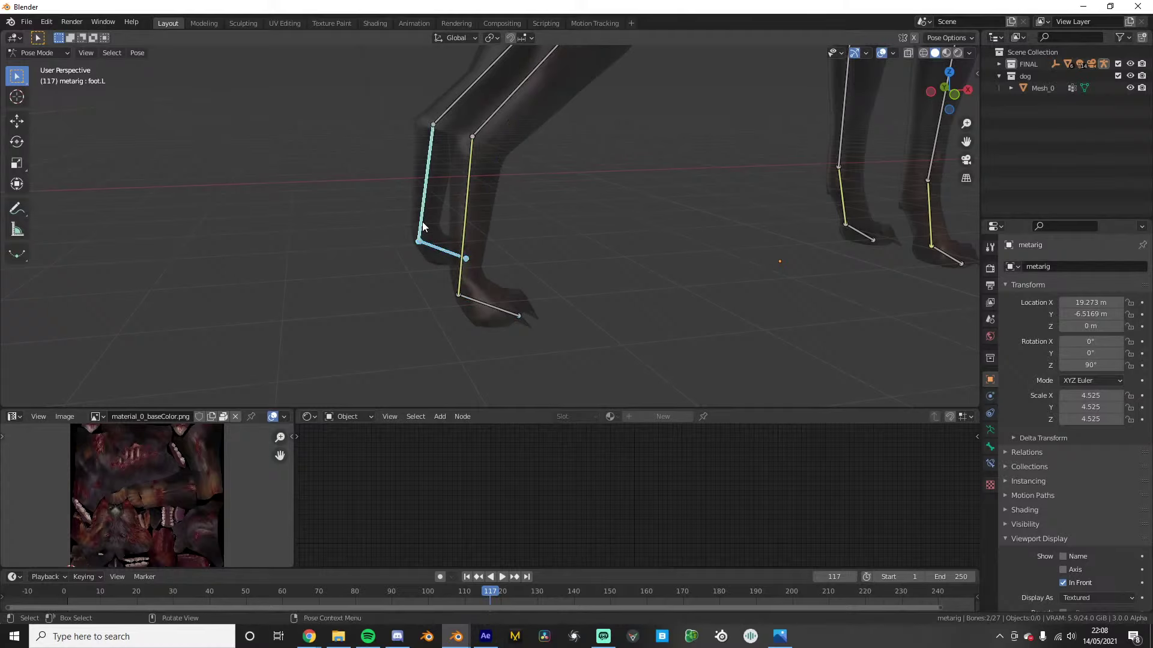
{"action": "key", "text": "shift+i"}
{"action": "left_click", "coordinate": [423, 221]}
Try rotating and moving the spine bone at the hips to test the rig, cancelling each transform
{"action": "scroll", "coordinate": [557, 135], "scroll_direction": "down", "scroll_amount": 5}
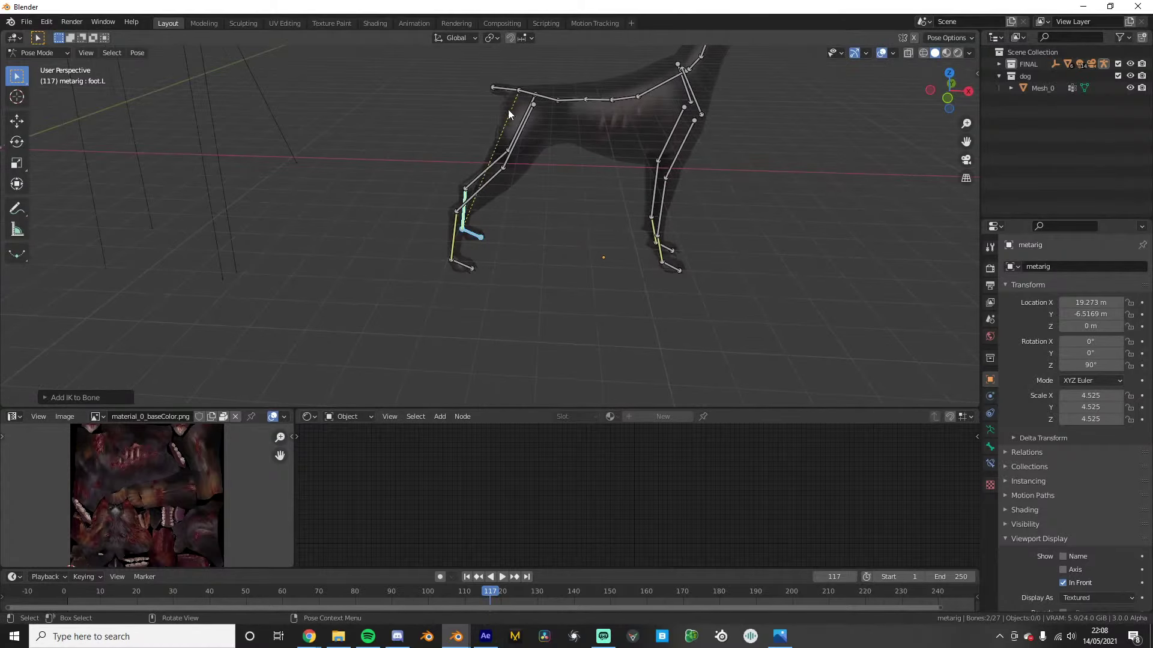
{"action": "left_click", "coordinate": [531, 94]}
{"action": "key", "text": "r"}
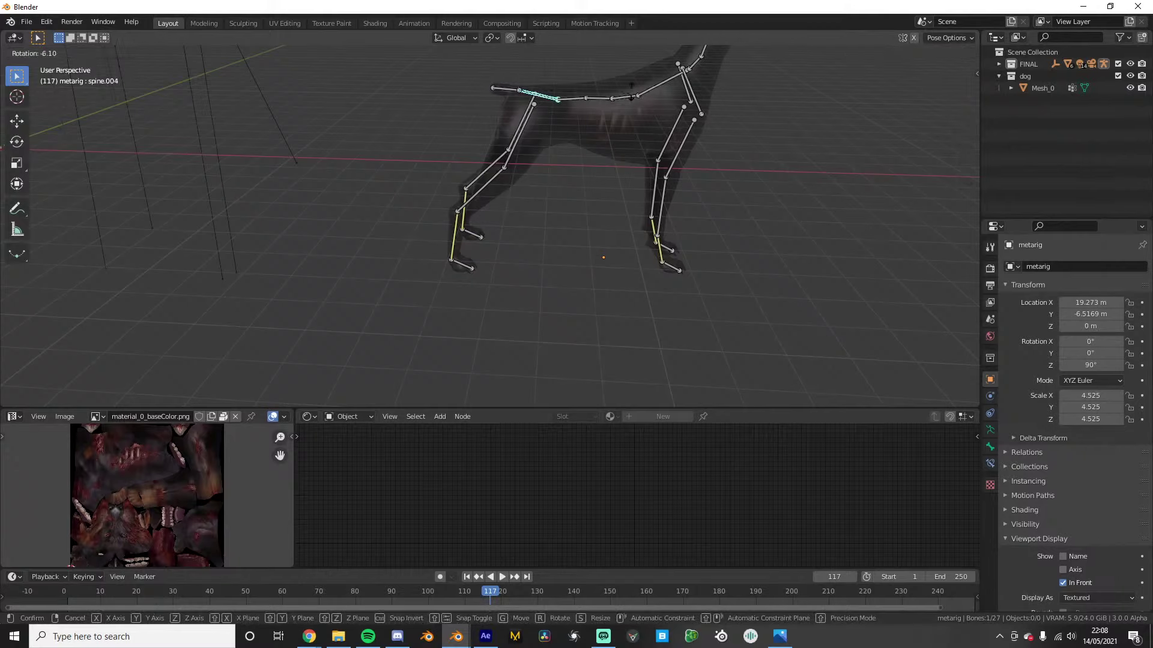
{"action": "key", "text": "g"}
{"action": "right_click", "coordinate": [652, 125]}
{"action": "key", "text": "KP_1"}
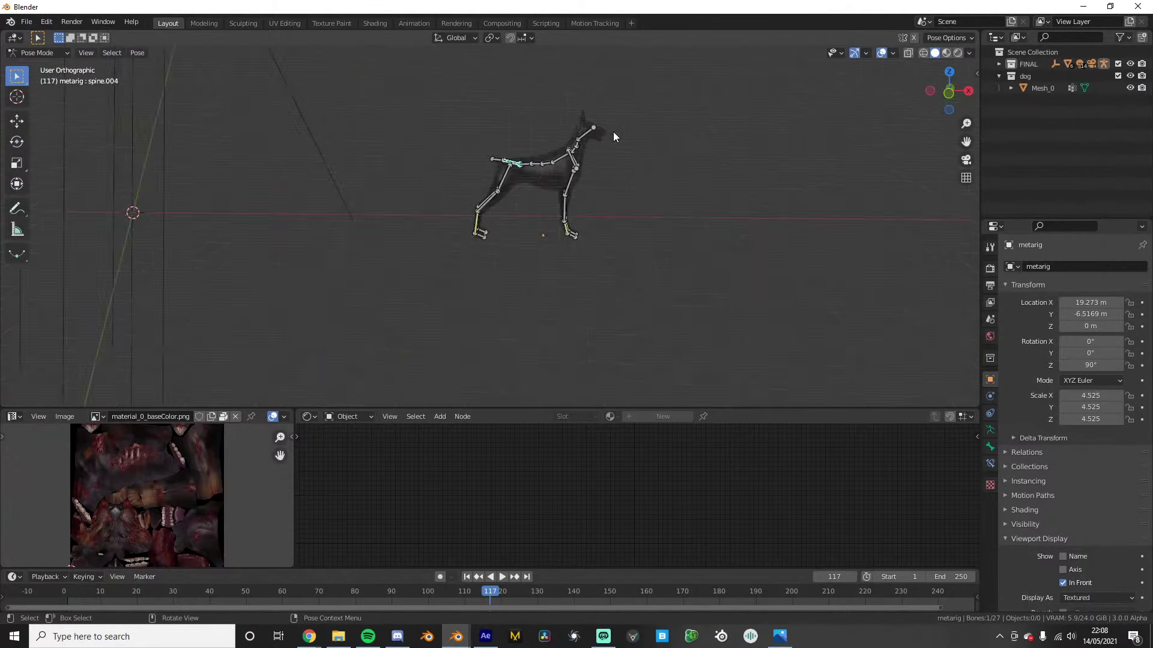
{"action": "key", "text": "g"}
{"action": "right_click", "coordinate": [608, 127]}
Try rotating the mid-back spine bones in the front view, cancelling each rotation
{"action": "left_click", "coordinate": [528, 160]}
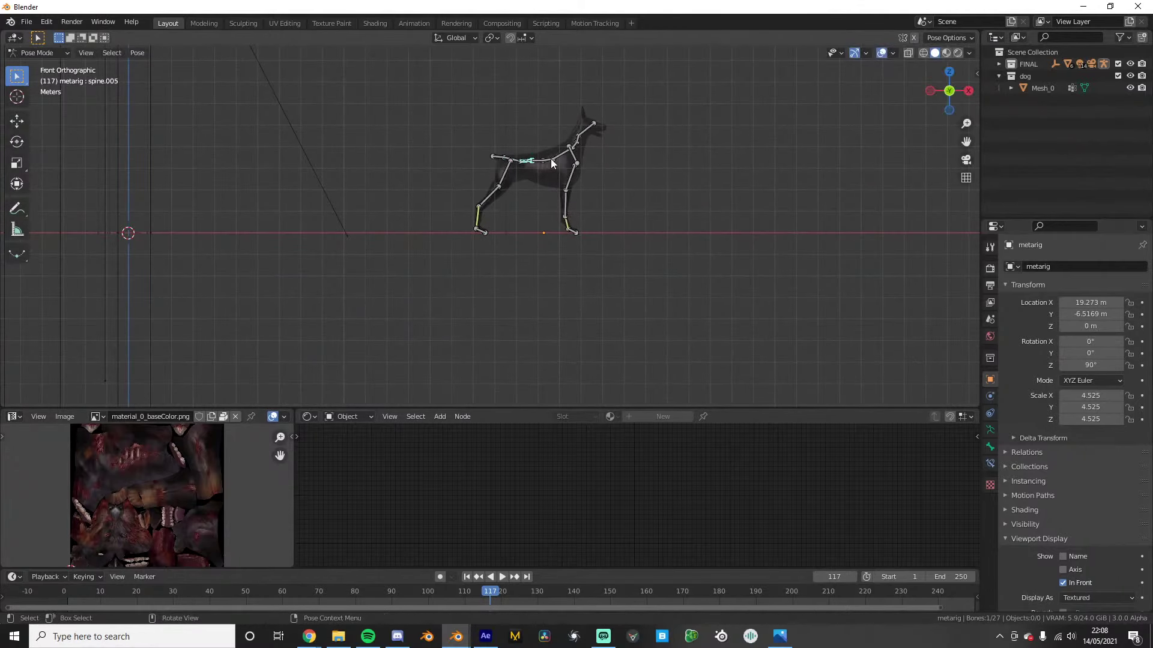
{"action": "key", "text": "r"}
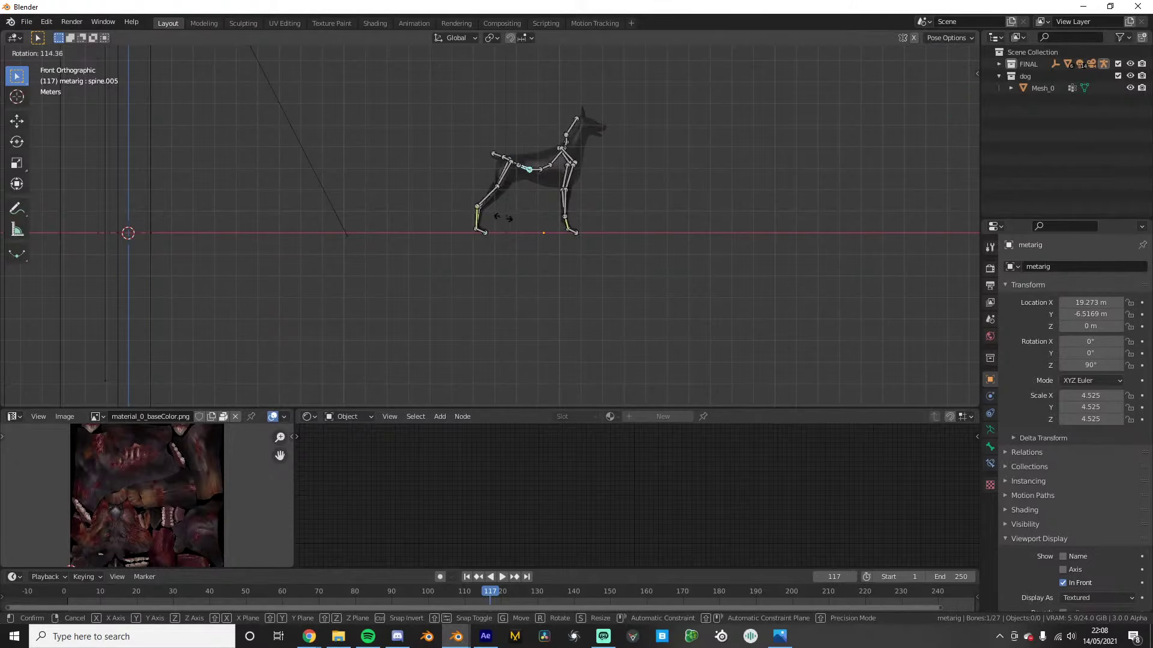
{"action": "right_click", "coordinate": [564, 175]}
{"action": "key", "text": "r"}
{"action": "right_click", "coordinate": [545, 176]}
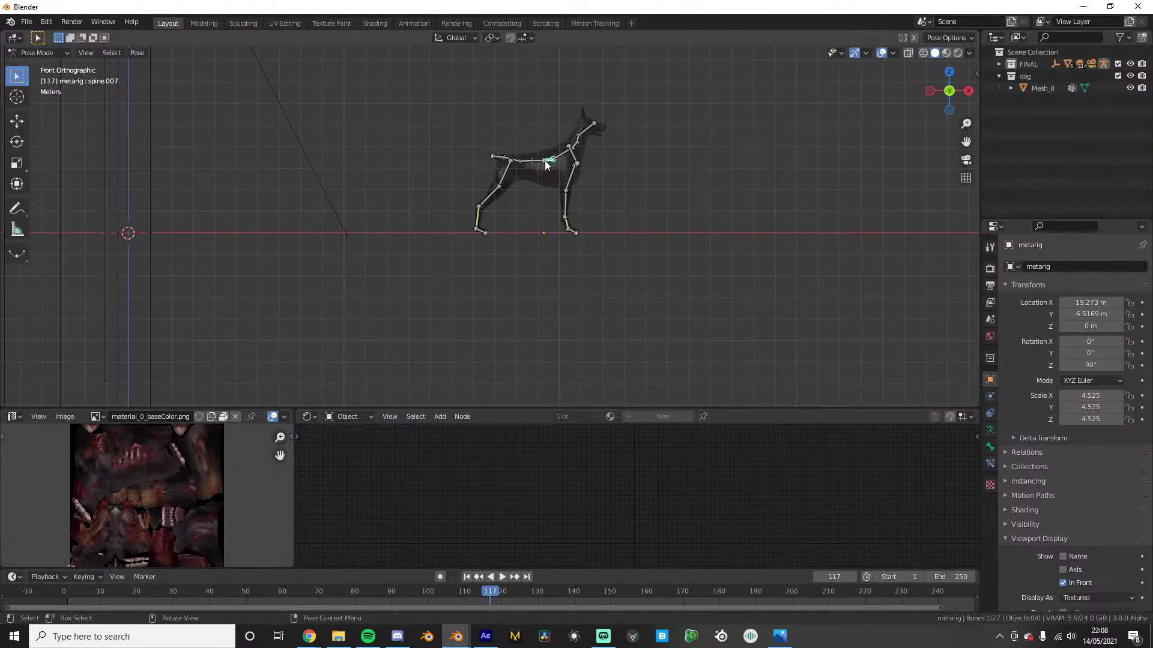
{"action": "key", "text": "r"}
{"action": "right_click", "coordinate": [561, 200]}
Try moving the right front toe bone from front and perspective views to see how far the IK pulls the body
{"action": "scroll", "coordinate": [573, 233], "scroll_direction": "up", "scroll_amount": 3}
{"action": "left_click", "coordinate": [640, 239]}
{"action": "key", "text": "g"}
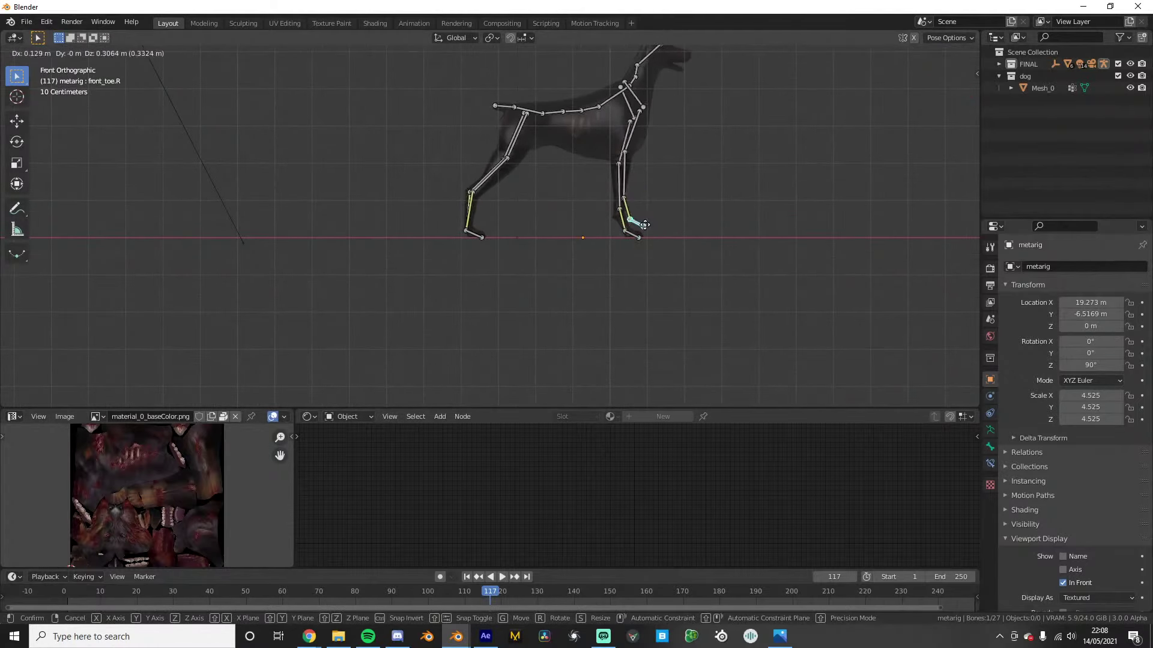
{"action": "right_click", "coordinate": [645, 225]}
{"action": "middle_click_drag", "start_coordinate": [645, 226], "coordinate": [586, 225]}
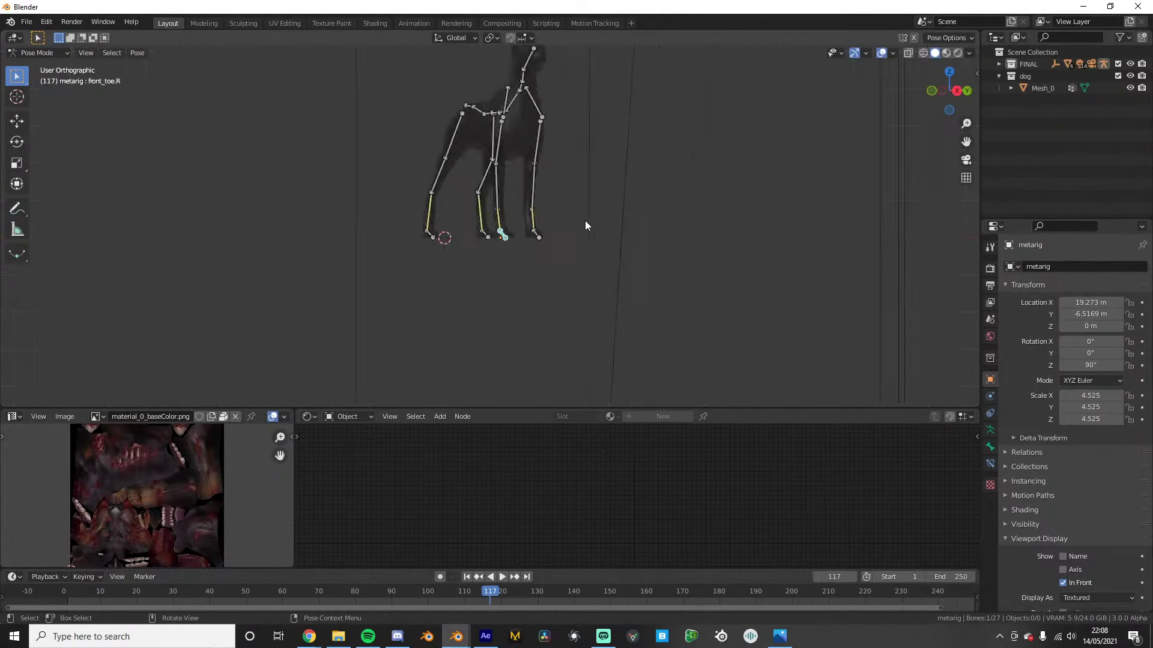
{"action": "key", "text": "KP_1"}
{"action": "key", "text": "g"}
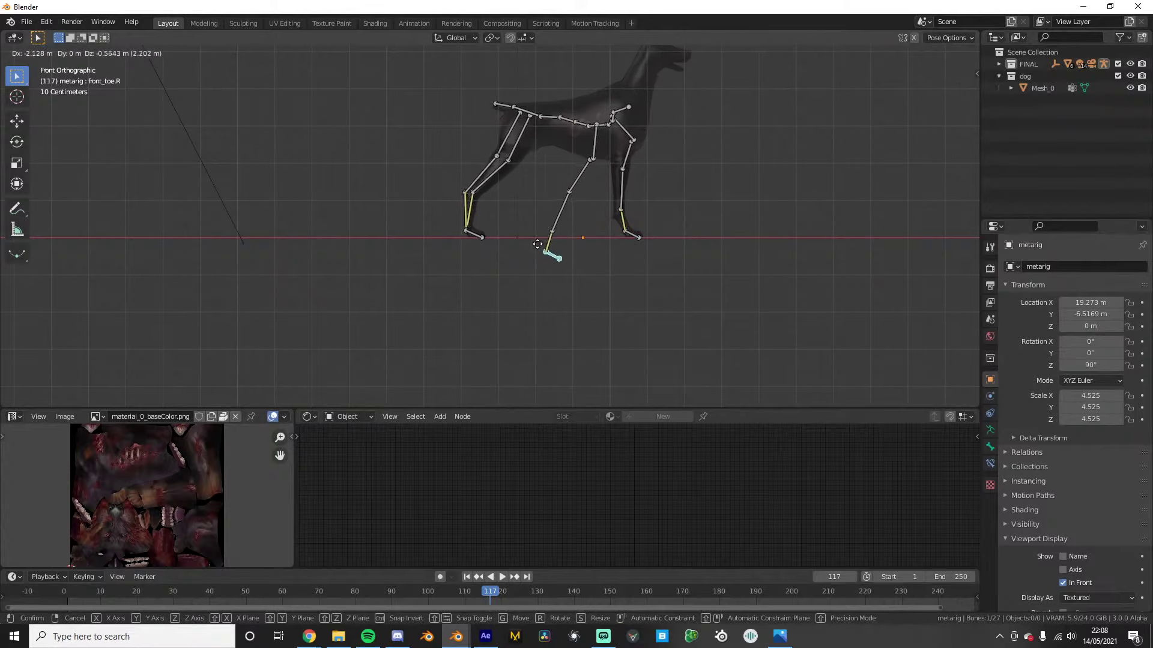
{"action": "right_click", "coordinate": [597, 241]}
{"action": "middle_click_drag", "start_coordinate": [648, 239], "coordinate": [656, 257]}
{"action": "key", "text": "g"}
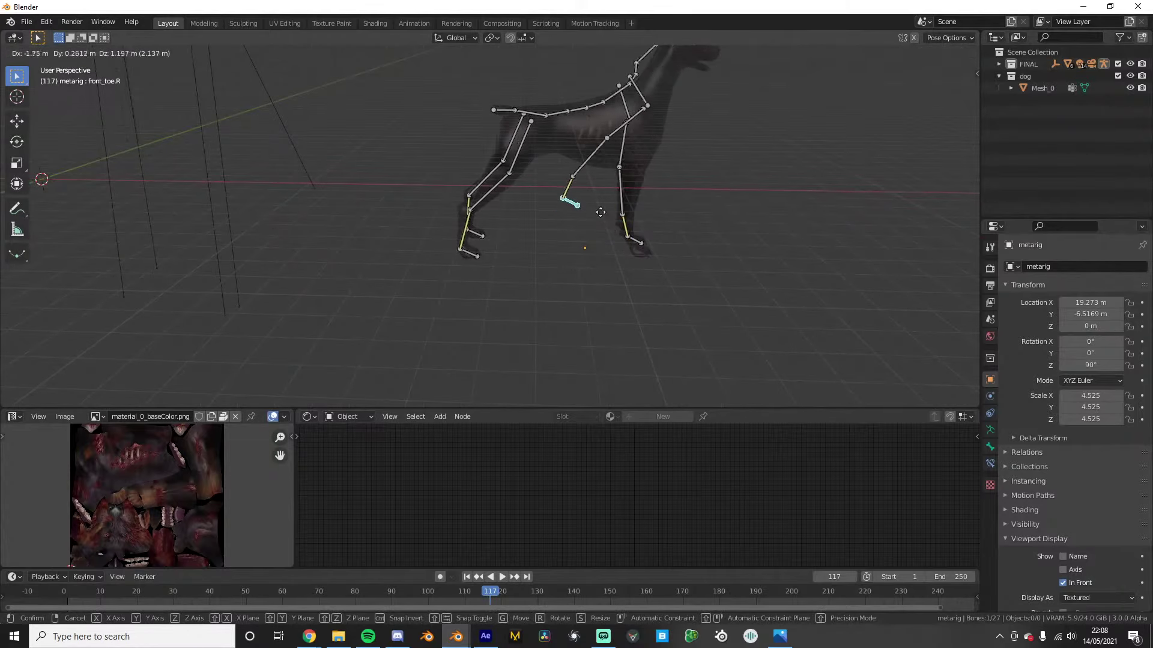
{"action": "right_click", "coordinate": [600, 212]}
Examine the armature's Inverse Kinematics solver and Rigify bone group settings
{"action": "scroll", "coordinate": [687, 222], "scroll_direction": "up", "scroll_amount": 5}
{"action": "middle_click_drag", "start_coordinate": [687, 221], "coordinate": [547, 186], "text": "shift"}
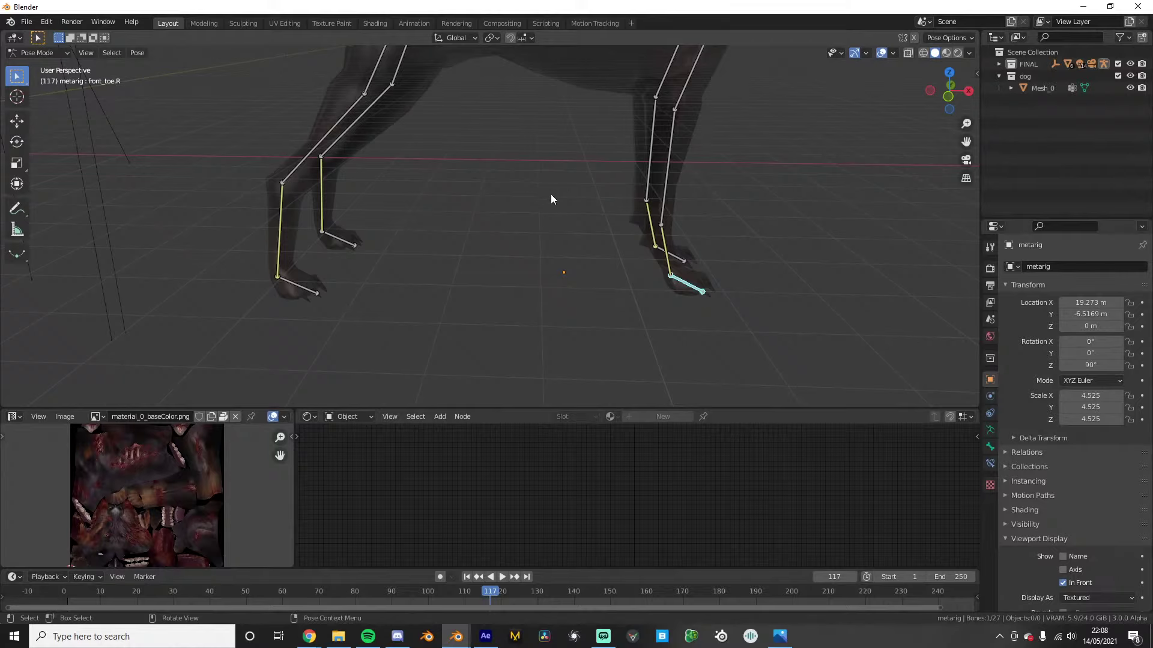
{"action": "scroll", "coordinate": [550, 193], "scroll_direction": "down", "scroll_amount": 2}
{"action": "middle_click_drag", "start_coordinate": [647, 241], "coordinate": [445, 245], "text": "shift"}
{"action": "scroll", "coordinate": [1024, 449], "scroll_direction": "down", "scroll_amount": 2}
{"action": "scroll", "coordinate": [1024, 449], "scroll_direction": "up", "scroll_amount": 1}
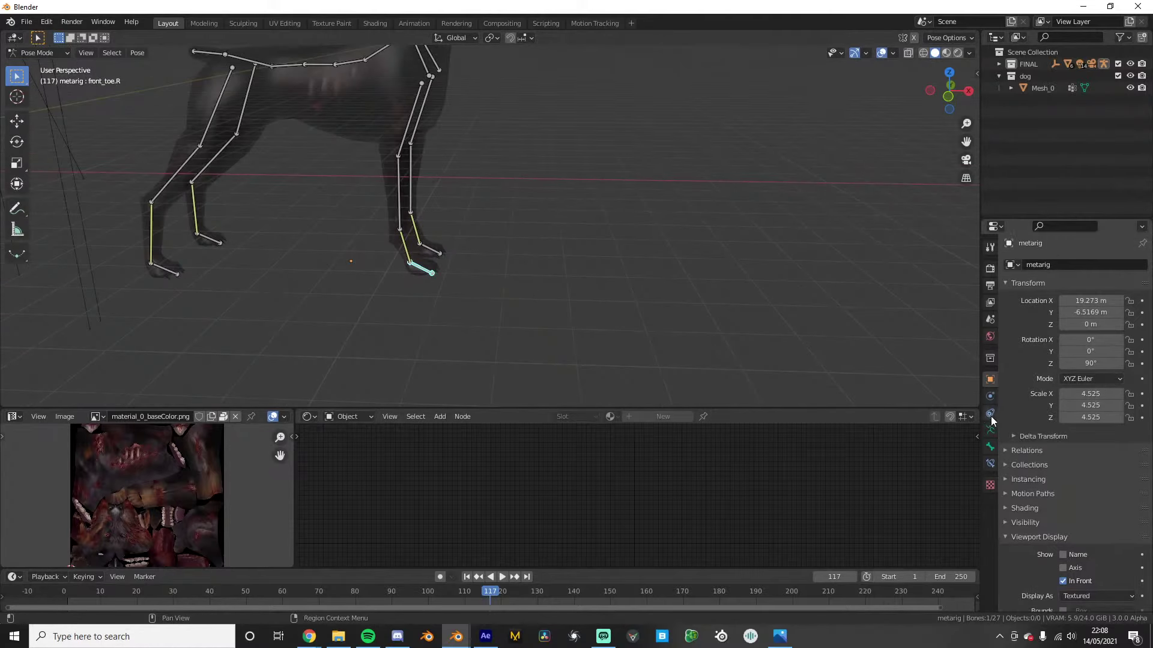
{"action": "left_click", "coordinate": [989, 433]}
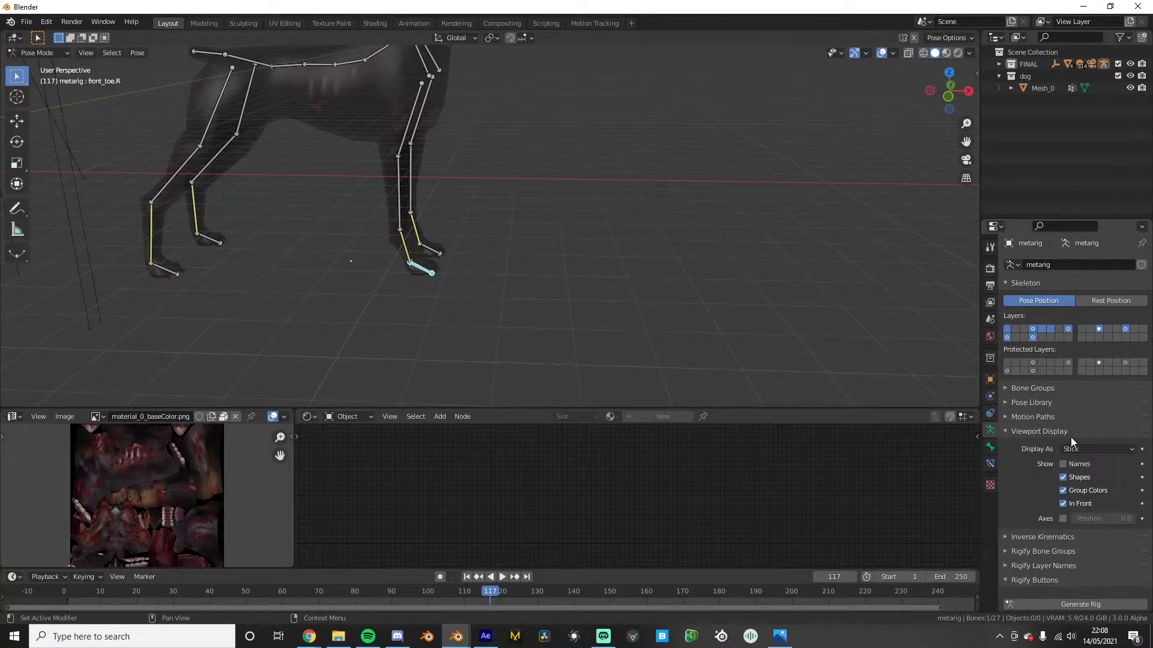
{"action": "scroll", "coordinate": [1071, 437], "scroll_direction": "down", "scroll_amount": 2}
{"action": "left_click", "coordinate": [1061, 508]}
{"action": "scroll", "coordinate": [1064, 498], "scroll_direction": "down", "scroll_amount": 1}
{"action": "left_click", "coordinate": [1045, 518]}
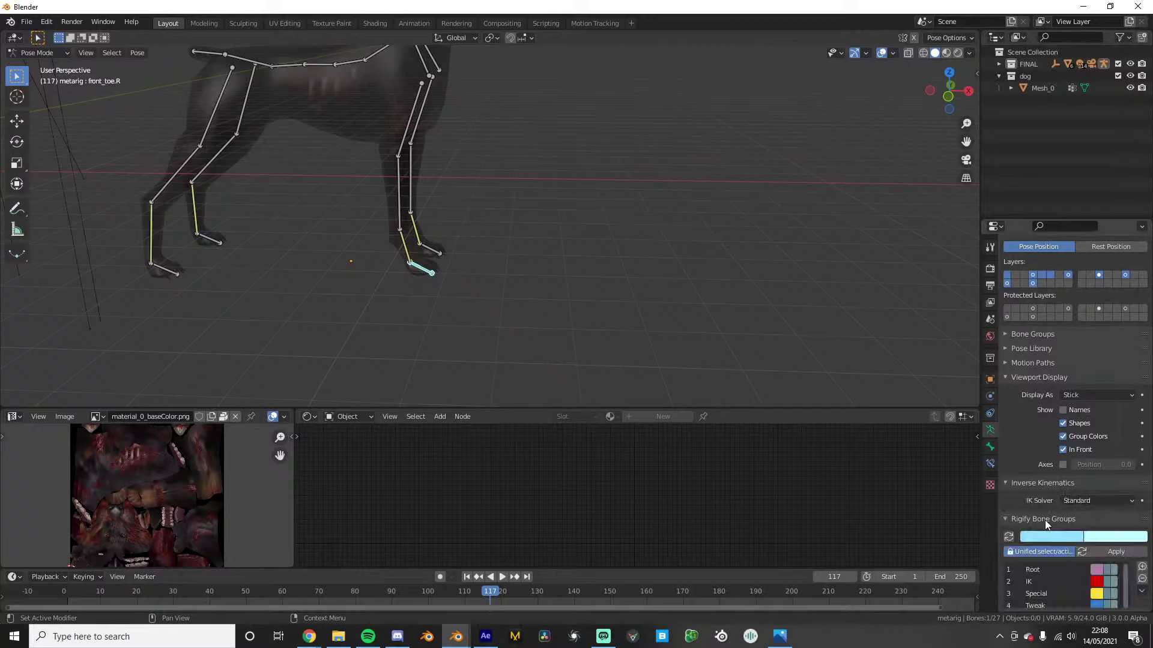
{"action": "scroll", "coordinate": [1047, 520], "scroll_direction": "down", "scroll_amount": 1}
{"action": "left_click", "coordinate": [1054, 498]}
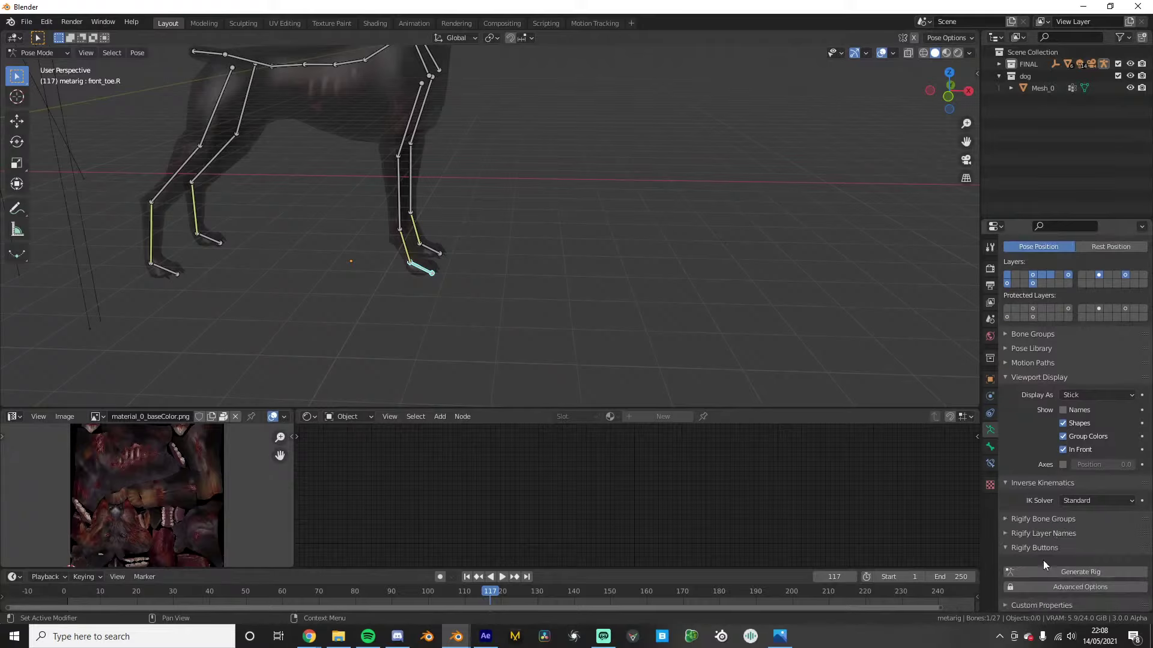
Examine the armature's Motion Paths, Bone Groups and Pose Library settings
{"action": "left_click", "coordinate": [1039, 363]}
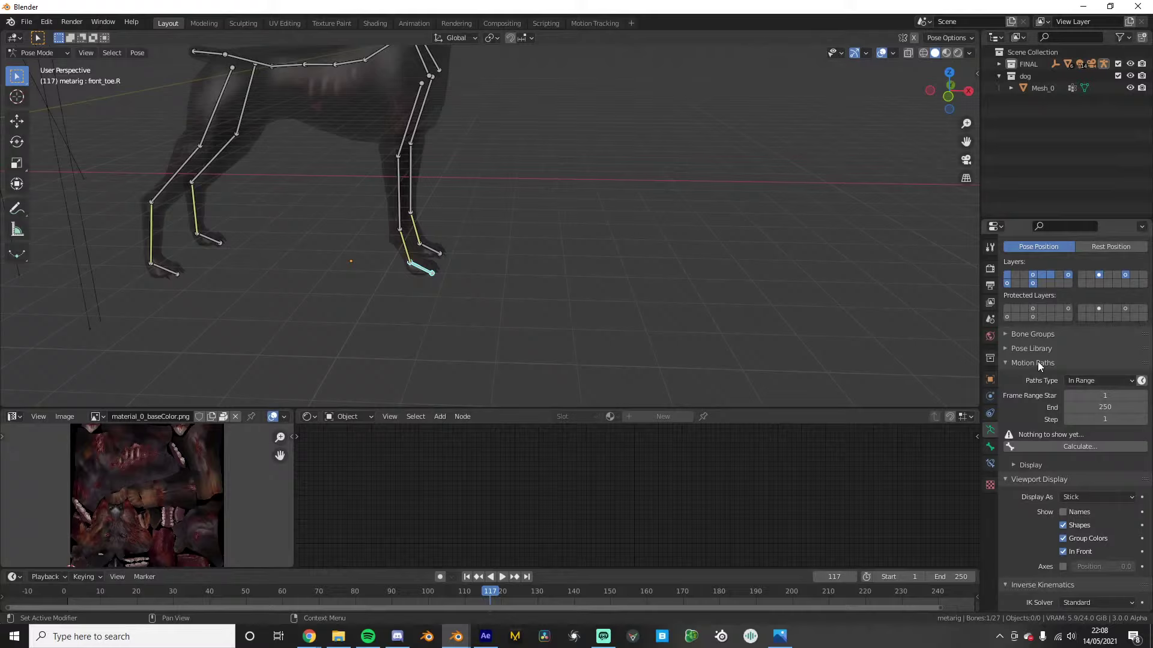
{"action": "middle_click_drag", "start_coordinate": [516, 289], "coordinate": [780, 310]}
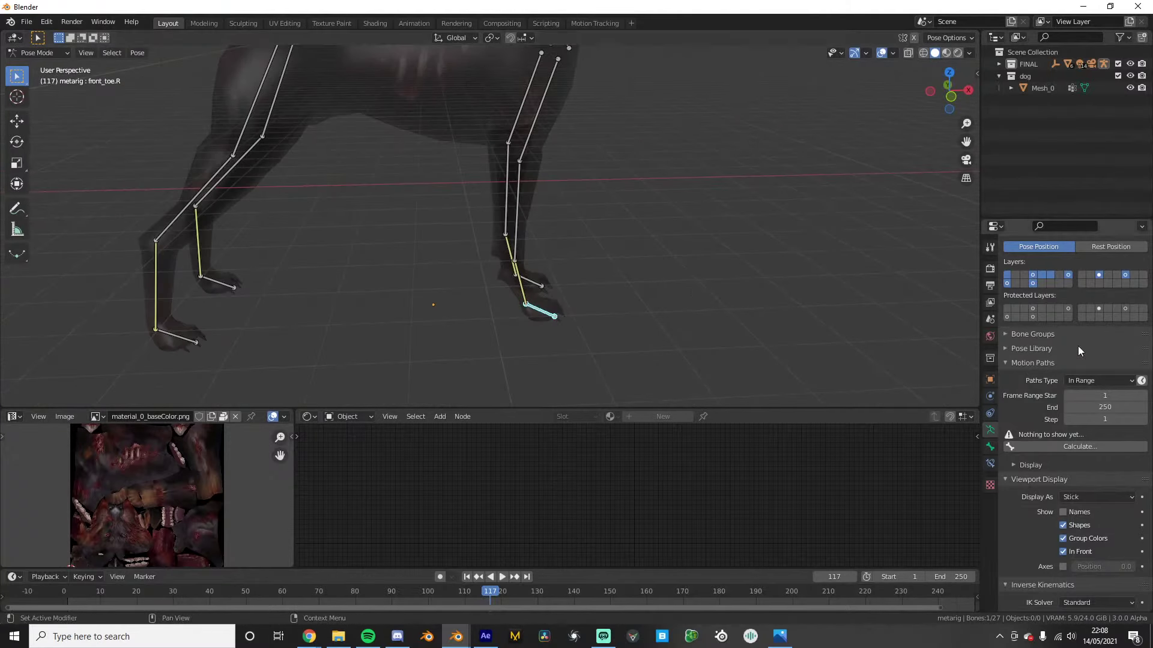
{"action": "left_click", "coordinate": [1041, 335]}
{"action": "left_click", "coordinate": [1041, 336]}
{"action": "left_click", "coordinate": [1040, 350]}
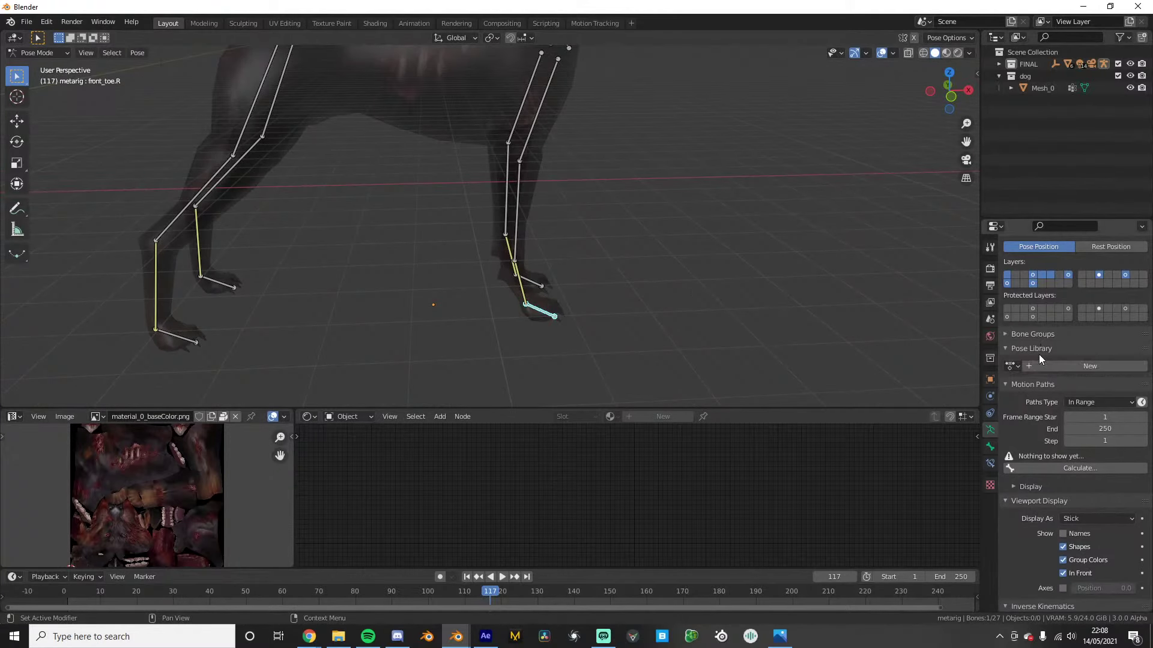
{"action": "left_click", "coordinate": [1036, 351]}
{"action": "scroll", "coordinate": [616, 349], "scroll_direction": "down", "scroll_amount": 3}
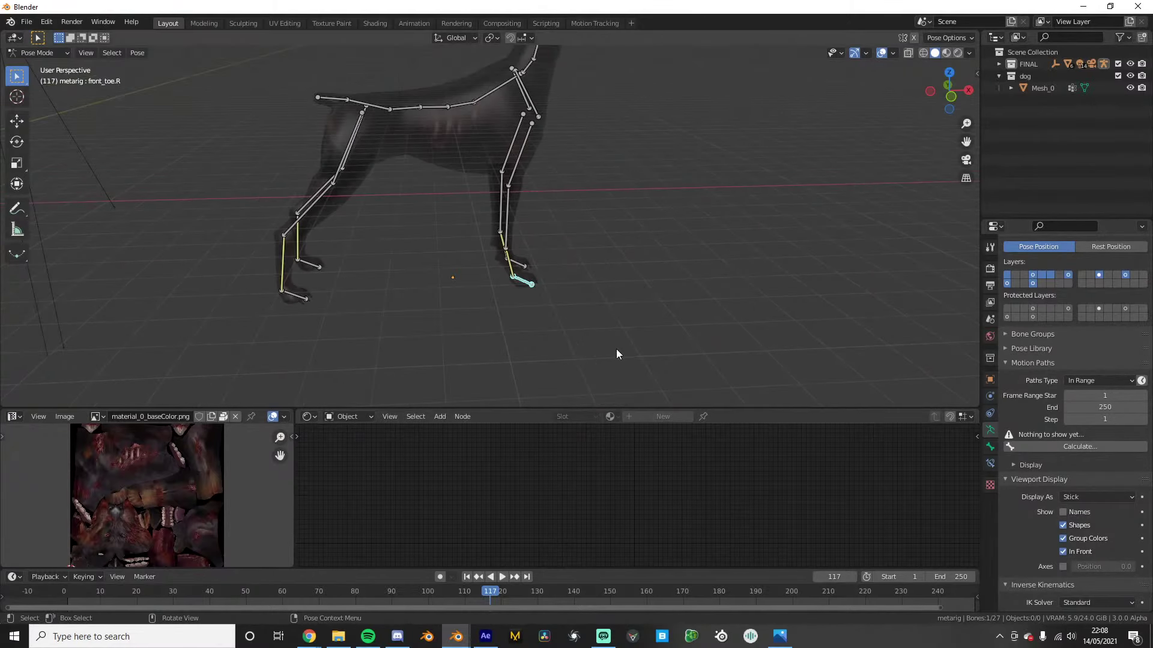
Look through the available bone constraint types and the bone properties of the right front toe
{"action": "left_click", "coordinate": [990, 464]}
{"action": "left_click", "coordinate": [1047, 266]}
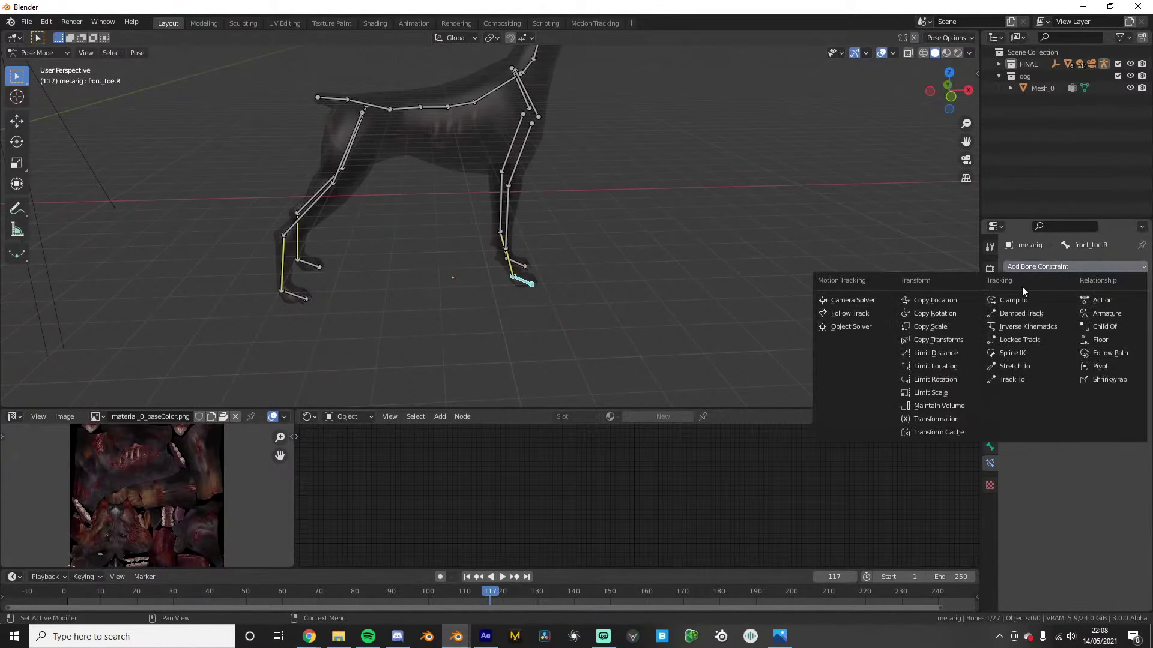
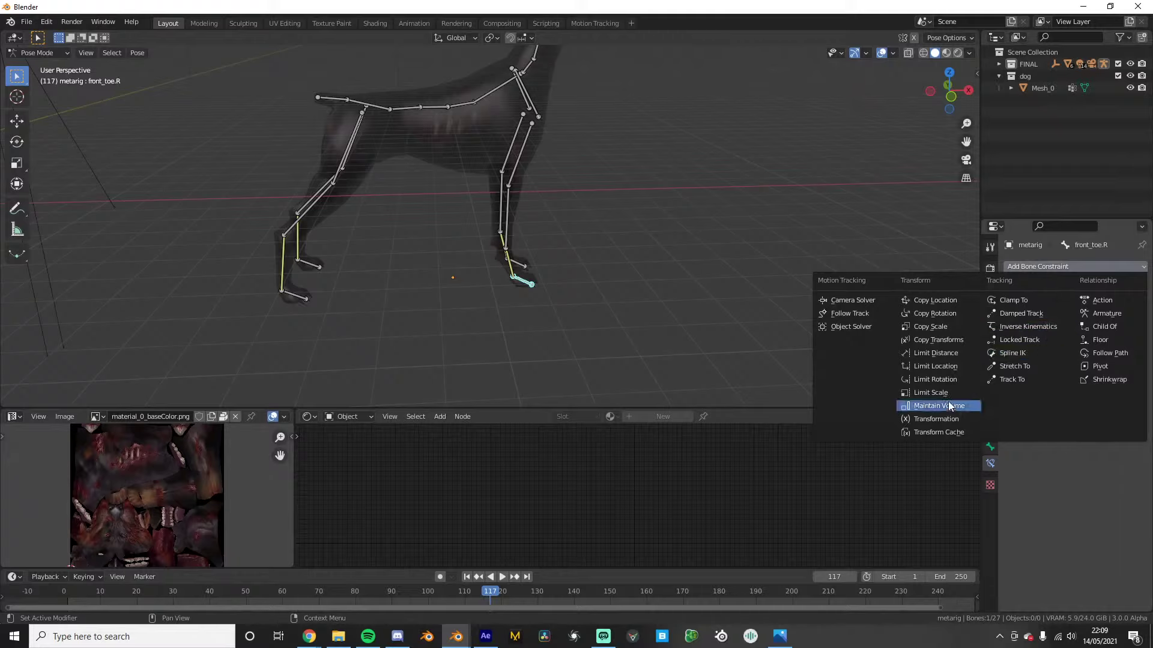
{"action": "left_click", "coordinate": [989, 446]}
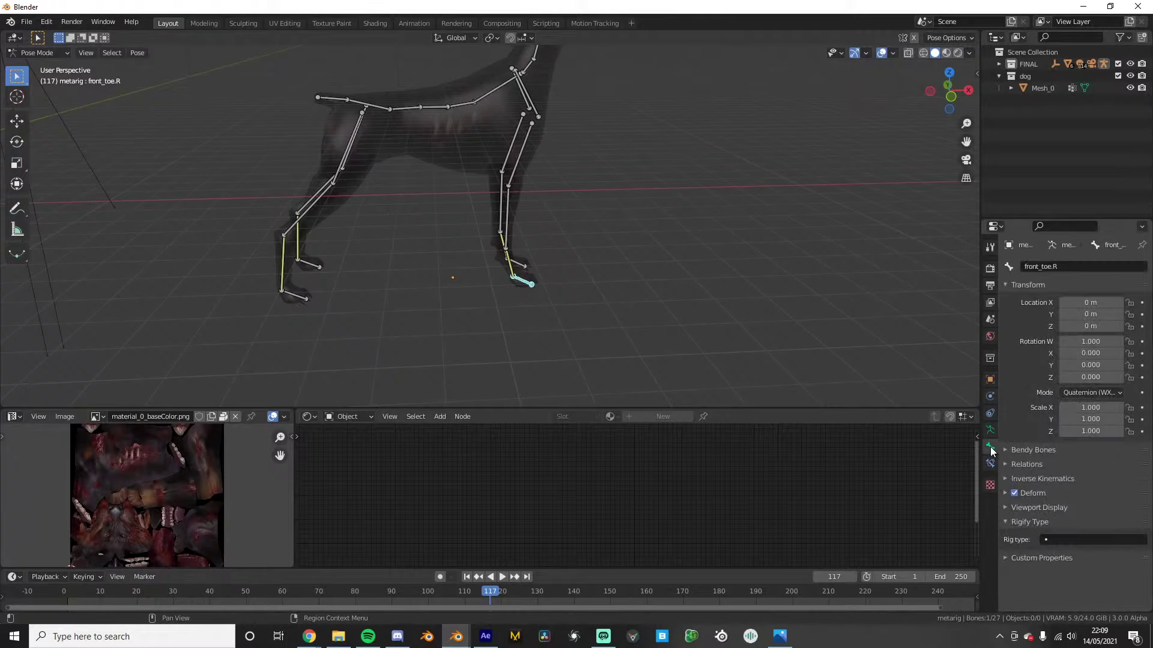
{"action": "left_click", "coordinate": [988, 464]}
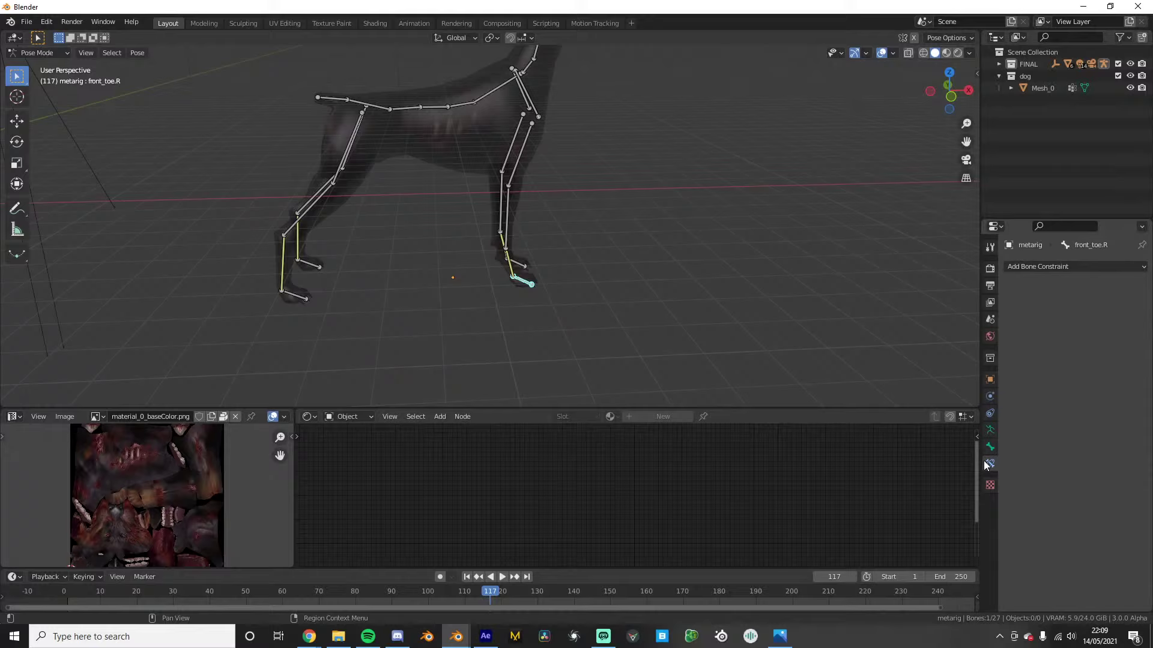
Return to the armature settings and collapse the Viewport Display, Inverse Kinematics and Rigify Buttons sections
{"action": "left_click", "coordinate": [991, 431]}
{"action": "left_click", "coordinate": [1032, 432]}
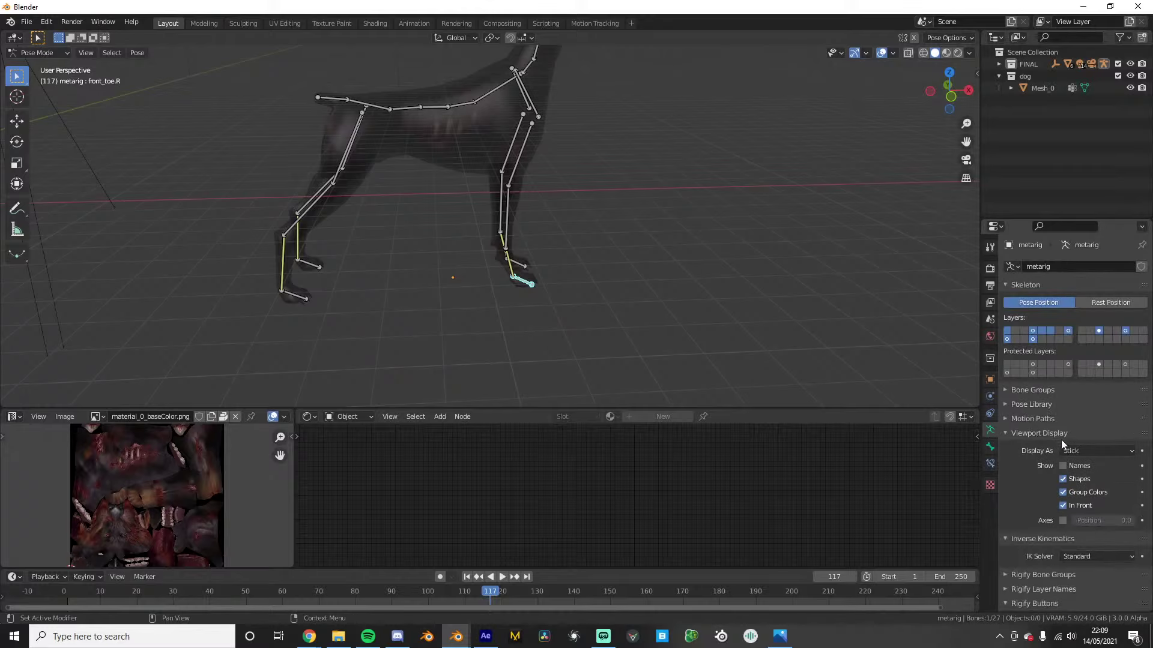
{"action": "left_click", "coordinate": [1060, 434]}
{"action": "left_click", "coordinate": [1053, 448]}
{"action": "left_click", "coordinate": [1043, 490]}
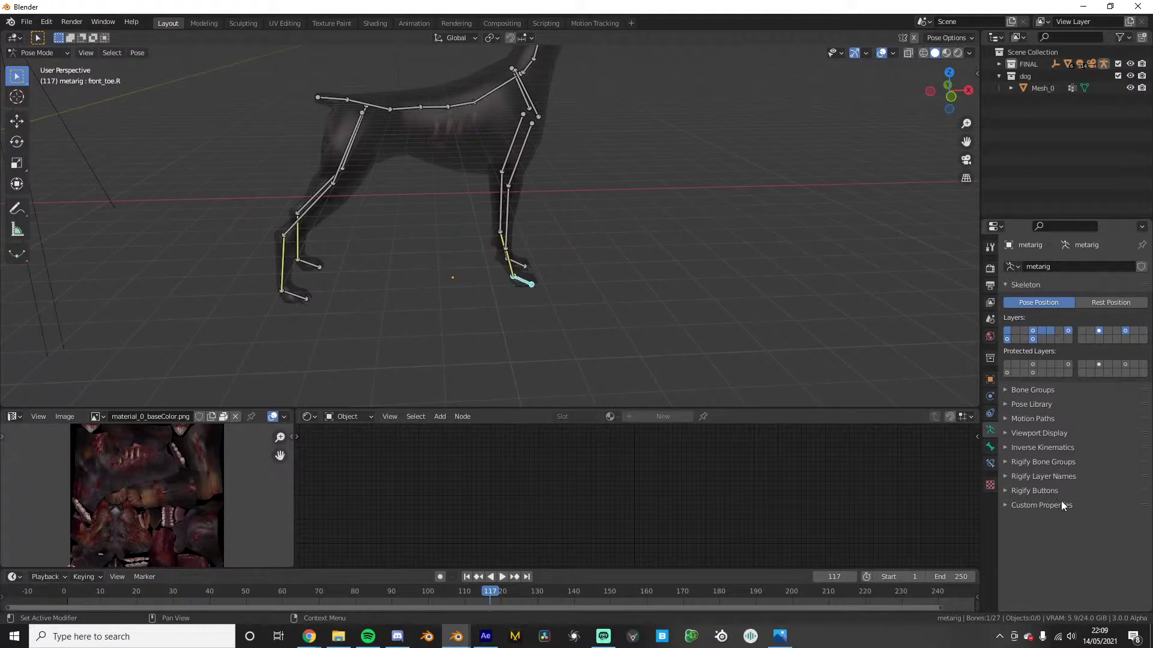
Examine the right front toe's bone constraints and the metarig's object Relations, Collections and Instancing settings
{"action": "left_click", "coordinate": [989, 463]}
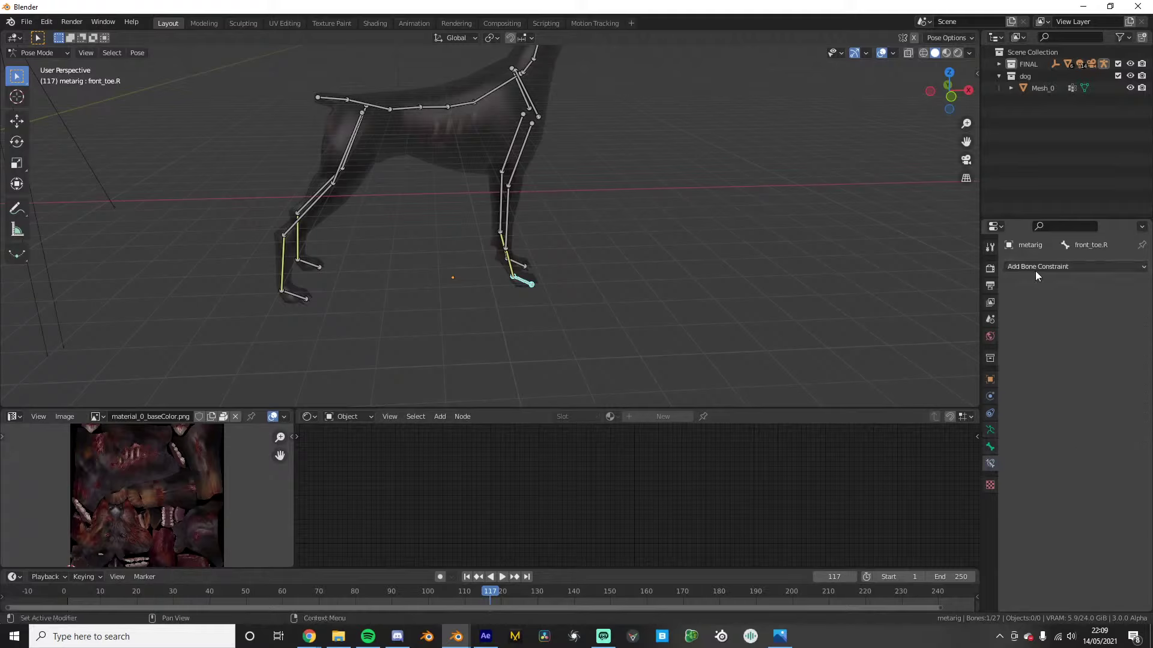
{"action": "left_click", "coordinate": [990, 379]}
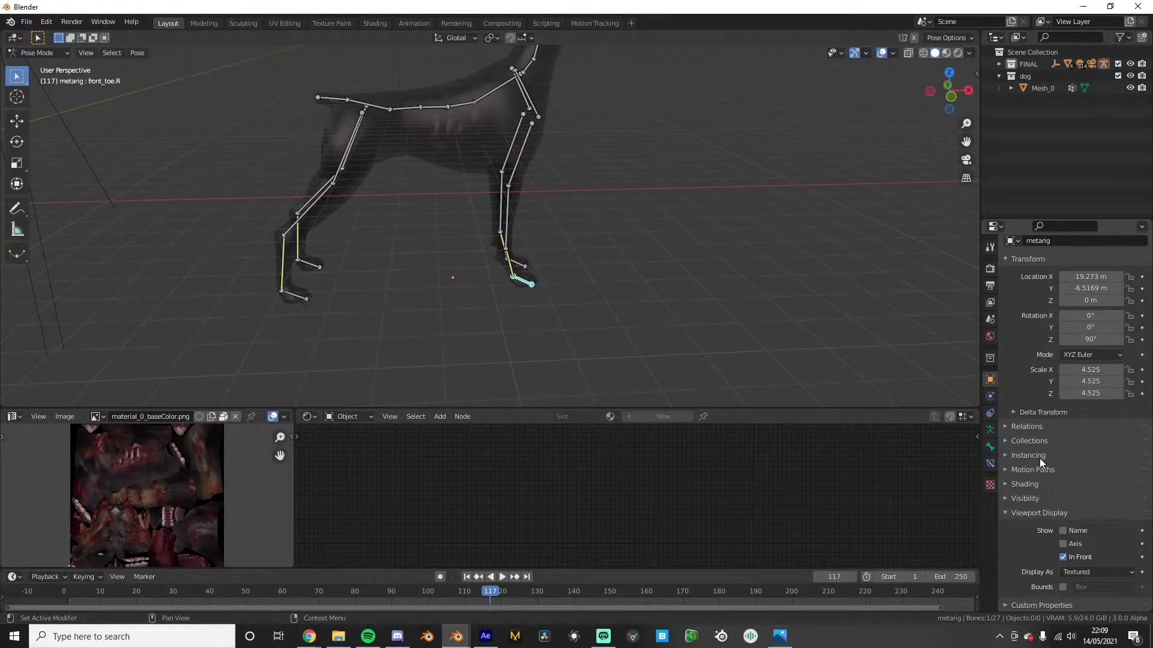
{"action": "left_click", "coordinate": [1039, 428]}
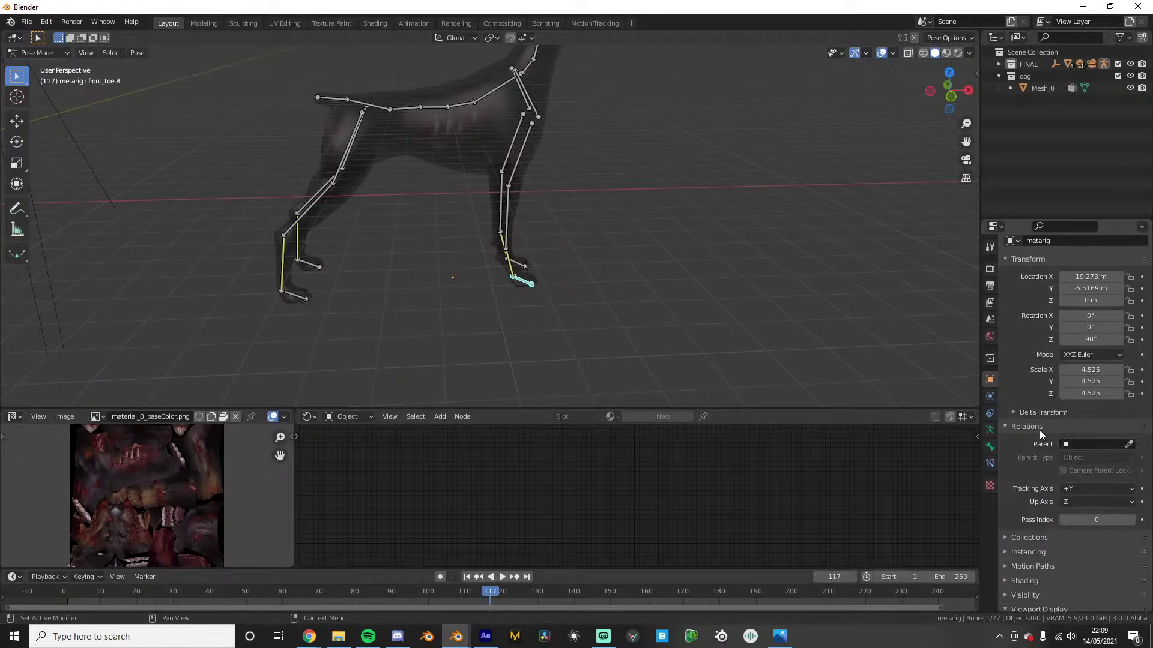
{"action": "left_click", "coordinate": [1093, 444]}
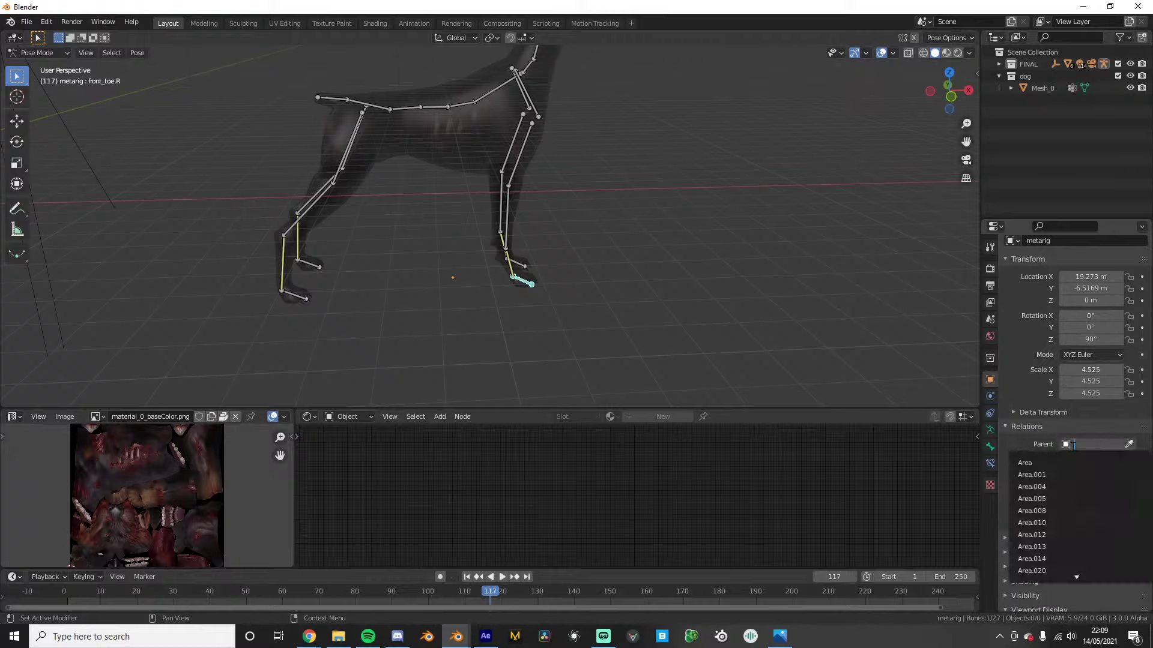
{"action": "left_click", "coordinate": [1034, 444]}
{"action": "scroll", "coordinate": [1037, 424], "scroll_direction": "down", "scroll_amount": 2}
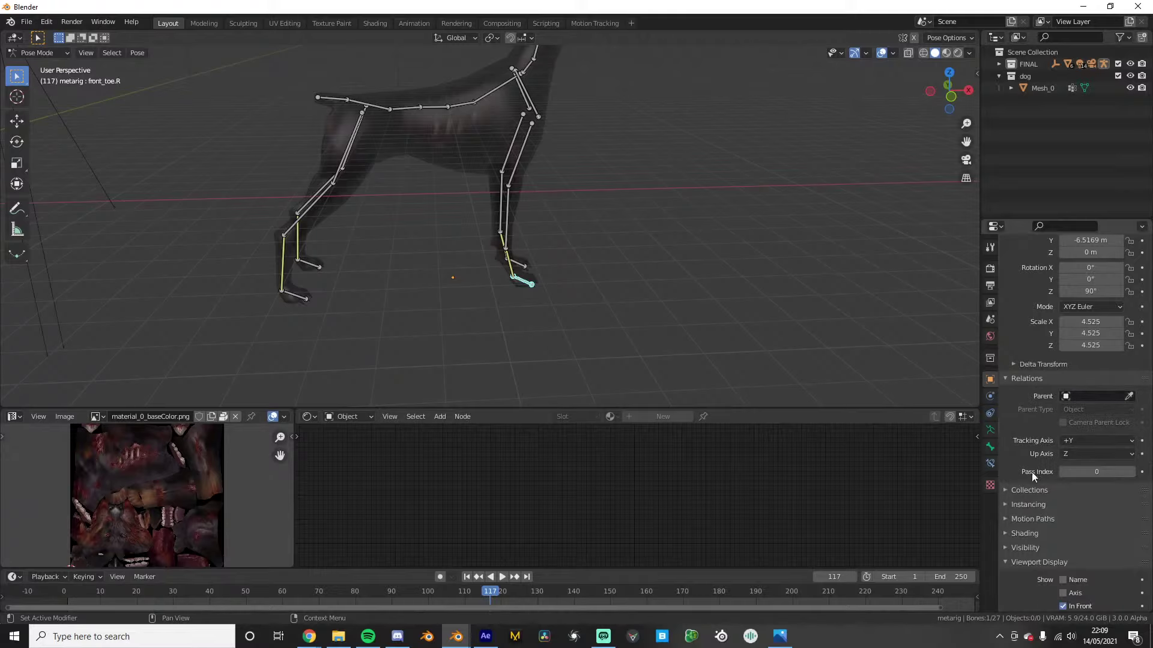
{"action": "left_click", "coordinate": [1029, 489]}
{"action": "left_click", "coordinate": [1029, 490]}
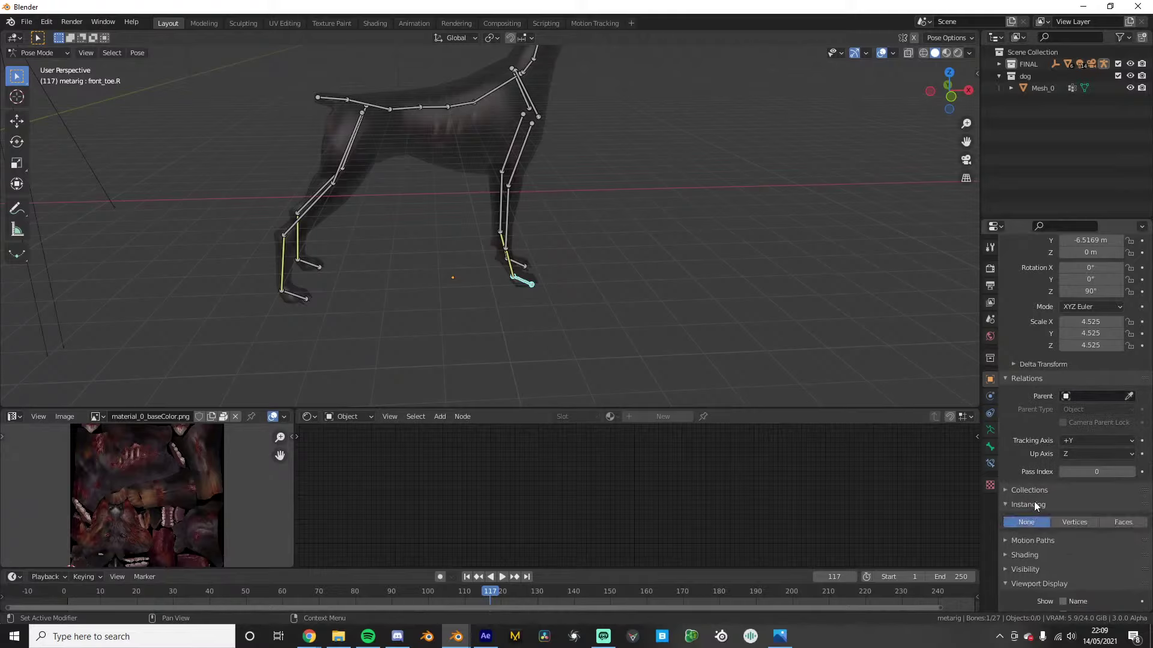
{"action": "left_click", "coordinate": [1047, 521]}
{"action": "left_click", "coordinate": [1049, 517]}
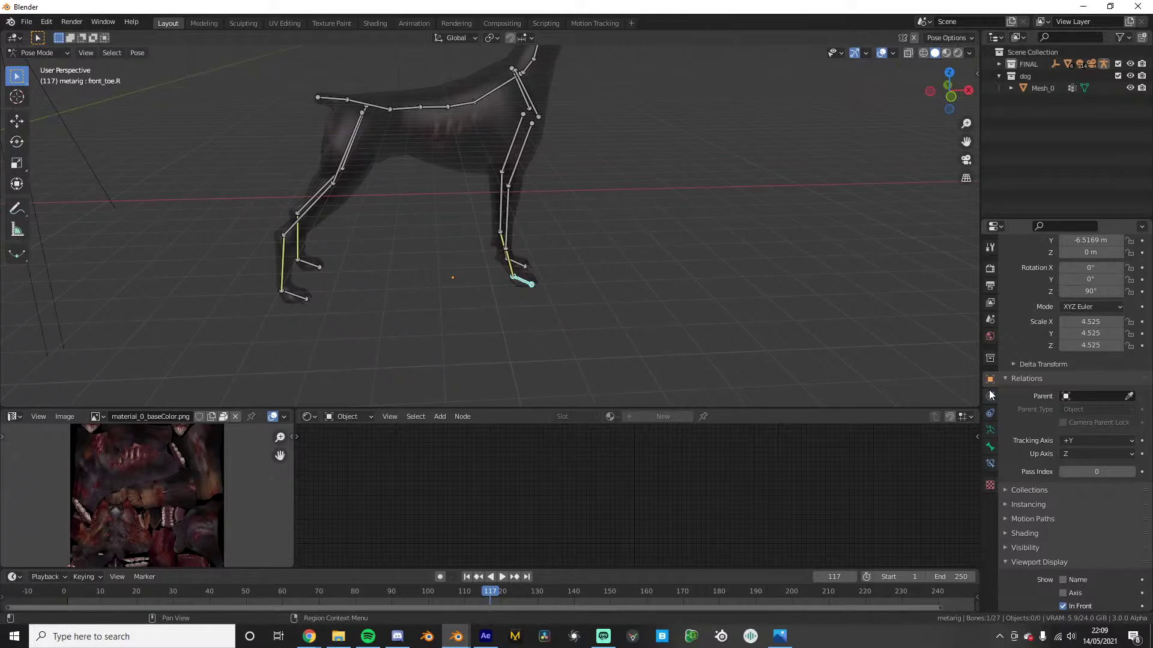
Check the IK constraint on the right front foot bone and test how the leg reacts to rotating that bone
{"action": "scroll", "coordinate": [556, 282], "scroll_direction": "up", "scroll_amount": 6}
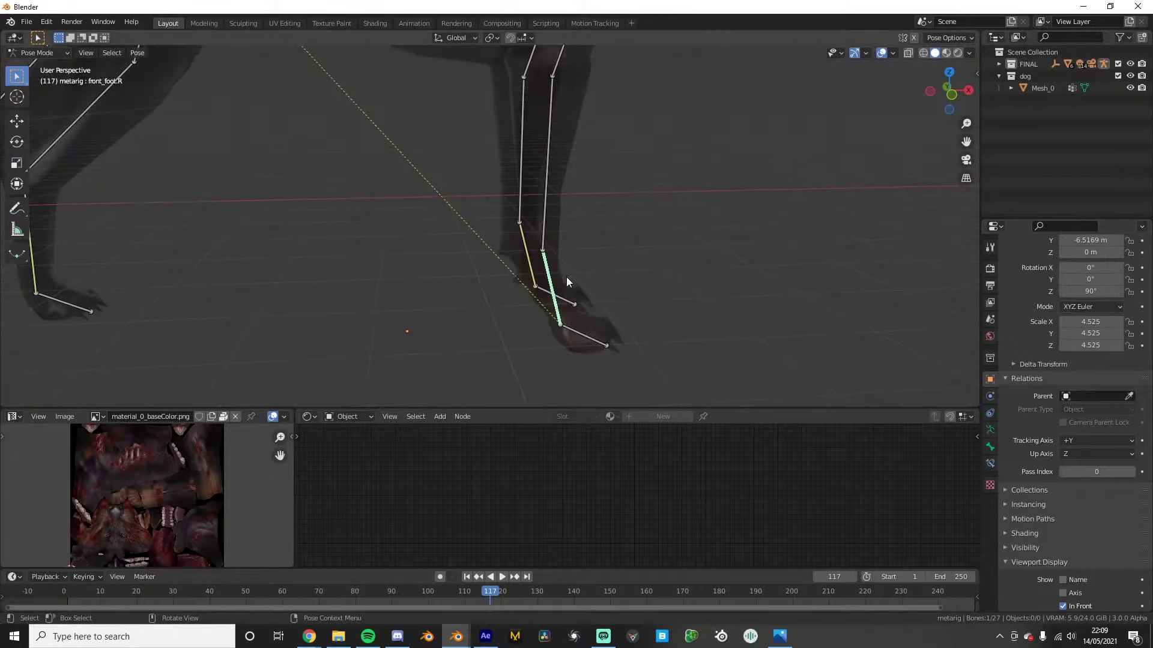
{"action": "scroll", "coordinate": [1081, 441], "scroll_direction": "down", "scroll_amount": 3}
{"action": "left_click", "coordinate": [990, 447]}
{"action": "left_click", "coordinate": [990, 463]}
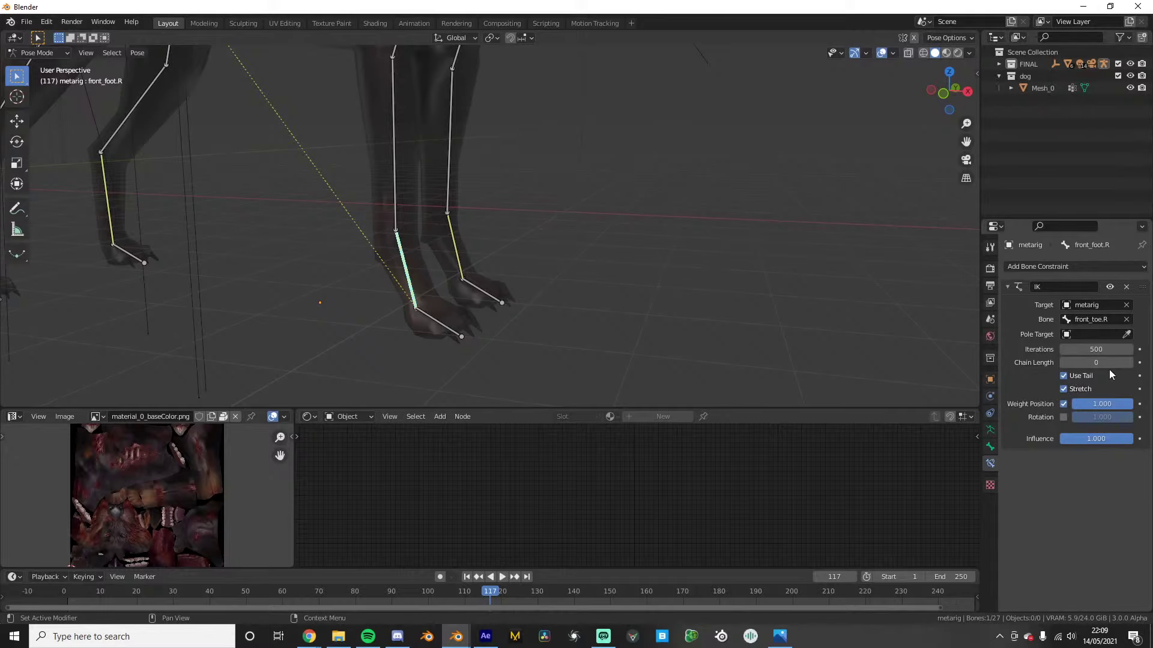
{"action": "scroll", "coordinate": [524, 283], "scroll_direction": "down", "scroll_amount": 4}
{"action": "key", "text": "r"}
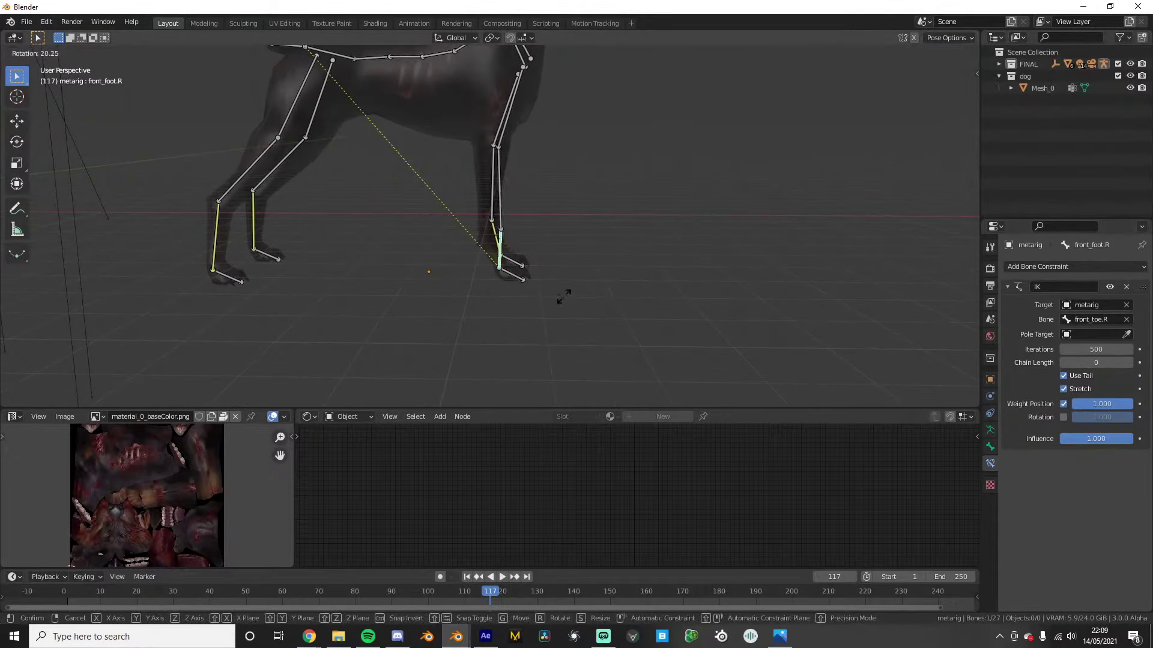
{"action": "right_click", "coordinate": [570, 296]}
{"action": "key", "text": "r"}
{"action": "right_click", "coordinate": [673, 290]}
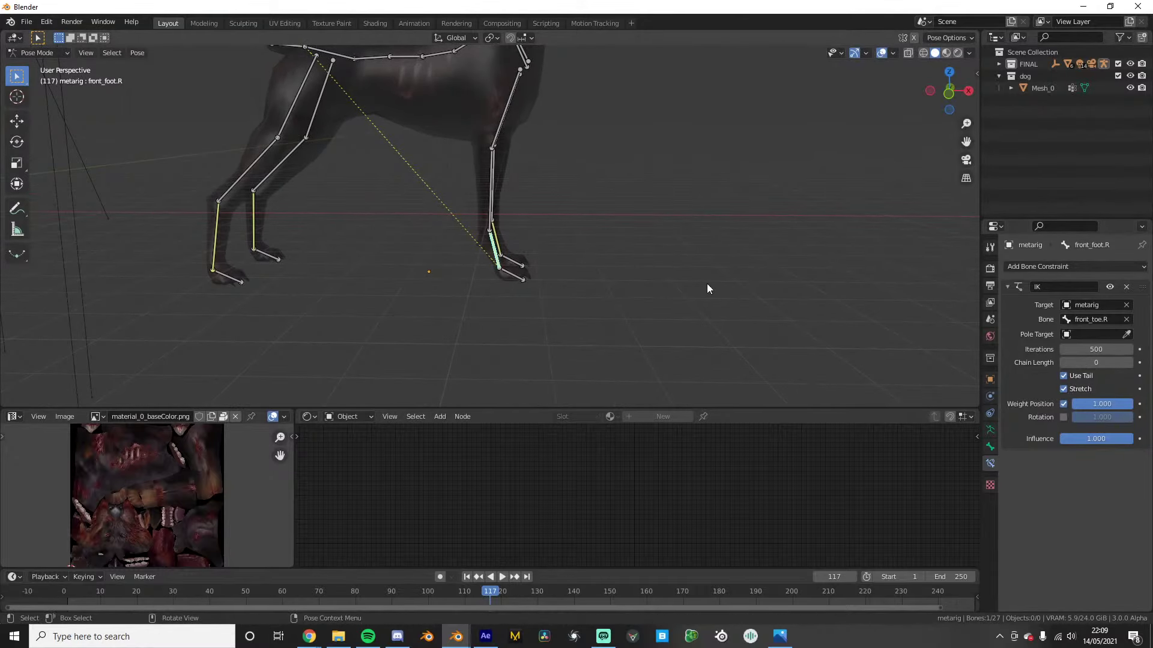
Set the right front foot's IK chain length to 2 and test-move the right front toe
{"action": "scroll", "coordinate": [697, 287], "scroll_direction": "up", "scroll_amount": 4}
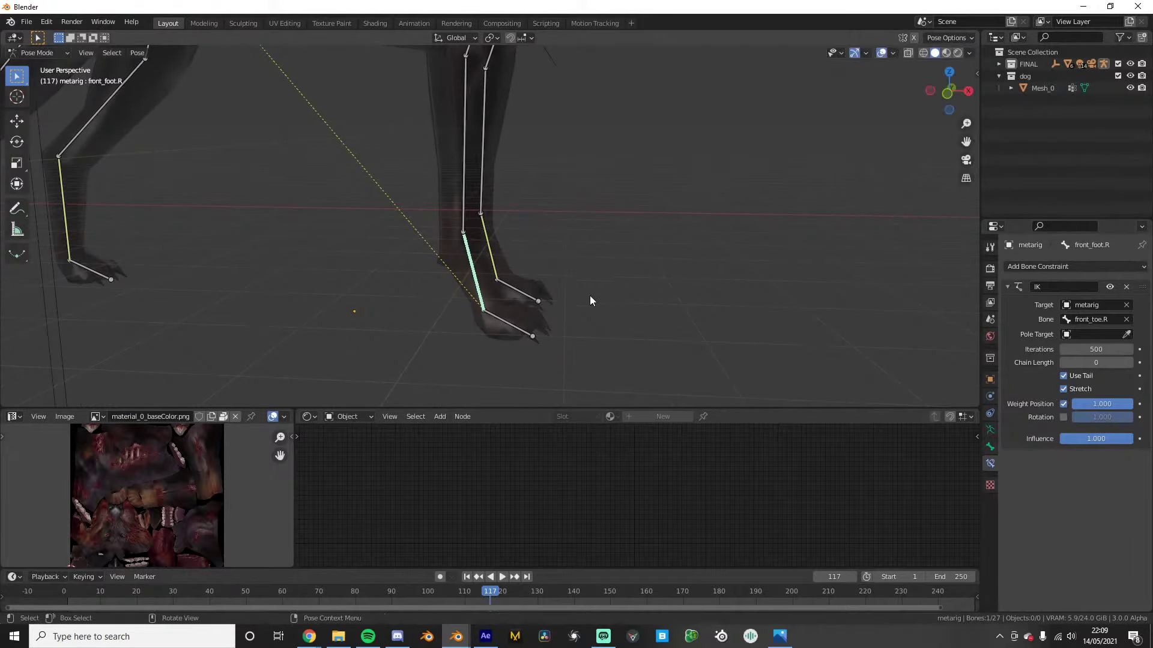
{"action": "left_click", "coordinate": [1129, 363]}
{"action": "left_click", "coordinate": [1129, 363]}
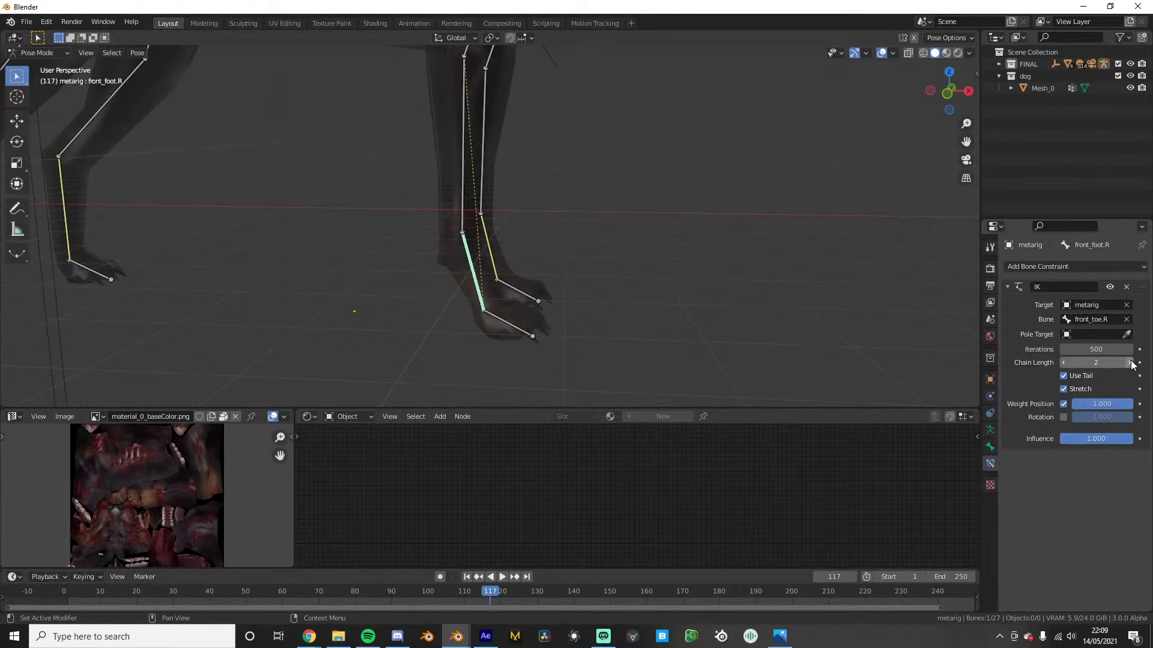
{"action": "left_click", "coordinate": [509, 324]}
{"action": "scroll", "coordinate": [516, 288], "scroll_direction": "down", "scroll_amount": 3}
{"action": "key", "text": "g"}
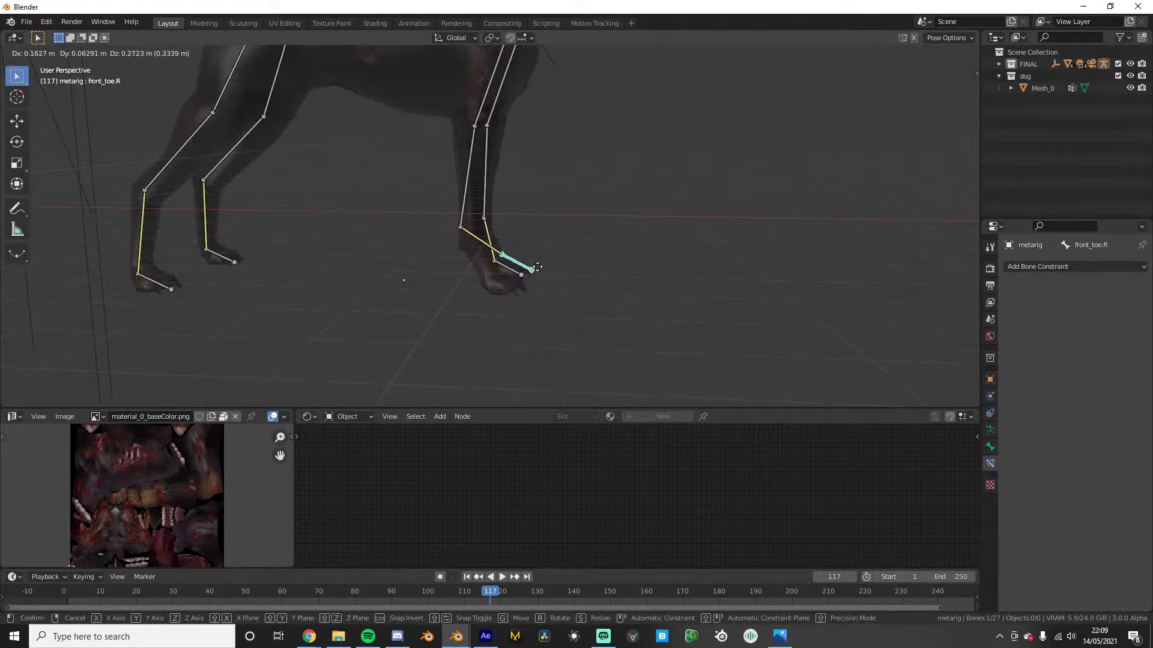
{"action": "left_click", "coordinate": [543, 276]}
Lengthen the right front foot's IK chain further and test the whole leg by moving its toe
{"action": "left_click", "coordinate": [479, 254]}
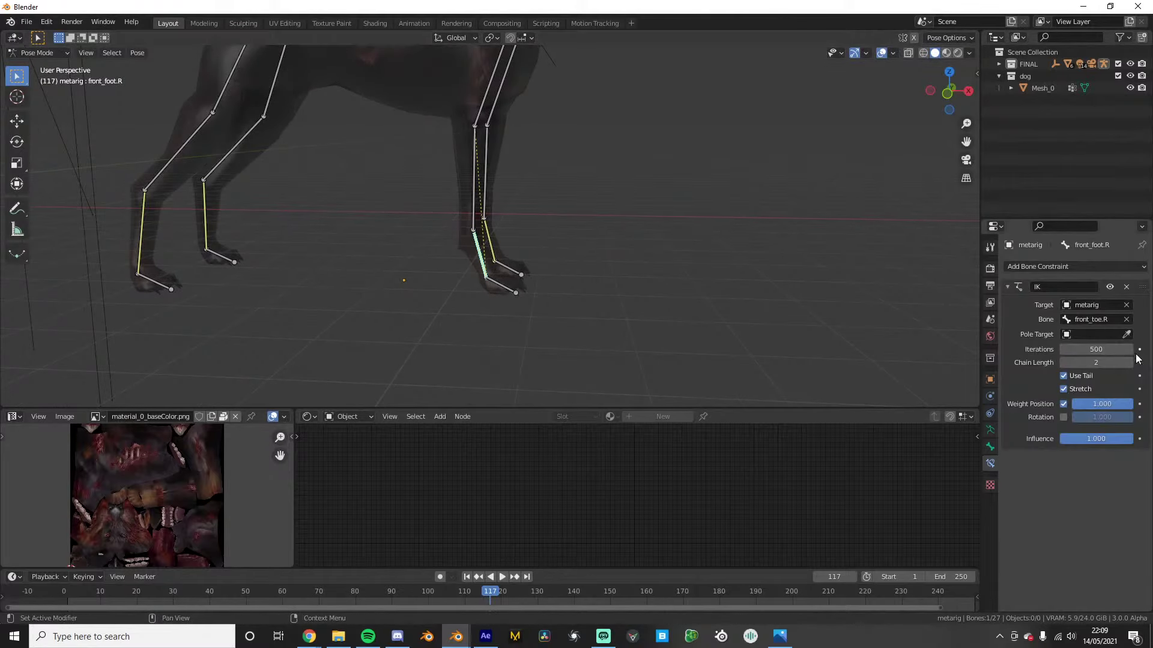
{"action": "left_click", "coordinate": [514, 296]}
{"action": "scroll", "coordinate": [511, 288], "scroll_direction": "down", "scroll_amount": 2}
{"action": "key", "text": "g"}
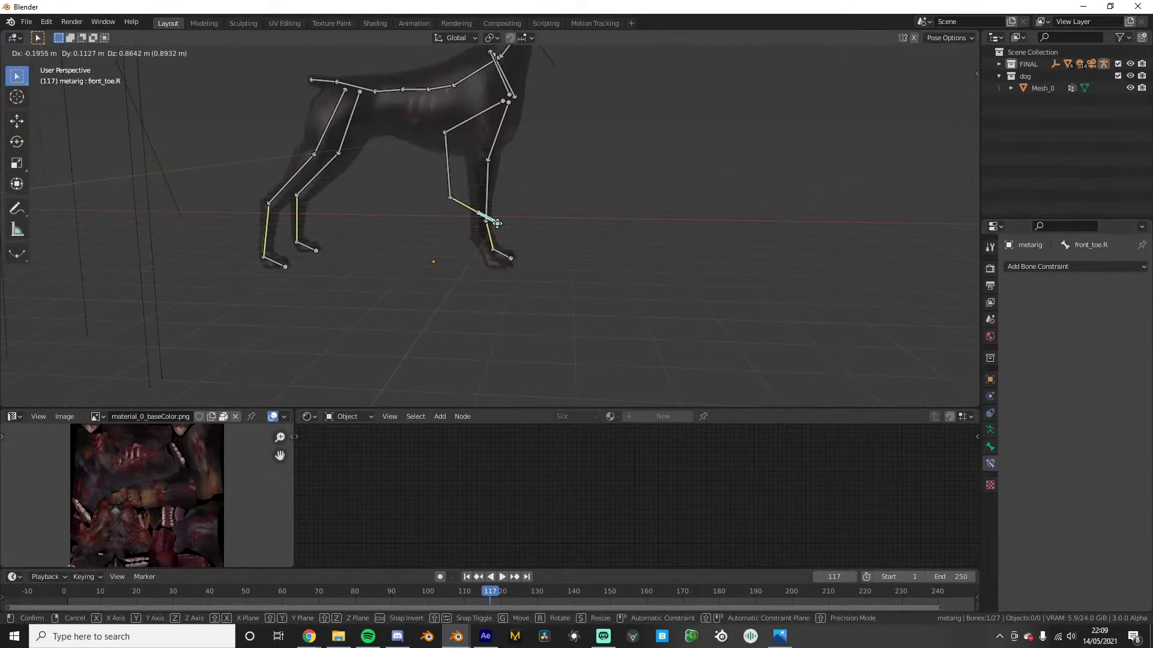
Set the left front foot's IK chain length to 2 and test-move the right front toe in front view
{"action": "left_click", "coordinate": [505, 252]}
{"action": "scroll", "coordinate": [509, 281], "scroll_direction": "up", "scroll_amount": 3}
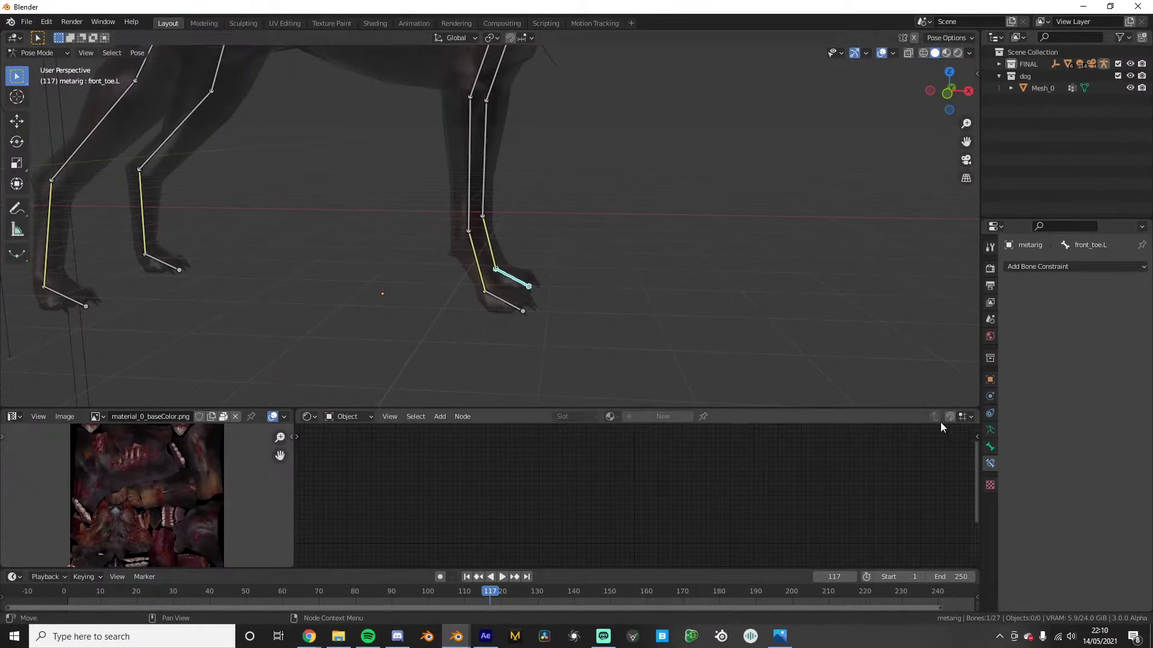
{"action": "left_click", "coordinate": [506, 250]}
{"action": "left_click", "coordinate": [501, 249]}
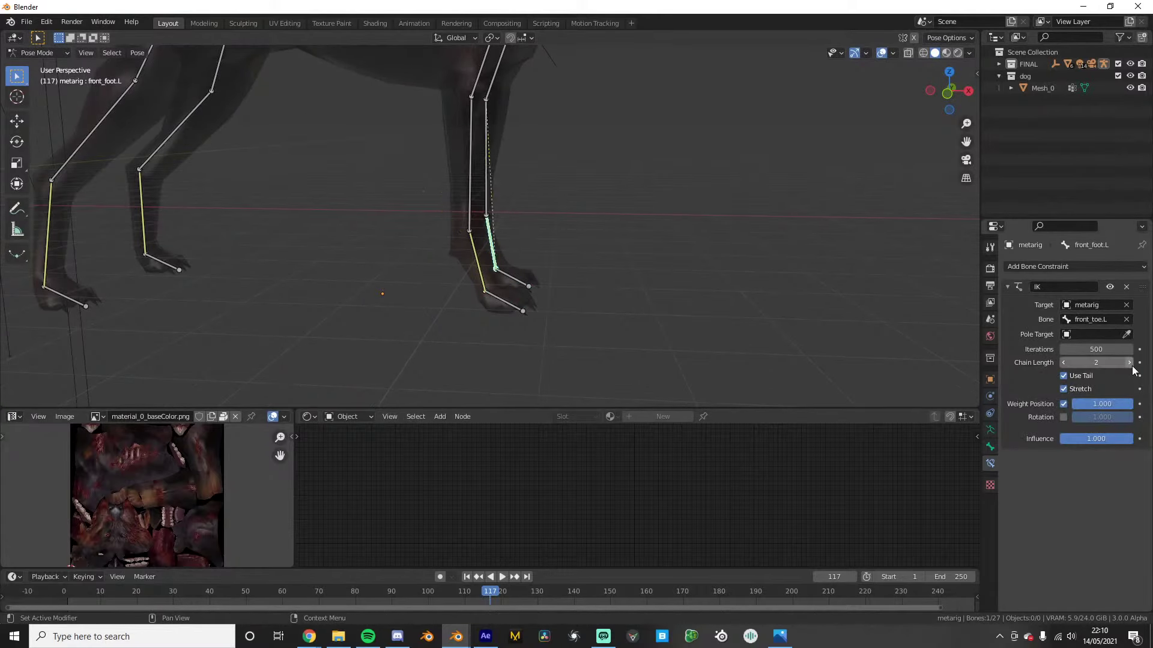
{"action": "left_click", "coordinate": [513, 305]}
{"action": "key", "text": "KP_1"}
{"action": "key", "text": "g"}
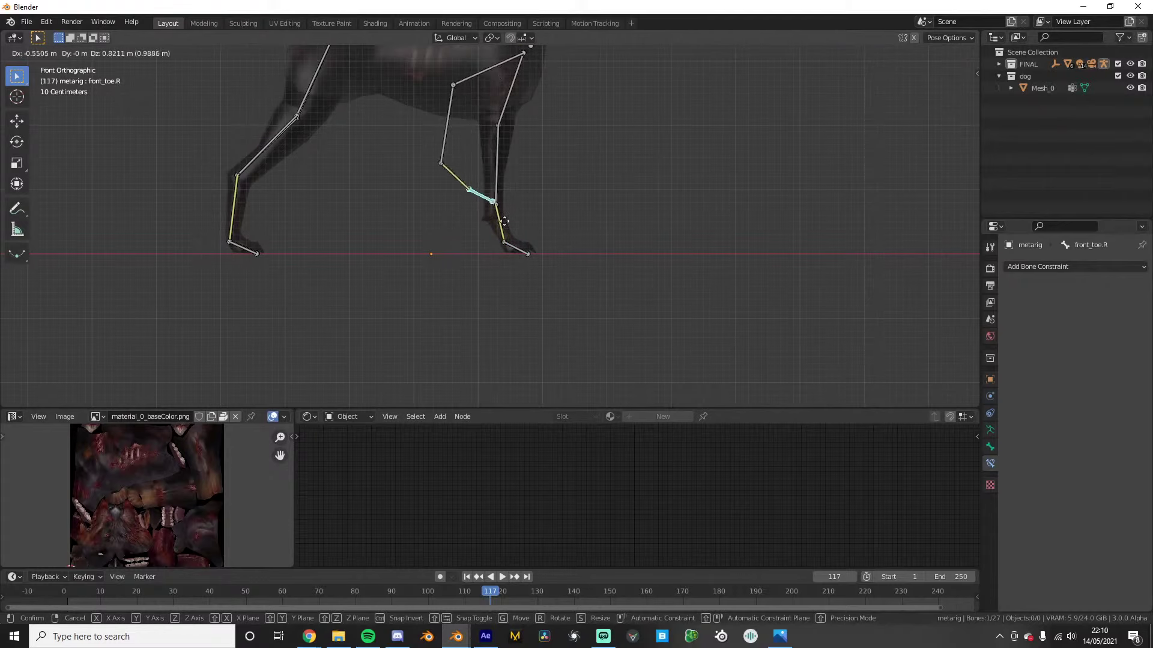
{"action": "right_click", "coordinate": [490, 211]}
Test the right hind leg's IK by moving its toe in perspective and front view, cancelling each move
{"action": "middle_click_drag", "start_coordinate": [384, 197], "coordinate": [596, 264], "text": "shift"}
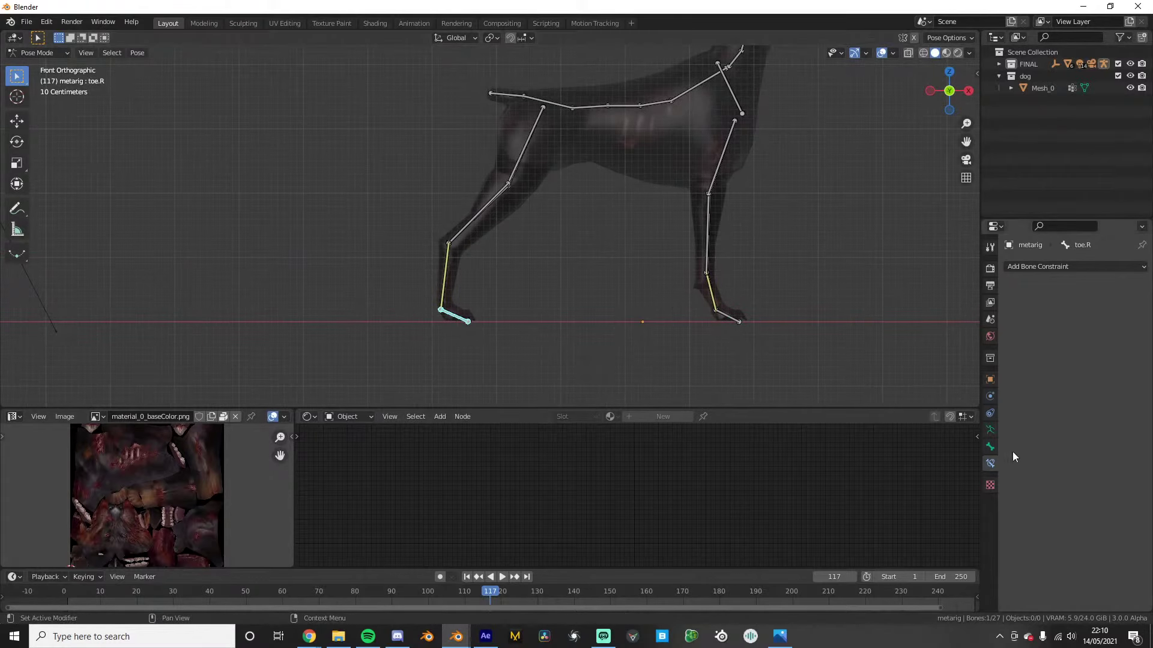
{"action": "left_click", "coordinate": [990, 446]}
{"action": "left_click", "coordinate": [990, 430]}
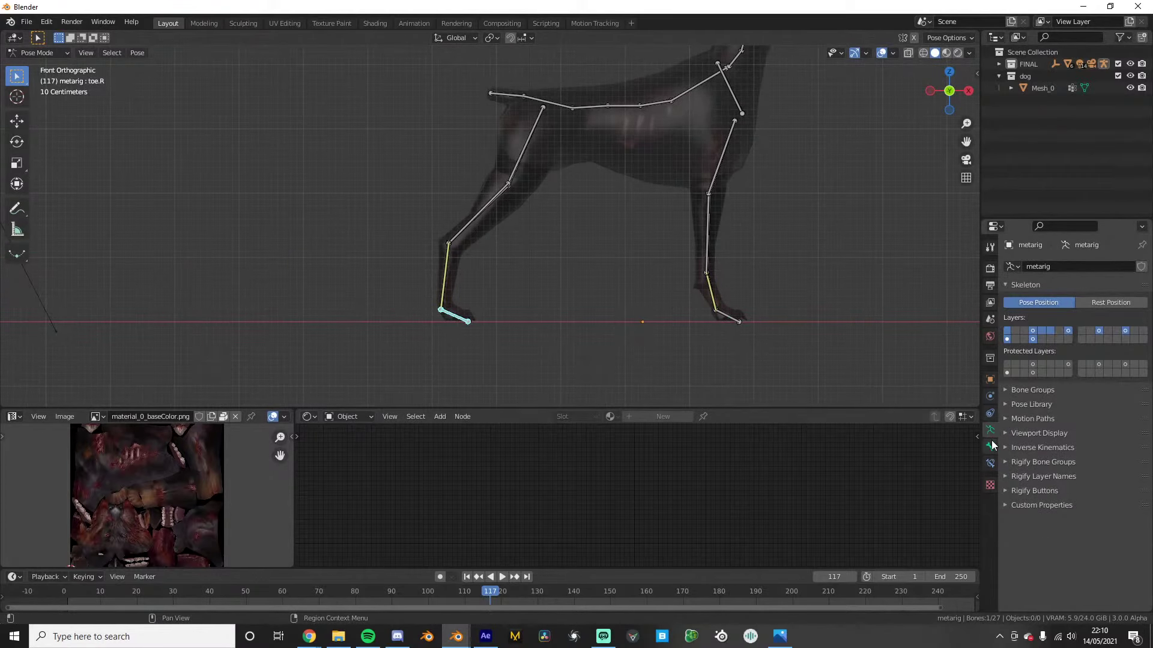
{"action": "middle_click_drag", "start_coordinate": [722, 293], "coordinate": [672, 294], "text": "shift"}
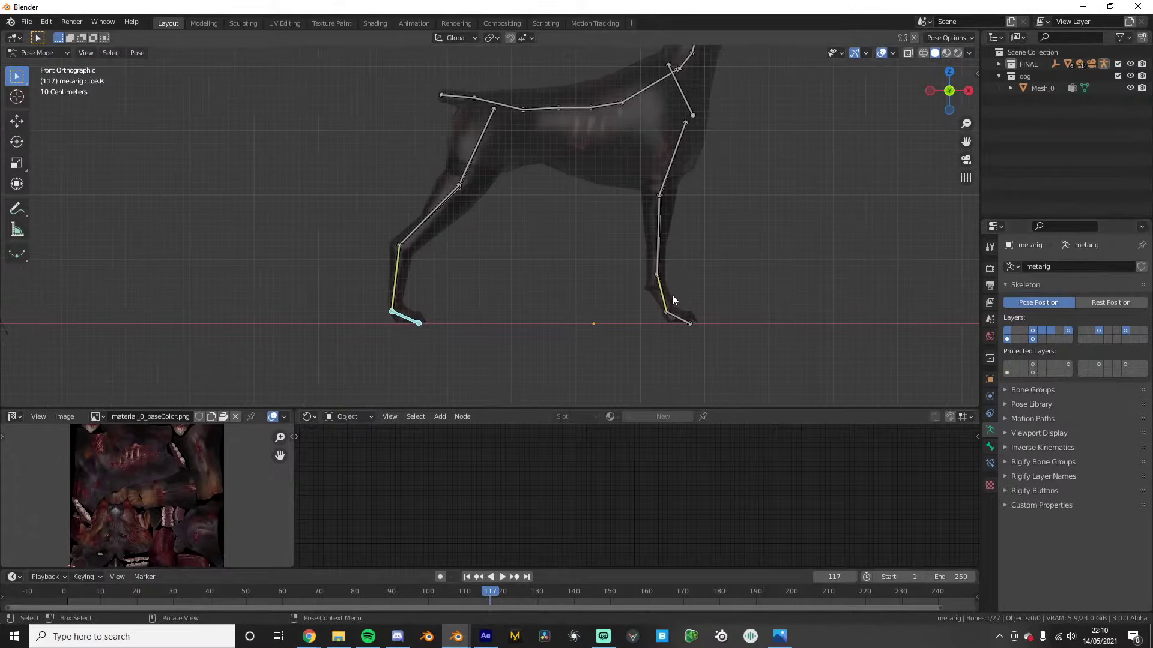
{"action": "middle_click_drag", "start_coordinate": [458, 308], "coordinate": [448, 336]}
{"action": "key", "text": "g"}
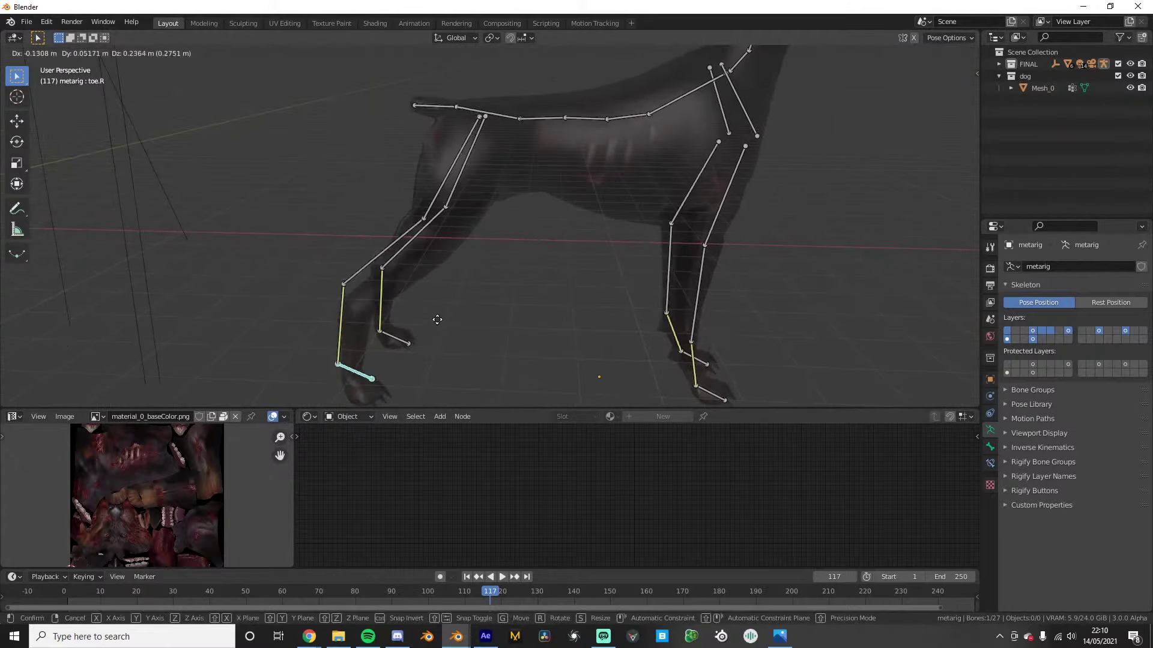
{"action": "right_click", "coordinate": [435, 319]}
{"action": "key", "text": "g"}
{"action": "right_click", "coordinate": [437, 289]}
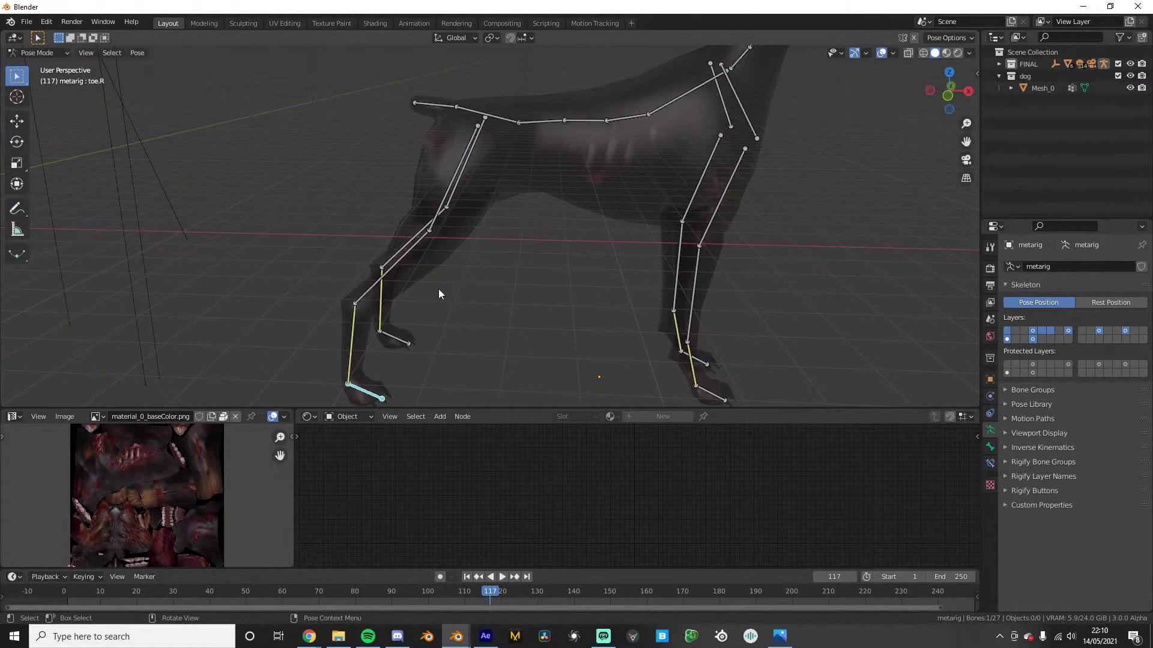
{"action": "key", "text": "KP_1"}
{"action": "key", "text": "g"}
{"action": "right_click", "coordinate": [437, 261]}
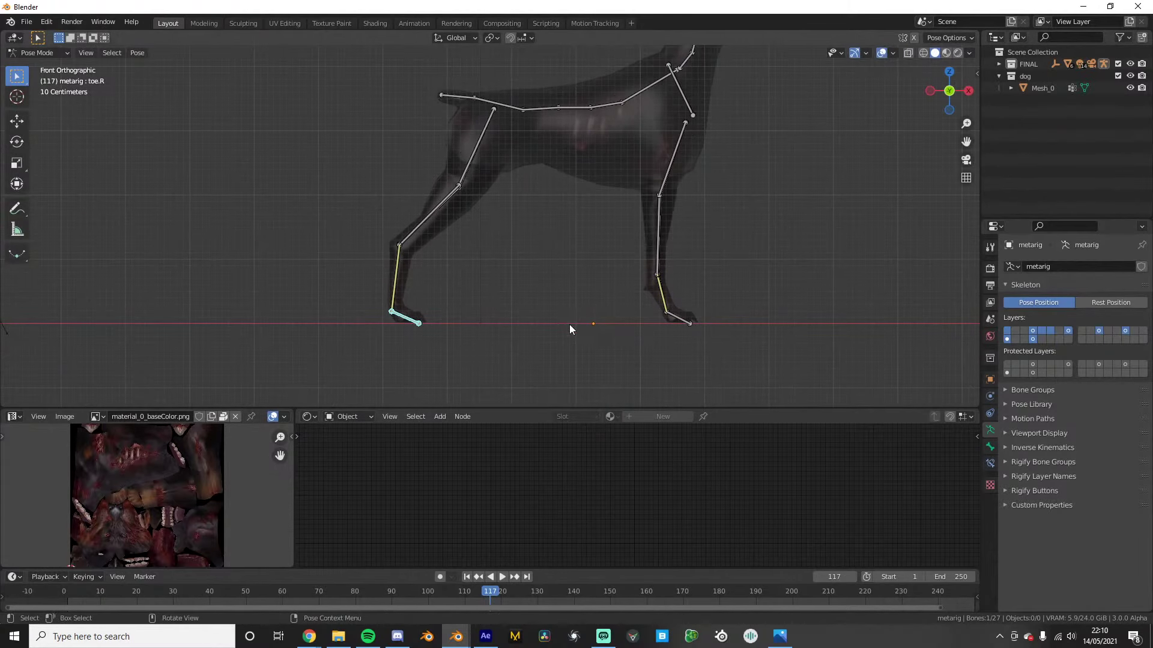
Look through the bone, object, physics and armature properties for the right hind foot's IK settings
{"action": "left_click", "coordinate": [991, 448]}
{"action": "left_click", "coordinate": [991, 415]}
{"action": "left_click", "coordinate": [991, 430]}
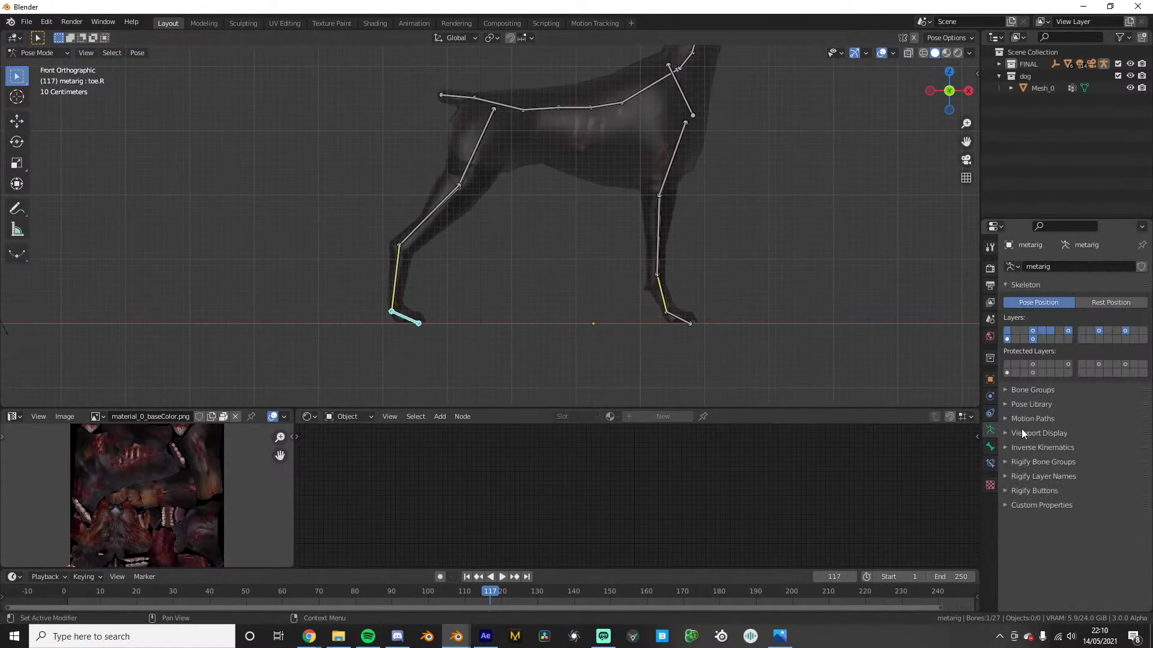
{"action": "right_click", "coordinate": [396, 276]}
{"action": "left_click", "coordinate": [990, 447]}
{"action": "left_click", "coordinate": [991, 413]}
{"action": "left_click", "coordinate": [990, 379]}
{"action": "left_click", "coordinate": [990, 396]}
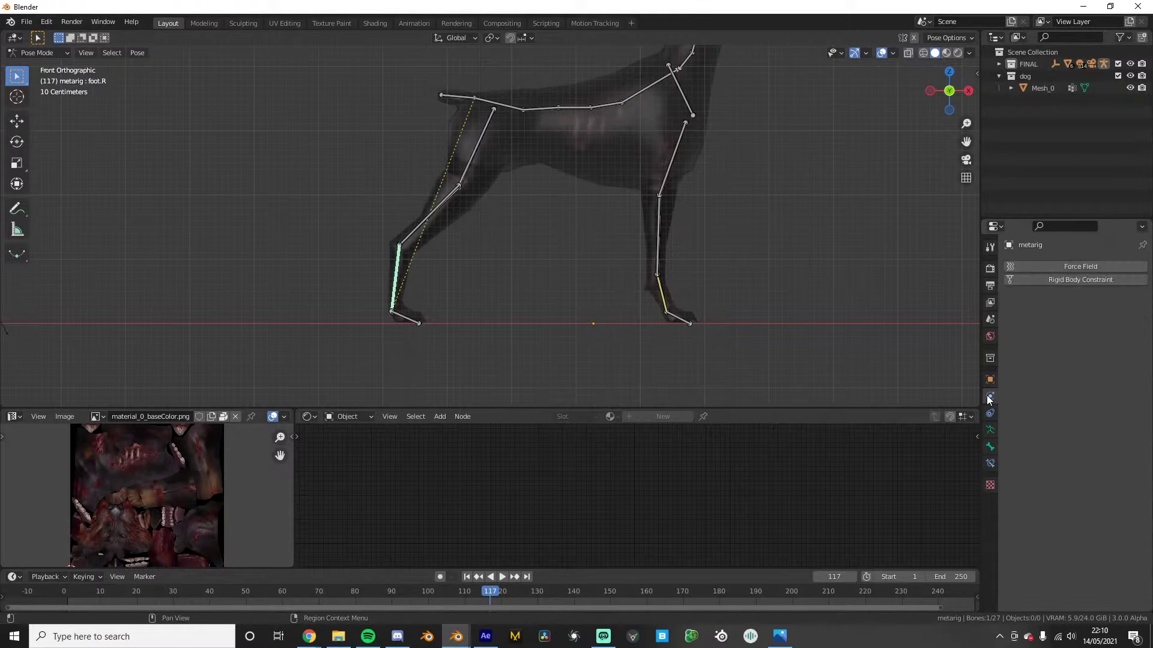
{"action": "left_click", "coordinate": [990, 413]}
{"action": "left_click", "coordinate": [990, 429]}
Set the chain length of the right hind foot's IK constraint to 3
{"action": "left_click", "coordinate": [991, 463]}
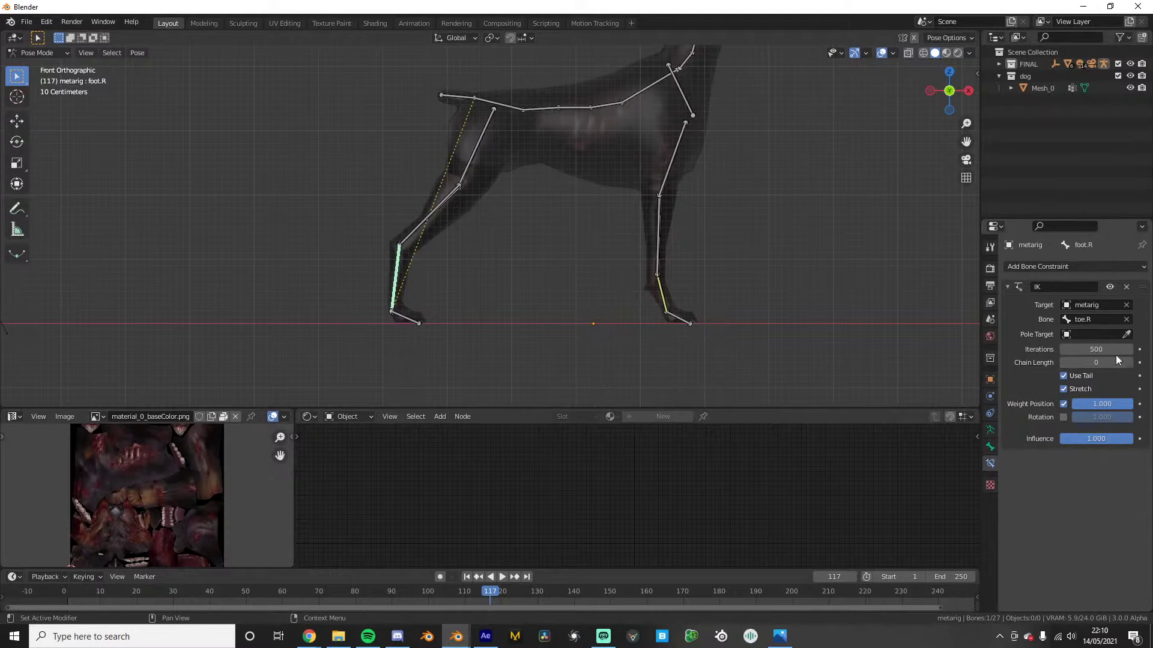
{"action": "left_click", "coordinate": [1129, 363]}
{"action": "left_click", "coordinate": [1129, 363]}
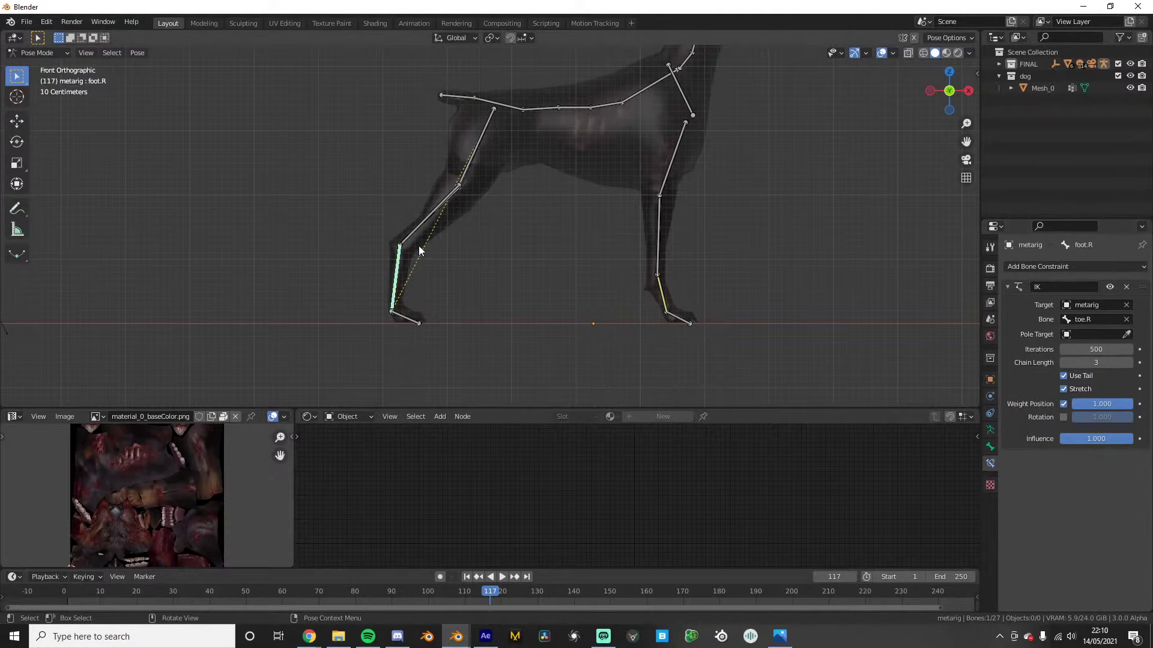
Set the chain length of the left hind foot's IK constraint to 3
{"action": "middle_click_drag", "start_coordinate": [419, 250], "coordinate": [382, 261]}
{"action": "left_click", "coordinate": [373, 271]}
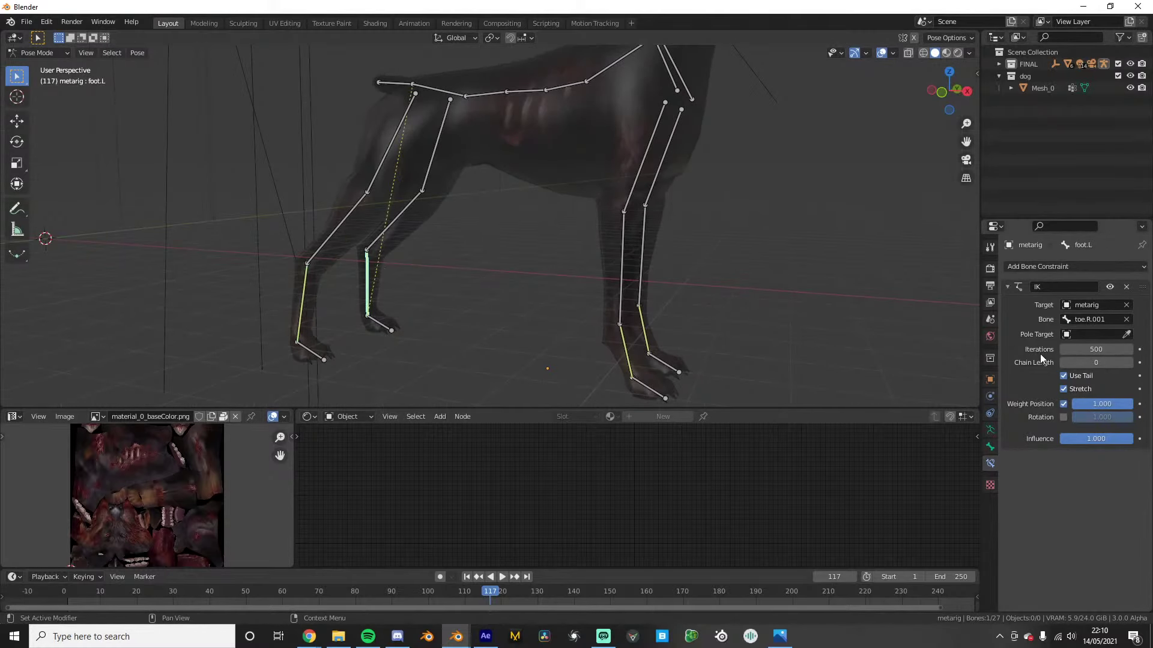
{"action": "left_click", "coordinate": [1130, 363]}
{"action": "left_click", "coordinate": [1129, 364]}
{"action": "left_click", "coordinate": [1129, 364]}
Test the right hind leg in front view by moving its toe, and cancel the move
{"action": "scroll", "coordinate": [526, 255], "scroll_direction": "down", "scroll_amount": 5}
{"action": "key", "text": "KP_1"}
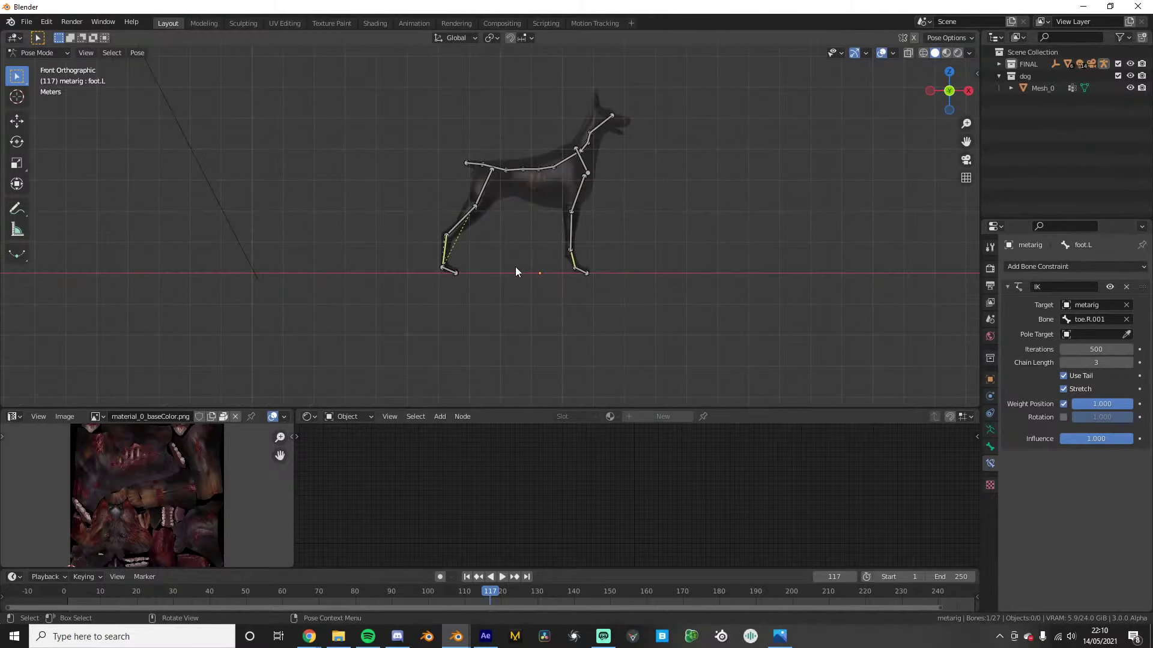
{"action": "scroll", "coordinate": [452, 298], "scroll_direction": "up", "scroll_amount": 2}
{"action": "left_click", "coordinate": [445, 280]}
{"action": "key", "text": "g"}
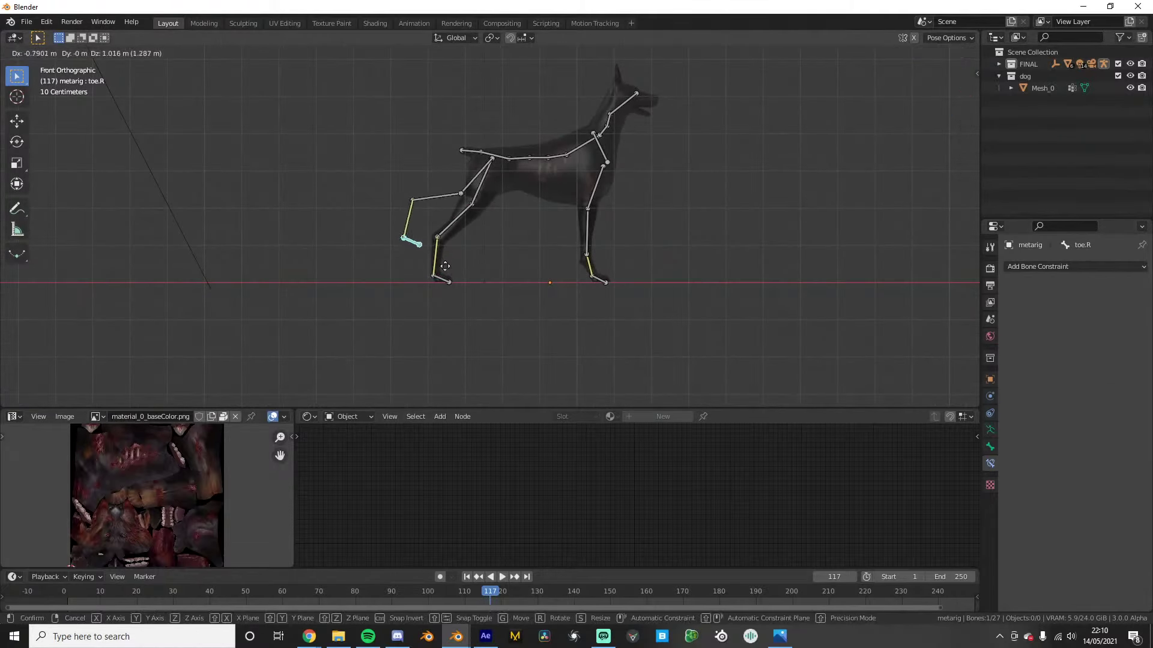
{"action": "right_click", "coordinate": [470, 273]}
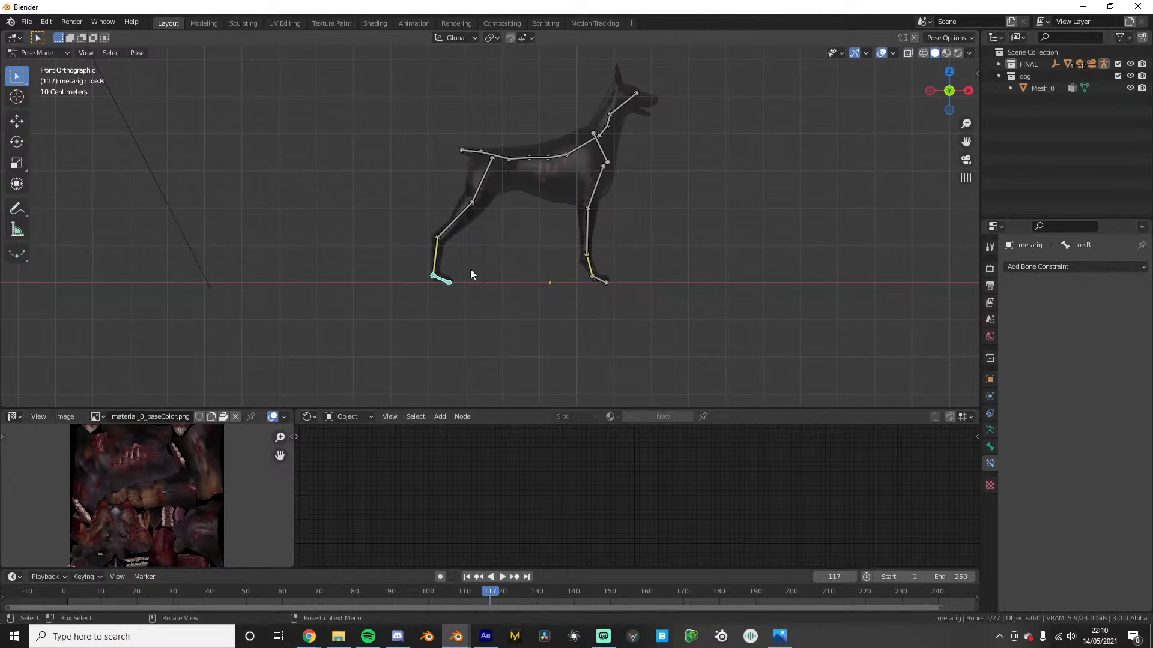
Set the right hind foot's IK chain length to 4 and test the leg by moving its toe, cancelling the move
{"action": "left_click", "coordinate": [438, 269]}
{"action": "left_click", "coordinate": [1129, 363]}
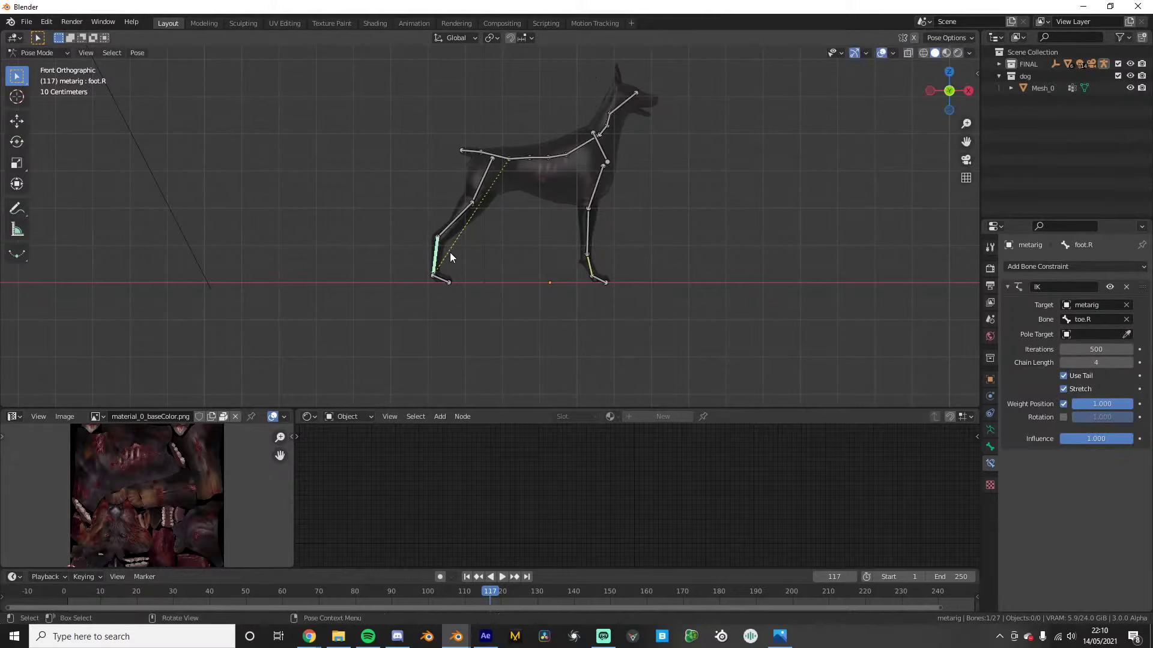
{"action": "left_click", "coordinate": [445, 280]}
{"action": "key", "text": "g"}
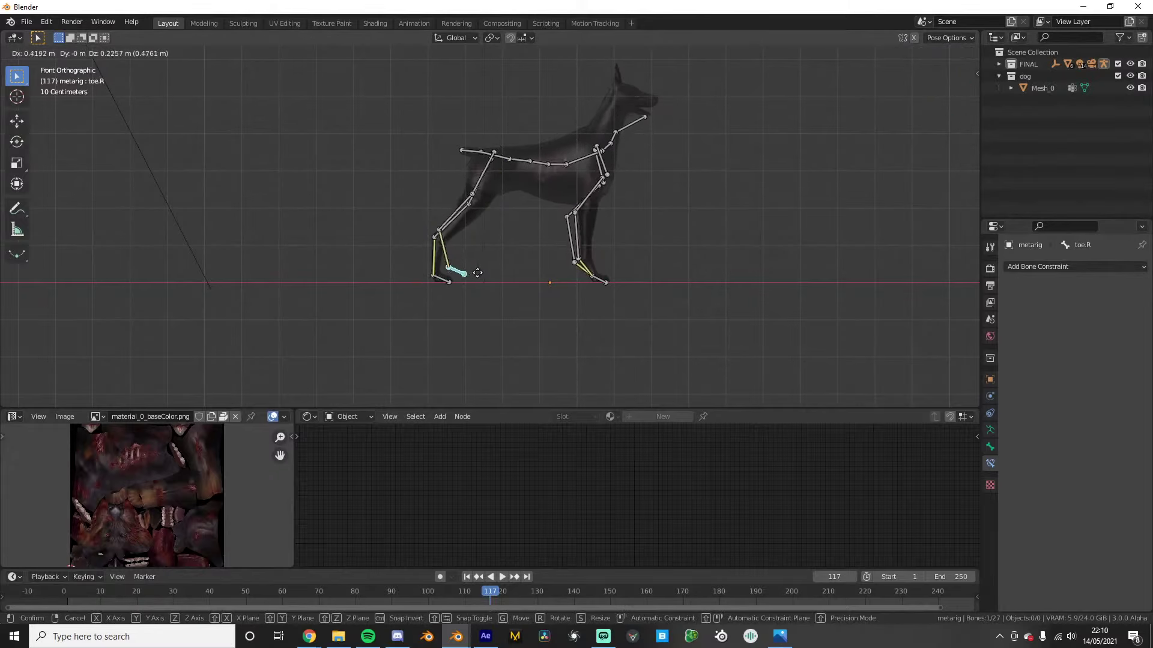
{"action": "right_click", "coordinate": [464, 207]}
Set the chain length of the left hind foot's IK constraint to 4
{"action": "middle_click_drag", "start_coordinate": [464, 206], "coordinate": [555, 215]}
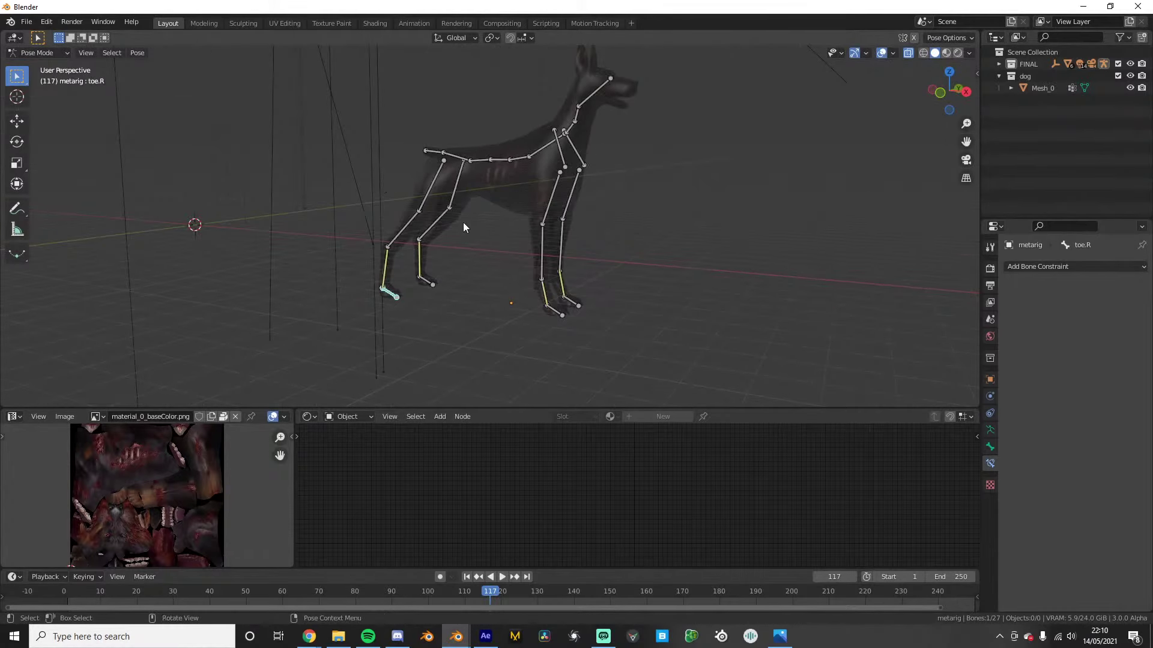
{"action": "middle_click_drag", "start_coordinate": [463, 227], "coordinate": [451, 296]}
{"action": "left_click", "coordinate": [990, 447]}
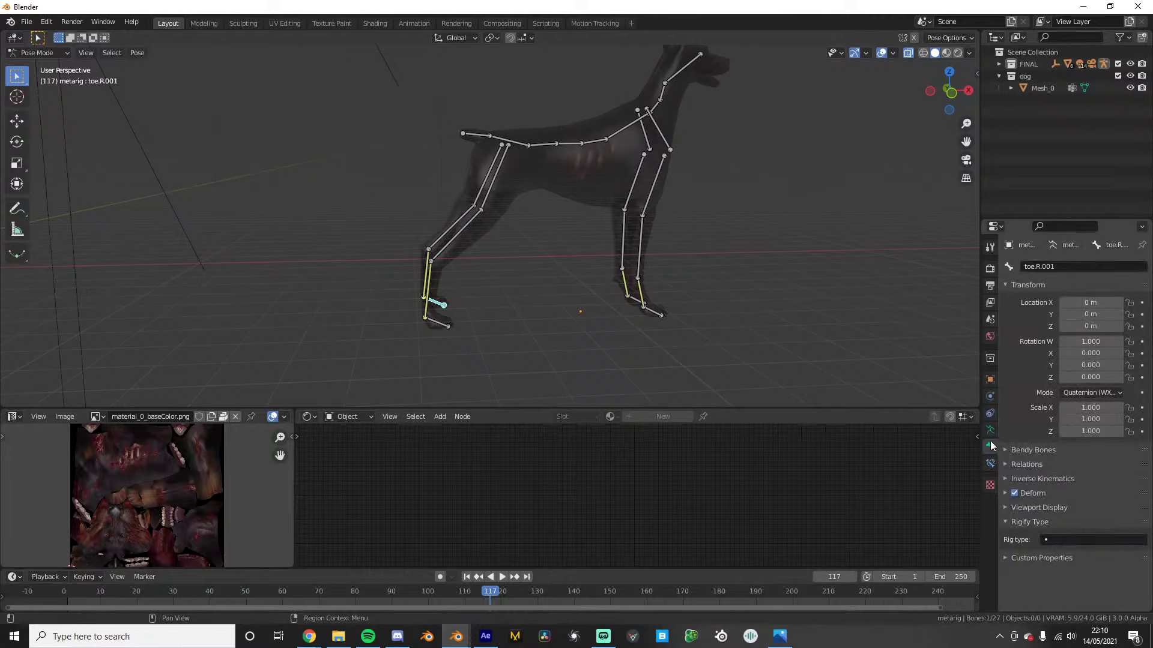
{"action": "left_click", "coordinate": [990, 429]}
{"action": "left_click", "coordinate": [990, 412]}
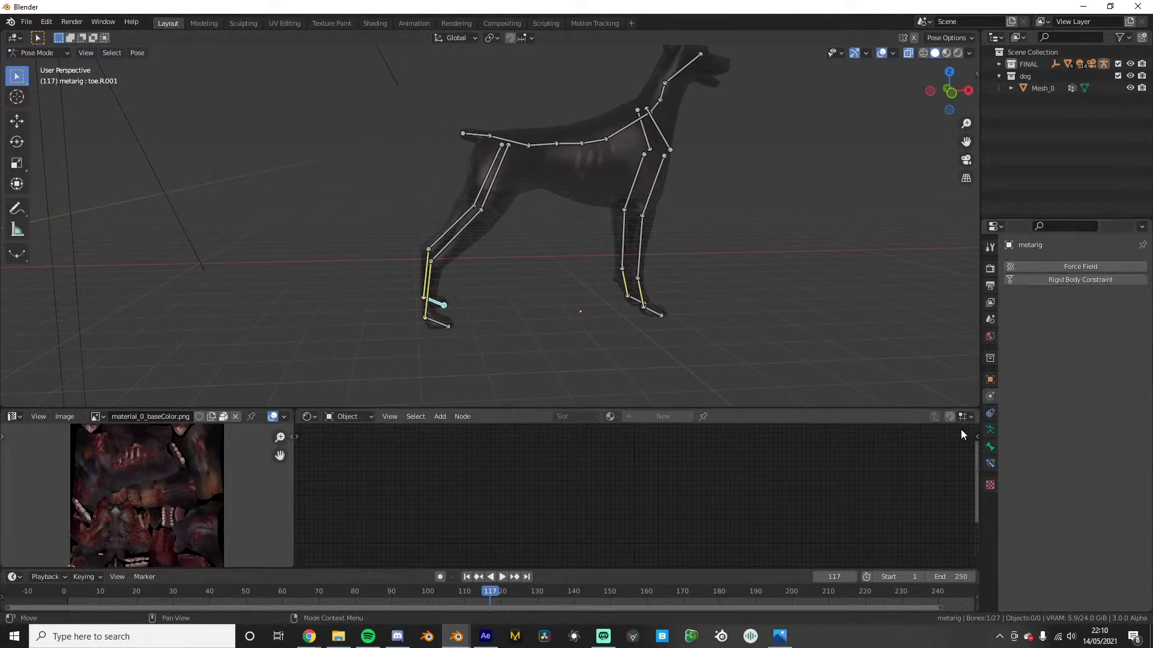
{"action": "left_click", "coordinate": [990, 430]}
{"action": "left_click", "coordinate": [990, 413]}
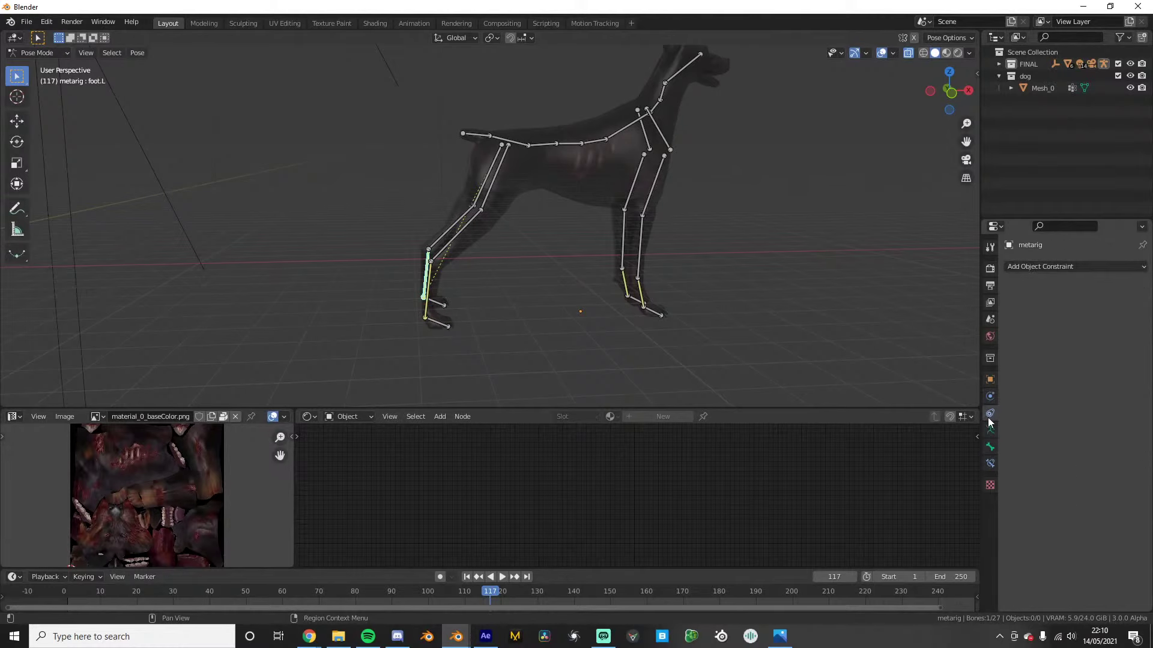
{"action": "left_click", "coordinate": [990, 430]}
{"action": "left_click", "coordinate": [990, 446]}
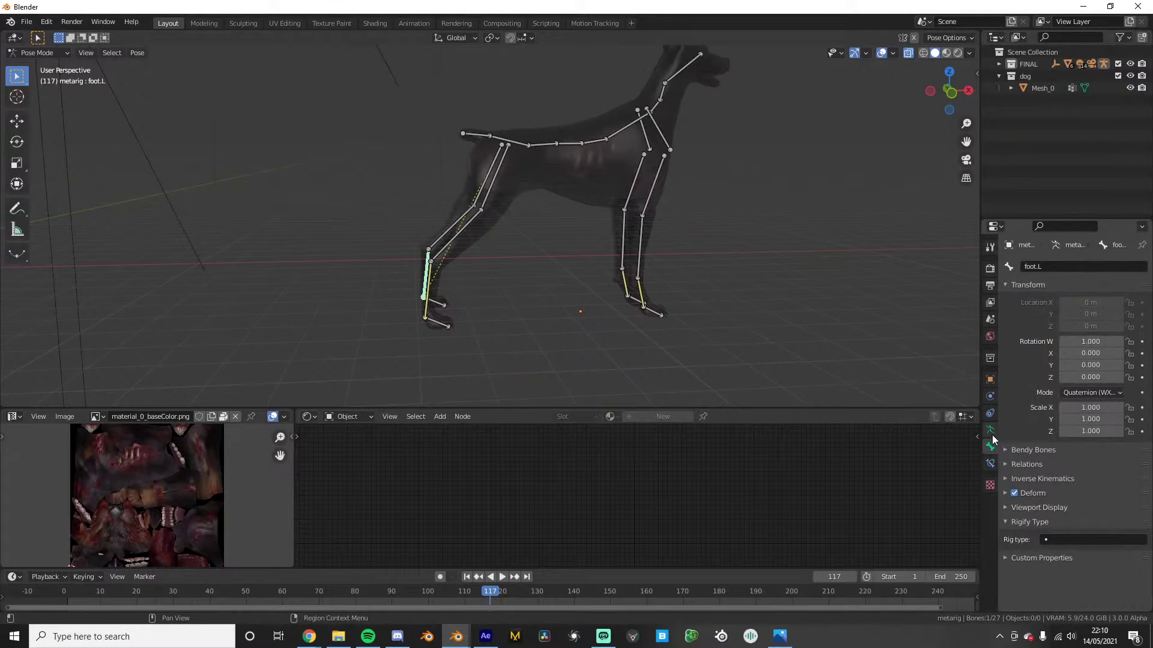
{"action": "left_click", "coordinate": [991, 460]}
{"action": "left_click", "coordinate": [1129, 363]}
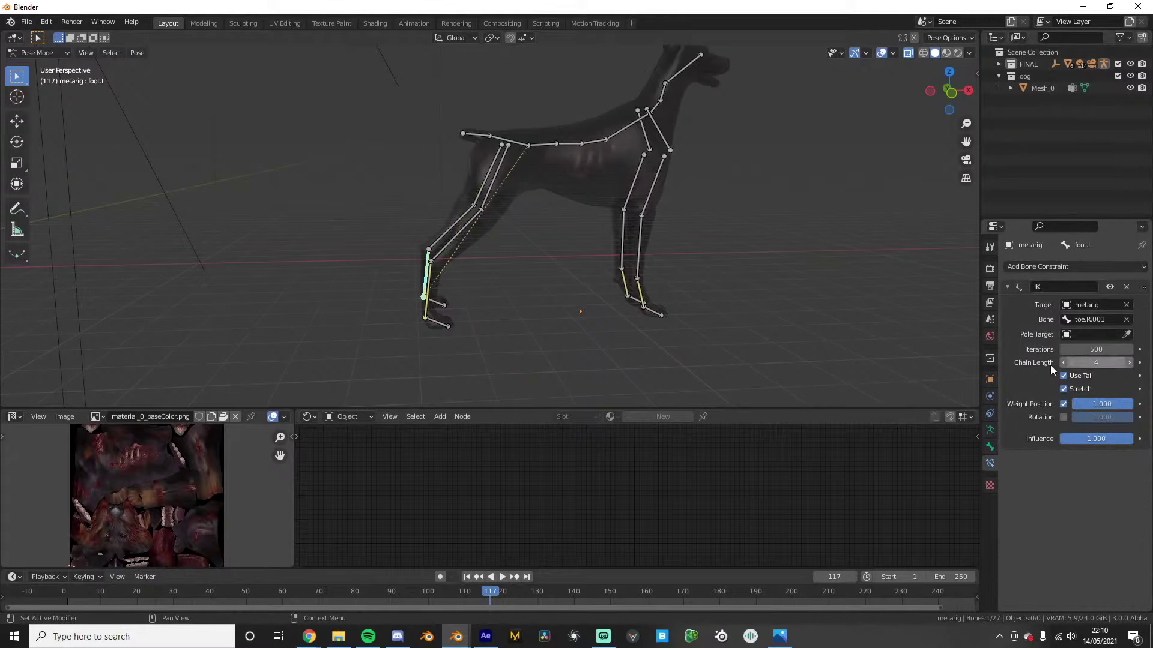
Return to Object Mode and parent the dog mesh to the metarig
{"action": "scroll", "coordinate": [723, 313], "scroll_direction": "down", "scroll_amount": 2}
{"action": "middle_click_drag", "start_coordinate": [722, 313], "coordinate": [744, 345]}
{"action": "key", "text": "ctrl+Tab"}
{"action": "left_click", "coordinate": [564, 211]}
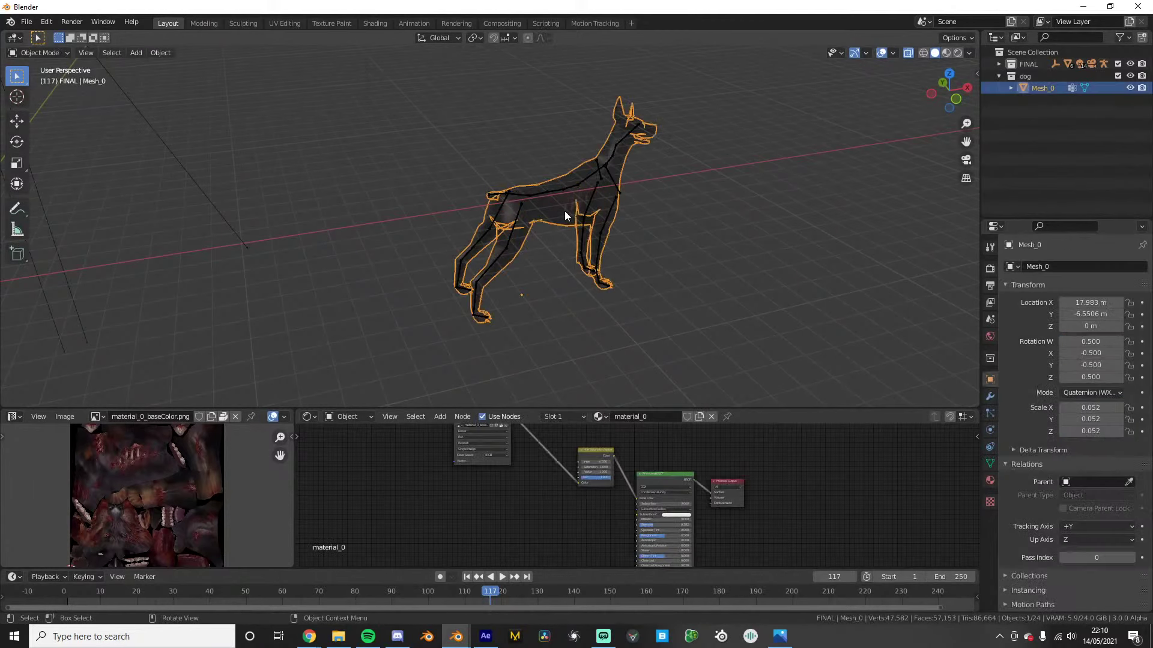
{"action": "middle_click_drag", "start_coordinate": [564, 211], "coordinate": [631, 180]}
{"action": "key", "text": "alt+a"}
{"action": "left_click", "coordinate": [608, 191]}
{"action": "left_click", "coordinate": [622, 184], "text": "shift"}
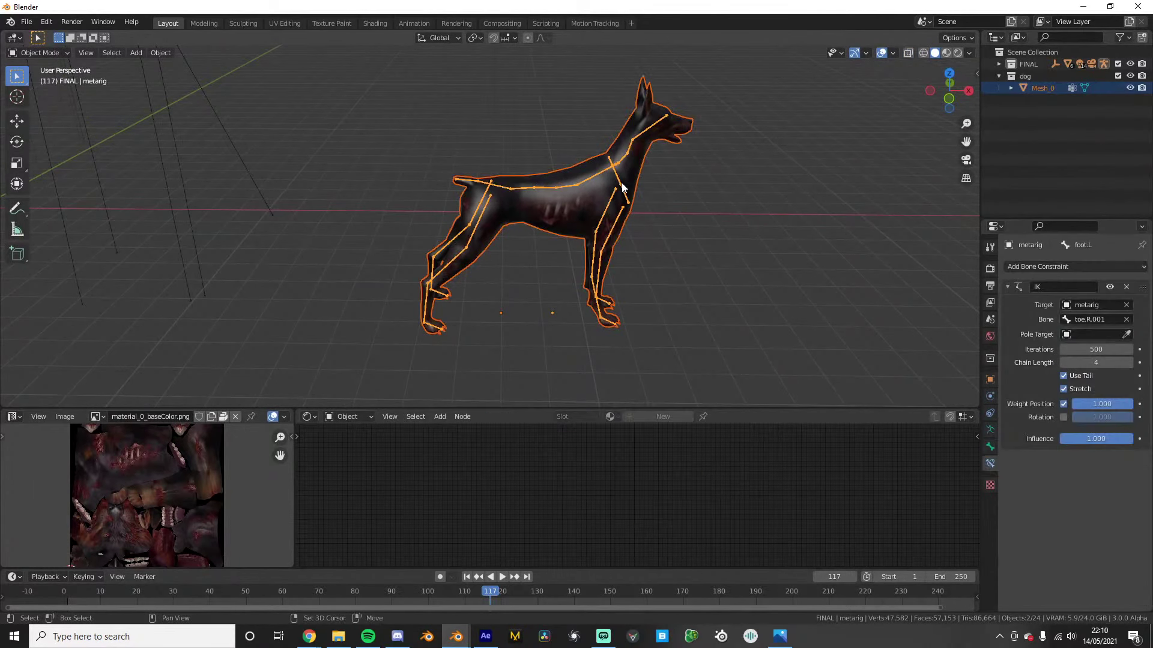
{"action": "key", "text": "ctrl+p"}
{"action": "left_click", "coordinate": [621, 183]}
{"action": "left_click", "coordinate": [556, 215]}
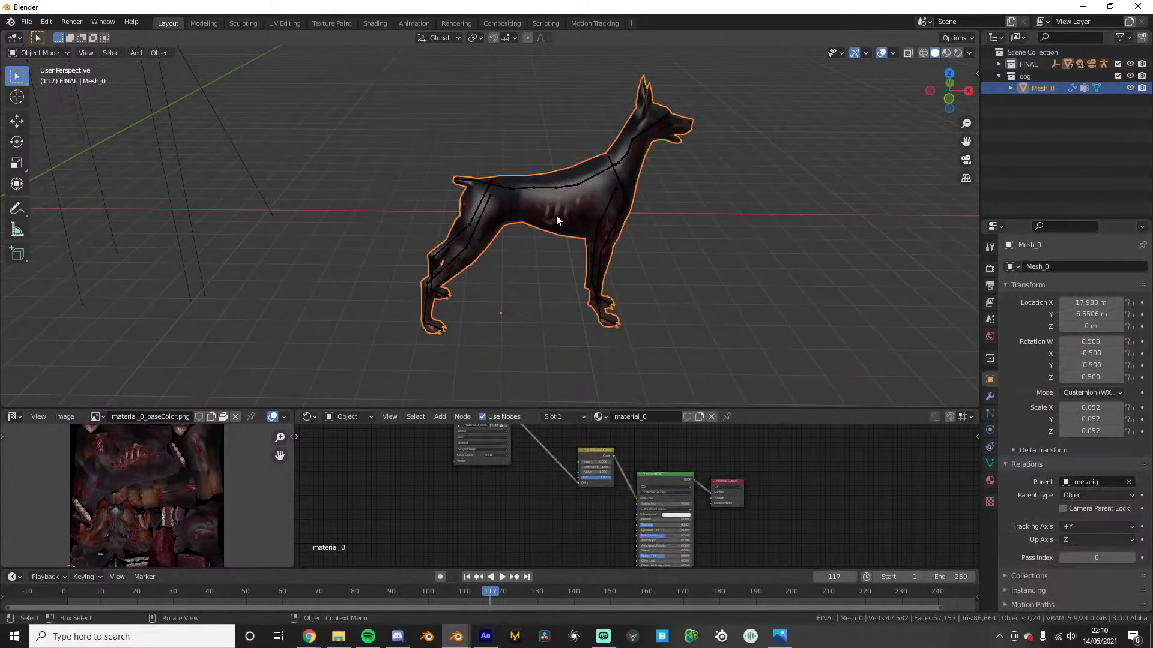
{"action": "key", "text": "Tab"}
{"action": "key", "text": "Tab"}
Test the mesh deformation of the right front leg by moving its toe in front view in Pose Mode, and cancel the move
{"action": "left_click", "coordinate": [621, 189]}
{"action": "key", "text": "ctrl+Tab"}
{"action": "left_click", "coordinate": [624, 190]}
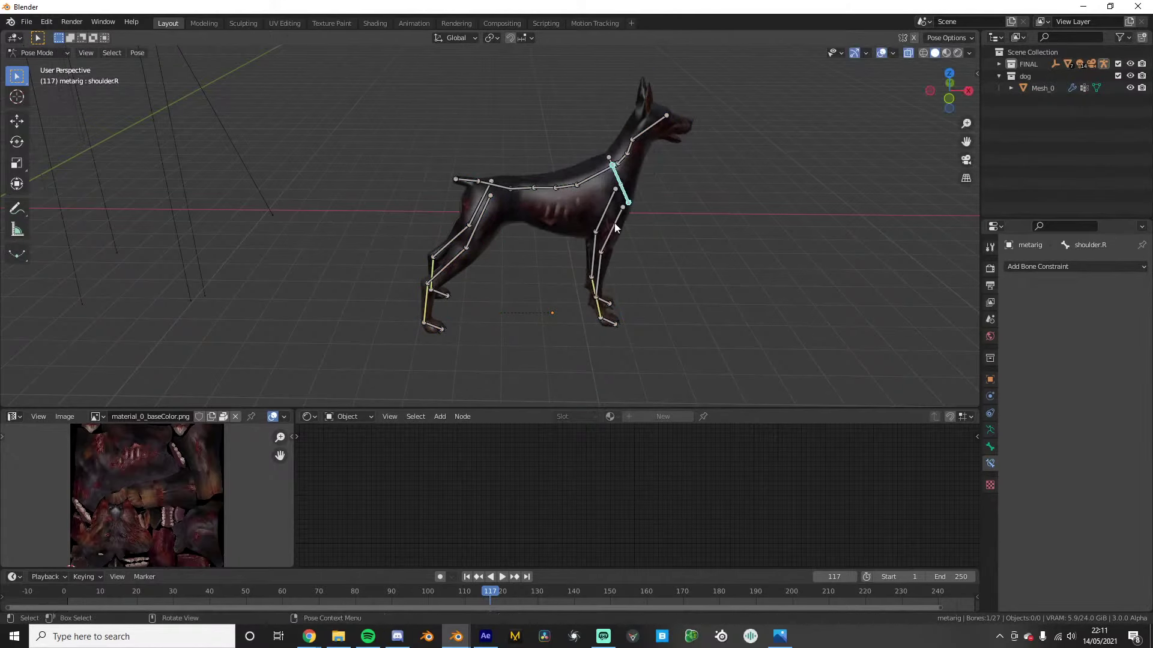
{"action": "left_click", "coordinate": [609, 313]}
{"action": "key", "text": "KP_1"}
{"action": "left_click", "coordinate": [606, 291]}
{"action": "scroll", "coordinate": [607, 289], "scroll_direction": "up", "scroll_amount": 2}
{"action": "key", "text": "g"}
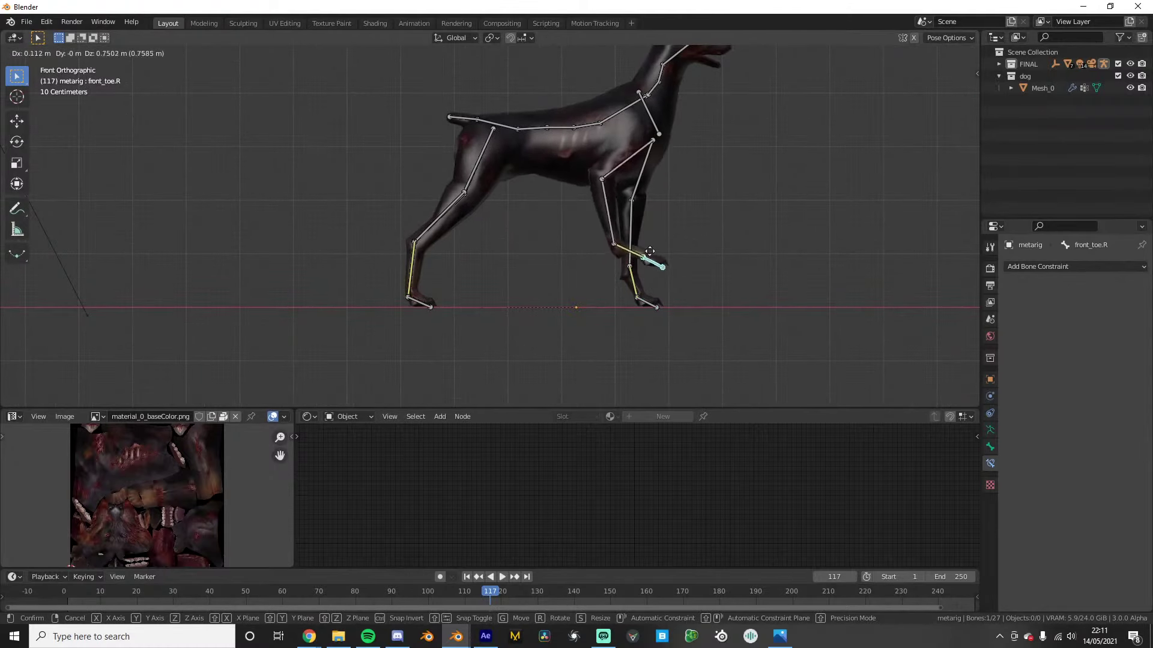
{"action": "middle_click_drag", "start_coordinate": [594, 229], "coordinate": [611, 246]}
{"action": "left_click", "coordinate": [558, 244]}
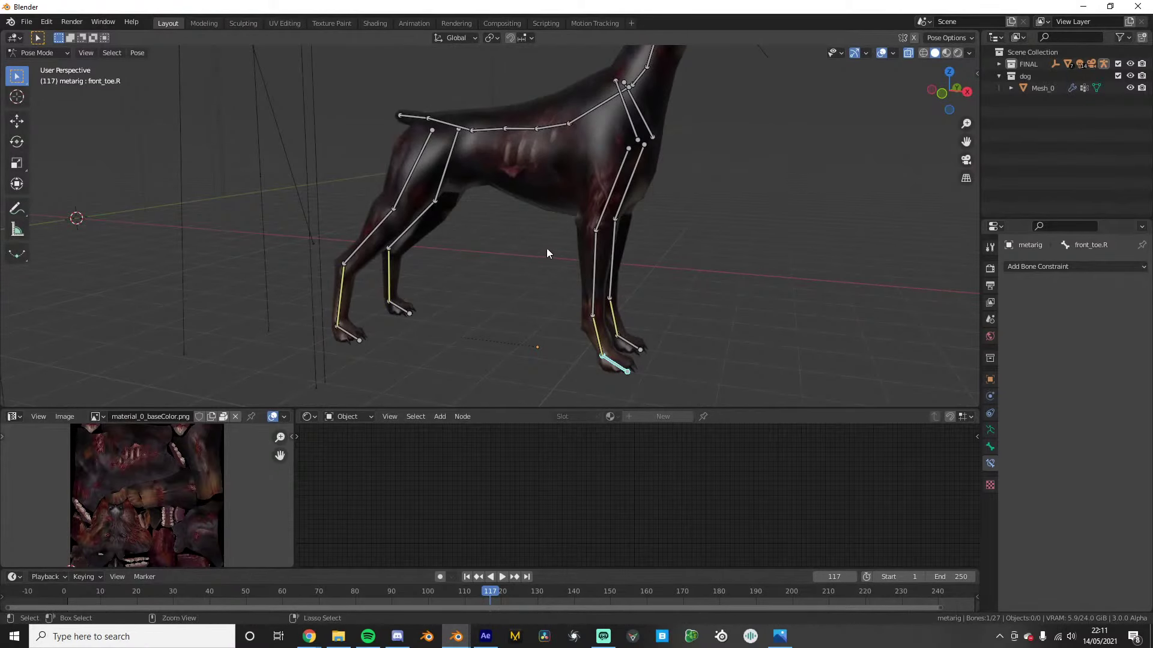
Return to Object Mode and save the Blender file as "the doge" in the projects folder
{"action": "key", "text": "ctrl+Tab"}
{"action": "scroll", "coordinate": [546, 248], "scroll_direction": "down", "scroll_amount": 4}
{"action": "key", "text": "ctrl+s"}
{"action": "left_click", "coordinate": [419, 509]}
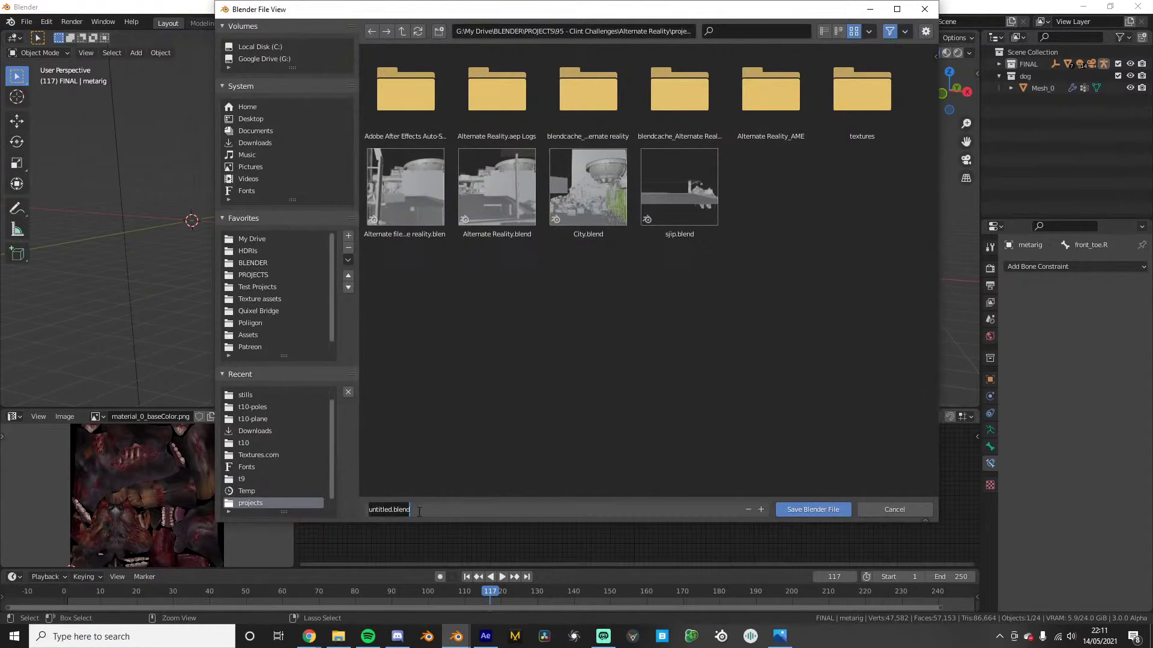
{"action": "type", "text": "the doge"}
{"action": "key", "text": "Return"}
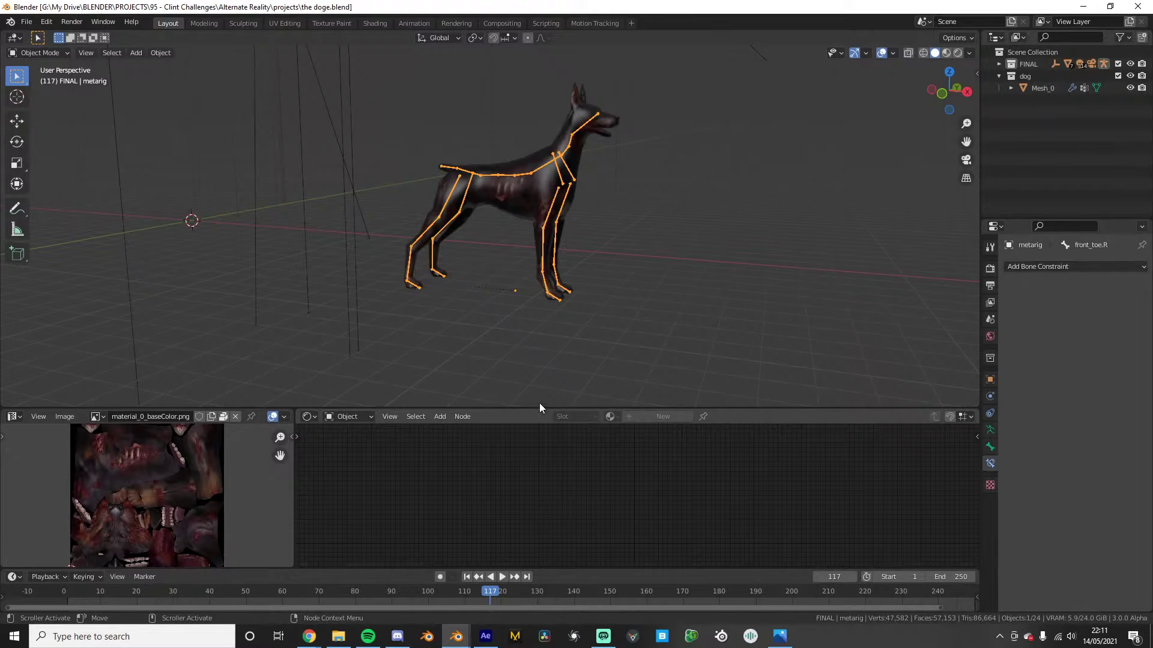
Test the neck and head deformation in front view by rotating their bones in Pose Mode, cancelling each rotation
{"action": "key", "text": "ctrl+Tab"}
{"action": "key", "text": "KP_1"}
{"action": "scroll", "coordinate": [594, 276], "scroll_direction": "up", "scroll_amount": 4}
{"action": "left_click", "coordinate": [588, 152]}
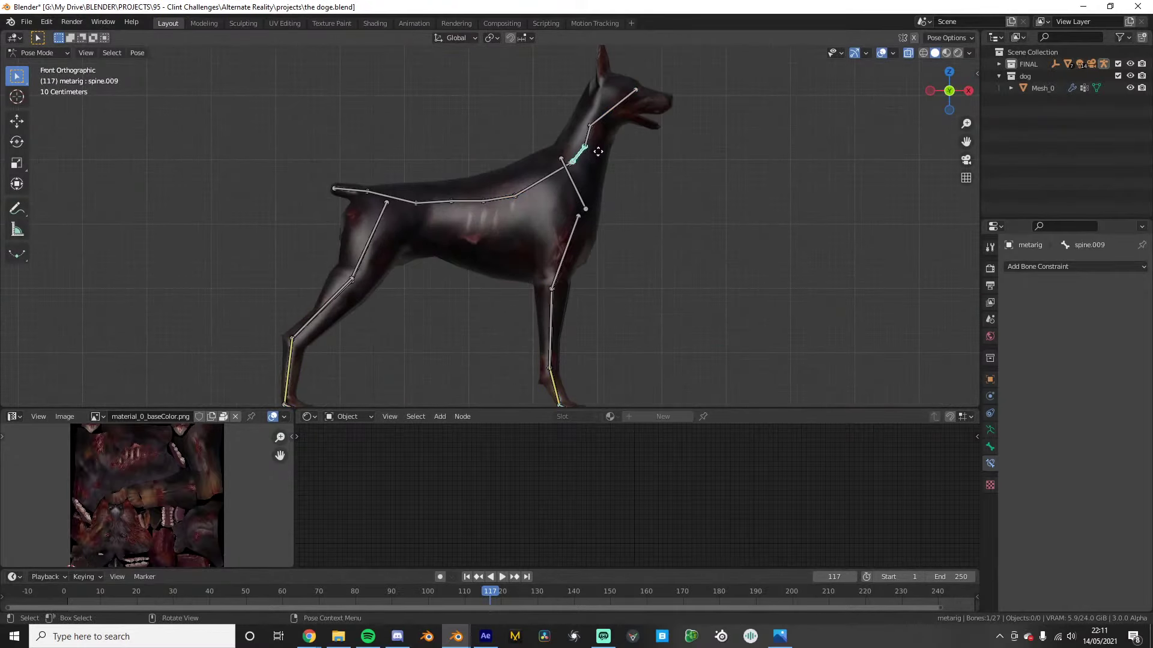
{"action": "key", "text": "r"}
{"action": "right_click", "coordinate": [642, 164]}
{"action": "left_click", "coordinate": [613, 110]}
{"action": "key", "text": "r"}
{"action": "right_click", "coordinate": [615, 144]}
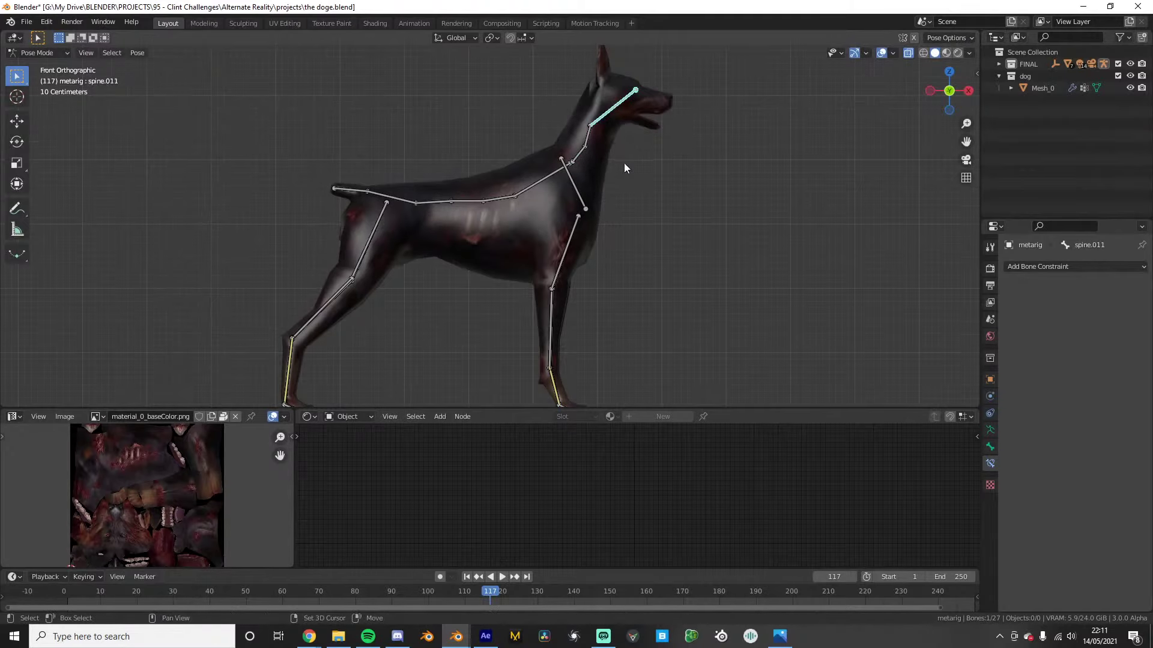
{"action": "middle_click_drag", "start_coordinate": [624, 167], "coordinate": [629, 204]}
{"action": "scroll", "coordinate": [595, 258], "scroll_direction": "down", "scroll_amount": 4}
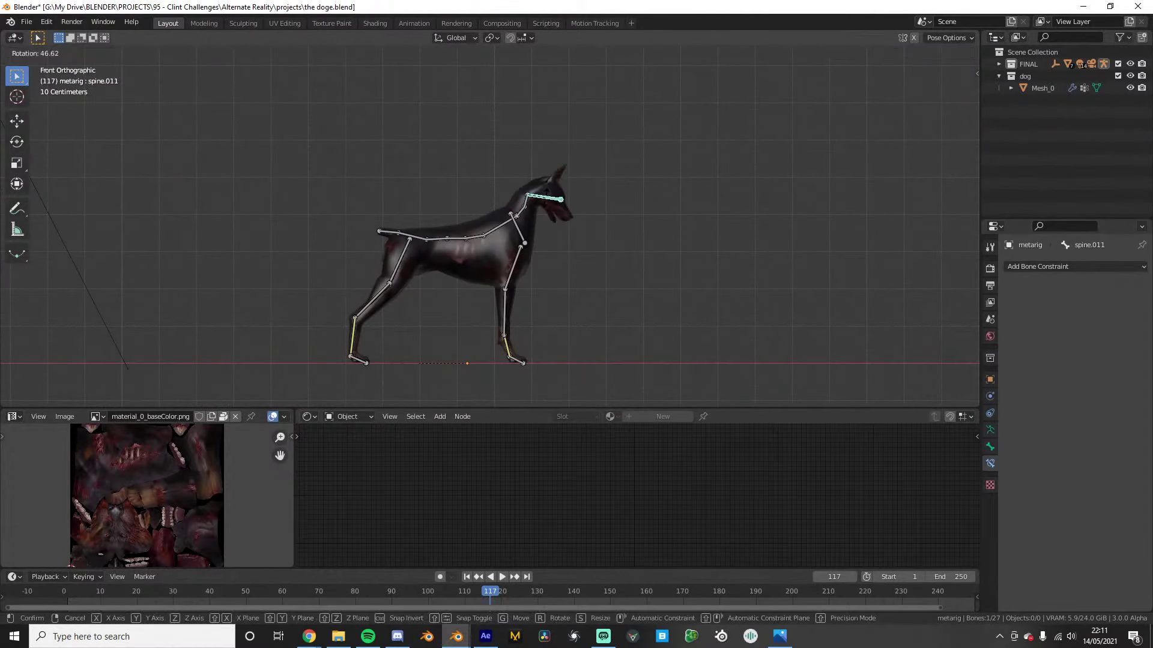
Test how the dog's back bends by rotating two mid-spine bones, cancelling each rotation
{"action": "key", "text": "r"}
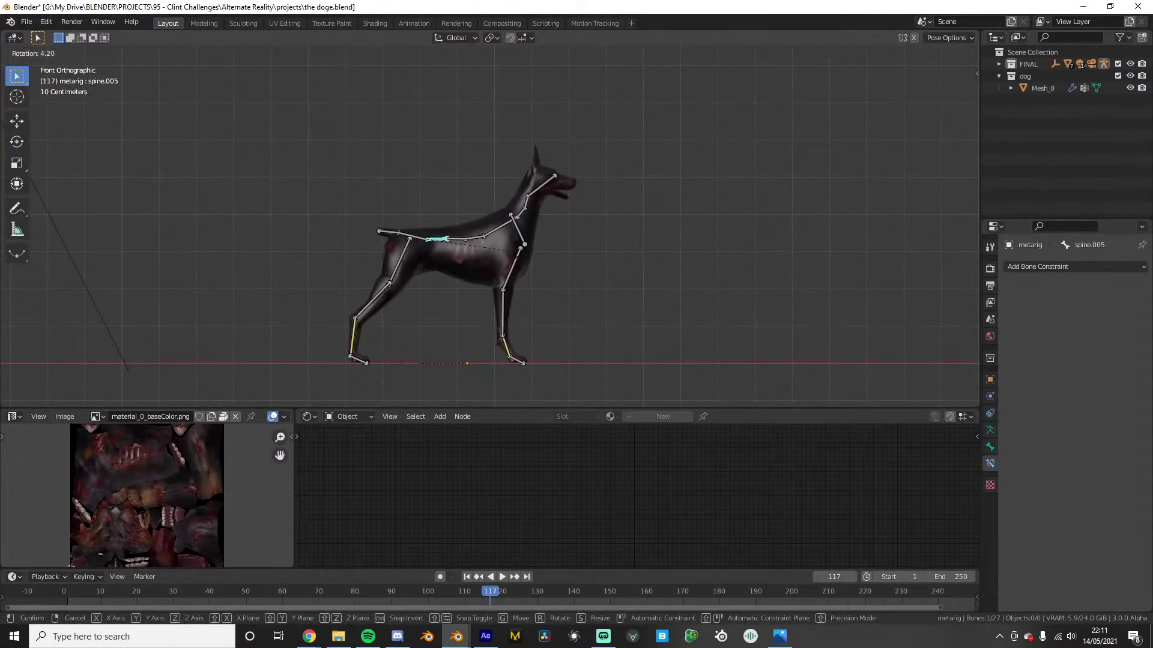
{"action": "scroll", "coordinate": [415, 247], "scroll_direction": "up", "scroll_amount": 3}
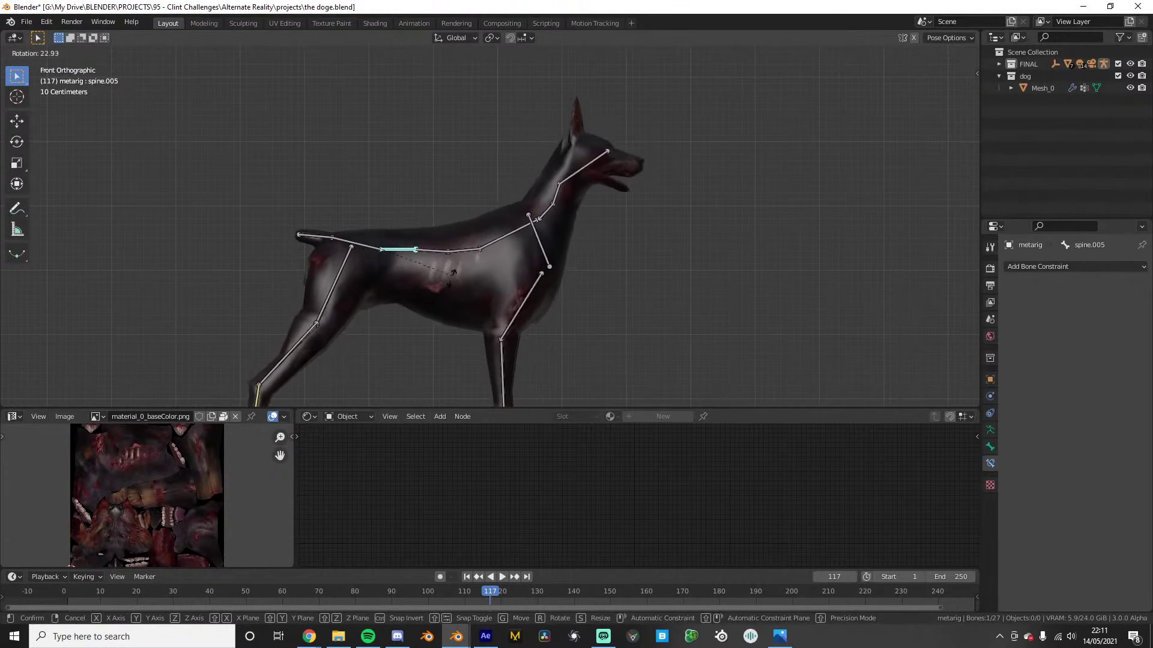
{"action": "left_click", "coordinate": [433, 259]}
{"action": "key", "text": "r"}
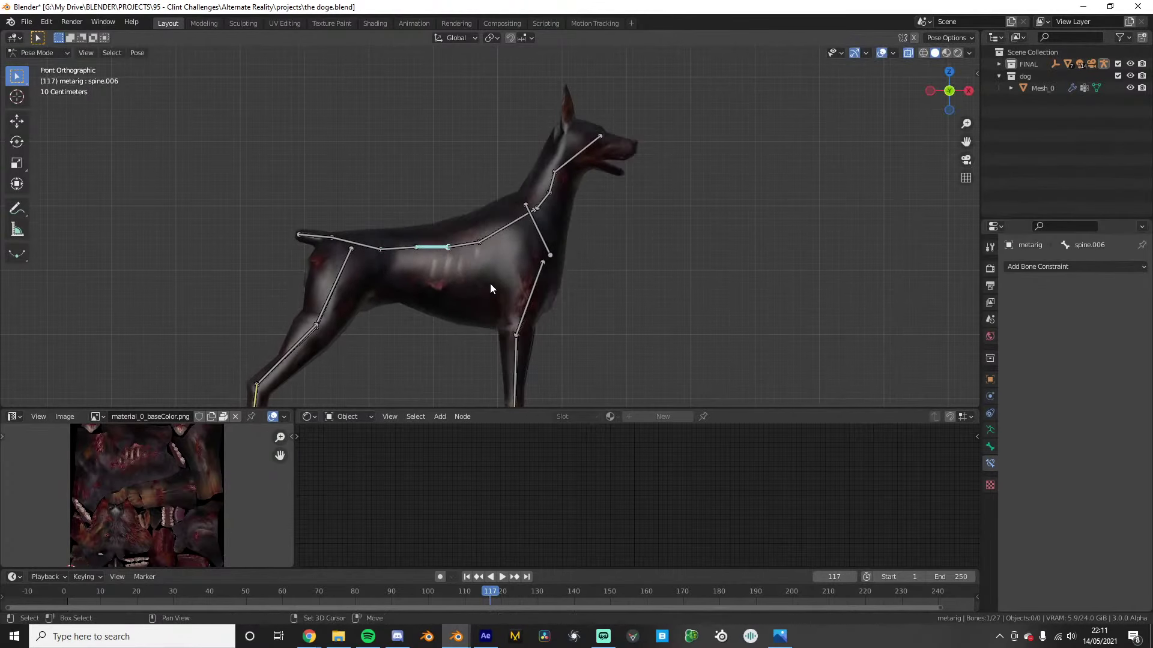
{"action": "scroll", "coordinate": [573, 257], "scroll_direction": "down", "scroll_amount": 5}
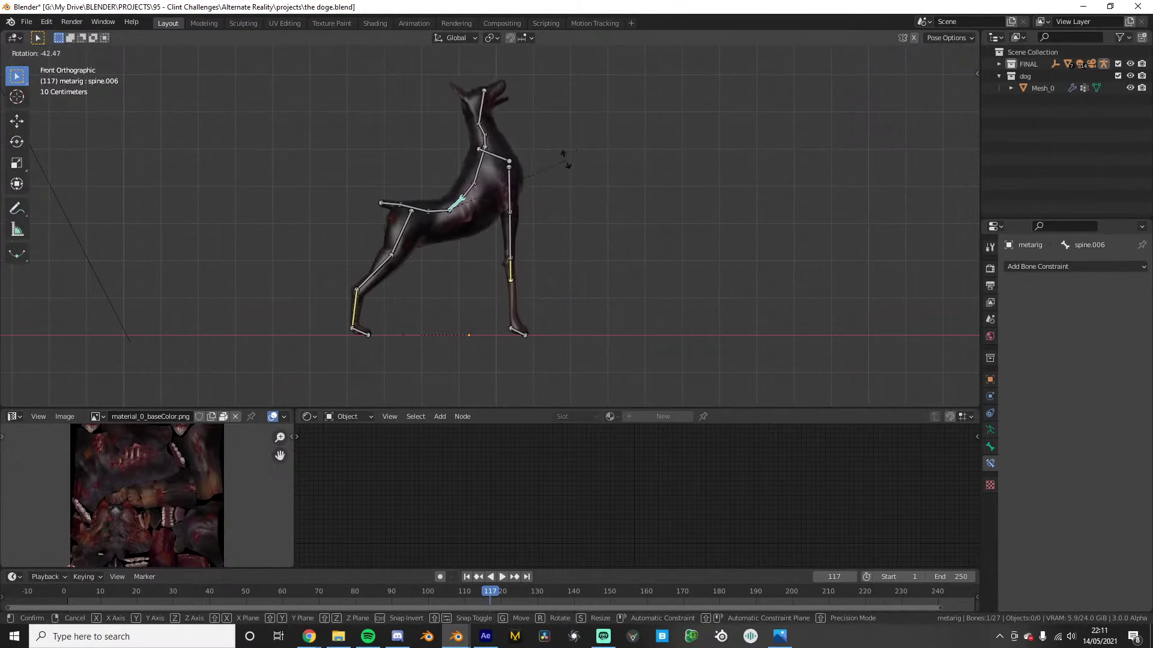
{"action": "right_click", "coordinate": [480, 129]}
{"action": "middle_click_drag", "start_coordinate": [526, 165], "coordinate": [484, 188]}
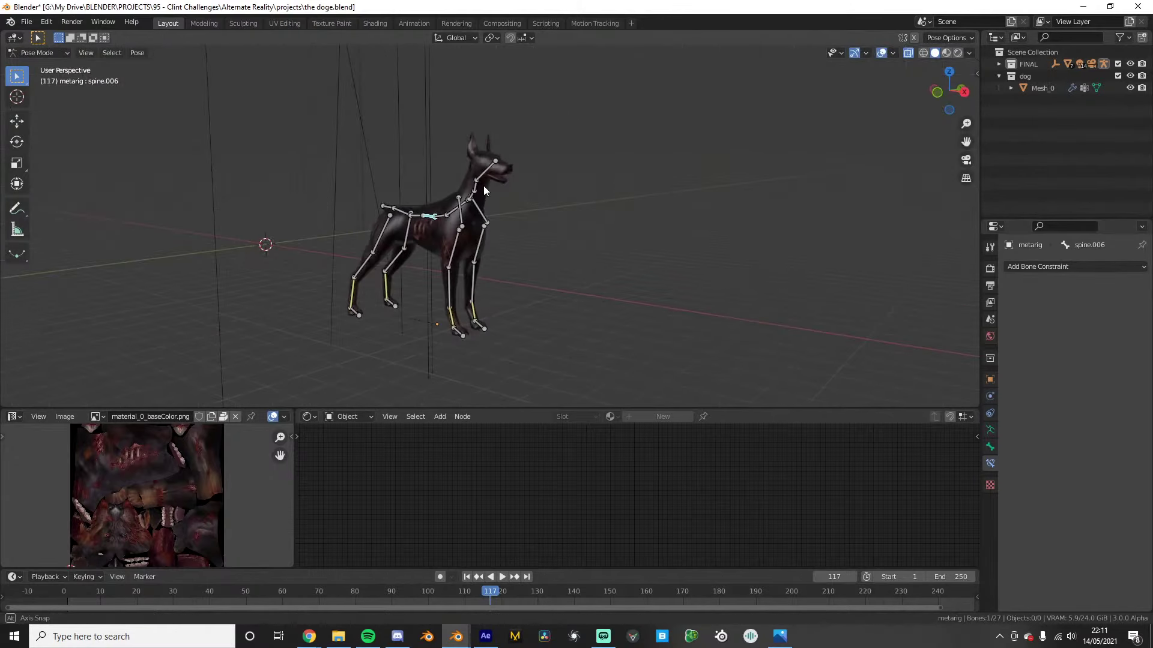
{"action": "key", "text": "r"}
{"action": "right_click", "coordinate": [474, 114]}
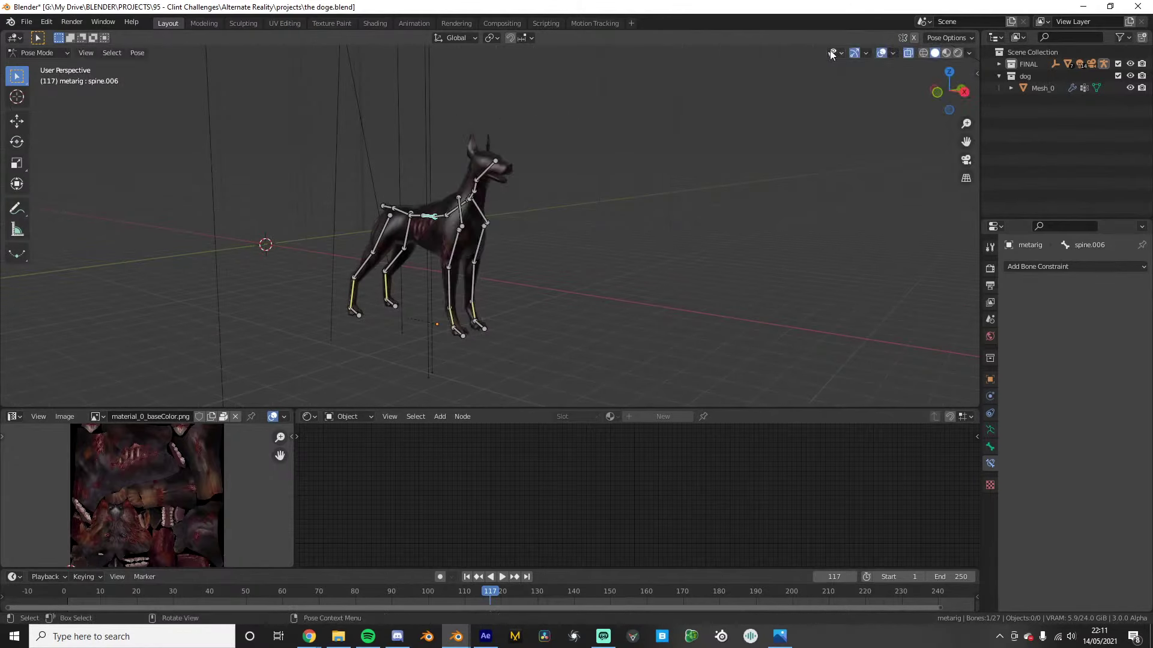
Hide the viewport overlays and test the mid-spine bone with trackball and plain rotation, then cancel it
{"action": "left_click", "coordinate": [877, 53]}
{"action": "middle_click_drag", "start_coordinate": [540, 219], "coordinate": [451, 234]}
{"action": "key", "text": "r"}
{"action": "key", "text": "r"}
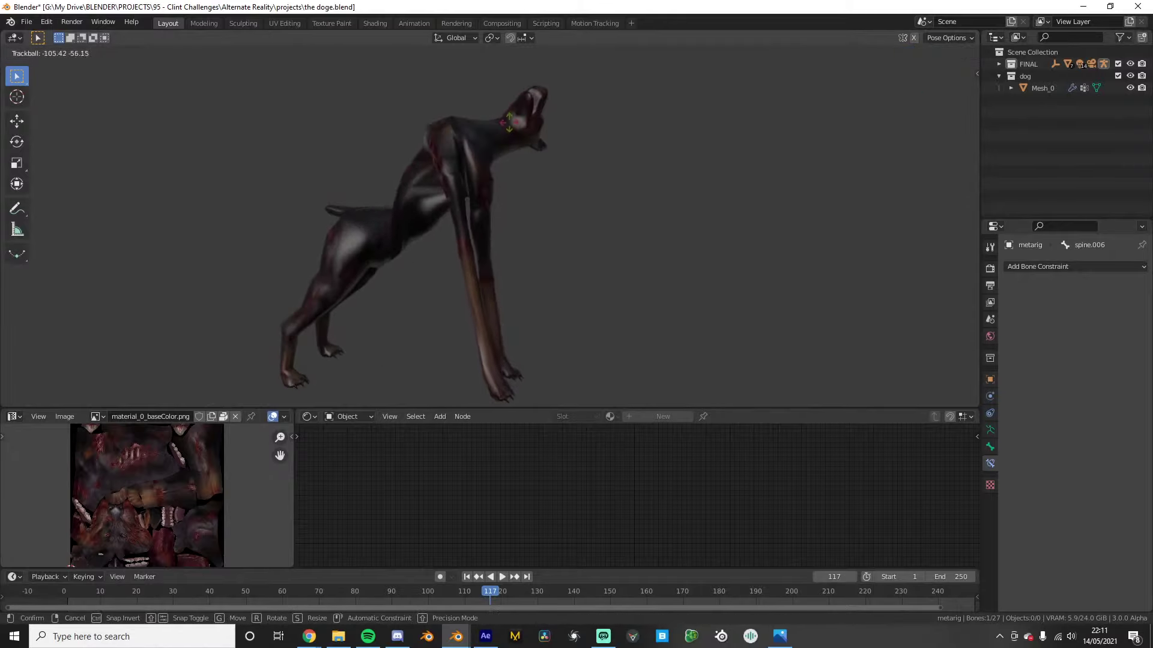
{"action": "key", "text": "r"}
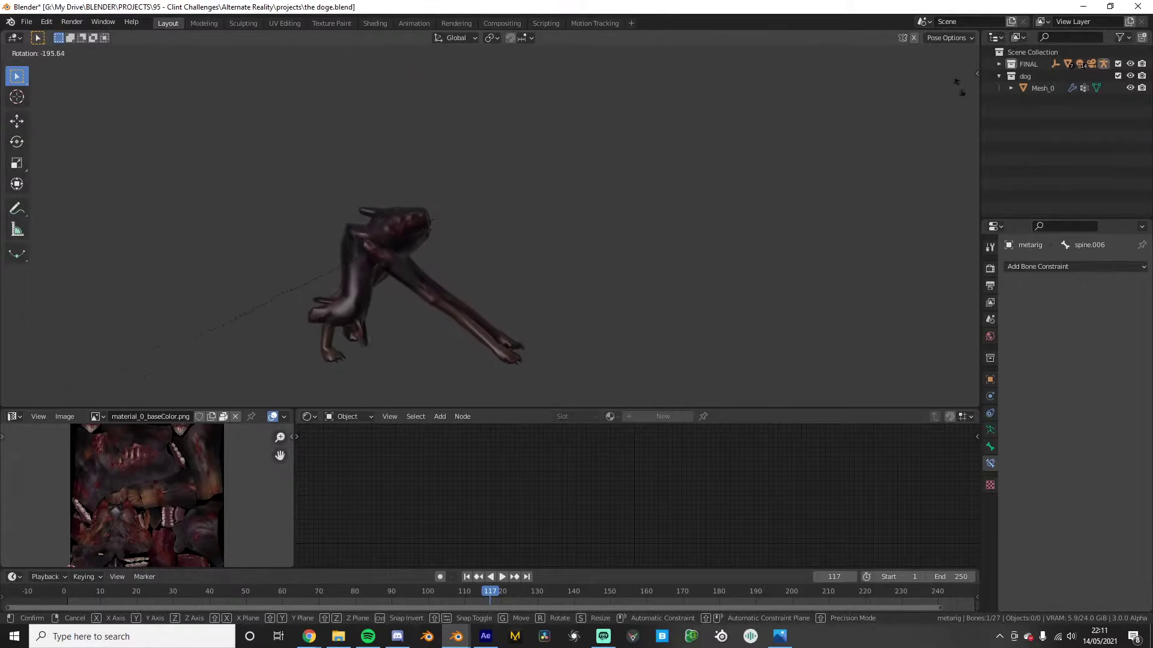
{"action": "key", "text": "Escape"}
Test the right hind leg with the mesh attached by moving its toe in front view, cancelling each move
{"action": "middle_click_drag", "start_coordinate": [389, 203], "coordinate": [412, 300]}
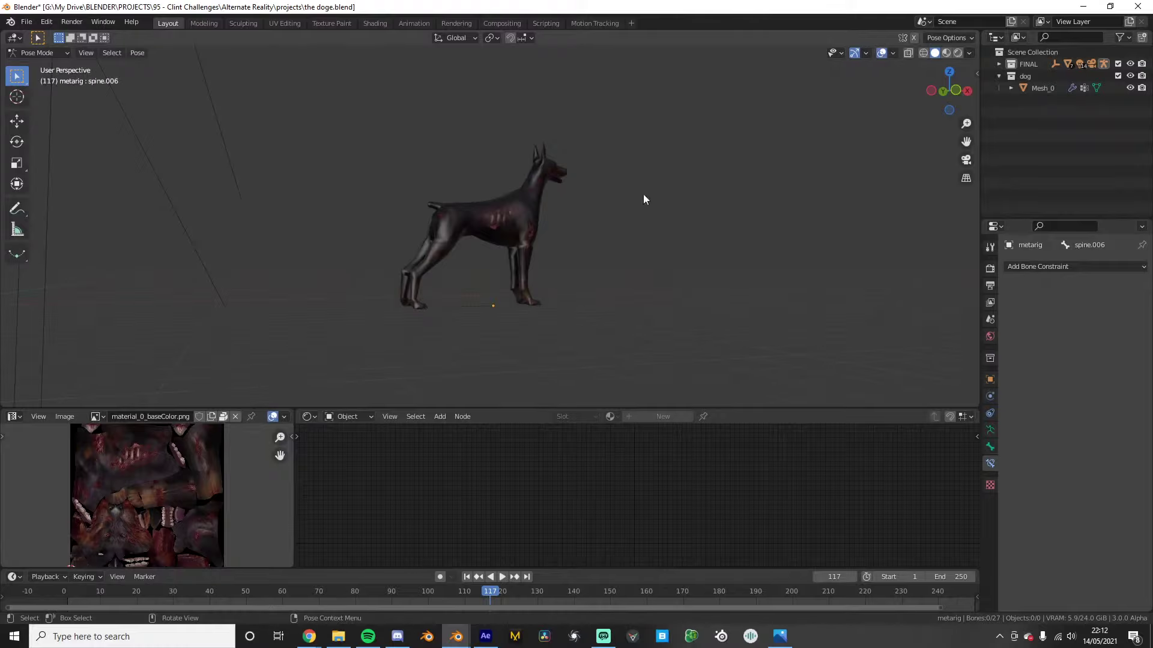
{"action": "middle_click_drag", "start_coordinate": [426, 305], "coordinate": [413, 269]}
{"action": "key", "text": "KP_1"}
{"action": "key", "text": "g"}
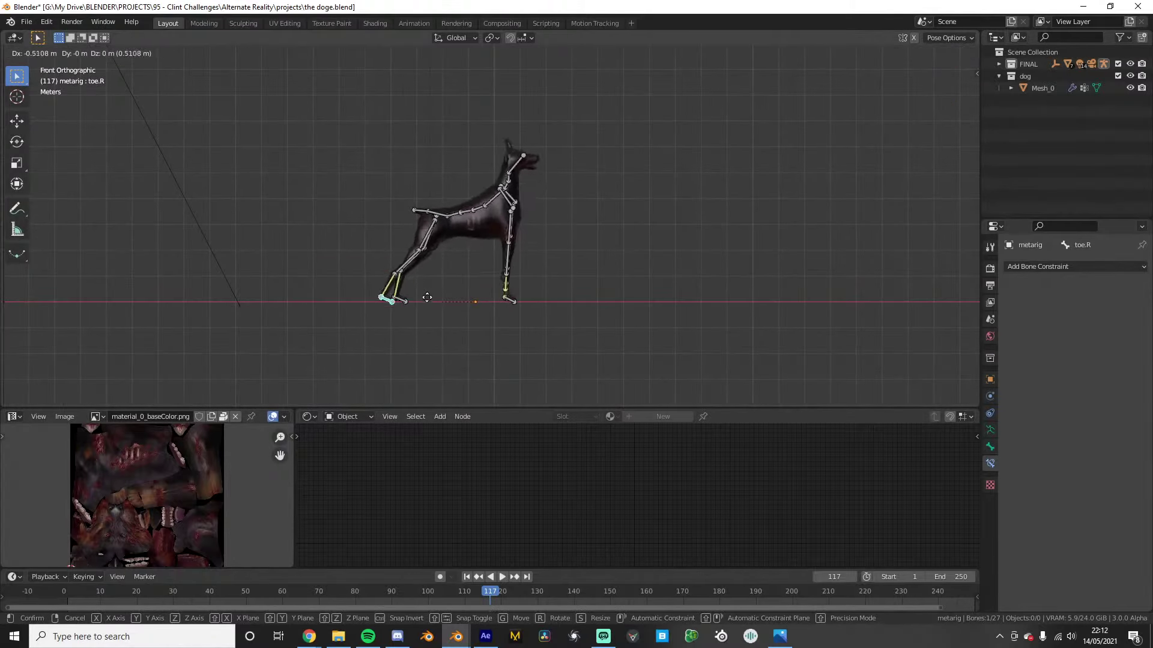
{"action": "right_click", "coordinate": [432, 280]}
{"action": "key", "text": "g"}
{"action": "middle_click_drag", "start_coordinate": [432, 279], "coordinate": [492, 231]}
{"action": "right_click", "coordinate": [572, 267]}
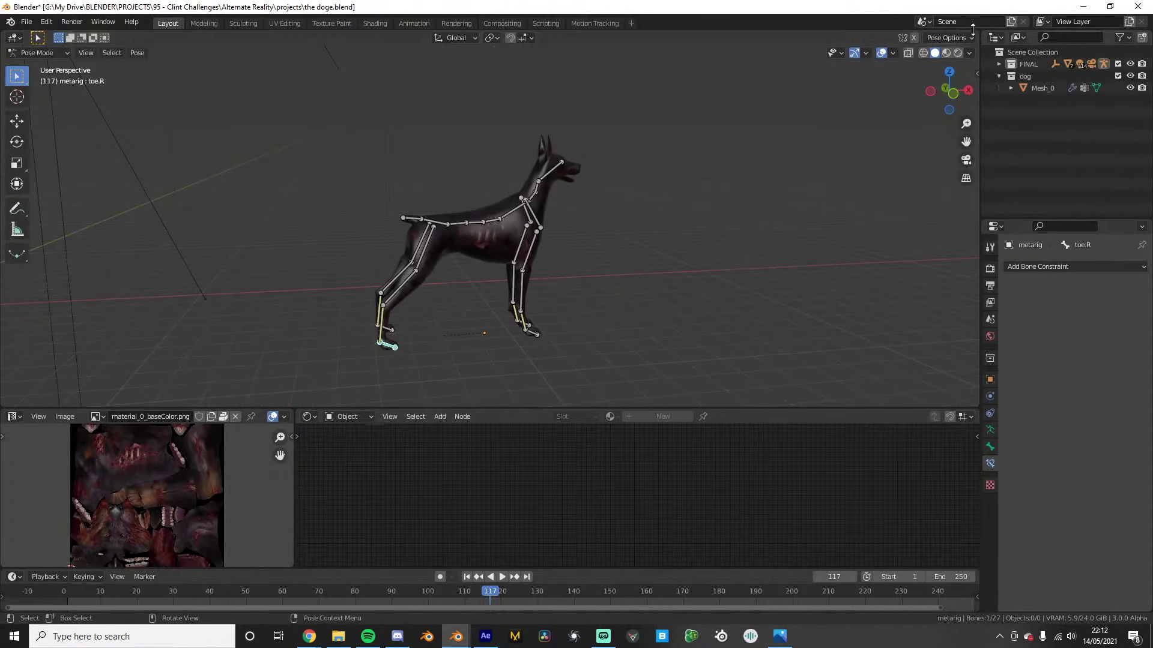
Split the 3D viewport in two, hide the overlays, toolbar and gizmos in the narrower one, and view the dog from behind there
{"action": "left_click_drag", "start_coordinate": [973, 33], "coordinate": [383, 96]}
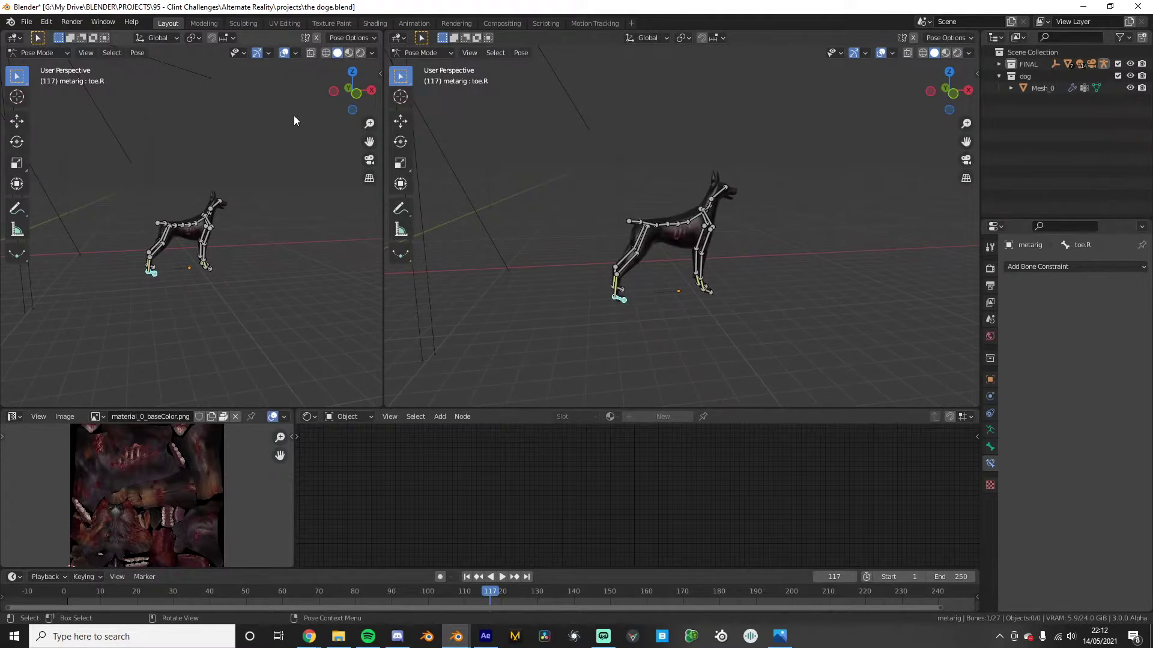
{"action": "left_click", "coordinate": [295, 53]}
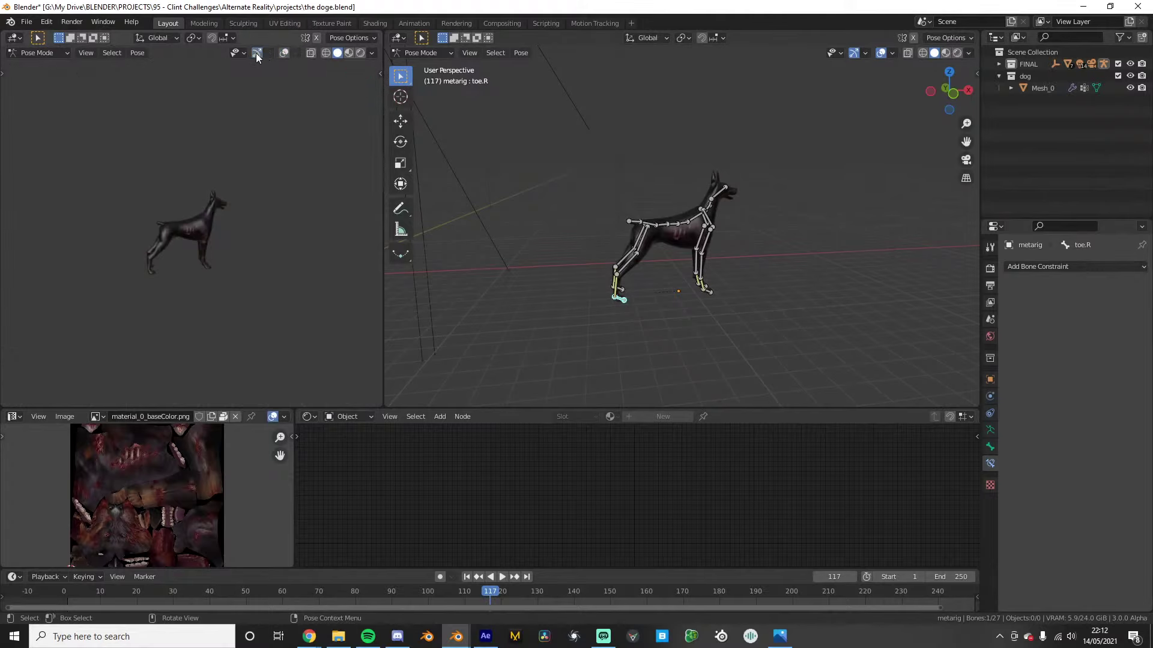
{"action": "scroll", "coordinate": [163, 228], "scroll_direction": "up", "scroll_amount": 3}
{"action": "middle_click_drag", "start_coordinate": [163, 228], "coordinate": [255, 210]}
Test the right hind toe in front view against the clean preview viewport, cancel the move, and return to Object Mode
{"action": "middle_click_drag", "start_coordinate": [697, 253], "coordinate": [685, 231]}
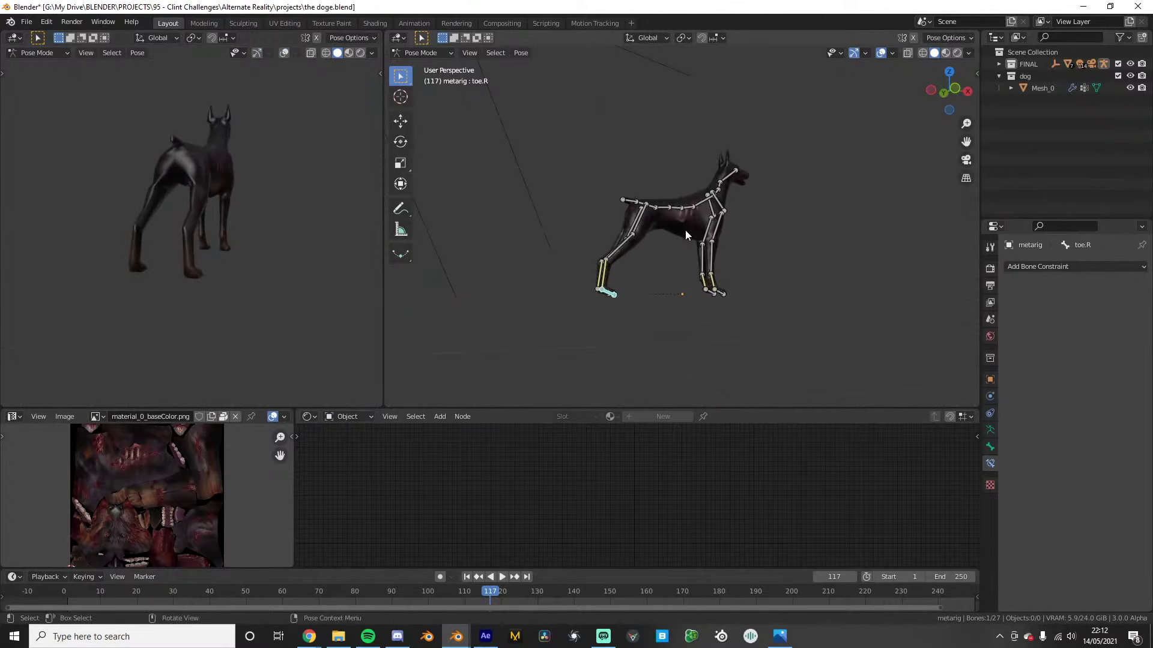
{"action": "key", "text": "KP_1"}
{"action": "key", "text": "g"}
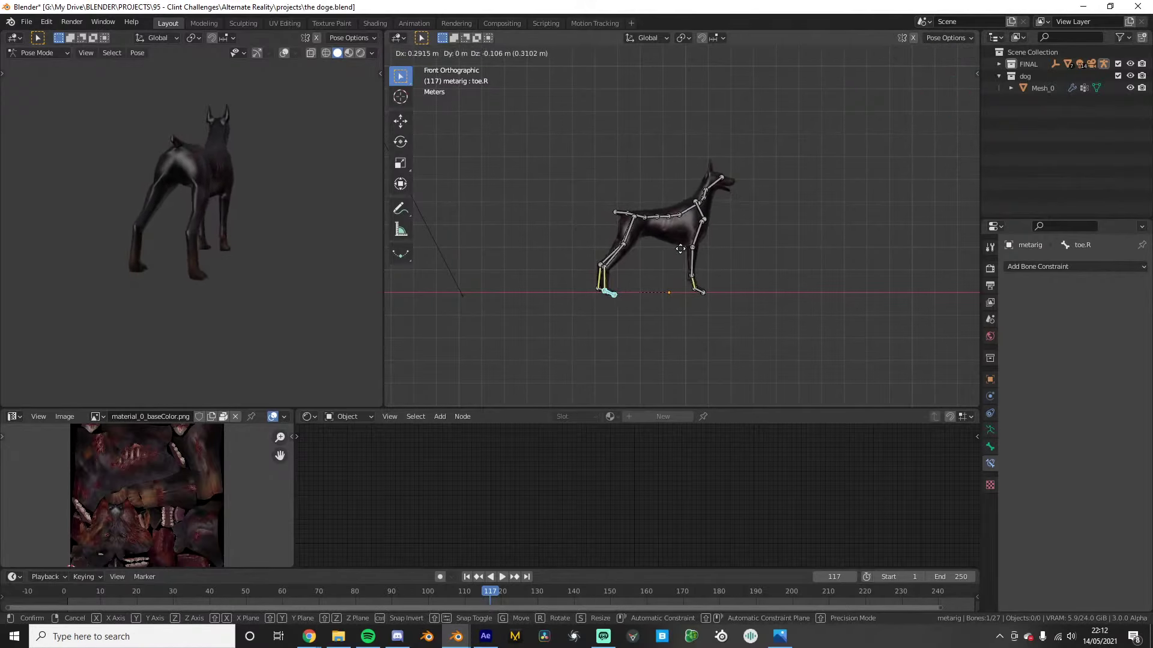
{"action": "right_click", "coordinate": [650, 238]}
{"action": "middle_click_drag", "start_coordinate": [651, 237], "coordinate": [672, 283]}
{"action": "key", "text": "ctrl+Tab"}
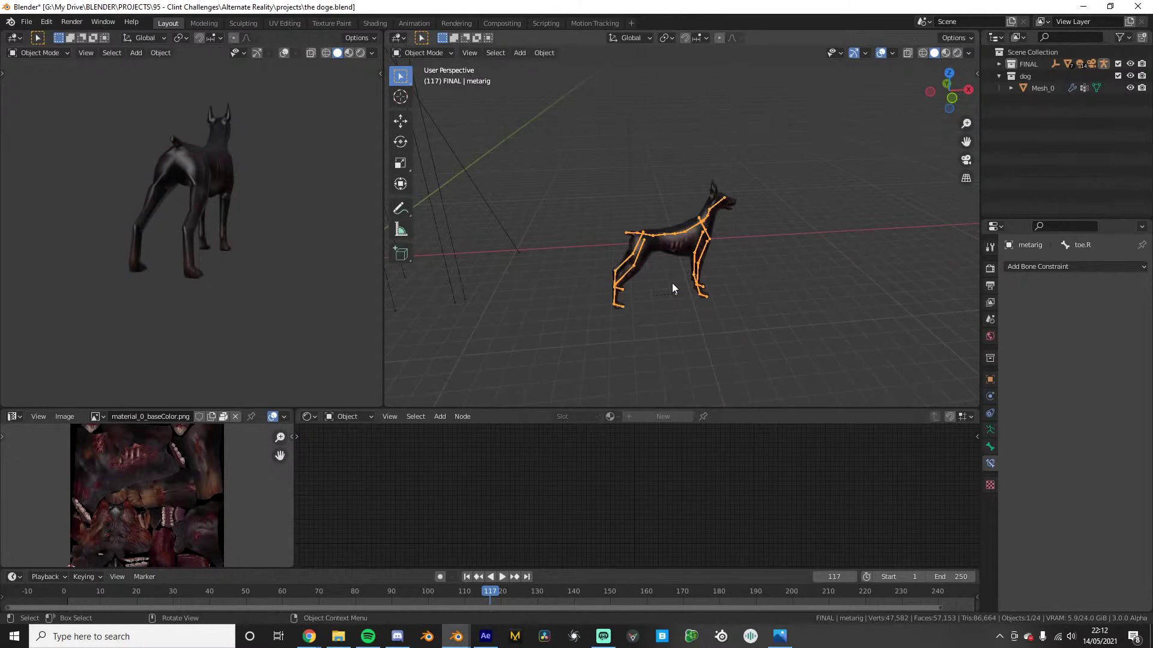
Return the dog to front view, switch to Chrome and search the web for "dog walking reference"
{"action": "key", "text": "KP_1"}
{"action": "left_click", "coordinate": [302, 641]}
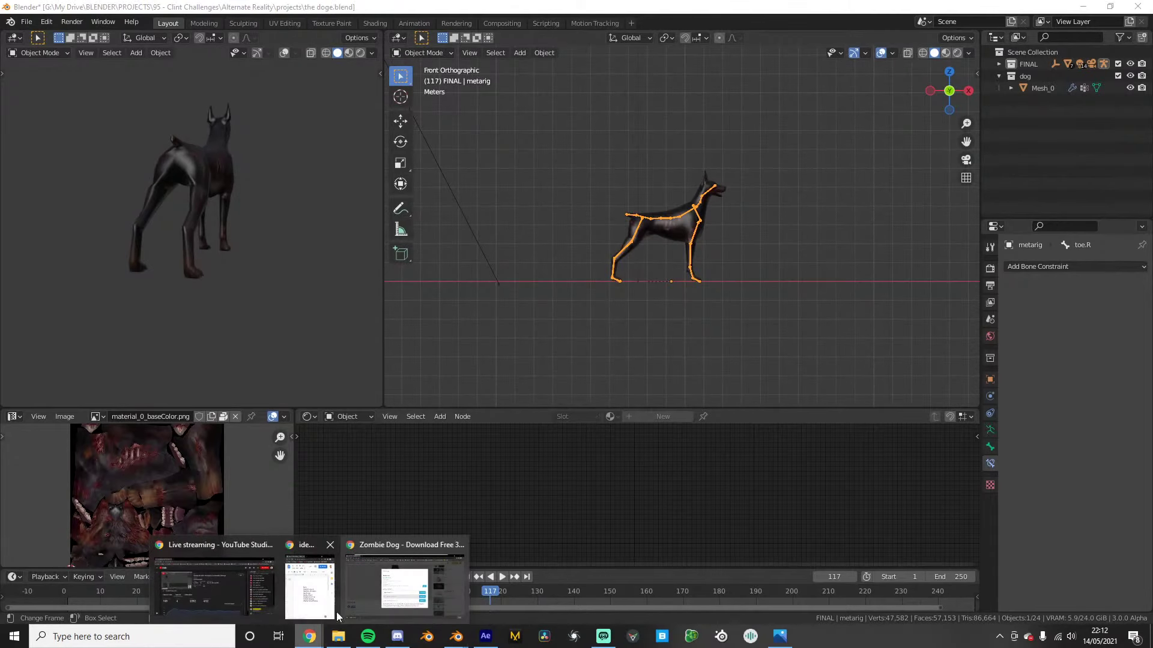
{"action": "left_click", "coordinate": [382, 596]}
{"action": "left_click", "coordinate": [164, 10]}
{"action": "type", "text": "d"}
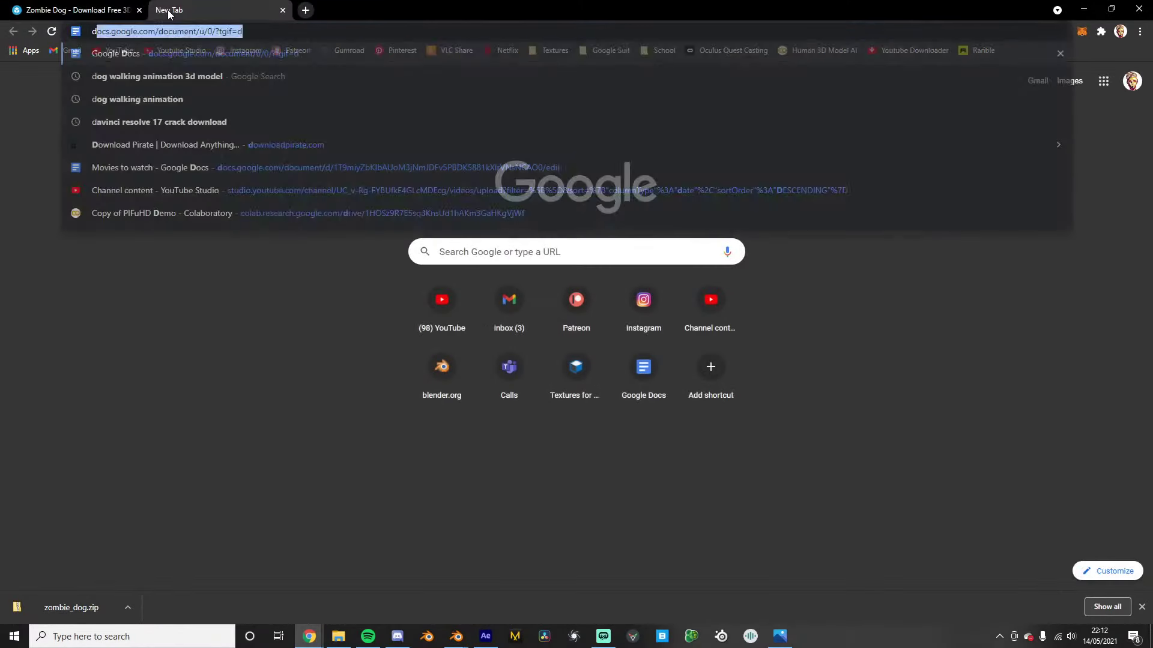
{"action": "type", "text": "og walking"}
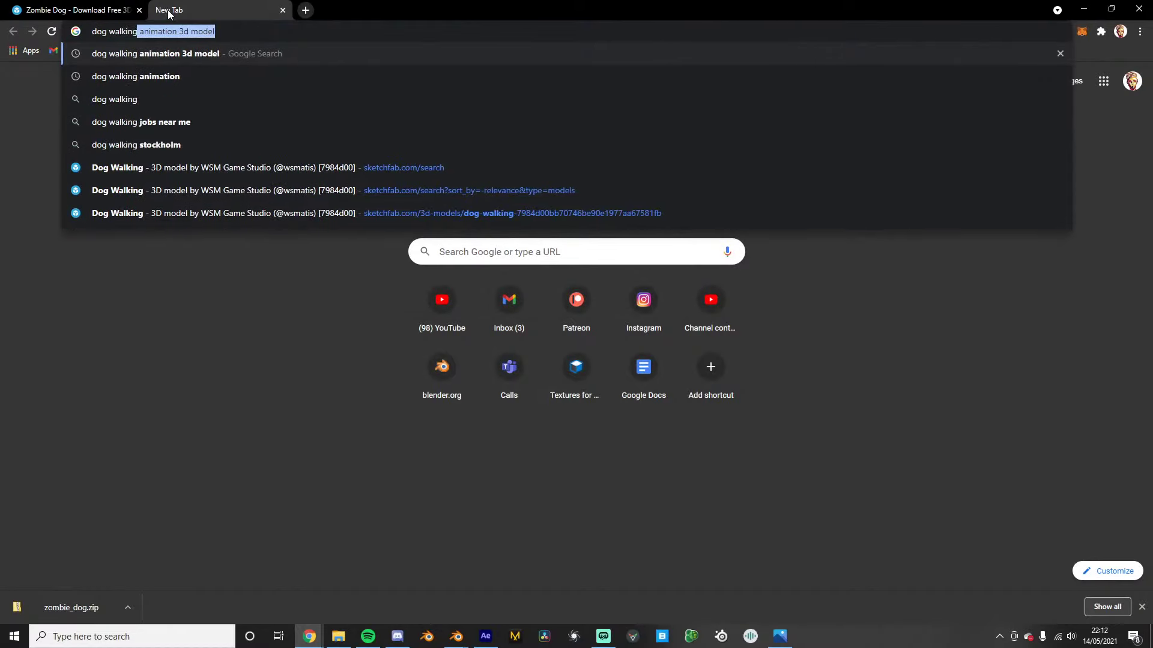
{"action": "type", "text": " reference"}
{"action": "key", "text": "Return"}
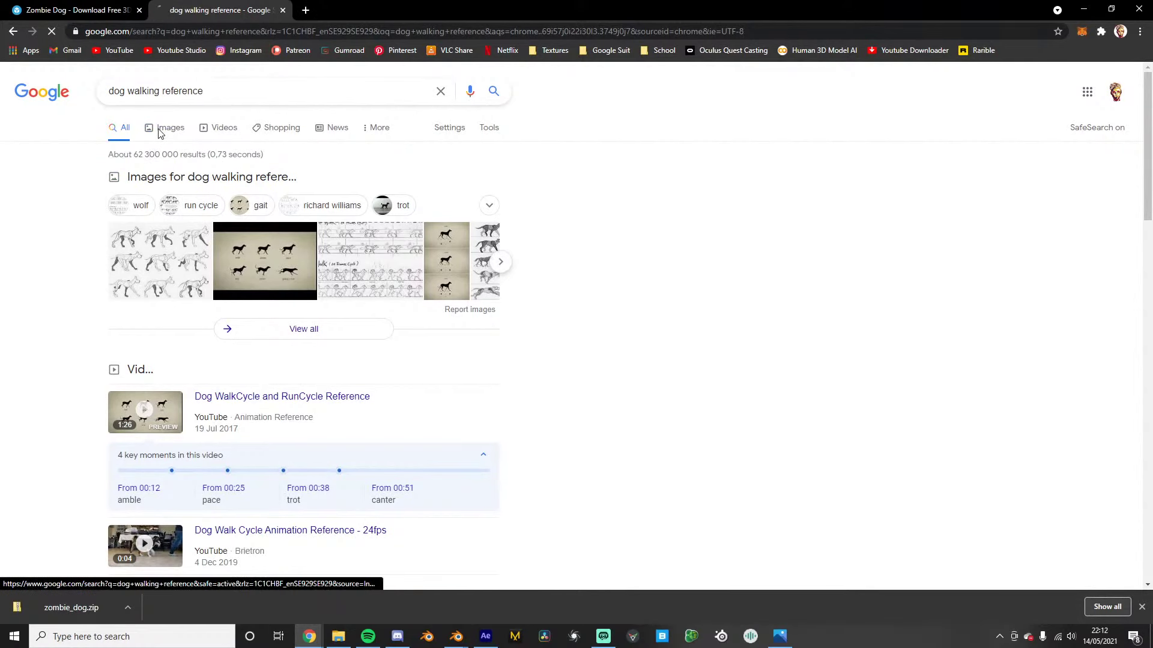
Open the YouTube video "Dog WalkCycle and RunCycle Reference" from the search results
{"action": "left_click", "coordinate": [161, 131]}
{"action": "left_click", "coordinate": [117, 123]}
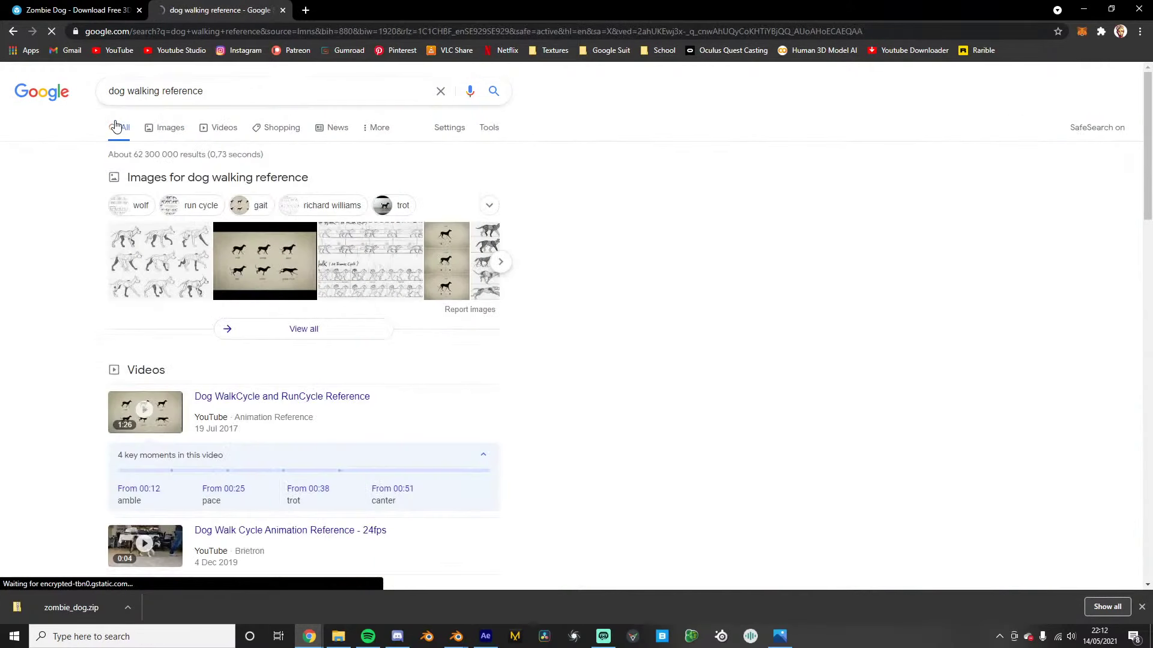
{"action": "left_click", "coordinate": [294, 408]}
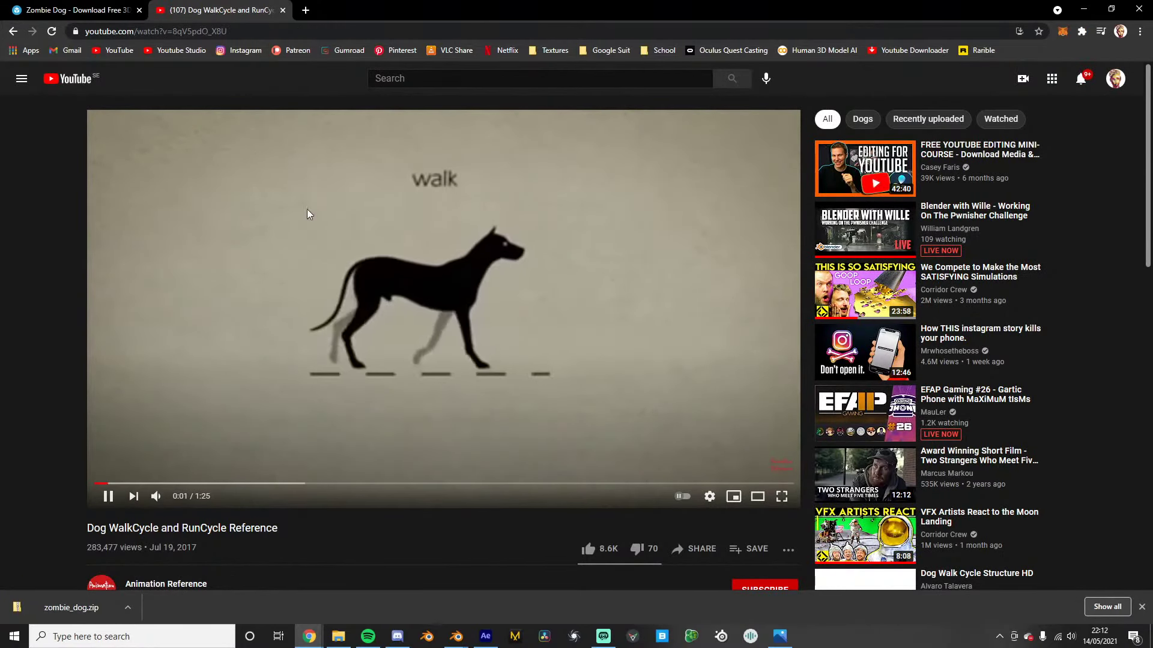
Download the dog walk cycle video as MP4 through the Youtube Downloader site and close that site
{"action": "left_click", "coordinate": [305, 10]}
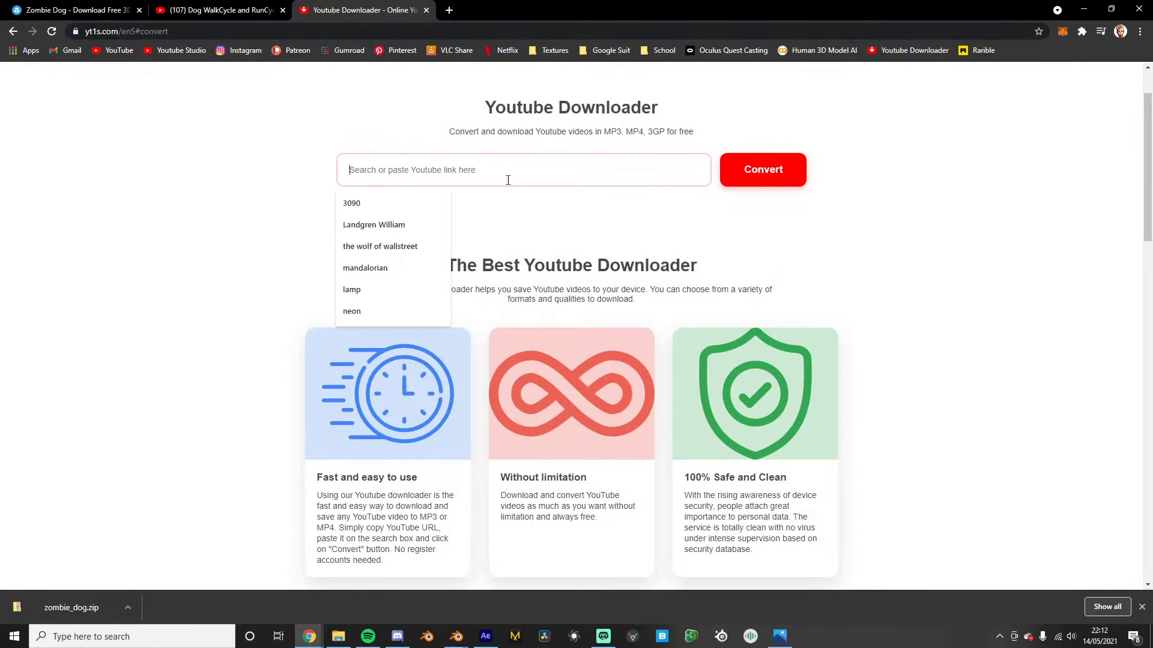
{"action": "left_click", "coordinate": [759, 183]}
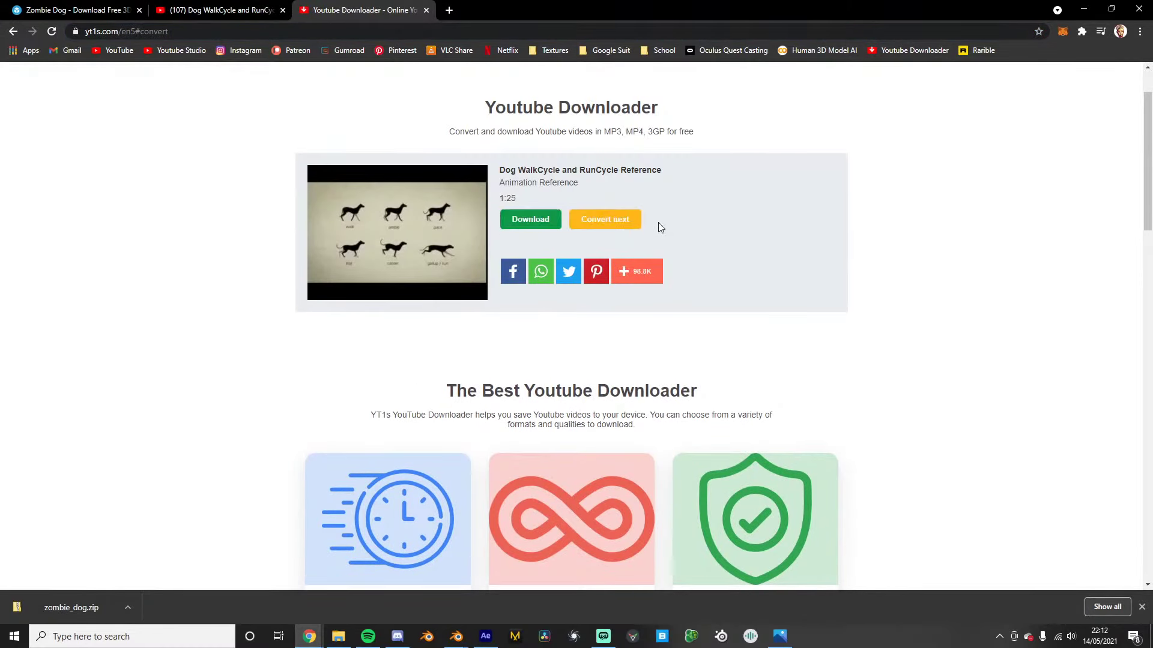
{"action": "left_click", "coordinate": [520, 217]}
{"action": "left_click", "coordinate": [426, 10]}
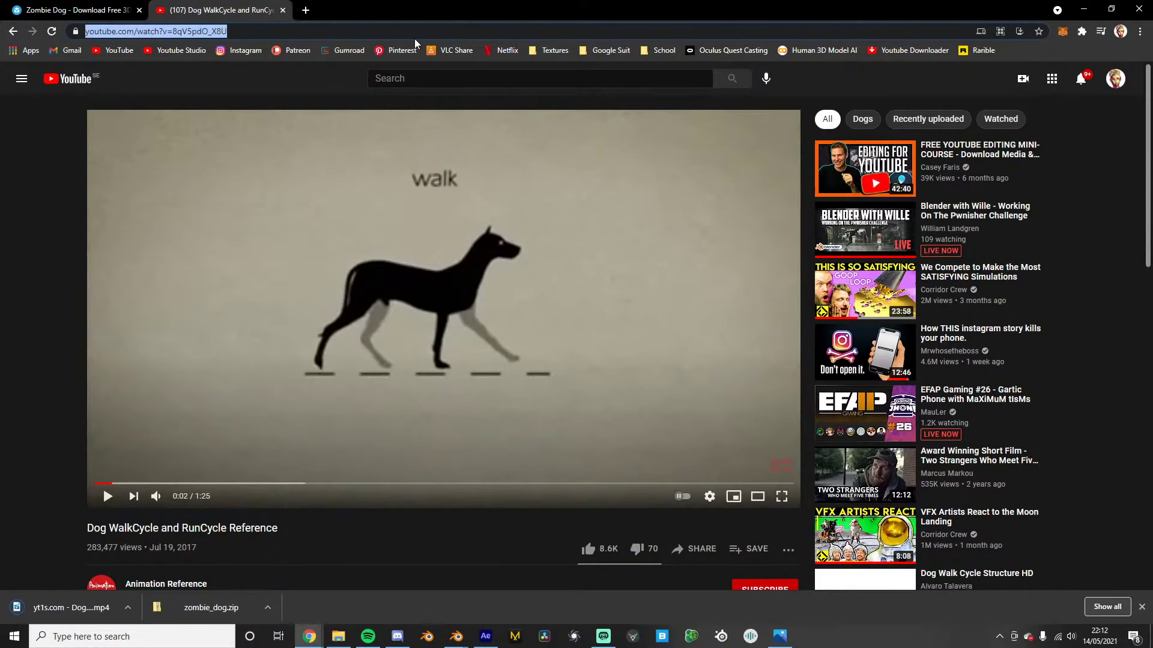
Switch back to the doge project in Blender and import the downloaded dog walk cycle video from Downloads as an image plane
{"action": "left_click", "coordinate": [458, 637]}
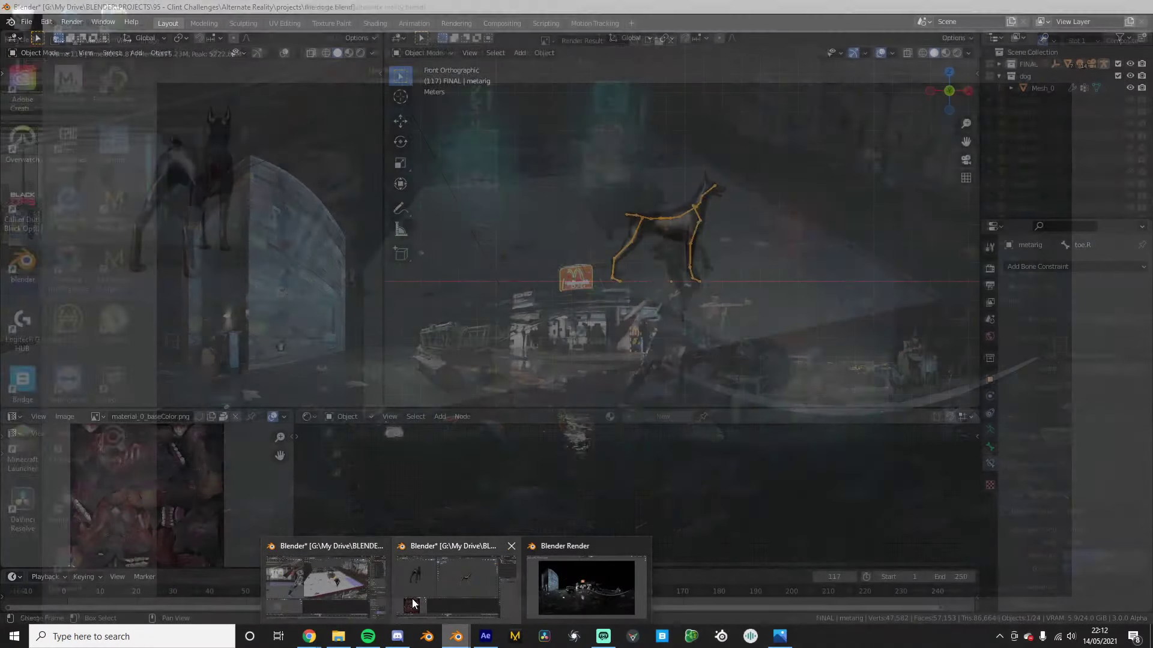
{"action": "left_click", "coordinate": [414, 594]}
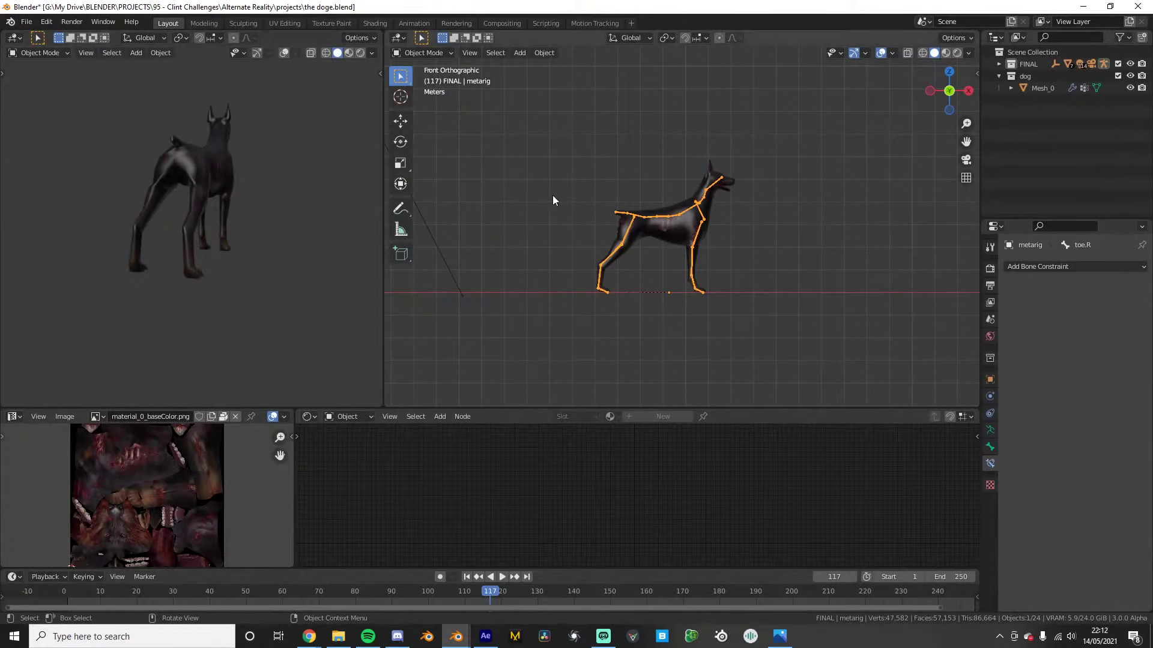
{"action": "left_click", "coordinate": [614, 289]}
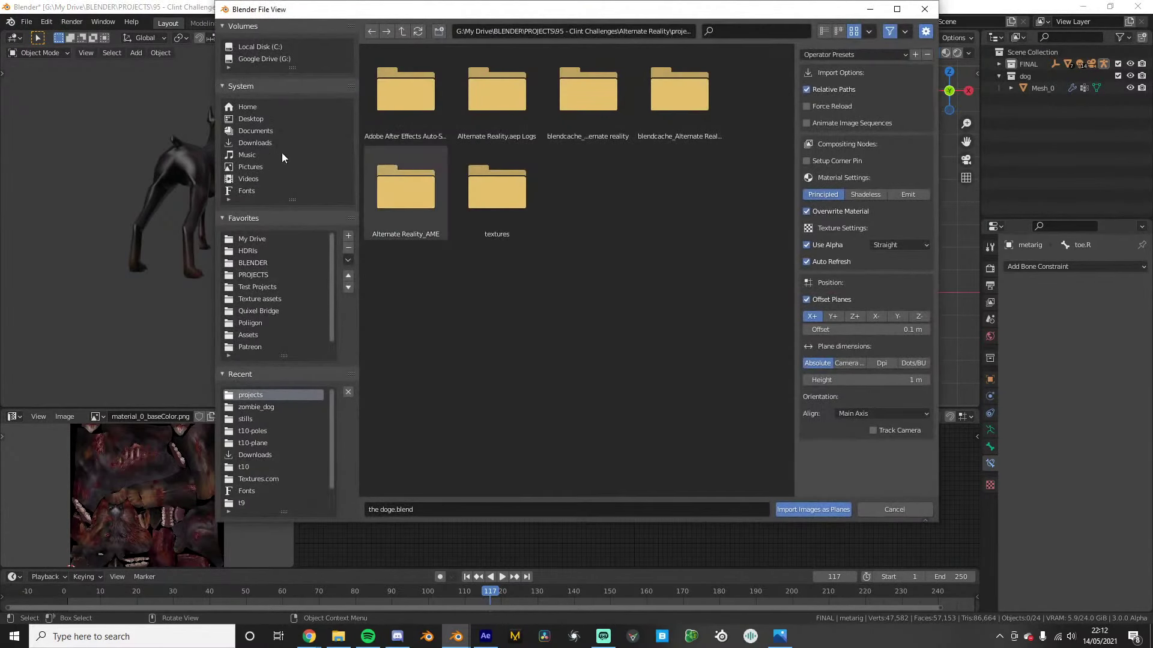
{"action": "left_click", "coordinate": [265, 143]}
{"action": "scroll", "coordinate": [493, 215], "scroll_direction": "down", "scroll_amount": 3}
{"action": "scroll", "coordinate": [474, 214], "scroll_direction": "down", "scroll_amount": 6}
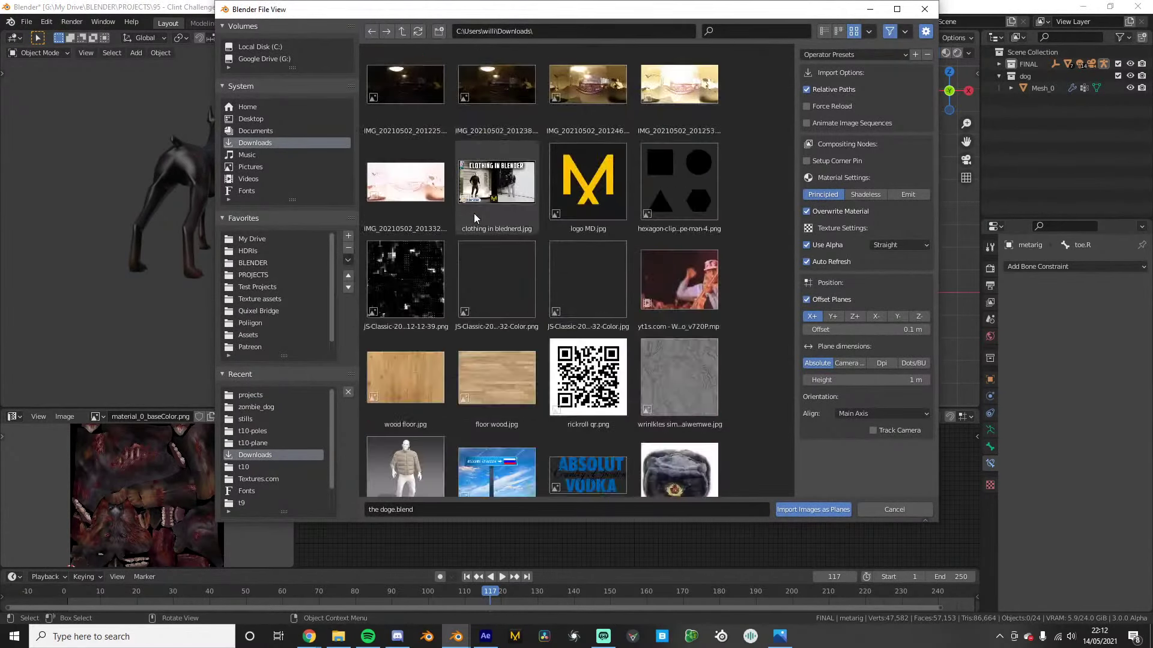
{"action": "scroll", "coordinate": [421, 253], "scroll_direction": "up", "scroll_amount": 4}
{"action": "left_click", "coordinate": [408, 278]}
{"action": "double_click", "coordinate": [409, 277]}
{"action": "scroll", "coordinate": [613, 245], "scroll_direction": "down", "scroll_amount": 11}
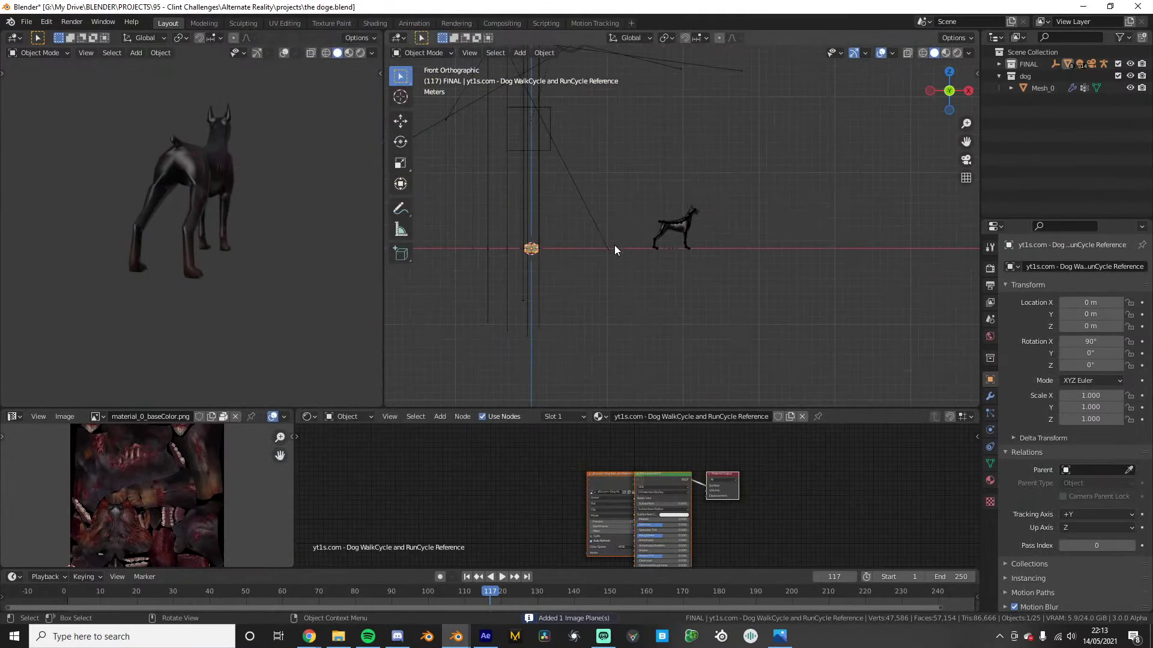
Move the video plane behind the dog and scale it up to about 6.2 so that it frames the whole model
{"action": "key", "text": "g"}
{"action": "left_click", "coordinate": [670, 245]}
{"action": "scroll", "coordinate": [761, 267], "scroll_direction": "up", "scroll_amount": 10}
{"action": "key", "text": "s"}
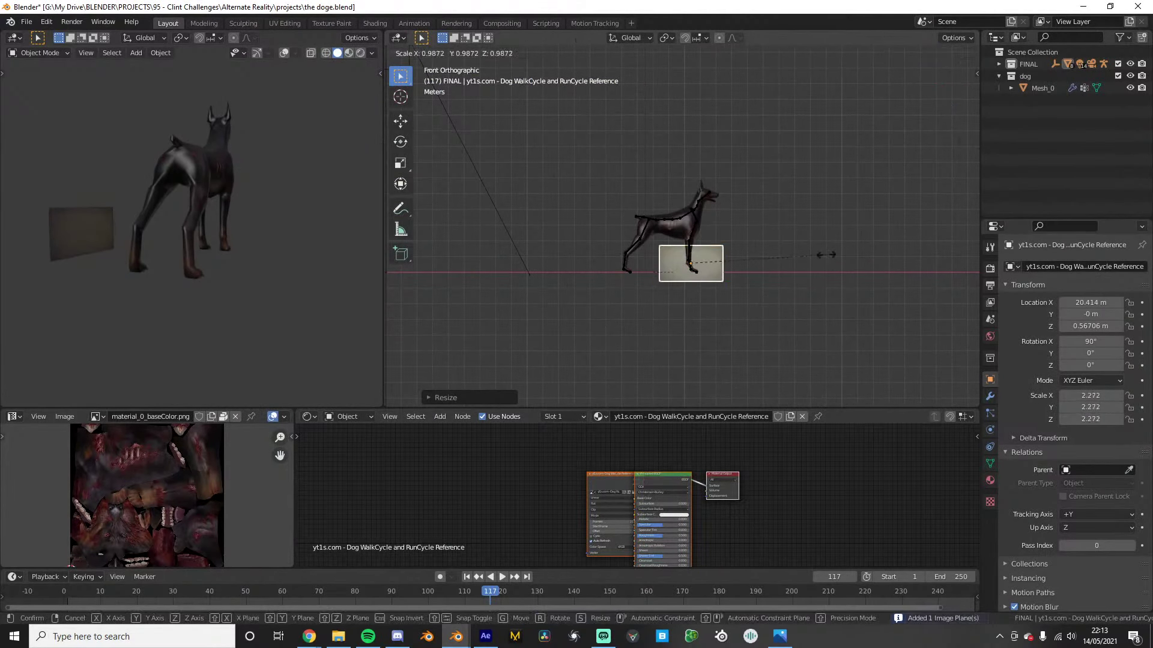
{"action": "left_click", "coordinate": [794, 271]}
{"action": "key", "text": "space"}
{"action": "key", "text": "g"}
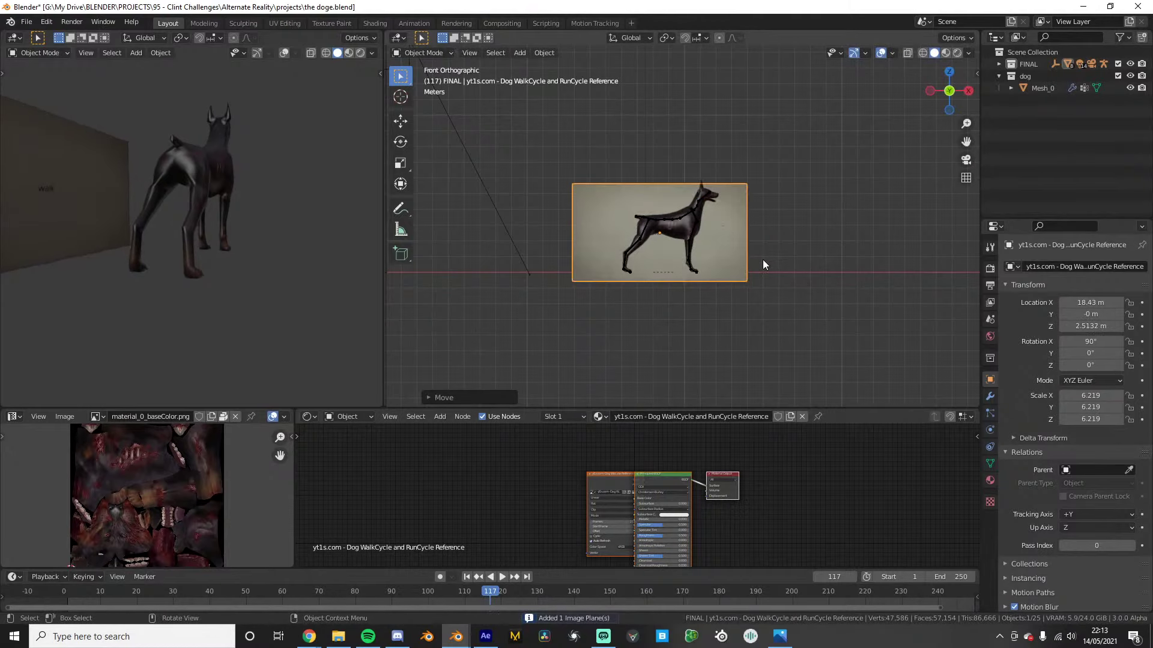
{"action": "left_click", "coordinate": [772, 245]}
{"action": "scroll", "coordinate": [725, 316], "scroll_direction": "up", "scroll_amount": 5}
{"action": "scroll", "coordinate": [626, 299], "scroll_direction": "down", "scroll_amount": 1}
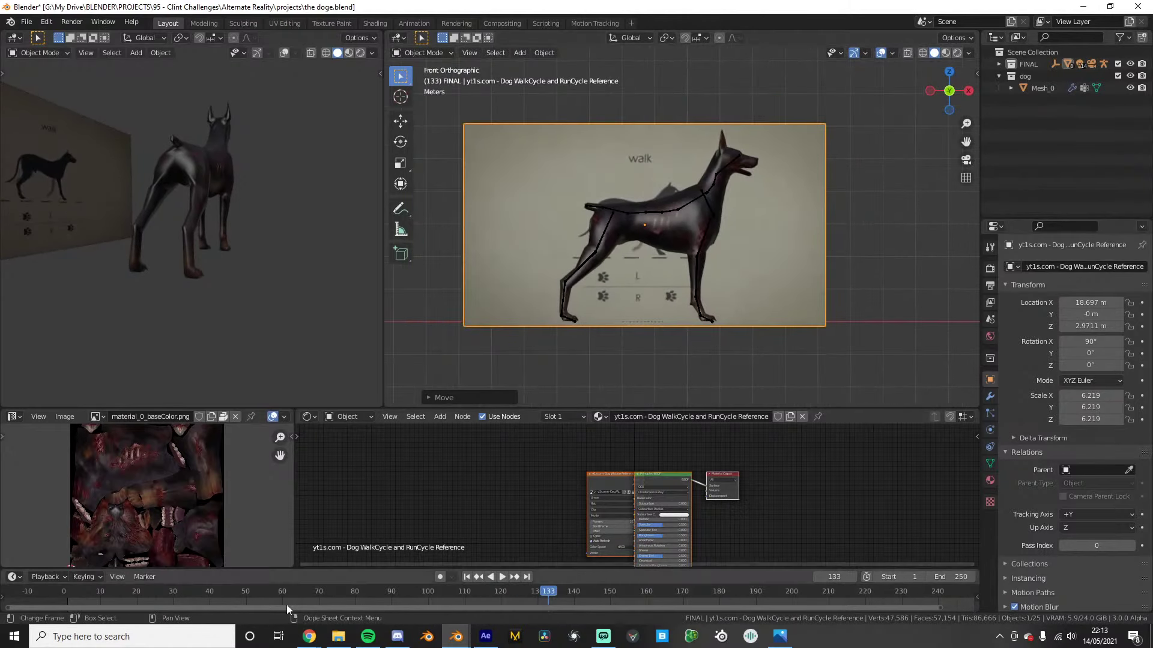
Check the video in playback, enable Cyclic and Auto Refresh on its texture node, and set its Start Frame to -21
{"action": "key", "text": "space"}
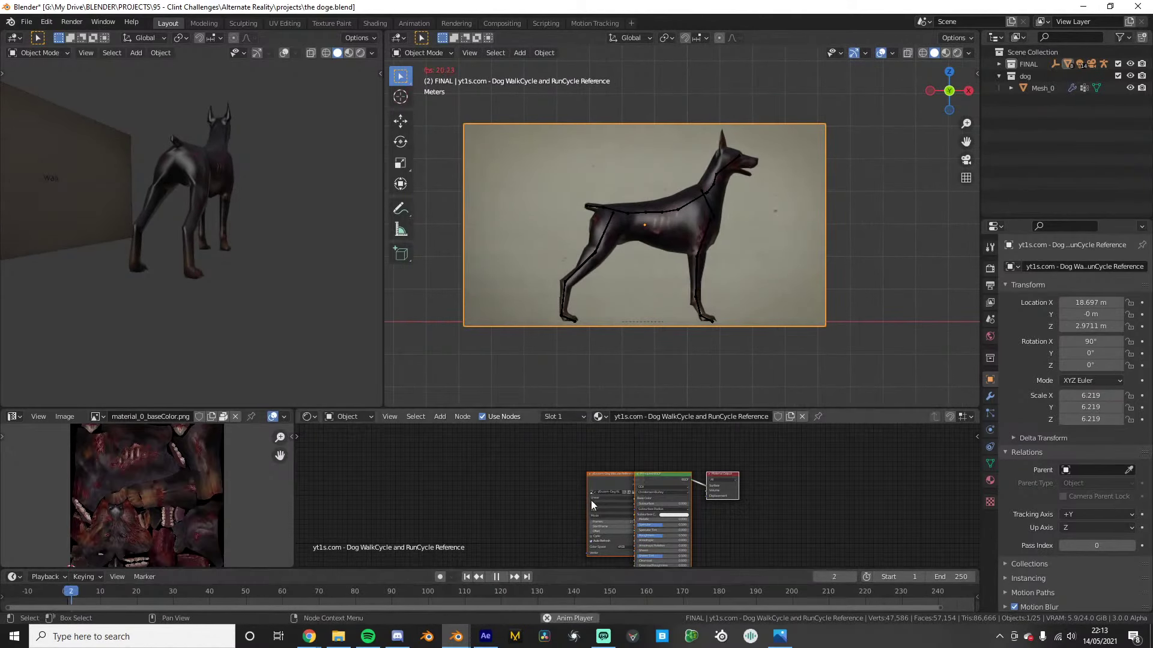
{"action": "scroll", "coordinate": [591, 499], "scroll_direction": "up", "scroll_amount": 3}
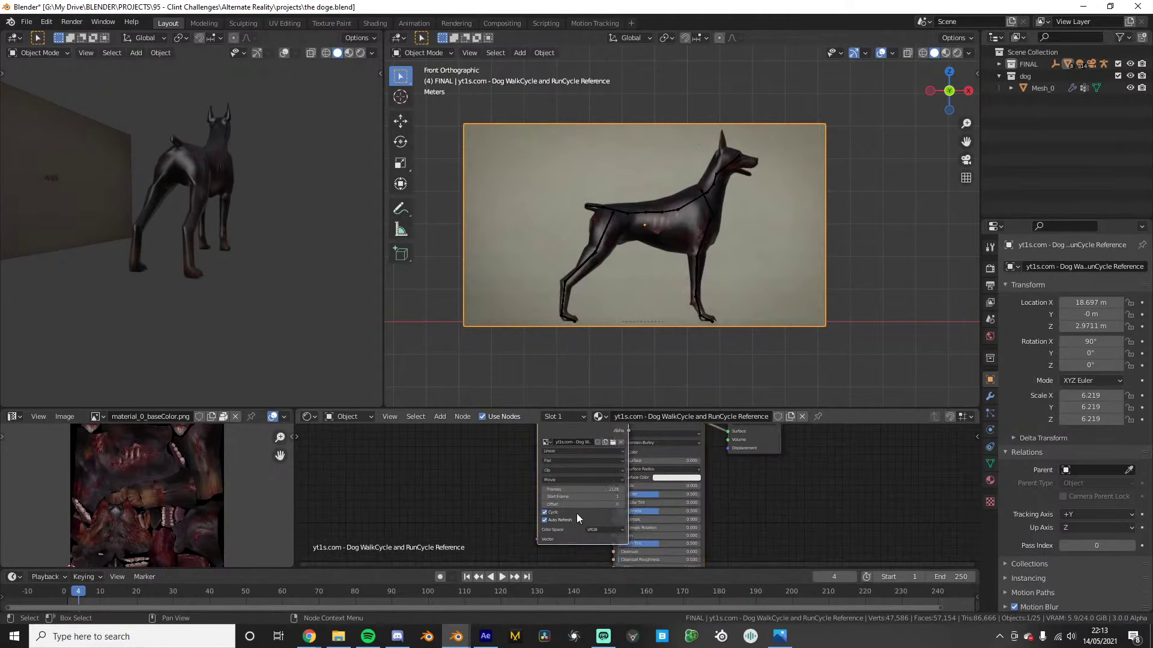
{"action": "scroll", "coordinate": [516, 521], "scroll_direction": "up", "scroll_amount": 2}
{"action": "left_click", "coordinate": [517, 525]}
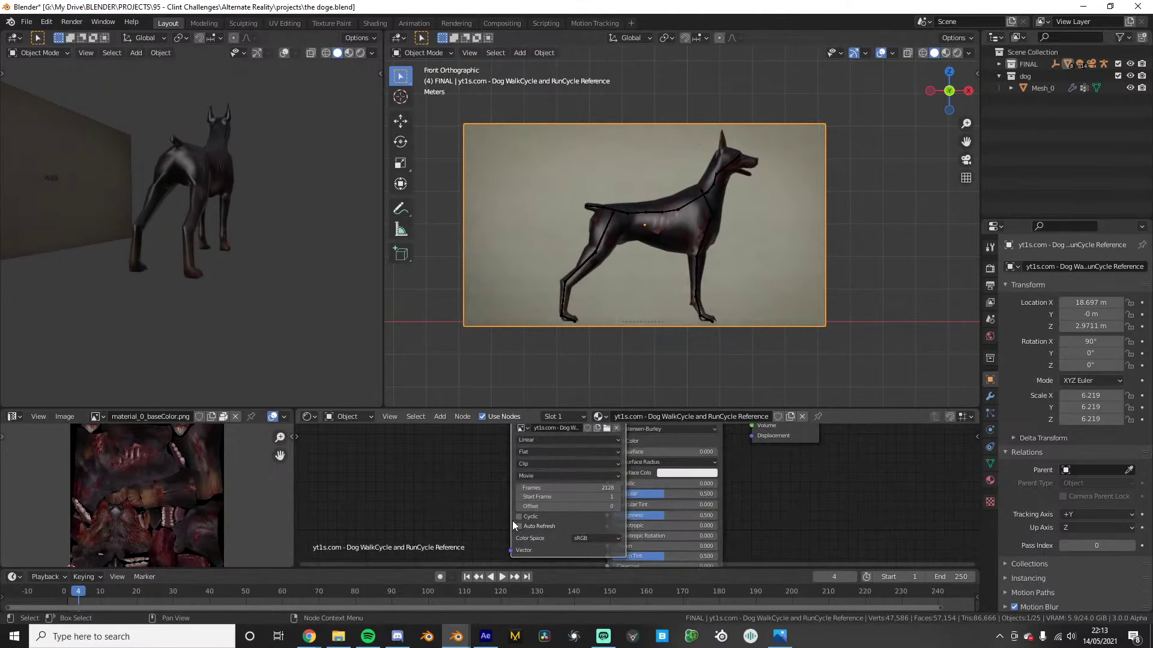
{"action": "left_click", "coordinate": [516, 516]}
{"action": "key", "text": "g"}
{"action": "left_click", "coordinate": [453, 508]}
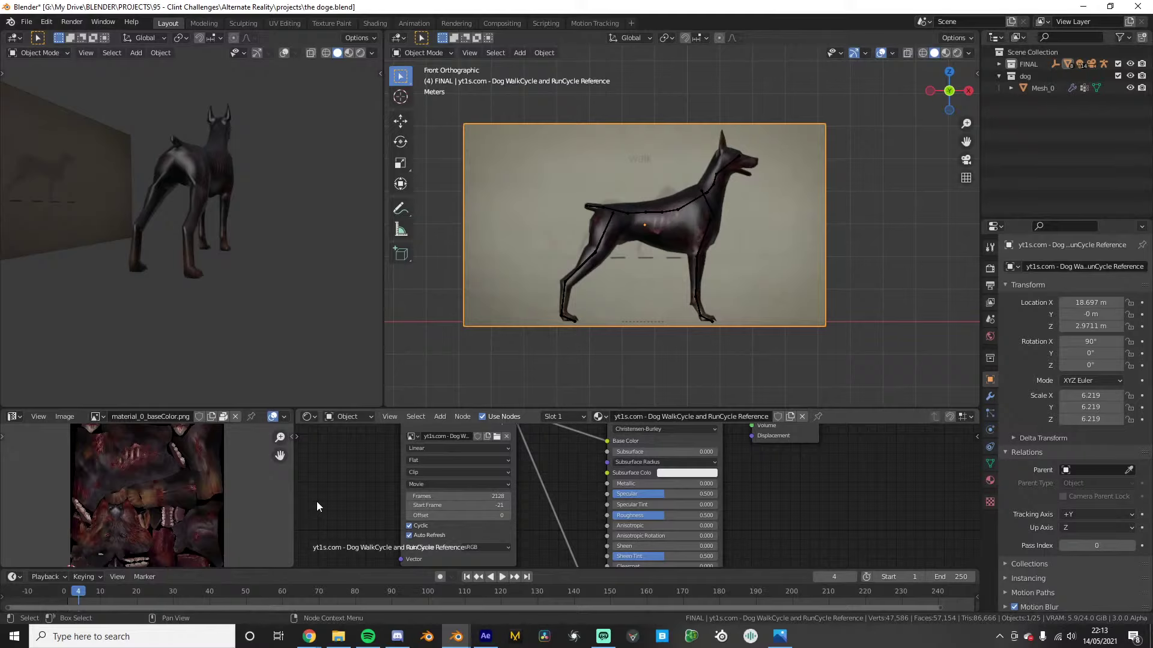
Scale the video plane to about 13.5 and move it until the reference dog matches the model's size and ground line
{"action": "scroll", "coordinate": [610, 295], "scroll_direction": "up", "scroll_amount": 3}
{"action": "key", "text": "alt+z"}
{"action": "scroll", "coordinate": [660, 270], "scroll_direction": "down", "scroll_amount": 2}
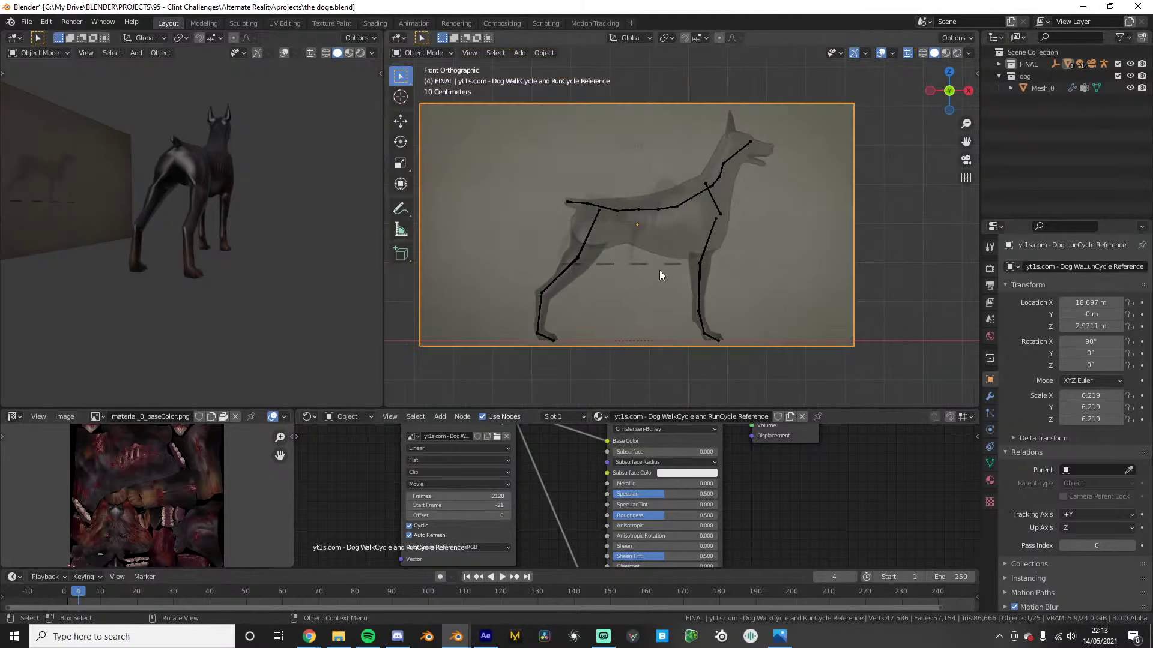
{"action": "key", "text": "alt+z"}
{"action": "middle_click_drag", "start_coordinate": [772, 243], "coordinate": [801, 177], "text": "shift"}
{"action": "key", "text": "s"}
{"action": "left_click", "coordinate": [925, 191]}
{"action": "key", "text": "g"}
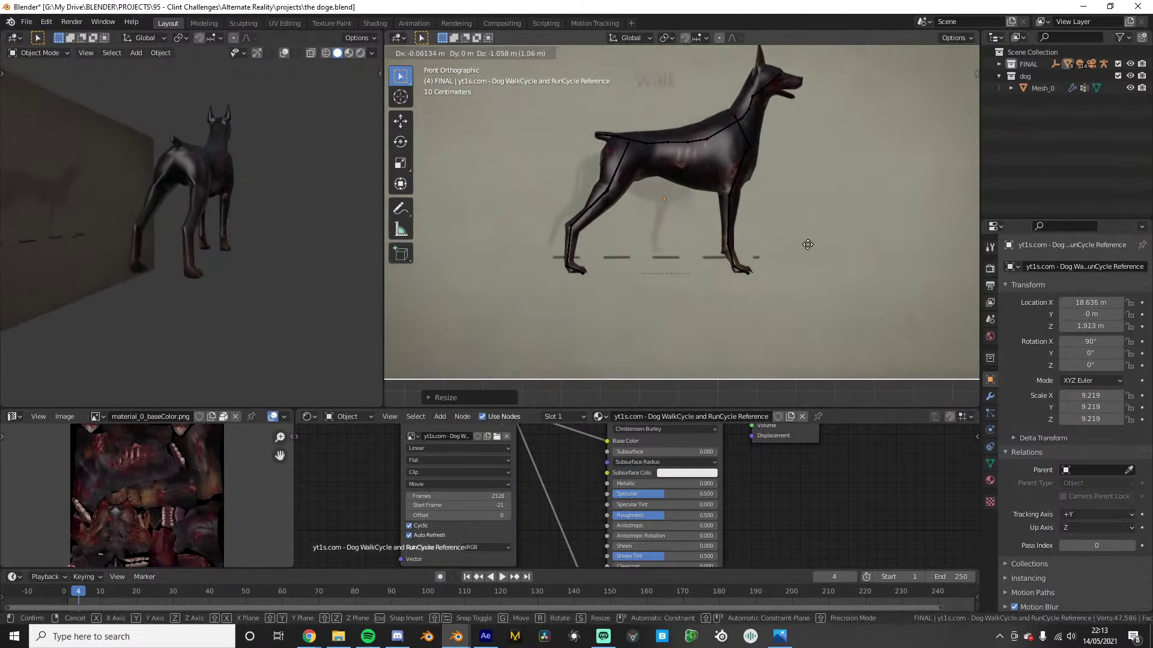
{"action": "left_click", "coordinate": [806, 251]}
{"action": "key", "text": "s"}
{"action": "left_click", "coordinate": [898, 247]}
{"action": "key", "text": "g"}
{"action": "left_click", "coordinate": [957, 226]}
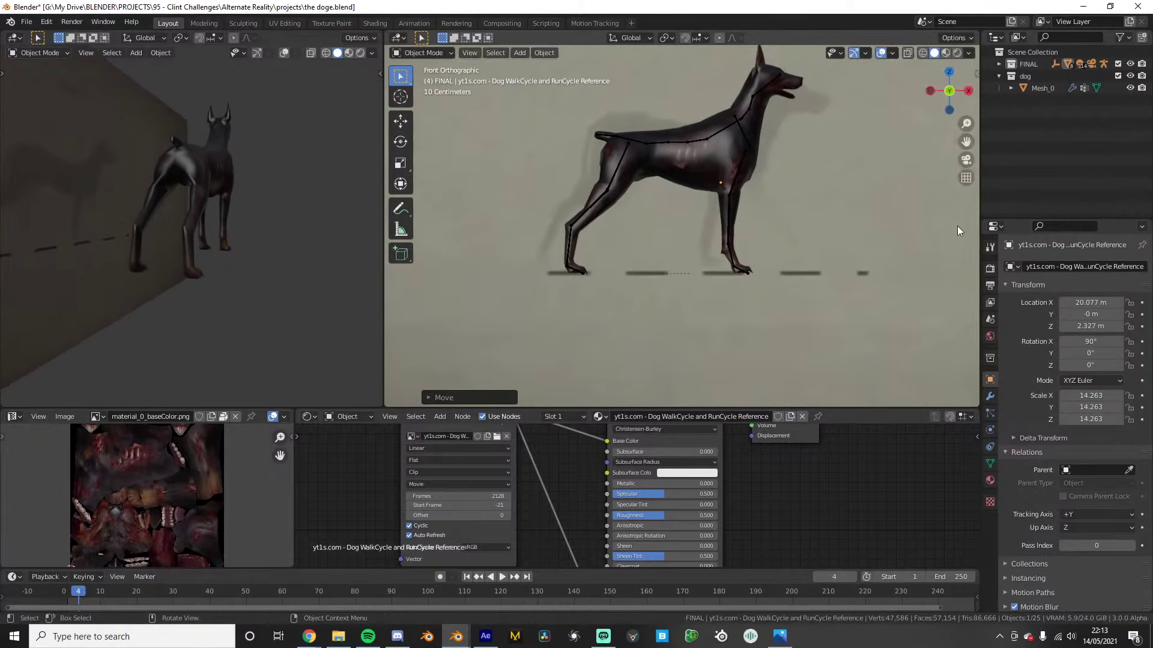
{"action": "key", "text": "s"}
{"action": "left_click", "coordinate": [952, 234]}
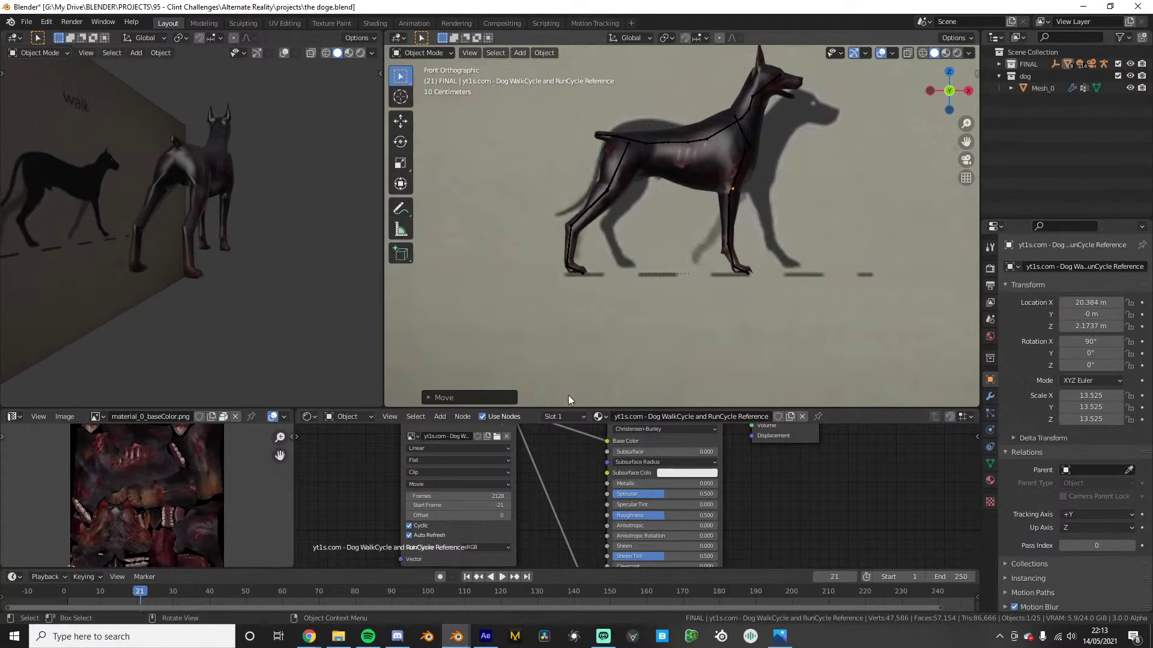
Offset the video's Start Frame to -55 so the walking dog is already shown at frame 1
{"action": "left_click", "coordinate": [132, 598]}
{"action": "mouse_move", "coordinate": [487, 506]}
{"action": "left_mouse_down"}
{"action": "mouse_move", "coordinate": [454, 506]}
{"action": "mouse_move", "coordinate": [480, 506]}
{"action": "left_mouse_up"}
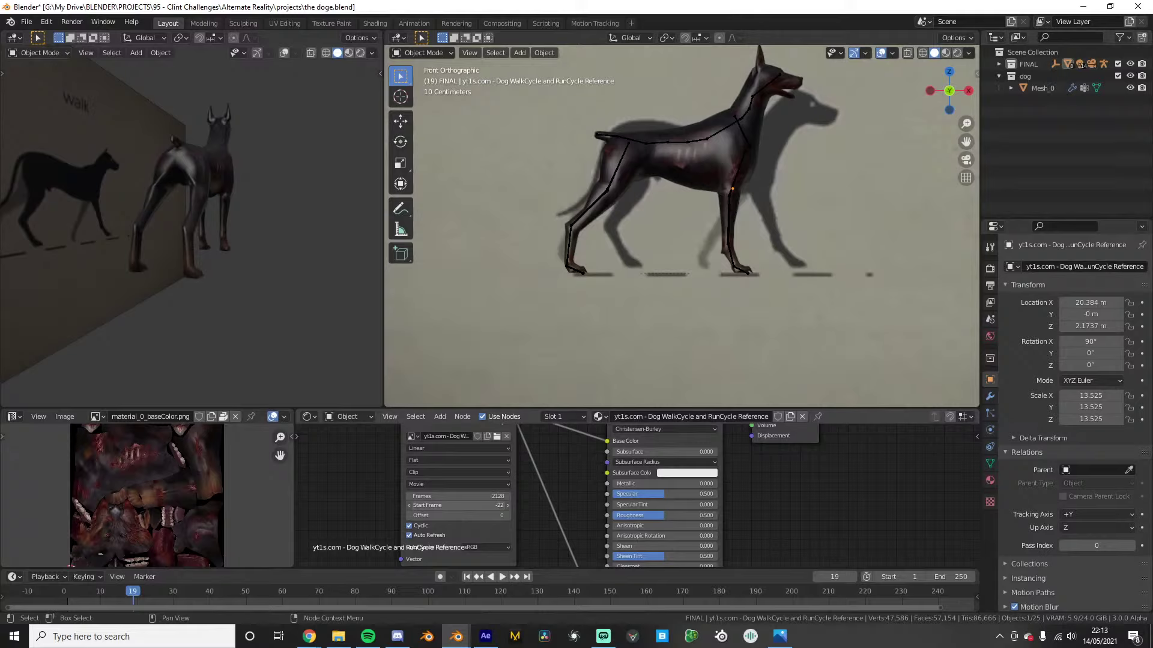
{"action": "left_click", "coordinate": [69, 592]}
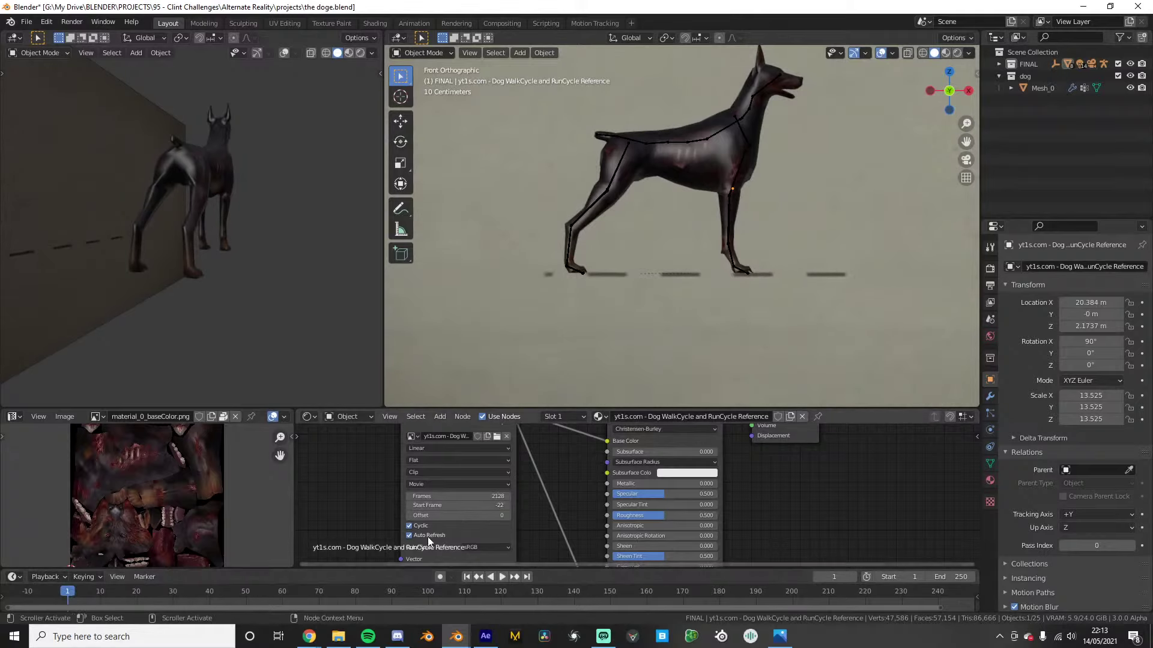
{"action": "left_click_drag", "start_coordinate": [458, 506], "coordinate": [418, 505]}
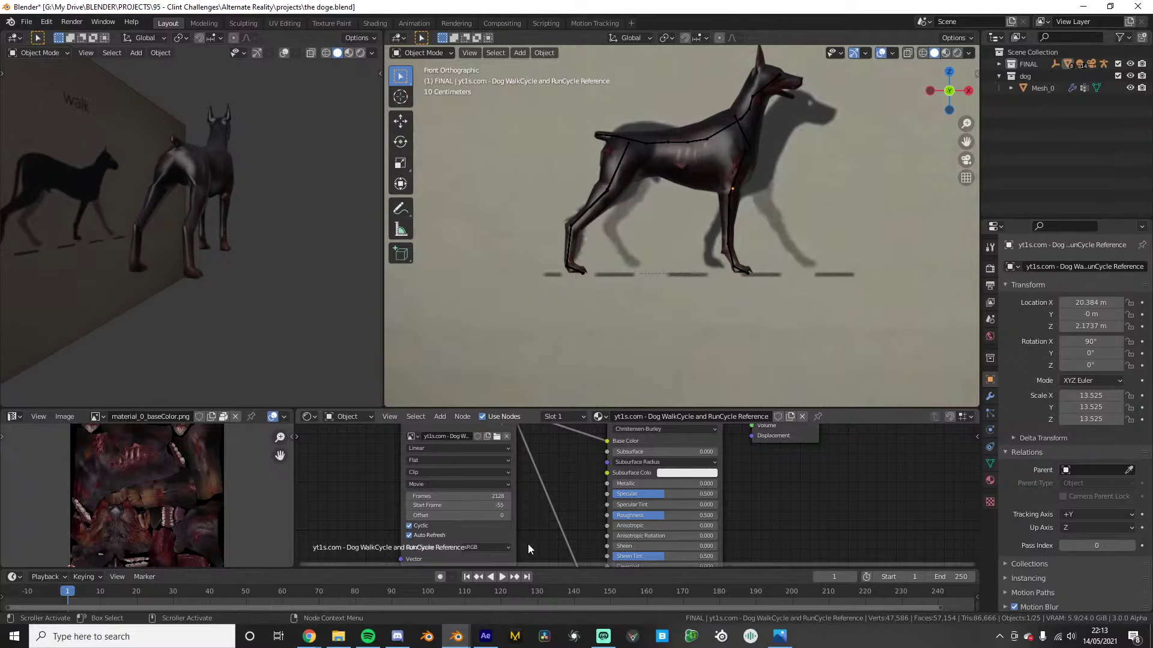
Put the metarig in Pose Mode and move both front toes forward toward the reference dog's leading front paw
{"action": "scroll", "coordinate": [685, 188], "scroll_direction": "up", "scroll_amount": 2}
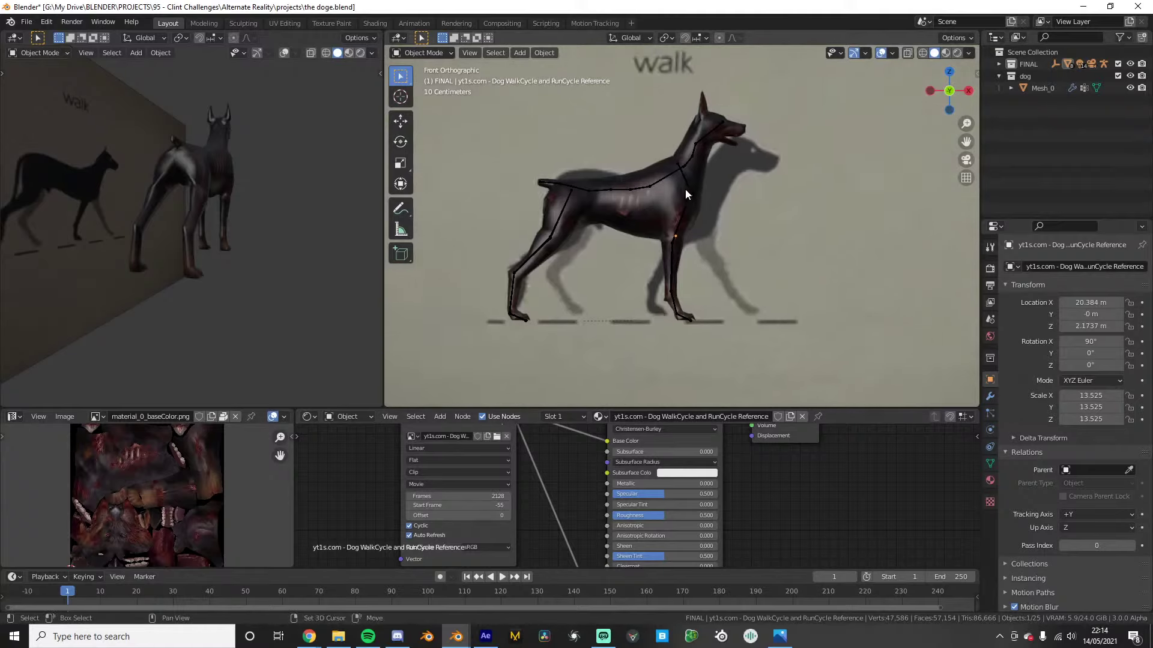
{"action": "left_click", "coordinate": [633, 173]}
{"action": "key", "text": "ctrl+Tab"}
{"action": "left_click", "coordinate": [657, 161]}
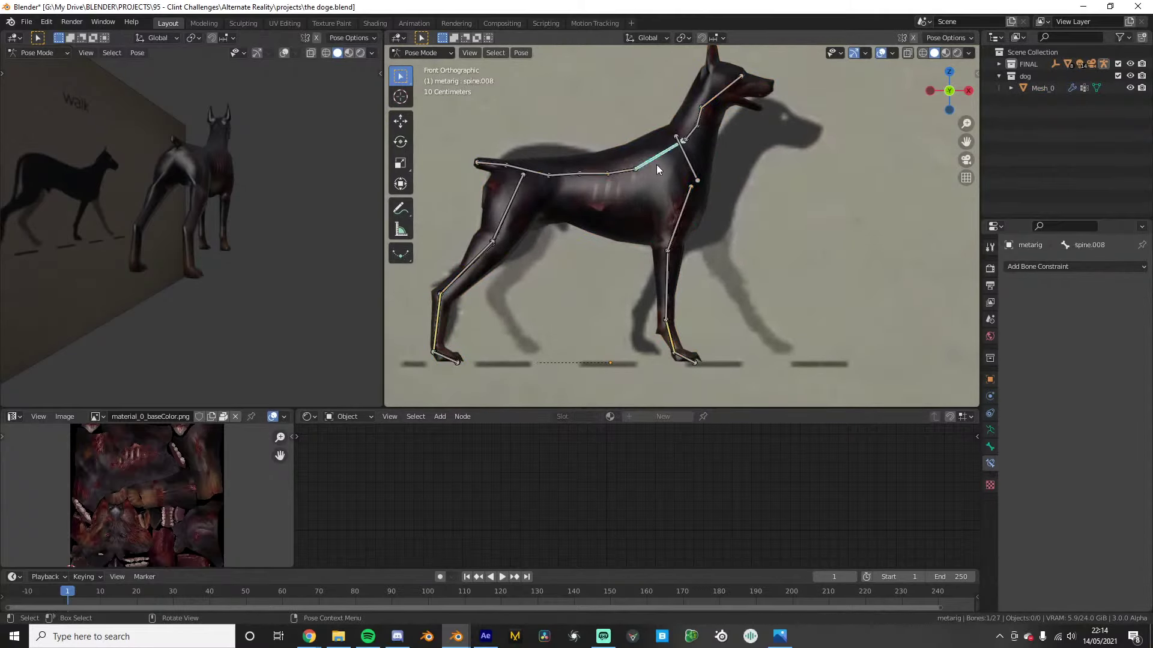
{"action": "key", "text": "g"}
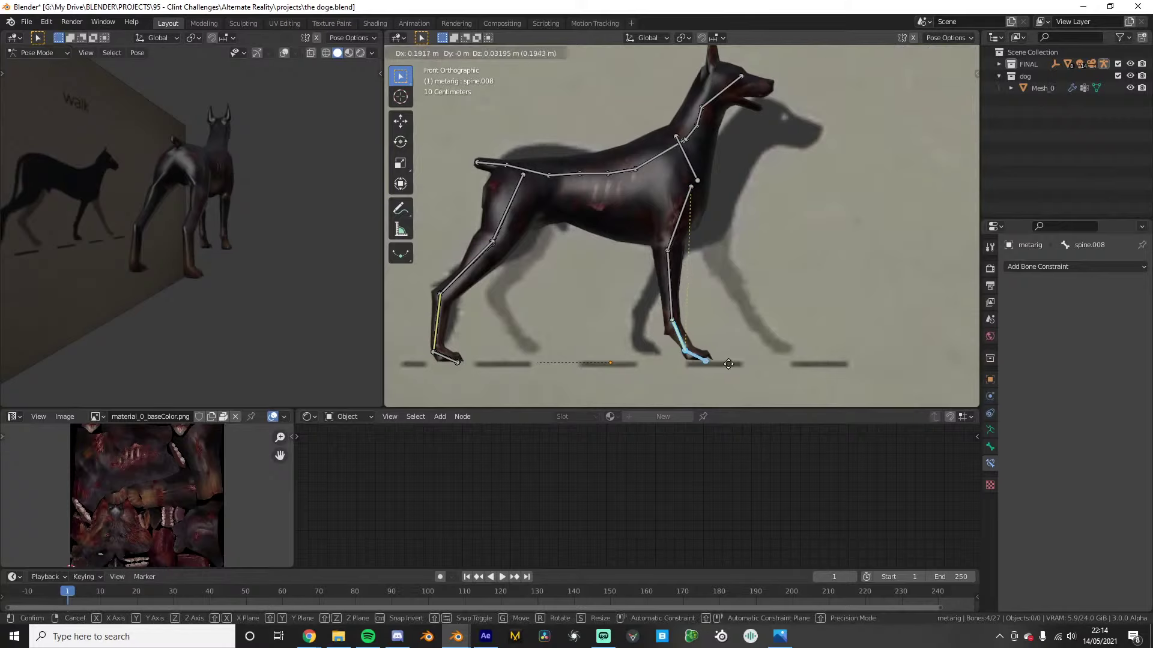
{"action": "left_click", "coordinate": [806, 358]}
Select the right front toe bone and move it back about 2.28 m in front view to match the reference's trailing paw
{"action": "middle_click_drag", "start_coordinate": [806, 358], "coordinate": [673, 376]}
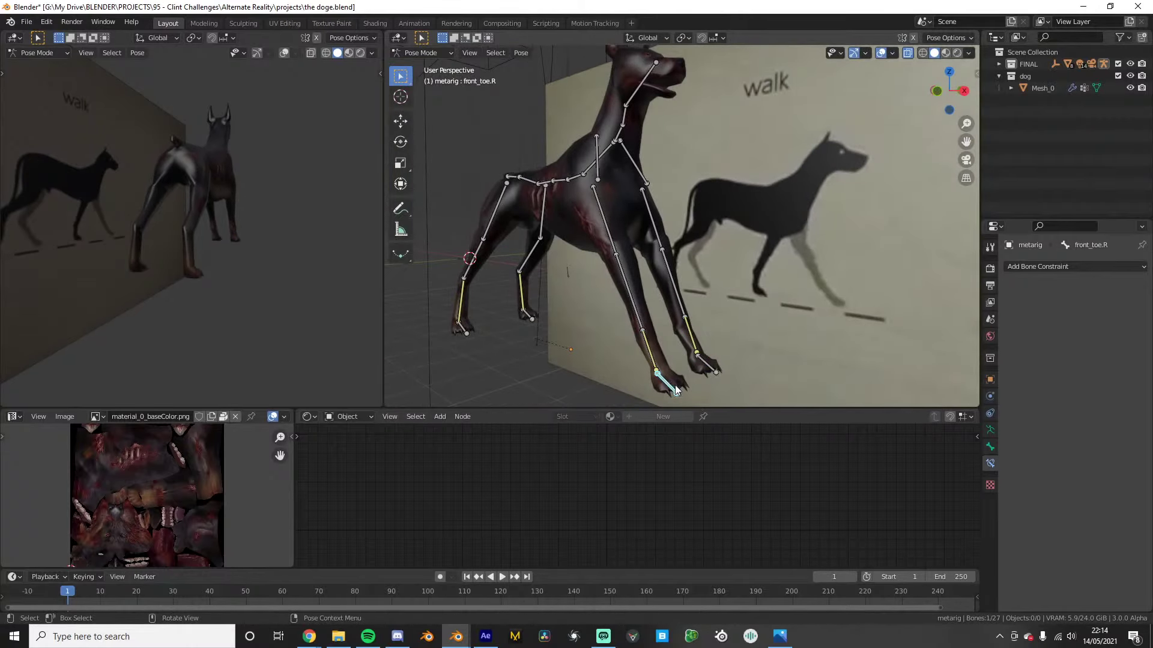
{"action": "key", "text": "KP_1"}
{"action": "scroll", "coordinate": [763, 375], "scroll_direction": "up", "scroll_amount": 3}
{"action": "key", "text": "g"}
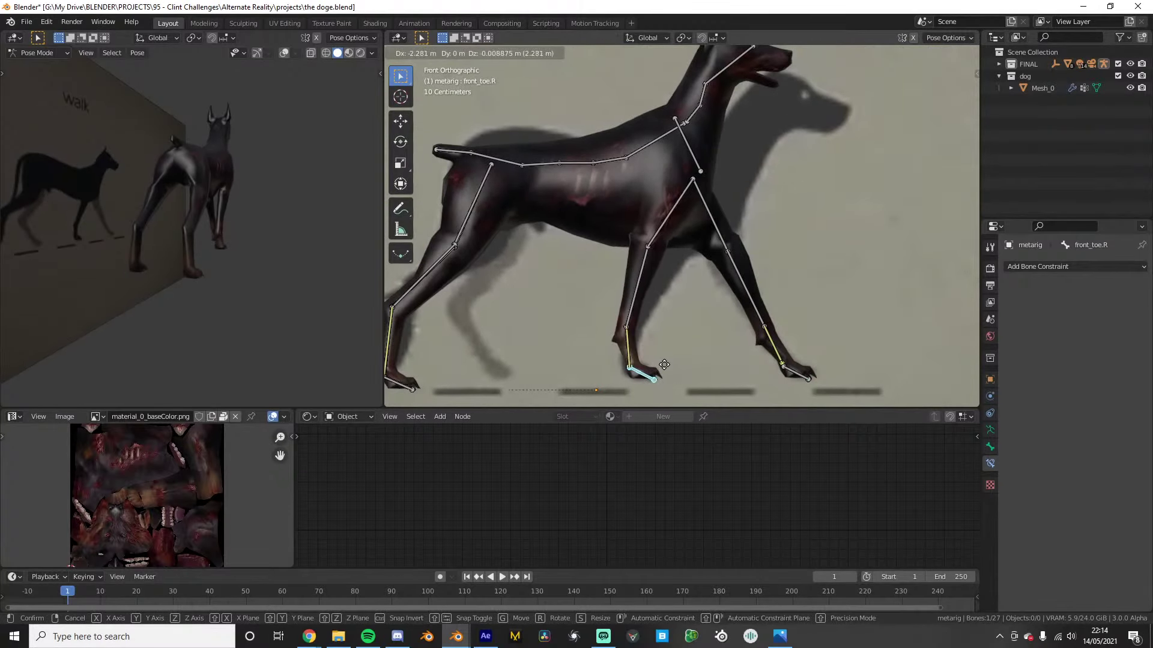
{"action": "left_click", "coordinate": [664, 366]}
Adjust the right shoulder and the upper spine bone at the chest toward the reference dog's posture
{"action": "scroll", "coordinate": [709, 196], "scroll_direction": "down", "scroll_amount": 1}
{"action": "left_click", "coordinate": [667, 148]}
{"action": "key", "text": "r"}
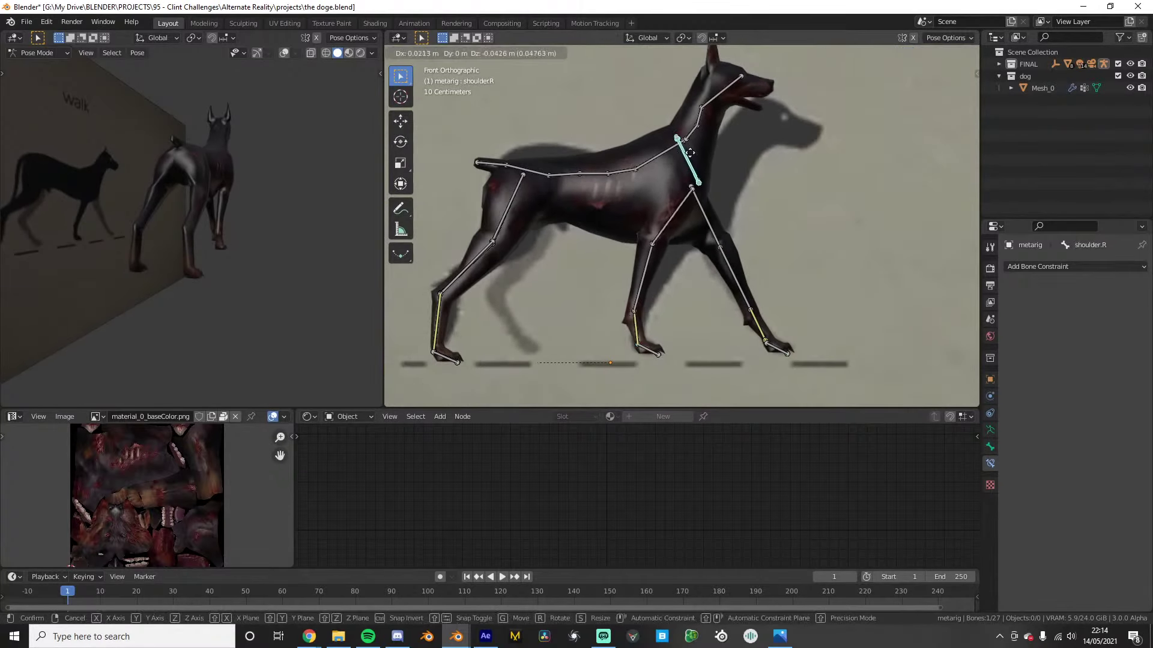
{"action": "left_click", "coordinate": [667, 161]}
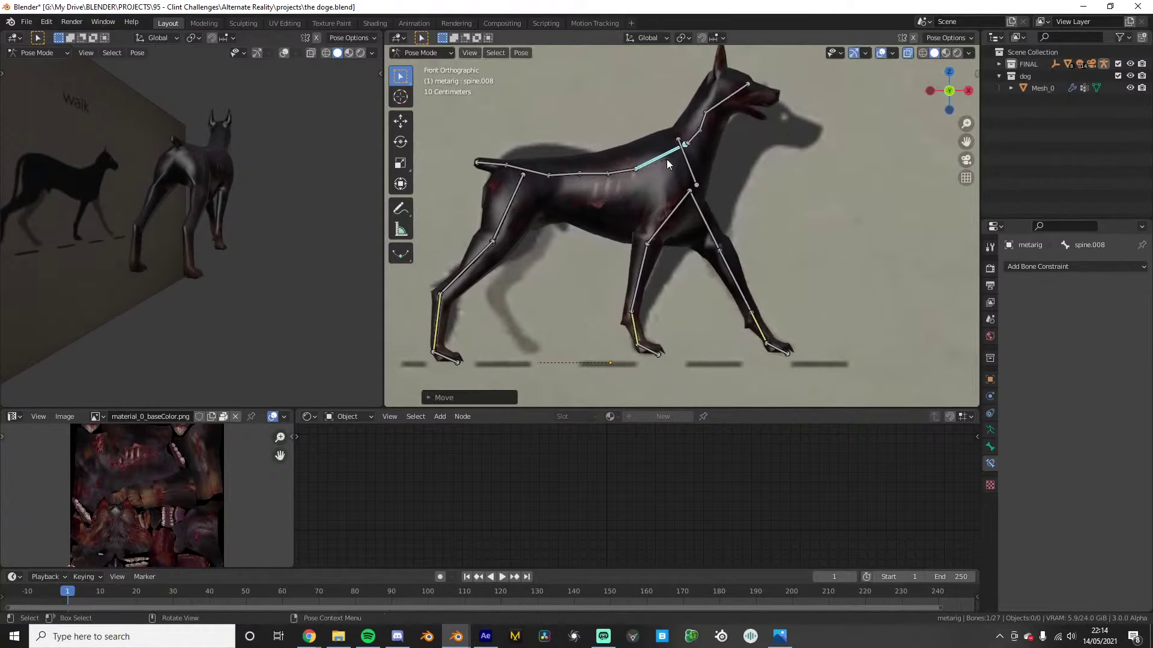
Move the spine bone above the hips forward in front view to line up with the reference dog's back
{"action": "left_click", "coordinate": [617, 174]}
{"action": "key", "text": "r"}
{"action": "right_click", "coordinate": [654, 184]}
{"action": "left_click", "coordinate": [540, 176]}
{"action": "key", "text": "g"}
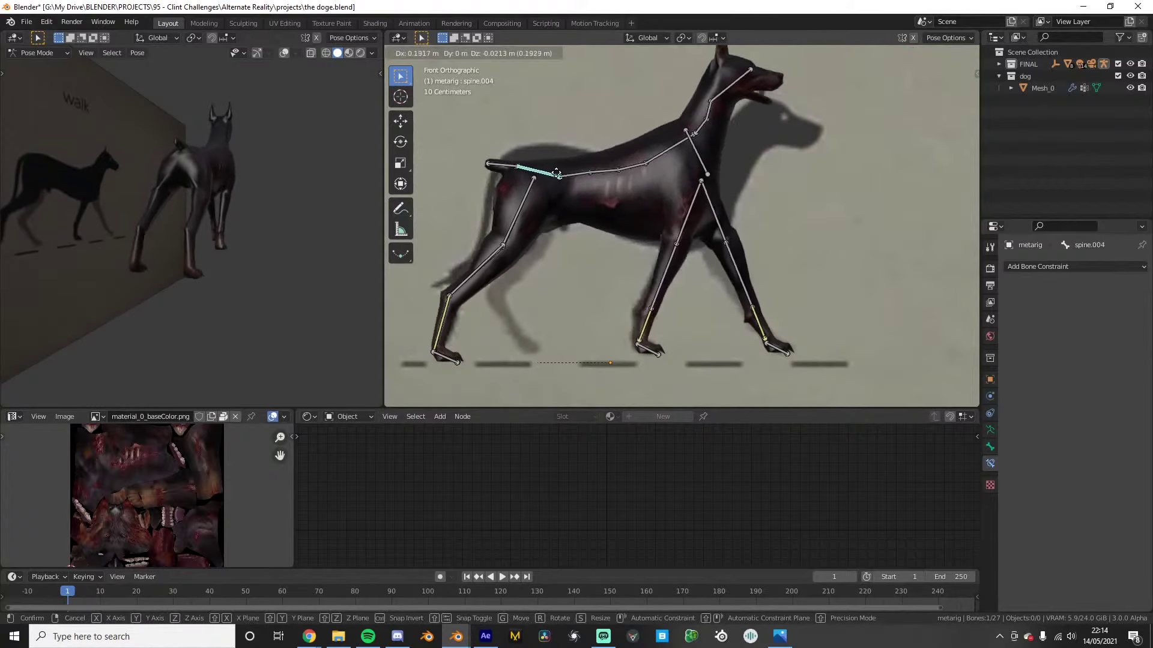
{"action": "left_click", "coordinate": [635, 169]}
{"action": "key", "text": "r"}
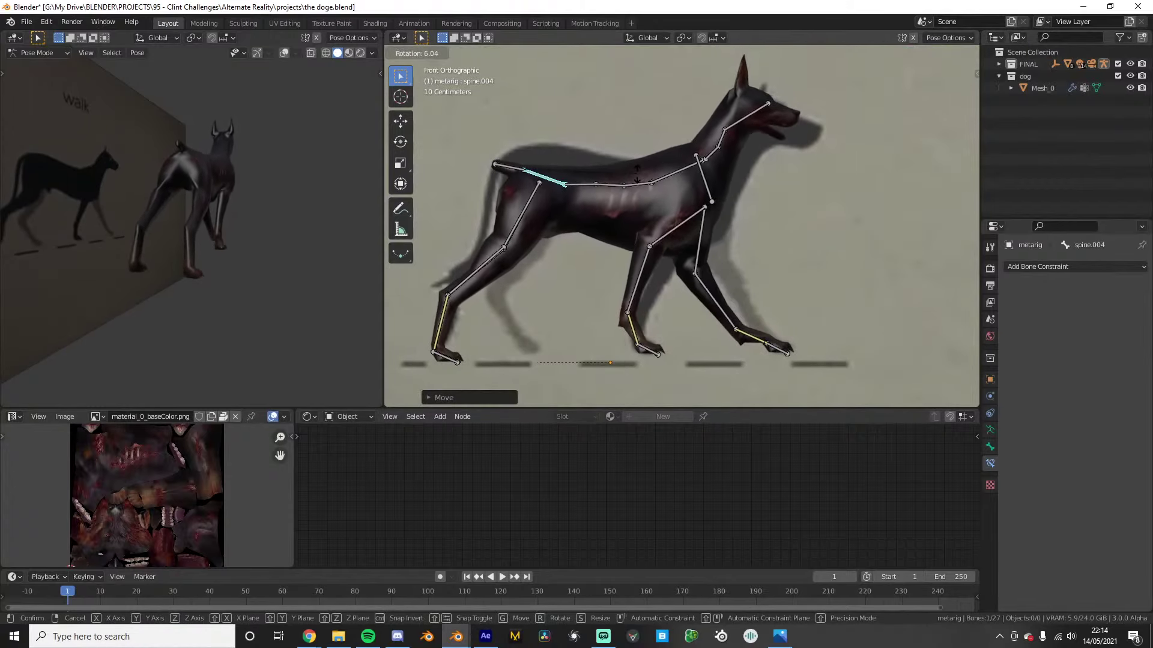
{"action": "left_click", "coordinate": [637, 167]}
{"action": "key", "text": "g"}
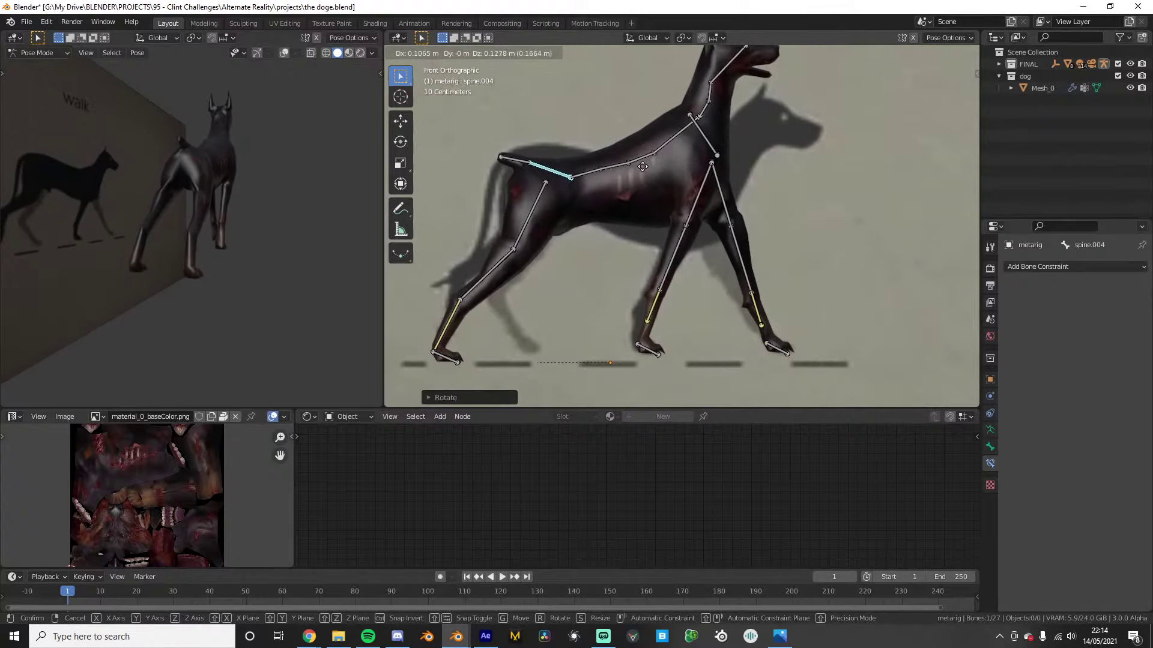
{"action": "right_click", "coordinate": [653, 174]}
Try to rotate the upper spine bone at the chest downward
{"action": "key", "text": "r"}
{"action": "left_click", "coordinate": [623, 202]}
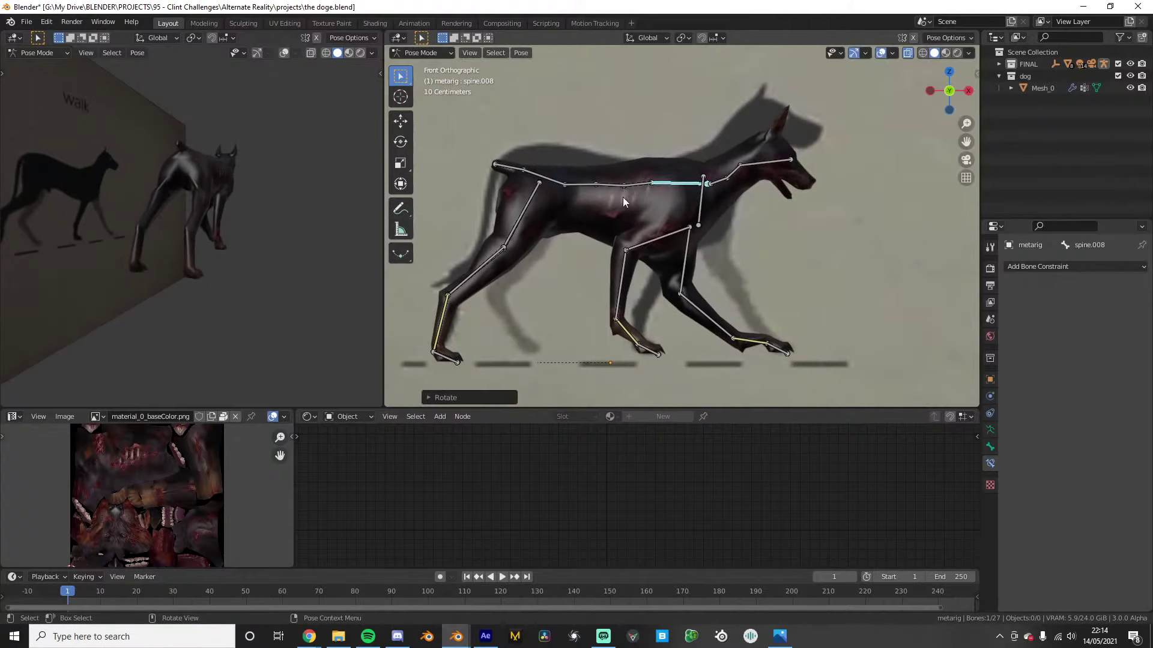
{"action": "key", "text": "ctrl+z"}
{"action": "key", "text": "ctrl+z"}
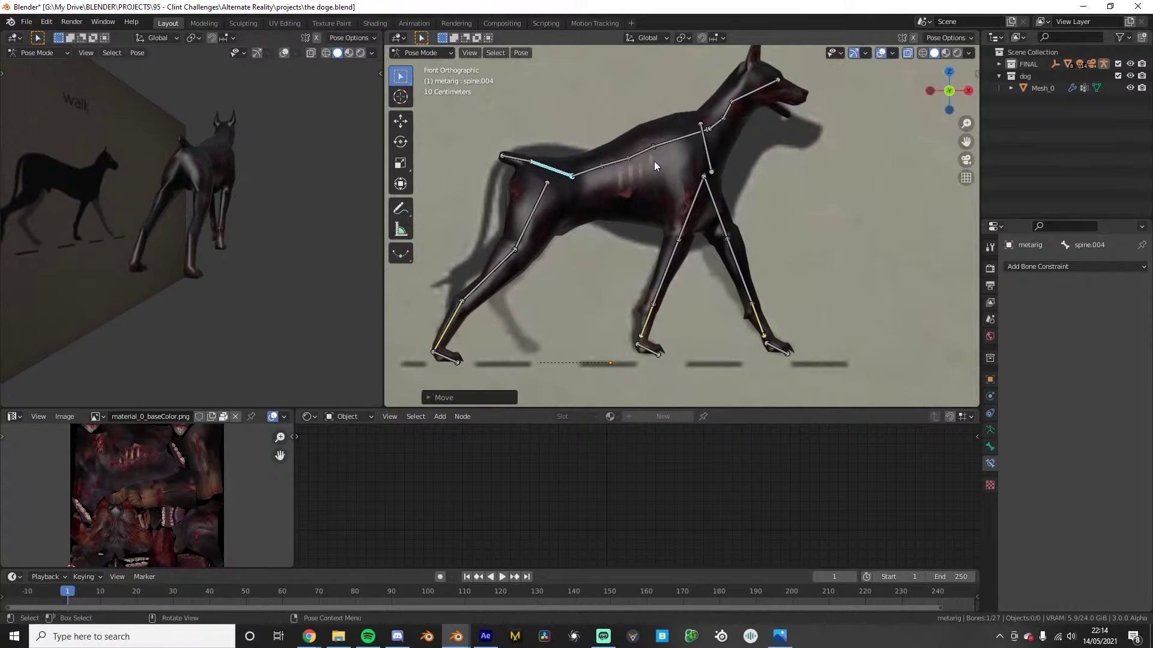
Rotate the upper spine downward to level the dog's back and lower the chest, and test the neighbouring spine bones
{"action": "left_click", "coordinate": [645, 151]}
{"action": "key", "text": "r"}
{"action": "left_click", "coordinate": [680, 179]}
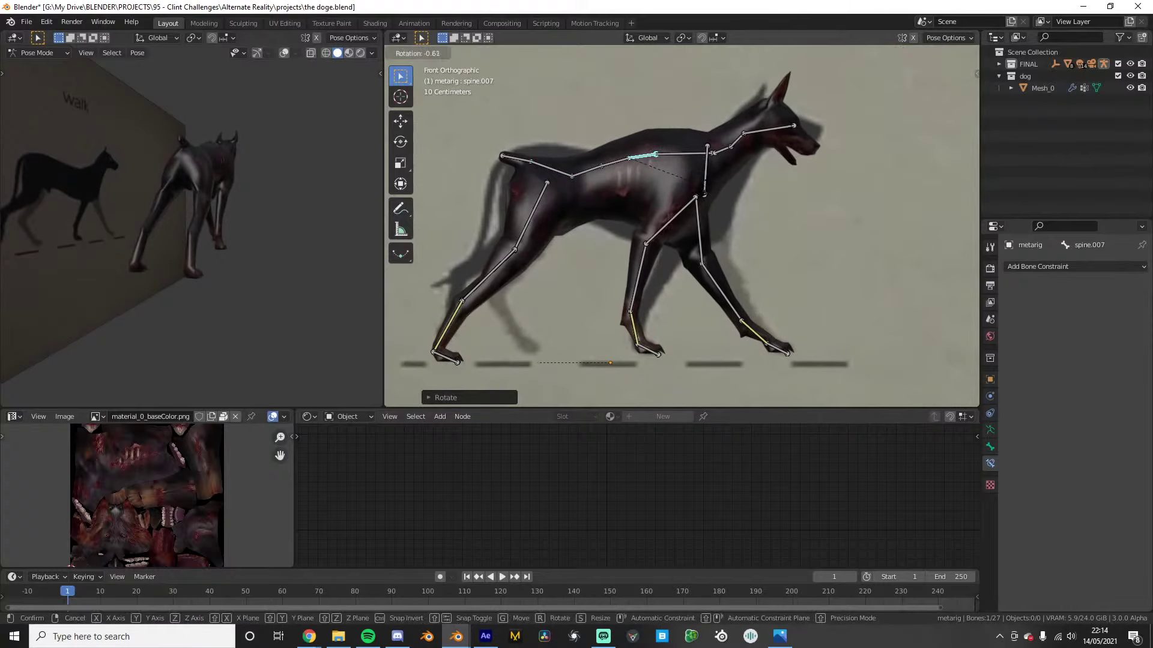
{"action": "key", "text": "ctrl+z"}
{"action": "left_click", "coordinate": [595, 170]}
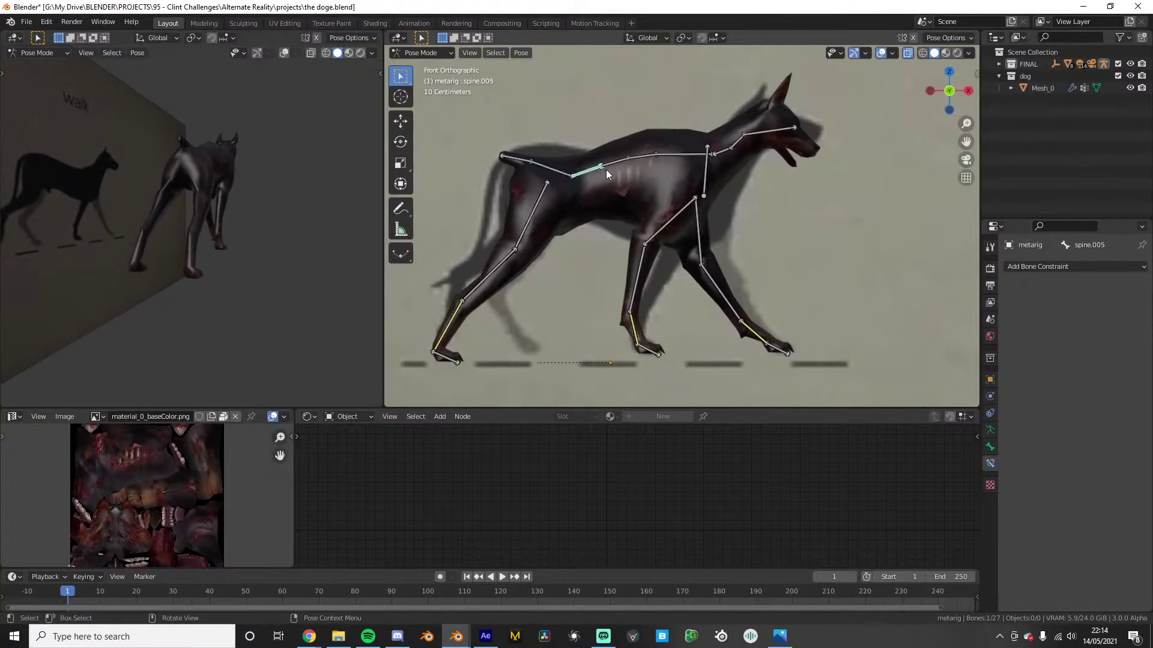
{"action": "key", "text": "r"}
{"action": "left_click", "coordinate": [628, 176]}
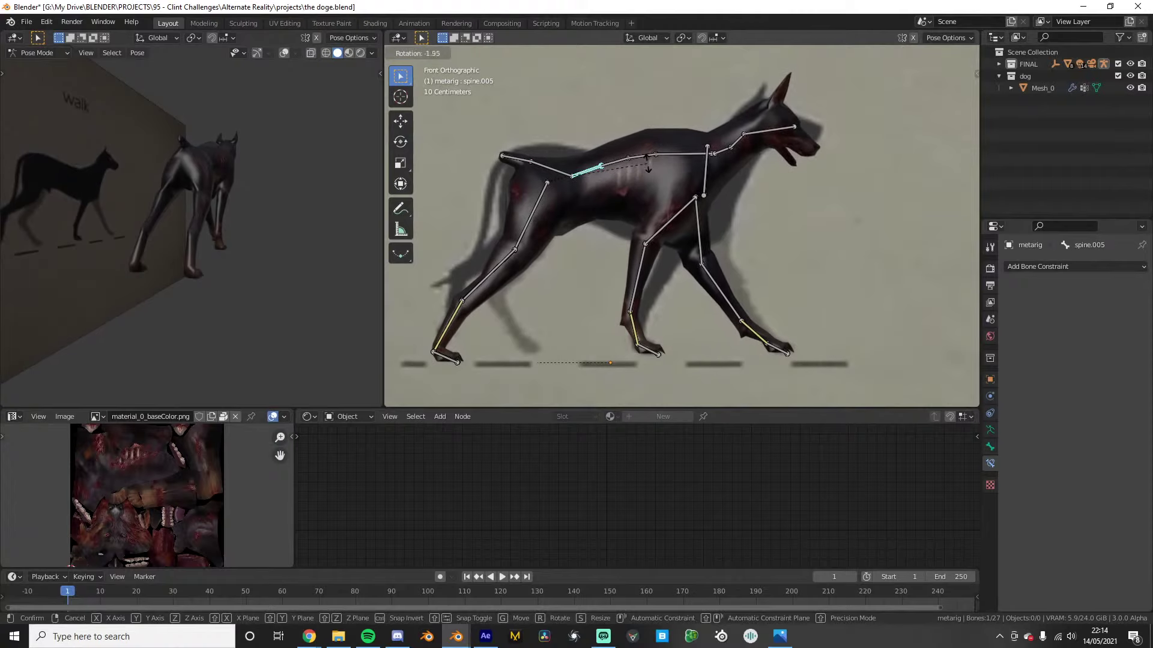
Rotate the neck to raise the head toward the reference pose, and test rotating the right shoulder bone
{"action": "left_click", "coordinate": [735, 143]}
{"action": "key", "text": "r"}
{"action": "left_click", "coordinate": [708, 156]}
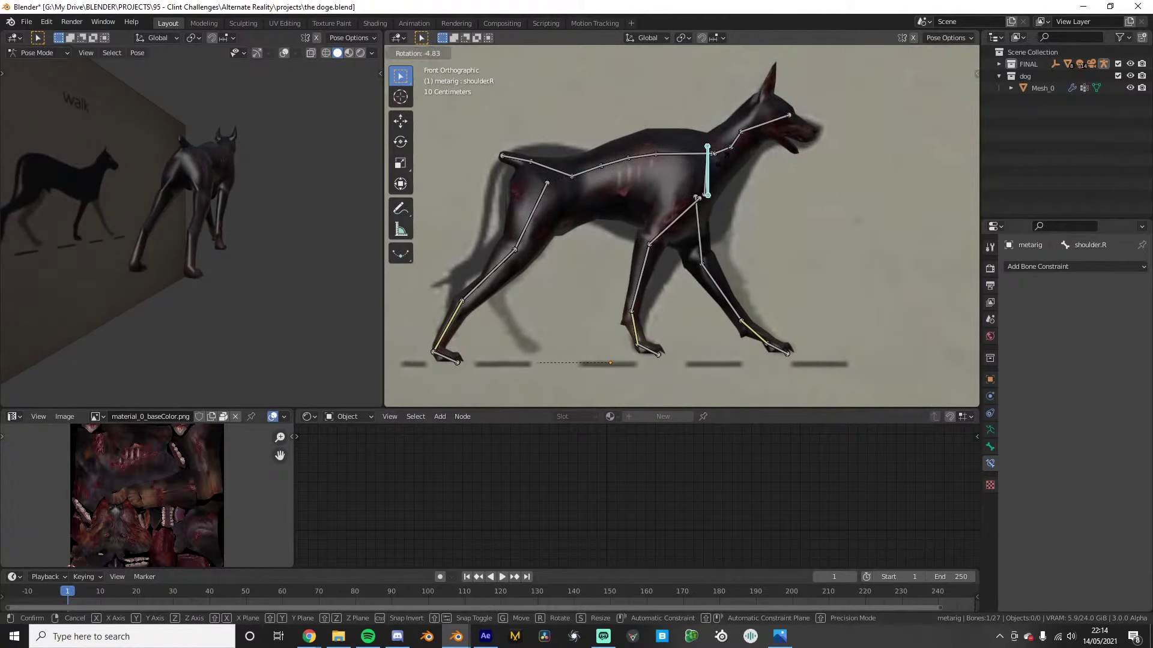
{"action": "middle_click_drag", "start_coordinate": [726, 164], "coordinate": [690, 180]}
{"action": "key", "text": "r"}
{"action": "key", "text": "r"}
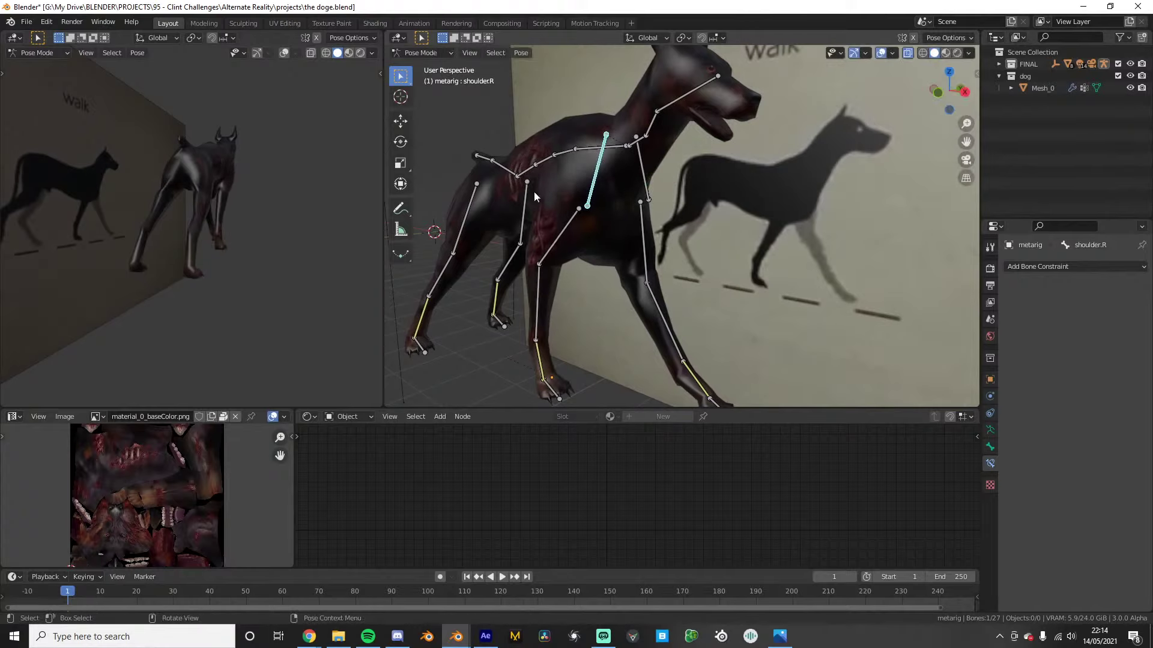
Try to pose the right hind leg by rotating its shin and thigh bones and moving its toe bone
{"action": "left_click", "coordinate": [535, 192]}
{"action": "key", "text": "KP_1"}
{"action": "scroll", "coordinate": [586, 197], "scroll_direction": "up", "scroll_amount": 4}
{"action": "left_click", "coordinate": [587, 195]}
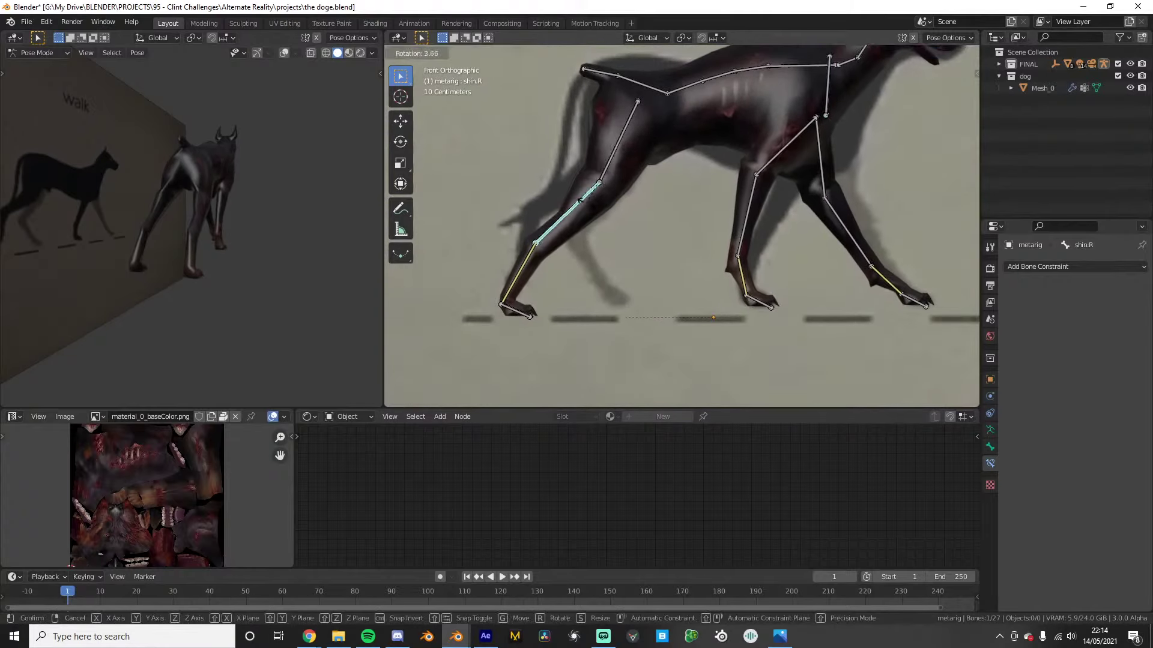
{"action": "middle_click_drag", "start_coordinate": [600, 193], "coordinate": [694, 185]}
{"action": "key", "text": "KP_3"}
{"action": "key", "text": "r"}
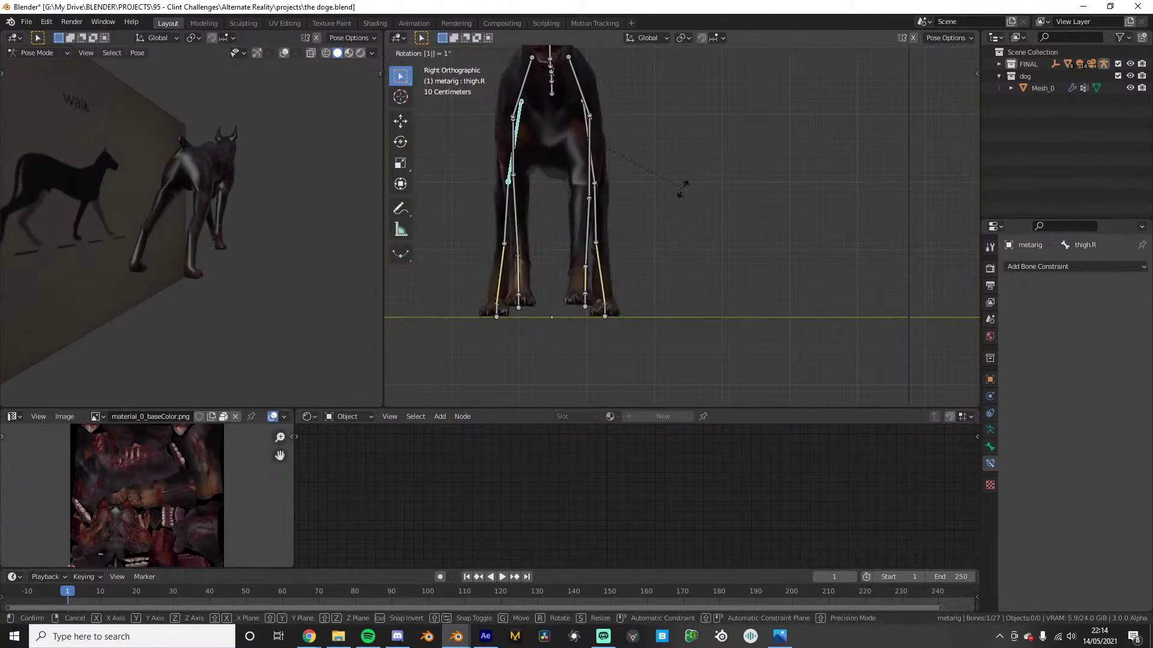
{"action": "left_click", "coordinate": [686, 186]}
{"action": "key", "text": "KP_1"}
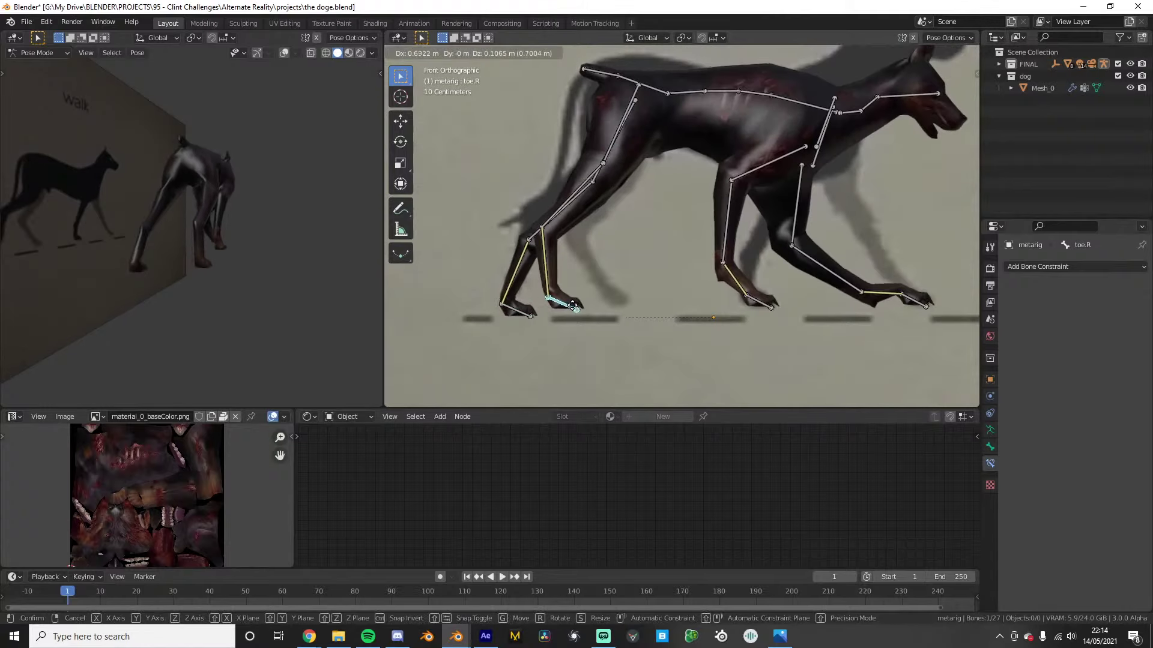
{"action": "key", "text": "g"}
{"action": "left_click", "coordinate": [527, 317]}
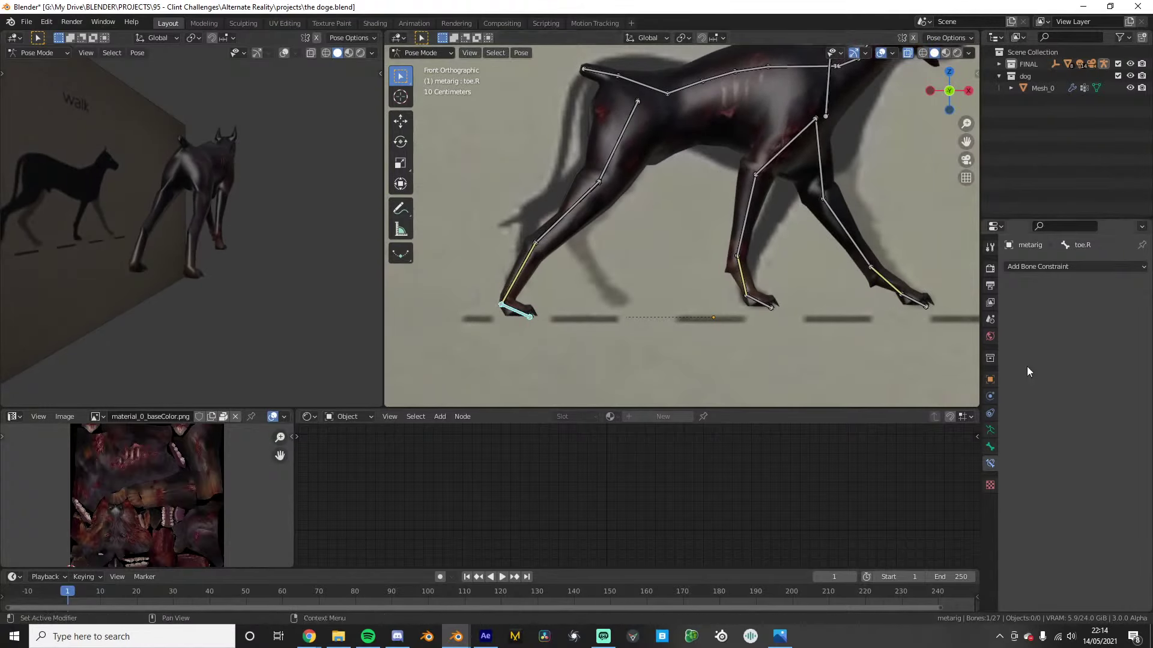
Set the IK constraint's Chain Length to 3 on both hind foot bones
{"action": "left_click", "coordinate": [517, 274]}
{"action": "left_click", "coordinate": [1069, 363]}
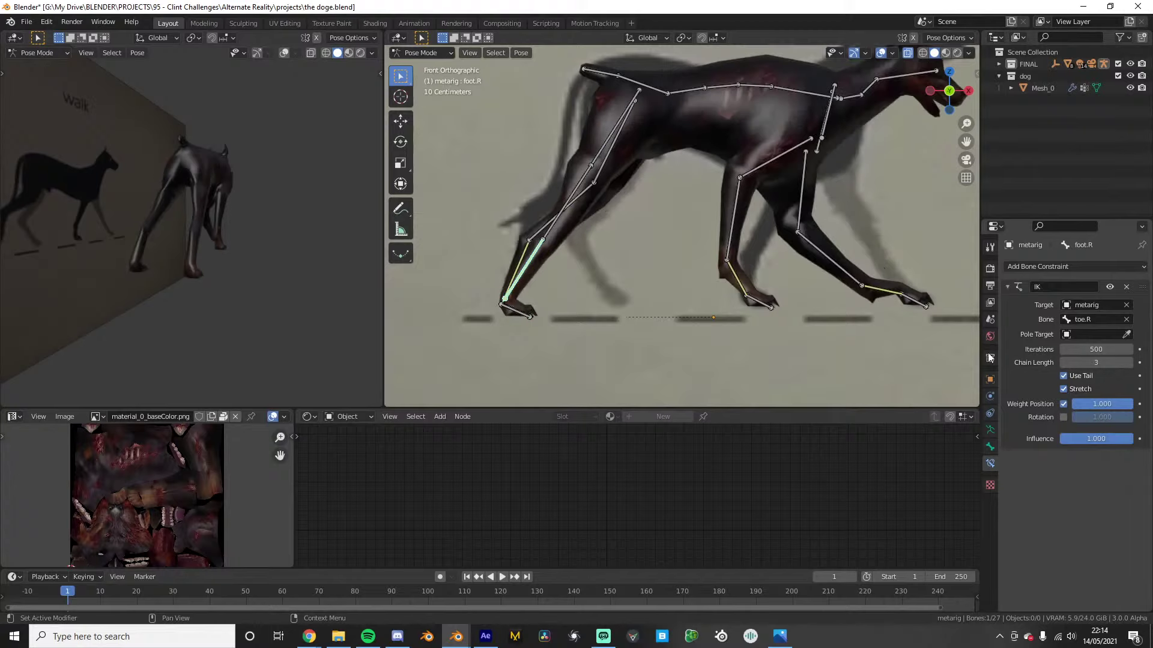
{"action": "middle_click_drag", "start_coordinate": [690, 270], "coordinate": [602, 316]}
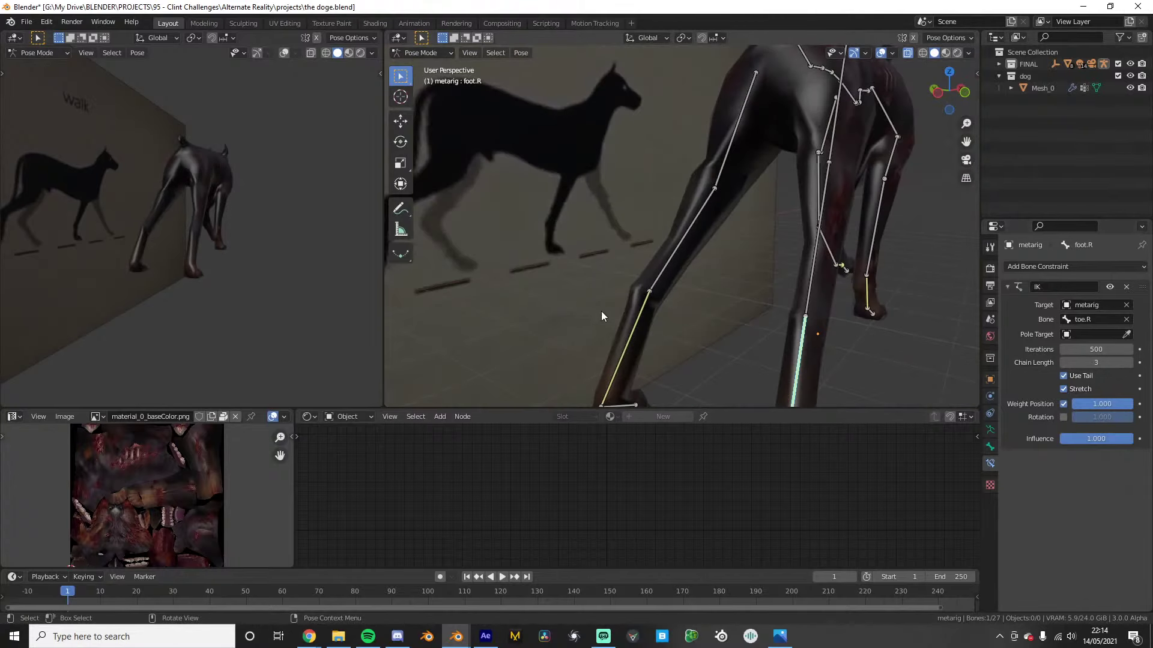
{"action": "left_click", "coordinate": [1062, 363]}
{"action": "key", "text": "KP_1"}
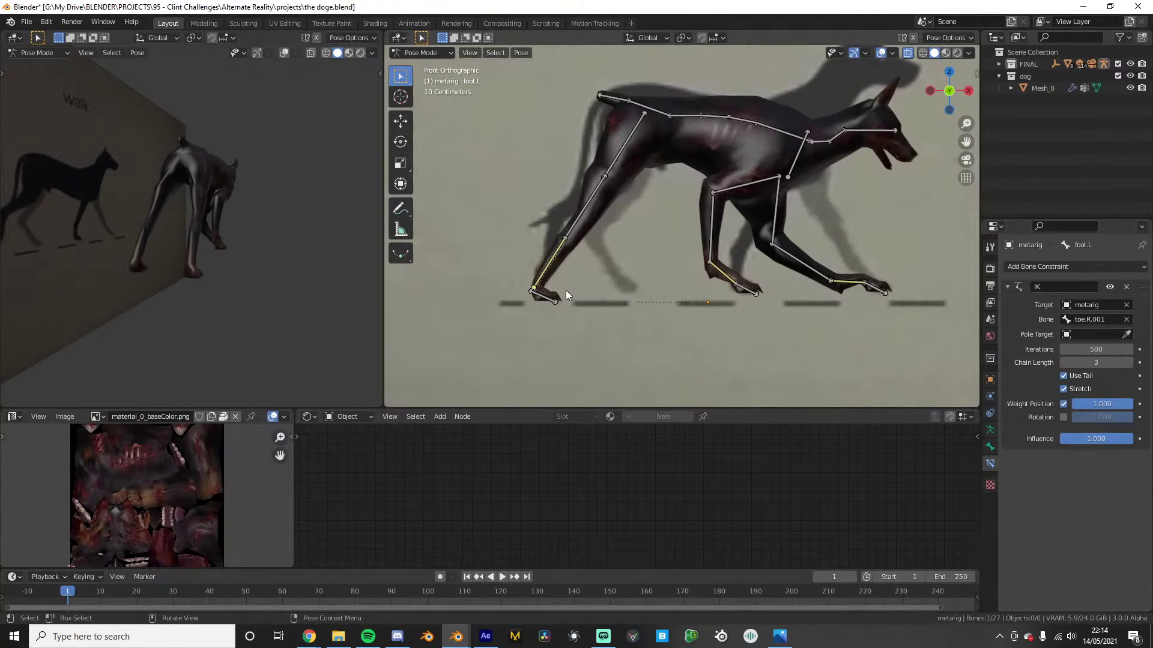
Select the left hind toe bone and move it forward in front view to match the reference's leading hind paw
{"action": "middle_click_drag", "start_coordinate": [566, 290], "coordinate": [579, 307]}
{"action": "left_click", "coordinate": [571, 348]}
{"action": "key", "text": "KP_1"}
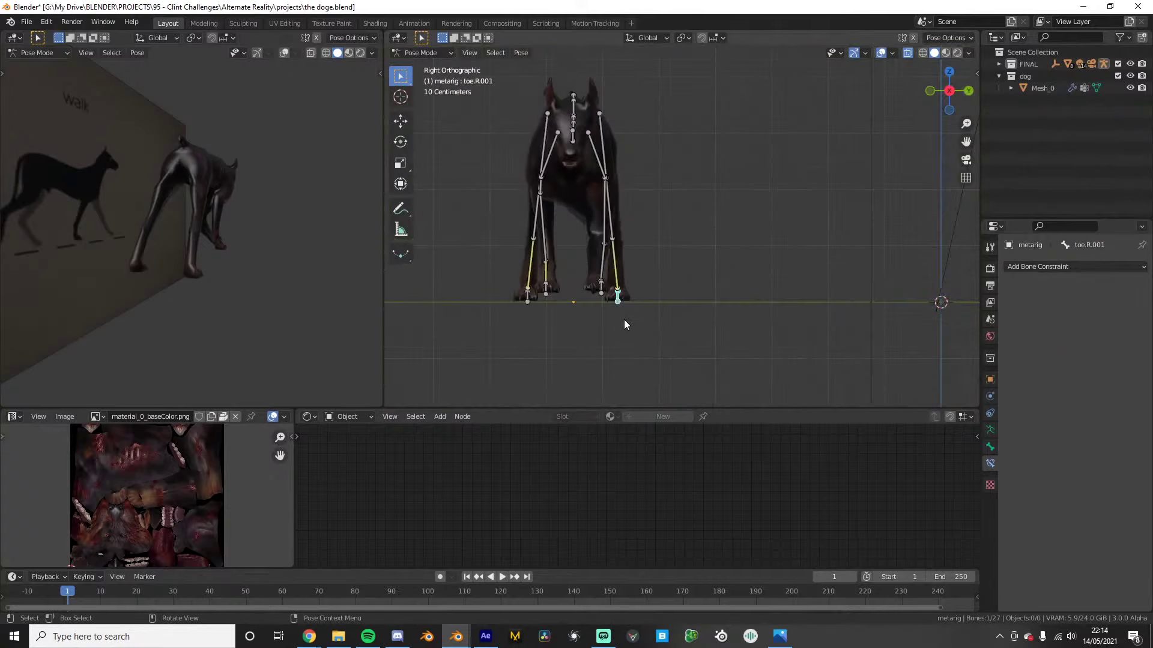
{"action": "key", "text": "g"}
{"action": "left_click", "coordinate": [724, 301]}
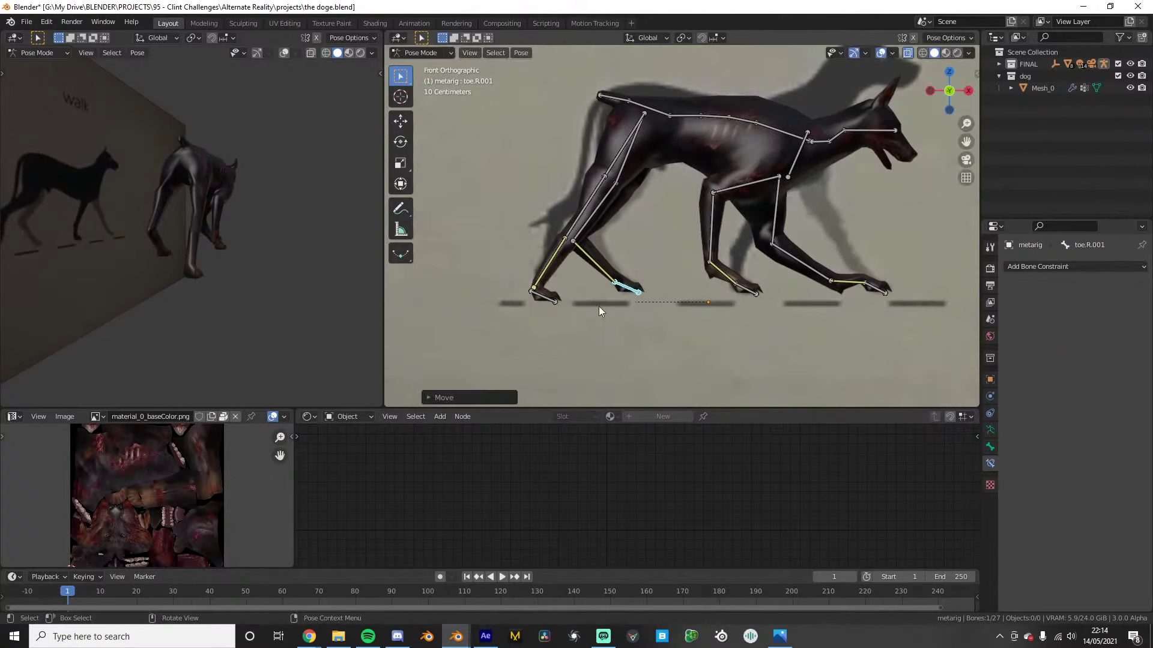
Try to rotate the right hind foot bone in front view
{"action": "left_click", "coordinate": [542, 293]}
{"action": "middle_click_drag", "start_coordinate": [542, 293], "coordinate": [637, 302]}
{"action": "scroll", "coordinate": [612, 285], "scroll_direction": "down", "scroll_amount": 2}
{"action": "scroll", "coordinate": [568, 282], "scroll_direction": "down", "scroll_amount": 3}
{"action": "scroll", "coordinate": [642, 297], "scroll_direction": "up", "scroll_amount": 3}
{"action": "key", "text": "KP_1"}
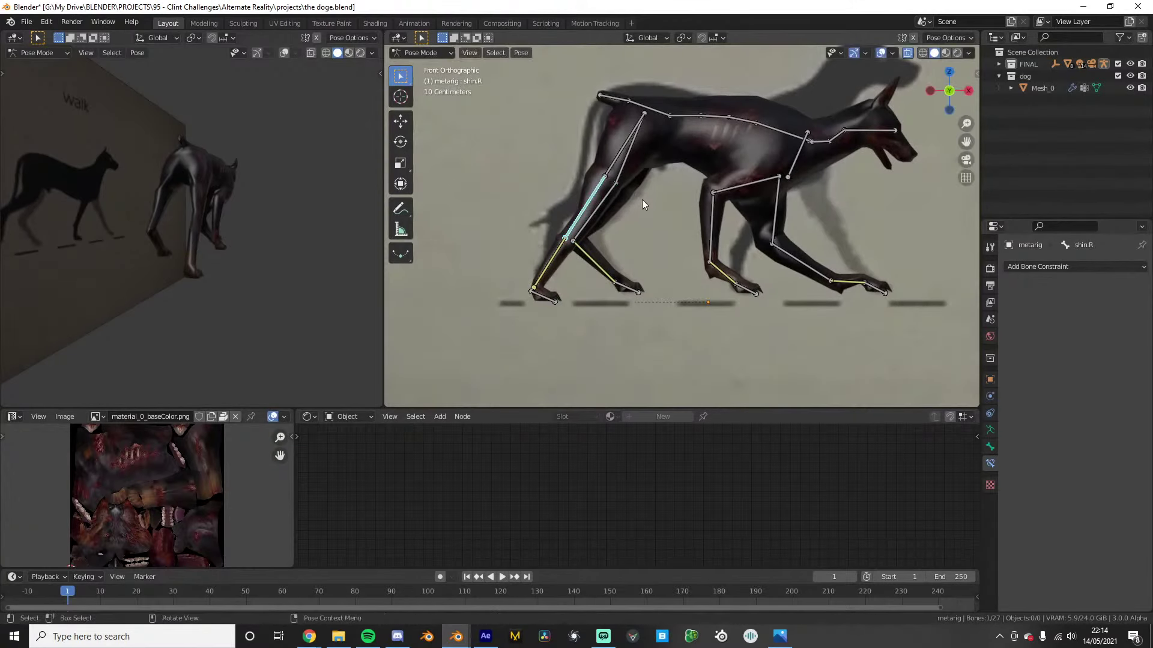
{"action": "left_click", "coordinate": [544, 273]}
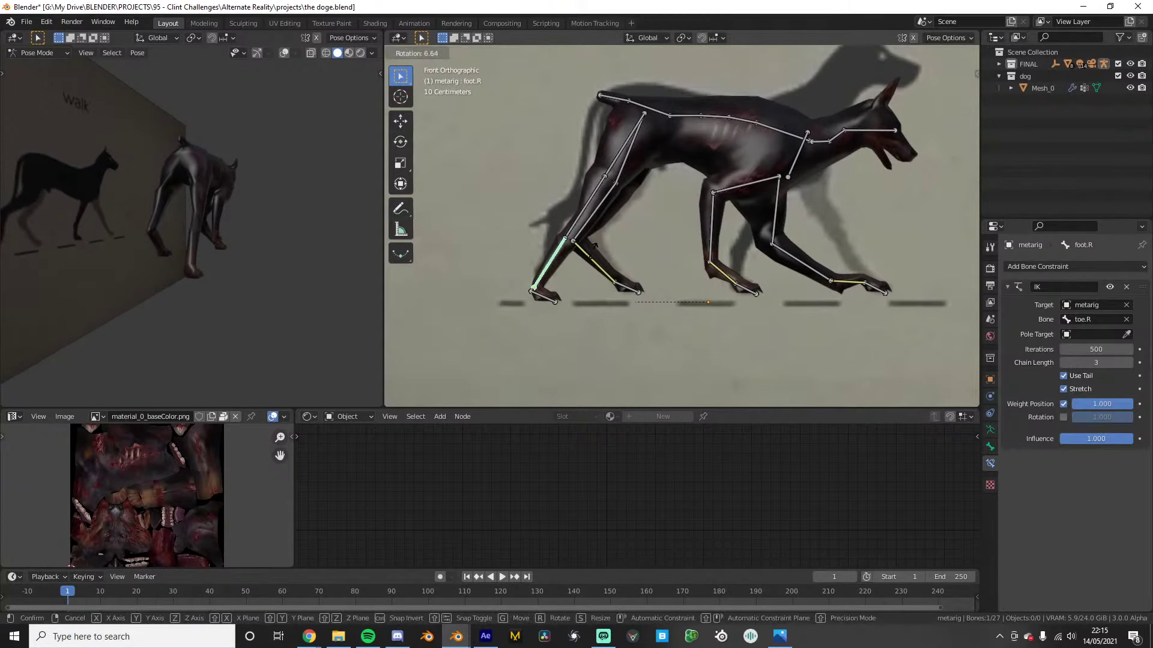
Raise the right hind toe bone and rotate it to point down and backward like the reference's trailing hind paw
{"action": "left_click", "coordinate": [542, 298]}
{"action": "key", "text": "g"}
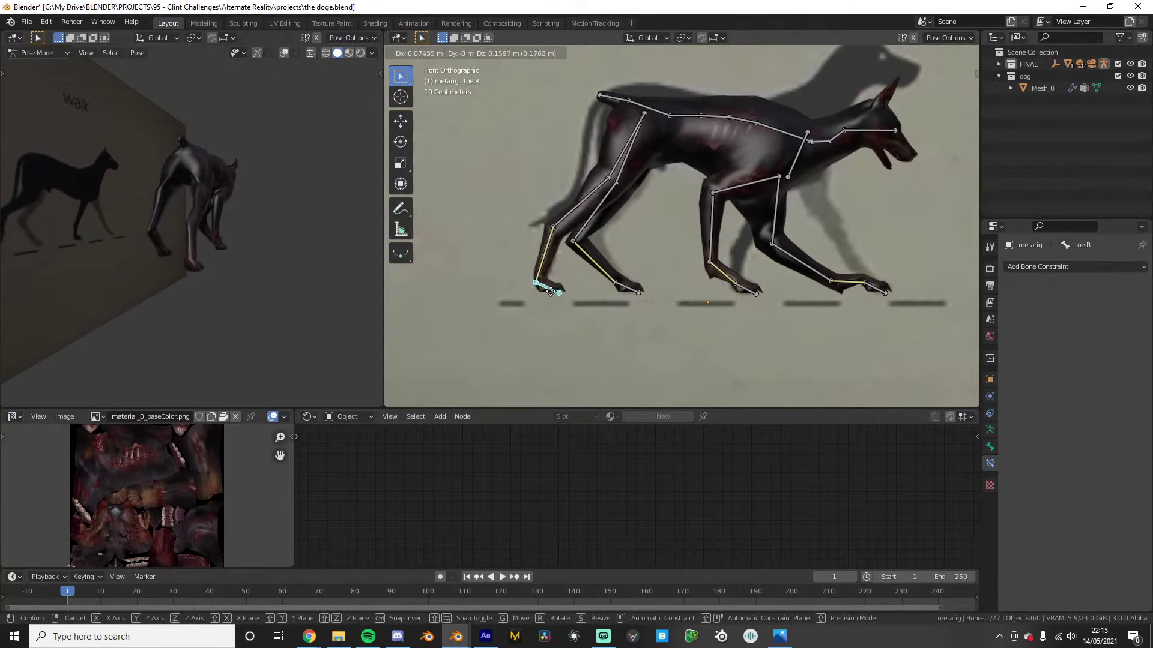
{"action": "left_click", "coordinate": [547, 282]}
{"action": "key", "text": "r"}
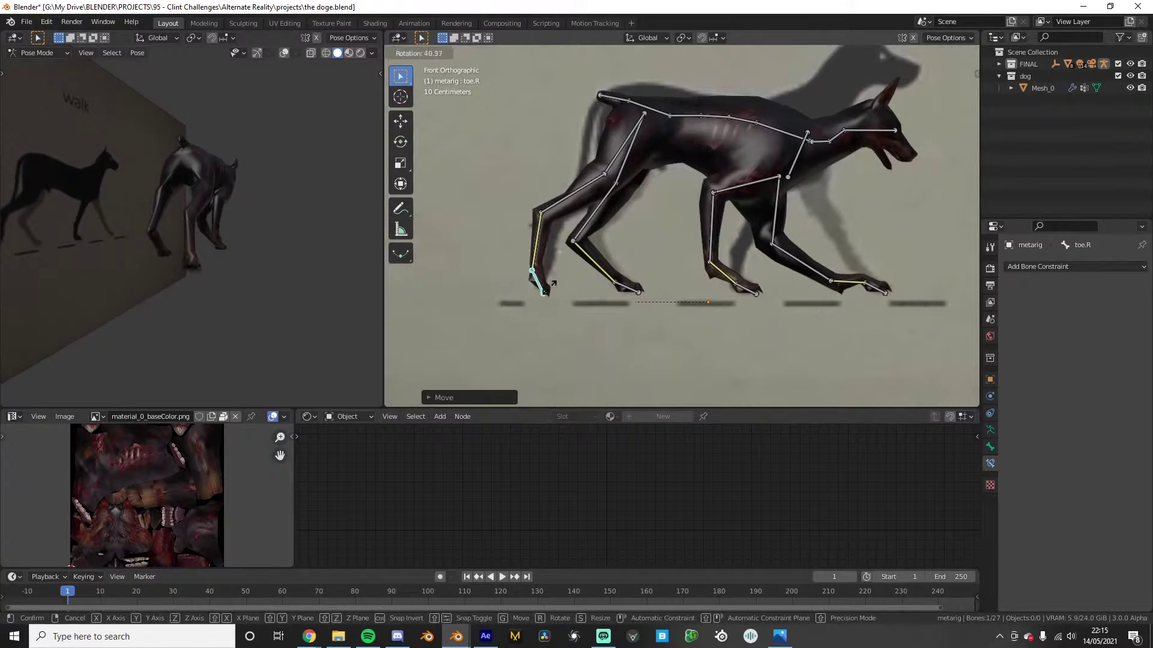
{"action": "left_click", "coordinate": [526, 286]}
{"action": "key", "text": "g"}
{"action": "left_click", "coordinate": [536, 282]}
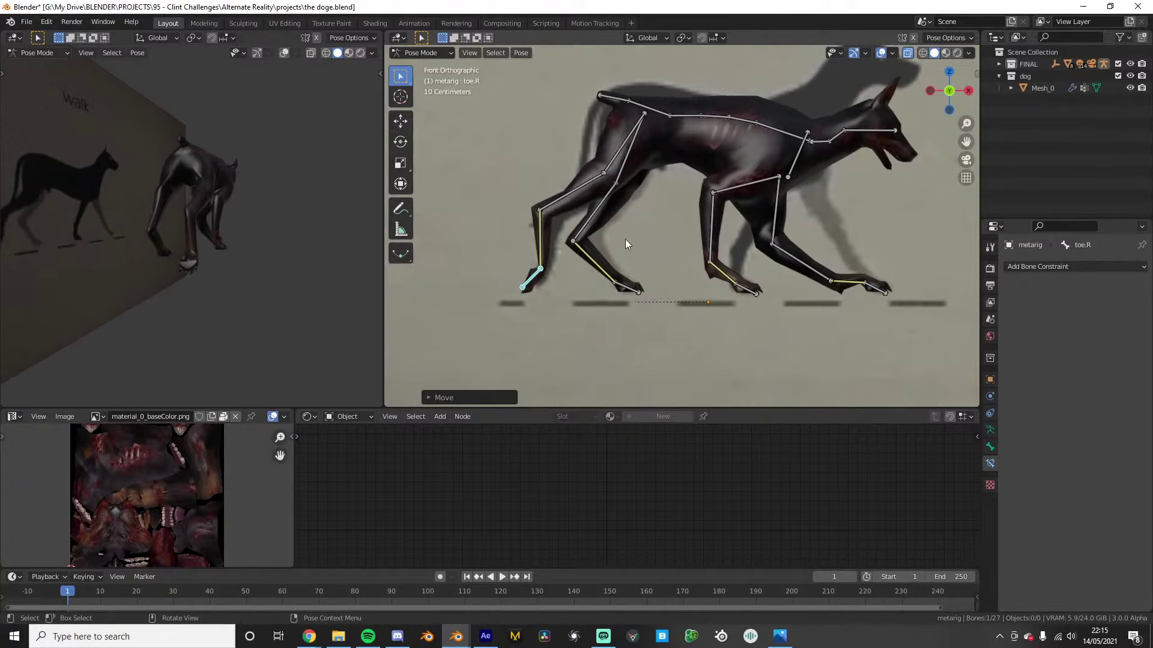
Switch to Object Mode and isolate the reference video plane to examine the walking dog's leg positions
{"action": "middle_click_drag", "start_coordinate": [633, 236], "coordinate": [746, 206]}
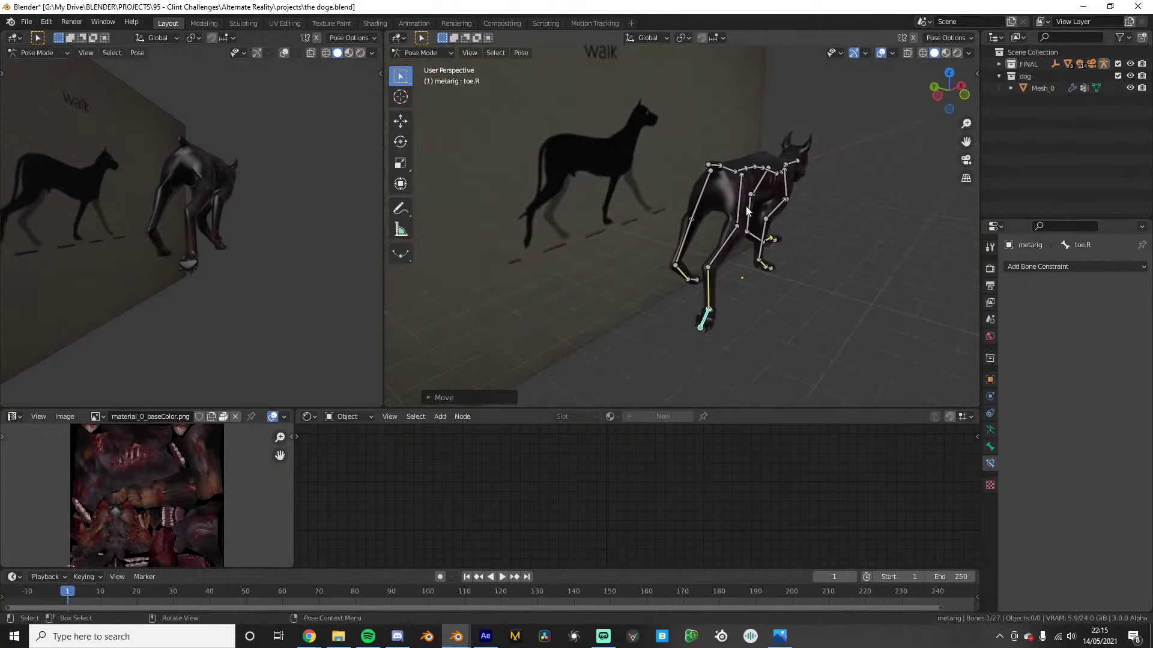
{"action": "key", "text": "ctrl+Tab"}
{"action": "left_click", "coordinate": [589, 188]}
{"action": "key", "text": "KP_Decimal"}
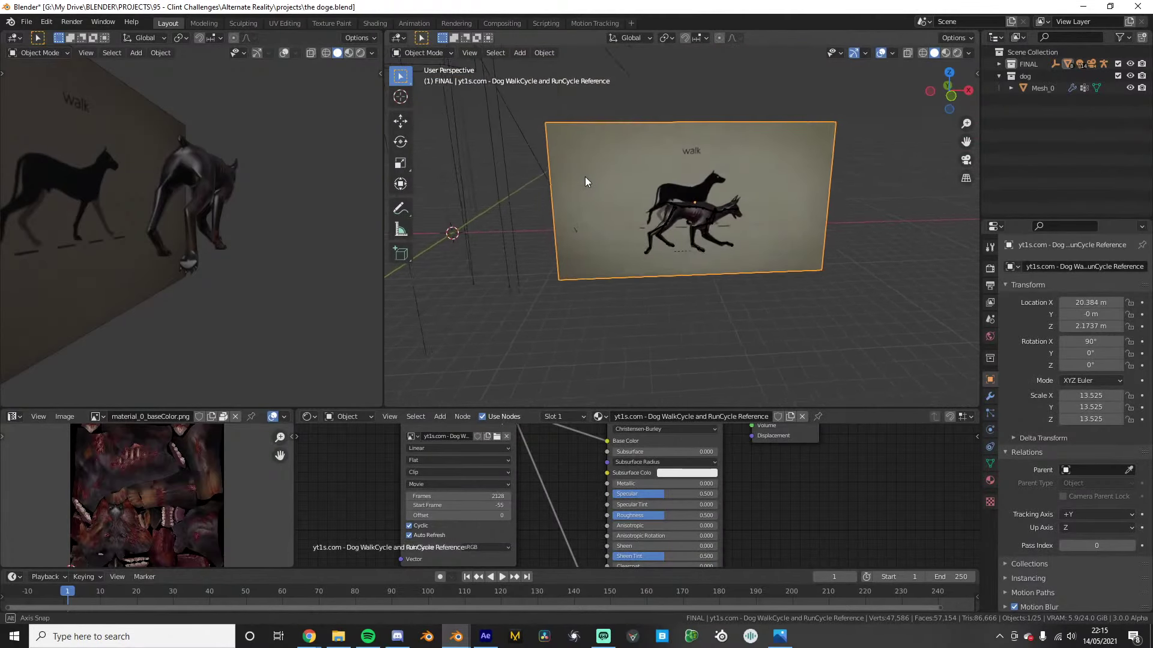
{"action": "middle_click_drag", "start_coordinate": [601, 171], "coordinate": [768, 222]}
{"action": "key", "text": "KP_Divide"}
{"action": "key", "text": "KP_1"}
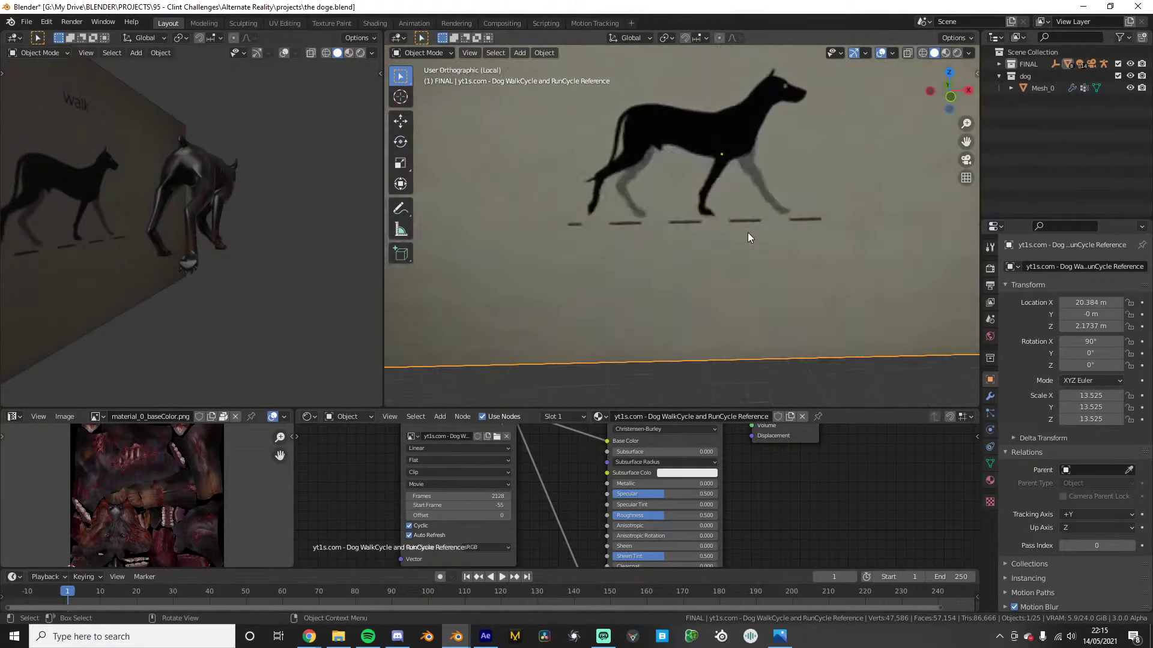
{"action": "key", "text": "KP_Divide"}
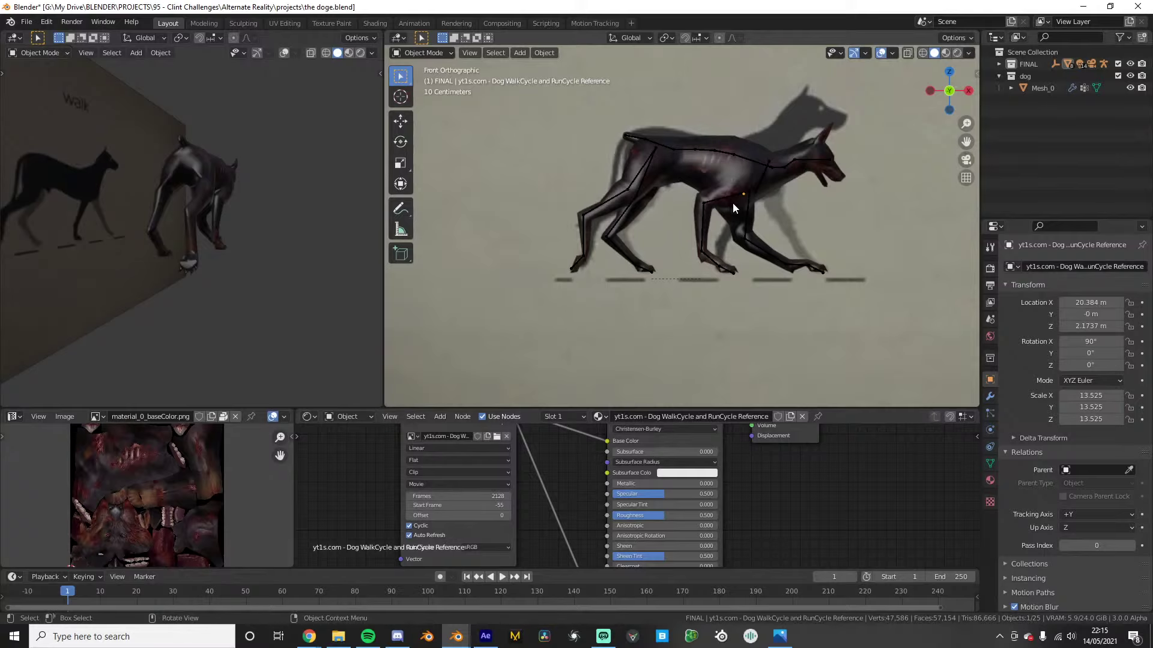
Select the metarig and look through its armature, bone and constraint properties, including Inverse Kinematics and the Rigify sections
{"action": "left_click", "coordinate": [714, 195]}
{"action": "left_click", "coordinate": [989, 431]}
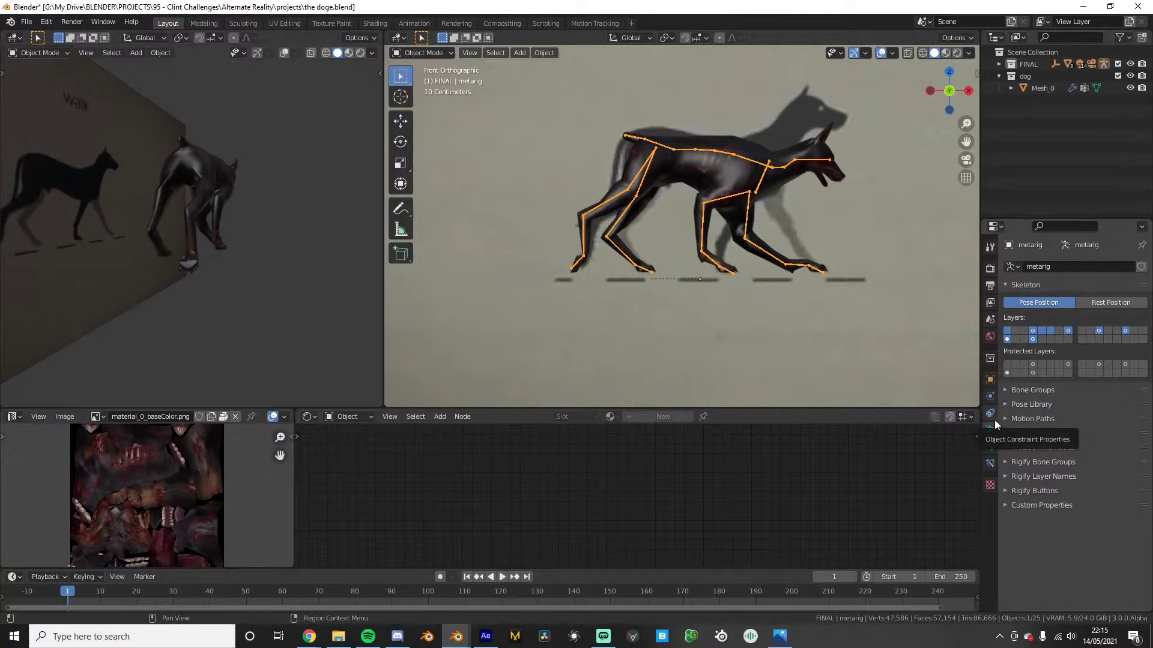
{"action": "left_click", "coordinate": [995, 420]}
{"action": "left_click", "coordinate": [990, 430]}
{"action": "left_click", "coordinate": [989, 445]}
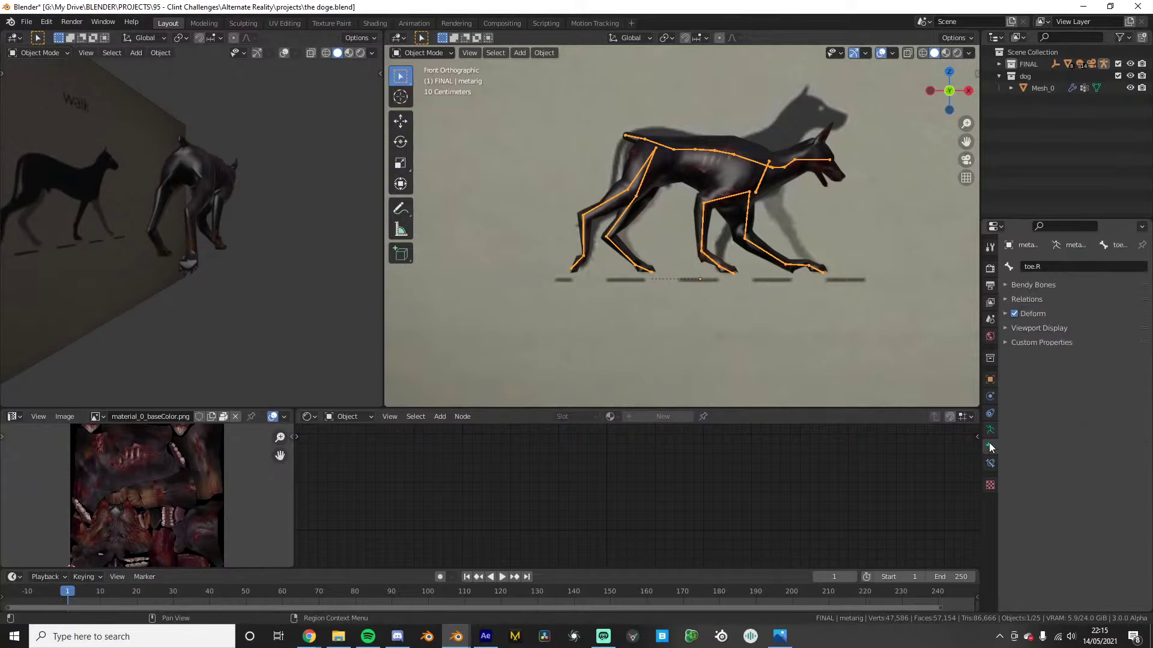
{"action": "left_click", "coordinate": [991, 430]}
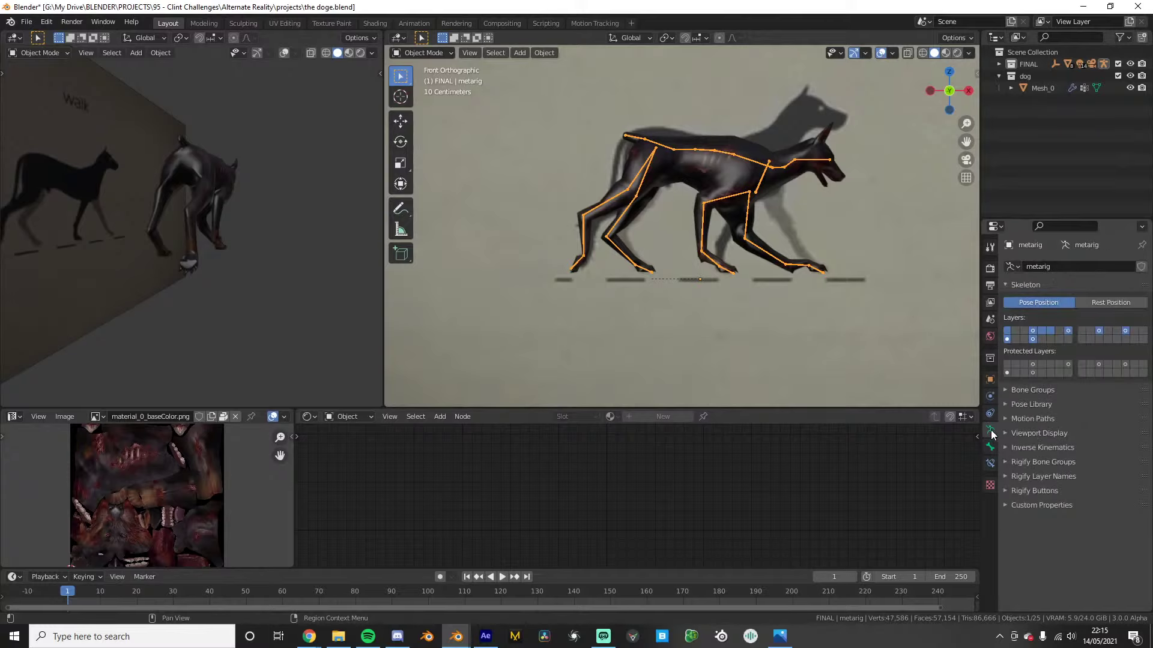
{"action": "left_click", "coordinate": [1051, 477]}
{"action": "left_click", "coordinate": [1052, 476]}
{"action": "left_click", "coordinate": [1053, 463]}
{"action": "left_click", "coordinate": [1053, 463]}
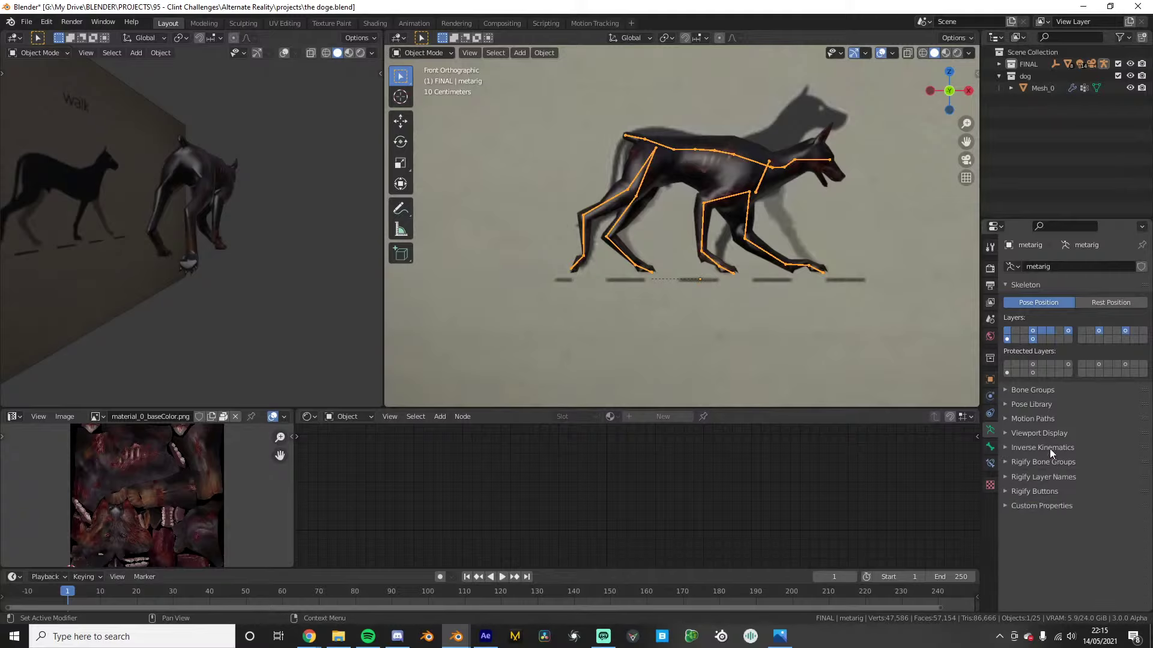
{"action": "left_click", "coordinate": [1050, 448]}
{"action": "left_click", "coordinate": [1050, 446]}
{"action": "left_click", "coordinate": [989, 444]}
{"action": "left_click", "coordinate": [987, 467]}
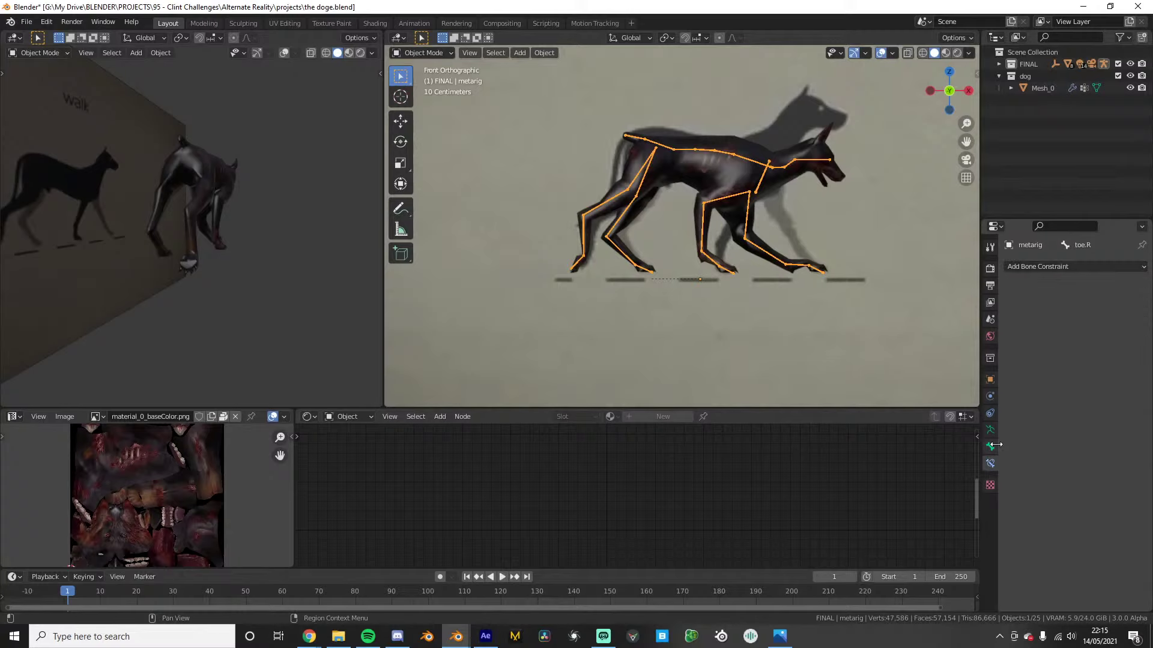
{"action": "left_click", "coordinate": [993, 431]}
Switch the metarig to Pose Mode and look through its armature properties, including Viewport Display, Rigify Bone Groups and Rigify Layer Names
{"action": "middle_click_drag", "start_coordinate": [783, 328], "coordinate": [746, 250]}
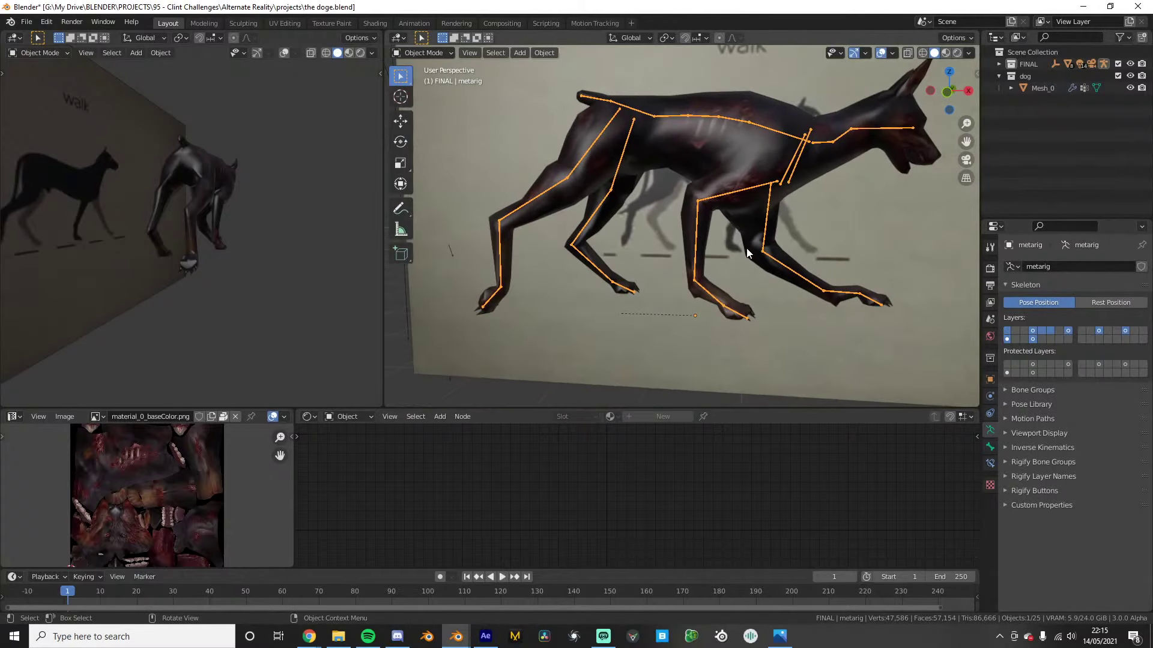
{"action": "key", "text": "ctrl+Tab"}
{"action": "key", "text": "a"}
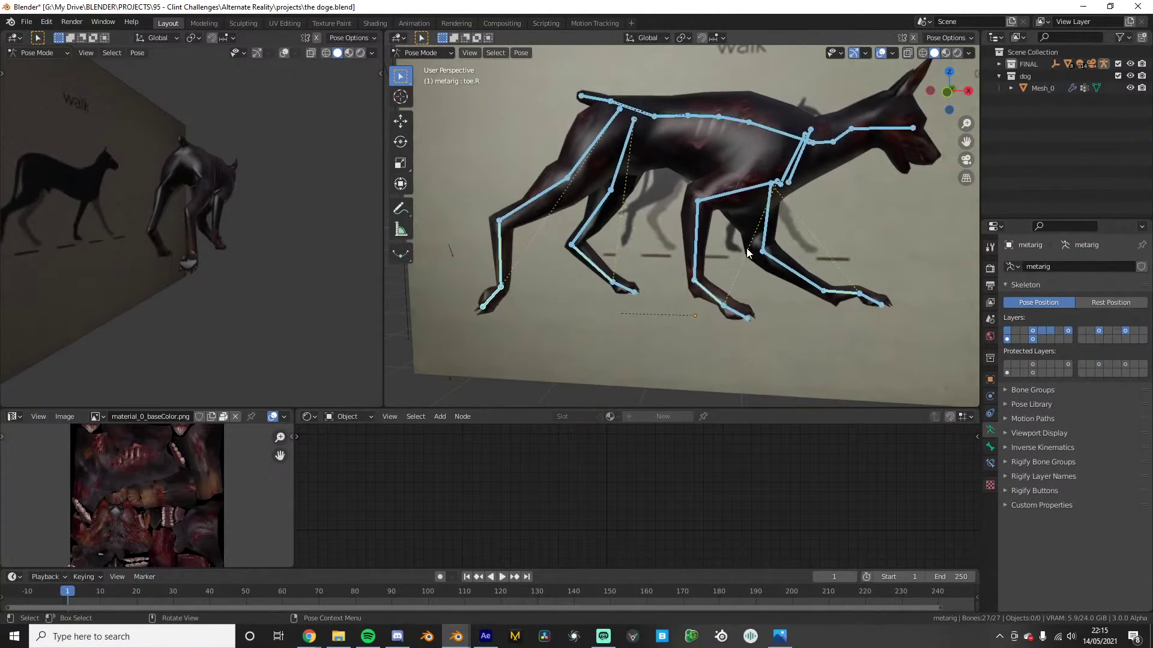
{"action": "left_click", "coordinate": [497, 279]}
{"action": "key", "text": "a"}
{"action": "left_click", "coordinate": [990, 414]}
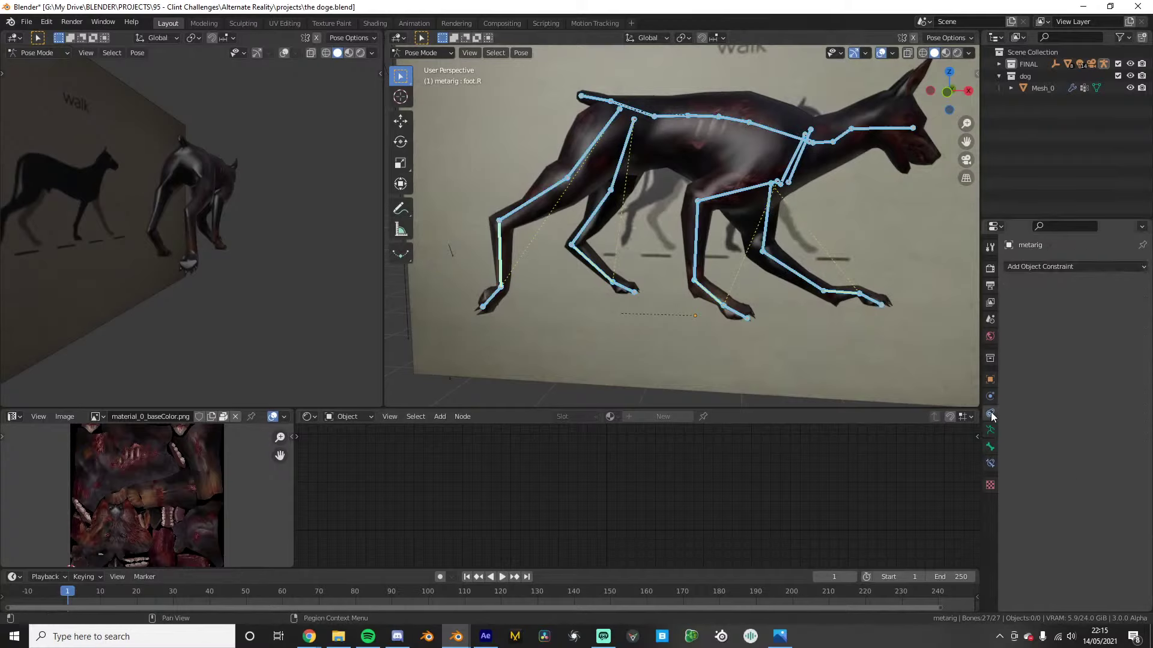
{"action": "left_click", "coordinate": [989, 430]}
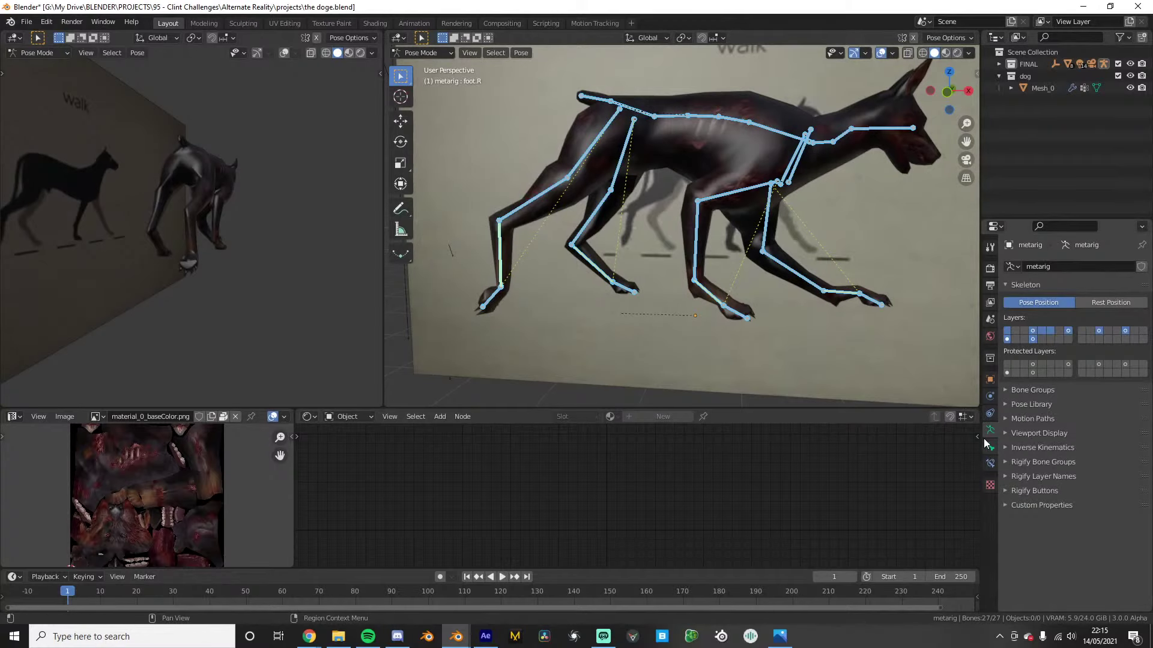
{"action": "left_click", "coordinate": [1049, 393]}
{"action": "left_click", "coordinate": [1050, 393]}
{"action": "left_click", "coordinate": [1045, 406]}
{"action": "left_click", "coordinate": [1045, 409]}
{"action": "left_click", "coordinate": [1041, 421]}
{"action": "left_click", "coordinate": [1041, 422]}
{"action": "left_click", "coordinate": [1039, 434]}
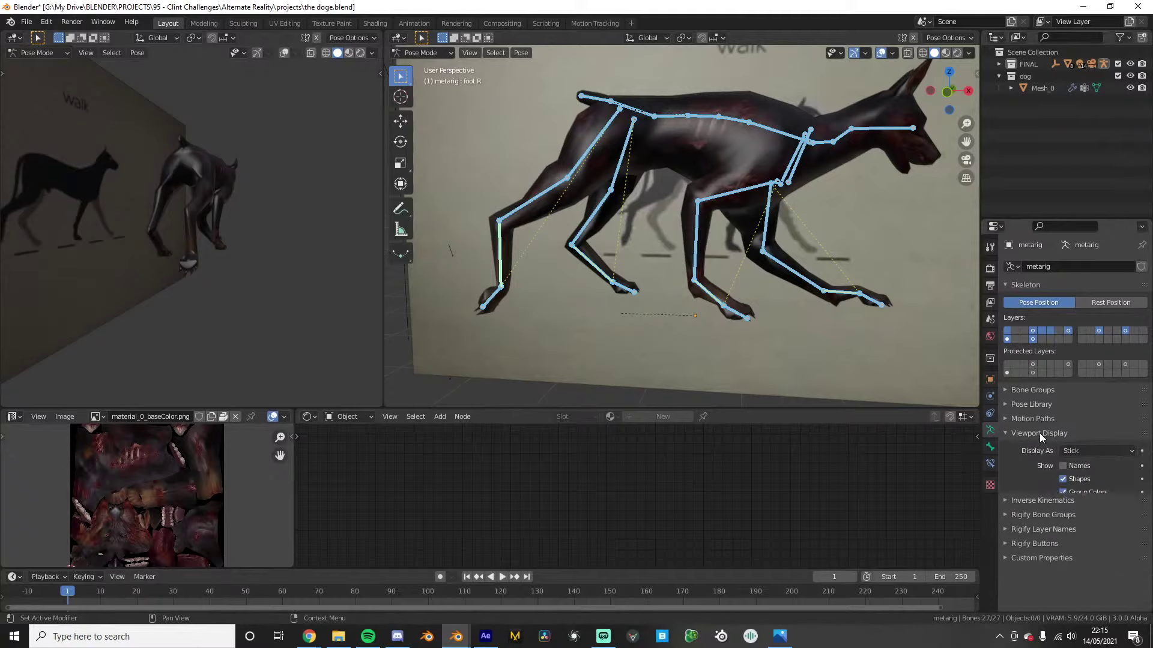
{"action": "left_click", "coordinate": [1042, 433]}
{"action": "left_click", "coordinate": [1048, 461]}
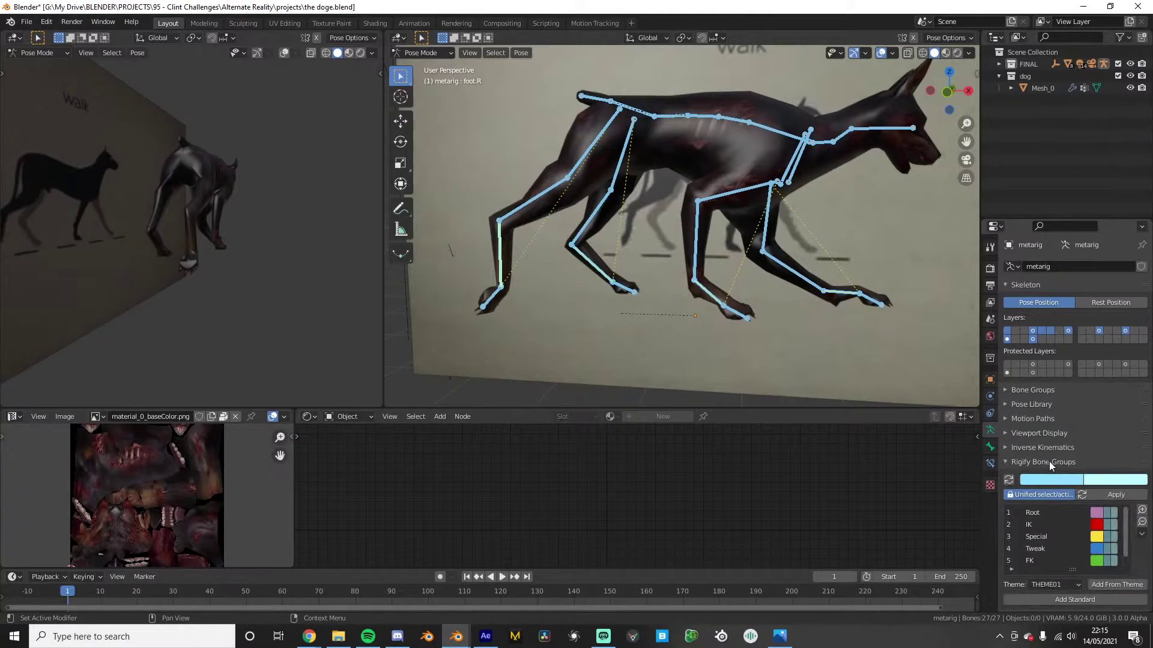
{"action": "left_click", "coordinate": [1049, 461]}
{"action": "left_click", "coordinate": [1053, 475]}
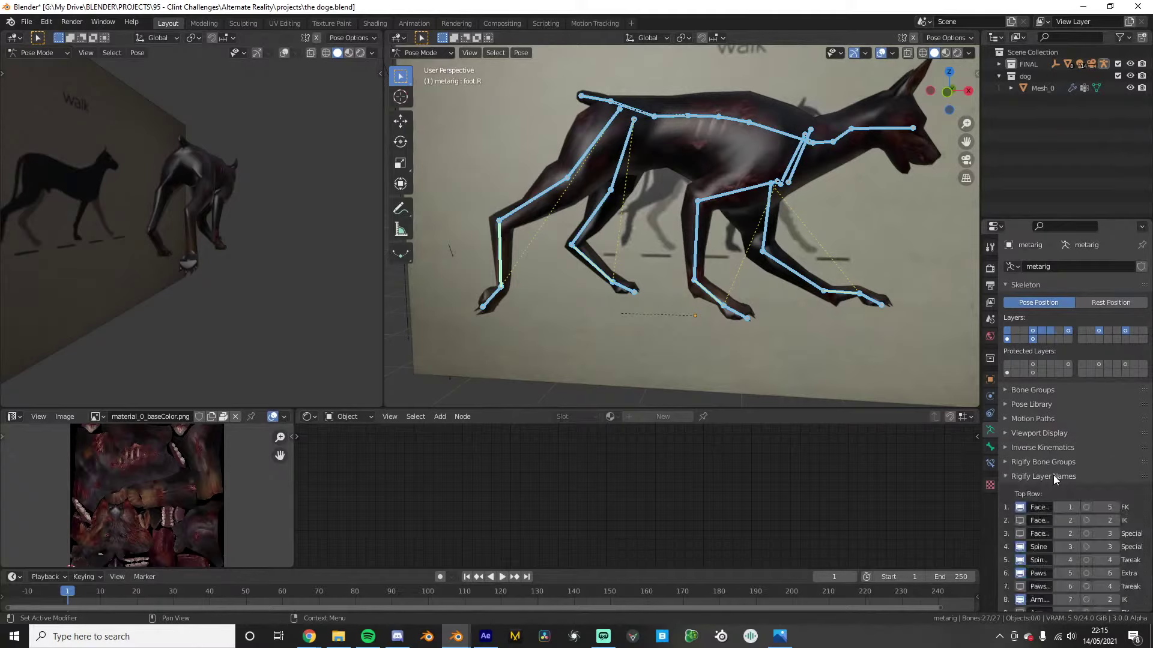
{"action": "left_click", "coordinate": [1053, 474]}
Generate a Rigify rig from the metarig and try to move it to see whether it works on the dog
{"action": "left_click", "coordinate": [1047, 485]}
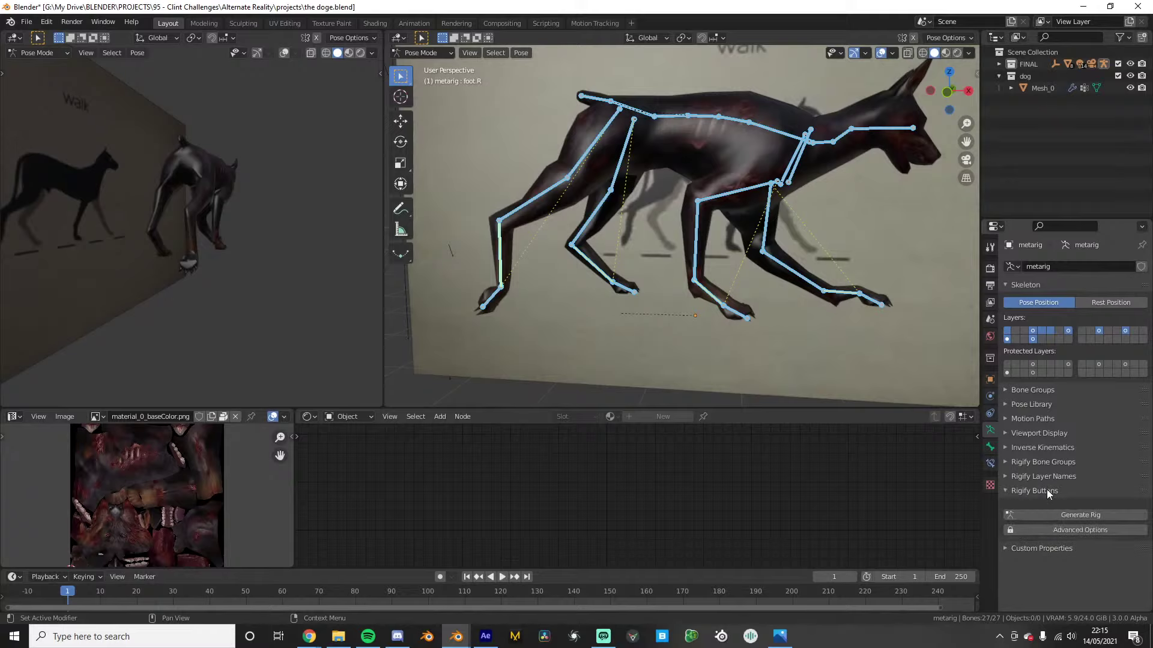
{"action": "left_click", "coordinate": [1065, 515]}
{"action": "middle_click_drag", "start_coordinate": [662, 294], "coordinate": [700, 281]}
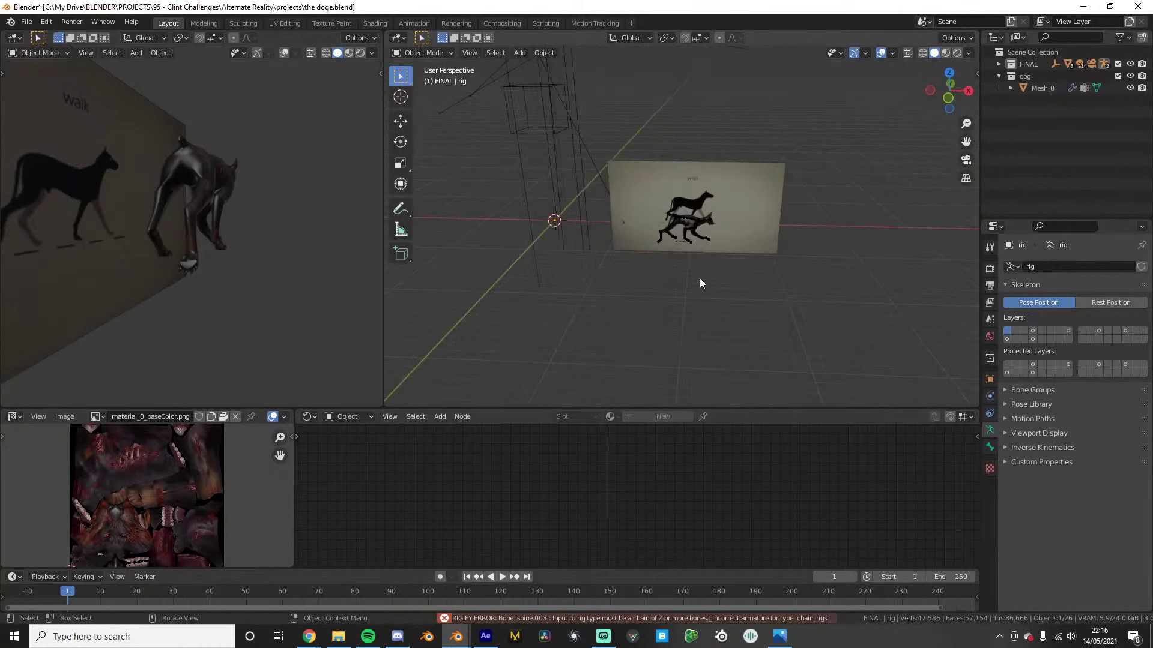
{"action": "key", "text": "g"}
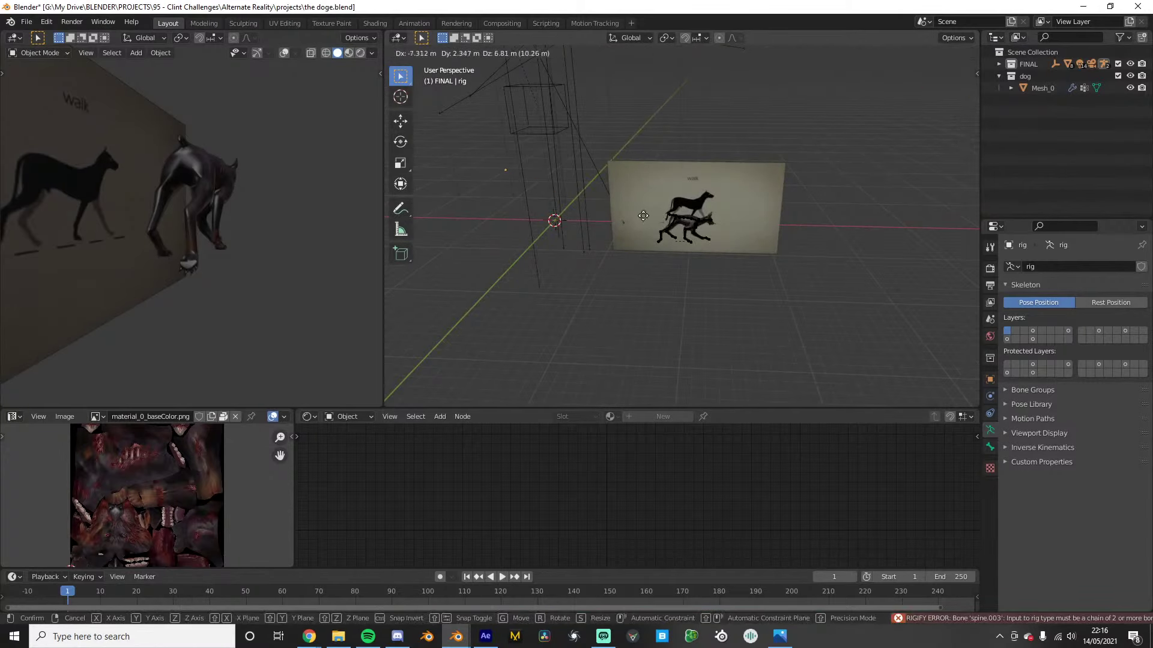
{"action": "right_click", "coordinate": [667, 231]}
{"action": "scroll", "coordinate": [681, 240], "scroll_direction": "up", "scroll_amount": 5}
{"action": "middle_click_drag", "start_coordinate": [682, 243], "coordinate": [671, 234]}
{"action": "left_click", "coordinate": [672, 234]}
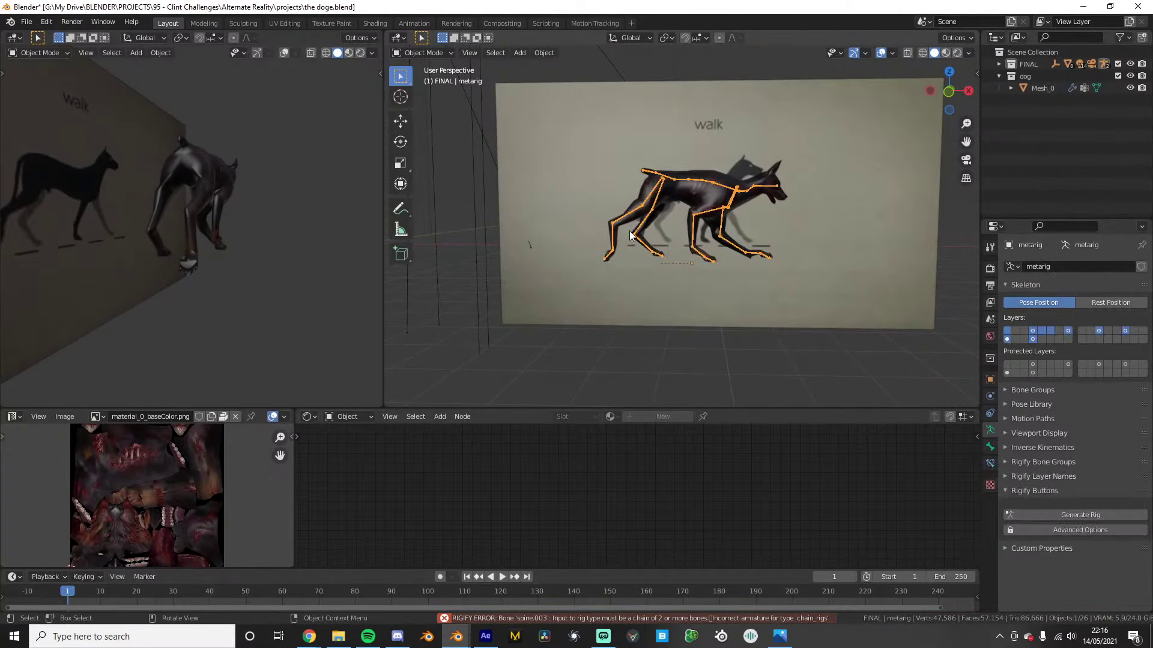
{"action": "scroll", "coordinate": [671, 234], "scroll_direction": "down", "scroll_amount": 3}
{"action": "left_click", "coordinate": [503, 237]}
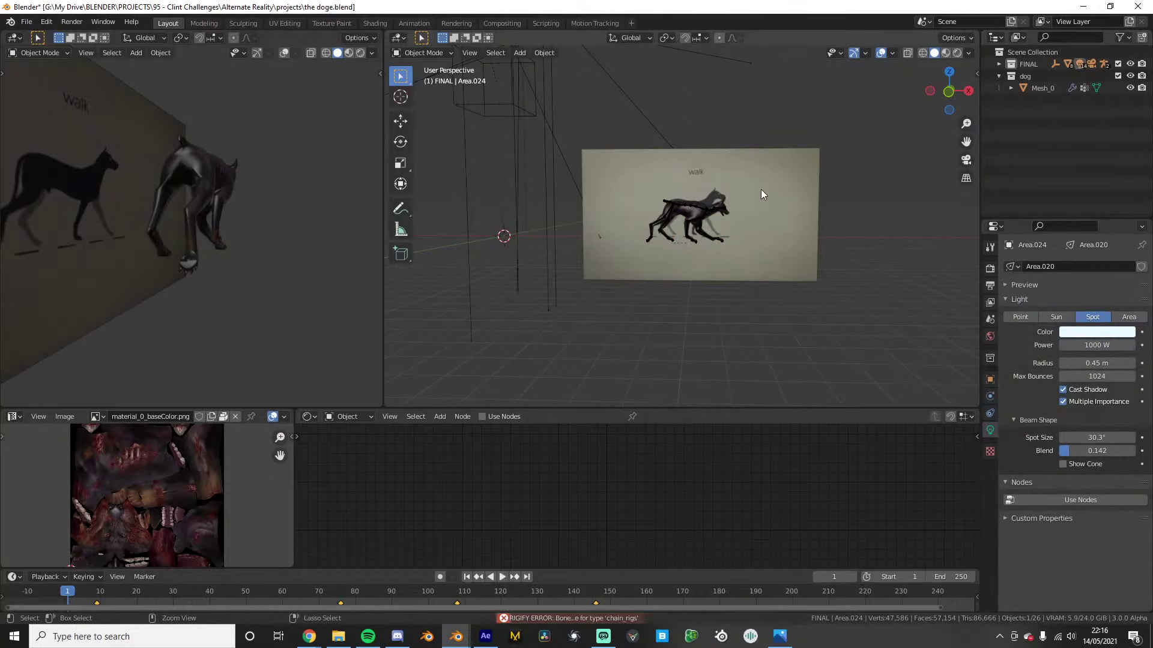
Undo the selections and the rig generation so the metarig is the active object
{"action": "key", "text": "ctrl+z"}
{"action": "key", "text": "ctrl+z"}
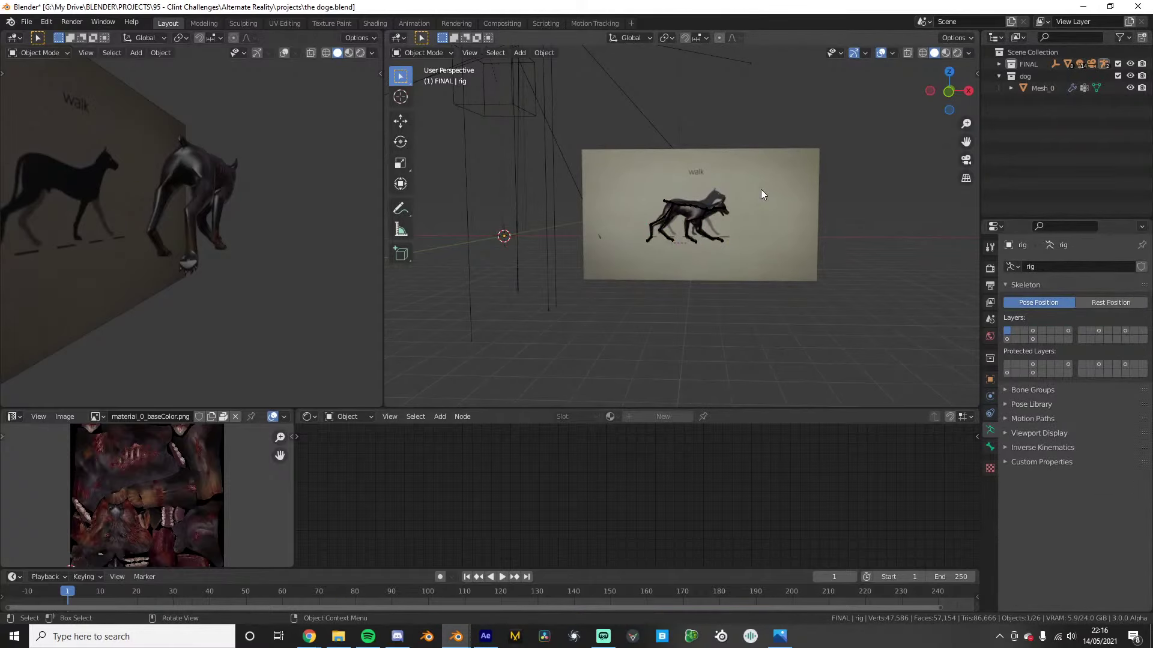
{"action": "scroll", "coordinate": [733, 200], "scroll_direction": "up", "scroll_amount": 4}
{"action": "middle_click_drag", "start_coordinate": [725, 214], "coordinate": [715, 227]}
{"action": "key", "text": "ctrl+z"}
{"action": "scroll", "coordinate": [718, 234], "scroll_direction": "up", "scroll_amount": 2}
{"action": "key", "text": "ctrl+z"}
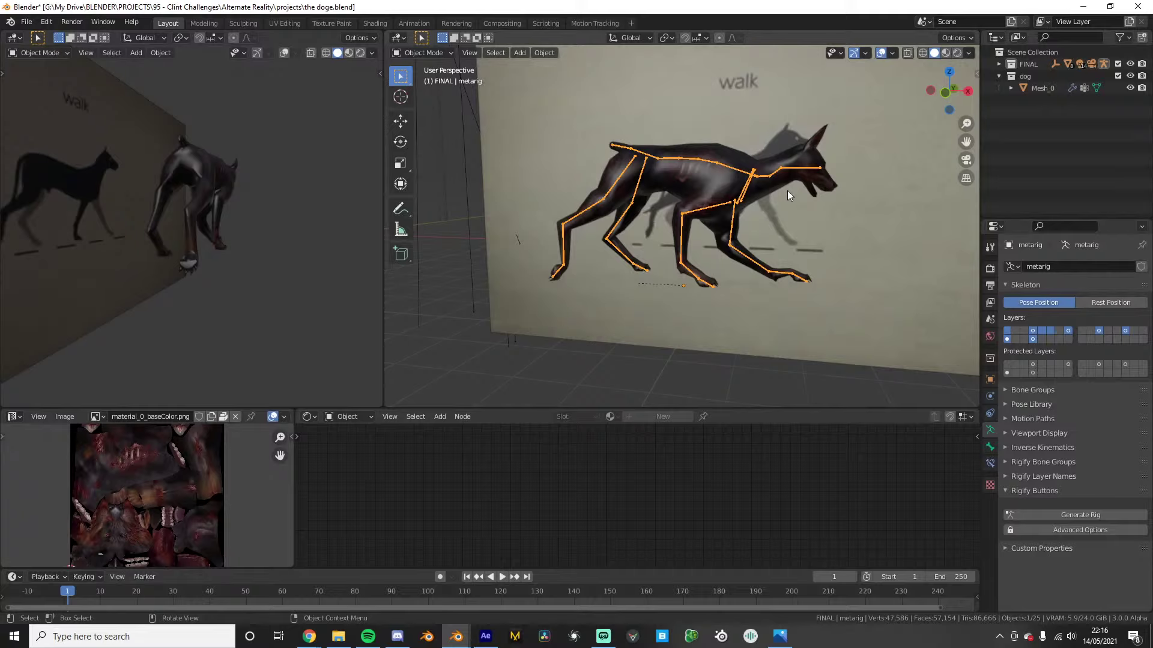
Generate the Rigify rig from the metarig again and switch the original metarig to Pose Mode
{"action": "left_click", "coordinate": [1067, 514]}
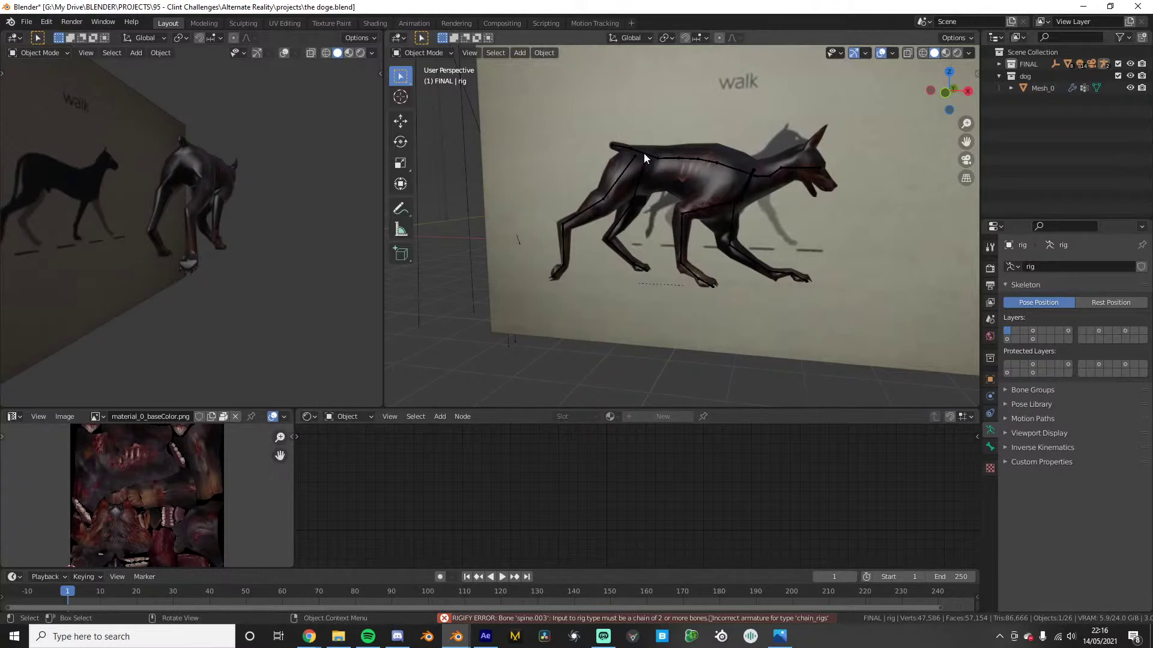
{"action": "left_click", "coordinate": [660, 163]}
{"action": "middle_click_drag", "start_coordinate": [663, 164], "coordinate": [706, 170]}
{"action": "key", "text": "ctrl+Tab"}
Try transforming individual spine bones and moving the hip bone spine.004 to test how the body responds
{"action": "left_click", "coordinate": [690, 156]}
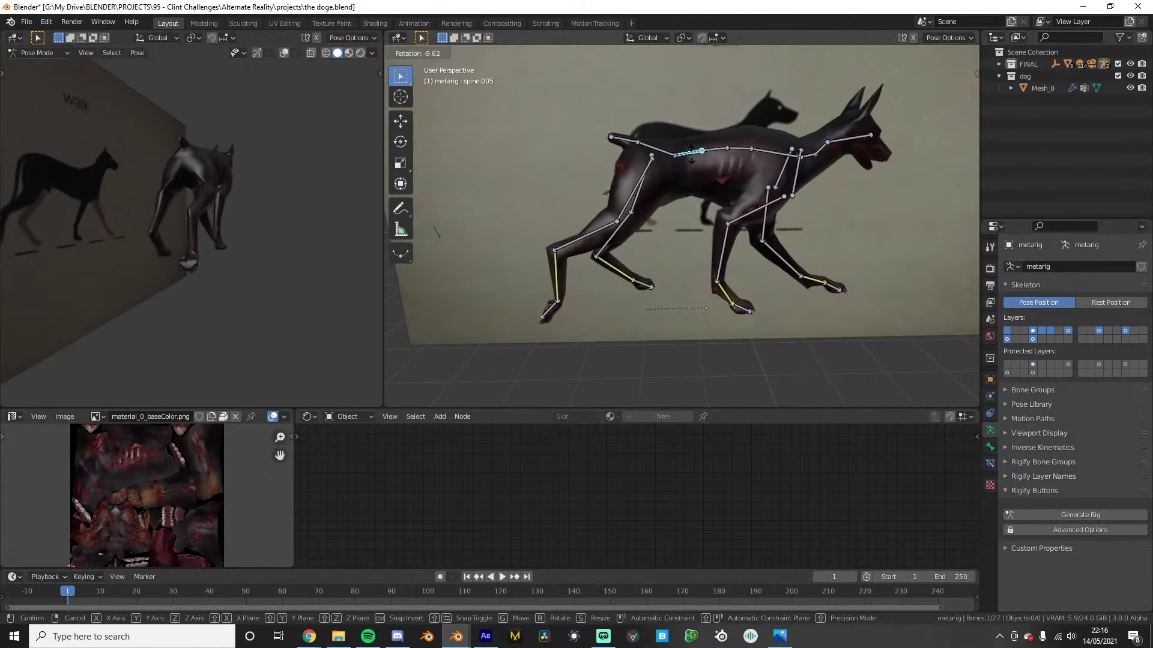
{"action": "left_click", "coordinate": [990, 413]}
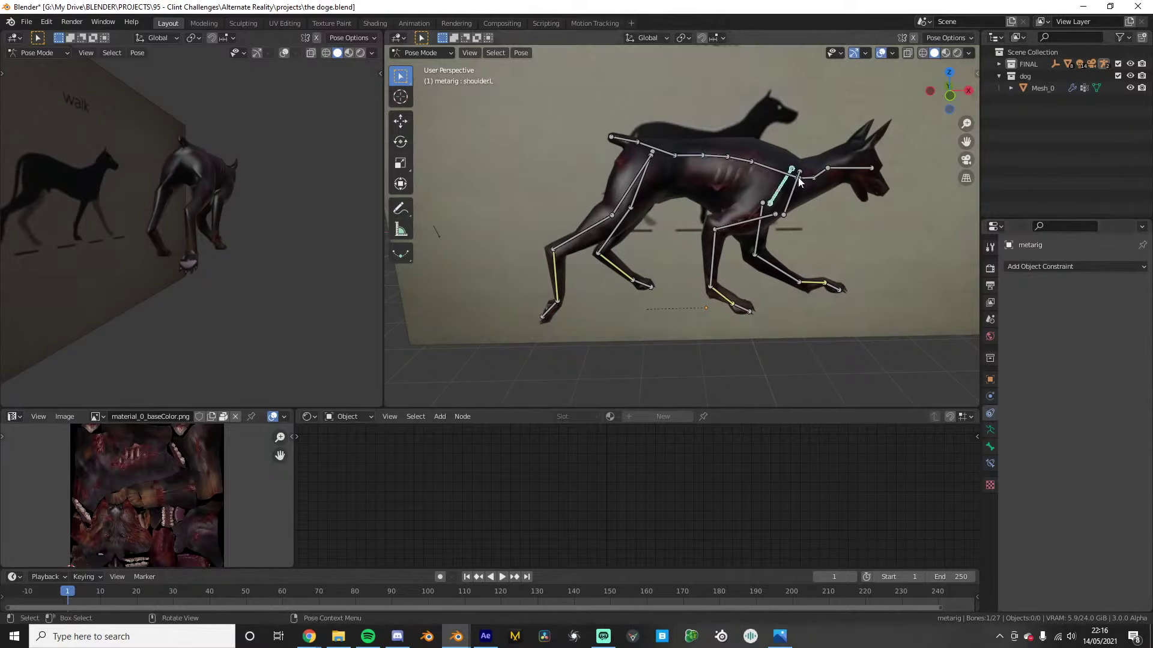
{"action": "left_click", "coordinate": [625, 142]}
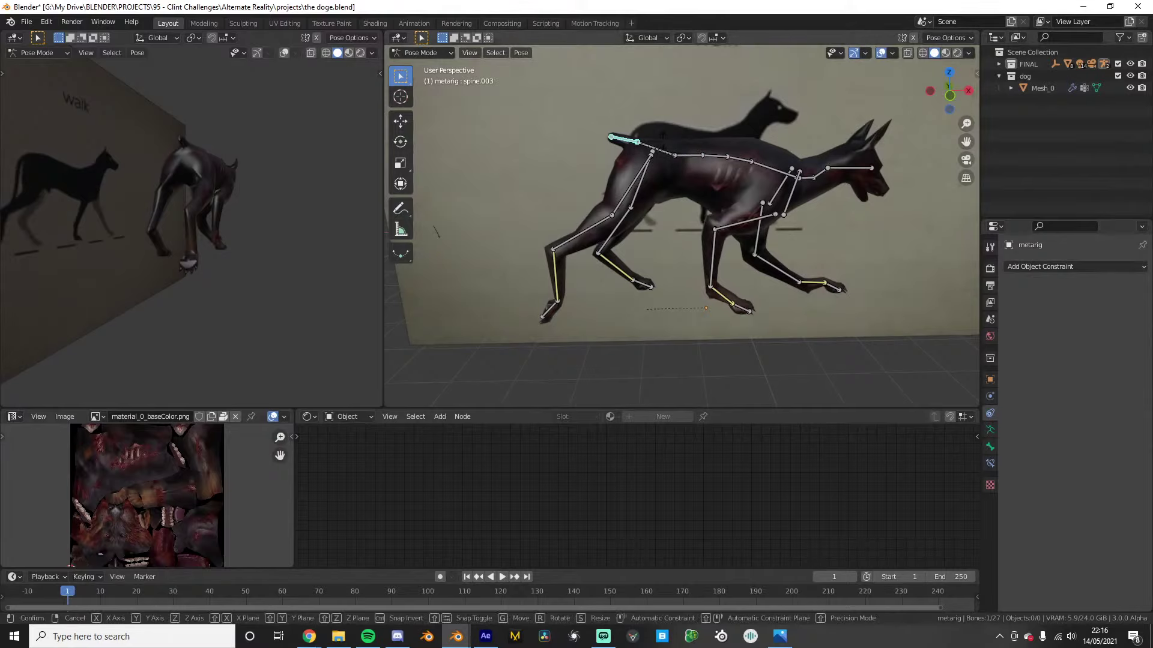
{"action": "left_click", "coordinate": [671, 154]}
{"action": "key", "text": "g"}
{"action": "right_click", "coordinate": [712, 187]}
{"action": "scroll", "coordinate": [715, 189], "scroll_direction": "down", "scroll_amount": 1}
{"action": "scroll", "coordinate": [744, 183], "scroll_direction": "up", "scroll_amount": 4}
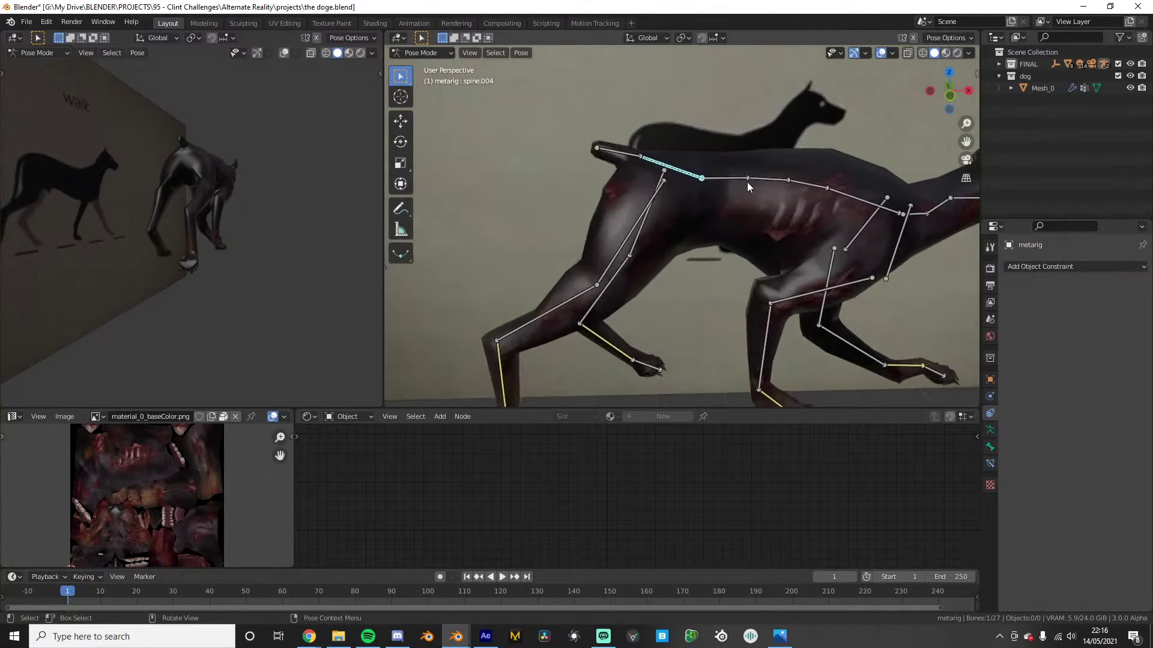
Try moving the hip bone spine.004 in front and perspective views to test how the IK legs follow the body
{"action": "scroll", "coordinate": [745, 180], "scroll_direction": "down", "scroll_amount": 5}
{"action": "key", "text": "KP_1"}
{"action": "key", "text": "g"}
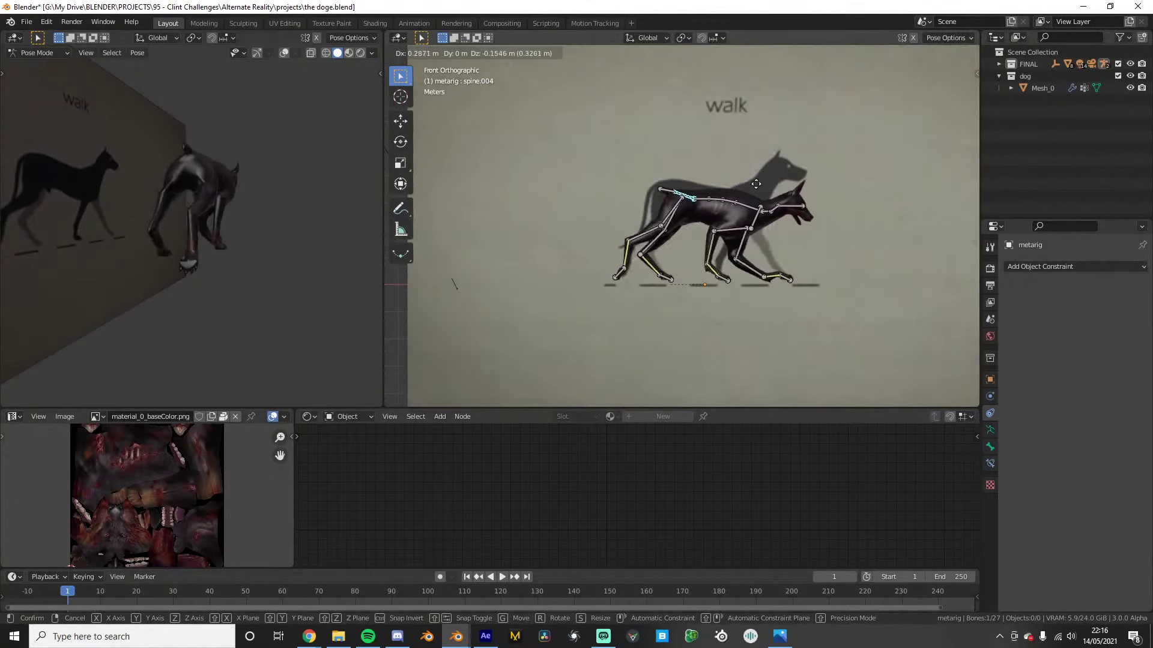
{"action": "right_click", "coordinate": [763, 176]}
{"action": "scroll", "coordinate": [708, 184], "scroll_direction": "up", "scroll_amount": 6}
{"action": "middle_click_drag", "start_coordinate": [713, 149], "coordinate": [702, 223]}
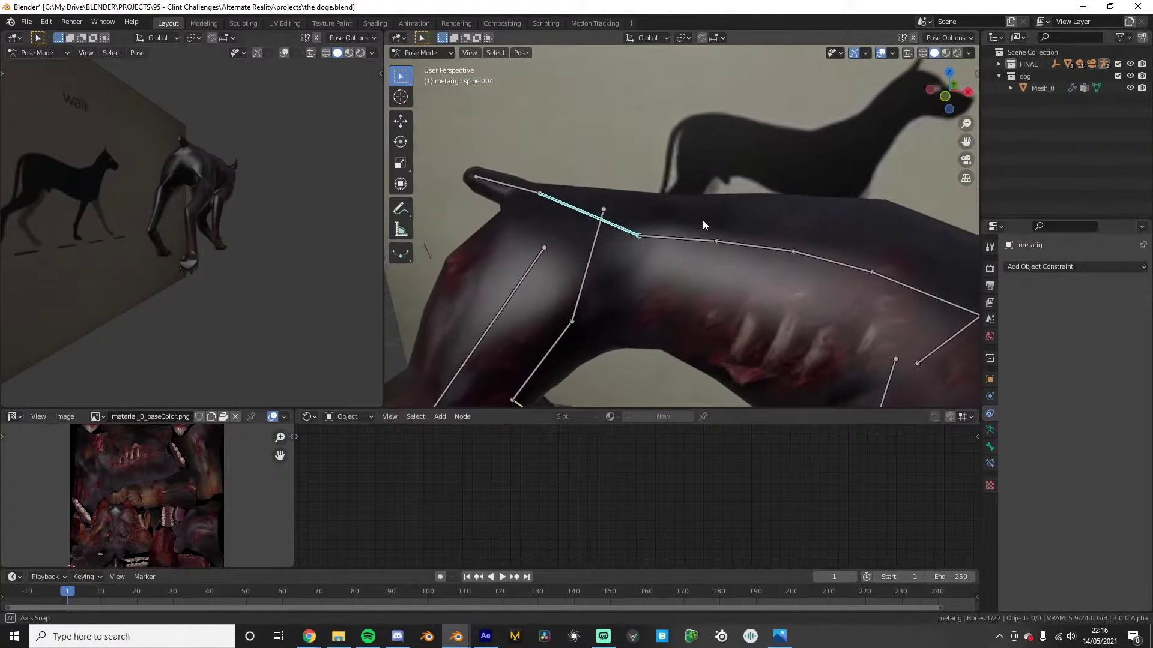
{"action": "scroll", "coordinate": [701, 222], "scroll_direction": "down", "scroll_amount": 2}
{"action": "key", "text": "g"}
{"action": "right_click", "coordinate": [628, 186]}
{"action": "scroll", "coordinate": [648, 190], "scroll_direction": "down", "scroll_amount": 5}
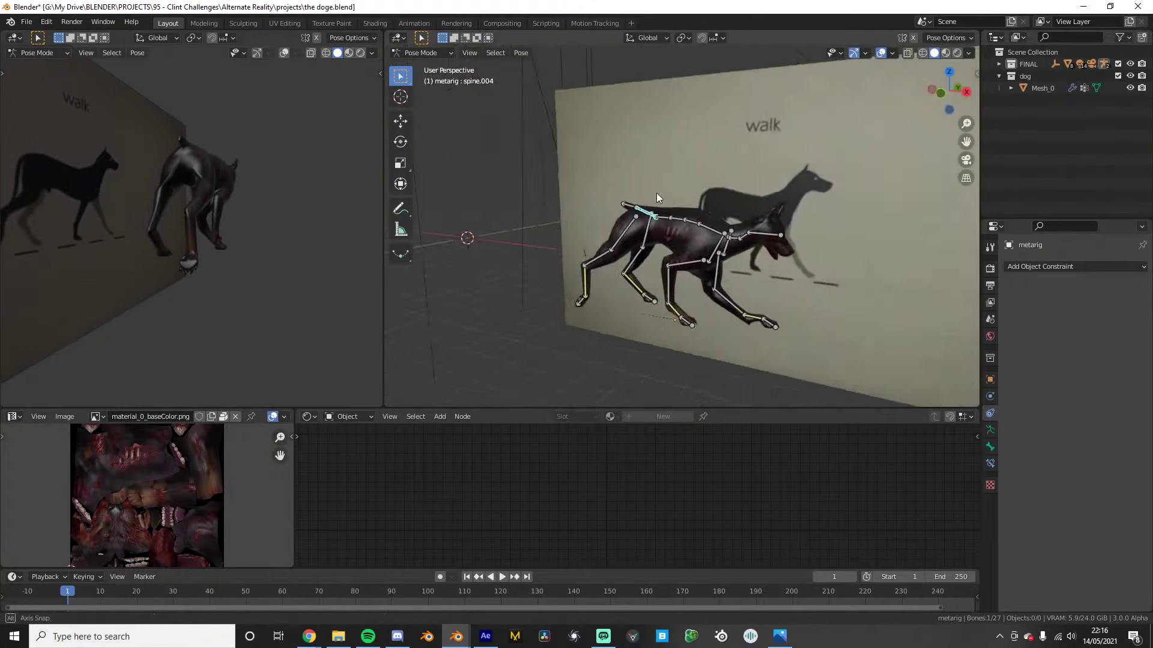
{"action": "middle_click_drag", "start_coordinate": [657, 193], "coordinate": [634, 195]}
{"action": "key", "text": "g"}
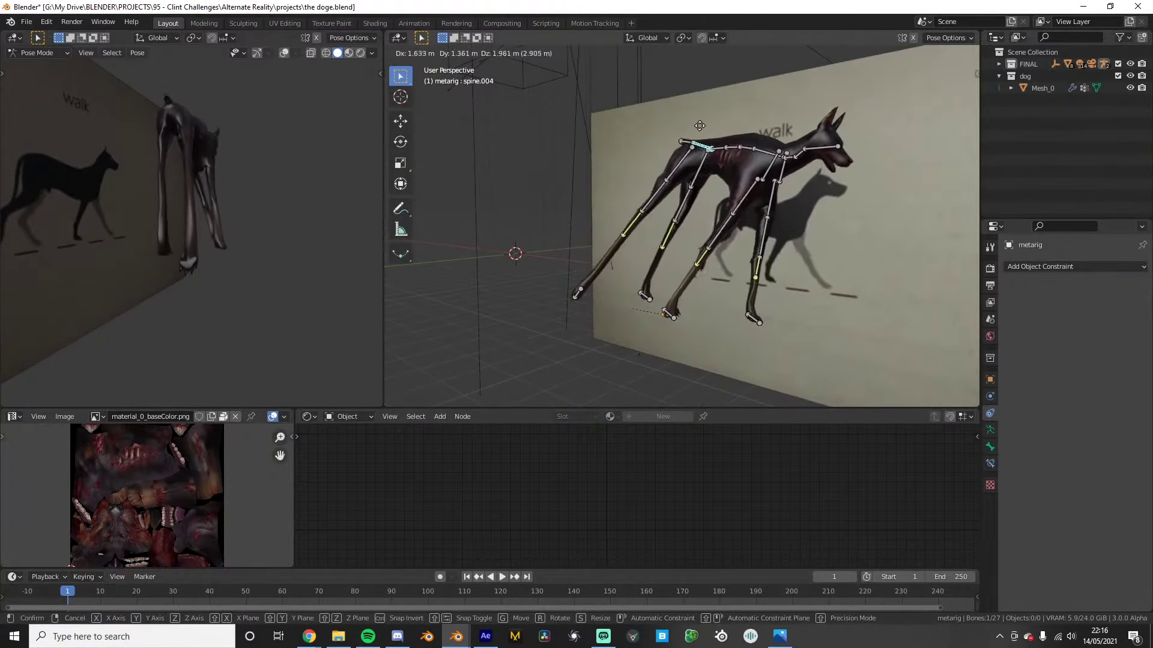
{"action": "right_click", "coordinate": [654, 327]}
{"action": "scroll", "coordinate": [655, 316], "scroll_direction": "up", "scroll_amount": 3}
{"action": "key", "text": "g"}
{"action": "middle_click_drag", "start_coordinate": [656, 316], "coordinate": [708, 351]}
{"action": "right_click", "coordinate": [724, 320]}
{"action": "scroll", "coordinate": [725, 320], "scroll_direction": "down", "scroll_amount": 3}
{"action": "key", "text": "g"}
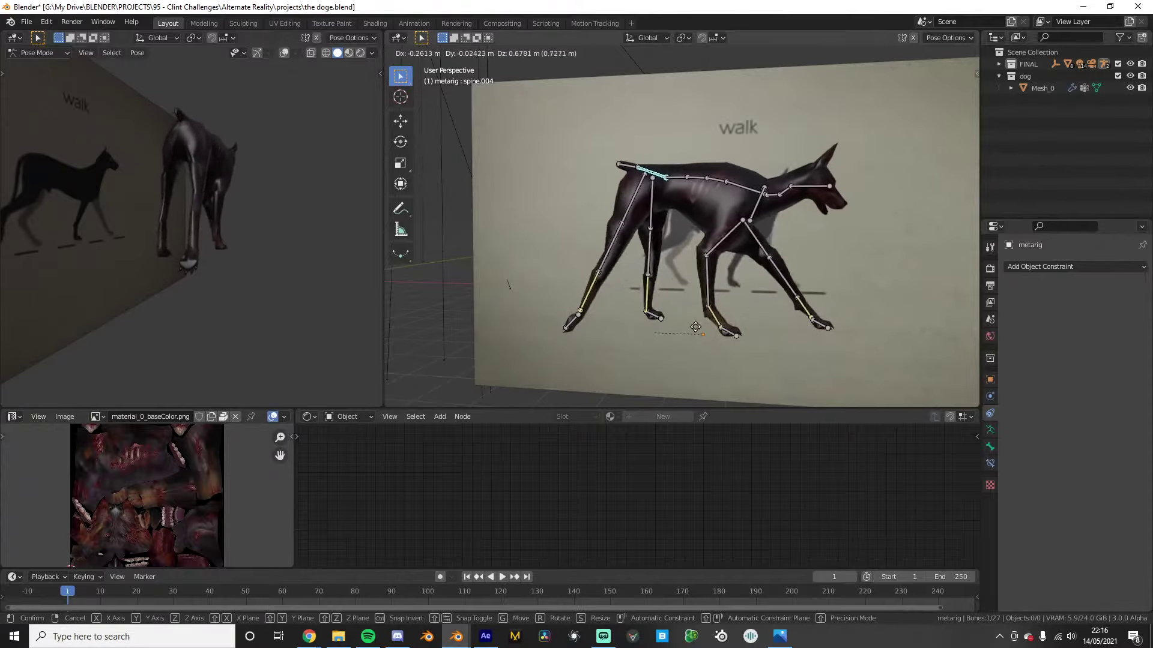
{"action": "right_click", "coordinate": [737, 329]}
{"action": "middle_click_drag", "start_coordinate": [736, 327], "coordinate": [747, 297]}
Rotate the spine.008 and spine.007 bones upward in front view to raise the dog's chest and head toward the reference
{"action": "key", "text": "KP_1"}
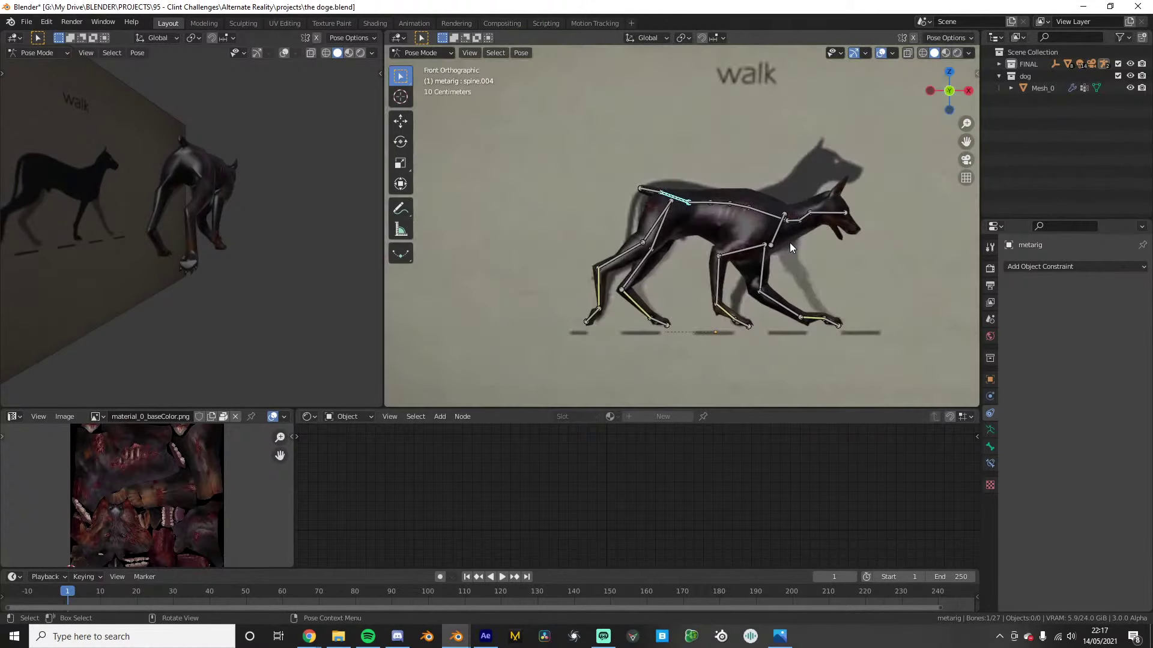
{"action": "key", "text": "r"}
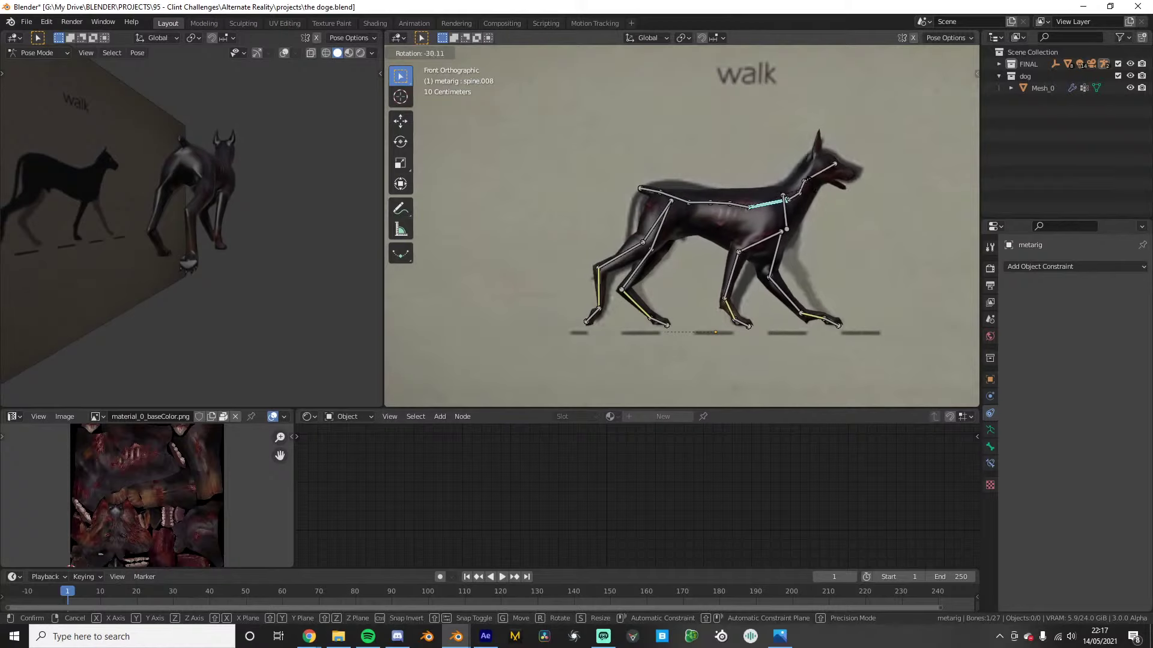
{"action": "left_click", "coordinate": [758, 216]}
{"action": "scroll", "coordinate": [758, 211], "scroll_direction": "up", "scroll_amount": 1}
{"action": "left_click", "coordinate": [764, 198]}
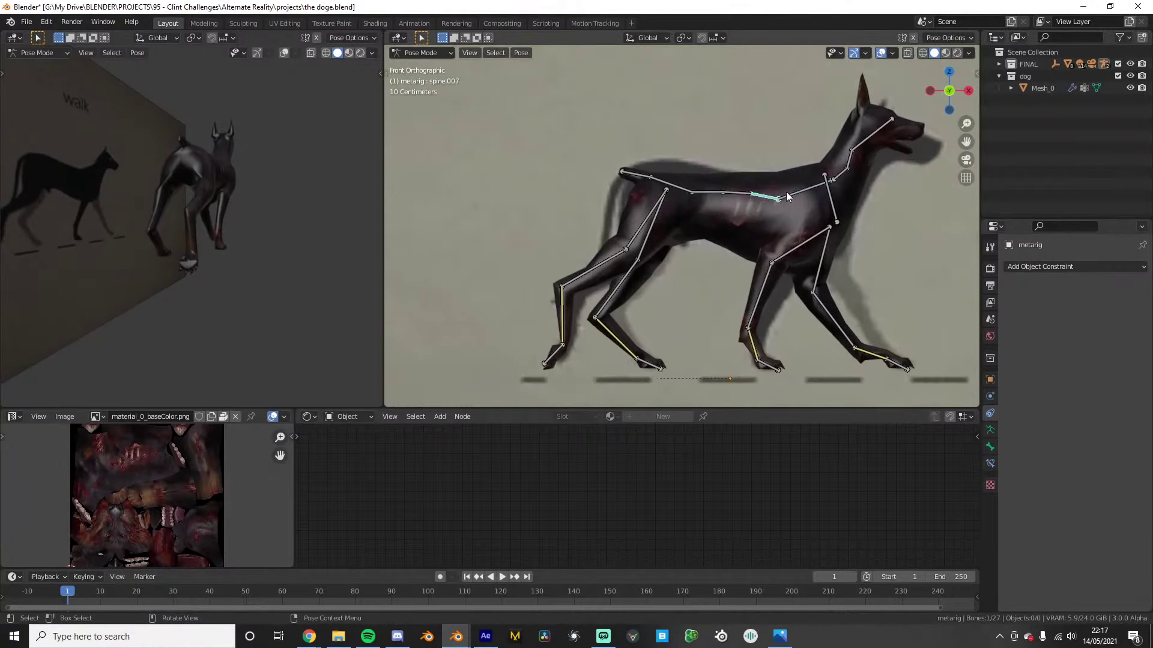
{"action": "key", "text": "r"}
{"action": "left_click", "coordinate": [797, 186]}
Move the hip bone spine.004 forward about 0.3 m in front view to shift the body over the reference
{"action": "left_click", "coordinate": [739, 196]}
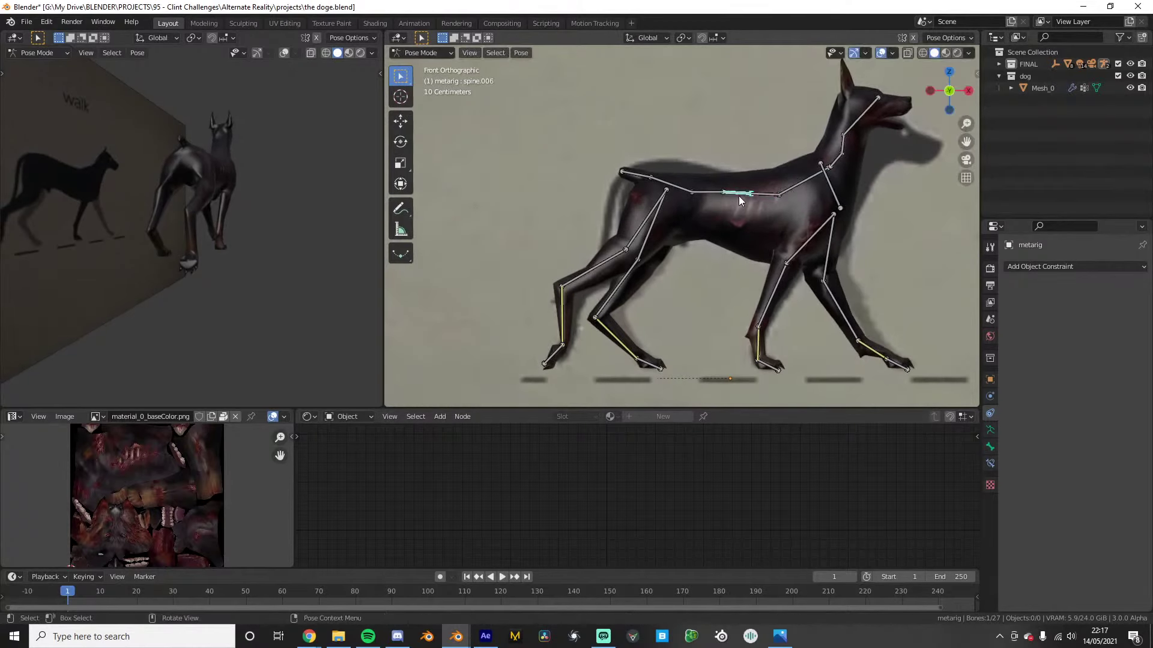
{"action": "left_click", "coordinate": [681, 192]}
{"action": "key", "text": "g"}
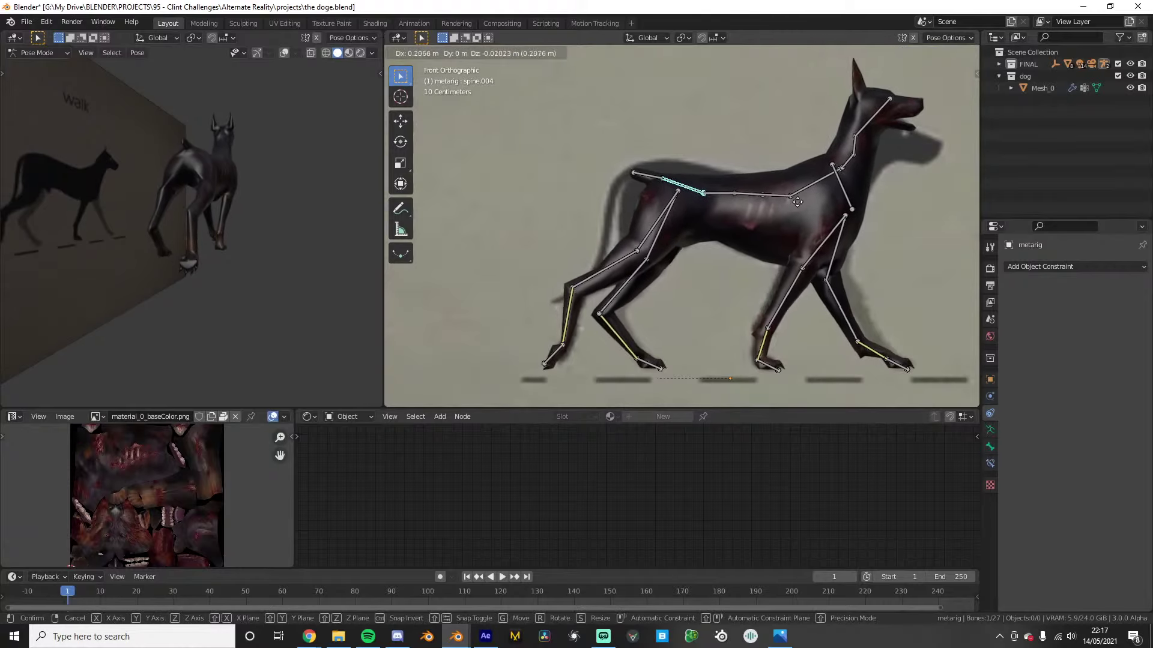
{"action": "left_click", "coordinate": [685, 193]}
{"action": "middle_click_drag", "start_coordinate": [869, 208], "coordinate": [781, 181]}
{"action": "key", "text": "KP_1"}
Rotate the head bone spine.011 and the neck bone spine.009 downward, each about 11 degrees, to match the reference head
{"action": "left_click", "coordinate": [801, 169]}
{"action": "key", "text": "r"}
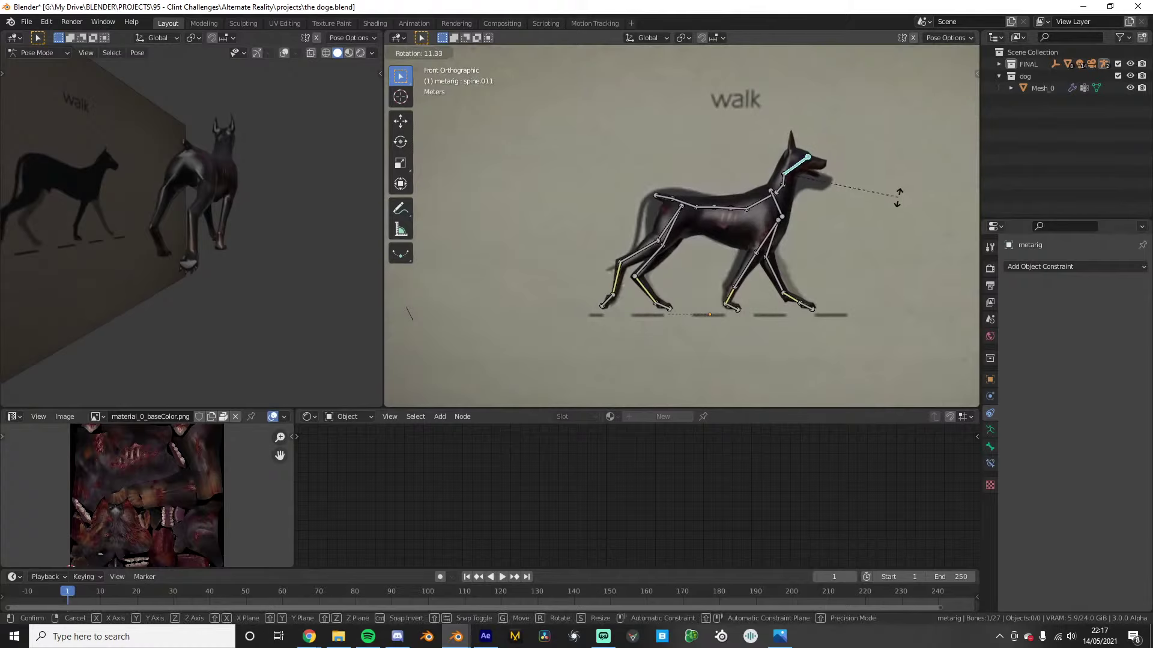
{"action": "left_click", "coordinate": [896, 207]}
{"action": "left_click", "coordinate": [795, 183]}
{"action": "key", "text": "r"}
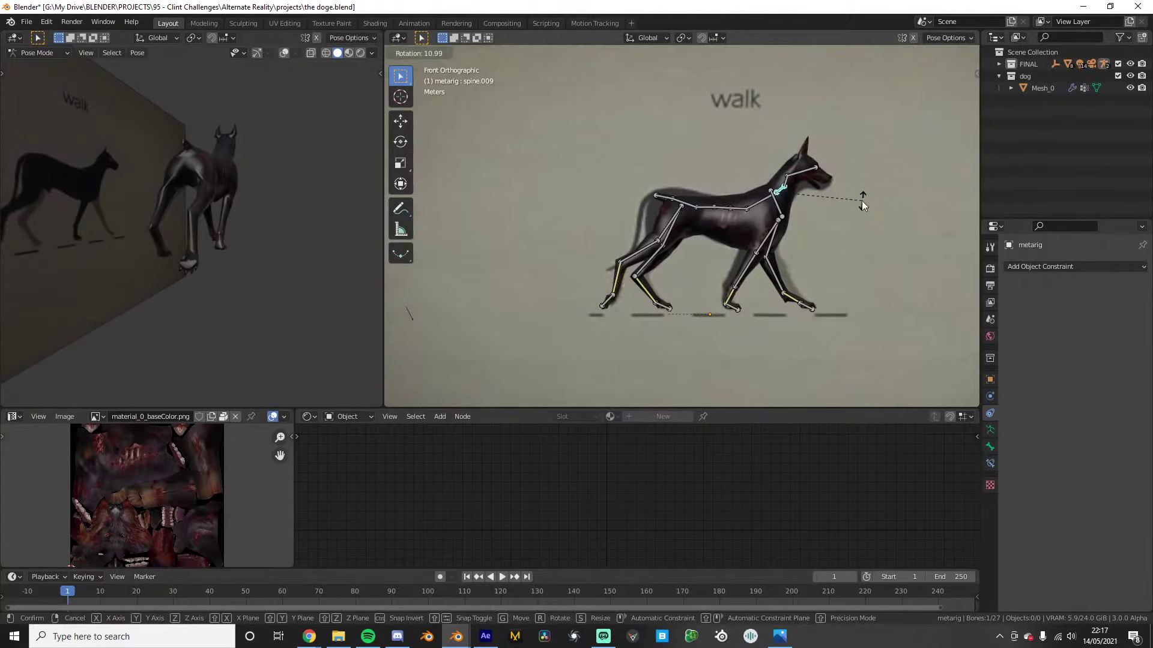
{"action": "left_click", "coordinate": [862, 202]}
{"action": "mouse_move", "coordinate": [862, 203]}
{"action": "middle_mouse_down"}
{"action": "mouse_move", "coordinate": [745, 217]}
{"action": "mouse_move", "coordinate": [709, 206]}
{"action": "mouse_move", "coordinate": [754, 196]}
{"action": "mouse_move", "coordinate": [845, 213]}
{"action": "middle_mouse_up"}
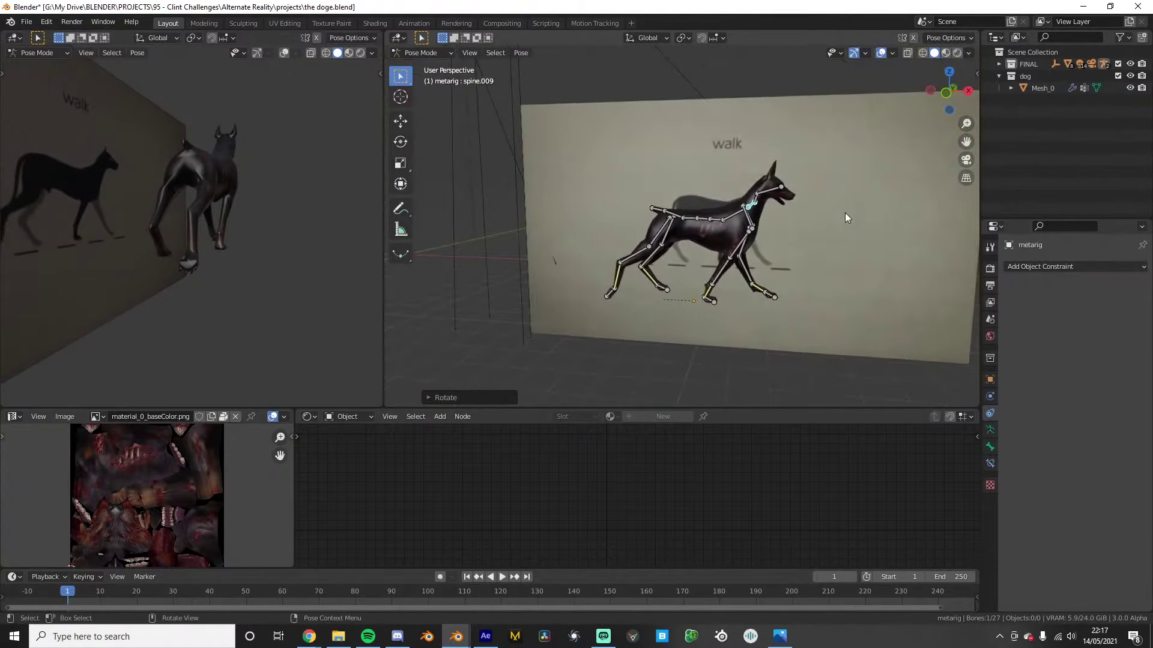
{"action": "key", "text": "KP_1"}
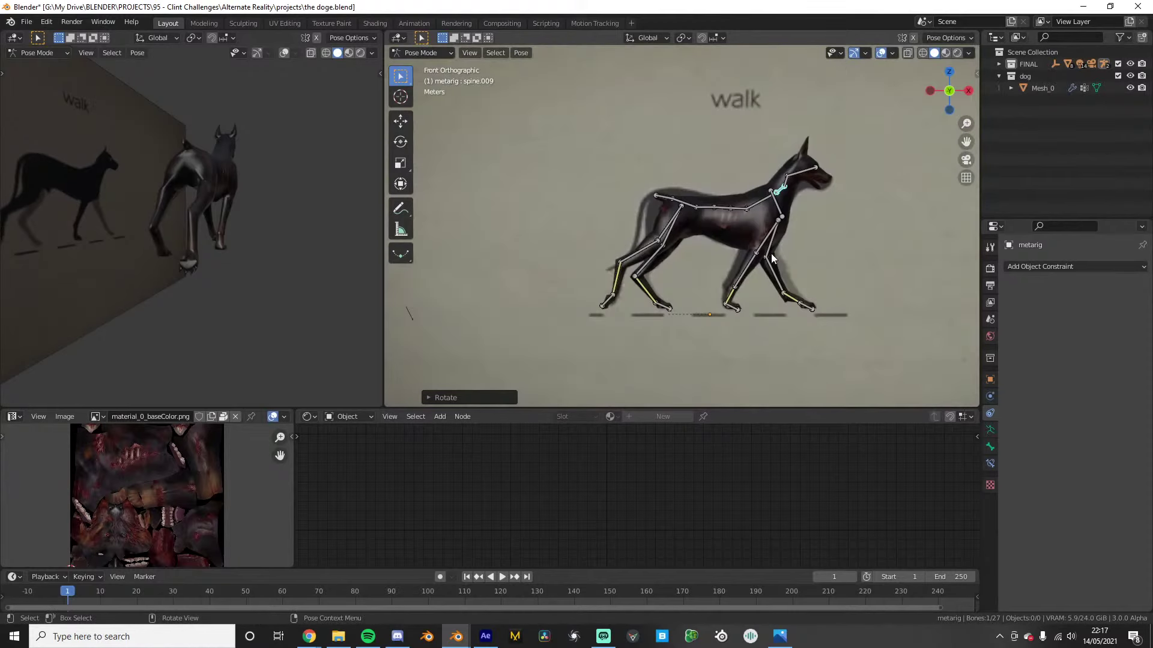
Insert a keyframe for all metarig bones on frame 1 to store the starting walk pose
{"action": "scroll", "coordinate": [760, 252], "scroll_direction": "up", "scroll_amount": 4}
{"action": "key", "text": "a"}
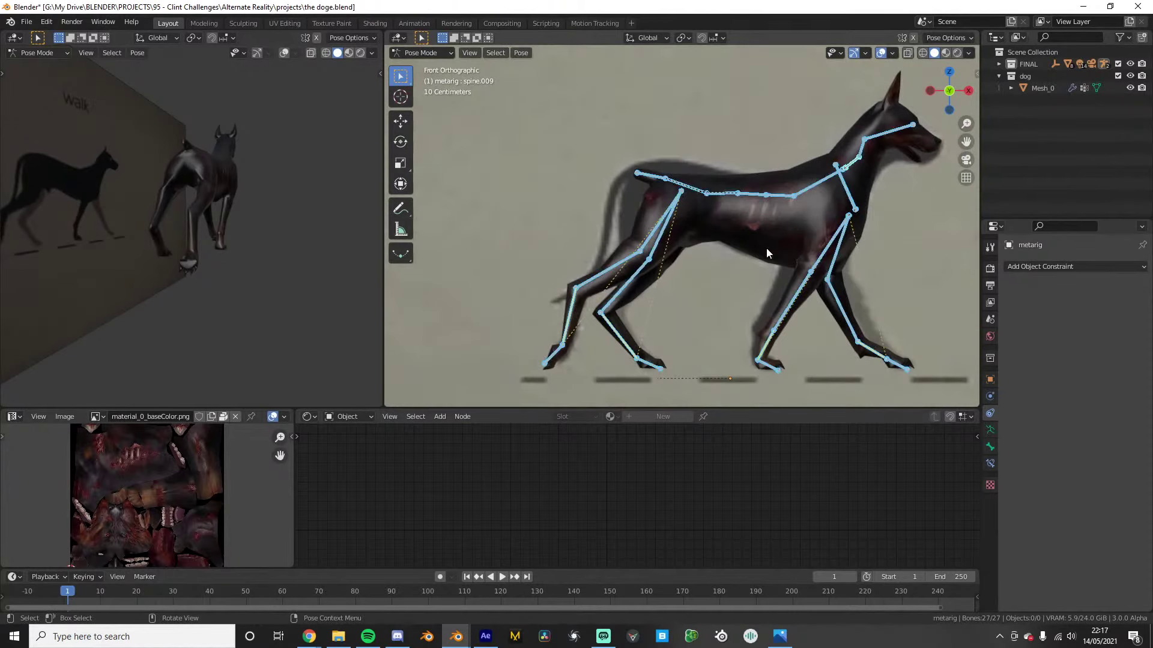
{"action": "key", "text": "i"}
{"action": "left_click", "coordinate": [639, 308]}
{"action": "left_click", "coordinate": [561, 360]}
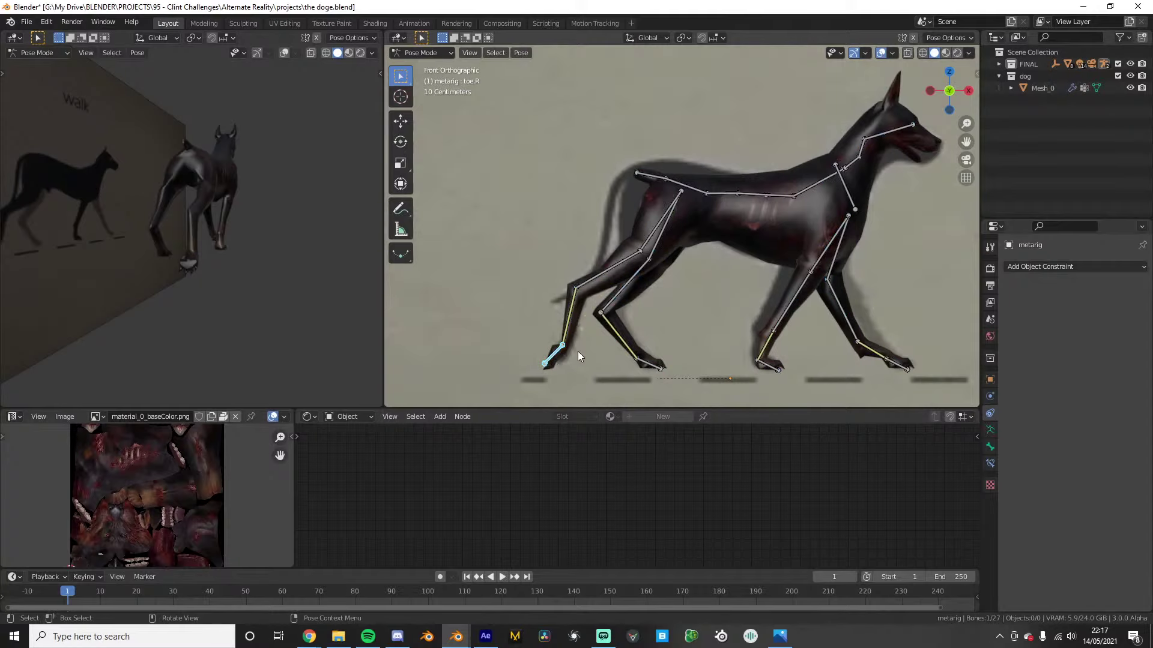
{"action": "key", "text": "a"}
{"action": "key", "text": "i"}
{"action": "left_click", "coordinate": [651, 310]}
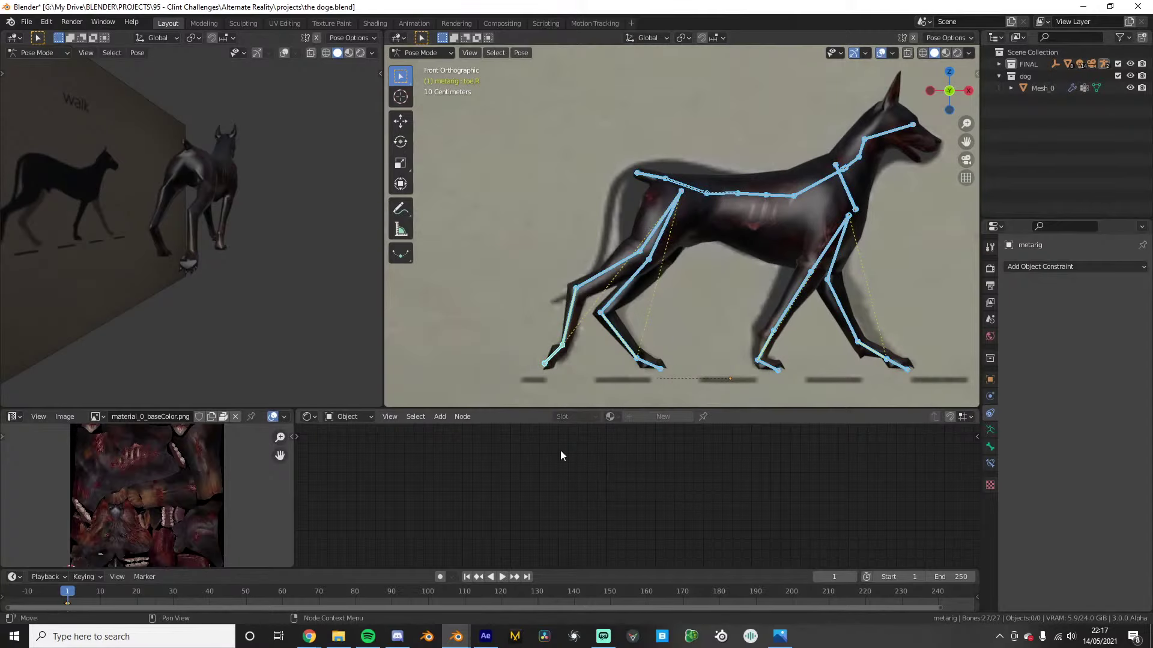
Turn on auto keying and save the blend file
{"action": "left_click", "coordinate": [439, 577]}
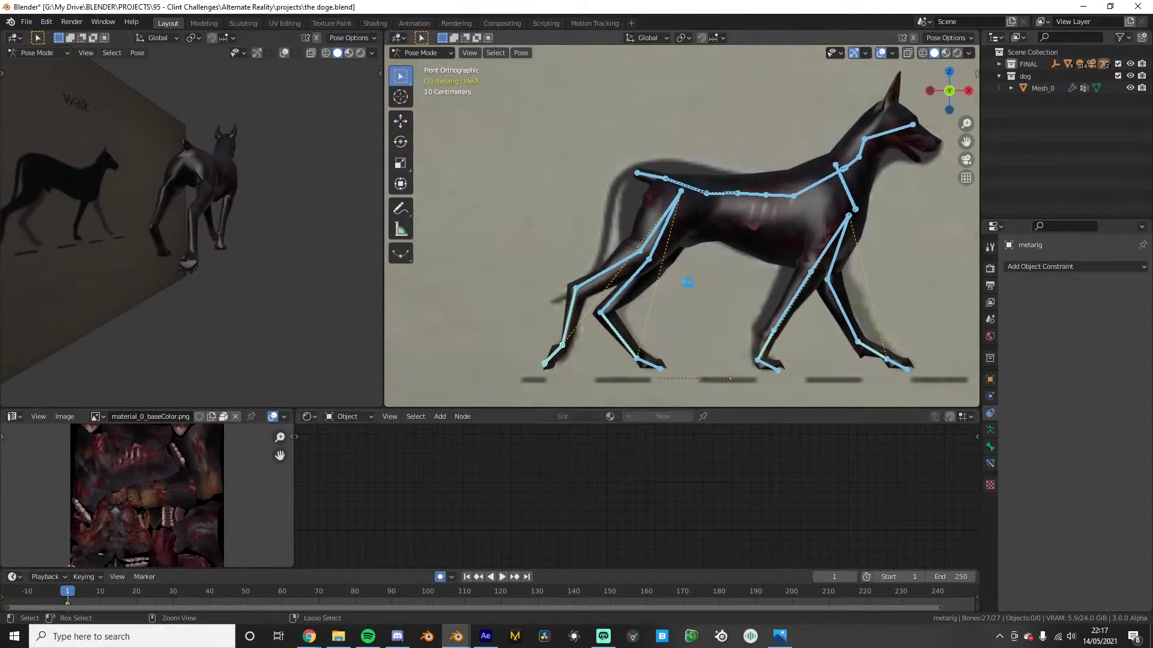
{"action": "key", "text": "ctrl+s"}
{"action": "scroll", "coordinate": [690, 284], "scroll_direction": "up", "scroll_amount": 4}
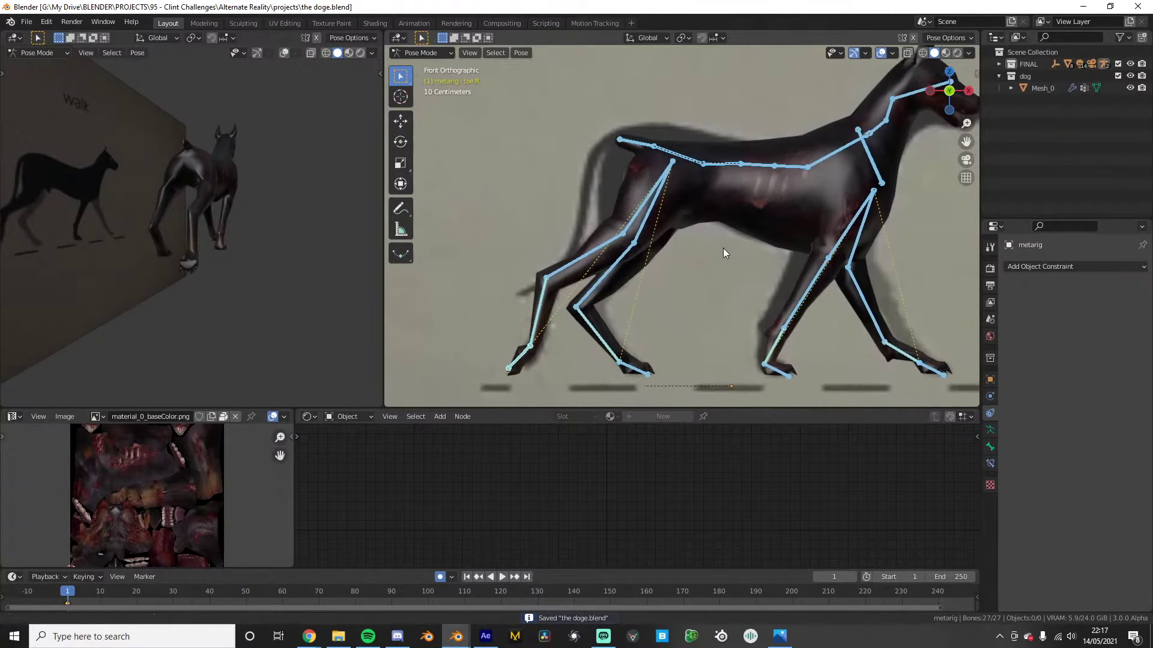
{"action": "scroll", "coordinate": [715, 242], "scroll_direction": "down", "scroll_amount": 2}
On frame 2, move the hind toe bone toe.R forward and rotate it to match the reference paw
{"action": "key", "text": "Right"}
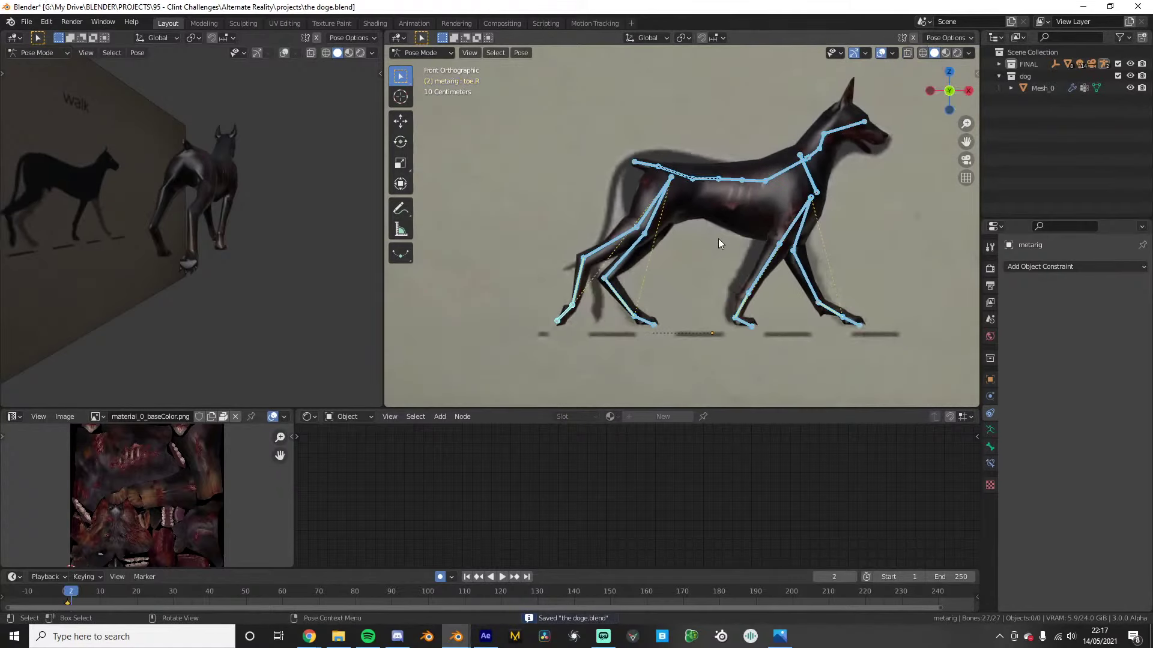
{"action": "scroll", "coordinate": [718, 239], "scroll_direction": "up", "scroll_amount": 2}
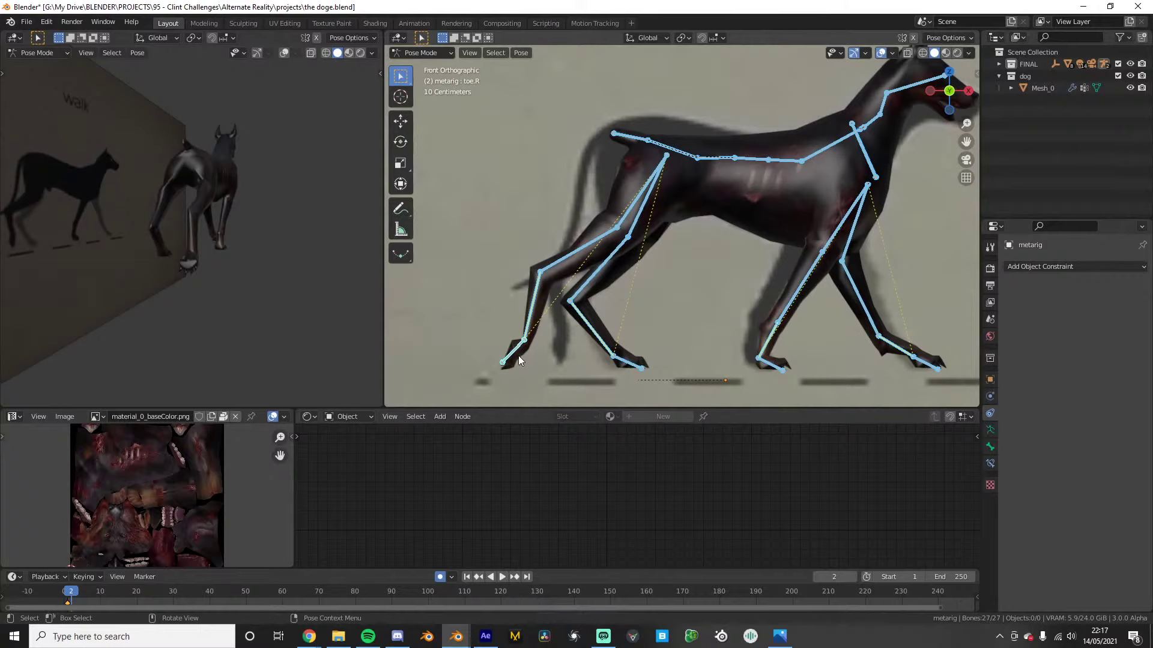
{"action": "left_click", "coordinate": [517, 355]}
{"action": "key", "text": "g"}
{"action": "left_click", "coordinate": [566, 349]}
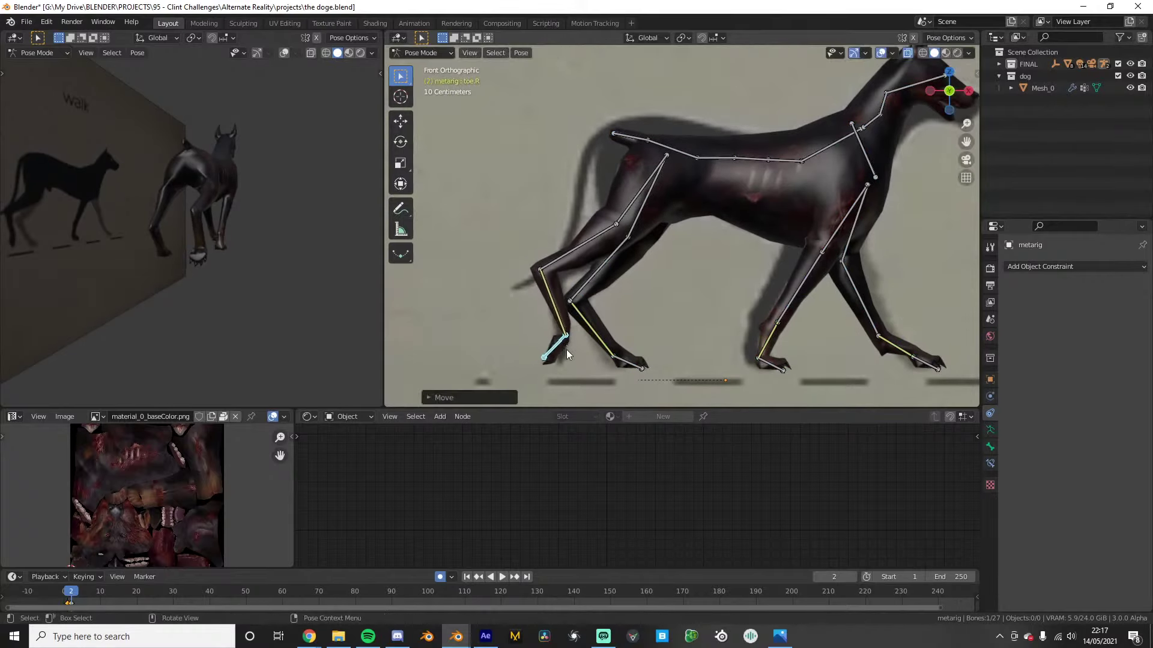
{"action": "key", "text": "r"}
{"action": "left_click", "coordinate": [579, 350]}
{"action": "key", "text": "r"}
{"action": "left_click", "coordinate": [588, 351]}
On frame 2, shift the planted hind toe bone toe.R.001 slightly backward and front_toe.R about 0.09 m backward
{"action": "left_click", "coordinate": [632, 363]}
{"action": "key", "text": "g"}
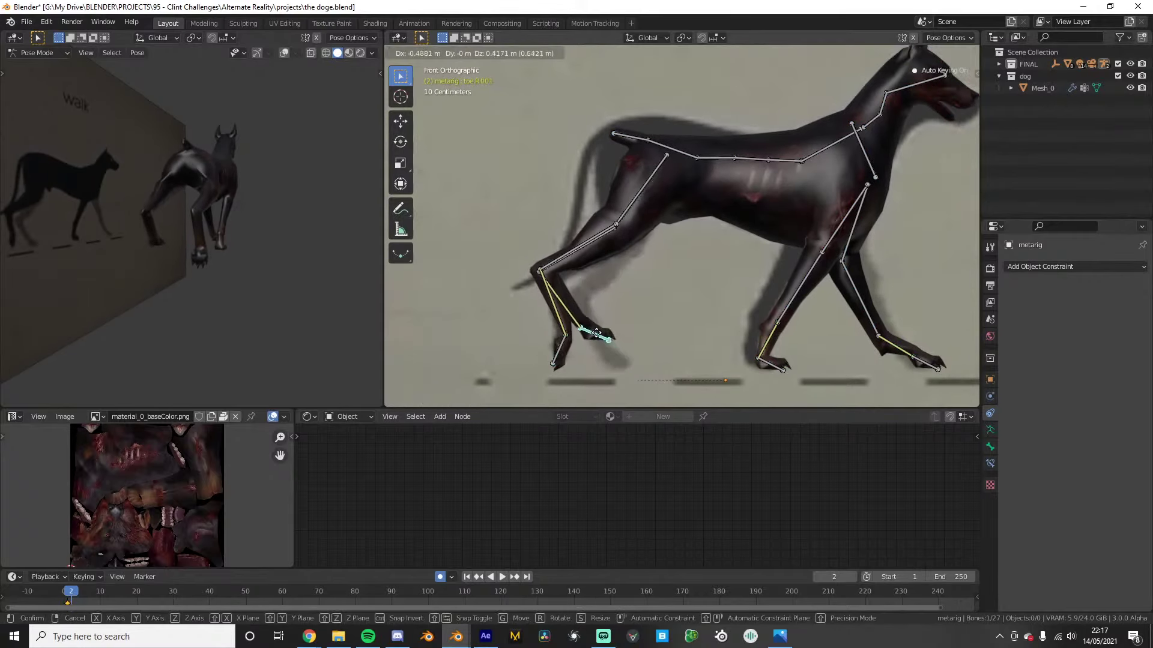
{"action": "left_click", "coordinate": [624, 366]}
{"action": "left_click", "coordinate": [778, 369]}
{"action": "key", "text": "g"}
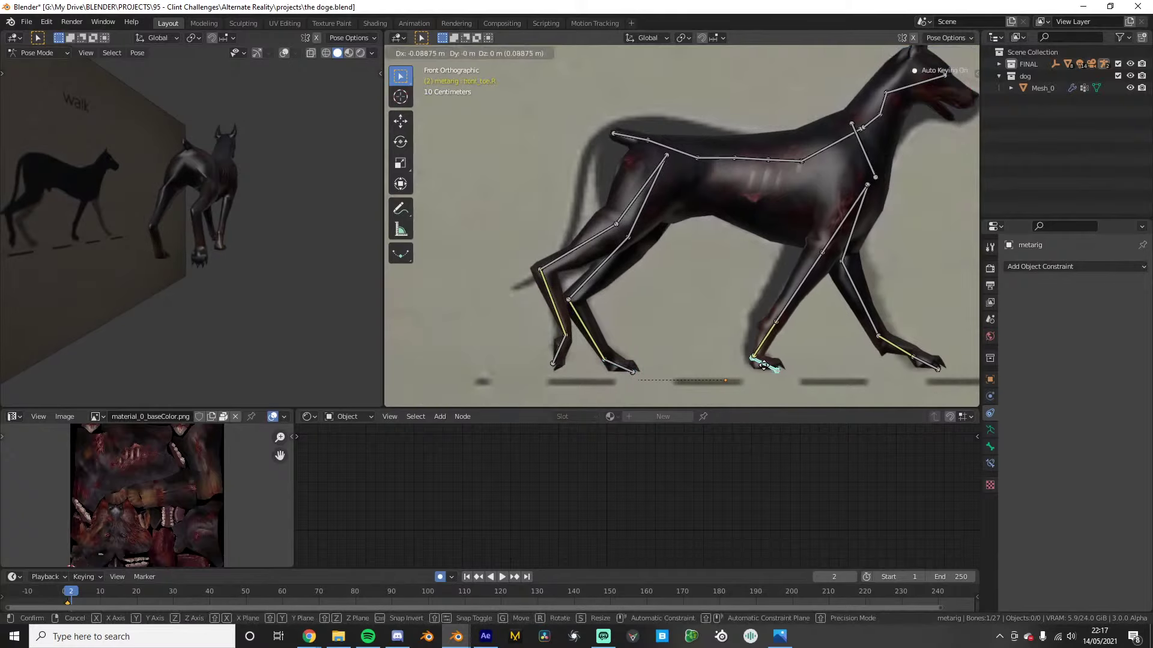
{"action": "left_click", "coordinate": [763, 365]}
On frame 2, rotate the front_toe.L bone downward and move it slightly backward to match the reference
{"action": "middle_click_drag", "start_coordinate": [871, 347], "coordinate": [713, 319], "text": "shift"}
{"action": "left_click", "coordinate": [755, 332]}
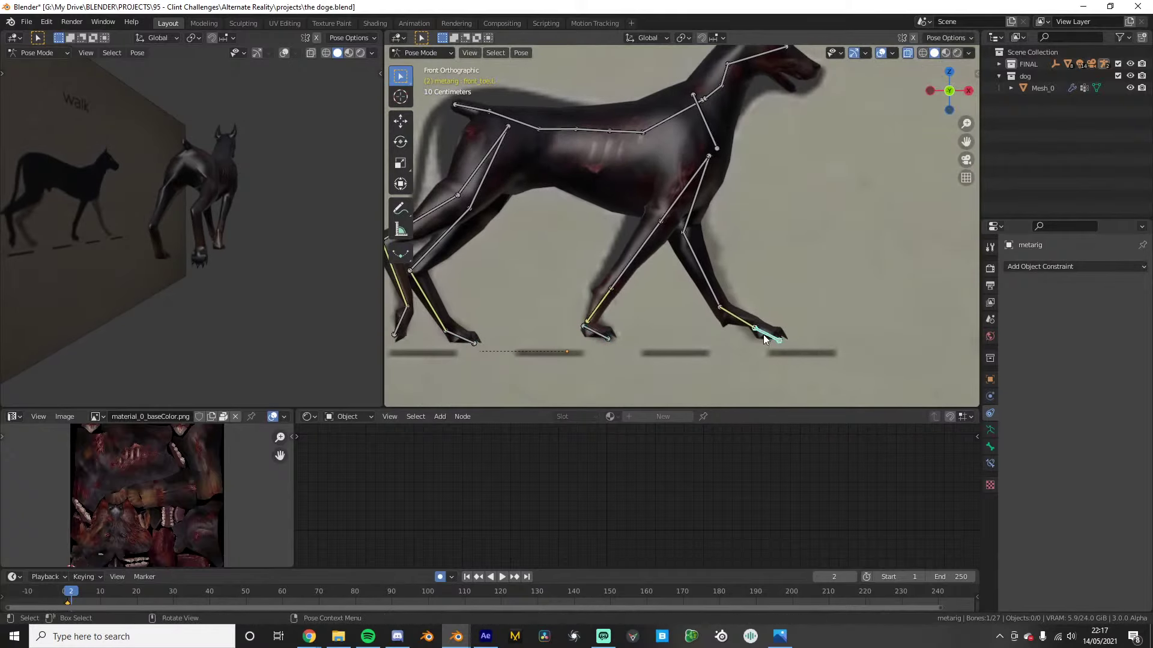
{"action": "left_click", "coordinate": [732, 318]}
{"action": "left_click_drag", "start_coordinate": [765, 333], "coordinate": [761, 343]}
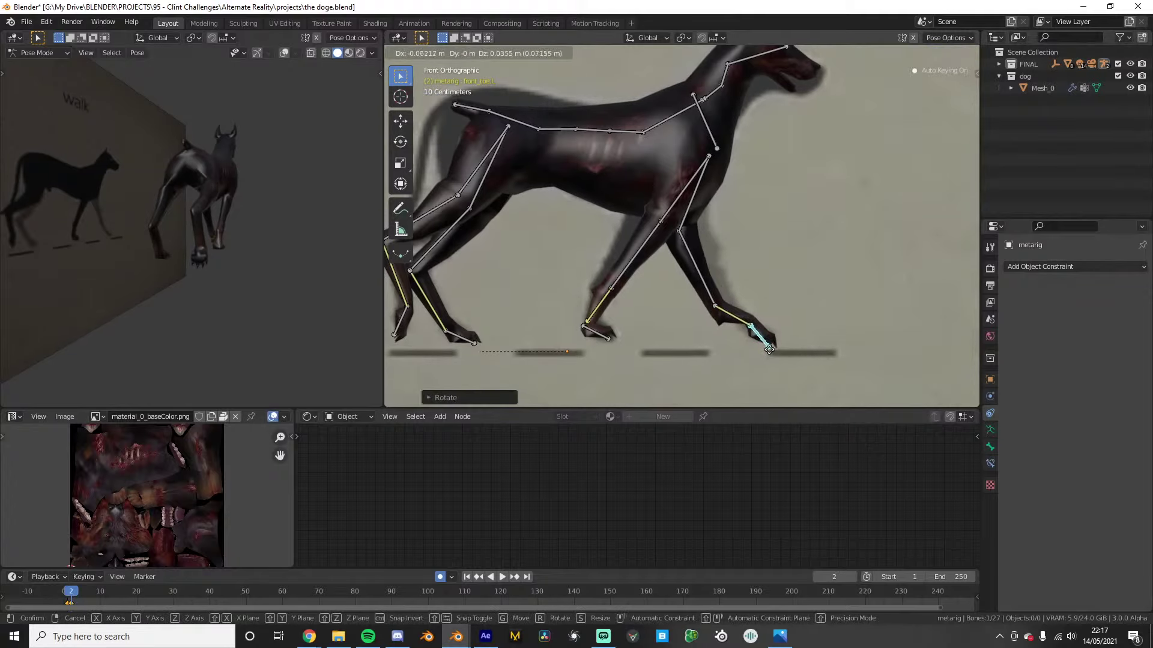
On frame 4, move toe.R about 0.83 m forward, rotate it to point down and forward, and fine-tune its position
{"action": "key", "text": "Right"}
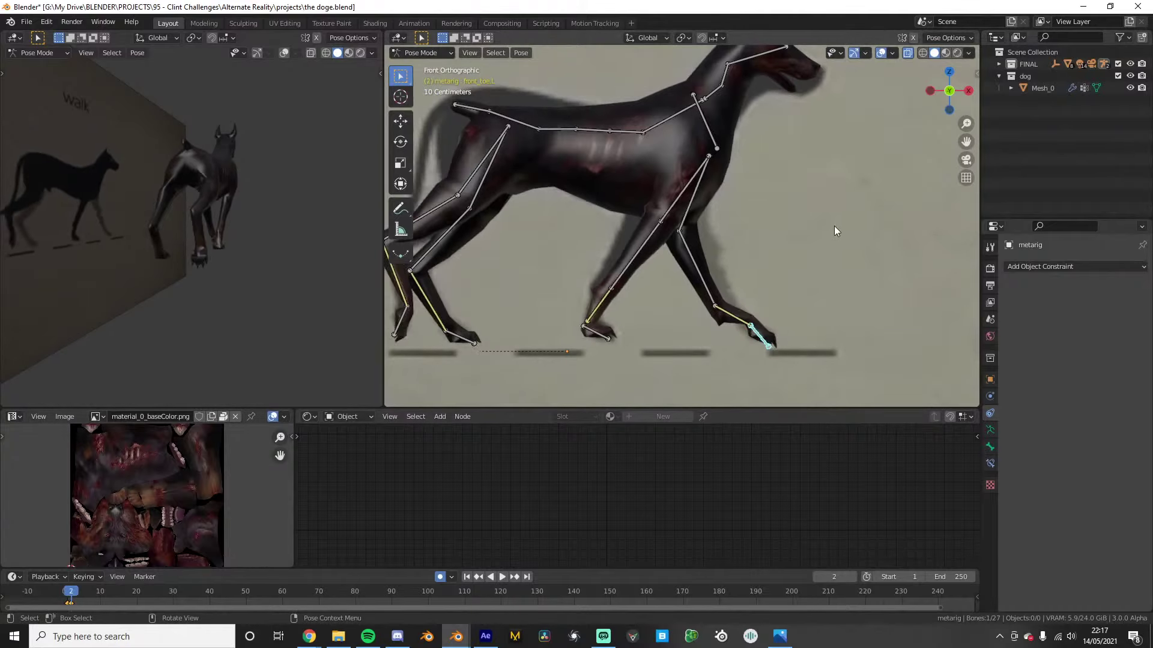
{"action": "key", "text": "Right"}
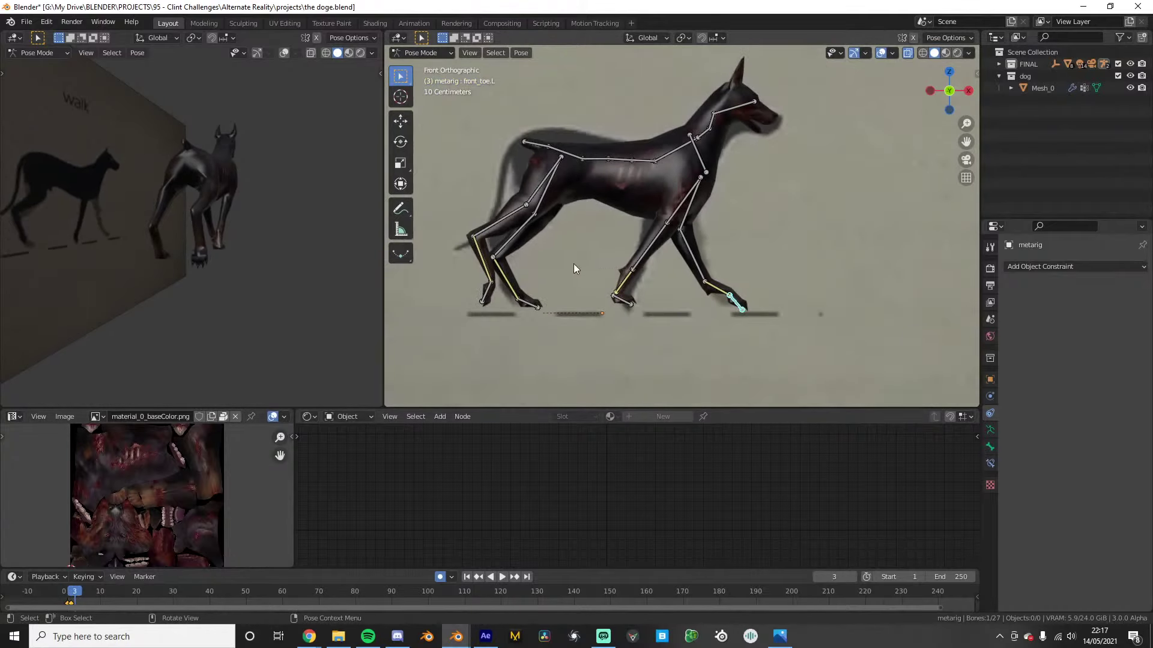
{"action": "scroll", "coordinate": [506, 296], "scroll_direction": "up", "scroll_amount": 2}
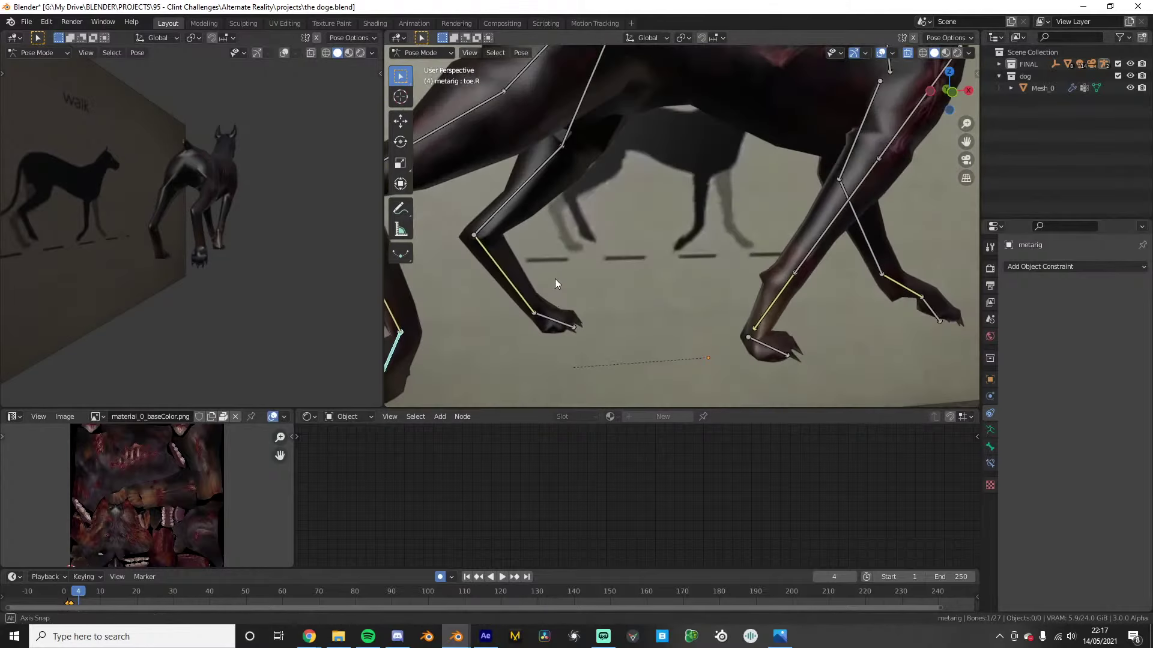
{"action": "key", "text": "g"}
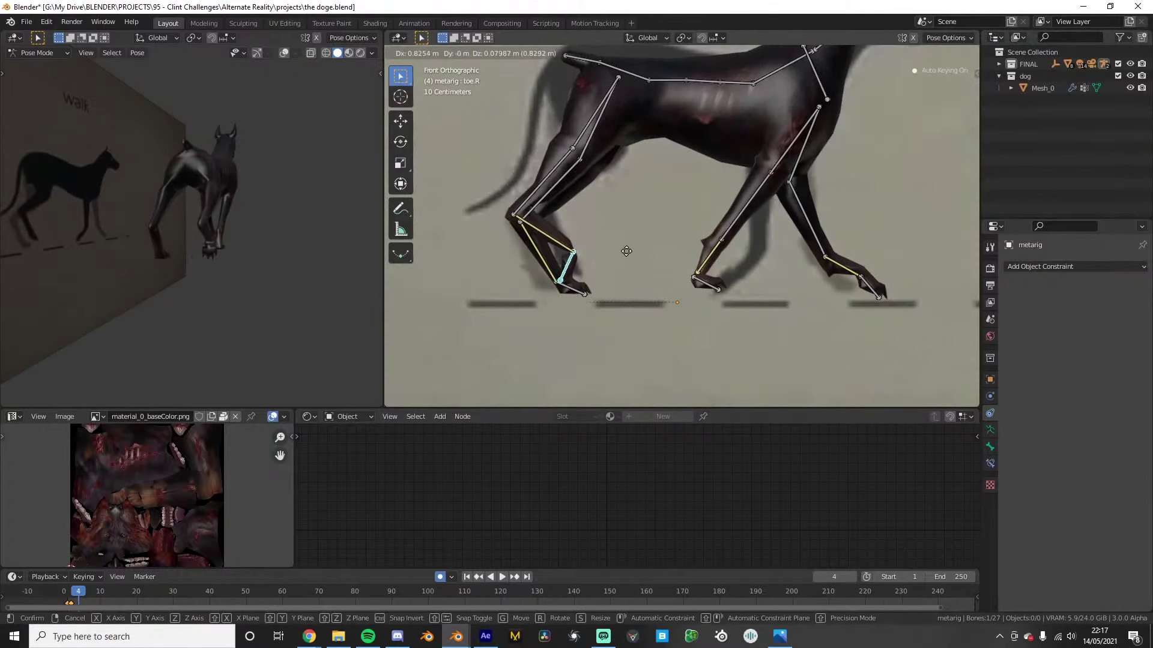
{"action": "left_click", "coordinate": [625, 250]}
{"action": "key", "text": "r"}
{"action": "left_click", "coordinate": [611, 209]}
{"action": "key", "text": "g"}
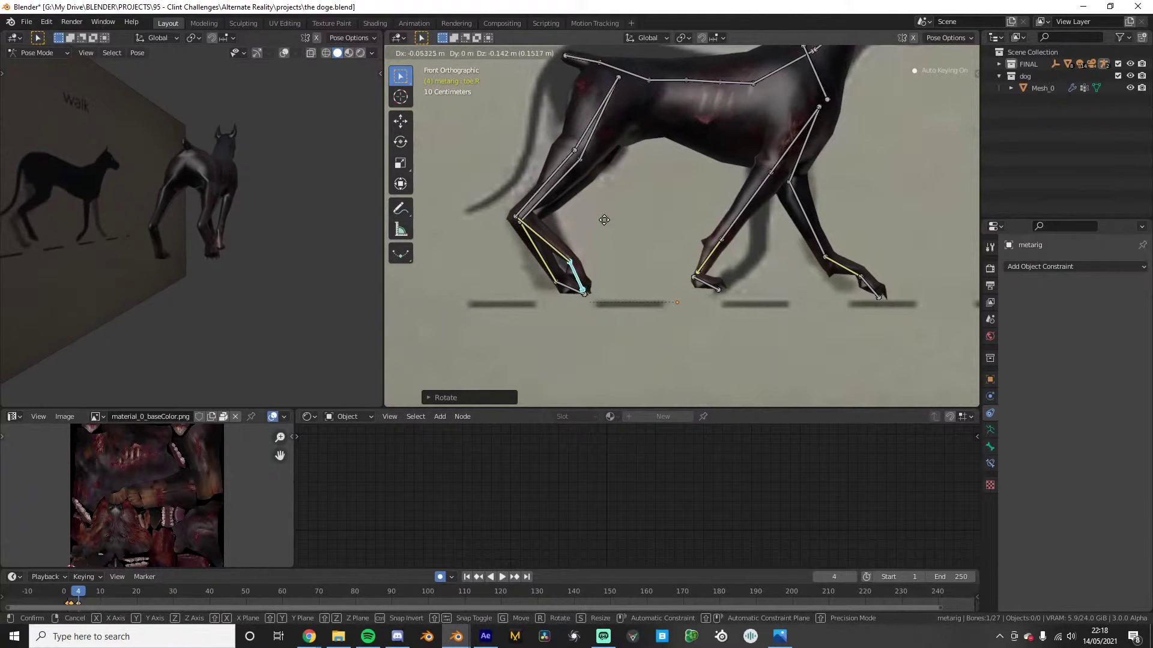
{"action": "key", "text": "Escape"}
On frame 4, move the planted hind toe bone toe.R.001 backward to follow the reference
{"action": "left_click", "coordinate": [566, 287]}
{"action": "key", "text": "g"}
{"action": "left_click", "coordinate": [543, 284]}
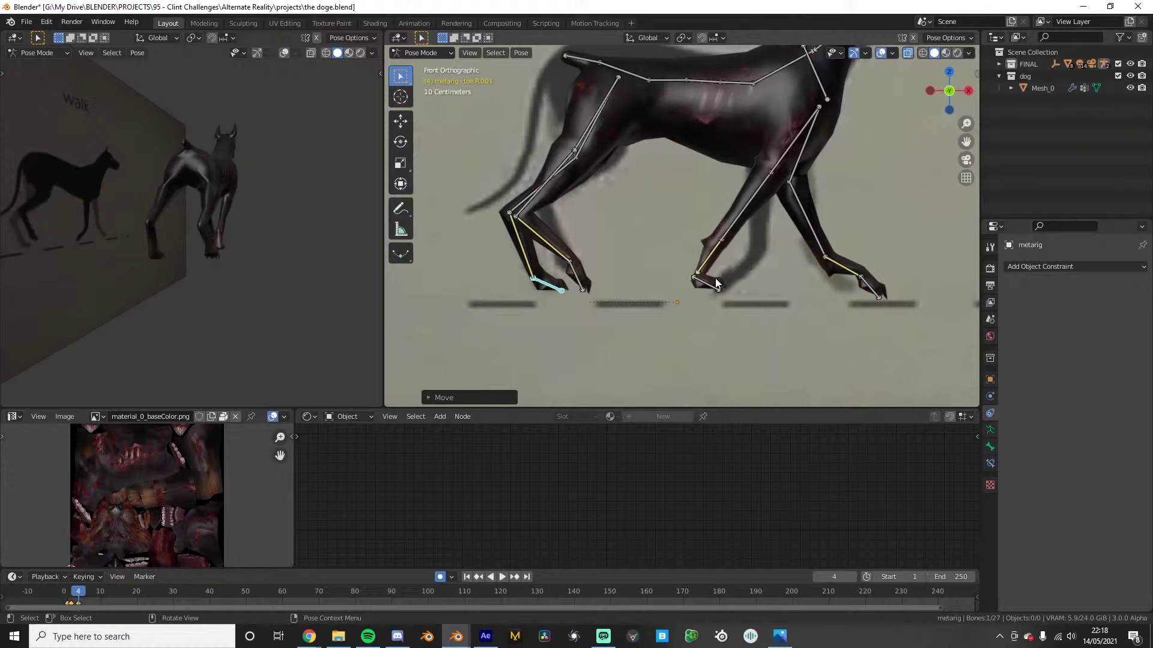
On frame 4, rotate front_toe.R to point down and backward, and move it forward onto the reference paw
{"action": "left_click", "coordinate": [714, 282]}
{"action": "key", "text": "r"}
{"action": "left_click", "coordinate": [722, 291]}
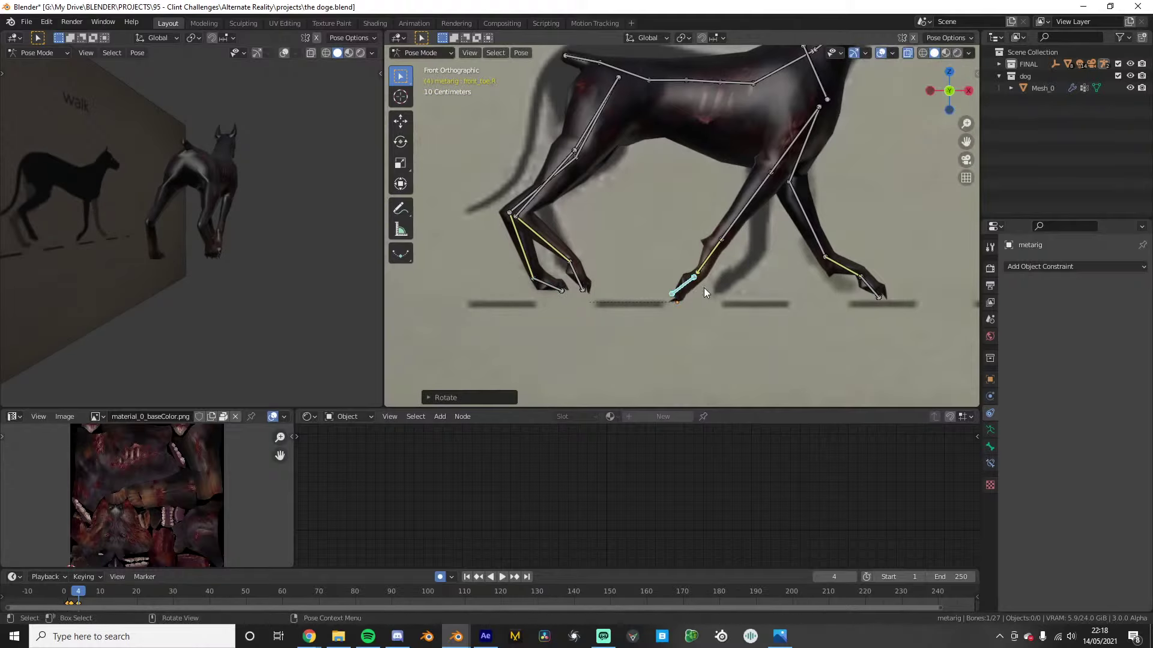
{"action": "key", "text": "g"}
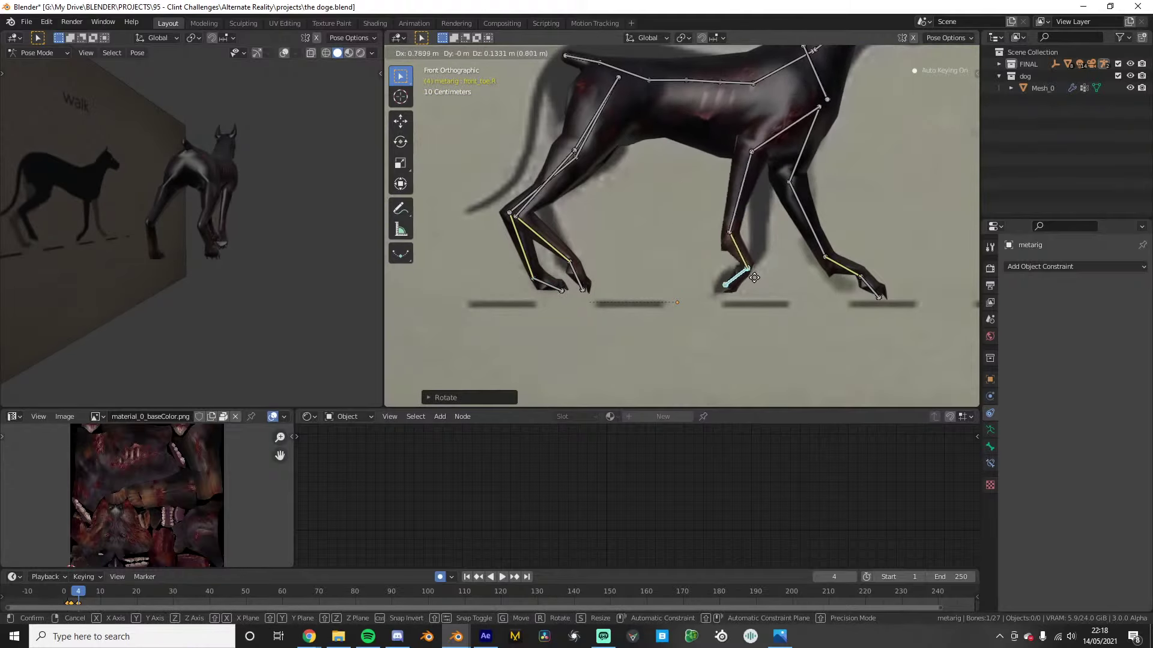
{"action": "left_click", "coordinate": [744, 277]}
{"action": "left_click", "coordinate": [737, 220]}
{"action": "key", "text": "r"}
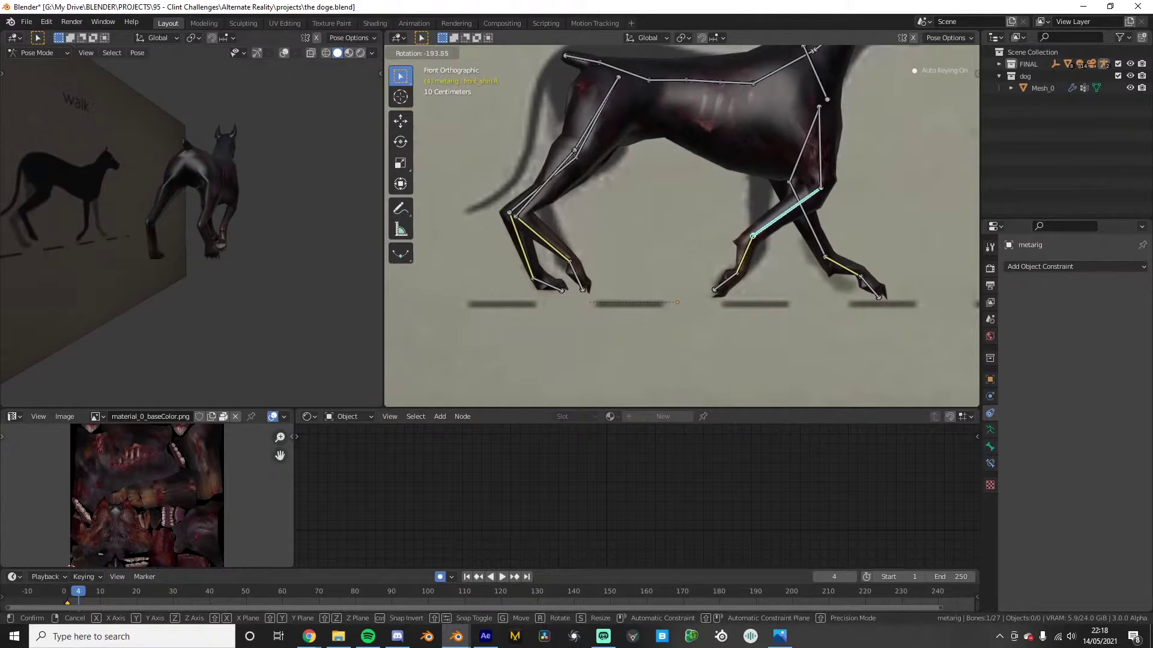
{"action": "right_click", "coordinate": [739, 245]}
On frame 4, rotate the front_foot.R bone to bend the lifted front leg
{"action": "left_click", "coordinate": [734, 252]}
{"action": "key", "text": "r"}
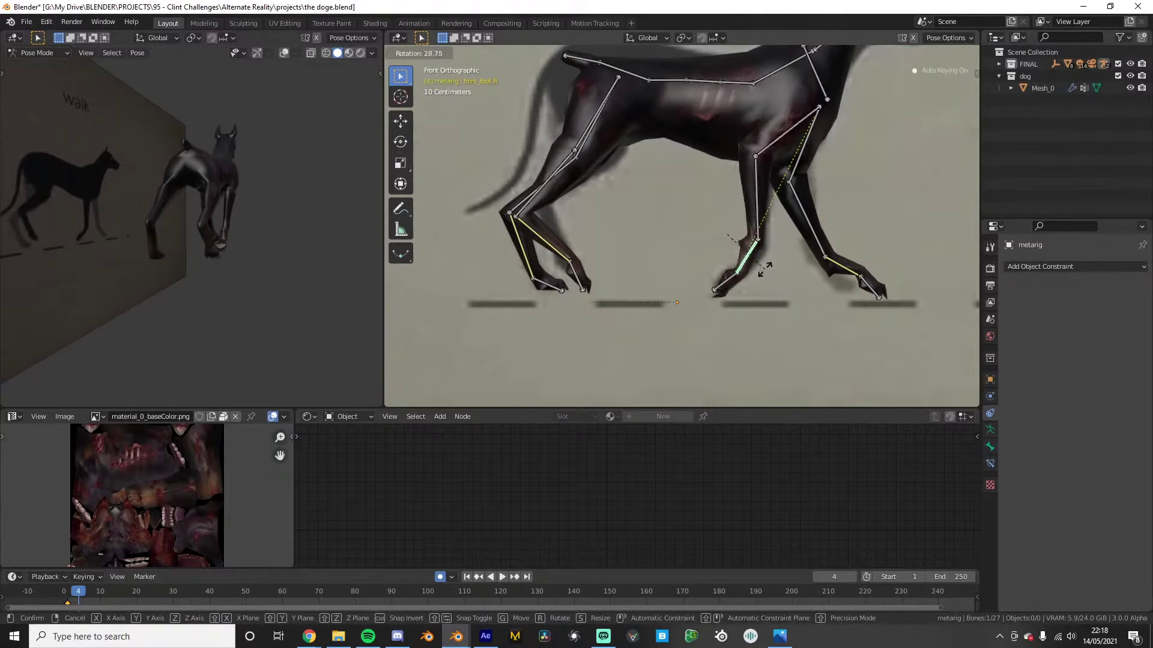
{"action": "left_click", "coordinate": [764, 271]}
On frame 4, move front_toe.L backward and rotate front_foot.L more upright to match the reference front leg
{"action": "left_click", "coordinate": [863, 274]}
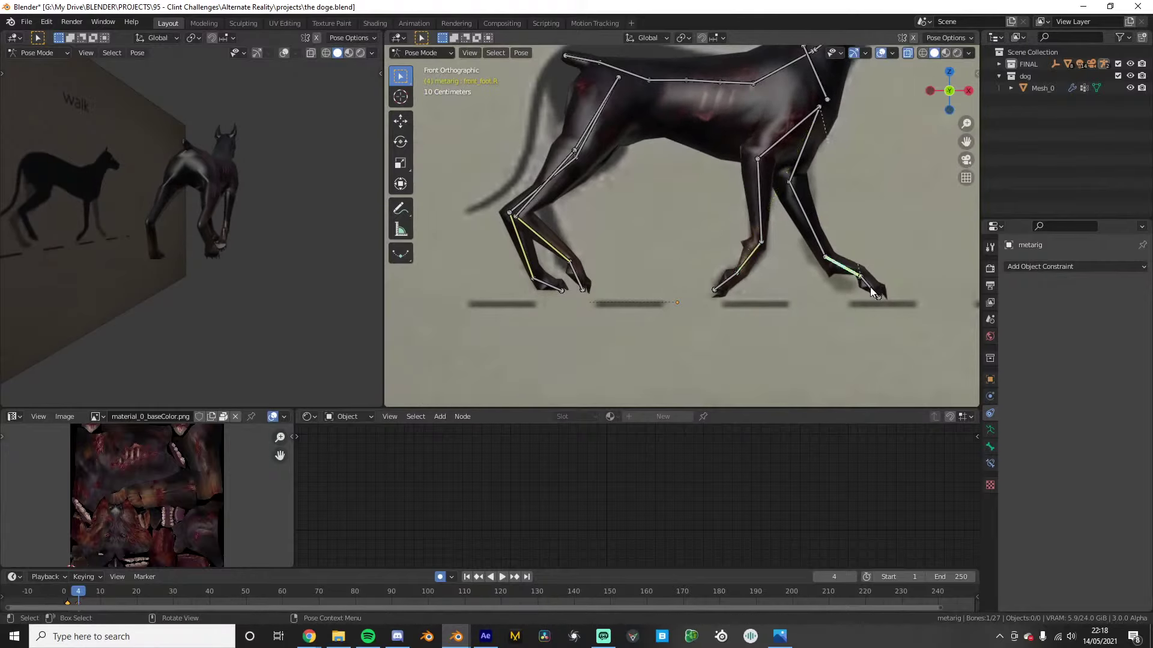
{"action": "key", "text": "g"}
{"action": "left_click", "coordinate": [861, 279]}
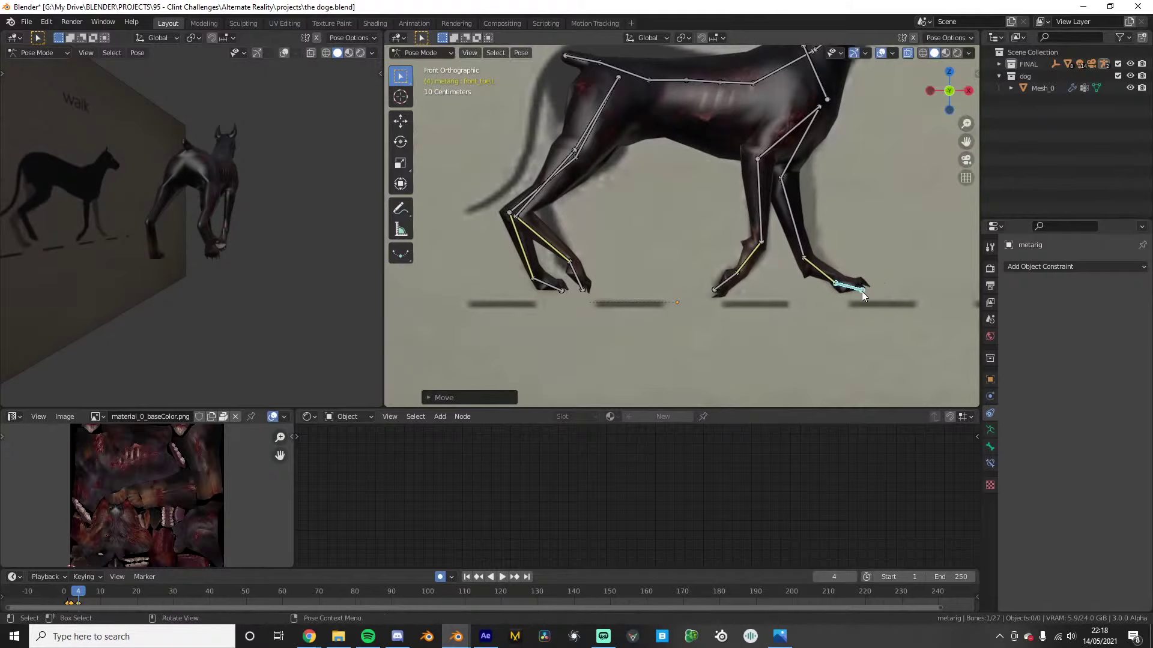
{"action": "left_click", "coordinate": [821, 272]}
{"action": "key", "text": "r"}
{"action": "left_click", "coordinate": [852, 276]}
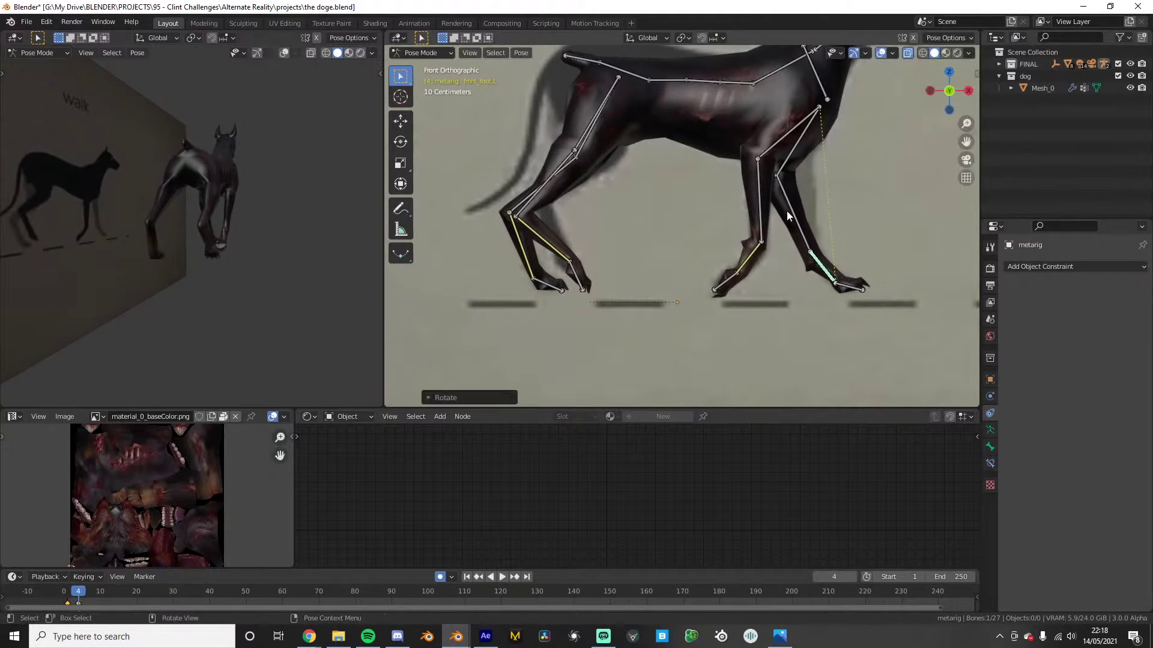
Step back and forth through frames 0 to 6 in perspective view to examine the leg motion against the reference
{"action": "scroll", "coordinate": [618, 286], "scroll_direction": "down", "scroll_amount": 3}
{"action": "middle_click_drag", "start_coordinate": [619, 285], "coordinate": [705, 254]}
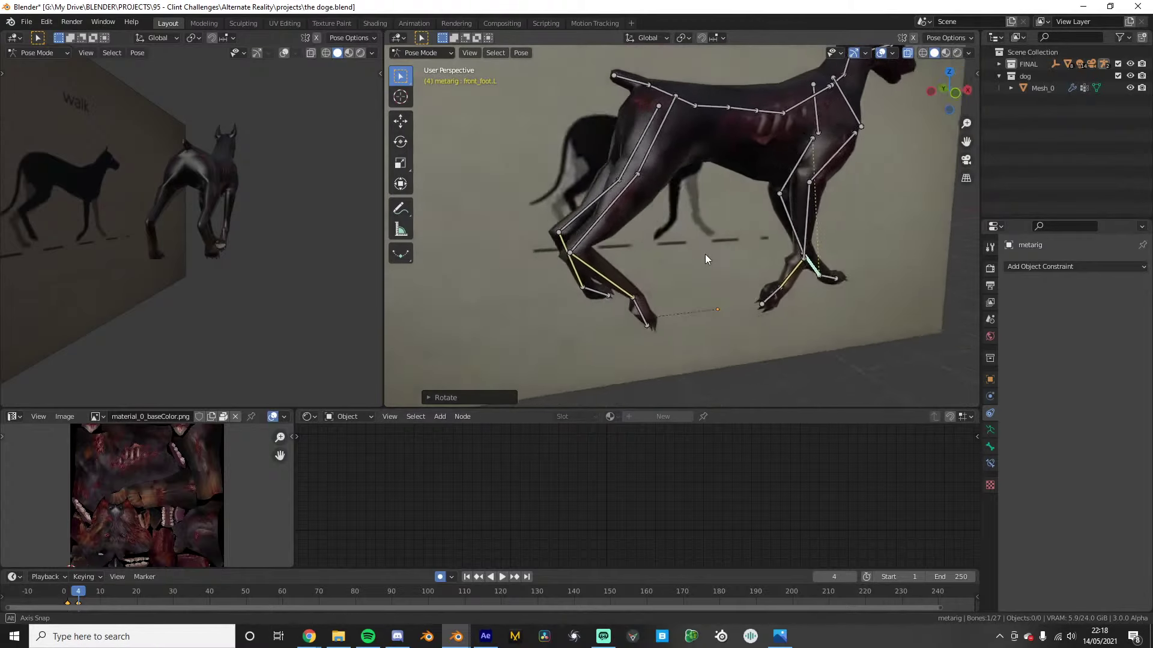
{"action": "scroll", "coordinate": [686, 246], "scroll_direction": "down", "scroll_amount": 2}
{"action": "key", "text": "Left"}
{"action": "key", "text": "Left"}
{"action": "key", "text": "Left"}
{"action": "key", "text": "Left"}
{"action": "key", "text": "Right"}
{"action": "key", "text": "Right"}
{"action": "key", "text": "Right"}
{"action": "key", "text": "Right"}
{"action": "key", "text": "Right"}
{"action": "key", "text": "Right"}
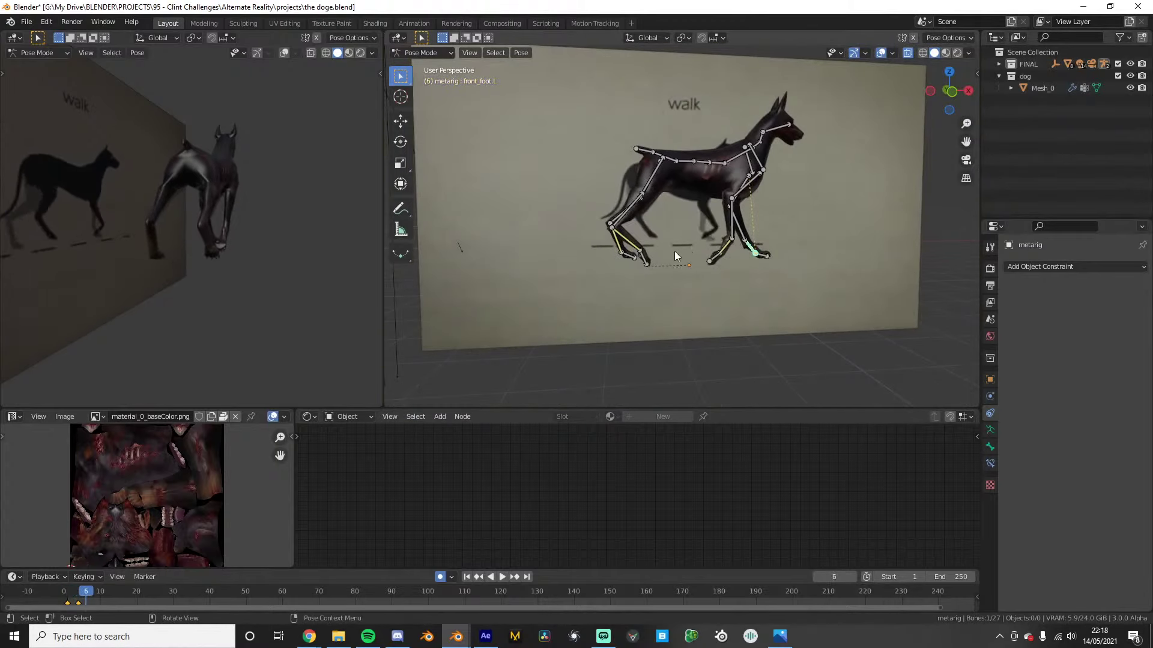
{"action": "key", "text": "Left"}
{"action": "key", "text": "Left"}
{"action": "key", "text": "Left"}
{"action": "key", "text": "Left"}
{"action": "key", "text": "Left"}
{"action": "key", "text": "Left"}
On frame 5 in front view, move toe.R about 0.28 m forward and rotate foot.R about 27 degrees to match the reference
{"action": "key", "text": "KP_1"}
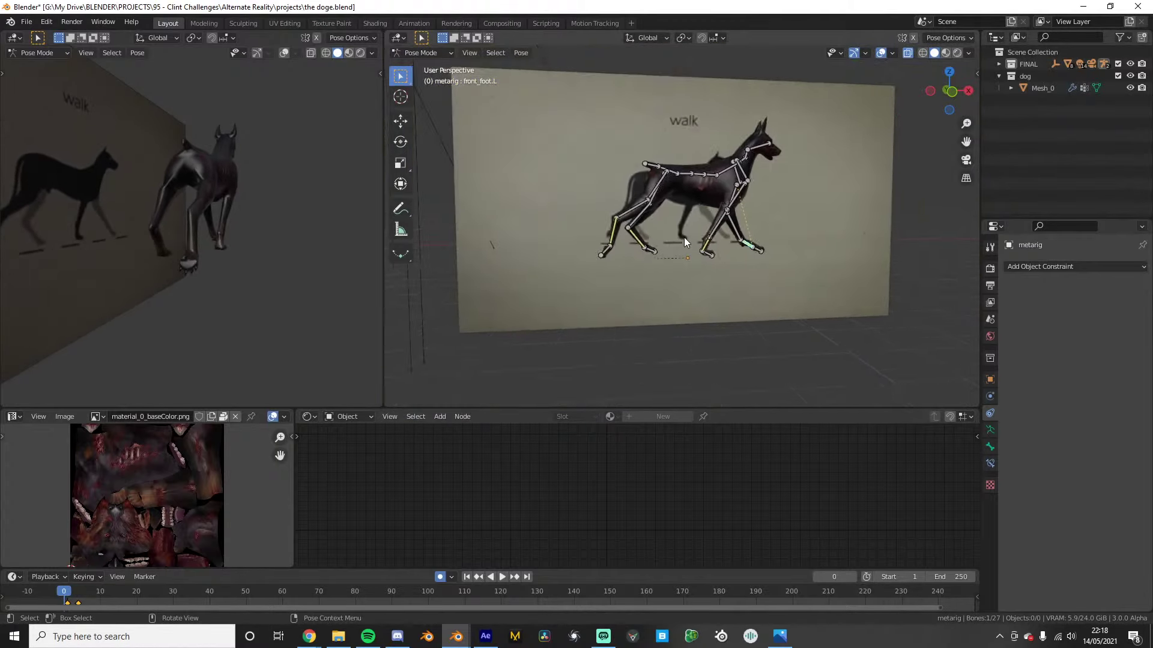
{"action": "scroll", "coordinate": [681, 238], "scroll_direction": "up", "scroll_amount": 5}
{"action": "key", "text": "Right"}
{"action": "key", "text": "Right"}
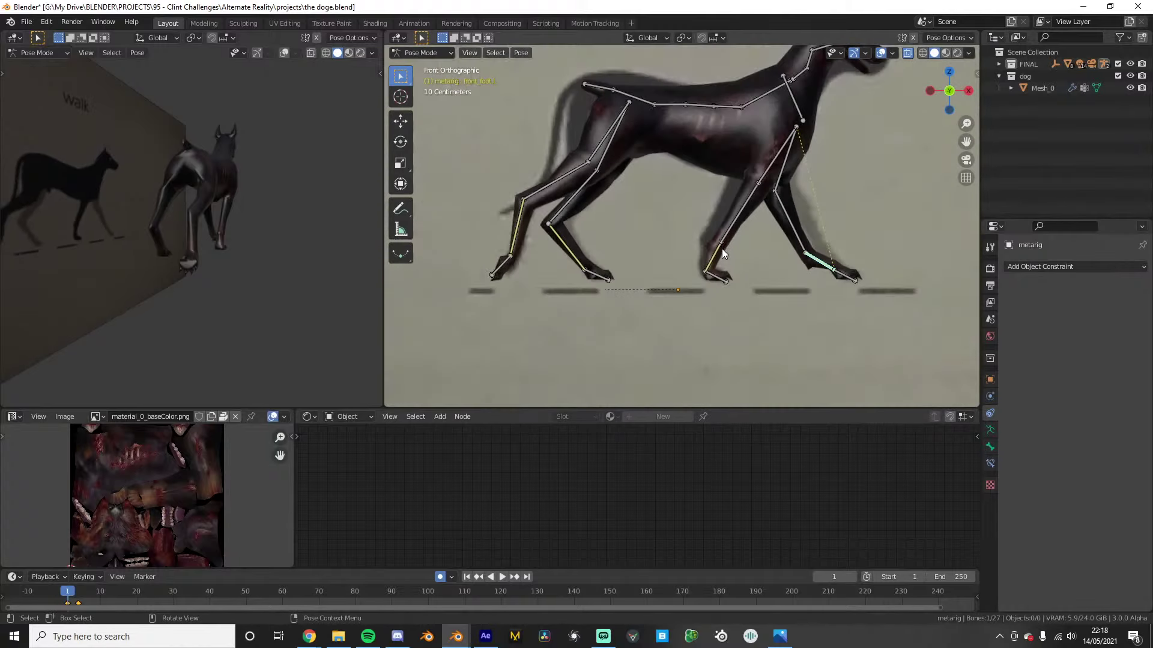
{"action": "key", "text": "Right"}
{"action": "key", "text": "Right"}
{"action": "key", "text": "Right"}
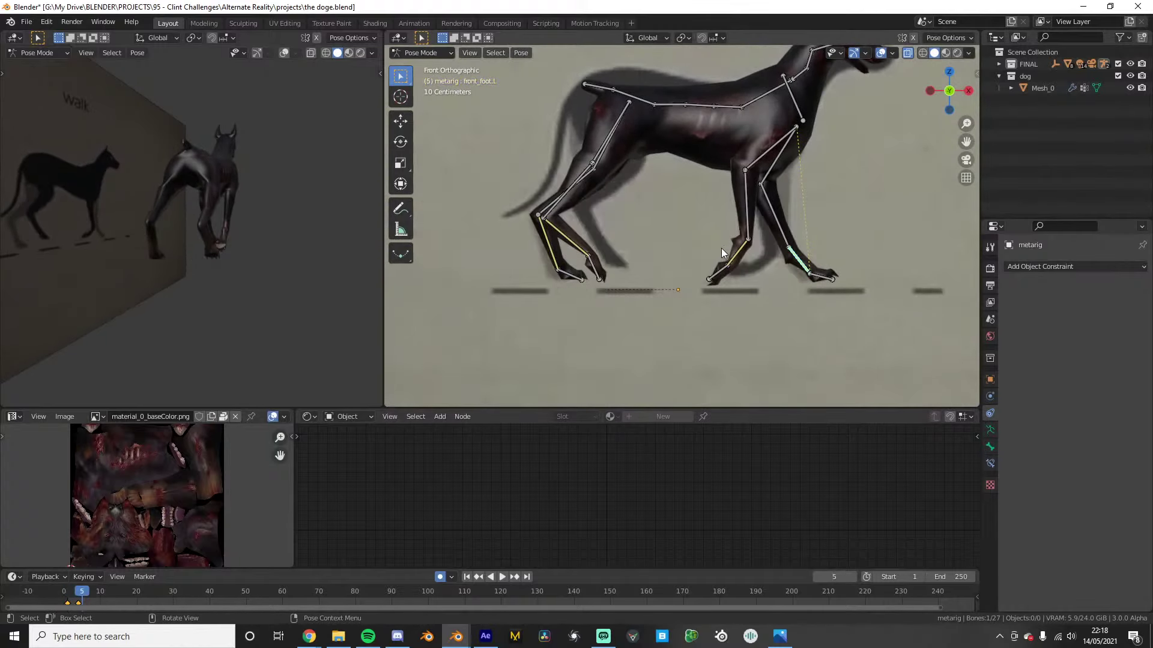
{"action": "scroll", "coordinate": [646, 259], "scroll_direction": "up", "scroll_amount": 1}
{"action": "left_click", "coordinate": [569, 277]}
{"action": "key", "text": "g"}
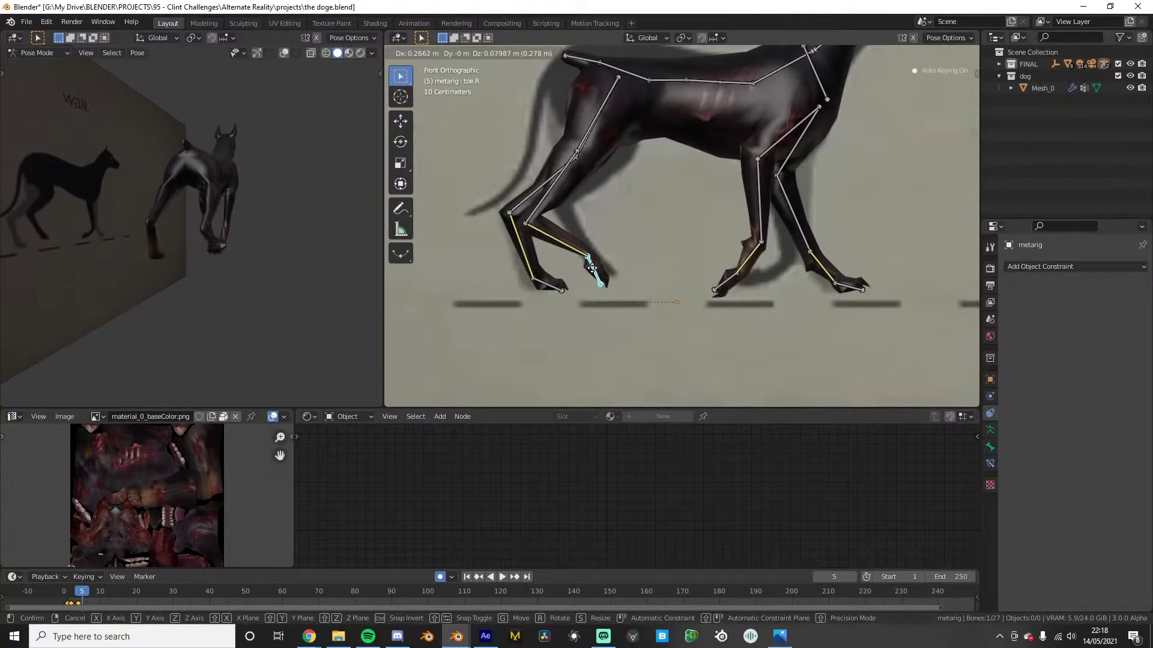
{"action": "left_click", "coordinate": [589, 269]}
{"action": "left_click", "coordinate": [571, 254]}
{"action": "key", "text": "r"}
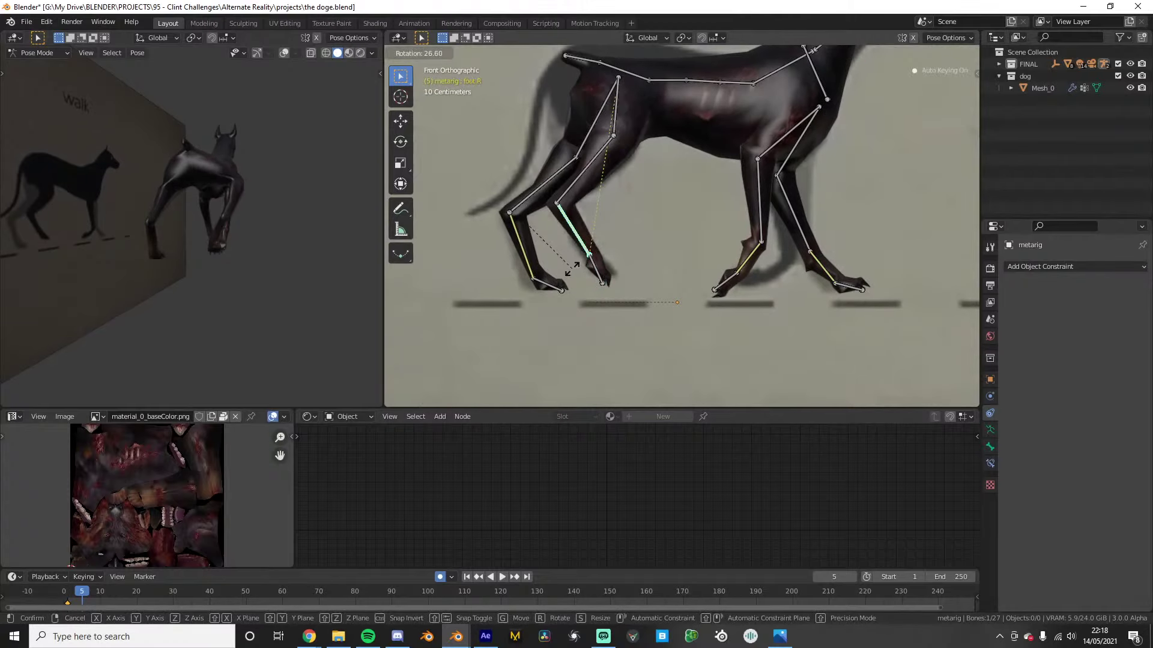
{"action": "left_click", "coordinate": [541, 282]}
On frame 5, slide the planted hind toe bone toe.R.001 slightly further backward
{"action": "left_click", "coordinate": [541, 283]}
{"action": "key", "text": "g"}
{"action": "left_click", "coordinate": [528, 283]}
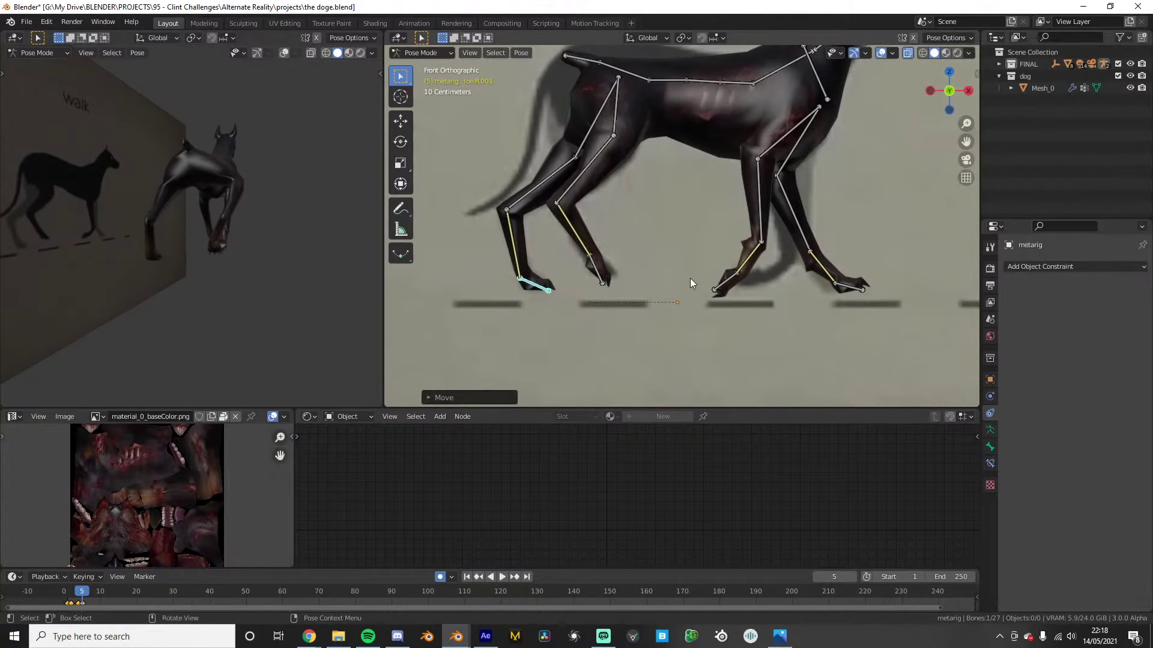
On frame 5, move front_toe.R forward and rotate it so the lifted front paw folds backward like the reference
{"action": "left_click", "coordinate": [734, 277]}
{"action": "key", "text": "g"}
{"action": "left_click", "coordinate": [748, 273]}
{"action": "key", "text": "r"}
{"action": "left_click", "coordinate": [775, 282]}
{"action": "key", "text": "g"}
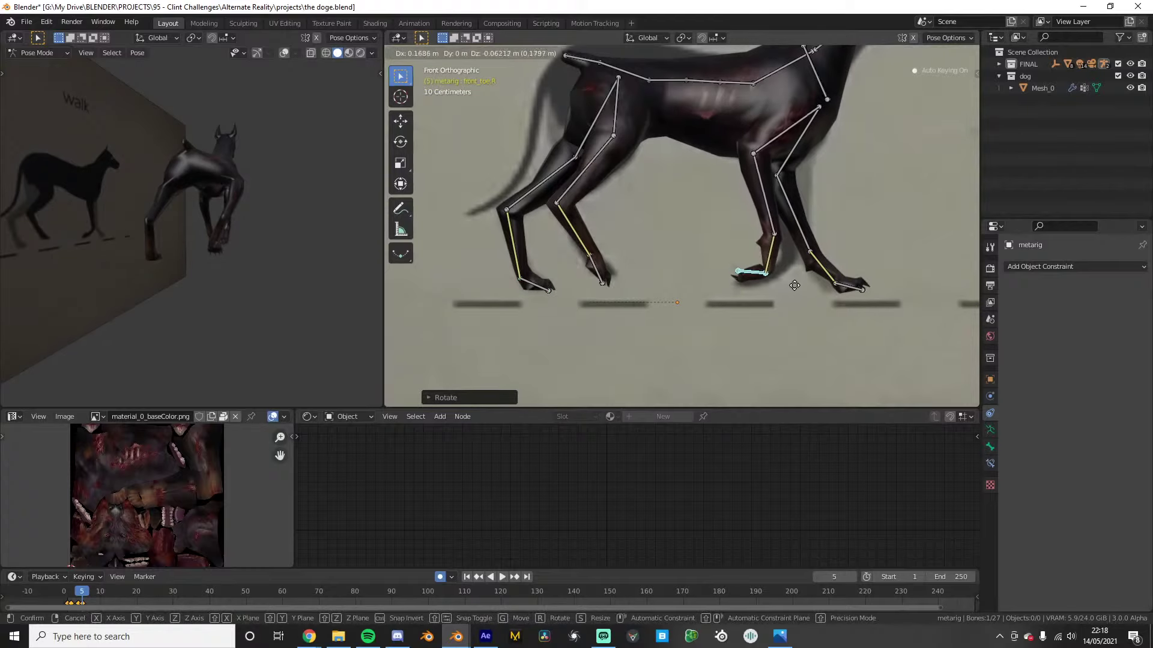
{"action": "left_click", "coordinate": [795, 286]}
On frame 5, place the lifted front_toe.R about 0.17 m forward and slightly lower, and check both front paws against the reference
{"action": "left_click", "coordinate": [853, 287]}
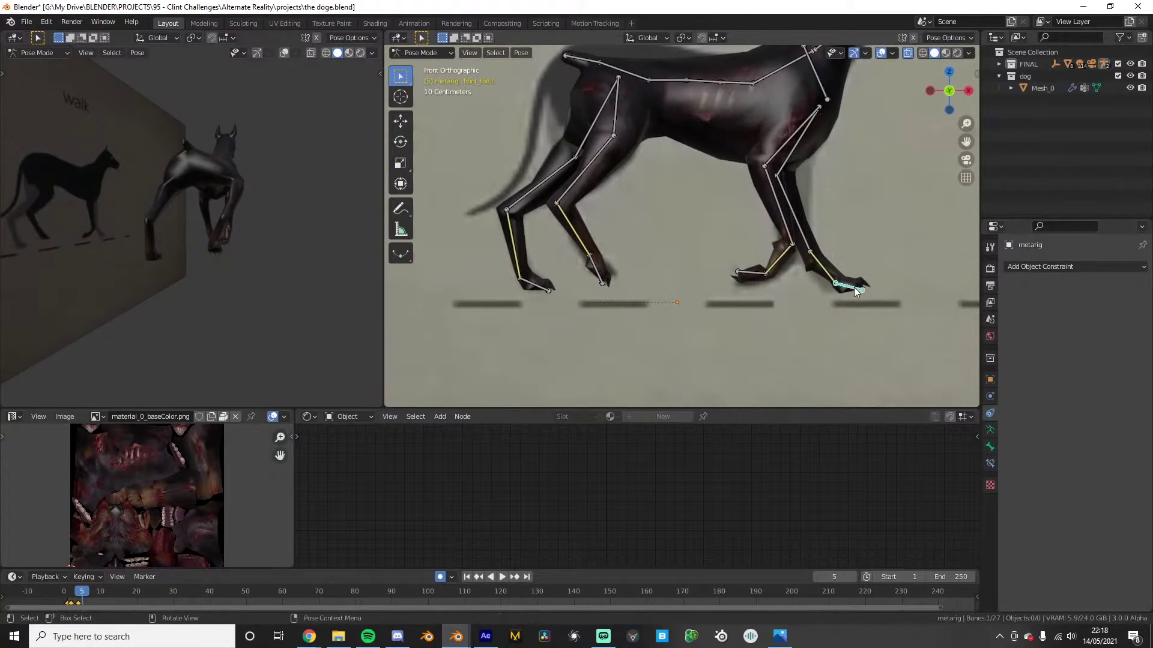
{"action": "middle_click_drag", "start_coordinate": [853, 287], "coordinate": [807, 289]}
{"action": "key", "text": "KP_1"}
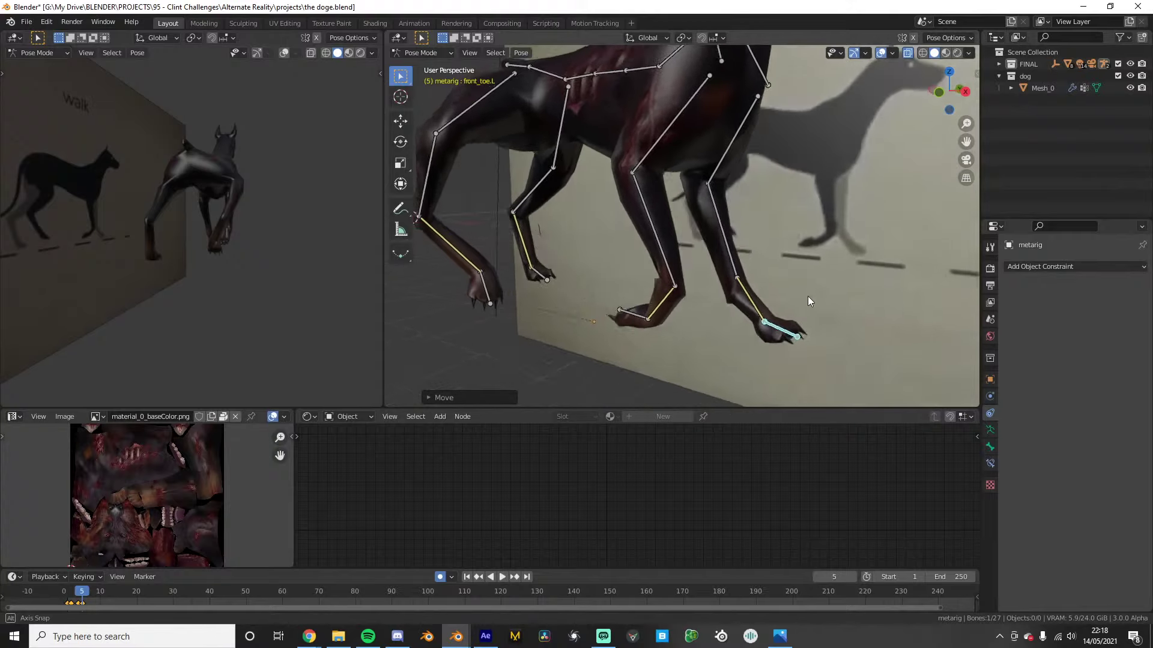
{"action": "scroll", "coordinate": [810, 295], "scroll_direction": "down", "scroll_amount": 4}
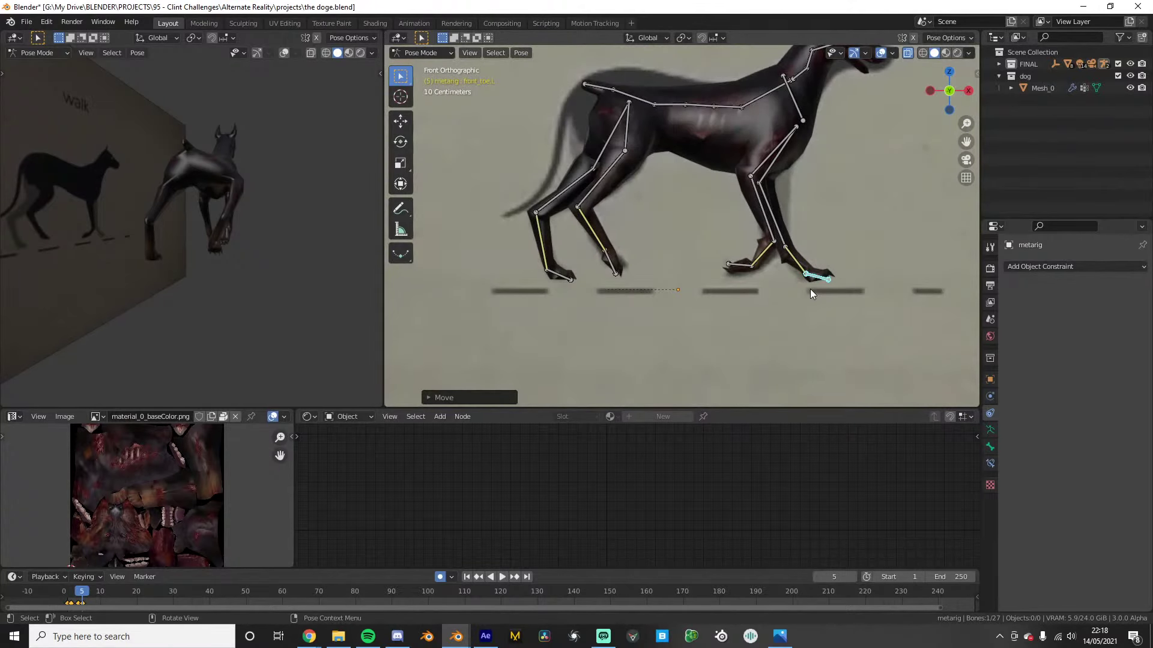
On frame 7, slide the planted hind toe bone toe.R.001 backward to follow the reference
{"action": "key", "text": "Right"}
{"action": "key", "text": "Right"}
{"action": "left_click", "coordinate": [564, 277]}
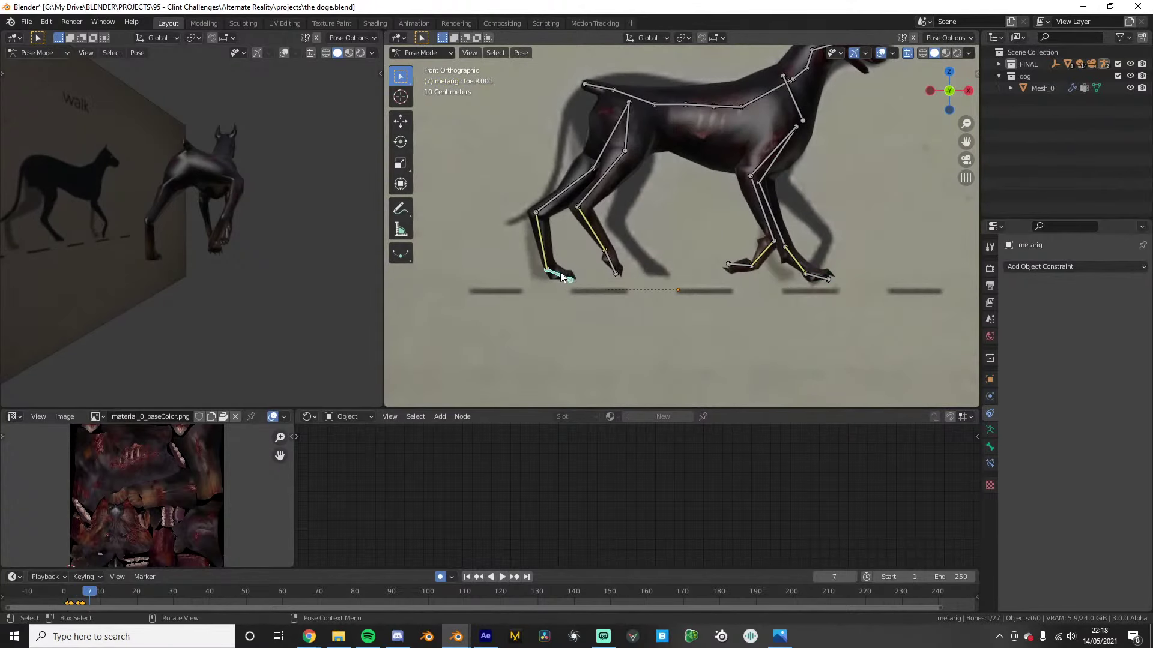
{"action": "scroll", "coordinate": [564, 277], "scroll_direction": "up", "scroll_amount": 2}
{"action": "key", "text": "g"}
{"action": "left_click", "coordinate": [545, 276]}
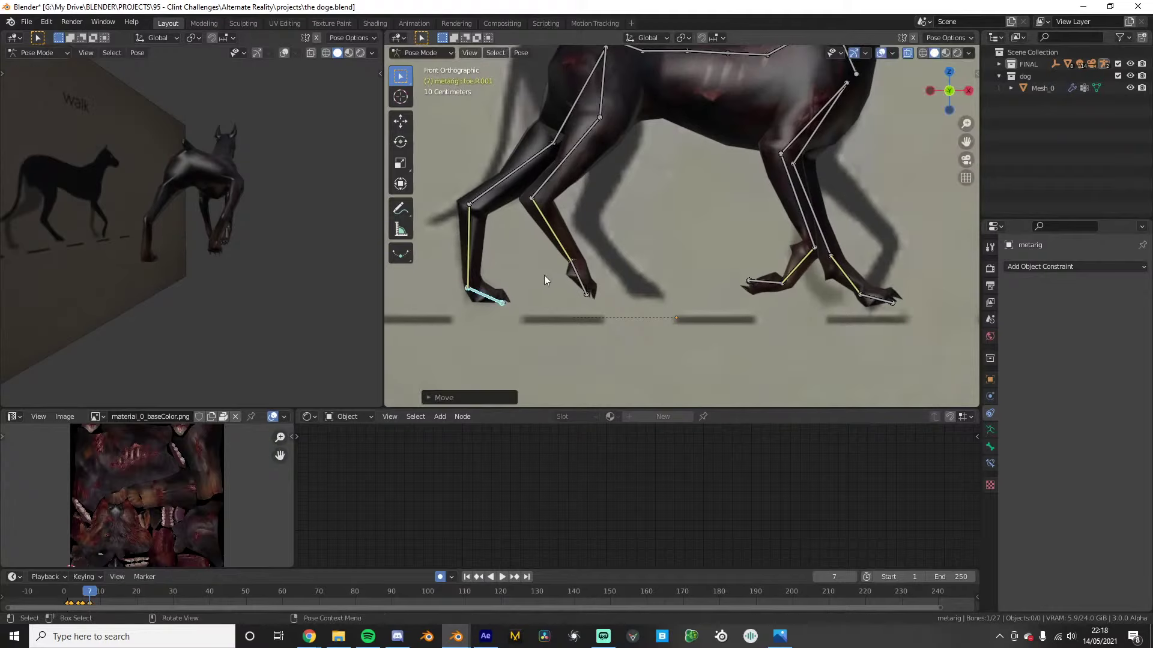
On frame 7, move toe.R forward and rotate it so the swinging hind paw lands over the reference paw
{"action": "left_click", "coordinate": [585, 289]}
{"action": "key", "text": "g"}
{"action": "left_click", "coordinate": [652, 303]}
{"action": "key", "text": "r"}
{"action": "left_click", "coordinate": [671, 285]}
{"action": "key", "text": "r"}
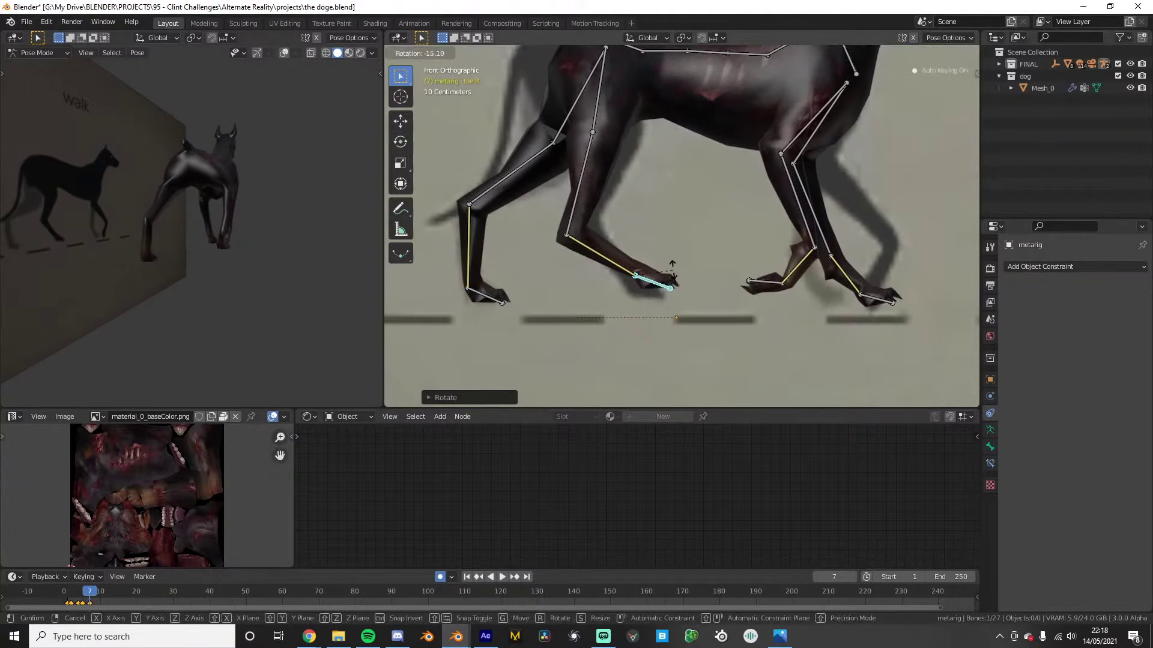
{"action": "left_click", "coordinate": [673, 270]}
{"action": "key", "text": "g"}
{"action": "left_click", "coordinate": [661, 280]}
On frame 7, rotate foot.R to bring the swinging hind leg's hock in line with the reference
{"action": "left_click", "coordinate": [607, 266]}
{"action": "key", "text": "r"}
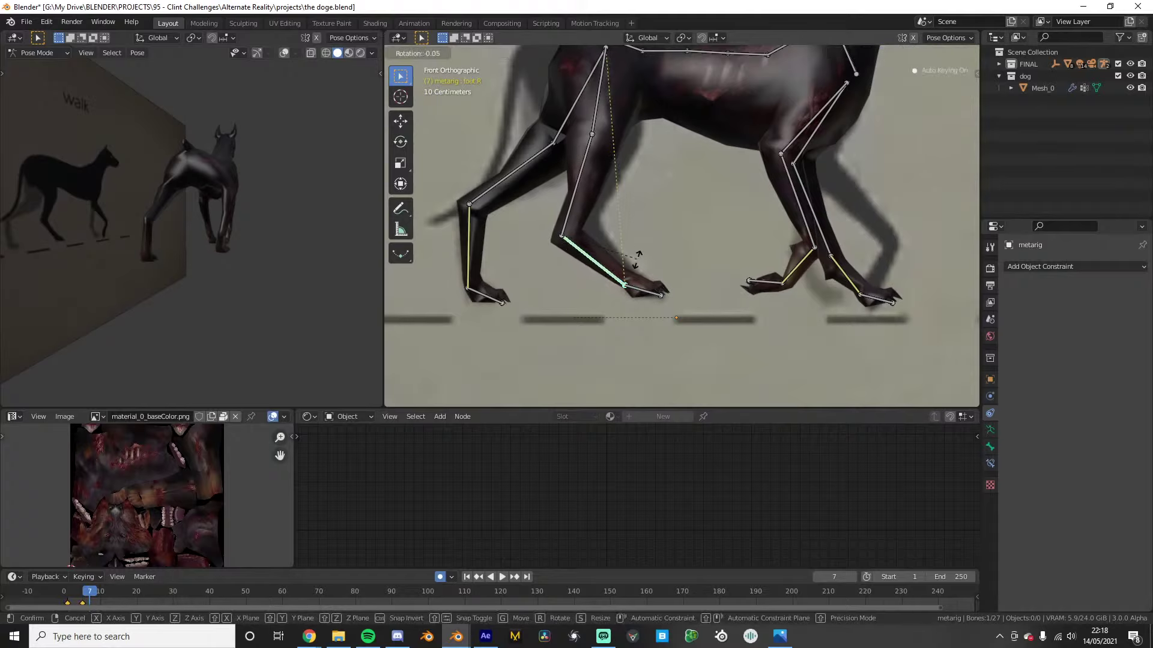
{"action": "left_click", "coordinate": [654, 267]}
{"action": "key", "text": "r"}
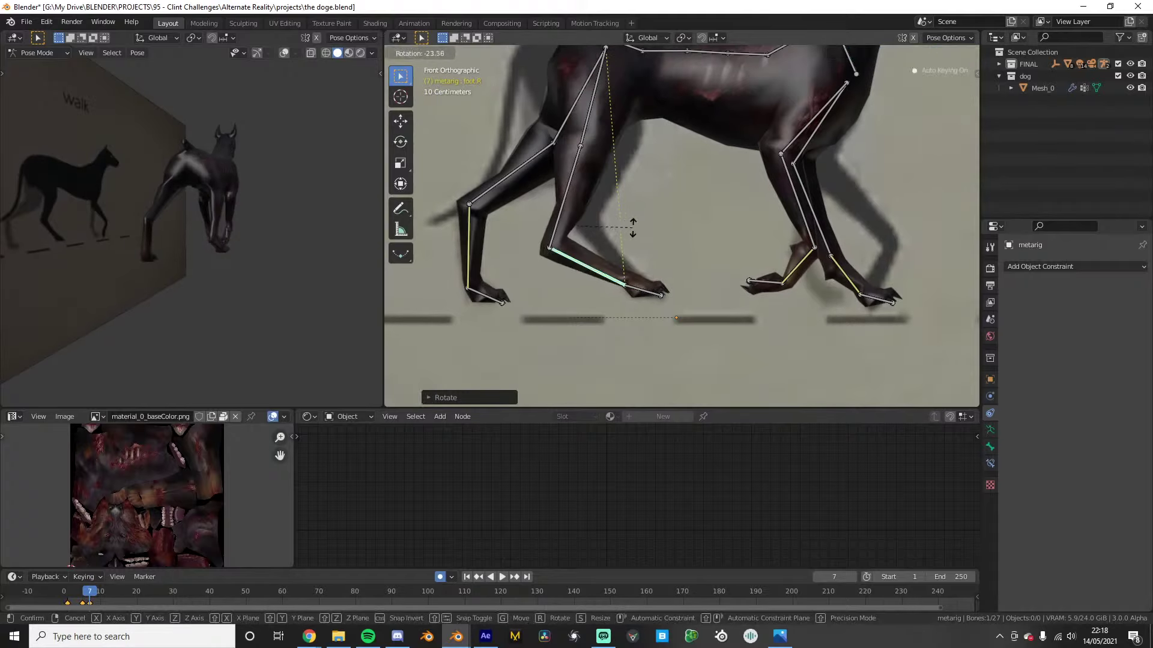
{"action": "right_click", "coordinate": [590, 236]}
{"action": "key", "text": "r"}
{"action": "right_click", "coordinate": [664, 180]}
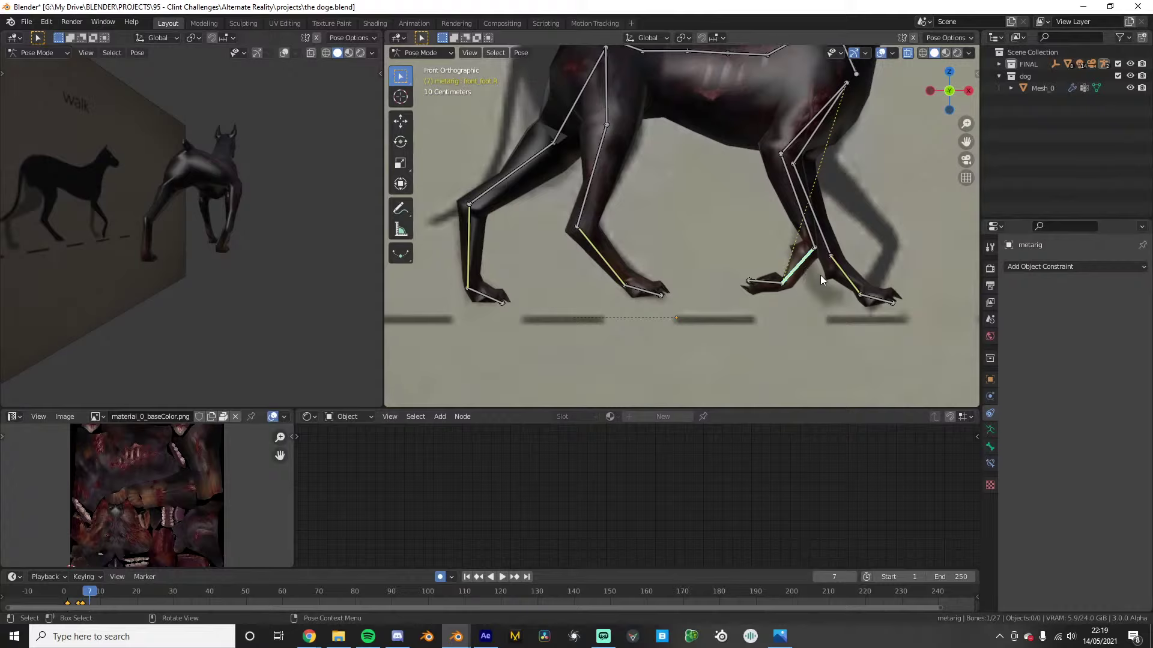
On frame 7, rotate front_toe.R to point forward and down, and swing front_foot.R so it slopes forward toward the paw
{"action": "left_click", "coordinate": [763, 281]}
{"action": "key", "text": "r"}
{"action": "left_click", "coordinate": [803, 296]}
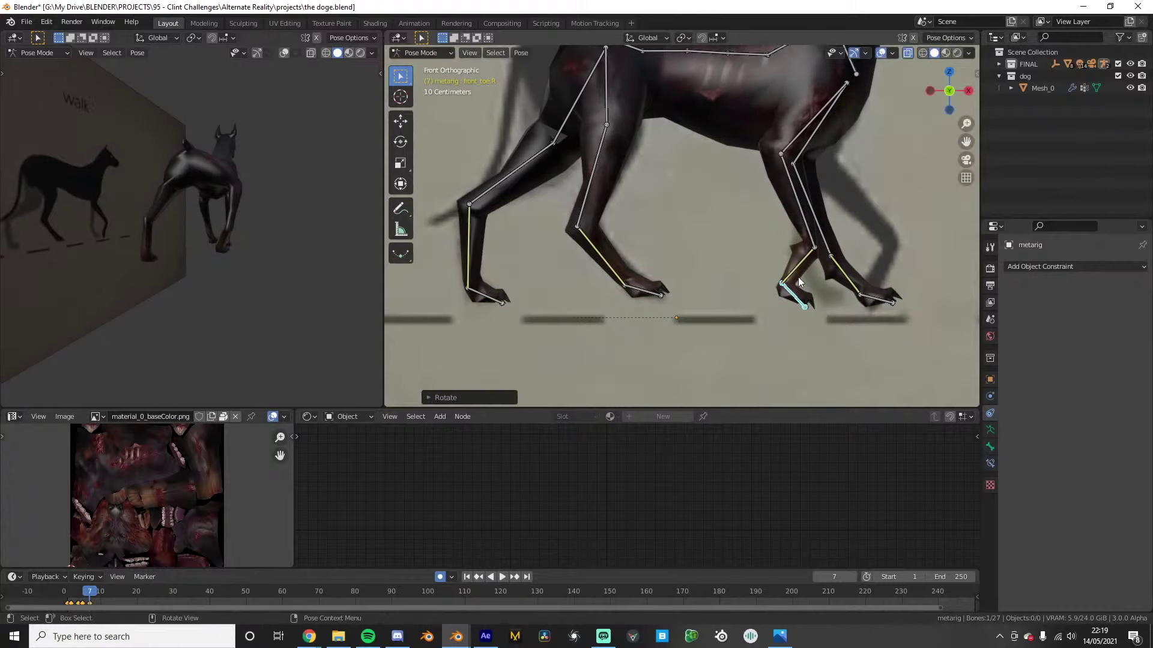
{"action": "left_click", "coordinate": [797, 267]}
{"action": "key", "text": "r"}
{"action": "right_click", "coordinate": [820, 248]}
{"action": "key", "text": "r"}
{"action": "left_click", "coordinate": [834, 223]}
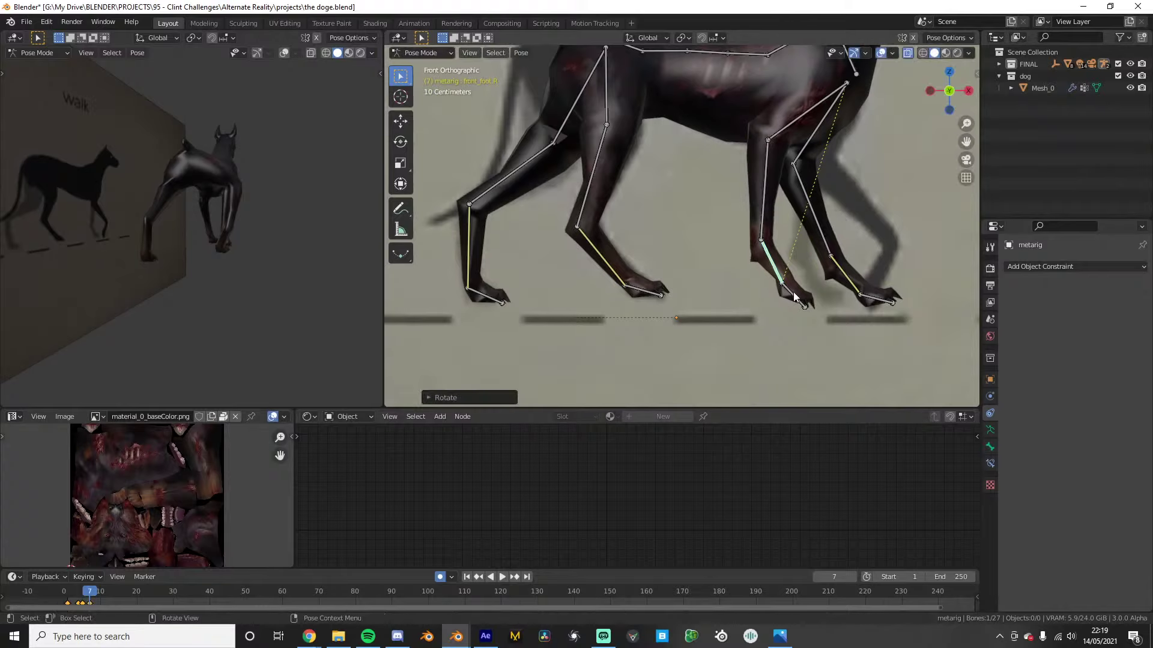
On frame 7, move front_toe.R forward, flatten its angle slightly, and readjust front_foot.R's rotation to match
{"action": "left_click", "coordinate": [793, 292]}
{"action": "key", "text": "g"}
{"action": "left_click", "coordinate": [821, 289]}
{"action": "key", "text": "r"}
{"action": "left_click", "coordinate": [824, 284]}
{"action": "key", "text": "g"}
{"action": "left_click", "coordinate": [842, 282]}
{"action": "left_click", "coordinate": [803, 270]}
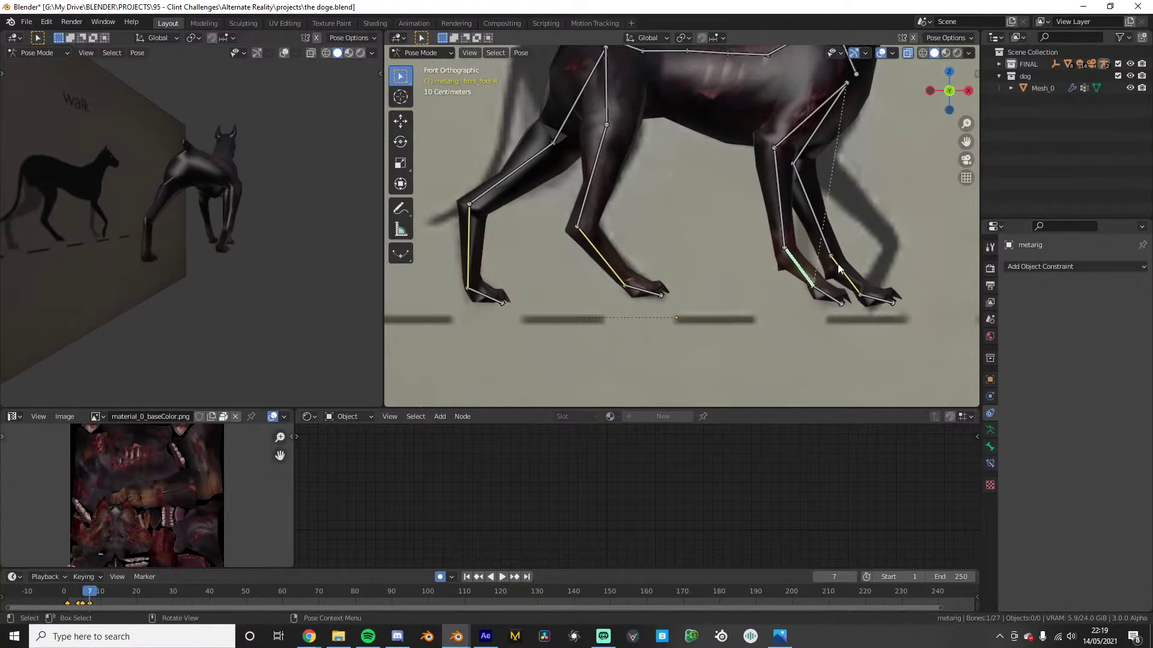
{"action": "key", "text": "r"}
{"action": "left_click", "coordinate": [868, 299]}
On frame 7, rotate front_toe.L until the paw points down, and lift it forward off the ground
{"action": "left_click", "coordinate": [848, 275]}
{"action": "key", "text": "r"}
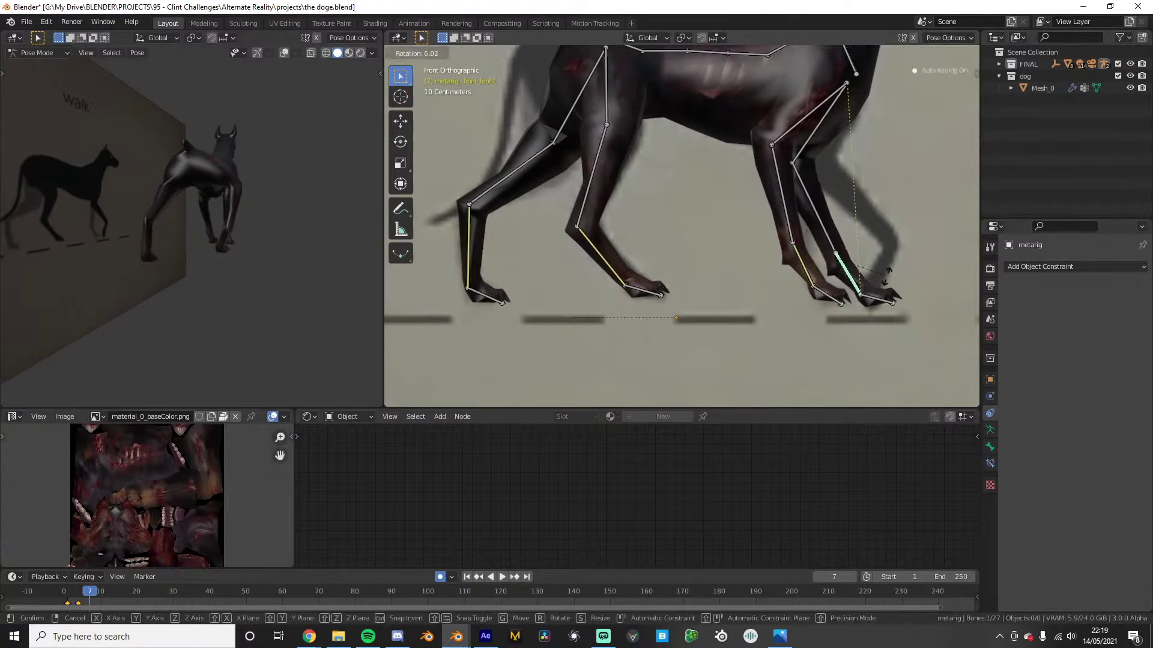
{"action": "left_click", "coordinate": [864, 294]}
{"action": "left_click", "coordinate": [877, 298]}
{"action": "key", "text": "r"}
{"action": "left_click", "coordinate": [843, 320]}
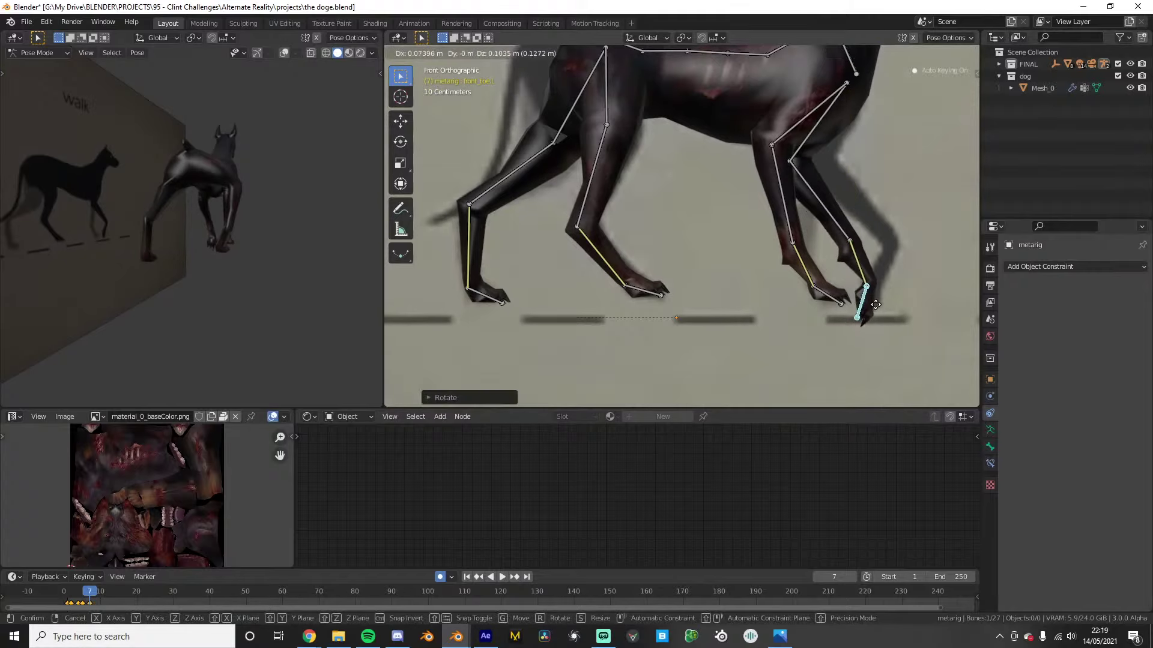
On frame 7, rotate front_foot.L and front_shin.L so the lifted front leg bends at the wrist like the reference
{"action": "left_click", "coordinate": [854, 270]}
{"action": "key", "text": "r"}
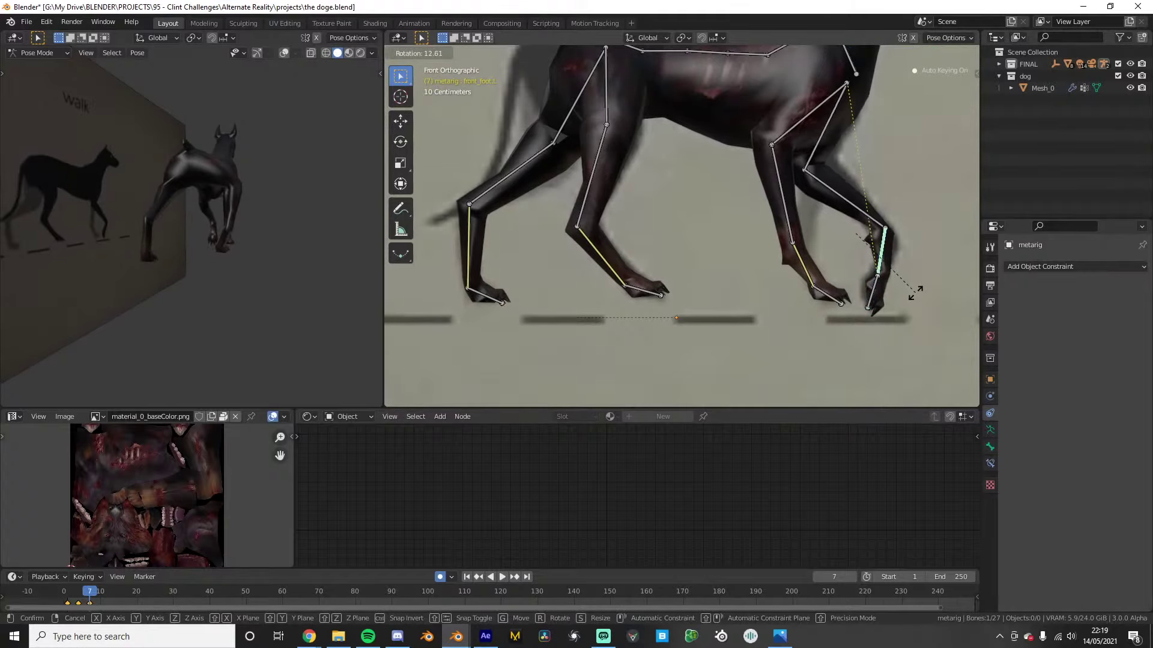
{"action": "left_click", "coordinate": [909, 287]}
{"action": "left_click", "coordinate": [817, 180]}
{"action": "key", "text": "r"}
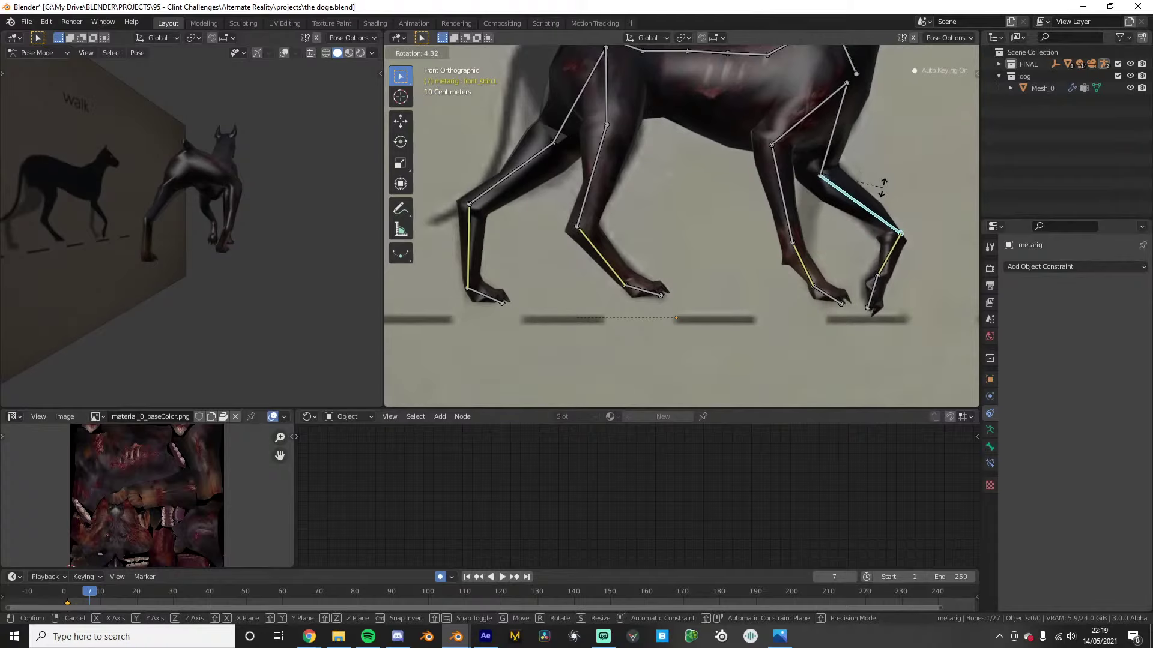
{"action": "left_click", "coordinate": [876, 185]}
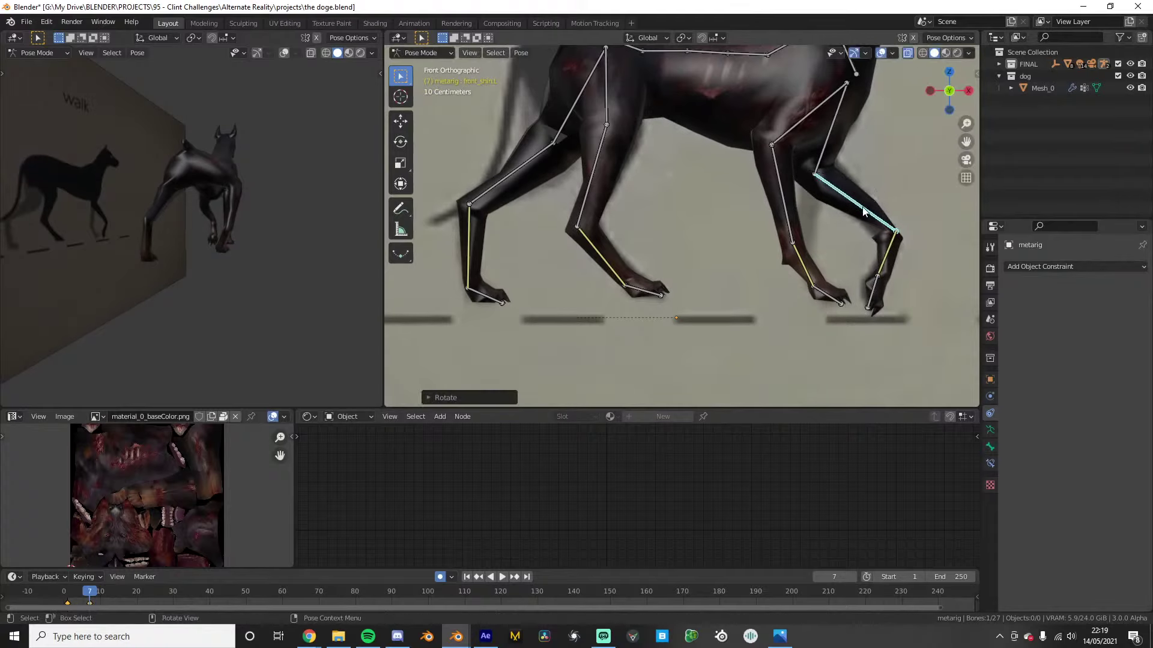
Scrub and step through frames 0 to 8 in front and perspective views to examine the walk so far
{"action": "middle_click_drag", "start_coordinate": [863, 209], "coordinate": [814, 216], "text": "shift"}
{"action": "left_click_drag", "start_coordinate": [90, 592], "coordinate": [70, 591]}
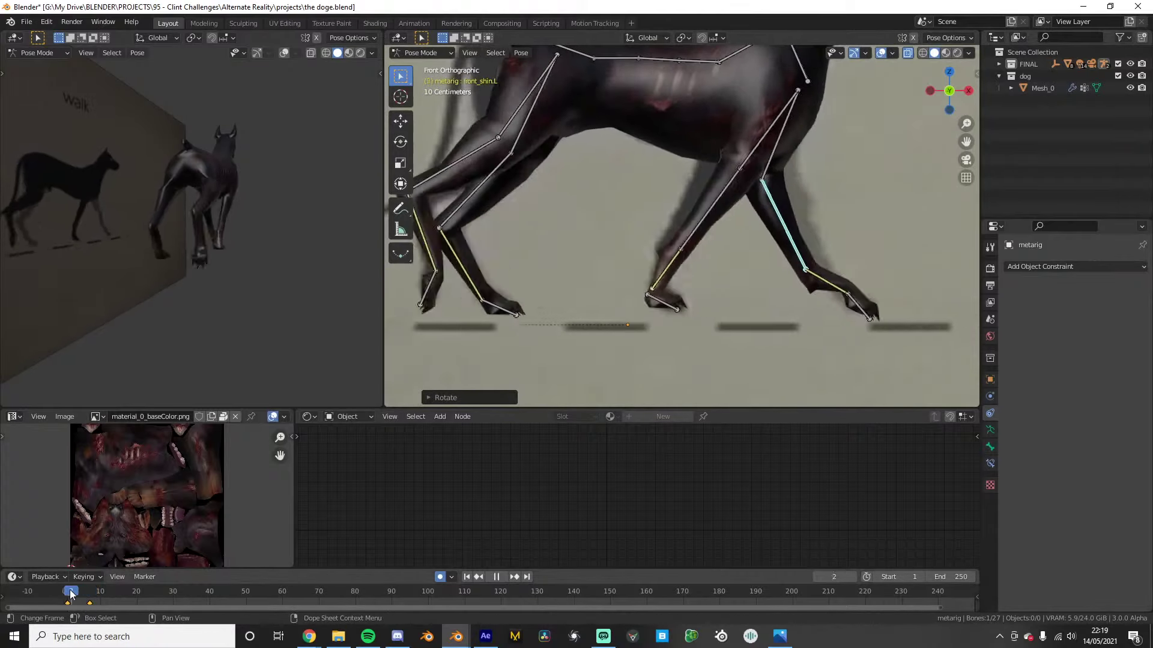
{"action": "scroll", "coordinate": [657, 247], "scroll_direction": "down", "scroll_amount": 4}
{"action": "key", "text": "Escape"}
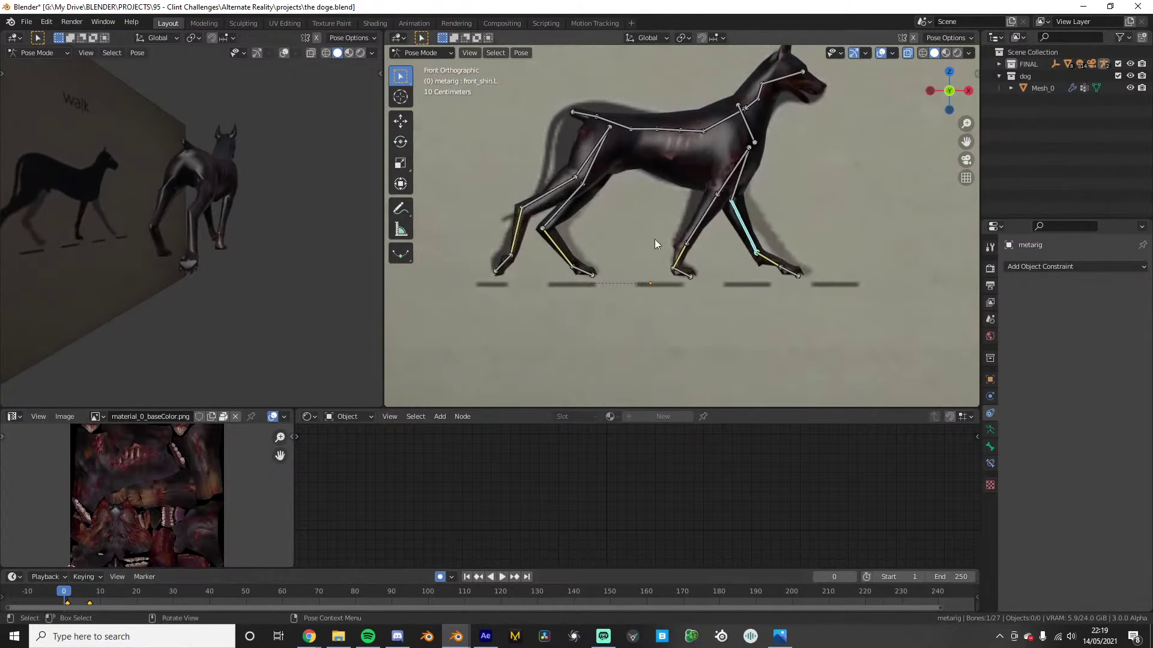
{"action": "middle_click_drag", "start_coordinate": [655, 239], "coordinate": [683, 250]}
{"action": "key", "text": "Right"}
{"action": "key", "text": "Right"}
{"action": "key", "text": "Right"}
{"action": "key", "text": "Right"}
{"action": "key", "text": "Right"}
{"action": "key", "text": "Right"}
{"action": "key", "text": "Right"}
{"action": "key", "text": "Right"}
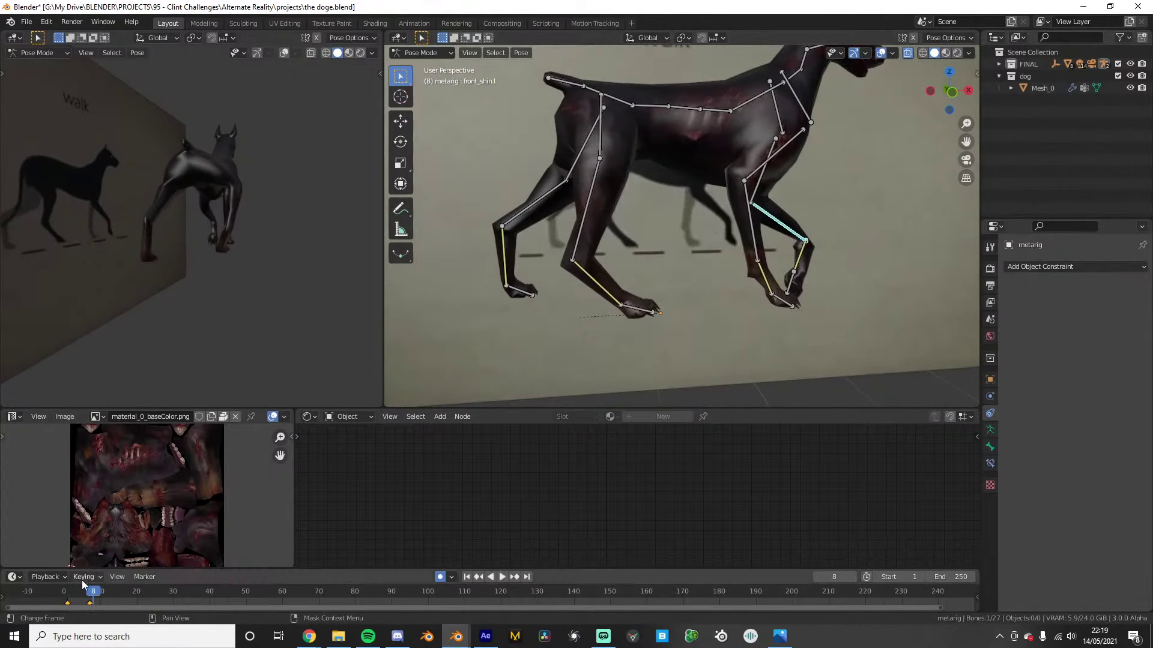
{"action": "left_click_drag", "start_coordinate": [85, 591], "coordinate": [71, 592]}
{"action": "key", "text": "space"}
{"action": "key", "text": "KP_1"}
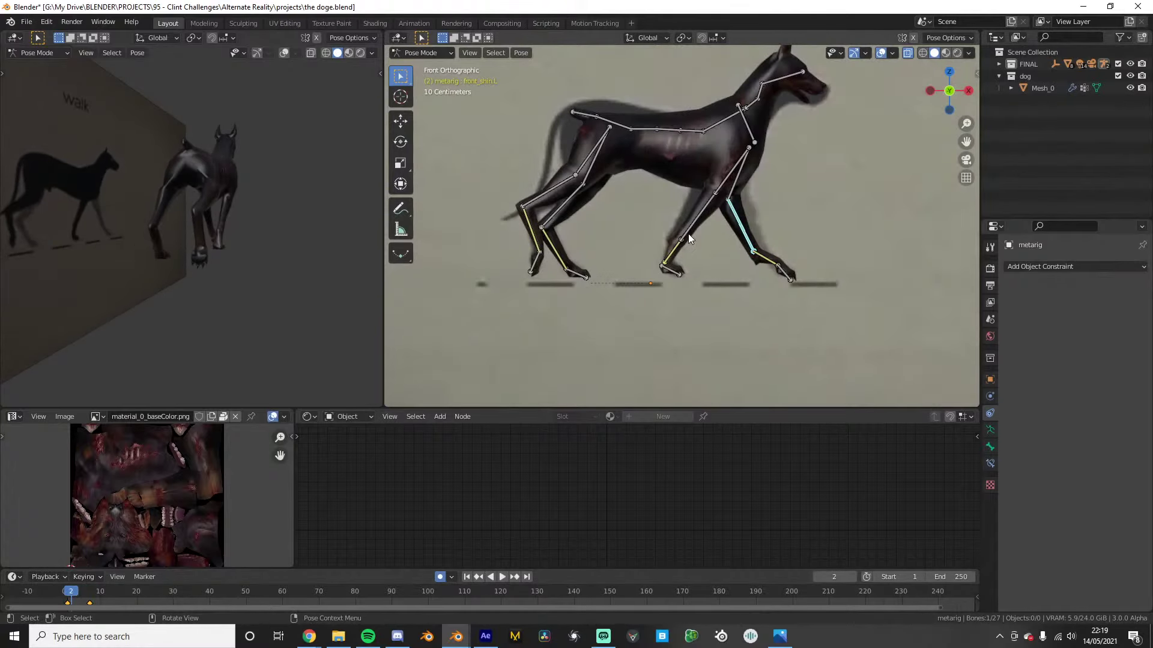
Step from frame 2 to frame 9 while viewing the dog from the side and in perspective to examine the leg motion
{"action": "key", "text": "Right"}
{"action": "key", "text": "Right"}
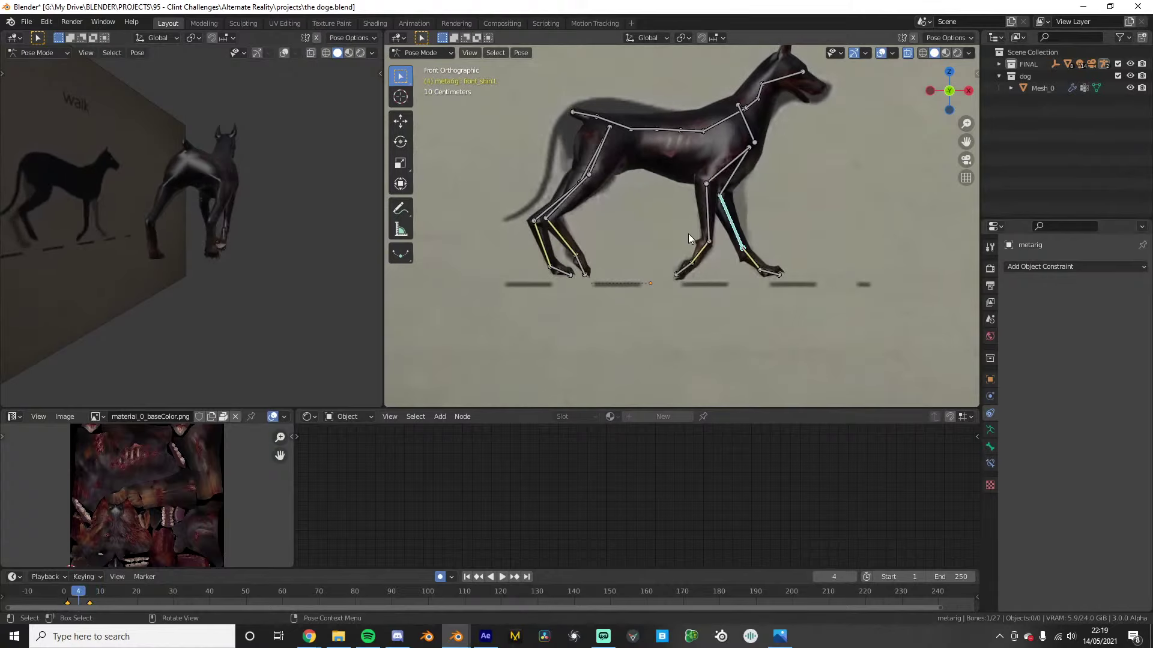
{"action": "middle_click_drag", "start_coordinate": [688, 238], "coordinate": [798, 205]}
{"action": "key", "text": "Right"}
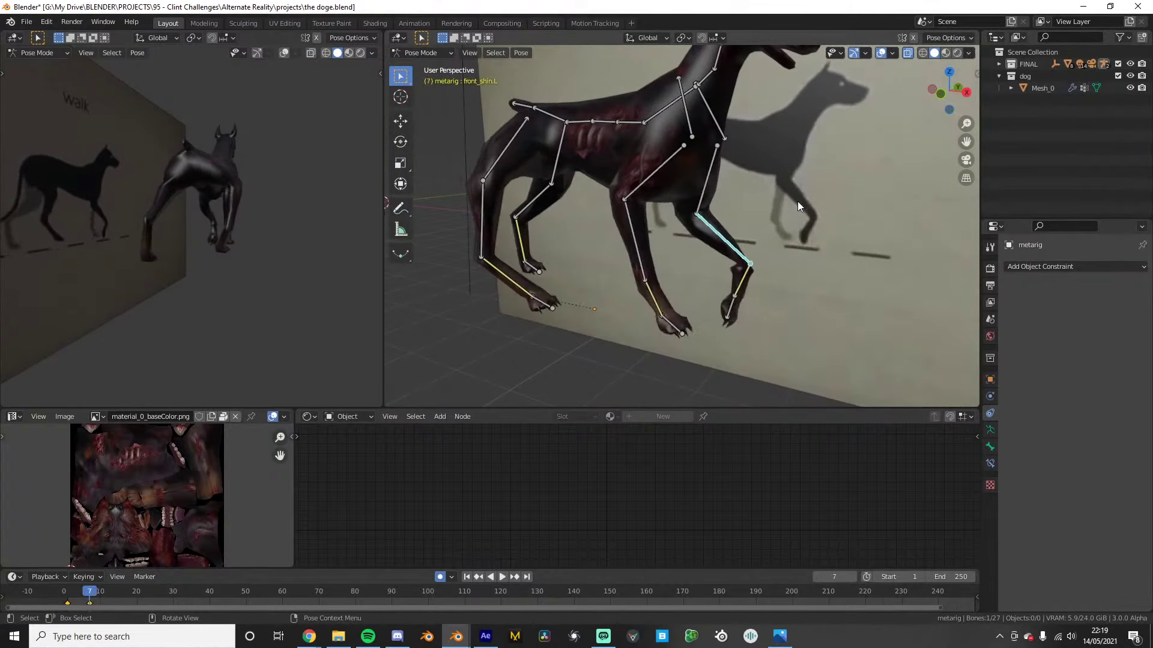
{"action": "key", "text": "Right"}
{"action": "key", "text": "Right"}
{"action": "mouse_move", "coordinate": [758, 236]}
{"action": "middle_mouse_down"}
{"action": "mouse_move", "coordinate": [797, 217]}
{"action": "mouse_move", "coordinate": [783, 207]}
{"action": "mouse_move", "coordinate": [773, 235]}
{"action": "middle_mouse_up"}
{"action": "key", "text": "Right"}
{"action": "key", "text": "Right"}
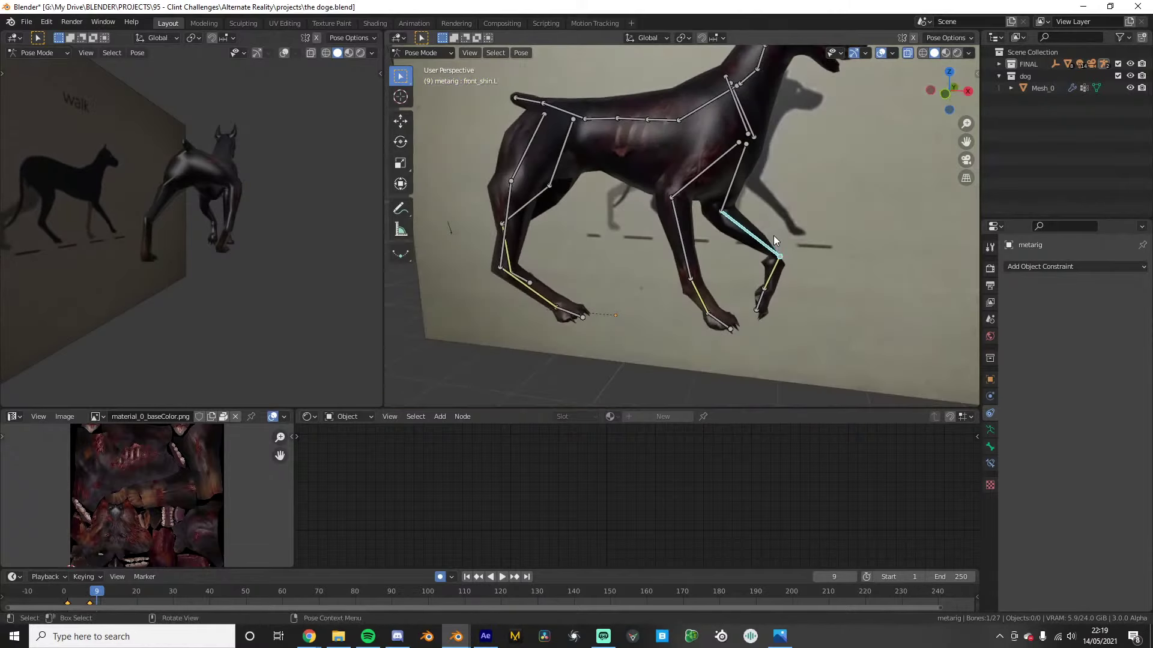
Examine the front left leg's bones up close on frames 9 and 7, and step between frames 3 and 7 to check its swing
{"action": "key", "text": "KP_1"}
{"action": "scroll", "coordinate": [837, 289], "scroll_direction": "up", "scroll_amount": 5}
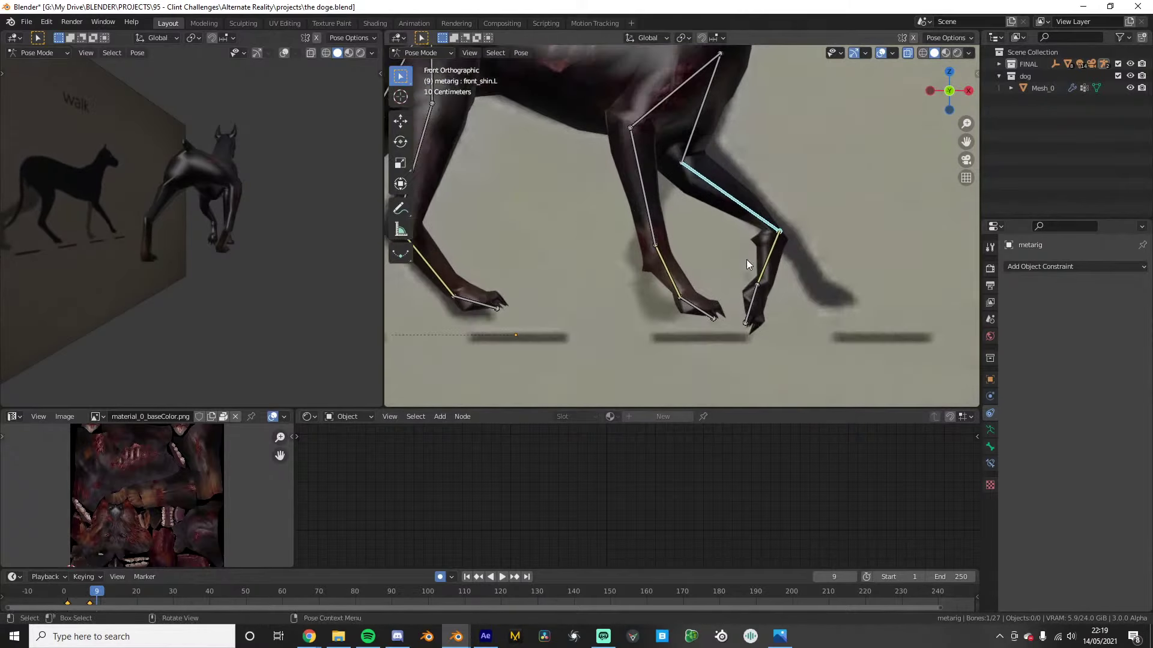
{"action": "left_click", "coordinate": [769, 259]}
{"action": "left_click", "coordinate": [758, 299]}
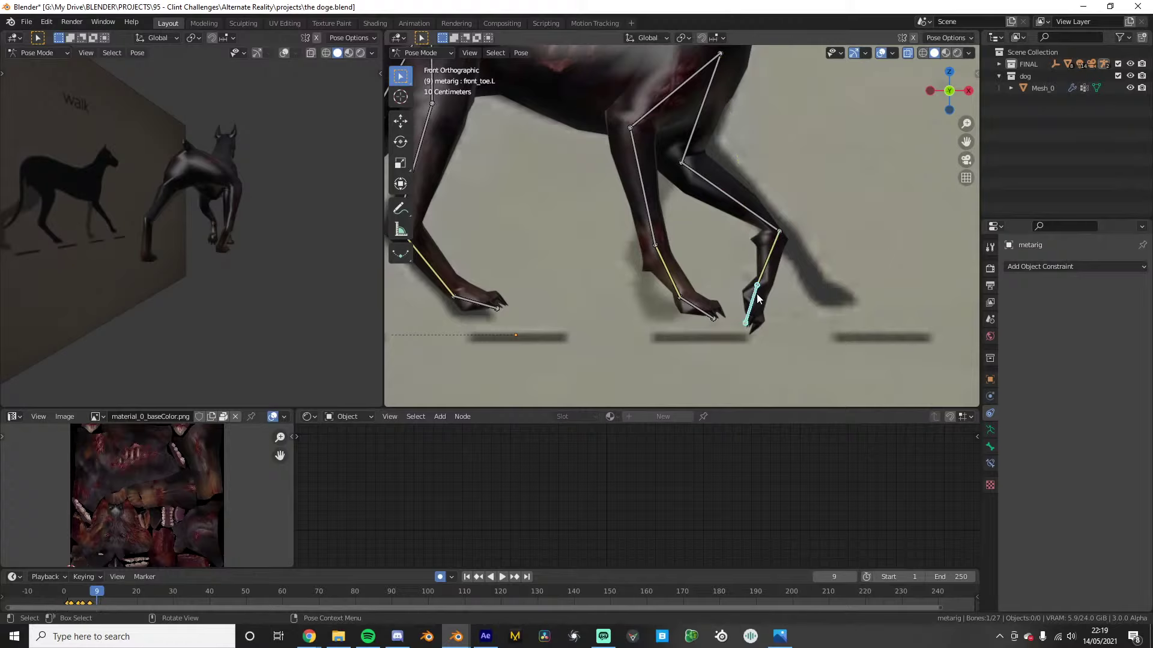
{"action": "key", "text": "Left"}
{"action": "key", "text": "Left"}
{"action": "left_click", "coordinate": [746, 210]}
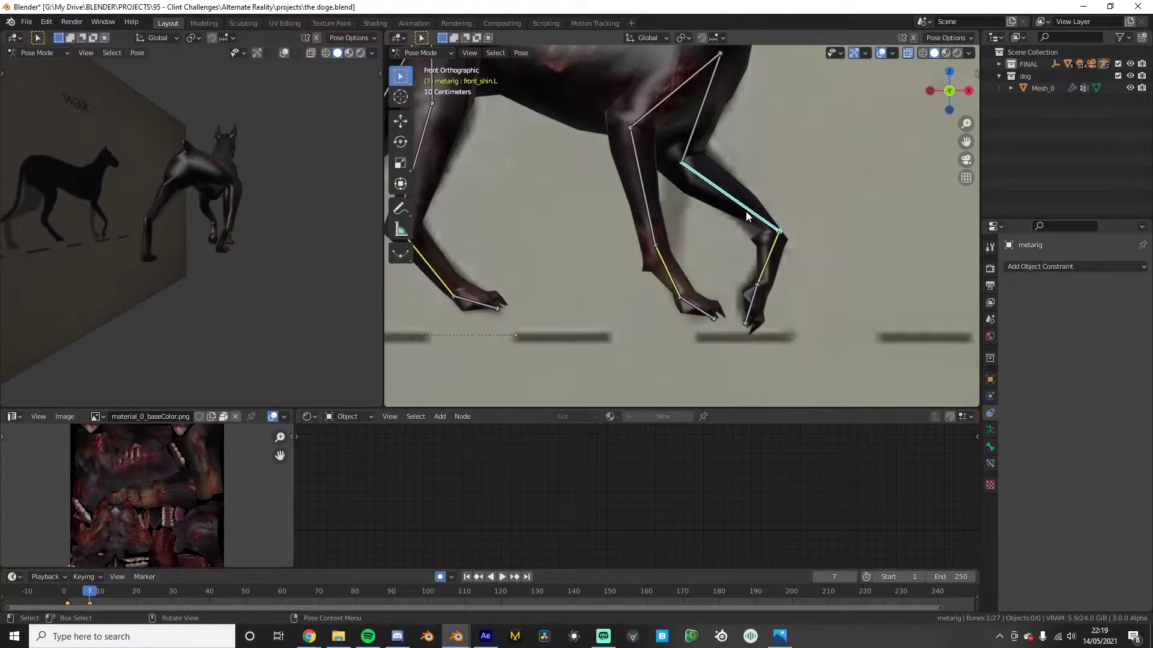
{"action": "middle_click_drag", "start_coordinate": [766, 267], "coordinate": [745, 254]}
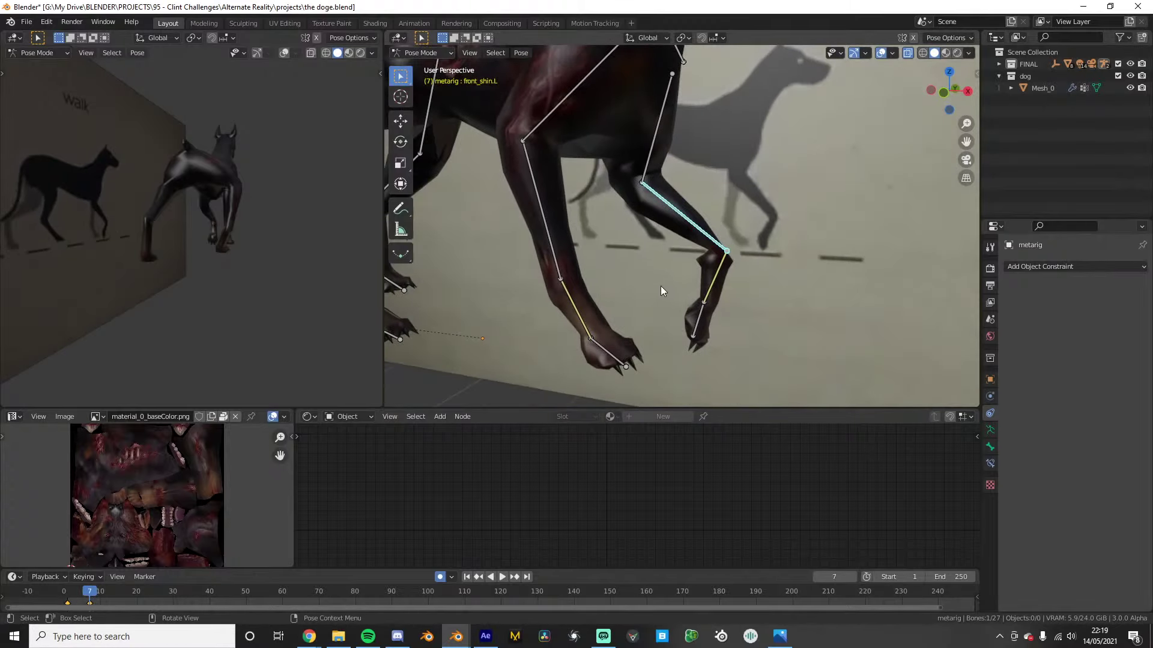
{"action": "key", "text": "Left"}
{"action": "key", "text": "Left"}
{"action": "key", "text": "Left"}
{"action": "key", "text": "Right"}
{"action": "key", "text": "Right"}
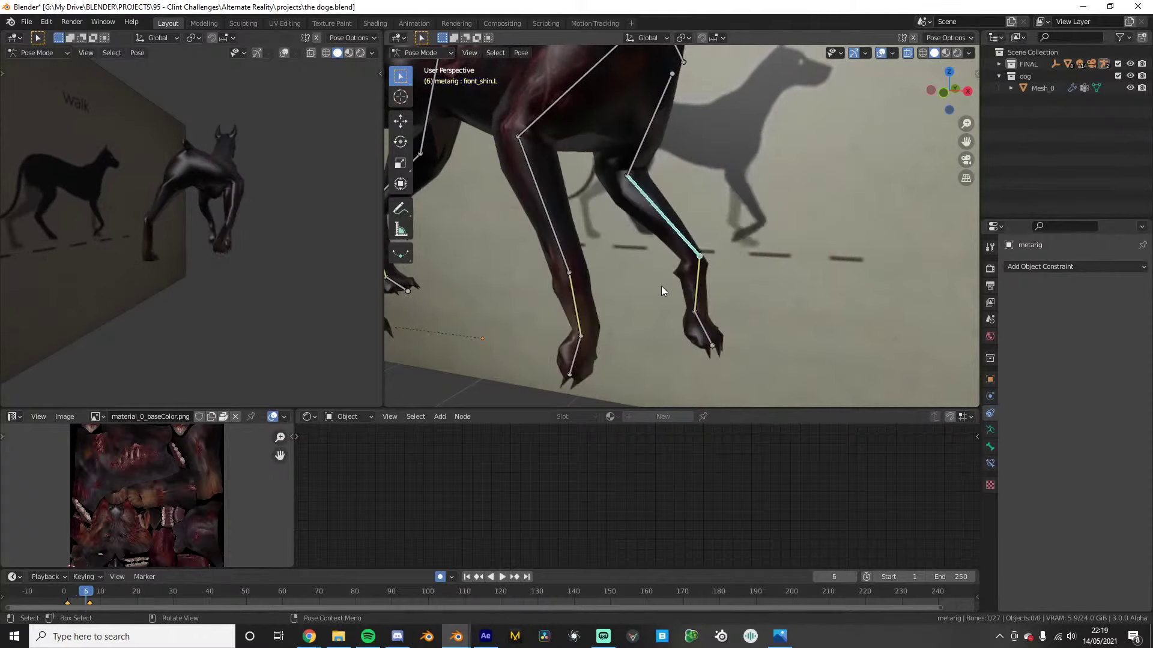
{"action": "key", "text": "Left"}
{"action": "key", "text": "Left"}
{"action": "key", "text": "Left"}
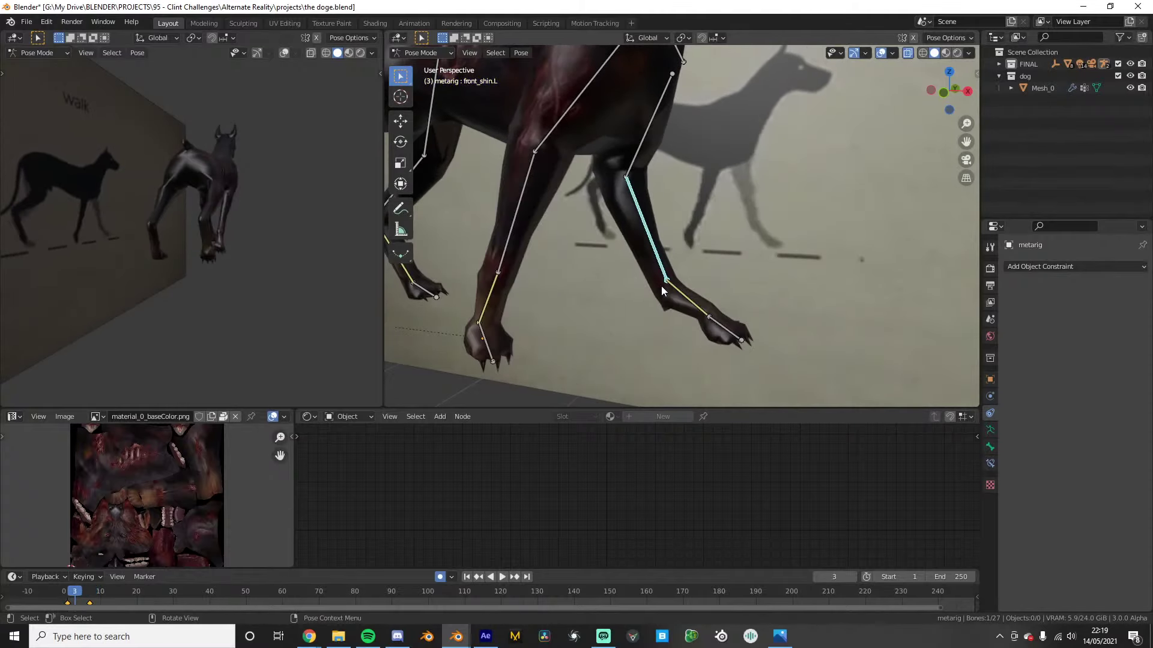
{"action": "key", "text": "Right"}
{"action": "key", "text": "Right"}
{"action": "key", "text": "Right"}
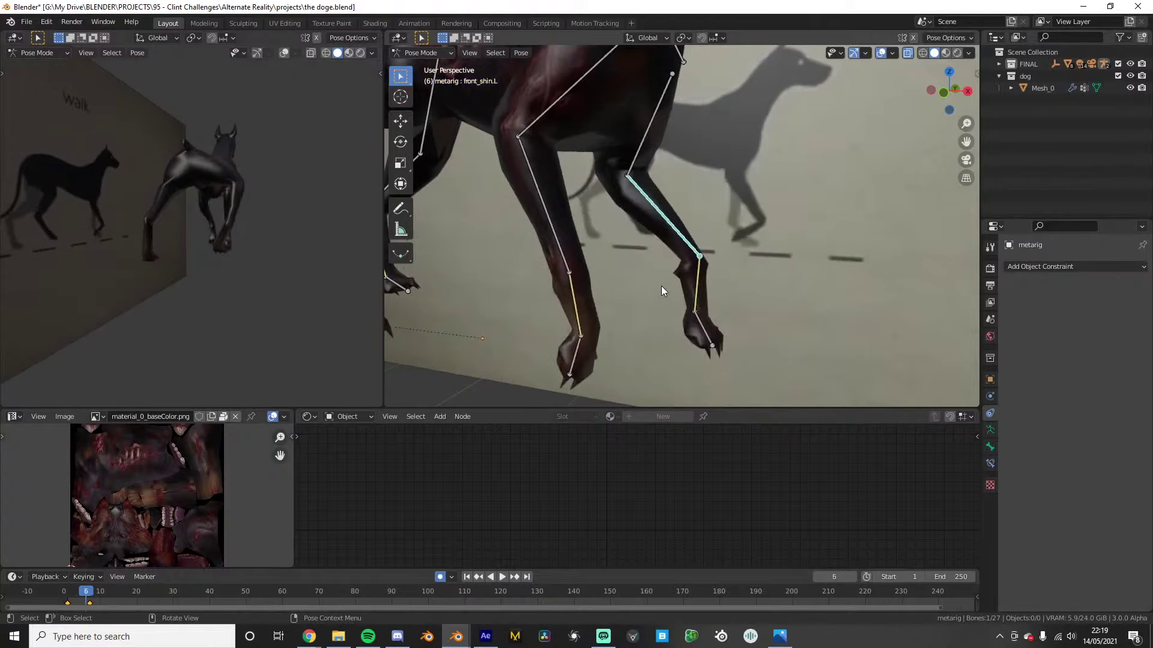
Compare the front legs with the reference on frames 5 and 6, with front_shin.R selected in front view
{"action": "key", "text": "KP_1"}
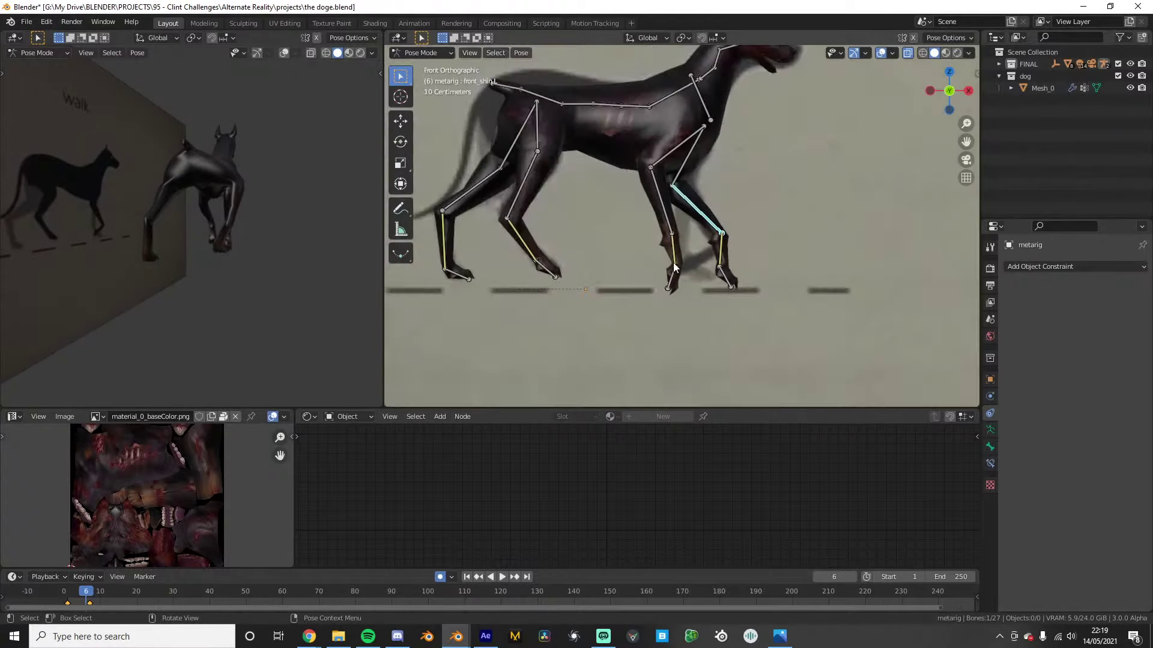
{"action": "key", "text": "Left"}
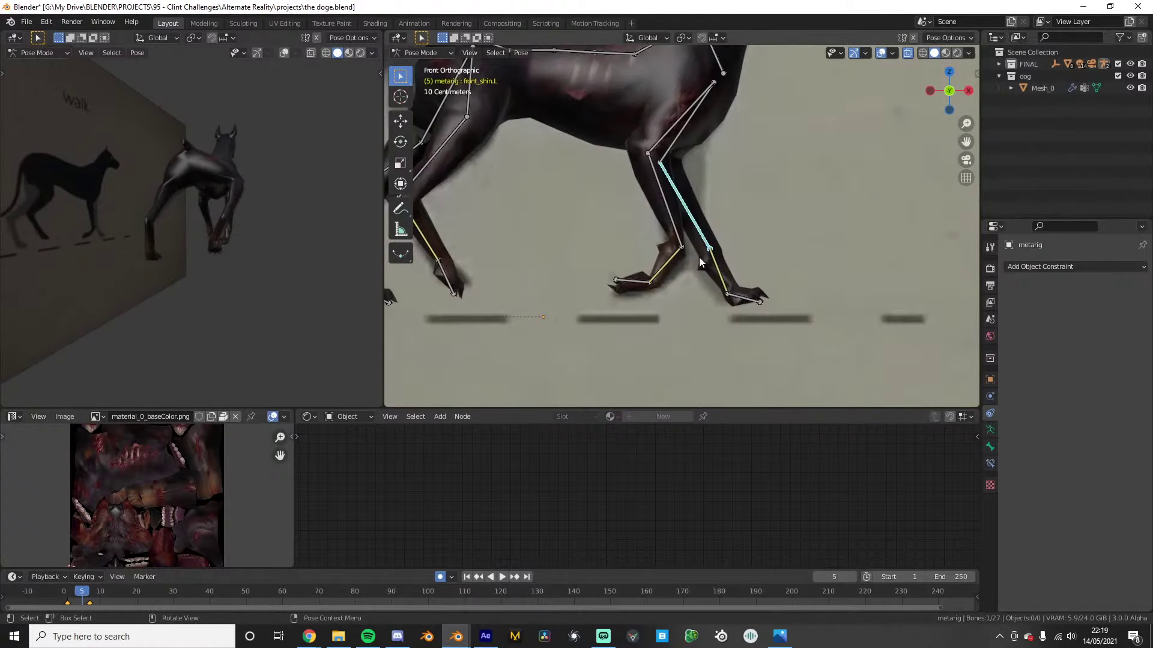
{"action": "middle_click_drag", "start_coordinate": [699, 257], "coordinate": [686, 266]}
{"action": "left_click", "coordinate": [611, 282]}
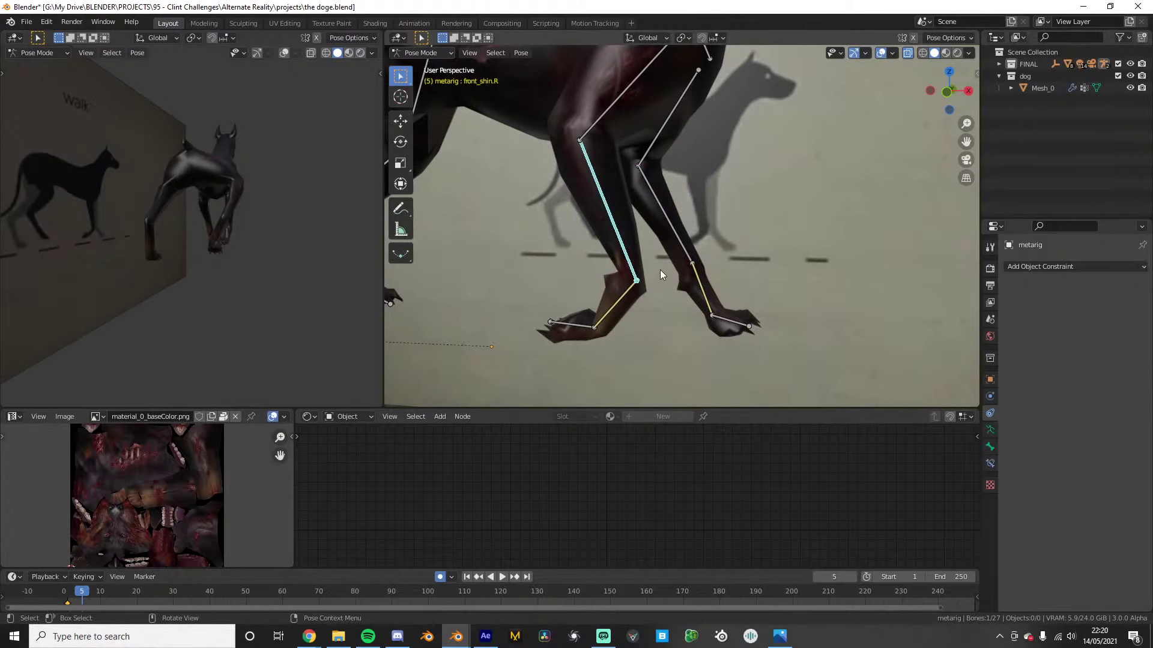
{"action": "key", "text": "KP_1"}
{"action": "key", "text": "Right"}
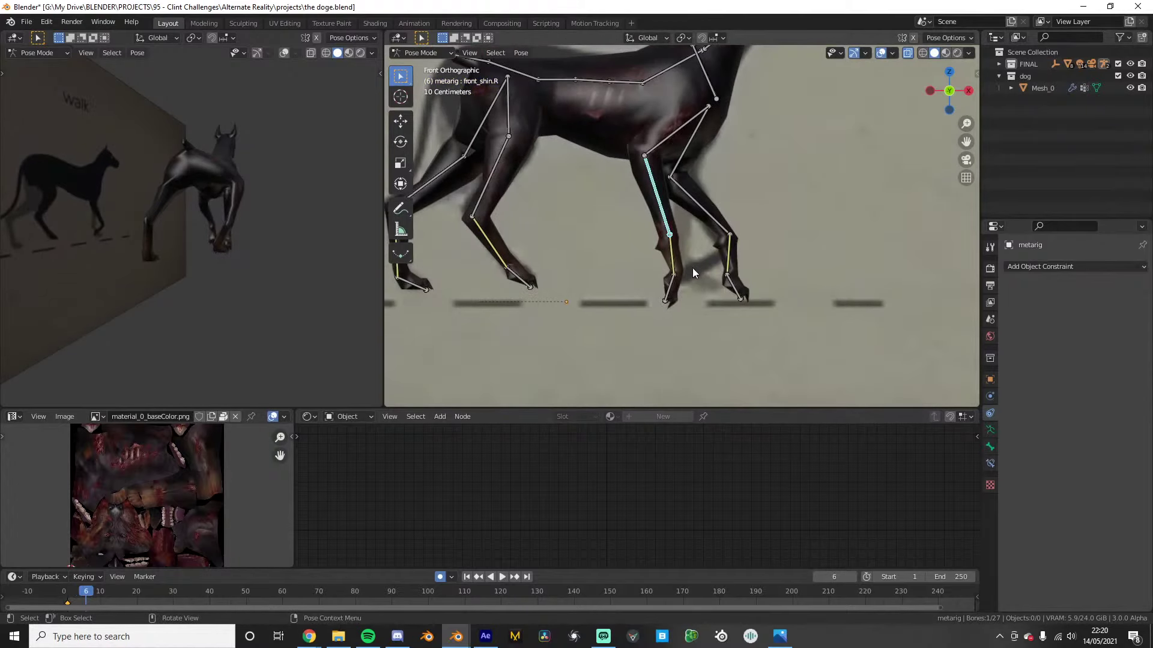
On frame 7, rotate the front right leg's lower bones forward and move front_toe.R back onto the reference paw
{"action": "key", "text": "Right"}
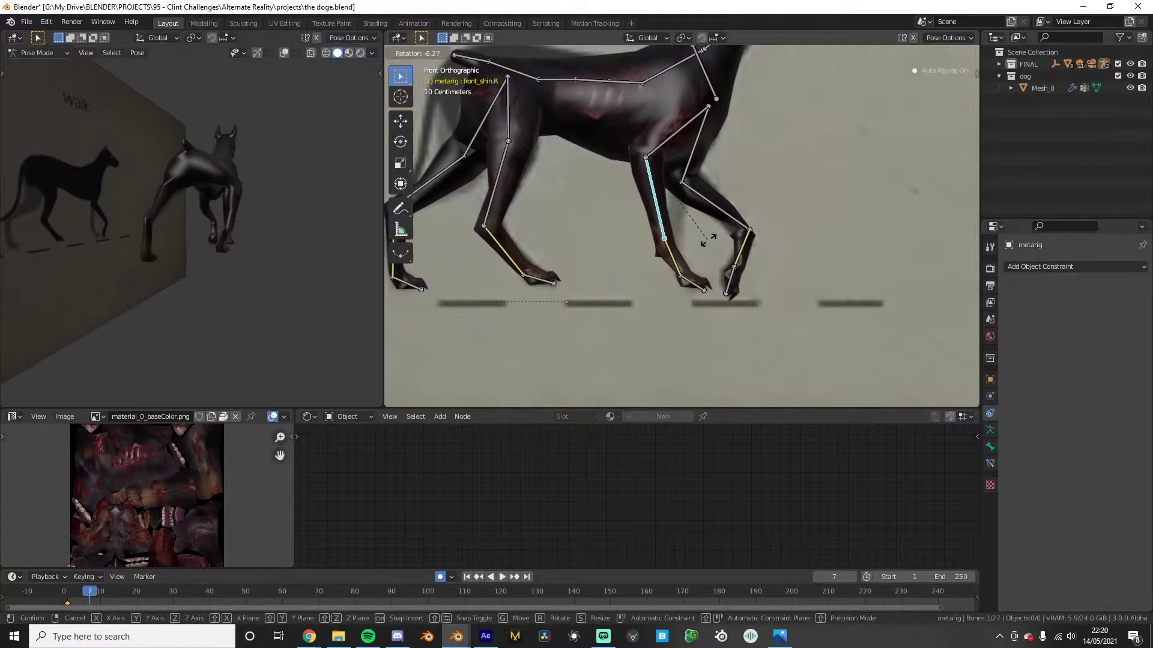
{"action": "left_click_drag", "start_coordinate": [695, 289], "coordinate": [805, 240]}
{"action": "left_click", "coordinate": [768, 229]}
{"action": "key", "text": "r"}
{"action": "left_click", "coordinate": [786, 251]}
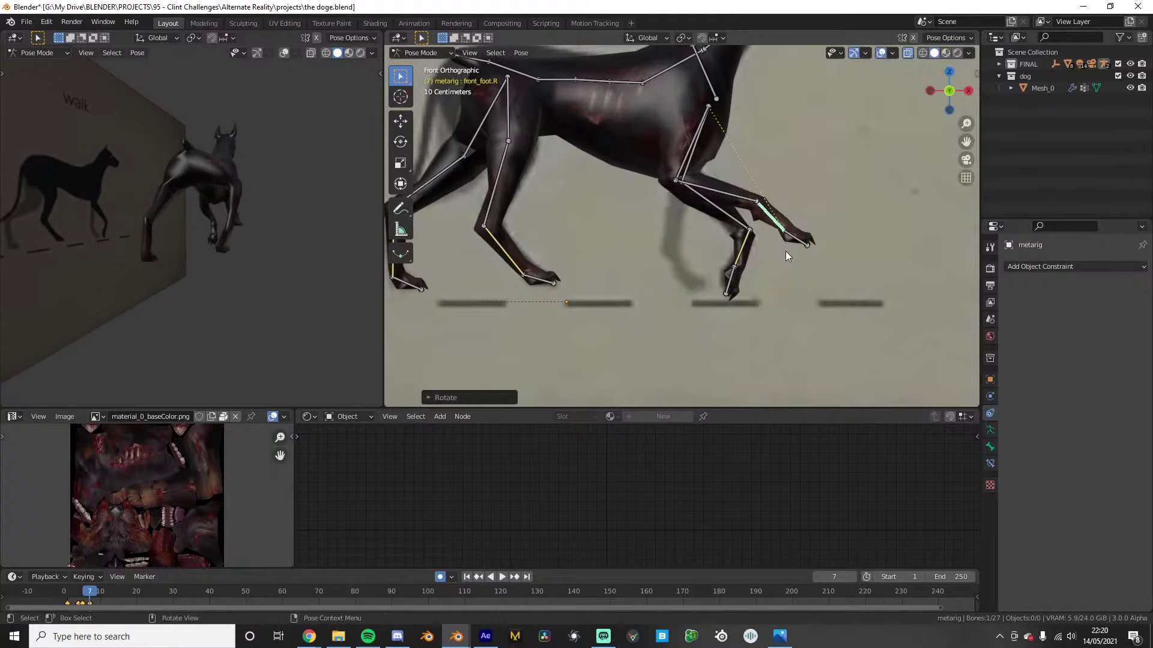
{"action": "left_click", "coordinate": [793, 241]}
{"action": "key", "text": "g"}
{"action": "left_click", "coordinate": [739, 306]}
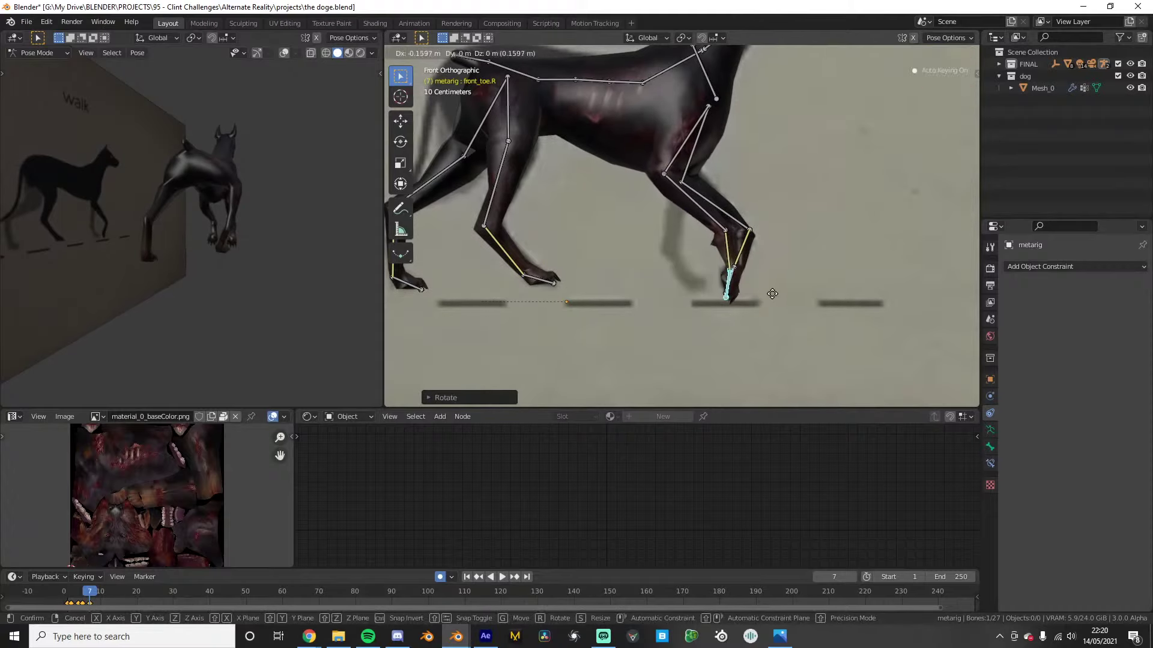
Adjust the bend of front_foot.R on frame 7 and reposition front_toe.R to line up with the reference
{"action": "left_click", "coordinate": [728, 245]}
{"action": "key", "text": "r"}
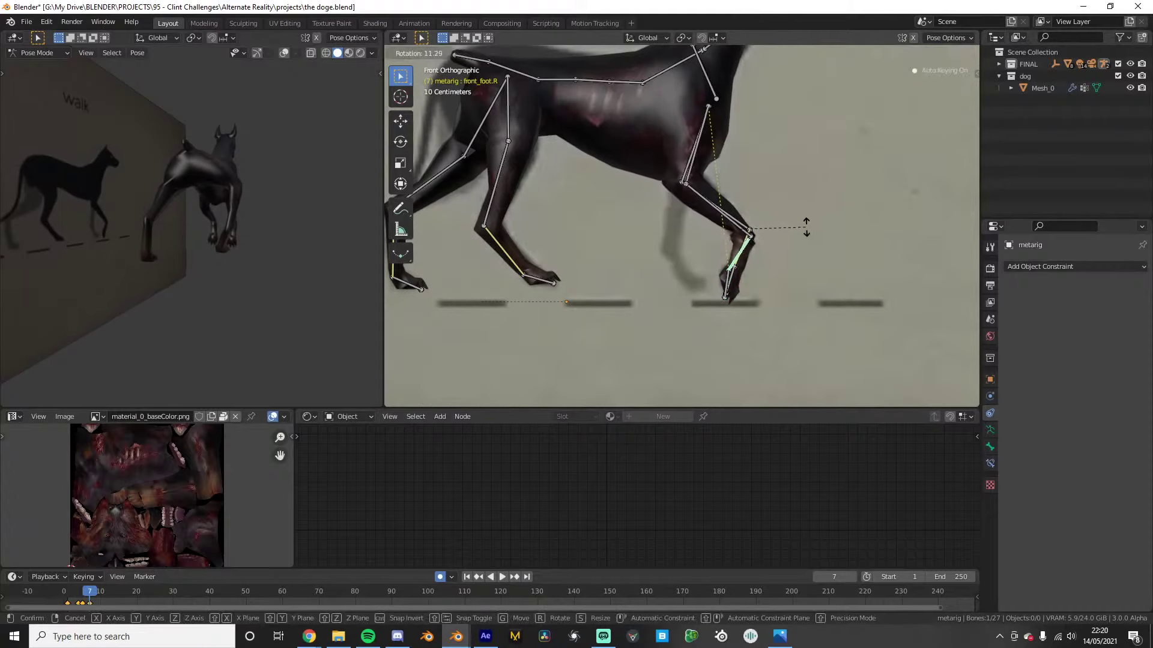
{"action": "right_click", "coordinate": [805, 224]}
{"action": "key", "text": "g"}
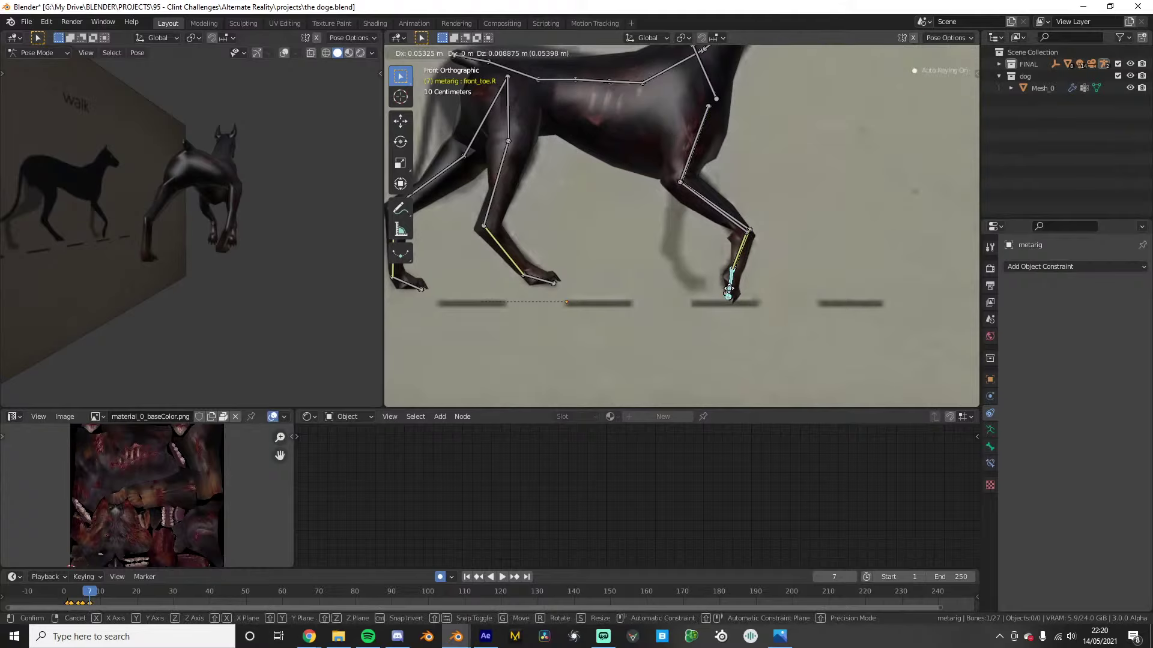
{"action": "left_click", "coordinate": [729, 286]}
Select front_toe.L on frame 7 and move and rotate it in front view toward the reference's rear-swung front leg
{"action": "middle_click_drag", "start_coordinate": [808, 259], "coordinate": [743, 274]}
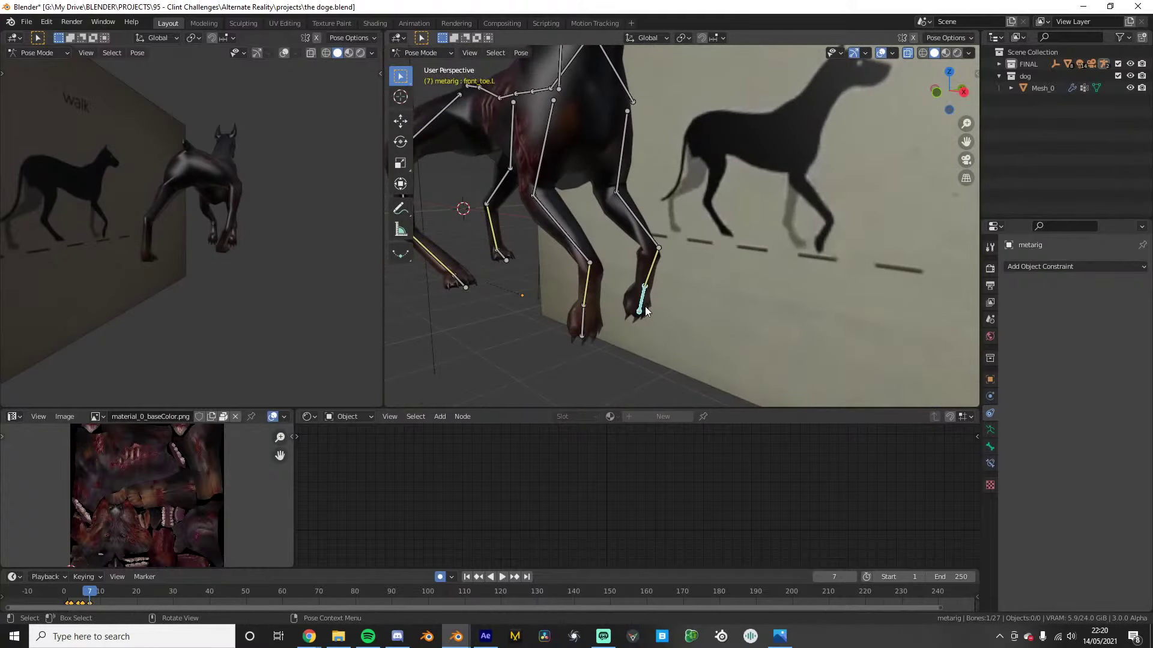
{"action": "key", "text": "KP_1"}
{"action": "scroll", "coordinate": [726, 311], "scroll_direction": "up", "scroll_amount": 2}
{"action": "key", "text": "g"}
{"action": "left_click", "coordinate": [745, 280]}
{"action": "key", "text": "r"}
{"action": "left_click", "coordinate": [742, 246]}
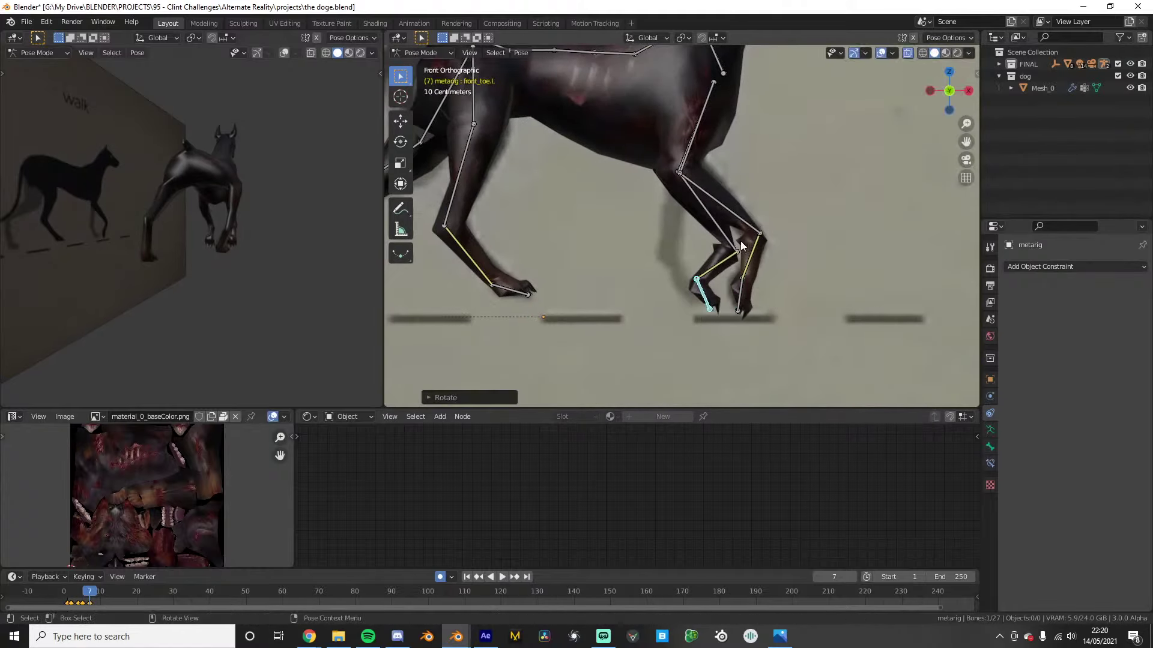
Rotate front_foot.L to straighten the front left leg, and lower front_toe.L toward the ground mark on frame 7
{"action": "left_click", "coordinate": [713, 264]}
{"action": "key", "text": "r"}
{"action": "left_click", "coordinate": [754, 249]}
{"action": "left_click", "coordinate": [701, 293]}
{"action": "key", "text": "g"}
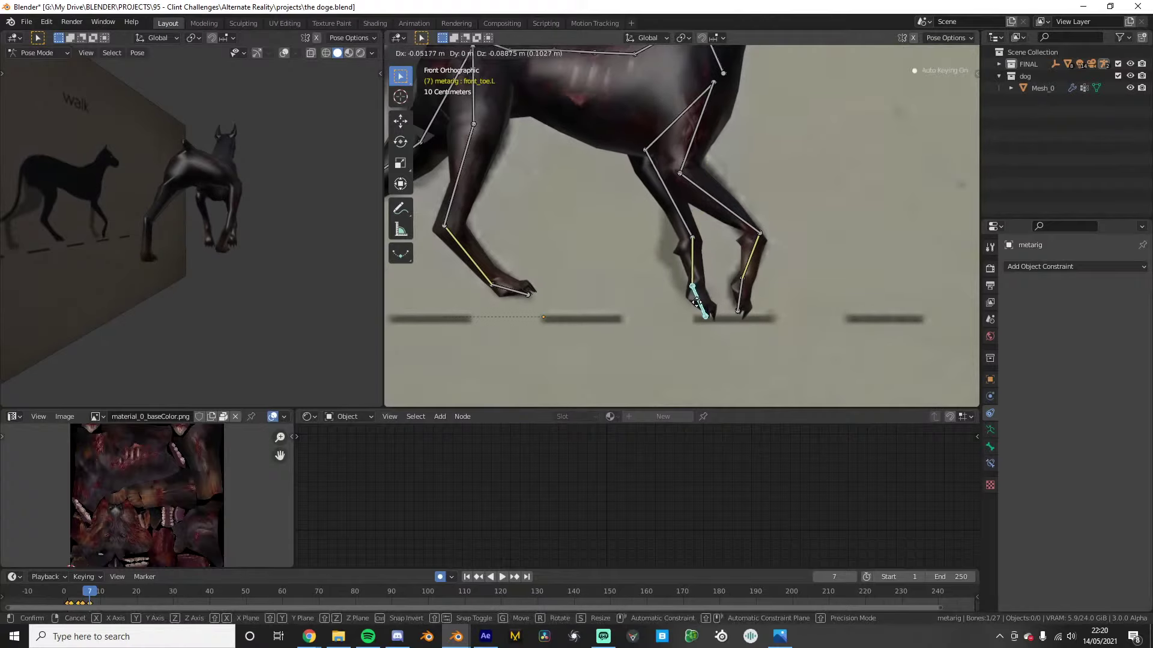
{"action": "left_click", "coordinate": [698, 305]}
Refine the front left paw's pose on frame 7 with further adjustments to front_foot.L and front_toe.L
{"action": "left_click", "coordinate": [694, 261]}
{"action": "key", "text": "r"}
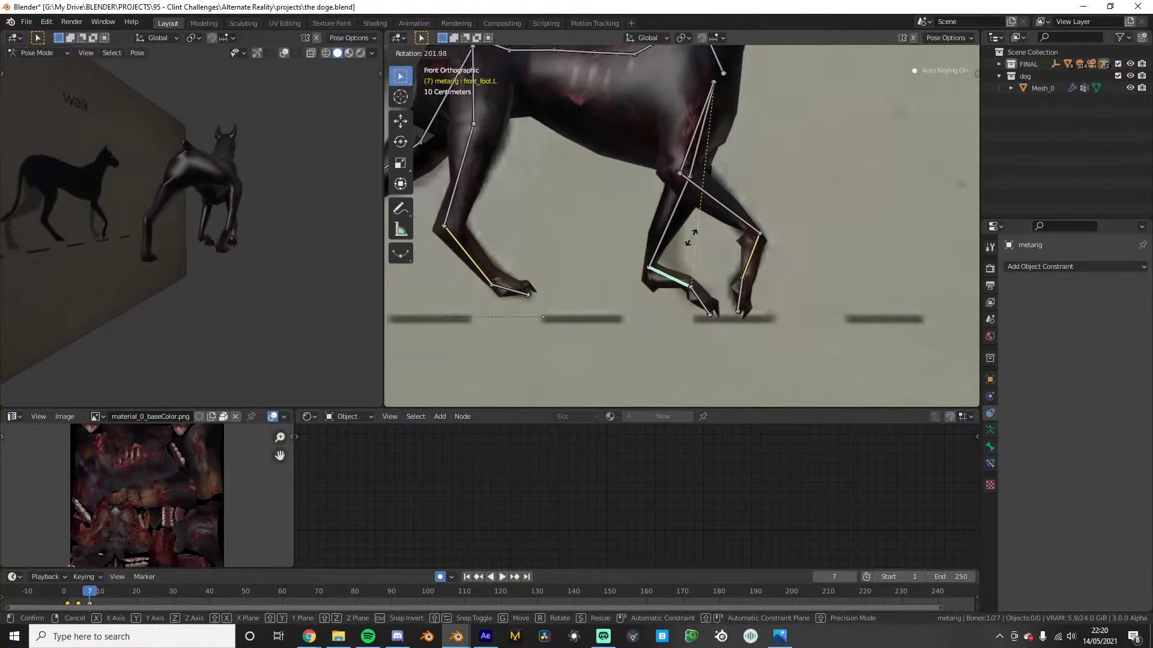
{"action": "left_click", "coordinate": [693, 313]}
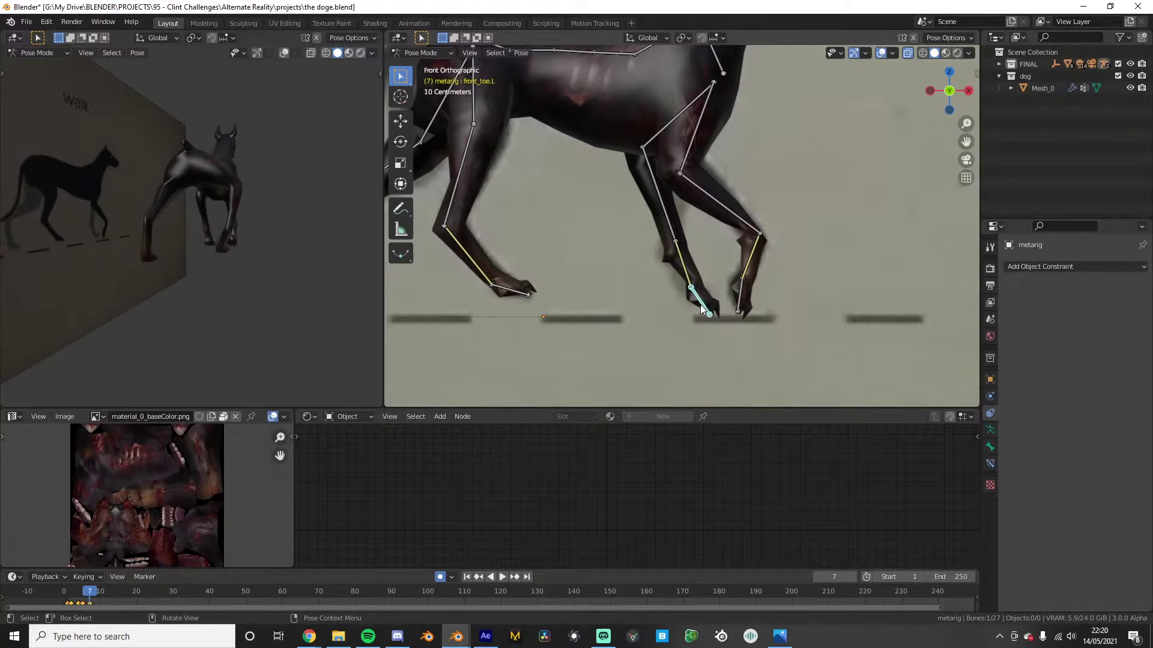
{"action": "left_click_drag", "start_coordinate": [701, 308], "coordinate": [709, 311]}
{"action": "key", "text": "r"}
{"action": "left_click", "coordinate": [767, 242]}
Step back and forth through frames 4 to 7 in perspective to check the front legs' motion against the reference
{"action": "middle_click_drag", "start_coordinate": [767, 241], "coordinate": [716, 268]}
{"action": "key", "text": "Left"}
{"action": "key", "text": "Left"}
{"action": "scroll", "coordinate": [762, 250], "scroll_direction": "up", "scroll_amount": 3}
{"action": "scroll", "coordinate": [762, 254], "scroll_direction": "down", "scroll_amount": 3}
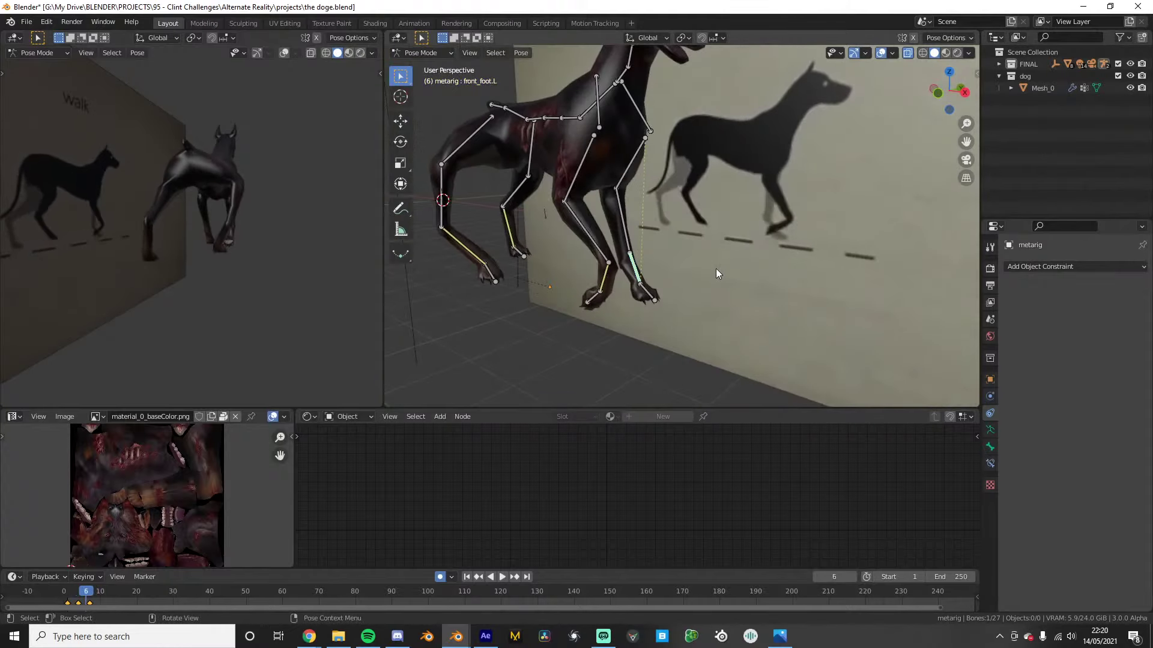
{"action": "key", "text": "Right"}
{"action": "key", "text": "Right"}
{"action": "key", "text": "Left"}
{"action": "key", "text": "Left"}
{"action": "key", "text": "Left"}
{"action": "key", "text": "Left"}
{"action": "key", "text": "Left"}
{"action": "key", "text": "Left"}
{"action": "key", "text": "Left"}
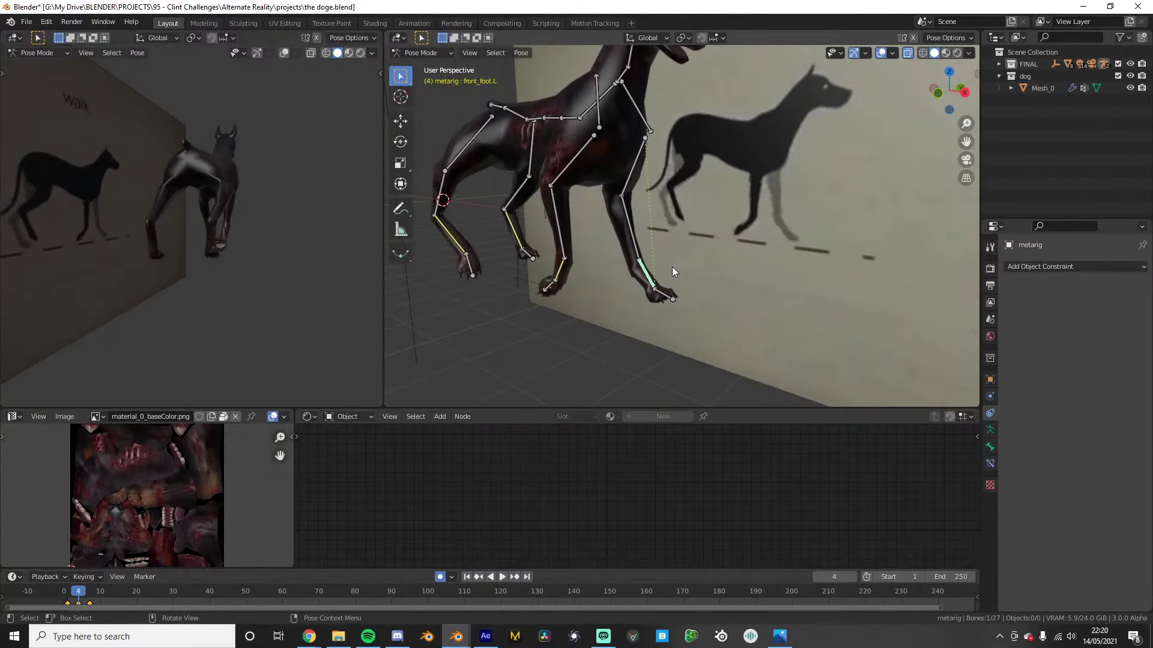
{"action": "scroll", "coordinate": [664, 262], "scroll_direction": "down", "scroll_amount": 5}
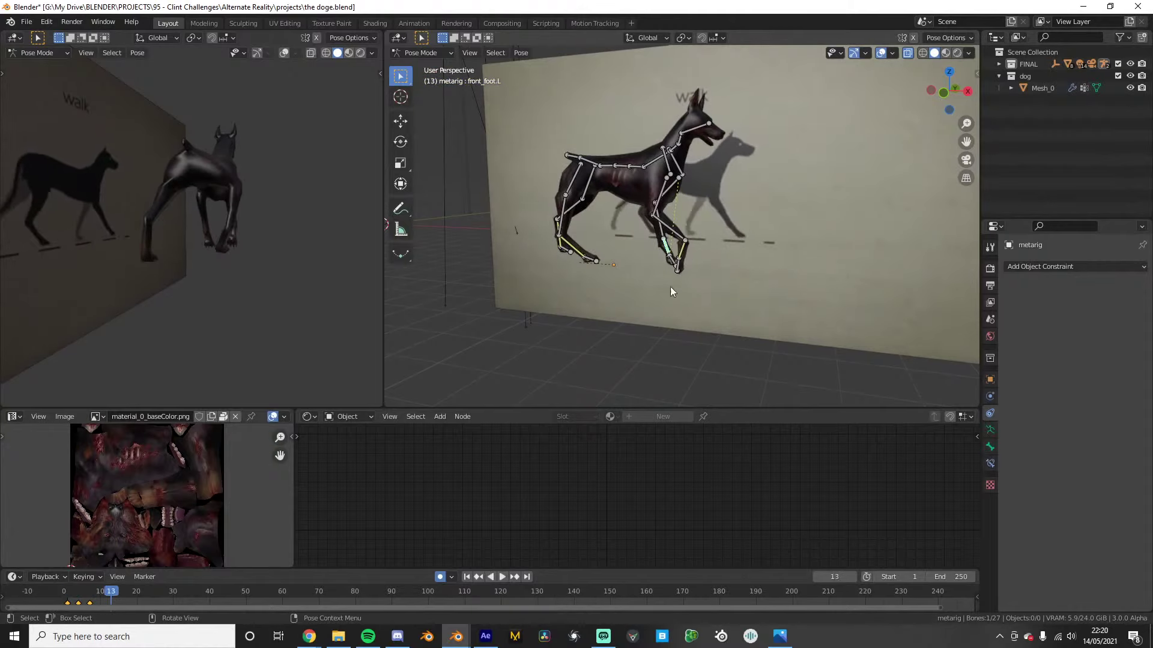
Play the walk briefly, and go to frame 12 in front view with front_toe.R selected, close on the front paws
{"action": "key", "text": "space"}
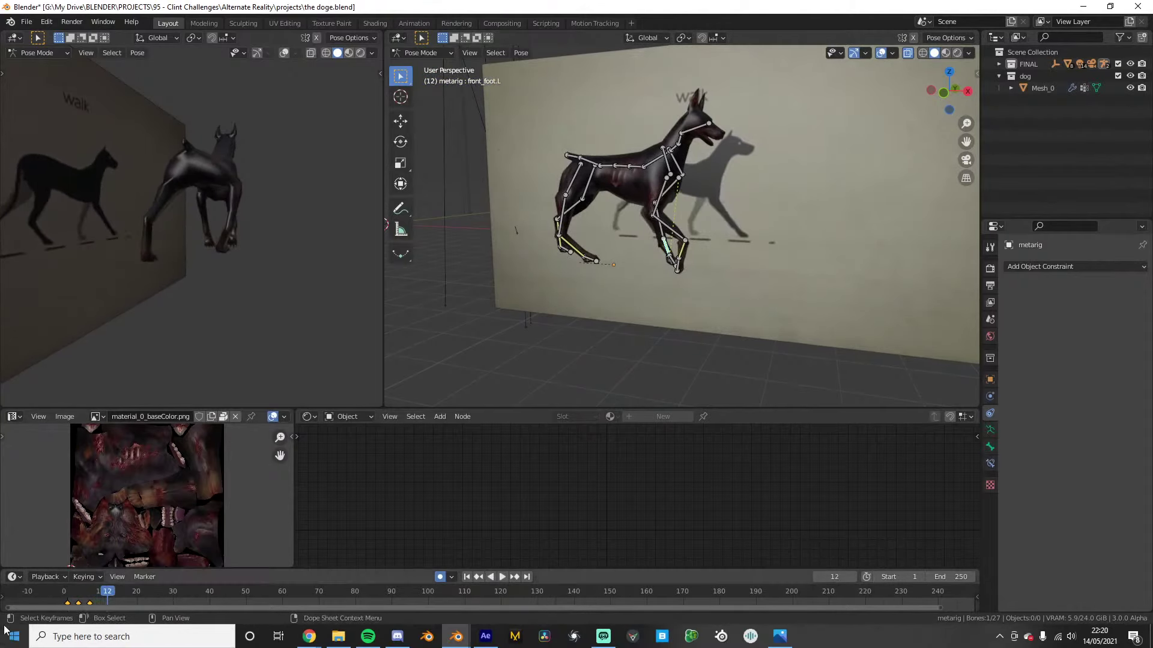
{"action": "key", "text": "KP_1"}
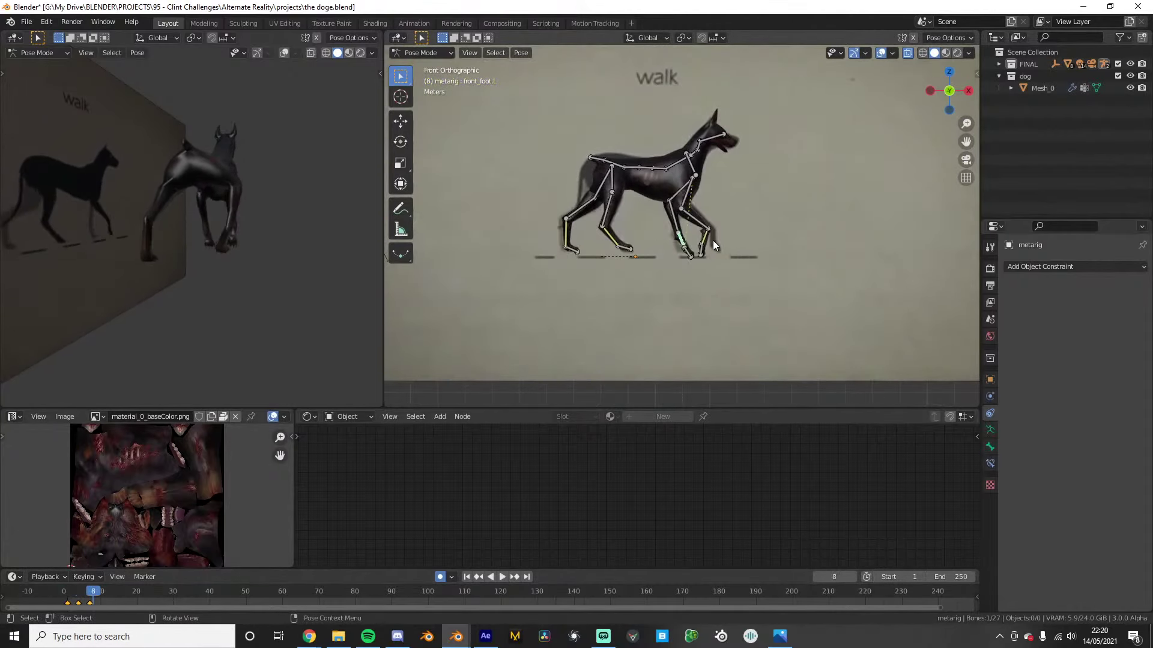
{"action": "scroll", "coordinate": [714, 239], "scroll_direction": "up", "scroll_amount": 1}
{"action": "key", "text": "space"}
{"action": "scroll", "coordinate": [740, 301], "scroll_direction": "up", "scroll_amount": 5}
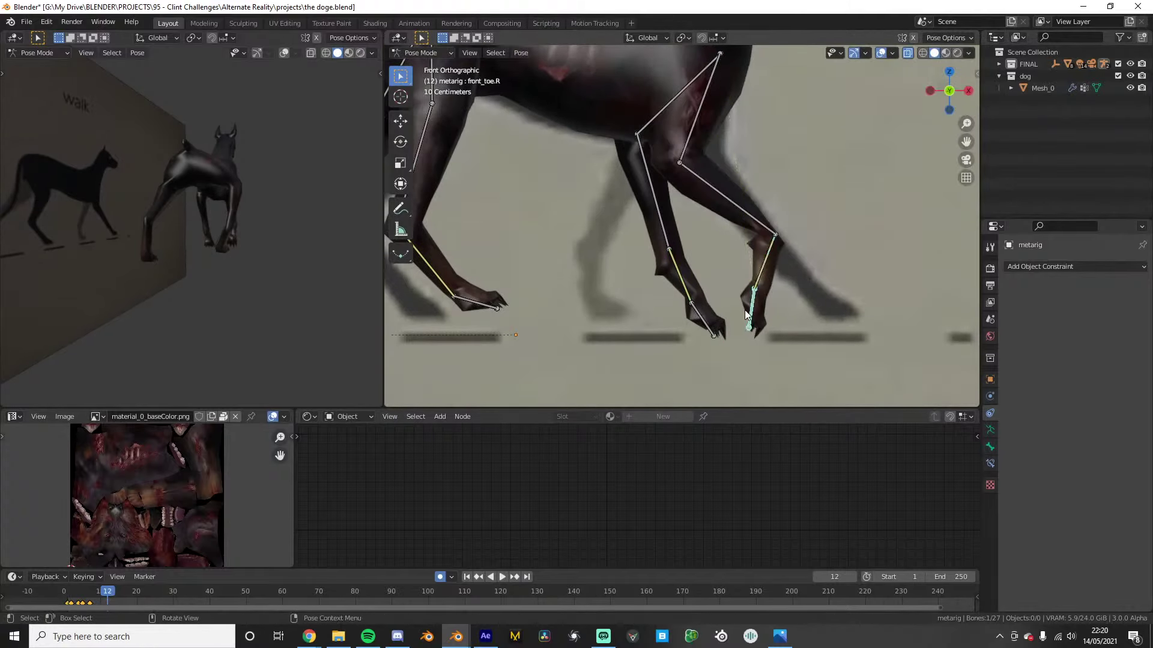
At frame 12, swing the right front paw forward onto its reference footprint and rotate the foot to straighten the leg
{"action": "key", "text": "r"}
{"action": "left_click", "coordinate": [894, 252]}
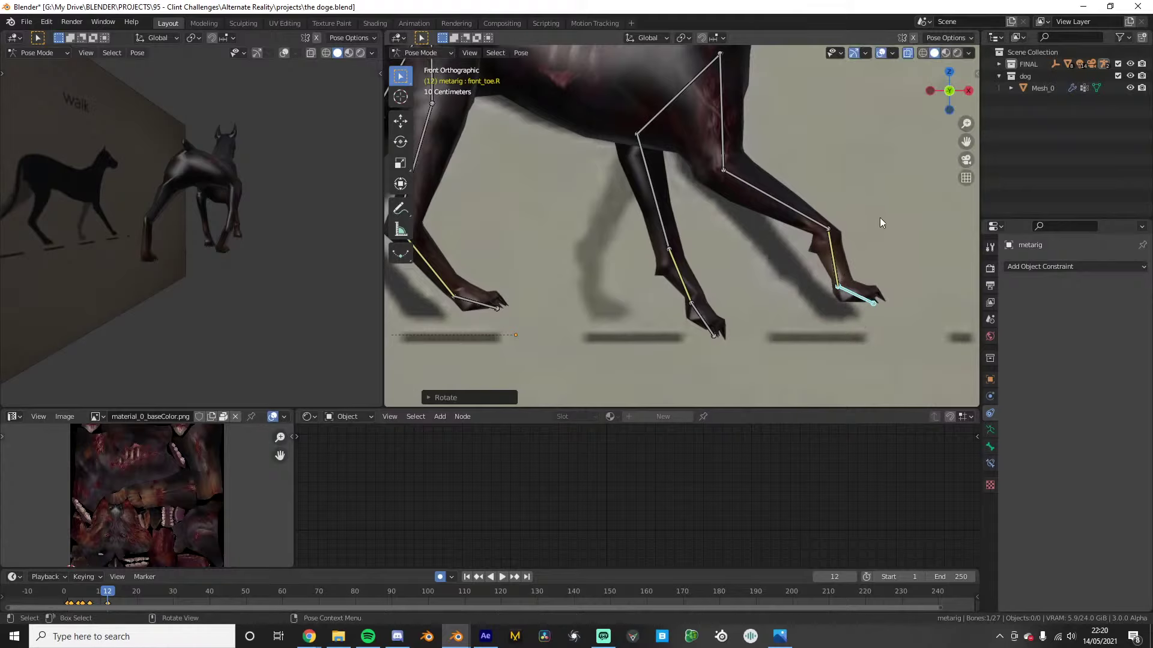
{"action": "key", "text": "ctrl+z"}
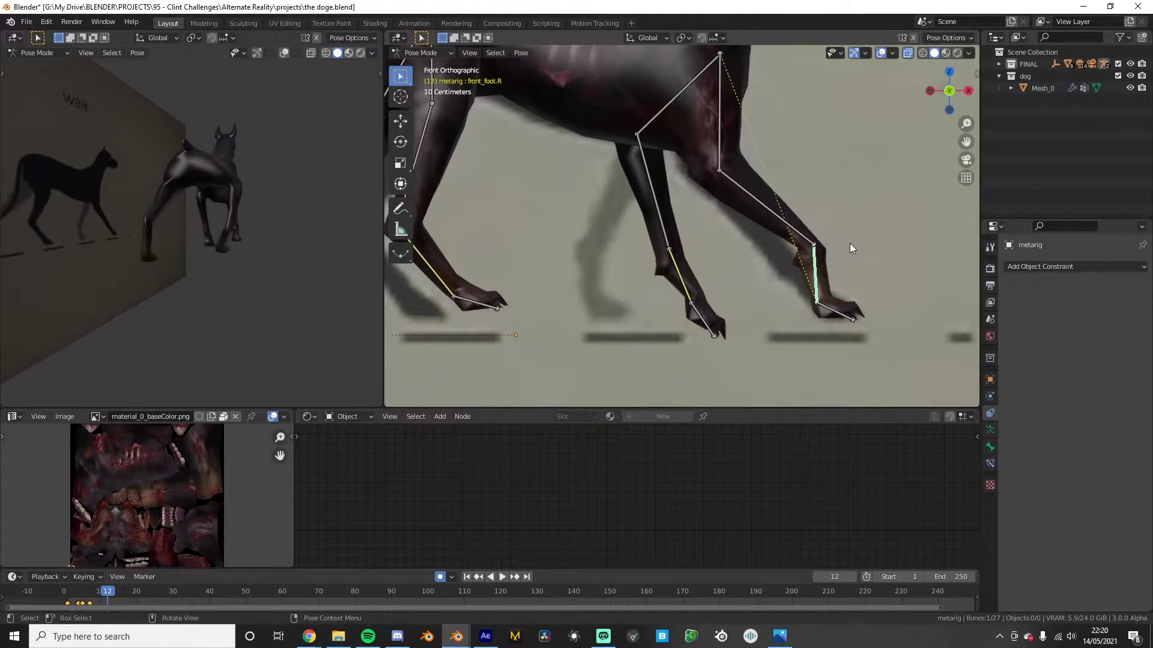
{"action": "key", "text": "r"}
{"action": "left_click", "coordinate": [848, 218]}
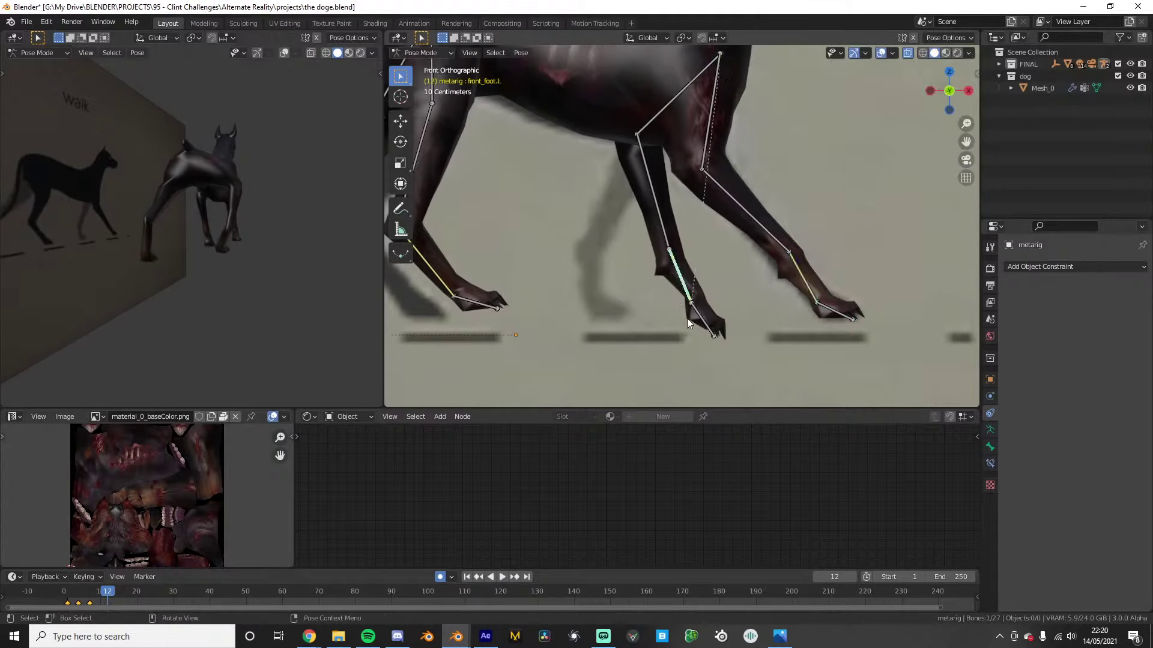
At frame 12, move the left front paw back onto its reference footprint and make the timeline area taller
{"action": "left_click_drag", "start_coordinate": [696, 326], "coordinate": [598, 319]}
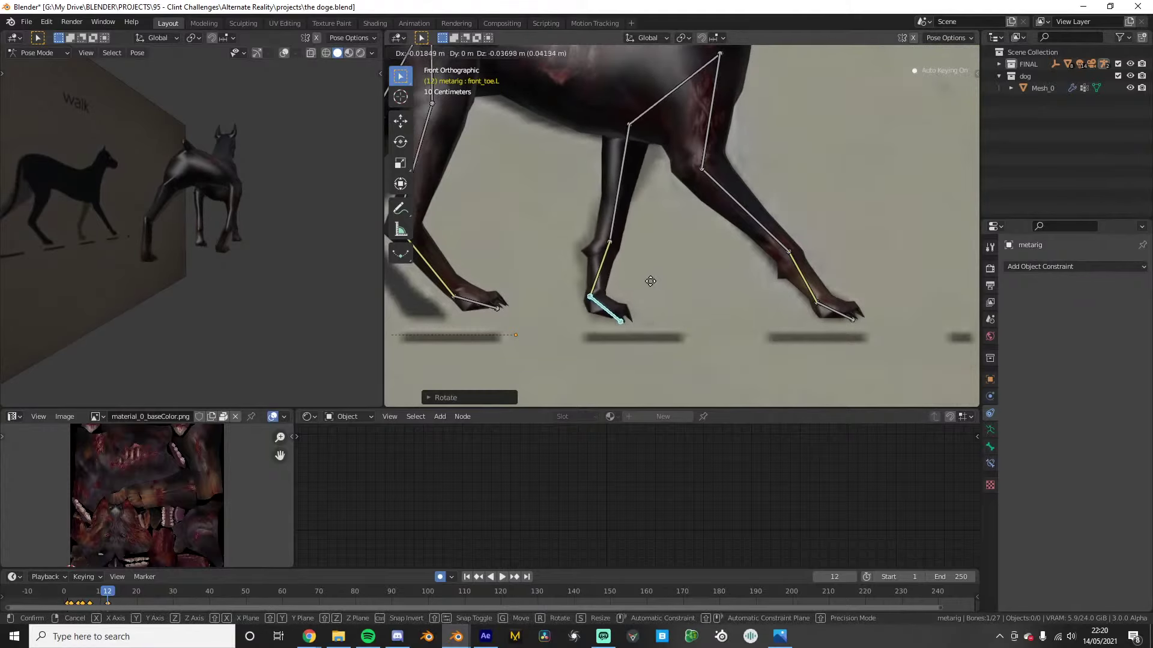
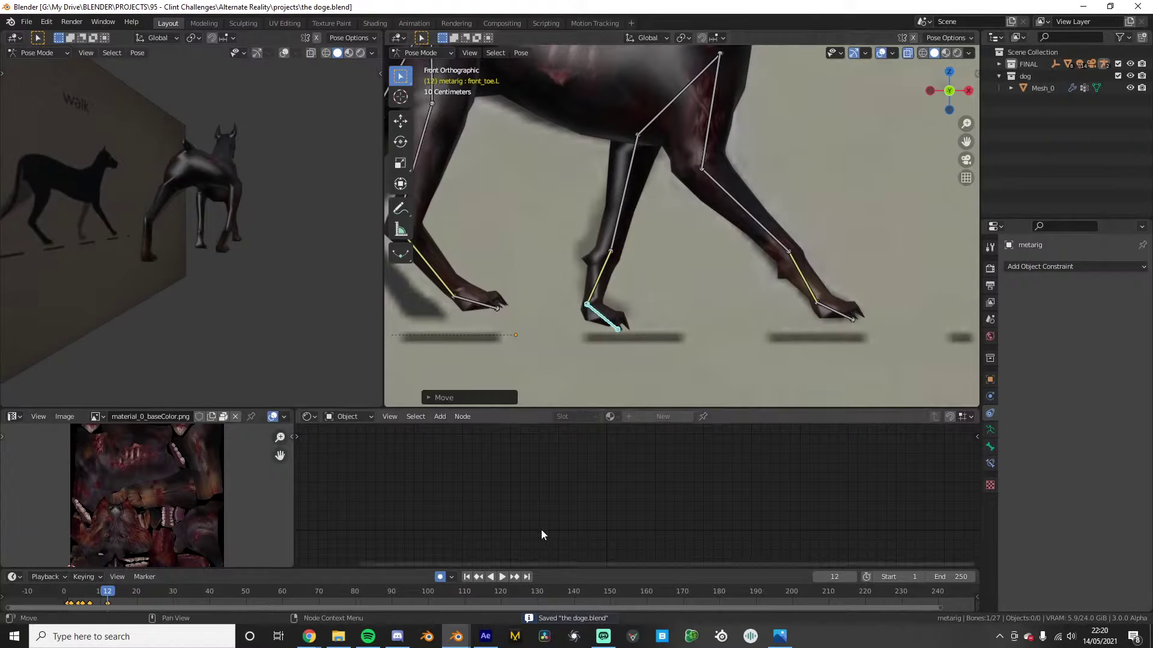
{"action": "left_click_drag", "start_coordinate": [540, 568], "coordinate": [540, 556]}
Step back through the walk to frame 6 and forward to frame 12, comparing the leg poses with the reference
{"action": "scroll", "coordinate": [563, 216], "scroll_direction": "down", "scroll_amount": 3}
{"action": "middle_click_drag", "start_coordinate": [563, 216], "coordinate": [683, 218], "text": "shift"}
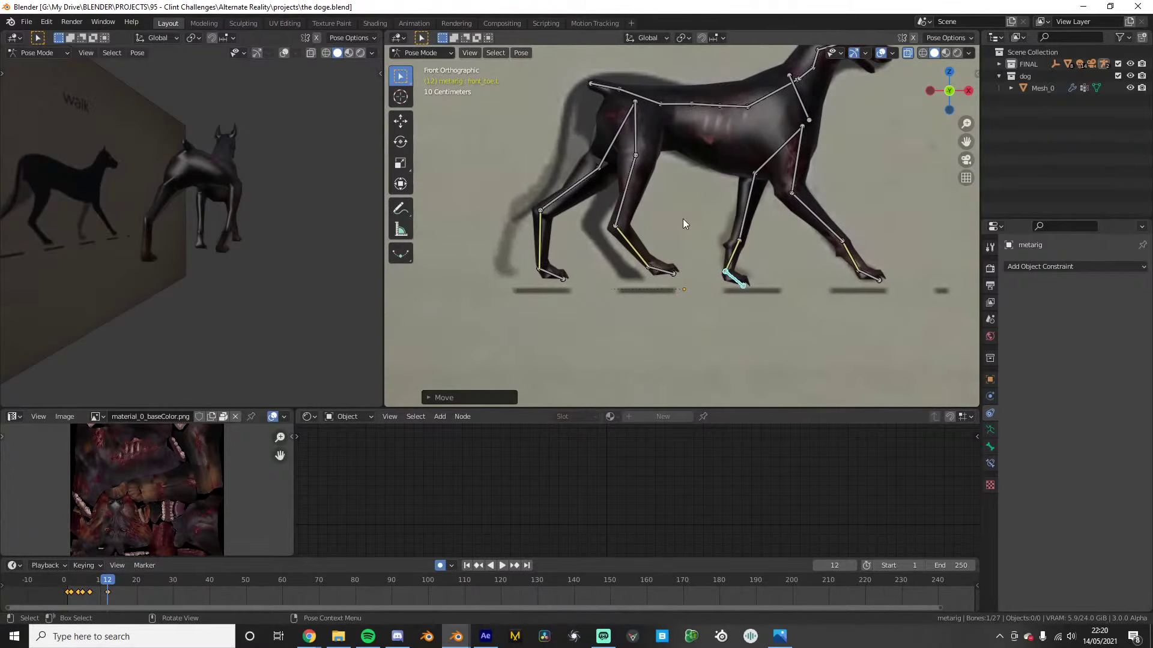
{"action": "key", "text": "Left"}
{"action": "key", "text": "Left"}
{"action": "key", "text": "Left"}
{"action": "key", "text": "Left"}
{"action": "key", "text": "Left"}
{"action": "scroll", "coordinate": [683, 219], "scroll_direction": "up", "scroll_amount": 1}
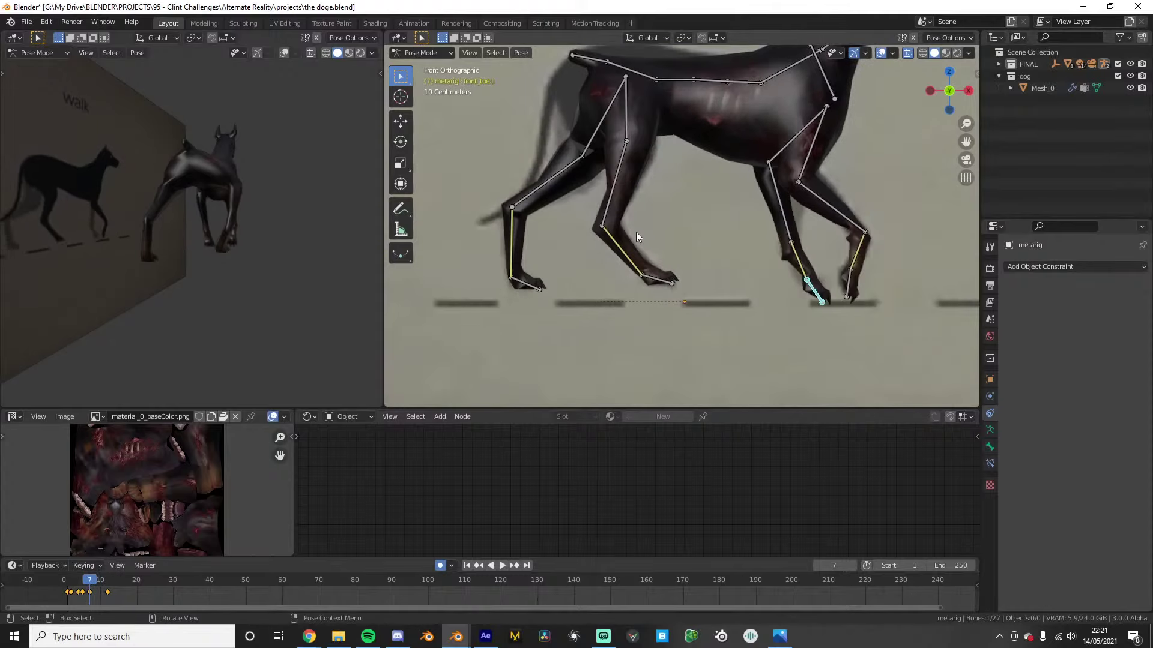
{"action": "key", "text": "Left"}
{"action": "scroll", "coordinate": [606, 221], "scroll_direction": "up", "scroll_amount": 1}
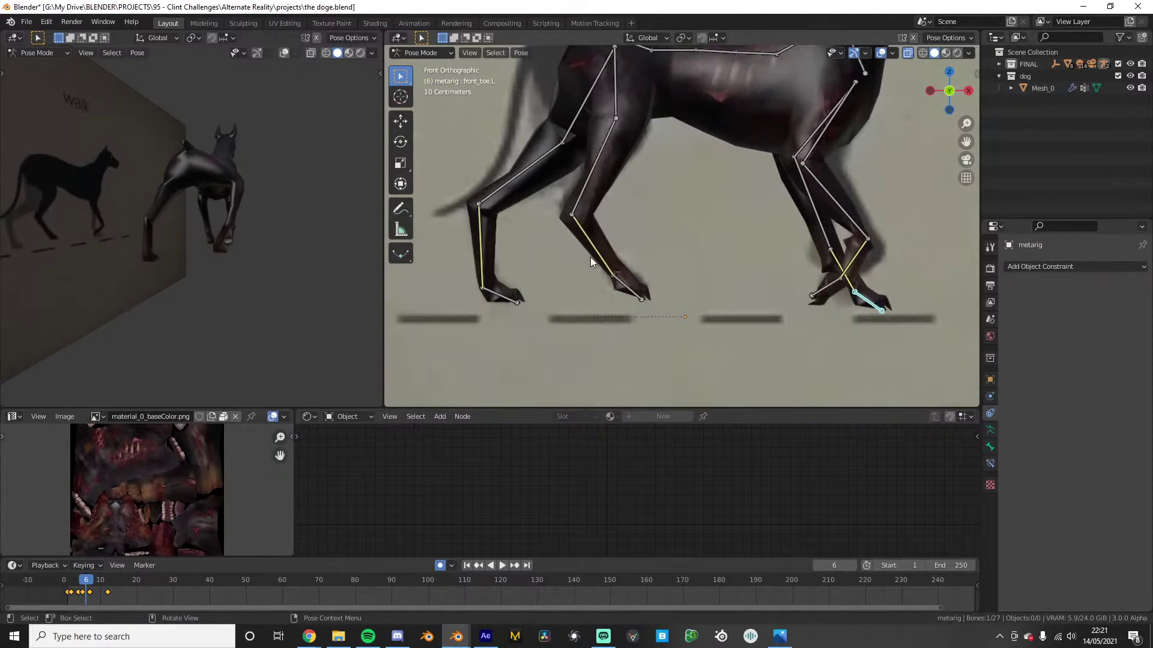
{"action": "left_click", "coordinate": [628, 290]}
{"action": "key", "text": "Right"}
{"action": "key", "text": "Right"}
{"action": "key", "text": "Right"}
{"action": "key", "text": "Right"}
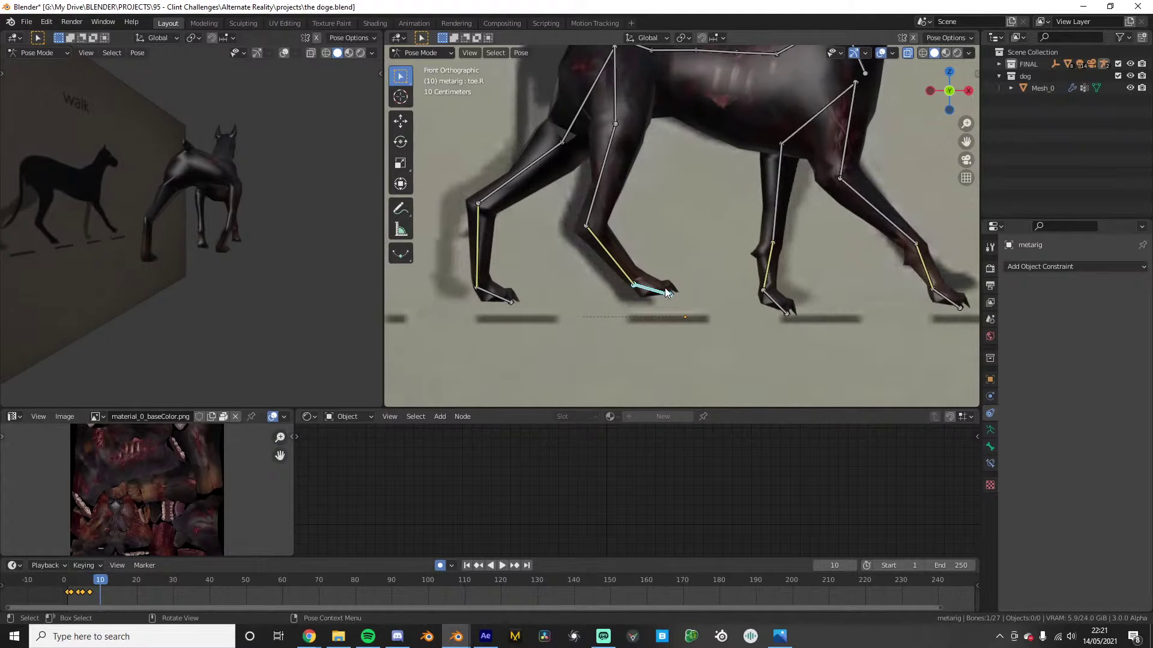
{"action": "key", "text": "Right"}
{"action": "key", "text": "Right"}
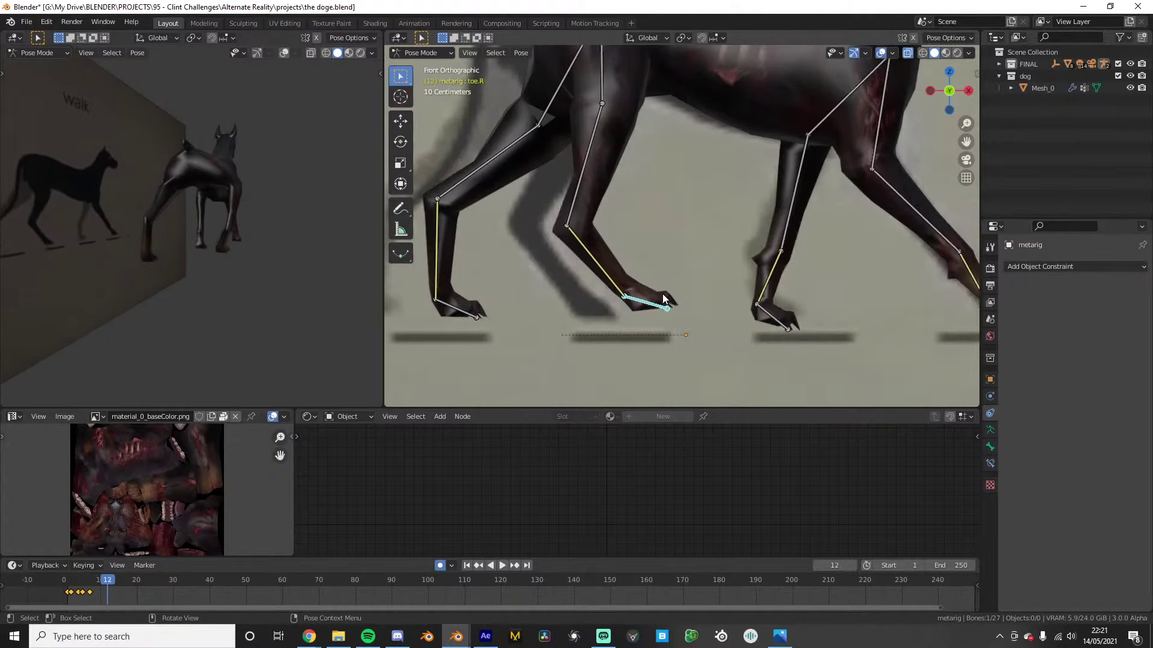
At frame 12, bring the right hind paw back to its reference footprint and rotate its foot bone to match
{"action": "left_click", "coordinate": [596, 261]}
{"action": "key", "text": "r"}
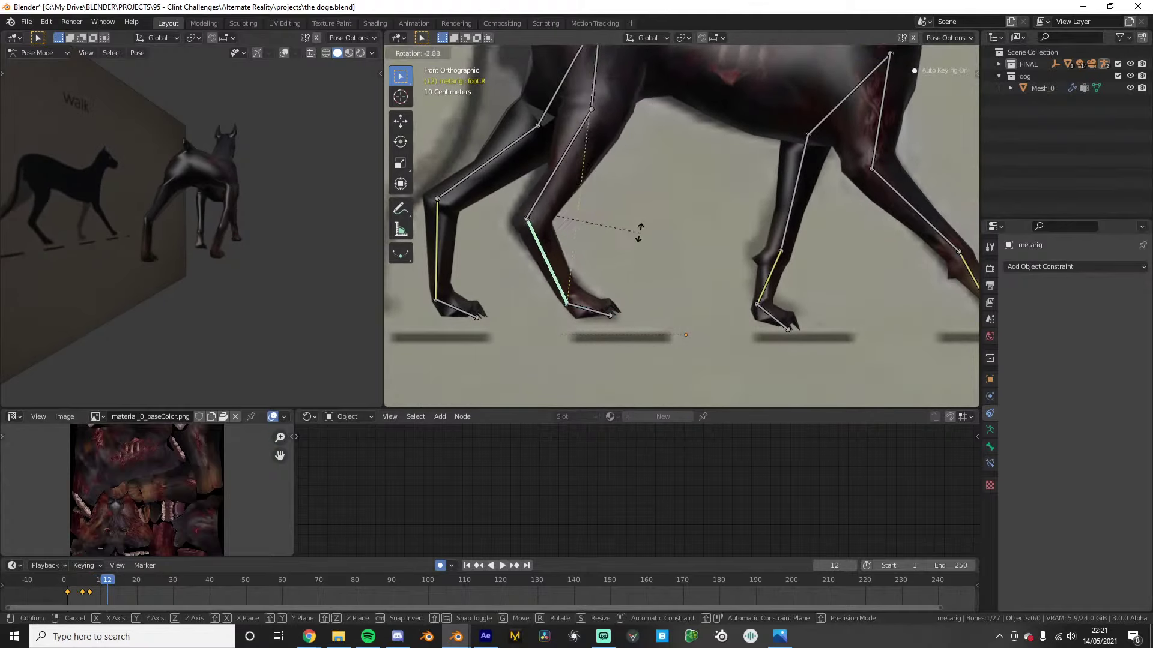
{"action": "left_click", "coordinate": [638, 230]}
At frame 12, pose the far hind leg (toe.R.001) backward by rotating its foot and moving the toe to the reference
{"action": "middle_click_drag", "start_coordinate": [486, 299], "coordinate": [596, 312], "text": "shift"}
{"action": "left_click", "coordinate": [566, 317]}
{"action": "key", "text": "r"}
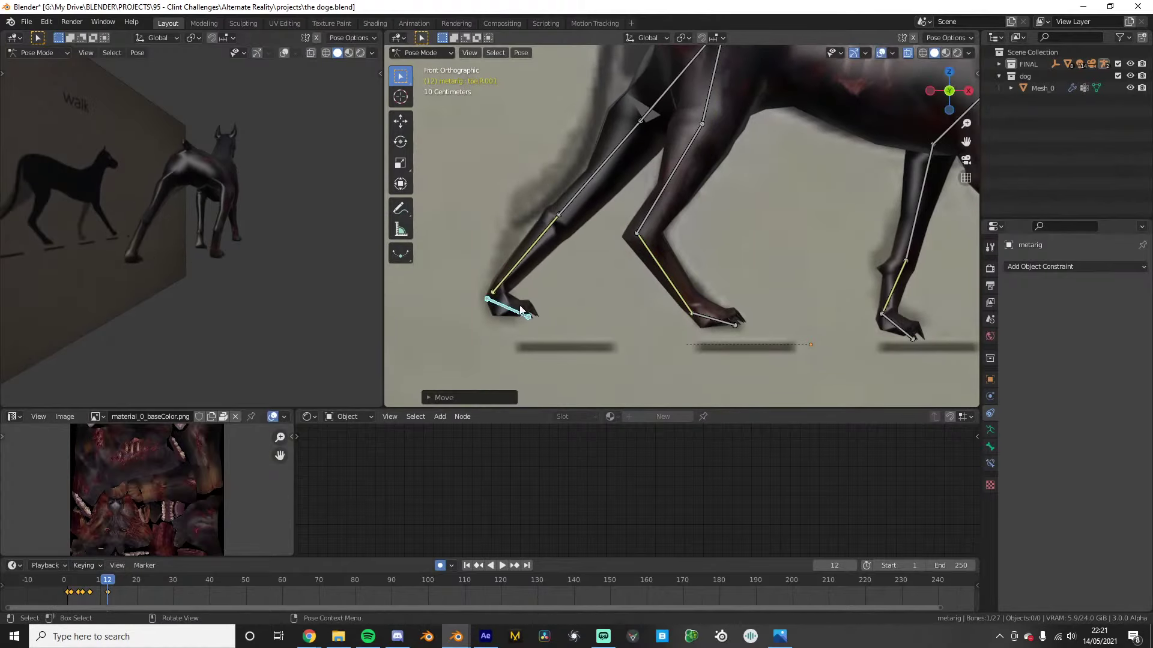
{"action": "left_click", "coordinate": [538, 183]}
{"action": "left_click", "coordinate": [502, 315]}
{"action": "key", "text": "g"}
{"action": "left_click", "coordinate": [517, 318]}
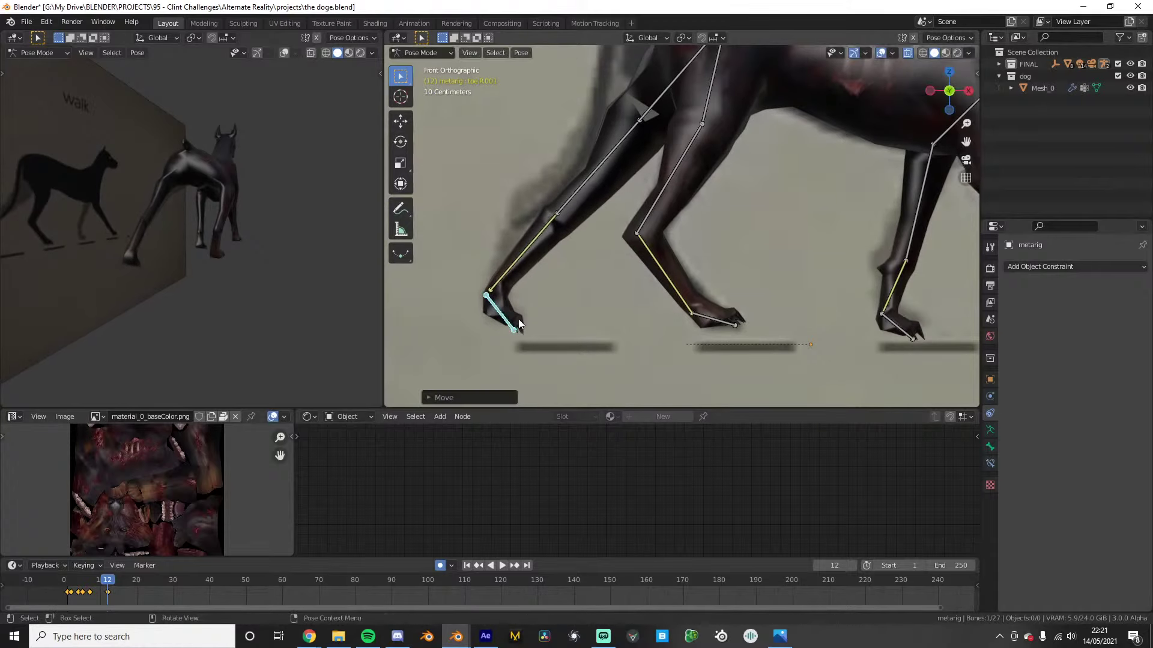
Play and scrub the walk animation repeatedly over the keyed frames in front view to check the leg motion
{"action": "scroll", "coordinate": [678, 297], "scroll_direction": "down", "scroll_amount": 3}
{"action": "middle_click_drag", "start_coordinate": [723, 280], "coordinate": [656, 280], "text": "shift"}
{"action": "key", "text": "space"}
{"action": "key", "text": "space"}
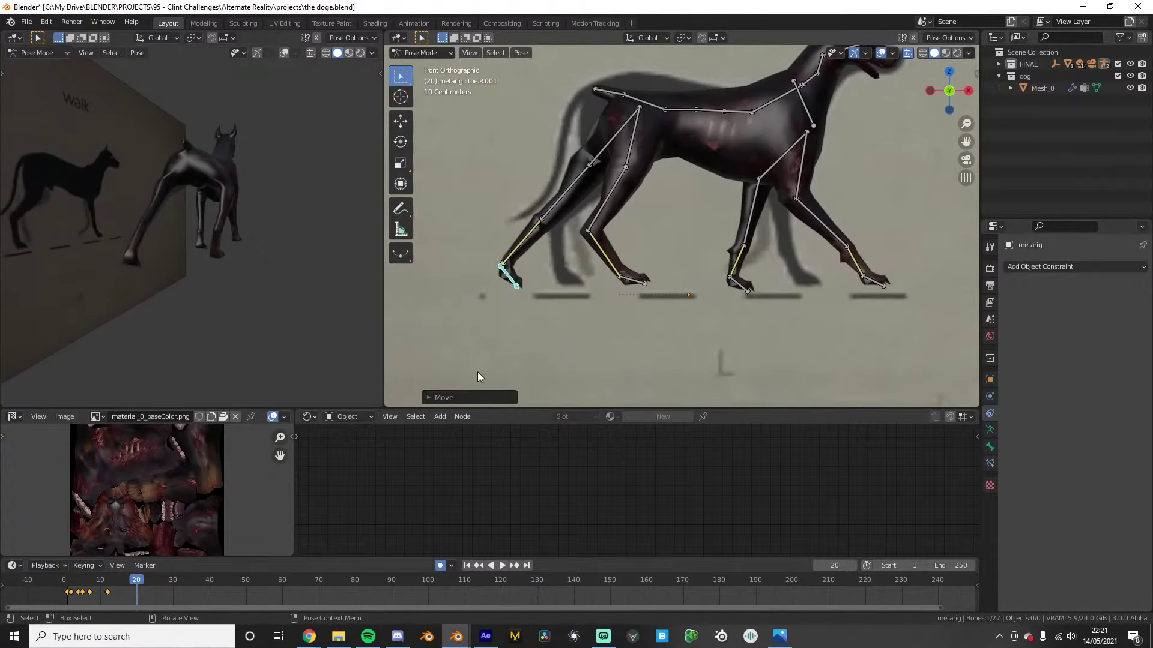
{"action": "left_click_drag", "start_coordinate": [134, 579], "coordinate": [49, 581]}
{"action": "key", "text": "space"}
{"action": "left_click", "coordinate": [111, 581]}
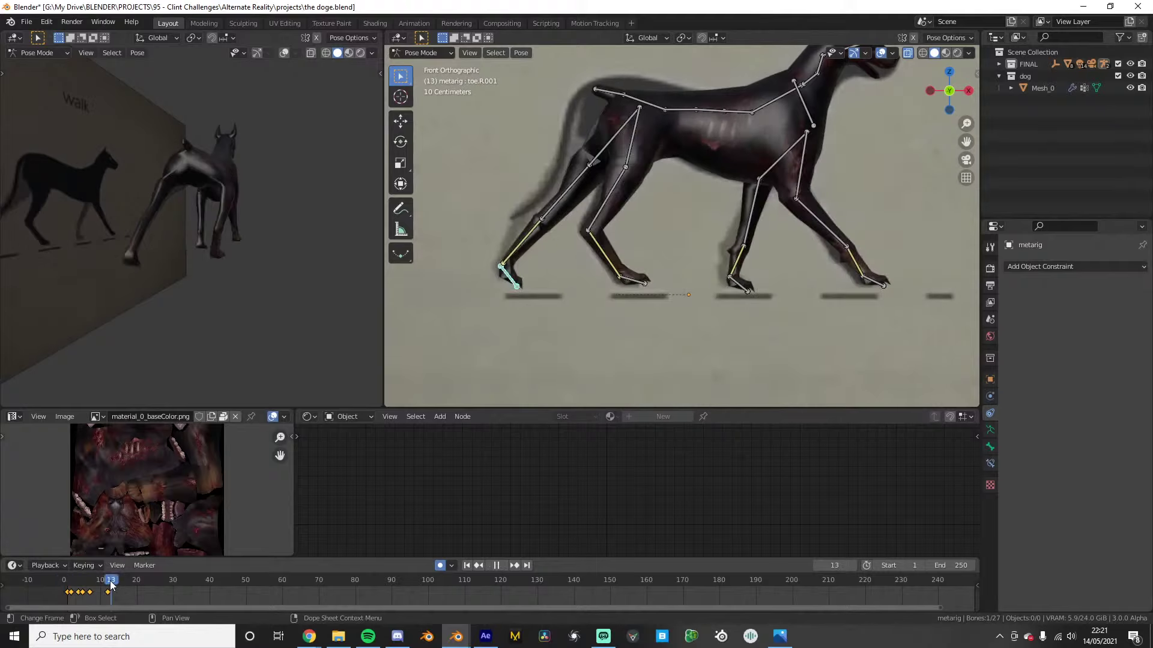
{"action": "left_click", "coordinate": [64, 582]}
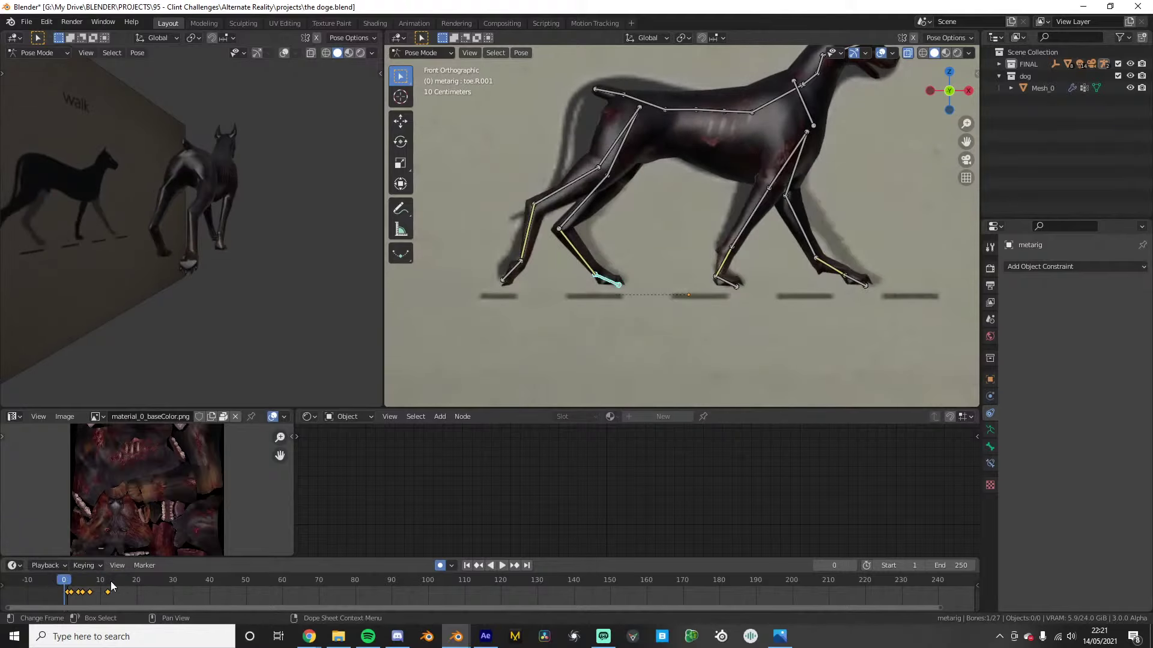
{"action": "left_click", "coordinate": [113, 581]}
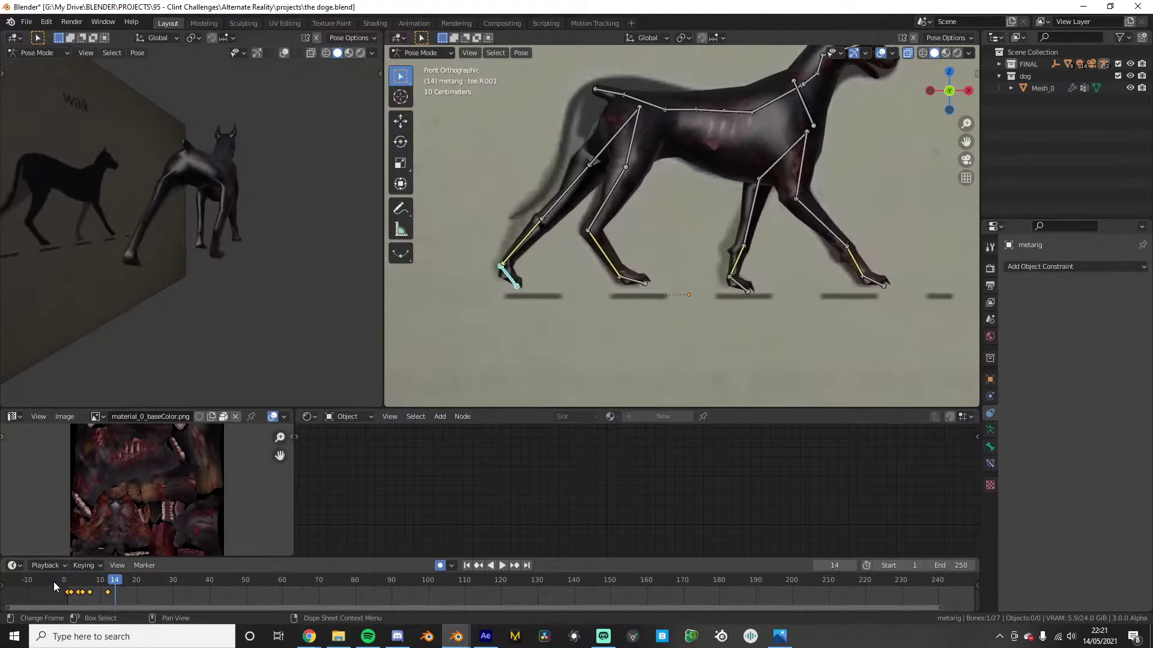
{"action": "left_click", "coordinate": [54, 583]}
{"action": "key", "text": "space"}
Replay the walk from an angled perspective to check the leg motion, and return to the front view at frame 12
{"action": "middle_click_drag", "start_coordinate": [637, 275], "coordinate": [606, 290]}
{"action": "key", "text": "space"}
{"action": "left_click", "coordinate": [53, 580]}
{"action": "key", "text": "space"}
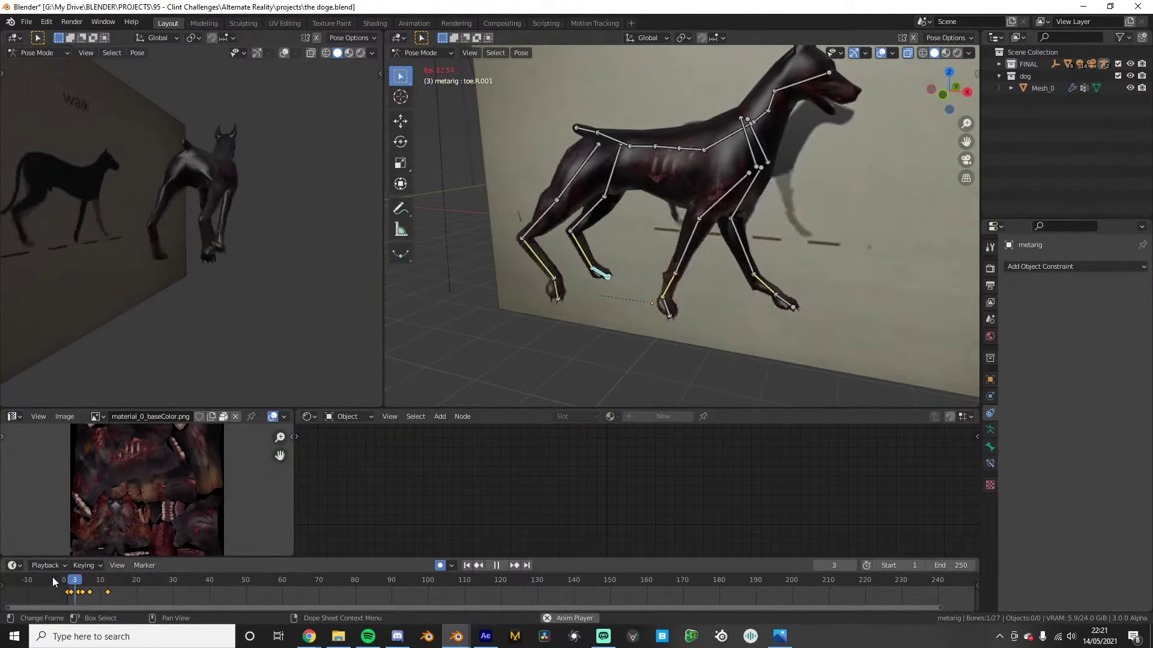
{"action": "key", "text": "space"}
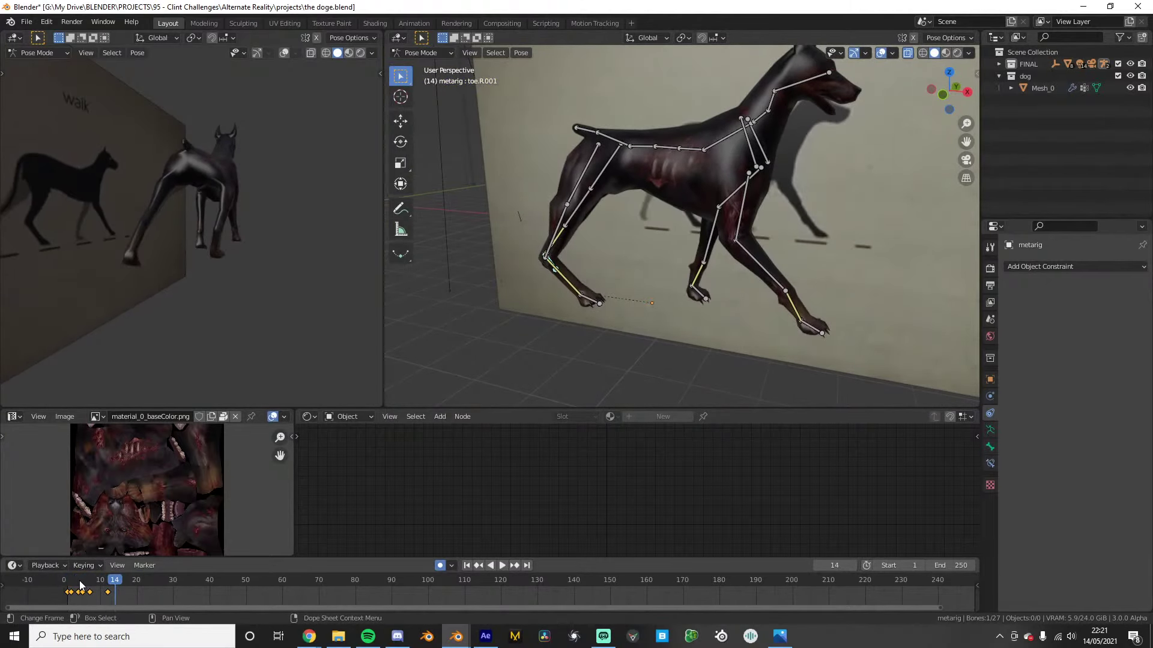
{"action": "key", "text": "space"}
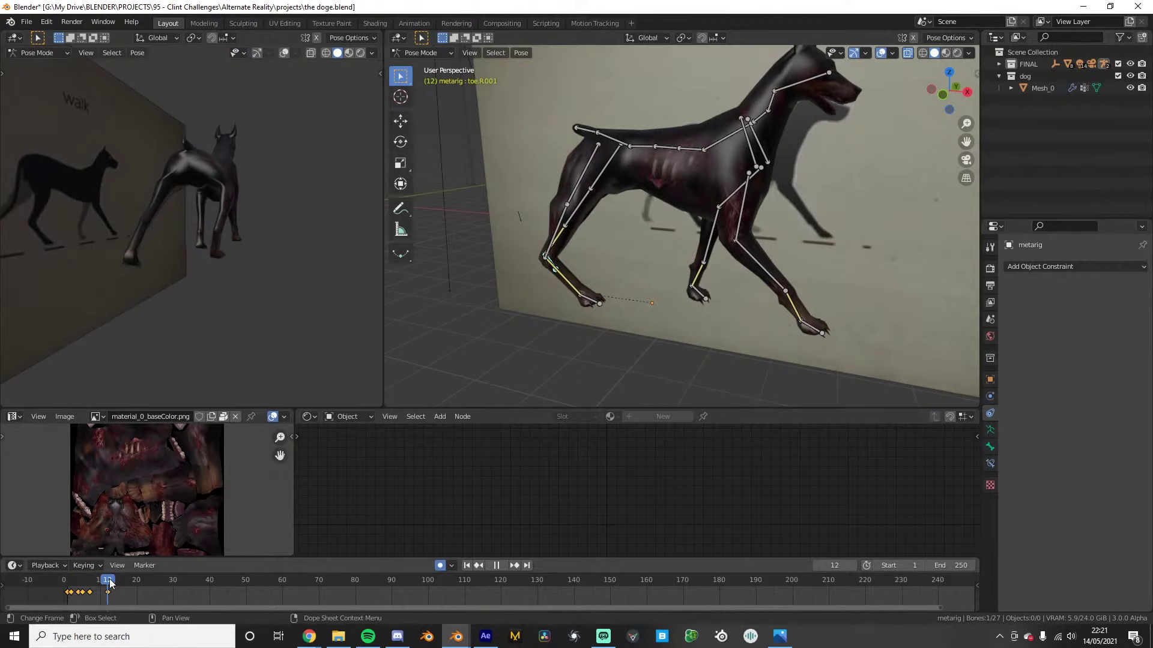
{"action": "key", "text": "KP_1"}
{"action": "key", "text": "space"}
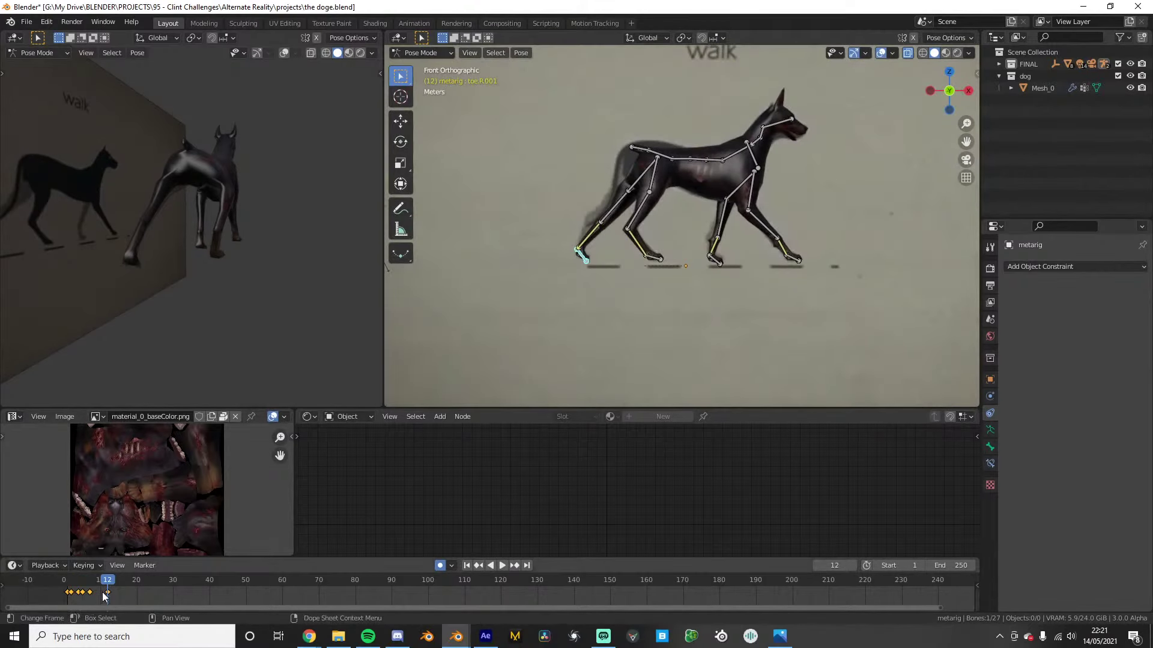
At frame 16, move the right hind paw back to its reference footprint and rotate the foot bone to match
{"action": "scroll", "coordinate": [674, 320], "scroll_direction": "up", "scroll_amount": 4}
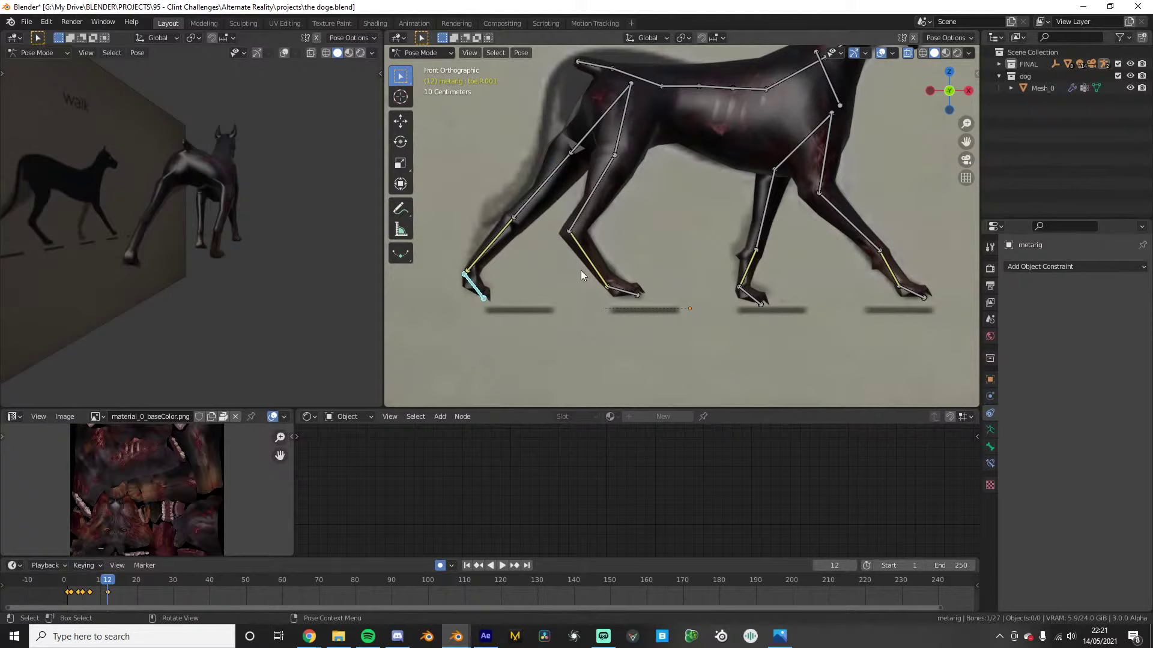
{"action": "scroll", "coordinate": [589, 278], "scroll_direction": "up", "scroll_amount": 2}
{"action": "scroll", "coordinate": [589, 276], "scroll_direction": "down", "scroll_amount": 4}
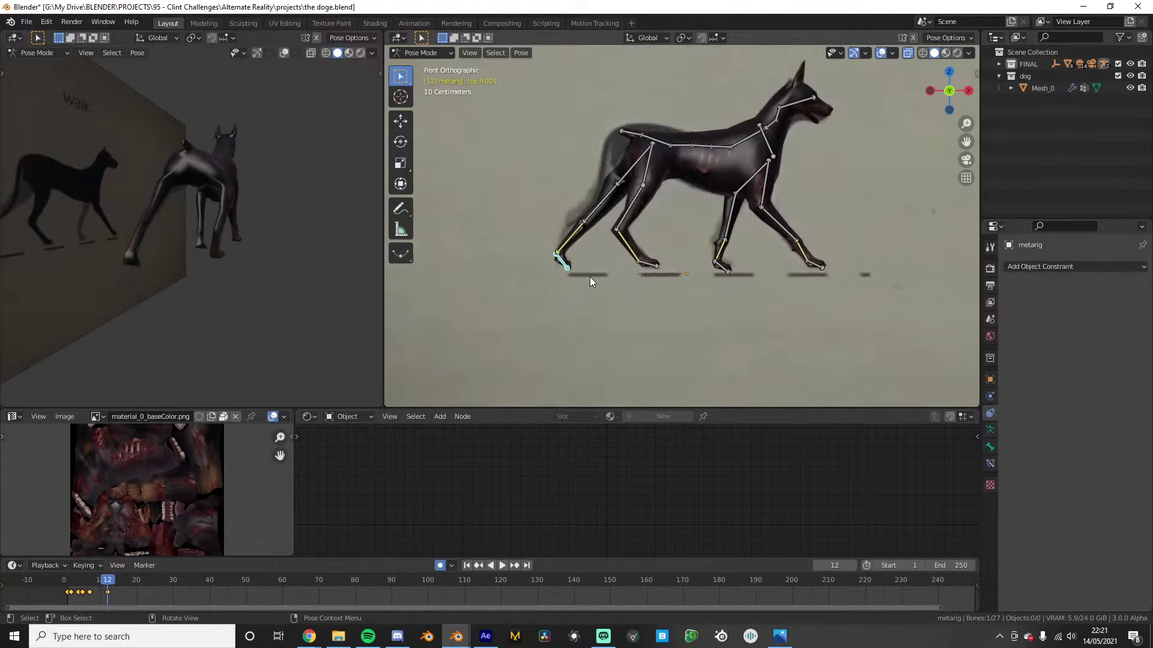
{"action": "scroll", "coordinate": [672, 228], "scroll_direction": "up", "scroll_amount": 3}
{"action": "left_click", "coordinate": [627, 294]}
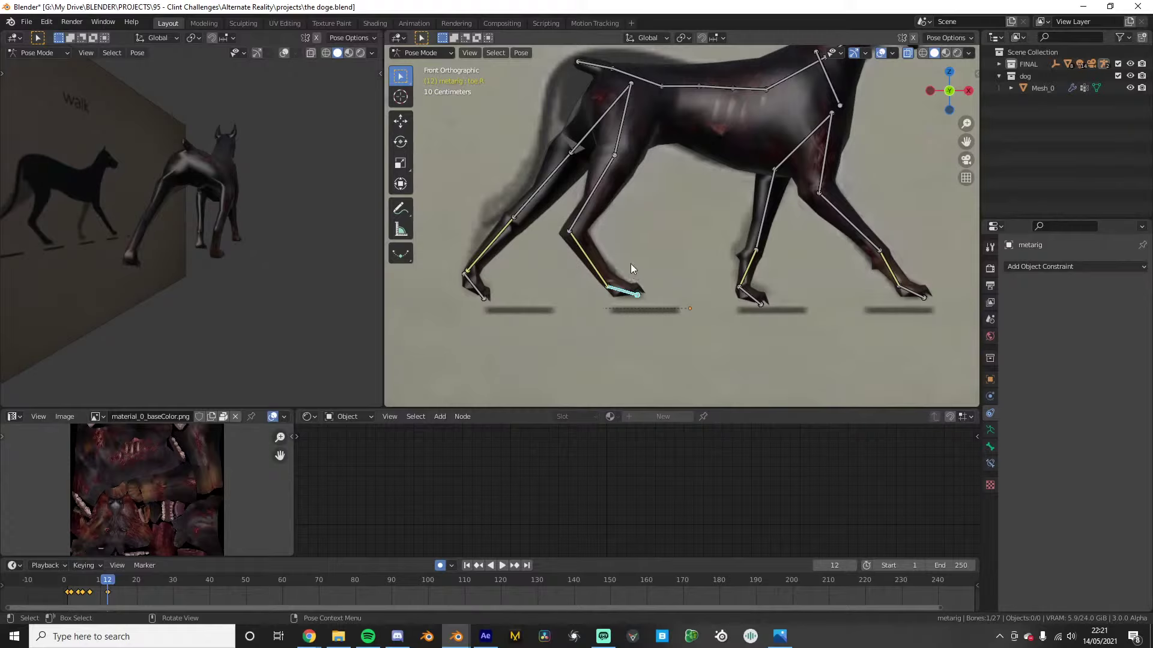
{"action": "key", "text": "Right"}
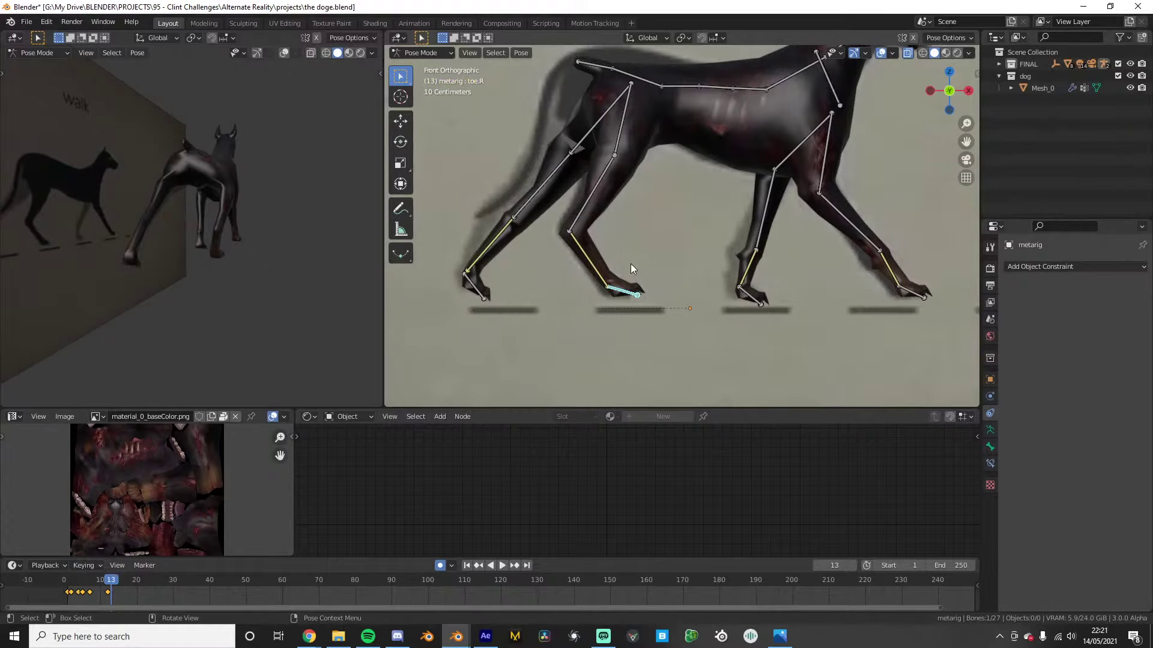
{"action": "key", "text": "Right"}
{"action": "key", "text": "Right"}
{"action": "key", "text": "Right"}
{"action": "key", "text": "g"}
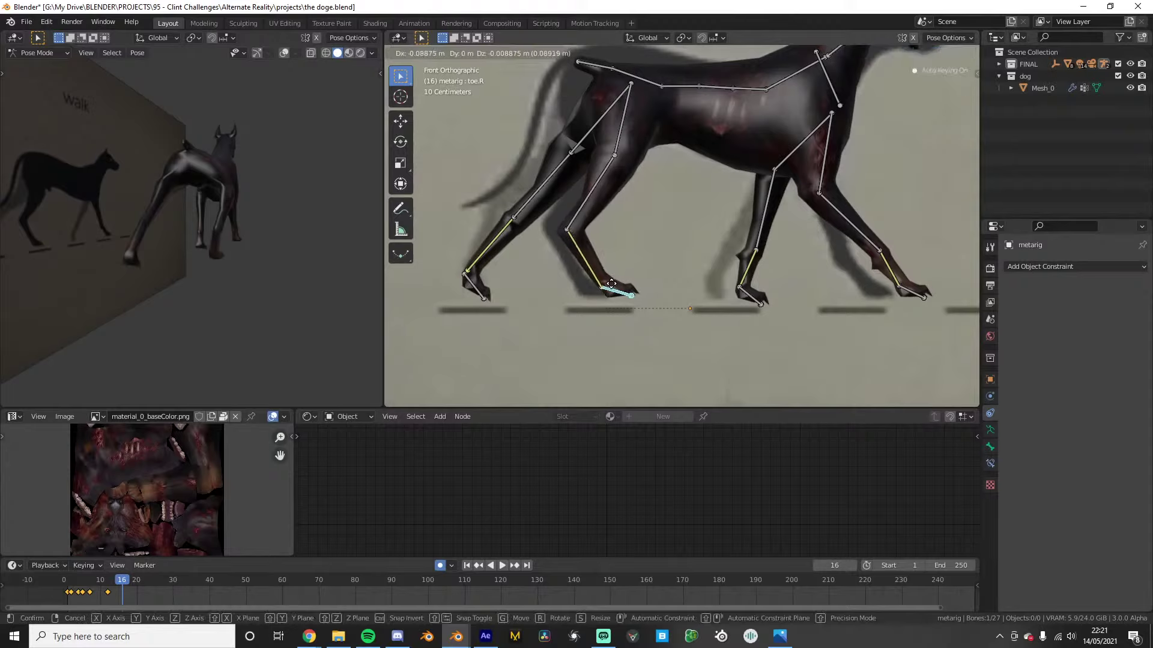
{"action": "left_click", "coordinate": [585, 284]}
{"action": "left_click", "coordinate": [569, 264]}
{"action": "key", "text": "r"}
{"action": "left_click", "coordinate": [601, 241]}
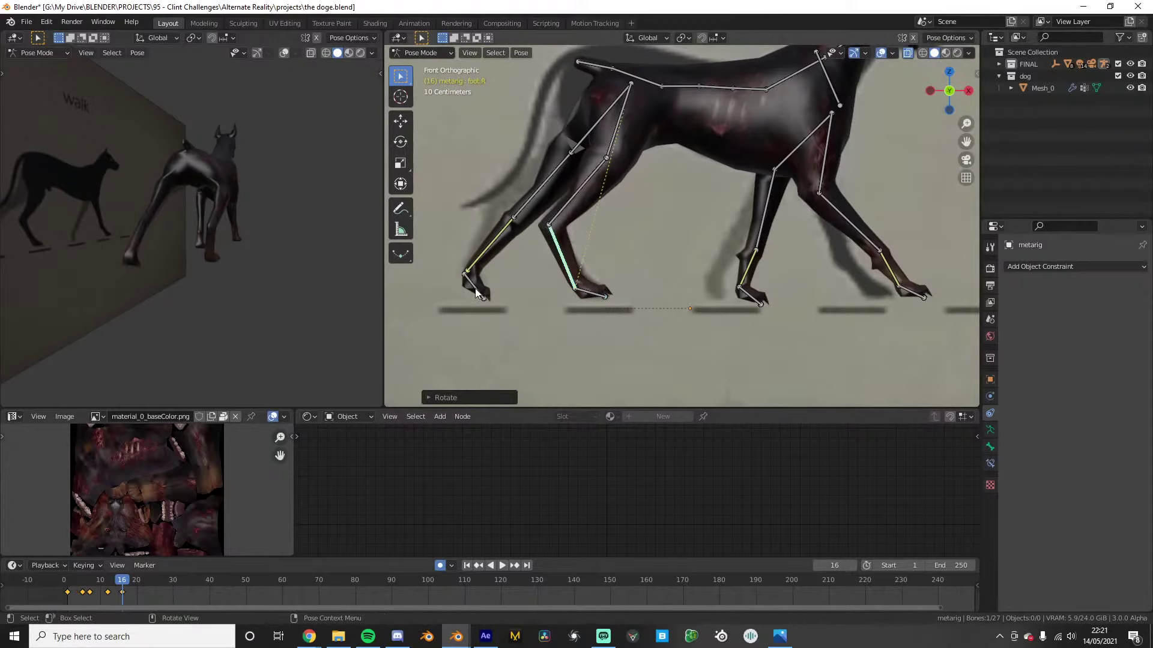
At frame 16, lift the far hind paw (toe.R.001) slightly to follow the reference leg
{"action": "left_click", "coordinate": [476, 293]}
{"action": "key", "text": "g"}
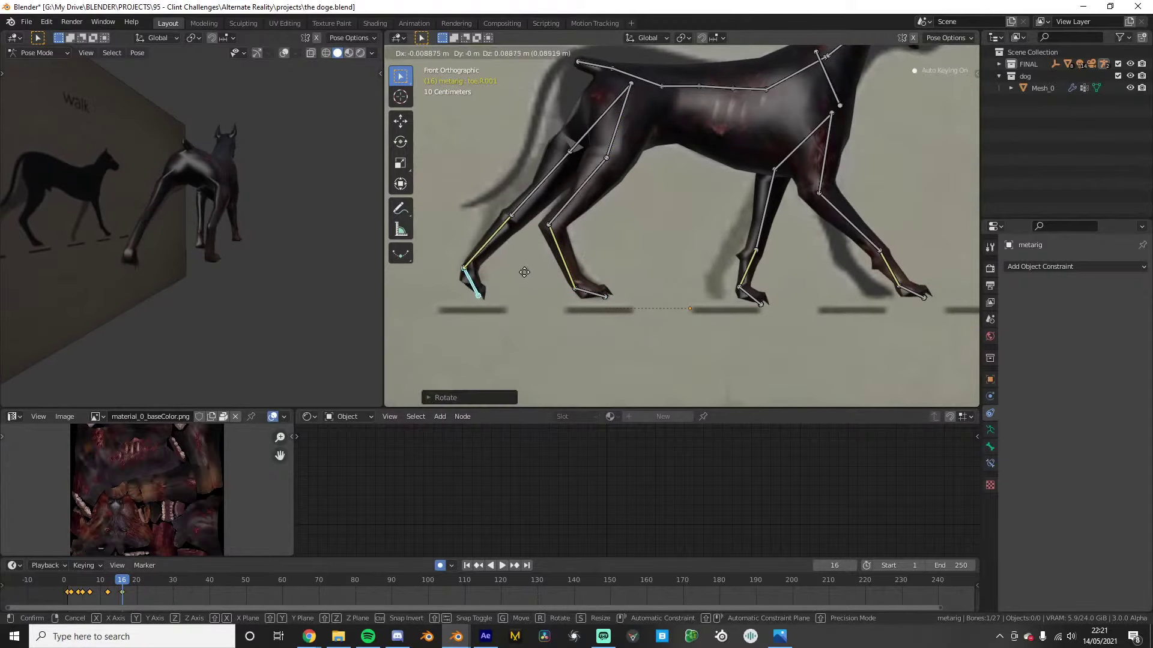
{"action": "left_click", "coordinate": [524, 272]}
{"action": "left_click", "coordinate": [479, 278]}
{"action": "key", "text": "g"}
{"action": "left_click", "coordinate": [484, 272]}
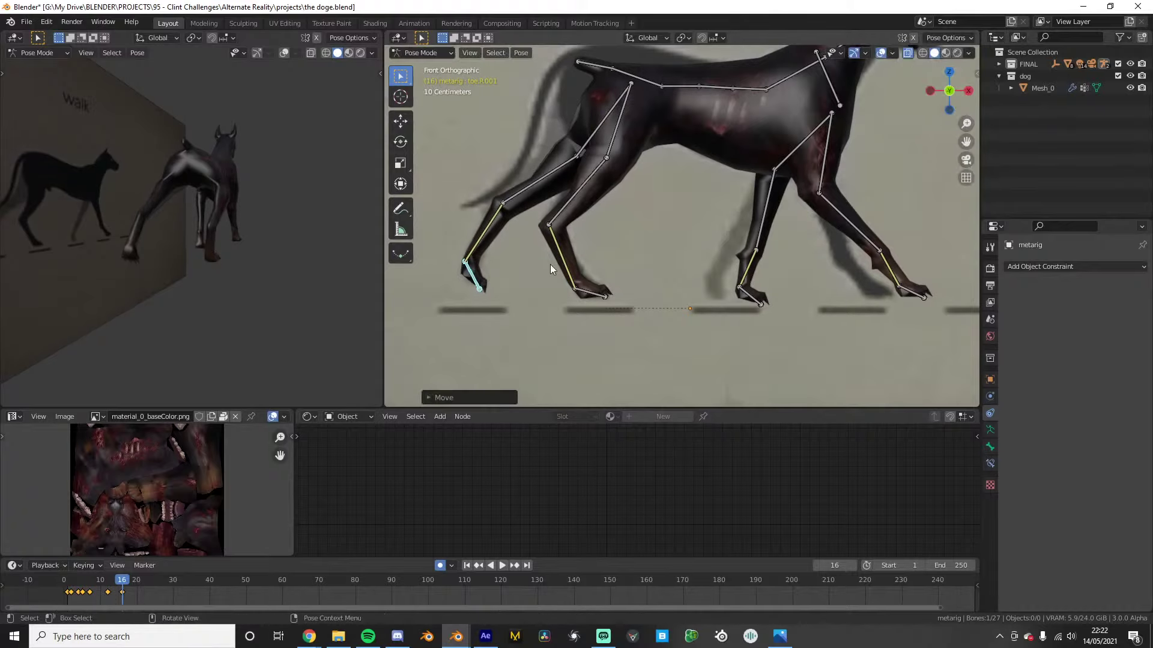
At frame 16, move the left front paw back onto its reference footprint and rotate its foot bone to match
{"action": "middle_click_drag", "start_coordinate": [775, 260], "coordinate": [695, 255], "text": "shift"}
{"action": "left_click", "coordinate": [663, 290]}
{"action": "key", "text": "g"}
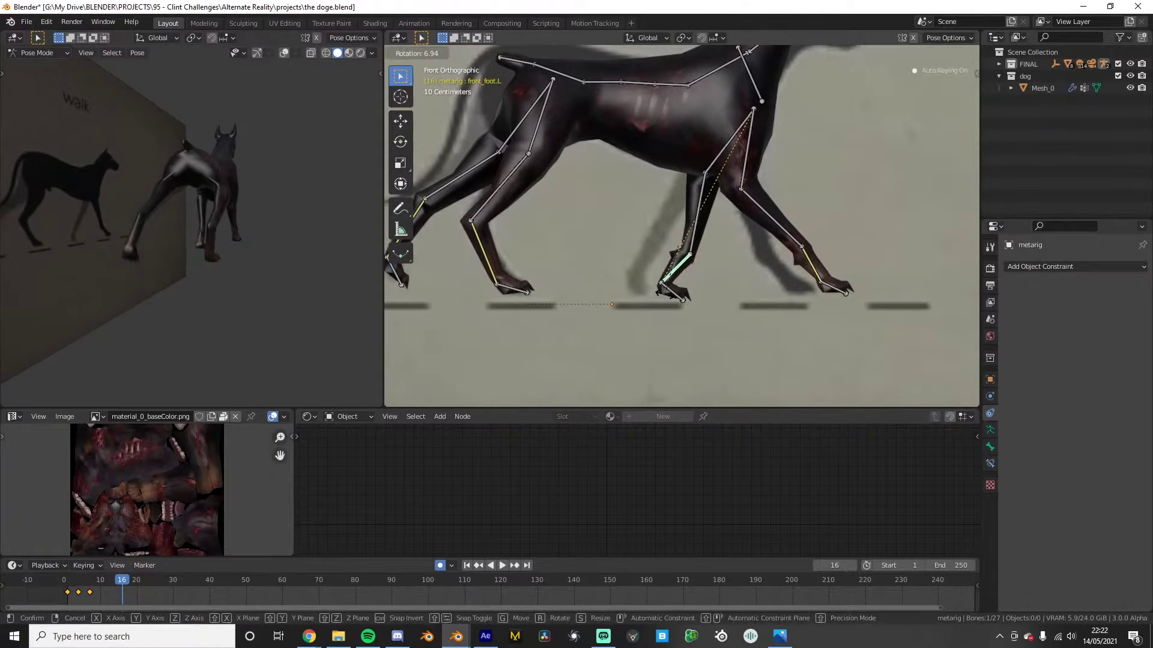
{"action": "key", "text": "g"}
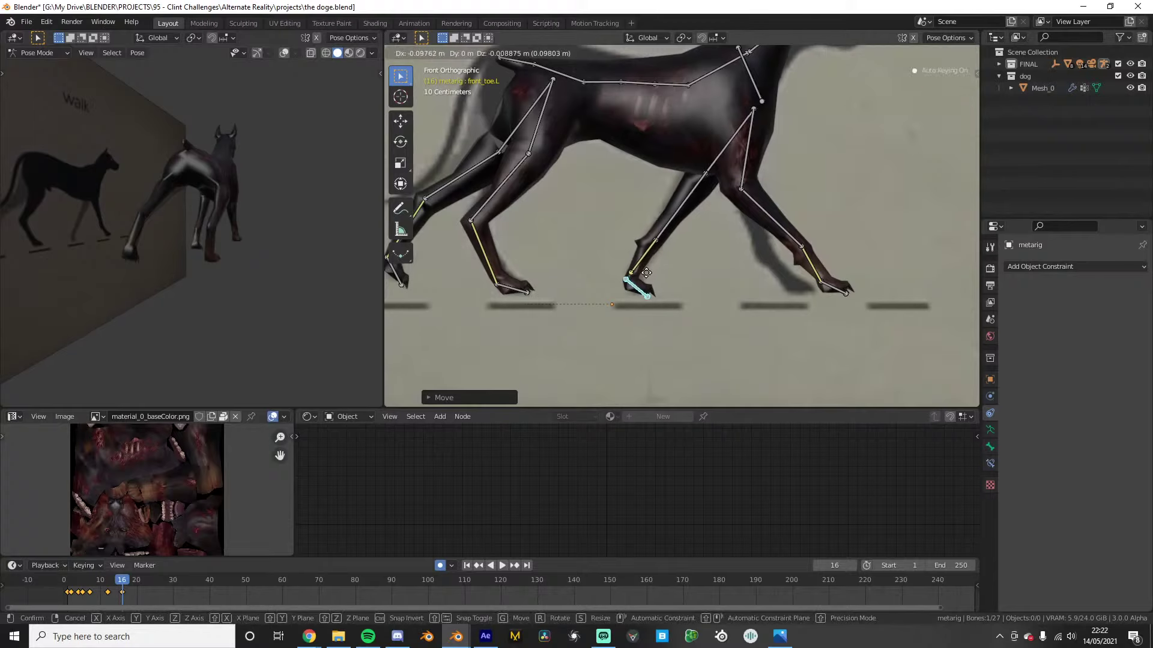
{"action": "left_click", "coordinate": [647, 278]}
{"action": "middle_click_drag", "start_coordinate": [715, 276], "coordinate": [647, 275]}
{"action": "key", "text": "KP_1"}
At frame 16, move the right front paw back to its reference footprint and rotate the foot and shin bones to match
{"action": "left_click", "coordinate": [832, 288]}
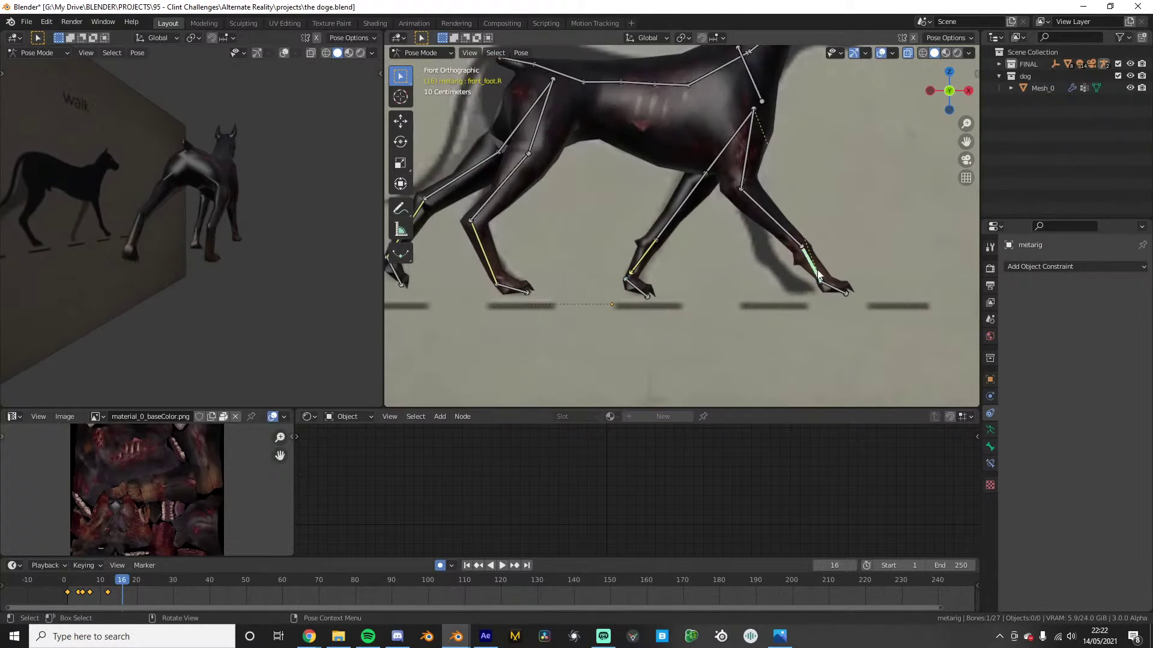
{"action": "key", "text": "g"}
{"action": "left_click", "coordinate": [792, 288]}
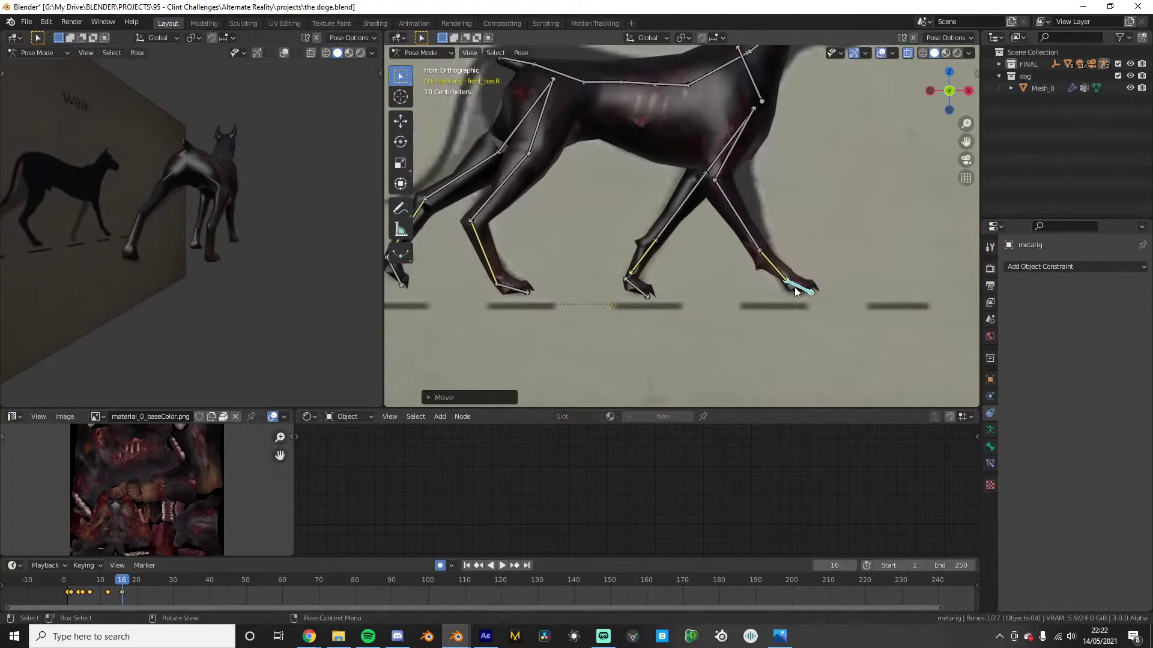
{"action": "left_click", "coordinate": [786, 260]}
{"action": "key", "text": "r"}
{"action": "left_click", "coordinate": [781, 261]}
{"action": "left_click", "coordinate": [737, 202]}
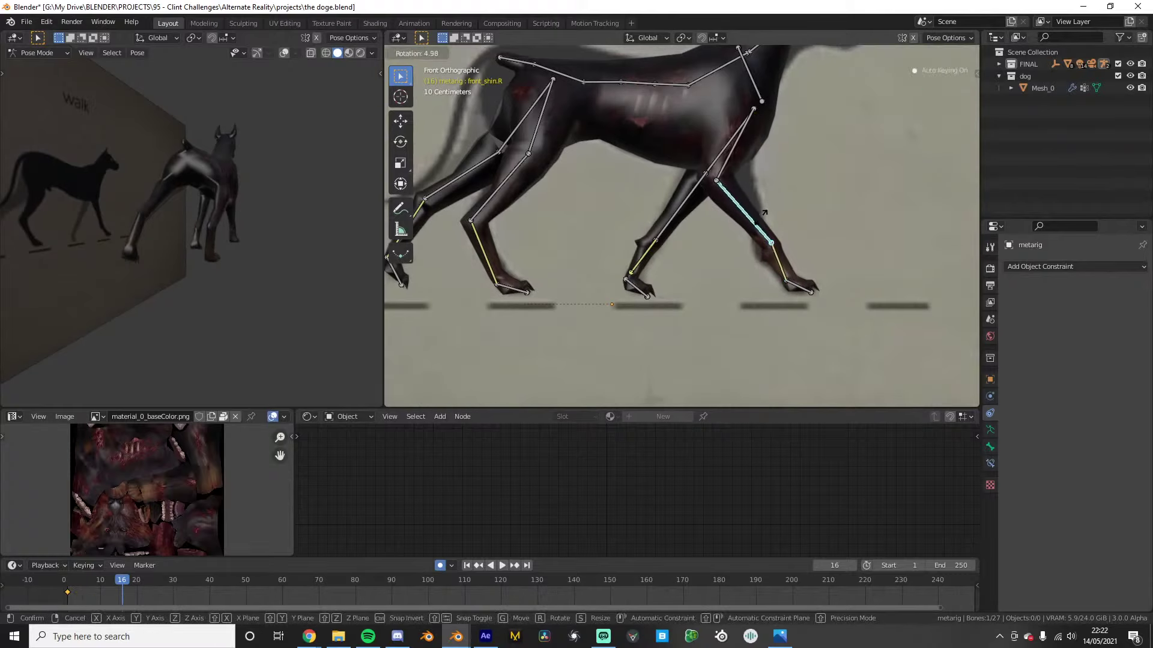
{"action": "left_click", "coordinate": [798, 289]}
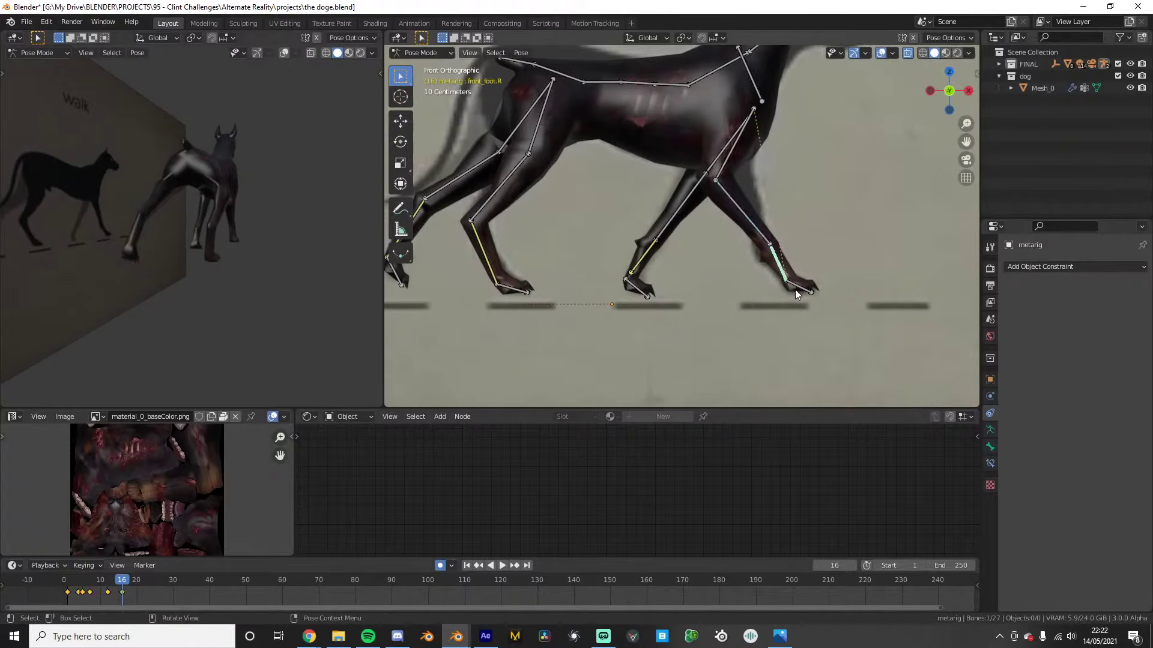
Nudge the right front paw at frame 16, then at frame 19 move it back to its footprint and rotate its foot bone
{"action": "key", "text": "g"}
{"action": "left_click", "coordinate": [802, 291]}
{"action": "key", "text": "Right"}
{"action": "key", "text": "Right"}
{"action": "key", "text": "Right"}
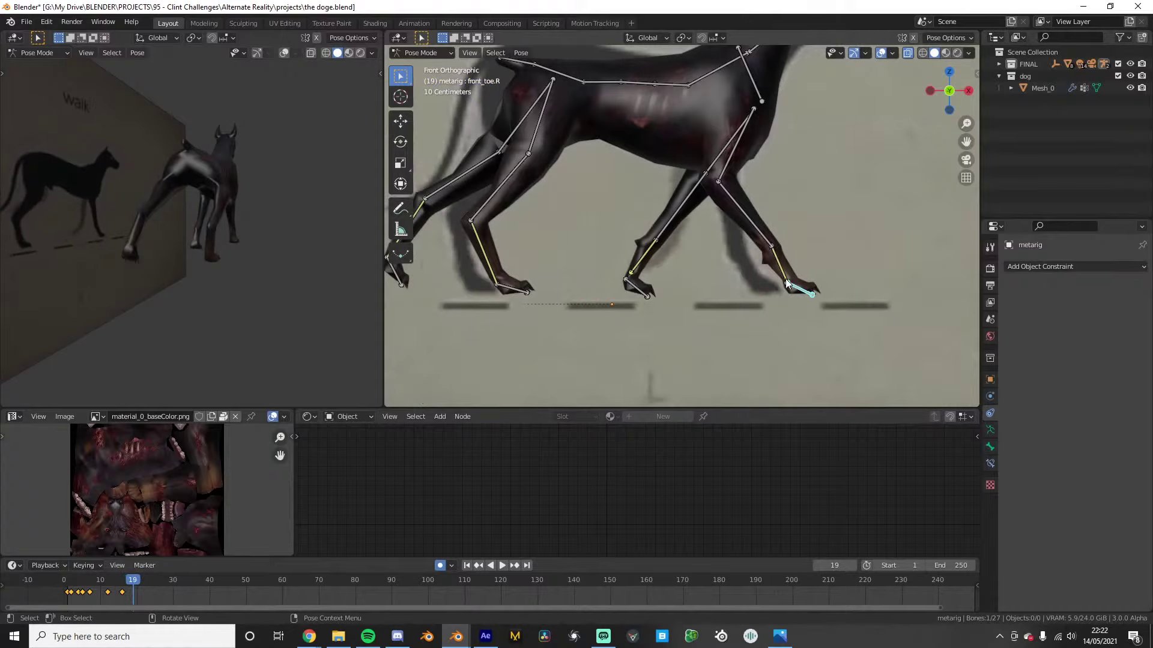
{"action": "key", "text": "g"}
{"action": "left_click", "coordinate": [756, 285]}
{"action": "left_click", "coordinate": [746, 257]}
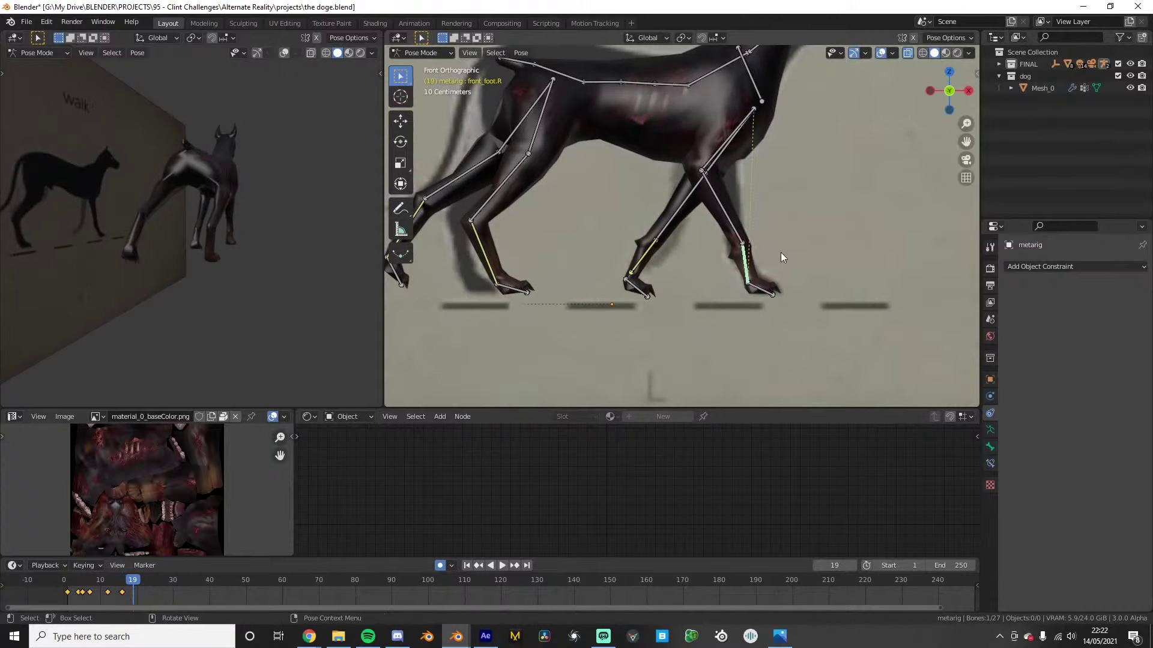
{"action": "key", "text": "r"}
{"action": "left_click", "coordinate": [779, 247]}
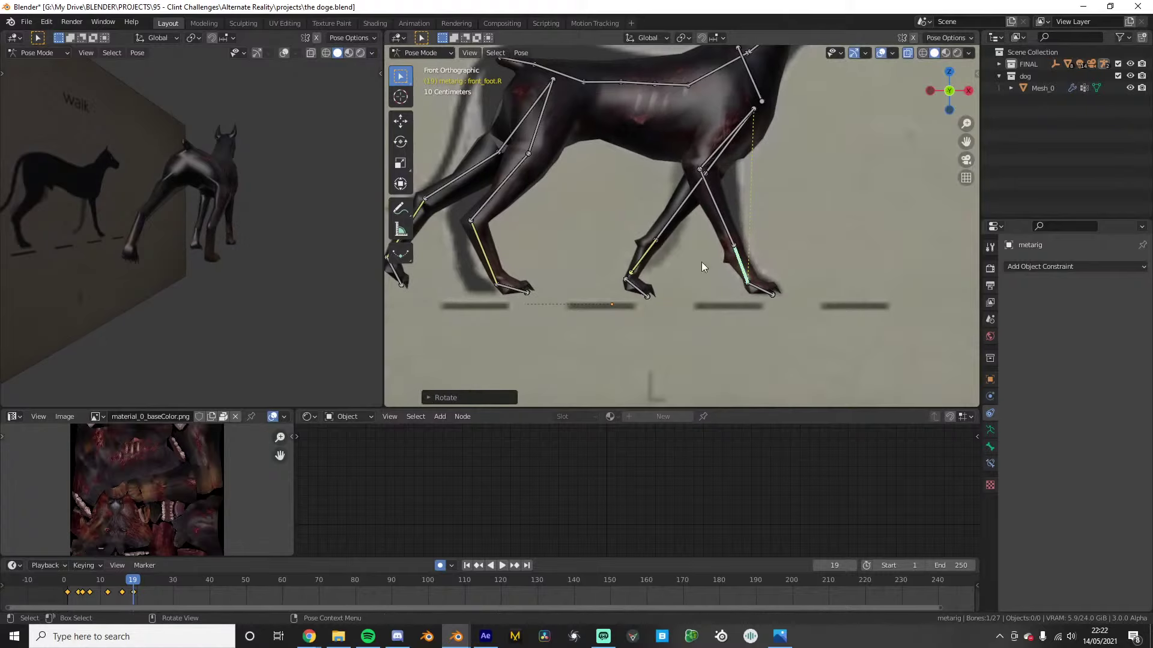
At frame 19, lift the left front paw forward off the ground and rotate its foot bone to match the reference leg
{"action": "left_click", "coordinate": [637, 288]}
{"action": "key", "text": "g"}
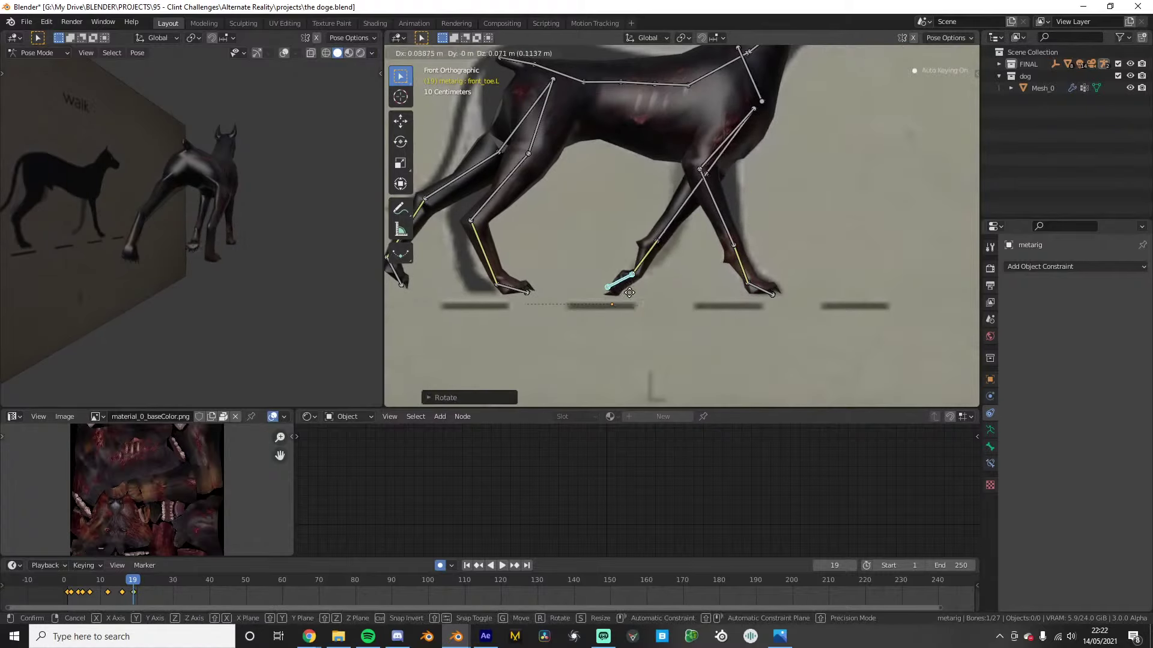
{"action": "left_click", "coordinate": [646, 272]}
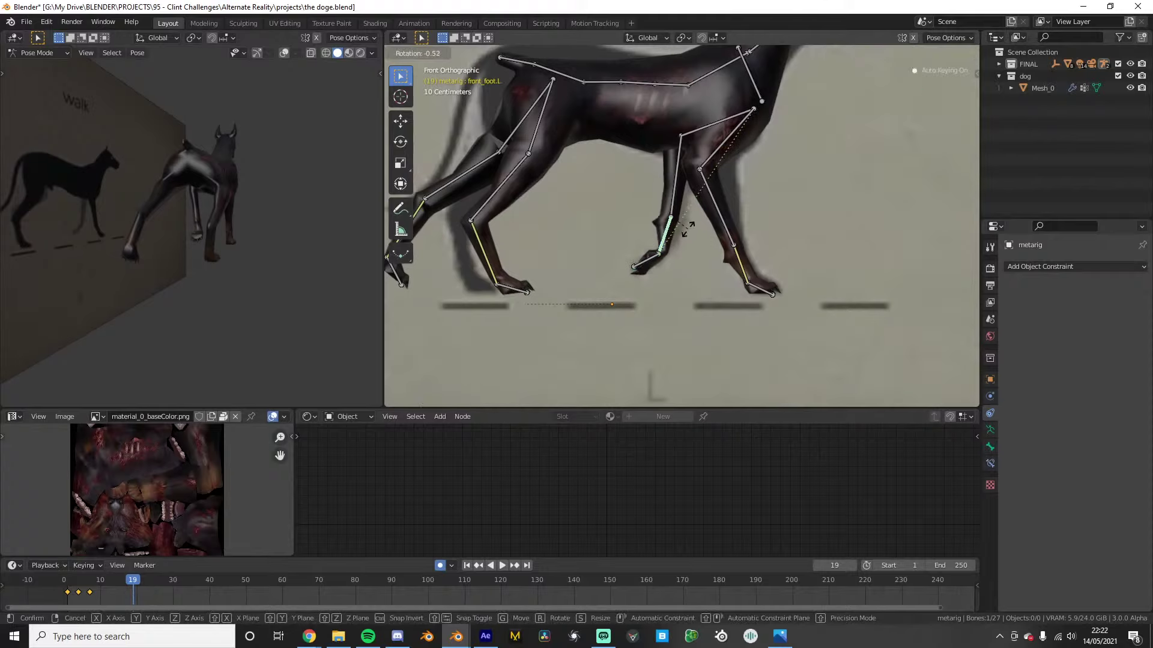
{"action": "left_click", "coordinate": [668, 228]}
{"action": "key", "text": "r"}
{"action": "left_click", "coordinate": [766, 203]}
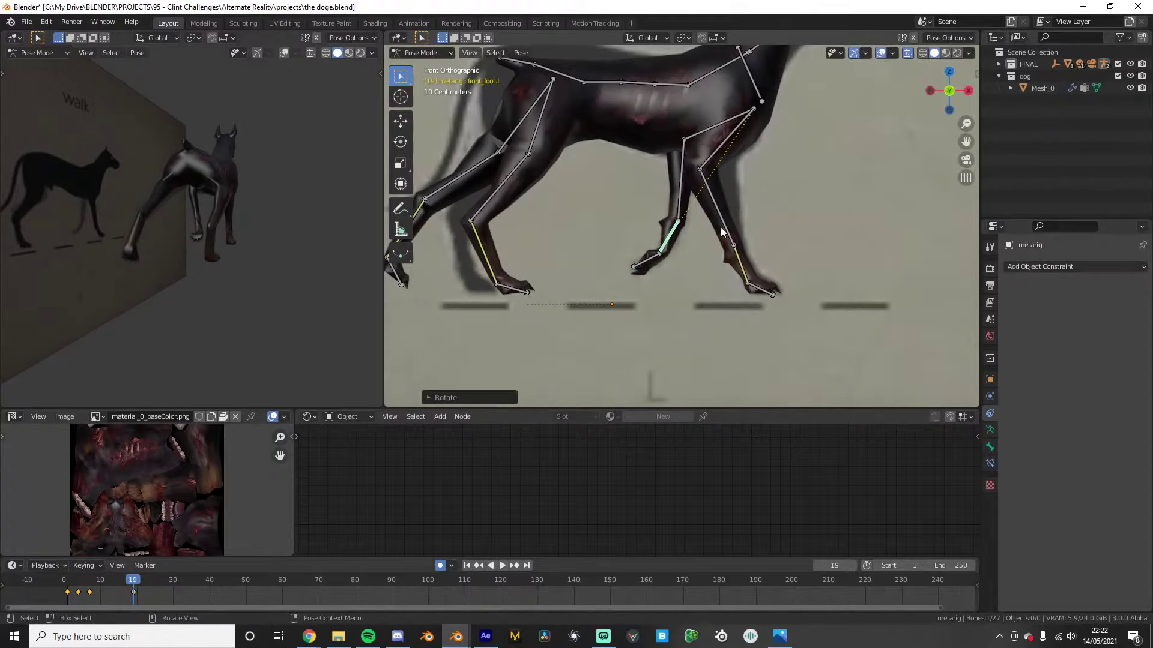
At frame 19, move the right hind paw (toe.R) back onto its reference footprint
{"action": "middle_click_drag", "start_coordinate": [516, 281], "coordinate": [660, 279], "text": "shift"}
{"action": "left_click", "coordinate": [656, 284]}
{"action": "key", "text": "g"}
{"action": "left_click", "coordinate": [623, 288]}
At frame 19, swing the far hind paw (toe.R.001) forward beside the near hind paw and rotate its foot bone (foot.L) to match
{"action": "left_click", "coordinate": [541, 269]}
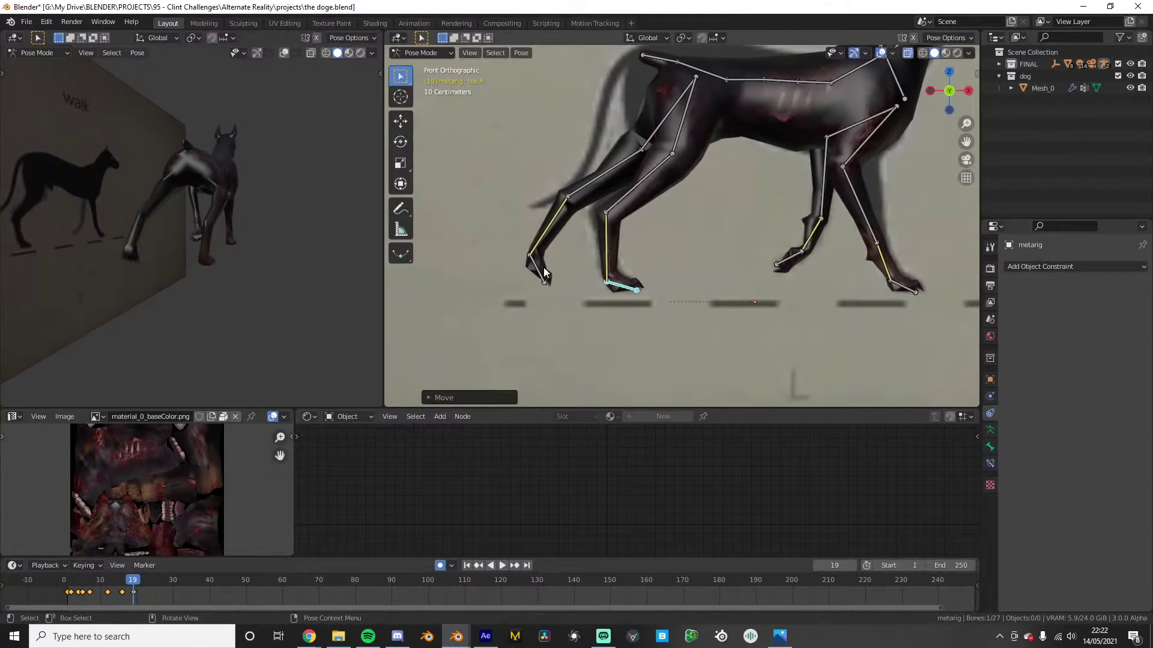
{"action": "key", "text": "g"}
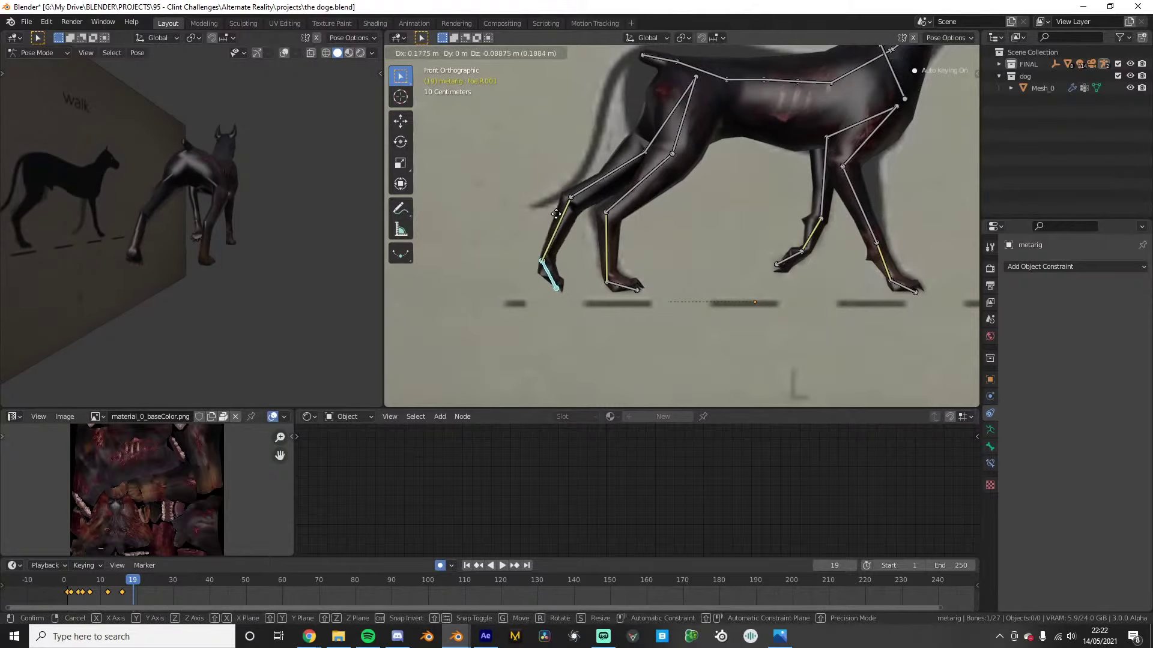
{"action": "left_click", "coordinate": [672, 223]}
{"action": "left_click", "coordinate": [589, 234]}
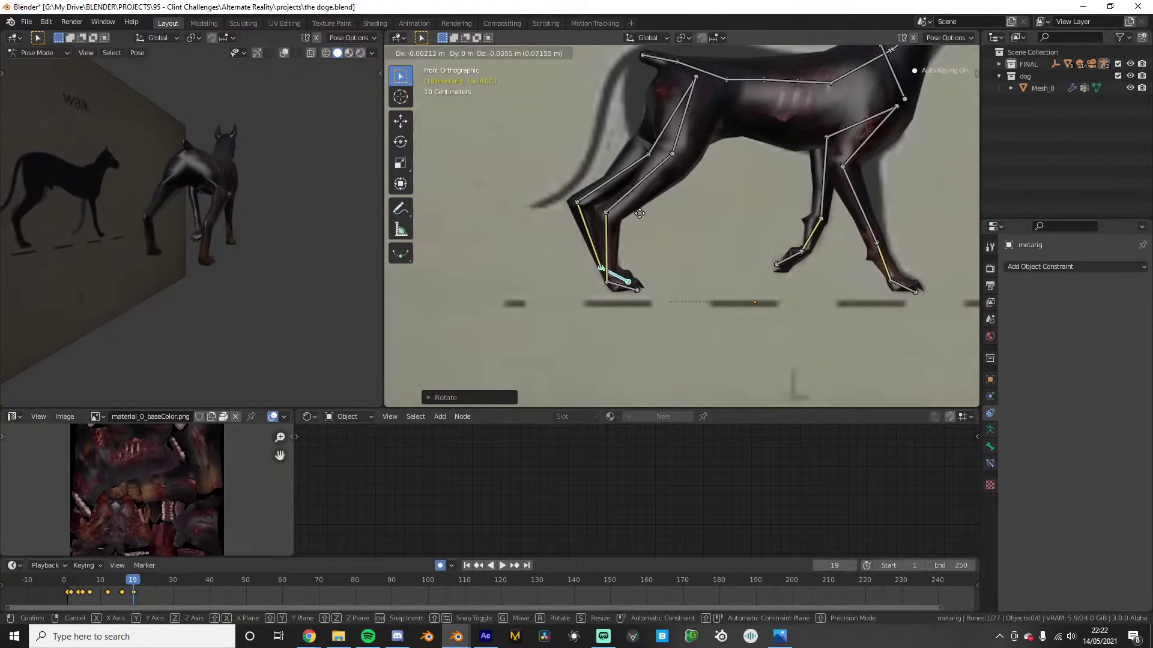
{"action": "left_click", "coordinate": [624, 284]}
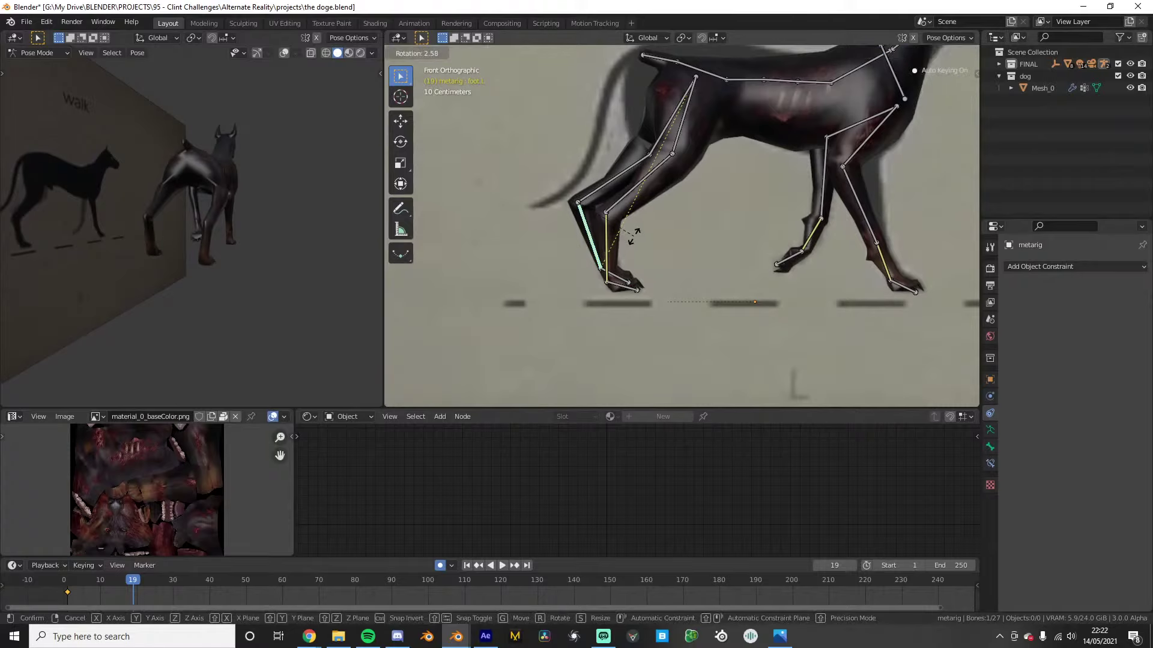
{"action": "key", "text": "g"}
{"action": "left_click", "coordinate": [615, 270]}
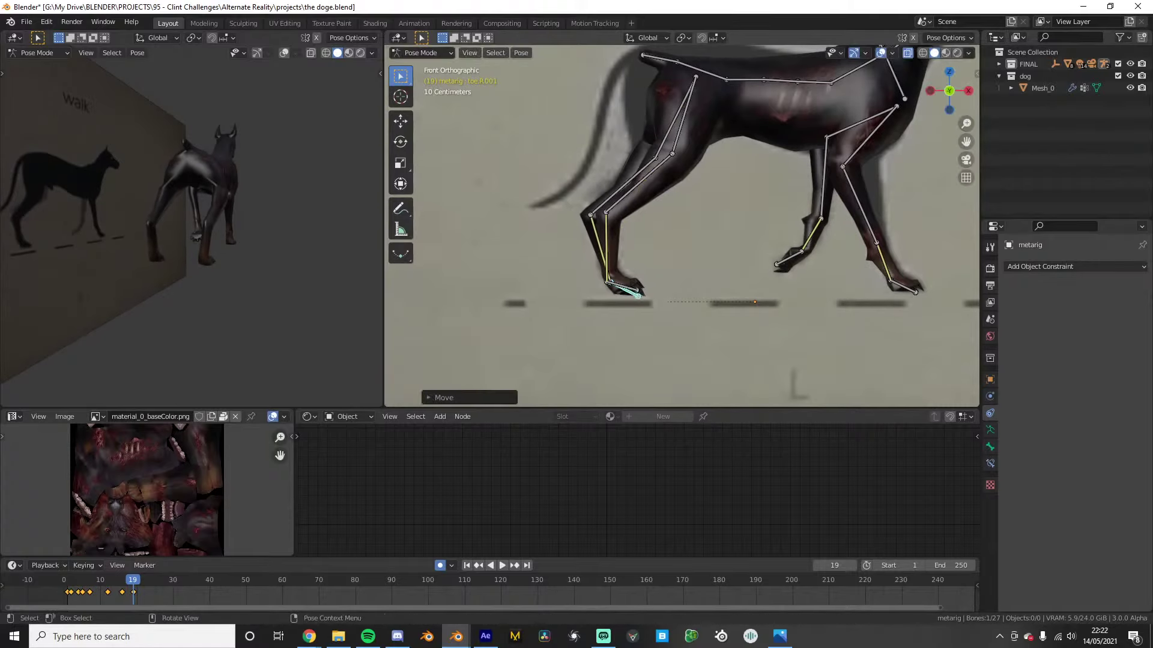
{"action": "left_click", "coordinate": [611, 264]}
{"action": "key", "text": "r"}
{"action": "left_click", "coordinate": [665, 281]}
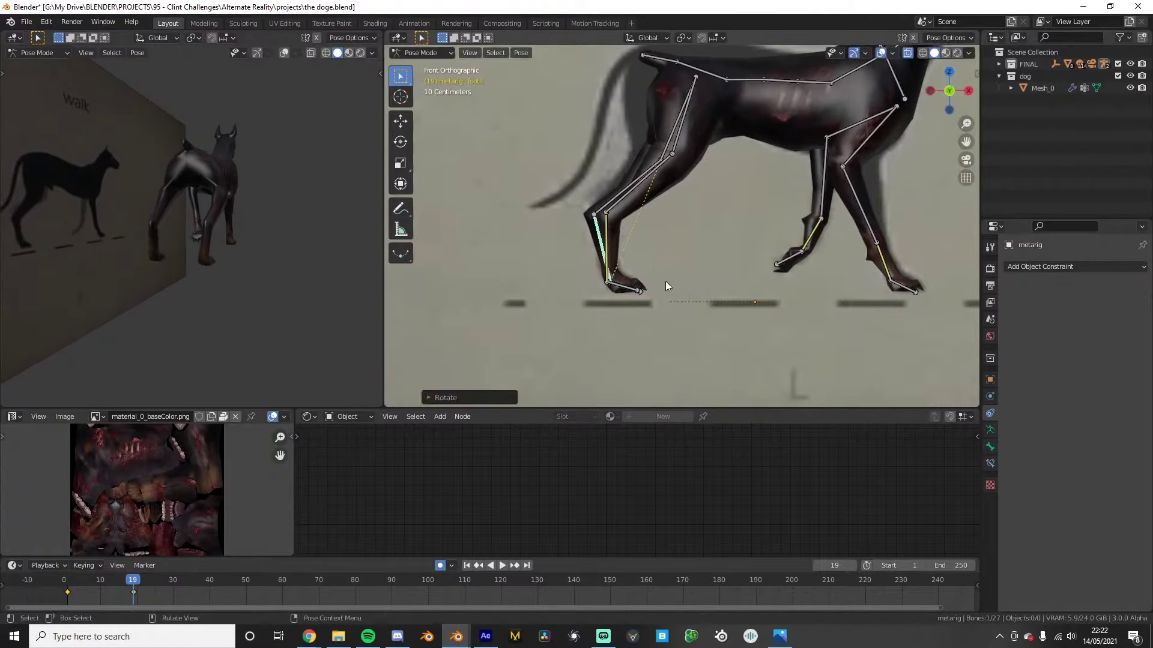
Replay the walk animation from the start, from an angled view as well, to check the leg motion against the reference
{"action": "left_click_drag", "start_coordinate": [133, 580], "coordinate": [102, 579]}
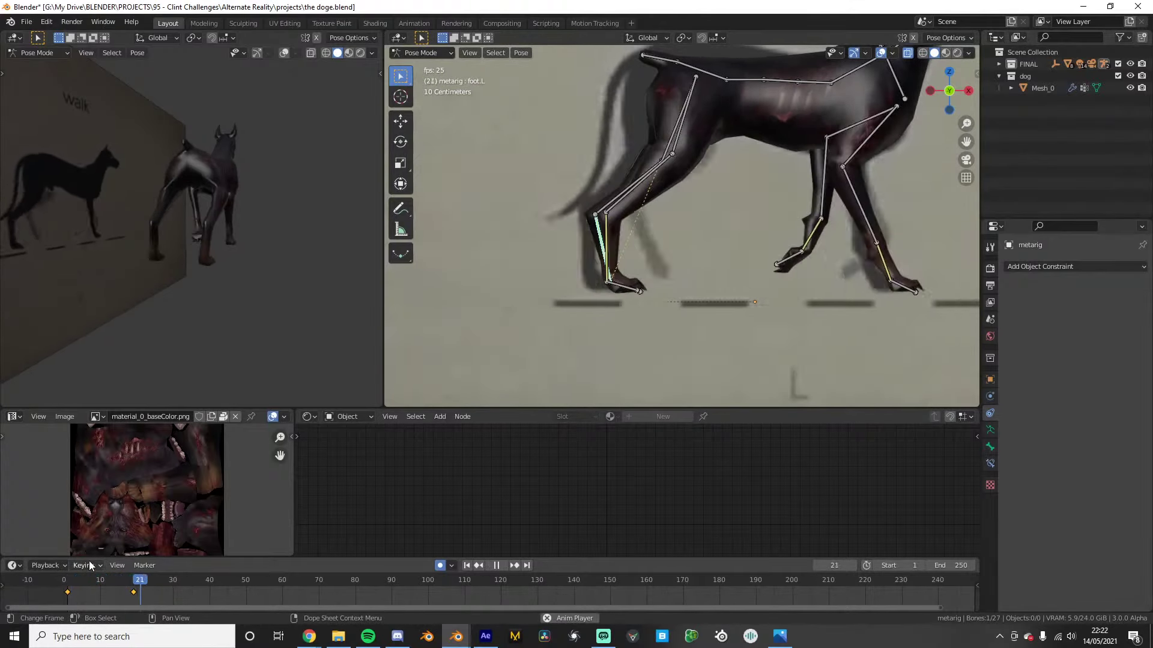
{"action": "key", "text": "space"}
{"action": "left_click", "coordinate": [66, 581]}
{"action": "scroll", "coordinate": [535, 286], "scroll_direction": "down", "scroll_amount": 3}
{"action": "key", "text": "space"}
{"action": "mouse_move", "coordinate": [534, 287]}
{"action": "middle_mouse_down"}
{"action": "mouse_move", "coordinate": [509, 290]}
{"action": "mouse_move", "coordinate": [522, 290]}
{"action": "middle_mouse_up"}
{"action": "key", "text": "space"}
{"action": "left_click", "coordinate": [66, 583]}
{"action": "key", "text": "space"}
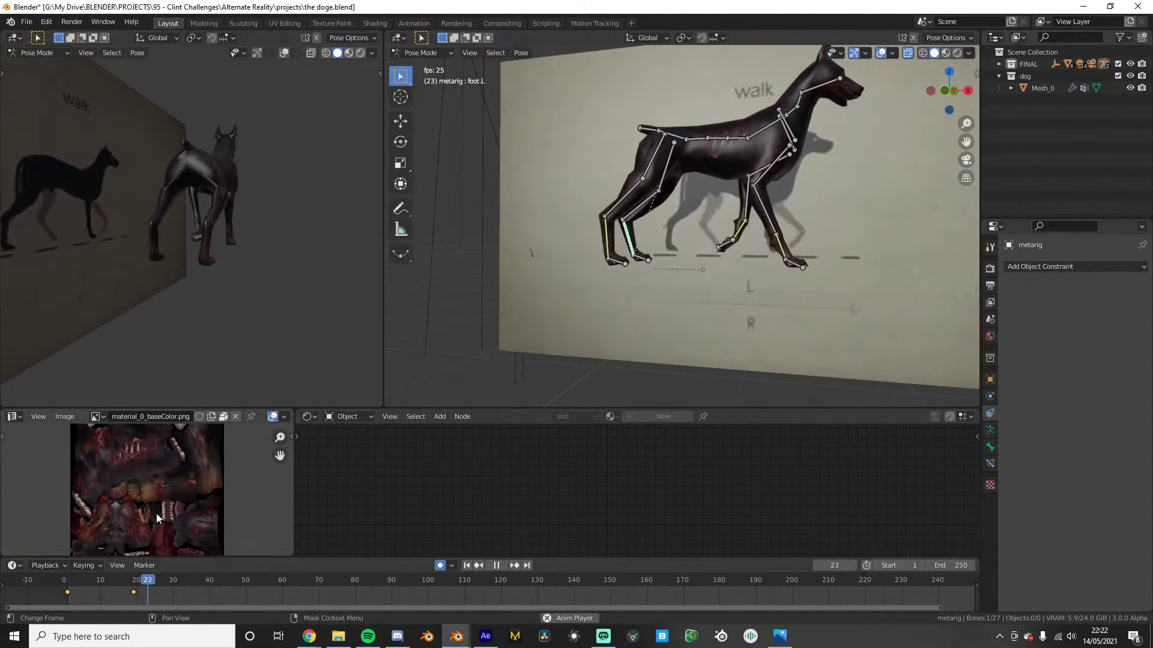
{"action": "key", "text": "space"}
{"action": "left_click", "coordinate": [52, 586]}
{"action": "key", "text": "space"}
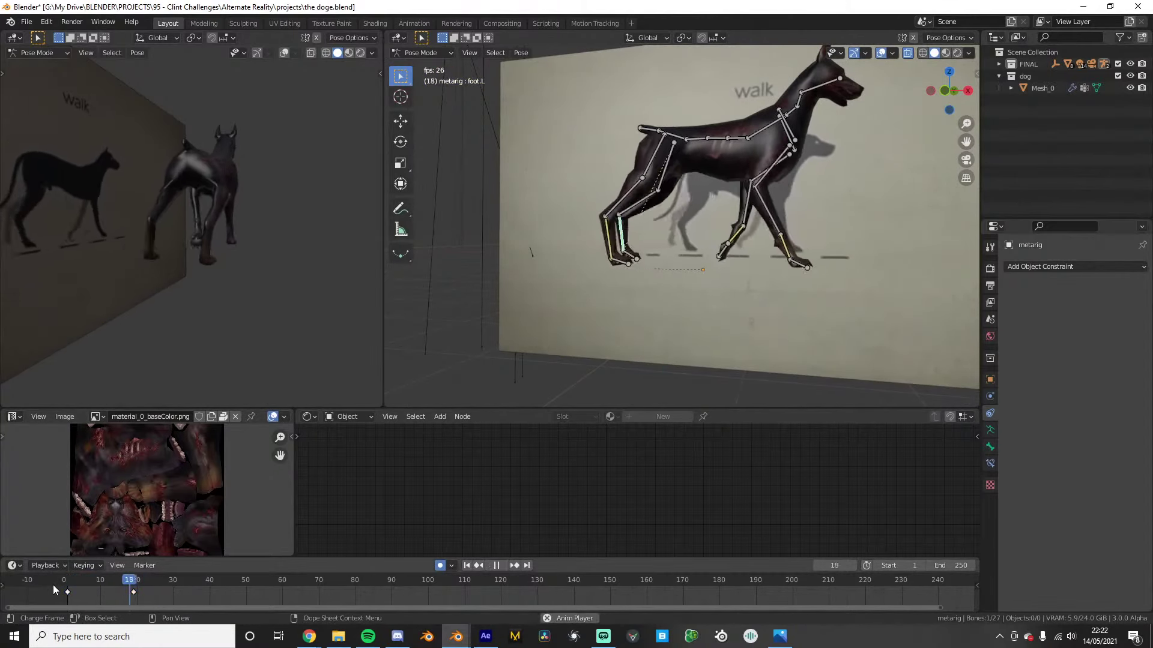
{"action": "key", "text": "space"}
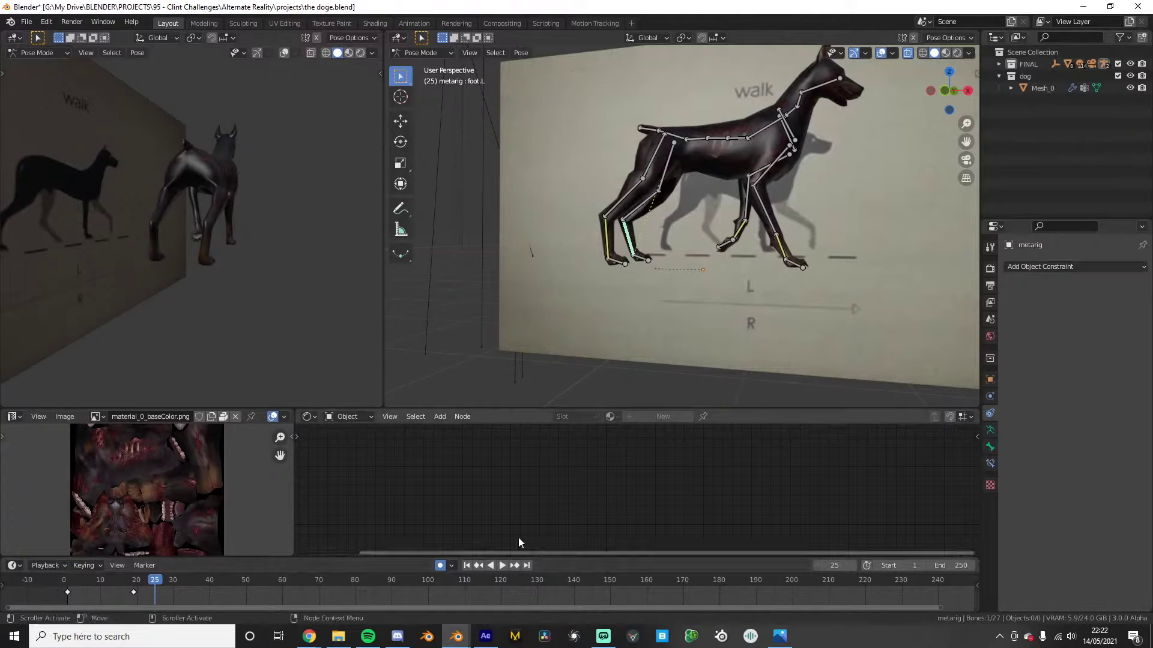
At frame 23 in front view, swing the far hind paw (toe.R.001) forward to the reference leg and rotate it downward
{"action": "key", "text": "KP_1"}
{"action": "scroll", "coordinate": [639, 262], "scroll_direction": "up", "scroll_amount": 3}
{"action": "mouse_move", "coordinate": [145, 580]}
{"action": "left_mouse_down"}
{"action": "mouse_move", "coordinate": [112, 578]}
{"action": "mouse_move", "coordinate": [148, 566]}
{"action": "left_mouse_up"}
{"action": "scroll", "coordinate": [622, 336], "scroll_direction": "up", "scroll_amount": 2}
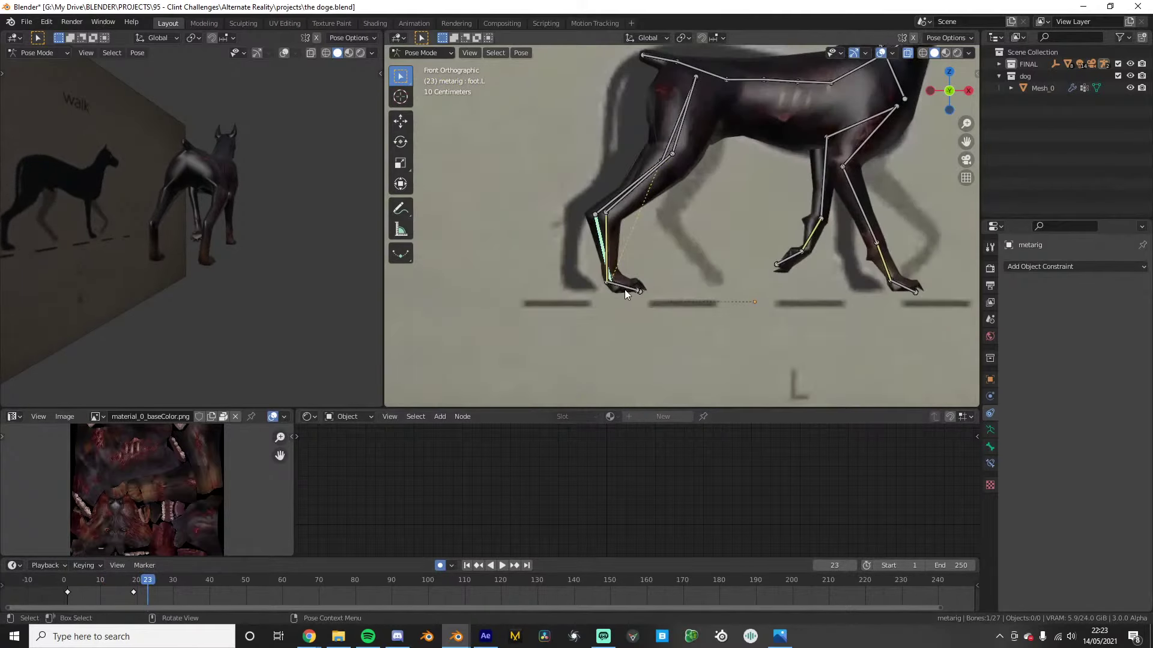
{"action": "left_click", "coordinate": [621, 290]}
{"action": "key", "text": "g"}
{"action": "right_click", "coordinate": [687, 289]}
{"action": "key", "text": "g"}
{"action": "left_click", "coordinate": [732, 295]}
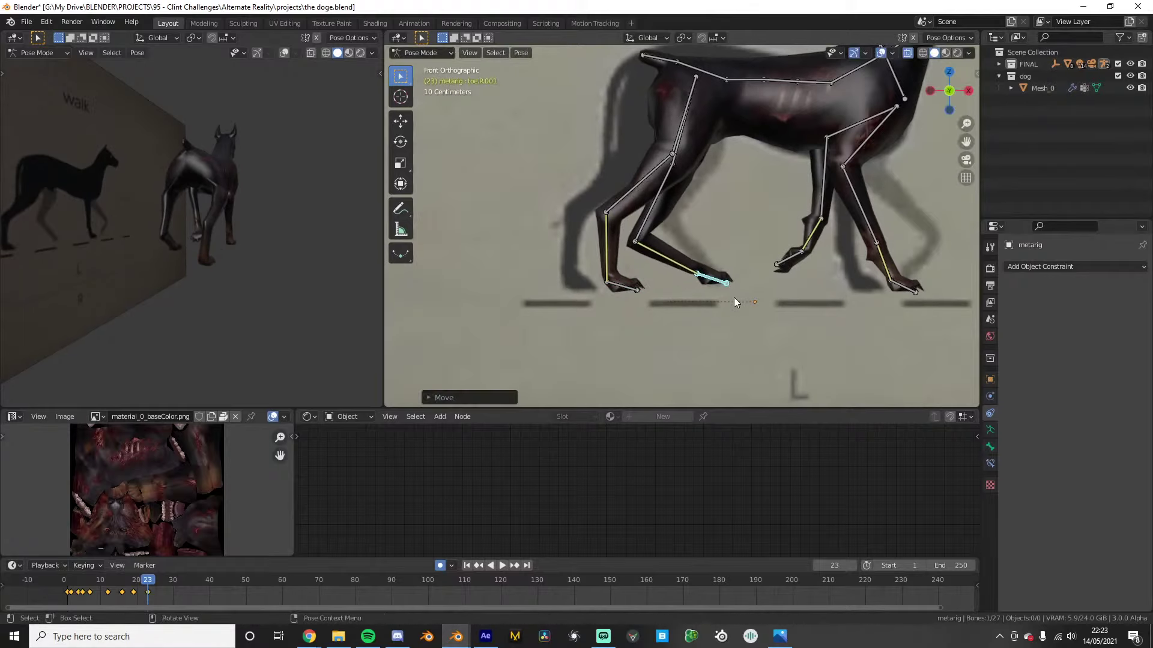
{"action": "key", "text": "r"}
{"action": "left_click", "coordinate": [722, 315]}
At frame 23, rotate the far hind foot bone (foot.L) to match the reference and fine-tune the paw's position
{"action": "left_click", "coordinate": [677, 258]}
{"action": "key", "text": "r"}
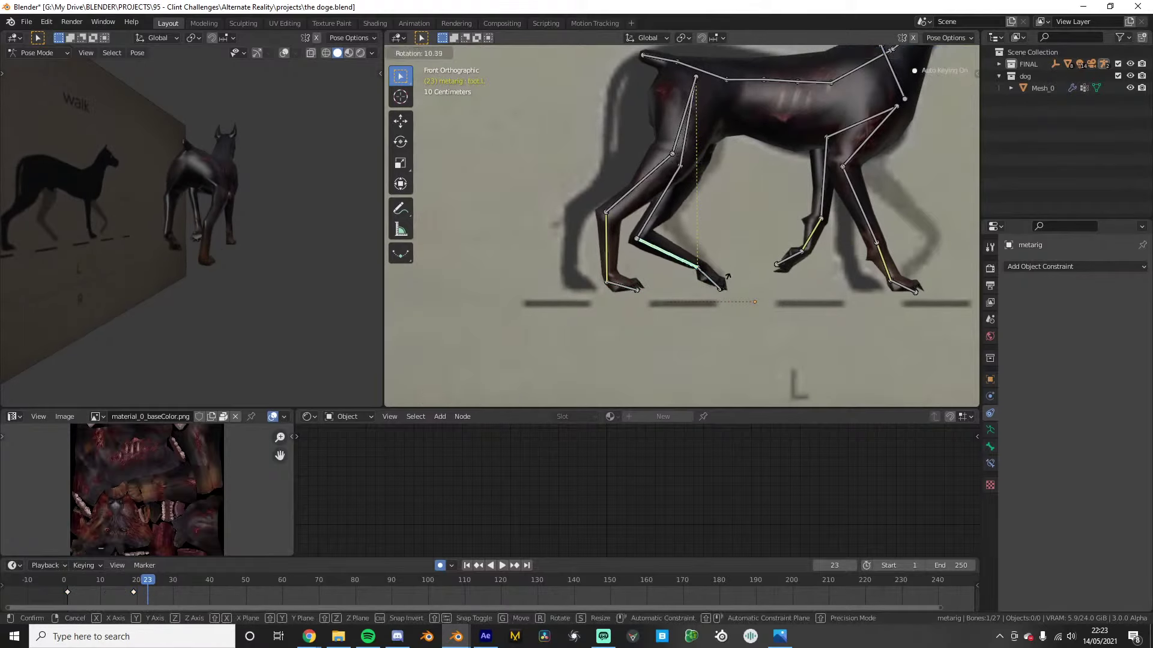
{"action": "left_click", "coordinate": [725, 298]}
{"action": "left_click", "coordinate": [717, 282]}
{"action": "key", "text": "g"}
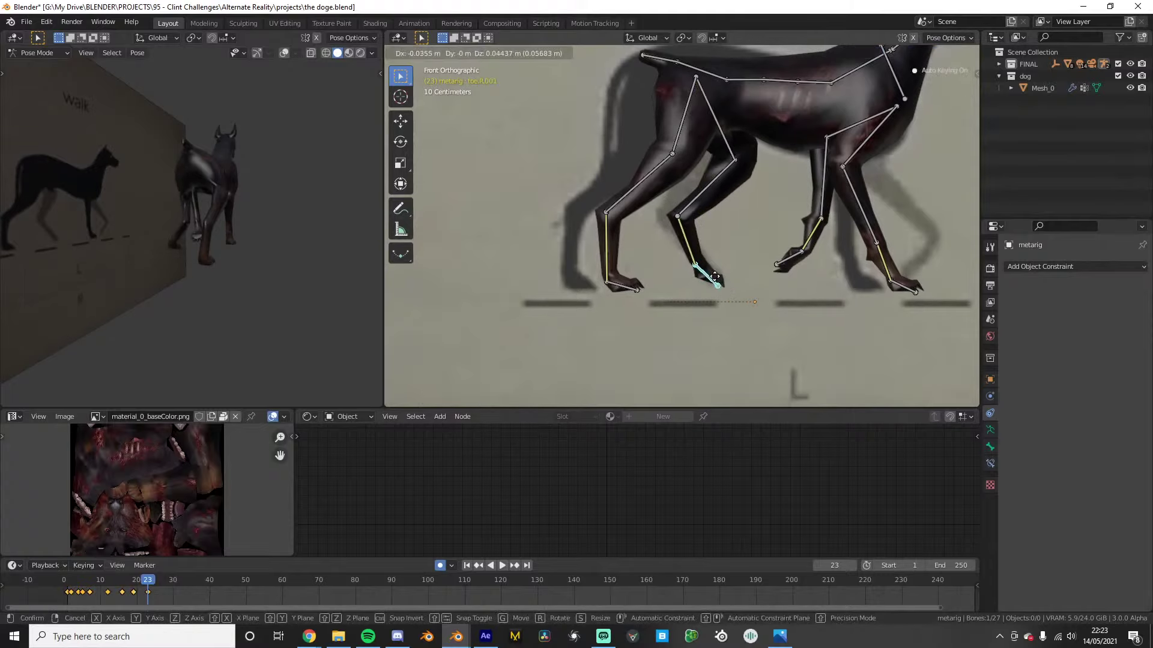
{"action": "left_click", "coordinate": [707, 282]}
At frame 23, move the right hind paw (toe.R) back onto its reference footprint and rotate its foot bone to match
{"action": "left_click", "coordinate": [628, 286]}
{"action": "key", "text": "g"}
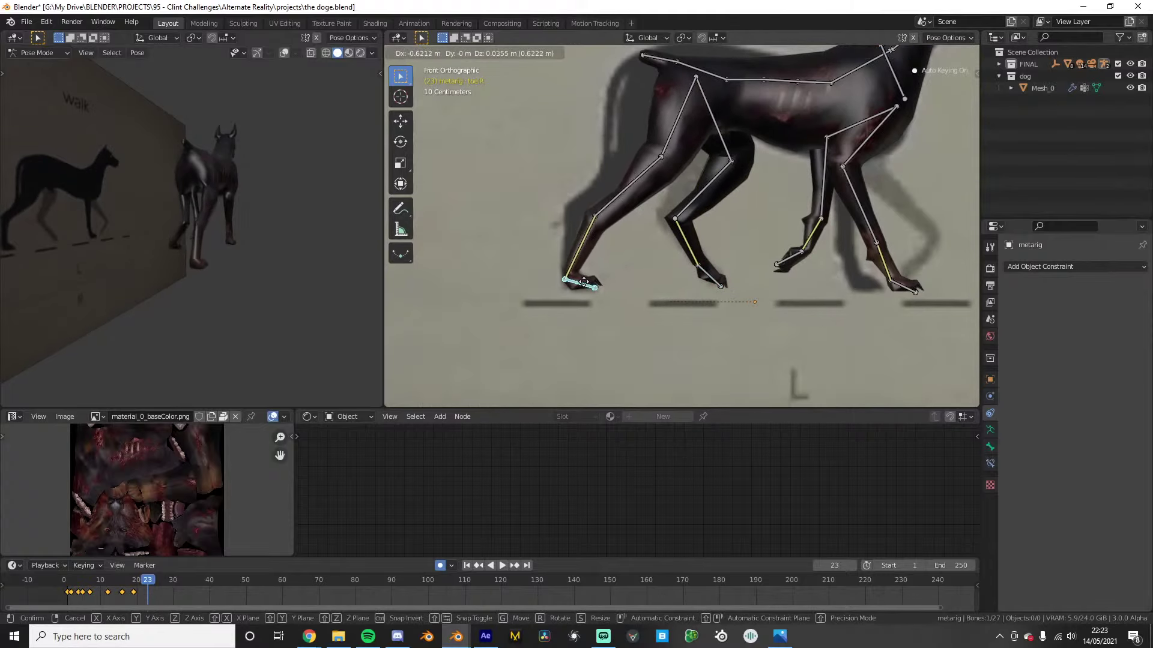
{"action": "left_click", "coordinate": [593, 286]}
{"action": "left_click", "coordinate": [581, 265]}
{"action": "key", "text": "r"}
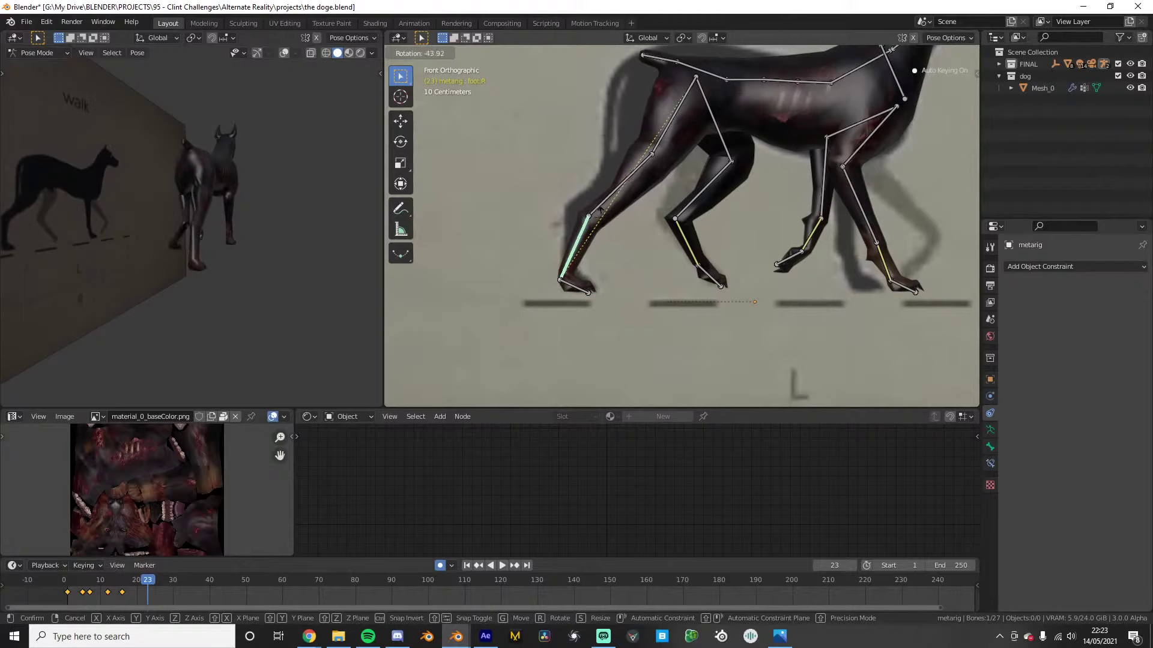
{"action": "left_click", "coordinate": [755, 282]}
At frame 23, swing the raised left front paw forward past the right front leg and rotate its foot bone to match the reference
{"action": "middle_click_drag", "start_coordinate": [833, 287], "coordinate": [730, 286], "text": "shift"}
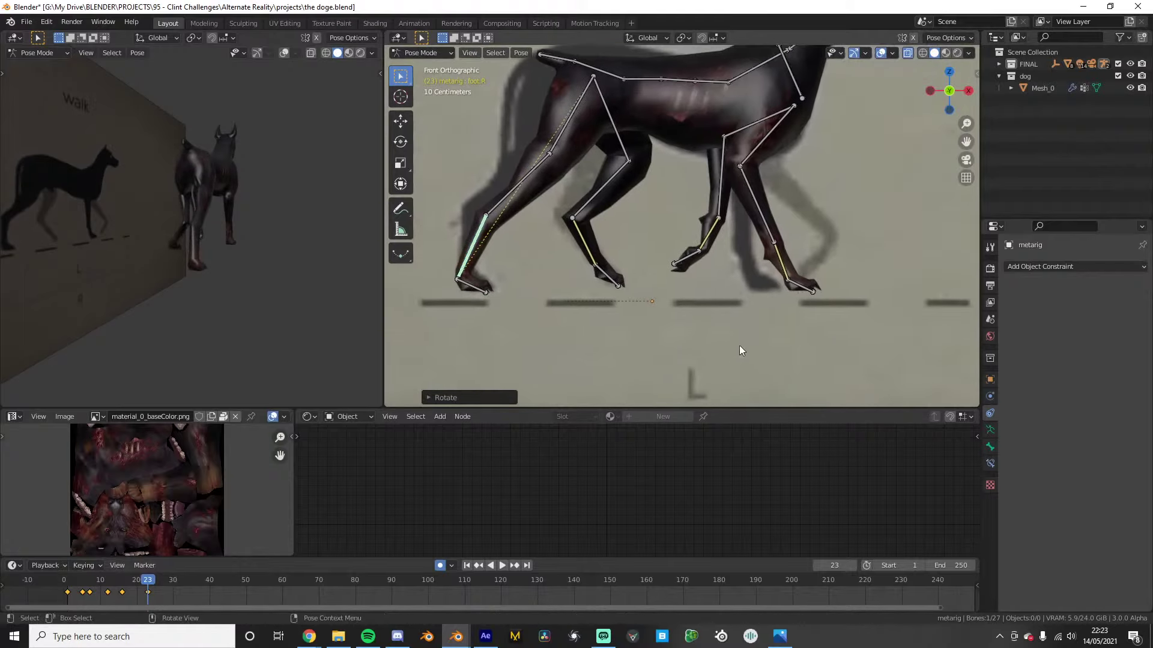
{"action": "middle_click_drag", "start_coordinate": [748, 306], "coordinate": [709, 281]}
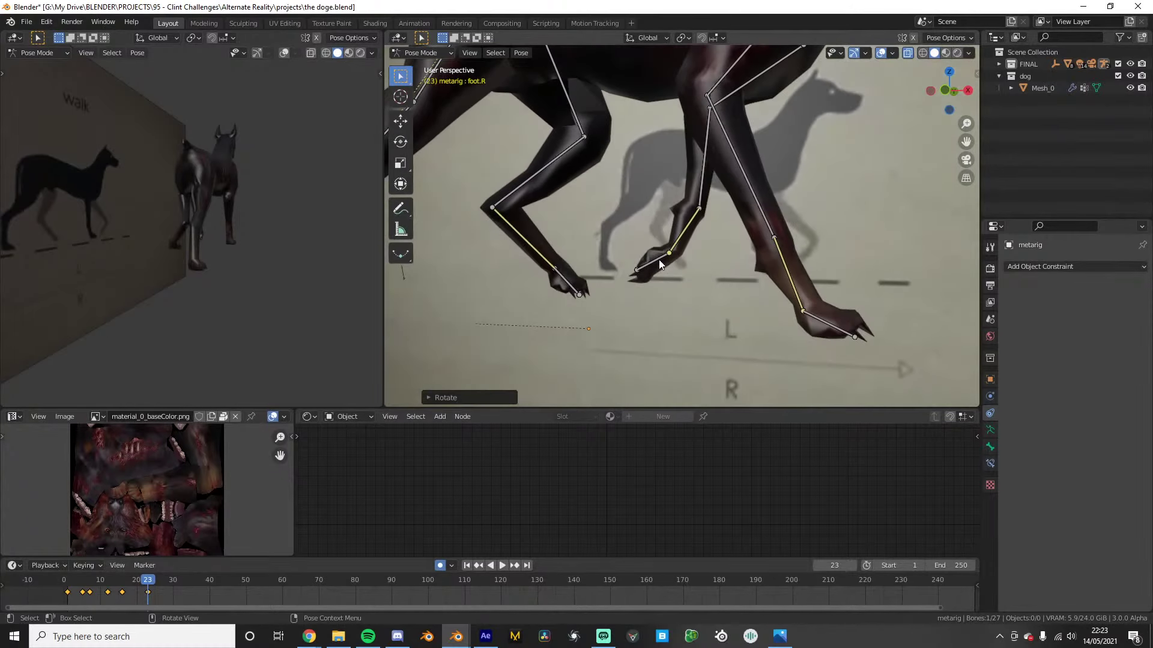
{"action": "left_click", "coordinate": [660, 261]}
{"action": "key", "text": "KP_3"}
{"action": "key", "text": "KP_1"}
{"action": "key", "text": "g"}
{"action": "left_click", "coordinate": [816, 265]}
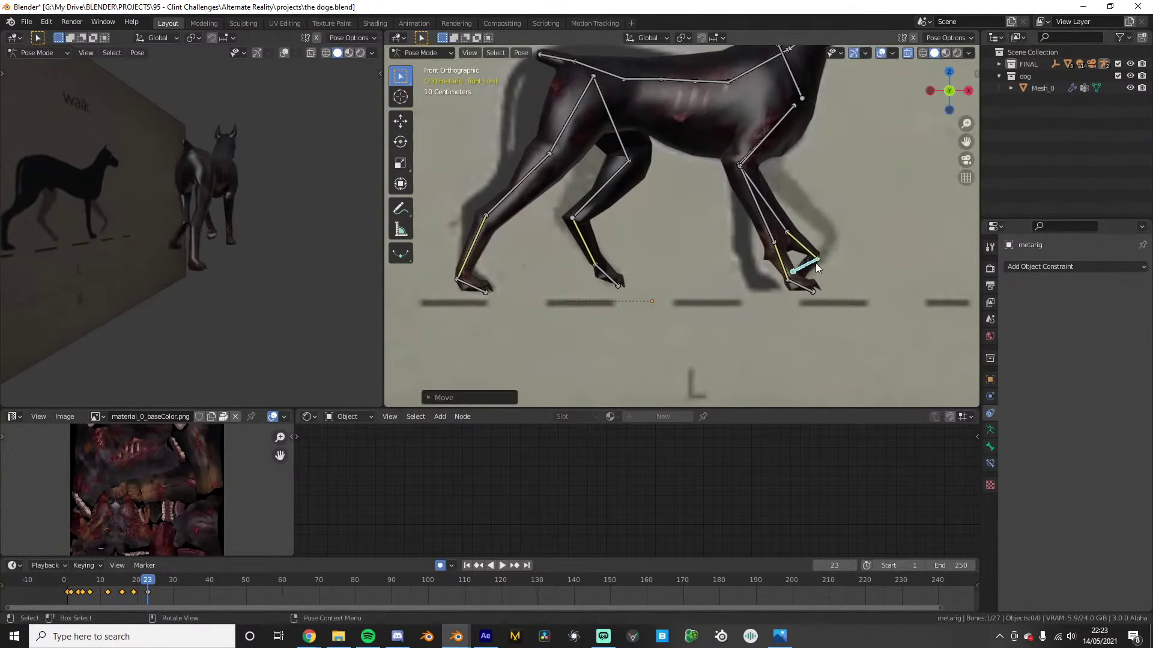
{"action": "left_click", "coordinate": [813, 257]}
{"action": "key", "text": "r"}
{"action": "left_click", "coordinate": [806, 287]}
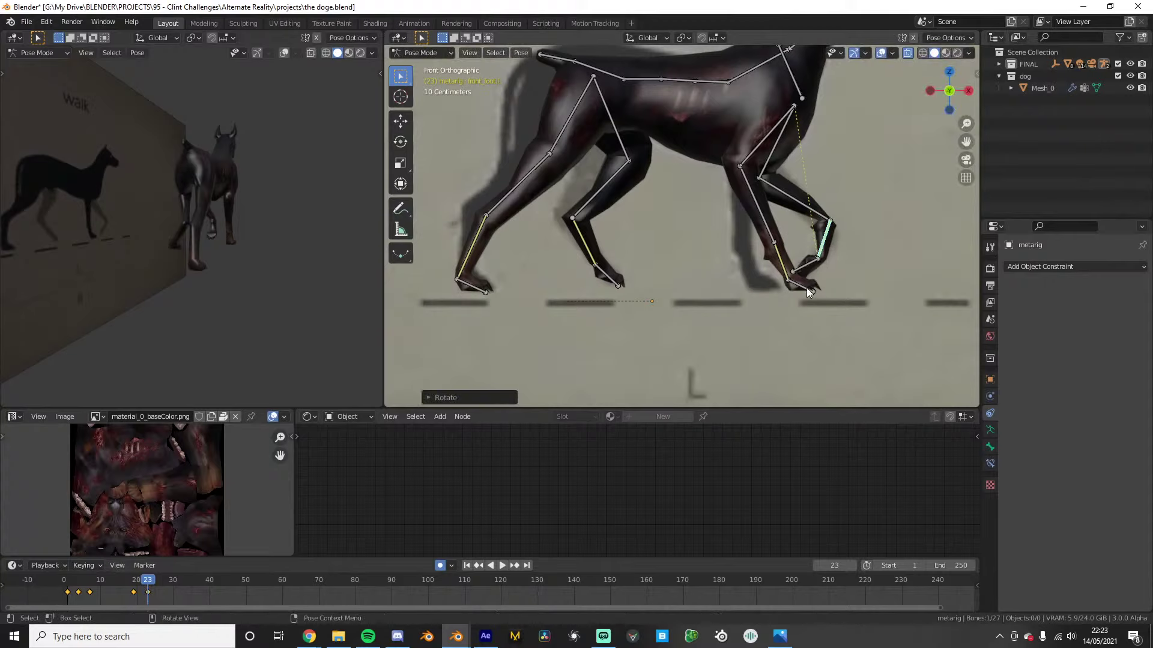
At frame 23, move the right front paw (front_toe.R) back onto its reference footprint
{"action": "left_click", "coordinate": [806, 287]}
{"action": "key", "text": "g"}
{"action": "left_click", "coordinate": [760, 291]}
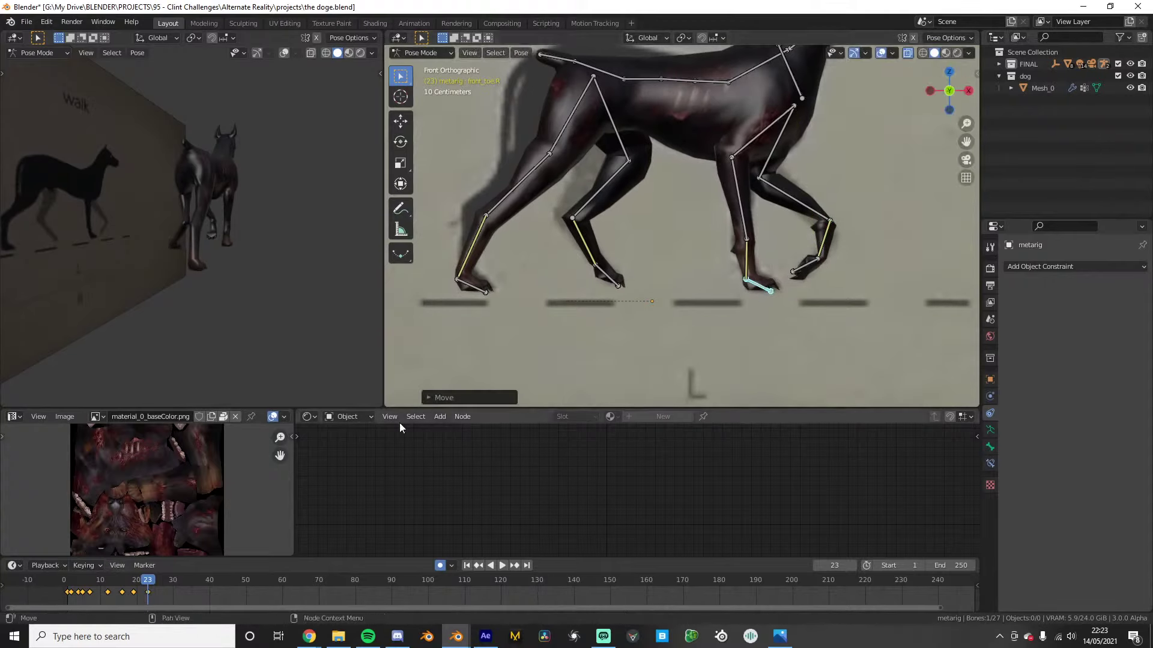
At frame 27, move the far hind paw (toe.R.001) back to the reference leg and rotate its foot bone (foot.L) to match
{"action": "key", "text": "space"}
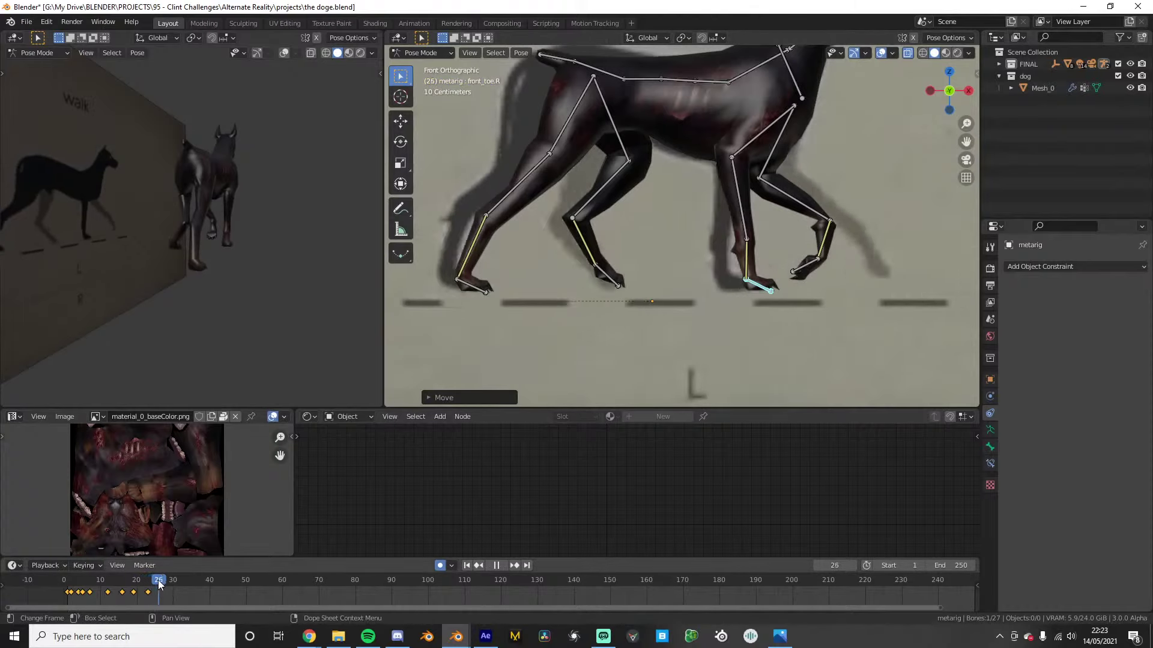
{"action": "key", "text": "space"}
{"action": "scroll", "coordinate": [614, 311], "scroll_direction": "down", "scroll_amount": 2}
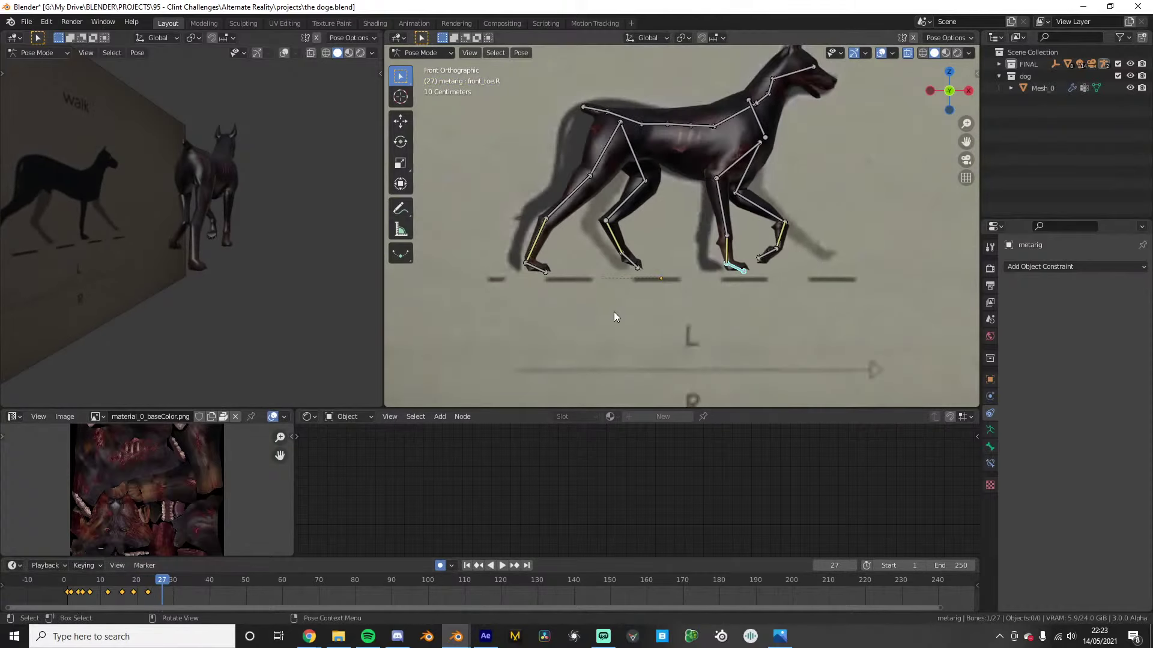
{"action": "middle_click_drag", "start_coordinate": [614, 312], "coordinate": [712, 297], "text": "shift"}
{"action": "scroll", "coordinate": [714, 301], "scroll_direction": "up", "scroll_amount": 1}
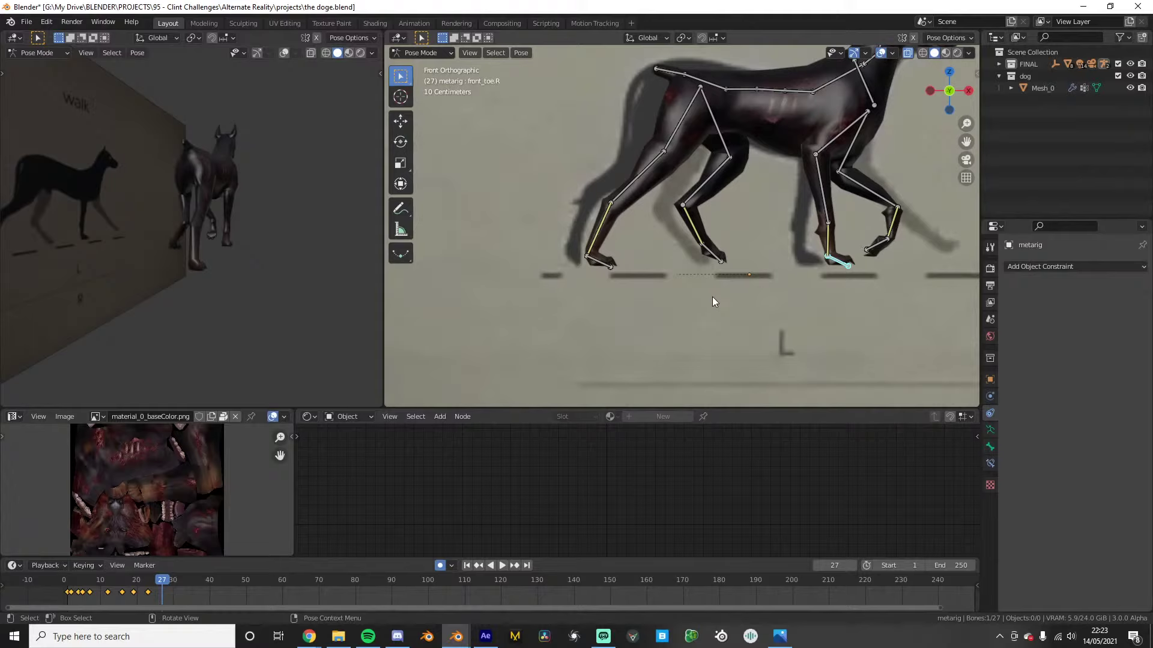
{"action": "left_click", "coordinate": [715, 257]}
{"action": "key", "text": "g"}
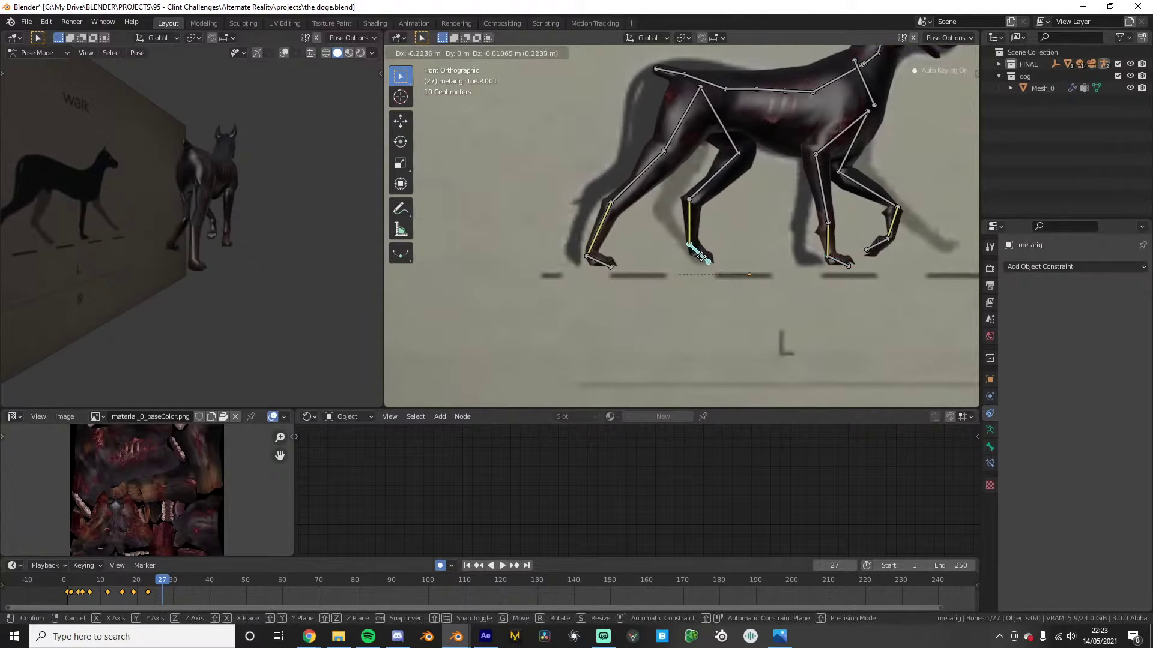
{"action": "left_click", "coordinate": [698, 257]}
{"action": "key", "text": "g"}
{"action": "left_click", "coordinate": [690, 243]}
{"action": "left_click", "coordinate": [702, 221]}
{"action": "key", "text": "r"}
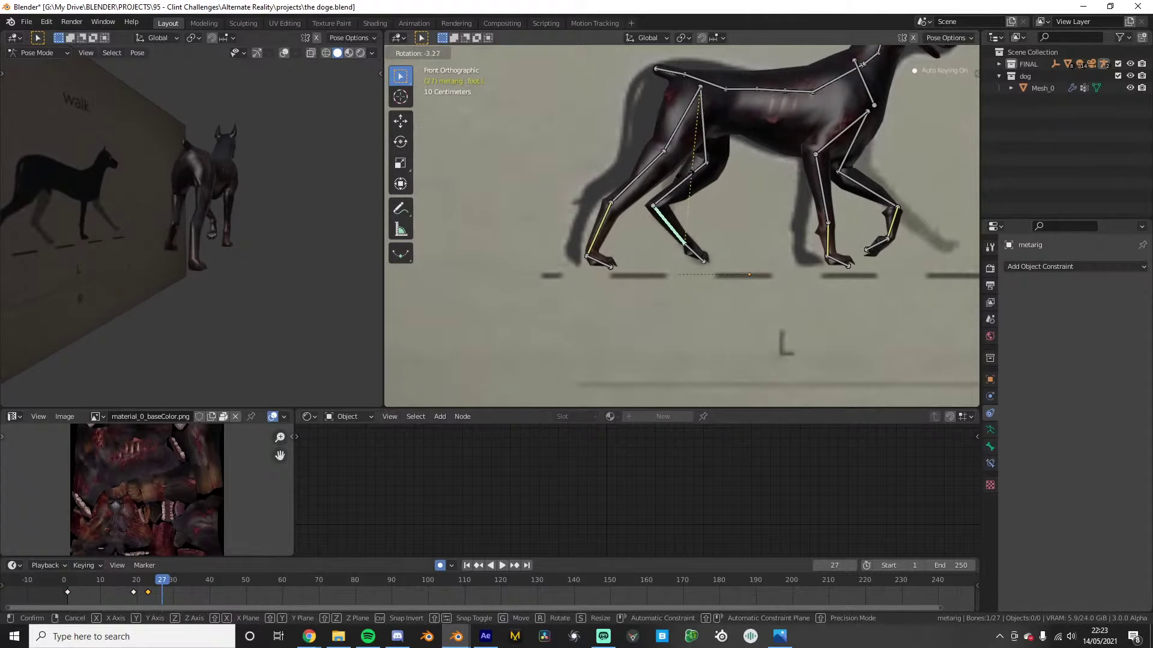
{"action": "left_click", "coordinate": [696, 222]}
At frame 27, move the right hind paw (toe.R) back, rotate it toe-down, and adjust its position to match the reference
{"action": "left_click", "coordinate": [598, 259]}
{"action": "key", "text": "g"}
{"action": "left_click", "coordinate": [580, 251]}
{"action": "key", "text": "r"}
{"action": "left_click", "coordinate": [593, 280]}
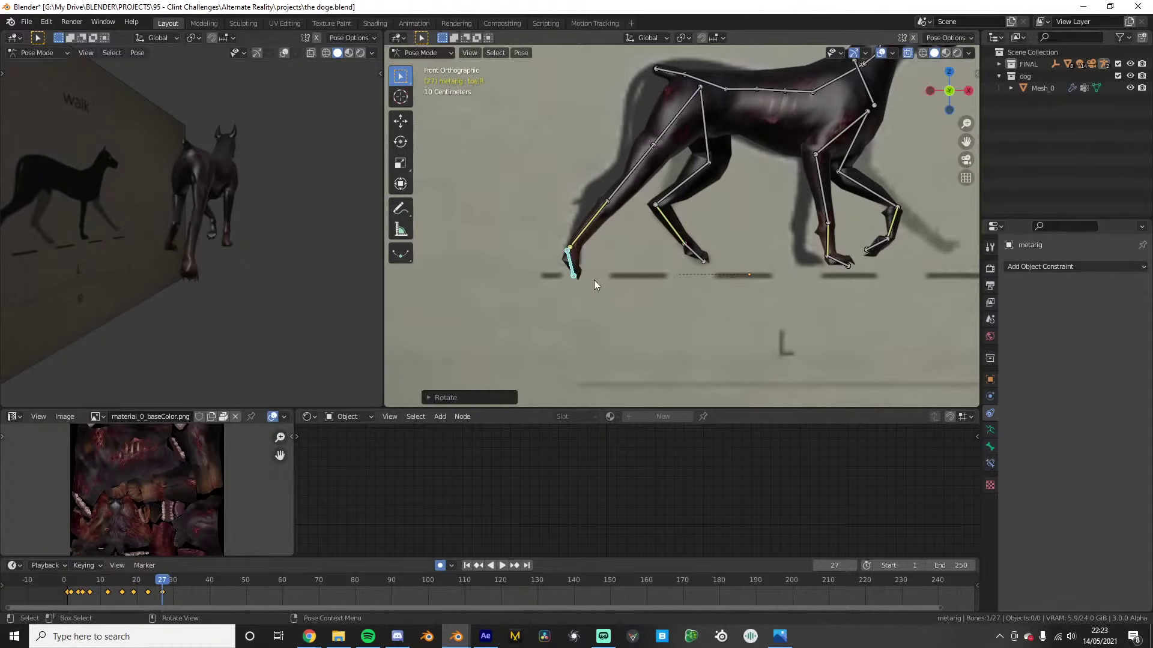
{"action": "key", "text": "g"}
{"action": "left_click", "coordinate": [611, 267]}
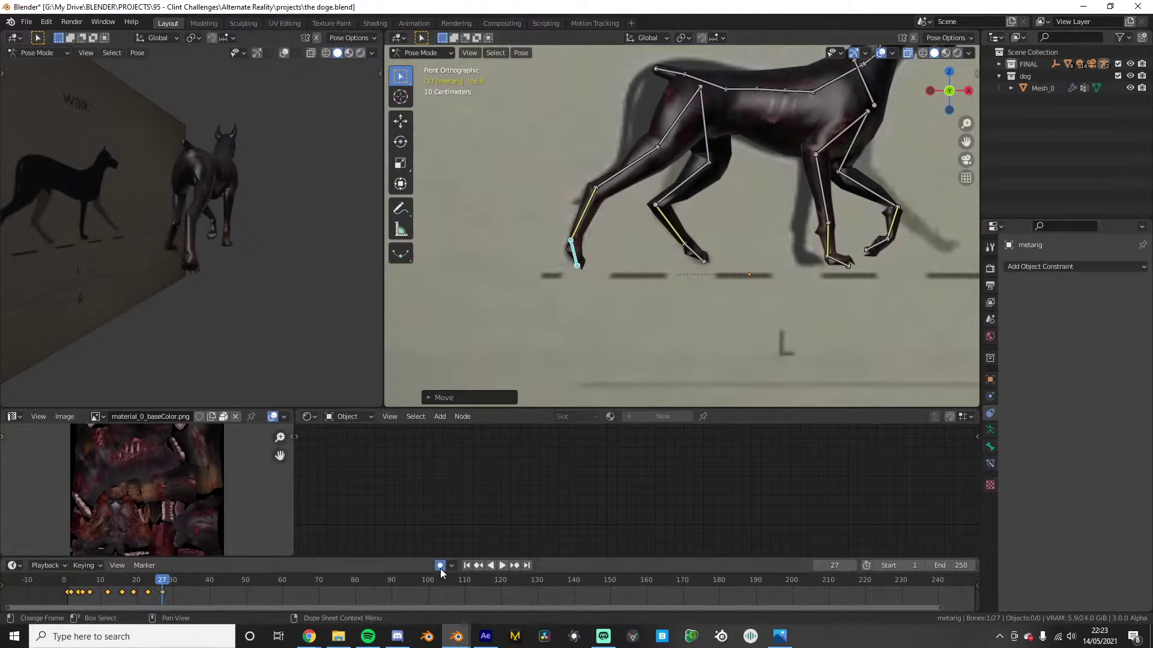
At frame 27, move the right front paw (front_toe.R) back, then rotate it and its foot bone (front_foot.R) to match the reference
{"action": "scroll", "coordinate": [581, 363], "scroll_direction": "up", "scroll_amount": 4}
{"action": "left_click", "coordinate": [793, 281]}
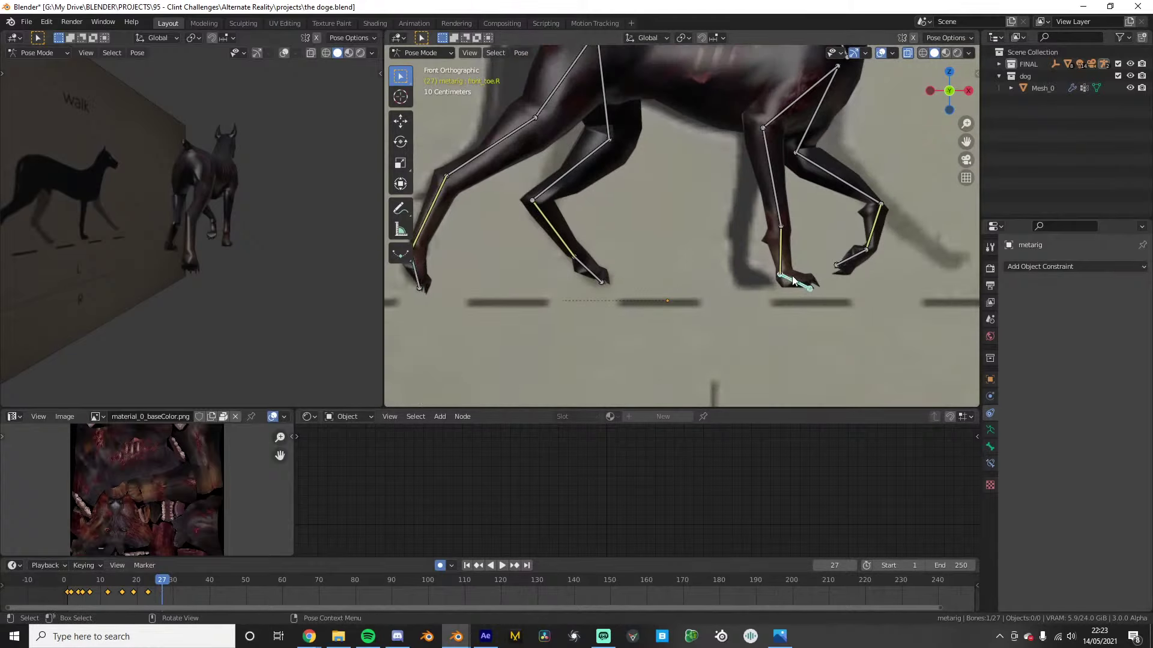
{"action": "key", "text": "g"}
{"action": "left_click", "coordinate": [747, 279]}
{"action": "key", "text": "r"}
{"action": "left_click", "coordinate": [773, 277]}
{"action": "left_click", "coordinate": [742, 253]}
{"action": "key", "text": "r"}
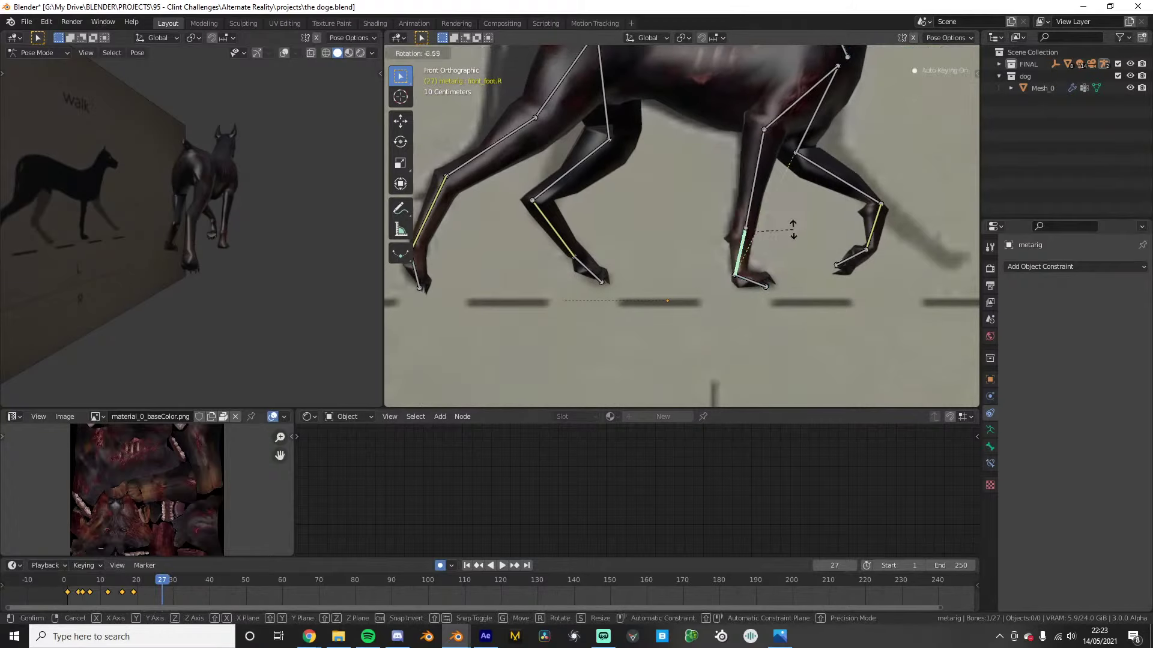
{"action": "left_click", "coordinate": [792, 230]}
At frame 27, extend the left front paw (front_toe.L) forward to the reference and rotate its foot bone (front_foot.L) in line with the leg
{"action": "middle_click_drag", "start_coordinate": [867, 245], "coordinate": [782, 253], "text": "shift"}
{"action": "left_click", "coordinate": [780, 255]}
{"action": "key", "text": "r"}
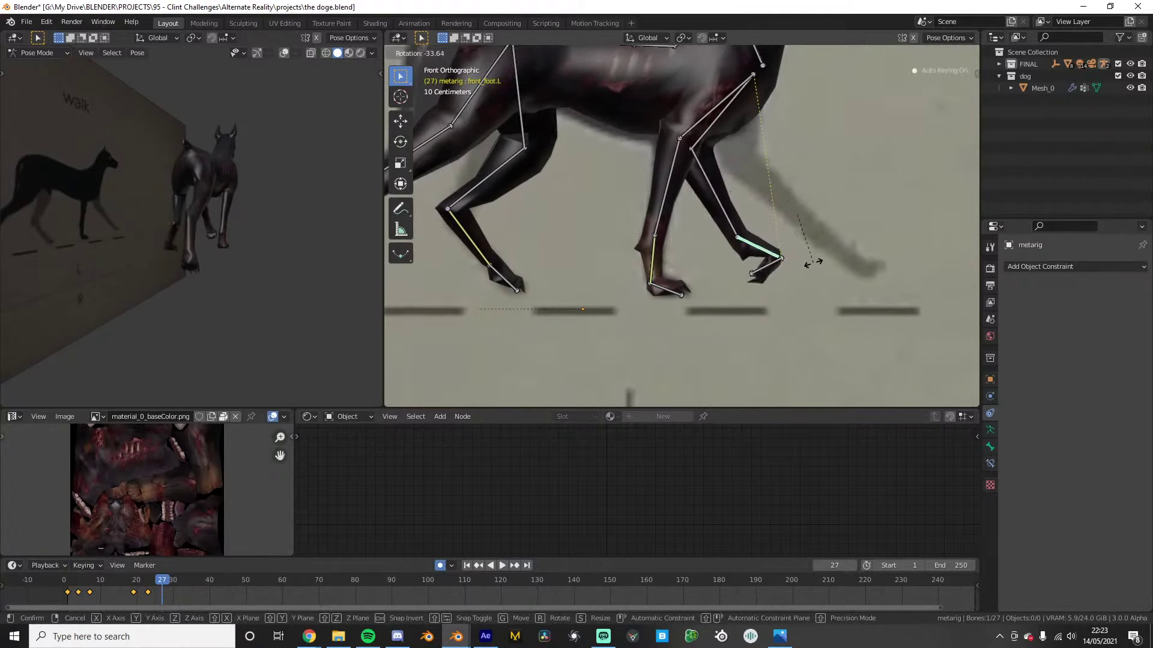
{"action": "left_click", "coordinate": [765, 275]}
{"action": "left_click", "coordinate": [772, 271]}
{"action": "key", "text": "g"}
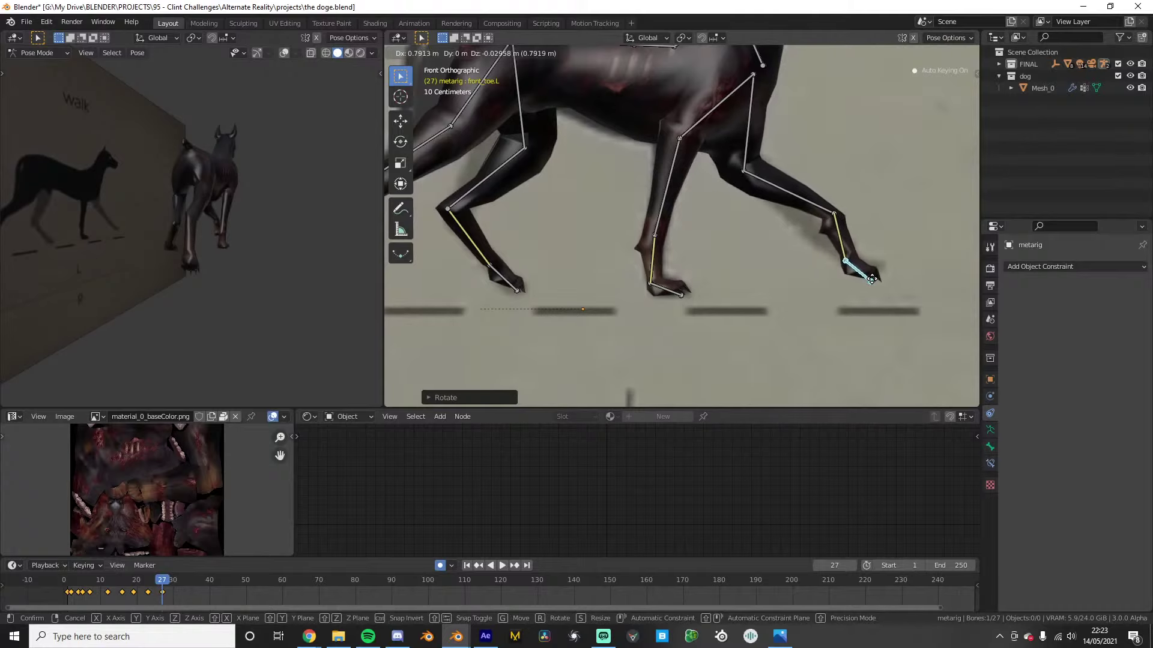
{"action": "left_click", "coordinate": [872, 280]}
{"action": "left_click", "coordinate": [841, 233]}
{"action": "key", "text": "r"}
{"action": "left_click", "coordinate": [847, 210]}
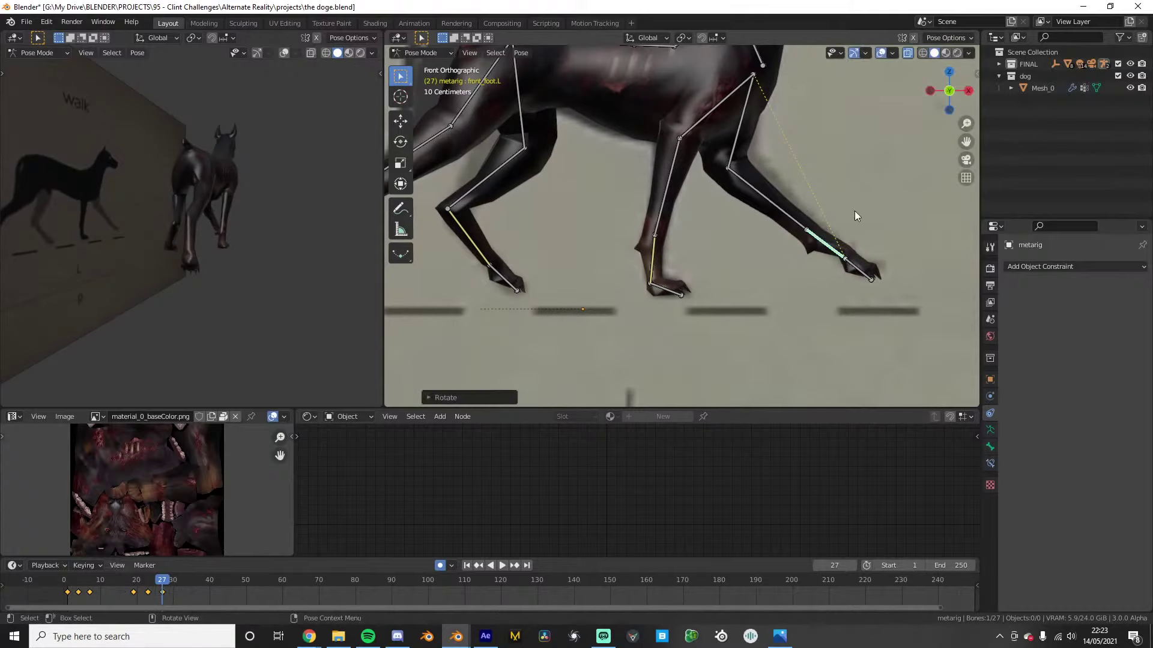
{"action": "left_click", "coordinate": [793, 214]}
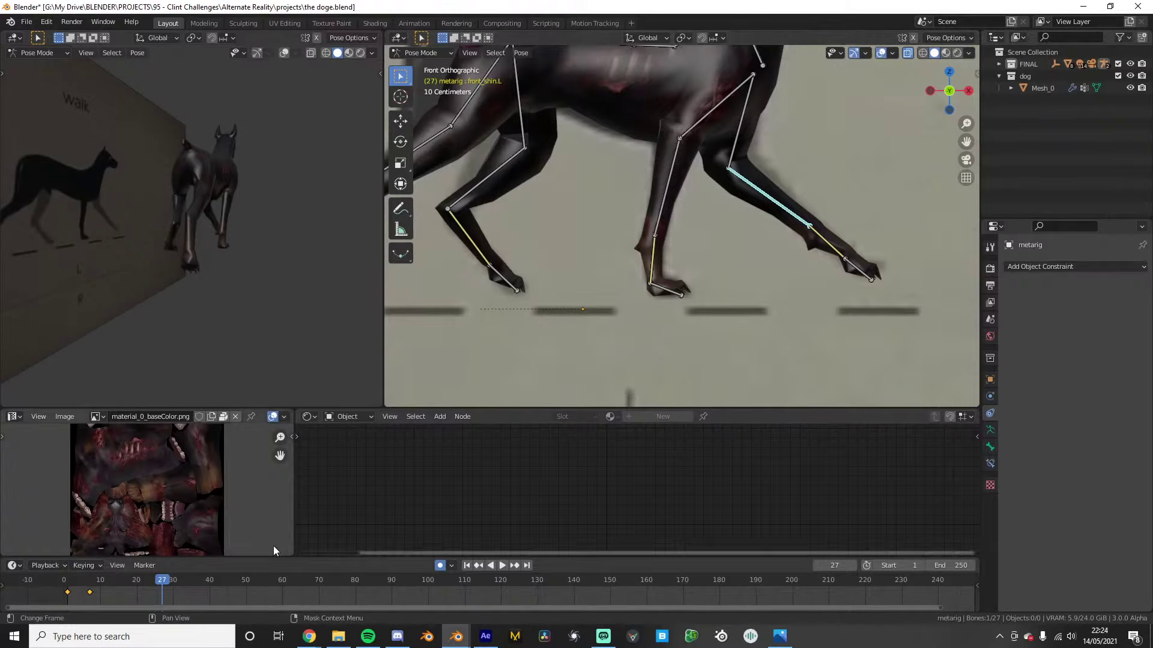
Play and scrub the walk cycle from the start up to frame 27 to check the leg motion against the reference
{"action": "left_click_drag", "start_coordinate": [163, 582], "coordinate": [177, 577]}
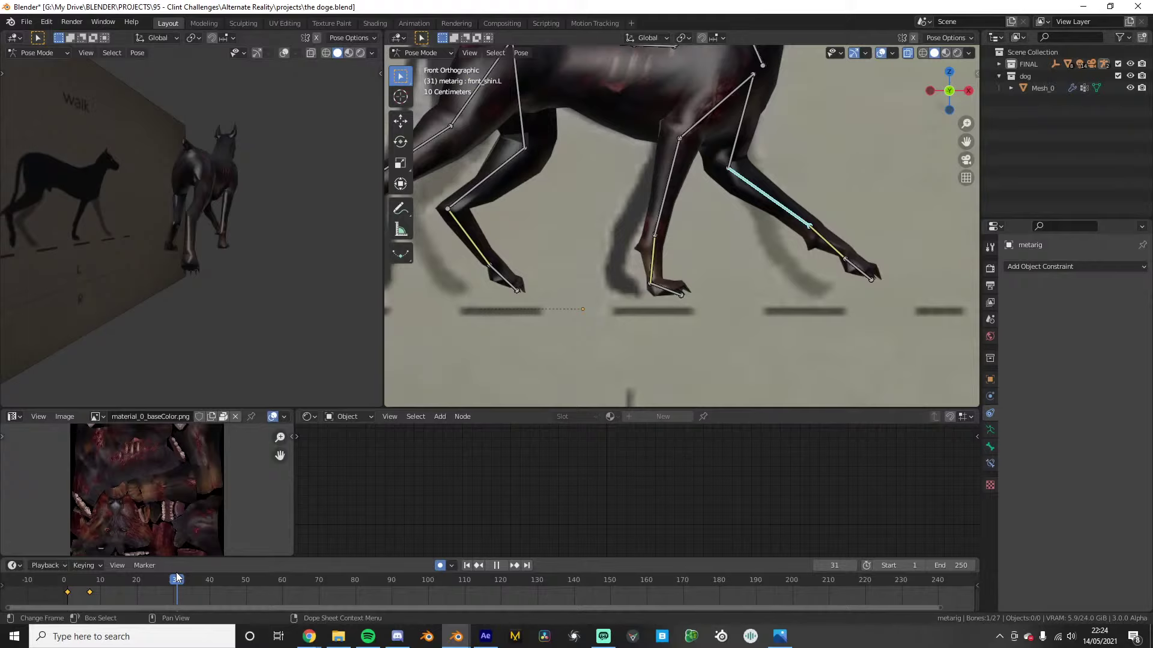
{"action": "scroll", "coordinate": [613, 250], "scroll_direction": "down", "scroll_amount": 4}
{"action": "left_click", "coordinate": [59, 582]}
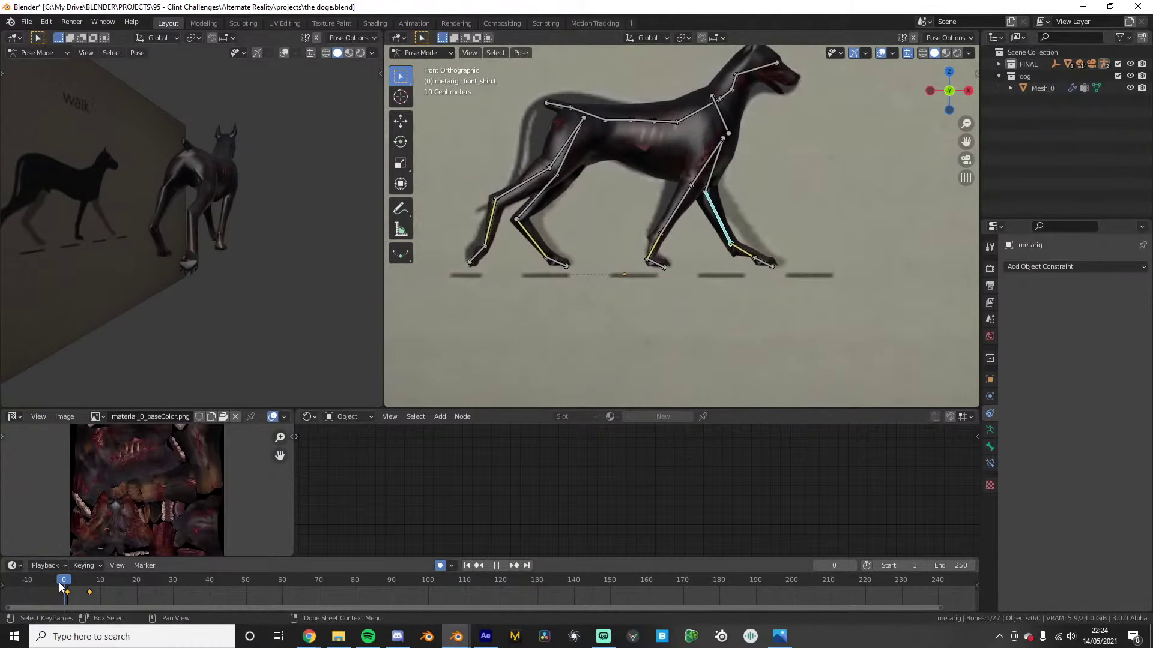
{"action": "left_click_drag", "start_coordinate": [59, 582], "coordinate": [166, 580]}
{"action": "left_click", "coordinate": [53, 580]}
{"action": "key", "text": "space"}
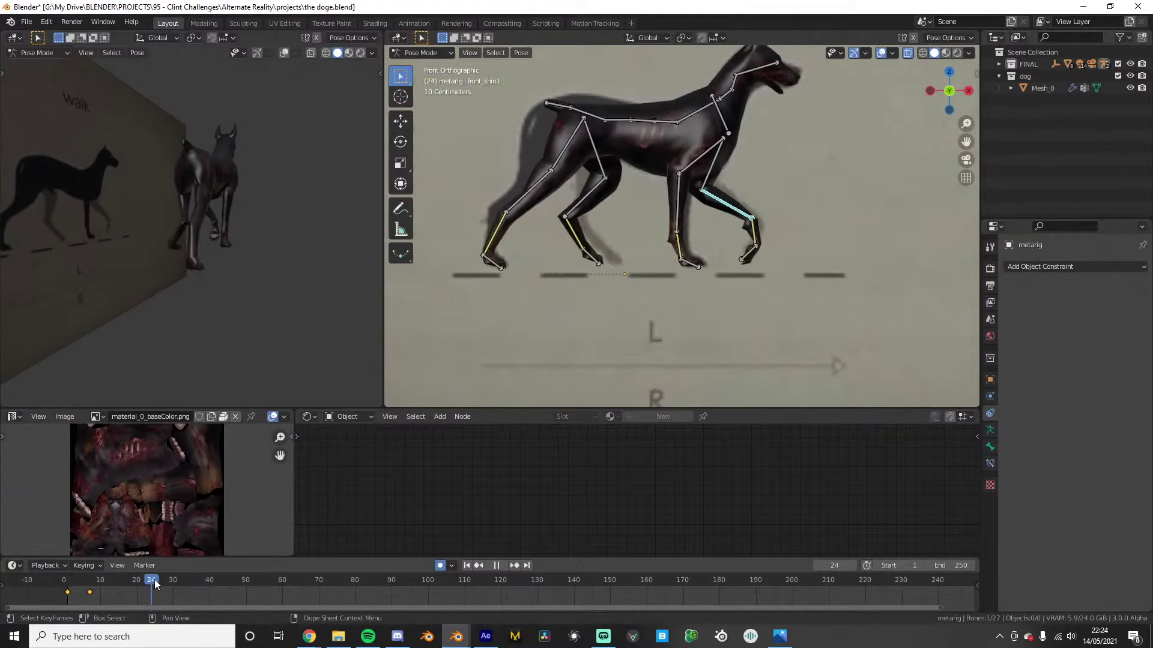
{"action": "key", "text": "space"}
{"action": "left_click_drag", "start_coordinate": [156, 580], "coordinate": [150, 580]}
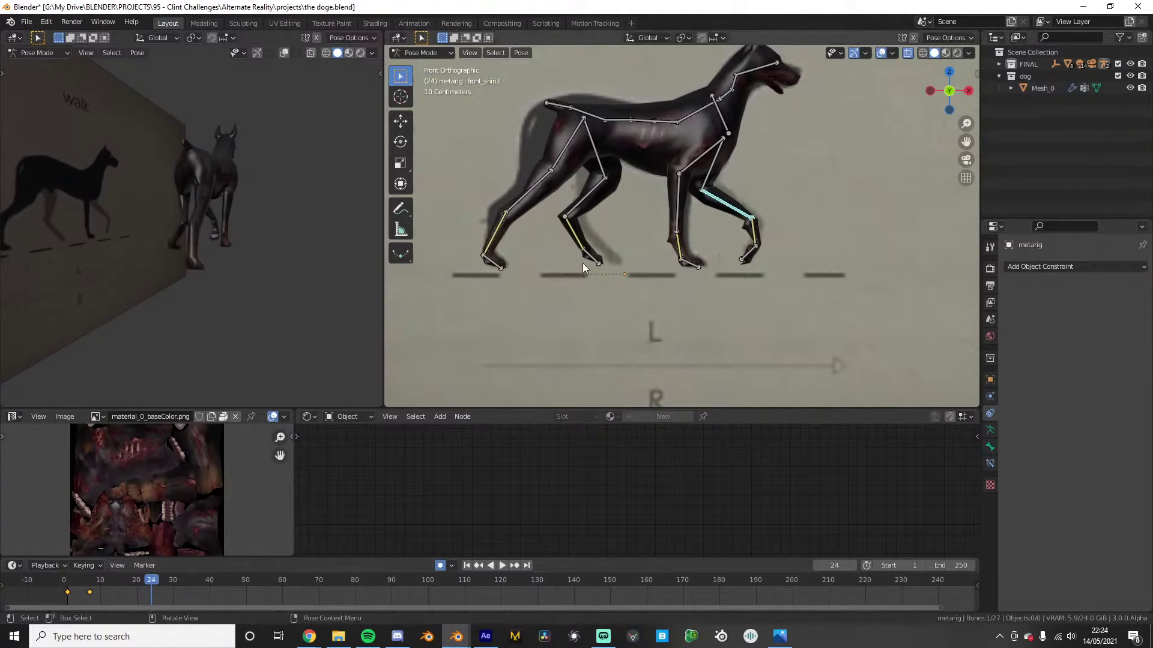
At frame 24, reposition the far hind paw (toe.R.001) and rotate its foot bone (foot.L) to correct the leg pose
{"action": "left_click", "coordinate": [581, 263]}
{"action": "key", "text": "space"}
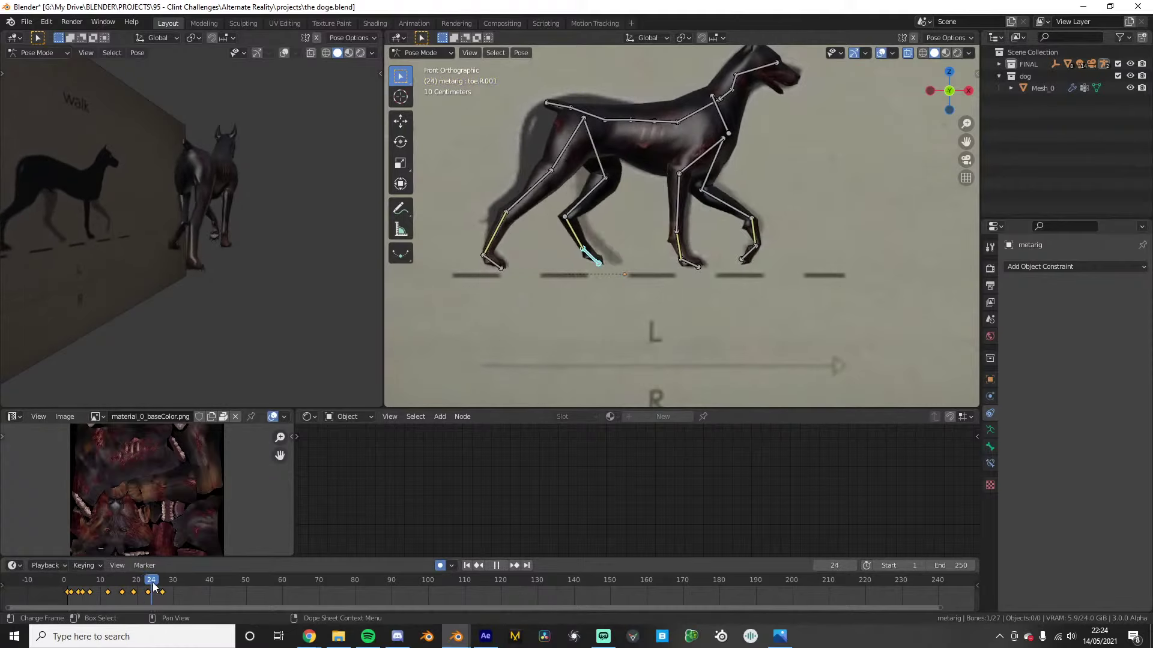
{"action": "scroll", "coordinate": [599, 287], "scroll_direction": "up", "scroll_amount": 2}
{"action": "key", "text": "g"}
{"action": "left_click", "coordinate": [600, 281]}
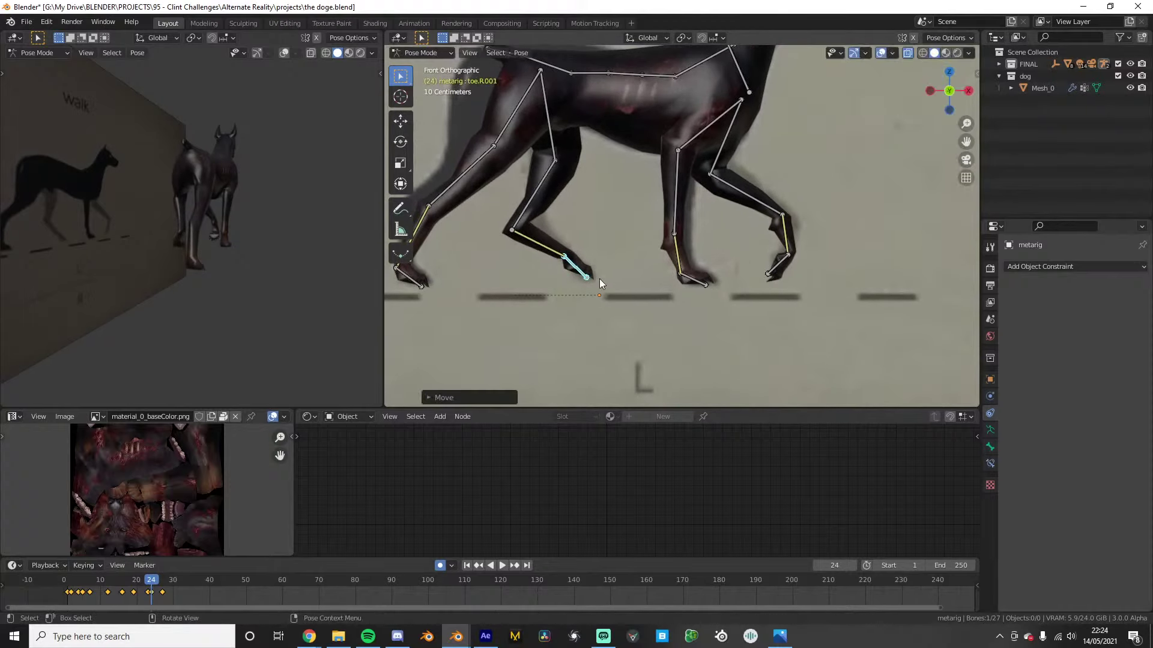
{"action": "left_click", "coordinate": [538, 243]}
{"action": "key", "text": "r"}
{"action": "left_click", "coordinate": [654, 264]}
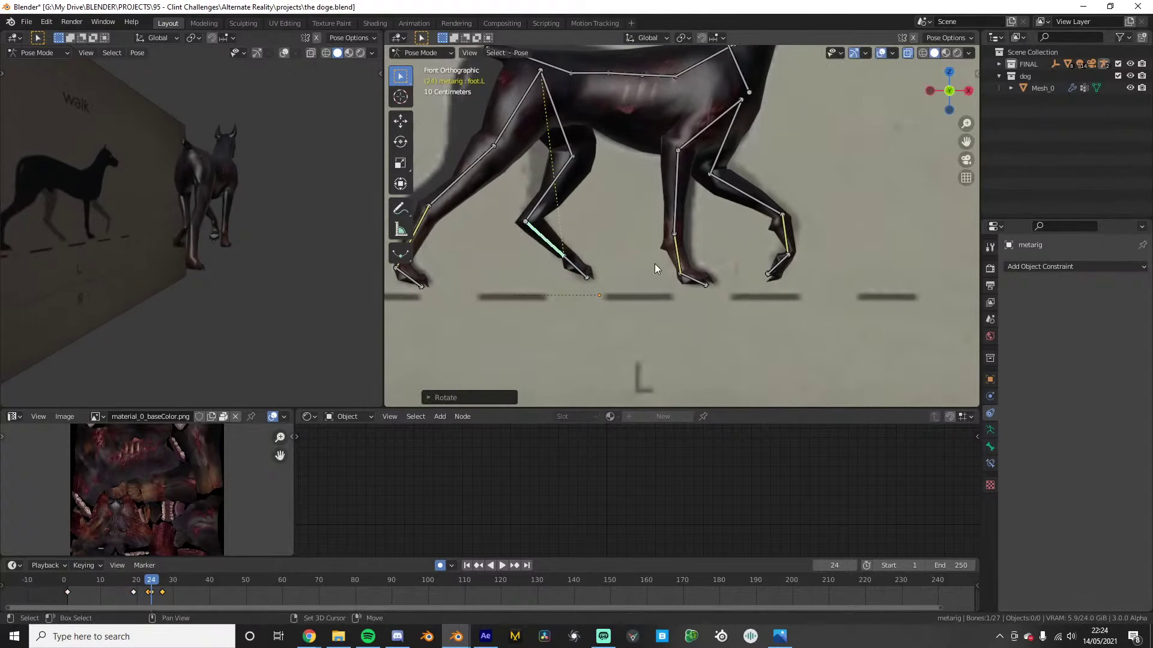
At frame 31, move the left front paw (front_toe.L) back and down onto its footprint and rotate its foot bone (front_foot.L)
{"action": "key", "text": "Right"}
{"action": "key", "text": "Right"}
{"action": "key", "text": "Right"}
{"action": "key", "text": "Right"}
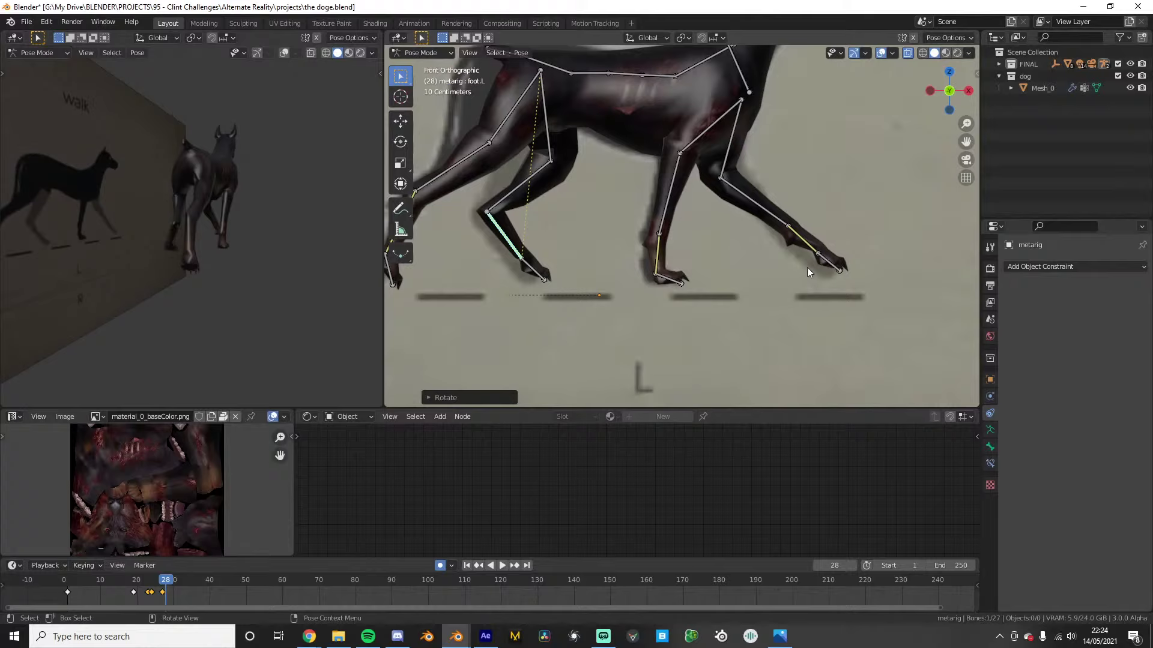
{"action": "key", "text": "Right"}
{"action": "key", "text": "Right"}
{"action": "key", "text": "Right"}
{"action": "left_click", "coordinate": [820, 262]}
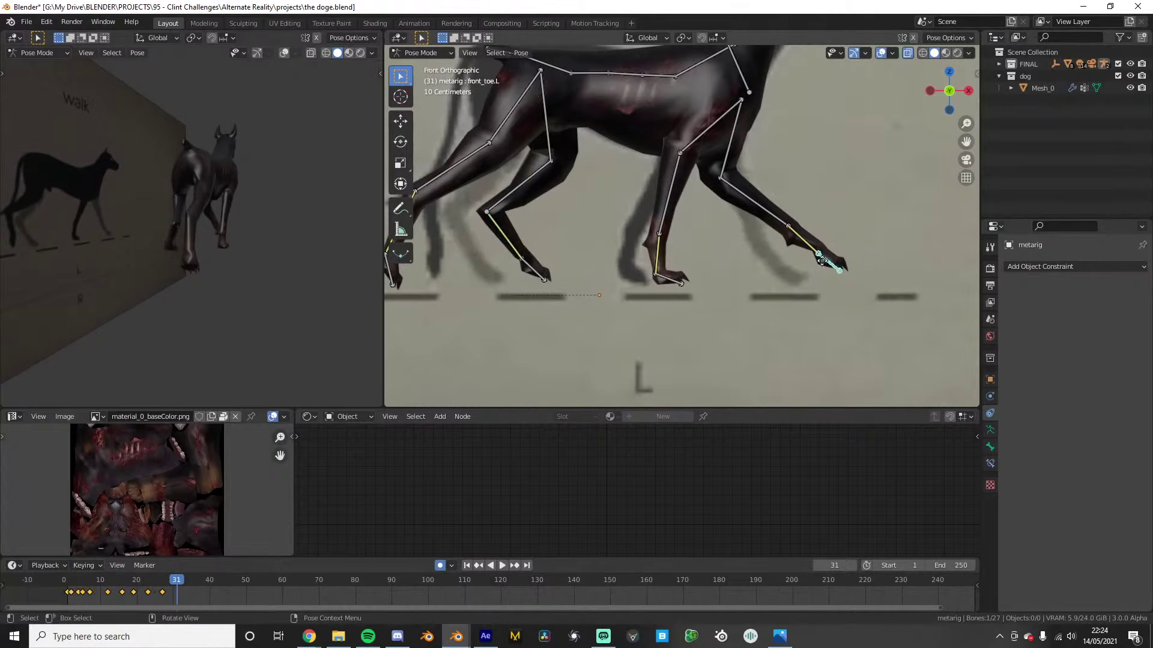
{"action": "left_click", "coordinate": [801, 237]}
{"action": "key", "text": "r"}
{"action": "left_click", "coordinate": [761, 251]}
{"action": "key", "text": "r"}
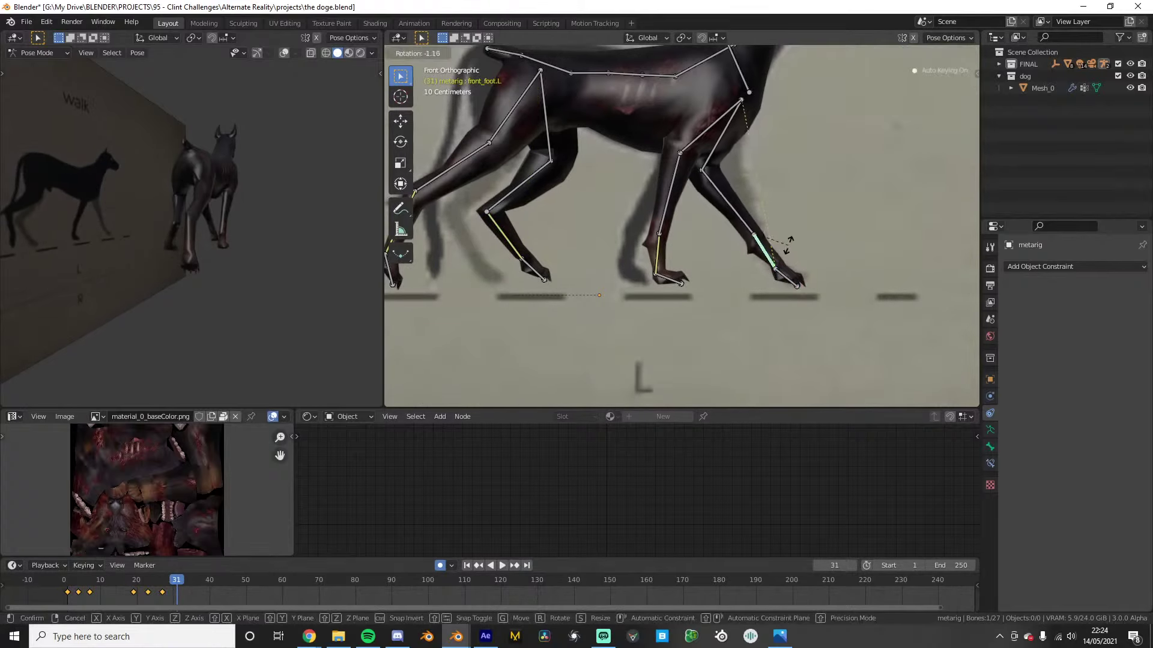
{"action": "left_click", "coordinate": [788, 244]}
At frame 31, move the right front paw (front_toe.R) back and rotate it toe-down to match the reference
{"action": "left_click", "coordinate": [669, 280]}
{"action": "key", "text": "g"}
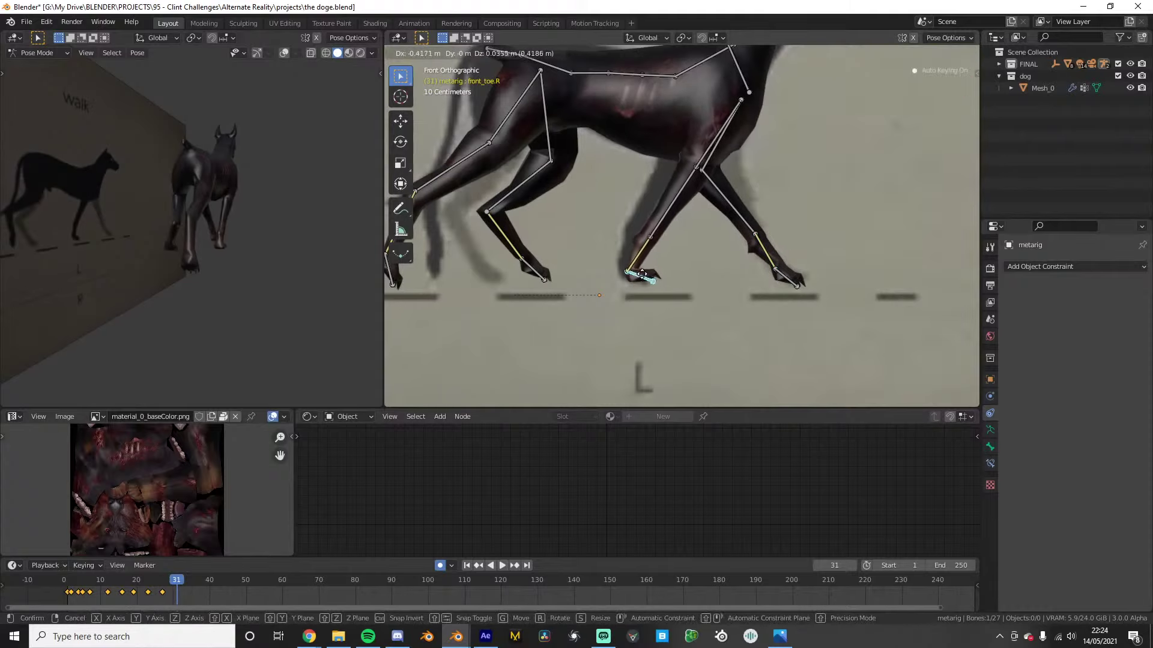
{"action": "left_click", "coordinate": [643, 275]}
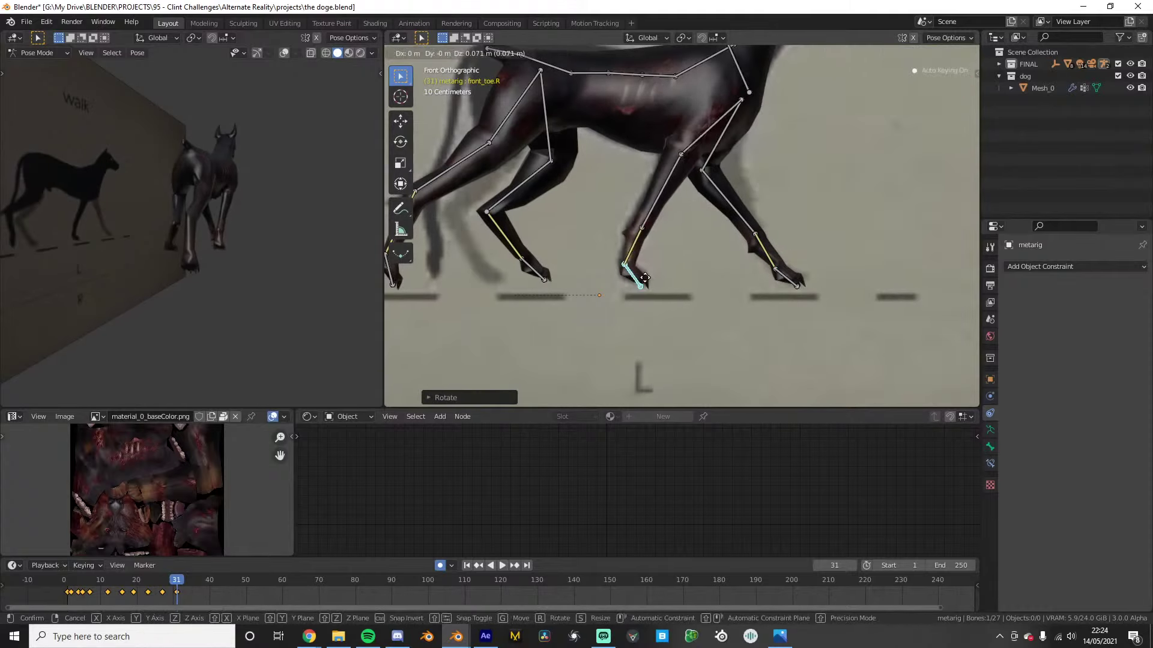
At frame 31, move the far hind paw (toe.R.001) back and rotate its foot bone (foot.L) to match the reference
{"action": "middle_click_drag", "start_coordinate": [522, 268], "coordinate": [607, 272], "text": "shift"}
{"action": "left_click", "coordinate": [607, 271]}
{"action": "key", "text": "g"}
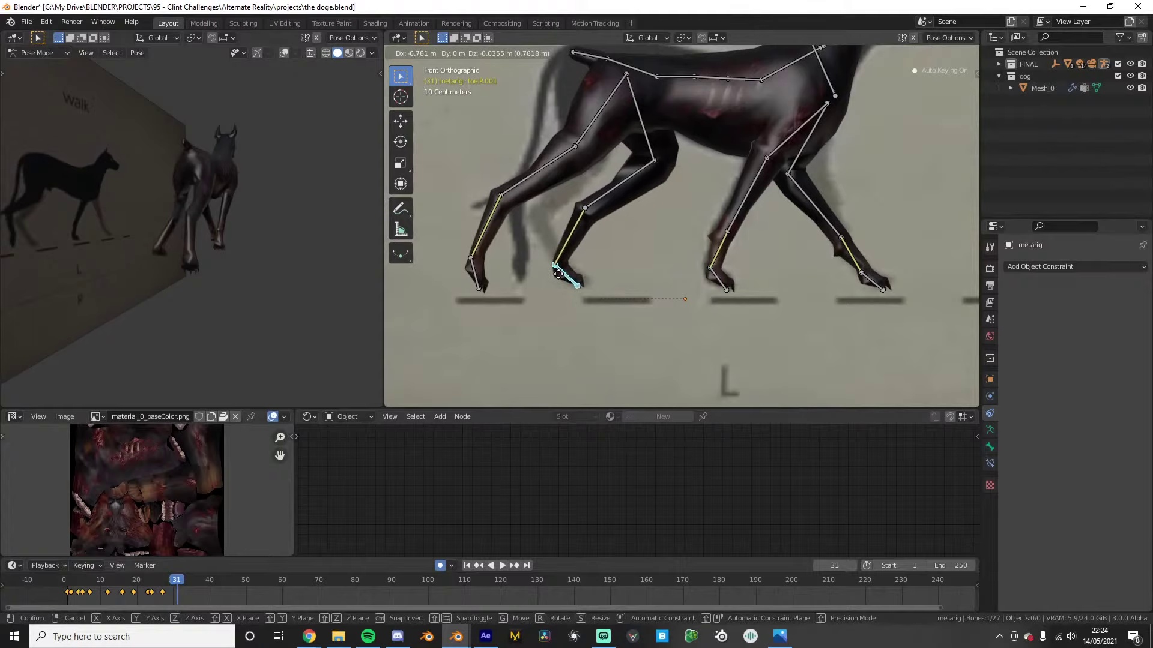
{"action": "left_click", "coordinate": [582, 270]}
{"action": "left_click", "coordinate": [585, 236]}
{"action": "key", "text": "r"}
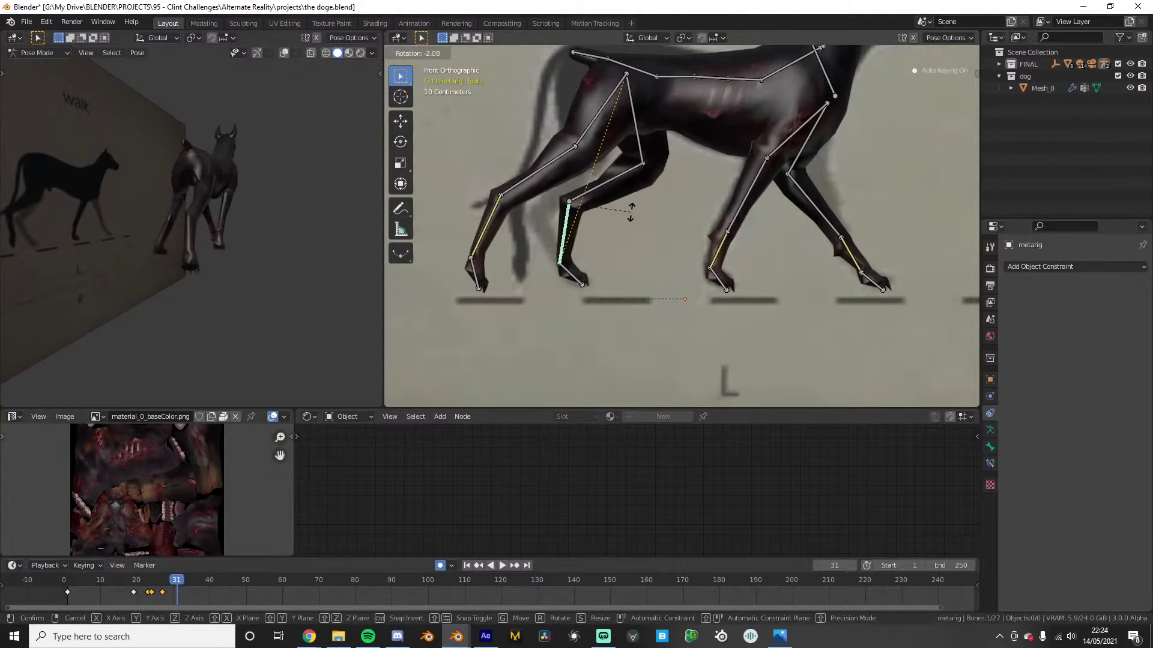
{"action": "left_click", "coordinate": [634, 207]}
At frame 31, move the right hind paw (toe.R) forward, then rotate it and its foot bone and fine-tune the paw's position
{"action": "left_click", "coordinate": [482, 276]}
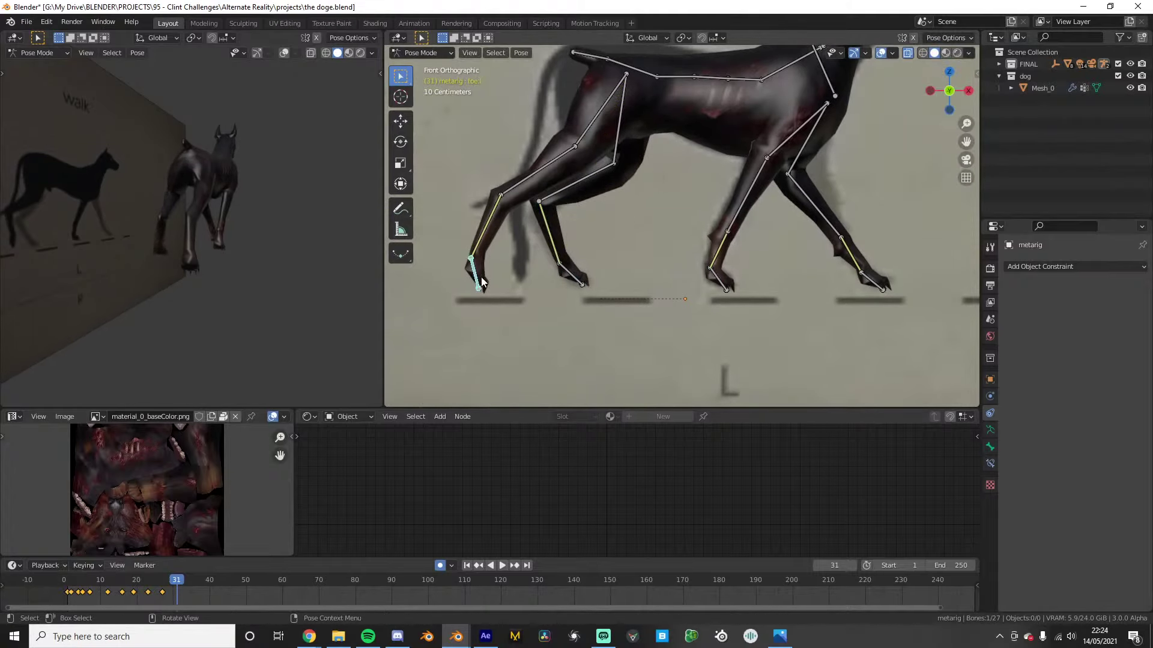
{"action": "key", "text": "g"}
{"action": "left_click", "coordinate": [527, 268]}
{"action": "key", "text": "r"}
{"action": "left_click", "coordinate": [579, 259]}
{"action": "left_click", "coordinate": [504, 217]}
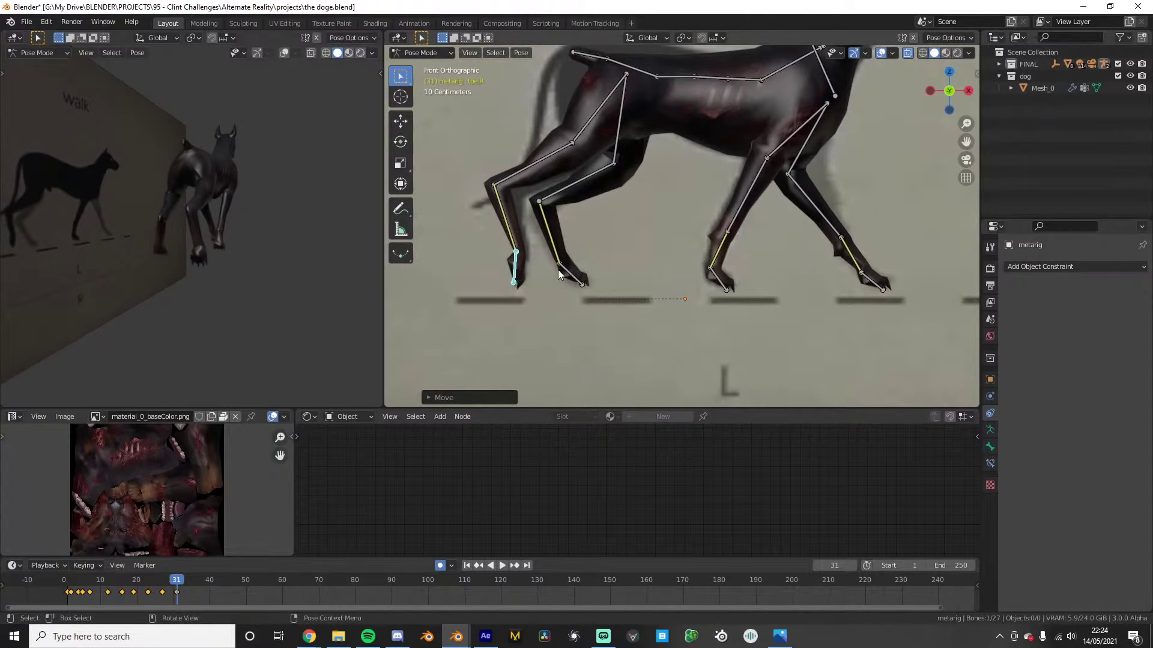
{"action": "key", "text": "r"}
{"action": "left_click", "coordinate": [579, 251]}
{"action": "left_click", "coordinate": [514, 269]}
{"action": "key", "text": "g"}
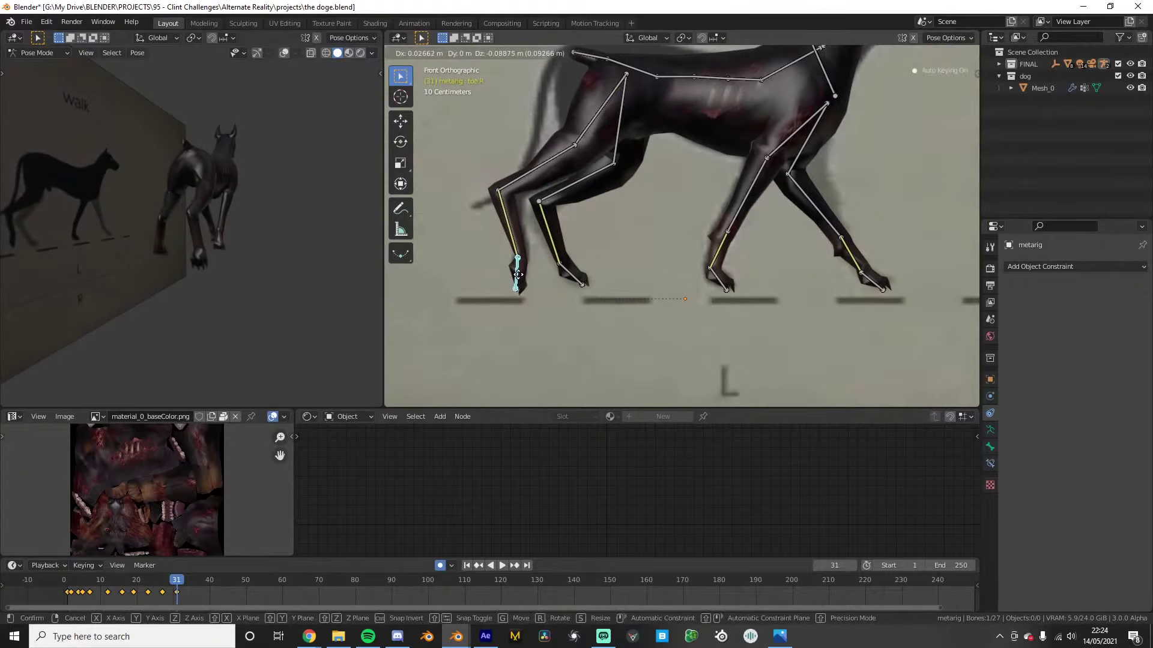
{"action": "left_click", "coordinate": [526, 283]}
Play and scrub the animation between frames 1 and 34 in side view to compare the leg poses with the reference
{"action": "left_click", "coordinate": [181, 581]}
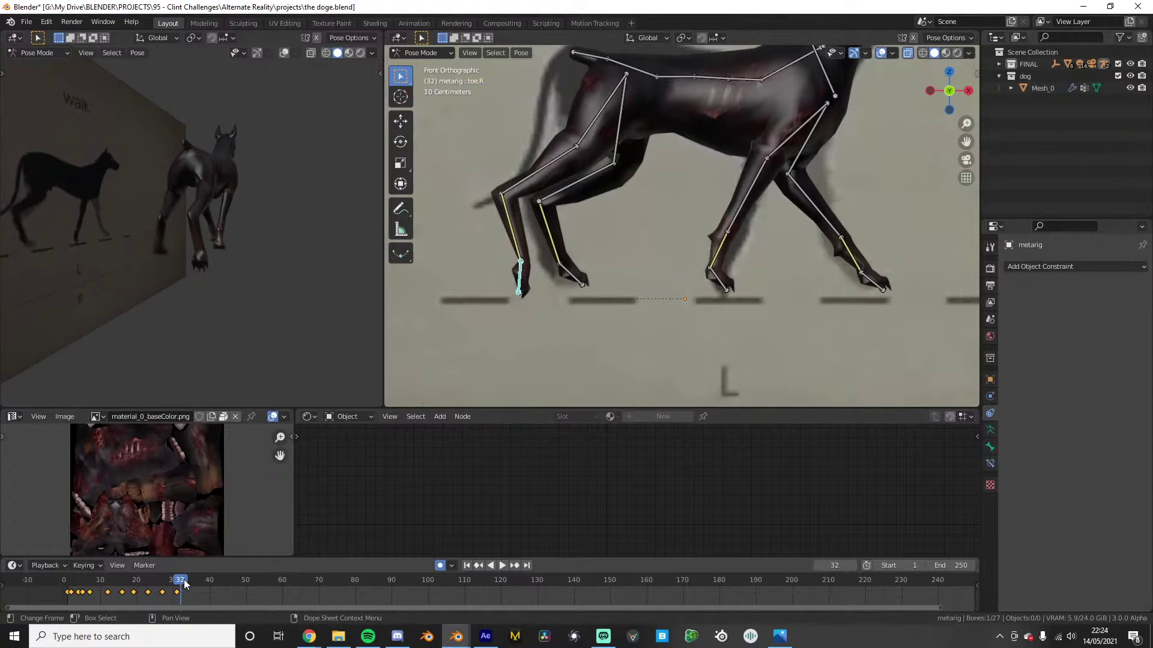
{"action": "key", "text": "space"}
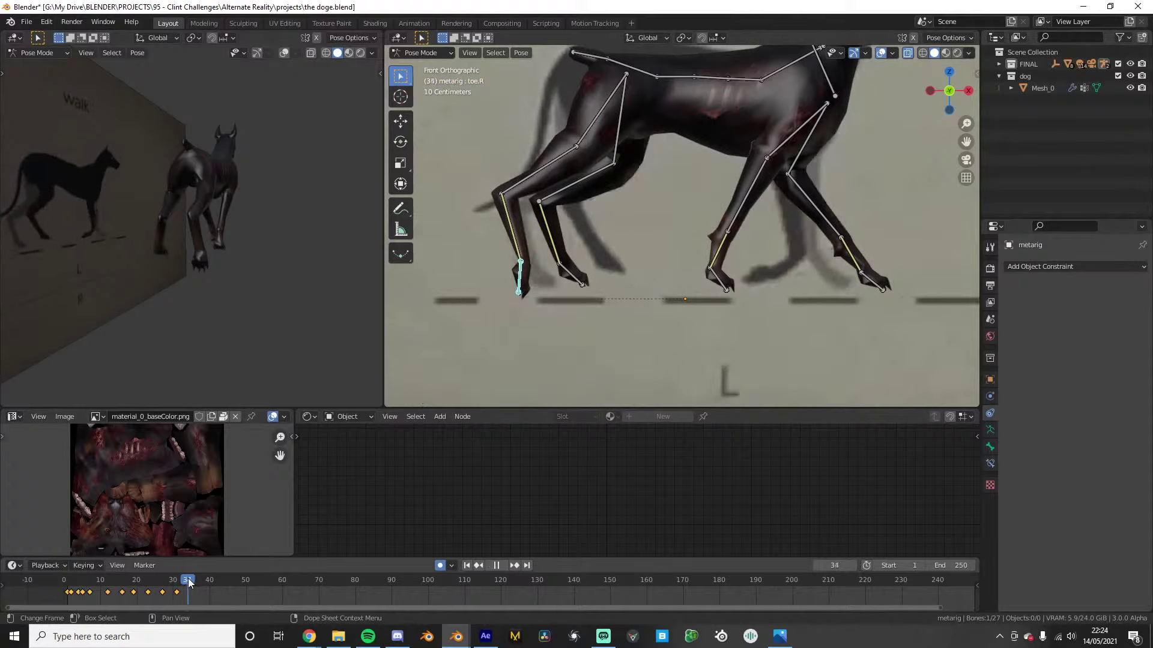
{"action": "key", "text": "space"}
{"action": "left_click", "coordinate": [20, 585]}
{"action": "key", "text": "space"}
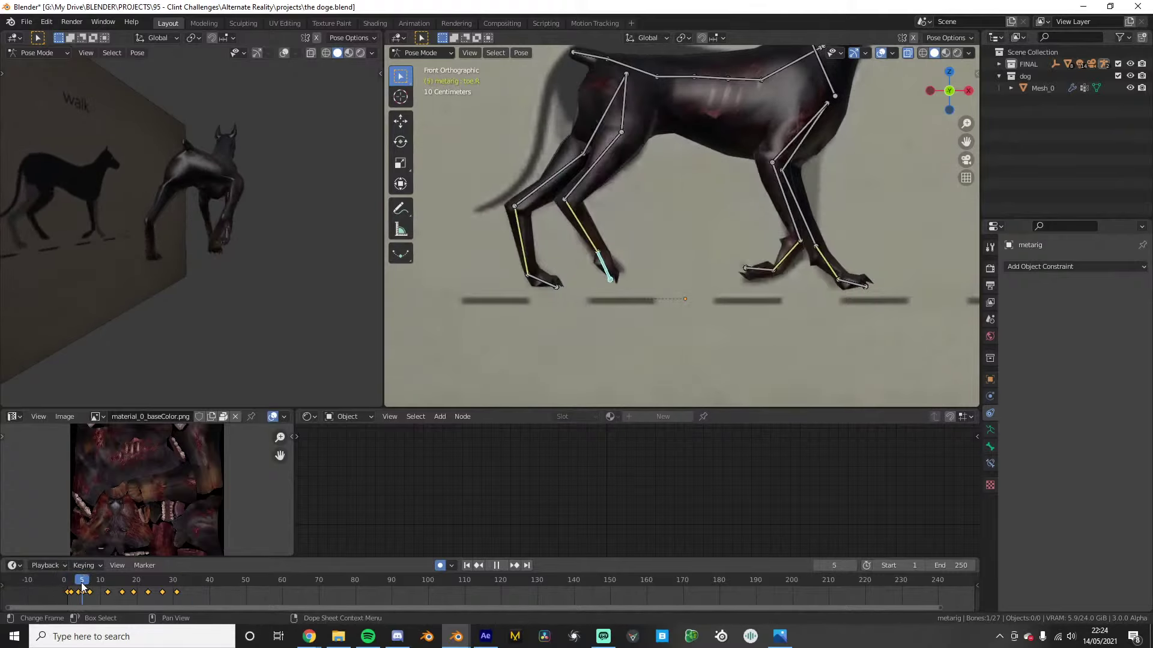
{"action": "left_click_drag", "start_coordinate": [89, 584], "coordinate": [146, 585]}
{"action": "left_click", "coordinate": [69, 585]}
{"action": "key", "text": "space"}
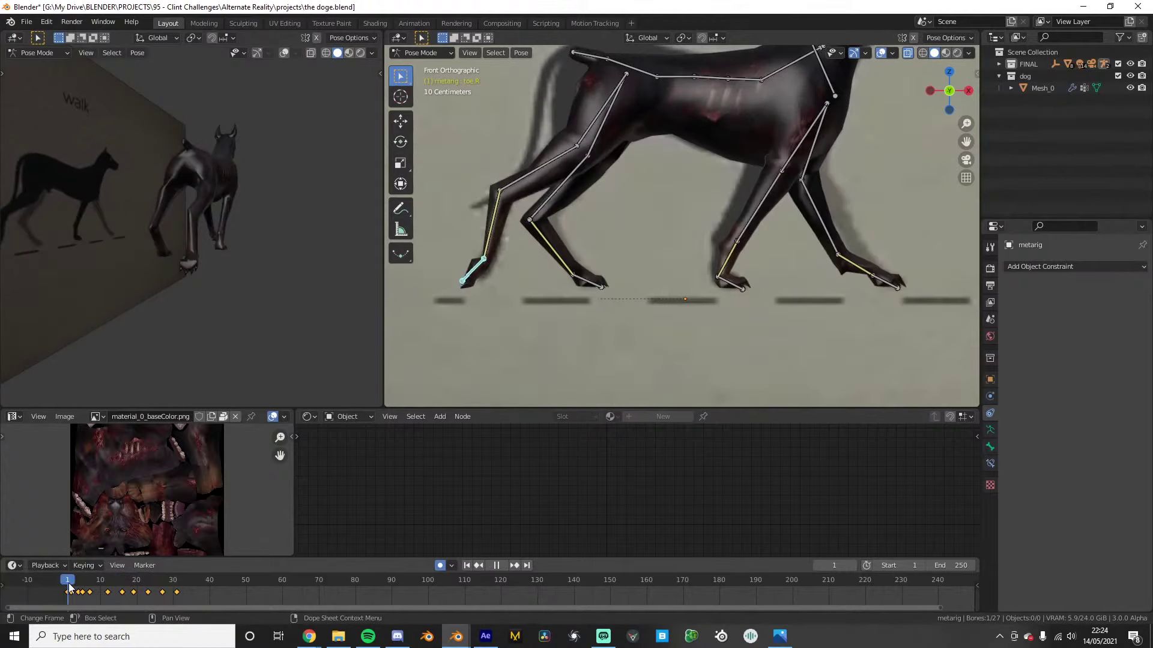
{"action": "key", "text": "space"}
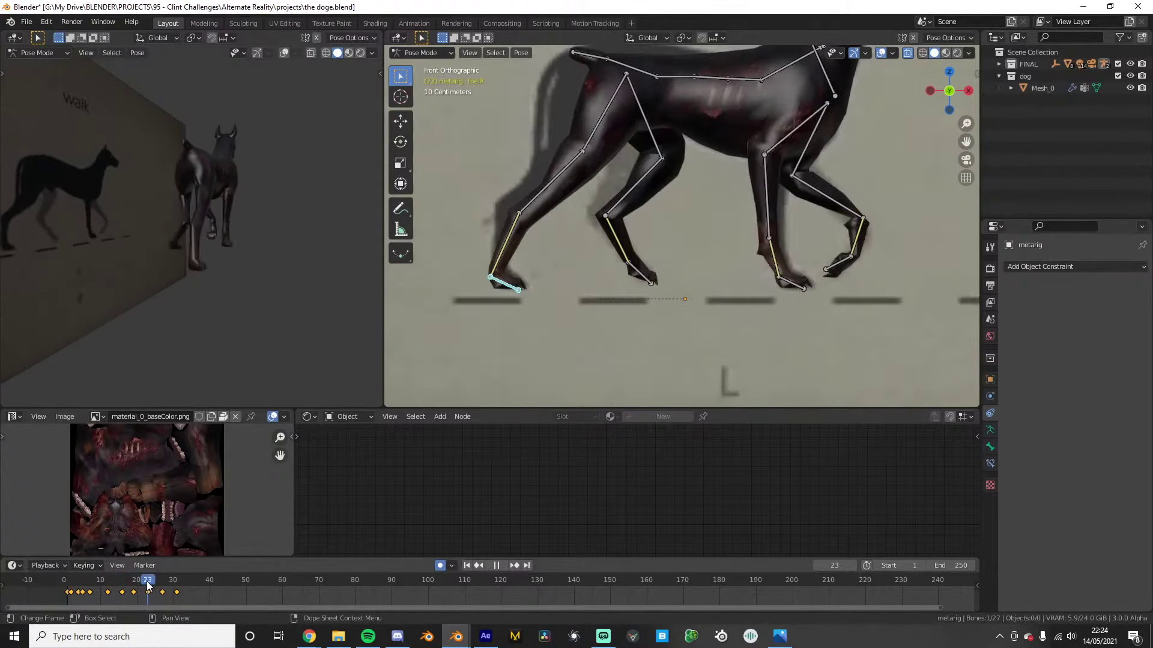
{"action": "key", "text": "space"}
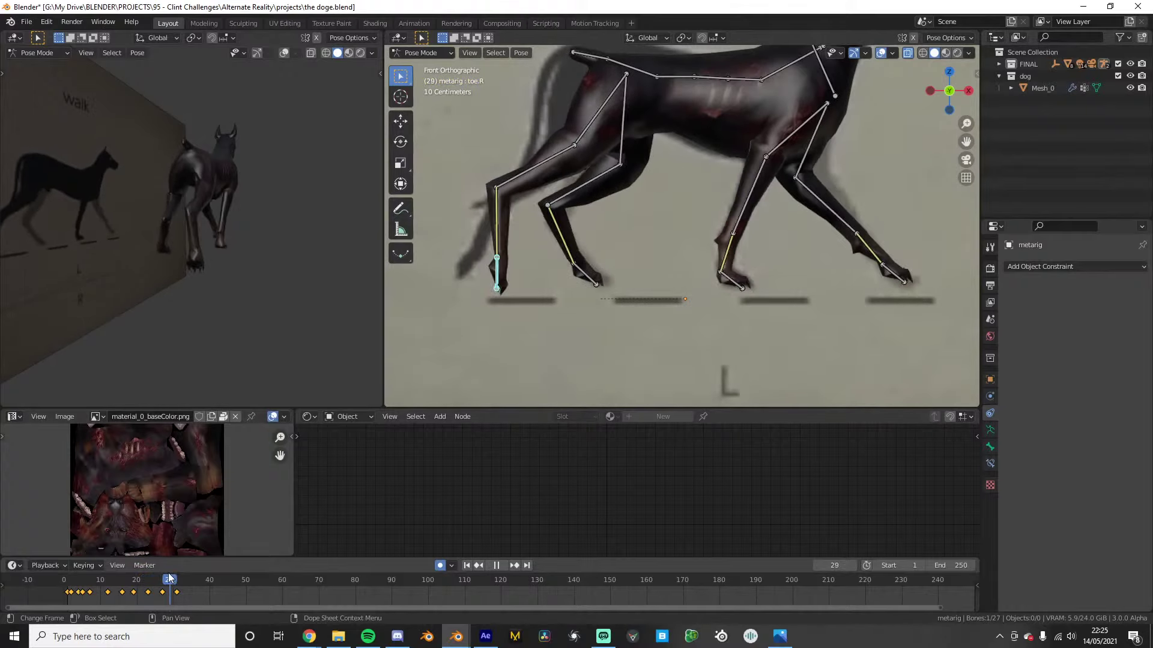
Review the walk cycle from an angled perspective view, replaying it from the start through the mid-cycle frames
{"action": "middle_click_drag", "start_coordinate": [654, 288], "coordinate": [642, 236]}
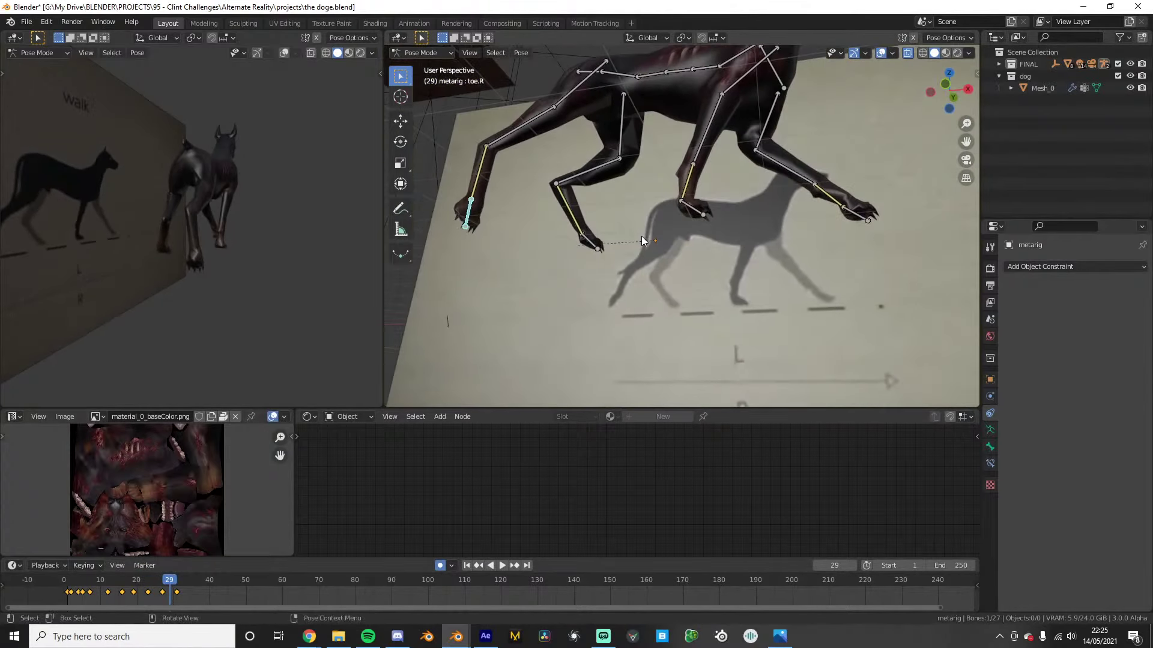
{"action": "left_click", "coordinate": [58, 582]}
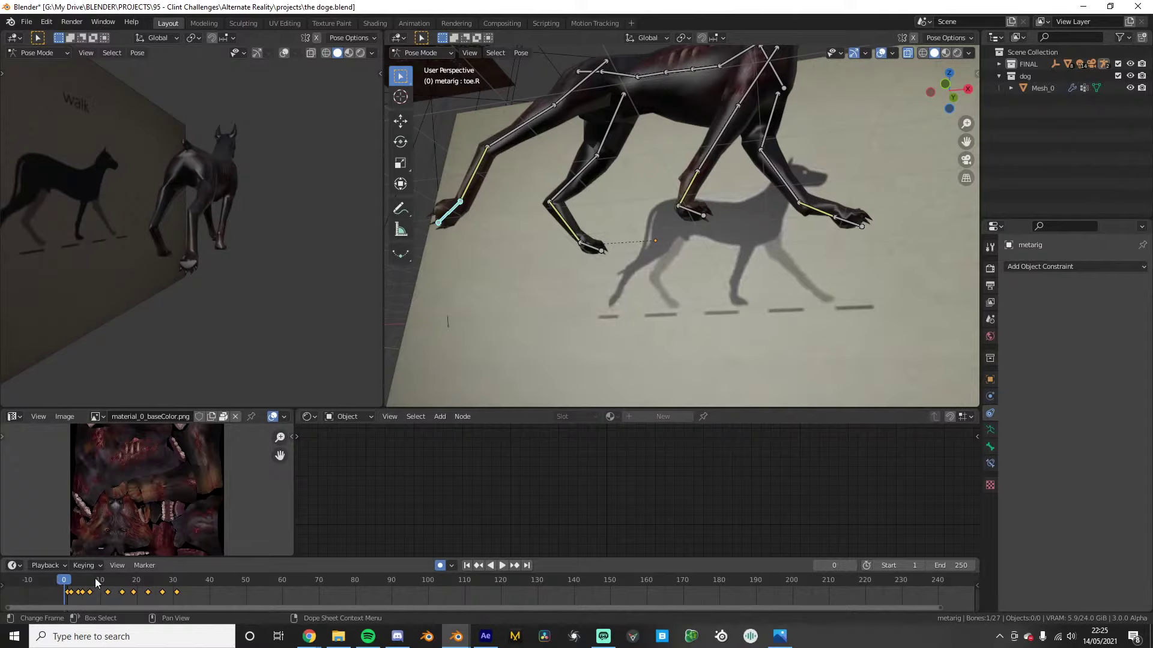
{"action": "left_click_drag", "start_coordinate": [135, 583], "coordinate": [150, 582]}
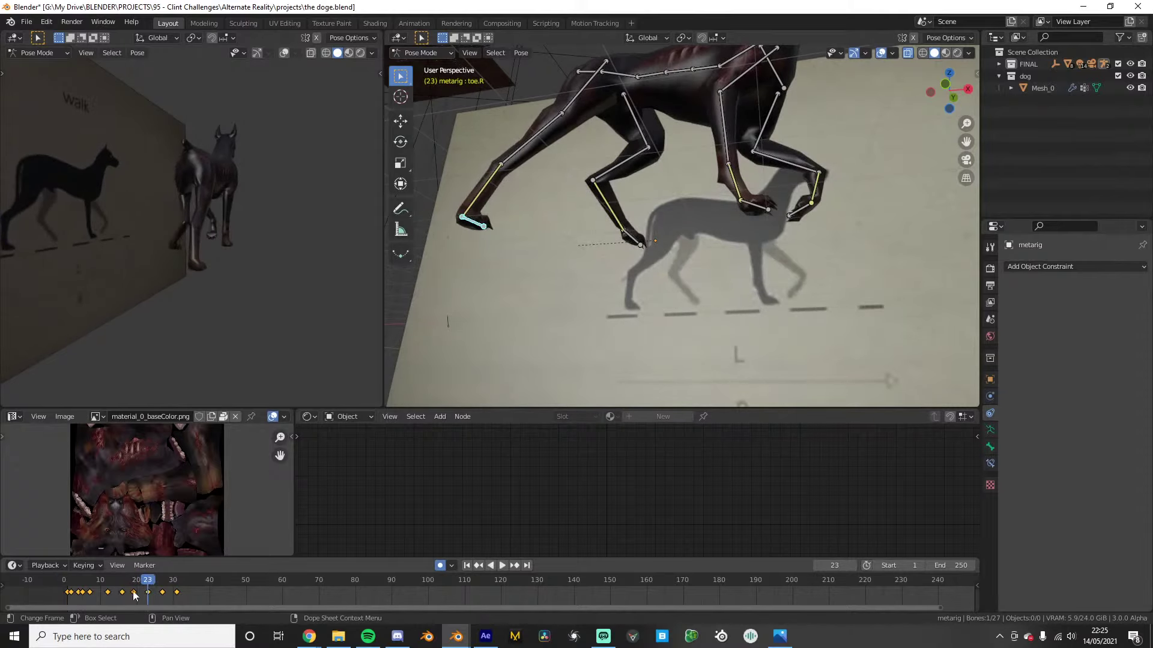
{"action": "left_click", "coordinate": [53, 582]}
{"action": "key", "text": "space"}
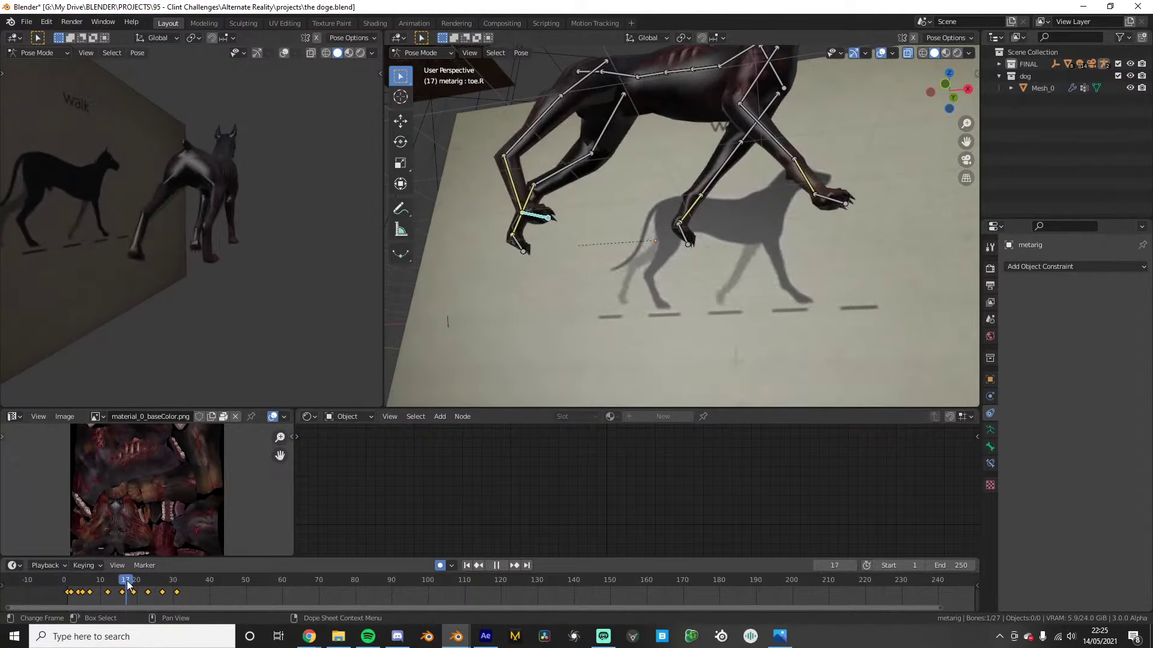
{"action": "left_click", "coordinate": [13, 582]}
{"action": "key", "text": "space"}
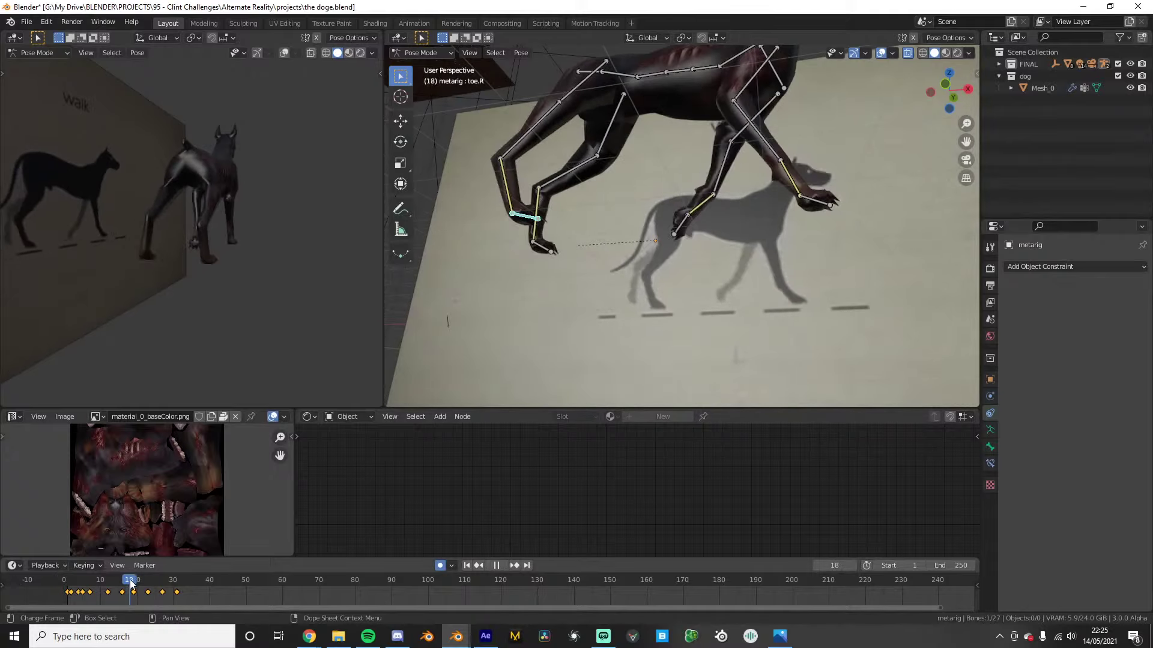
{"action": "key", "text": "space"}
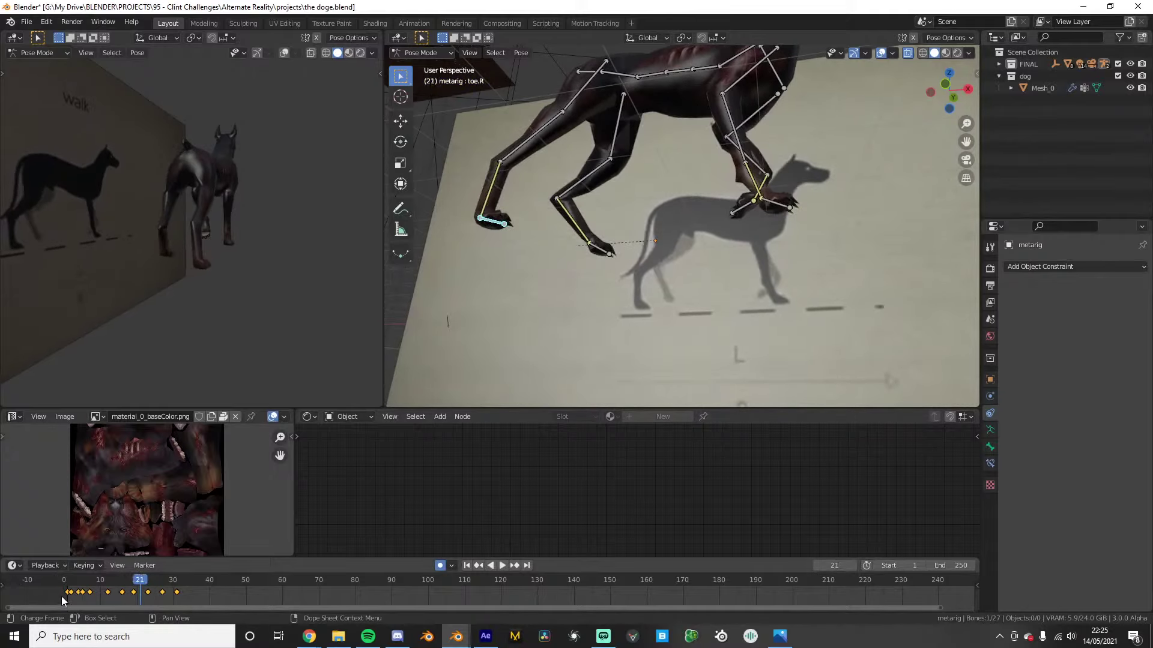
Replay the walk from frame 0 and scrub around frames 28 and 29 to compare the loop's end pose with its start
{"action": "left_click", "coordinate": [61, 585]}
{"action": "key", "text": "space"}
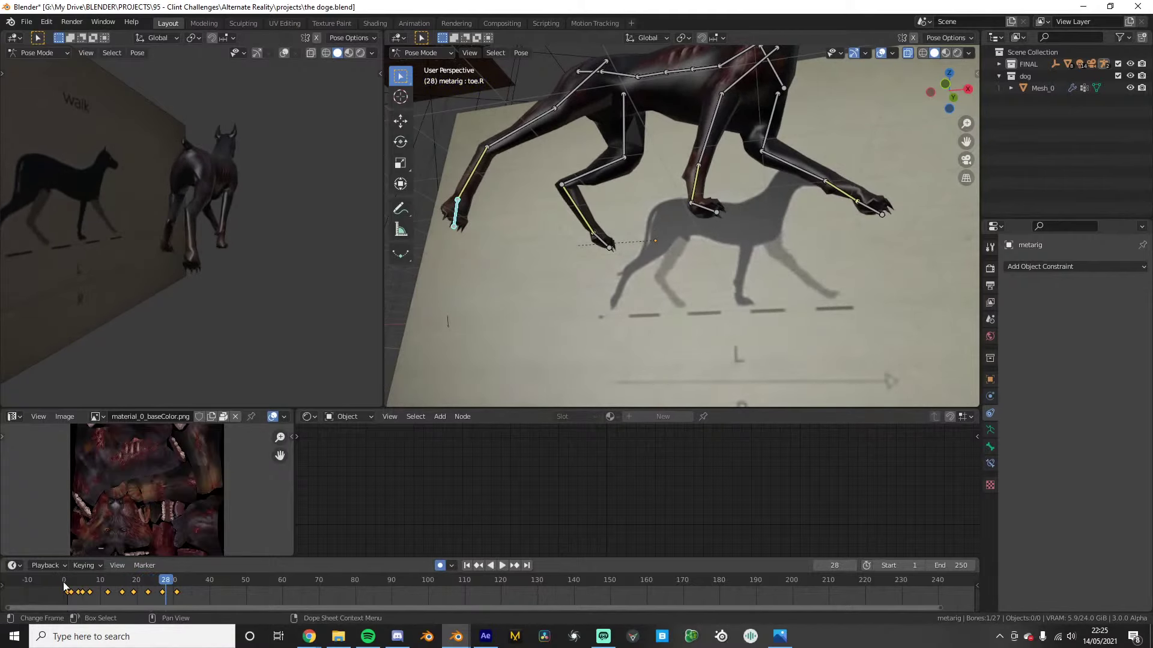
{"action": "left_click", "coordinate": [64, 586]}
{"action": "key", "text": "space"}
{"action": "left_click", "coordinate": [163, 585]}
{"action": "key", "text": "space"}
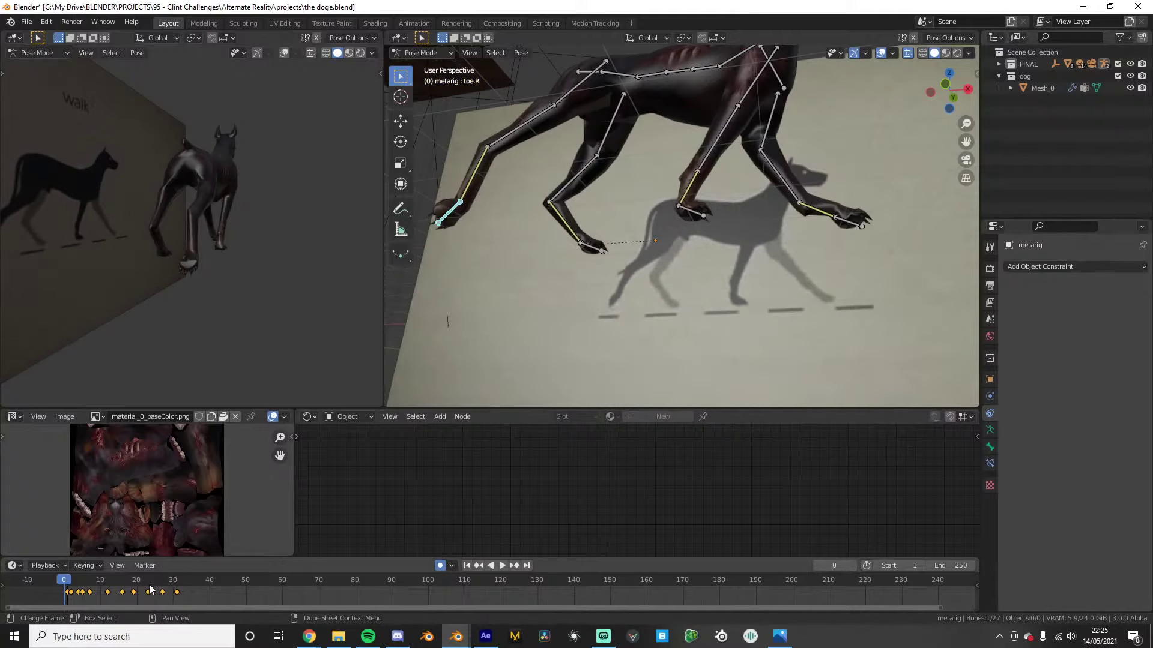
{"action": "left_click_drag", "start_coordinate": [164, 586], "coordinate": [170, 584]}
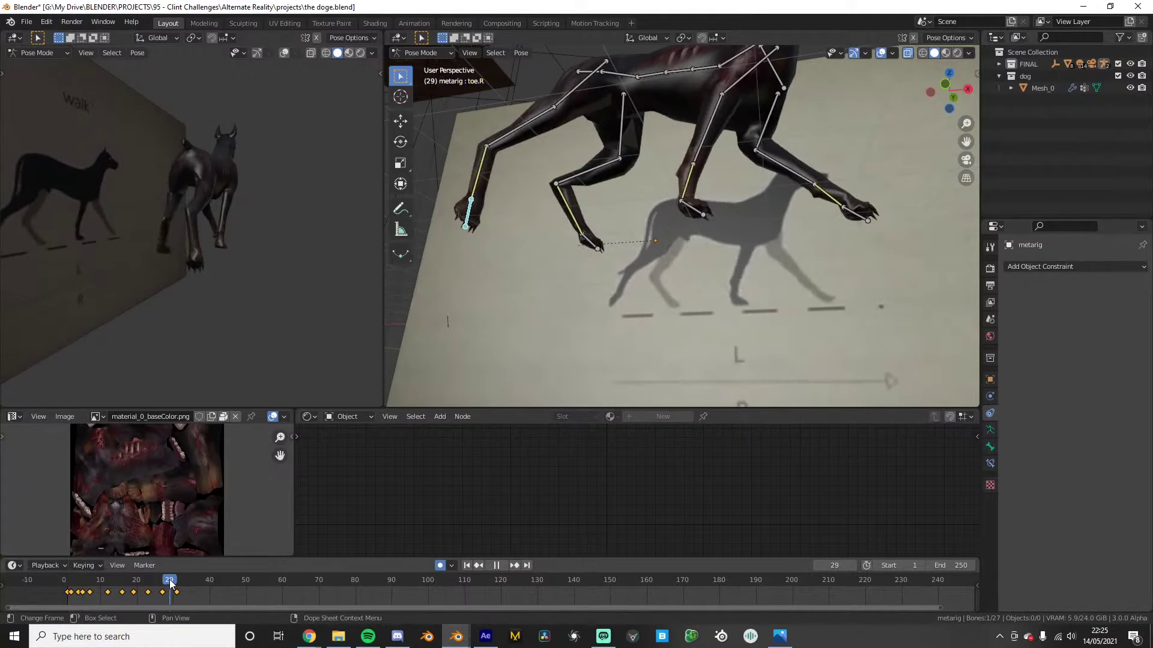
{"action": "left_click", "coordinate": [46, 584]}
{"action": "key", "text": "space"}
Select all bones, keyframe their pose at frame 29, and delete the keyframes at frame 31
{"action": "scroll", "coordinate": [745, 195], "scroll_direction": "down", "scroll_amount": 3}
{"action": "middle_click_drag", "start_coordinate": [744, 195], "coordinate": [761, 251]}
{"action": "key", "text": "a"}
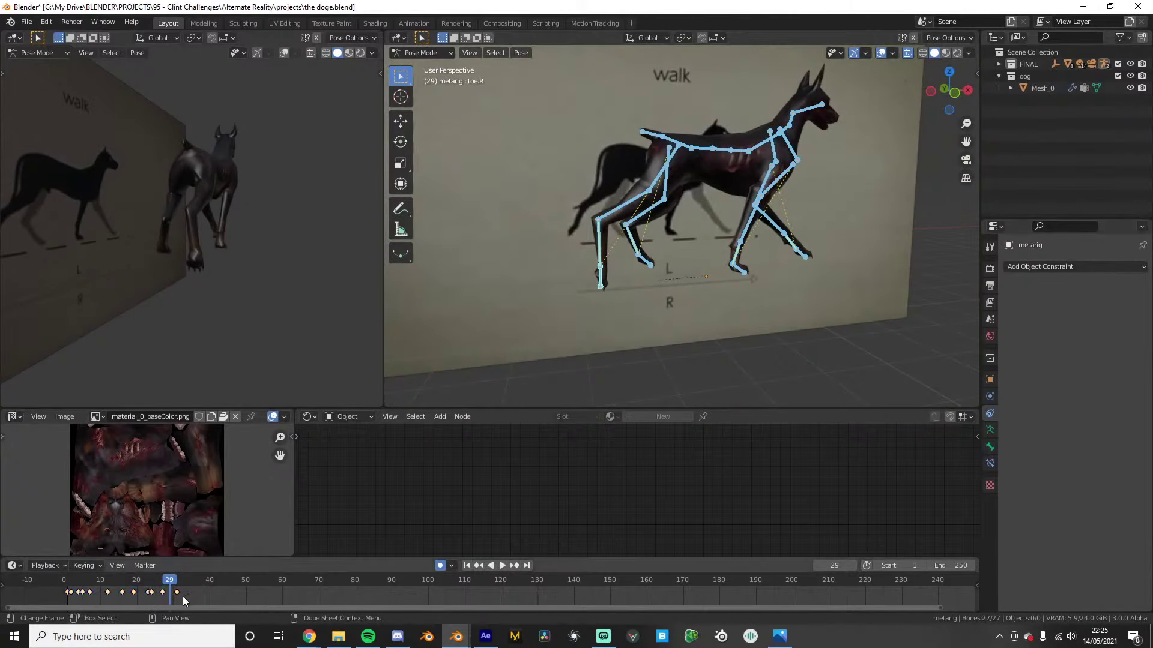
{"action": "scroll", "coordinate": [715, 286], "scroll_direction": "up", "scroll_amount": 2}
{"action": "key", "text": "i"}
{"action": "left_click", "coordinate": [704, 286]}
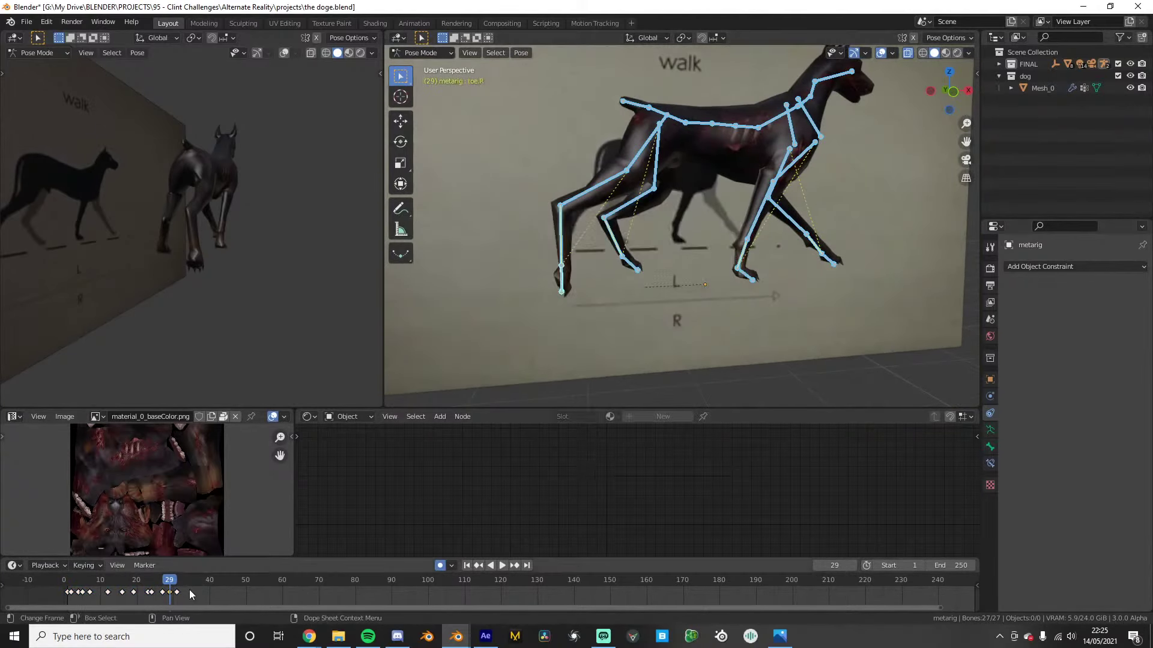
{"action": "key", "text": "x"}
{"action": "left_click", "coordinate": [163, 580]}
{"action": "scroll", "coordinate": [733, 252], "scroll_direction": "down", "scroll_amount": 1}
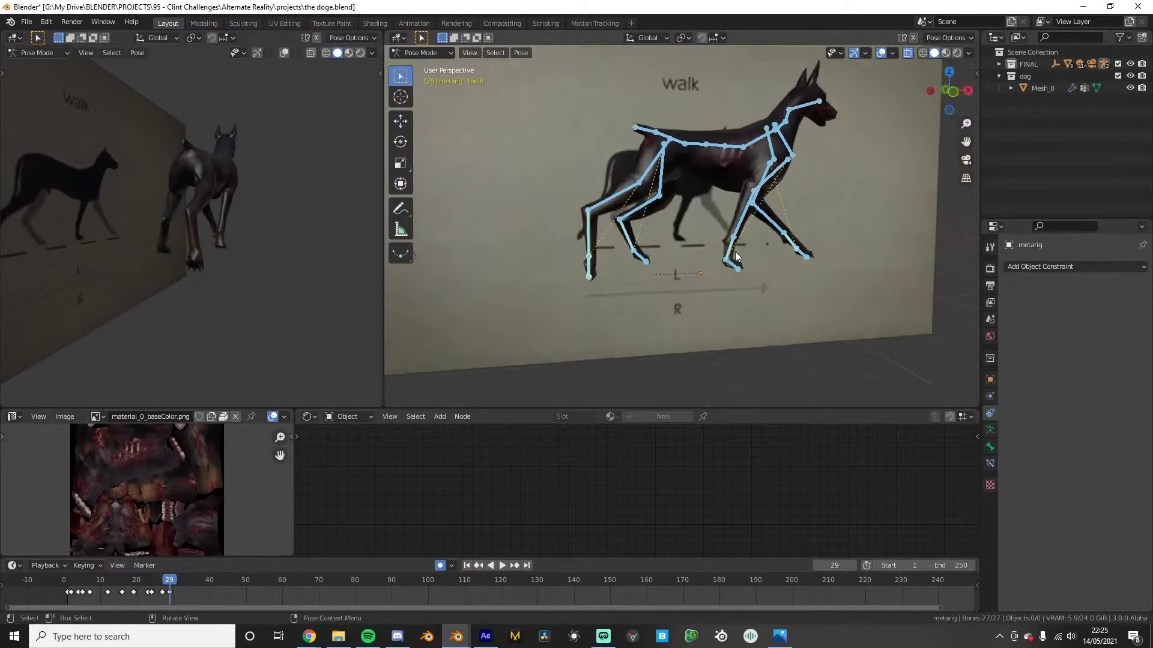
{"action": "middle_click_drag", "start_coordinate": [734, 251], "coordinate": [722, 262]}
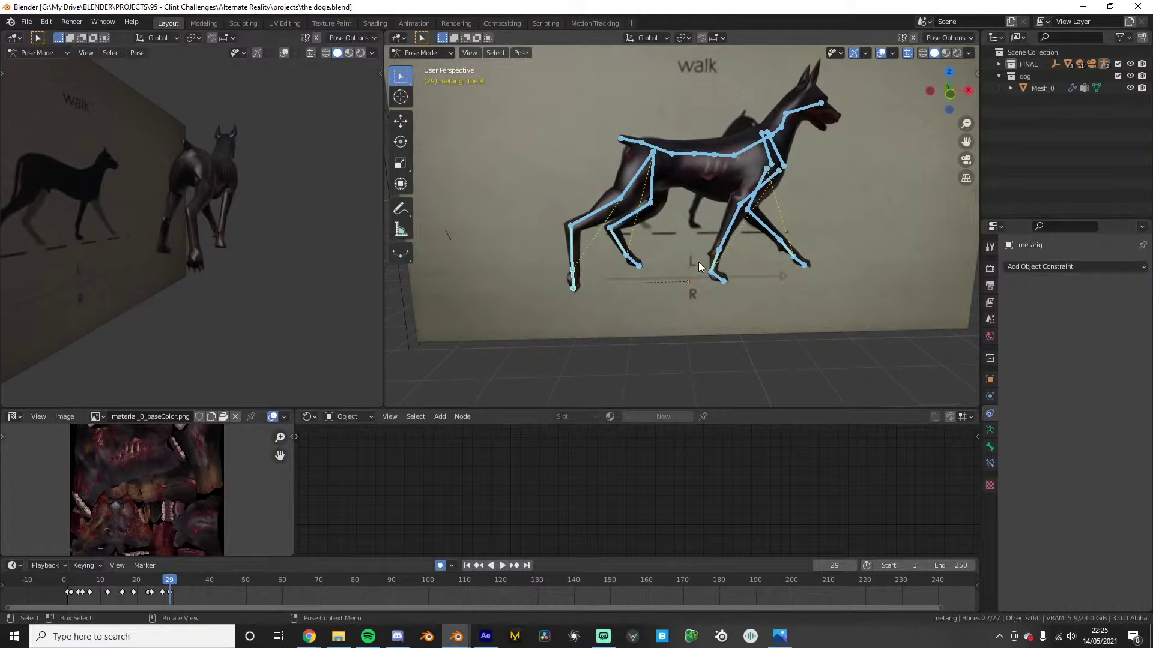
Switch the metarig to Object Mode and change the empty shader editor into a Graph Editor listing its bone channels
{"action": "left_click", "coordinate": [427, 52]}
{"action": "left_click", "coordinate": [427, 67]}
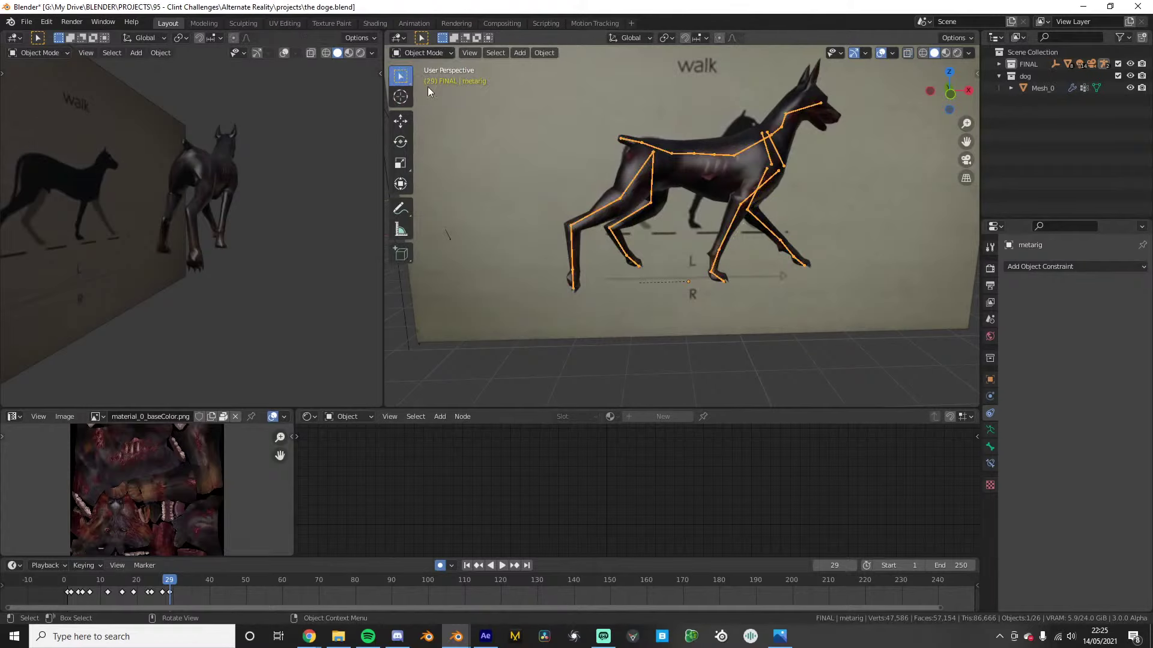
{"action": "middle_click_drag", "start_coordinate": [427, 86], "coordinate": [495, 352]}
{"action": "left_click", "coordinate": [307, 417]}
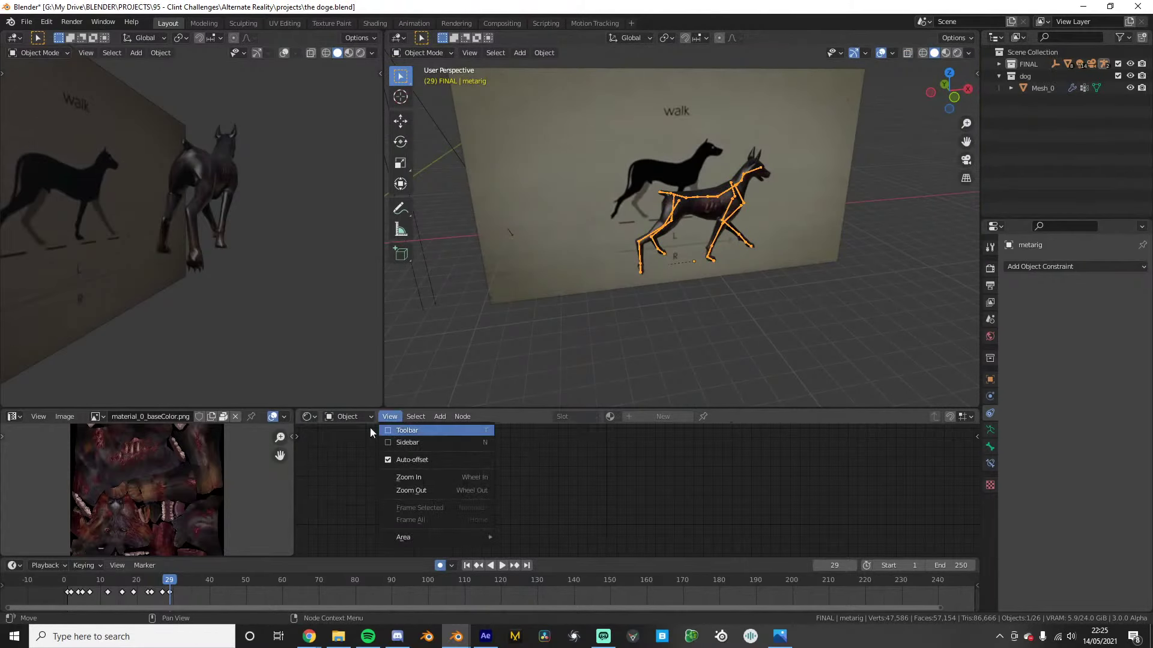
{"action": "left_click", "coordinate": [456, 477]}
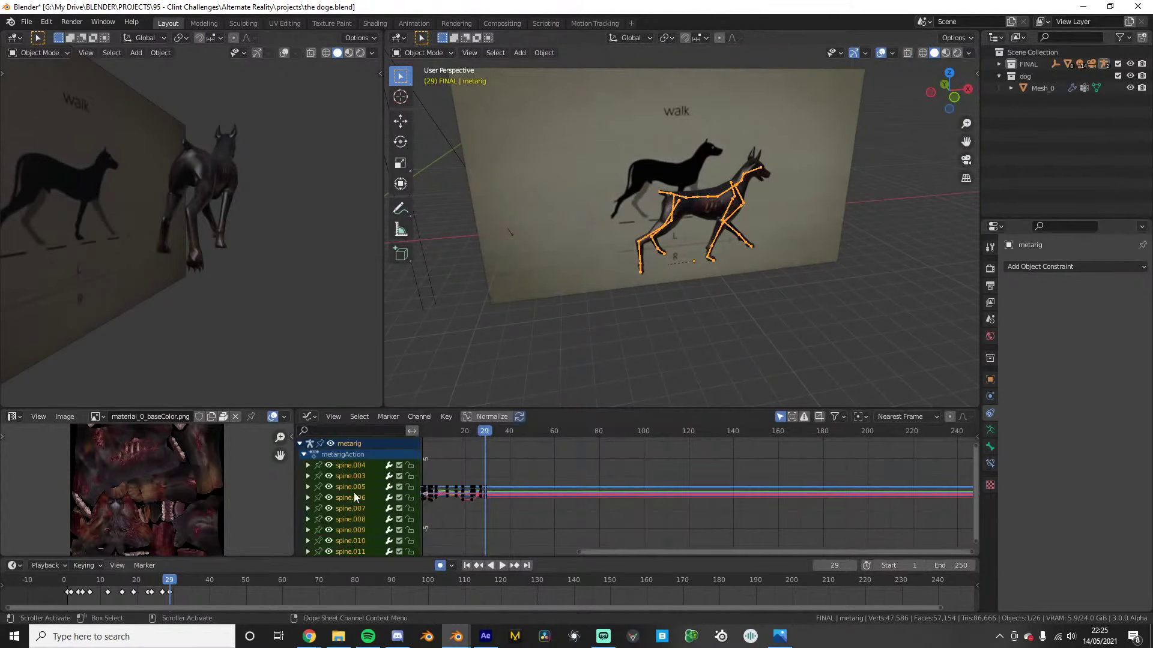
{"action": "scroll", "coordinate": [354, 492], "scroll_direction": "down", "scroll_amount": 8}
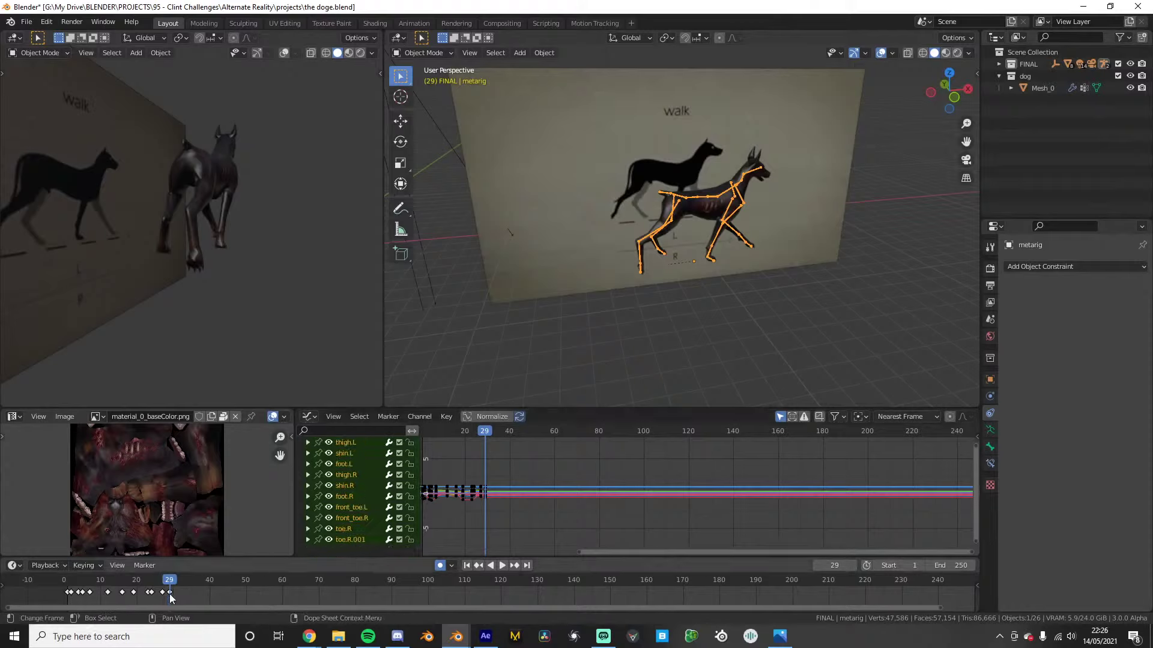
Paste the copied walk-cycle keyframes at frame 29 and play the repeated cycle in the side view
{"action": "key", "text": "ctrl+v"}
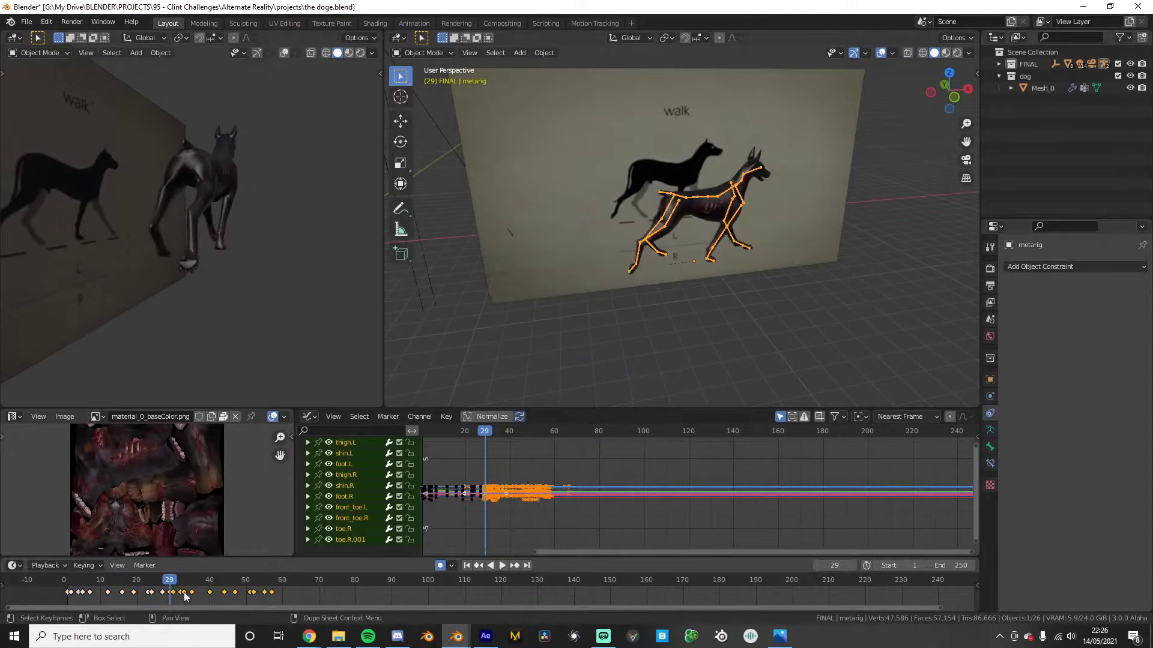
{"action": "left_click_drag", "start_coordinate": [170, 582], "coordinate": [64, 578]}
{"action": "middle_click_drag", "start_coordinate": [198, 334], "coordinate": [127, 329]}
{"action": "key", "text": "space"}
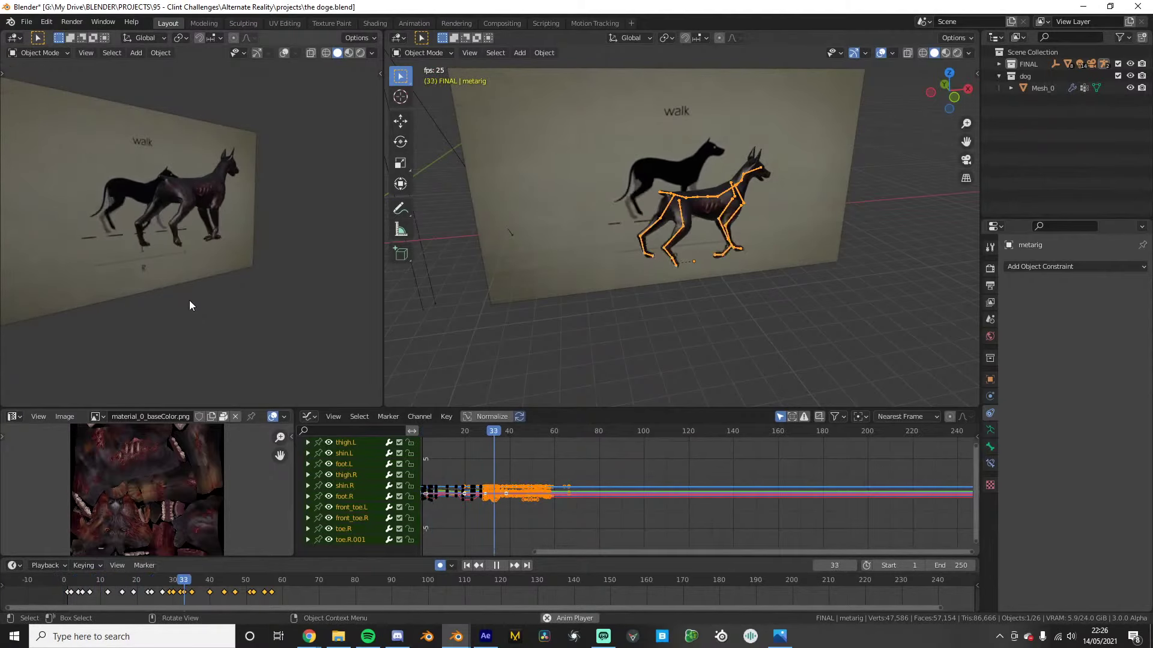
{"action": "mouse_move", "coordinate": [189, 300]}
{"action": "middle_mouse_down"}
{"action": "mouse_move", "coordinate": [202, 291]}
{"action": "mouse_move", "coordinate": [181, 281]}
{"action": "middle_mouse_up"}
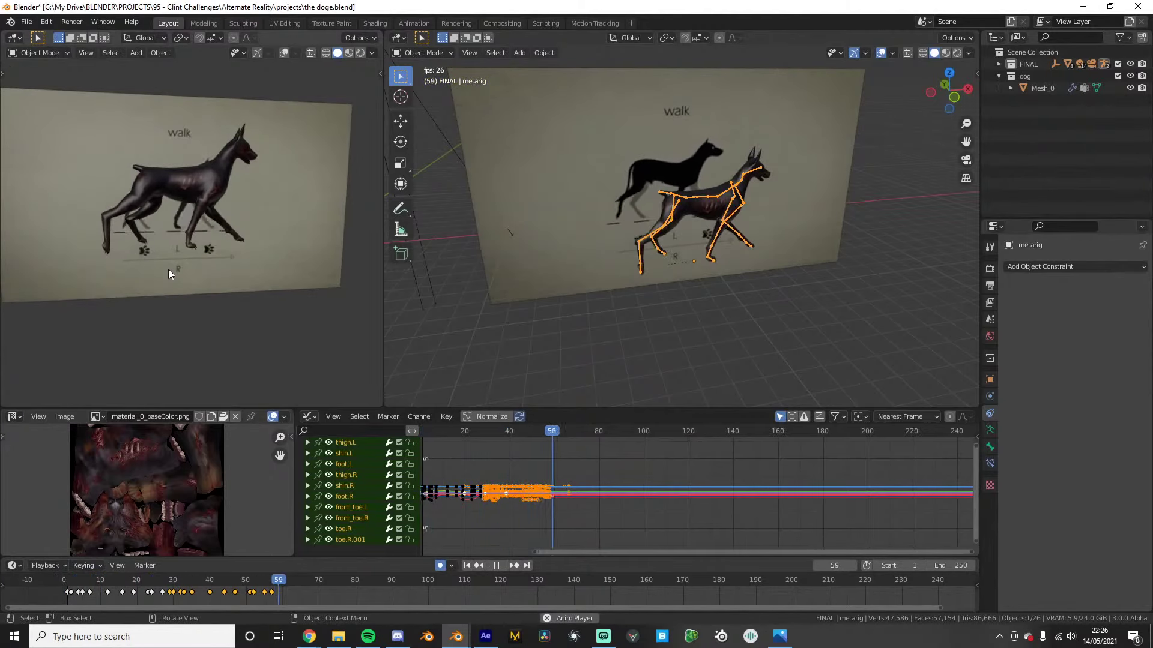
Delete the keyframes from frame 29 onward and replay the shortened walk from frame 0 in side and rear views
{"action": "key", "text": "x"}
{"action": "left_click", "coordinate": [163, 583]}
{"action": "left_click_drag", "start_coordinate": [144, 580], "coordinate": [58, 578]}
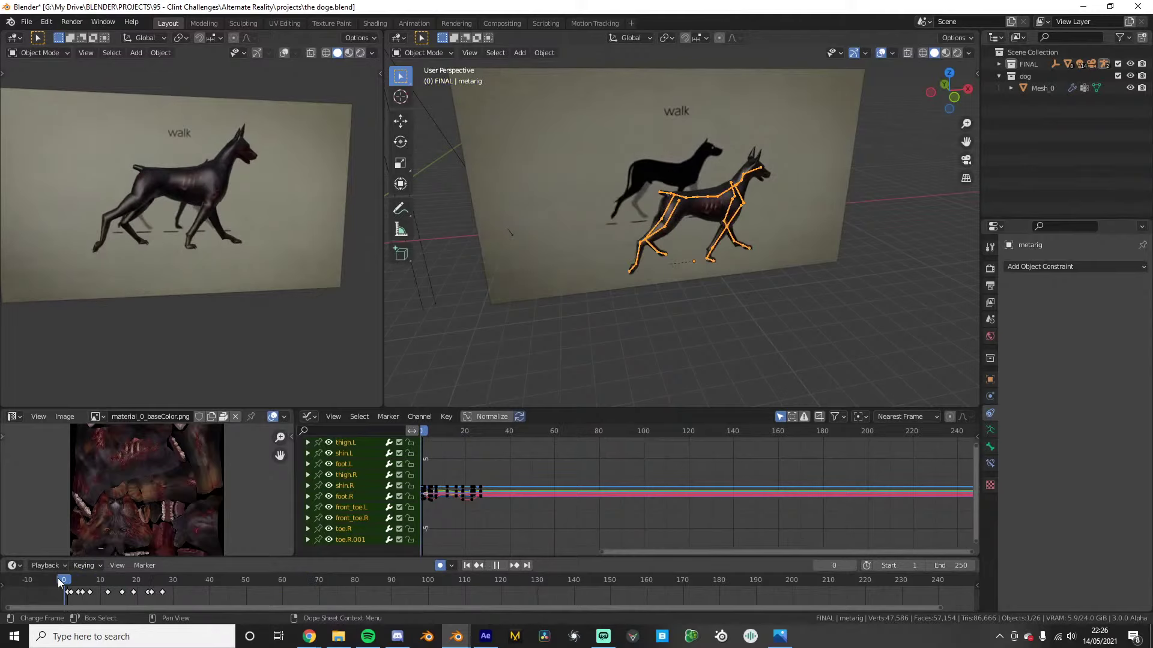
{"action": "key", "text": "space"}
{"action": "key", "text": "space"}
{"action": "middle_click_drag", "start_coordinate": [150, 324], "coordinate": [264, 321]}
{"action": "left_click", "coordinate": [61, 581]}
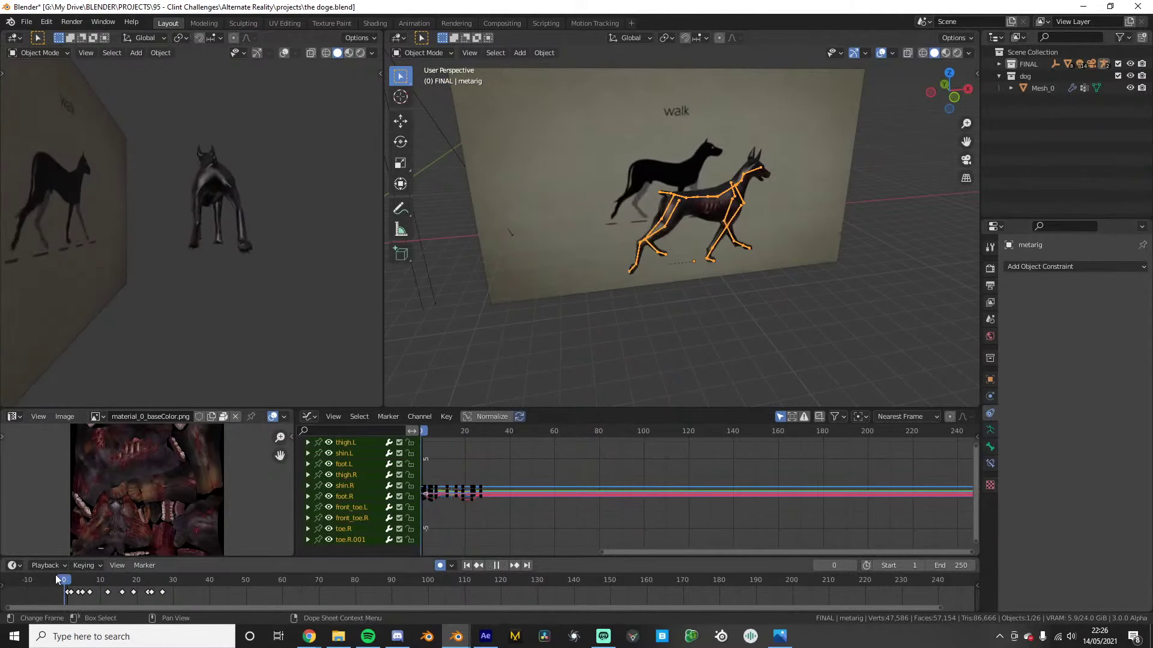
{"action": "key", "text": "space"}
{"action": "key", "text": "space"}
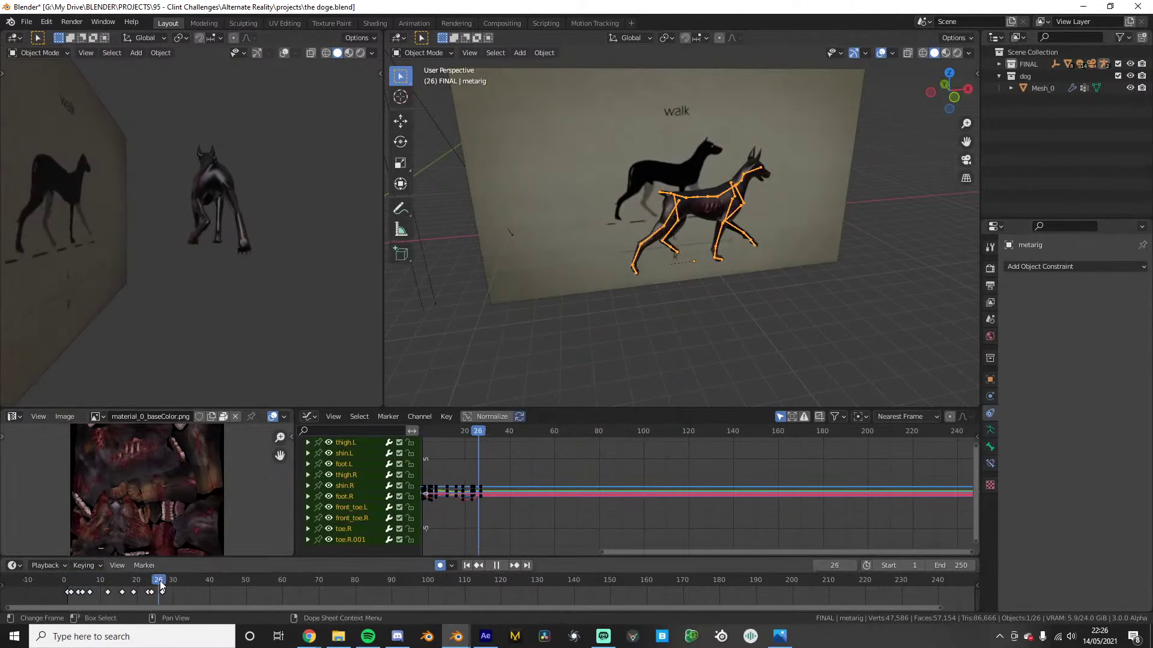
At frame 27, put the metarig back into Pose Mode and select the left hind shin bone (shin.L)
{"action": "scroll", "coordinate": [667, 237], "scroll_direction": "up", "scroll_amount": 3}
{"action": "middle_click_drag", "start_coordinate": [667, 235], "coordinate": [818, 252]}
{"action": "key", "text": "ctrl+Tab"}
{"action": "left_click", "coordinate": [741, 240]}
{"action": "scroll", "coordinate": [750, 246], "scroll_direction": "up", "scroll_amount": 3}
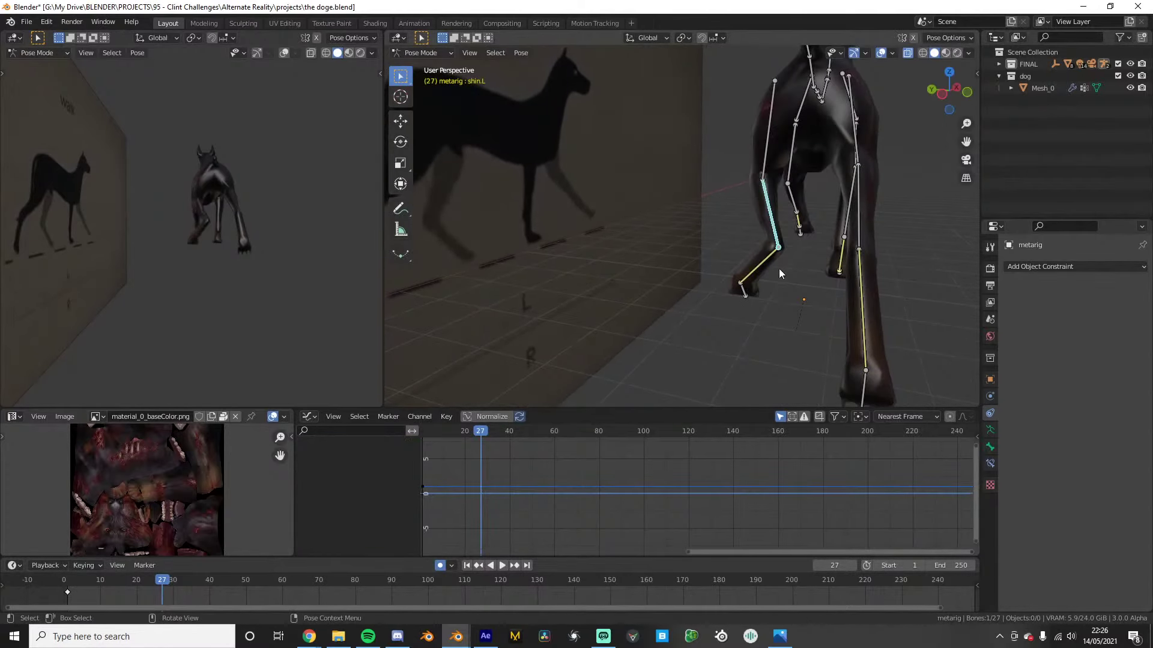
{"action": "left_click", "coordinate": [761, 261]}
{"action": "key", "text": "g"}
{"action": "right_click", "coordinate": [803, 248]}
{"action": "key", "text": "KP_1"}
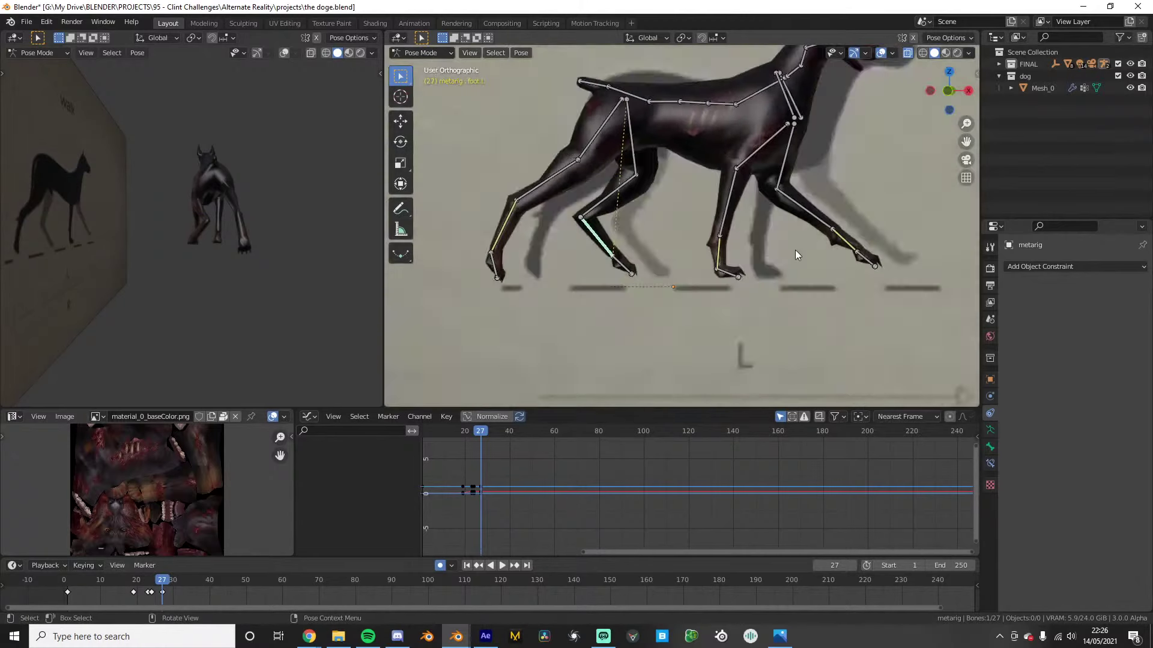
{"action": "key", "text": "KP_3"}
{"action": "key", "text": "r"}
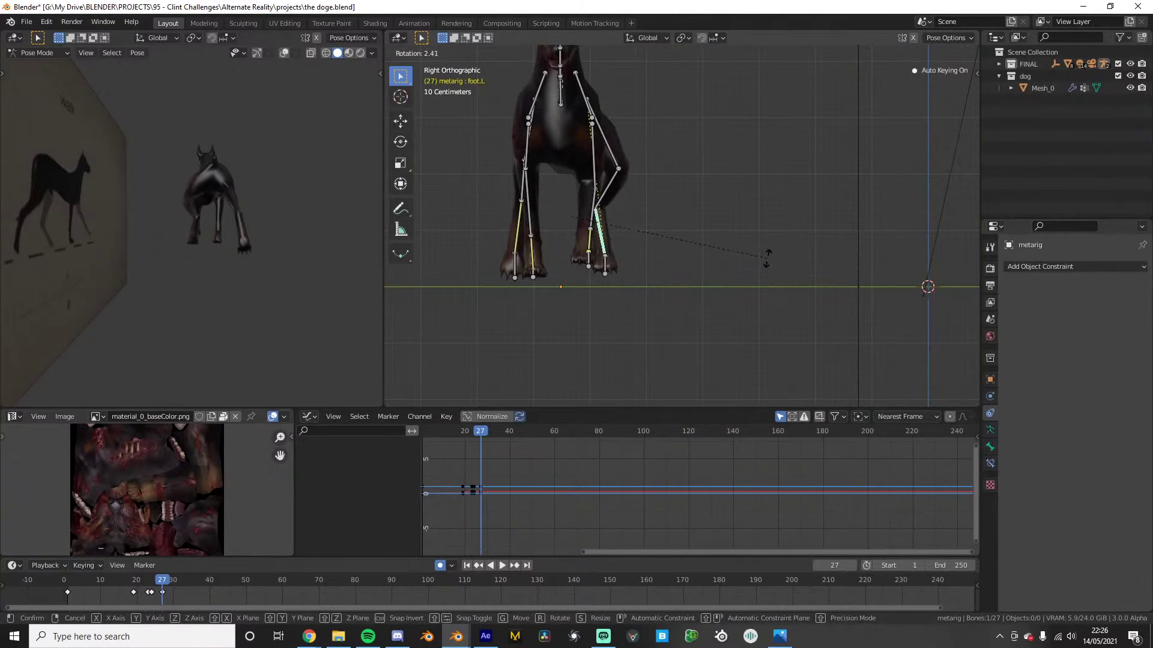
{"action": "right_click", "coordinate": [766, 258]}
Copy the frame 1 keyframes of toe.R.001 and foot.L and paste them at frame 27
{"action": "left_click", "coordinate": [62, 582]}
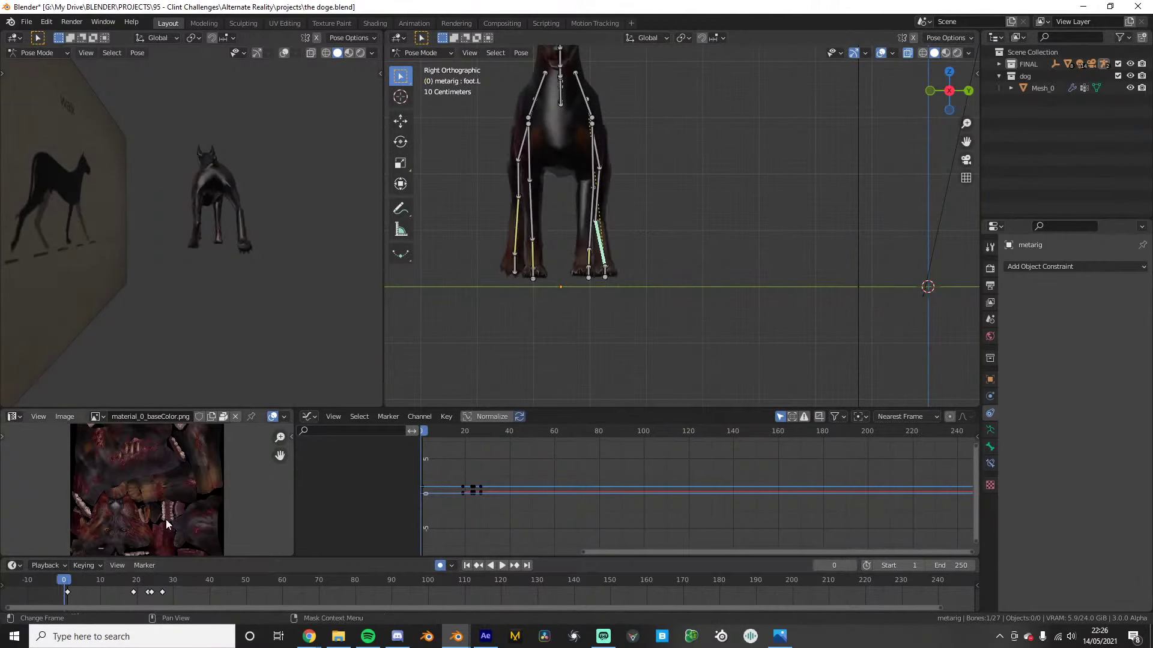
{"action": "left_click", "coordinate": [605, 272]}
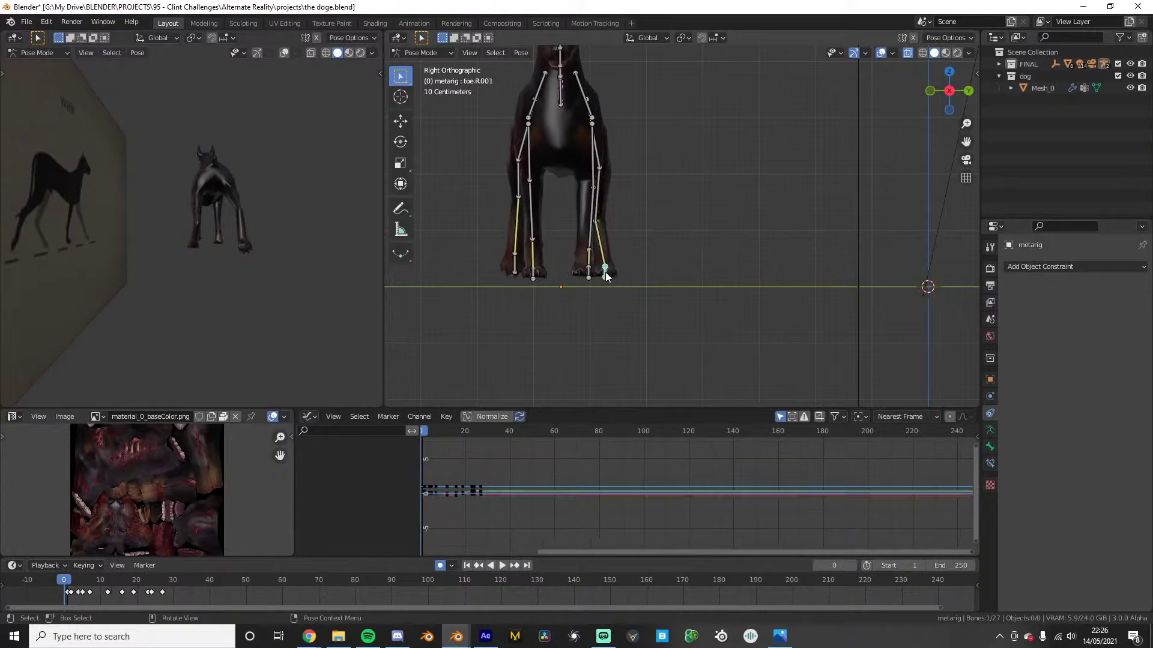
{"action": "left_click", "coordinate": [67, 582]}
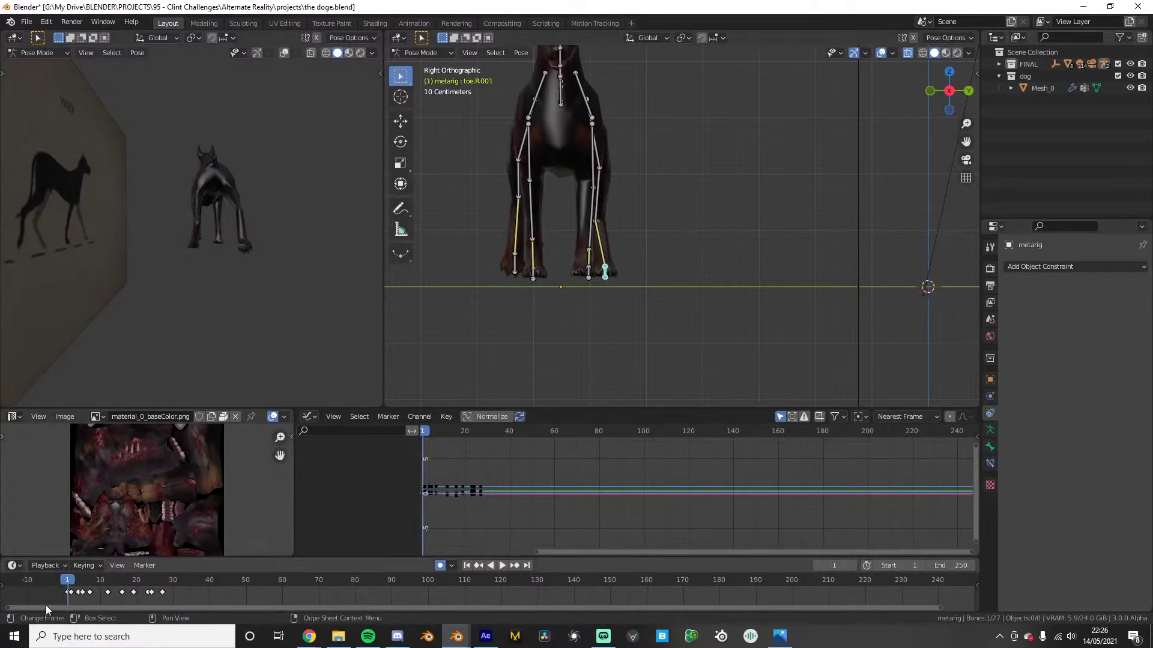
{"action": "left_click", "coordinate": [68, 592]}
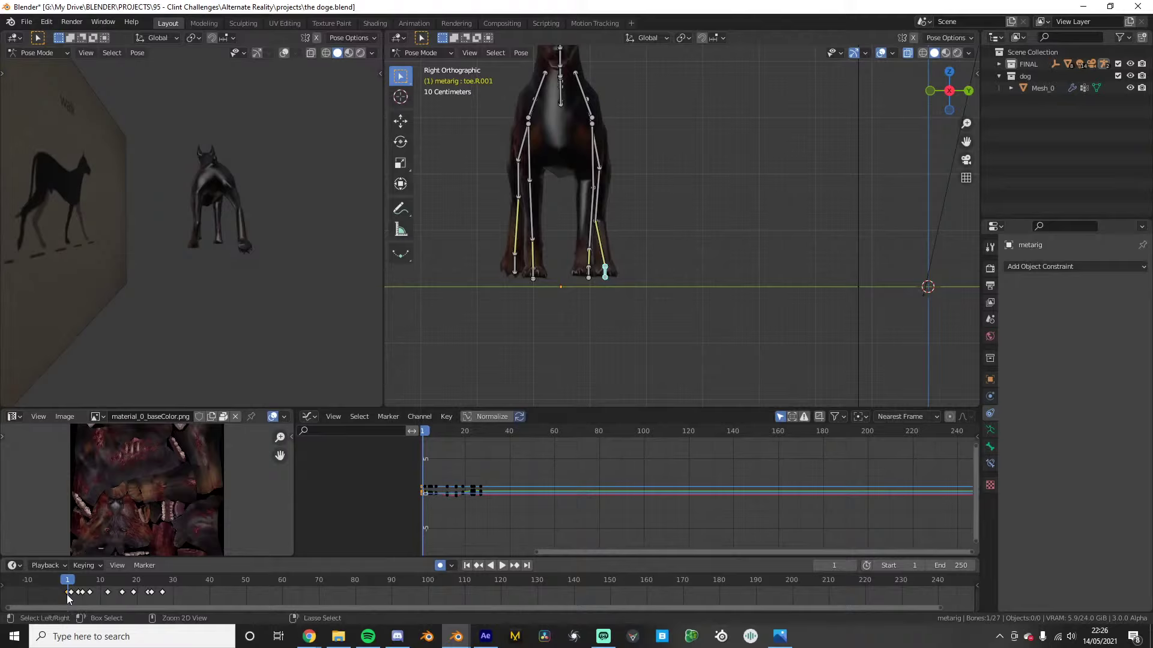
{"action": "key", "text": "space"}
{"action": "key", "text": "ctrl+v"}
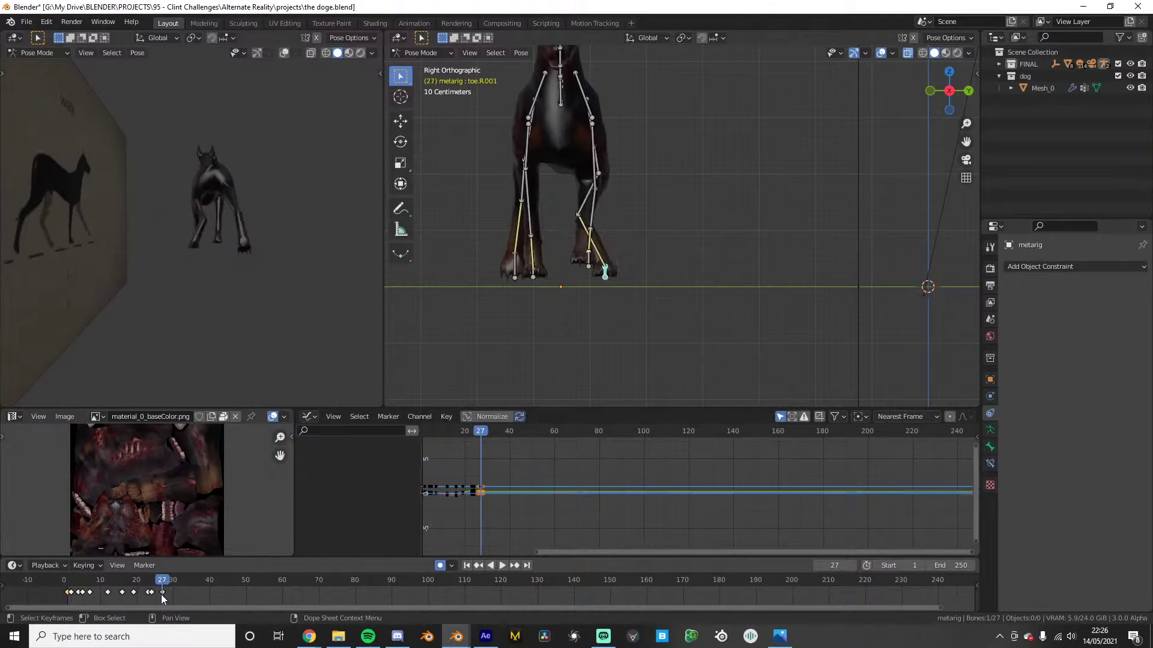
{"action": "left_click", "coordinate": [602, 260]}
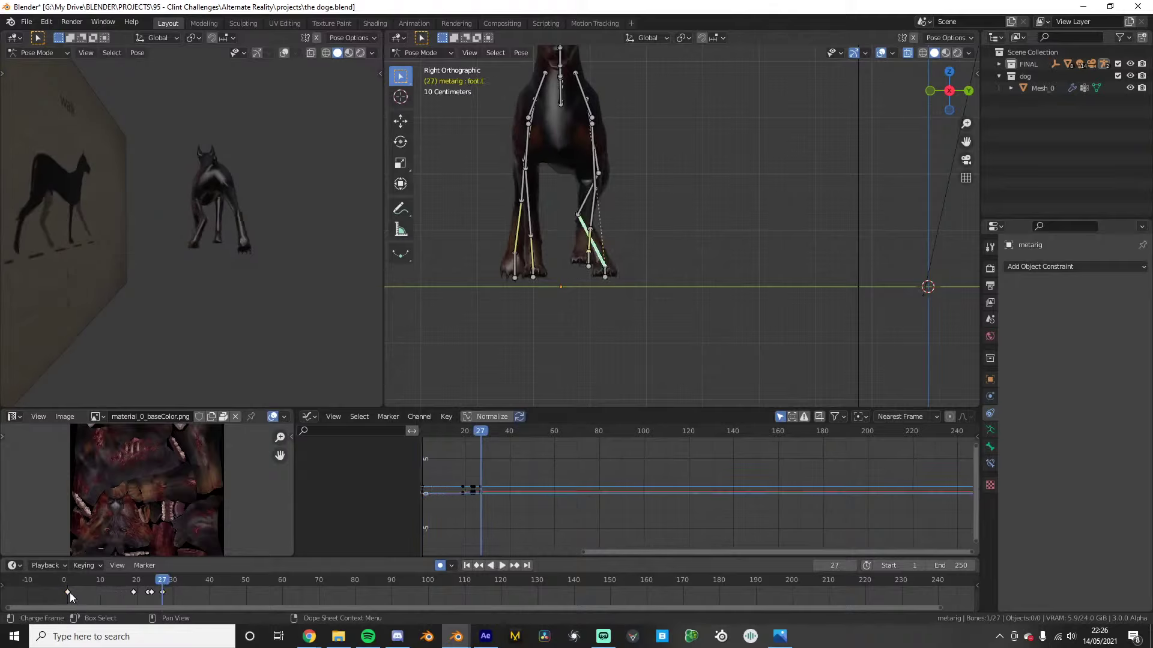
{"action": "key", "text": "ctrl+v"}
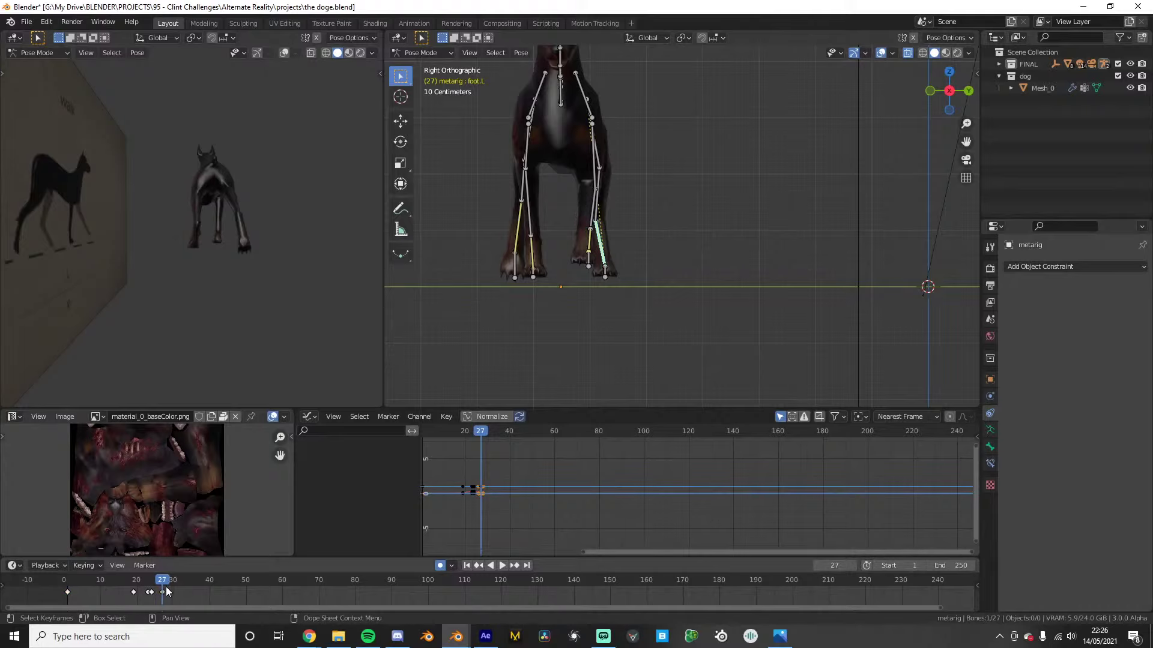
Replay the walk from the start to check the left hind leg's motion from the front
{"action": "left_click", "coordinate": [60, 583]}
{"action": "key", "text": "space"}
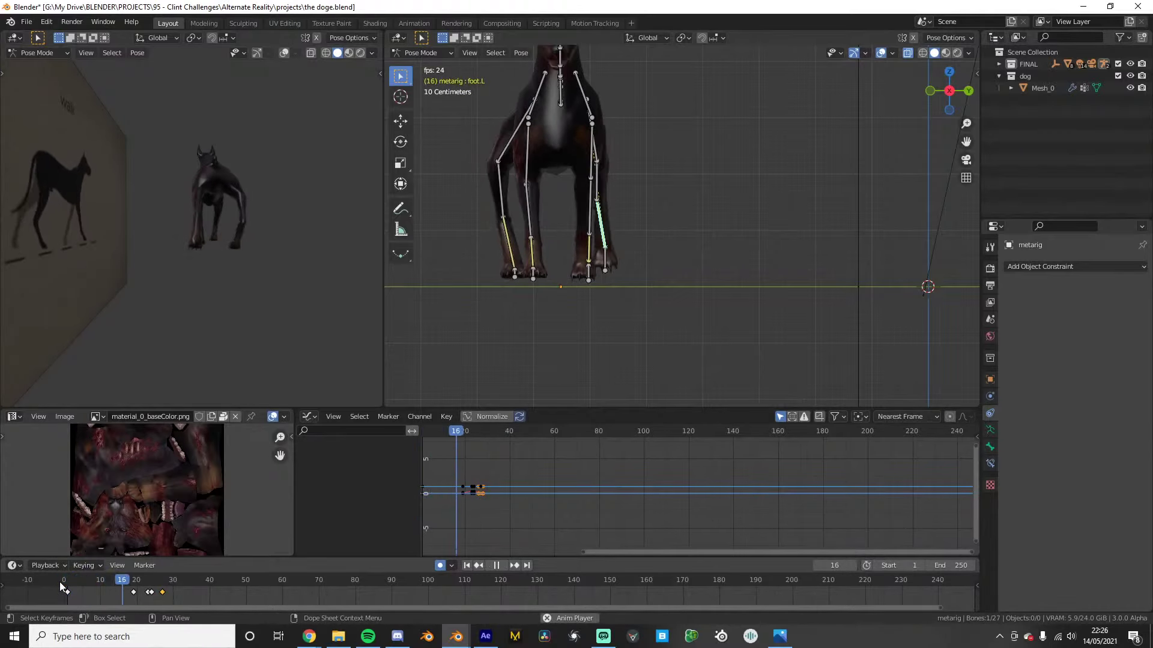
{"action": "left_click", "coordinate": [68, 585]}
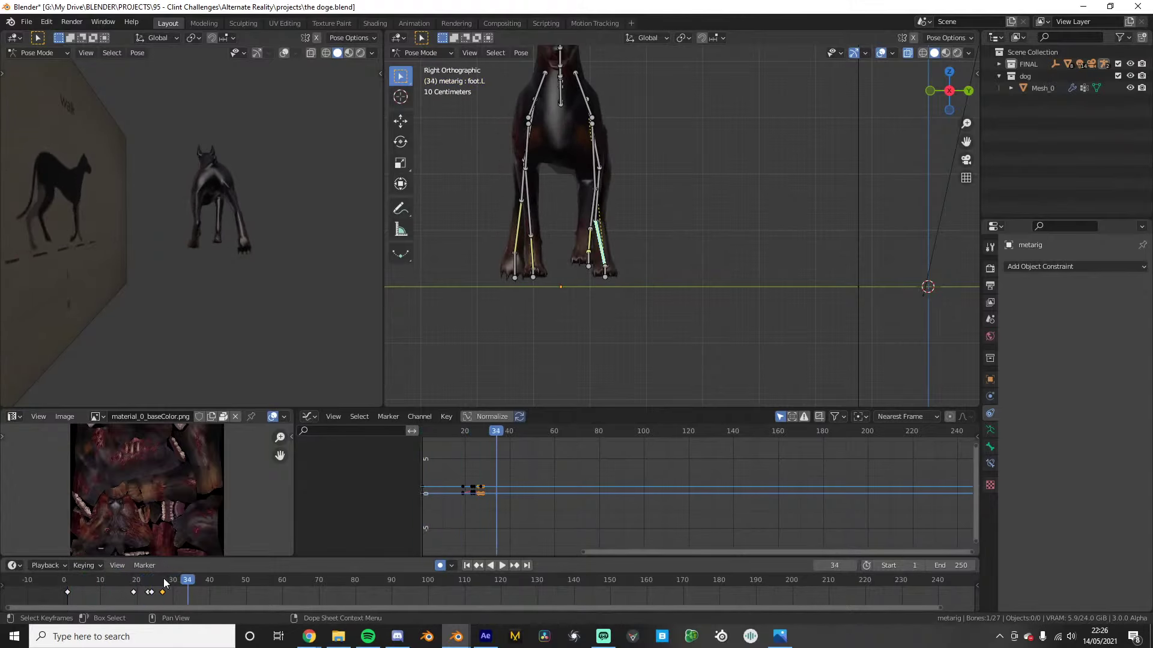
Delete the foot.L keyframe at frame 24 and replay the left hind leg's motion around it
{"action": "left_click_drag", "start_coordinate": [163, 579], "coordinate": [152, 581]}
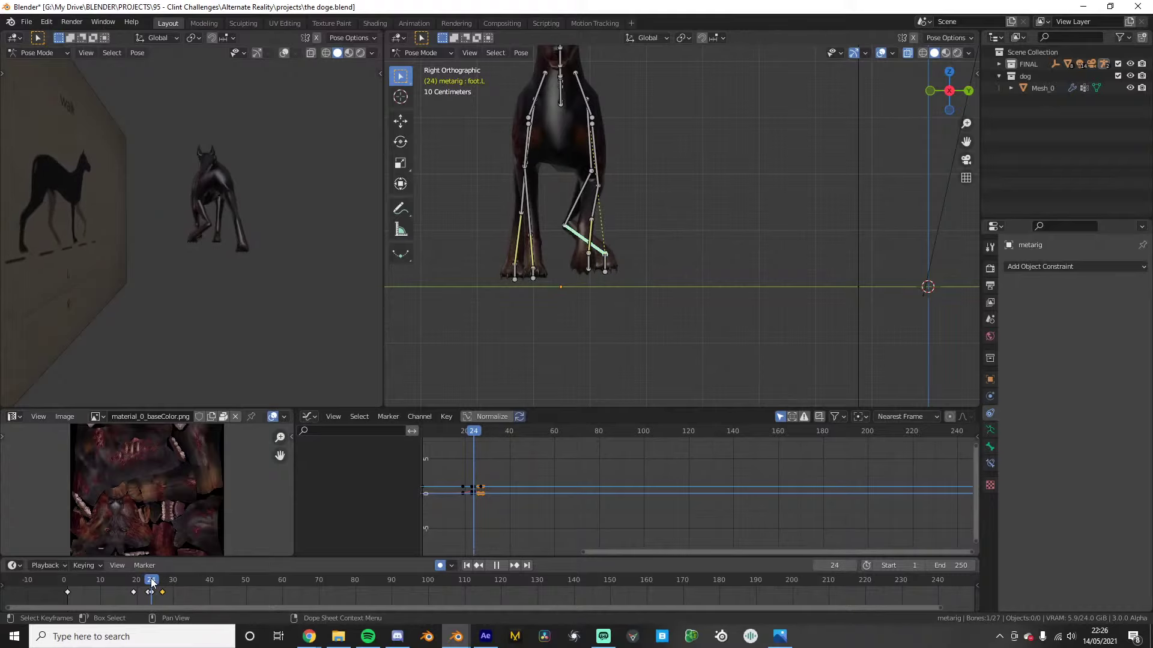
{"action": "middle_click_drag", "start_coordinate": [594, 282], "coordinate": [733, 294]}
{"action": "key", "text": "x"}
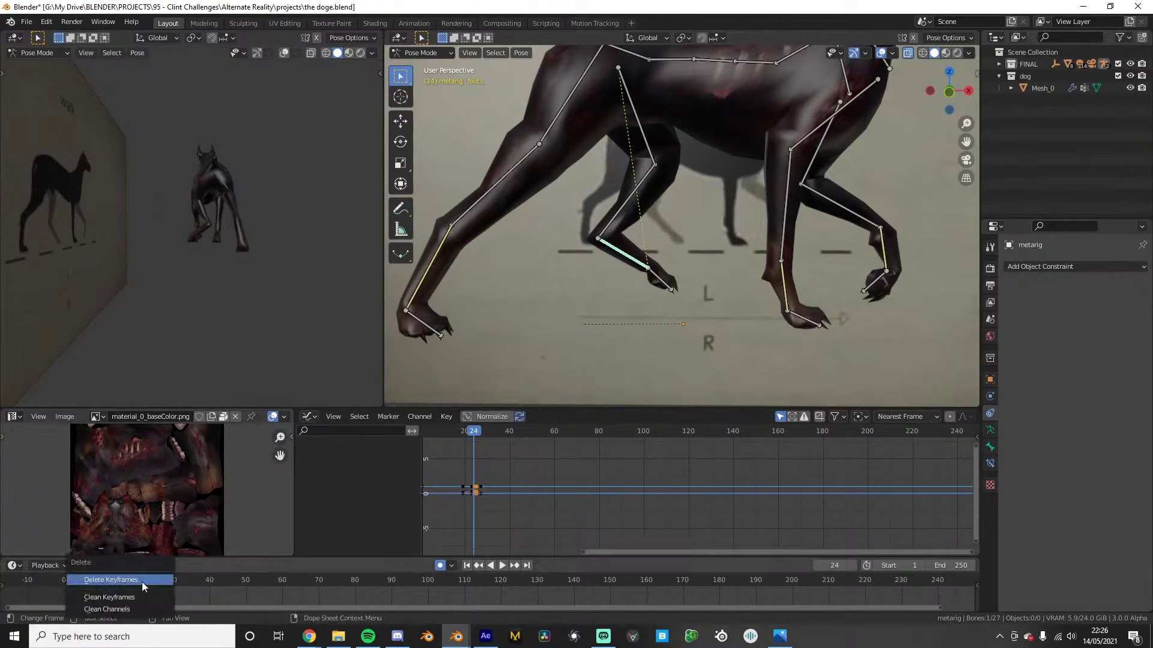
{"action": "left_click", "coordinate": [138, 581]}
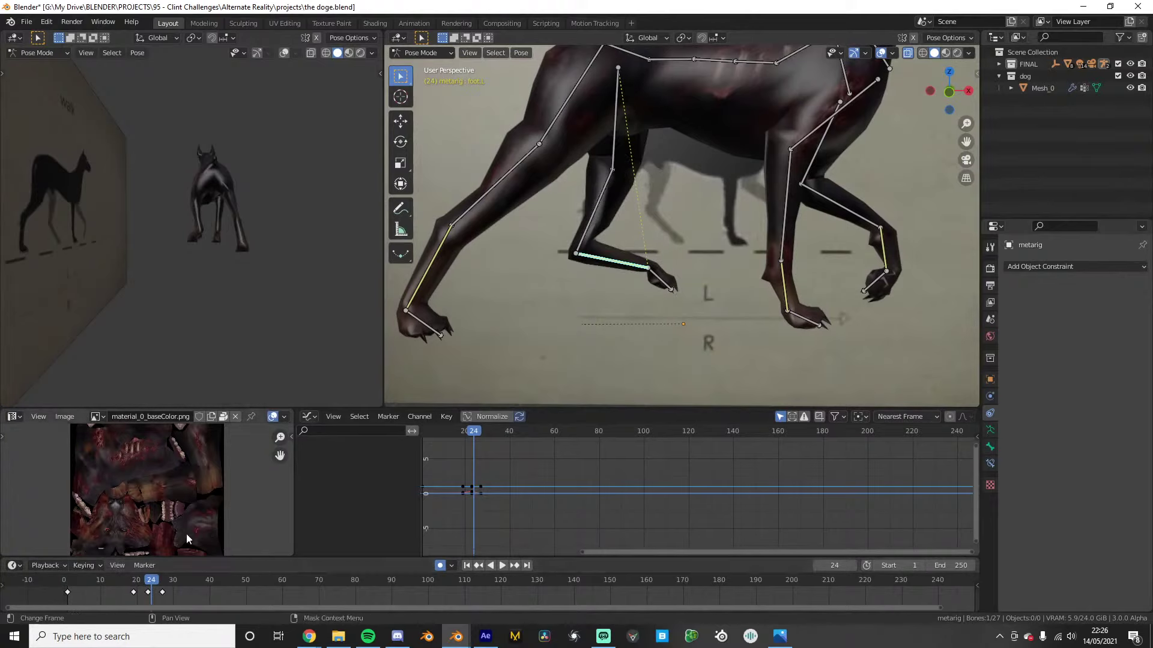
{"action": "mouse_move", "coordinate": [153, 581]}
{"action": "left_mouse_down"}
{"action": "mouse_move", "coordinate": [130, 581]}
{"action": "mouse_move", "coordinate": [144, 580]}
{"action": "left_mouse_up"}
{"action": "key", "text": "space"}
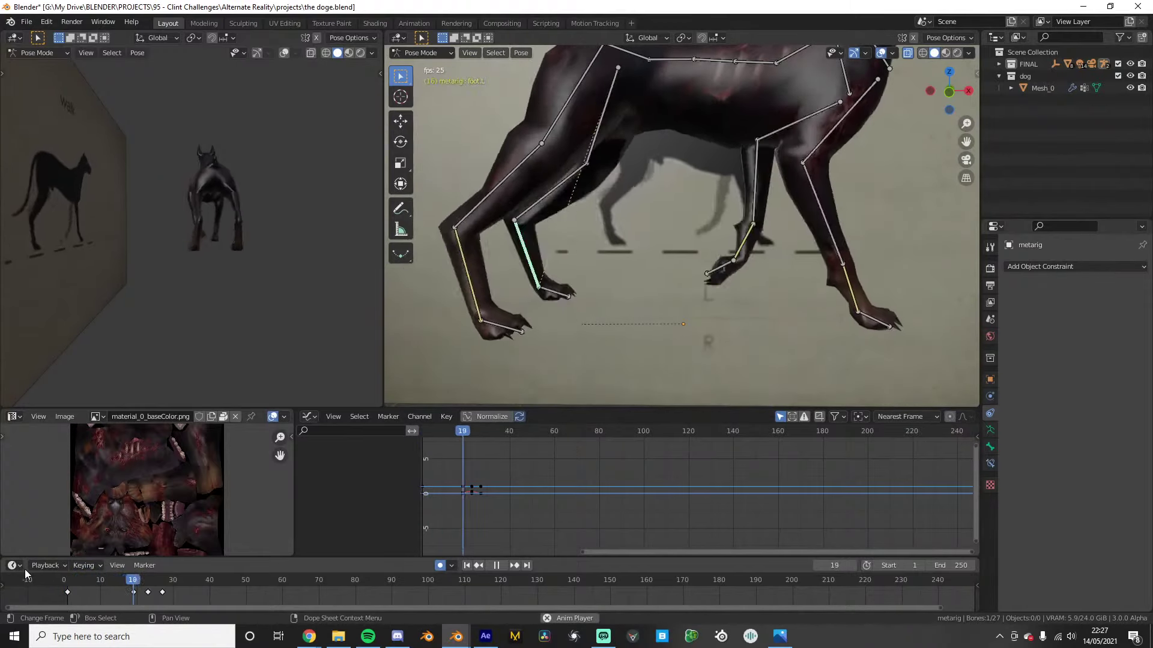
{"action": "key", "text": "space"}
At frame 23, rotate the left hind foot bone (foot.L) slightly as seen from the right orthographic view
{"action": "left_click", "coordinate": [148, 581]}
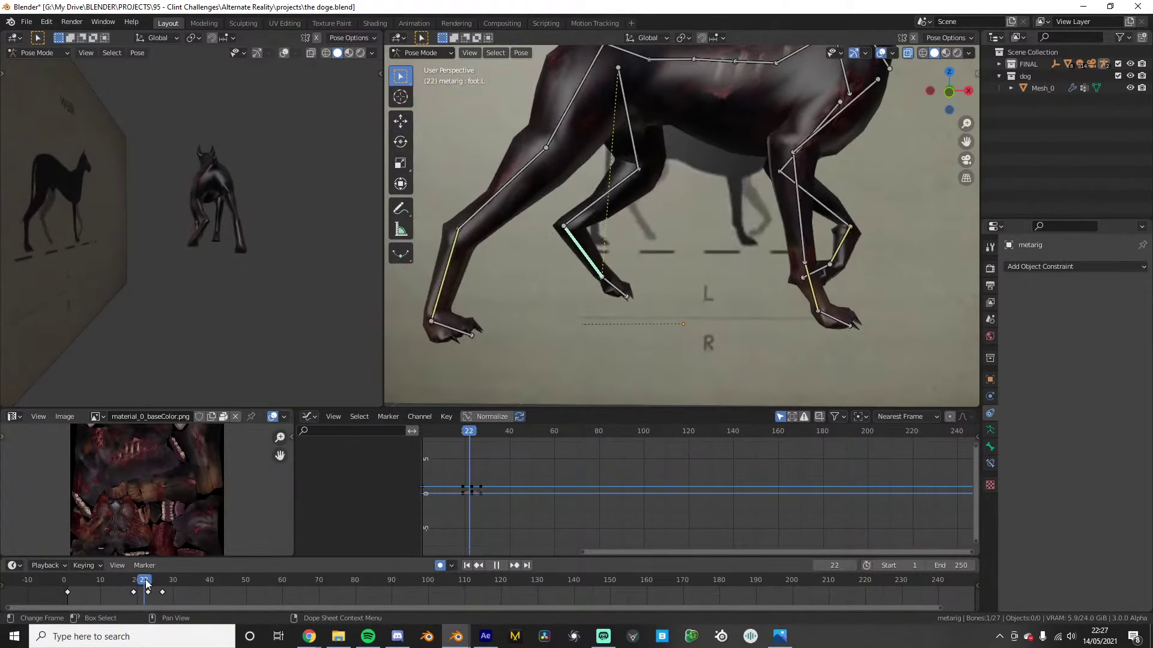
{"action": "middle_click_drag", "start_coordinate": [756, 241], "coordinate": [852, 243]}
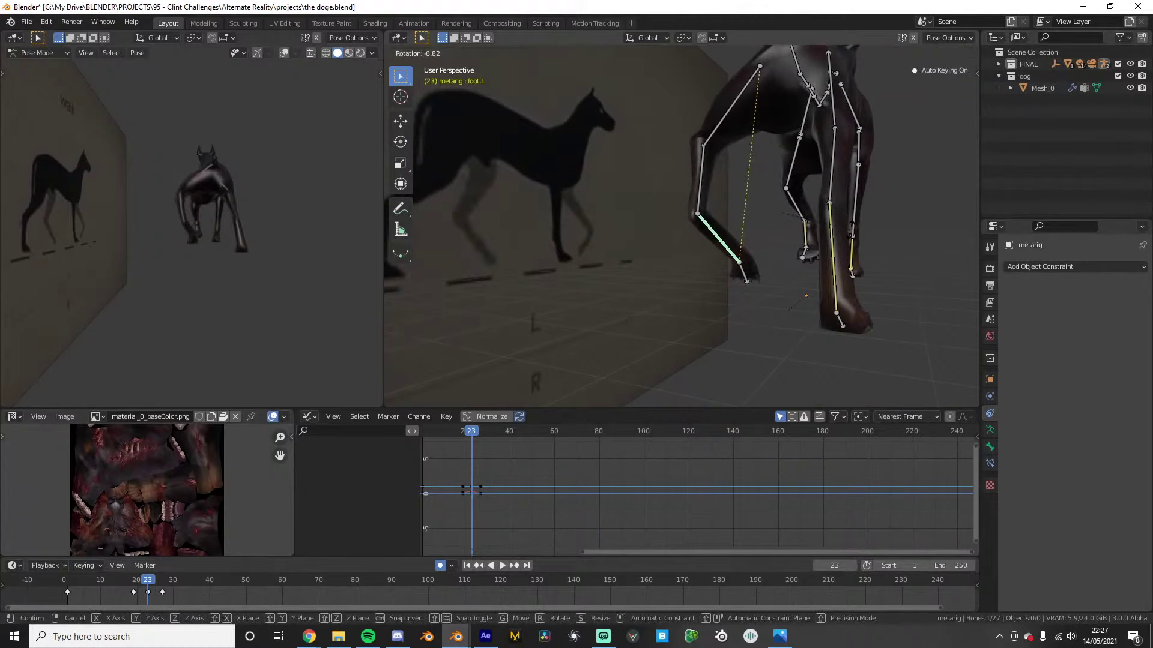
{"action": "key", "text": "KP_1"}
{"action": "key", "text": "KP_3"}
{"action": "key", "text": "r"}
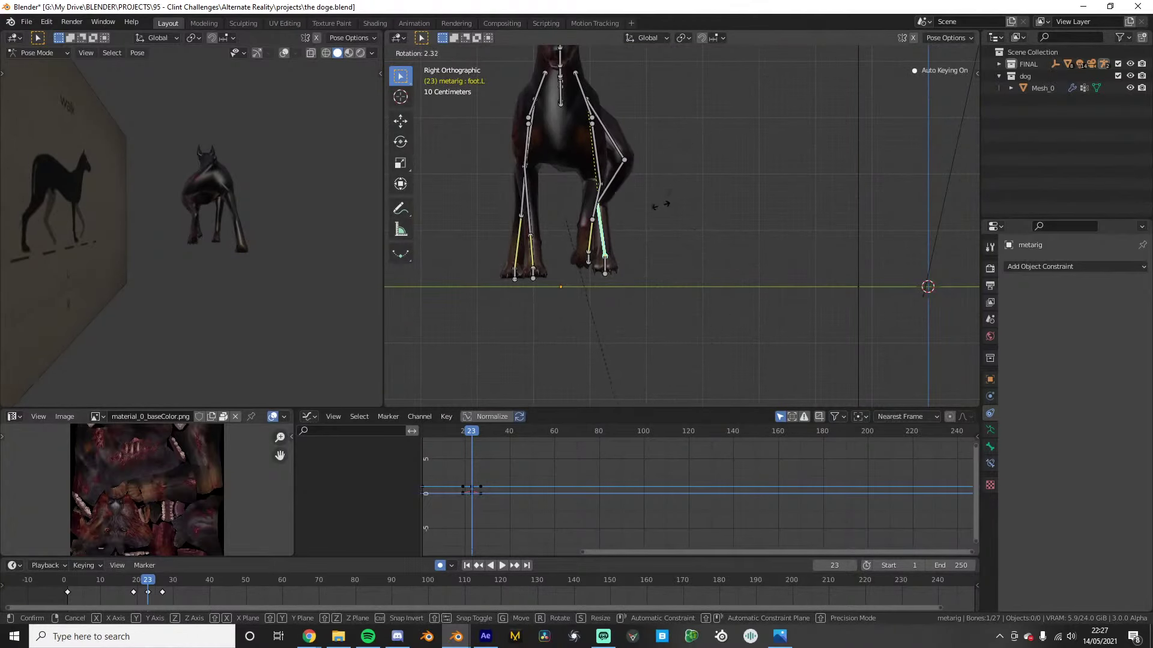
{"action": "left_click", "coordinate": [650, 217]}
{"action": "left_click", "coordinate": [618, 174]}
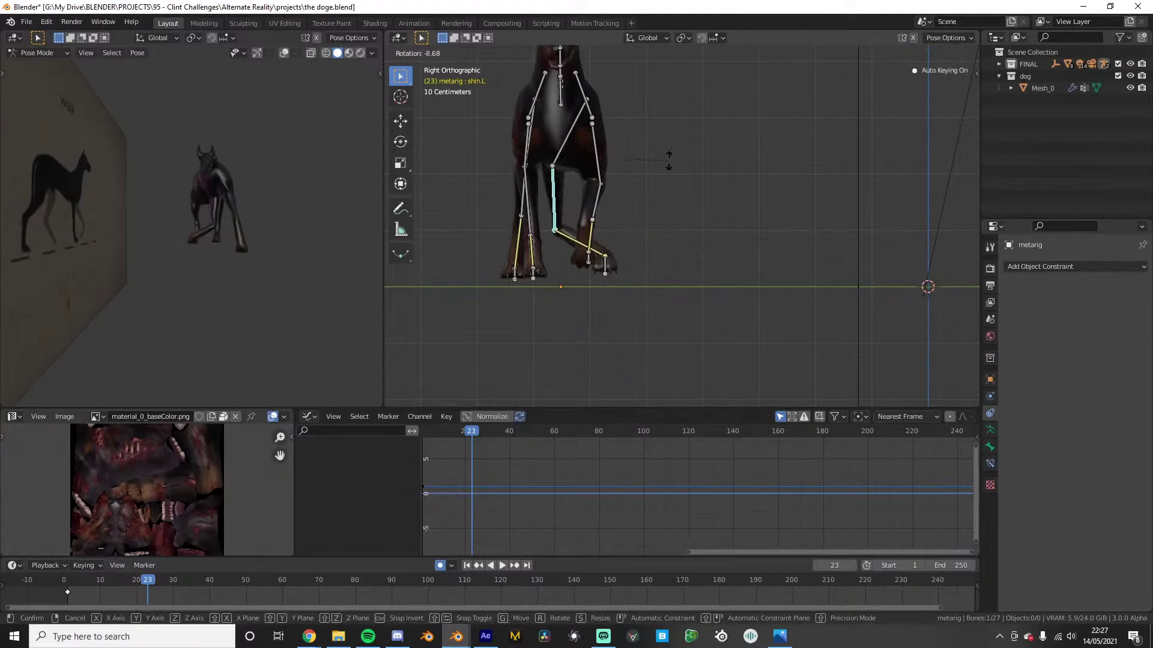
{"action": "key", "text": "r"}
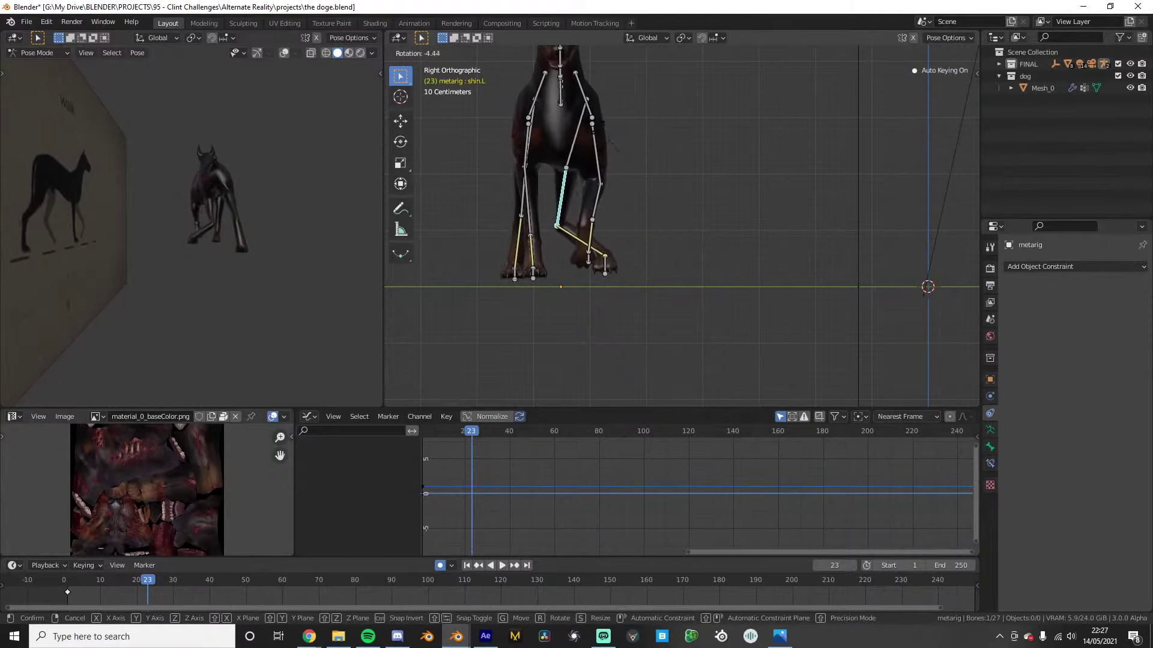
{"action": "key", "text": "Escape"}
Switch the metarig to Object Mode and replay the walk from frame 0 to check it from the side
{"action": "middle_click_drag", "start_coordinate": [626, 136], "coordinate": [939, 163]}
{"action": "scroll", "coordinate": [939, 163], "scroll_direction": "down", "scroll_amount": 3}
{"action": "key", "text": "KP_3"}
{"action": "key", "text": "KP_1"}
{"action": "key", "text": "KP_3"}
{"action": "key", "text": "KP_1"}
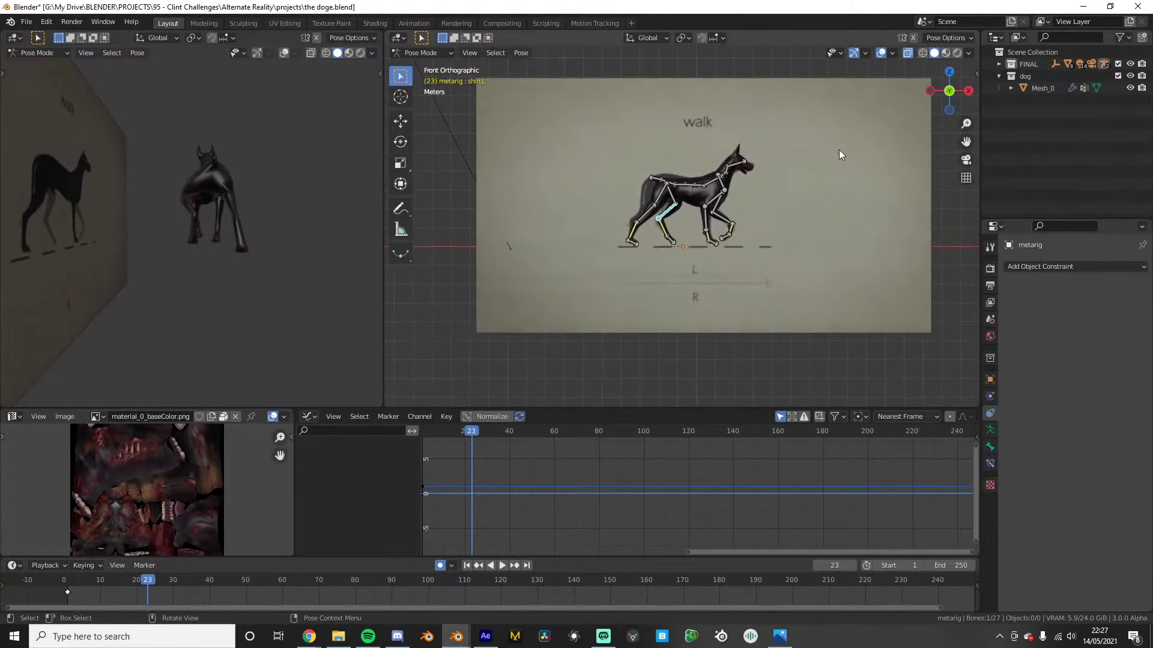
{"action": "middle_click_drag", "start_coordinate": [679, 131], "coordinate": [654, 221]}
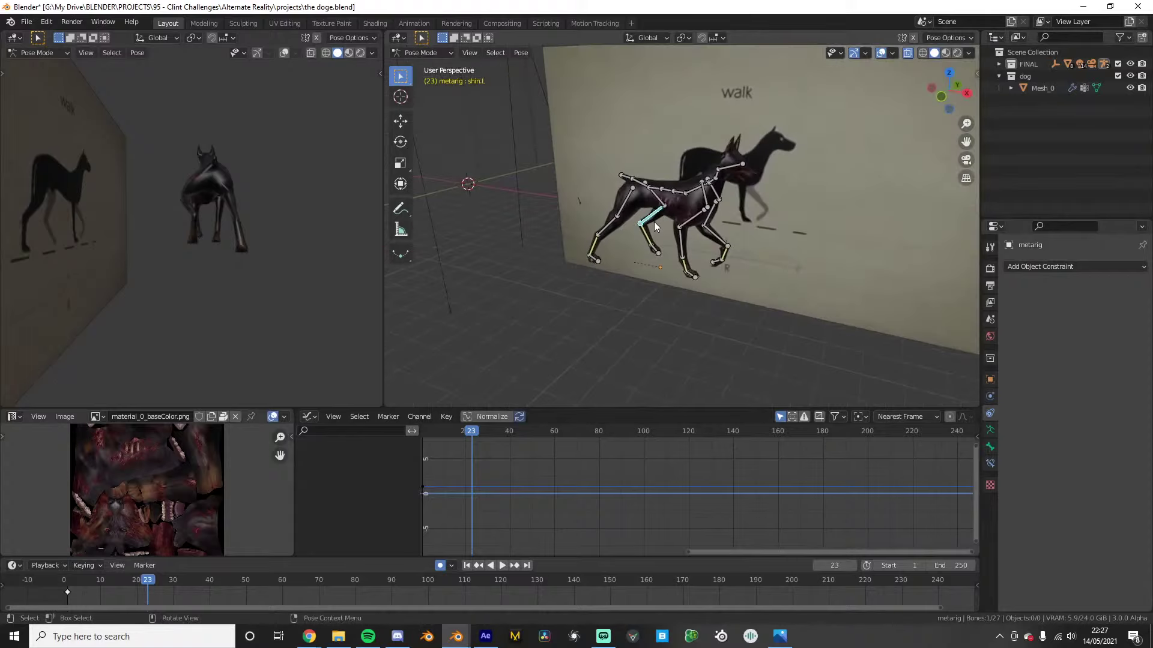
{"action": "key", "text": "ctrl+Tab"}
{"action": "key", "text": "space"}
{"action": "key", "text": "space"}
{"action": "left_click", "coordinate": [63, 583]}
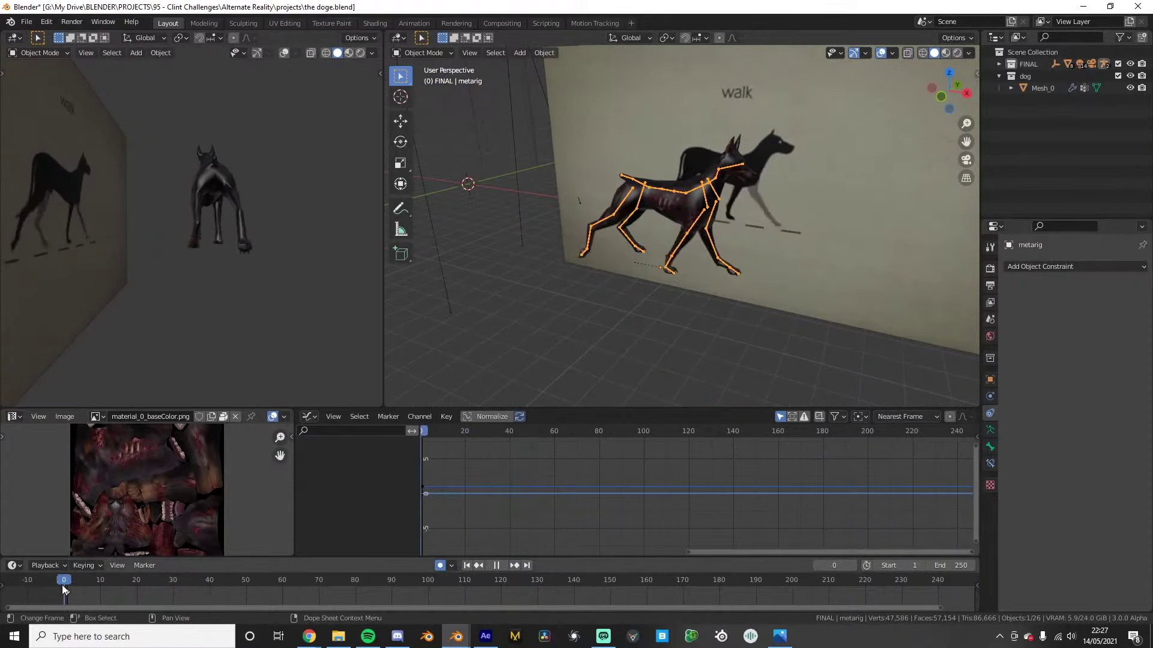
{"action": "key", "text": "space"}
Orbit the second viewport toward the dog's front and replay the walk from the start there
{"action": "scroll", "coordinate": [145, 340], "scroll_direction": "down", "scroll_amount": 3}
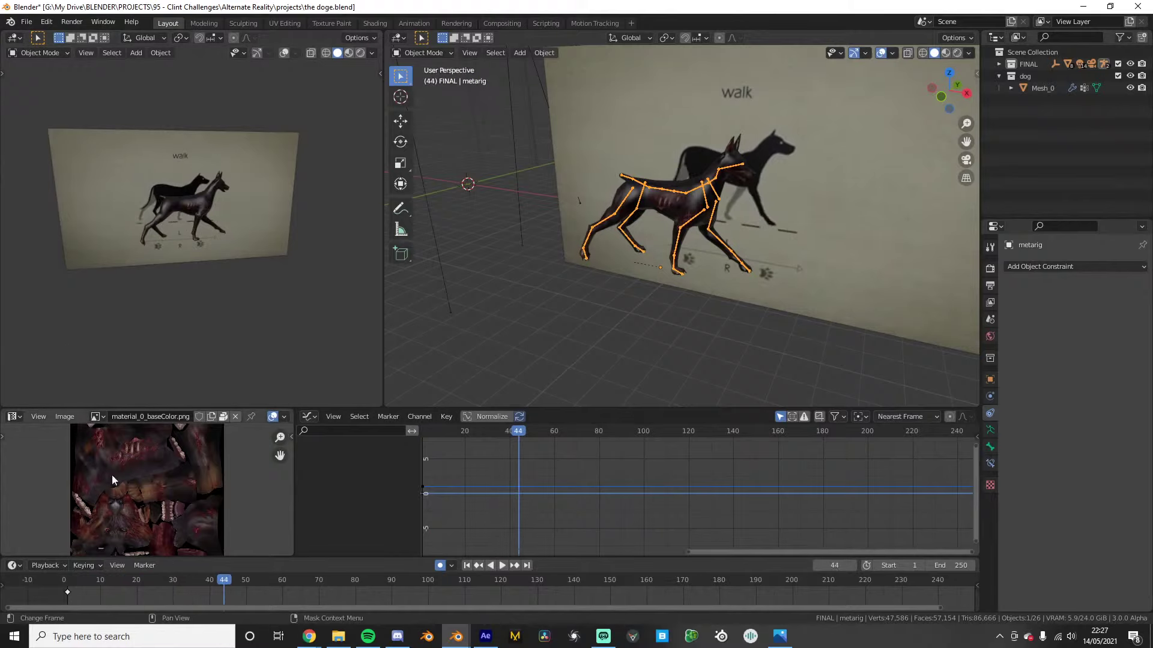
{"action": "key", "text": "space"}
{"action": "left_click", "coordinate": [53, 583]}
{"action": "middle_click_drag", "start_coordinate": [216, 336], "coordinate": [84, 292]}
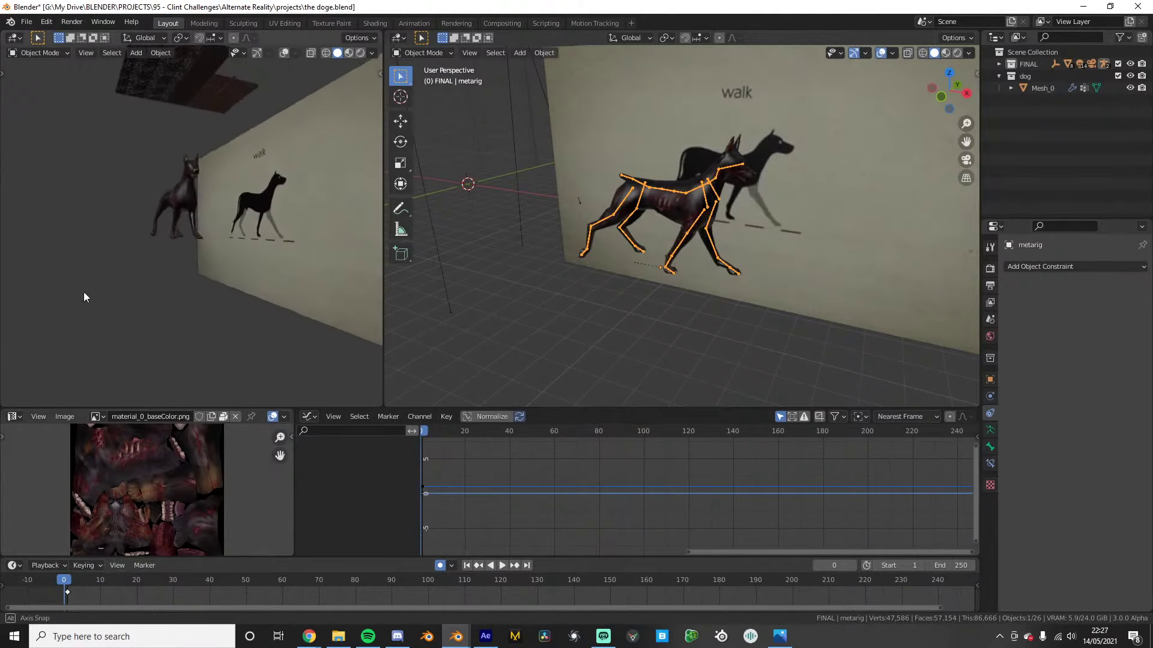
{"action": "key", "text": "space"}
{"action": "left_click", "coordinate": [48, 584]}
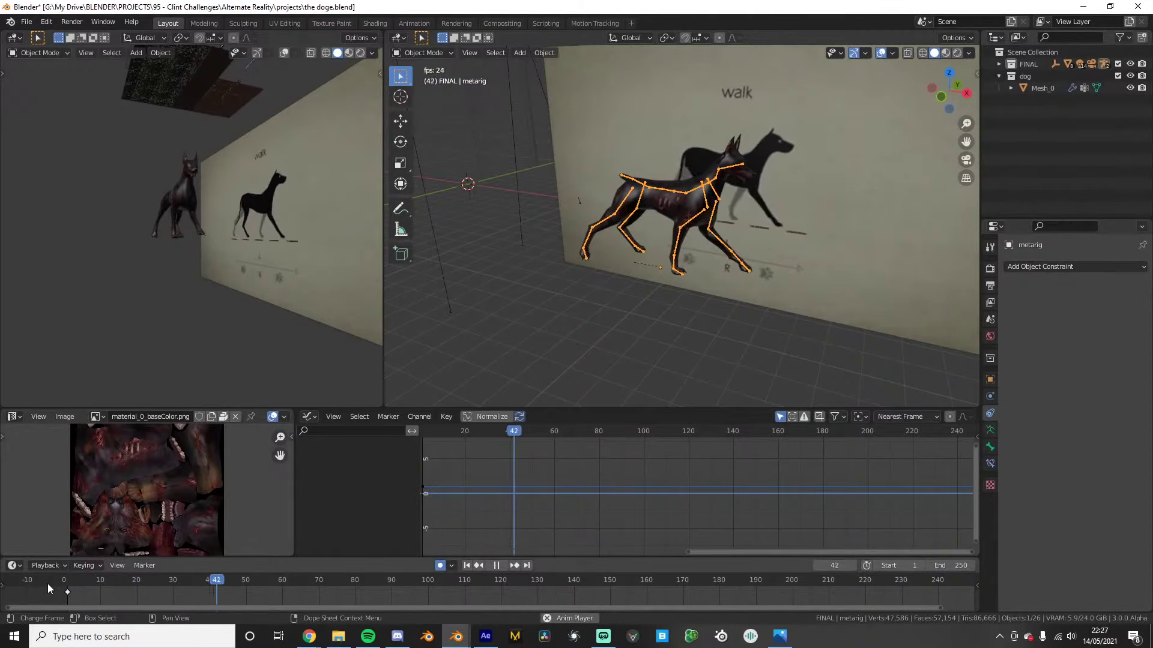
{"action": "key", "text": "Escape"}
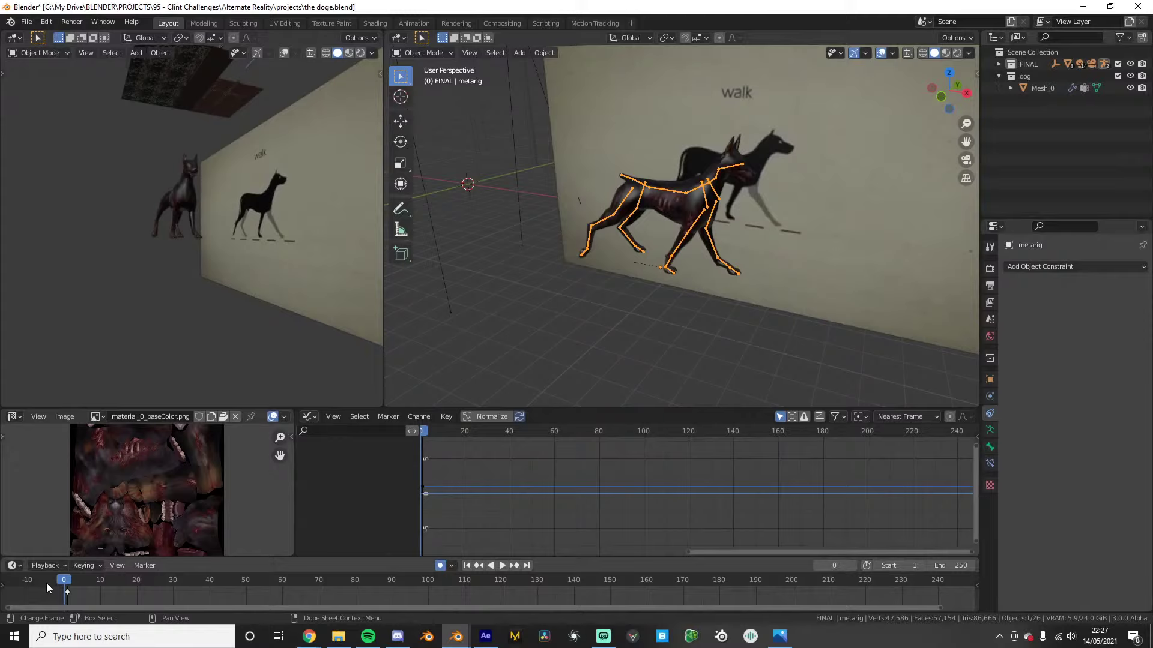
Put the metarig back into Pose Mode and select the rear spine bone (spine.004) in the front orthographic view
{"action": "scroll", "coordinate": [456, 454], "scroll_direction": "down", "scroll_amount": 4}
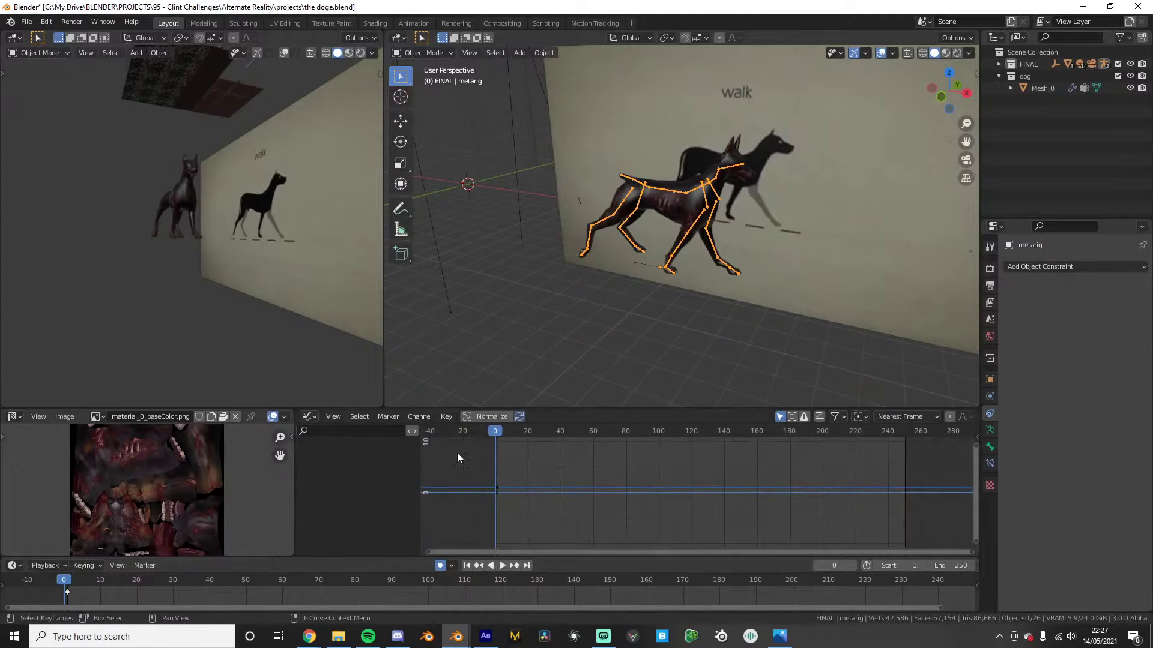
{"action": "scroll", "coordinate": [561, 404], "scroll_direction": "down", "scroll_amount": 2}
{"action": "middle_click_drag", "start_coordinate": [675, 295], "coordinate": [701, 224]}
{"action": "scroll", "coordinate": [691, 222], "scroll_direction": "up", "scroll_amount": 1}
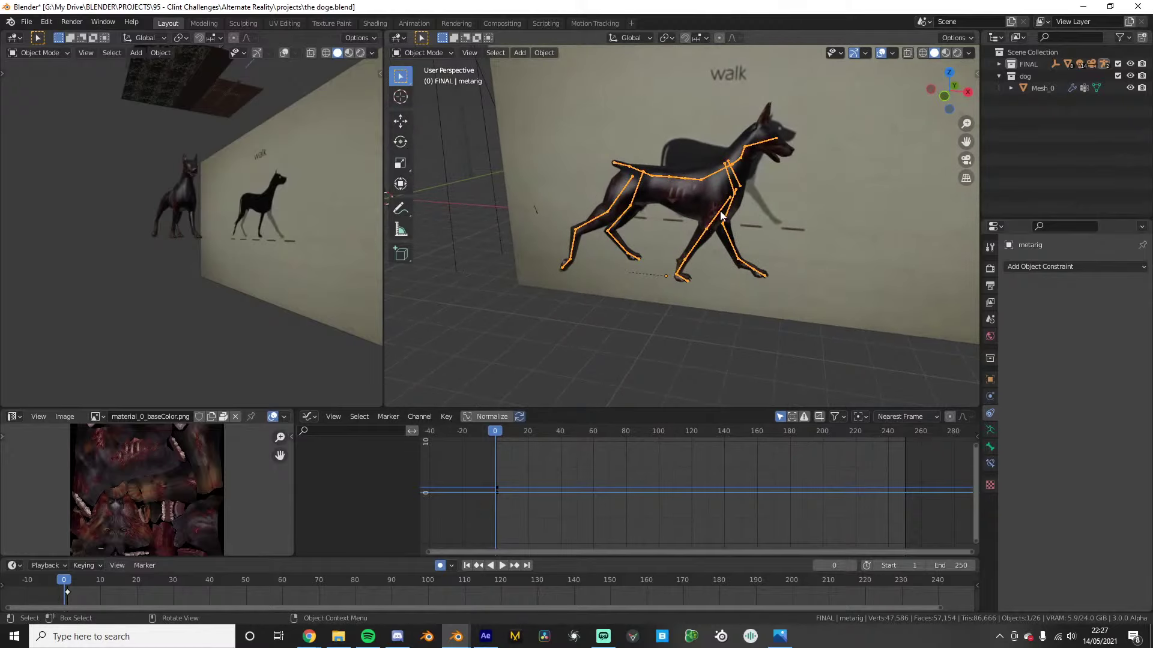
{"action": "key", "text": "KP_1"}
{"action": "scroll", "coordinate": [692, 208], "scroll_direction": "up", "scroll_amount": 2}
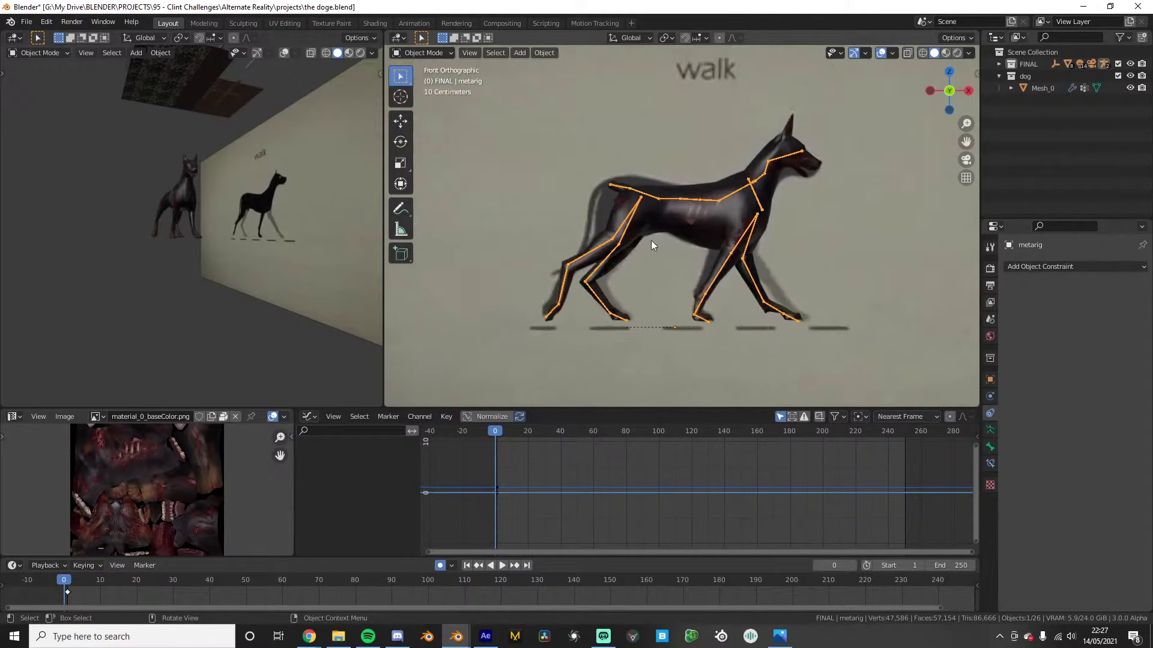
{"action": "key", "text": "ctrl+Tab"}
{"action": "left_click", "coordinate": [638, 194]}
At frame 1, move spine.004 up and back toward the tail so the hips sit closer to the reference silhouette
{"action": "key", "text": "g"}
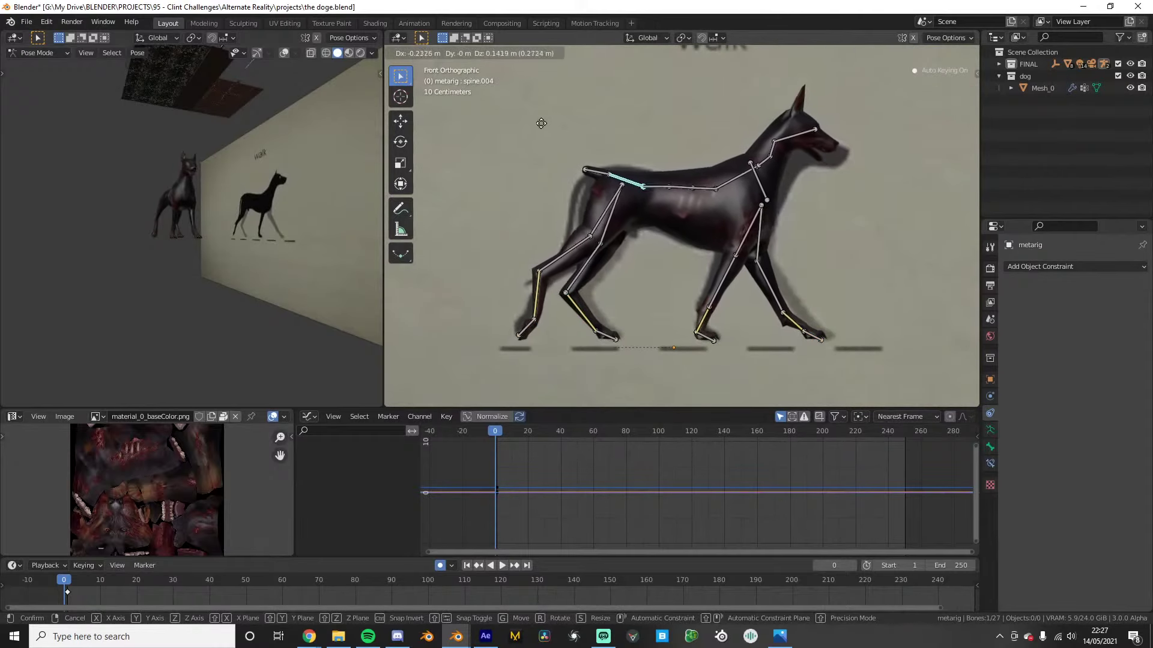
{"action": "key", "text": "Escape"}
{"action": "key", "text": "Right"}
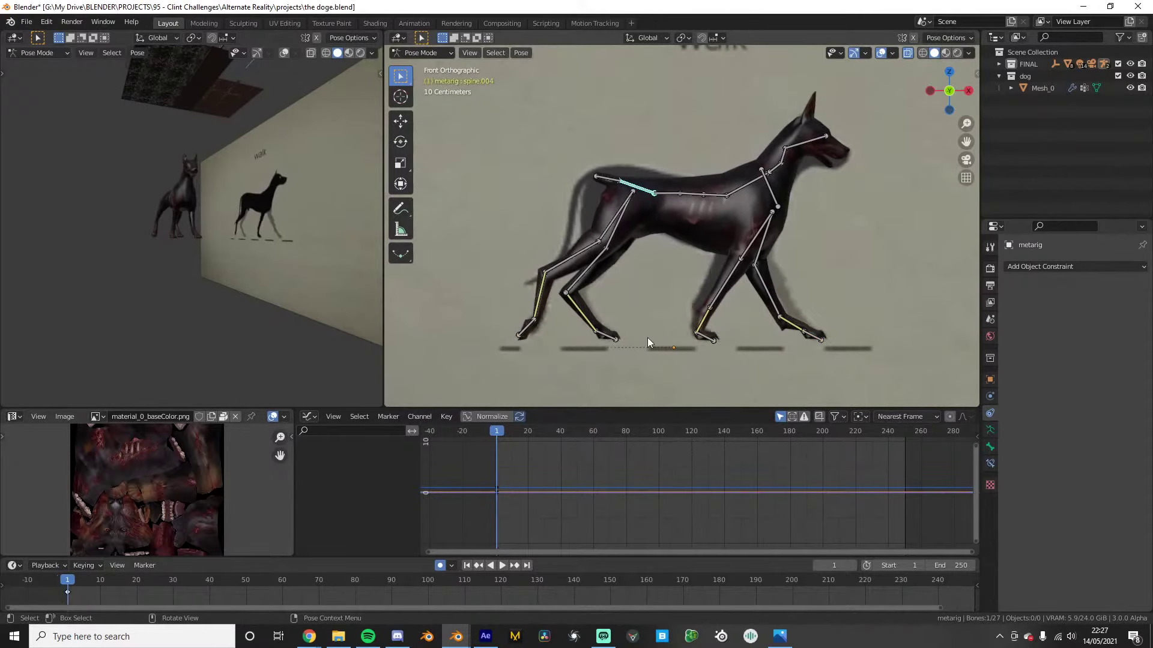
{"action": "scroll", "coordinate": [631, 358], "scroll_direction": "up", "scroll_amount": 1}
{"action": "key", "text": "g"}
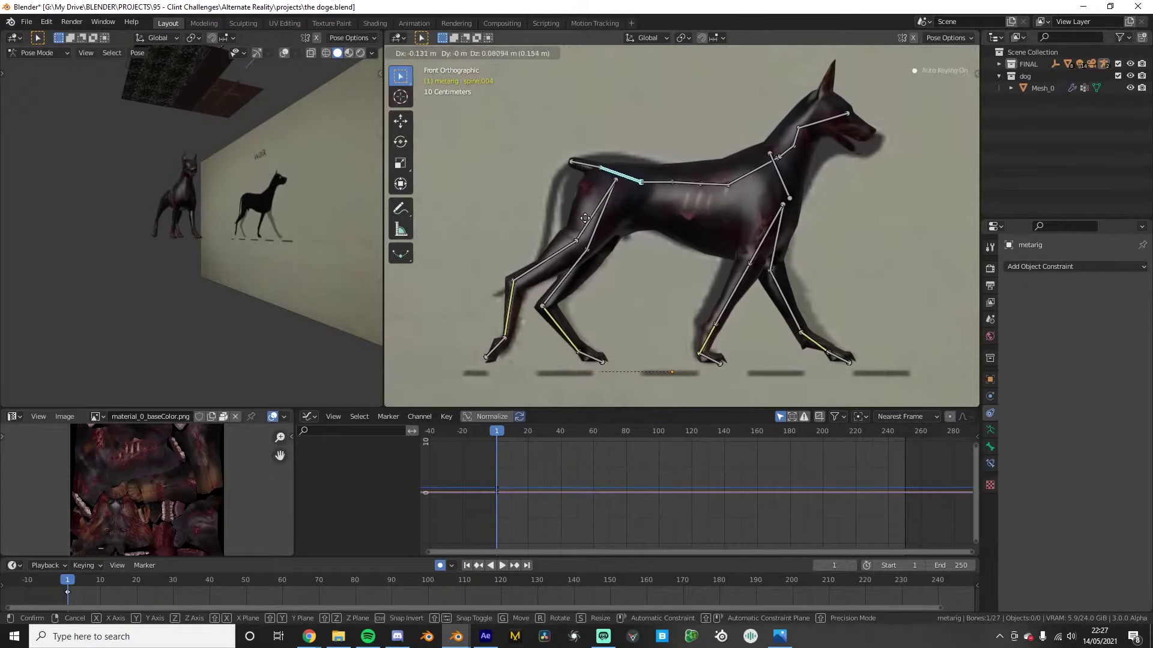
{"action": "left_click", "coordinate": [555, 200]}
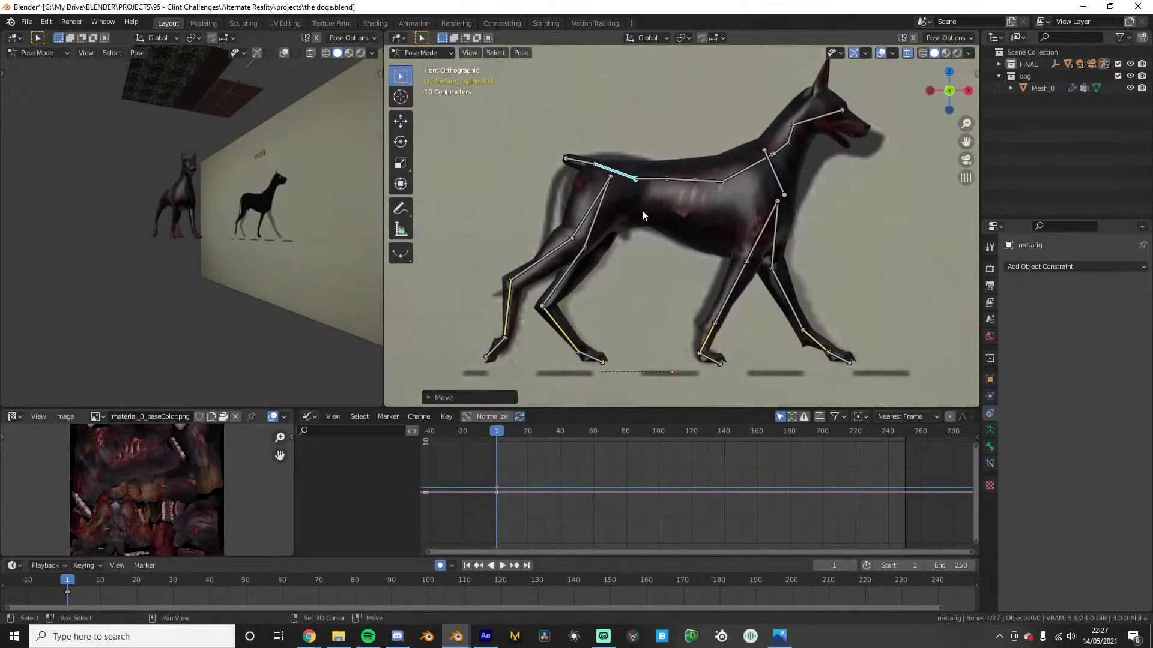
Keyframe a body bob on spine.004, raising it at frame 4 and lowering it at frame 7
{"action": "key", "text": "space"}
{"action": "left_click_drag", "start_coordinate": [70, 585], "coordinate": [88, 581]}
{"action": "key", "text": "i"}
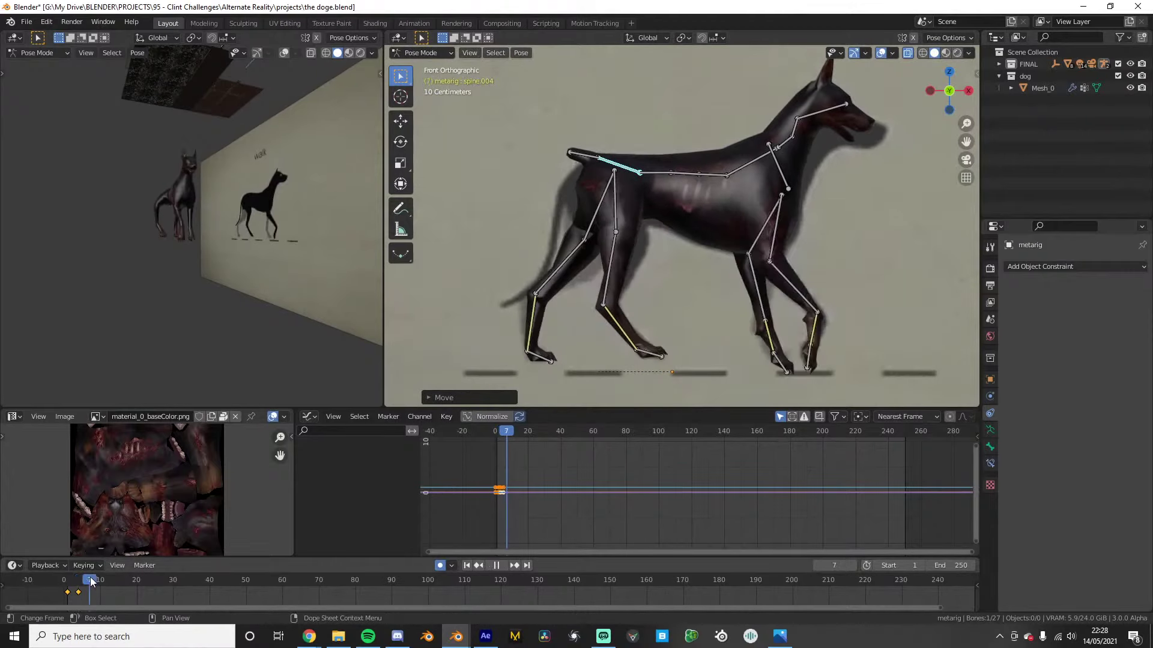
{"action": "key", "text": "g"}
{"action": "left_click", "coordinate": [672, 310]}
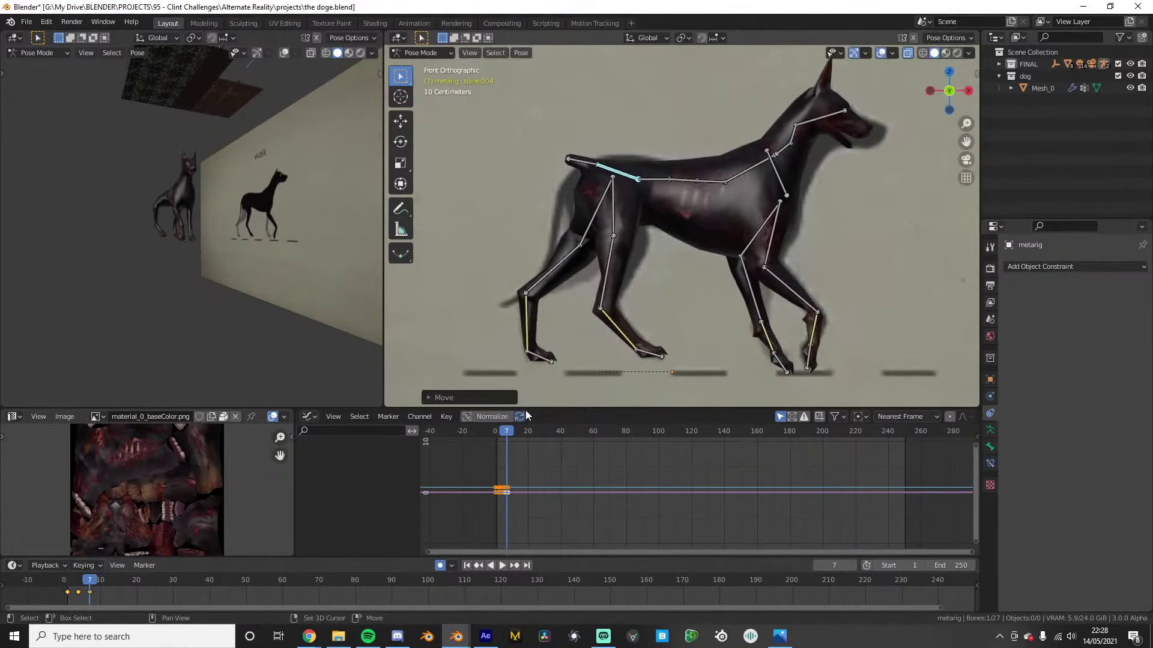
Lower spine.004 slightly with a keyframe at frame 10 and replay the walk from the start
{"action": "key", "text": "i"}
{"action": "left_click_drag", "start_coordinate": [90, 581], "coordinate": [118, 580]}
{"action": "key", "text": "g"}
{"action": "left_click", "coordinate": [638, 309]}
{"action": "key", "text": "i"}
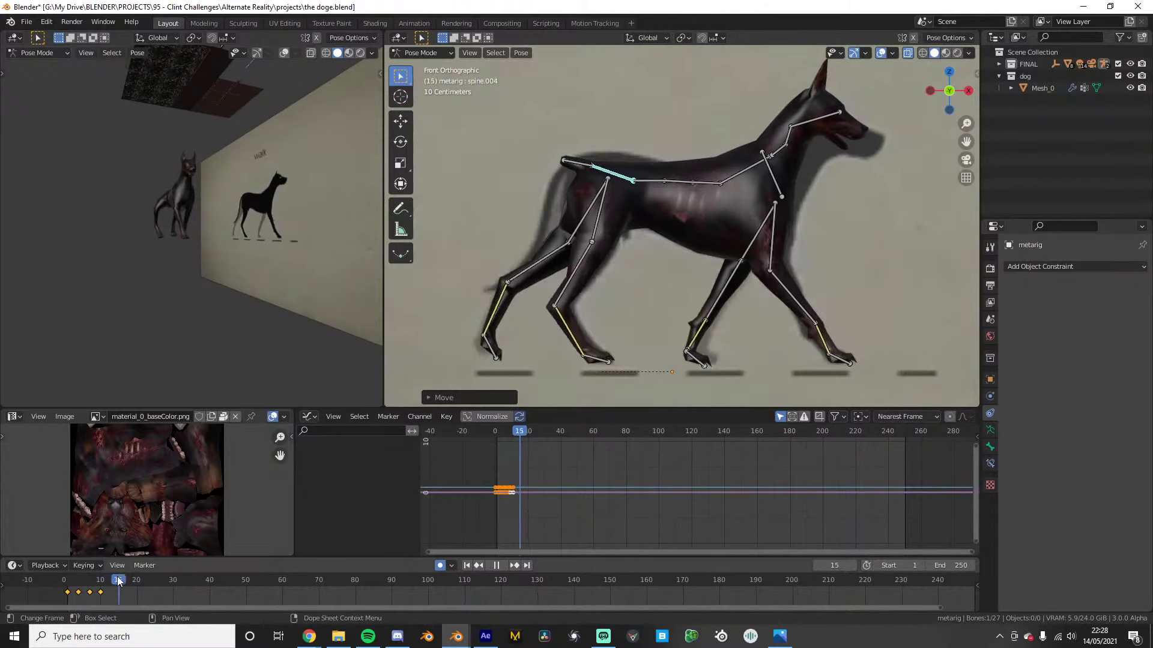
{"action": "key", "text": "space"}
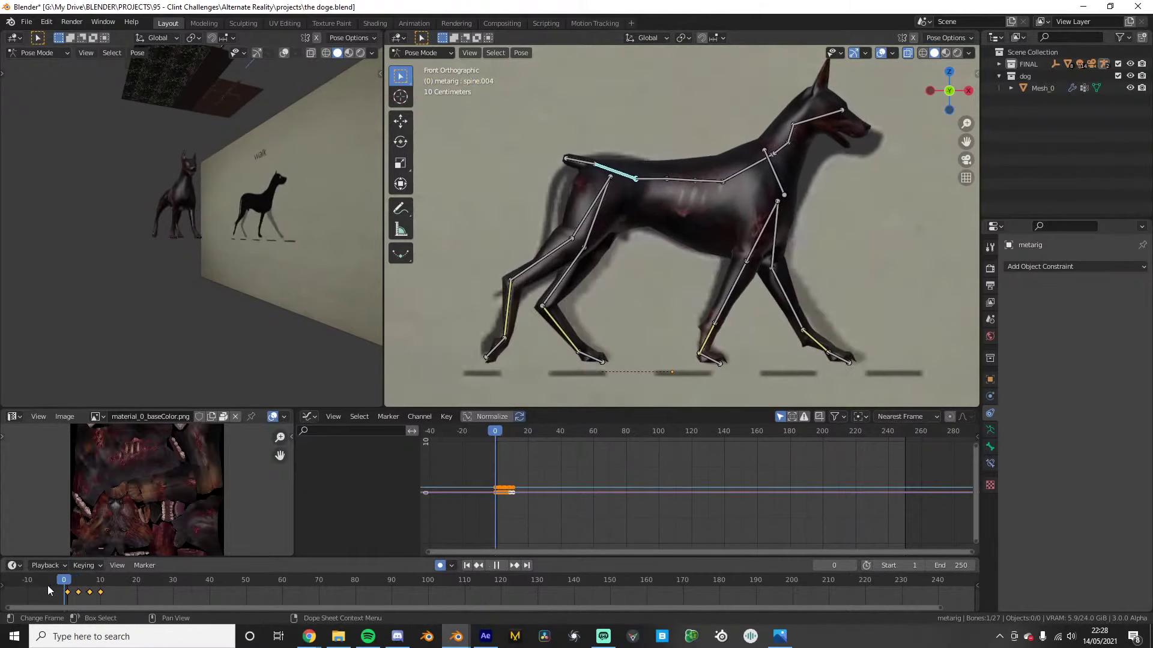
{"action": "left_click", "coordinate": [71, 588]}
Copy the spine.004 keyframes at frames 1, 4, 7 and 10 and paste them starting at frames 13 and 25
{"action": "left_click_drag", "start_coordinate": [71, 585], "coordinate": [195, 583]}
{"action": "key", "text": "ctrl+v"}
{"action": "key", "text": "ctrl+v"}
{"action": "key", "text": "ctrl+v"}
{"action": "key", "text": "ctrl+z"}
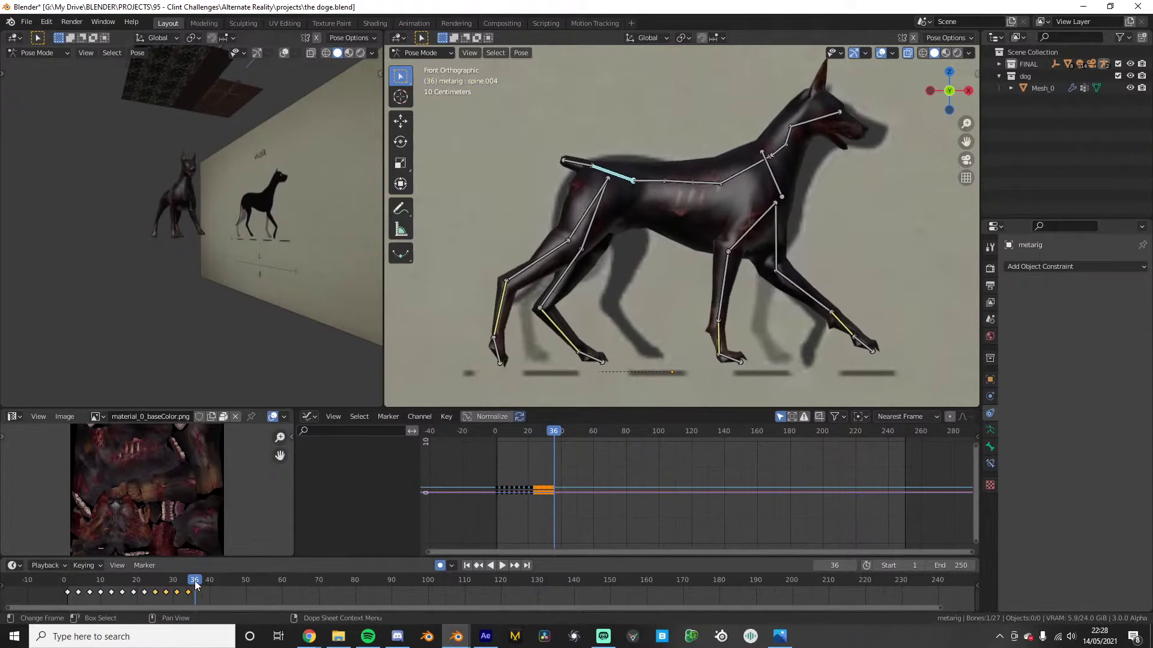
Try extending the spine.004 bob by pasting its keyframes at frame 37 and repeating the whole set, and undo these pastes
{"action": "left_click", "coordinate": [199, 583]}
{"action": "key", "text": "ctrl+v"}
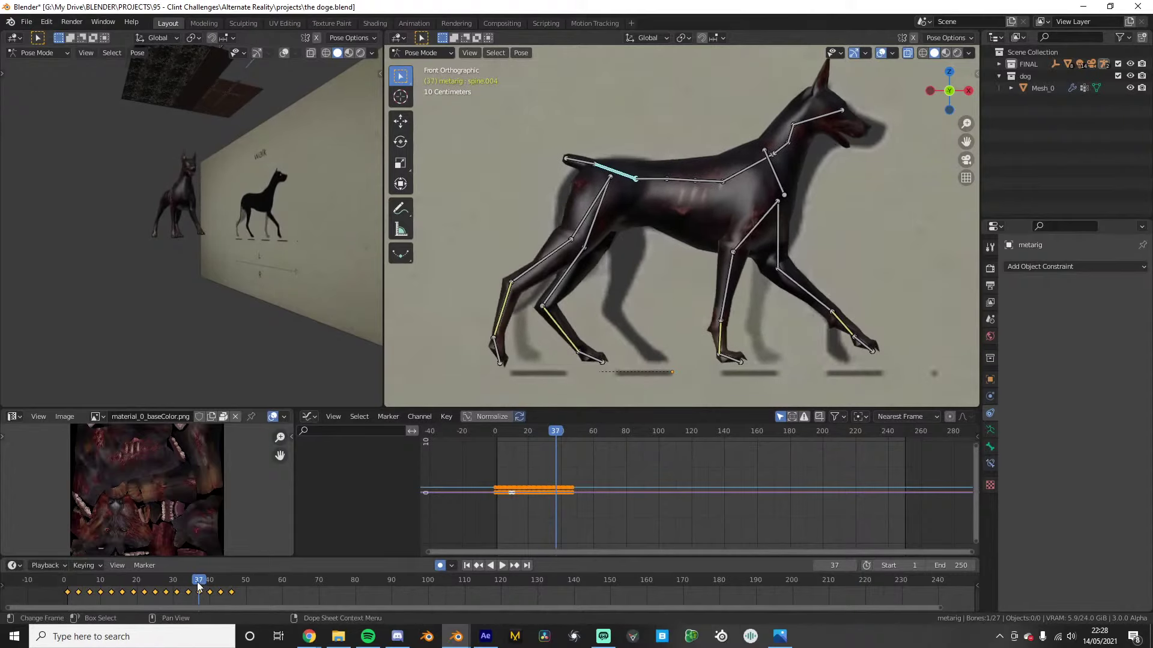
{"action": "left_click_drag", "start_coordinate": [198, 586], "coordinate": [57, 571]}
{"action": "key", "text": "ctrl+v"}
{"action": "key", "text": "space"}
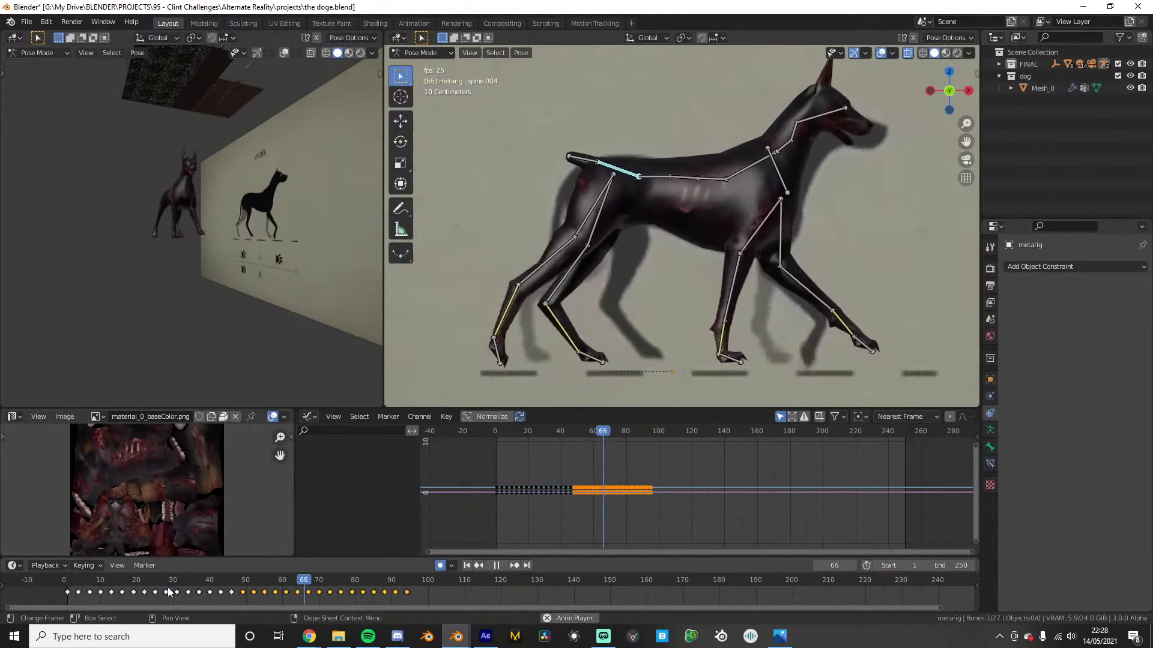
{"action": "key", "text": "space"}
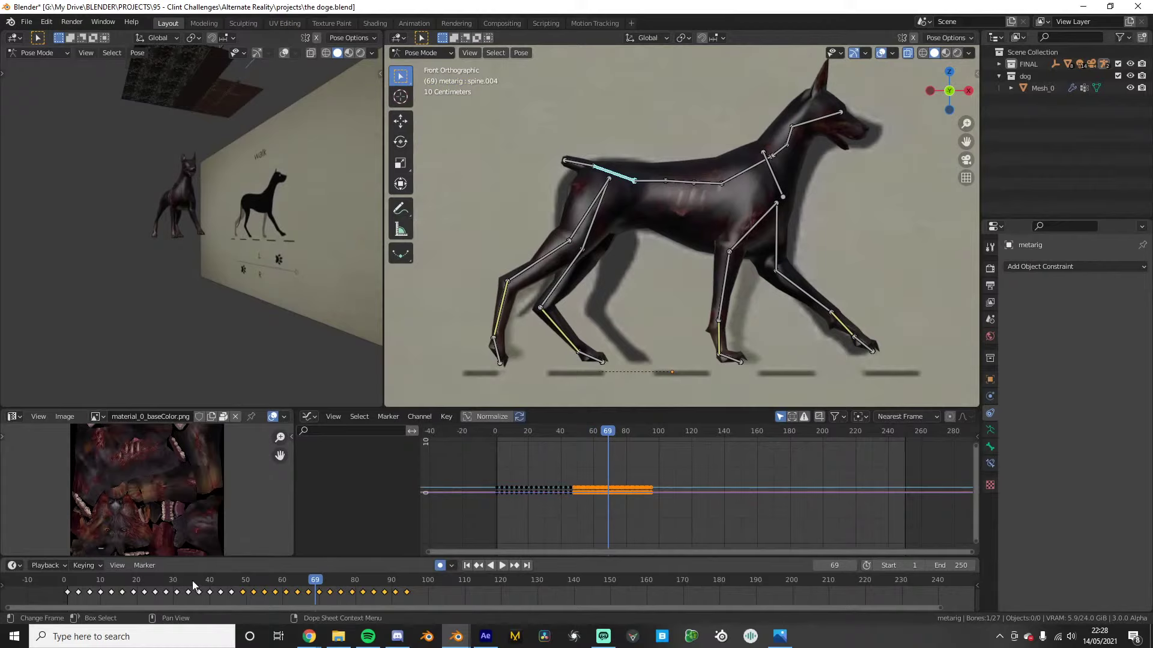
{"action": "key", "text": "ctrl+z"}
{"action": "key", "text": "ctrl+z"}
{"action": "key", "text": "ctrl+z"}
{"action": "key", "text": "ctrl+z"}
{"action": "key", "text": "ctrl+z"}
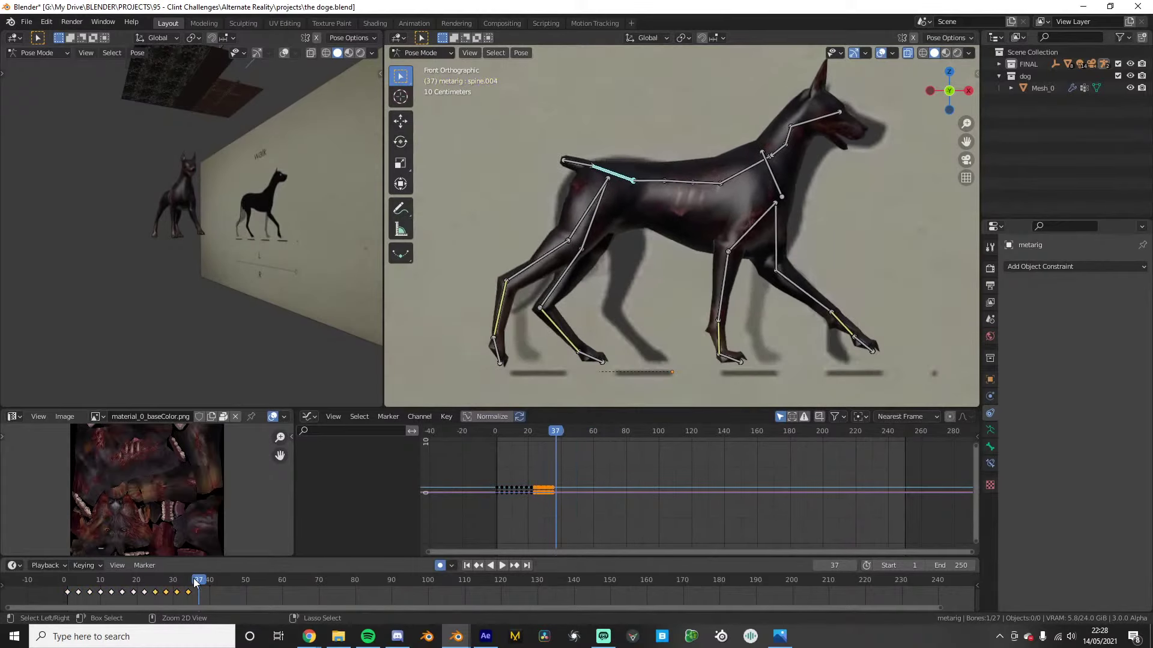
Clear the spine.004 keyframes after frame 22 and paste copies of those at frames 13 to 22 starting at frame 25
{"action": "left_click", "coordinate": [145, 578]}
{"action": "left_click_drag", "start_coordinate": [144, 580], "coordinate": [170, 597]}
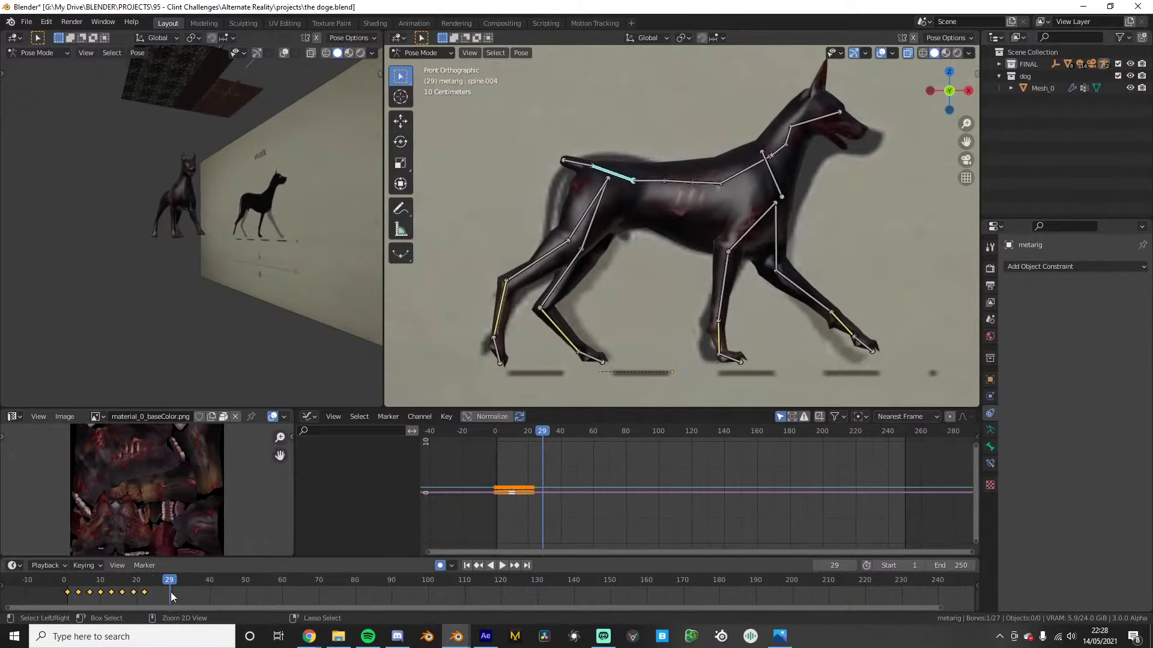
{"action": "mouse_move", "coordinate": [153, 591]}
{"action": "left_mouse_down"}
{"action": "mouse_move", "coordinate": [108, 595]}
{"action": "mouse_move", "coordinate": [154, 580]}
{"action": "left_mouse_up"}
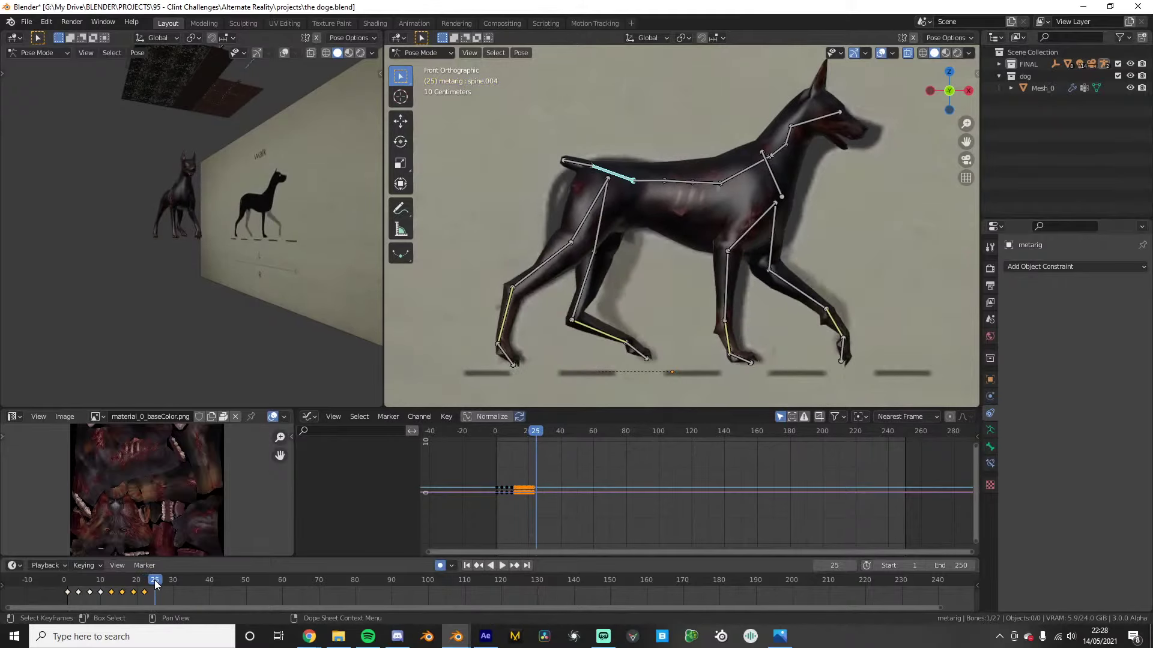
{"action": "key", "text": "ctrl+v"}
Scrub through the walk around frame 29 and return to frame 1 to compare the body height at the loop point
{"action": "key", "text": "space"}
{"action": "left_click_drag", "start_coordinate": [172, 582], "coordinate": [171, 585]}
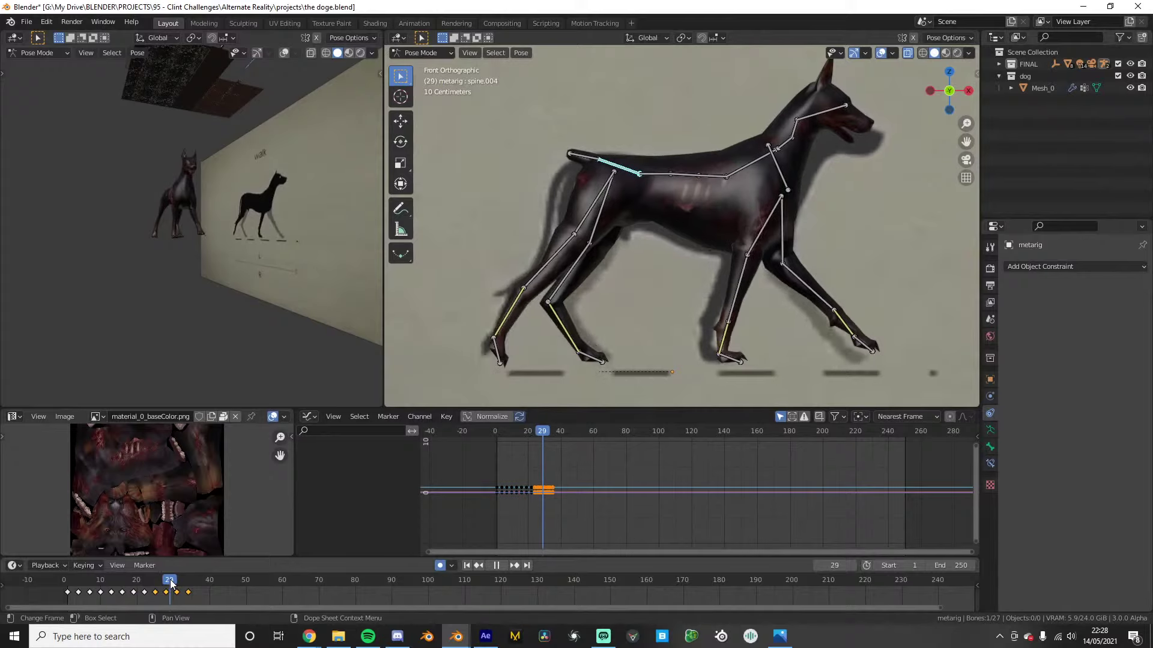
{"action": "left_click", "coordinate": [59, 582]}
{"action": "key", "text": "space"}
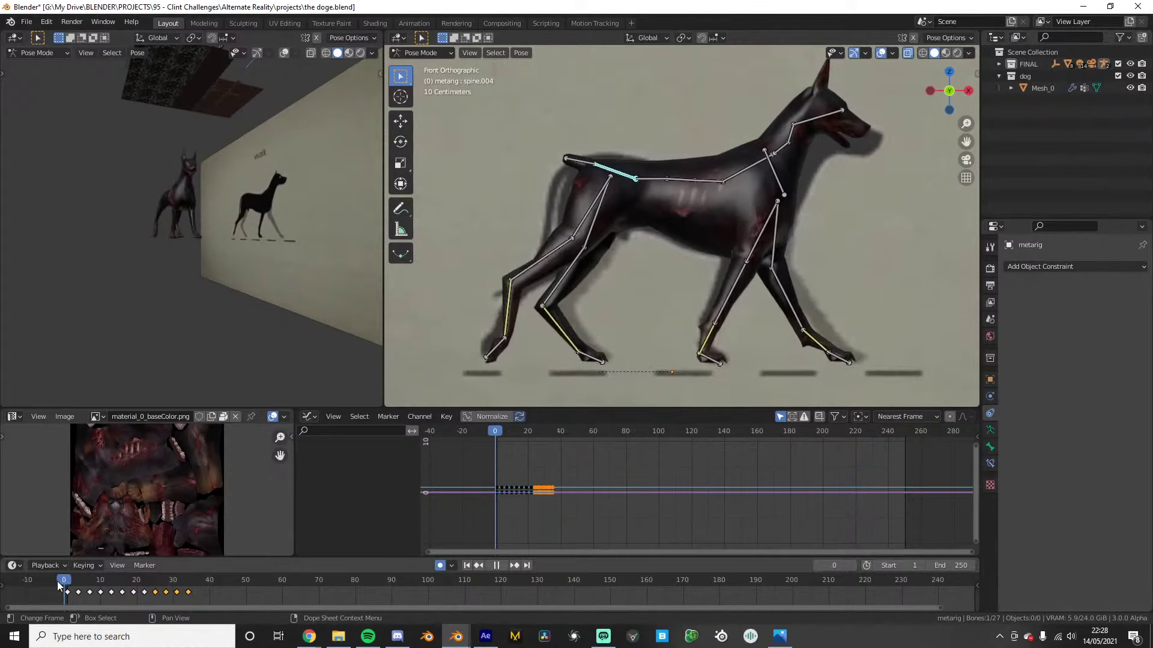
{"action": "left_click_drag", "start_coordinate": [65, 582], "coordinate": [68, 585]}
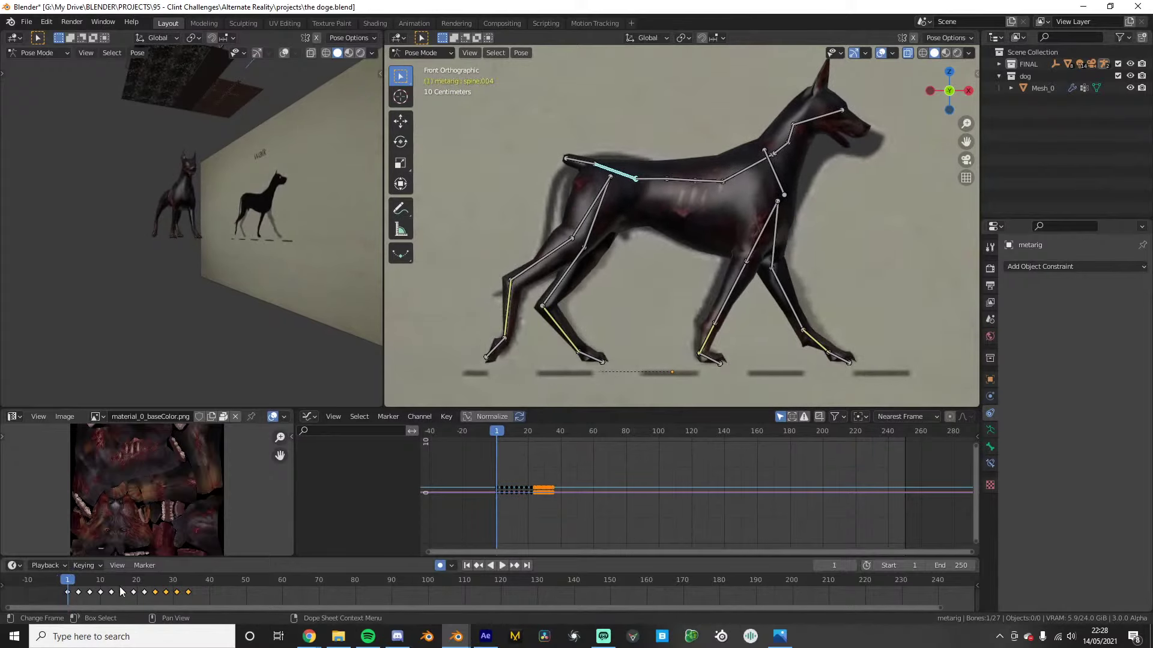
Delete the spine.004 keyframes after frame 25
{"action": "left_click", "coordinate": [169, 585]}
{"action": "key", "text": "space"}
{"action": "left_click", "coordinate": [168, 586]}
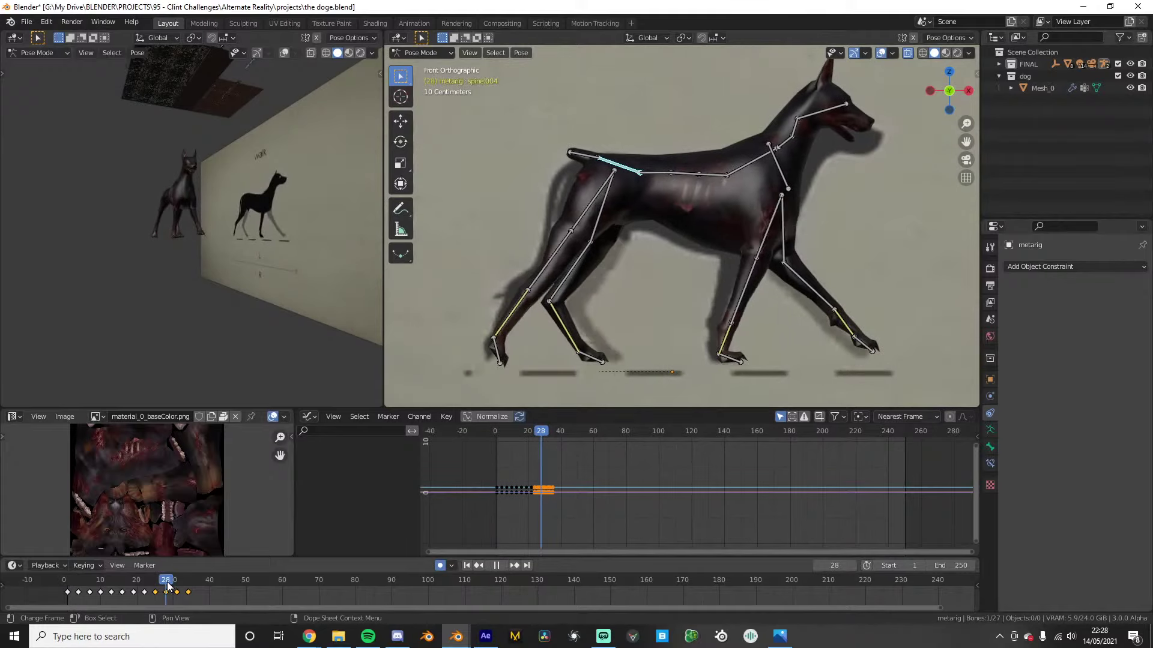
{"action": "key", "text": "x"}
{"action": "left_click", "coordinate": [99, 591]}
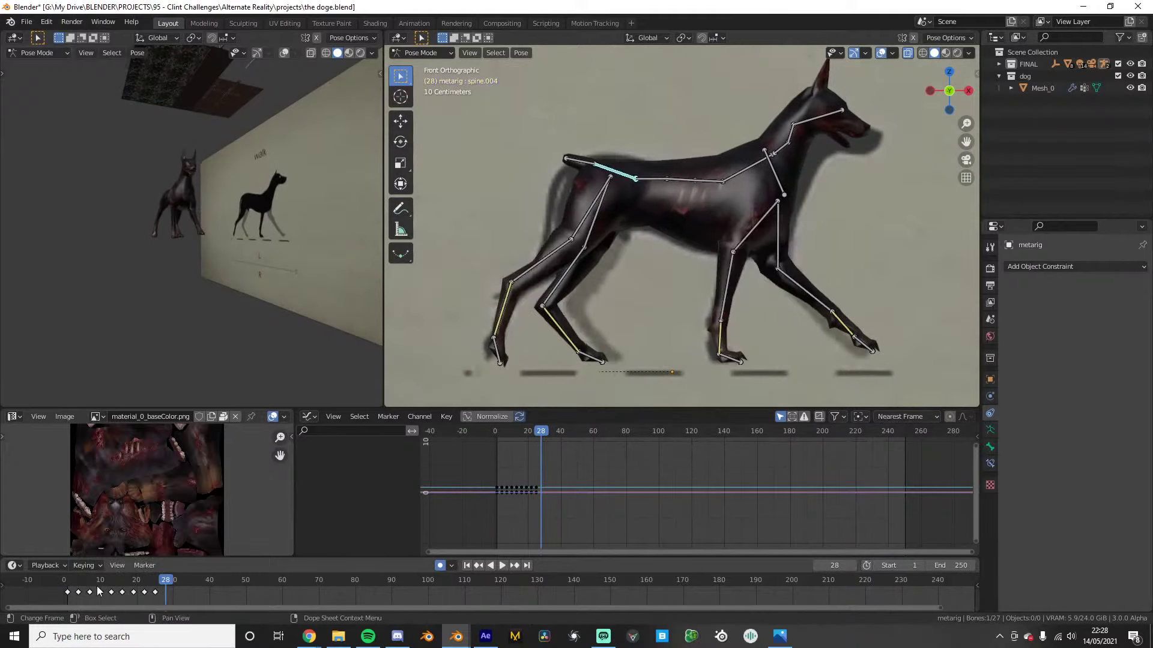
Insert a keyframe for spine.004 at frame 29 and play the walk cycle from frame 1
{"action": "left_click_drag", "start_coordinate": [166, 585], "coordinate": [171, 585]}
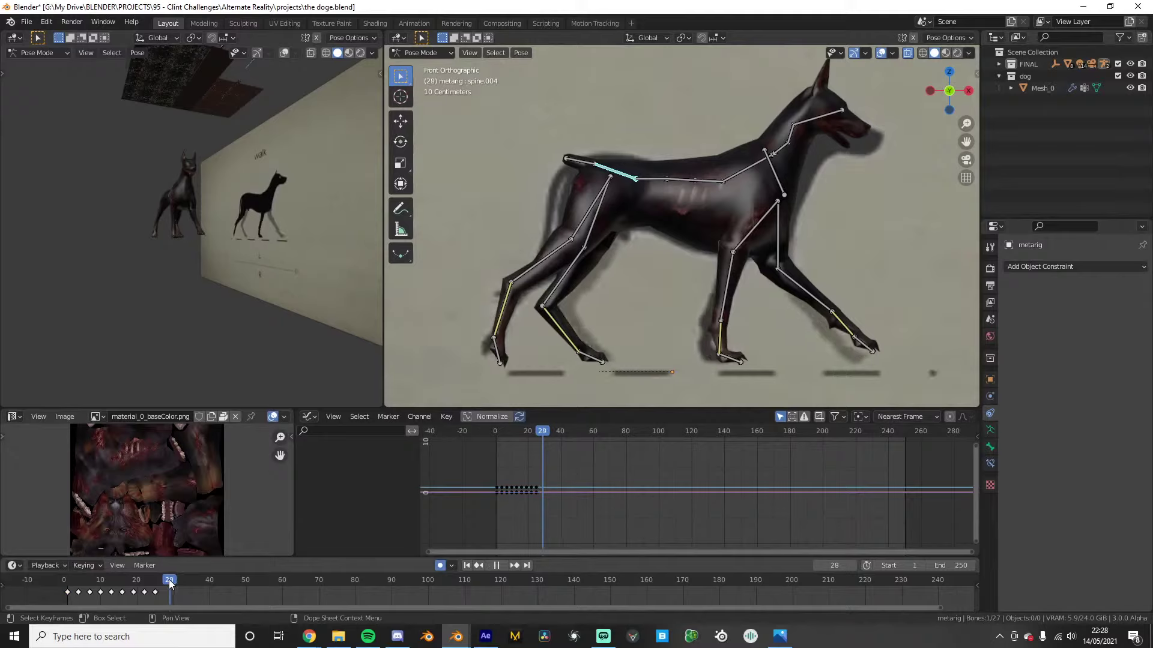
{"action": "key", "text": "i"}
{"action": "left_click", "coordinate": [66, 586]}
{"action": "key", "text": "space"}
{"action": "left_click", "coordinate": [170, 584]}
{"action": "key", "text": "space"}
Try rotating the neck bone spine.009 at frame 29
{"action": "scroll", "coordinate": [783, 160], "scroll_direction": "up", "scroll_amount": 3}
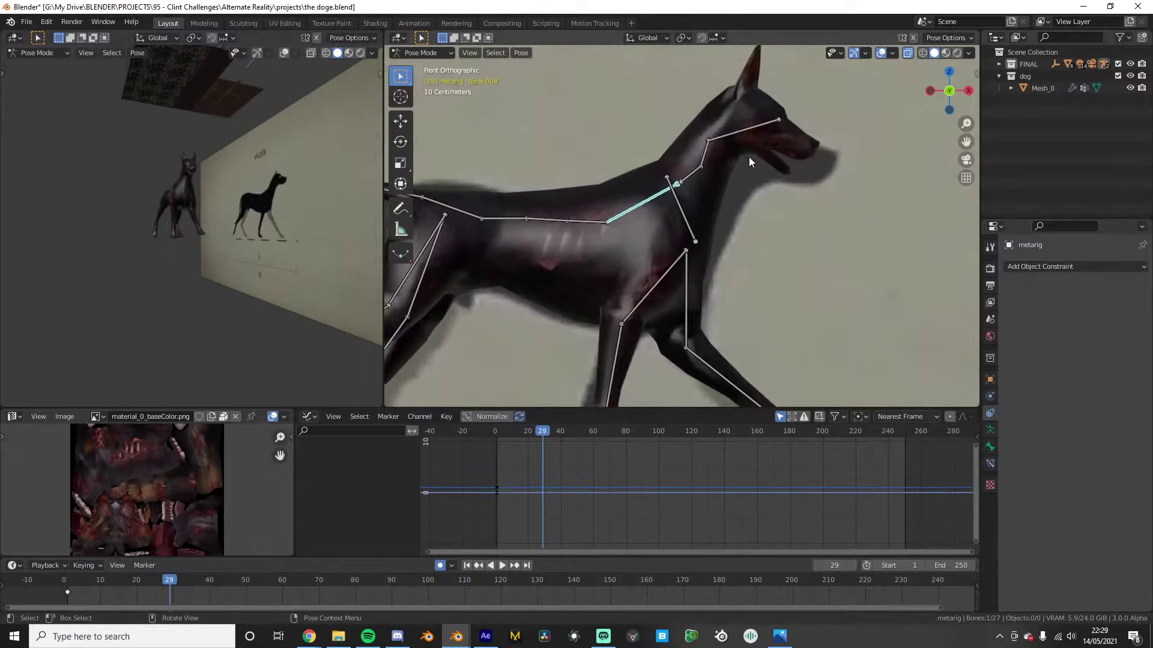
{"action": "left_click", "coordinate": [712, 153]}
{"action": "key", "text": "r"}
{"action": "left_click", "coordinate": [693, 177]}
{"action": "left_click", "coordinate": [693, 178]}
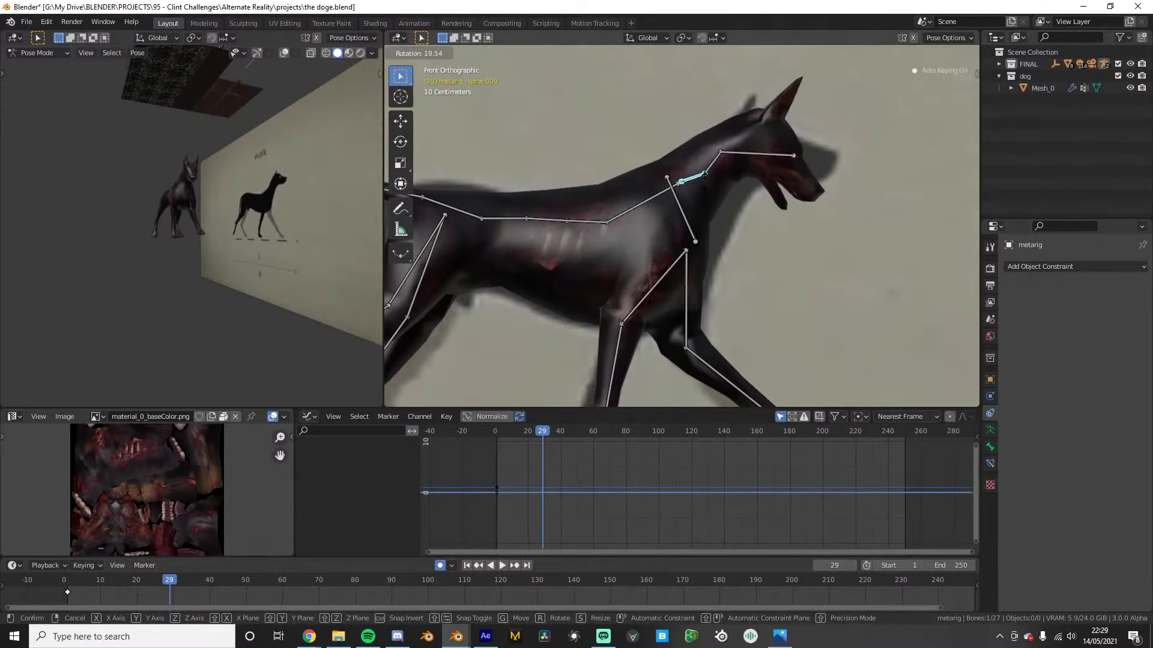
{"action": "key", "text": "r"}
{"action": "right_click", "coordinate": [686, 192]}
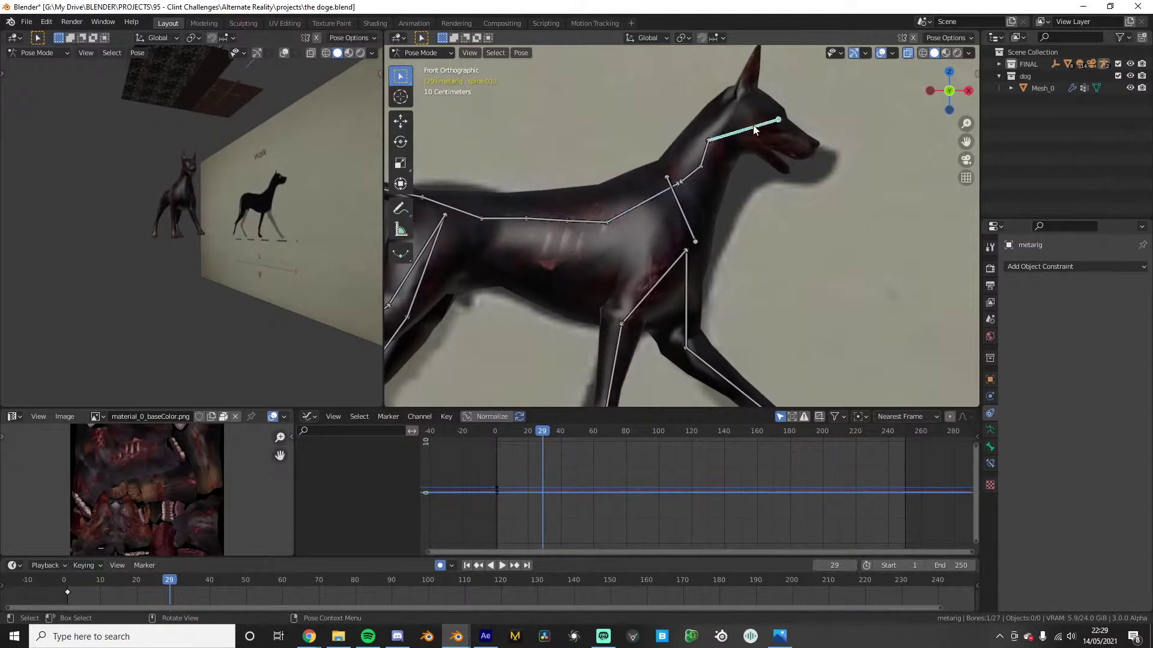
Try rotating the head bone spine.011 and the neck bone spine.009 at frame 29
{"action": "key", "text": "r"}
{"action": "right_click", "coordinate": [787, 171]}
{"action": "key", "text": "r"}
{"action": "right_click", "coordinate": [787, 137]}
{"action": "left_click", "coordinate": [691, 175]}
{"action": "key", "text": "r"}
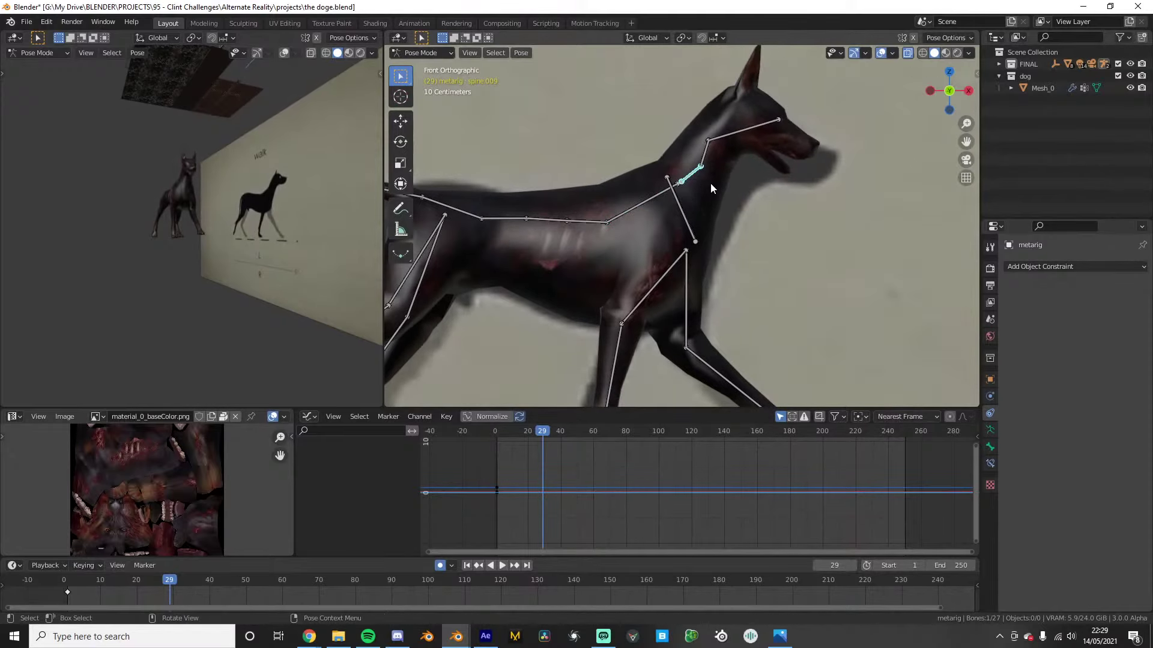
{"action": "right_click", "coordinate": [751, 118]}
Try tilting the head bone spine.011 upward at frame 29, and remove the resulting keyframe
{"action": "key", "text": "r"}
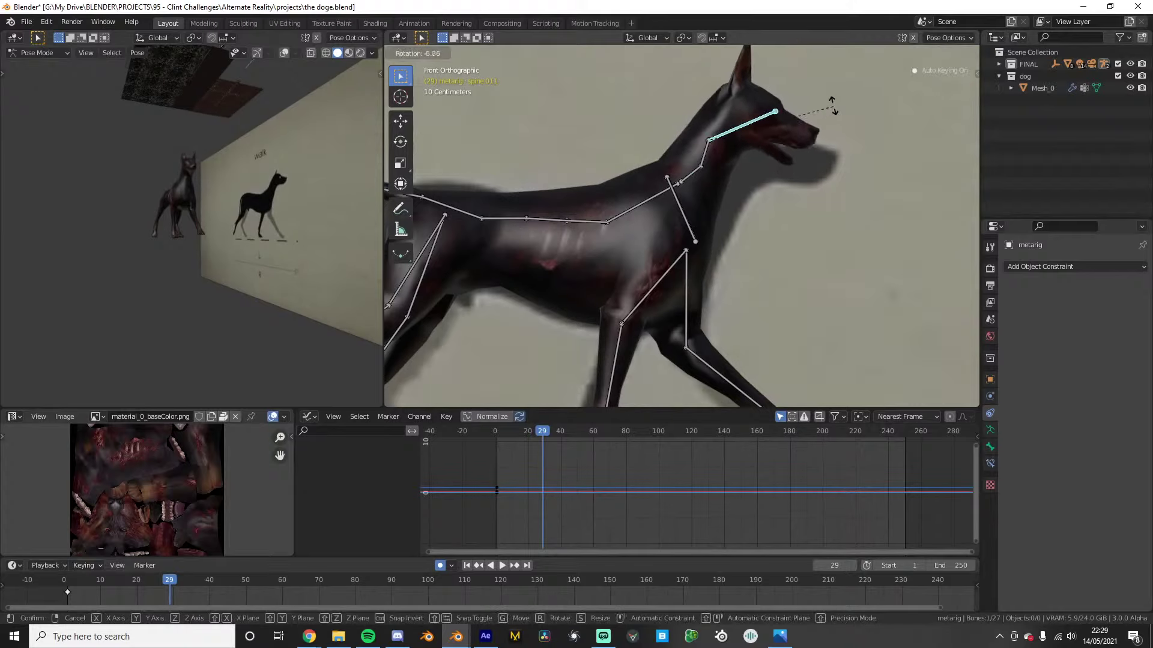
{"action": "left_click", "coordinate": [811, 79]}
{"action": "left_click_drag", "start_coordinate": [70, 582], "coordinate": [67, 584]}
{"action": "key", "text": "x"}
{"action": "left_click", "coordinate": [166, 594]}
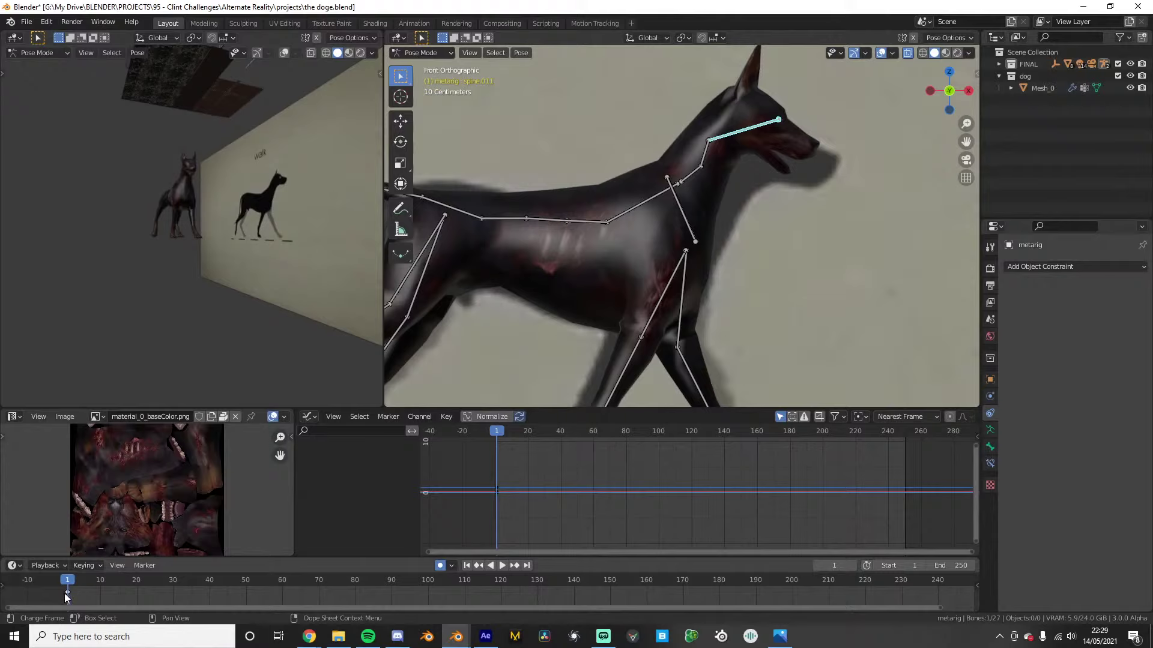
Copy the spine.011 keyframe from frame 1 to frame 29 and play back the walk from the front and an angle
{"action": "key", "text": "ctrl+c"}
{"action": "left_click_drag", "start_coordinate": [172, 581], "coordinate": [170, 581]}
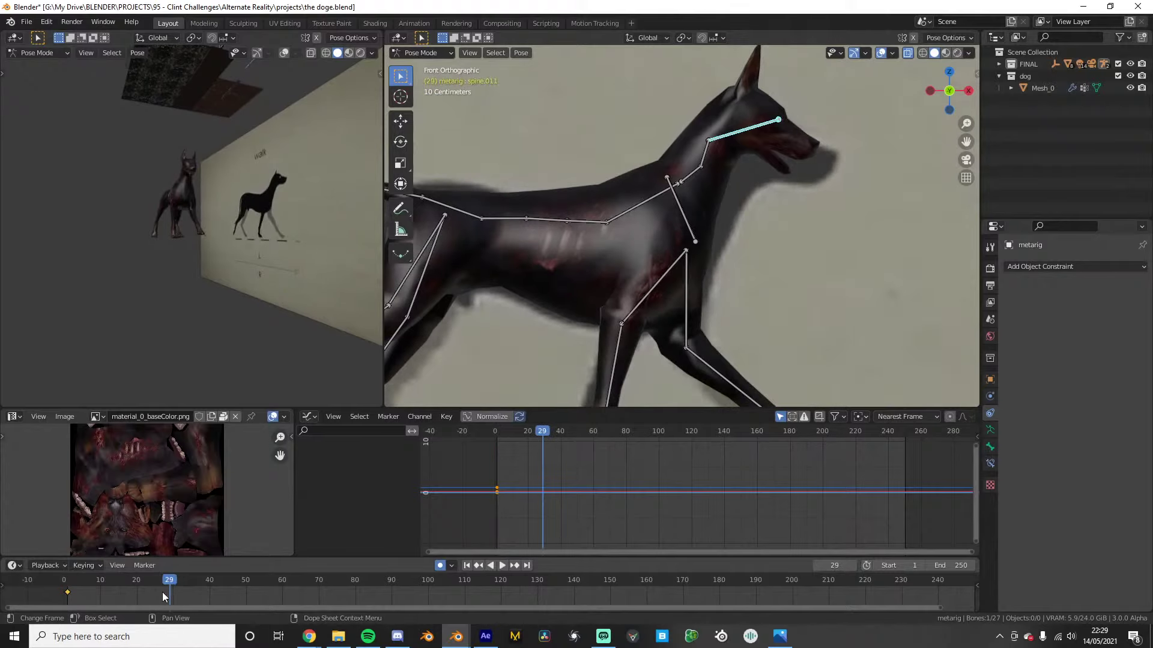
{"action": "key", "text": "ctrl+v"}
{"action": "mouse_move", "coordinate": [81, 579]}
{"action": "left_mouse_down"}
{"action": "mouse_move", "coordinate": [68, 576]}
{"action": "mouse_move", "coordinate": [80, 575]}
{"action": "left_mouse_up"}
{"action": "key", "text": "space"}
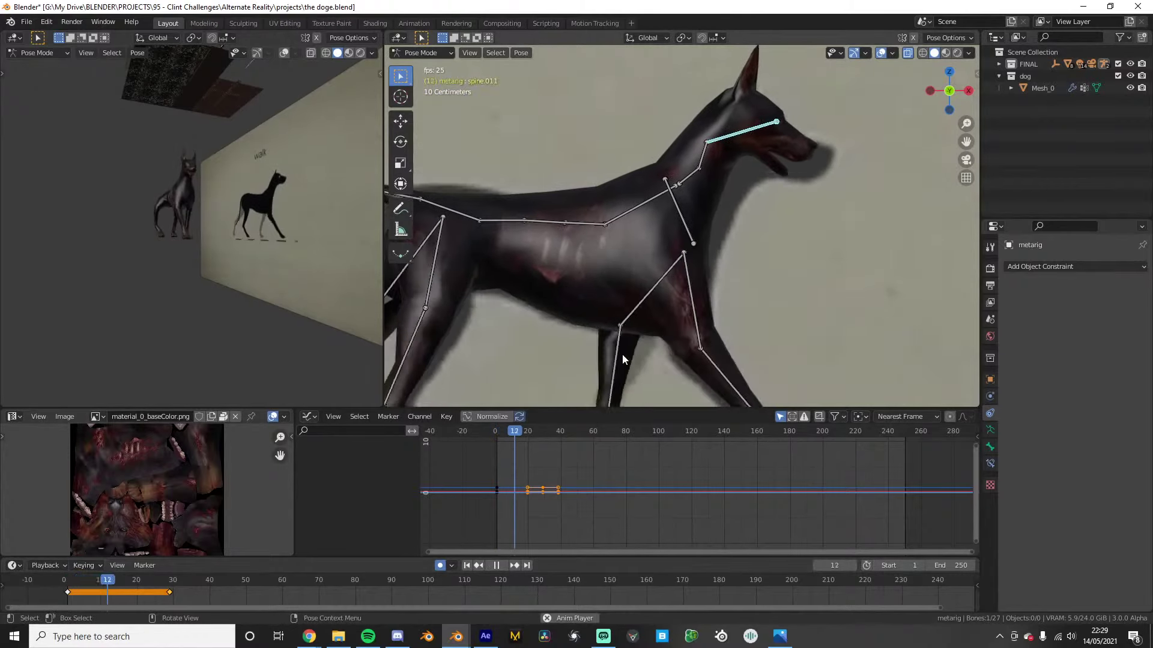
{"action": "left_click", "coordinate": [52, 579]}
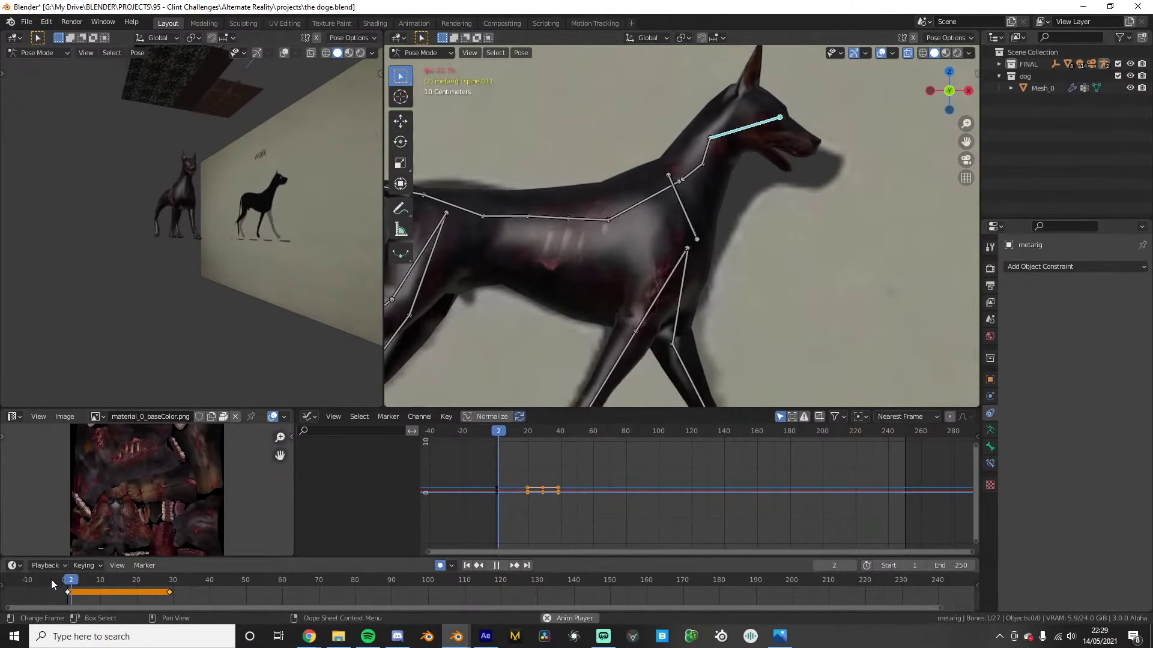
{"action": "left_click_drag", "start_coordinate": [84, 582], "coordinate": [71, 581]}
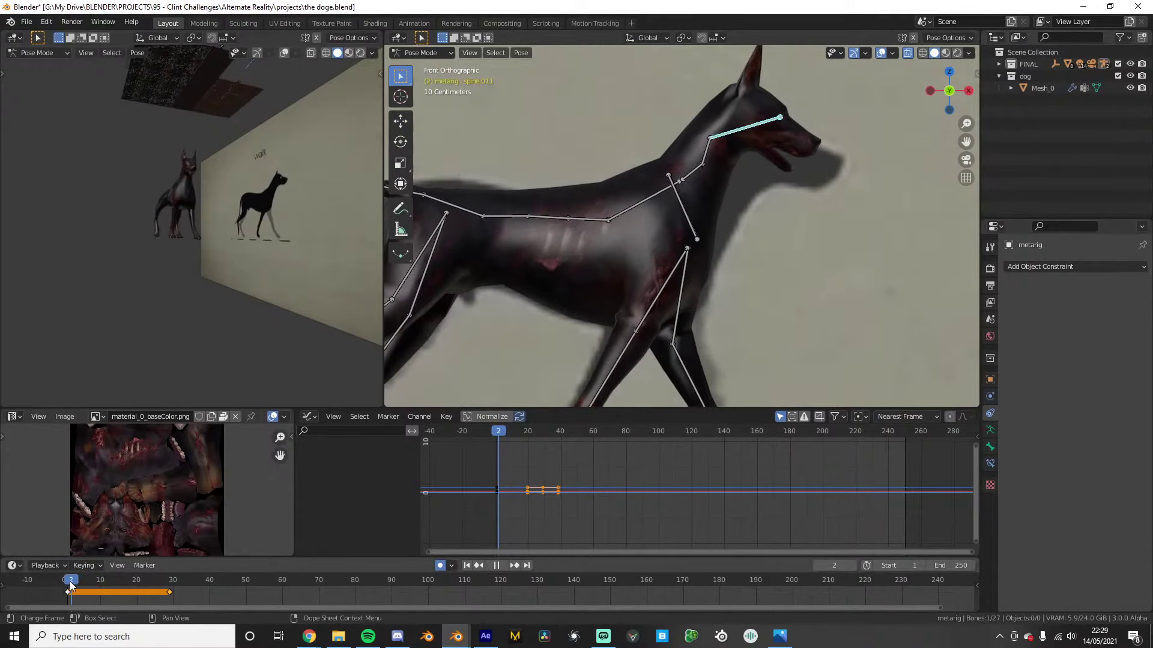
{"action": "middle_click_drag", "start_coordinate": [709, 207], "coordinate": [724, 236]}
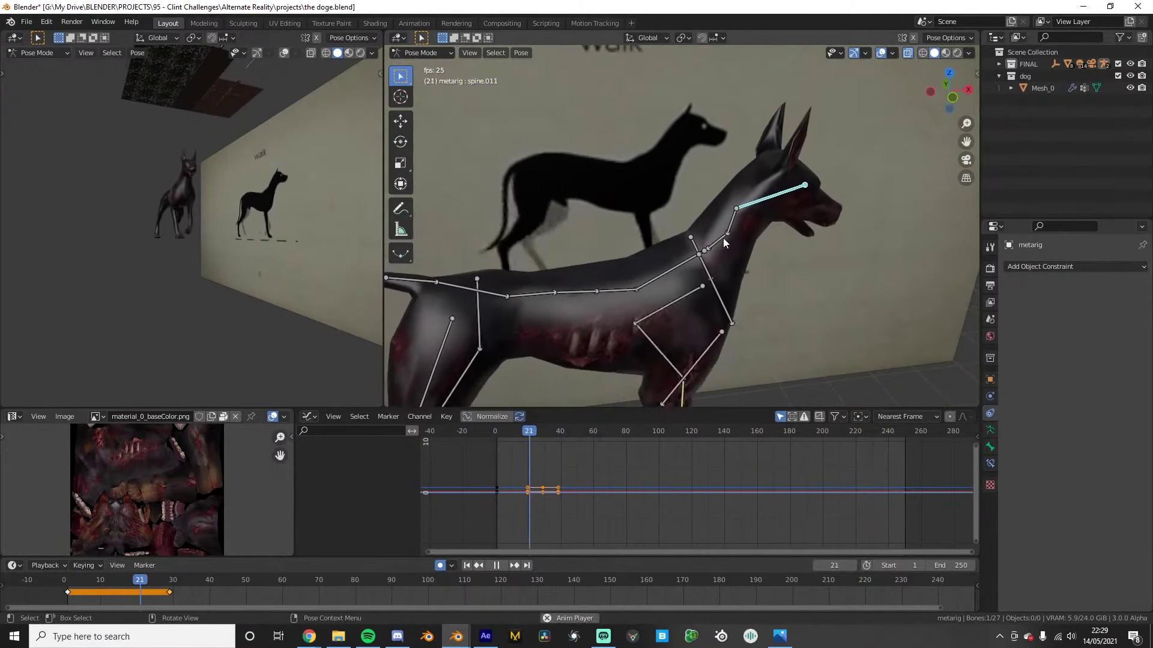
Try rotating the mid-back bone spine.007, and play the walk from an angled view
{"action": "left_click", "coordinate": [638, 247]}
{"action": "key", "text": "KP_1"}
{"action": "key", "text": "r"}
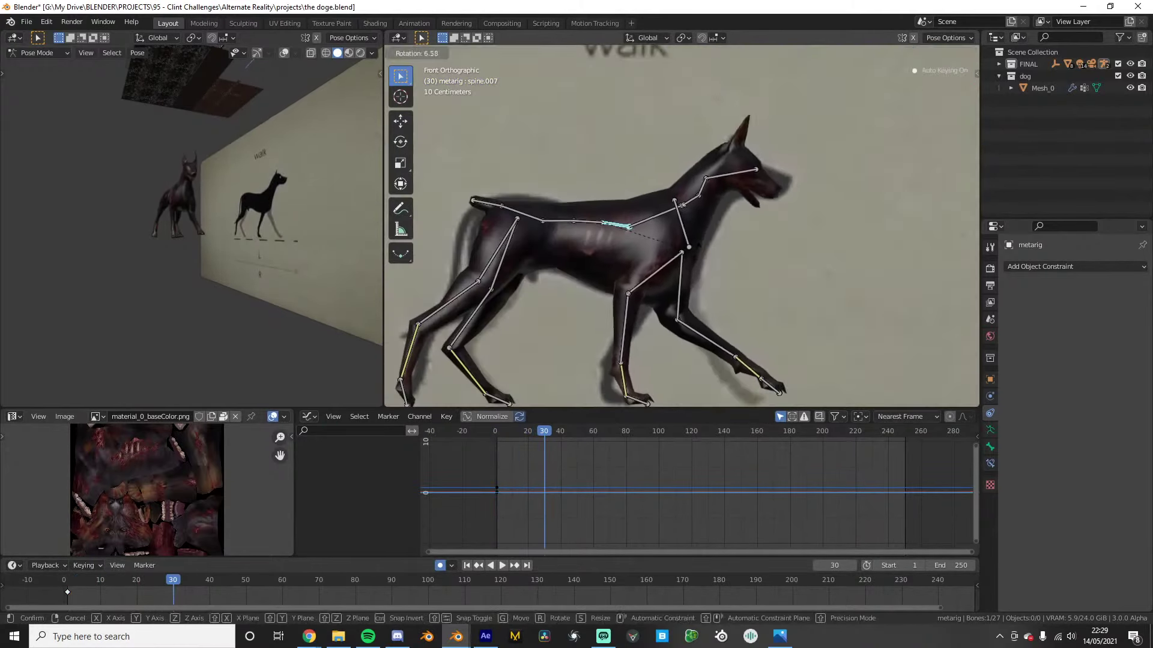
{"action": "right_click", "coordinate": [660, 249]}
{"action": "left_click_drag", "start_coordinate": [68, 581], "coordinate": [90, 581]}
{"action": "middle_click_drag", "start_coordinate": [744, 252], "coordinate": [712, 247]}
{"action": "key", "text": "r"}
{"action": "right_click", "coordinate": [719, 234]}
{"action": "key", "text": "space"}
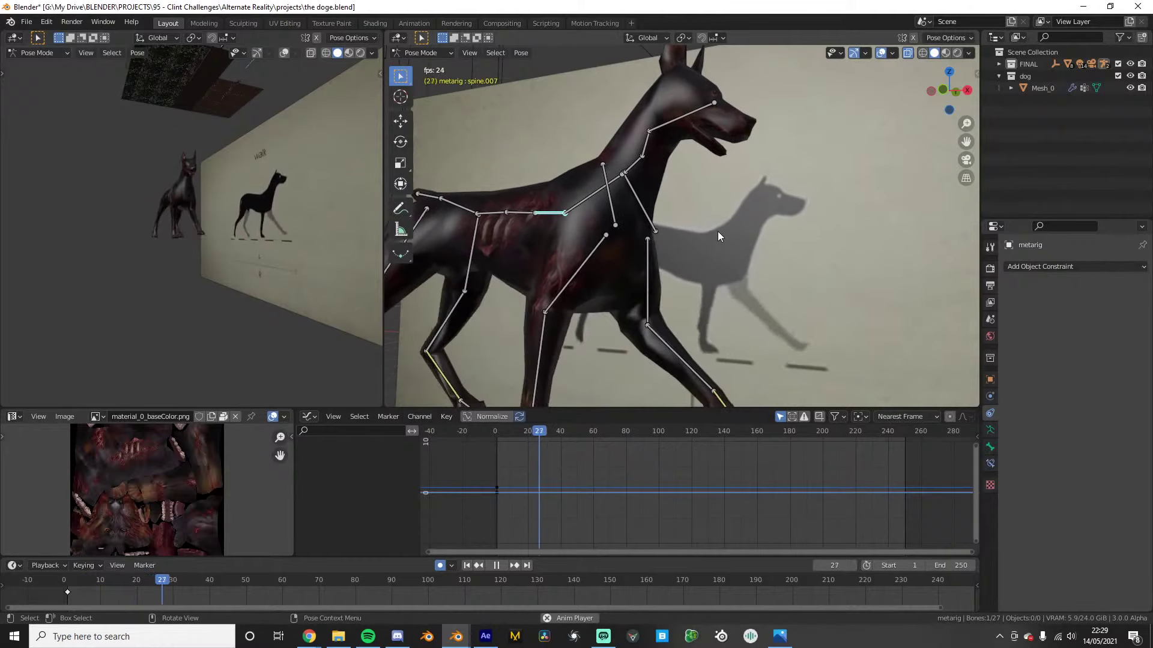
{"action": "key", "text": "space"}
Try rotating the neck bone spine.009 at frame 63 in the front view
{"action": "key", "text": "KP_1"}
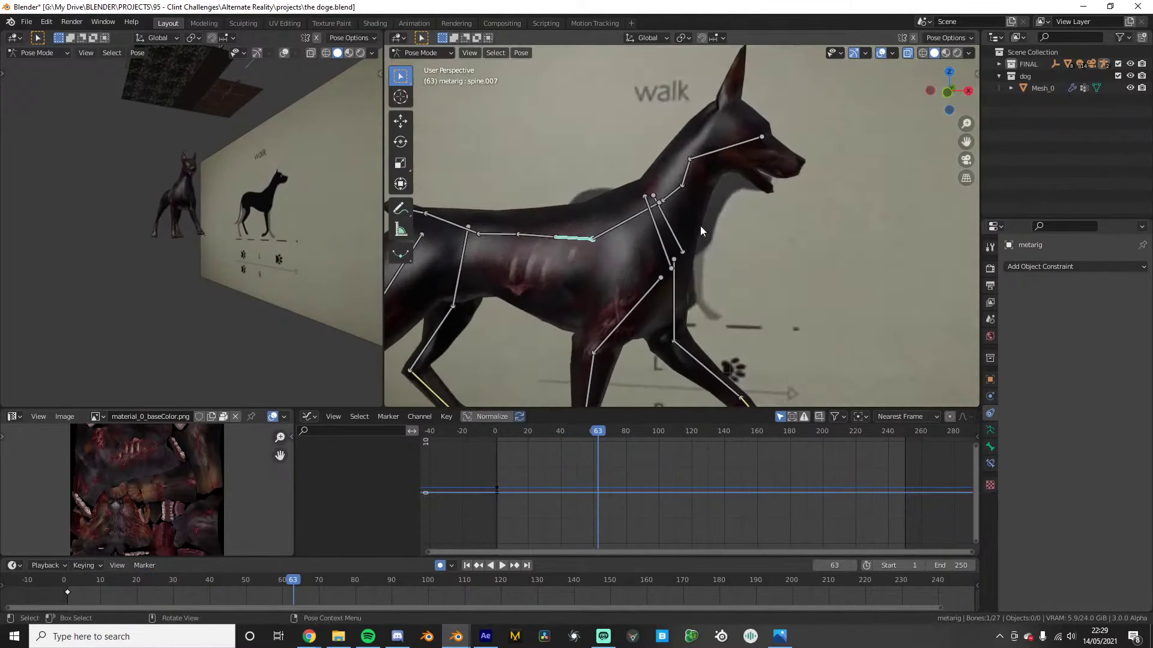
{"action": "left_click", "coordinate": [684, 192]}
{"action": "key", "text": "r"}
{"action": "right_click", "coordinate": [693, 191]}
{"action": "key", "text": "r"}
{"action": "right_click", "coordinate": [690, 198]}
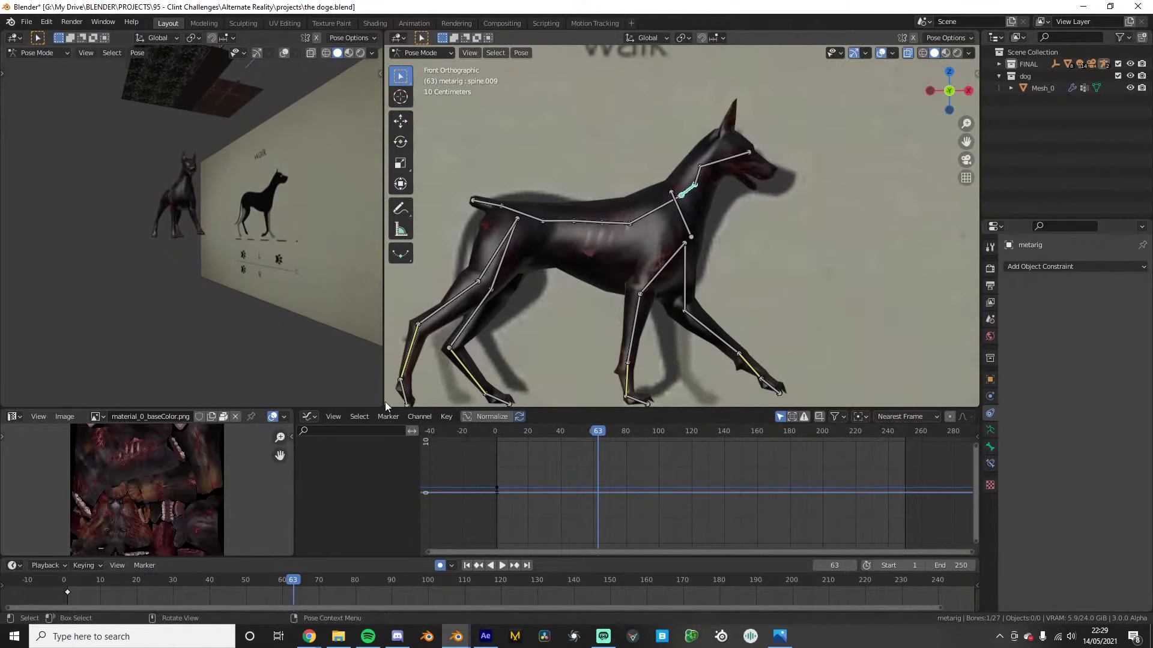
Rotate the neck bone spine.009 upward at frame 7 to key a raised head
{"action": "left_click", "coordinate": [79, 582]}
{"action": "key", "text": "space"}
{"action": "left_click_drag", "start_coordinate": [80, 582], "coordinate": [88, 574]}
{"action": "key", "text": "space"}
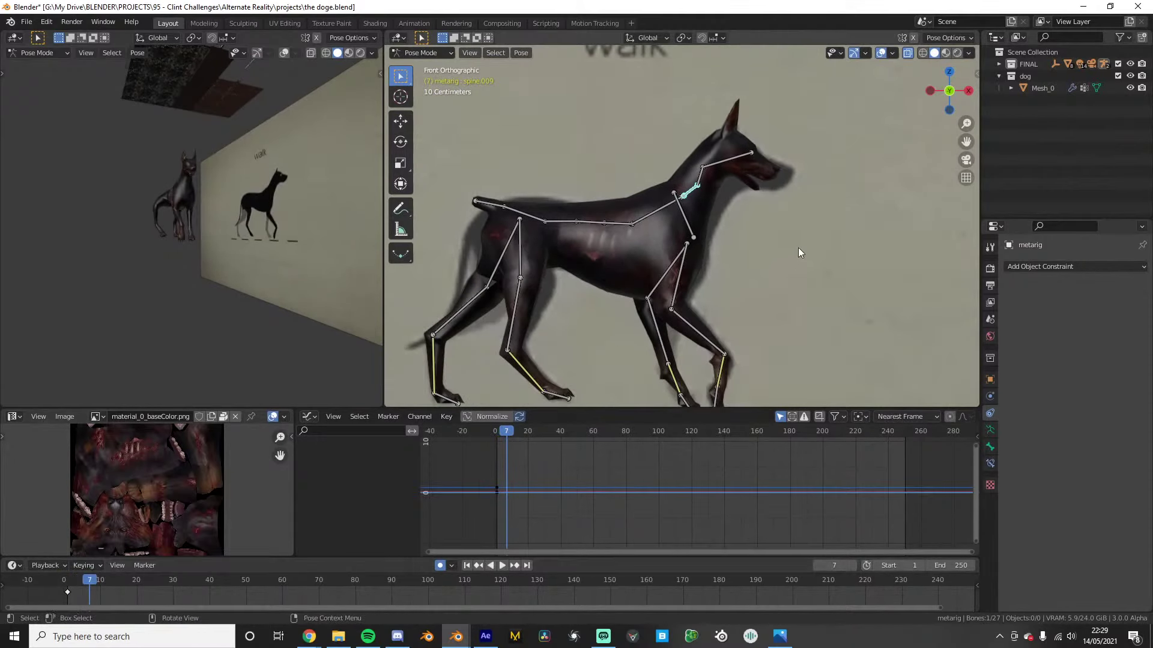
{"action": "key", "text": "r"}
{"action": "left_click", "coordinate": [799, 232]}
Rotate the neck bone spine.009 downward at frame 15 to key a lowered head
{"action": "key", "text": "space"}
{"action": "key", "text": "space"}
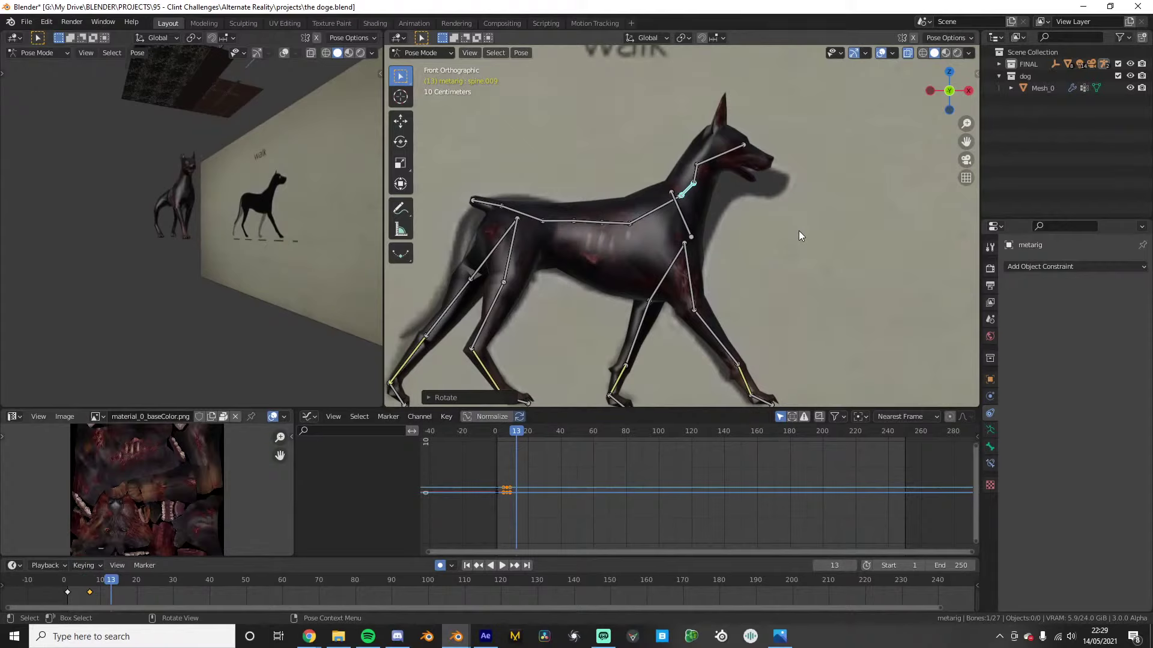
{"action": "key", "text": "space"}
{"action": "key", "text": "space"}
{"action": "key", "text": "r"}
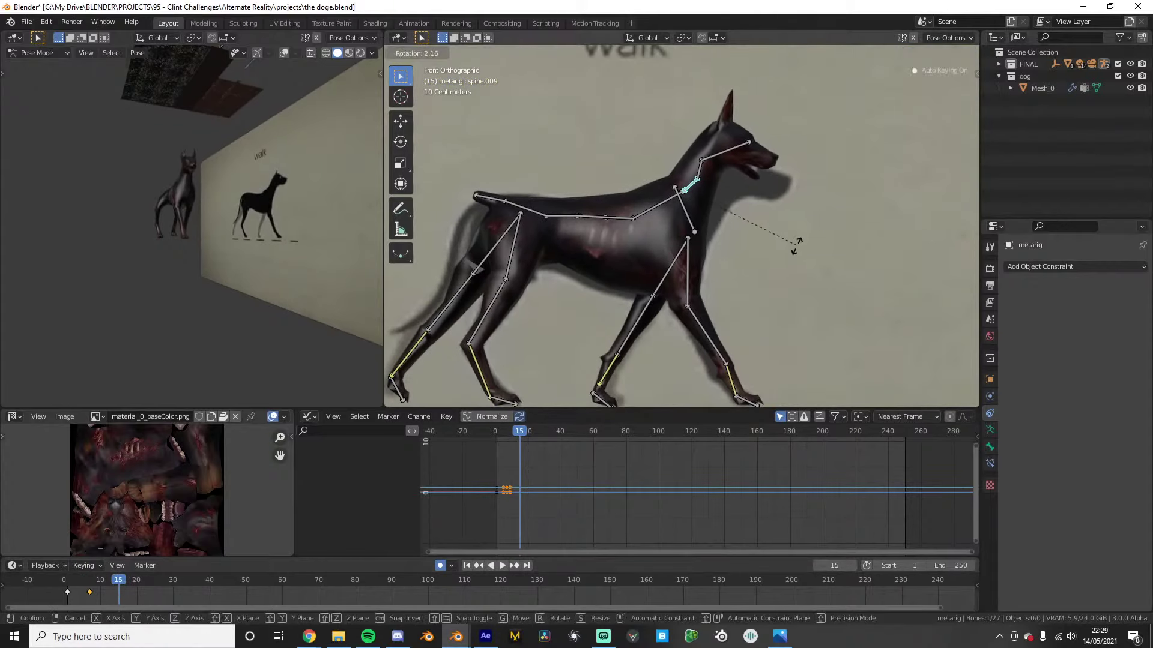
{"action": "left_click", "coordinate": [799, 269]}
Rotate the neck bone spine.009 upward at frame 22 to key the second head raise
{"action": "key", "text": "space"}
{"action": "key", "text": "space"}
{"action": "key", "text": "r"}
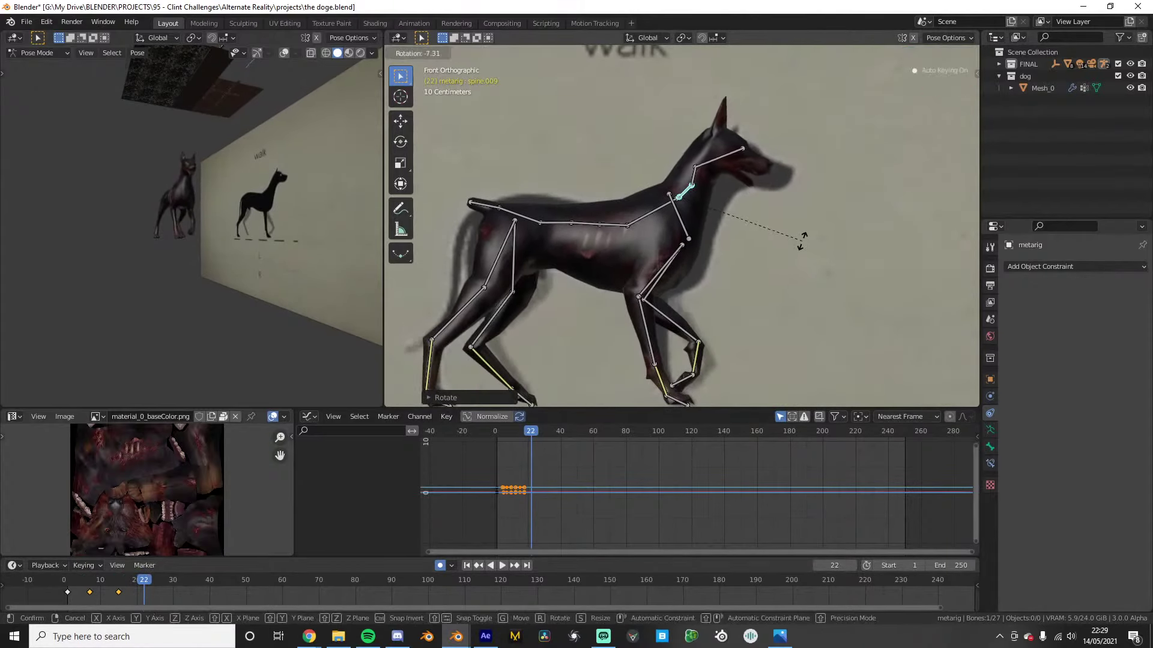
{"action": "left_click", "coordinate": [798, 241]}
Rotate the neck bone spine.009 downward at frame 28 and replay the head bob from the start
{"action": "key", "text": "space"}
{"action": "key", "text": "space"}
{"action": "key", "text": "r"}
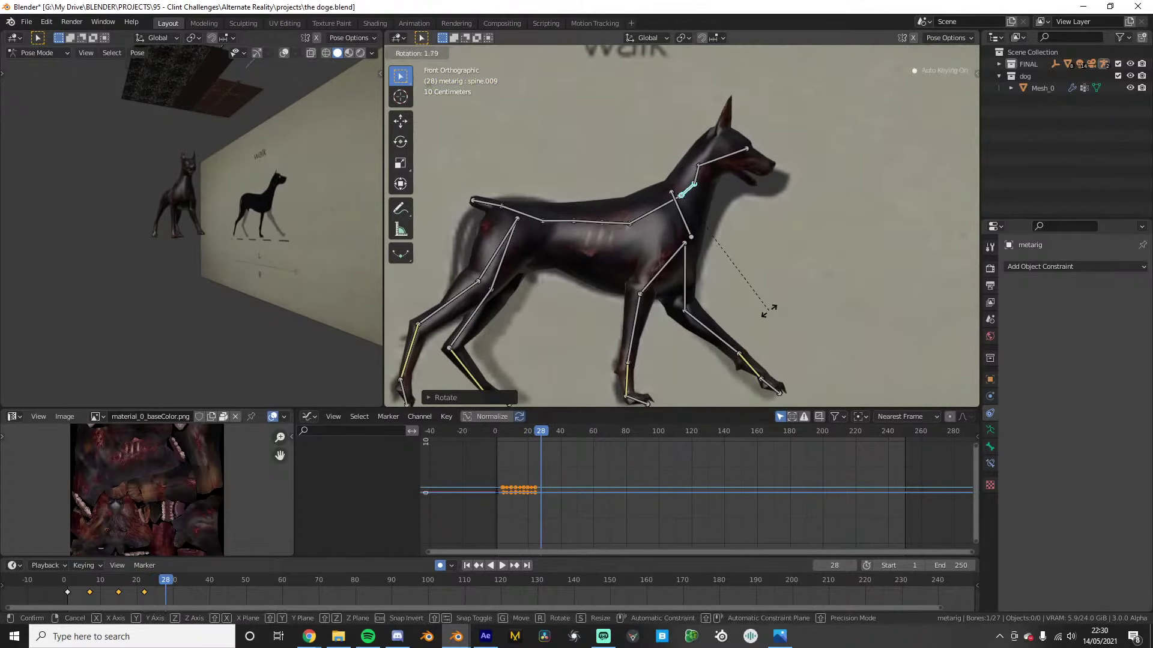
{"action": "left_click", "coordinate": [761, 329]}
{"action": "left_click", "coordinate": [64, 586]}
{"action": "key", "text": "space"}
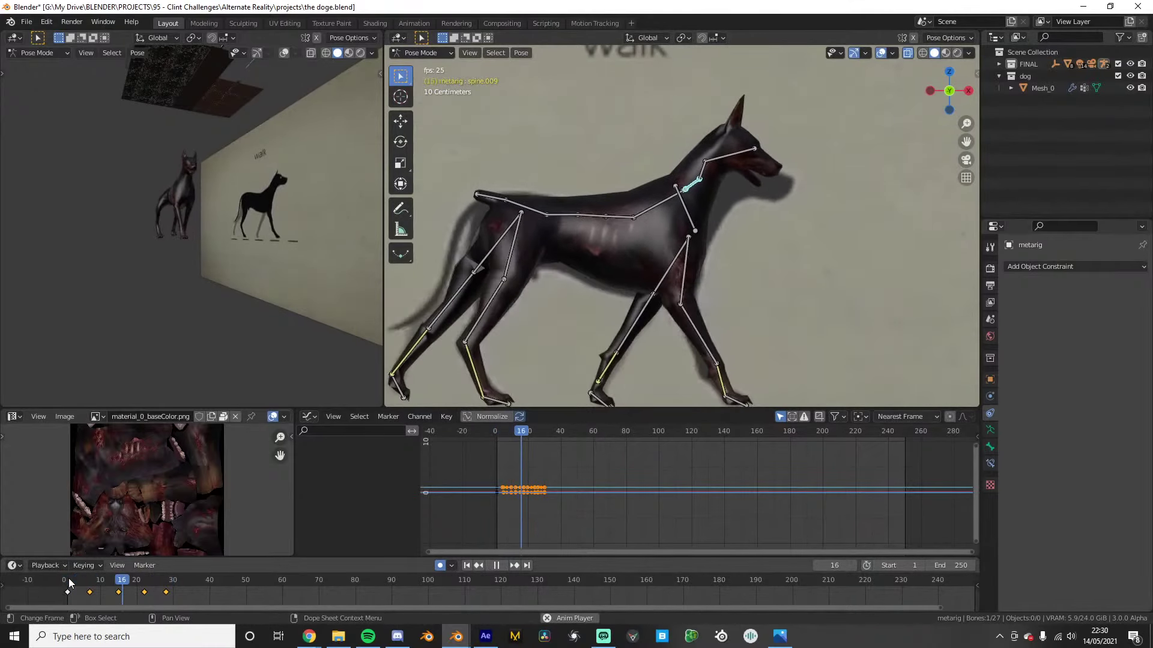
{"action": "left_click", "coordinate": [59, 580]}
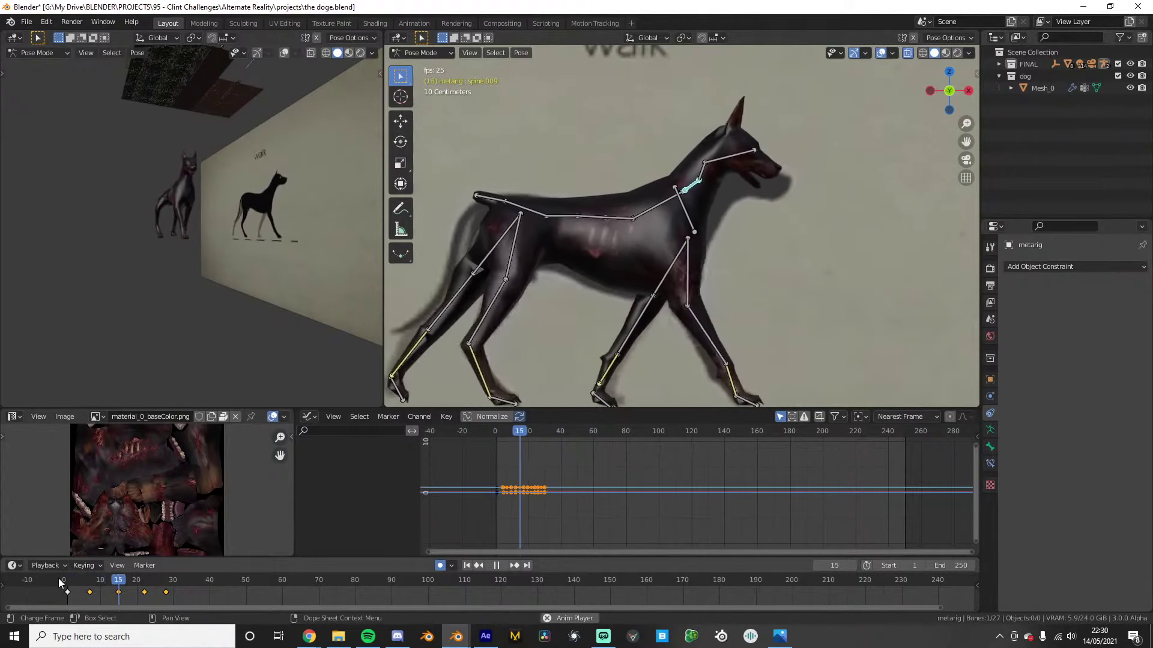
Rotate the shoulder-area bone spine.008 at frame 8 to key its first pose change
{"action": "left_click", "coordinate": [662, 204]}
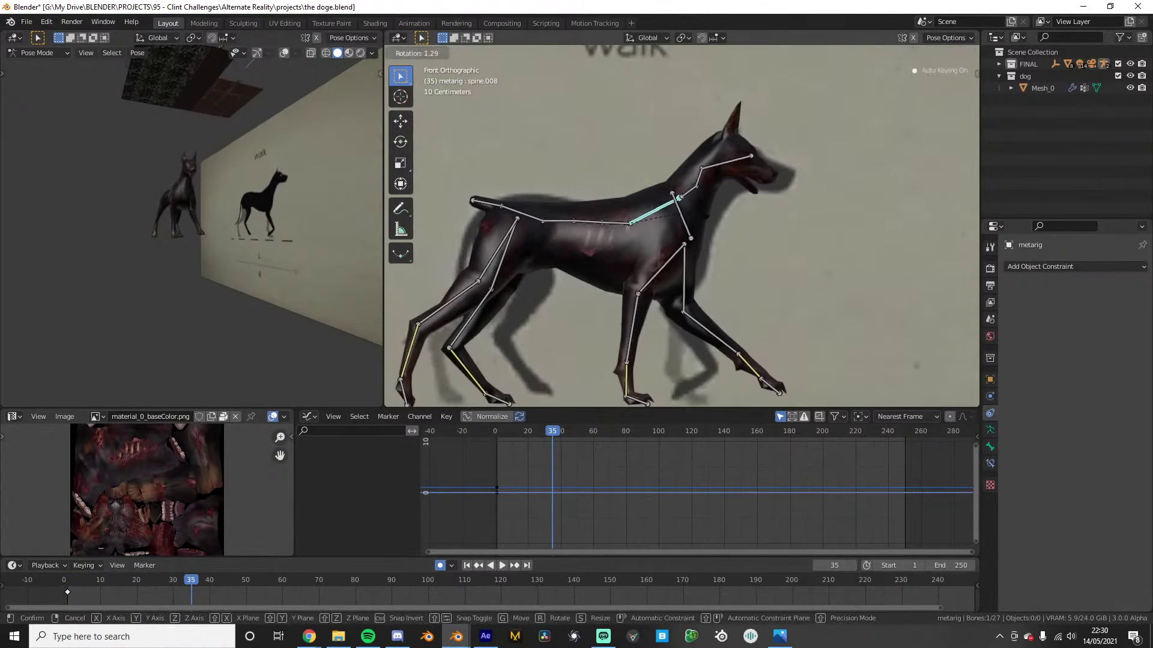
{"action": "left_click", "coordinate": [71, 586]}
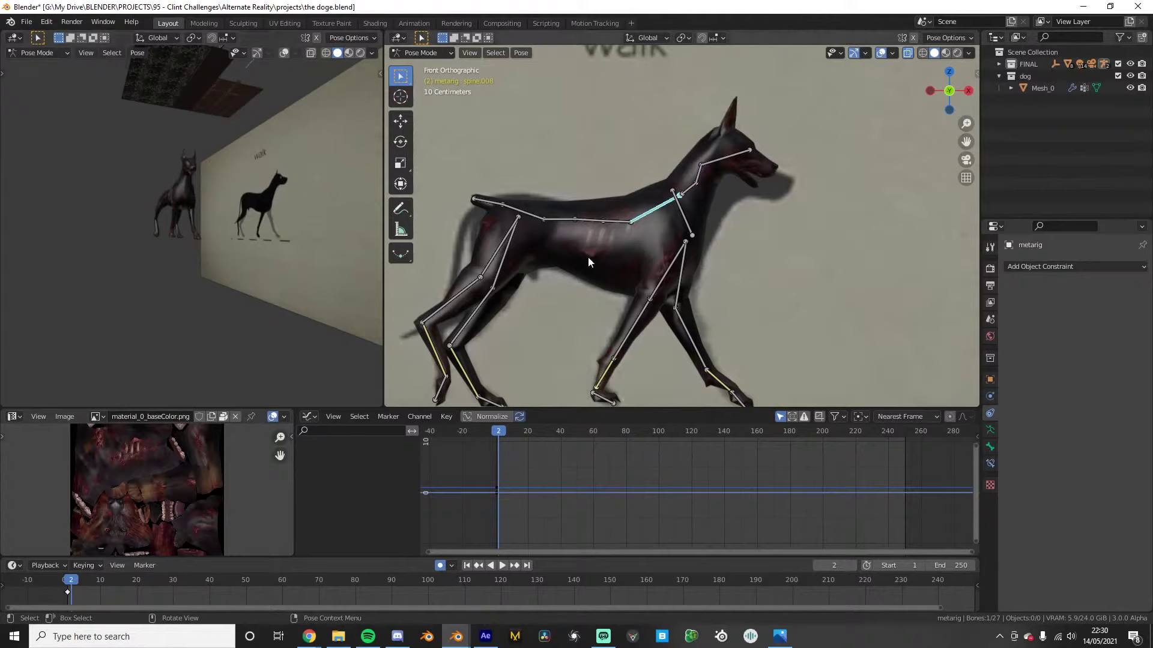
{"action": "key", "text": "space"}
{"action": "key", "text": "KP_1"}
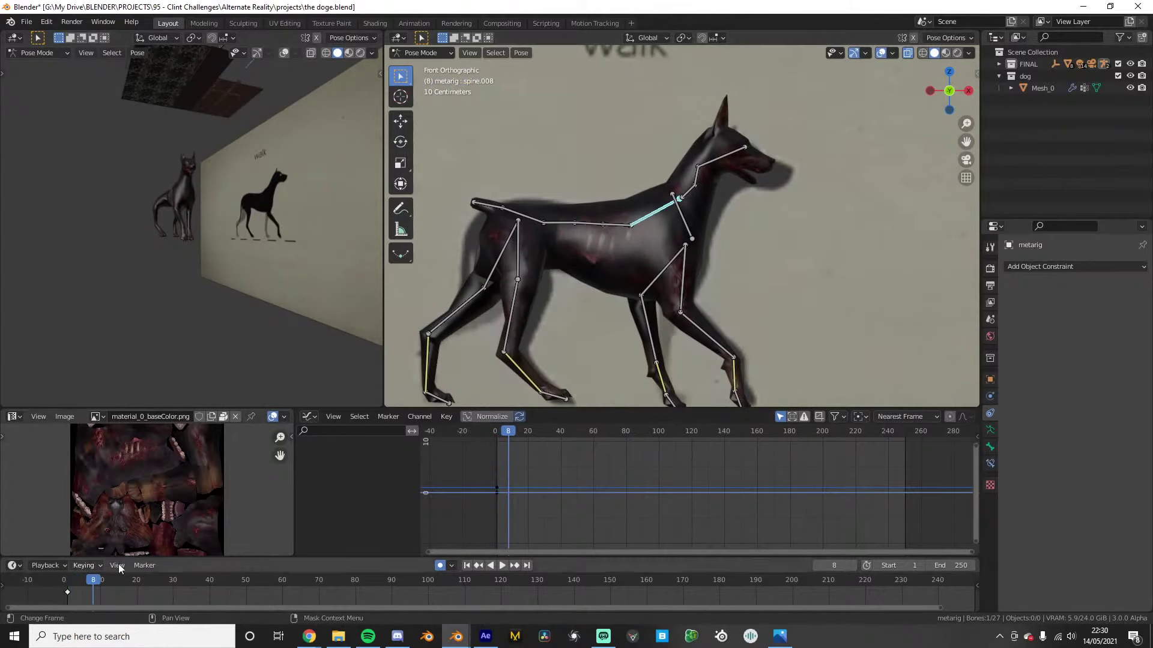
{"action": "key", "text": "r"}
{"action": "left_click", "coordinate": [901, 238]}
Rotate spine.008 at frames 16 and 28 to key the rest of its bob
{"action": "key", "text": "space"}
{"action": "key", "text": "space"}
{"action": "key", "text": "r"}
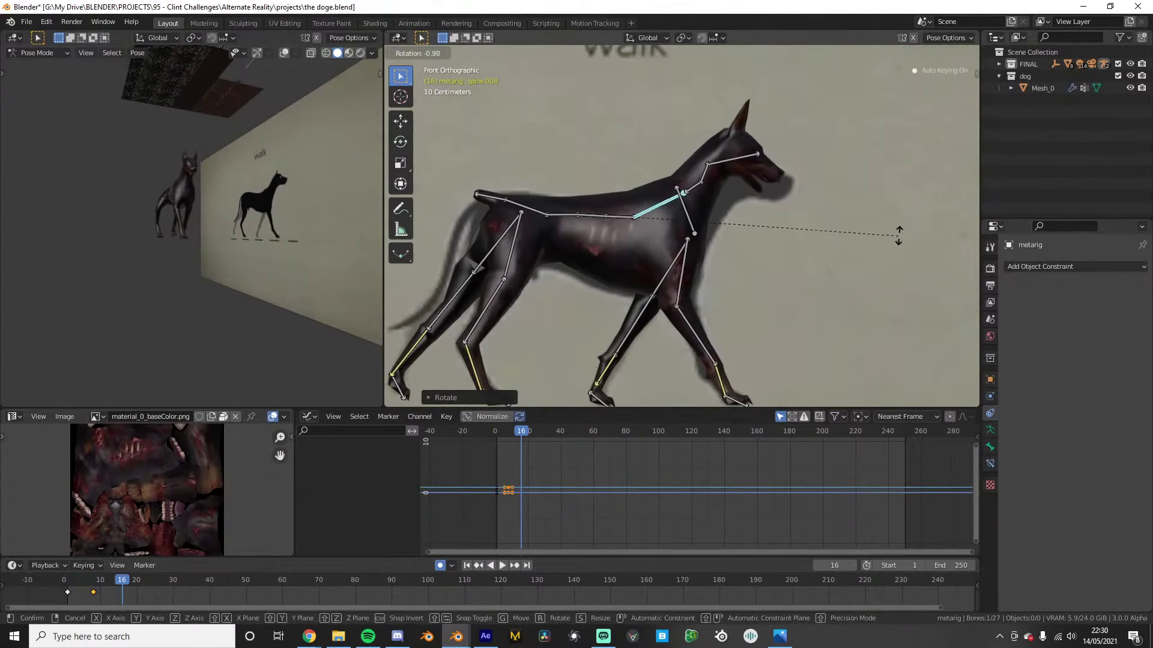
{"action": "left_click", "coordinate": [899, 235]}
{"action": "key", "text": "space"}
{"action": "key", "text": "space"}
{"action": "key", "text": "r"}
{"action": "left_click", "coordinate": [902, 249]}
Try another spine.008 rotation at frame 36
{"action": "key", "text": "space"}
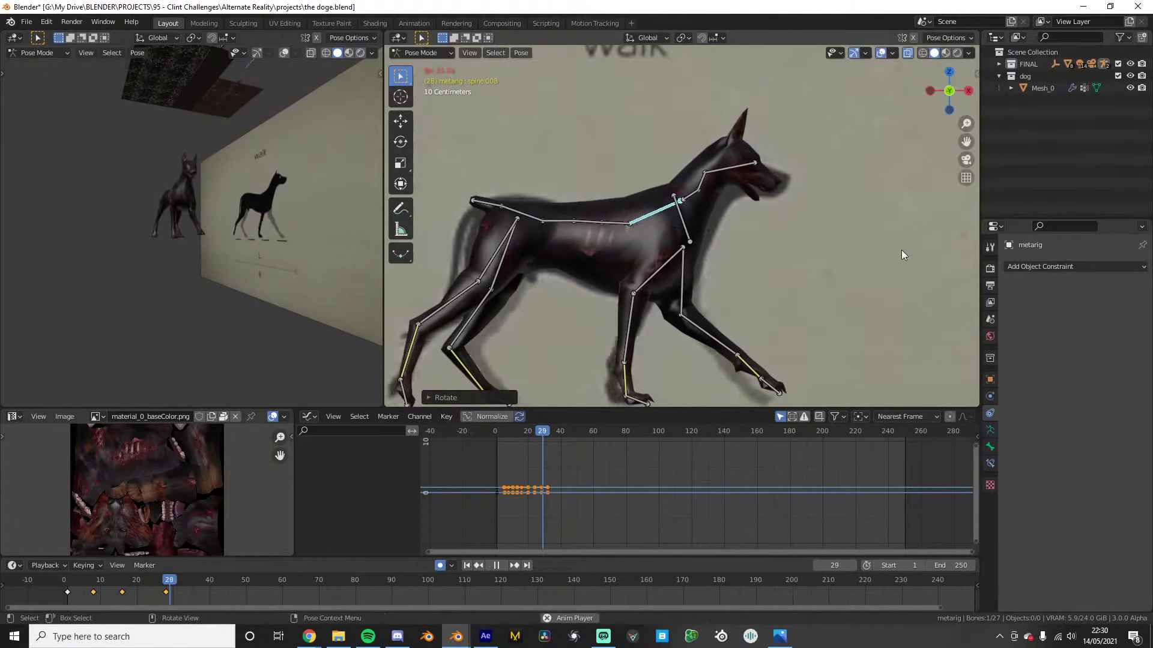
{"action": "key", "text": "space"}
{"action": "key", "text": "r"}
{"action": "right_click", "coordinate": [902, 252]}
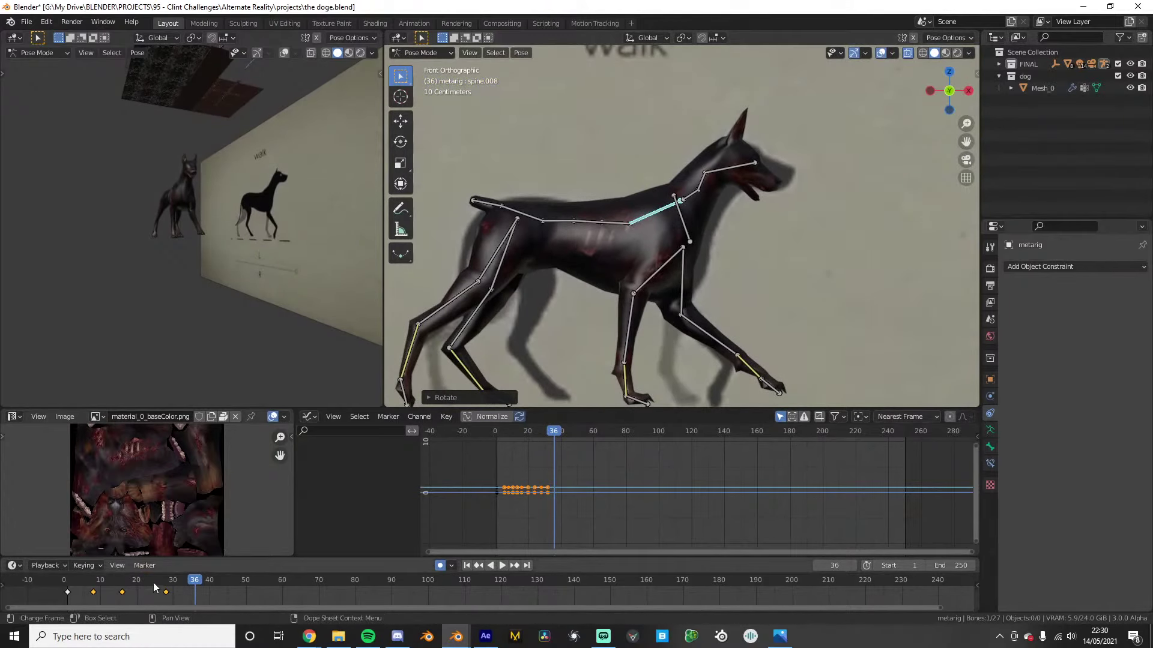
Replay the walk cycle from the start in the front view and from an angle to check the spine and head motion
{"action": "left_click_drag", "start_coordinate": [189, 585], "coordinate": [136, 587]}
{"action": "key", "text": "shift+Left"}
{"action": "key", "text": "space"}
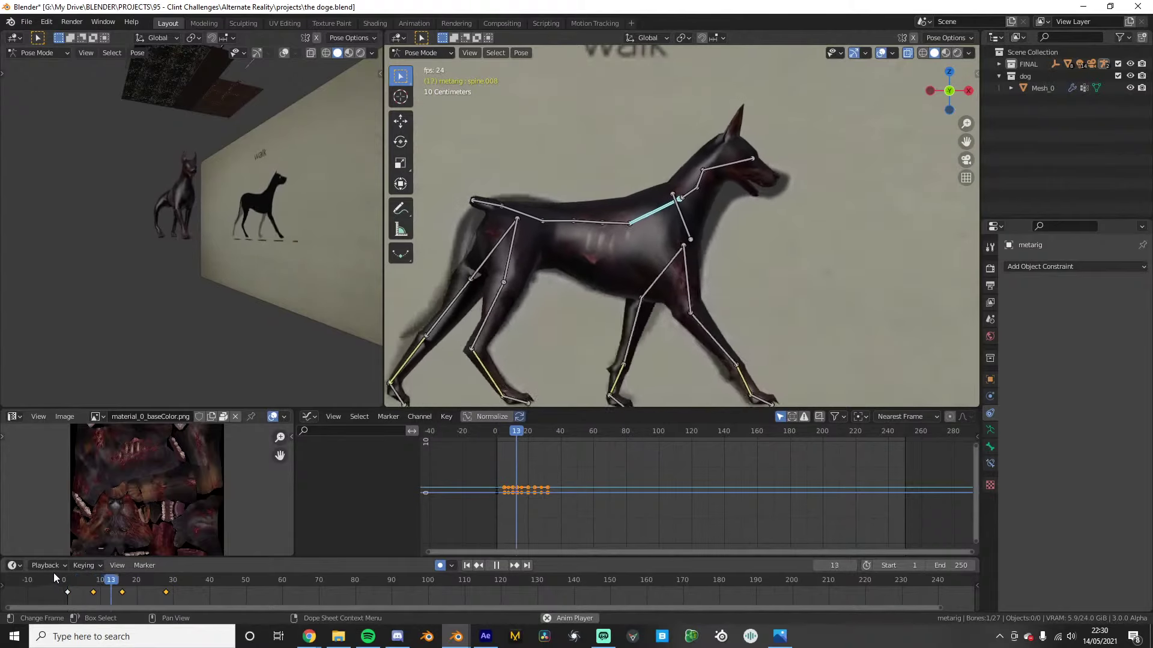
{"action": "key", "text": "space"}
{"action": "scroll", "coordinate": [708, 289], "scroll_direction": "down", "scroll_amount": 3}
{"action": "middle_click_drag", "start_coordinate": [709, 300], "coordinate": [636, 341]}
{"action": "key", "text": "space"}
{"action": "key", "text": "space"}
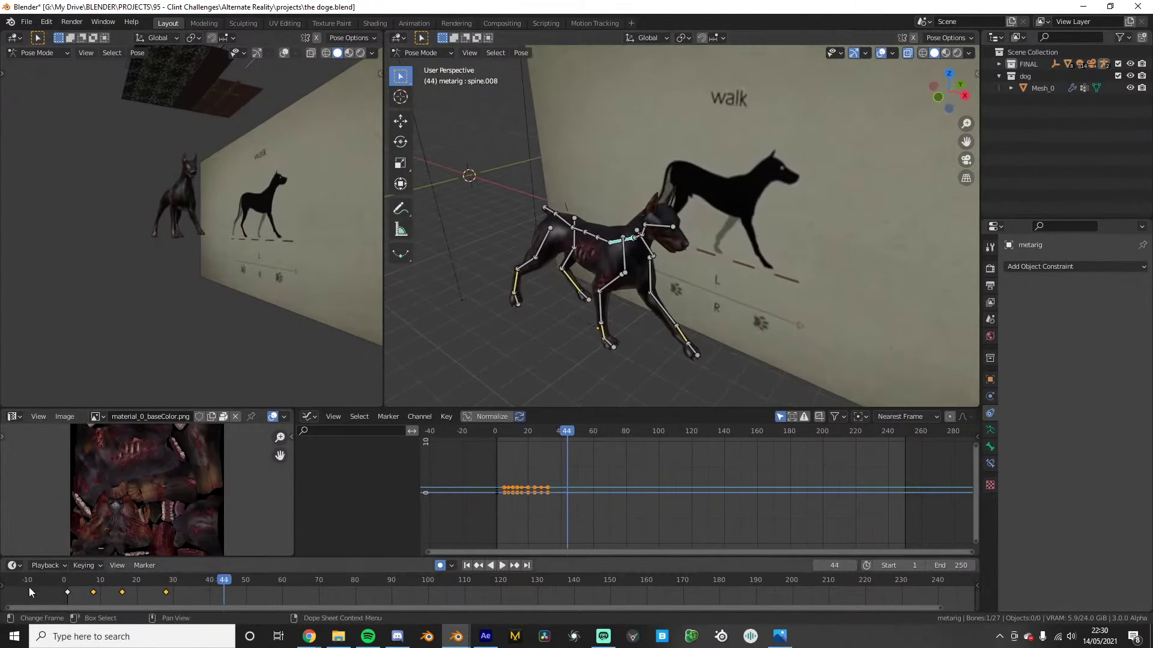
{"action": "left_click", "coordinate": [60, 582]}
{"action": "key", "text": "space"}
Examine the walk playback against the wall's reference silhouette from several angles and farther away in the secondary viewport
{"action": "middle_click_drag", "start_coordinate": [167, 276], "coordinate": [236, 290]}
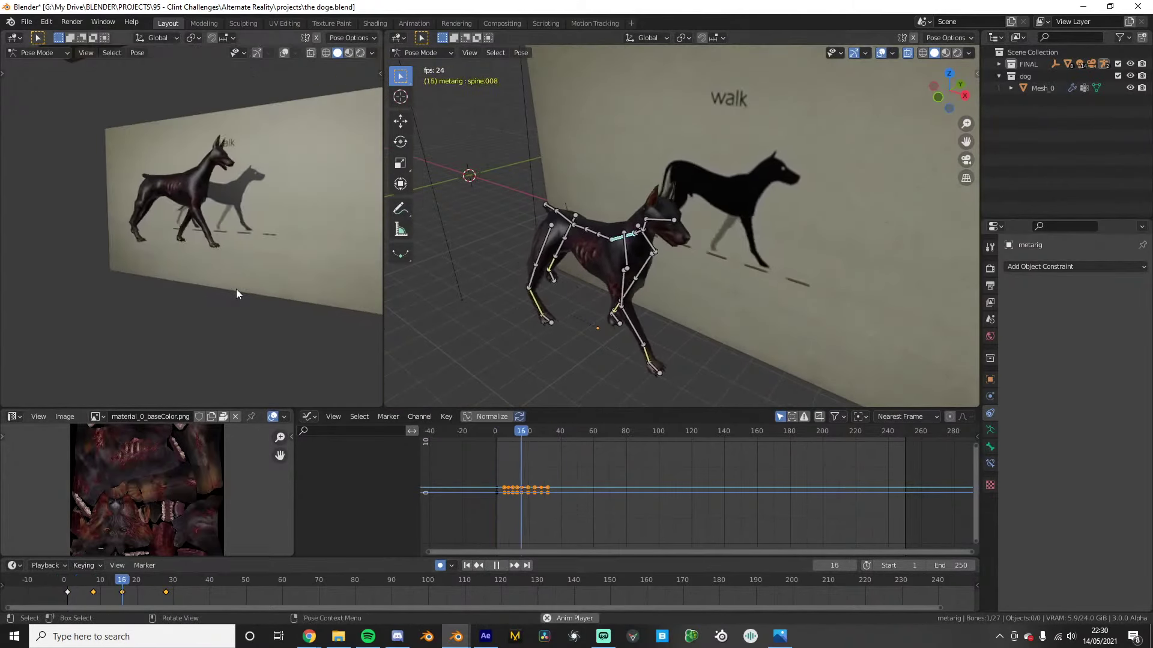
{"action": "key", "text": "shift+Left"}
{"action": "middle_click_drag", "start_coordinate": [212, 340], "coordinate": [329, 237]}
{"action": "scroll", "coordinate": [329, 237], "scroll_direction": "down", "scroll_amount": 5}
{"action": "key", "text": "space"}
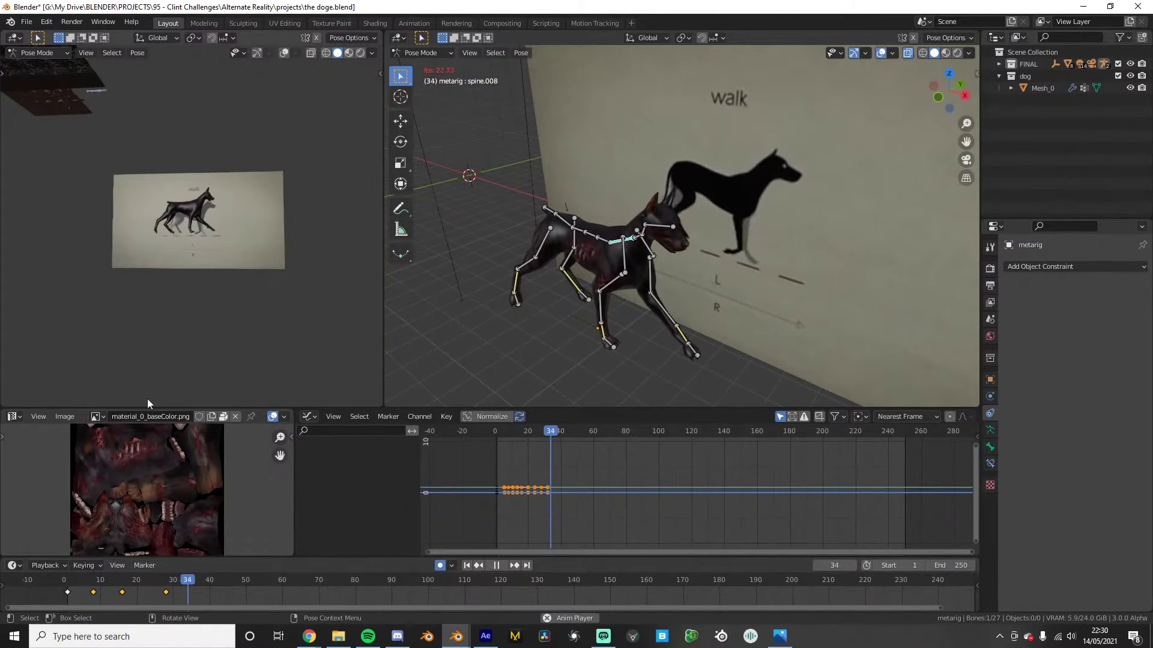
{"action": "key", "text": "space"}
{"action": "left_click", "coordinate": [46, 583]}
{"action": "middle_click_drag", "start_coordinate": [265, 306], "coordinate": [247, 306]}
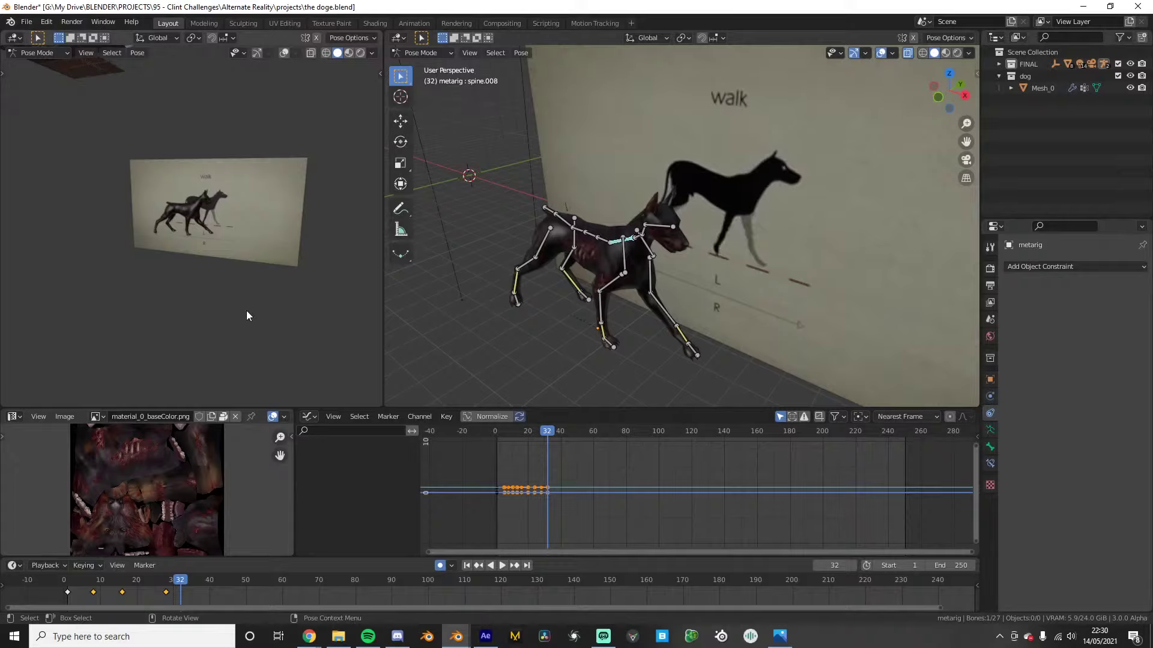
{"action": "key", "text": "ctrl+Tab"}
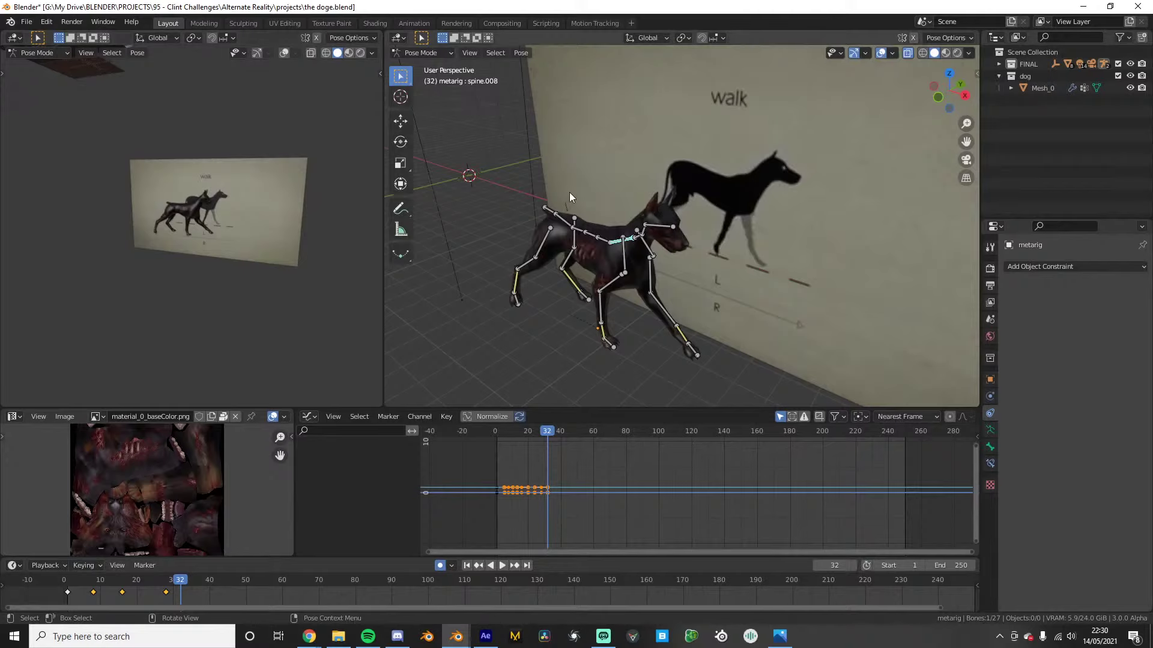
Save the file and delete the walk-cycle reference plane behind the dog
{"action": "middle_click_drag", "start_coordinate": [569, 192], "coordinate": [694, 253]}
{"action": "left_click", "coordinate": [649, 236]}
{"action": "scroll", "coordinate": [652, 240], "scroll_direction": "up", "scroll_amount": 2}
{"action": "key", "text": "ctrl+s"}
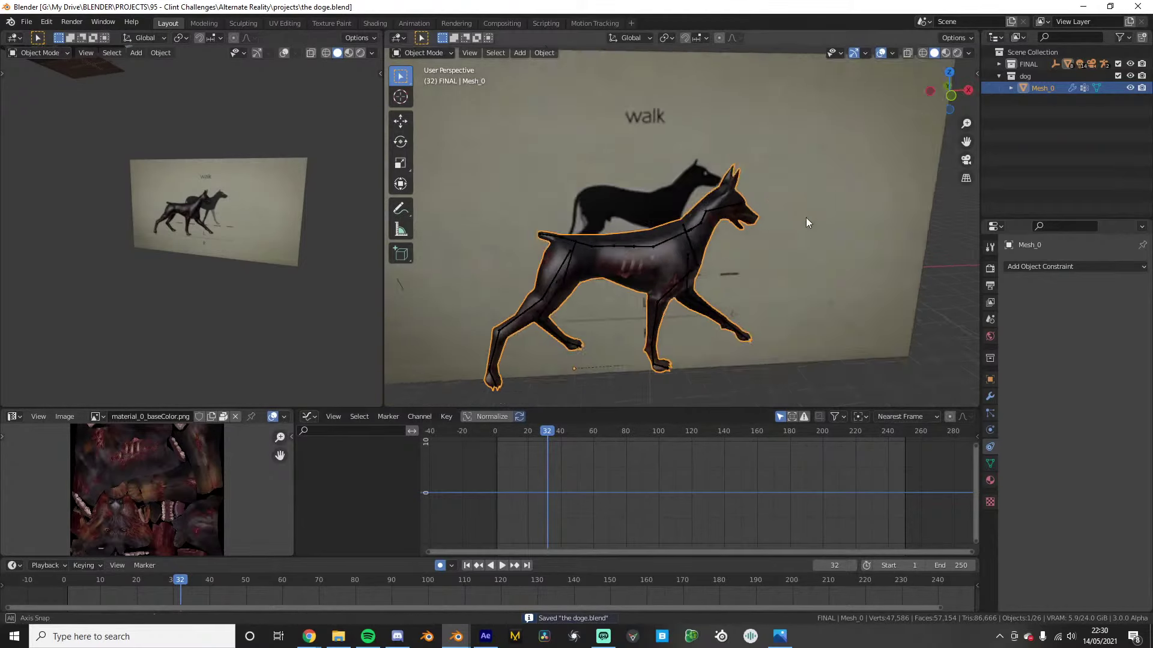
{"action": "middle_click_drag", "start_coordinate": [806, 217], "coordinate": [772, 214]}
{"action": "left_click", "coordinate": [772, 214]}
{"action": "key", "text": "x"}
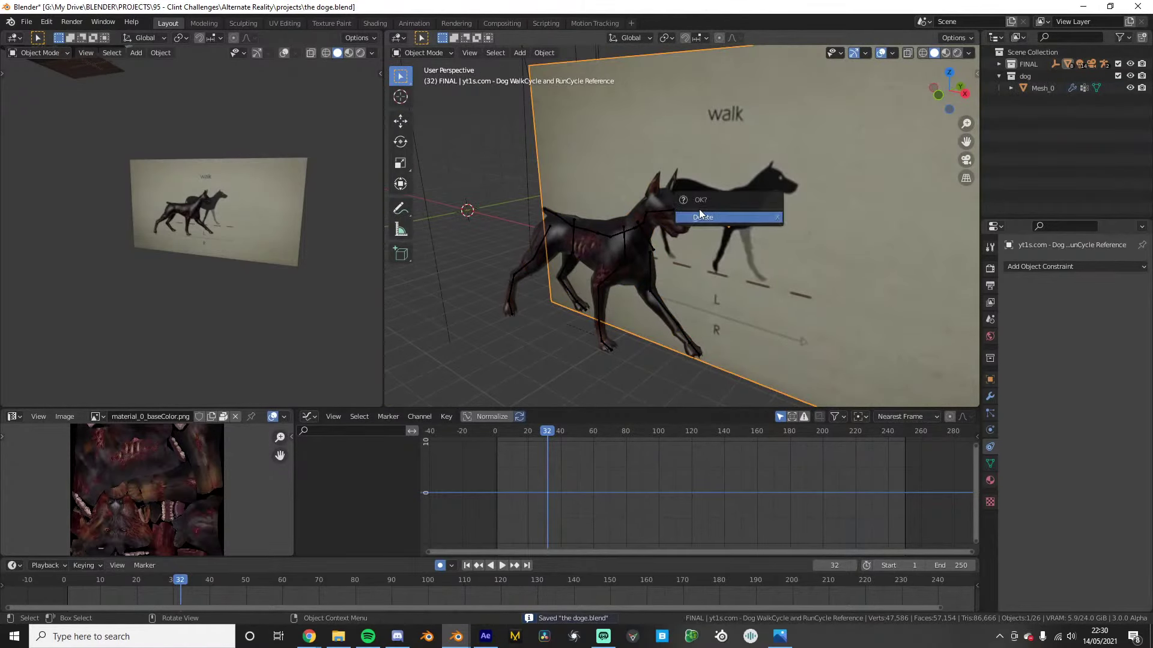
{"action": "left_click", "coordinate": [699, 215]}
Select the dog mesh, move ahead five frames to frame 37, and examine its pose up close in the secondary viewport
{"action": "left_click", "coordinate": [595, 276]}
{"action": "key", "text": "Right"}
{"action": "key", "text": "Right"}
{"action": "key", "text": "Right"}
{"action": "key", "text": "Right"}
{"action": "key", "text": "Right"}
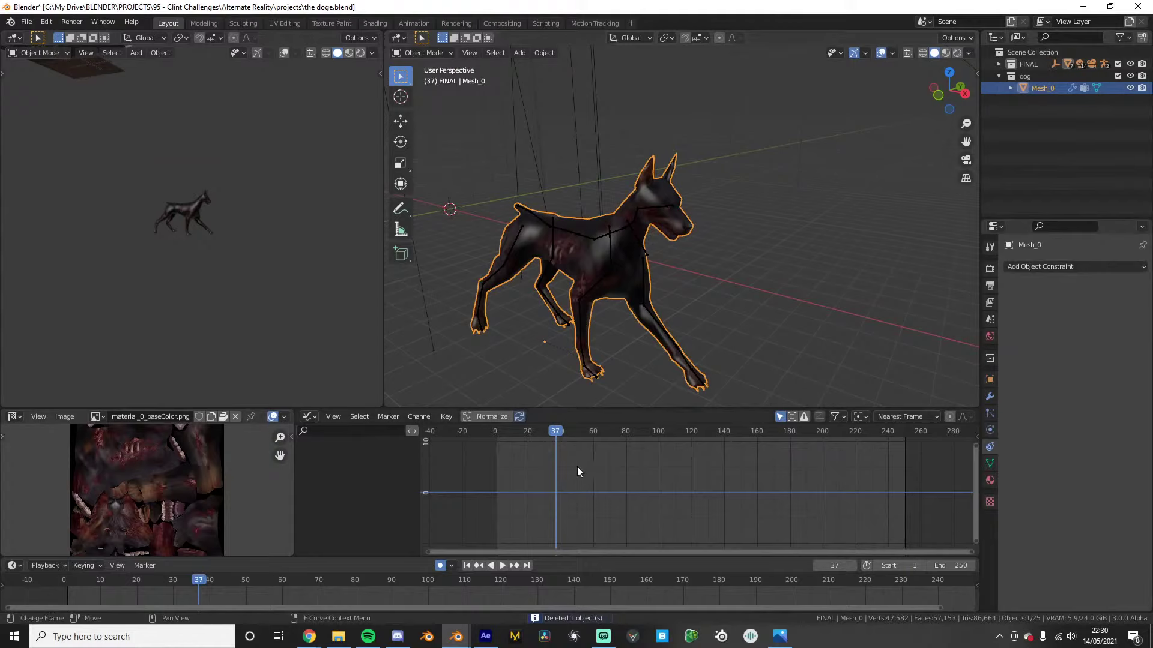
{"action": "scroll", "coordinate": [189, 332], "scroll_direction": "up", "scroll_amount": 6}
{"action": "middle_click_drag", "start_coordinate": [223, 324], "coordinate": [252, 360]}
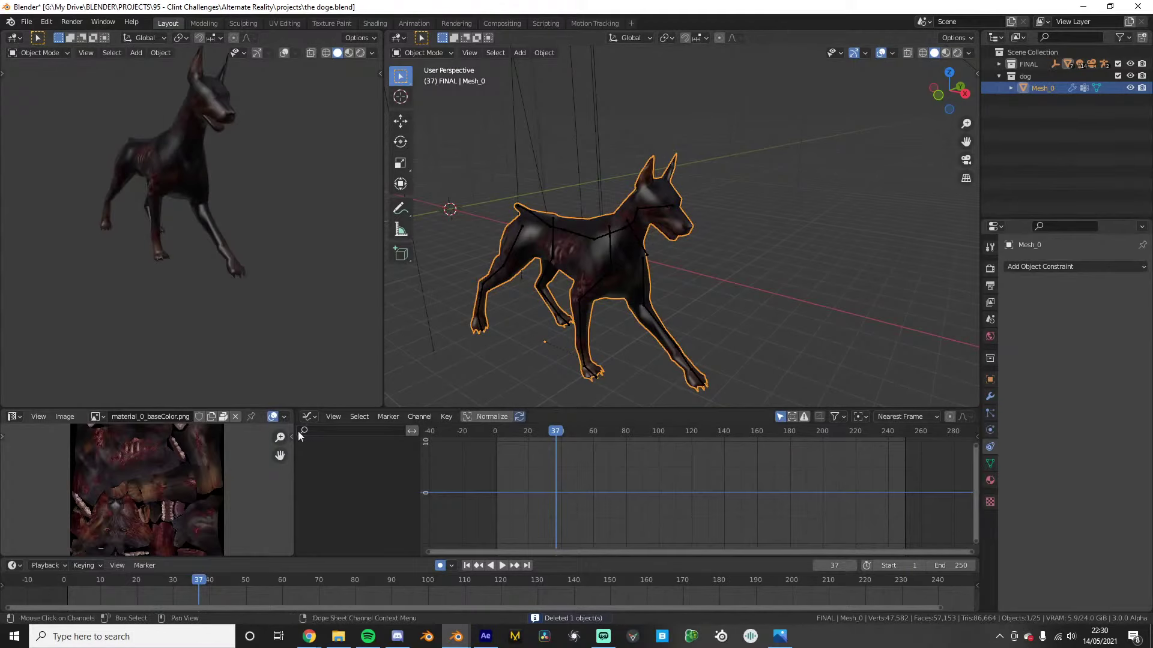
Show the dog's material in the Shader Editor and set its Specular to 0.200
{"action": "left_click", "coordinate": [307, 417]}
{"action": "left_click", "coordinate": [340, 530]}
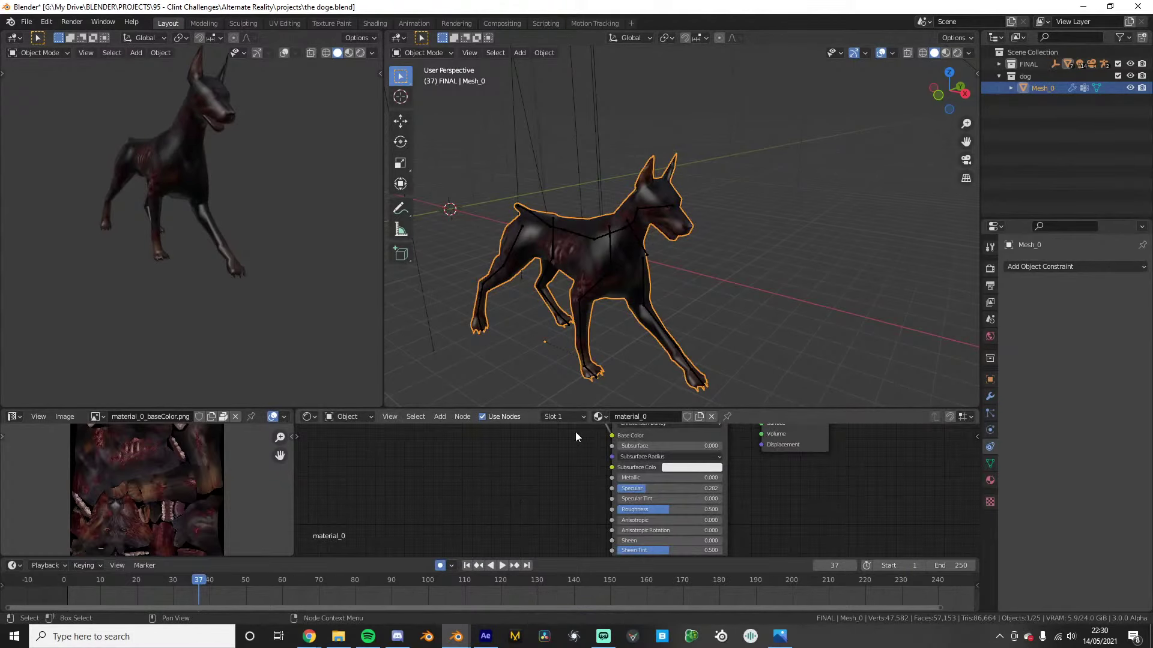
{"action": "left_click", "coordinate": [990, 480]}
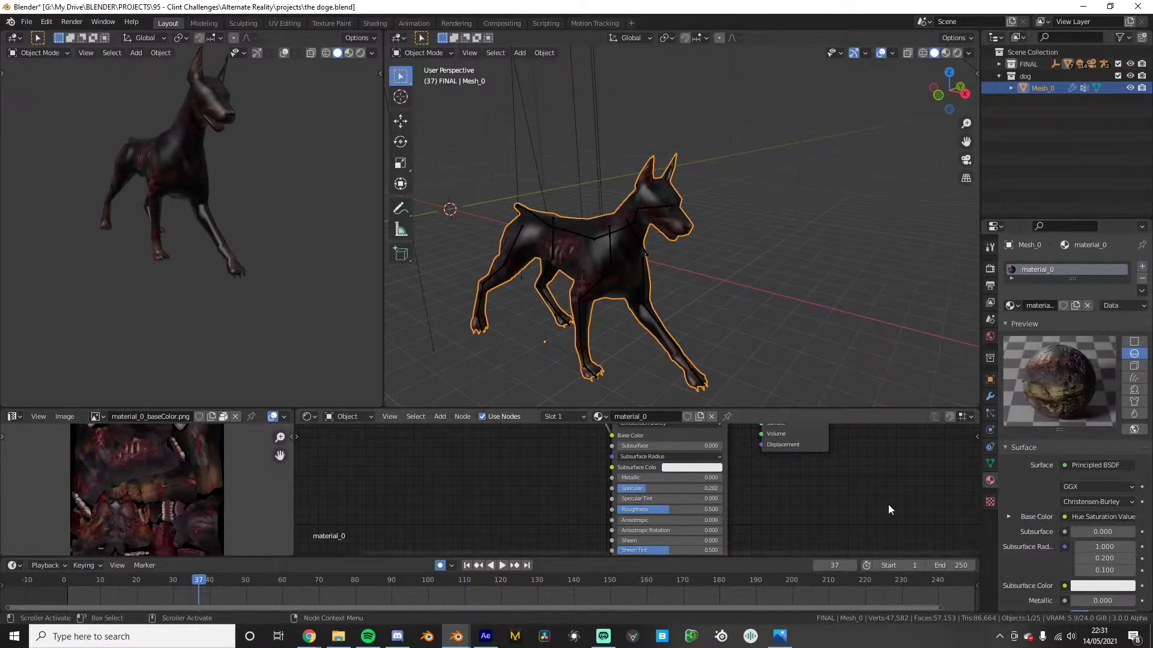
{"action": "left_click_drag", "start_coordinate": [666, 488], "coordinate": [661, 488]}
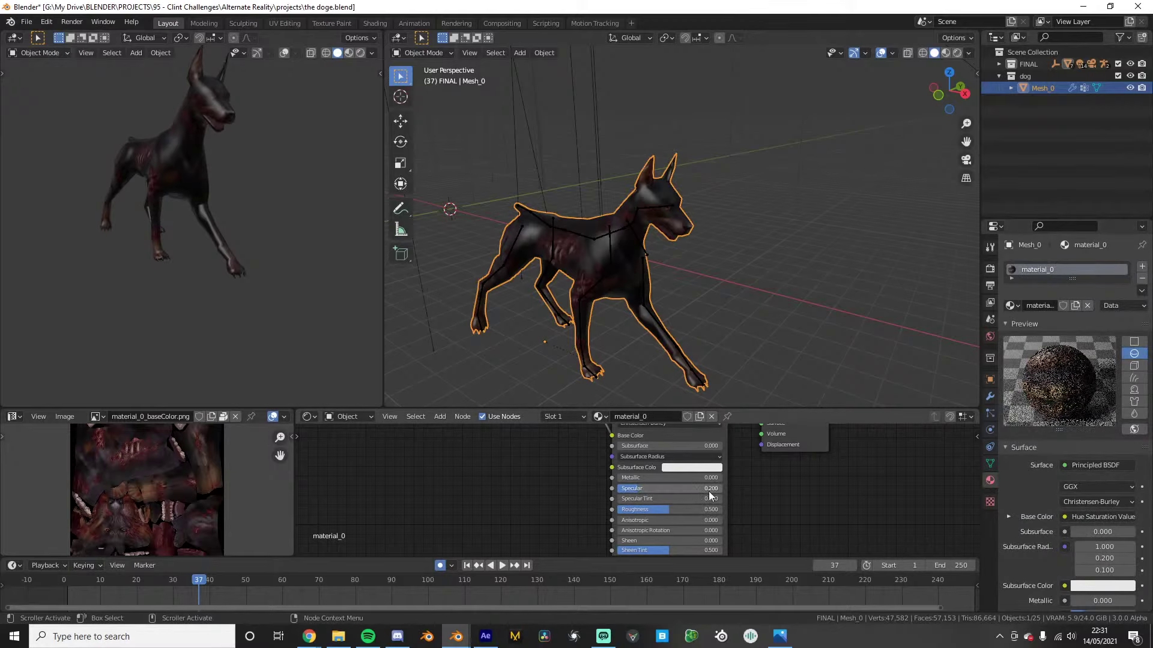
Add a hair particle system to the dog mesh and return the animation to frame 1
{"action": "left_click", "coordinate": [990, 396]}
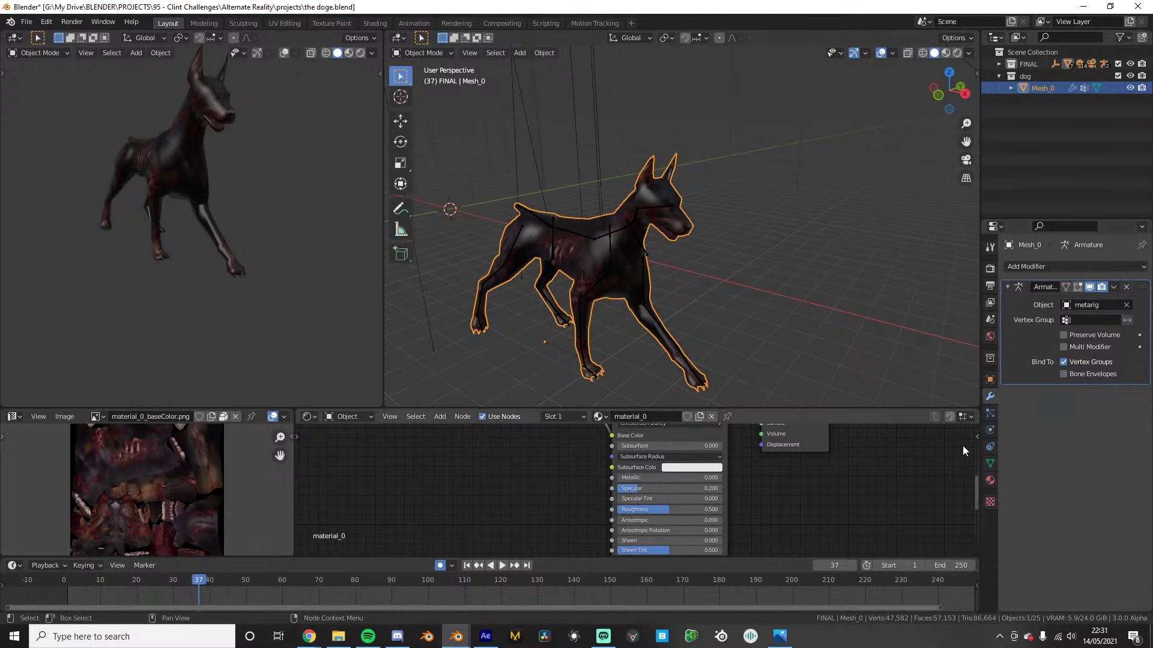
{"action": "left_click", "coordinate": [987, 415]}
{"action": "left_click", "coordinate": [1142, 266]}
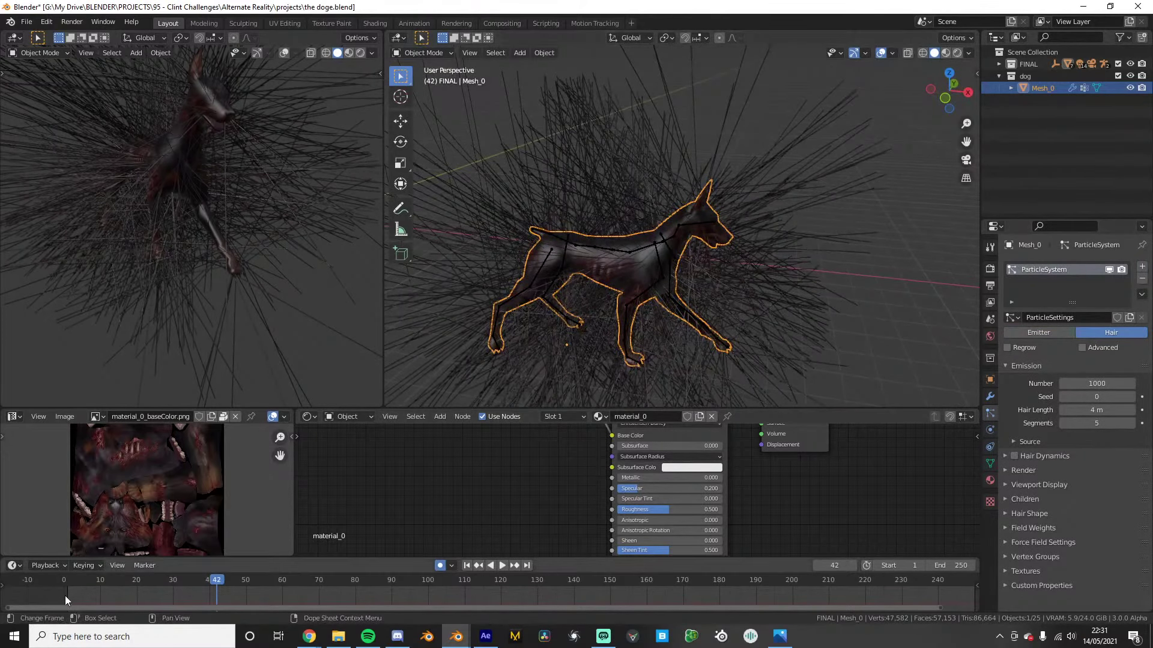
{"action": "left_click_drag", "start_coordinate": [64, 596], "coordinate": [71, 588]}
{"action": "key", "text": "Escape"}
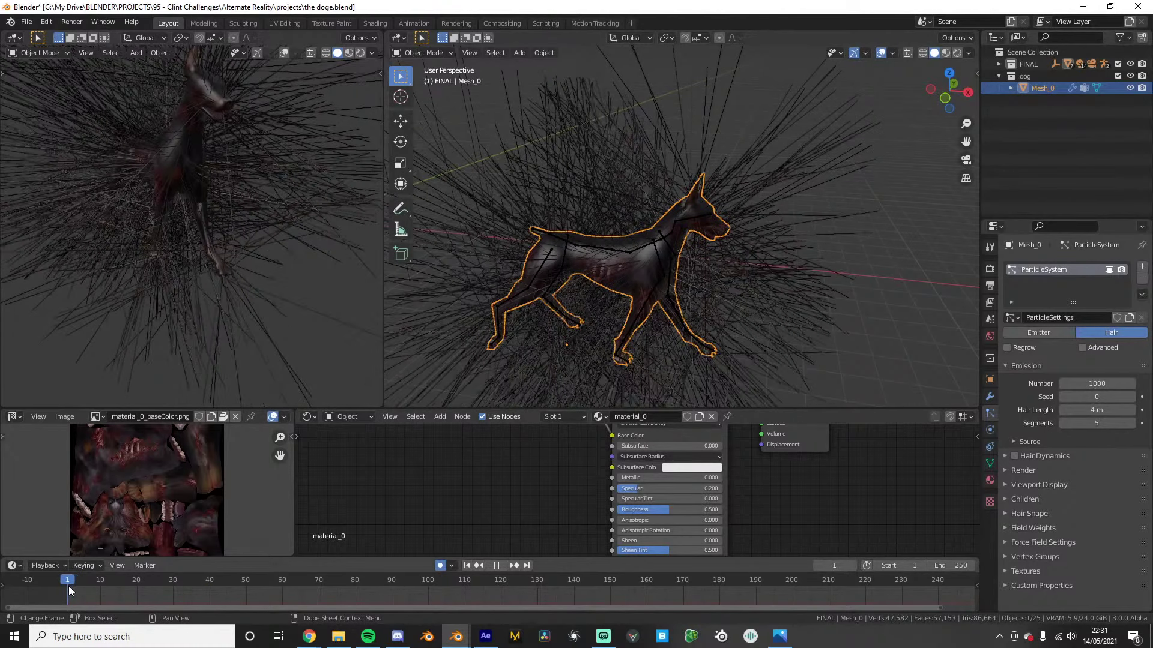
Copy the walk-cycle keyframes of all the metarig's bones in Pose Mode and paste them at frame 29
{"action": "left_click", "coordinate": [661, 253]}
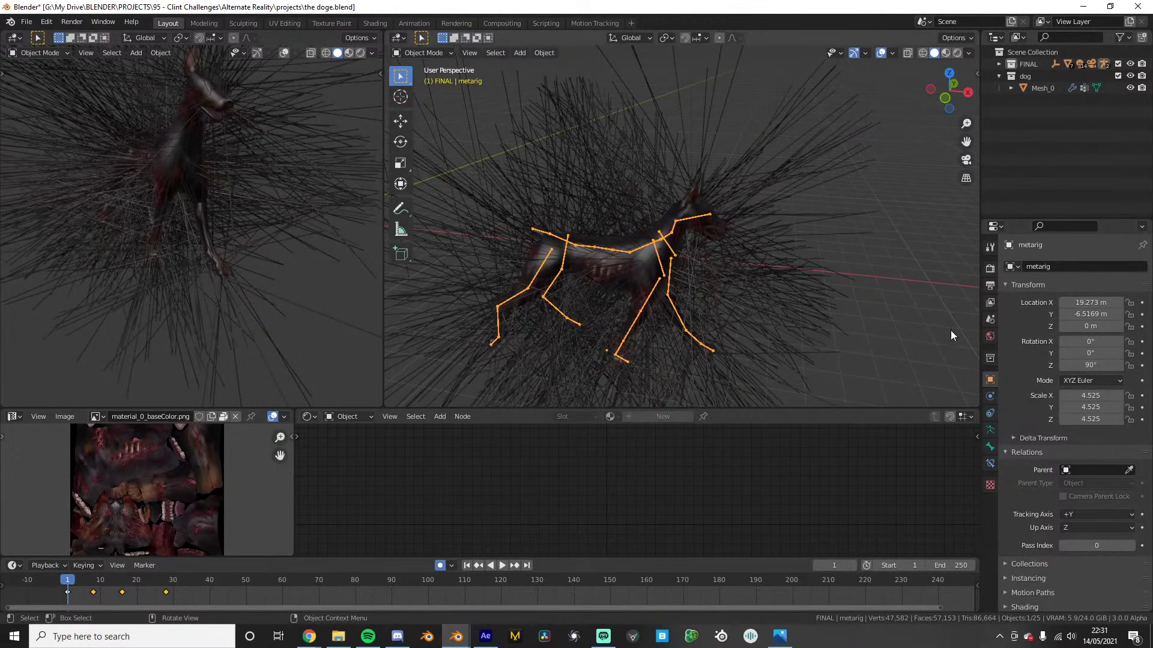
{"action": "left_click", "coordinate": [988, 413]}
{"action": "left_click", "coordinate": [991, 380]}
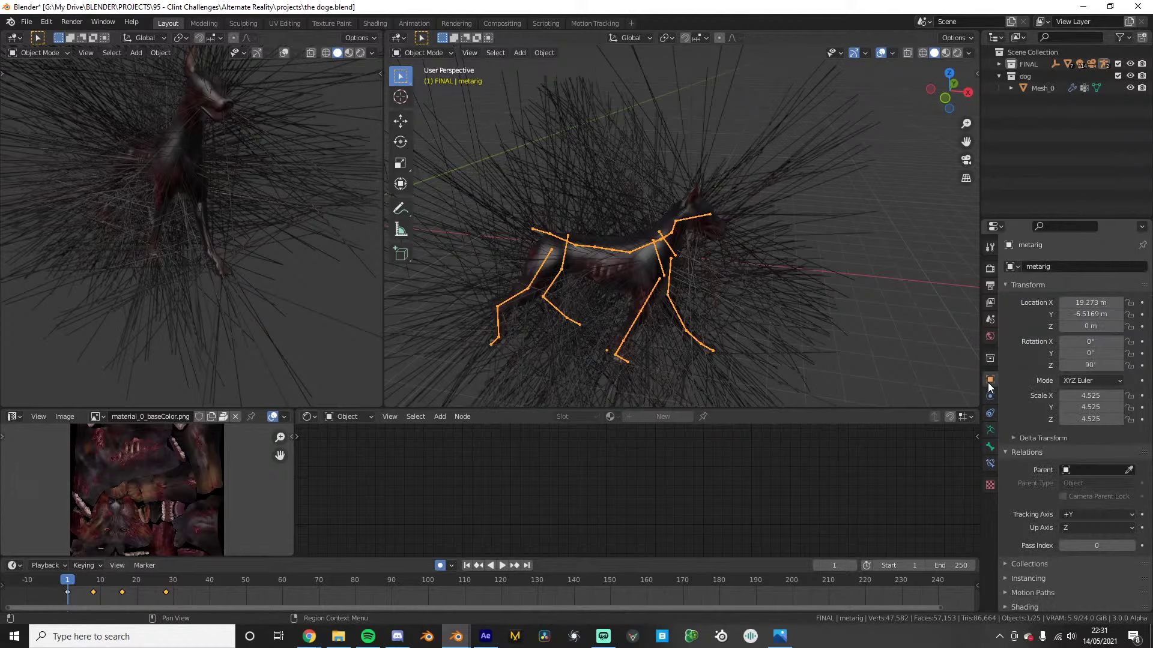
{"action": "left_click", "coordinate": [990, 358]}
{"action": "key", "text": "ctrl+Tab"}
{"action": "scroll", "coordinate": [615, 308], "scroll_direction": "up", "scroll_amount": 2}
{"action": "key", "text": "a"}
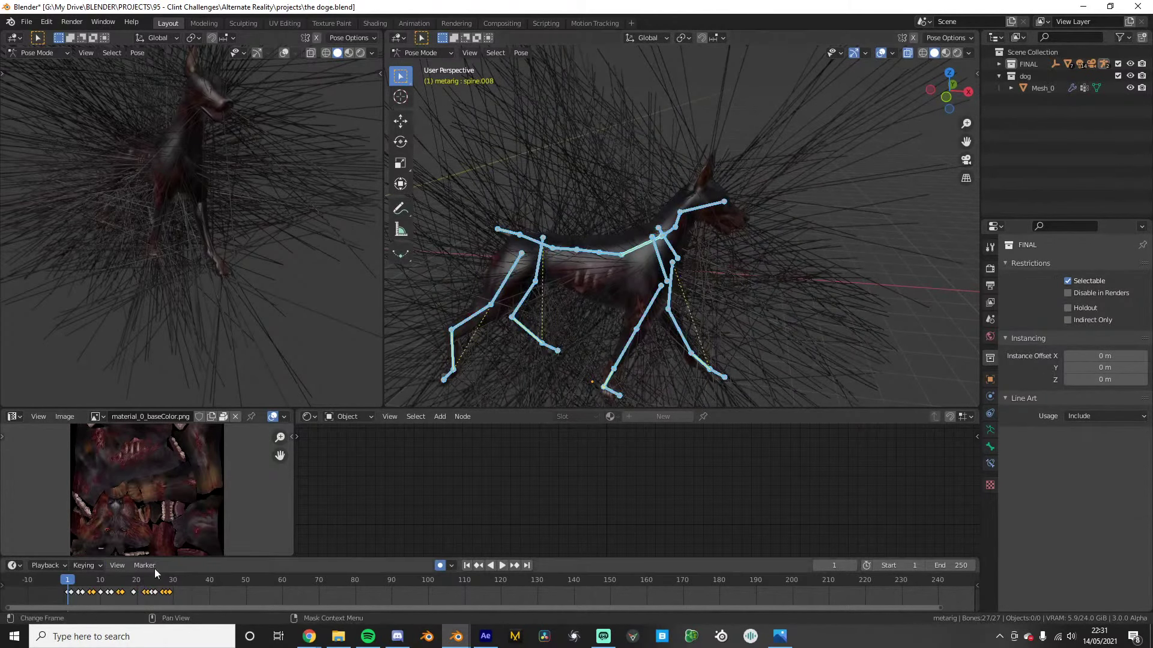
{"action": "left_click", "coordinate": [170, 583]}
{"action": "key", "text": "space"}
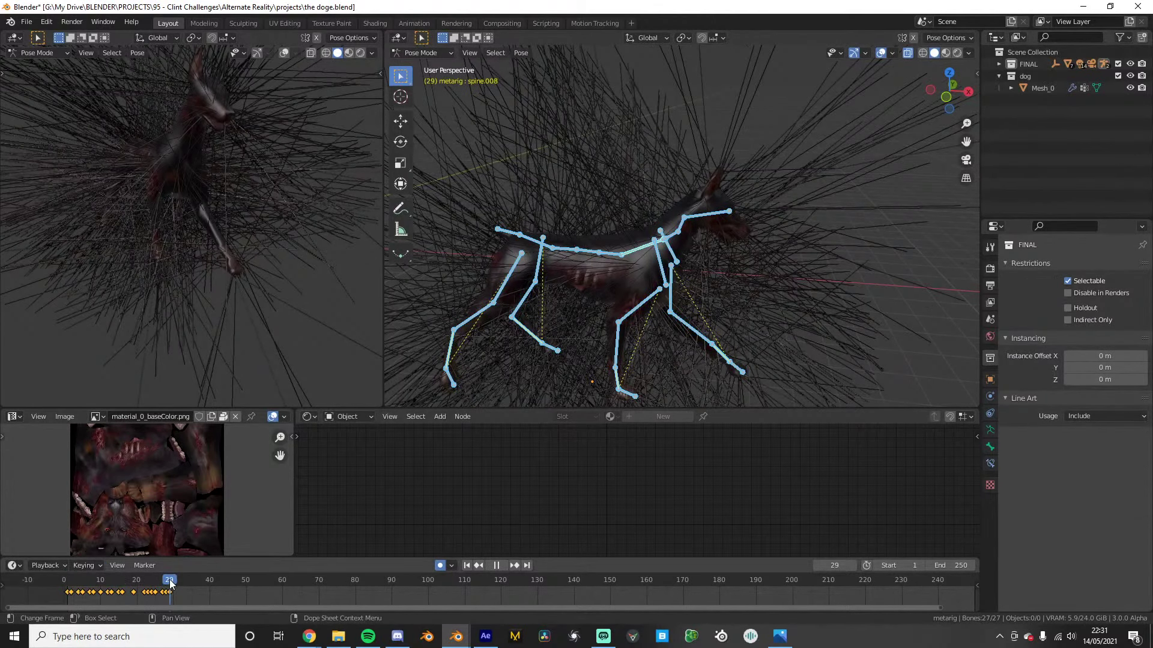
{"action": "key", "text": "ctrl+c"}
{"action": "key", "text": "ctrl+v"}
{"action": "left_click_drag", "start_coordinate": [168, 582], "coordinate": [48, 575]}
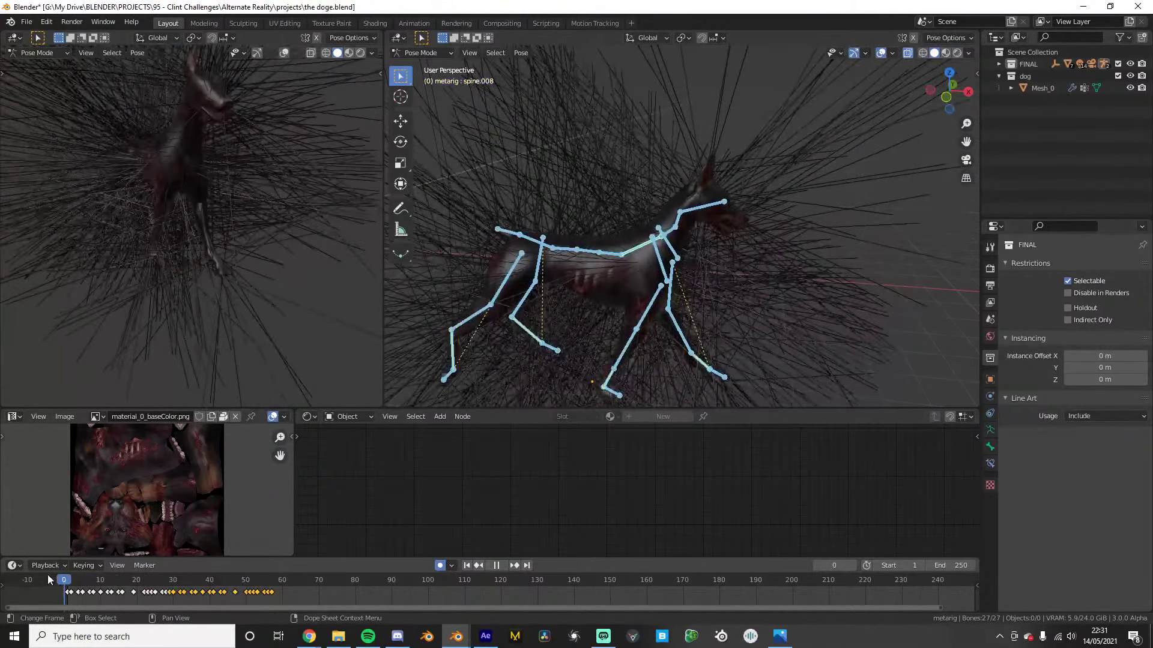
Extend the walk by pasting the copied bone keyframes at frames 57 and 113
{"action": "left_click", "coordinate": [270, 587]}
{"action": "key", "text": "space"}
{"action": "key", "text": "ctrl+v"}
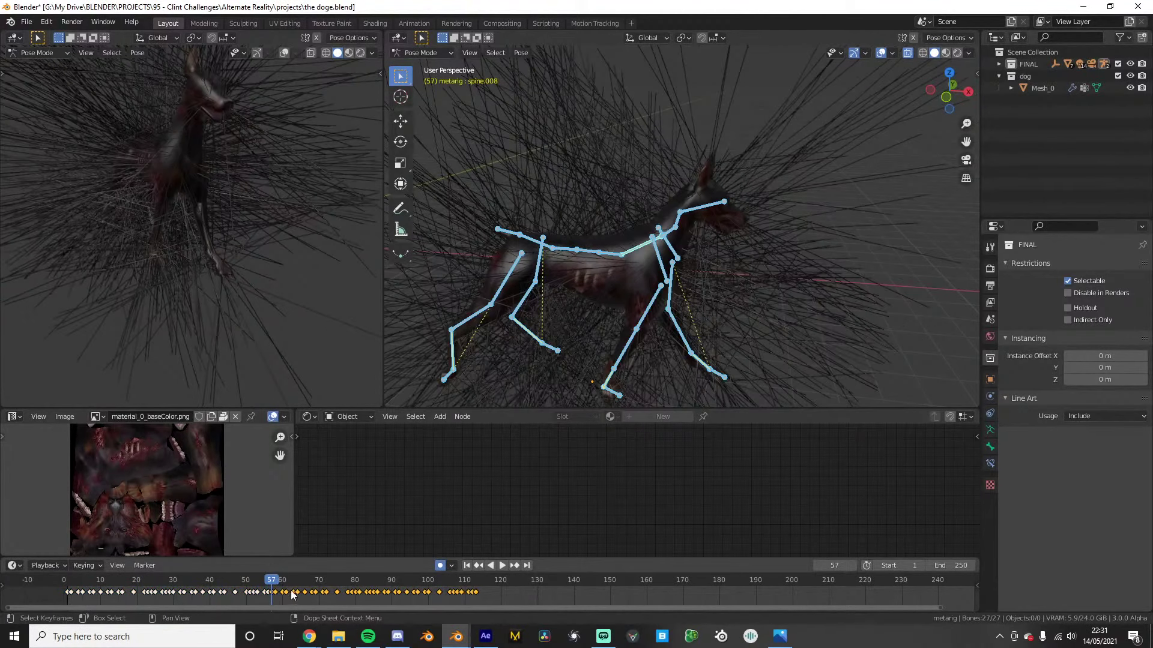
{"action": "left_click", "coordinate": [473, 584]}
{"action": "key", "text": "space"}
{"action": "key", "text": "ctrl+v"}
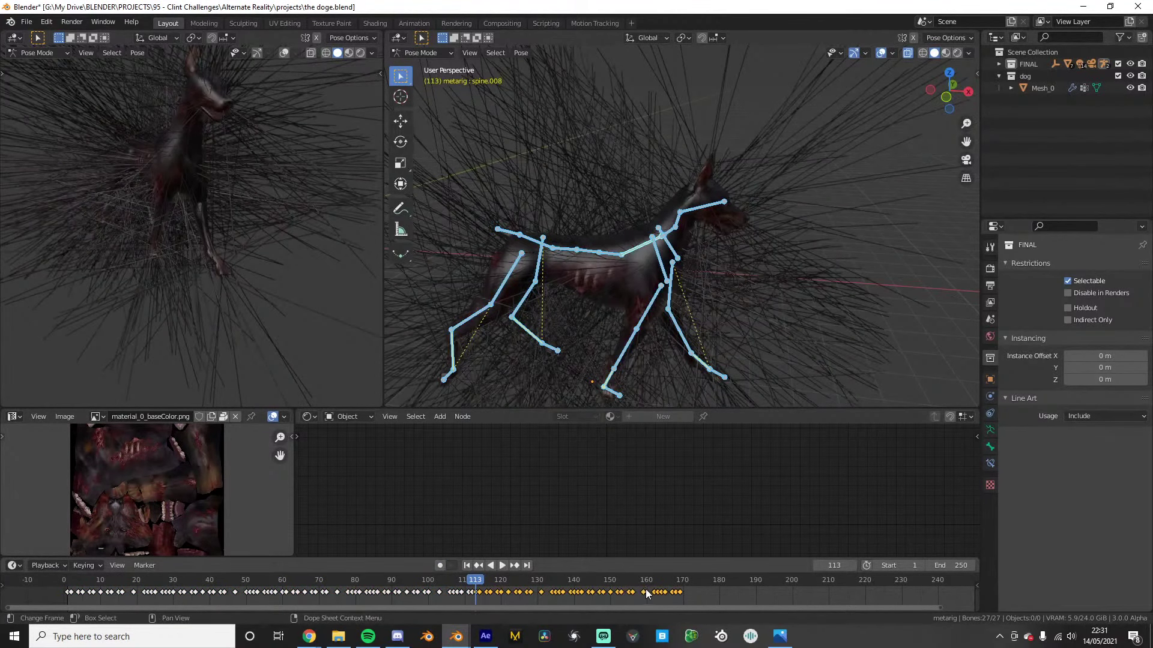
Play the extended walk animation from the start to check the repeated cycles
{"action": "left_click", "coordinate": [683, 583]}
{"action": "key", "text": "space"}
{"action": "left_click_drag", "start_coordinate": [677, 581], "coordinate": [54, 549]}
{"action": "key", "text": "space"}
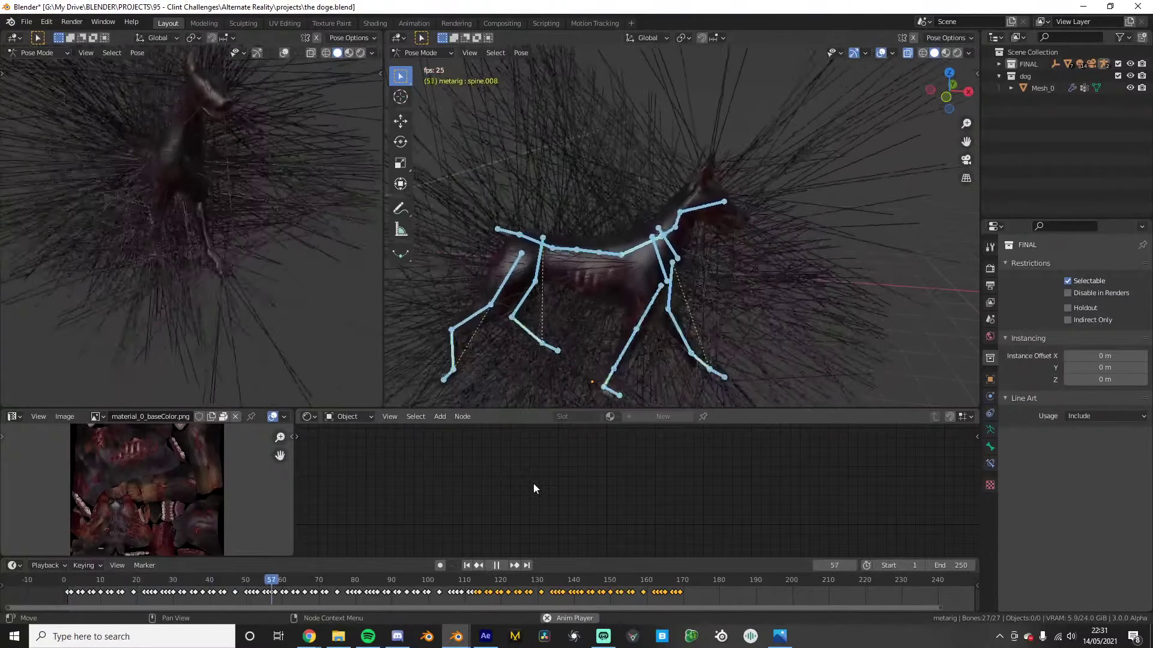
{"action": "key", "text": "space"}
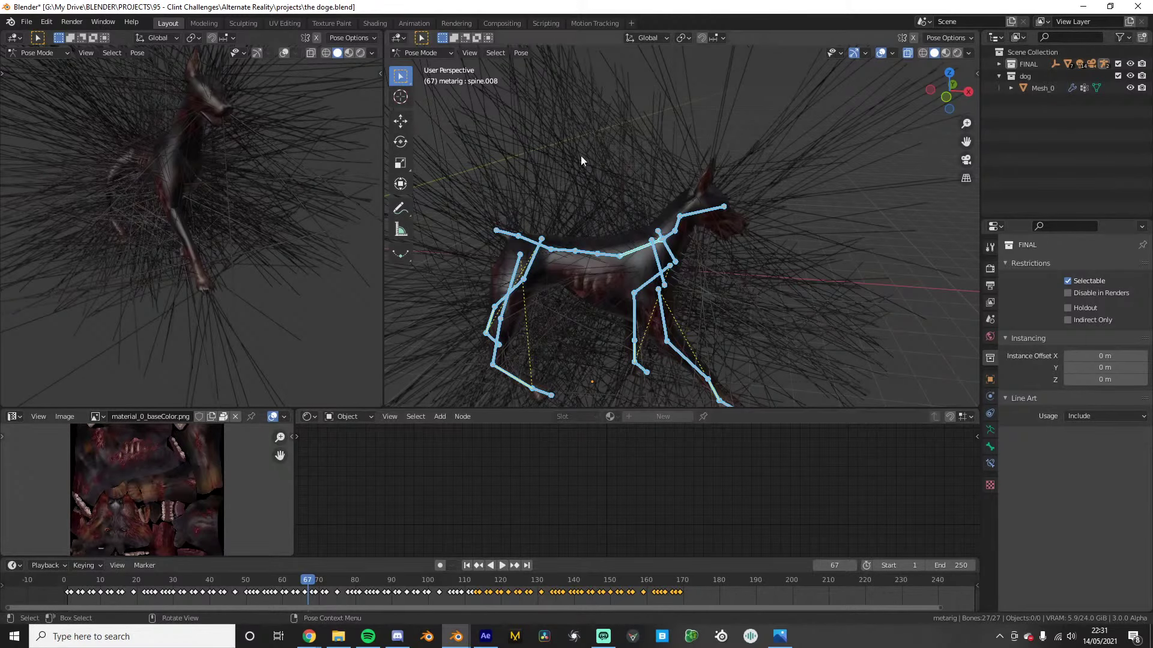
Return to Object Mode and set the dog mesh's particle Hair Length to 0.33 m
{"action": "scroll", "coordinate": [591, 141], "scroll_direction": "down", "scroll_amount": 5}
{"action": "mouse_move", "coordinate": [602, 123]}
{"action": "middle_mouse_down"}
{"action": "mouse_move", "coordinate": [513, 132]}
{"action": "mouse_move", "coordinate": [606, 101]}
{"action": "mouse_move", "coordinate": [614, 113]}
{"action": "middle_mouse_up"}
{"action": "scroll", "coordinate": [871, 306], "scroll_direction": "up", "scroll_amount": 4}
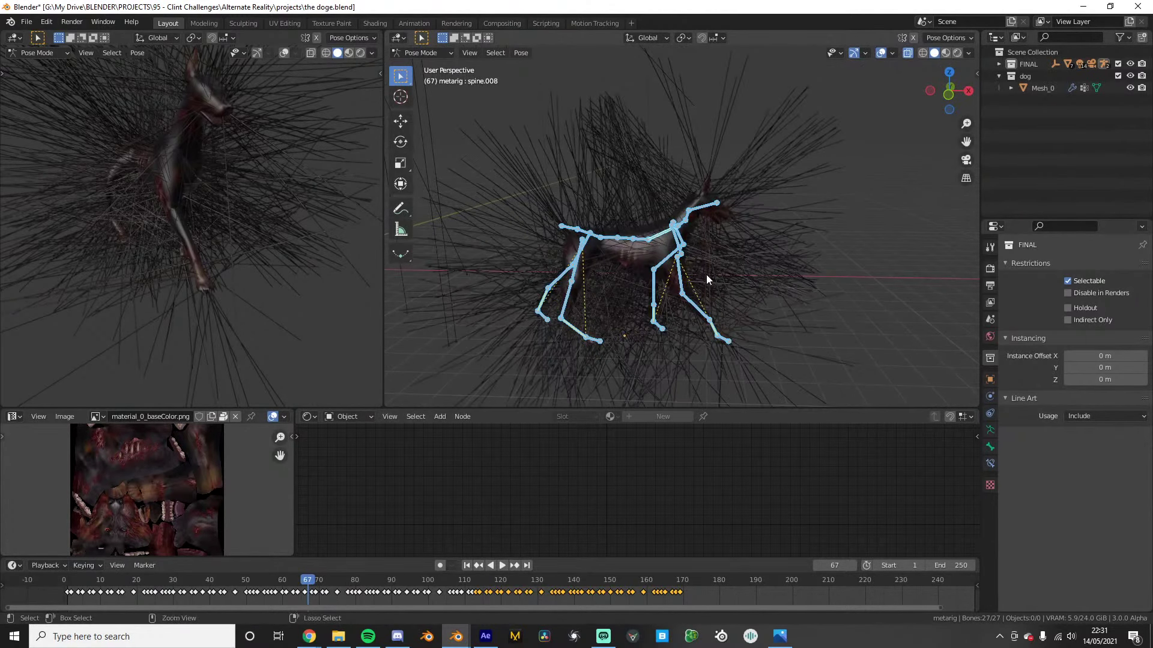
{"action": "key", "text": "ctrl+Tab"}
{"action": "left_click", "coordinate": [724, 248]}
{"action": "left_click", "coordinate": [991, 464]}
{"action": "left_click", "coordinate": [989, 415]}
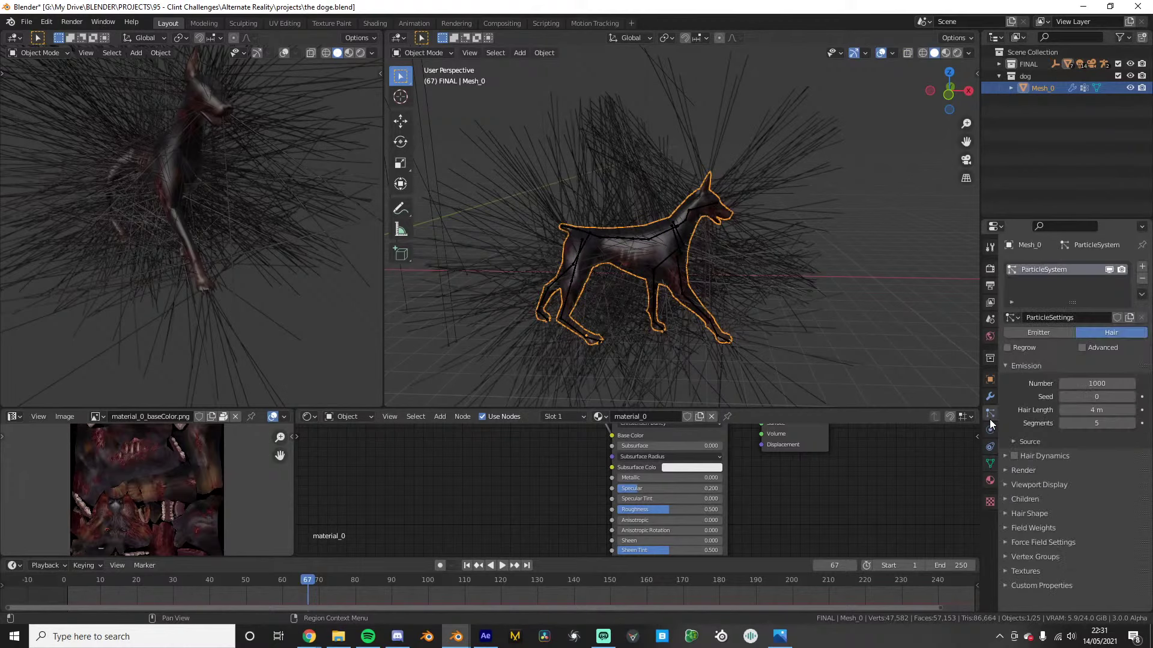
{"action": "left_click", "coordinate": [990, 399]}
{"action": "left_click", "coordinate": [991, 413]}
{"action": "left_click_drag", "start_coordinate": [1099, 410], "coordinate": [1064, 410]}
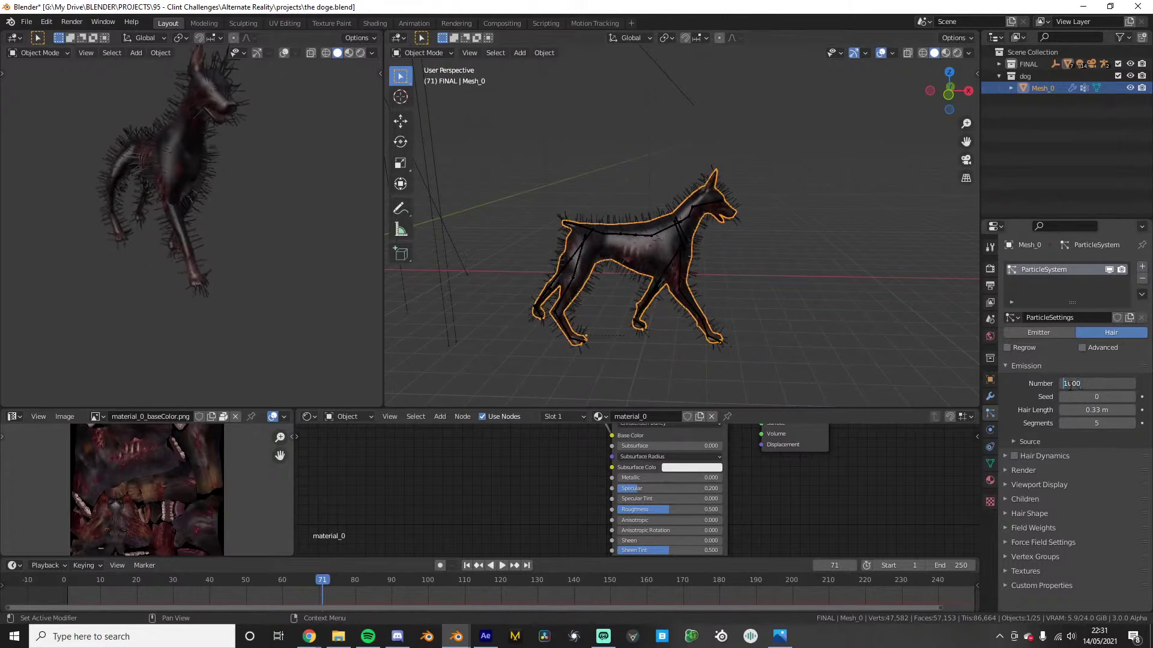
Raise the number of hair particles to 10000 and stop the playback
{"action": "type", "text": "0"}
{"action": "key", "text": "Return"}
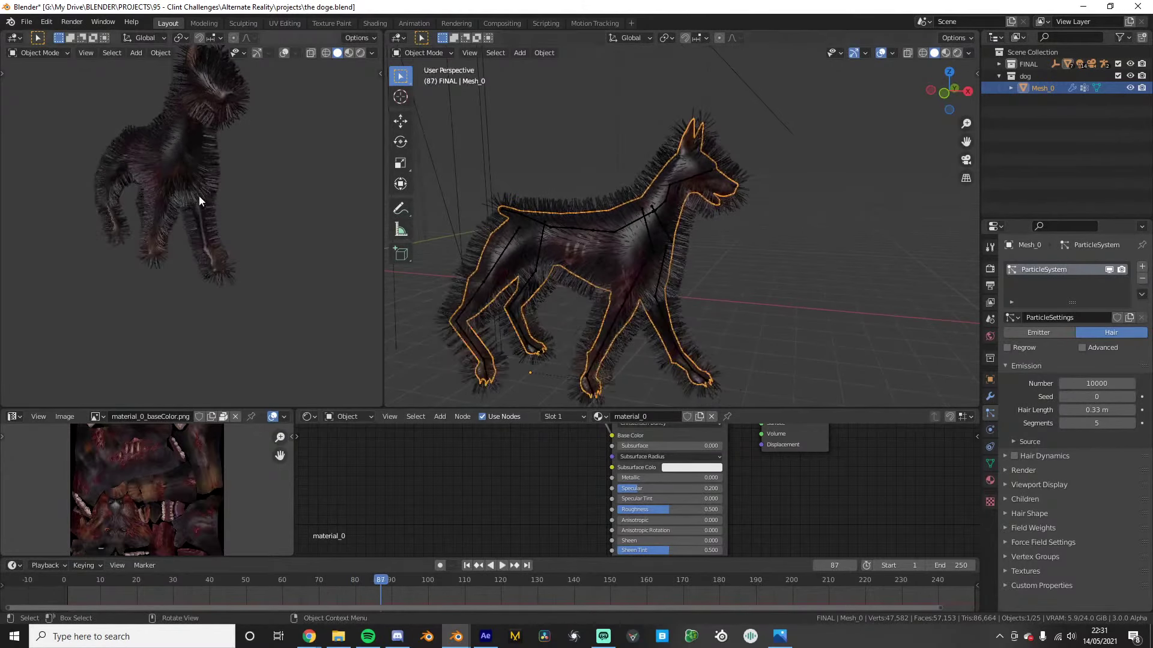
{"action": "key", "text": "space"}
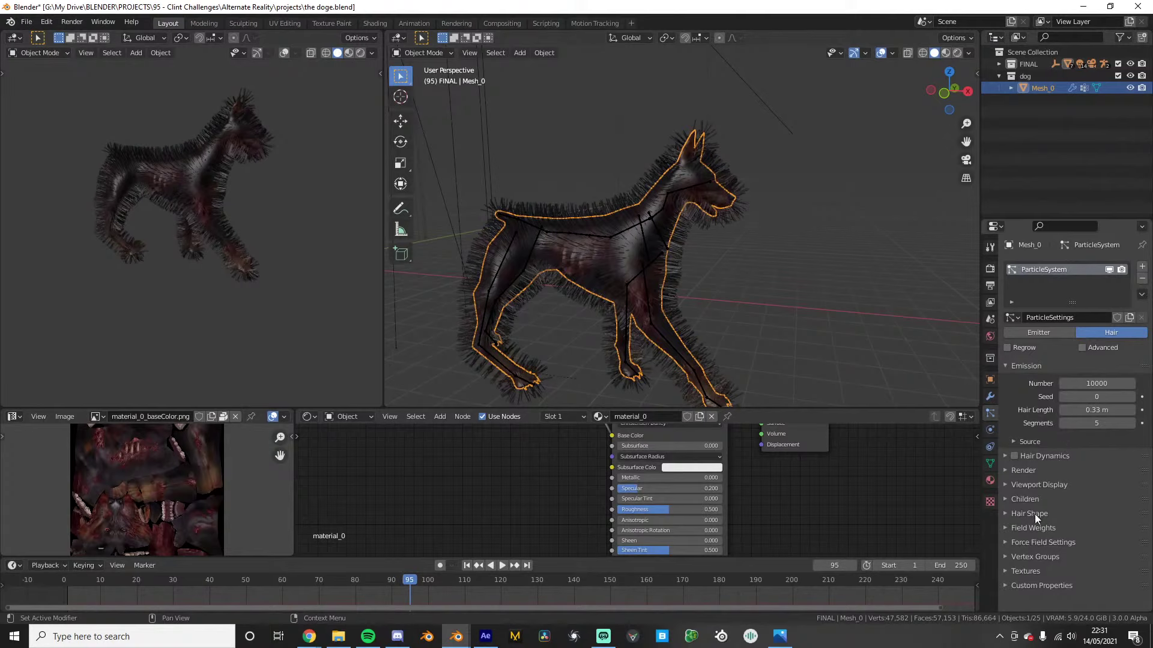
Enable Hair Dynamics on the dog's fur and play the walk from frame 0 to simulate it
{"action": "left_click", "coordinate": [1014, 456]}
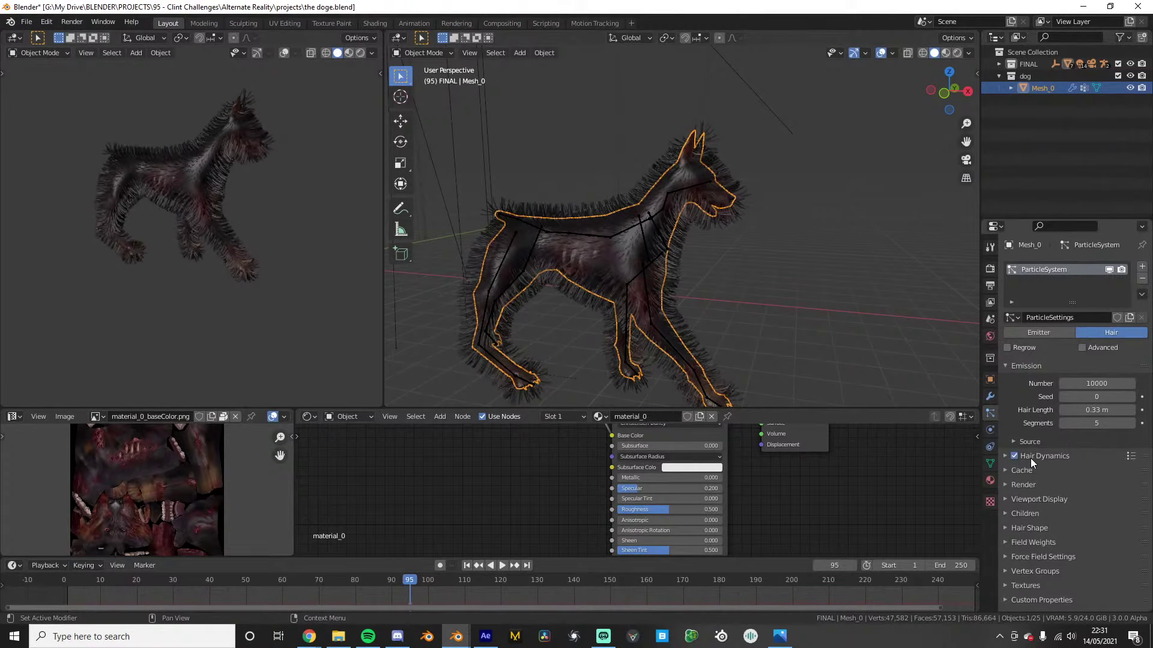
{"action": "left_click", "coordinate": [1031, 459]}
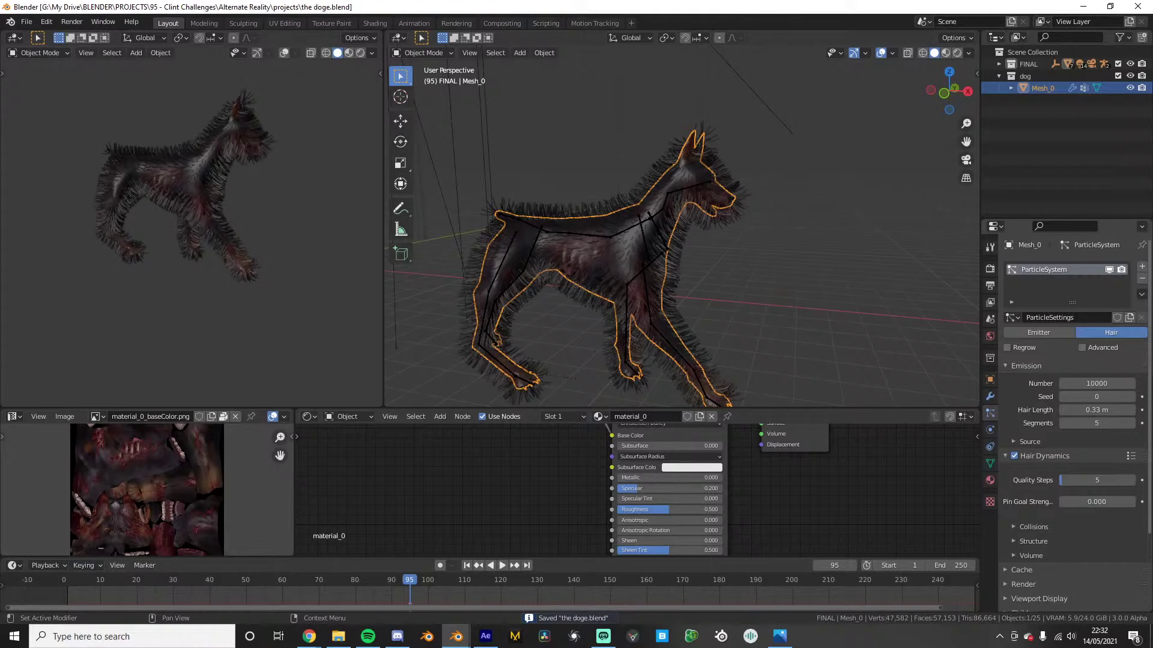
{"action": "left_click", "coordinate": [63, 582]}
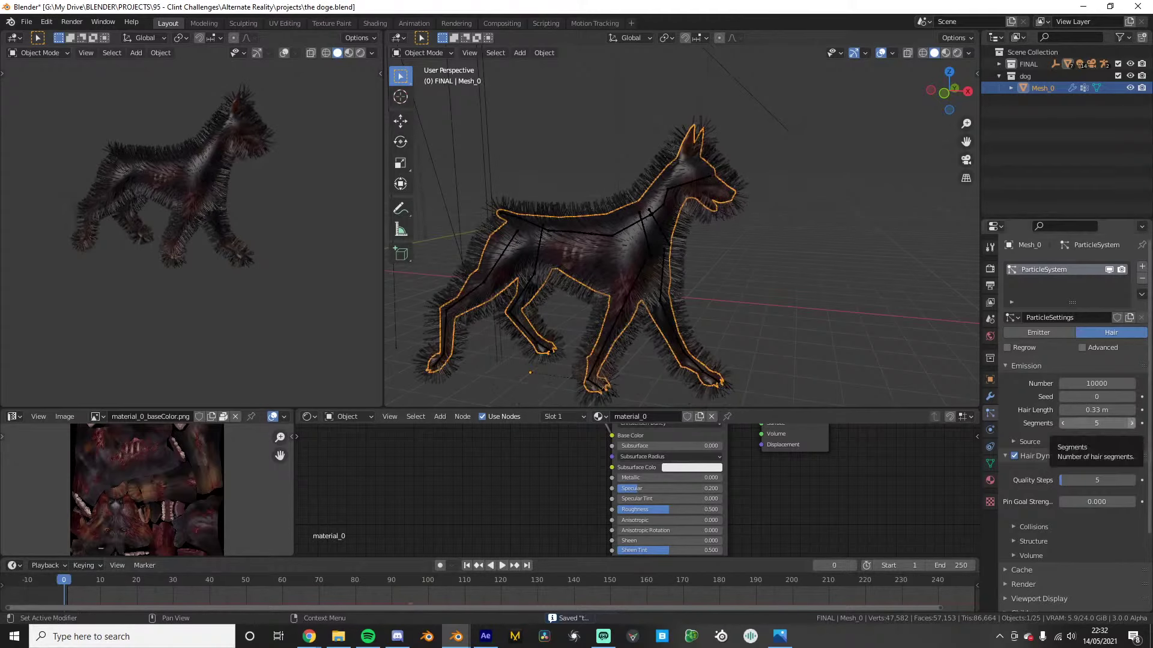
{"action": "key", "text": "space"}
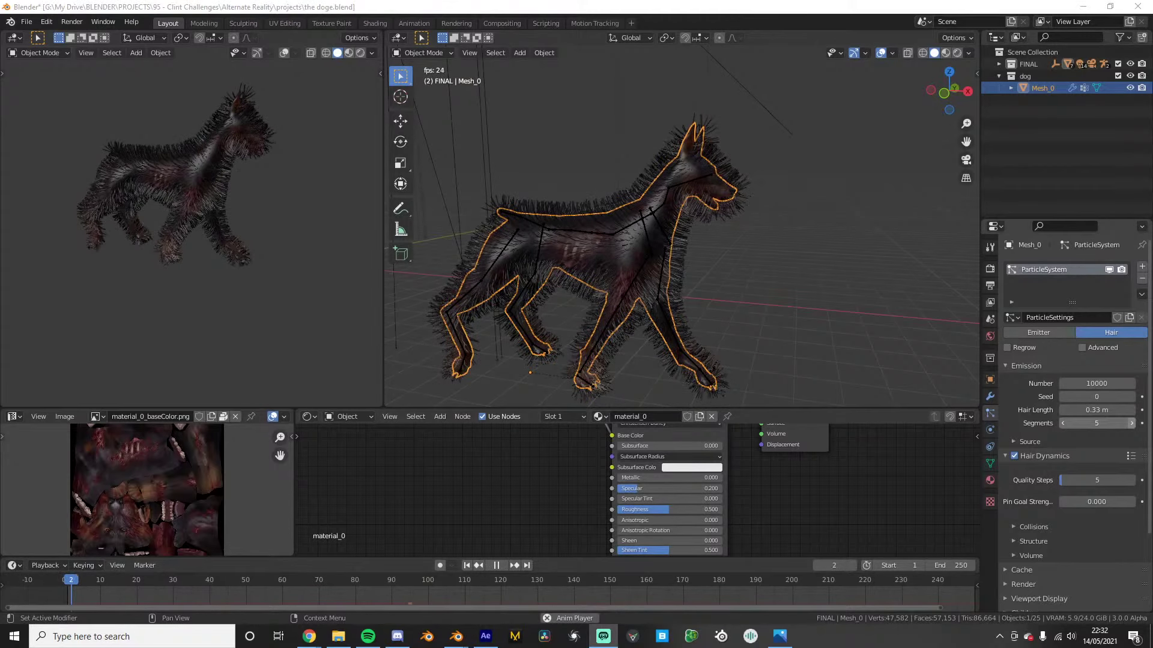
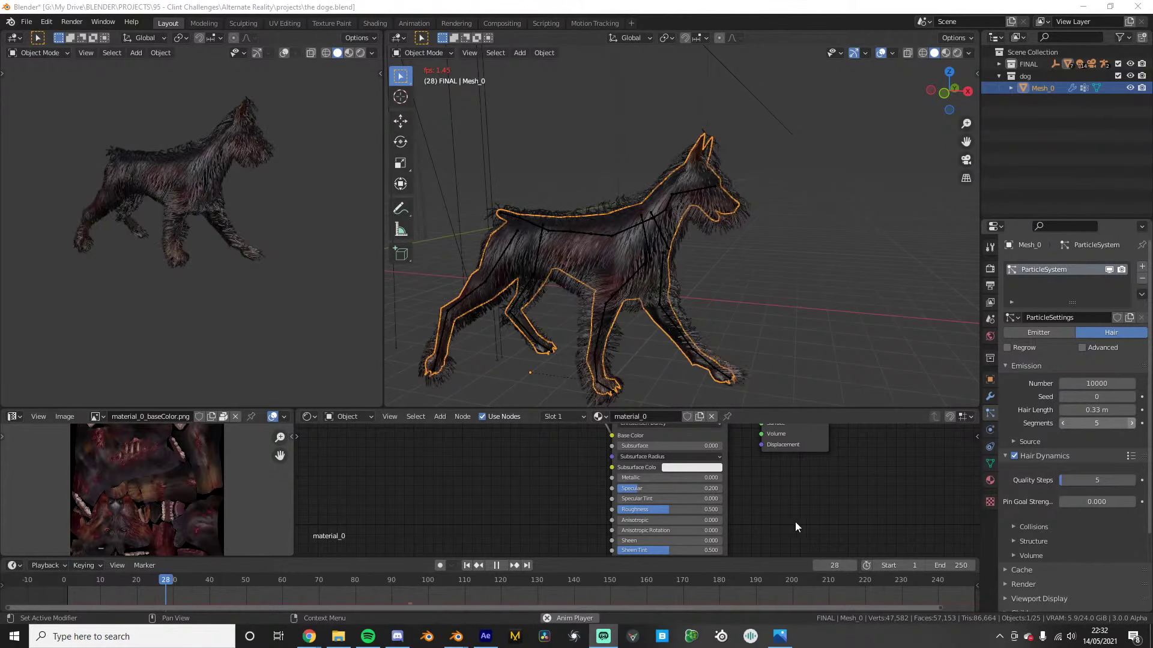
{"action": "left_click", "coordinate": [819, 517]}
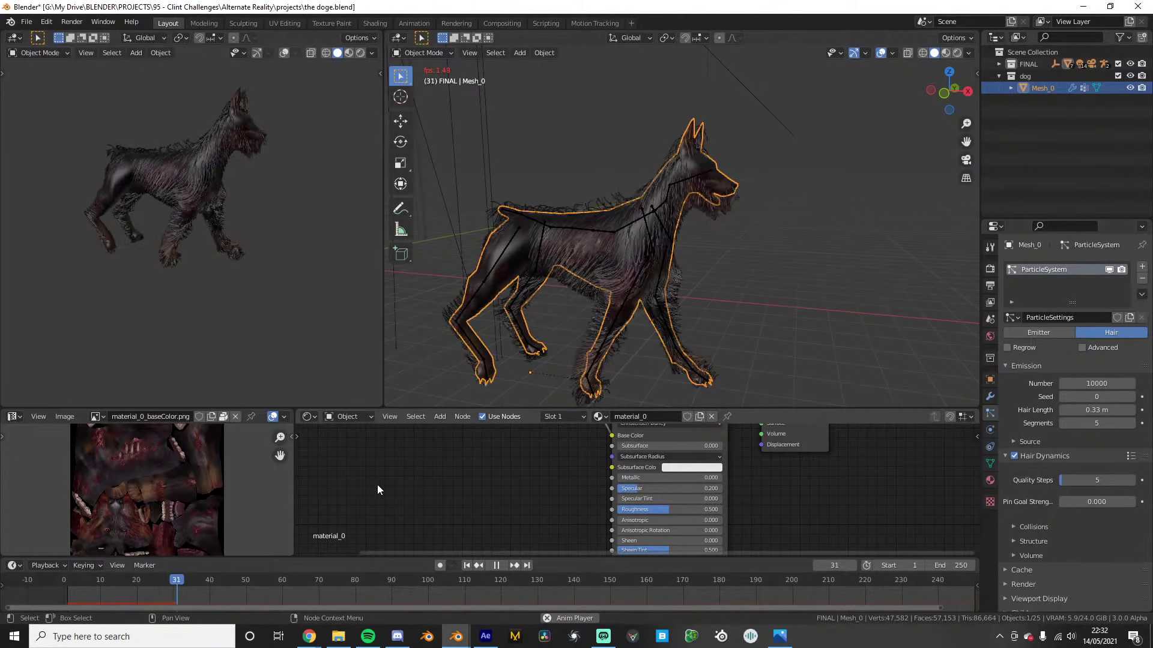
Stop the simulation, go back to frame 0, and set the number of hairs to 5000
{"action": "left_click", "coordinate": [70, 580]}
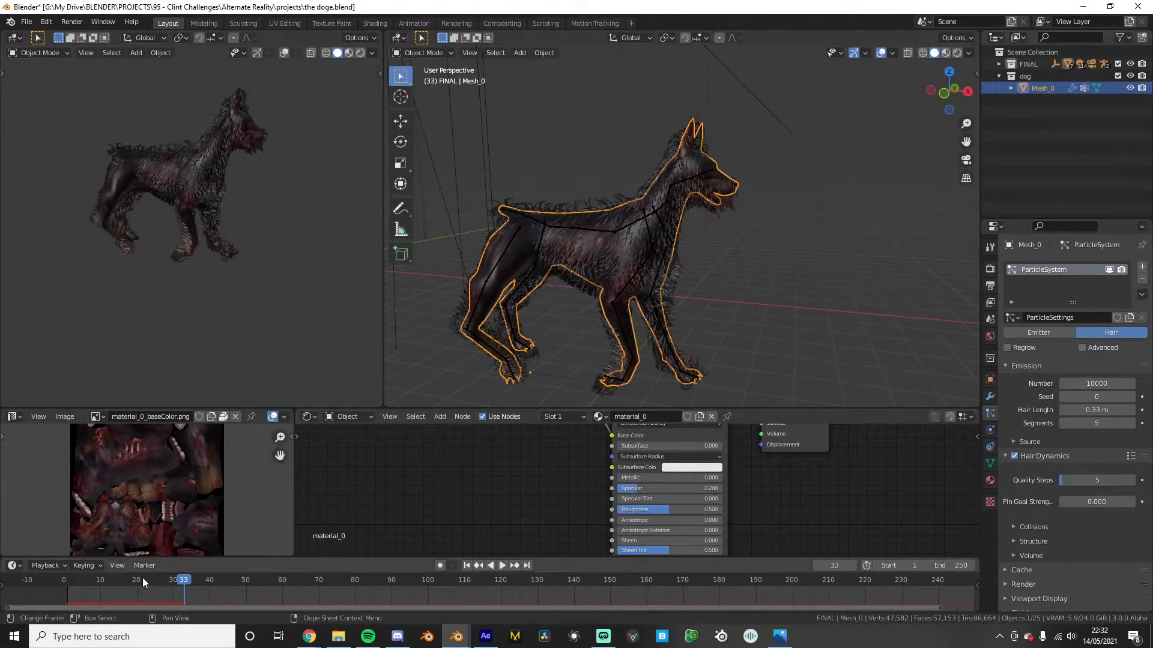
{"action": "left_click", "coordinate": [63, 580]}
{"action": "key", "text": "space"}
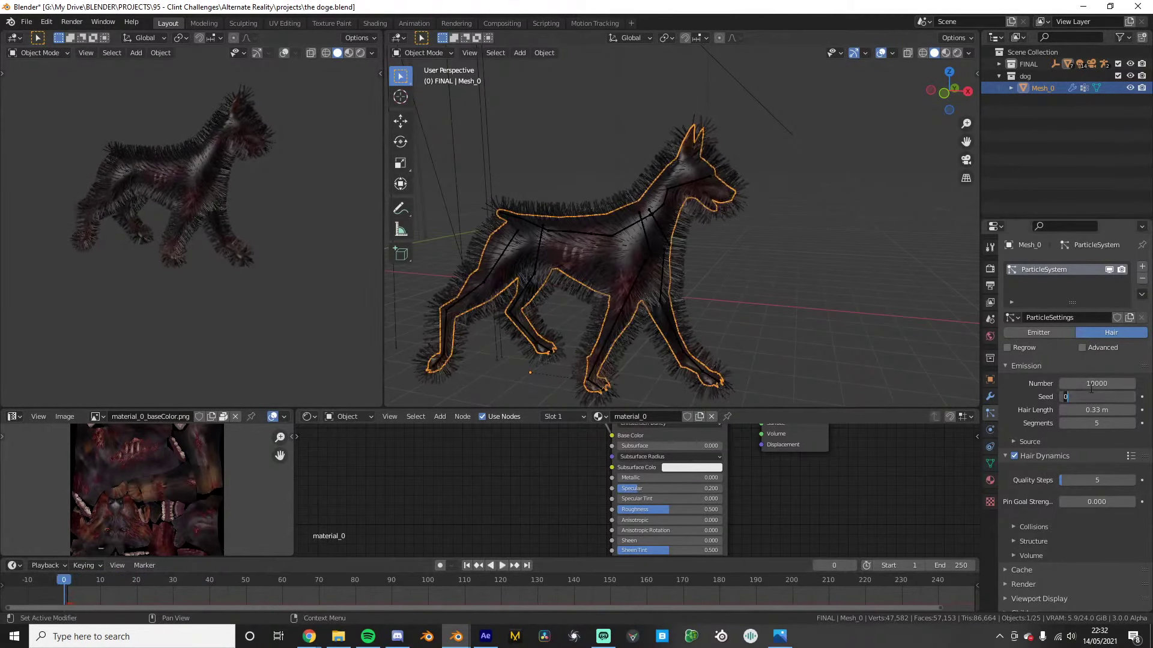
{"action": "left_click", "coordinate": [1093, 384]}
{"action": "left_click", "coordinate": [1073, 387]}
{"action": "key", "text": "Return"}
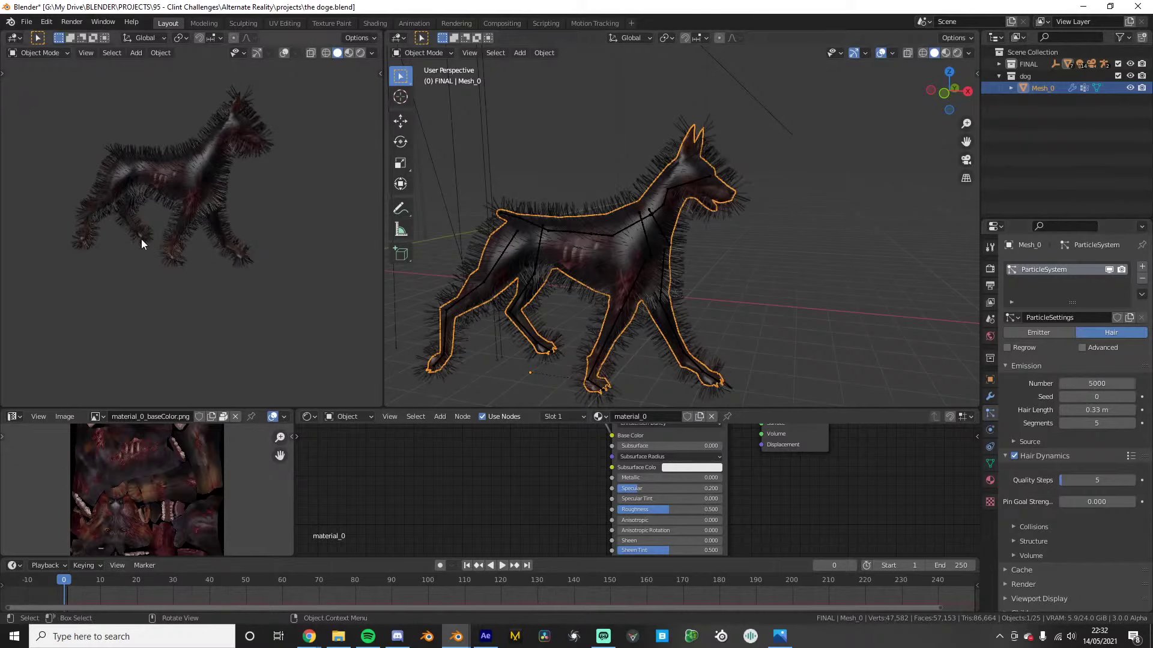
Give the dog's fur Interpolated children with a Render Amount of 10
{"action": "scroll", "coordinate": [151, 225], "scroll_direction": "up", "scroll_amount": 2}
{"action": "scroll", "coordinate": [1099, 406], "scroll_direction": "down", "scroll_amount": 2}
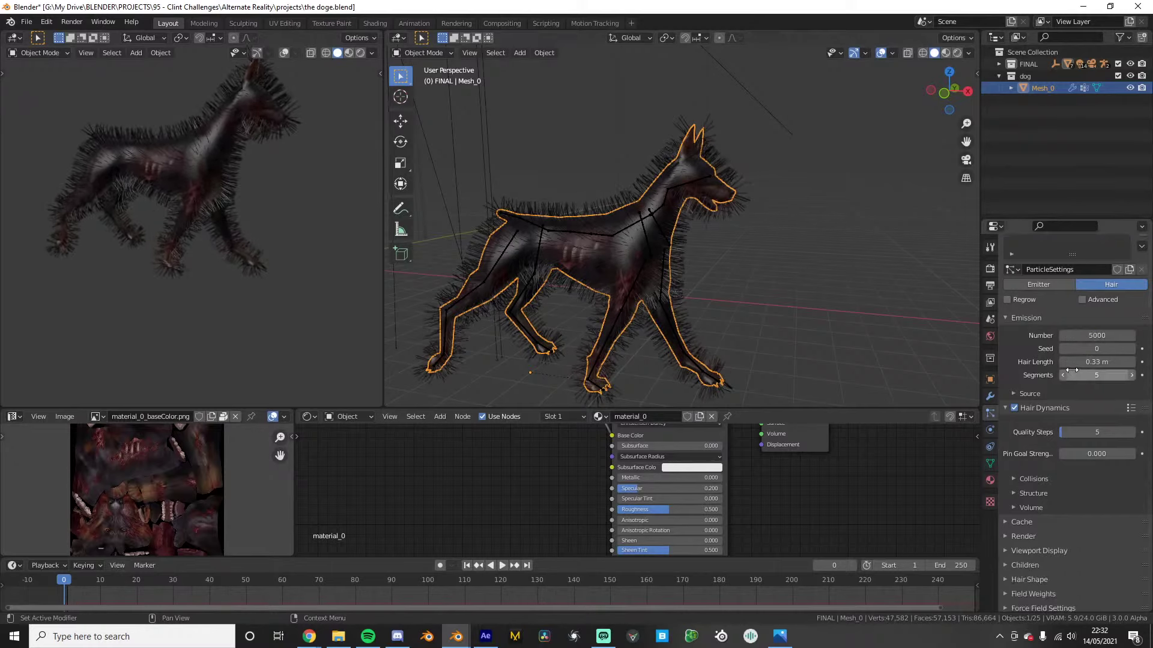
{"action": "scroll", "coordinate": [1058, 474], "scroll_direction": "down", "scroll_amount": 2}
{"action": "left_click", "coordinate": [1039, 519]}
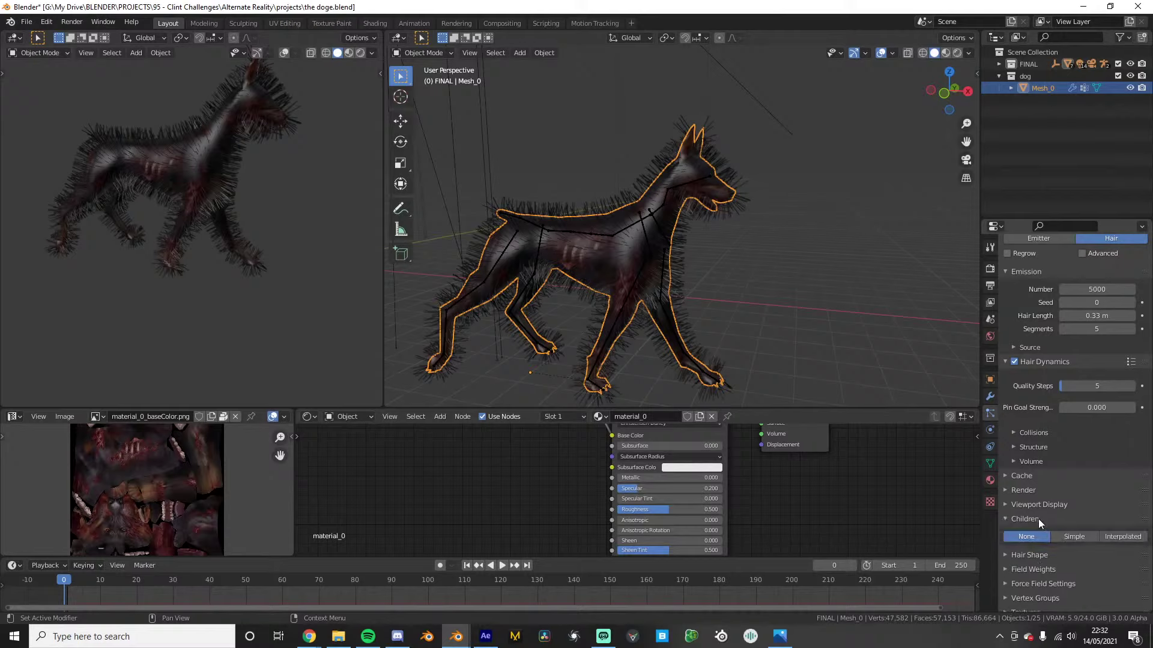
{"action": "left_click", "coordinate": [1122, 538]}
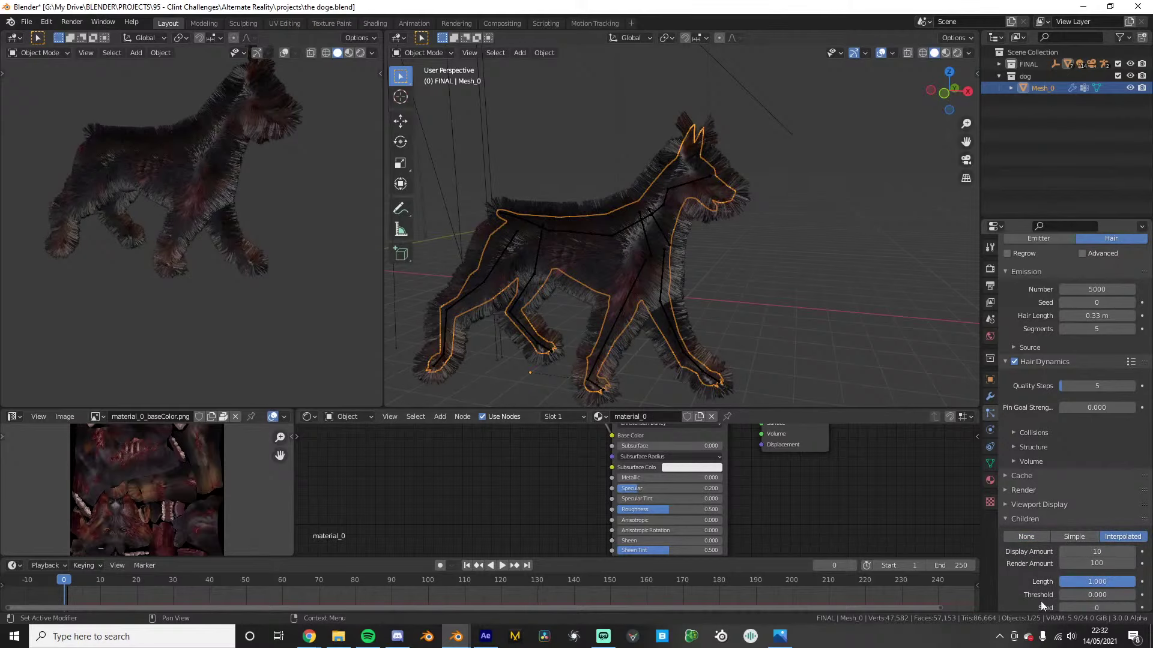
{"action": "left_click", "coordinate": [1067, 551]}
{"action": "key", "text": "Tab"}
{"action": "type", "text": "10"}
{"action": "key", "text": "Return"}
Play the walk for a few frames, stop it, and set the child hairs' Clump to 0.574
{"action": "key", "text": "space"}
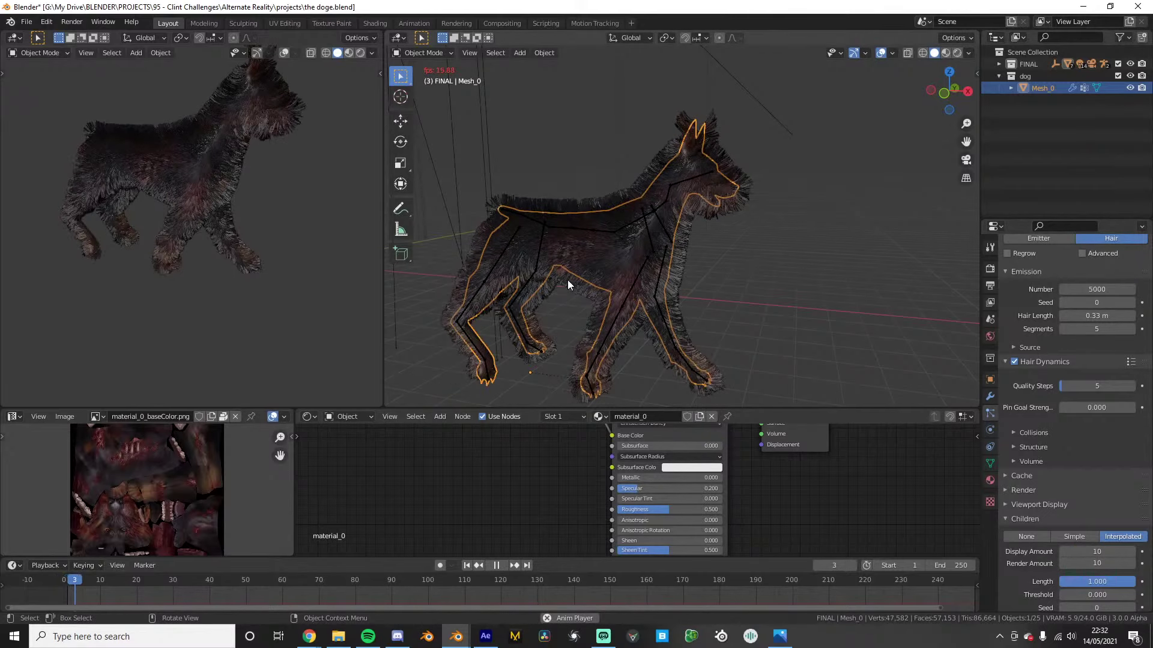
{"action": "middle_click_drag", "start_coordinate": [567, 280], "coordinate": [690, 286]}
{"action": "key", "text": "space"}
{"action": "scroll", "coordinate": [1053, 478], "scroll_direction": "down", "scroll_amount": 7}
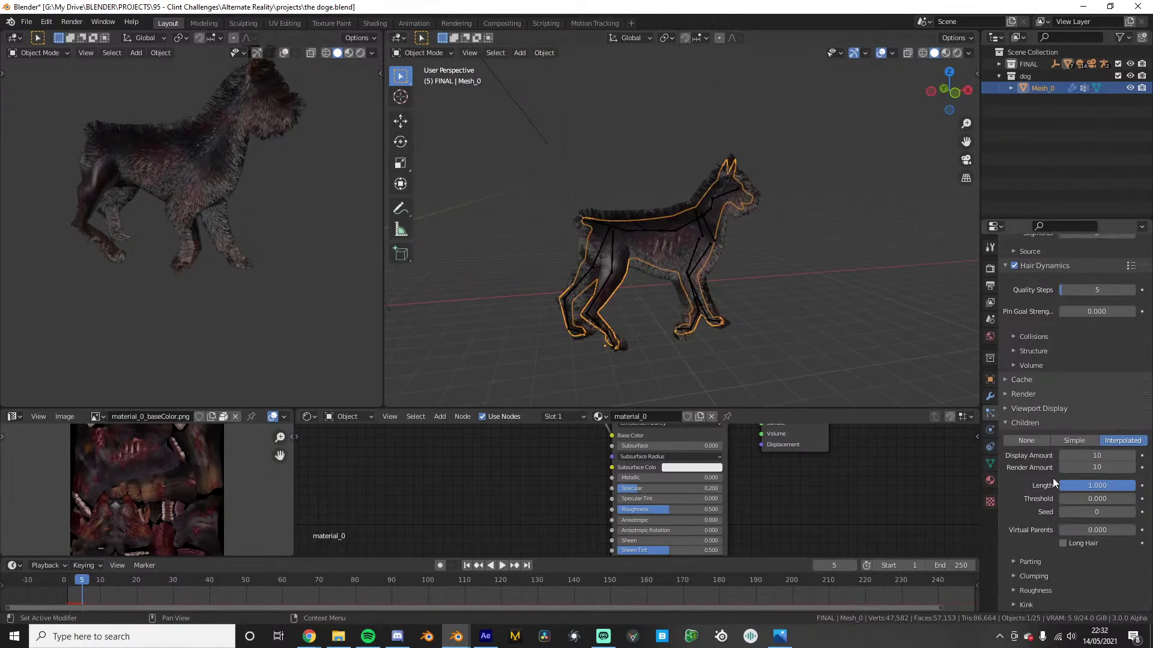
{"action": "left_click", "coordinate": [1047, 505]}
{"action": "left_click_drag", "start_coordinate": [1083, 534], "coordinate": [1106, 534]}
{"action": "scroll", "coordinate": [733, 302], "scroll_direction": "up", "scroll_amount": 5}
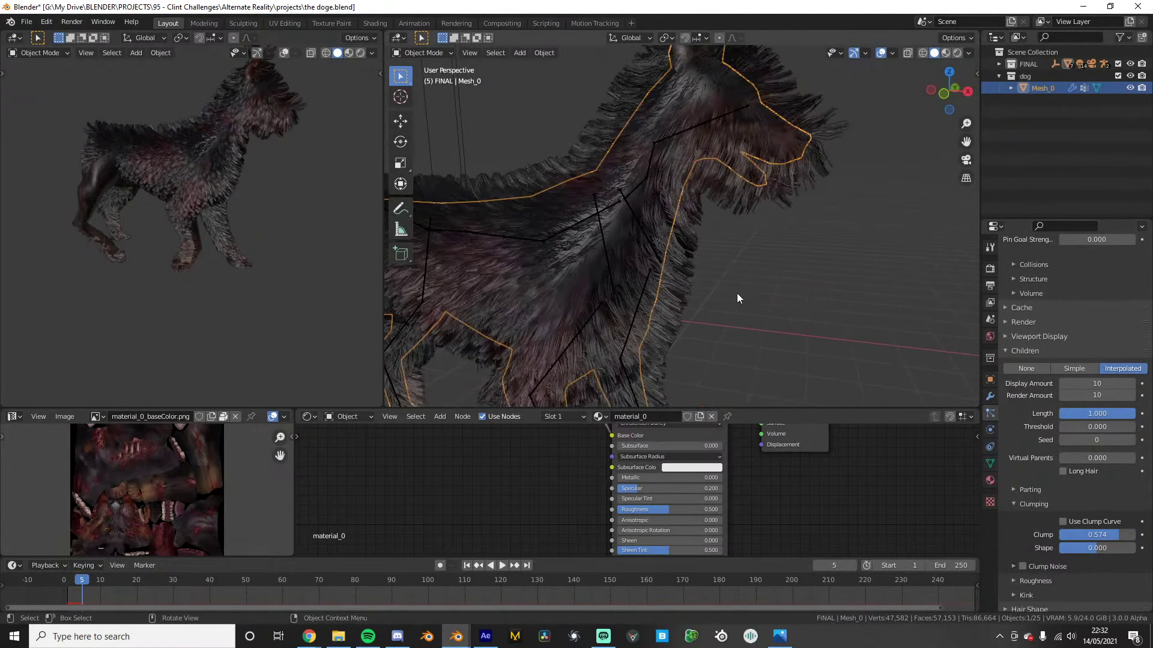
Set the child hairs' Kink Type to Curl with an Amplitude of 0.02 m
{"action": "scroll", "coordinate": [1085, 498], "scroll_direction": "down", "scroll_amount": 2}
{"action": "left_click", "coordinate": [1062, 546]}
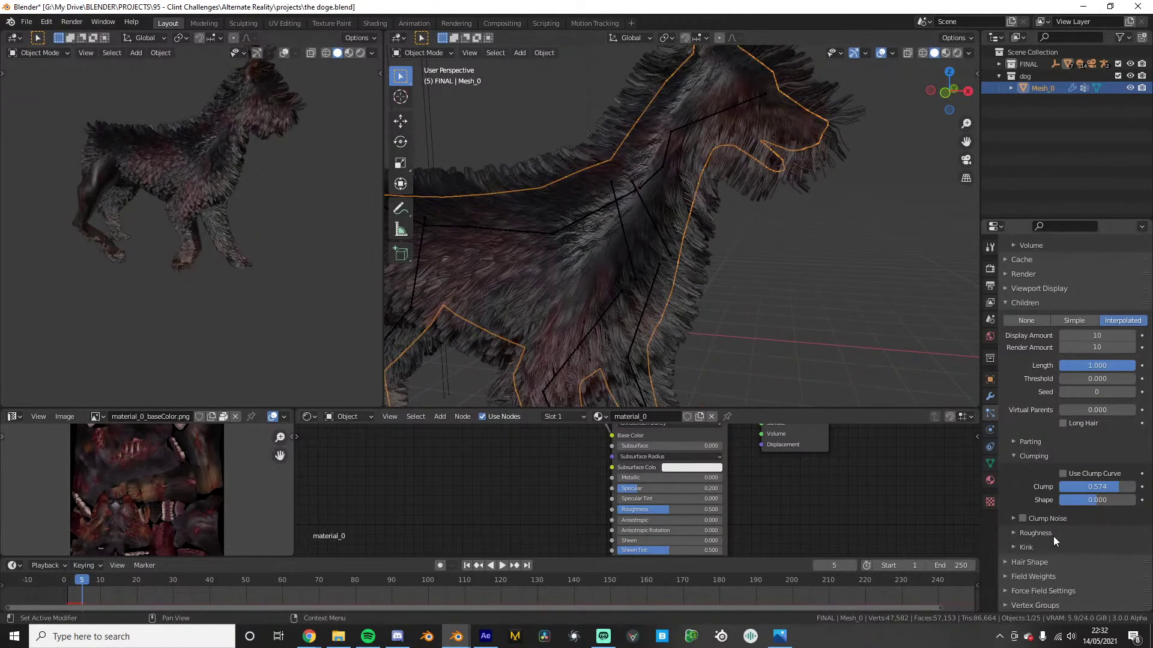
{"action": "left_click", "coordinate": [1100, 564]}
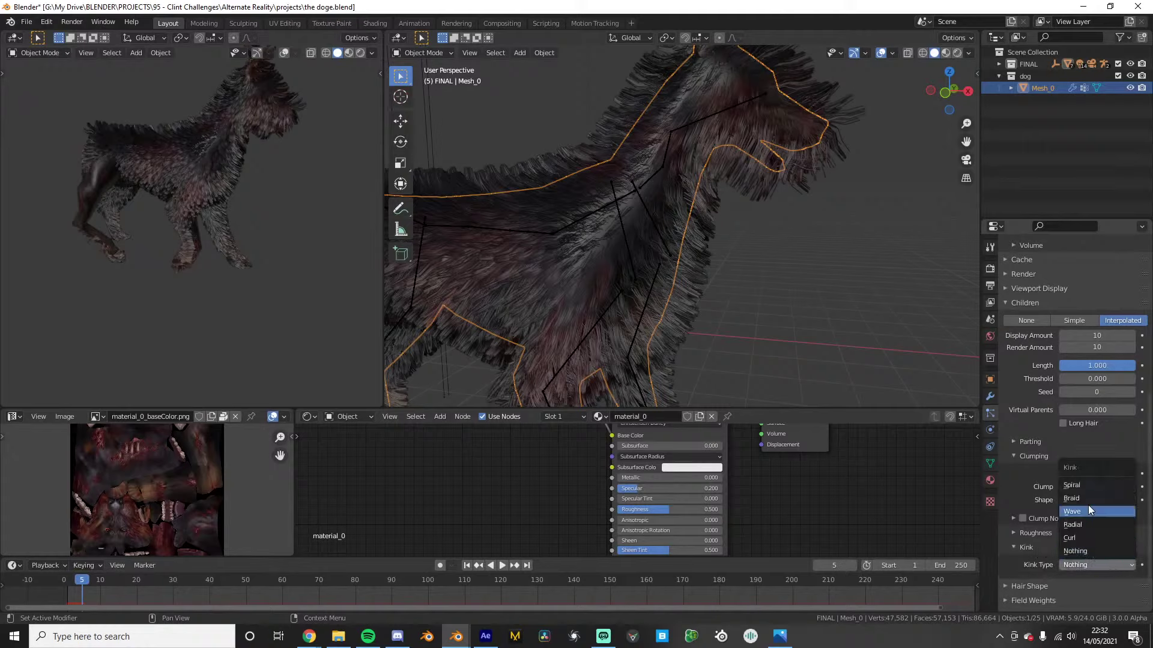
{"action": "left_click", "coordinate": [1079, 536]}
{"action": "left_click", "coordinate": [1082, 580]}
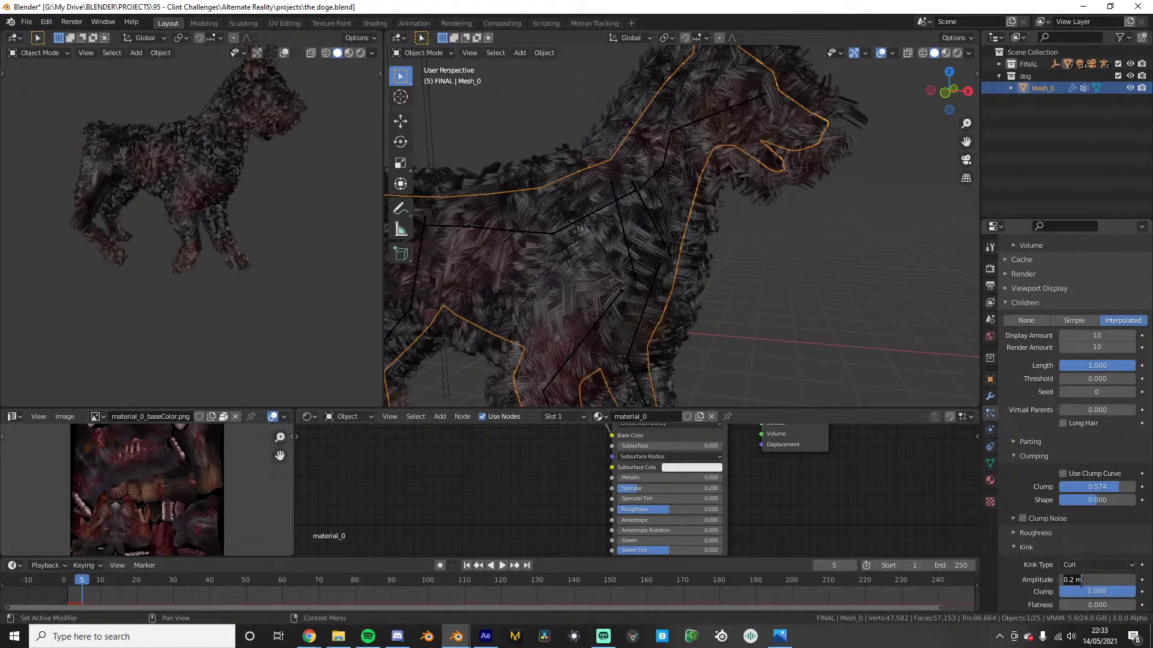
{"action": "key", "text": "BackSpace"}
{"action": "type", "text": ".02"}
{"action": "key", "text": "Return"}
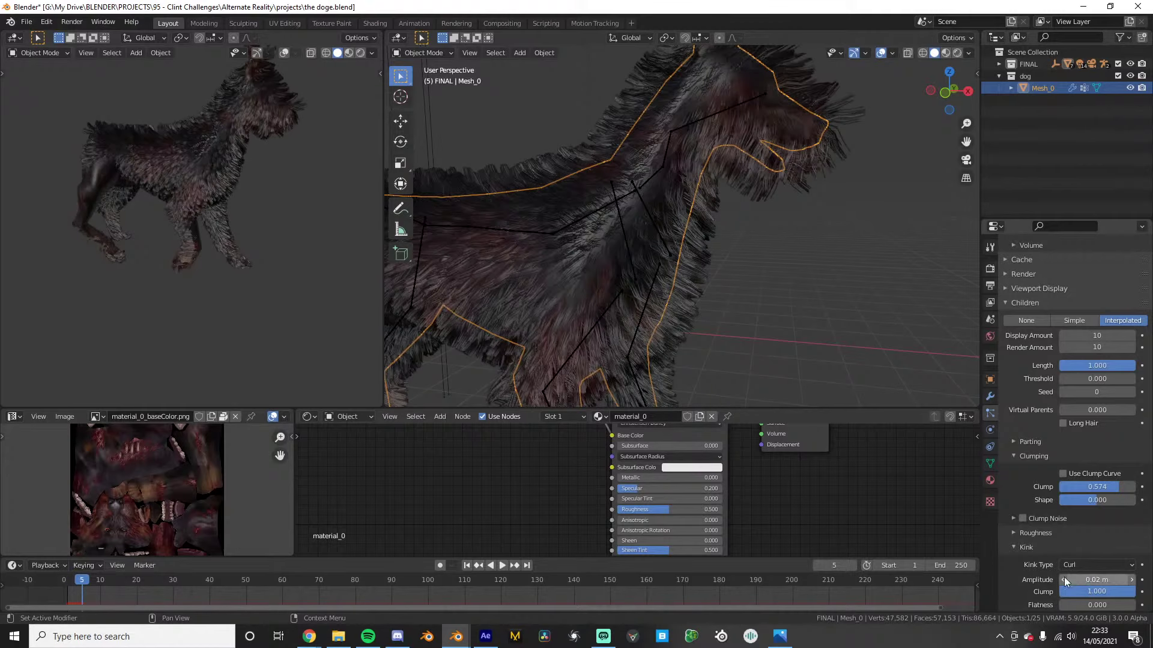
Play the walk a few more frames and examine the curled, clumped fur from several angles
{"action": "key", "text": "space"}
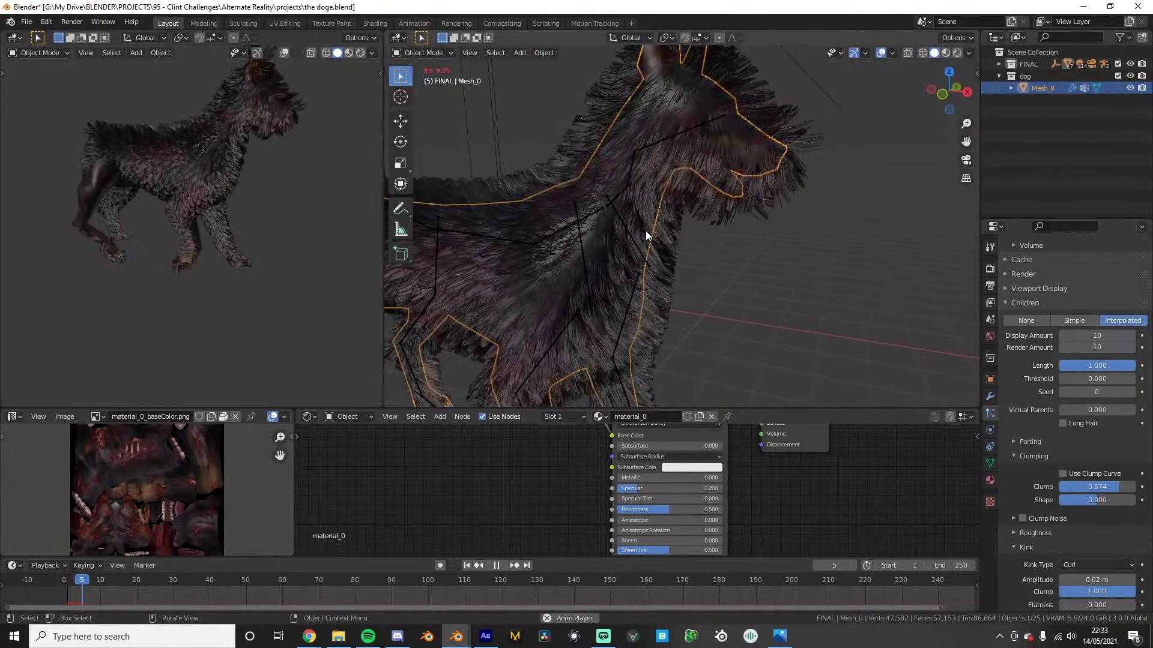
{"action": "key", "text": "space"}
{"action": "scroll", "coordinate": [804, 264], "scroll_direction": "down", "scroll_amount": 2}
{"action": "middle_click_drag", "start_coordinate": [805, 261], "coordinate": [765, 251]}
{"action": "scroll", "coordinate": [653, 254], "scroll_direction": "down", "scroll_amount": 3}
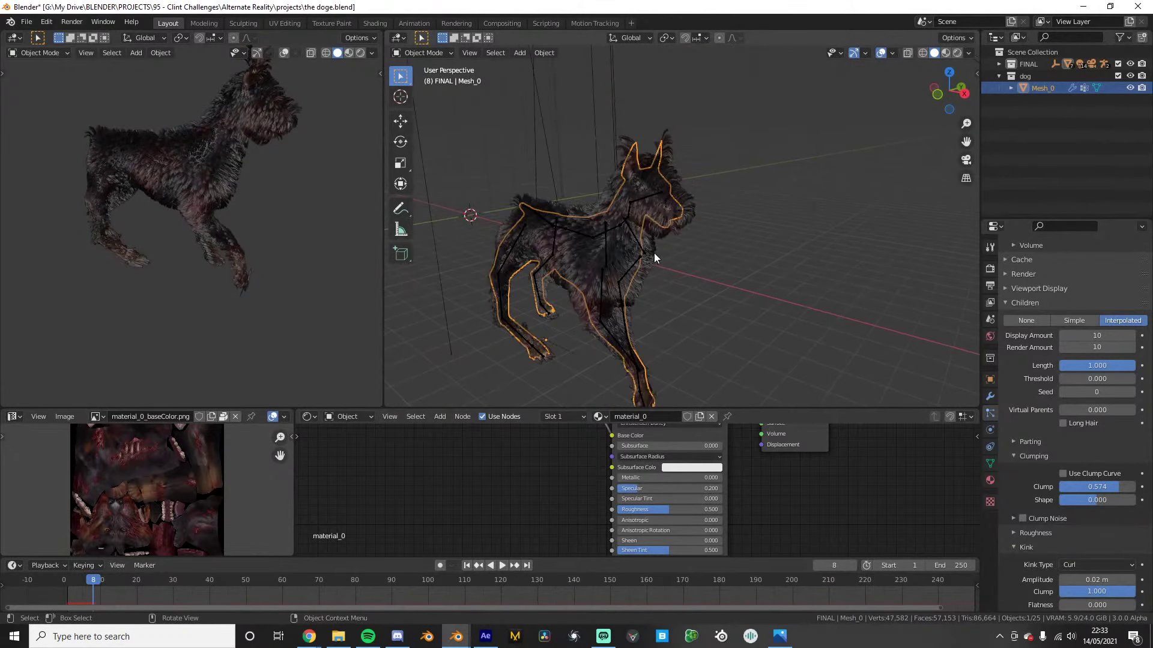
{"action": "middle_click_drag", "start_coordinate": [654, 254], "coordinate": [631, 256]}
{"action": "scroll", "coordinate": [264, 174], "scroll_direction": "down", "scroll_amount": 3}
{"action": "middle_click_drag", "start_coordinate": [252, 172], "coordinate": [312, 171]}
{"action": "scroll", "coordinate": [587, 248], "scroll_direction": "up", "scroll_amount": 2}
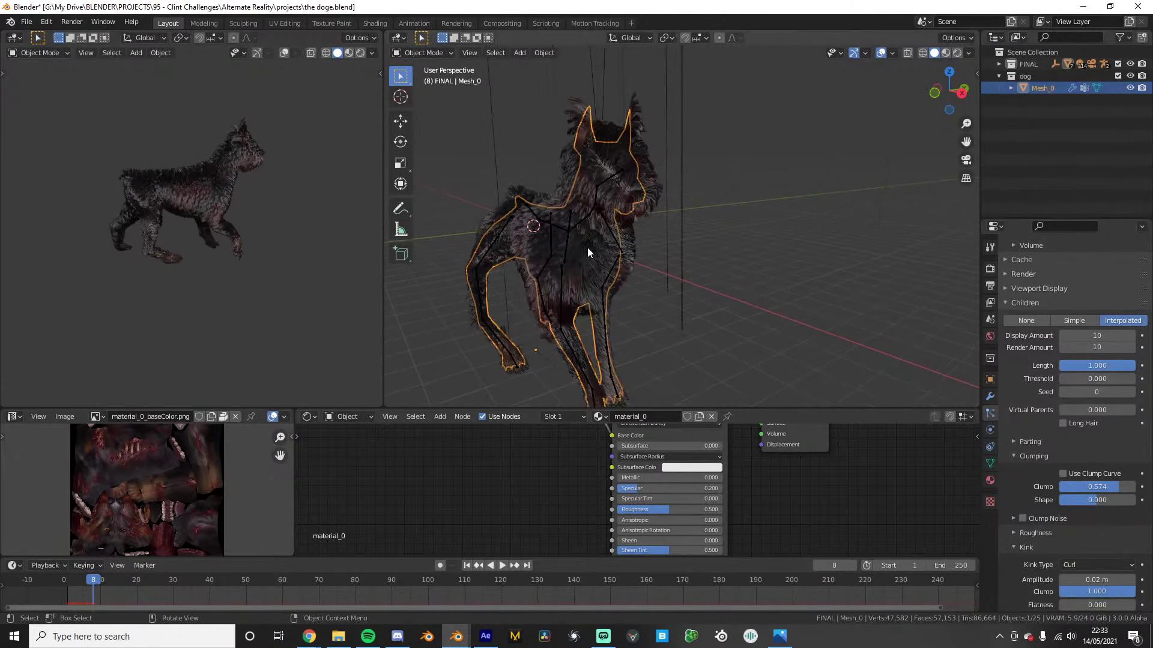
{"action": "middle_click_drag", "start_coordinate": [587, 247], "coordinate": [660, 245]}
{"action": "scroll", "coordinate": [483, 332], "scroll_direction": "up", "scroll_amount": 2}
{"action": "middle_click_drag", "start_coordinate": [558, 321], "coordinate": [795, 338]}
{"action": "scroll", "coordinate": [717, 316], "scroll_direction": "up", "scroll_amount": 4}
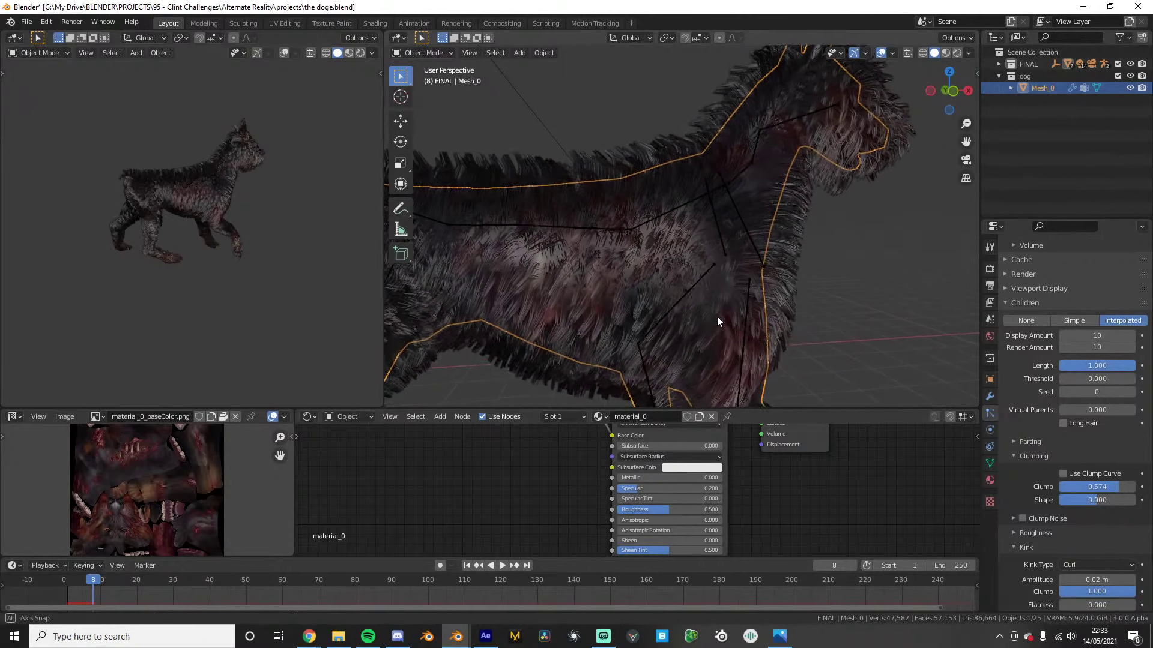
Add a second material slot to the dog mesh
{"action": "scroll", "coordinate": [1047, 387], "scroll_direction": "up", "scroll_amount": 3}
{"action": "left_click", "coordinate": [1034, 349]}
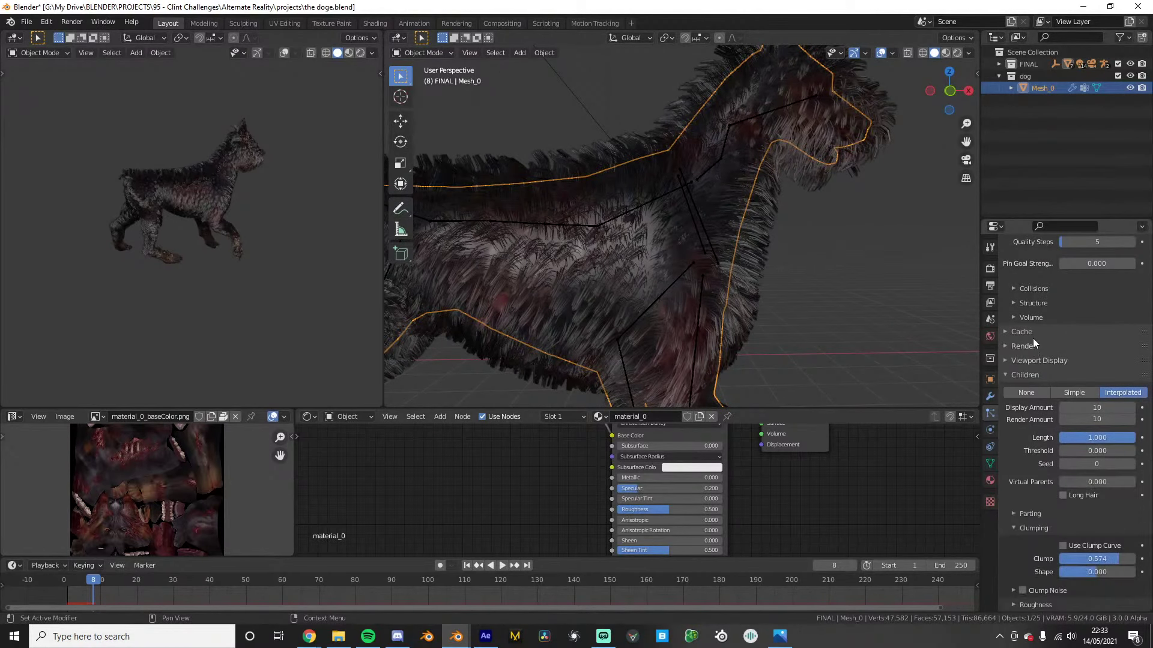
{"action": "left_click", "coordinate": [990, 480]}
{"action": "scroll", "coordinate": [1113, 391], "scroll_direction": "down", "scroll_amount": 2}
{"action": "scroll", "coordinate": [1114, 386], "scroll_direction": "up", "scroll_amount": 5}
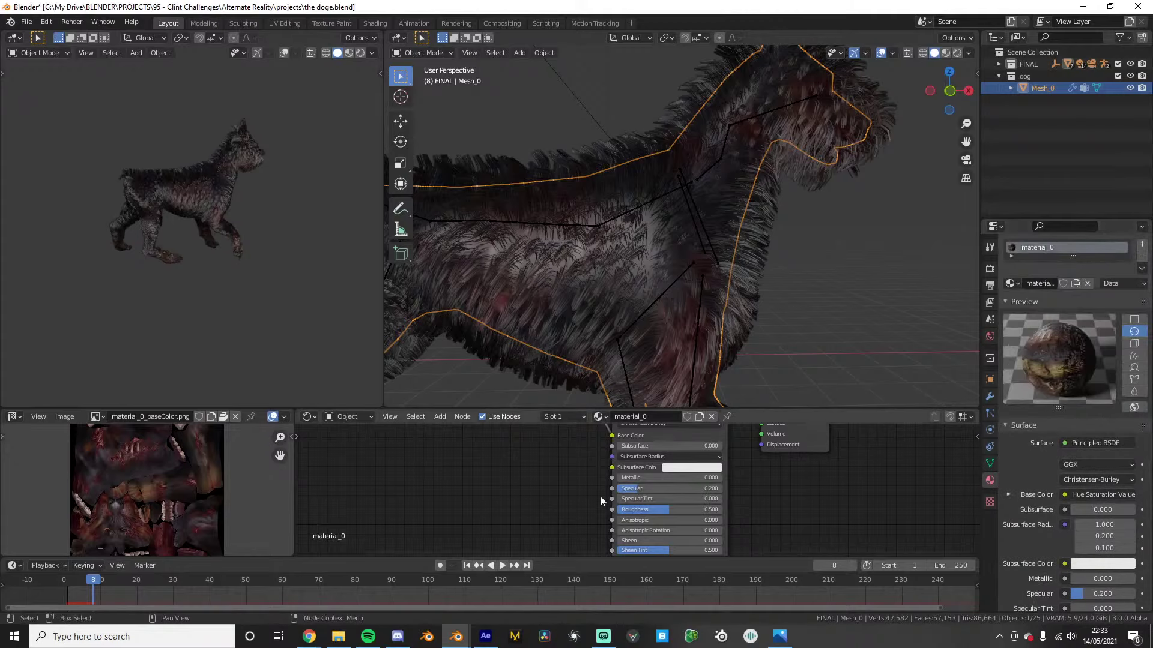
{"action": "scroll", "coordinate": [651, 507], "scroll_direction": "down", "scroll_amount": 2}
{"action": "scroll", "coordinate": [631, 489], "scroll_direction": "down", "scroll_amount": 4}
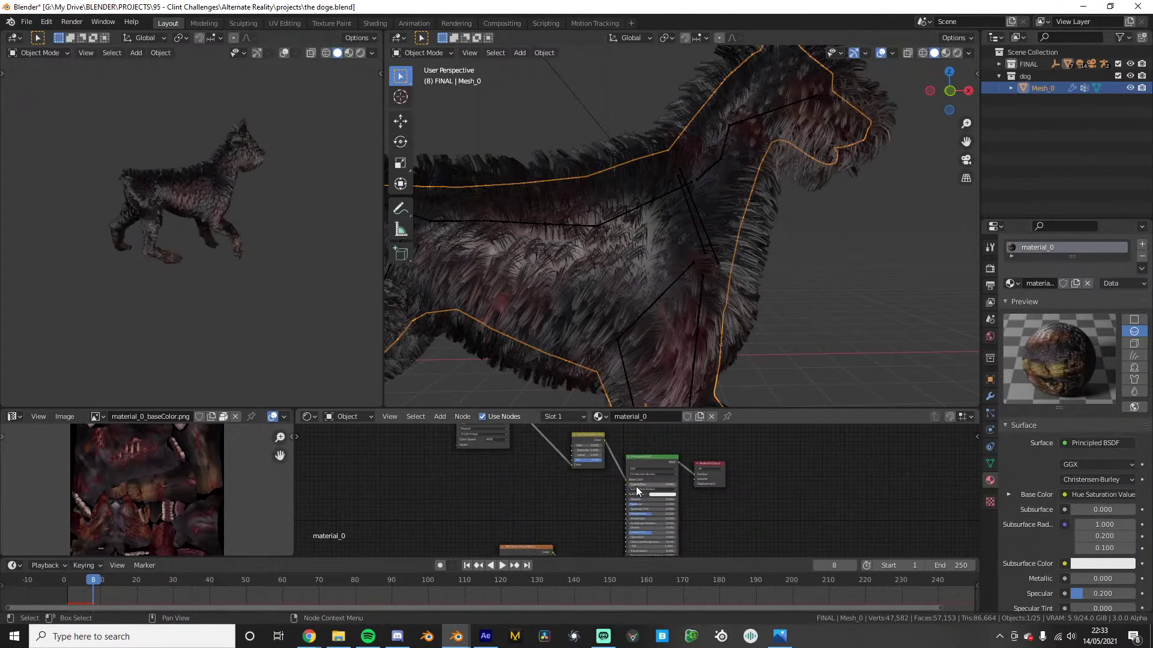
{"action": "left_click", "coordinate": [1142, 245]}
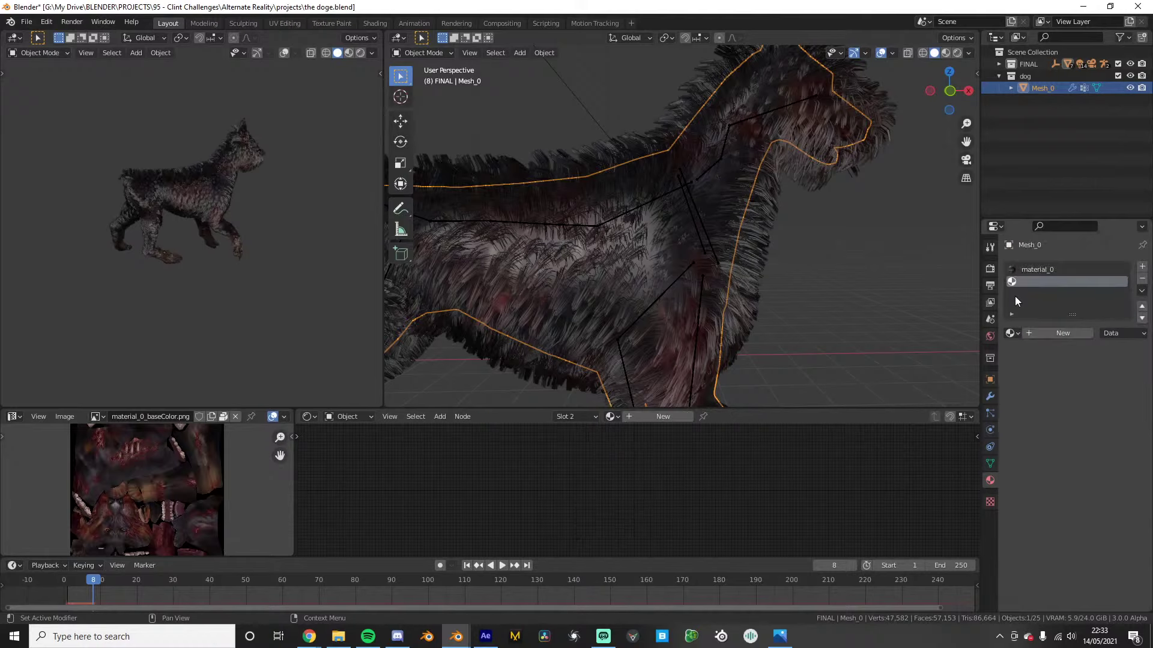
Rename the material in the dog mesh's first slot as dog
{"action": "left_click", "coordinate": [1043, 270]}
{"action": "double_click", "coordinate": [638, 418]}
{"action": "type", "text": "dog"}
{"action": "key", "text": "Return"}
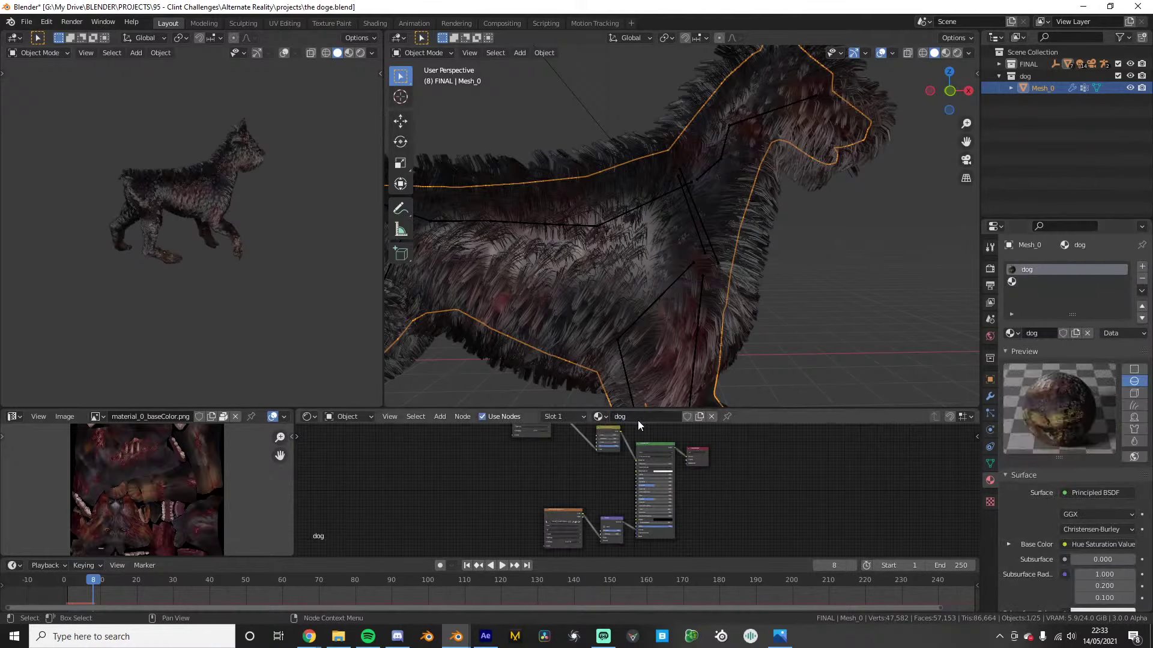
Assign the dog material to the empty second slot, make it a separate copy, and rename it as dog hair
{"action": "left_click", "coordinate": [1033, 282]}
{"action": "left_click", "coordinate": [598, 417]}
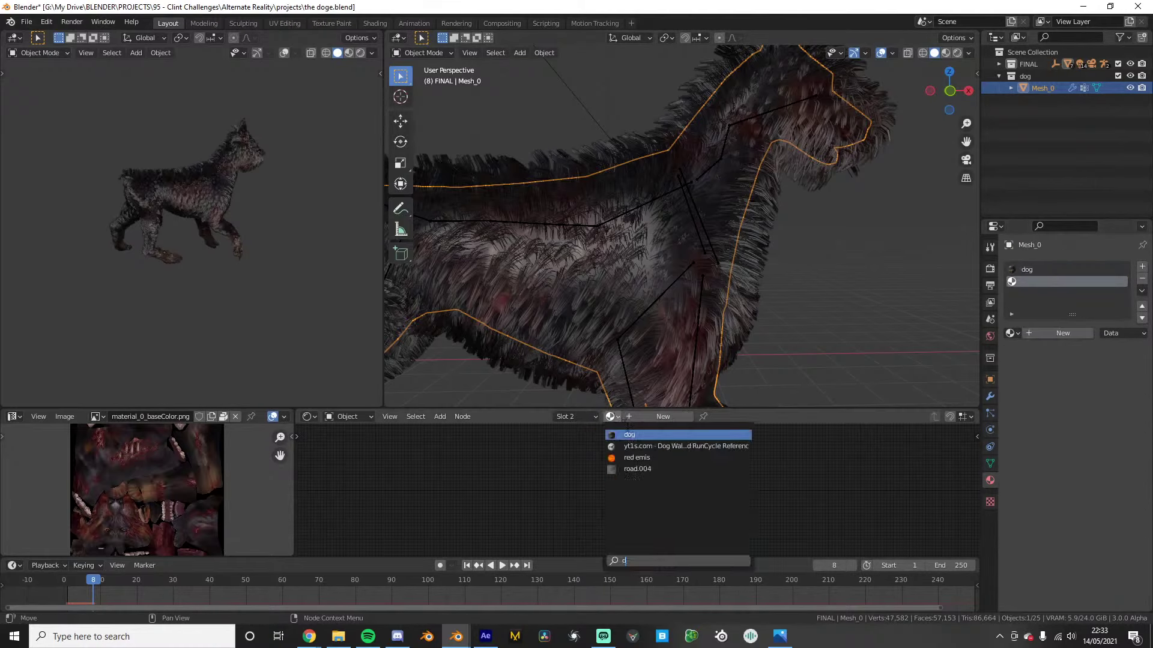
{"action": "left_click", "coordinate": [638, 438]}
{"action": "left_click", "coordinate": [599, 417]}
{"action": "left_click", "coordinate": [640, 469]}
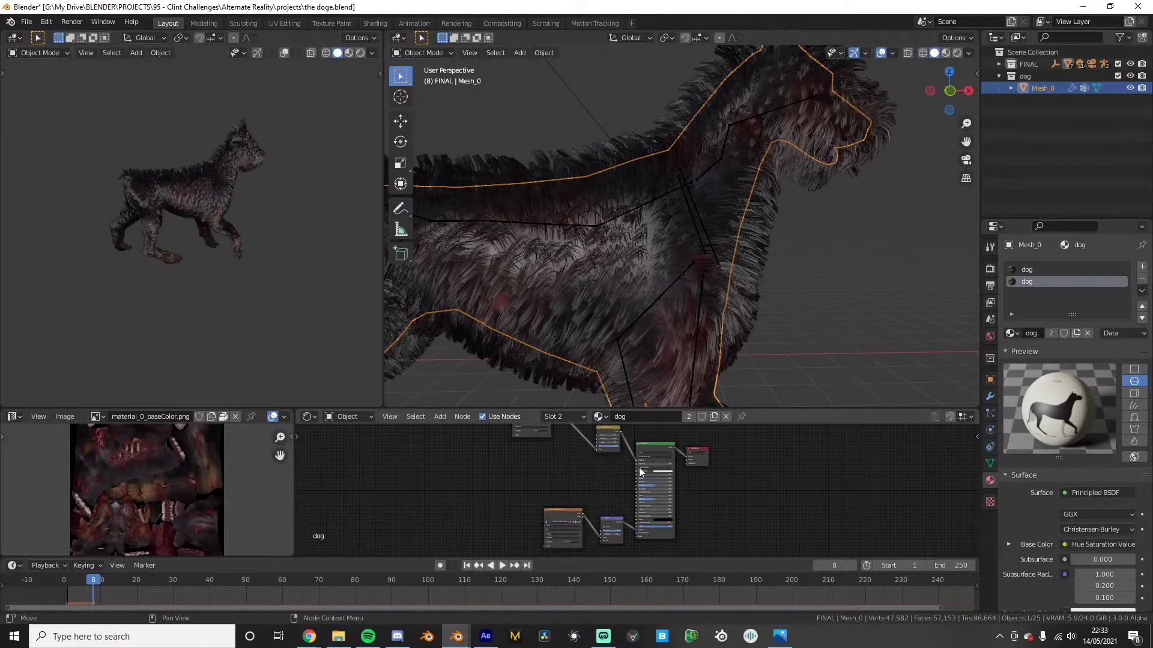
{"action": "left_click", "coordinate": [689, 417]}
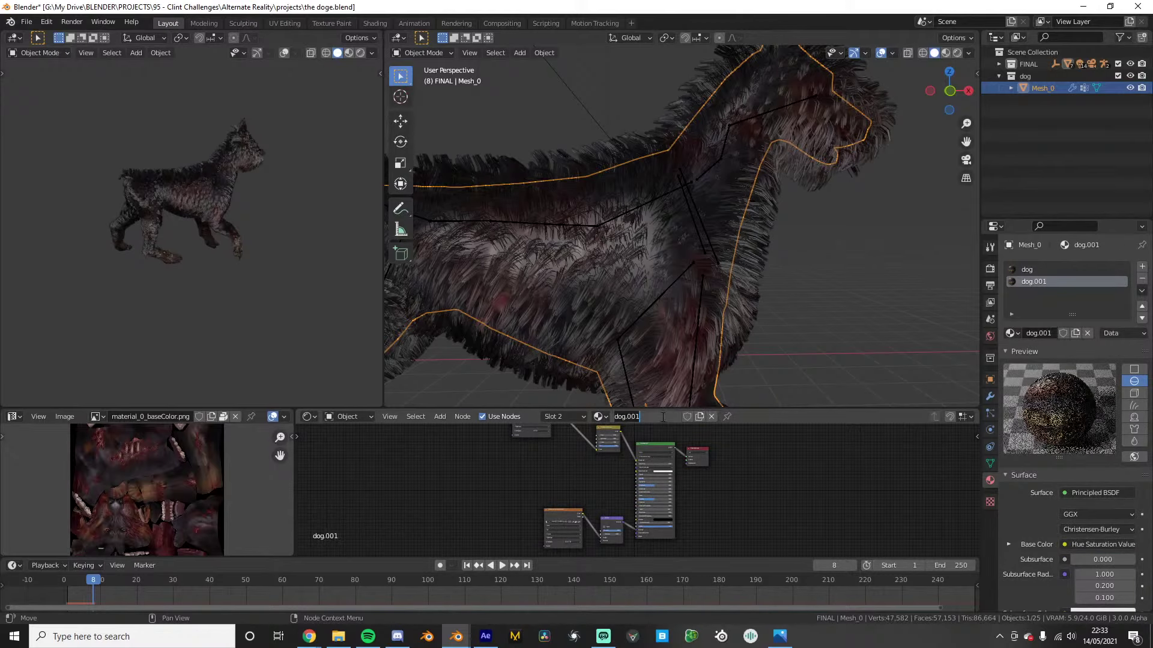
{"action": "double_click", "coordinate": [663, 416]}
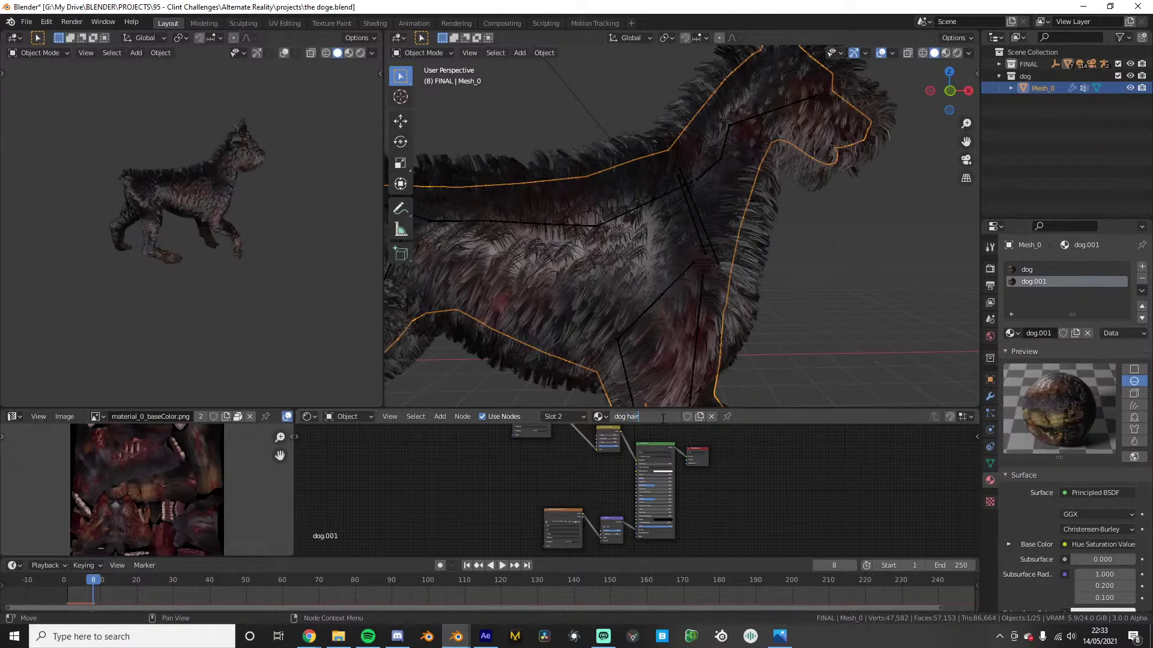
{"action": "key", "text": "Return"}
Delete the Principled BSDF node from the dog hair material
{"action": "scroll", "coordinate": [588, 528], "scroll_direction": "up", "scroll_amount": 5}
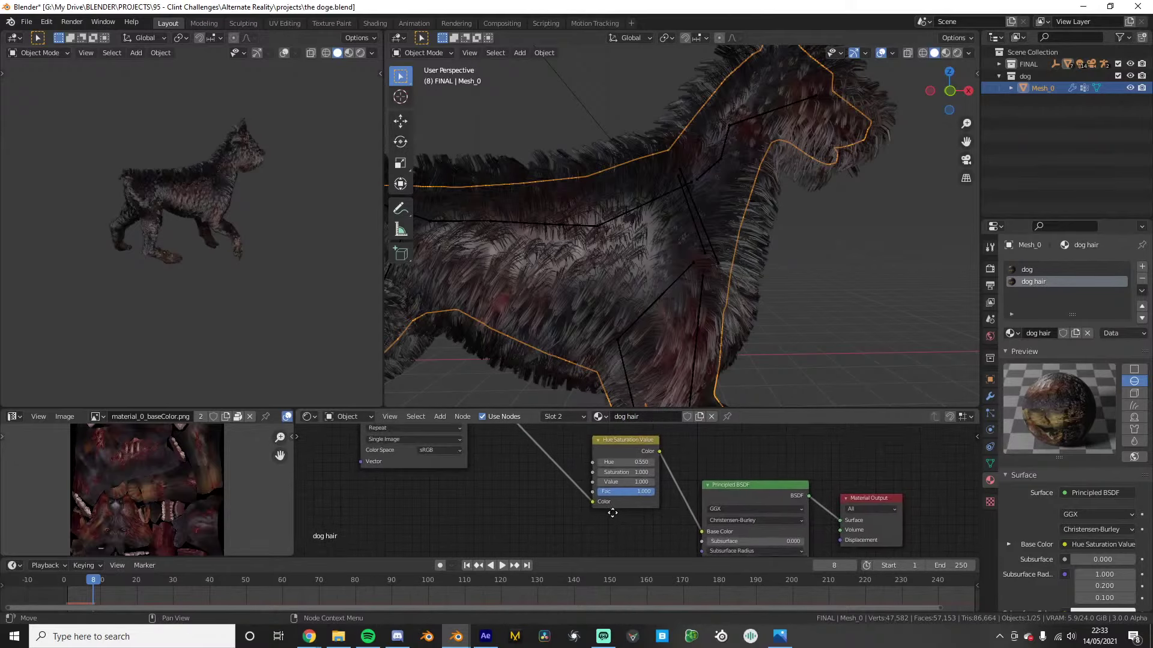
{"action": "middle_click_drag", "start_coordinate": [612, 513], "coordinate": [609, 522]}
{"action": "scroll", "coordinate": [618, 517], "scroll_direction": "up", "scroll_amount": 3}
{"action": "scroll", "coordinate": [629, 506], "scroll_direction": "down", "scroll_amount": 4}
{"action": "middle_click_drag", "start_coordinate": [726, 508], "coordinate": [691, 462]}
{"action": "left_click", "coordinate": [691, 459]}
{"action": "key", "text": "x"}
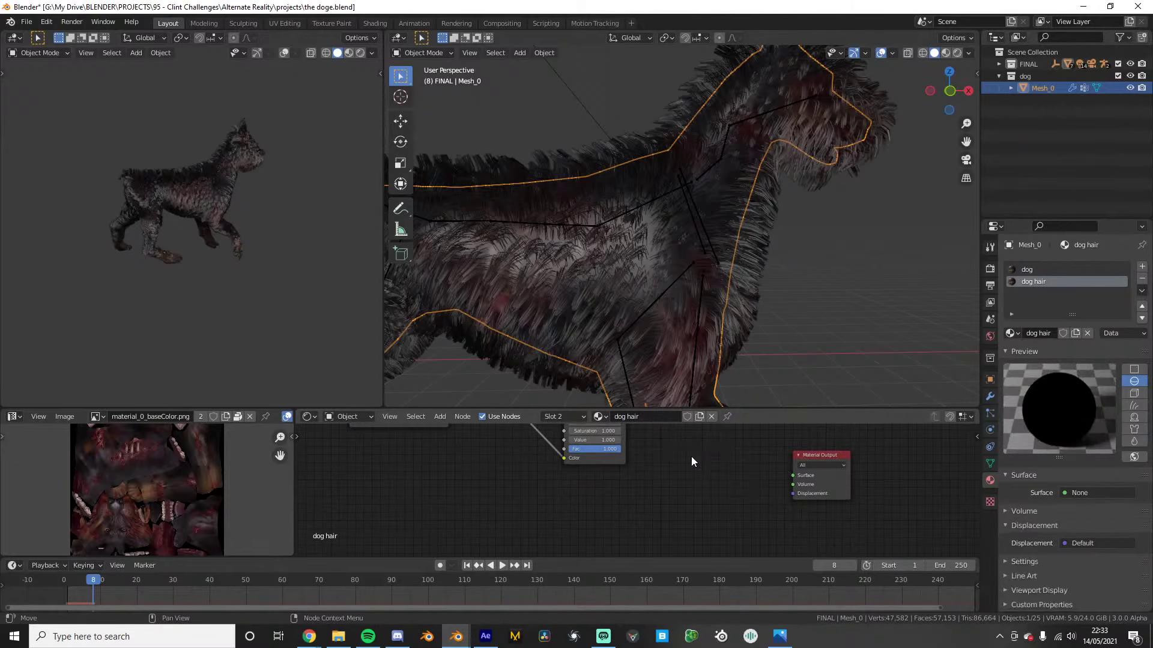
{"action": "key", "text": "shift+a"}
{"action": "left_click", "coordinate": [692, 450]}
{"action": "type", "text": "hair"}
{"action": "key", "text": "Return"}
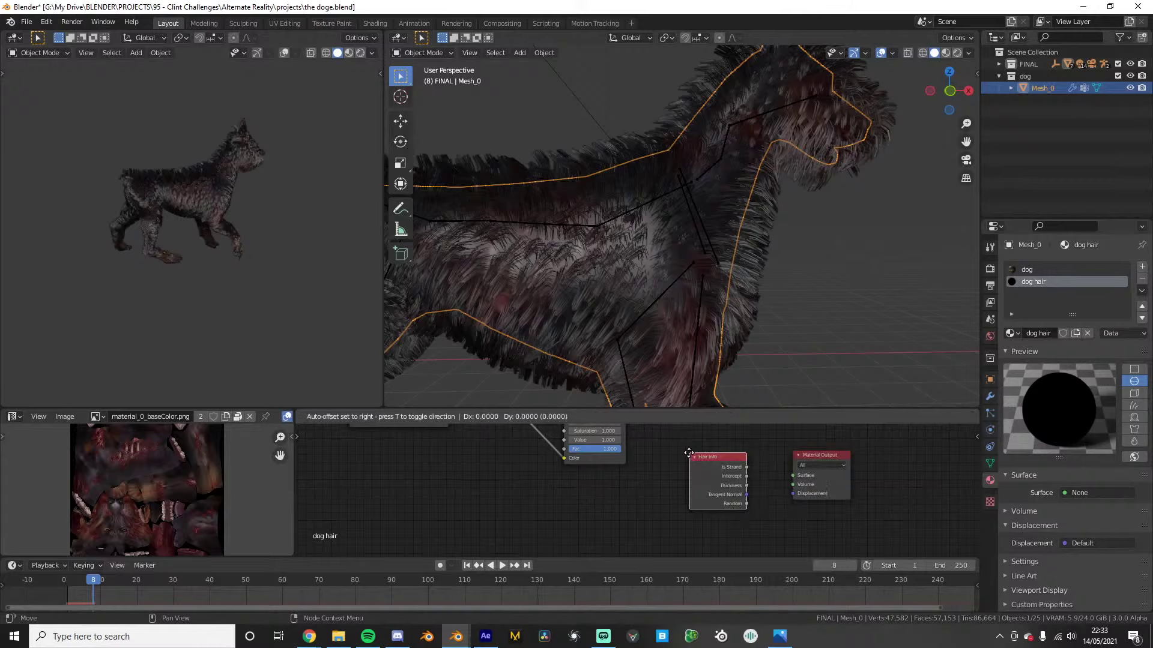
{"action": "right_click", "coordinate": [688, 454]}
{"action": "key", "text": "shift+a"}
{"action": "left_click", "coordinate": [675, 462]}
{"action": "type", "text": "hair"}
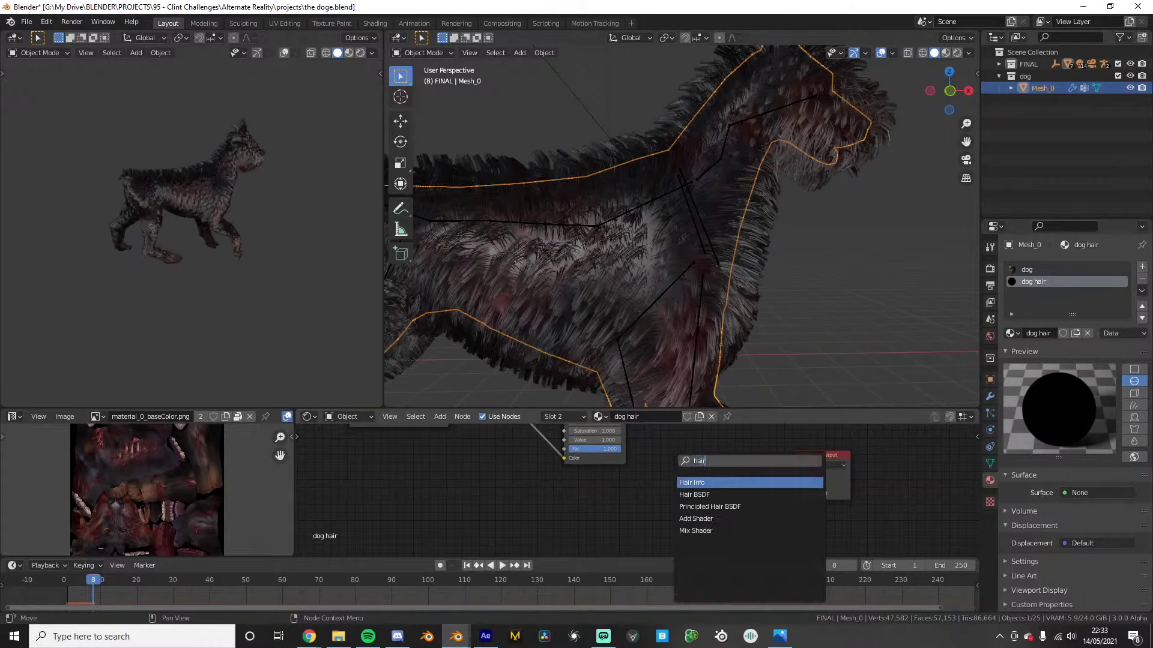
{"action": "key", "text": "Down"}
{"action": "key", "text": "Return"}
{"action": "left_click", "coordinate": [686, 461]}
{"action": "scroll", "coordinate": [709, 467], "scroll_direction": "up", "scroll_amount": 5}
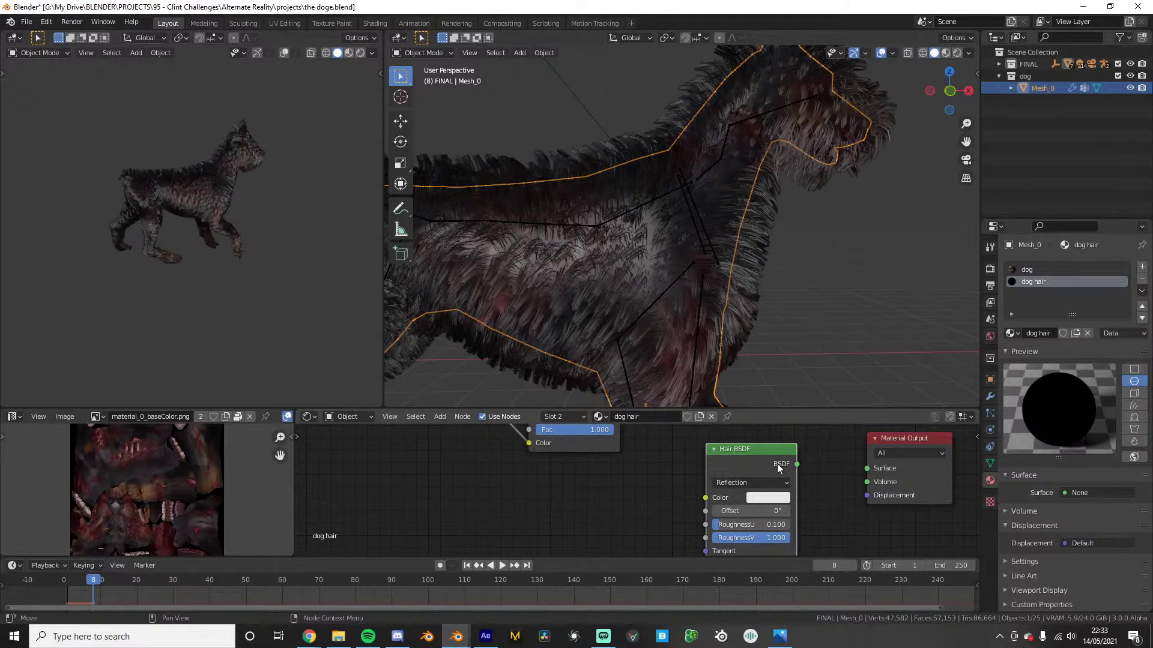
{"action": "key", "text": "x"}
Add a Principled Hair BSDF node and connect it to the Material Output's Surface
{"action": "key", "text": "shift+a"}
{"action": "left_click", "coordinate": [758, 461]}
{"action": "type", "text": "princ"}
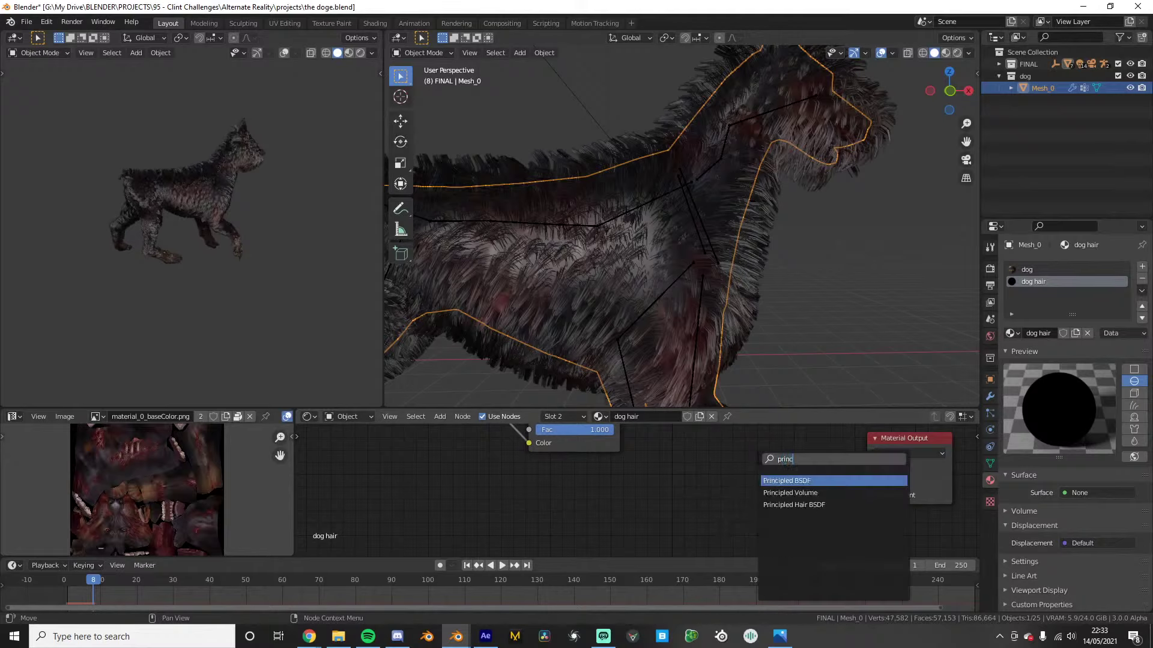
{"action": "key", "text": "Down"}
{"action": "key", "text": "Down"}
{"action": "key", "text": "Return"}
{"action": "left_click", "coordinate": [810, 460]}
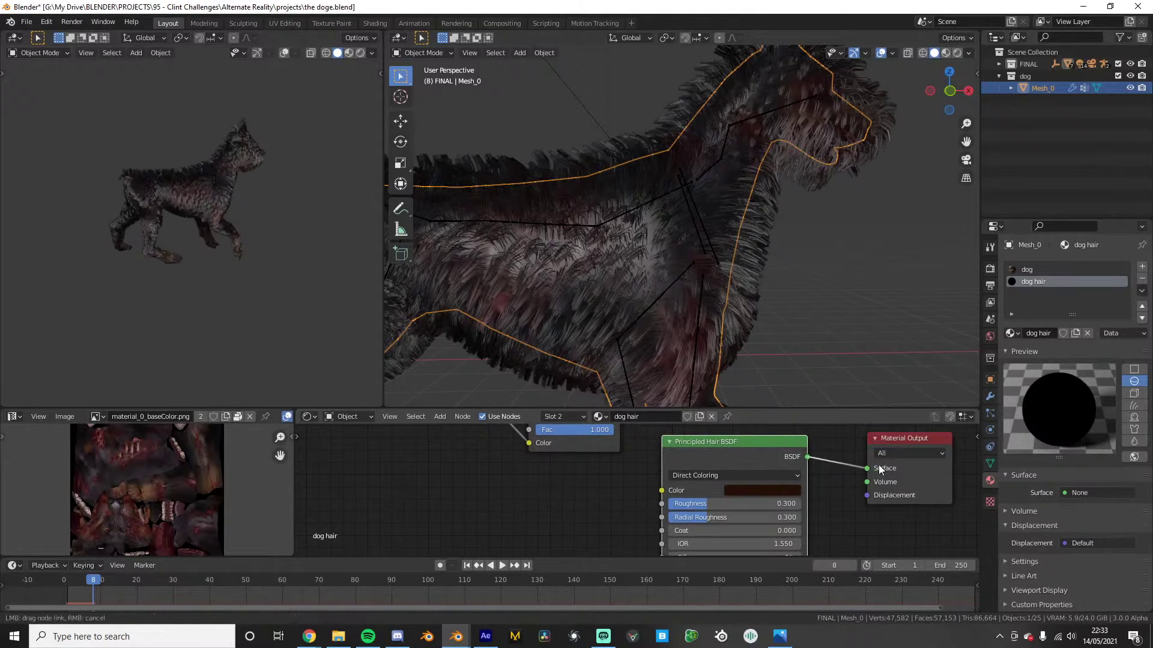
Connect the Hue Saturation Value node's Color output to the Principled Hair BSDF's Color input
{"action": "scroll", "coordinate": [693, 477], "scroll_direction": "down", "scroll_amount": 2}
{"action": "scroll", "coordinate": [647, 474], "scroll_direction": "up", "scroll_amount": 4}
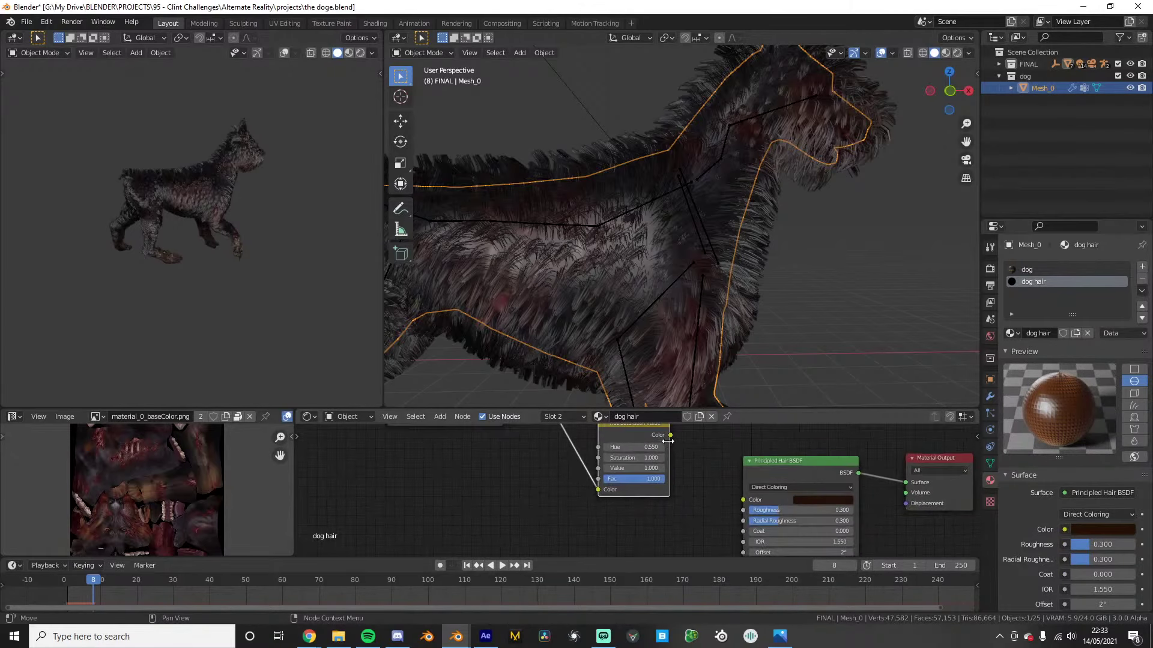
{"action": "left_click_drag", "start_coordinate": [670, 435], "coordinate": [686, 449]}
{"action": "left_click_drag", "start_coordinate": [742, 500], "coordinate": [742, 499]}
Set the Principled Hair BSDF's Random Roughness to 1.000
{"action": "scroll", "coordinate": [691, 481], "scroll_direction": "down", "scroll_amount": 3}
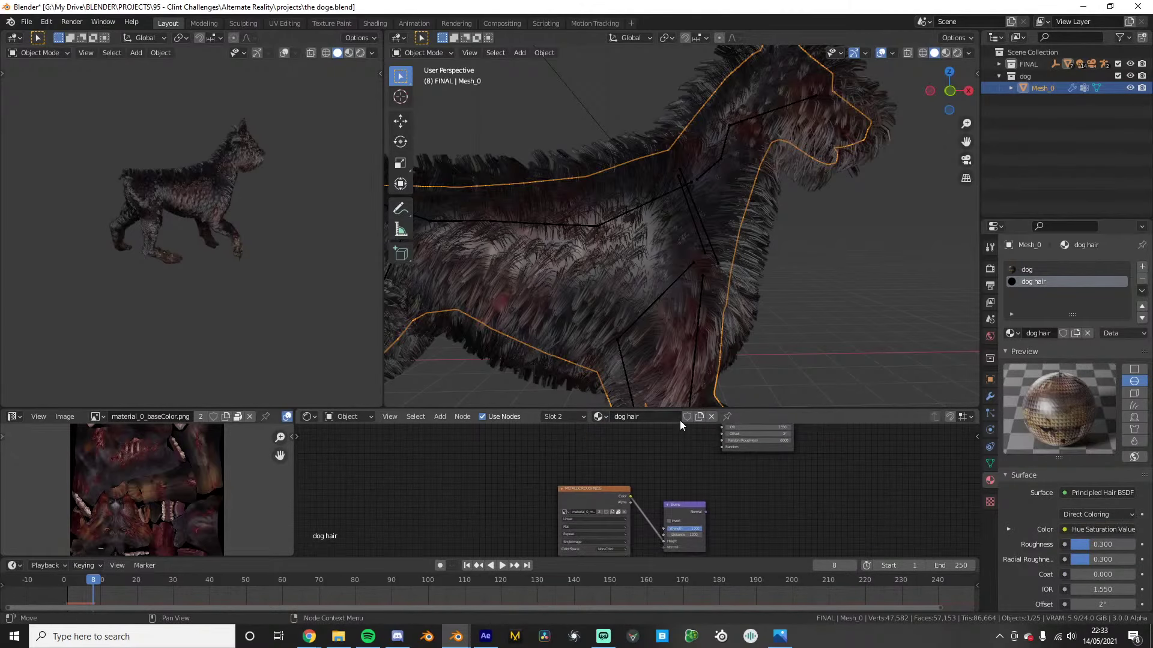
{"action": "scroll", "coordinate": [641, 521], "scroll_direction": "up", "scroll_amount": 1}
{"action": "scroll", "coordinate": [641, 518], "scroll_direction": "up", "scroll_amount": 1}
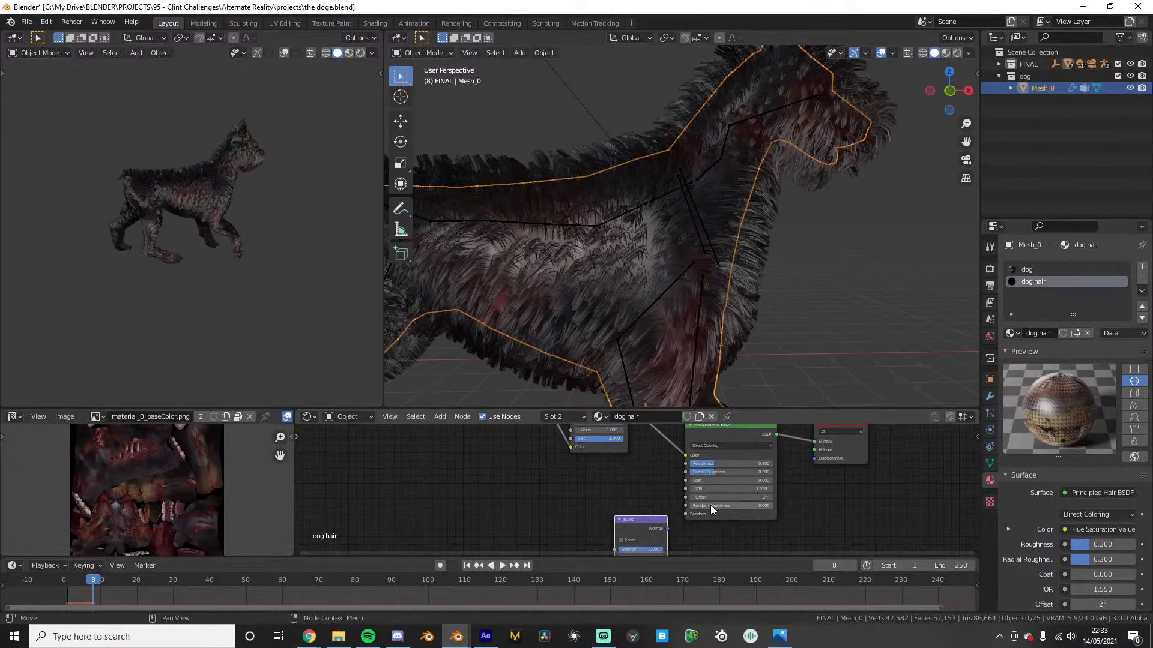
{"action": "left_click_drag", "start_coordinate": [711, 505], "coordinate": [769, 508]}
Delete the unused Bump node and the image texture feeding it from the dog hair material
{"action": "scroll", "coordinate": [648, 513], "scroll_direction": "down", "scroll_amount": 1}
{"action": "middle_click_drag", "start_coordinate": [570, 514], "coordinate": [611, 447]}
{"action": "left_click", "coordinate": [575, 493]}
{"action": "left_click", "coordinate": [683, 448], "text": "shift"}
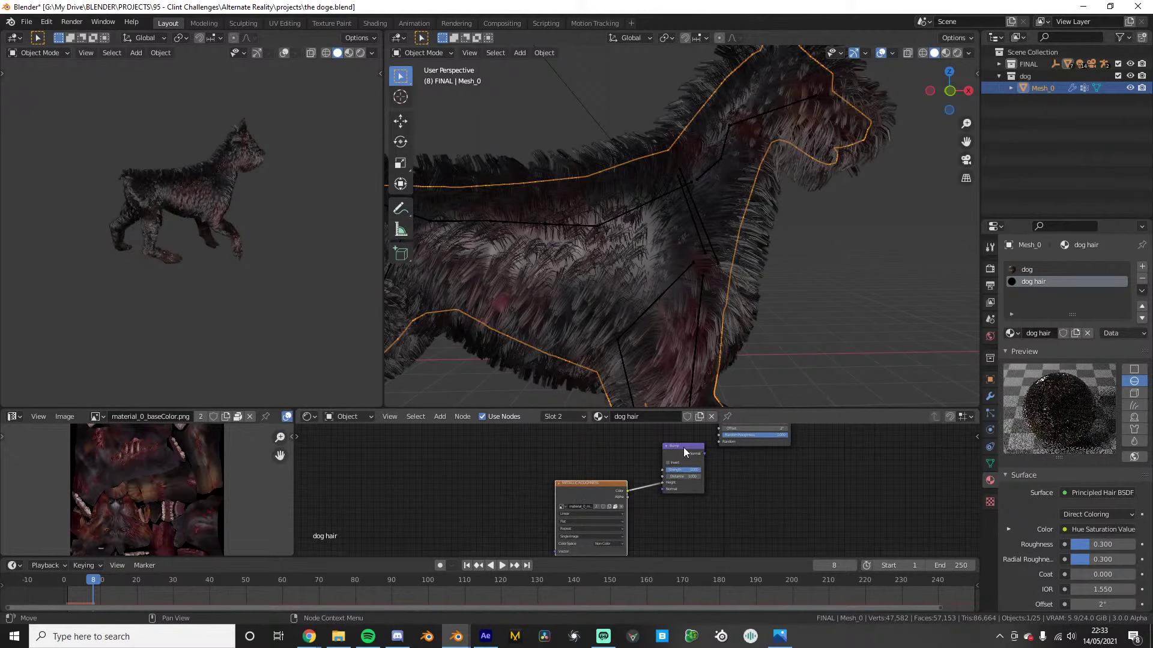
{"action": "key", "text": "x"}
{"action": "scroll", "coordinate": [700, 451], "scroll_direction": "up", "scroll_amount": 3}
{"action": "middle_click_drag", "start_coordinate": [703, 440], "coordinate": [623, 476]}
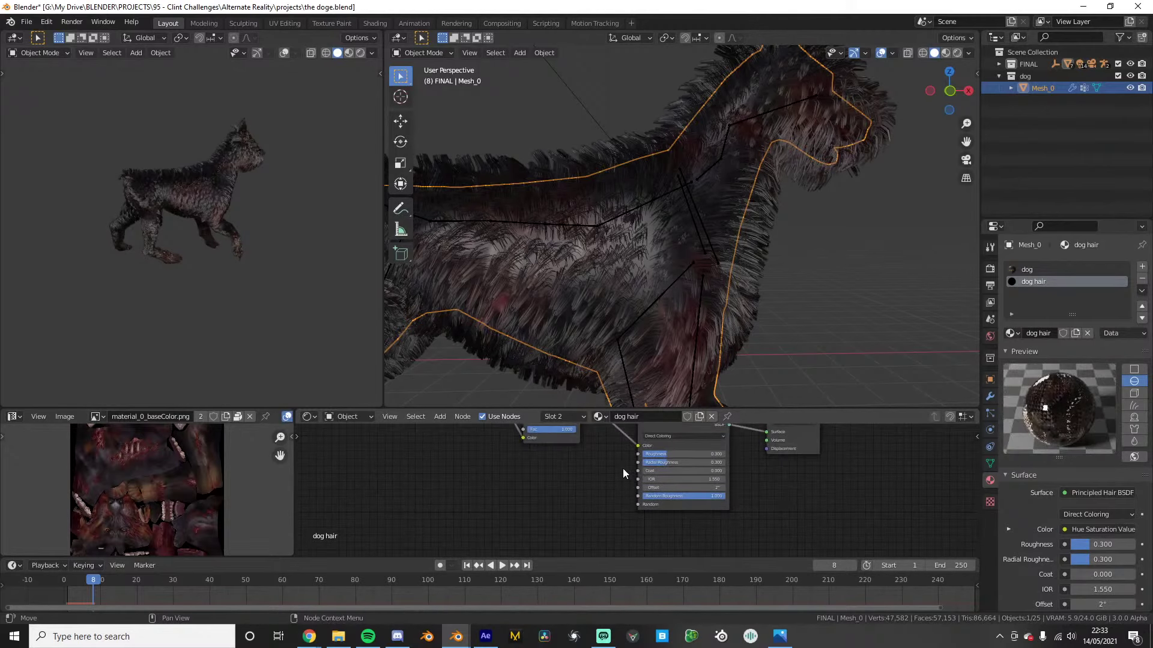
Make the dog material slot active and show the dog in rendered shading with overlays hidden in the smaller viewport
{"action": "left_click", "coordinate": [1028, 270]}
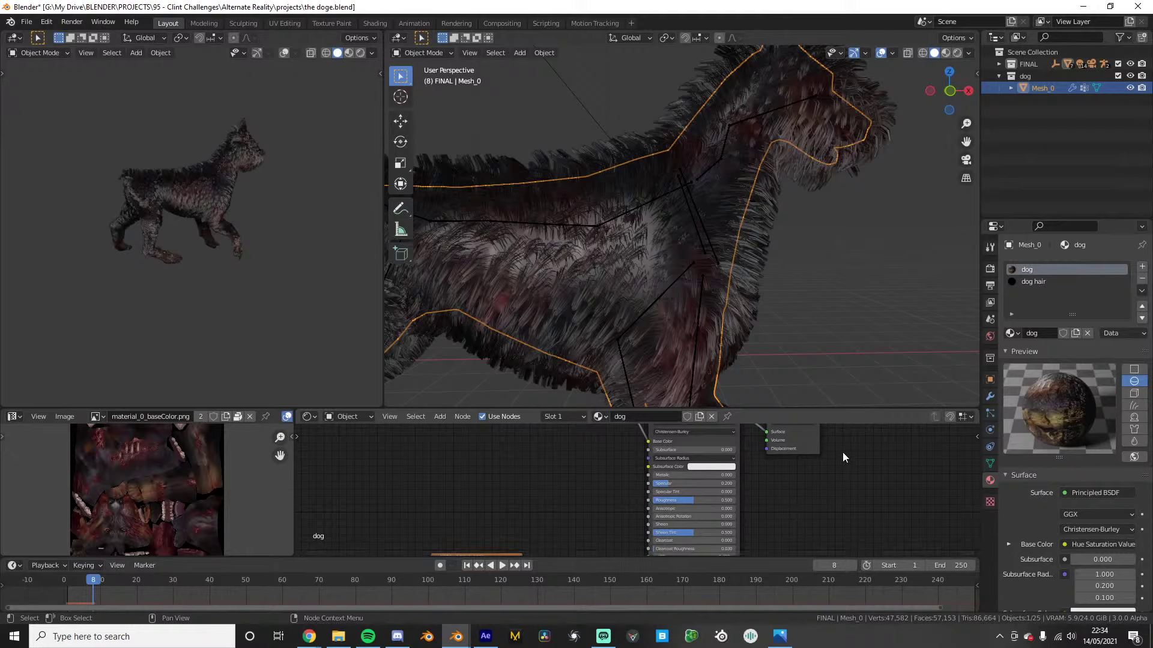
{"action": "scroll", "coordinate": [733, 298], "scroll_direction": "down", "scroll_amount": 5}
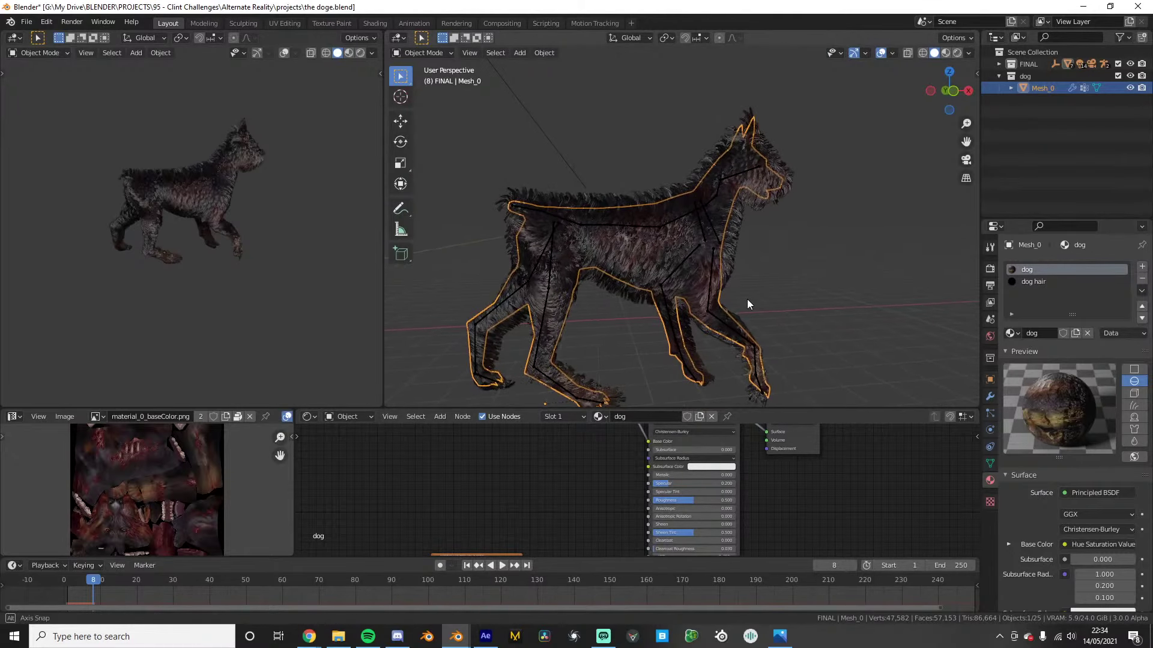
{"action": "middle_click_drag", "start_coordinate": [366, 287], "coordinate": [328, 259]}
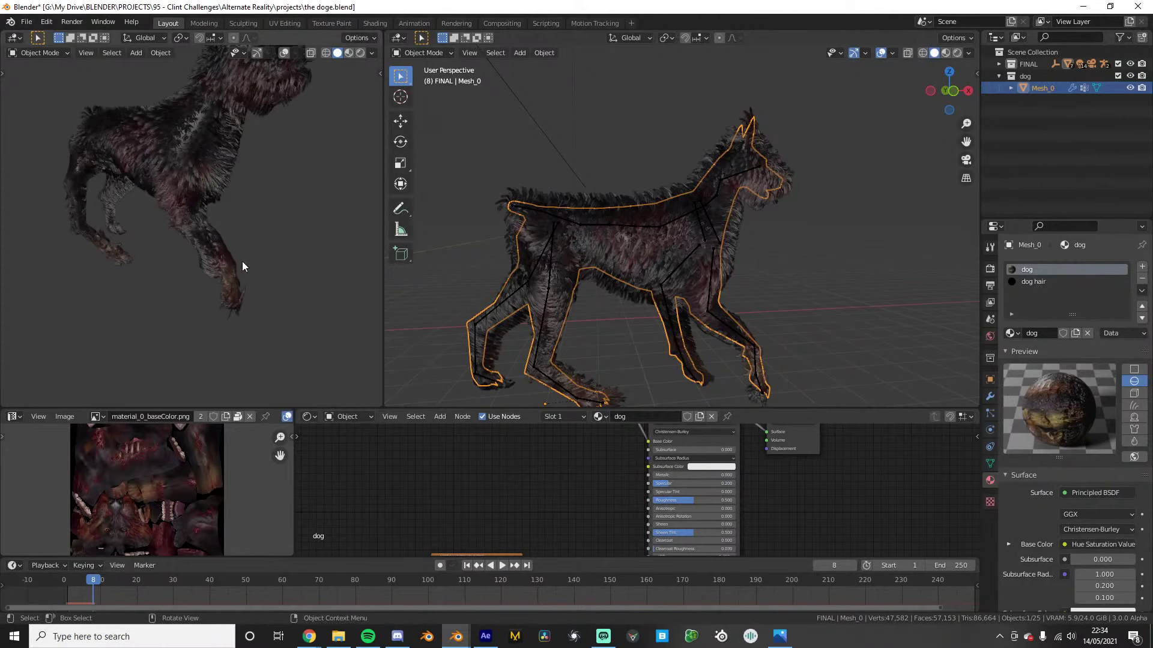
{"action": "key", "text": "z"}
{"action": "left_click", "coordinate": [257, 125]}
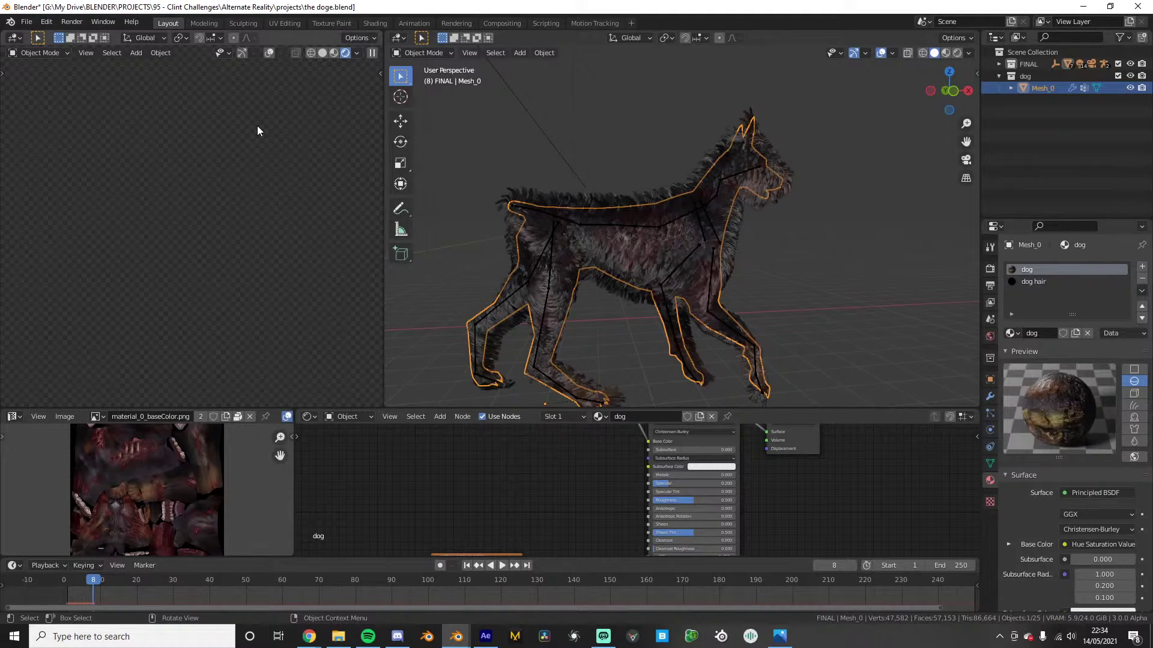
{"action": "left_click", "coordinate": [268, 53]}
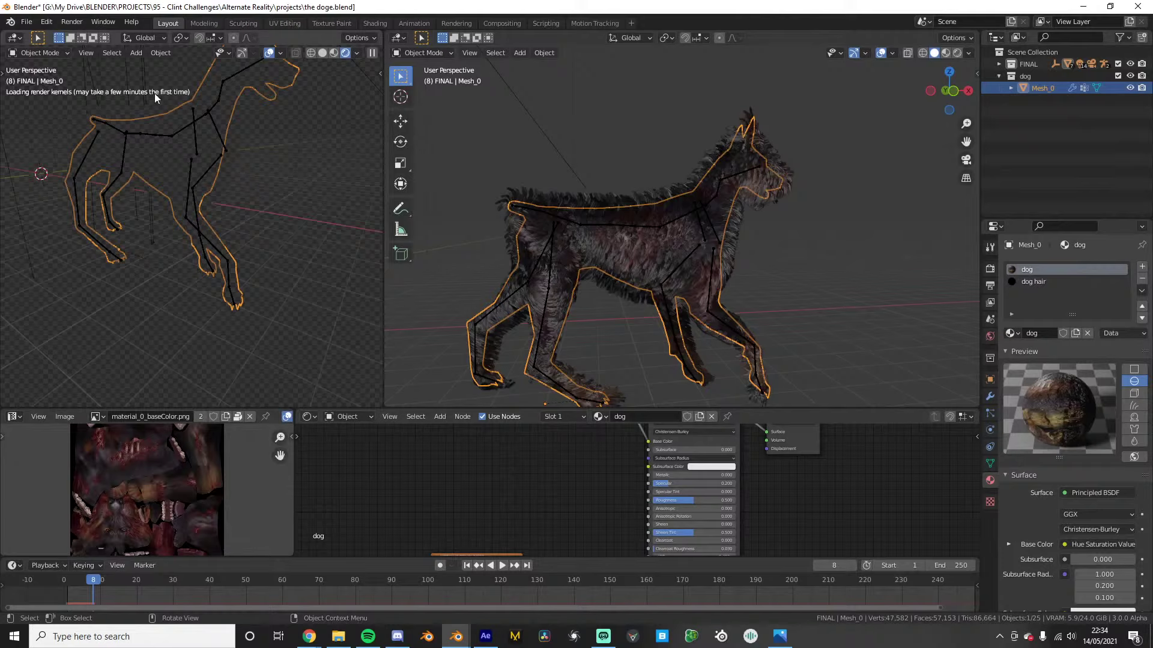
{"action": "left_click", "coordinate": [268, 53]}
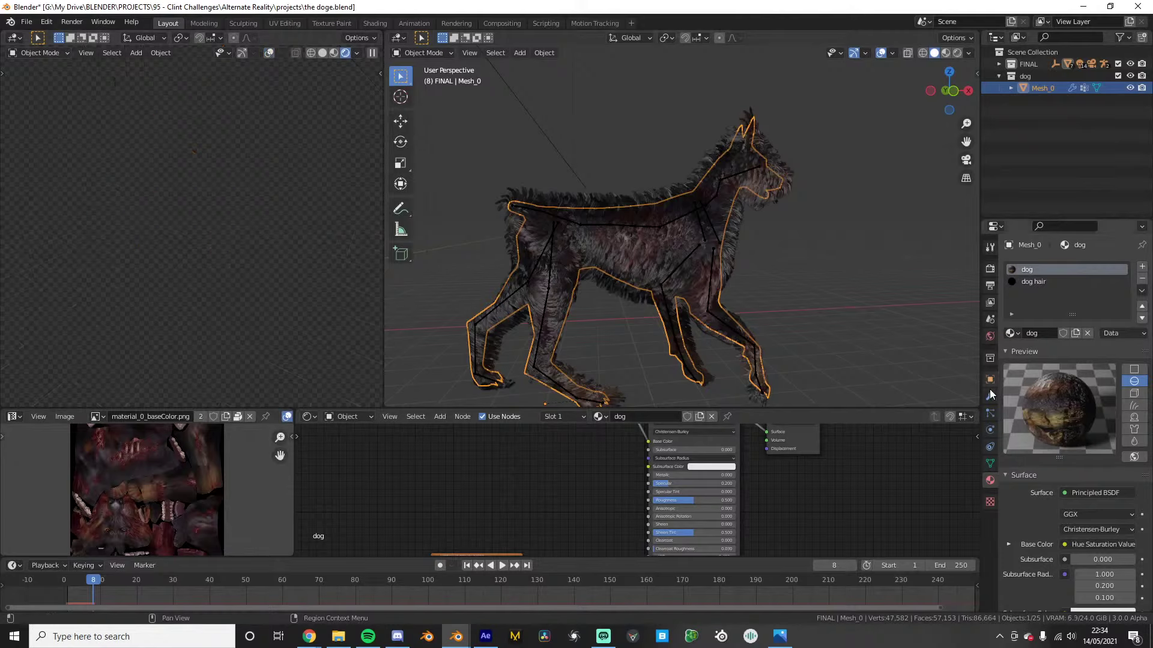
Enable Advanced settings for the dog's hair particle system and set its velocity Randomize to 0.760
{"action": "left_click", "coordinate": [990, 413]}
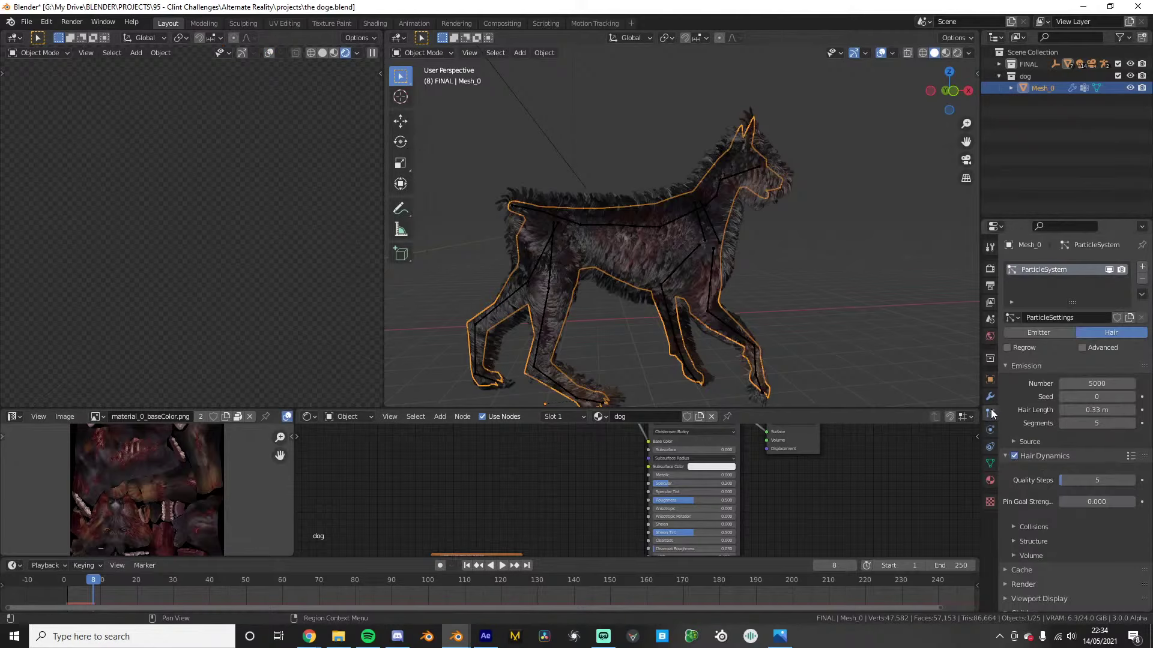
{"action": "left_click", "coordinate": [1086, 347]}
{"action": "scroll", "coordinate": [1038, 451], "scroll_direction": "down", "scroll_amount": 3}
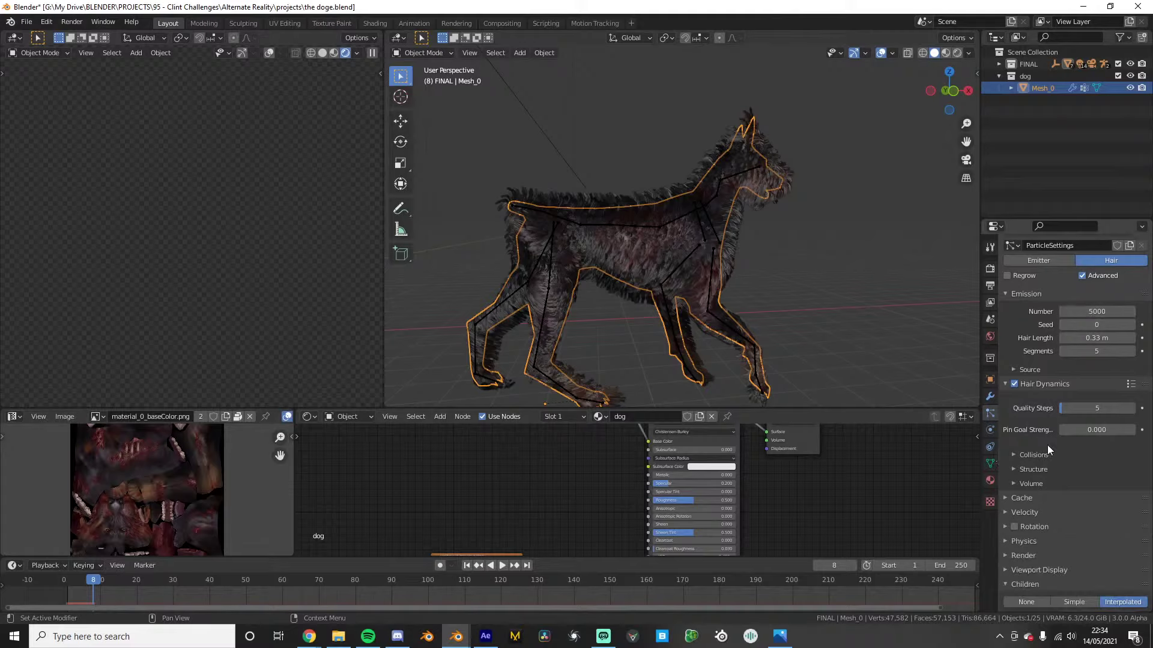
{"action": "scroll", "coordinate": [1044, 482], "scroll_direction": "down", "scroll_amount": 1}
{"action": "left_click", "coordinate": [1021, 502]}
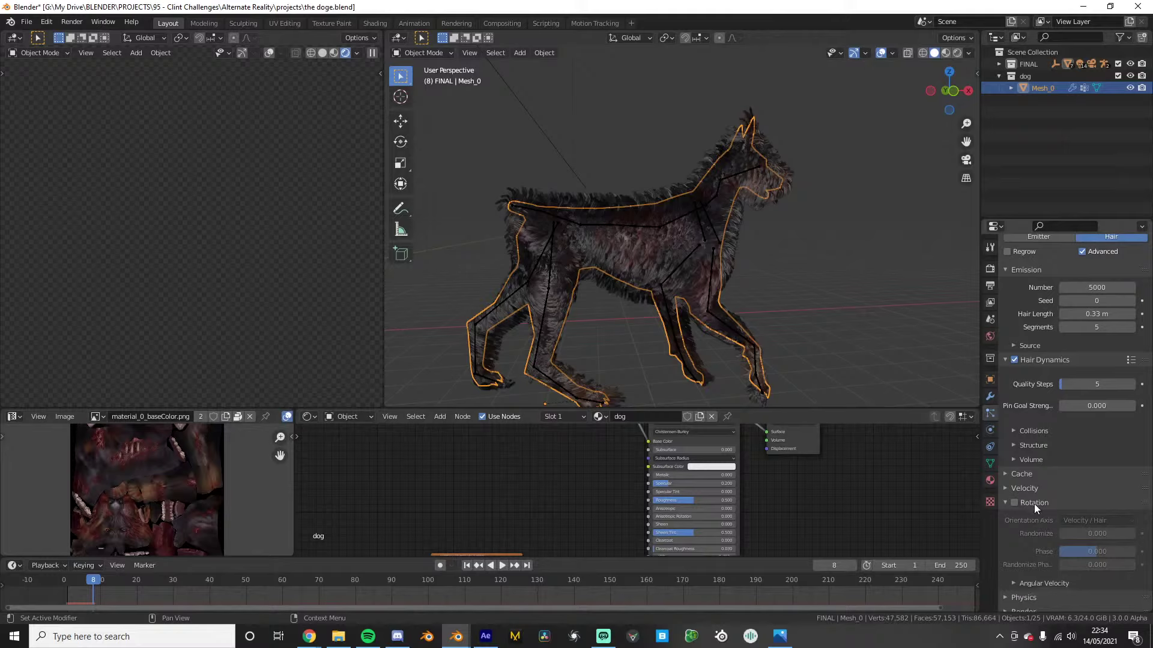
{"action": "left_click", "coordinate": [1039, 489]}
{"action": "scroll", "coordinate": [1039, 489], "scroll_direction": "down", "scroll_amount": 1}
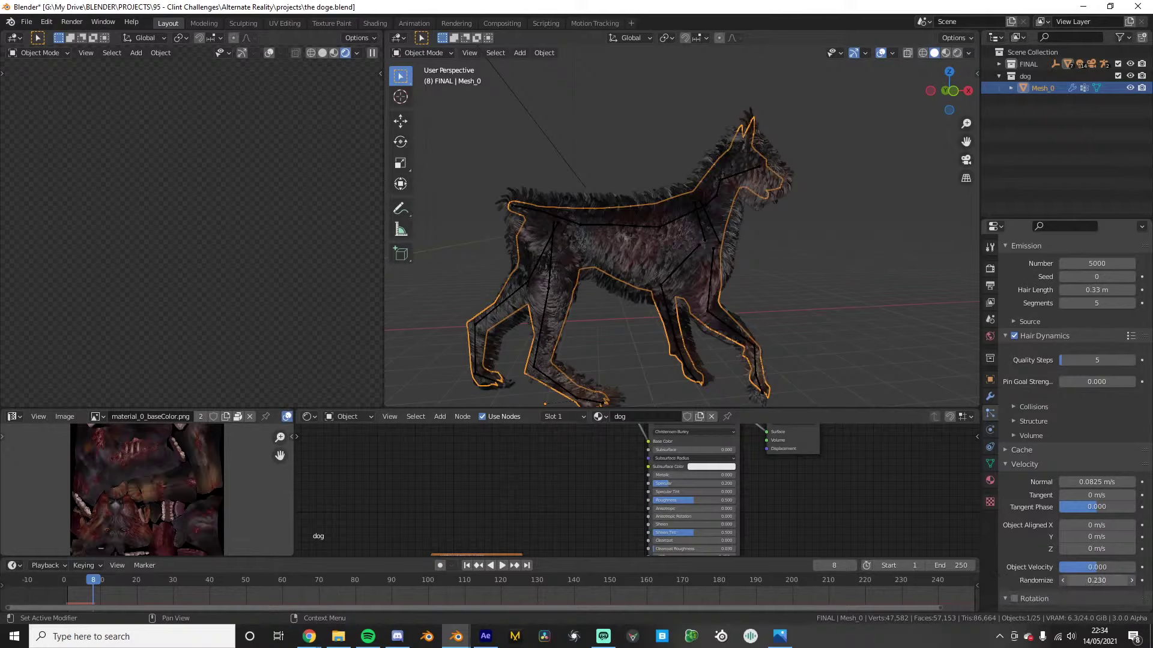
{"action": "left_click_drag", "start_coordinate": [1081, 580], "coordinate": [1117, 580]}
{"action": "scroll", "coordinate": [1051, 544], "scroll_direction": "down", "scroll_amount": 3}
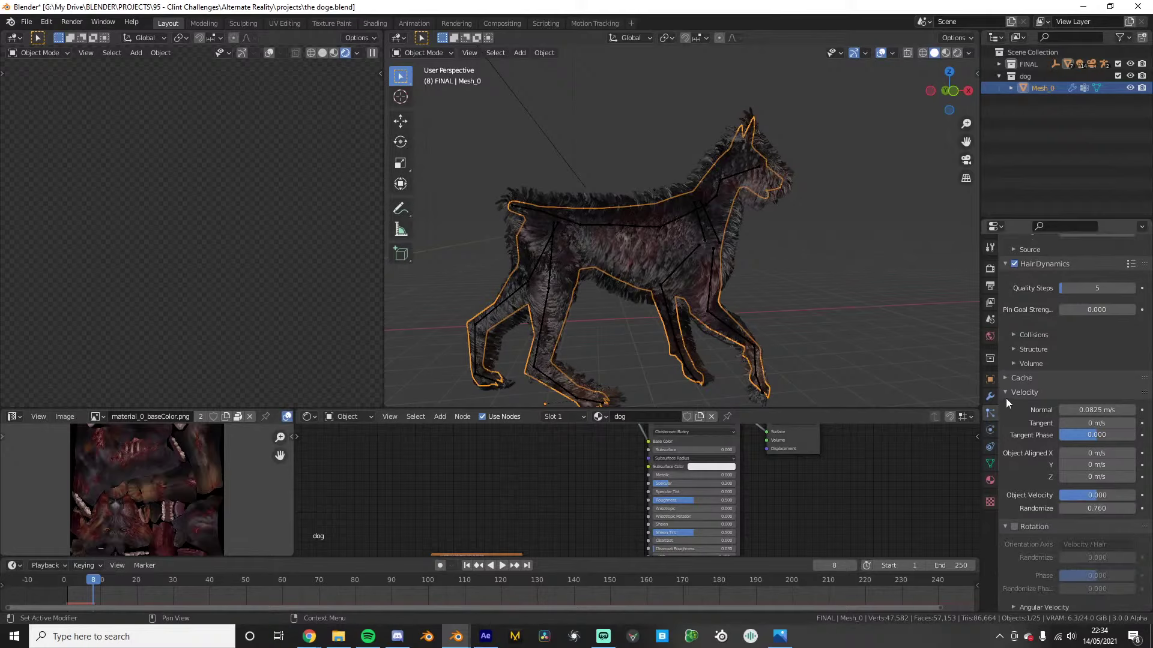
Set the Brownian force in the hair particle physics to 0.020
{"action": "scroll", "coordinate": [1043, 394], "scroll_direction": "down", "scroll_amount": 7}
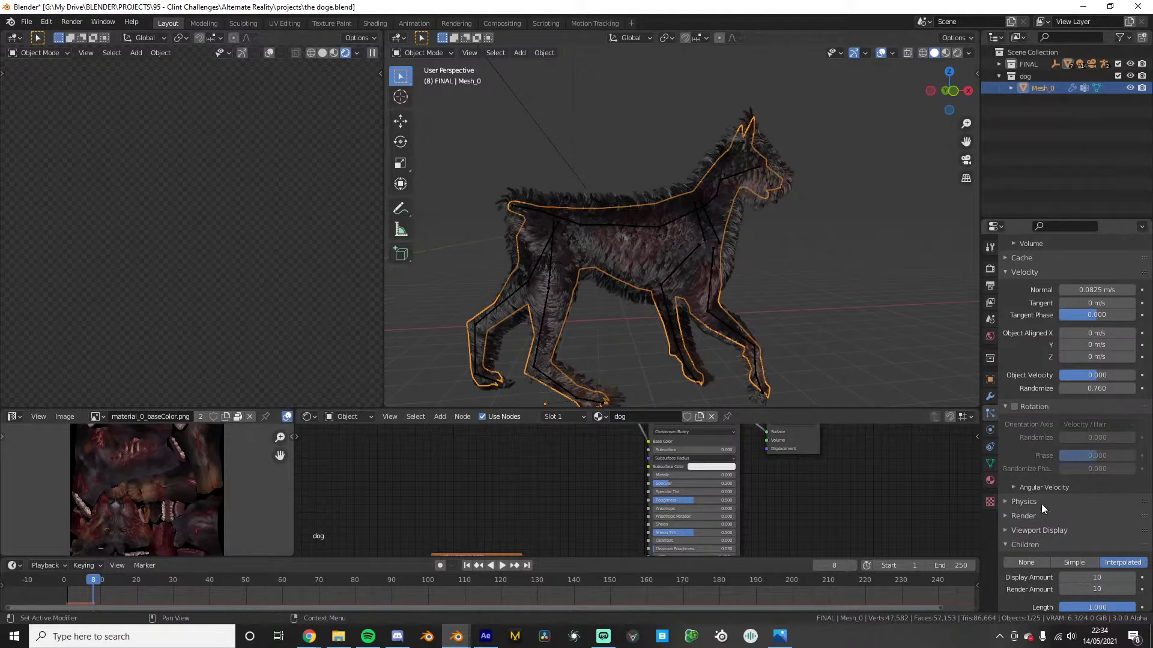
{"action": "left_click", "coordinate": [1092, 535]}
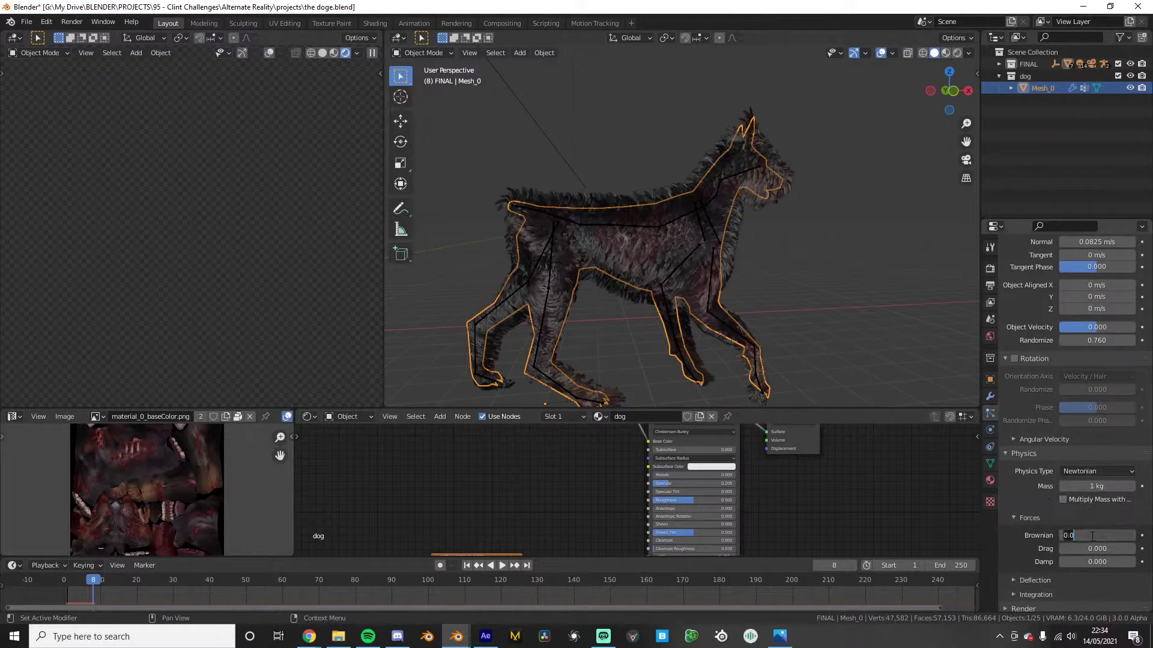
{"action": "type", "text": ".02"}
{"action": "key", "text": "Return"}
{"action": "scroll", "coordinate": [678, 306], "scroll_direction": "up", "scroll_amount": 5}
{"action": "middle_click_drag", "start_coordinate": [678, 302], "coordinate": [673, 307]}
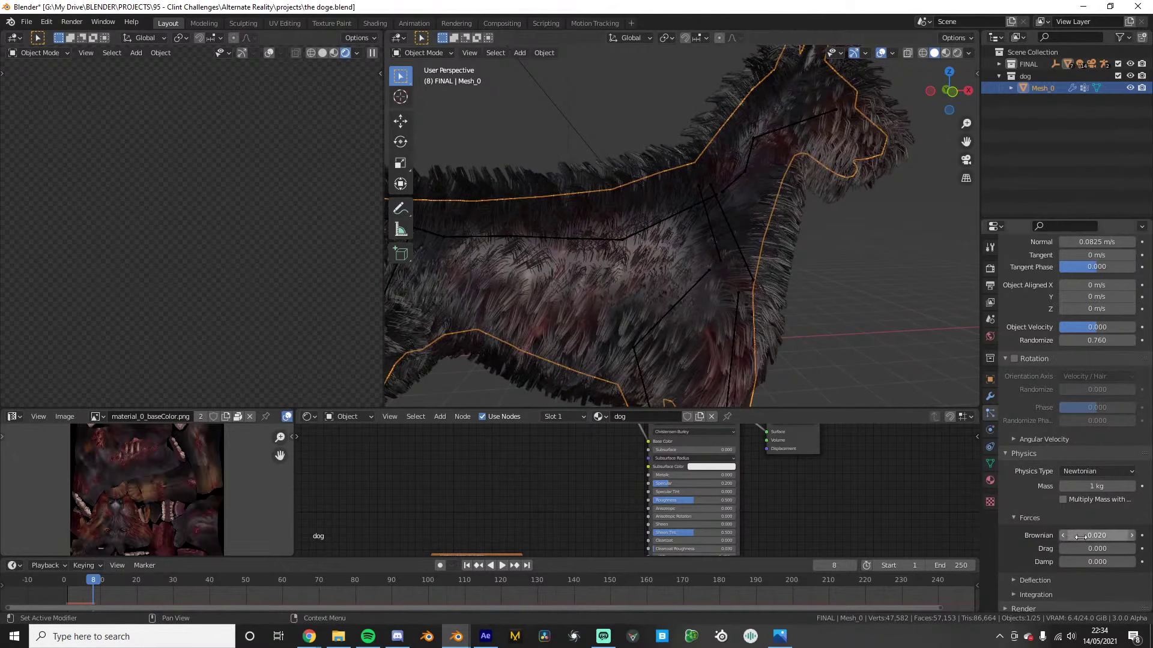
{"action": "left_click_drag", "start_coordinate": [1080, 536], "coordinate": [1105, 536]}
Shorten the interpolated child hairs to a Length of 0.287 and turn on Long Hair
{"action": "scroll", "coordinate": [1069, 523], "scroll_direction": "down", "scroll_amount": 10}
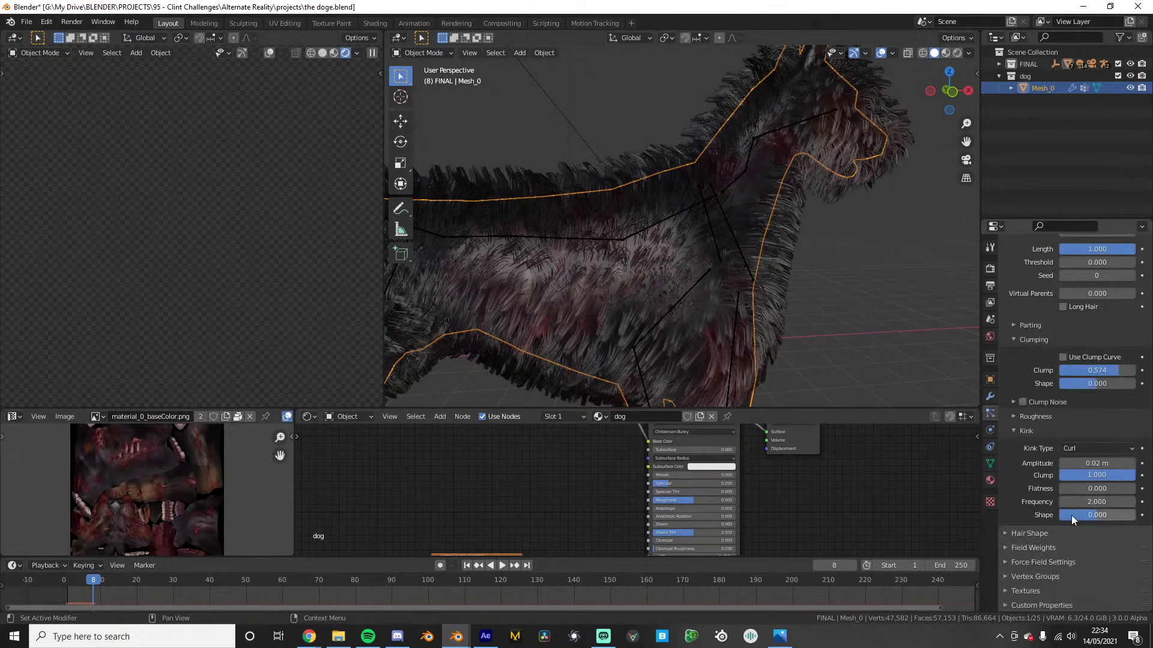
{"action": "scroll", "coordinate": [1022, 503], "scroll_direction": "up", "scroll_amount": 5}
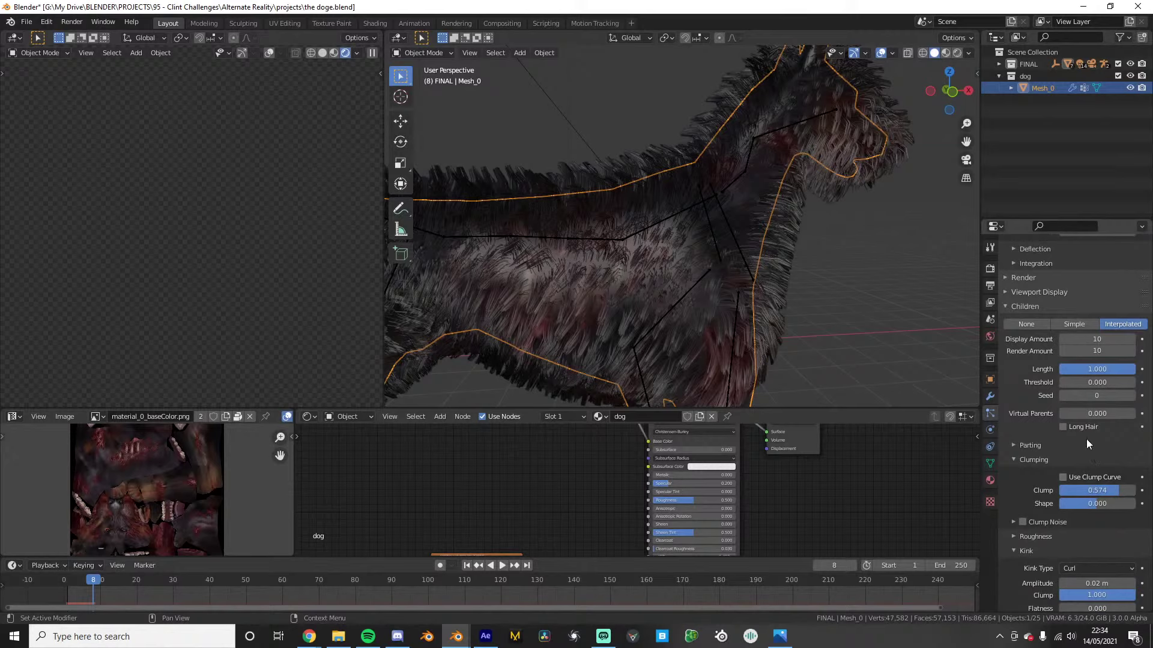
{"action": "left_click_drag", "start_coordinate": [1097, 369], "coordinate": [1041, 369]}
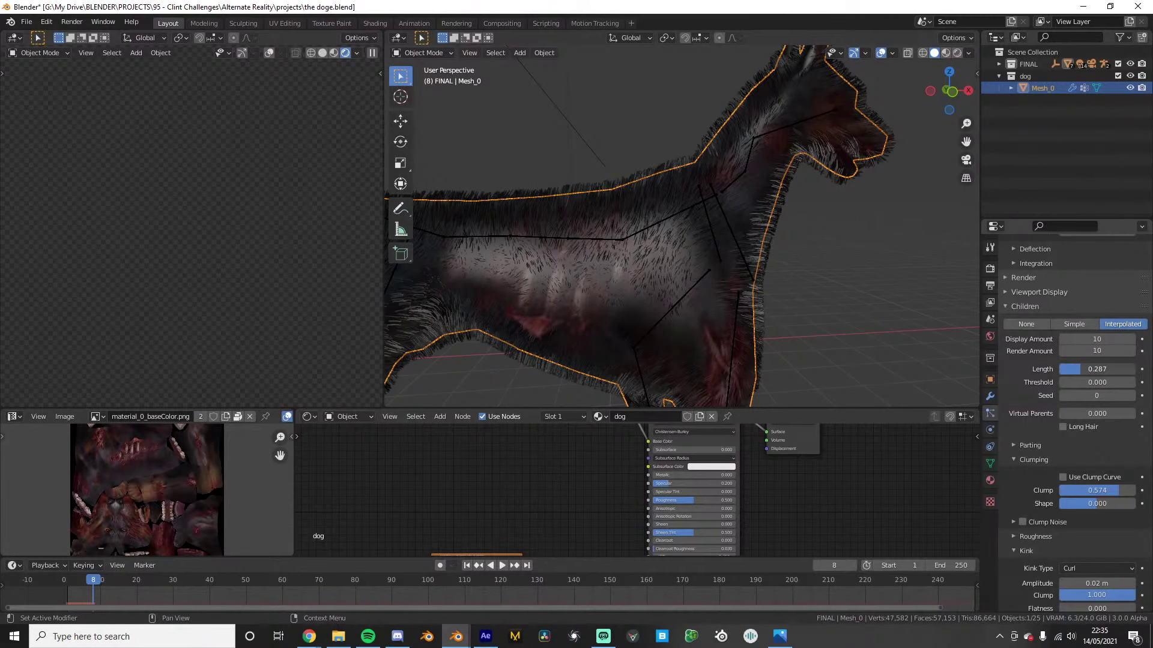
{"action": "left_click", "coordinate": [1066, 428]}
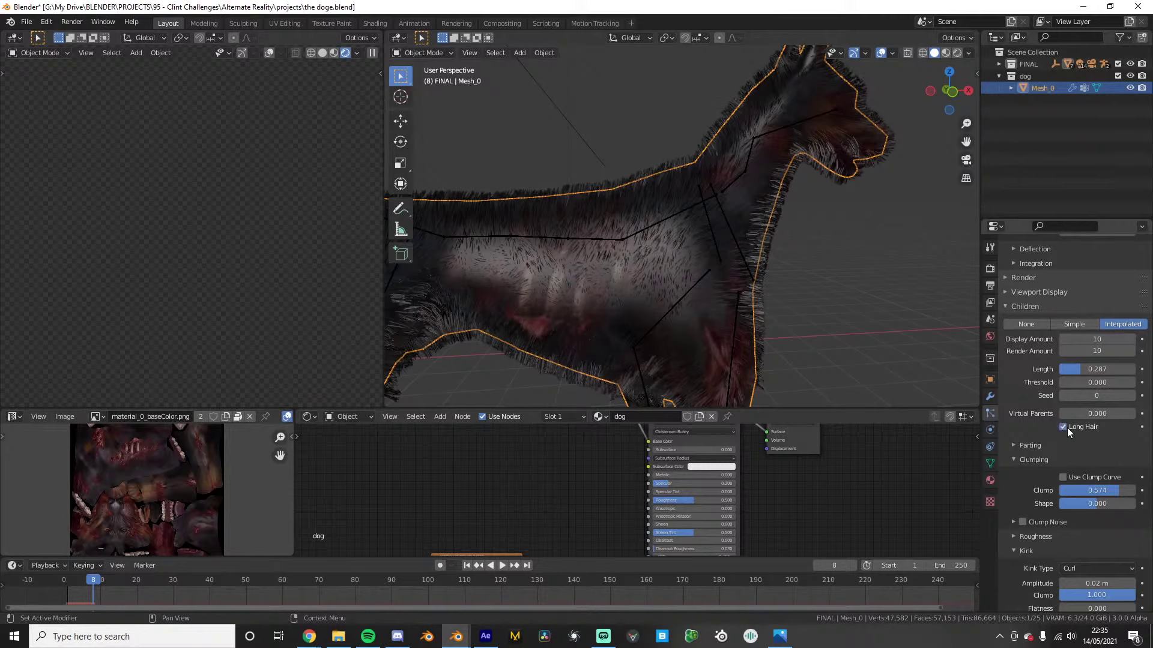
Set the child hairs' Parting to 0.605
{"action": "left_click", "coordinate": [1031, 445]}
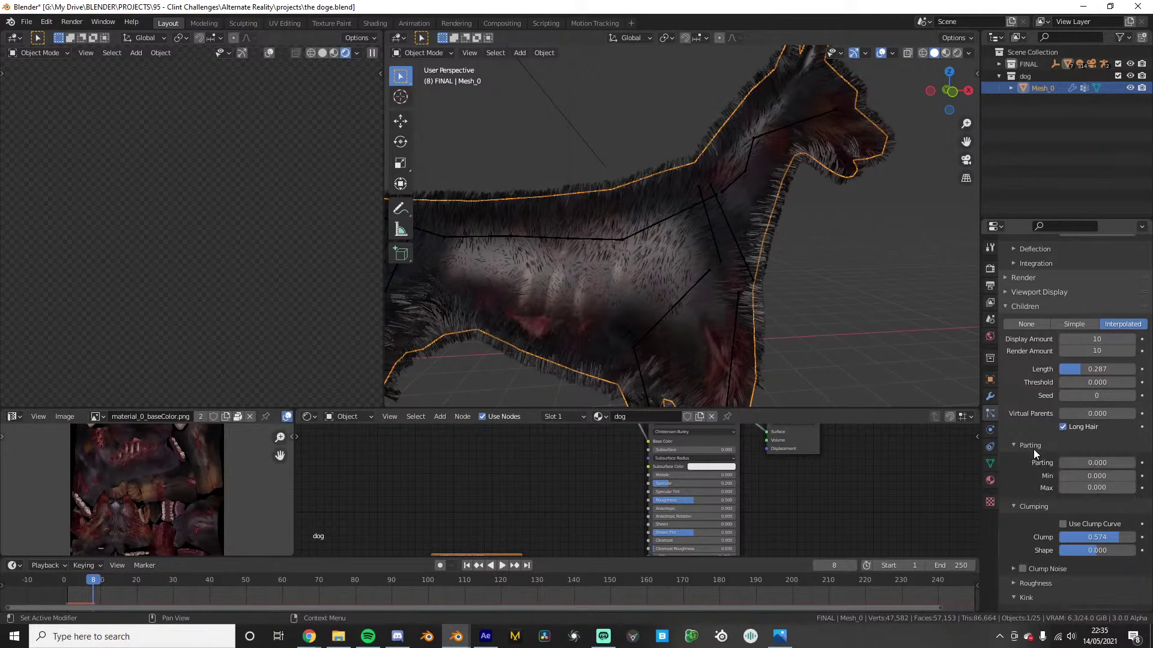
{"action": "left_click_drag", "start_coordinate": [1072, 463], "coordinate": [1135, 463]}
{"action": "key", "text": "ctrl+z"}
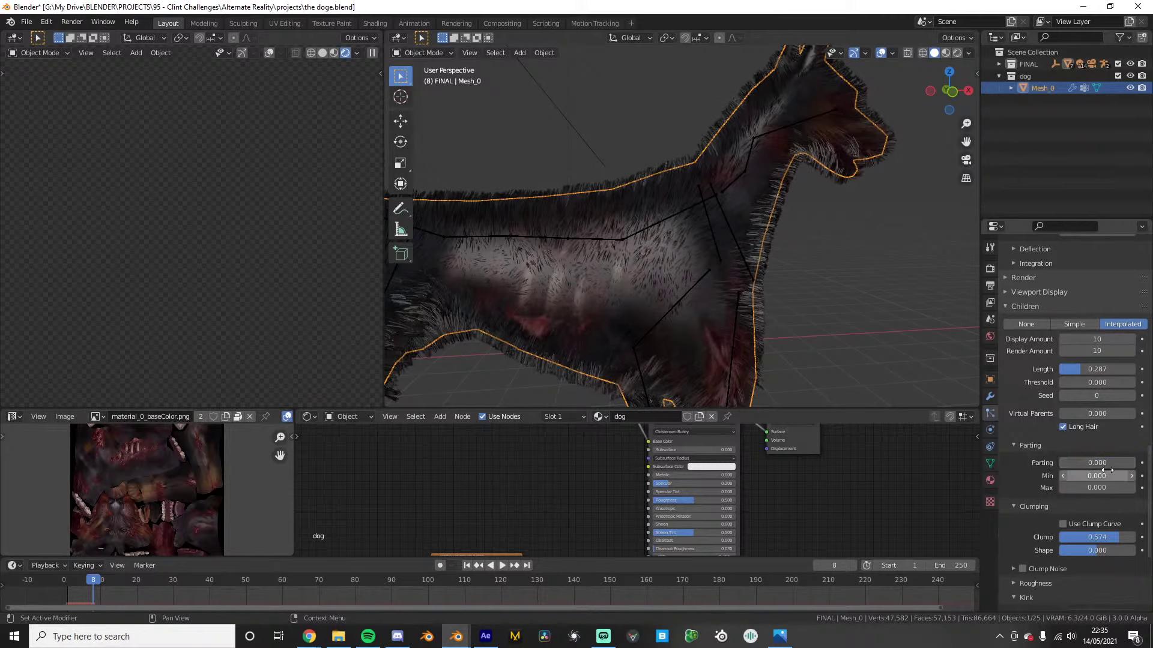
{"action": "left_click_drag", "start_coordinate": [1063, 464], "coordinate": [1104, 463]}
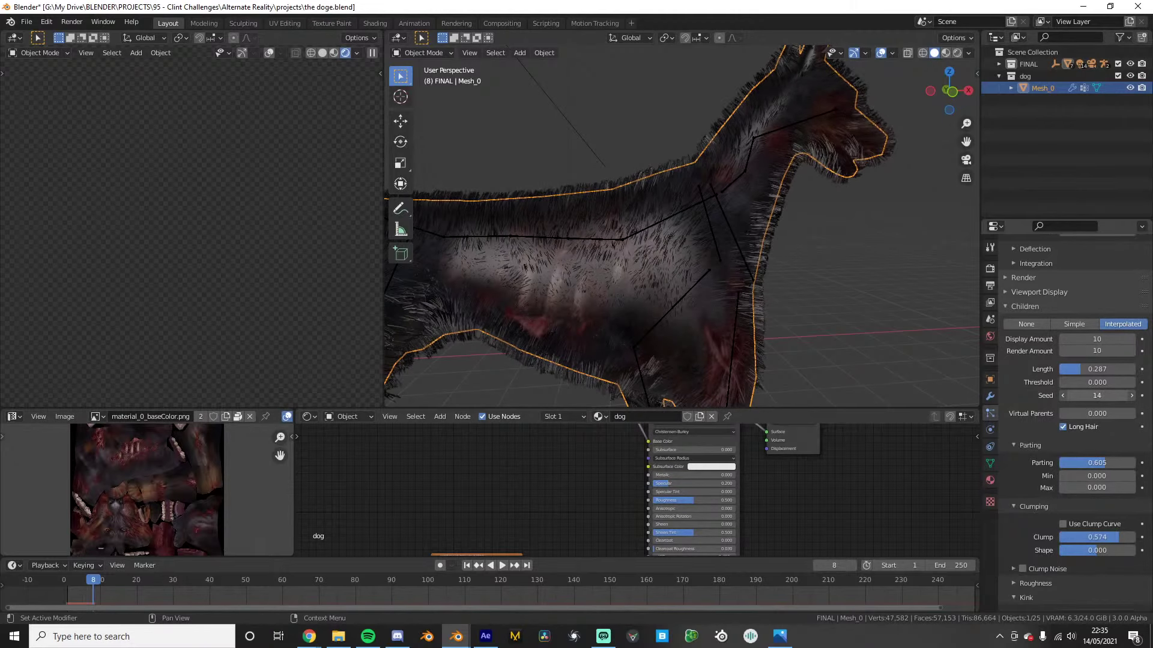
Set the child hairs' Threshold to 0.194 and their Length to 0.558
{"action": "left_click_drag", "start_coordinate": [1075, 383], "coordinate": [1118, 382]}
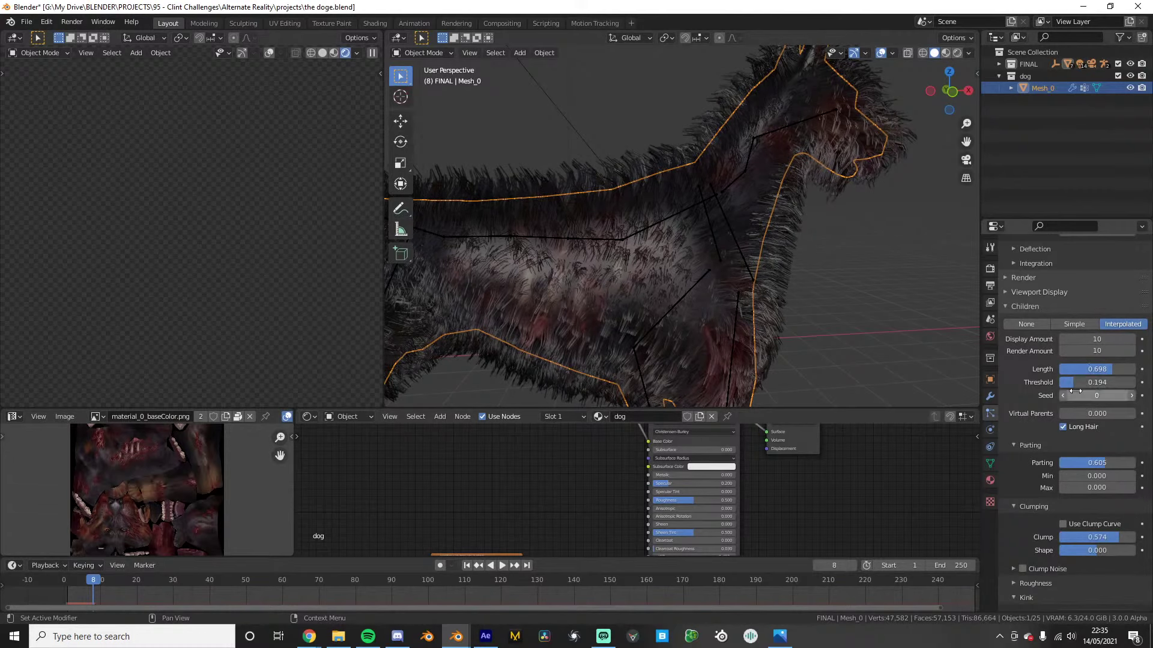
{"action": "scroll", "coordinate": [1081, 374], "scroll_direction": "up", "scroll_amount": 5}
{"action": "scroll", "coordinate": [1089, 410], "scroll_direction": "up", "scroll_amount": 15}
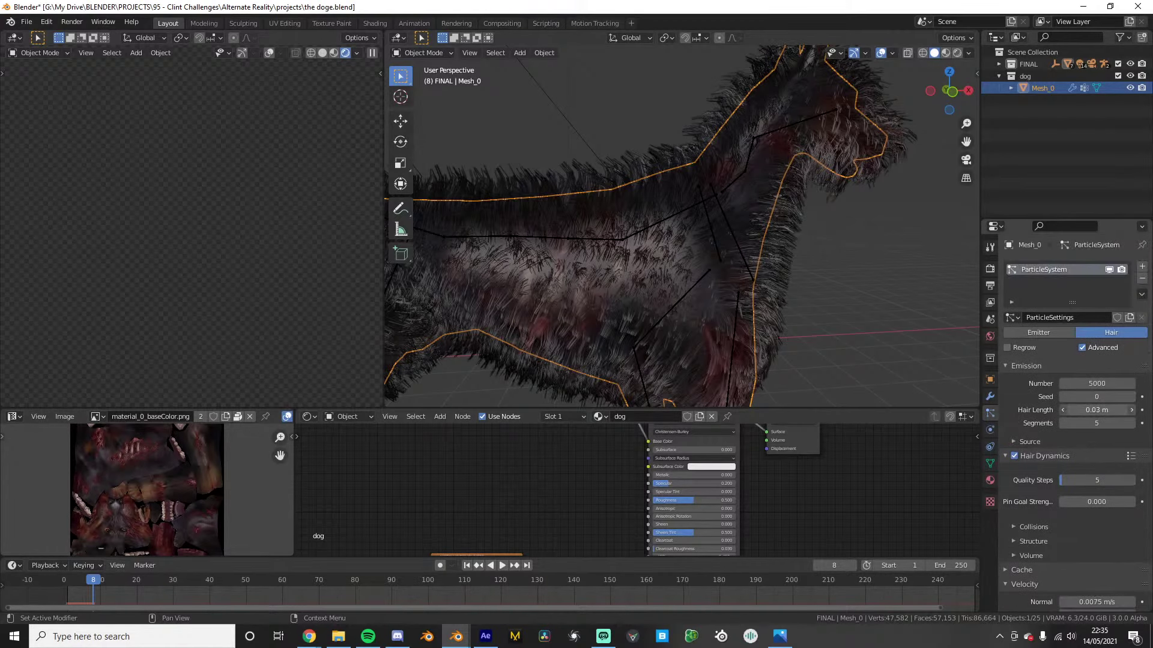
{"action": "scroll", "coordinate": [1084, 425], "scroll_direction": "down", "scroll_amount": 15}
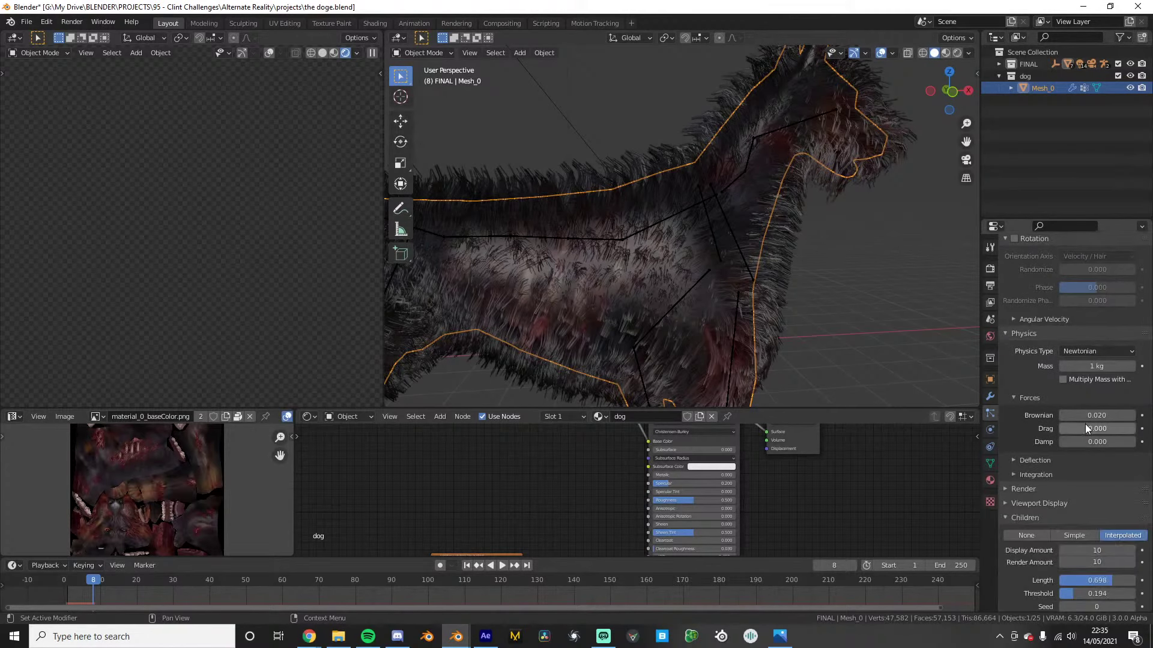
{"action": "scroll", "coordinate": [1084, 428], "scroll_direction": "down", "scroll_amount": 3}
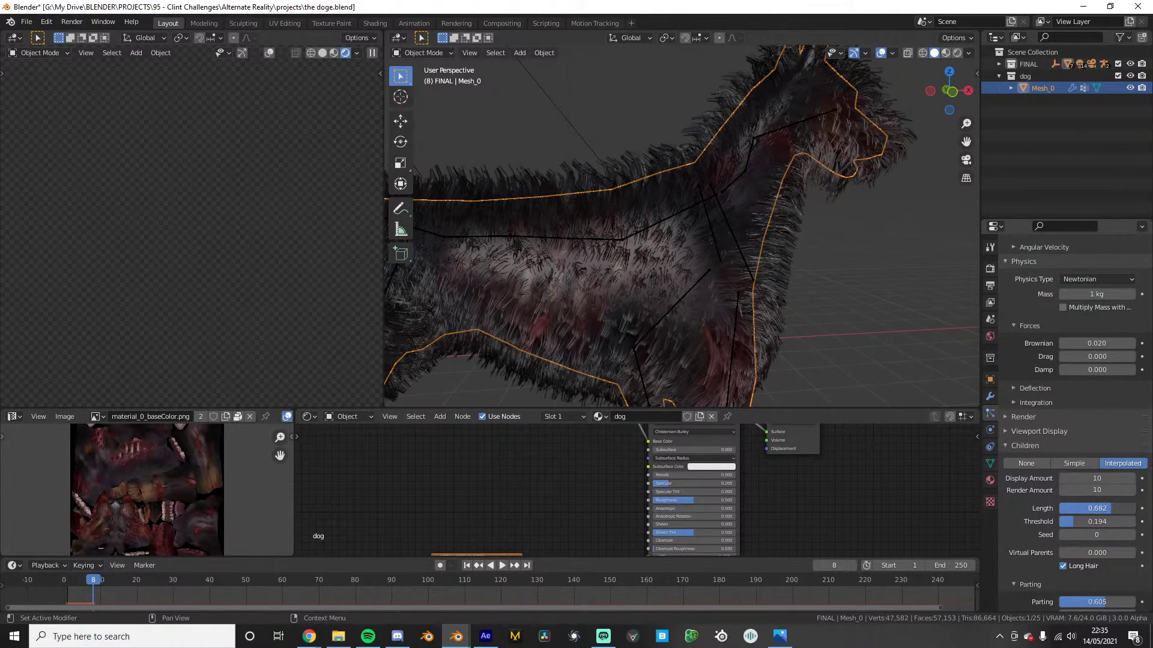
{"action": "left_click_drag", "start_coordinate": [1111, 508], "coordinate": [1102, 508]}
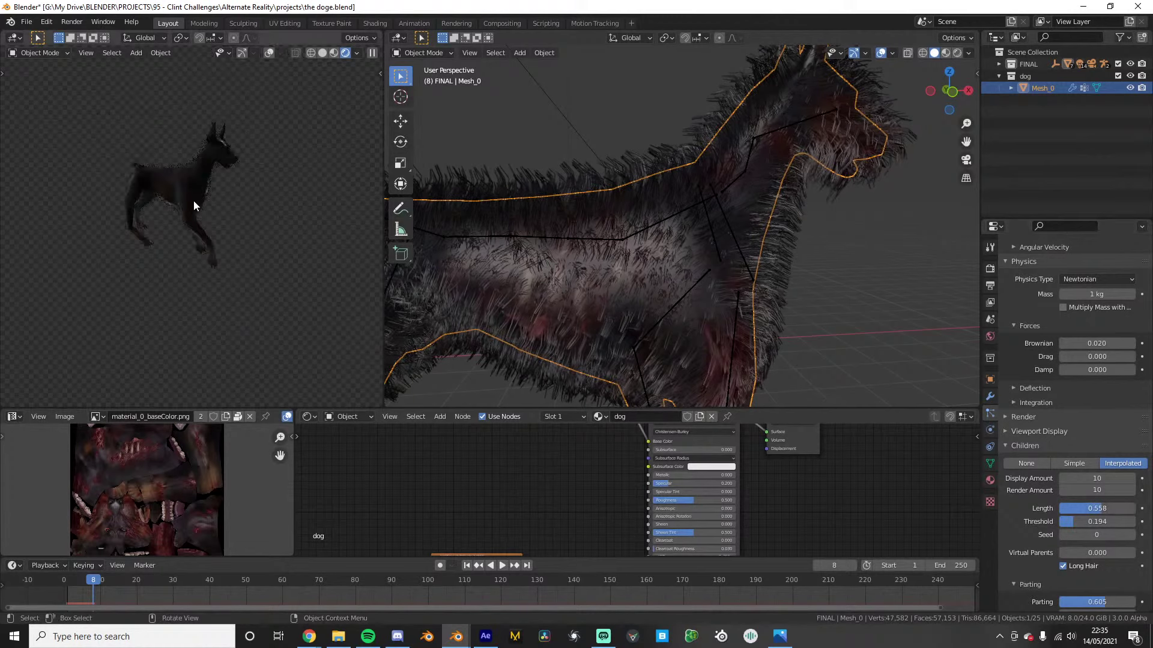
Assign the dog hair material to the particle system's rendered strands
{"action": "scroll", "coordinate": [1046, 500], "scroll_direction": "down", "scroll_amount": 4}
{"action": "scroll", "coordinate": [1056, 496], "scroll_direction": "down", "scroll_amount": 8}
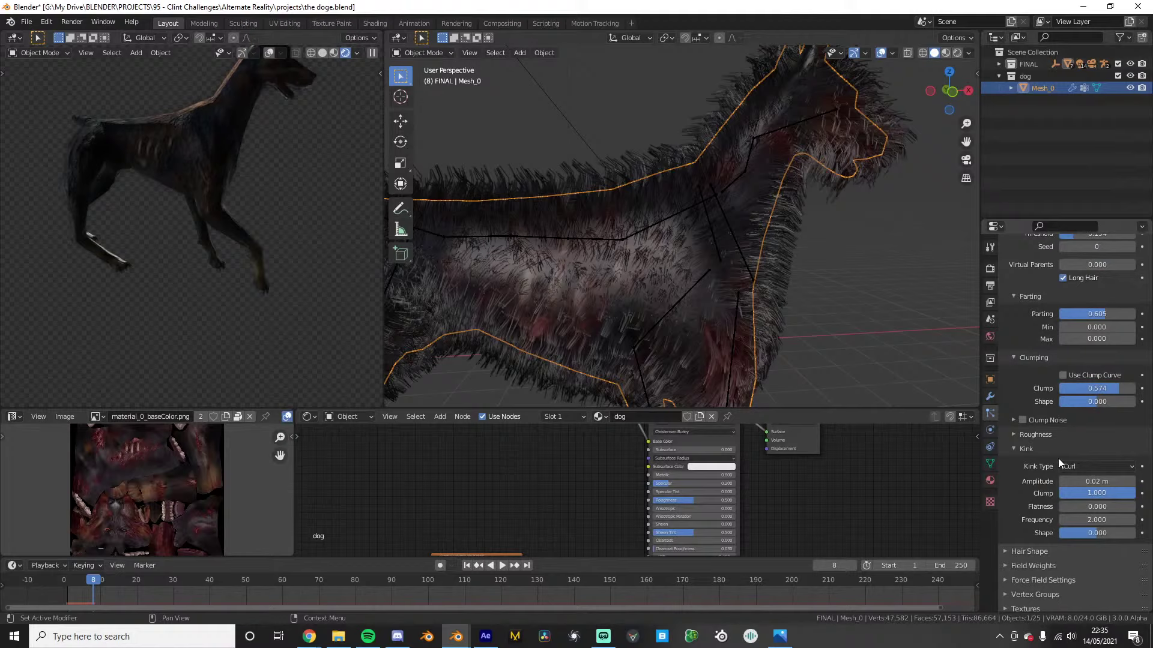
{"action": "scroll", "coordinate": [1054, 462], "scroll_direction": "up", "scroll_amount": 8}
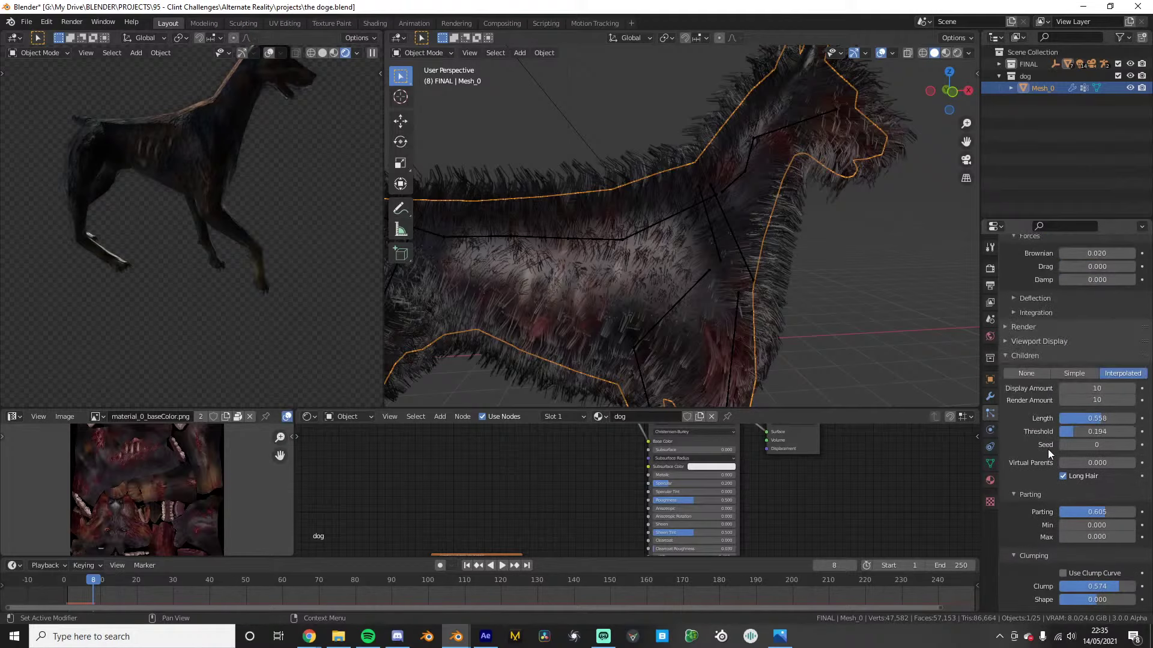
{"action": "left_click", "coordinate": [1044, 343]}
{"action": "left_click", "coordinate": [1044, 343]}
{"action": "left_click", "coordinate": [1042, 331]}
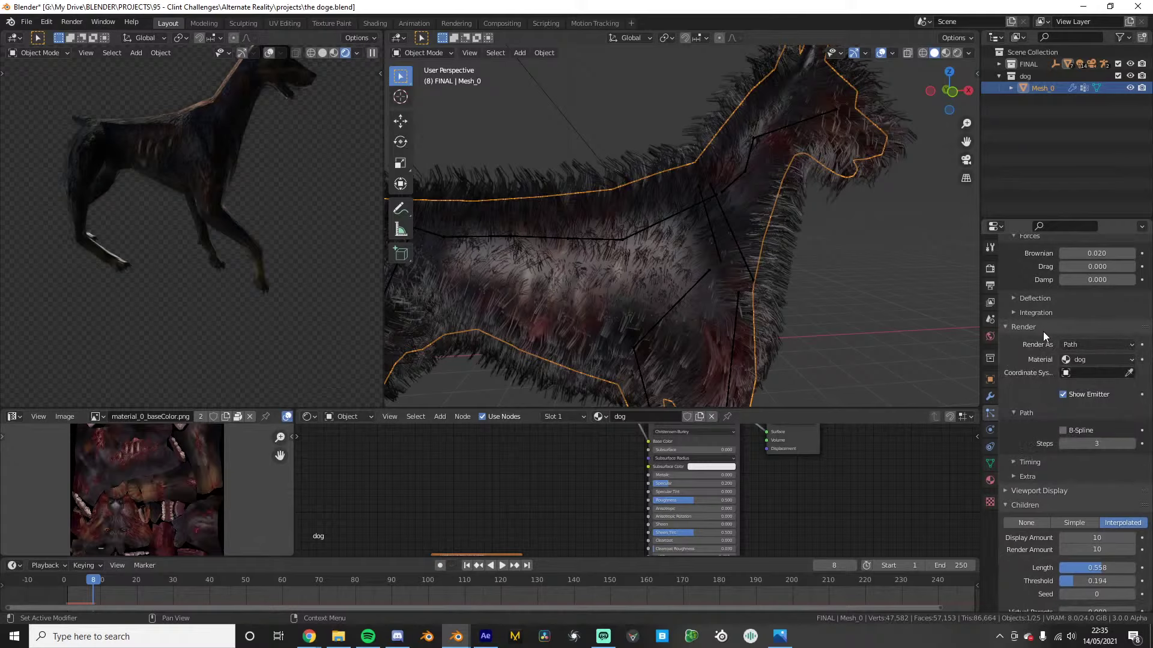
{"action": "left_click", "coordinate": [1089, 376]}
{"action": "left_click", "coordinate": [1077, 359]}
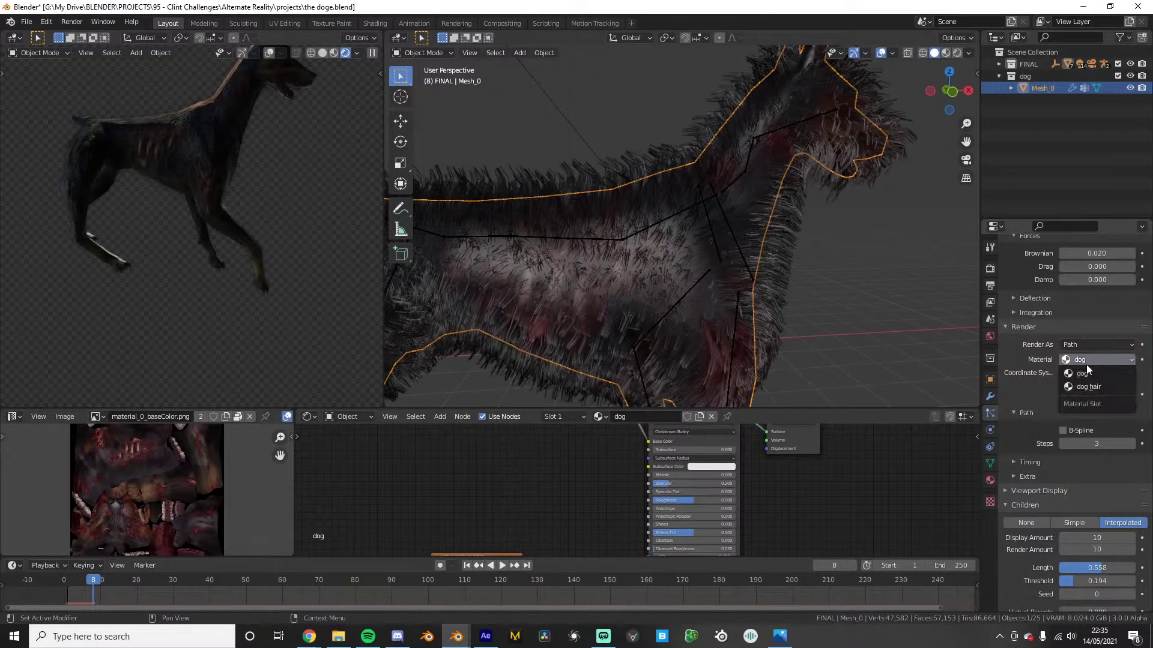
{"action": "left_click", "coordinate": [1088, 388]}
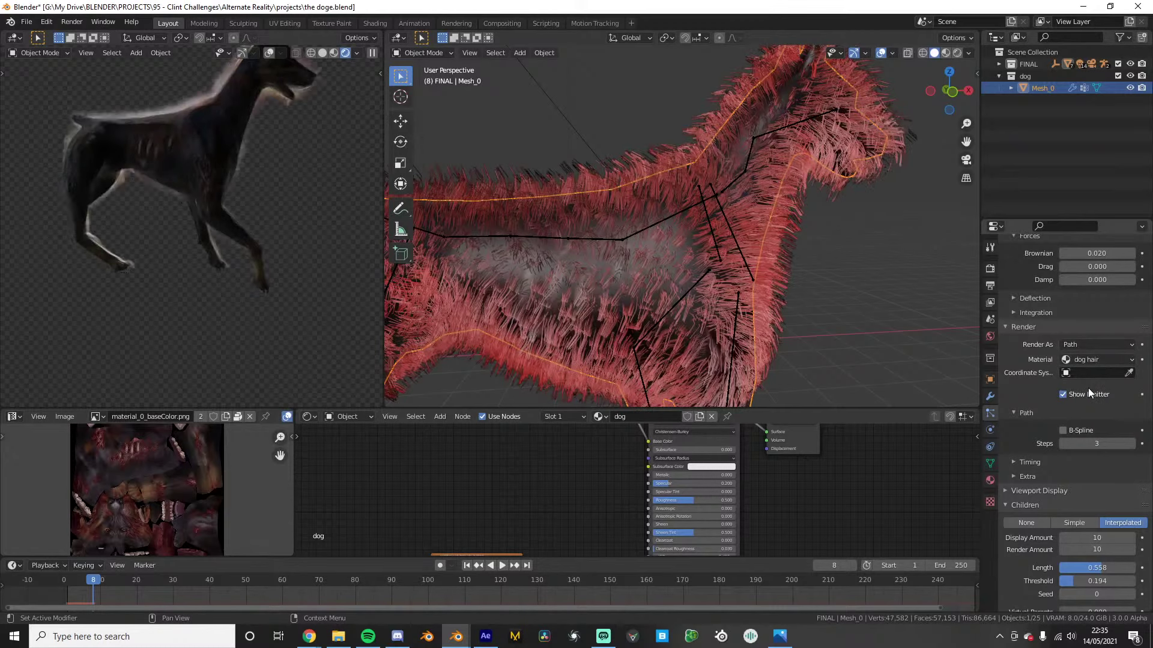
Examine the dog material's node setup and the rendered fur up close
{"action": "scroll", "coordinate": [754, 460], "scroll_direction": "down", "scroll_amount": 2}
{"action": "middle_click_drag", "start_coordinate": [754, 459], "coordinate": [763, 495]}
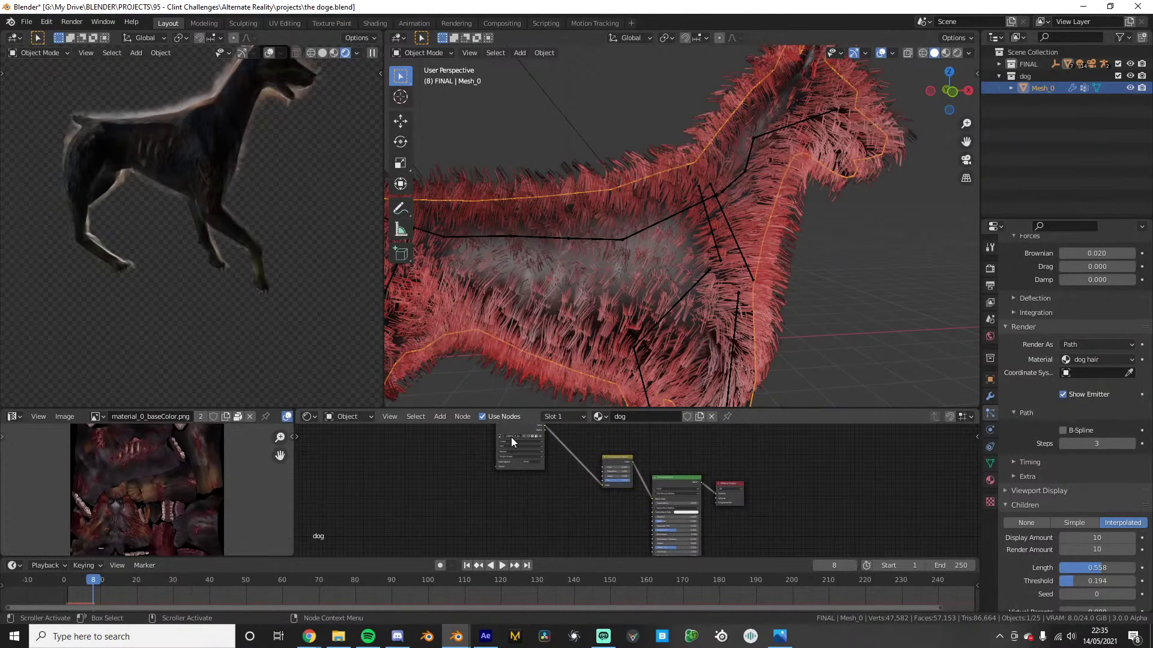
{"action": "left_click", "coordinate": [517, 426]}
{"action": "left_click", "coordinate": [776, 474]}
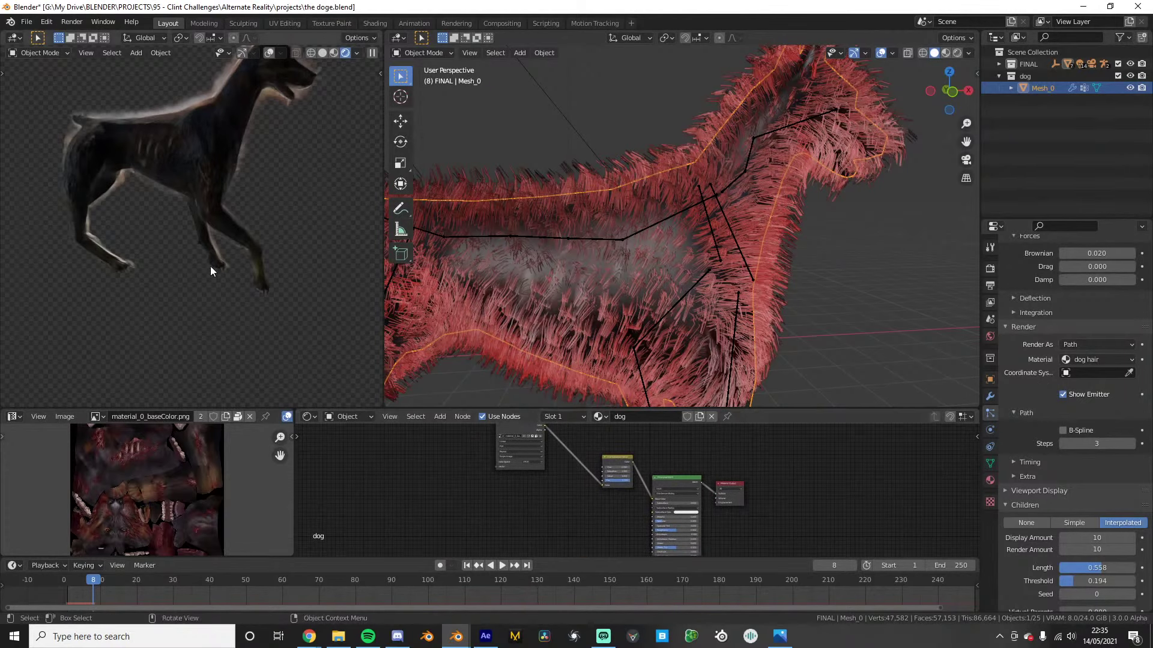
{"action": "scroll", "coordinate": [230, 222], "scroll_direction": "up", "scroll_amount": 5}
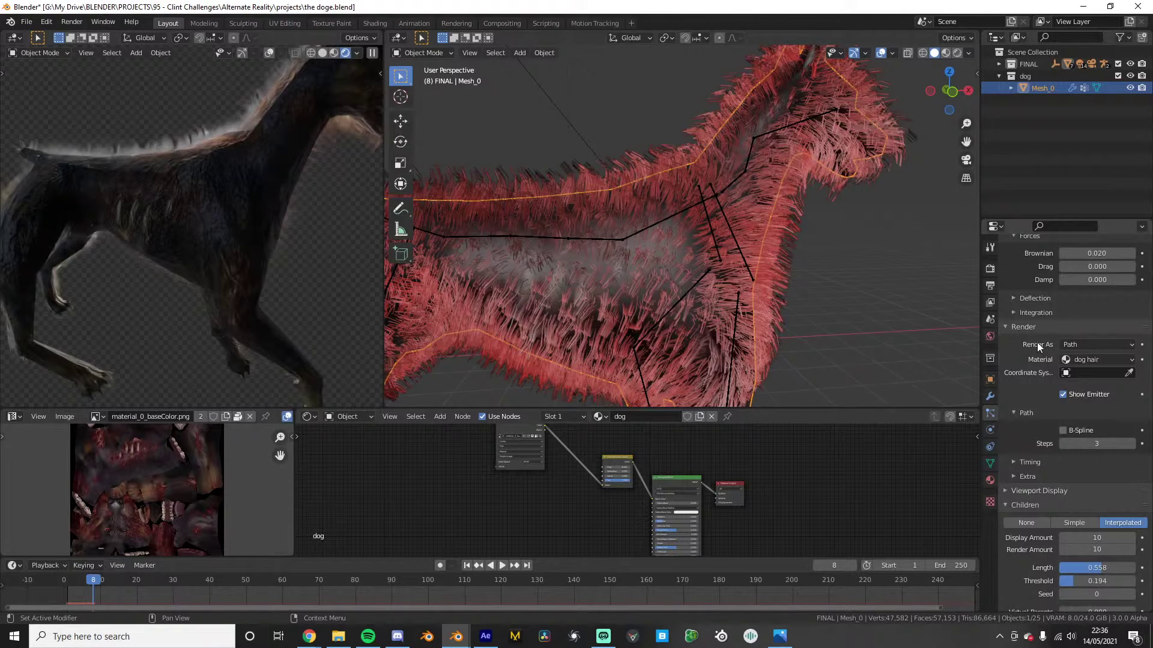
{"action": "scroll", "coordinate": [1037, 342], "scroll_direction": "down", "scroll_amount": 10}
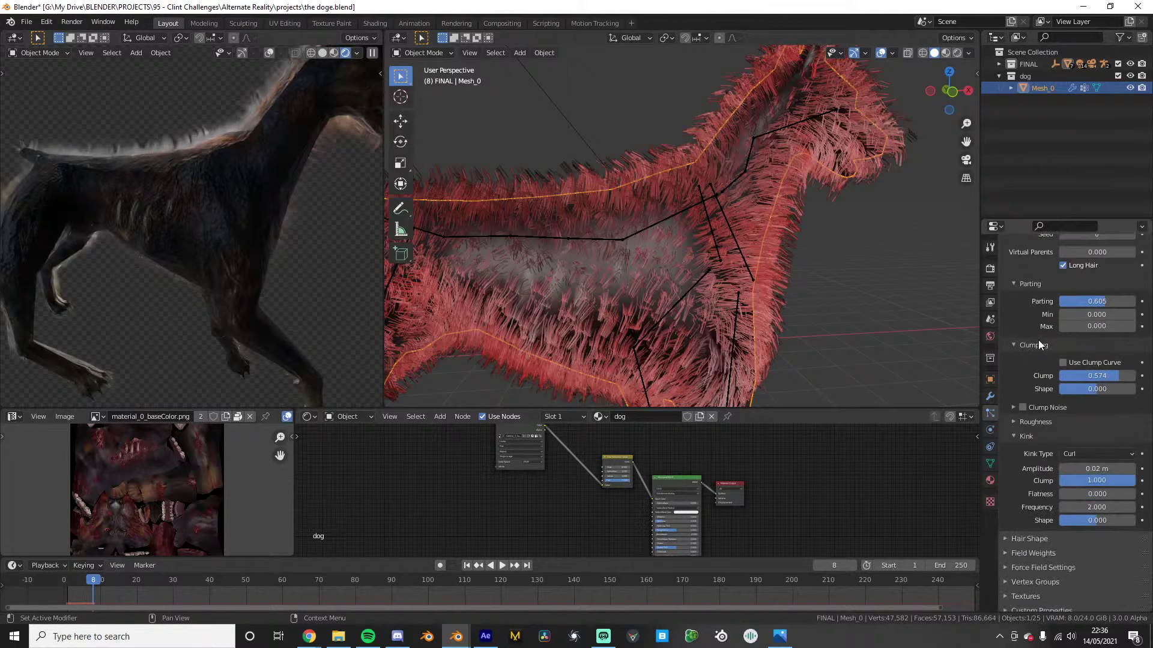
Set the Diameter Scale in the particle system's hair shape to 0.30
{"action": "scroll", "coordinate": [1046, 462], "scroll_direction": "down", "scroll_amount": 1}
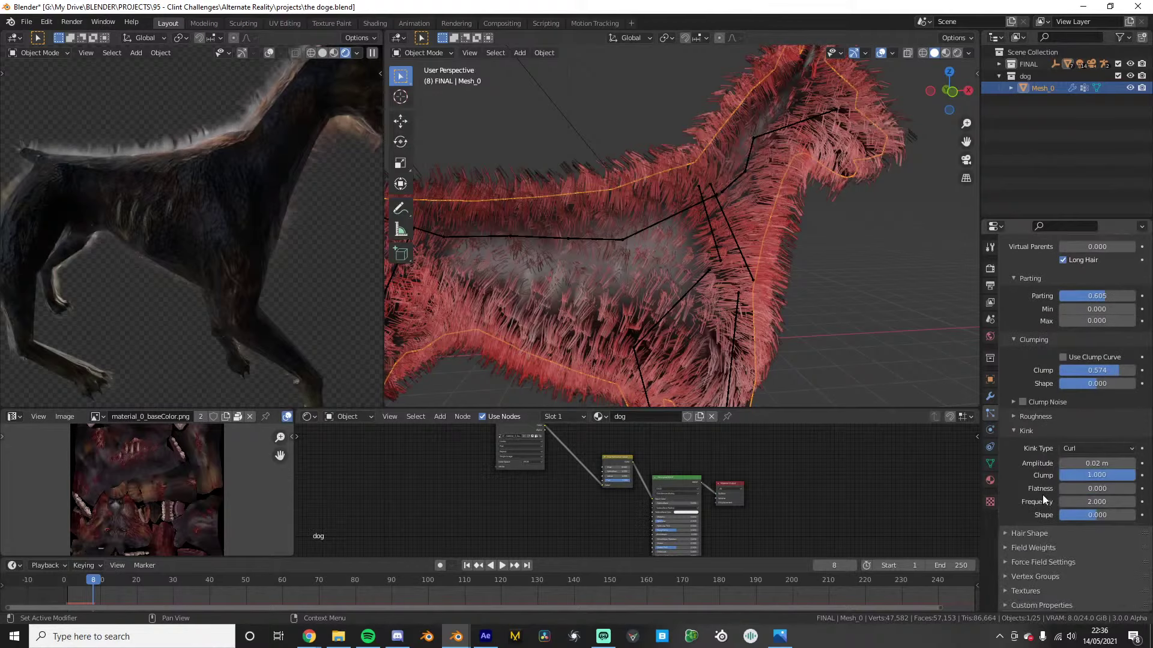
{"action": "left_click", "coordinate": [1056, 532]}
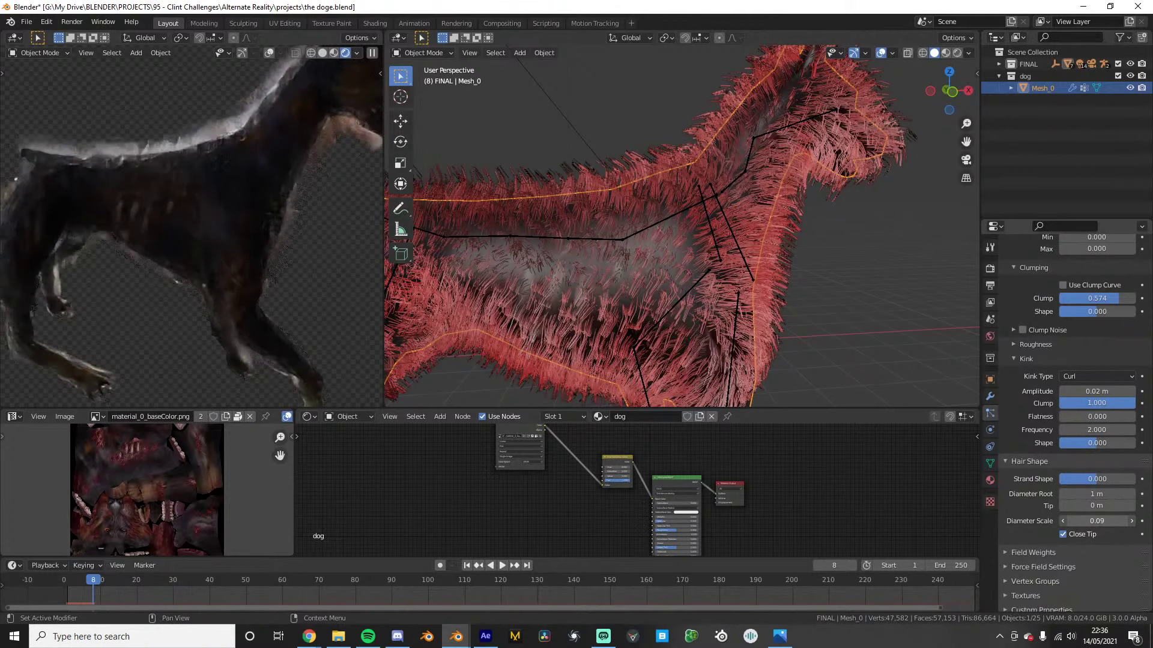
{"action": "left_click_drag", "start_coordinate": [1097, 521], "coordinate": [1112, 521]}
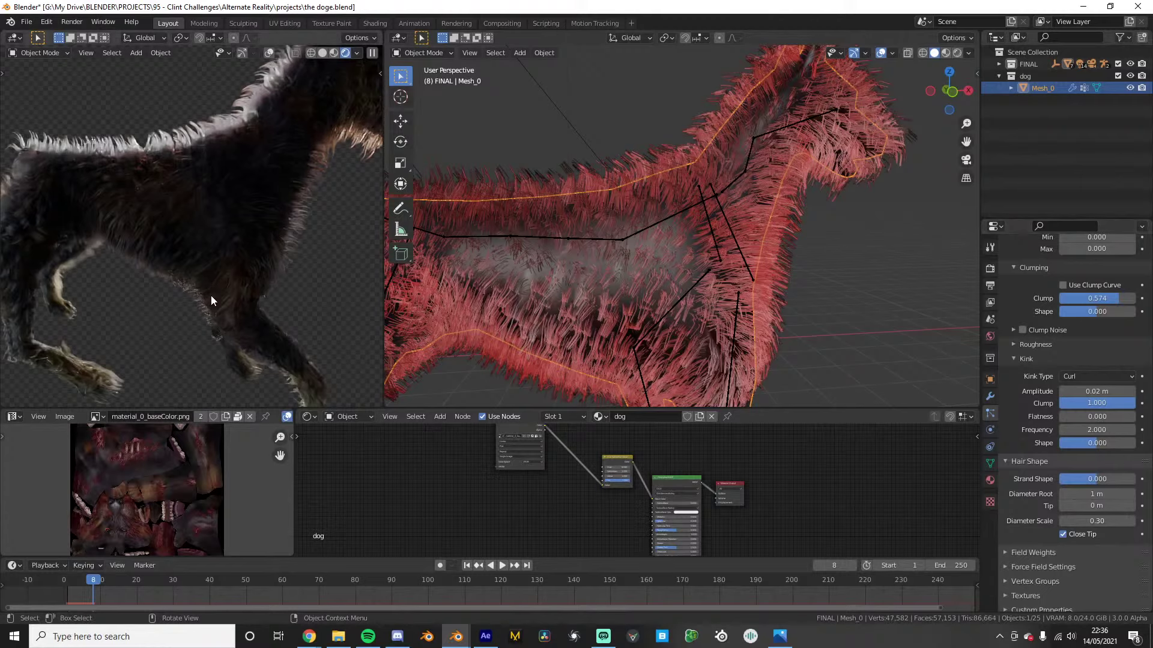
{"action": "scroll", "coordinate": [211, 300], "scroll_direction": "down", "scroll_amount": 5}
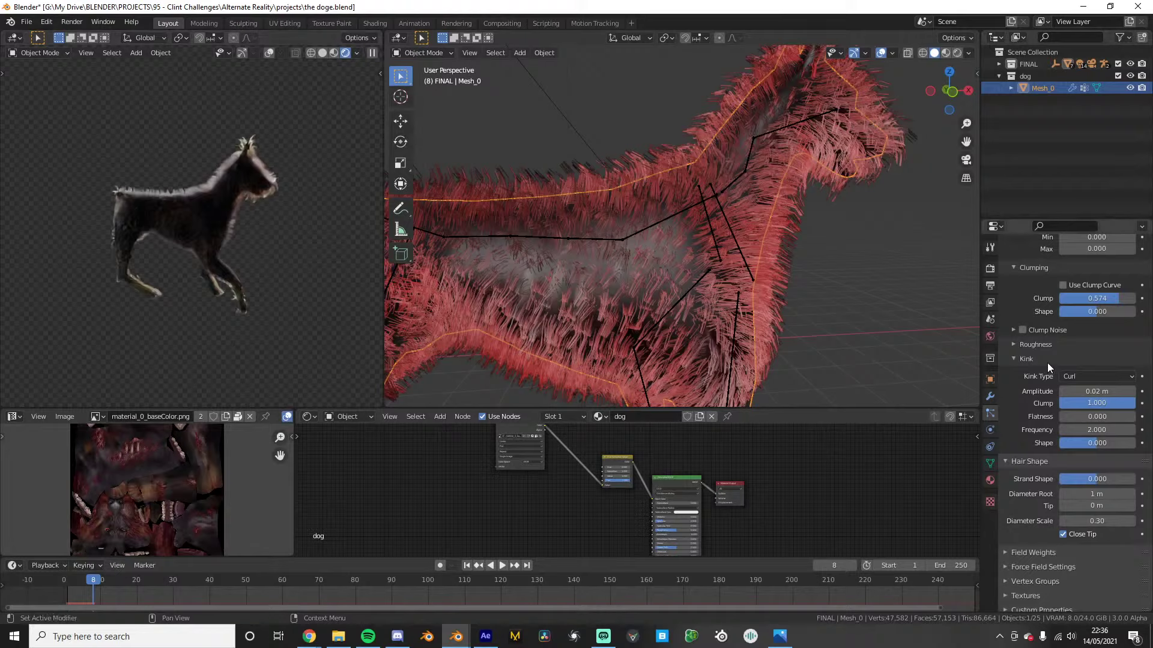
{"action": "scroll", "coordinate": [210, 258], "scroll_direction": "up", "scroll_amount": 10}
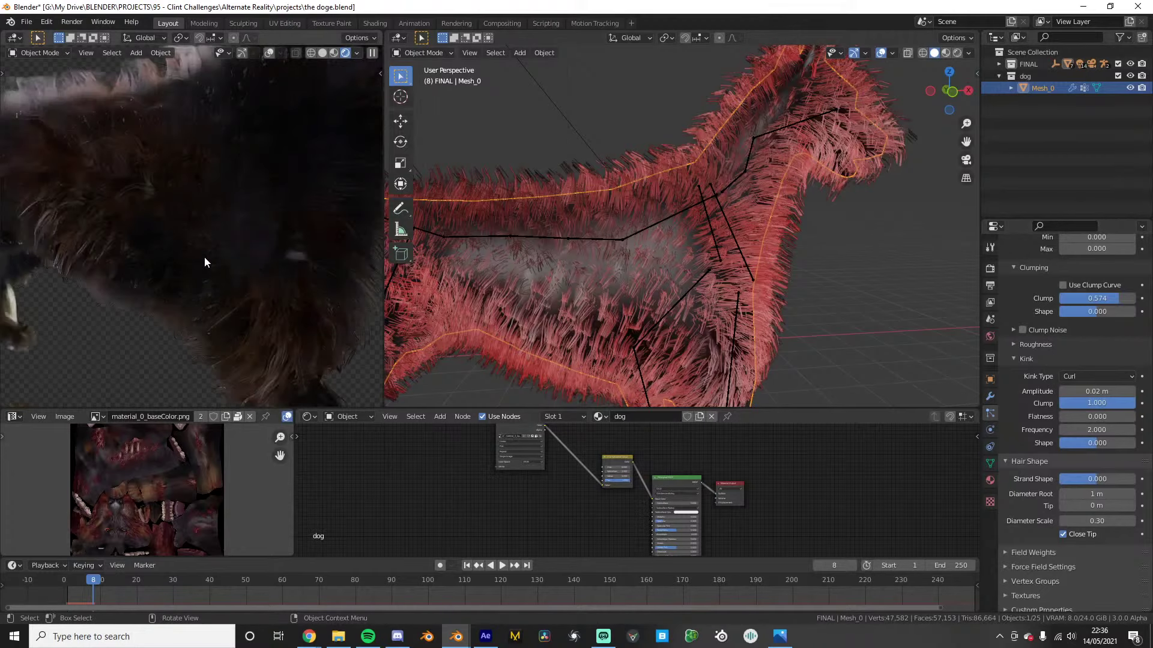
{"action": "scroll", "coordinate": [204, 262], "scroll_direction": "down", "scroll_amount": 3}
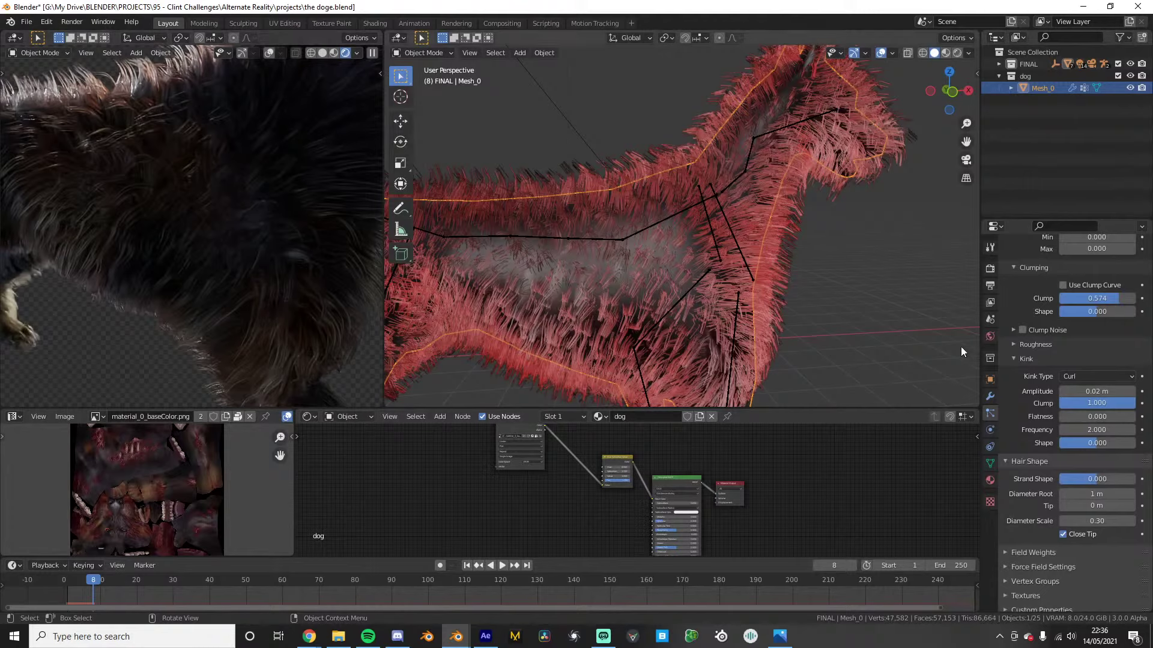
Take the preview viewport out of rendered shading and enter Edit Mode on the dog mesh
{"action": "scroll", "coordinate": [1062, 357], "scroll_direction": "up", "scroll_amount": 12}
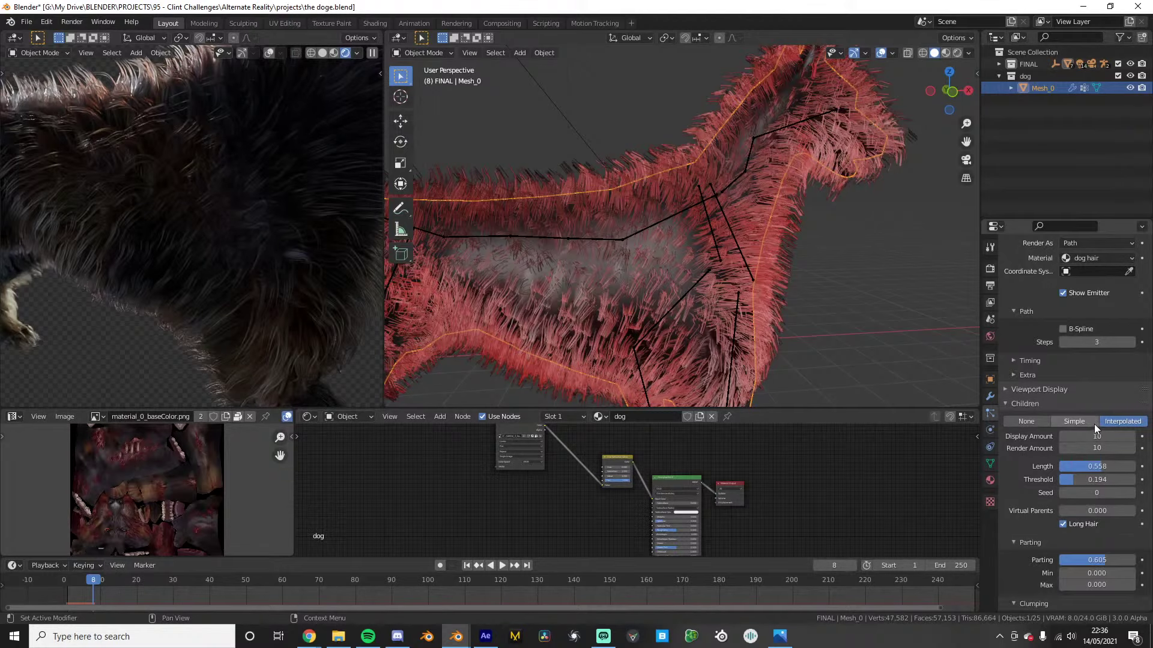
{"action": "scroll", "coordinate": [1094, 424], "scroll_direction": "up", "scroll_amount": 20}
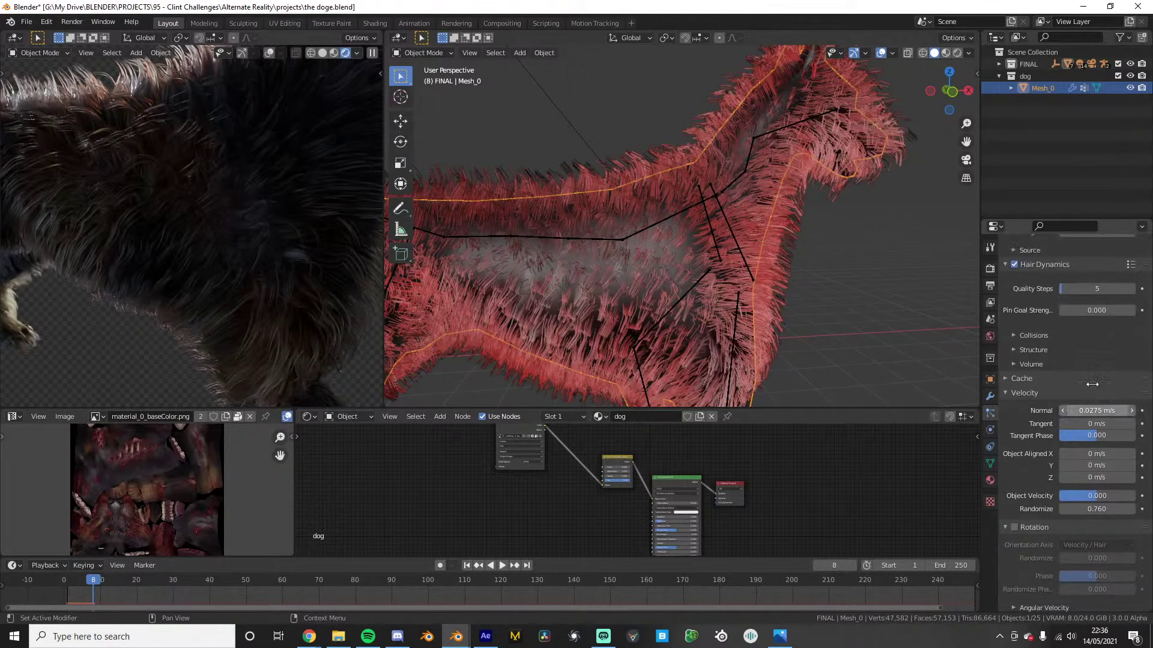
{"action": "scroll", "coordinate": [1087, 385], "scroll_direction": "down", "scroll_amount": 10}
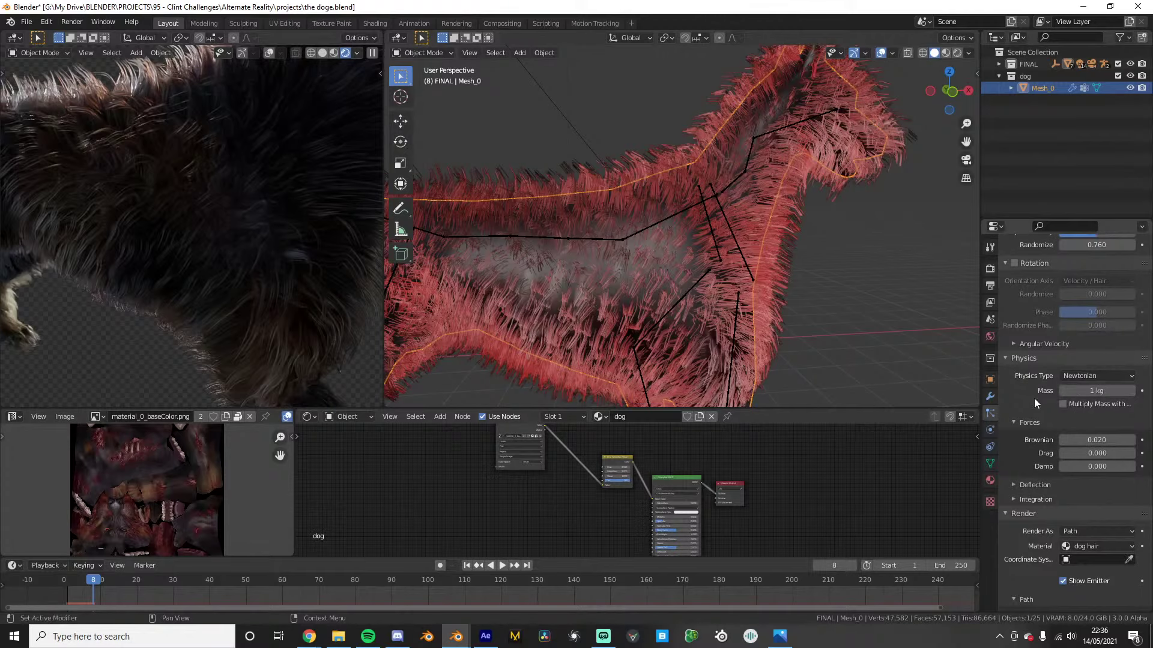
{"action": "key", "text": "z"}
{"action": "left_click", "coordinate": [305, 233]}
{"action": "scroll", "coordinate": [615, 236], "scroll_direction": "down", "scroll_amount": 4}
{"action": "mouse_move", "coordinate": [615, 236]}
{"action": "middle_mouse_down"}
{"action": "mouse_move", "coordinate": [593, 247]}
{"action": "mouse_move", "coordinate": [648, 252]}
{"action": "middle_mouse_up"}
{"action": "key", "text": "Tab"}
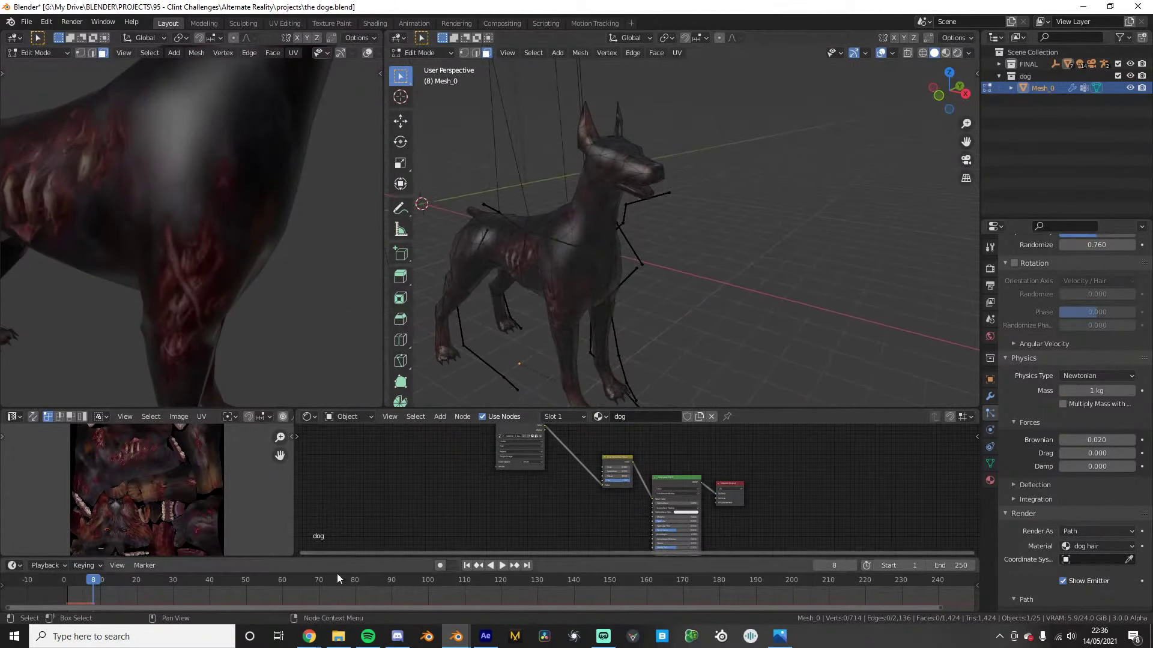
Switch to Chrome and run a Google search for "dog" in a new tab
{"action": "mouse_move", "coordinate": [309, 637]}
{"action": "left_click", "coordinate": [377, 596]}
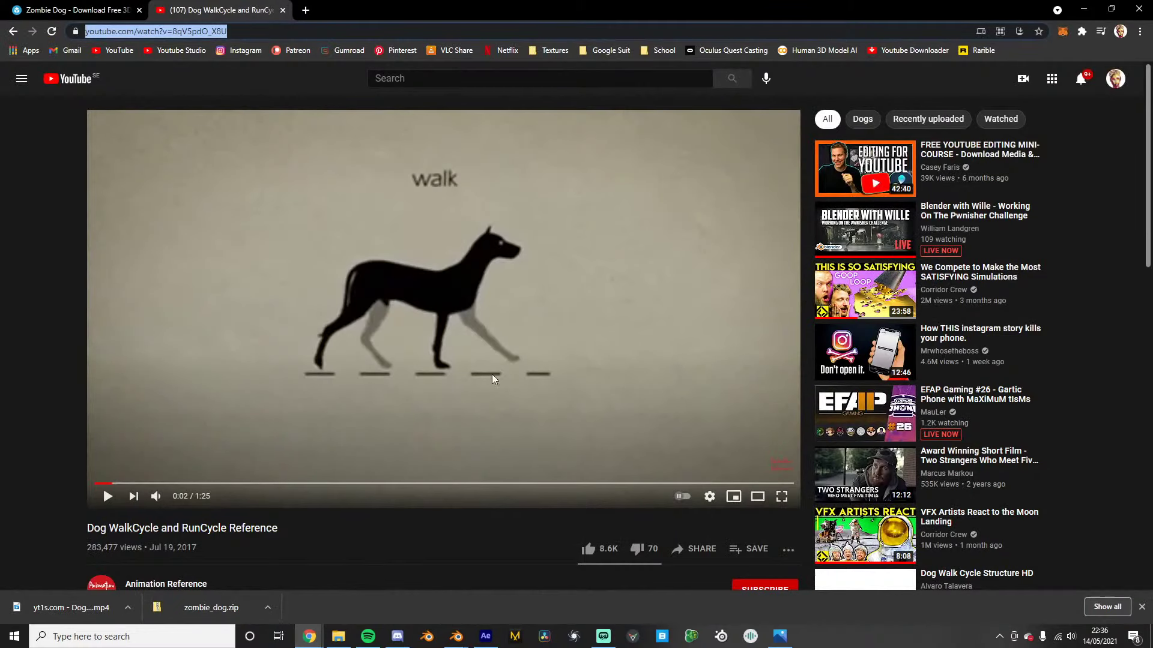
{"action": "left_click", "coordinate": [305, 11]}
{"action": "type", "text": "dog"}
{"action": "key", "text": "Return"}
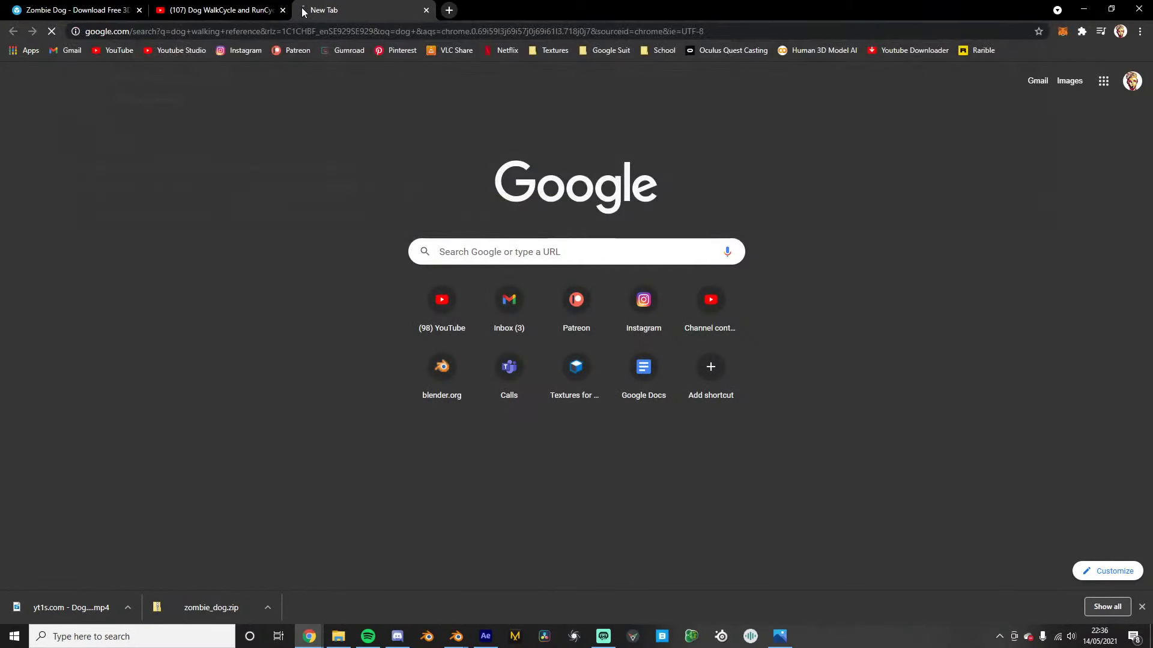
{"action": "left_click_drag", "start_coordinate": [127, 92], "coordinate": [378, 88]}
{"action": "key", "text": "BackSpace"}
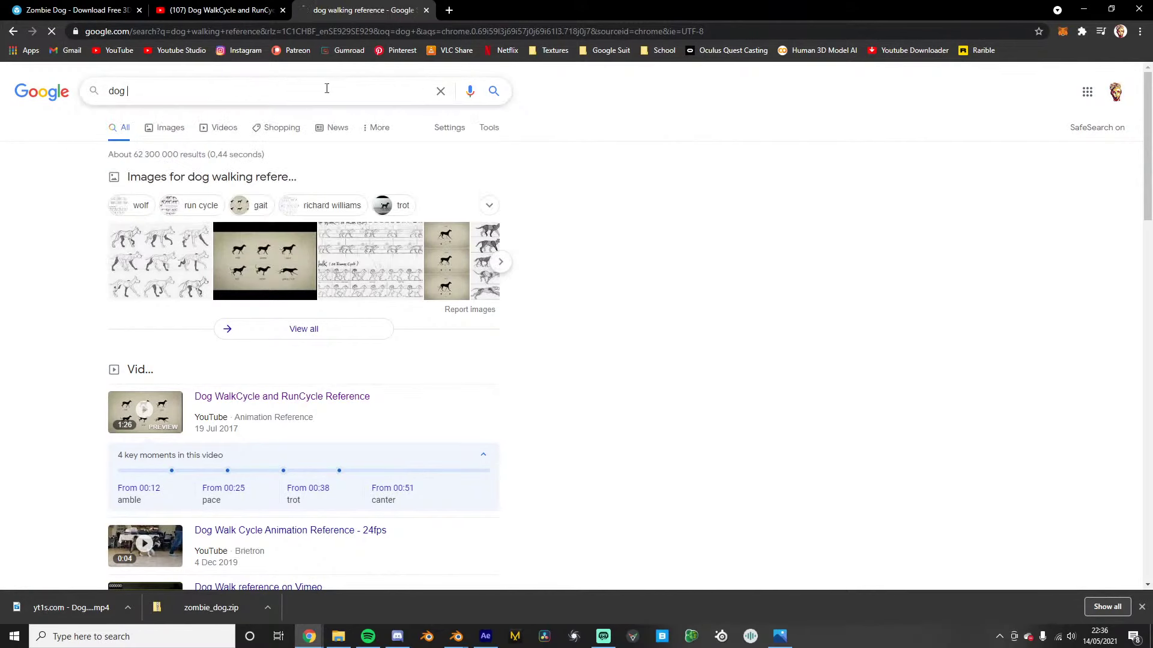
{"action": "key", "text": "Return"}
Browse the image results for dog photos that show how real fur looks
{"action": "left_click", "coordinate": [171, 129]}
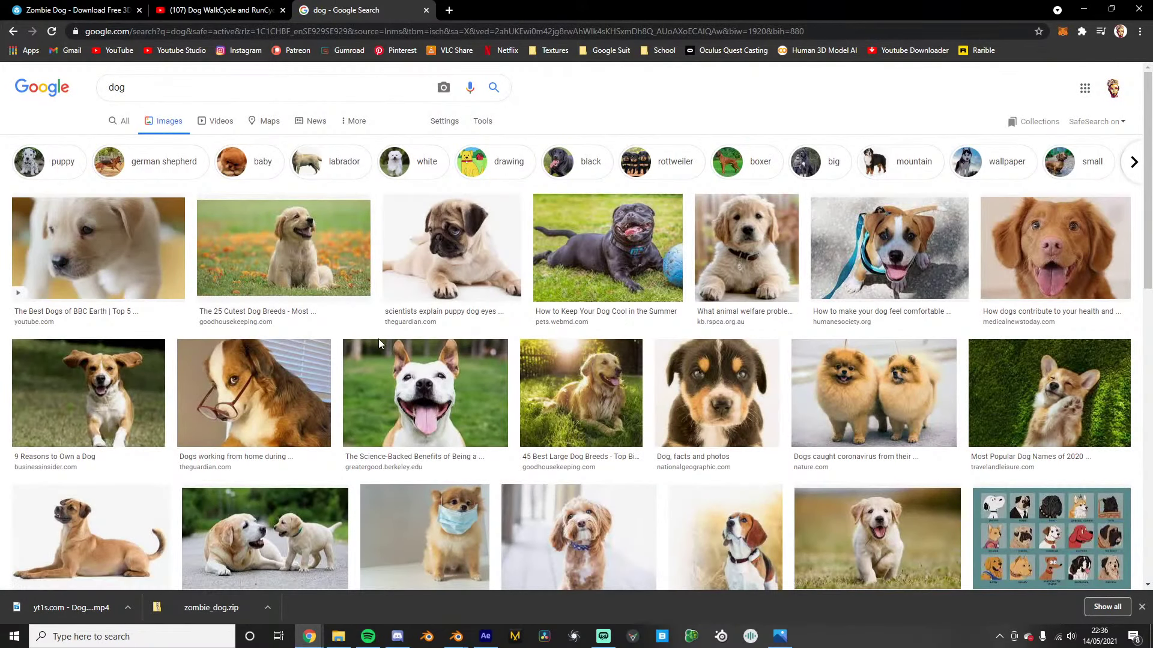
{"action": "scroll", "coordinate": [402, 300], "scroll_direction": "down", "scroll_amount": 5}
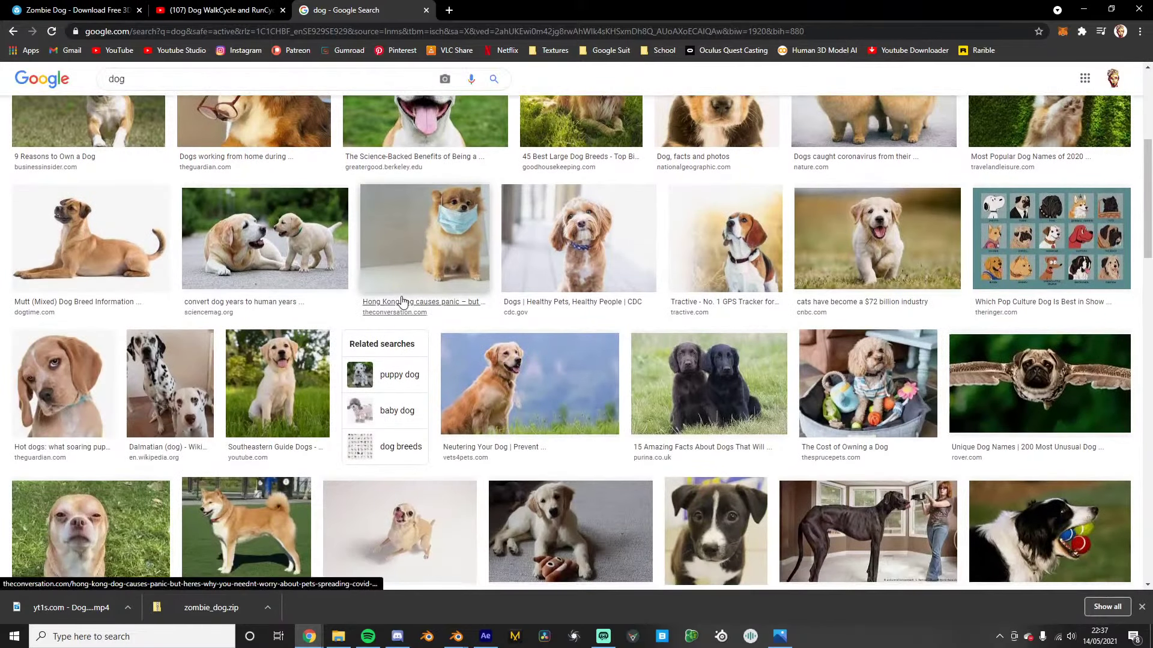
{"action": "left_click", "coordinate": [495, 359]}
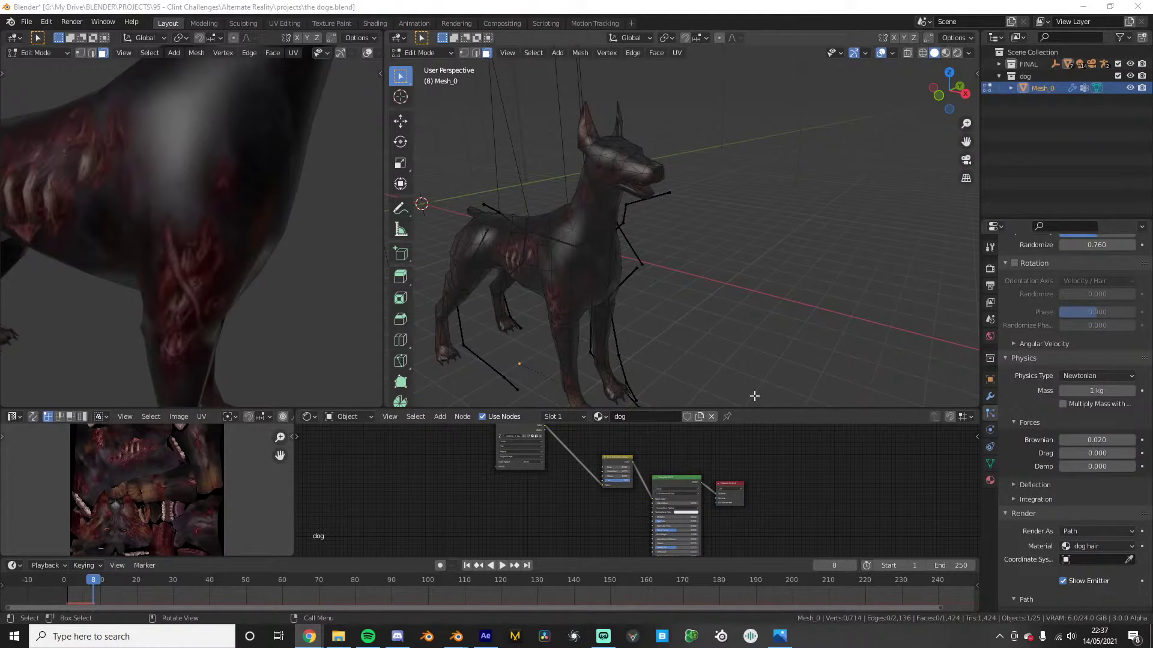
Return to Blender and set the child hairs' Display Amount to 20 and their Render Amount to 2
{"action": "scroll", "coordinate": [1069, 430], "scroll_direction": "down", "scroll_amount": 10}
{"action": "left_click", "coordinate": [1087, 388]}
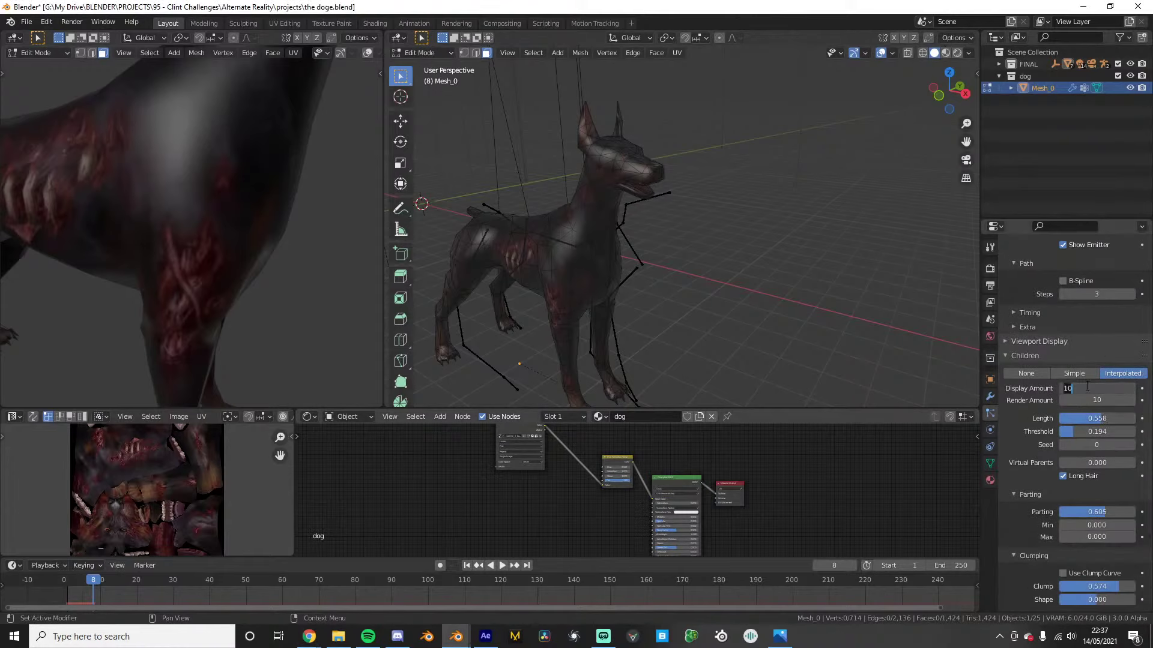
{"action": "type", "text": "20"}
{"action": "key", "text": "Tab"}
{"action": "type", "text": "2"}
Set the Vertex Mass in the hair dynamics' structure settings to 1 kg
{"action": "scroll", "coordinate": [1055, 401], "scroll_direction": "up", "scroll_amount": 10}
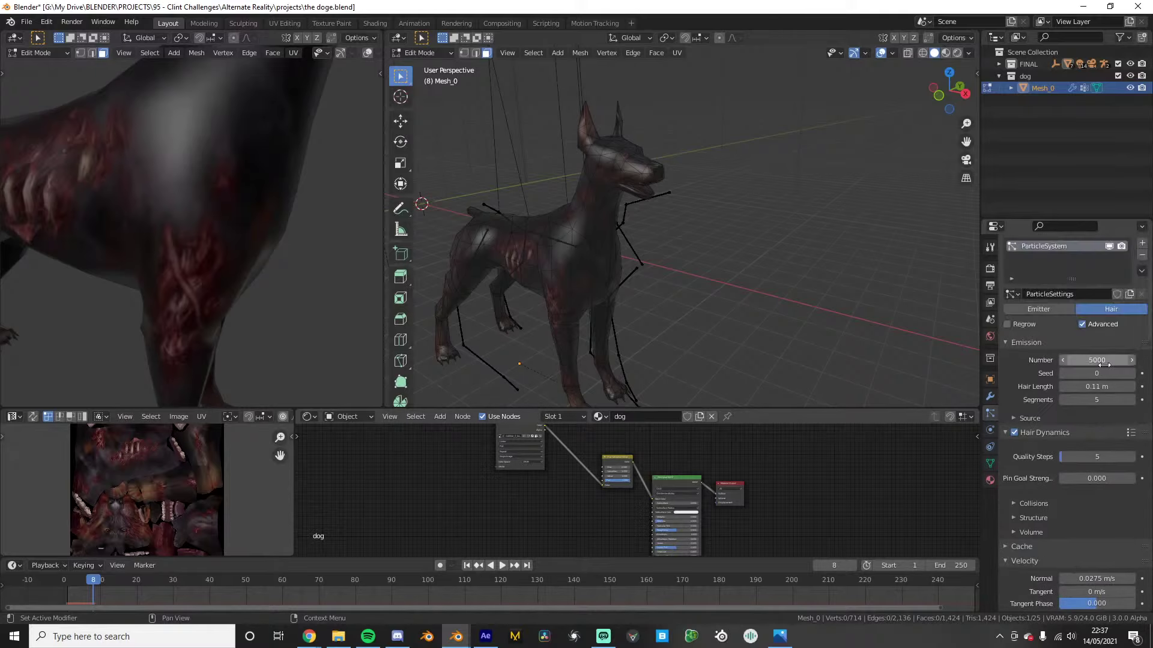
{"action": "scroll", "coordinate": [758, 315], "scroll_direction": "down", "scroll_amount": 3}
{"action": "scroll", "coordinate": [730, 300], "scroll_direction": "up", "scroll_amount": 2}
{"action": "middle_click_drag", "start_coordinate": [643, 276], "coordinate": [661, 276]}
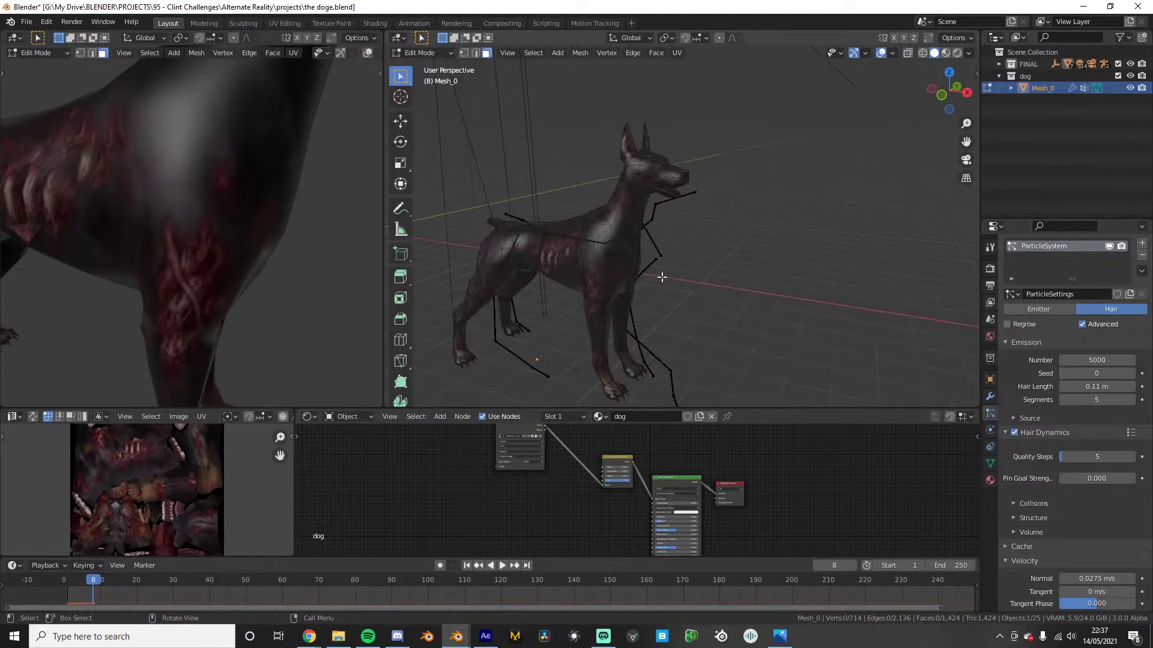
{"action": "left_click", "coordinate": [1034, 503]}
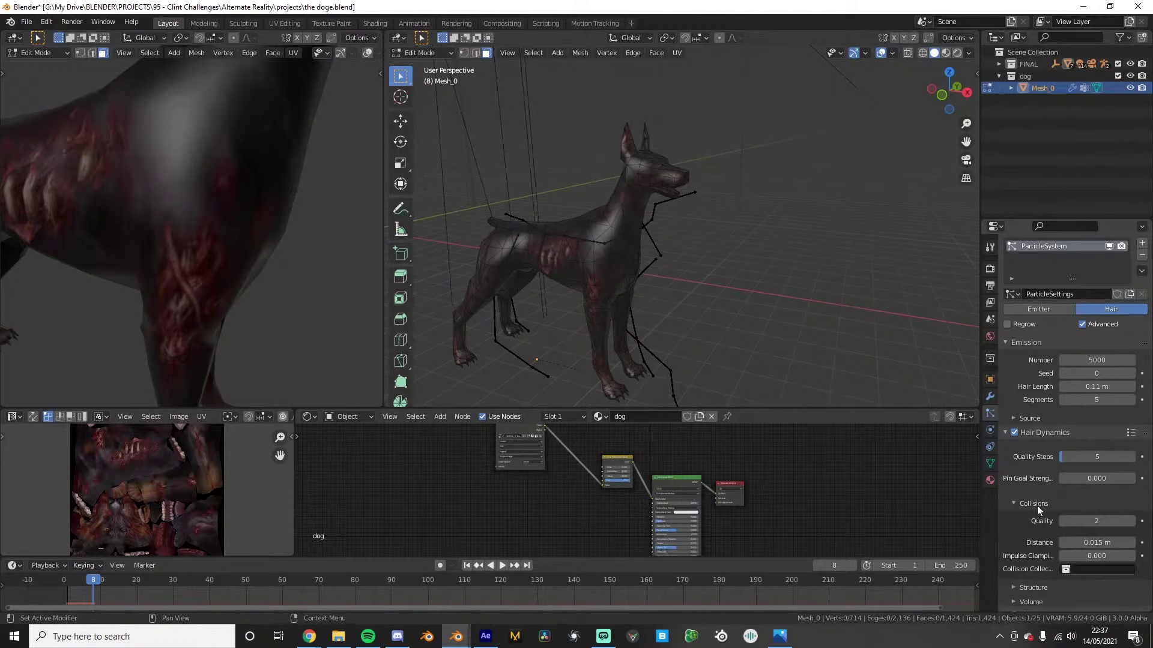
{"action": "left_click", "coordinate": [1040, 505]}
{"action": "left_click", "coordinate": [1041, 518]}
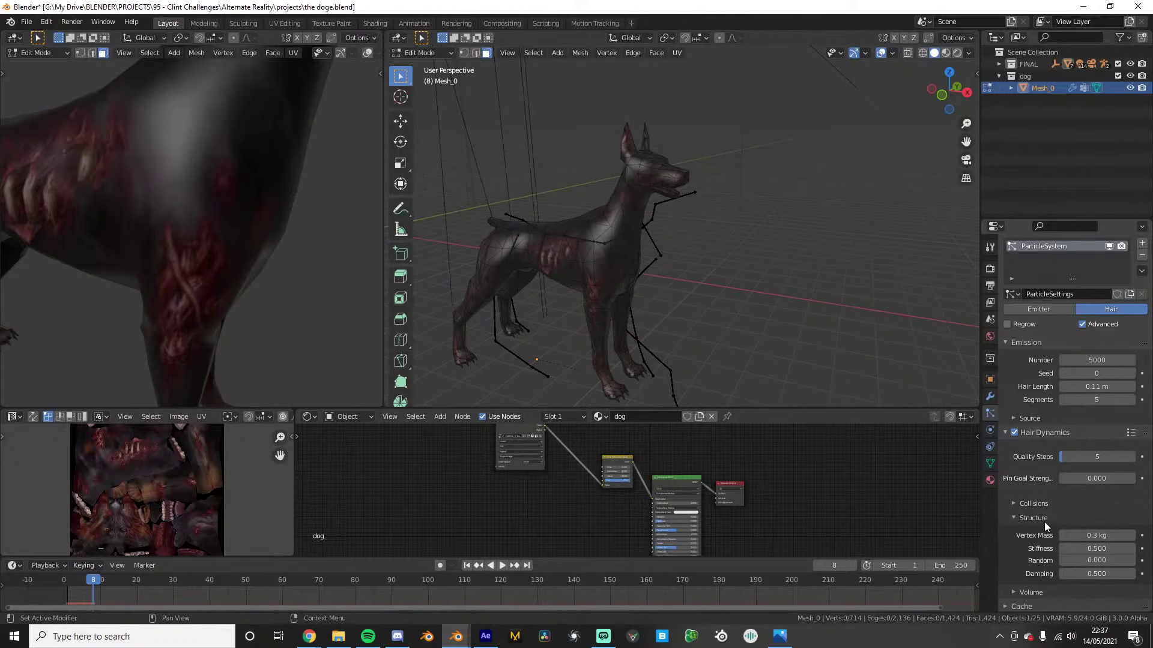
{"action": "left_click_drag", "start_coordinate": [1084, 533], "coordinate": [1128, 533]}
{"action": "left_click", "coordinate": [1097, 535]}
{"action": "type", "text": "1"}
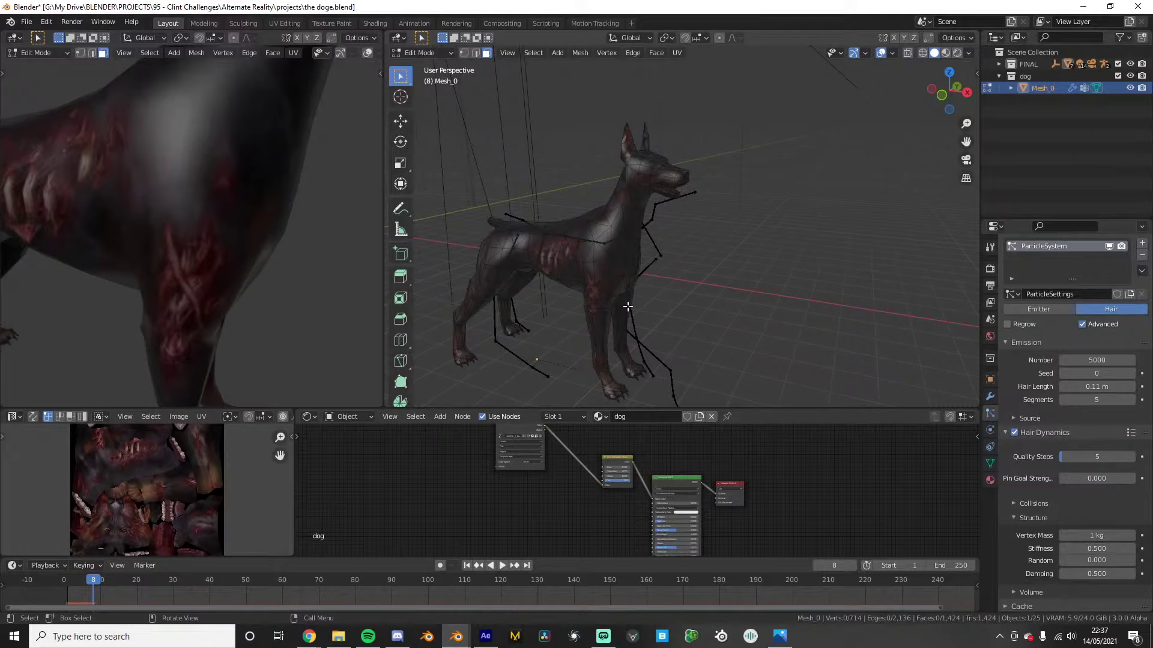
{"action": "scroll", "coordinate": [628, 307], "scroll_direction": "up", "scroll_amount": 6}
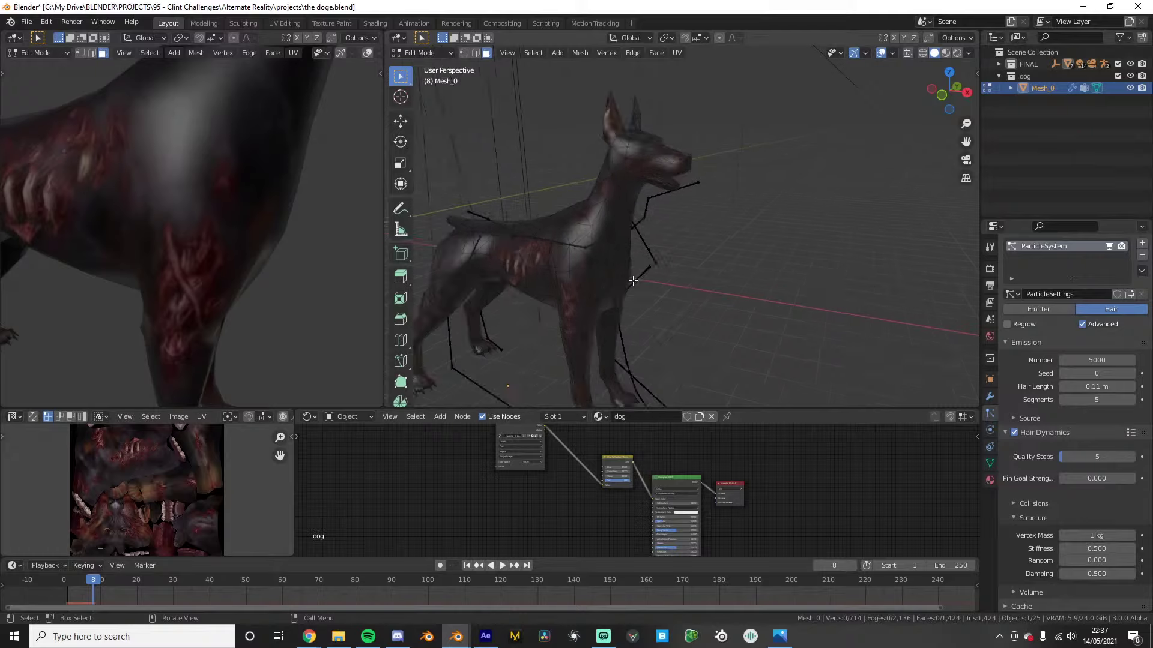
{"action": "middle_click_drag", "start_coordinate": [675, 266], "coordinate": [742, 214]}
{"action": "key", "text": "l"}
{"action": "left_click", "coordinate": [898, 206]}
{"action": "scroll", "coordinate": [898, 206], "scroll_direction": "down", "scroll_amount": 4}
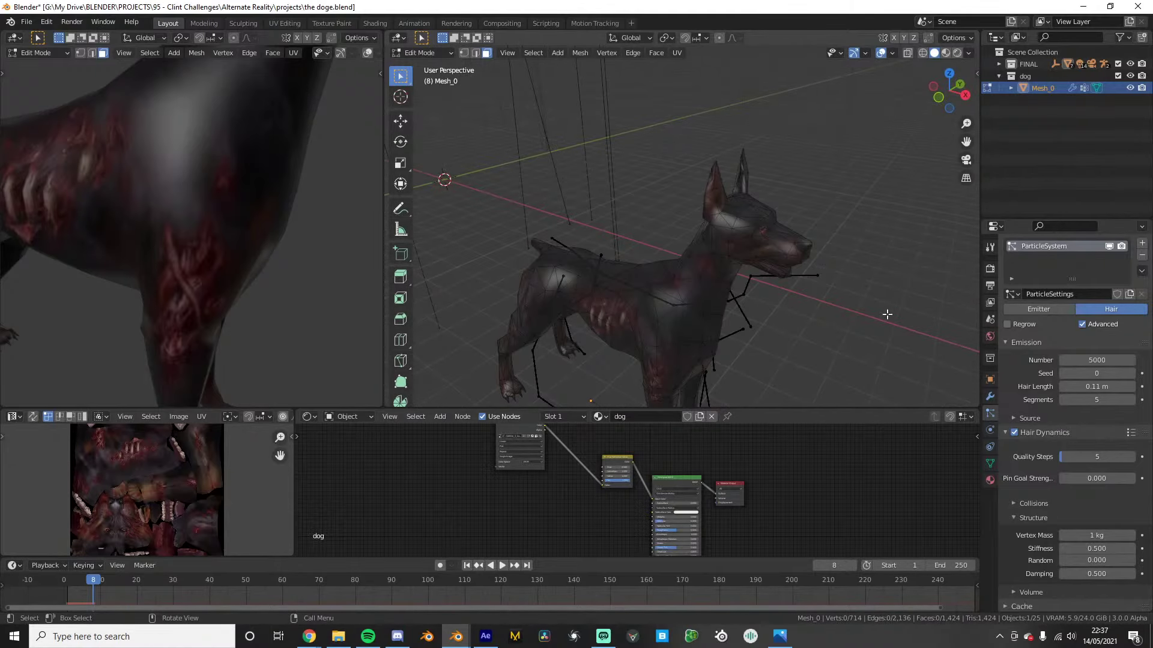
Create a vertex group named "hair", assign the whole dog mesh to it with weight 1.000, and clear the selection
{"action": "left_click", "coordinate": [990, 464]}
{"action": "key", "text": "a"}
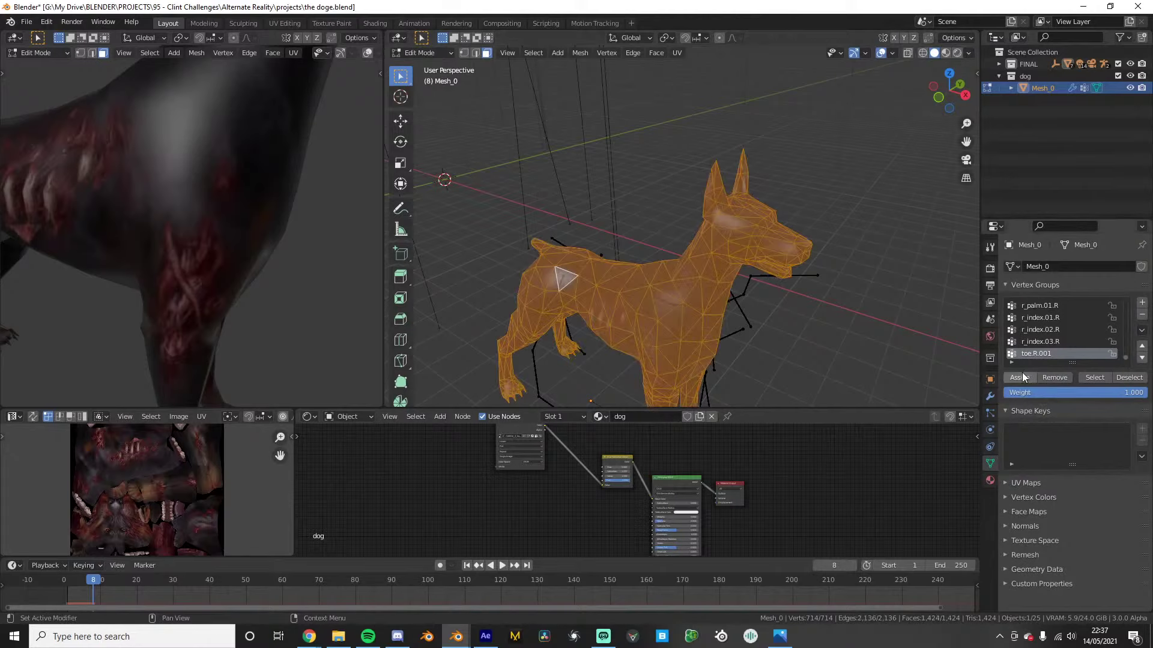
{"action": "left_click", "coordinate": [1141, 303]}
{"action": "double_click", "coordinate": [1048, 358]}
{"action": "left_click", "coordinate": [1020, 378]}
{"action": "mouse_move", "coordinate": [648, 234]}
{"action": "middle_mouse_down"}
{"action": "mouse_move", "coordinate": [688, 220]}
{"action": "mouse_move", "coordinate": [642, 231]}
{"action": "middle_mouse_up"}
{"action": "scroll", "coordinate": [661, 231], "scroll_direction": "up", "scroll_amount": 2}
{"action": "middle_click_drag", "start_coordinate": [714, 245], "coordinate": [743, 240]}
{"action": "left_click", "coordinate": [832, 259]}
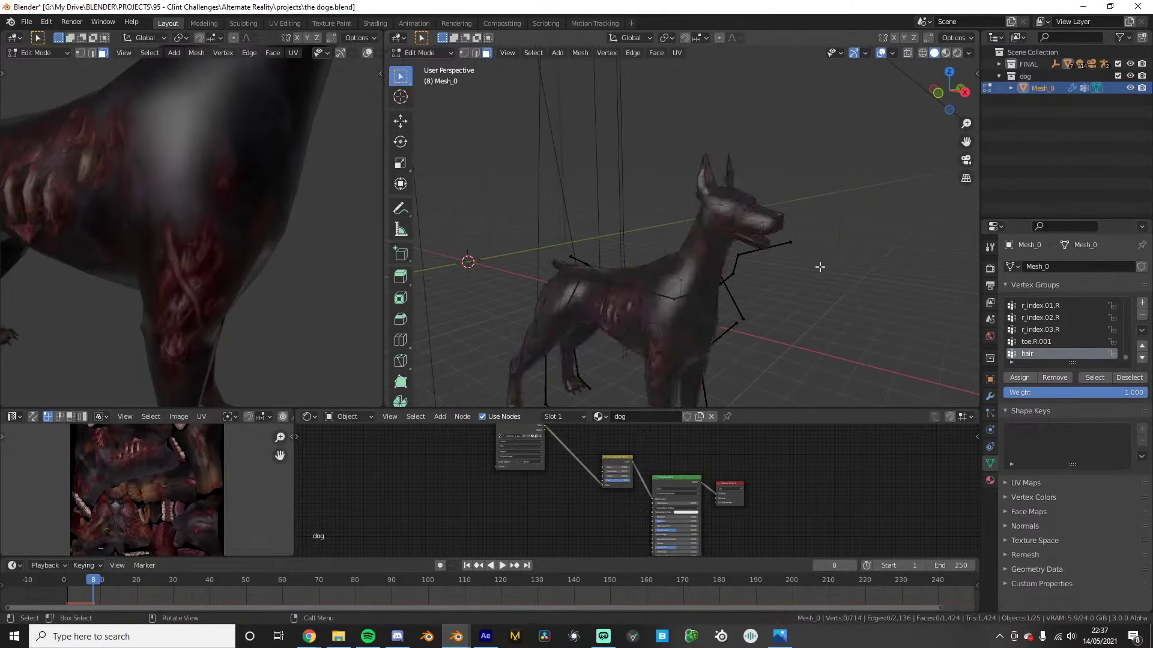
{"action": "scroll", "coordinate": [750, 291], "scroll_direction": "up", "scroll_amount": 3}
{"action": "middle_click_drag", "start_coordinate": [819, 267], "coordinate": [720, 297]}
{"action": "left_click_drag", "start_coordinate": [674, 222], "coordinate": [751, 286]}
{"action": "left_click", "coordinate": [807, 288]}
{"action": "middle_click_drag", "start_coordinate": [807, 291], "coordinate": [785, 301]}
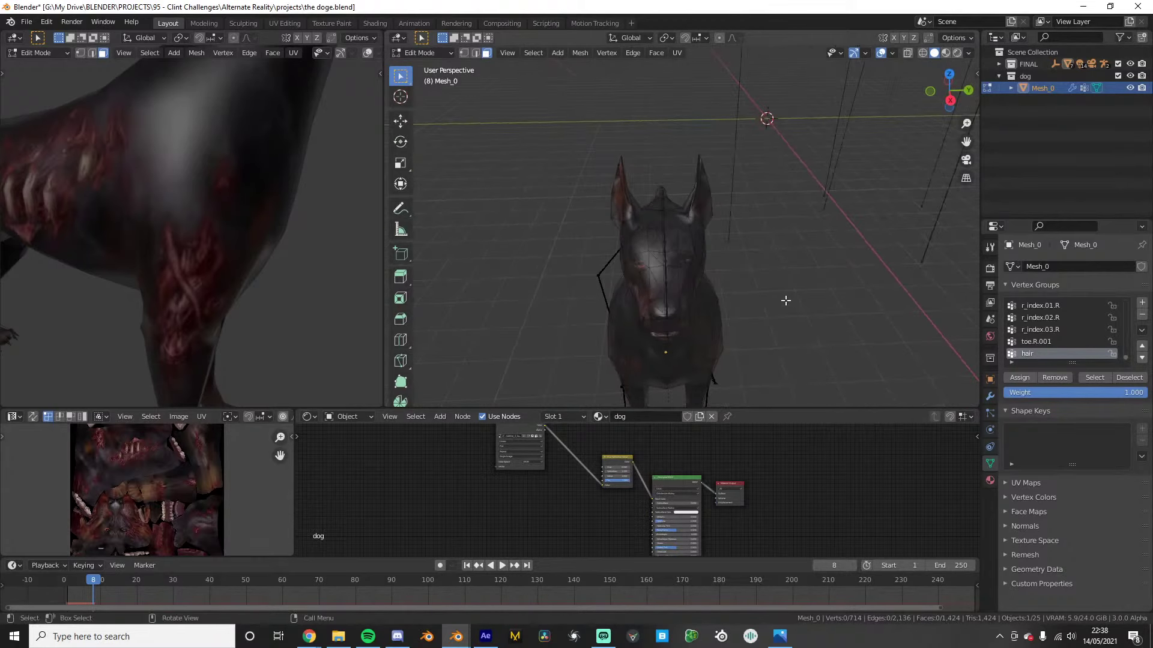
Circle-select the faces on the dog's forehead and along the bridge of its nose
{"action": "key", "text": "c"}
{"action": "mouse_move", "coordinate": [665, 291]}
{"action": "left_mouse_down"}
{"action": "mouse_move", "coordinate": [676, 300]}
{"action": "mouse_move", "coordinate": [657, 247]}
{"action": "mouse_move", "coordinate": [666, 262]}
{"action": "left_mouse_up"}
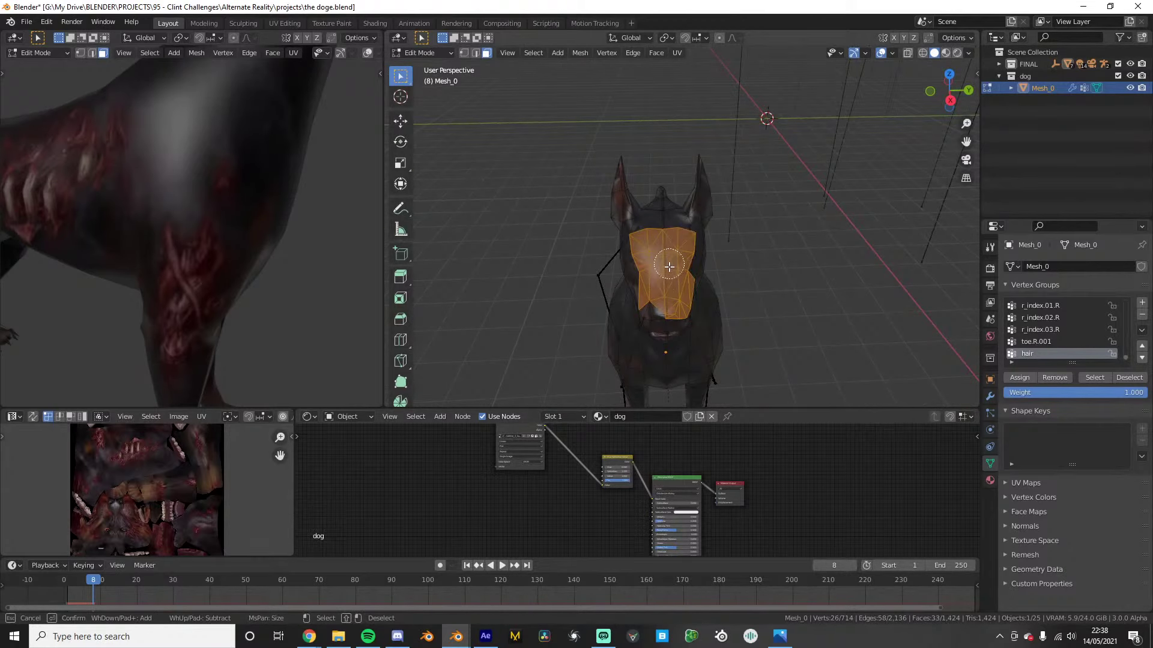
{"action": "key", "text": "Escape"}
{"action": "mouse_move", "coordinate": [666, 262]}
{"action": "middle_mouse_down"}
{"action": "mouse_move", "coordinate": [726, 239]}
{"action": "mouse_move", "coordinate": [733, 175]}
{"action": "middle_mouse_up"}
{"action": "scroll", "coordinate": [727, 240], "scroll_direction": "up", "scroll_amount": 1}
Add the faces of the lower jaw, the right side of the muzzle and the nose tip to the selection
{"action": "key", "text": "c"}
{"action": "left_click", "coordinate": [737, 166]}
{"action": "mouse_move", "coordinate": [736, 165]}
{"action": "left_mouse_down"}
{"action": "mouse_move", "coordinate": [733, 198]}
{"action": "mouse_move", "coordinate": [725, 179]}
{"action": "mouse_move", "coordinate": [778, 208]}
{"action": "left_mouse_up"}
{"action": "middle_click_drag", "start_coordinate": [778, 208], "coordinate": [802, 218]}
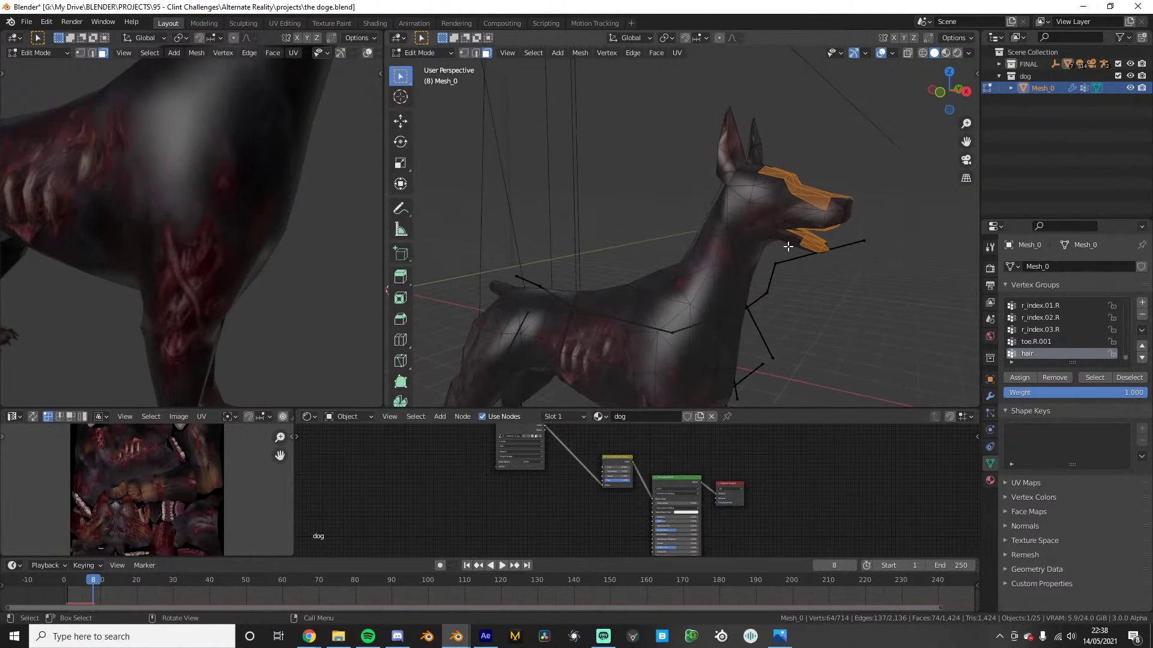
{"action": "left_click", "coordinate": [802, 218]}
{"action": "left_click_drag", "start_coordinate": [802, 218], "coordinate": [797, 252]}
{"action": "scroll", "coordinate": [787, 261], "scroll_direction": "down", "scroll_amount": 4}
{"action": "right_click", "coordinate": [820, 268]}
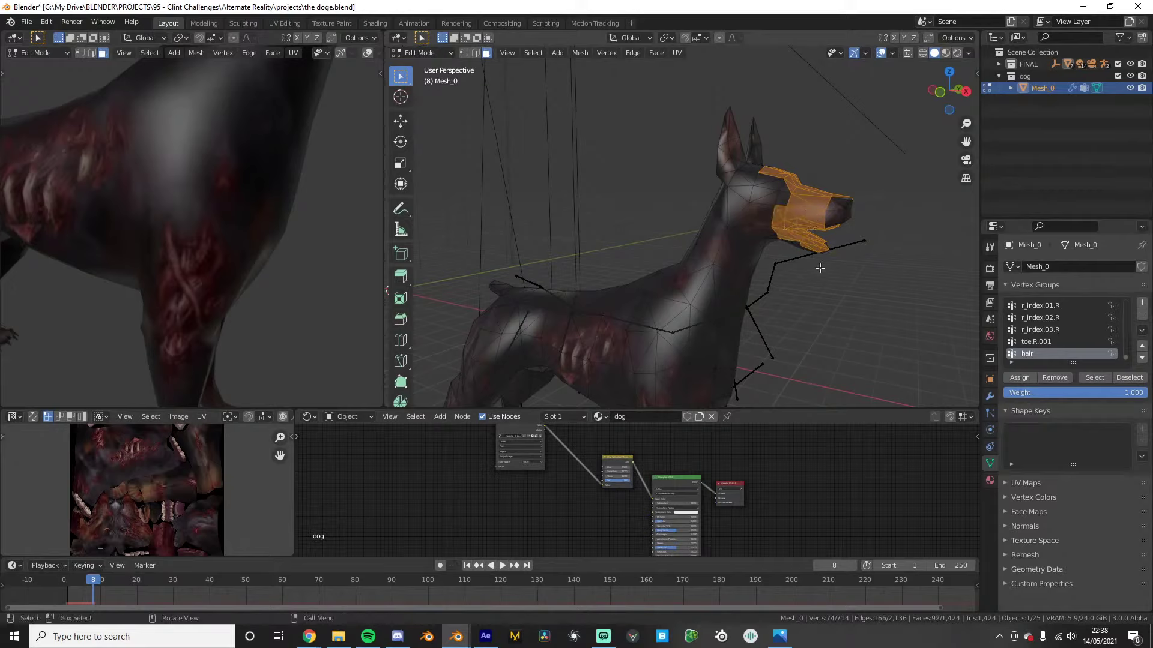
{"action": "key", "text": "c"}
{"action": "left_click", "coordinate": [846, 216]}
{"action": "right_click", "coordinate": [862, 216]}
Add the faces on the front and left side of the dog's muzzle to the selection
{"action": "middle_click_drag", "start_coordinate": [862, 217], "coordinate": [766, 263]}
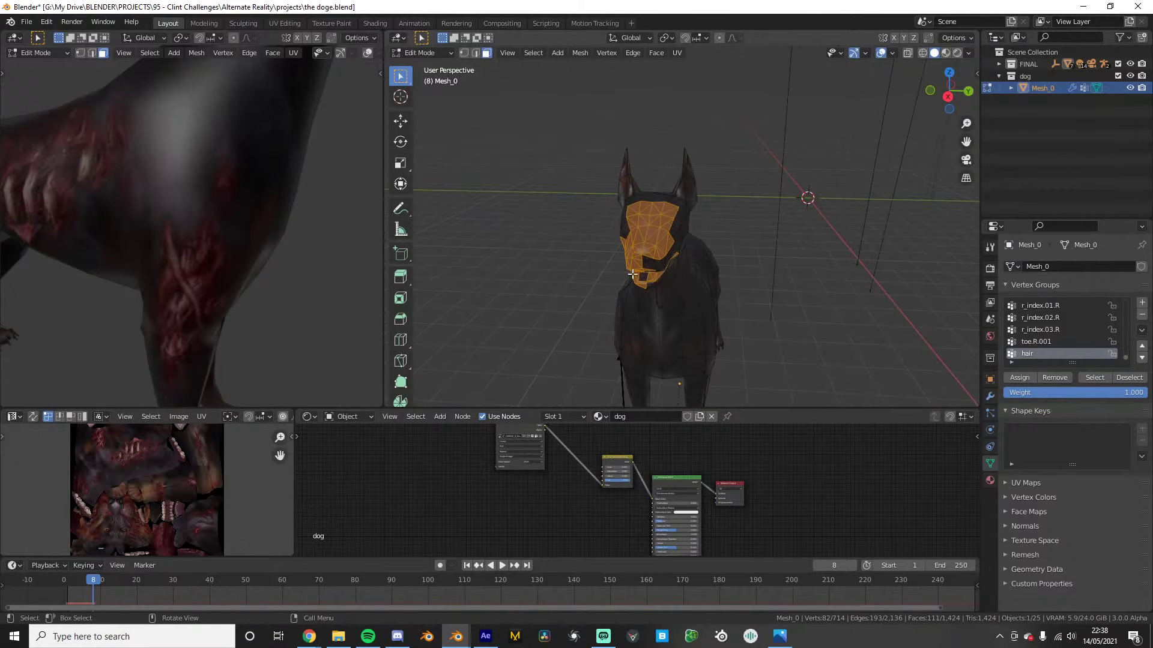
{"action": "key", "text": "c"}
{"action": "right_click", "coordinate": [657, 265]}
{"action": "middle_click_drag", "start_coordinate": [688, 260], "coordinate": [595, 237]}
{"action": "key", "text": "c"}
{"action": "left_click_drag", "start_coordinate": [564, 220], "coordinate": [586, 234]}
{"action": "right_click", "coordinate": [589, 237]}
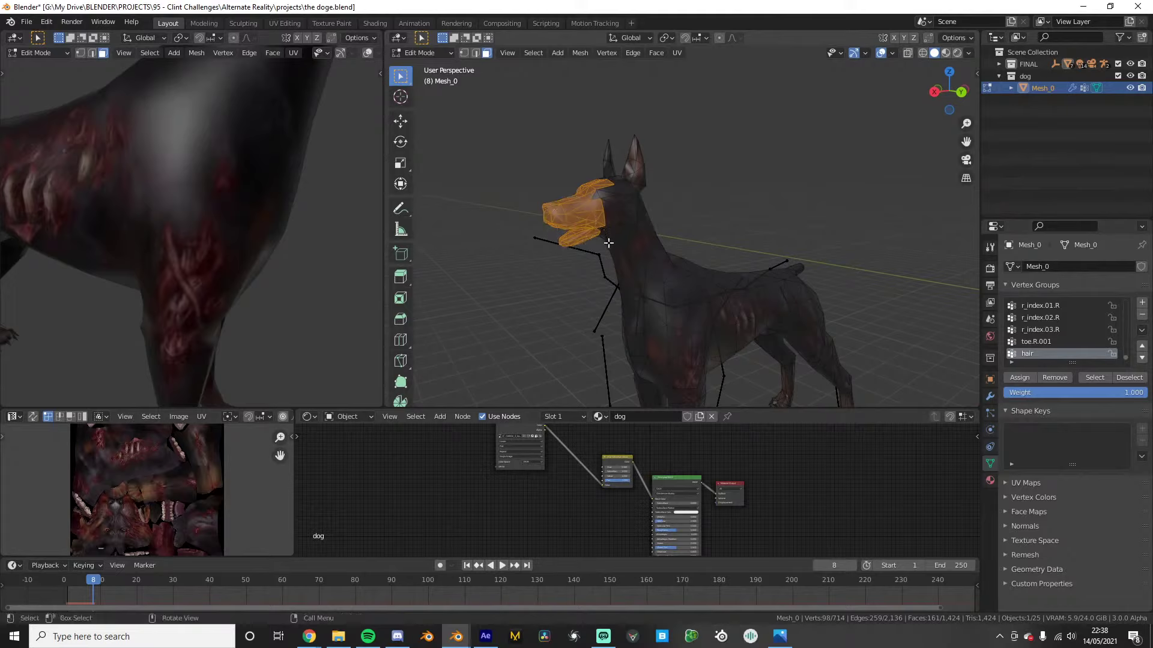
Add the faces on the dog's left flank, along the ribs and lower belly, to the selection
{"action": "mouse_move", "coordinate": [607, 245]}
{"action": "middle_mouse_down"}
{"action": "mouse_move", "coordinate": [558, 256]}
{"action": "mouse_move", "coordinate": [571, 255]}
{"action": "mouse_move", "coordinate": [542, 246]}
{"action": "mouse_move", "coordinate": [612, 270]}
{"action": "mouse_move", "coordinate": [855, 266]}
{"action": "mouse_move", "coordinate": [788, 294]}
{"action": "mouse_move", "coordinate": [724, 224]}
{"action": "middle_mouse_up"}
{"action": "key", "text": "c"}
{"action": "left_click_drag", "start_coordinate": [635, 230], "coordinate": [658, 230]}
{"action": "right_click", "coordinate": [658, 230]}
{"action": "scroll", "coordinate": [658, 230], "scroll_direction": "up", "scroll_amount": 1}
{"action": "middle_click_drag", "start_coordinate": [658, 231], "coordinate": [689, 258]}
Add the faces of the left thigh and upper hind leg to the selection
{"action": "key", "text": "c"}
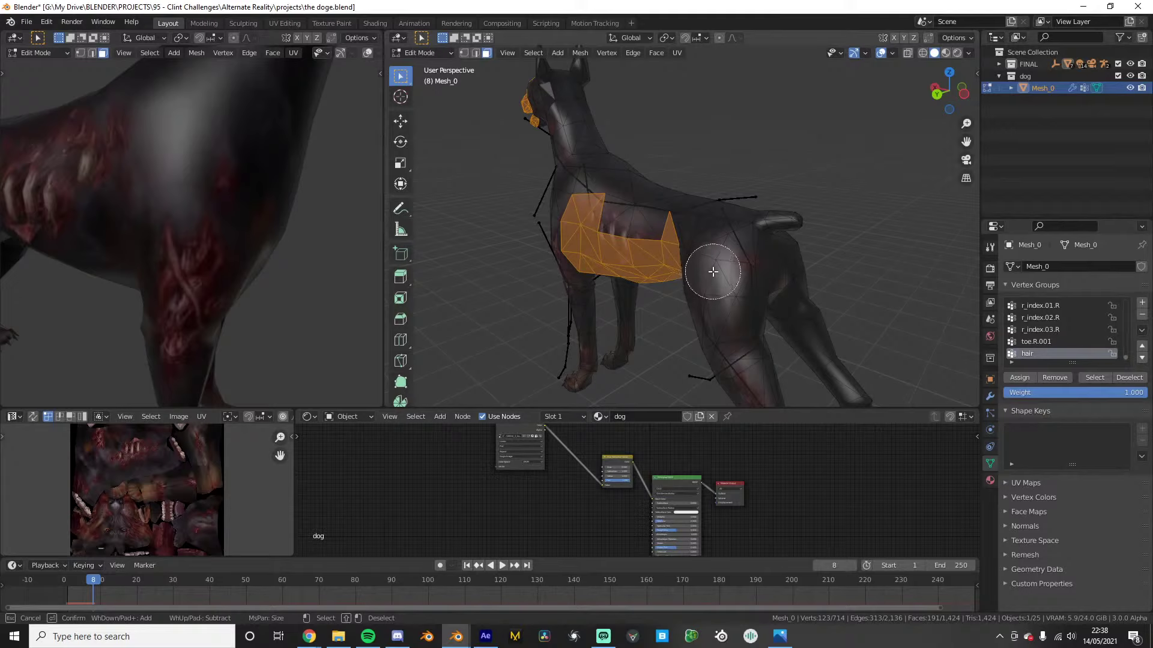
{"action": "left_click_drag", "start_coordinate": [710, 263], "coordinate": [720, 319]}
{"action": "right_click", "coordinate": [720, 320]}
{"action": "middle_click_drag", "start_coordinate": [721, 319], "coordinate": [721, 303]}
{"action": "key", "text": "c"}
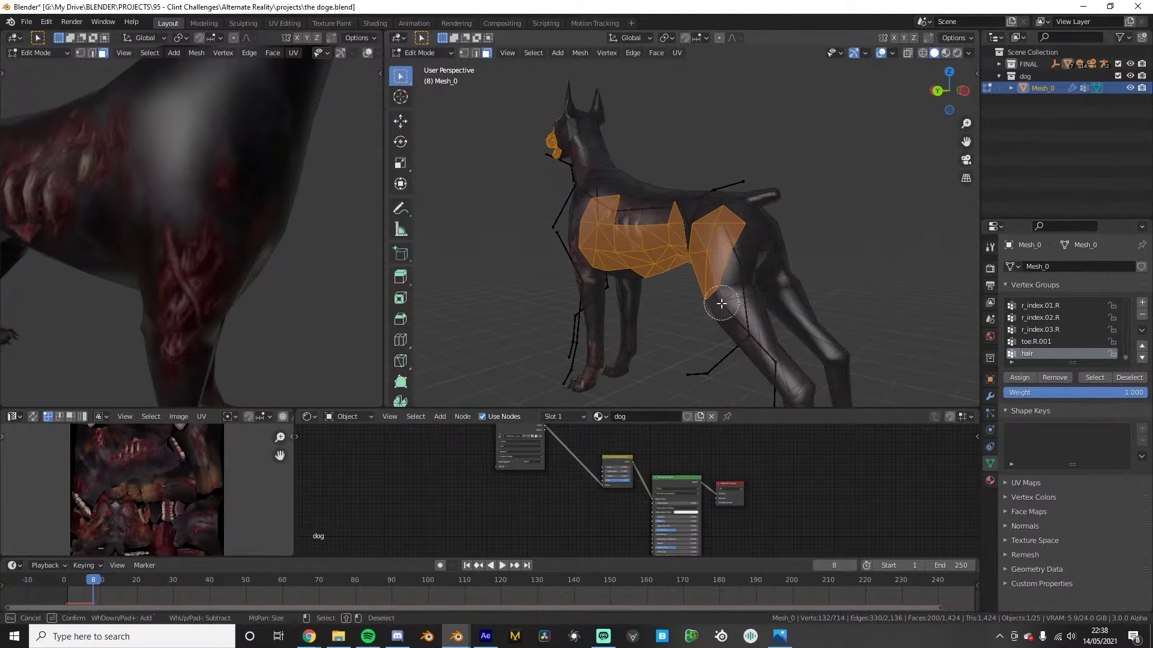
{"action": "left_click_drag", "start_coordinate": [724, 302], "coordinate": [746, 354]}
{"action": "right_click", "coordinate": [747, 354]}
Add the faces along the dog's left front leg to the selection
{"action": "middle_click_drag", "start_coordinate": [679, 334], "coordinate": [733, 318]}
{"action": "mouse_move", "coordinate": [619, 311]}
{"action": "middle_mouse_down"}
{"action": "mouse_move", "coordinate": [649, 306]}
{"action": "mouse_move", "coordinate": [627, 264]}
{"action": "middle_mouse_up"}
{"action": "key", "text": "c"}
{"action": "right_click", "coordinate": [622, 347]}
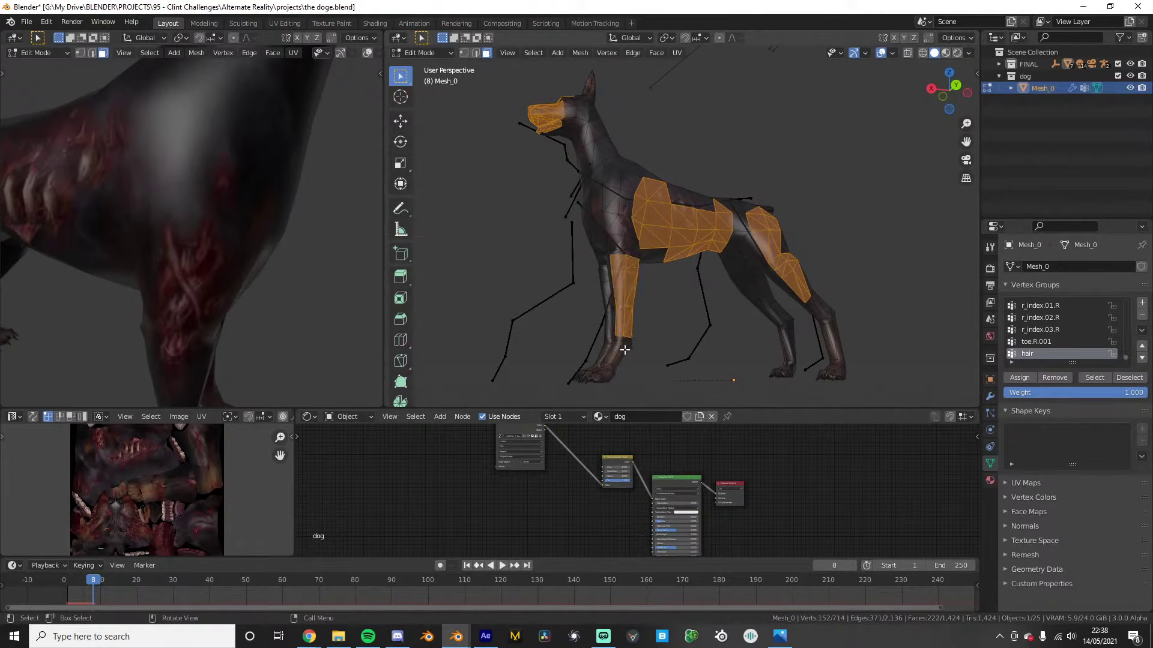
Refine the face selection around the dog's left front leg and shoulder with circle select
{"action": "scroll", "coordinate": [621, 347], "scroll_direction": "down", "scroll_amount": 3}
{"action": "middle_click_drag", "start_coordinate": [621, 348], "coordinate": [595, 381]}
{"action": "scroll", "coordinate": [687, 314], "scroll_direction": "up", "scroll_amount": 2}
{"action": "key", "text": "c"}
{"action": "mouse_move", "coordinate": [629, 243]}
{"action": "left_mouse_down"}
{"action": "mouse_move", "coordinate": [630, 223]}
{"action": "mouse_move", "coordinate": [612, 225]}
{"action": "left_mouse_up"}
{"action": "right_click", "coordinate": [611, 225]}
Inspect the dog's other side, remove the selected faces from the hair vertex group and return to Object Mode
{"action": "middle_click_drag", "start_coordinate": [649, 243], "coordinate": [844, 252]}
{"action": "mouse_move", "coordinate": [708, 280]}
{"action": "middle_mouse_down"}
{"action": "mouse_move", "coordinate": [823, 252]}
{"action": "mouse_move", "coordinate": [664, 268]}
{"action": "middle_mouse_up"}
{"action": "scroll", "coordinate": [664, 267], "scroll_direction": "up", "scroll_amount": 4}
{"action": "key", "text": "c"}
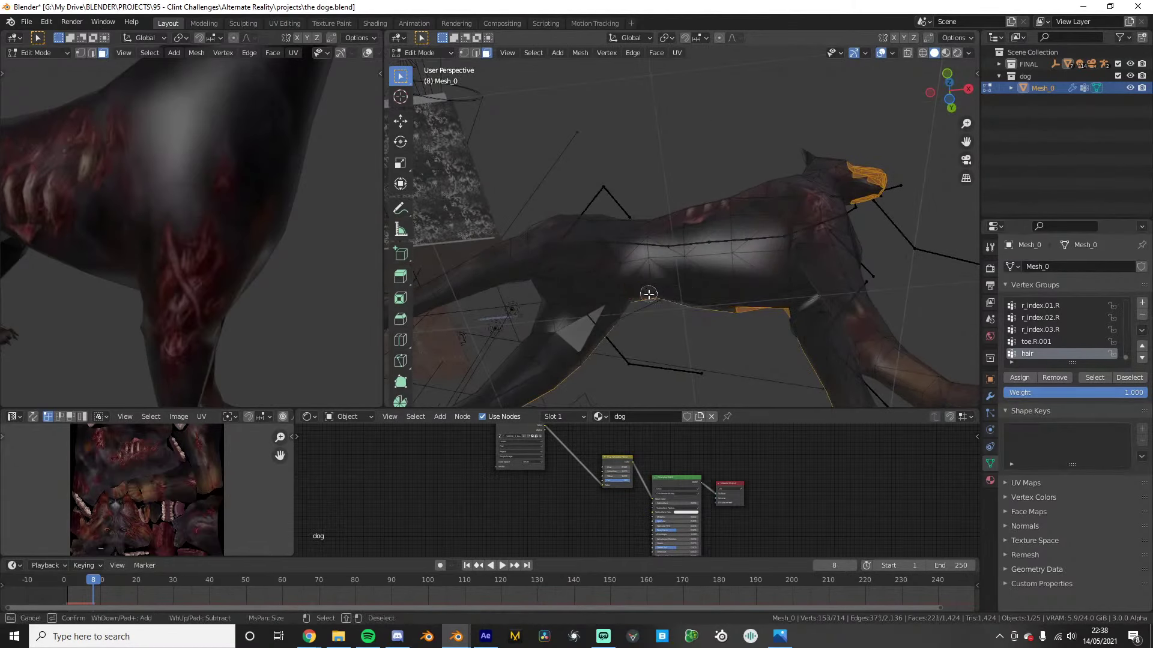
{"action": "right_click", "coordinate": [726, 296]}
{"action": "left_click", "coordinate": [1052, 380]}
{"action": "scroll", "coordinate": [652, 249], "scroll_direction": "down", "scroll_amount": 5}
{"action": "middle_click_drag", "start_coordinate": [652, 248], "coordinate": [782, 305]}
{"action": "key", "text": "Tab"}
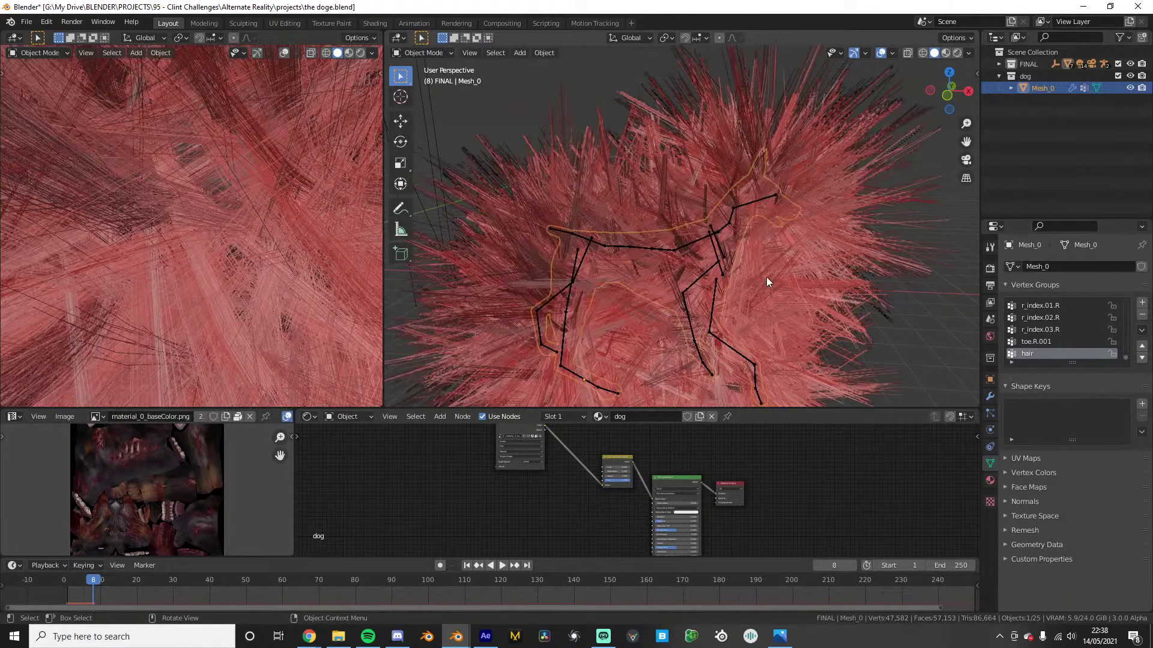
Play the walk animation from the start of the timeline to check the fur
{"action": "scroll", "coordinate": [766, 276], "scroll_direction": "down", "scroll_amount": 2}
{"action": "left_click", "coordinate": [65, 581]}
{"action": "key", "text": "space"}
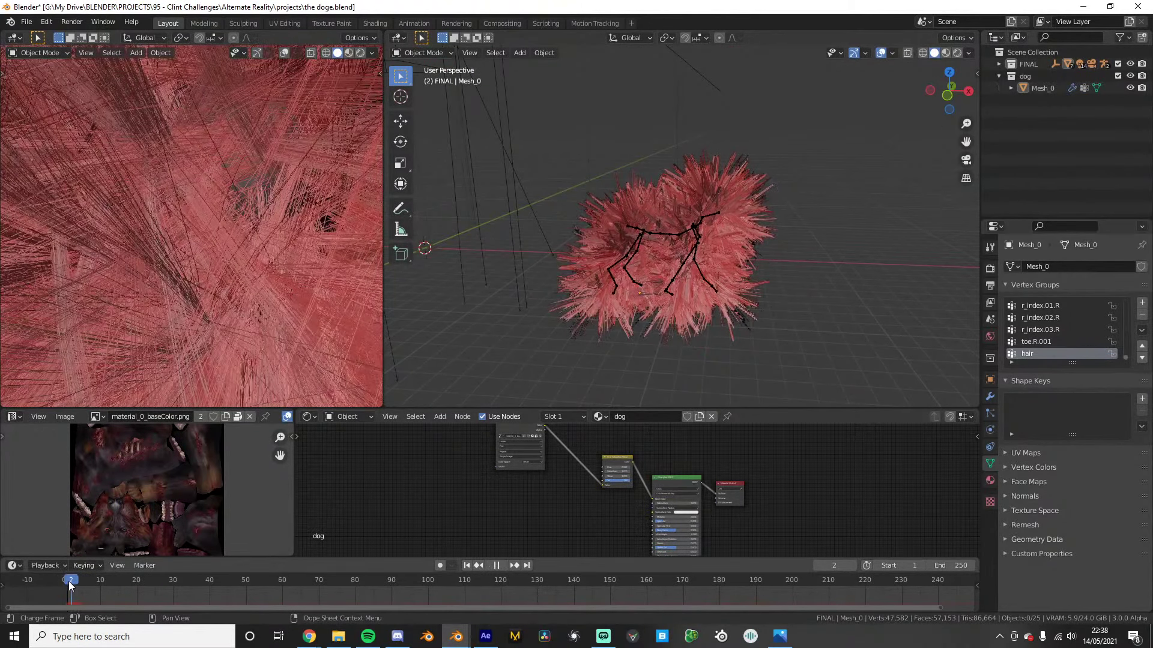
{"action": "scroll", "coordinate": [691, 236], "scroll_direction": "up", "scroll_amount": 2}
Select the dog mesh and assign the hair vertex group to its particle system's Density
{"action": "left_click", "coordinate": [688, 230]}
{"action": "left_click", "coordinate": [680, 216]}
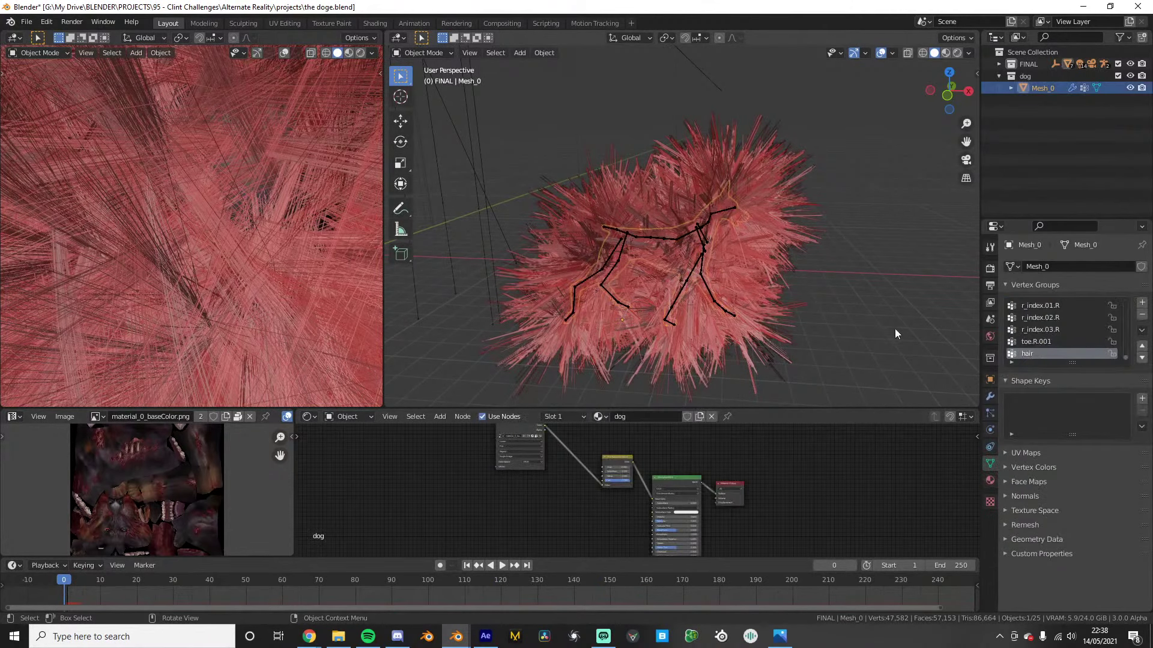
{"action": "left_click", "coordinate": [990, 413]}
{"action": "scroll", "coordinate": [1051, 426], "scroll_direction": "down", "scroll_amount": 10}
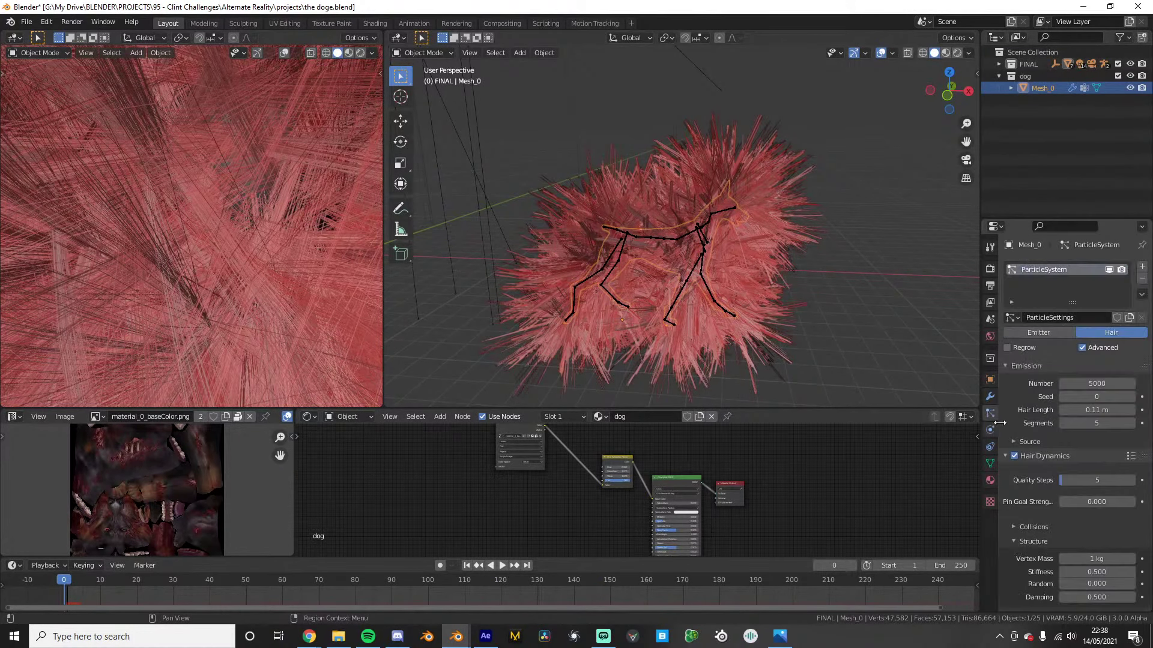
{"action": "scroll", "coordinate": [1045, 480], "scroll_direction": "down", "scroll_amount": 15}
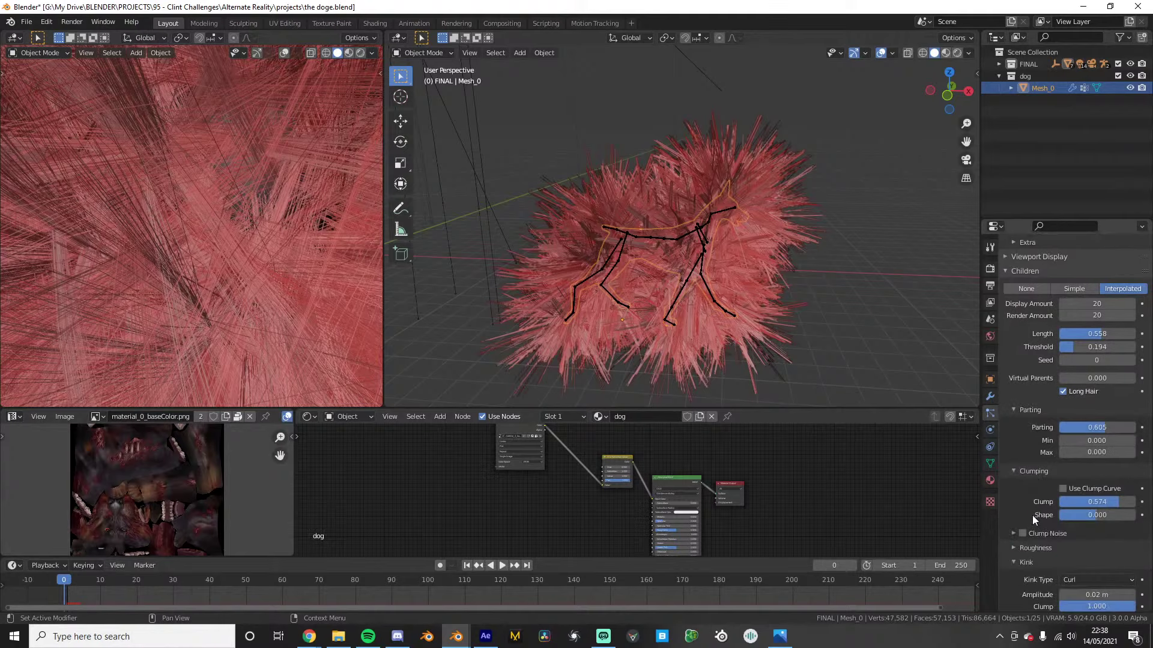
{"action": "scroll", "coordinate": [1037, 564], "scroll_direction": "down", "scroll_amount": 2}
{"action": "left_click", "coordinate": [1031, 547]}
{"action": "scroll", "coordinate": [1050, 511], "scroll_direction": "down", "scroll_amount": 3}
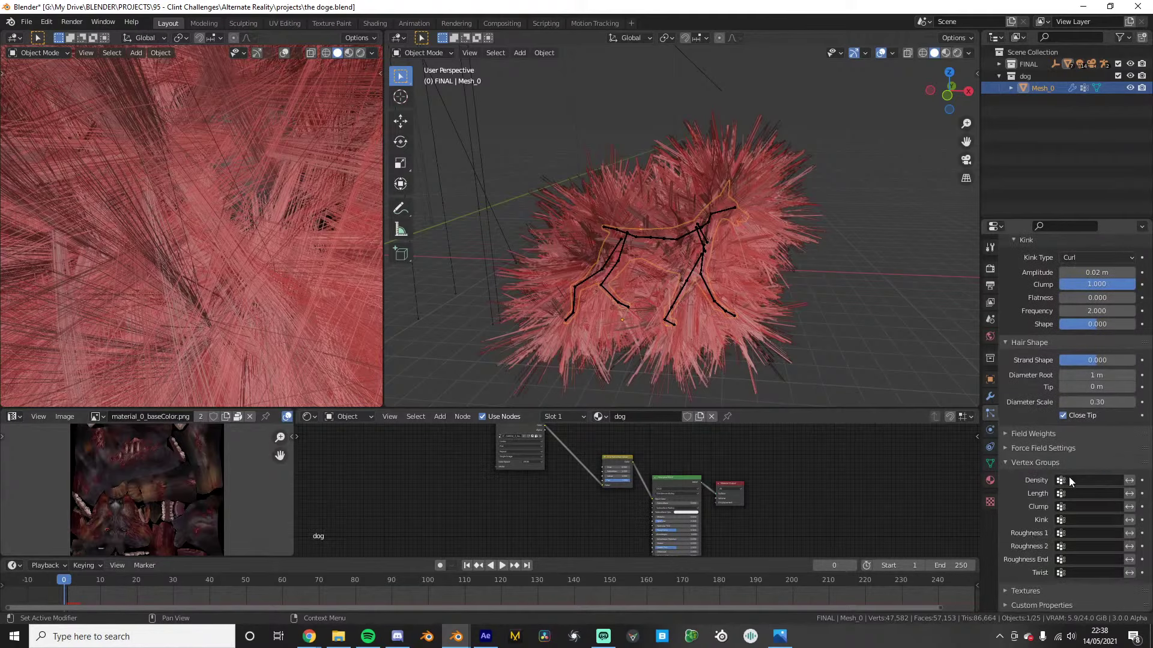
{"action": "left_click", "coordinate": [1072, 478]}
{"action": "scroll", "coordinate": [1021, 602], "scroll_direction": "down", "scroll_amount": 10}
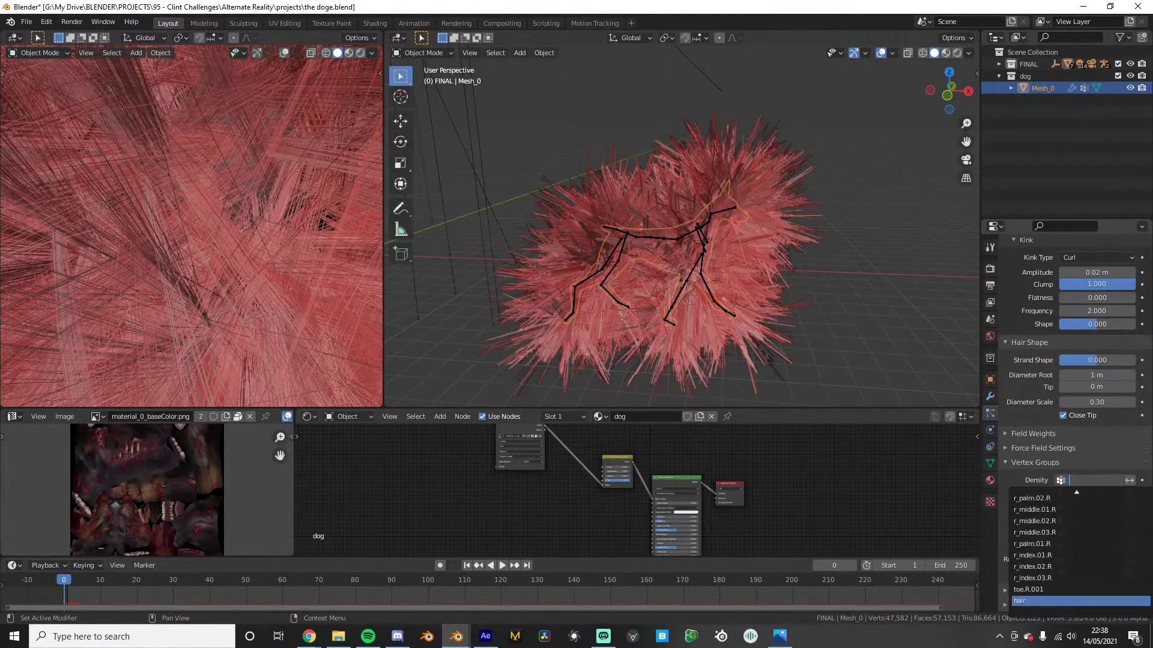
{"action": "left_click", "coordinate": [1020, 602]}
Turn off Hair Dynamics and step through the first frames of the animation to check the fur
{"action": "scroll", "coordinate": [1031, 374], "scroll_direction": "up", "scroll_amount": 20}
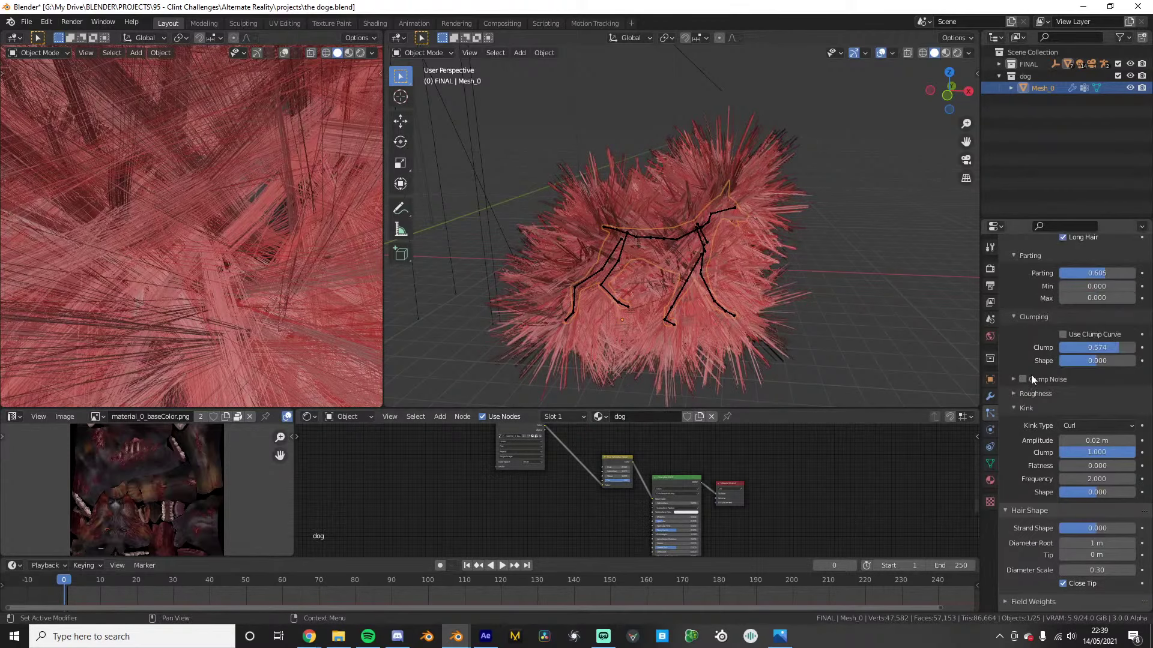
{"action": "scroll", "coordinate": [1062, 375], "scroll_direction": "up", "scroll_amount": 8}
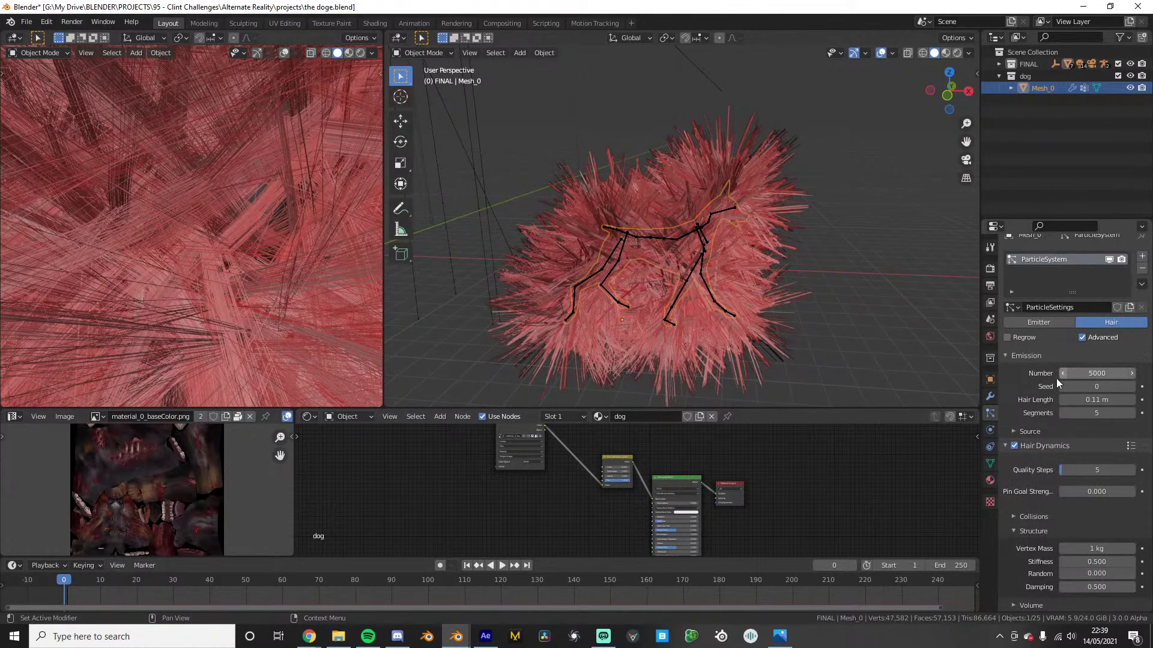
{"action": "left_click", "coordinate": [1015, 446]}
{"action": "key", "text": "space"}
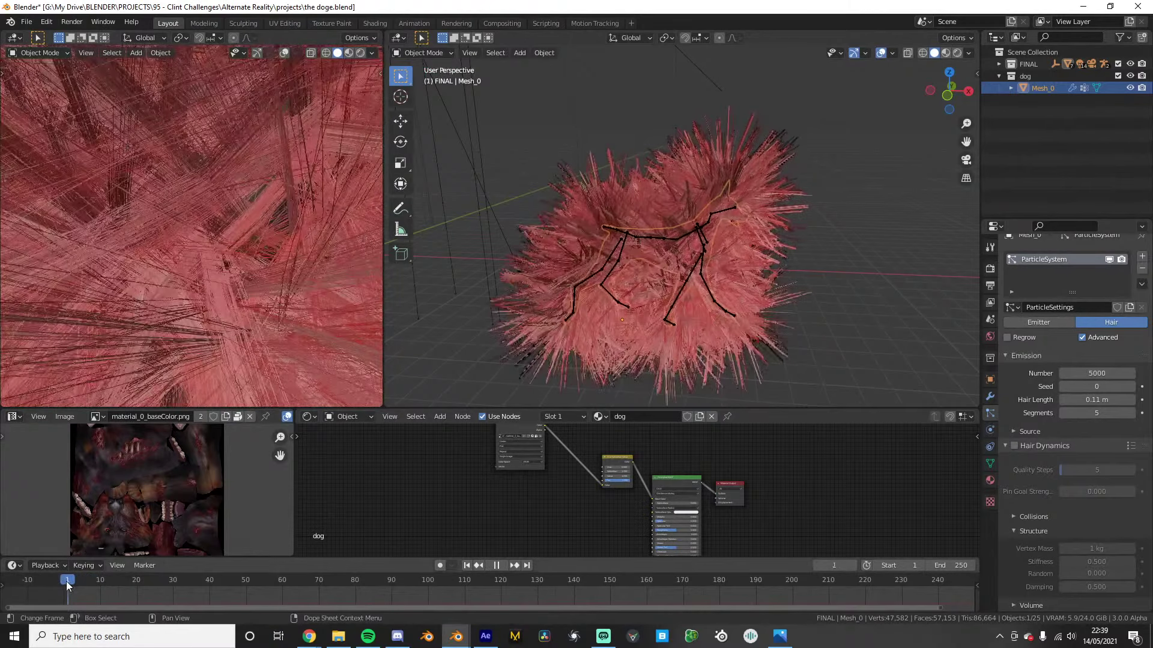
{"action": "key", "text": "space"}
{"action": "left_click", "coordinate": [71, 582]}
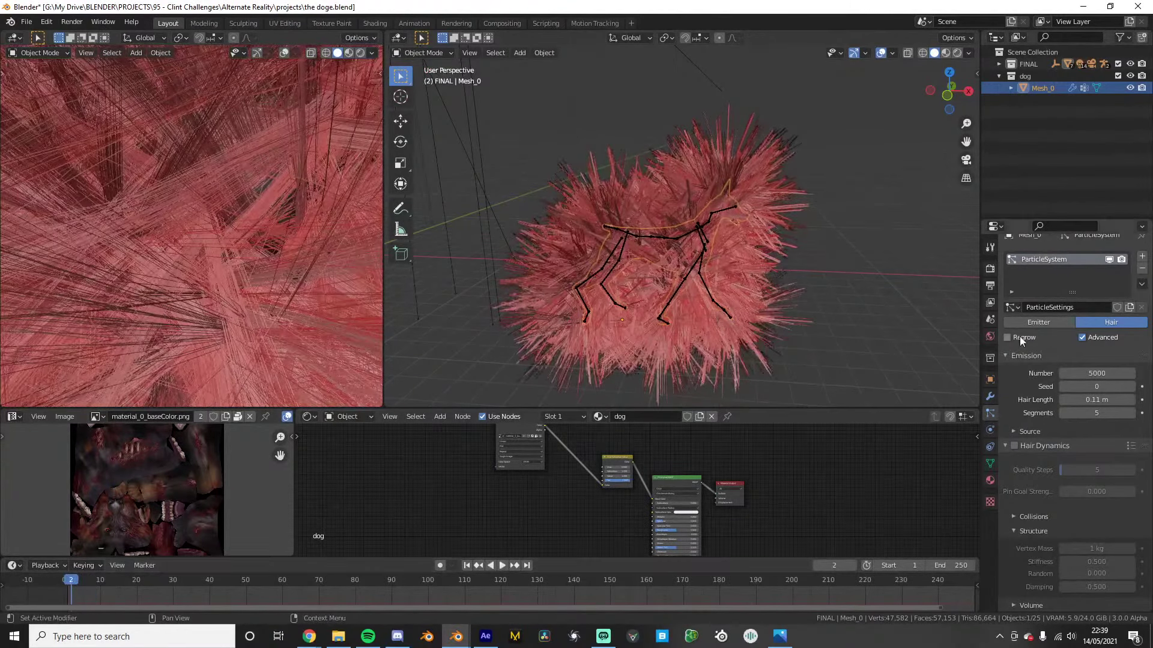
{"action": "mouse_move", "coordinate": [1087, 400]}
{"action": "left_mouse_down"}
{"action": "mouse_move", "coordinate": [1068, 401]}
{"action": "mouse_move", "coordinate": [1087, 401]}
{"action": "left_mouse_up"}
{"action": "key", "text": "Right"}
{"action": "key", "text": "Right"}
{"action": "key", "text": "Right"}
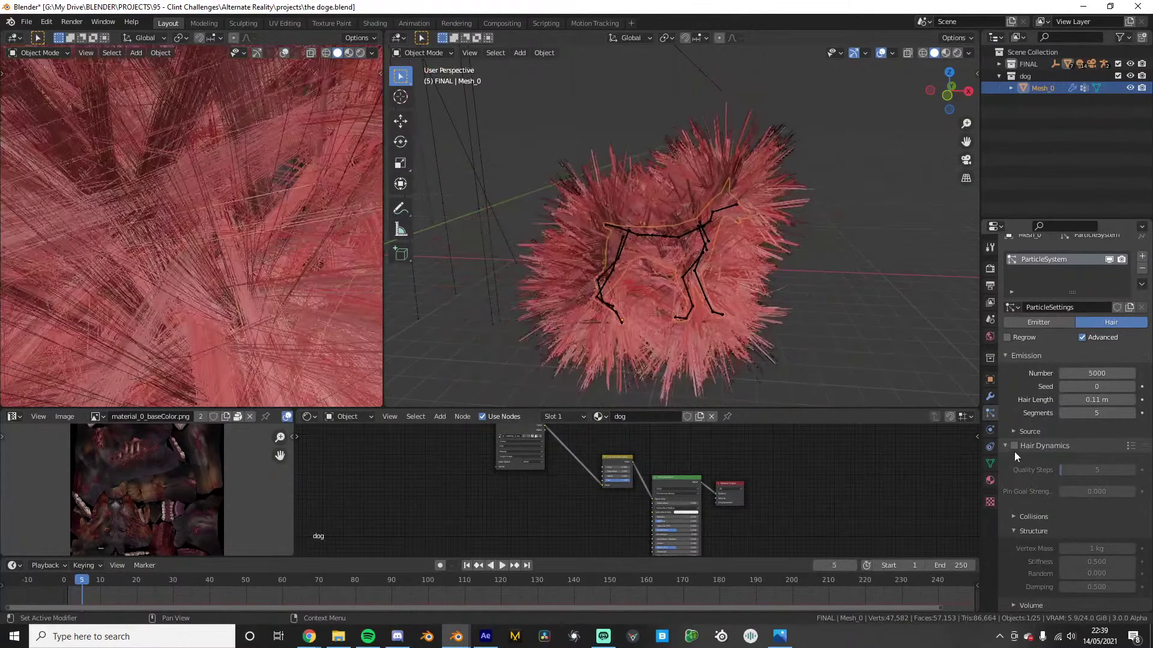
Turn Hair Dynamics back on and replay the animation from its first frames
{"action": "left_click", "coordinate": [1014, 448]}
{"action": "key", "text": "space"}
{"action": "left_click", "coordinate": [66, 582]}
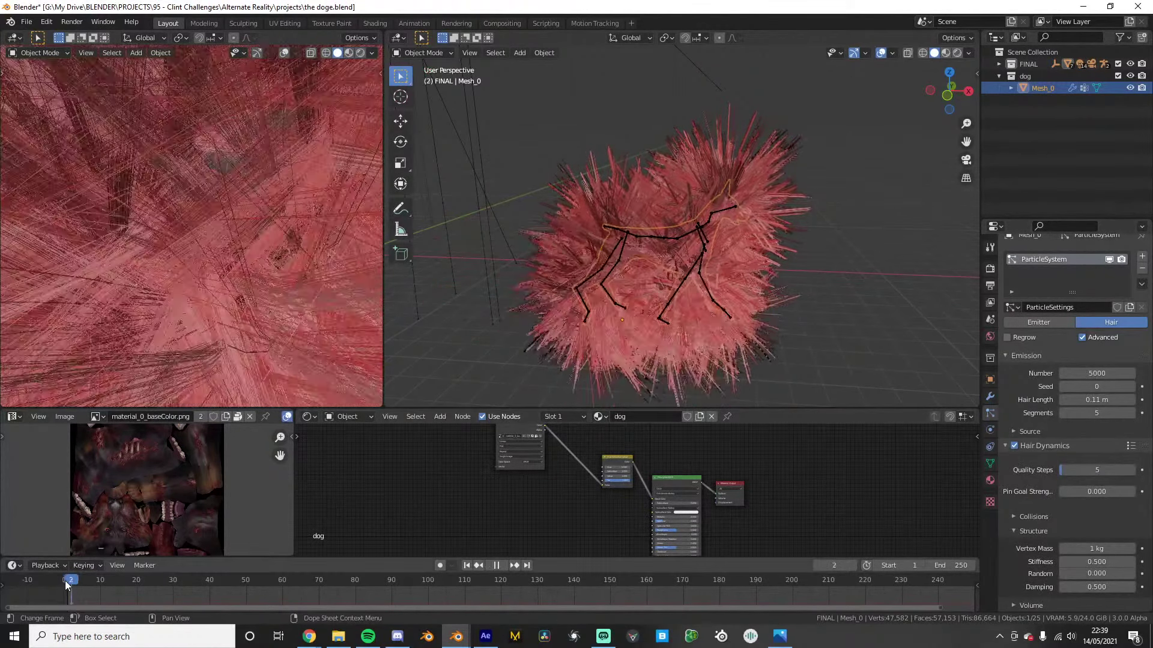
{"action": "left_click", "coordinate": [66, 581]}
{"action": "key", "text": "space"}
{"action": "key", "text": "Escape"}
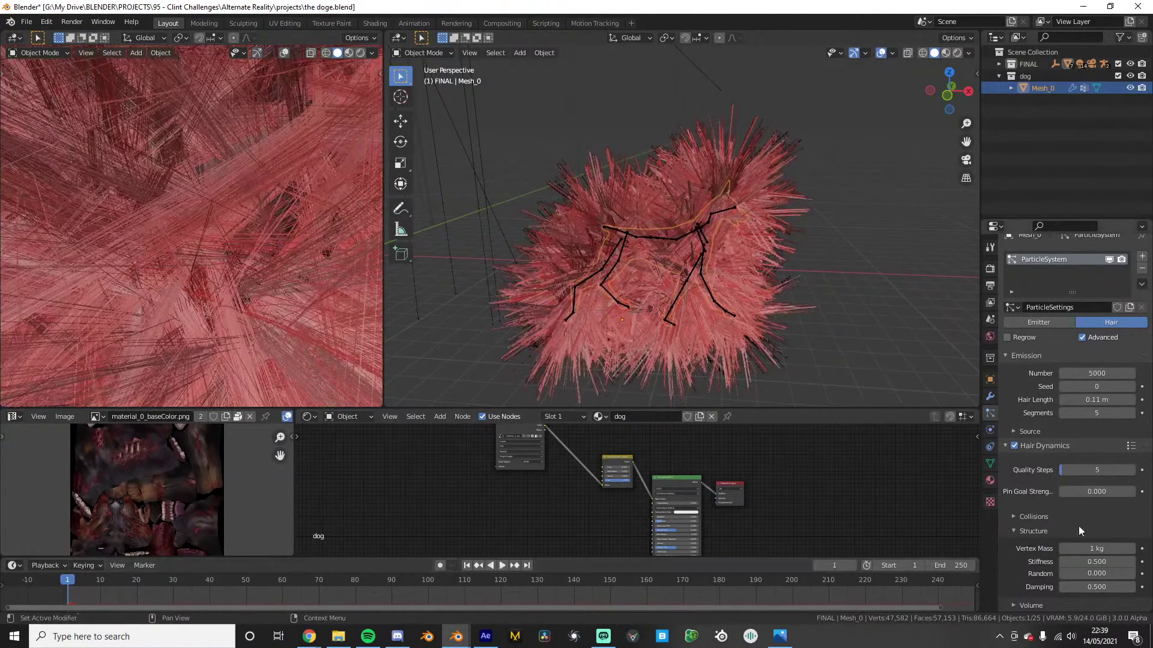
Disable Hair Dynamics on the dog's fur and save the file
{"action": "left_click", "coordinate": [1014, 447]}
{"action": "scroll", "coordinate": [1038, 450], "scroll_direction": "down", "scroll_amount": 8}
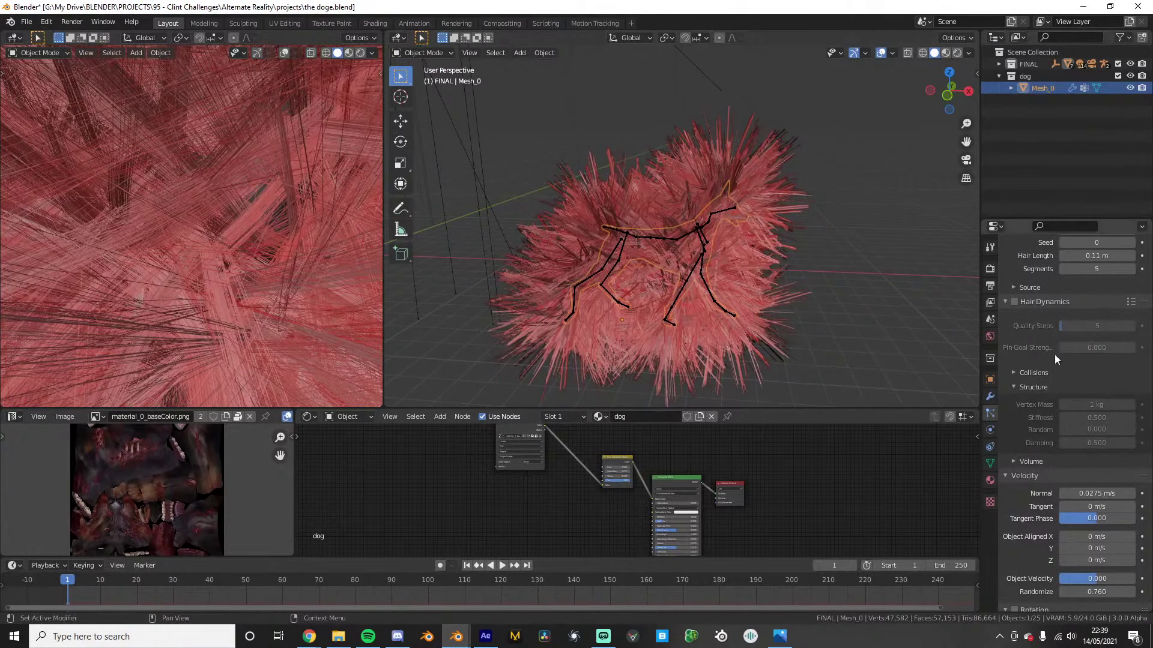
{"action": "scroll", "coordinate": [1057, 420], "scroll_direction": "down", "scroll_amount": 12}
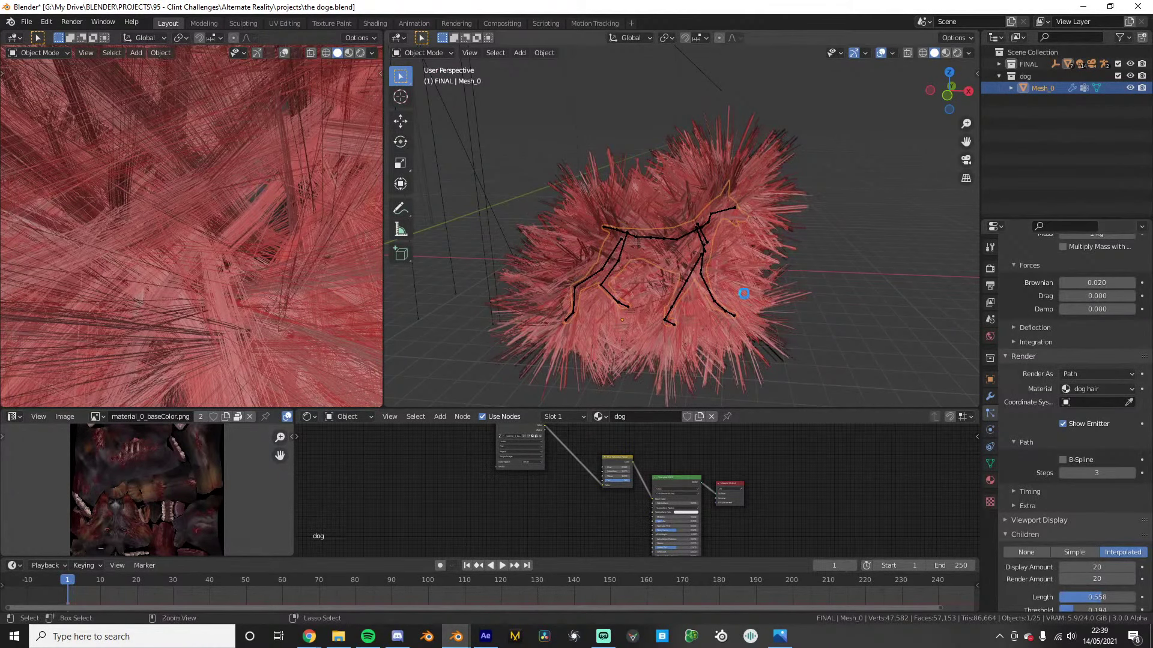
{"action": "key", "text": "ctrl+s"}
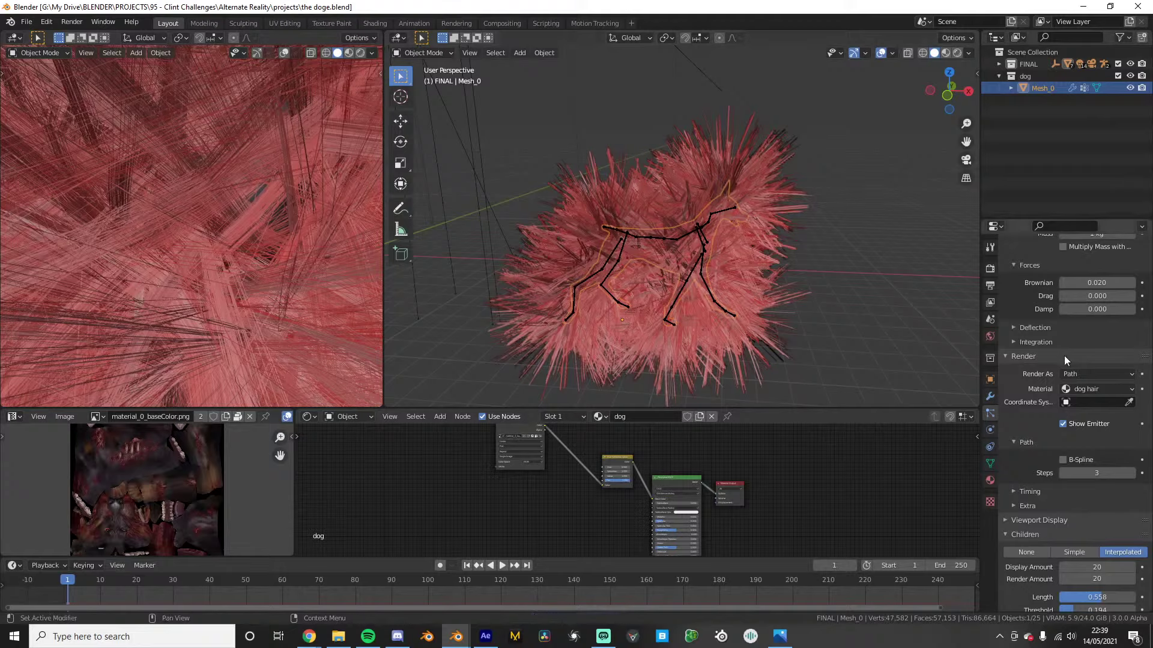
Lower the child hairs' Threshold to 0.023
{"action": "scroll", "coordinate": [1072, 364], "scroll_direction": "down", "scroll_amount": 5}
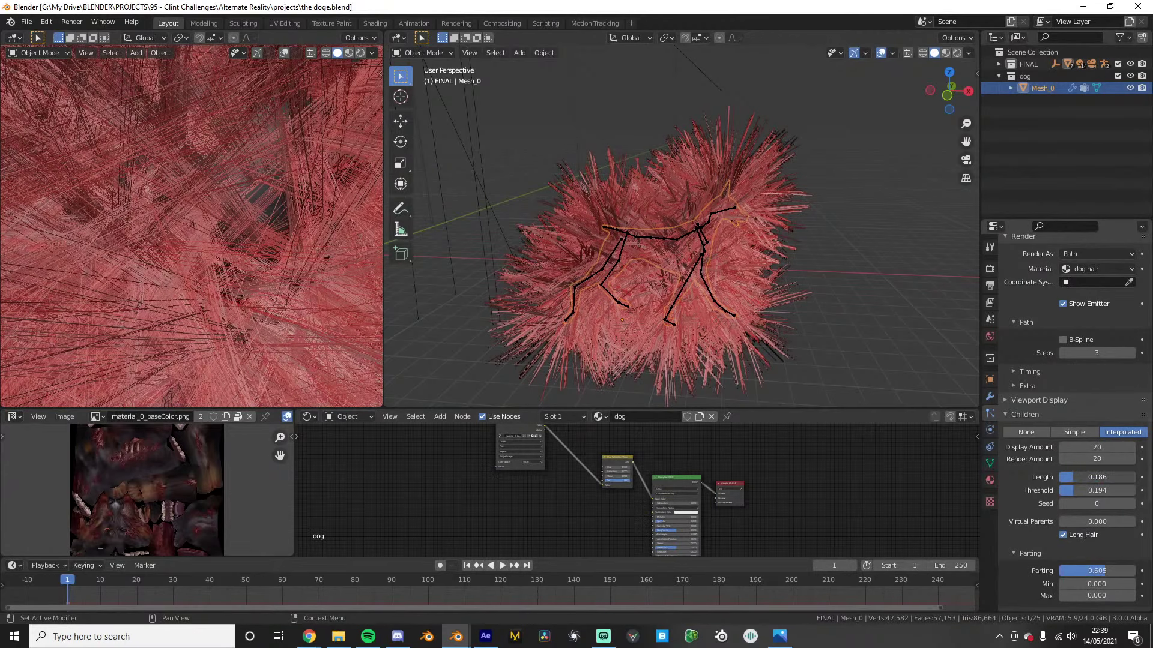
{"action": "left_click_drag", "start_coordinate": [1074, 488], "coordinate": [1060, 490]}
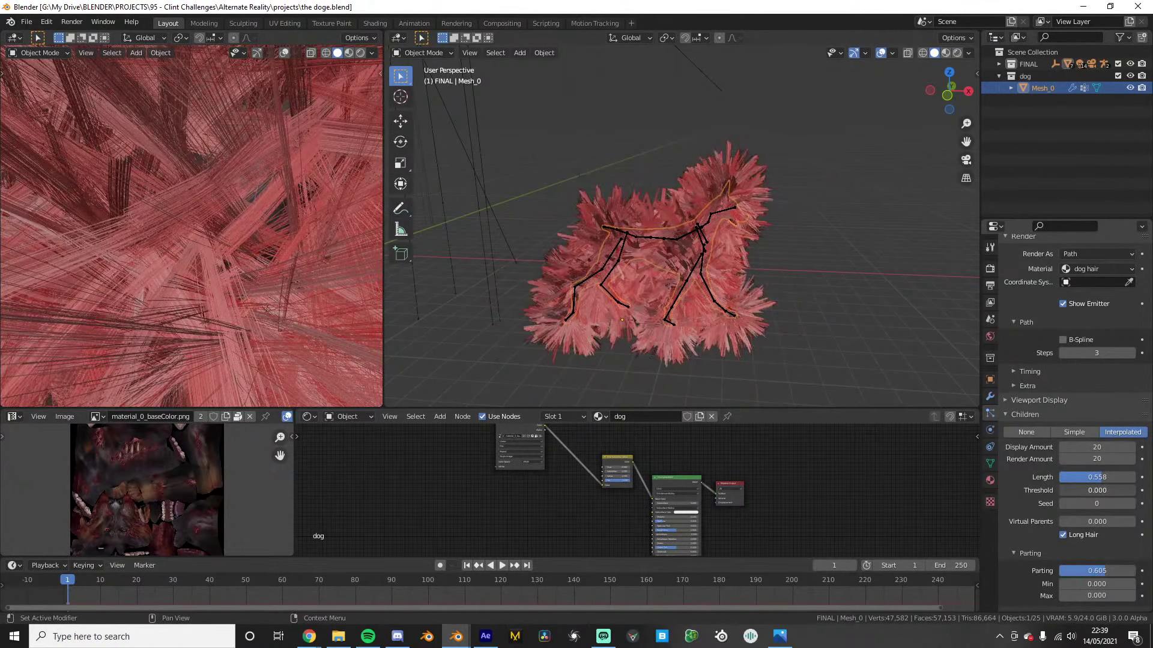
Try a Brownian force of 4.8 on the fur and set it back to 0.02
{"action": "scroll", "coordinate": [1069, 490], "scroll_direction": "up", "scroll_amount": 14}
{"action": "left_click_drag", "start_coordinate": [1075, 303], "coordinate": [1120, 304]}
{"action": "left_click_drag", "start_coordinate": [1075, 499], "coordinate": [1101, 499]}
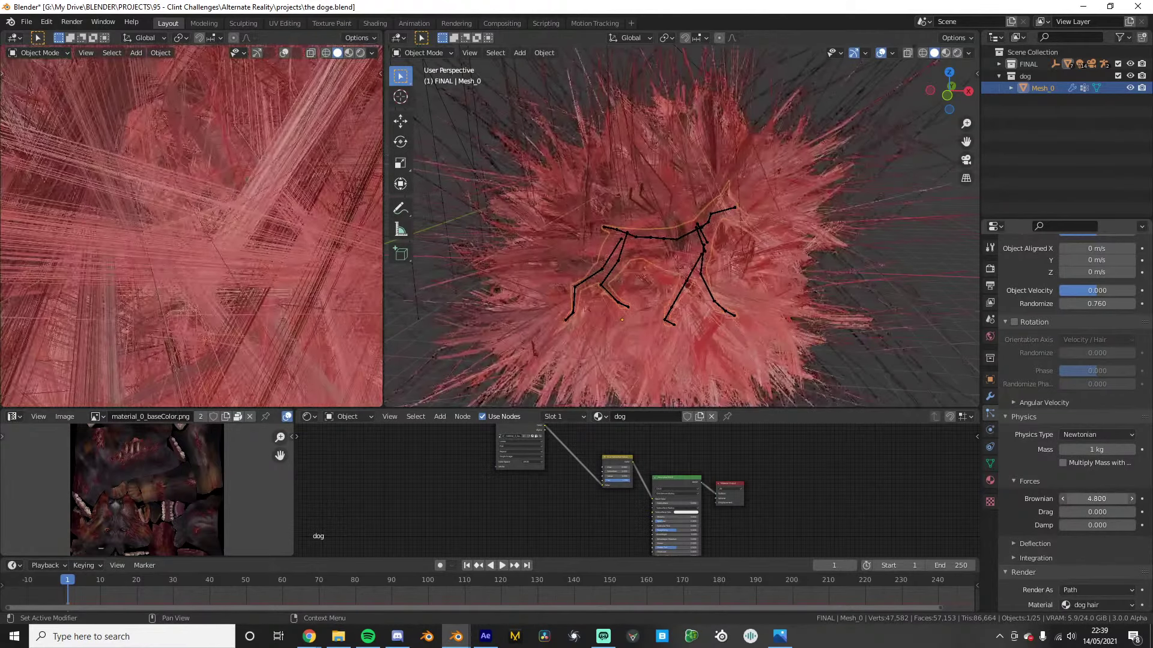
{"action": "double_click", "coordinate": [1068, 499]}
{"action": "type", "text": "0.02"}
{"action": "key", "text": "Return"}
Set the particle system's Hair Length to 0.001 m
{"action": "scroll", "coordinate": [1063, 433], "scroll_direction": "up", "scroll_amount": 15}
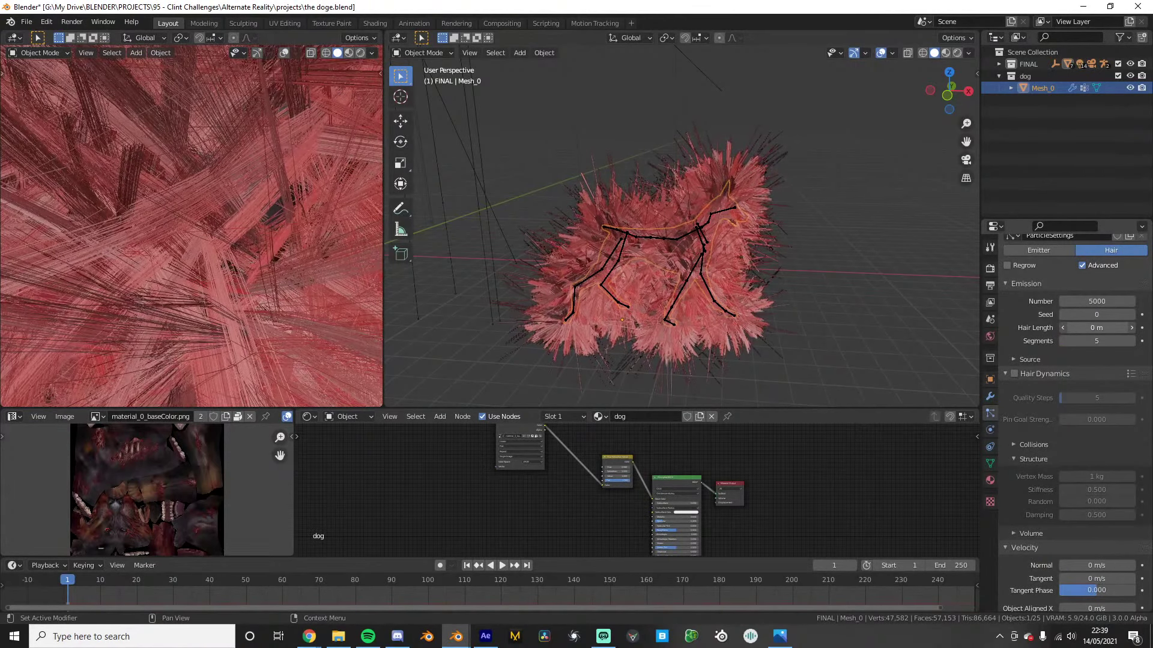
{"action": "double_click", "coordinate": [1090, 328]}
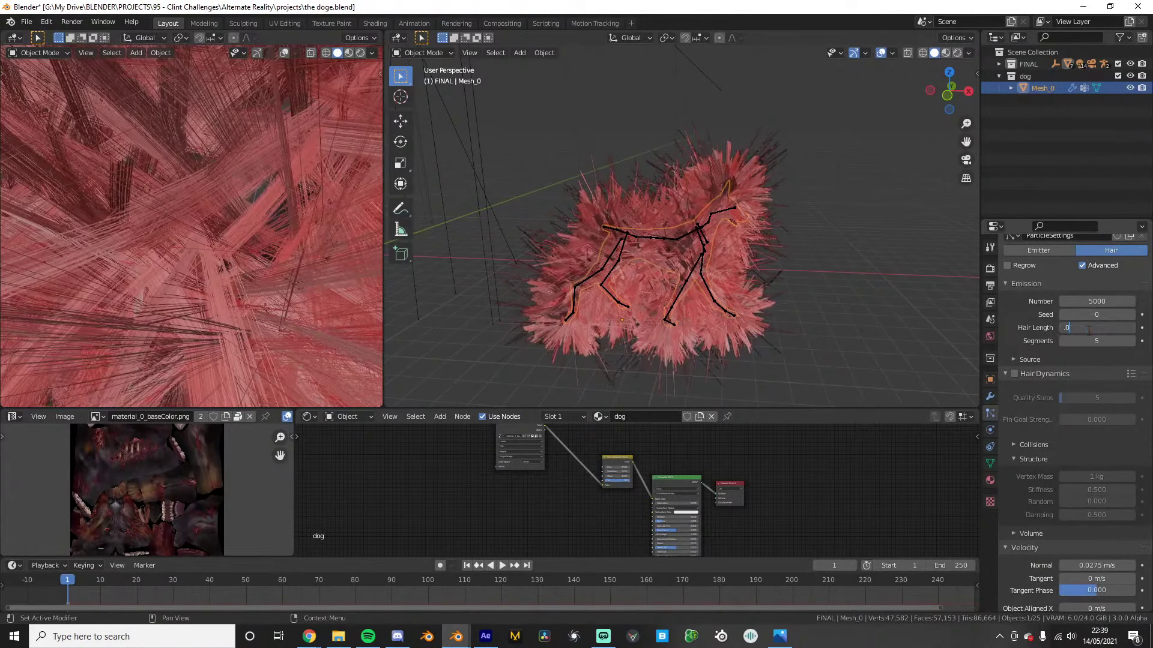
{"action": "key", "text": "Return"}
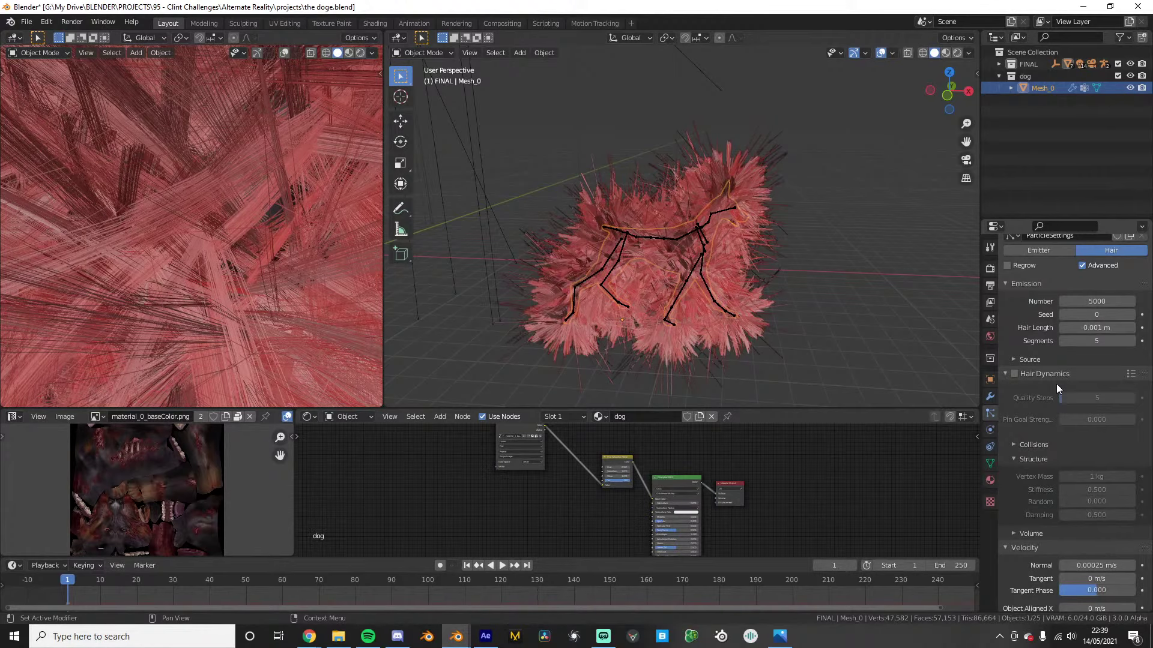
Switch the child hairs to None and back to Interpolated to compare the fur
{"action": "scroll", "coordinate": [1056, 383], "scroll_direction": "down", "scroll_amount": 15}
{"action": "left_click", "coordinate": [1026, 336]}
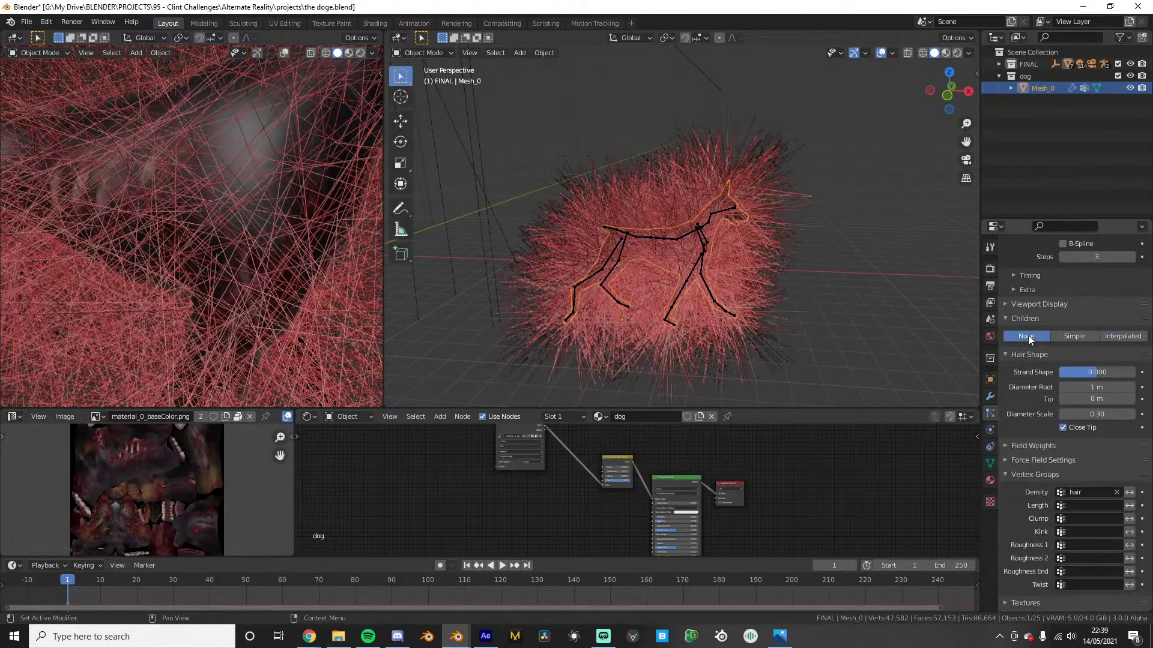
{"action": "left_click", "coordinate": [1118, 336]}
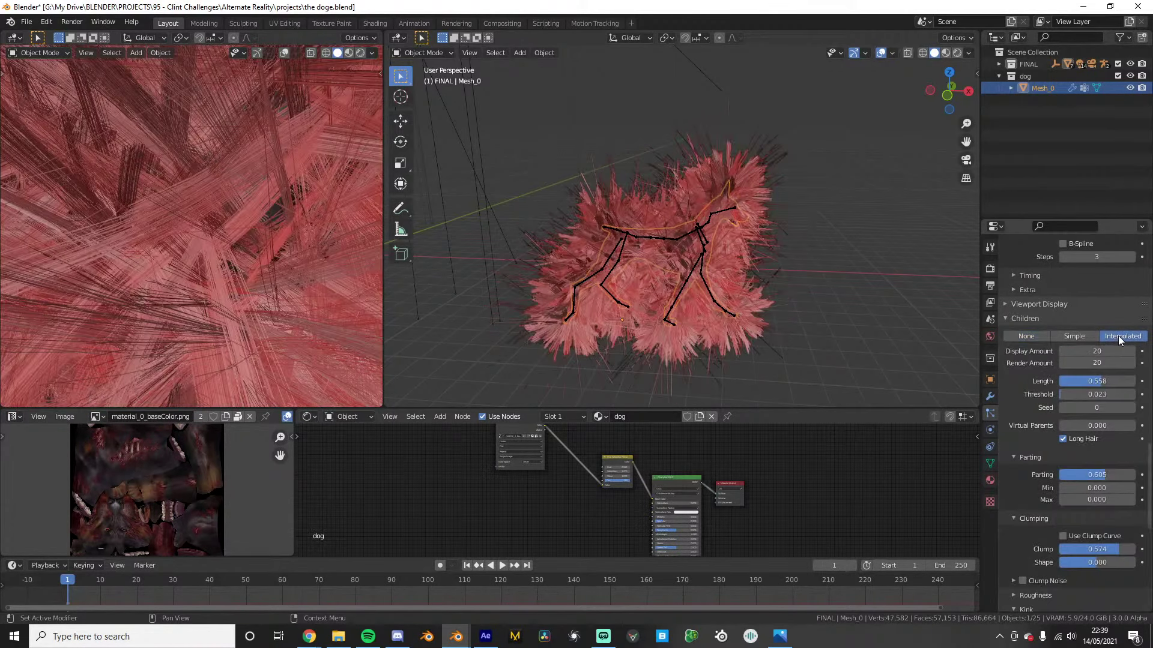
Play the walk animation with the whole dog in view and toggle the particle system's viewport visibility off and on
{"action": "key", "text": "space"}
{"action": "scroll", "coordinate": [215, 244], "scroll_direction": "down", "scroll_amount": 6}
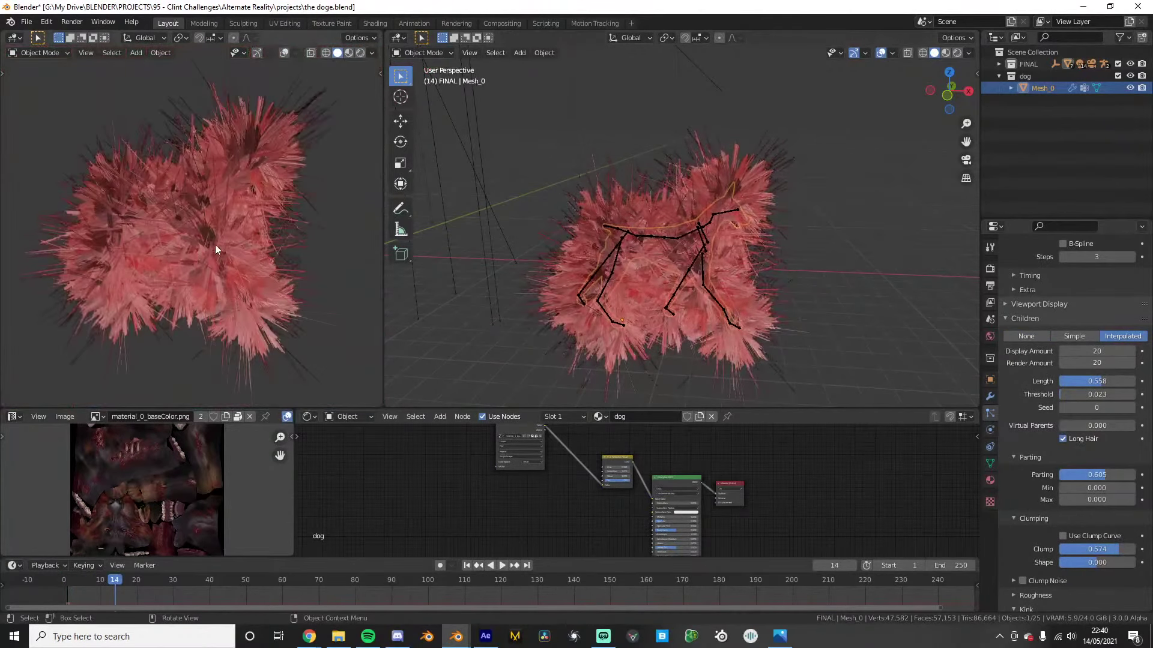
{"action": "scroll", "coordinate": [1117, 372], "scroll_direction": "up", "scroll_amount": 15}
{"action": "scroll", "coordinate": [1101, 373], "scroll_direction": "up", "scroll_amount": 12}
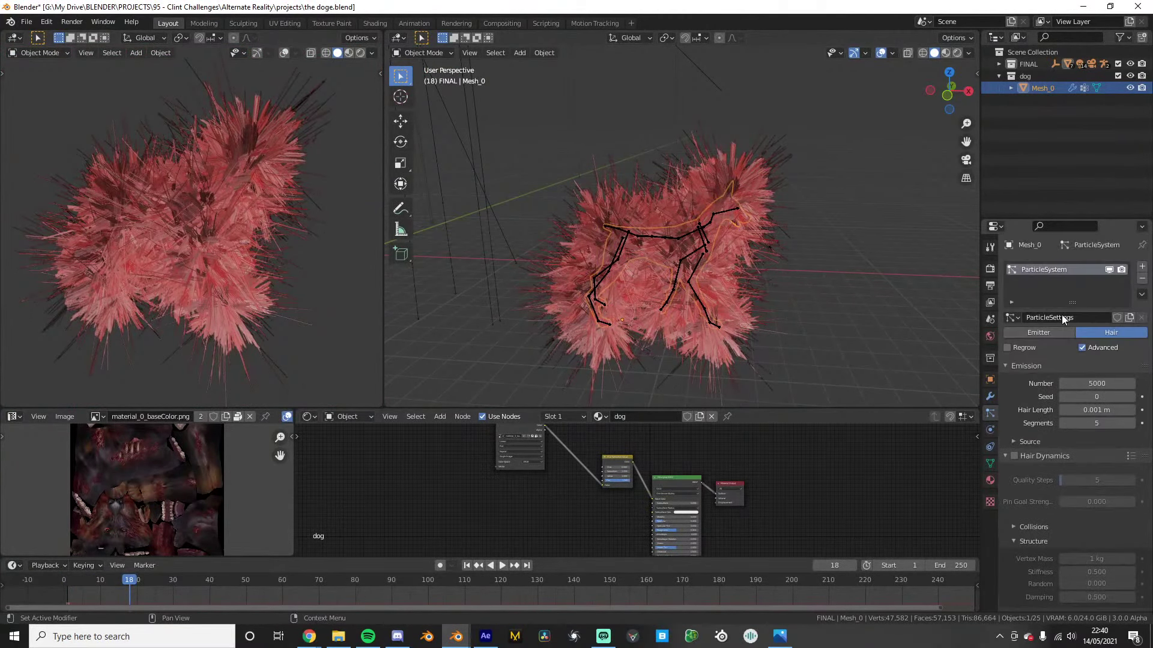
{"action": "left_click", "coordinate": [1109, 270]}
{"action": "left_click", "coordinate": [1110, 270]}
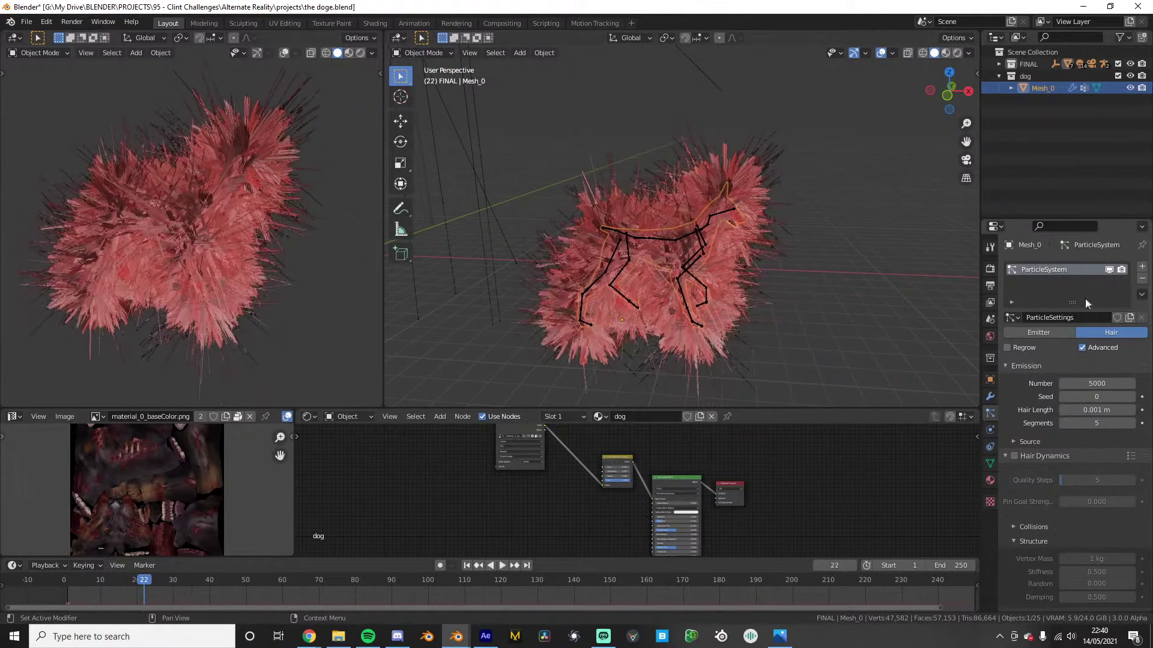
Turn on Hair Dynamics with the hair Number set to 5001 and play the simulation from frame 0
{"action": "left_click", "coordinate": [64, 580]}
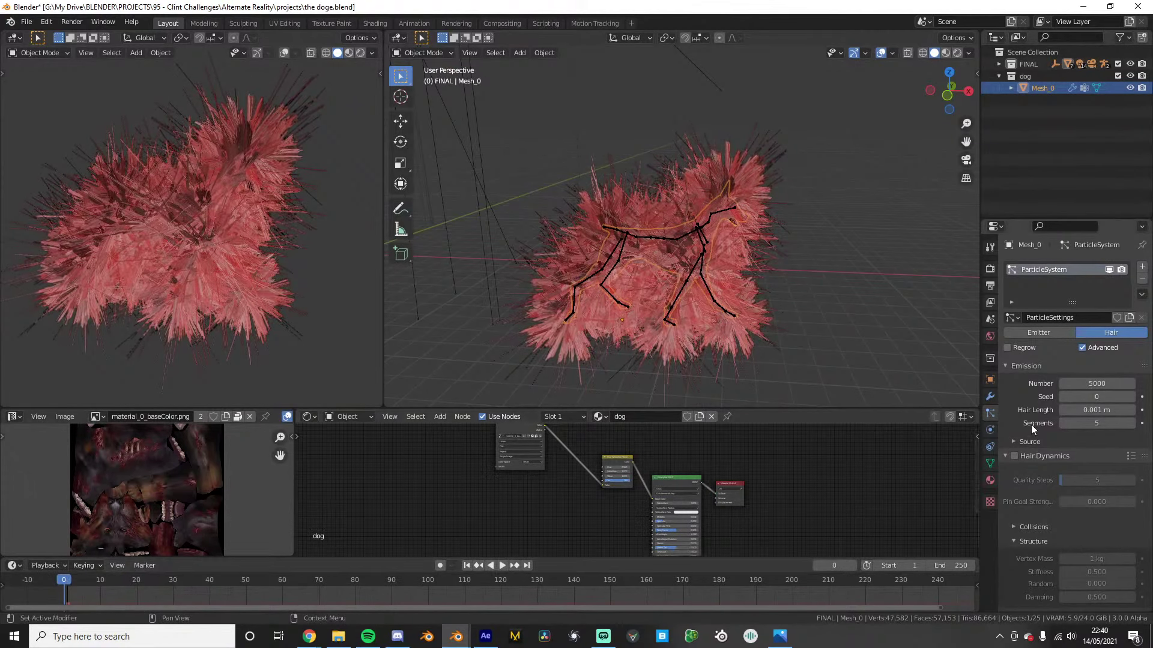
{"action": "left_click", "coordinate": [1016, 457]}
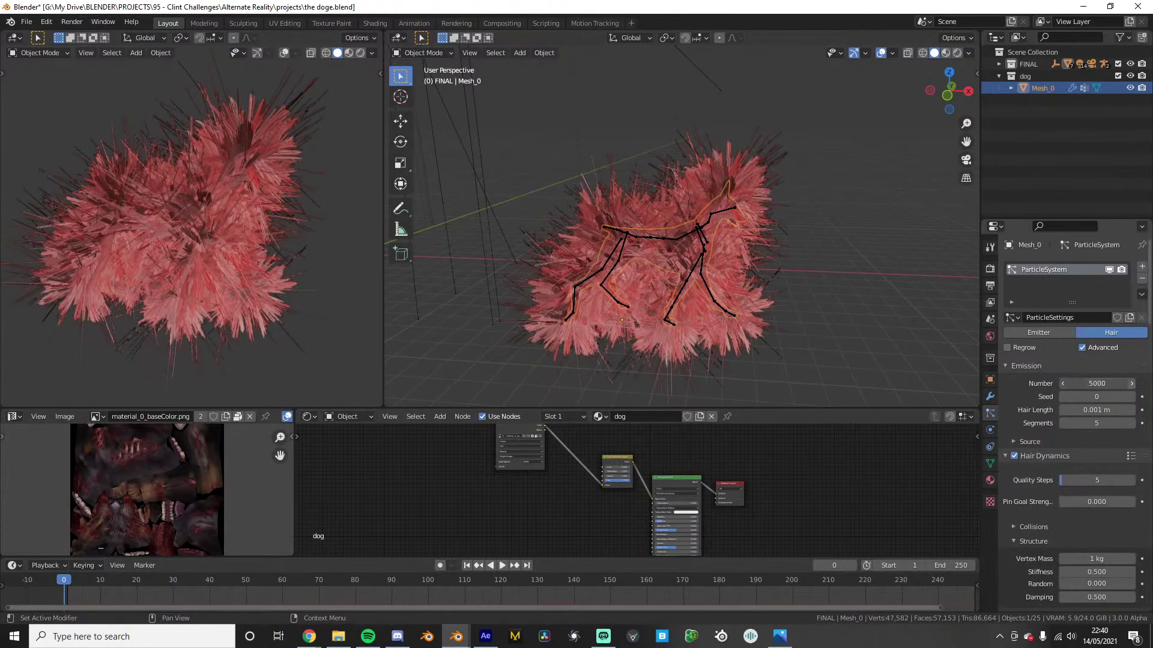
{"action": "left_click", "coordinate": [1132, 385]}
{"action": "key", "text": "space"}
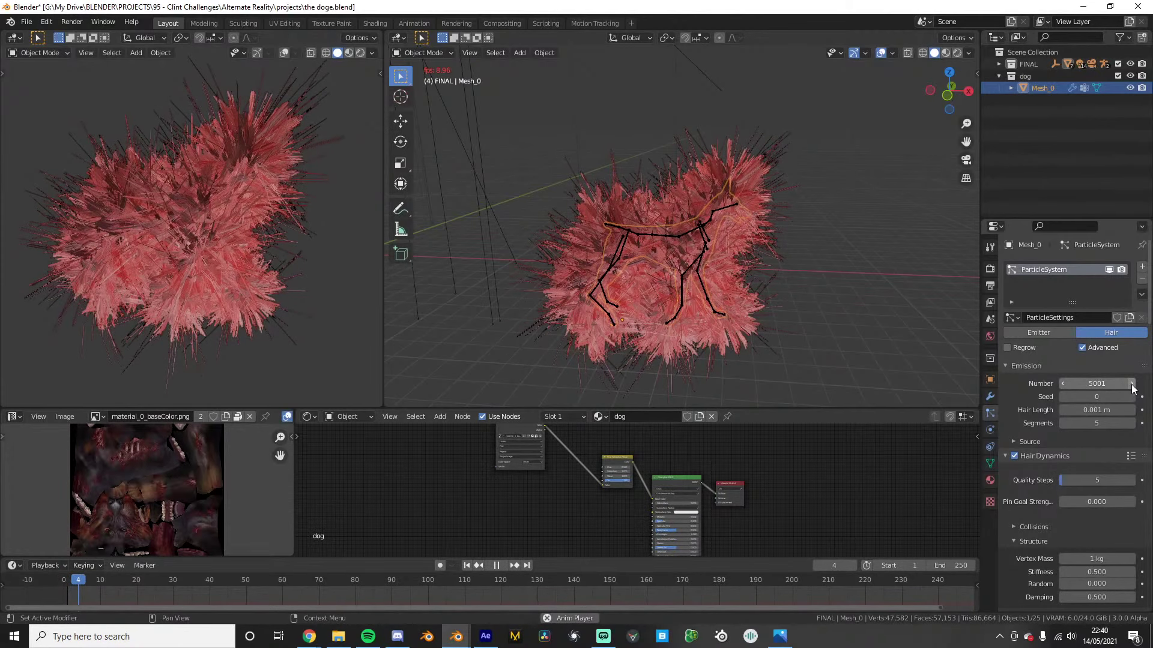
{"action": "key", "text": "space"}
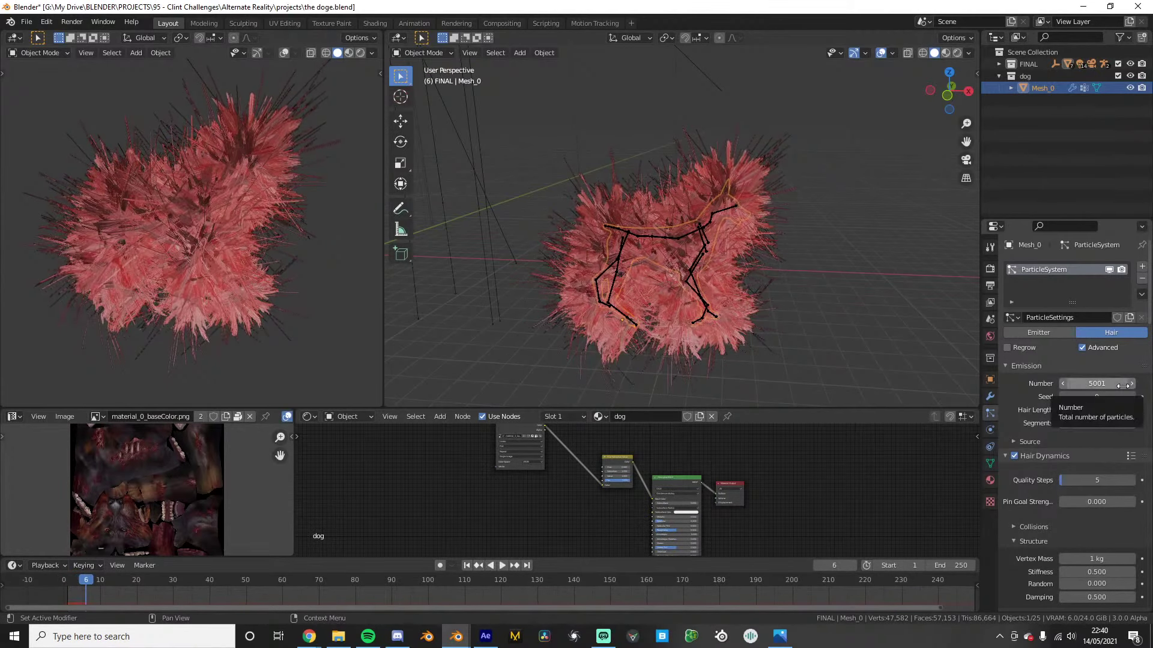
Set the hair structure's Vertex Mass to 0.3 kg
{"action": "scroll", "coordinate": [1053, 424], "scroll_direction": "down", "scroll_amount": 5}
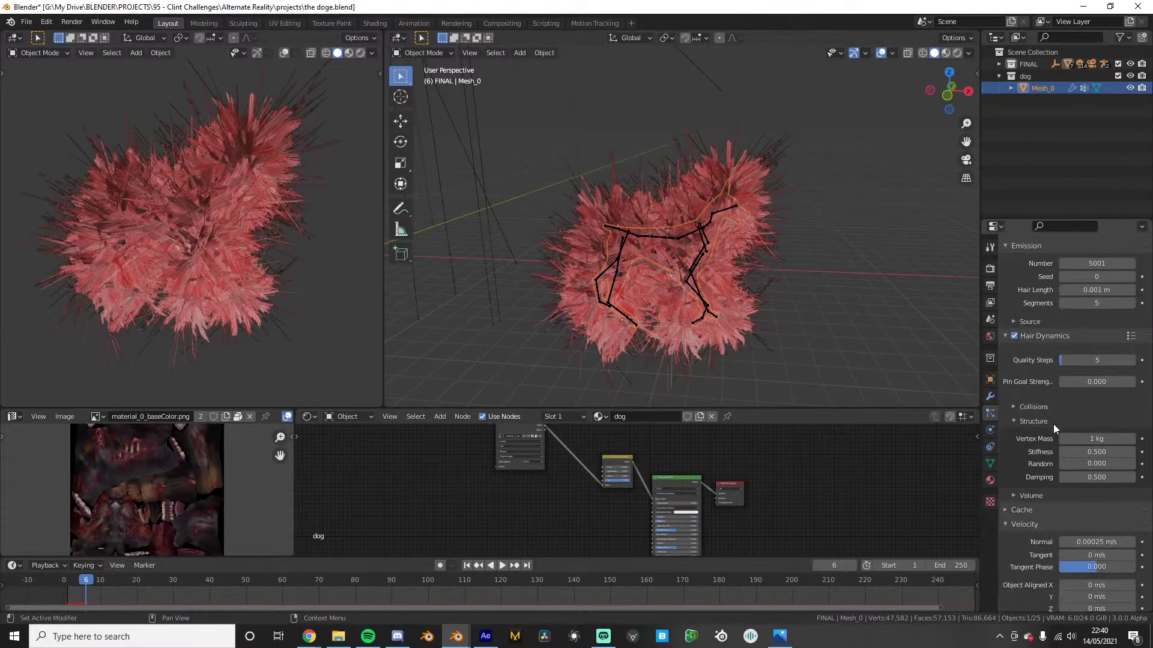
{"action": "left_click", "coordinate": [1087, 443]}
{"action": "type", "text": ".3"}
{"action": "key", "text": "Return"}
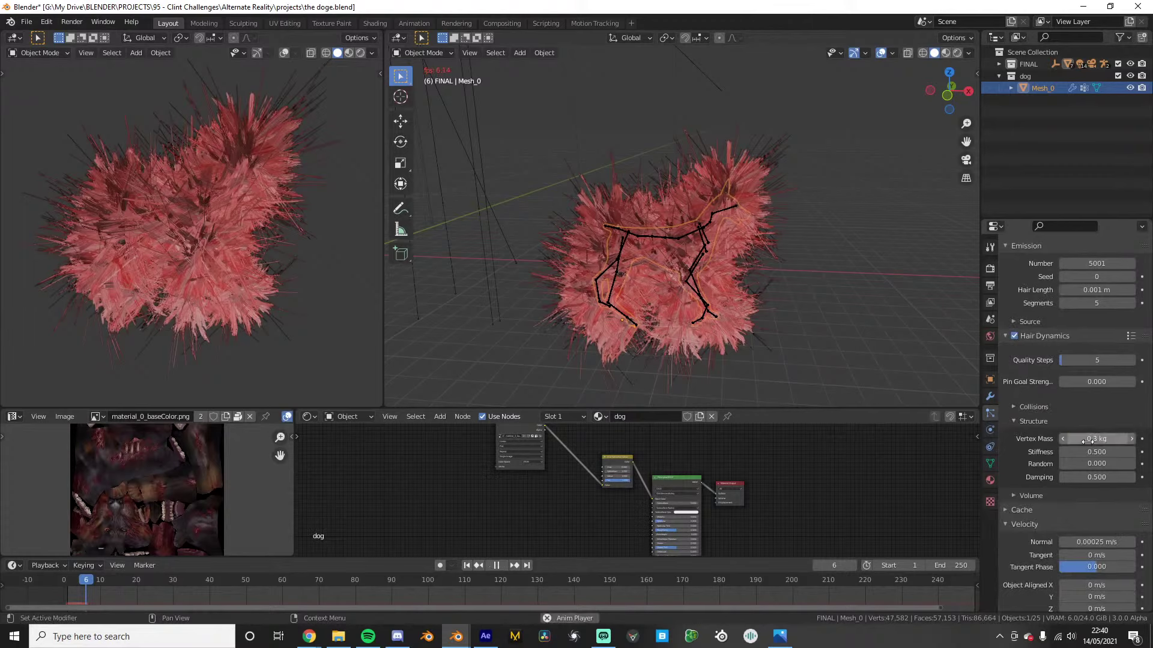
Rewind the timeline to frame 0 and play the hair simulation in short bursts to check how the fur moves
{"action": "key", "text": "space"}
{"action": "left_click", "coordinate": [73, 587]}
{"action": "left_click_drag", "start_coordinate": [73, 583], "coordinate": [54, 585]}
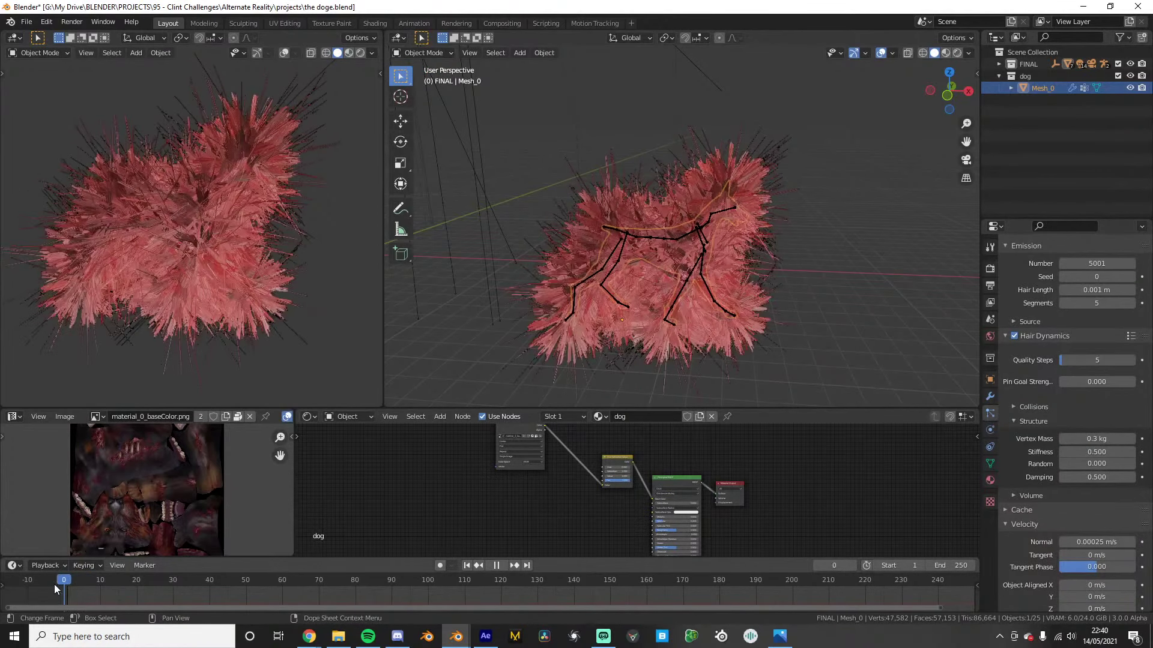
{"action": "key", "text": "space"}
{"action": "key", "text": "space"}
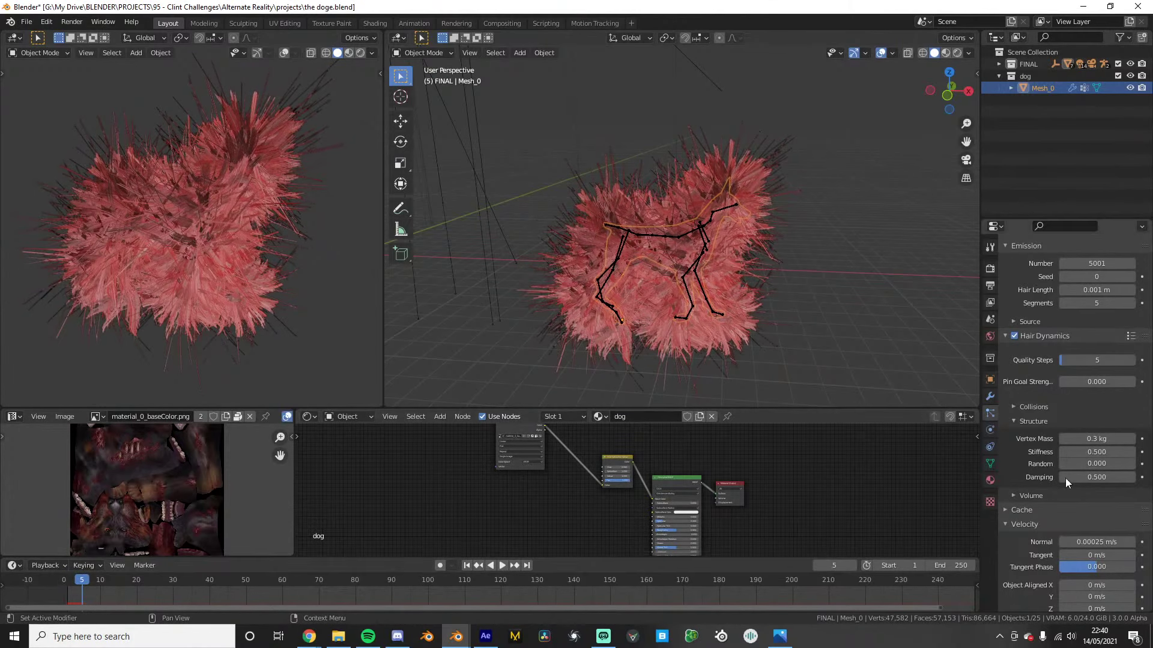
{"action": "scroll", "coordinate": [1065, 478], "scroll_direction": "down", "scroll_amount": 1}
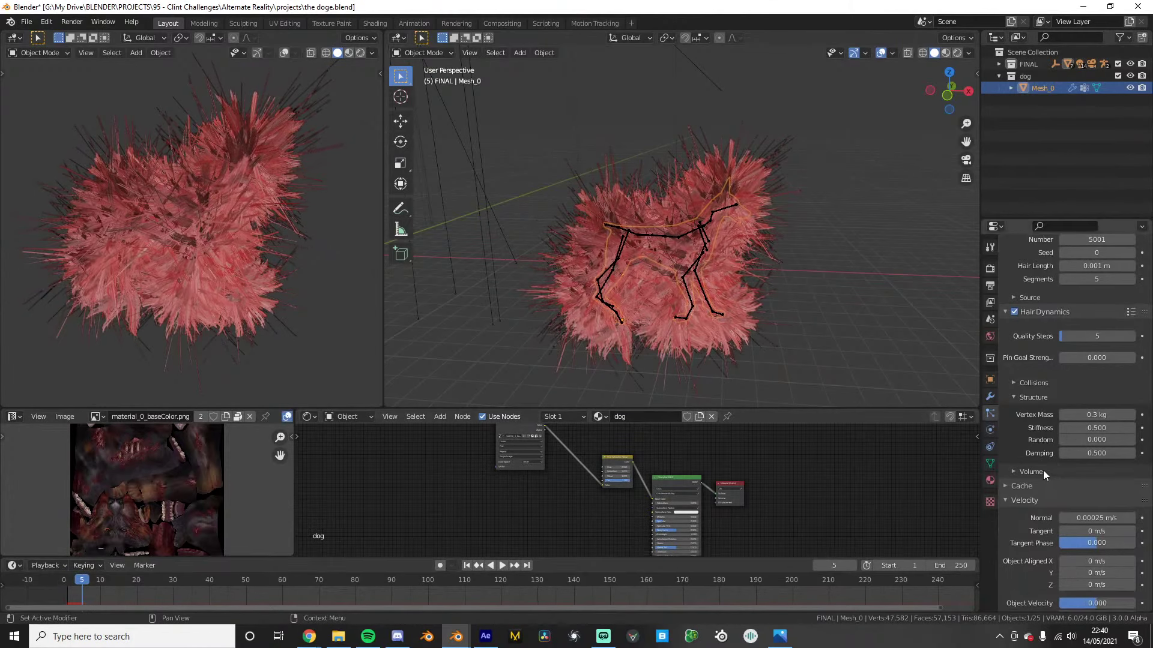
{"action": "key", "text": "space"}
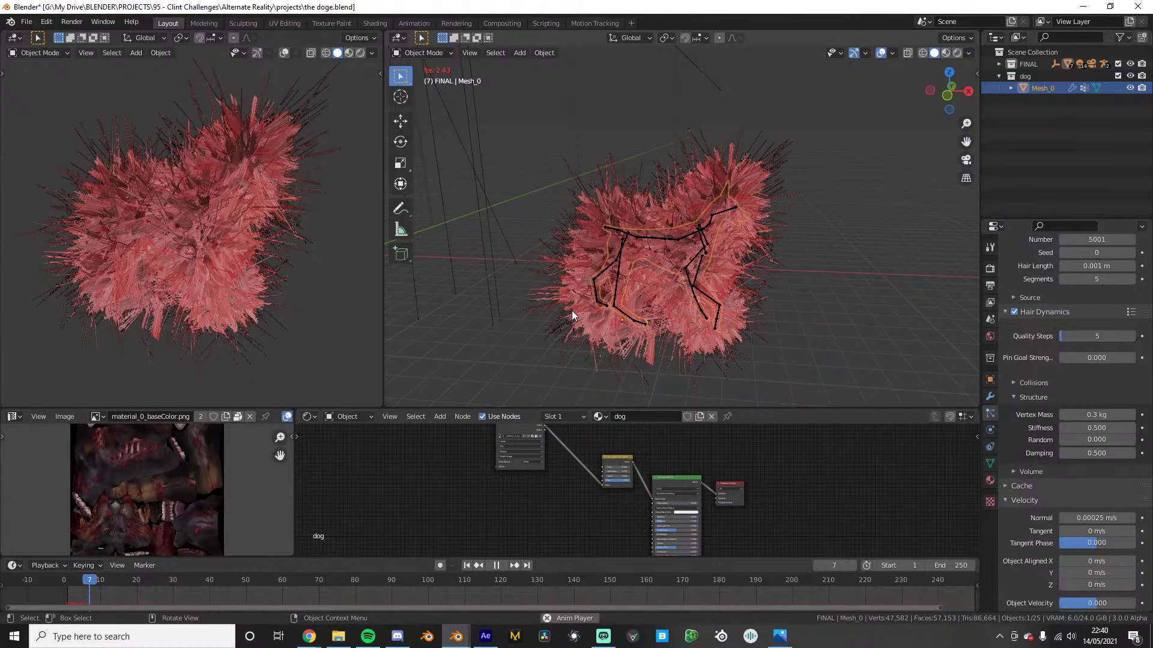
{"action": "key", "text": "space"}
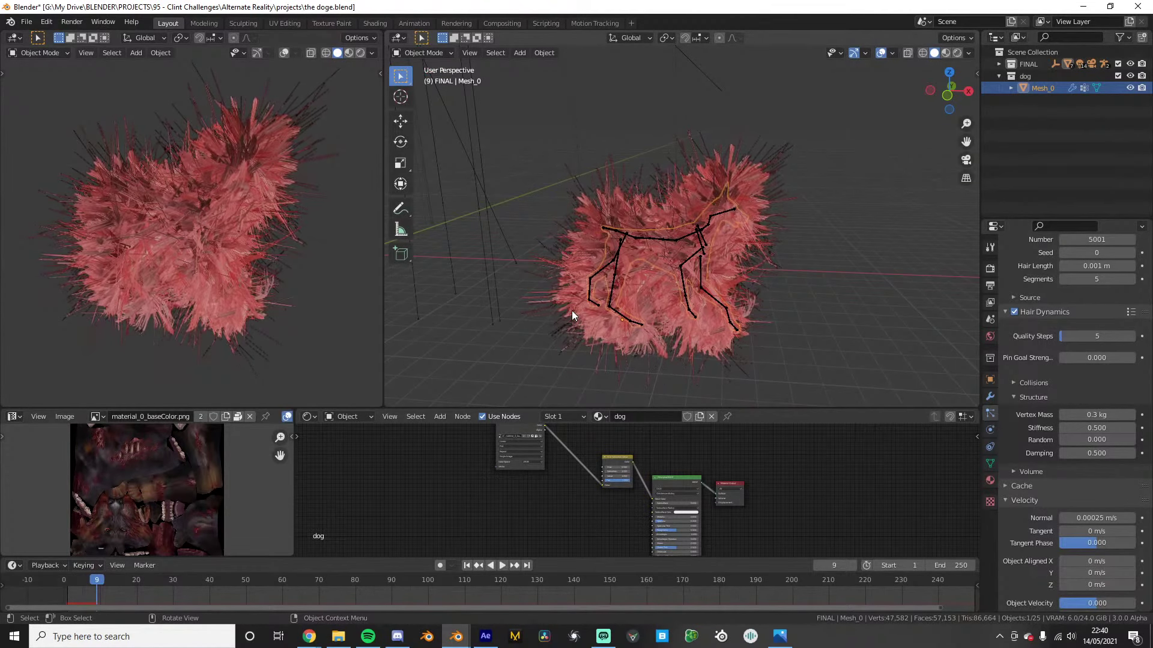
Set the particle system's Hair Length to 1 m and replay the simulation from frame 0
{"action": "scroll", "coordinate": [1075, 379], "scroll_direction": "up", "scroll_amount": 5}
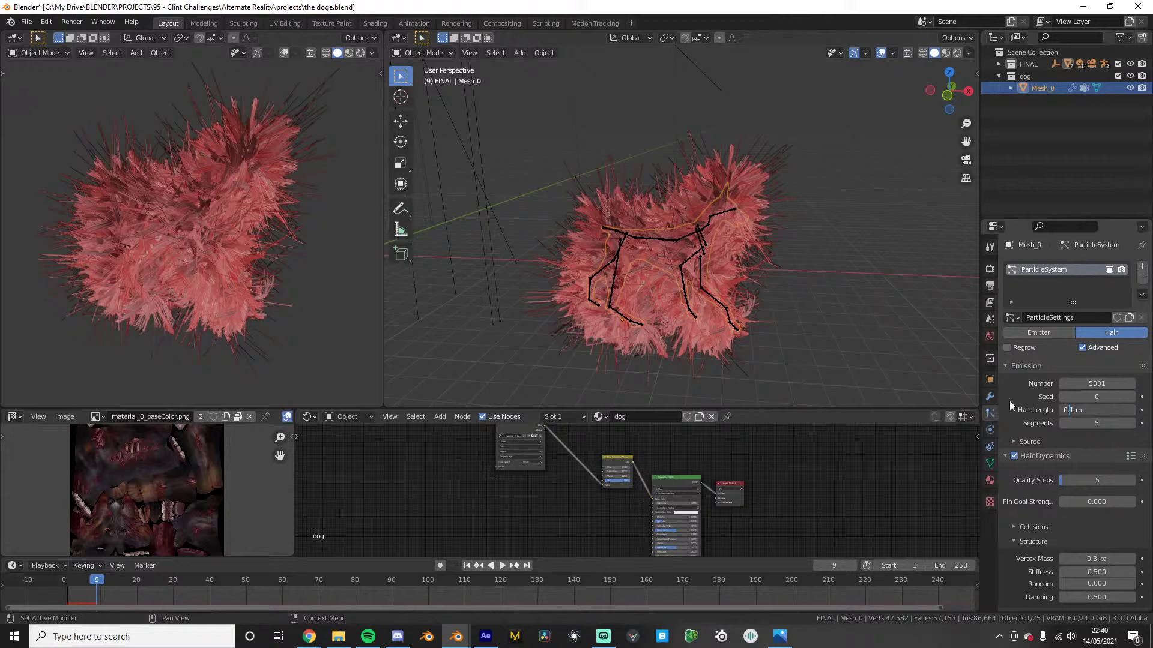
{"action": "left_click", "coordinate": [1085, 409]}
{"action": "type", "text": "1"}
{"action": "key", "text": "Return"}
{"action": "key", "text": "Right"}
{"action": "key", "text": "Right"}
{"action": "key", "text": "Right"}
{"action": "key", "text": "Right"}
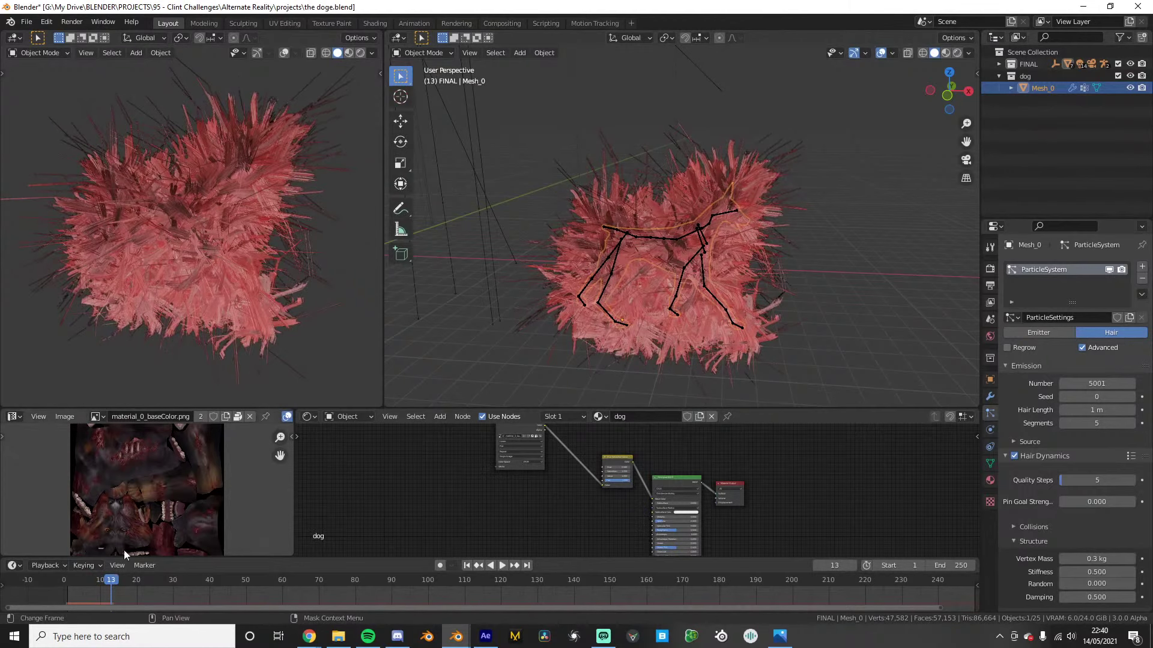
{"action": "key", "text": "space"}
{"action": "left_click_drag", "start_coordinate": [83, 580], "coordinate": [17, 577]}
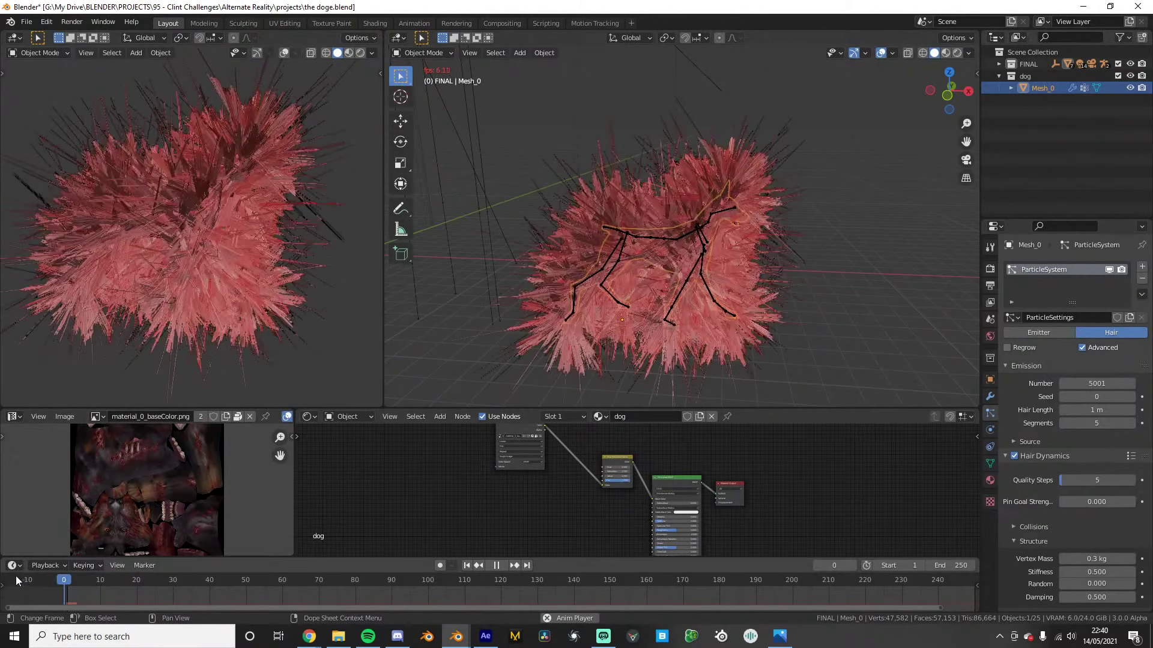
Play and step through the opening frames to check the dog's hair motion, returning to frame 1
{"action": "key", "text": "space"}
{"action": "key", "text": "Right"}
{"action": "key", "text": "Right"}
{"action": "key", "text": "Right"}
{"action": "key", "text": "Right"}
{"action": "key", "text": "Right"}
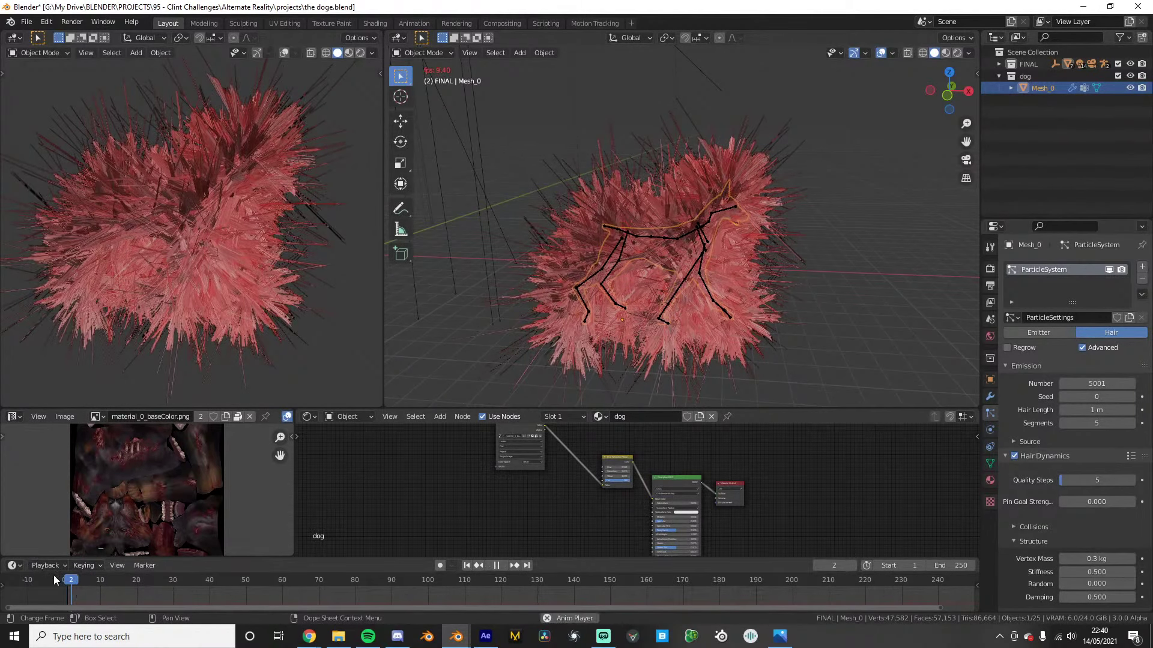
{"action": "key", "text": "shift+Left"}
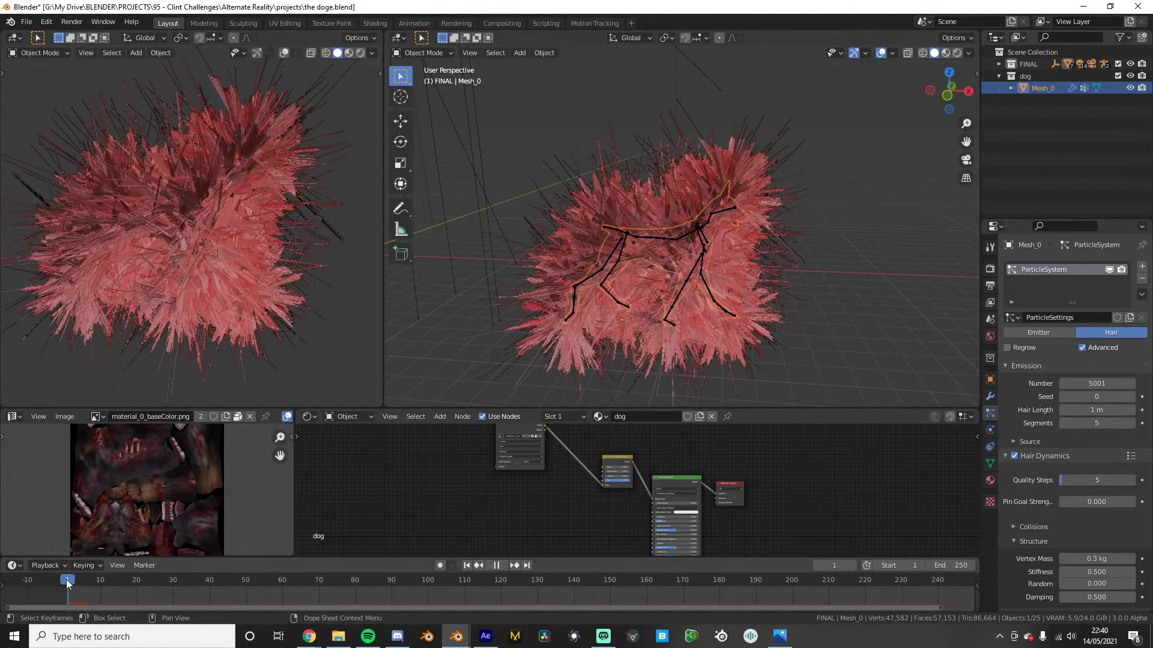
Turn off Hair Dynamics for the dog's particle system
{"action": "left_click", "coordinate": [1014, 455]}
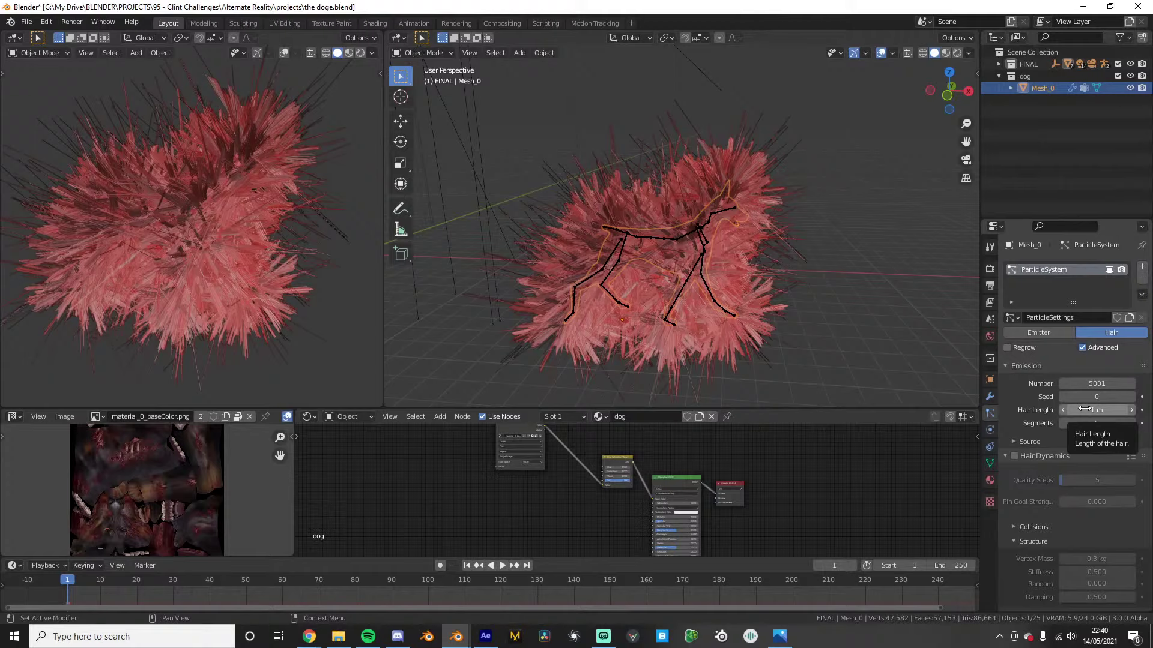
{"action": "left_click", "coordinate": [1085, 410]}
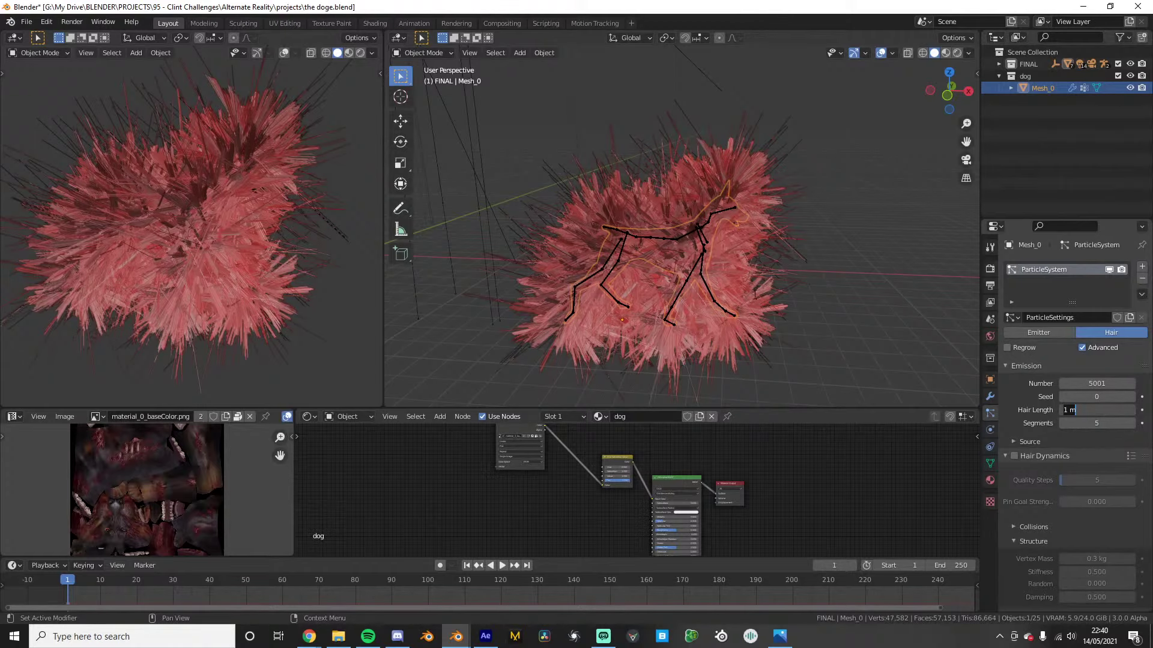
{"action": "key", "text": "Escape"}
{"action": "scroll", "coordinate": [775, 311], "scroll_direction": "up", "scroll_amount": 5}
{"action": "middle_click_drag", "start_coordinate": [775, 311], "coordinate": [742, 279]}
{"action": "scroll", "coordinate": [742, 279], "scroll_direction": "down", "scroll_amount": 1}
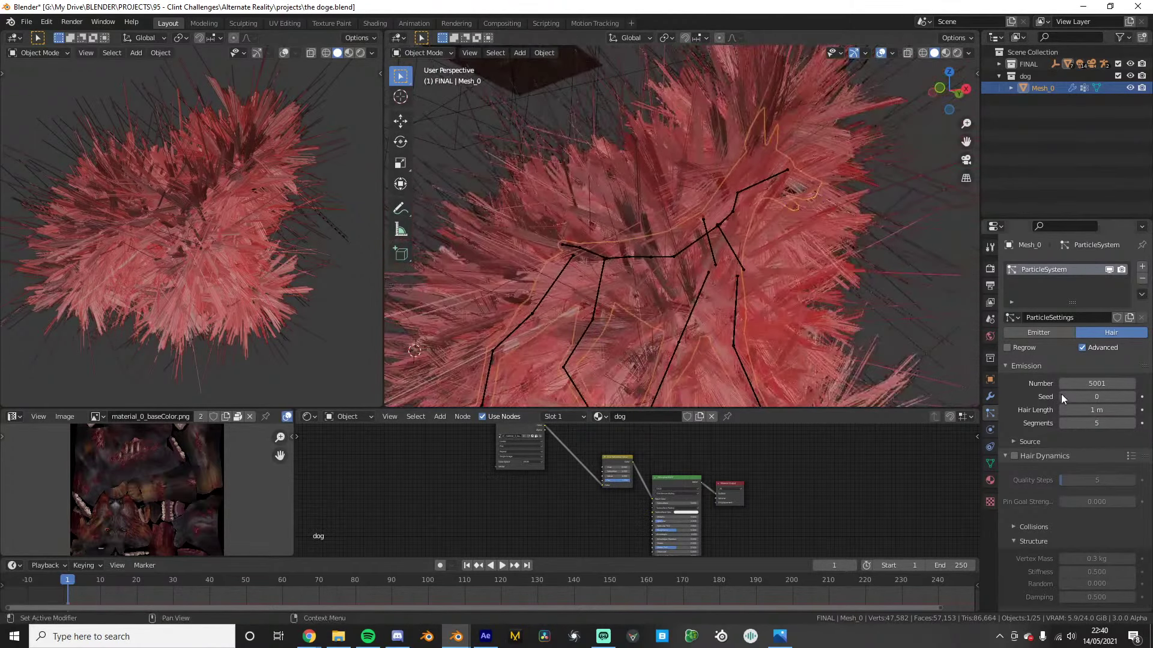
Set the hair length to 0.005 m and play the opening frames to check the hair
{"action": "left_click", "coordinate": [1077, 410]}
{"action": "key", "text": "Return"}
{"action": "key", "text": "space"}
{"action": "key", "text": "space"}
{"action": "scroll", "coordinate": [600, 268], "scroll_direction": "down", "scroll_amount": 3}
{"action": "middle_click_drag", "start_coordinate": [600, 268], "coordinate": [623, 296]}
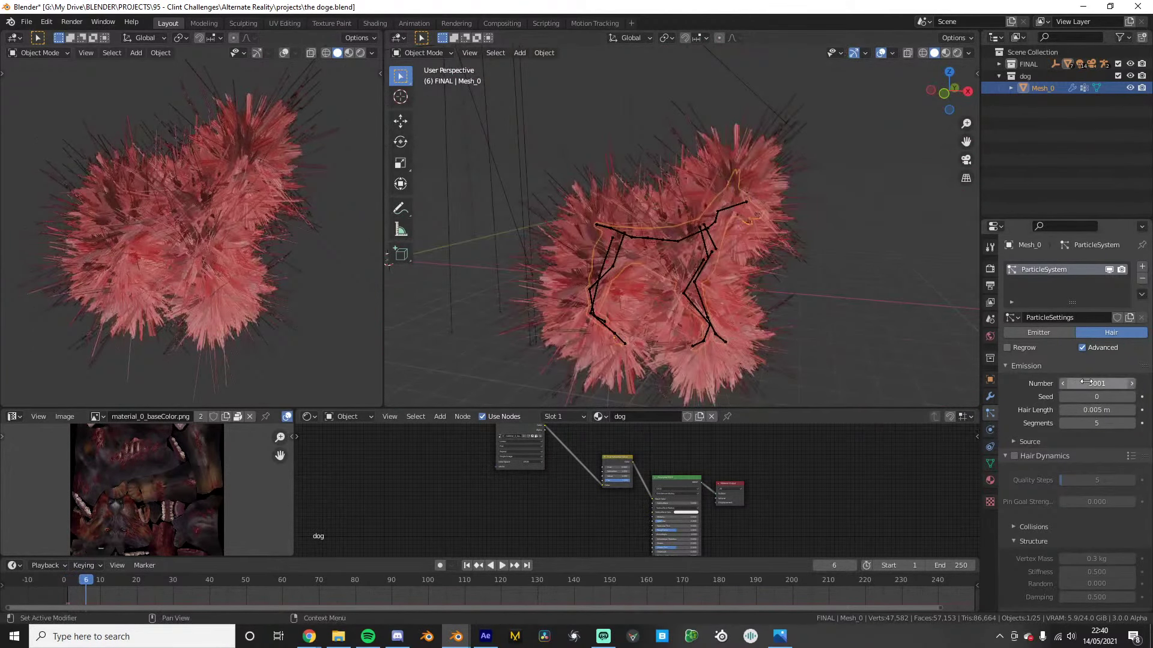
Set both the display amount and render amount of the interpolated child hairs to 10
{"action": "scroll", "coordinate": [1079, 384], "scroll_direction": "down", "scroll_amount": 20}
{"action": "left_click", "coordinate": [1088, 468]}
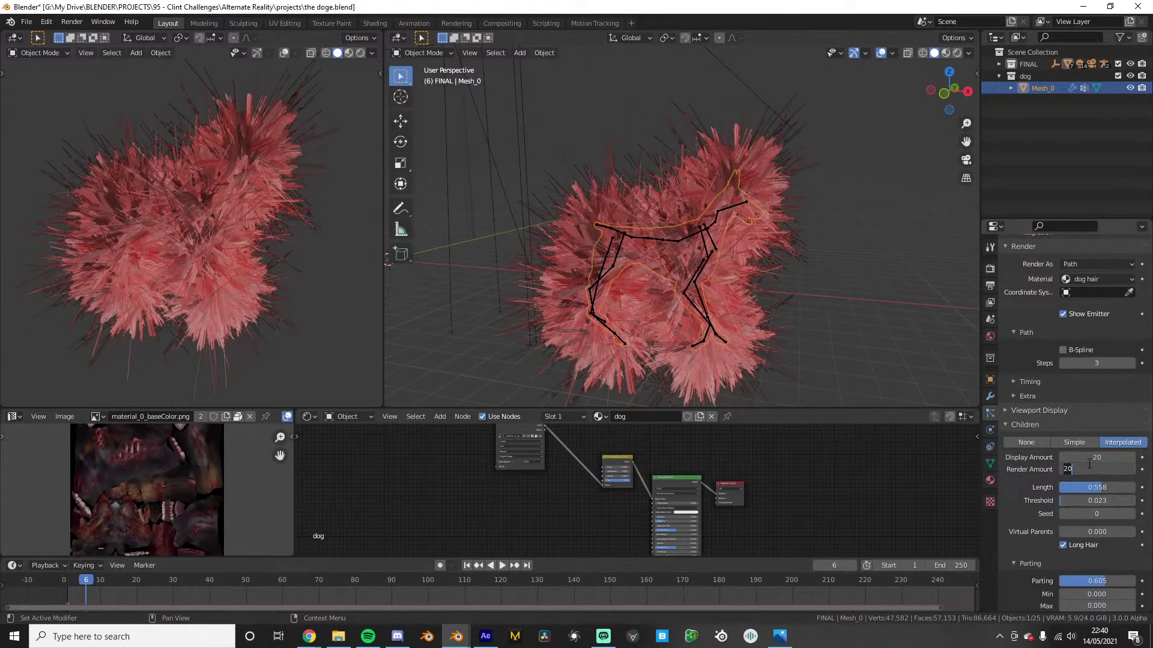
{"action": "type", "text": "1"}
{"action": "key", "text": "shift+Tab"}
{"action": "type", "text": "10"}
{"action": "key", "text": "Tab"}
{"action": "type", "text": "10"}
{"action": "key", "text": "Return"}
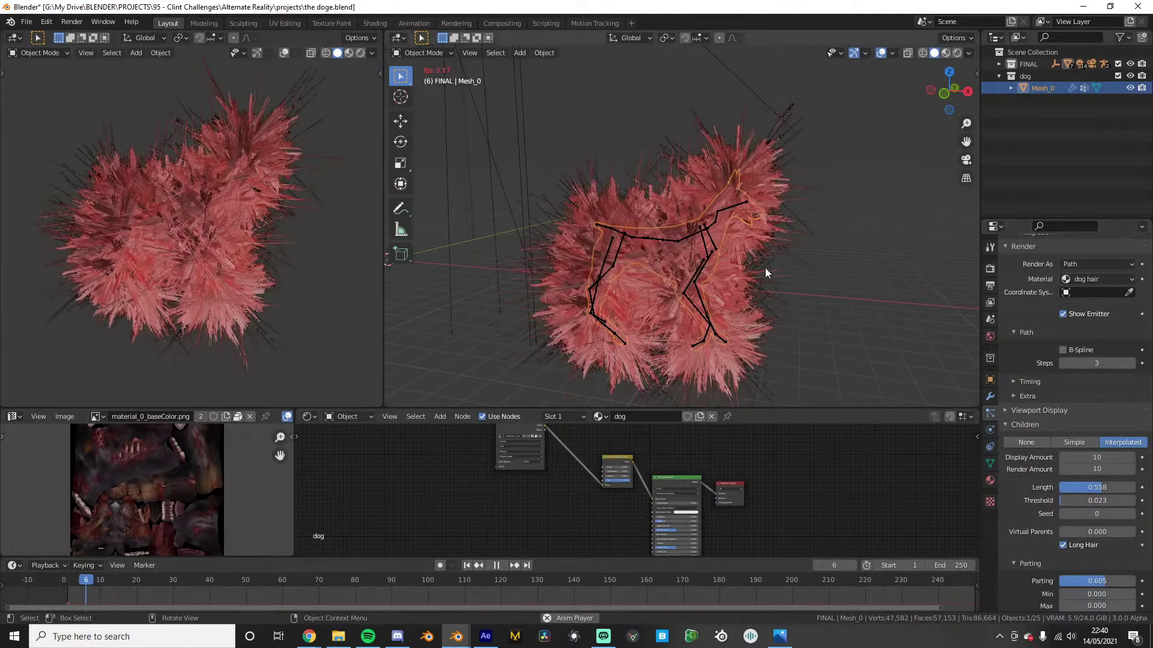
Turn off Long Hair for the child hairs and replay the animation from the start
{"action": "scroll", "coordinate": [1071, 414], "scroll_direction": "down", "scroll_amount": 2}
{"action": "left_click", "coordinate": [1063, 498]}
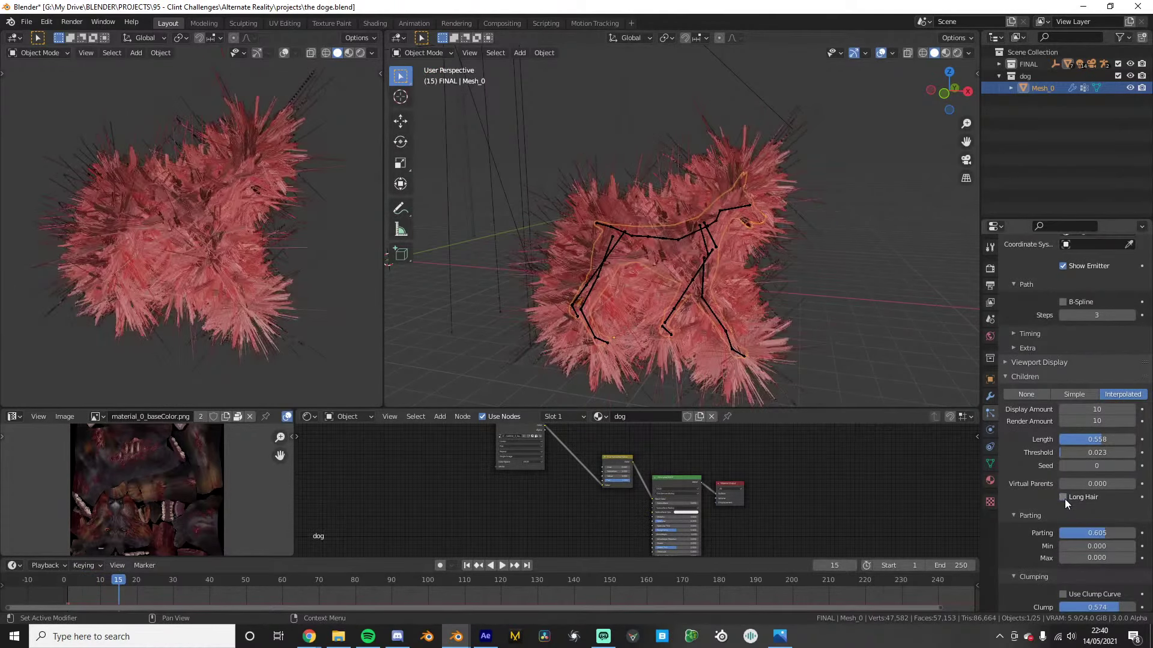
{"action": "key", "text": "space"}
{"action": "left_click", "coordinate": [60, 586]}
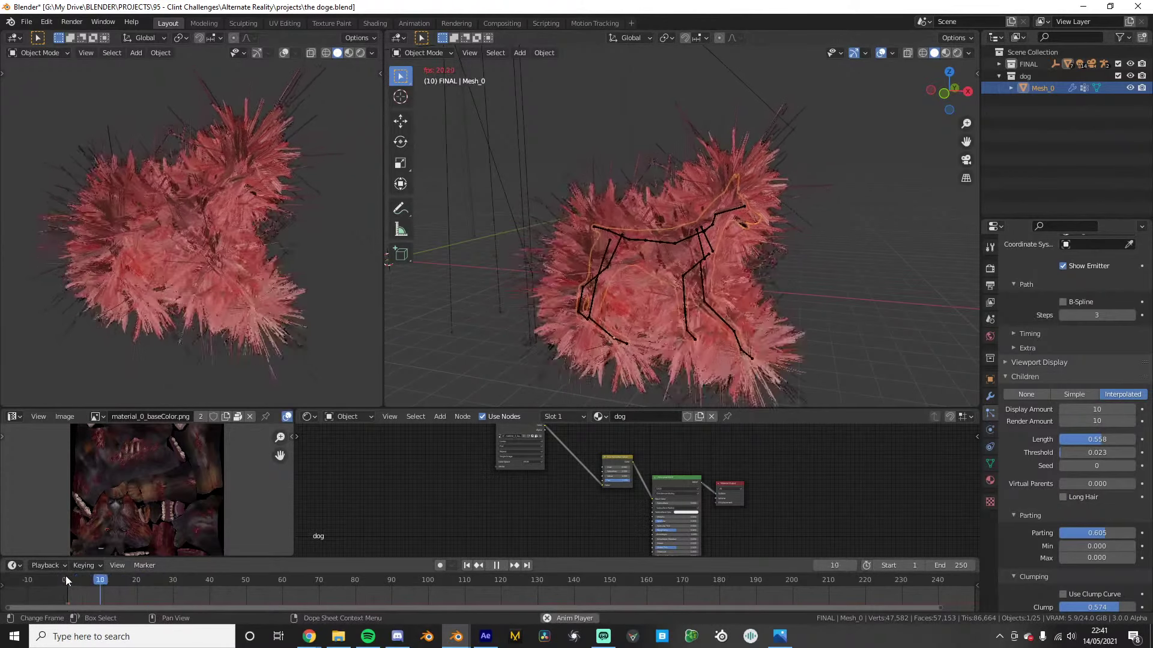
{"action": "key", "text": "space"}
Set the child hairs' parting to 0 and try a lower clump value
{"action": "scroll", "coordinate": [1039, 485], "scroll_direction": "down", "scroll_amount": 2}
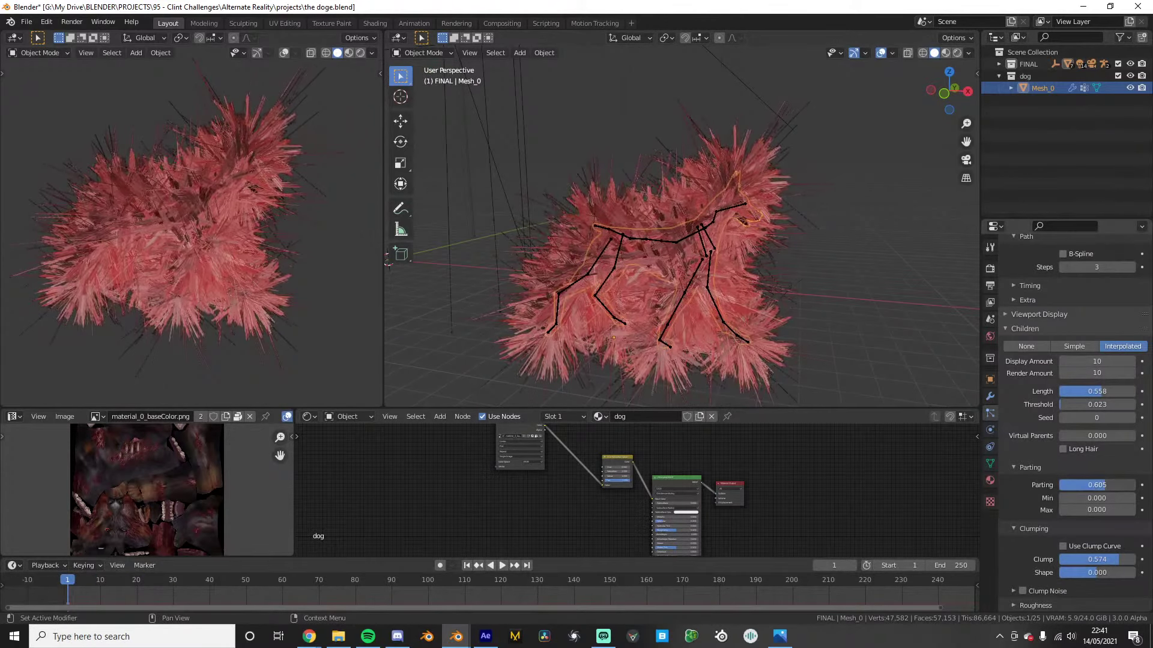
{"action": "key", "text": "space"}
{"action": "key", "text": "BackSpace"}
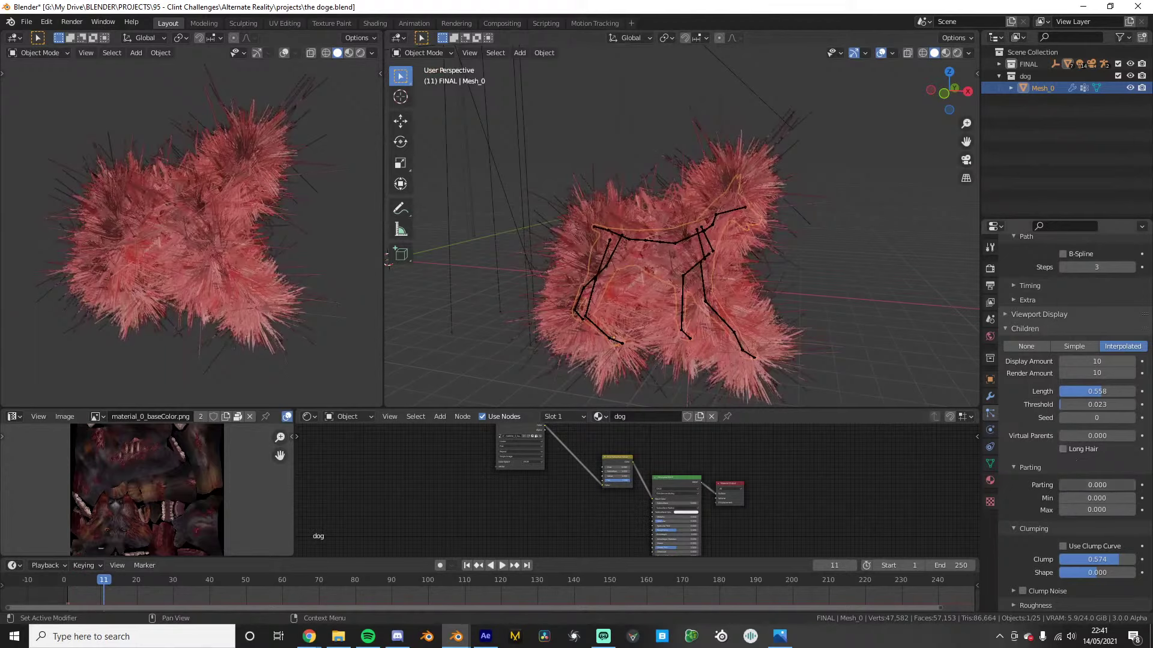
{"action": "key", "text": "Return"}
{"action": "scroll", "coordinate": [1033, 481], "scroll_direction": "down", "scroll_amount": 3}
{"action": "left_click_drag", "start_coordinate": [1105, 488], "coordinate": [1057, 488]}
{"action": "key", "text": "Escape"}
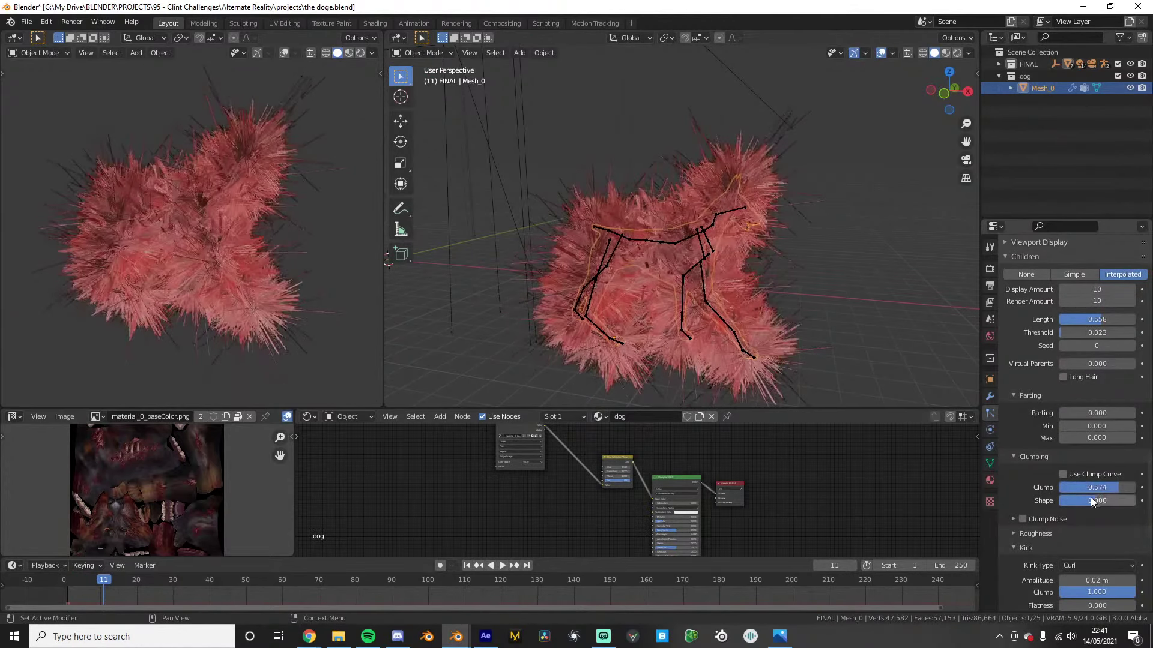
Set the child hairs' kink type to Nothing
{"action": "scroll", "coordinate": [1125, 503], "scroll_direction": "down", "scroll_amount": 4}
{"action": "left_click_drag", "start_coordinate": [1089, 483], "coordinate": [1024, 484]}
{"action": "key", "text": "Escape"}
{"action": "left_click", "coordinate": [1079, 472]}
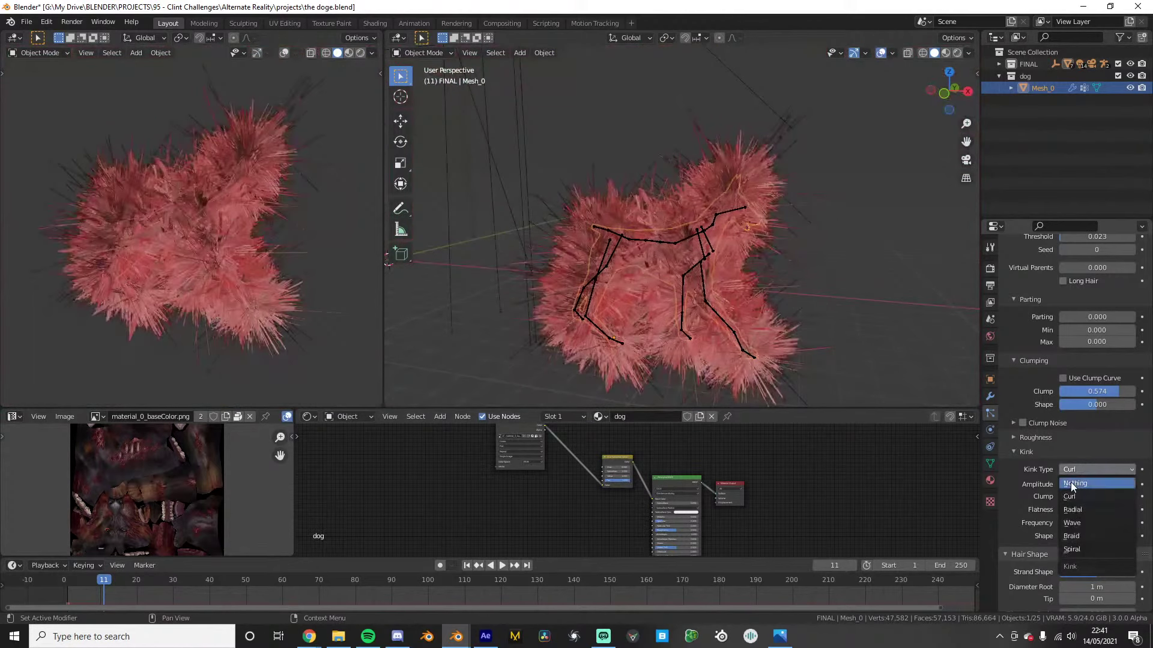
{"action": "left_click", "coordinate": [1071, 482]}
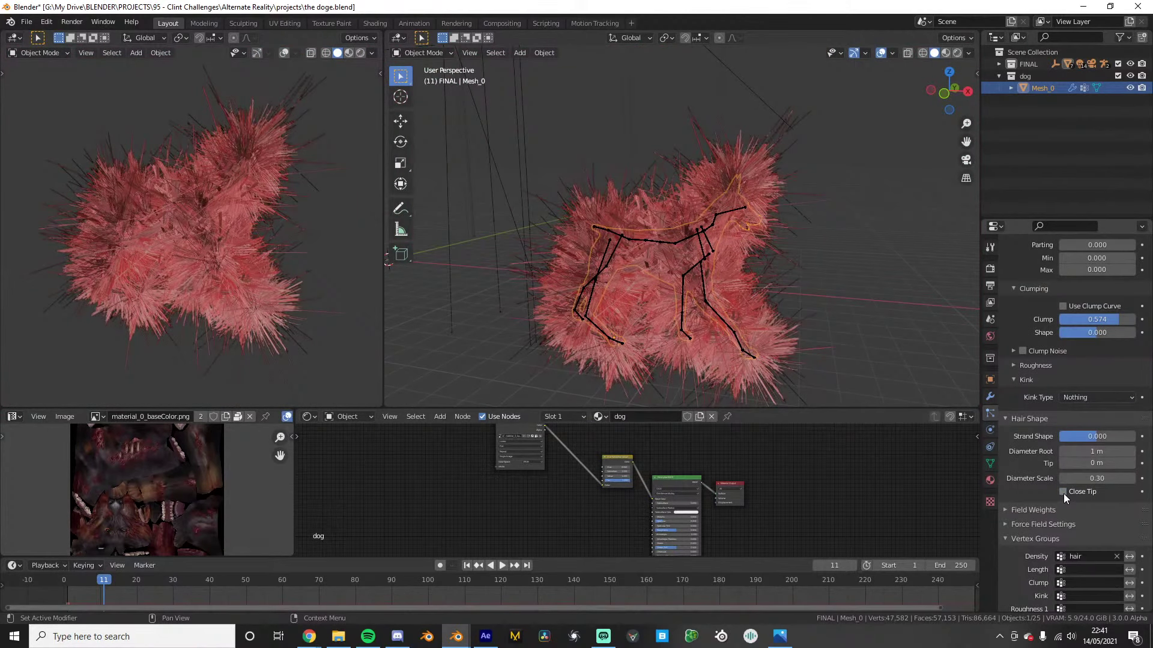
Turn on Close Tip in the hair shape and clear the hair vertex group from Density
{"action": "left_click_drag", "start_coordinate": [1078, 479], "coordinate": [1075, 479]}
{"action": "scroll", "coordinate": [1045, 484], "scroll_direction": "down", "scroll_amount": 3}
{"action": "left_click", "coordinate": [1117, 484]}
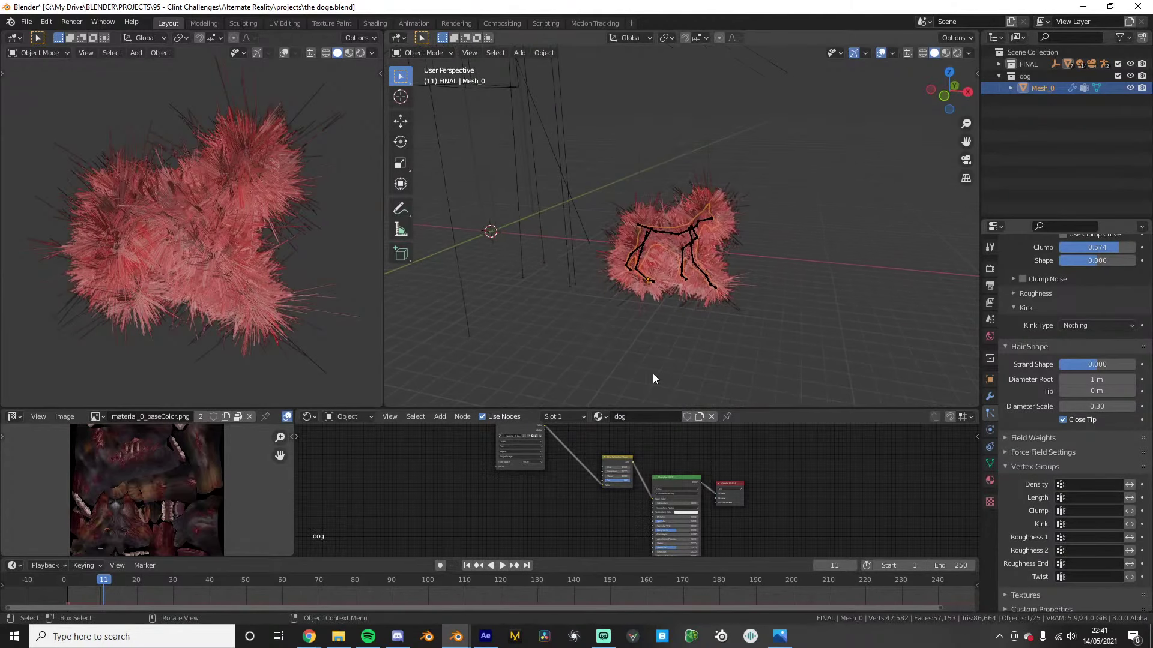
Delete the hair vertex group from the dog mesh and play the animation
{"action": "left_click", "coordinate": [989, 463]}
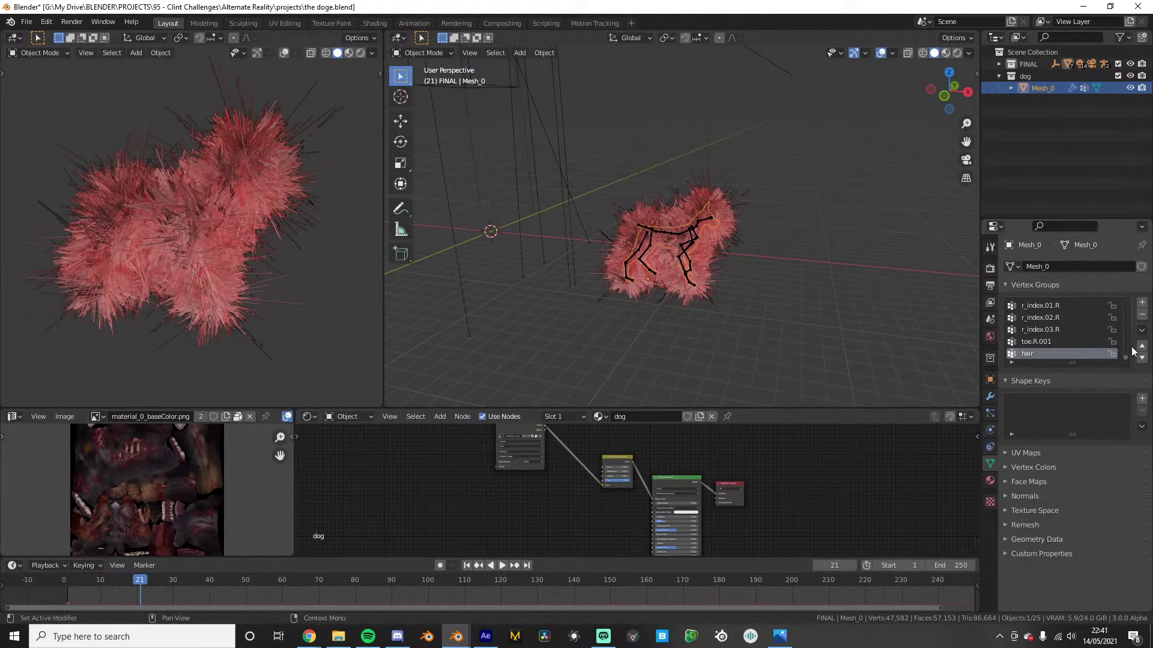
{"action": "key", "text": "space"}
{"action": "scroll", "coordinate": [808, 324], "scroll_direction": "up", "scroll_amount": 4}
{"action": "key", "text": "space"}
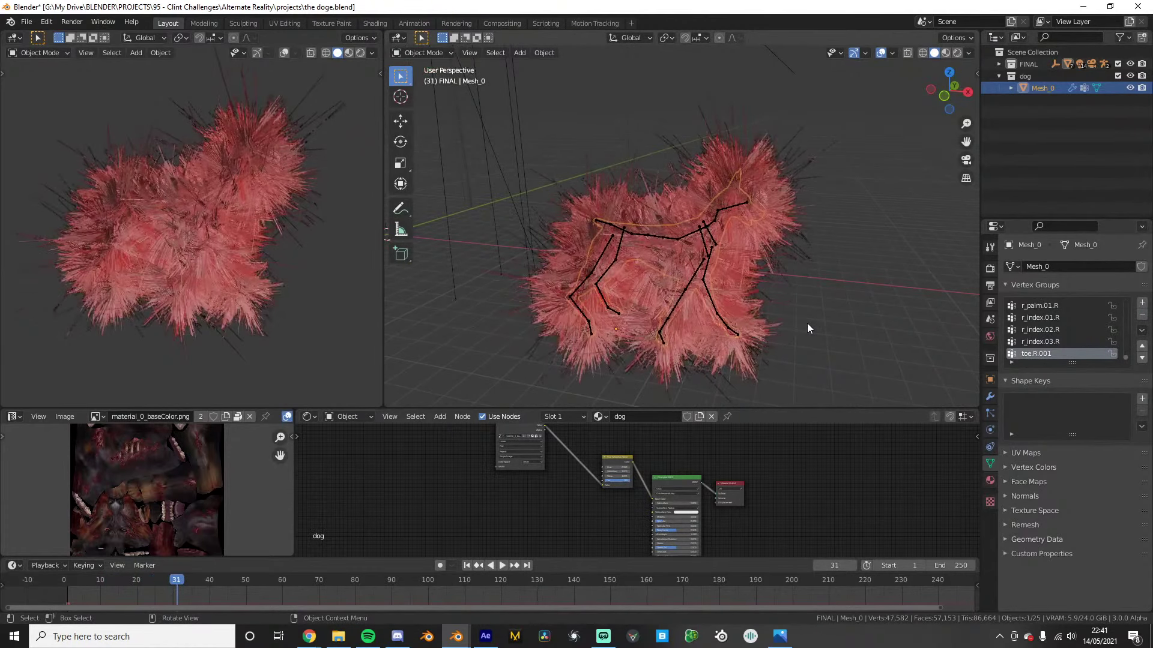
Undo the deletion of the hair vertex group and replay the animation from frame 1
{"action": "key", "text": "ctrl+z"}
{"action": "key", "text": "space"}
{"action": "key", "text": "space"}
{"action": "key", "text": "shift+Left"}
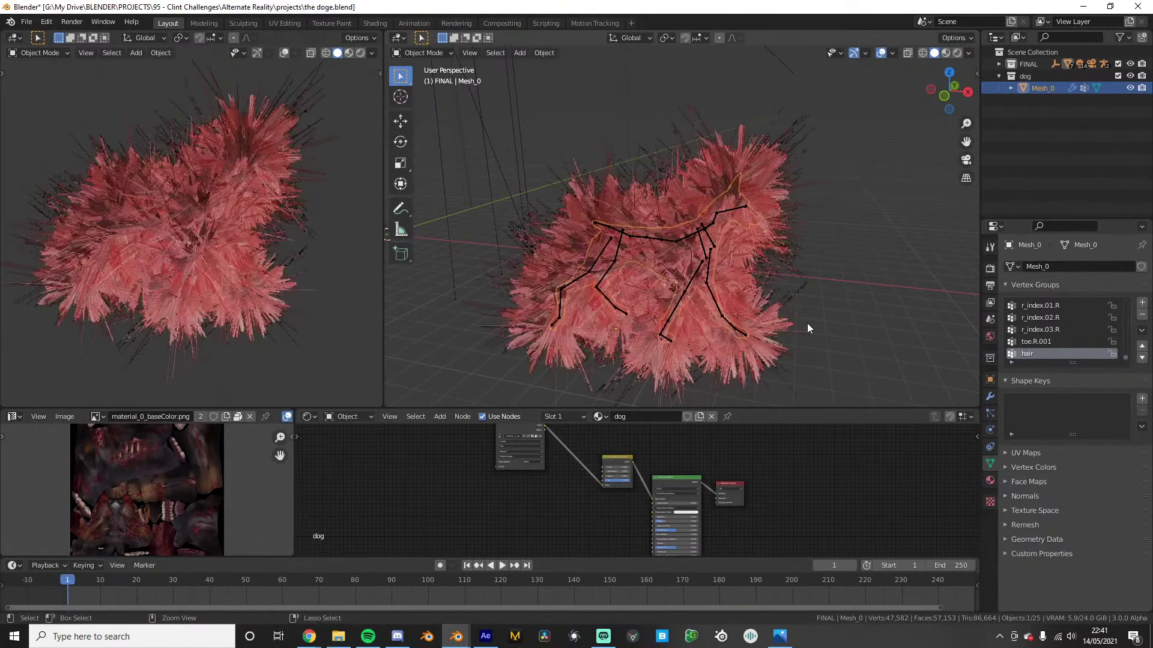
{"action": "key", "text": "space"}
{"action": "key", "text": "Escape"}
{"action": "key", "text": "space"}
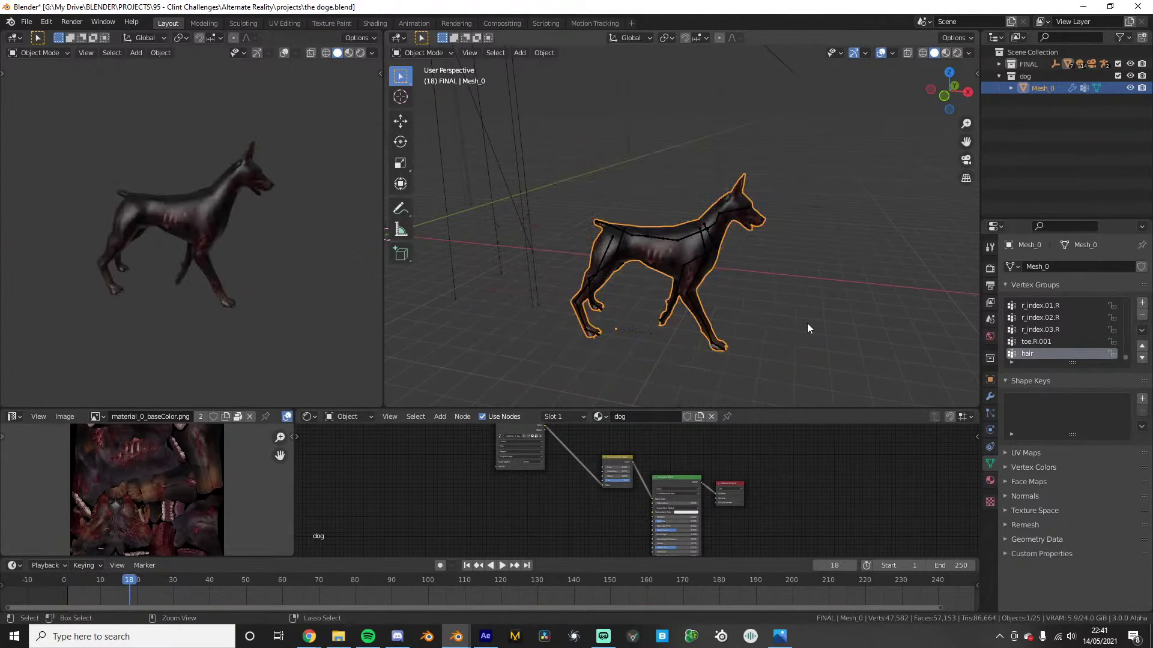
{"action": "key", "text": "Escape"}
Undo the series of recent changes to the dog's hair particle settings
{"action": "key", "text": "ctrl+z"}
{"action": "key", "text": "ctrl+z"}
{"action": "key", "text": "ctrl+z"}
{"action": "key", "text": "ctrl+z"}
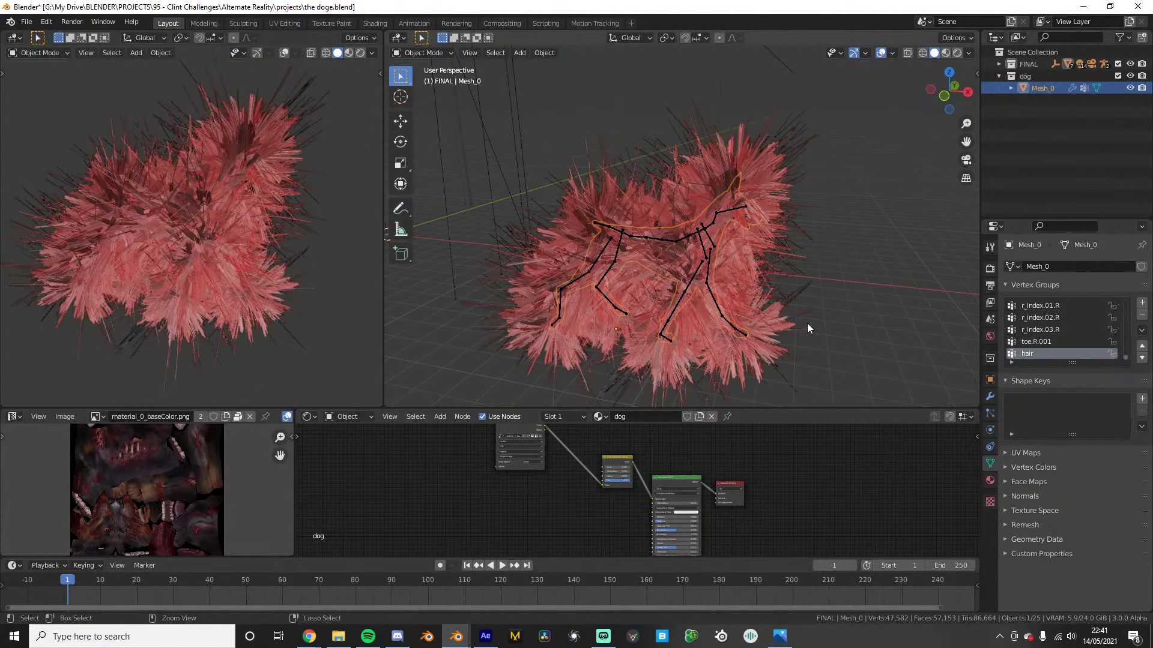
Step and play through frames 0 to 5 to examine how the hair follows the moving dog
{"action": "key", "text": "Right"}
{"action": "key", "text": "Right"}
{"action": "key", "text": "Right"}
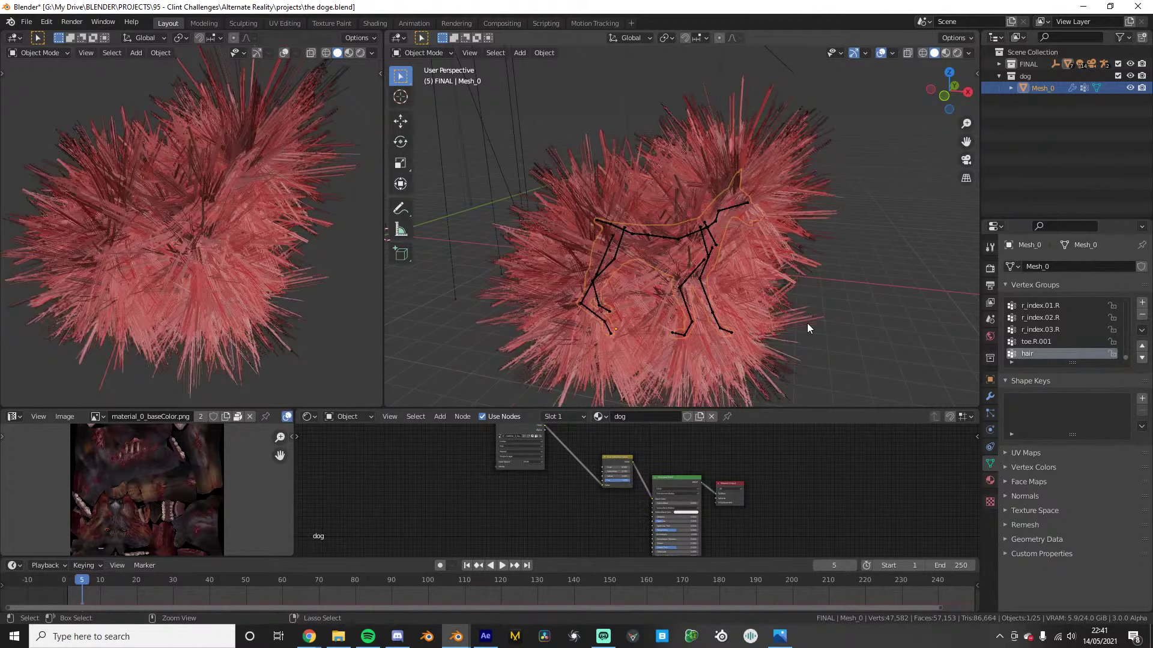
{"action": "key", "text": "Left"}
{"action": "key", "text": "Left"}
{"action": "key", "text": "Left"}
{"action": "key", "text": "Left"}
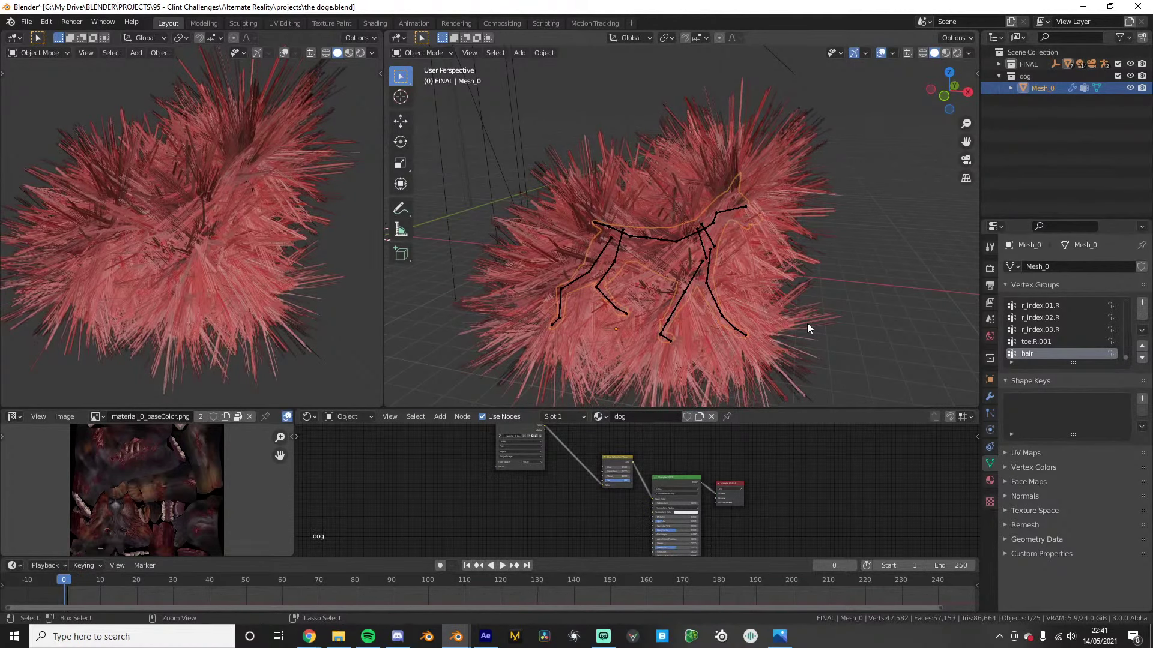
{"action": "scroll", "coordinate": [776, 311], "scroll_direction": "down", "scroll_amount": 4}
{"action": "scroll", "coordinate": [765, 302], "scroll_direction": "up", "scroll_amount": 3}
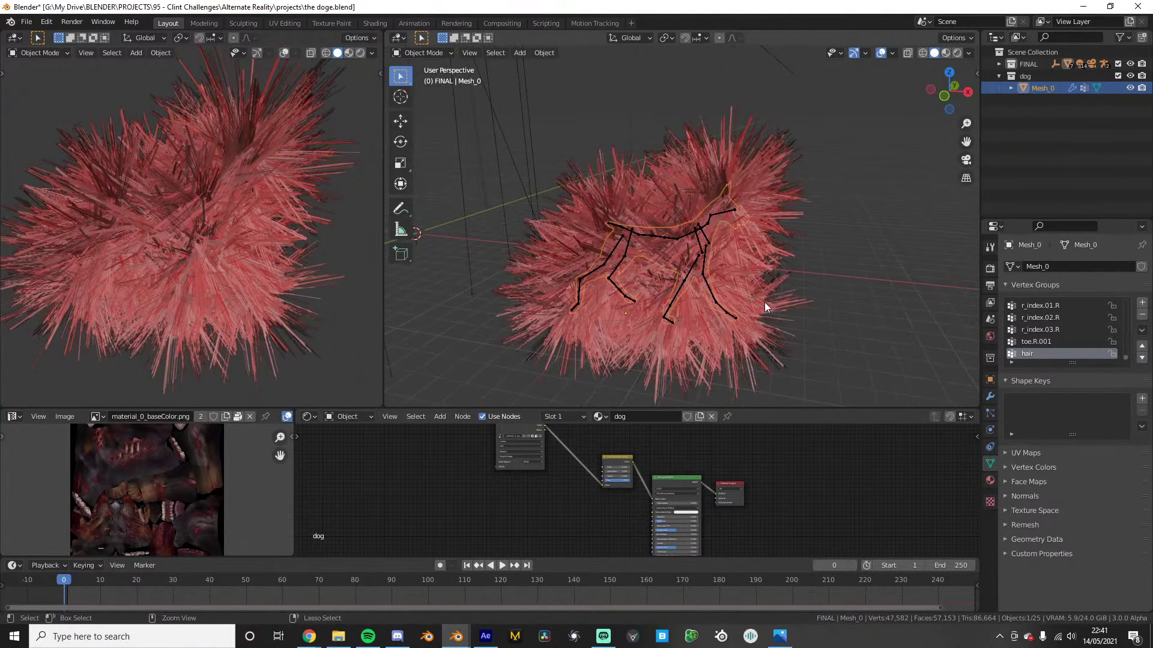
{"action": "scroll", "coordinate": [768, 297], "scroll_direction": "up", "scroll_amount": 5}
{"action": "key", "text": "space"}
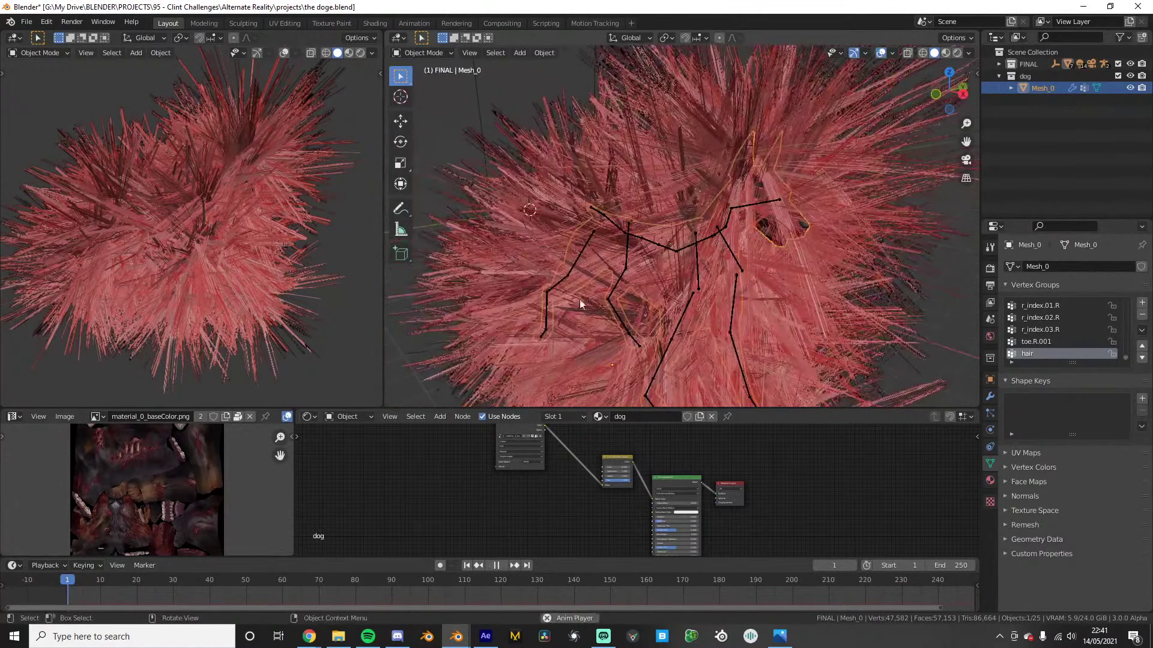
{"action": "key", "text": "space"}
Turn off Hair Dynamics in the dog mesh's particle settings
{"action": "left_click", "coordinate": [990, 398]}
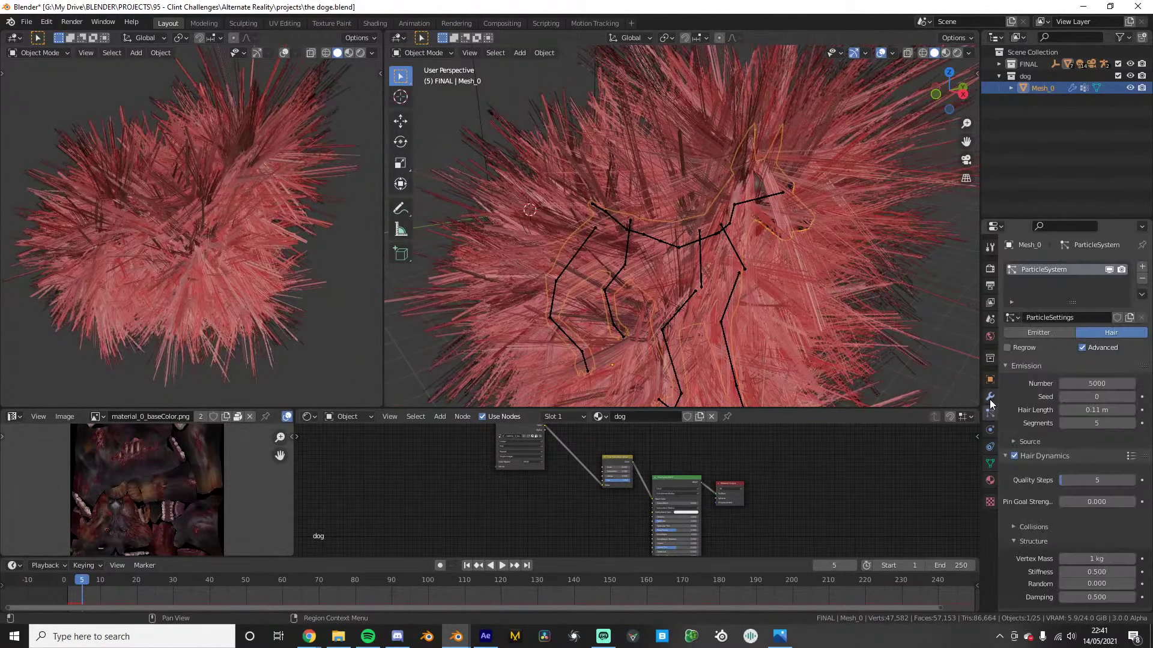
{"action": "left_click", "coordinate": [991, 413]}
{"action": "scroll", "coordinate": [1086, 417], "scroll_direction": "down", "scroll_amount": 4}
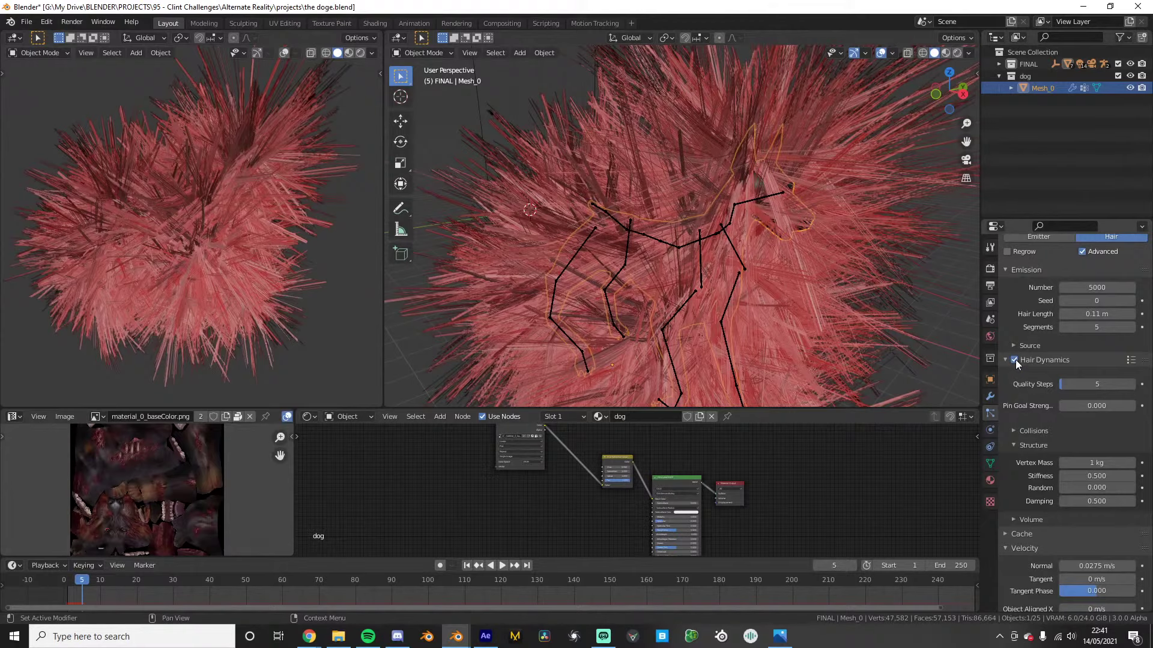
{"action": "left_click", "coordinate": [1014, 360]}
Apply the dog mesh's scale, check the hair during playback, and return to frame 0
{"action": "middle_click_drag", "start_coordinate": [957, 347], "coordinate": [722, 322]}
{"action": "key", "text": "ctrl+a"}
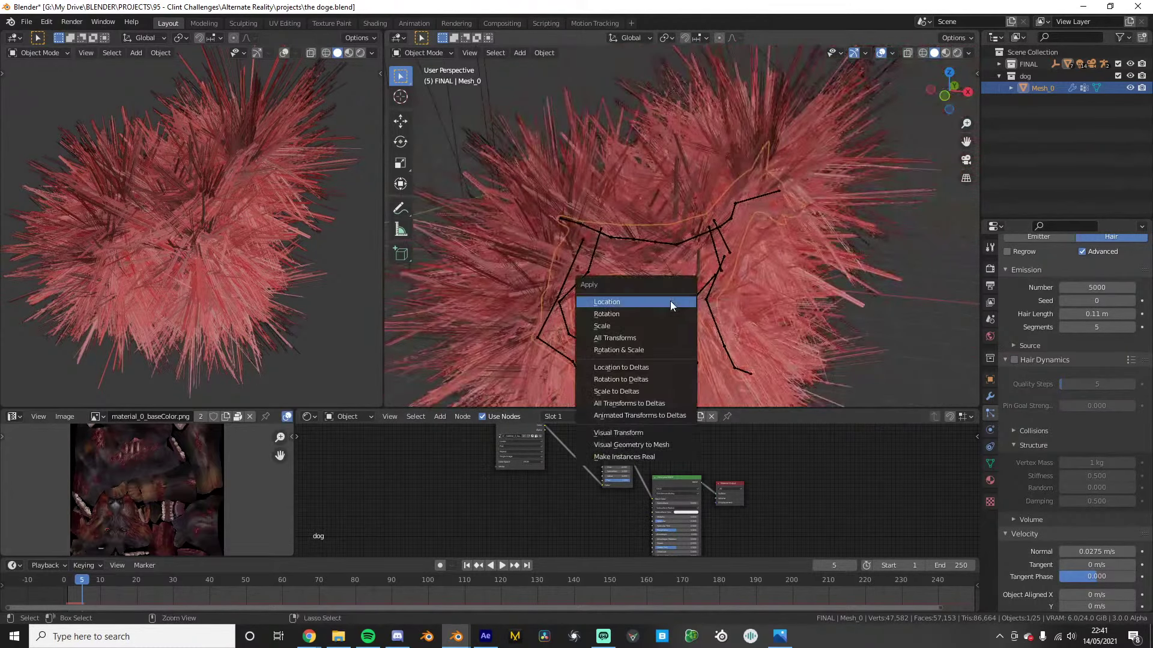
{"action": "left_click", "coordinate": [622, 327]}
{"action": "key", "text": "space"}
{"action": "left_click", "coordinate": [71, 581]}
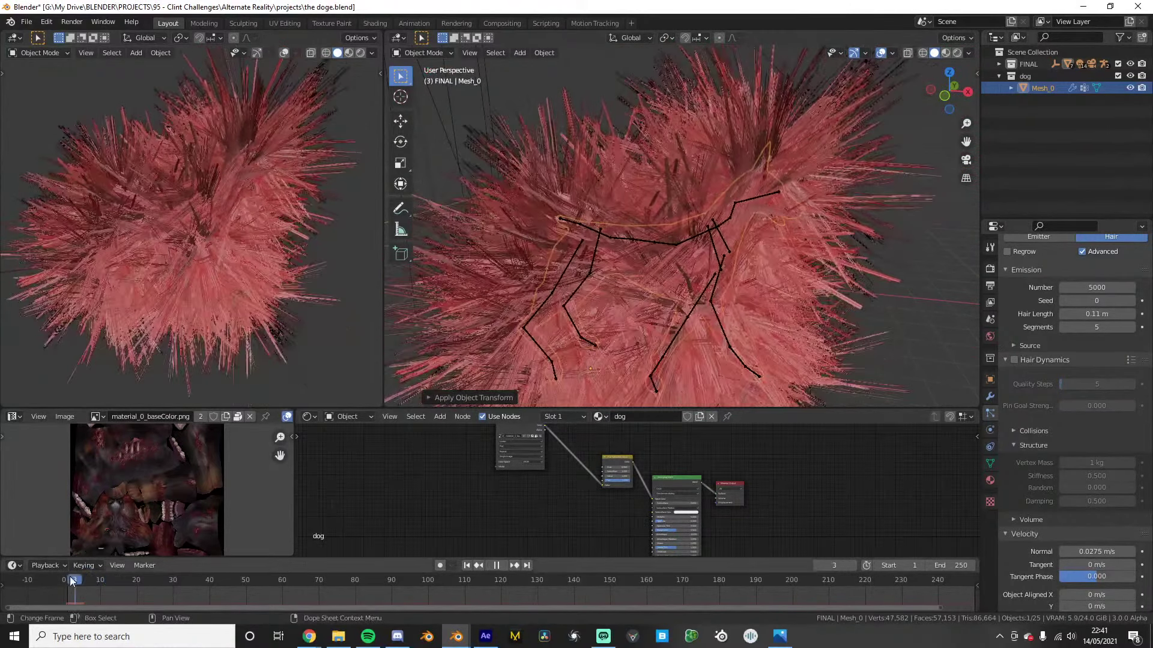
{"action": "key", "text": "ctrl+a"}
{"action": "left_click", "coordinate": [509, 330]}
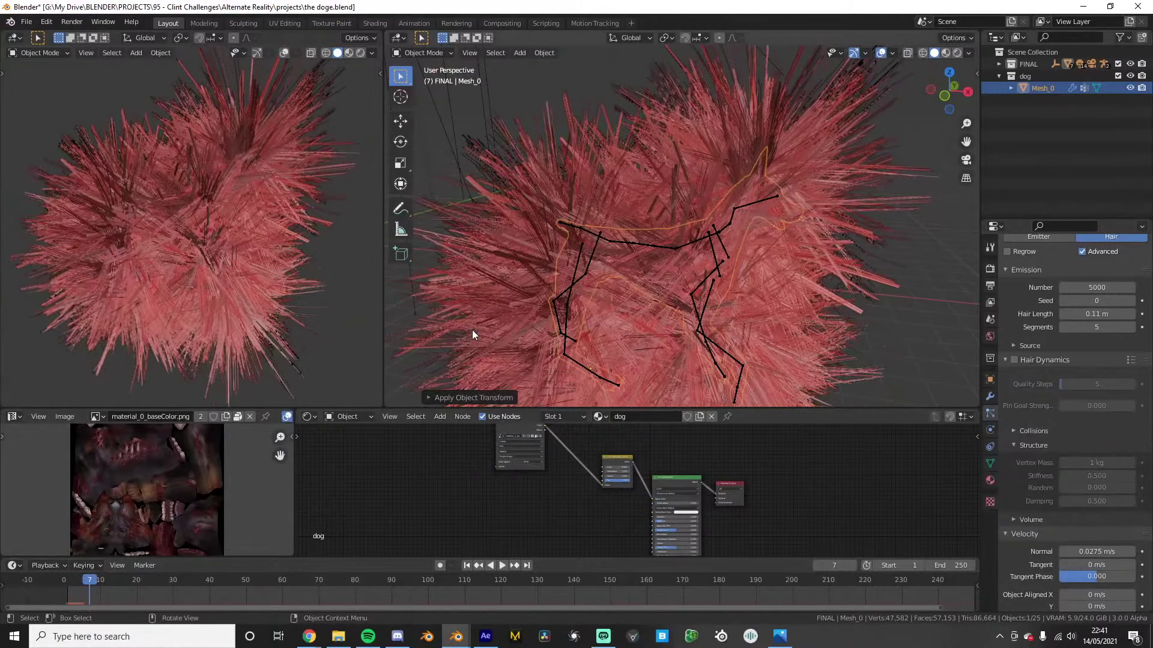
{"action": "key", "text": "space"}
{"action": "left_click_drag", "start_coordinate": [83, 580], "coordinate": [63, 582]}
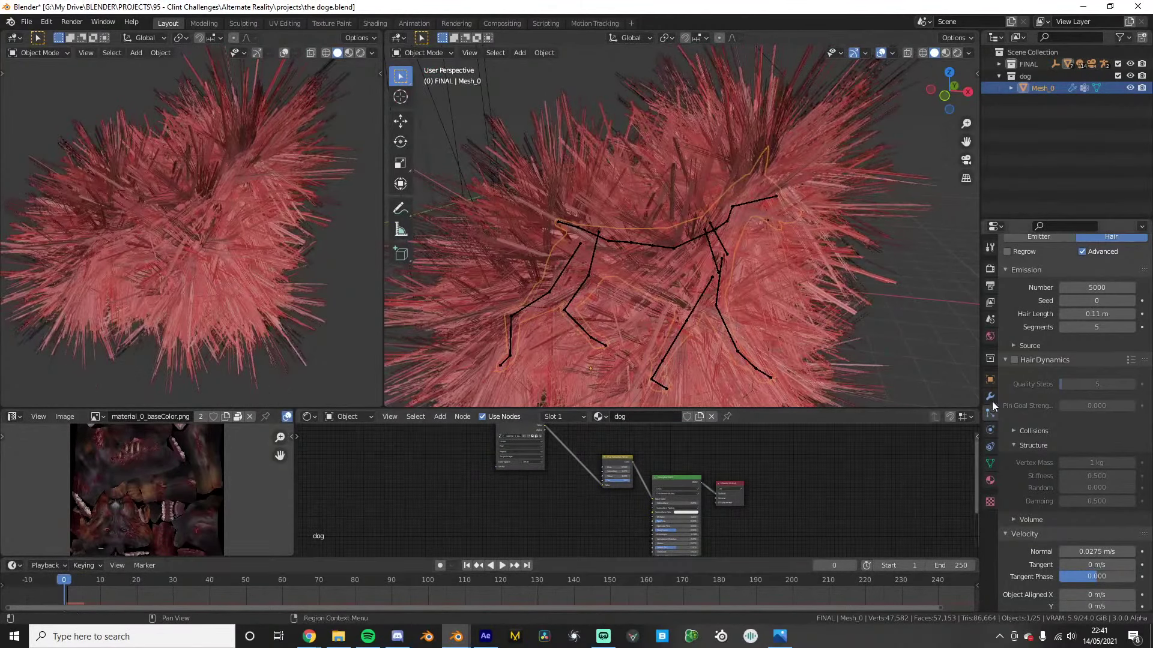
Examine the dog's hair particle settings, from velocity and physics through children and hair shape to the vertex groups
{"action": "scroll", "coordinate": [1043, 368], "scroll_direction": "down", "scroll_amount": 3}
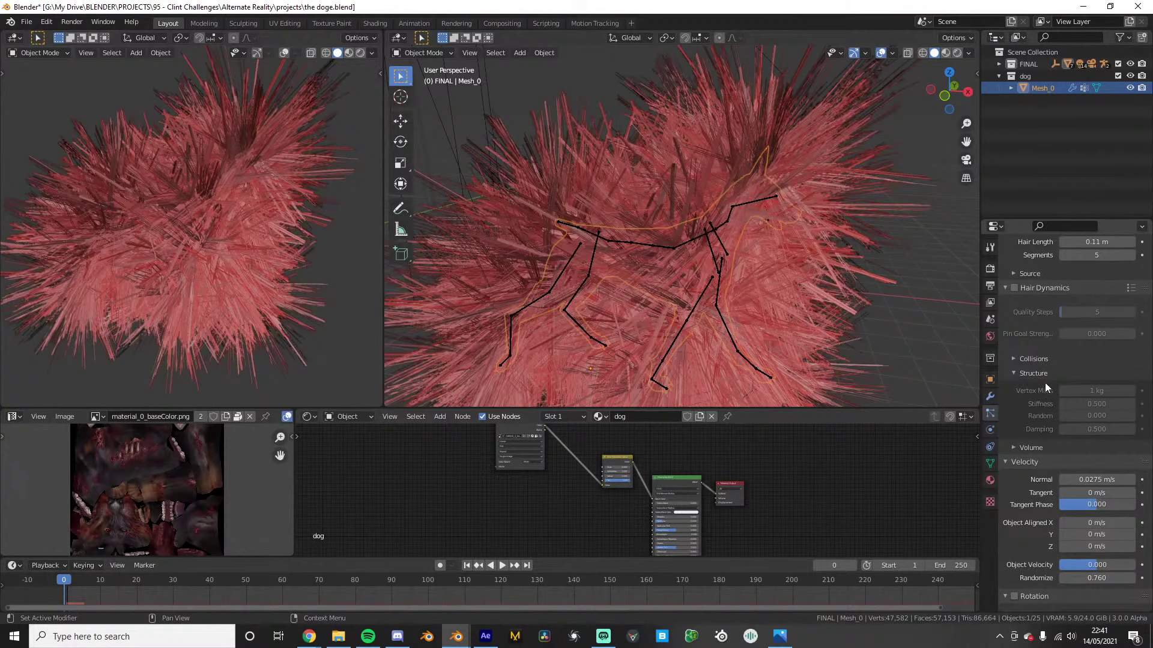
{"action": "scroll", "coordinate": [1094, 441], "scroll_direction": "down", "scroll_amount": 8}
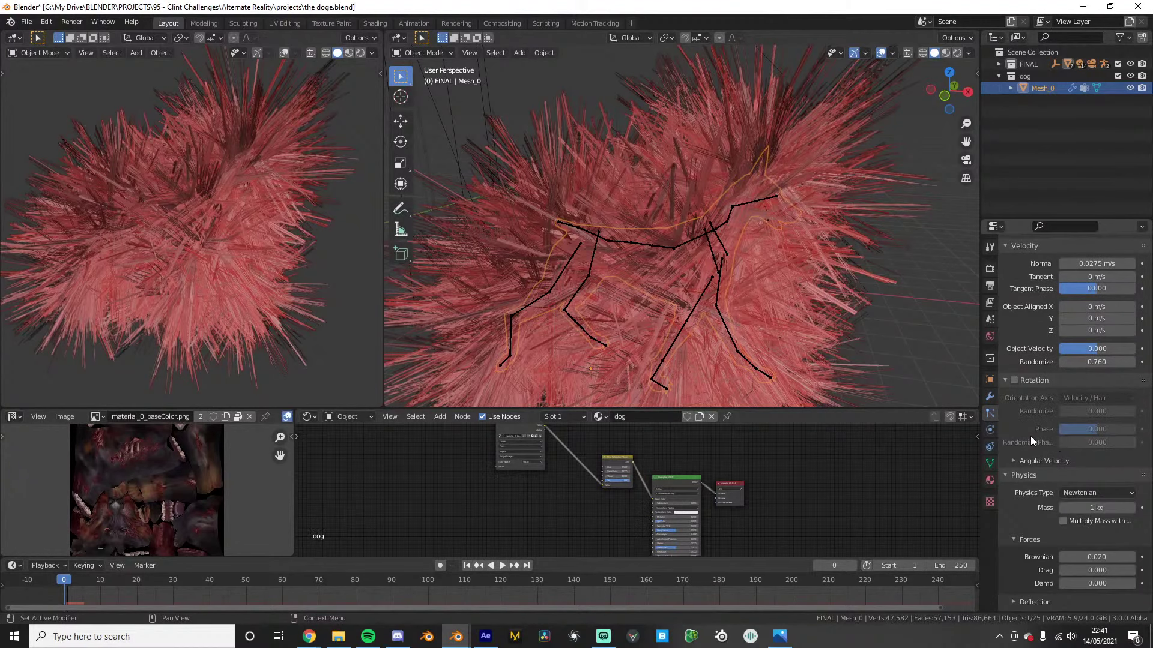
{"action": "scroll", "coordinate": [1030, 439], "scroll_direction": "down", "scroll_amount": 12}
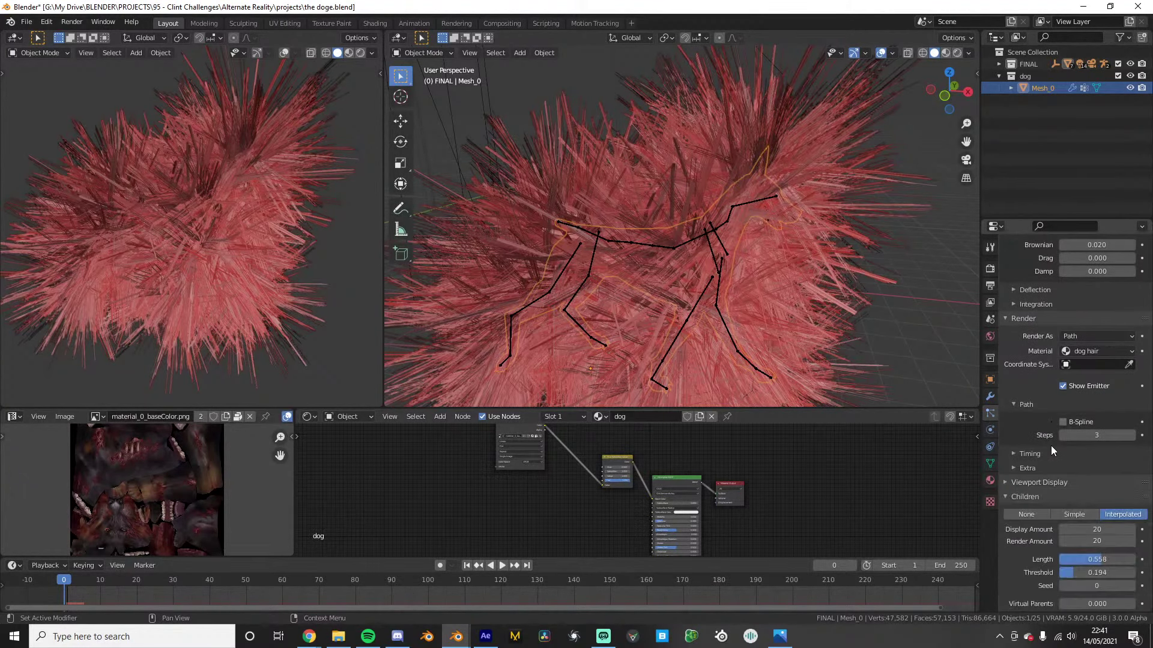
{"action": "scroll", "coordinate": [1048, 446], "scroll_direction": "down", "scroll_amount": 6}
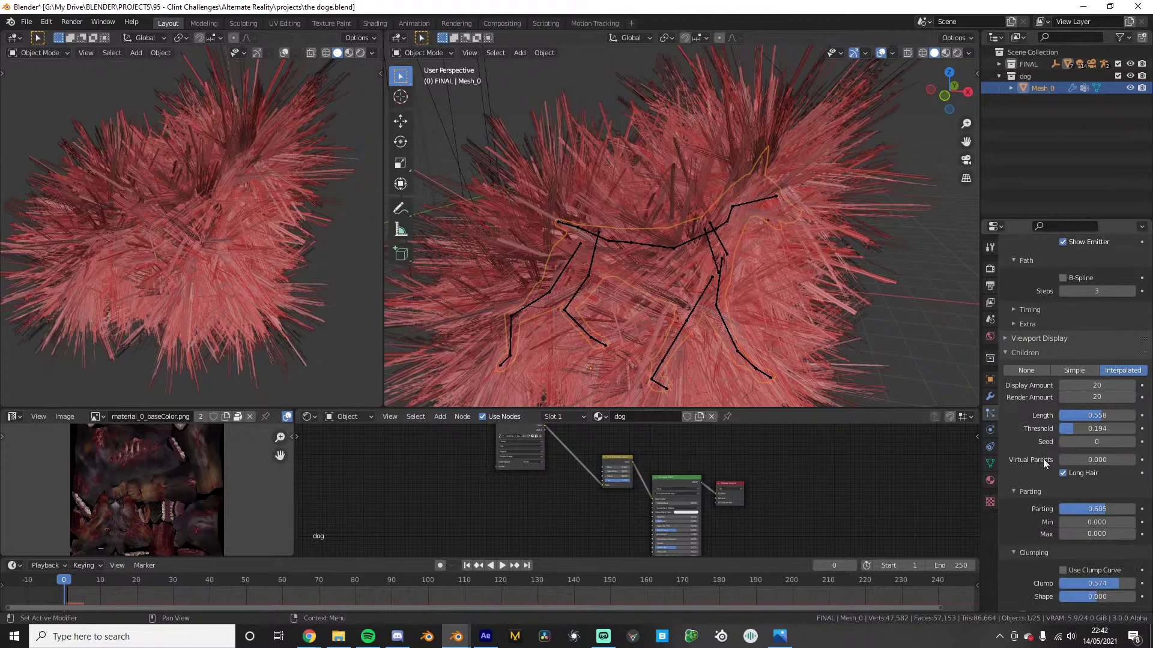
{"action": "scroll", "coordinate": [1042, 459], "scroll_direction": "down", "scroll_amount": 10}
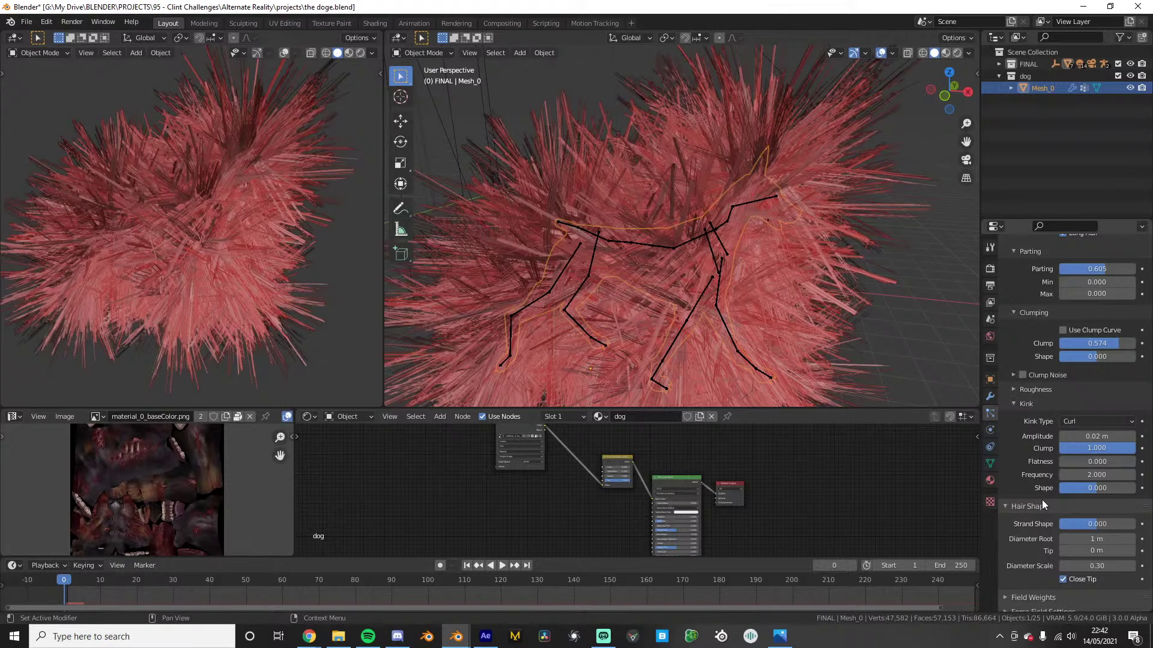
{"action": "scroll", "coordinate": [1043, 500], "scroll_direction": "down", "scroll_amount": 3}
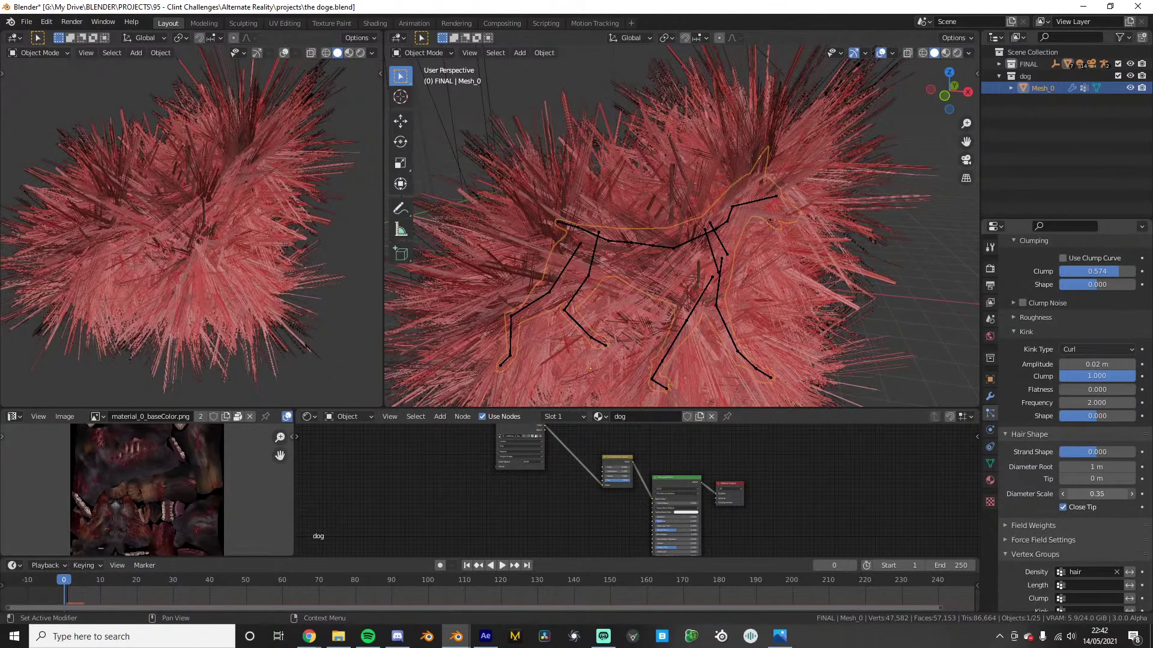
{"action": "left_click_drag", "start_coordinate": [1065, 494], "coordinate": [1081, 493]}
{"action": "scroll", "coordinate": [1065, 486], "scroll_direction": "down", "scroll_amount": 4}
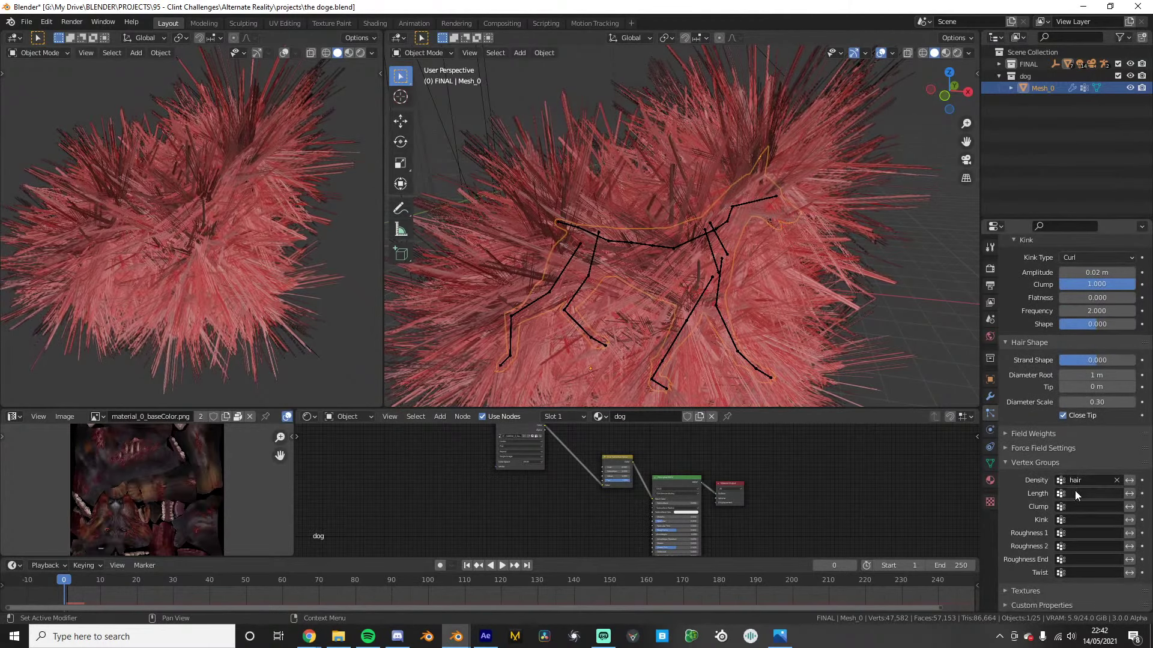
{"action": "left_click", "coordinate": [1069, 494]}
{"action": "scroll", "coordinate": [1045, 413], "scroll_direction": "up", "scroll_amount": 13}
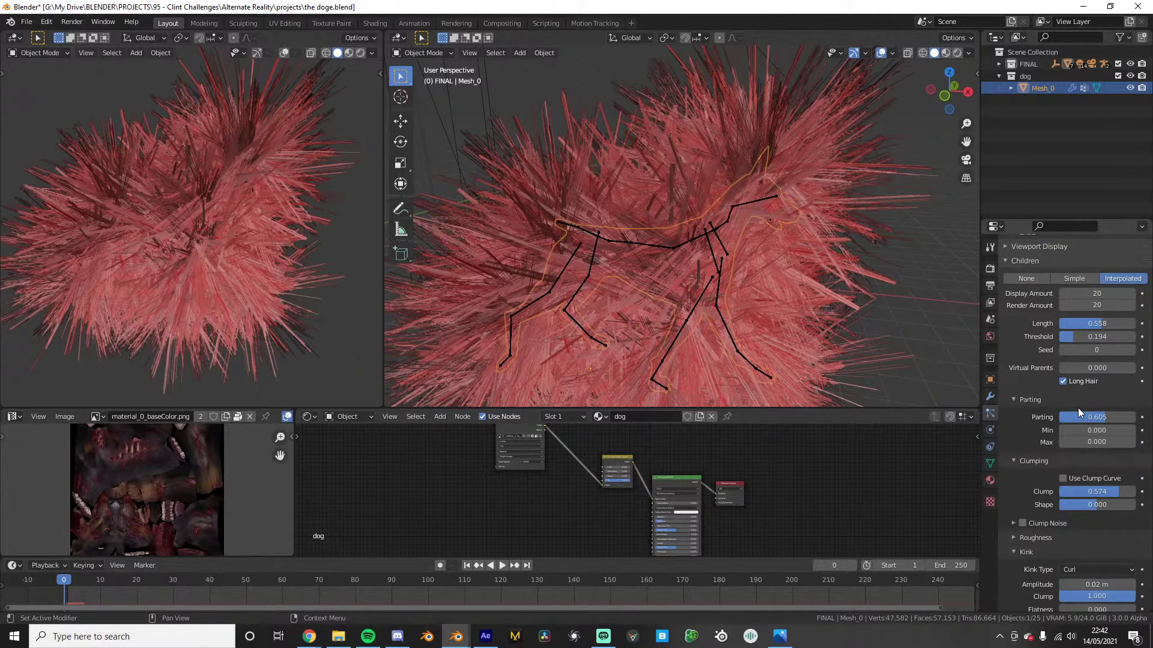
Turn off the hair's child particles and play the opening frames to check the fur on the moving dog
{"action": "scroll", "coordinate": [1057, 390], "scroll_direction": "up", "scroll_amount": 2}
{"action": "left_click", "coordinate": [1033, 330]}
{"action": "scroll", "coordinate": [618, 268], "scroll_direction": "down", "scroll_amount": 5}
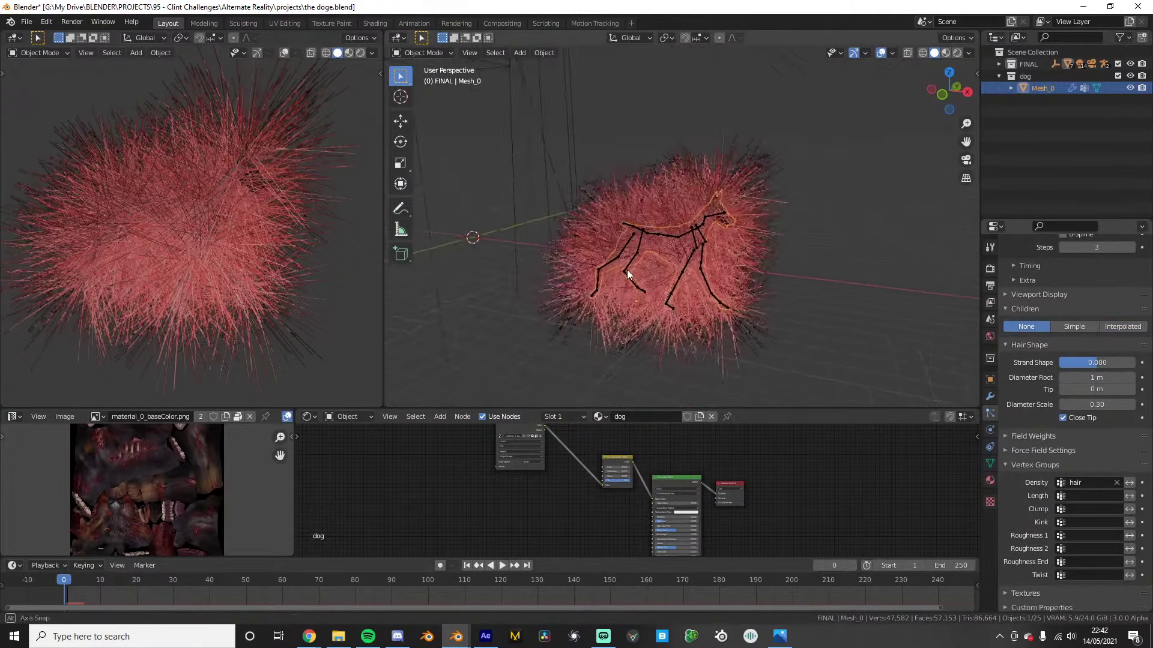
{"action": "key", "text": "space"}
{"action": "left_click", "coordinate": [68, 581]}
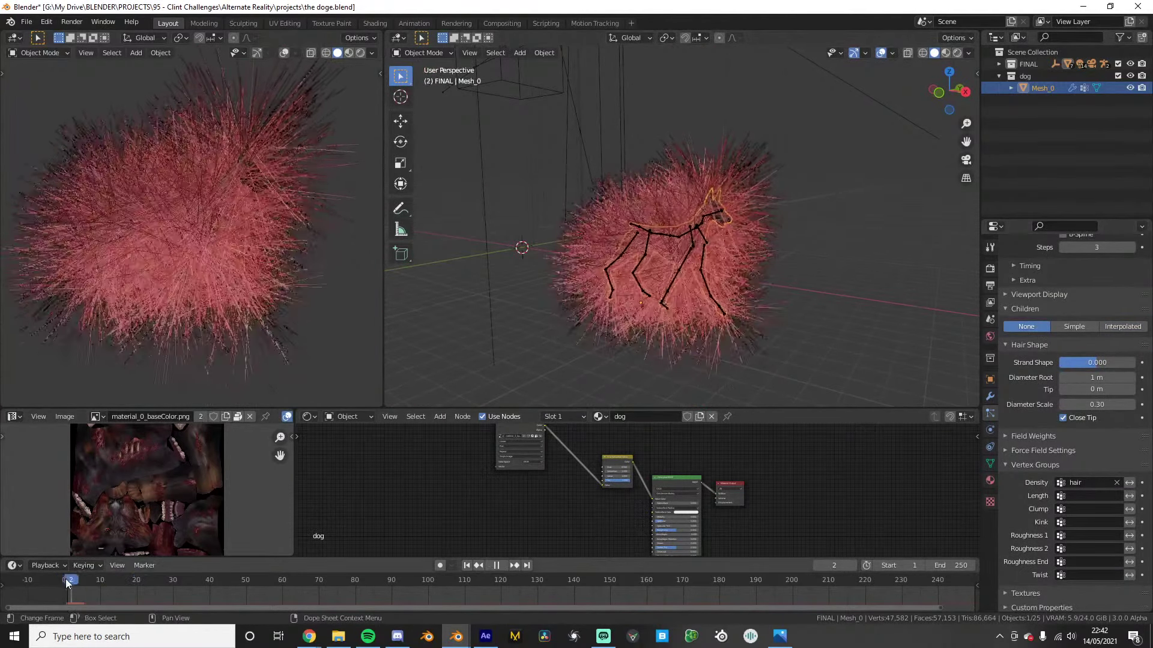
{"action": "key", "text": "space"}
Remove the dog mesh's existing hair particle system and add a new particle system in its place
{"action": "scroll", "coordinate": [1087, 315], "scroll_direction": "up", "scroll_amount": 15}
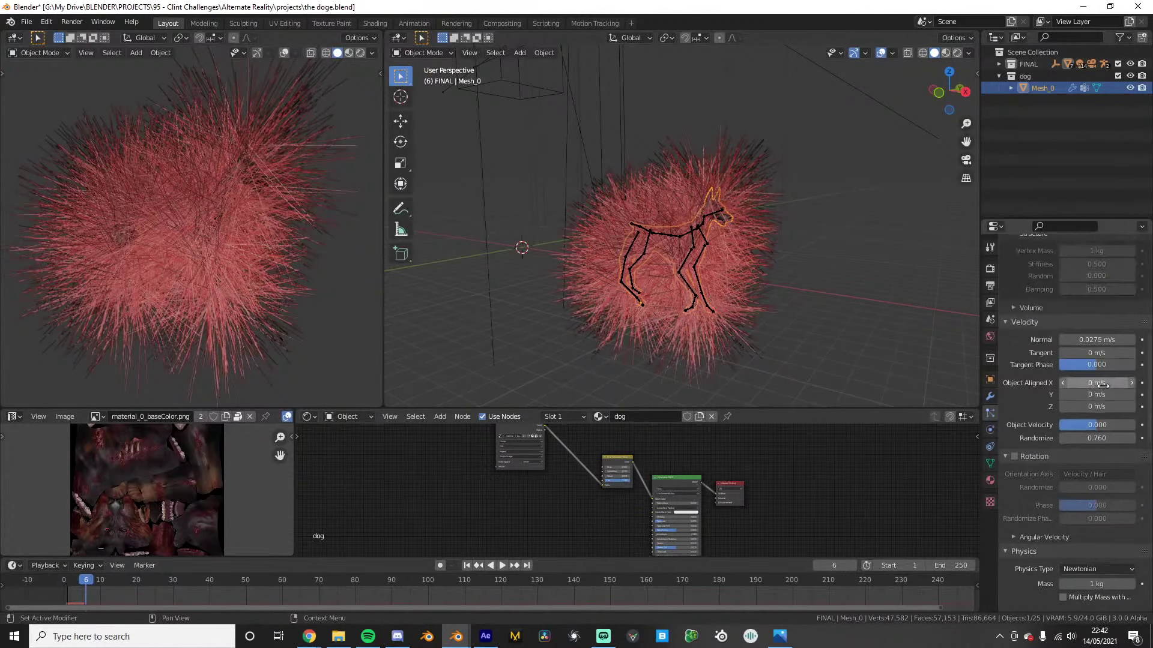
{"action": "scroll", "coordinate": [1075, 394], "scroll_direction": "up", "scroll_amount": 3}
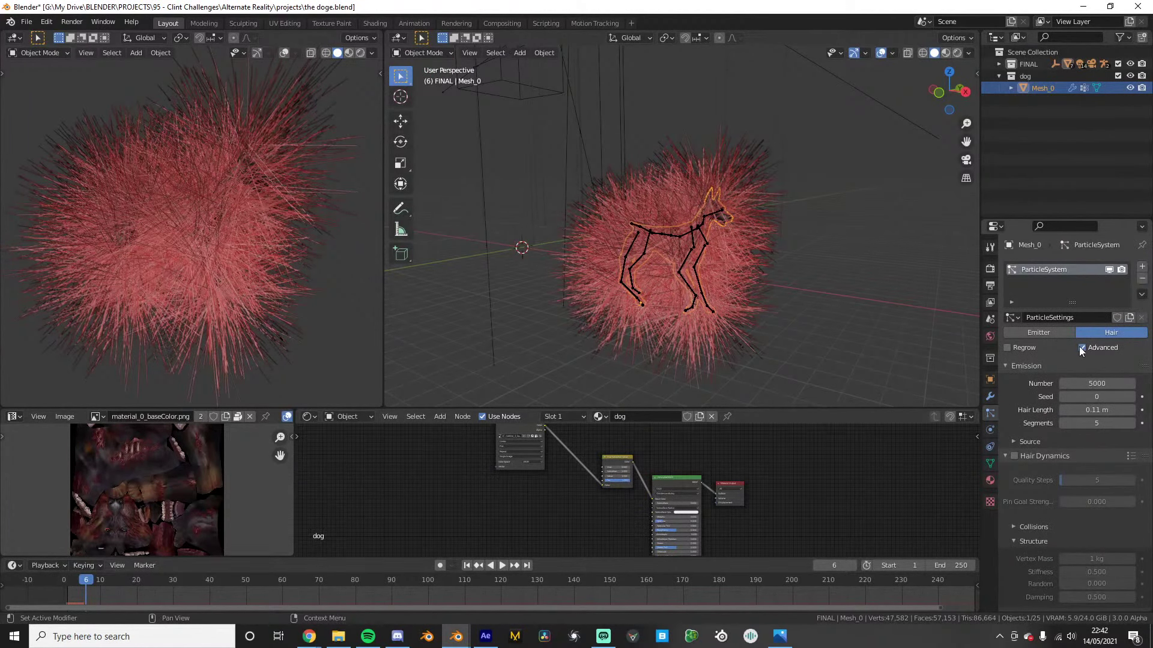
{"action": "left_click", "coordinate": [1056, 332]}
{"action": "left_click", "coordinate": [1080, 332]}
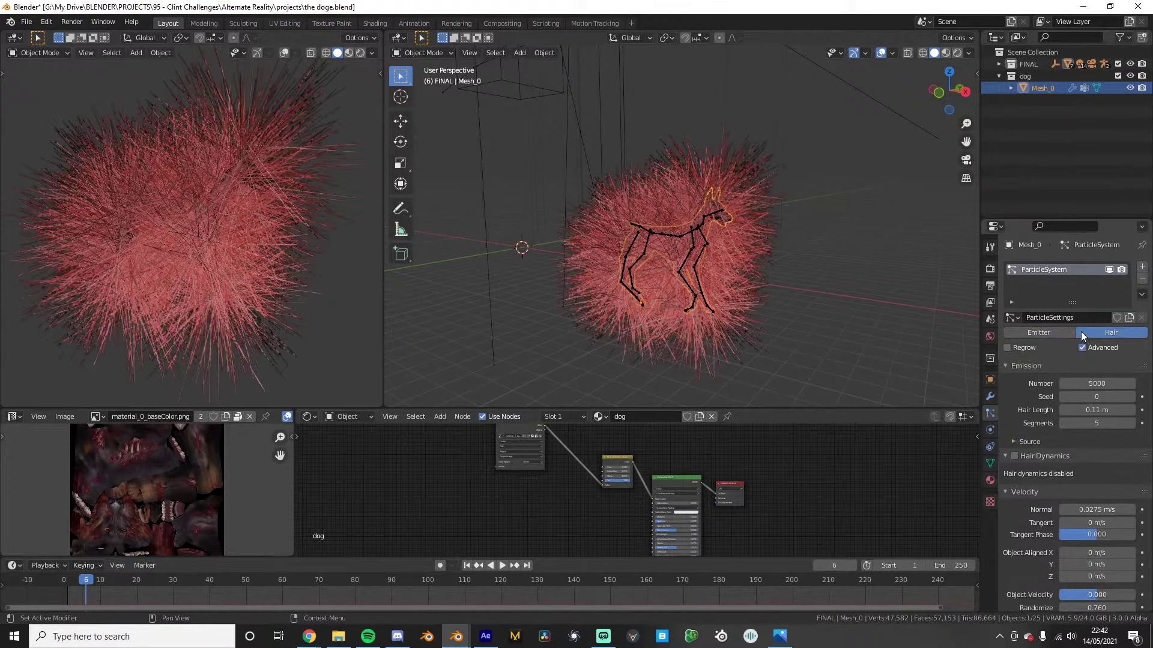
{"action": "left_click", "coordinate": [1142, 279]}
{"action": "left_click", "coordinate": [1142, 266]}
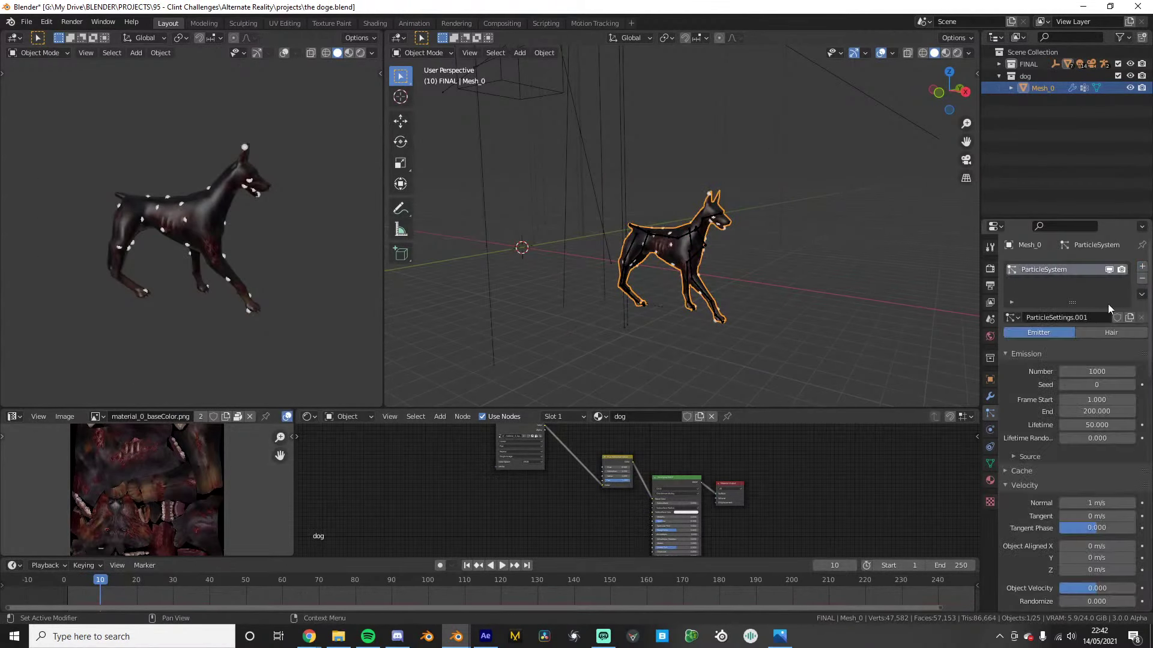
Make the new particle system a Hair type with a hair length of 0.36 m and 5000 strands
{"action": "left_click", "coordinate": [1111, 332]}
{"action": "left_click_drag", "start_coordinate": [1097, 410], "coordinate": [1079, 410]}
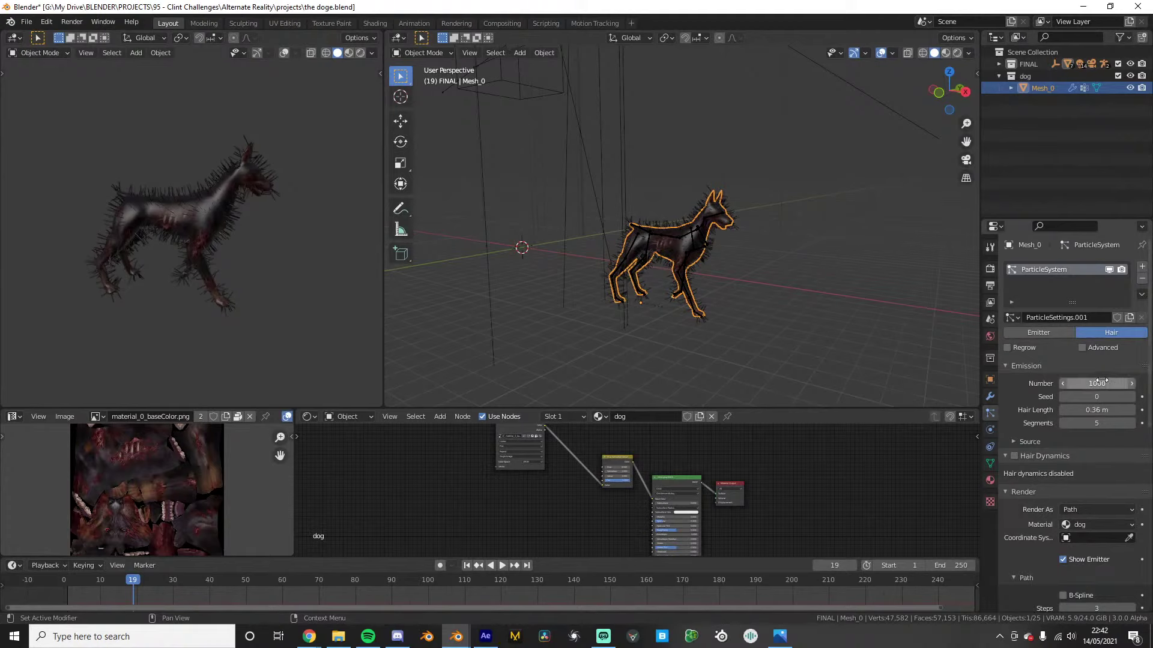
{"action": "left_click", "coordinate": [1071, 383]}
{"action": "type", "text": "5000"}
{"action": "key", "text": "Return"}
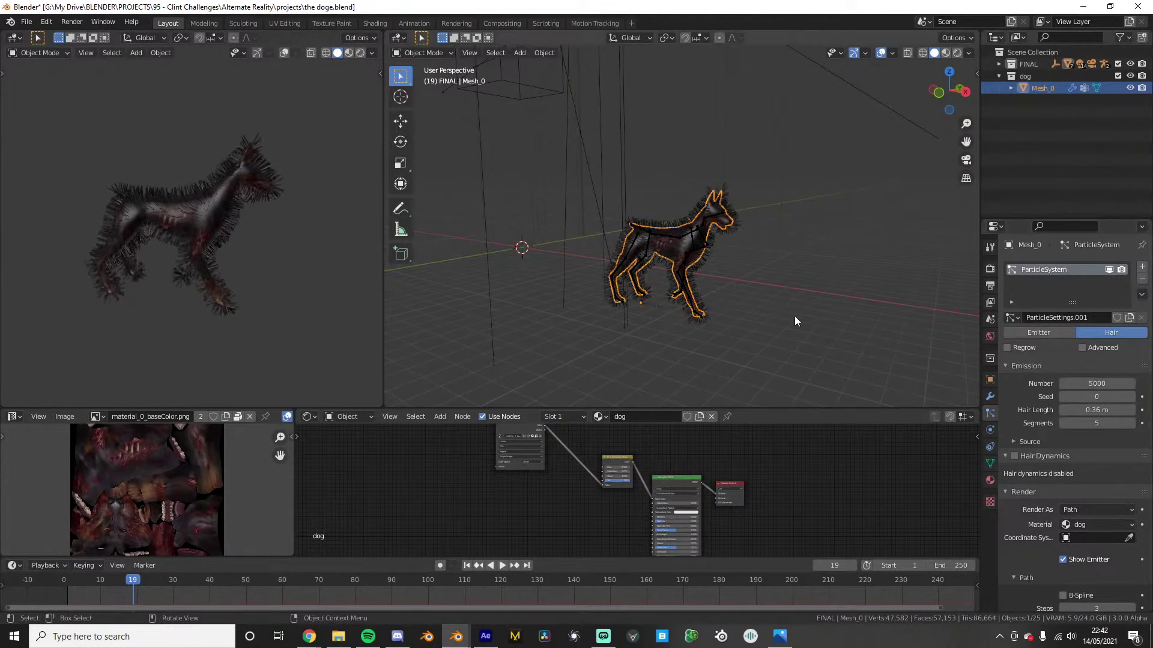
Give the hair Interpolated children with both the render amount and the display amount set to 20
{"action": "scroll", "coordinate": [754, 283], "scroll_direction": "up", "scroll_amount": 3}
{"action": "scroll", "coordinate": [1074, 400], "scroll_direction": "down", "scroll_amount": 6}
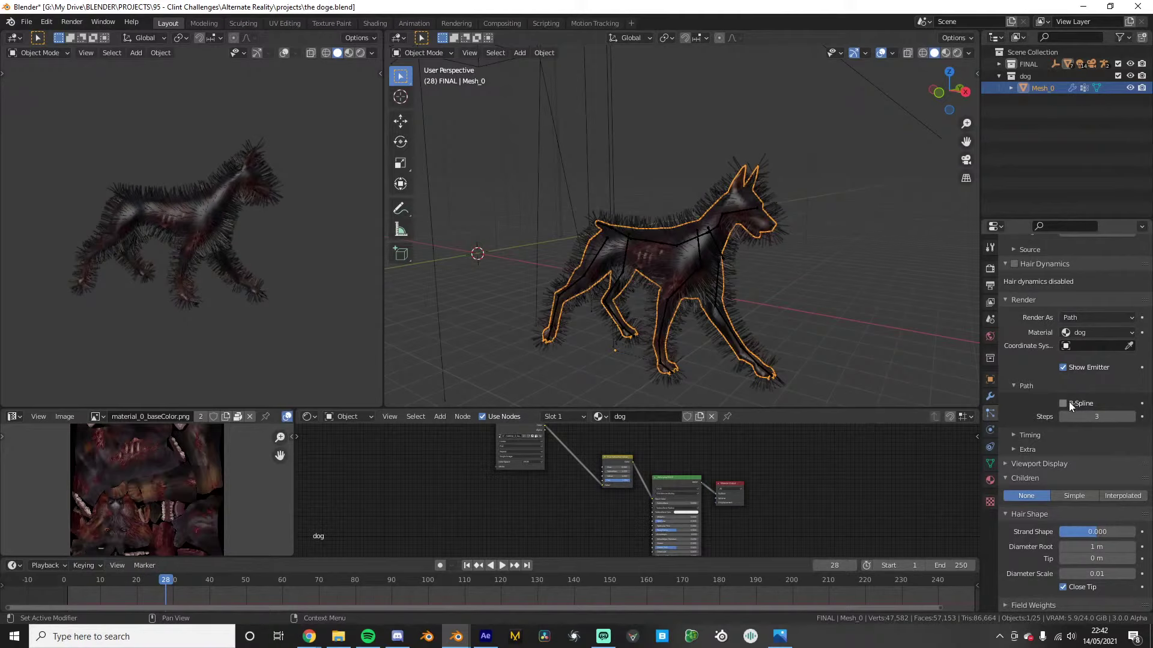
{"action": "scroll", "coordinate": [1069, 402], "scroll_direction": "down", "scroll_amount": 7}
{"action": "left_click", "coordinate": [1122, 327]}
{"action": "left_click", "coordinate": [1071, 353]}
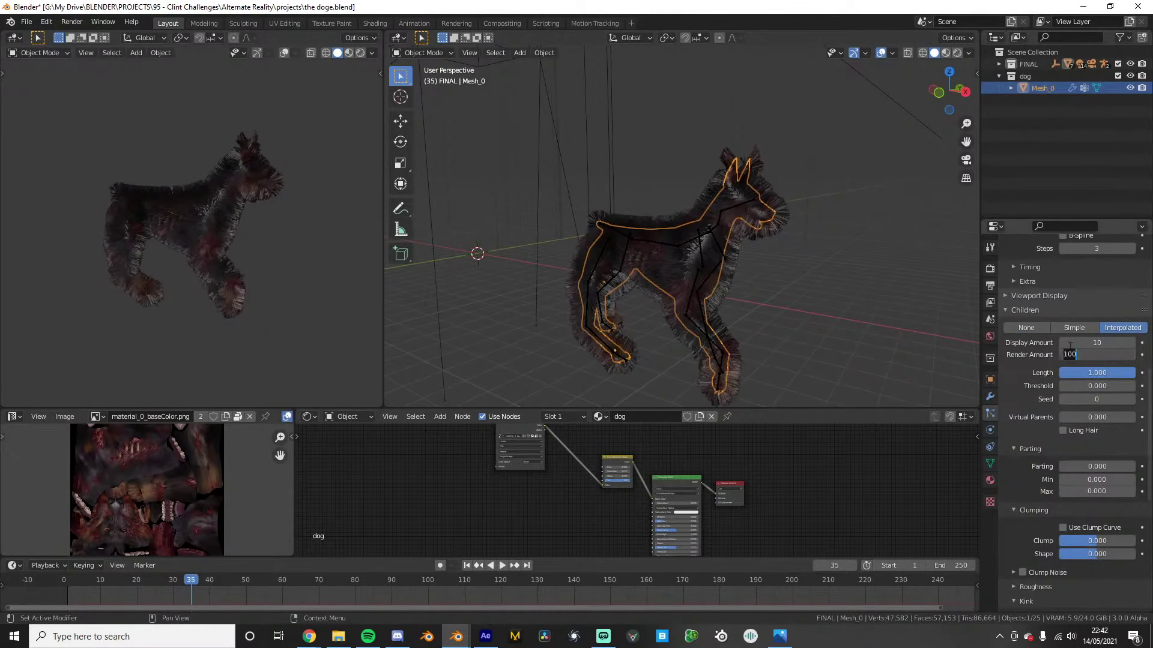
{"action": "type", "text": "20"}
{"action": "left_click", "coordinate": [1078, 342]}
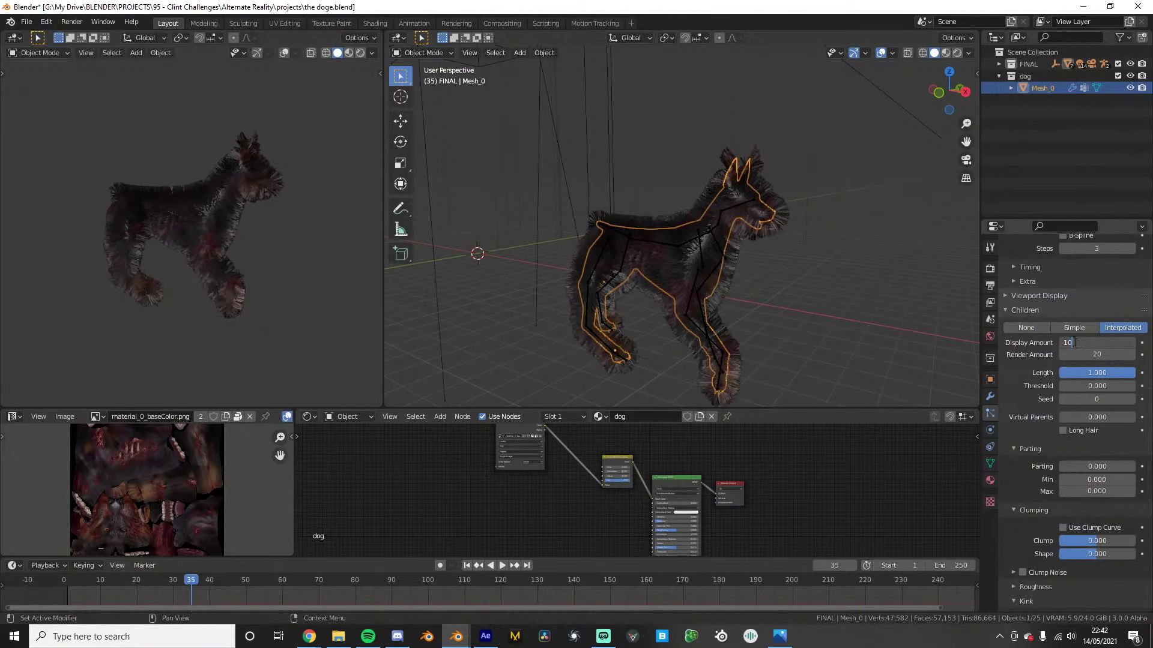
{"action": "type", "text": "20"}
{"action": "key", "text": "Return"}
Set the child hair's parting to 0.178 and clump to 0.636, with Clump Noise enabled
{"action": "scroll", "coordinate": [1060, 384], "scroll_direction": "down", "scroll_amount": 2}
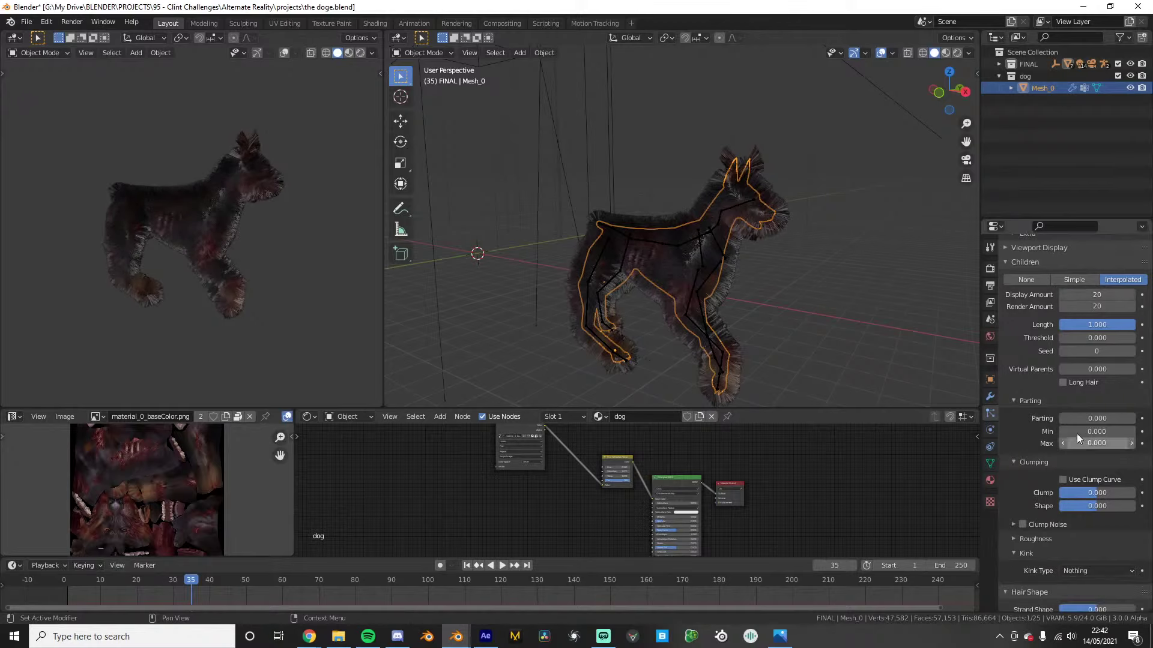
{"action": "mouse_move", "coordinate": [1063, 418]}
{"action": "left_mouse_down"}
{"action": "mouse_move", "coordinate": [1084, 418]}
{"action": "mouse_move", "coordinate": [1073, 418]}
{"action": "left_mouse_up"}
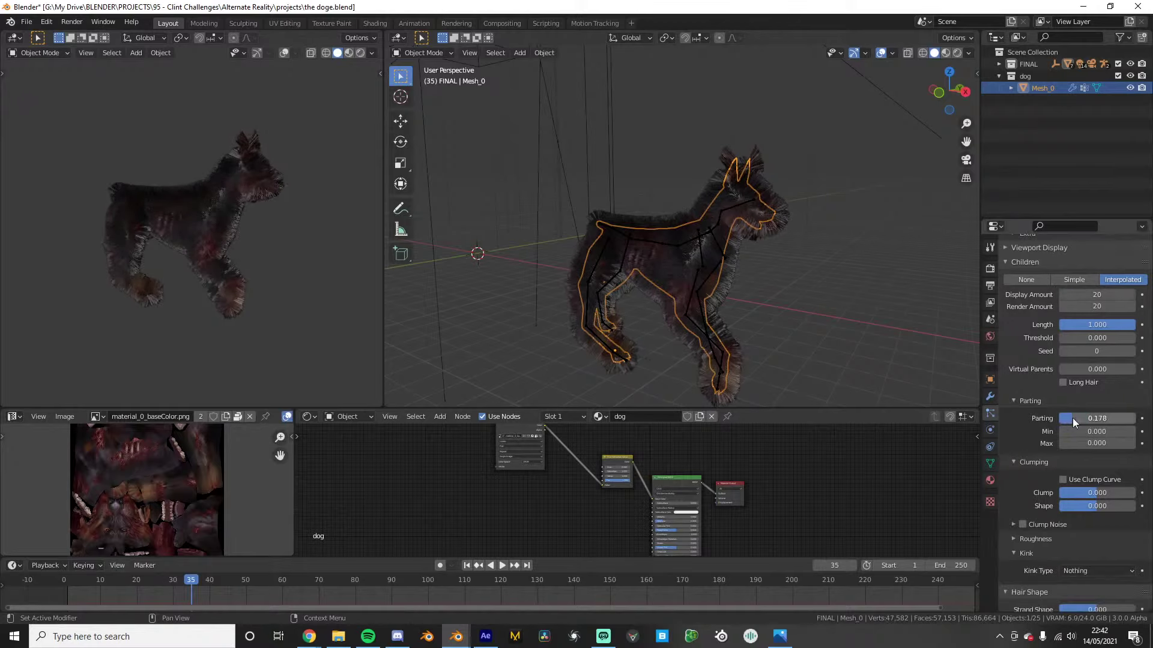
{"action": "left_click_drag", "start_coordinate": [1080, 494], "coordinate": [1107, 493]}
{"action": "scroll", "coordinate": [1080, 499], "scroll_direction": "down", "scroll_amount": 1}
{"action": "scroll", "coordinate": [1080, 499], "scroll_direction": "down", "scroll_amount": 2}
{"action": "left_click", "coordinate": [1023, 452]}
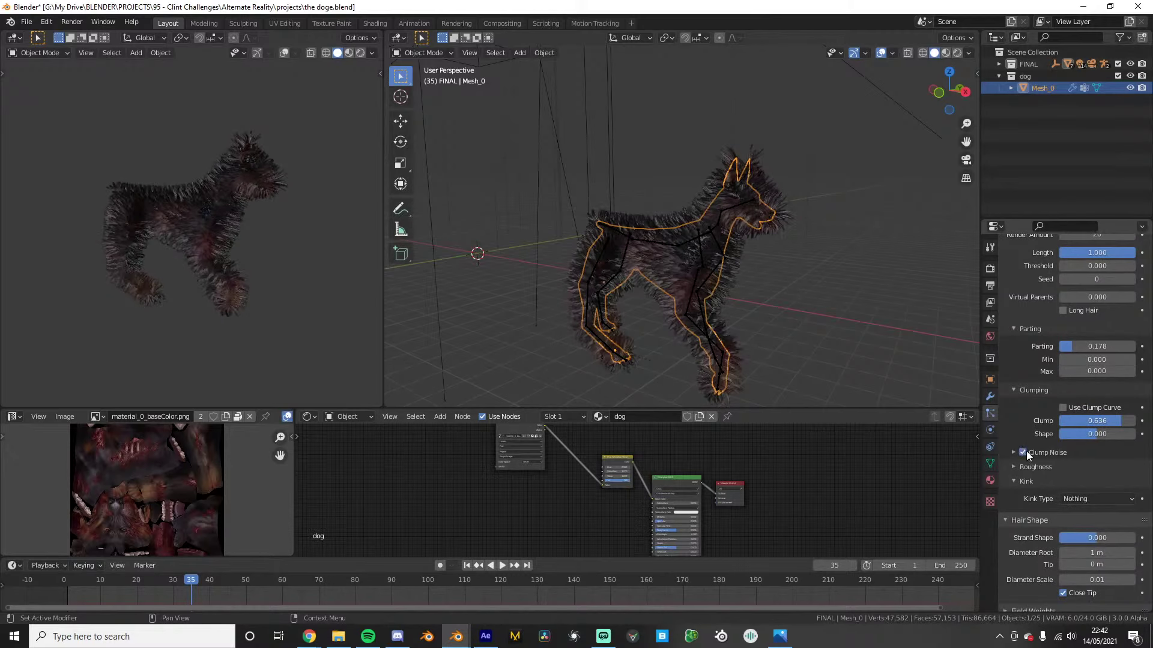
Set the clump noise size to 0.010 and the child hair's roughness to Uniform 0.186 and Size 1.115
{"action": "scroll", "coordinate": [680, 257], "scroll_direction": "up", "scroll_amount": 5}
{"action": "left_click", "coordinate": [1047, 451]}
{"action": "left_click_drag", "start_coordinate": [1074, 471], "coordinate": [1107, 520]}
{"action": "left_click", "coordinate": [1024, 452]}
{"action": "left_click", "coordinate": [1025, 452]}
{"action": "left_click", "coordinate": [1040, 489]}
{"action": "scroll", "coordinate": [1075, 495], "scroll_direction": "down", "scroll_amount": 1}
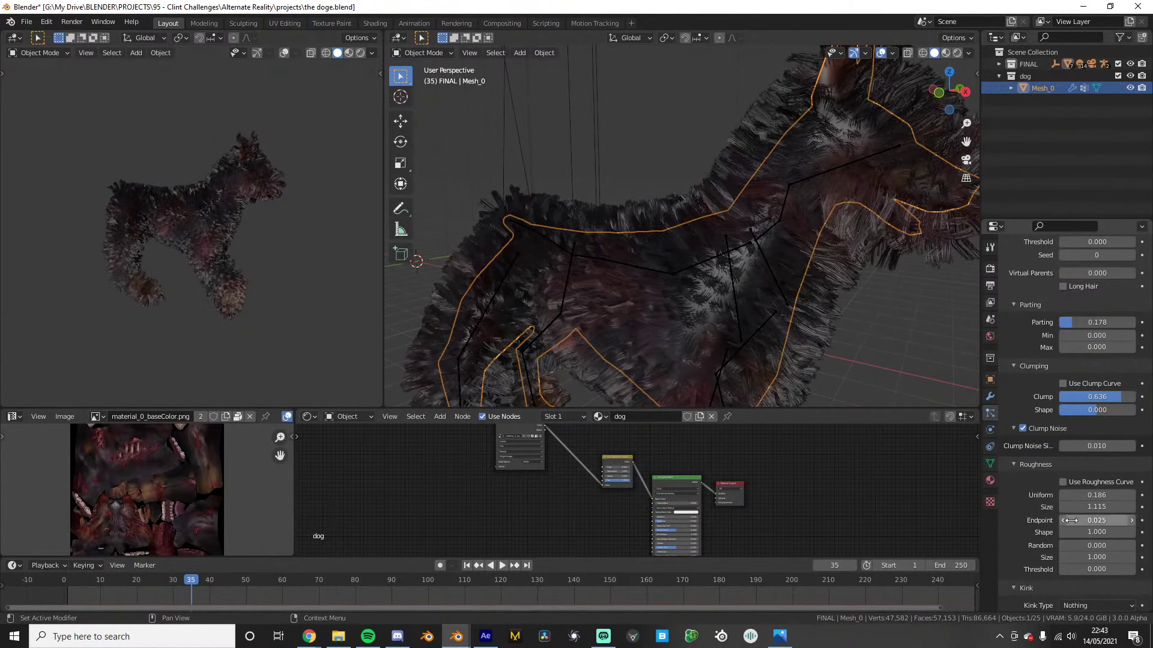
{"action": "scroll", "coordinate": [1069, 492], "scroll_direction": "down", "scroll_amount": 1}
{"action": "left_click", "coordinate": [1043, 441]}
{"action": "left_click", "coordinate": [1058, 406]}
Set the hair shape's diameter scale to 0.26
{"action": "scroll", "coordinate": [1051, 456], "scroll_direction": "down", "scroll_amount": 3}
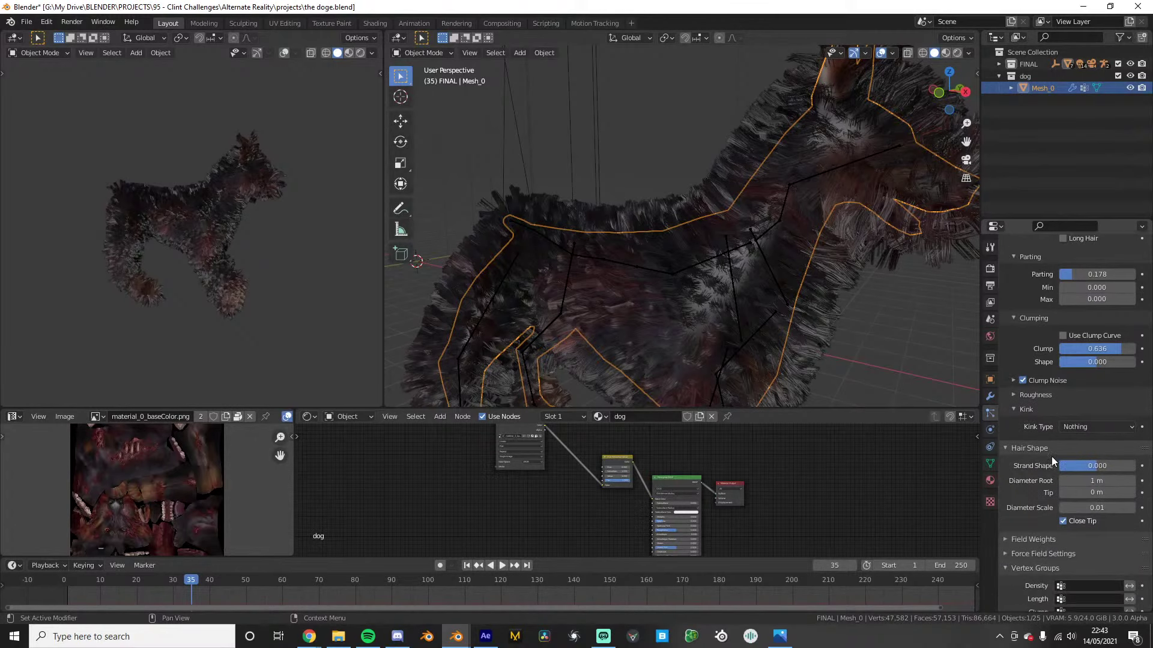
{"action": "right_click", "coordinate": [1108, 418]}
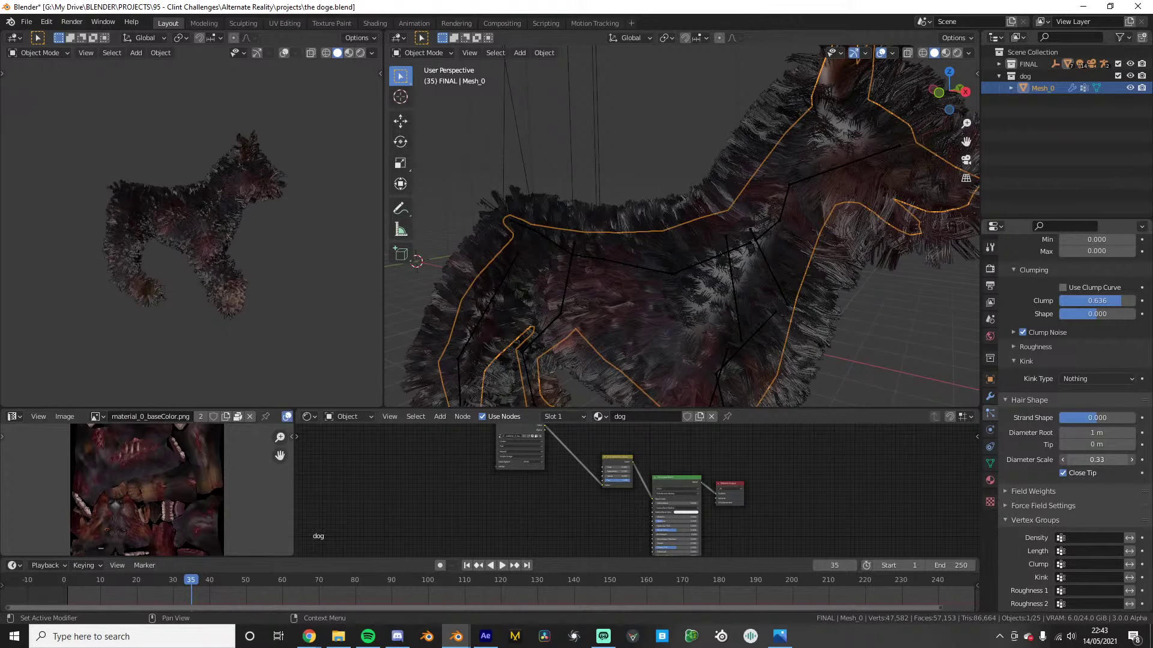
{"action": "scroll", "coordinate": [1078, 481], "scroll_direction": "down", "scroll_amount": 2}
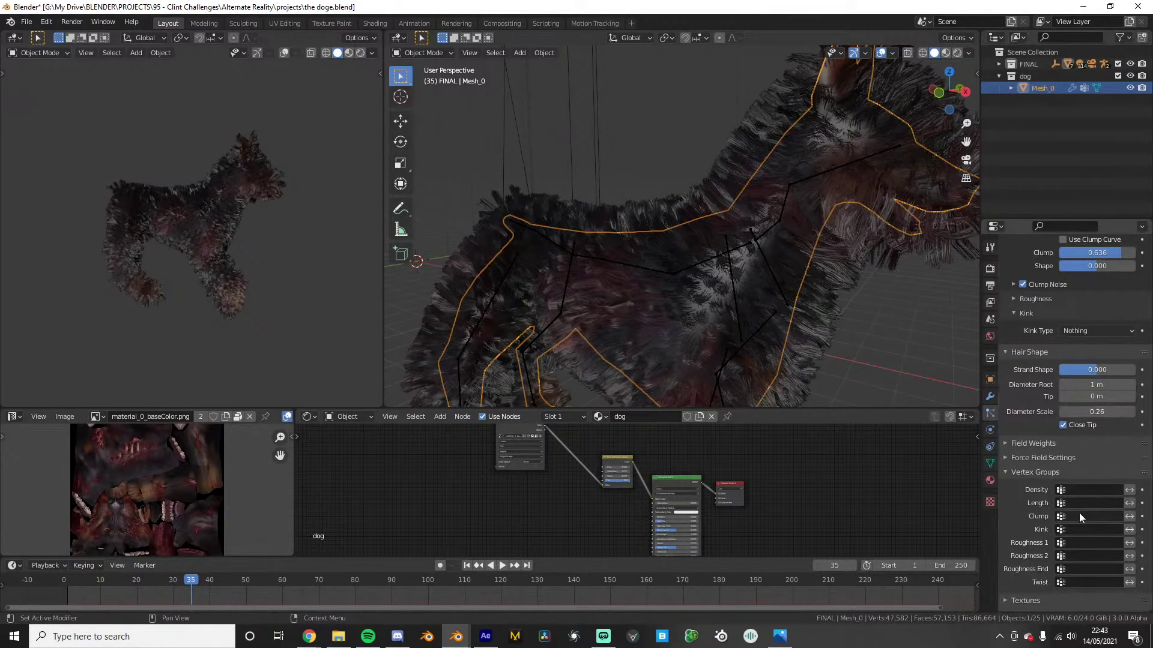
Assign the "hair" vertex group to the hair density and briefly play the animation to check the fur
{"action": "left_click", "coordinate": [1084, 491]}
{"action": "scroll", "coordinate": [1051, 461], "scroll_direction": "down", "scroll_amount": 15}
{"action": "scroll", "coordinate": [1047, 466], "scroll_direction": "down", "scroll_amount": 10}
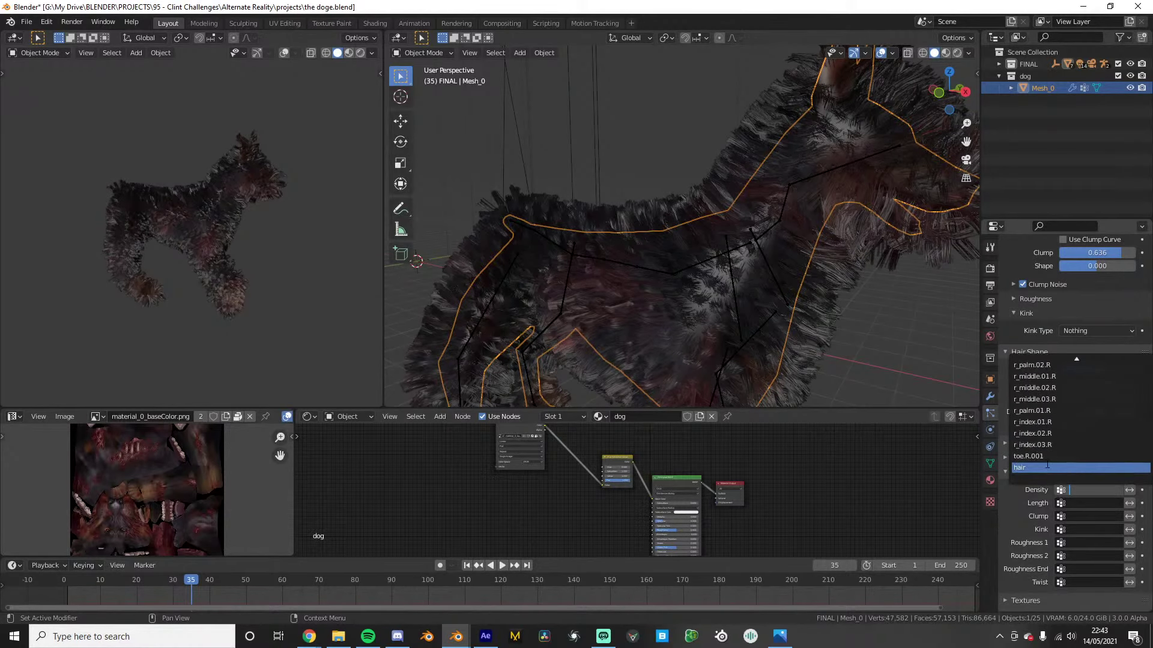
{"action": "left_click", "coordinate": [1044, 467]}
{"action": "middle_click_drag", "start_coordinate": [843, 304], "coordinate": [882, 288]}
{"action": "scroll", "coordinate": [802, 316], "scroll_direction": "down", "scroll_amount": 2}
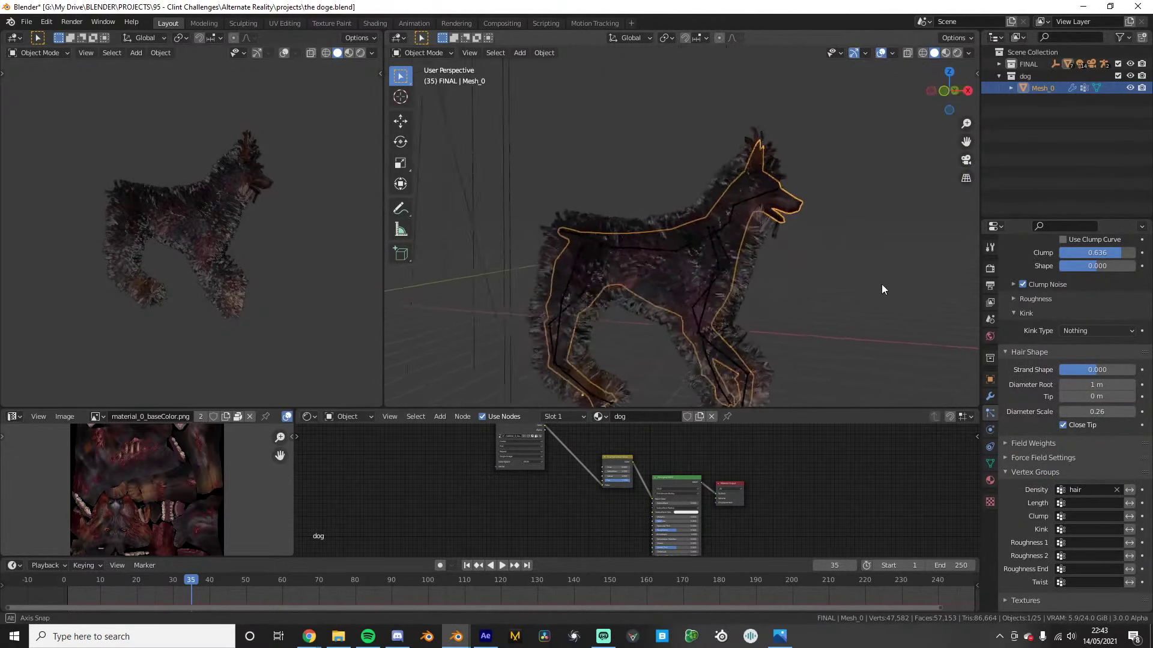
{"action": "key", "text": "space"}
{"action": "key", "text": "space"}
Set the child hair's length to 0.519 and threshold to 0.008, and check the shorter fur during playback
{"action": "scroll", "coordinate": [1056, 414], "scroll_direction": "down", "scroll_amount": 1}
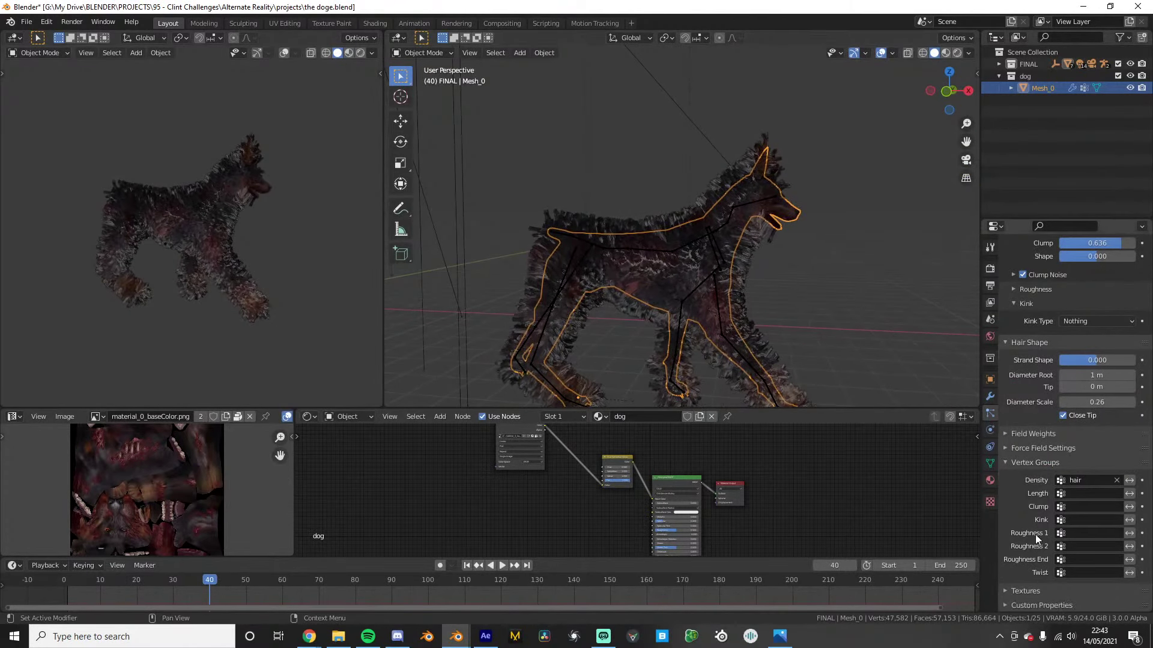
{"action": "scroll", "coordinate": [1066, 560], "scroll_direction": "up", "scroll_amount": 10}
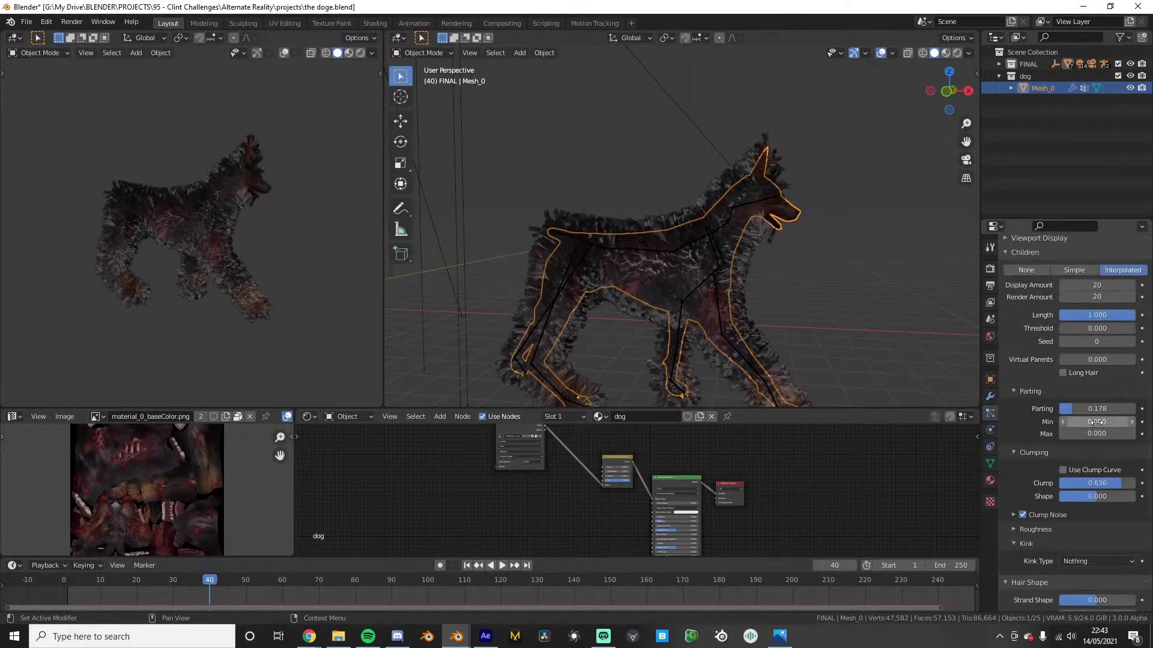
{"action": "scroll", "coordinate": [1068, 414], "scroll_direction": "up", "scroll_amount": 1}
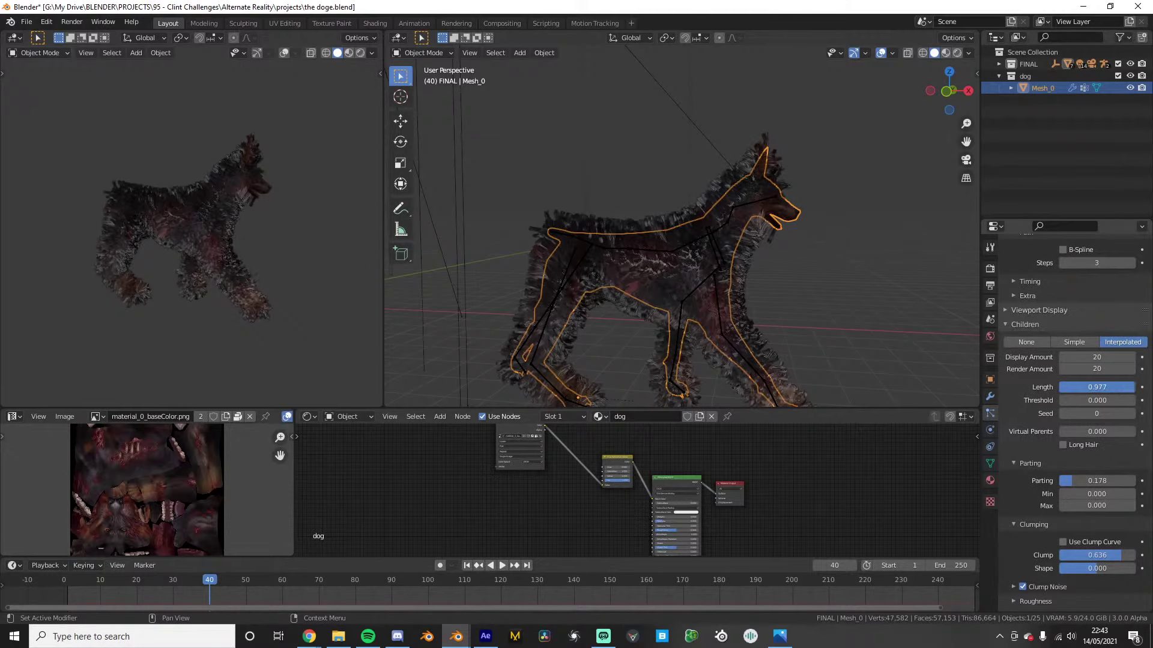
{"action": "mouse_move", "coordinate": [1083, 390]}
{"action": "left_mouse_down"}
{"action": "mouse_move", "coordinate": [1057, 390]}
{"action": "mouse_move", "coordinate": [1081, 387]}
{"action": "mouse_move", "coordinate": [1089, 400]}
{"action": "left_mouse_up"}
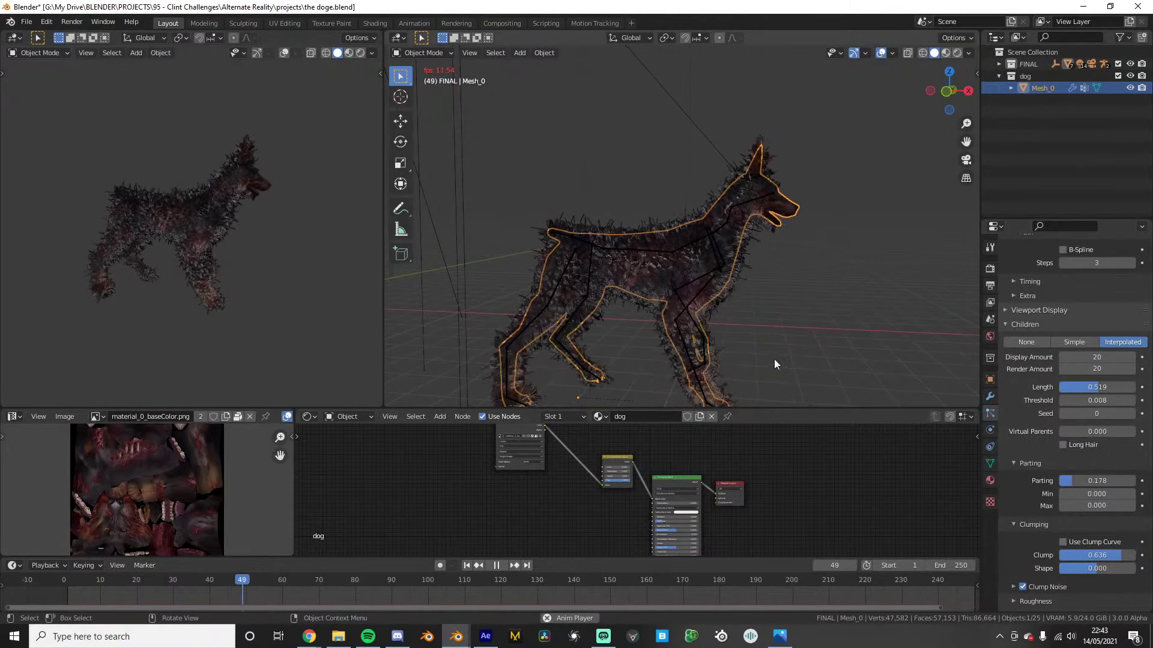
Enable the Advanced options and Hair Dynamics for the new hair system, and play the walk animation
{"action": "scroll", "coordinate": [1058, 370], "scroll_direction": "up", "scroll_amount": 15}
{"action": "left_click", "coordinate": [1082, 348]}
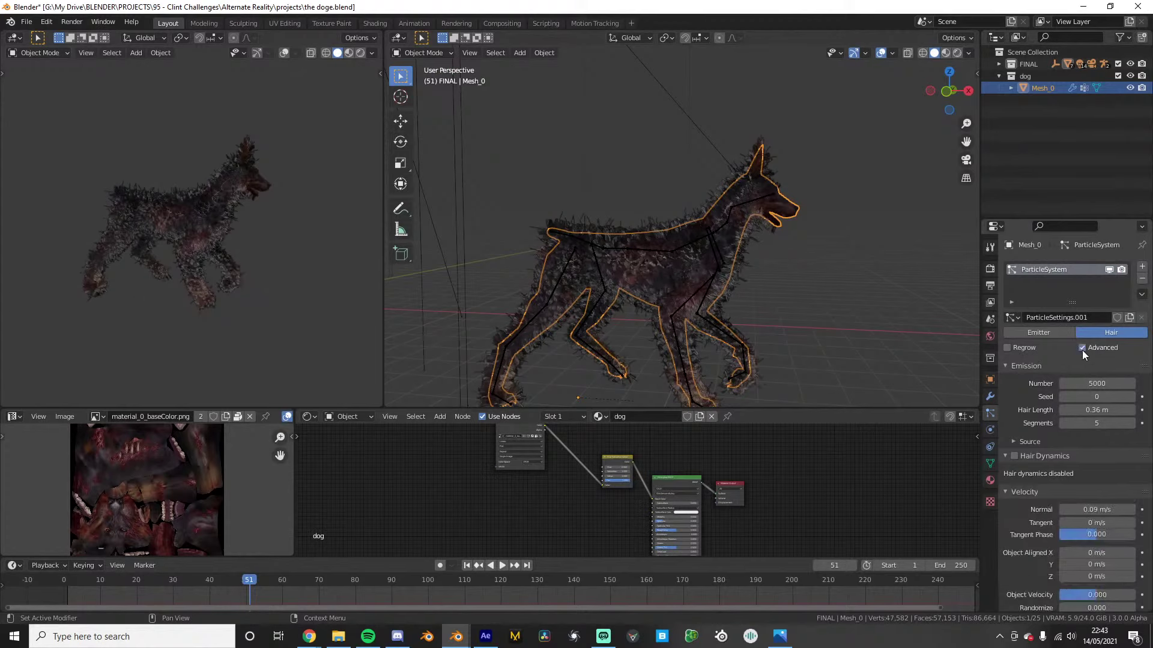
{"action": "scroll", "coordinate": [1058, 507], "scroll_direction": "down", "scroll_amount": 2}
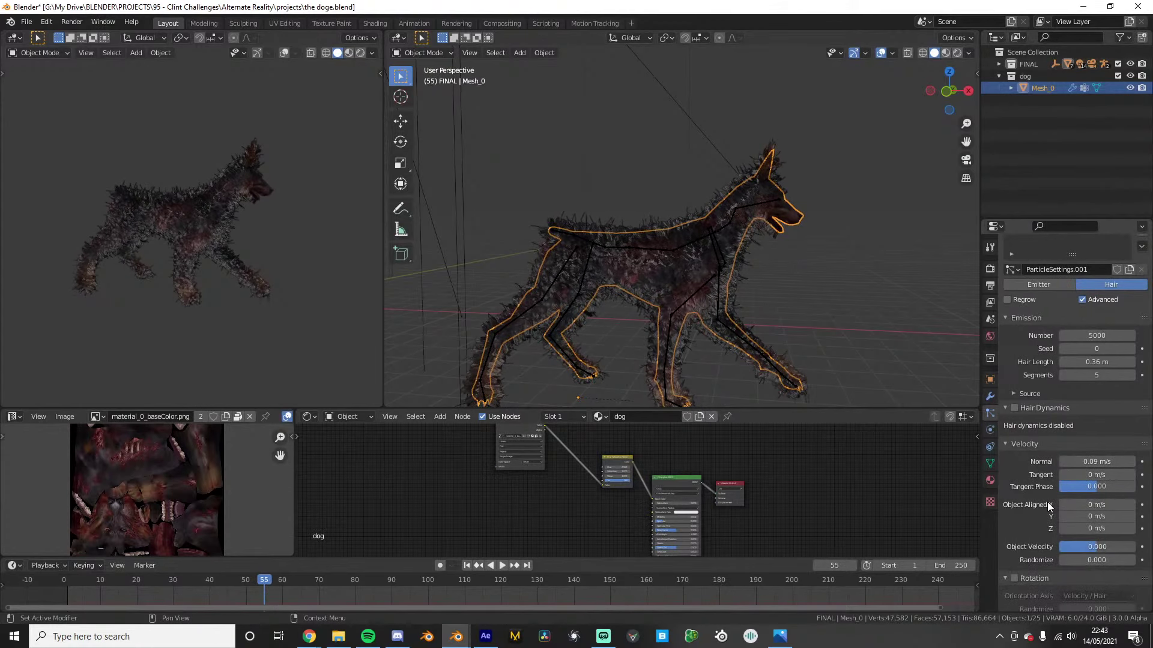
{"action": "left_click", "coordinate": [1014, 408]}
{"action": "key", "text": "space"}
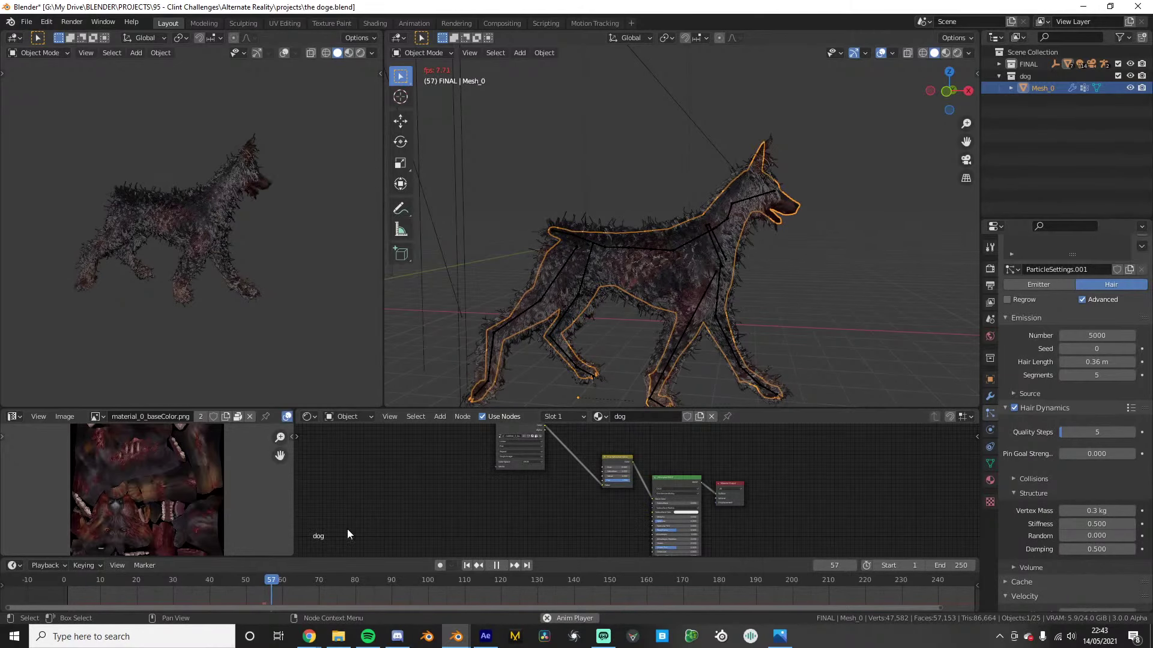
Play the walk animation through from its first frames, replay it, and examine the fur's motion up close
{"action": "left_click", "coordinate": [68, 582]}
{"action": "key", "text": "space"}
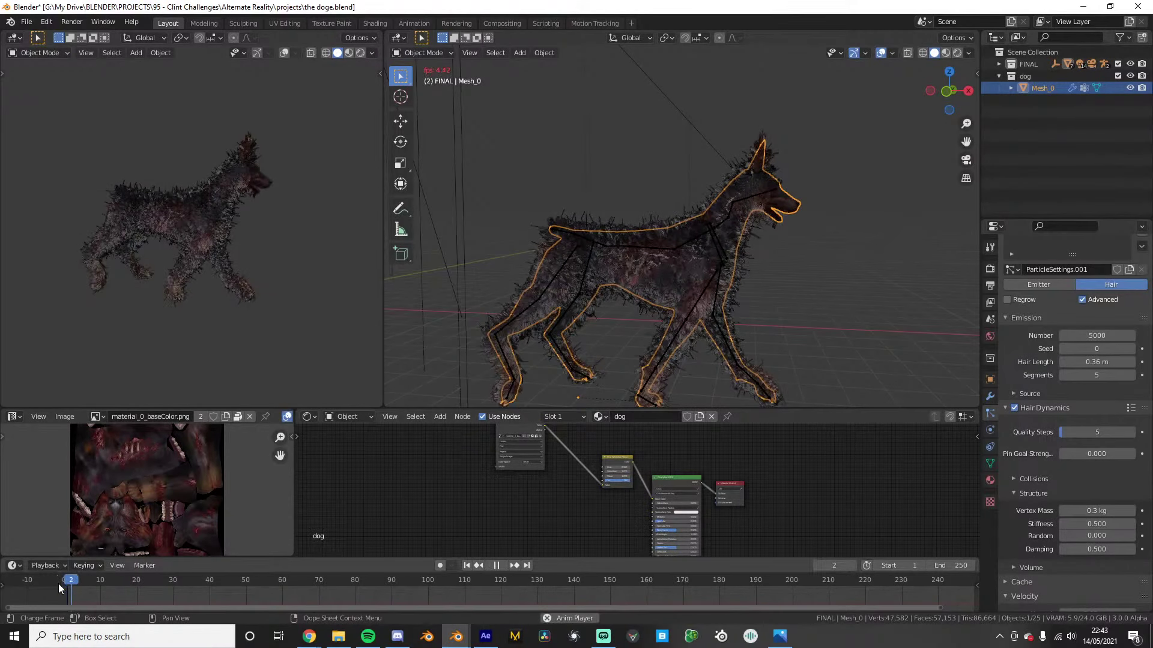
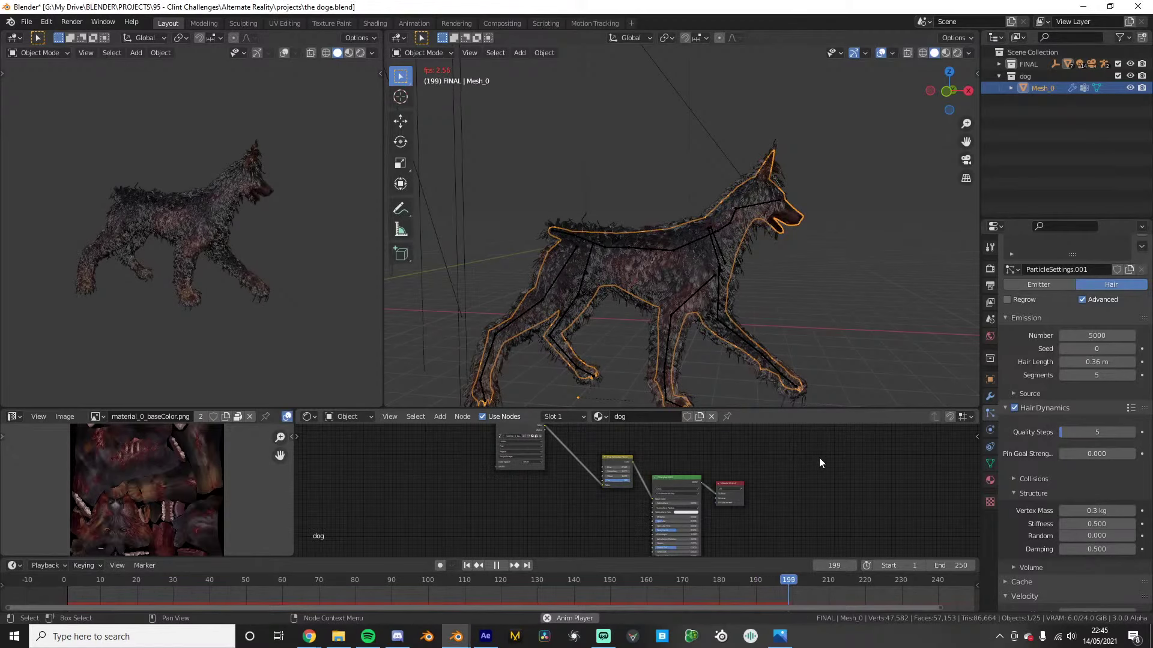
{"action": "key", "text": "space"}
{"action": "scroll", "coordinate": [1014, 442], "scroll_direction": "down", "scroll_amount": 4}
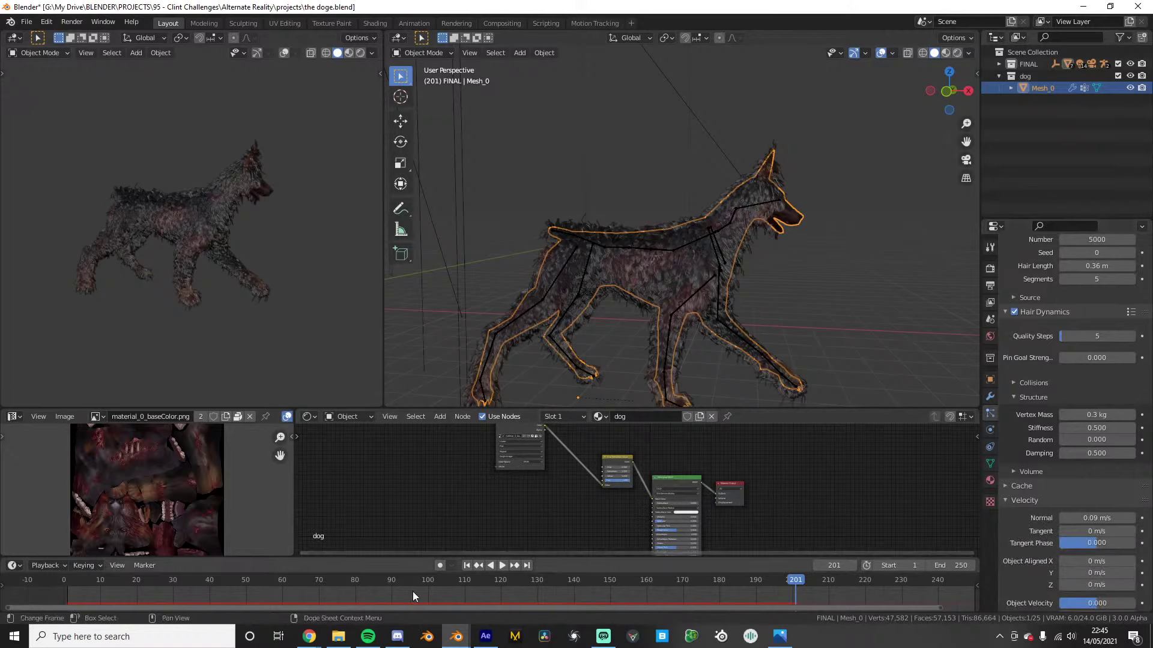
{"action": "left_click", "coordinate": [84, 578]}
{"action": "key", "text": "space"}
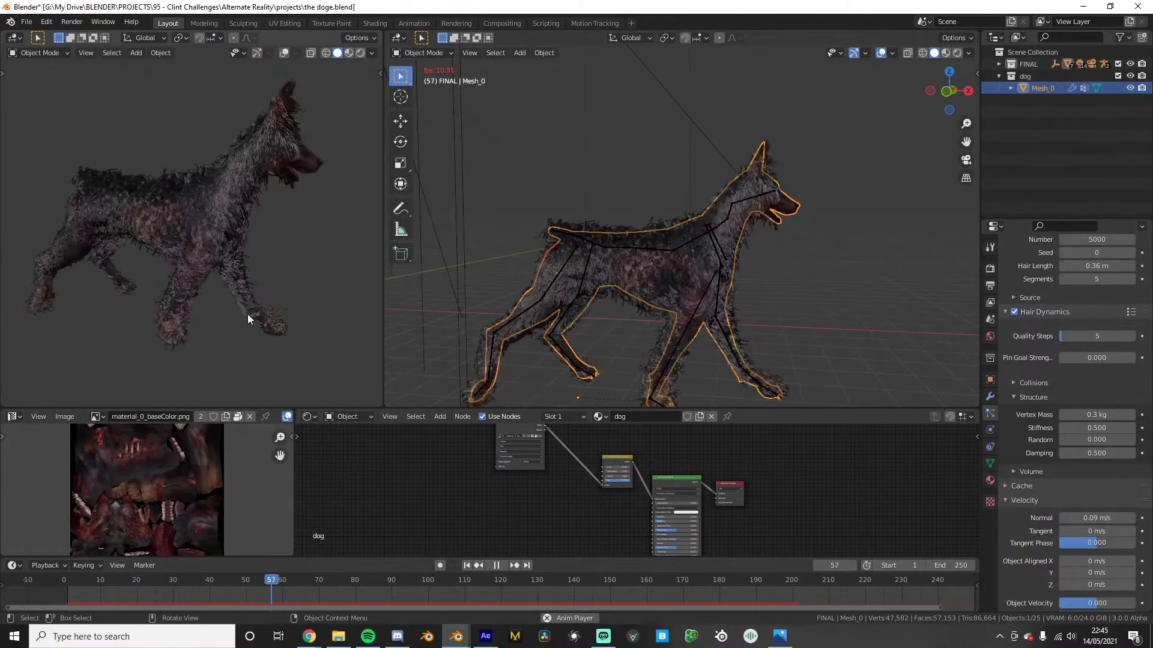
{"action": "key", "text": "space"}
{"action": "scroll", "coordinate": [226, 290], "scroll_direction": "down", "scroll_amount": 3}
{"action": "scroll", "coordinate": [226, 294], "scroll_direction": "up", "scroll_amount": 3}
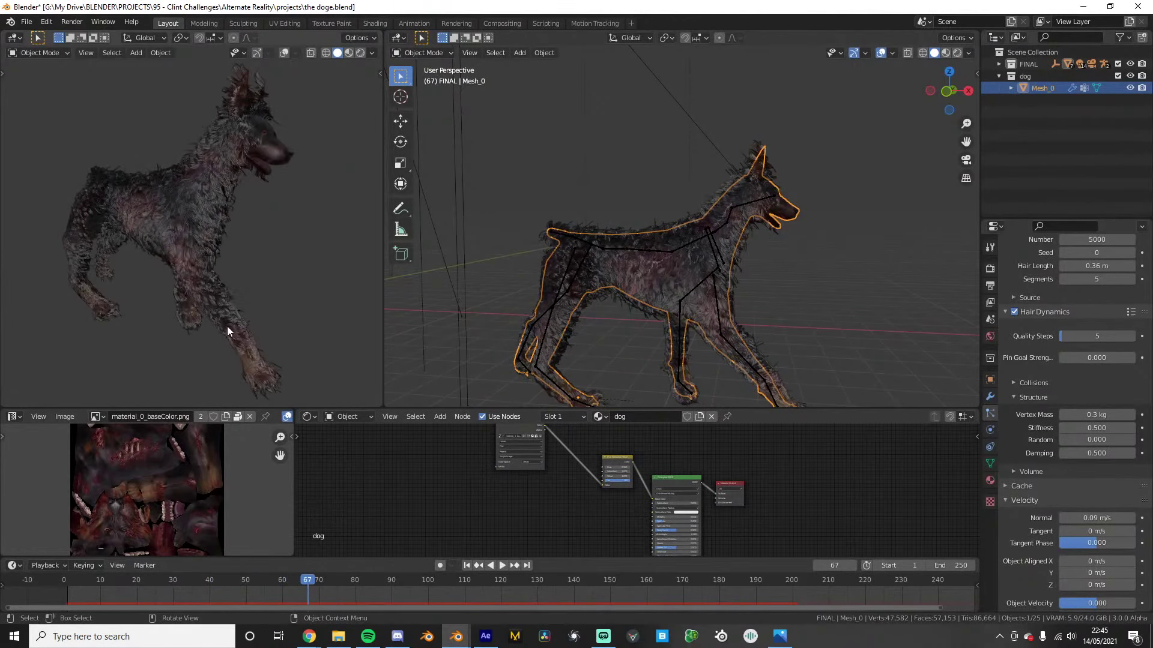
Preview the furry dog with rendered shading from both sides, and return that view to solid shading
{"action": "key", "text": "z"}
{"action": "left_click", "coordinate": [240, 218]}
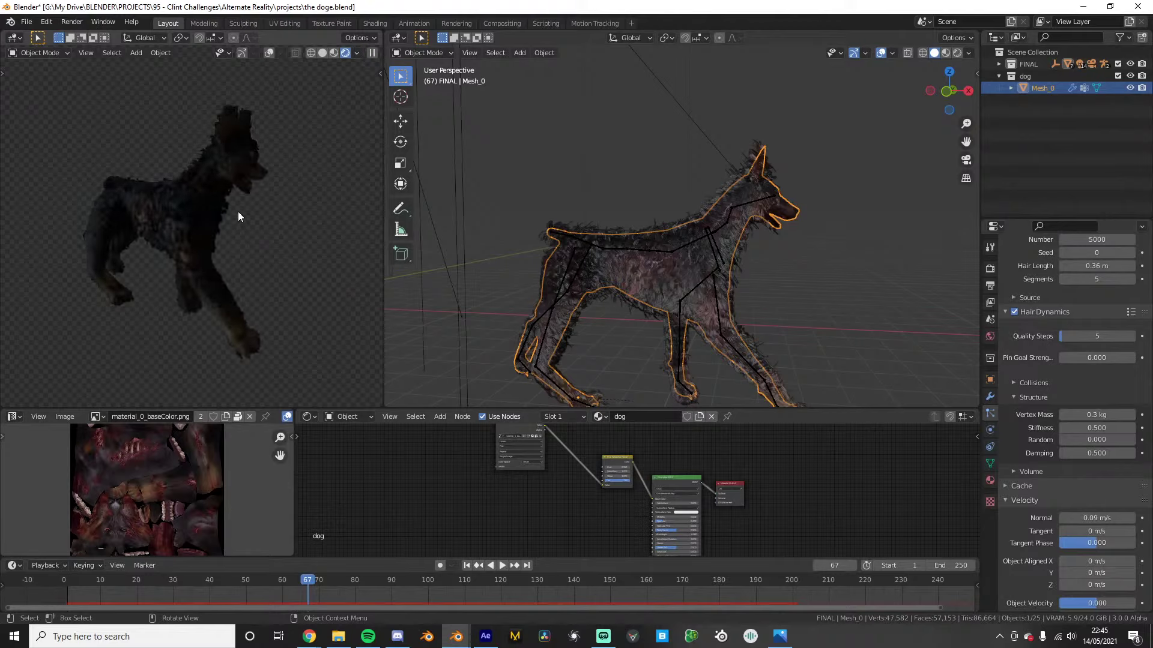
{"action": "middle_click_drag", "start_coordinate": [211, 228], "coordinate": [283, 252]}
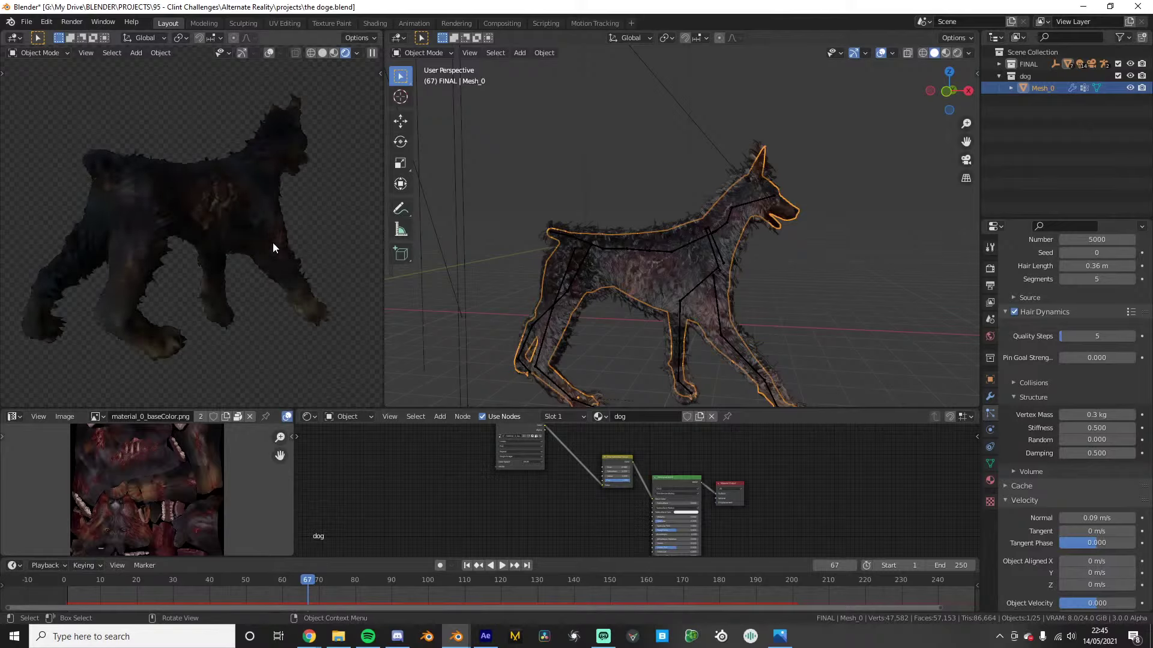
{"action": "key", "text": "z"}
{"action": "left_click", "coordinate": [308, 211]}
{"action": "scroll", "coordinate": [690, 233], "scroll_direction": "up", "scroll_amount": 4}
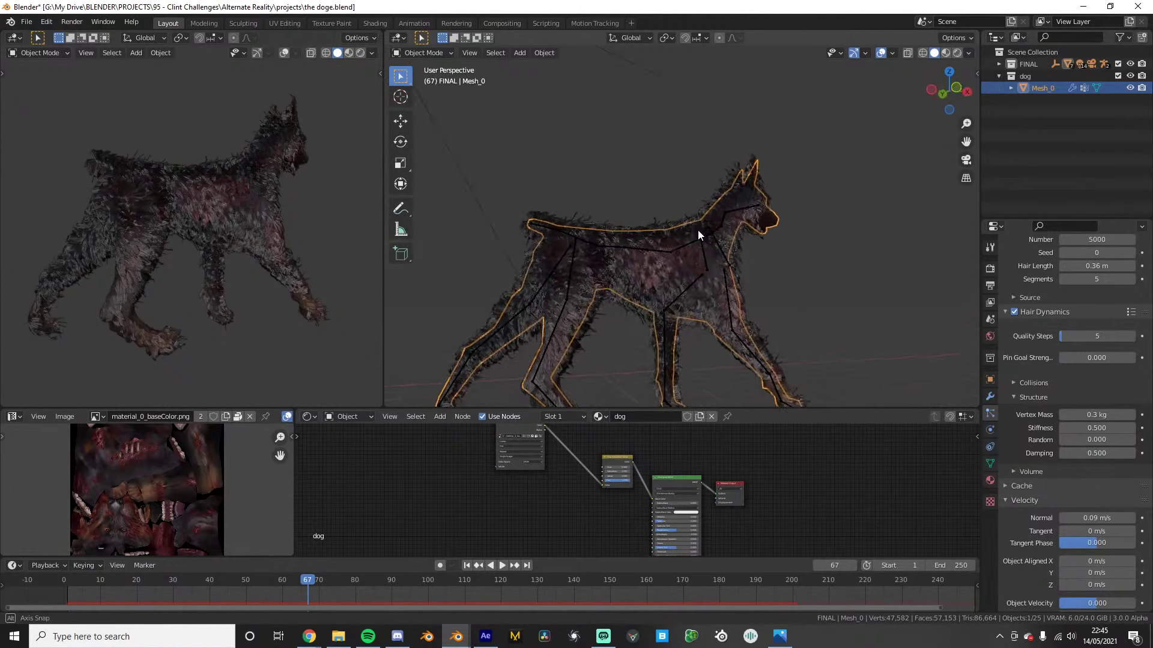
Select the dog's paws and lower-leg faces through the mesh in Edit Mode and remove them from the "hair" vertex group
{"action": "middle_click_drag", "start_coordinate": [301, 259], "coordinate": [219, 267]}
{"action": "middle_click_drag", "start_coordinate": [815, 287], "coordinate": [771, 237], "text": "shift"}
{"action": "scroll", "coordinate": [794, 292], "scroll_direction": "up", "scroll_amount": 1}
{"action": "scroll", "coordinate": [775, 311], "scroll_direction": "down", "scroll_amount": 1}
{"action": "middle_click_drag", "start_coordinate": [775, 311], "coordinate": [745, 310]}
{"action": "key", "text": "Tab"}
{"action": "key", "text": "alt+z"}
{"action": "key", "text": "alt+z"}
{"action": "middle_click_drag", "start_coordinate": [658, 321], "coordinate": [668, 295], "text": "shift"}
{"action": "key", "text": "alt+z"}
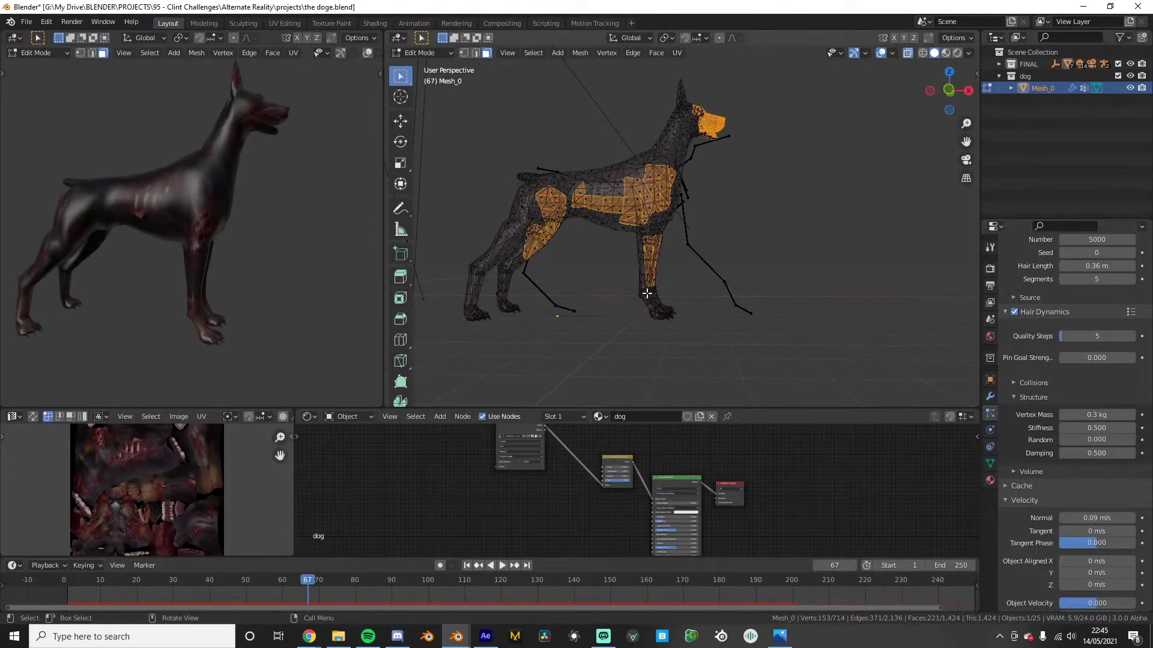
{"action": "left_click_drag", "start_coordinate": [622, 278], "coordinate": [709, 327]}
{"action": "middle_click_drag", "start_coordinate": [638, 321], "coordinate": [779, 298], "text": "shift"}
{"action": "key", "text": "l"}
{"action": "left_click", "coordinate": [990, 463]}
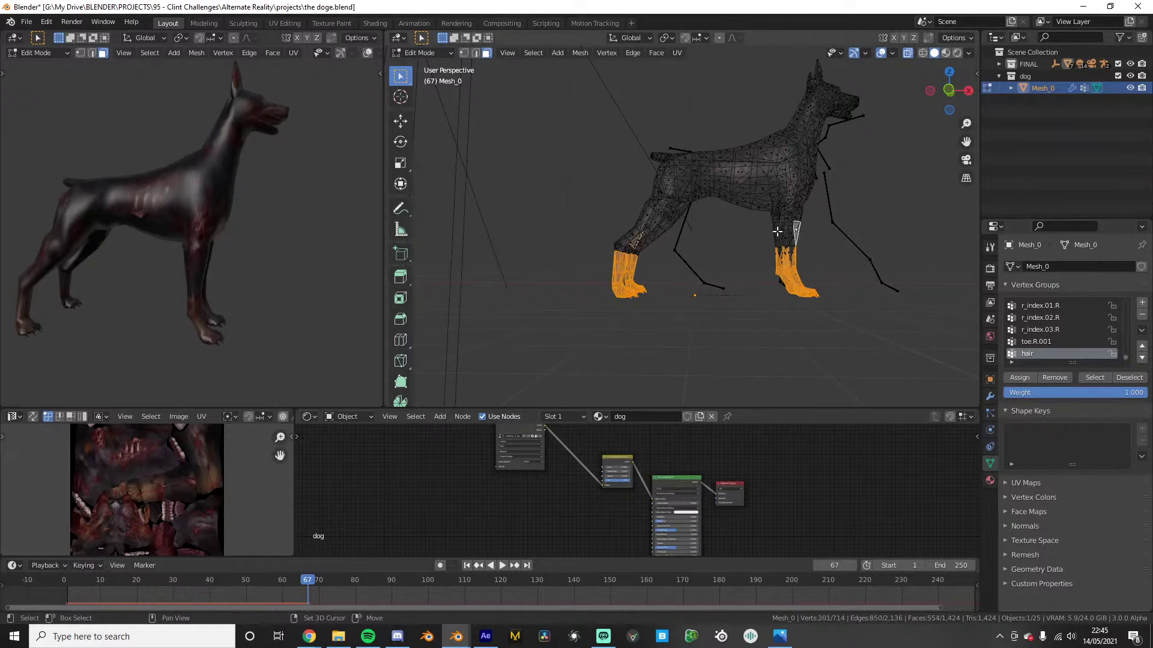
{"action": "key", "text": "l"}
{"action": "key", "text": "l"}
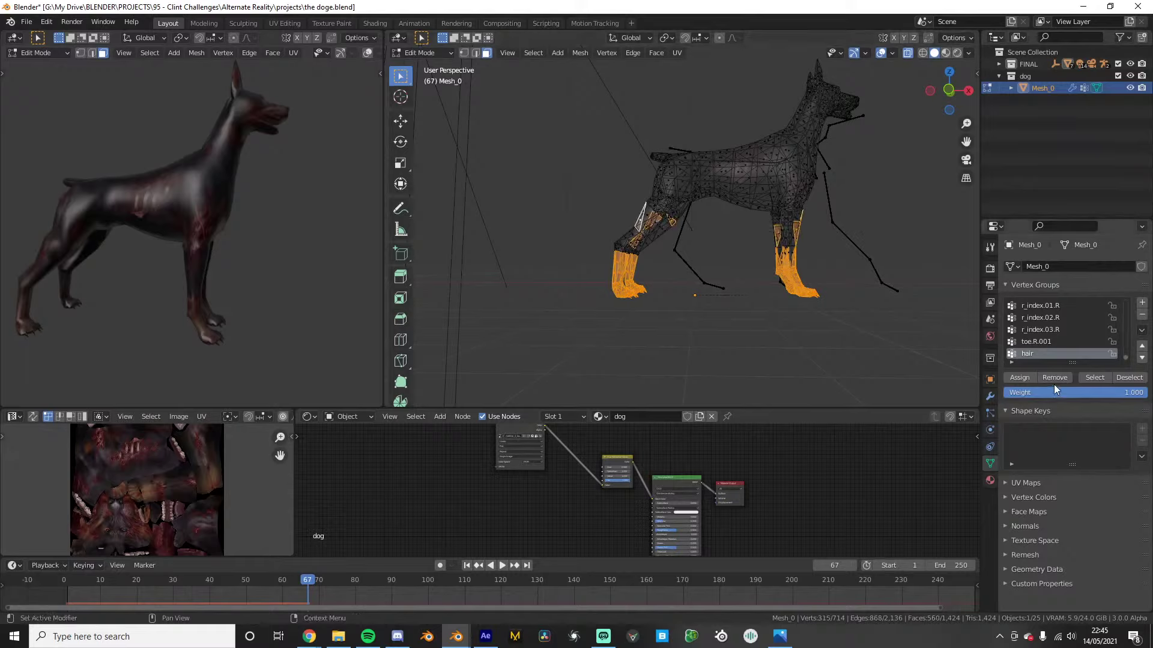
{"action": "key", "text": "Tab"}
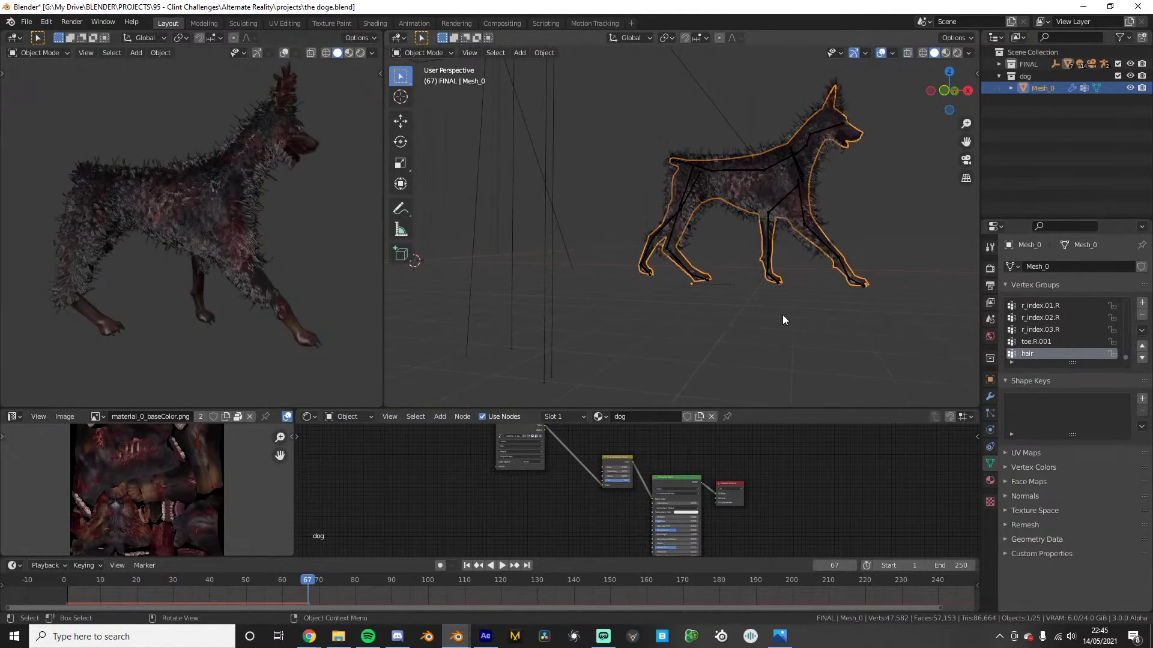
Select the hind-leg faces just above the hock in Edit Mode, and check the leg fur in Object Mode during playback
{"action": "scroll", "coordinate": [161, 257], "scroll_direction": "down", "scroll_amount": 5}
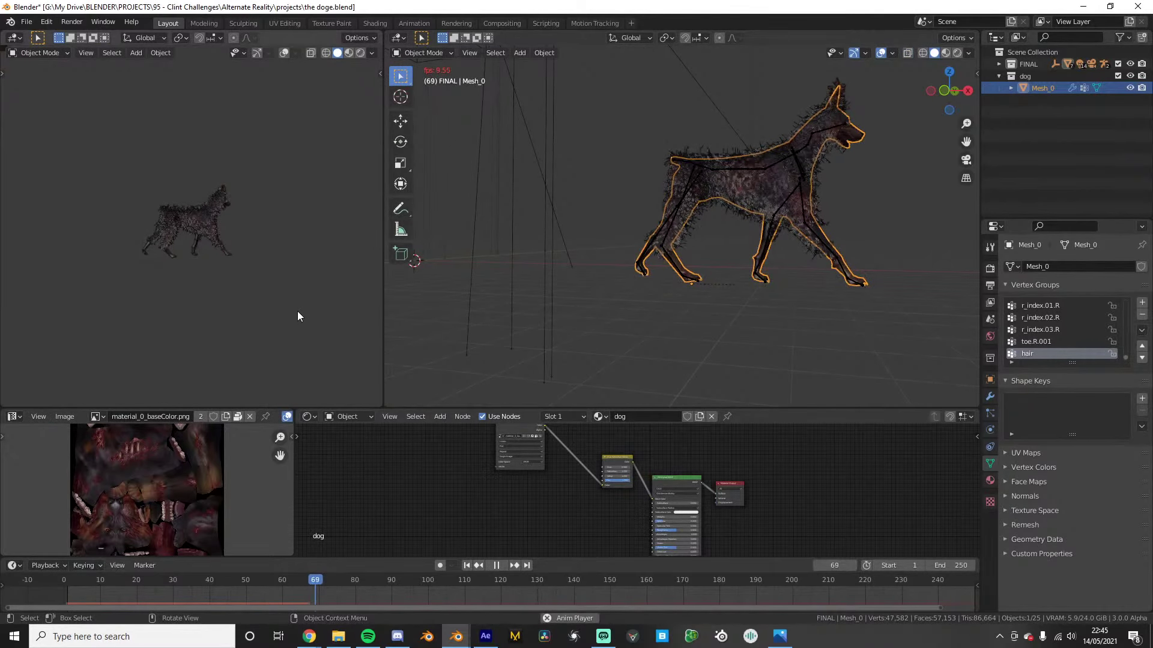
{"action": "scroll", "coordinate": [639, 289], "scroll_direction": "up", "scroll_amount": 3}
{"action": "key", "text": "Tab"}
{"action": "left_click_drag", "start_coordinate": [601, 222], "coordinate": [630, 238]}
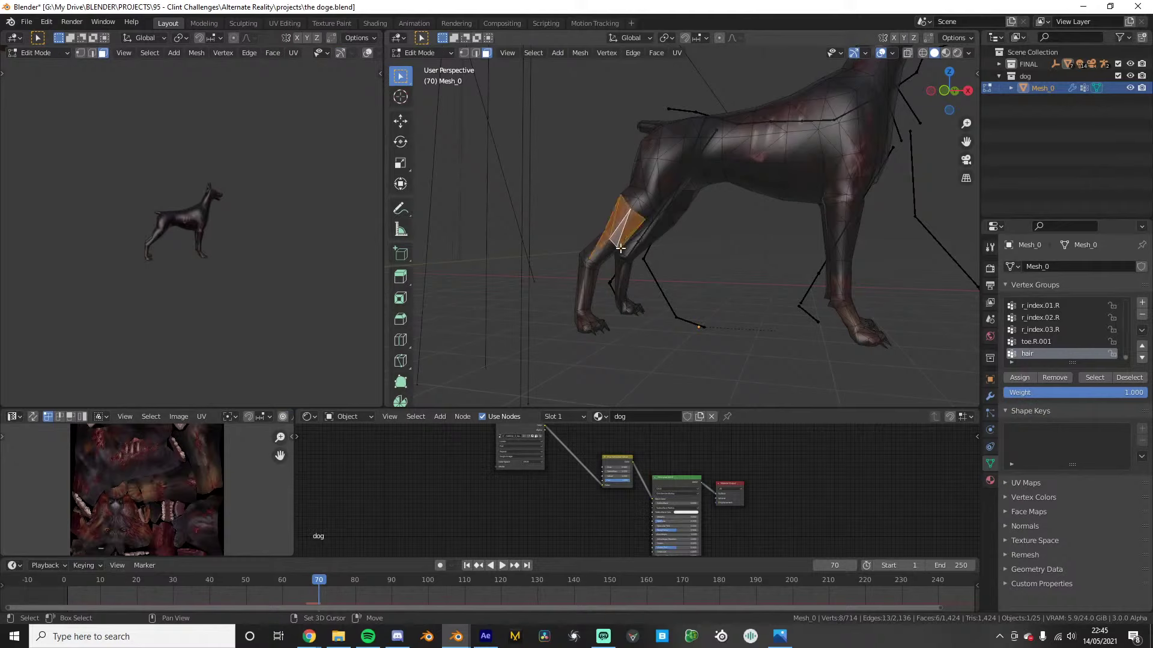
{"action": "key", "text": "space"}
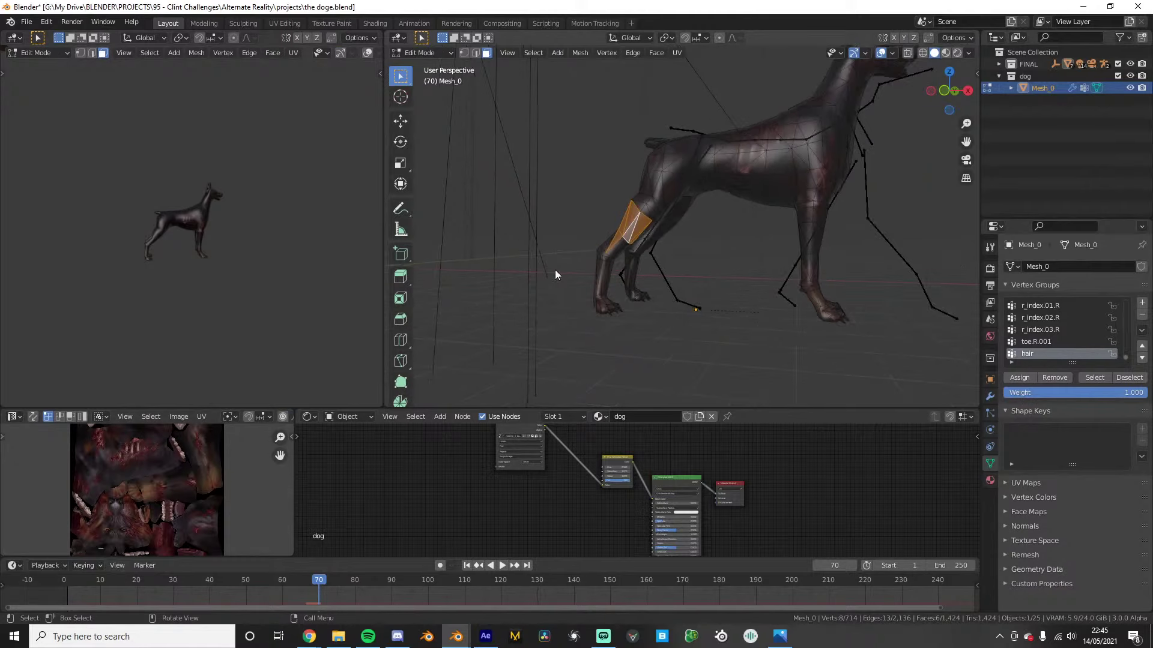
{"action": "key", "text": "Tab"}
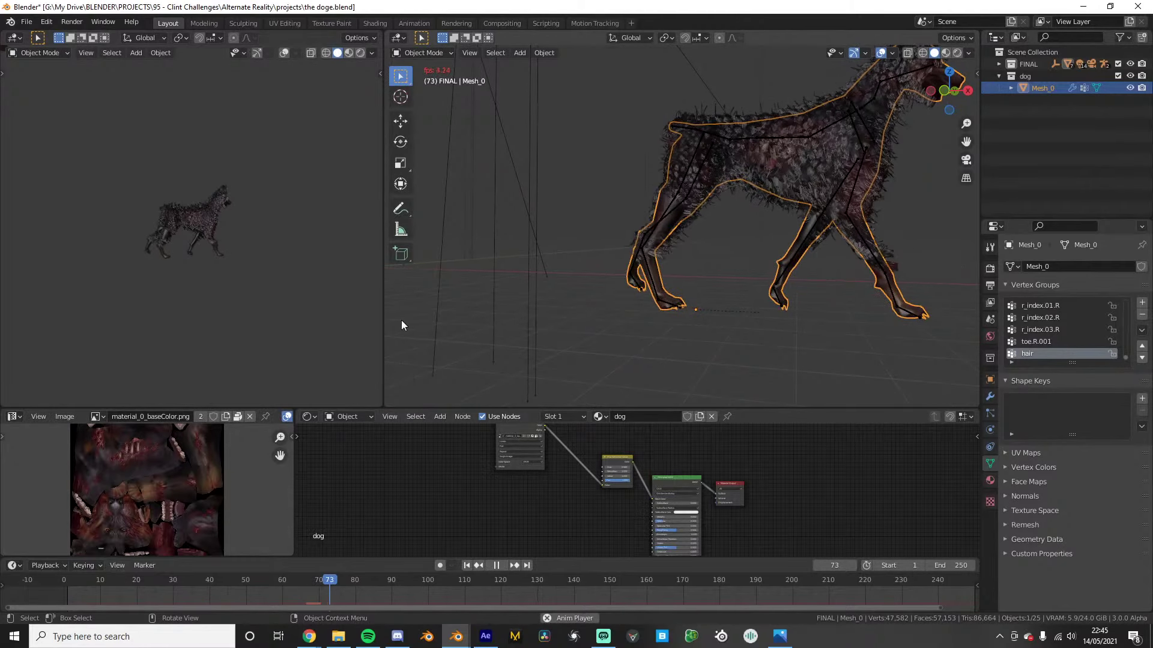
{"action": "key", "text": "space"}
{"action": "scroll", "coordinate": [185, 289], "scroll_direction": "up", "scroll_amount": 4}
{"action": "middle_click_drag", "start_coordinate": [186, 290], "coordinate": [168, 309]}
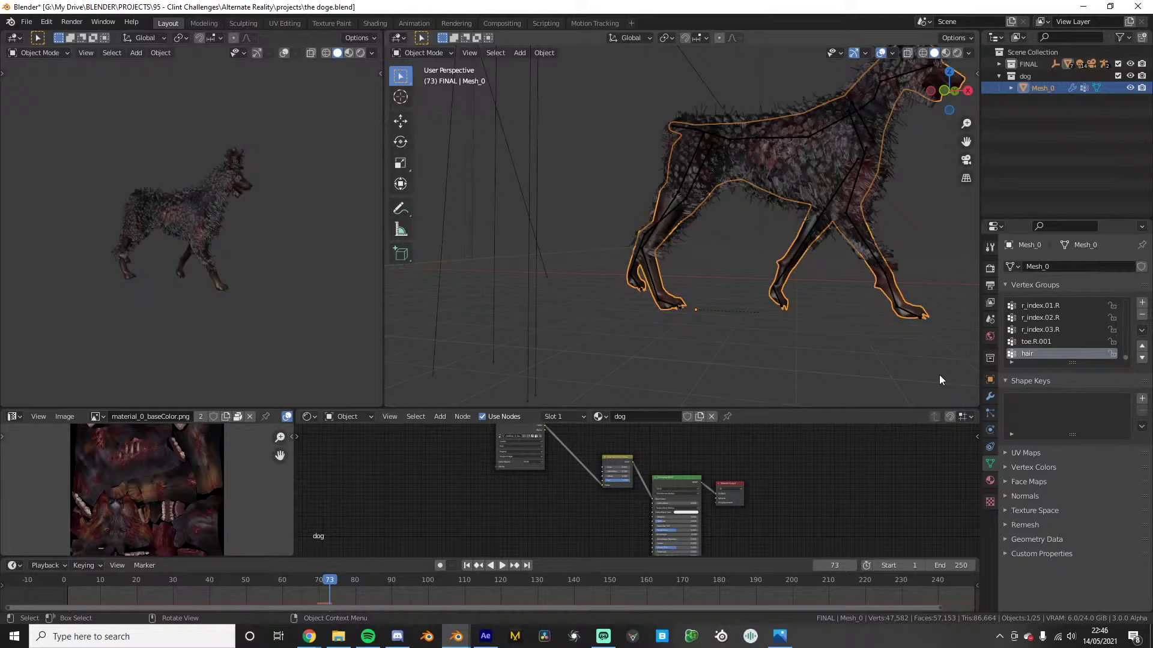
Set the hair shape's diameter scale to 0.15 and save the project file
{"action": "left_click", "coordinate": [991, 397]}
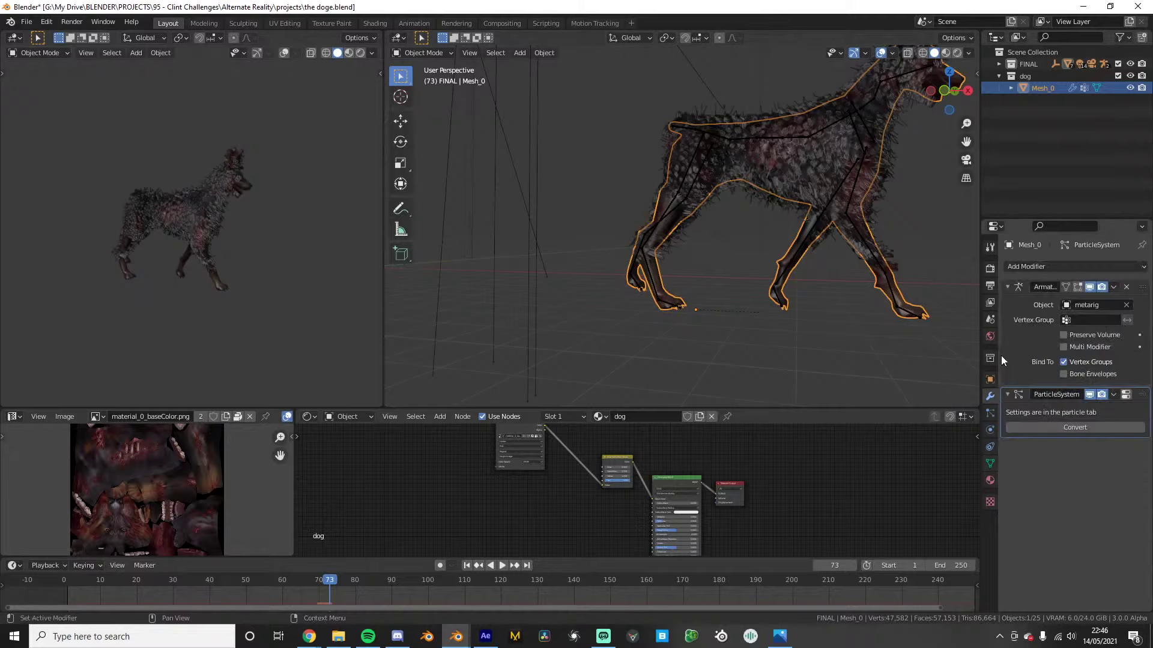
{"action": "left_click", "coordinate": [991, 414]}
{"action": "scroll", "coordinate": [1063, 421], "scroll_direction": "down", "scroll_amount": 10}
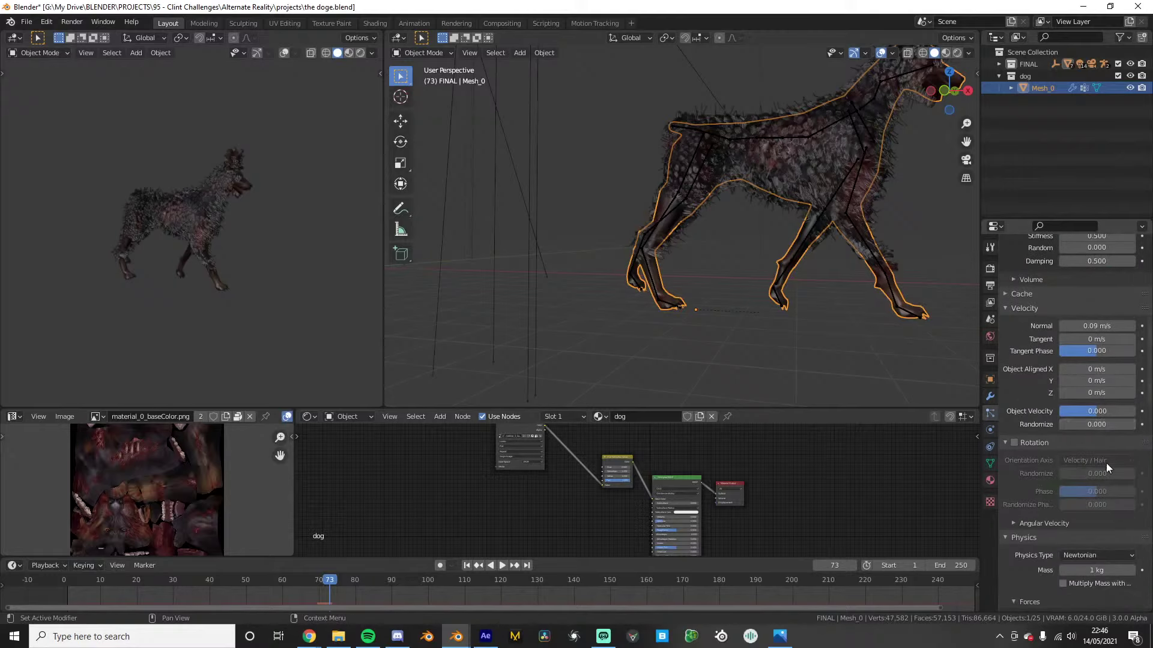
{"action": "scroll", "coordinate": [1090, 515], "scroll_direction": "down", "scroll_amount": 12}
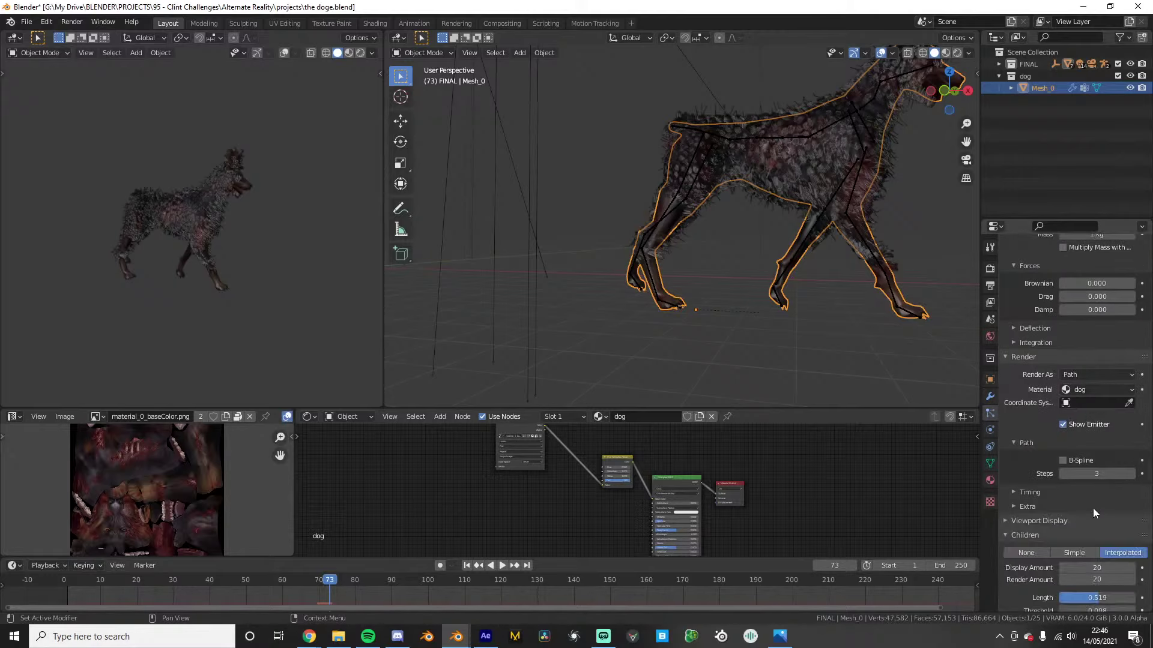
{"action": "scroll", "coordinate": [1092, 508], "scroll_direction": "down", "scroll_amount": 12}
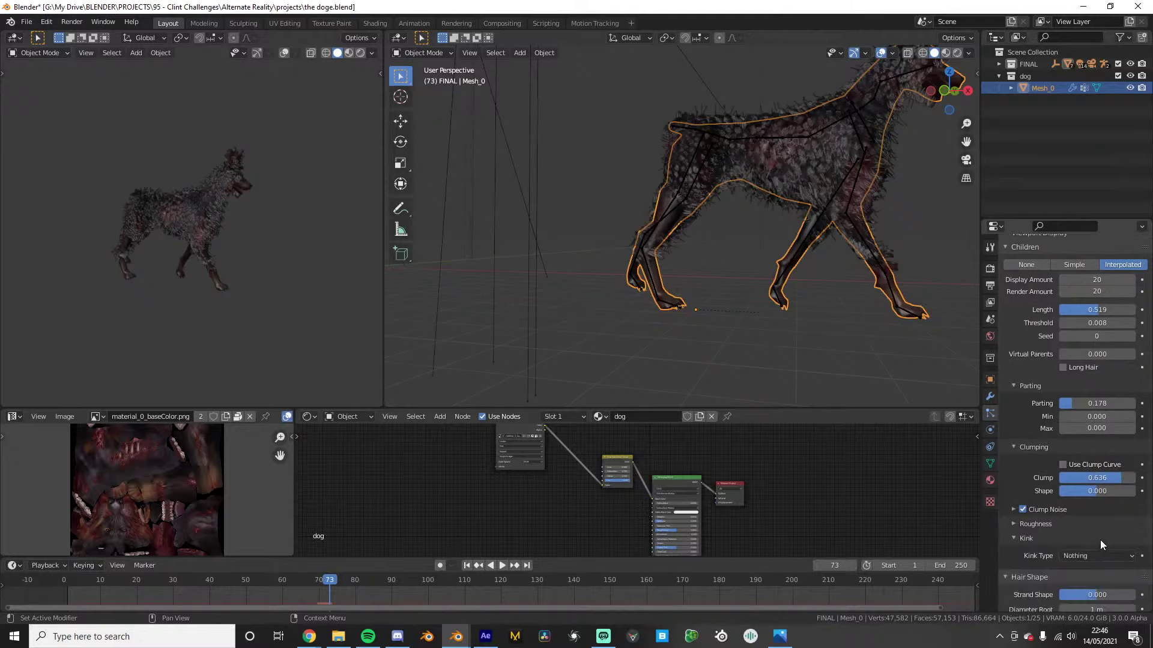
{"action": "scroll", "coordinate": [1100, 539], "scroll_direction": "down", "scroll_amount": 4}
{"action": "double_click", "coordinate": [1097, 541]}
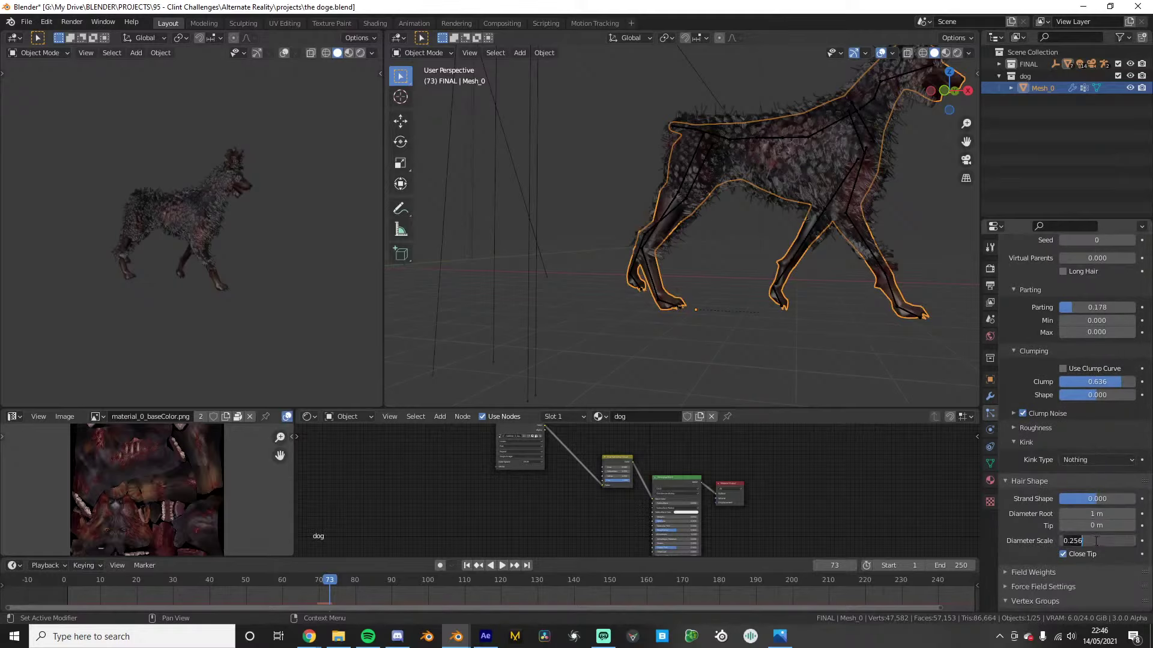
{"action": "key", "text": "ctrl+a"}
{"action": "type", "text": "0.15"}
{"action": "key", "text": "Return"}
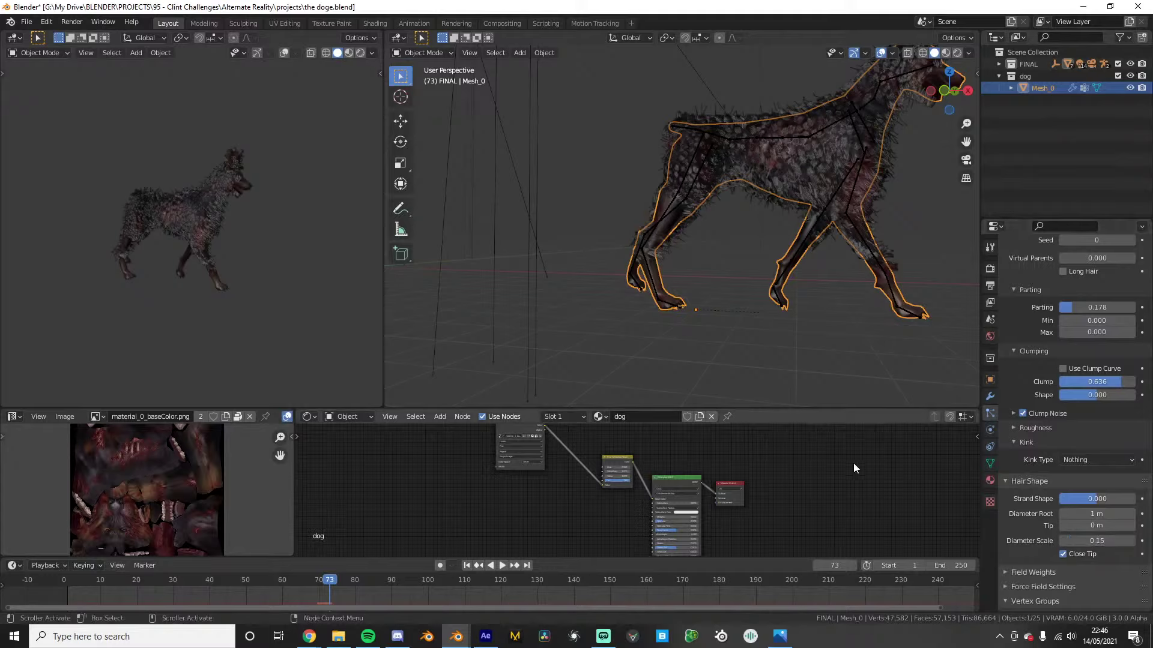
{"action": "scroll", "coordinate": [771, 364], "scroll_direction": "down", "scroll_amount": 5}
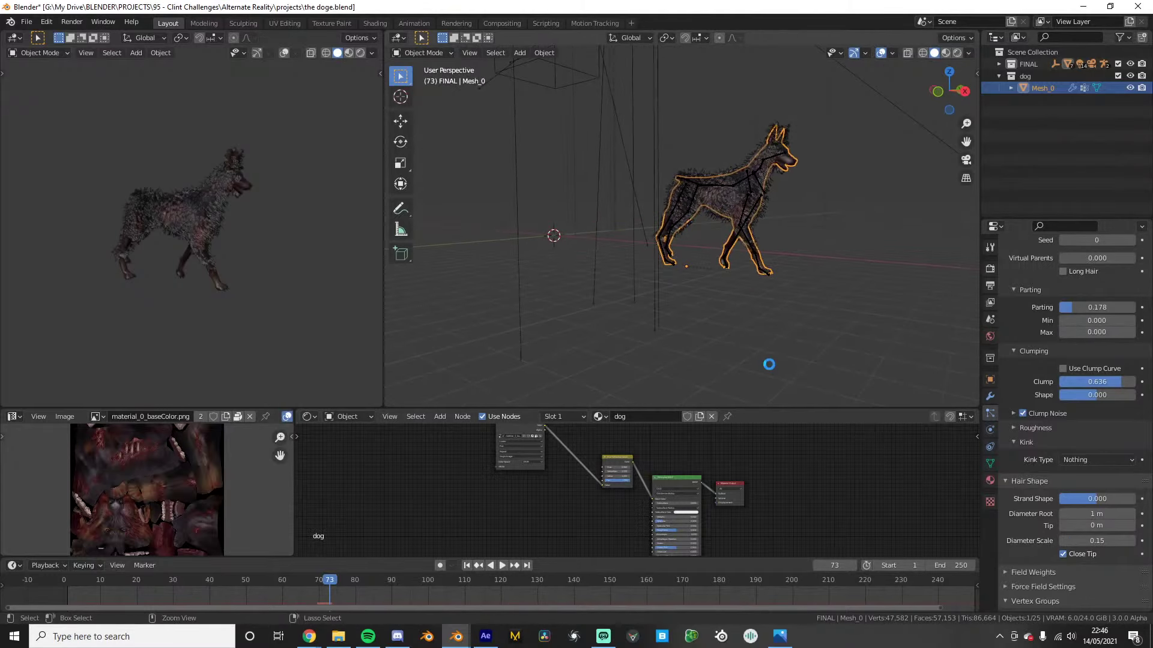
{"action": "key", "text": "ctrl+s"}
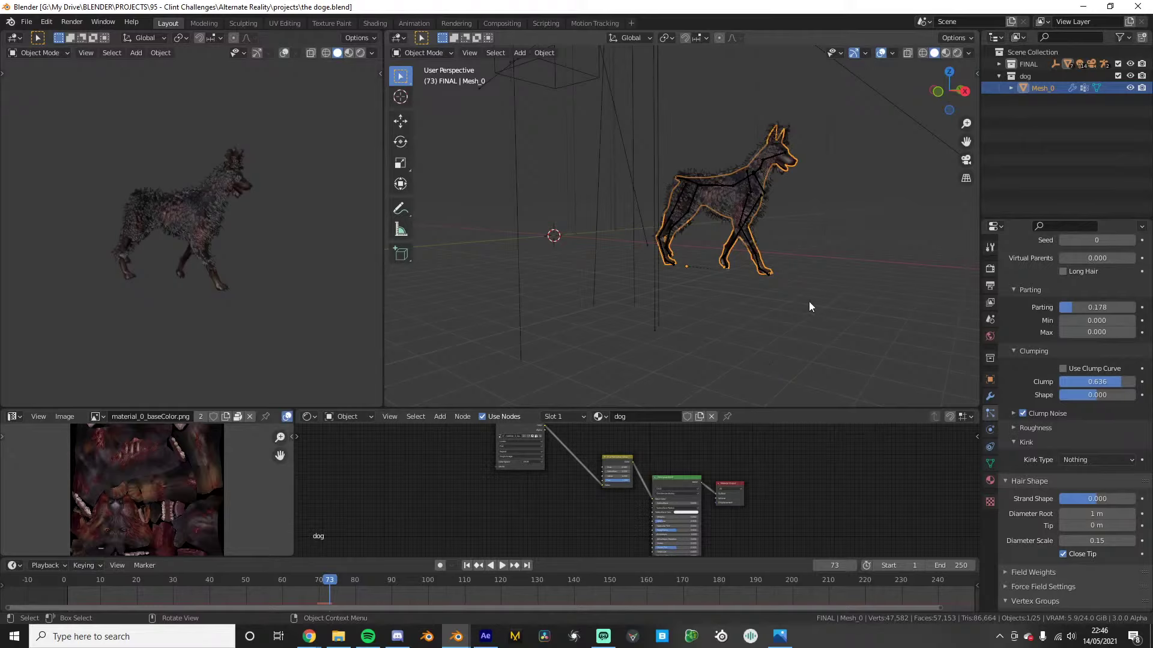
Rename the existing hair particle system "long hair"
{"action": "scroll", "coordinate": [1070, 298], "scroll_direction": "up", "scroll_amount": 15}
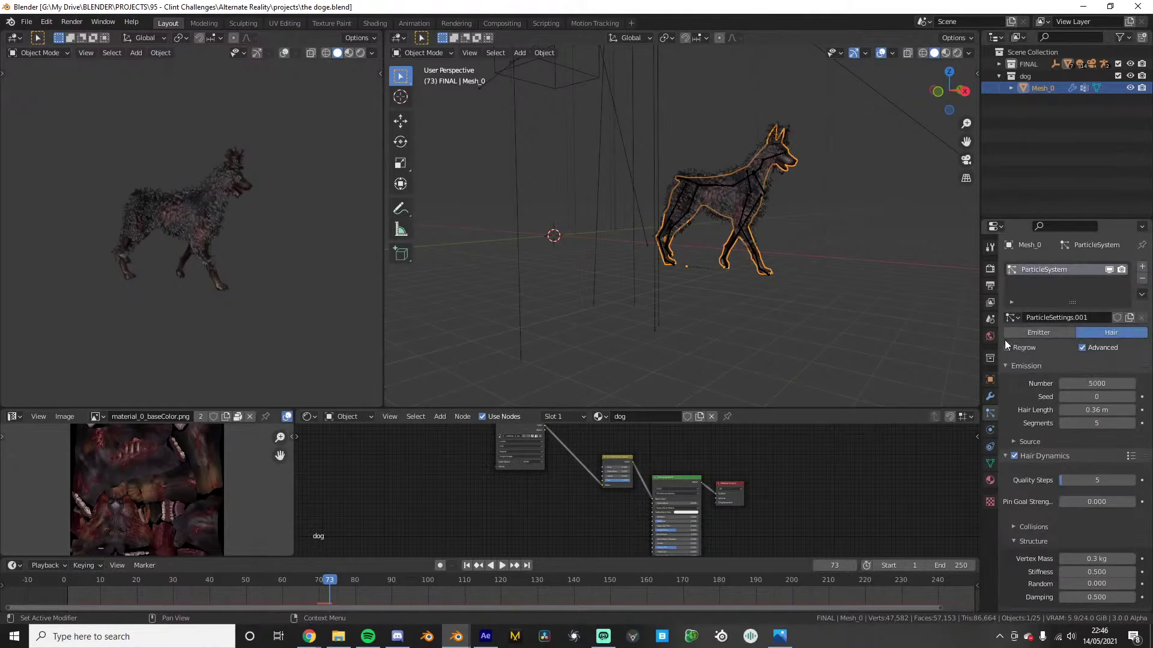
{"action": "double_click", "coordinate": [1047, 269]}
{"action": "type", "text": "long h"}
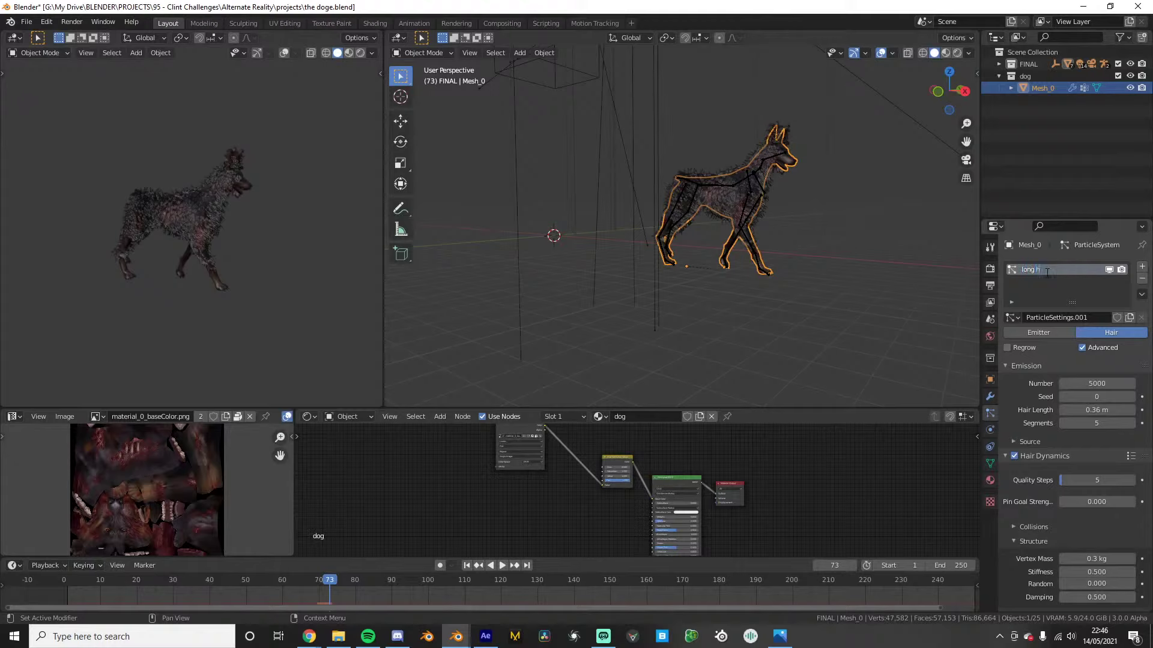
{"action": "type", "text": "air"}
{"action": "key", "text": "Return"}
Add a second particle system to the dog, make it Hair, and set its hair length to 0.005 m
{"action": "left_click", "coordinate": [1141, 266]}
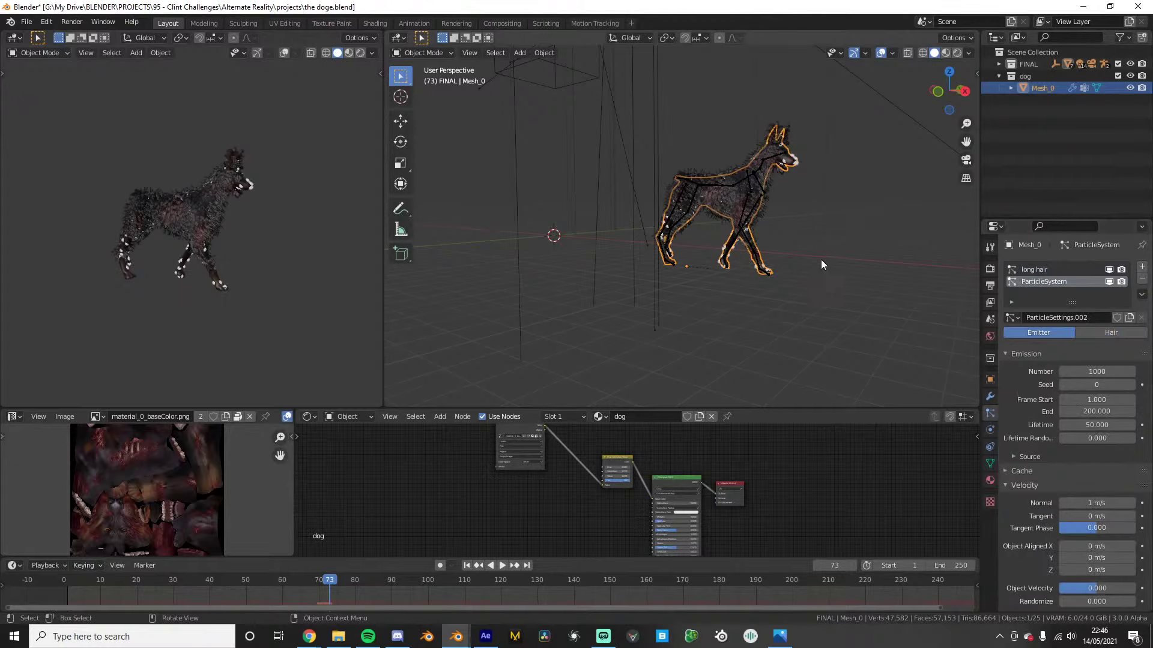
{"action": "scroll", "coordinate": [841, 264], "scroll_direction": "up", "scroll_amount": 3}
{"action": "left_click", "coordinate": [1102, 332]}
{"action": "left_click", "coordinate": [1093, 410]}
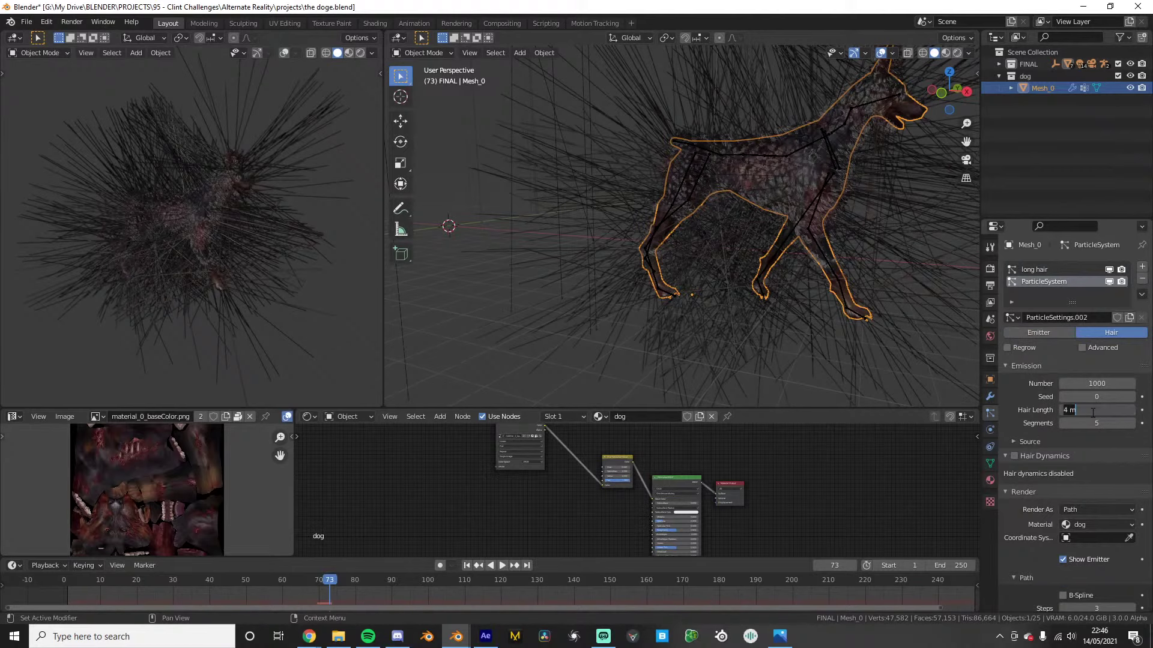
{"action": "type", "text": "0.005"}
{"action": "key", "text": "Return"}
{"action": "scroll", "coordinate": [714, 258], "scroll_direction": "up", "scroll_amount": 3}
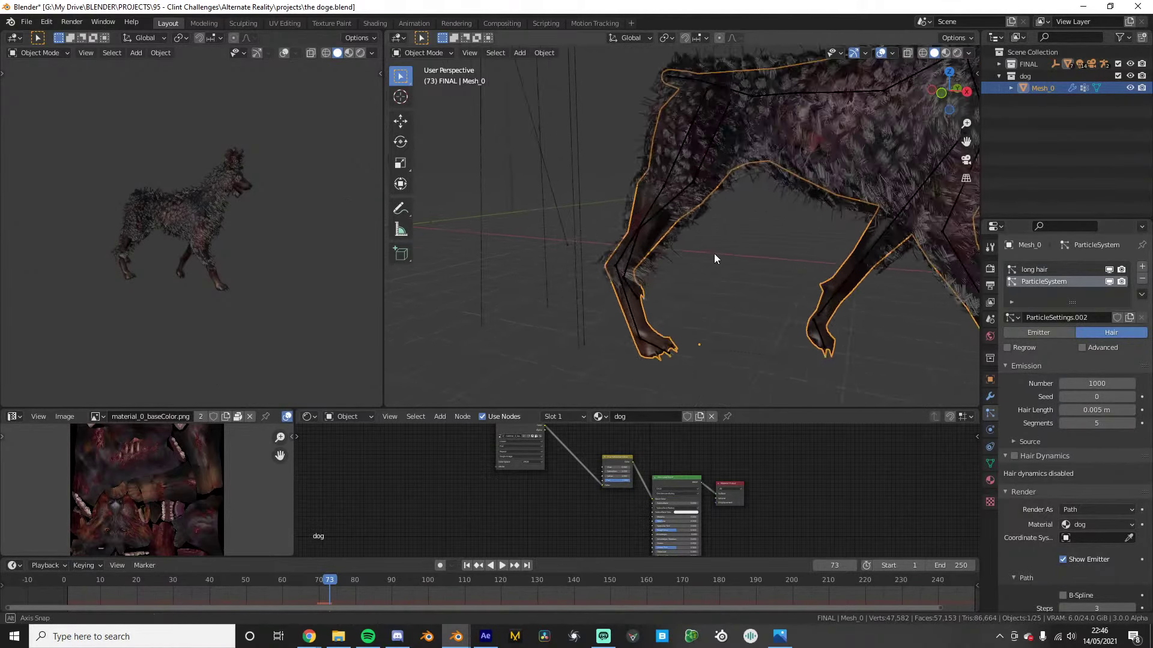
Set the new hair system's hair length to 0.035 m and its number of hairs to 2000
{"action": "scroll", "coordinate": [745, 257], "scroll_direction": "down", "scroll_amount": 3}
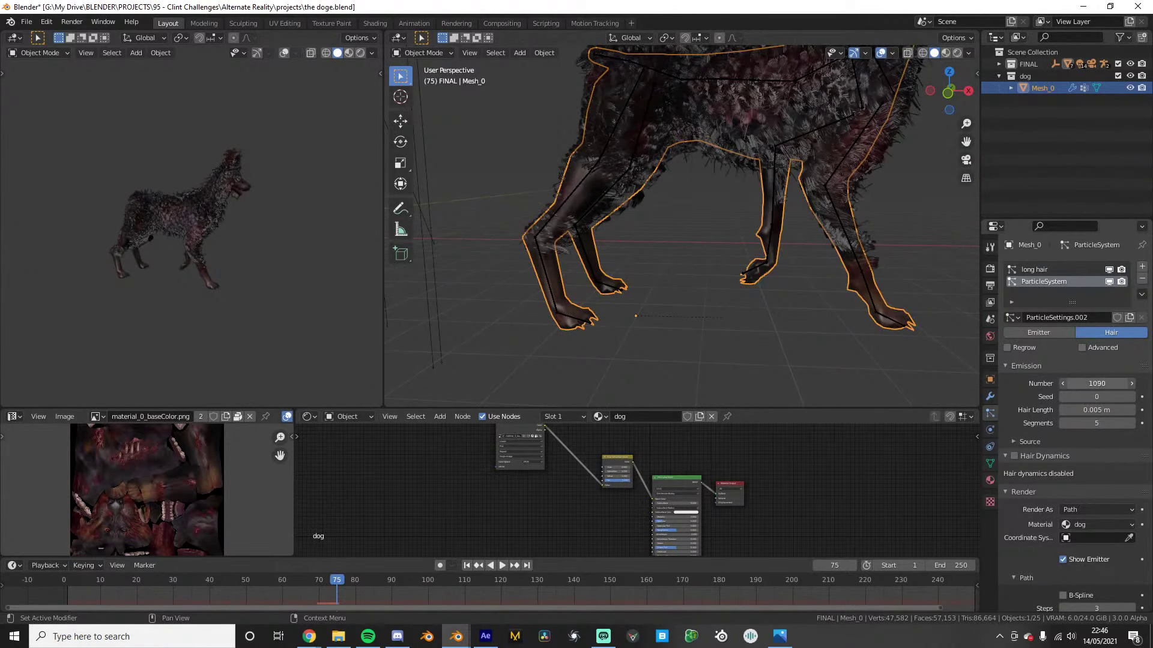
{"action": "left_click_drag", "start_coordinate": [1097, 384], "coordinate": [1063, 383]}
{"action": "scroll", "coordinate": [690, 270], "scroll_direction": "up", "scroll_amount": 2}
{"action": "middle_click_drag", "start_coordinate": [557, 303], "coordinate": [587, 295]}
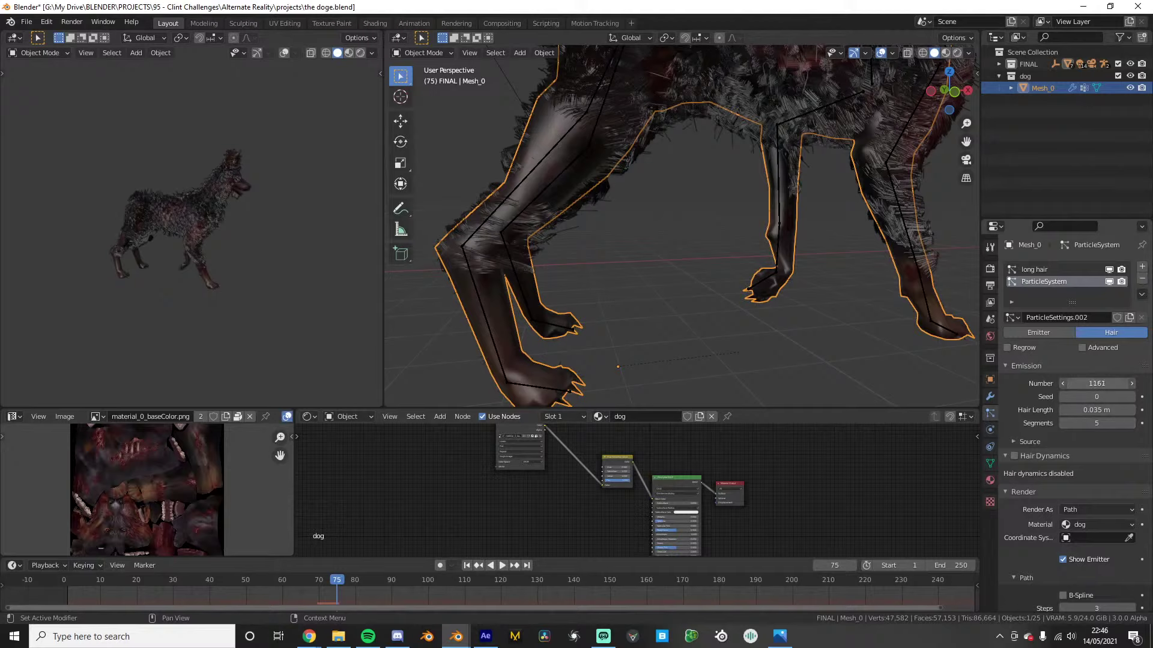
{"action": "left_click", "coordinate": [1075, 383]}
{"action": "type", "text": "2"}
{"action": "left_click_drag", "start_coordinate": [1071, 383], "coordinate": [1042, 382]}
{"action": "type", "text": "2000"}
{"action": "key", "text": "Return"}
Give the new hair system interpolated children with display and render amounts of 20, and return the animation to frame 0
{"action": "scroll", "coordinate": [1045, 420], "scroll_direction": "down", "scroll_amount": 10}
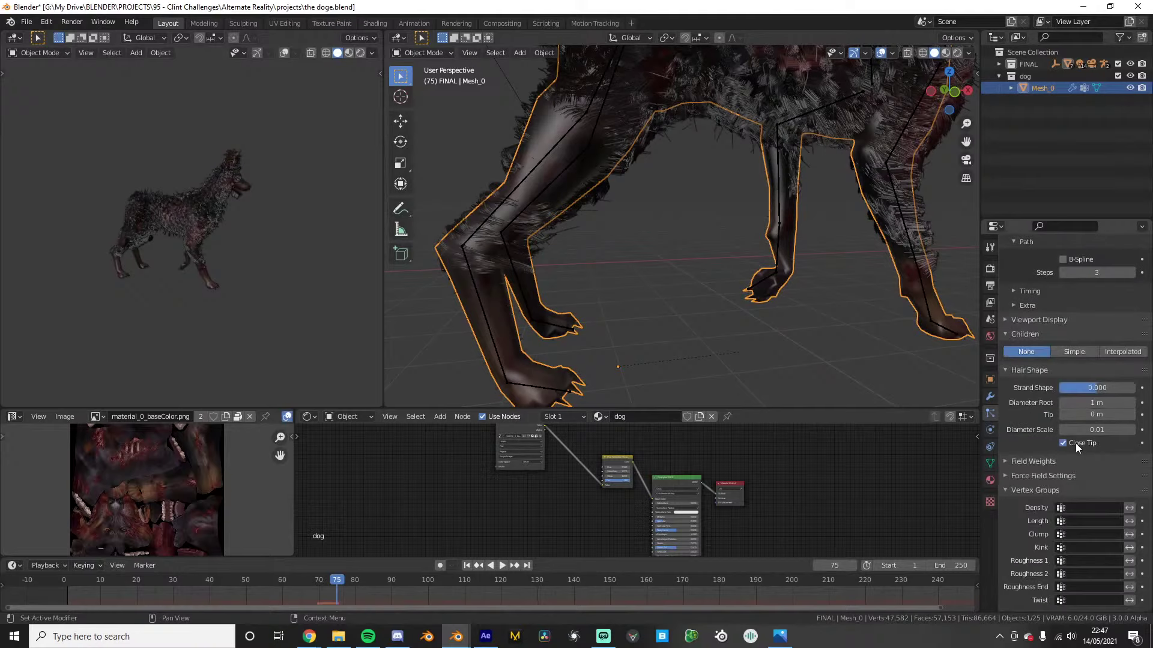
{"action": "left_click", "coordinate": [1120, 353]}
{"action": "double_click", "coordinate": [1093, 378]}
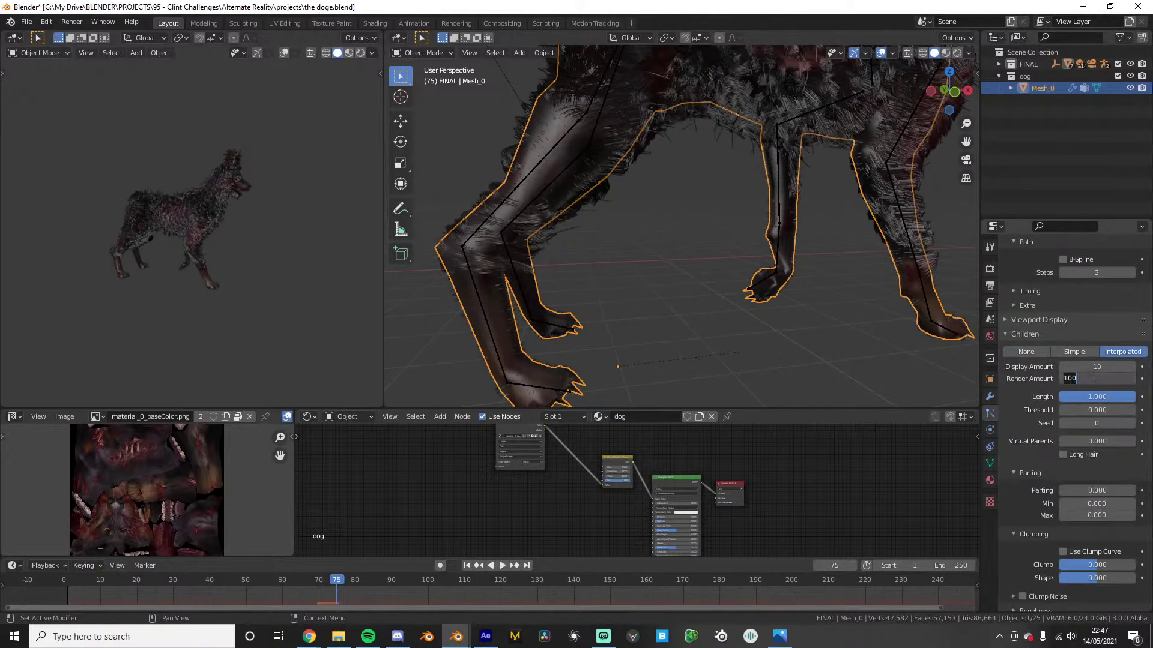
{"action": "type", "text": "20"}
{"action": "key", "text": "Return"}
{"action": "double_click", "coordinate": [1068, 369]}
{"action": "type", "text": "20"}
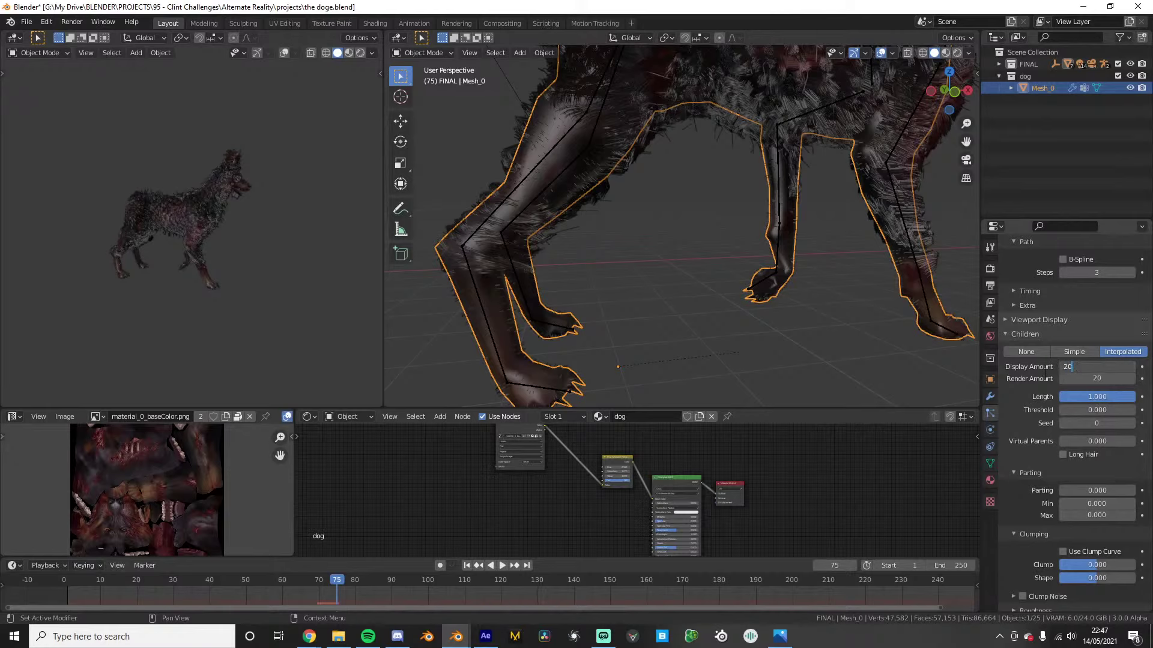
{"action": "key", "text": "Return"}
{"action": "mouse_move", "coordinate": [520, 308]}
{"action": "middle_mouse_down"}
{"action": "mouse_move", "coordinate": [546, 300]}
{"action": "mouse_move", "coordinate": [532, 305]}
{"action": "middle_mouse_up"}
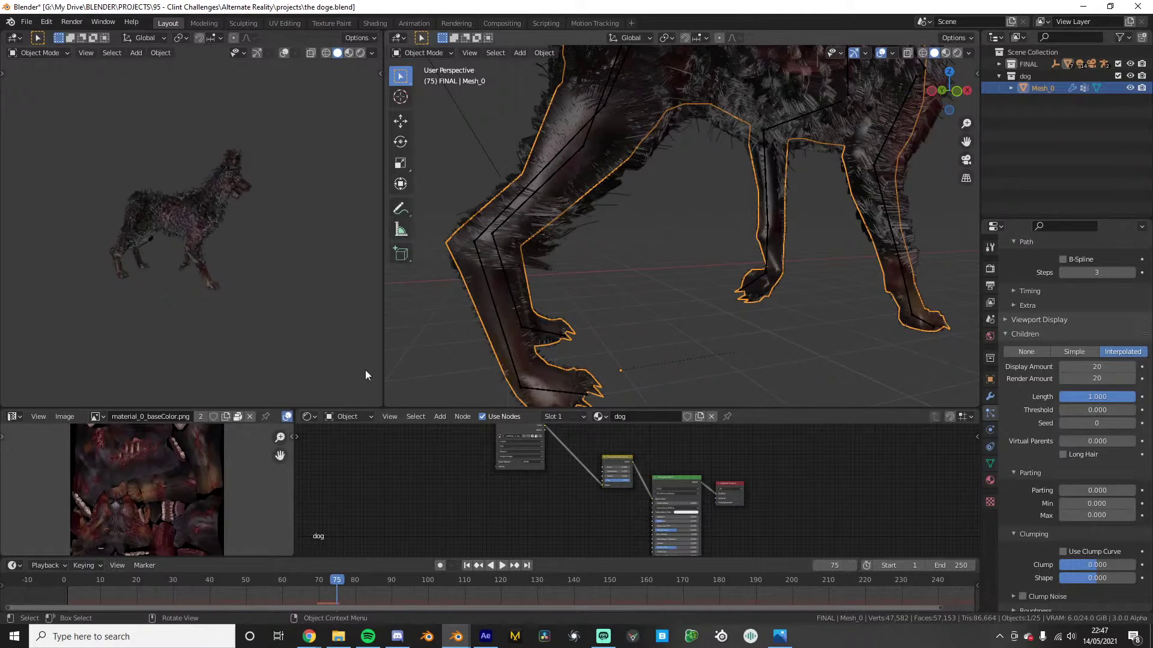
{"action": "left_click", "coordinate": [63, 580]}
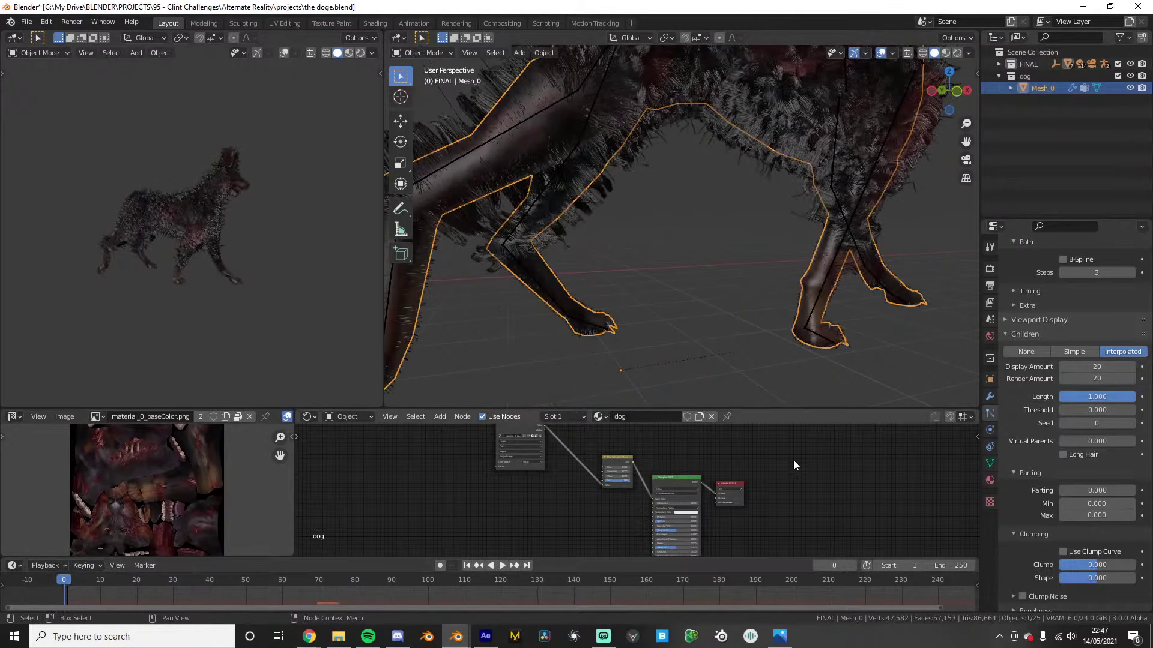
Set the child hairs' parting to 0.140 and their clump to 0.248
{"action": "scroll", "coordinate": [639, 205], "scroll_direction": "down", "scroll_amount": 3}
{"action": "scroll", "coordinate": [1039, 393], "scroll_direction": "down", "scroll_amount": 1}
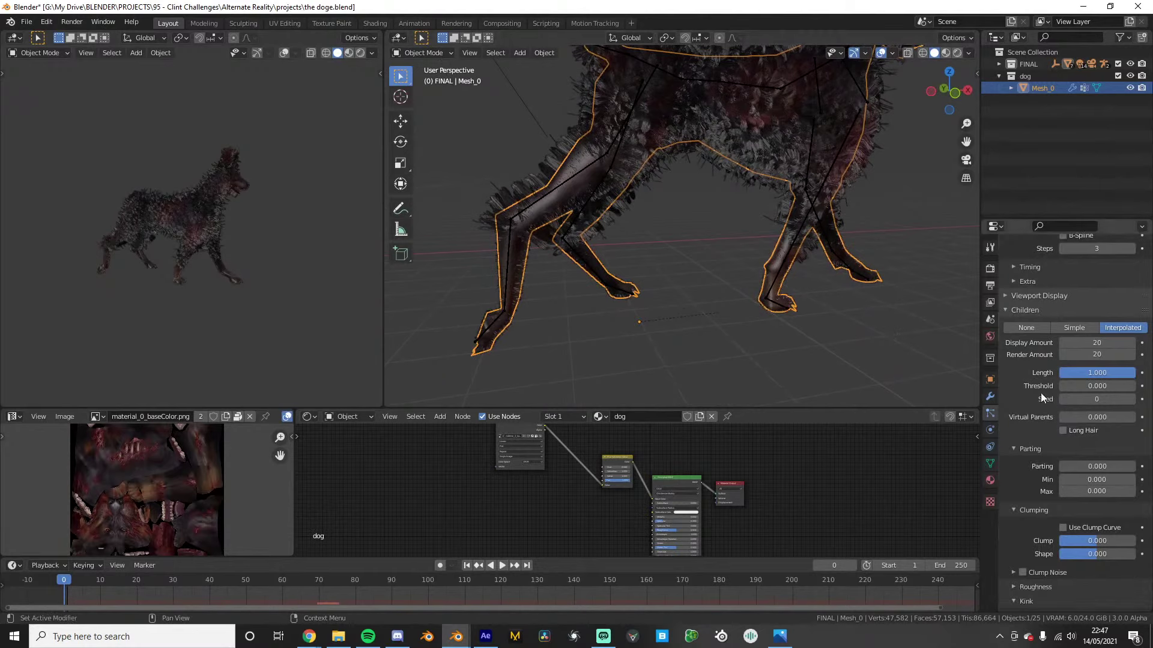
{"action": "scroll", "coordinate": [1063, 441], "scroll_direction": "down", "scroll_amount": 1}
{"action": "left_click_drag", "start_coordinate": [1063, 441], "coordinate": [1079, 443]}
{"action": "left_click_drag", "start_coordinate": [1082, 517], "coordinate": [1096, 516]}
Set the child hairs' uniform roughness to 0.012
{"action": "scroll", "coordinate": [1086, 505], "scroll_direction": "down", "scroll_amount": 2}
{"action": "left_click", "coordinate": [1051, 514]}
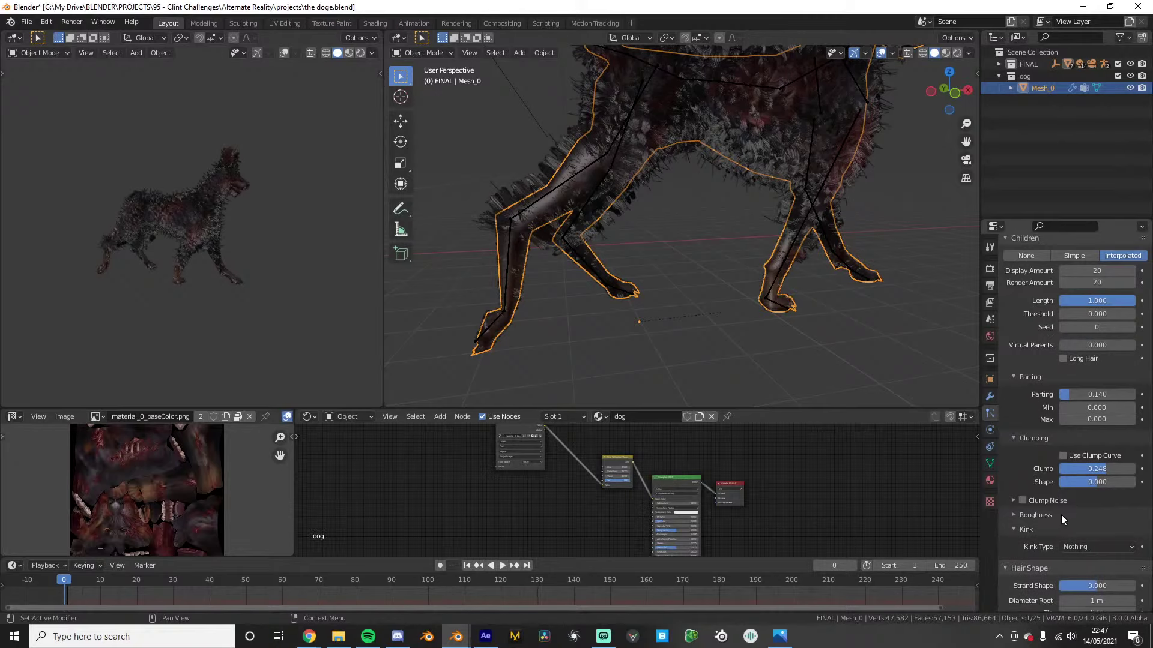
{"action": "scroll", "coordinate": [1061, 514], "scroll_direction": "down", "scroll_amount": 2}
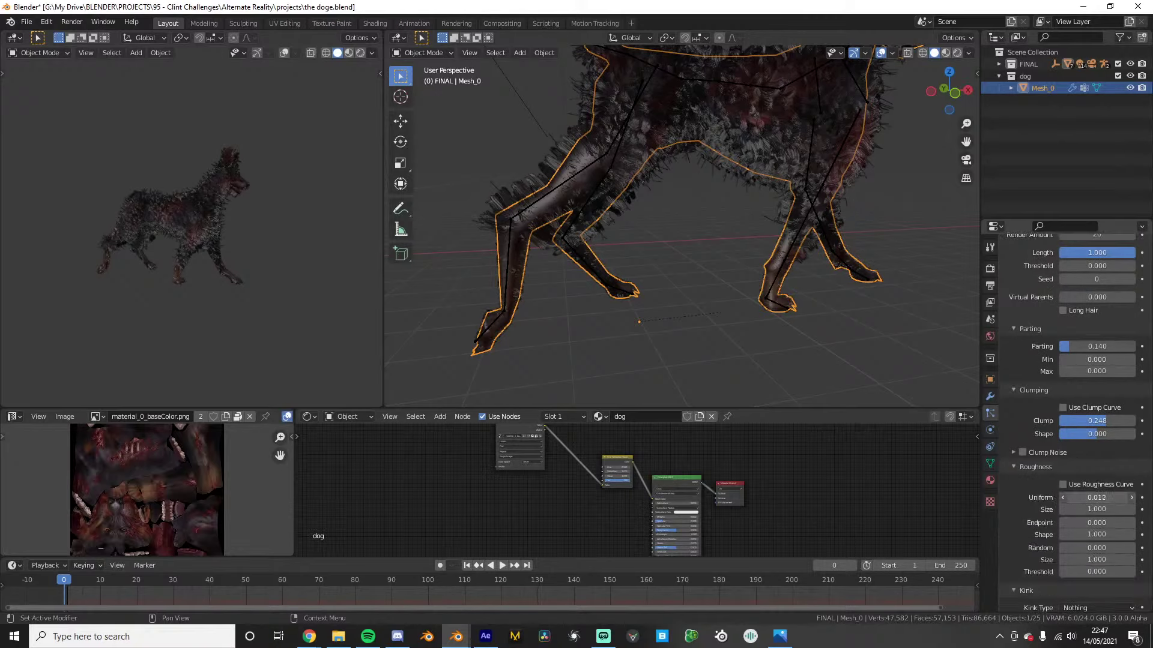
{"action": "middle_click_drag", "start_coordinate": [607, 306], "coordinate": [510, 312]}
Edit the dog mesh and select the vertices belonging to the existing "hair" vertex group
{"action": "scroll", "coordinate": [1045, 432], "scroll_direction": "down", "scroll_amount": 6}
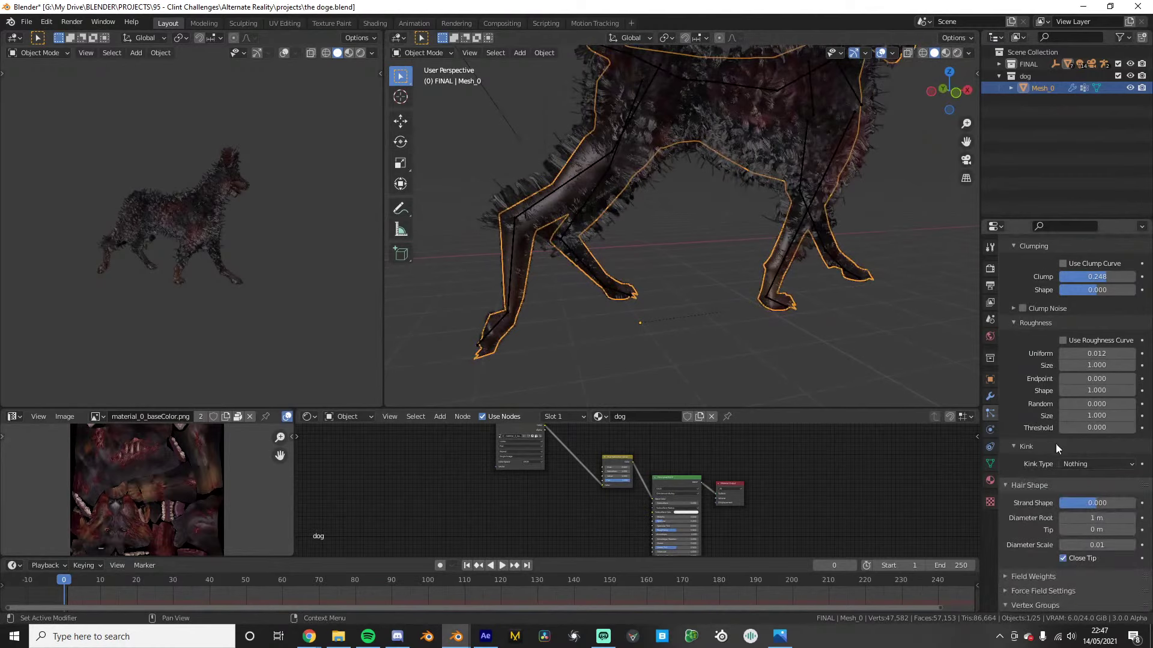
{"action": "scroll", "coordinate": [1074, 480], "scroll_direction": "down", "scroll_amount": 5}
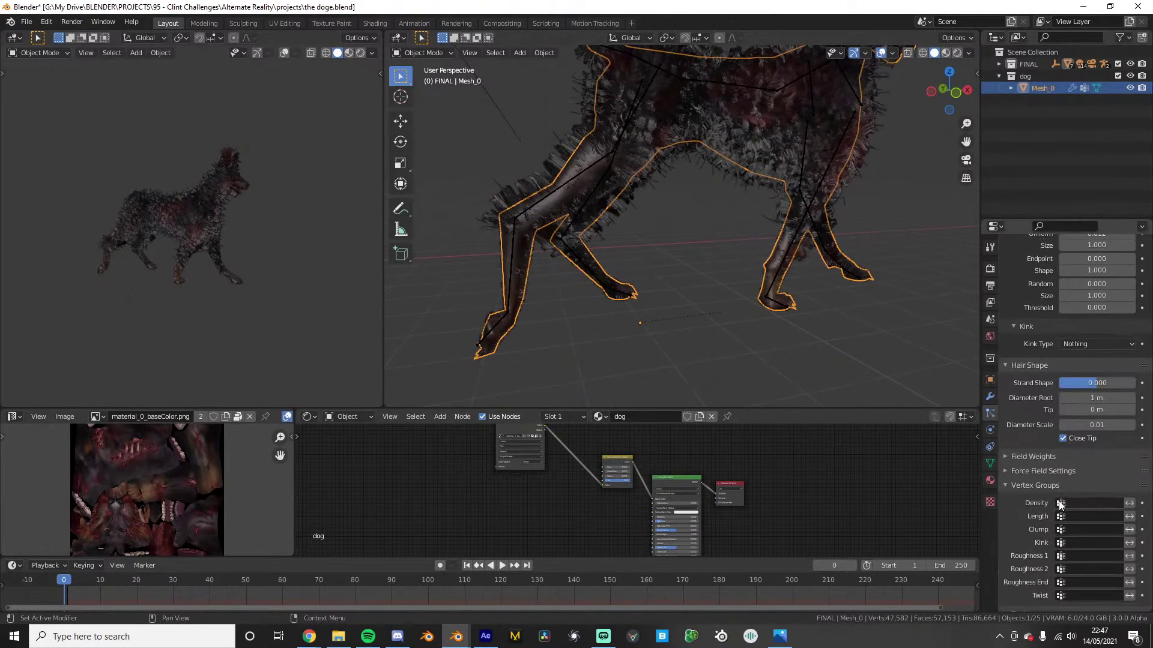
{"action": "left_click", "coordinate": [990, 464]}
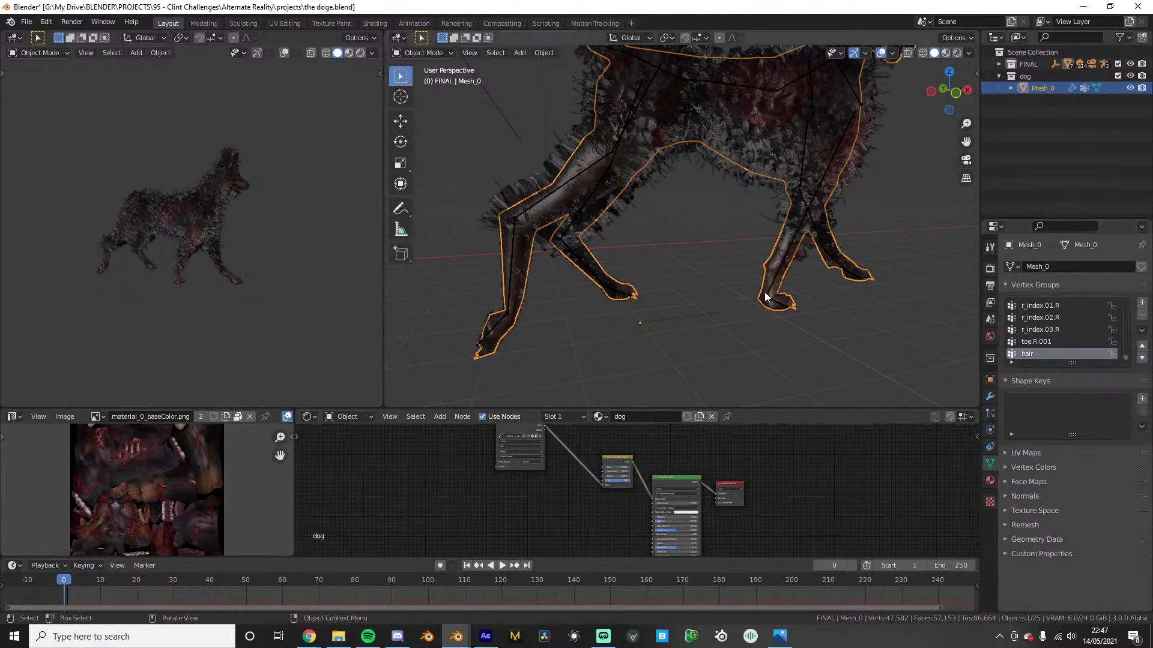
{"action": "scroll", "coordinate": [687, 308], "scroll_direction": "down", "scroll_amount": 2}
{"action": "middle_click_drag", "start_coordinate": [686, 309], "coordinate": [733, 286]}
{"action": "key", "text": "Tab"}
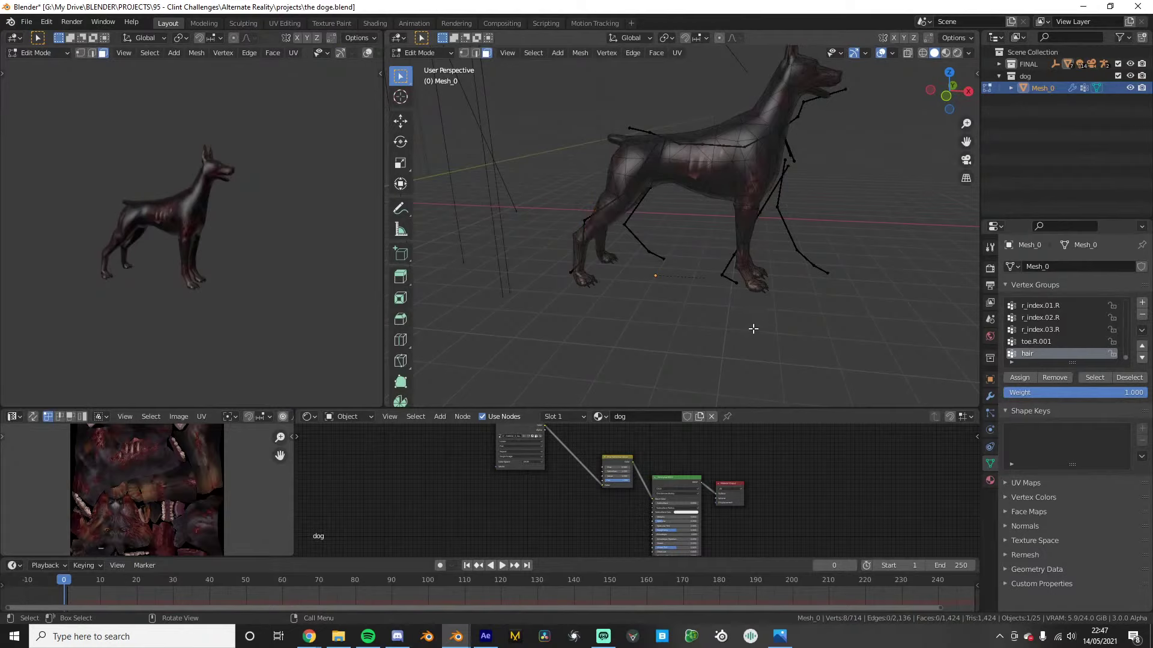
{"action": "left_click", "coordinate": [1098, 380]}
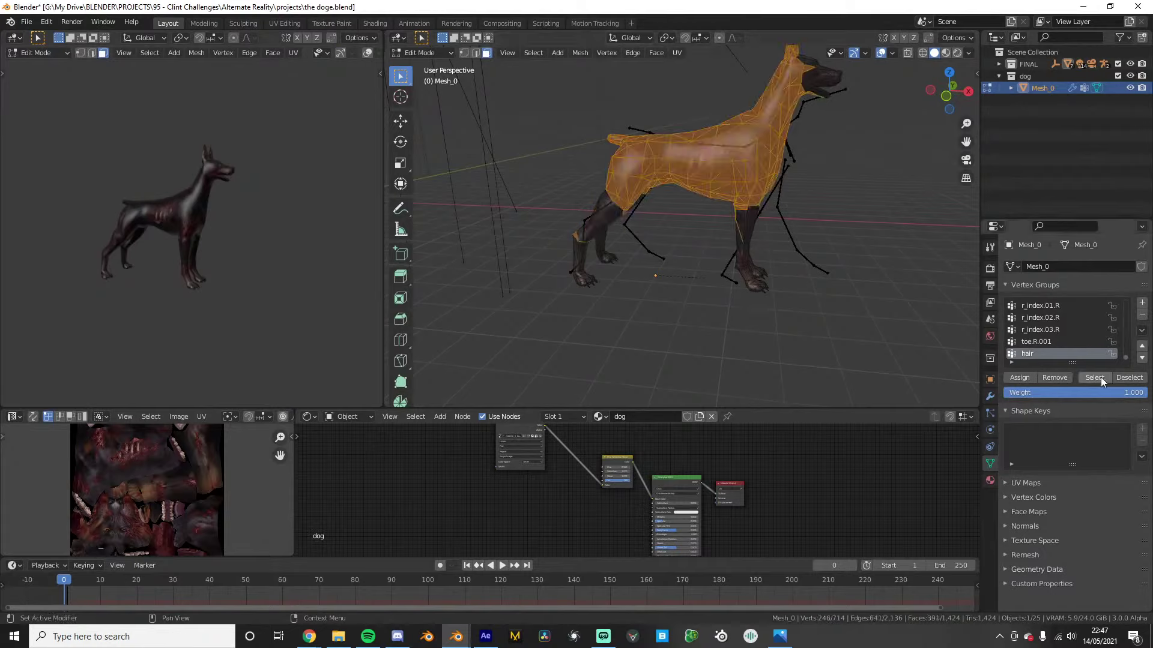
{"action": "middle_click_drag", "start_coordinate": [720, 270], "coordinate": [765, 292]}
Create a vertex group named "short hair" from the inverted selection covering the face and lower legs, and return to Object Mode
{"action": "left_click", "coordinate": [1142, 303]}
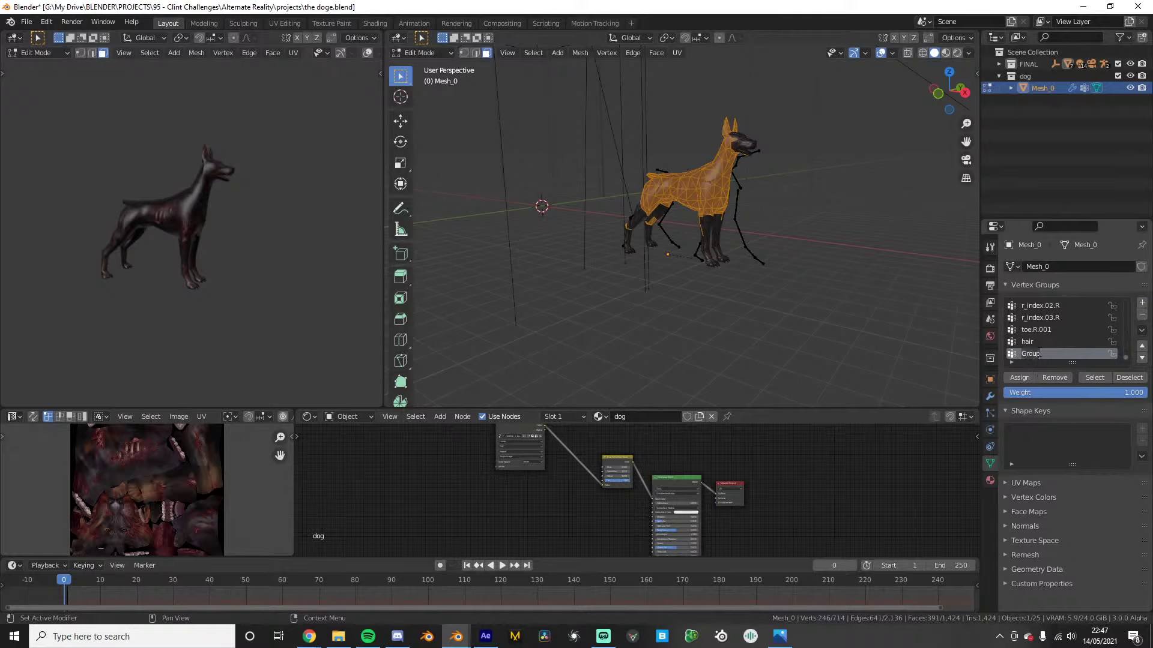
{"action": "type", "text": "shjo"}
{"action": "type", "text": "rt hair"}
{"action": "key", "text": "Return"}
{"action": "key", "text": "ctrl+i"}
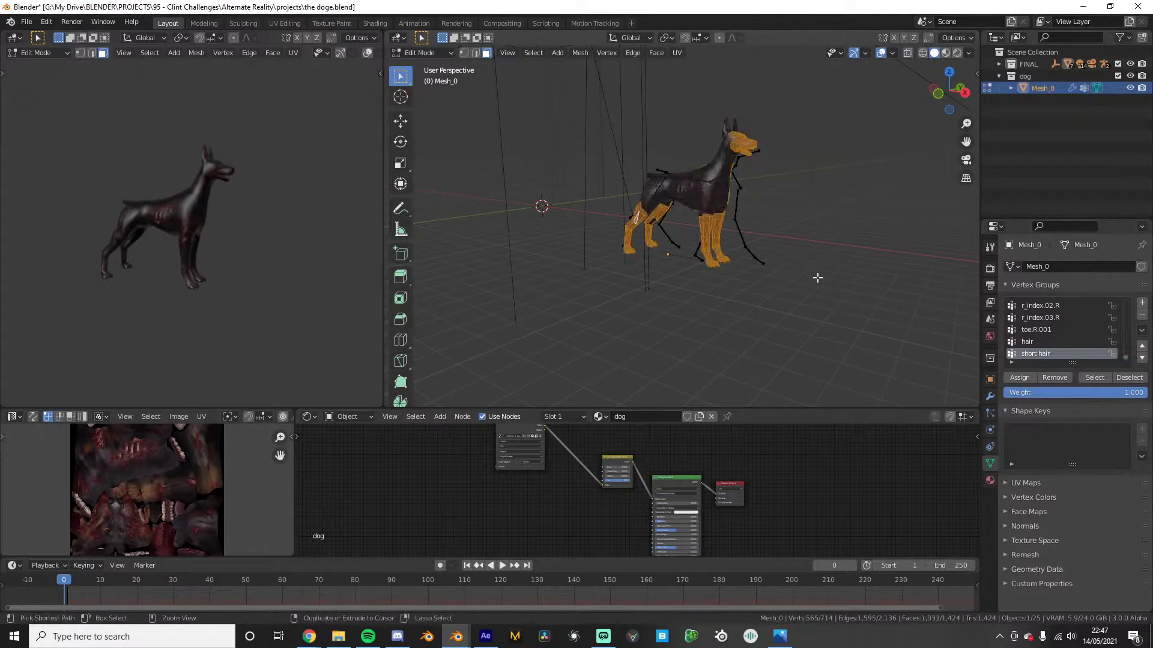
{"action": "scroll", "coordinate": [690, 226], "scroll_direction": "up", "scroll_amount": 5}
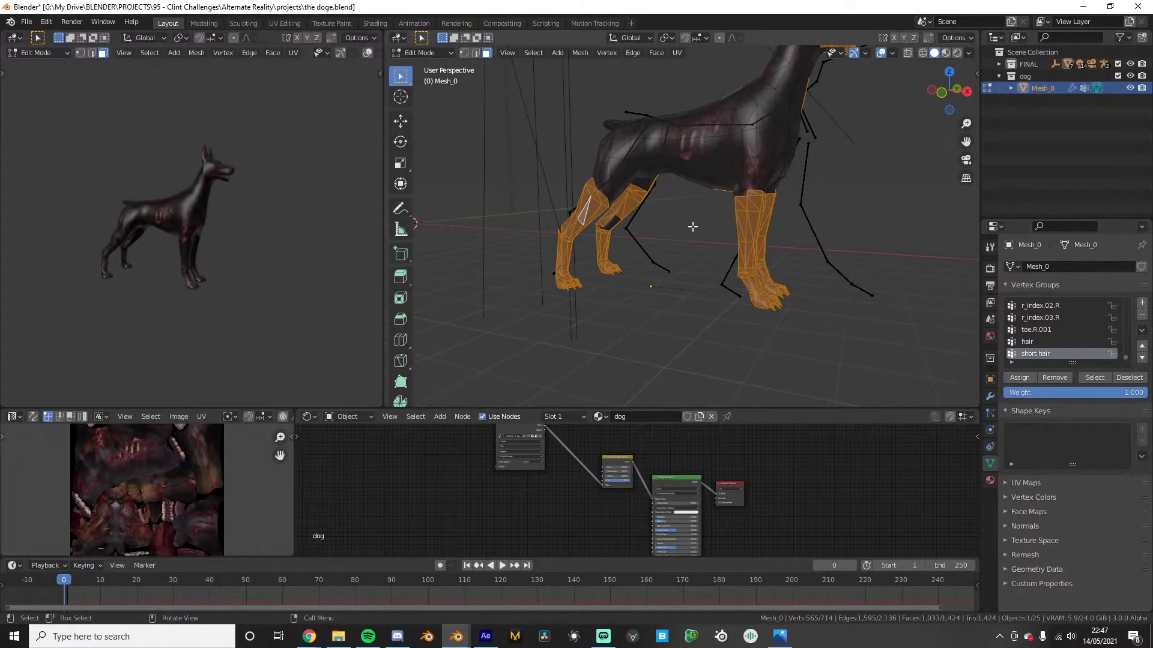
{"action": "middle_click_drag", "start_coordinate": [690, 227], "coordinate": [761, 236]}
{"action": "key", "text": "Tab"}
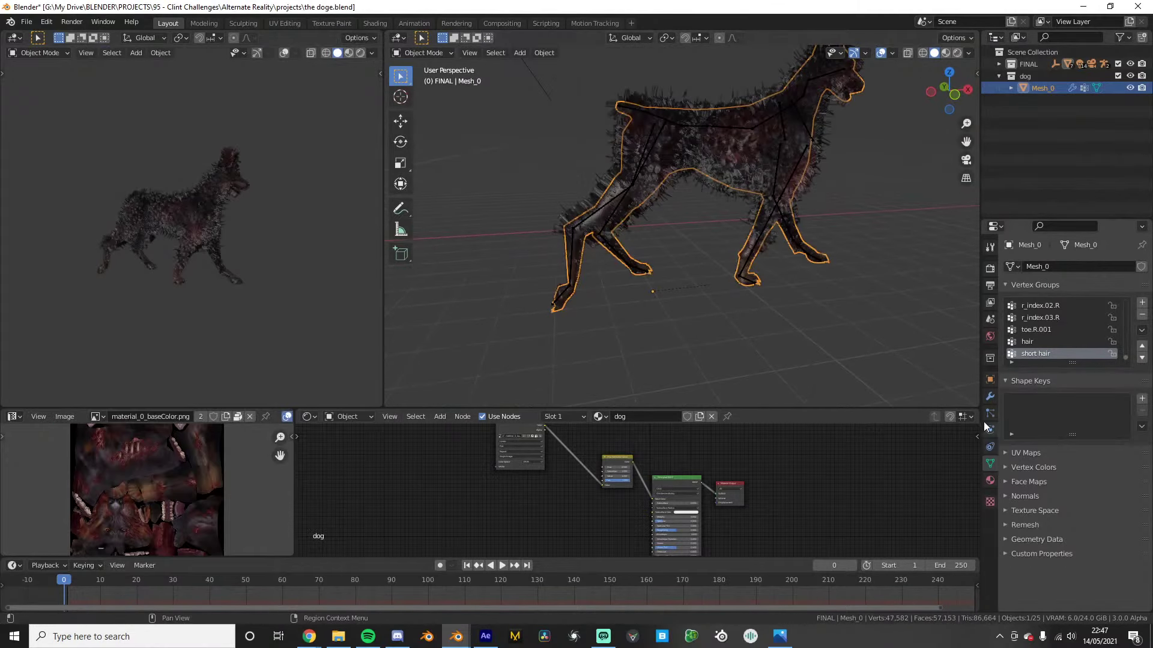
Limit the new hair system's density to the "short hair" vertex group
{"action": "left_click", "coordinate": [990, 414]}
{"action": "scroll", "coordinate": [1070, 478], "scroll_direction": "down", "scroll_amount": 6}
{"action": "scroll", "coordinate": [1078, 415], "scroll_direction": "down", "scroll_amount": 15}
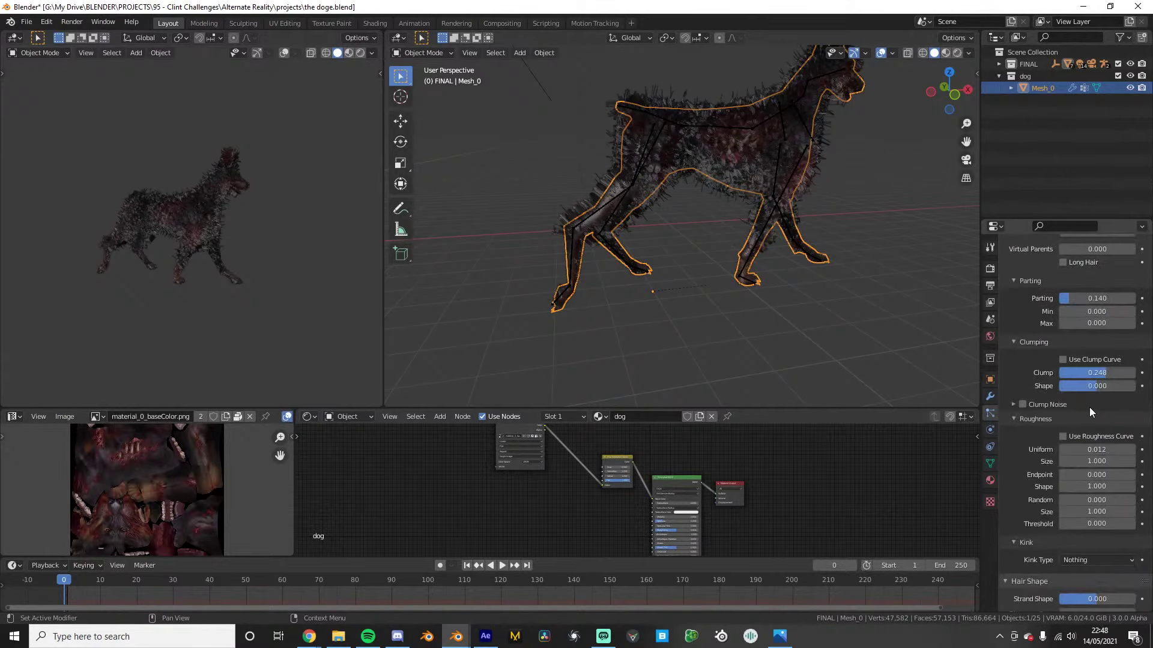
{"action": "left_click", "coordinate": [1075, 481]}
{"action": "scroll", "coordinate": [1067, 573], "scroll_direction": "down", "scroll_amount": 20}
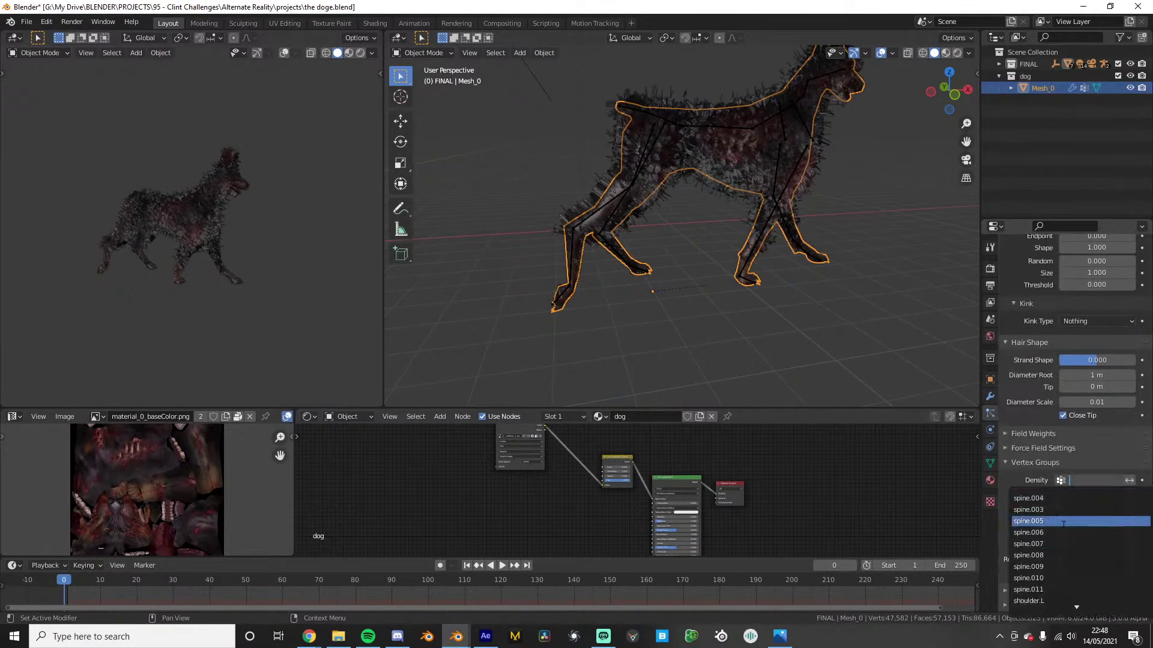
{"action": "left_click", "coordinate": [1040, 601]}
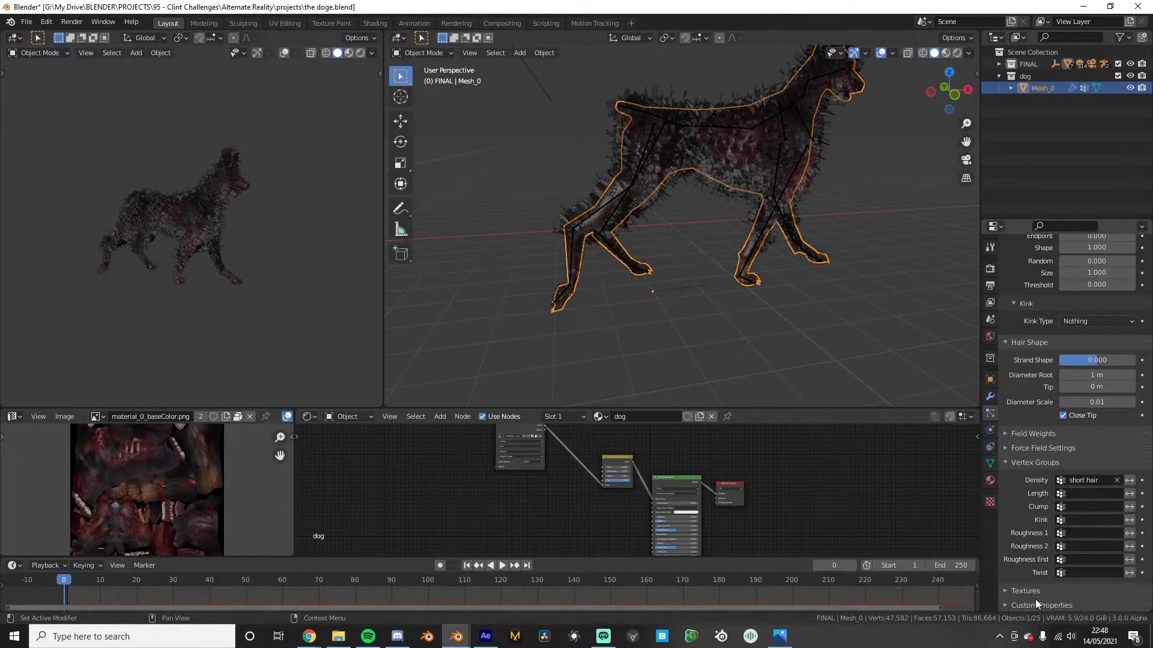
{"action": "scroll", "coordinate": [691, 333], "scroll_direction": "up", "scroll_amount": 3}
Play the first frames of the dog's animation and examine the fur on its legs up close
{"action": "key", "text": "space"}
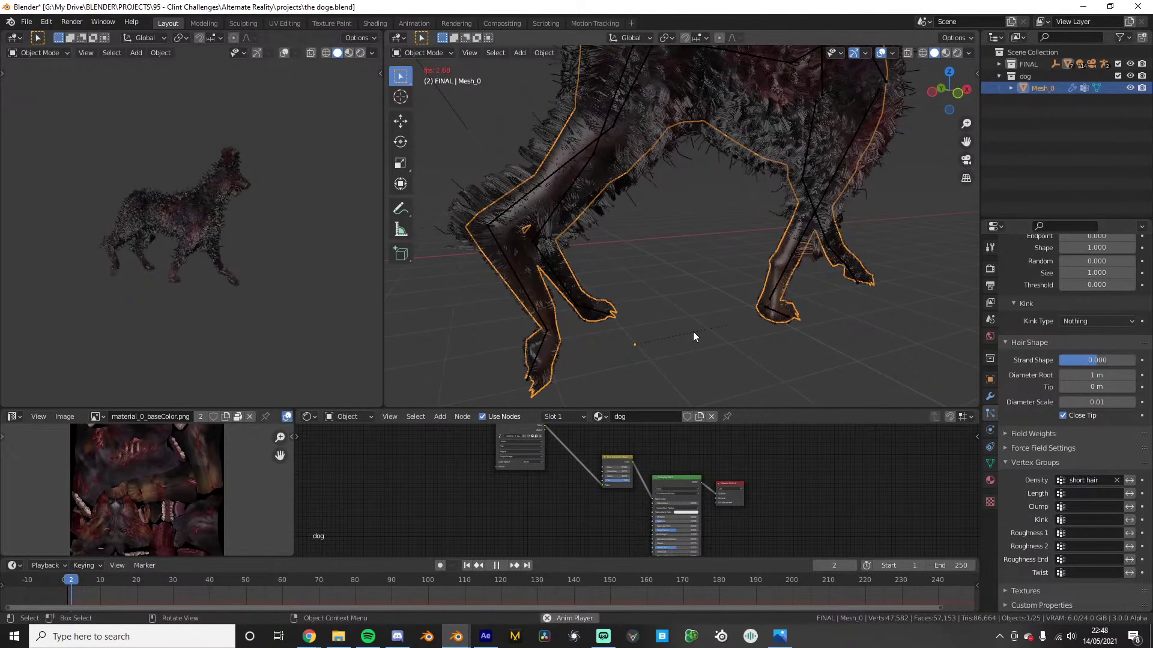
{"action": "key", "text": "space"}
{"action": "scroll", "coordinate": [186, 234], "scroll_direction": "down", "scroll_amount": 2}
{"action": "mouse_move", "coordinate": [186, 234]}
{"action": "middle_mouse_down"}
{"action": "mouse_move", "coordinate": [214, 221]}
{"action": "mouse_move", "coordinate": [183, 235]}
{"action": "mouse_move", "coordinate": [182, 219]}
{"action": "middle_mouse_up"}
{"action": "scroll", "coordinate": [184, 236], "scroll_direction": "up", "scroll_amount": 8}
{"action": "key", "text": "space"}
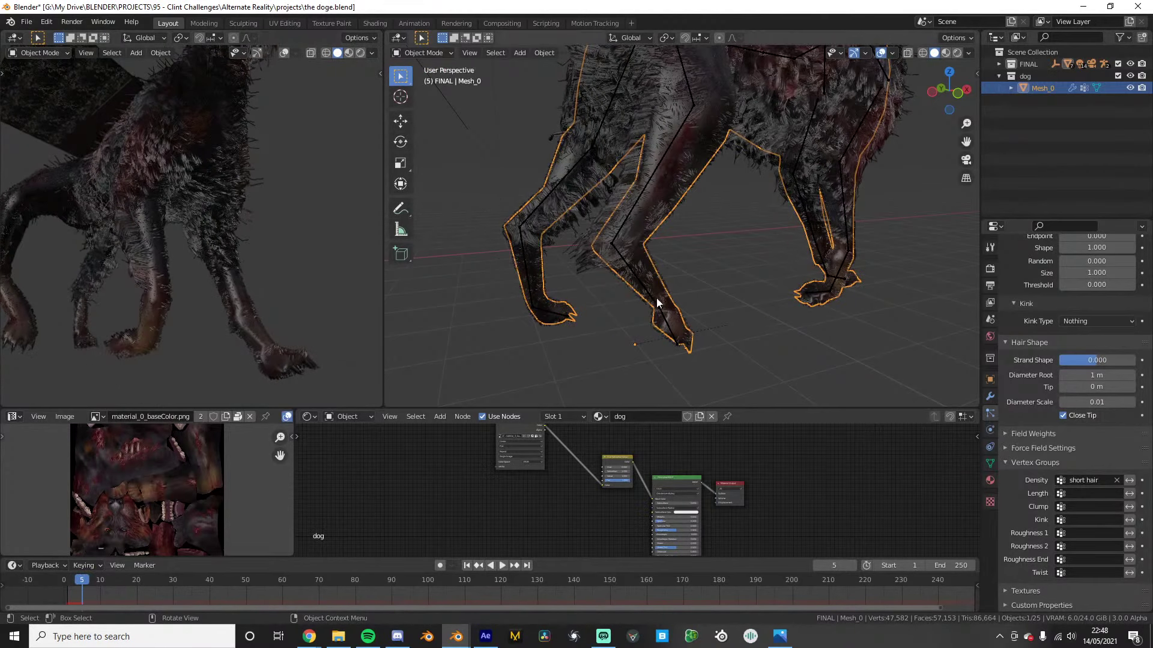
{"action": "key", "text": "space"}
Enable hair dynamics on the new hair system and set its render material to "dog hair"
{"action": "scroll", "coordinate": [1082, 334], "scroll_direction": "up", "scroll_amount": 10}
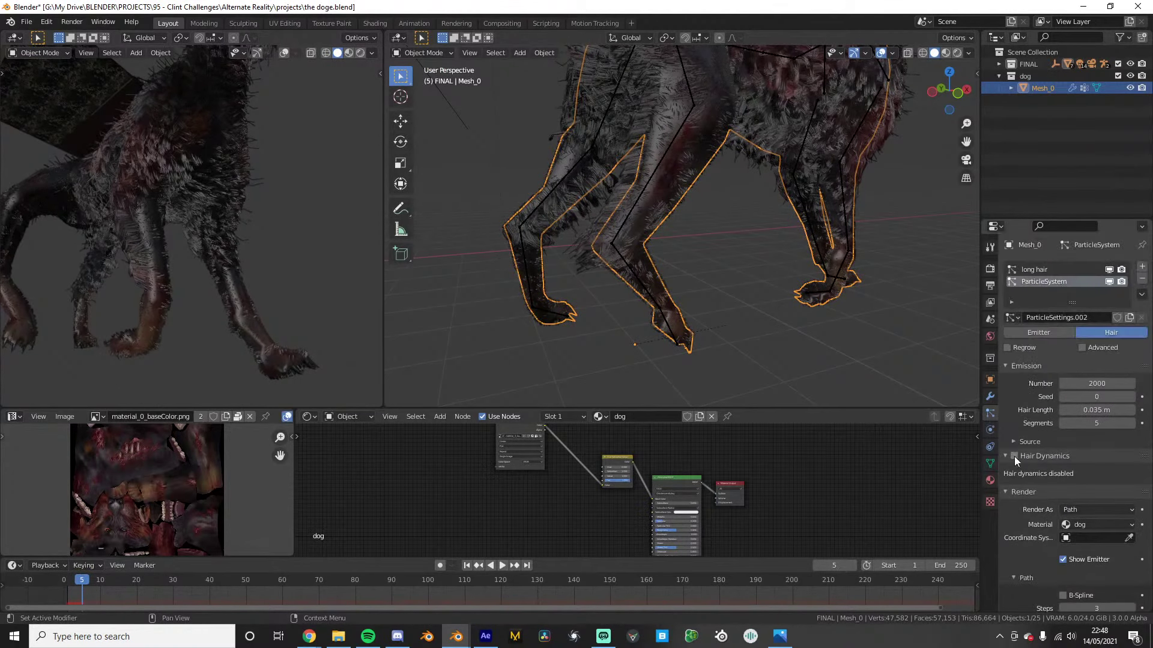
{"action": "left_click", "coordinate": [1014, 456]}
{"action": "scroll", "coordinate": [1039, 438], "scroll_direction": "down", "scroll_amount": 8}
{"action": "left_click", "coordinate": [1095, 400]}
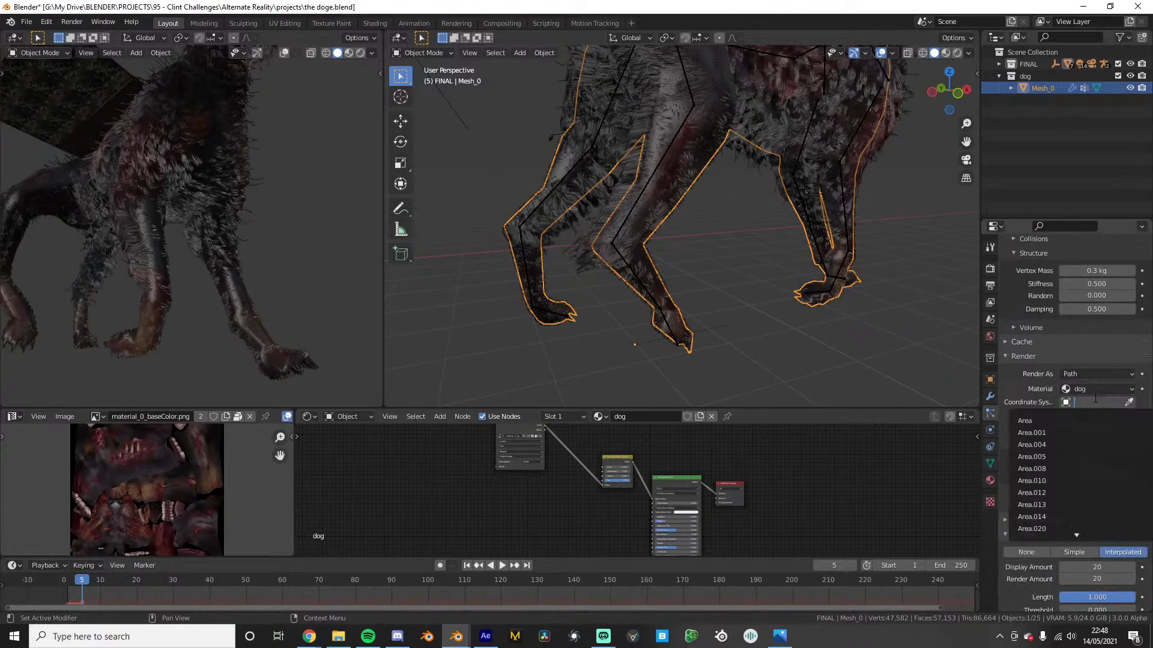
{"action": "left_click", "coordinate": [1080, 390]}
{"action": "left_click", "coordinate": [1088, 413]}
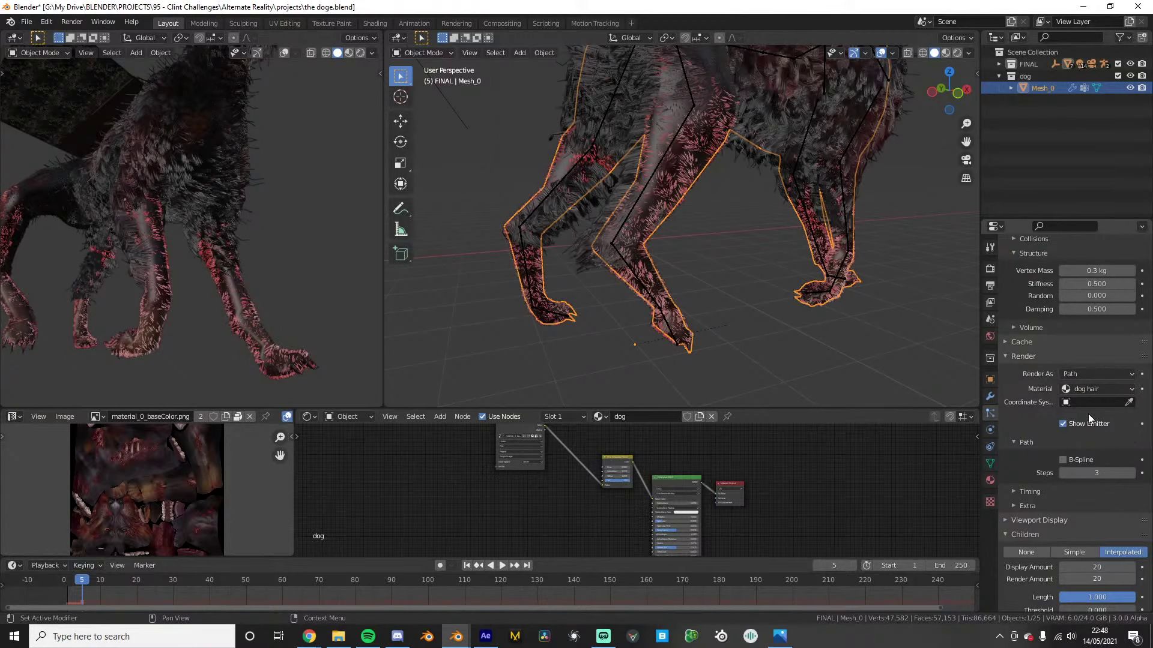
{"action": "scroll", "coordinate": [795, 324], "scroll_direction": "down", "scroll_amount": 3}
{"action": "middle_click_drag", "start_coordinate": [792, 322], "coordinate": [721, 331]}
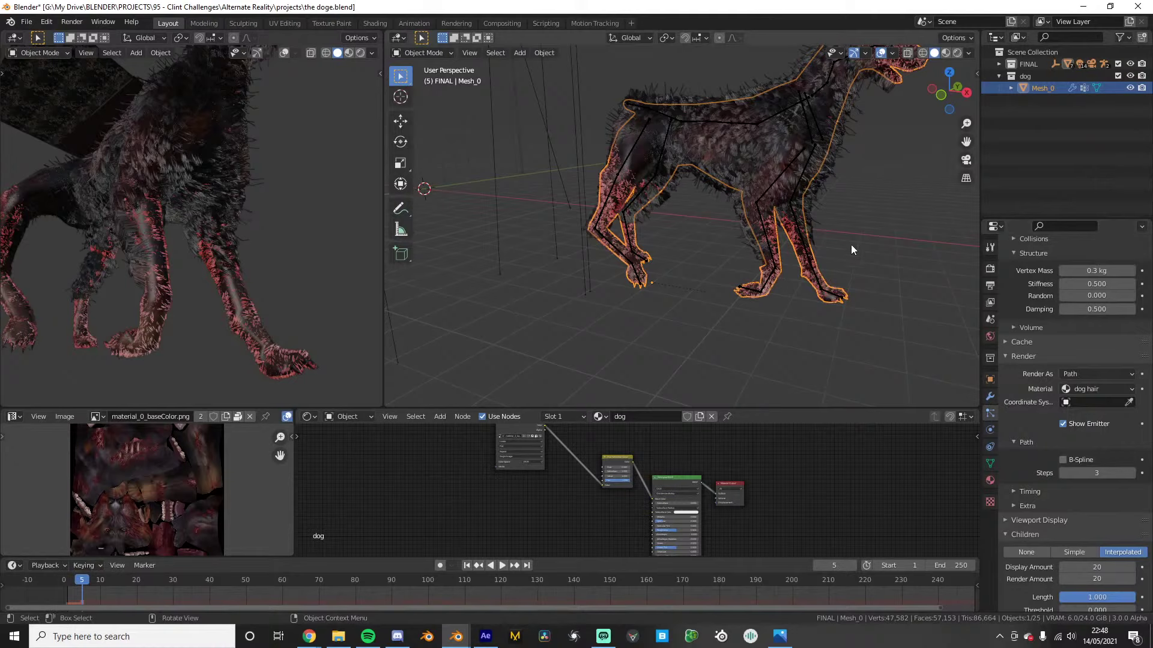
Set the long hair system's render material to "dog hair" as well and save the project file
{"action": "left_click", "coordinate": [990, 480]}
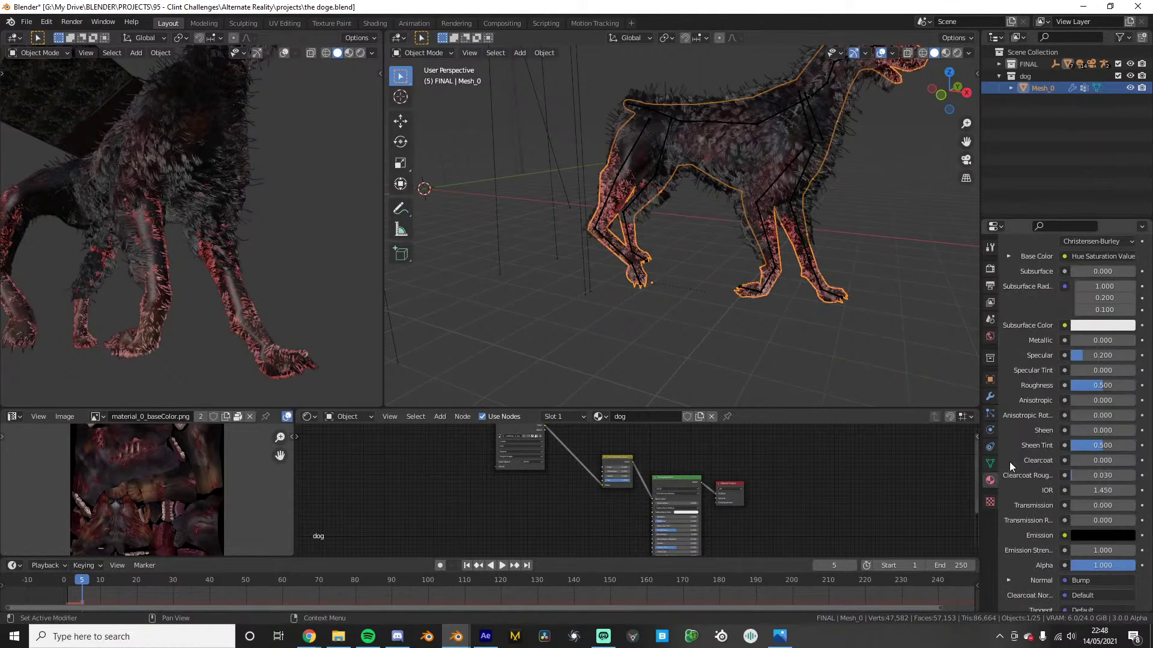
{"action": "left_click", "coordinate": [990, 413]}
{"action": "scroll", "coordinate": [1022, 379], "scroll_direction": "up", "scroll_amount": 5}
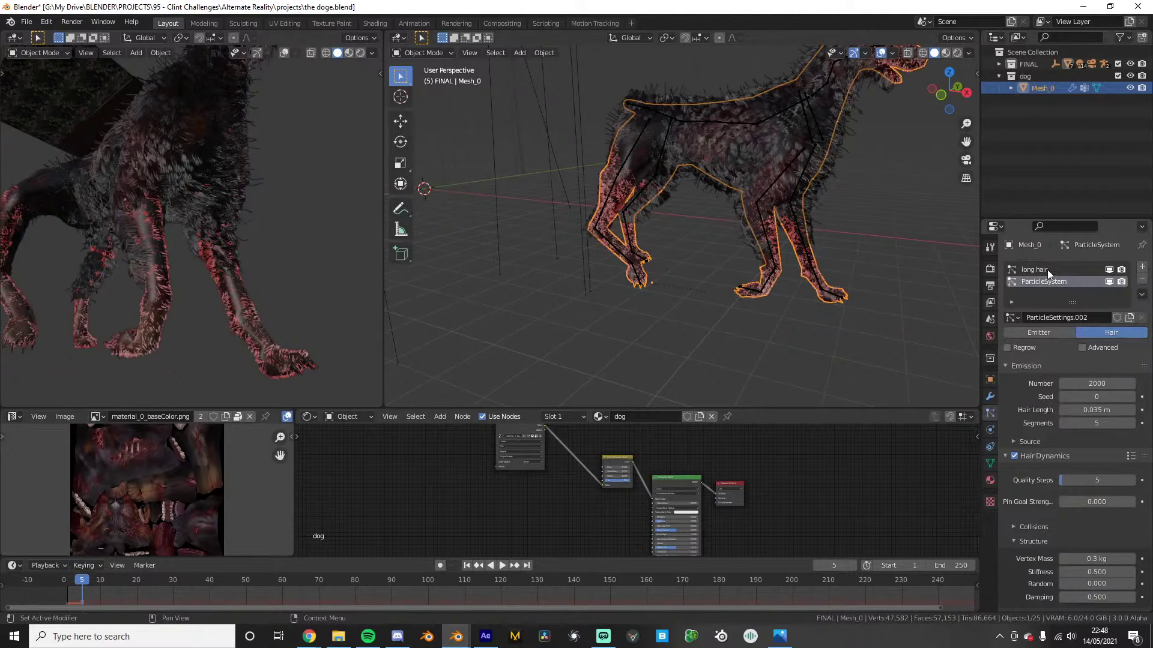
{"action": "scroll", "coordinate": [1074, 391], "scroll_direction": "down", "scroll_amount": 15}
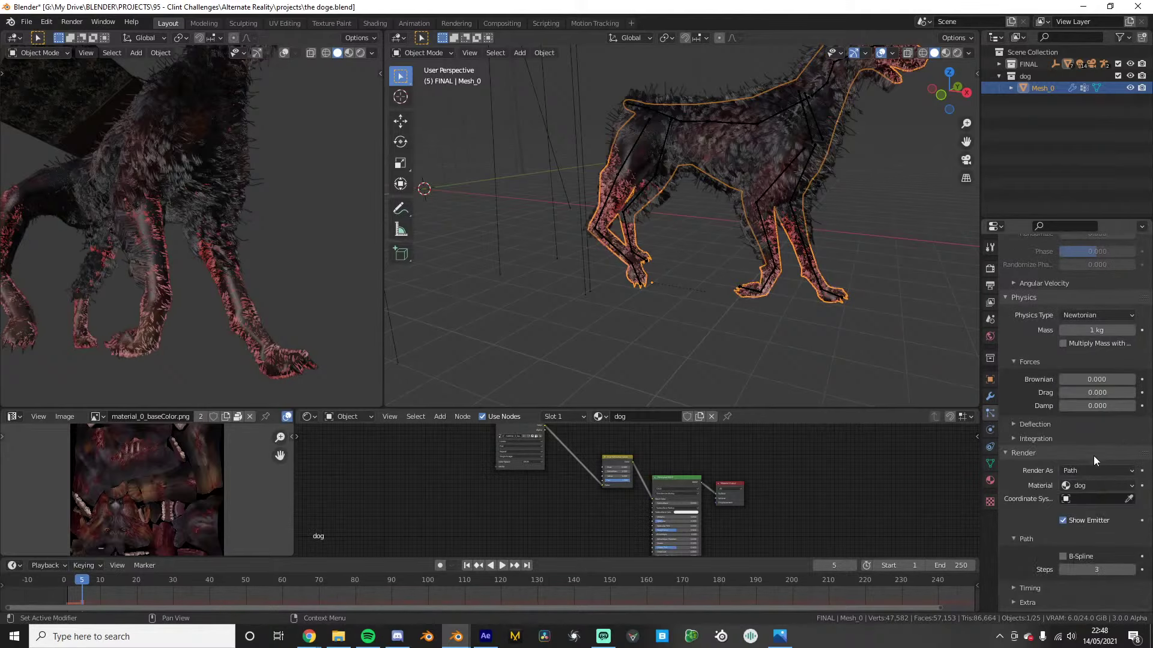
{"action": "left_click", "coordinate": [1083, 487]}
{"action": "left_click", "coordinate": [1079, 510]}
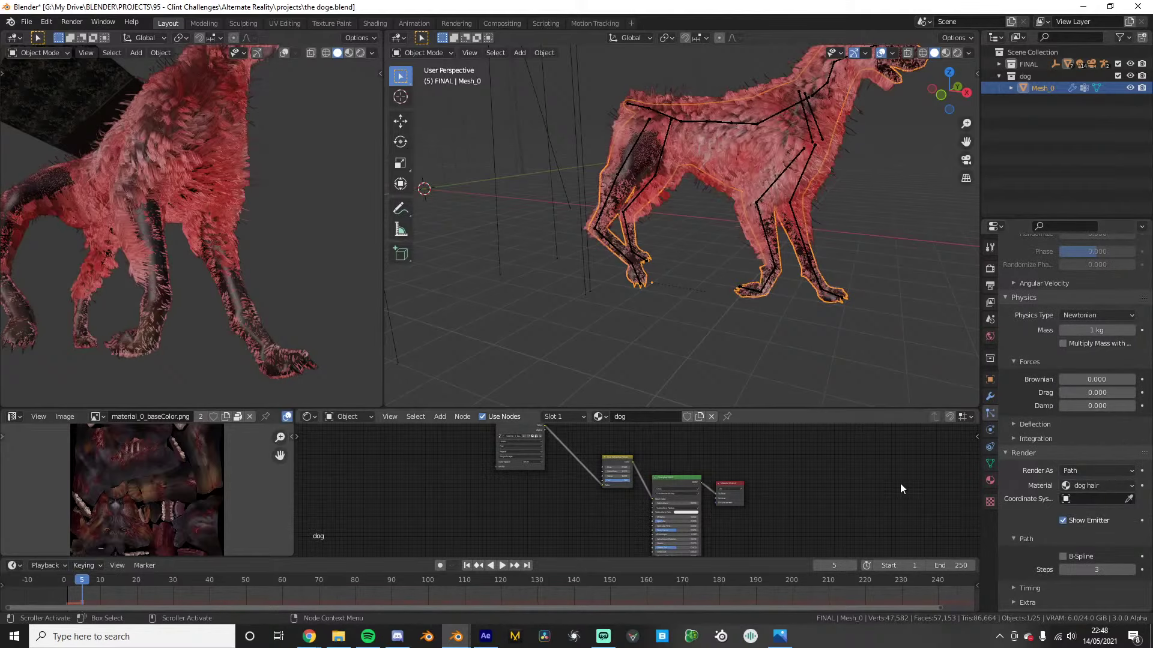
{"action": "scroll", "coordinate": [111, 175], "scroll_direction": "down", "scroll_amount": 6}
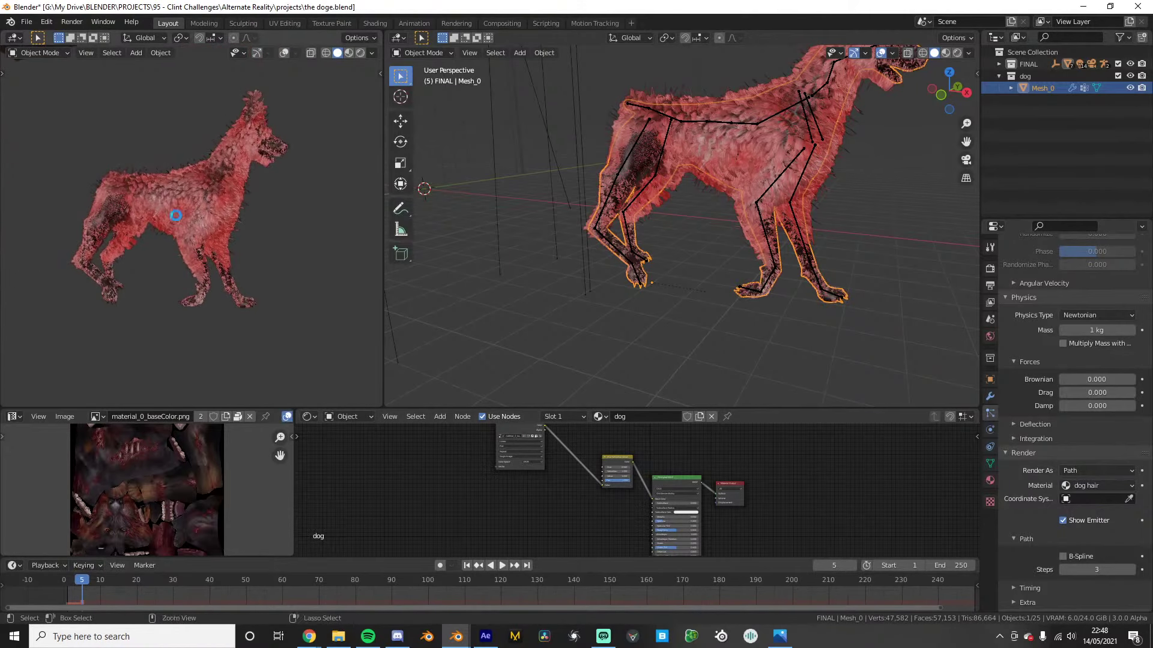
{"action": "key", "text": "ctrl+s"}
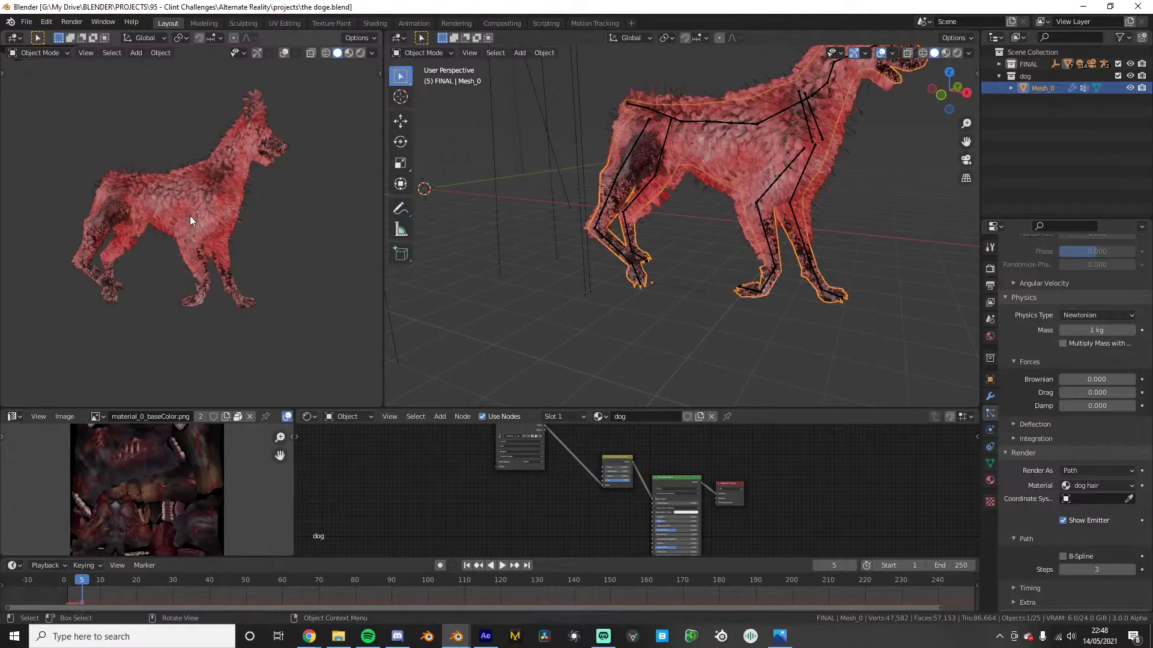
Switch the camera-side viewport to rendered shading and examine the dog's fur up close and from a distance
{"action": "key", "text": "z"}
{"action": "left_click", "coordinate": [283, 120]}
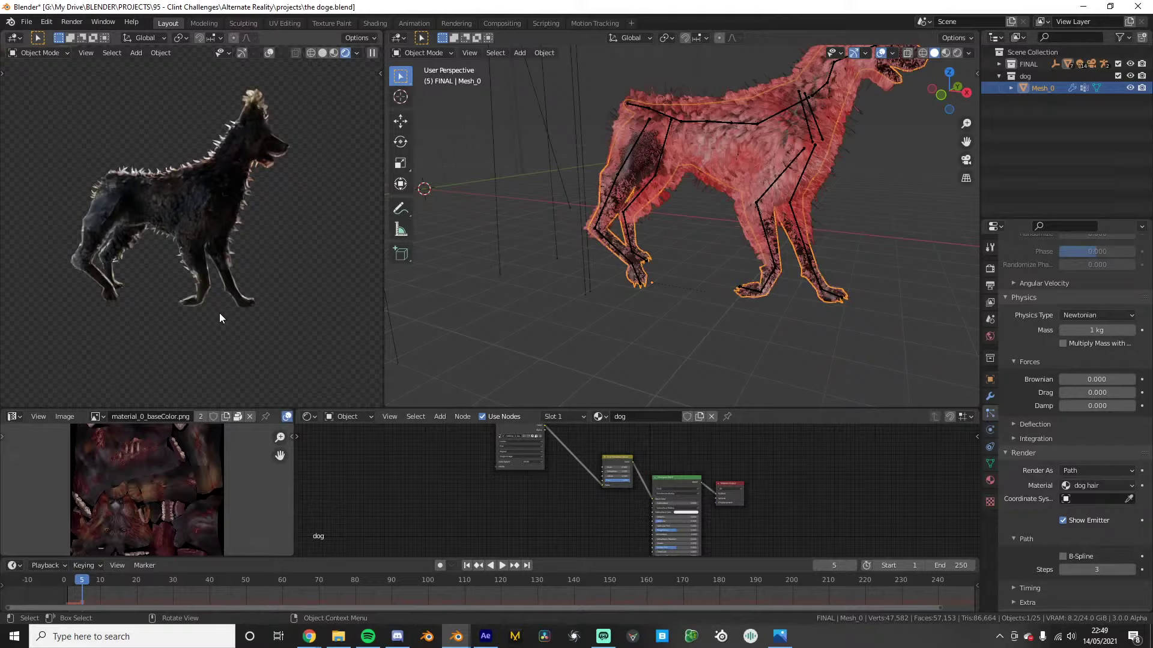
{"action": "scroll", "coordinate": [218, 311], "scroll_direction": "up", "scroll_amount": 8}
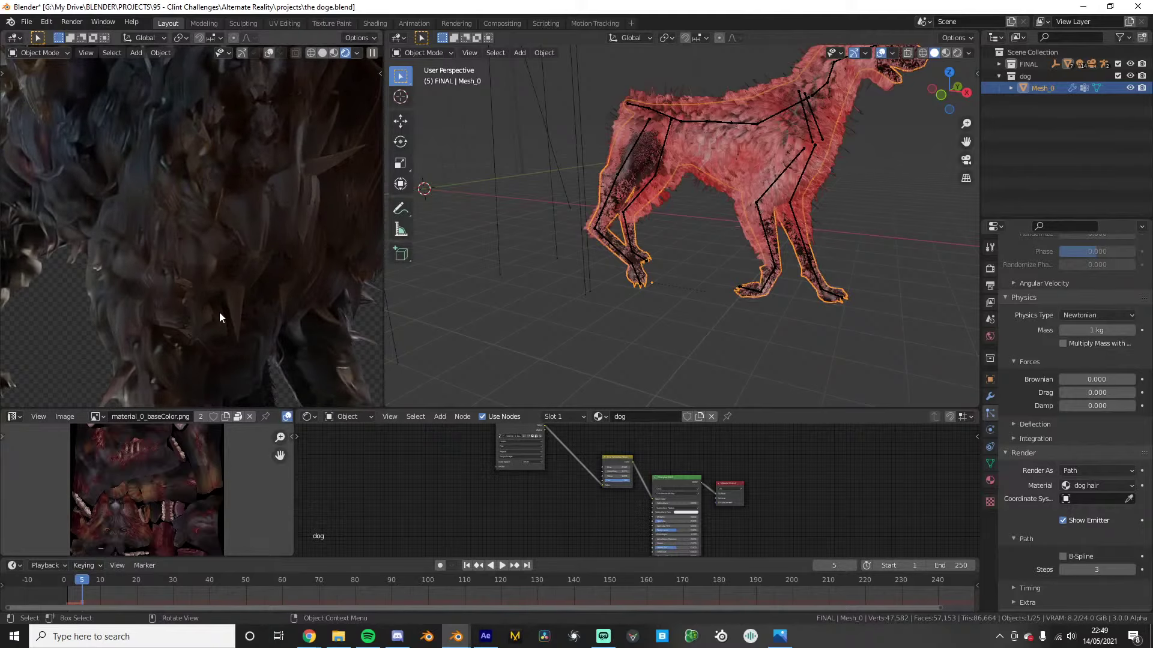
{"action": "scroll", "coordinate": [221, 303], "scroll_direction": "down", "scroll_amount": 6}
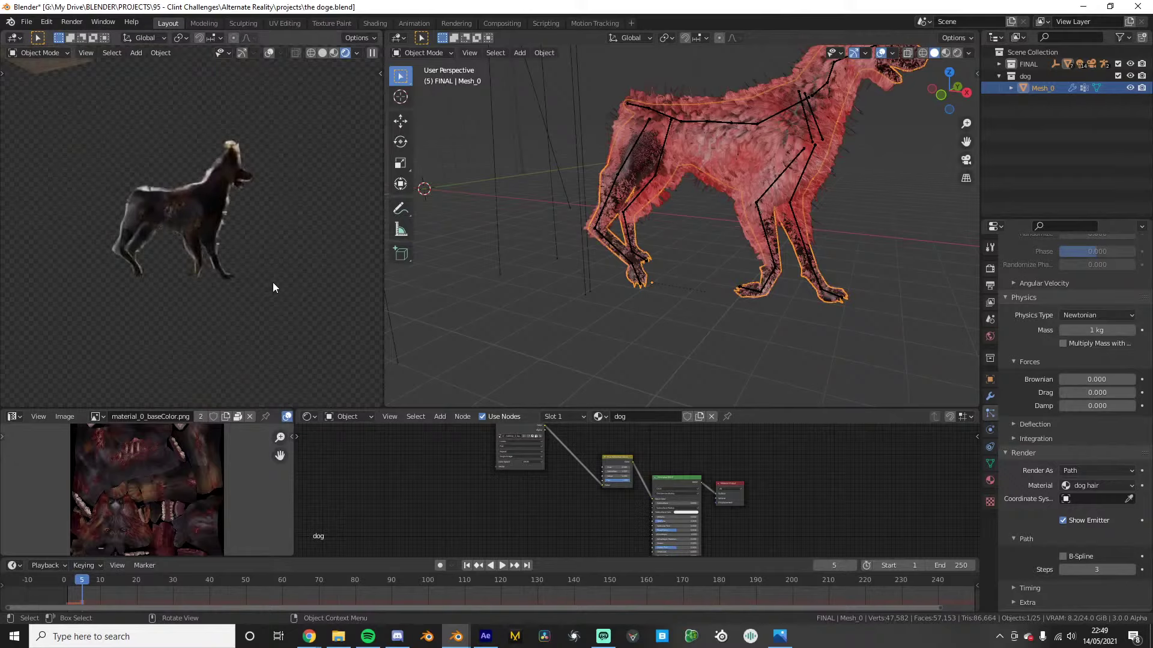
Switch the camera-side viewport to solid shading and play the dog's animation for a few frames
{"action": "key", "text": "z"}
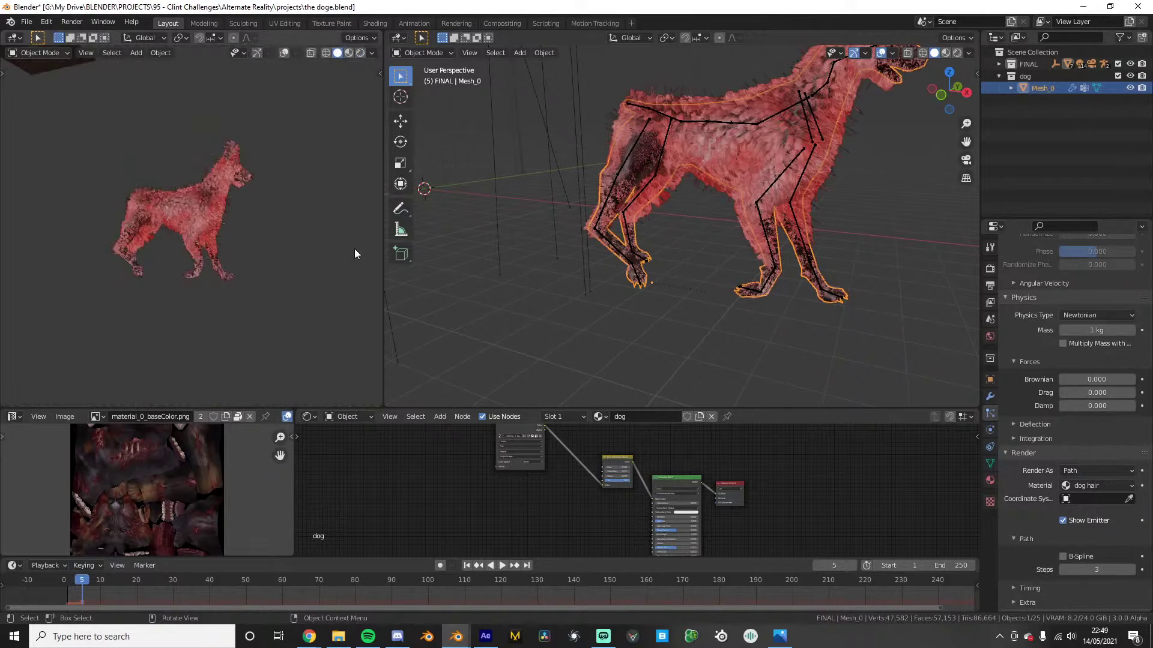
{"action": "key", "text": "space"}
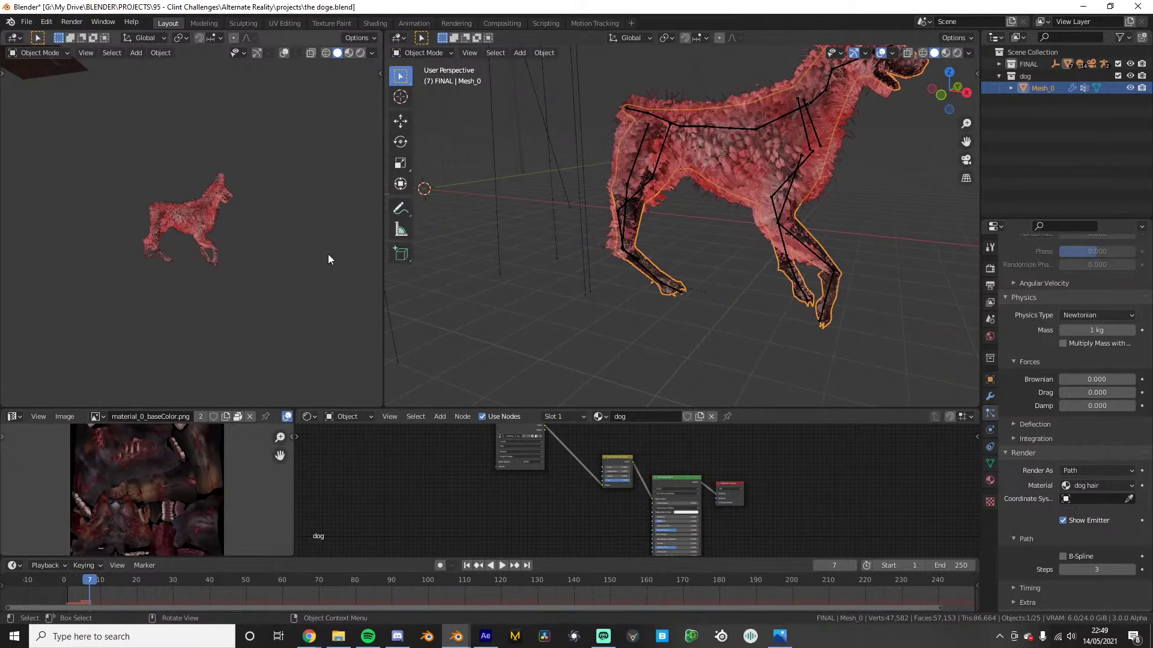
{"action": "key", "text": "space"}
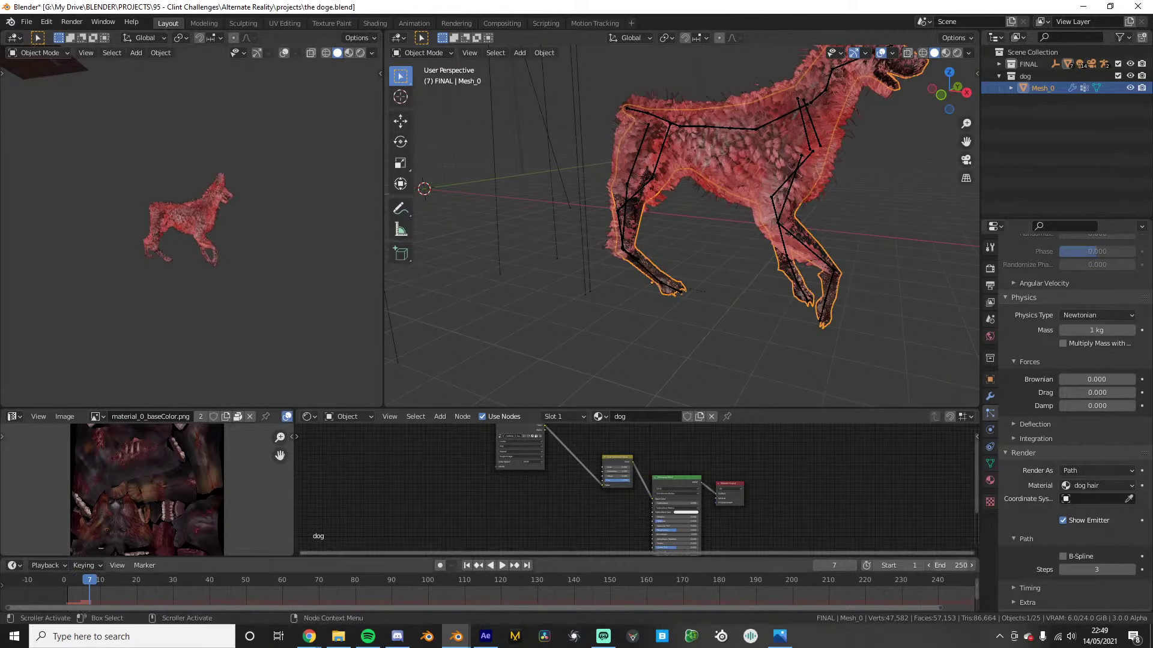
Set the end frame of the scene's timeline to 150
{"action": "left_click", "coordinate": [950, 566]}
{"action": "type", "text": "150"}
{"action": "key", "text": "Return"}
Collapse all the expanded settings sections of the long hair particle system
{"action": "scroll", "coordinate": [1081, 469], "scroll_direction": "down", "scroll_amount": 20}
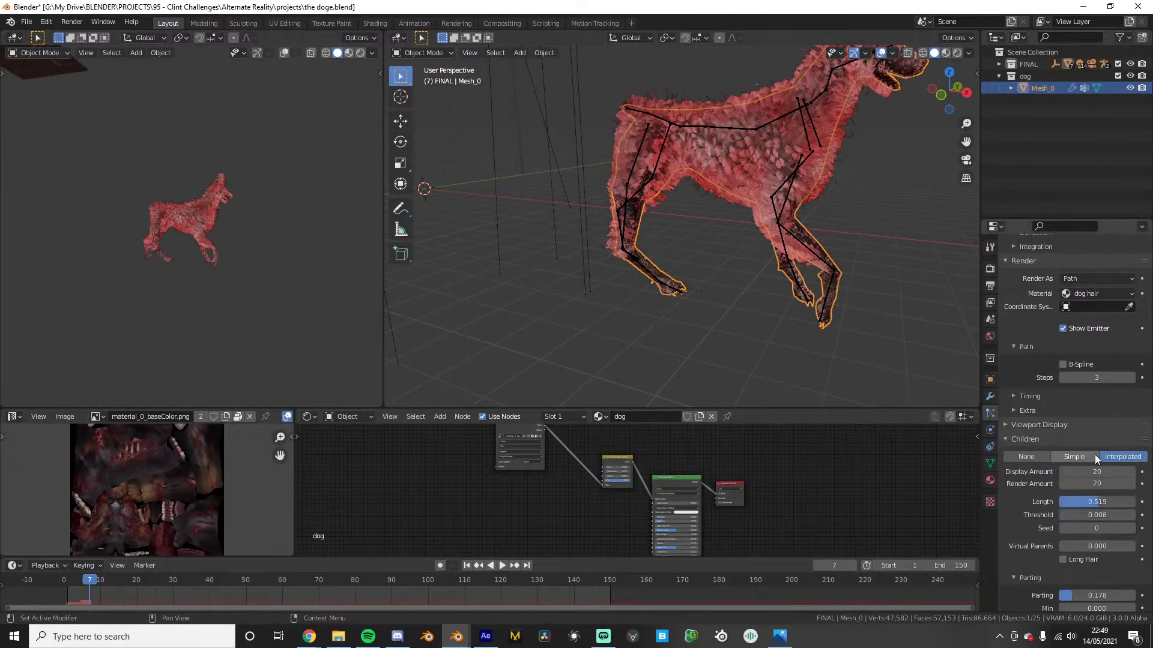
{"action": "scroll", "coordinate": [1091, 438], "scroll_direction": "up", "scroll_amount": 10}
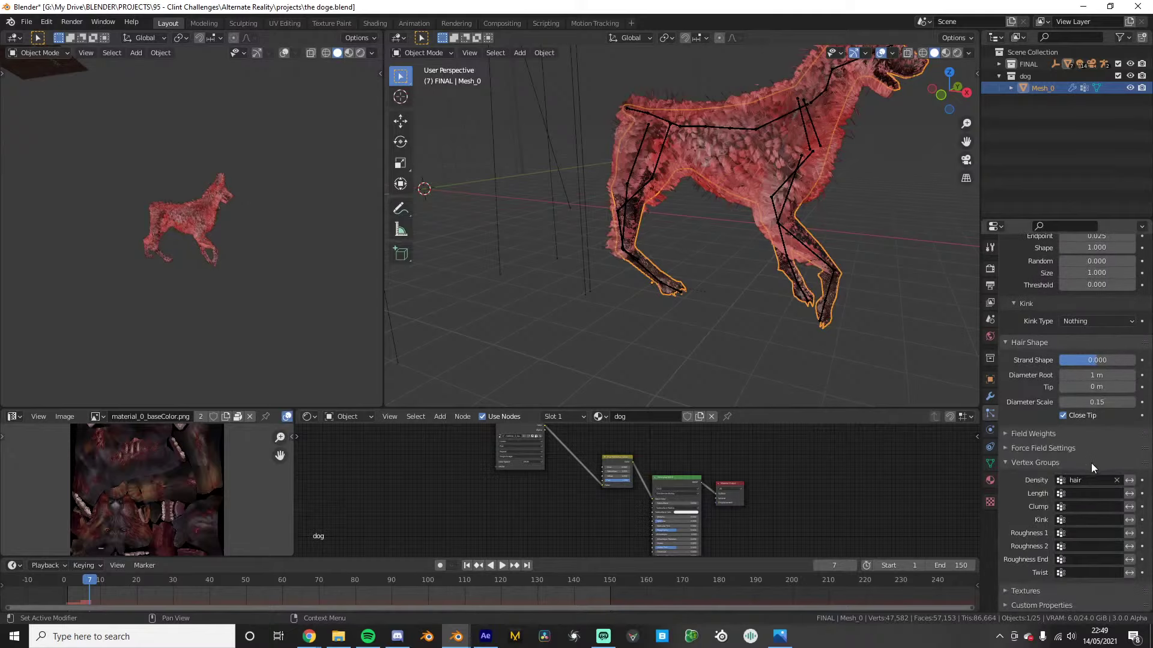
{"action": "scroll", "coordinate": [1101, 442], "scroll_direction": "up", "scroll_amount": 8}
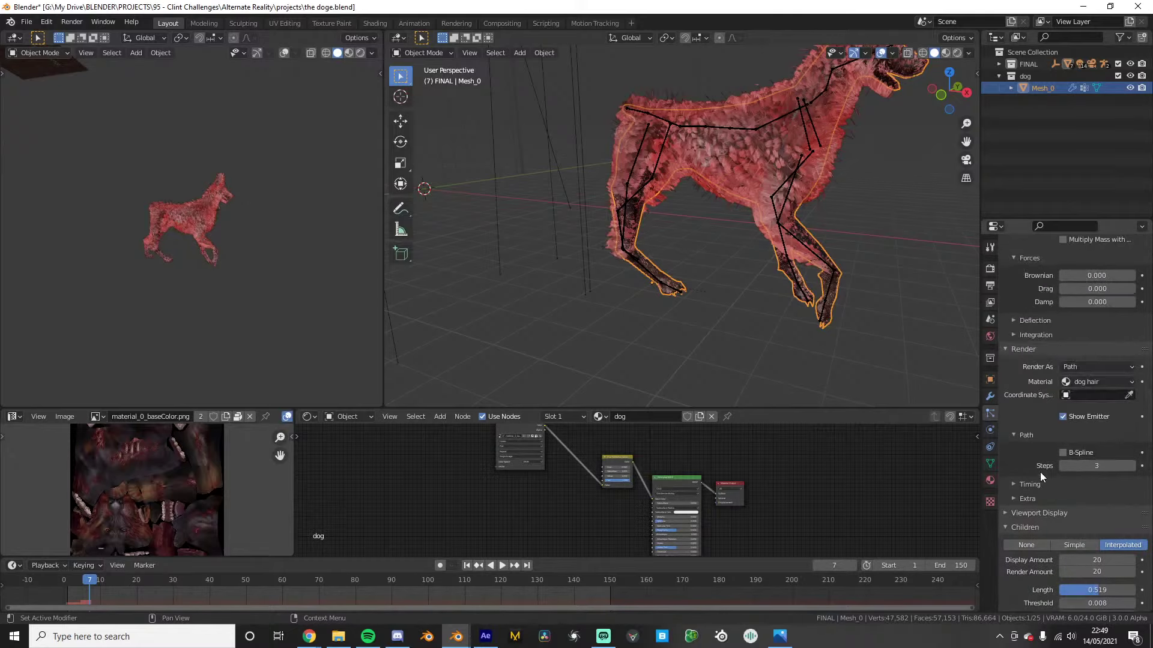
{"action": "scroll", "coordinate": [1040, 472], "scroll_direction": "up", "scroll_amount": 15}
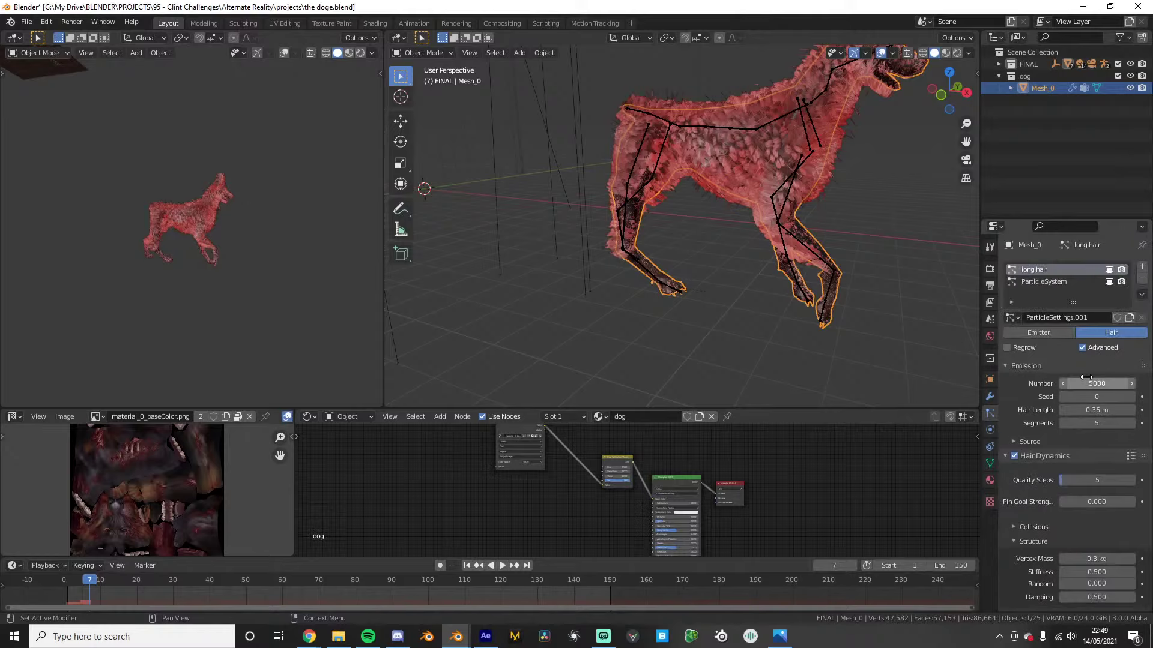
{"action": "scroll", "coordinate": [1057, 397], "scroll_direction": "down", "scroll_amount": 15}
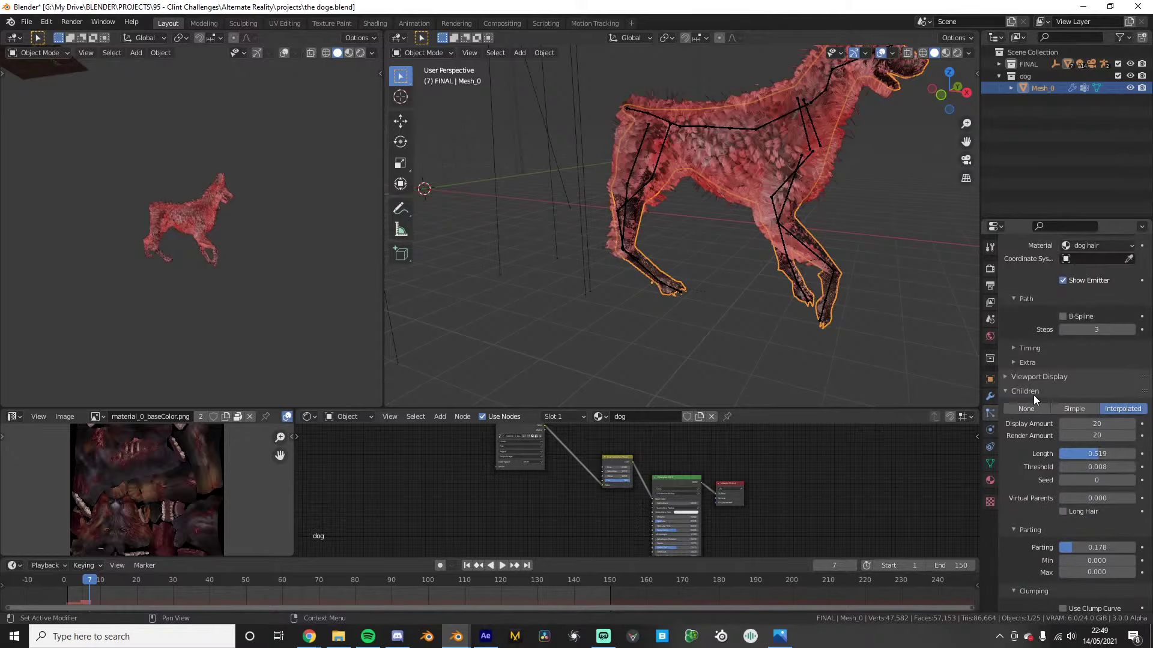
{"action": "left_click", "coordinate": [1031, 391]}
{"action": "left_click", "coordinate": [1032, 403], "text": "ctrl"}
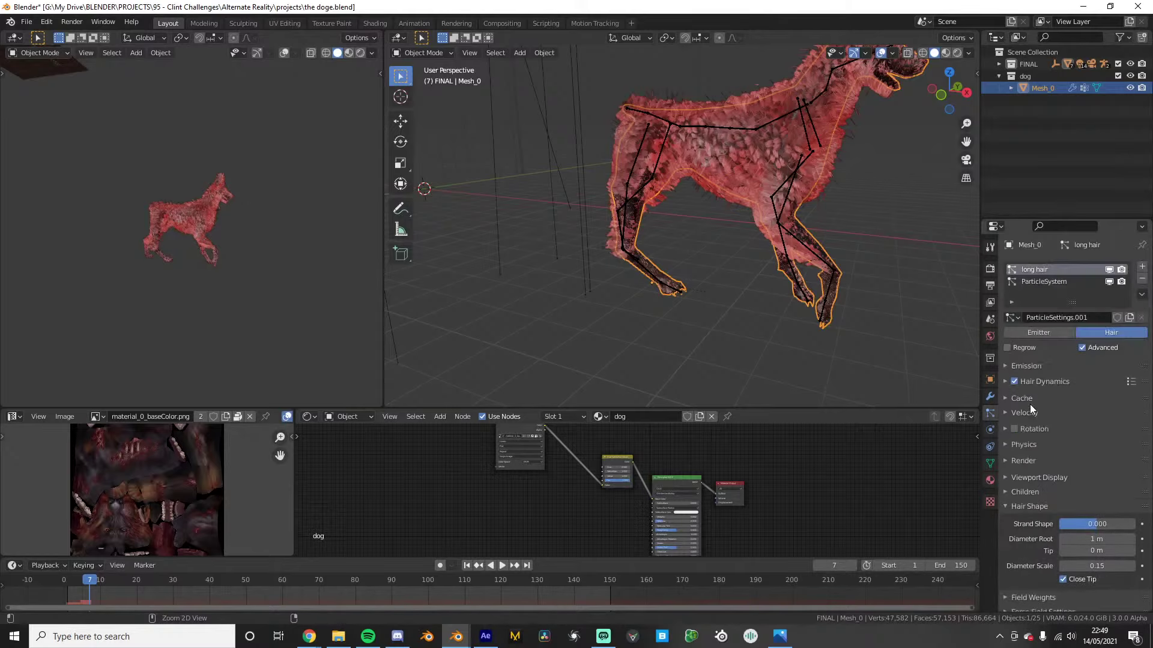
{"action": "left_click", "coordinate": [1028, 494]}
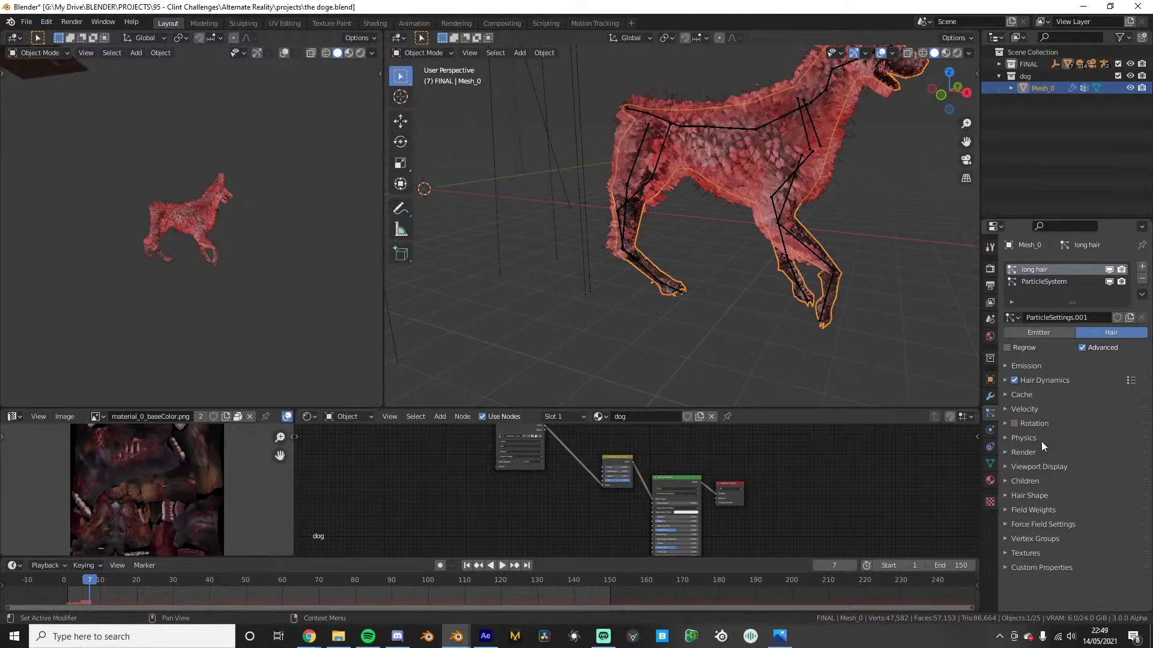
Delete all baked simulation data from the long hair system's cache settings and return the animation to frame 0
{"action": "left_click", "coordinate": [1029, 395]}
{"action": "scroll", "coordinate": [1078, 486], "scroll_direction": "down", "scroll_amount": 2}
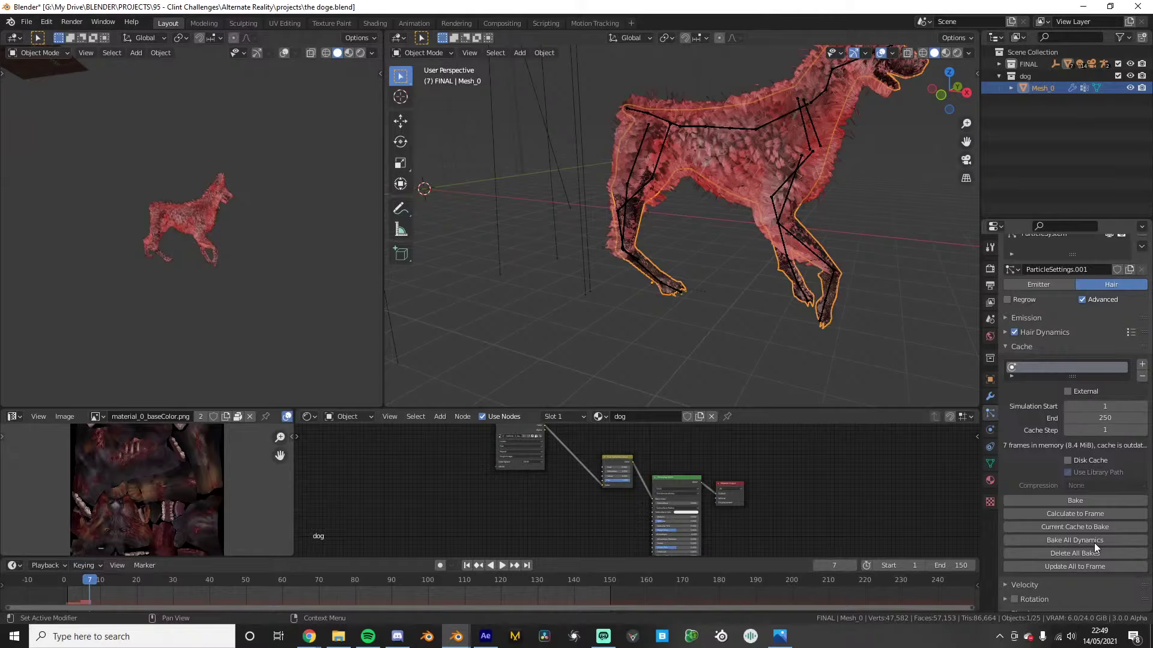
{"action": "scroll", "coordinate": [1062, 505], "scroll_direction": "down", "scroll_amount": 4}
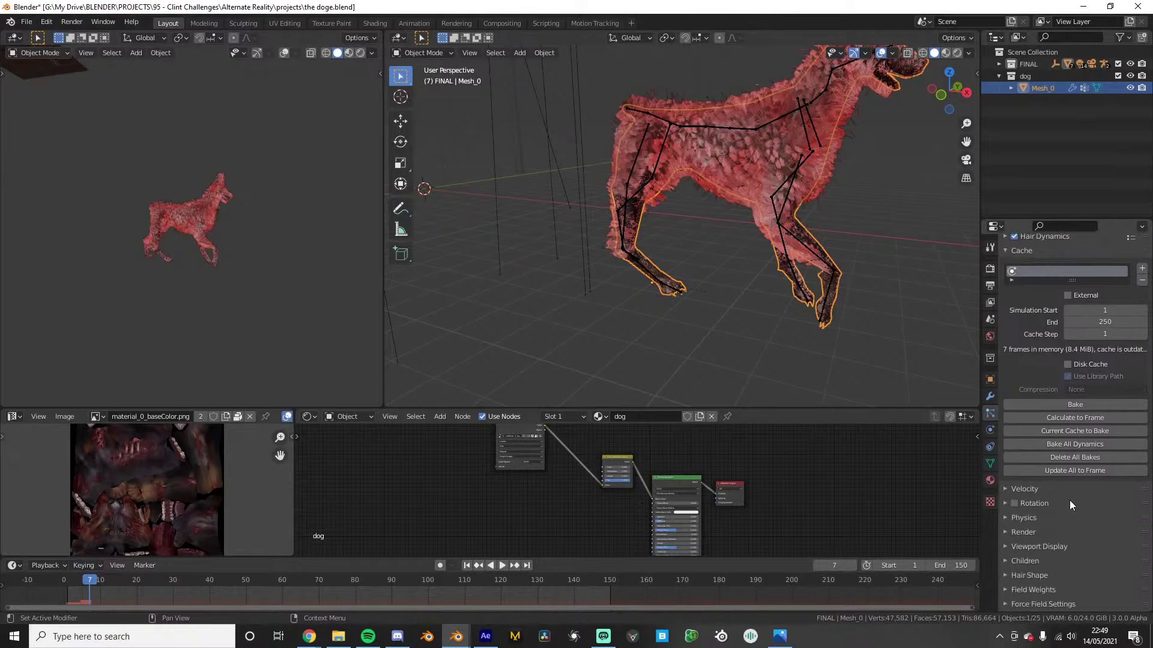
{"action": "left_click", "coordinate": [1086, 458]}
{"action": "left_click", "coordinate": [65, 579]}
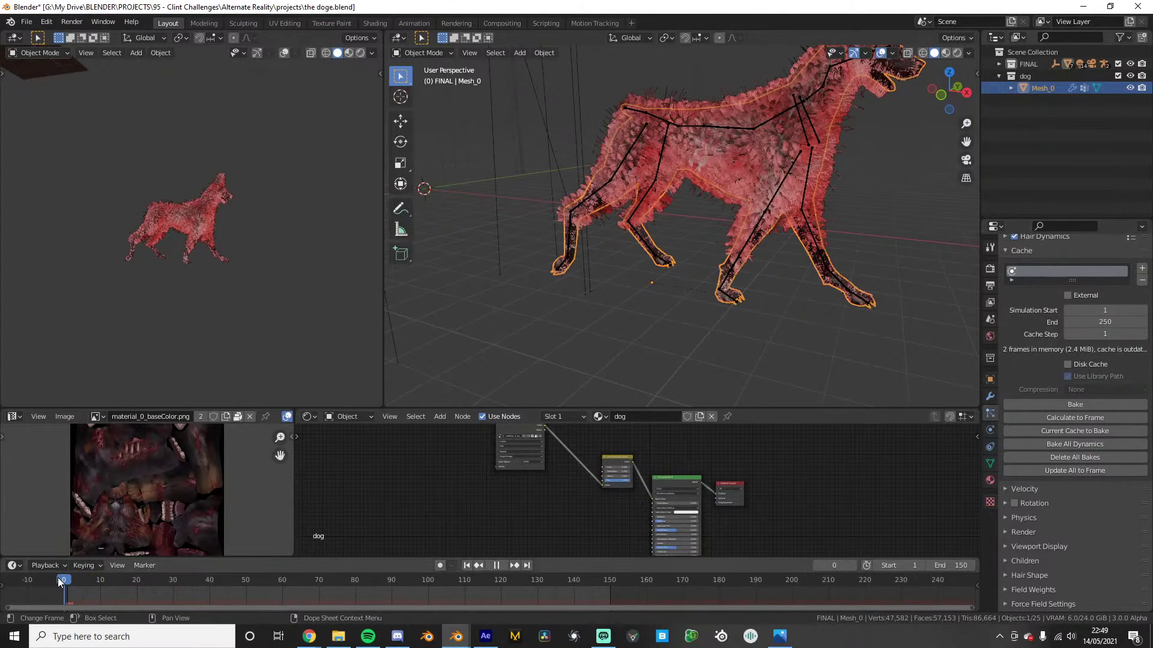
Set the simulation end of the long hair system's cache to frame 150
{"action": "left_click", "coordinate": [1088, 323]}
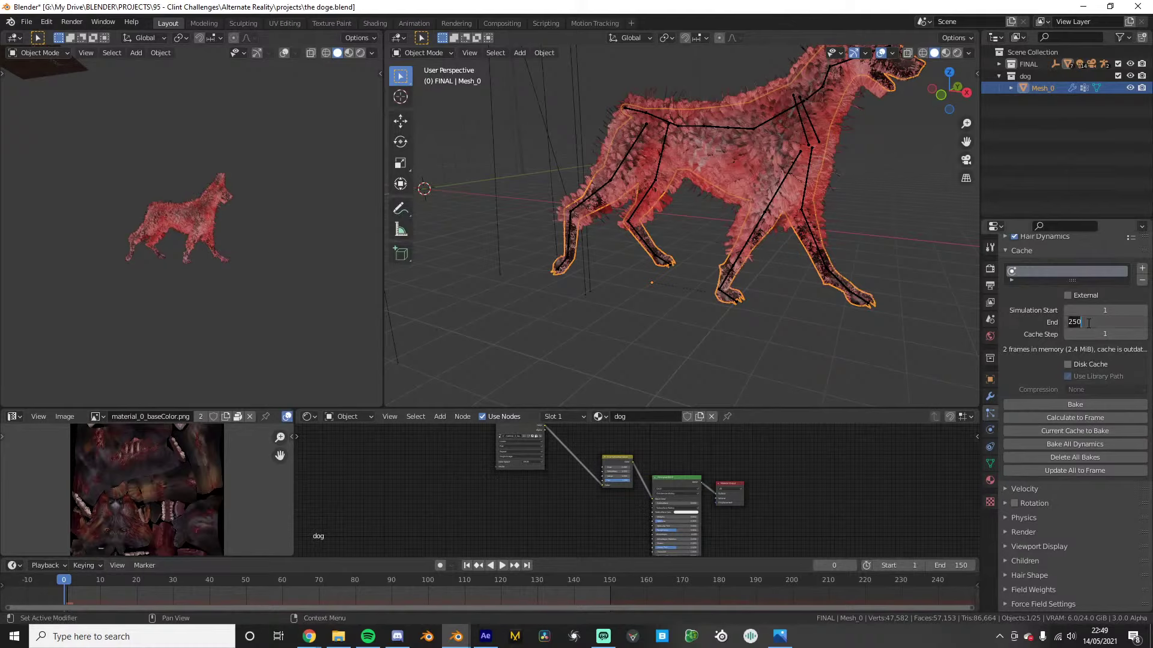
{"action": "type", "text": "150"}
{"action": "key", "text": "Return"}
Set the cache simulation end of the dog's second hair particle system to frame 150
{"action": "scroll", "coordinate": [1063, 342], "scroll_direction": "up", "scroll_amount": 5}
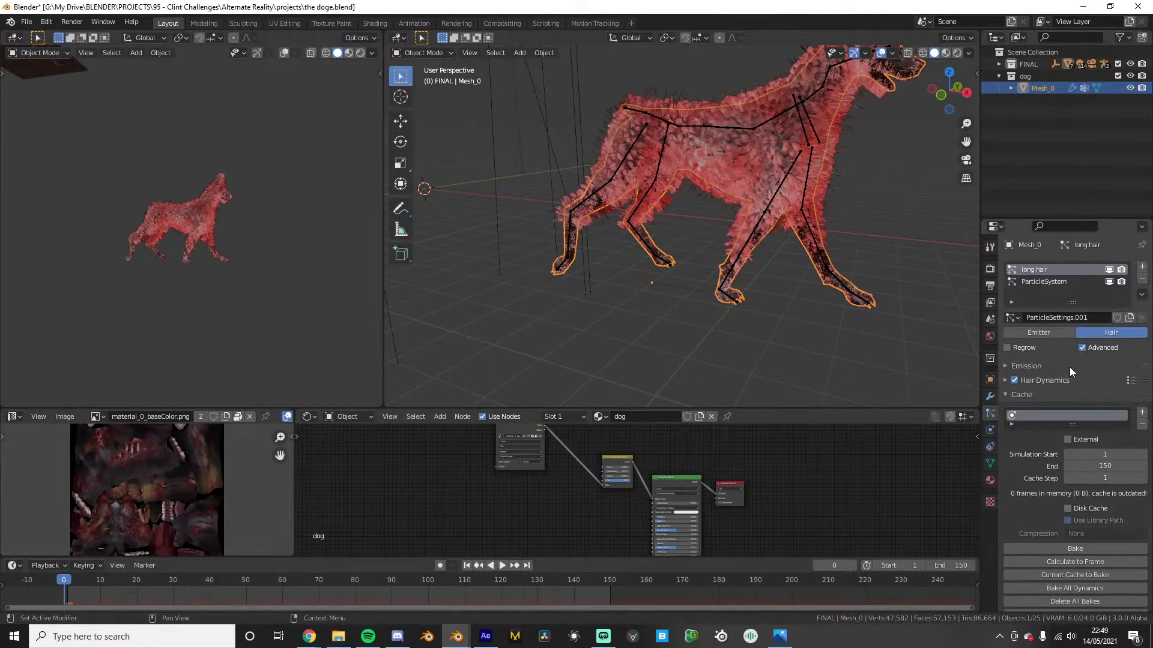
{"action": "left_click", "coordinate": [1047, 280]}
{"action": "scroll", "coordinate": [1066, 435], "scroll_direction": "down", "scroll_amount": 6}
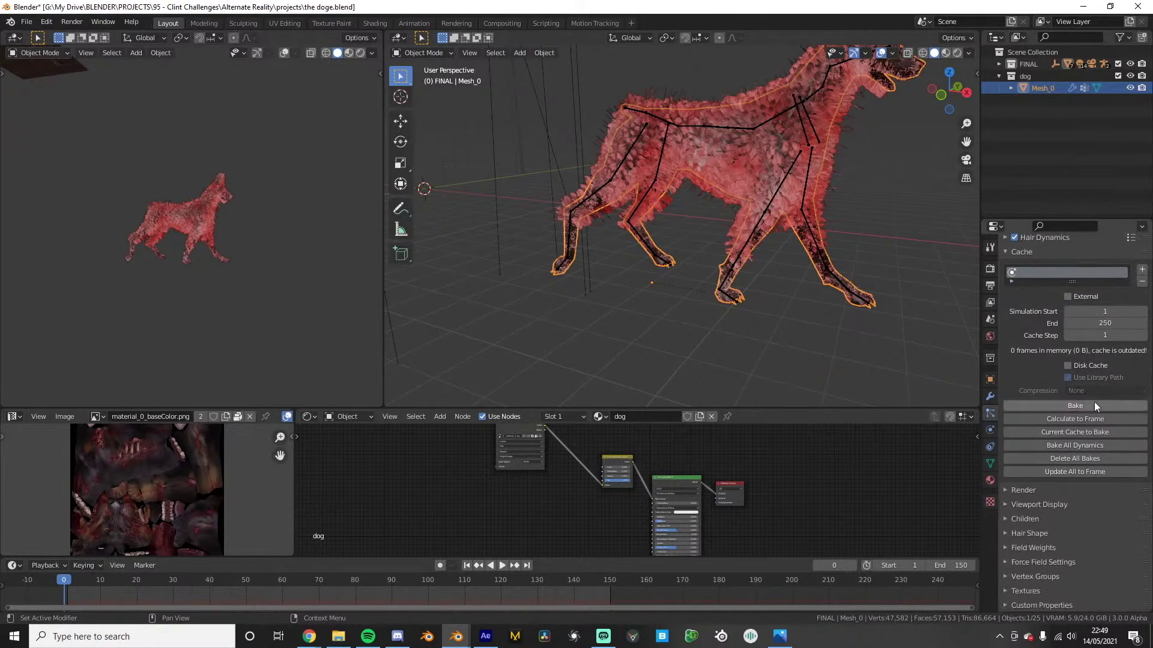
{"action": "left_click", "coordinate": [1086, 323]}
{"action": "type", "text": "150"}
{"action": "key", "text": "Return"}
Return to the long hair system and bake all dynamics for the dog's fur
{"action": "scroll", "coordinate": [1062, 329], "scroll_direction": "up", "scroll_amount": 6}
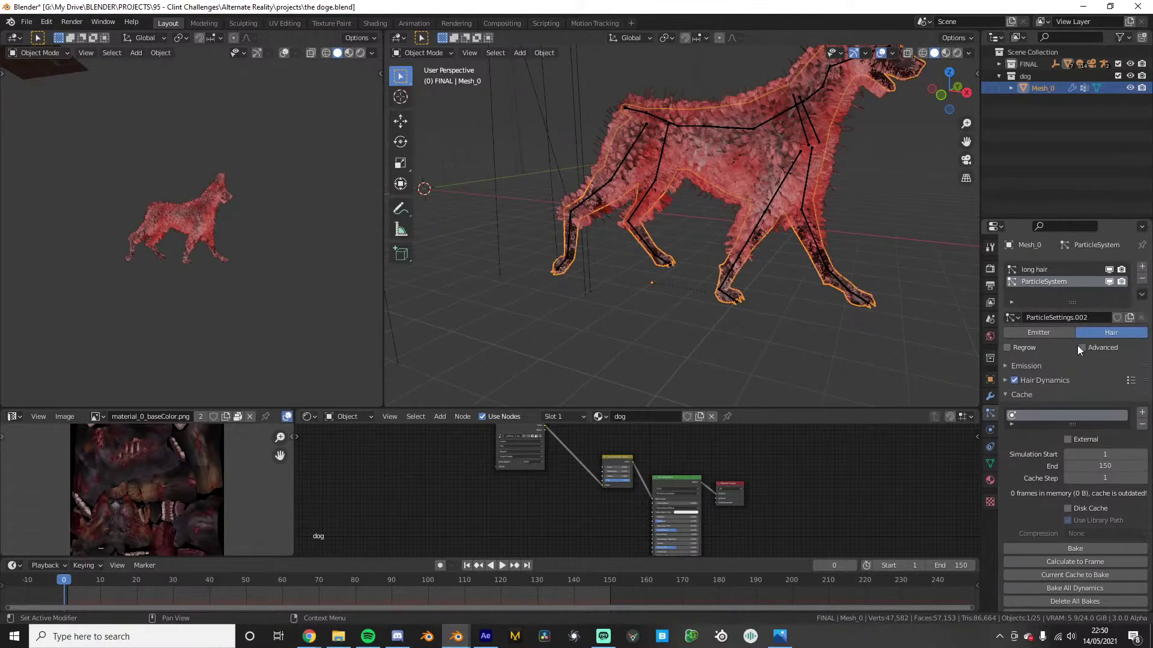
{"action": "left_click", "coordinate": [1051, 271]}
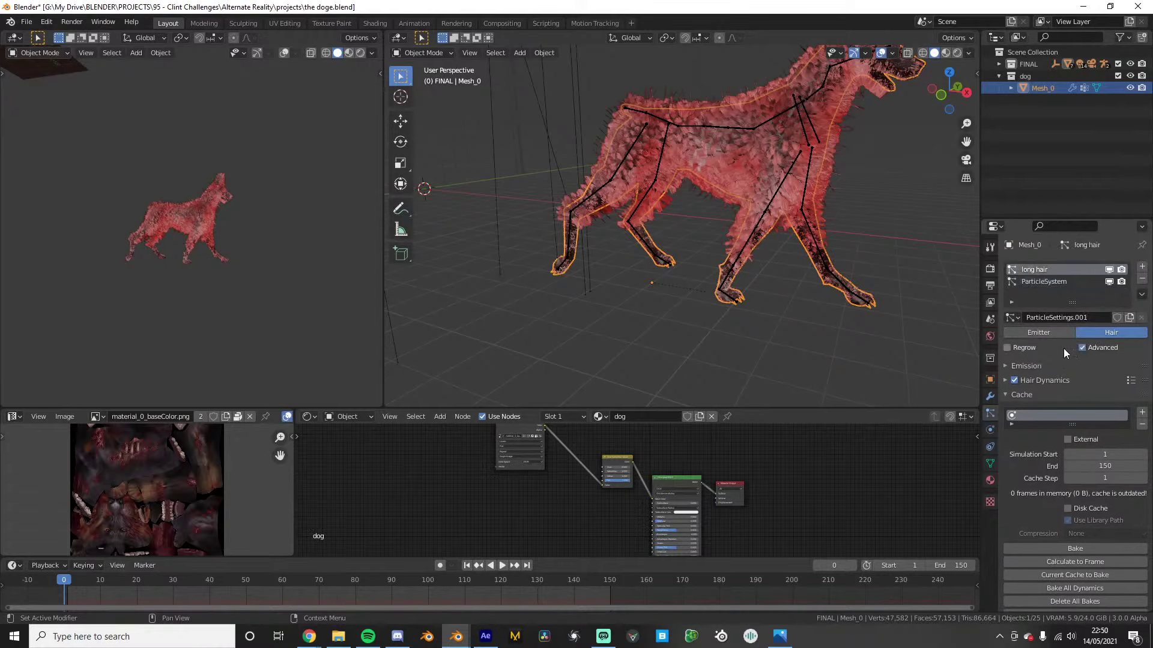
{"action": "scroll", "coordinate": [1047, 396], "scroll_direction": "down", "scroll_amount": 5}
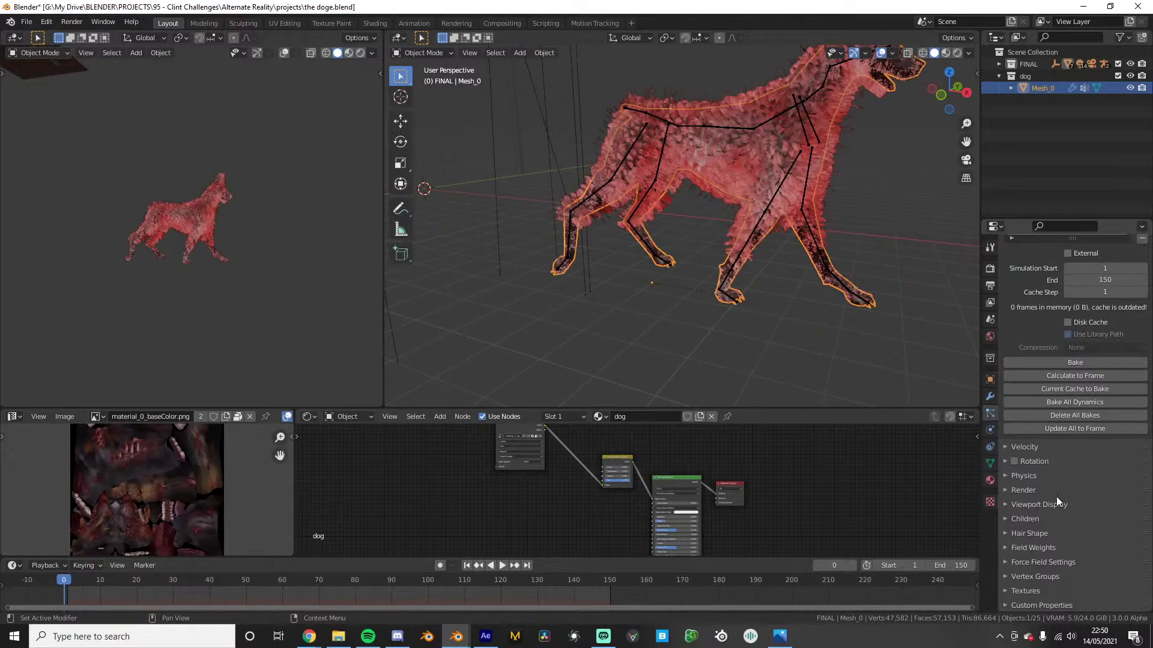
{"action": "left_click", "coordinate": [1086, 405]}
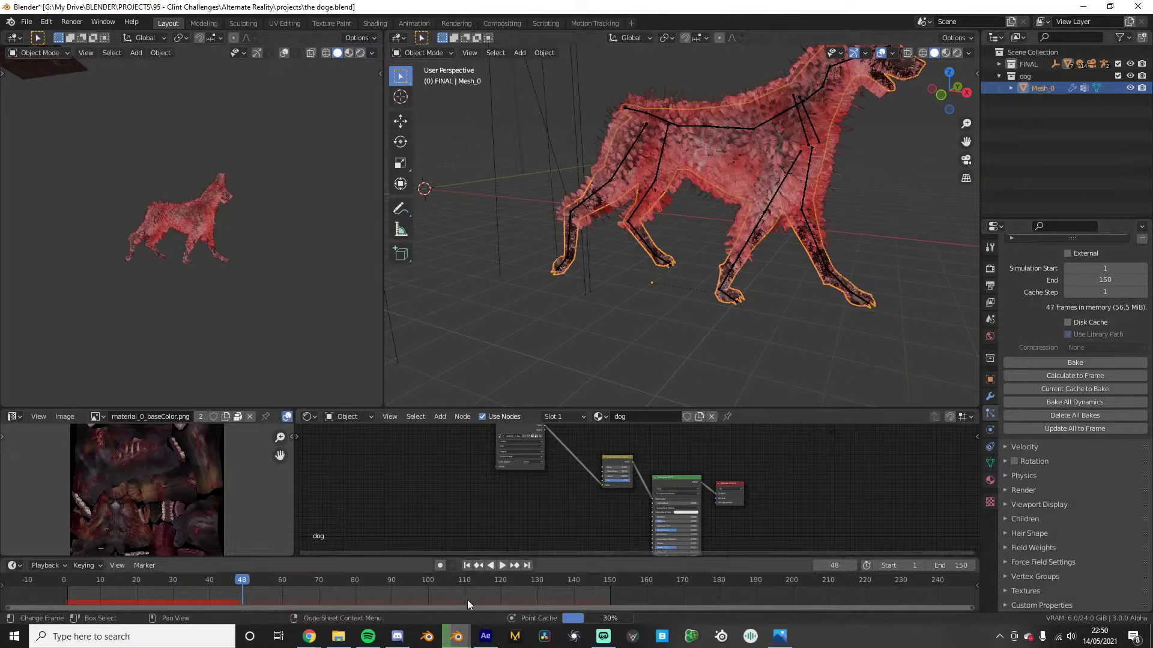
Switch to Discord and open the submissions channel in the server's Creators category
{"action": "left_click", "coordinate": [397, 636]}
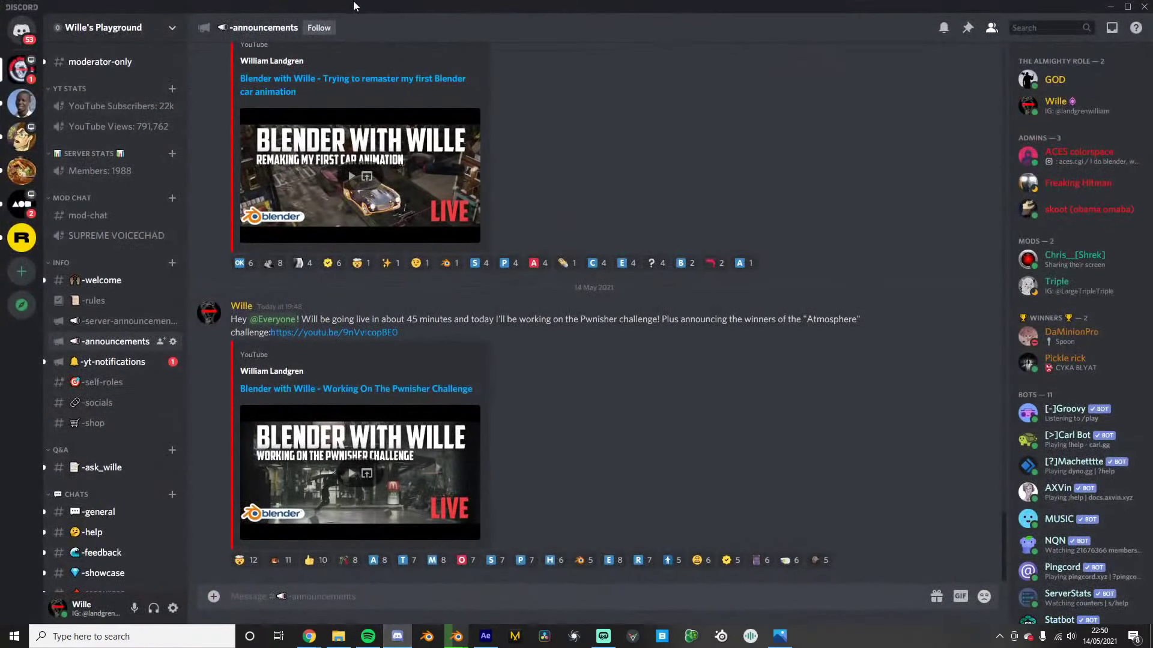
{"action": "scroll", "coordinate": [118, 382], "scroll_direction": "down", "scroll_amount": 8}
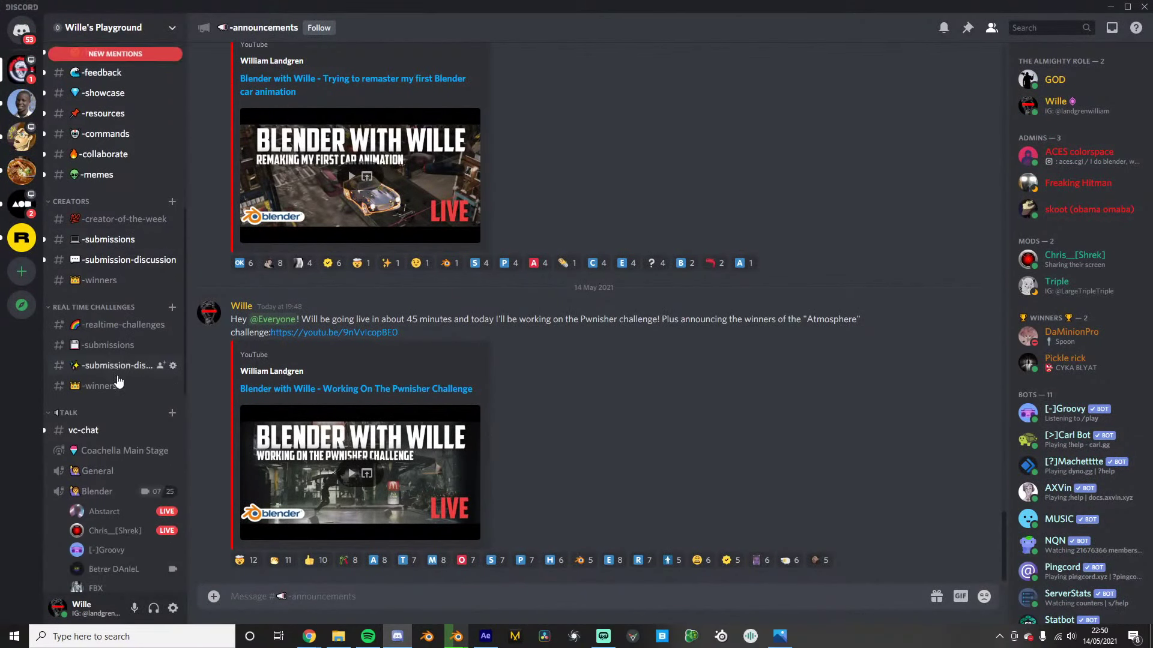
{"action": "scroll", "coordinate": [118, 364], "scroll_direction": "up", "scroll_amount": 3}
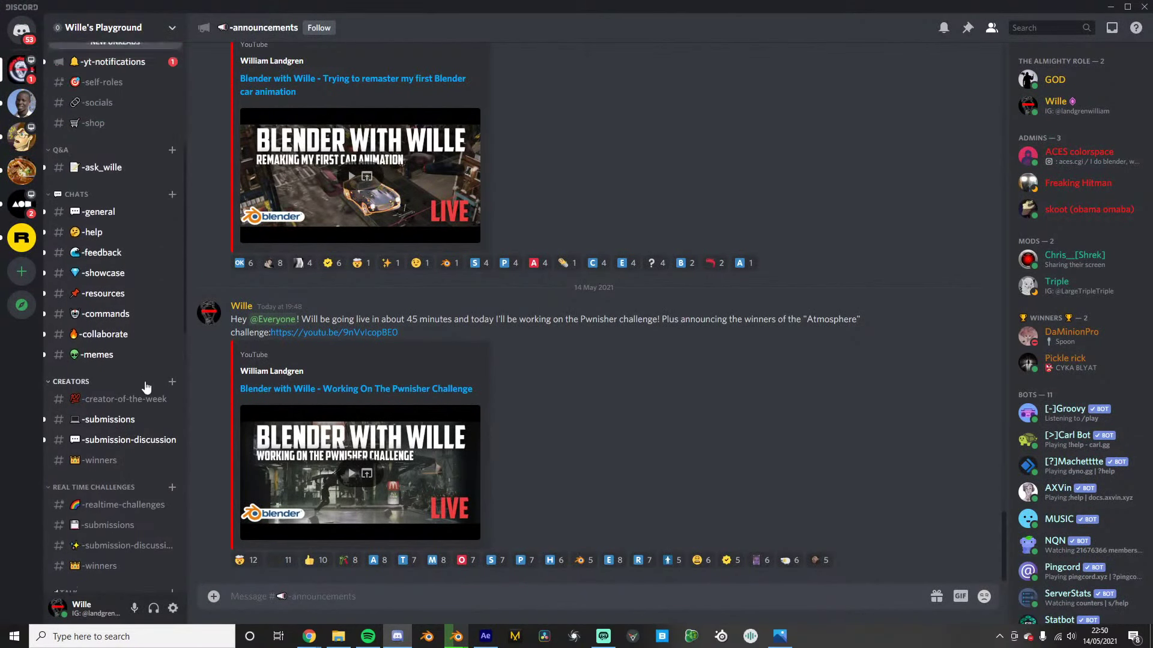
{"action": "left_click", "coordinate": [130, 421]}
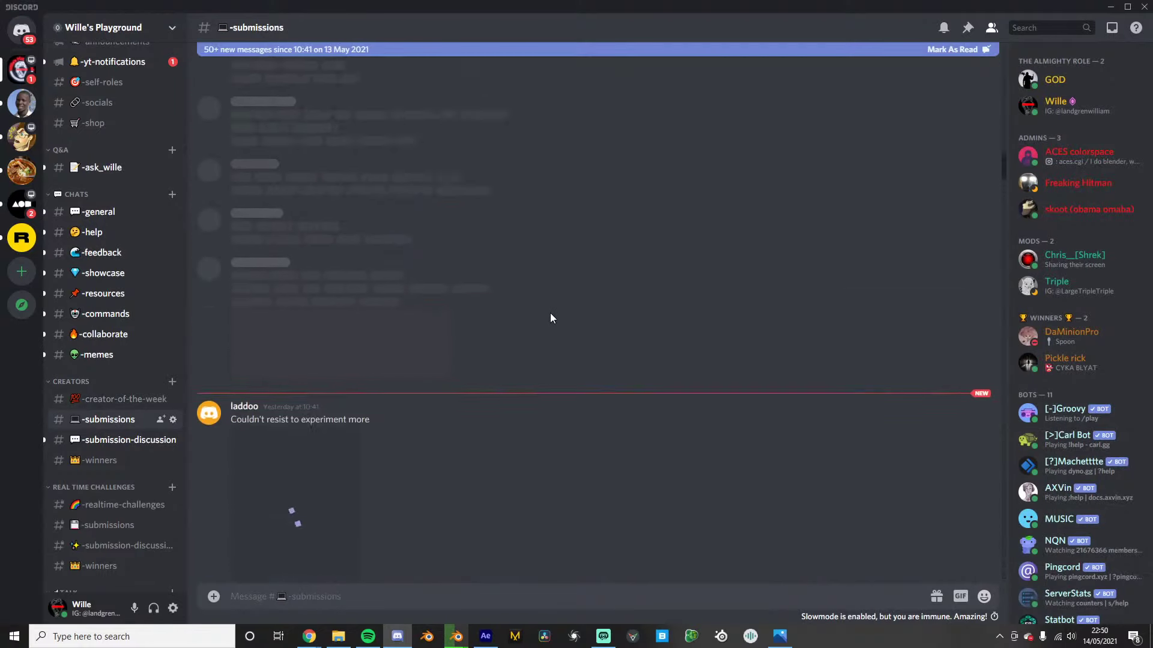
Look back through the submissions channel to find where the Atmosphere challenge entries begin, around 8 May 2021
{"action": "scroll", "coordinate": [488, 333], "scroll_direction": "up", "scroll_amount": 10}
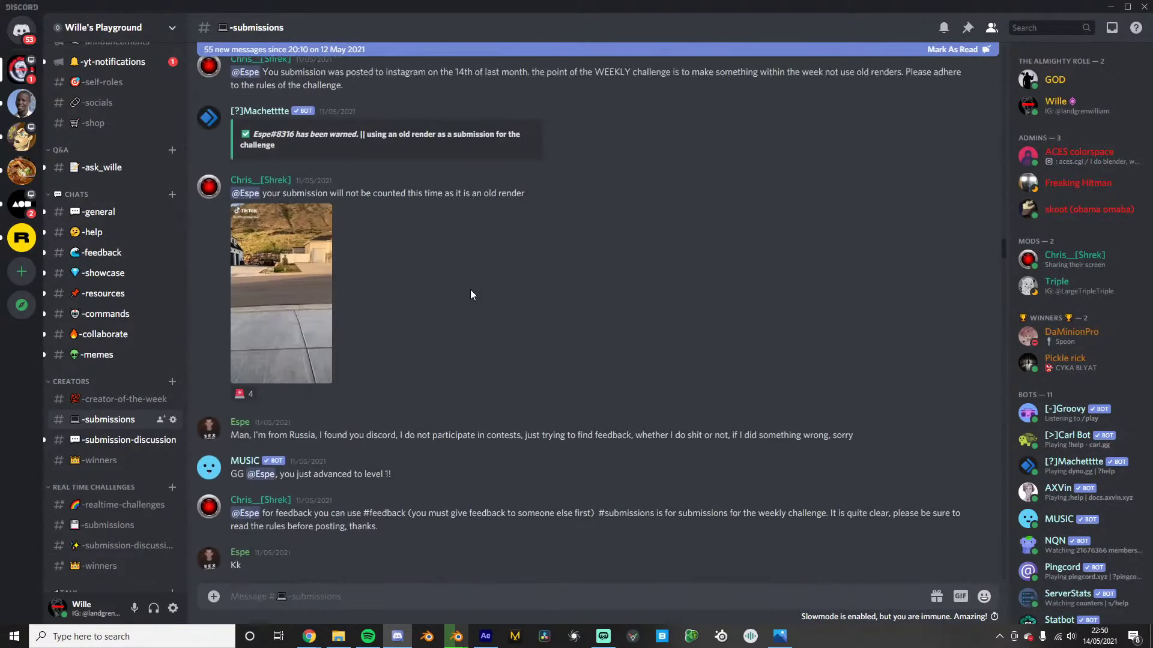
{"action": "scroll", "coordinate": [470, 294], "scroll_direction": "up", "scroll_amount": 3}
{"action": "scroll", "coordinate": [471, 277], "scroll_direction": "up", "scroll_amount": 8}
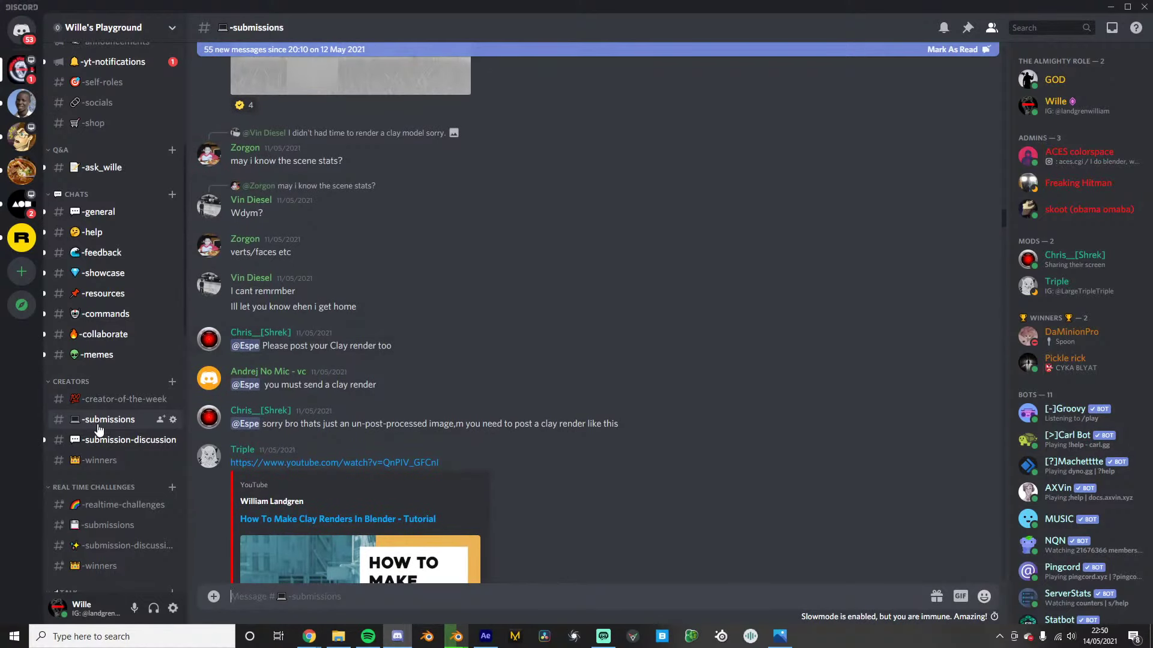
{"action": "scroll", "coordinate": [384, 388], "scroll_direction": "up", "scroll_amount": 15}
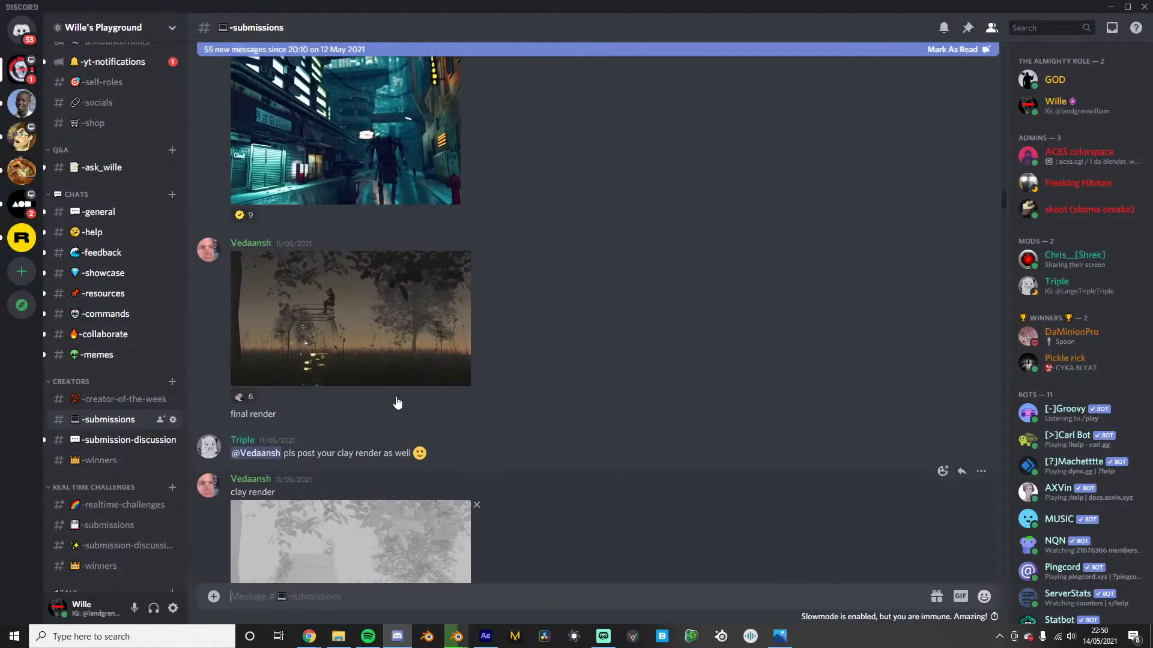
{"action": "scroll", "coordinate": [391, 395], "scroll_direction": "up", "scroll_amount": 15}
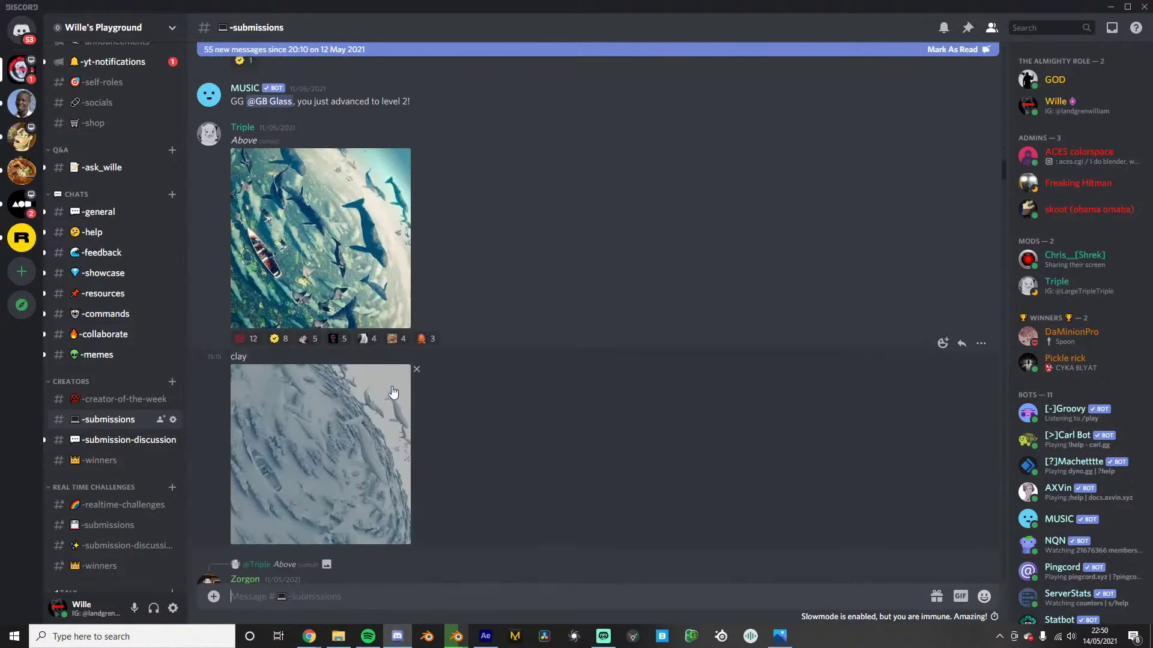
{"action": "scroll", "coordinate": [391, 392], "scroll_direction": "up", "scroll_amount": 15}
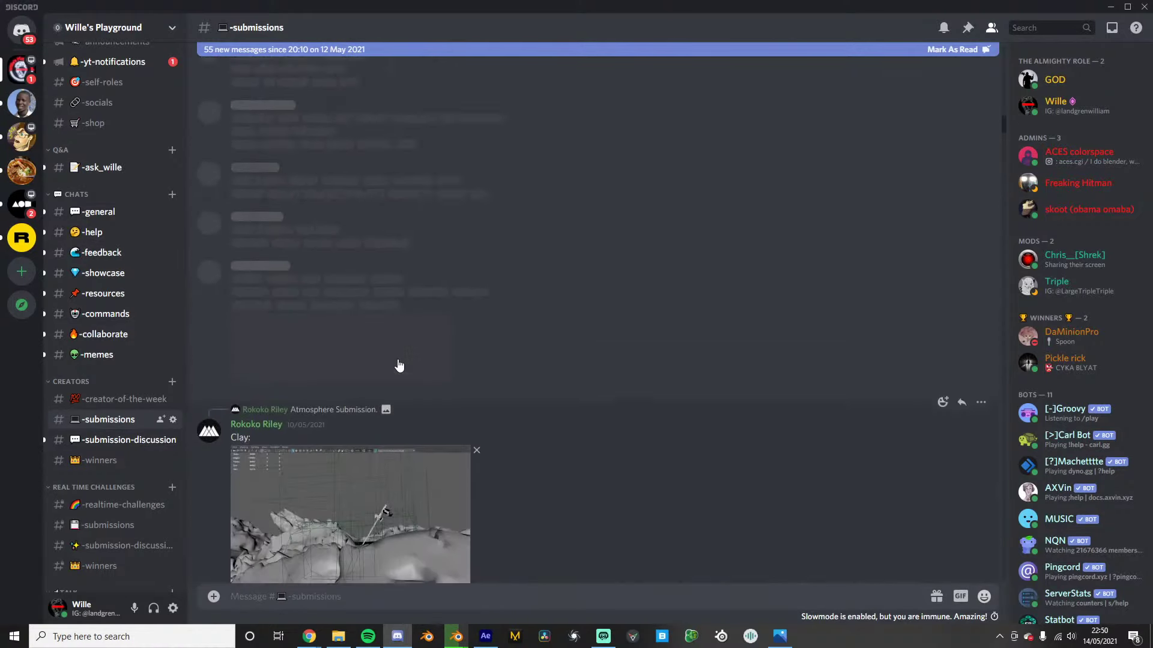
{"action": "scroll", "coordinate": [390, 372], "scroll_direction": "up", "scroll_amount": 15}
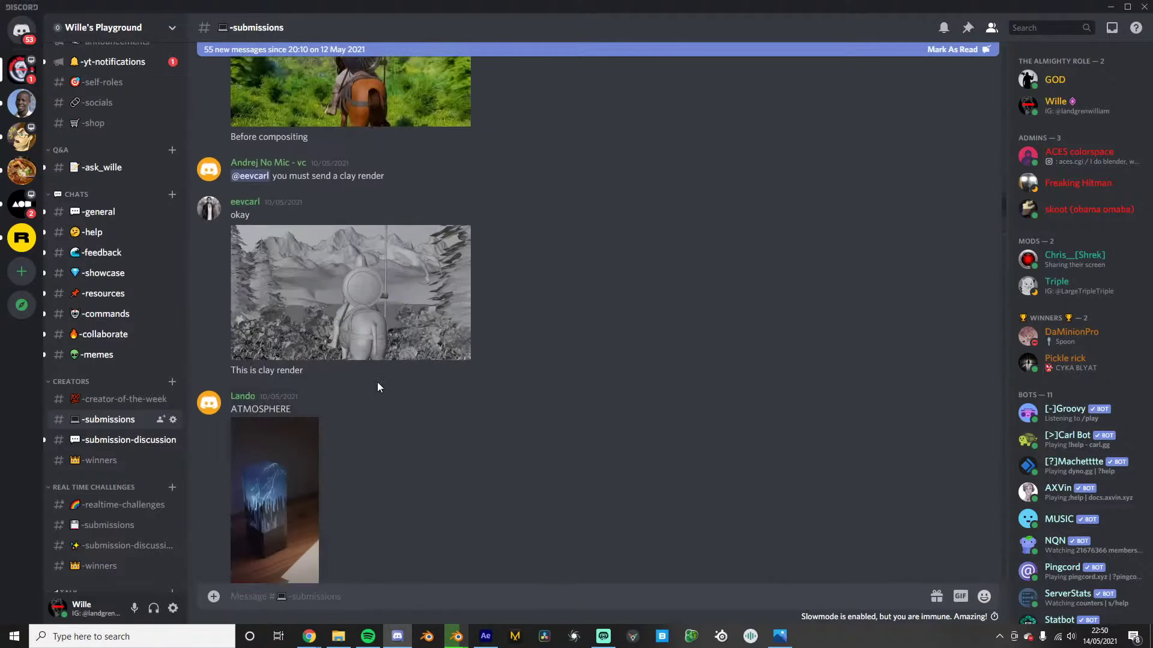
{"action": "scroll", "coordinate": [383, 387], "scroll_direction": "up", "scroll_amount": 11}
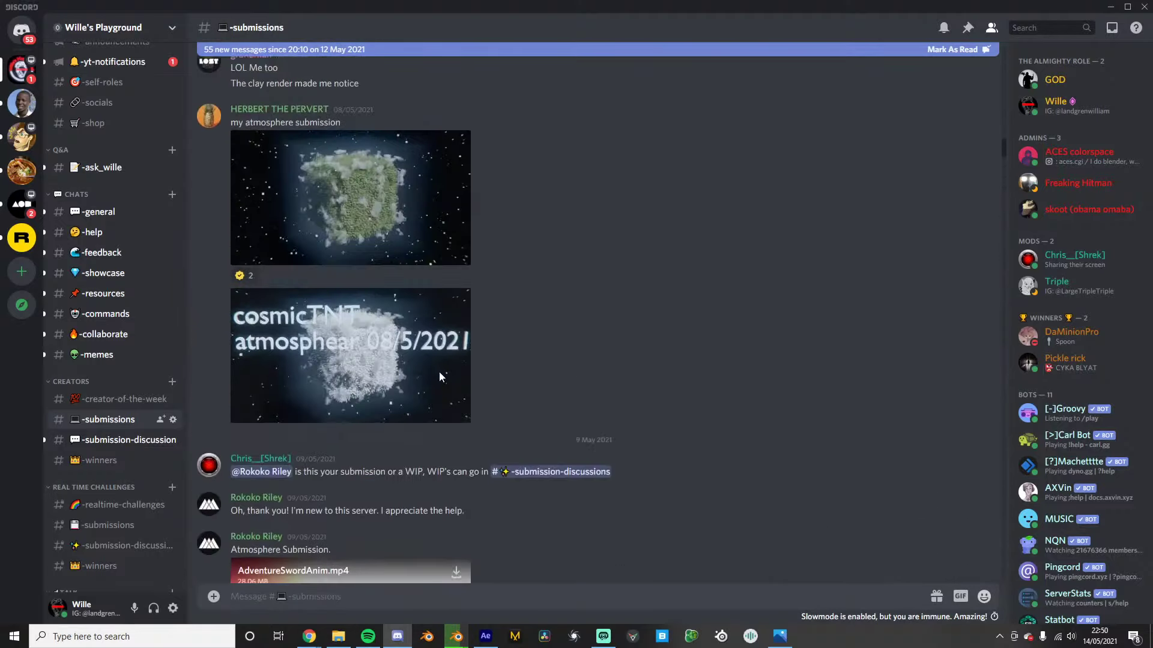
{"action": "scroll", "coordinate": [465, 367], "scroll_direction": "up", "scroll_amount": 12}
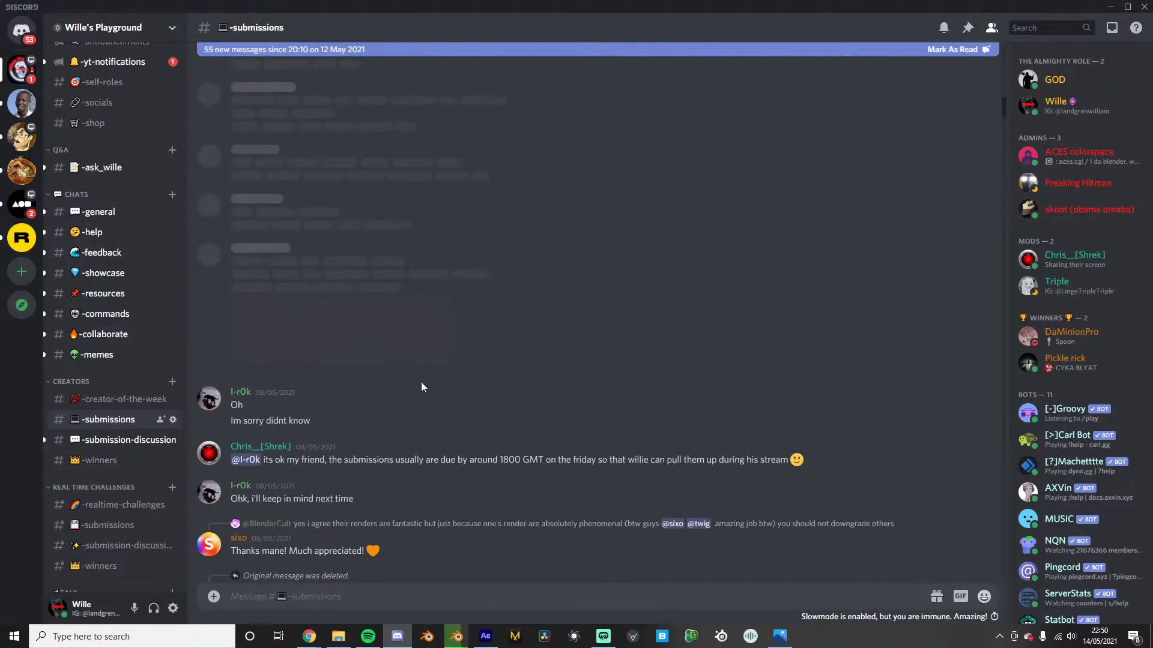
{"action": "scroll", "coordinate": [390, 378], "scroll_direction": "up", "scroll_amount": 12}
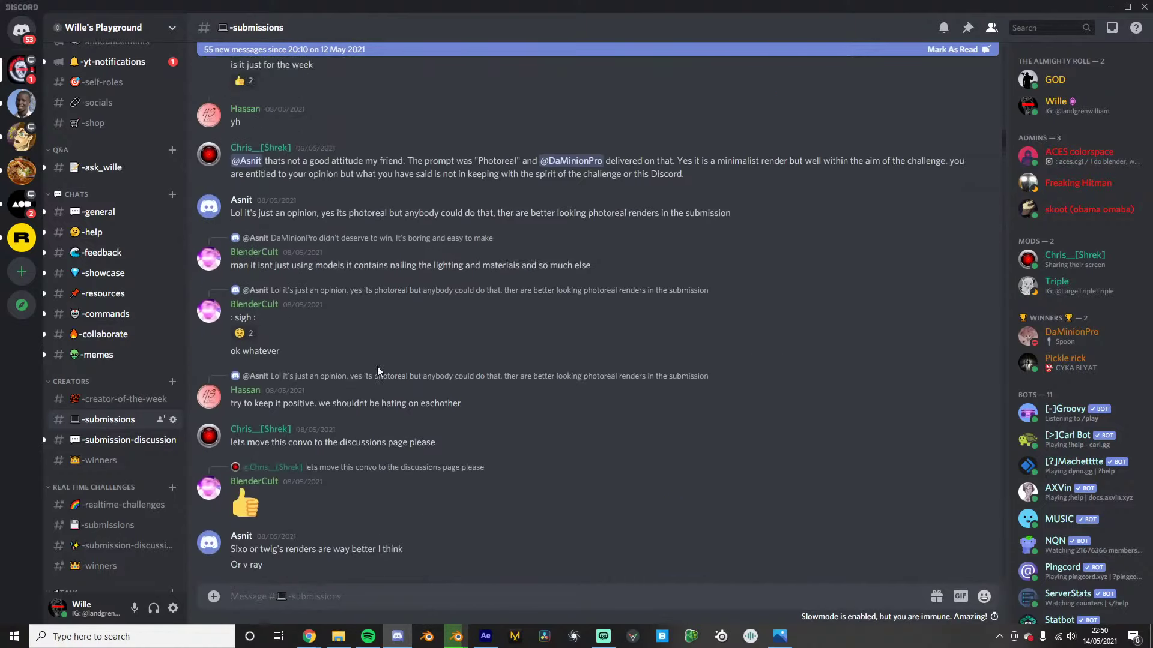
{"action": "scroll", "coordinate": [377, 369], "scroll_direction": "down", "scroll_amount": 12}
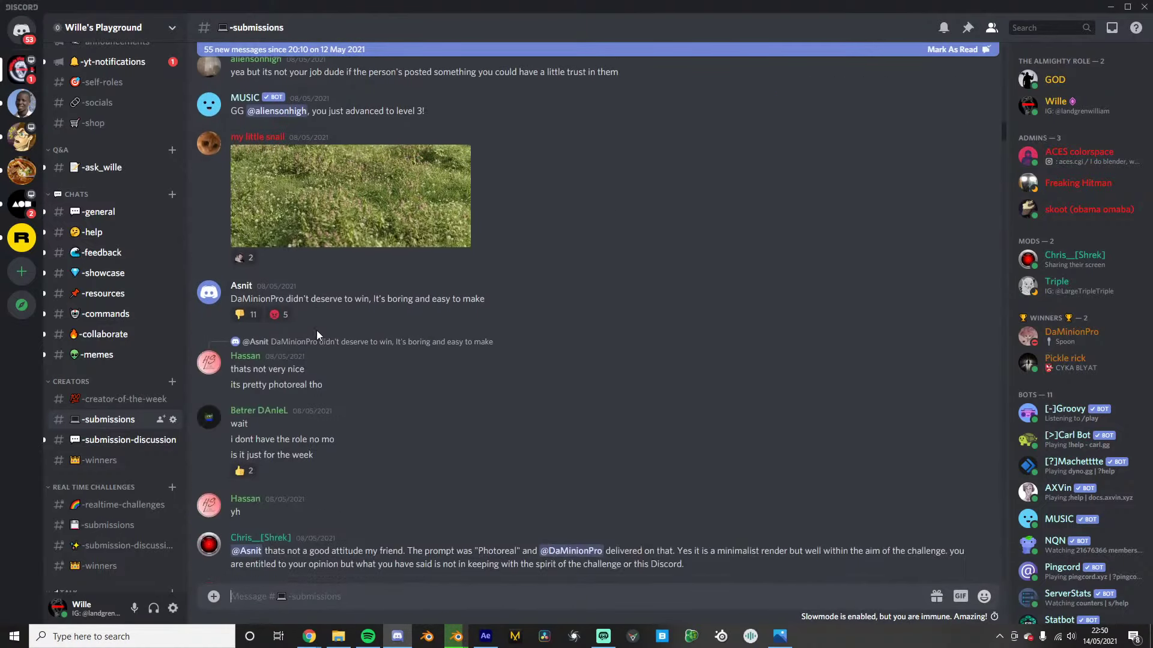
{"action": "scroll", "coordinate": [329, 318], "scroll_direction": "down", "scroll_amount": 10}
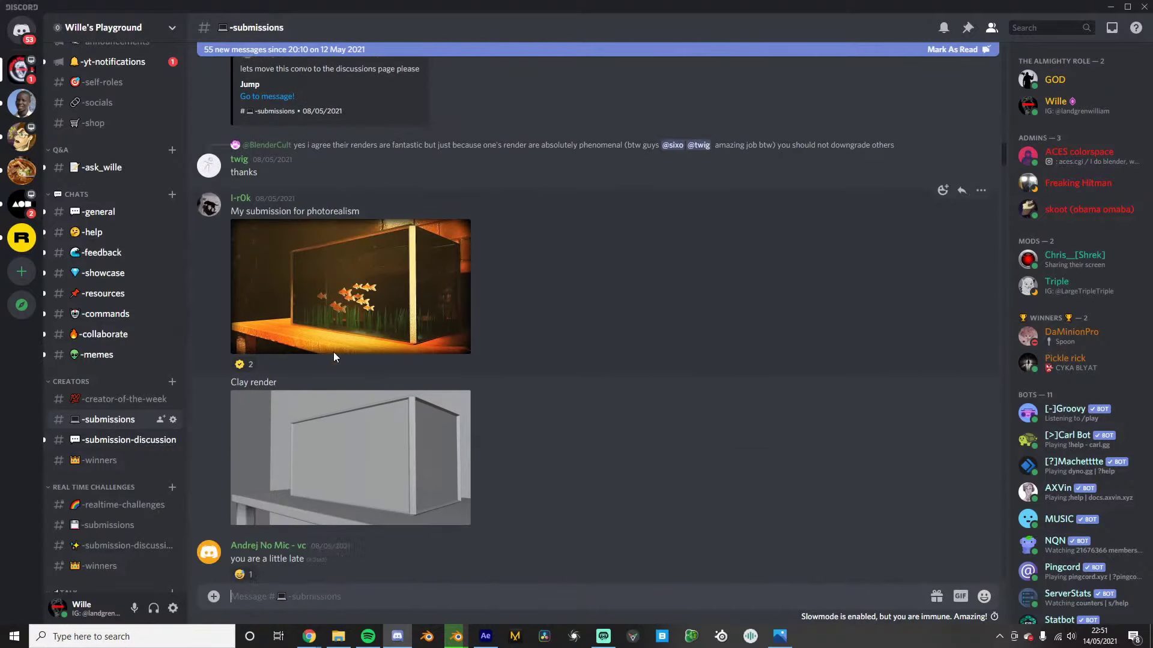
{"action": "scroll", "coordinate": [339, 323], "scroll_direction": "down", "scroll_amount": 8}
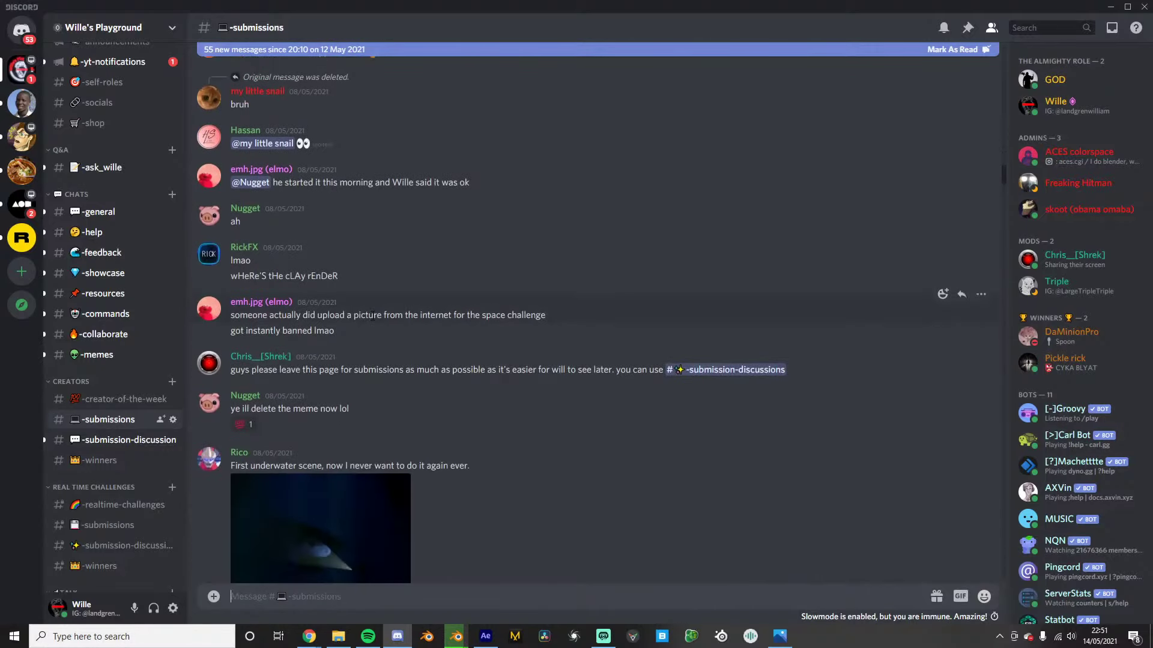
View the underwater shark submission enlarged and compare it with its clay render
{"action": "left_click", "coordinate": [325, 346]}
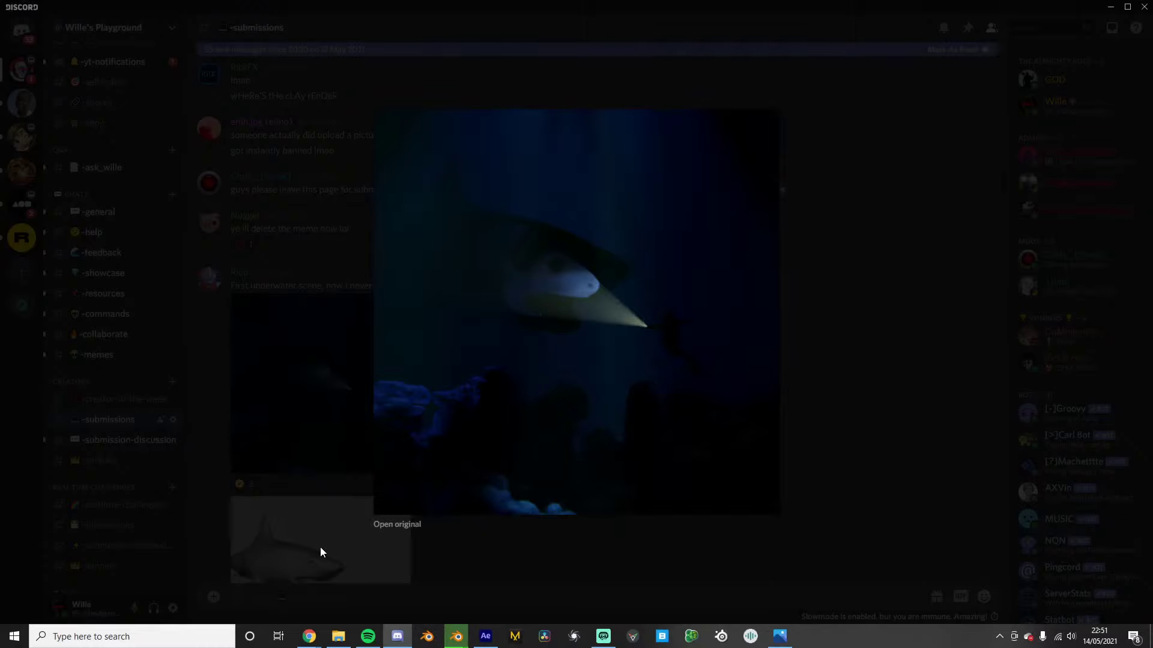
{"action": "left_click", "coordinate": [259, 451]}
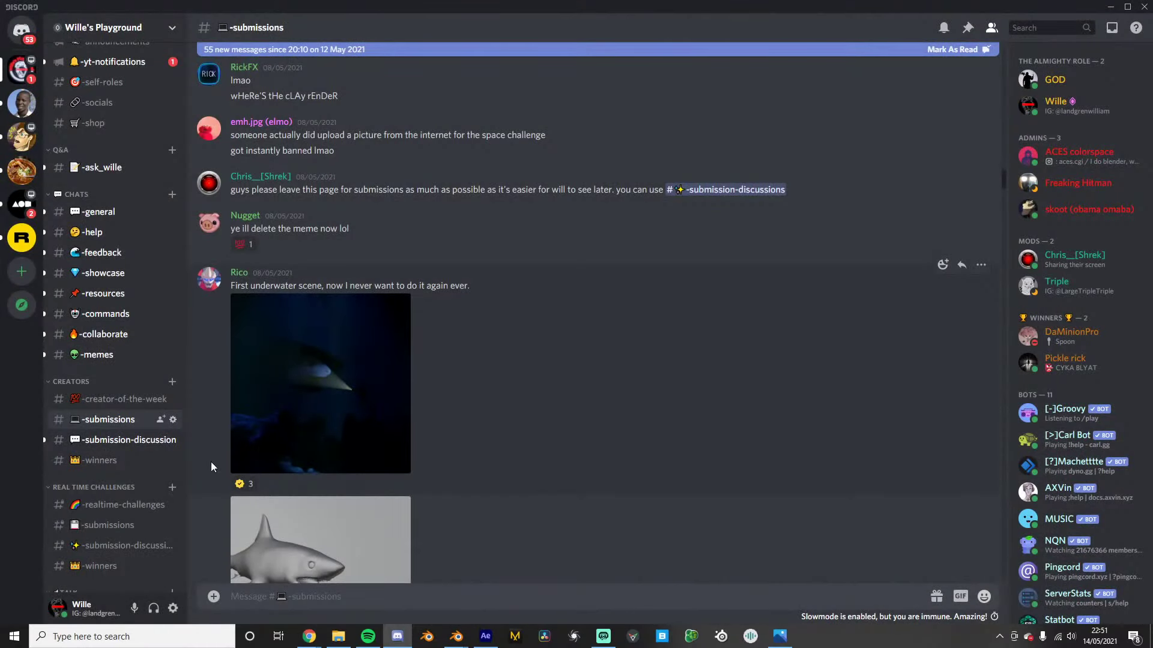
{"action": "scroll", "coordinate": [323, 561], "scroll_direction": "down", "scroll_amount": 3}
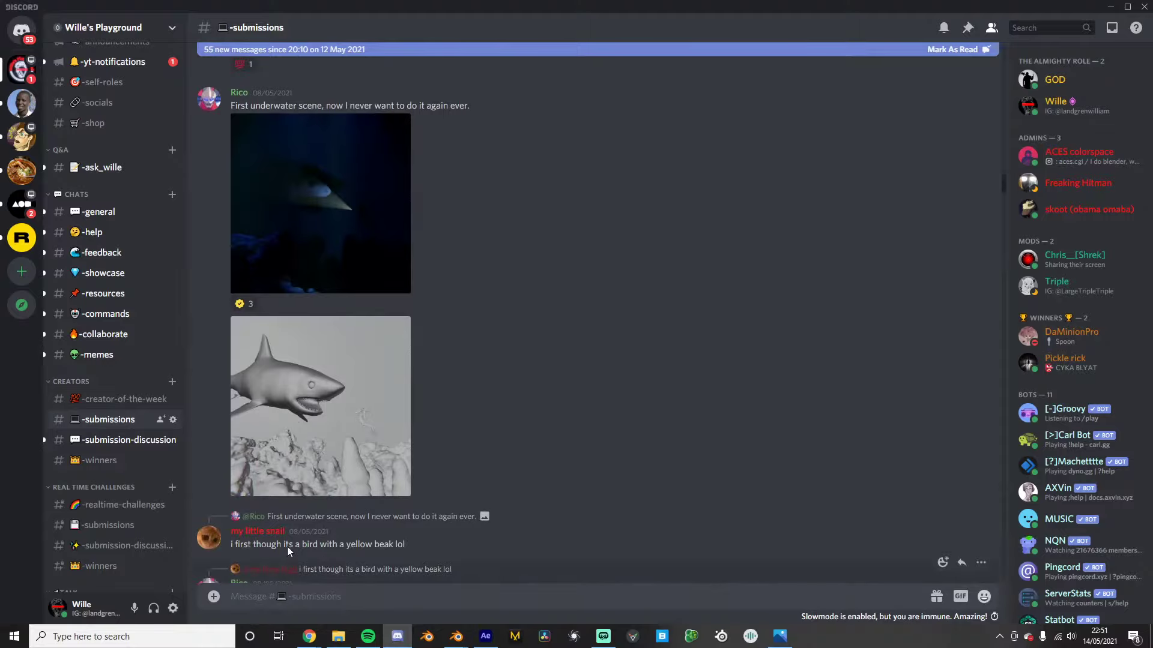
{"action": "left_click", "coordinate": [302, 215]}
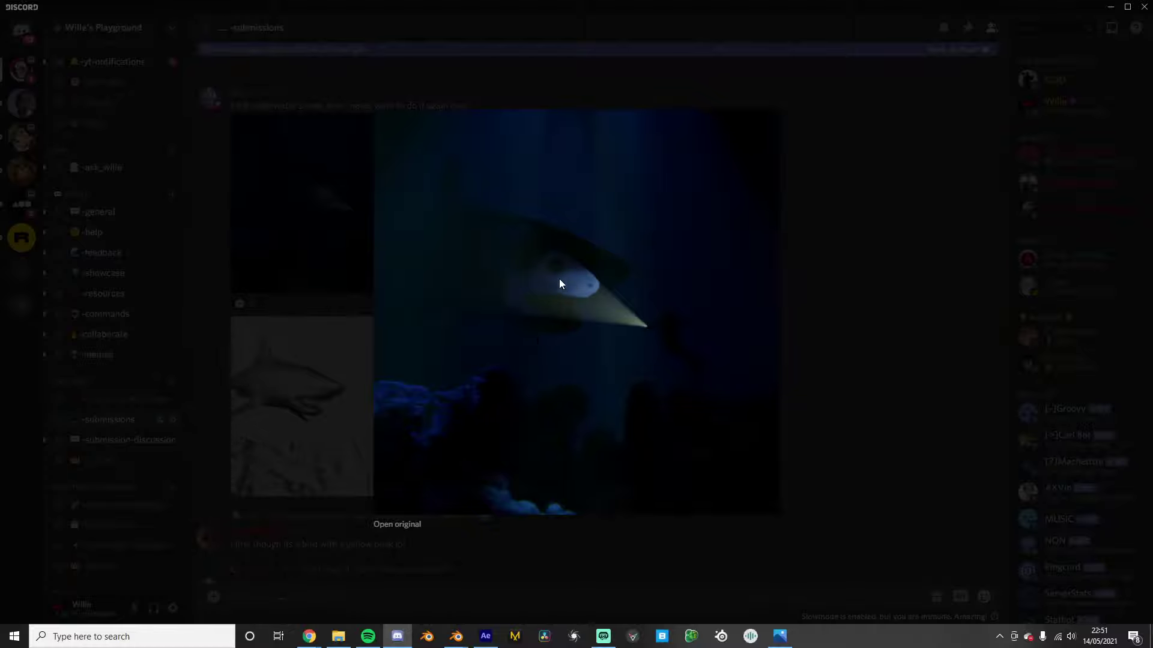
{"action": "left_click", "coordinate": [253, 403]}
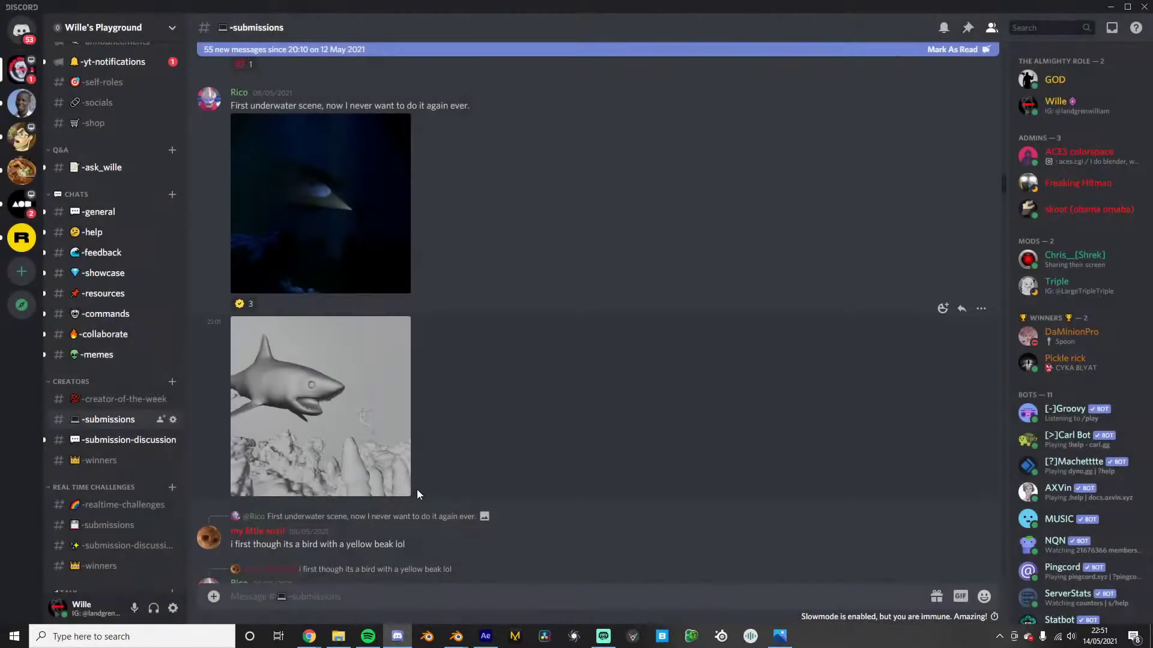
Examine the enlarged render of the grassy cube planet with clouds in the next Atmosphere submission
{"action": "scroll", "coordinate": [414, 486], "scroll_direction": "down", "scroll_amount": 7}
{"action": "left_click", "coordinate": [375, 344]}
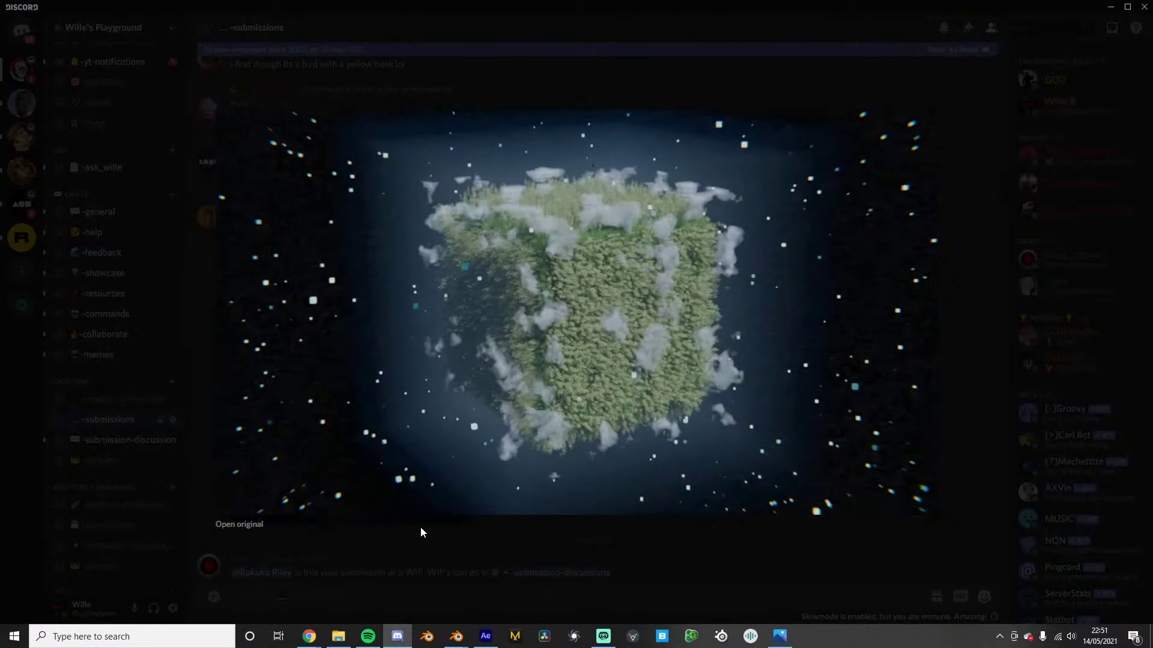
{"action": "left_click", "coordinate": [398, 555]}
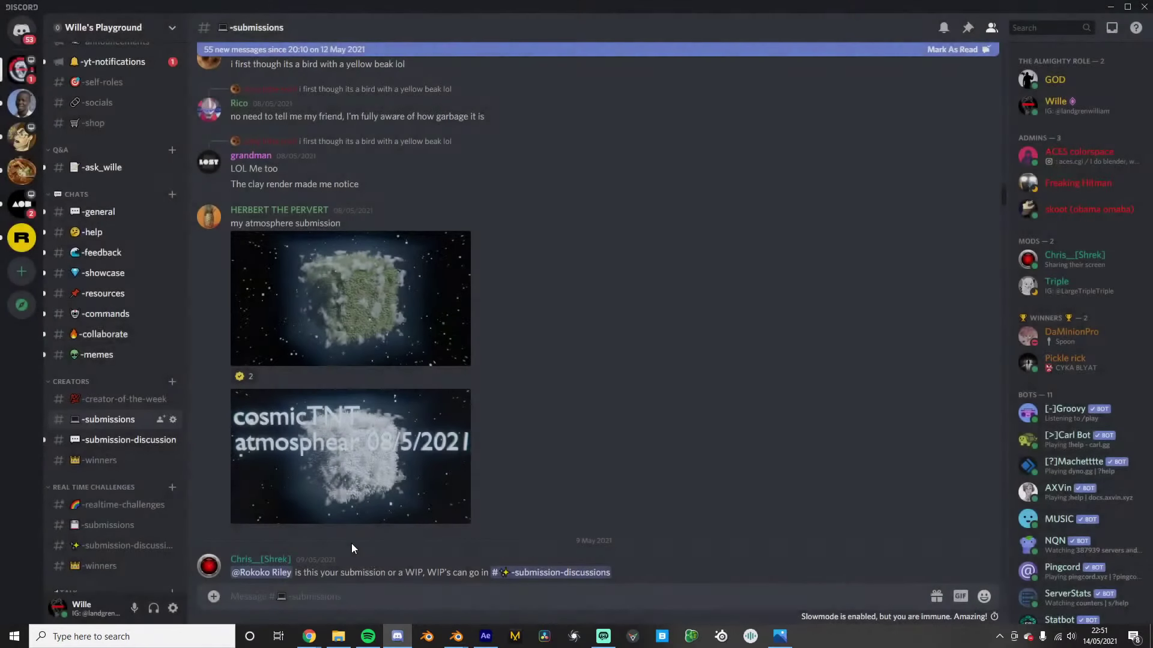
{"action": "scroll", "coordinate": [318, 334], "scroll_direction": "up", "scroll_amount": 1}
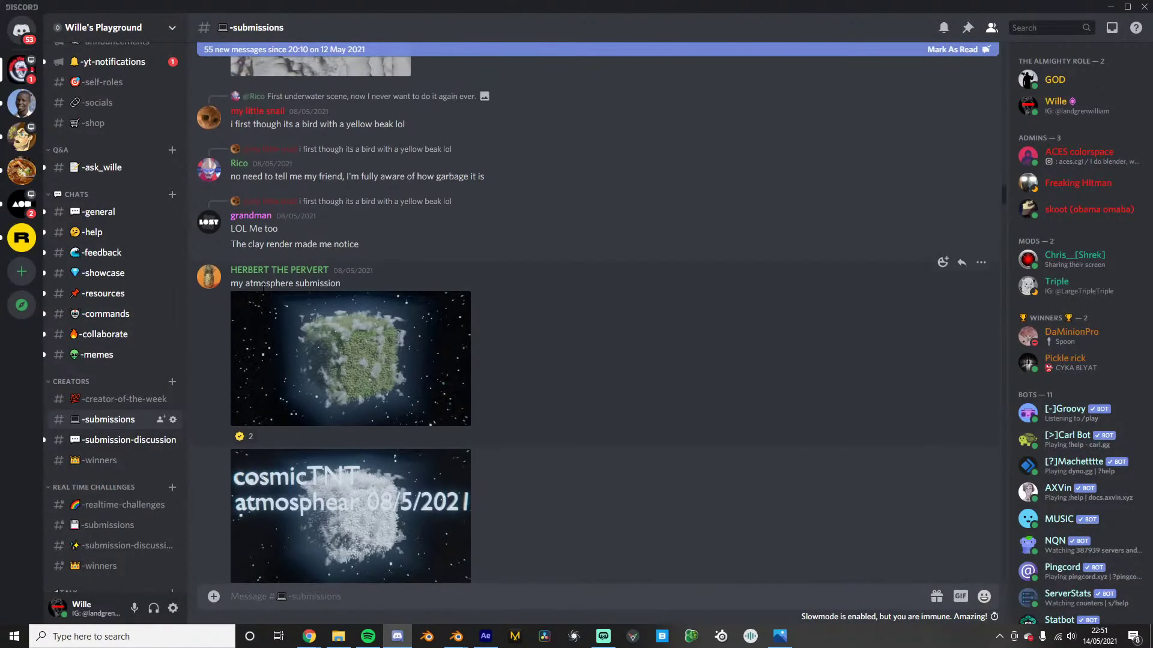
{"action": "left_click", "coordinate": [303, 352]}
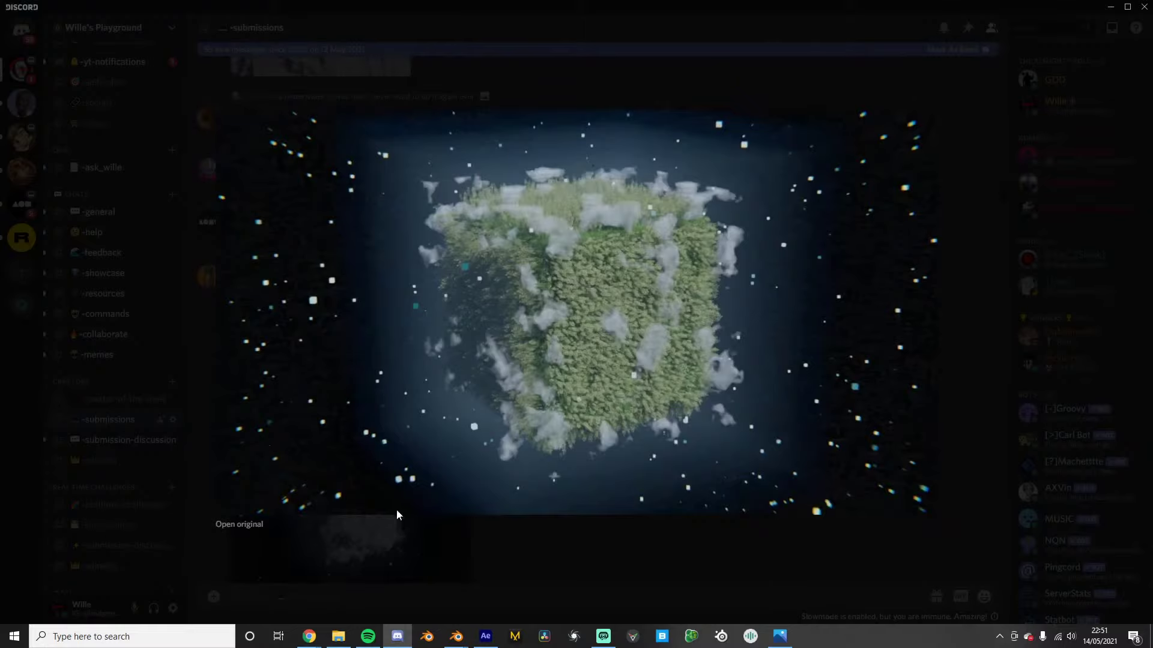
{"action": "left_click", "coordinate": [470, 550]}
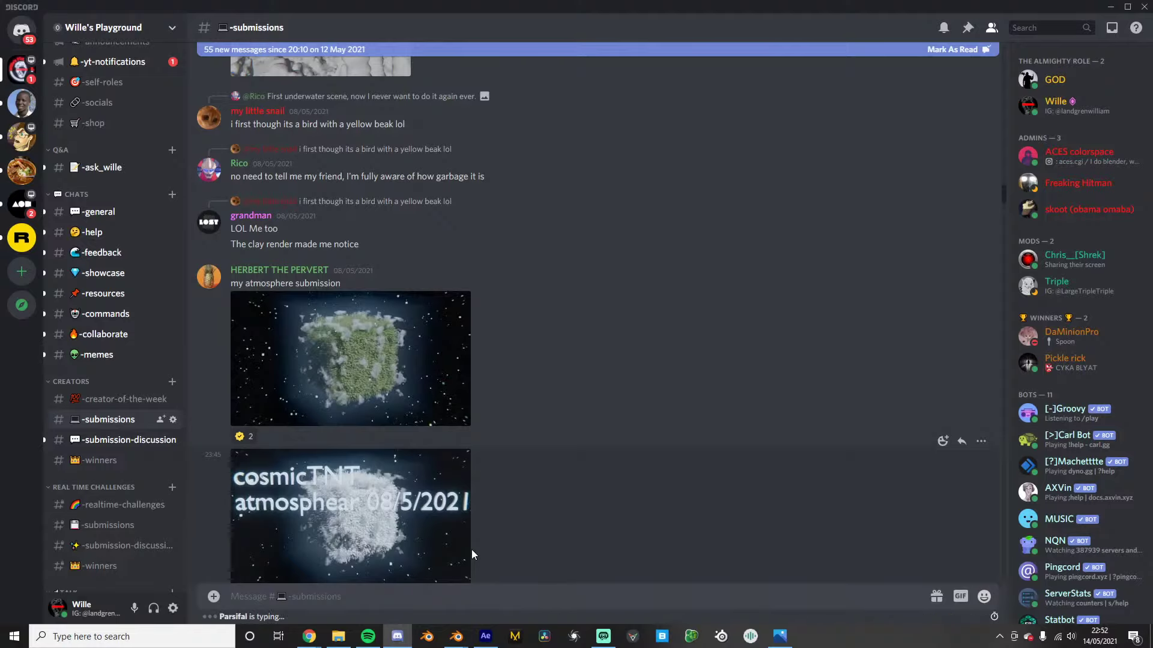
{"action": "left_click", "coordinate": [363, 399]}
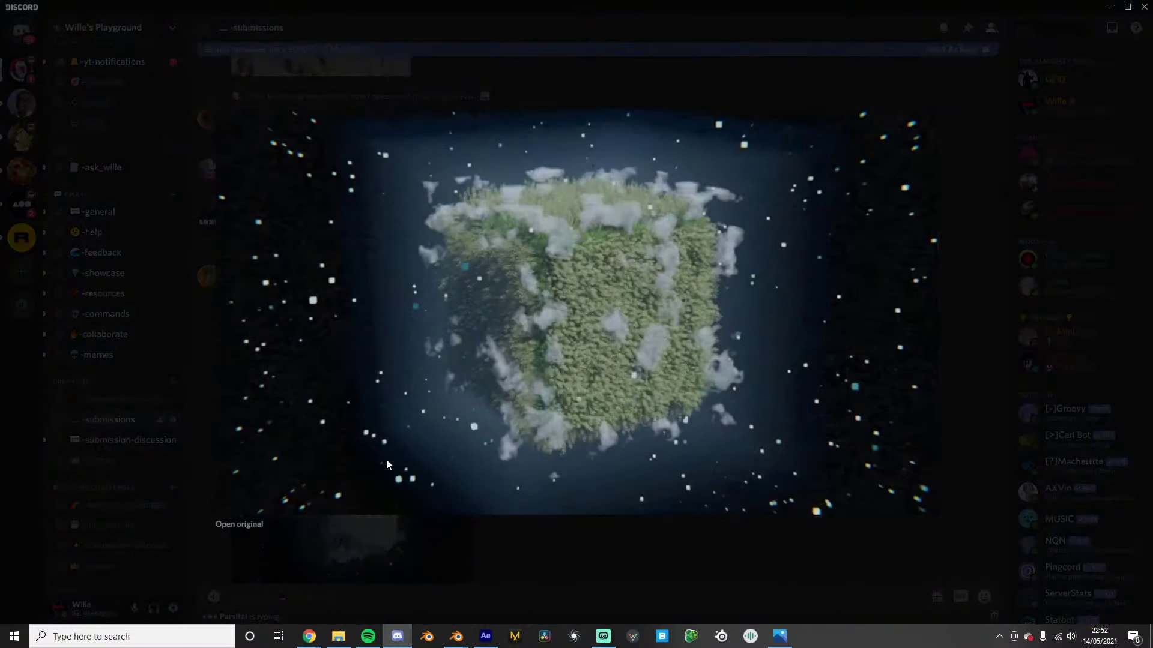
{"action": "left_click", "coordinate": [423, 570]}
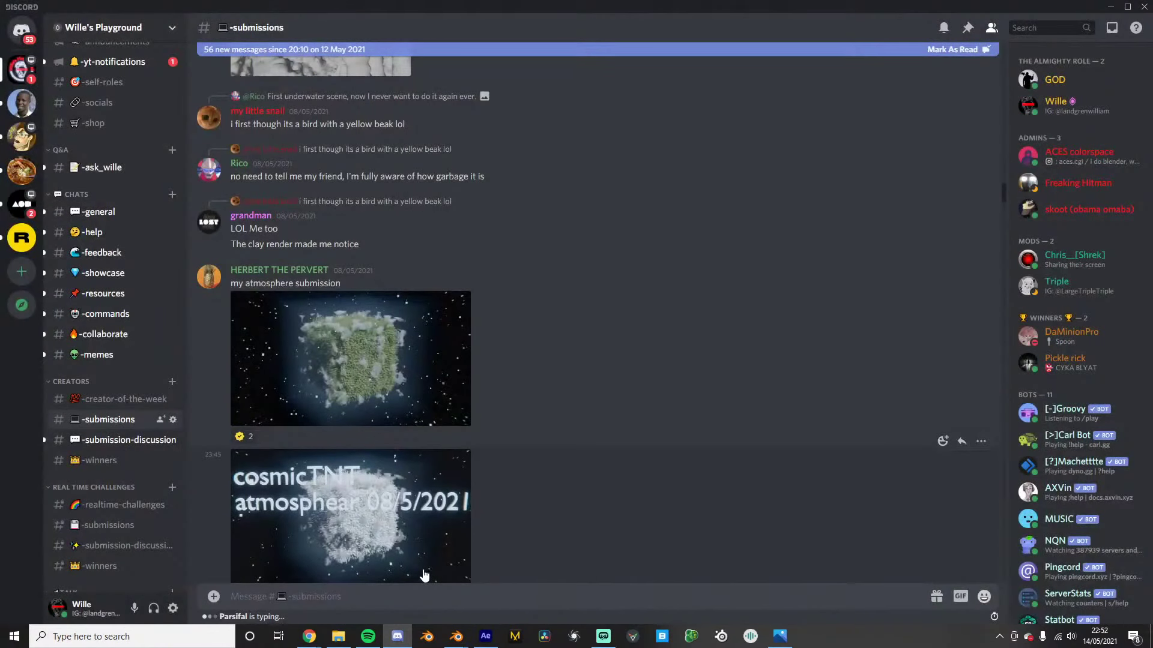
Play the AdventureSwordAnim.mp4 submission in full screen, then return to the channel and pause it
{"action": "scroll", "coordinate": [418, 566], "scroll_direction": "down", "scroll_amount": 5}
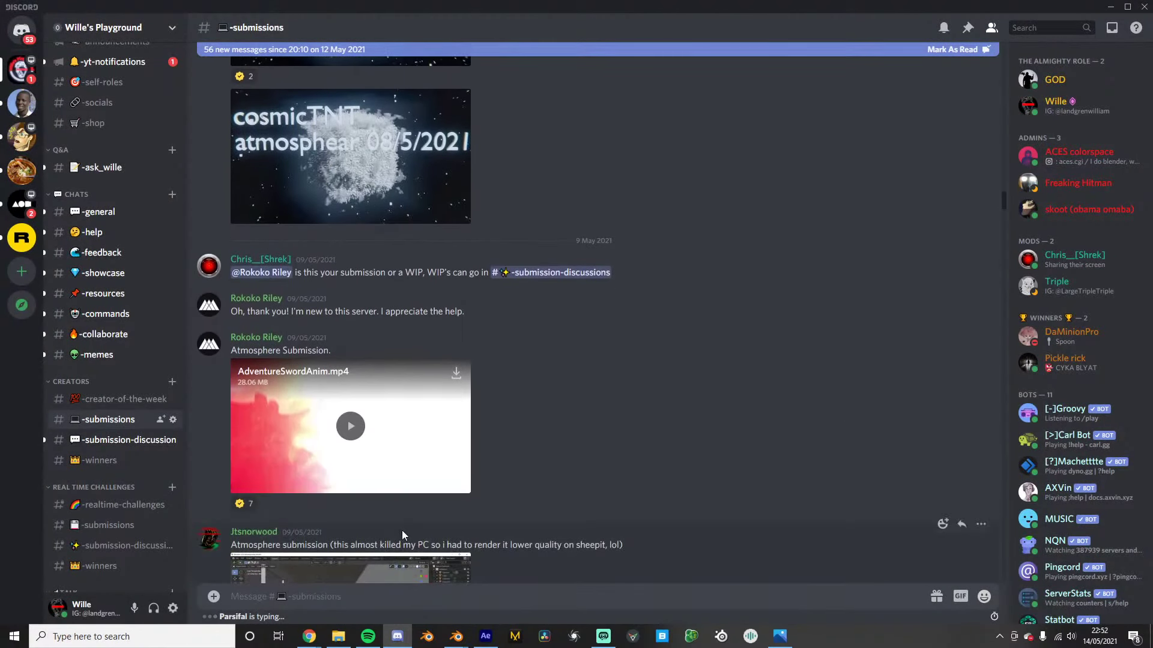
{"action": "left_click", "coordinate": [351, 430]}
{"action": "left_click", "coordinate": [463, 485]}
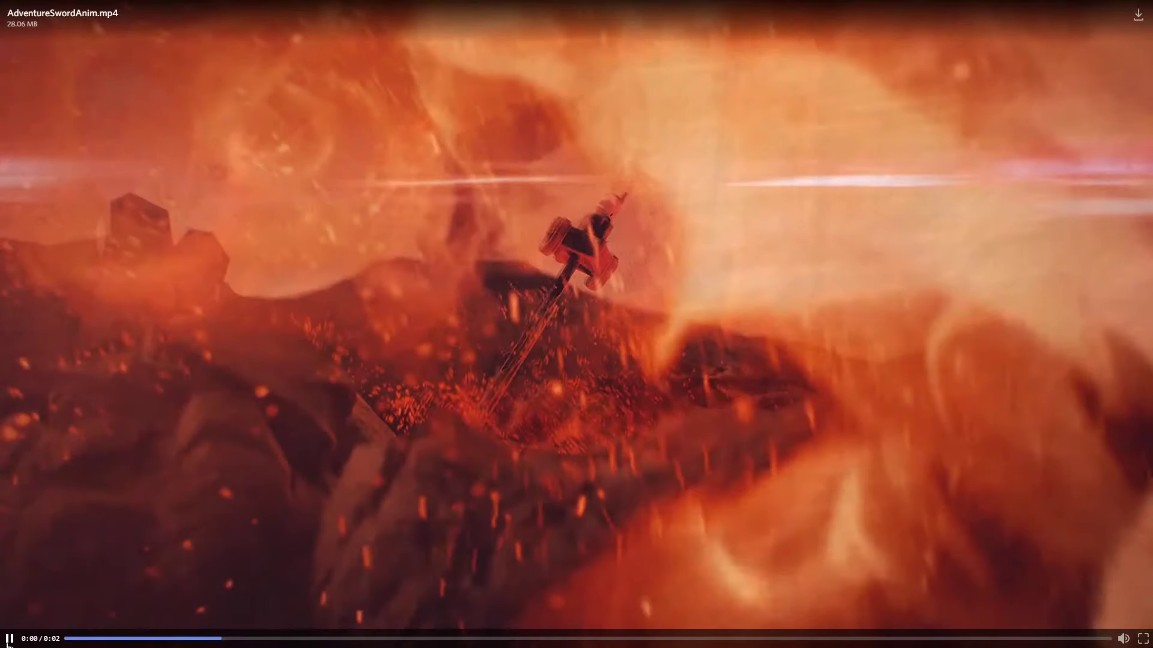
{"action": "key", "text": "Escape"}
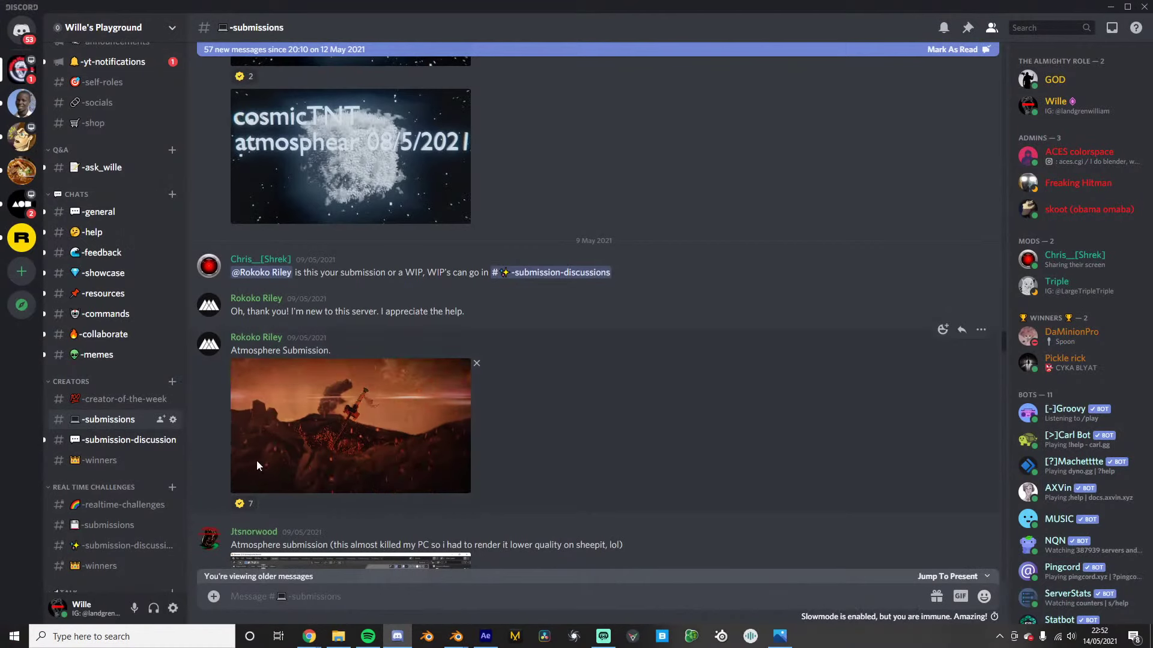
{"action": "left_click", "coordinate": [240, 484]}
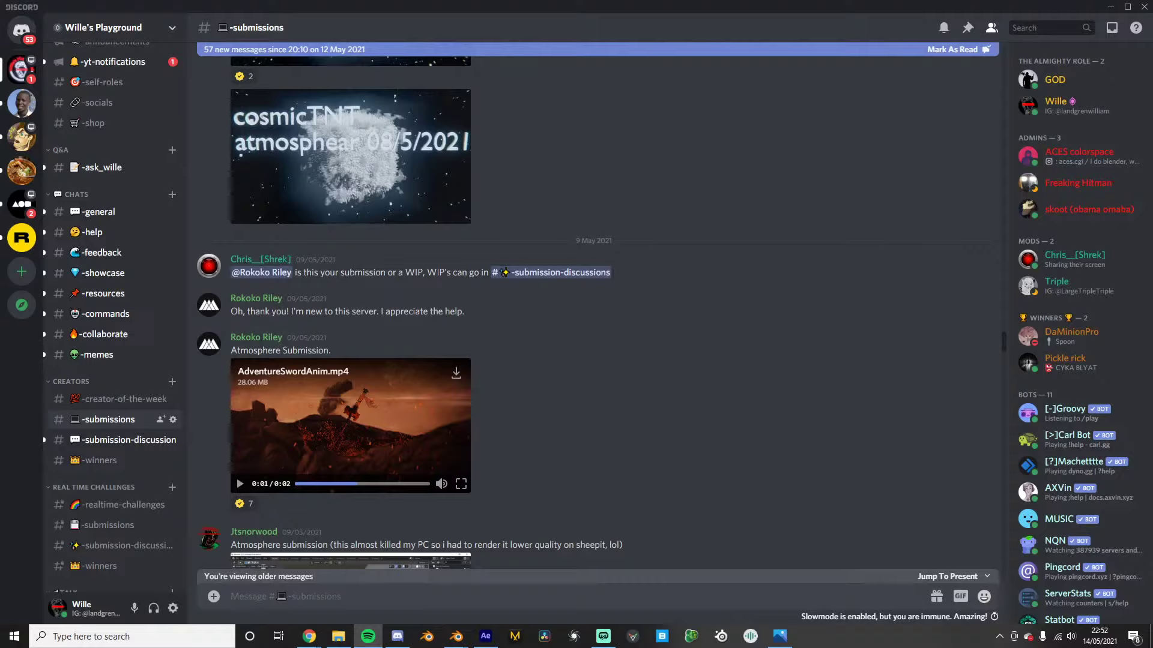
Resume AdventureSwordAnim.mp4 in full screen and replay it several times before returning to the channel
{"action": "left_click", "coordinate": [240, 484]}
{"action": "left_click", "coordinate": [460, 485]}
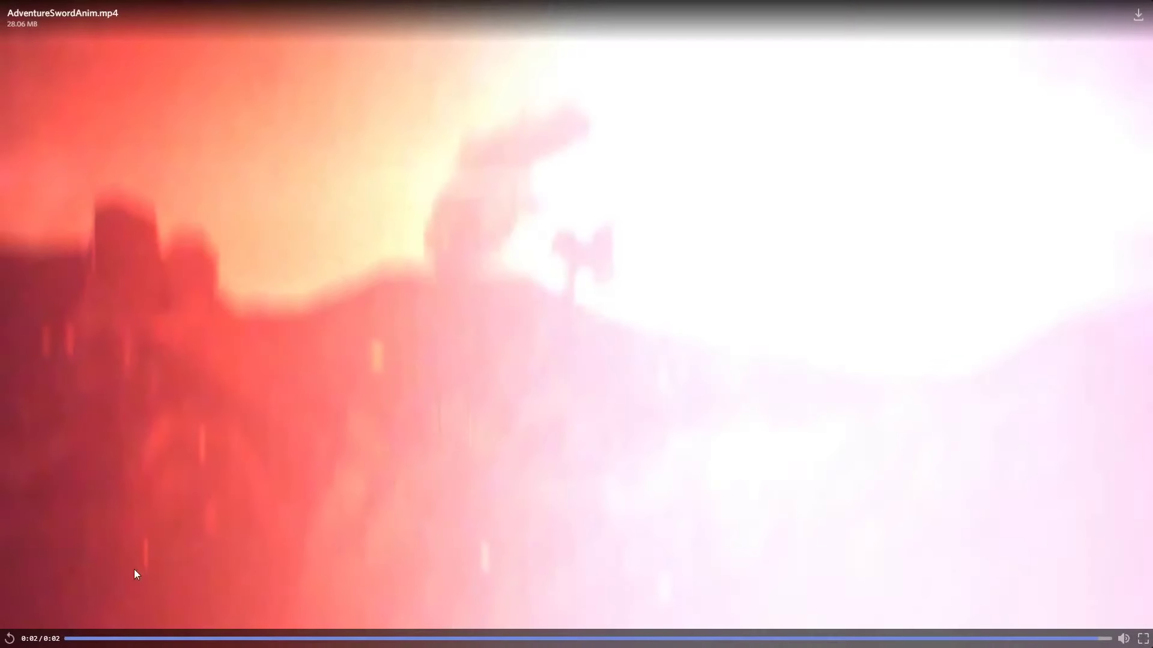
{"action": "left_click", "coordinate": [17, 640]}
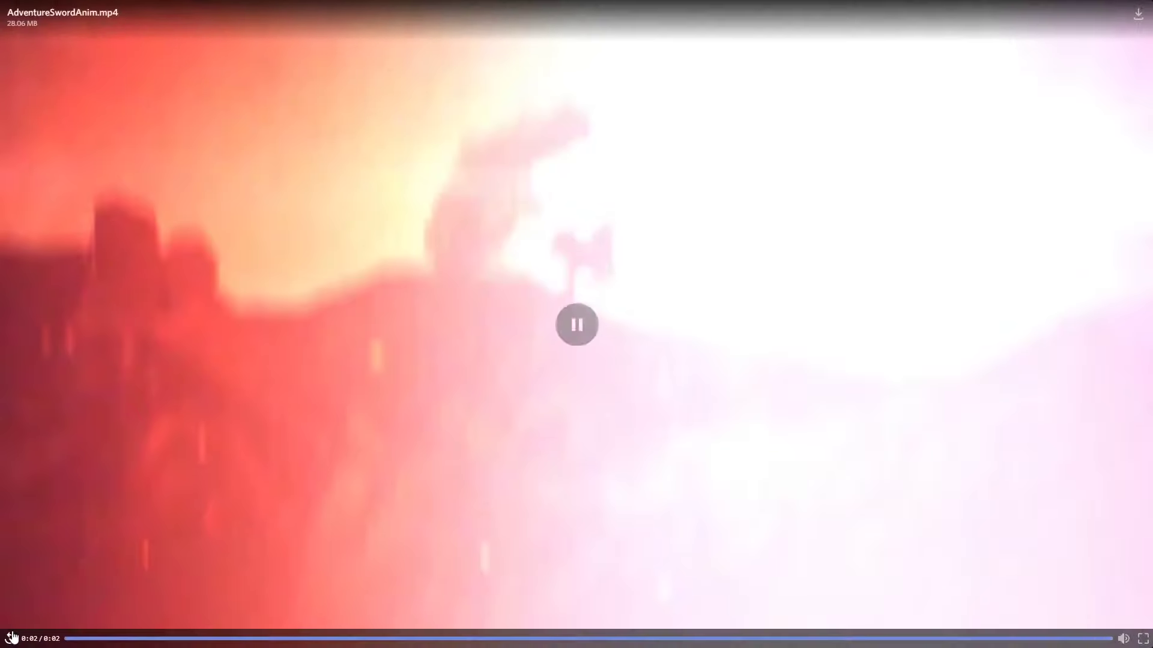
{"action": "left_click", "coordinate": [14, 638]}
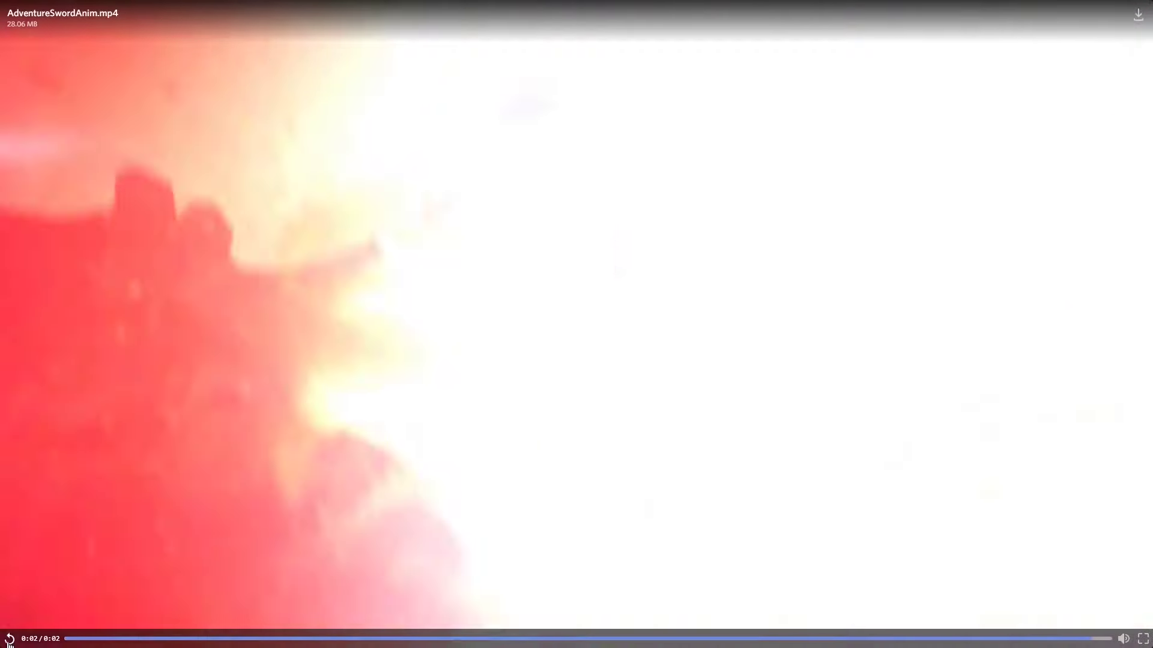
{"action": "left_click", "coordinate": [9, 640]}
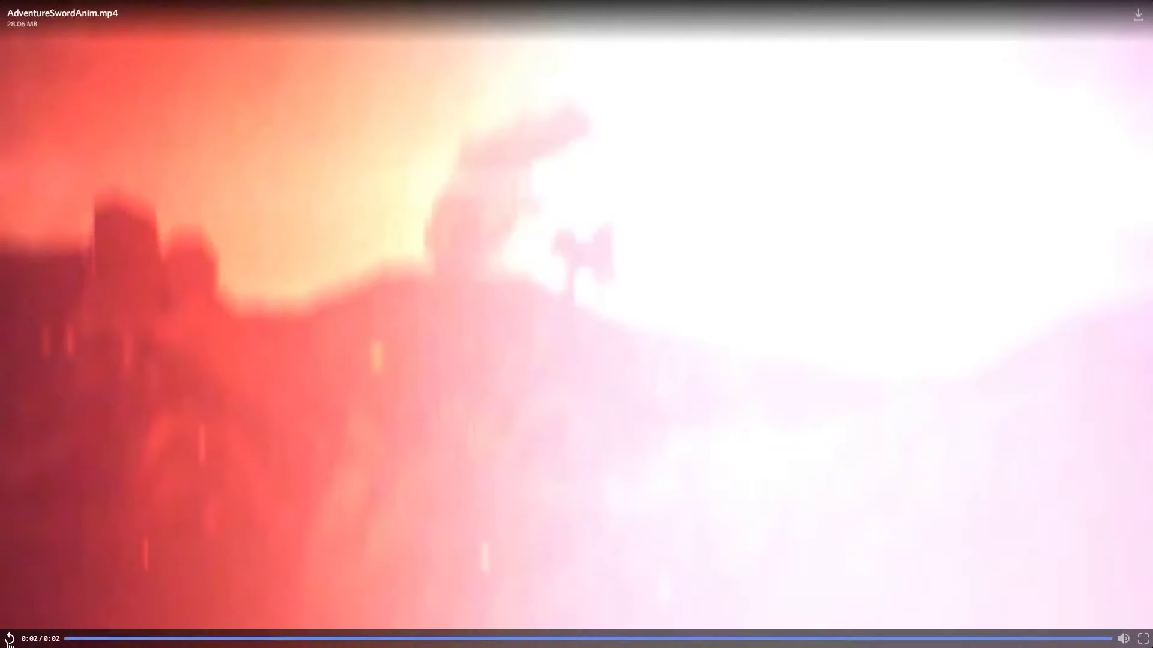
{"action": "left_click", "coordinate": [9, 640]}
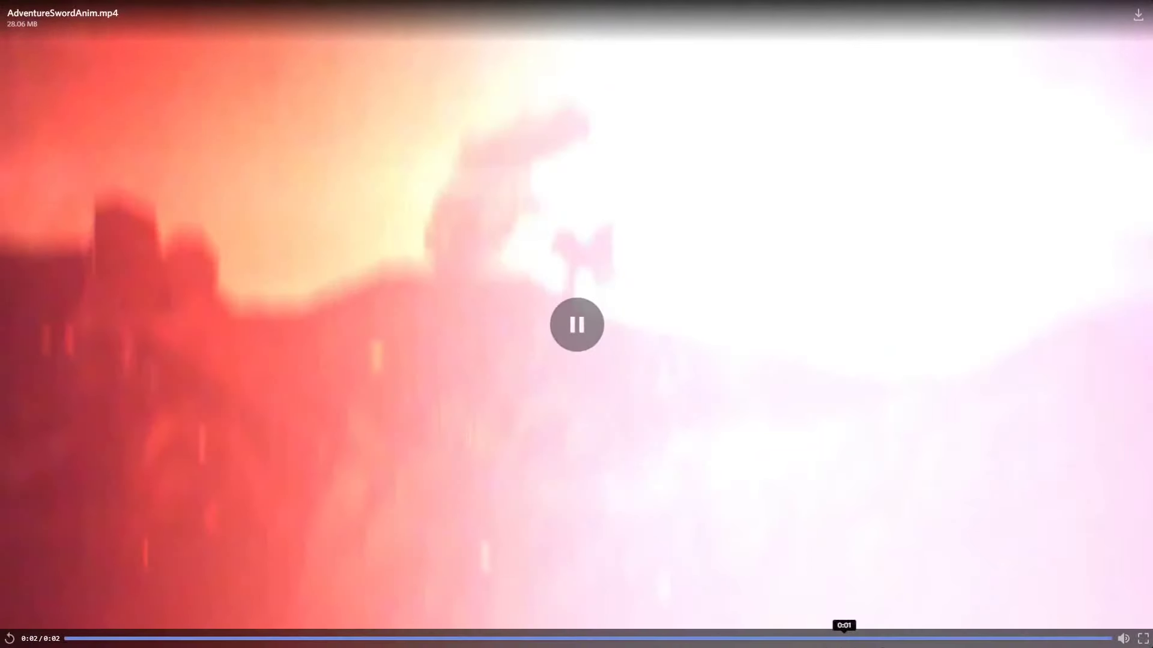
{"action": "left_click", "coordinate": [1142, 639]}
Play higherbitratesendable.mp4 in full screen, replay it, then pause it and return to the submissions channel
{"action": "scroll", "coordinate": [354, 487], "scroll_direction": "down", "scroll_amount": 1}
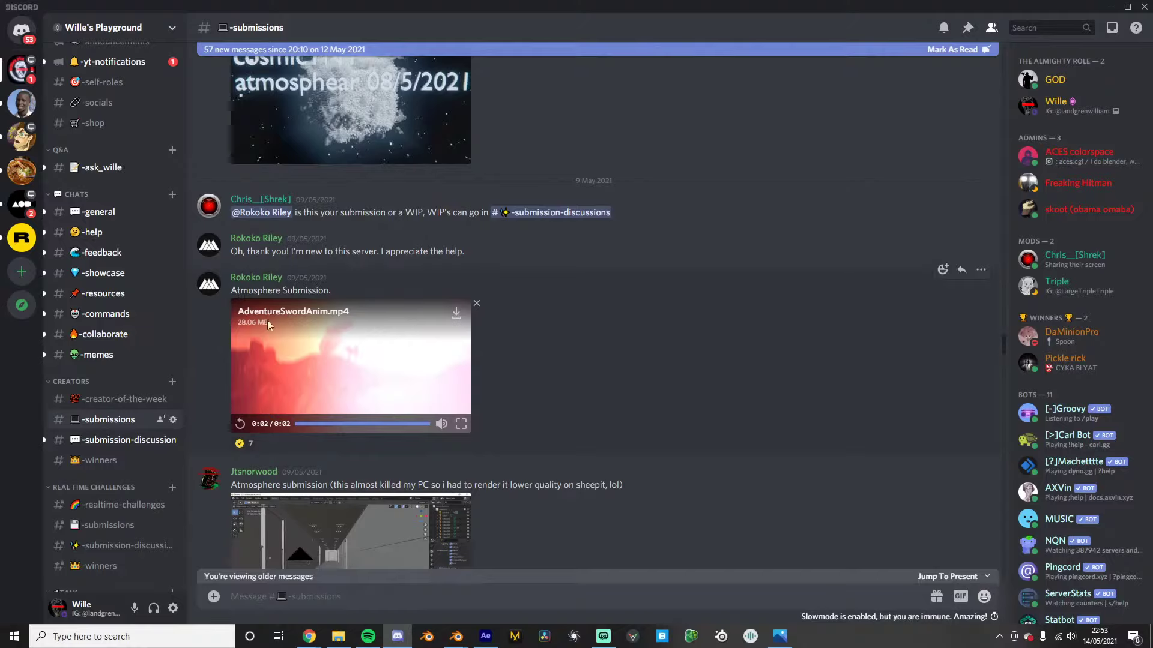
{"action": "scroll", "coordinate": [319, 353], "scroll_direction": "down", "scroll_amount": 8}
{"action": "left_click", "coordinate": [348, 300]}
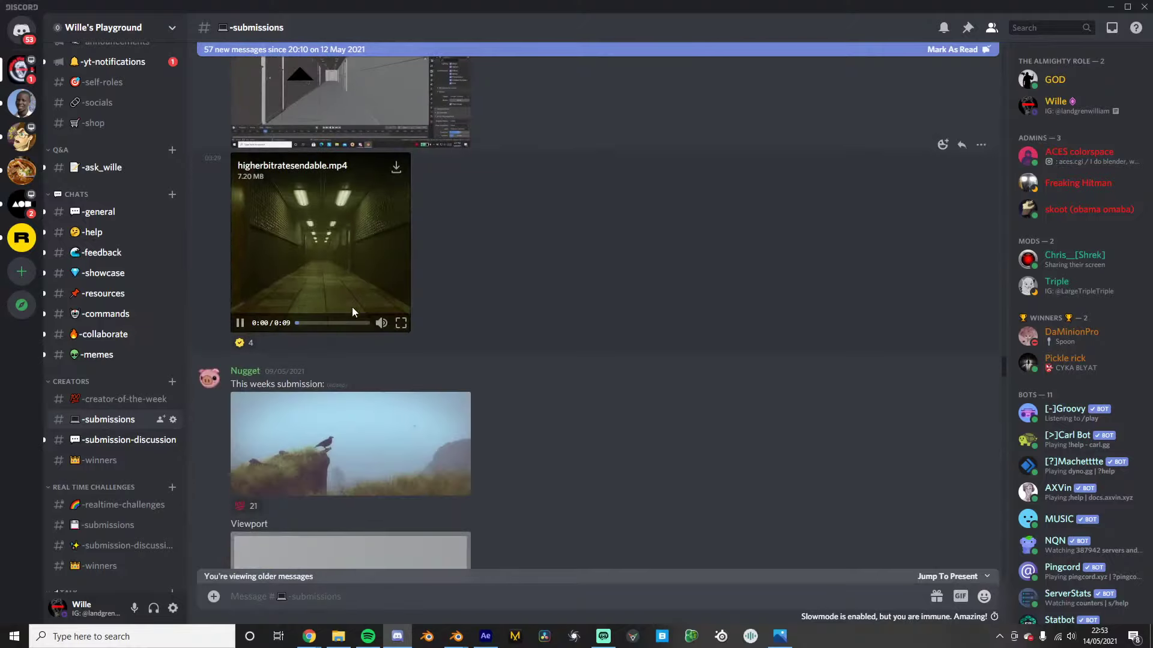
{"action": "left_click", "coordinate": [401, 324]}
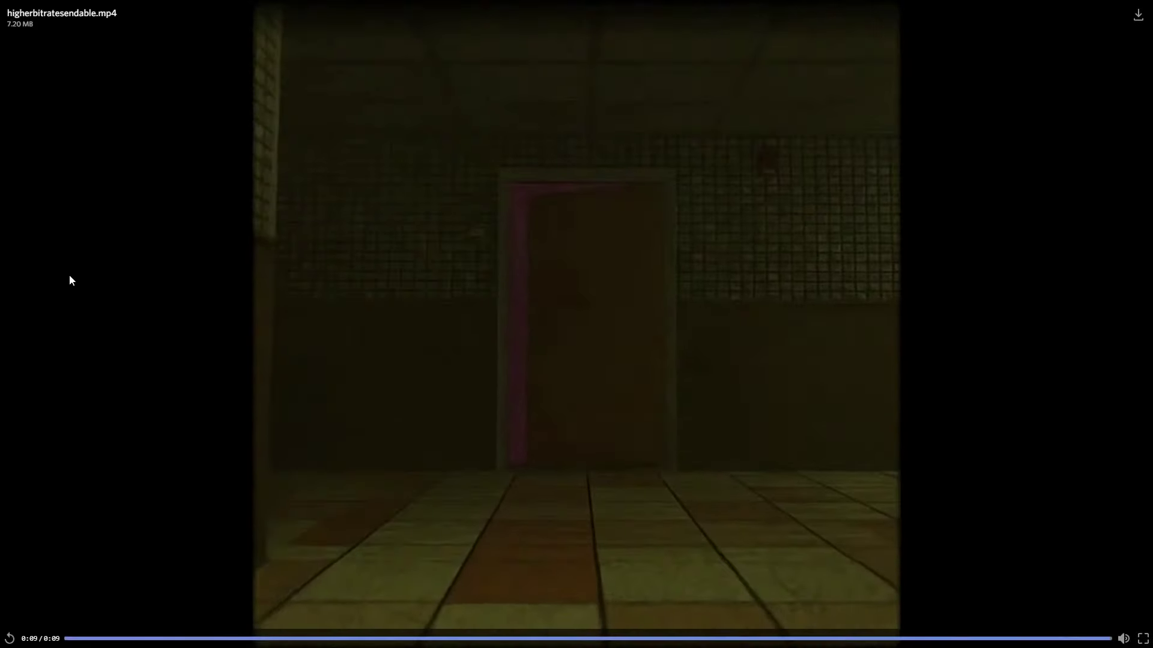
{"action": "left_click", "coordinate": [9, 639]}
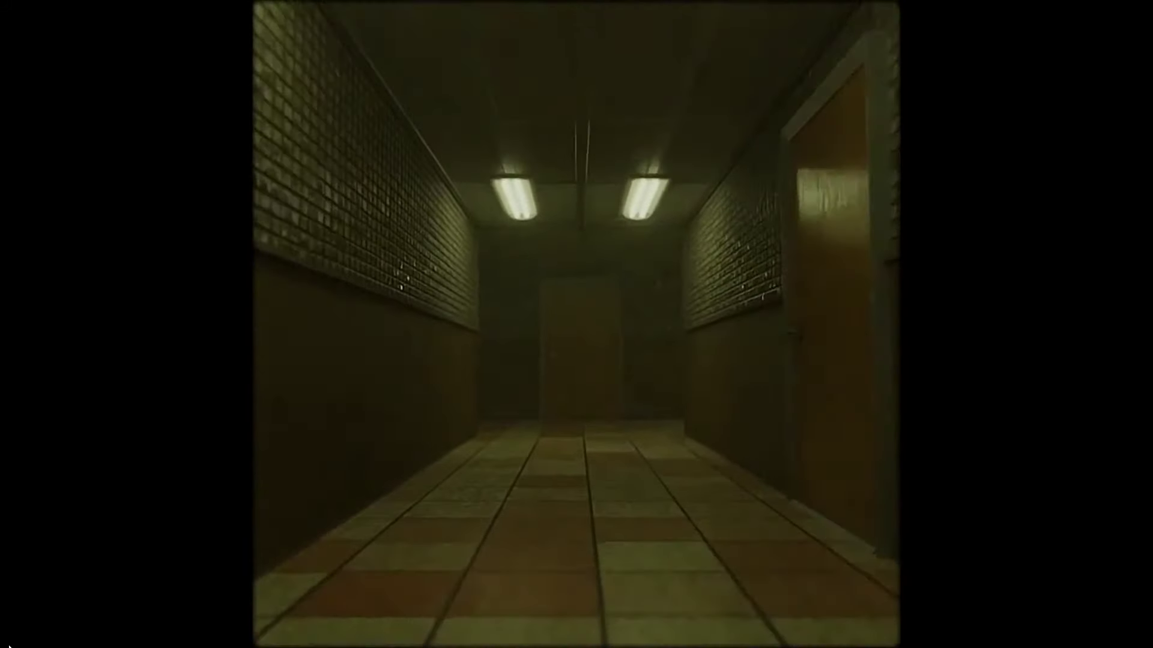
{"action": "left_click", "coordinate": [9, 639]}
{"action": "mouse_move", "coordinate": [1121, 639]}
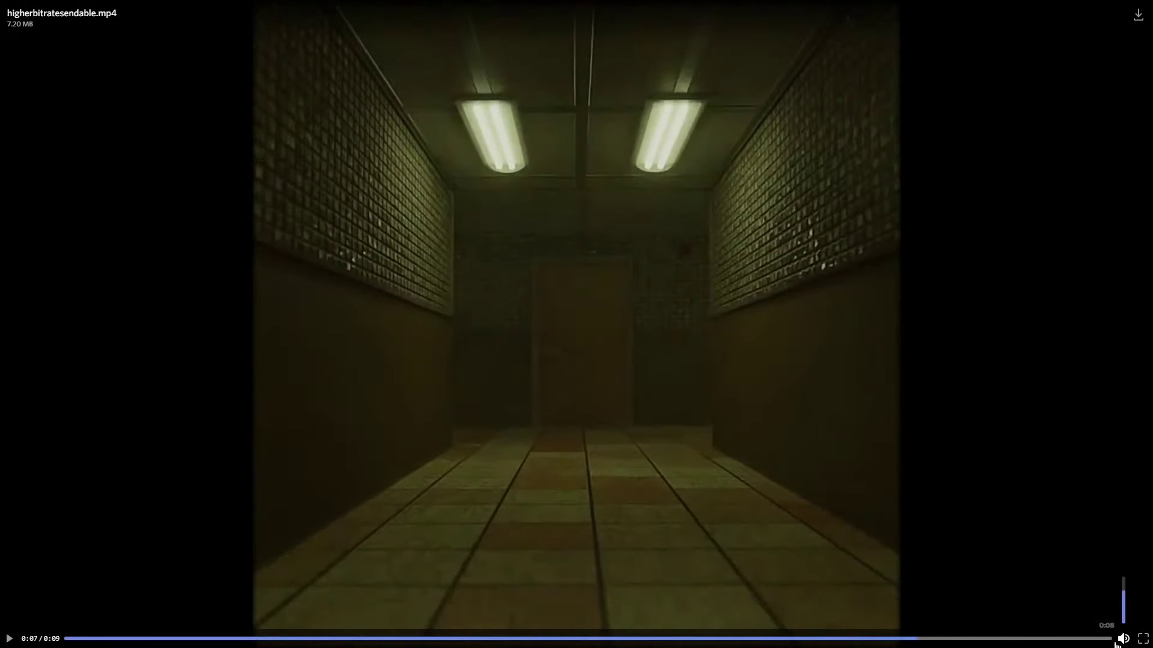
{"action": "key", "text": "Escape"}
View the enlarged render of the crow on the grassy cliff and add a vote to that submission's existing reaction
{"action": "scroll", "coordinate": [335, 318], "scroll_direction": "down", "scroll_amount": 3}
{"action": "left_click", "coordinate": [336, 240]}
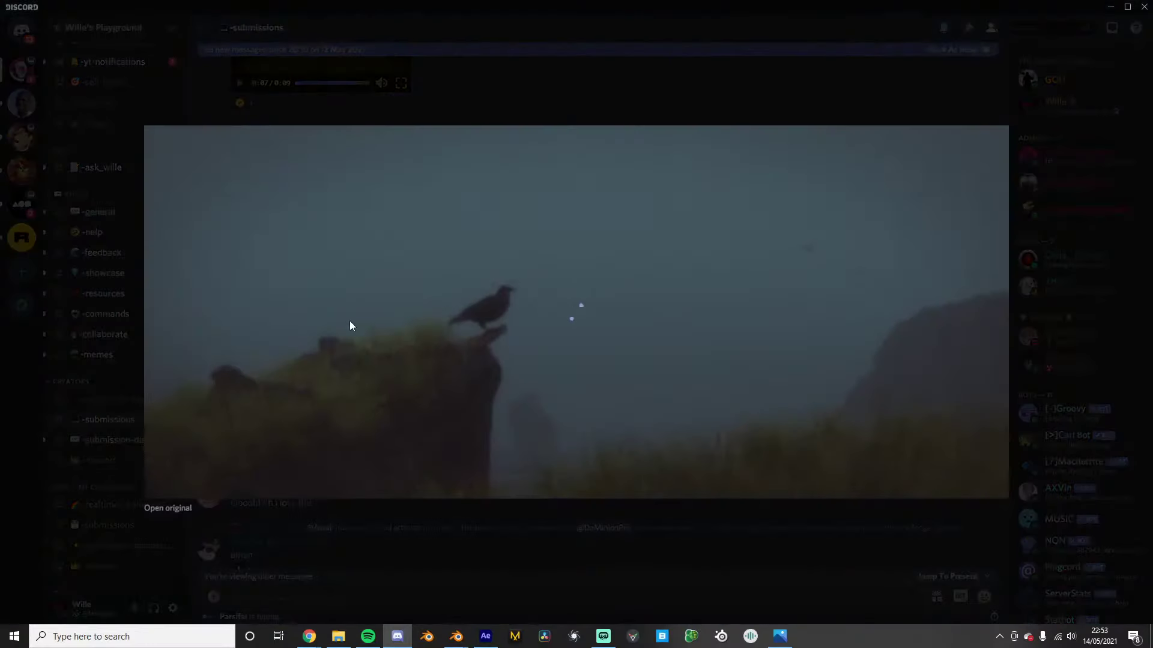
{"action": "left_click", "coordinate": [354, 595]}
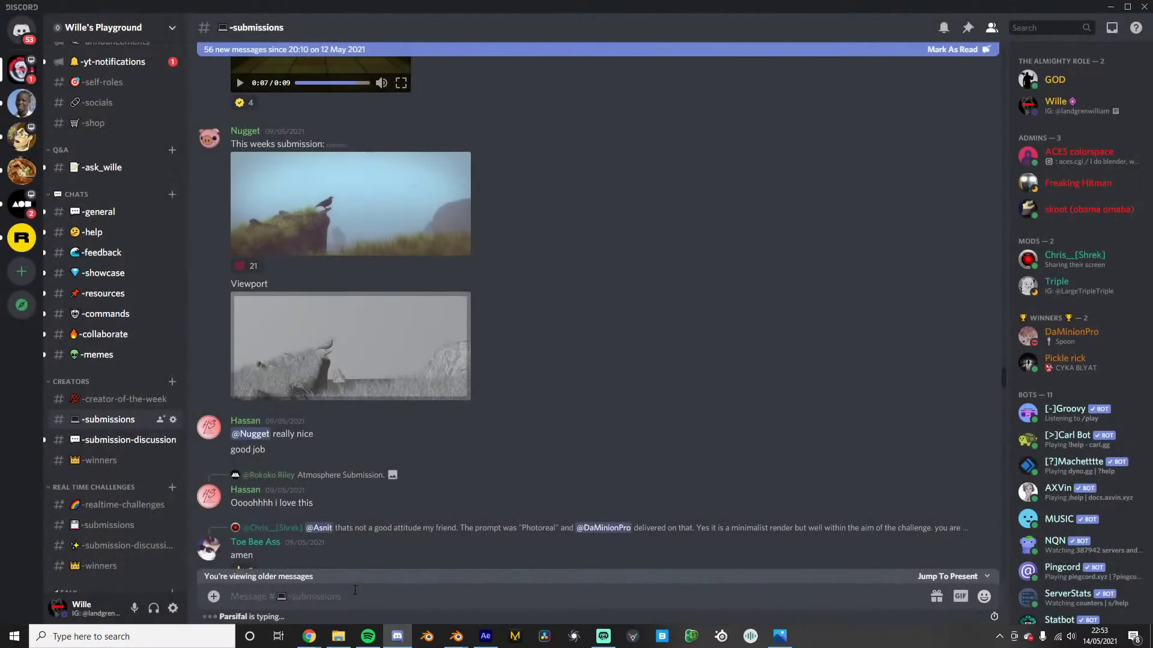
{"action": "left_click", "coordinate": [285, 241]}
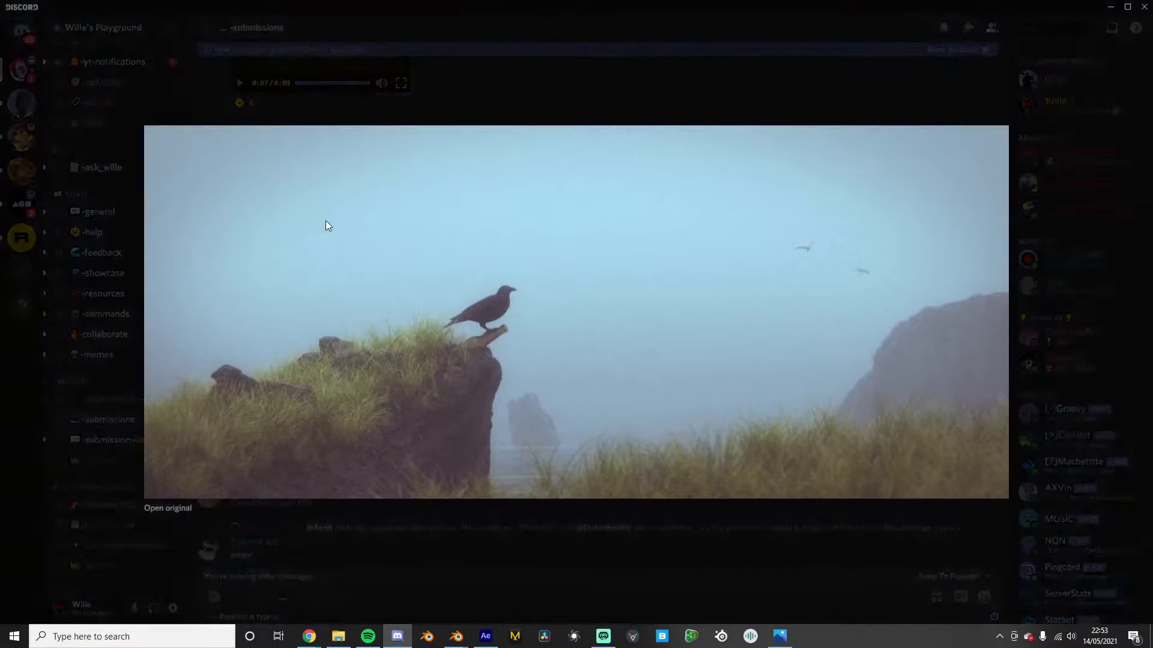
{"action": "left_click", "coordinate": [469, 574]}
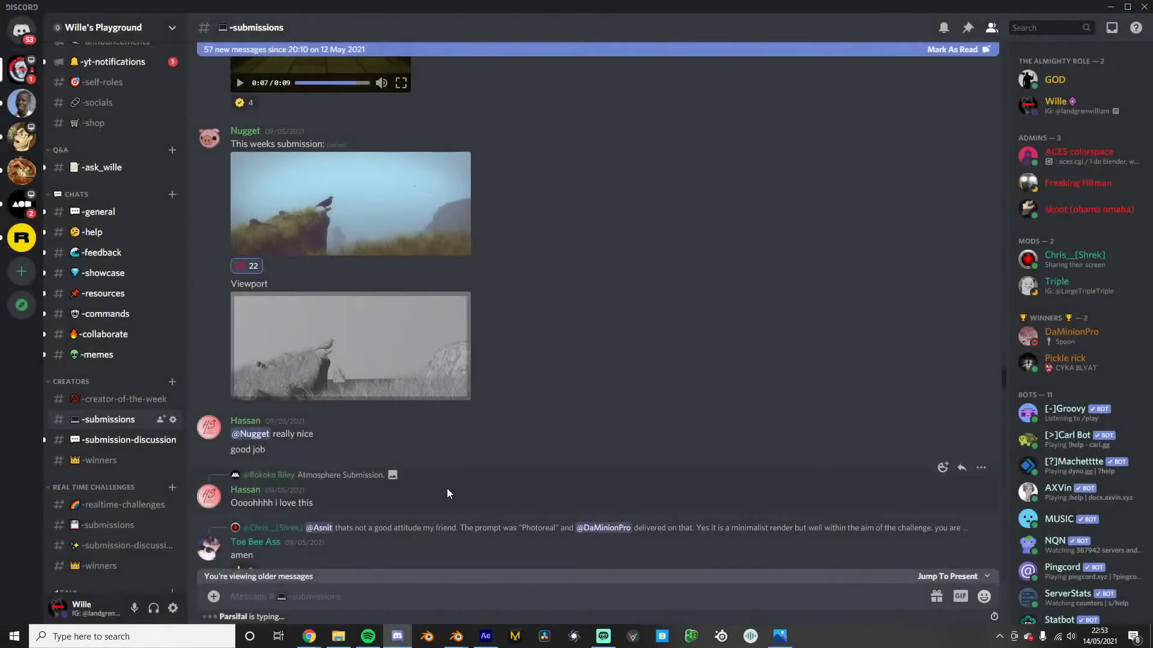
{"action": "left_click", "coordinate": [402, 369]}
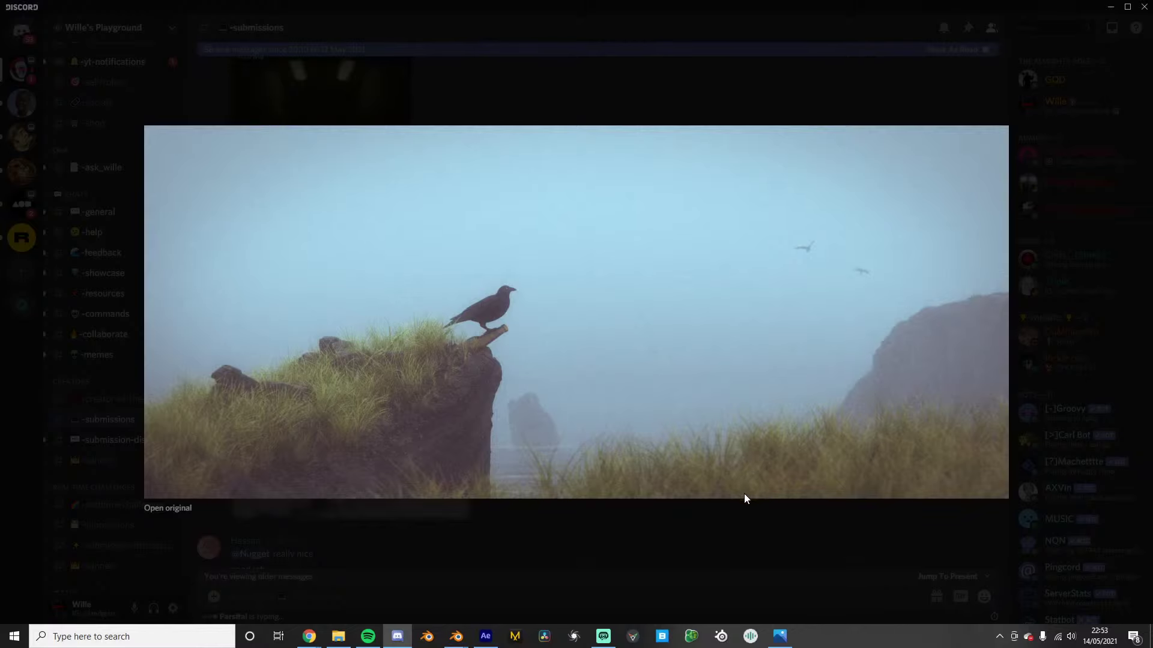
{"action": "left_click", "coordinate": [649, 536]}
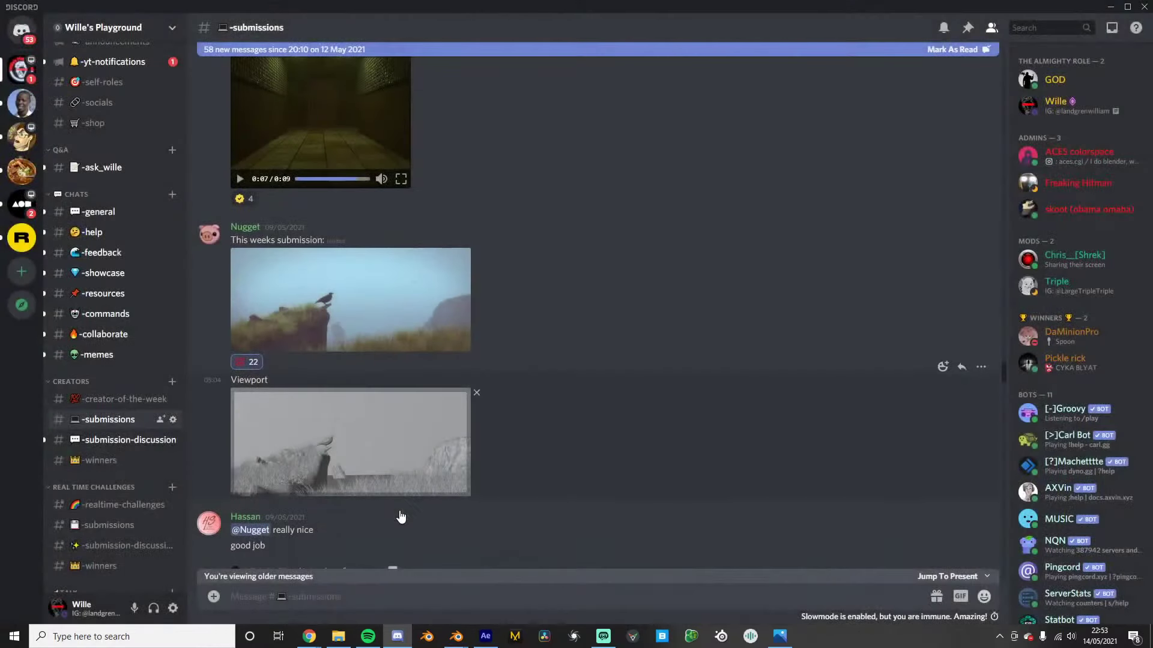
View the enlarged "Atmosphere" collaboration render of the giant planet behind rocky formations
{"action": "scroll", "coordinate": [399, 509], "scroll_direction": "down", "scroll_amount": 10}
{"action": "left_click", "coordinate": [315, 310]}
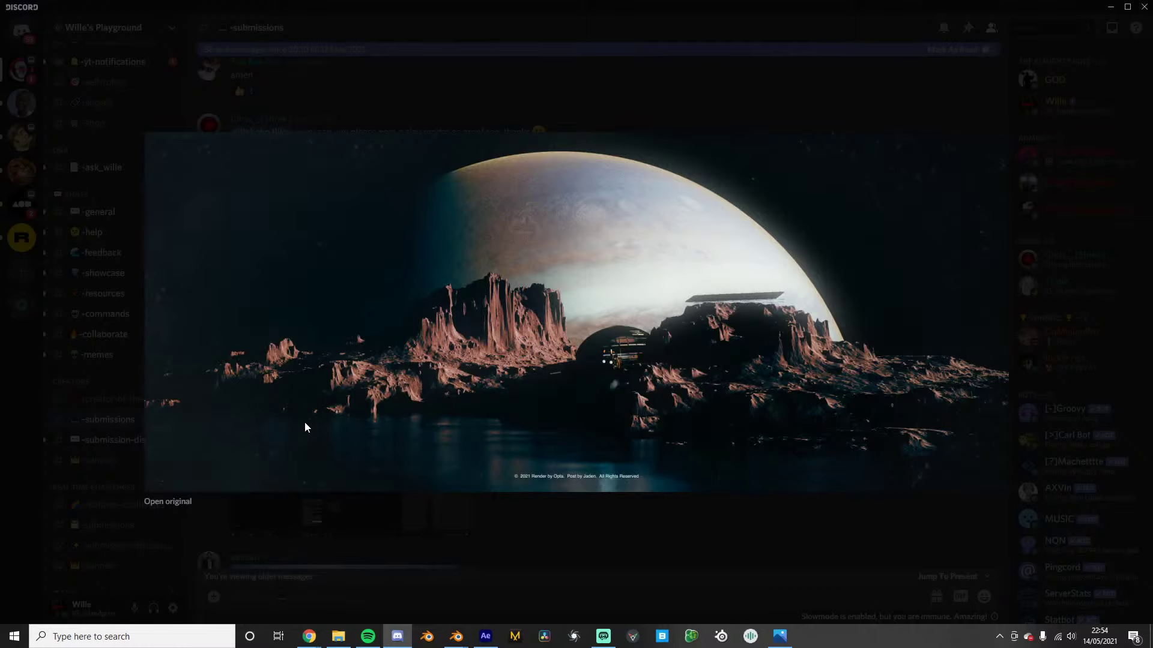
{"action": "left_click", "coordinate": [367, 528]}
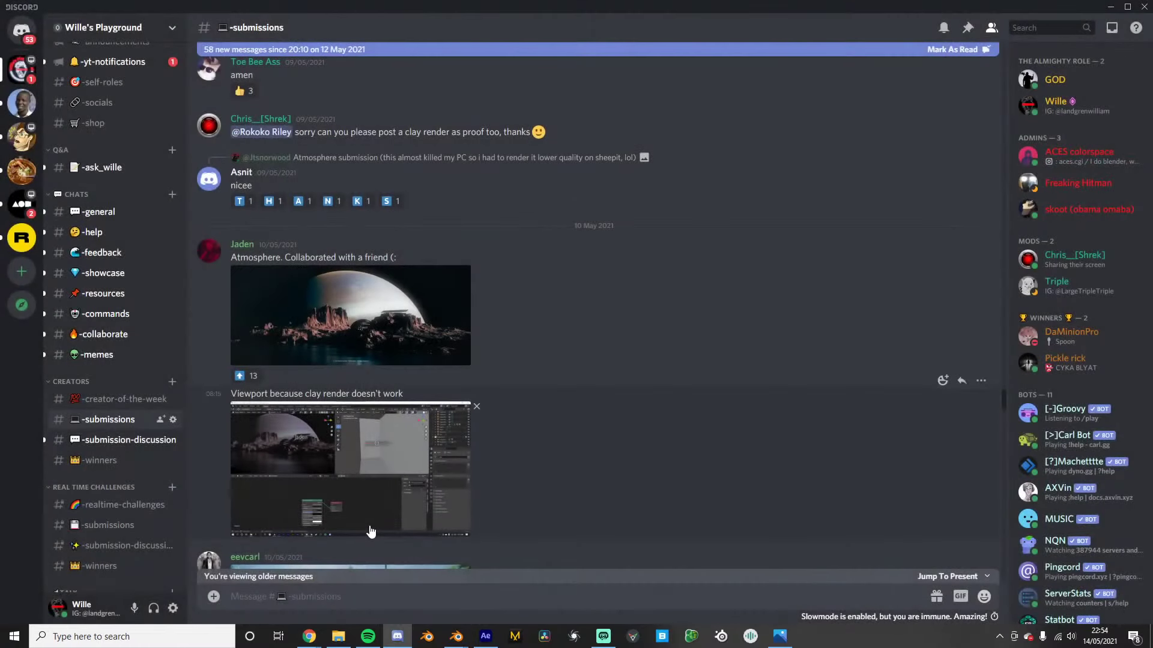
View the enlarged submission of the horse rider carrying a shield in a misty forest
{"action": "scroll", "coordinate": [369, 527], "scroll_direction": "down", "scroll_amount": 3}
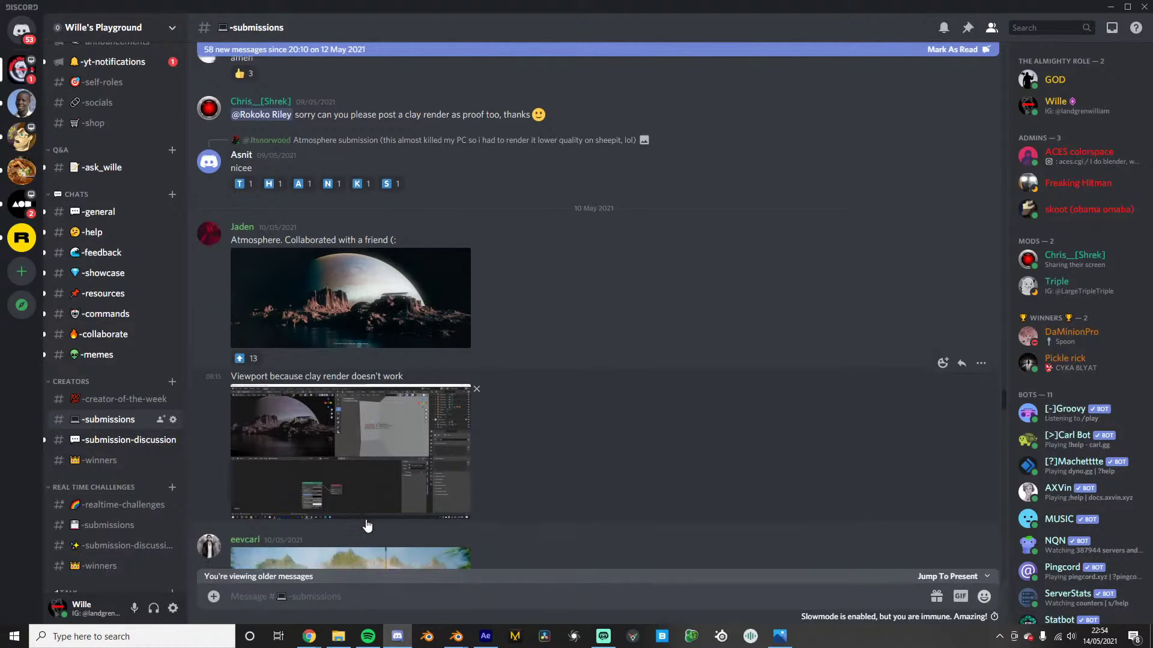
{"action": "scroll", "coordinate": [368, 523], "scroll_direction": "down", "scroll_amount": 3}
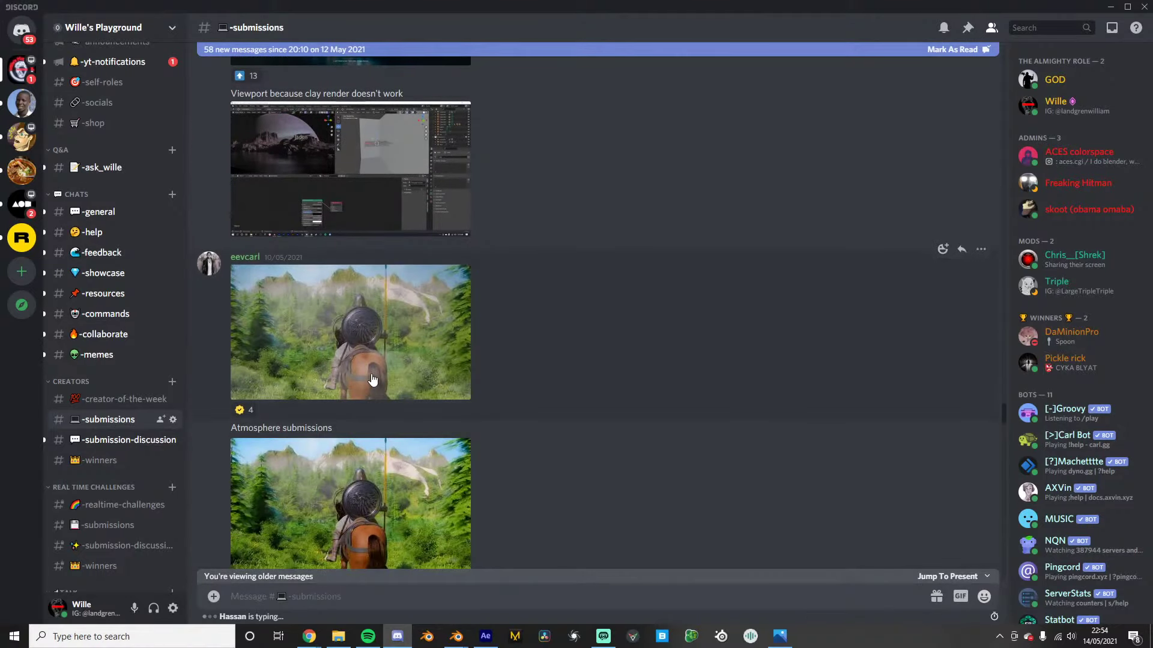
{"action": "left_click", "coordinate": [388, 466]}
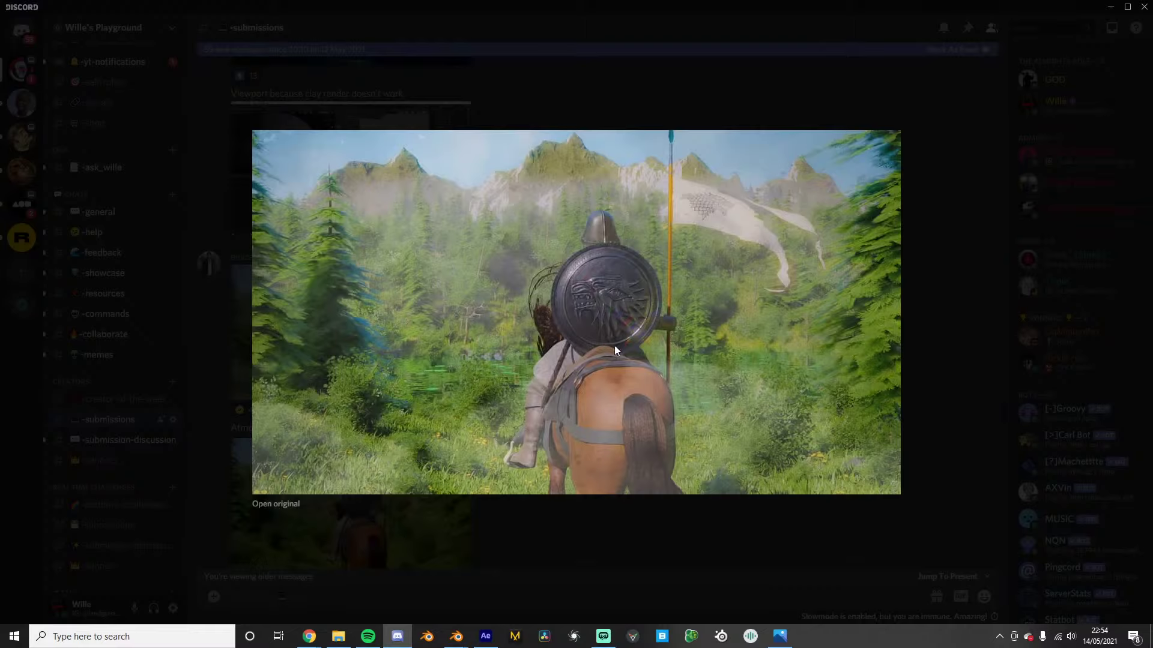
{"action": "left_click", "coordinate": [451, 566]}
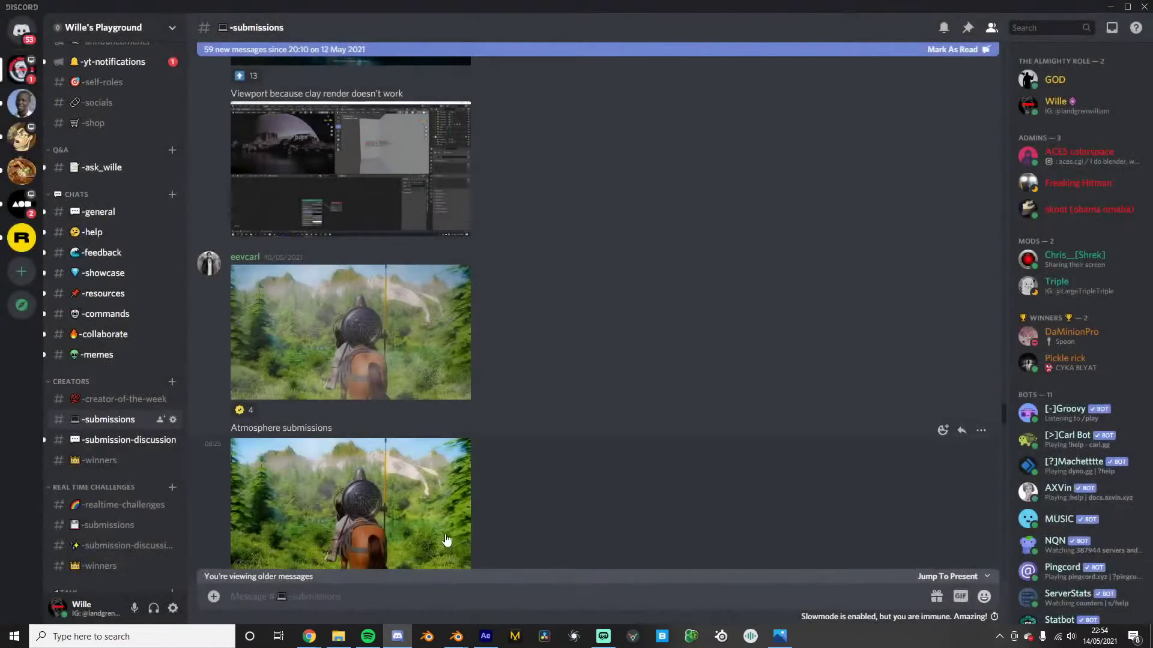
Examine the enlarged render of the lightning lamp on a wooden desk, posted below the rider's clay render
{"action": "scroll", "coordinate": [402, 448], "scroll_direction": "down", "scroll_amount": 5}
{"action": "scroll", "coordinate": [366, 432], "scroll_direction": "down", "scroll_amount": 5}
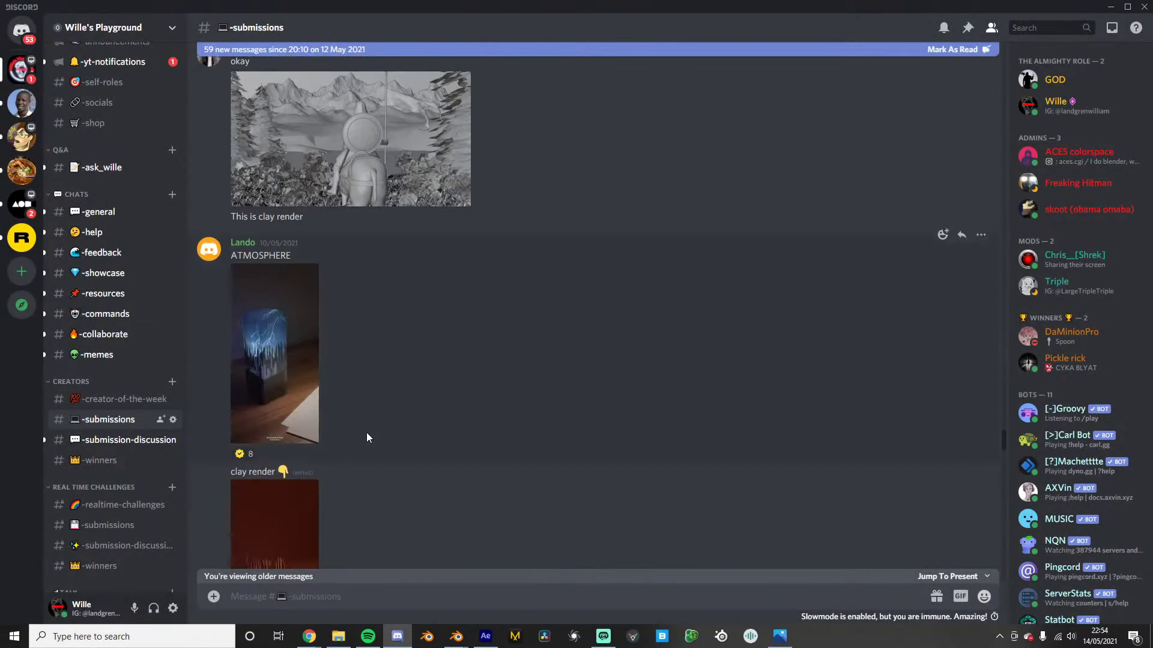
{"action": "left_click", "coordinate": [276, 388]}
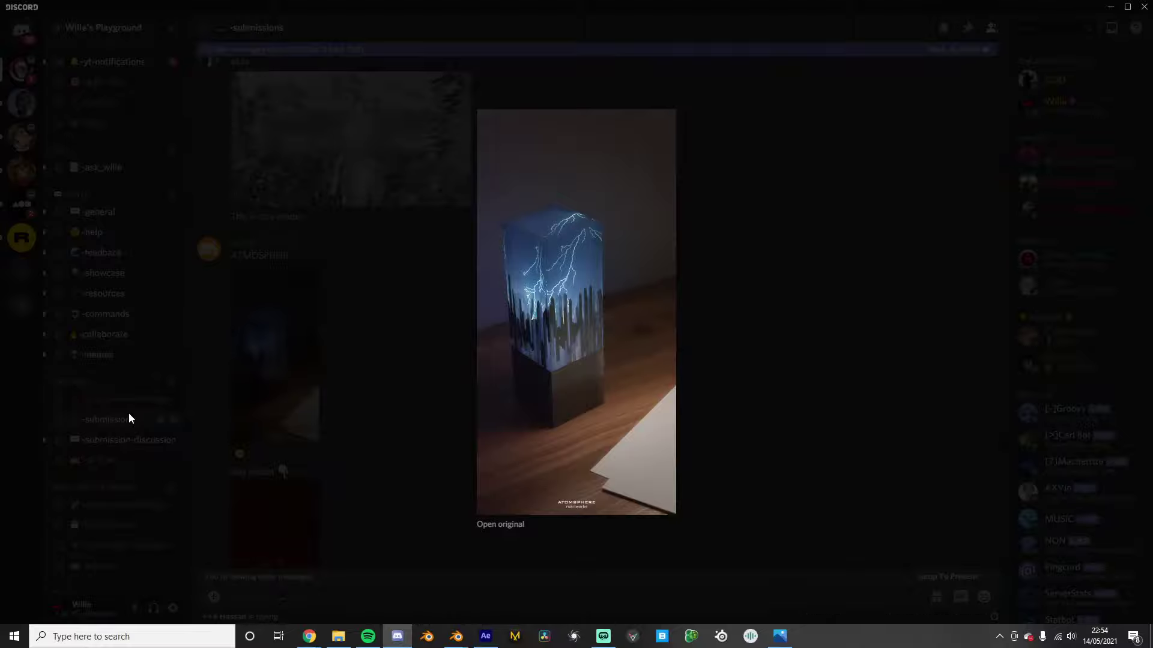
{"action": "left_click", "coordinate": [315, 316]}
View the enlarged candlelit window scene, then browse past its clay render to the "Space atmosphere - Blender Short by CGB" submission
{"action": "scroll", "coordinate": [352, 373], "scroll_direction": "down", "scroll_amount": 7}
{"action": "left_click", "coordinate": [337, 348]}
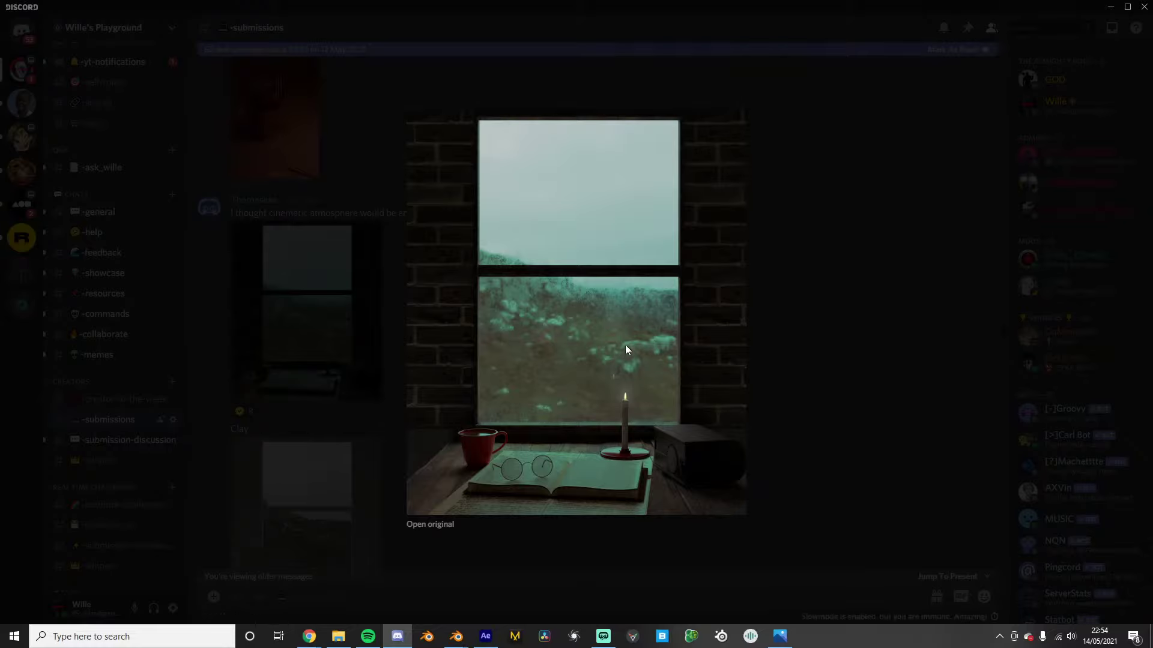
{"action": "left_click", "coordinate": [221, 409]}
{"action": "scroll", "coordinate": [278, 405], "scroll_direction": "down", "scroll_amount": 12}
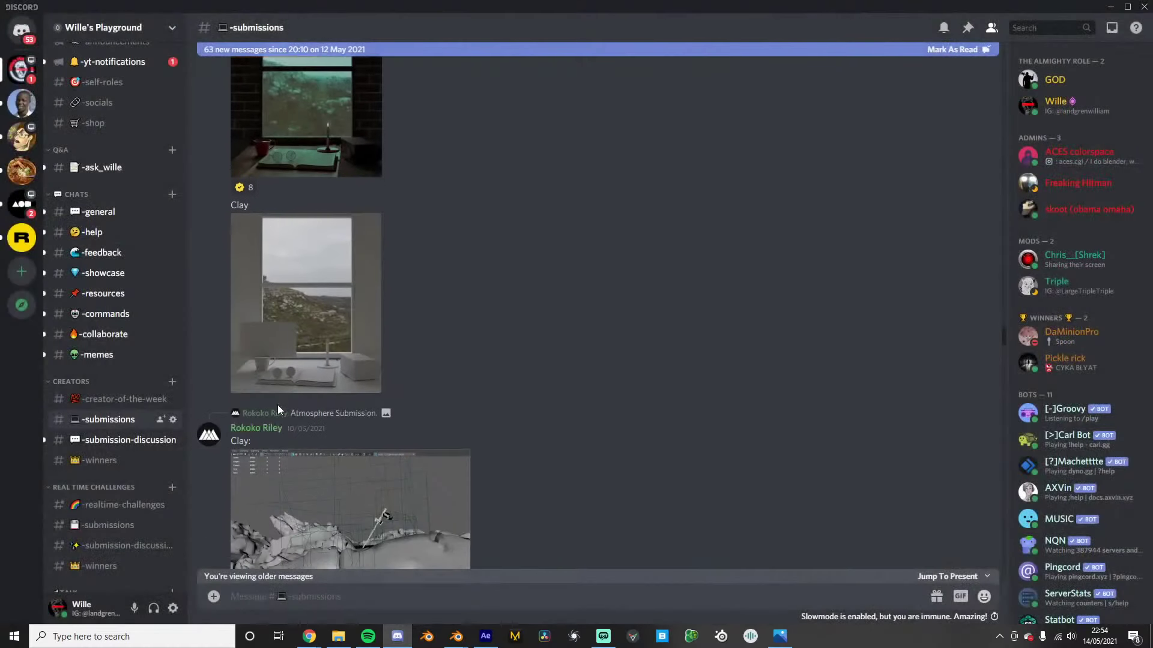
{"action": "scroll", "coordinate": [277, 401], "scroll_direction": "down", "scroll_amount": 3}
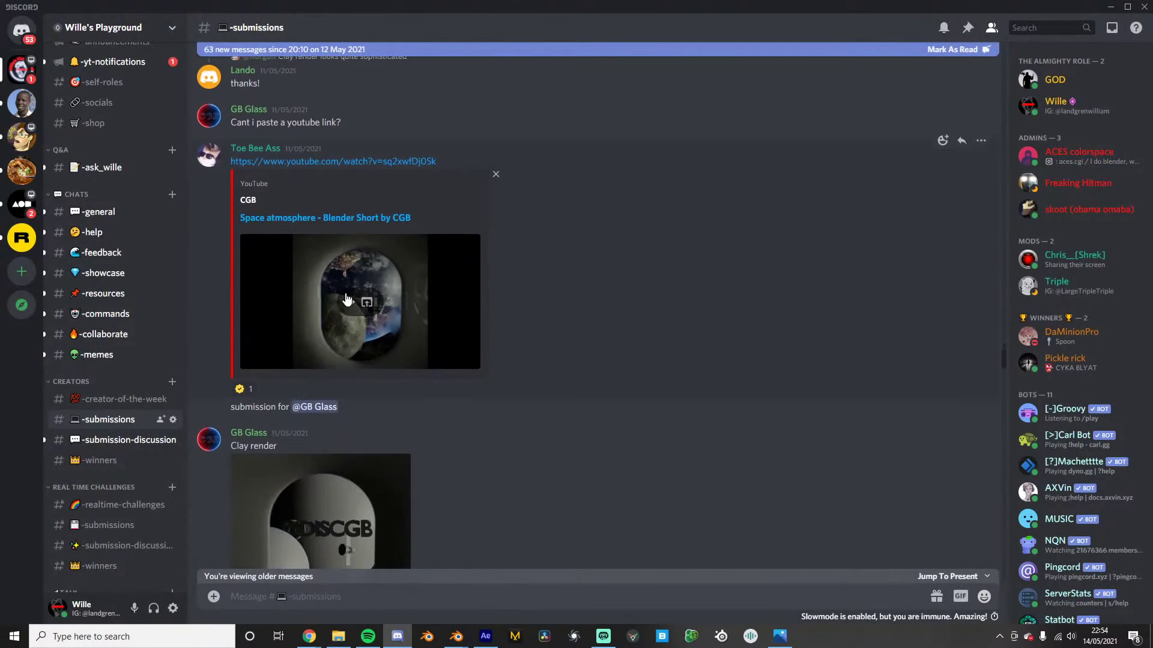
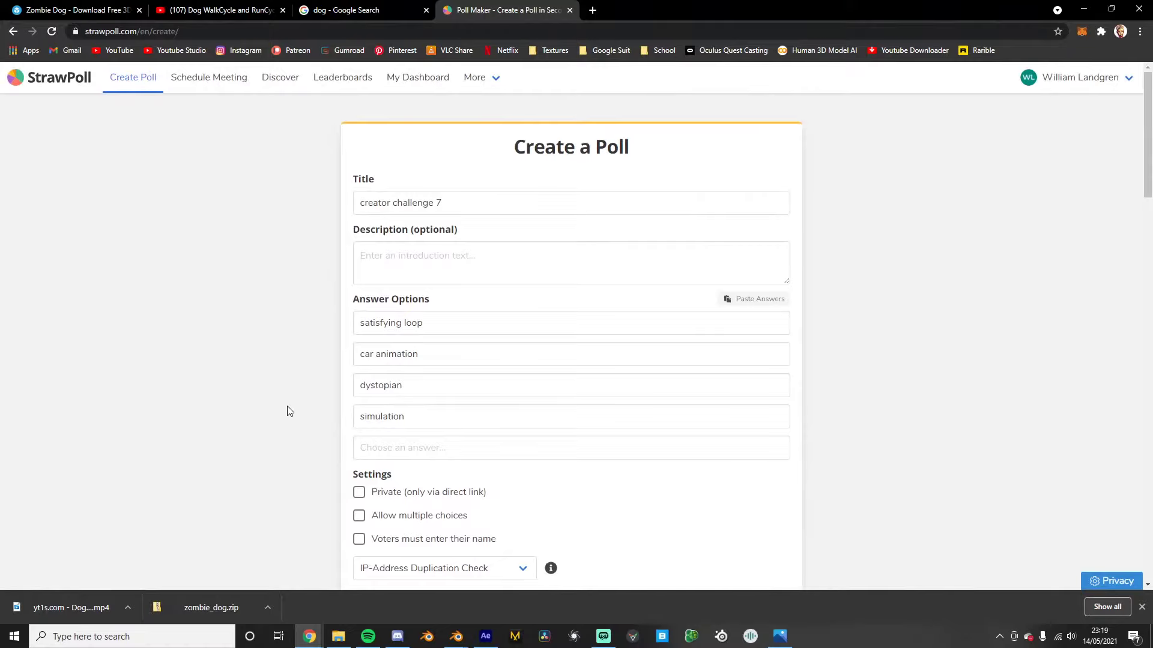
Publish the StrawPoll "creator challenge 7" with its four theme options and select the poll's web address for sharing
{"action": "scroll", "coordinate": [287, 412], "scroll_direction": "down", "scroll_amount": 3}
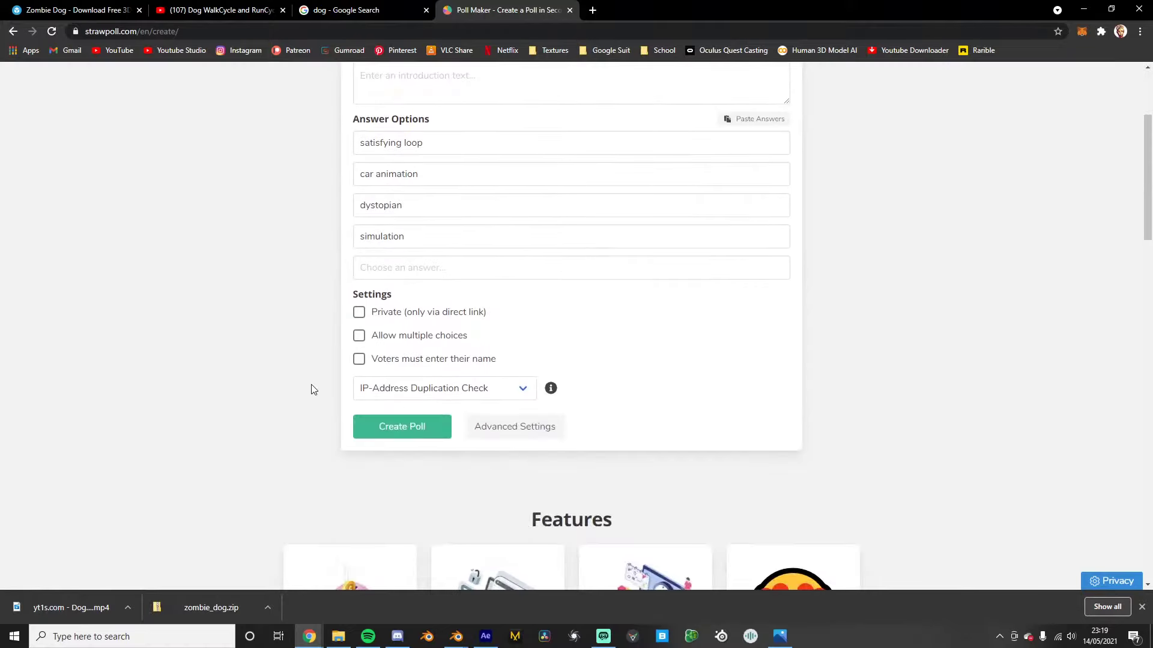
{"action": "left_click", "coordinate": [408, 431]}
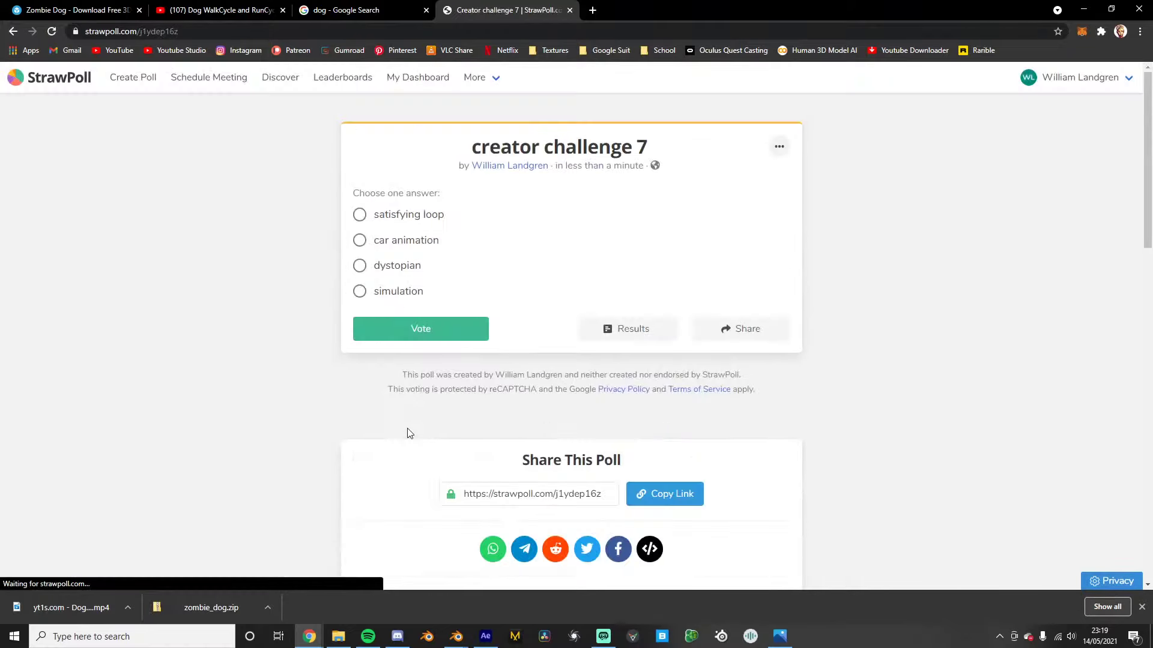
{"action": "left_click", "coordinate": [203, 31]}
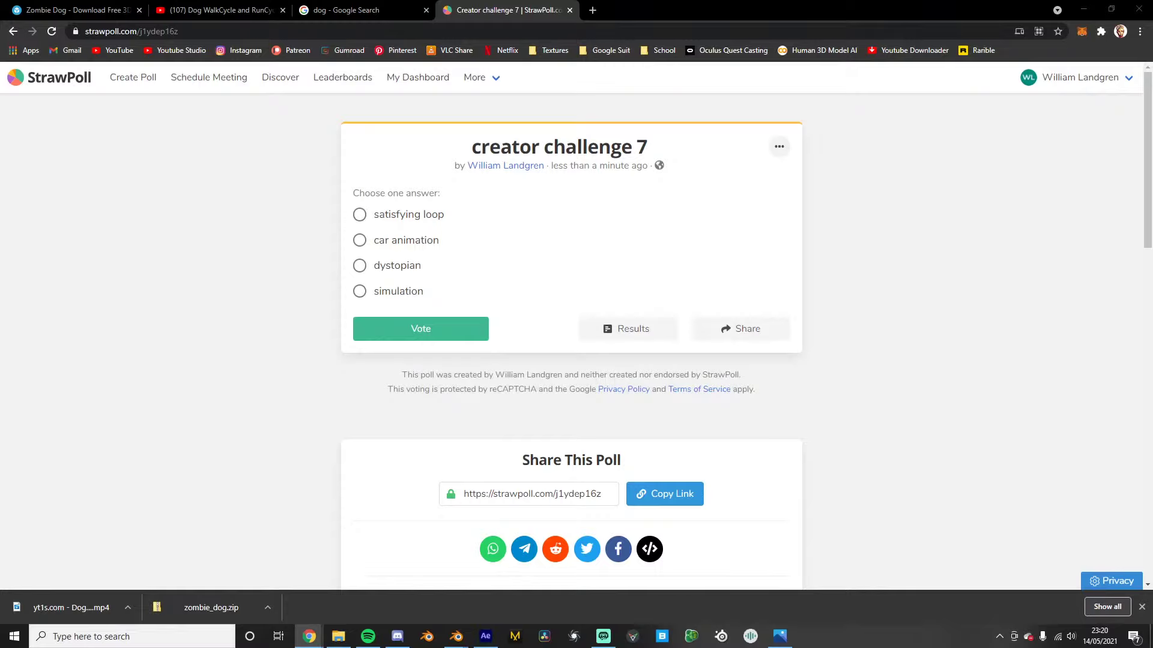
Show the poll's results and turn on automatic refreshing of them
{"action": "left_click", "coordinate": [627, 330]}
{"action": "scroll", "coordinate": [336, 330], "scroll_direction": "down", "scroll_amount": 3}
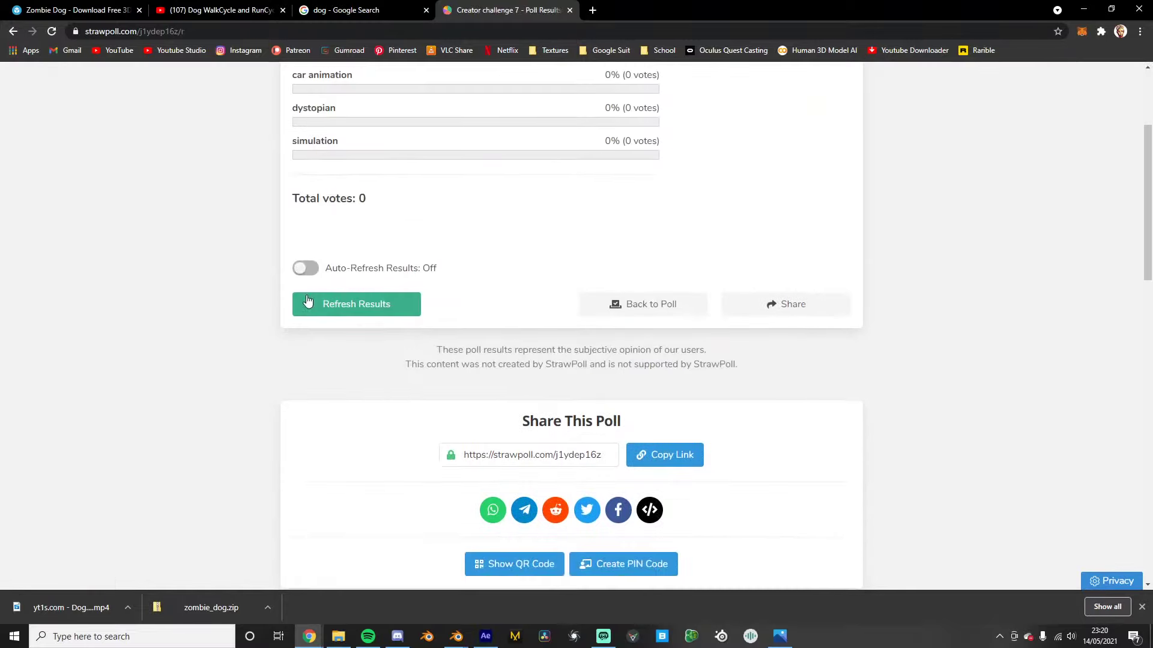
{"action": "left_click", "coordinate": [305, 268]}
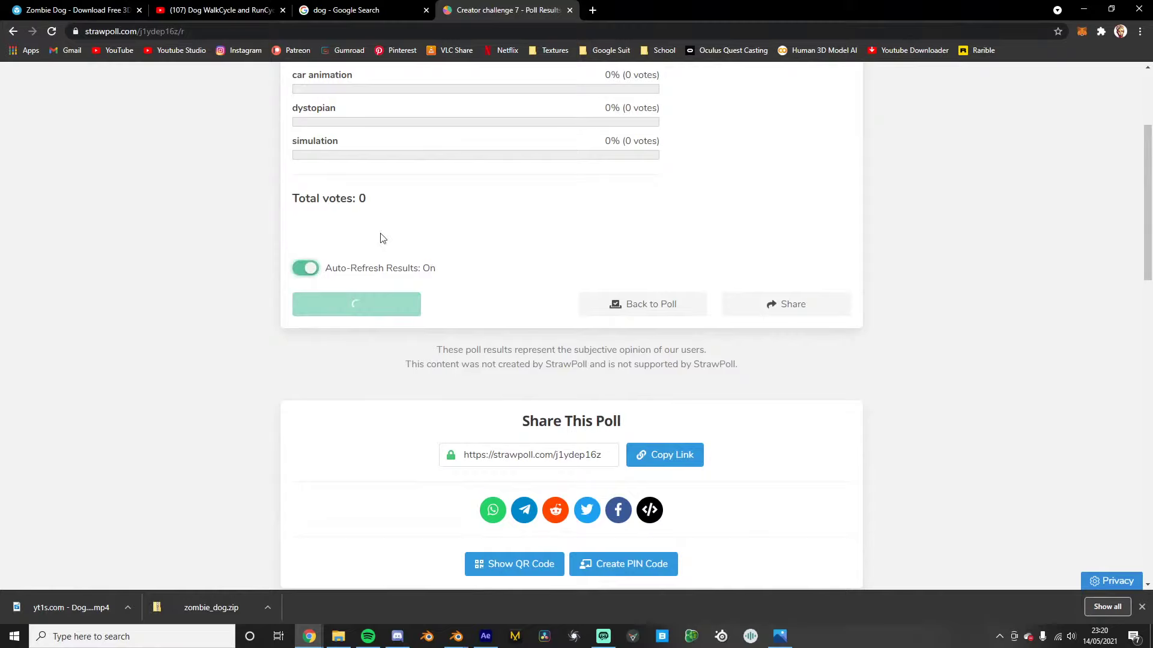
Start a "1 minute timer" through a Google search and place it in its own window beside the poll results
{"action": "left_click", "coordinate": [594, 11]}
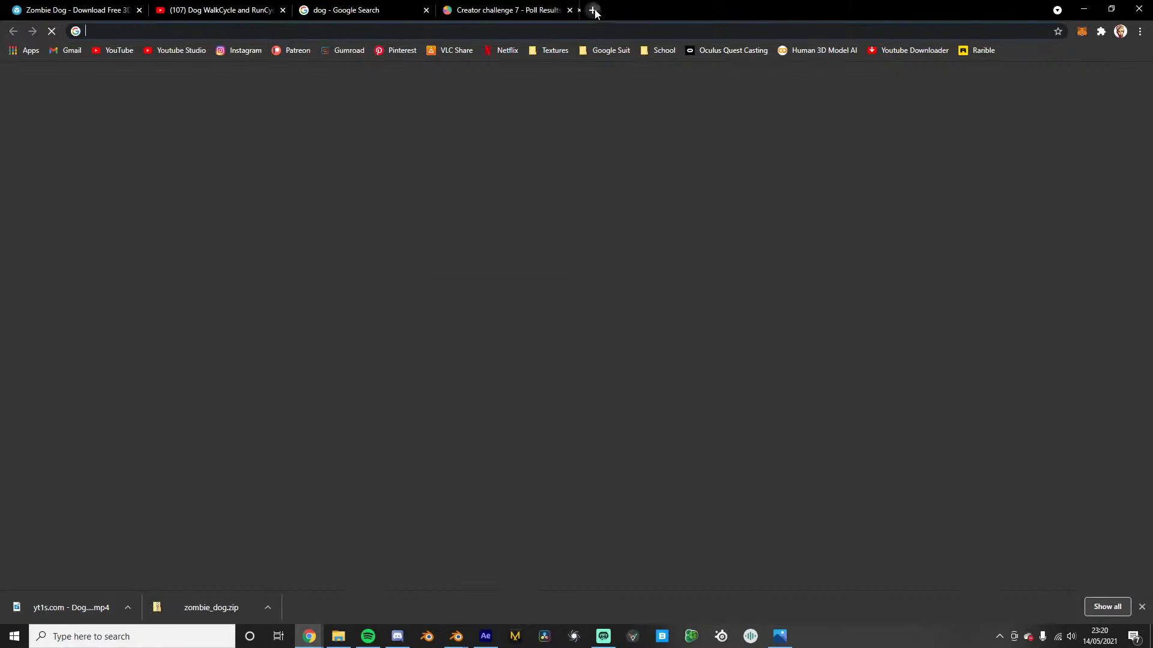
{"action": "type", "text": "1 minute timer"}
{"action": "key", "text": "Return"}
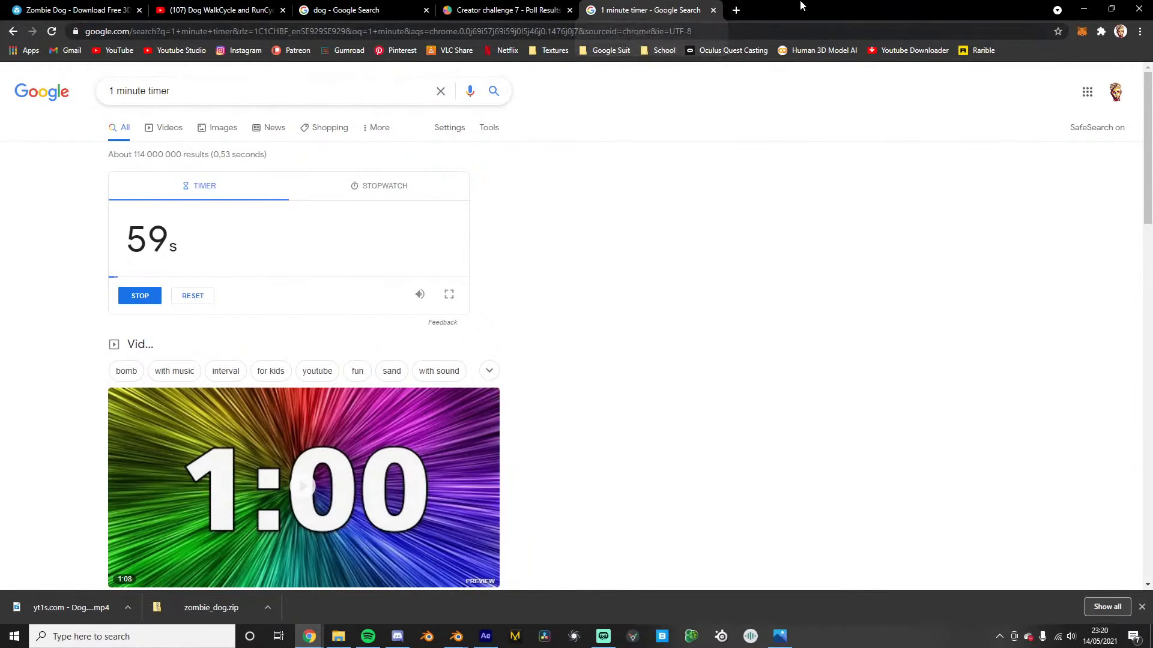
{"action": "left_click_drag", "start_coordinate": [800, 4], "coordinate": [247, 73]}
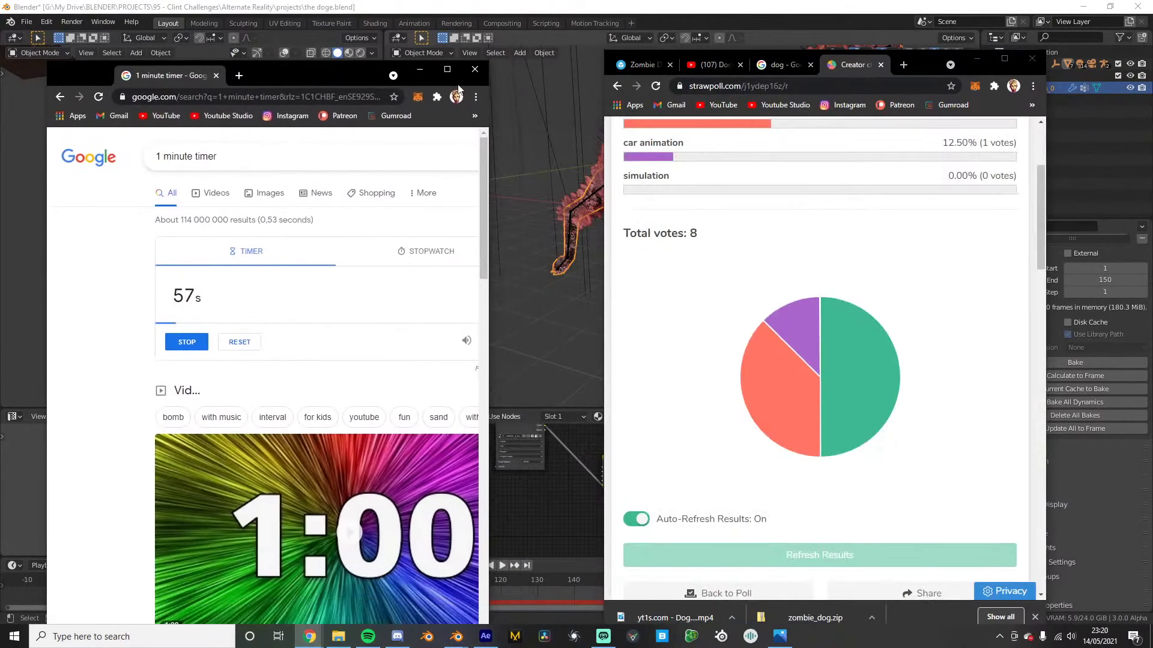
Review the vote distribution after the timer ends, dismiss the poll's options, and maximize the results window
{"action": "scroll", "coordinate": [793, 188], "scroll_direction": "up", "scroll_amount": 3}
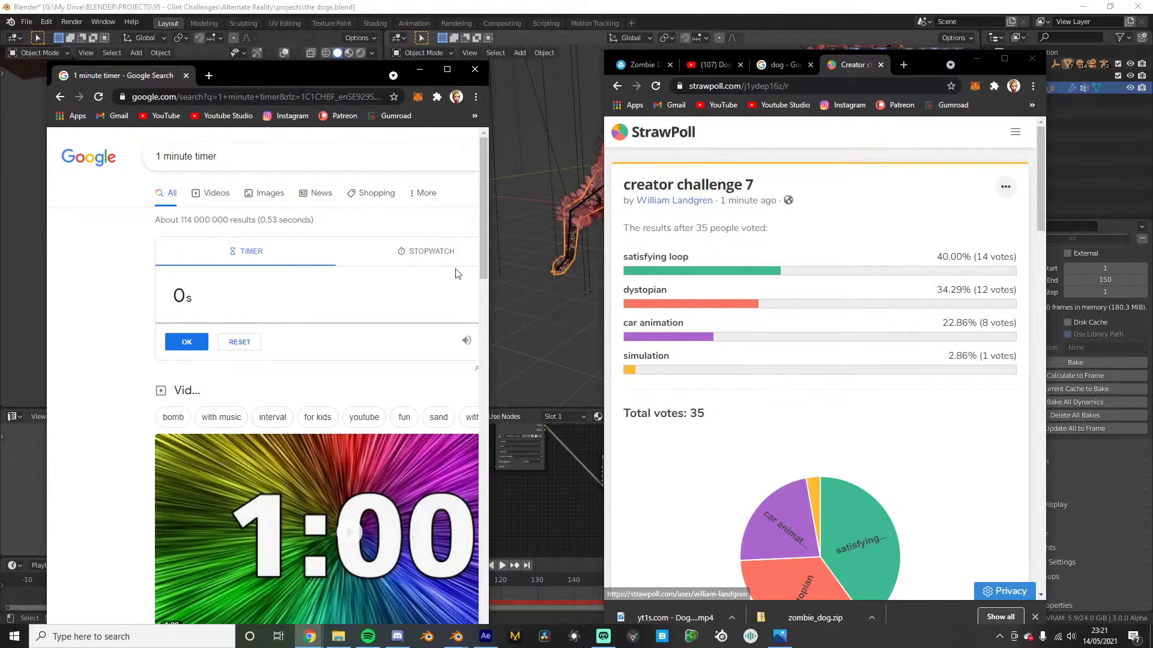
{"action": "left_click", "coordinate": [1000, 190]}
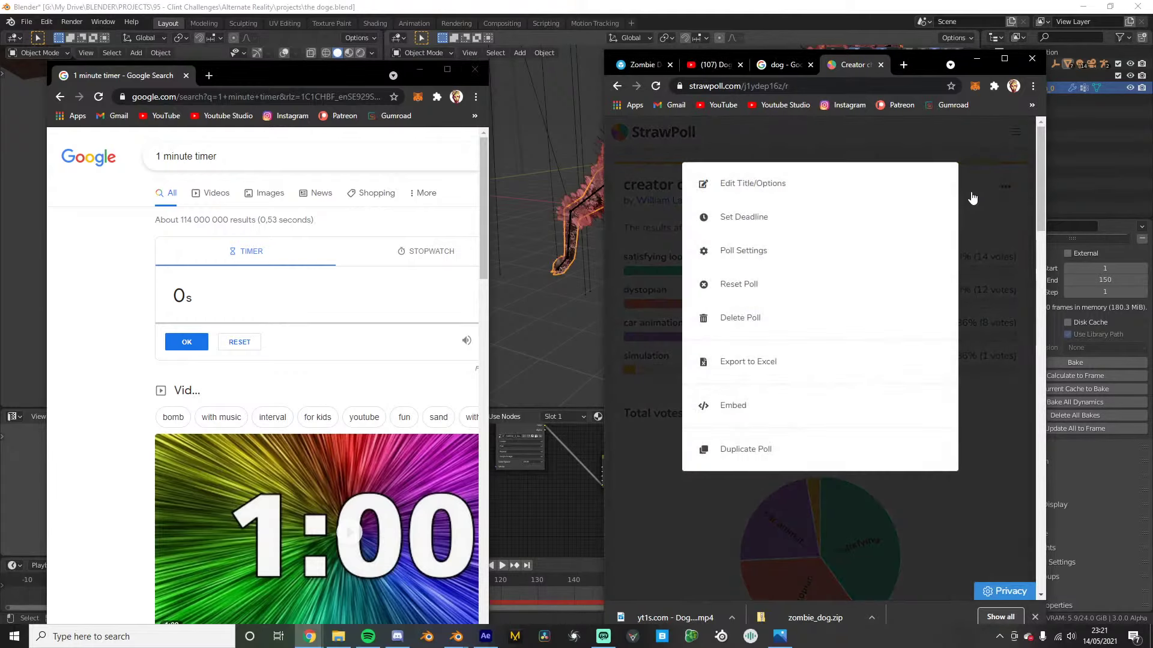
{"action": "left_click", "coordinate": [986, 195]}
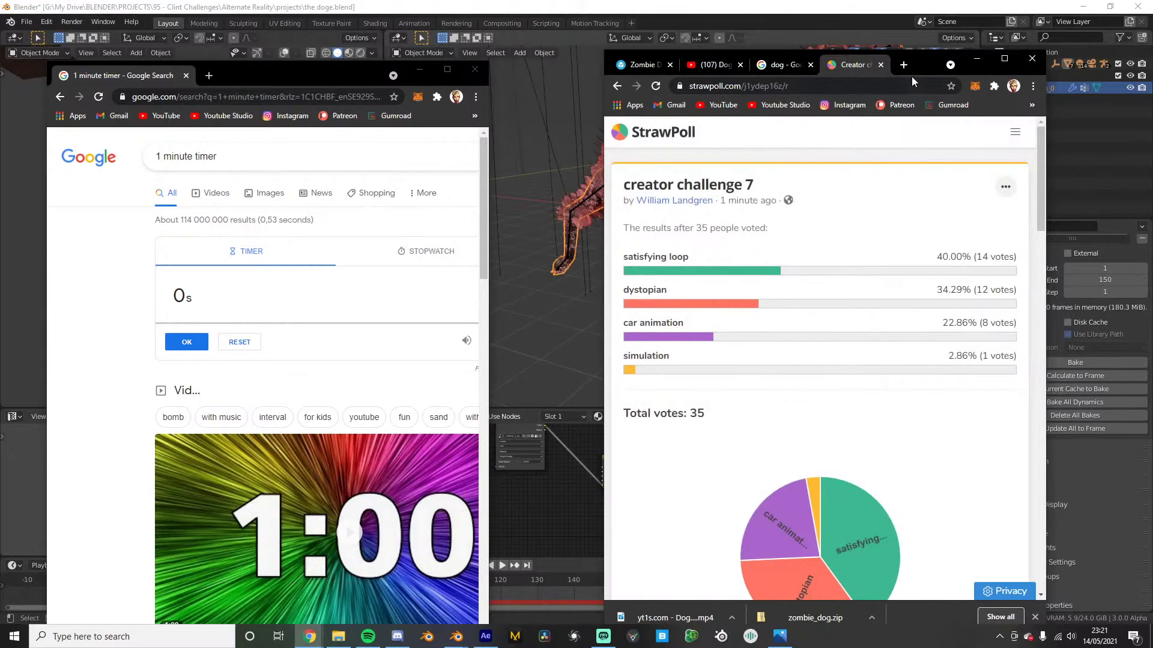
{"action": "double_click", "coordinate": [927, 68]}
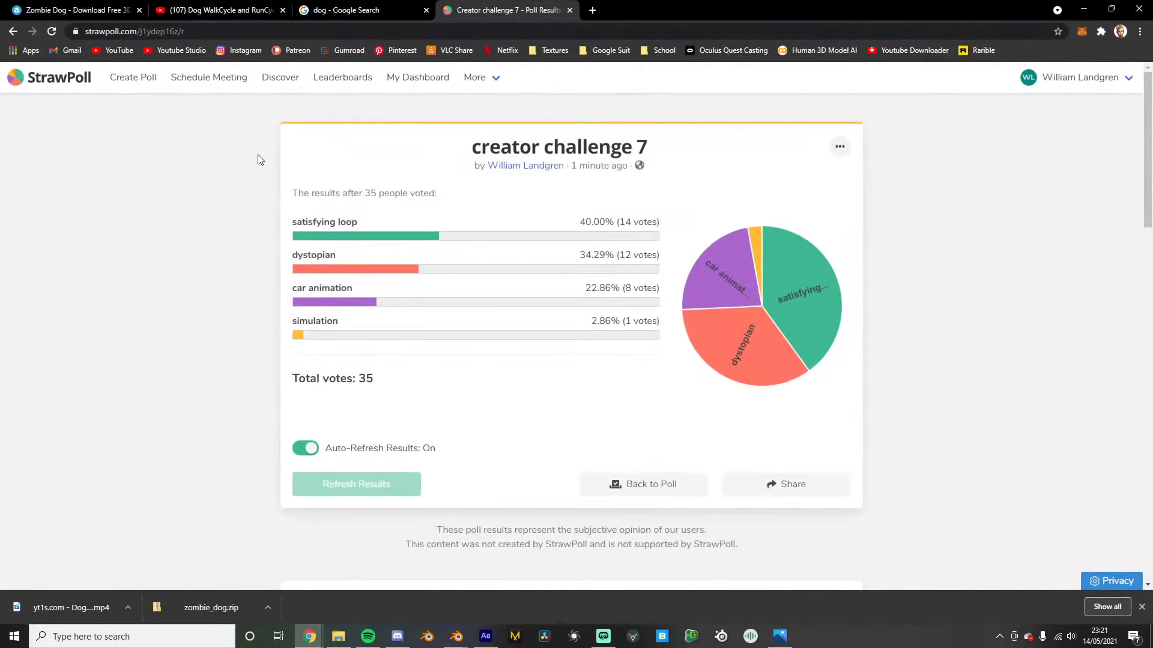
Create and publish a poll titled "loopr or sydaudyawudyawd" with the answer options "loop" and "dystopian"
{"action": "left_click", "coordinate": [130, 87]}
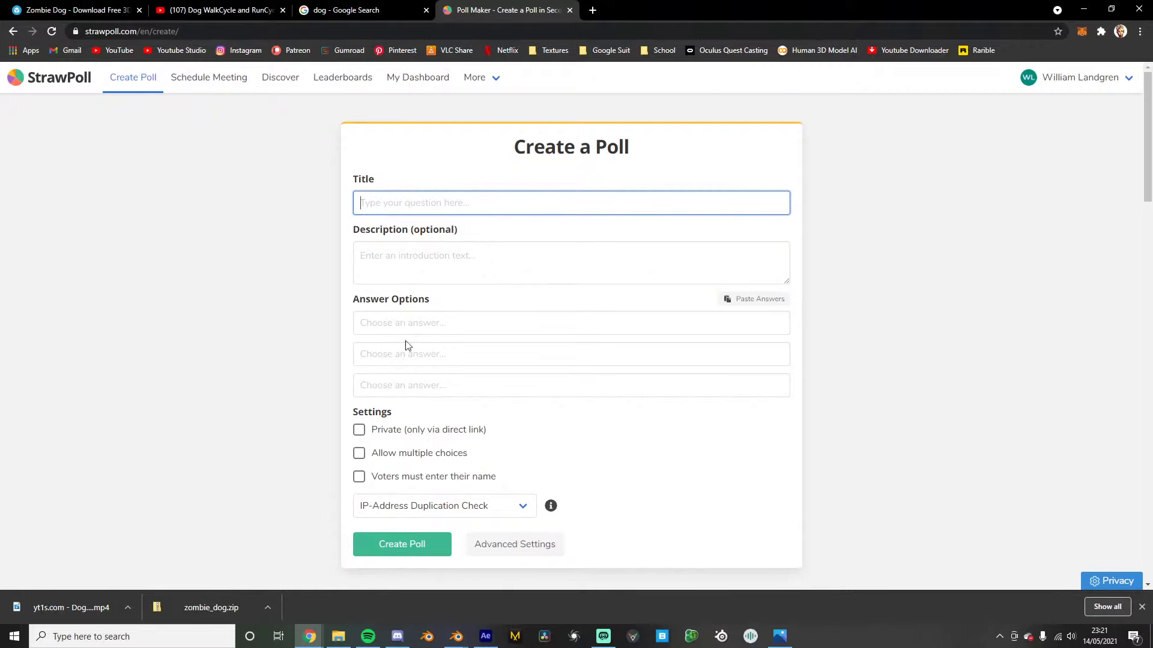
{"action": "left_click", "coordinate": [429, 331]}
{"action": "type", "text": "loop"}
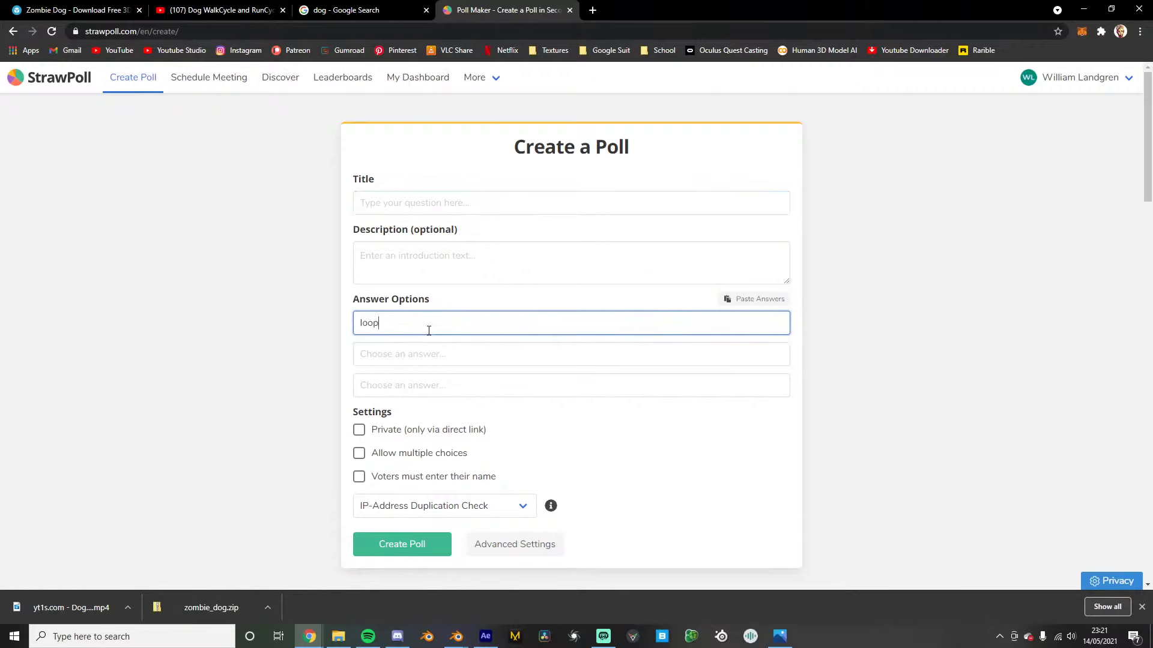
{"action": "left_click", "coordinate": [440, 353]}
{"action": "type", "text": "dystopian"}
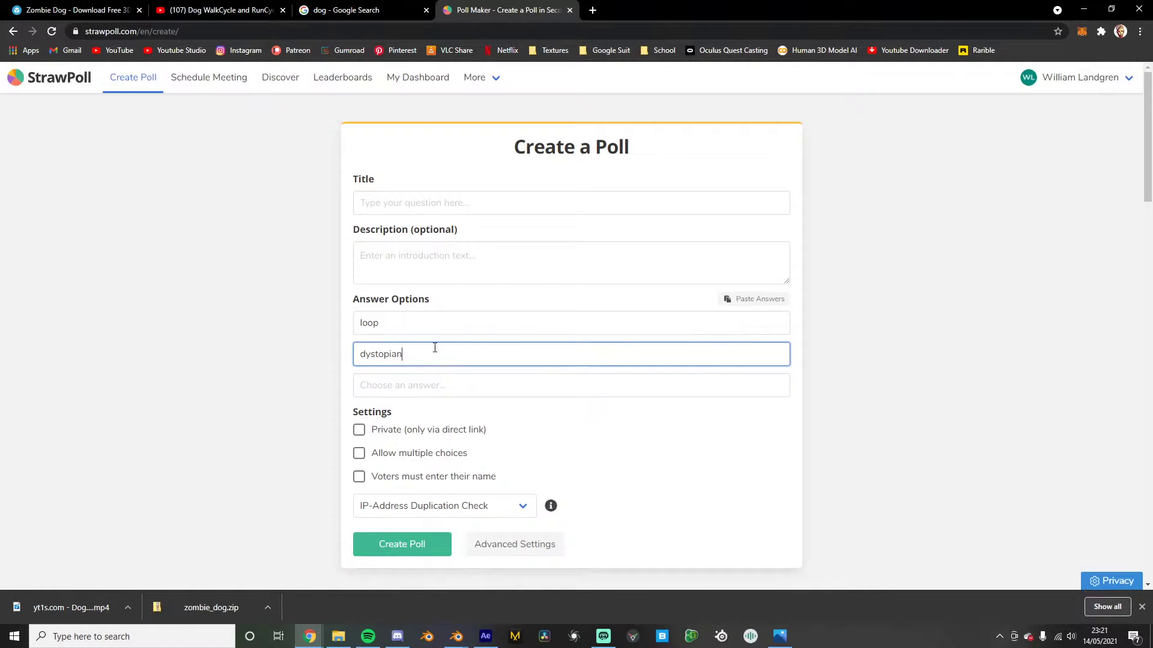
{"action": "left_click", "coordinate": [412, 208]}
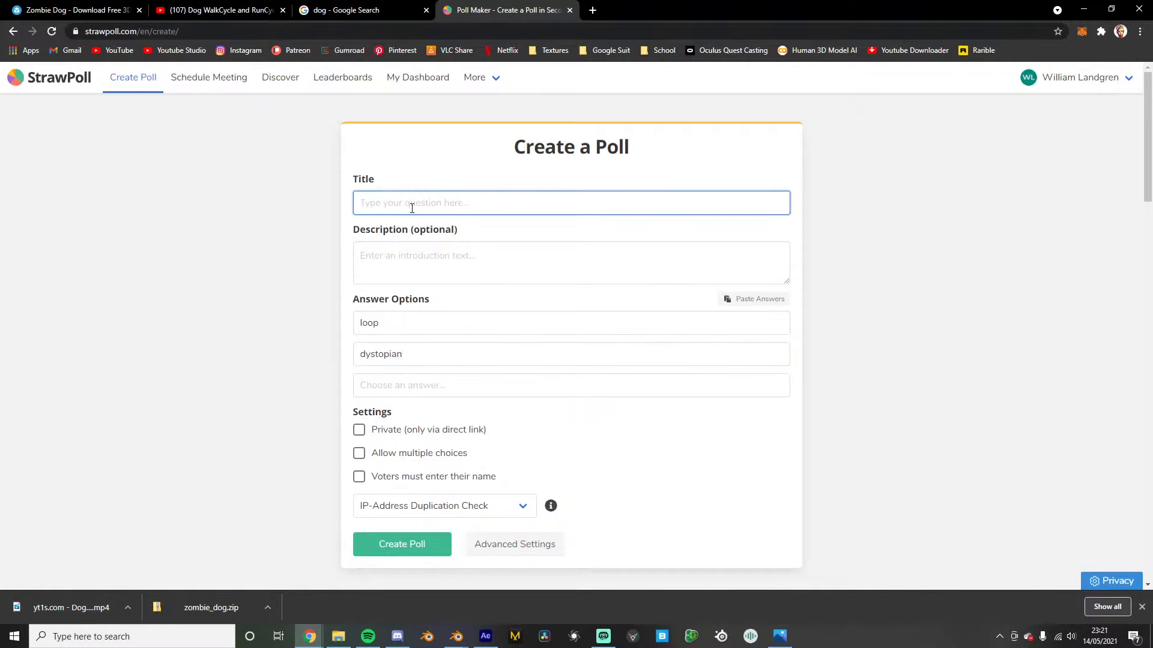
{"action": "type", "text": "loopr or sydaudyawudyawd"}
{"action": "left_click", "coordinate": [396, 546]}
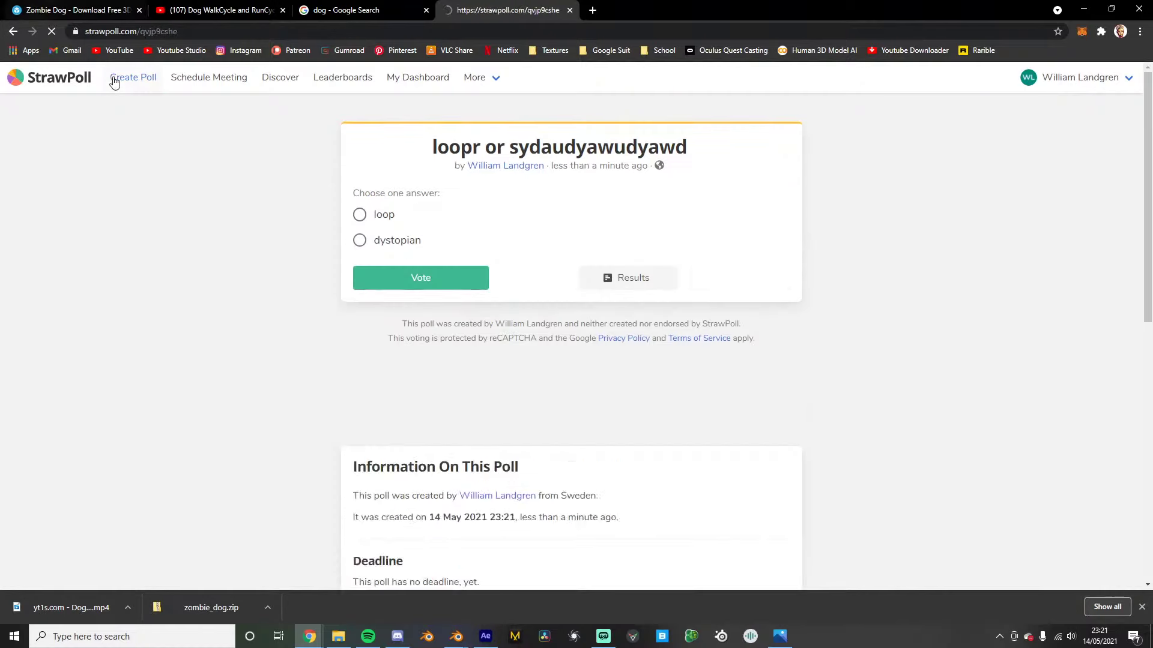
Select the new poll's web address for sharing, show its results and turn on their automatic refreshing
{"action": "left_click", "coordinate": [198, 36]}
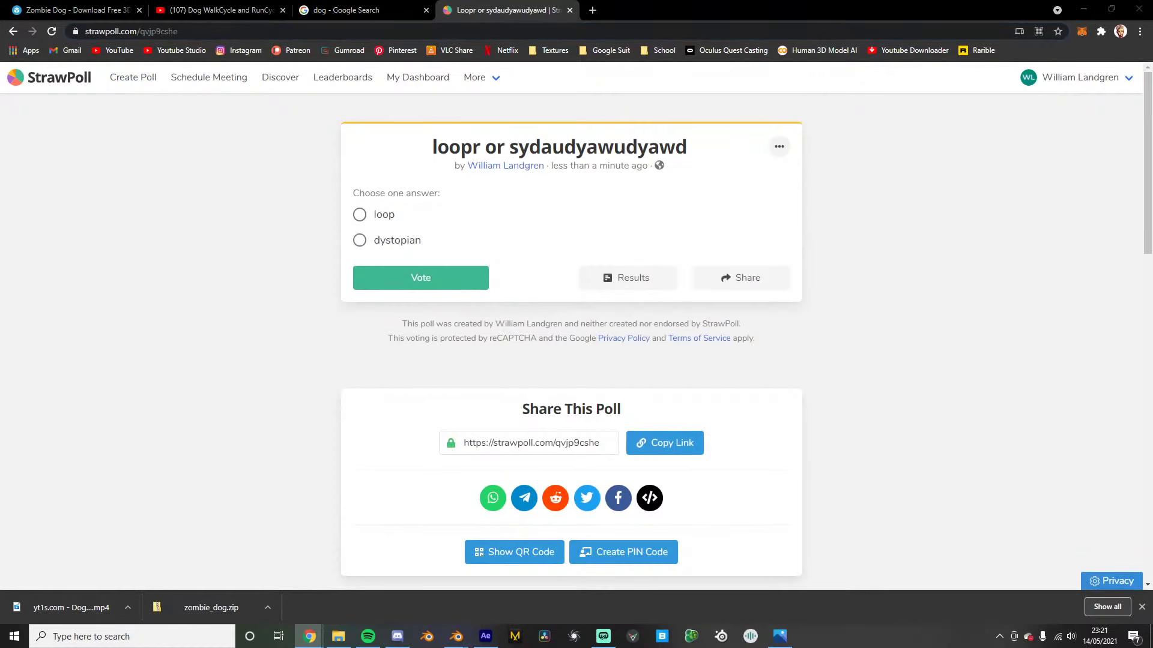
{"action": "left_click", "coordinate": [626, 287]}
{"action": "left_click", "coordinate": [307, 449]}
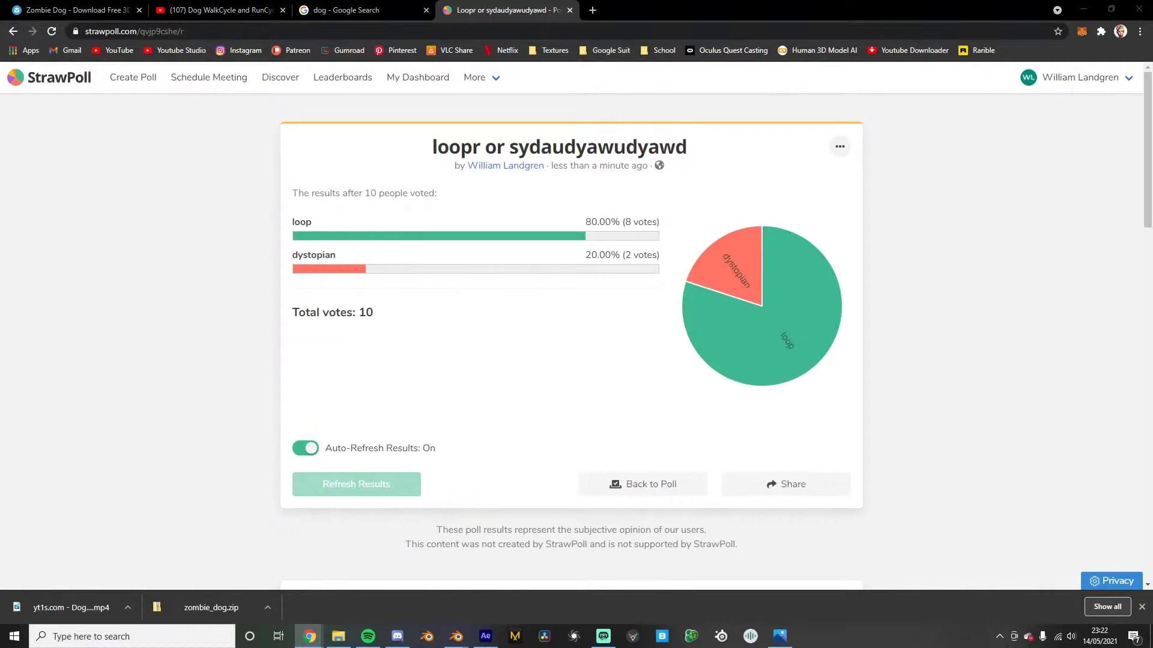
Search Google for "1 minute timer" to time the runoff vote and place the timer in a separate window beside the results
{"action": "left_click", "coordinate": [592, 10]}
{"action": "type", "text": "1"}
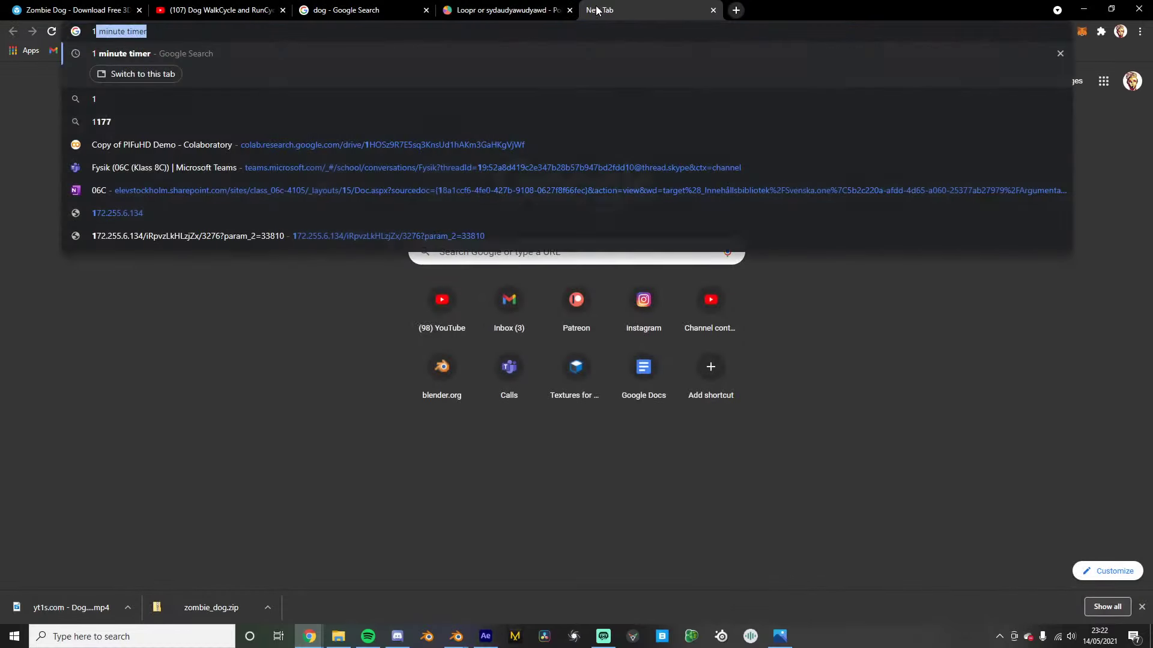
{"action": "type", "text": " minute timer"}
{"action": "key", "text": "Return"}
{"action": "left_click", "coordinate": [498, 8]}
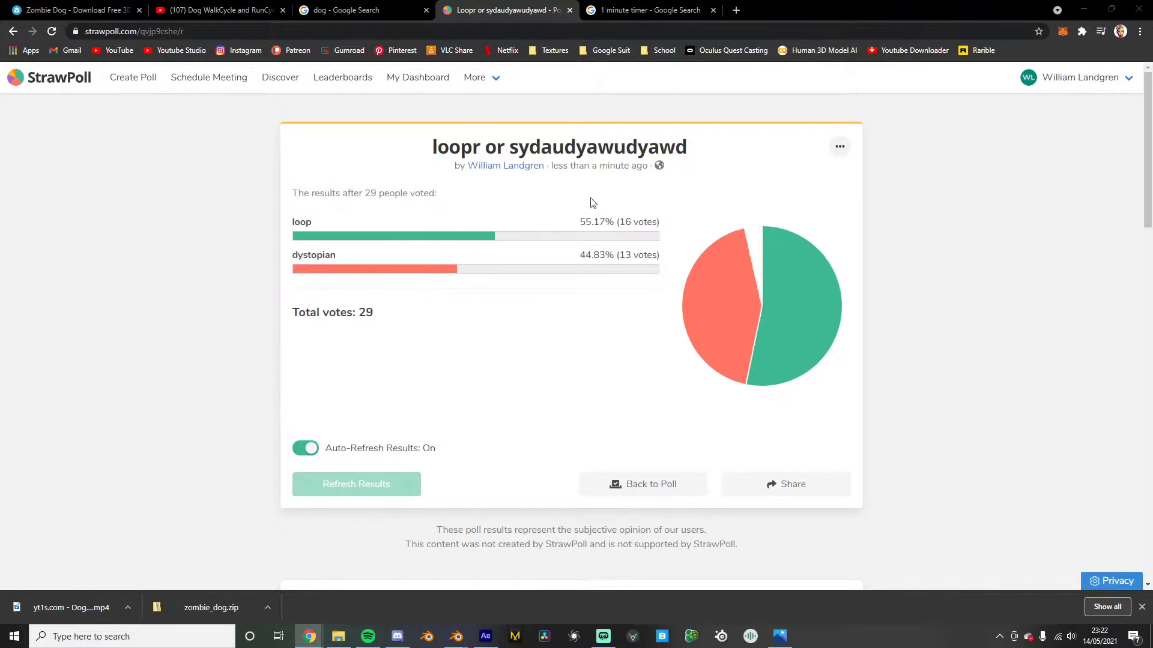
{"action": "left_click", "coordinate": [592, 12]}
{"action": "left_click", "coordinate": [507, 11]}
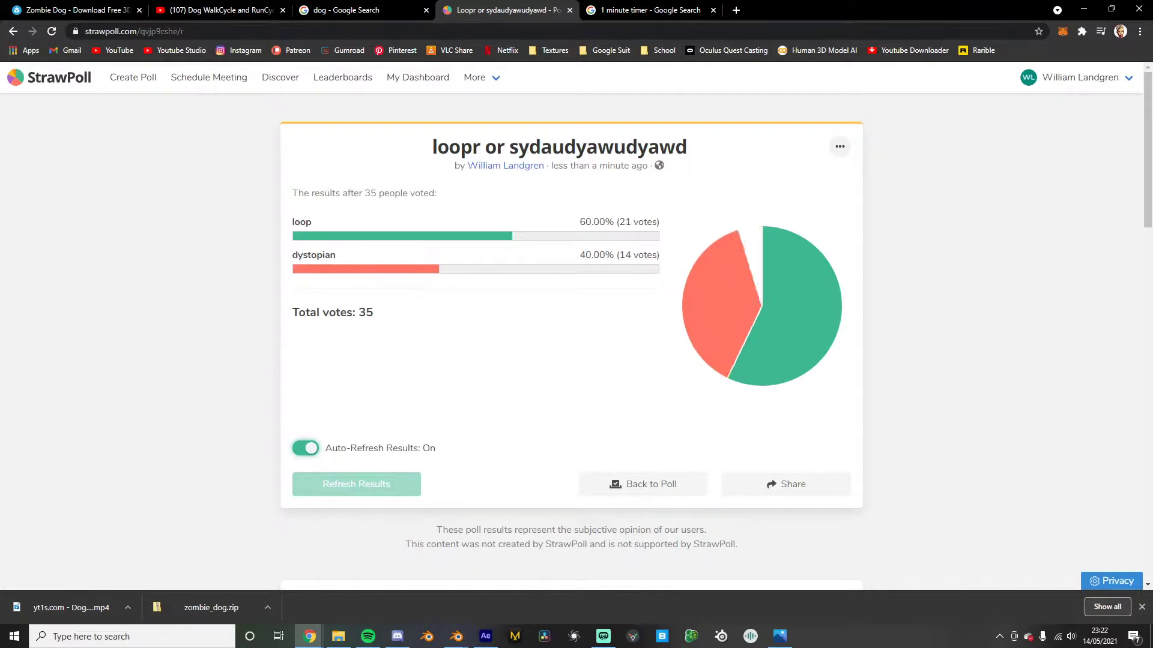
{"action": "left_click_drag", "start_coordinate": [636, 7], "coordinate": [240, 81]}
{"action": "left_click", "coordinate": [840, 82]}
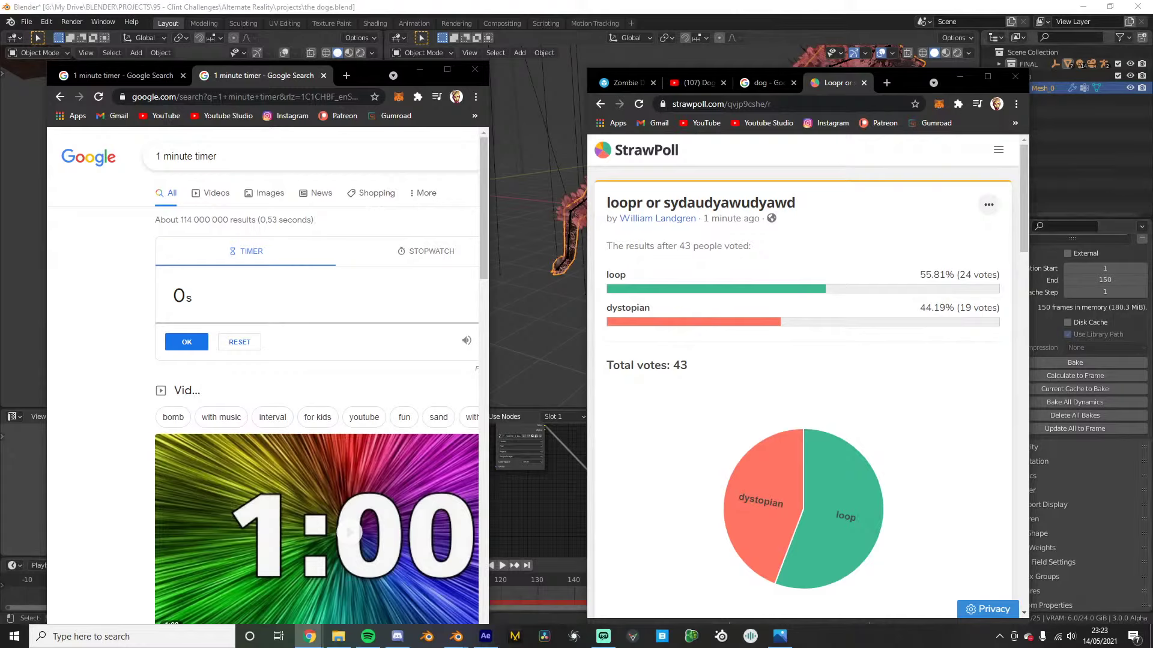
Close the runoff poll's results page and minimize both browser windows to return to Blender
{"action": "left_click", "coordinate": [849, 396]}
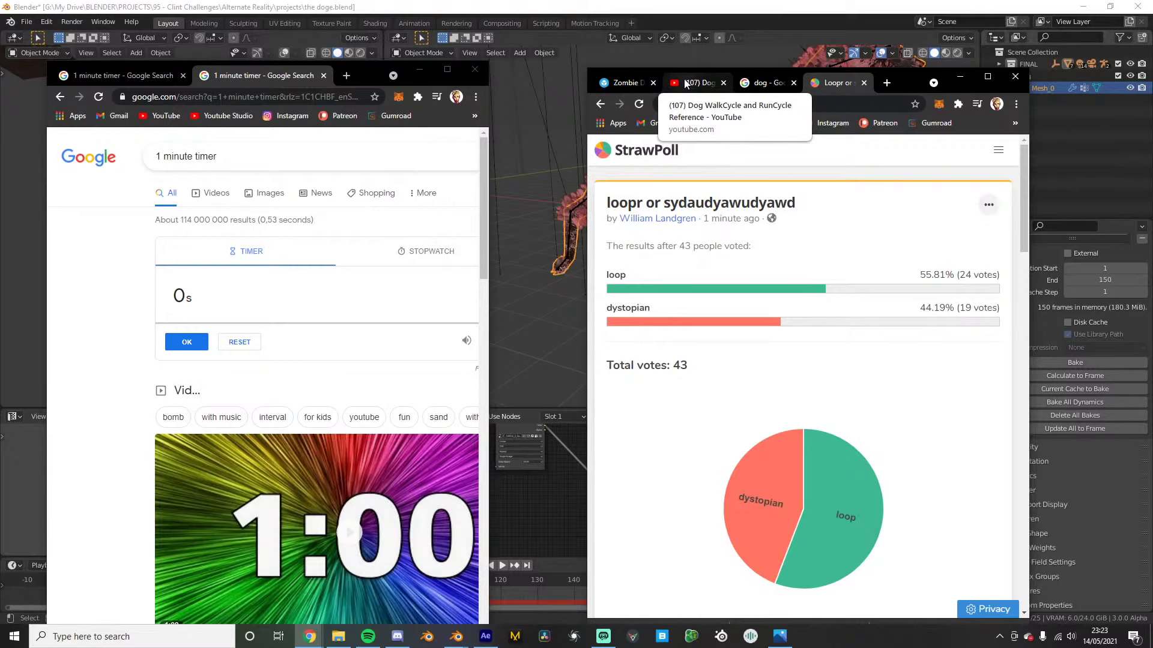
{"action": "left_click", "coordinate": [398, 638]}
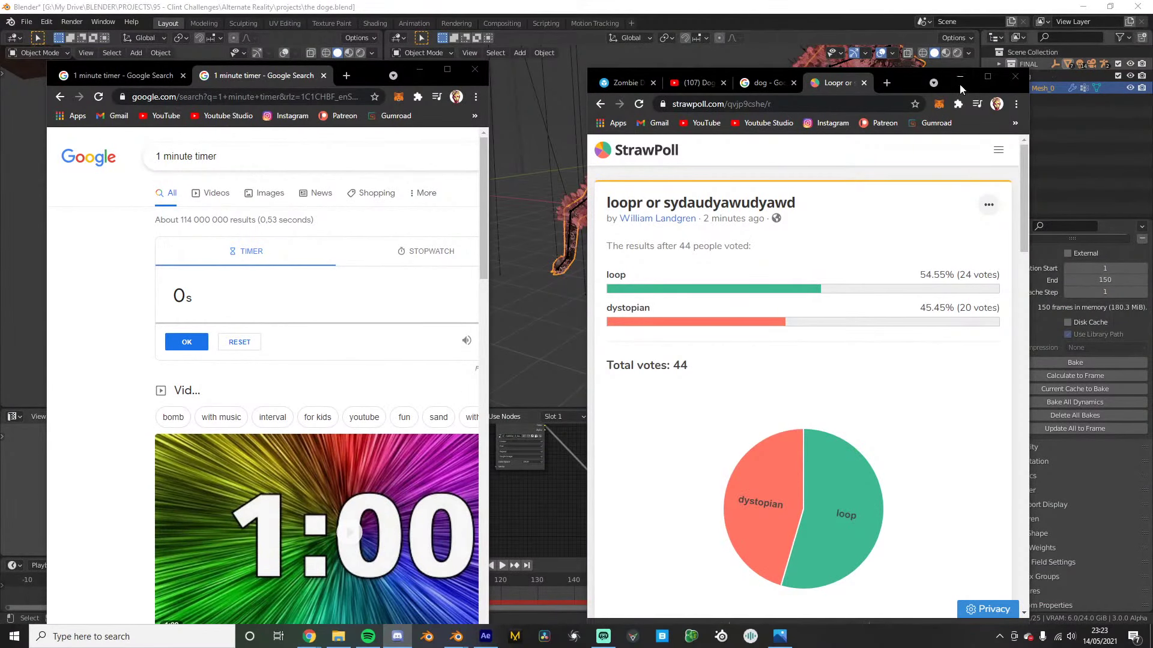
{"action": "left_click", "coordinate": [864, 83]}
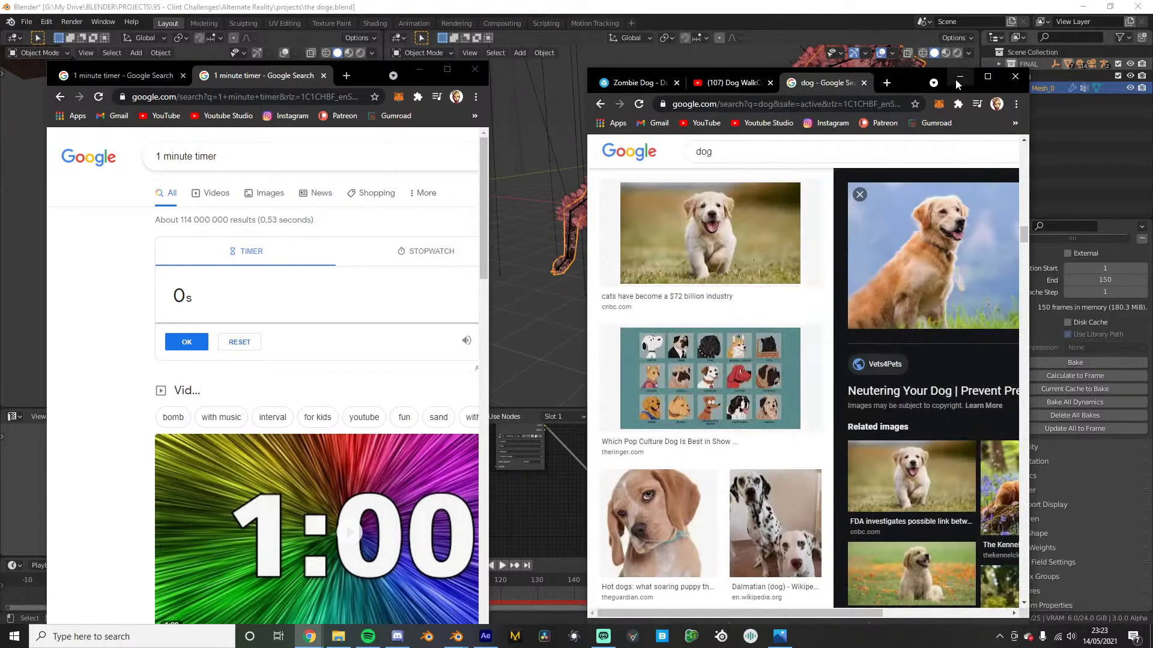
{"action": "left_click", "coordinate": [959, 77]}
{"action": "left_click", "coordinate": [421, 73]}
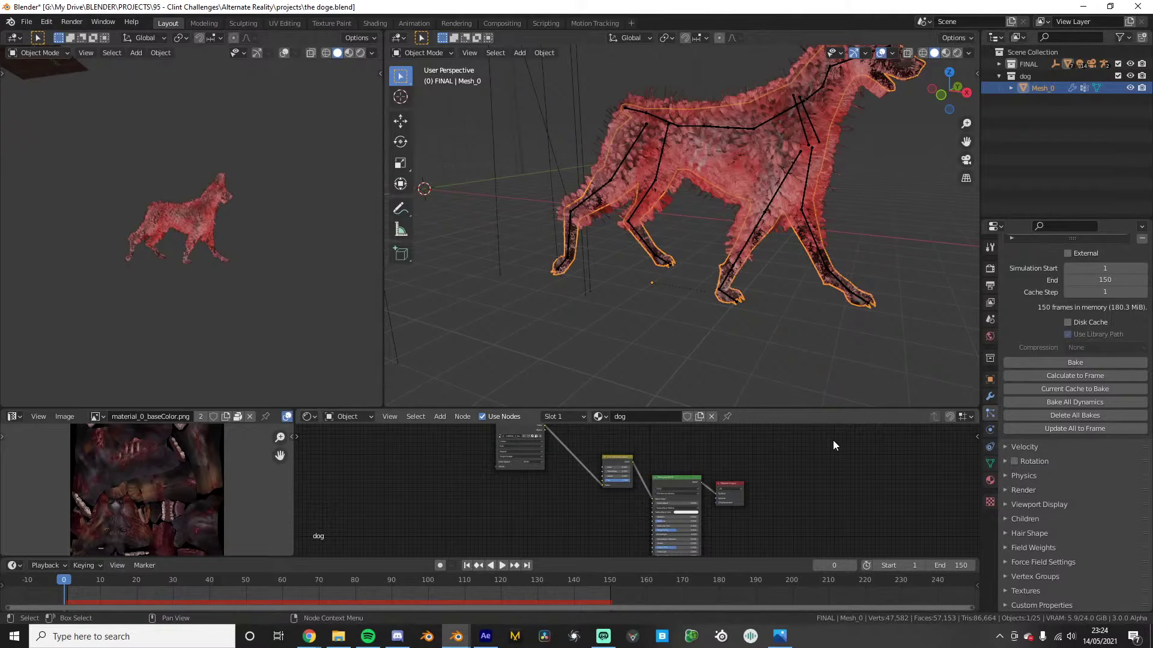
Play and scrub the dog's animation from its first frames to examine how the baked fur moves
{"action": "key", "text": "space"}
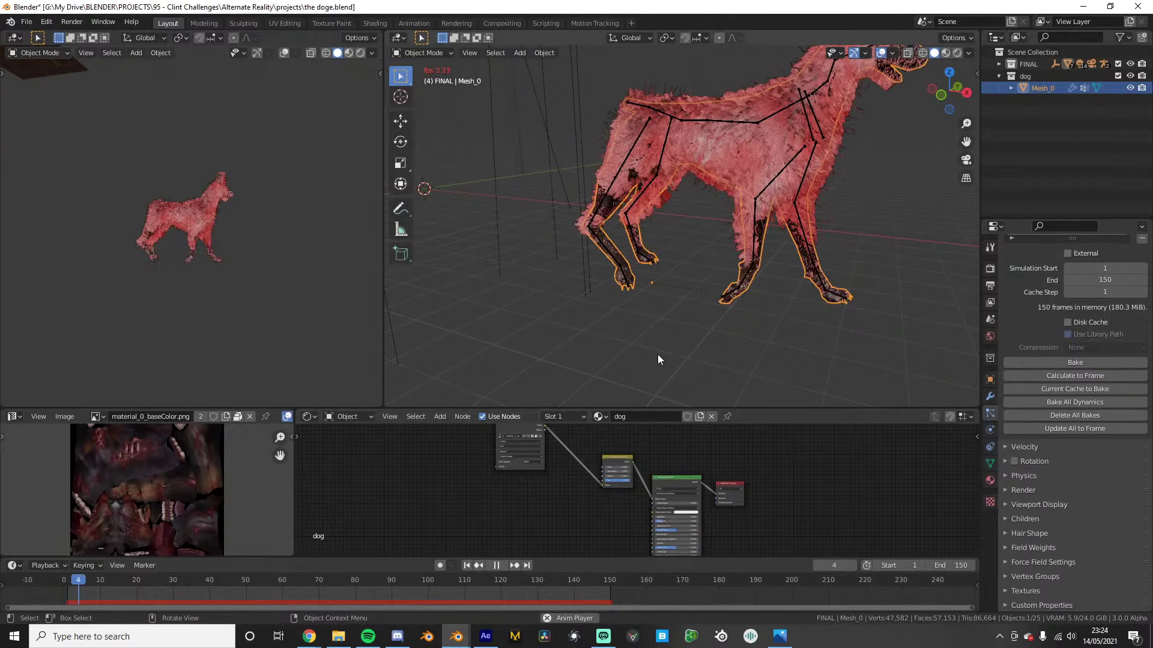
{"action": "scroll", "coordinate": [704, 305], "scroll_direction": "down", "scroll_amount": 3}
{"action": "middle_click_drag", "start_coordinate": [703, 303], "coordinate": [670, 309]}
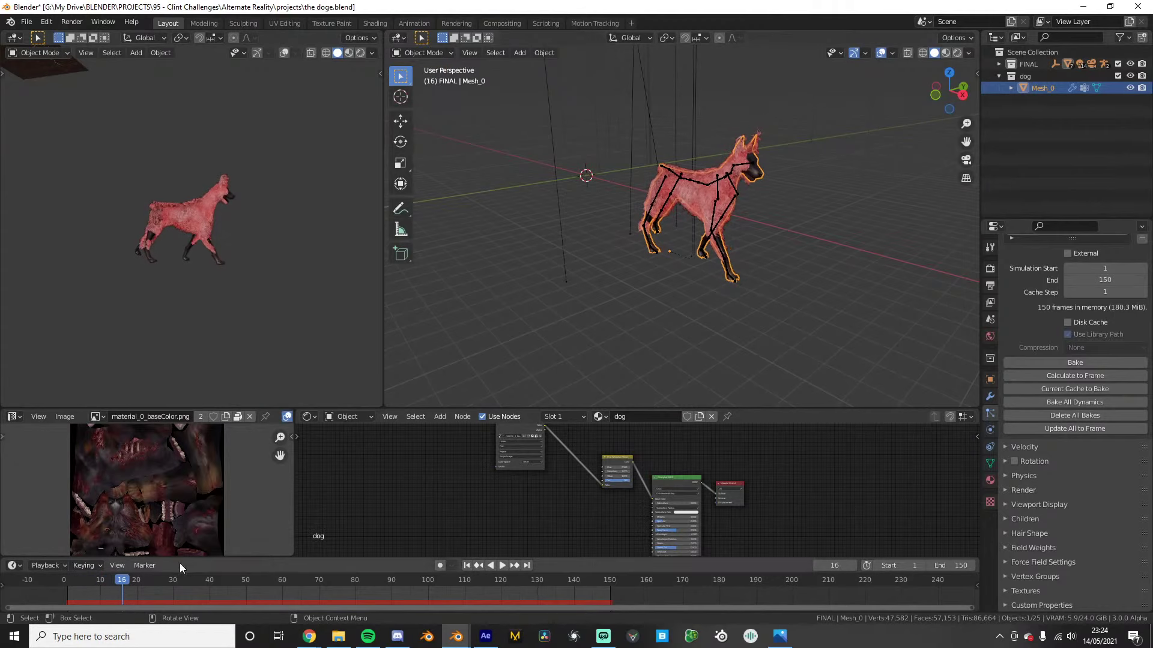
{"action": "left_click_drag", "start_coordinate": [110, 579], "coordinate": [87, 580]}
{"action": "scroll", "coordinate": [110, 601], "scroll_direction": "up", "scroll_amount": 5}
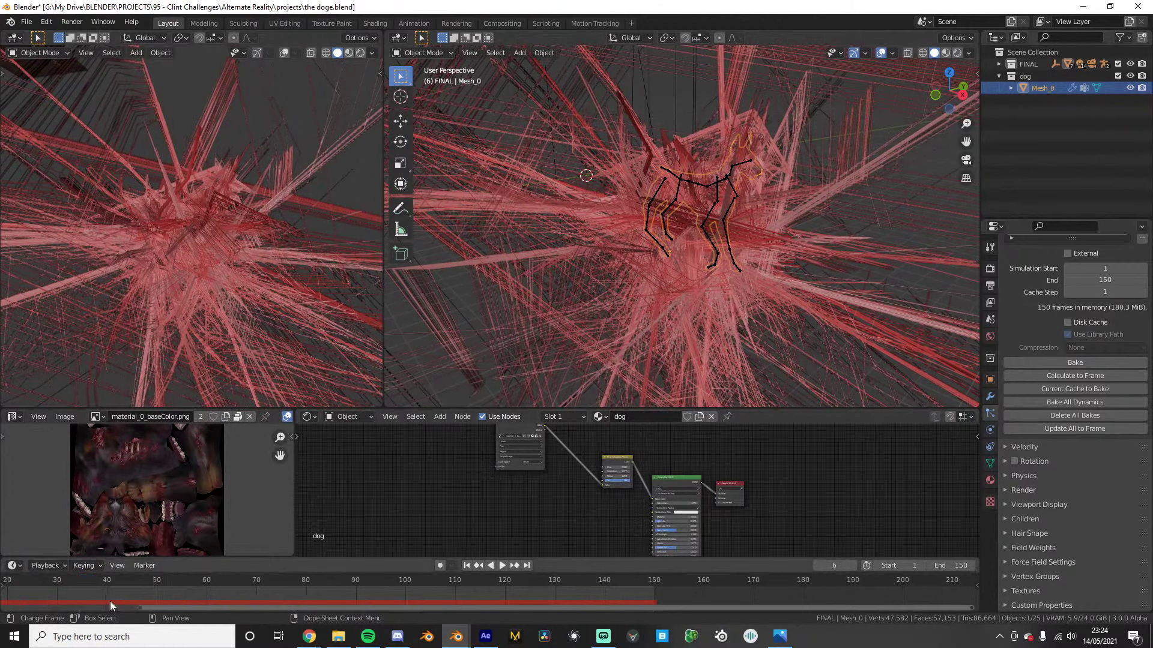
{"action": "middle_click_drag", "start_coordinate": [85, 599], "coordinate": [208, 596]}
{"action": "left_click", "coordinate": [193, 581]}
{"action": "key", "text": "space"}
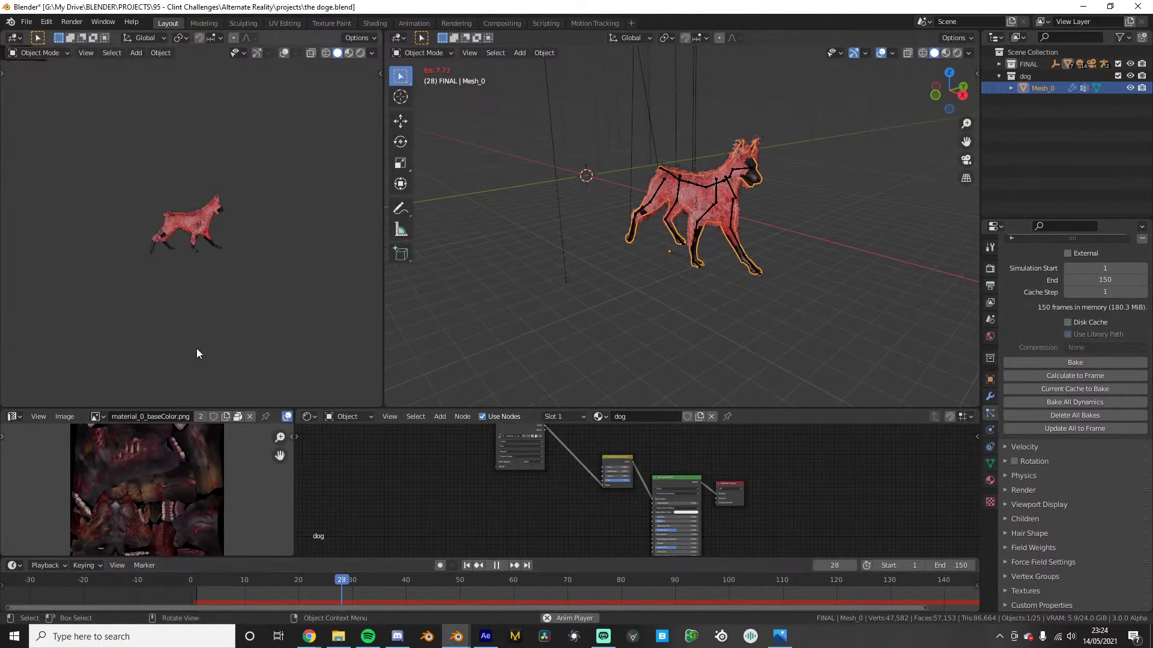
{"action": "key", "text": "space"}
Try moving the dog mesh and the metarig in turn to test how the fur follows, cancelling each move
{"action": "middle_click_drag", "start_coordinate": [663, 256], "coordinate": [718, 262]}
{"action": "key", "text": "g"}
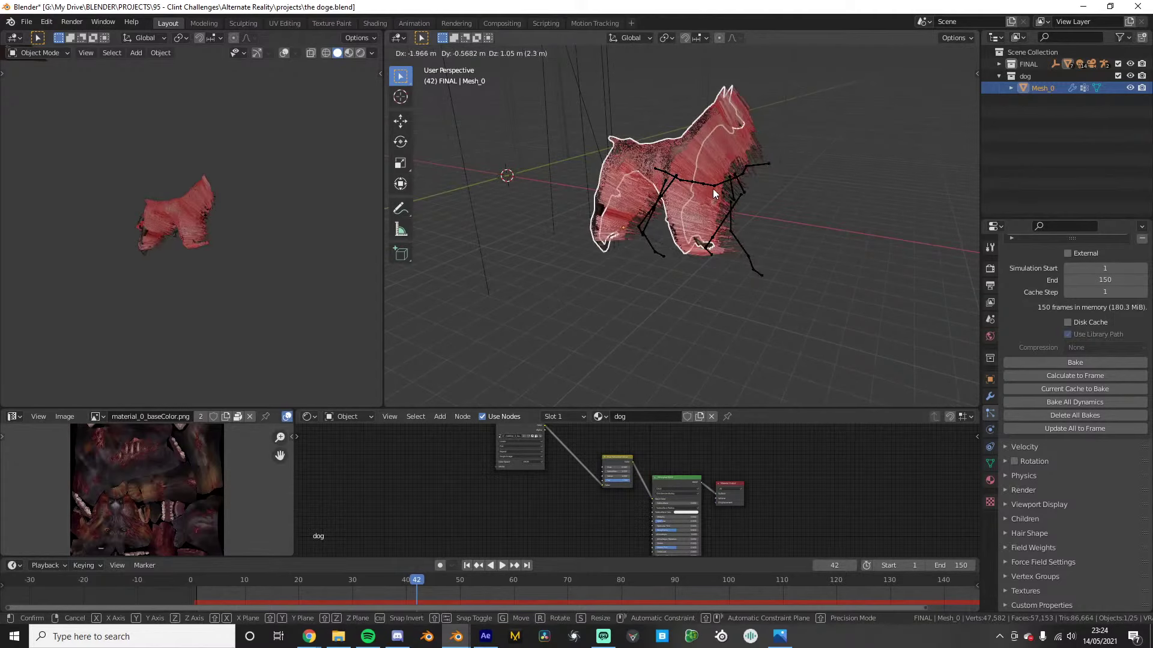
{"action": "right_click", "coordinate": [713, 187]}
{"action": "left_click", "coordinate": [715, 187]}
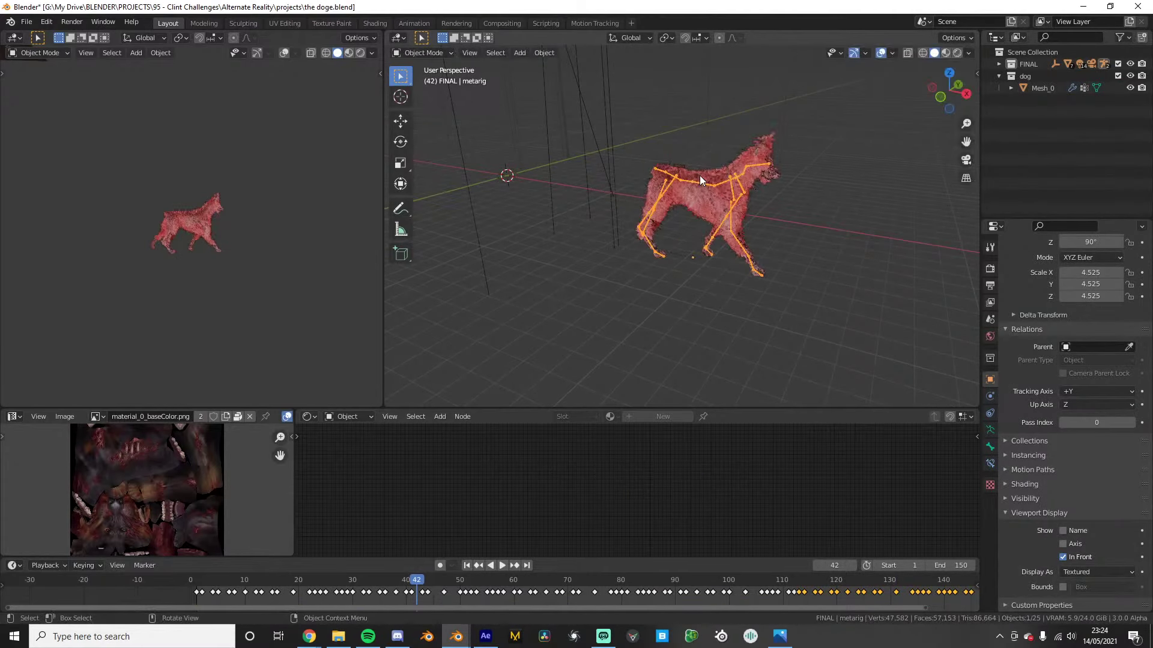
{"action": "key", "text": "g"}
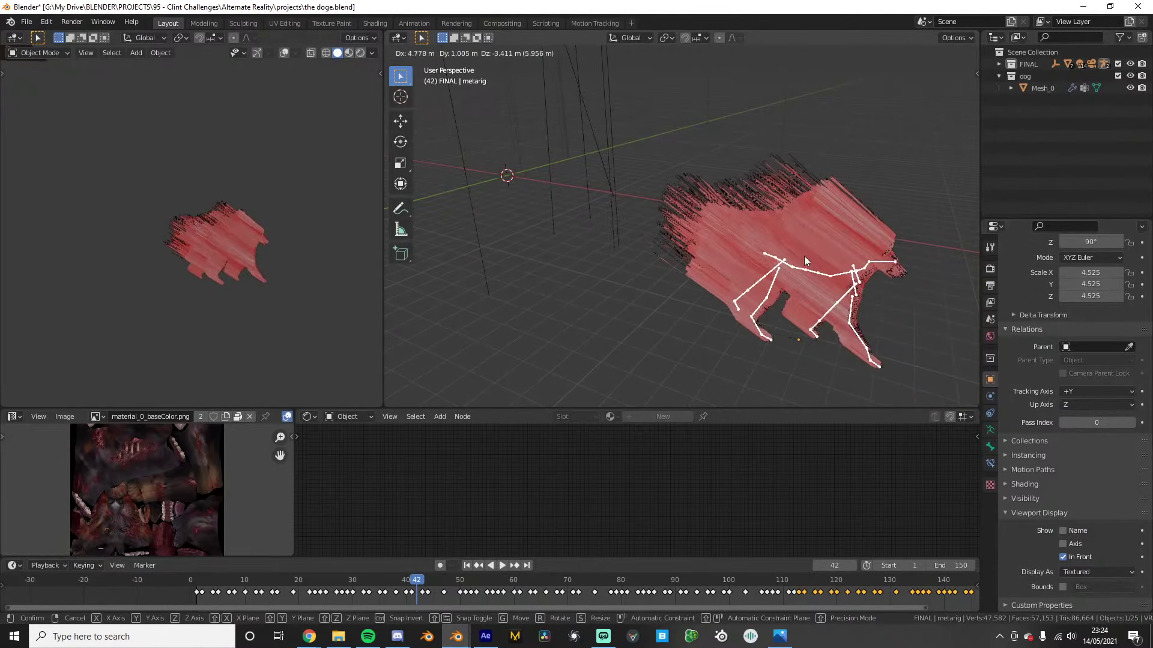
{"action": "right_click", "coordinate": [802, 260]}
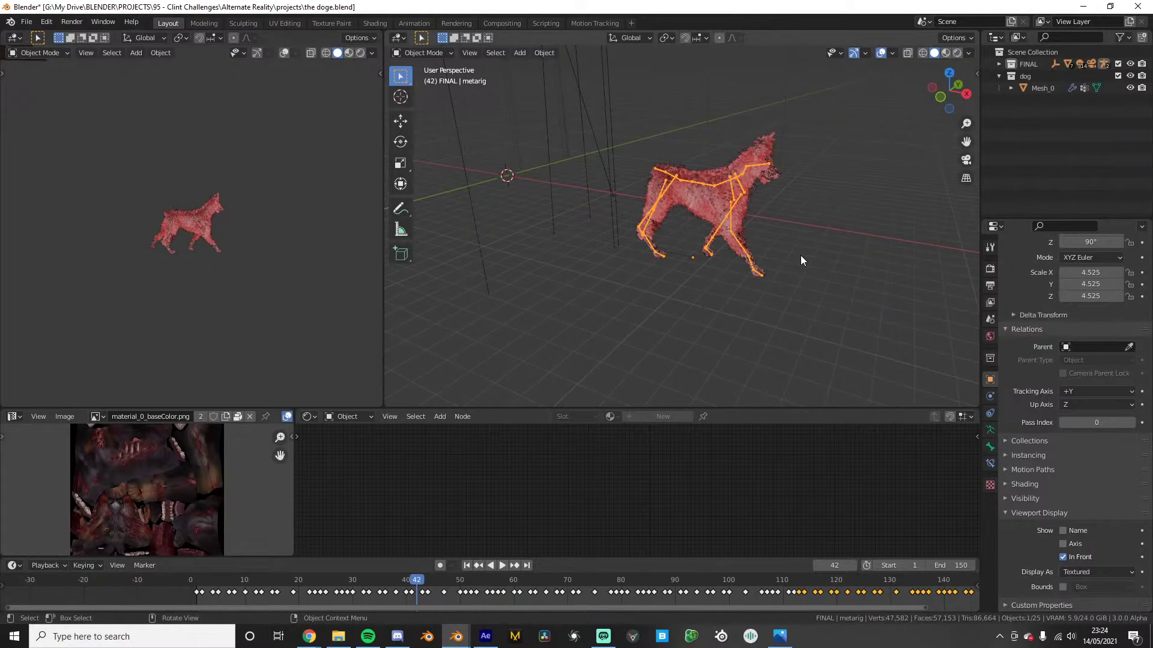
Select the metarig, try moving it while playing from frame 0, and return the timeline to frame 0
{"action": "left_click", "coordinate": [704, 218]}
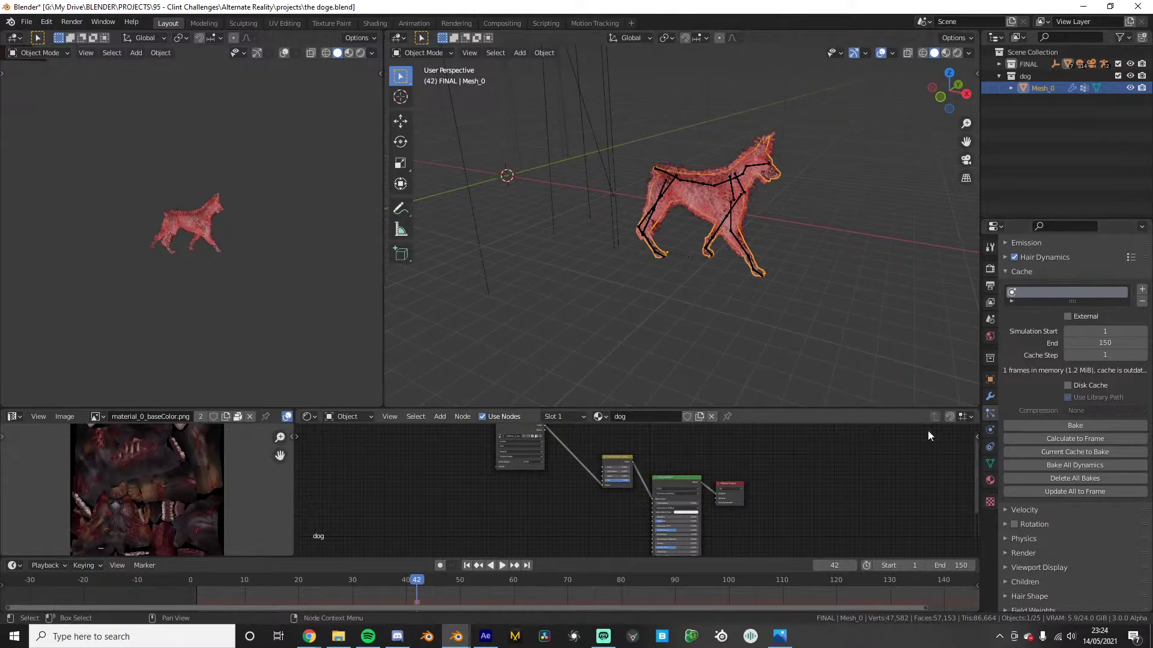
{"action": "middle_click_drag", "start_coordinate": [793, 295], "coordinate": [841, 282]}
{"action": "left_click", "coordinate": [186, 581]}
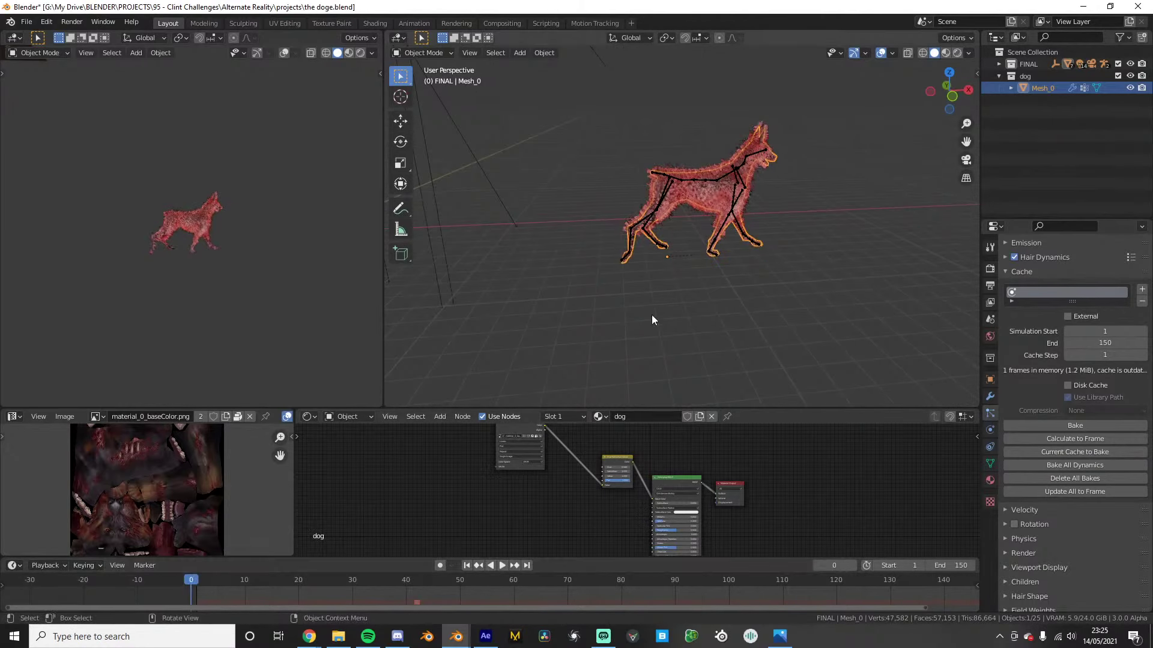
{"action": "right_click", "coordinate": [746, 246]}
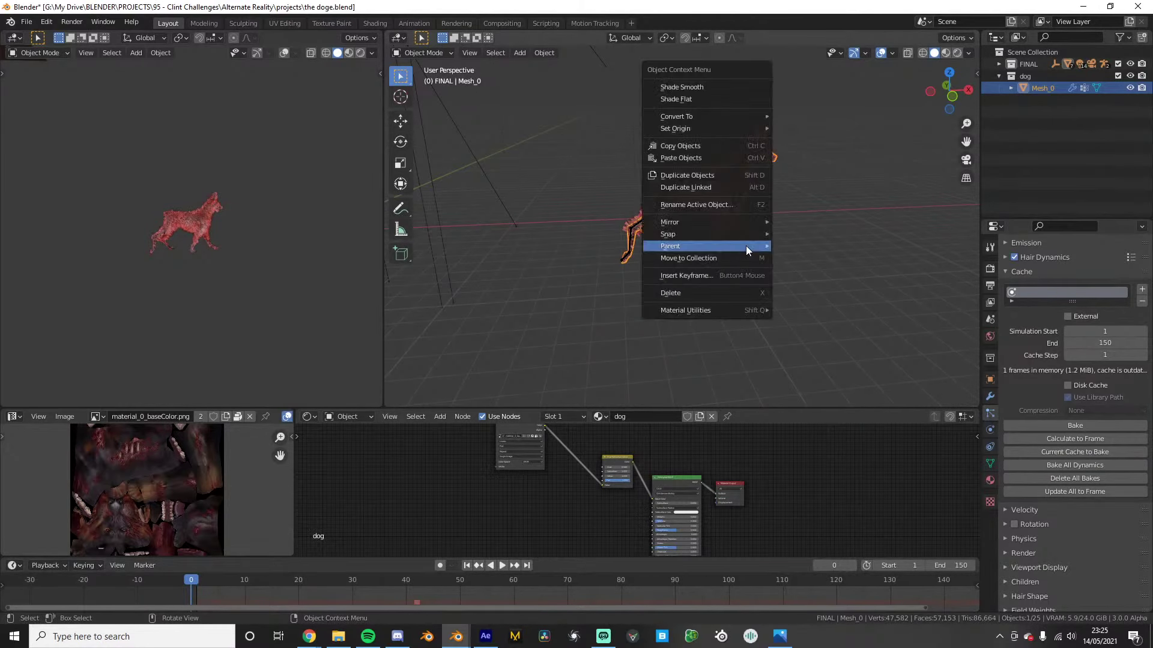
{"action": "key", "text": "Escape"}
{"action": "left_click", "coordinate": [739, 211]}
{"action": "key", "text": "shift+a"}
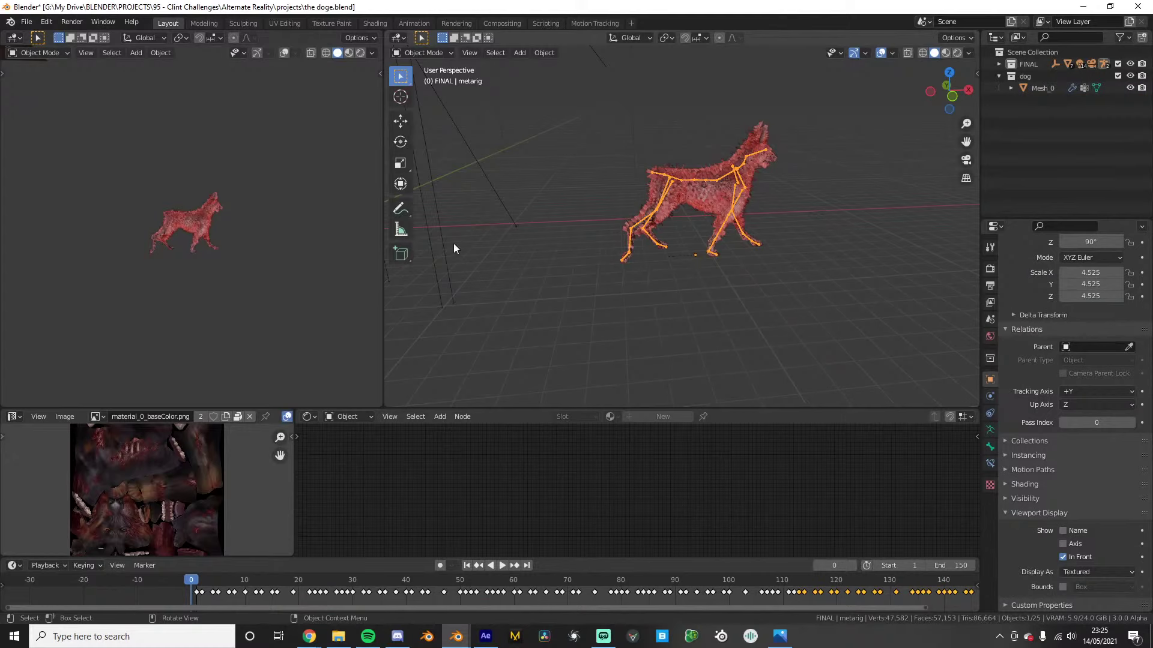
{"action": "key", "text": "space"}
{"action": "key", "text": "g"}
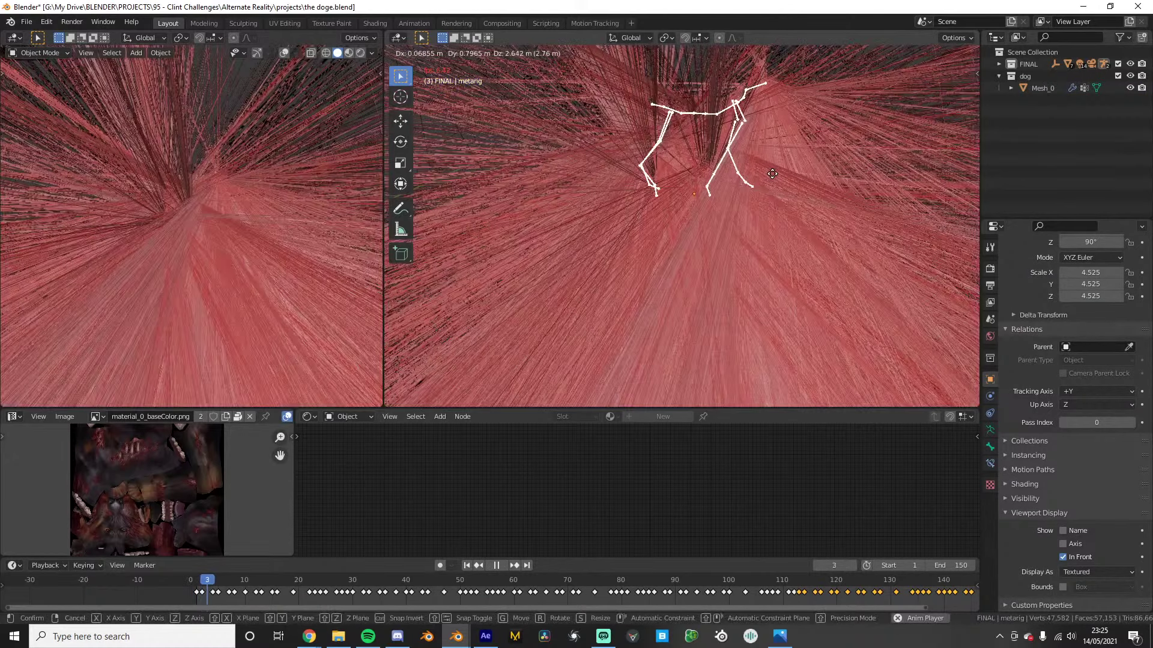
{"action": "right_click", "coordinate": [772, 173]}
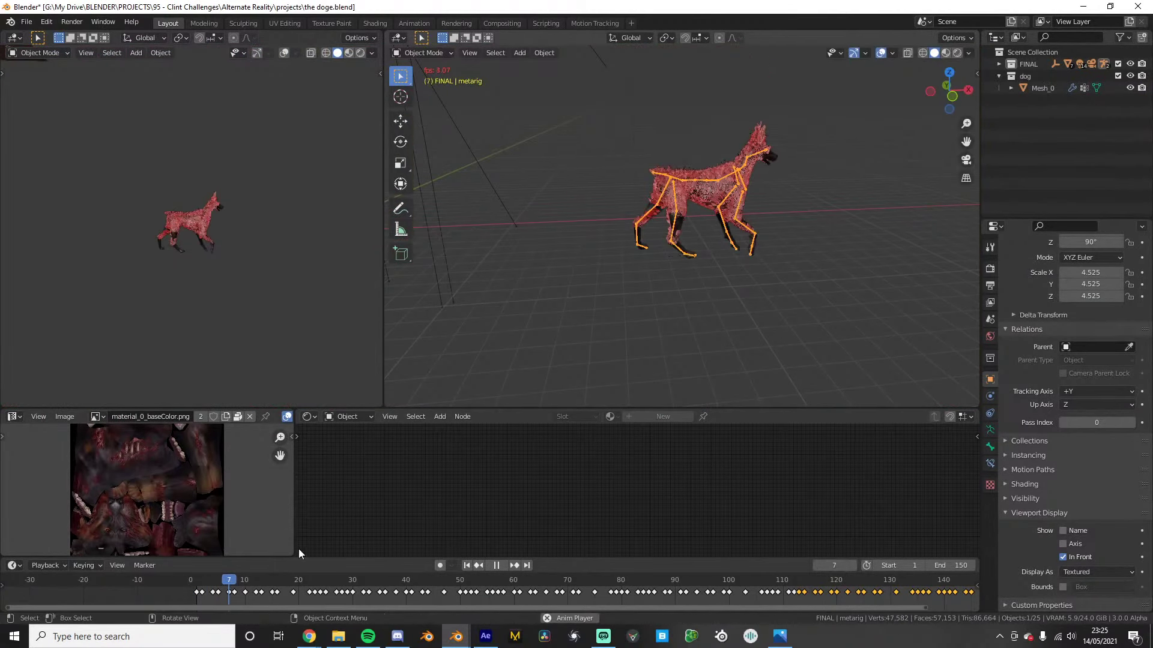
{"action": "key", "text": "space"}
{"action": "left_click", "coordinate": [187, 586]}
Move the metarig in the front view toward the McDonalds sign in the scene
{"action": "scroll", "coordinate": [631, 271], "scroll_direction": "down", "scroll_amount": 4}
{"action": "middle_click_drag", "start_coordinate": [624, 270], "coordinate": [682, 272]}
{"action": "key", "text": "KP_1"}
{"action": "scroll", "coordinate": [733, 275], "scroll_direction": "down", "scroll_amount": 5}
{"action": "scroll", "coordinate": [715, 241], "scroll_direction": "up", "scroll_amount": 4}
{"action": "middle_click_drag", "start_coordinate": [690, 213], "coordinate": [687, 189], "text": "shift"}
{"action": "key", "text": "g"}
{"action": "left_click", "coordinate": [650, 141]}
Scale the metarig down to about 1.125 and move it within the front view into the camera's framing
{"action": "scroll", "coordinate": [669, 205], "scroll_direction": "up", "scroll_amount": 4}
{"action": "scroll", "coordinate": [700, 203], "scroll_direction": "up", "scroll_amount": 4}
{"action": "key", "text": "s"}
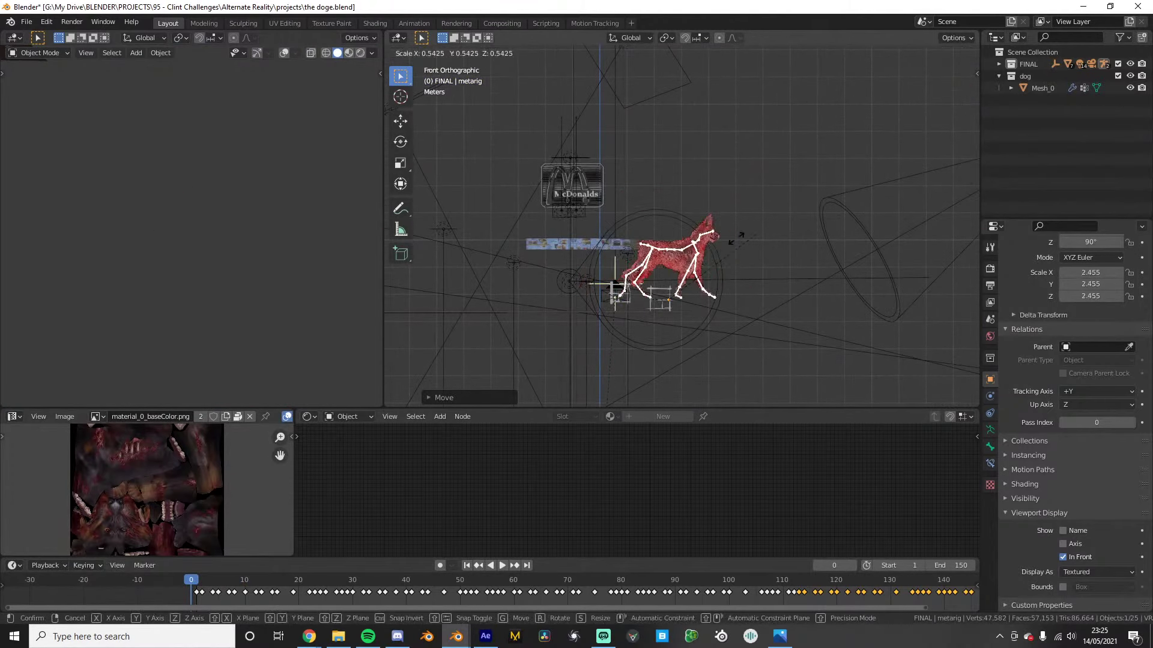
{"action": "left_click", "coordinate": [696, 282]}
{"action": "key", "text": "g"}
{"action": "left_click", "coordinate": [629, 288]}
Scale the metarig down to about 0.339 while checking its size through the camera
{"action": "key", "text": "KP_0"}
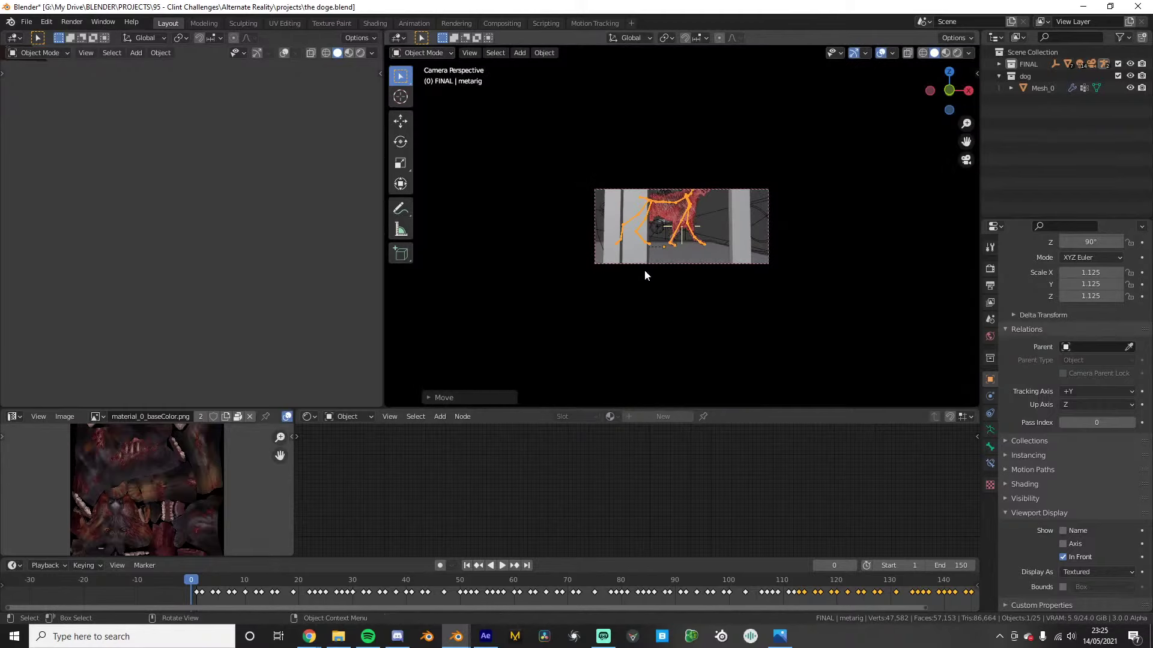
{"action": "scroll", "coordinate": [717, 256], "scroll_direction": "up", "scroll_amount": 2}
{"action": "key", "text": "s"}
{"action": "left_click", "coordinate": [664, 278]}
{"action": "middle_click_drag", "start_coordinate": [673, 271], "coordinate": [607, 276]}
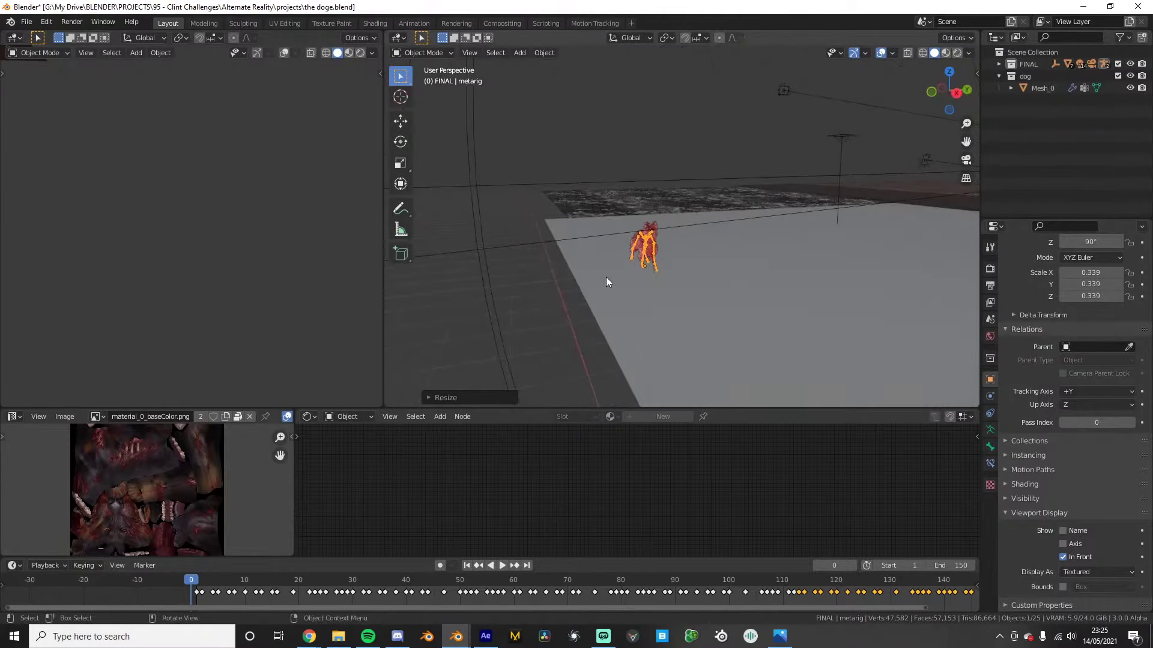
{"action": "key", "text": "KP_0"}
Move the metarig in the top view about 4.5 m along Y and 1.2 m along negative X across the floor
{"action": "key", "text": "KP_7"}
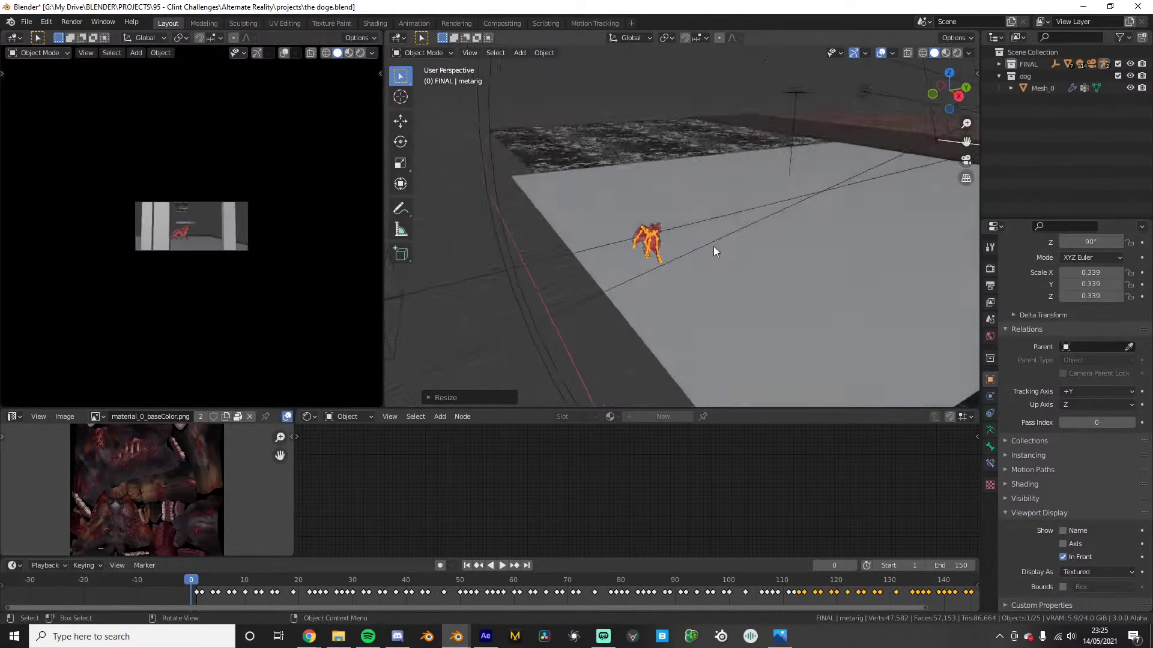
{"action": "scroll", "coordinate": [715, 243], "scroll_direction": "down", "scroll_amount": 4}
{"action": "middle_click_drag", "start_coordinate": [718, 237], "coordinate": [712, 316], "text": "shift"}
{"action": "key", "text": "g"}
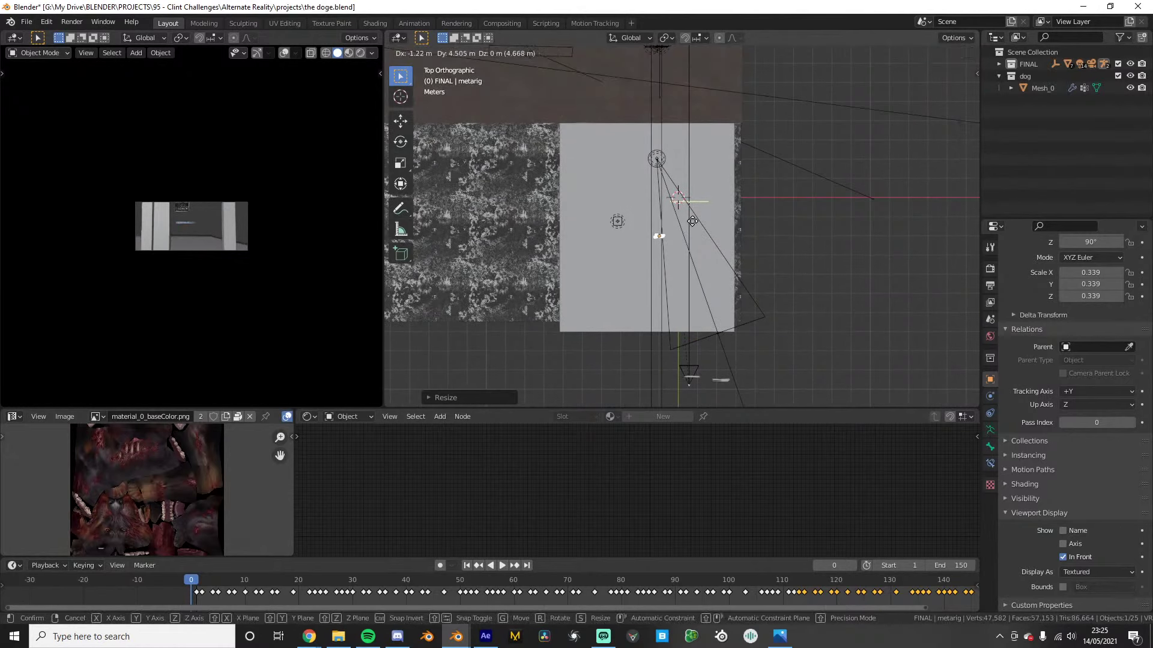
{"action": "left_click", "coordinate": [697, 222]}
{"action": "scroll", "coordinate": [191, 295], "scroll_direction": "up", "scroll_amount": 3}
{"action": "scroll", "coordinate": [191, 300], "scroll_direction": "up", "scroll_amount": 2}
{"action": "middle_click_drag", "start_coordinate": [657, 254], "coordinate": [639, 158]}
{"action": "key", "text": "KP_1"}
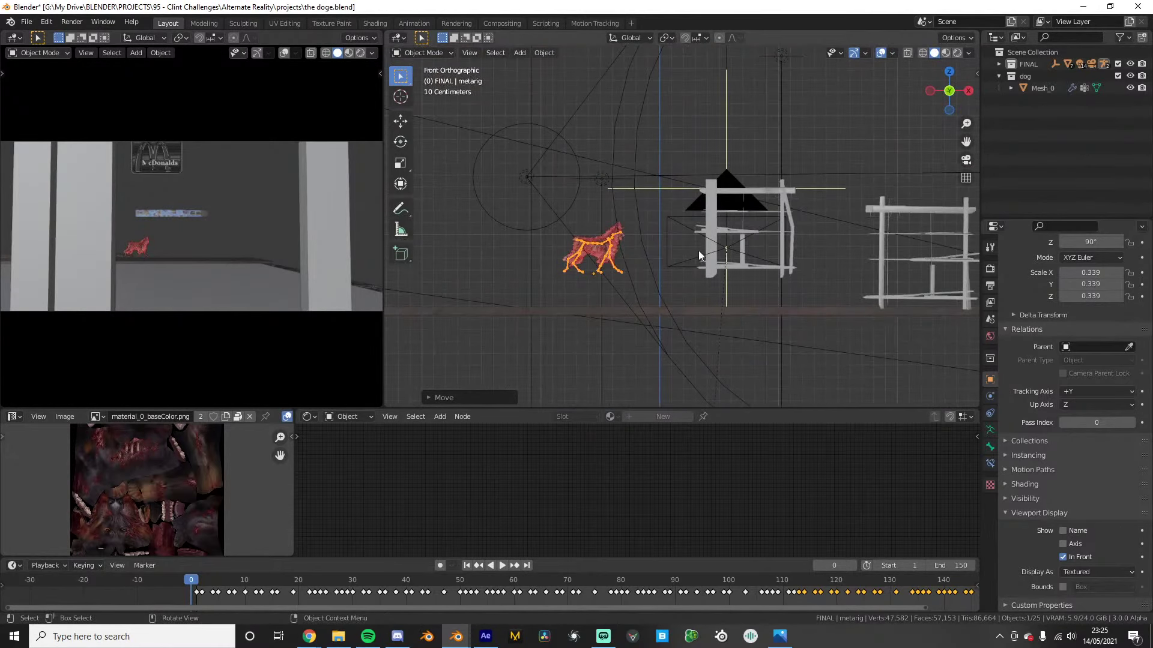
Lower the metarig onto the floor in the front view and scale it to about 0.418
{"action": "key", "text": "g"}
{"action": "left_click", "coordinate": [697, 303]}
{"action": "key", "text": "s"}
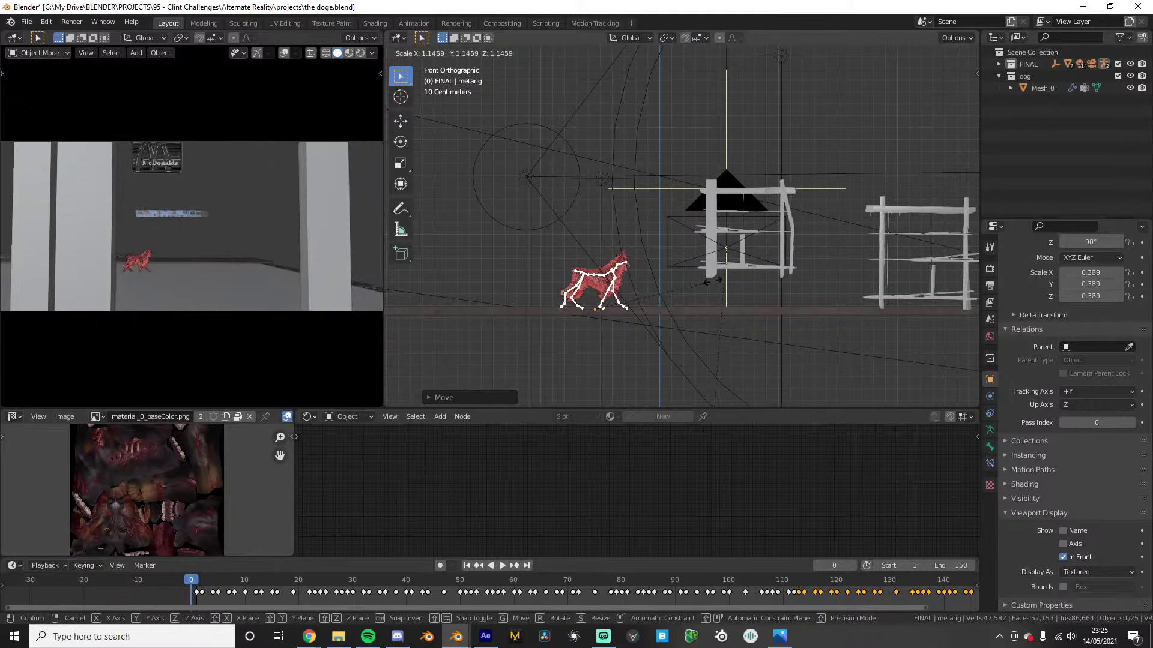
{"action": "left_click", "coordinate": [718, 276]}
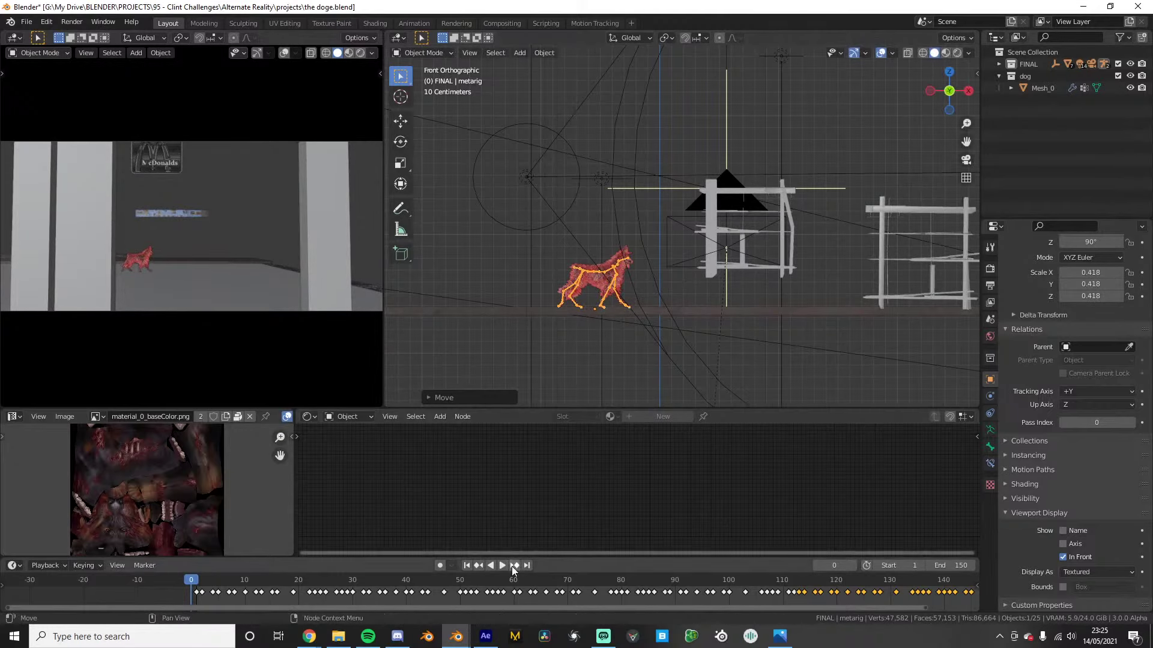
Switch to the Alternate file of alternate reality.blend window, put the render result aside, and delete the selected camera
{"action": "mouse_move", "coordinate": [457, 641]}
{"action": "left_click", "coordinate": [328, 581]}
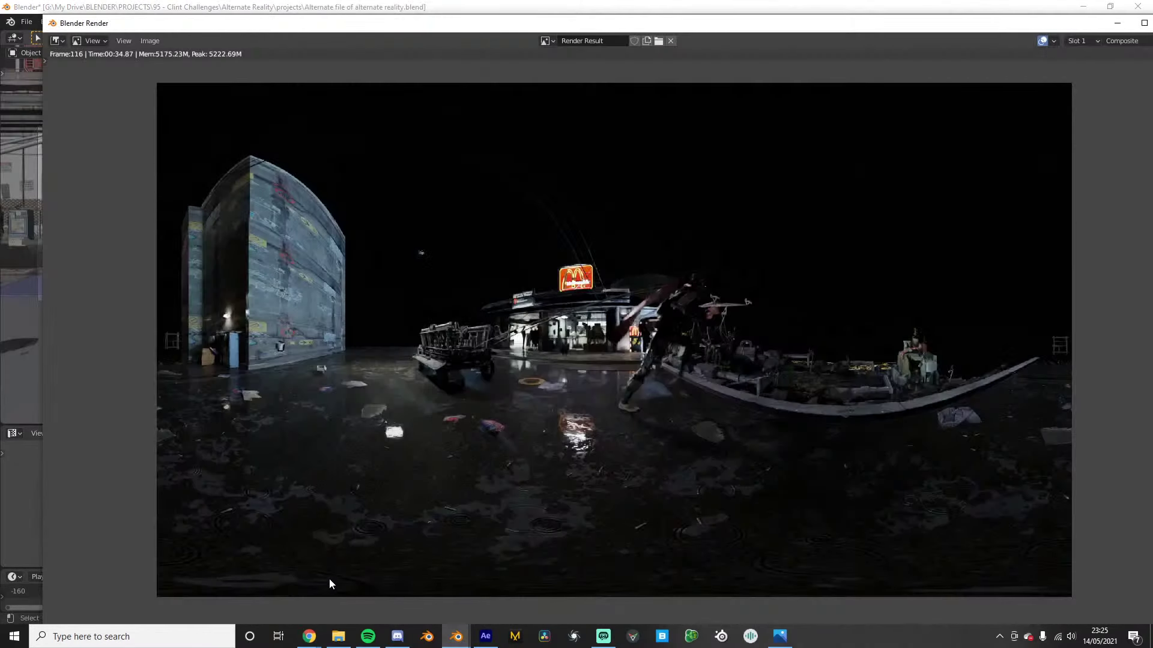
{"action": "left_click", "coordinate": [1118, 23]}
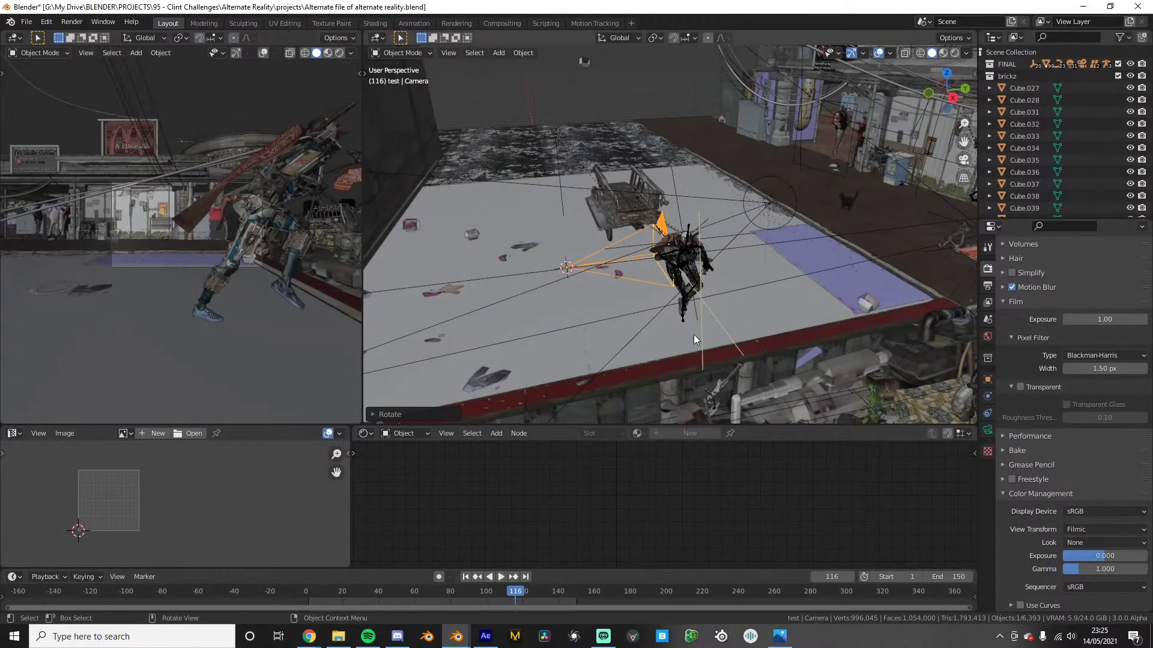
{"action": "key", "text": "x"}
{"action": "left_click", "coordinate": [615, 286]}
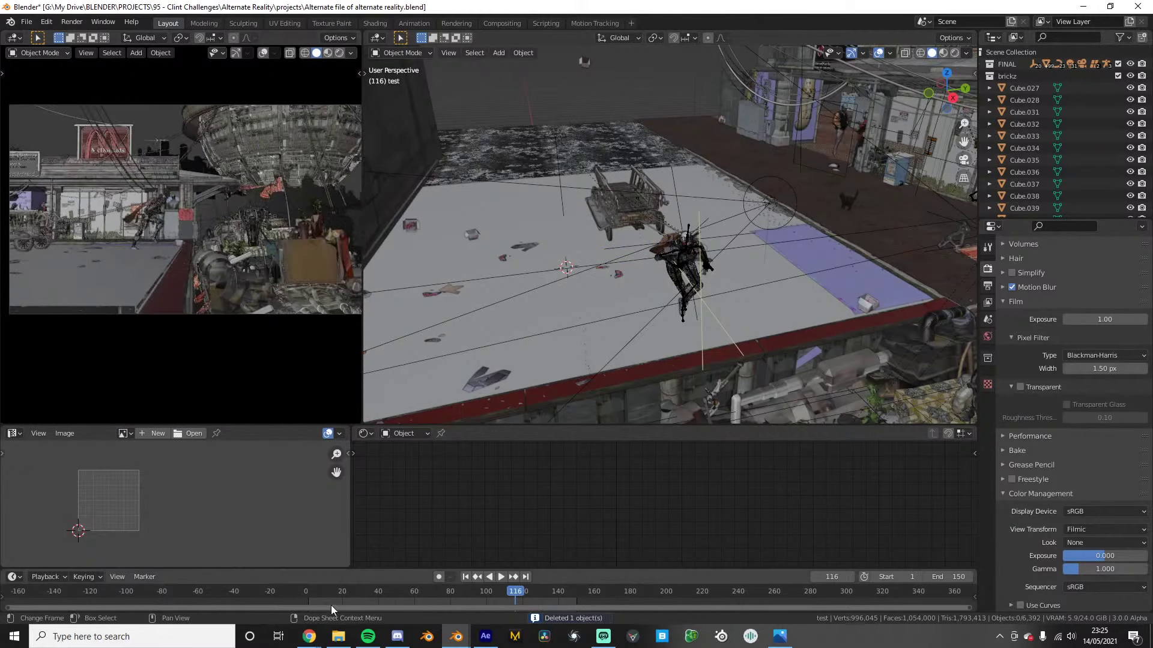
Check the street scene's camera view at frame 1 and at frame 80 by briefly playing the animation
{"action": "left_click", "coordinate": [309, 592]}
{"action": "key", "text": "space"}
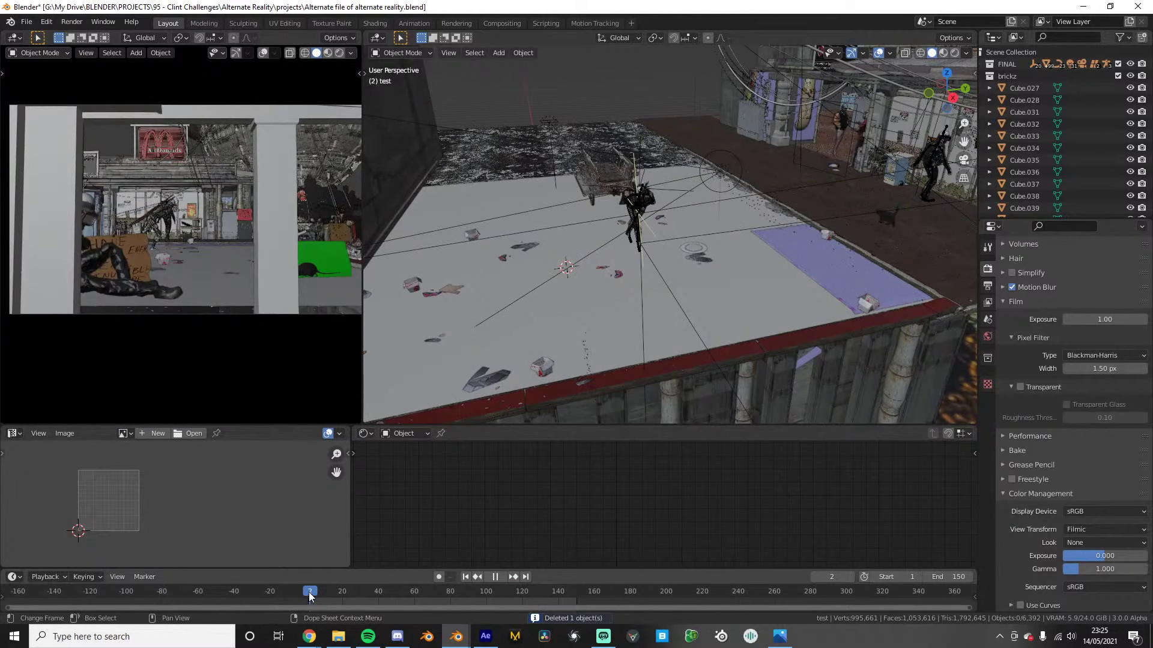
{"action": "key", "text": "space"}
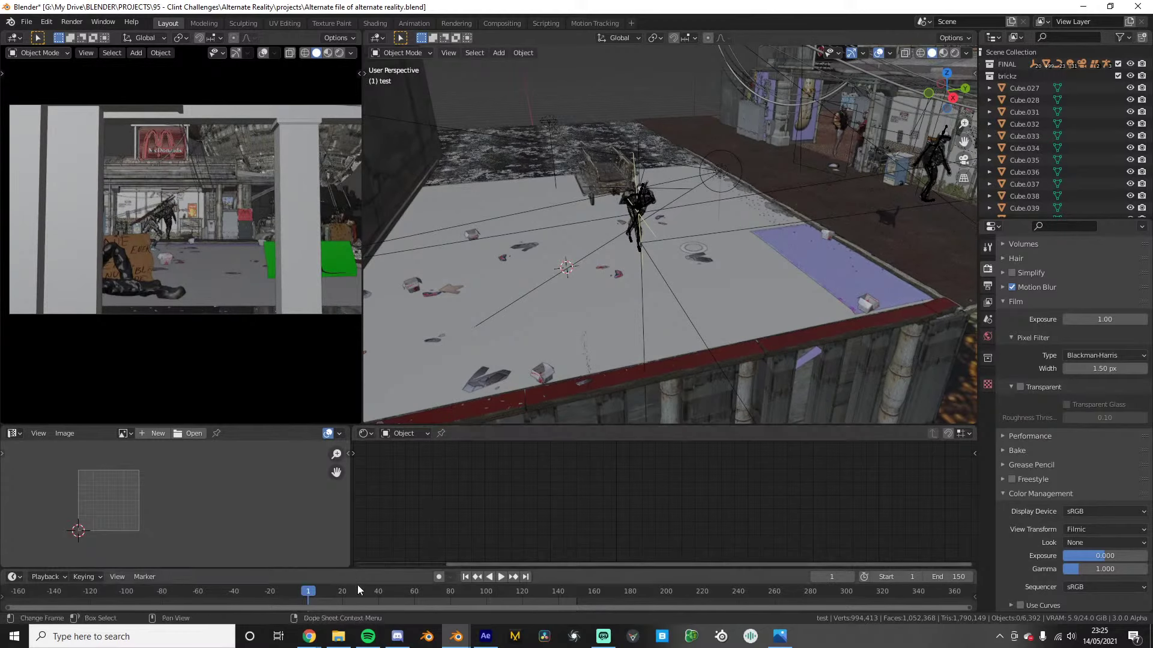
{"action": "left_click", "coordinate": [451, 592]}
{"action": "key", "text": "space"}
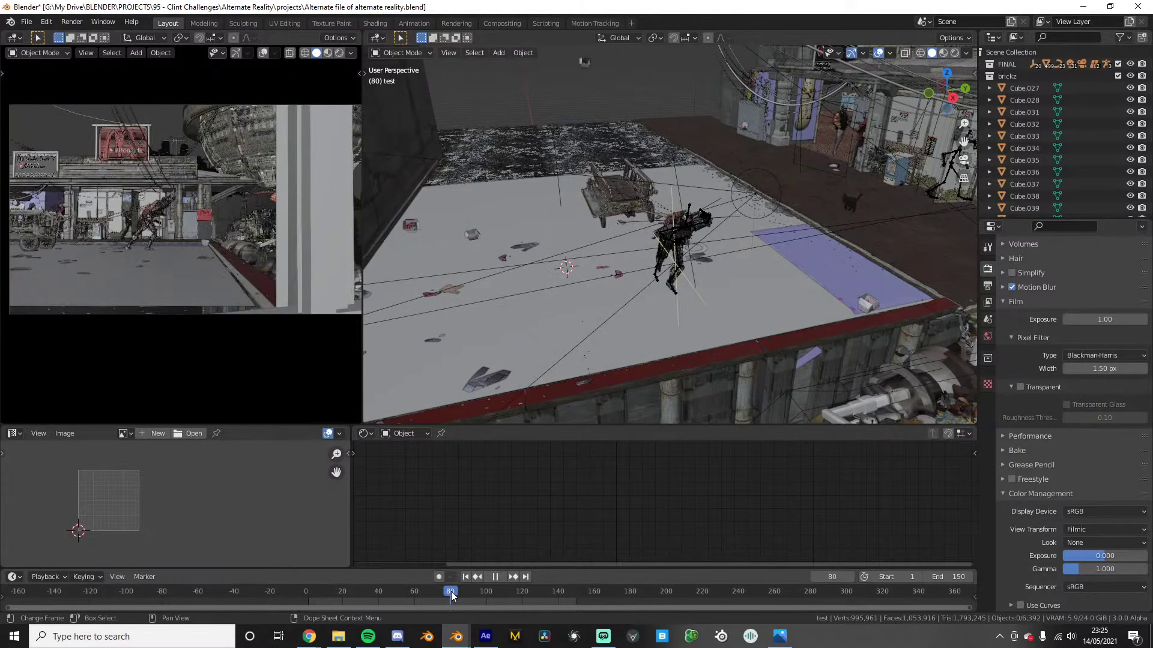
{"action": "key", "text": "space"}
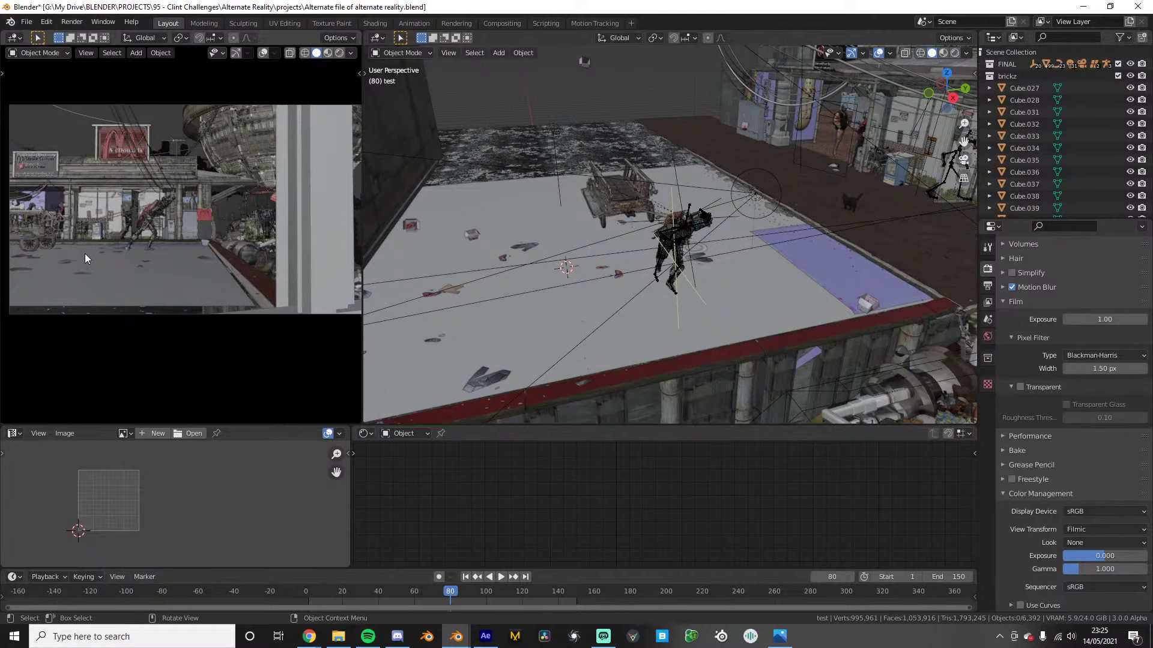
Return to the doge.blend window and examine the dog's fur during playback near frame 1 and around frame 80
{"action": "left_click", "coordinate": [454, 636]}
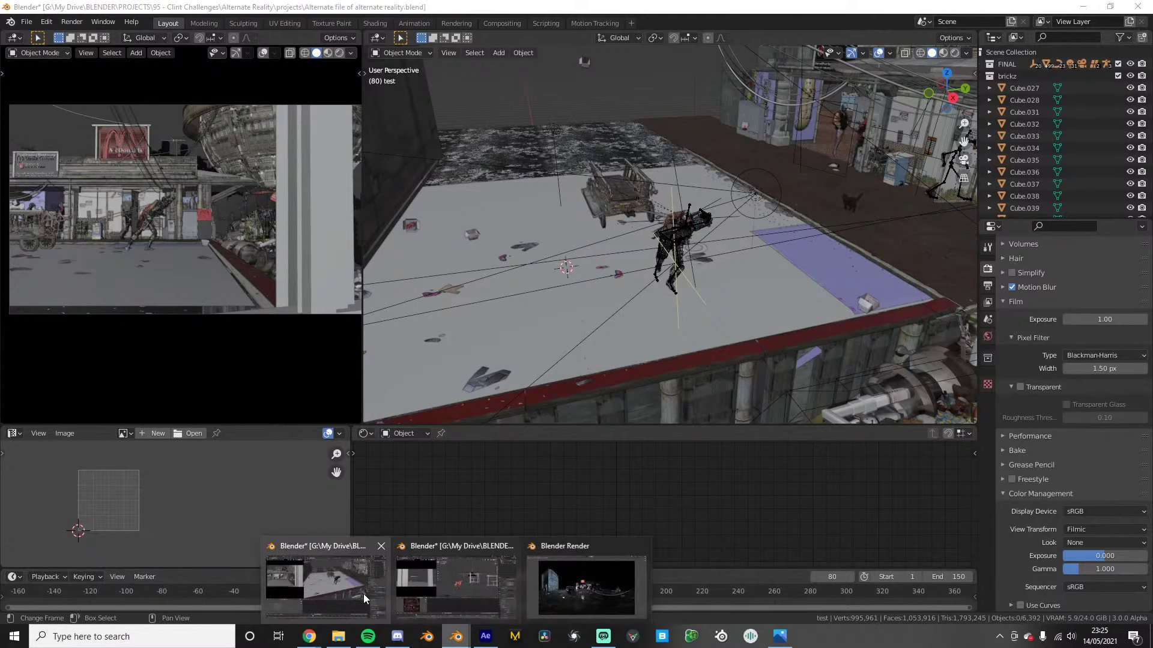
{"action": "mouse_move", "coordinate": [360, 594]}
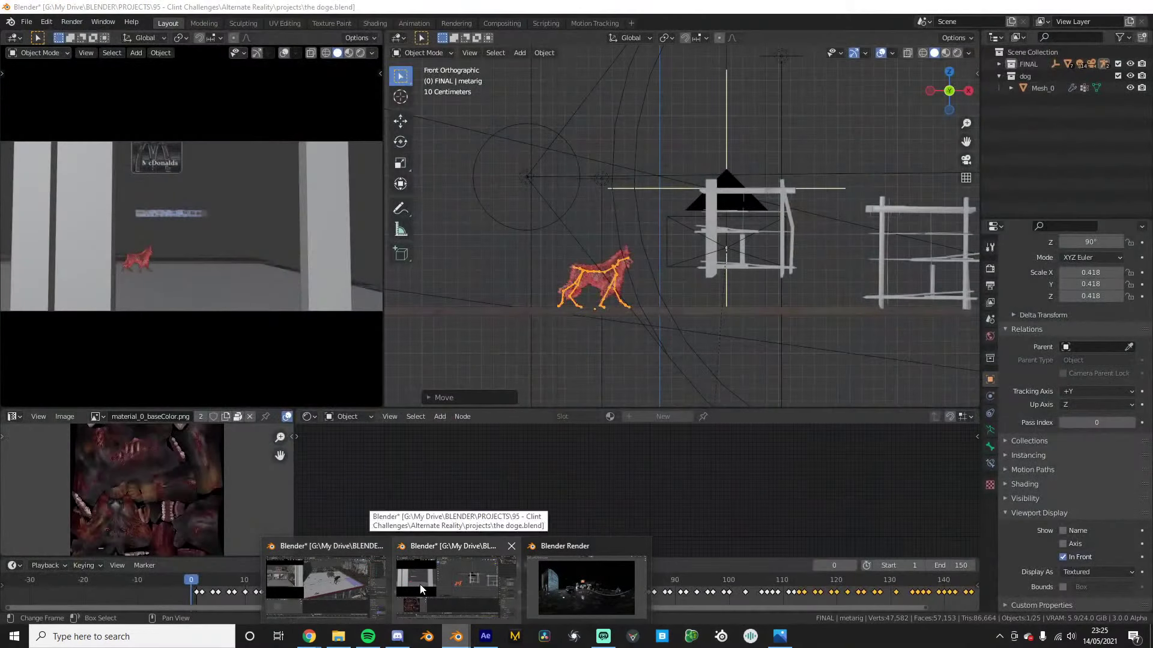
{"action": "left_click", "coordinate": [420, 585]}
{"action": "scroll", "coordinate": [653, 234], "scroll_direction": "up", "scroll_amount": 5}
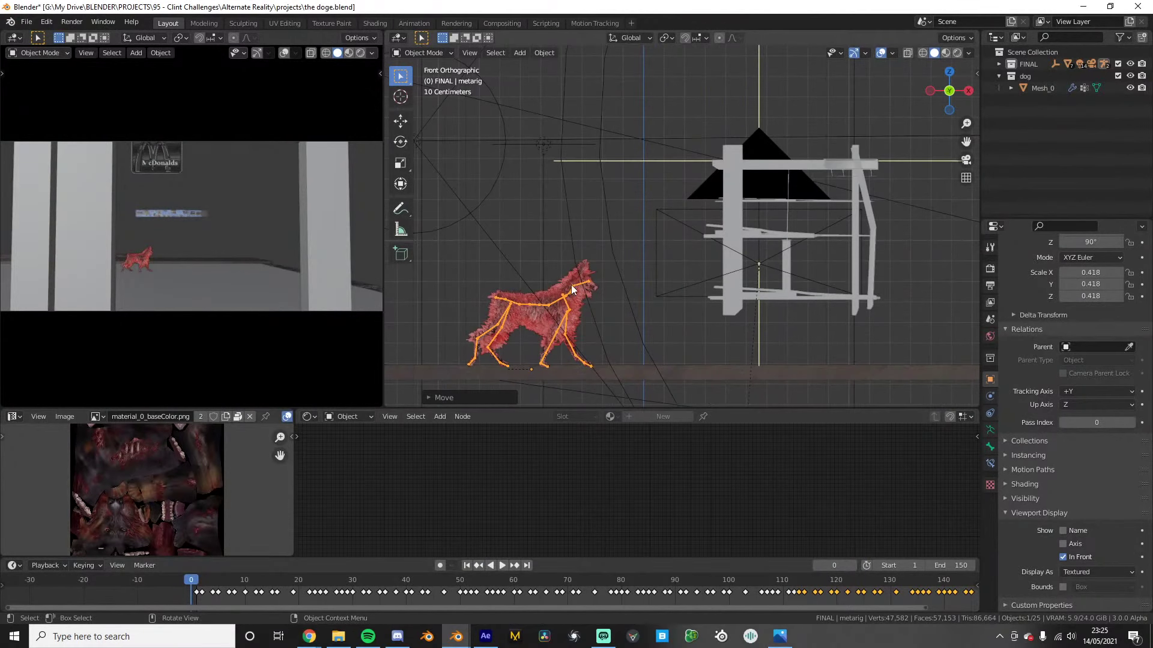
{"action": "key", "text": "space"}
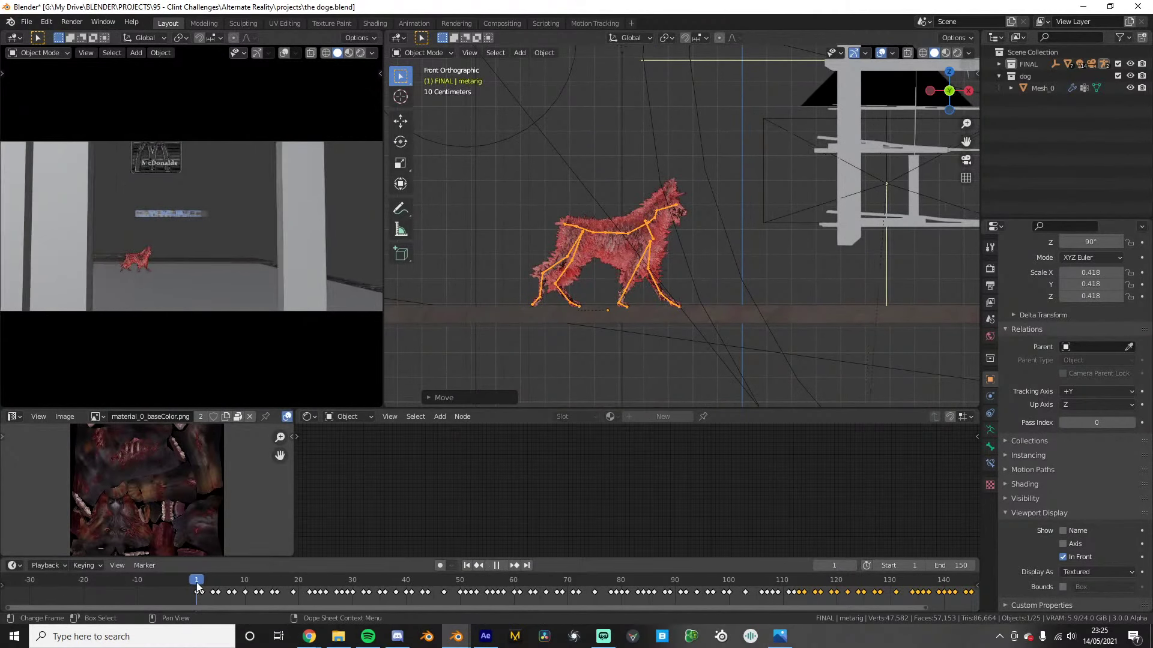
{"action": "scroll", "coordinate": [617, 322], "scroll_direction": "down", "scroll_amount": 1}
{"action": "scroll", "coordinate": [618, 322], "scroll_direction": "up", "scroll_amount": 3}
{"action": "middle_click_drag", "start_coordinate": [618, 319], "coordinate": [596, 348]}
{"action": "scroll", "coordinate": [596, 348], "scroll_direction": "down", "scroll_amount": 5}
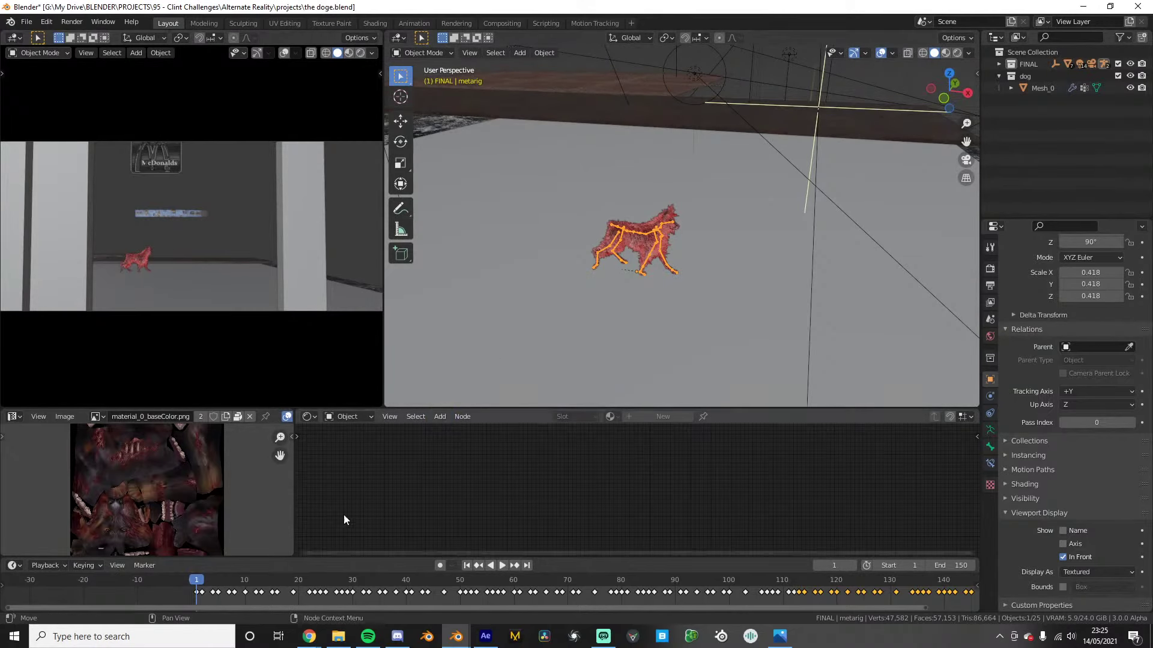
{"action": "left_click", "coordinate": [623, 585]}
{"action": "key", "text": "space"}
{"action": "key", "text": "space"}
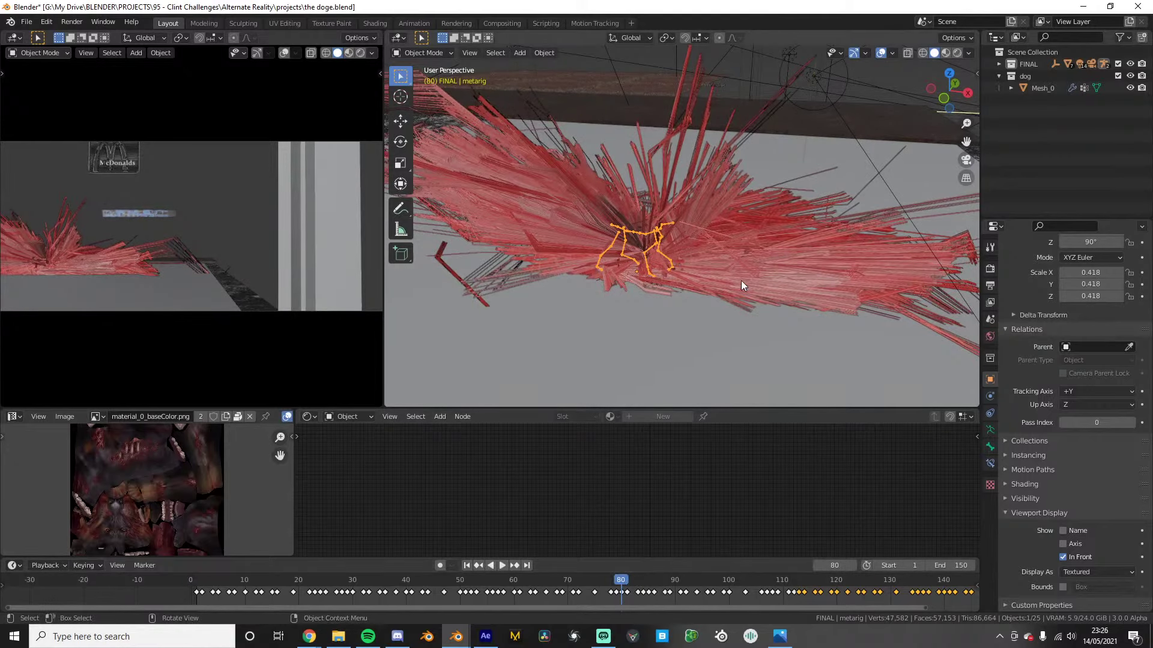
{"action": "key", "text": "Left"}
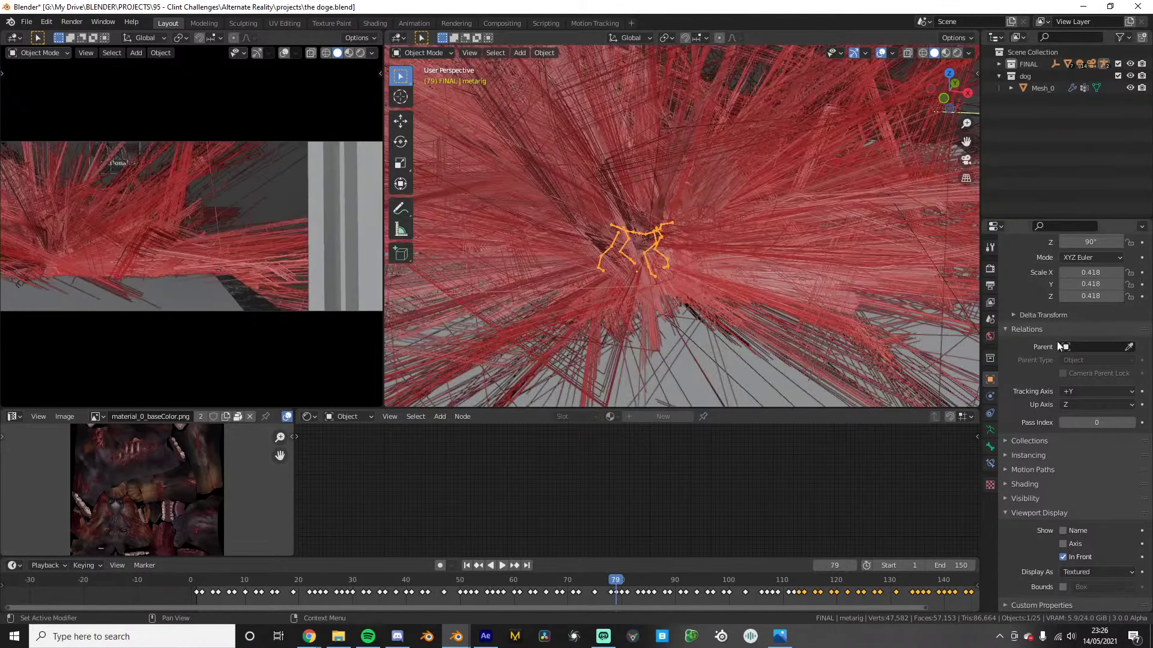
Turn off Hair Dynamics for the long hair particle system on the dog mesh
{"action": "scroll", "coordinate": [1057, 341], "scroll_direction": "up", "scroll_amount": 5}
{"action": "left_click", "coordinate": [989, 397]}
{"action": "left_click", "coordinate": [989, 414]}
{"action": "left_click", "coordinate": [990, 445]}
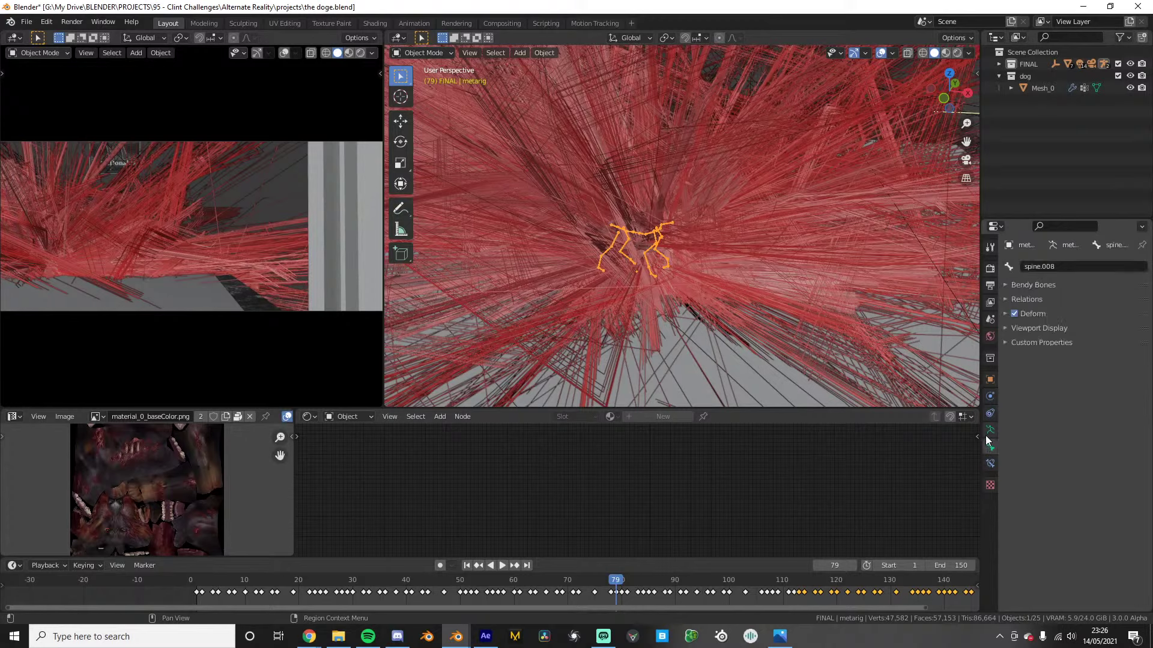
{"action": "left_click", "coordinate": [989, 428]}
{"action": "left_click", "coordinate": [990, 379]}
{"action": "left_click", "coordinate": [650, 246]}
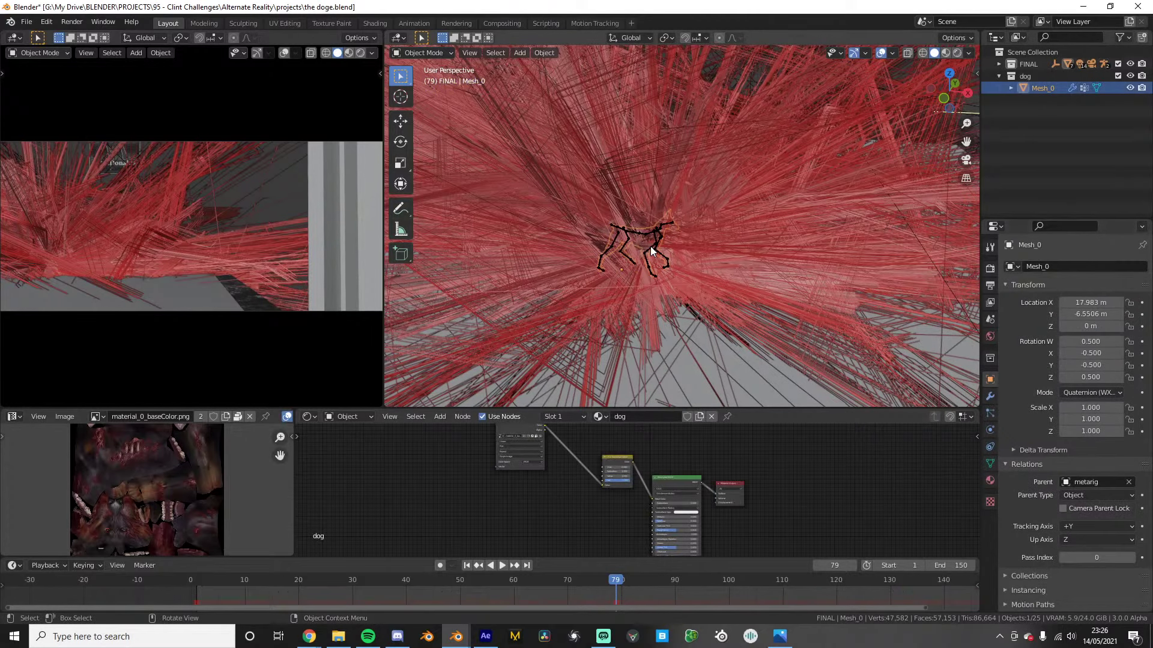
{"action": "left_click", "coordinate": [989, 413]}
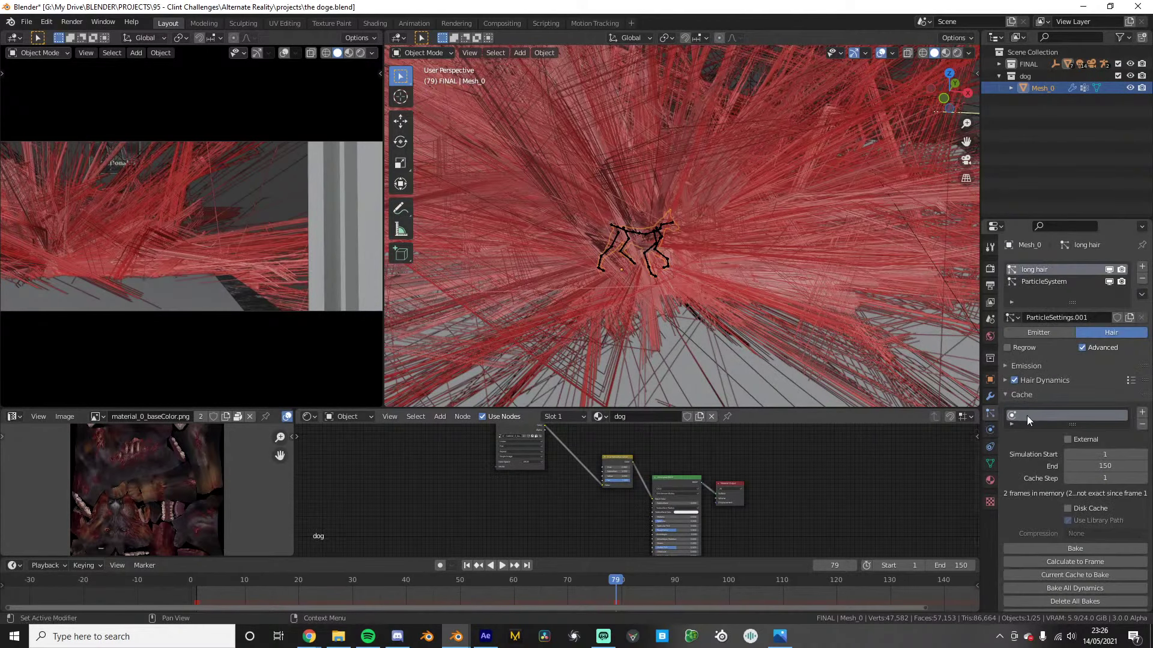
{"action": "left_click", "coordinate": [1015, 380]}
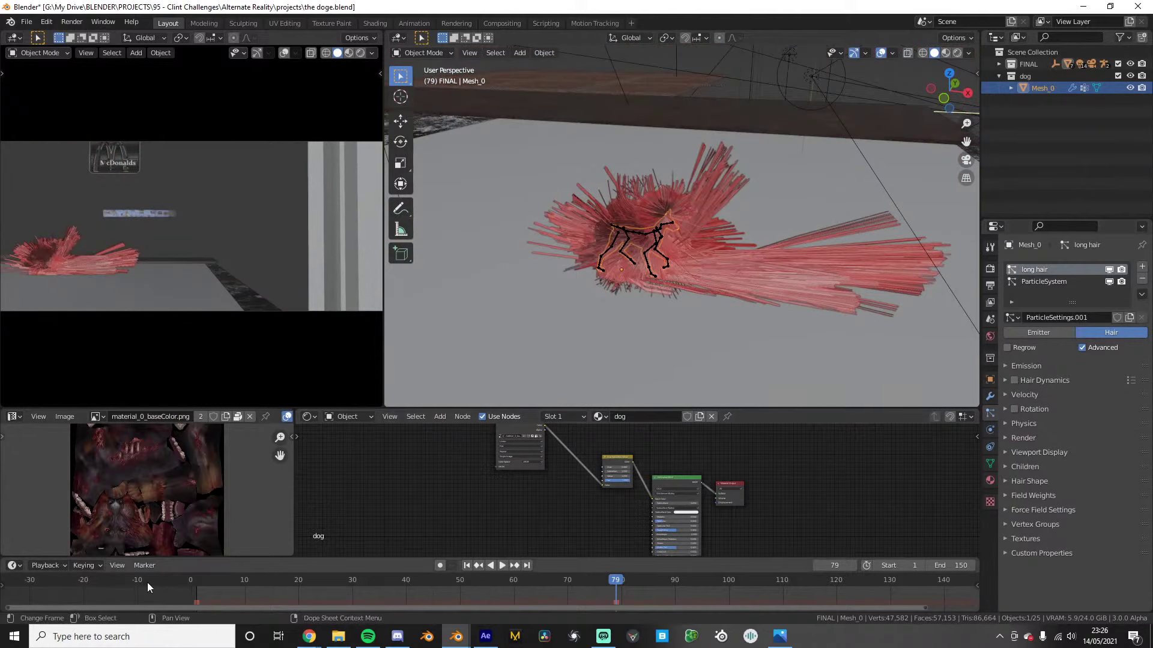
Play the first frames of the animation and examine the dog's fur from several angles
{"action": "left_click", "coordinate": [184, 580]}
{"action": "key", "text": "space"}
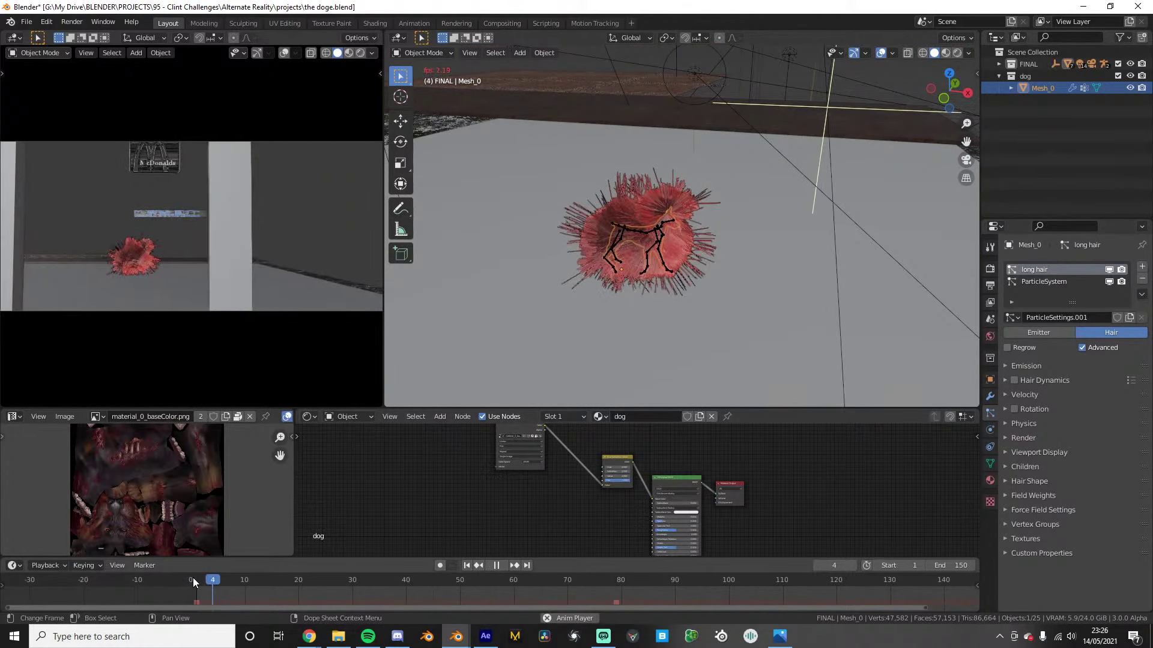
{"action": "key", "text": "space"}
{"action": "key", "text": "space"}
{"action": "key", "text": "space"}
{"action": "scroll", "coordinate": [607, 324], "scroll_direction": "up", "scroll_amount": 3}
{"action": "middle_click_drag", "start_coordinate": [607, 324], "coordinate": [556, 286]}
{"action": "scroll", "coordinate": [602, 278], "scroll_direction": "up", "scroll_amount": 4}
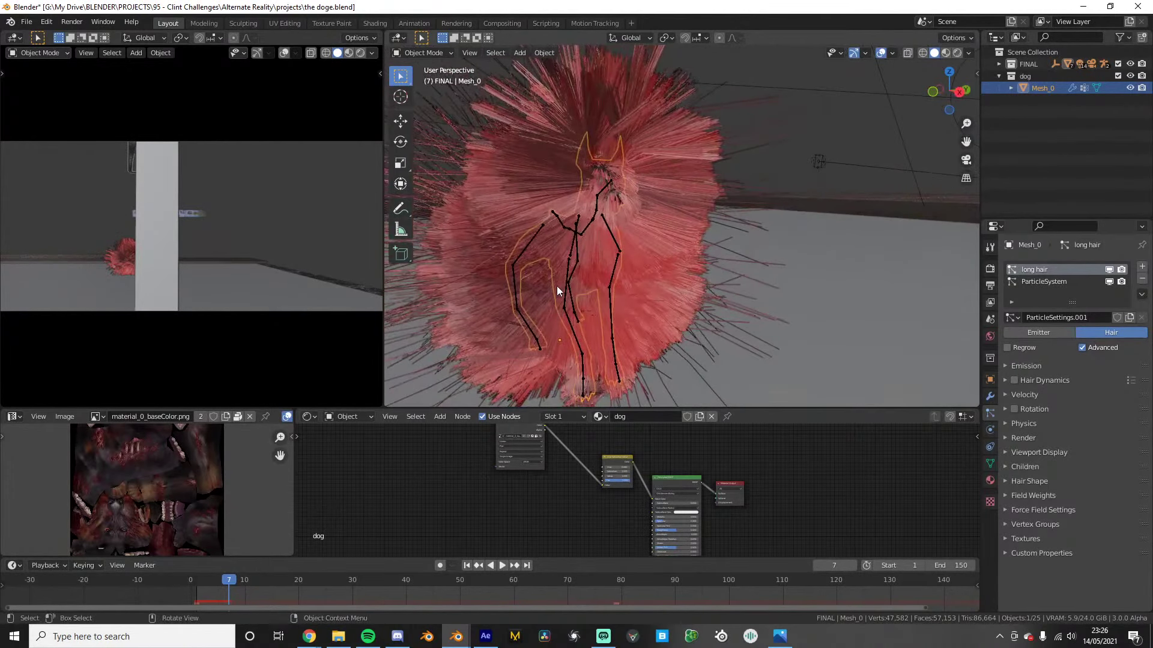
{"action": "middle_click_drag", "start_coordinate": [556, 285], "coordinate": [669, 302]}
{"action": "key", "text": "space"}
{"action": "key", "text": "space"}
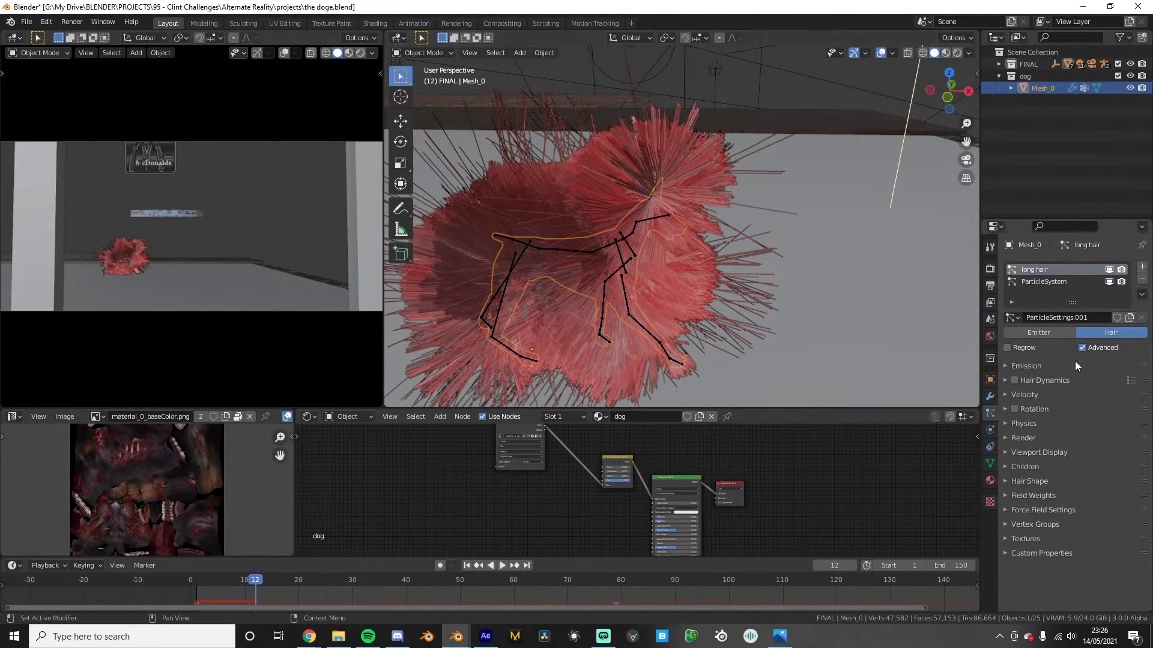
Turn off Hair Dynamics for the dog's second hair system, ParticleSystem, and replay the opening frames
{"action": "left_click", "coordinate": [1046, 283]}
{"action": "left_click", "coordinate": [1042, 271]}
{"action": "key", "text": "Right"}
{"action": "key", "text": "Right"}
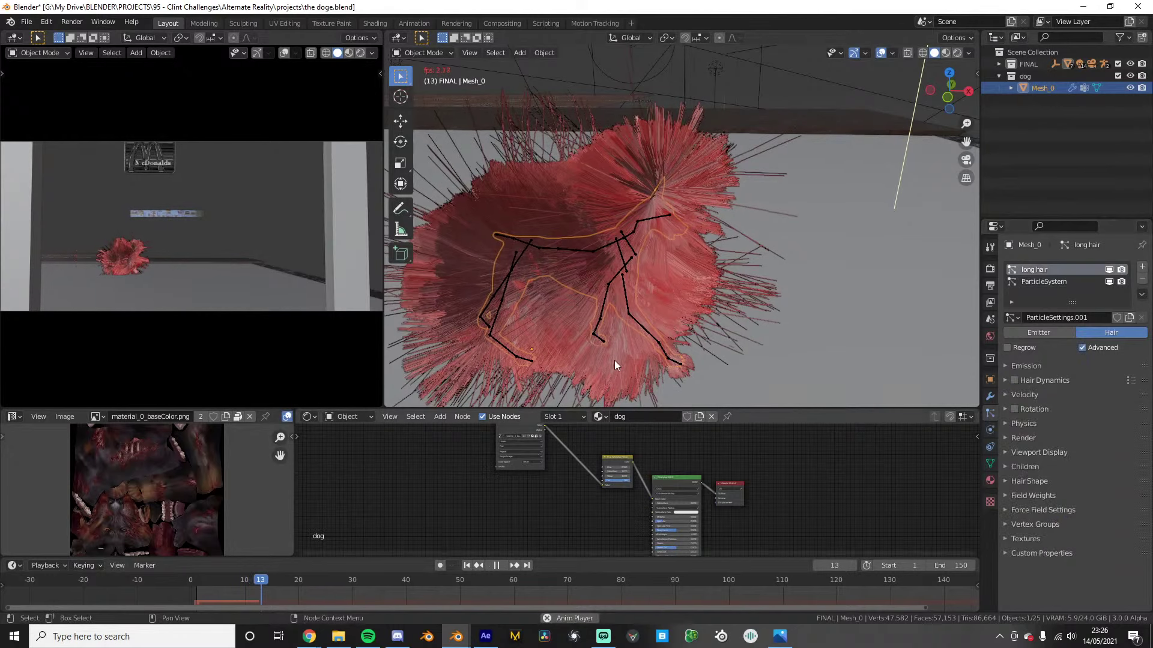
{"action": "left_click", "coordinate": [1038, 279]}
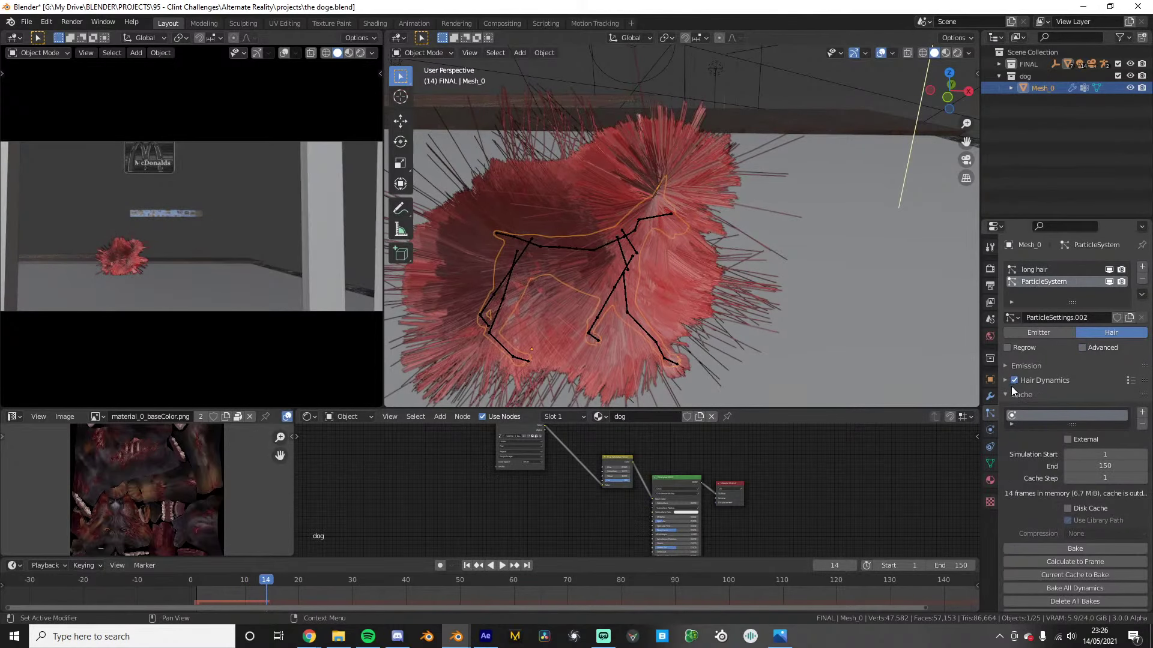
{"action": "key", "text": "space"}
{"action": "key", "text": "space"}
{"action": "left_click_drag", "start_coordinate": [207, 581], "coordinate": [188, 582]}
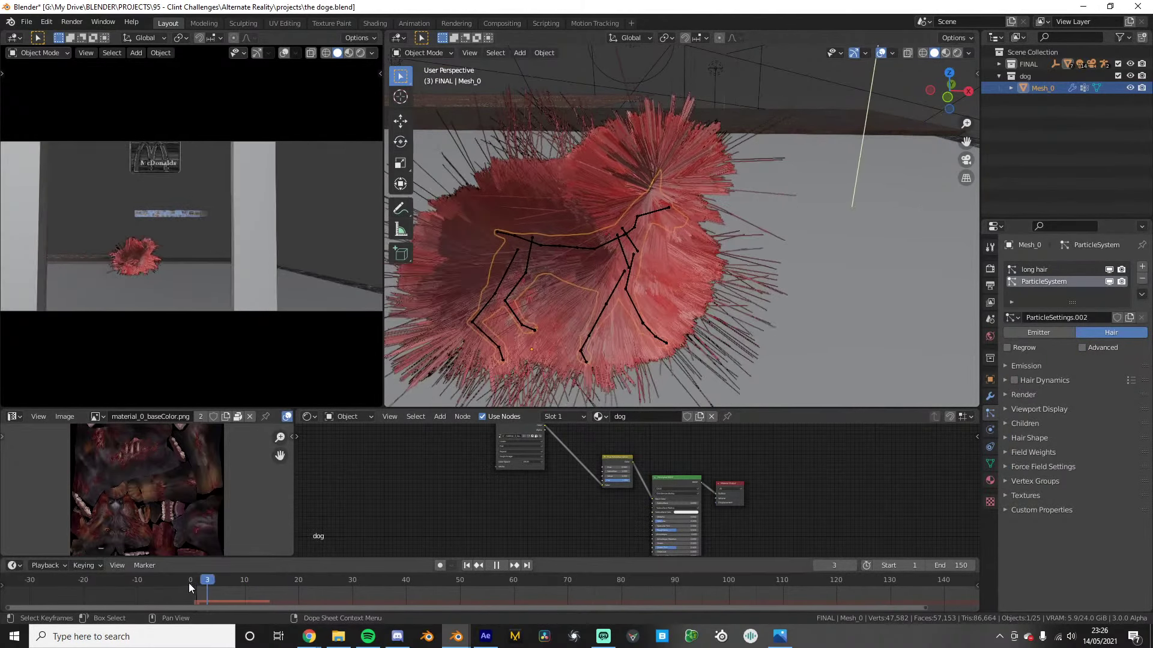
{"action": "left_click", "coordinate": [1014, 380]}
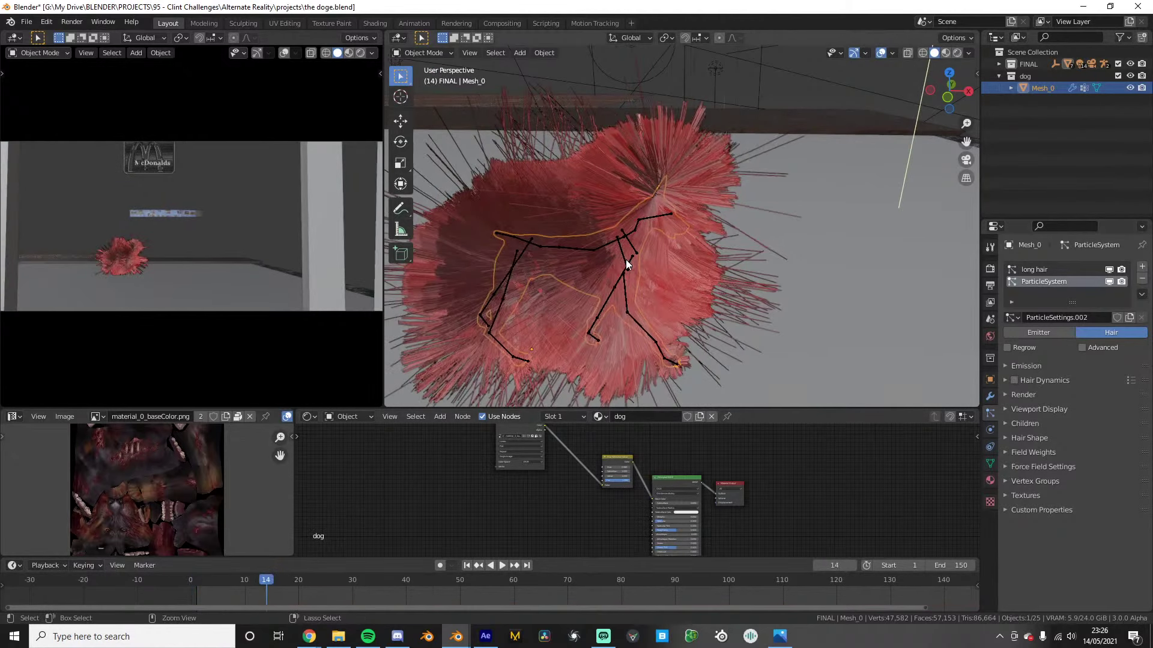
Undo the Hair Dynamics changes on both fur systems and recheck the fur from frame 0 with the metarig selected
{"action": "key", "text": "ctrl+z"}
{"action": "key", "text": "ctrl+z"}
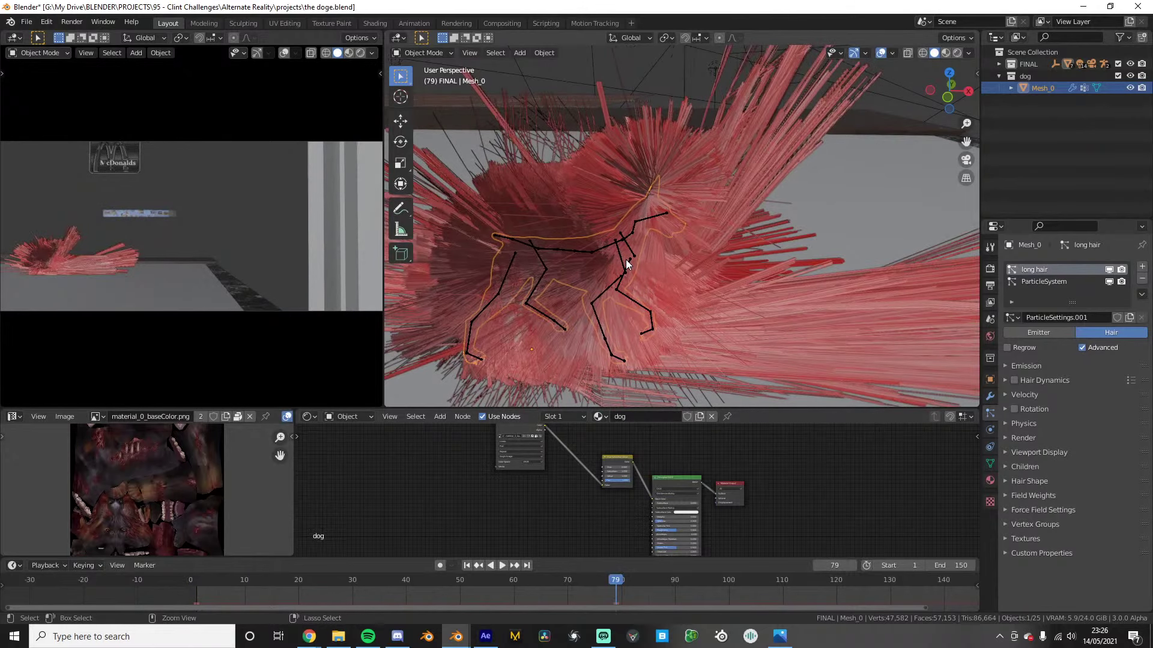
{"action": "key", "text": "ctrl+z"}
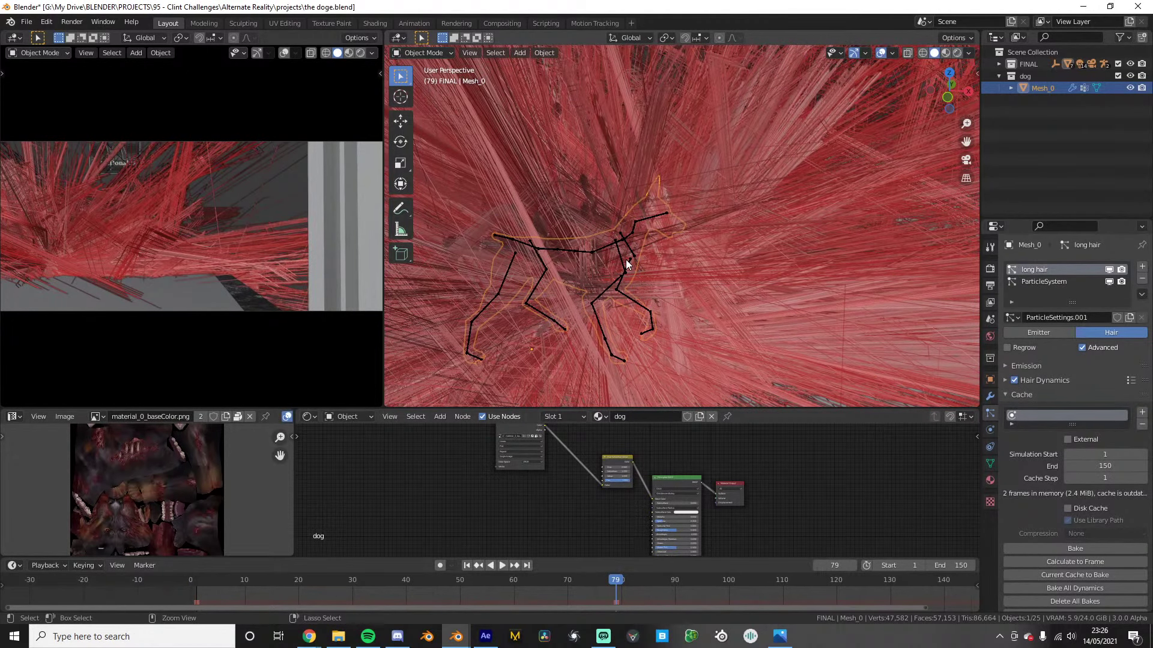
{"action": "left_click", "coordinate": [626, 259]}
{"action": "left_click", "coordinate": [190, 582]}
{"action": "key", "text": "space"}
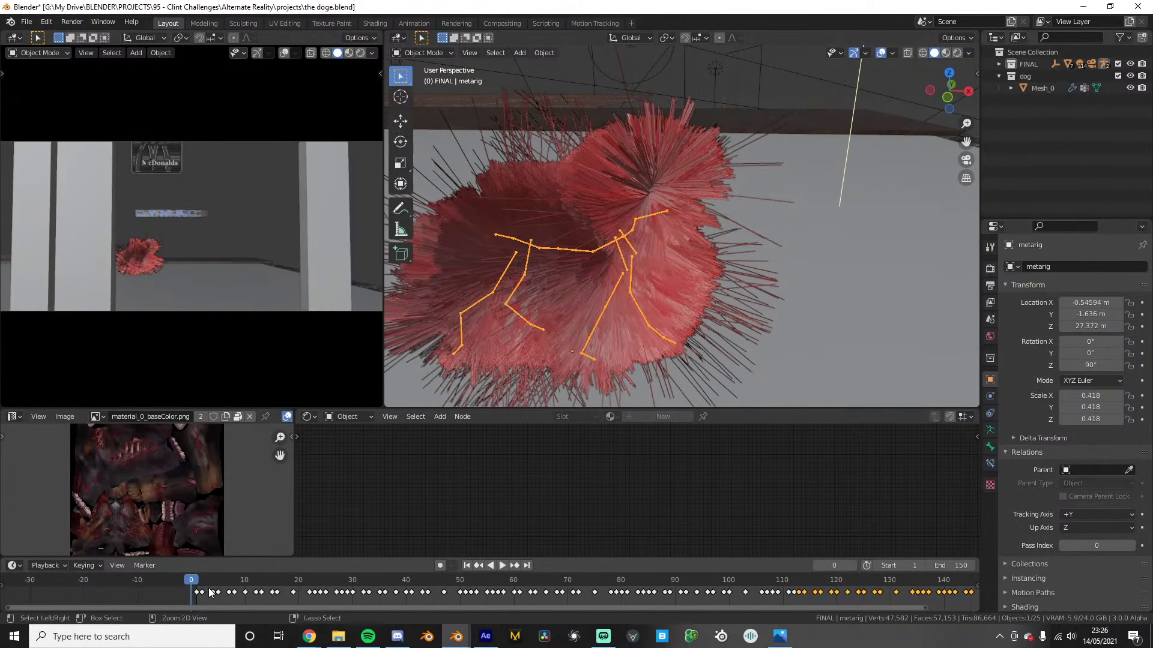
Undo the metarig's recent moves and scalings, and play a few frames to recheck the fur
{"action": "key", "text": "ctrl+z"}
{"action": "key", "text": "ctrl+z"}
{"action": "key", "text": "ctrl+z"}
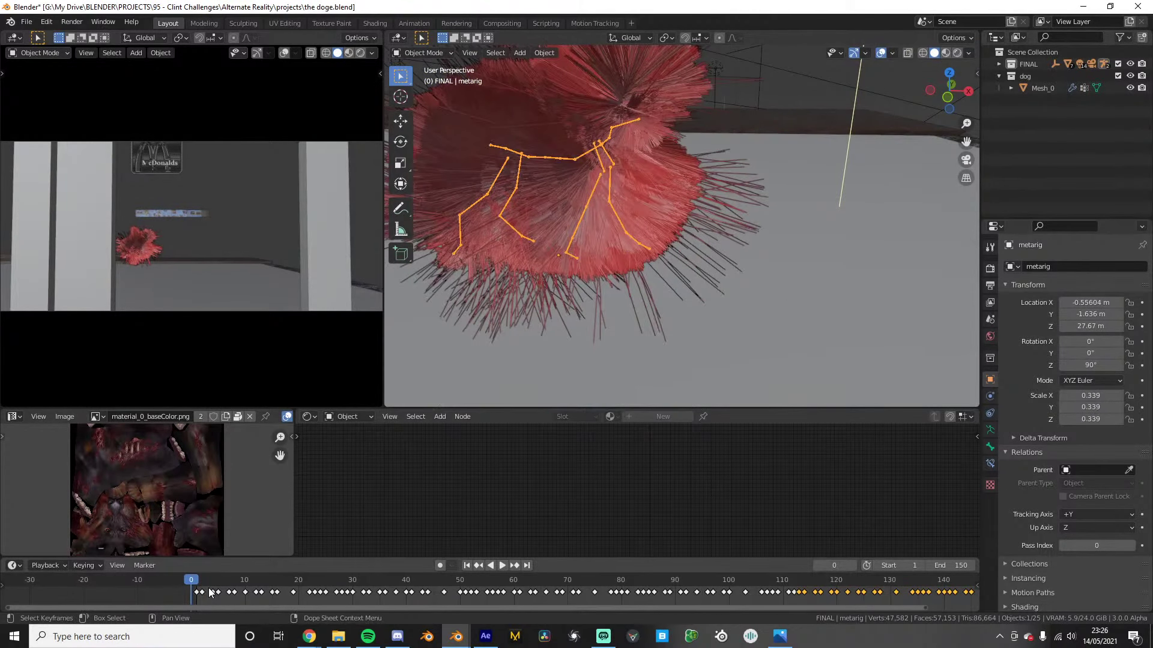
{"action": "key", "text": "ctrl+z"}
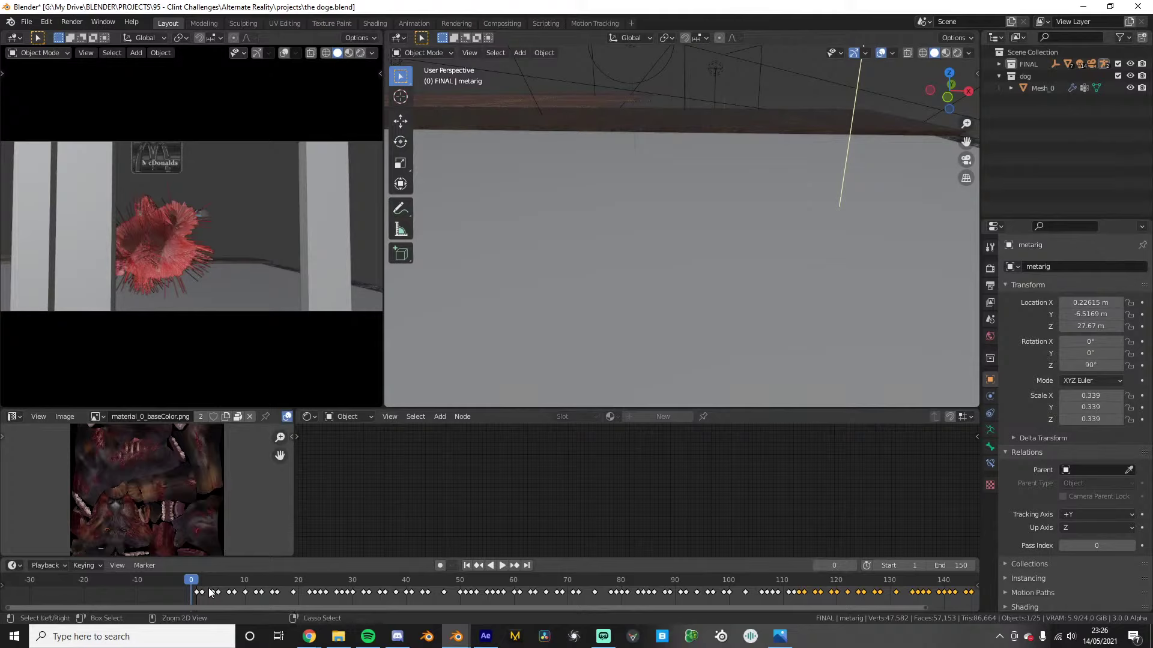
{"action": "key", "text": "space"}
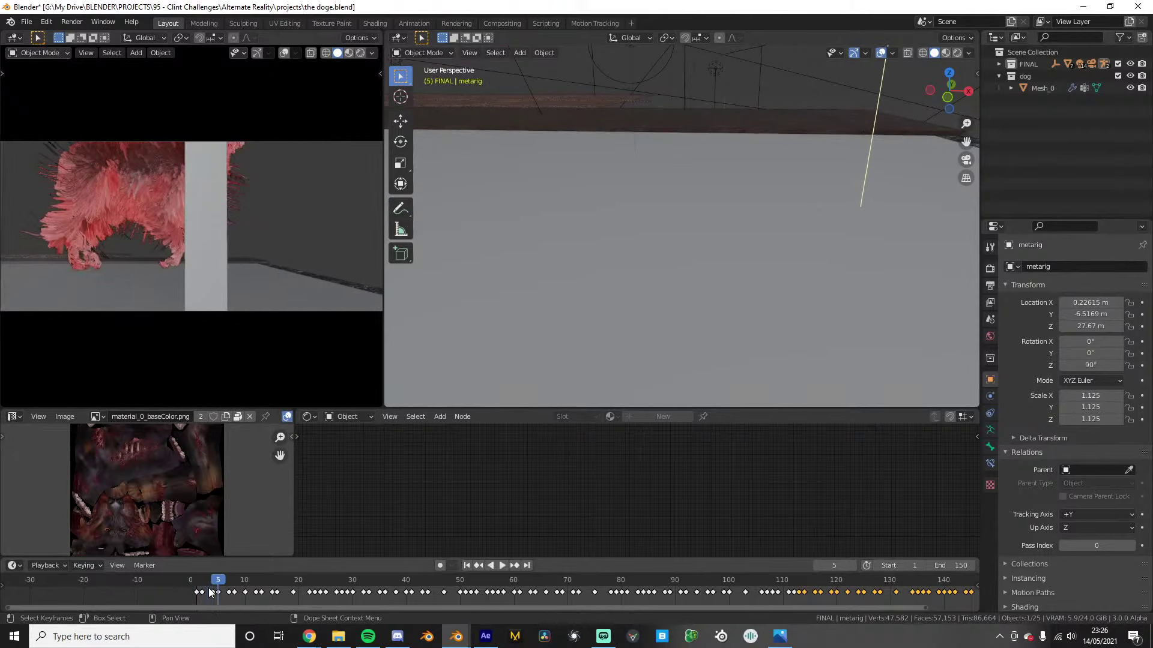
{"action": "key", "text": "space"}
{"action": "scroll", "coordinate": [613, 305], "scroll_direction": "down", "scroll_amount": 10}
{"action": "scroll", "coordinate": [719, 88], "scroll_direction": "up", "scroll_amount": 5}
{"action": "middle_click_drag", "start_coordinate": [719, 88], "coordinate": [748, 121]}
{"action": "key", "text": "s"}
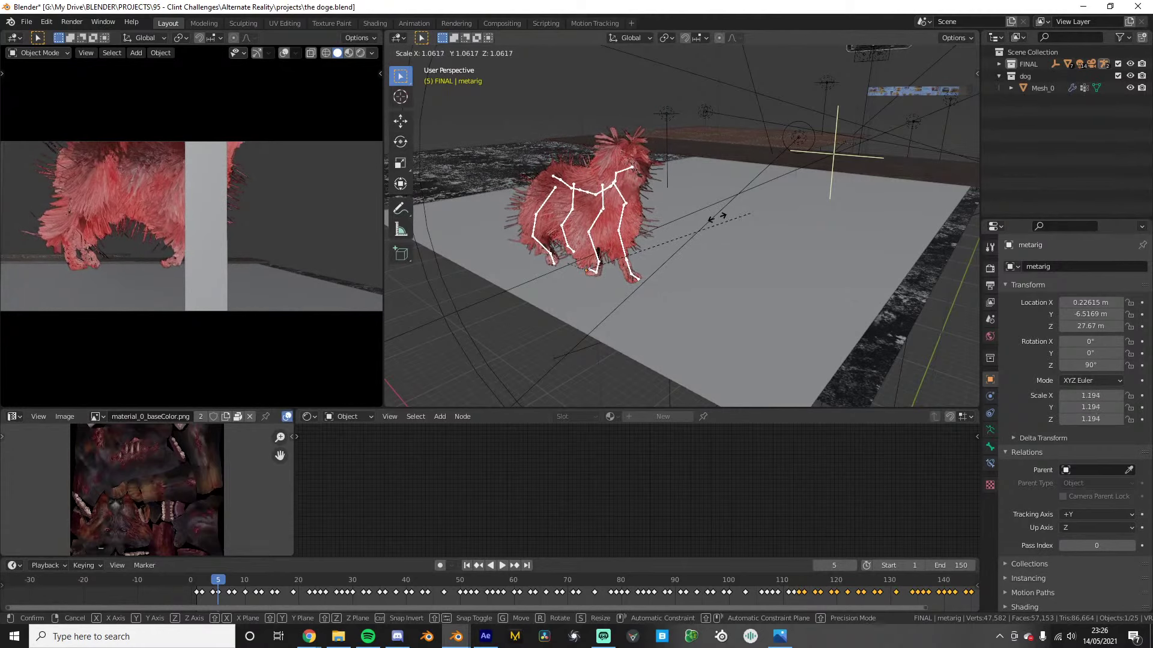
{"action": "right_click", "coordinate": [634, 245]}
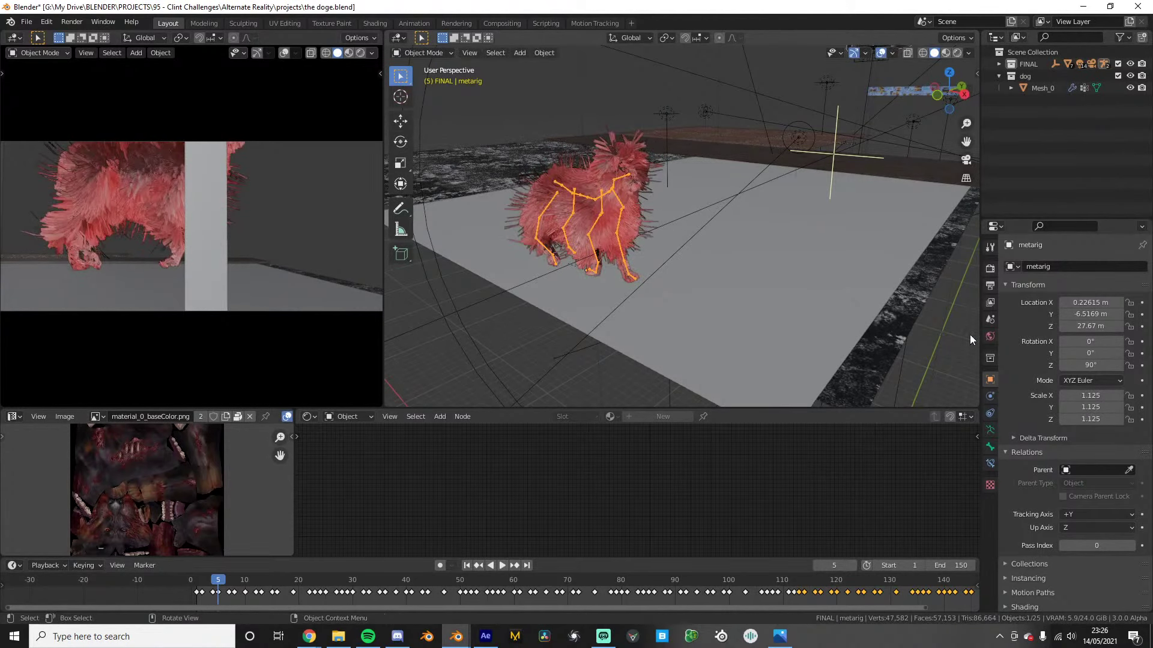
Return to frame 0 and look through the metarig's physics, armature data and constraint settings
{"action": "scroll", "coordinate": [1021, 384], "scroll_direction": "down", "scroll_amount": 5}
{"action": "left_click", "coordinate": [991, 399]}
{"action": "left_click", "coordinate": [147, 580]}
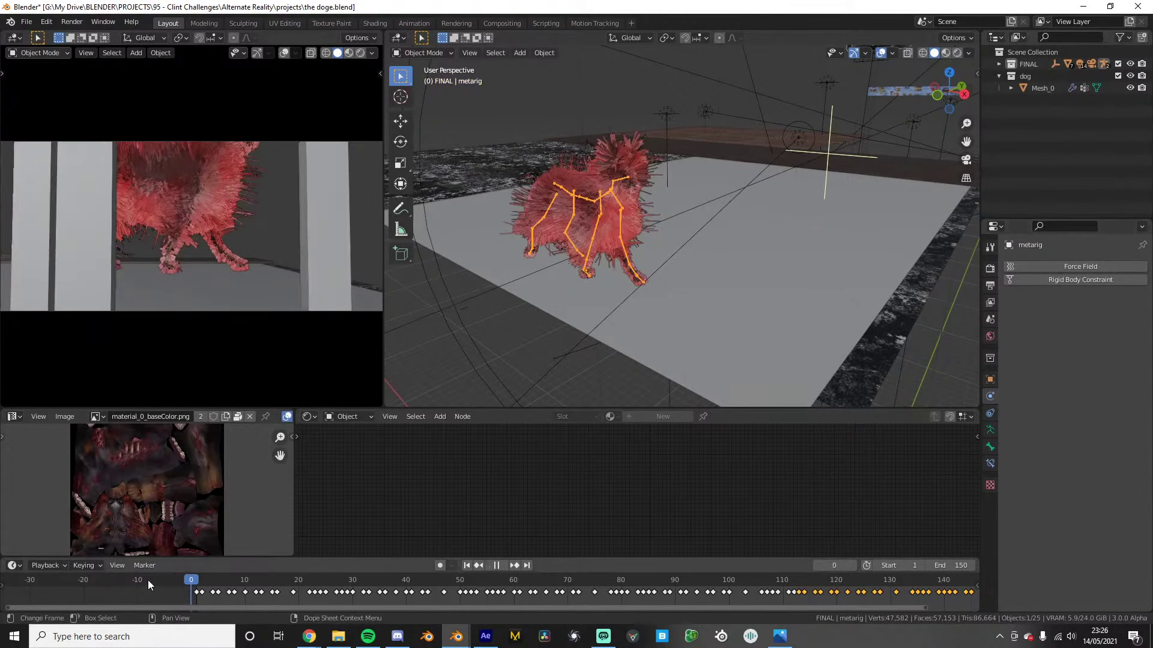
{"action": "scroll", "coordinate": [647, 229], "scroll_direction": "up", "scroll_amount": 5}
{"action": "left_click", "coordinate": [991, 444]}
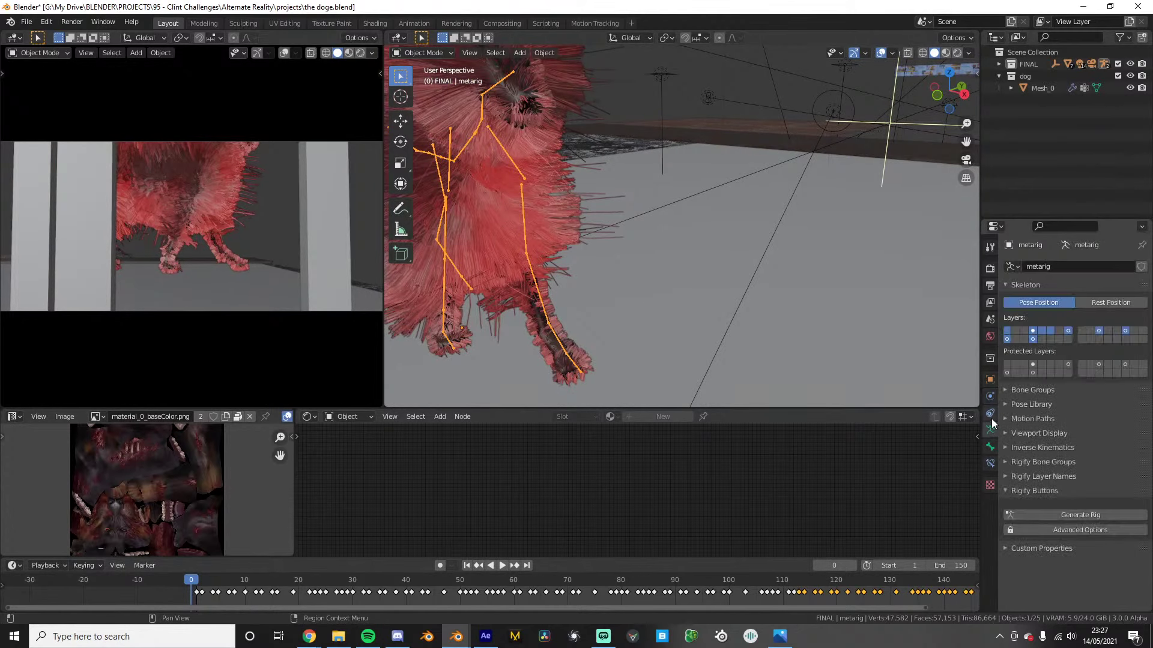
{"action": "left_click", "coordinate": [991, 415]}
{"action": "left_click", "coordinate": [992, 431]}
{"action": "scroll", "coordinate": [551, 305], "scroll_direction": "down", "scroll_amount": 6}
{"action": "middle_click_drag", "start_coordinate": [551, 304], "coordinate": [591, 303]}
Apply the scale of the dog mesh Mesh_0 and step forward to frame 3 to check its fur
{"action": "left_click", "coordinate": [752, 229]}
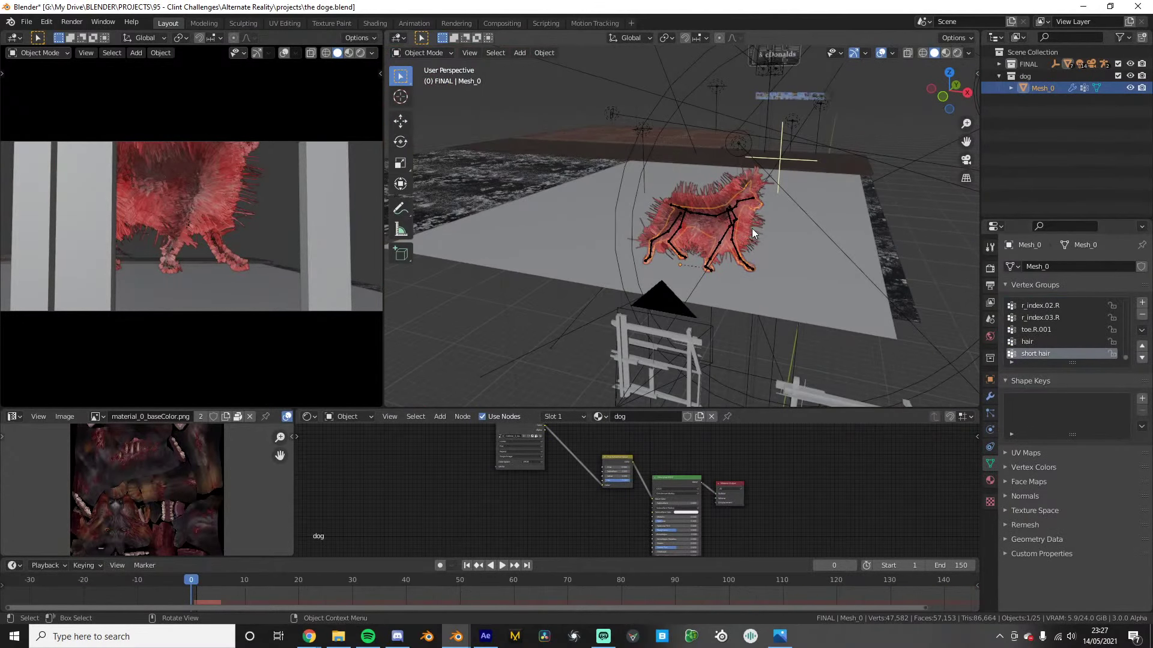
{"action": "key", "text": "s"}
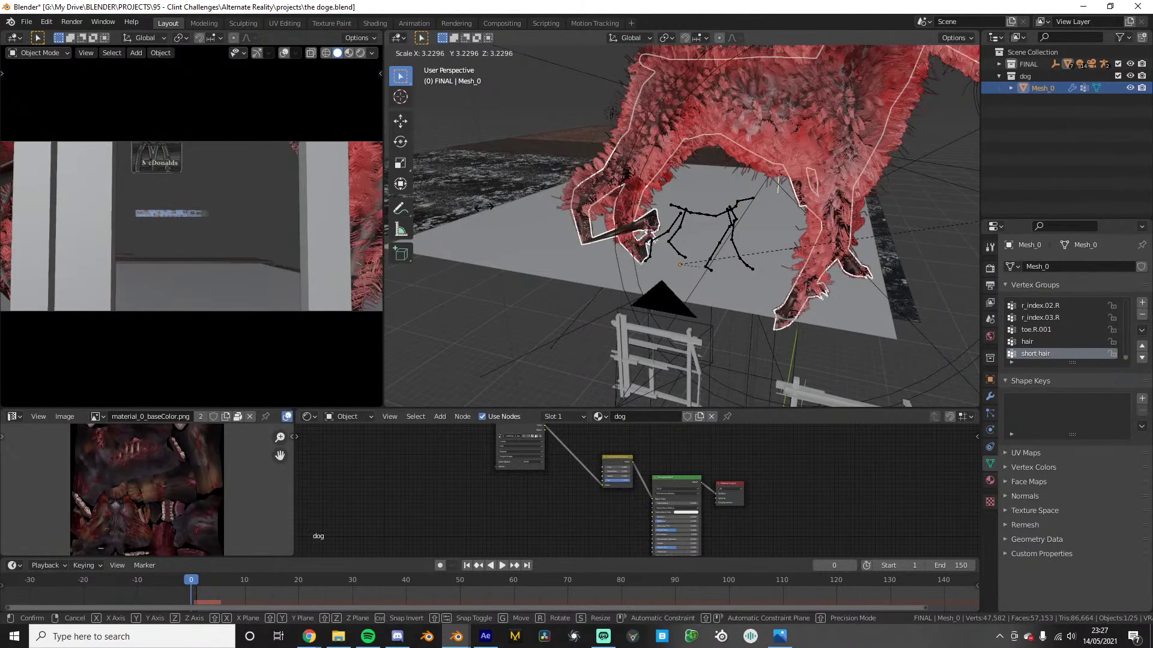
{"action": "left_click", "coordinate": [719, 207]}
{"action": "key", "text": "ctrl+a"}
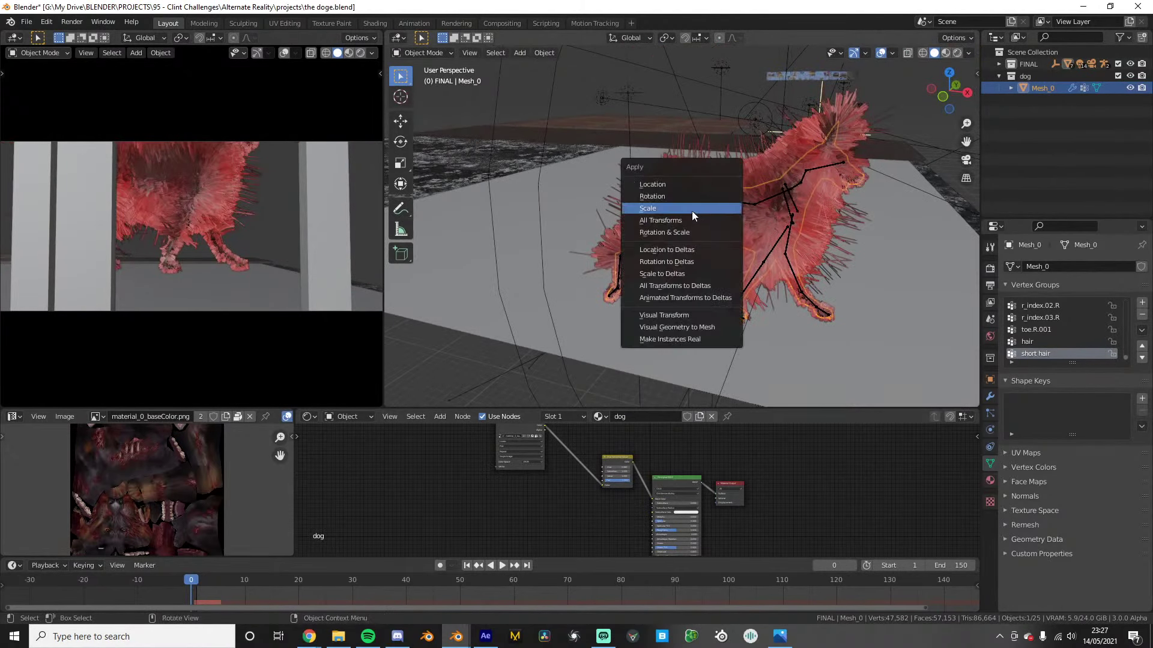
{"action": "left_click", "coordinate": [692, 208]}
{"action": "key", "text": "Right"}
{"action": "key", "text": "Right"}
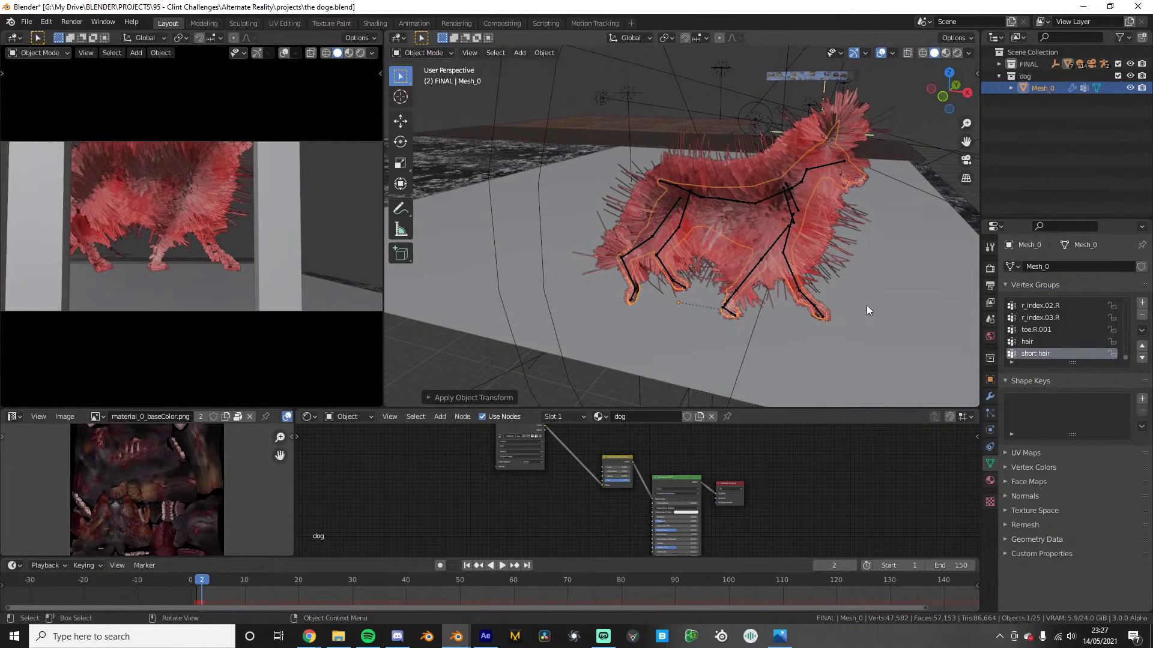
{"action": "key", "text": "Right"}
{"action": "scroll", "coordinate": [899, 386], "scroll_direction": "down", "scroll_amount": 4}
{"action": "key", "text": "s"}
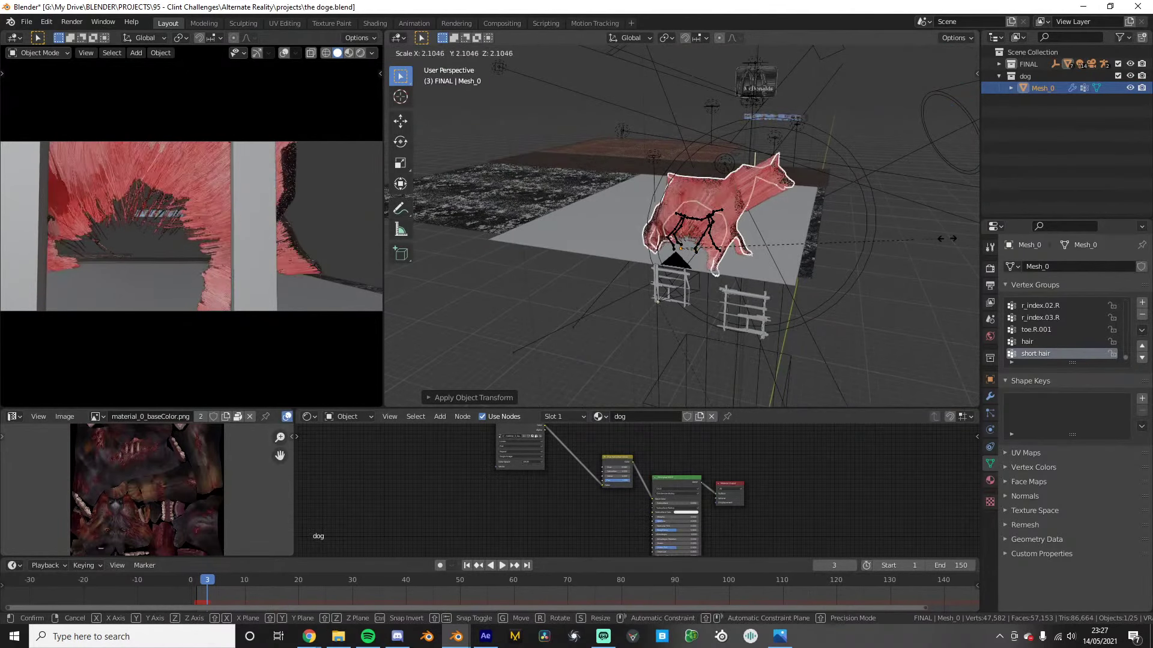
{"action": "right_click", "coordinate": [766, 251]}
{"action": "scroll", "coordinate": [768, 243], "scroll_direction": "up", "scroll_amount": 4}
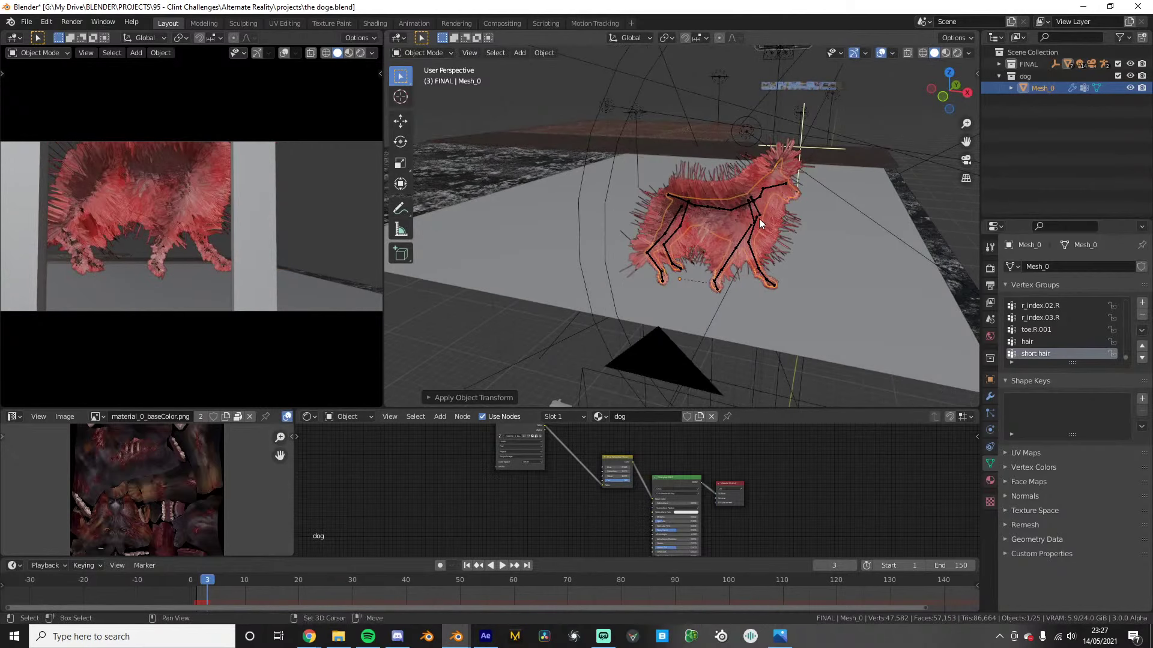
{"action": "left_click", "coordinate": [759, 215], "text": "shift"}
{"action": "key", "text": "s"}
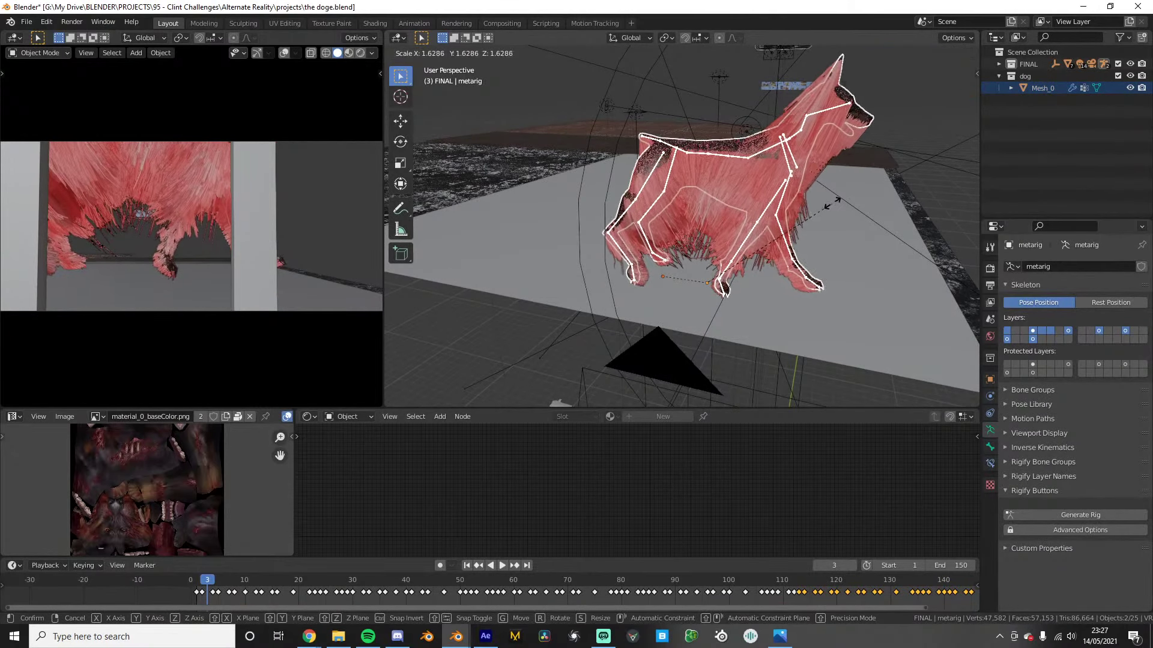
{"action": "right_click", "coordinate": [927, 189]}
Select the dog mesh at frame 0 and examine the long hair system's cache settings while advancing to frame 1
{"action": "left_click", "coordinate": [723, 215]}
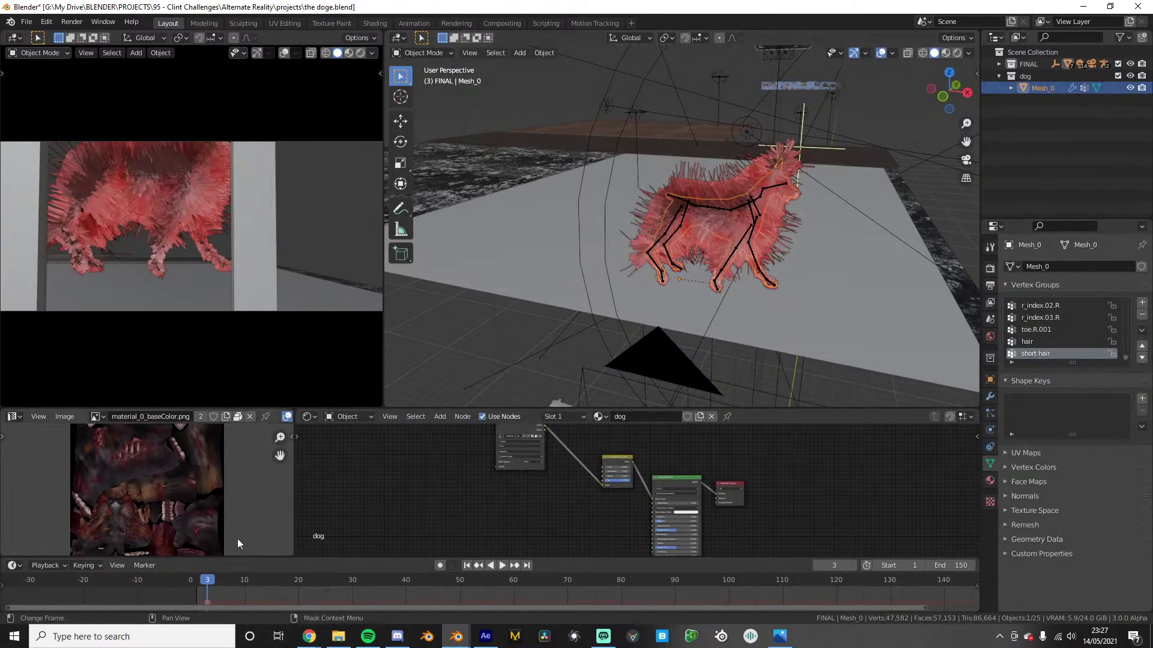
{"action": "left_click", "coordinate": [185, 580]}
{"action": "left_click", "coordinate": [991, 415]}
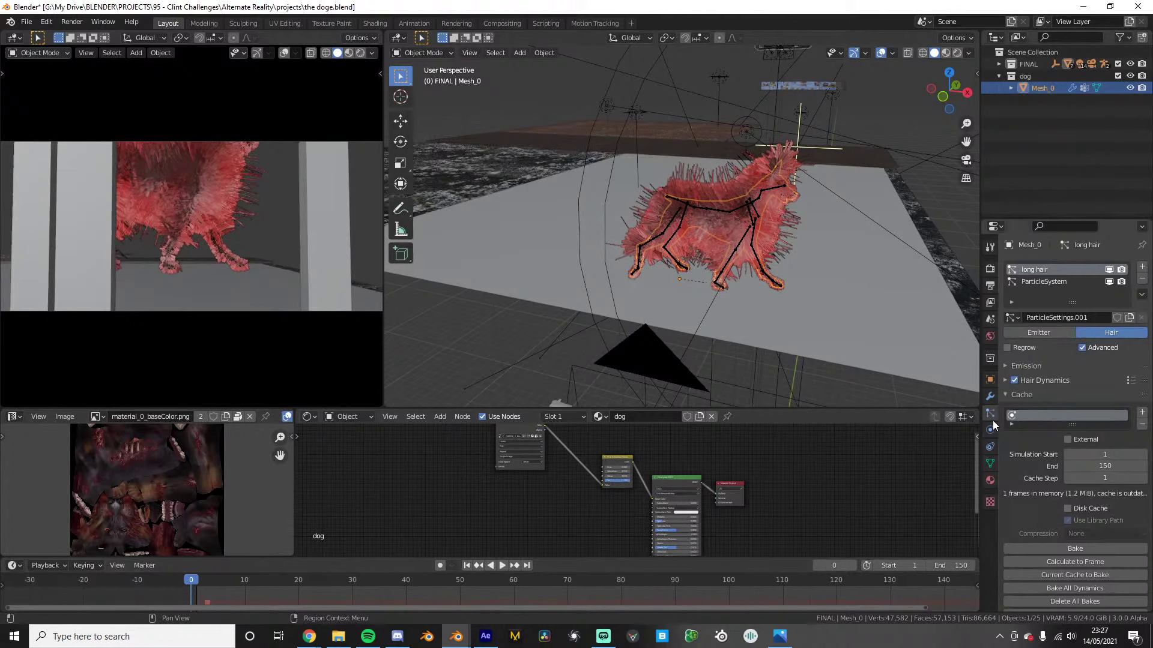
{"action": "scroll", "coordinate": [1074, 477], "scroll_direction": "down", "scroll_amount": 4}
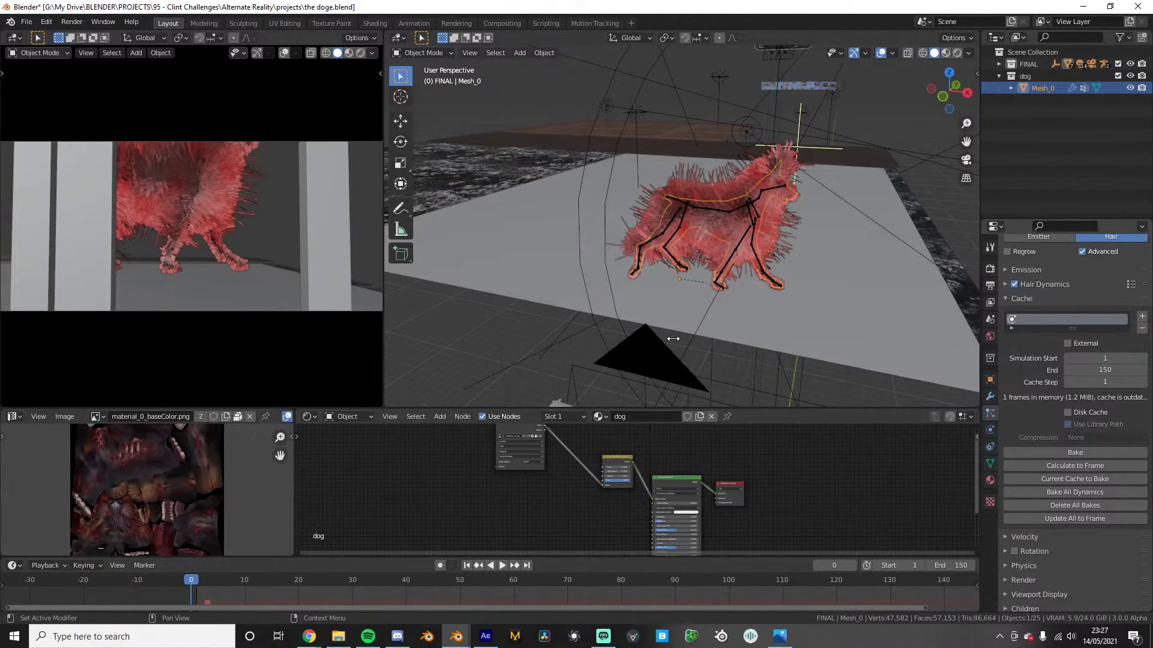
{"action": "key", "text": "Right"}
{"action": "scroll", "coordinate": [673, 340], "scroll_direction": "down", "scroll_amount": 2}
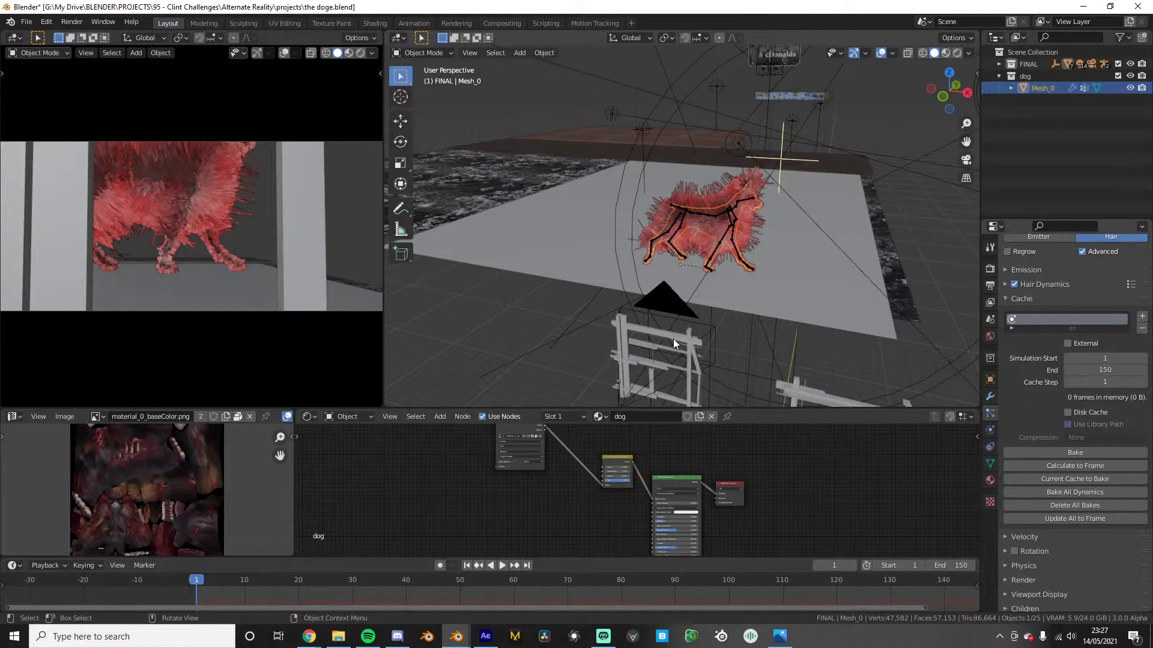
{"action": "scroll", "coordinate": [1074, 348], "scroll_direction": "up", "scroll_amount": 4}
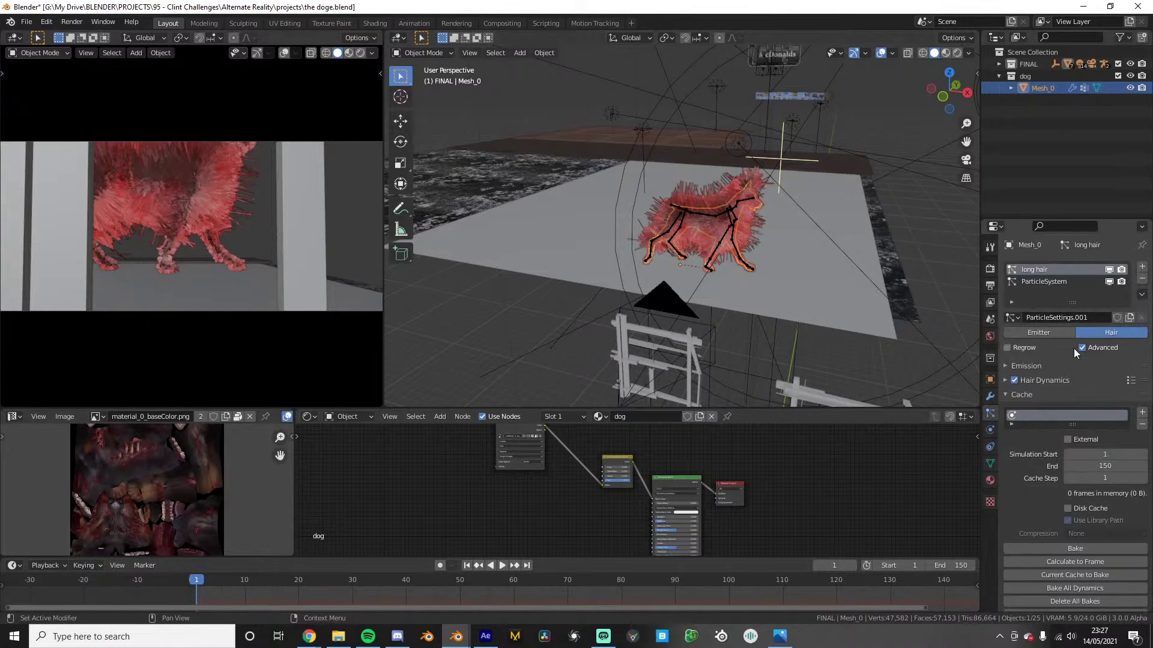
Set the hair length to 0.08 m for long hair and 0.015 m for ParticleSystem, and play the opening frames
{"action": "left_click", "coordinate": [1037, 366]}
{"action": "mouse_move", "coordinate": [1104, 411]}
{"action": "left_mouse_down"}
{"action": "mouse_move", "coordinate": [1066, 411]}
{"action": "mouse_move", "coordinate": [1085, 411]}
{"action": "left_mouse_up"}
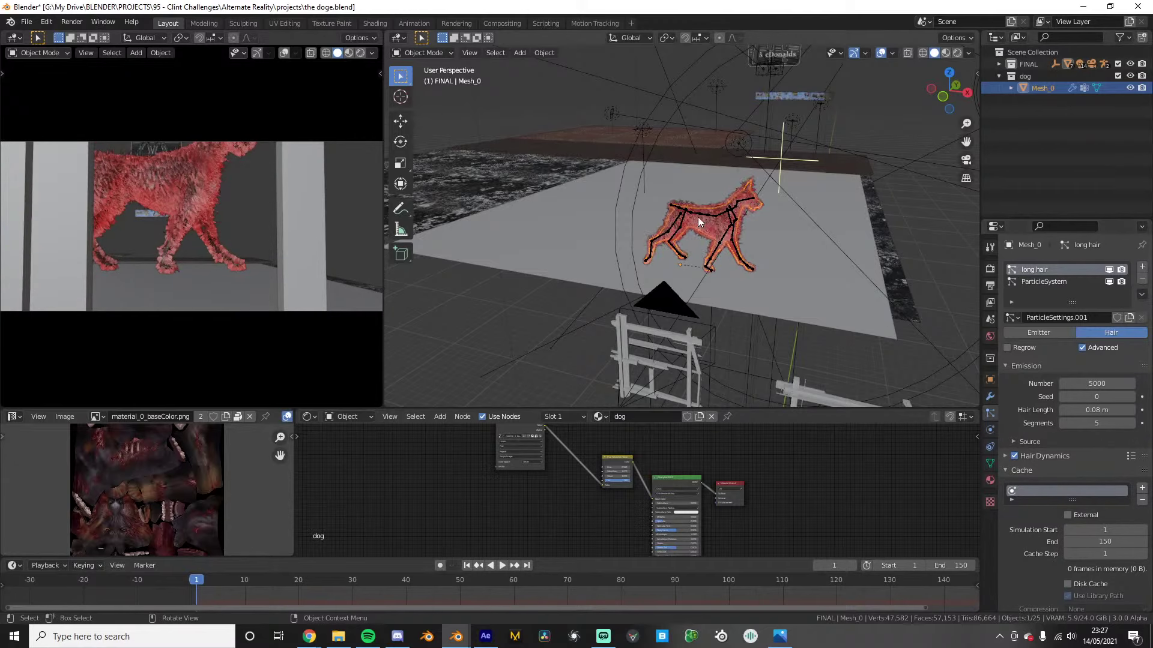
{"action": "scroll", "coordinate": [698, 217], "scroll_direction": "up", "scroll_amount": 8}
{"action": "left_click", "coordinate": [1058, 280]}
{"action": "left_click_drag", "start_coordinate": [1097, 411], "coordinate": [1085, 411]}
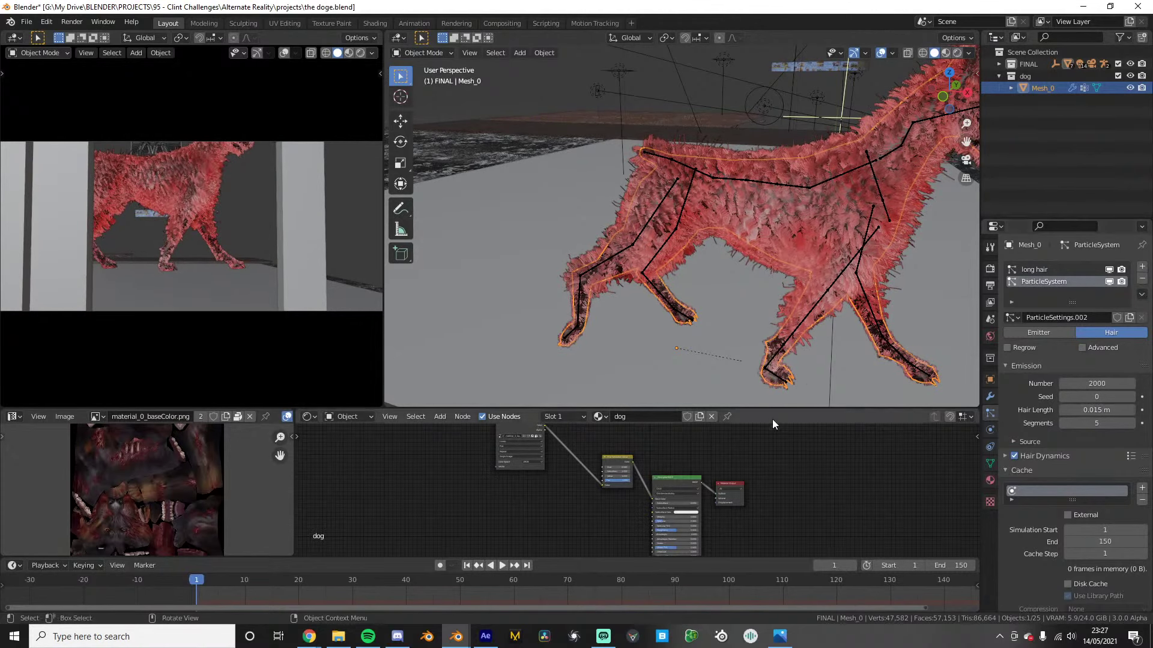
{"action": "key", "text": "space"}
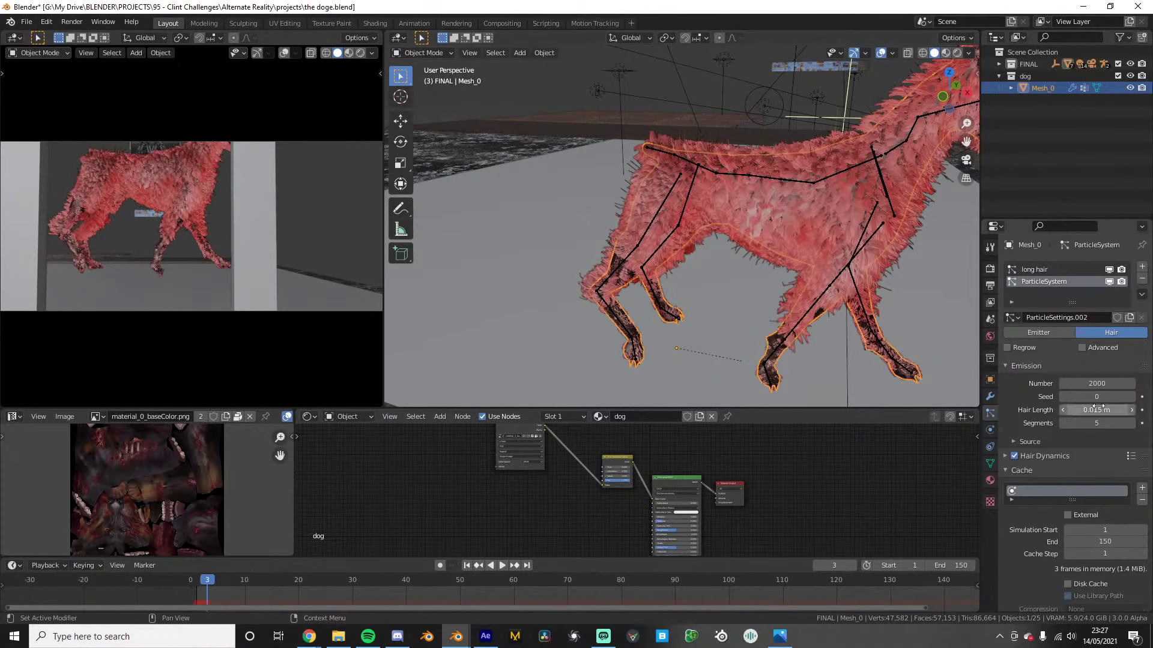
Turn off Hair Dynamics for both of the dog's hair systems and return to frame 0
{"action": "scroll", "coordinate": [1033, 359], "scroll_direction": "down", "scroll_amount": 5}
{"action": "left_click", "coordinate": [1014, 313]}
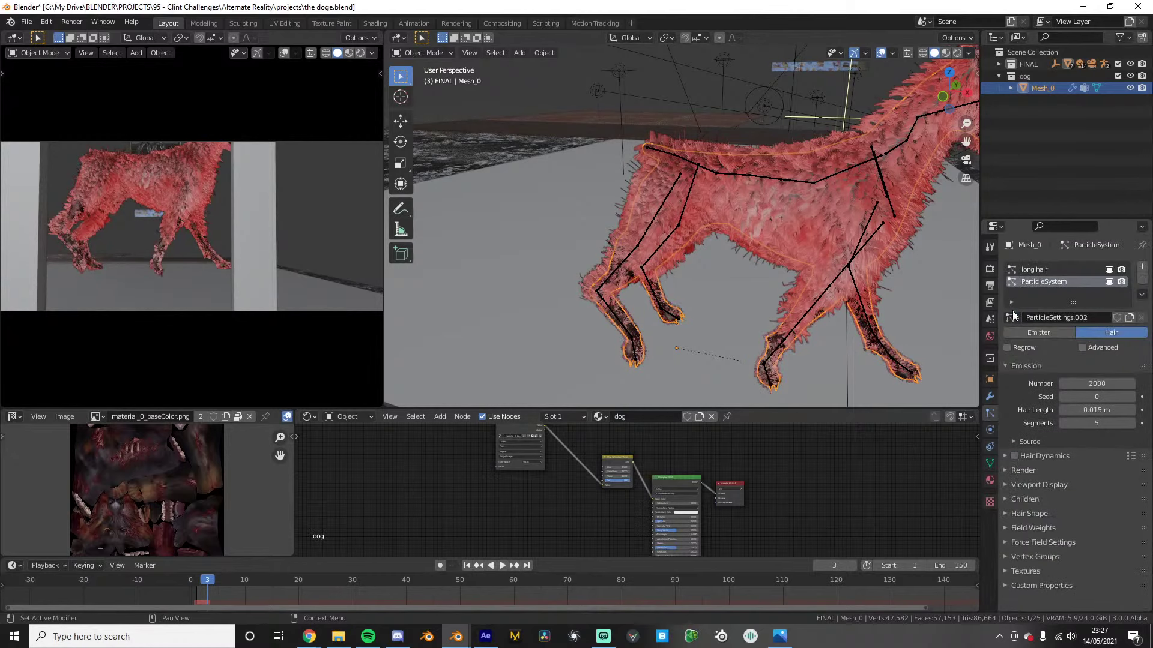
{"action": "left_click", "coordinate": [1038, 271]}
{"action": "left_click", "coordinate": [1014, 456]}
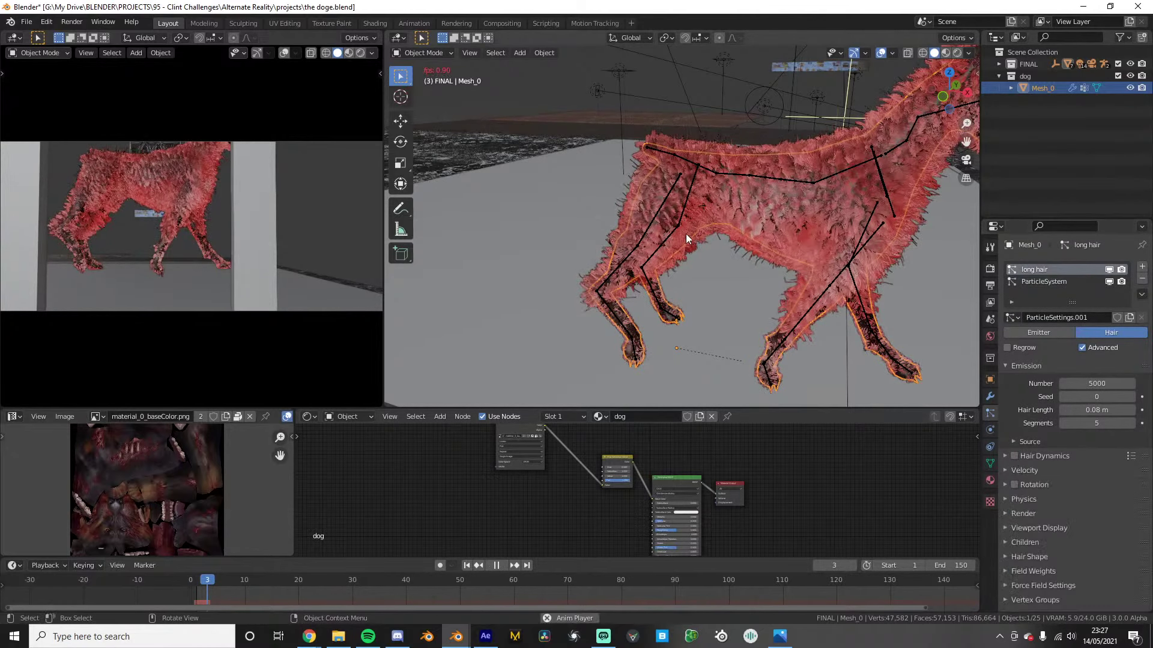
{"action": "left_click", "coordinate": [193, 580]}
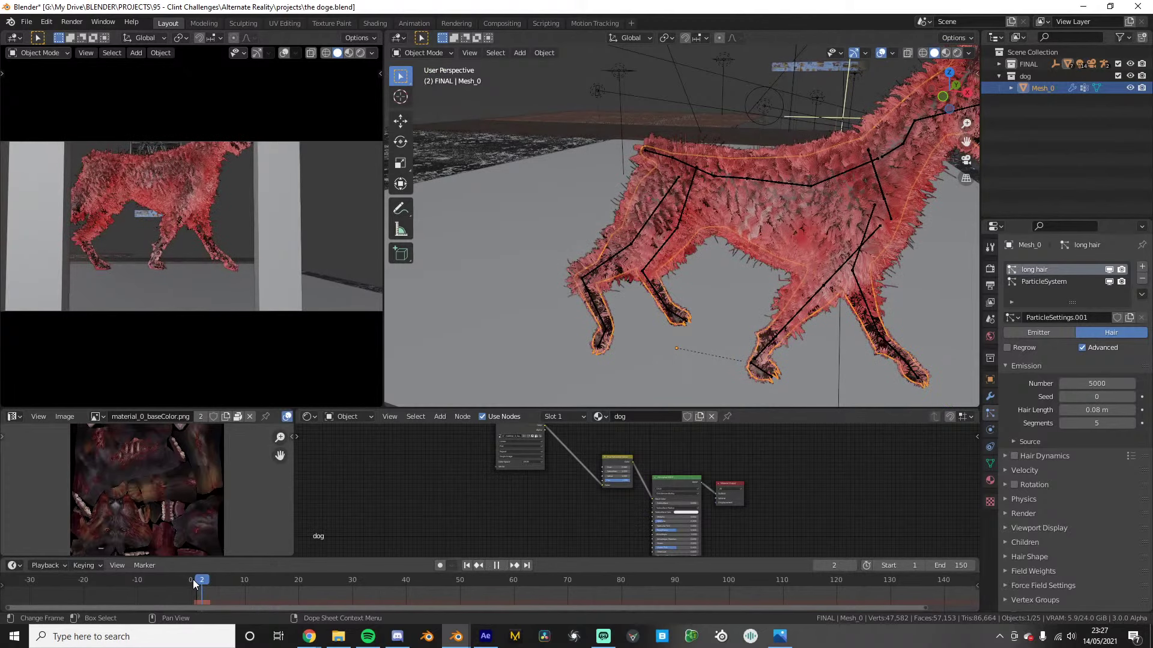
Move the metarig in the right orthographic view to about Y -3.44 m and Z 27.66 m
{"action": "scroll", "coordinate": [600, 325], "scroll_direction": "down", "scroll_amount": 6}
{"action": "left_click", "coordinate": [552, 230]}
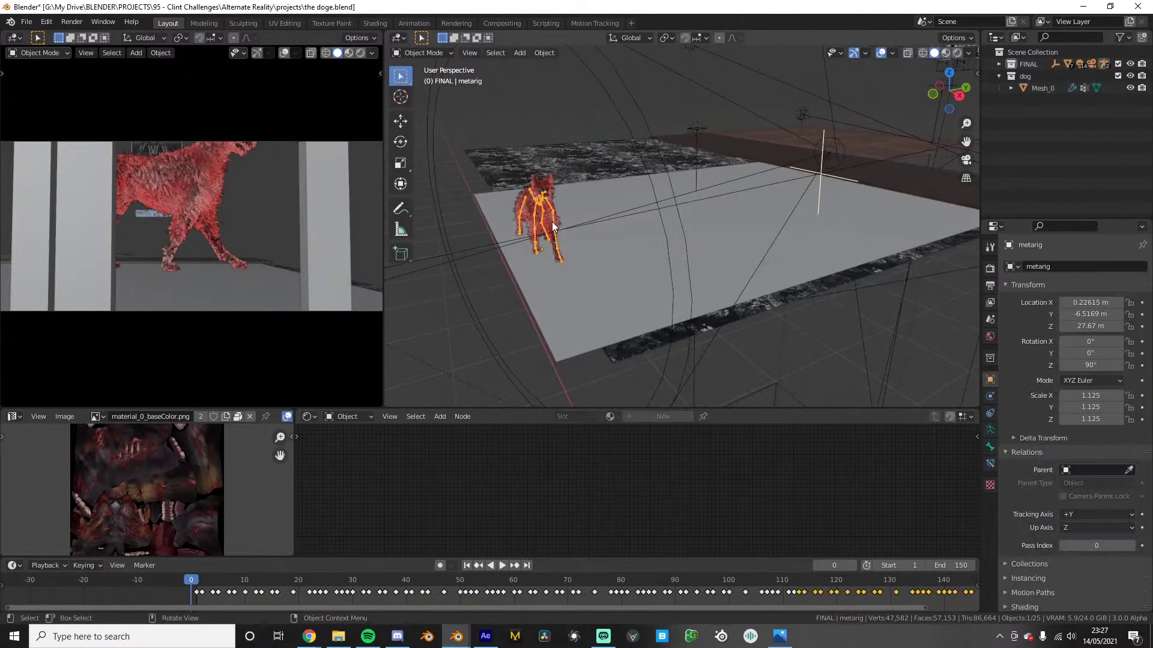
{"action": "key", "text": "KP_3"}
{"action": "key", "text": "g"}
{"action": "left_click", "coordinate": [802, 208]}
{"action": "key", "text": "s"}
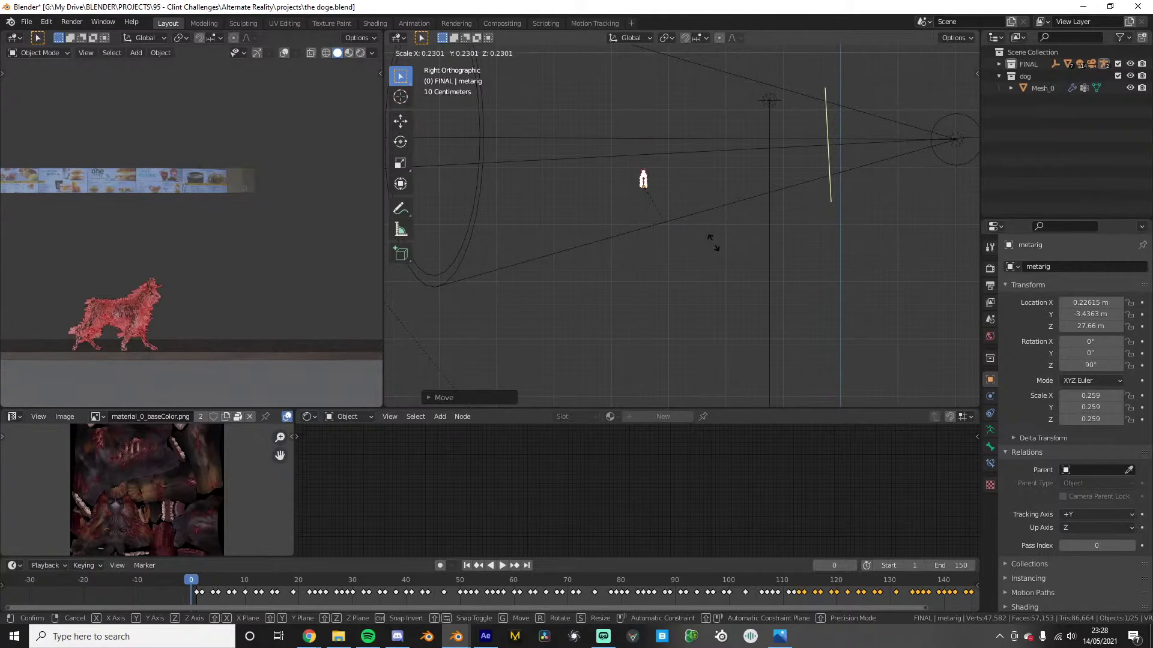
{"action": "right_click", "coordinate": [678, 276]}
Check the dog's placement in the scene and in the camera view at frame 80
{"action": "scroll", "coordinate": [128, 262], "scroll_direction": "down", "scroll_amount": 5}
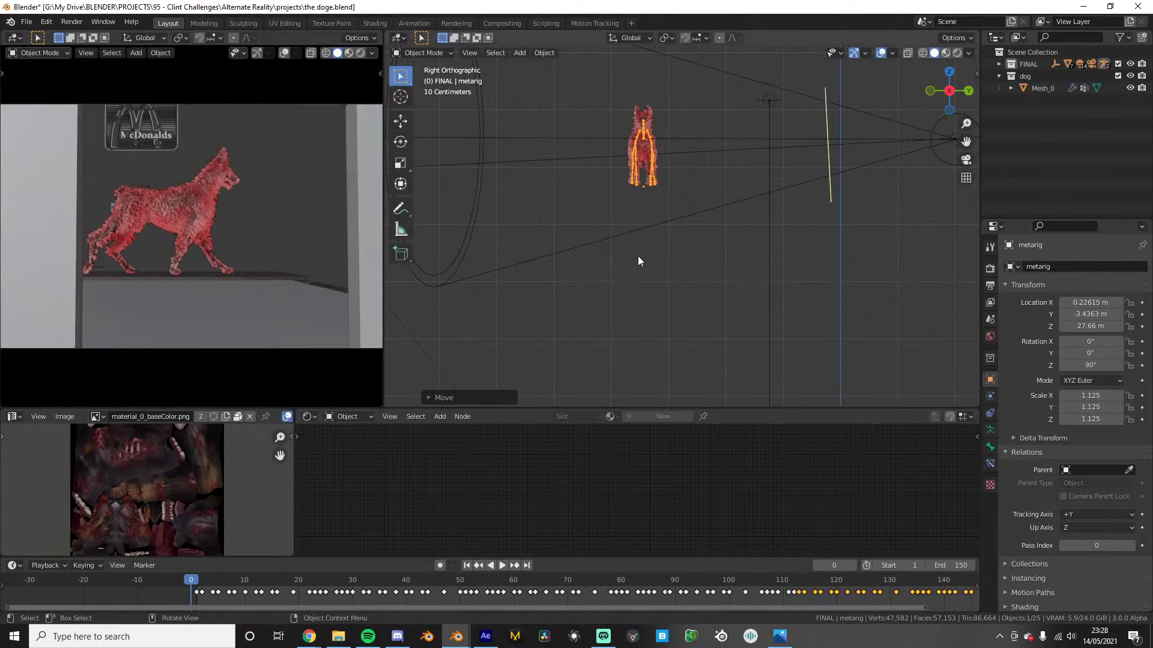
{"action": "middle_click_drag", "start_coordinate": [637, 256], "coordinate": [811, 285]}
{"action": "scroll", "coordinate": [700, 295], "scroll_direction": "down", "scroll_amount": 5}
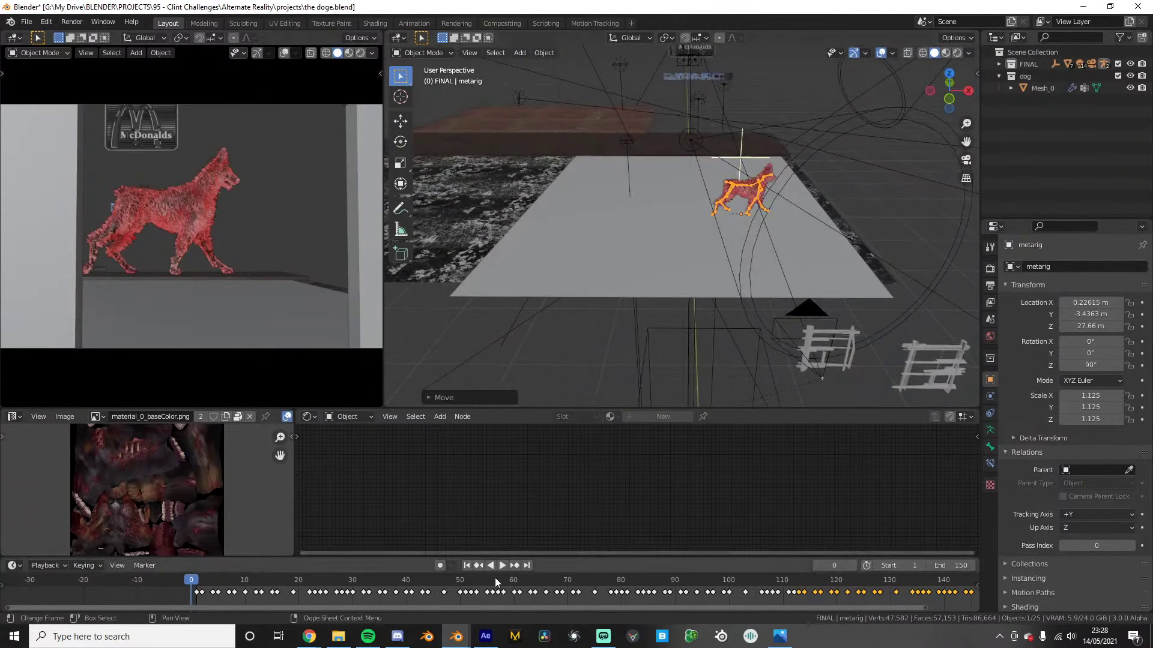
{"action": "left_click", "coordinate": [622, 580]}
{"action": "scroll", "coordinate": [193, 276], "scroll_direction": "down", "scroll_amount": 3}
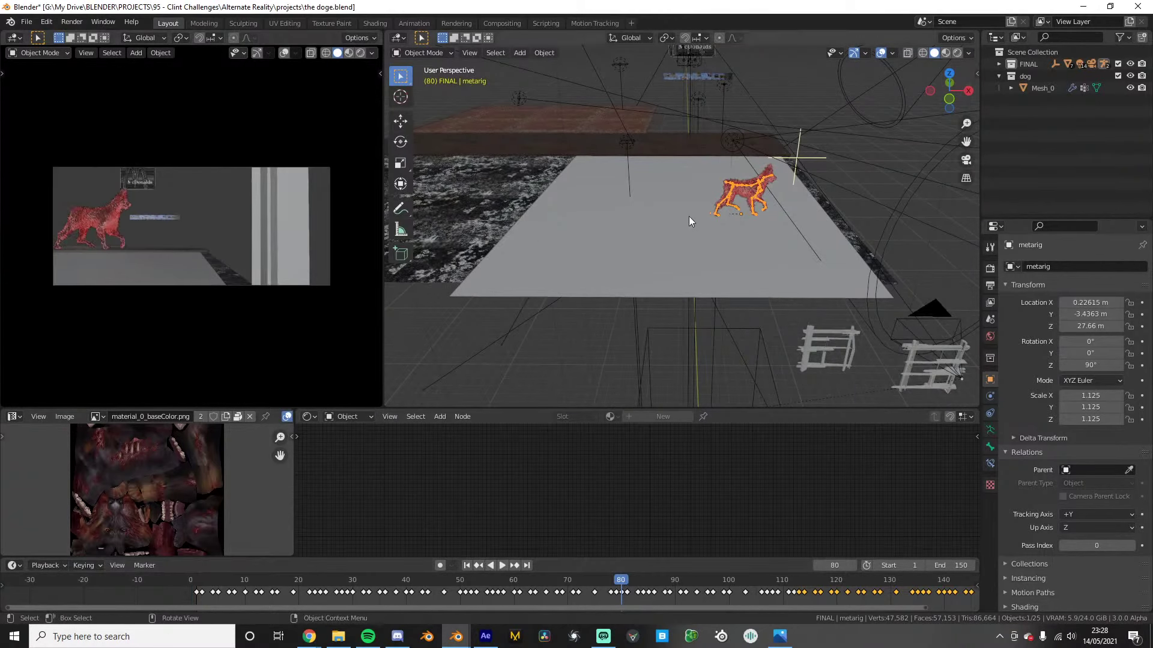
Switch to the Alternate file of alternate reality project and copy the small paper scrap Random papers.029 near the crouching figure
{"action": "mouse_move", "coordinate": [457, 636]}
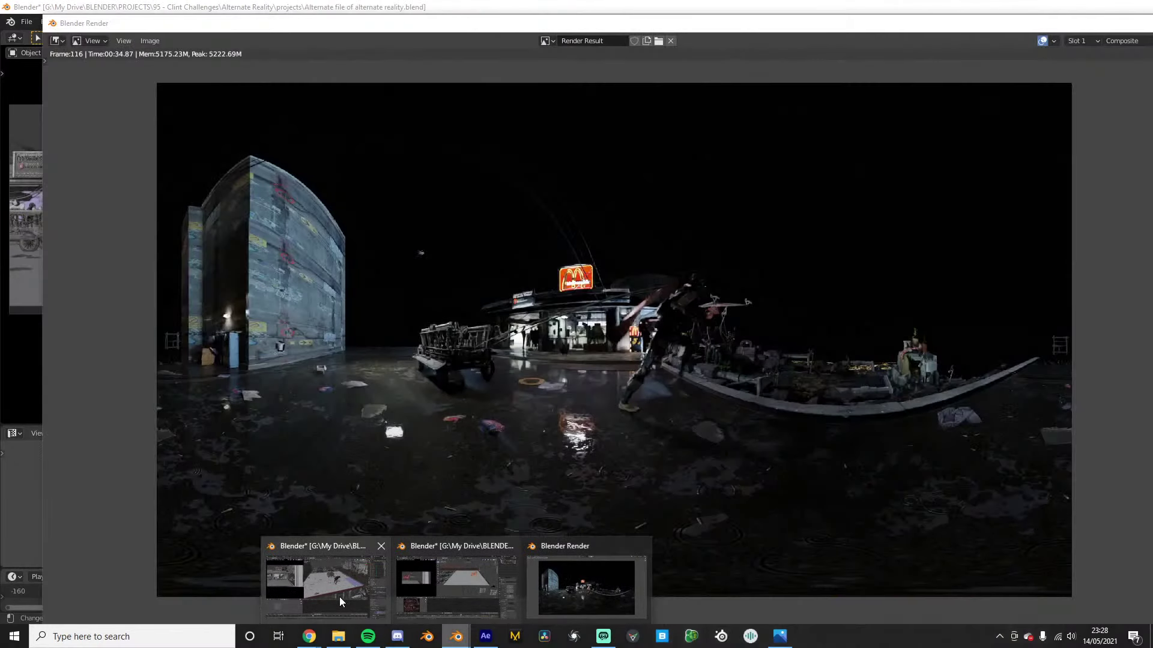
{"action": "left_click", "coordinate": [342, 597]}
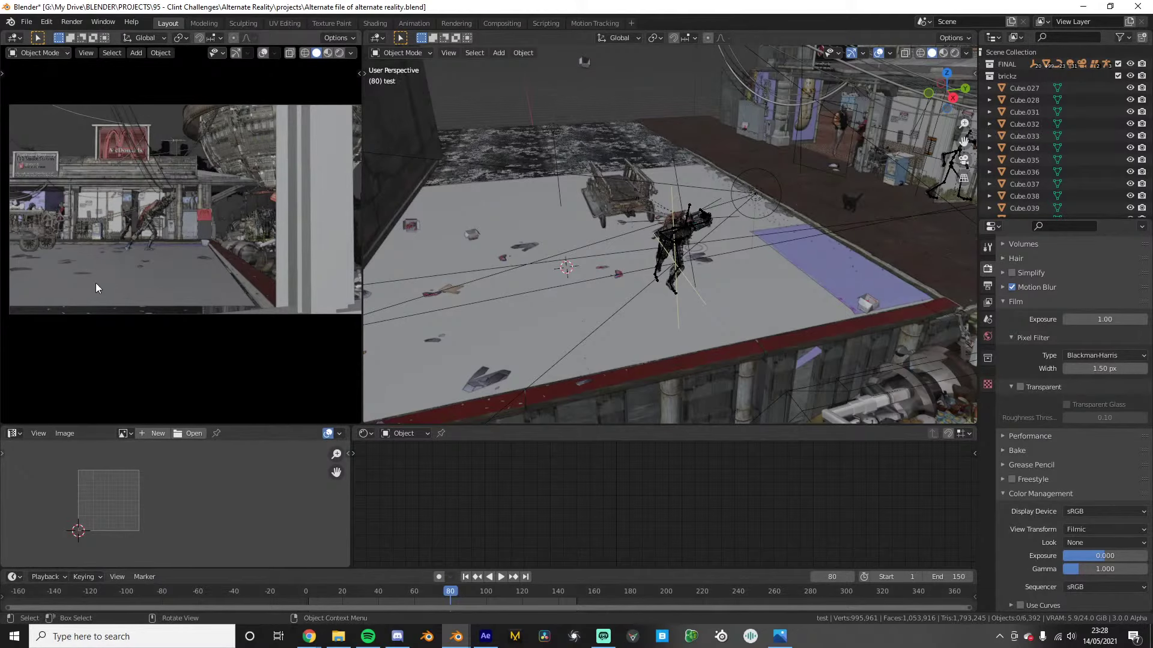
{"action": "middle_click_drag", "start_coordinate": [600, 297], "coordinate": [689, 254]}
{"action": "scroll", "coordinate": [642, 341], "scroll_direction": "up", "scroll_amount": 5}
{"action": "scroll", "coordinate": [640, 252], "scroll_direction": "up", "scroll_amount": 4}
{"action": "left_click", "coordinate": [657, 271]}
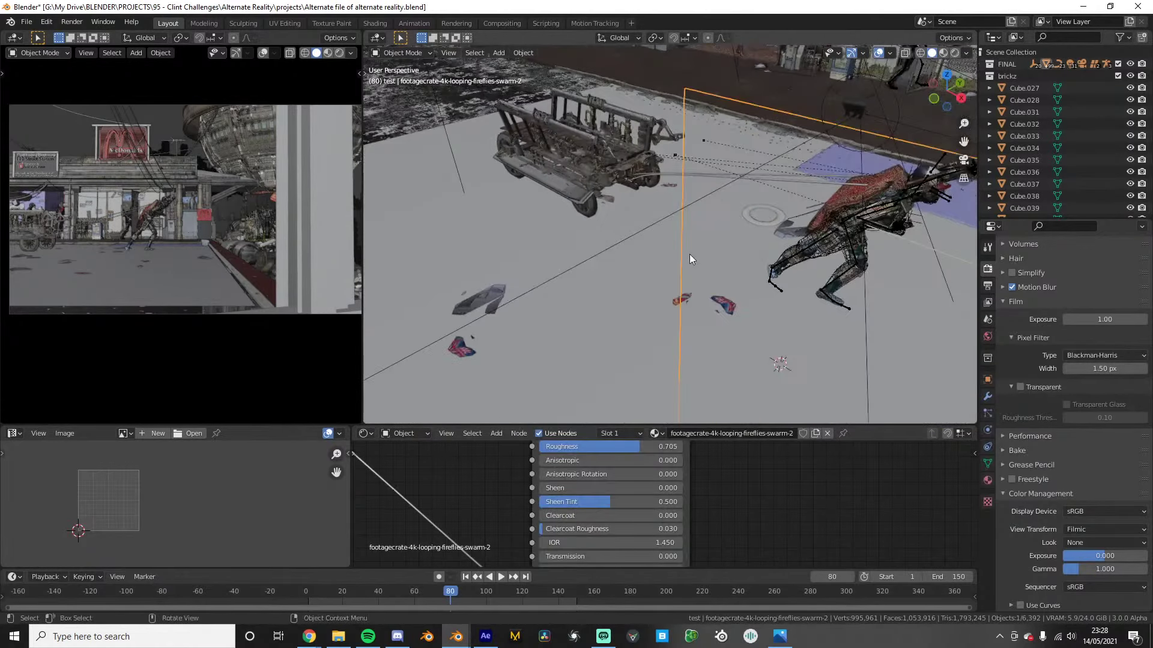
{"action": "left_click", "coordinate": [694, 299]}
{"action": "left_click", "coordinate": [689, 299]}
{"action": "left_click", "coordinate": [687, 300]}
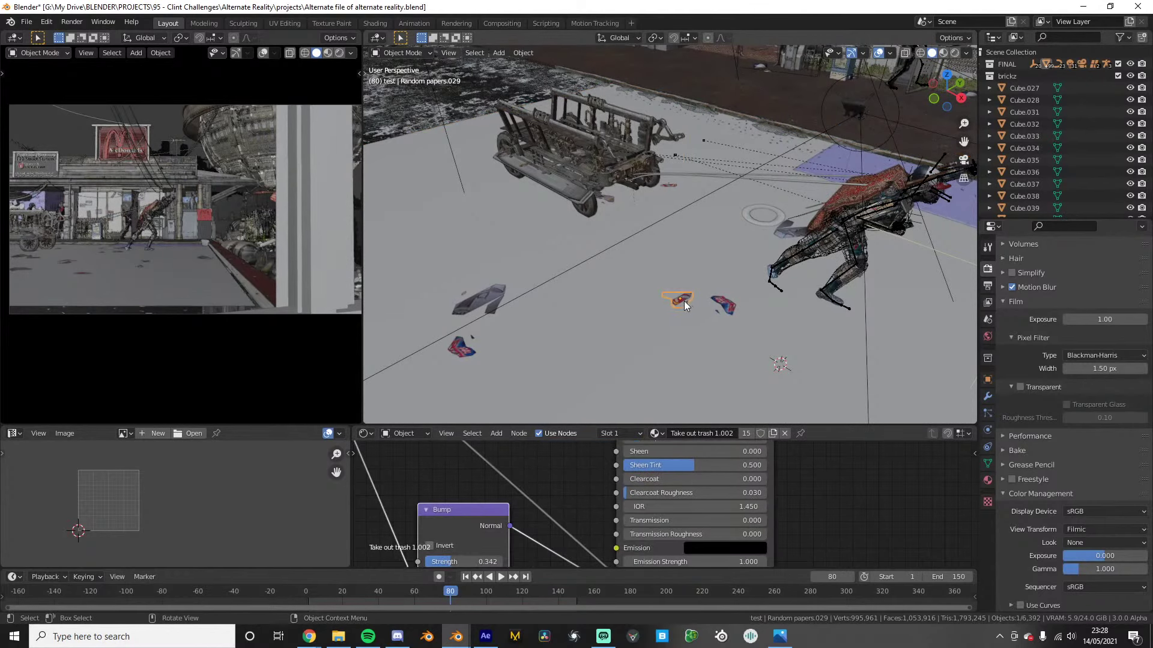
Switch back to the doge.blend and paste the copied paper scrap into the scene as a size reference
{"action": "mouse_move", "coordinate": [456, 635]}
{"action": "left_click", "coordinate": [484, 582]}
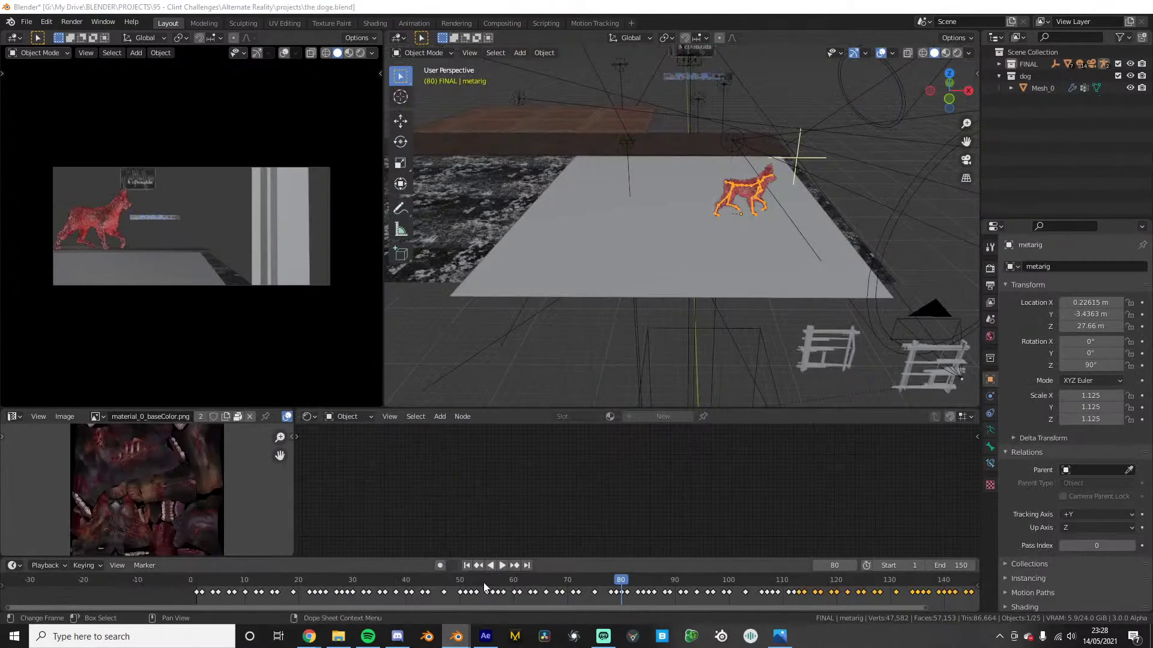
{"action": "scroll", "coordinate": [660, 328], "scroll_direction": "up", "scroll_amount": 2}
{"action": "key", "text": "ctrl+v"}
{"action": "scroll", "coordinate": [683, 305], "scroll_direction": "up", "scroll_amount": 5}
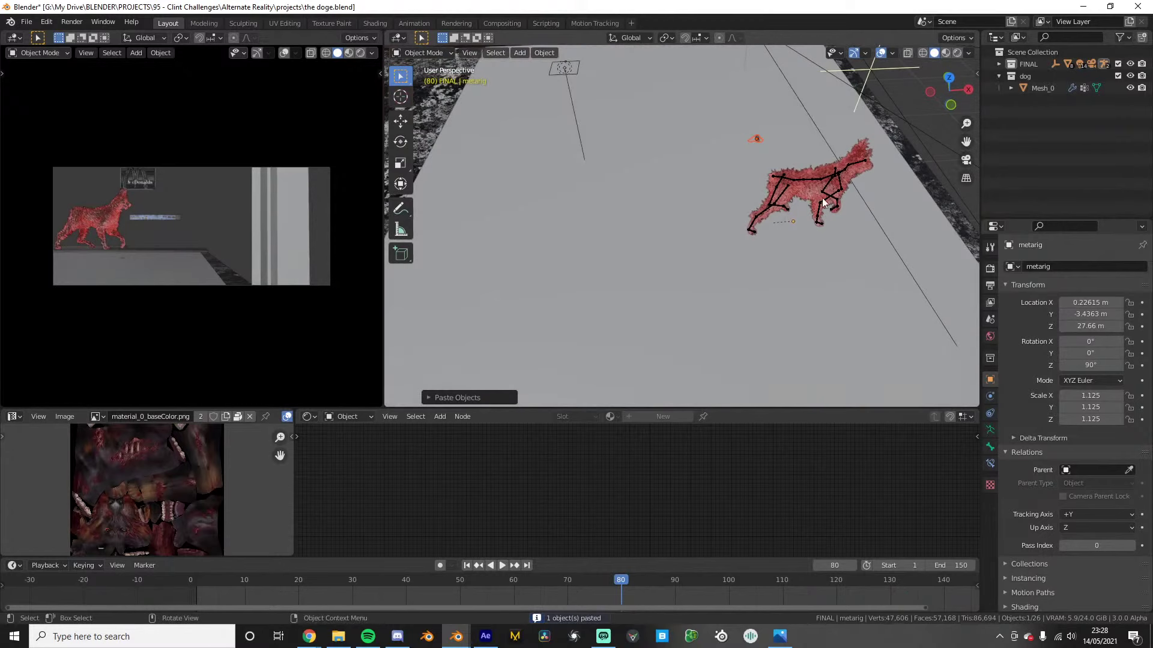
Move the metarig to the pasted paper at about X 0.54 m, Y -0.86 m, and lower it to about Z 27.27 m
{"action": "left_click", "coordinate": [798, 174]}
{"action": "left_click", "coordinate": [799, 177]}
{"action": "key", "text": "KP_7"}
{"action": "key", "text": "g"}
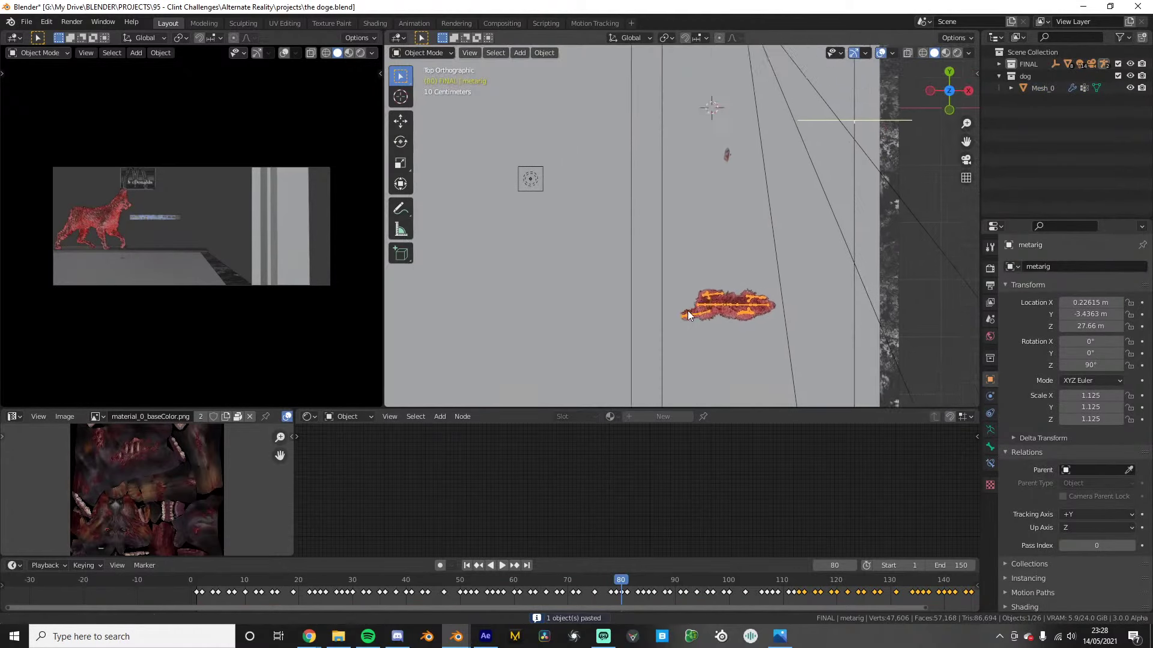
{"action": "left_click", "coordinate": [693, 127]}
{"action": "scroll", "coordinate": [739, 163], "scroll_direction": "up", "scroll_amount": 3}
{"action": "middle_click_drag", "start_coordinate": [784, 196], "coordinate": [713, 240], "text": "shift"}
{"action": "key", "text": "KP_1"}
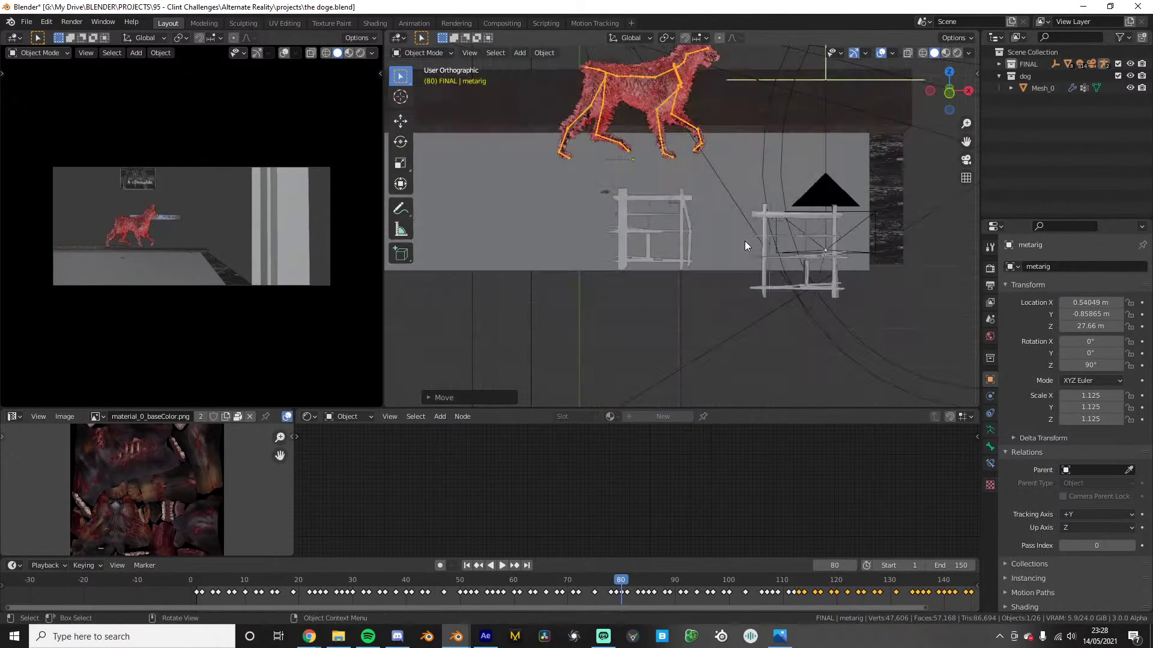
{"action": "key", "text": "g"}
{"action": "left_click", "coordinate": [733, 273]}
Scale the metarig down uniformly to about 0.537 to fit the dog to the scene
{"action": "scroll", "coordinate": [733, 272], "scroll_direction": "up", "scroll_amount": 3}
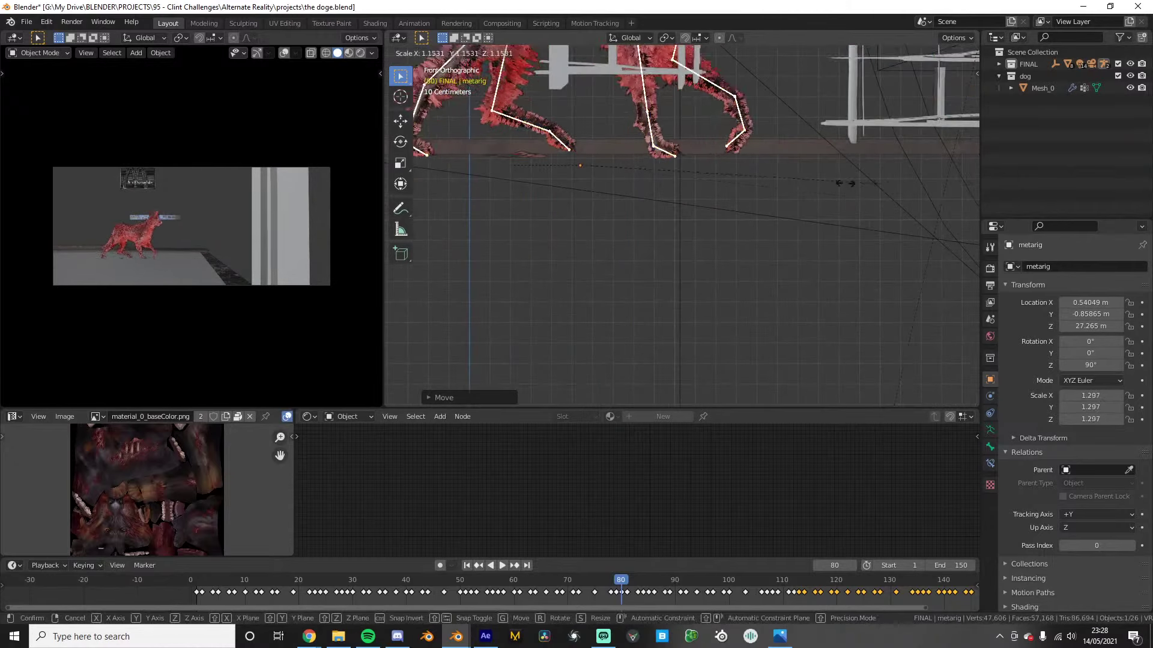
{"action": "key", "text": "s"}
{"action": "left_click", "coordinate": [702, 175]}
Move the metarig vertically to about Z 27.3 m so the paws meet the ground, and check it at frames 0 and 80
{"action": "key", "text": "g"}
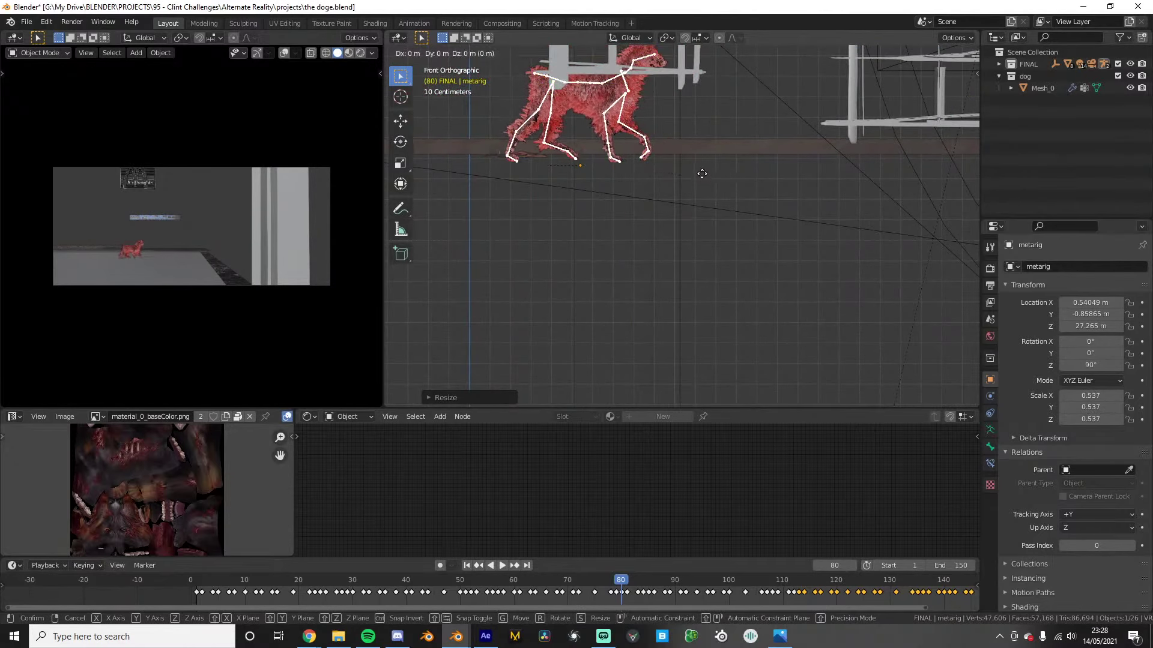
{"action": "key", "text": "z"}
{"action": "left_click", "coordinate": [701, 172]}
{"action": "middle_click_drag", "start_coordinate": [701, 171], "coordinate": [719, 268]}
{"action": "key", "text": "z"}
{"action": "left_click", "coordinate": [726, 229]}
{"action": "scroll", "coordinate": [751, 246], "scroll_direction": "up", "scroll_amount": 2}
{"action": "scroll", "coordinate": [719, 268], "scroll_direction": "down", "scroll_amount": 3}
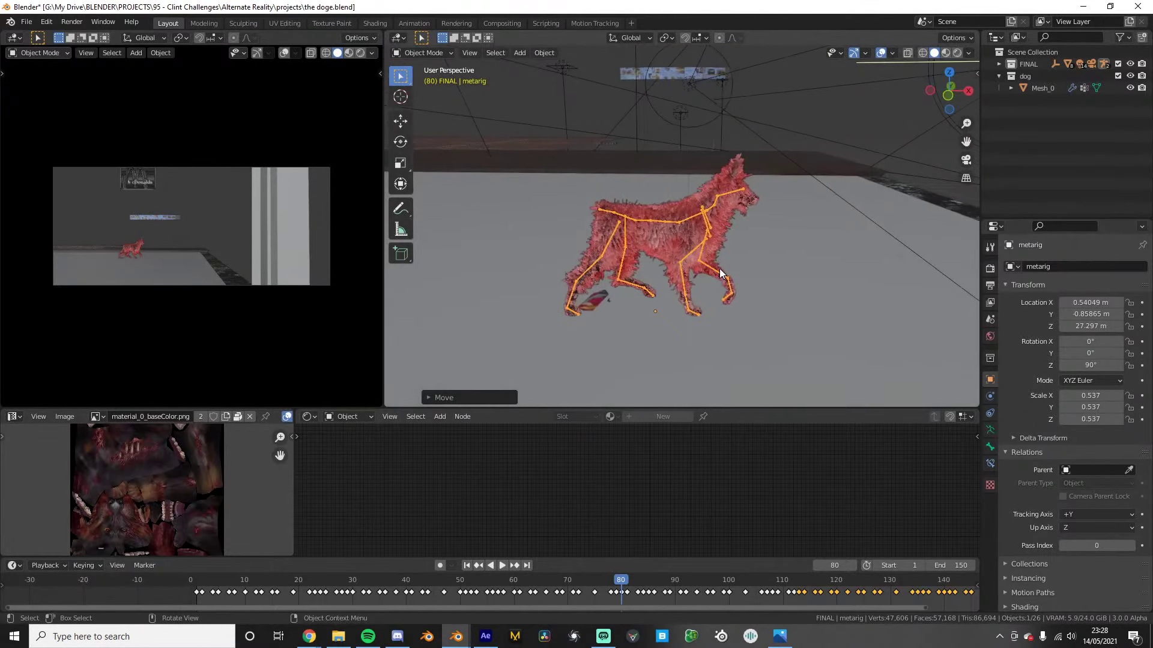
{"action": "left_click", "coordinate": [192, 577]}
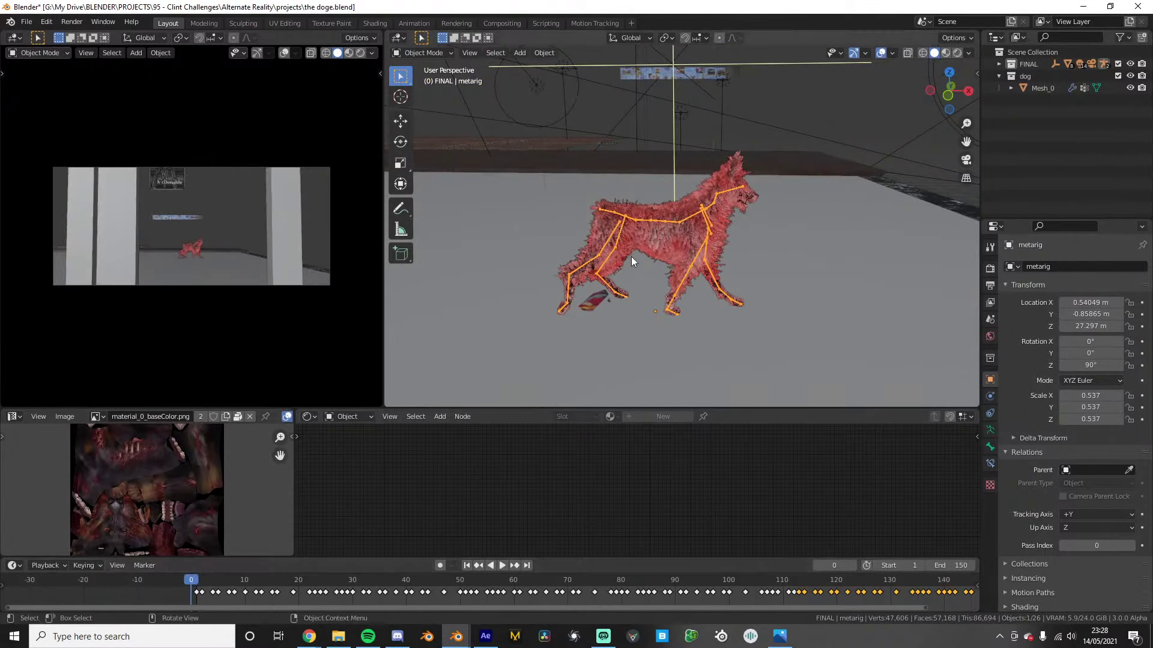
{"action": "middle_click_drag", "start_coordinate": [632, 257], "coordinate": [634, 279]}
{"action": "left_click", "coordinate": [619, 581]}
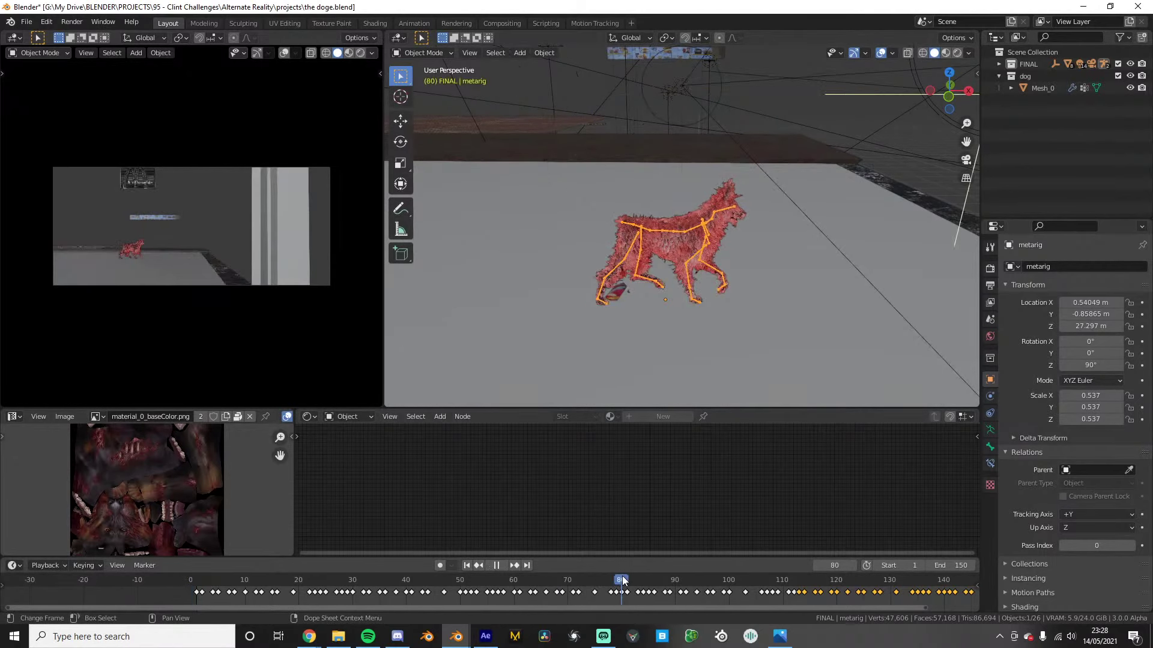
Switch to the Alternate file of alternate reality project and, at frame 1, duplicate the paper scrap about 2 m along negative X beside the figure
{"action": "mouse_move", "coordinate": [456, 635]}
{"action": "left_click", "coordinate": [358, 594]}
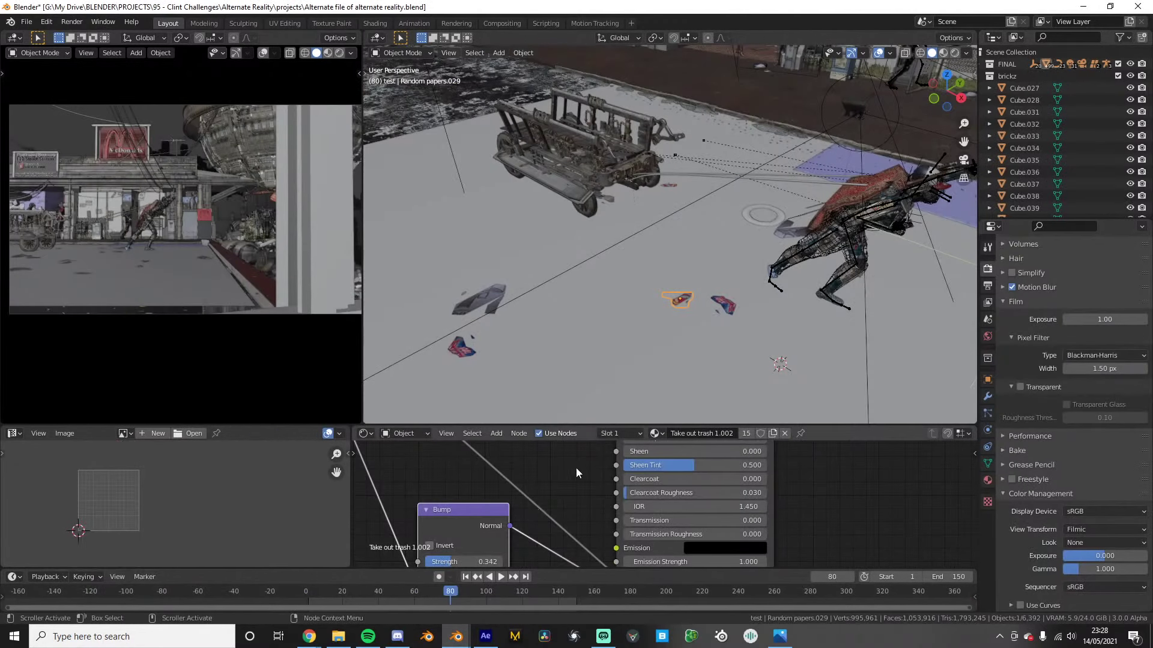
{"action": "left_click", "coordinate": [308, 592]}
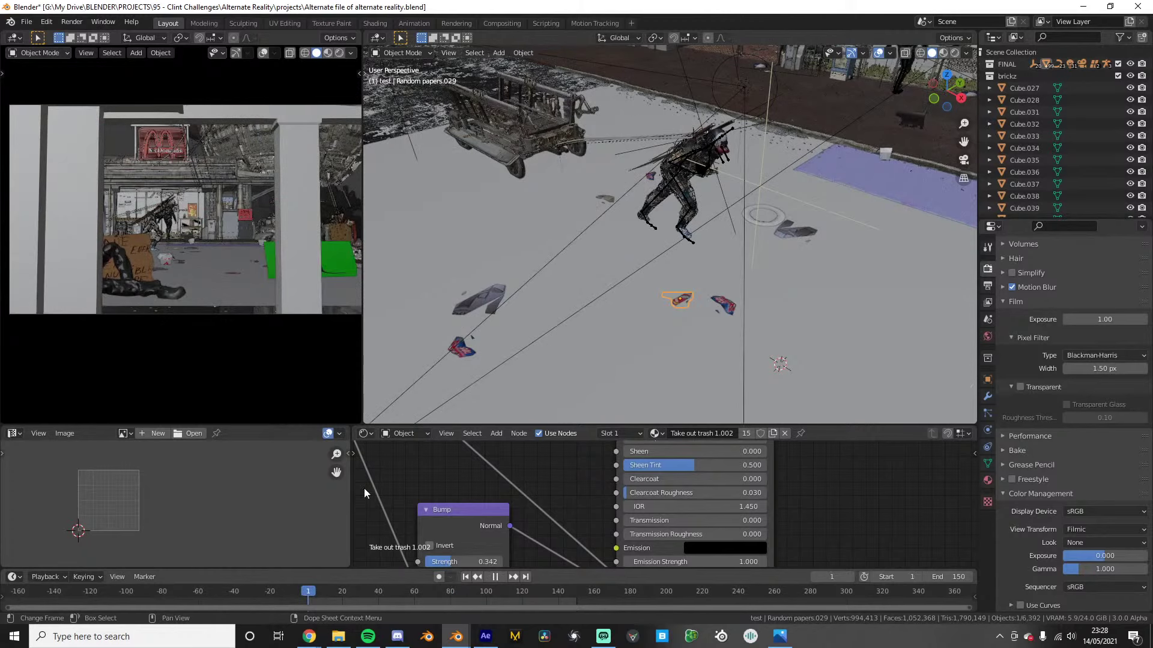
{"action": "key", "text": "space"}
{"action": "middle_click_drag", "start_coordinate": [420, 414], "coordinate": [776, 354]}
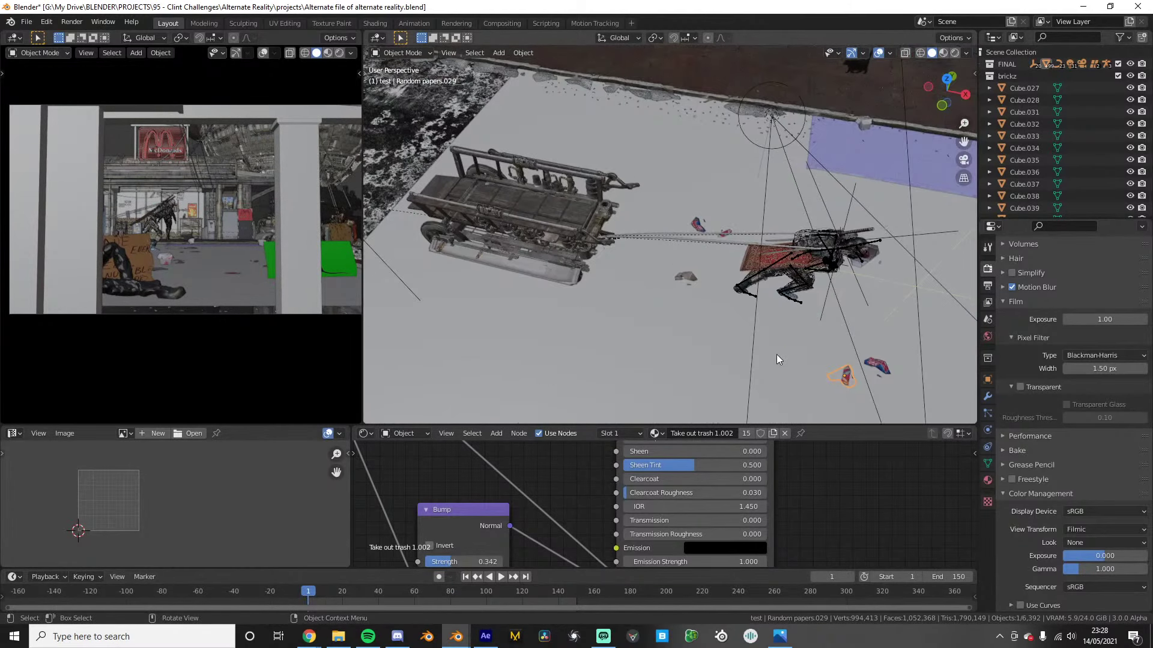
{"action": "key", "text": "shift+d"}
{"action": "key", "text": "x"}
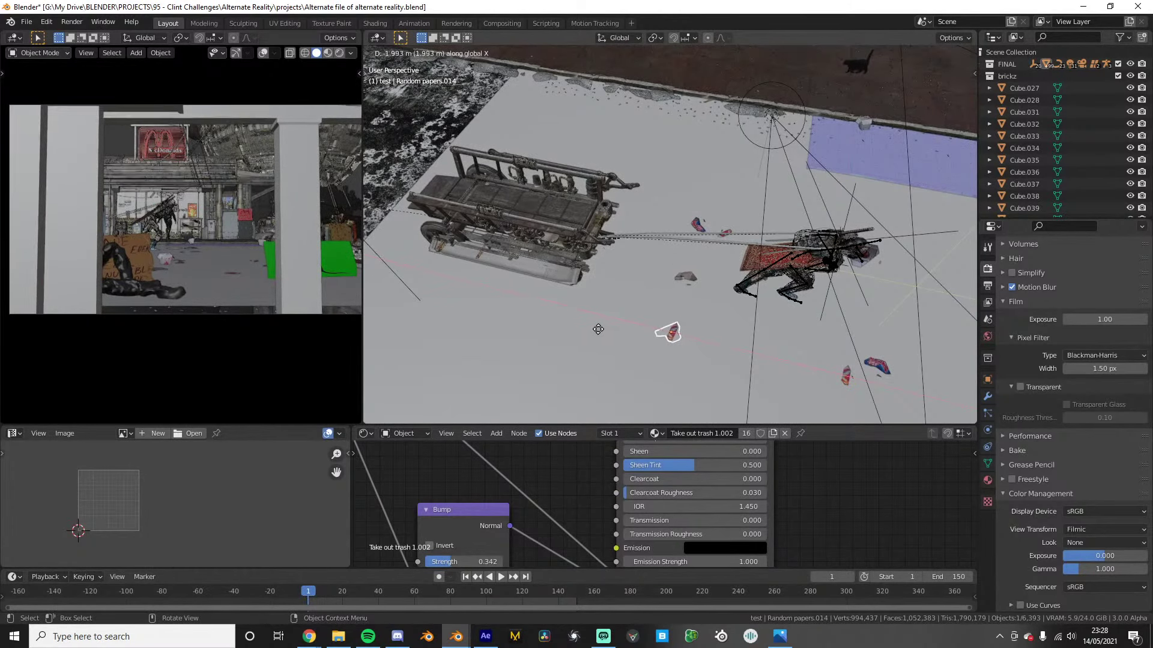
{"action": "left_click", "coordinate": [656, 347]}
Switch to the doge.blend, paste the duplicated paper as the start marker, and delete the old paper reference under the dog
{"action": "mouse_move", "coordinate": [456, 636]}
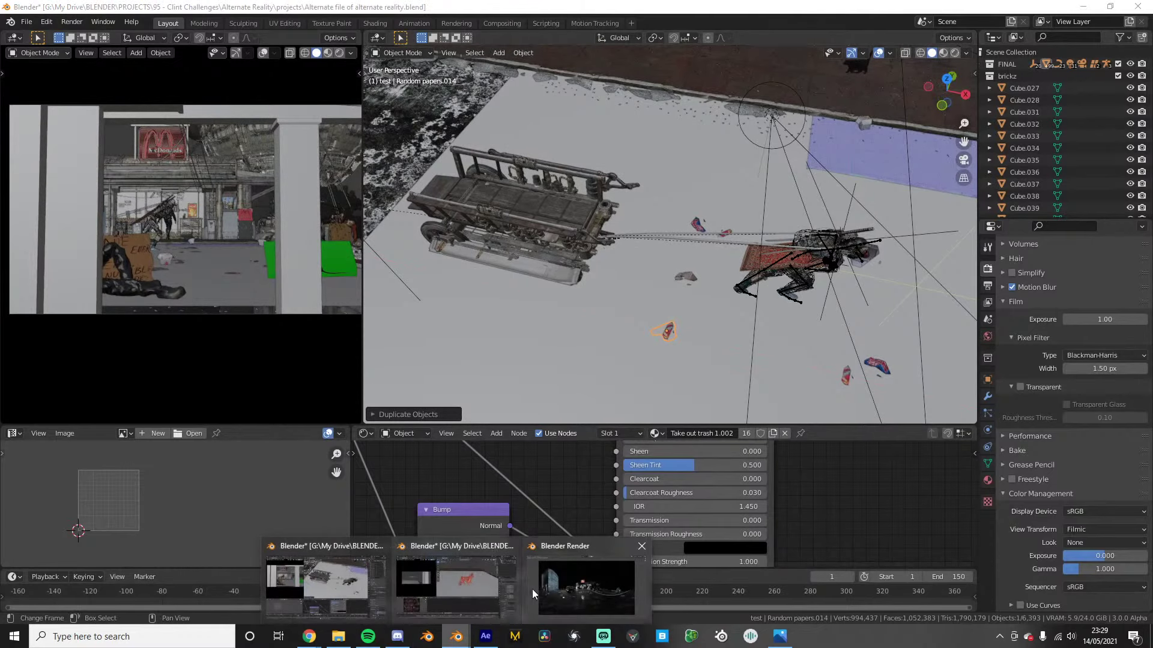
{"action": "mouse_move", "coordinate": [531, 588]}
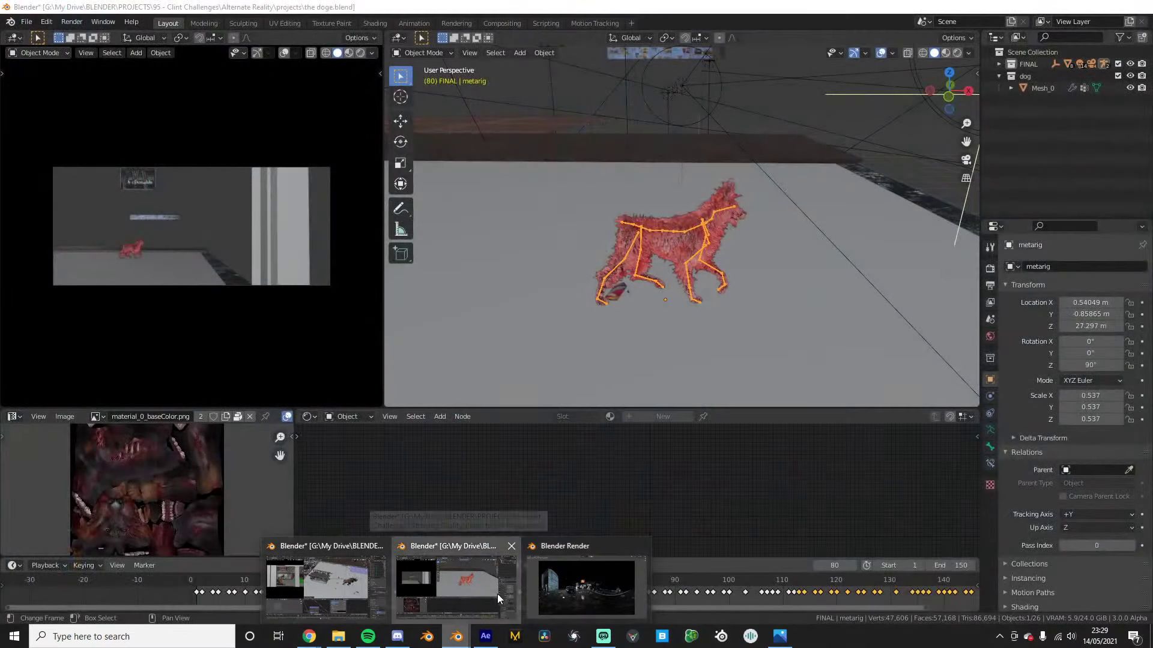
{"action": "left_click", "coordinate": [497, 593]}
{"action": "key", "text": "ctrl+v"}
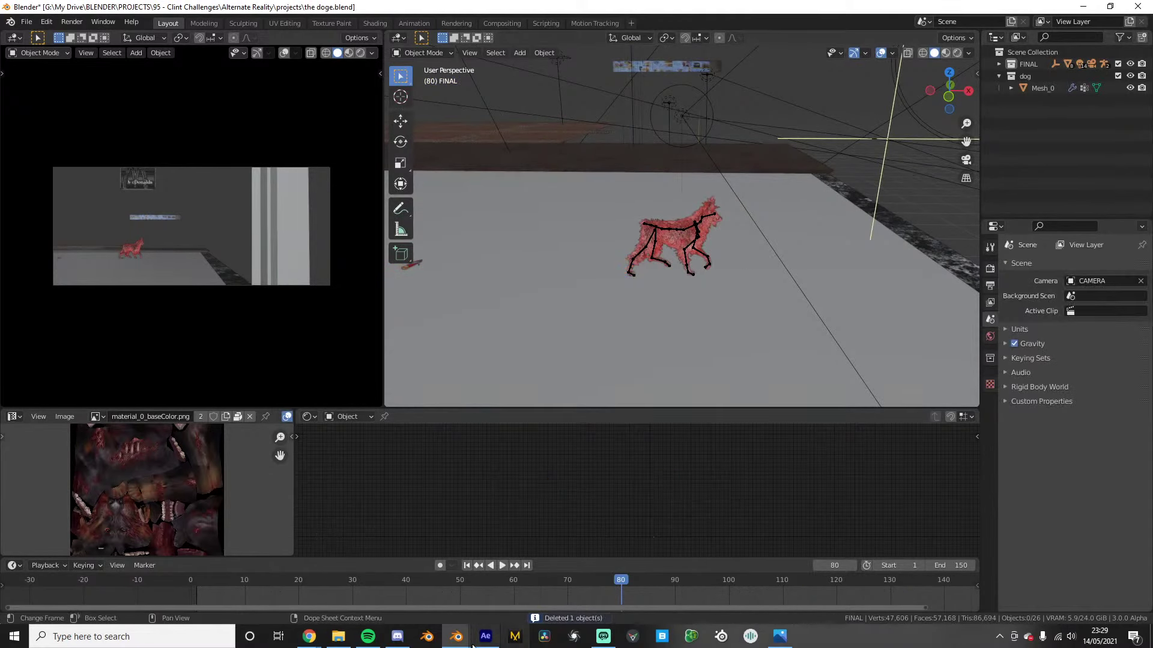
Switch back to the Alternate file of alternate reality project and parent the duplicated paper to a spine bone of the walking figure's armature
{"action": "mouse_move", "coordinate": [456, 636]}
{"action": "left_click", "coordinate": [420, 564]}
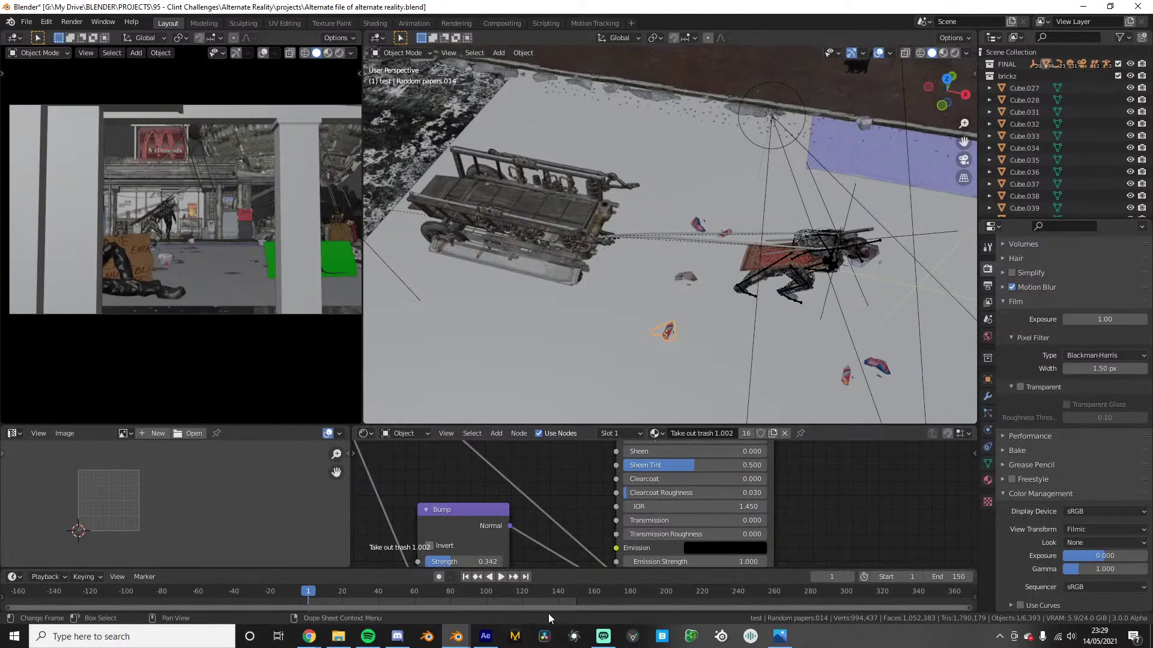
{"action": "middle_click_drag", "start_coordinate": [726, 345], "coordinate": [742, 353]}
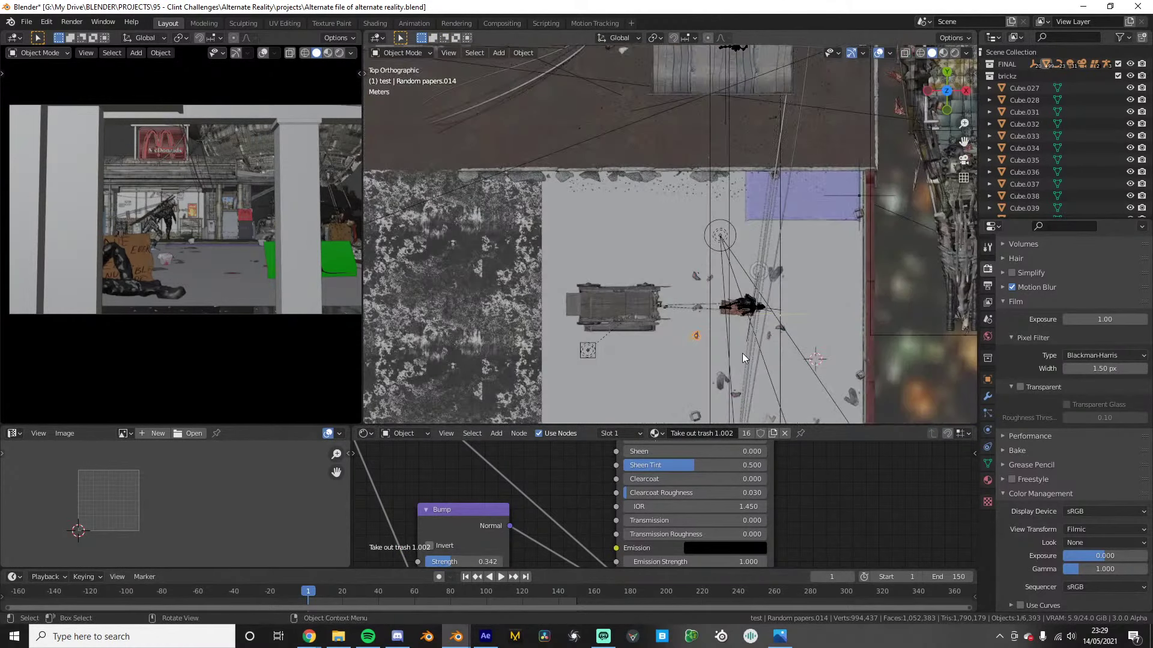
{"action": "scroll", "coordinate": [665, 292], "scroll_direction": "up", "scroll_amount": 5}
{"action": "middle_click_drag", "start_coordinate": [682, 315], "coordinate": [657, 193]}
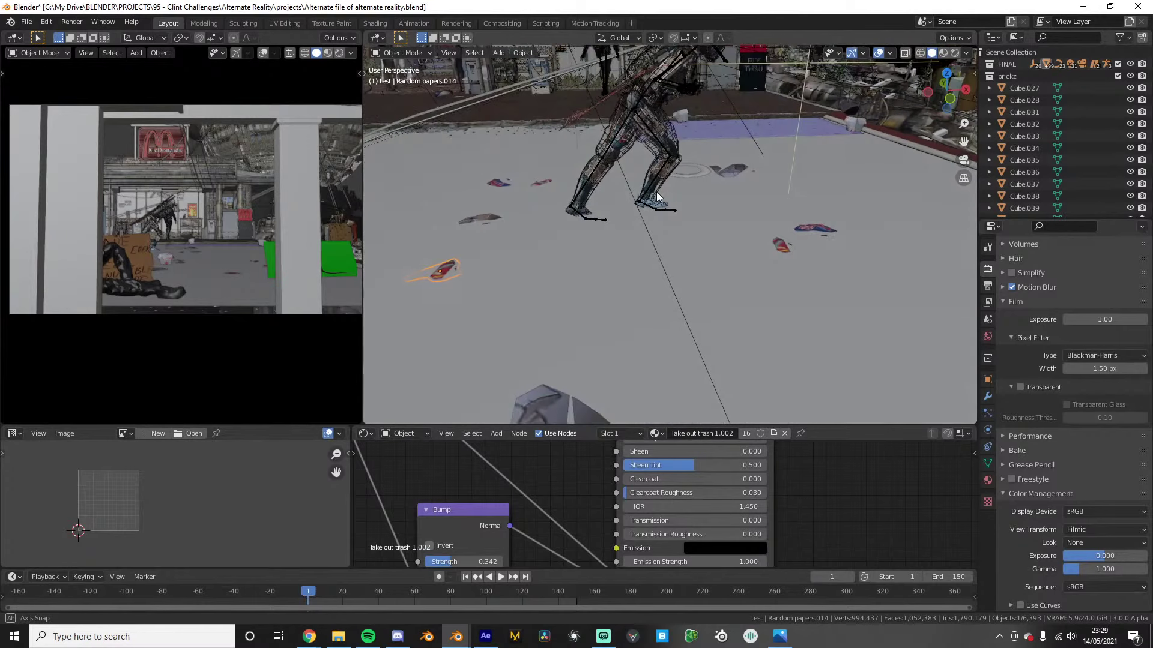
{"action": "left_click", "coordinate": [640, 101], "text": "shift"}
{"action": "key", "text": "ctrl+Tab"}
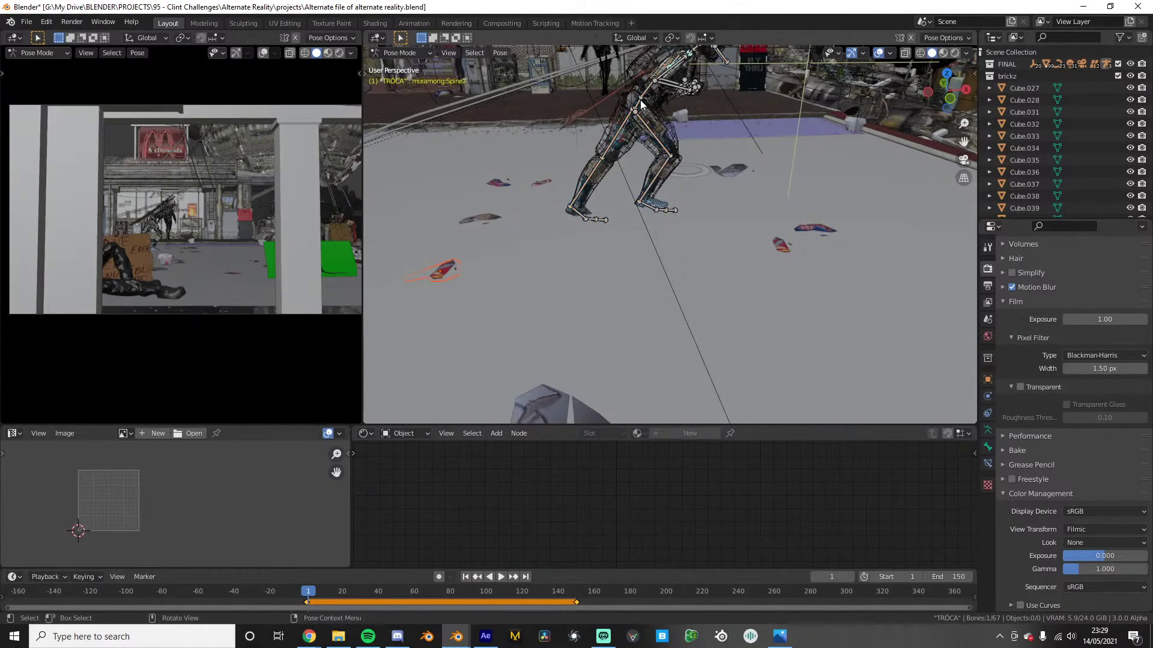
{"action": "key", "text": "ctrl+p"}
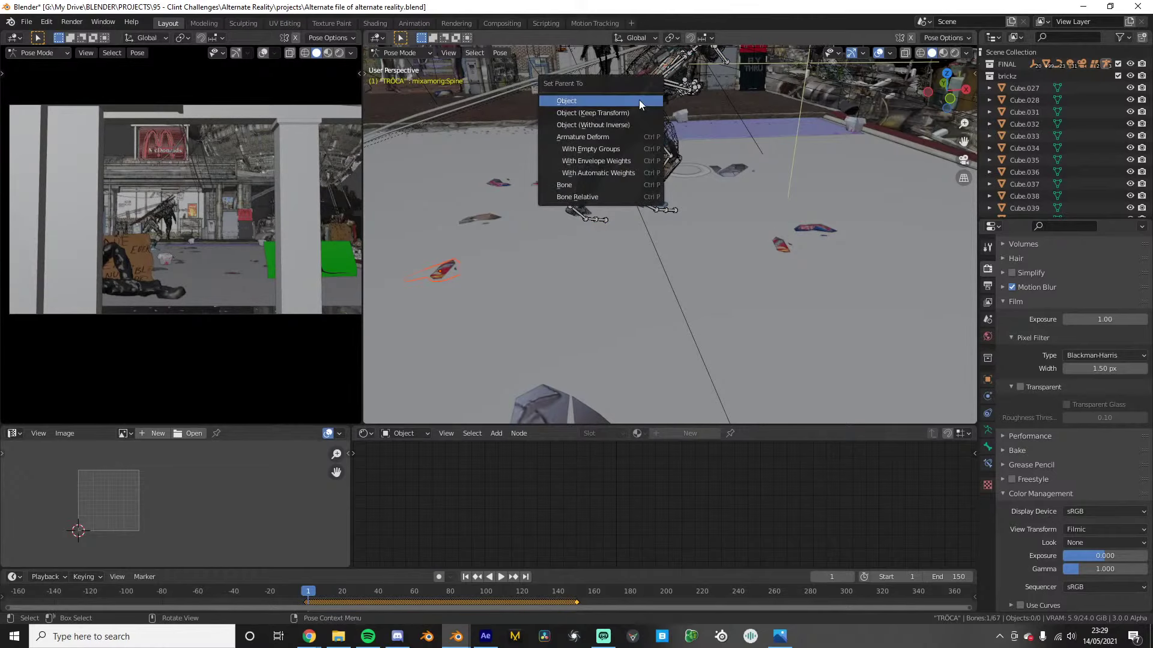
{"action": "left_click", "coordinate": [560, 185]}
{"action": "key", "text": "ctrl+Tab"}
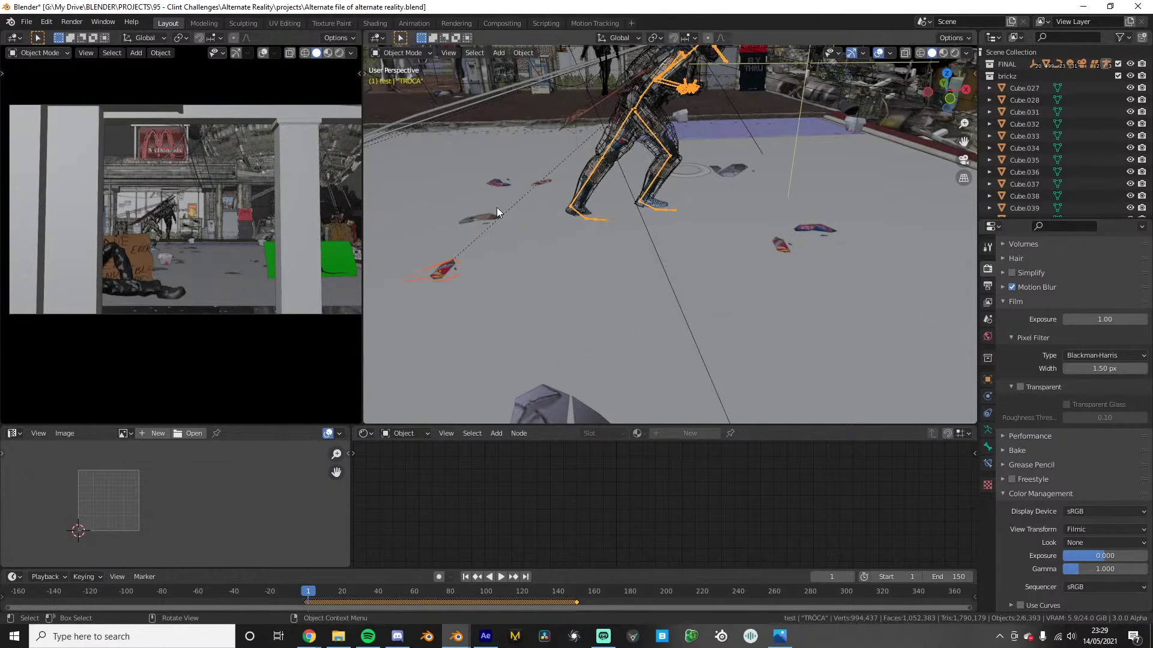
Go to frame 150 and shift the parented paper about 0.06 m along Z to adjust its height near the ground
{"action": "key", "text": "space"}
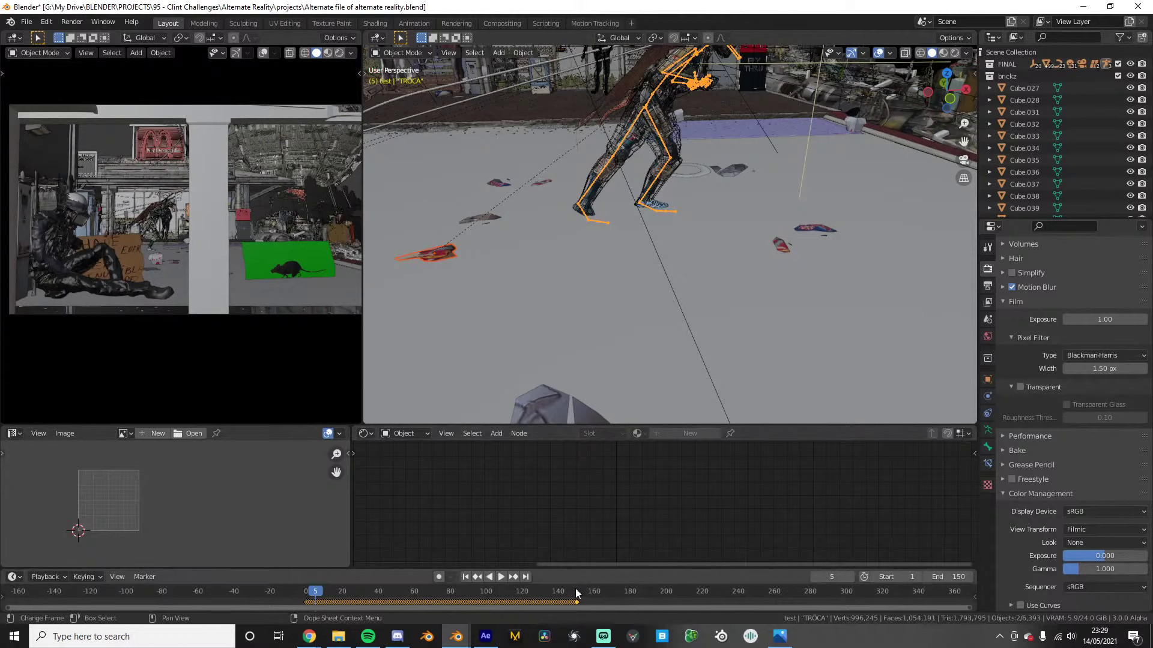
{"action": "left_click", "coordinate": [575, 590]}
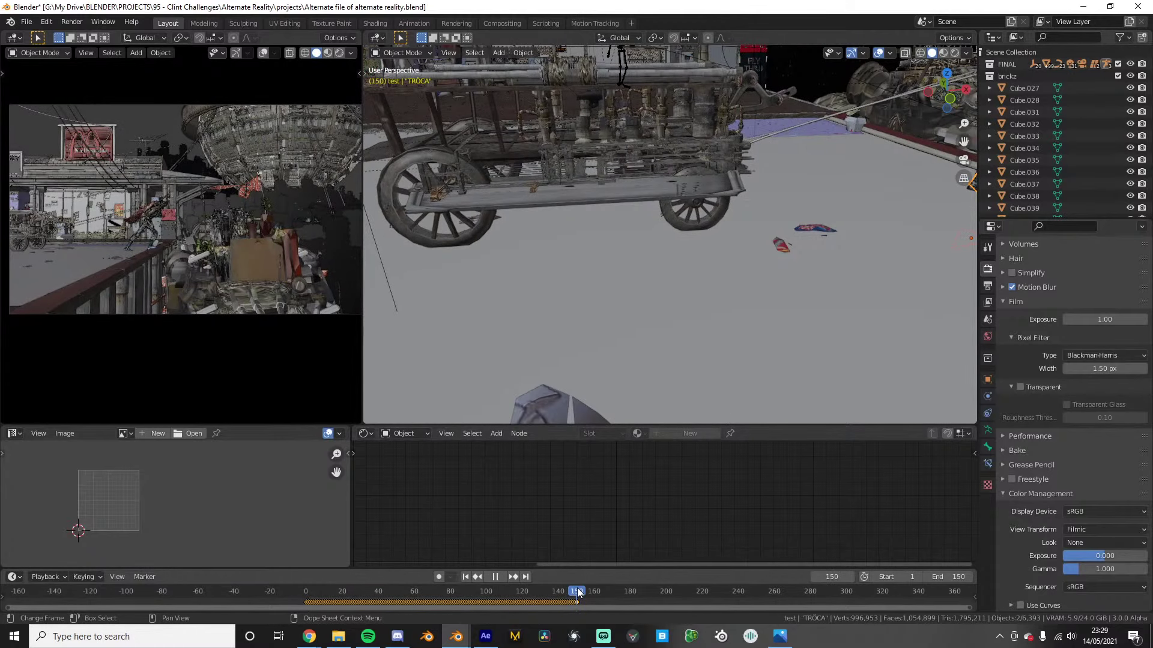
{"action": "key", "text": "space"}
{"action": "middle_click_drag", "start_coordinate": [679, 402], "coordinate": [567, 301]}
{"action": "left_click", "coordinate": [558, 302]}
{"action": "key", "text": "g"}
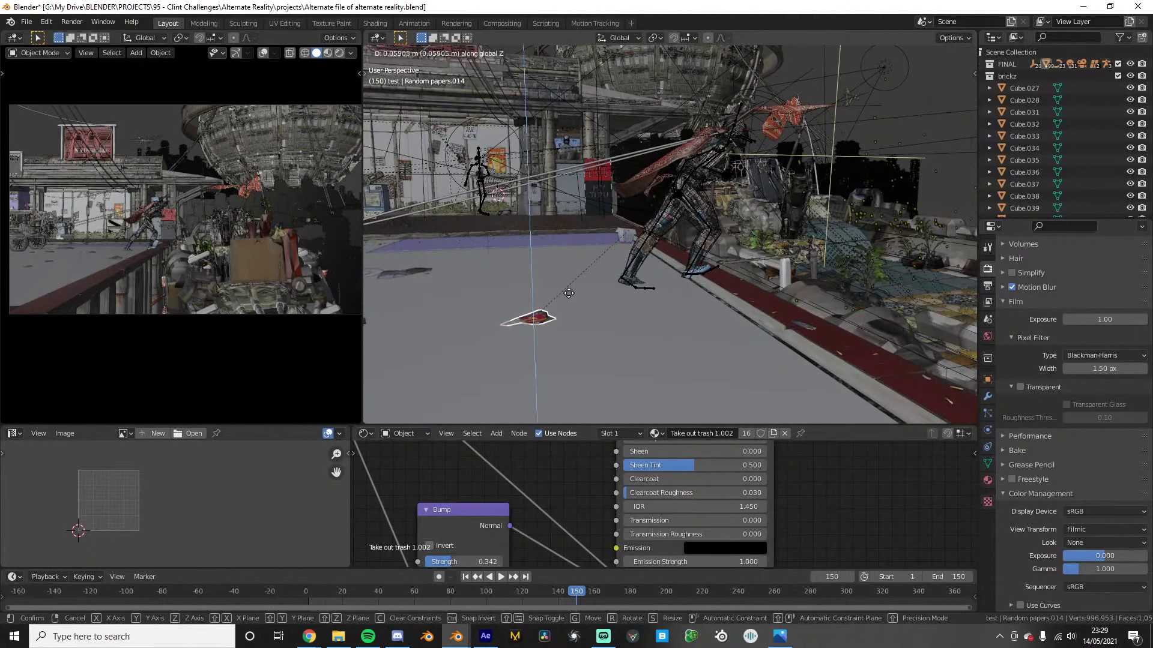
{"action": "left_click", "coordinate": [568, 293]}
Clear the paper's parent while keeping its transformation, and copy the paper
{"action": "right_click", "coordinate": [564, 301]}
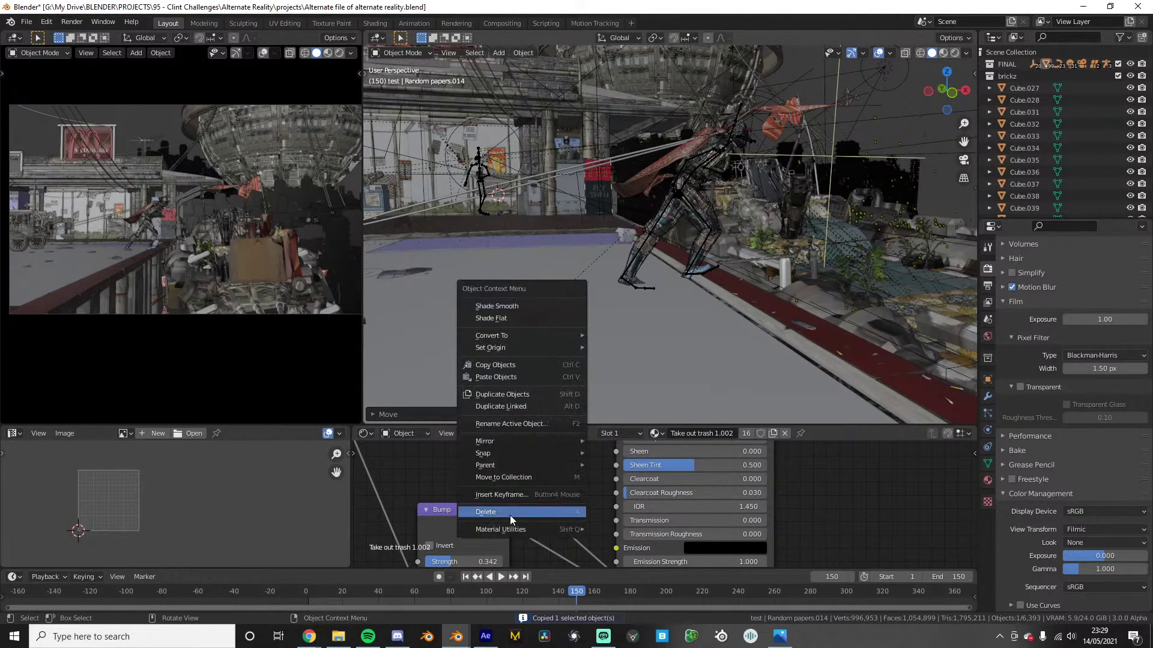
{"action": "mouse_move", "coordinate": [495, 463]}
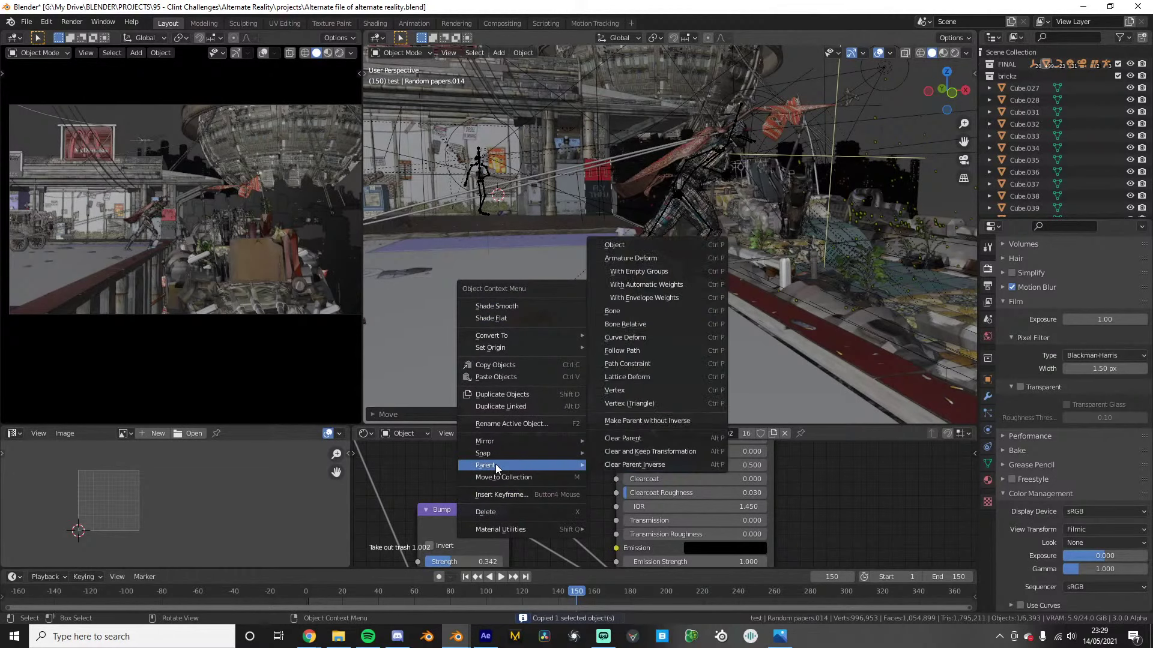
{"action": "left_click", "coordinate": [633, 449]}
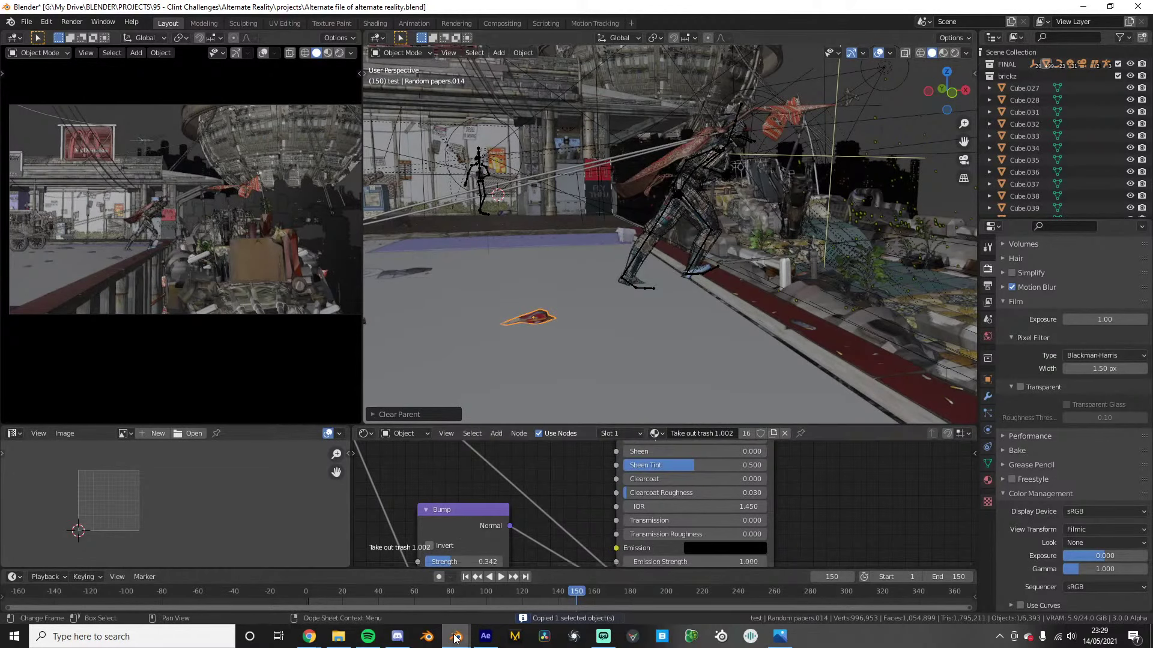
Switch to the doge.blend and paste the copied paper as the end marker of the walk
{"action": "mouse_move", "coordinate": [456, 637]}
{"action": "left_click", "coordinate": [494, 585]}
{"action": "key", "text": "ctrl+v"}
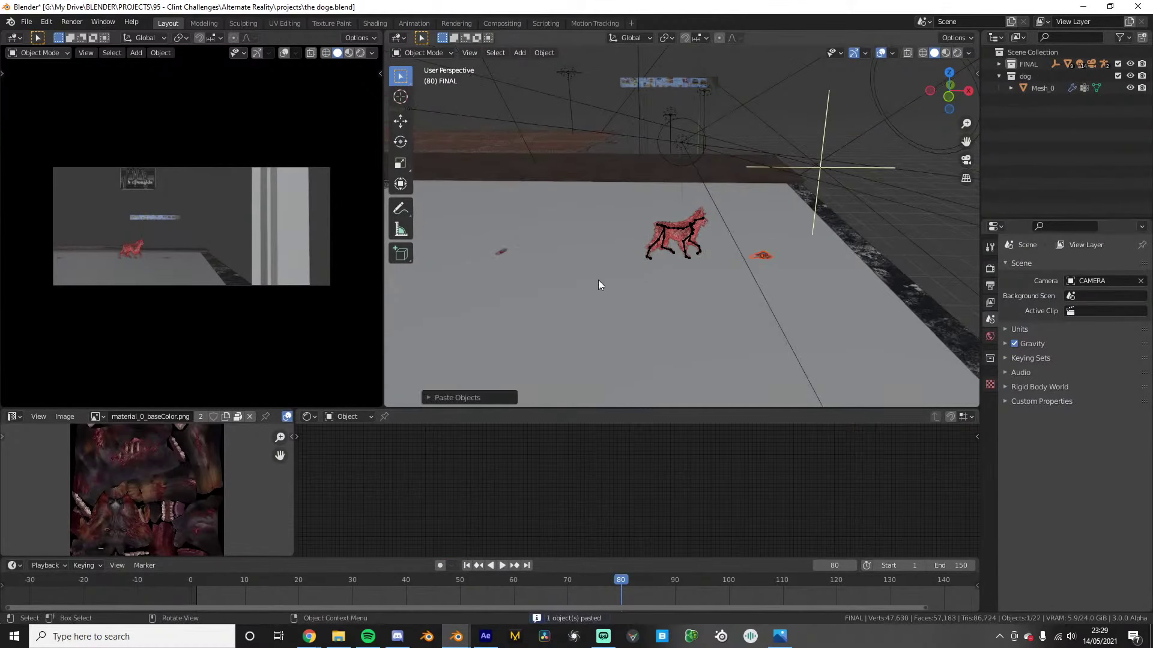
At frame 1, move the metarig along X onto the start marker paper, to about X -1.79 m, and preview the walk in the camera
{"action": "scroll", "coordinate": [598, 280], "scroll_direction": "up", "scroll_amount": 3}
{"action": "left_click", "coordinate": [673, 239]}
{"action": "key", "text": "KP_7"}
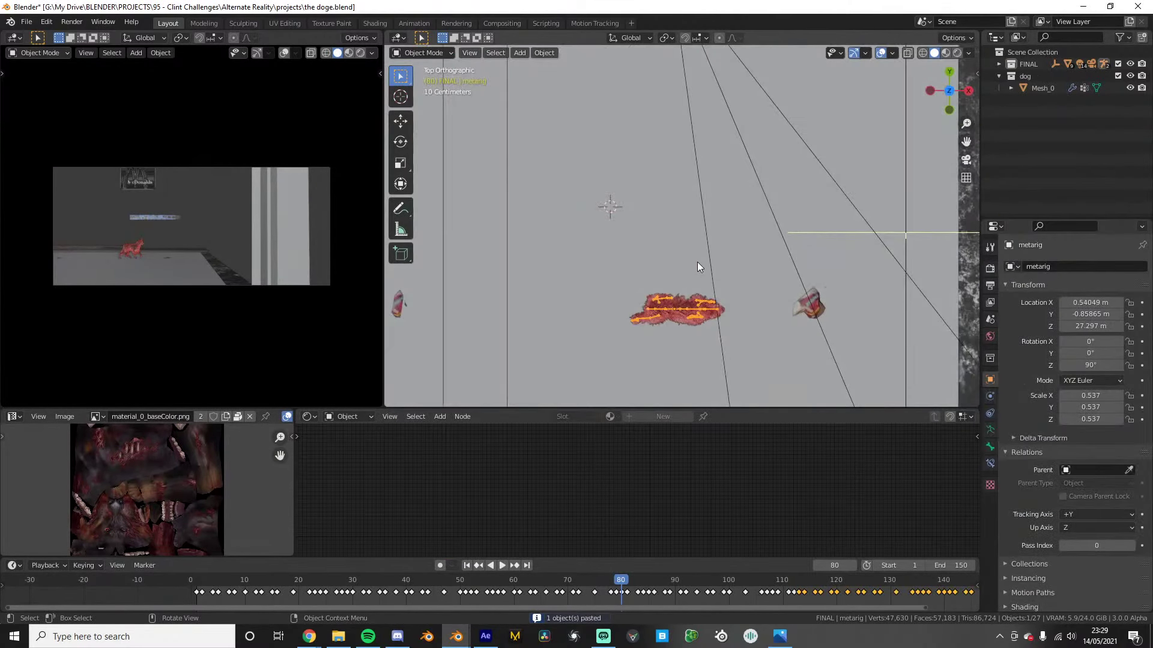
{"action": "scroll", "coordinate": [733, 273], "scroll_direction": "down", "scroll_amount": 2}
{"action": "left_click", "coordinate": [197, 581]}
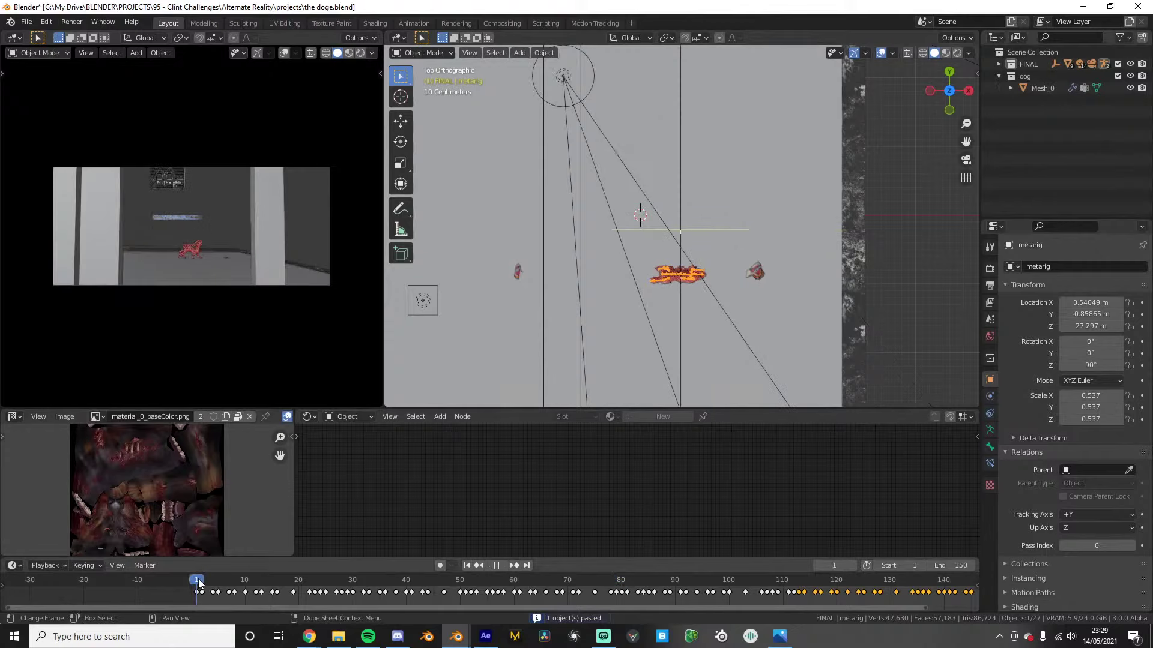
{"action": "middle_click_drag", "start_coordinate": [709, 268], "coordinate": [767, 248], "text": "shift"}
{"action": "scroll", "coordinate": [769, 251], "scroll_direction": "up", "scroll_amount": 2}
{"action": "key", "text": "g"}
{"action": "key", "text": "x"}
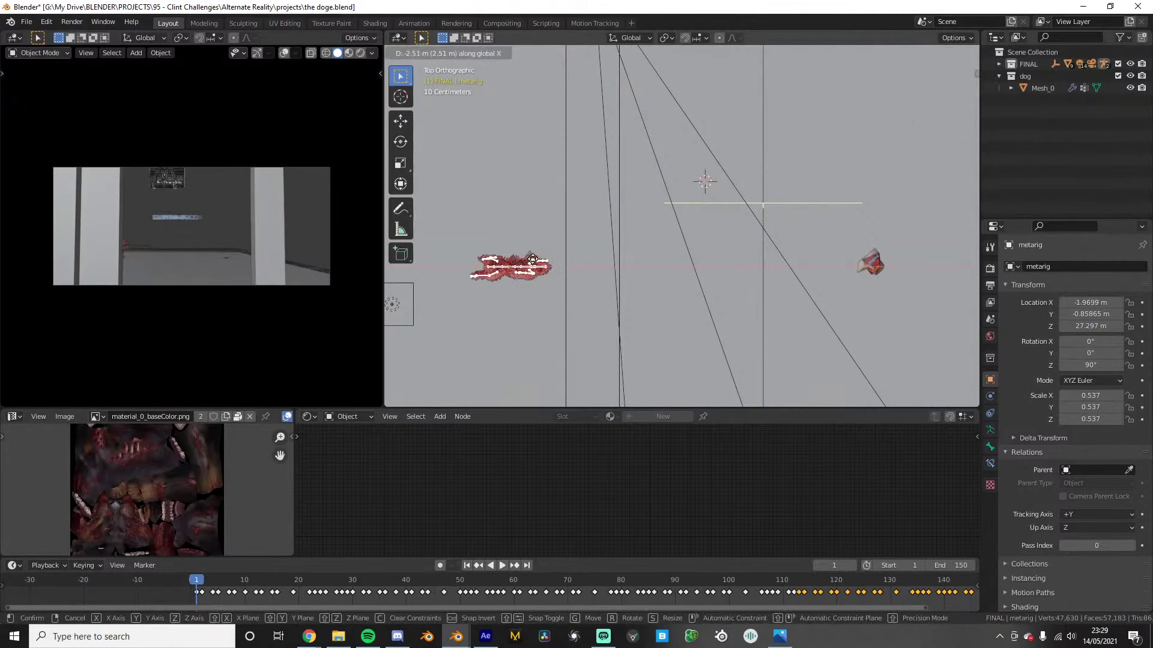
{"action": "left_click", "coordinate": [535, 264]}
{"action": "scroll", "coordinate": [521, 265], "scroll_direction": "up", "scroll_amount": 2}
{"action": "key", "text": "space"}
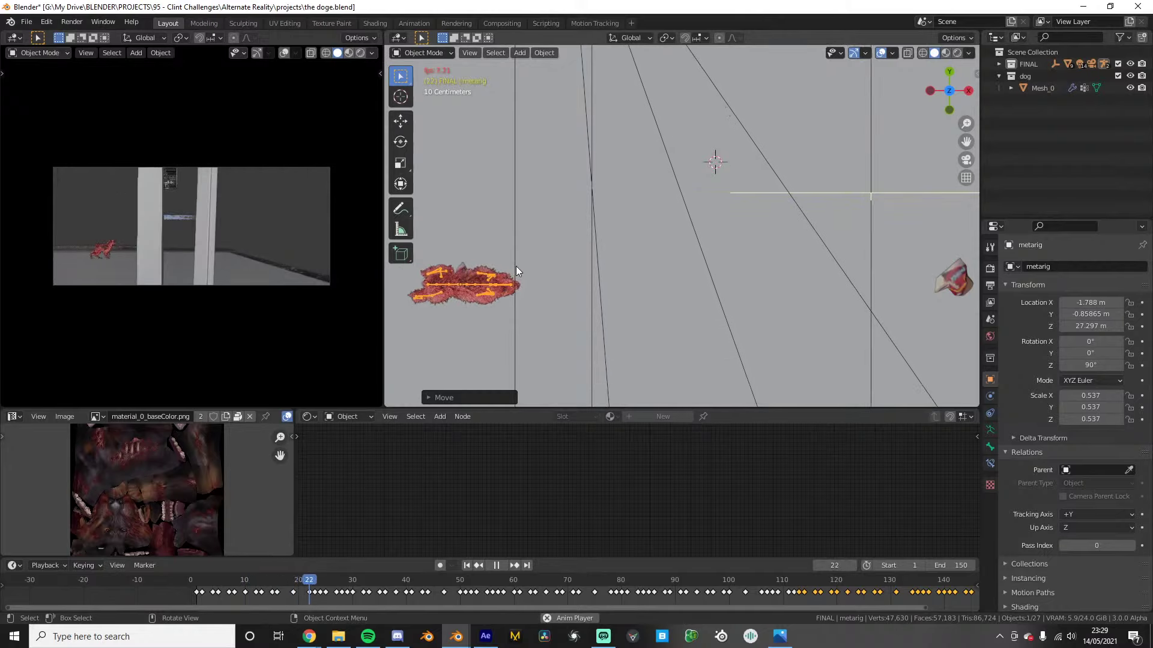
{"action": "key", "text": "space"}
{"action": "key", "text": "shift+Left"}
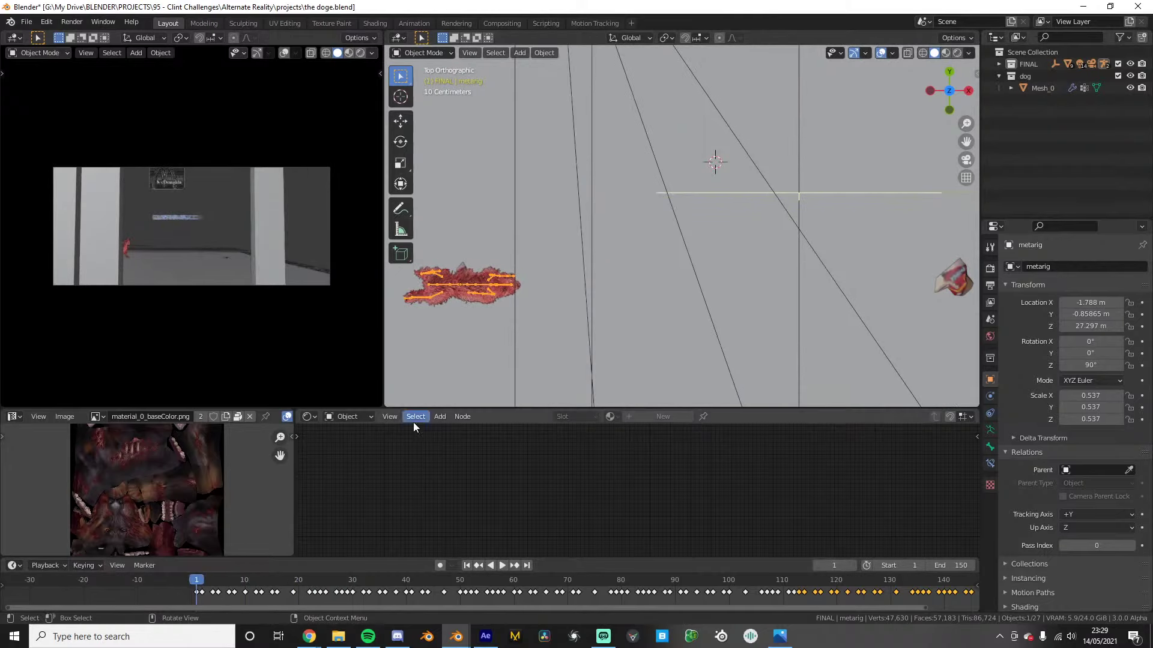
Try inserting a Location & Rotation keyframe on the metarig at frame 1 and play it back
{"action": "key", "text": "i"}
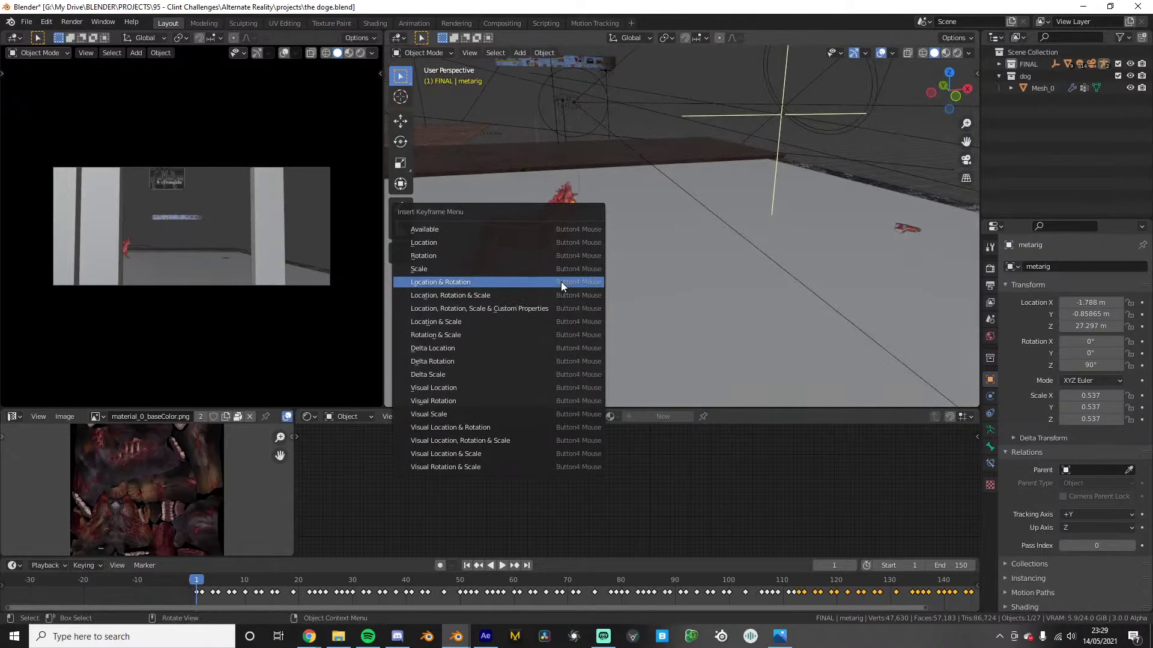
{"action": "left_click", "coordinate": [561, 282]}
{"action": "scroll", "coordinate": [312, 604], "scroll_direction": "down", "scroll_amount": 2}
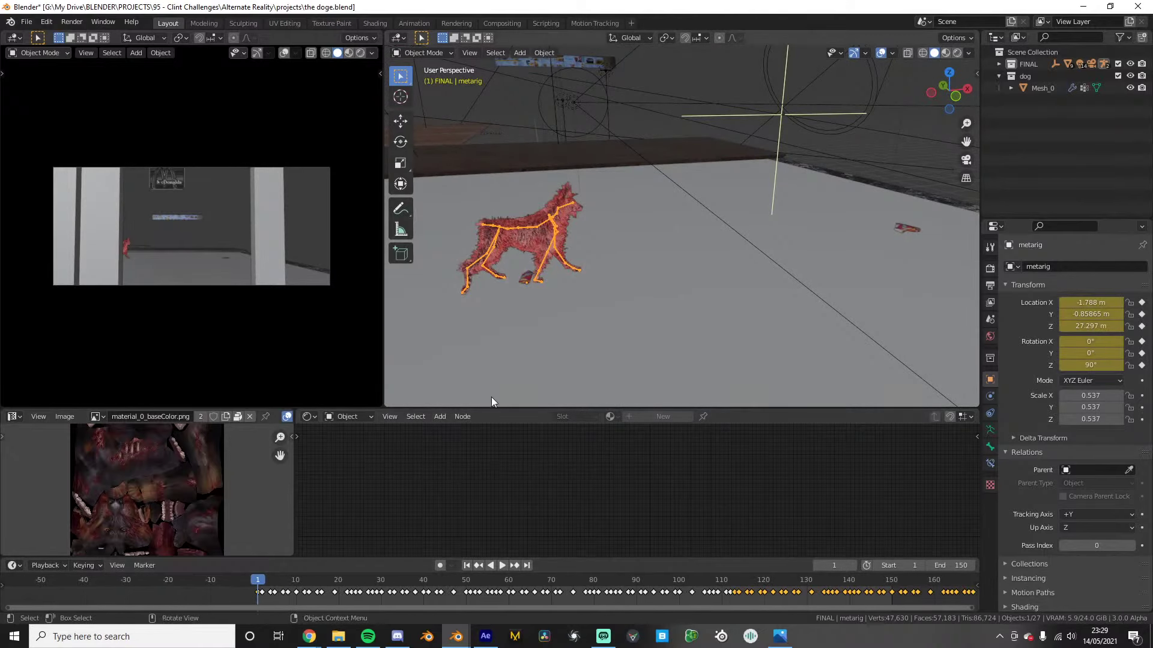
{"action": "key", "text": "space"}
{"action": "key", "text": "space"}
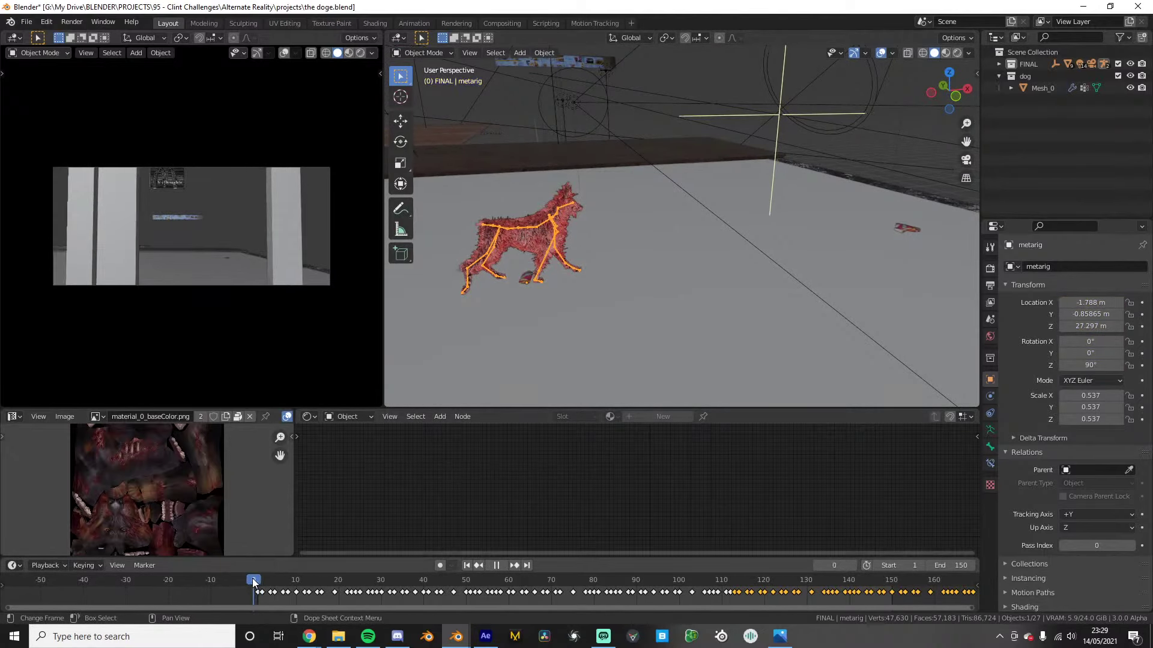
Insert a Location & Rotation keyframe on the metarig at frame 0, and go to frame 151
{"action": "left_click", "coordinate": [254, 581]}
{"action": "key", "text": "i"}
{"action": "left_click", "coordinate": [524, 330]}
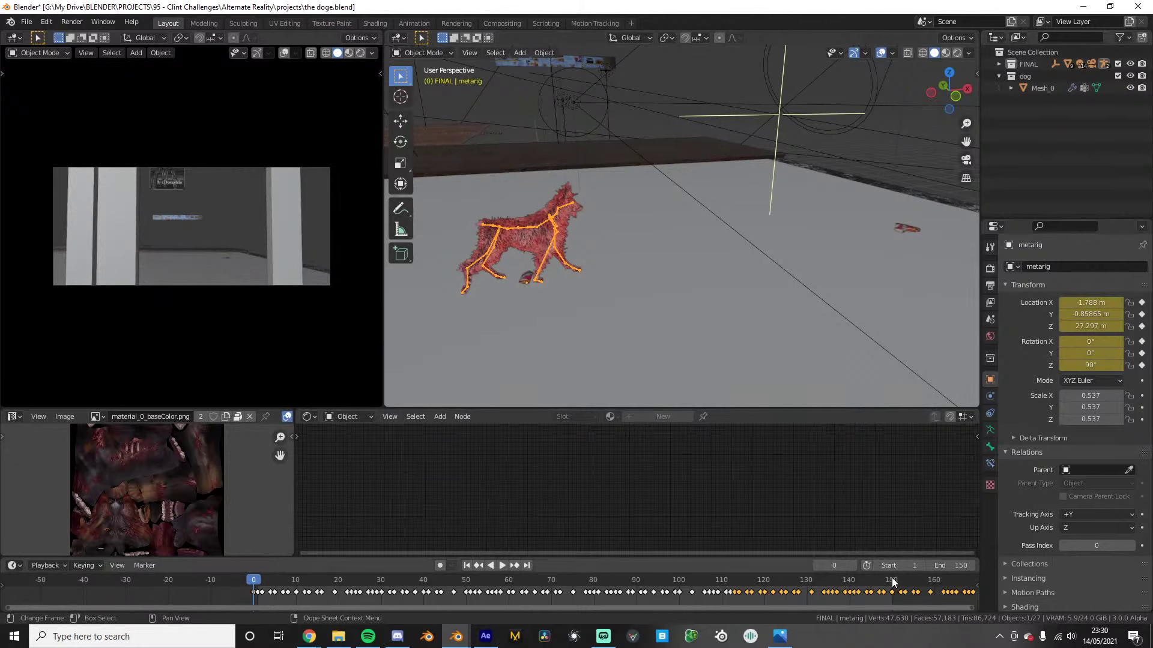
{"action": "left_click", "coordinate": [893, 581]}
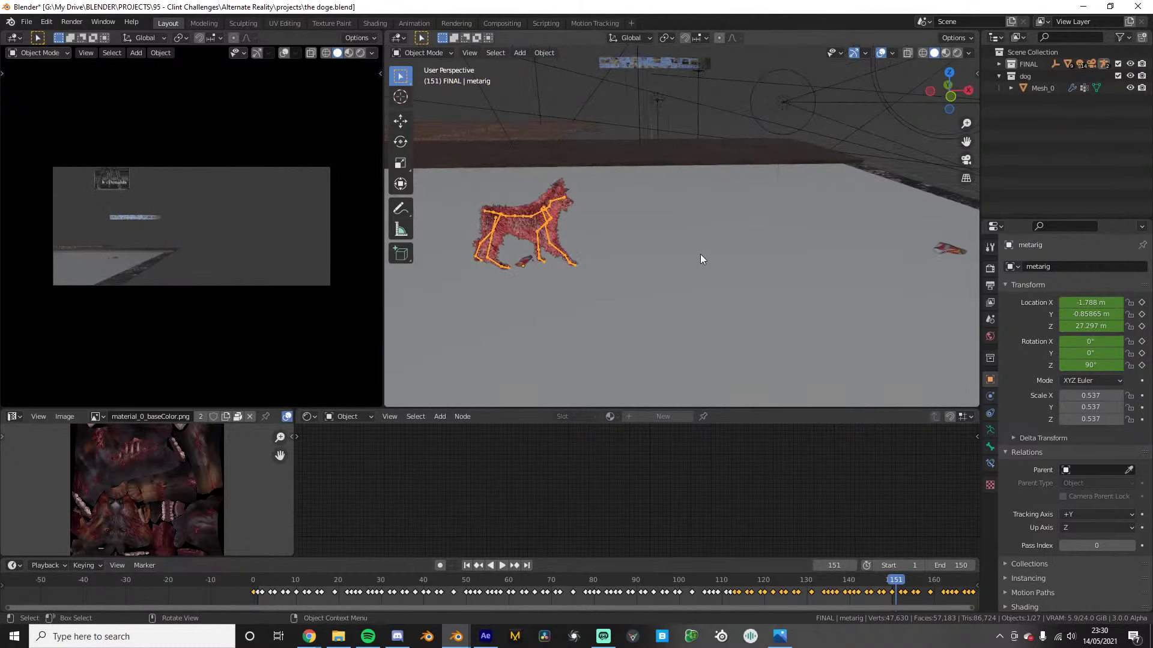
At frame 151, move the metarig along X to the end marker paper, to about X 1.63 m, and insert a Location & Rotation keyframe
{"action": "key", "text": "KP_7"}
{"action": "key", "text": "g"}
{"action": "key", "text": "x"}
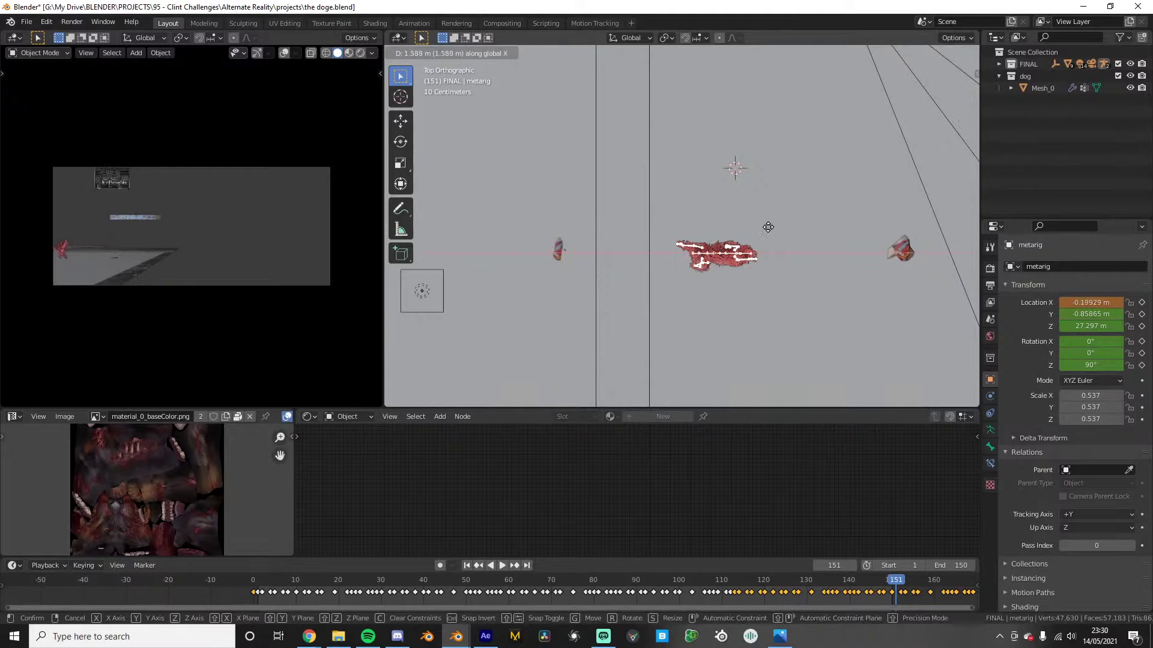
{"action": "left_click", "coordinate": [923, 265]}
{"action": "key", "text": "i"}
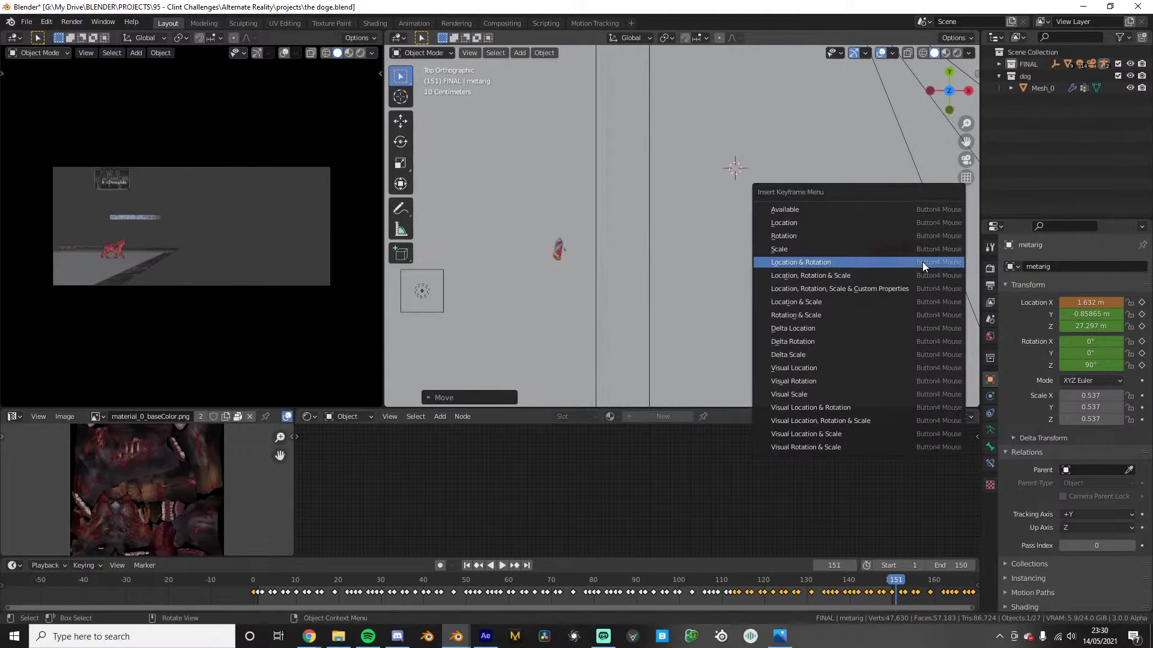
{"action": "left_click", "coordinate": [922, 261]}
Play back the walk between the two markers, and undo the metarig's keyframe and move at frame 151
{"action": "right_click", "coordinate": [264, 585]}
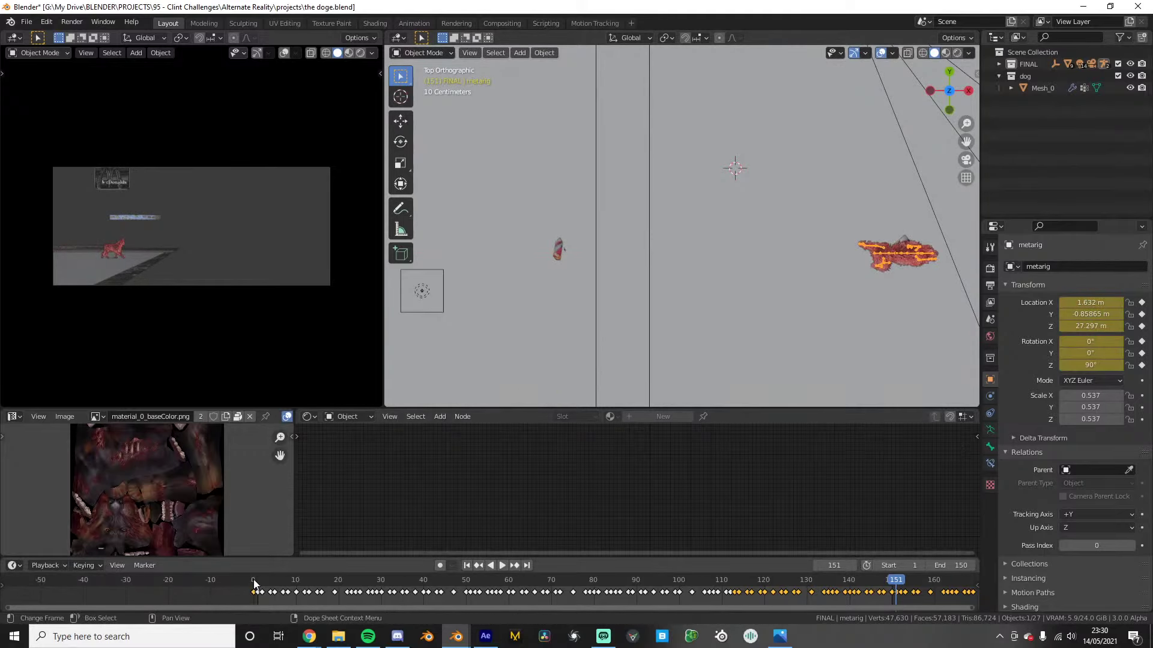
{"action": "key", "text": "space"}
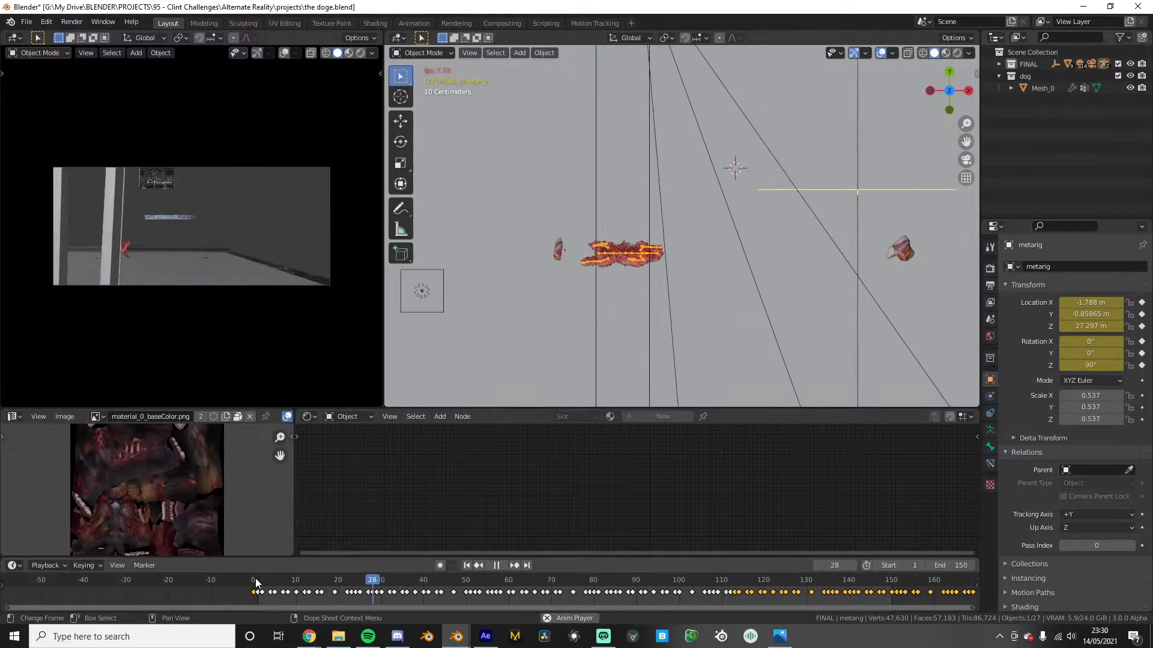
{"action": "middle_click_drag", "start_coordinate": [621, 283], "coordinate": [663, 241]}
{"action": "key", "text": "space"}
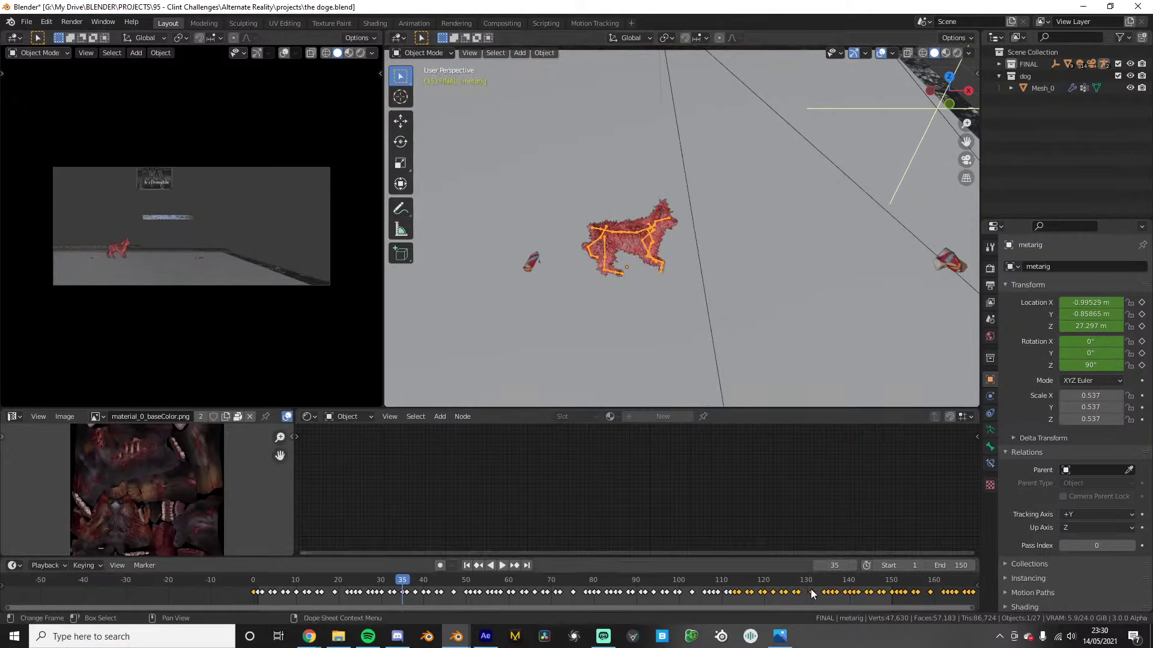
{"action": "left_click", "coordinate": [895, 581]}
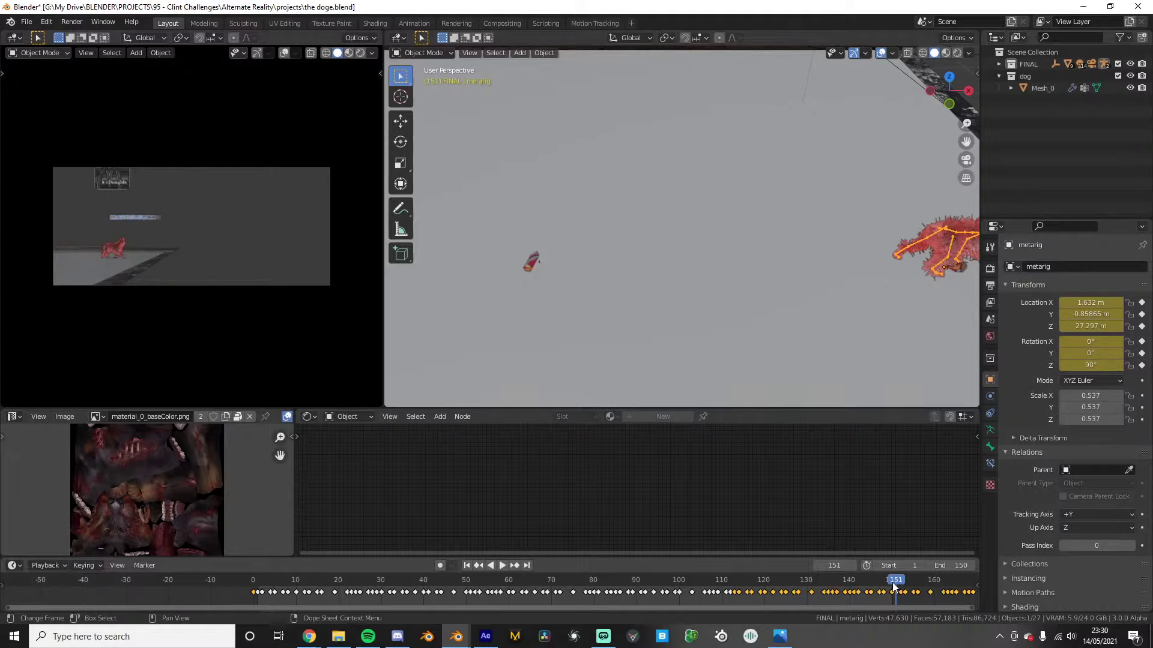
{"action": "key", "text": "ctrl+z"}
{"action": "key", "text": "ctrl+z"}
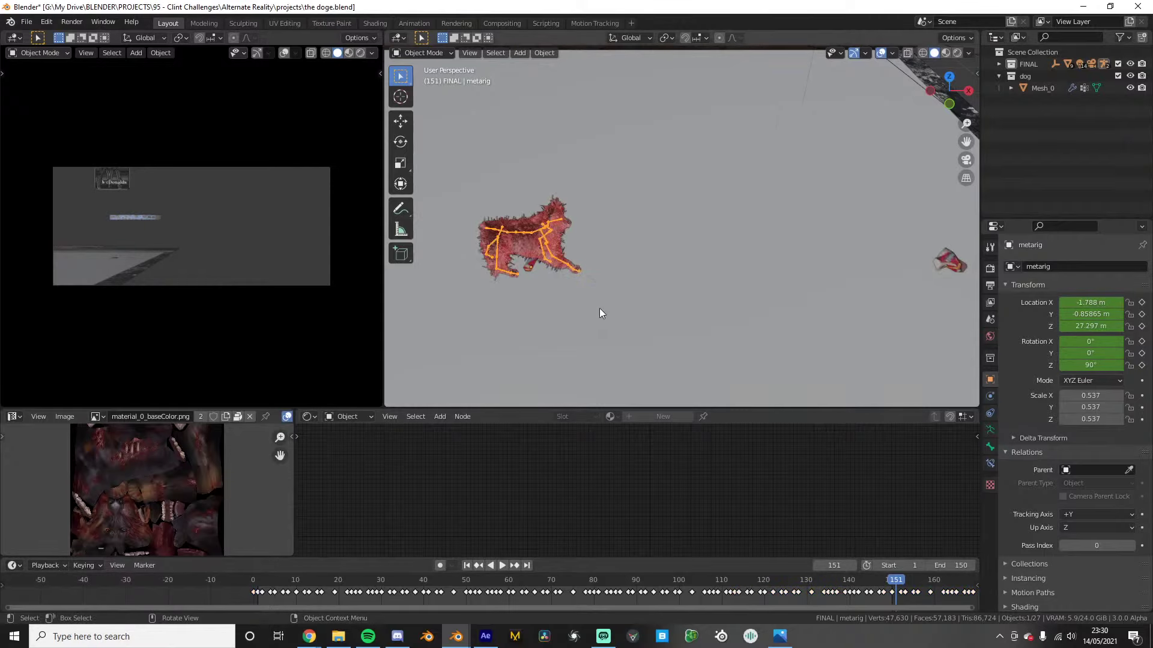
At frame 151, move the metarig along X between the markers, to about X -0.23 m, and insert a Location & Rotation keyframe
{"action": "middle_click_drag", "start_coordinate": [599, 308], "coordinate": [608, 275]}
{"action": "key", "text": "g"}
{"action": "key", "text": "x"}
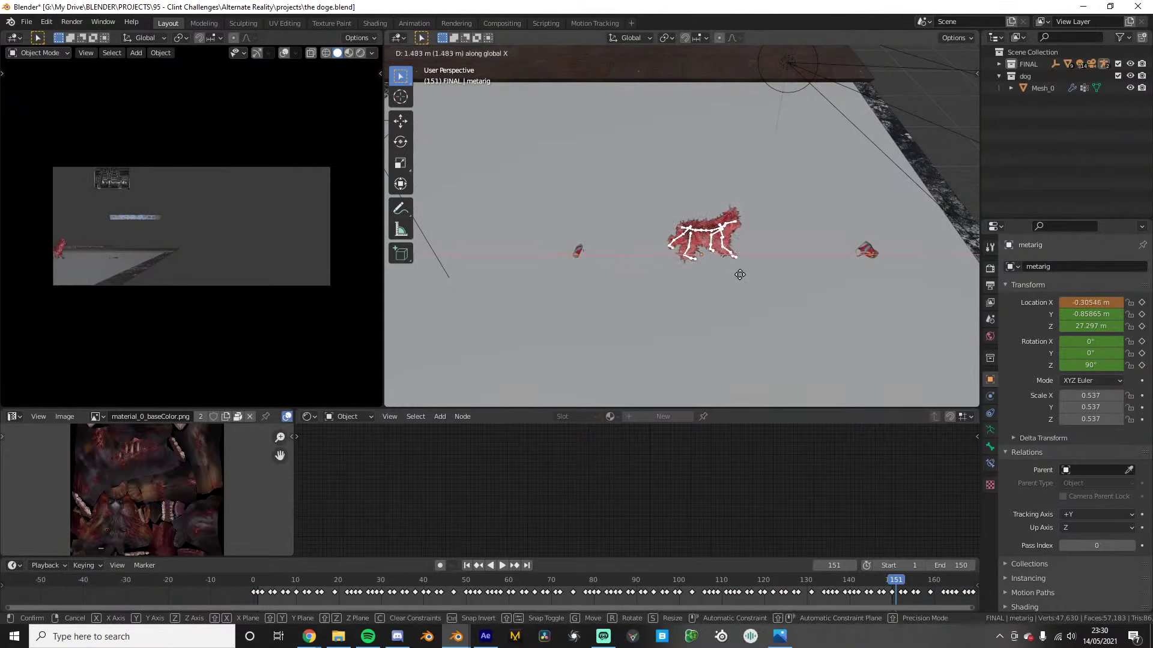
{"action": "left_click", "coordinate": [741, 275]}
{"action": "key", "text": "i"}
{"action": "left_click", "coordinate": [741, 275]}
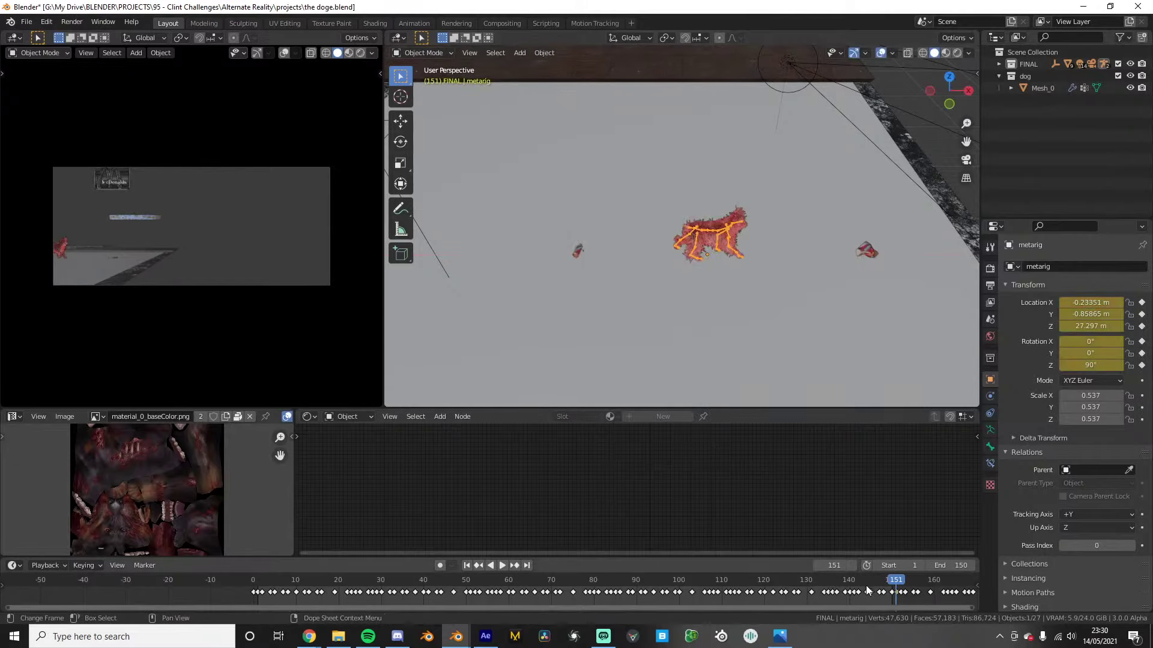
Play the walk from the start and check from a low side view whether the feet slide
{"action": "key", "text": "v"}
{"action": "left_click", "coordinate": [250, 596]}
{"action": "key", "text": "space"}
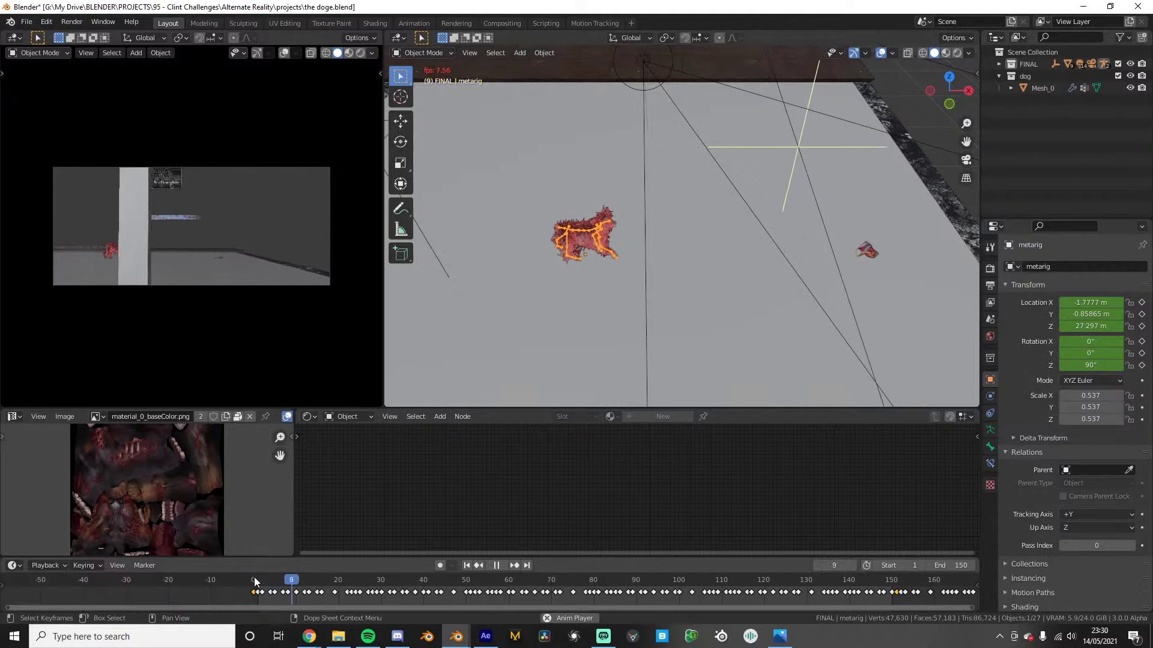
{"action": "middle_click_drag", "start_coordinate": [580, 279], "coordinate": [599, 224]}
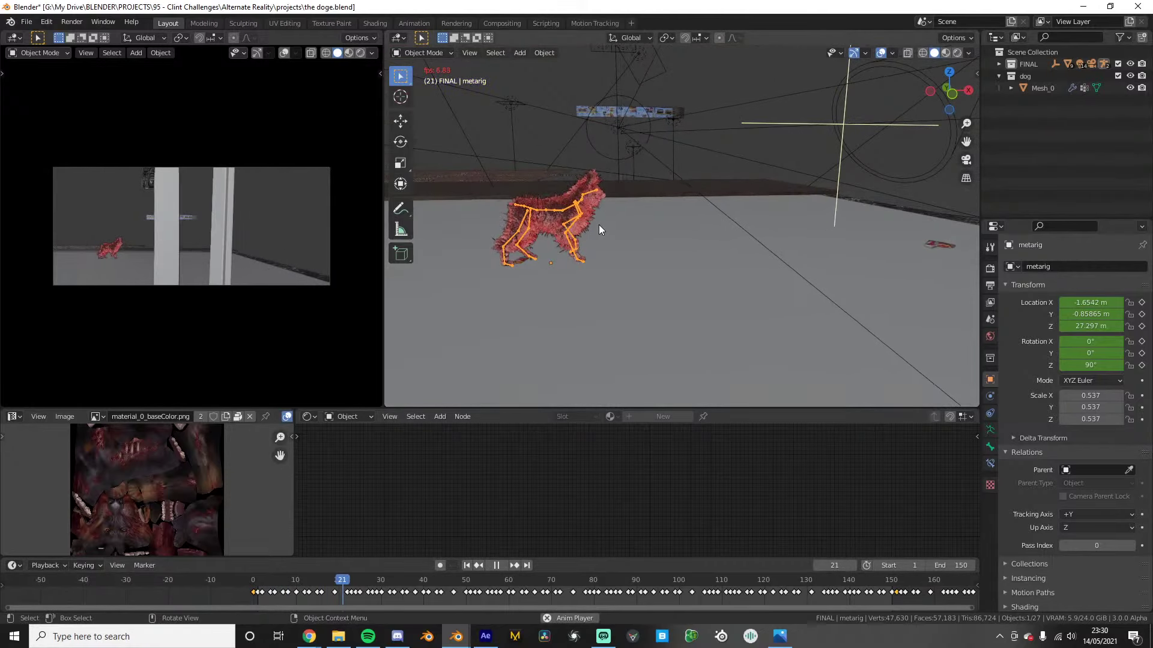
{"action": "key", "text": "space"}
At frame 151, move the metarig further along X, to about 0.44 m, and keyframe its location and rotation
{"action": "left_click", "coordinate": [895, 580]}
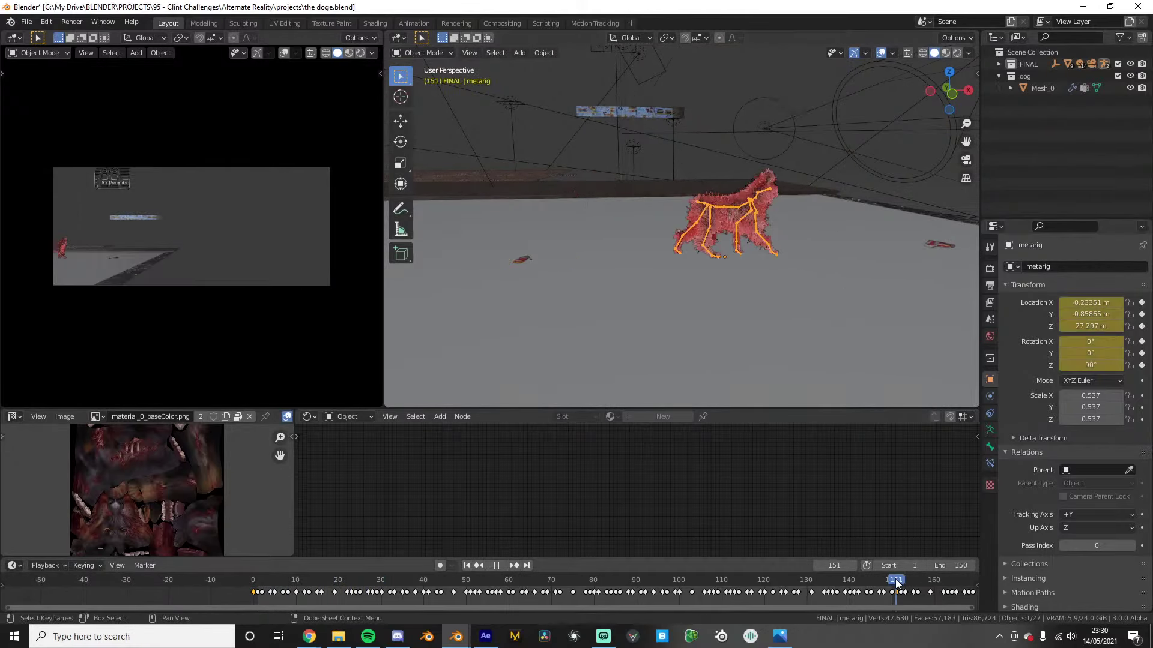
{"action": "key", "text": "g"}
{"action": "key", "text": "x"}
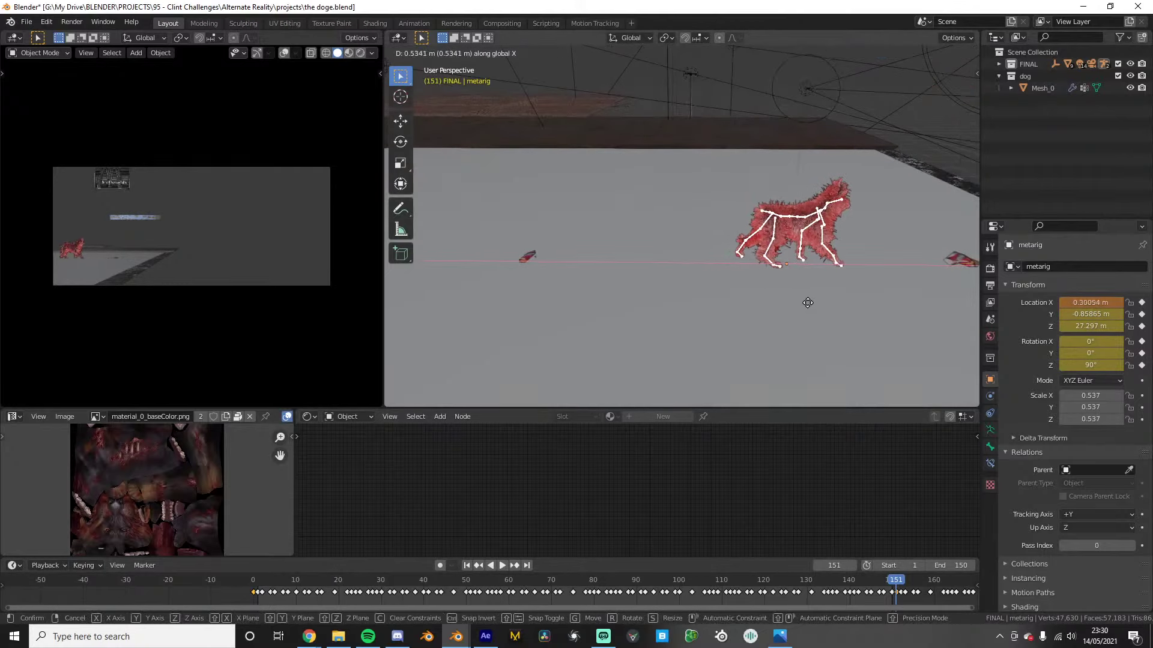
{"action": "left_click", "coordinate": [823, 303]}
{"action": "key", "text": "v"}
{"action": "left_click", "coordinate": [895, 584]}
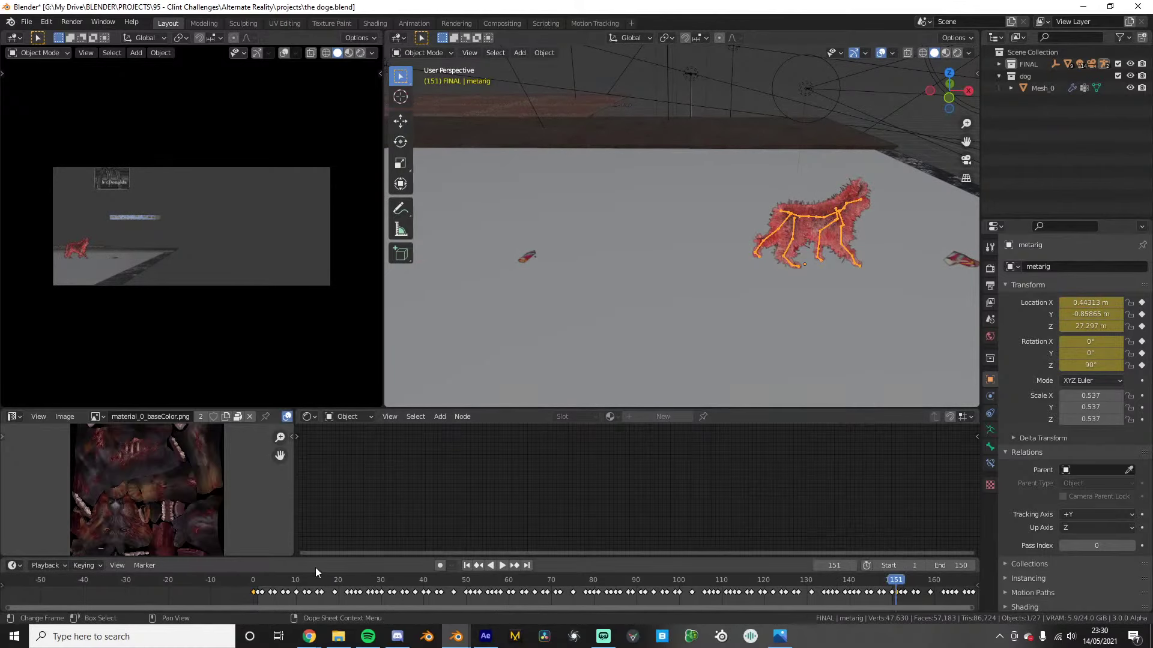
Replay the walk from frame 1 and scrub through it to compare the stride with the travel speed
{"action": "left_click", "coordinate": [253, 580]}
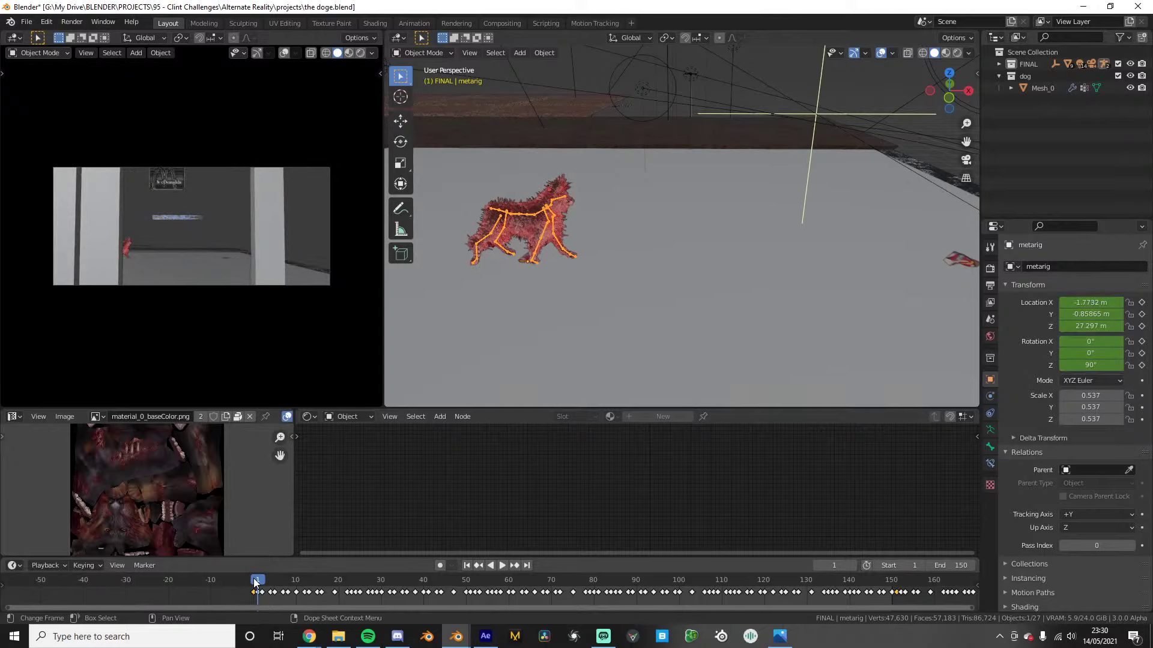
{"action": "key", "text": "space"}
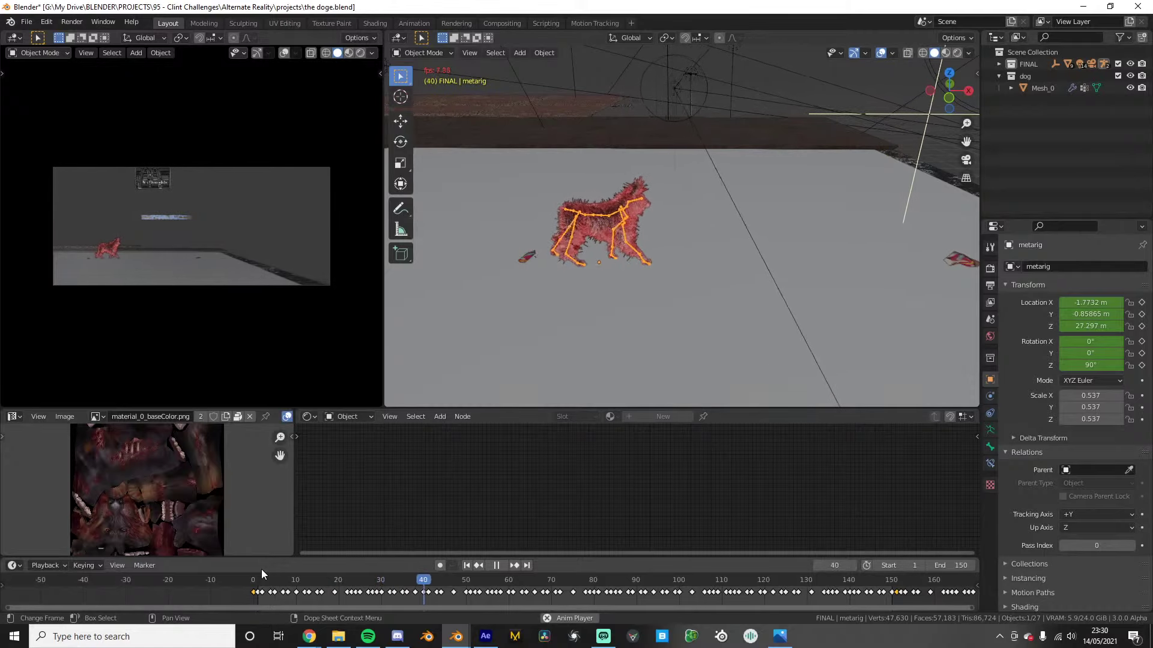
{"action": "left_click_drag", "start_coordinate": [412, 577], "coordinate": [644, 580]}
At frame 151, move the metarig along X to about 0.76 m and insert a Location & Rotation keyframe
{"action": "left_click", "coordinate": [898, 583]}
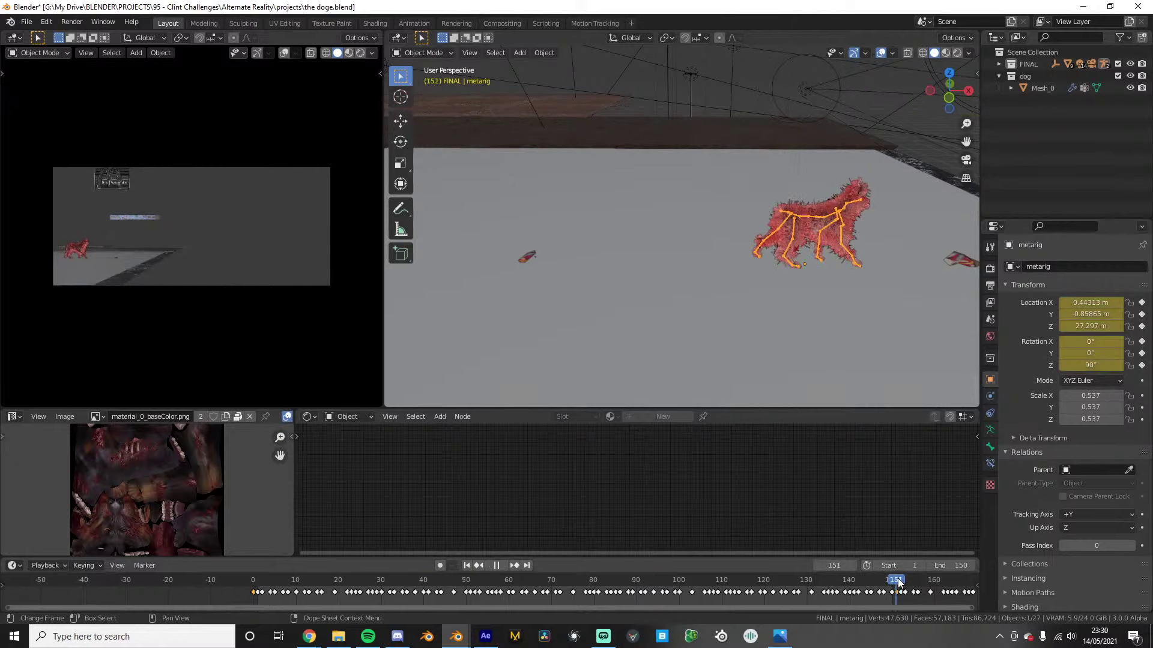
{"action": "scroll", "coordinate": [874, 360], "scroll_direction": "up", "scroll_amount": 2}
{"action": "middle_click_drag", "start_coordinate": [875, 360], "coordinate": [877, 330]}
{"action": "key", "text": "g"}
{"action": "key", "text": "x"}
{"action": "left_click", "coordinate": [918, 343]}
{"action": "key", "text": "i"}
{"action": "left_click", "coordinate": [819, 329]}
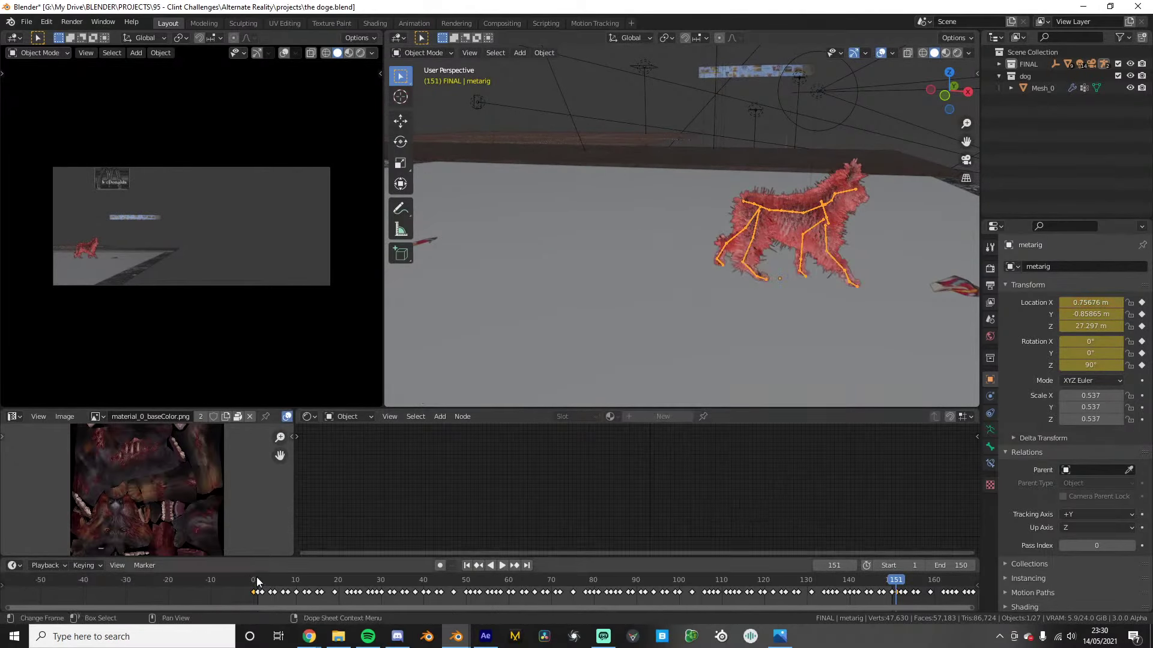
Play back the walk and examine the dog's foot contact from the front orthographic view and close up
{"action": "key", "text": "space"}
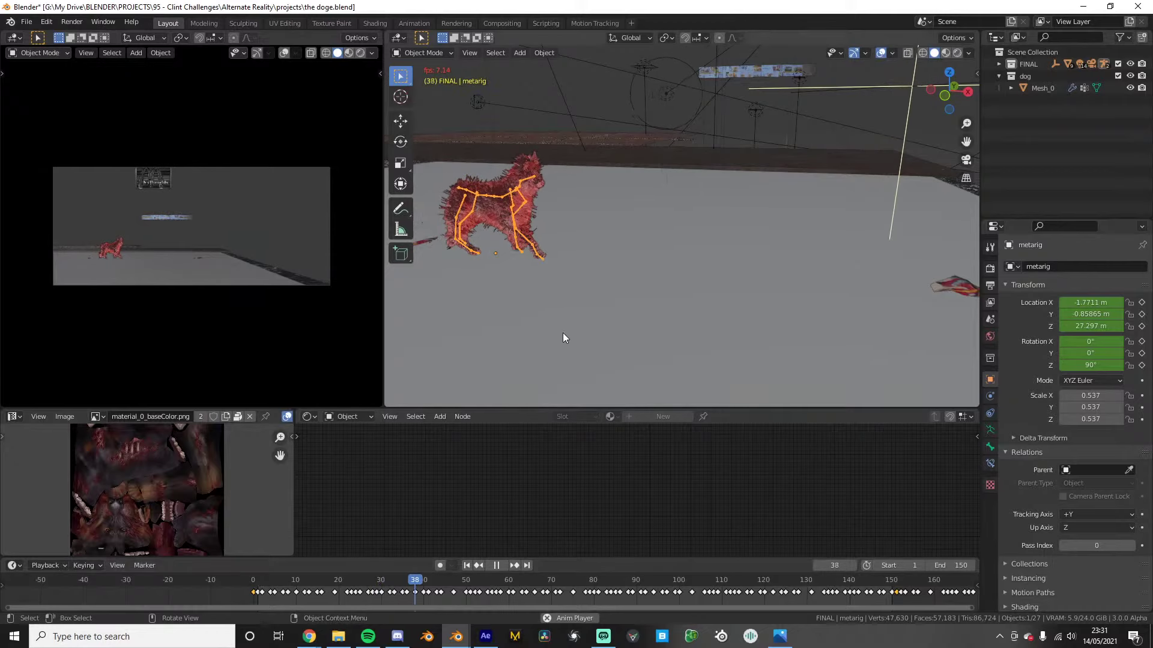
{"action": "middle_click_drag", "start_coordinate": [563, 334], "coordinate": [580, 321]}
{"action": "scroll", "coordinate": [580, 321], "scroll_direction": "down", "scroll_amount": 2}
{"action": "key", "text": "KP_1"}
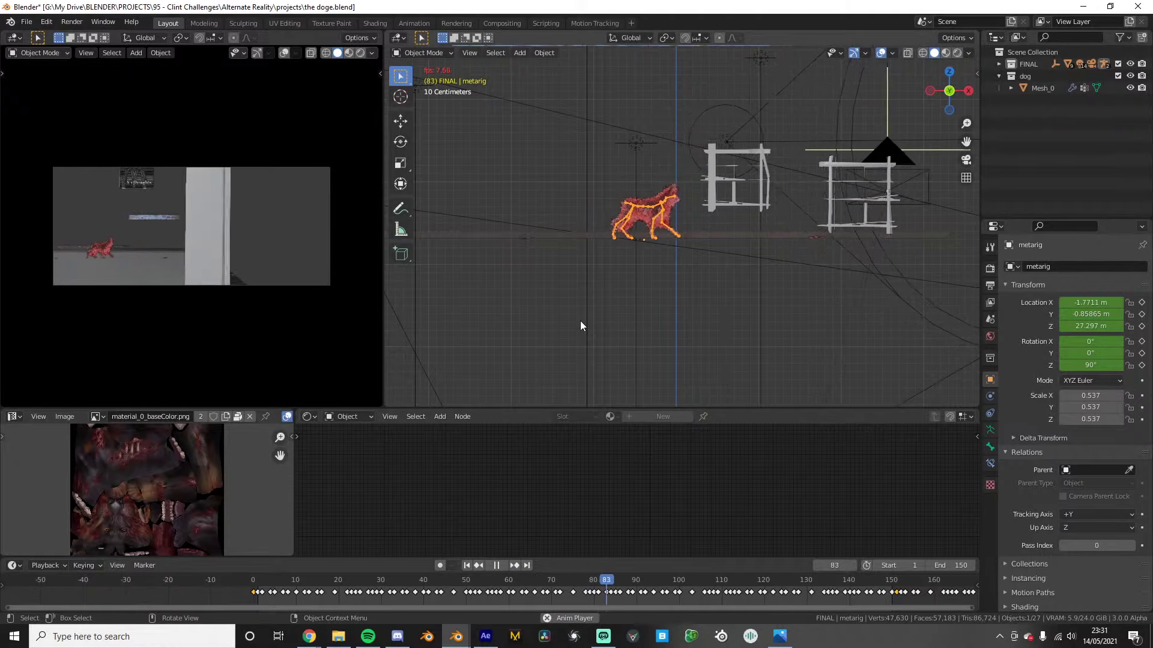
{"action": "key", "text": "space"}
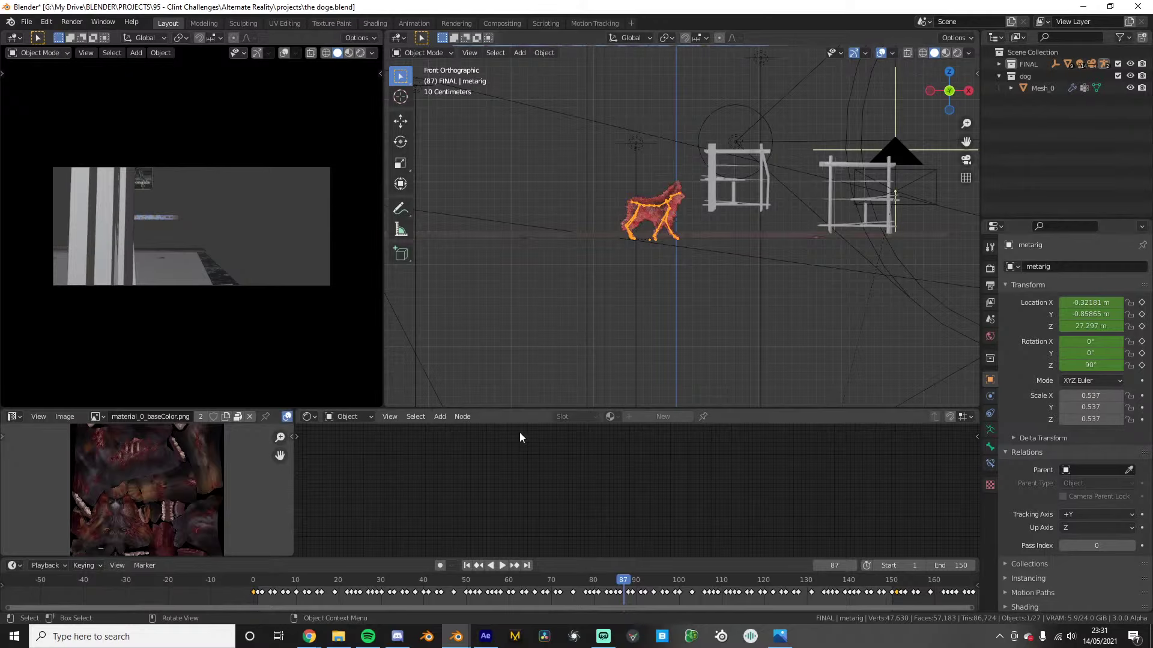
{"action": "middle_click_drag", "start_coordinate": [633, 254], "coordinate": [618, 276]}
{"action": "key", "text": "space"}
{"action": "key", "text": "space"}
{"action": "scroll", "coordinate": [664, 262], "scroll_direction": "up", "scroll_amount": 6}
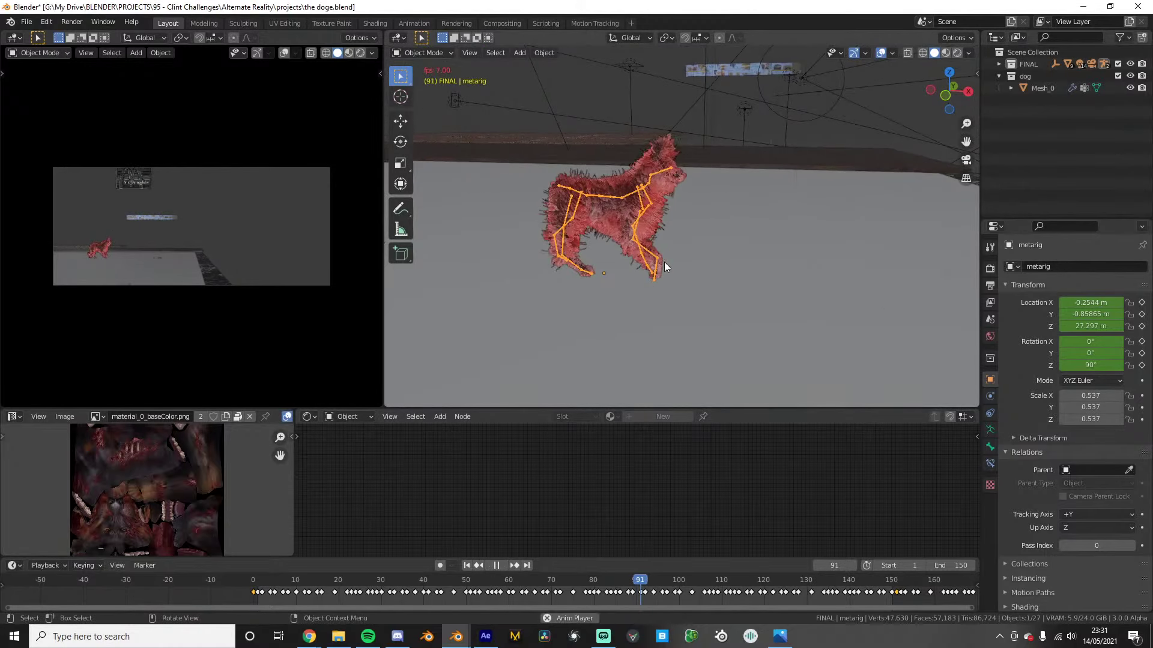
{"action": "left_click", "coordinate": [658, 188]}
{"action": "left_click", "coordinate": [653, 187]}
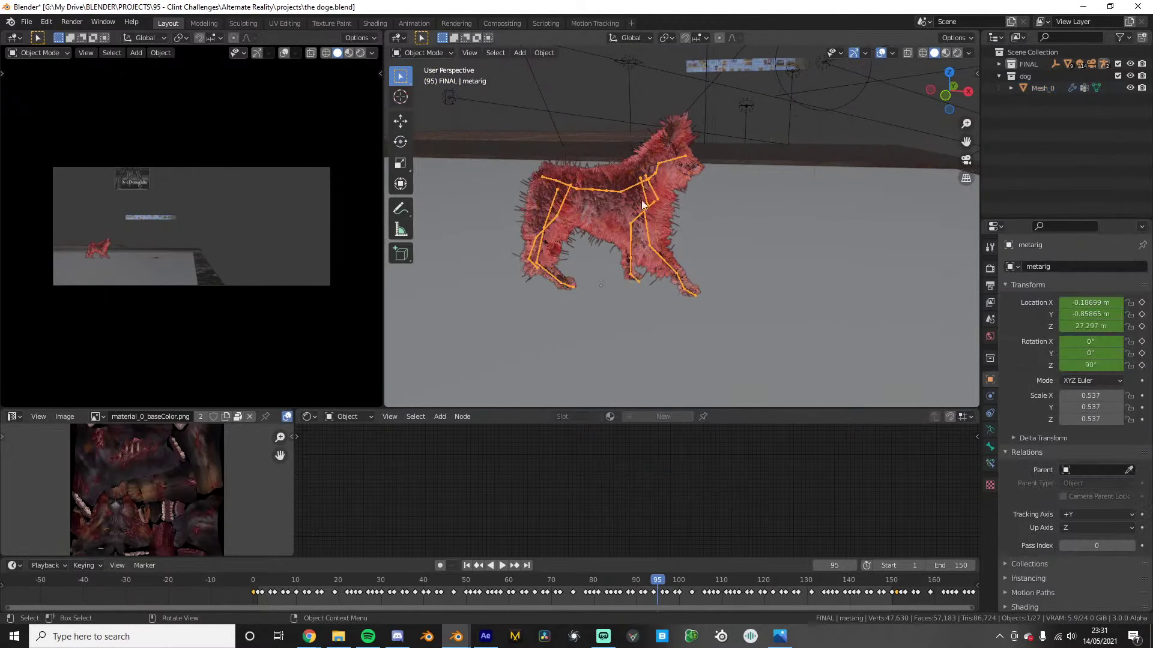
Return to frame 1 and save the doge file
{"action": "left_click", "coordinate": [257, 590]}
{"action": "key", "text": "ctrl+s"}
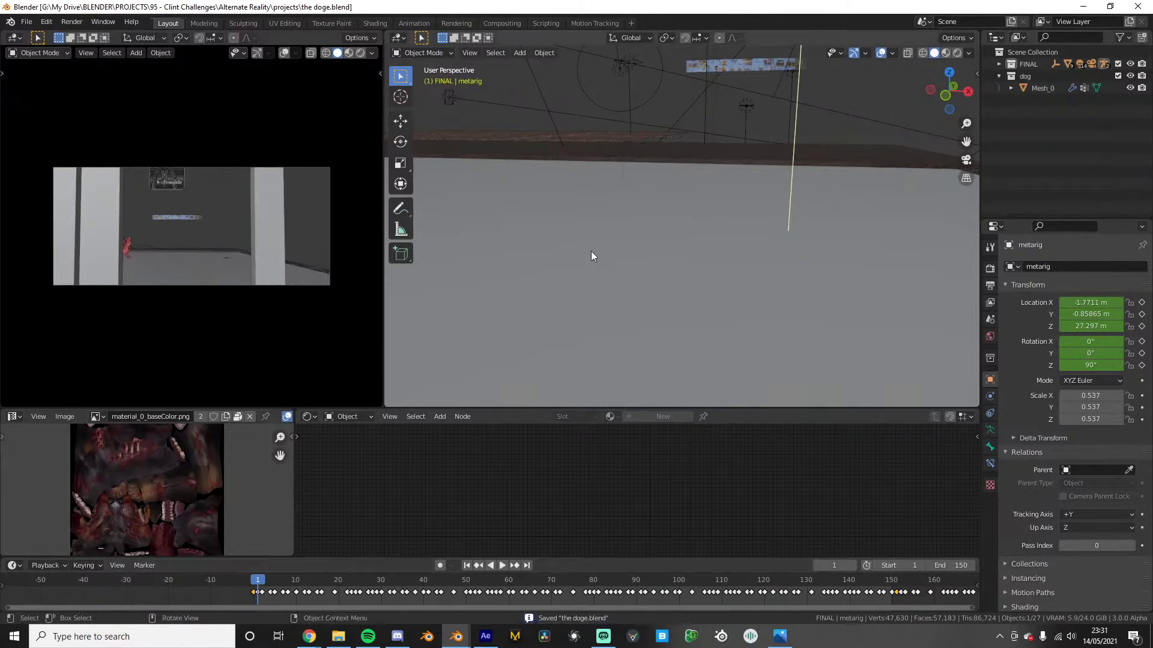
{"action": "middle_click_drag", "start_coordinate": [591, 251], "coordinate": [626, 261]}
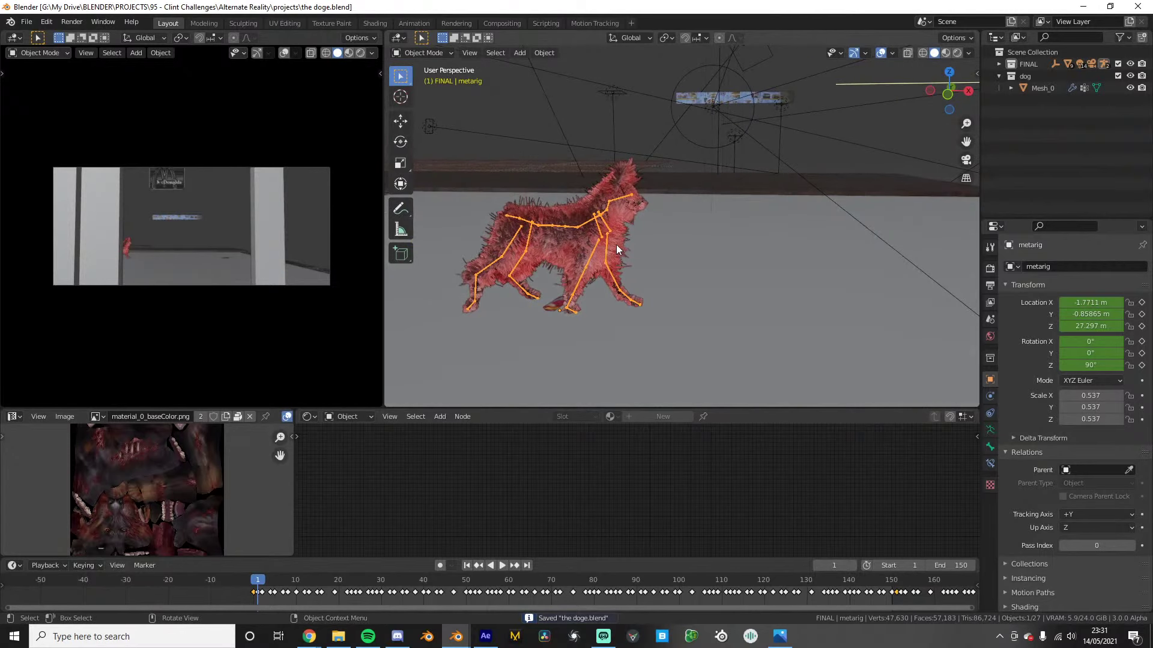
Select the dog mesh and apply its object transform
{"action": "left_click", "coordinate": [615, 242]}
{"action": "scroll", "coordinate": [610, 230], "scroll_direction": "up", "scroll_amount": 5}
{"action": "key", "text": "ctrl+a"}
{"action": "left_click", "coordinate": [603, 235]}
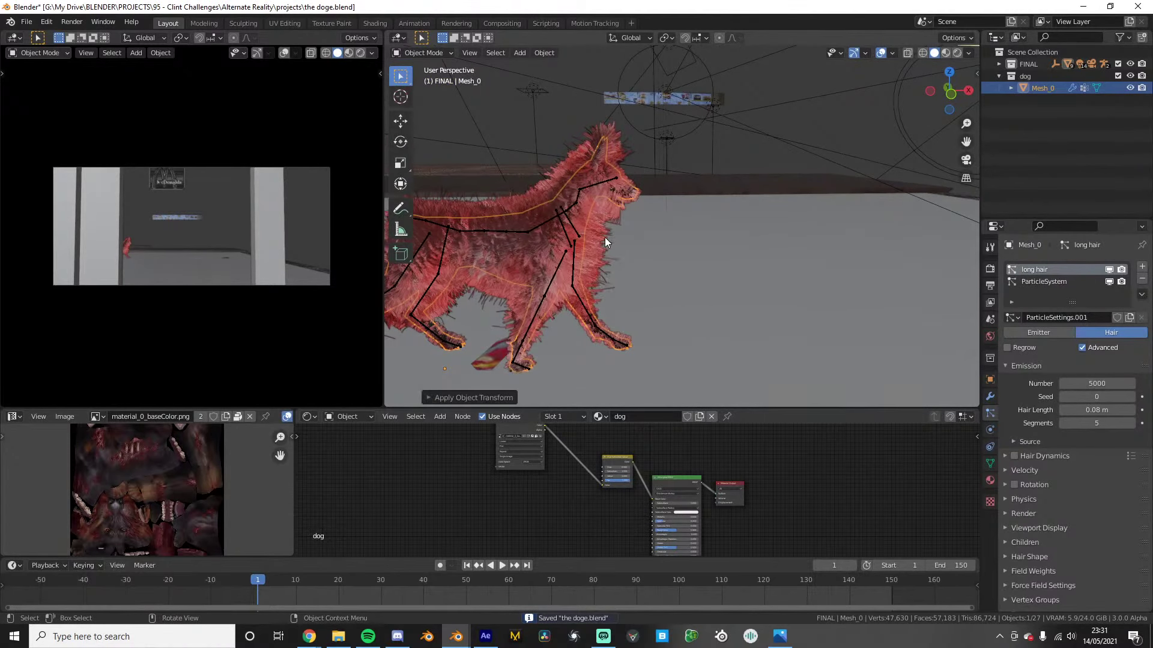
Set the hair length of the dog's long hair particle system to 0.01 m
{"action": "left_click_drag", "start_coordinate": [1097, 410], "coordinate": [1060, 409]}
{"action": "key", "text": "space"}
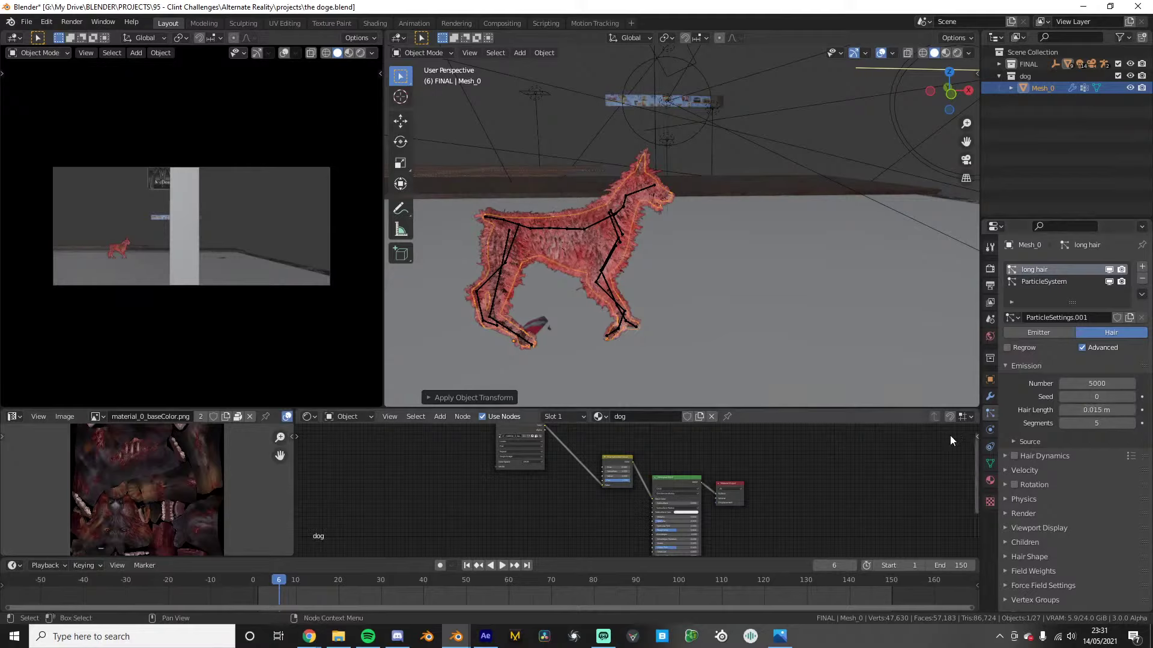
{"action": "key", "text": "shift+Tab"}
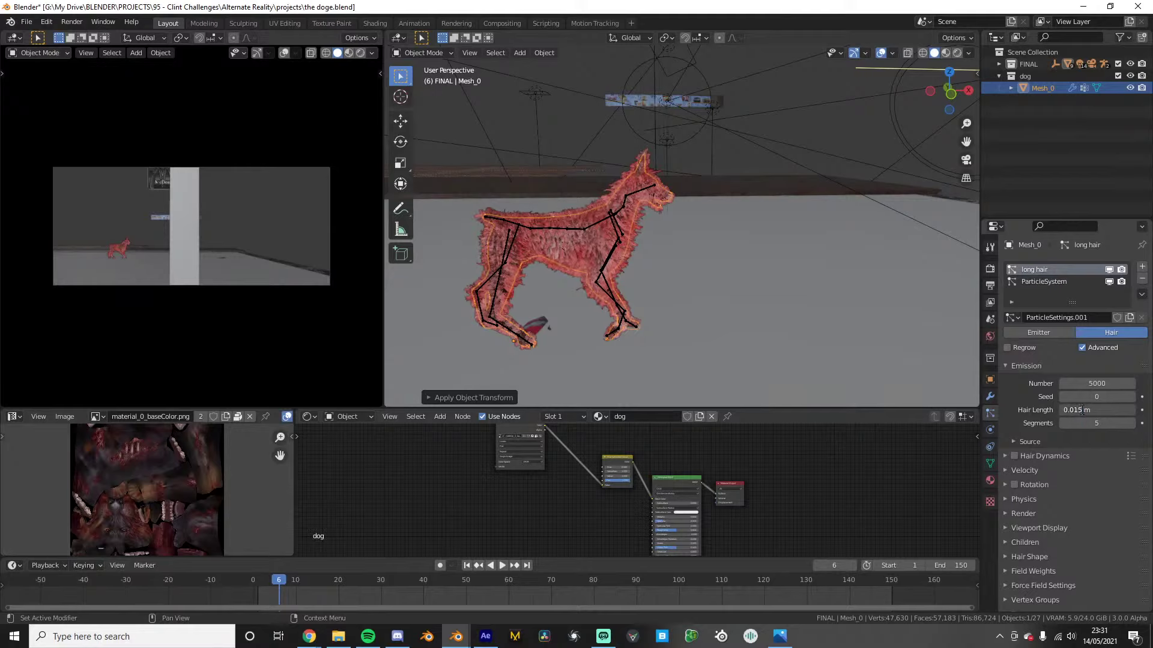
{"action": "scroll", "coordinate": [479, 251], "scroll_direction": "up", "scroll_amount": 5}
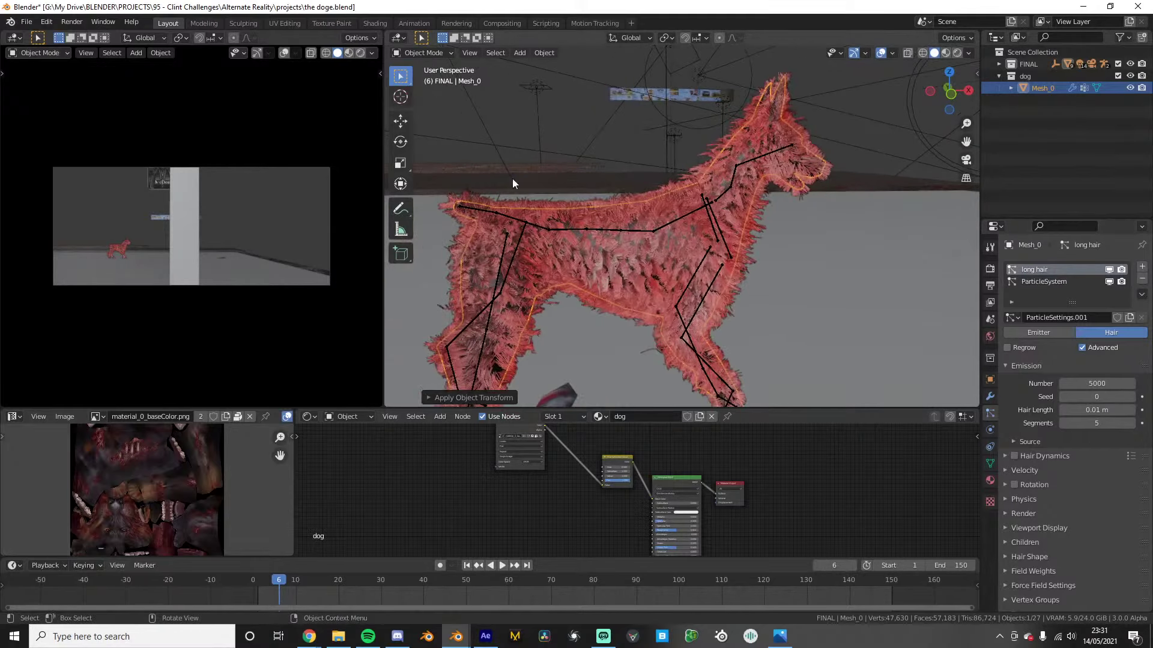
Enter Particle Edit mode, go to frame 0 and comb the long hair system along the dog's body
{"action": "left_click", "coordinate": [419, 53]}
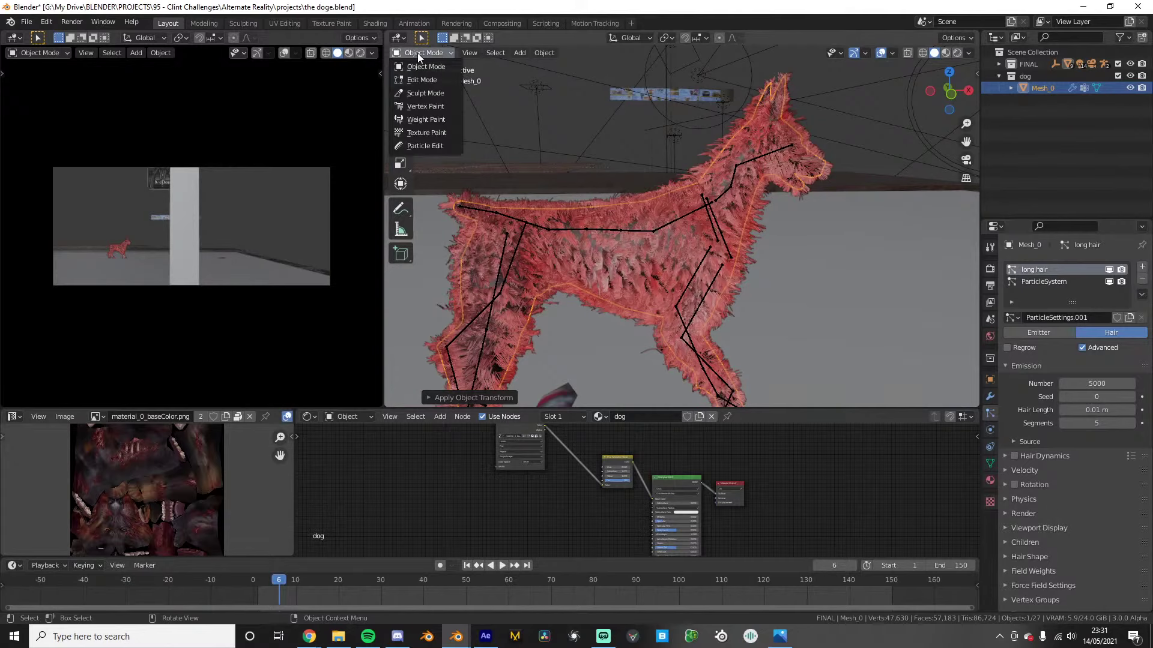
{"action": "left_click", "coordinate": [418, 147]}
{"action": "middle_click_drag", "start_coordinate": [640, 206], "coordinate": [668, 223]}
{"action": "left_click", "coordinate": [247, 577]}
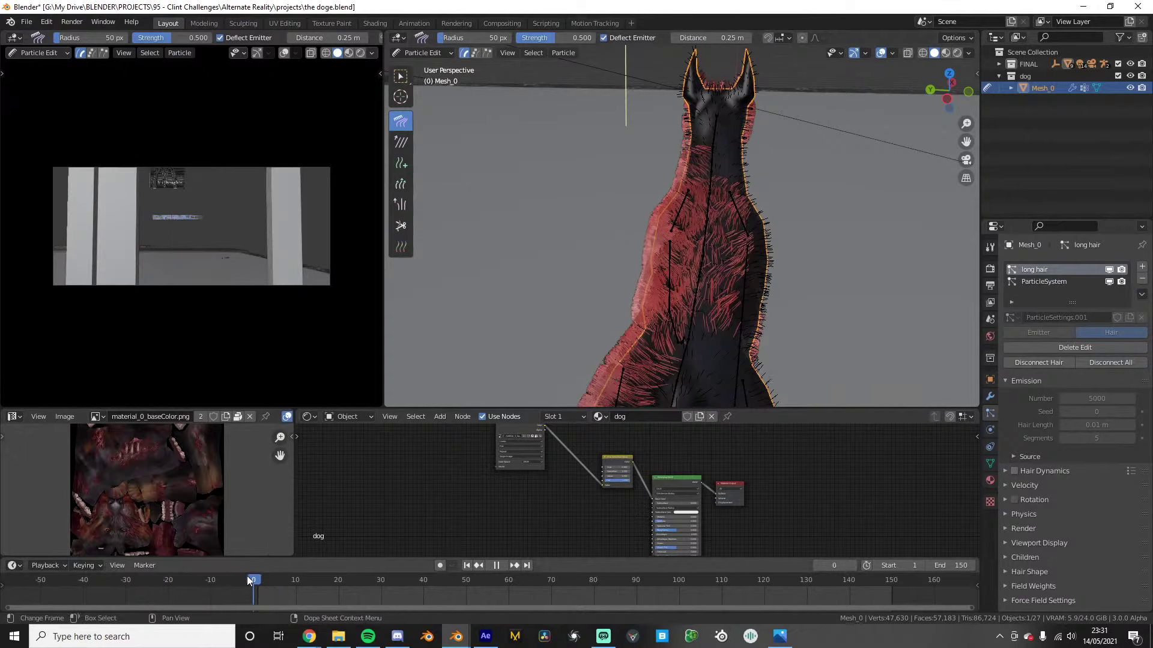
{"action": "middle_click_drag", "start_coordinate": [672, 279], "coordinate": [675, 231]}
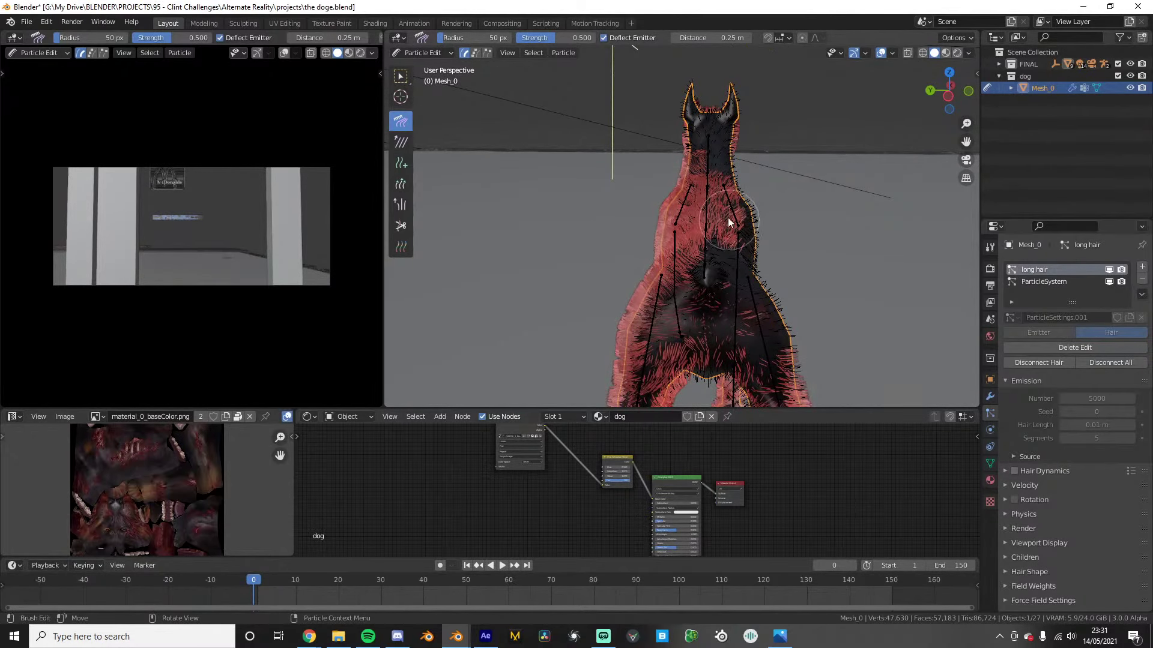
{"action": "right_click", "coordinate": [677, 211]}
{"action": "middle_click_drag", "start_coordinate": [677, 211], "coordinate": [513, 258]}
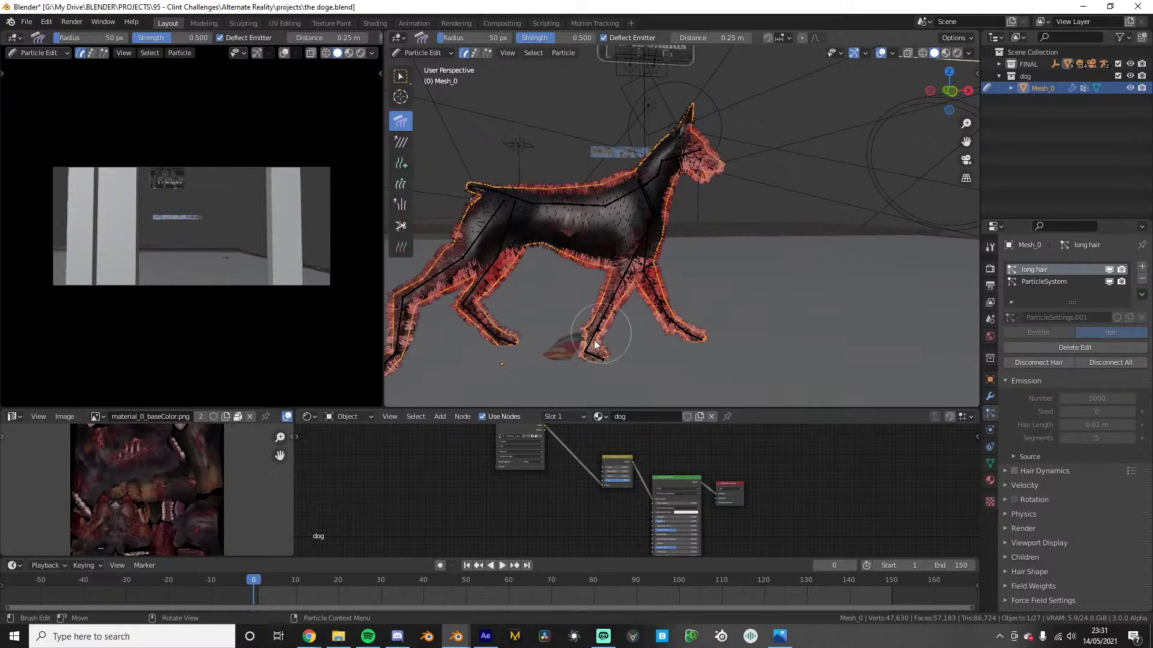
Comb the second hair system, ParticleSystem, around the dog's body and return to Object Mode
{"action": "left_click", "coordinate": [1064, 282]}
{"action": "middle_click_drag", "start_coordinate": [550, 221], "coordinate": [666, 210]}
{"action": "left_click_drag", "start_coordinate": [666, 211], "coordinate": [665, 293]}
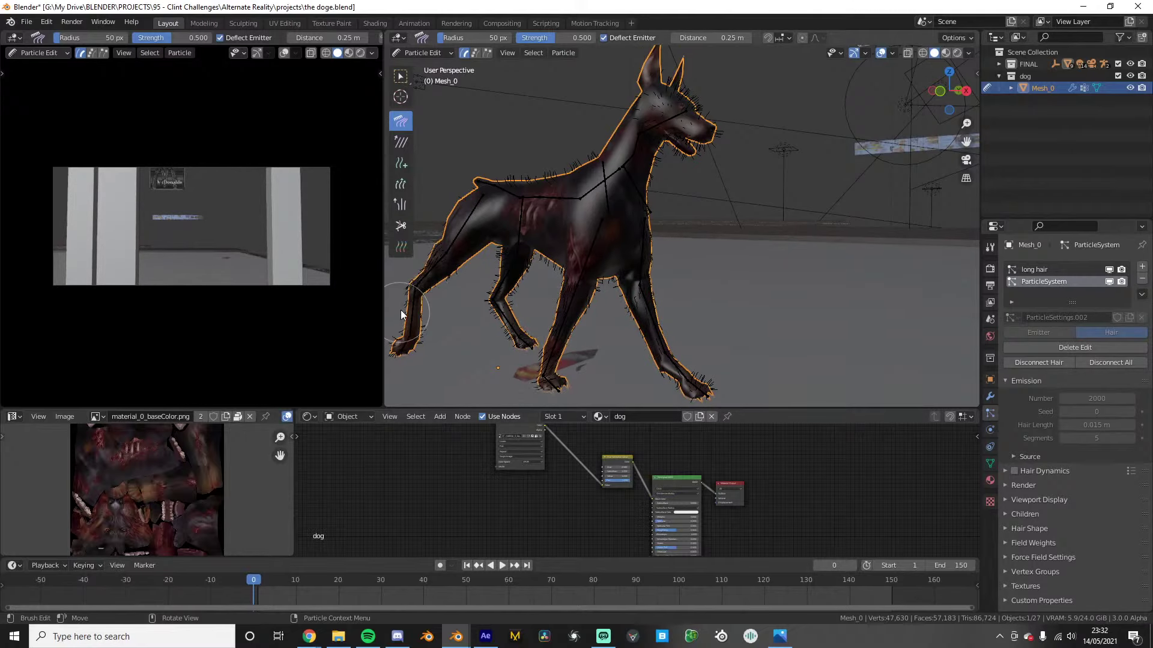
{"action": "middle_click_drag", "start_coordinate": [540, 250], "coordinate": [607, 266]}
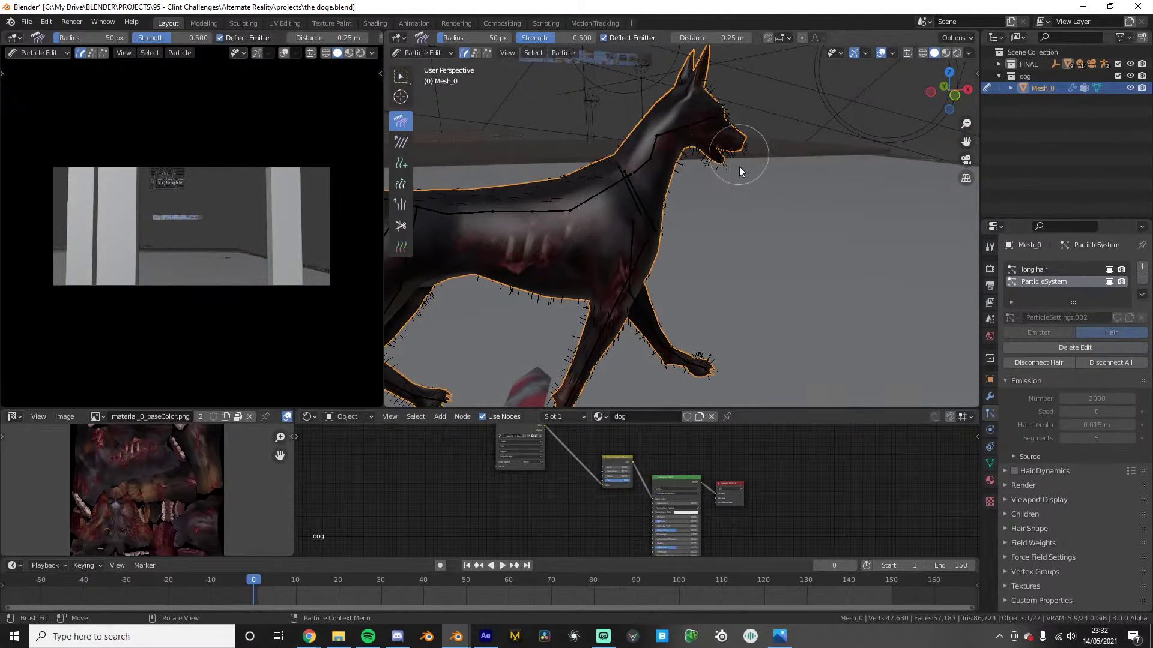
{"action": "scroll", "coordinate": [710, 192], "scroll_direction": "down", "scroll_amount": 3}
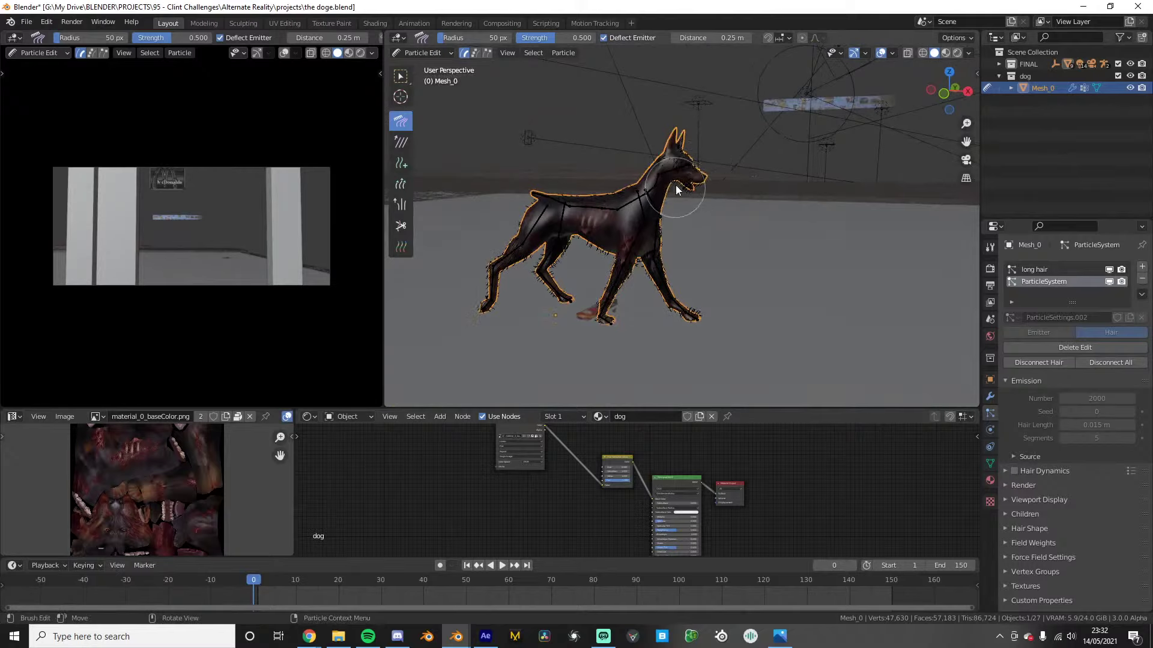
{"action": "middle_click_drag", "start_coordinate": [717, 189], "coordinate": [658, 171]}
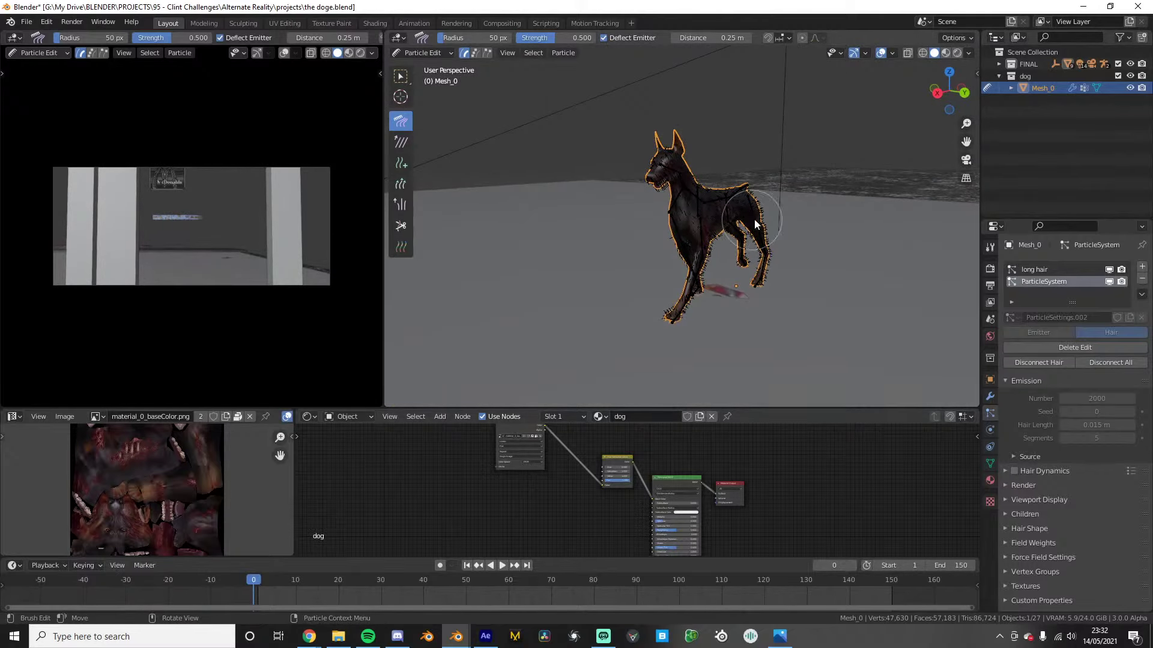
{"action": "middle_click_drag", "start_coordinate": [754, 218], "coordinate": [717, 204]}
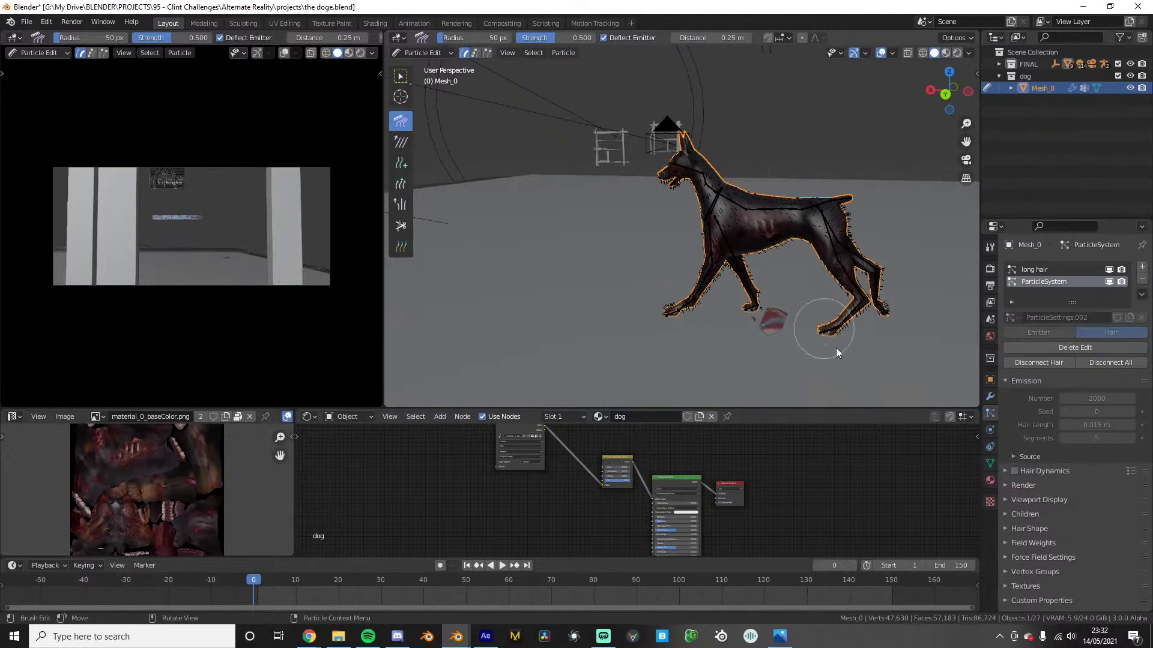
{"action": "middle_click_drag", "start_coordinate": [857, 364], "coordinate": [612, 346]}
{"action": "left_click", "coordinate": [412, 54]}
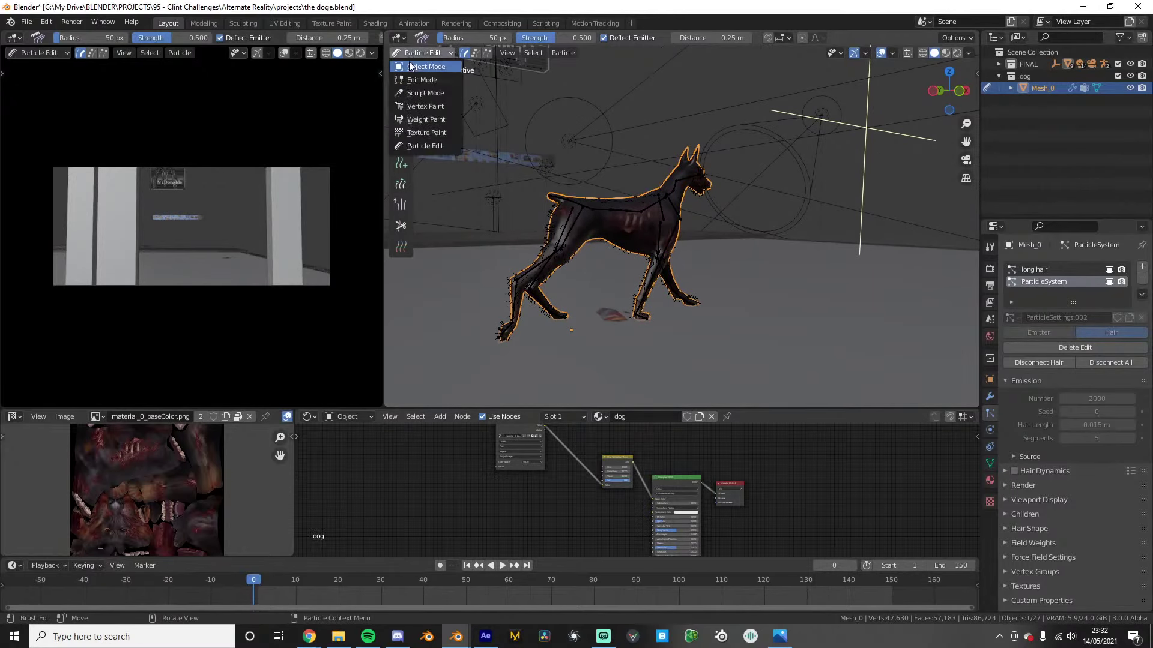
{"action": "left_click", "coordinate": [410, 66]}
Play back the walk animation to check the combed fur, and save the file
{"action": "scroll", "coordinate": [758, 277], "scroll_direction": "up", "scroll_amount": 5}
{"action": "middle_click_drag", "start_coordinate": [758, 276], "coordinate": [748, 234]}
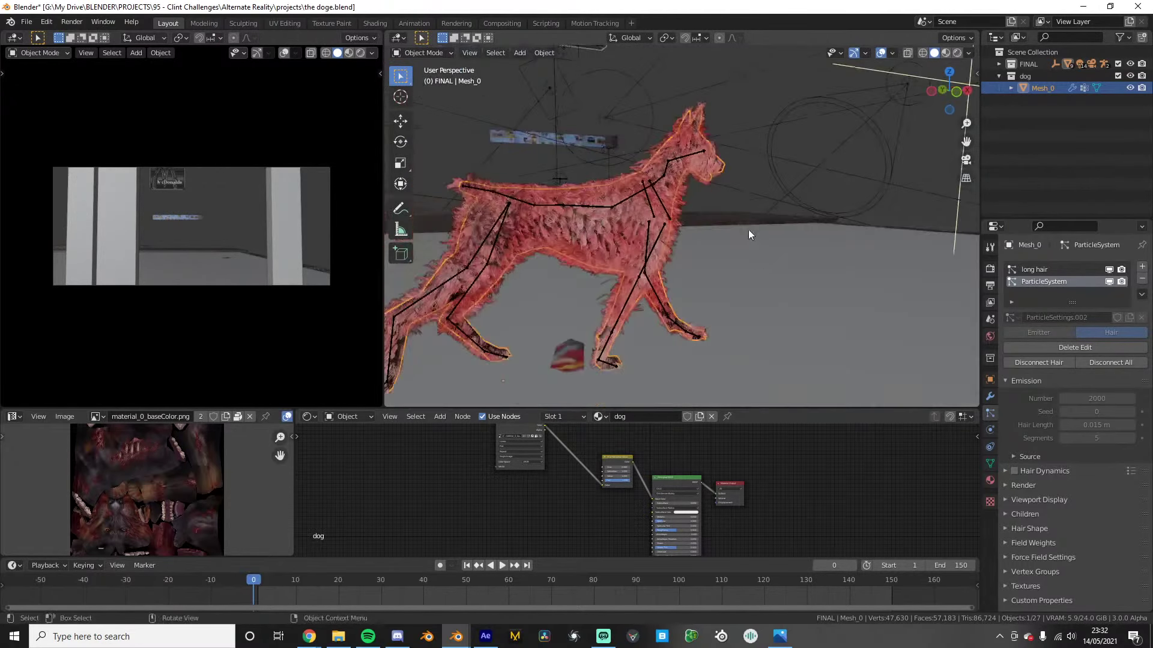
{"action": "scroll", "coordinate": [691, 201], "scroll_direction": "down", "scroll_amount": 3}
{"action": "key", "text": "space"}
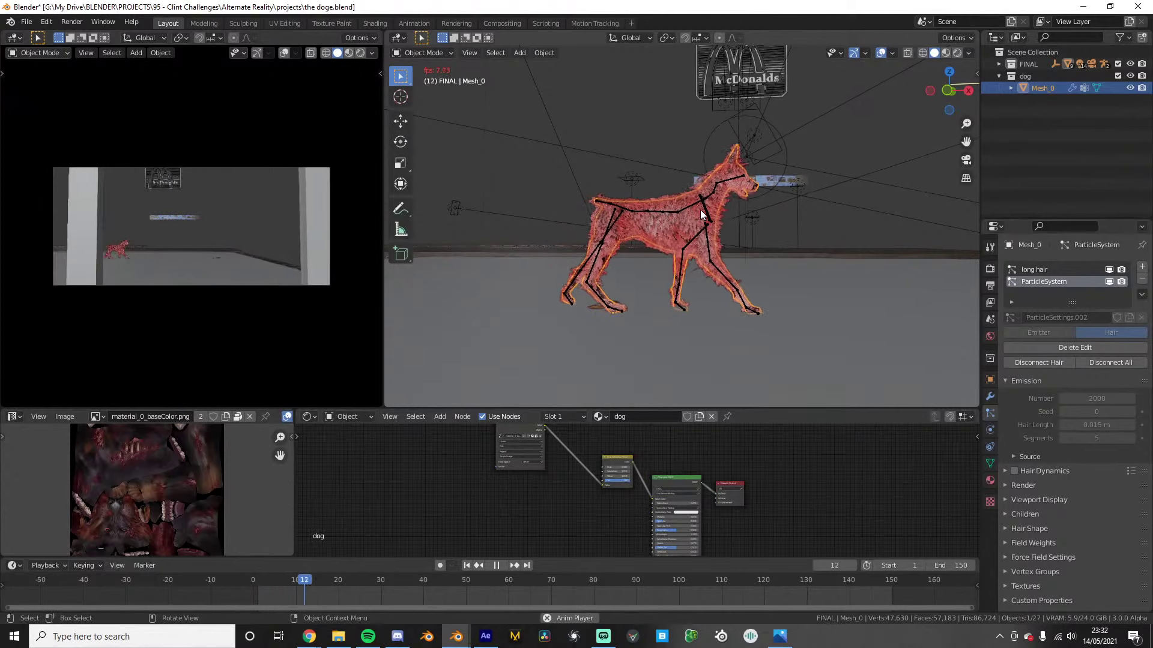
{"action": "key", "text": "space"}
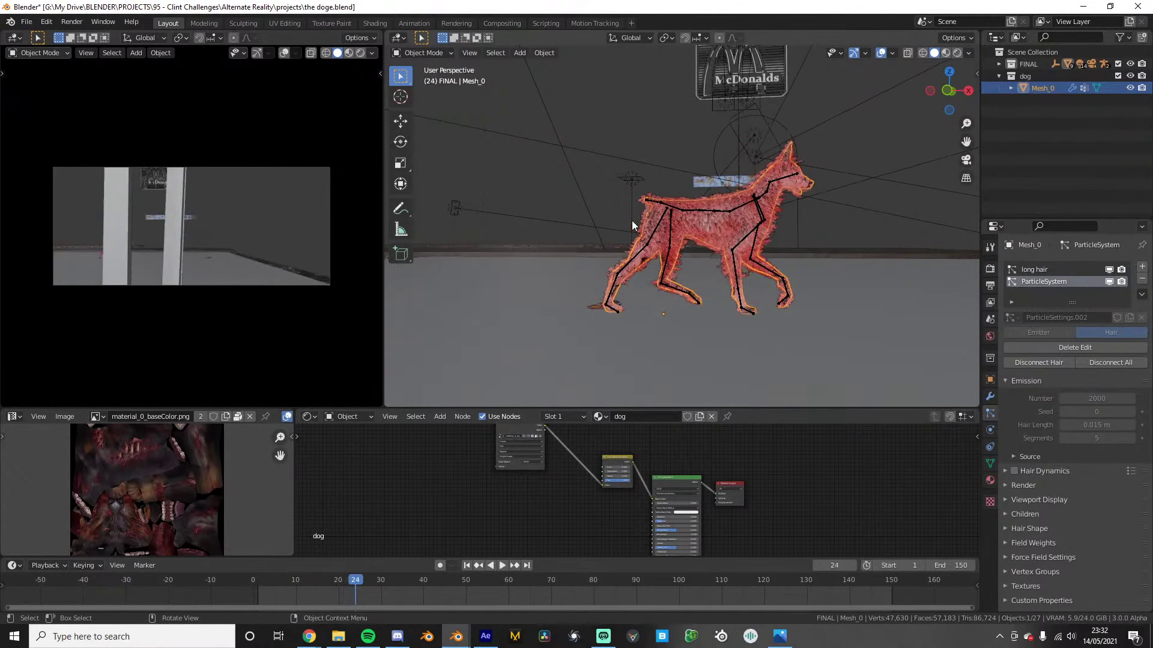
{"action": "key", "text": "space"}
{"action": "key", "text": "space"}
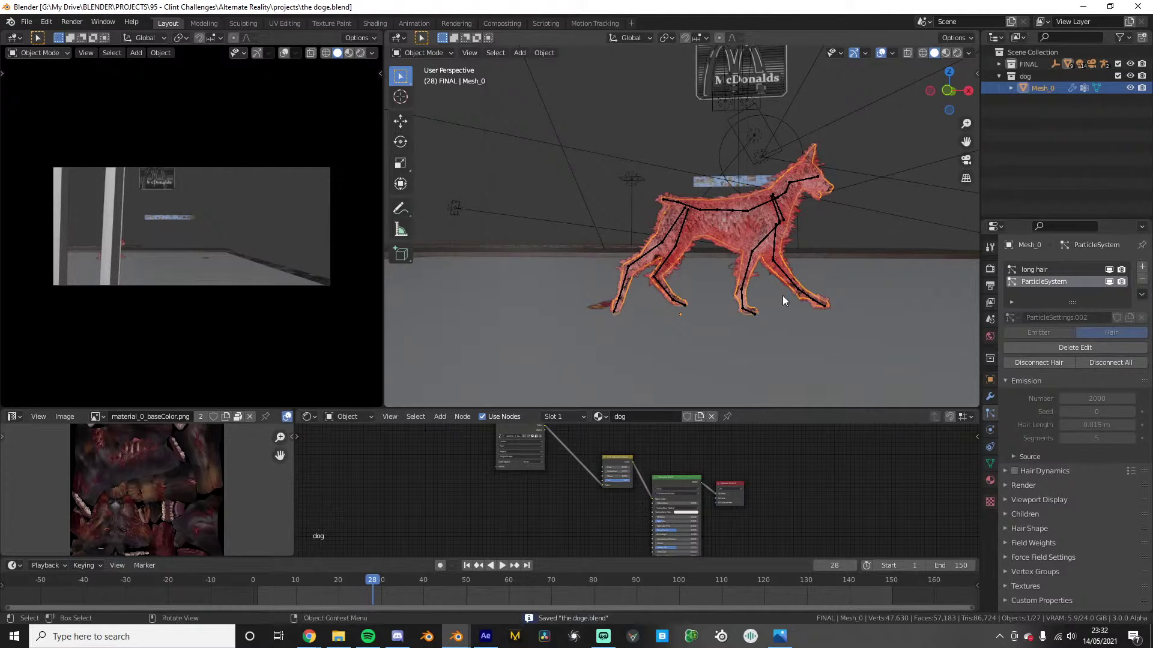
Set the output resolution to 1920 by 810 px
{"action": "left_click", "coordinate": [989, 286]}
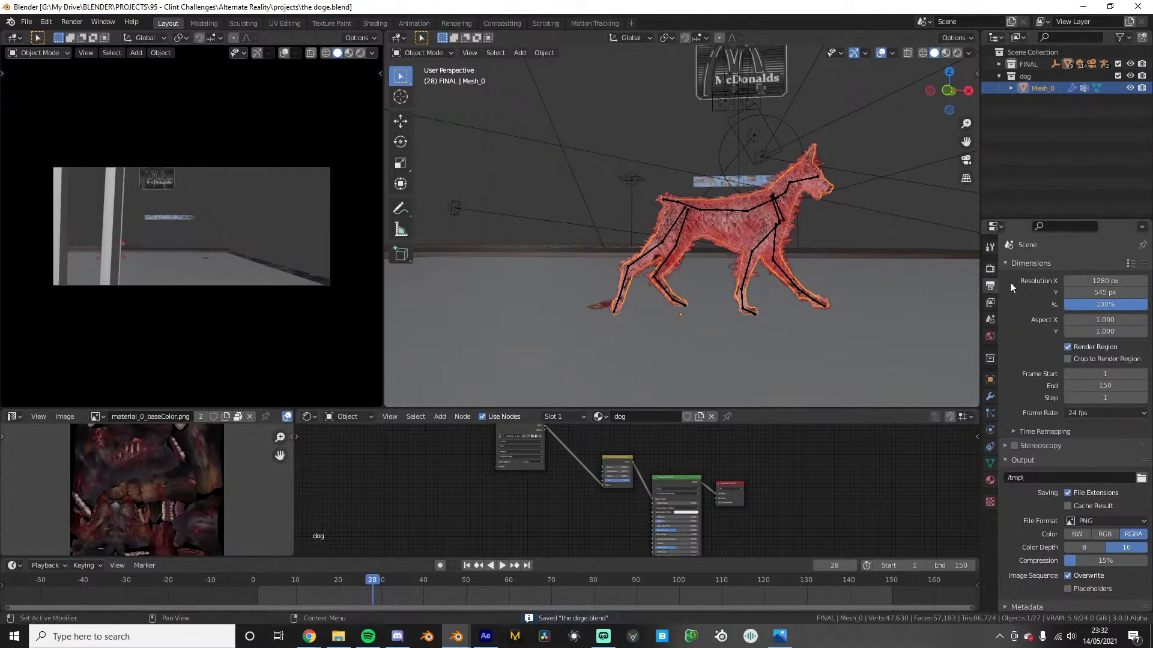
{"action": "left_click", "coordinate": [1092, 282]}
{"action": "type", "text": "1920"}
{"action": "left_click", "coordinate": [1085, 293]}
{"action": "type", "text": "810"}
{"action": "key", "text": "Return"}
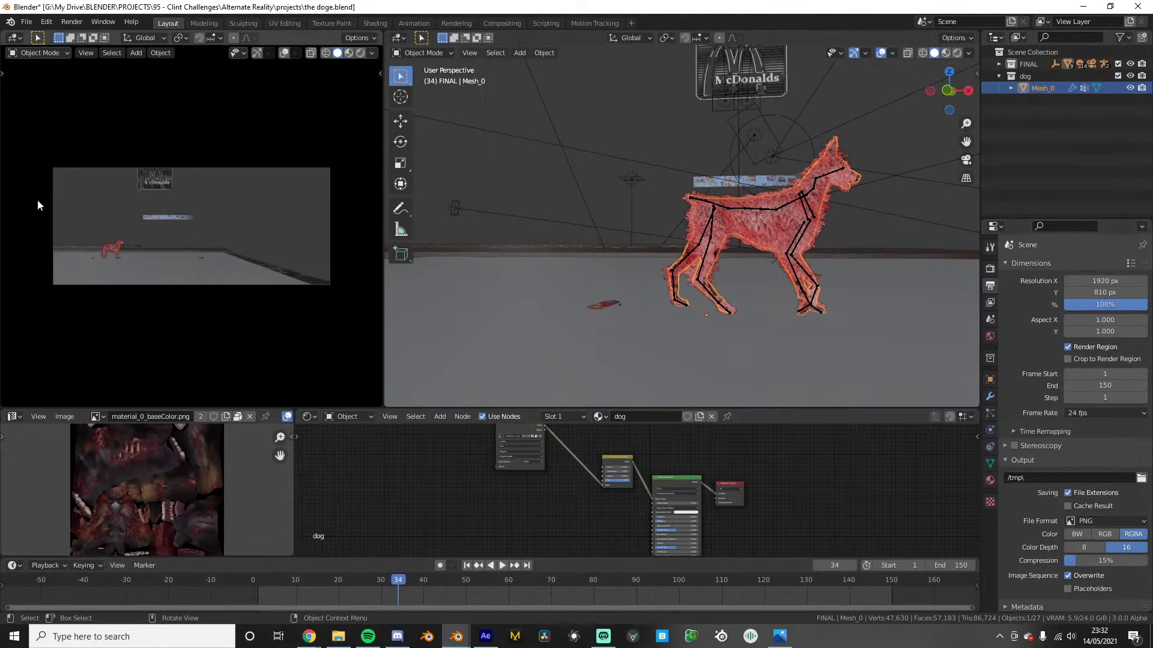
Render a still image of the scene at frame 34
{"action": "scroll", "coordinate": [751, 258], "scroll_direction": "down", "scroll_amount": 4}
{"action": "middle_click_drag", "start_coordinate": [756, 257], "coordinate": [742, 274]}
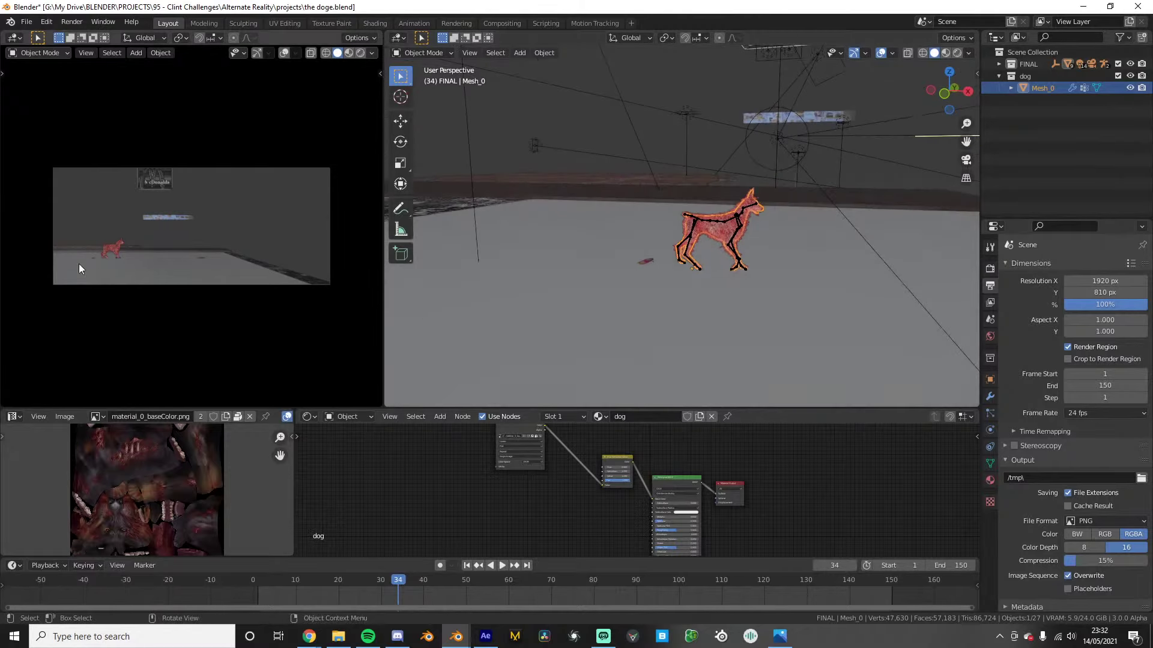
{"action": "left_click", "coordinate": [72, 22]}
{"action": "left_click", "coordinate": [85, 33]}
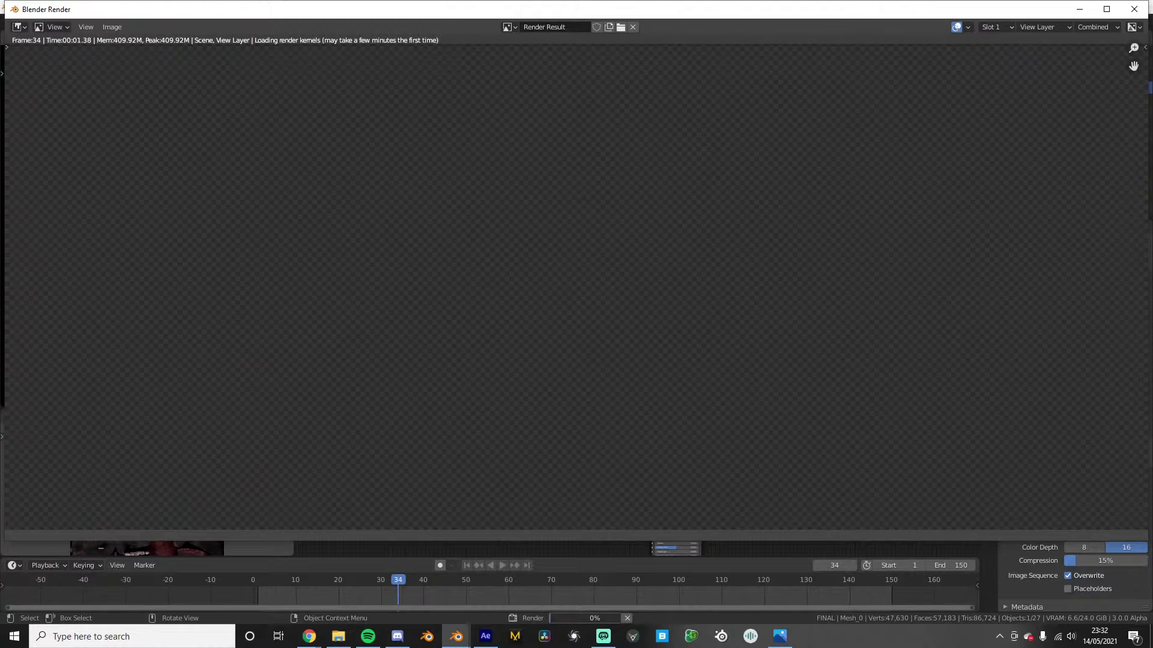
{"action": "scroll", "coordinate": [360, 217], "scroll_direction": "down", "scroll_amount": 2}
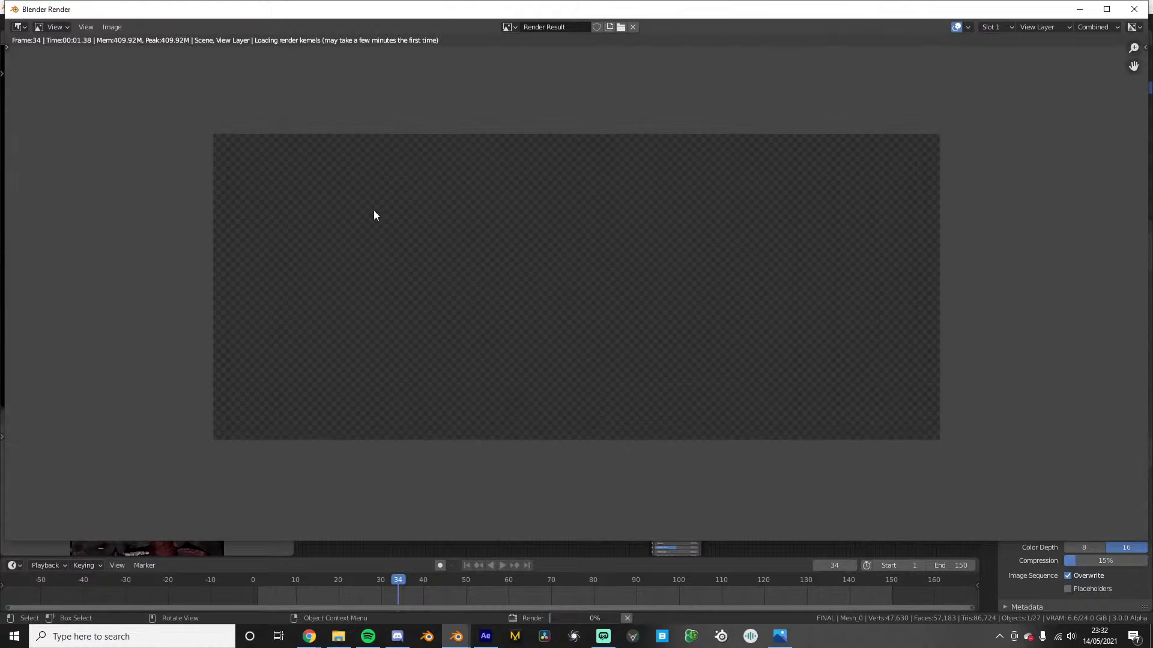
{"action": "scroll", "coordinate": [371, 213], "scroll_direction": "up", "scroll_amount": 1}
{"action": "scroll", "coordinate": [367, 211], "scroll_direction": "up", "scroll_amount": 1}
{"action": "scroll", "coordinate": [367, 211], "scroll_direction": "down", "scroll_amount": 1}
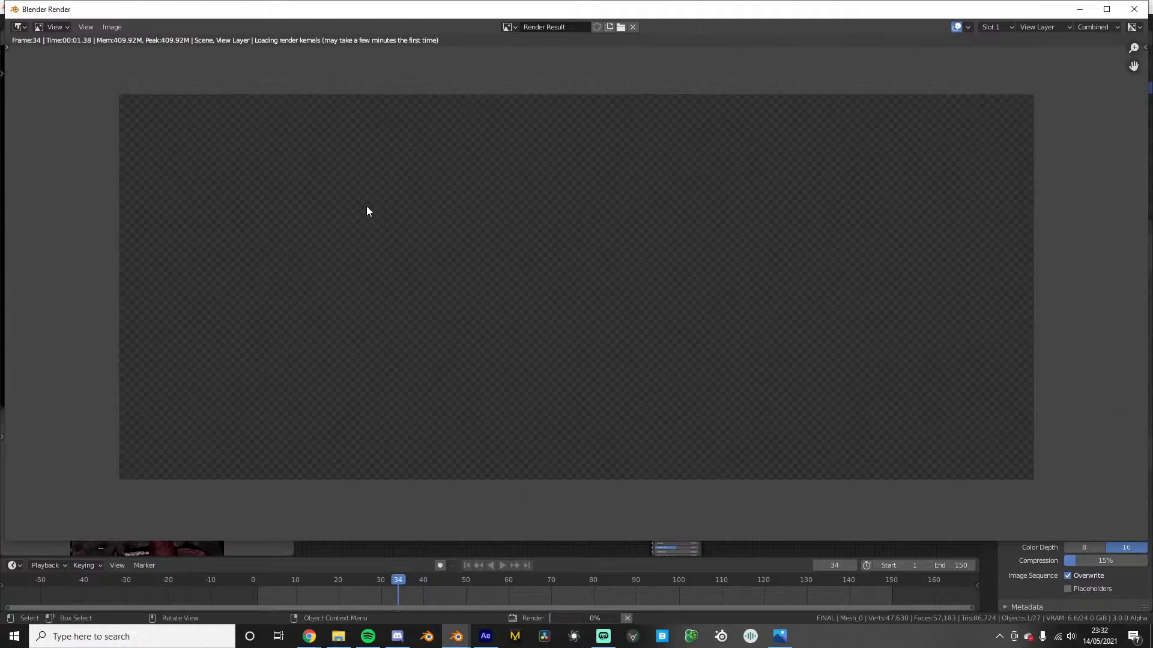
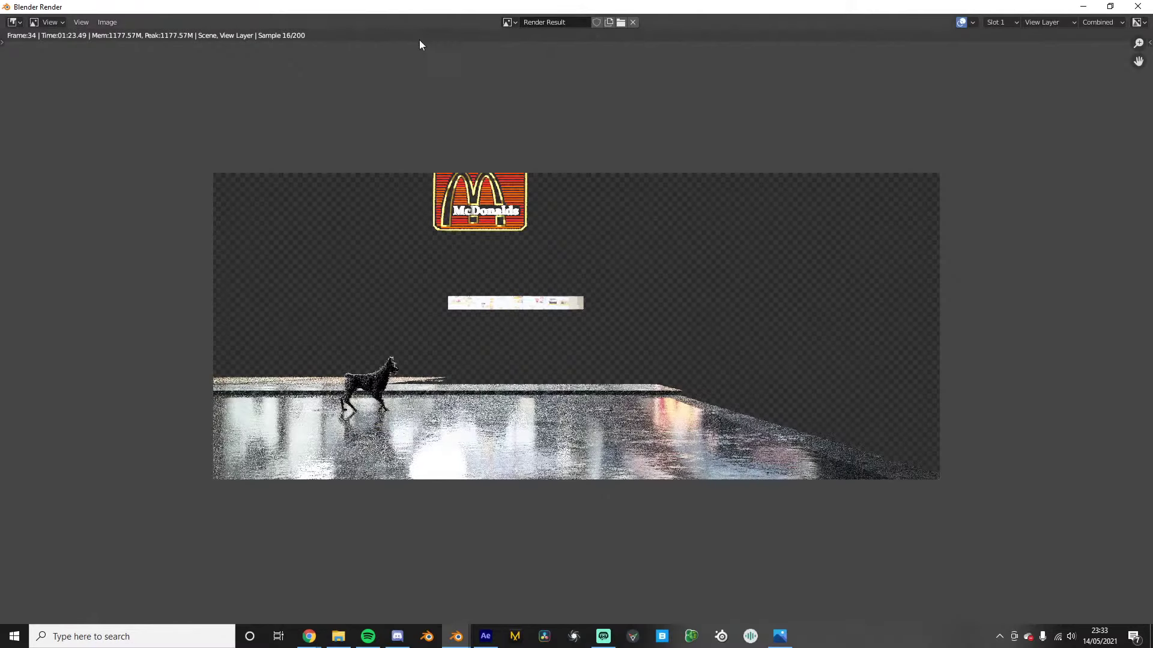
Examine the dog's fur, its reflection and the wet ground in the render of frame 34
{"action": "scroll", "coordinate": [385, 372], "scroll_direction": "up", "scroll_amount": 3}
{"action": "middle_click_drag", "start_coordinate": [340, 378], "coordinate": [624, 249]}
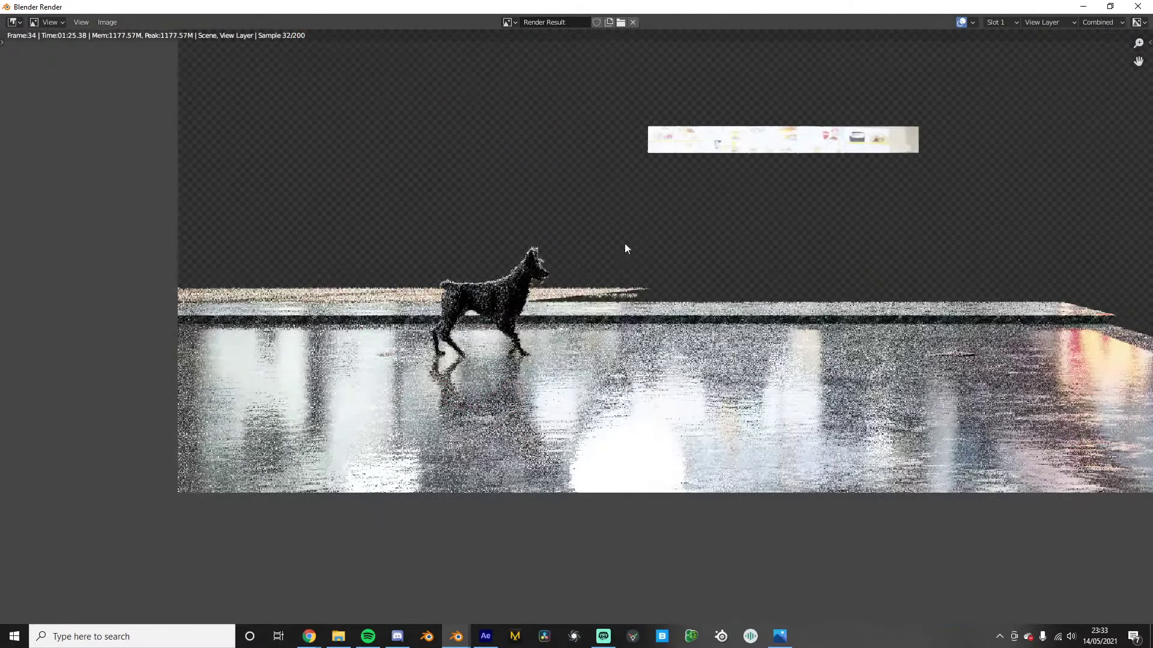
{"action": "scroll", "coordinate": [576, 258], "scroll_direction": "up", "scroll_amount": 2}
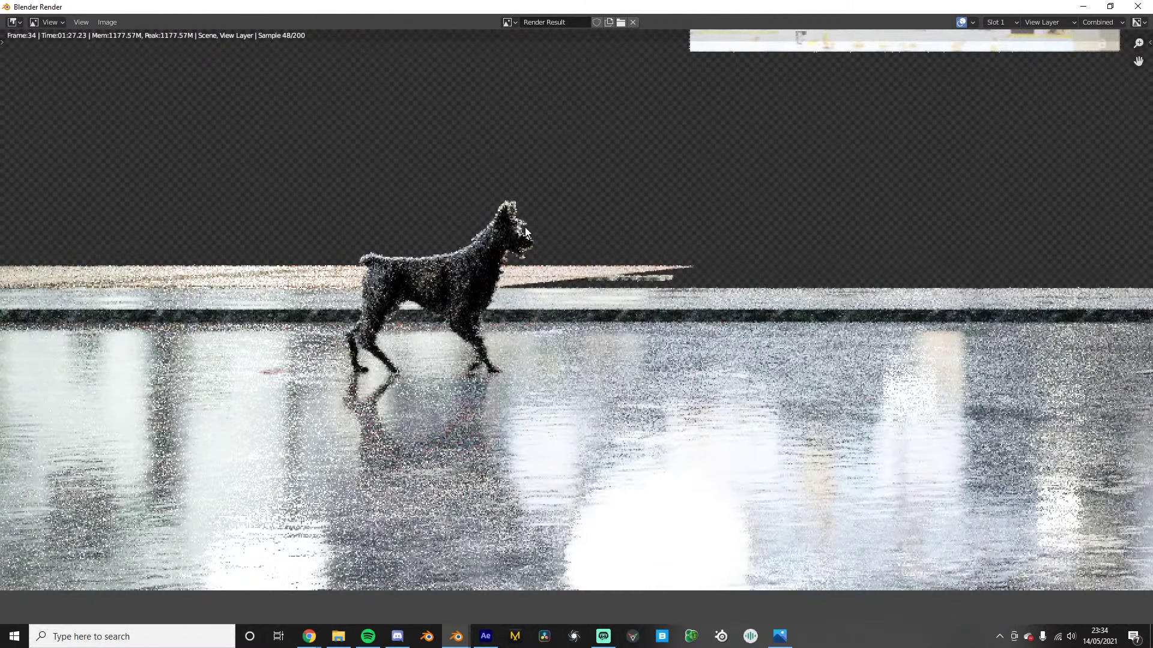
{"action": "scroll", "coordinate": [534, 225], "scroll_direction": "down", "scroll_amount": 4}
{"action": "scroll", "coordinate": [517, 247], "scroll_direction": "down", "scroll_amount": 2}
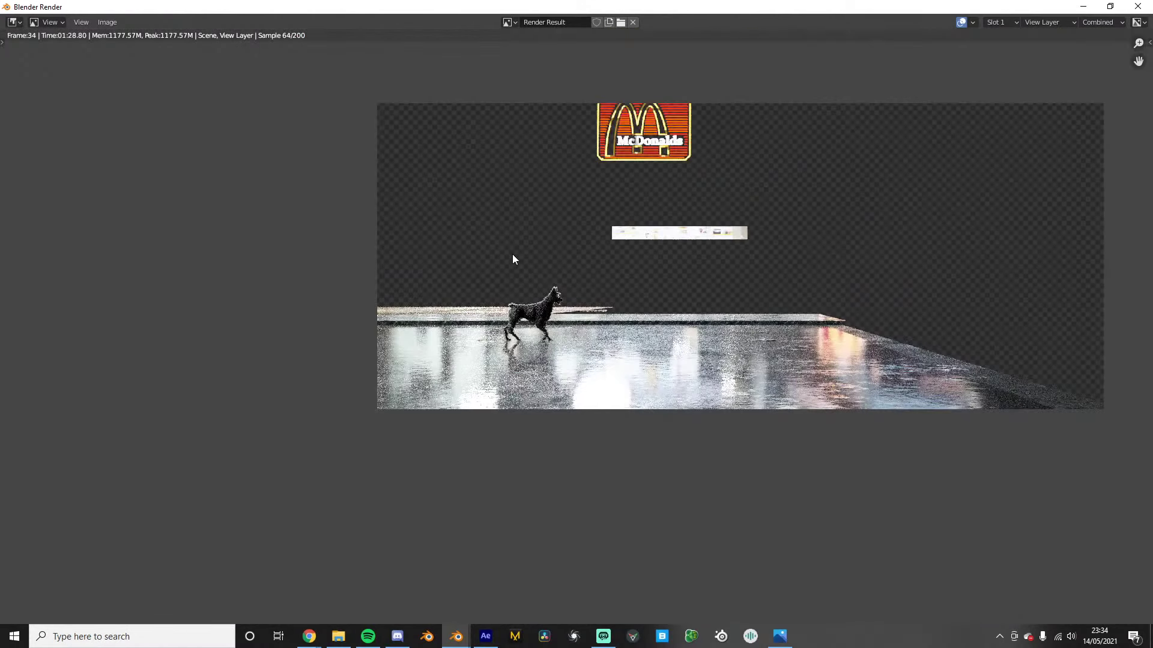
{"action": "scroll", "coordinate": [513, 254], "scroll_direction": "up", "scroll_amount": 3}
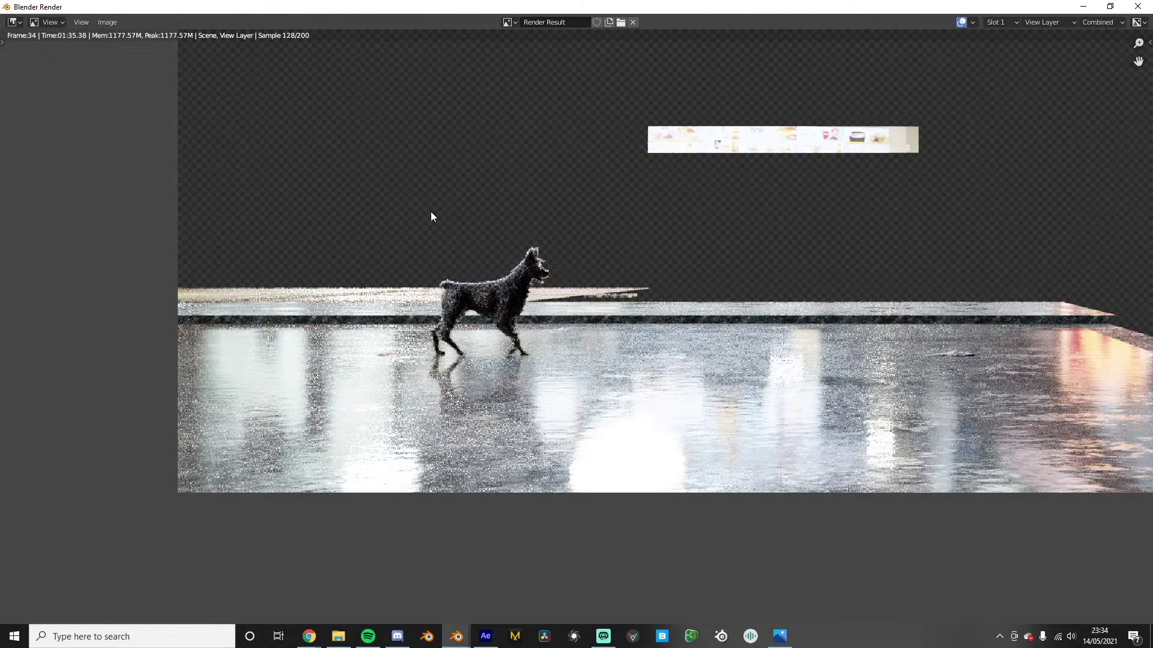
{"action": "scroll", "coordinate": [433, 216], "scroll_direction": "down", "scroll_amount": 6}
{"action": "scroll", "coordinate": [434, 217], "scroll_direction": "up", "scroll_amount": 5}
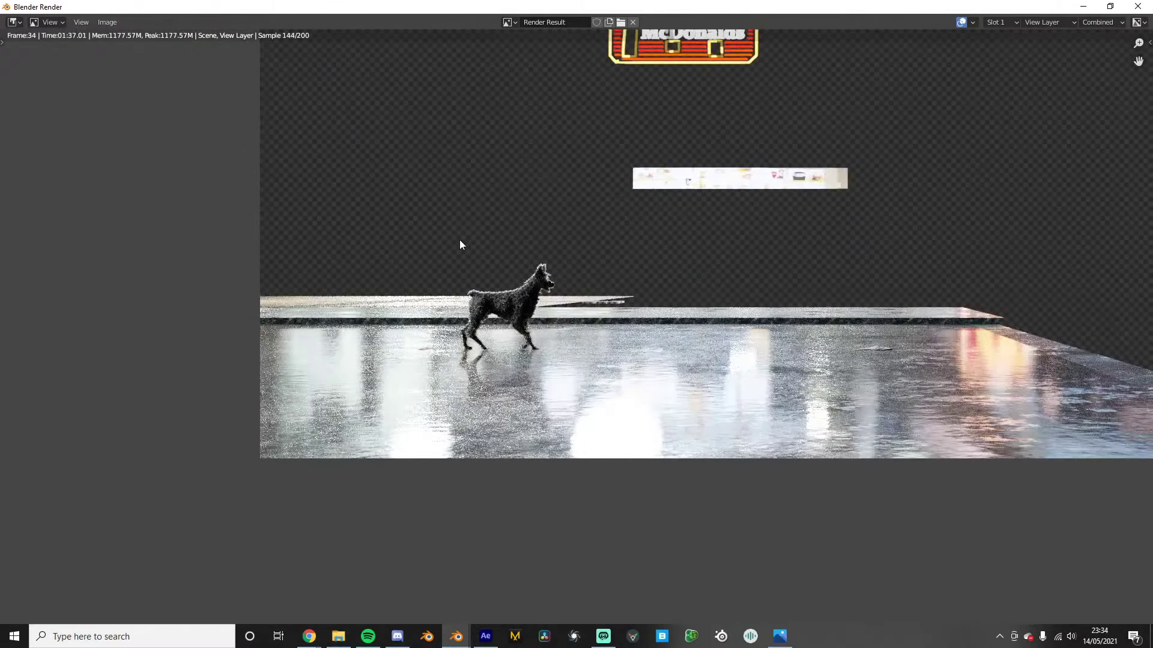
{"action": "scroll", "coordinate": [462, 252], "scroll_direction": "up", "scroll_amount": 2}
{"action": "scroll", "coordinate": [469, 261], "scroll_direction": "down", "scroll_amount": 3}
{"action": "middle_click_drag", "start_coordinate": [469, 261], "coordinate": [472, 295]}
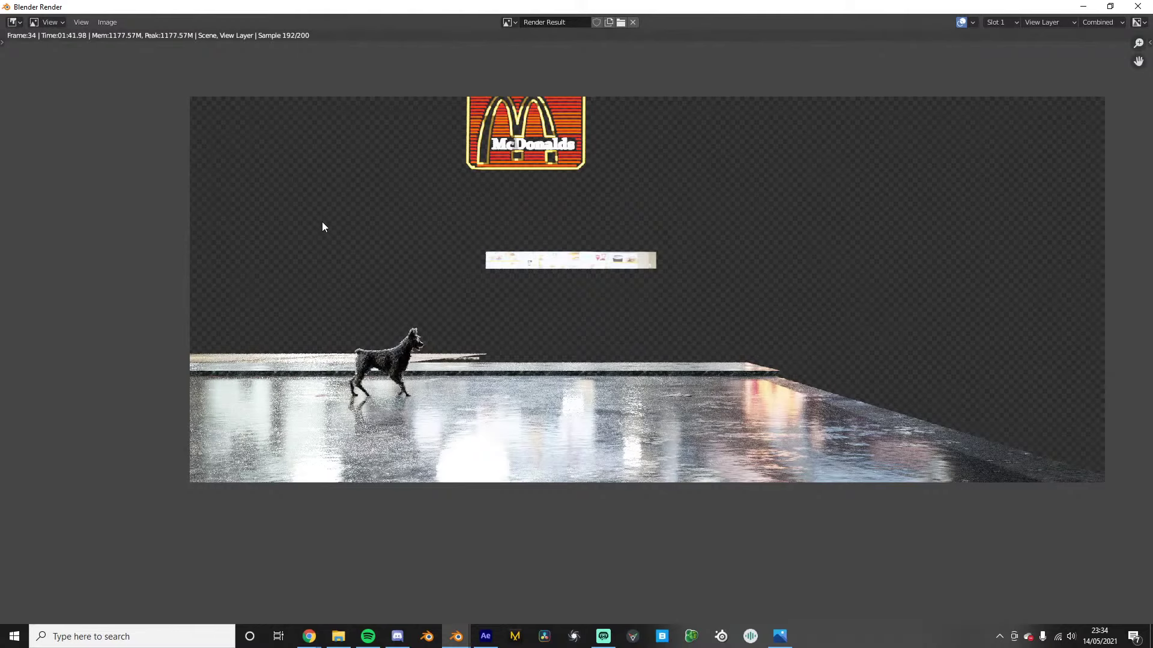
{"action": "scroll", "coordinate": [347, 347], "scroll_direction": "up", "scroll_amount": 3}
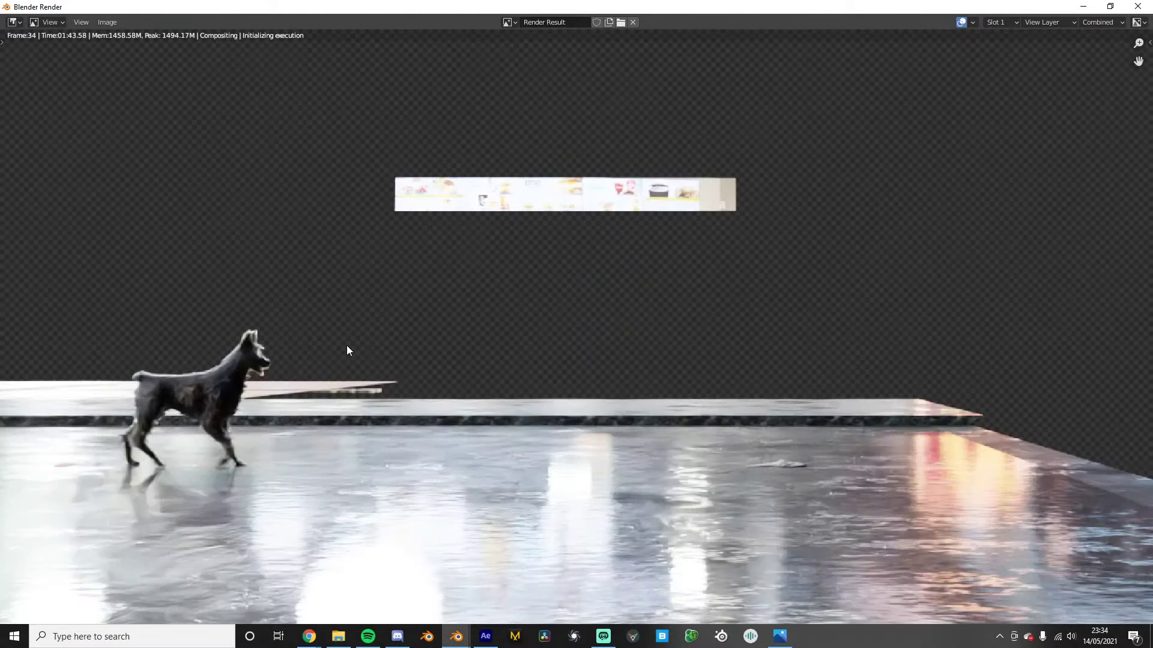
{"action": "middle_click_drag", "start_coordinate": [347, 347], "coordinate": [587, 341]}
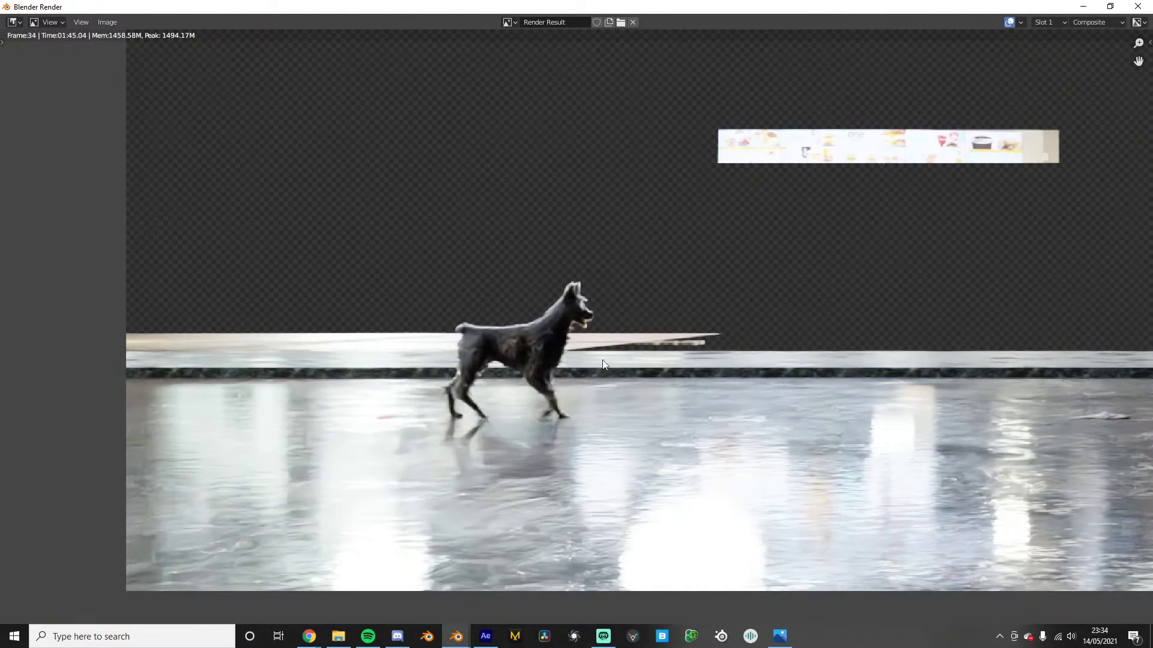
Close the render result and check the film, denoising and view layer pass settings, continuing in the Compositing workspace
{"action": "left_click", "coordinate": [1138, 7]}
{"action": "left_click", "coordinate": [990, 270]}
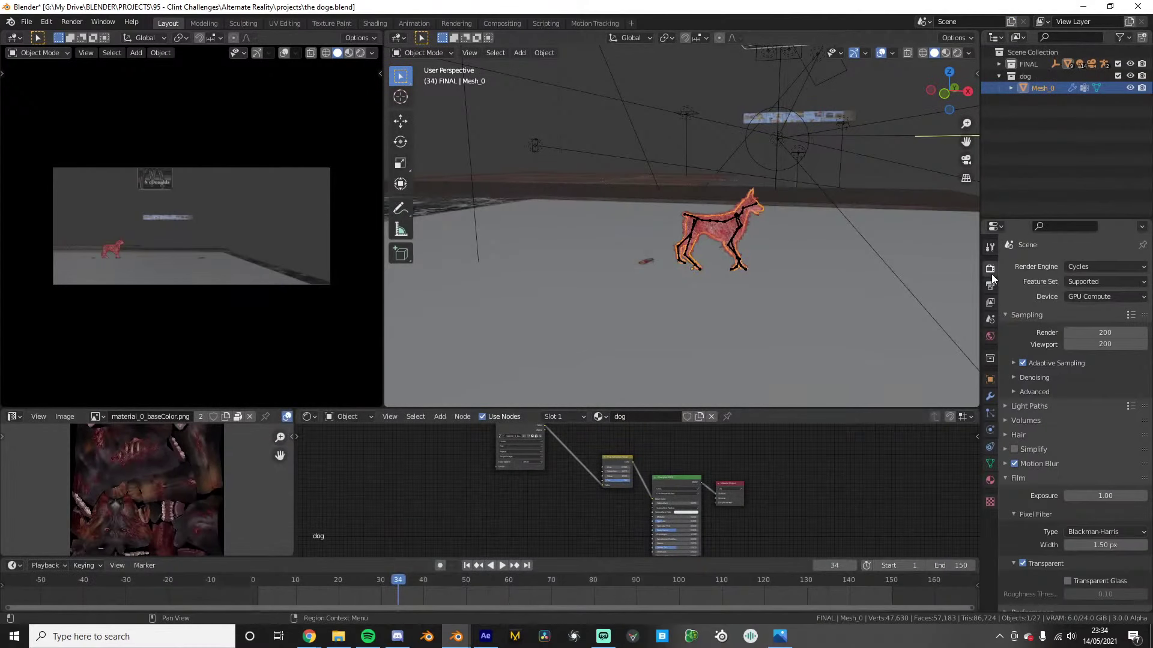
{"action": "scroll", "coordinate": [1072, 455], "scroll_direction": "down", "scroll_amount": 7}
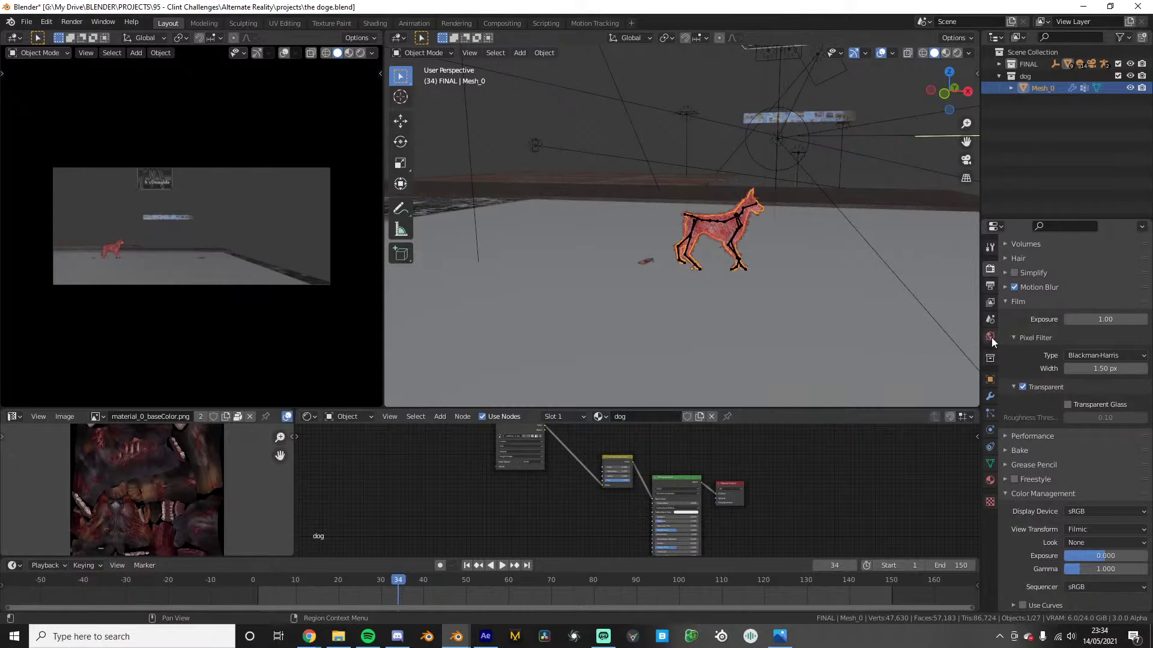
{"action": "left_click", "coordinate": [990, 302]}
{"action": "scroll", "coordinate": [1077, 370], "scroll_direction": "down", "scroll_amount": 5}
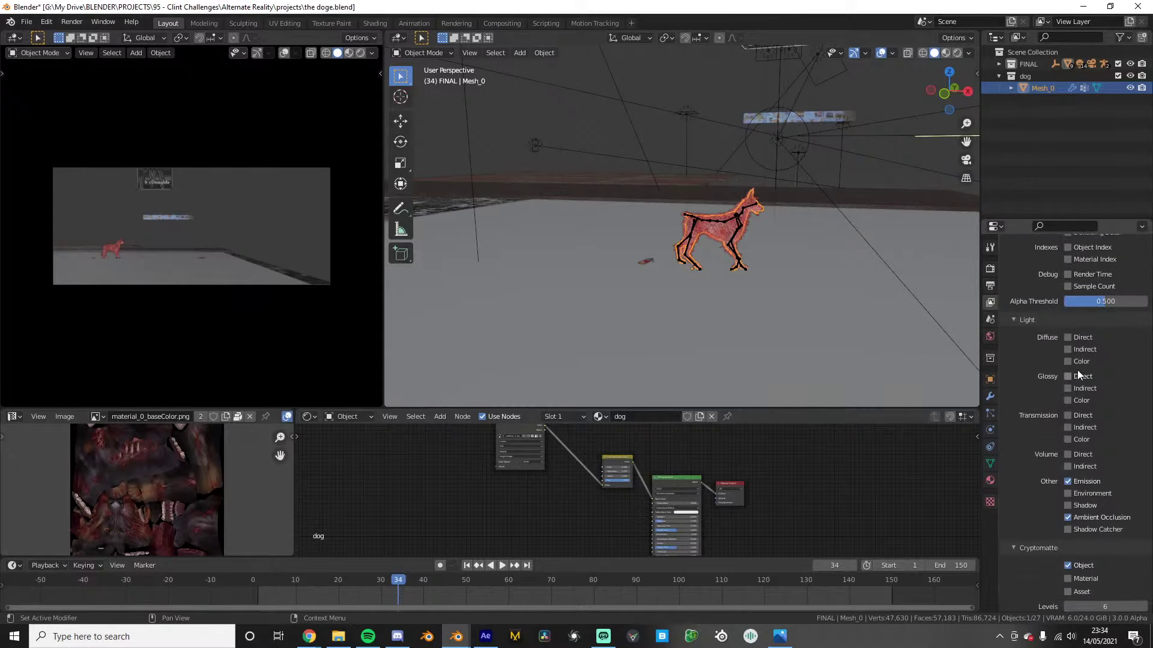
{"action": "left_click", "coordinate": [990, 268]}
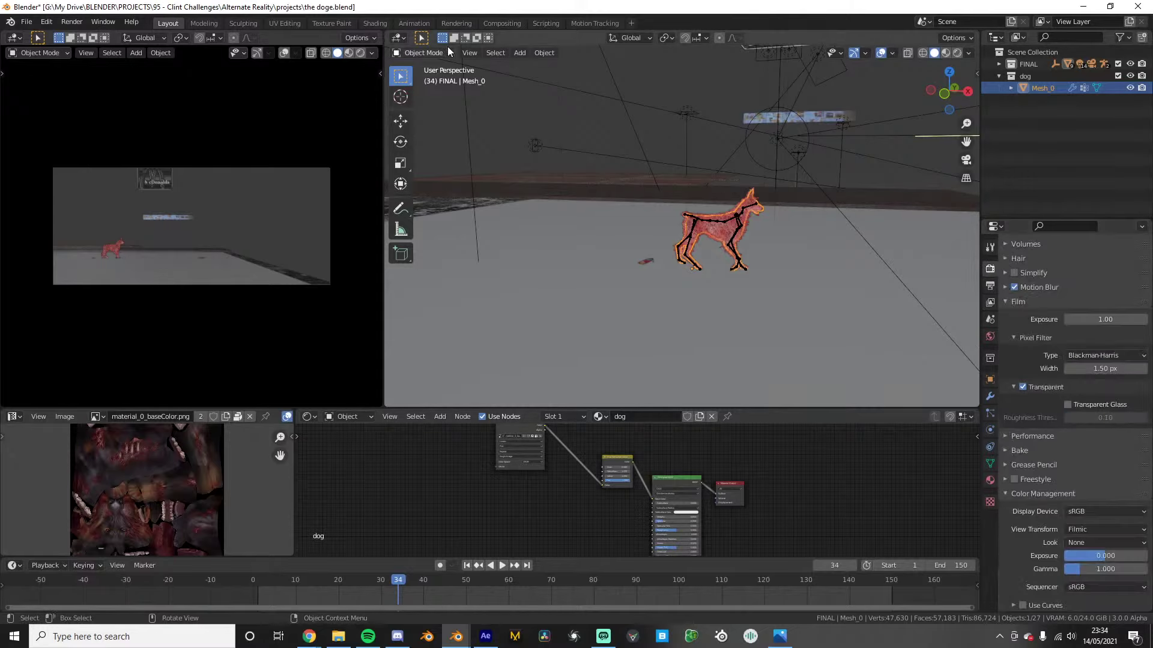
{"action": "left_click", "coordinate": [499, 23]}
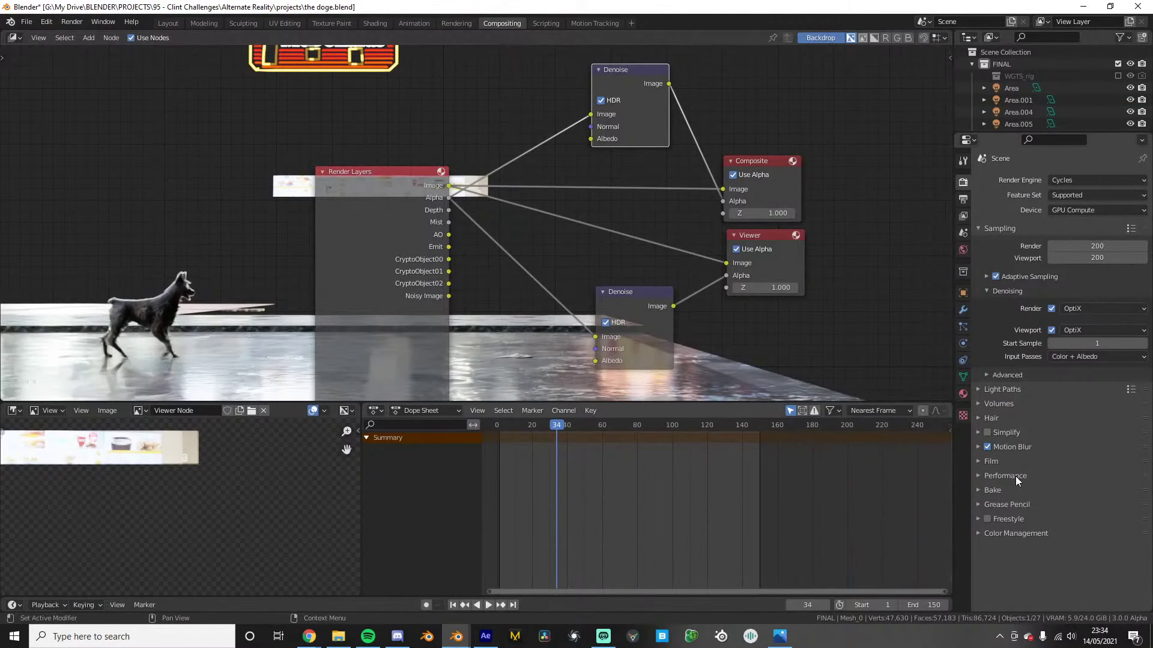
{"action": "left_click", "coordinate": [963, 293]}
{"action": "left_click", "coordinate": [963, 310]}
{"action": "left_click", "coordinate": [964, 294]}
{"action": "left_click", "coordinate": [963, 272]}
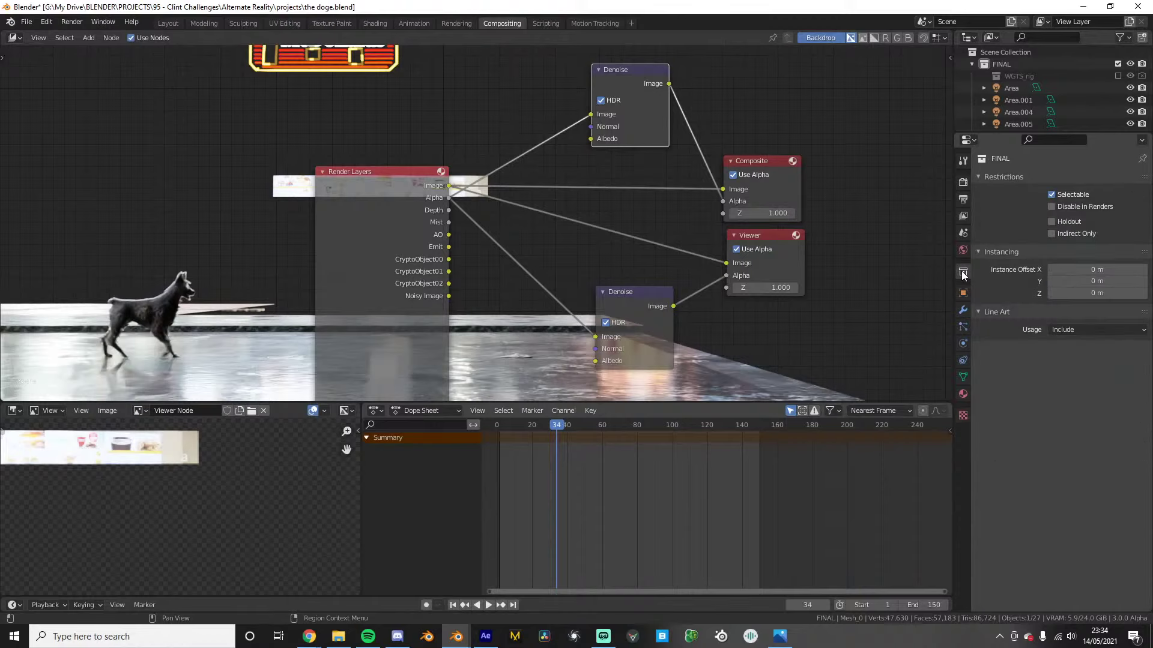
{"action": "left_click", "coordinate": [962, 251]}
{"action": "left_click", "coordinate": [963, 232]}
{"action": "left_click", "coordinate": [963, 216]}
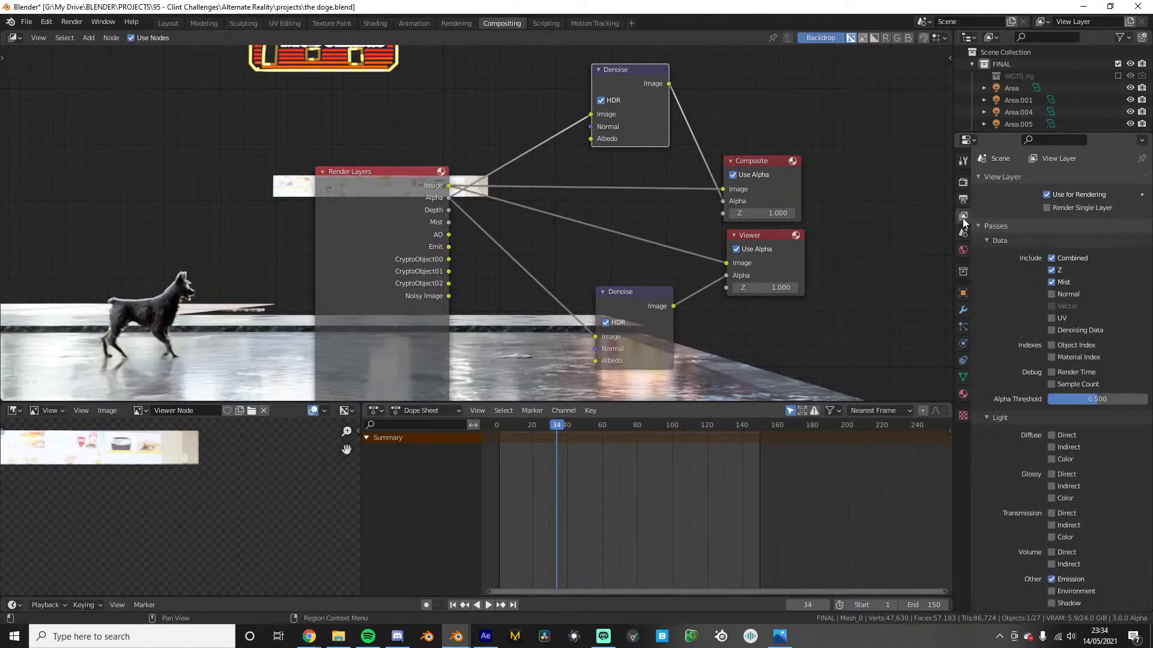
{"action": "scroll", "coordinate": [1023, 275], "scroll_direction": "down", "scroll_amount": 5}
{"action": "left_click", "coordinate": [963, 182]}
Examine the dog's fur in the compositor's backdrop image and advance the timeline to frame 35
{"action": "middle_click_drag", "start_coordinate": [569, 210], "coordinate": [553, 281]}
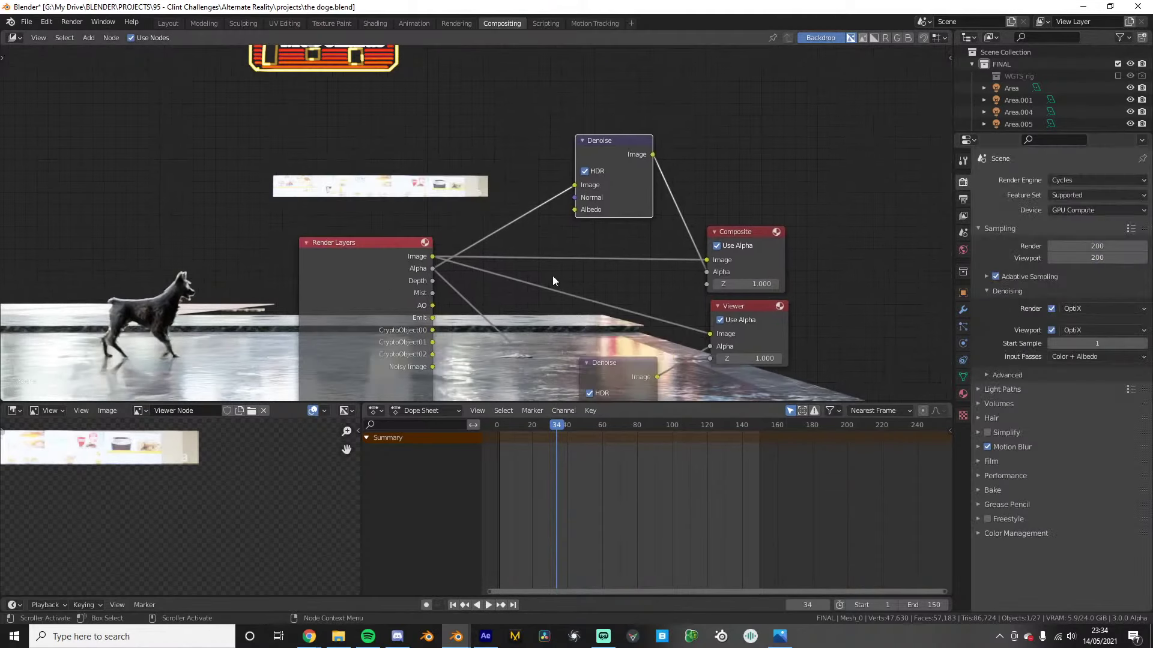
{"action": "middle_click_drag", "start_coordinate": [223, 316], "coordinate": [414, 234]}
{"action": "middle_click_drag", "start_coordinate": [175, 488], "coordinate": [243, 534]}
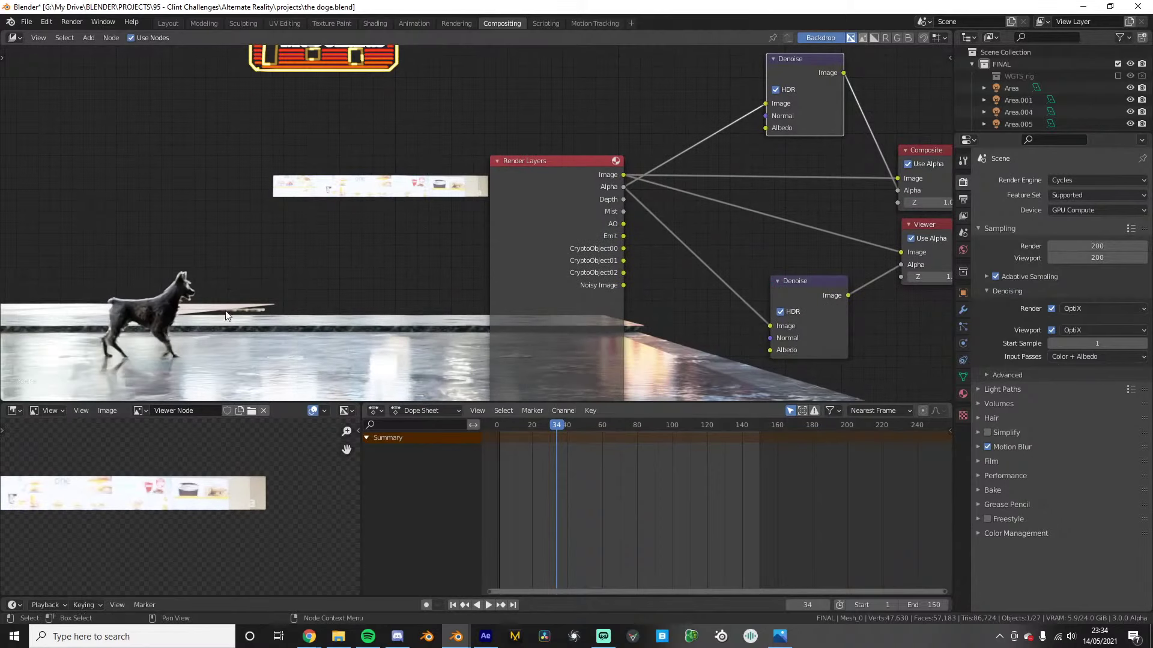
{"action": "key", "text": "v"}
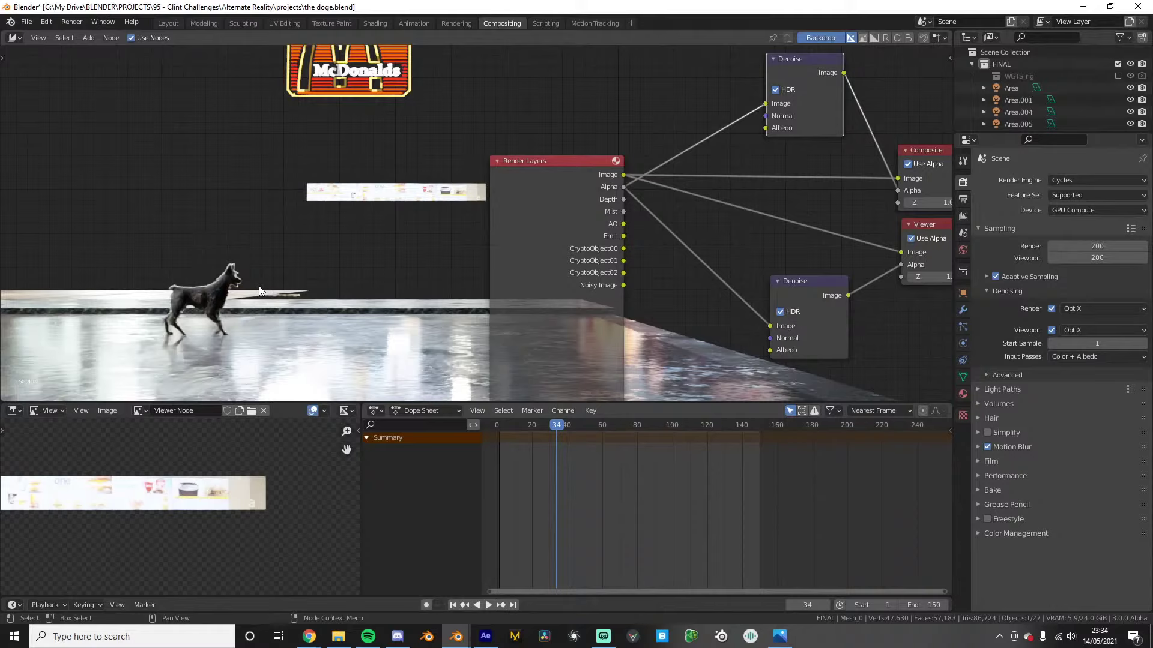
{"action": "key", "text": "v"}
{"action": "middle_click_drag", "start_coordinate": [265, 284], "coordinate": [445, 258], "text": "alt"}
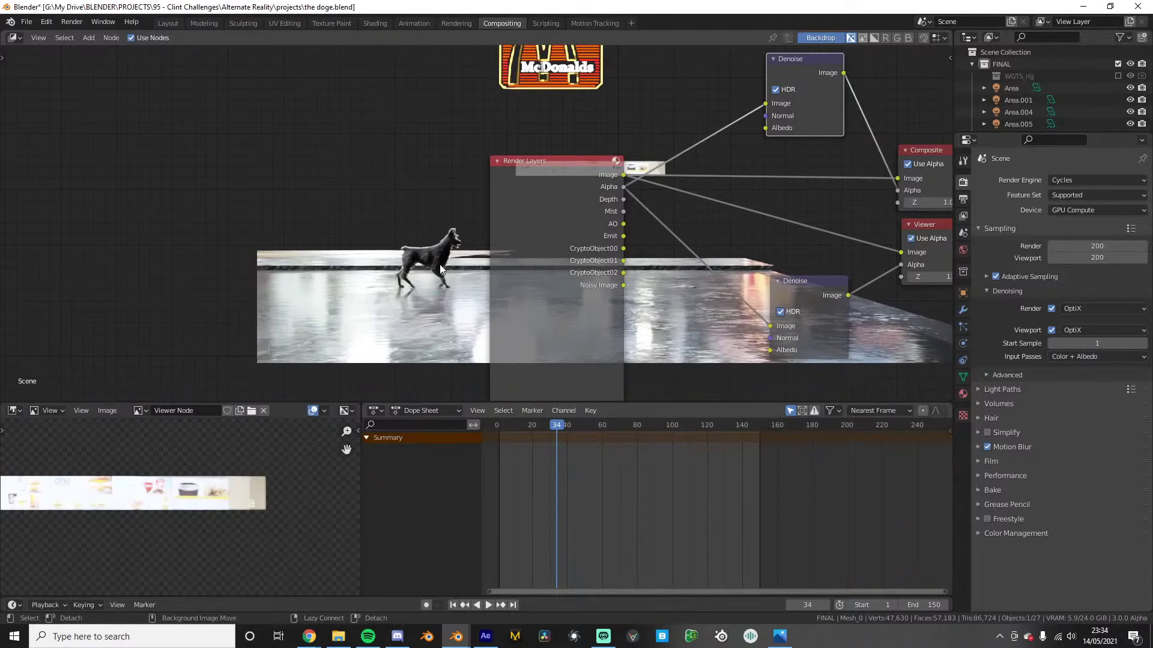
{"action": "scroll", "coordinate": [436, 266], "scroll_direction": "up", "scroll_amount": 2}
{"action": "key", "text": "v"}
{"action": "key", "text": "v"}
{"action": "key", "text": "Right"}
{"action": "key", "text": "alt+v"}
{"action": "key", "text": "alt+v"}
{"action": "key", "text": "alt+v"}
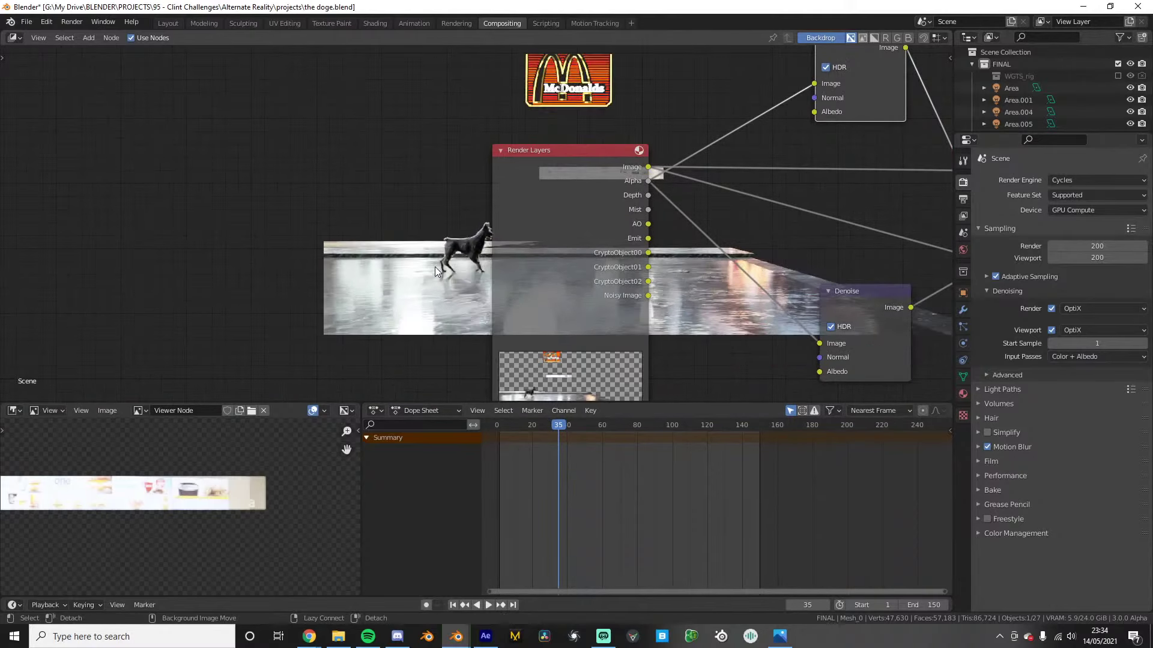
{"action": "key", "text": "alt+v"}
{"action": "key", "text": "alt+v"}
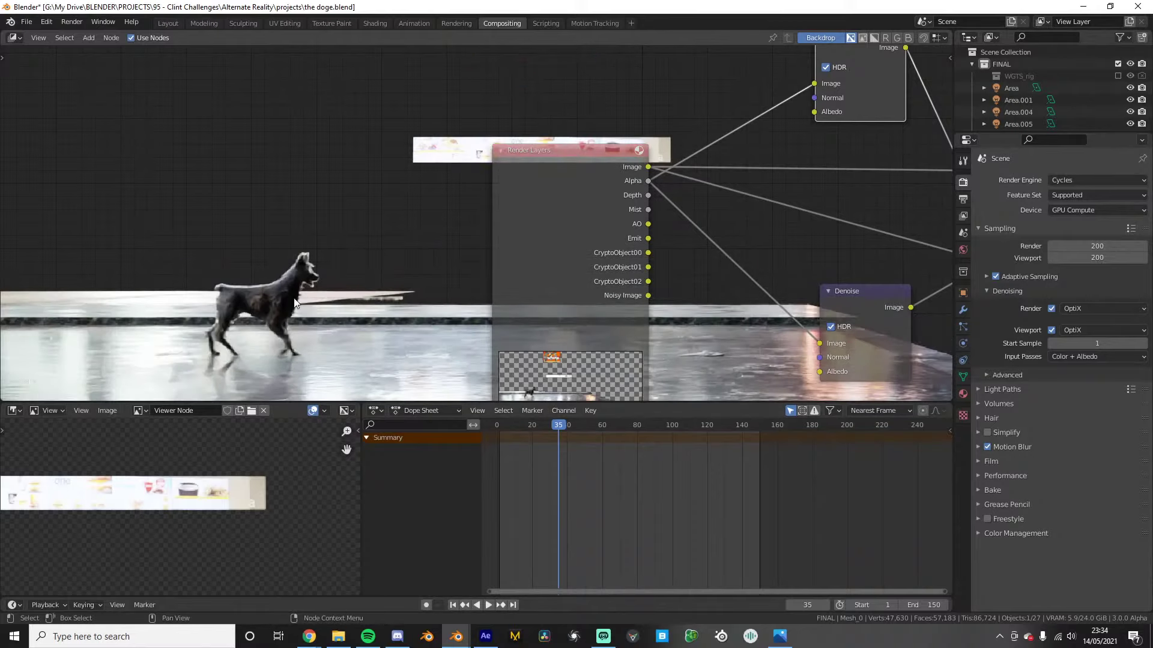
{"action": "key", "text": "v"}
{"action": "key", "text": "alt+v"}
{"action": "middle_click_drag", "start_coordinate": [280, 297], "coordinate": [364, 246], "text": "alt"}
Rearrange the Render Layers node and the two Denoise nodes to uncover the dog in the backdrop image
{"action": "middle_click_drag", "start_coordinate": [594, 240], "coordinate": [463, 265]}
{"action": "left_click_drag", "start_coordinate": [739, 329], "coordinate": [729, 297]}
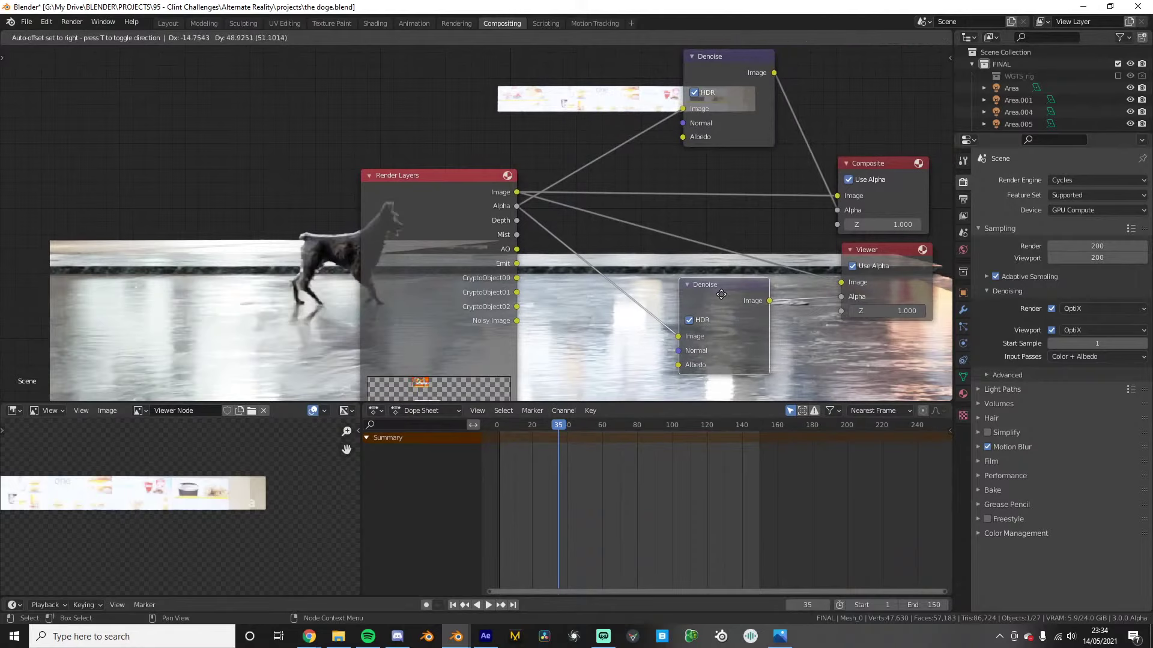
{"action": "left_click_drag", "start_coordinate": [398, 227], "coordinate": [484, 215]}
{"action": "scroll", "coordinate": [673, 297], "scroll_direction": "down", "scroll_amount": 1}
{"action": "middle_click_drag", "start_coordinate": [711, 310], "coordinate": [643, 337]}
{"action": "scroll", "coordinate": [643, 337], "scroll_direction": "up", "scroll_amount": 2}
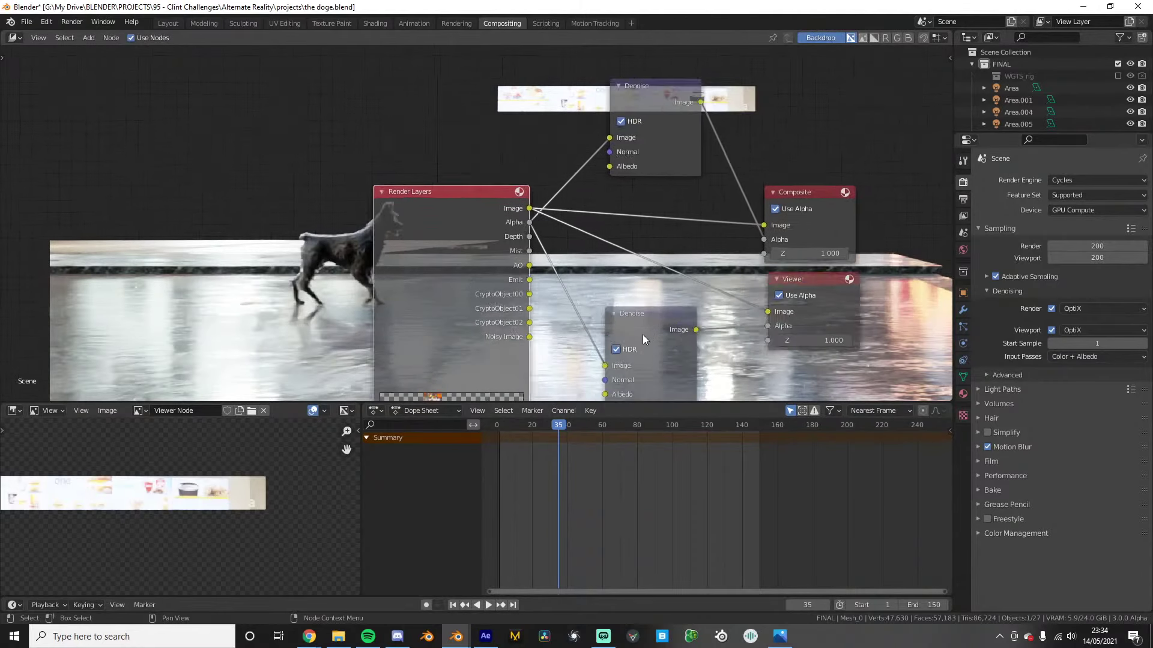
{"action": "left_click_drag", "start_coordinate": [643, 338], "coordinate": [636, 313]}
{"action": "left_click_drag", "start_coordinate": [659, 100], "coordinate": [668, 105]}
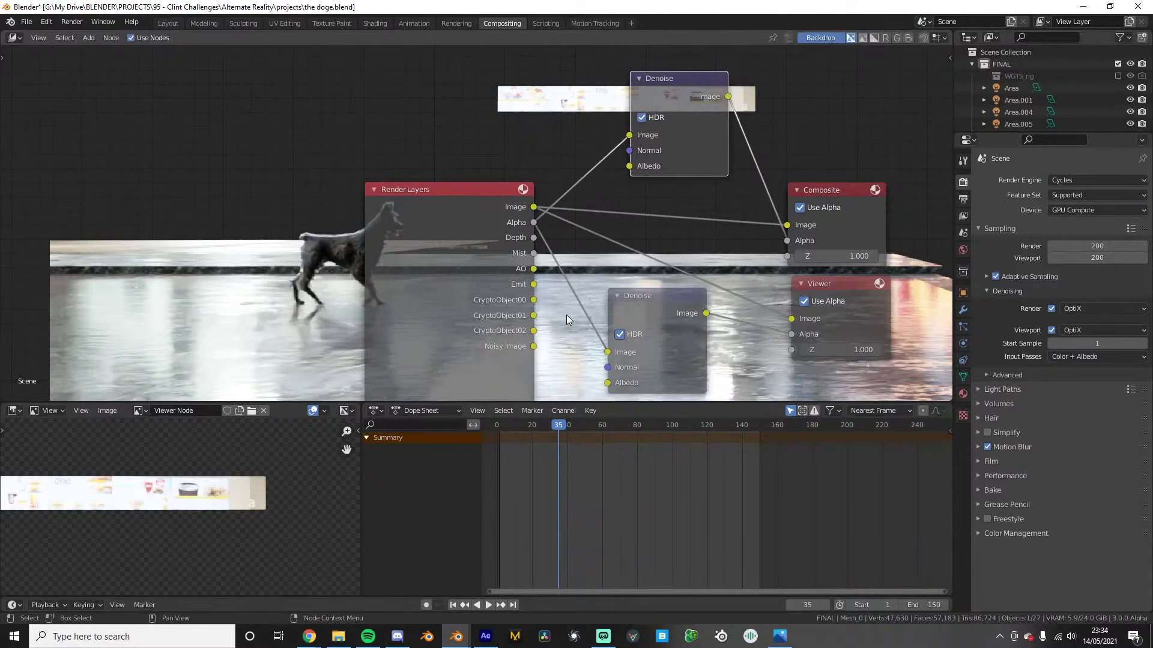
{"action": "left_click_drag", "start_coordinate": [488, 225], "coordinate": [516, 232]}
{"action": "left_click_drag", "start_coordinate": [651, 316], "coordinate": [690, 366]}
{"action": "key", "text": "shift+a"}
{"action": "left_click", "coordinate": [704, 290]}
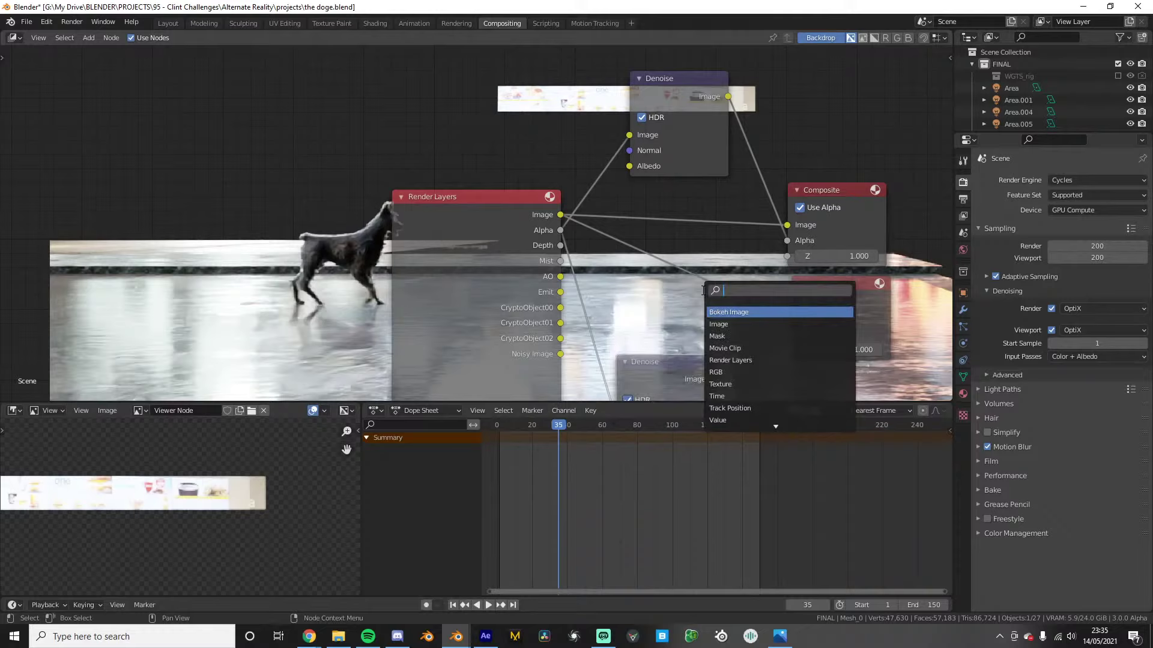
Set the render denoiser to OpenImageDenoise, then render frame 35 as a still and inspect the dog's fur
{"action": "left_click", "coordinate": [1101, 308]}
{"action": "left_click", "coordinate": [1101, 324]}
{"action": "left_click", "coordinate": [77, 21]}
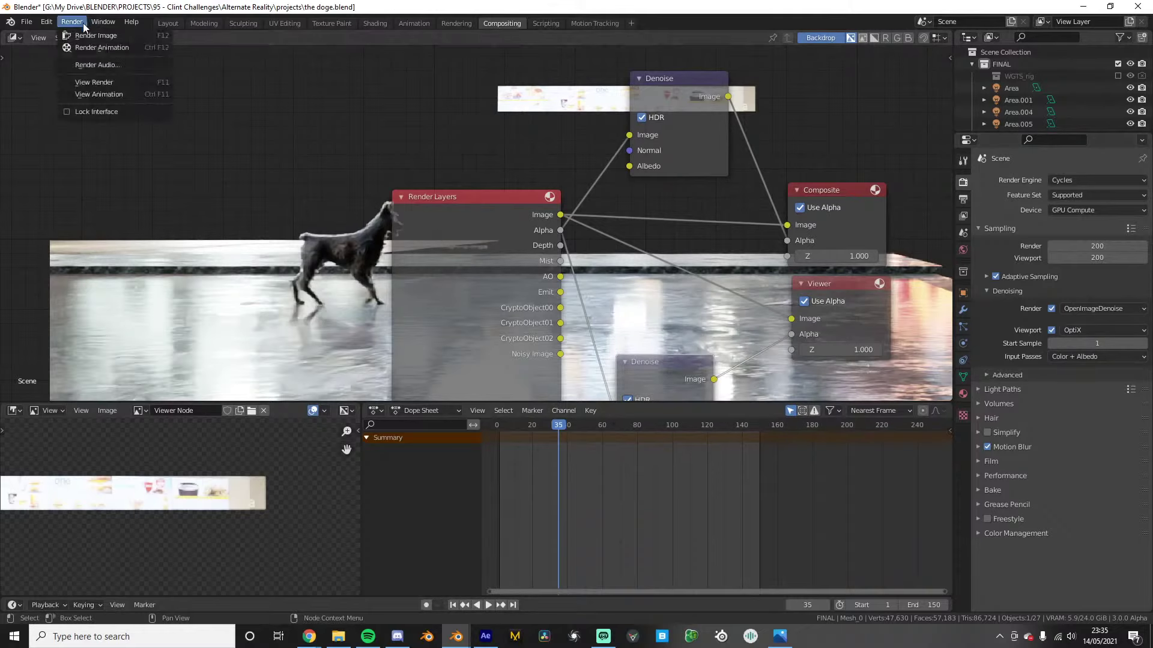
{"action": "left_click", "coordinate": [95, 36]}
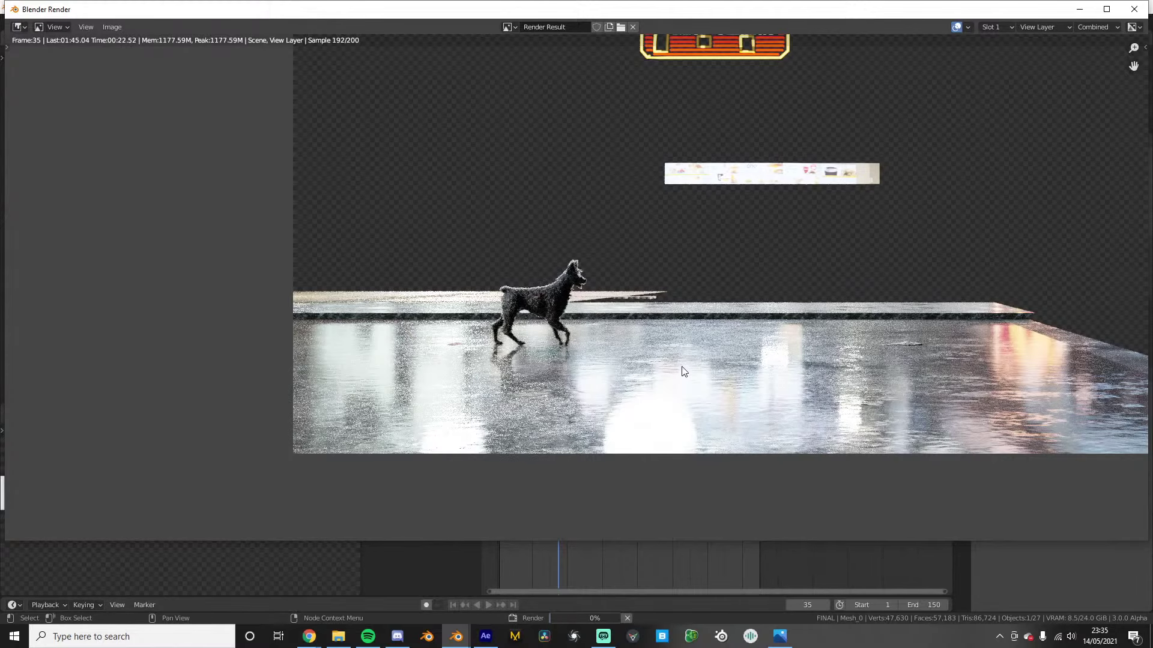
{"action": "scroll", "coordinate": [683, 276], "scroll_direction": "down", "scroll_amount": 3}
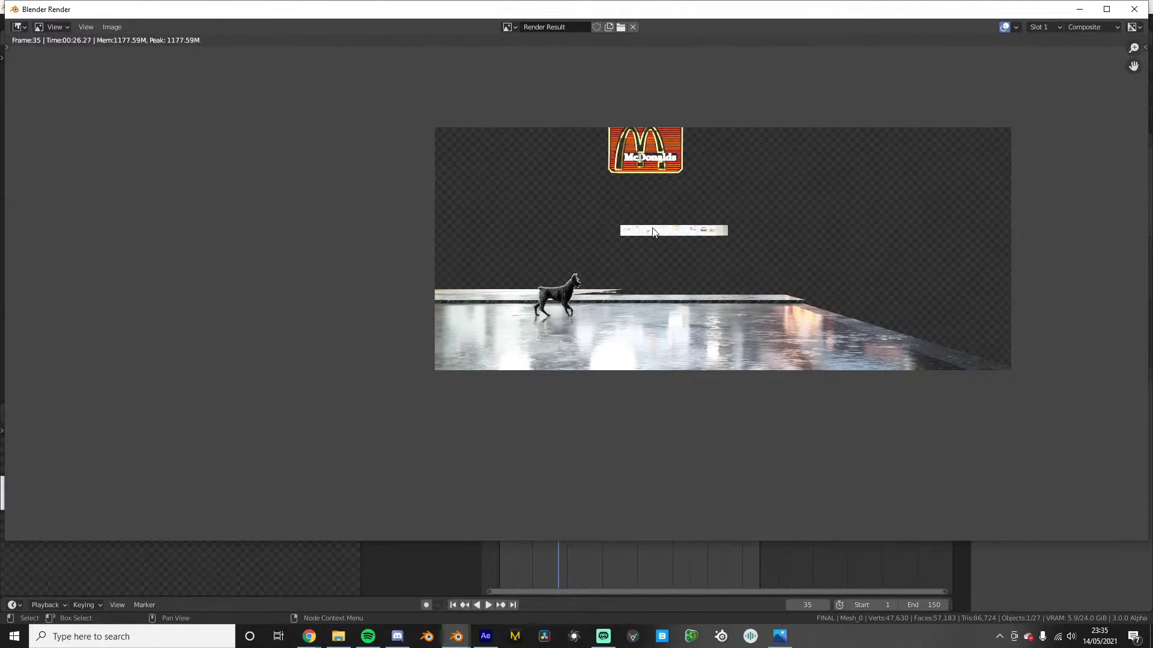
{"action": "scroll", "coordinate": [625, 270], "scroll_direction": "up", "scroll_amount": 4}
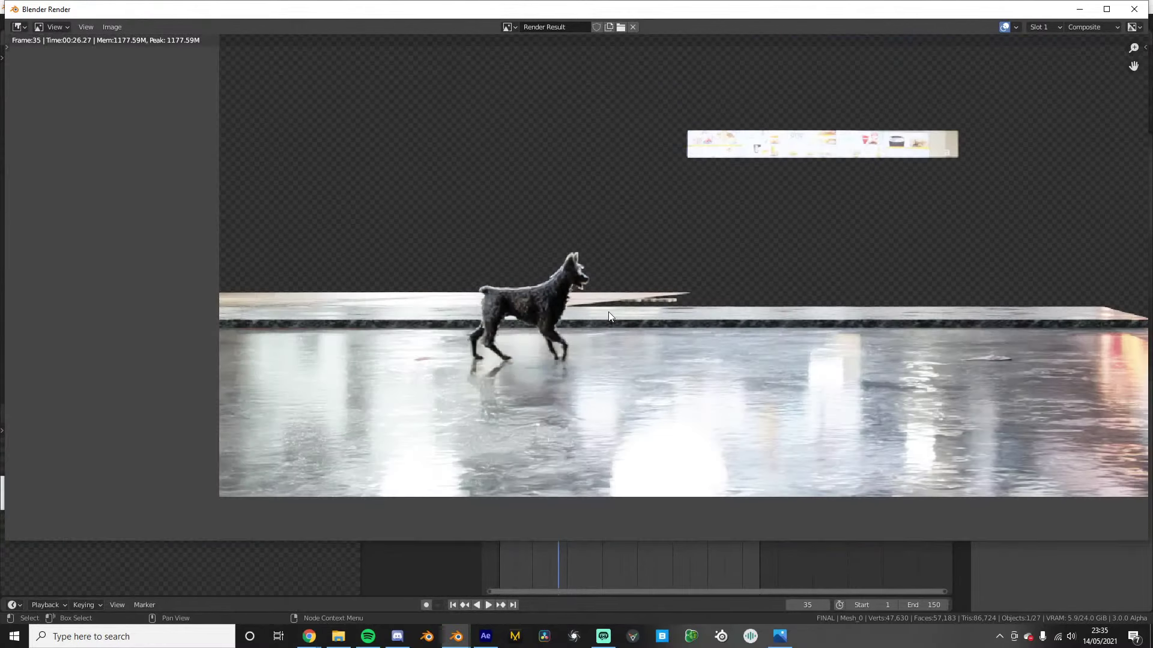
{"action": "left_click", "coordinate": [1079, 9]}
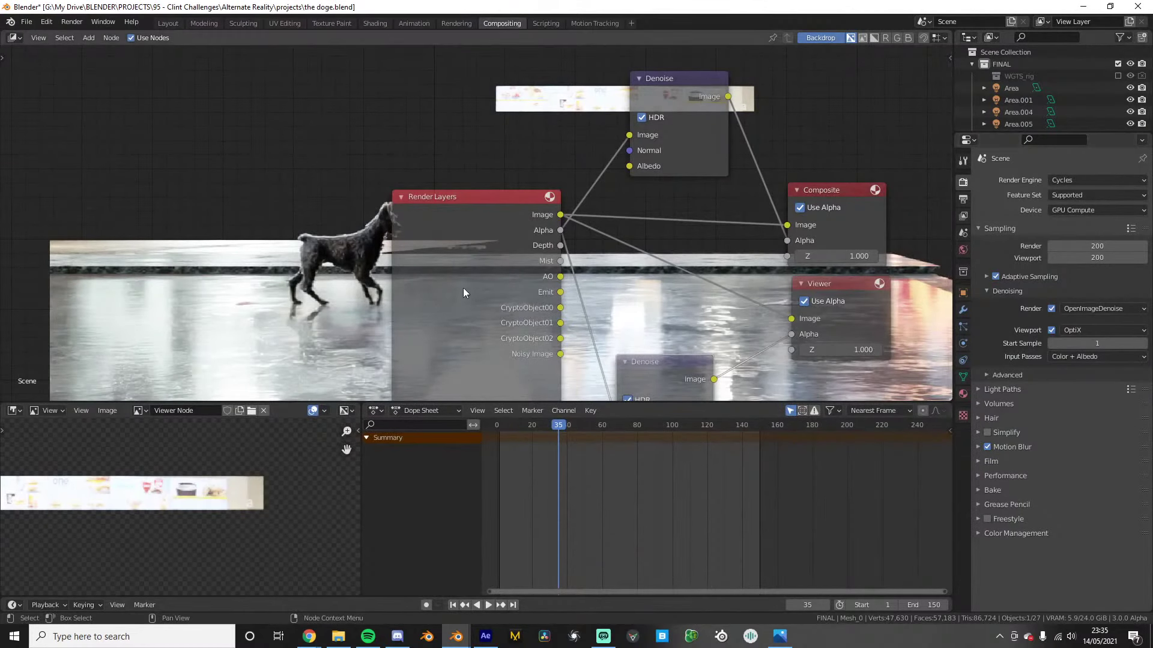
Move the Render Layers node away from the Denoise nodes and enable the Denoising Data pass for the view layer
{"action": "left_click_drag", "start_coordinate": [466, 288], "coordinate": [349, 282]}
{"action": "left_click", "coordinate": [961, 200]}
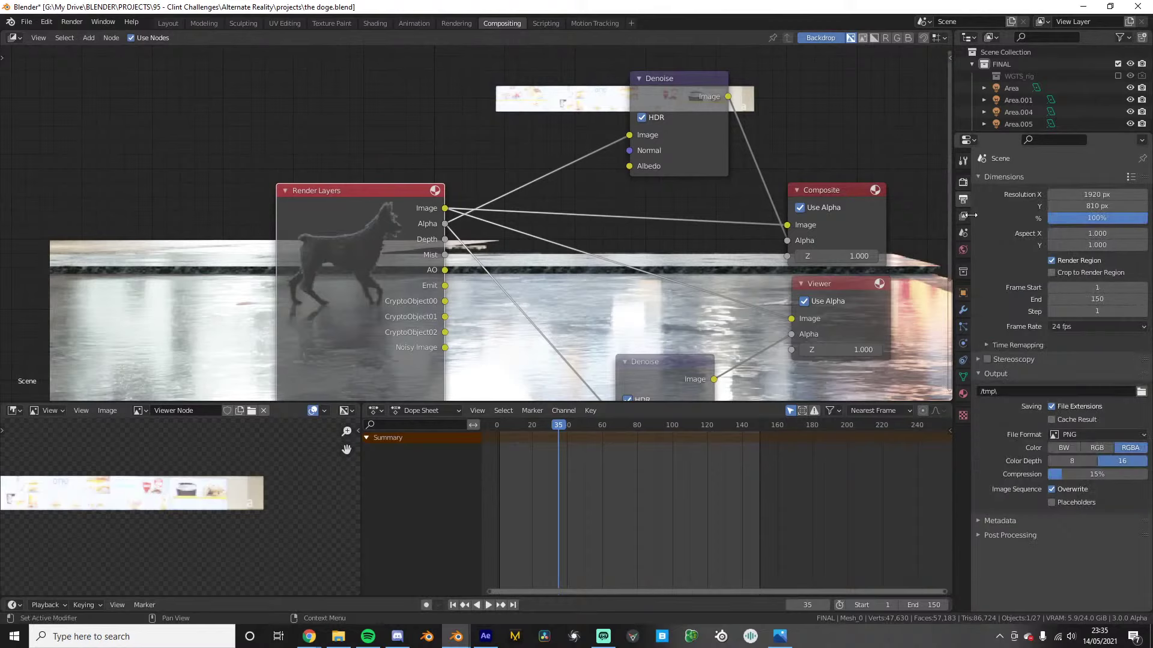
{"action": "left_click", "coordinate": [964, 216]}
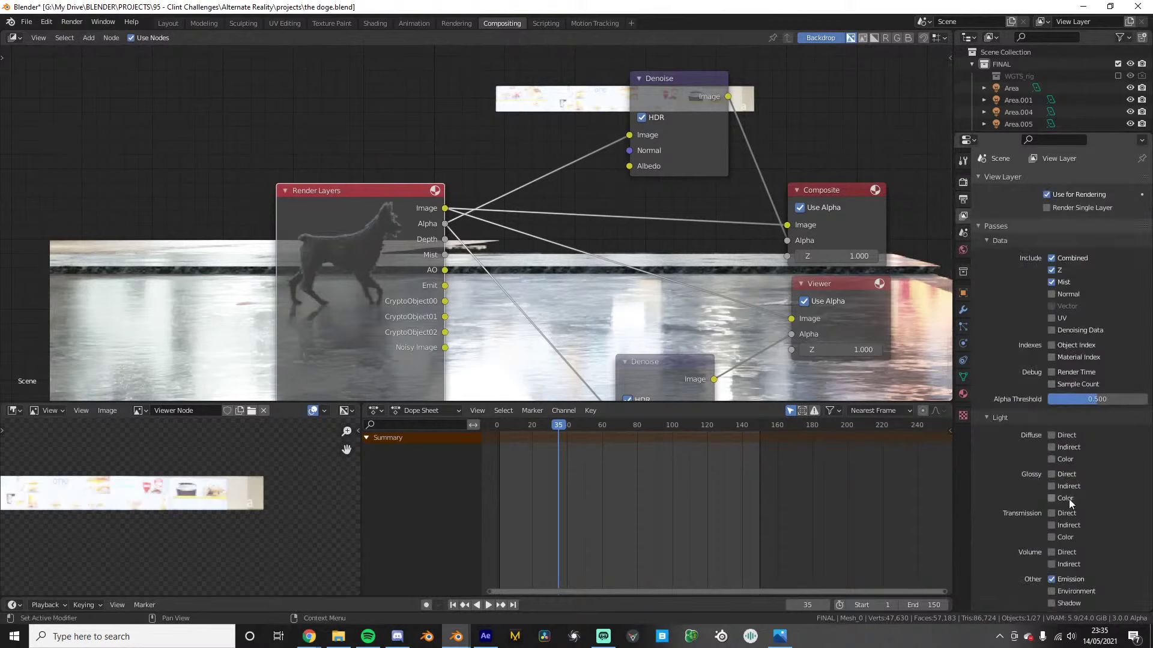
{"action": "scroll", "coordinate": [1066, 522], "scroll_direction": "down", "scroll_amount": 6}
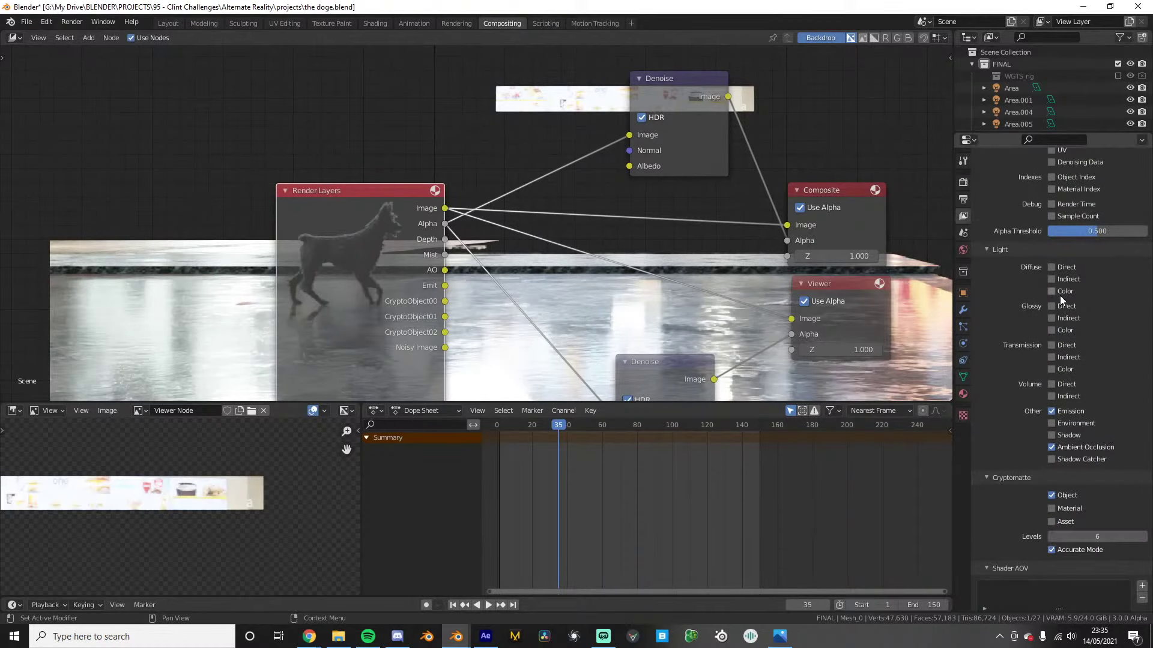
{"action": "scroll", "coordinate": [1057, 300], "scroll_direction": "up", "scroll_amount": 2}
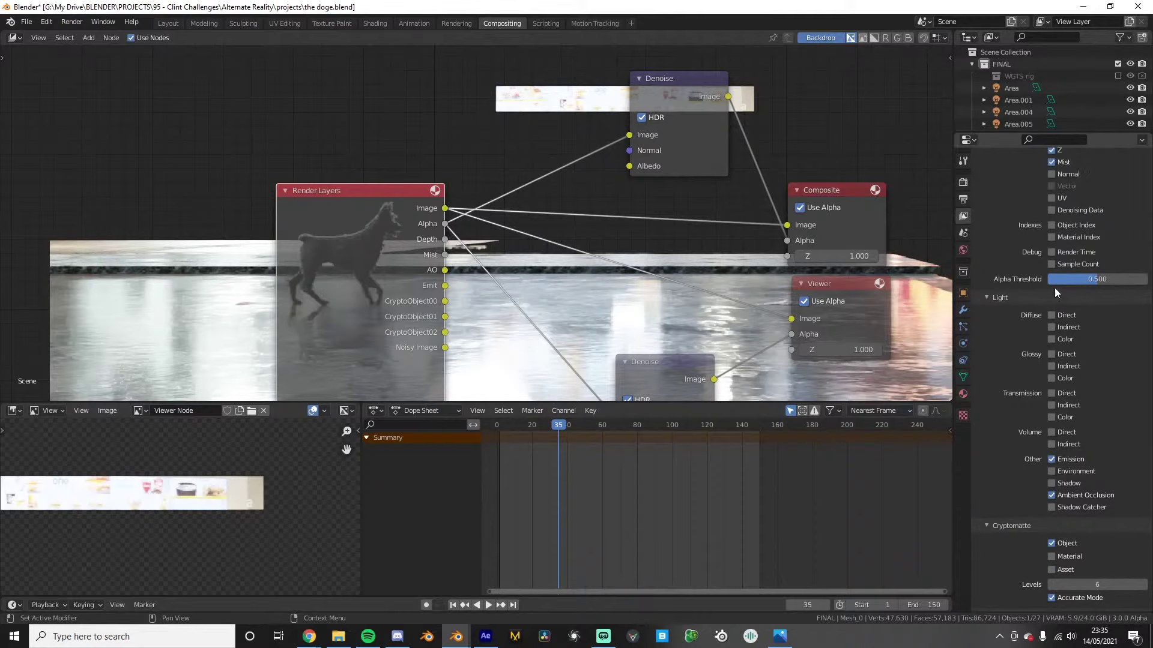
{"action": "left_click", "coordinate": [1051, 210]}
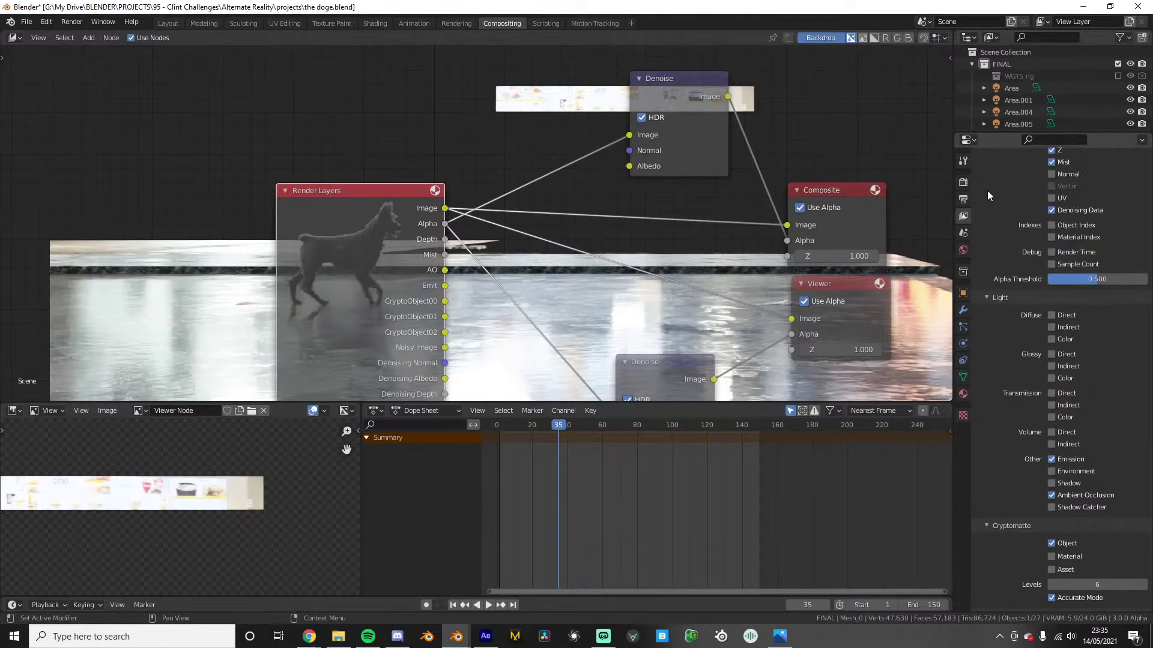
Scrub through the walk animation in the Layout workspace and draw a render region around the dog in the camera view
{"action": "left_click", "coordinate": [168, 23]}
{"action": "scroll", "coordinate": [1061, 309], "scroll_direction": "up", "scroll_amount": 7}
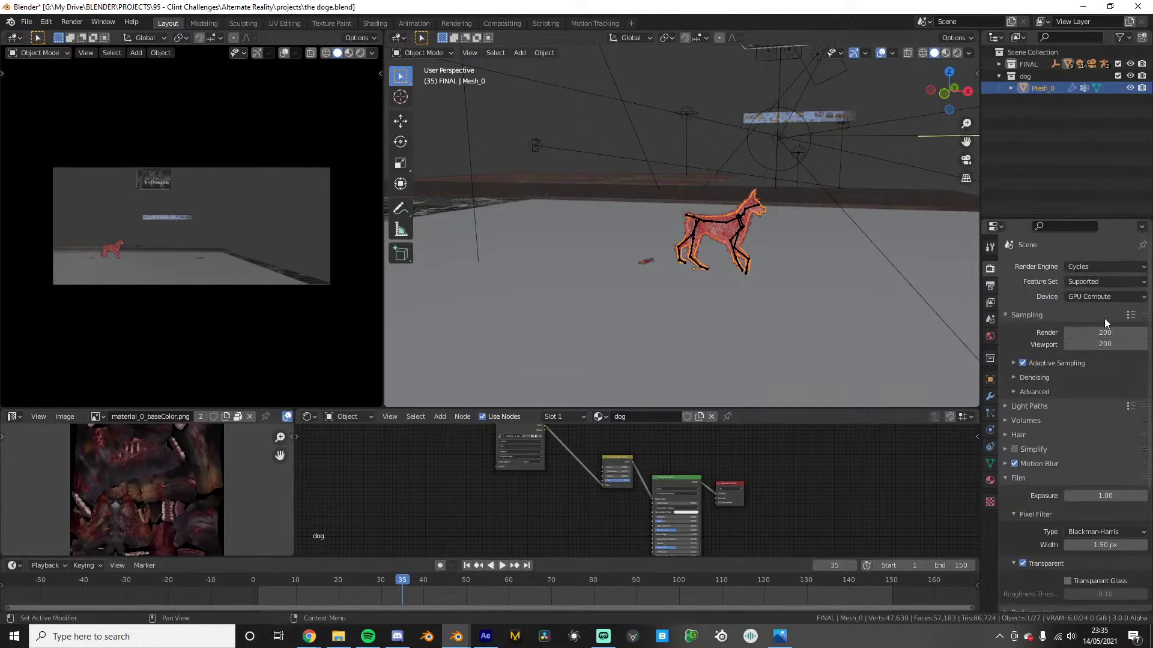
{"action": "left_click_drag", "start_coordinate": [353, 578], "coordinate": [553, 585]}
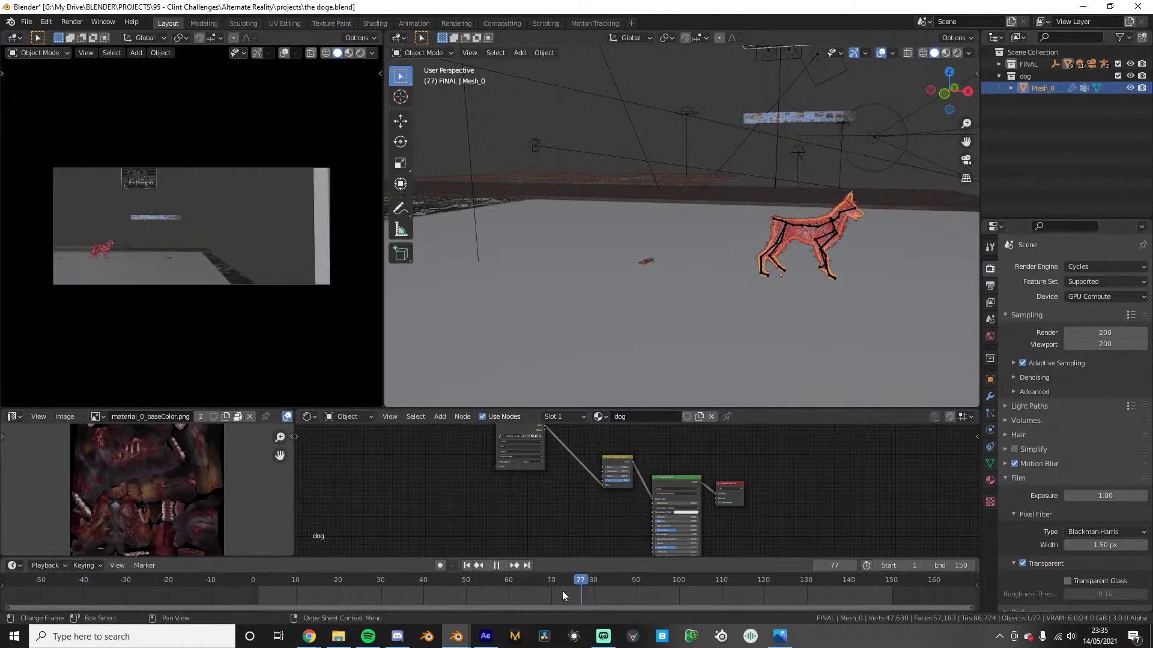
{"action": "key", "text": "Escape"}
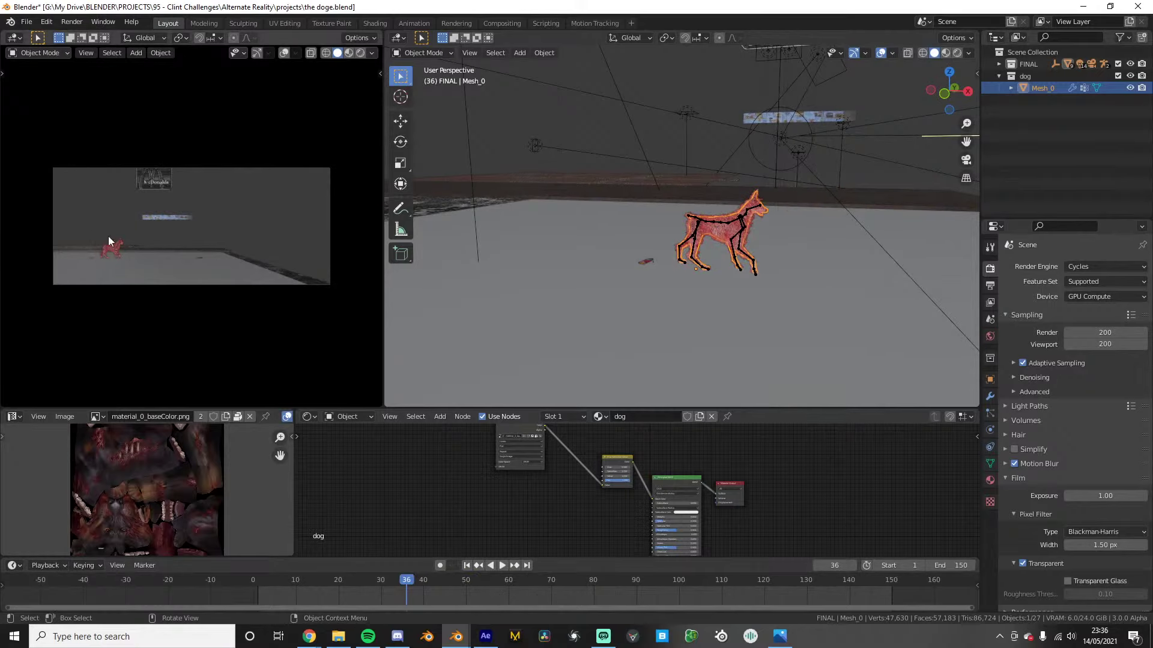
{"action": "key", "text": "ctrl+b"}
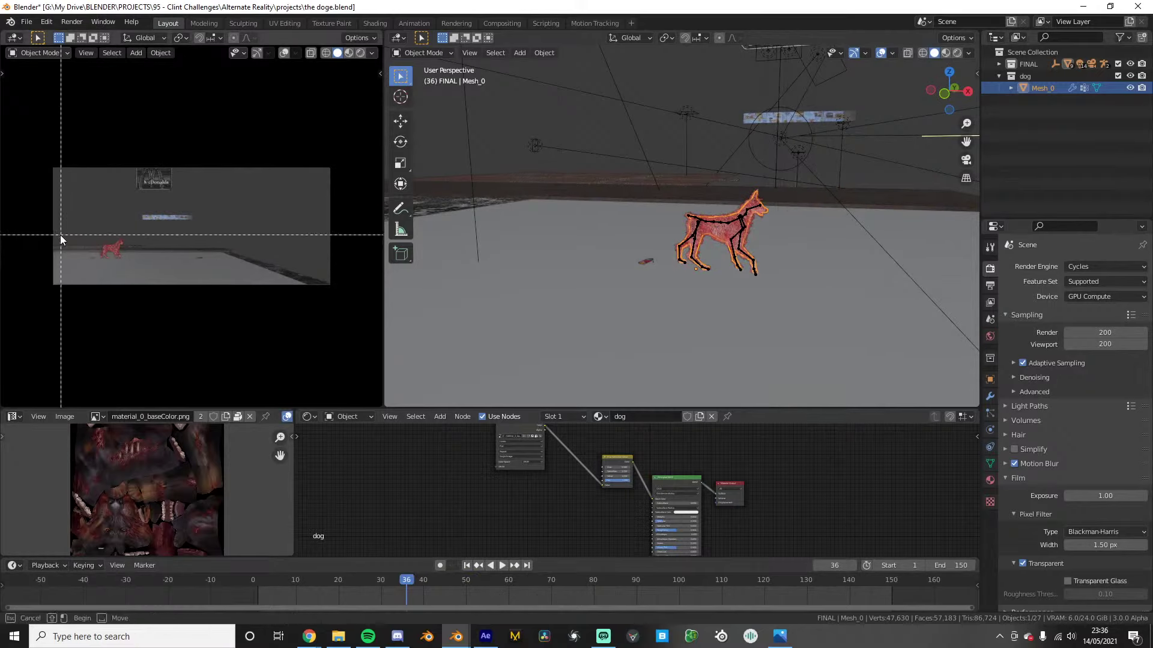
{"action": "left_click_drag", "start_coordinate": [56, 233], "coordinate": [77, 249]}
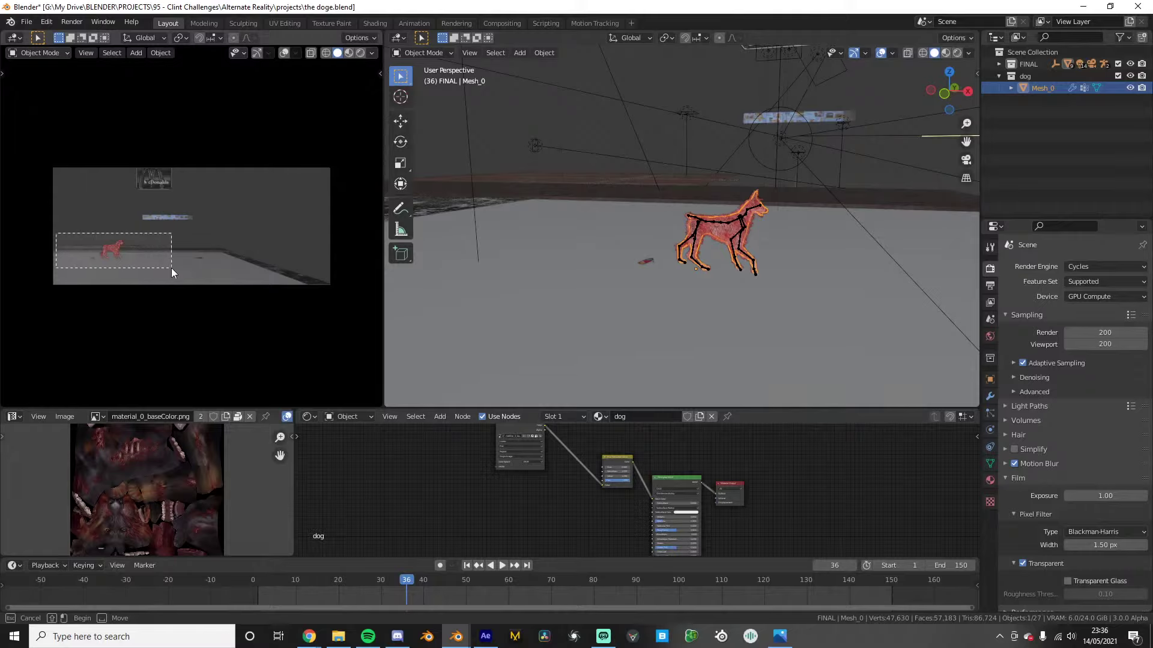
{"action": "key", "text": "Escape"}
Rewind the timeline to the start, start rendering the animation, and close the render window
{"action": "left_click_drag", "start_coordinate": [375, 574], "coordinate": [291, 578]}
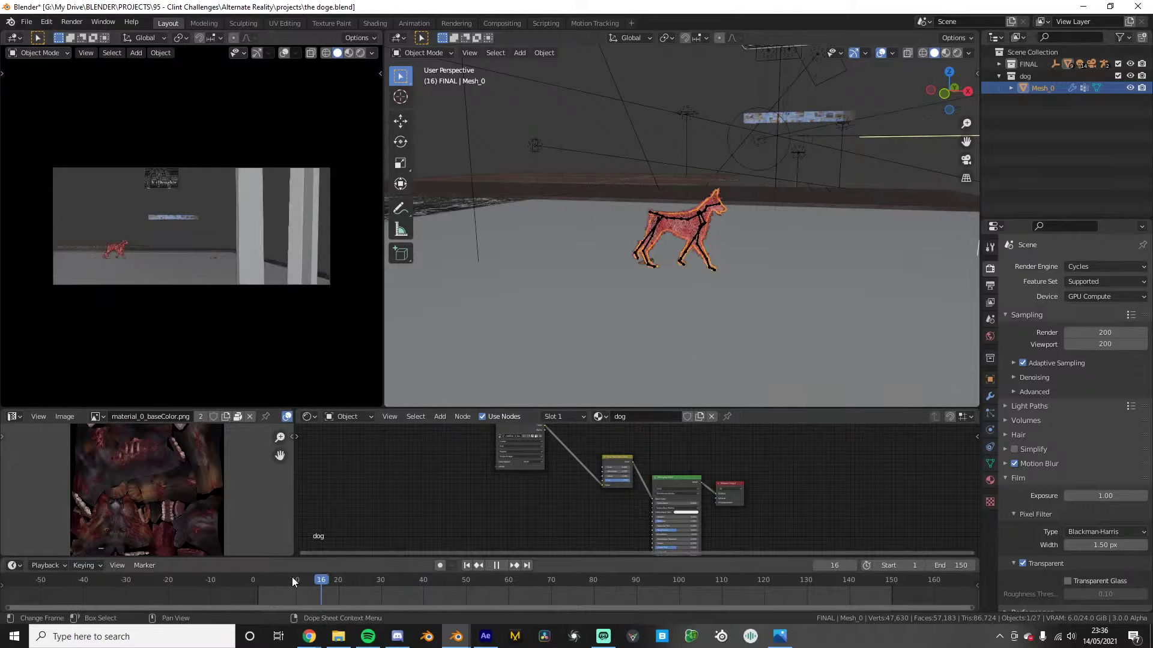
{"action": "left_click", "coordinate": [71, 23]}
{"action": "left_click", "coordinate": [86, 45]}
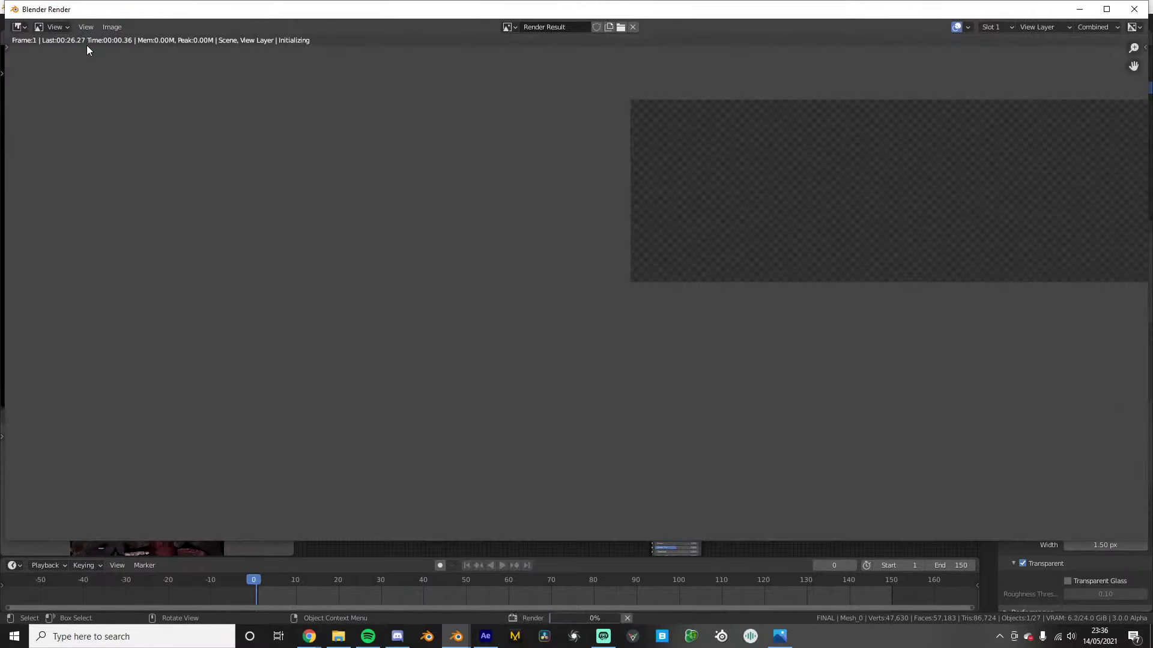
{"action": "left_click", "coordinate": [1134, 9]}
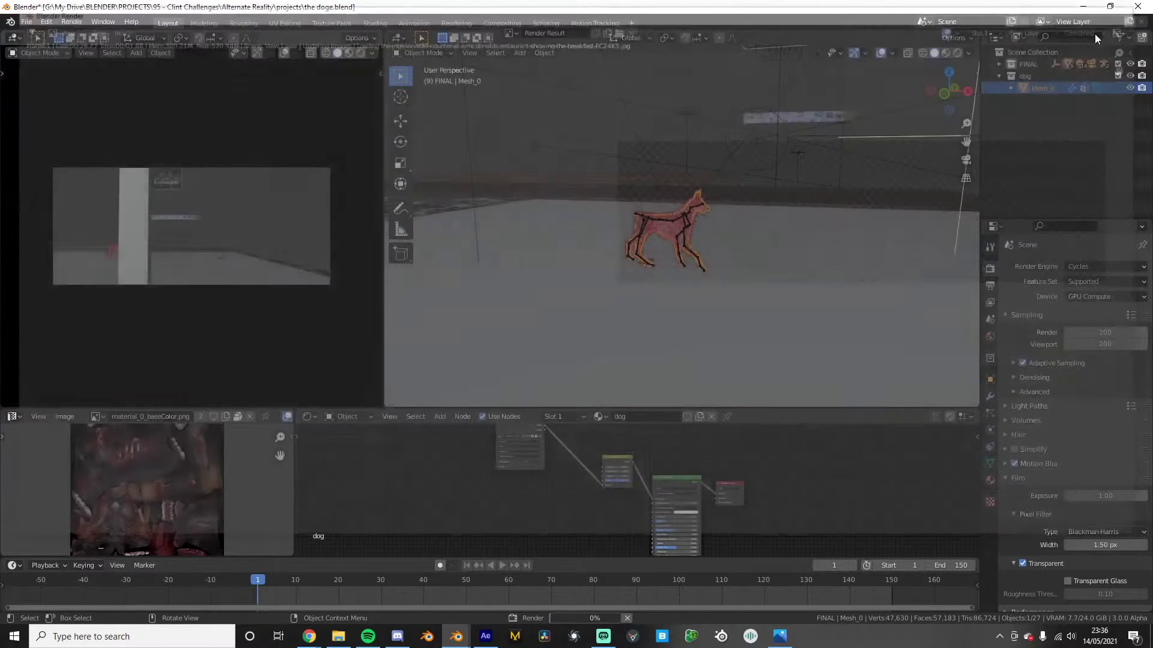
Move the timeline to frame 21, render it as a still, inspect the dog's fur and close the render window
{"action": "left_click", "coordinate": [71, 22]}
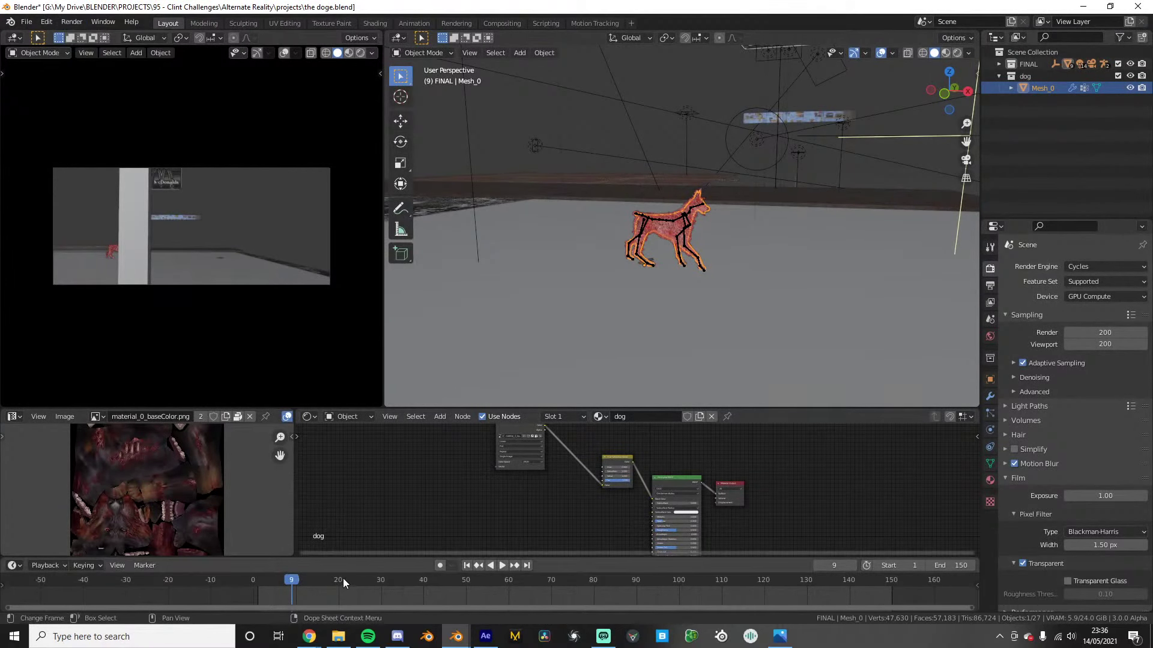
{"action": "left_click", "coordinate": [343, 578]}
{"action": "left_click", "coordinate": [71, 23]}
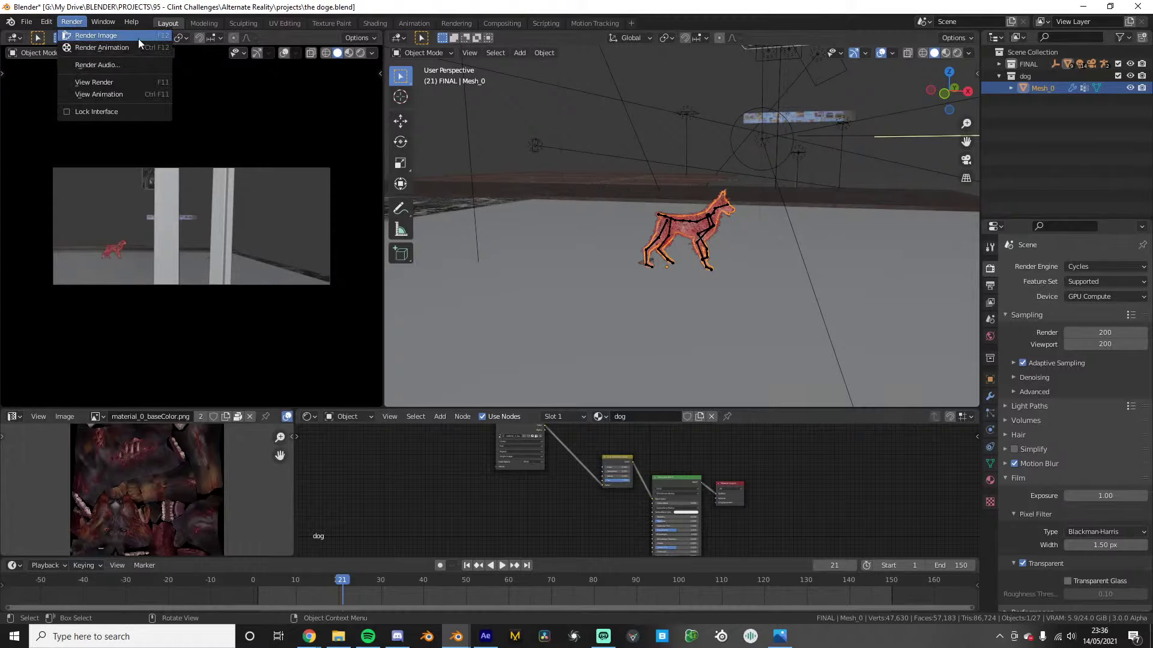
{"action": "left_click", "coordinate": [105, 38]}
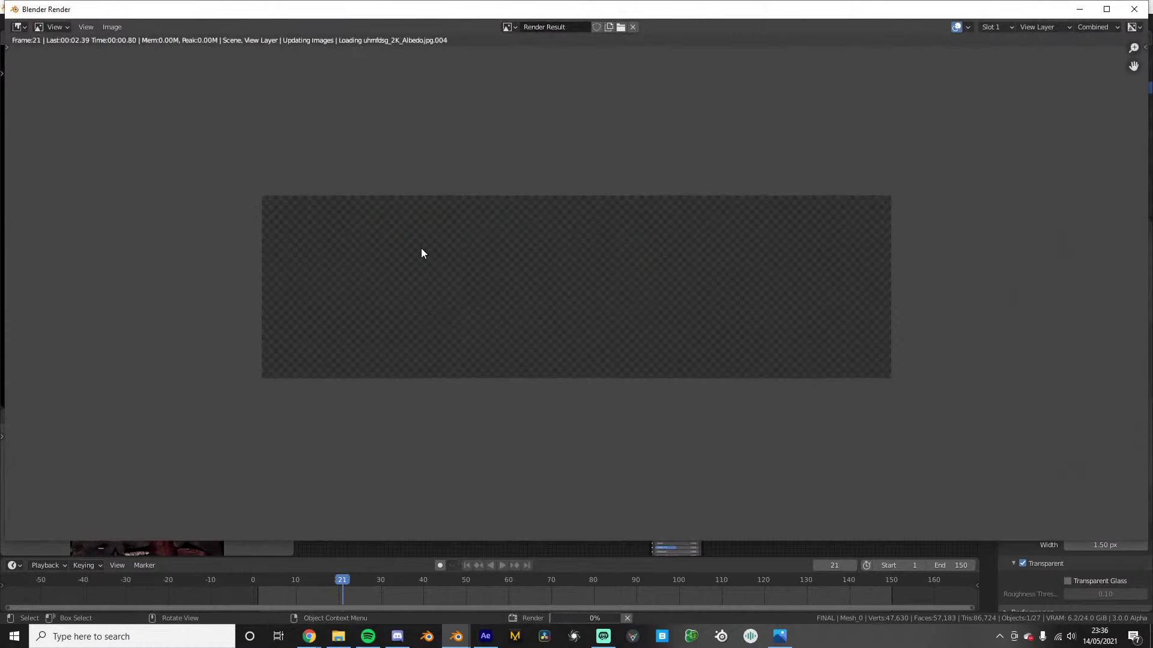
{"action": "scroll", "coordinate": [364, 260], "scroll_direction": "down", "scroll_amount": 4}
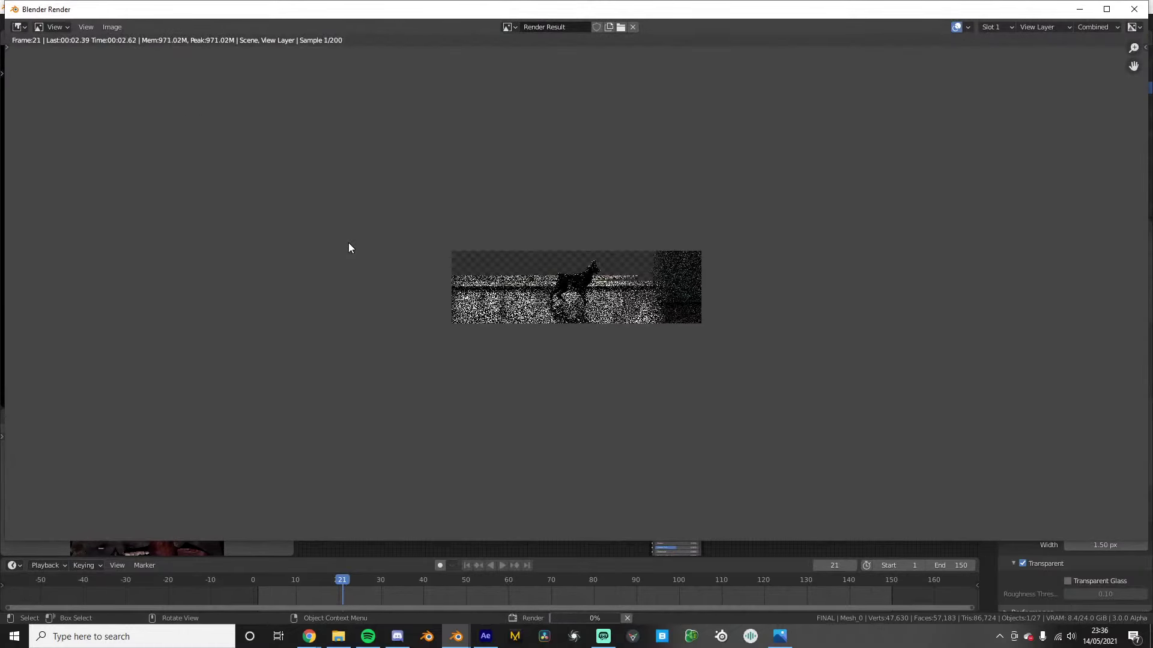
{"action": "scroll", "coordinate": [352, 247], "scroll_direction": "up", "scroll_amount": 3}
{"action": "scroll", "coordinate": [356, 257], "scroll_direction": "up", "scroll_amount": 3}
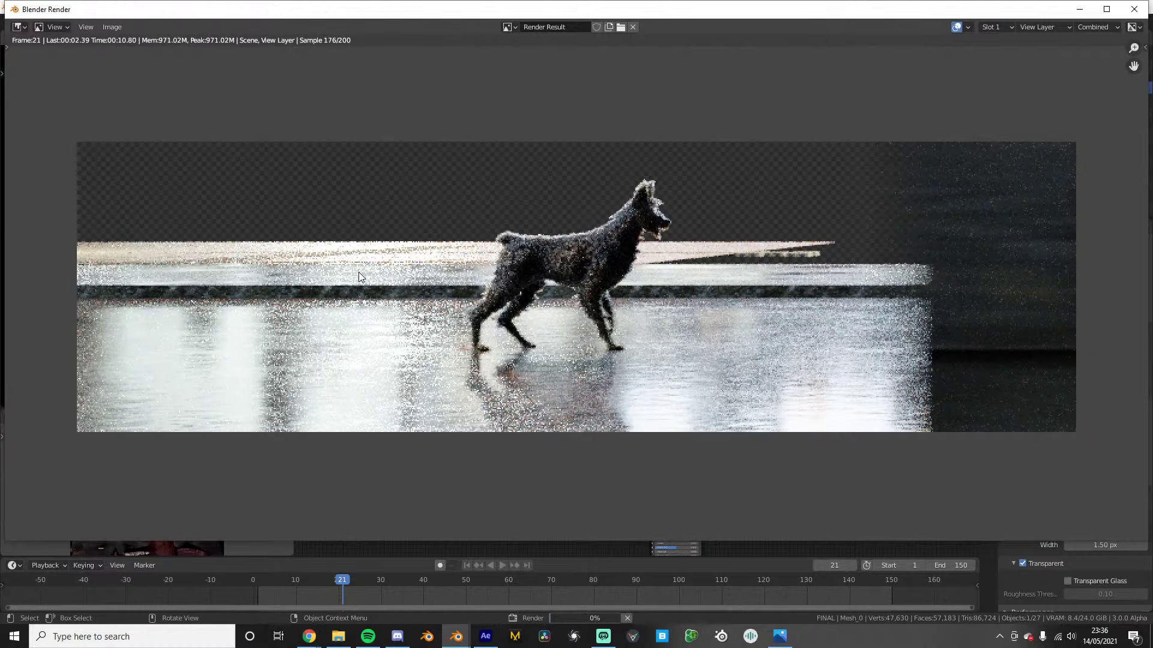
{"action": "scroll", "coordinate": [355, 276], "scroll_direction": "up", "scroll_amount": 10}
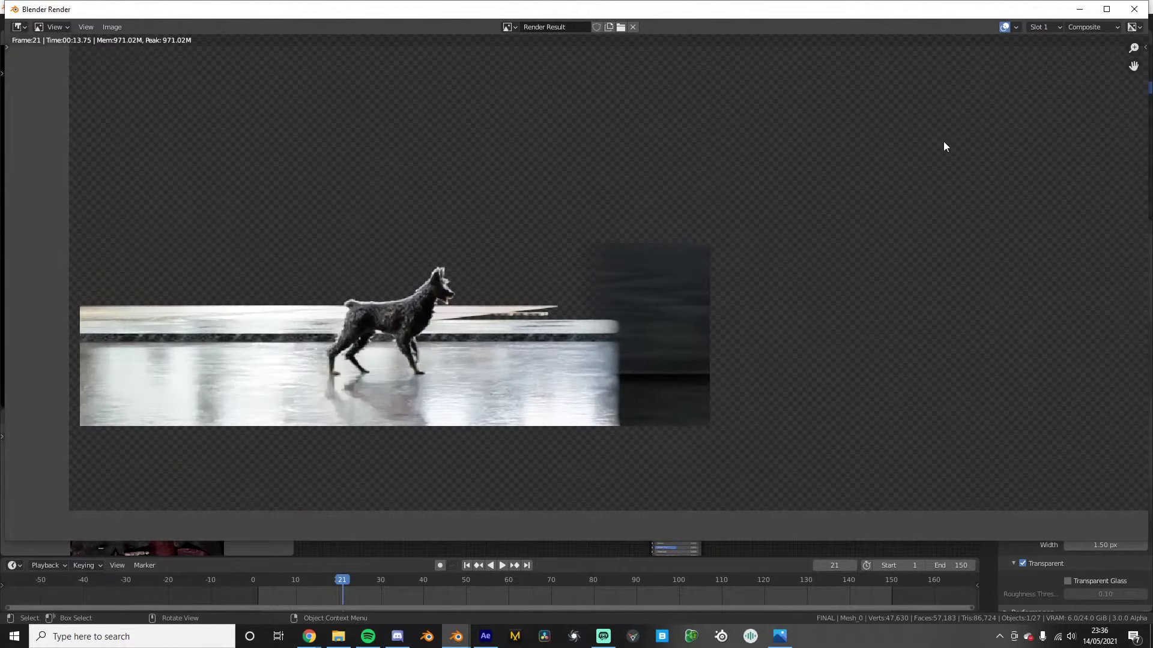
{"action": "left_click", "coordinate": [1134, 9]}
In the Compositing workspace, move the Render Layers node aside and bring the Viewer's Denoise node closer to it
{"action": "left_click", "coordinate": [503, 24]}
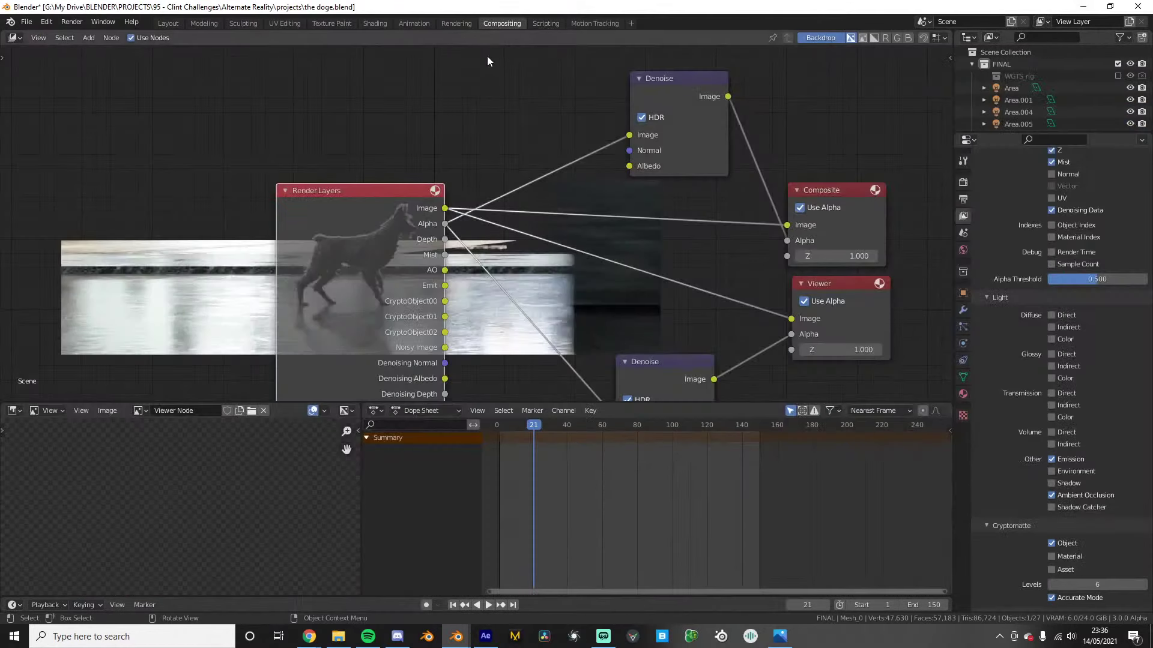
{"action": "left_click_drag", "start_coordinate": [407, 234], "coordinate": [168, 282]}
{"action": "middle_click_drag", "start_coordinate": [230, 306], "coordinate": [320, 175]}
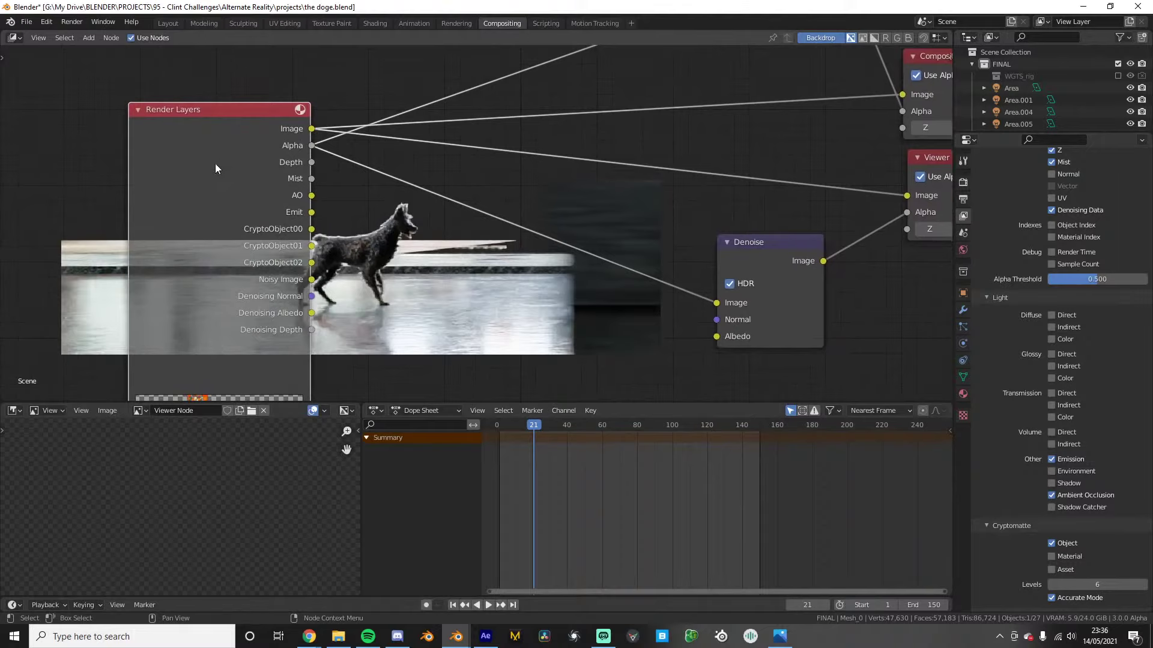
{"action": "left_click_drag", "start_coordinate": [190, 198], "coordinate": [158, 246]}
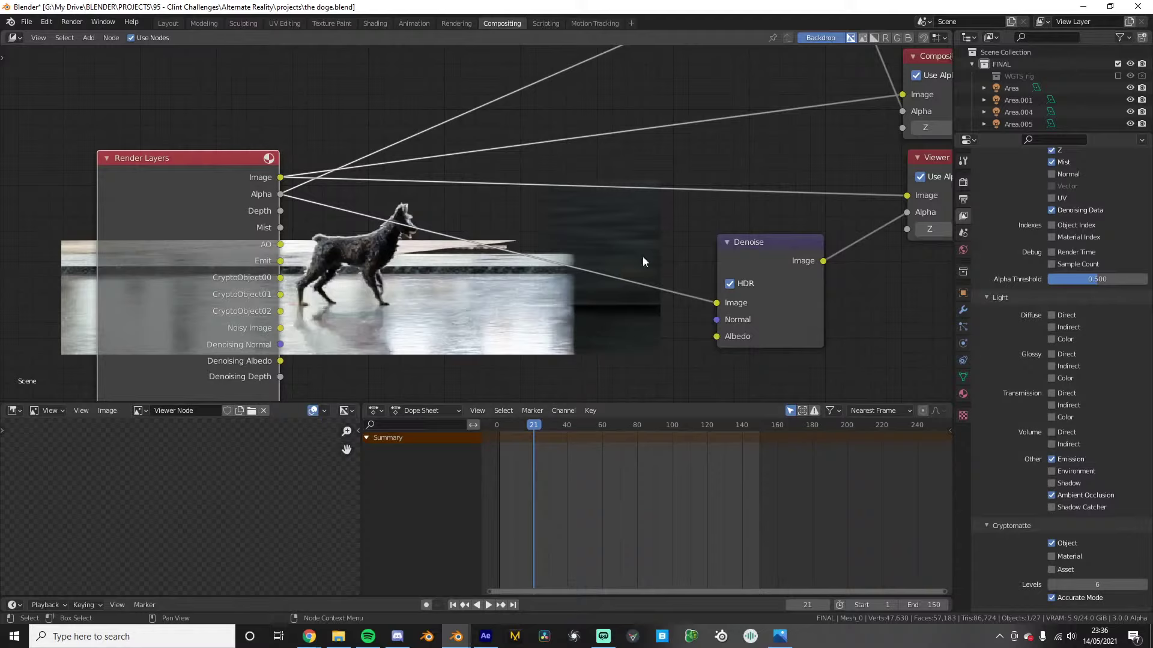
{"action": "left_click_drag", "start_coordinate": [751, 255], "coordinate": [498, 286]}
Insert a Mix node on the image link from Render Layers to the Viewer and connect Noisy Image to its second image input
{"action": "key", "text": "shift+a"}
{"action": "type", "text": "smixr"}
{"action": "key", "text": "Return"}
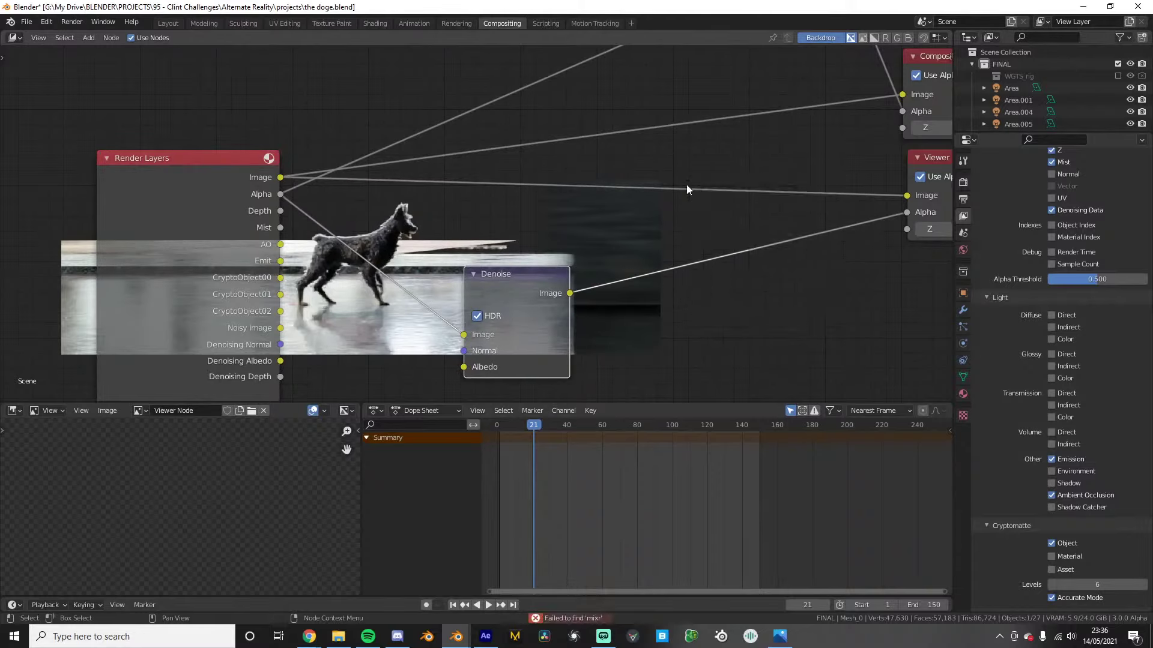
{"action": "key", "text": "shift+a"}
{"action": "type", "text": "mix"}
{"action": "key", "text": "Return"}
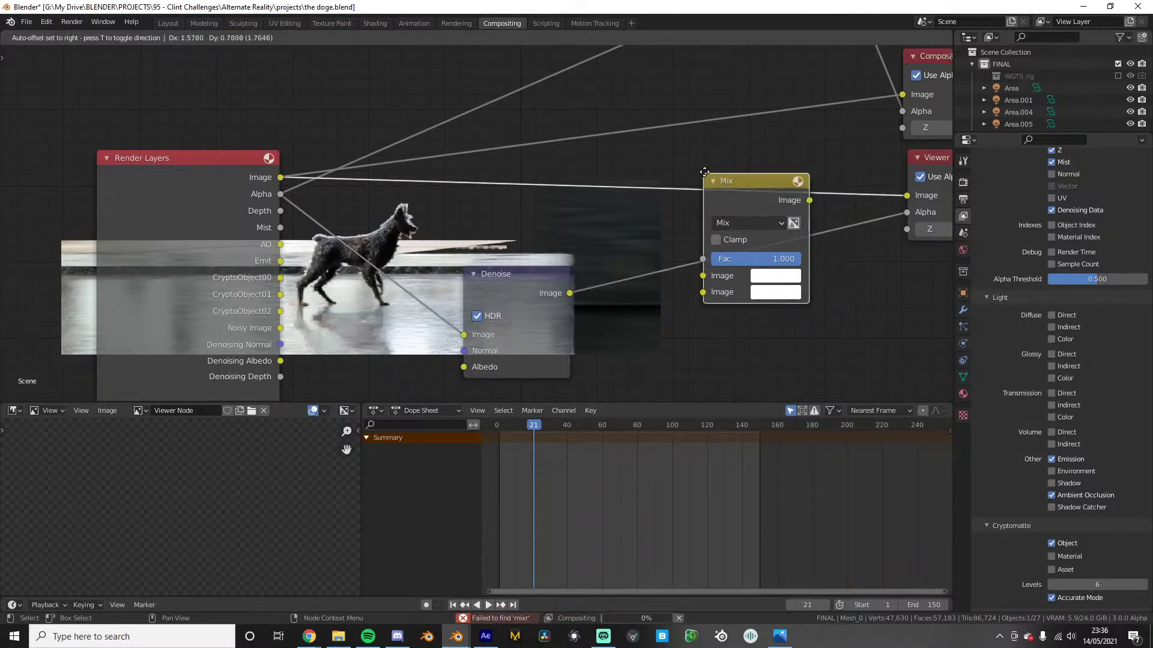
{"action": "left_click", "coordinate": [759, 222]}
{"action": "left_click_drag", "start_coordinate": [281, 329], "coordinate": [710, 290]}
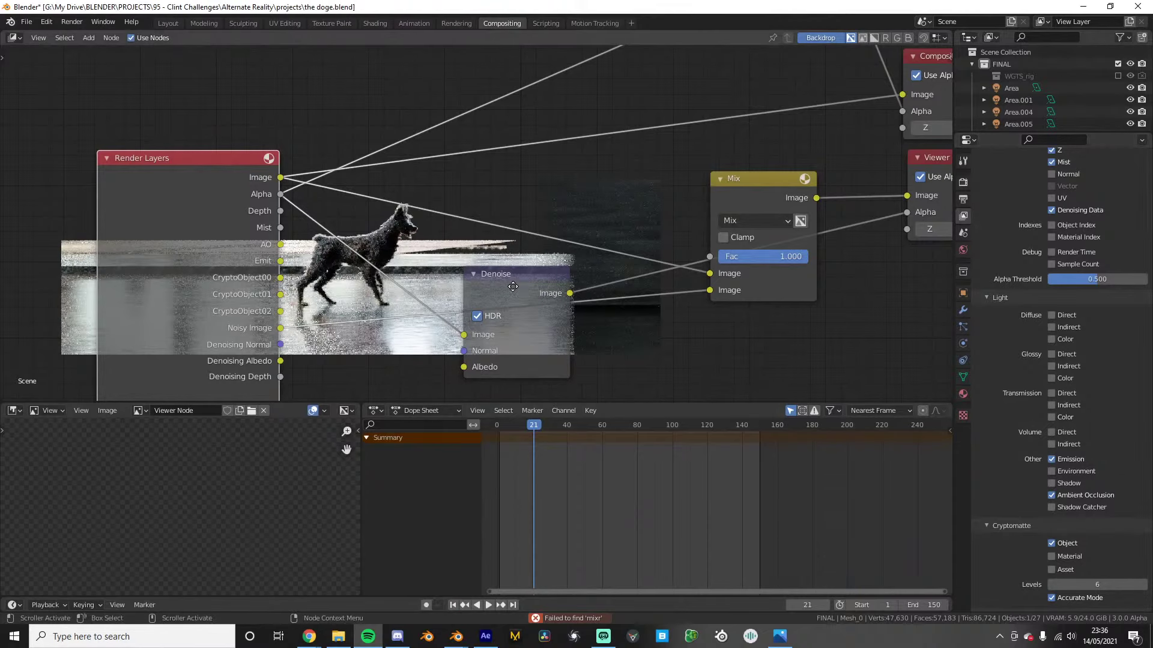
Move the Denoise node below the Mix node and try out the Mix factor, leaving it at 1.000
{"action": "left_click_drag", "start_coordinate": [513, 277], "coordinate": [545, 369]}
{"action": "middle_click_drag", "start_coordinate": [753, 257], "coordinate": [723, 303]}
{"action": "mouse_move", "coordinate": [724, 303]}
{"action": "left_mouse_down"}
{"action": "mouse_move", "coordinate": [690, 304]}
{"action": "mouse_move", "coordinate": [723, 303]}
{"action": "left_mouse_up"}
{"action": "middle_click_drag", "start_coordinate": [462, 373], "coordinate": [192, 325], "text": "ctrl"}
{"action": "left_click_drag", "start_coordinate": [624, 364], "coordinate": [688, 364]}
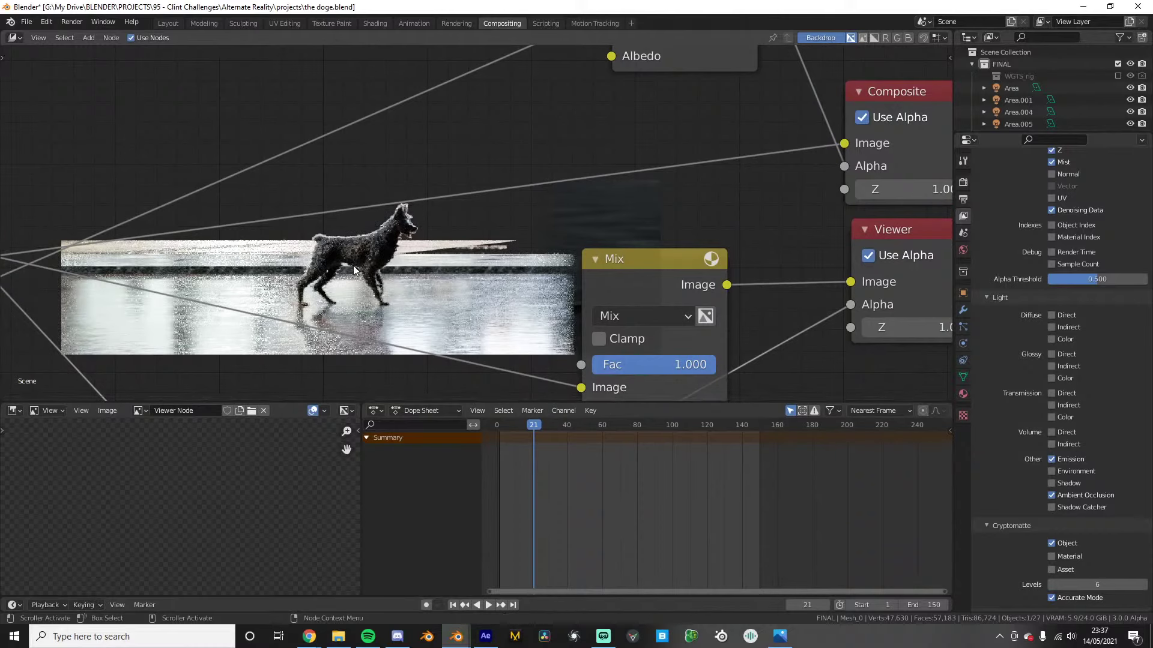
Step the timeline back to frame 16 and enlarge the backdrop to examine the dog's fur in the noisy image
{"action": "middle_click_drag", "start_coordinate": [355, 271], "coordinate": [356, 270], "text": "alt"}
{"action": "key", "text": "Left"}
{"action": "key", "text": "Left"}
{"action": "key", "text": "Left"}
{"action": "key", "text": "Left"}
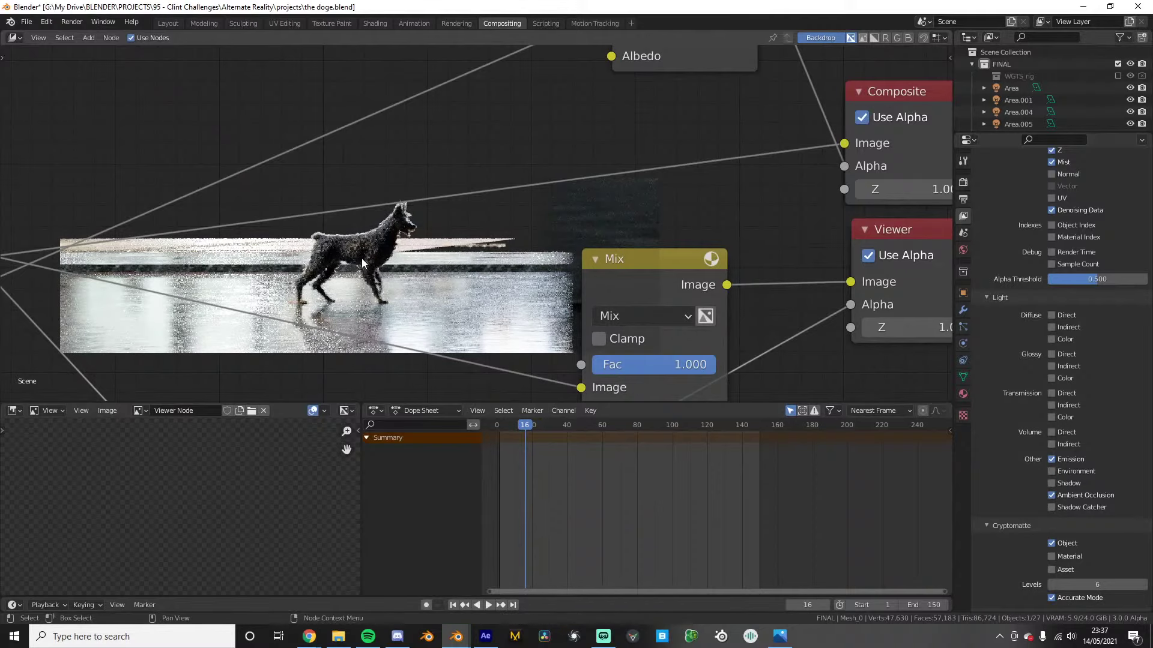
{"action": "key", "text": "alt+v"}
{"action": "key", "text": "alt+v"}
{"action": "key", "text": "alt+v"}
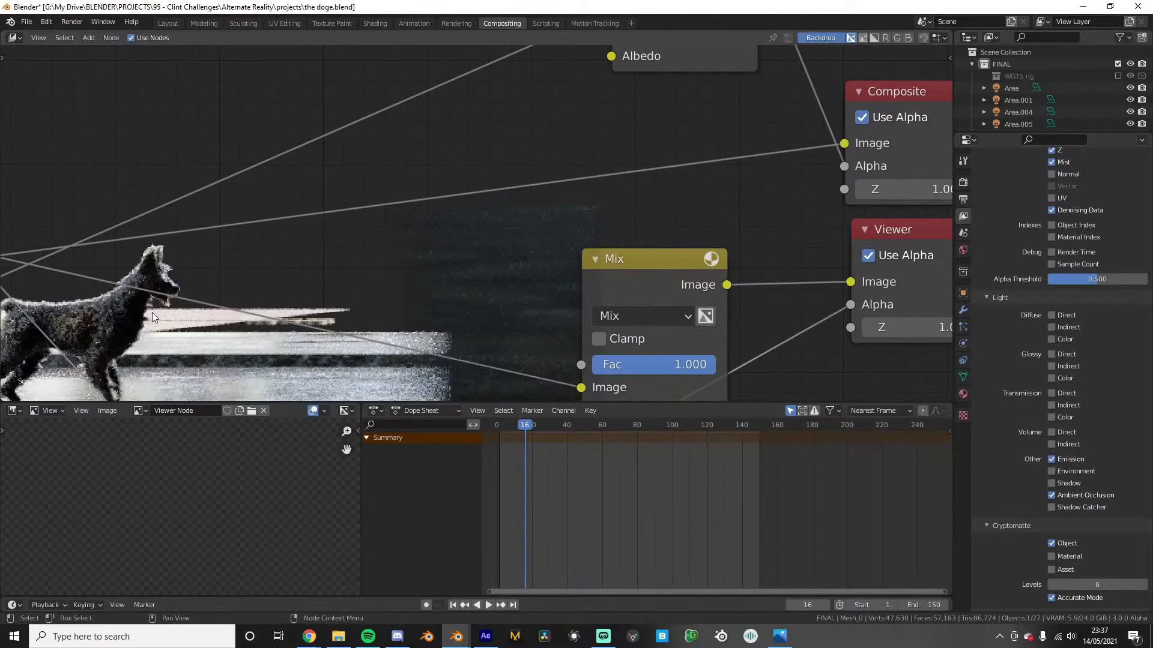
{"action": "middle_click_drag", "start_coordinate": [157, 312], "coordinate": [92, 309]}
{"action": "middle_click_drag", "start_coordinate": [213, 308], "coordinate": [460, 211], "text": "alt"}
Set the Mix factor to 0.158 and check the blended fur and floor at different backdrop sizes
{"action": "left_click_drag", "start_coordinate": [596, 365], "coordinate": [544, 366]}
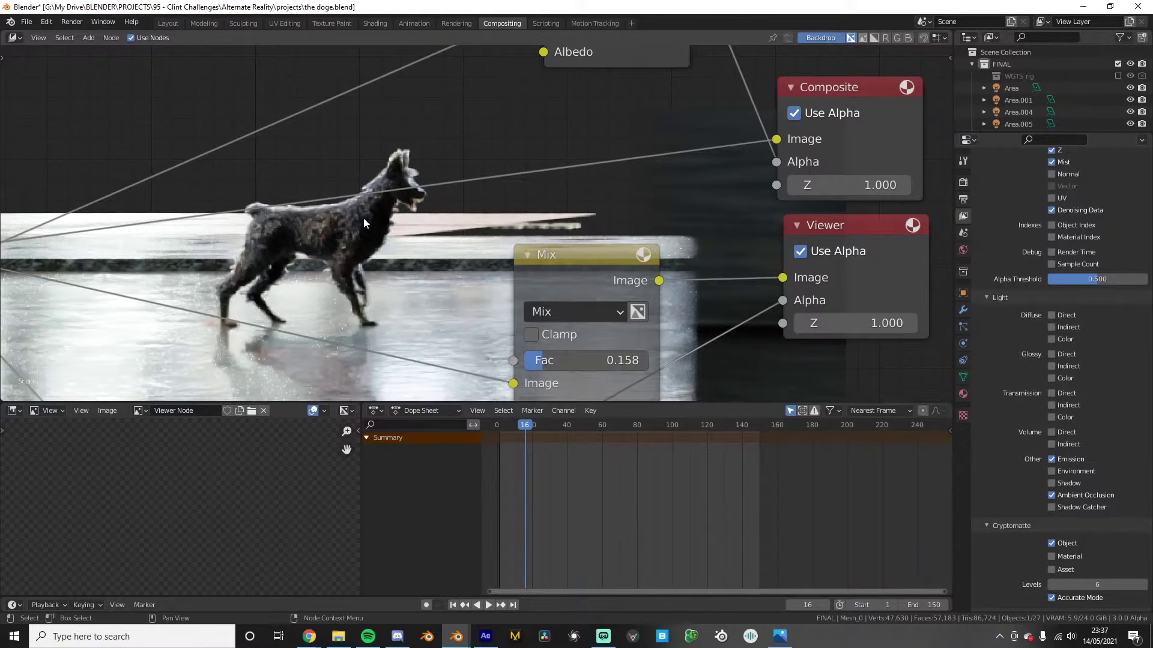
{"action": "key", "text": "alt+v"}
{"action": "key", "text": "v"}
{"action": "key", "text": "v"}
{"action": "key", "text": "v"}
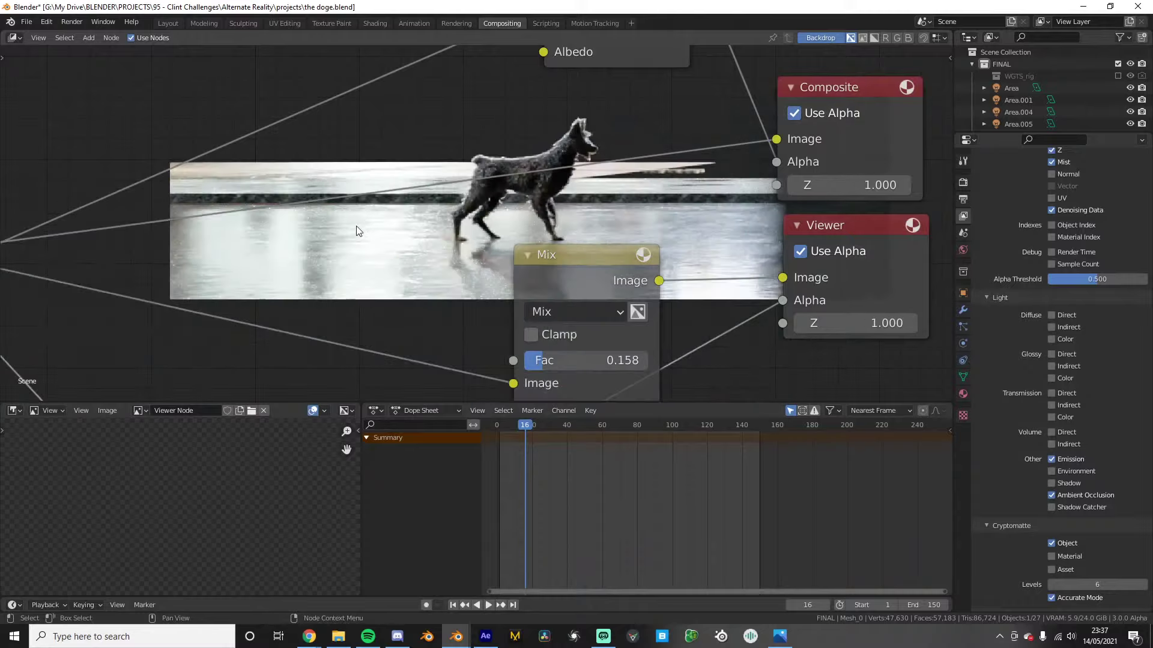
{"action": "key", "text": "v"}
{"action": "key", "text": "v"}
{"action": "key", "text": "v"}
{"action": "middle_click_drag", "start_coordinate": [697, 159], "coordinate": [319, 229], "text": "alt"}
{"action": "key", "text": "v"}
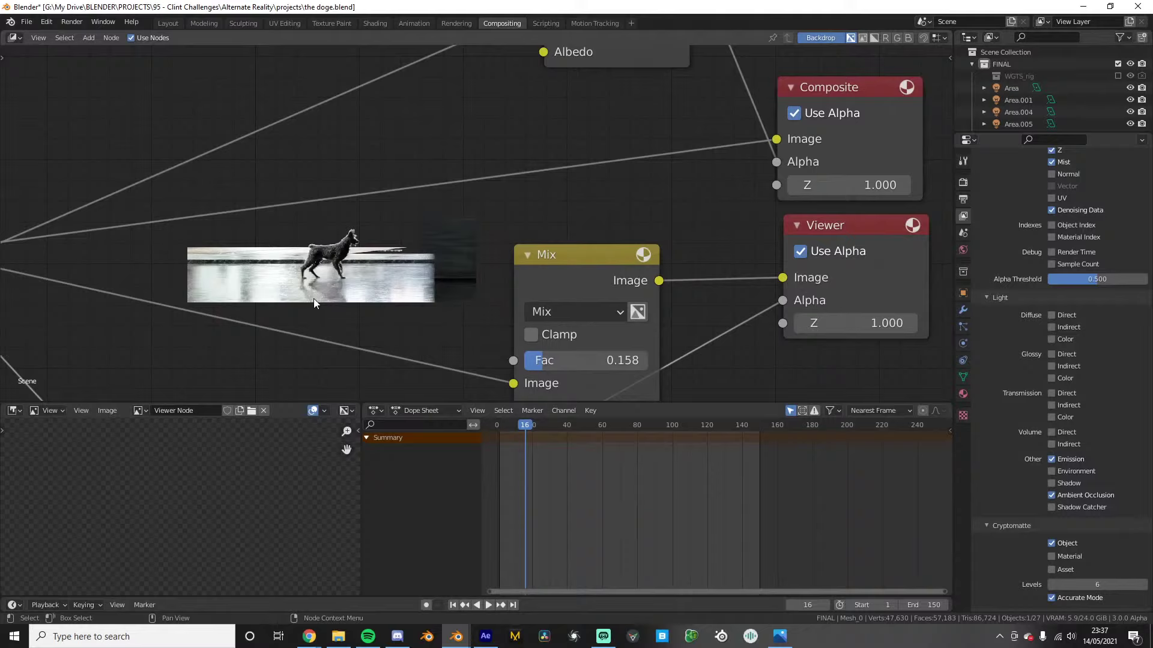
Check the denoising settings in the render properties, return to the Layout workspace and switch the camera view to rendered shading
{"action": "left_click", "coordinate": [963, 183]}
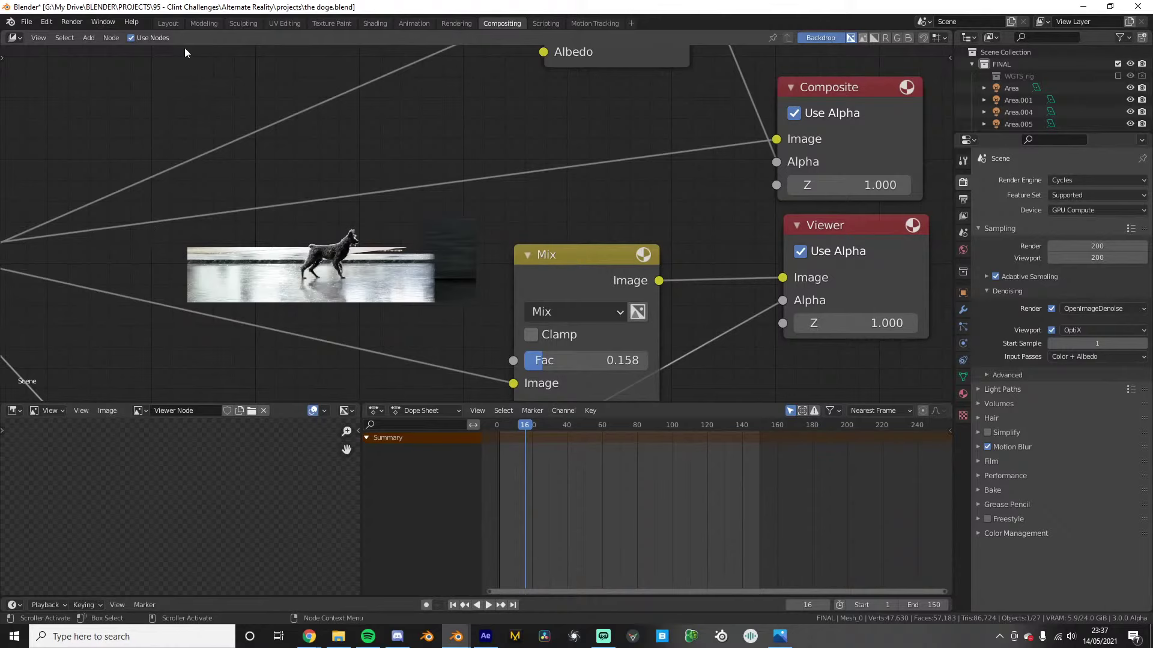
{"action": "left_click", "coordinate": [168, 22]}
{"action": "left_click", "coordinate": [653, 276]}
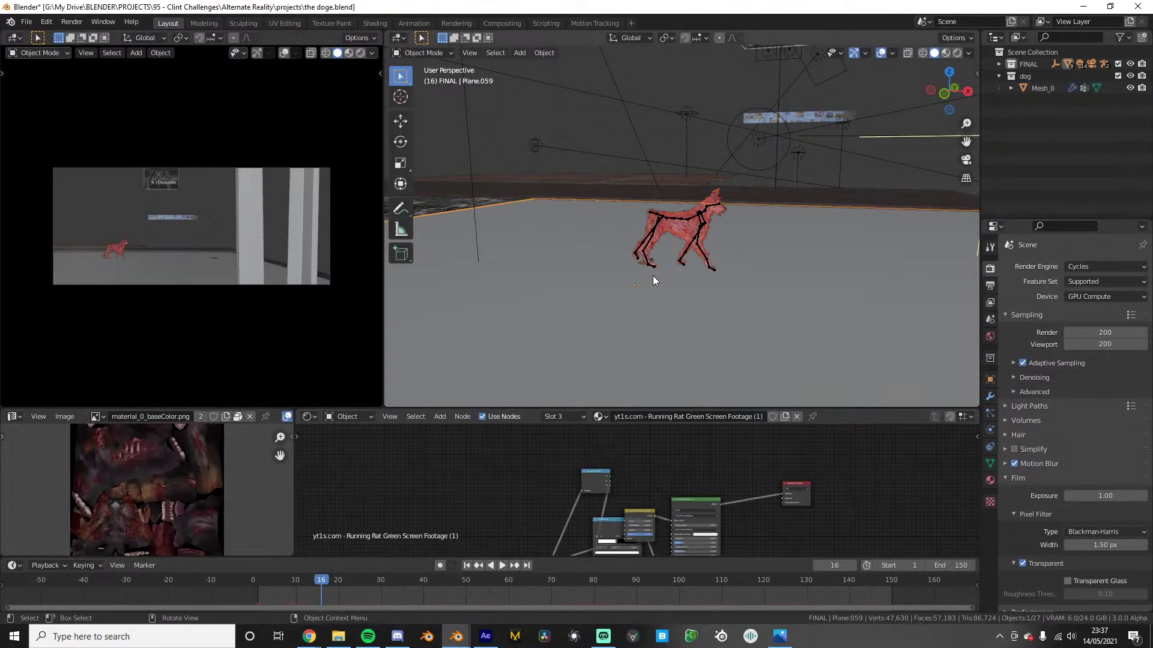
{"action": "middle_click_drag", "start_coordinate": [653, 276], "coordinate": [924, 254]}
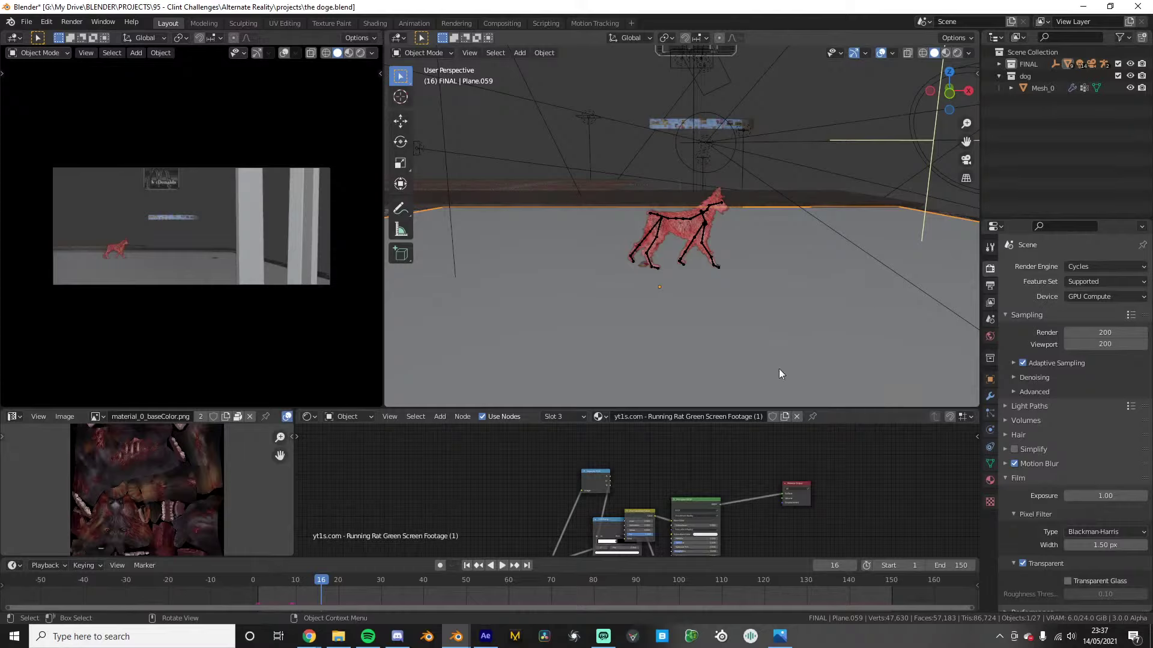
{"action": "key", "text": "z"}
{"action": "left_click", "coordinate": [200, 132]}
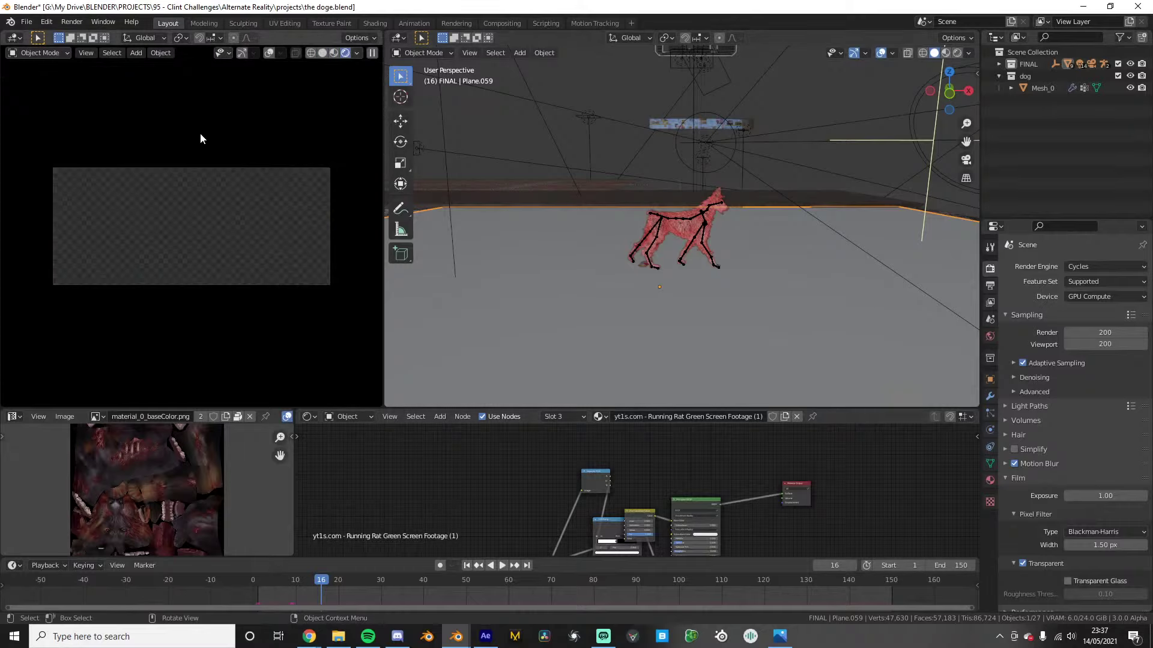
Select the dog mesh together with its rig in the viewport
{"action": "left_click", "coordinate": [693, 235]}
{"action": "scroll", "coordinate": [693, 234], "scroll_direction": "up", "scroll_amount": 6}
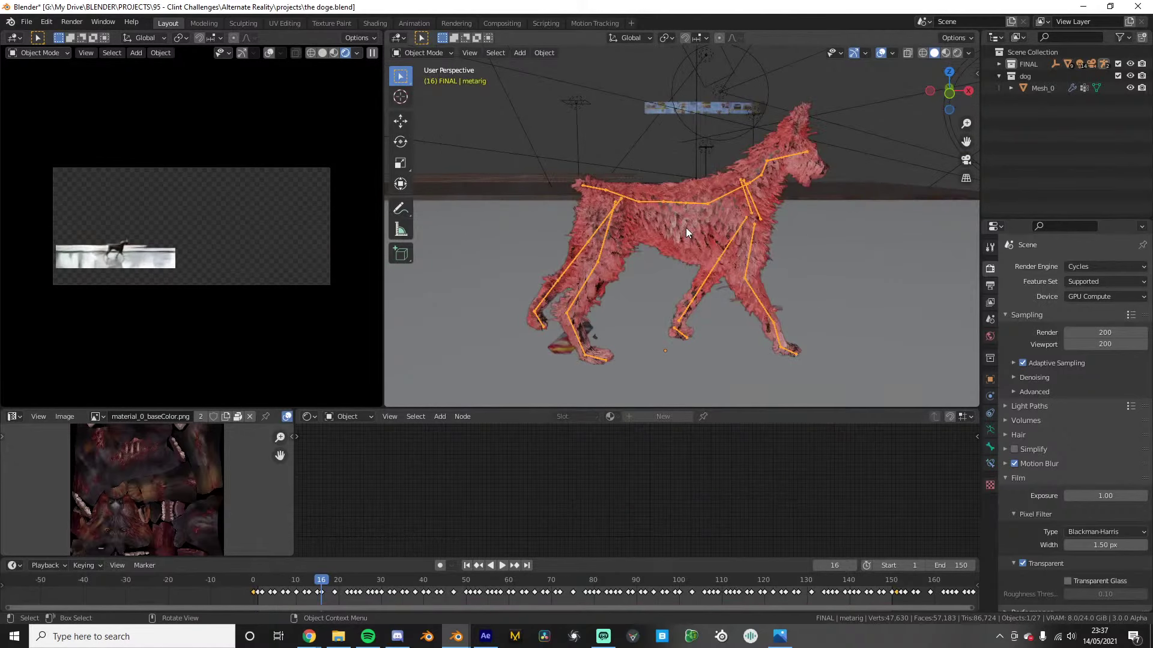
{"action": "left_click", "coordinate": [759, 192]}
{"action": "left_click", "coordinate": [755, 206], "text": "shift"}
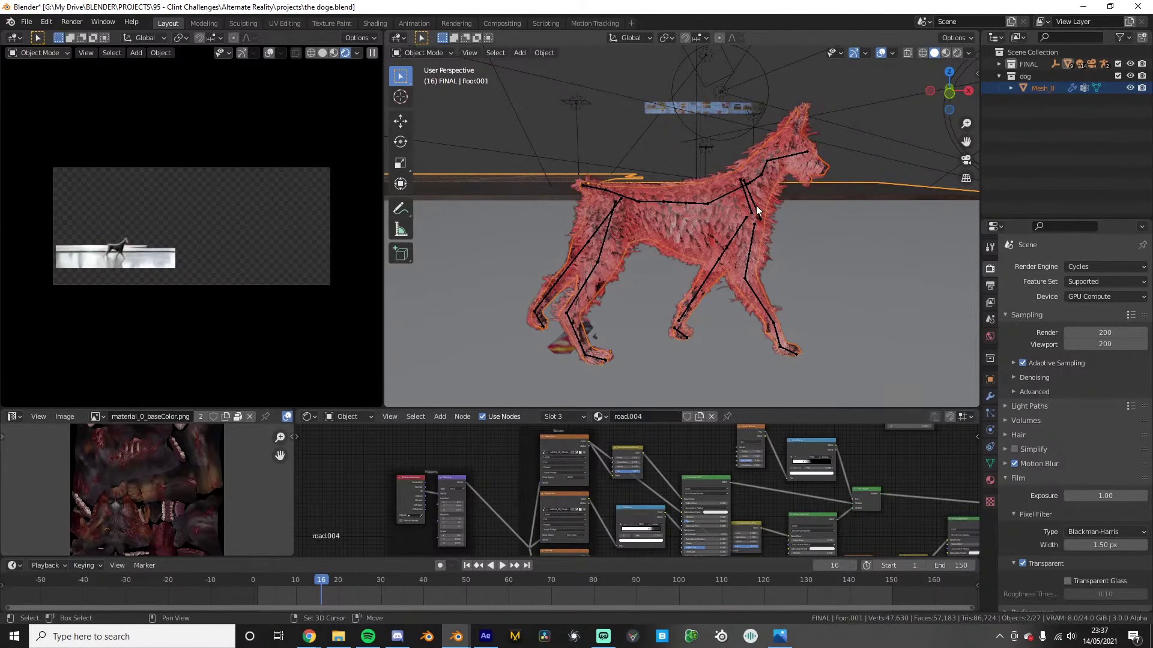
{"action": "left_click", "coordinate": [778, 160]}
{"action": "scroll", "coordinate": [781, 167], "scroll_direction": "up", "scroll_amount": 1}
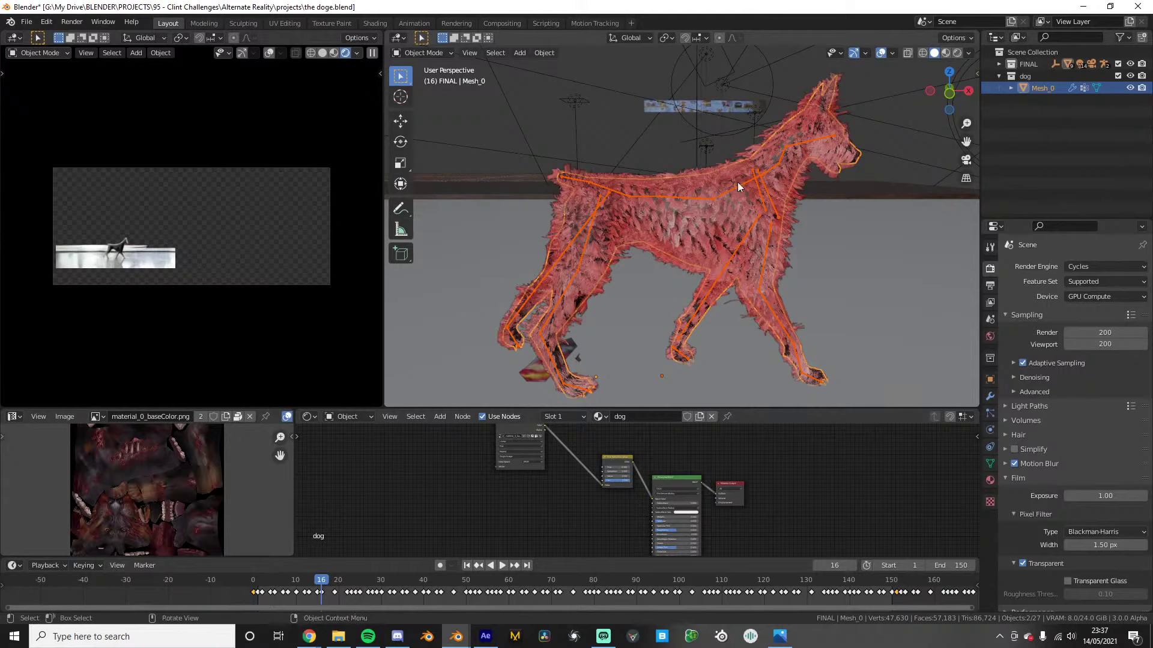
{"action": "scroll", "coordinate": [752, 208], "scroll_direction": "down", "scroll_amount": 2}
{"action": "middle_click_drag", "start_coordinate": [752, 208], "coordinate": [781, 207]}
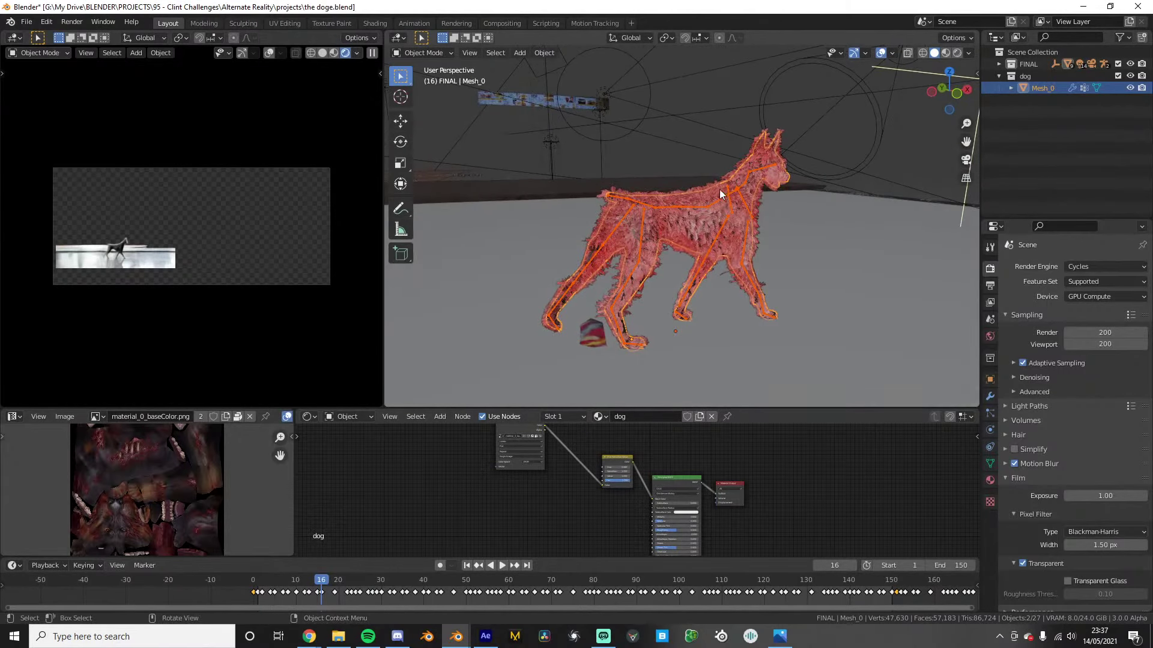
Collapse the dog collection and exclude it from the view layer briefly to check which objects it contains
{"action": "left_click", "coordinate": [1020, 95]}
{"action": "left_click", "coordinate": [999, 76]}
{"action": "left_click", "coordinate": [1011, 78]}
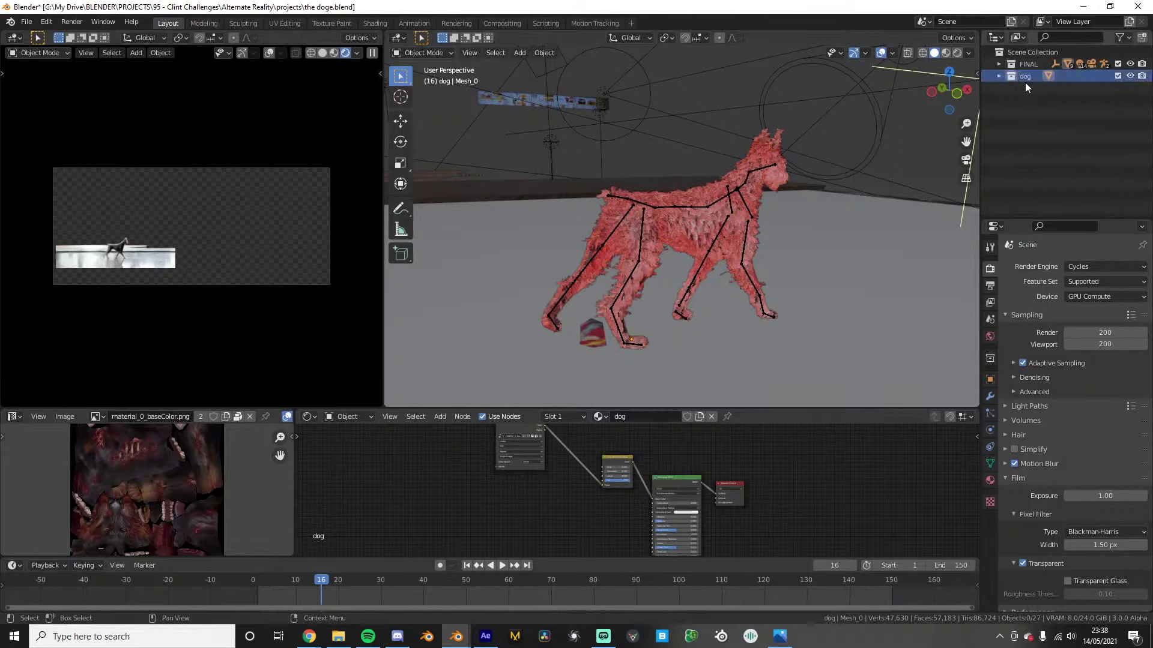
{"action": "left_click", "coordinate": [1117, 76]}
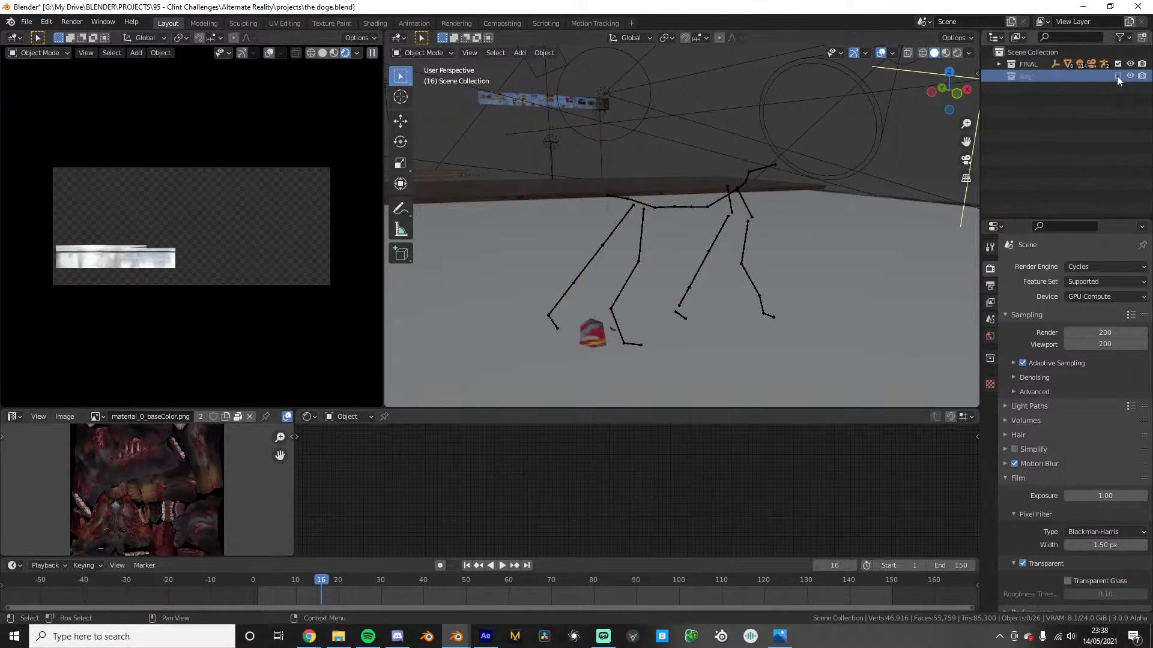
{"action": "left_click", "coordinate": [1117, 75]}
Move the dog's metarig into the dog collection
{"action": "left_click", "coordinate": [649, 208]}
{"action": "key", "text": "m"}
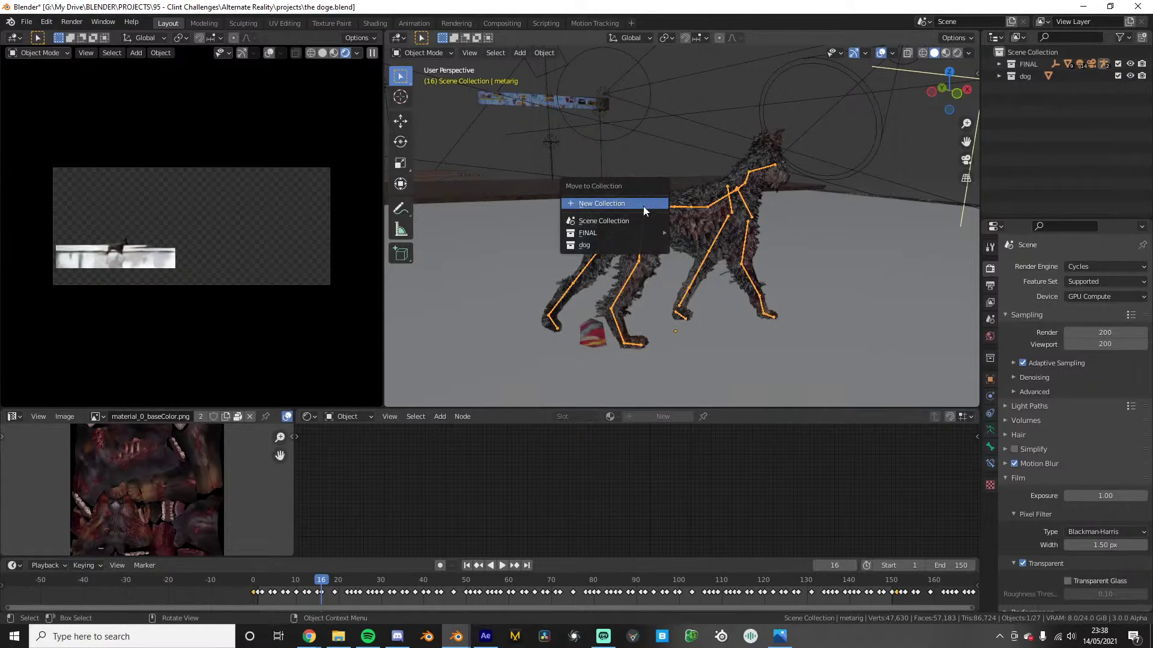
{"action": "left_click", "coordinate": [618, 244]}
{"action": "left_click", "coordinate": [1104, 80]}
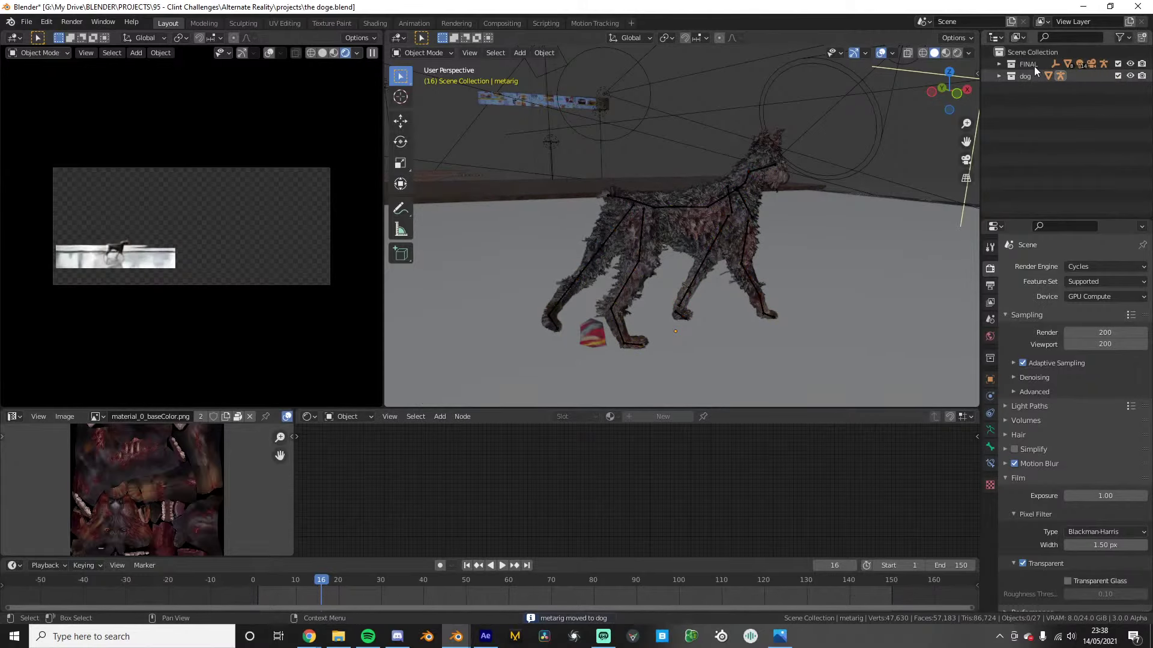
Exclude the FINAL collection briefly to view the dog alone, and include it again
{"action": "left_click", "coordinate": [1034, 65]}
{"action": "left_click", "coordinate": [1117, 63]}
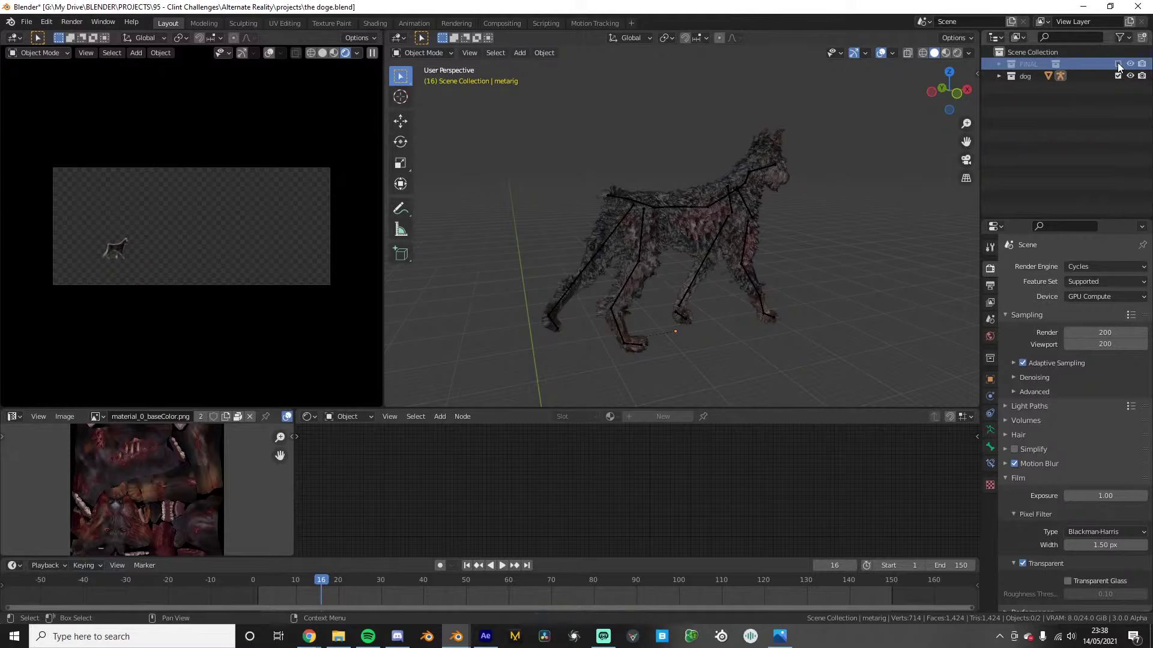
{"action": "left_click", "coordinate": [1118, 63]}
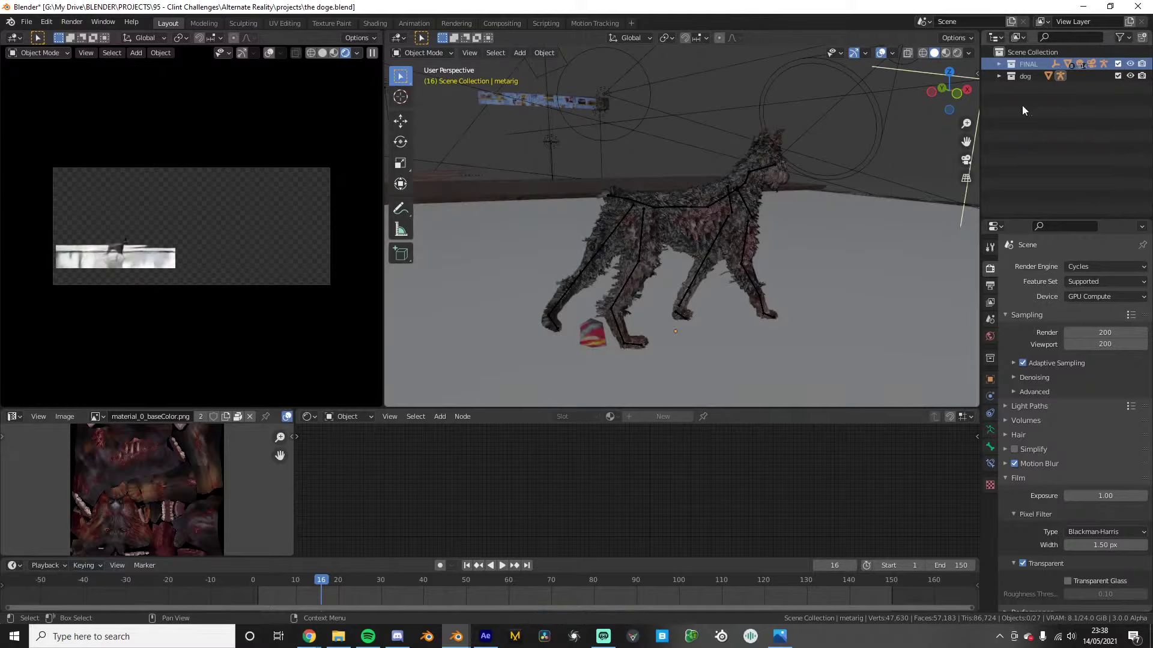
Set the FINAL collection as a holdout in the view layer and check the dog in the rendered camera view
{"action": "right_click", "coordinate": [1022, 67]}
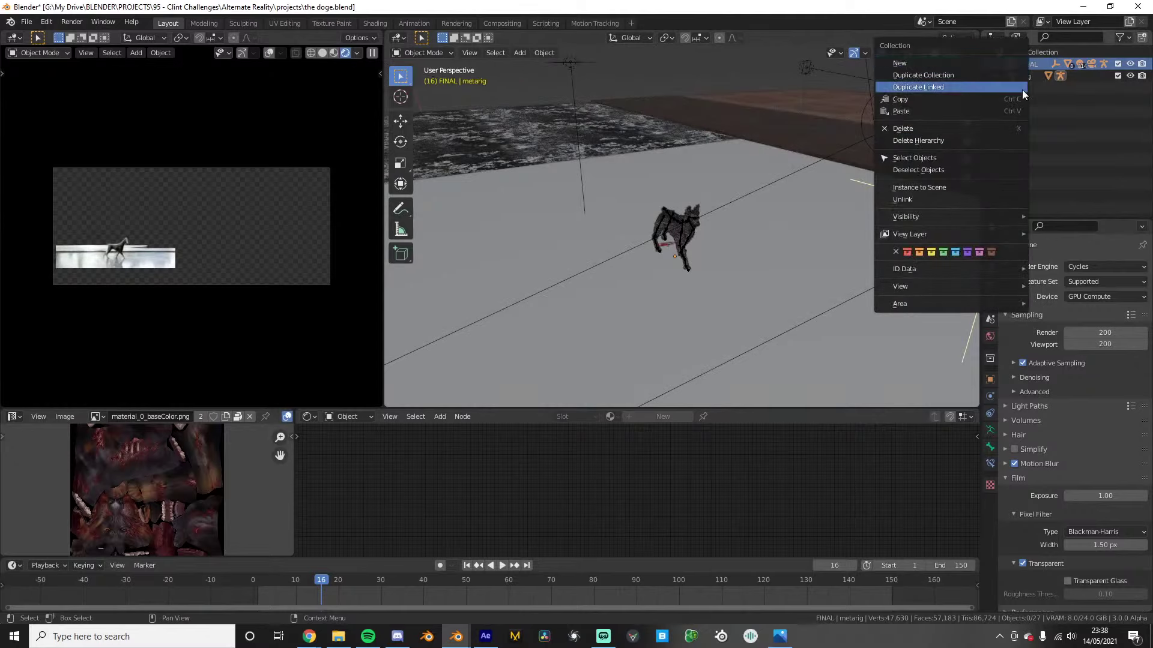
{"action": "mouse_move", "coordinate": [921, 287]}
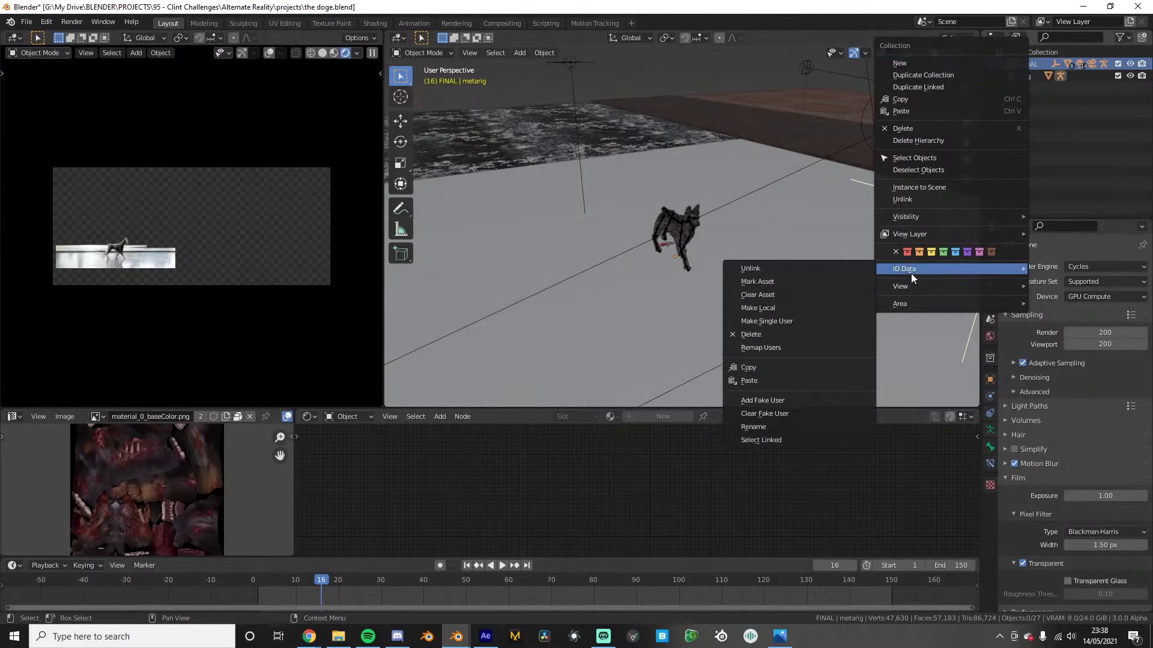
{"action": "mouse_move", "coordinate": [909, 234]}
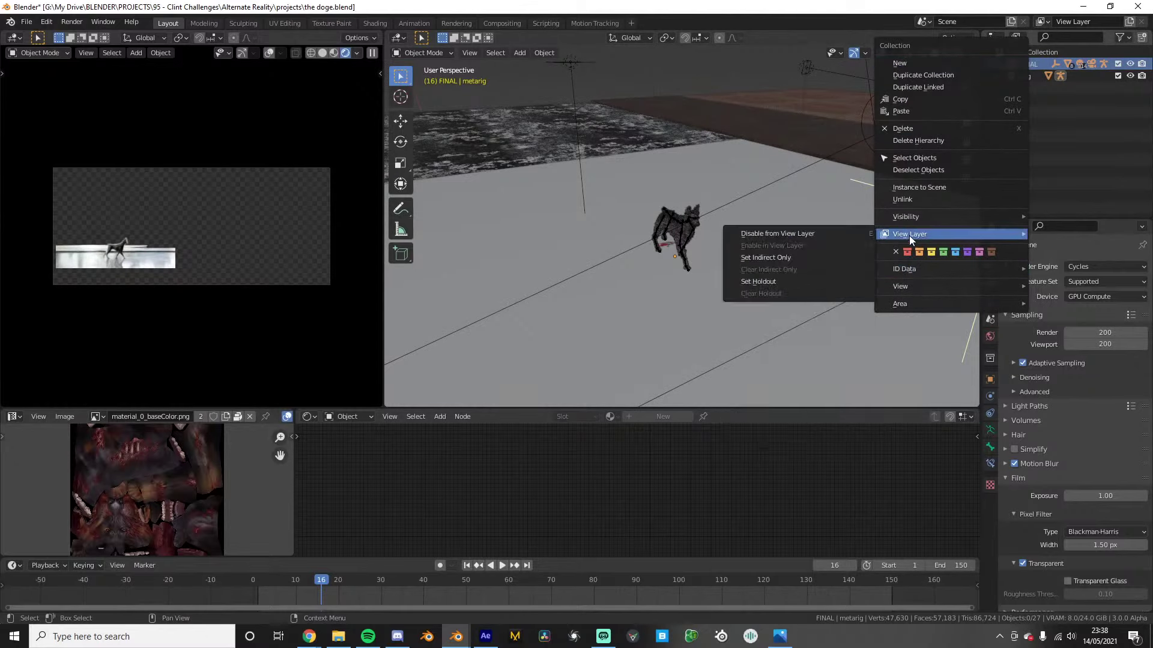
{"action": "left_click", "coordinate": [770, 281]}
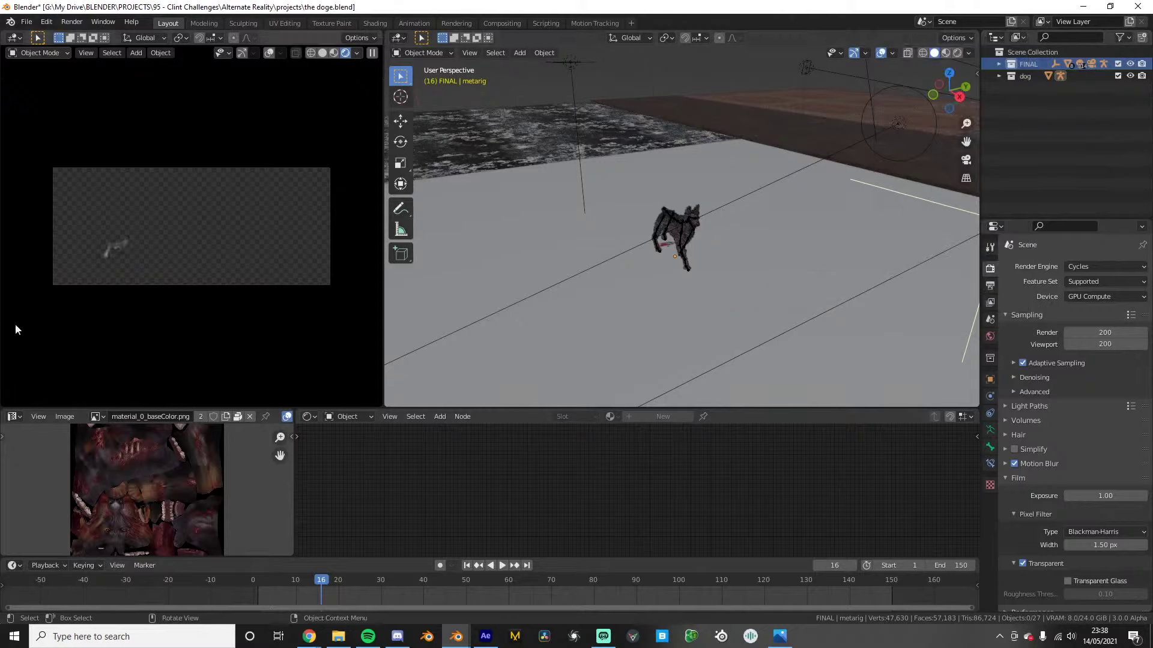
{"action": "scroll", "coordinate": [95, 271], "scroll_direction": "up", "scroll_amount": 5}
{"action": "middle_click_drag", "start_coordinate": [94, 271], "coordinate": [219, 226], "text": "shift"}
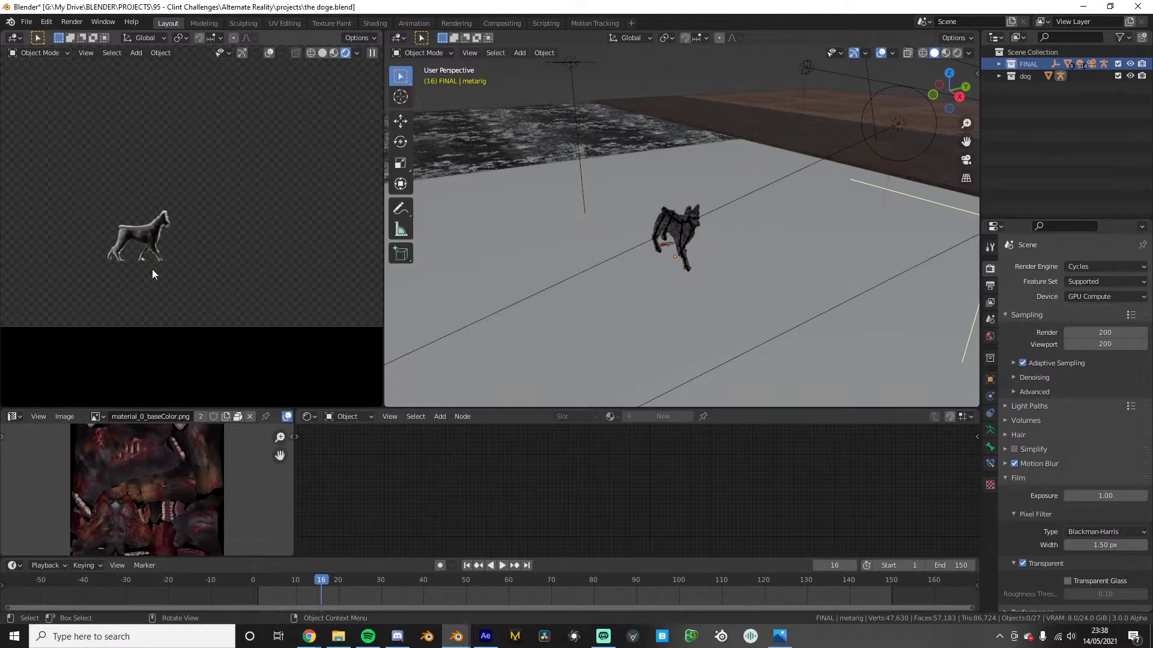
{"action": "scroll", "coordinate": [690, 270], "scroll_direction": "down", "scroll_amount": 3}
Move the reflective ground plane beneath the dog into a new collection named "shdapo"
{"action": "left_click", "coordinate": [672, 262]}
{"action": "scroll", "coordinate": [671, 262], "scroll_direction": "down", "scroll_amount": 2}
{"action": "middle_click_drag", "start_coordinate": [671, 261], "coordinate": [710, 244]}
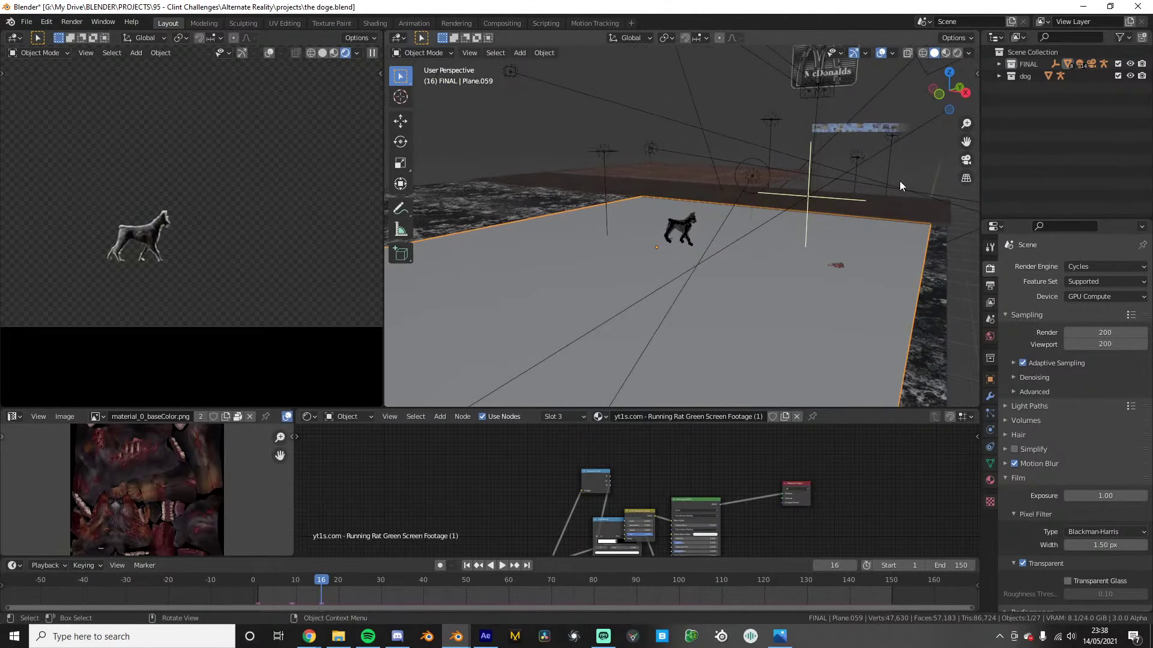
{"action": "key", "text": "m"}
{"action": "left_click", "coordinate": [676, 246]}
{"action": "type", "text": "shdapo"}
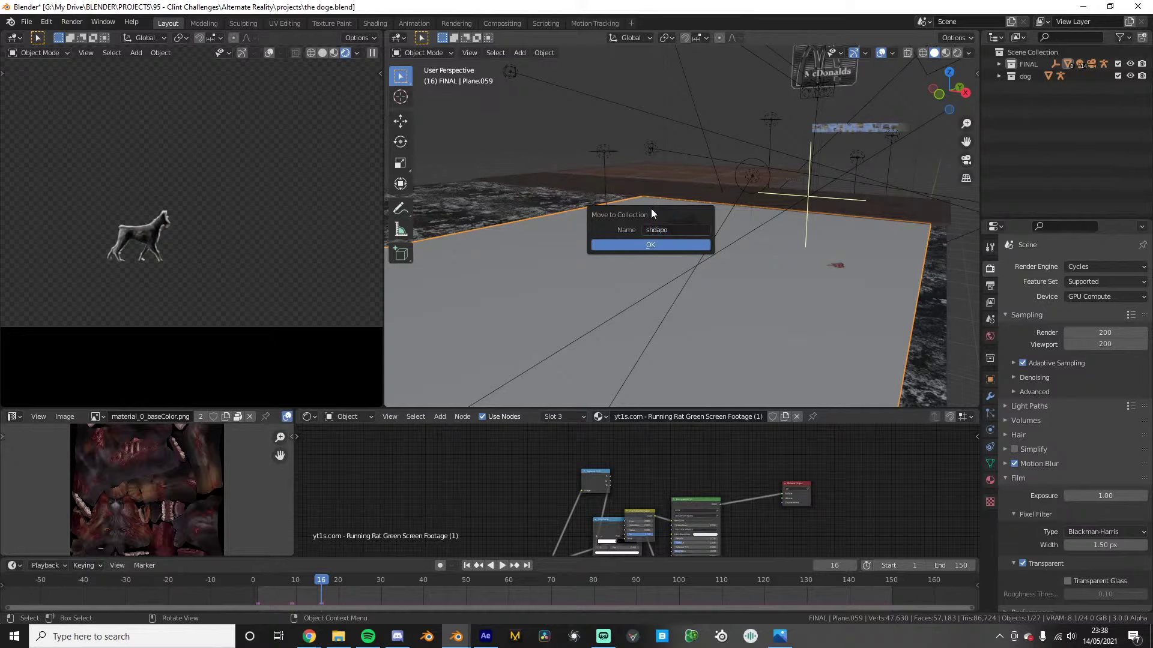
{"action": "key", "text": "Return"}
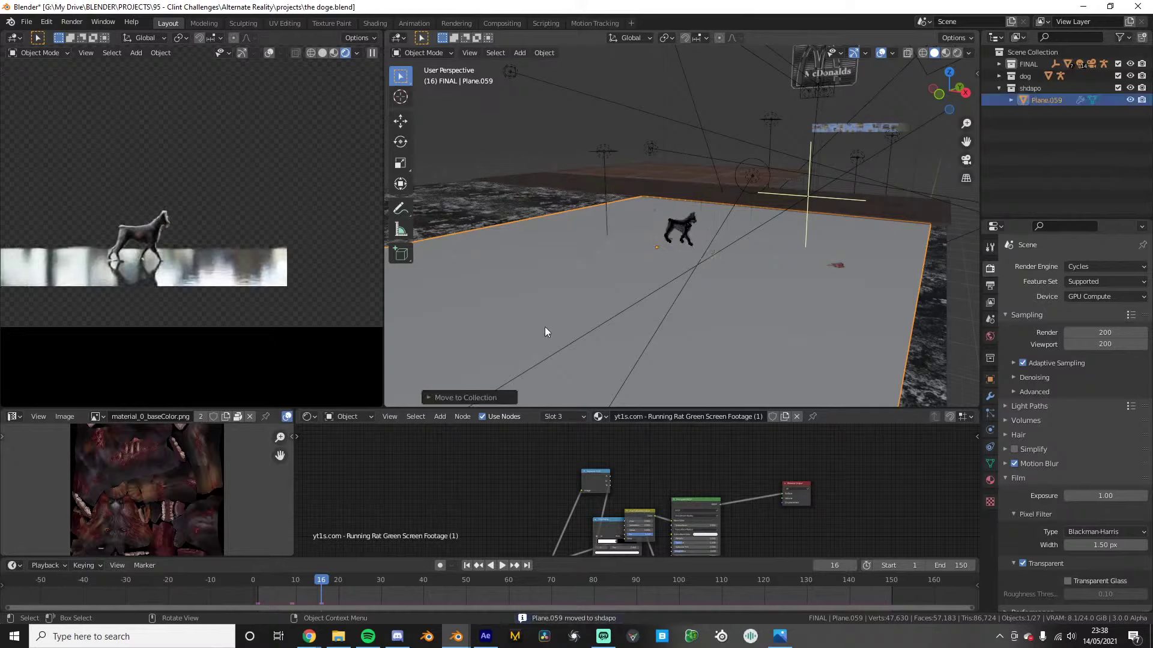
Look through the view layer, scene, world, collection and physics properties for the ground plane's shadow catcher option
{"action": "scroll", "coordinate": [570, 318], "scroll_direction": "up", "scroll_amount": 1}
{"action": "middle_click_drag", "start_coordinate": [579, 316], "coordinate": [634, 308]}
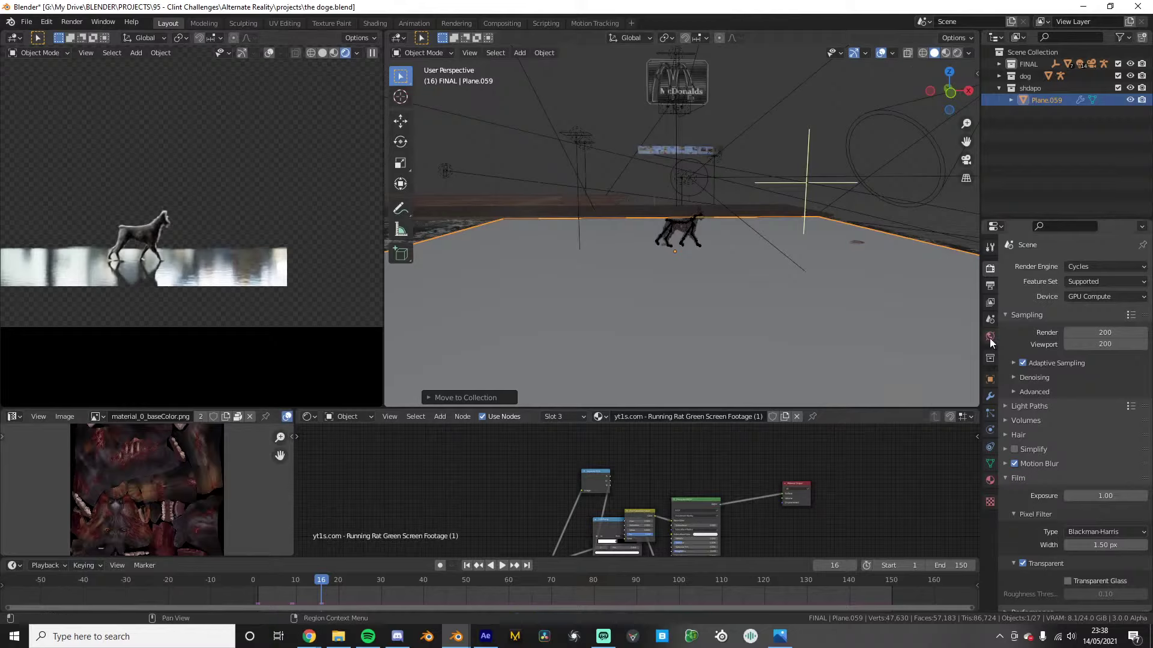
{"action": "left_click", "coordinate": [990, 288]}
{"action": "left_click", "coordinate": [990, 303]}
{"action": "left_click", "coordinate": [988, 320]}
{"action": "left_click", "coordinate": [990, 303]}
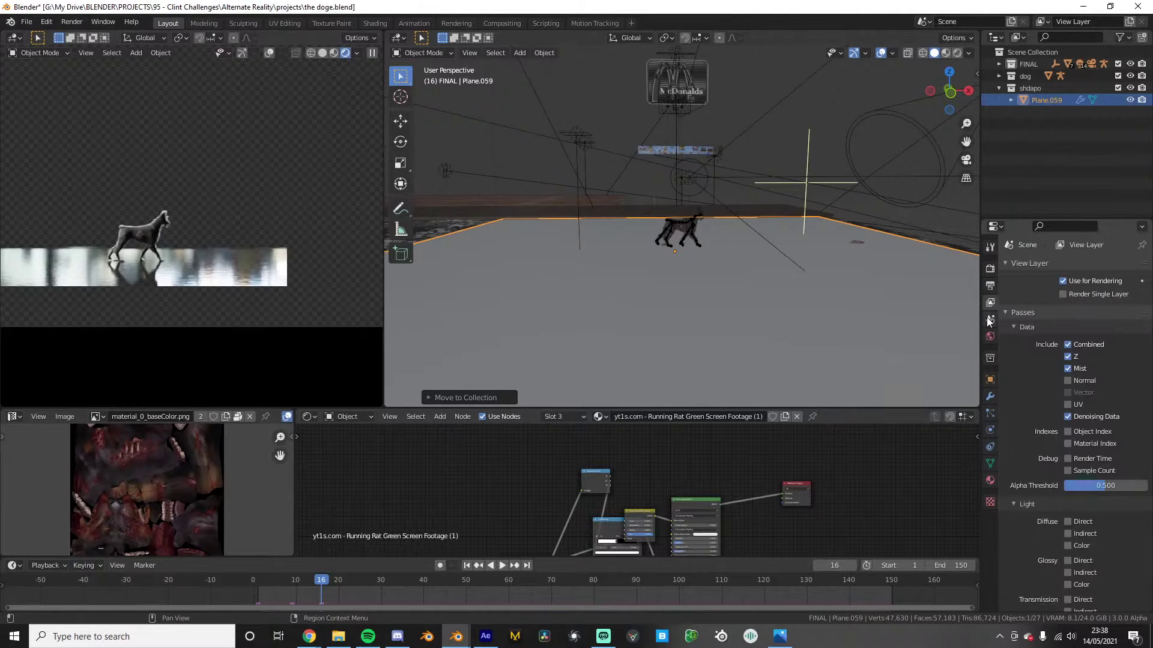
{"action": "scroll", "coordinate": [1066, 431], "scroll_direction": "down", "scroll_amount": 11}
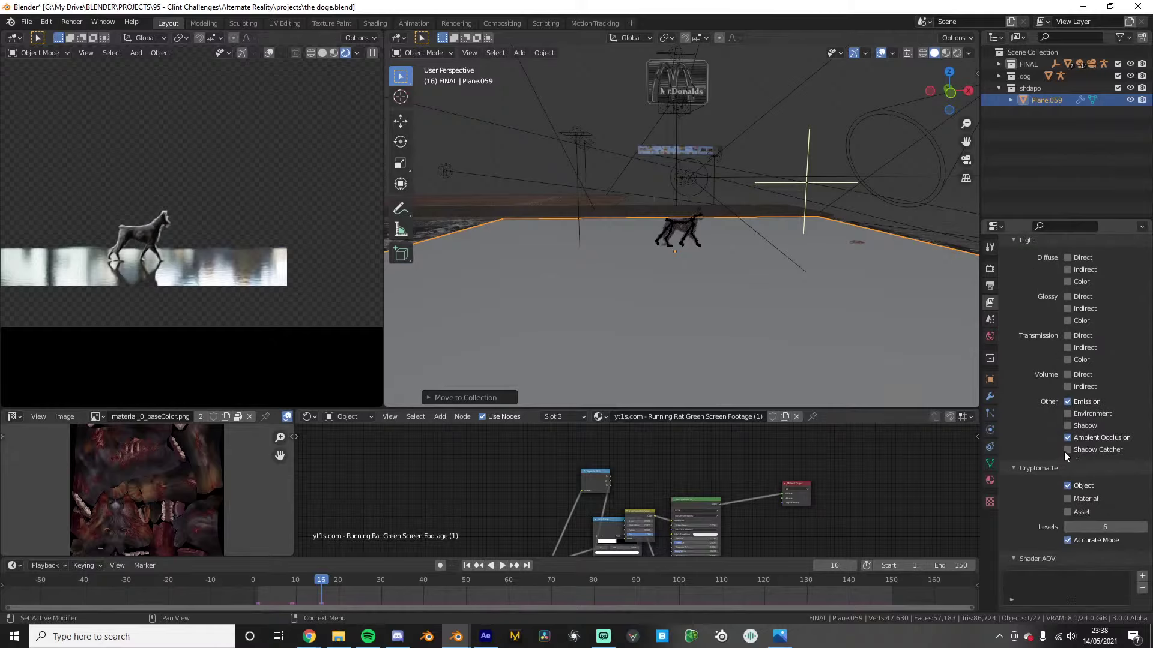
{"action": "left_click", "coordinate": [989, 320]}
{"action": "left_click", "coordinate": [987, 338]}
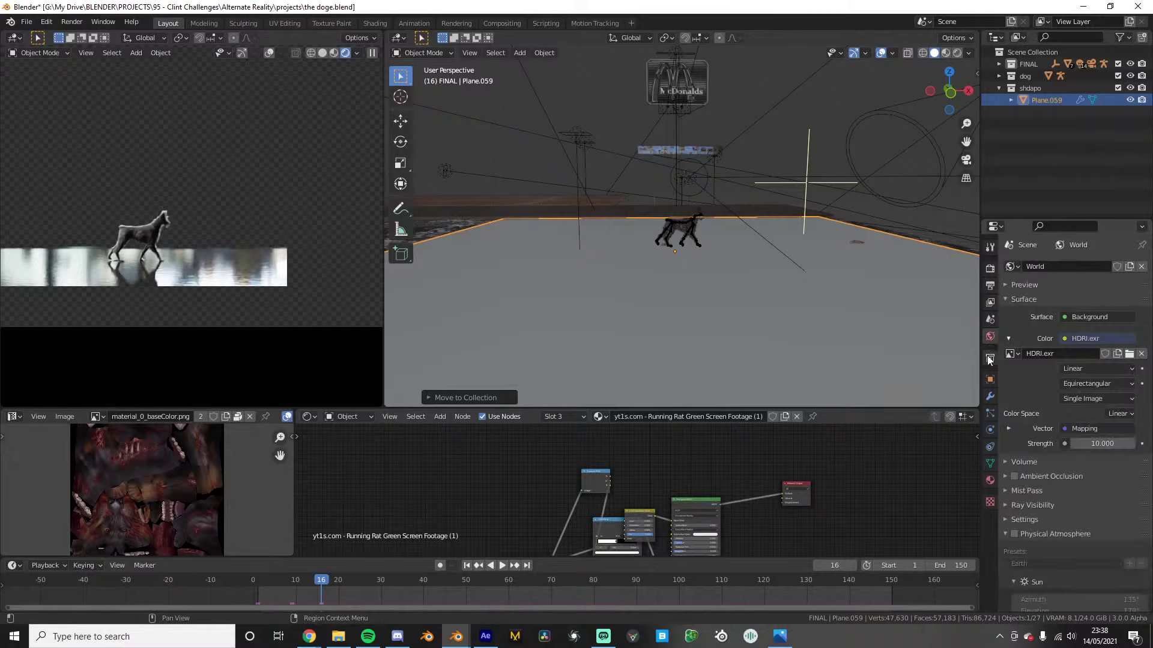
{"action": "left_click", "coordinate": [987, 359]}
{"action": "left_click", "coordinate": [989, 380]}
{"action": "left_click", "coordinate": [990, 397]}
{"action": "left_click", "coordinate": [991, 414]}
{"action": "left_click", "coordinate": [990, 430]}
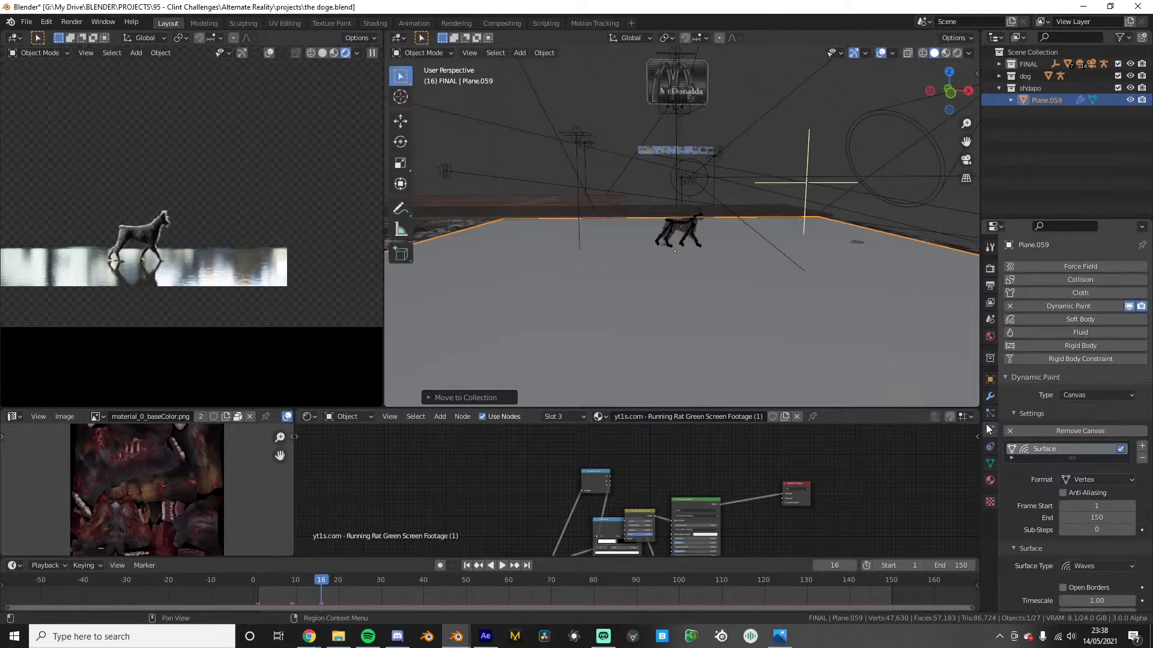
{"action": "left_click", "coordinate": [990, 336]}
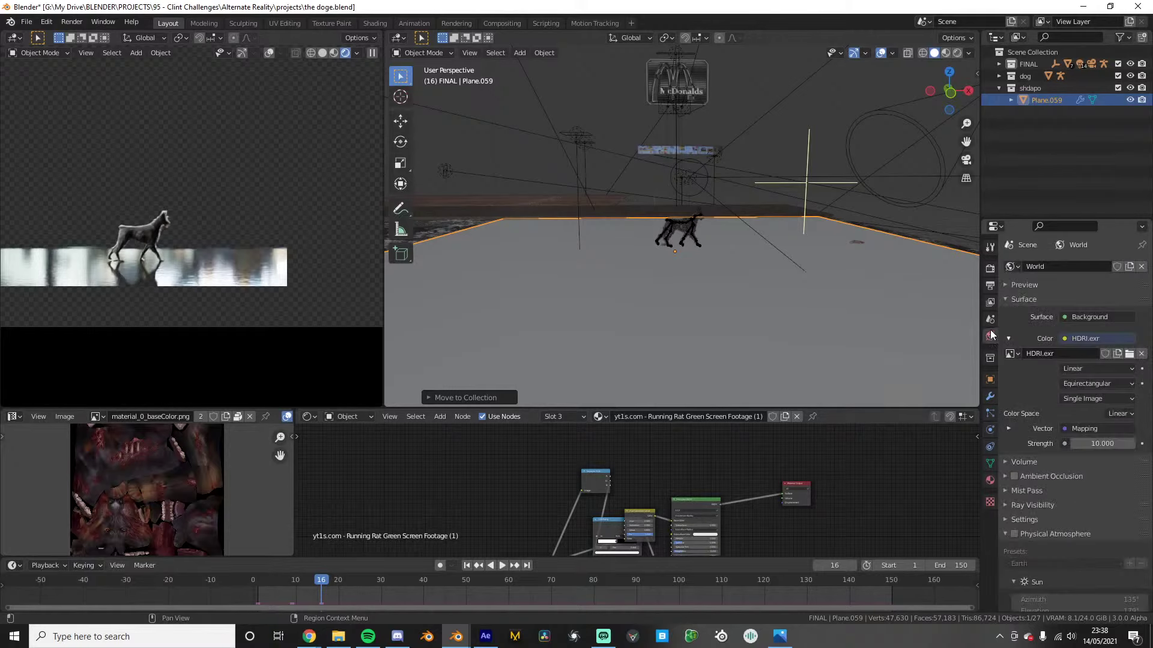
Enable Shadow Catcher in the ground plane's object visibility settings
{"action": "left_click", "coordinate": [990, 379]}
{"action": "scroll", "coordinate": [1057, 434], "scroll_direction": "down", "scroll_amount": 6}
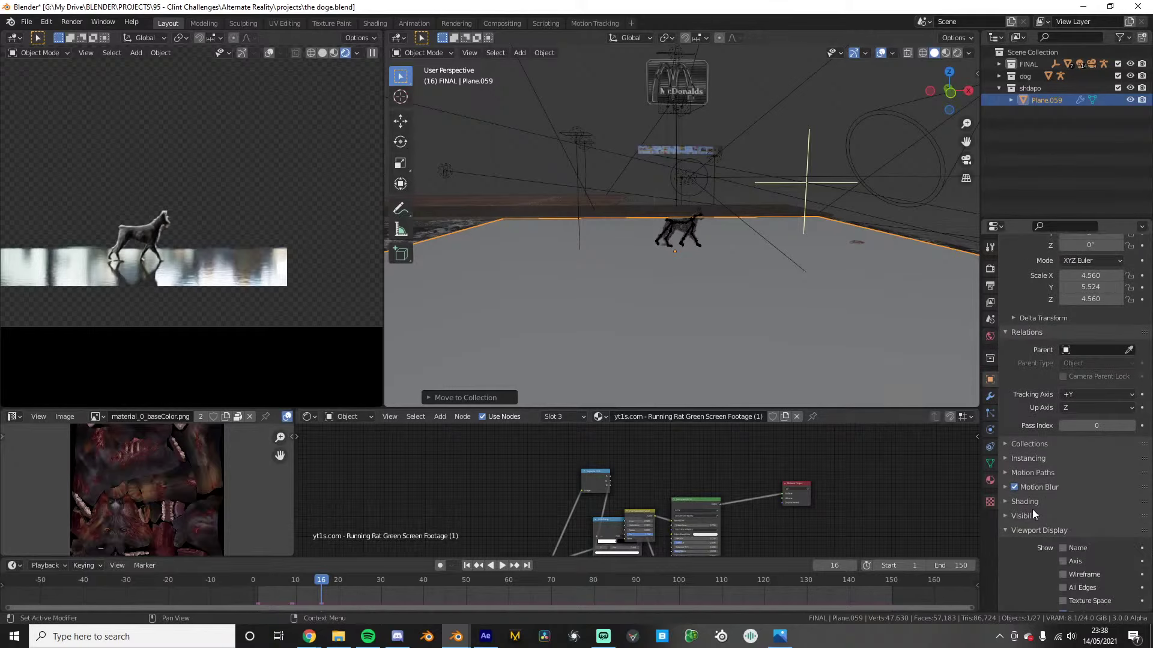
{"action": "left_click", "coordinate": [1032, 513]}
{"action": "scroll", "coordinate": [1050, 499], "scroll_direction": "down", "scroll_amount": 5}
{"action": "left_click", "coordinate": [1063, 458]}
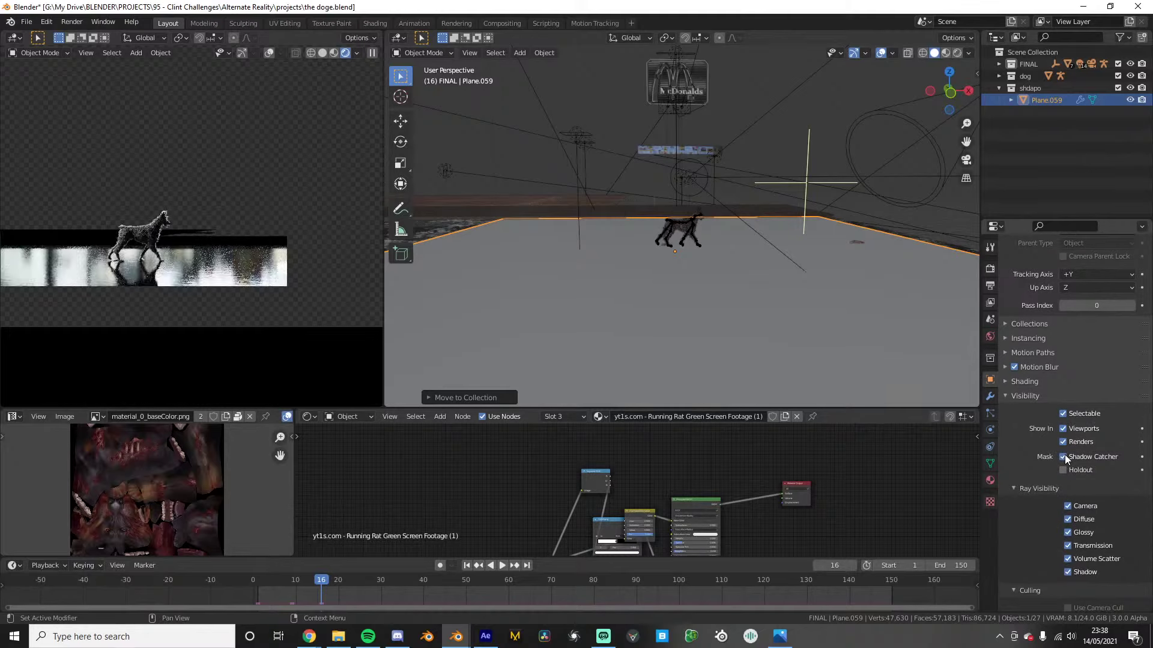
Try moving the ground plane to check its effect in the rendered view
{"action": "middle_click_drag", "start_coordinate": [150, 303], "coordinate": [132, 276]}
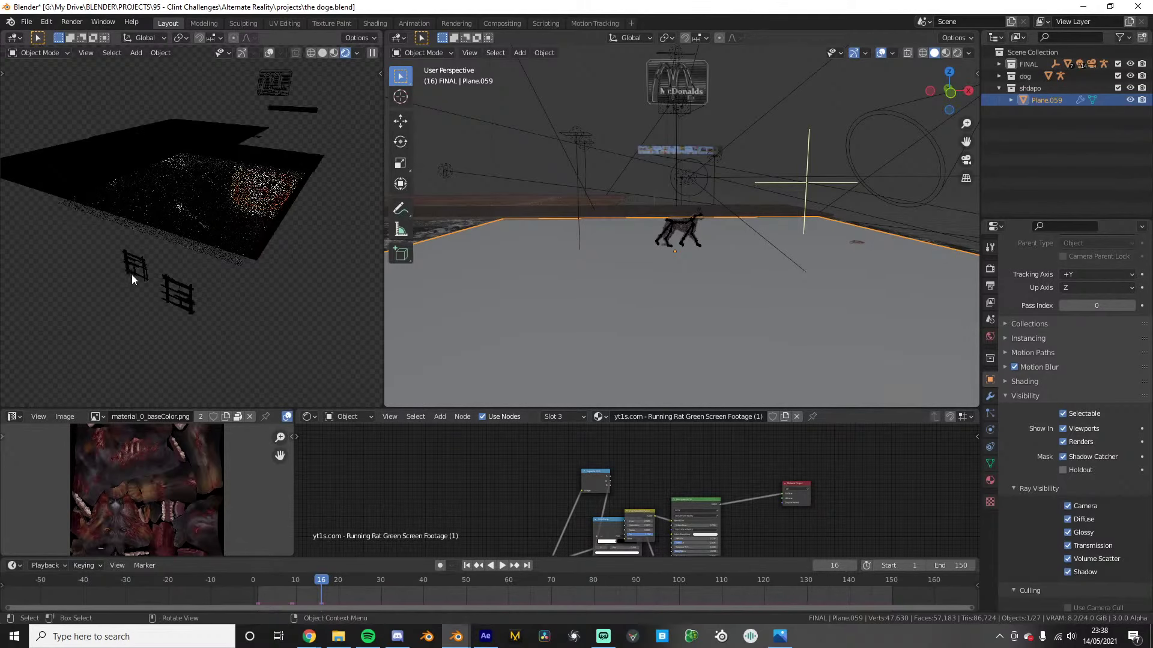
{"action": "scroll", "coordinate": [628, 275], "scroll_direction": "down", "scroll_amount": 5}
{"action": "key", "text": "g"}
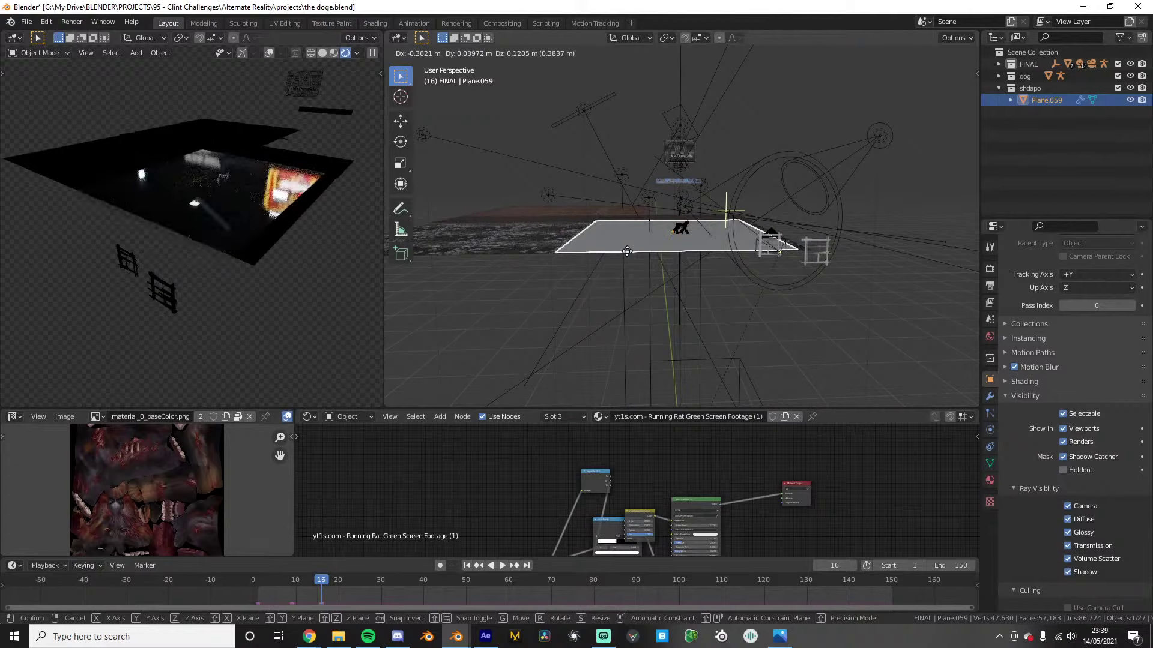
{"action": "left_click", "coordinate": [627, 251]}
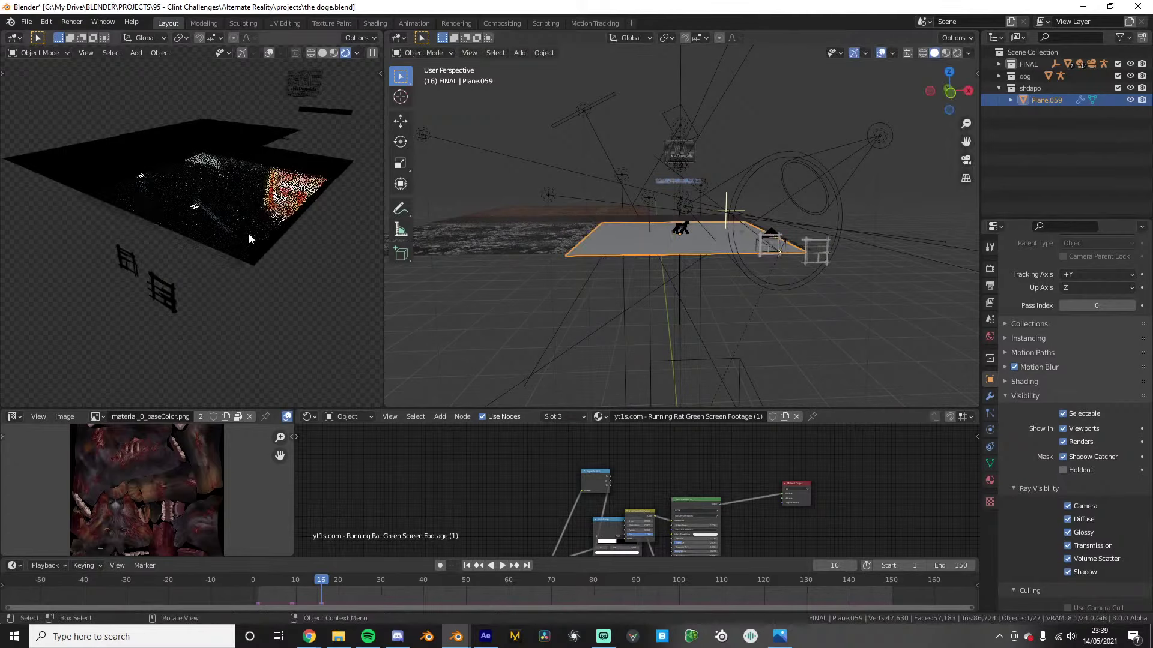
Try moving the floor.001 object to check which part of the rendered view it covers
{"action": "left_click", "coordinate": [539, 243]}
{"action": "key", "text": "g"}
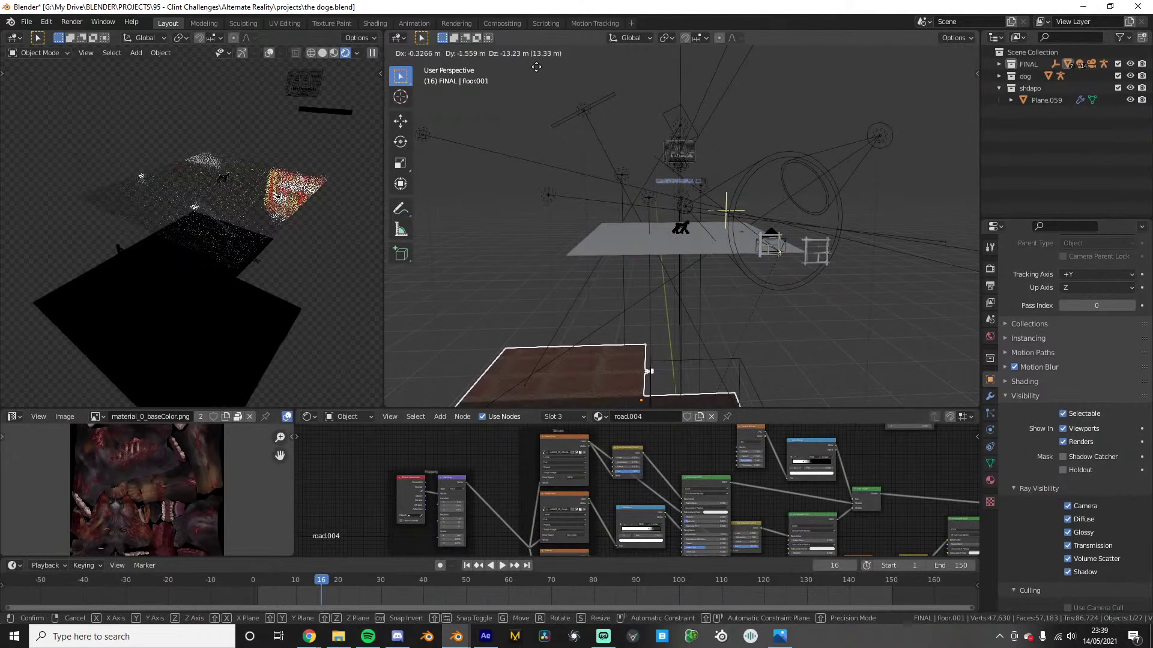
{"action": "right_click", "coordinate": [534, 191]}
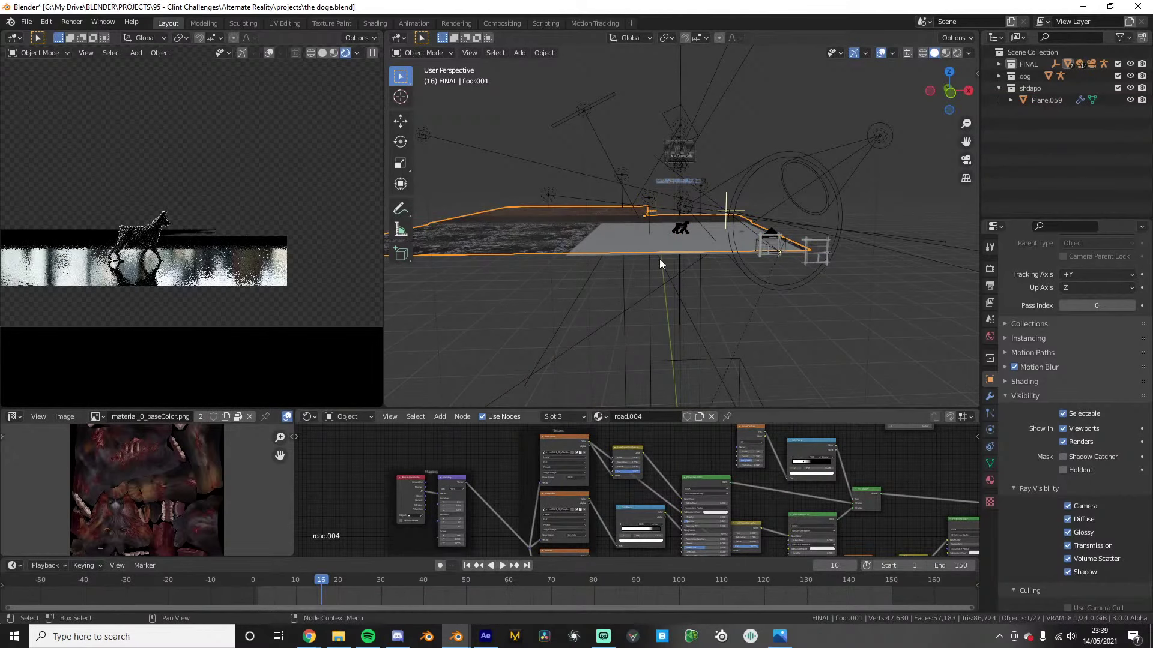
{"action": "middle_click_drag", "start_coordinate": [660, 258], "coordinate": [689, 227]}
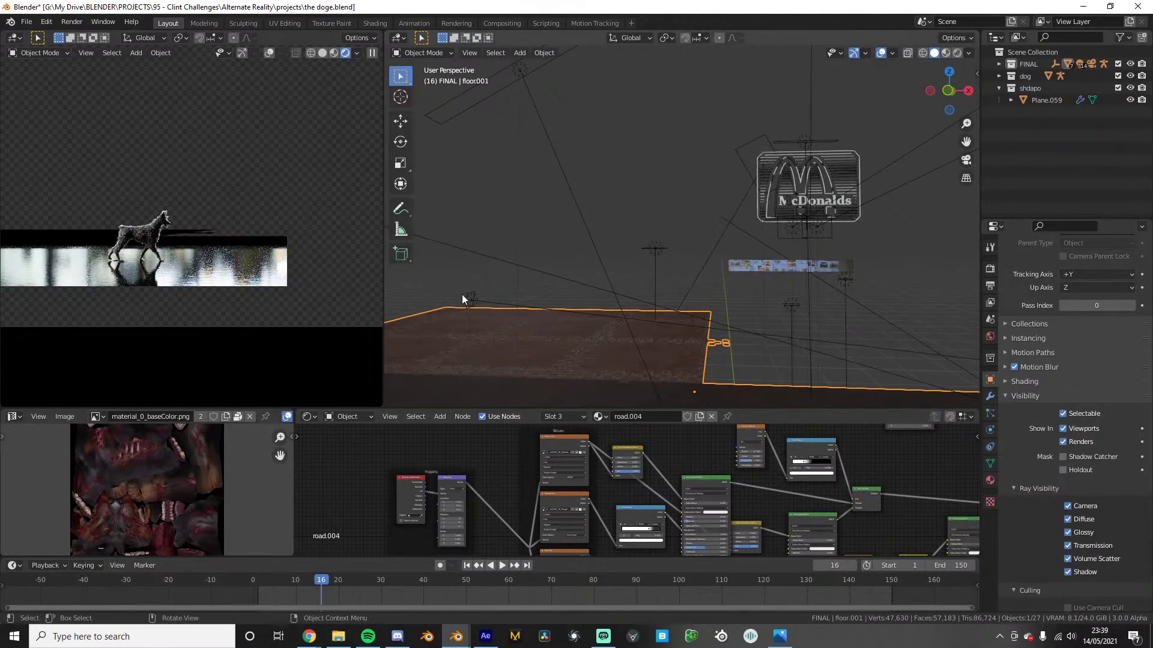
{"action": "scroll", "coordinate": [650, 280], "scroll_direction": "down", "scroll_amount": 5}
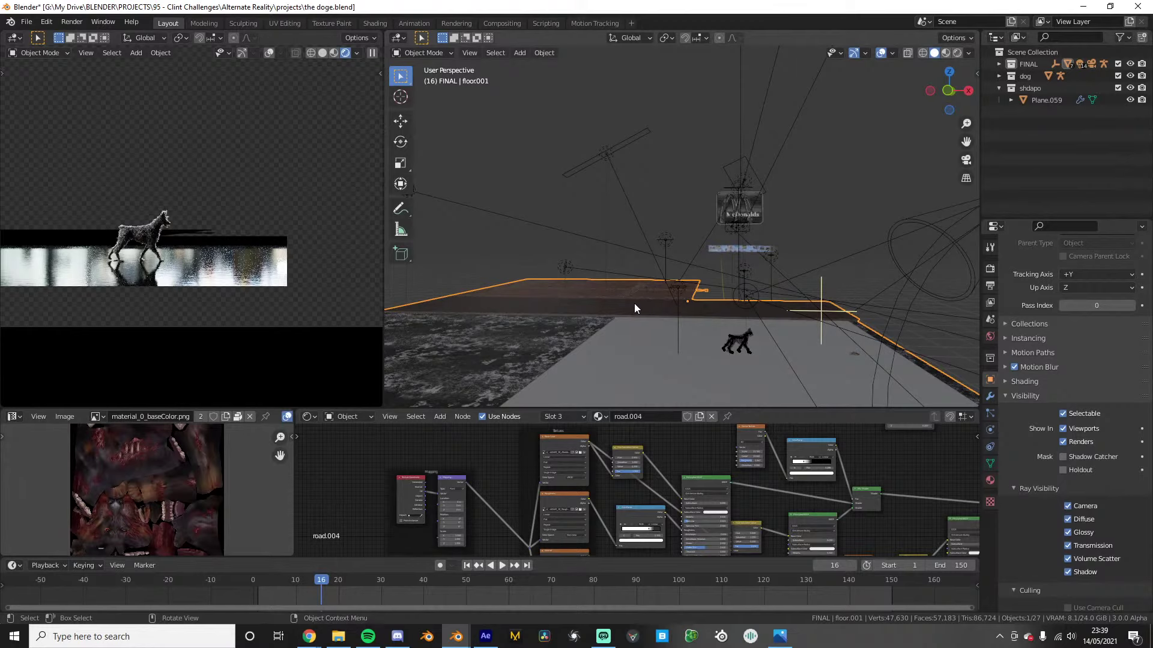
{"action": "key", "text": "g"}
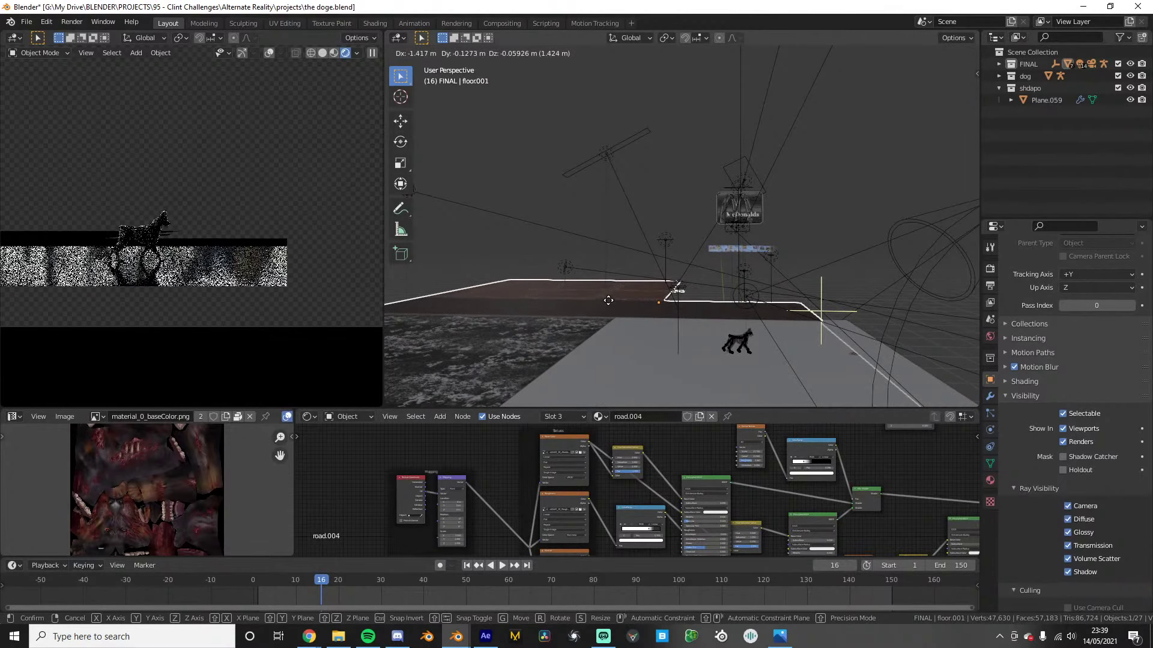
{"action": "right_click", "coordinate": [612, 296]}
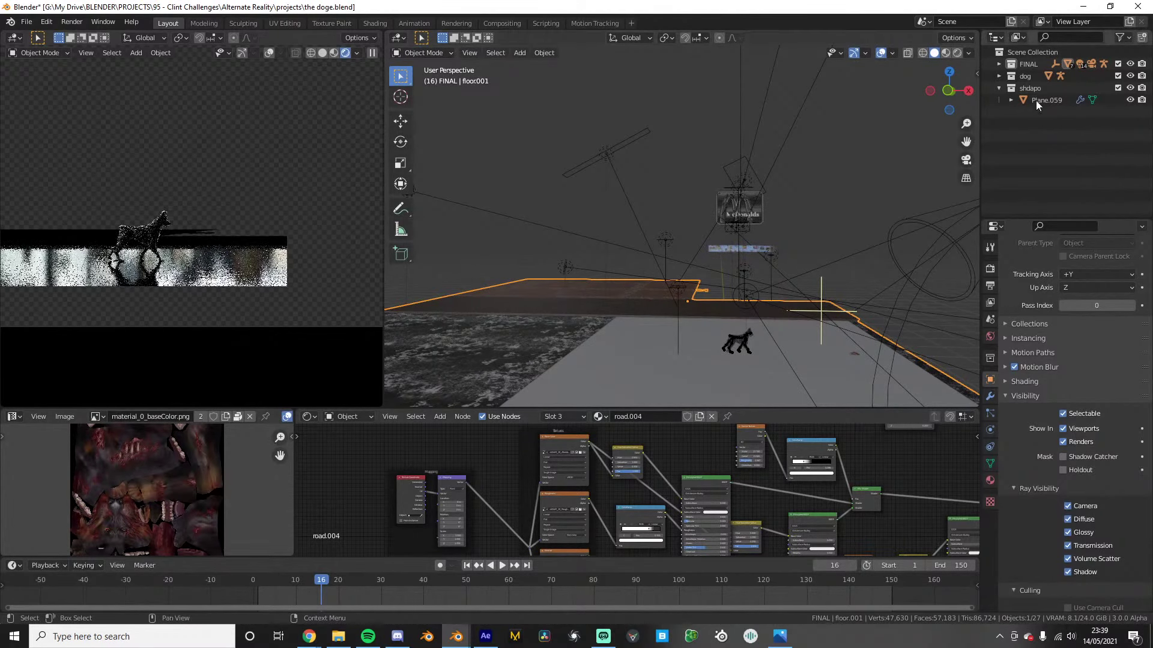
Try the Shadow Catcher and Holdout masks on the floor.001 object
{"action": "middle_click_drag", "start_coordinate": [207, 261], "coordinate": [203, 295]}
{"action": "scroll", "coordinate": [199, 296], "scroll_direction": "down", "scroll_amount": 3}
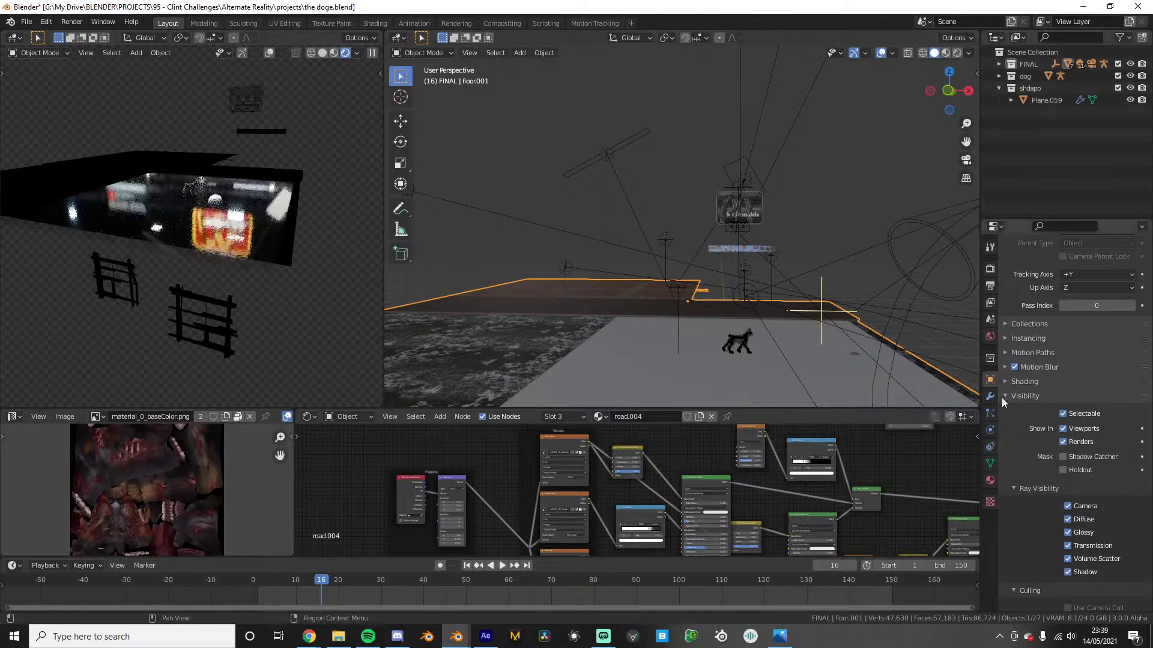
{"action": "left_click", "coordinate": [1063, 457]}
{"action": "left_click", "coordinate": [1062, 471]}
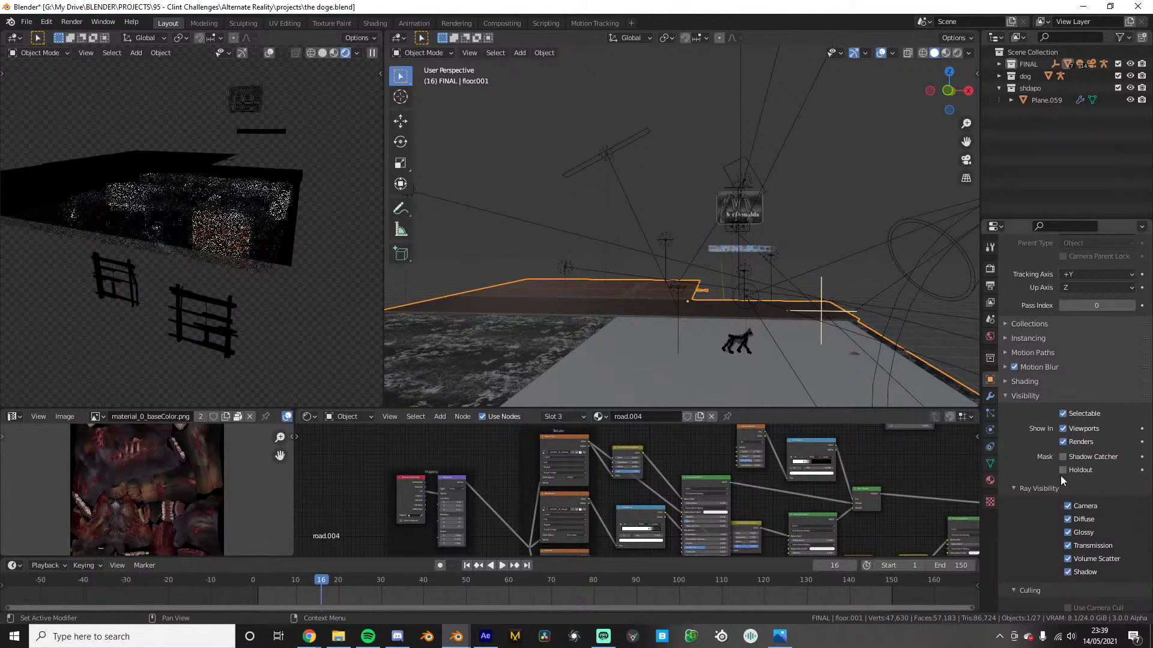
{"action": "left_click", "coordinate": [1062, 470]}
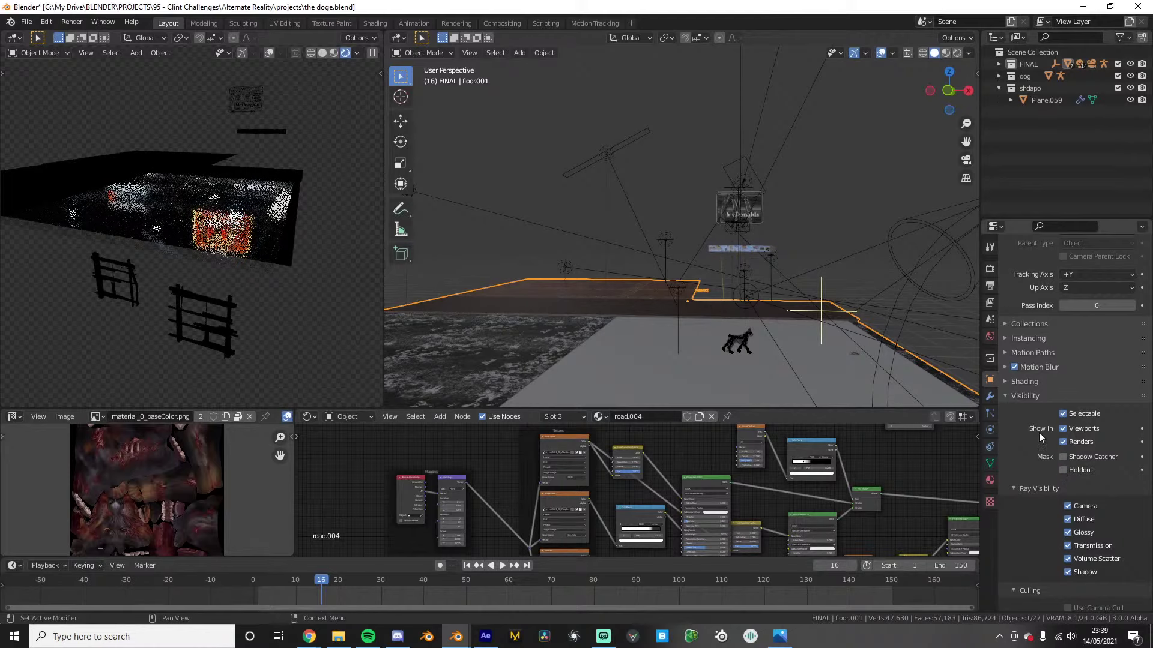
Return the rendered viewport to the camera view and examine the dog with its ground reflection
{"action": "middle_click_drag", "start_coordinate": [12, 196], "coordinate": [145, 219]}
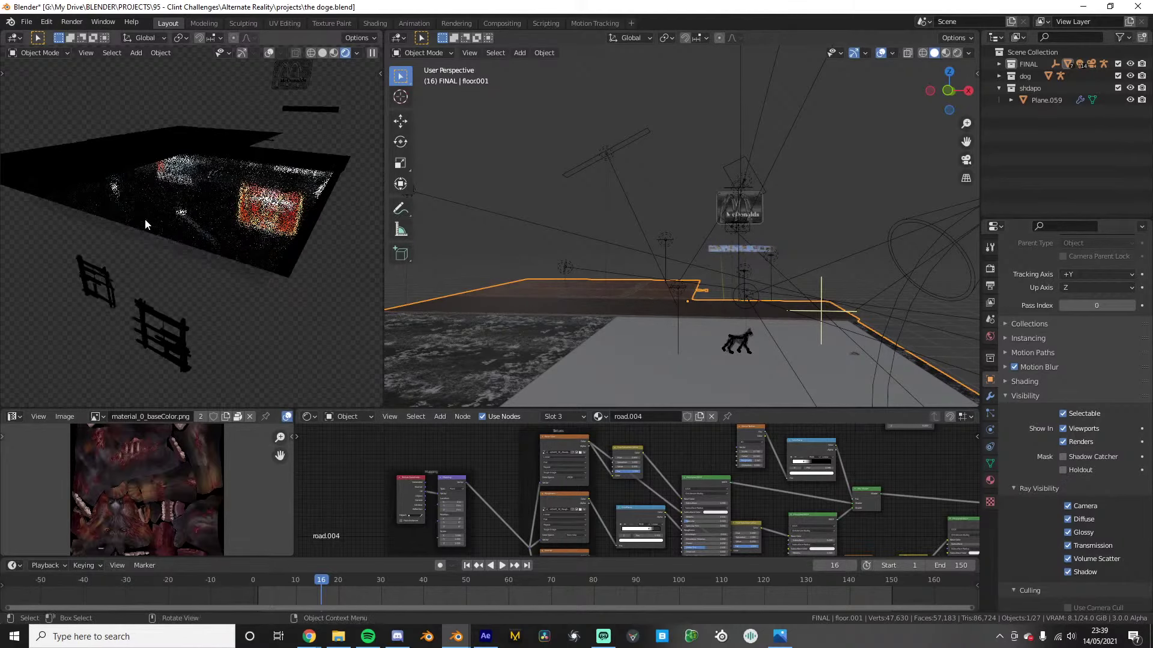
{"action": "key", "text": "KP_0"}
{"action": "scroll", "coordinate": [204, 240], "scroll_direction": "up", "scroll_amount": 1}
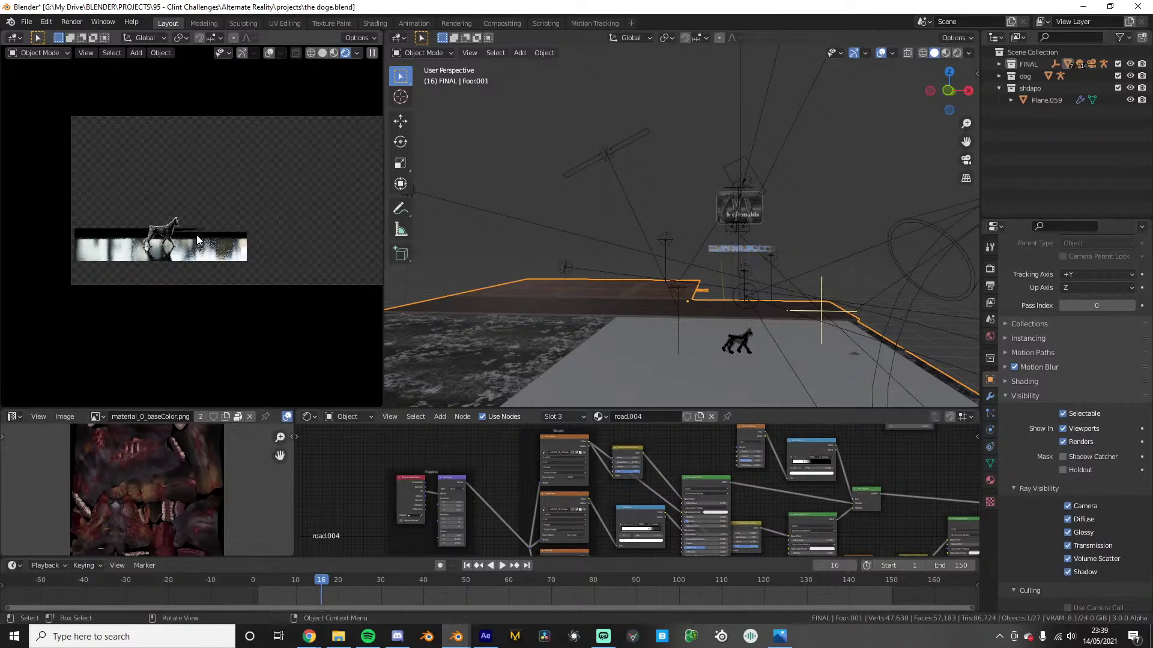
{"action": "scroll", "coordinate": [140, 322], "scroll_direction": "up", "scroll_amount": 3}
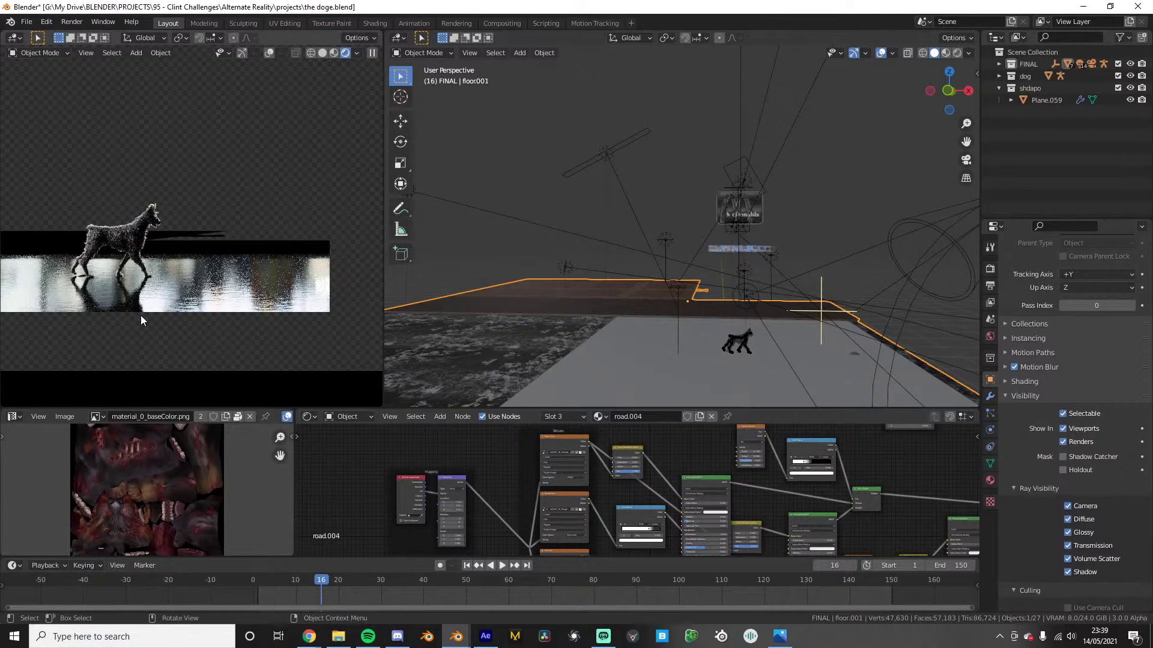
Expand the render denoising settings and examine the dog's fur up close in the rendered view
{"action": "left_click", "coordinate": [991, 268]}
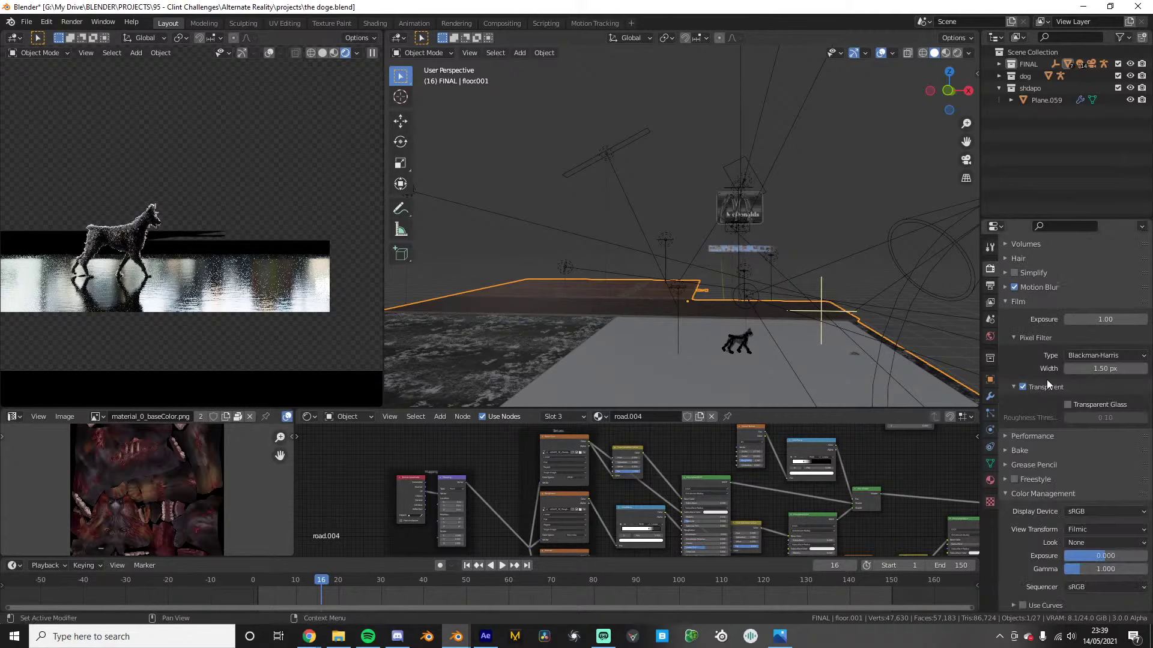
{"action": "scroll", "coordinate": [1042, 367], "scroll_direction": "down", "scroll_amount": 2}
{"action": "left_click", "coordinate": [1057, 344]}
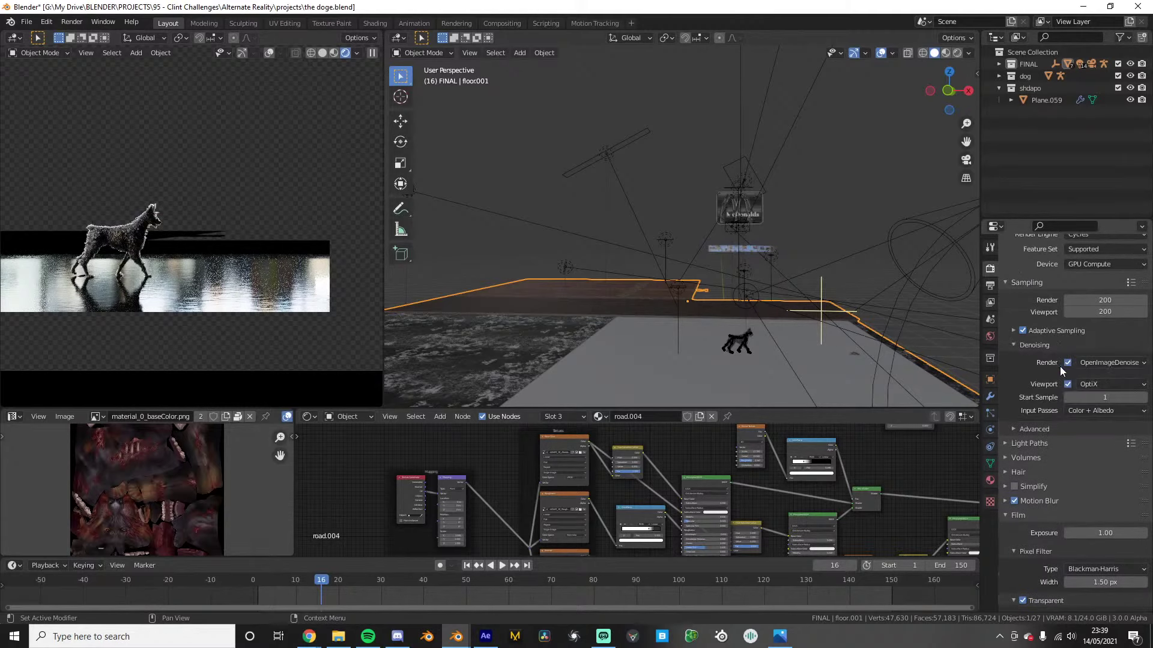
{"action": "scroll", "coordinate": [291, 311], "scroll_direction": "up", "scroll_amount": 5}
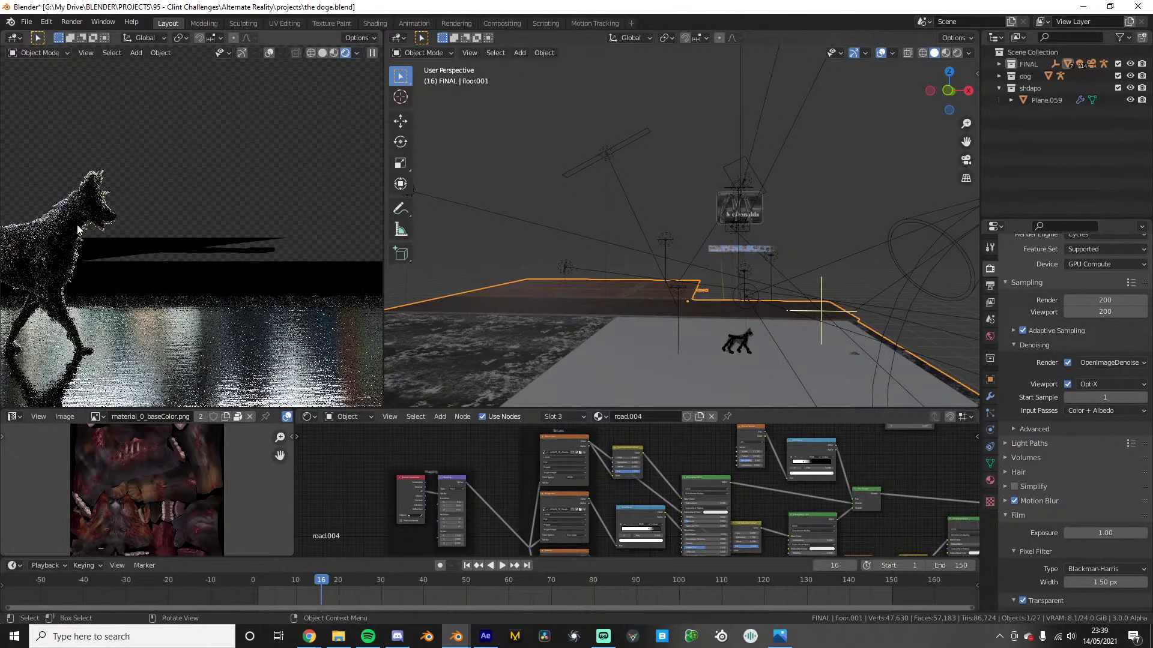
{"action": "scroll", "coordinate": [66, 240], "scroll_direction": "up", "scroll_amount": 3}
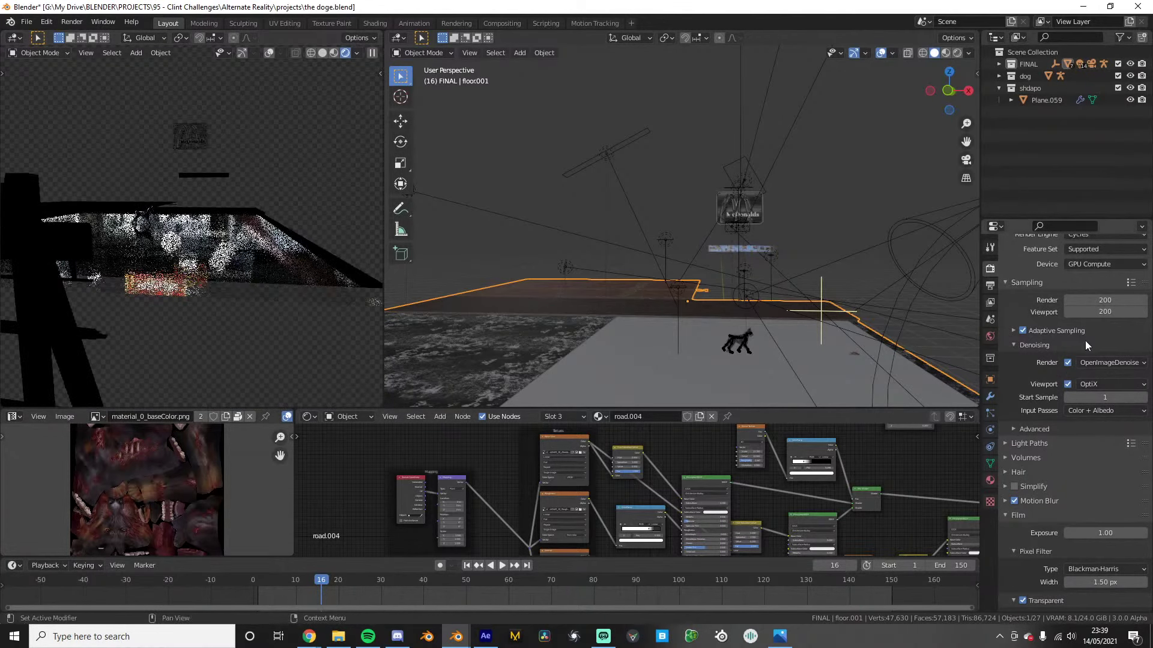
Compare the dog's raw fur render with viewport denoising off, and restore the OptiX viewport denoiser
{"action": "scroll", "coordinate": [1088, 360], "scroll_direction": "up", "scroll_amount": 2}
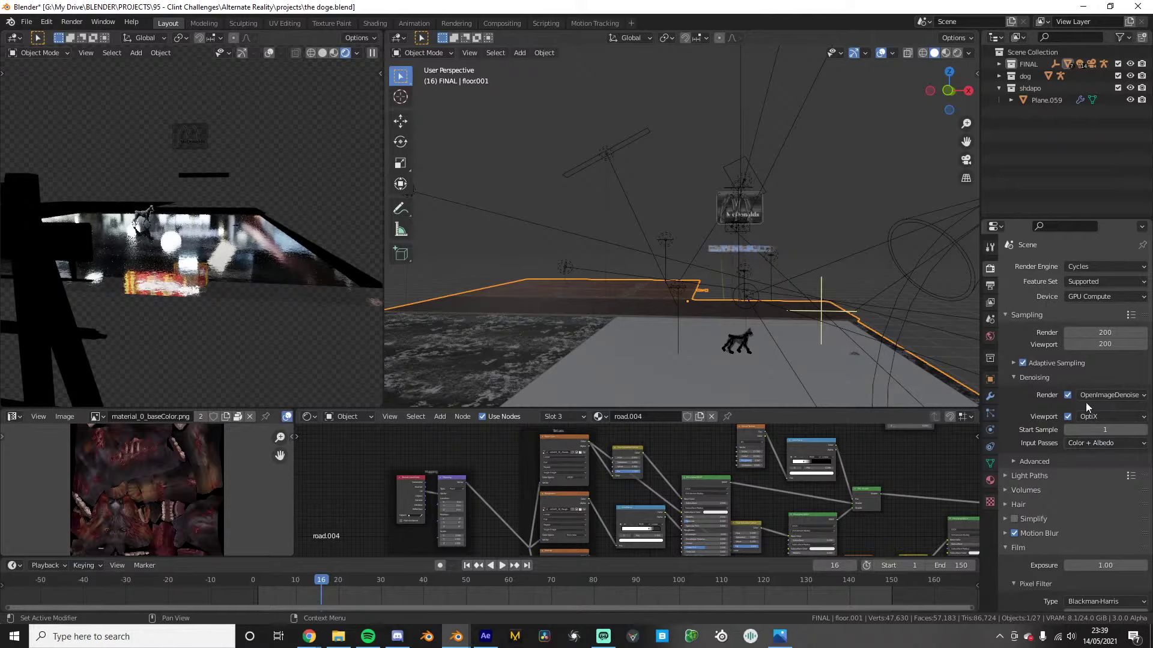
{"action": "left_click", "coordinate": [1068, 417]}
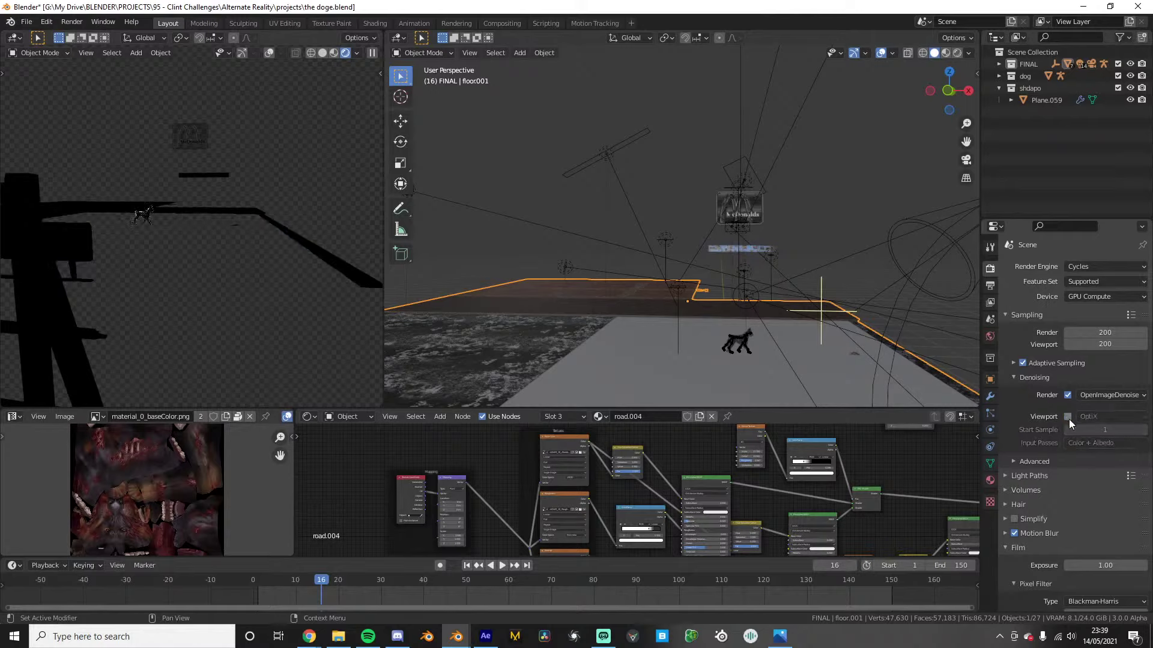
{"action": "key", "text": "KP_0"}
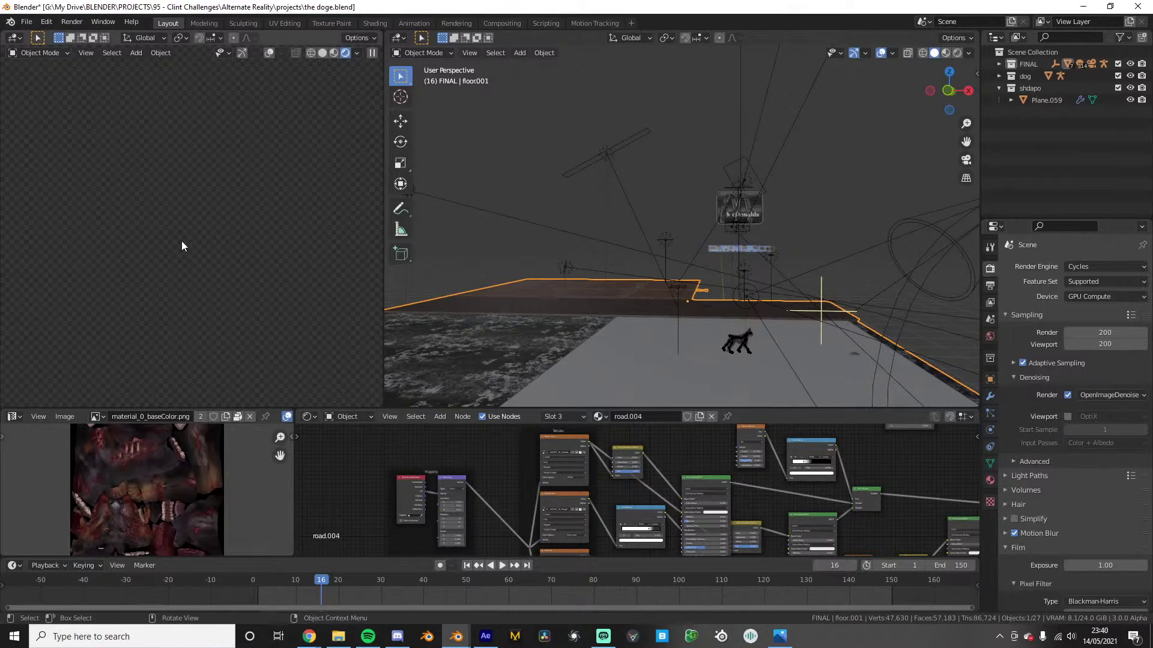
{"action": "middle_click_drag", "start_coordinate": [152, 171], "coordinate": [139, 174]}
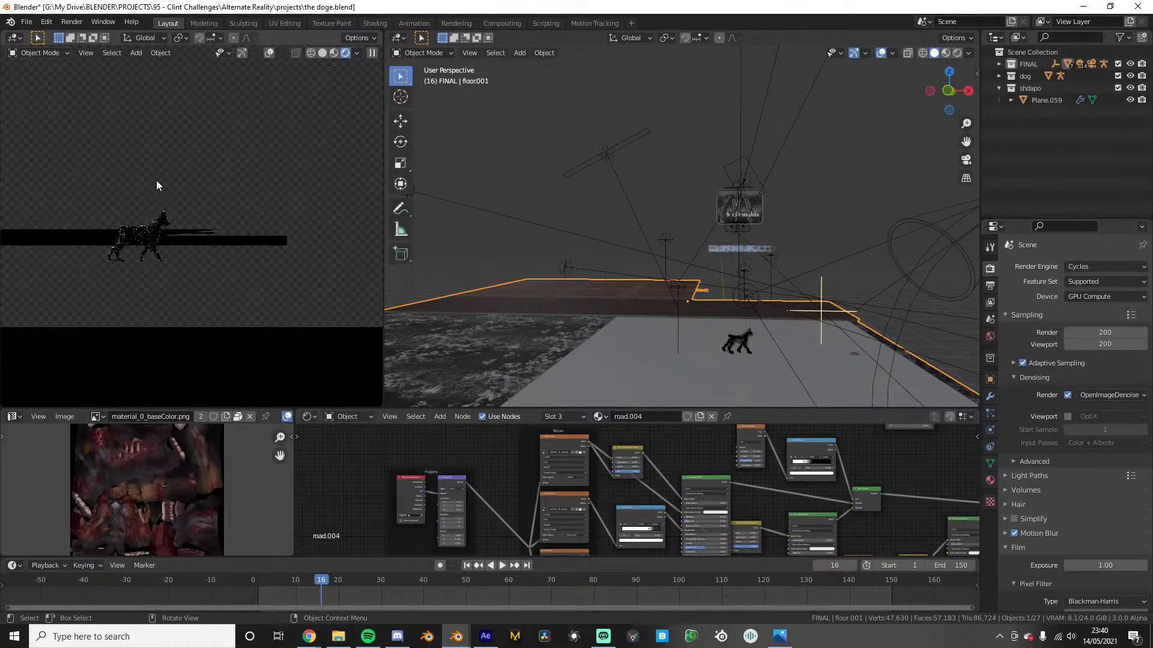
{"action": "scroll", "coordinate": [157, 181], "scroll_direction": "down", "scroll_amount": 3}
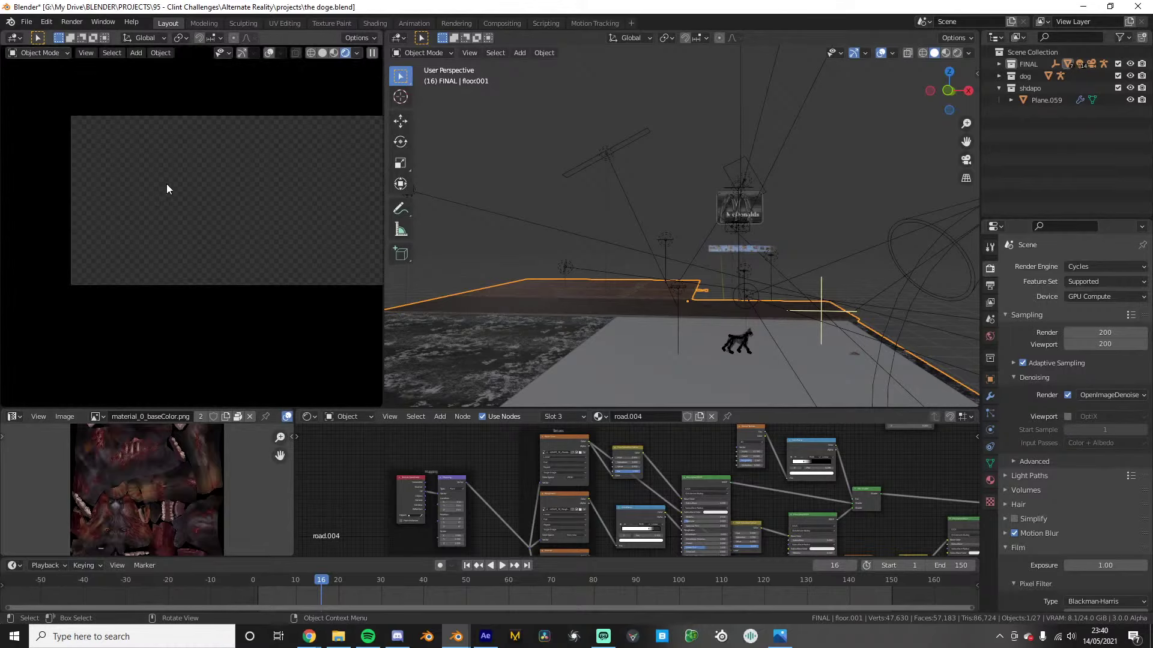
{"action": "left_click", "coordinate": [1068, 416]}
{"action": "scroll", "coordinate": [200, 272], "scroll_direction": "up", "scroll_amount": 1}
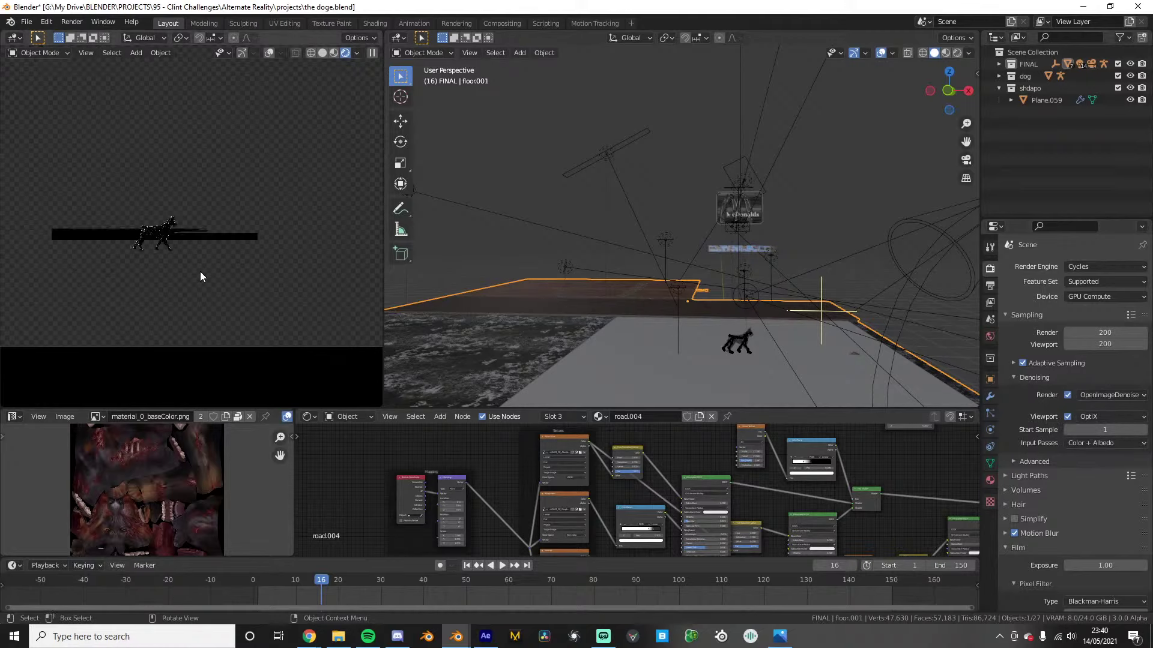
{"action": "scroll", "coordinate": [200, 272], "scroll_direction": "up", "scroll_amount": 3}
Delete the floor.001 object from the scene
{"action": "left_click", "coordinate": [664, 345]}
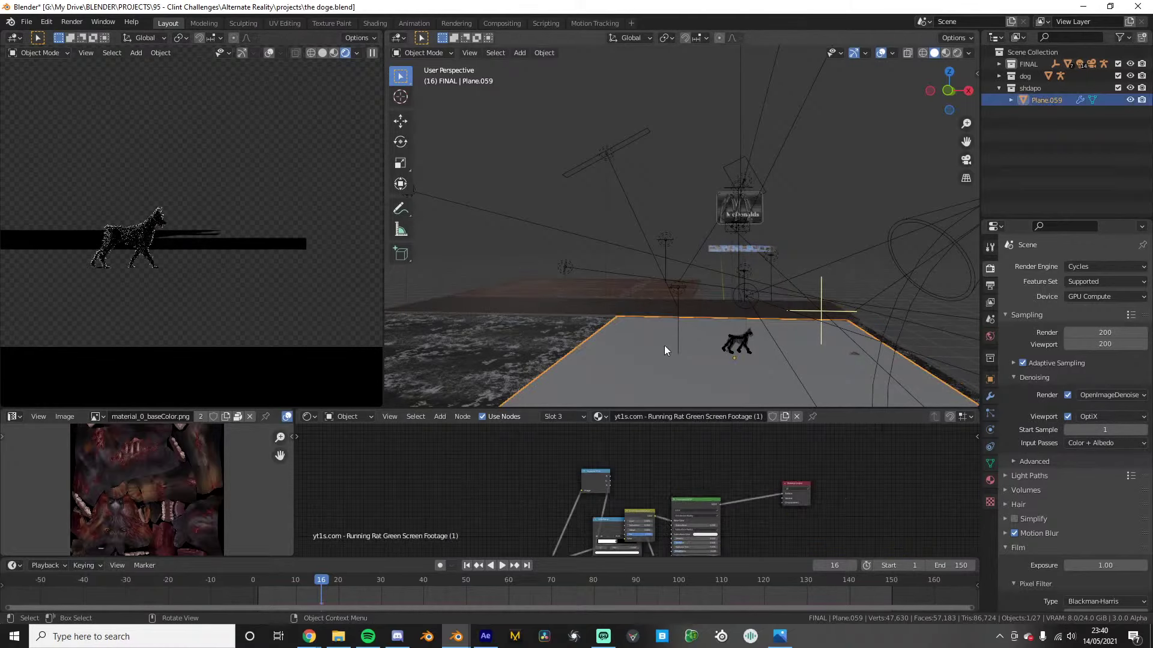
{"action": "left_click", "coordinate": [588, 301]}
{"action": "key", "text": "g"}
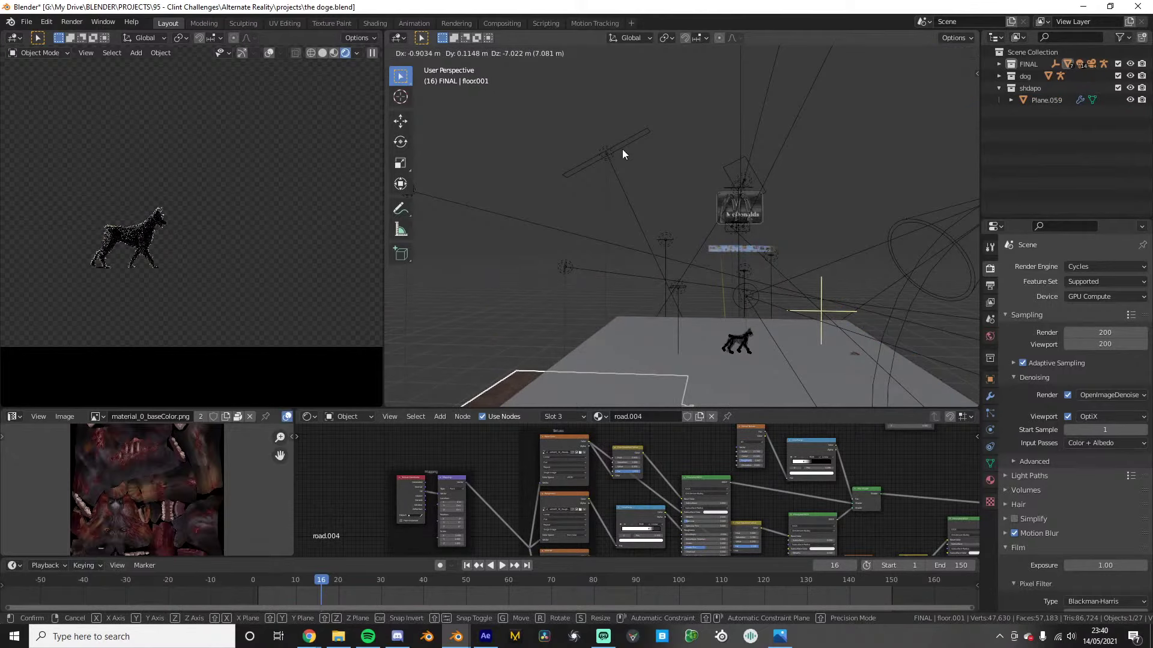
{"action": "right_click", "coordinate": [622, 149]}
{"action": "key", "text": "x"}
{"action": "left_click", "coordinate": [568, 177]}
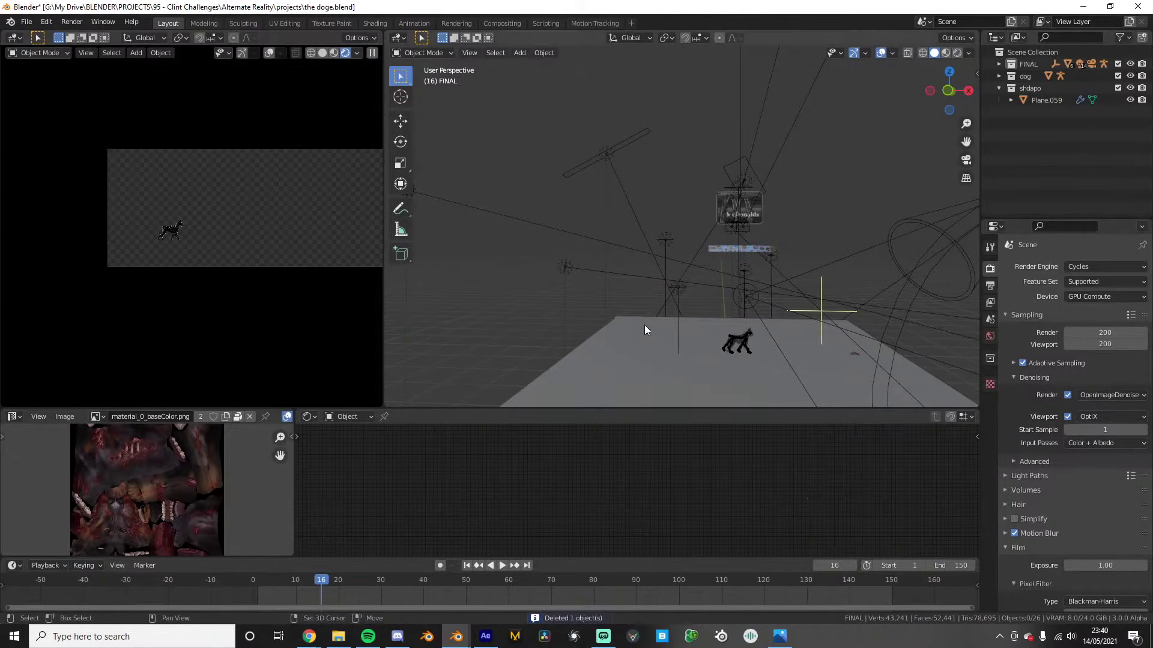
Select the shadow plane Plane.059 and look through the view layer, output, scene, world, collection and modifier settings
{"action": "middle_click_drag", "start_coordinate": [644, 329], "coordinate": [572, 284], "text": "shift"}
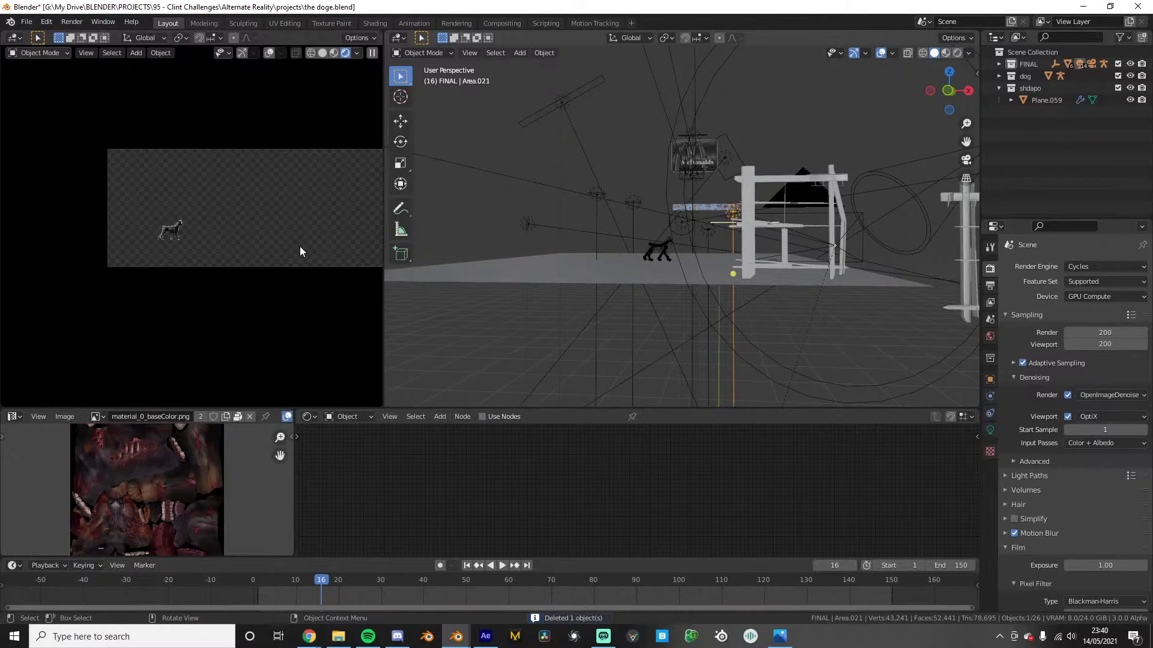
{"action": "left_click", "coordinate": [625, 269]}
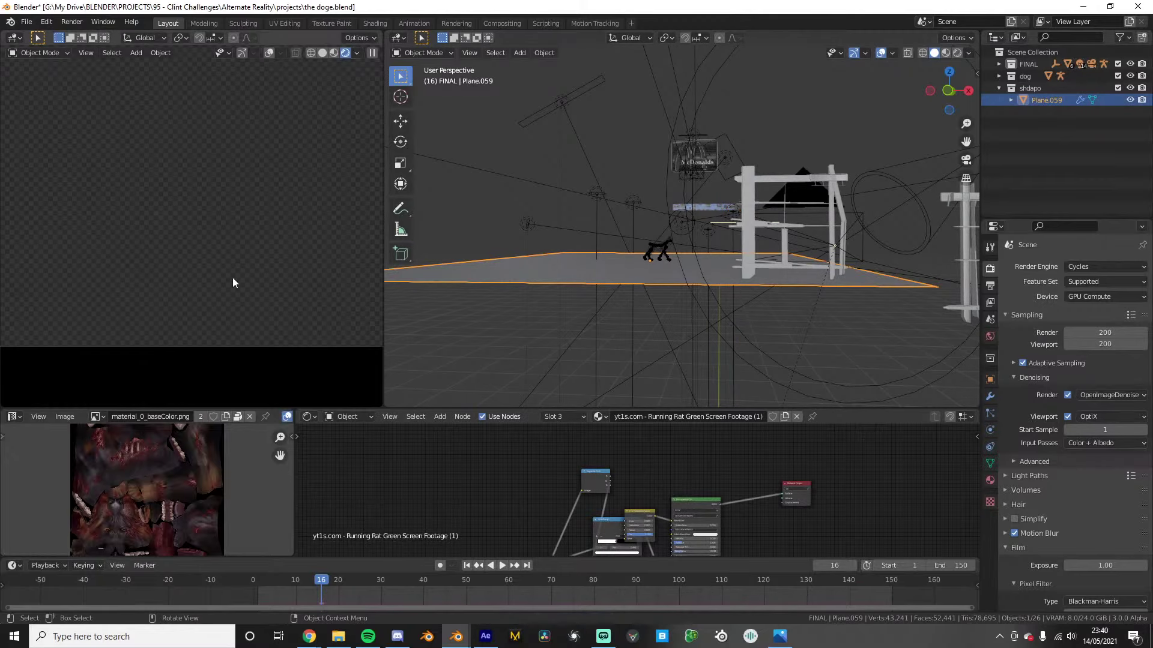
{"action": "left_click", "coordinate": [990, 336]}
{"action": "left_click", "coordinate": [990, 303]}
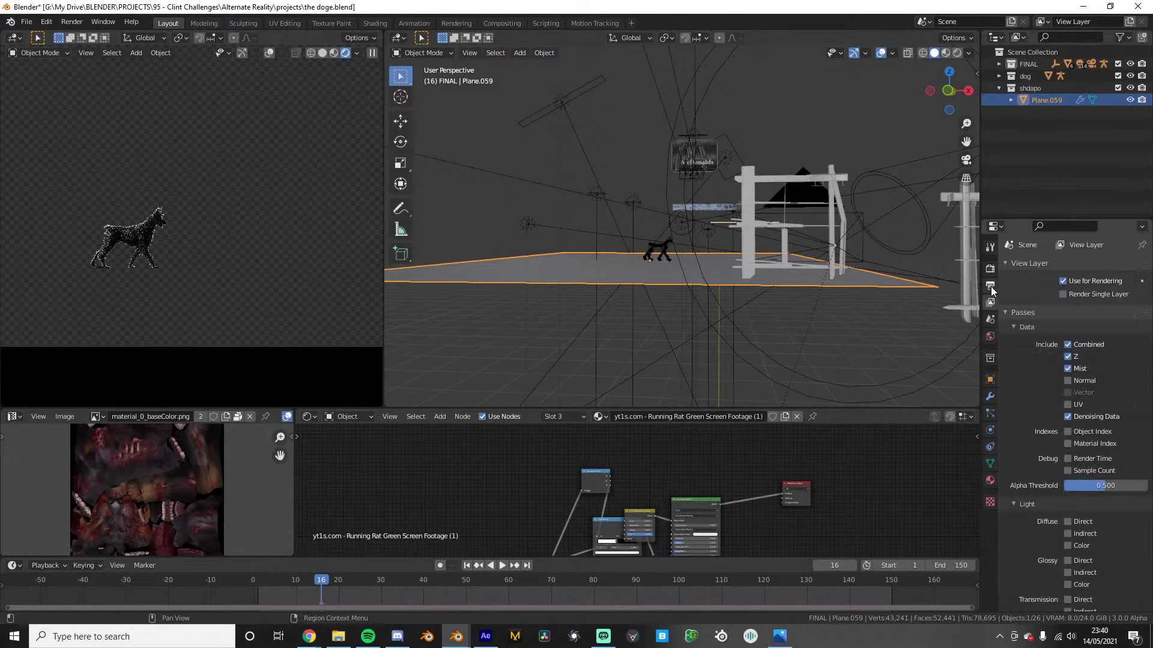
{"action": "left_click", "coordinate": [991, 286]}
{"action": "left_click", "coordinate": [991, 320]}
{"action": "left_click", "coordinate": [990, 336]}
{"action": "left_click", "coordinate": [991, 359]}
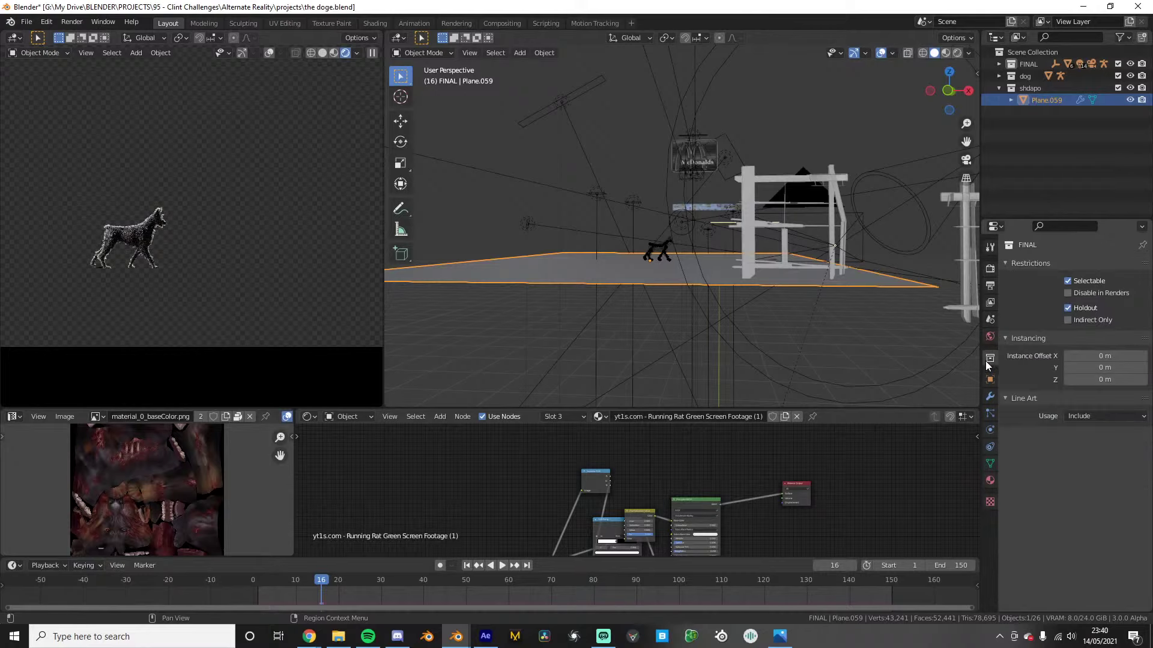
{"action": "left_click", "coordinate": [990, 379]}
{"action": "left_click", "coordinate": [990, 396]}
{"action": "left_click", "coordinate": [990, 337]}
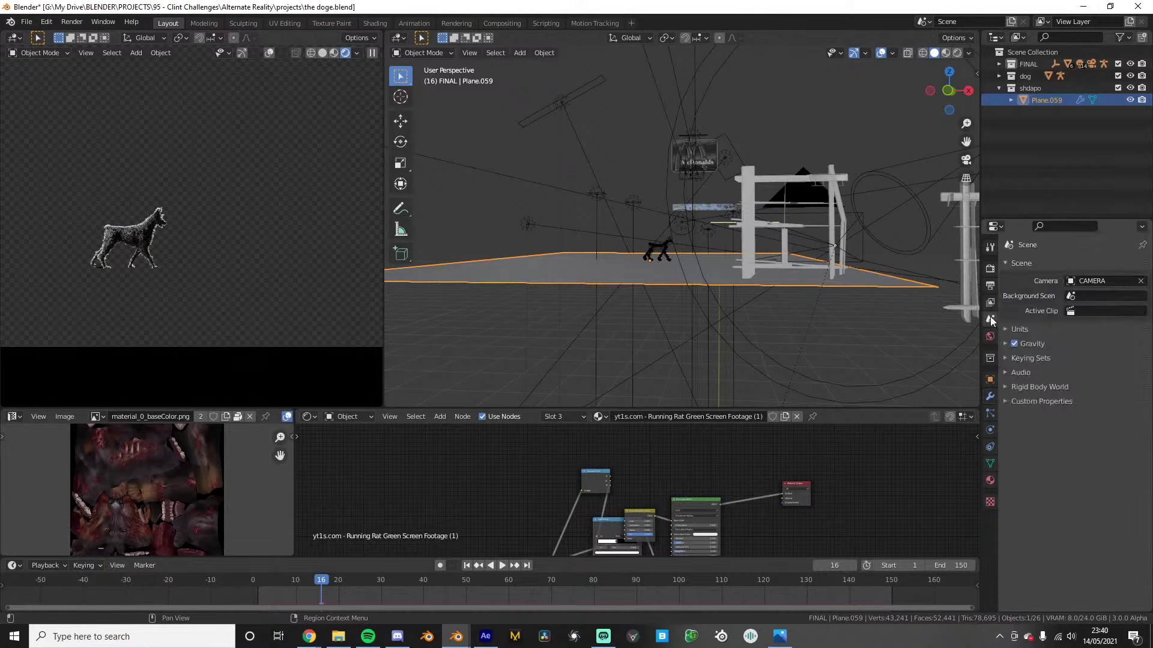
{"action": "left_click", "coordinate": [991, 358]}
Check the render with the Shadow Catcher mask off on Plane.059, and restore the mask
{"action": "left_click", "coordinate": [991, 379]}
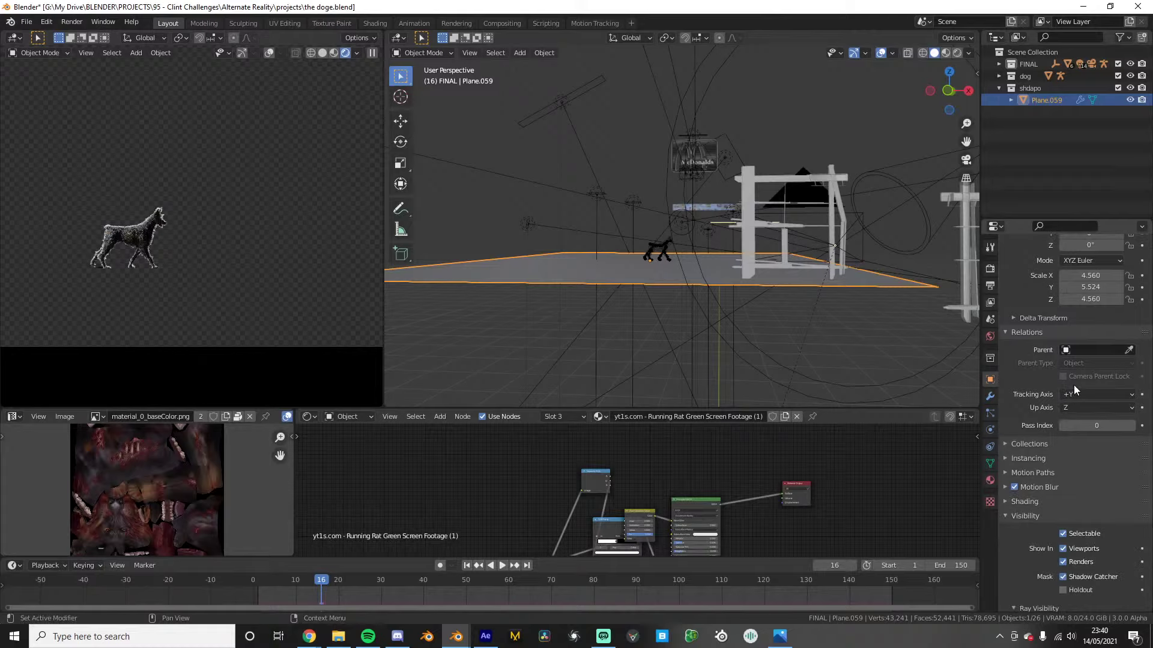
{"action": "scroll", "coordinate": [1074, 384], "scroll_direction": "down", "scroll_amount": 3}
{"action": "left_click", "coordinate": [1063, 505]}
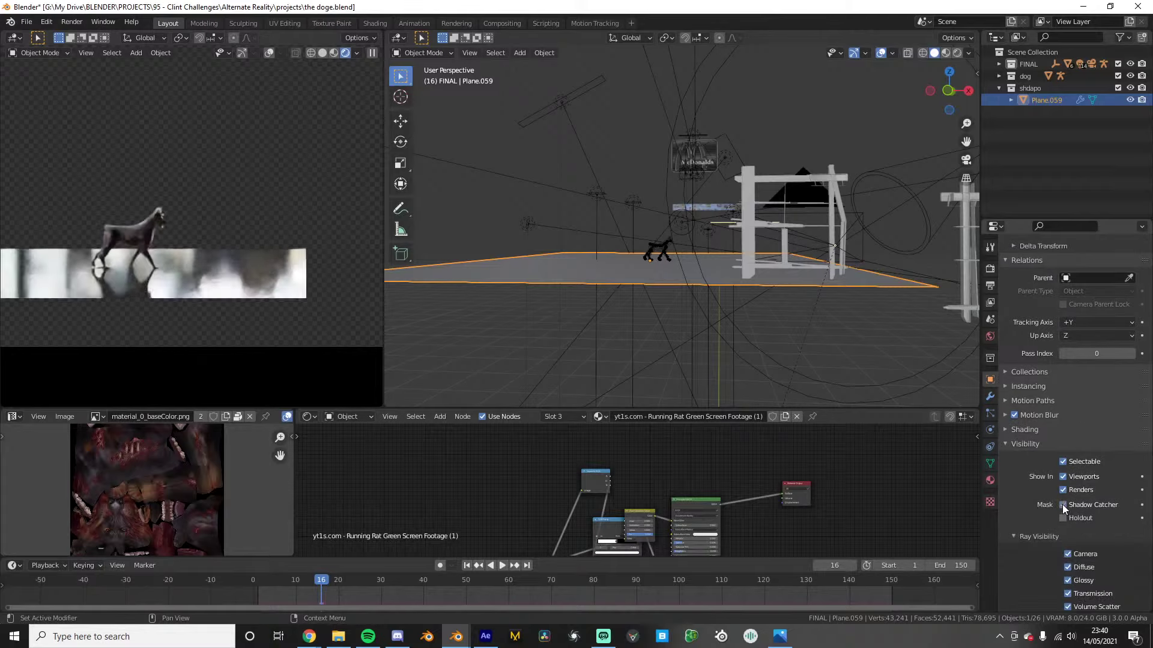
{"action": "left_click", "coordinate": [1062, 504]}
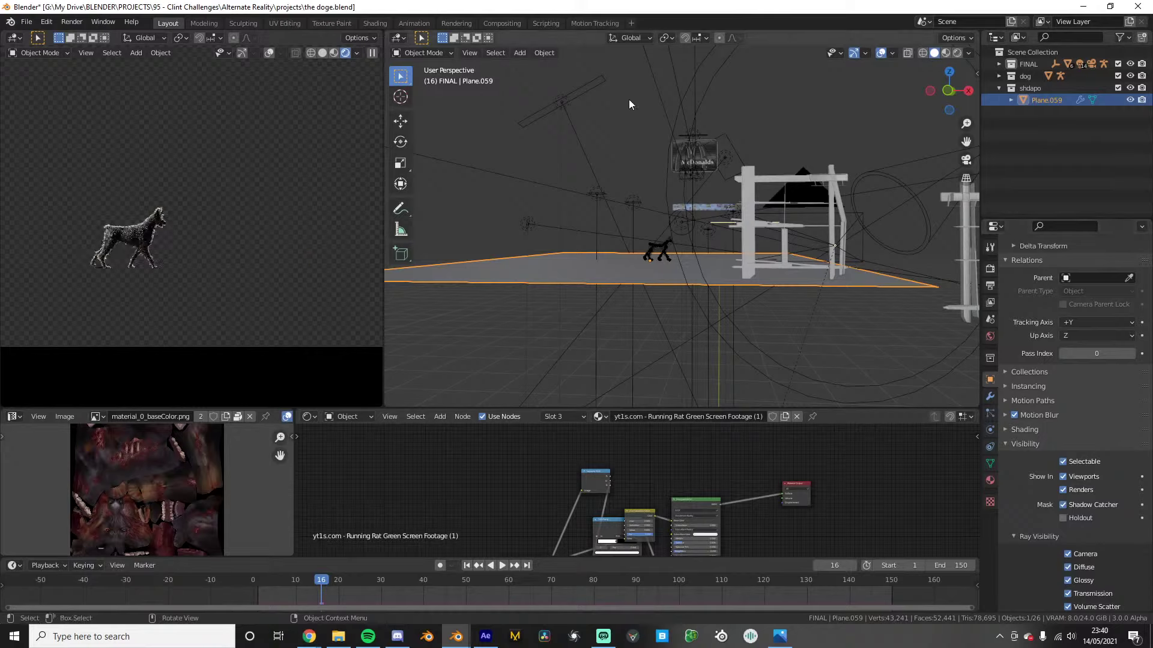
Examine the dog up close in the rendered view, briefly showing the viewport overlays for reference
{"action": "scroll", "coordinate": [77, 261], "scroll_direction": "up", "scroll_amount": 5}
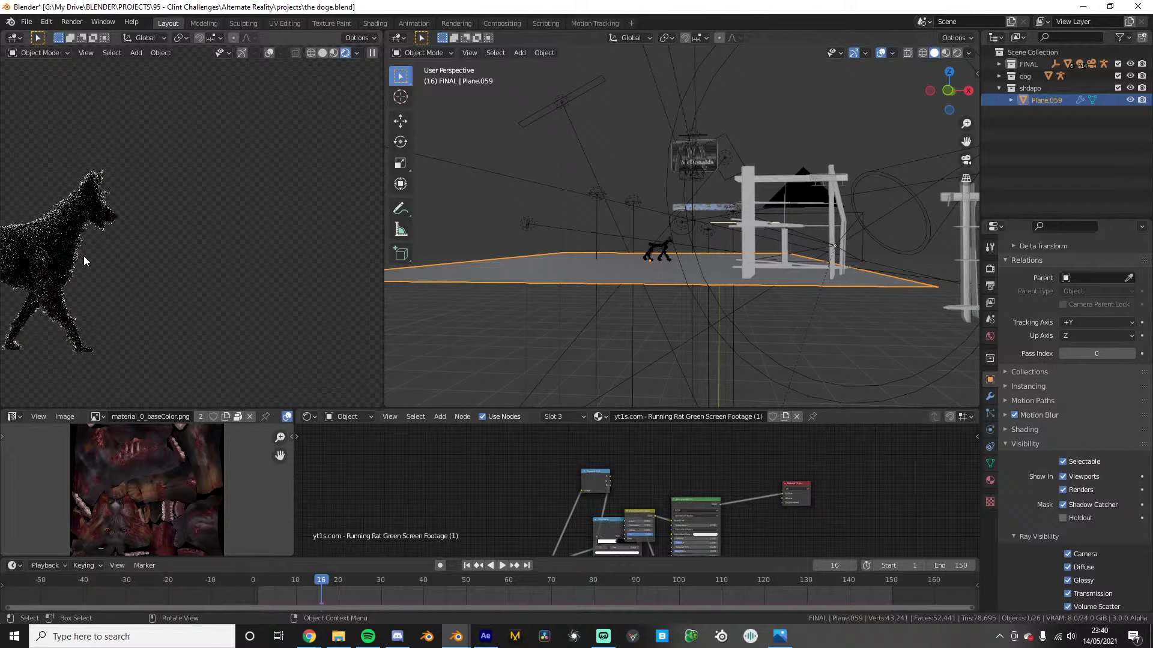
{"action": "scroll", "coordinate": [176, 236], "scroll_direction": "down", "scroll_amount": 6}
{"action": "scroll", "coordinate": [146, 258], "scroll_direction": "up", "scroll_amount": 4}
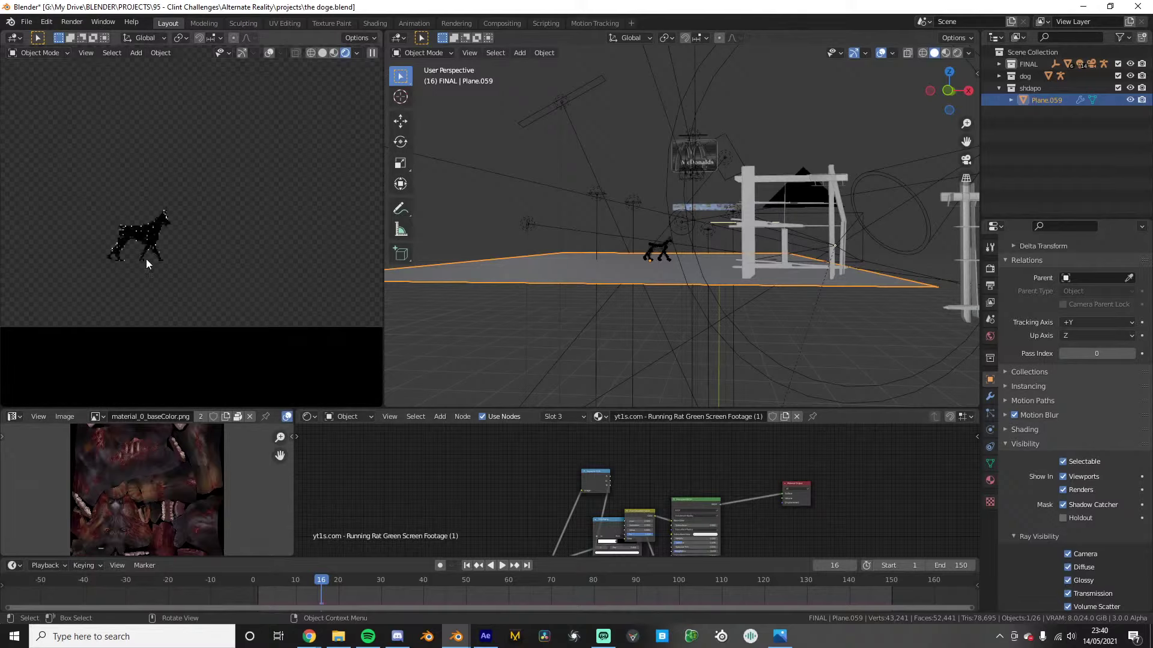
{"action": "left_click", "coordinate": [269, 53]}
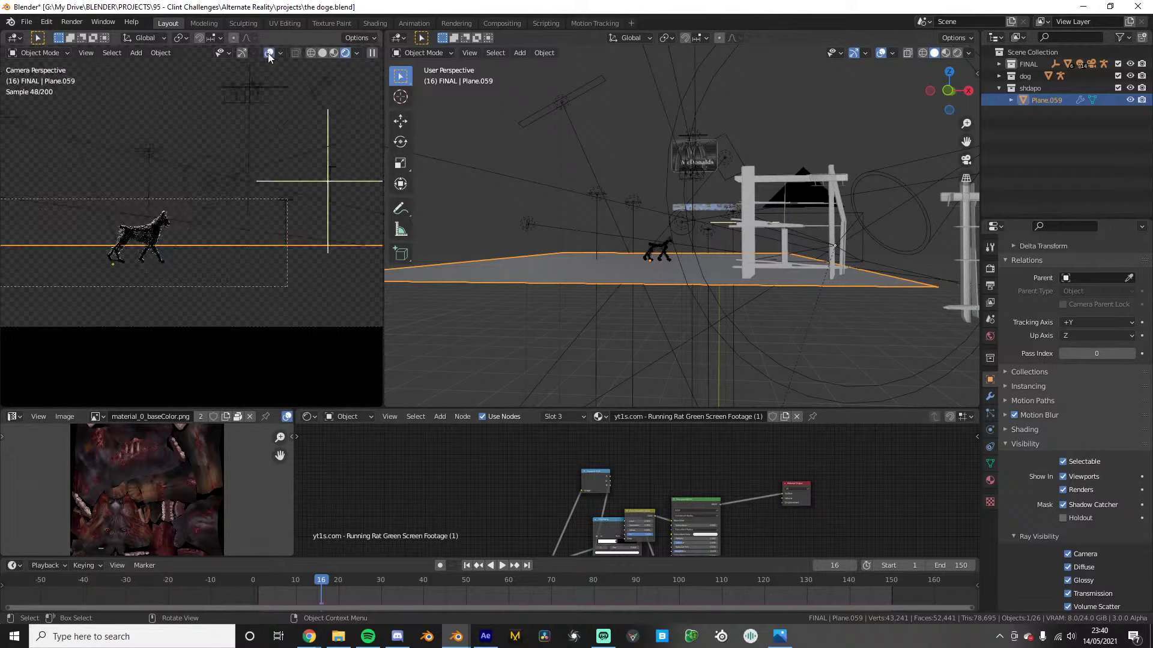
{"action": "left_click", "coordinate": [268, 53]}
{"action": "middle_click_drag", "start_coordinate": [168, 214], "coordinate": [193, 199], "text": "shift"}
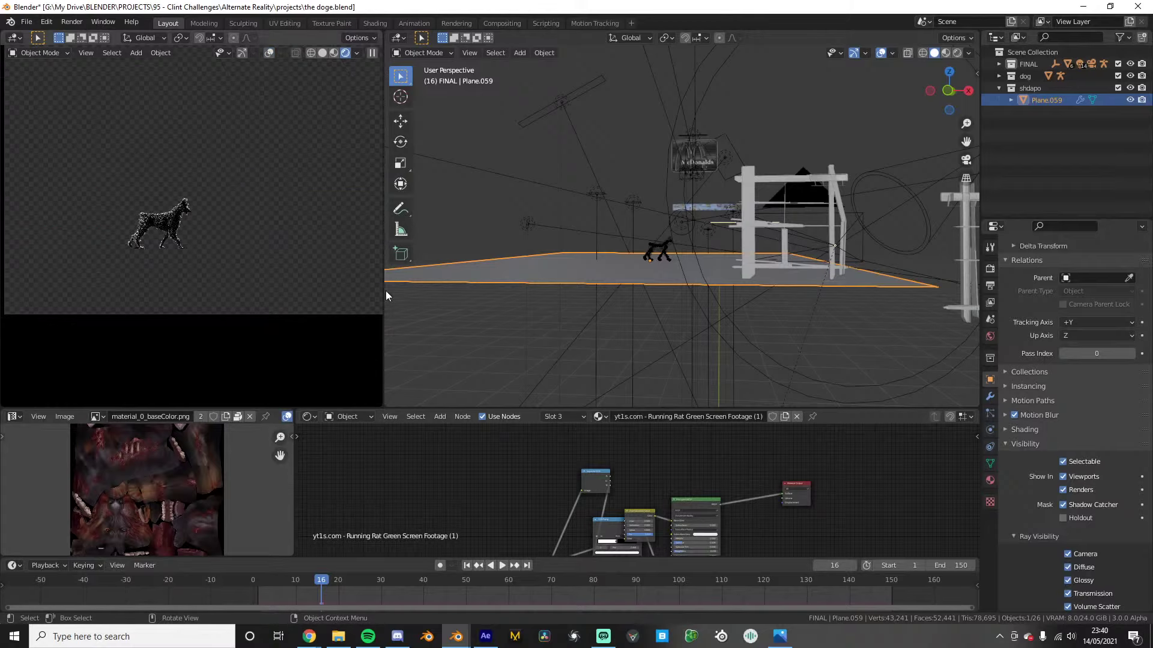
Show the solid viewport through the camera and play the animation up to frame 23, where a pillar crosses the dog
{"action": "key", "text": "KP_0"}
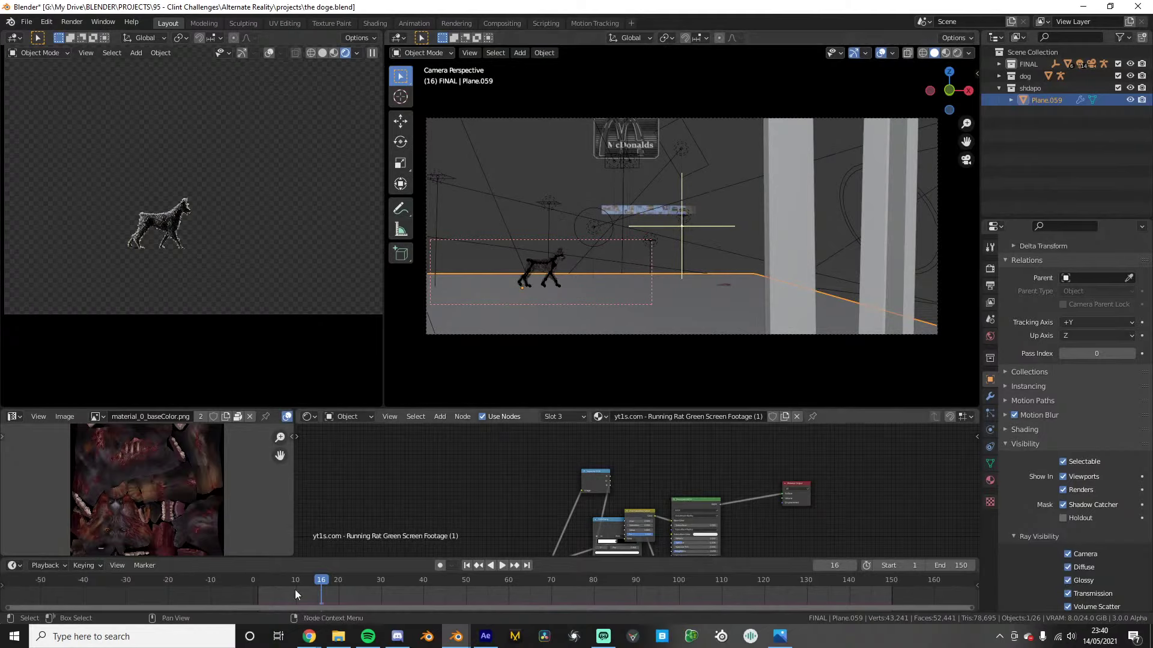
{"action": "key", "text": "space"}
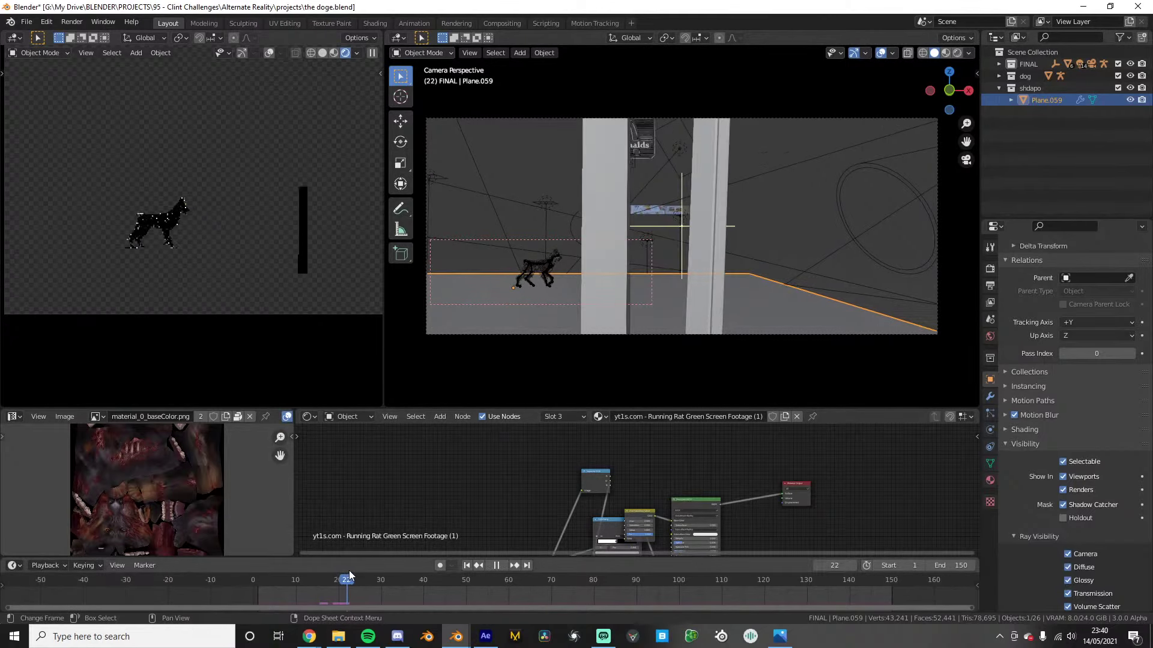
{"action": "key", "text": "space"}
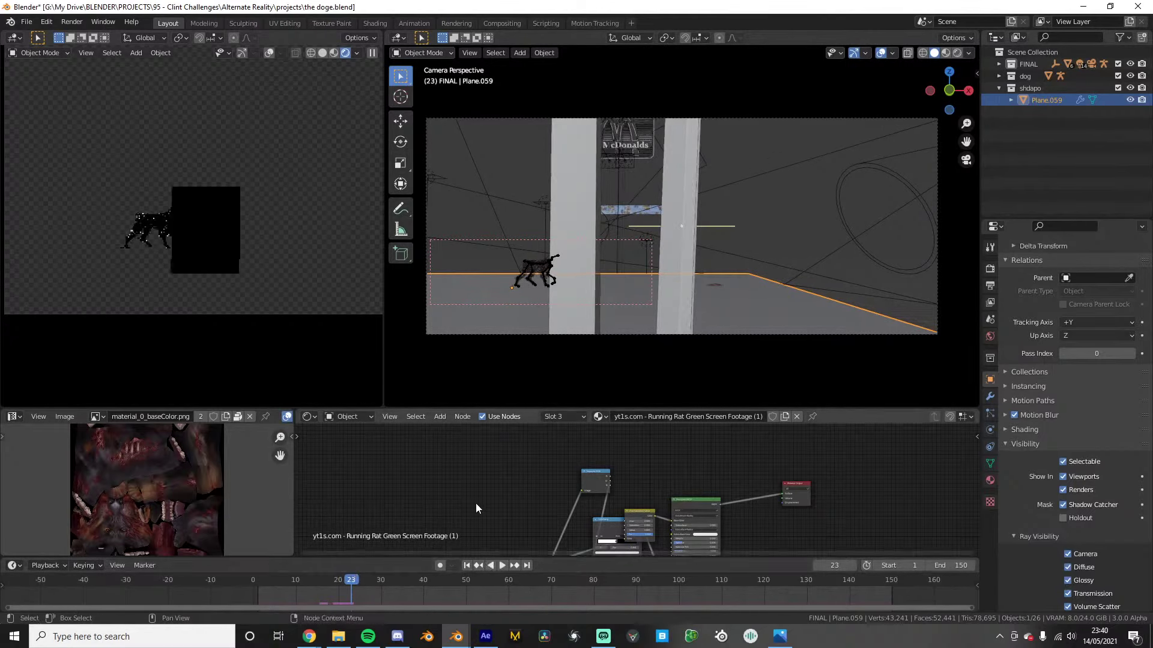
Try the Holdout mask on the pillar object Cube.159
{"action": "left_click", "coordinate": [578, 257]}
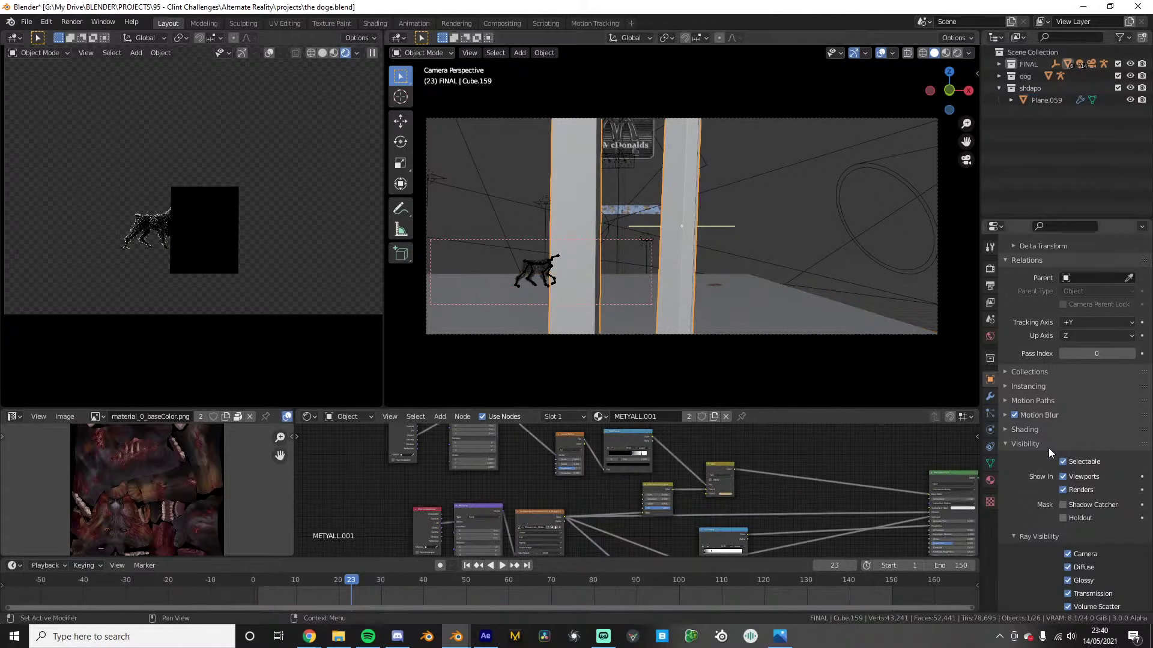
{"action": "left_click", "coordinate": [1063, 518]}
{"action": "left_click", "coordinate": [1062, 518]}
Clear the view layer holdout from the FINAL collection
{"action": "right_click", "coordinate": [1021, 64]}
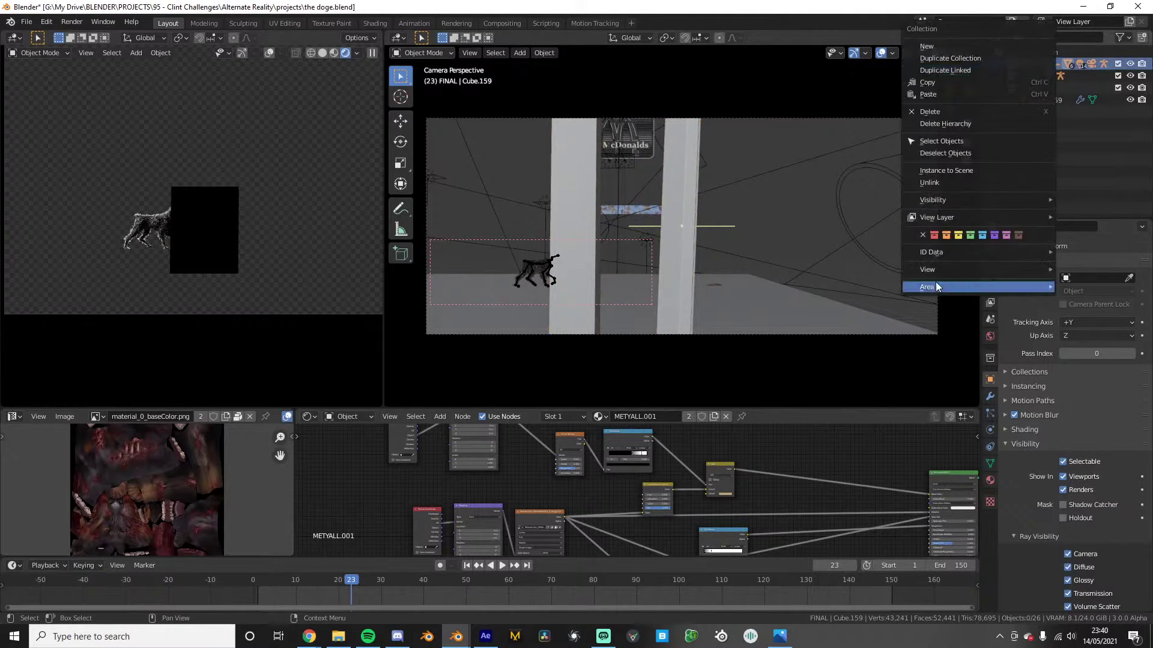
{"action": "mouse_move", "coordinate": [934, 287]}
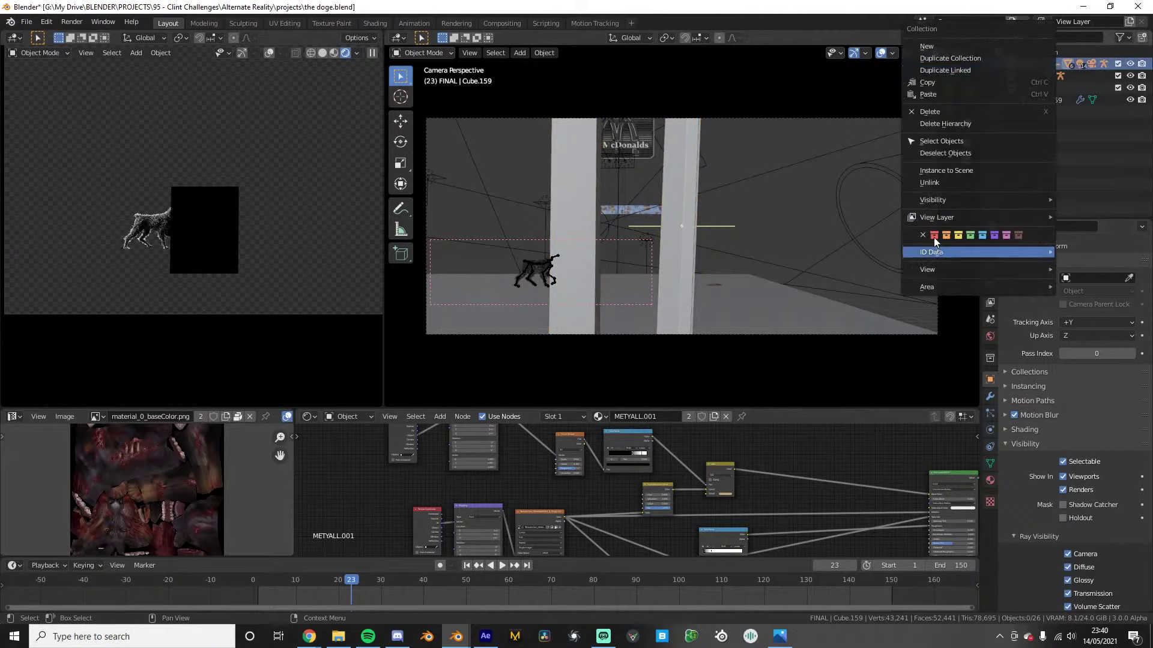
{"action": "mouse_move", "coordinate": [932, 219]}
{"action": "left_click", "coordinate": [780, 276]}
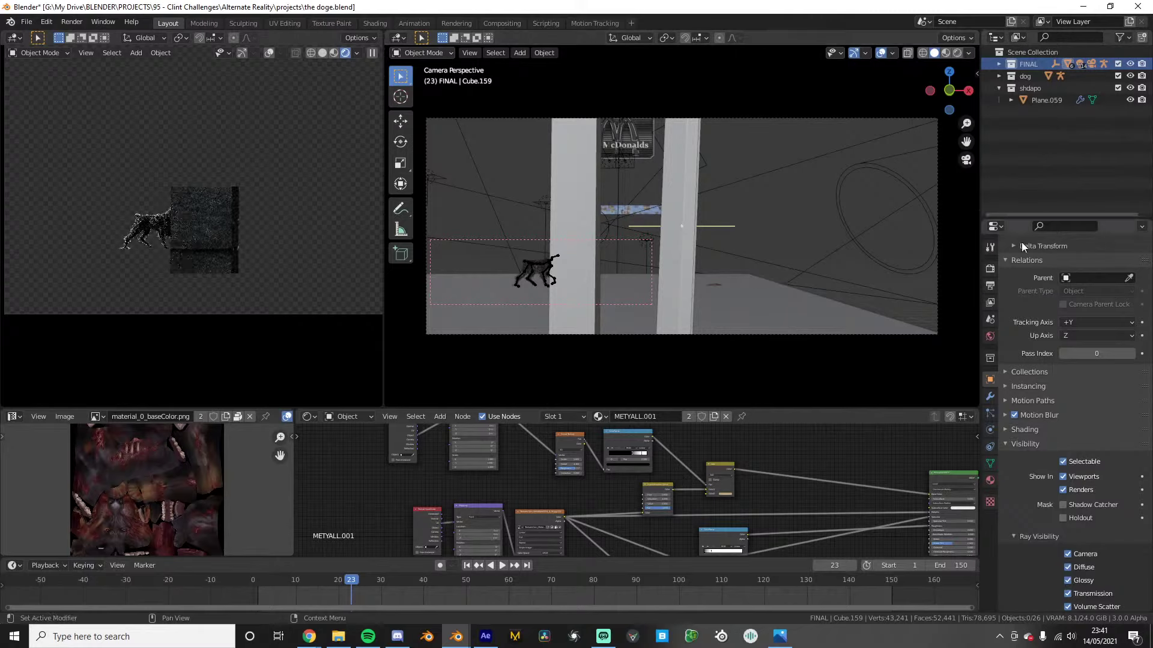
{"action": "right_click", "coordinate": [1026, 63]}
Switch the rendered viewport to solid shading and copy all objects in the scene
{"action": "key", "text": "z"}
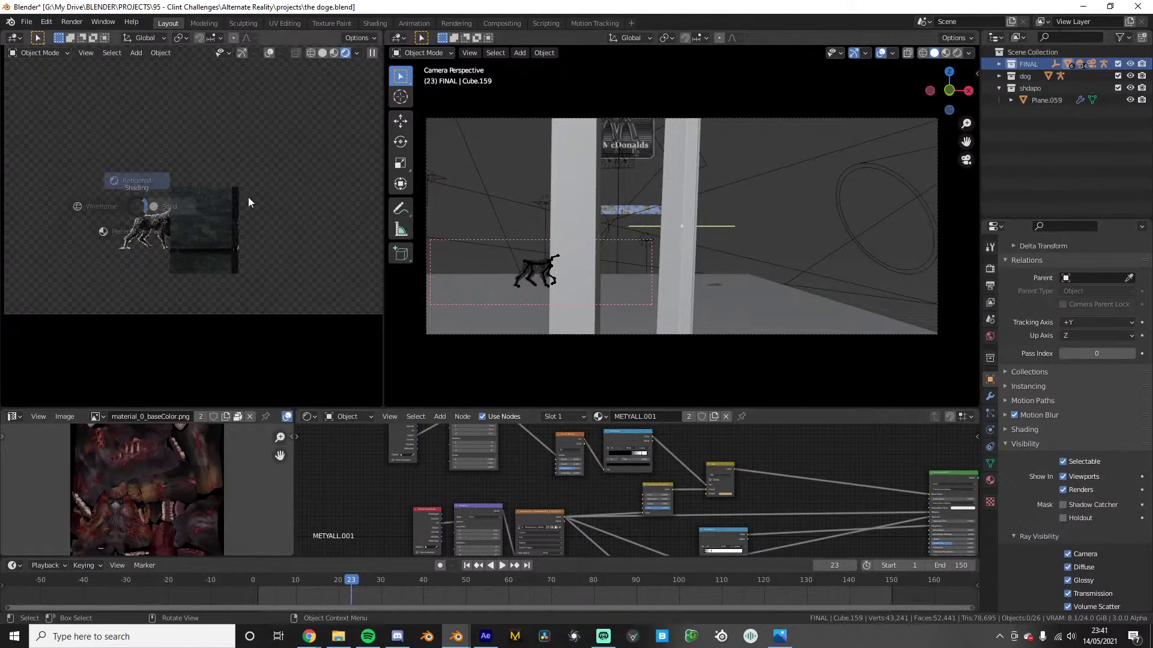
{"action": "left_click", "coordinate": [248, 201]}
{"action": "key", "text": "KP_0"}
{"action": "key", "text": "a"}
{"action": "key", "text": "ctrl+c"}
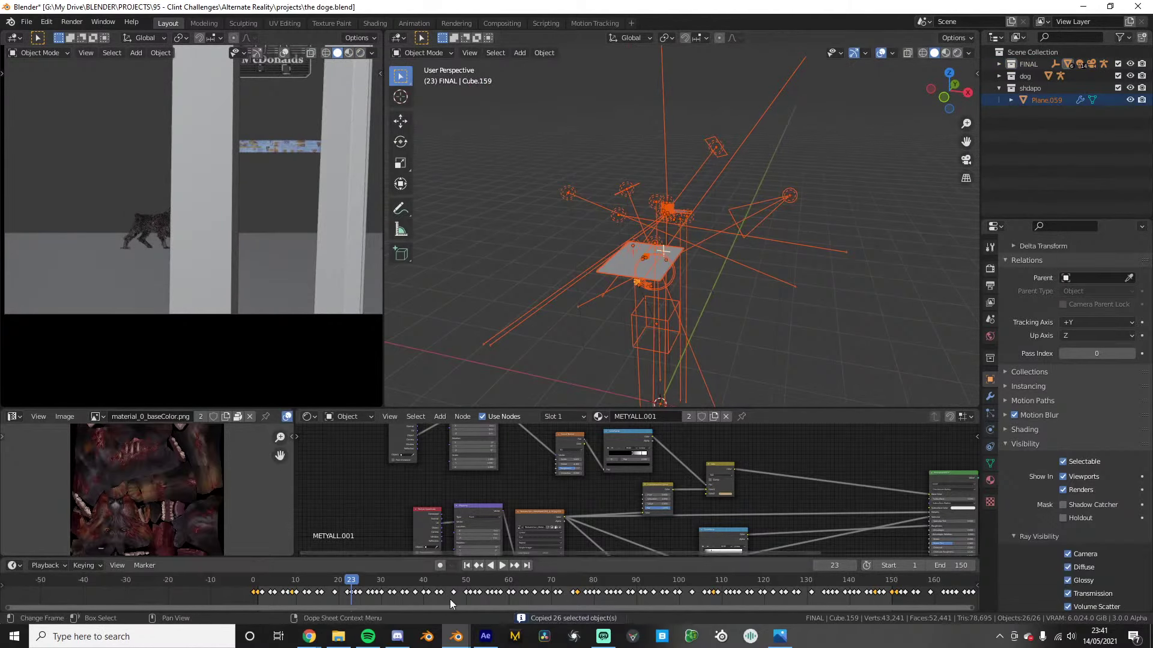
Switch to a new Blender 2.92 window and delete the default human figure with its armature
{"action": "left_click", "coordinate": [427, 636]}
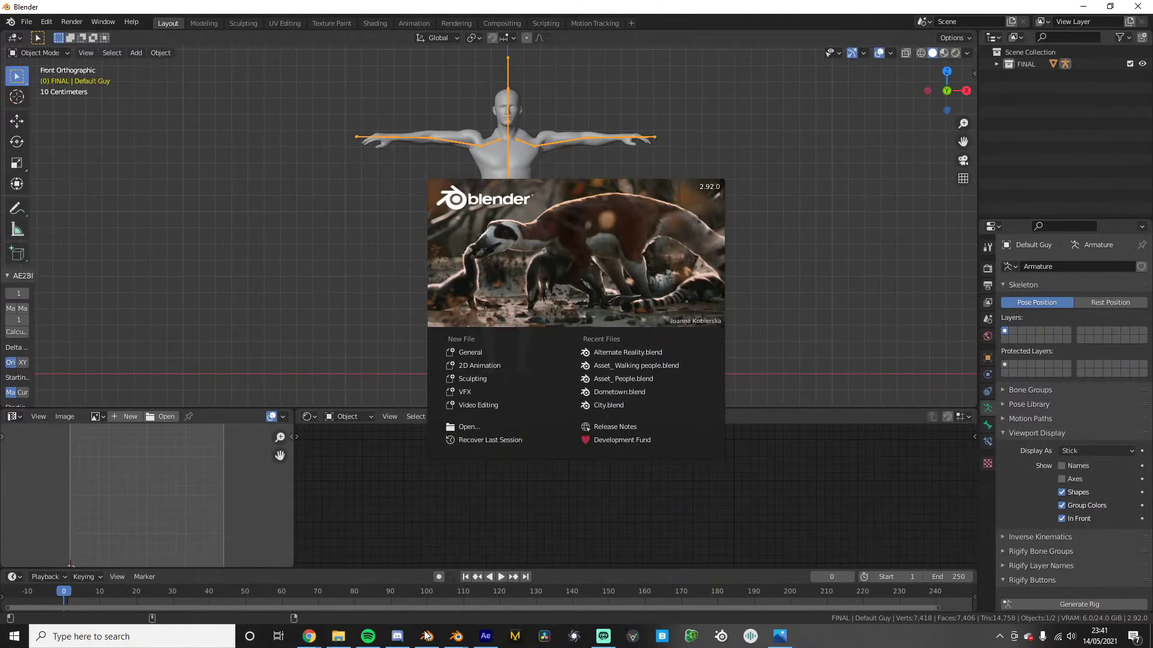
{"action": "left_click", "coordinate": [366, 436]}
{"action": "key", "text": "a"}
{"action": "key", "text": "x"}
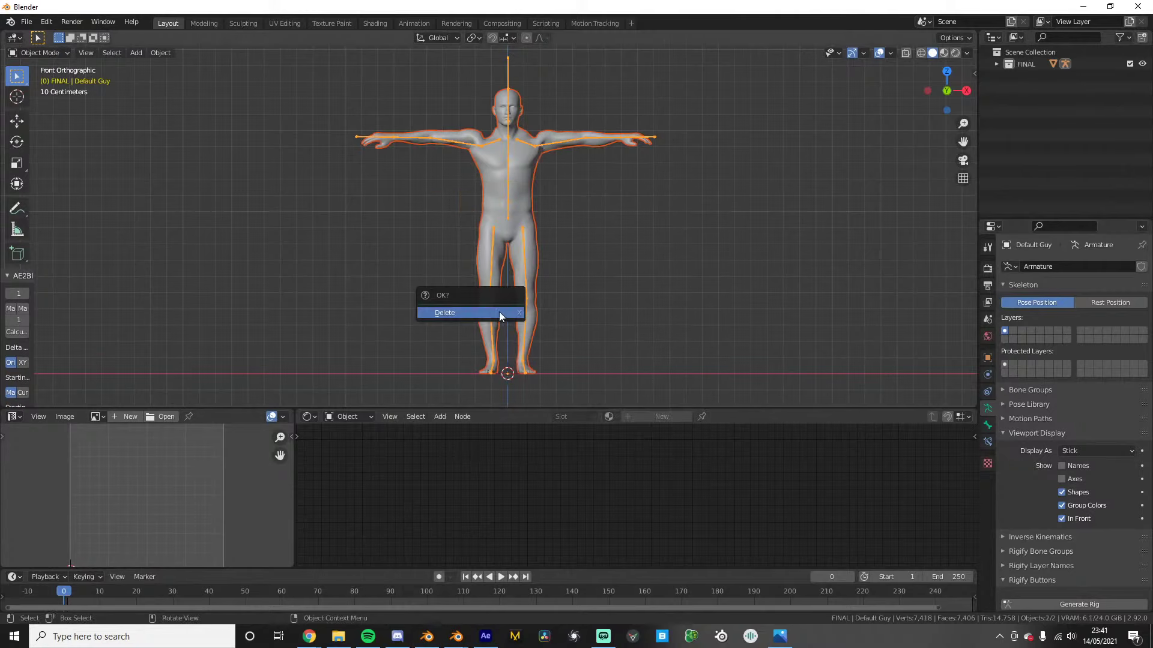
{"action": "left_click", "coordinate": [465, 310]}
Paste the copied objects into the empty scene and display them through the camera in rendered shading
{"action": "key", "text": "ctrl+v"}
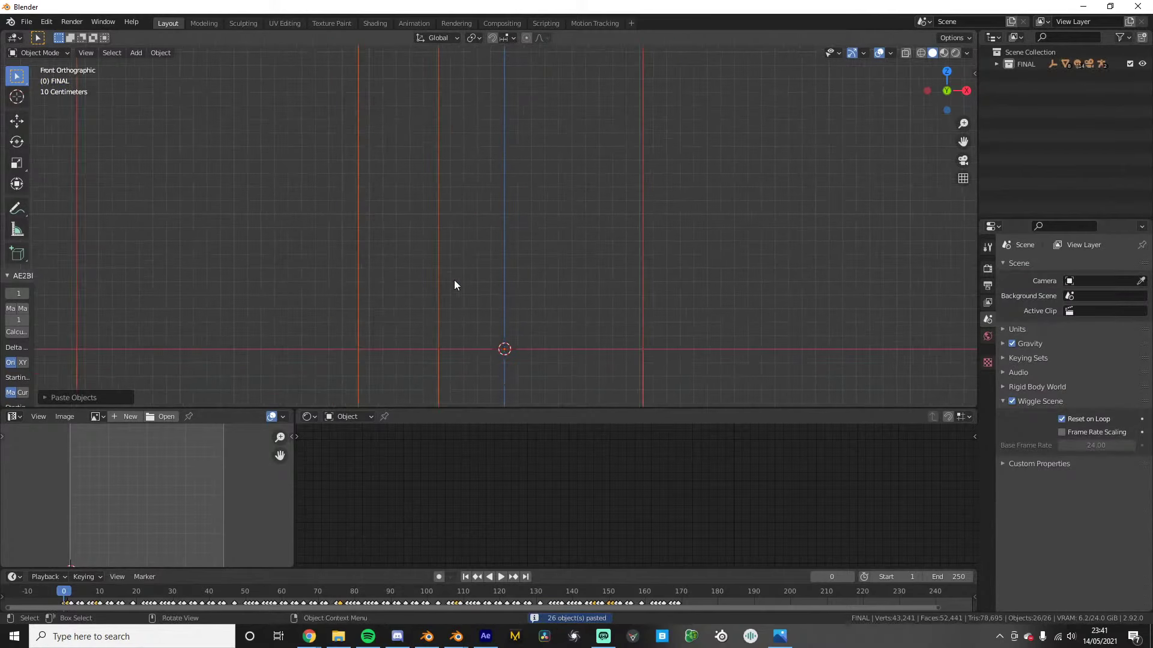
{"action": "key", "text": "KP_0"}
{"action": "left_click", "coordinate": [447, 335]}
{"action": "left_click", "coordinate": [448, 331]}
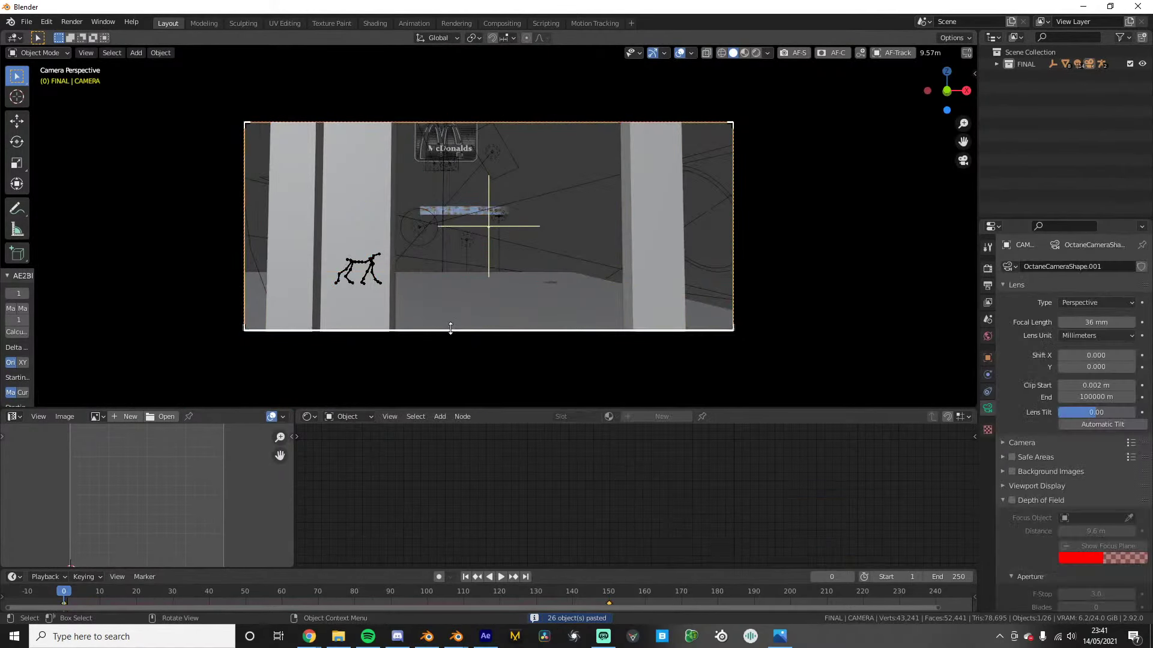
{"action": "key", "text": "z"}
{"action": "left_click", "coordinate": [444, 229]}
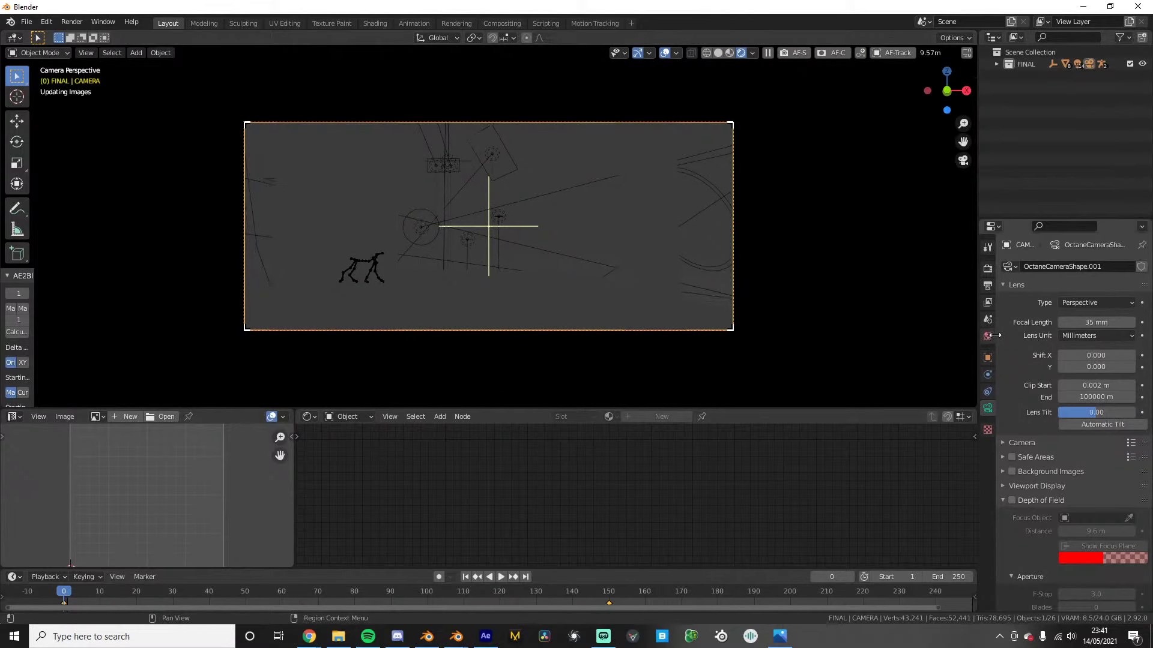
Replace the world's environment texture with HDRI.exr from the Alternate Reality project's rendering stills folder
{"action": "left_click", "coordinate": [988, 336]}
{"action": "left_click", "coordinate": [1130, 355]}
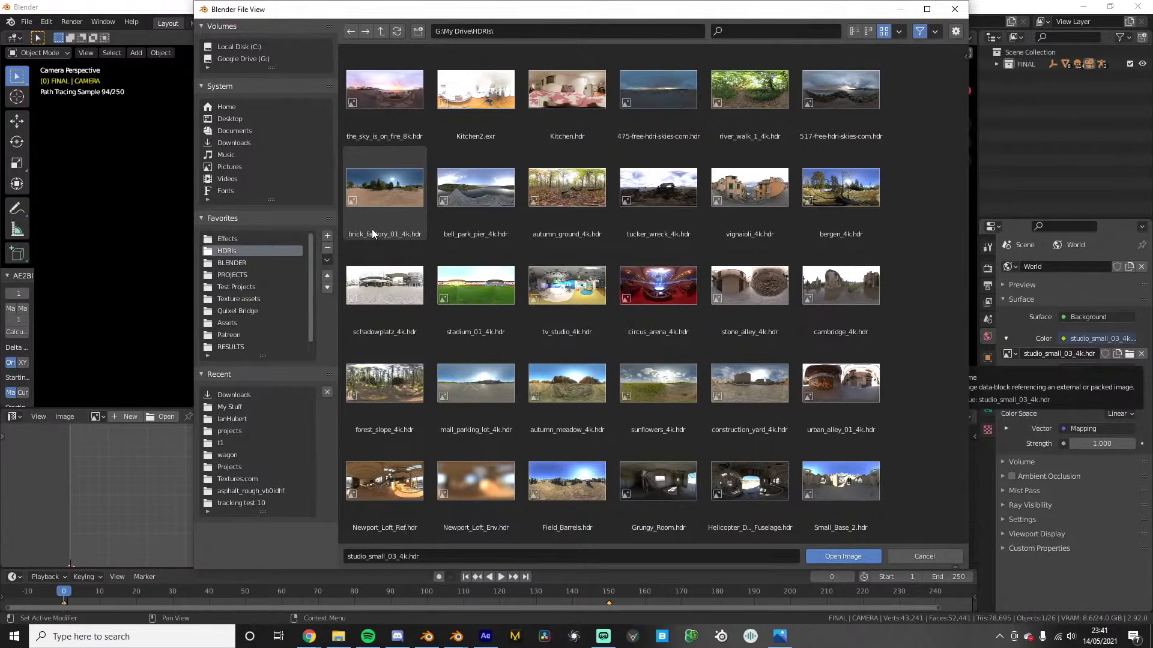
{"action": "left_click", "coordinate": [240, 265]}
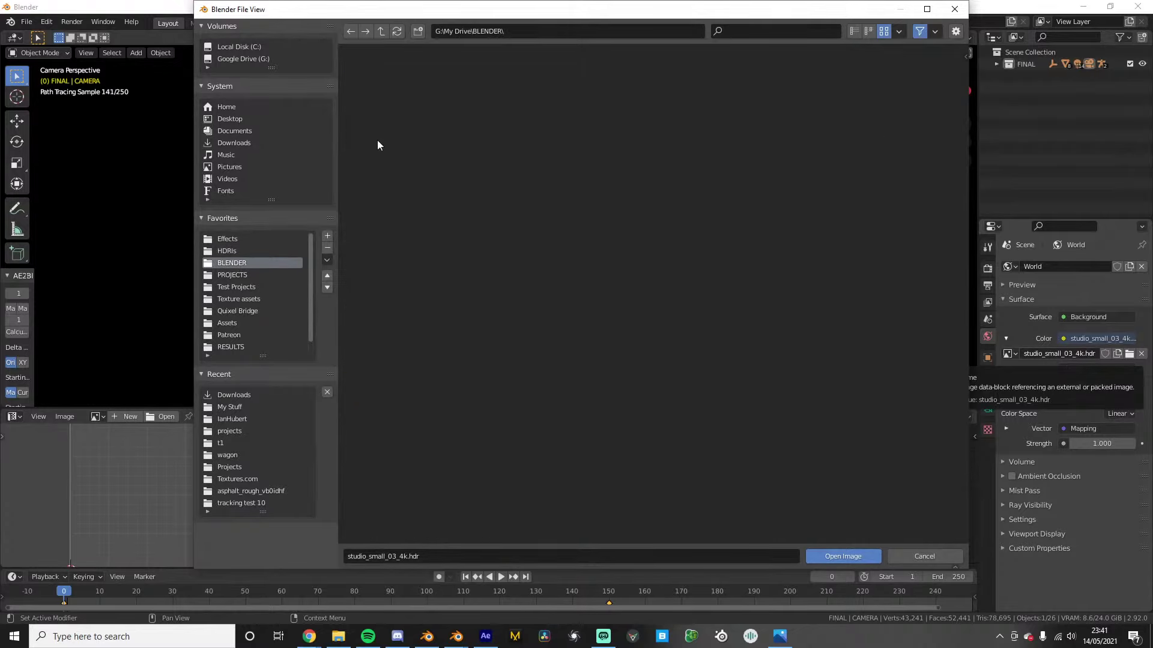
{"action": "double_click", "coordinate": [397, 105]}
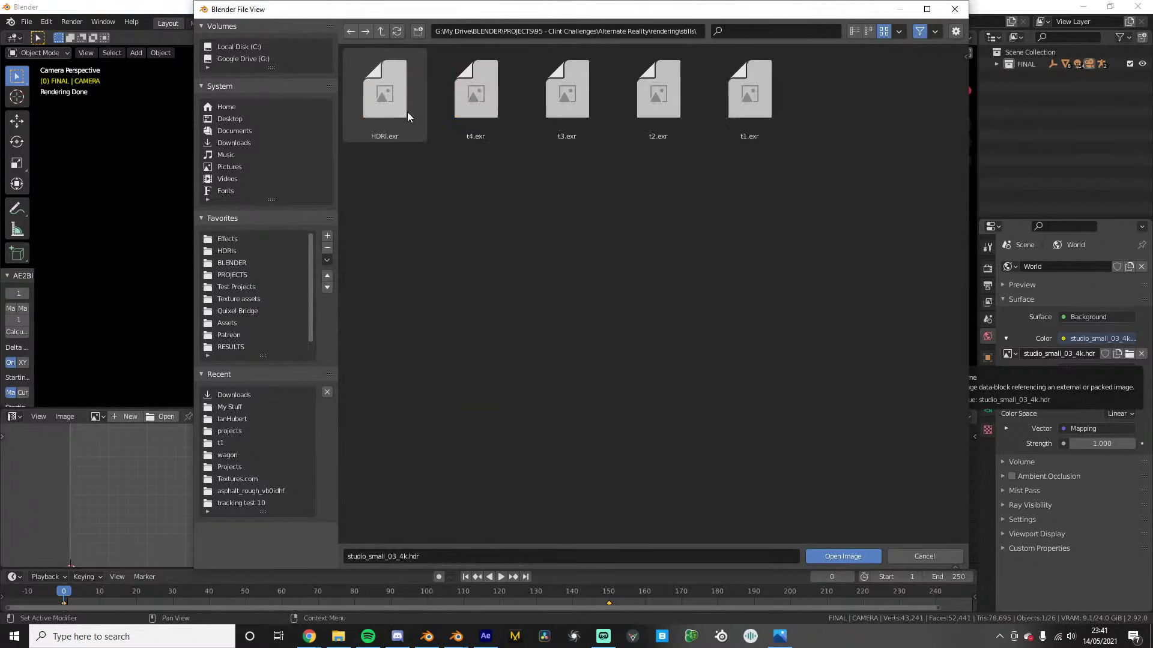
{"action": "double_click", "coordinate": [407, 112]}
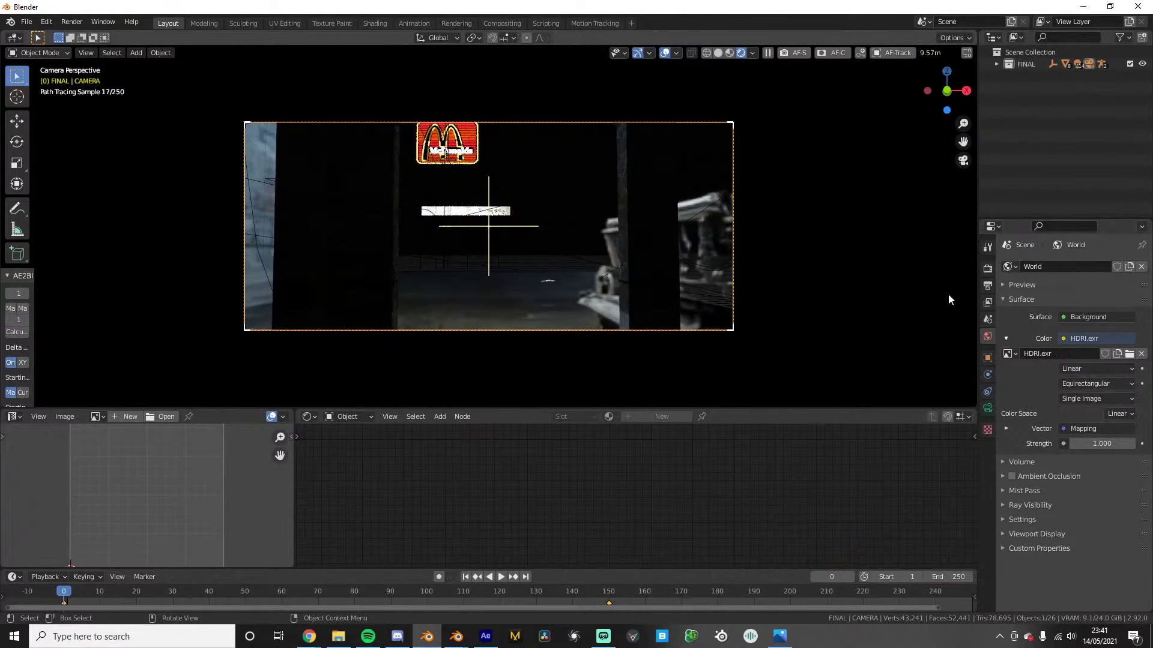
Show the world's shader nodes and preview the rendered scene through the camera without overlays
{"action": "left_click", "coordinate": [347, 416]}
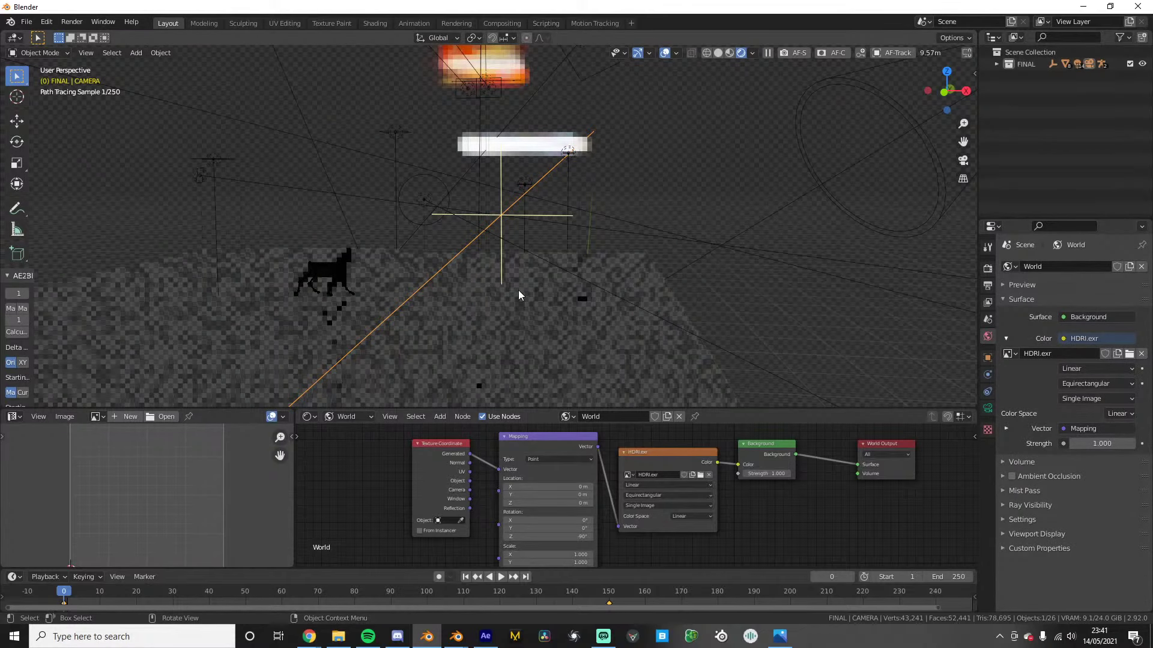
{"action": "key", "text": "shift+alt+z"}
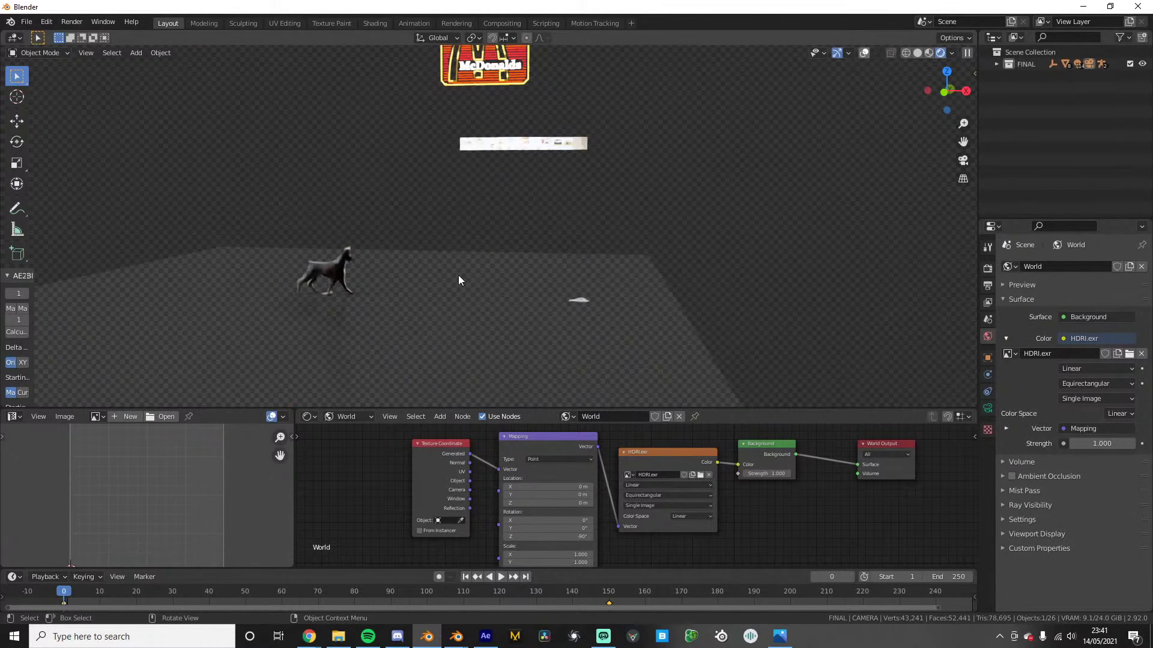
{"action": "key", "text": "KP_0"}
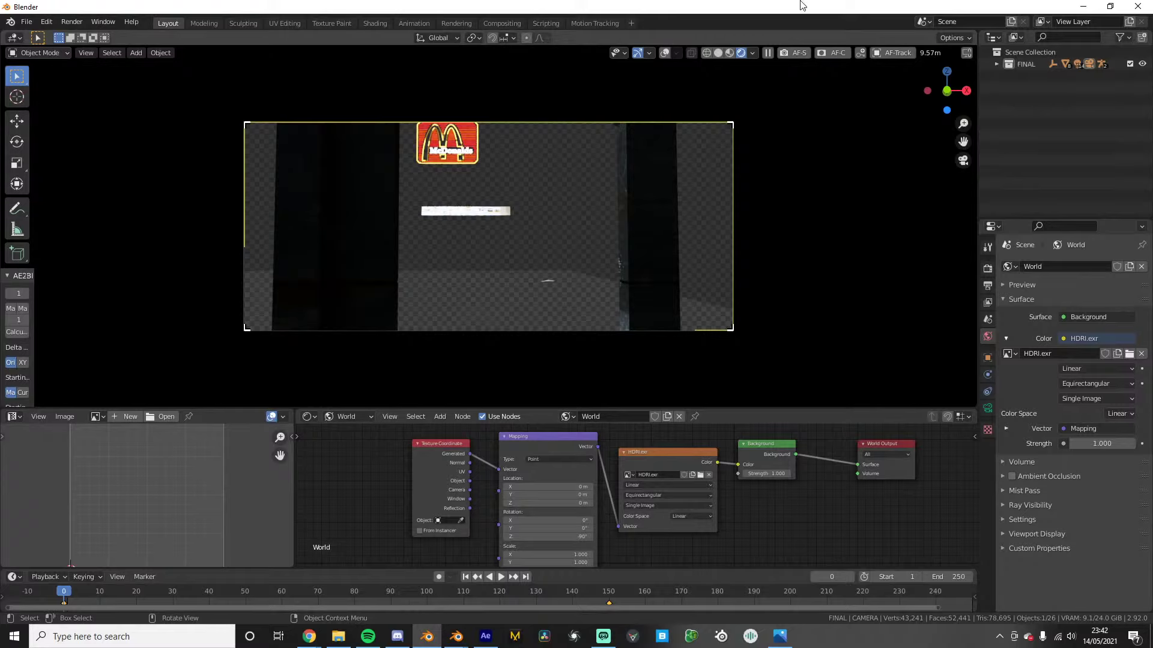
Switch to solid shading and move the dog mesh with its armature into a new collection named dog
{"action": "middle_click_drag", "start_coordinate": [543, 186], "coordinate": [564, 205]}
{"action": "key", "text": "z"}
{"action": "middle_click_drag", "start_coordinate": [676, 202], "coordinate": [524, 250]}
{"action": "left_click", "coordinate": [626, 222]}
{"action": "middle_click_drag", "start_coordinate": [626, 222], "coordinate": [521, 211]}
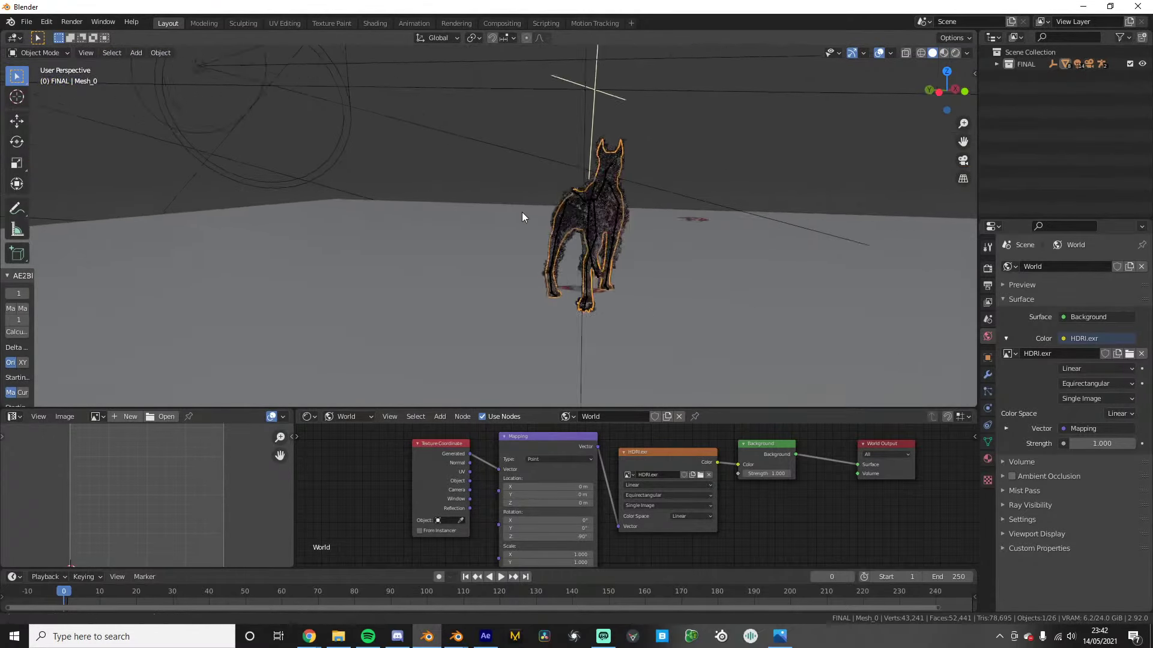
{"action": "scroll", "coordinate": [607, 186], "scroll_direction": "up", "scroll_amount": 3}
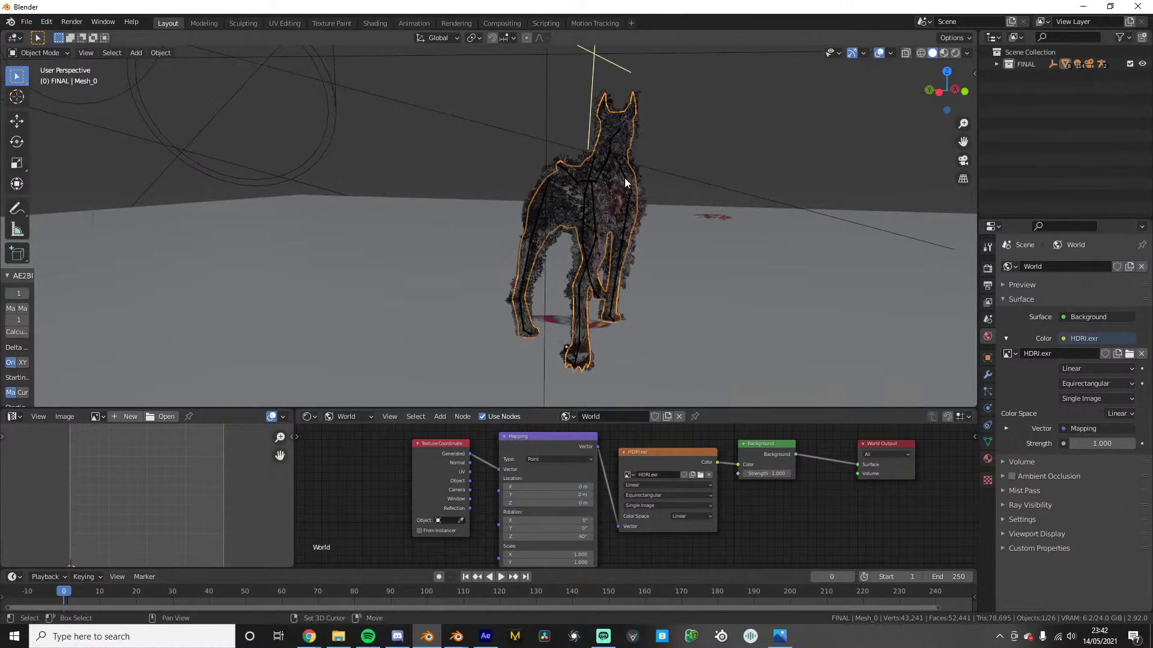
{"action": "left_click", "coordinate": [624, 178]}
{"action": "key", "text": "g"}
{"action": "key", "text": "Escape"}
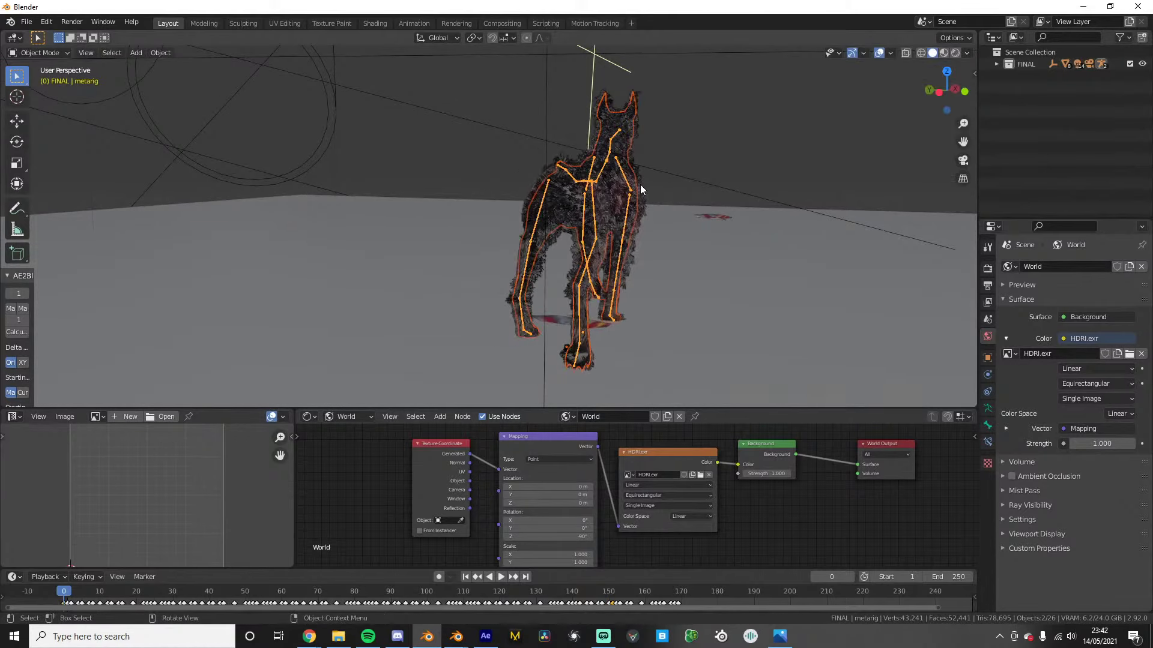
{"action": "key", "text": "m"}
{"action": "left_click", "coordinate": [638, 185]}
{"action": "type", "text": "dog"}
{"action": "key", "text": "Return"}
{"action": "key", "text": "Return"}
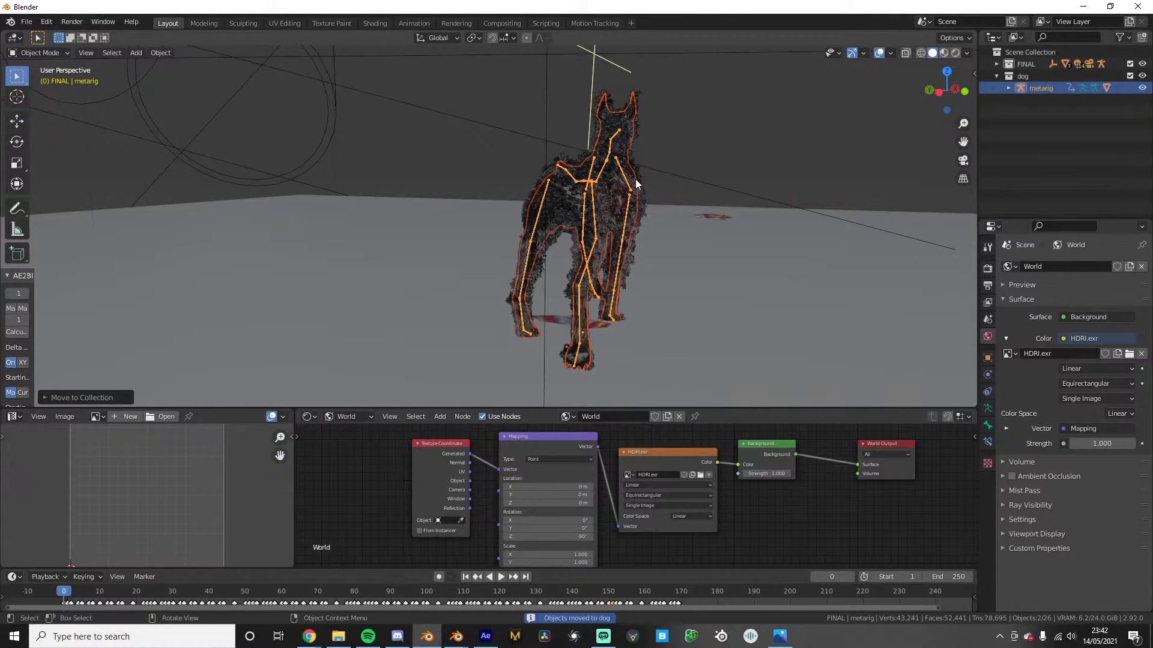
Set the FINAL collection as a holdout in the view layer
{"action": "scroll", "coordinate": [880, 146], "scroll_direction": "down", "scroll_amount": 10}
{"action": "middle_click_drag", "start_coordinate": [880, 146], "coordinate": [716, 221]}
{"action": "left_click", "coordinate": [1028, 64]}
{"action": "right_click", "coordinate": [1029, 61]}
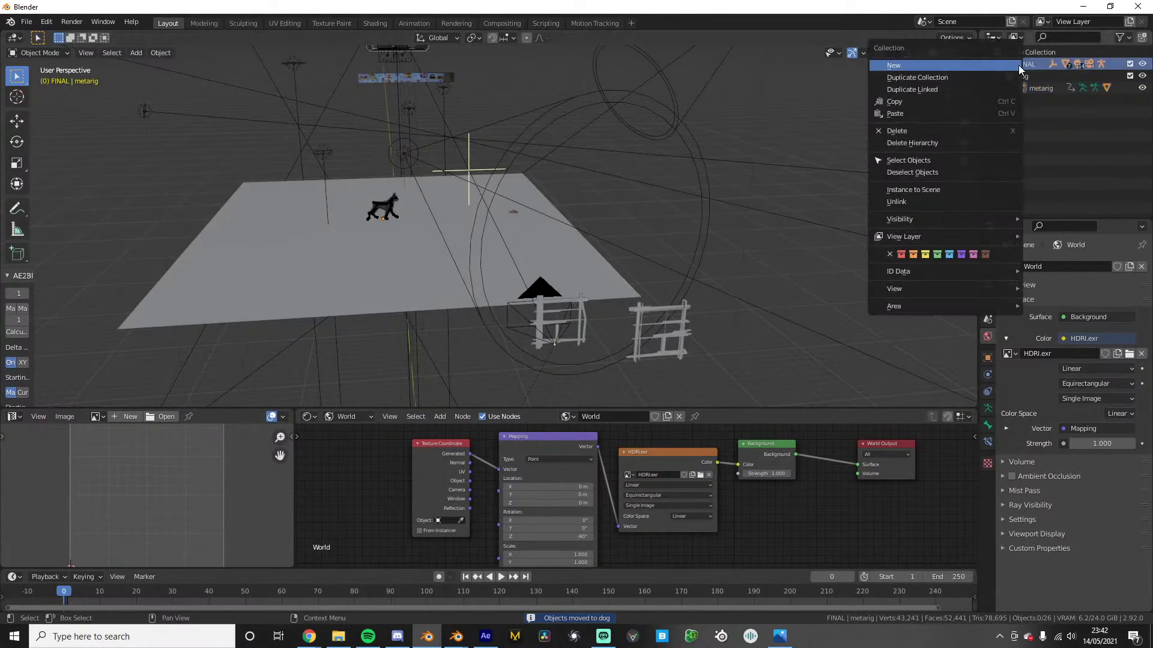
{"action": "mouse_move", "coordinate": [907, 237]}
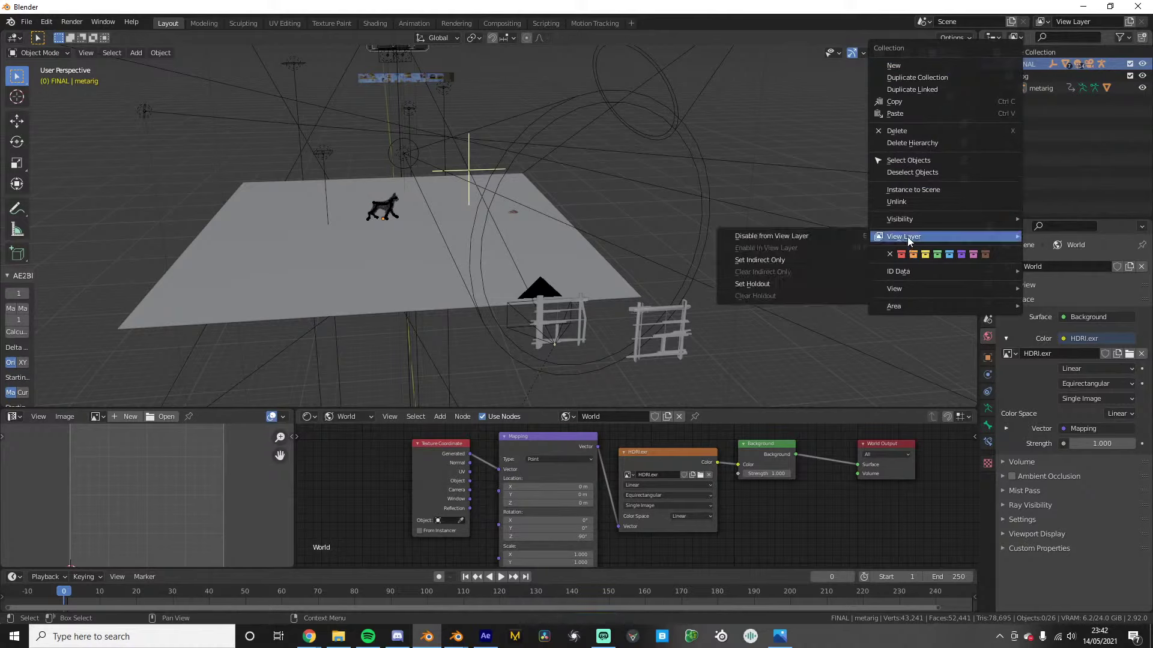
{"action": "left_click", "coordinate": [765, 283]}
Move the ground plane under the dog into a new collection named plane
{"action": "left_click", "coordinate": [426, 282]}
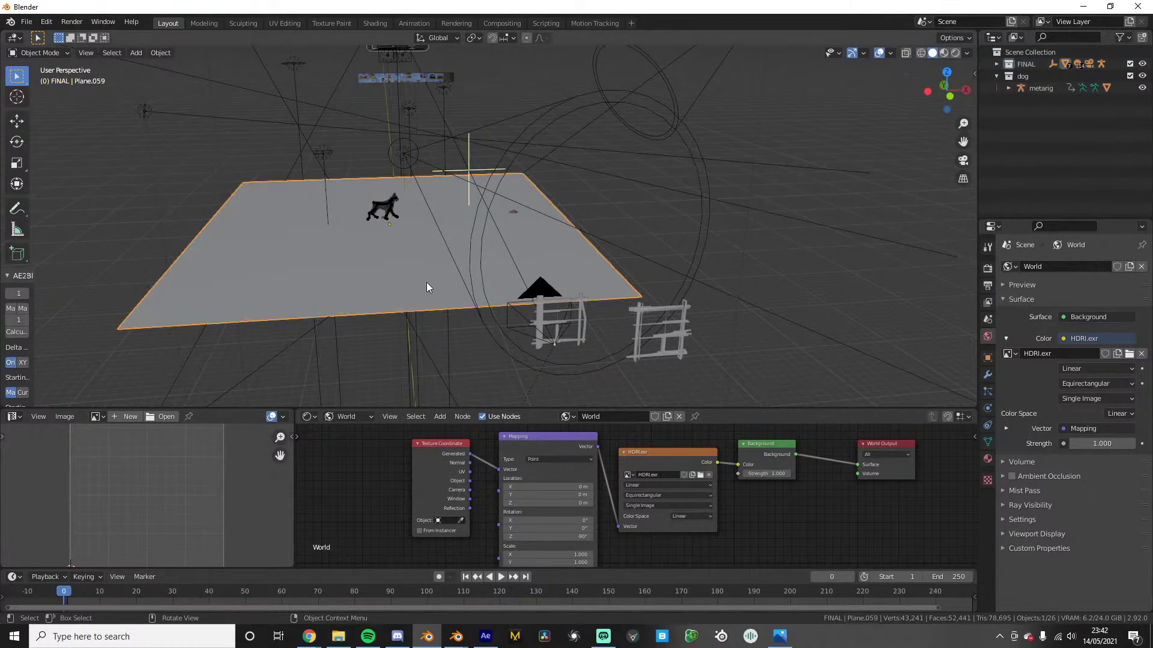
{"action": "key", "text": "m"}
{"action": "left_click", "coordinate": [426, 282]}
{"action": "key", "text": "ctrl+a"}
{"action": "type", "text": "plane"}
{"action": "key", "text": "Return"}
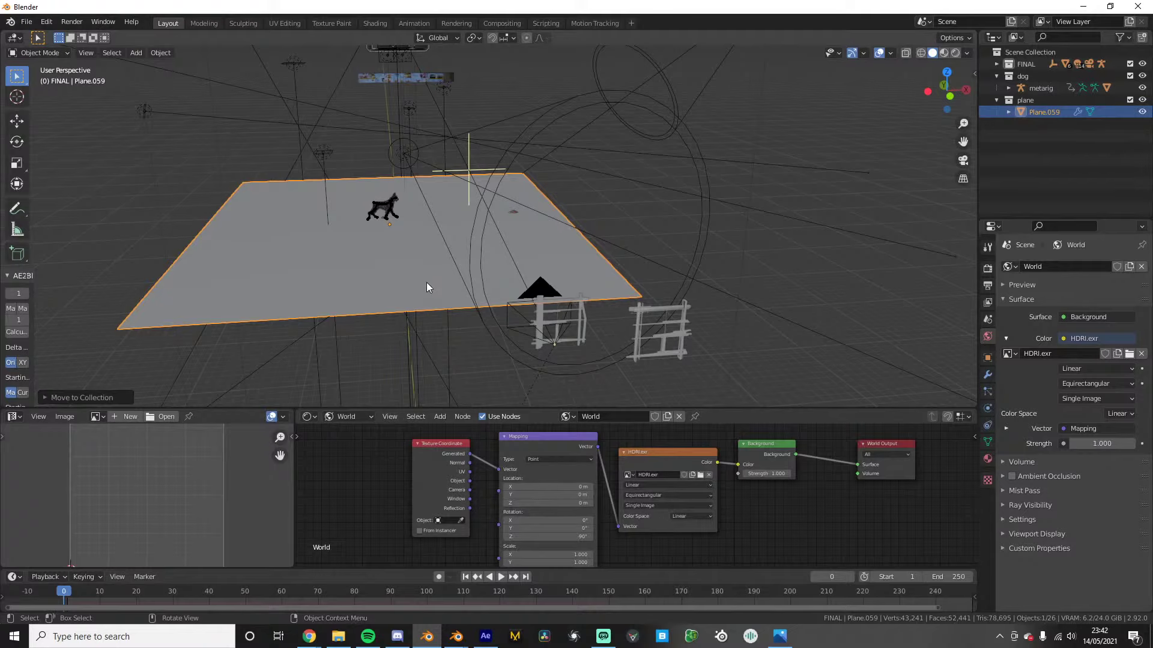
Play the scene through the camera to frame 3 and display it in rendered shading
{"action": "key", "text": "KP_0"}
{"action": "scroll", "coordinate": [811, 268], "scroll_direction": "up", "scroll_amount": 1}
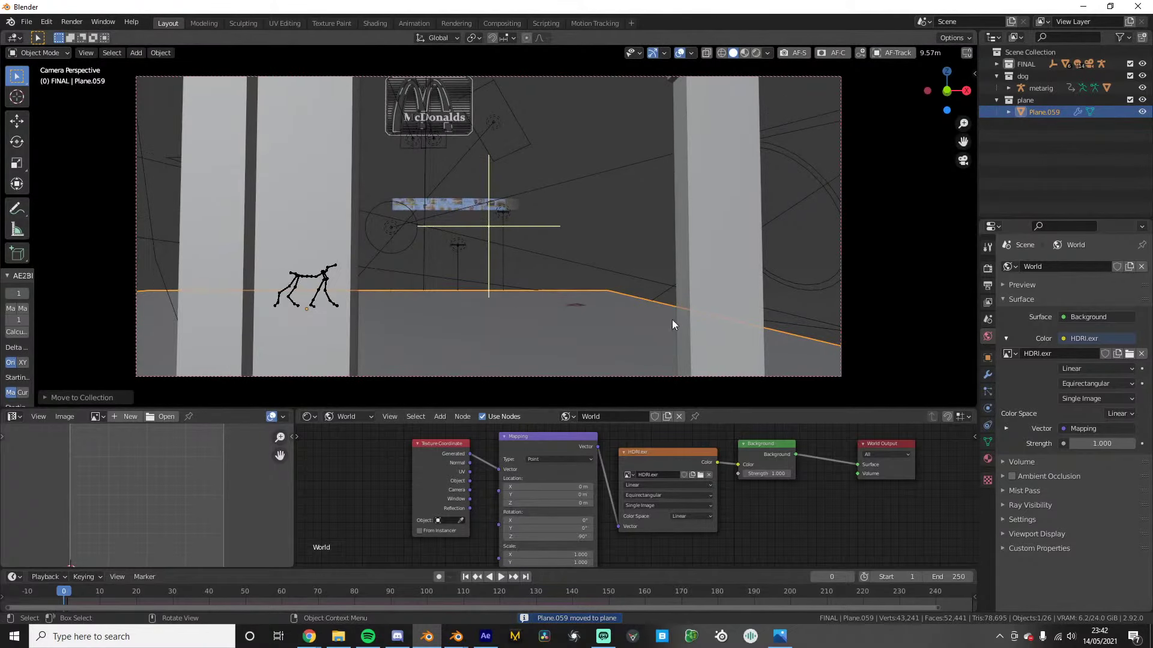
{"action": "key", "text": "space"}
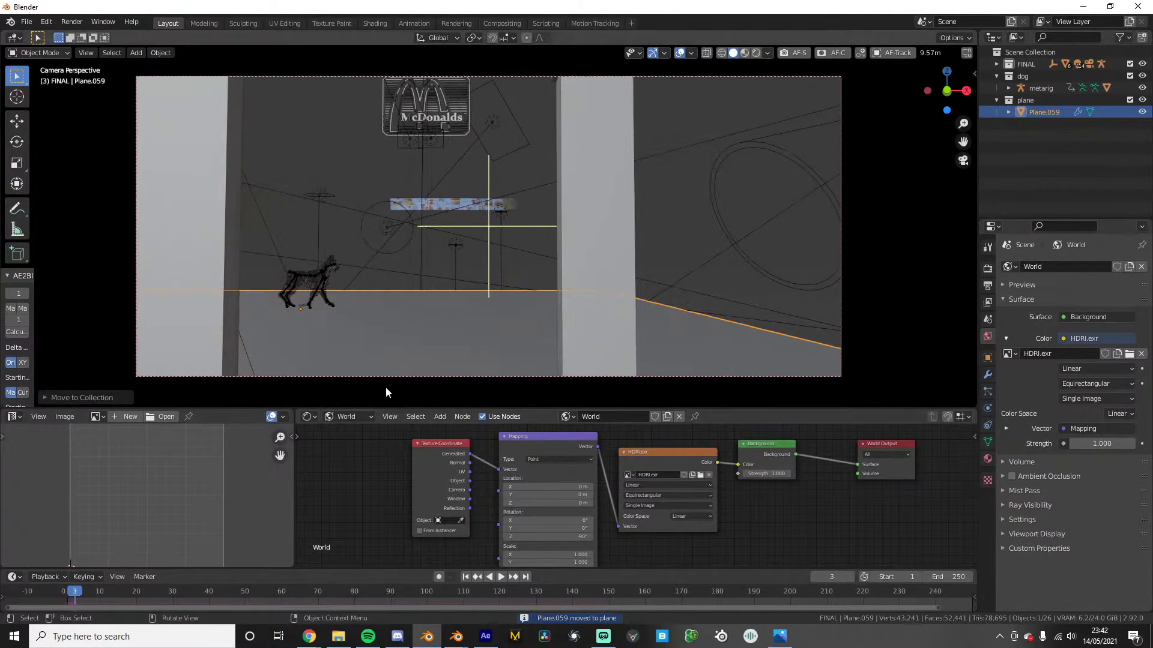
{"action": "key", "text": "z"}
{"action": "left_click", "coordinate": [514, 126]}
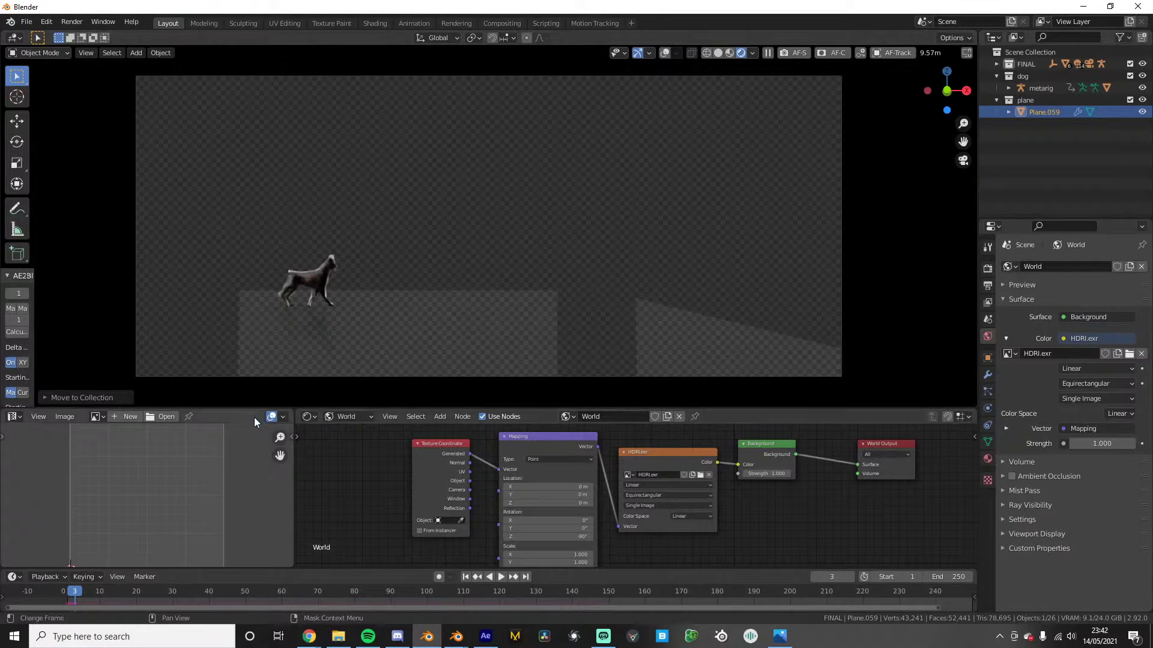
Check the rendered dog and its ground shadow at frames 1 and 5, enlarging the node editor area
{"action": "left_click", "coordinate": [68, 595]}
{"action": "key", "text": "space"}
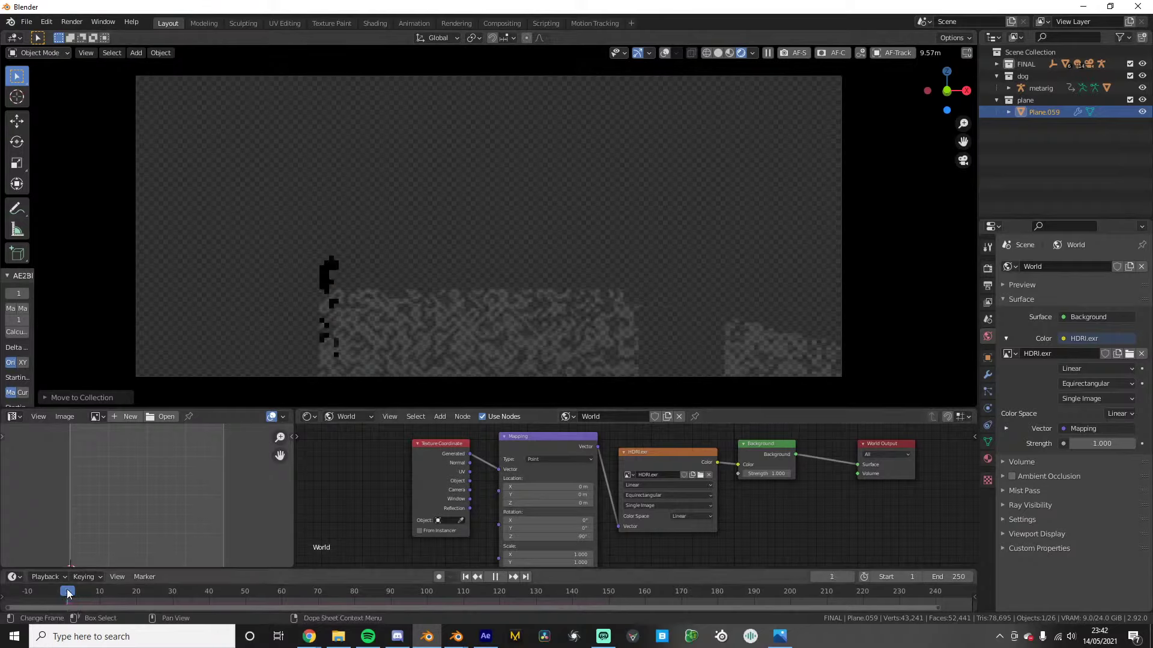
{"action": "key", "text": "Escape"}
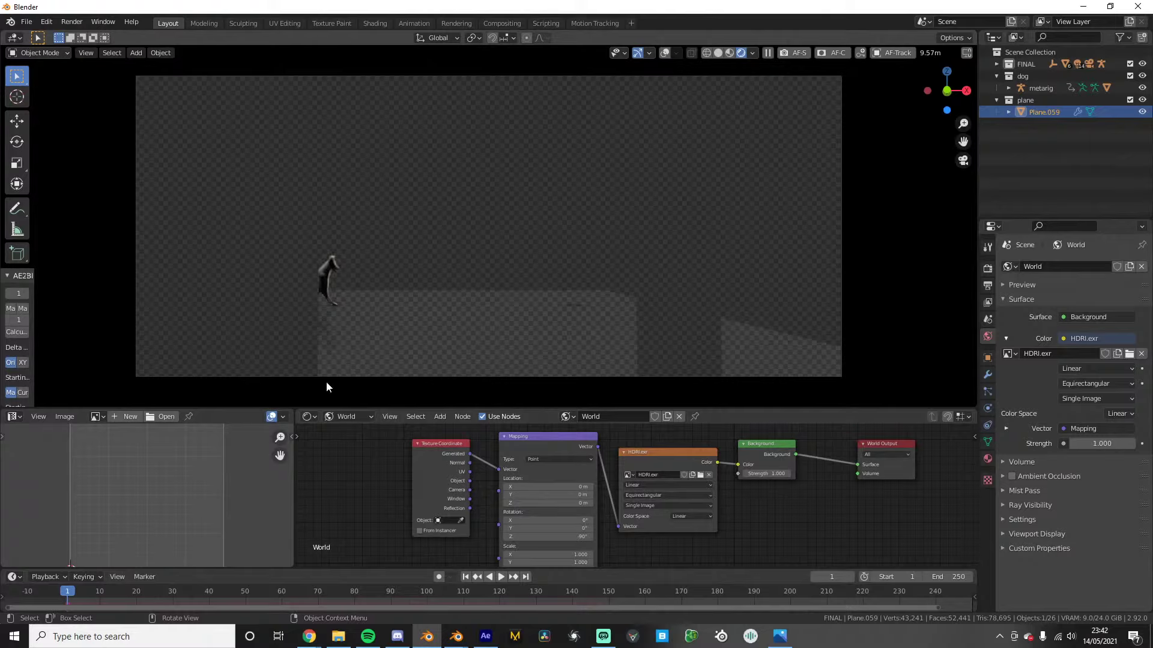
{"action": "left_click", "coordinate": [81, 592]}
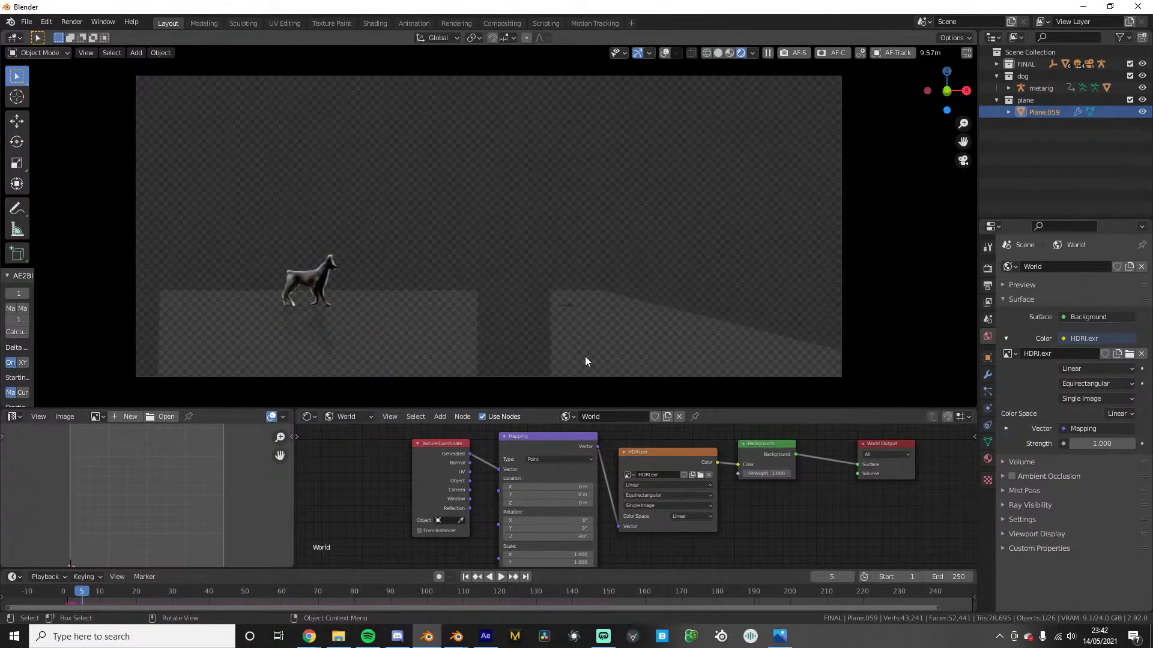
{"action": "left_click_drag", "start_coordinate": [485, 409], "coordinate": [502, 378]}
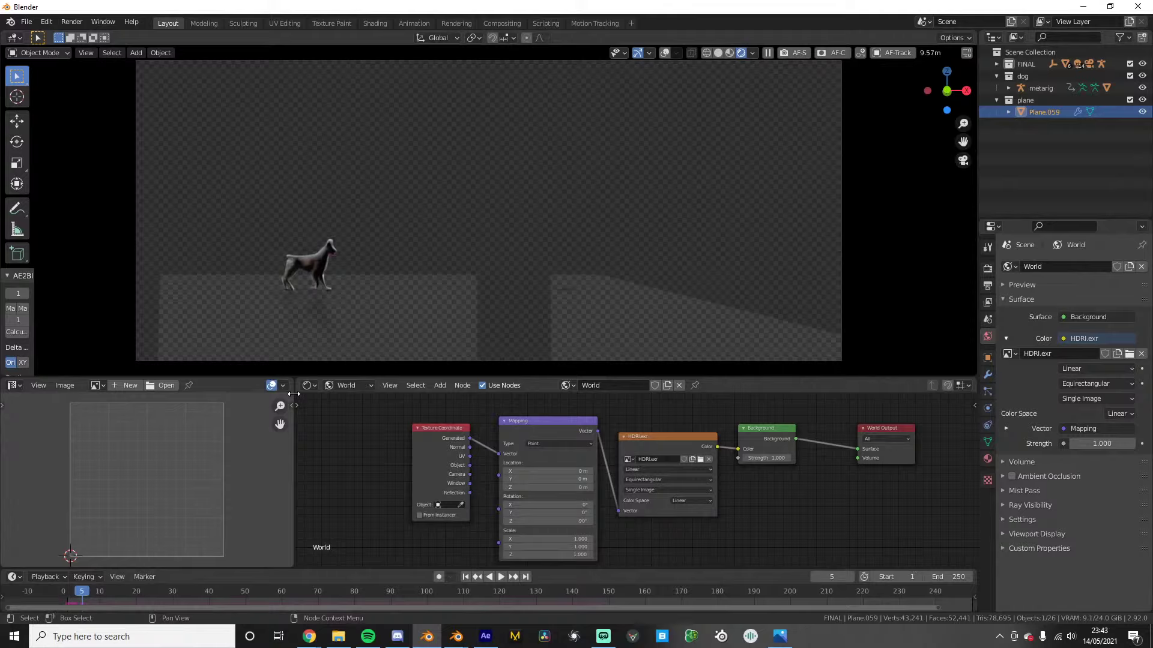
{"action": "left_click", "coordinate": [665, 52]}
{"action": "left_click", "coordinate": [666, 53]}
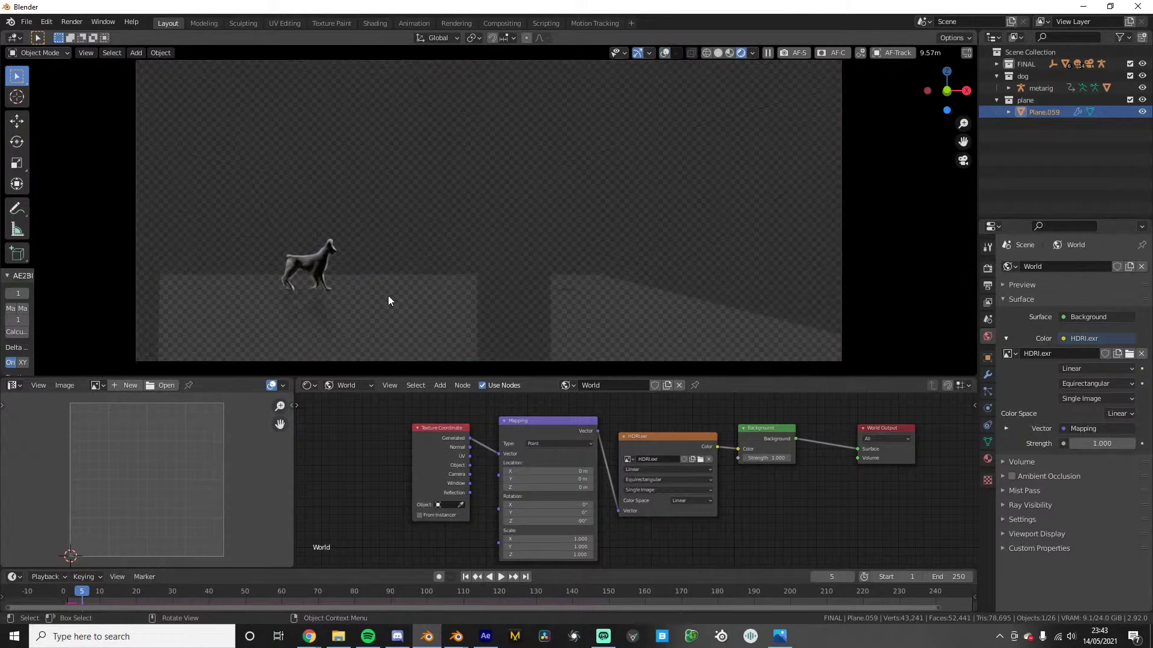
In solid shading, extend the ground plane by moving its two rear faces far back and widening them in top view
{"action": "key", "text": "z"}
{"action": "left_click", "coordinate": [491, 253]}
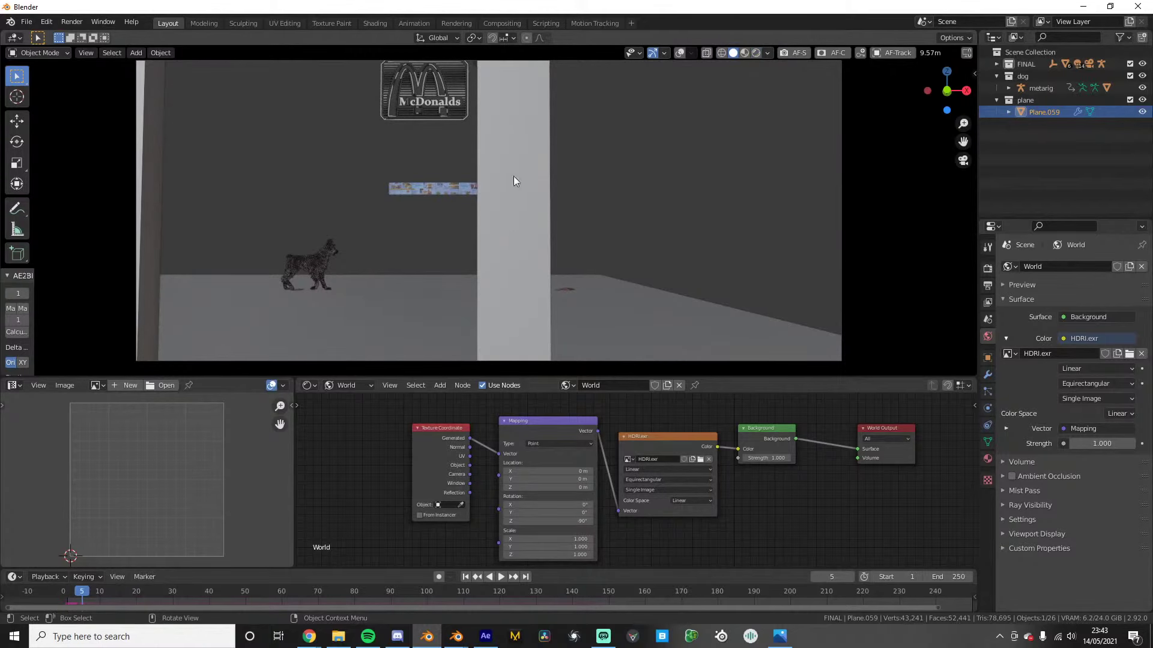
{"action": "left_click", "coordinate": [679, 53]}
{"action": "key", "text": "Tab"}
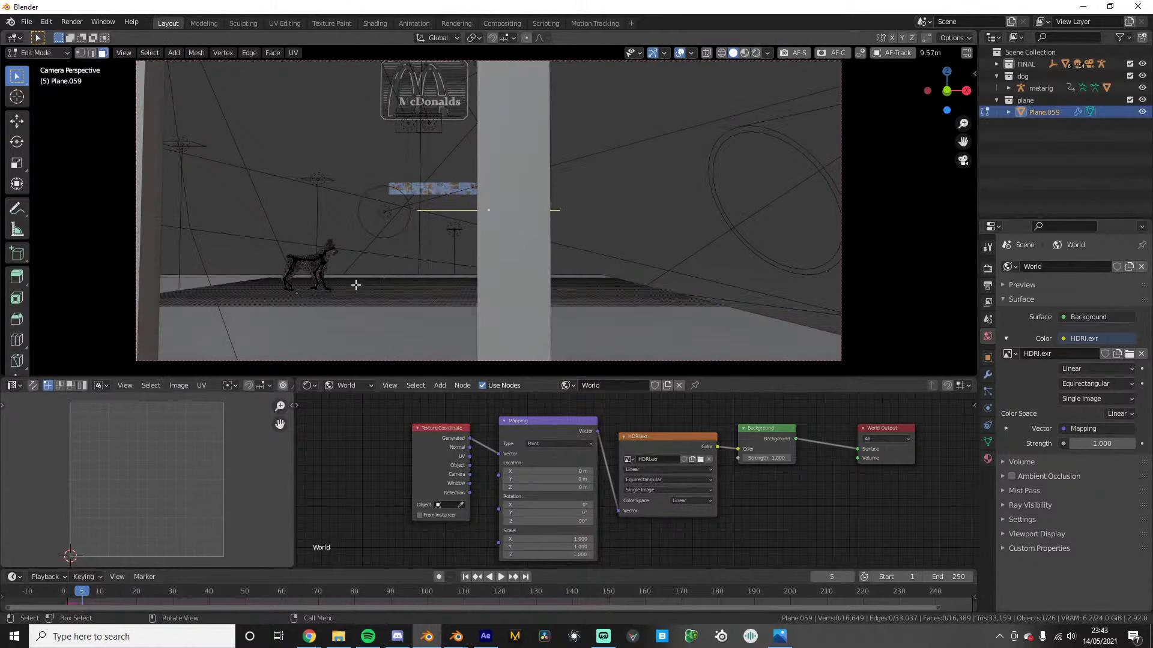
{"action": "middle_click_drag", "start_coordinate": [346, 277], "coordinate": [397, 210]}
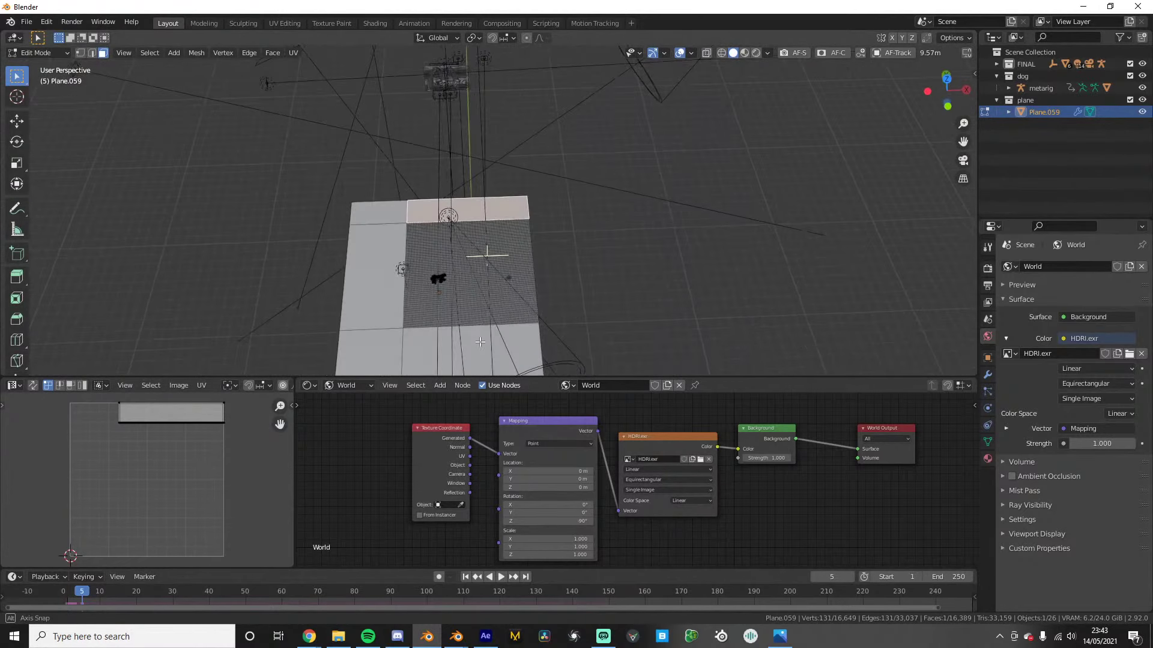
{"action": "left_click", "coordinate": [393, 205], "text": "shift"}
{"action": "key", "text": "KP_7"}
{"action": "key", "text": "g"}
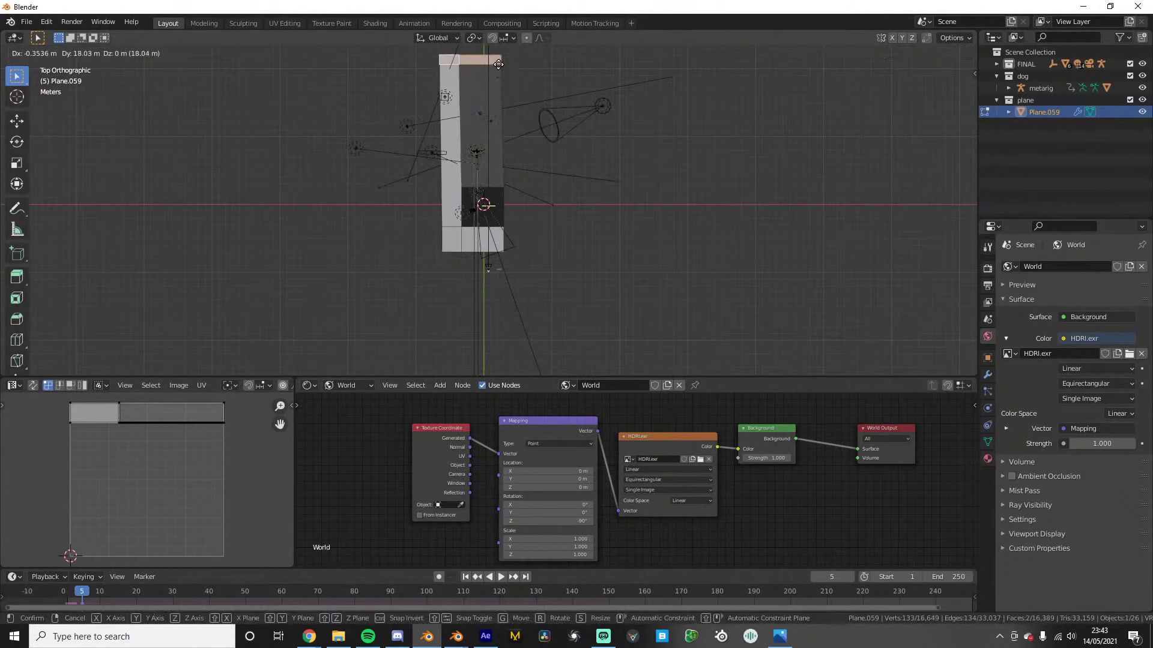
{"action": "left_click", "coordinate": [515, 68]}
{"action": "middle_click_drag", "start_coordinate": [515, 68], "coordinate": [612, 72]}
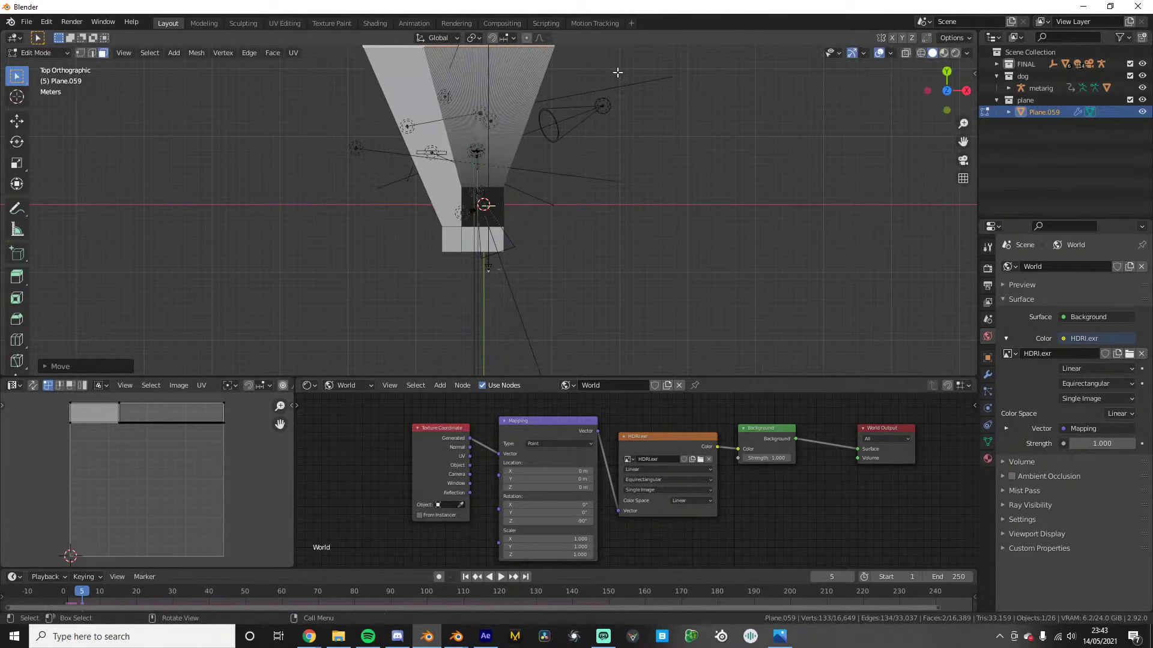
Raise the plane's rear faces in the camera view and return to Object Mode
{"action": "key", "text": "KP_0"}
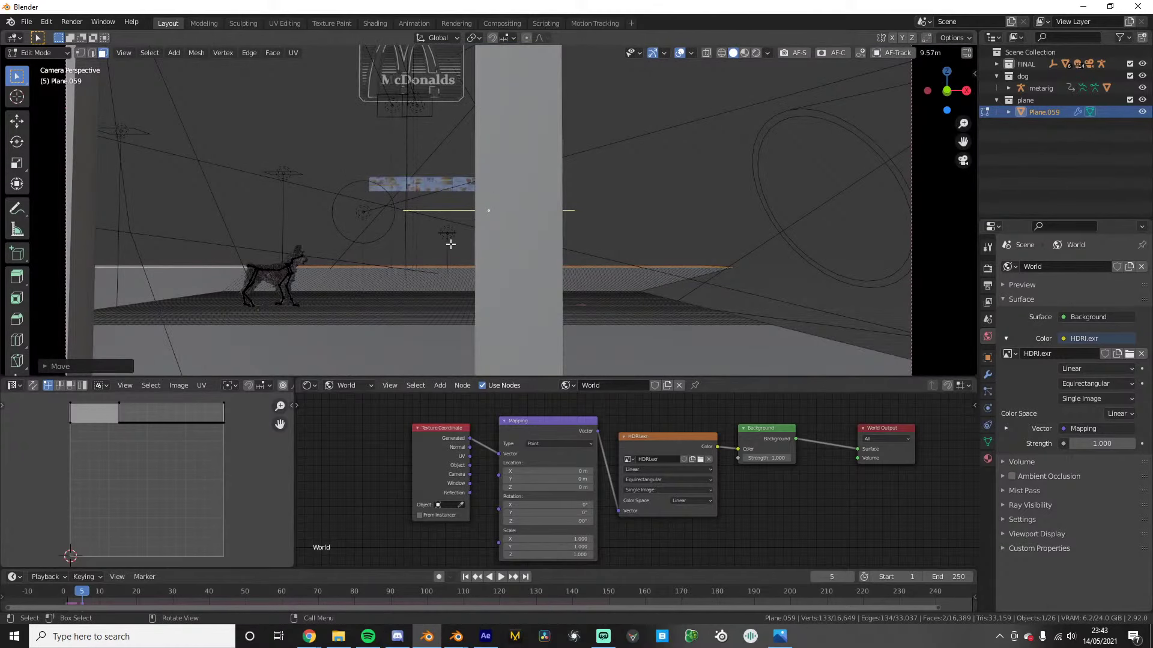
{"action": "key", "text": "g"}
{"action": "left_click", "coordinate": [450, 227]}
{"action": "key", "text": "Tab"}
Play the animation to frame 17 to check the extended ground plane behind the walking dog
{"action": "key", "text": "space"}
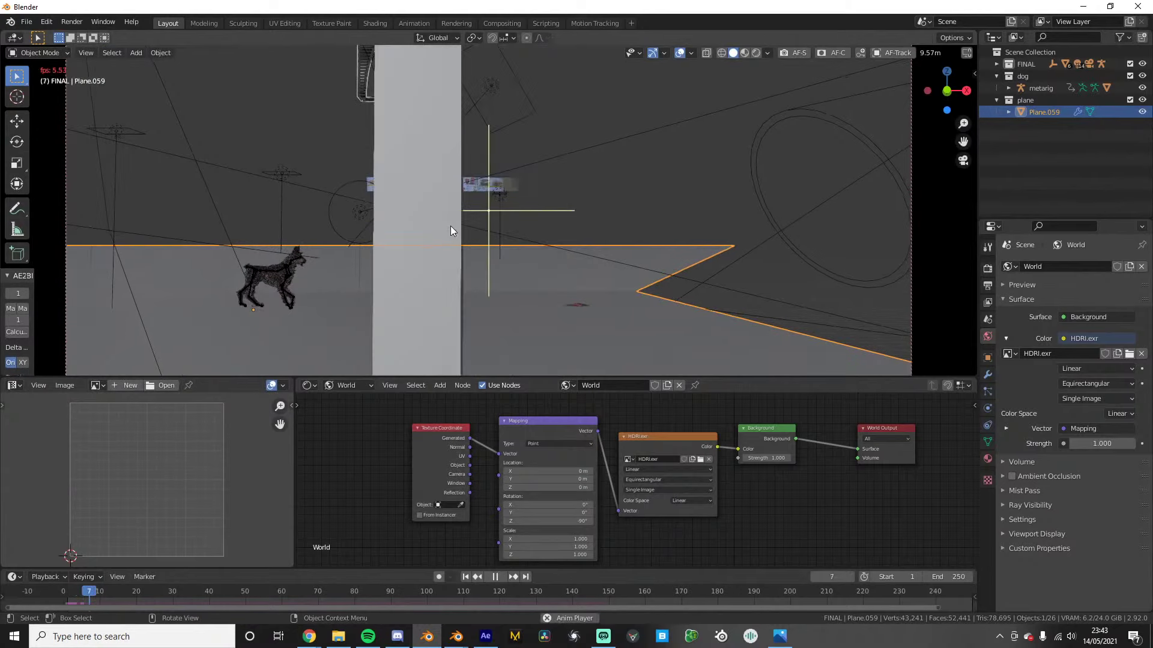
{"action": "key", "text": "space"}
{"action": "key", "text": "space"}
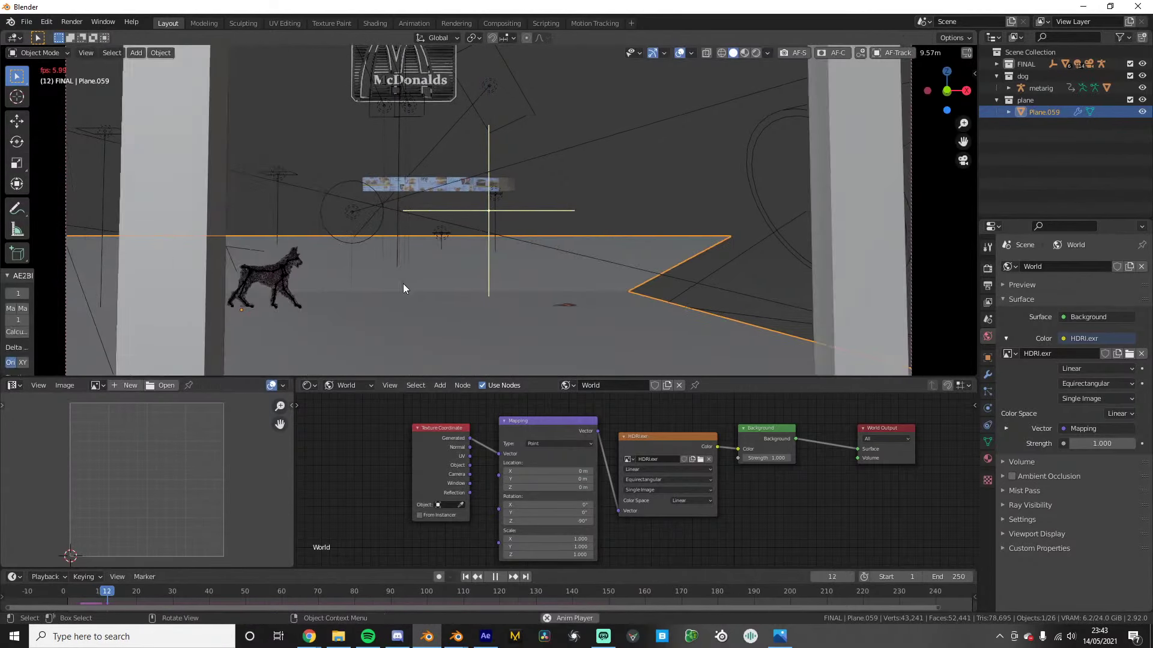
{"action": "key", "text": "space"}
{"action": "scroll", "coordinate": [363, 295], "scroll_direction": "down", "scroll_amount": 1}
Display frame 17 in rendered shading and examine the dog's ground shadow with overlays hidden and shown
{"action": "key", "text": "z"}
{"action": "left_click", "coordinate": [352, 174]}
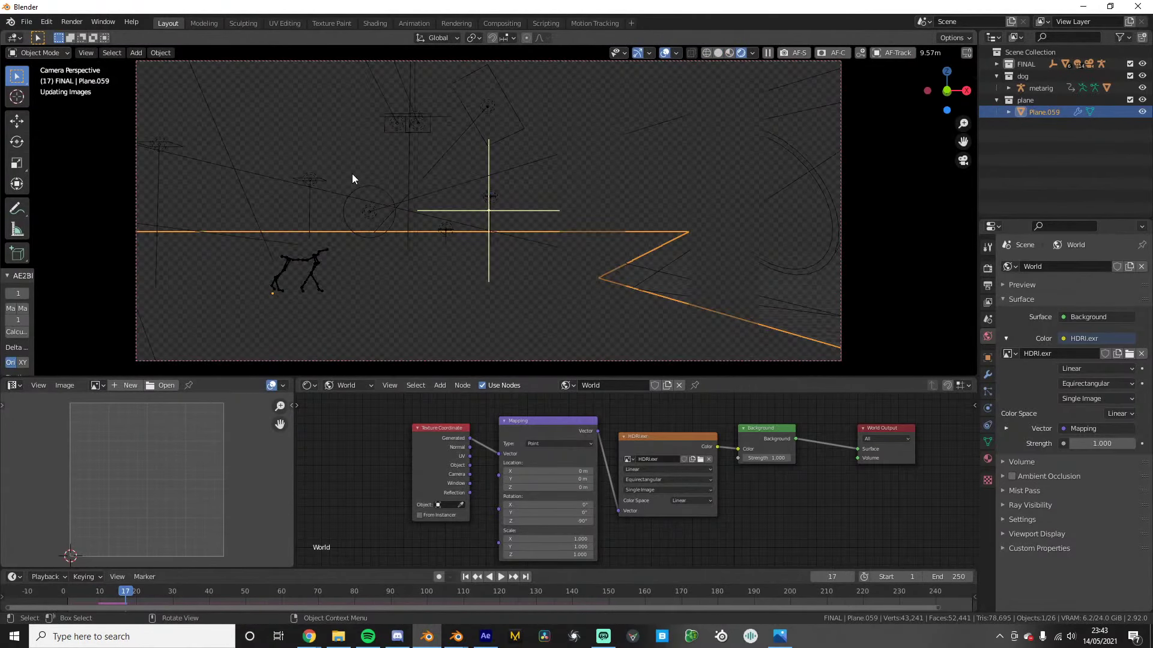
{"action": "left_click", "coordinate": [667, 55]}
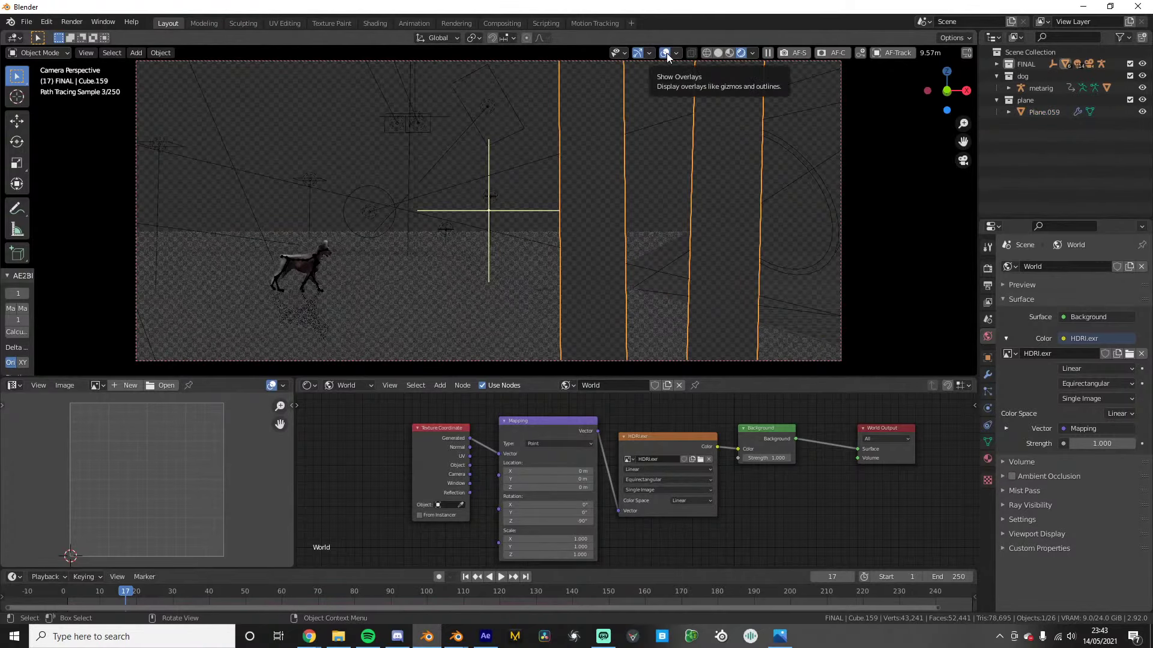
{"action": "left_click", "coordinate": [667, 53]}
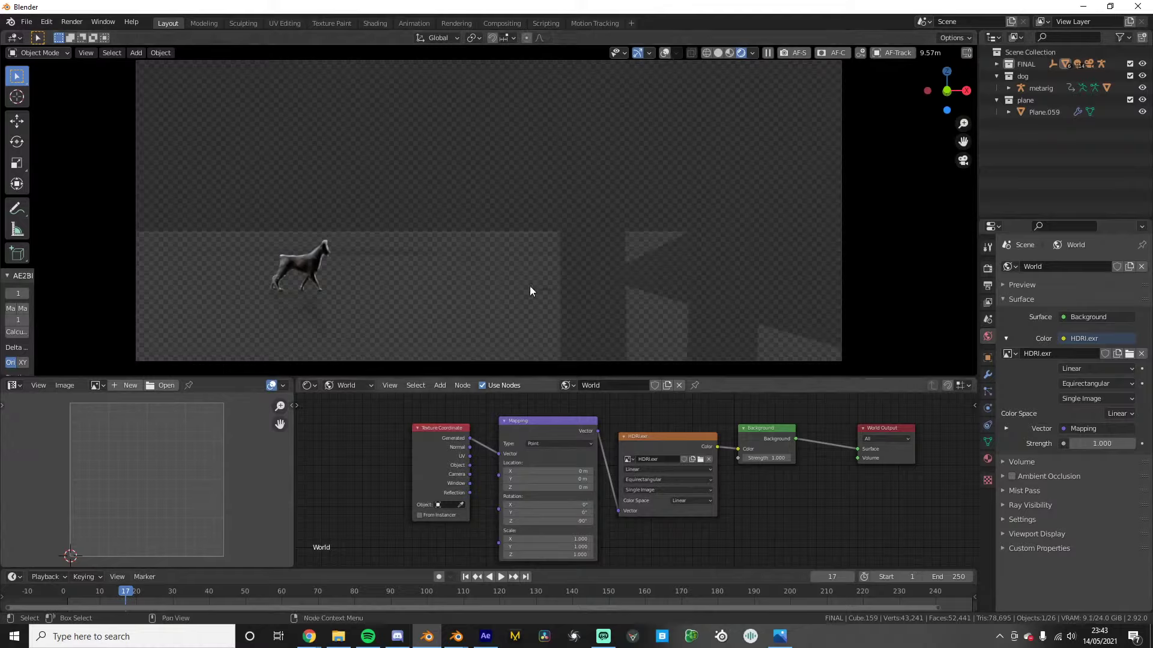
{"action": "left_click", "coordinate": [666, 53]}
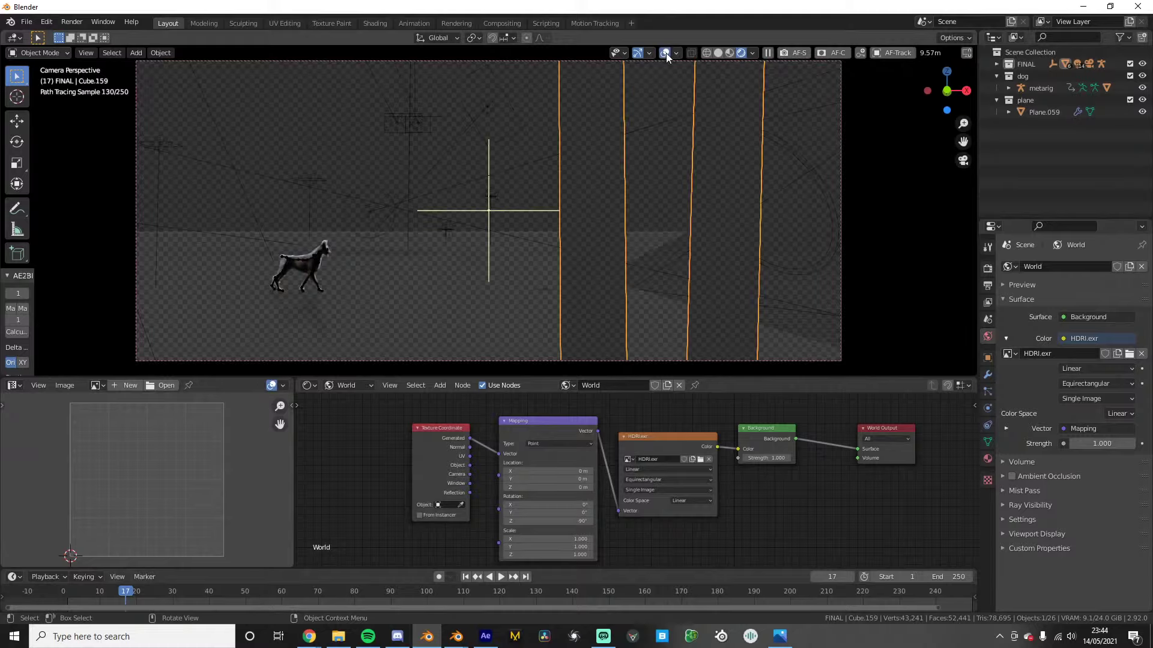
Compare the rendered dog and its ground shadow with the viewport overlays shown and hidden
{"action": "left_click", "coordinate": [665, 53]}
{"action": "left_click", "coordinate": [666, 53]}
{"action": "left_click", "coordinate": [665, 53]}
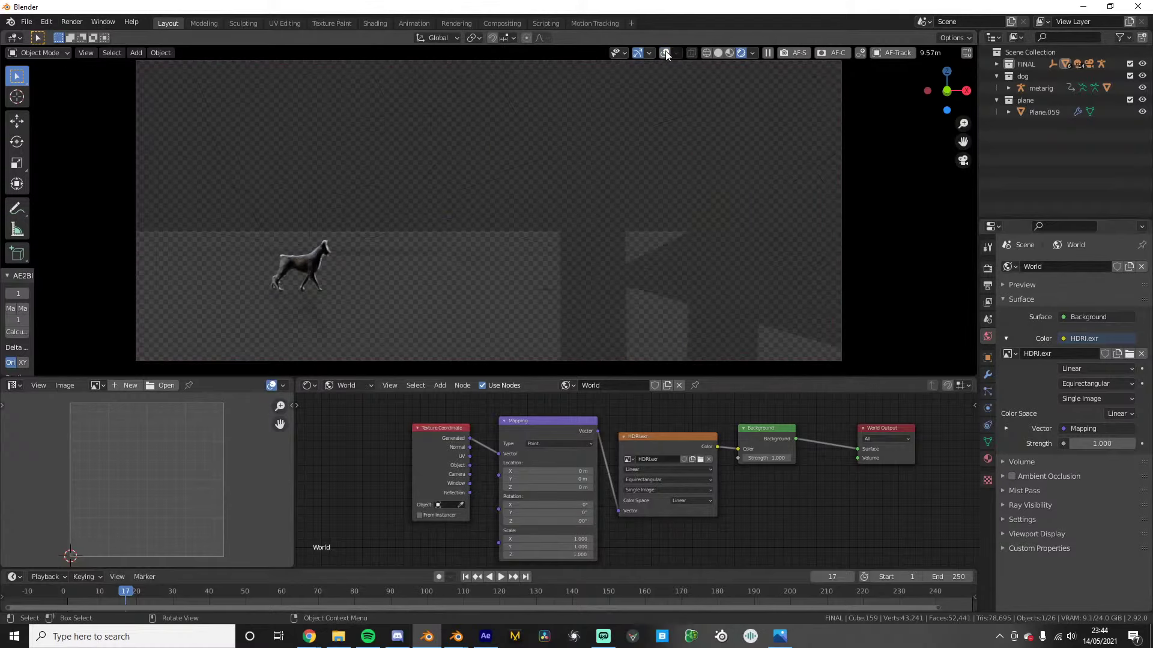
{"action": "left_click", "coordinate": [665, 53]}
Select the ground plane, hide the overlays and show the plane's Rain water splashes material nodes in the shader editor
{"action": "left_click", "coordinate": [393, 311]}
{"action": "left_click", "coordinate": [665, 53]}
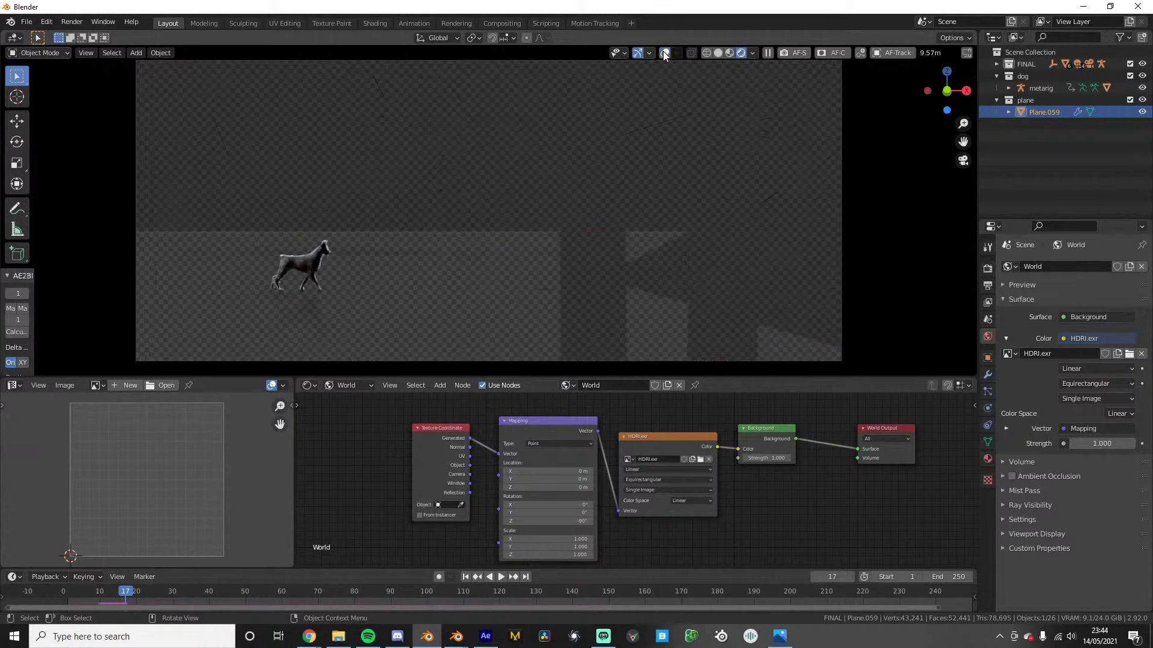
{"action": "left_click", "coordinate": [355, 389]}
{"action": "left_click", "coordinate": [358, 401]}
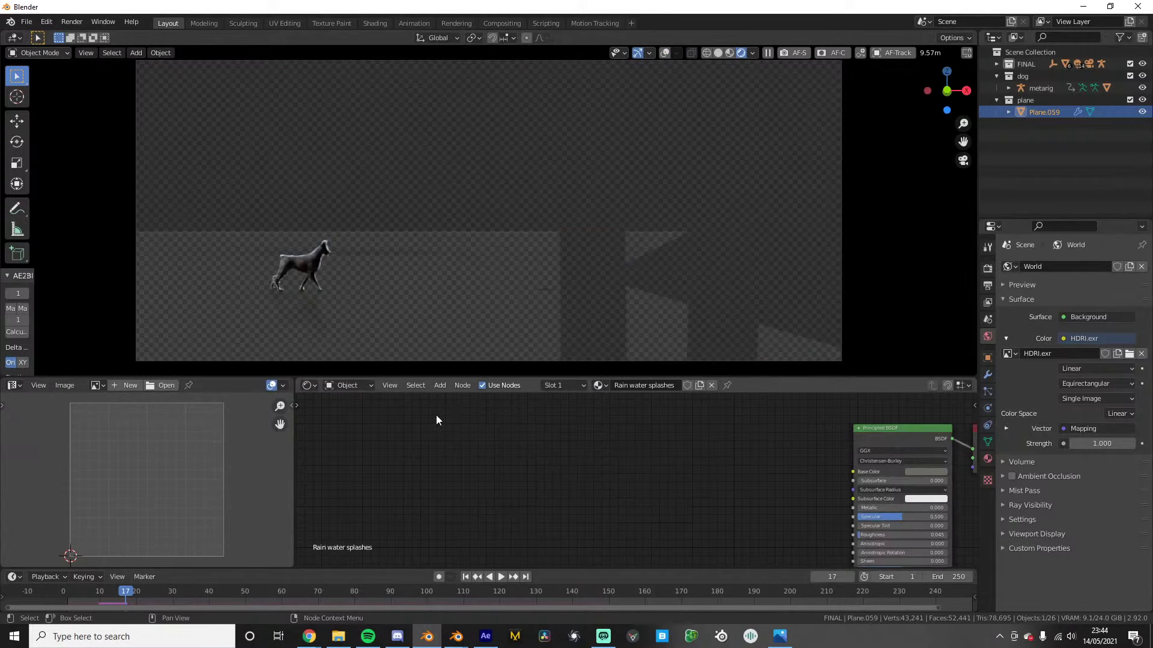
{"action": "scroll", "coordinate": [757, 462], "scroll_direction": "down", "scroll_amount": 1}
{"action": "middle_click_drag", "start_coordinate": [764, 463], "coordinate": [553, 454]}
{"action": "scroll", "coordinate": [871, 423], "scroll_direction": "up", "scroll_amount": 1}
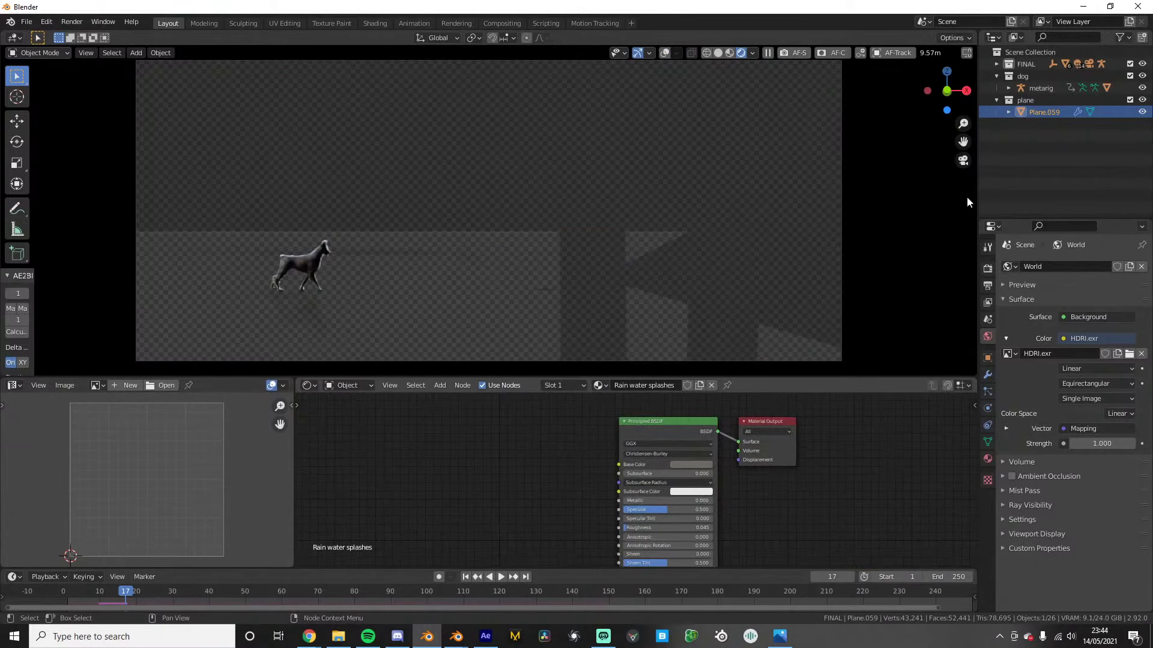
Examine the render, output, view layer, scene and world properties
{"action": "left_click", "coordinate": [986, 271]}
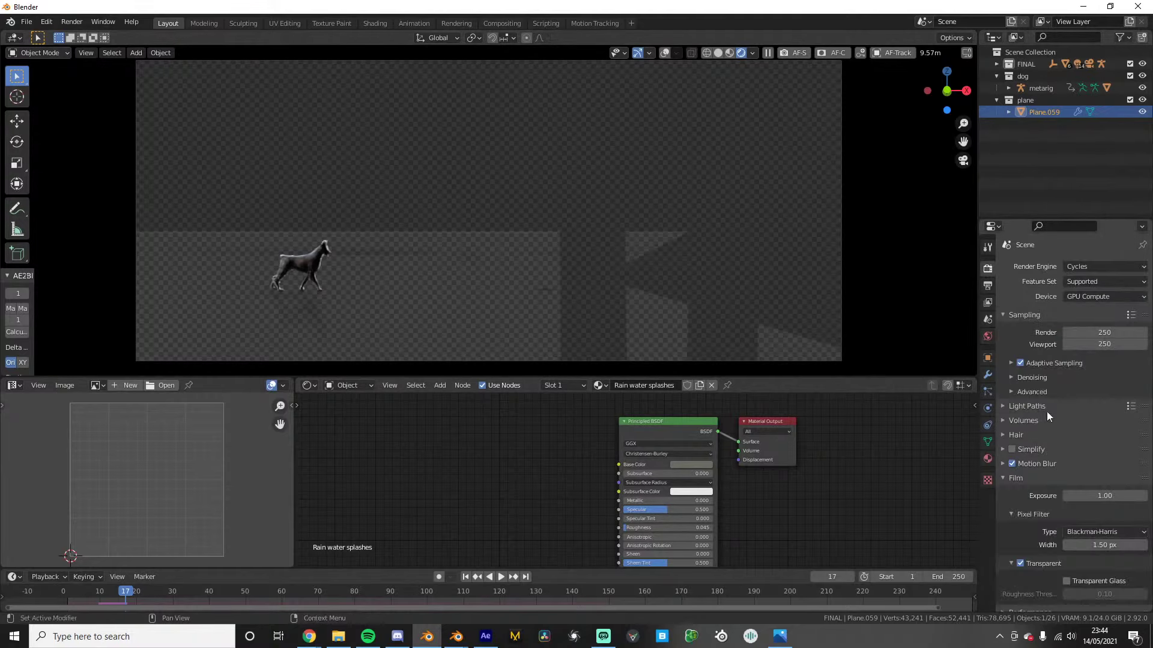
{"action": "scroll", "coordinate": [1050, 413], "scroll_direction": "down", "scroll_amount": 2}
{"action": "left_click", "coordinate": [988, 287]}
{"action": "left_click", "coordinate": [988, 303]}
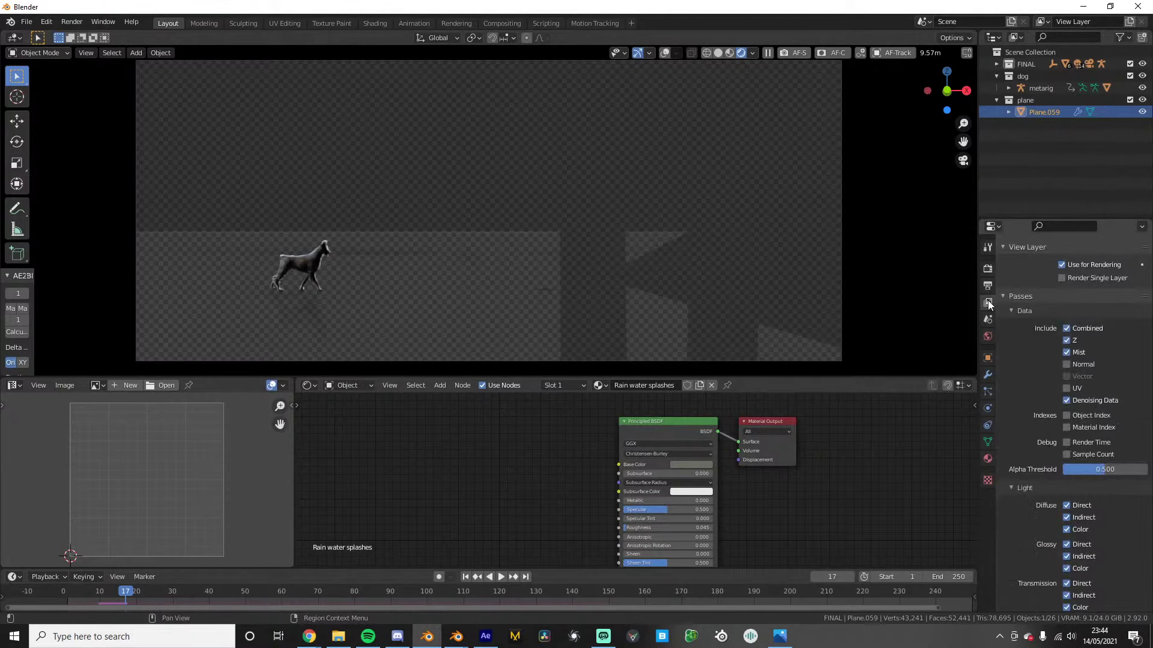
{"action": "left_click", "coordinate": [987, 318]}
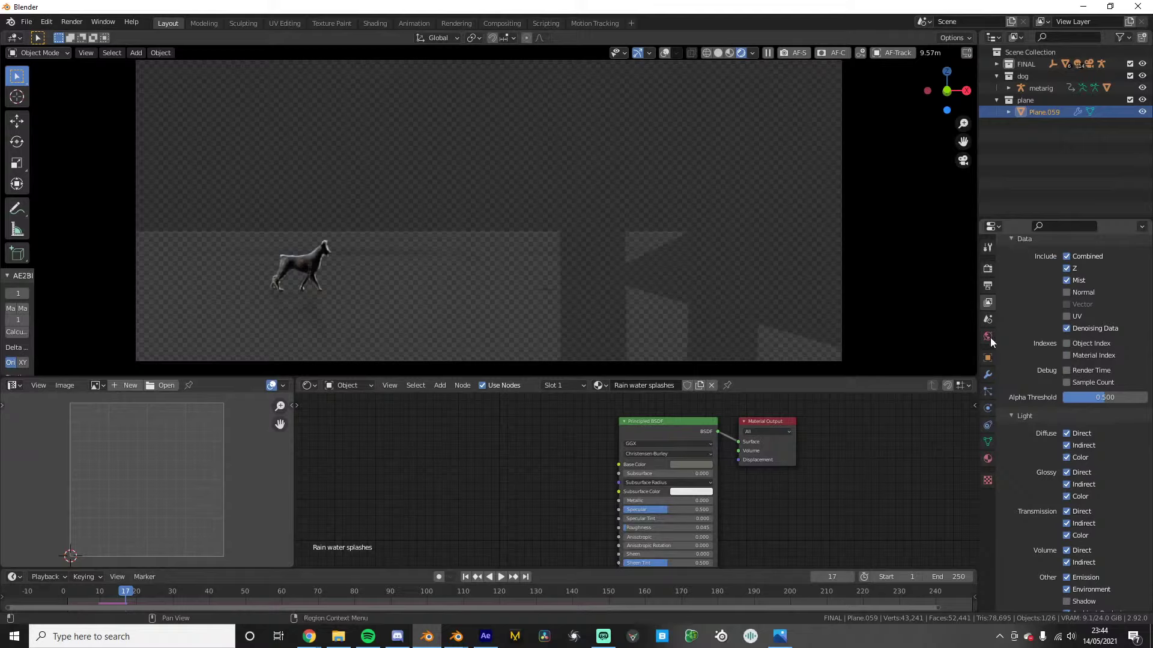
{"action": "left_click", "coordinate": [989, 337]}
{"action": "left_click", "coordinate": [988, 324]}
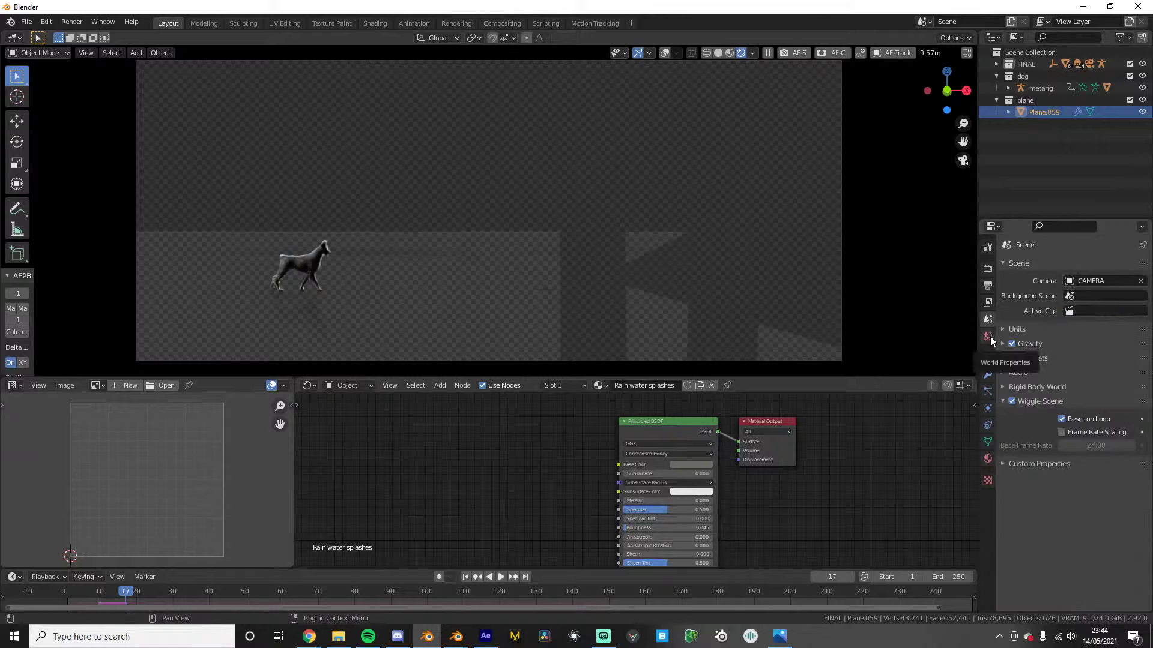
{"action": "left_click", "coordinate": [988, 337]}
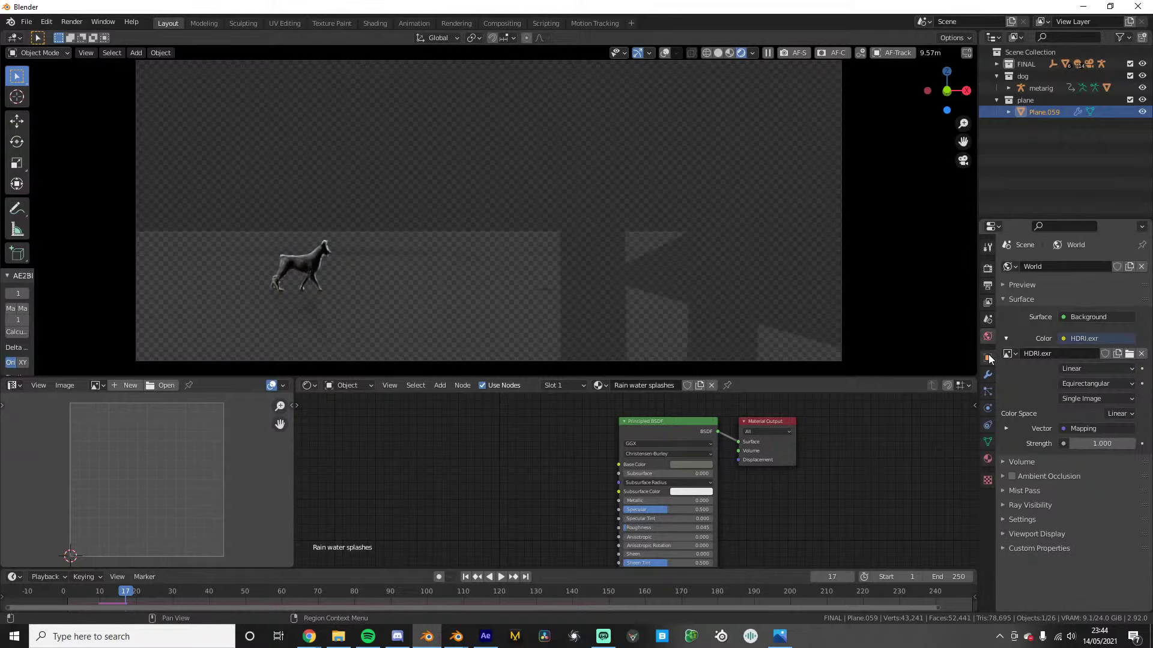
{"action": "left_click", "coordinate": [988, 319]}
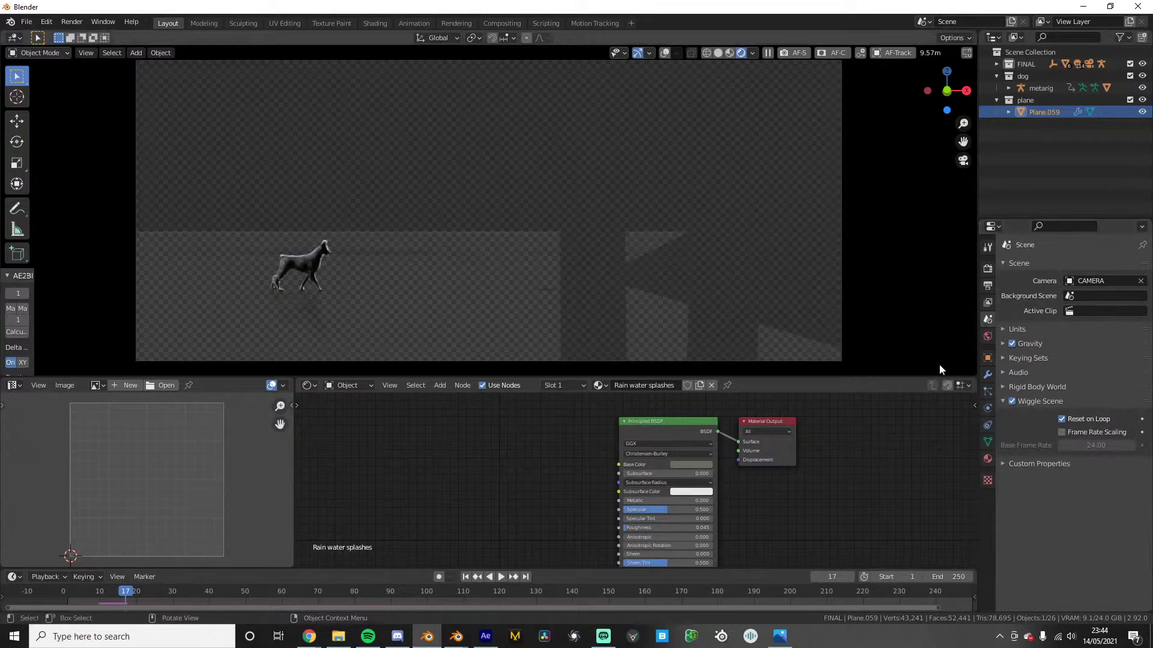
Add a new view layer and set the FINAL collection as a holdout in it
{"action": "left_click", "coordinate": [1040, 22]}
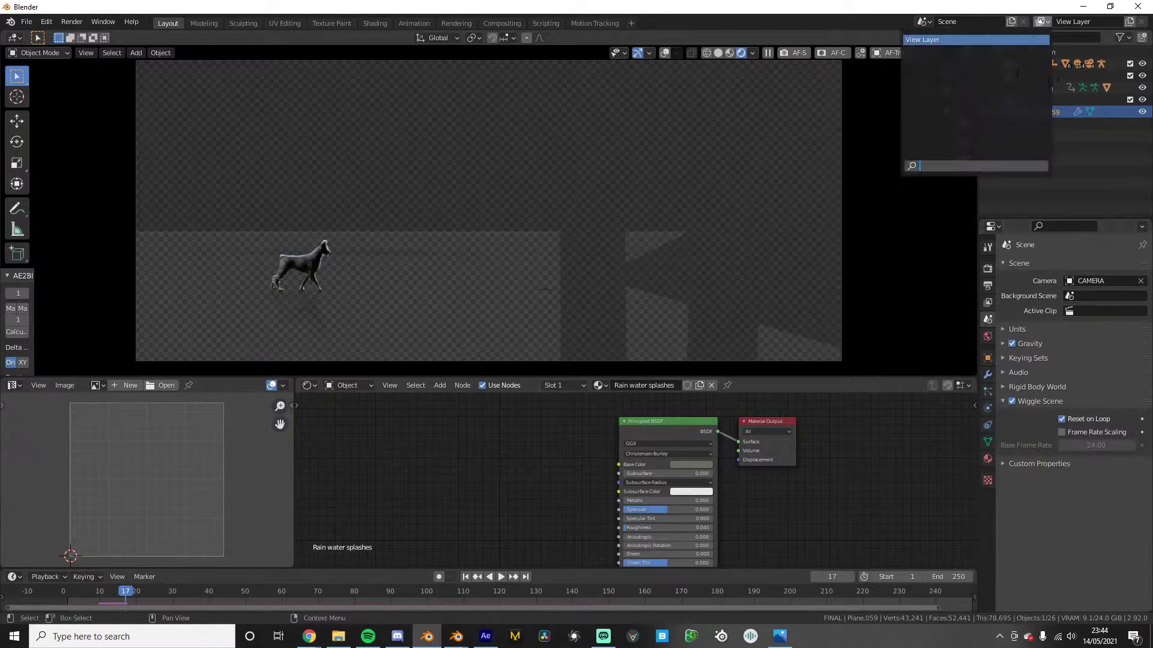
{"action": "left_click", "coordinate": [1129, 23]}
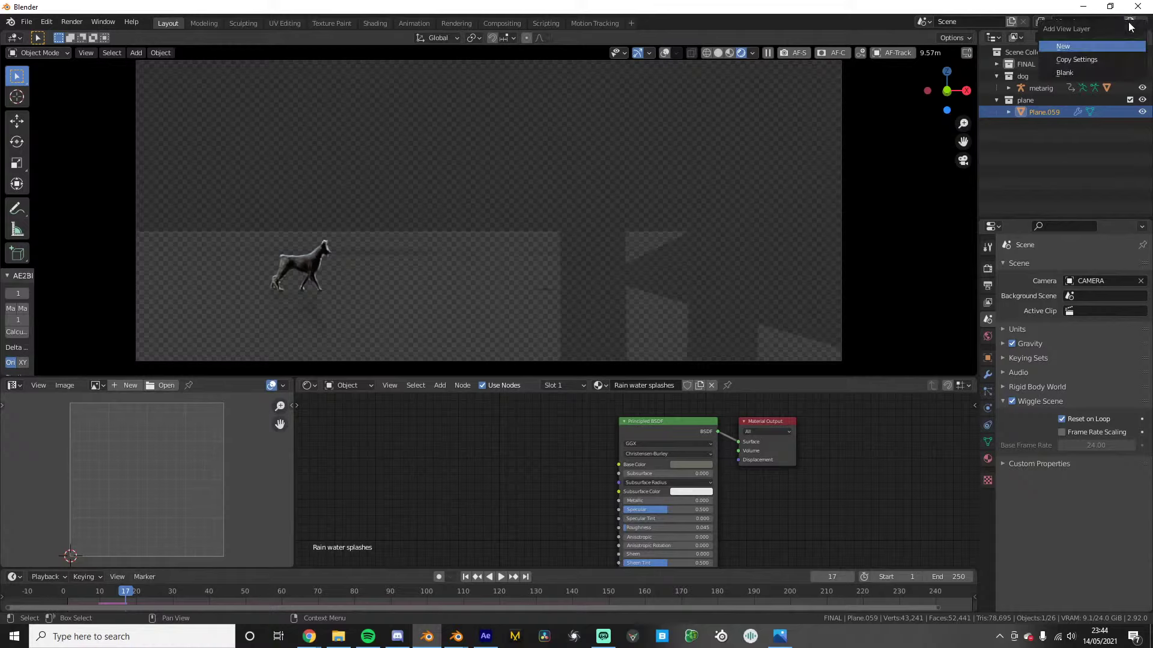
{"action": "left_click", "coordinate": [1097, 46]}
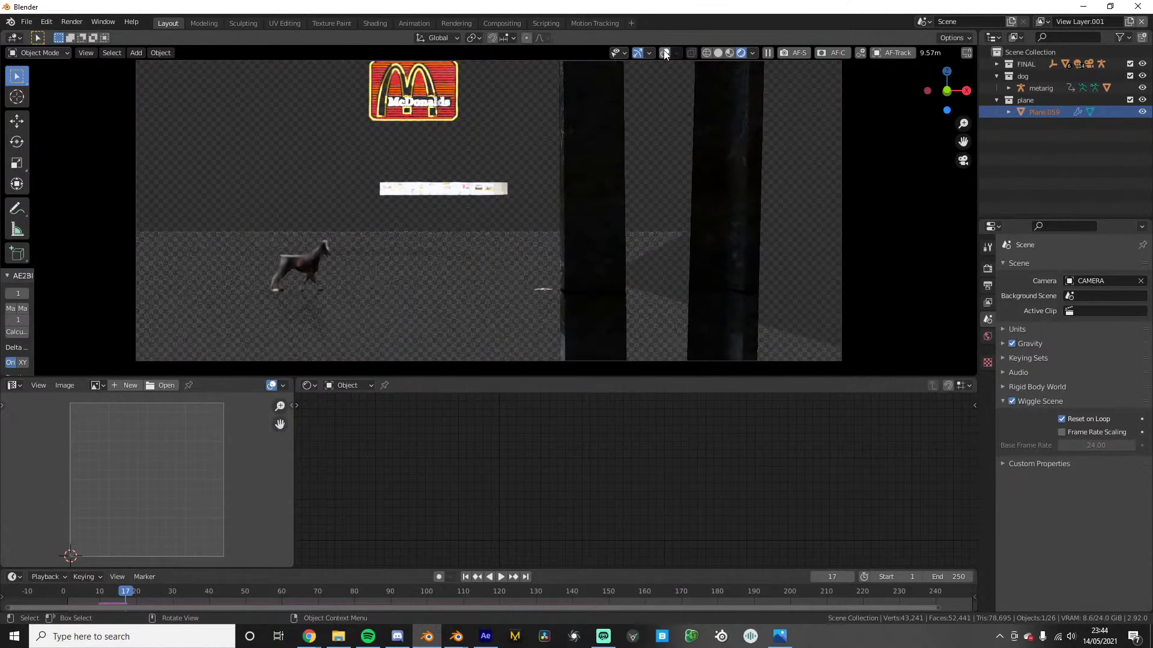
{"action": "right_click", "coordinate": [1029, 64]}
{"action": "mouse_move", "coordinate": [947, 221]}
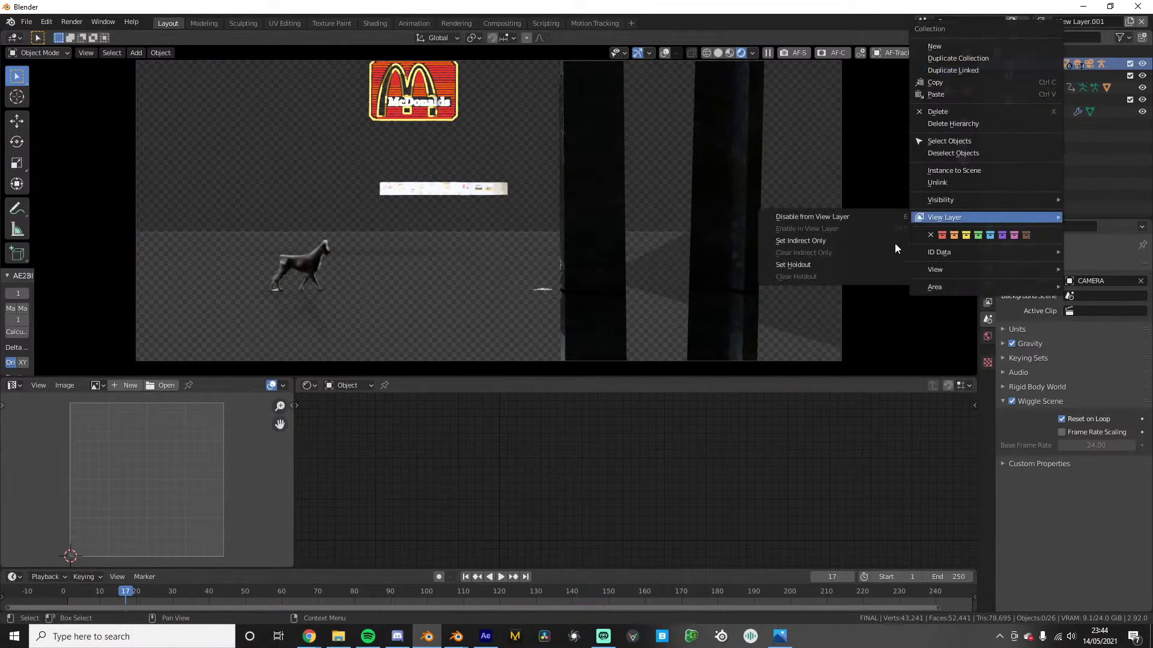
{"action": "left_click", "coordinate": [802, 264]}
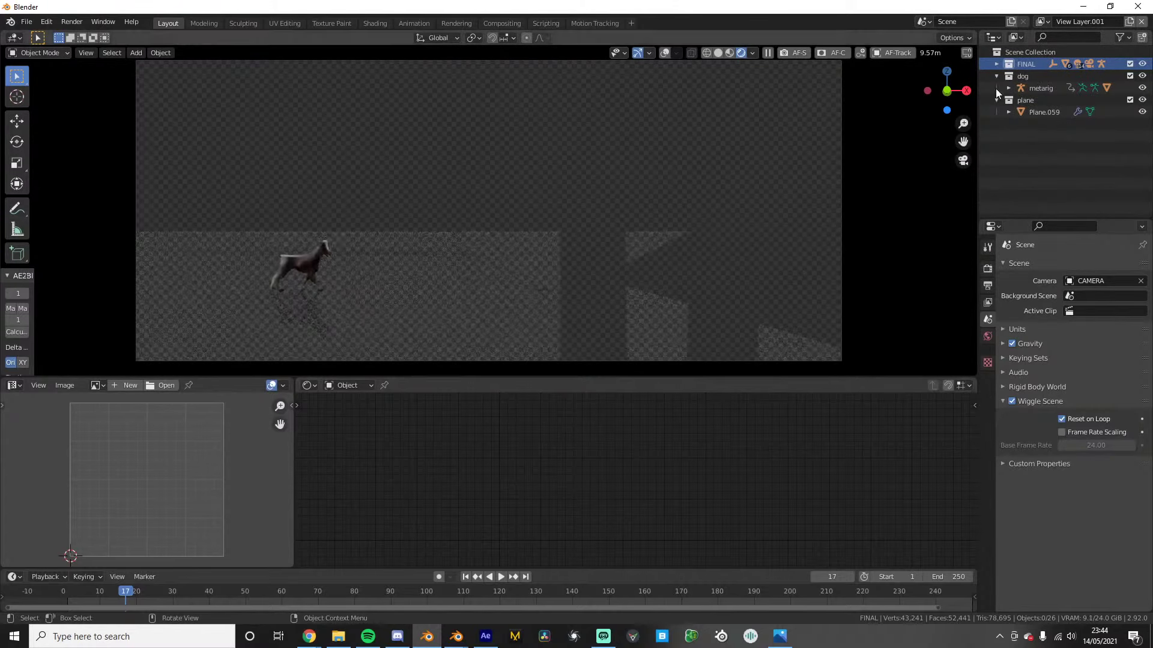
Expand the dog's rig in the outliner and set the dog collection as a holdout in the new view layer
{"action": "left_click", "coordinate": [1022, 113]}
{"action": "left_click", "coordinate": [1022, 90]}
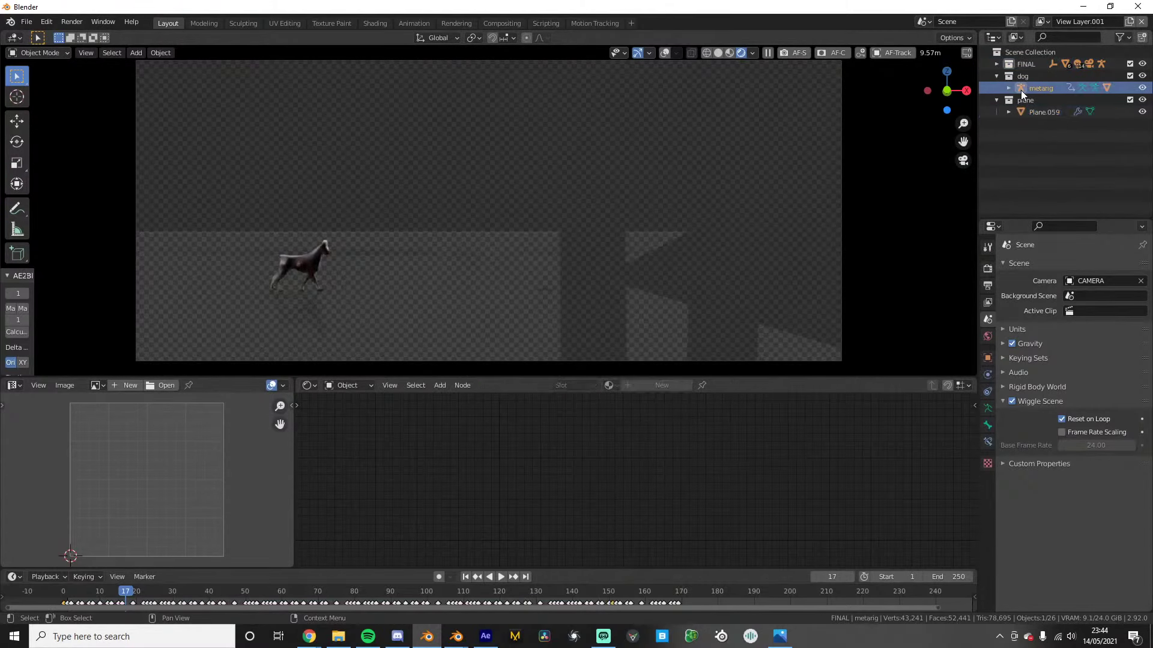
{"action": "left_click", "coordinate": [1009, 89]}
{"action": "left_click", "coordinate": [1044, 137]}
{"action": "right_click", "coordinate": [1049, 138]}
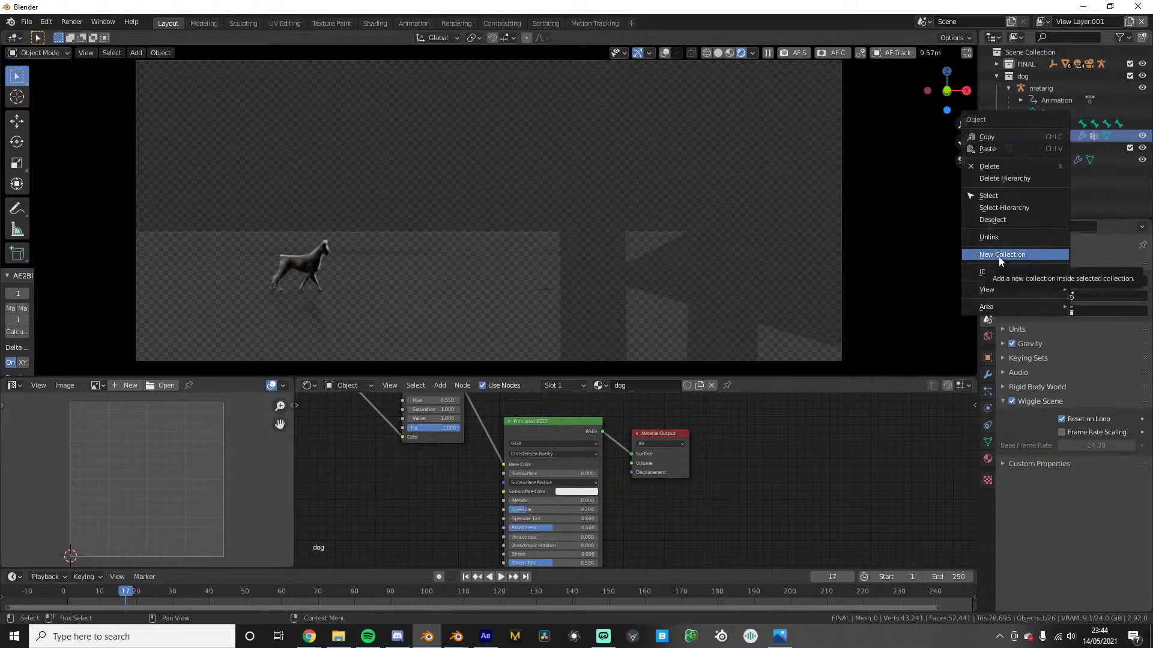
{"action": "right_click", "coordinate": [1025, 77]}
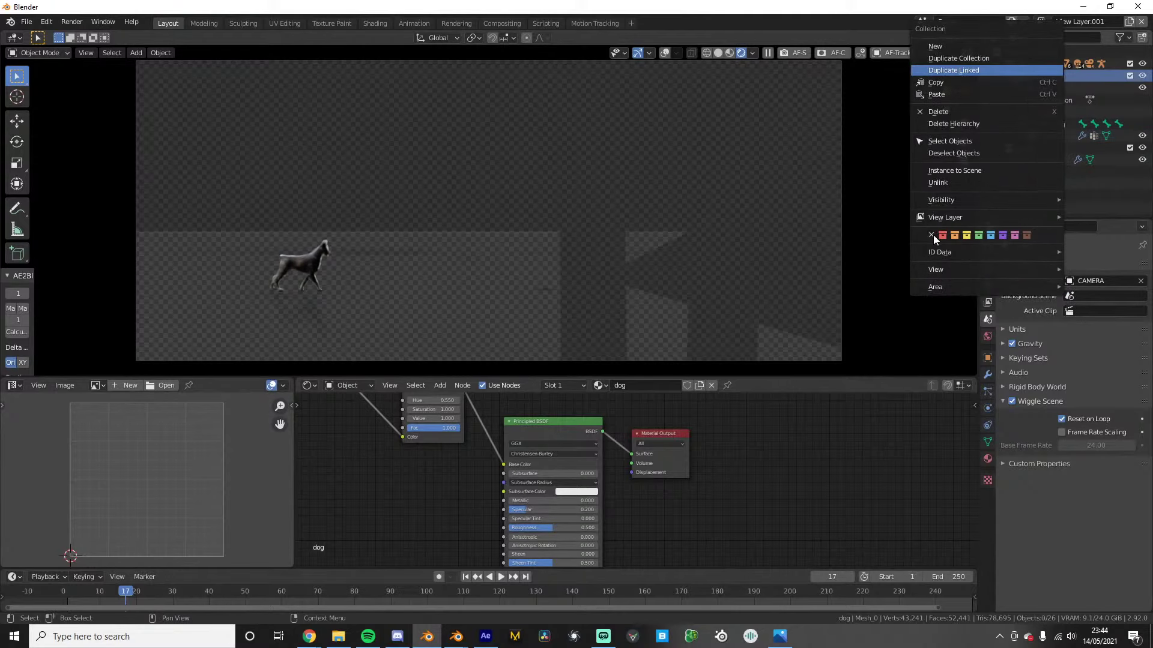
{"action": "mouse_move", "coordinate": [951, 217]}
{"action": "left_click", "coordinate": [811, 265]}
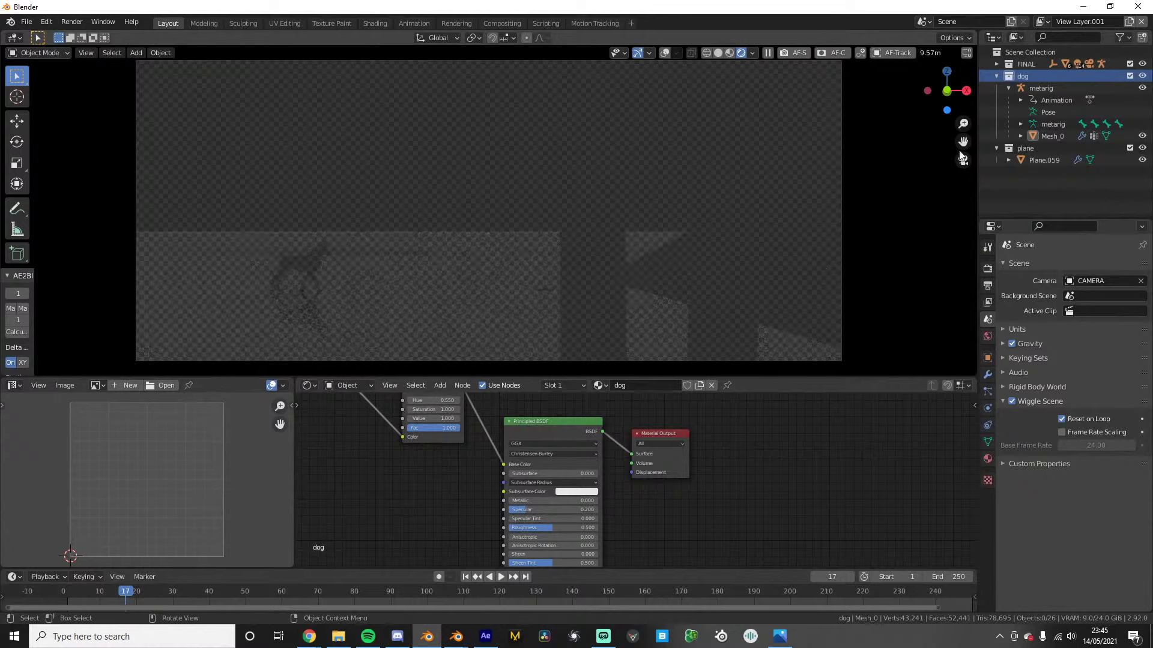
Disable Shadow Catcher in the ground plane's object visibility settings
{"action": "left_click", "coordinate": [1046, 163]}
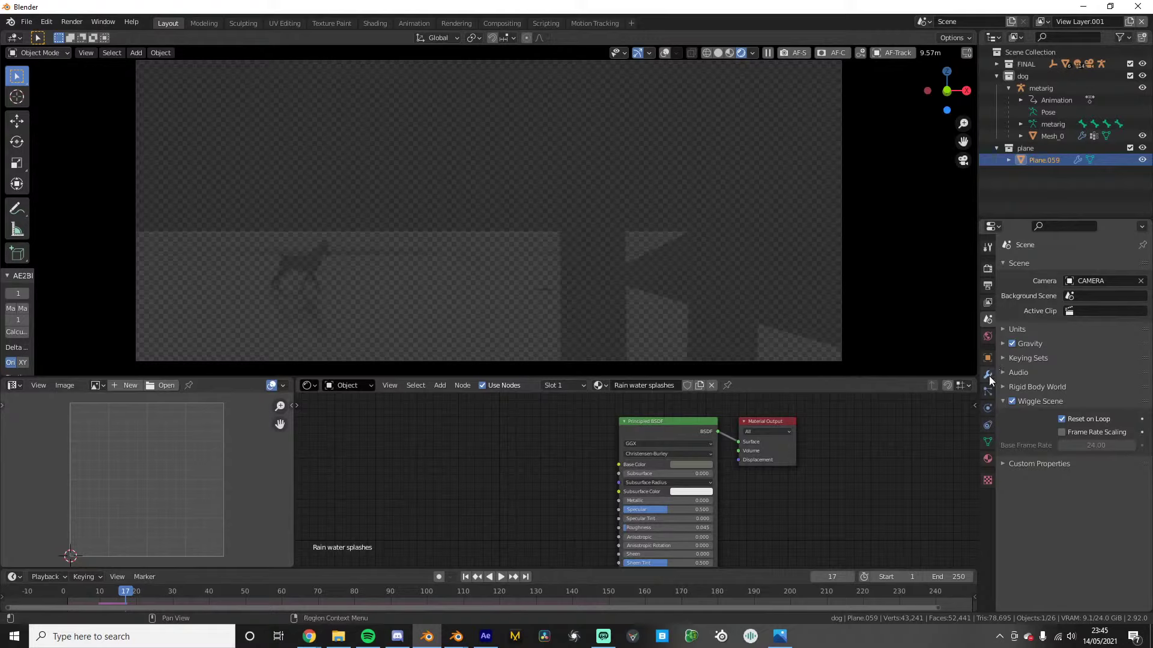
{"action": "left_click", "coordinate": [988, 359]}
{"action": "scroll", "coordinate": [1049, 399], "scroll_direction": "down", "scroll_amount": 5}
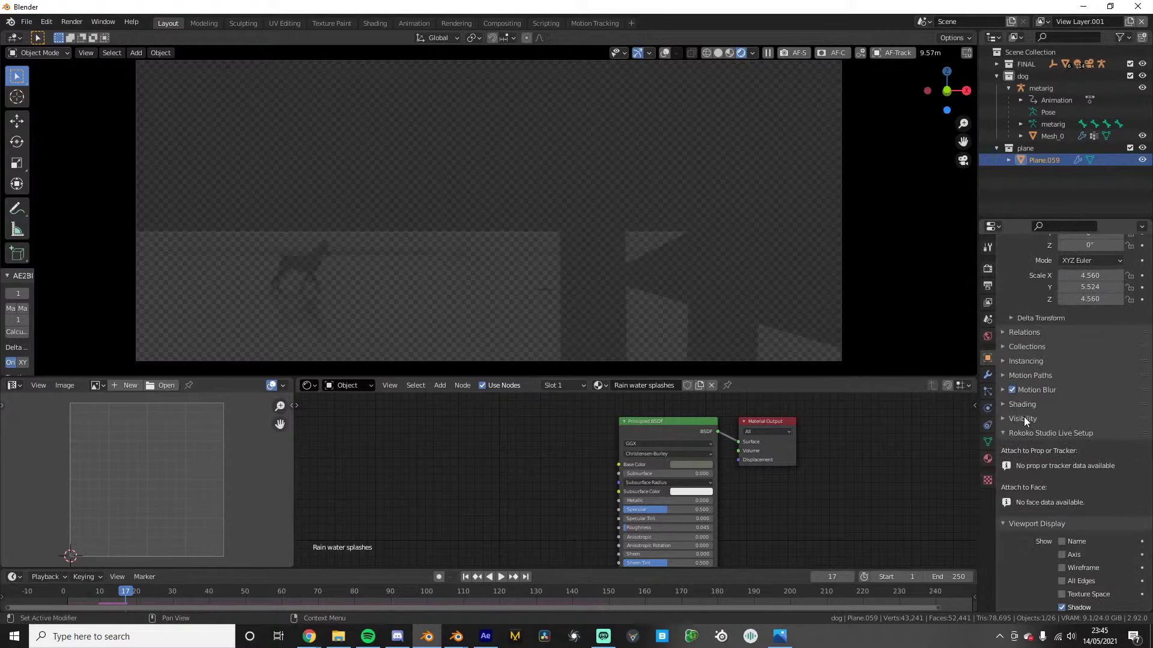
{"action": "scroll", "coordinate": [1041, 413], "scroll_direction": "down", "scroll_amount": 2}
{"action": "left_click", "coordinate": [1032, 372]}
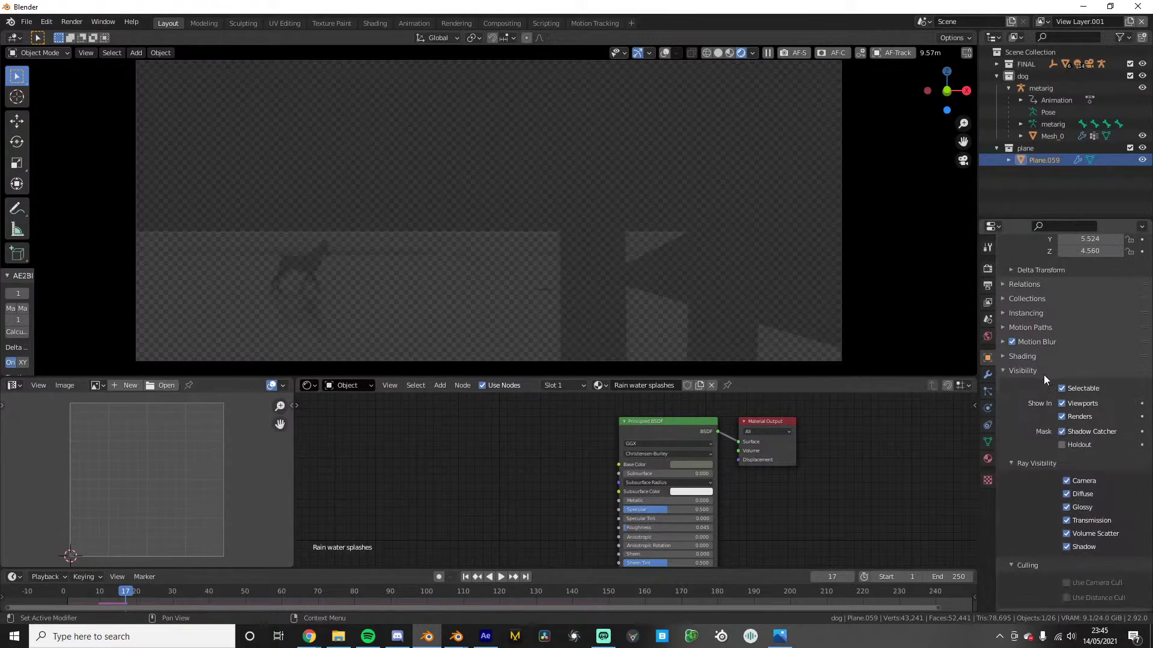
{"action": "scroll", "coordinate": [1043, 385], "scroll_direction": "down", "scroll_amount": 3}
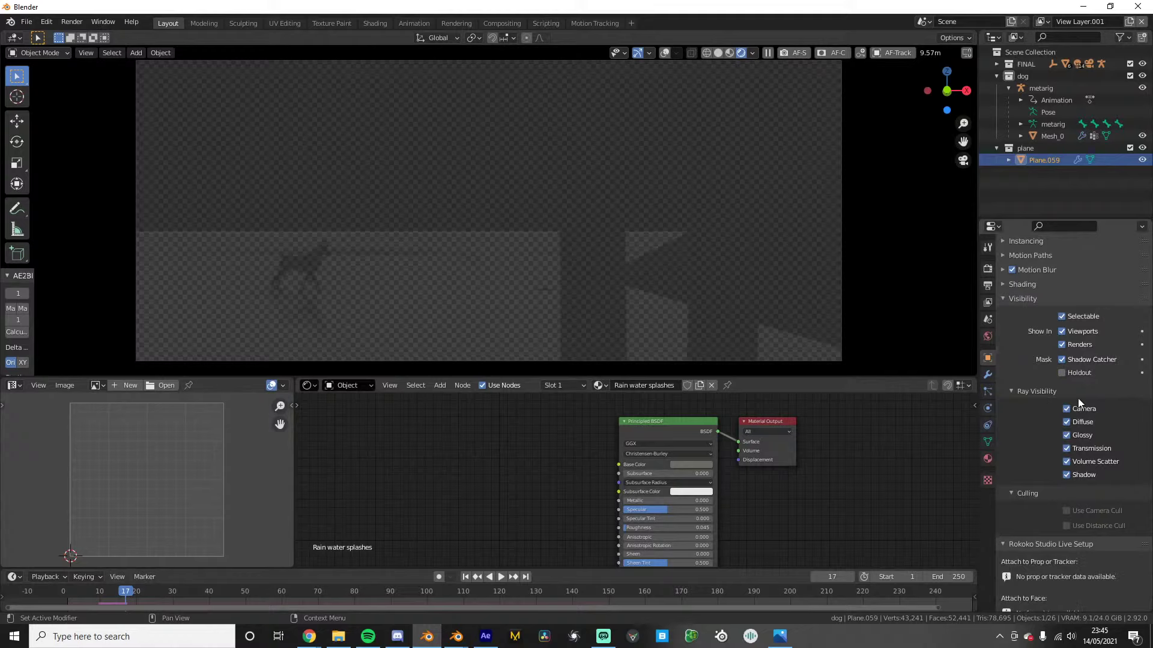
{"action": "left_click", "coordinate": [1061, 359]}
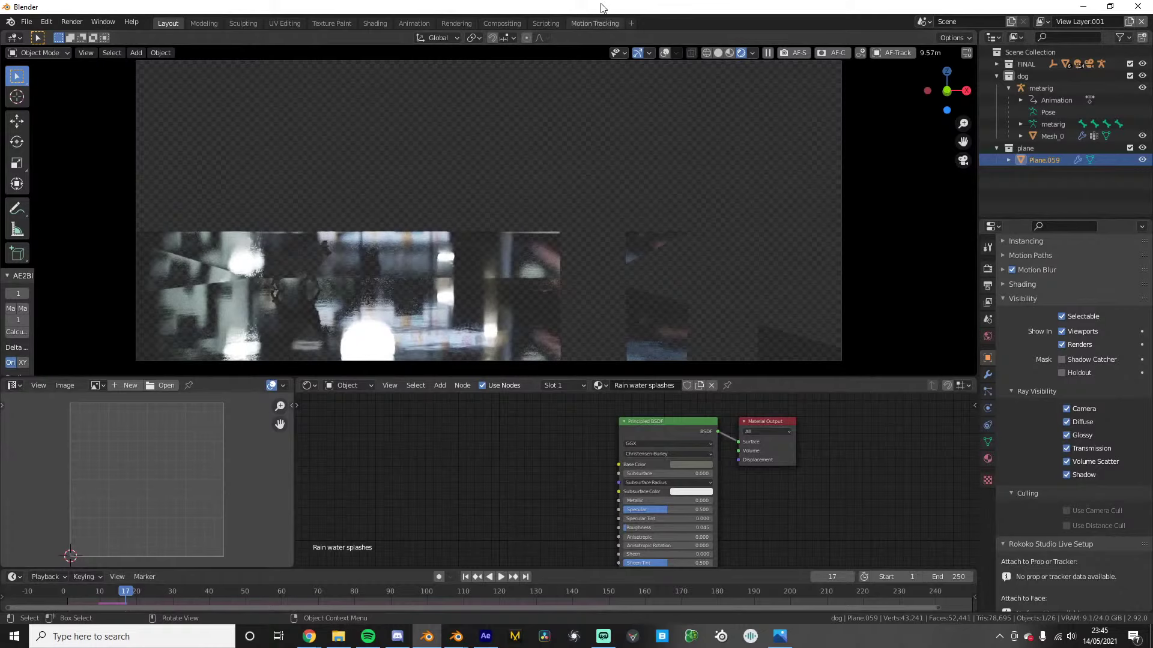
Show the overlays, delete the ground plane's extended rear faces and check the remaining plane from the camera
{"action": "left_click", "coordinate": [666, 53]}
{"action": "key", "text": "Tab"}
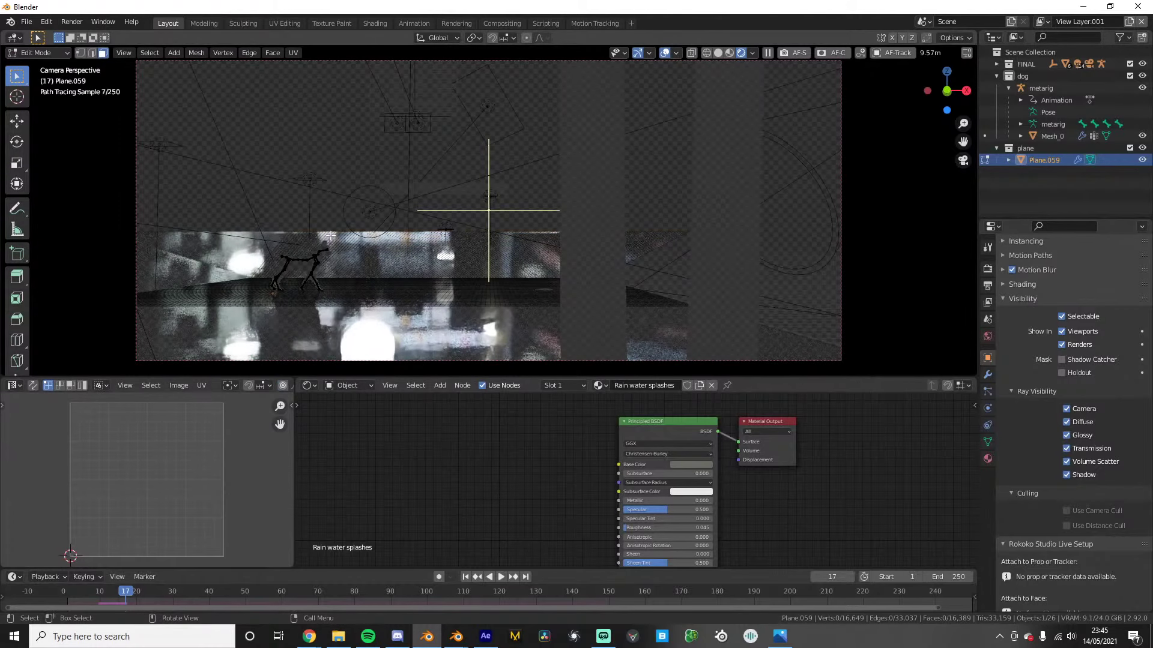
{"action": "mouse_move", "coordinate": [276, 266]}
{"action": "middle_mouse_down"}
{"action": "mouse_move", "coordinate": [322, 234]}
{"action": "mouse_move", "coordinate": [373, 164]}
{"action": "middle_mouse_up"}
{"action": "left_click", "coordinate": [327, 126]}
{"action": "left_click", "coordinate": [405, 112]}
{"action": "scroll", "coordinate": [404, 111], "scroll_direction": "down", "scroll_amount": 2}
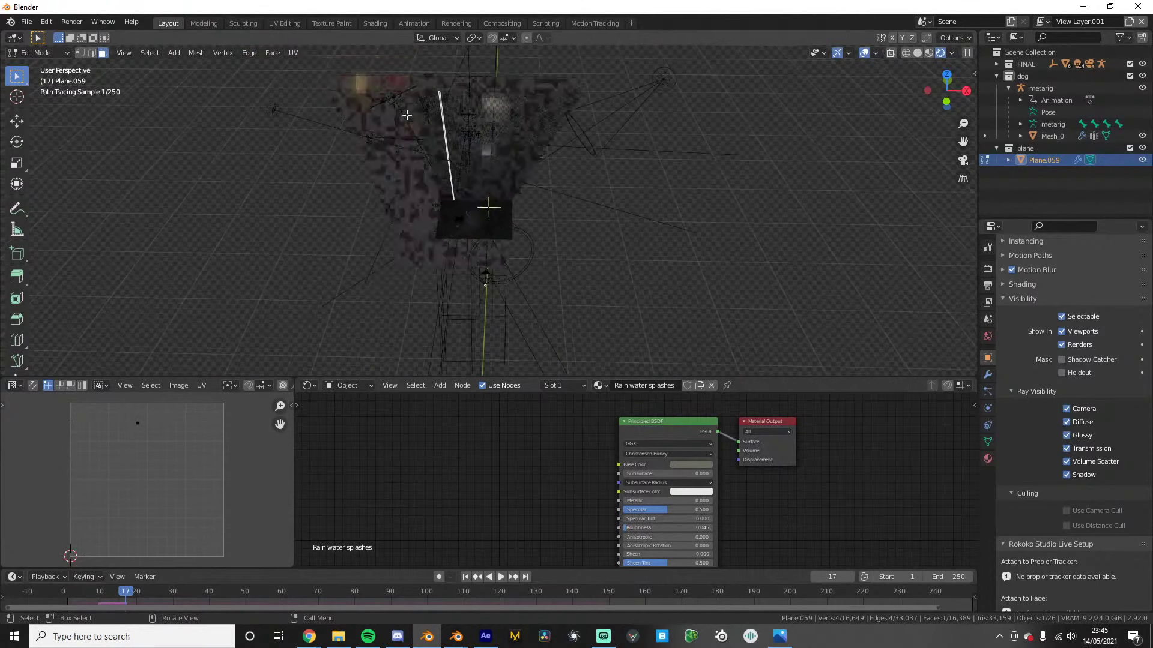
{"action": "left_click_drag", "start_coordinate": [355, 65], "coordinate": [582, 150]}
{"action": "key", "text": "x"}
{"action": "left_click", "coordinate": [540, 162]}
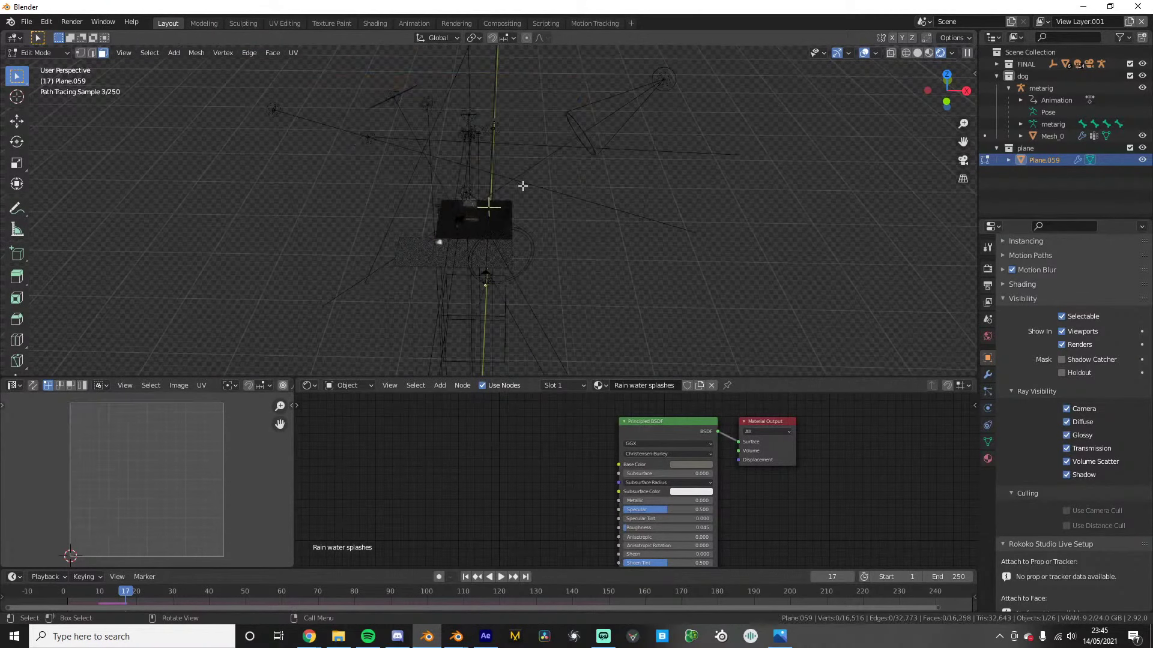
{"action": "key", "text": "Tab"}
{"action": "key", "text": "KP_0"}
{"action": "key", "text": "Tab"}
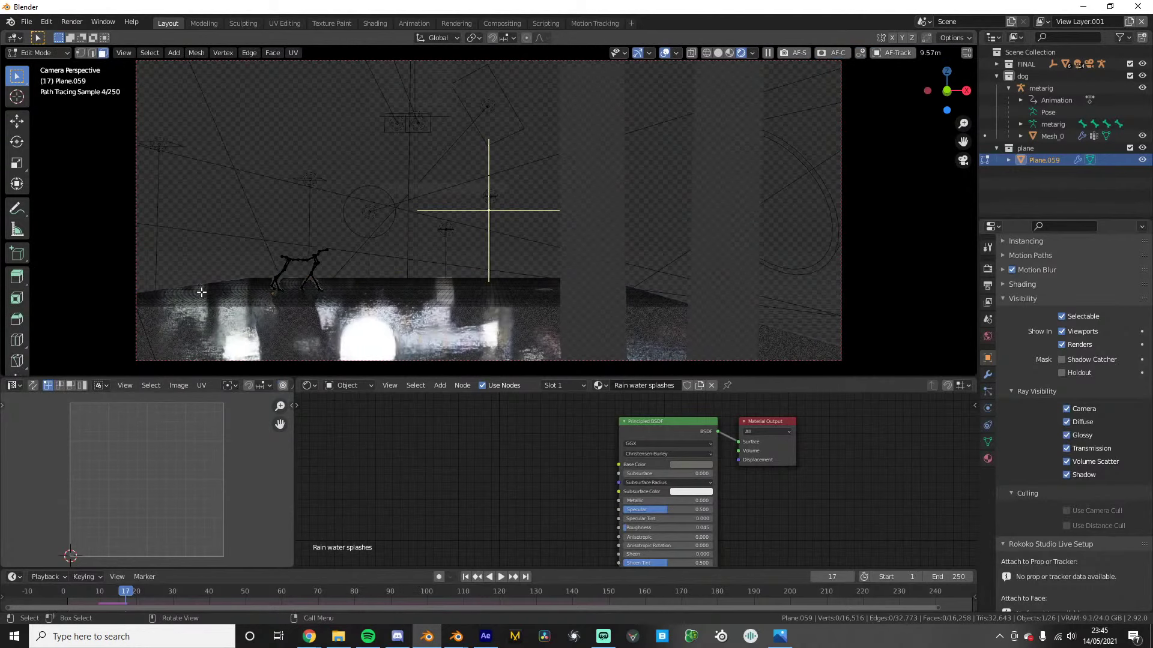
{"action": "middle_click_drag", "start_coordinate": [192, 285], "coordinate": [239, 335]}
{"action": "scroll", "coordinate": [239, 335], "scroll_direction": "down", "scroll_amount": 2}
{"action": "middle_click_drag", "start_coordinate": [306, 247], "coordinate": [289, 274]}
{"action": "left_click_drag", "start_coordinate": [299, 193], "coordinate": [358, 293]}
{"action": "key", "text": "ctrl+z"}
In top view, move the ground plane's left border edges outward along X, then show the camera view in Object Mode without overlays
{"action": "key", "text": "2"}
{"action": "left_click", "coordinate": [365, 281]}
{"action": "middle_click_drag", "start_coordinate": [365, 280], "coordinate": [345, 306]}
{"action": "left_click_drag", "start_coordinate": [332, 103], "coordinate": [429, 302]}
{"action": "key", "text": "KP_7"}
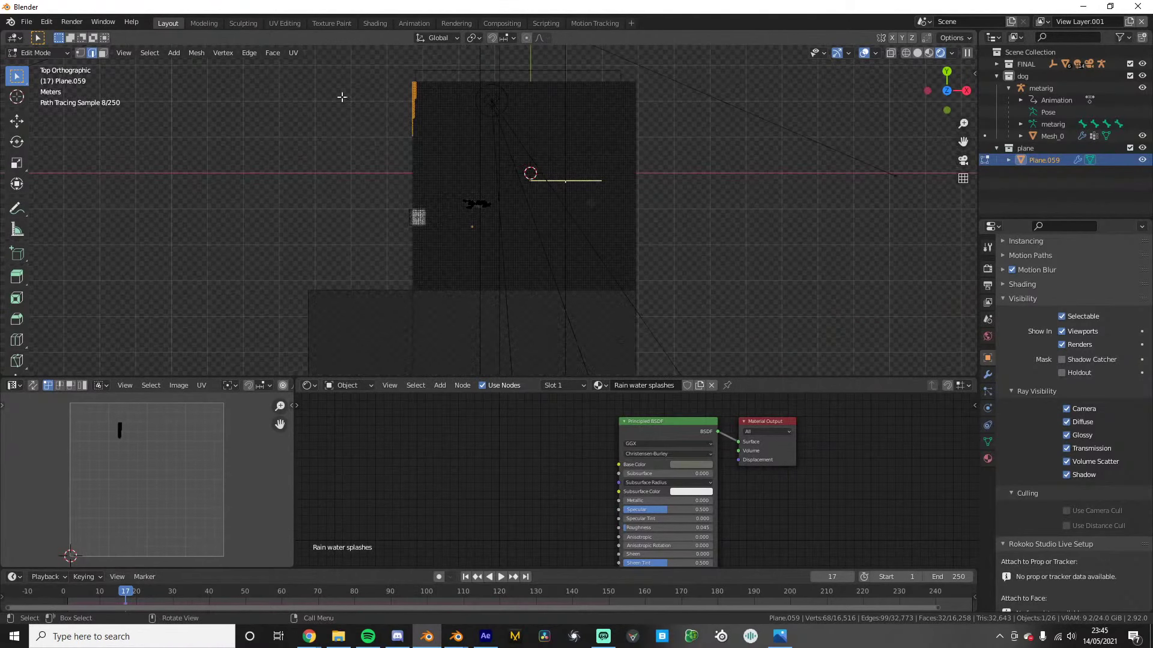
{"action": "left_click_drag", "start_coordinate": [332, 83], "coordinate": [417, 291]}
{"action": "key", "text": "g"}
{"action": "key", "text": "x"}
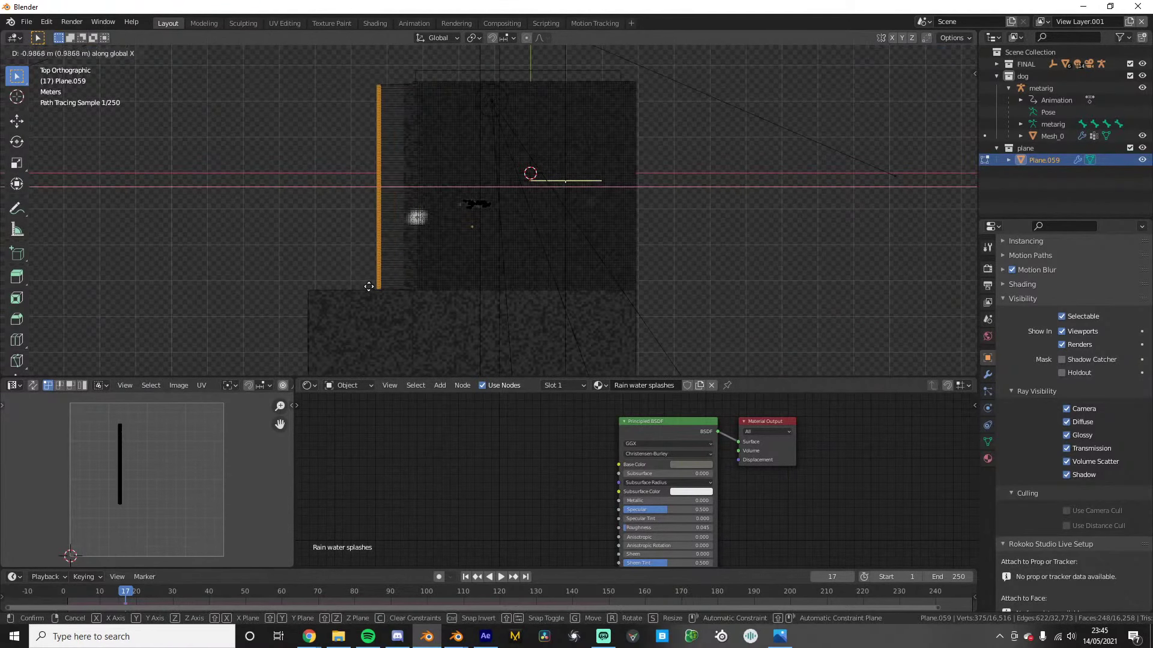
{"action": "left_click", "coordinate": [296, 287]}
{"action": "key", "text": "Tab"}
{"action": "key", "text": "KP_0"}
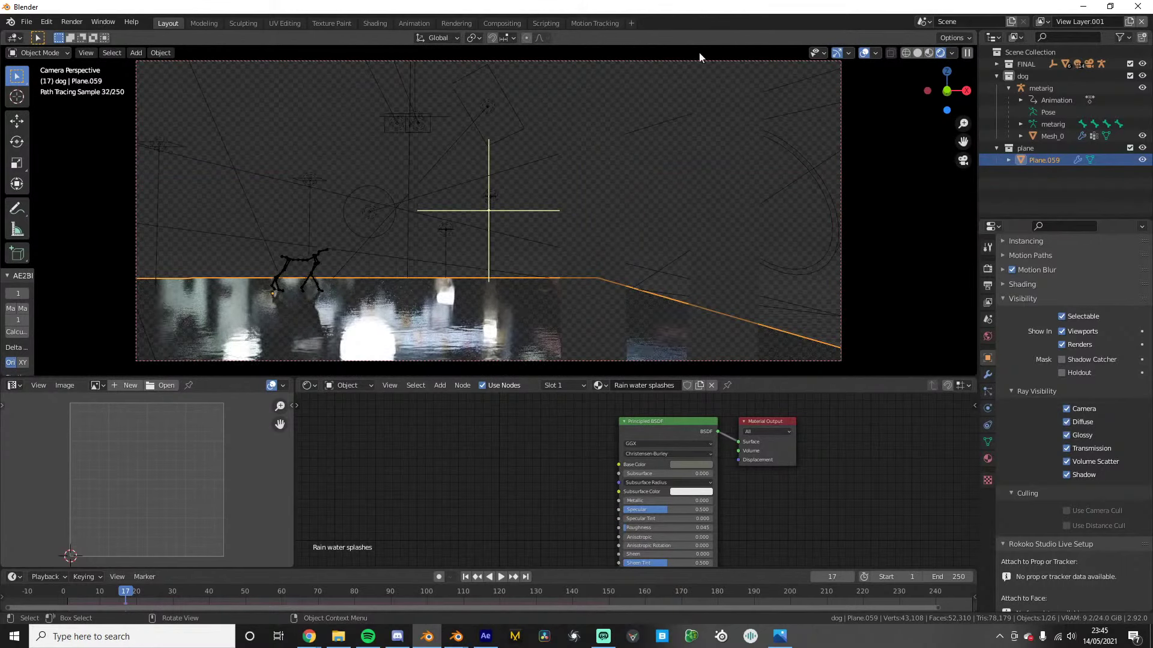
{"action": "key", "text": "shift+alt+z"}
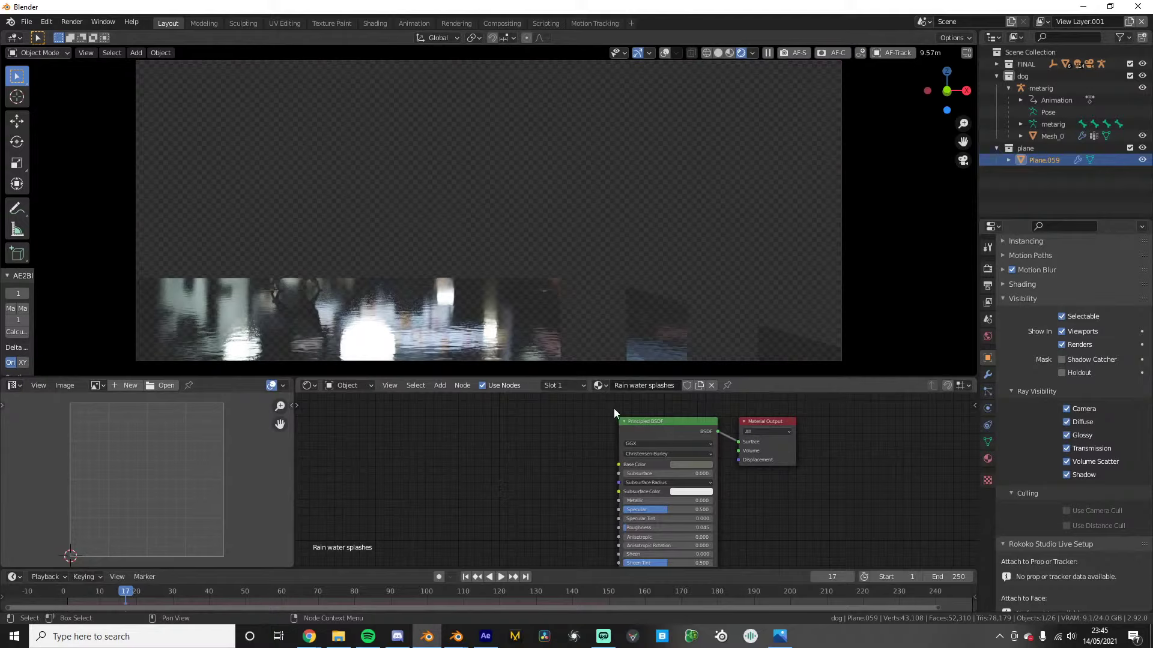
Test the plane's ray visibility by switching Diffuse, Glossy, Transmission, Volume Scatter and Shadow off and back on
{"action": "left_click", "coordinate": [1067, 422]}
{"action": "left_click", "coordinate": [1066, 422]}
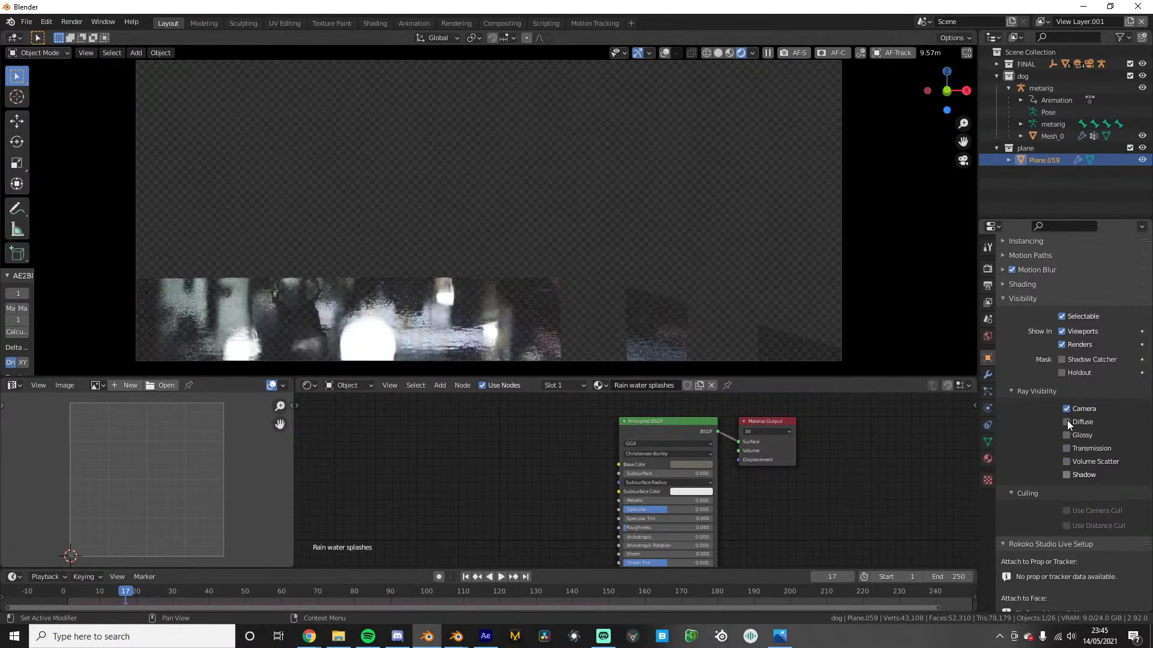
{"action": "left_click", "coordinate": [1067, 475]}
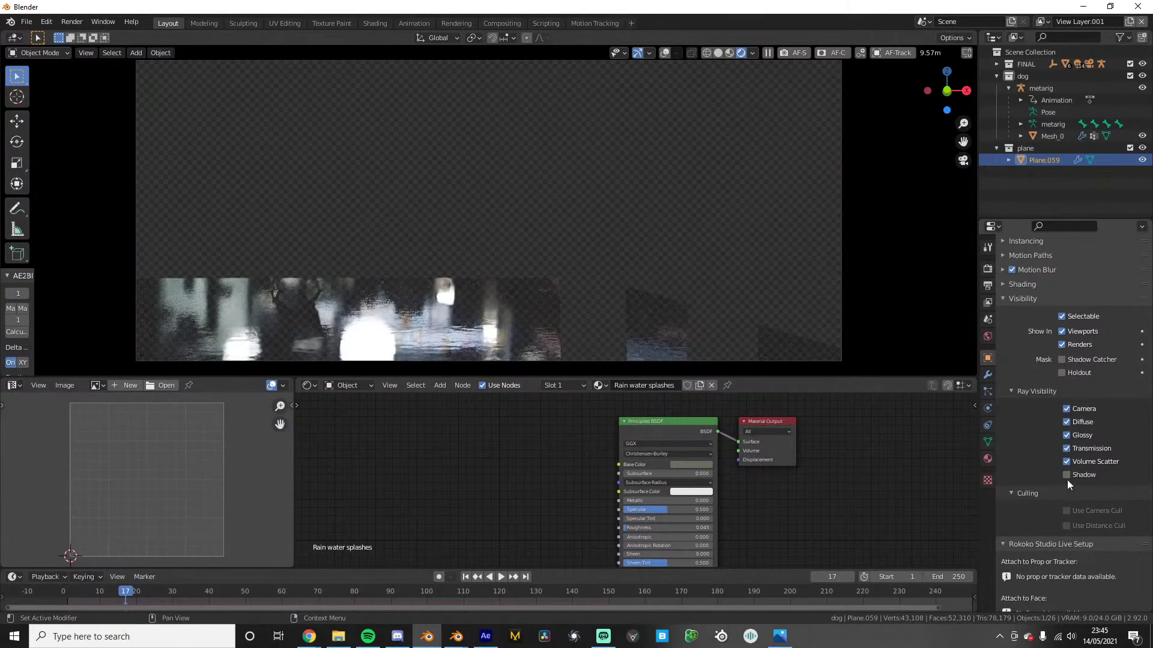
{"action": "left_click", "coordinate": [1067, 476]}
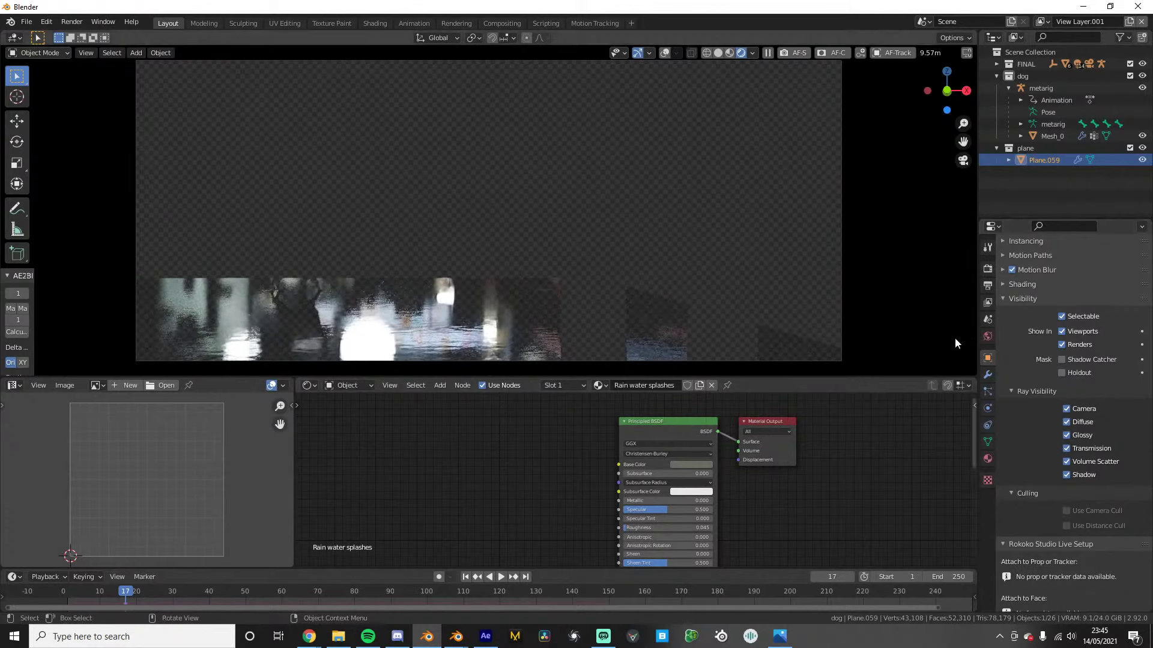
Enable the Glossy Direct, Indirect and Color passes and the Transmission Direct and Indirect passes for View Layer.001
{"action": "left_click", "coordinate": [988, 298]}
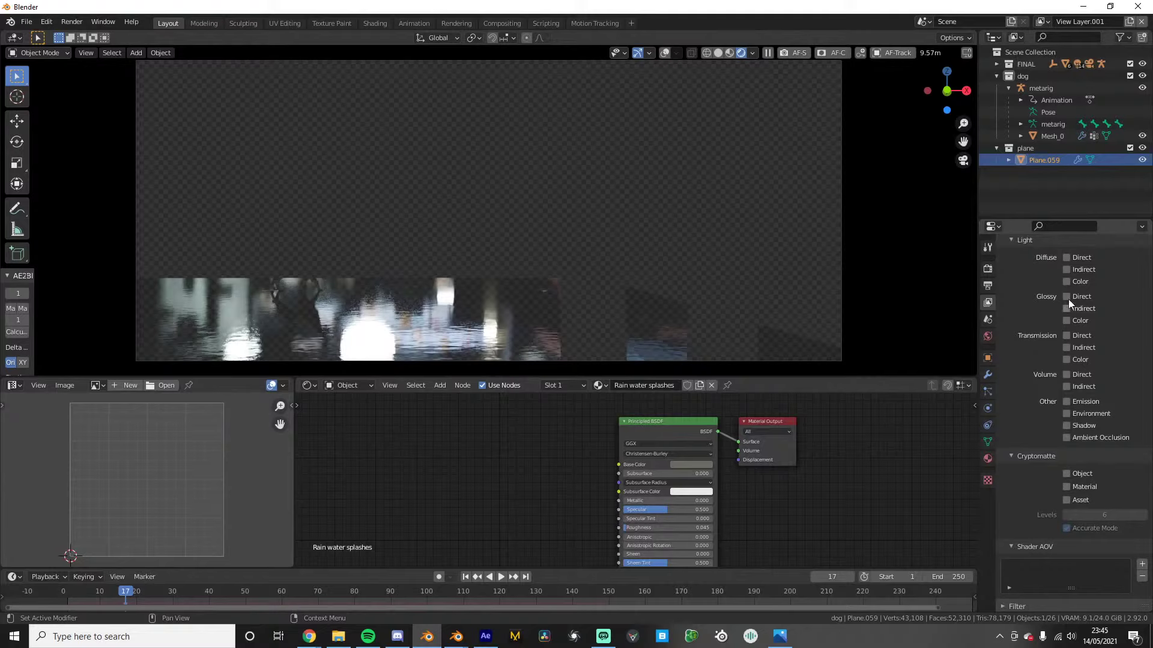
{"action": "left_click", "coordinate": [1065, 348]}
{"action": "scroll", "coordinate": [1083, 387], "scroll_direction": "up", "scroll_amount": 1}
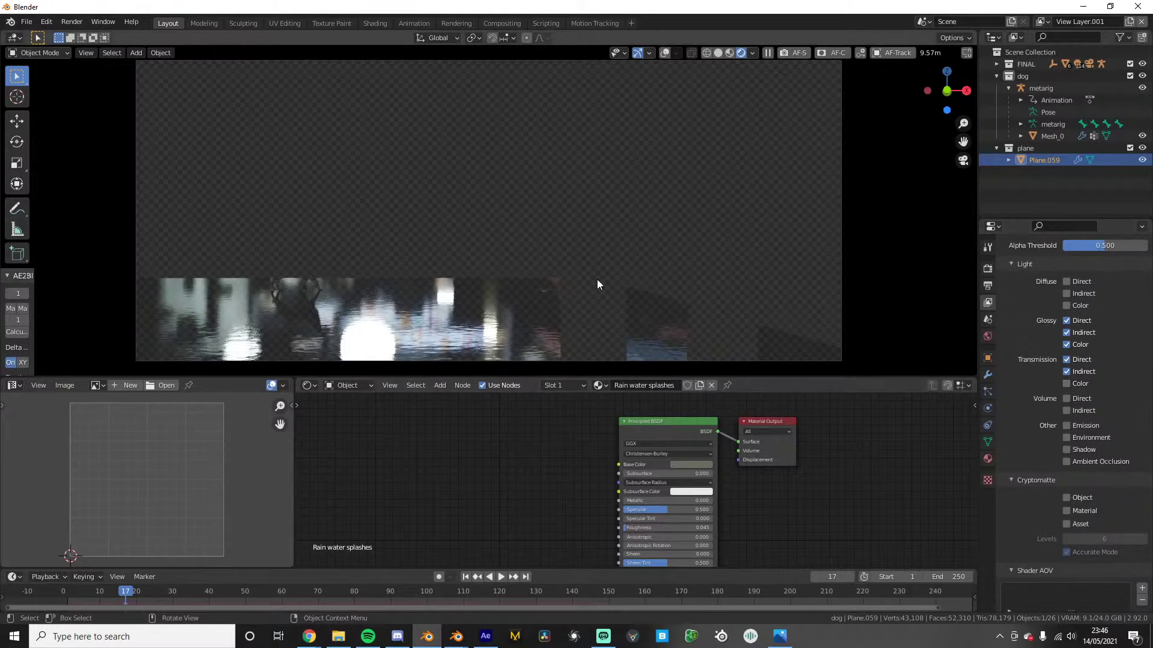
Switch the viewport to solid shading, render frame 17 as a still image and close the render result
{"action": "key", "text": "z"}
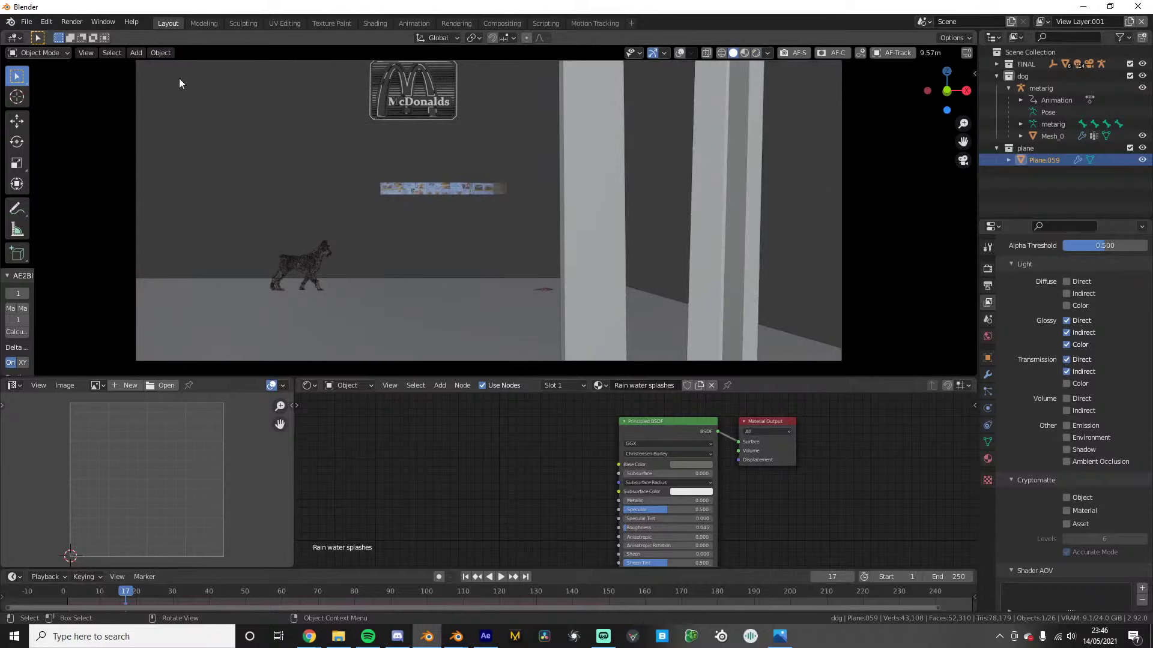
{"action": "left_click", "coordinate": [72, 22]}
{"action": "left_click", "coordinate": [90, 34]}
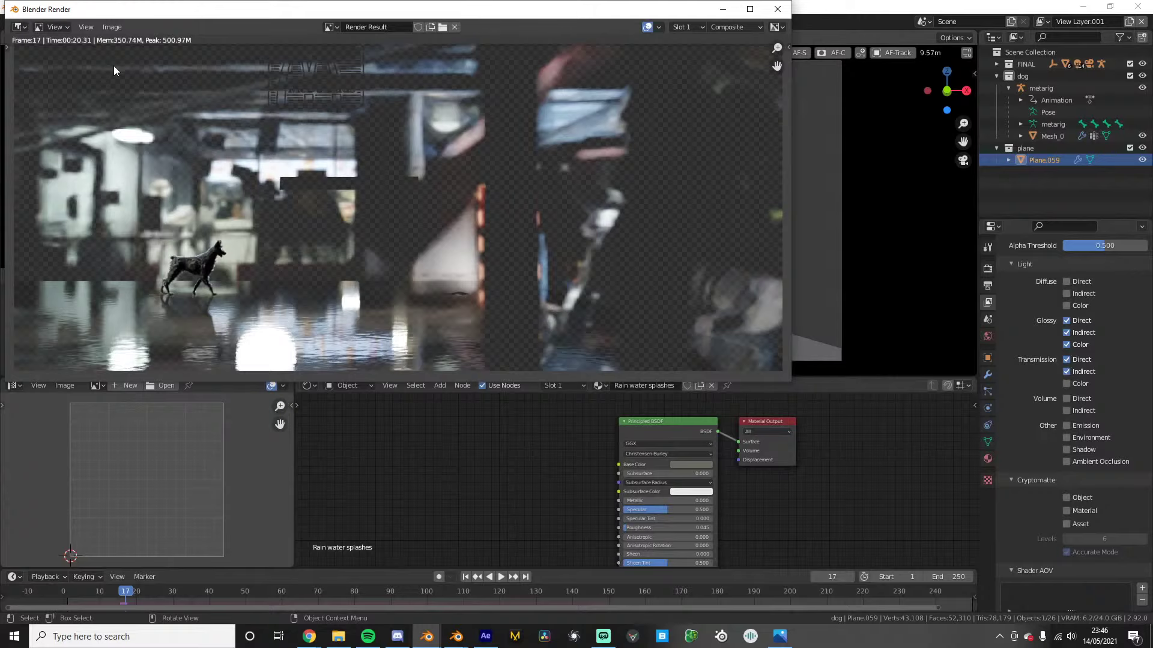
{"action": "key", "text": "Escape"}
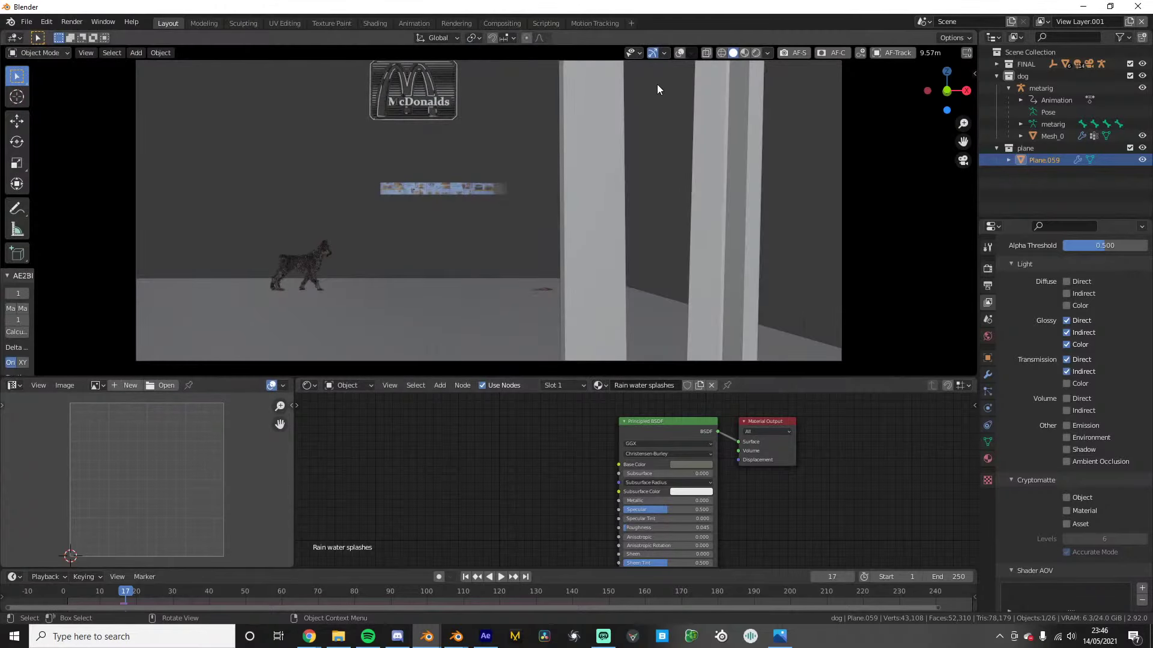
In the Compositing workspace, delete the super image denoiser and Denoise nodes
{"action": "left_click", "coordinate": [494, 23]}
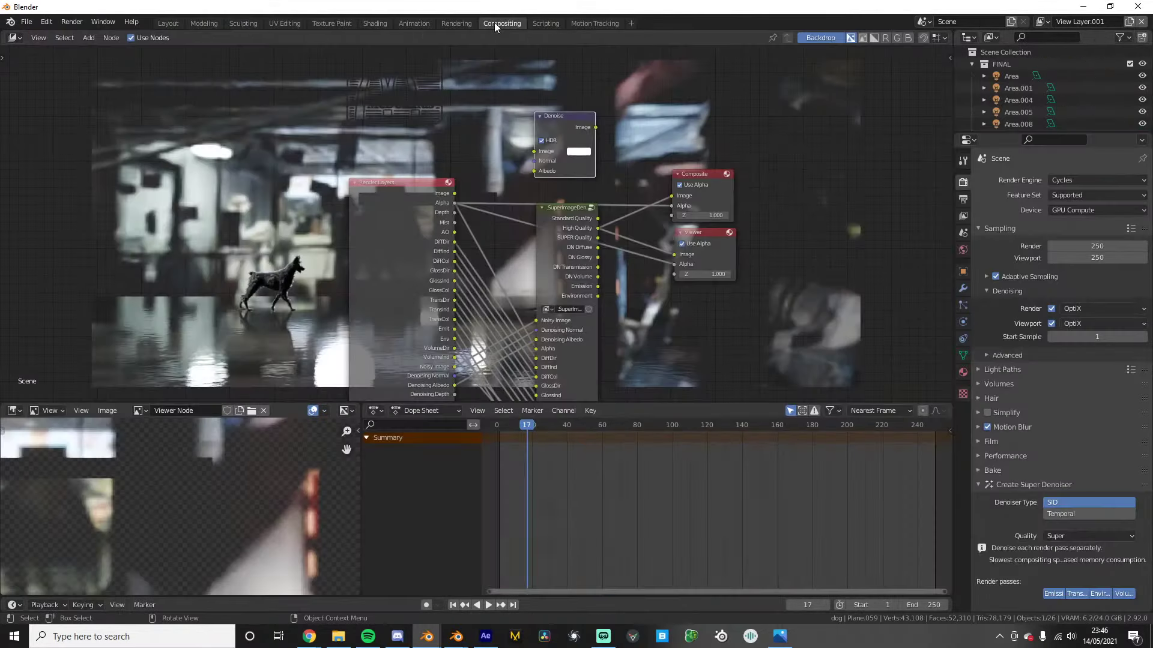
{"action": "left_click", "coordinate": [554, 213]}
{"action": "key", "text": "x"}
{"action": "left_click", "coordinate": [563, 111]}
{"action": "key", "text": "x"}
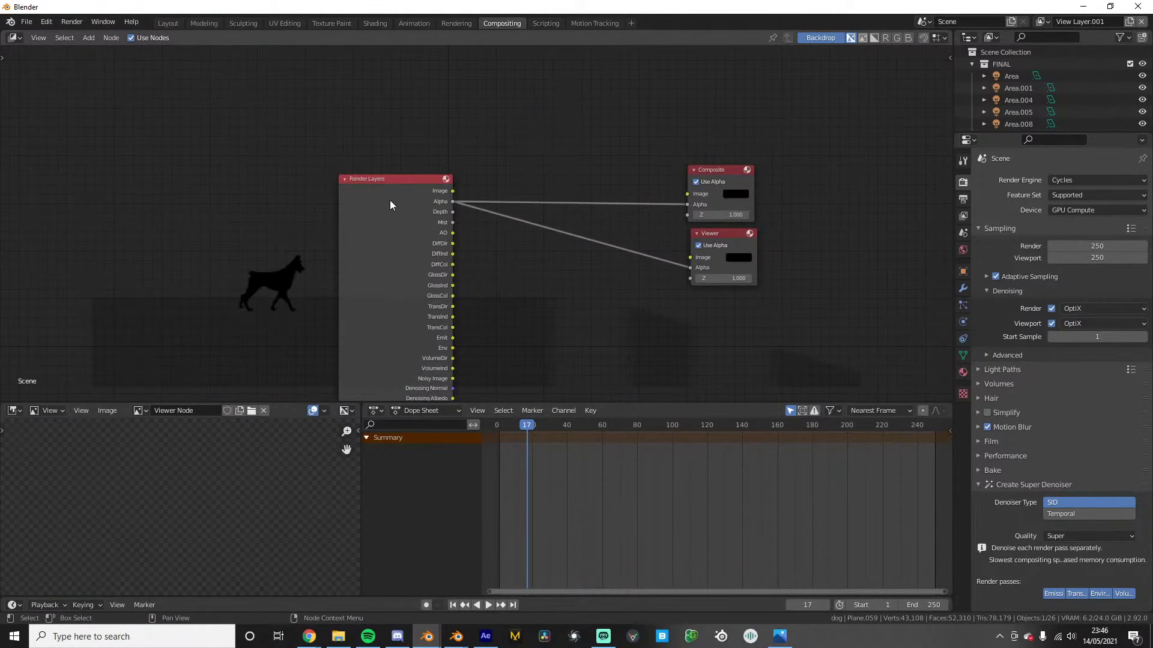
Duplicate the Render Layers node and set the copy to View Layer.001
{"action": "left_click_drag", "start_coordinate": [391, 206], "coordinate": [226, 190]}
{"action": "middle_click_drag", "start_coordinate": [290, 234], "coordinate": [355, 129]}
{"action": "scroll", "coordinate": [350, 157], "scroll_direction": "down", "scroll_amount": 3}
{"action": "key", "text": "shift+d"}
{"action": "left_click", "coordinate": [505, 263]}
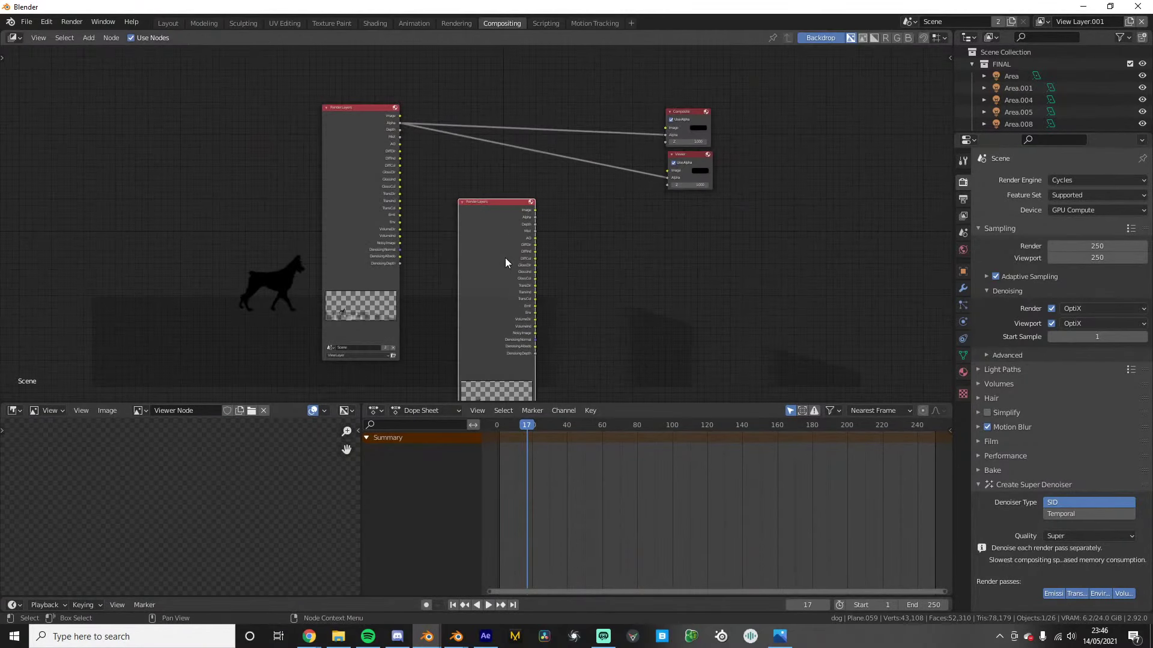
{"action": "scroll", "coordinate": [506, 263], "scroll_direction": "up", "scroll_amount": 3}
{"action": "left_click", "coordinate": [513, 307]}
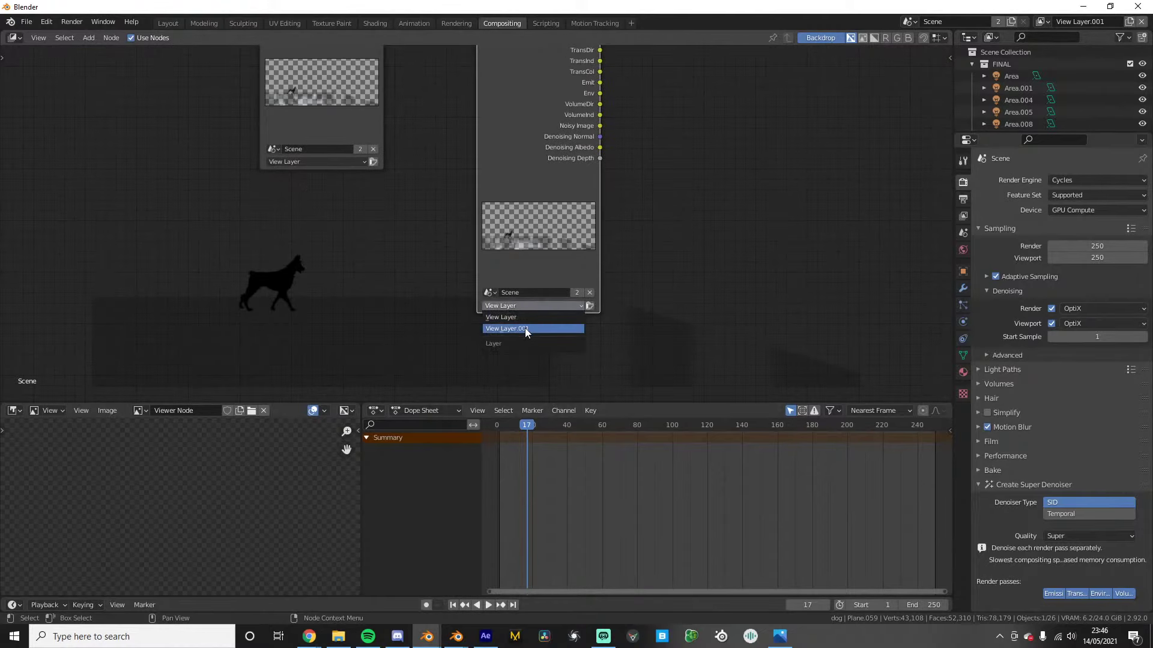
{"action": "left_click", "coordinate": [524, 329]}
Spread the two Render Layers nodes apart, with the original above the View Layer.001 copy
{"action": "scroll", "coordinate": [486, 318], "scroll_direction": "down", "scroll_amount": 2}
{"action": "scroll", "coordinate": [488, 272], "scroll_direction": "up", "scroll_amount": 2}
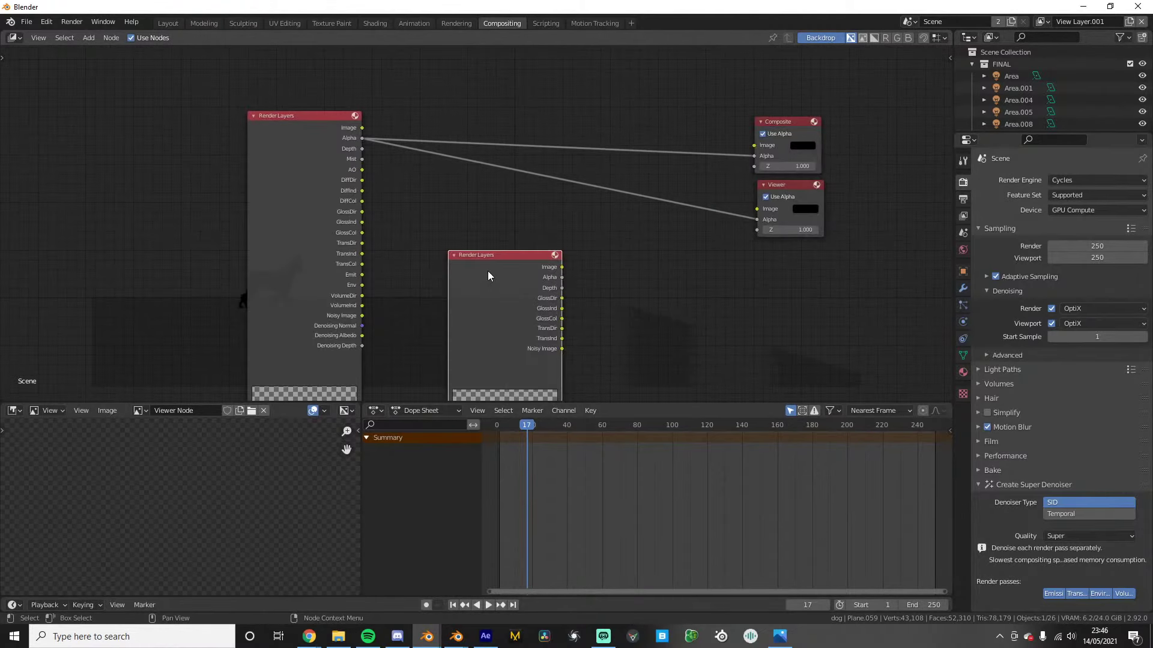
{"action": "left_click_drag", "start_coordinate": [487, 272], "coordinate": [473, 275]}
{"action": "left_click_drag", "start_coordinate": [307, 246], "coordinate": [279, 148]}
{"action": "scroll", "coordinate": [540, 252], "scroll_direction": "down", "scroll_amount": 1}
{"action": "middle_click_drag", "start_coordinate": [539, 255], "coordinate": [527, 275]}
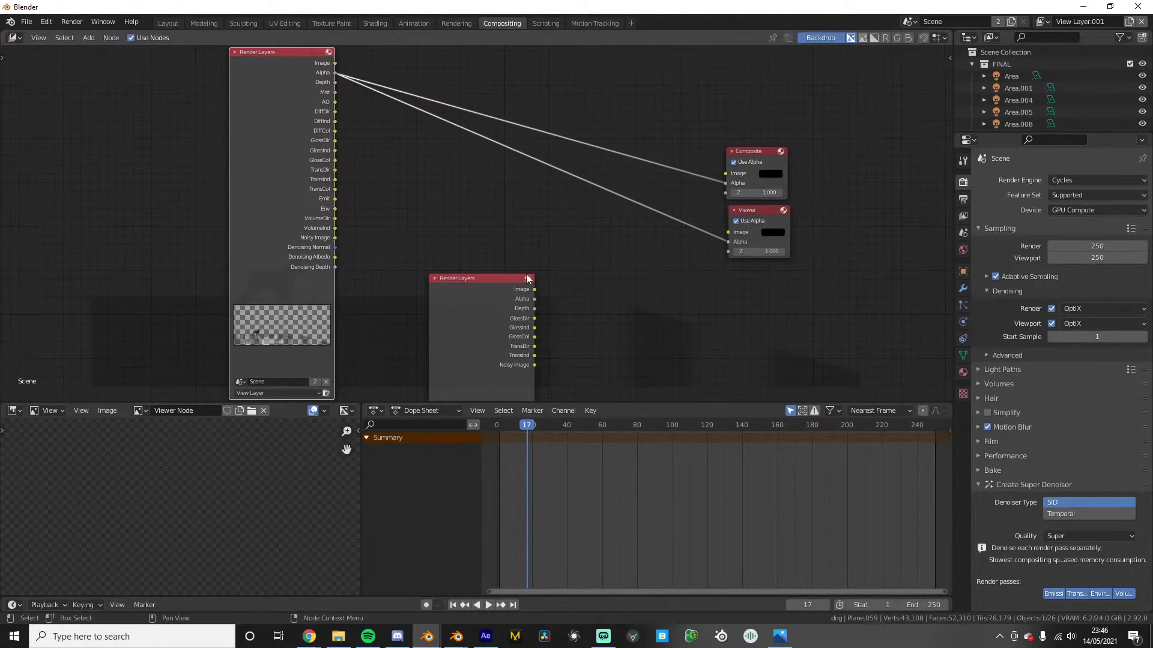
Remove the Alpha links to the Composite and Viewer nodes and connect the original Render Layers Image output to the Viewer
{"action": "scroll", "coordinate": [614, 257], "scroll_direction": "up", "scroll_amount": 1}
{"action": "left_click_drag", "start_coordinate": [753, 237], "coordinate": [748, 167]}
{"action": "middle_click_drag", "start_coordinate": [314, 83], "coordinate": [313, 140]}
{"action": "left_click_drag", "start_coordinate": [311, 96], "coordinate": [765, 290]}
Connect the Image output of the View Layer.001 Render Layers node to the Viewer and reposition that node beneath the outputs
{"action": "middle_click_drag", "start_coordinate": [437, 355], "coordinate": [268, 339]}
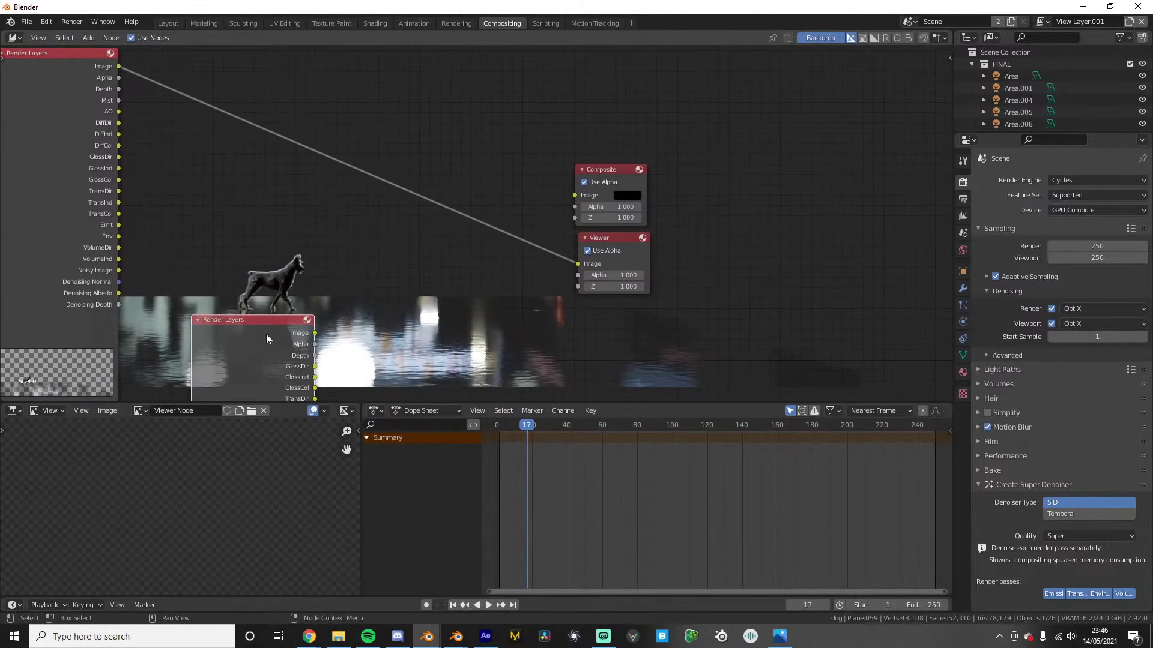
{"action": "key", "text": "g"}
{"action": "right_click", "coordinate": [272, 179]}
{"action": "left_click_drag", "start_coordinate": [315, 333], "coordinate": [577, 264]}
{"action": "left_click_drag", "start_coordinate": [249, 319], "coordinate": [305, 299]}
{"action": "scroll", "coordinate": [313, 286], "scroll_direction": "down", "scroll_amount": 4}
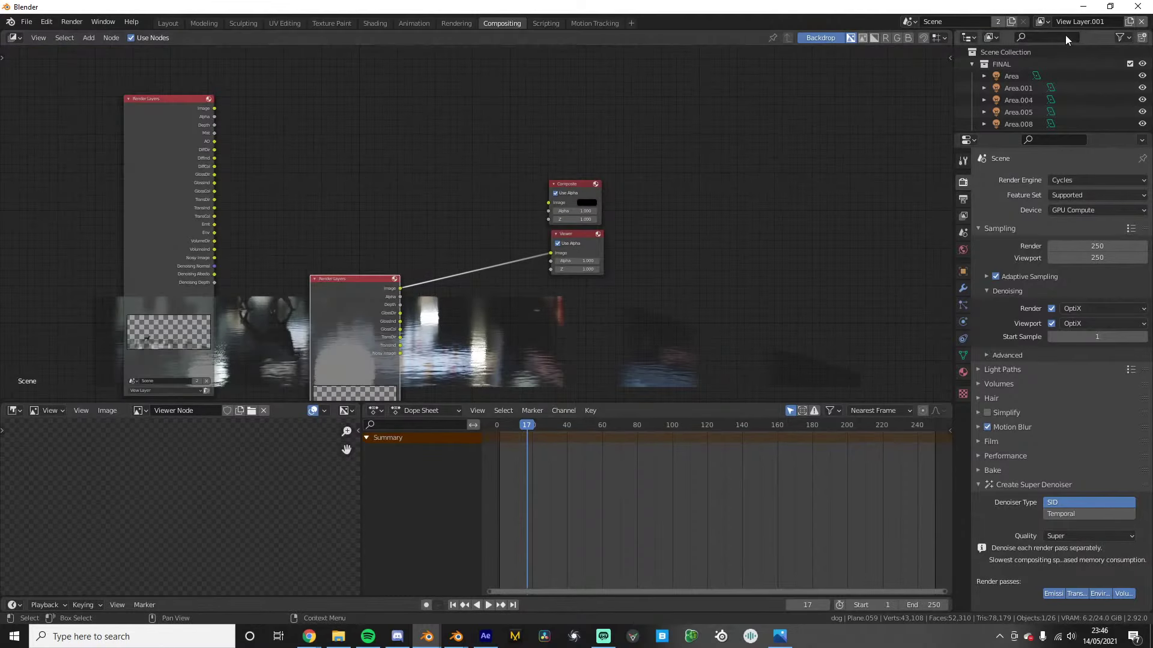
{"action": "scroll", "coordinate": [334, 255], "scroll_direction": "up", "scroll_amount": 3}
{"action": "middle_click_drag", "start_coordinate": [334, 255], "coordinate": [367, 245]}
{"action": "left_click_drag", "start_coordinate": [344, 293], "coordinate": [380, 351]}
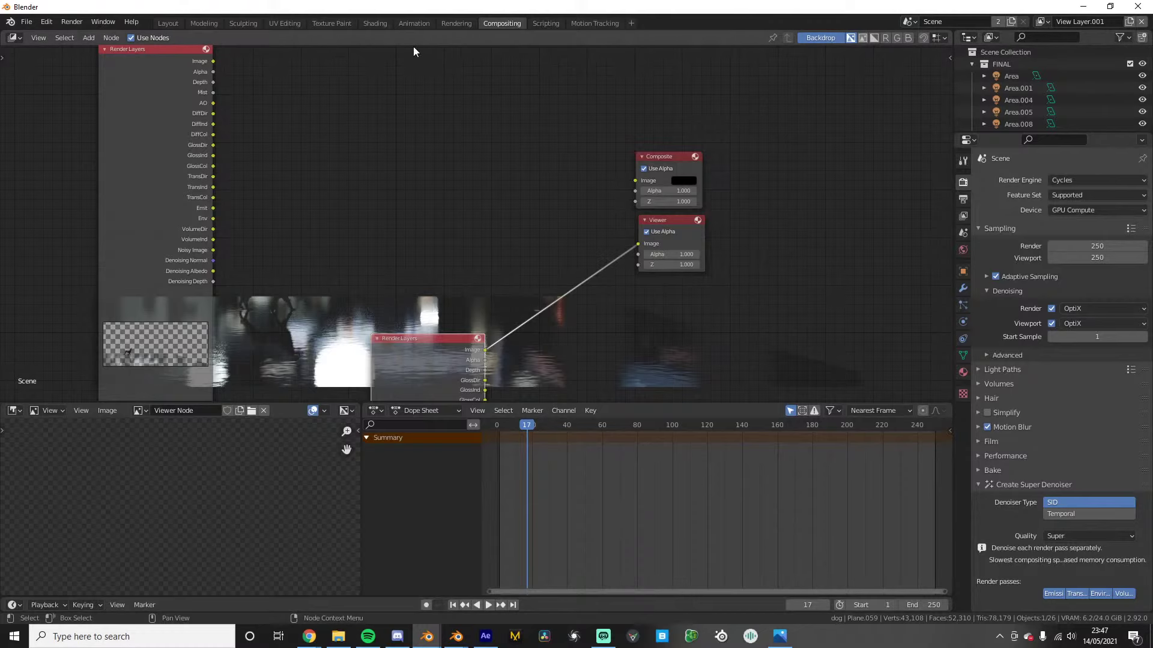
In the Layout workspace, activate View Layer, show the overlays and select the ground plane Plane.059
{"action": "left_click", "coordinate": [166, 22]}
{"action": "left_click", "coordinate": [1041, 21]}
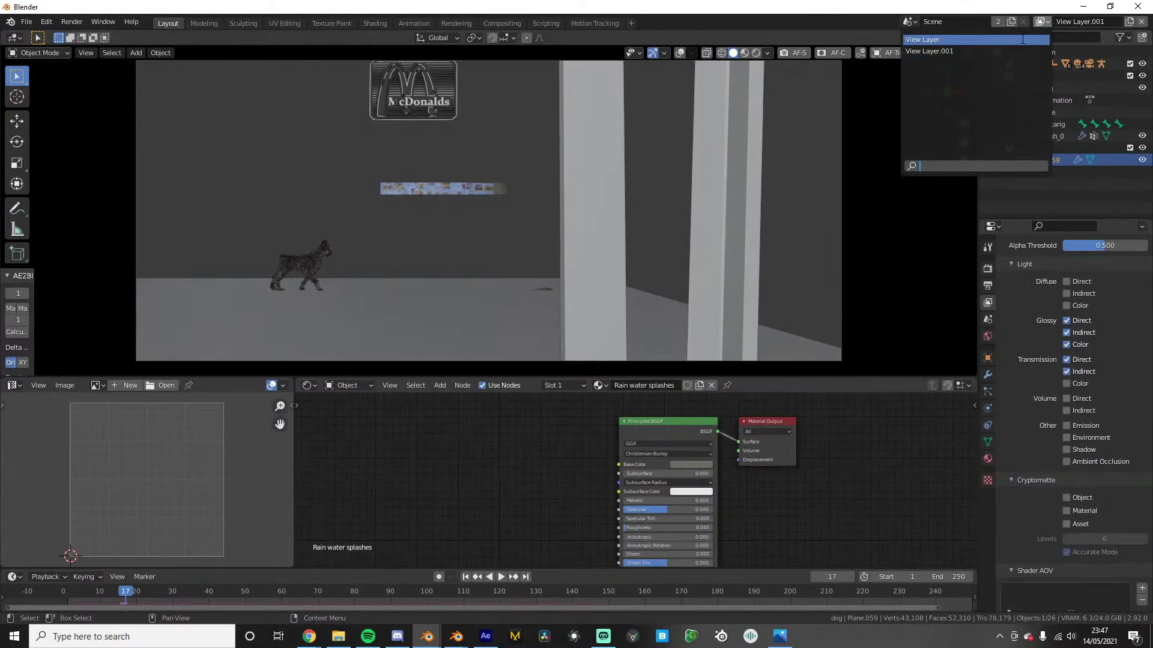
{"action": "left_click", "coordinate": [1011, 41]}
{"action": "left_click", "coordinate": [681, 52]}
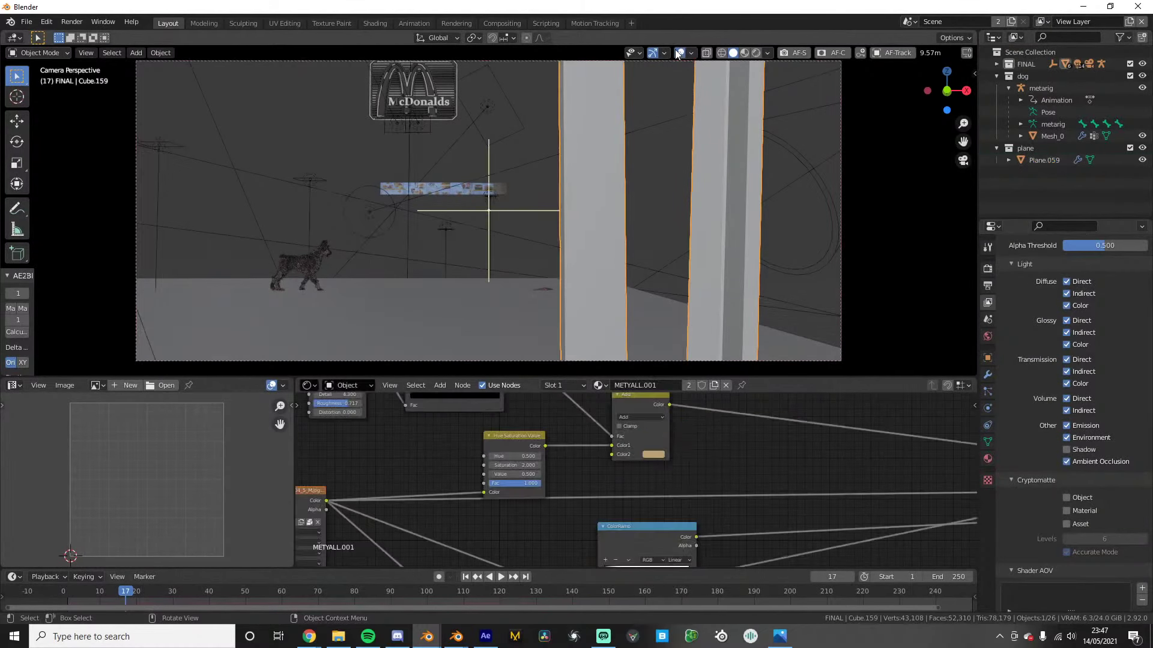
{"action": "left_click", "coordinate": [461, 311]}
{"action": "left_click", "coordinate": [1024, 149]}
{"action": "left_click", "coordinate": [1034, 160]}
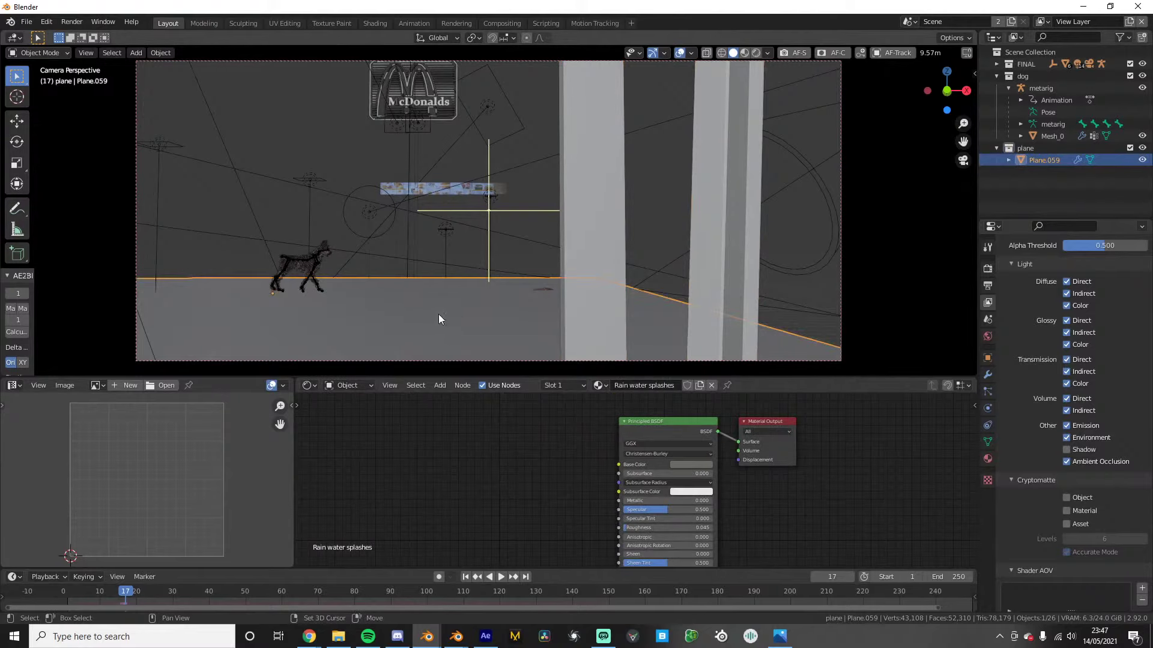
Duplicate the ground plane in place and move the copy into a new collection named "plane 2"
{"action": "key", "text": "shift+d"}
{"action": "key", "text": "Escape"}
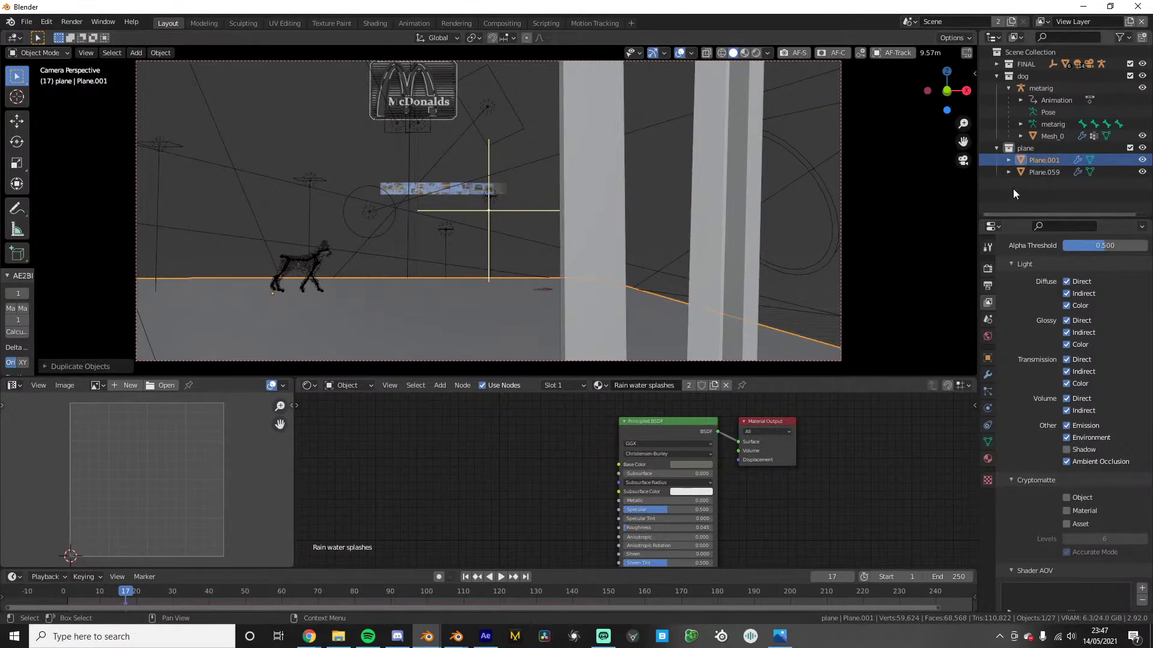
{"action": "key", "text": "m"}
{"action": "left_click", "coordinate": [1035, 161]}
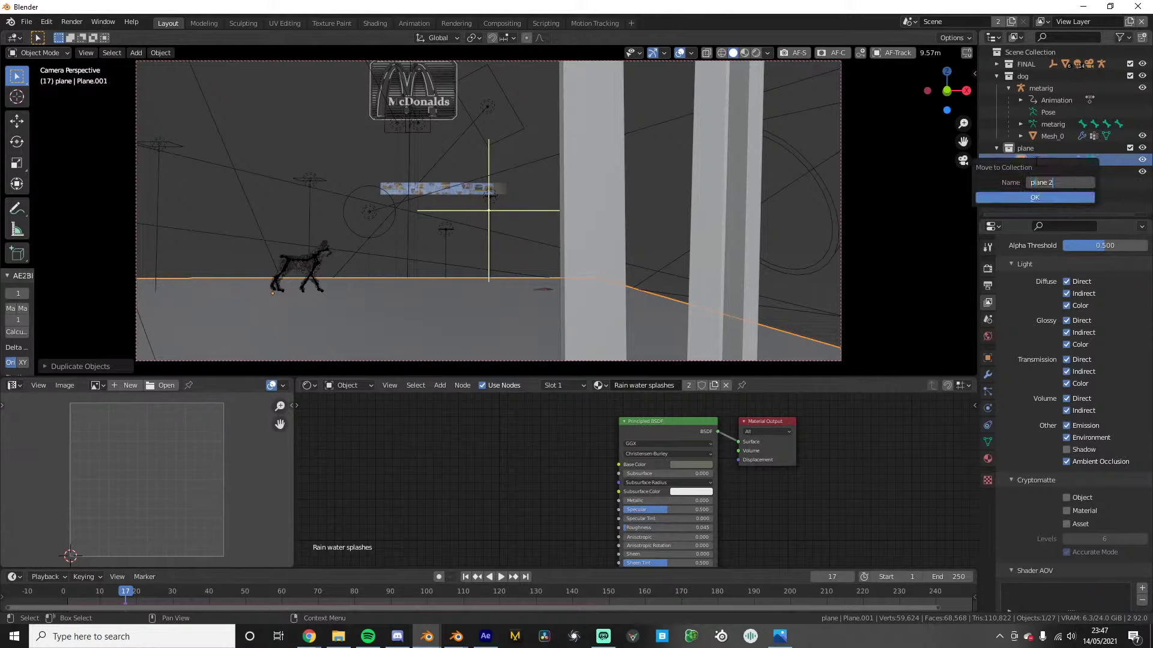
{"action": "key", "text": "Return"}
Show the camera view in rendered shading with the overlays hidden
{"action": "left_click", "coordinate": [1028, 175]}
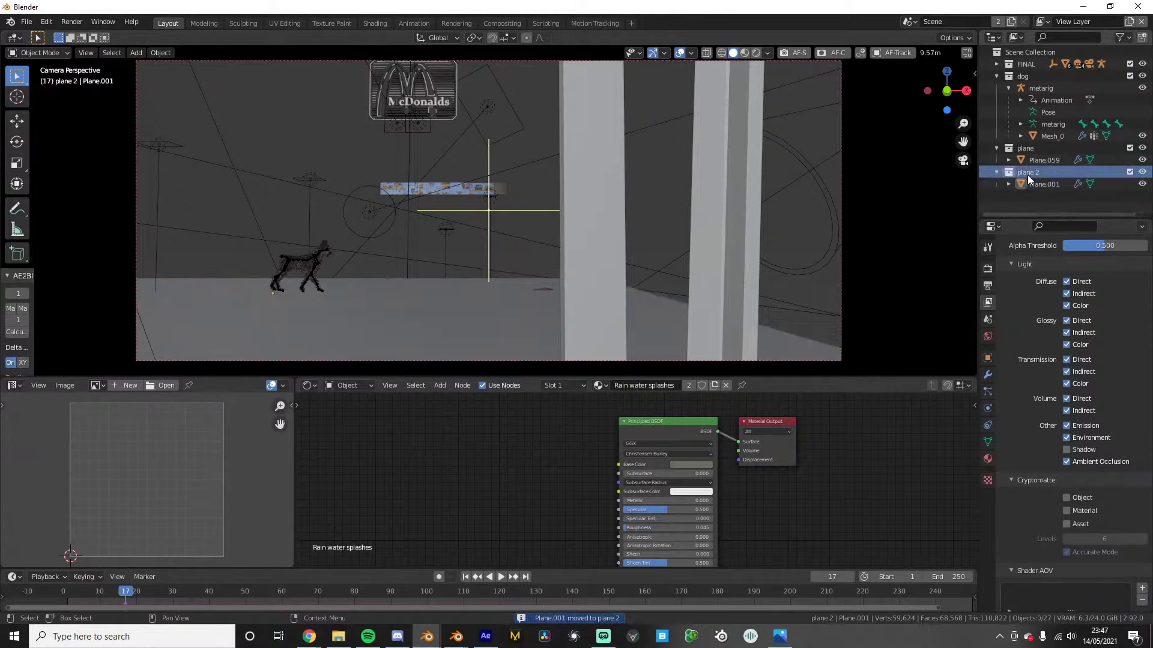
{"action": "left_click", "coordinate": [466, 323]}
{"action": "key", "text": "z"}
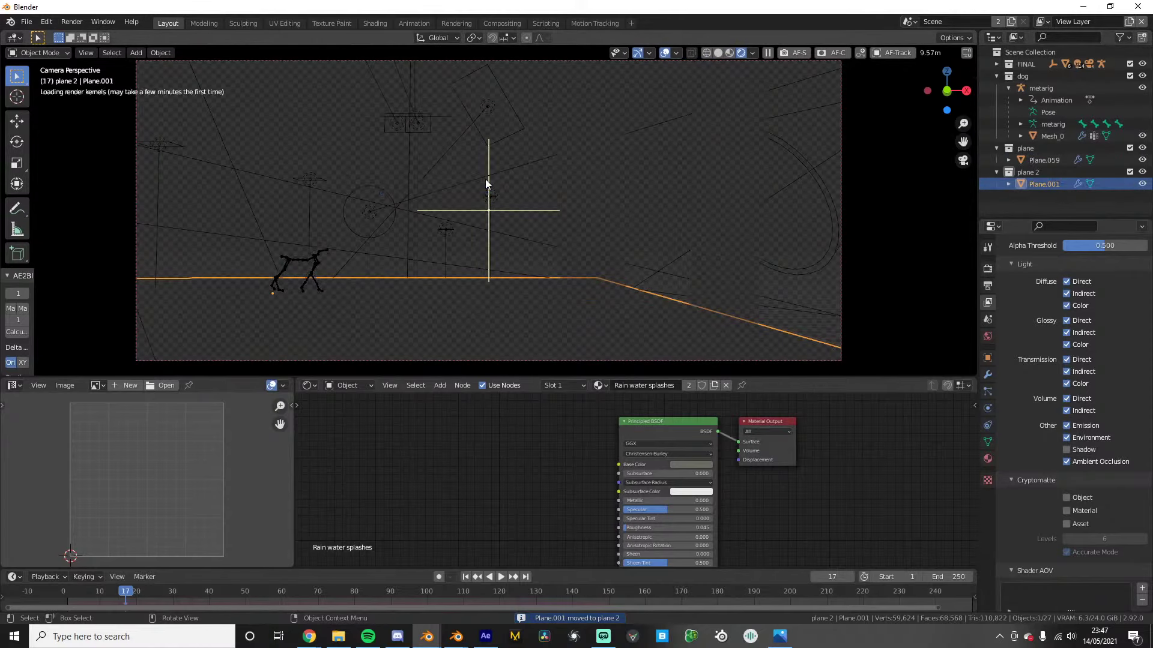
{"action": "left_click", "coordinate": [1022, 173]}
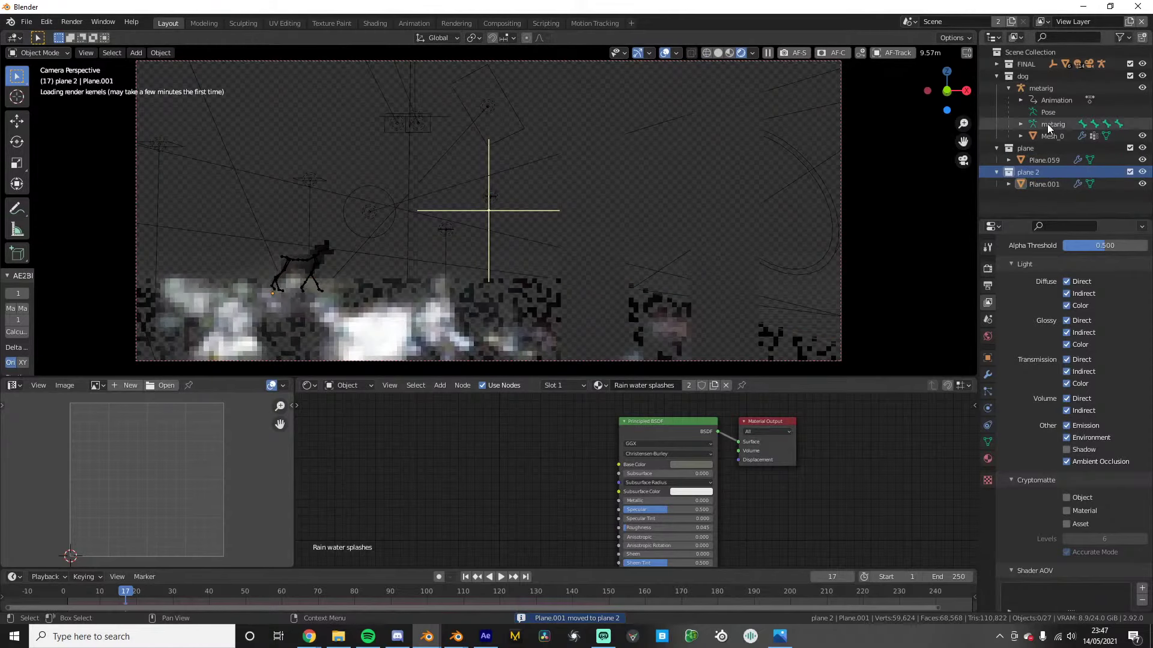
{"action": "left_click", "coordinate": [665, 52]}
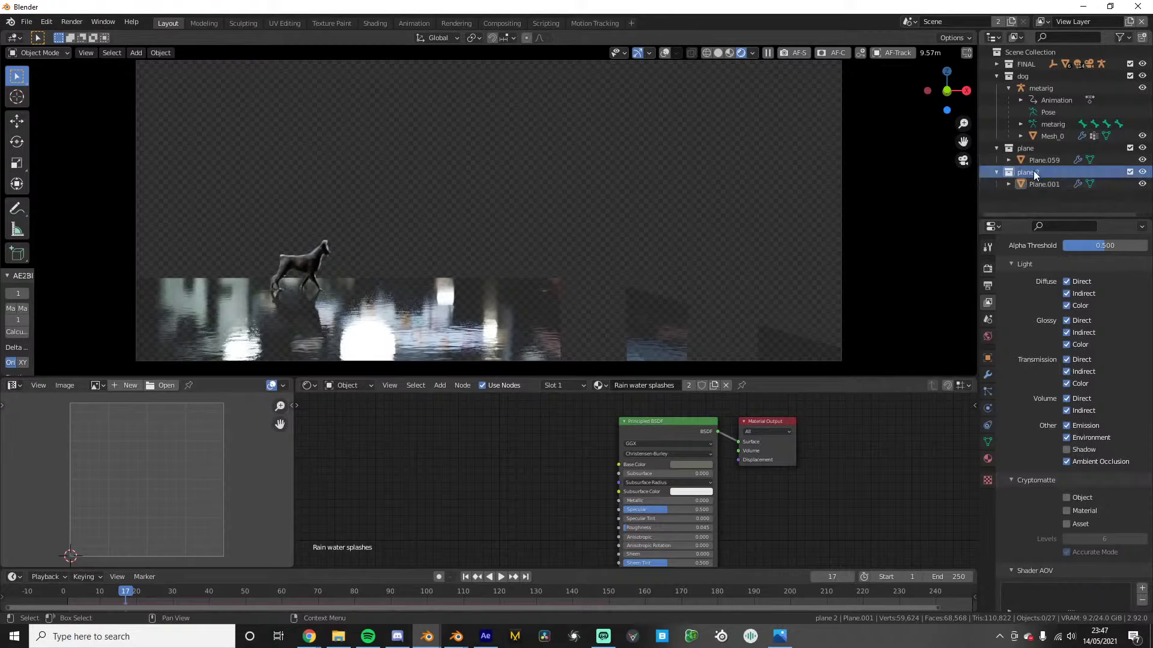
Set the plane collection as a holdout in the active view layer
{"action": "left_click", "coordinate": [1036, 148]}
{"action": "right_click", "coordinate": [1036, 148]}
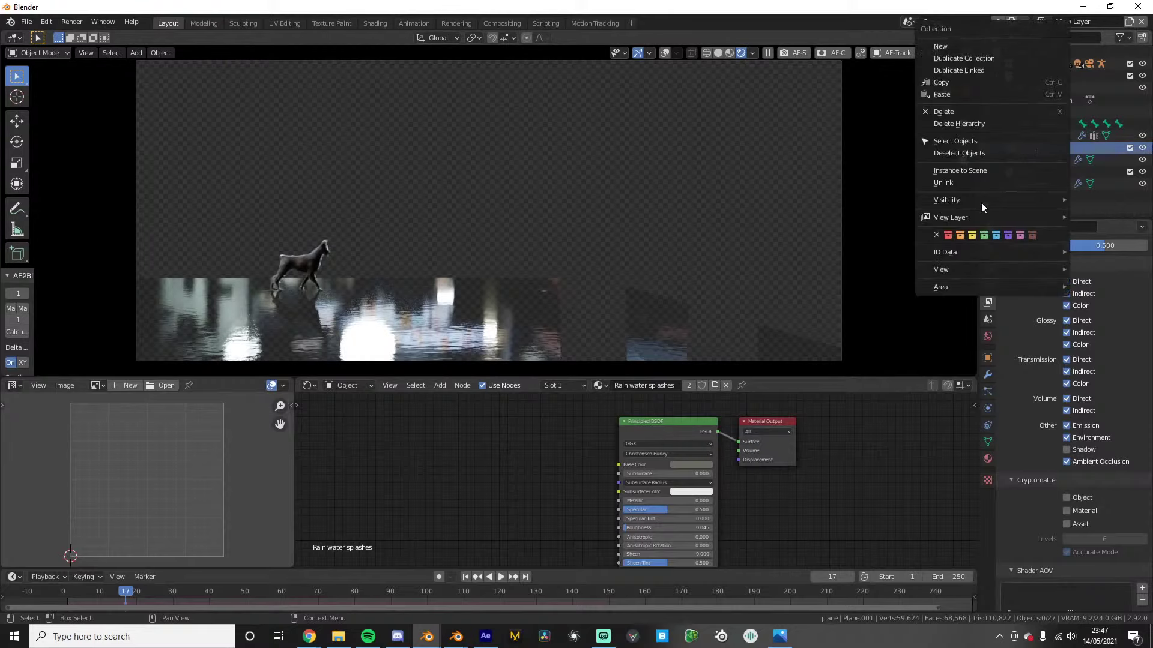
{"action": "mouse_move", "coordinate": [963, 215]}
{"action": "left_click", "coordinate": [820, 264]}
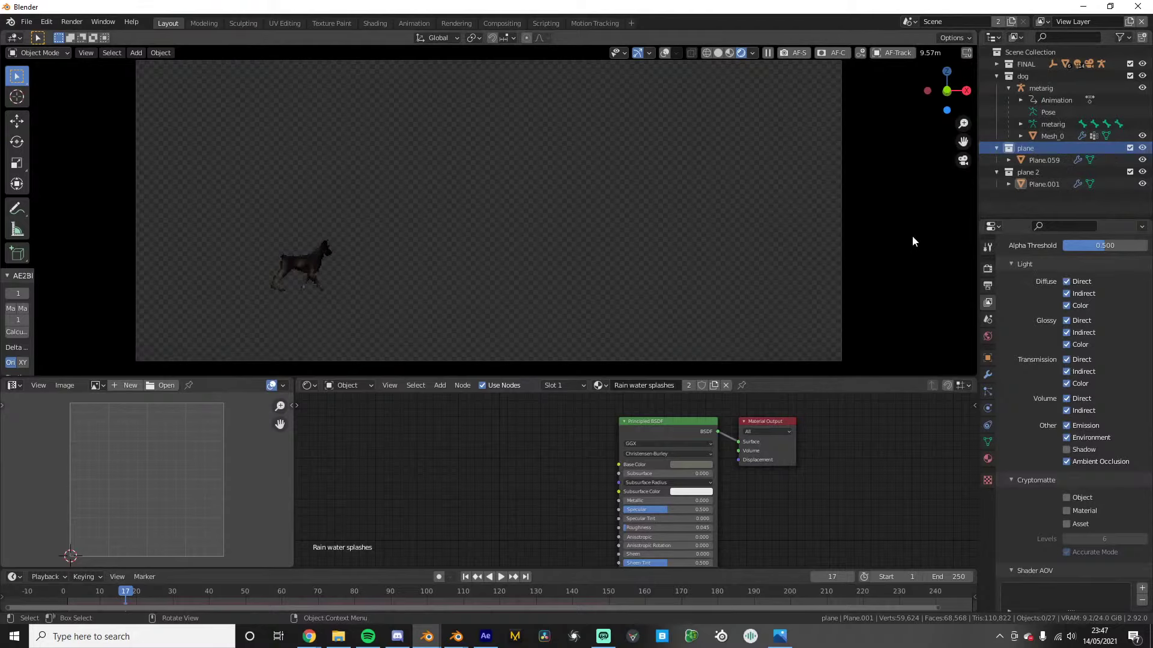
Try raising the duplicate plane along Z with overlays shown, then return to the camera view
{"action": "left_click", "coordinate": [1040, 174]}
{"action": "right_click", "coordinate": [1039, 174]}
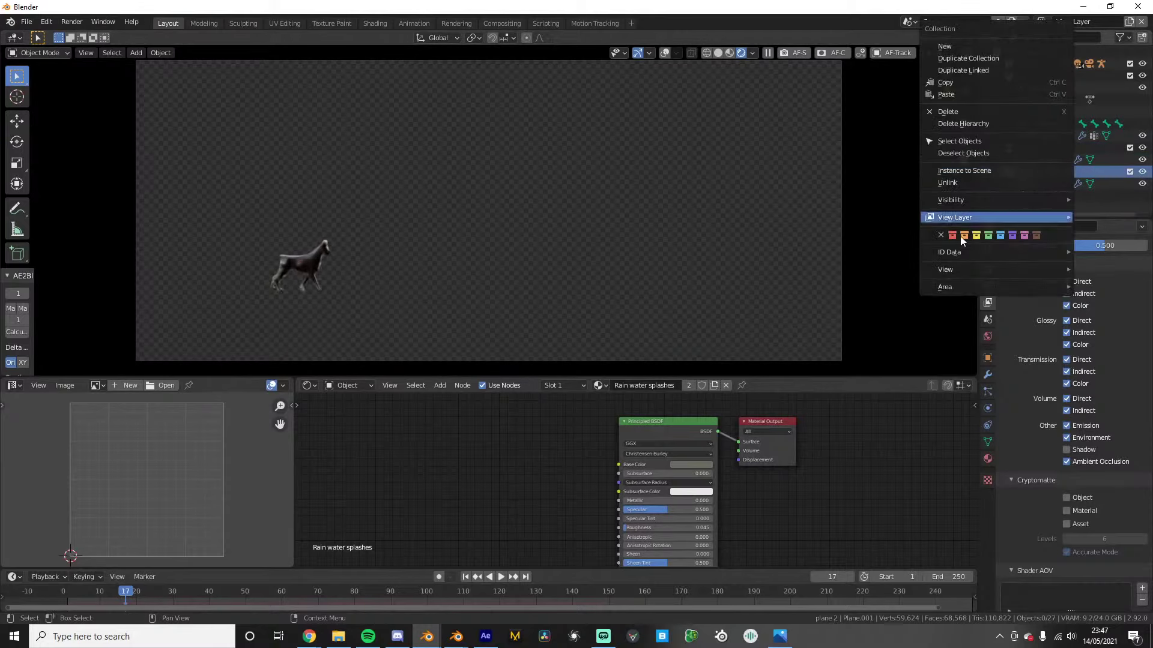
{"action": "mouse_move", "coordinate": [963, 220]}
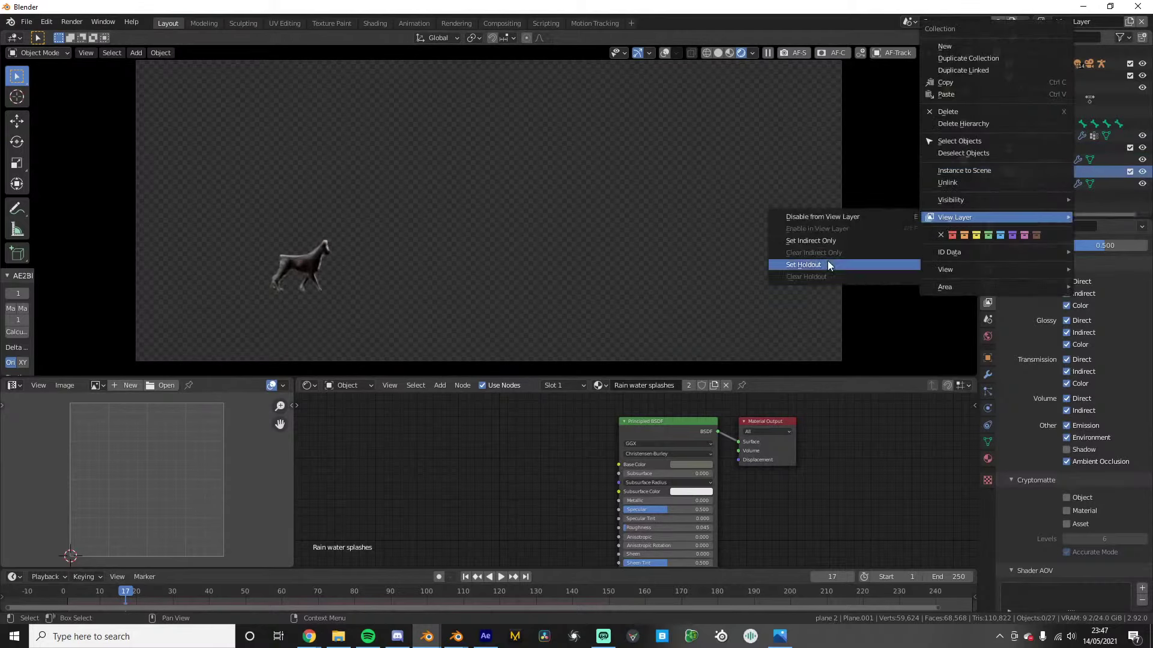
{"action": "left_click", "coordinate": [1048, 186]}
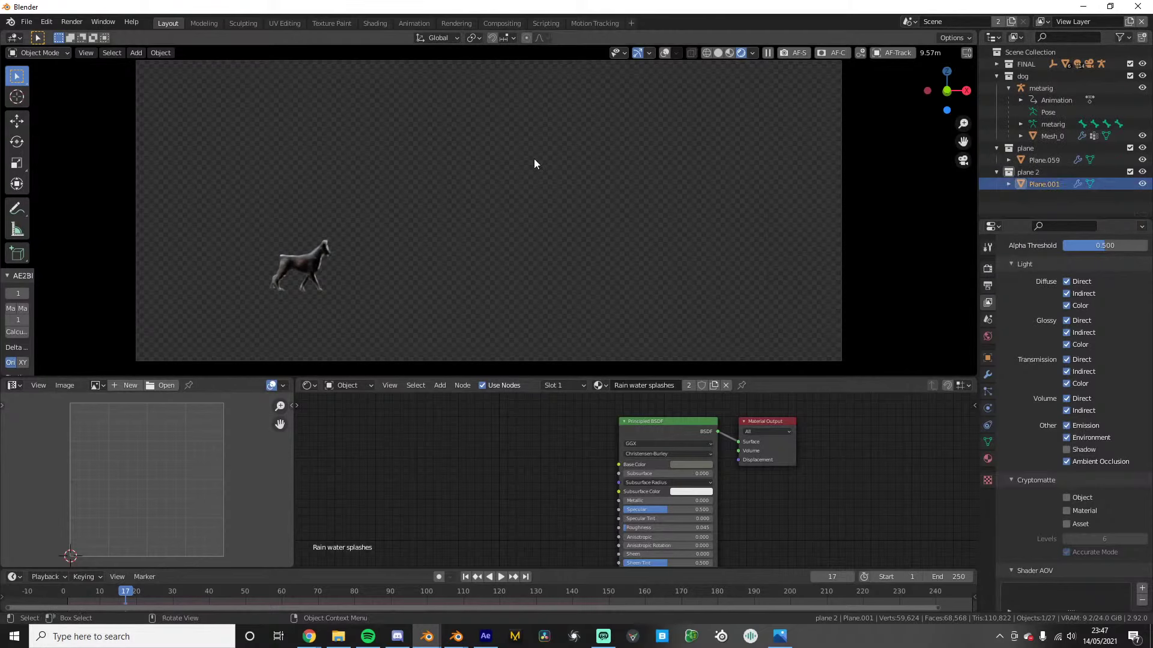
{"action": "left_click", "coordinate": [665, 53]}
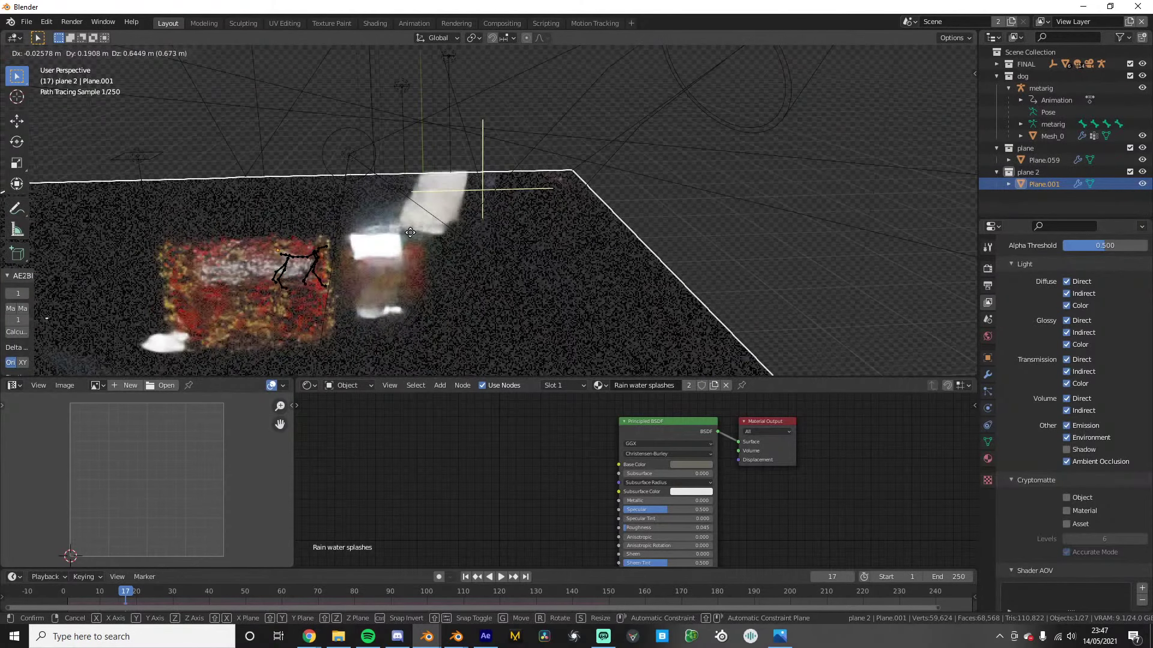
{"action": "key", "text": "g"}
{"action": "key", "text": "z"}
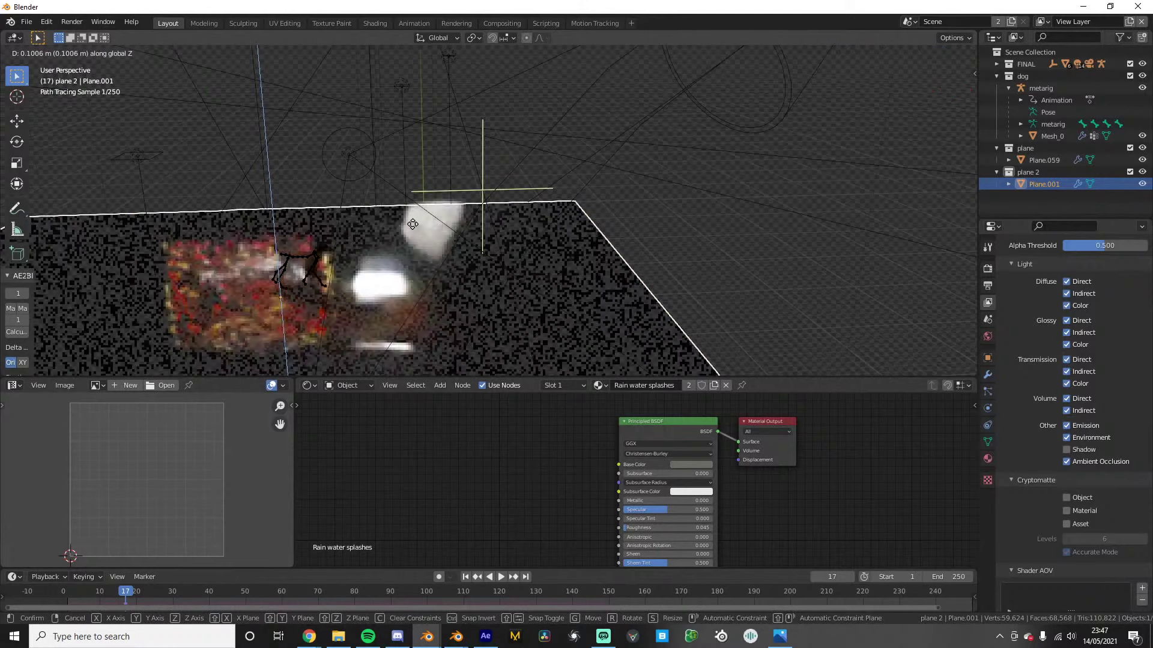
{"action": "right_click", "coordinate": [390, 149]}
{"action": "key", "text": "KP_0"}
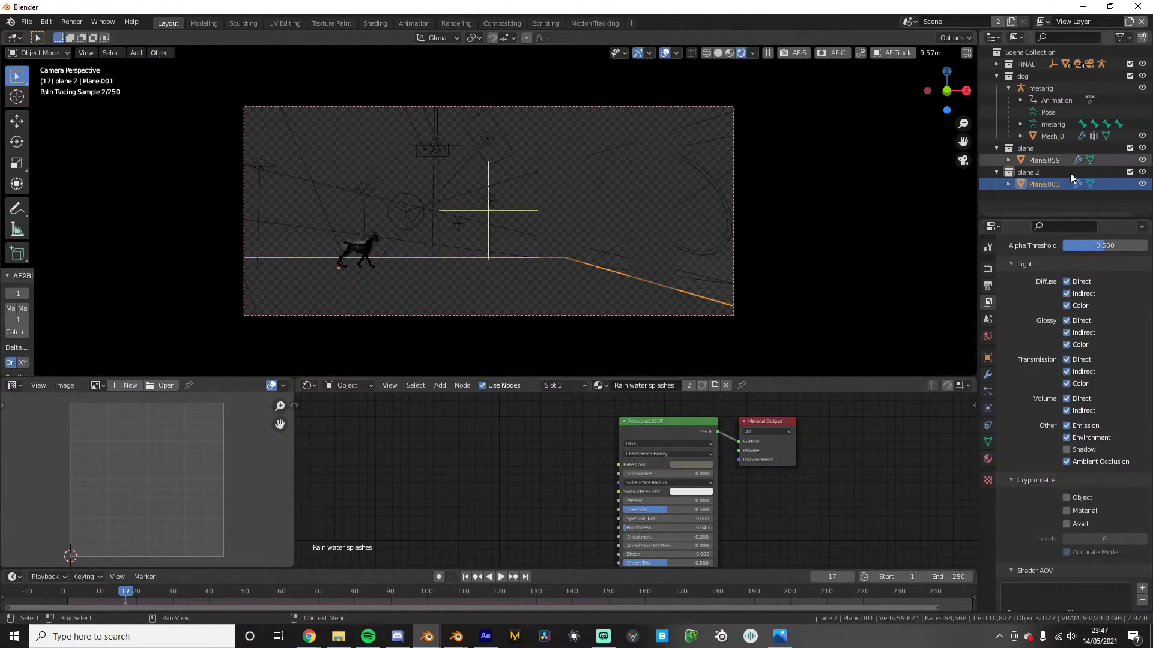
Delete the duplicate plane together with the "plane 2" collection
{"action": "key", "text": "Delete"}
{"action": "left_click", "coordinate": [1033, 173]}
{"action": "key", "text": "Delete"}
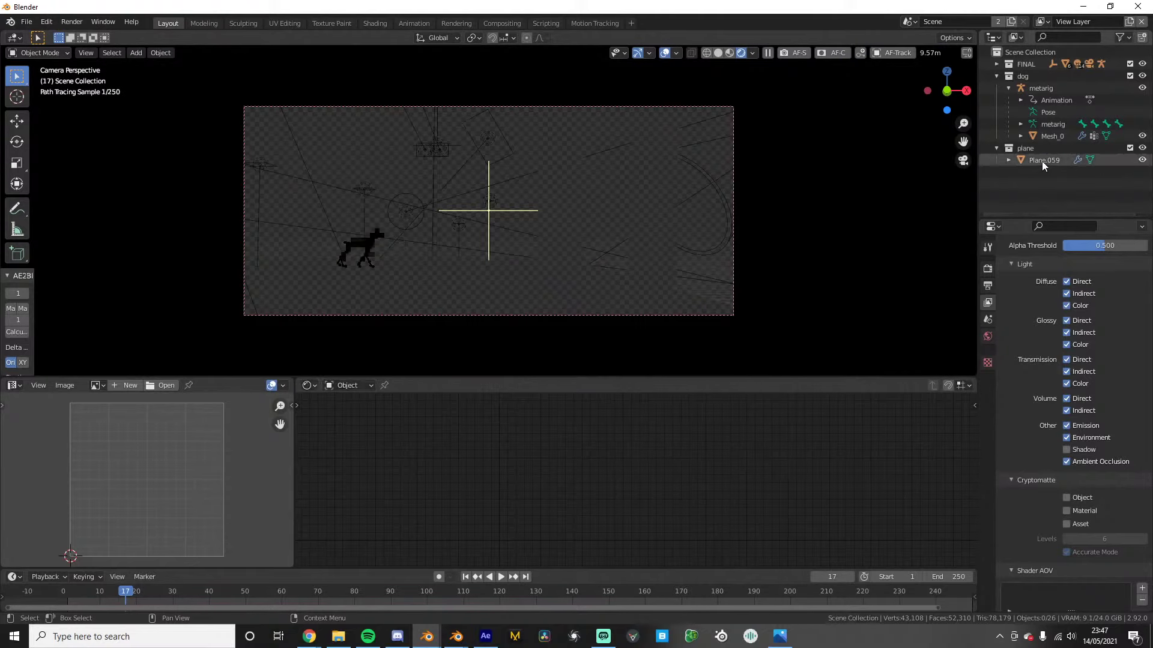
Try setting the plane collection to indirect only in the active view layer, and clear that setting again
{"action": "left_click", "coordinate": [1042, 161]}
{"action": "key", "text": "g"}
{"action": "right_click", "coordinate": [625, 230]}
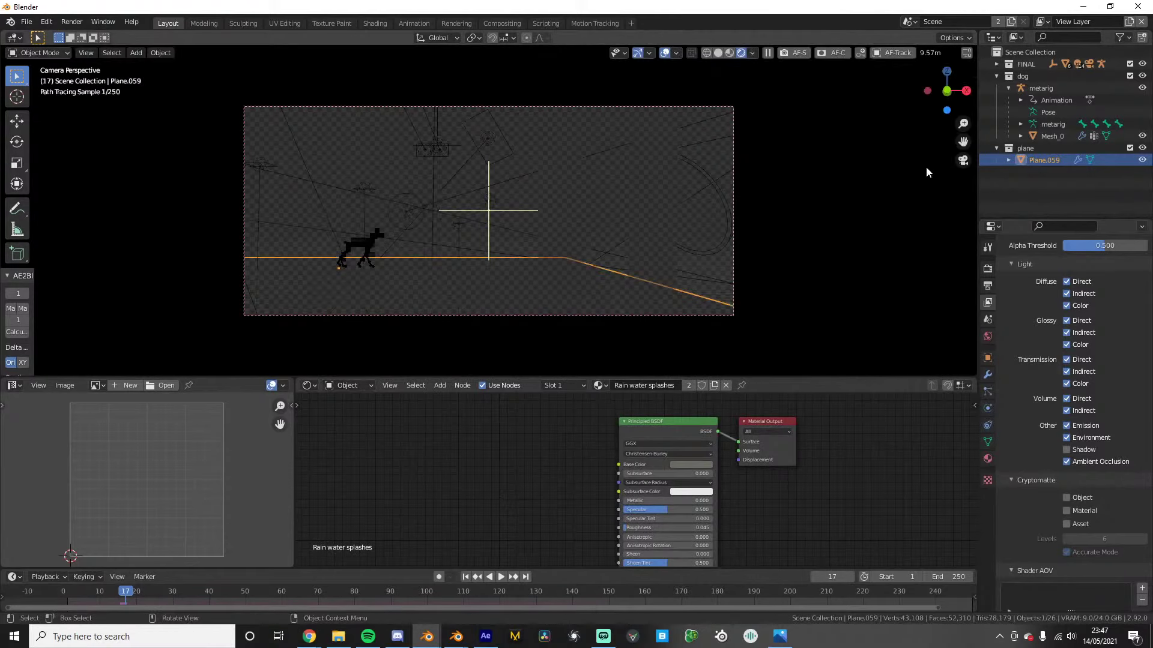
{"action": "right_click", "coordinate": [1032, 150]}
{"action": "mouse_move", "coordinate": [961, 218]}
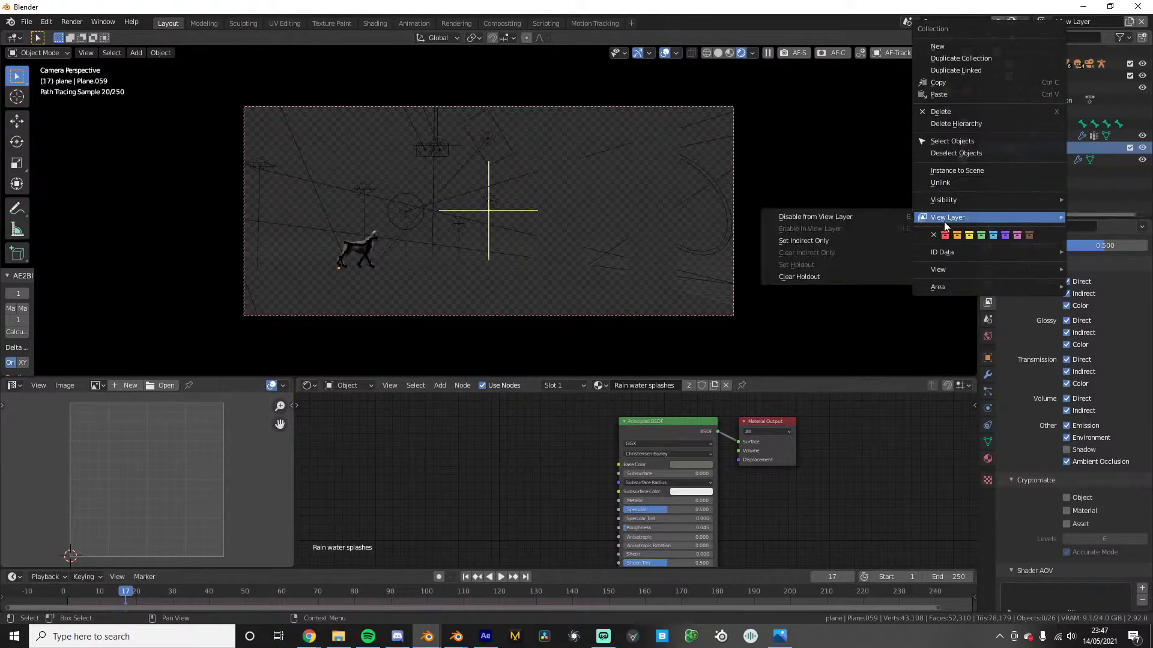
{"action": "left_click", "coordinate": [807, 243]}
{"action": "right_click", "coordinate": [1057, 149]}
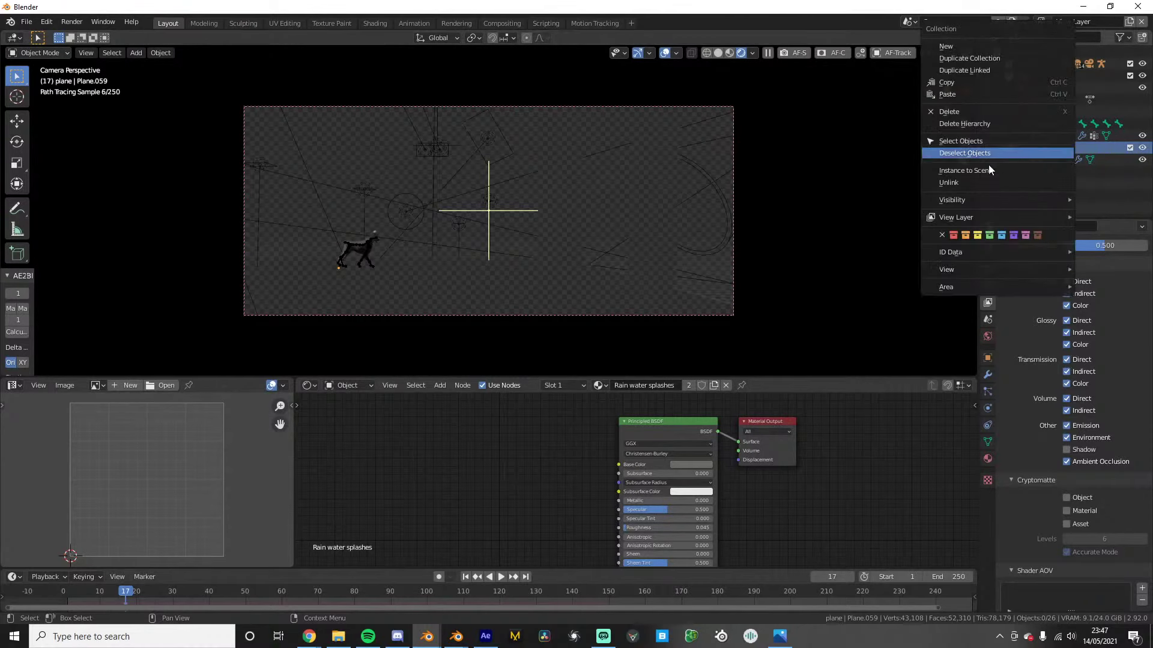
{"action": "mouse_move", "coordinate": [958, 192]}
{"action": "mouse_move", "coordinate": [959, 216]}
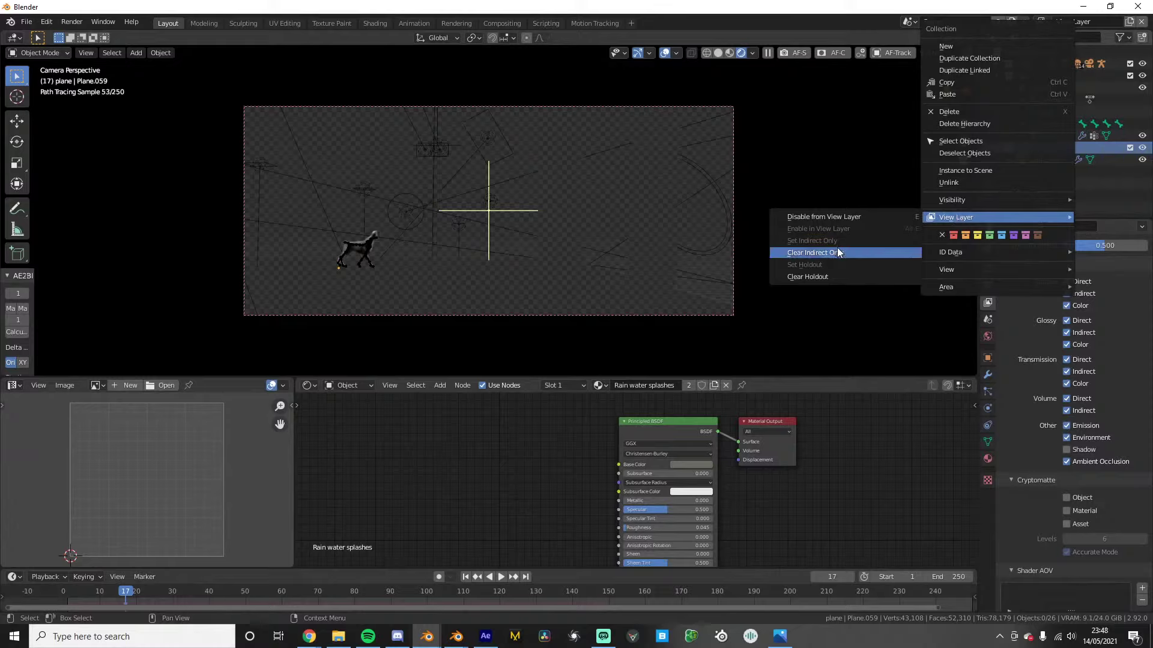
{"action": "left_click", "coordinate": [855, 260]}
Clear the holdout from the plane collection in the active view layer
{"action": "right_click", "coordinate": [1051, 150]}
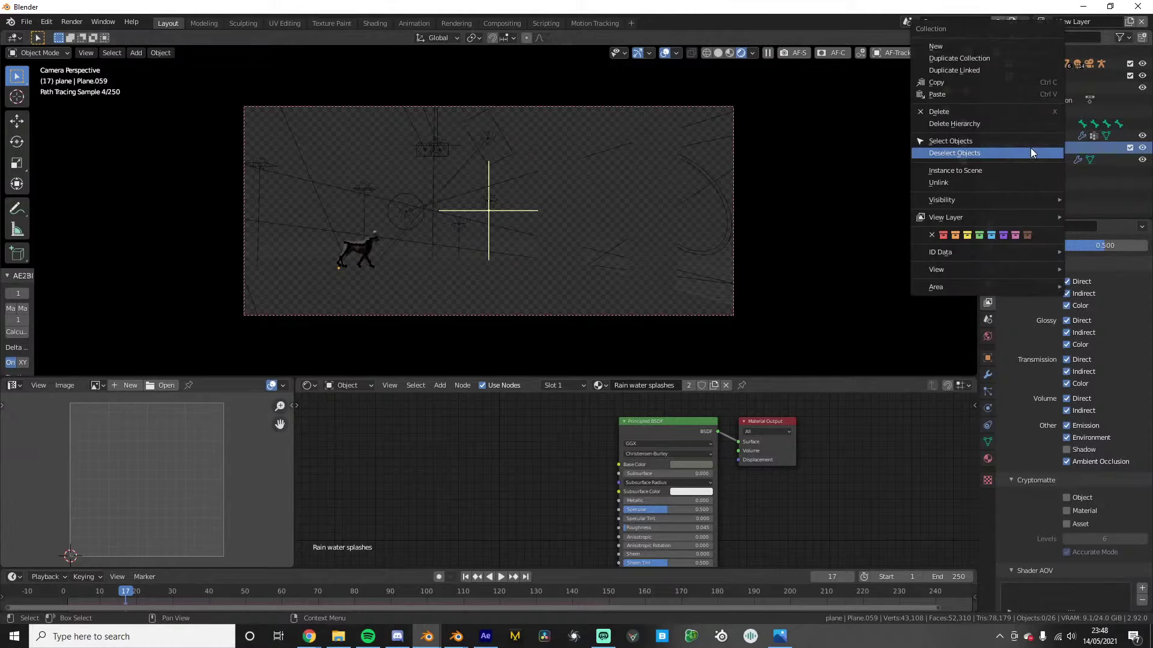
{"action": "left_click", "coordinate": [1028, 153]}
{"action": "right_click", "coordinate": [1028, 148]}
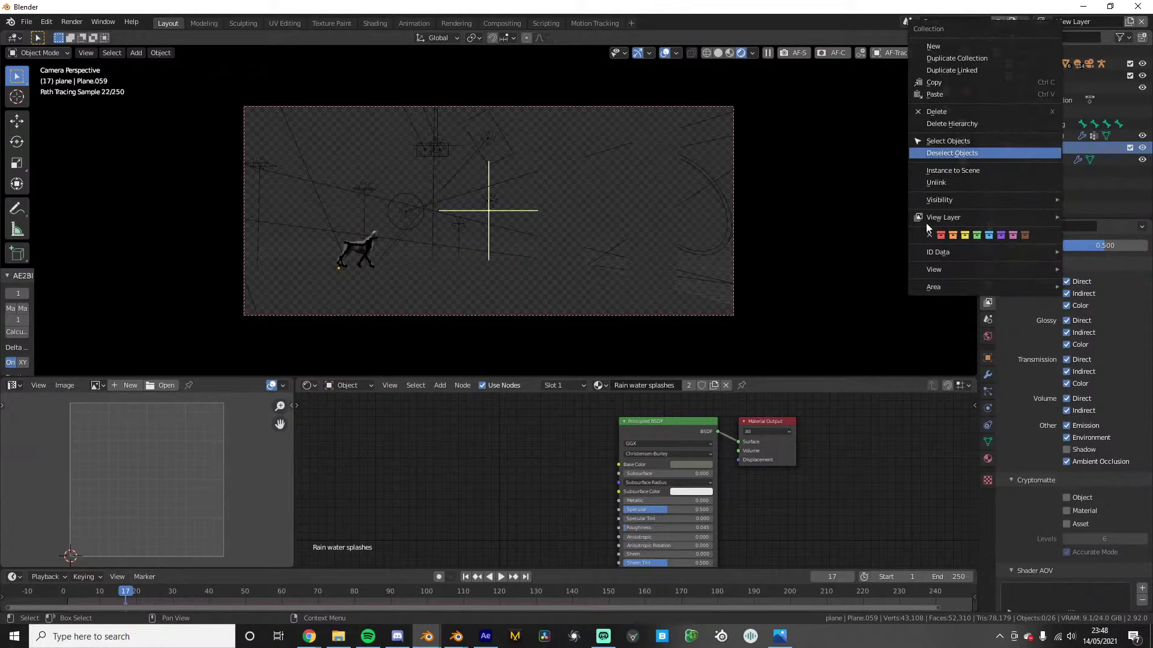
{"action": "mouse_move", "coordinate": [940, 221]}
{"action": "left_click", "coordinate": [795, 276]}
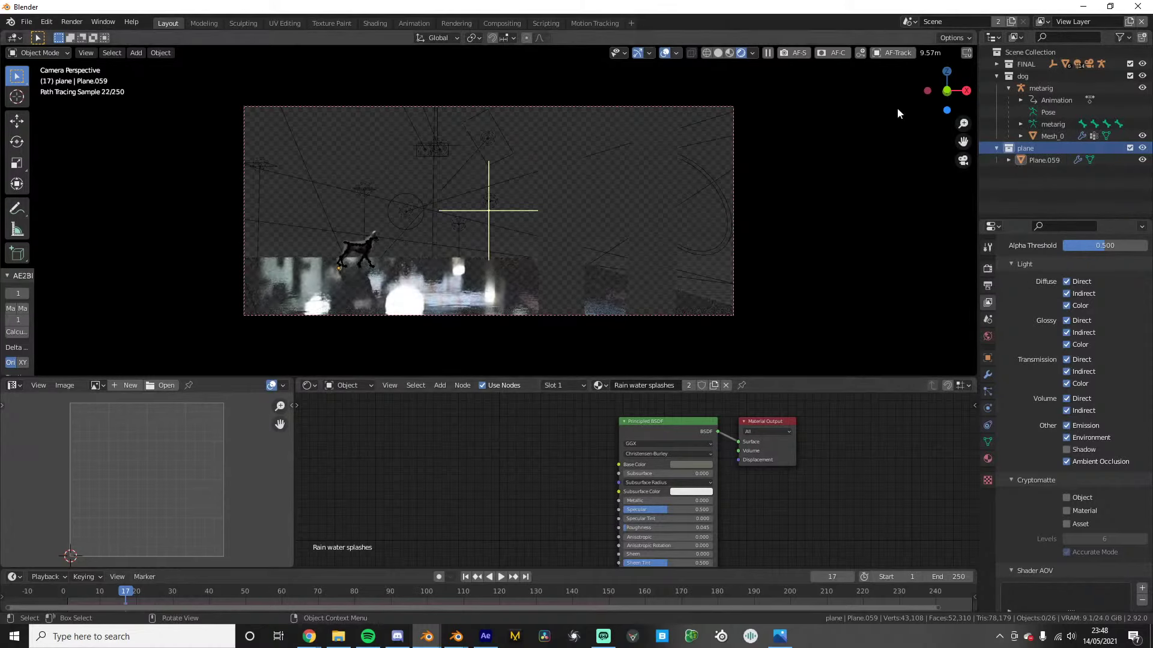
Duplicate the ground plane in place and move the copy into a new collection named "planme 2"
{"action": "left_click", "coordinate": [1042, 160]}
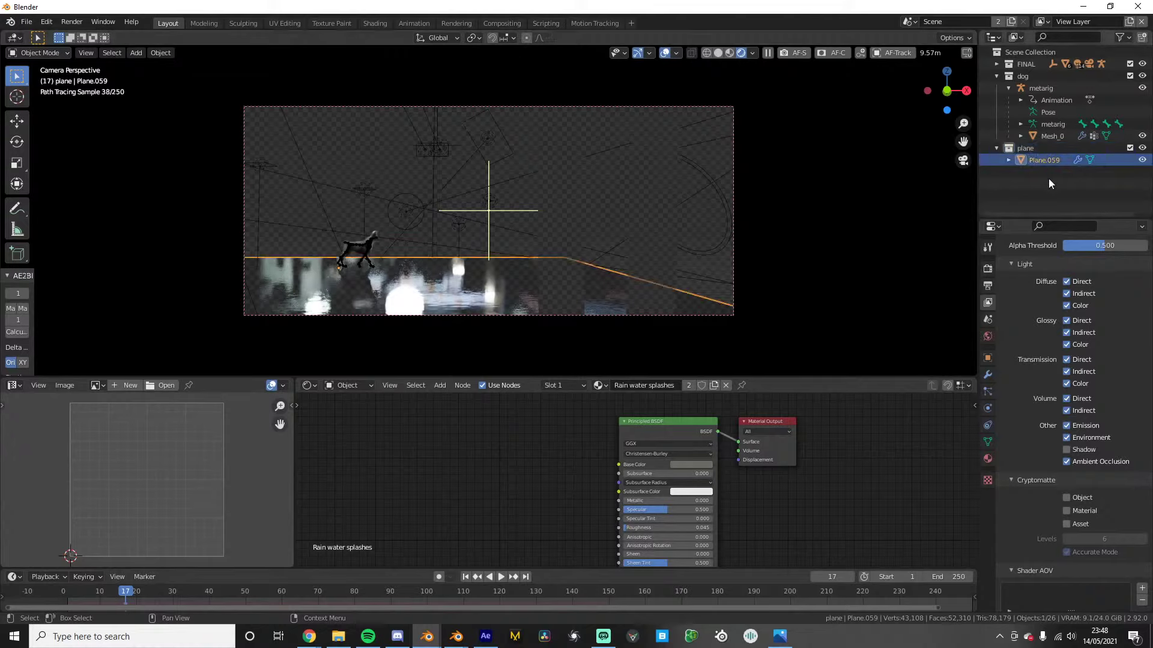
{"action": "key", "text": "shift+d"}
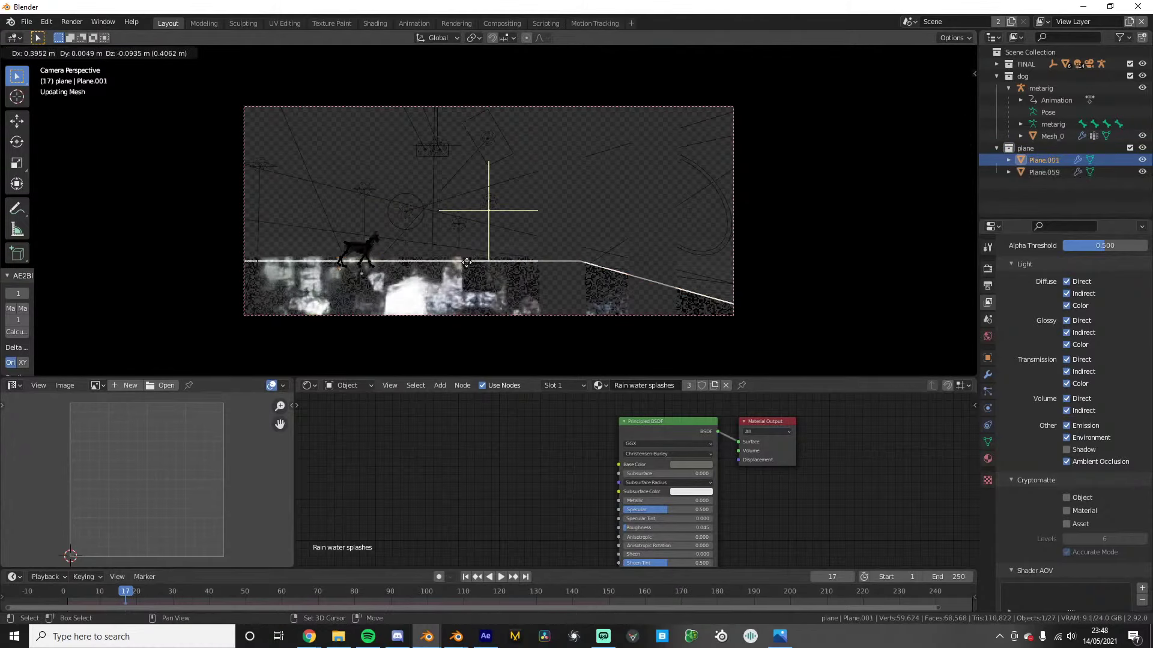
{"action": "right_click", "coordinate": [496, 245]}
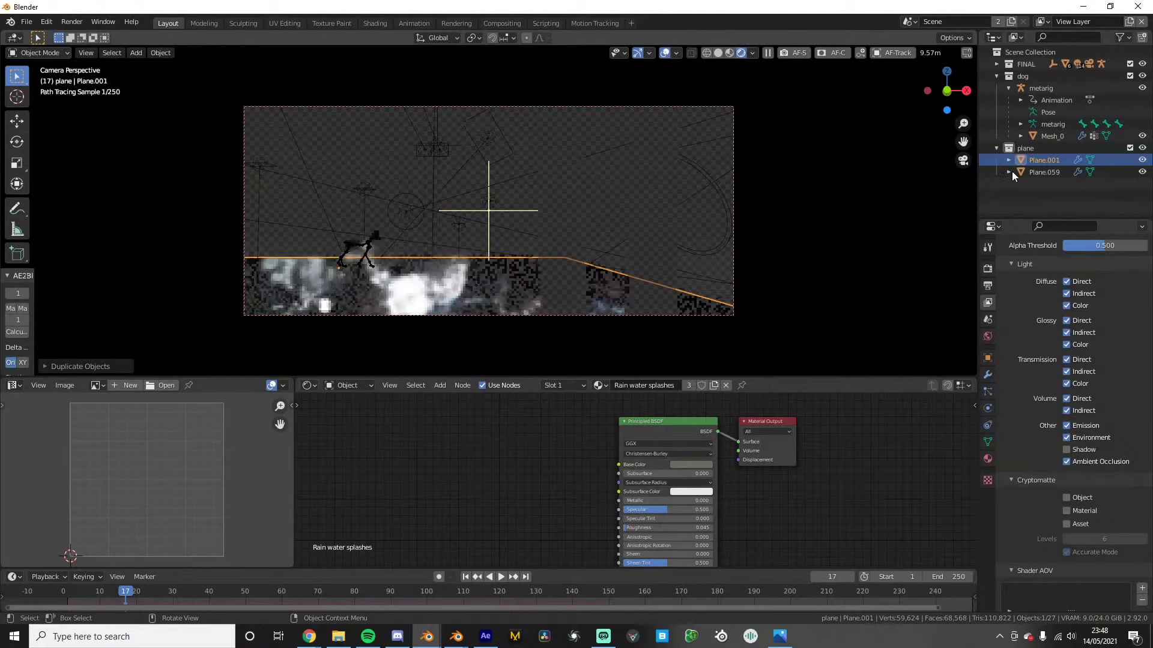
{"action": "key", "text": "m"}
{"action": "left_click", "coordinate": [593, 190]}
{"action": "type", "text": "planme 2"}
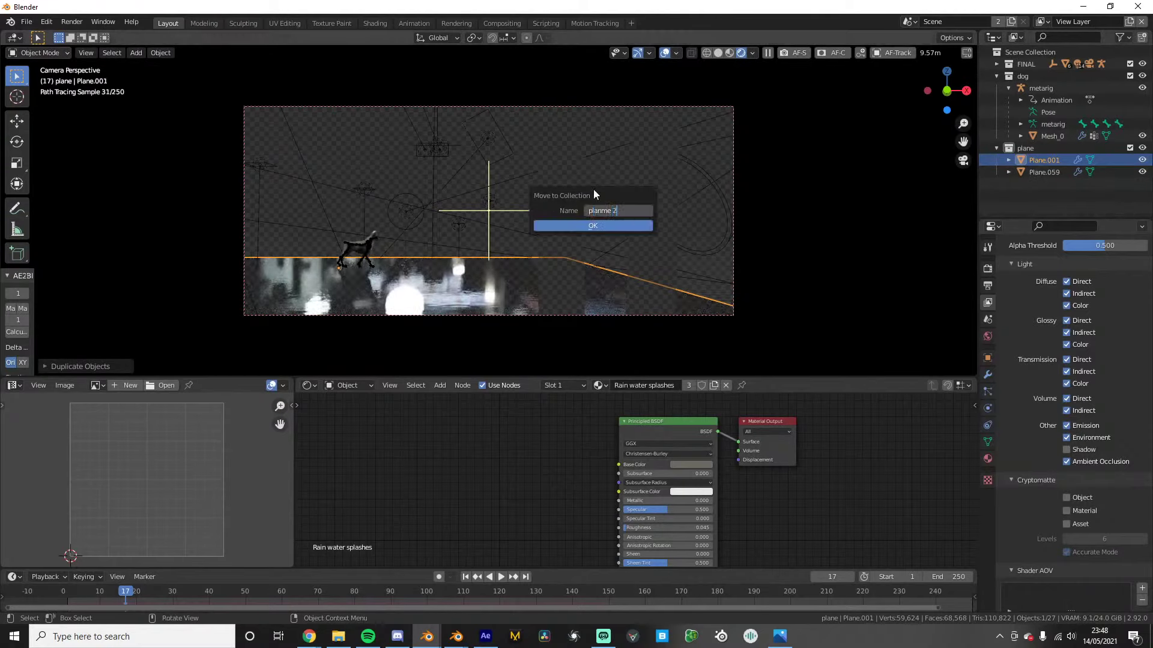
{"action": "key", "text": "Return"}
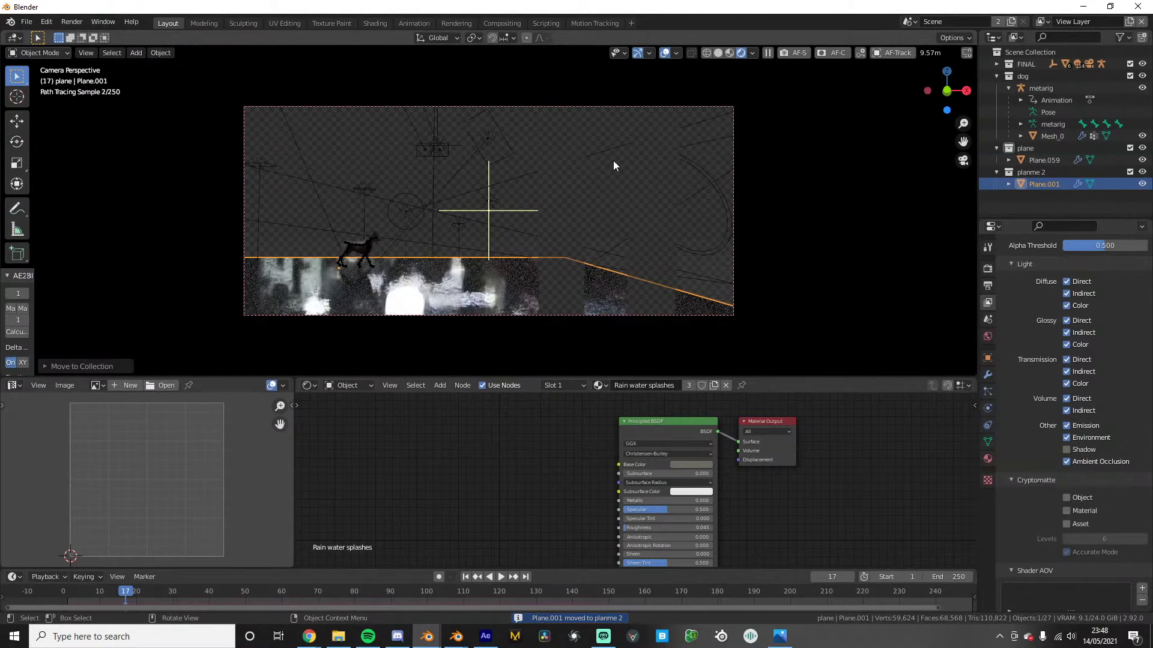
Set the original plane collection as a holdout in the active view layer
{"action": "left_click", "coordinate": [1129, 148]}
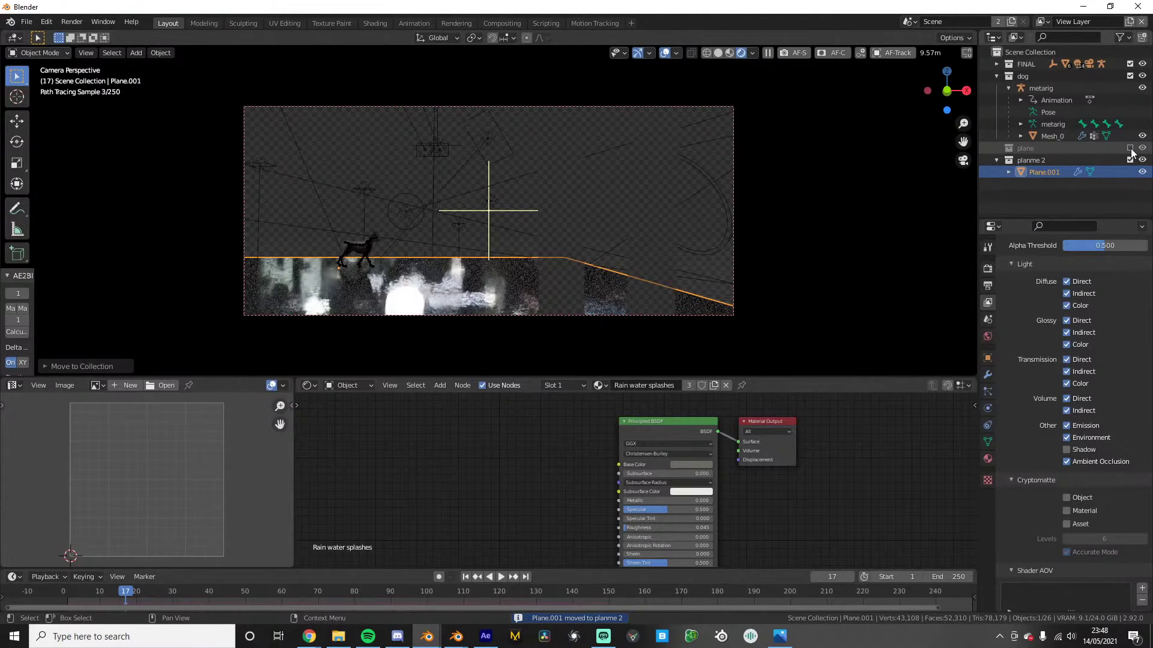
{"action": "left_click", "coordinate": [1129, 148]}
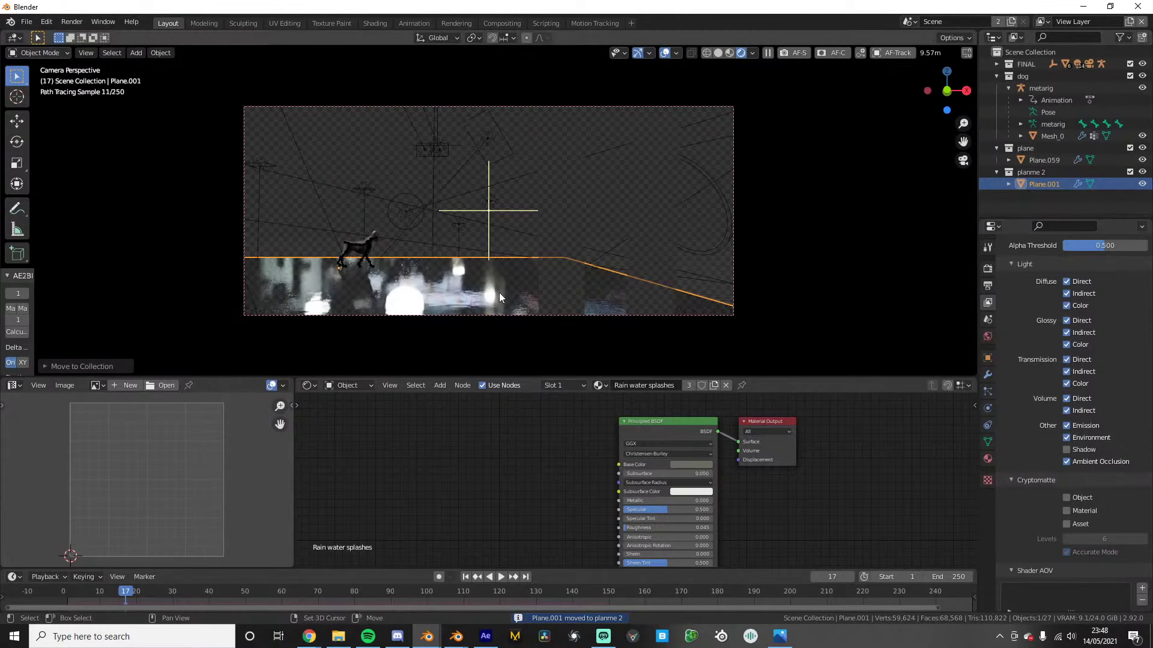
{"action": "middle_click_drag", "start_coordinate": [498, 293], "coordinate": [604, 256], "text": "shift"}
{"action": "scroll", "coordinate": [614, 277], "scroll_direction": "up", "scroll_amount": 1}
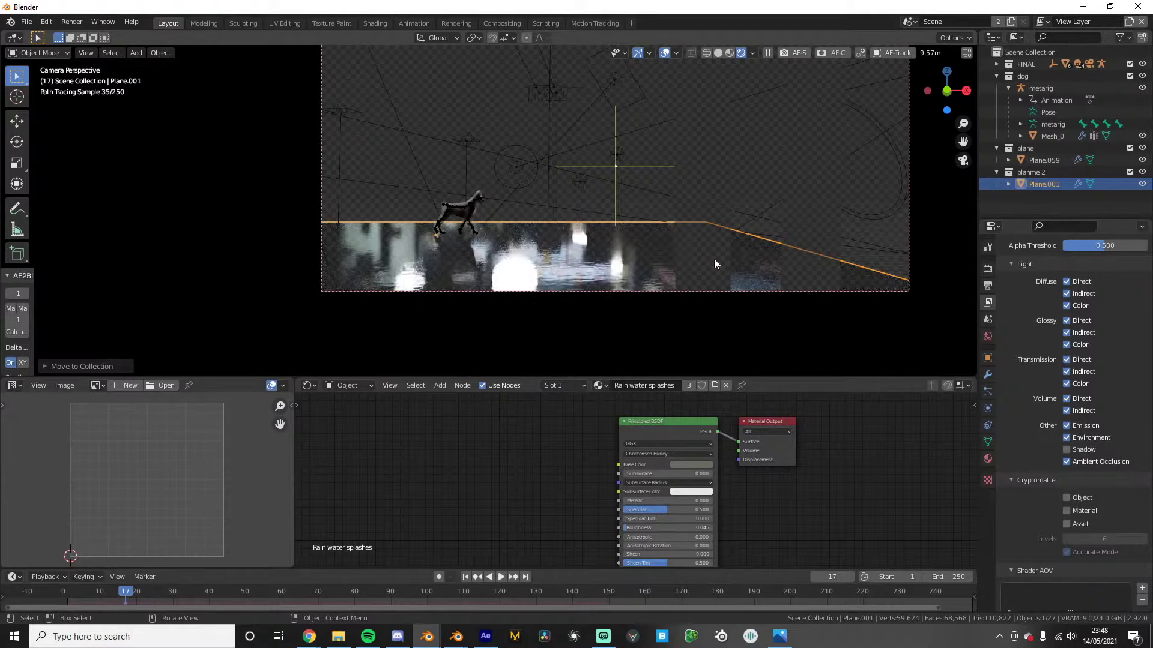
{"action": "left_click", "coordinate": [1031, 147]}
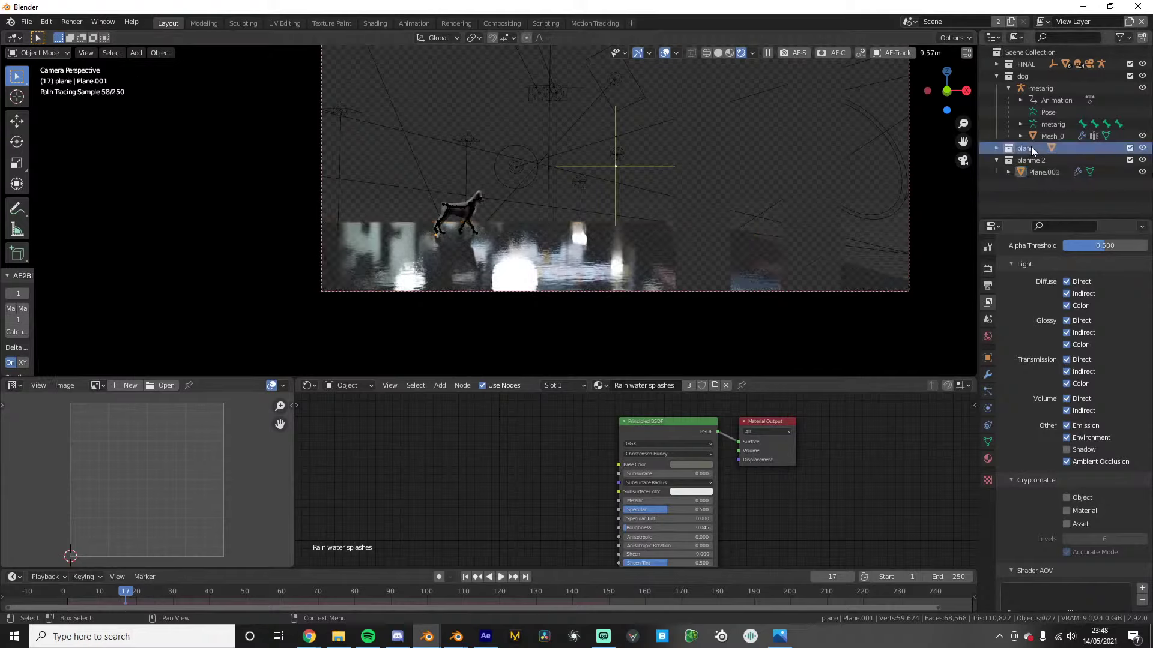
{"action": "right_click", "coordinate": [1030, 146]}
{"action": "mouse_move", "coordinate": [956, 220]}
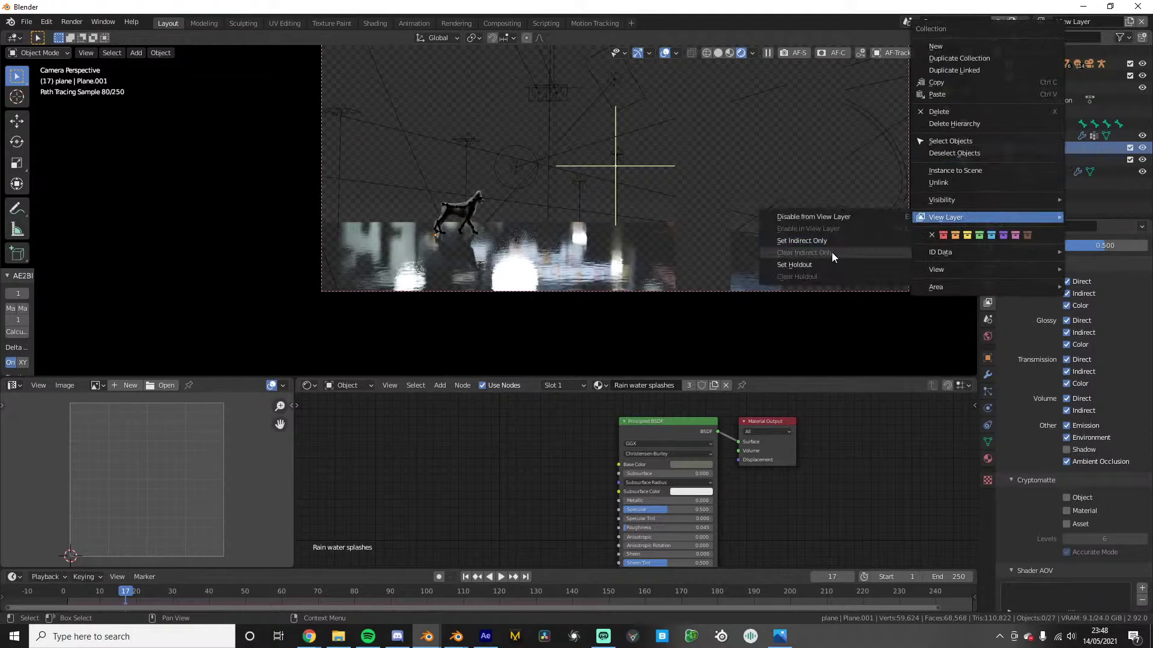
{"action": "left_click", "coordinate": [787, 269]}
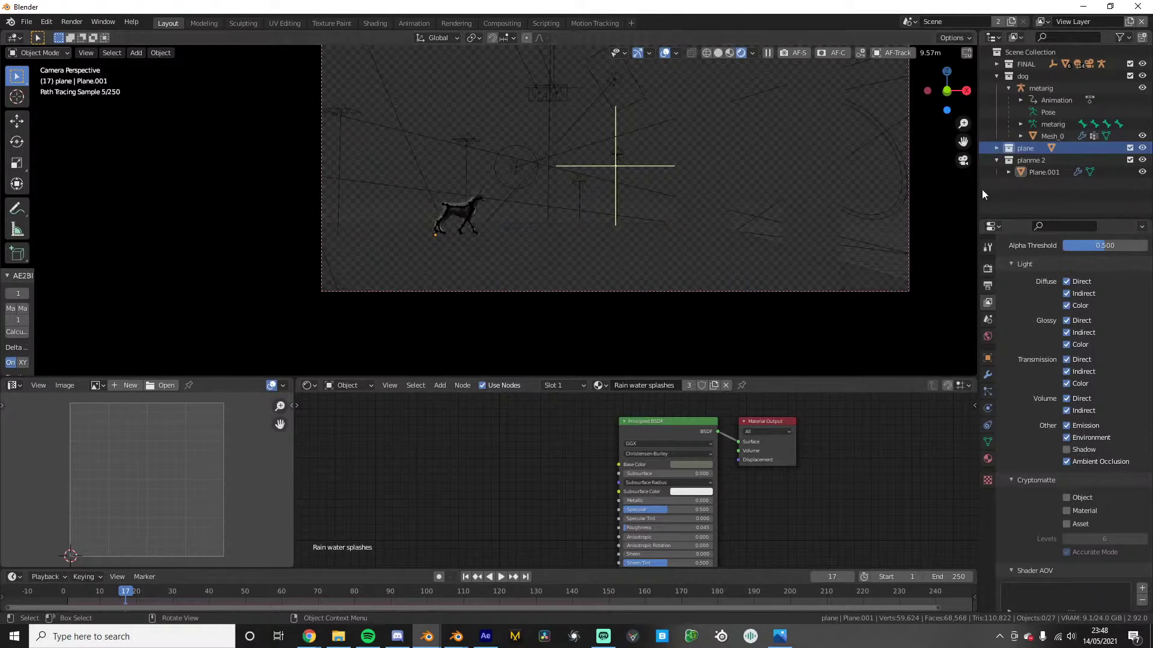
Adjust the duplicate plane's height along global Z so it sits almost level with the holdout plane under the dog
{"action": "left_click", "coordinate": [1034, 162]}
{"action": "scroll", "coordinate": [585, 264], "scroll_direction": "up", "scroll_amount": 1}
{"action": "key", "text": "z"}
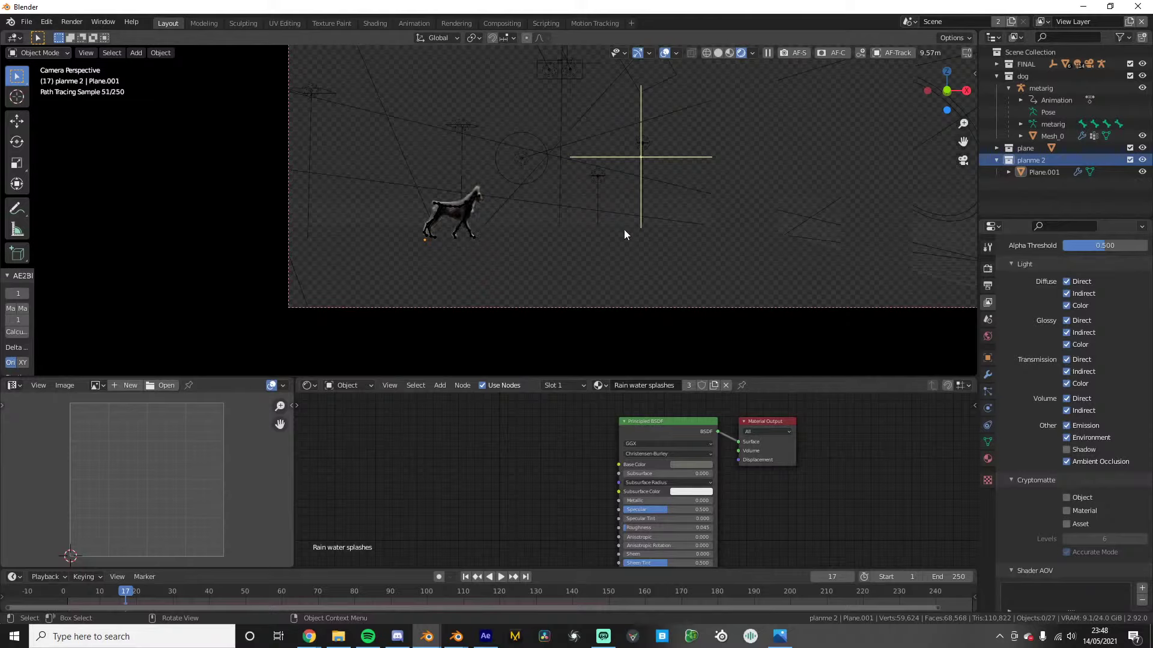
{"action": "left_click", "coordinate": [589, 213]}
{"action": "key", "text": "g"}
{"action": "key", "text": "z"}
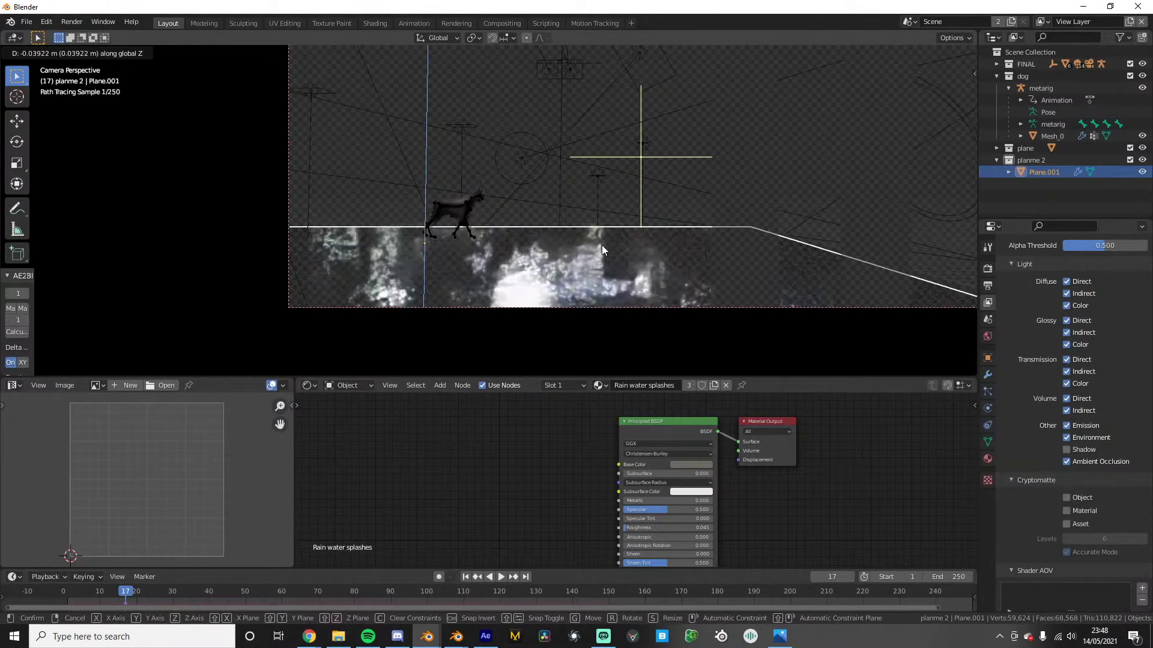
{"action": "left_click", "coordinate": [604, 243]}
{"action": "middle_click_drag", "start_coordinate": [466, 256], "coordinate": [554, 222], "text": "shift"}
{"action": "scroll", "coordinate": [559, 231], "scroll_direction": "up", "scroll_amount": 1}
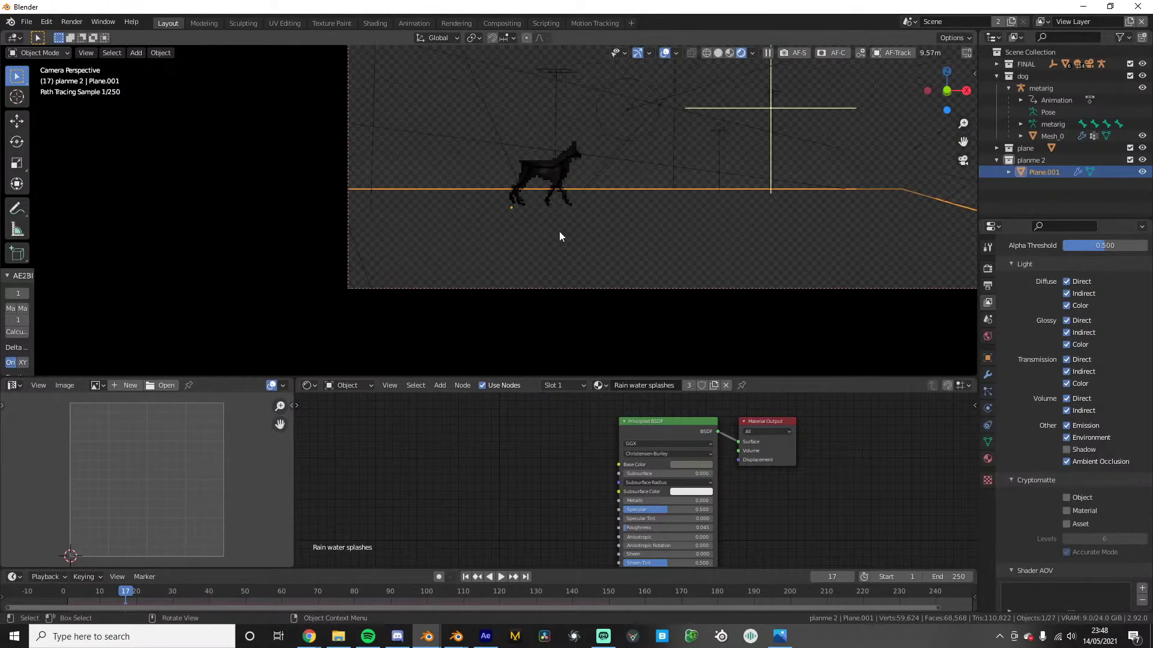
{"action": "key", "text": "g"}
{"action": "key", "text": "z"}
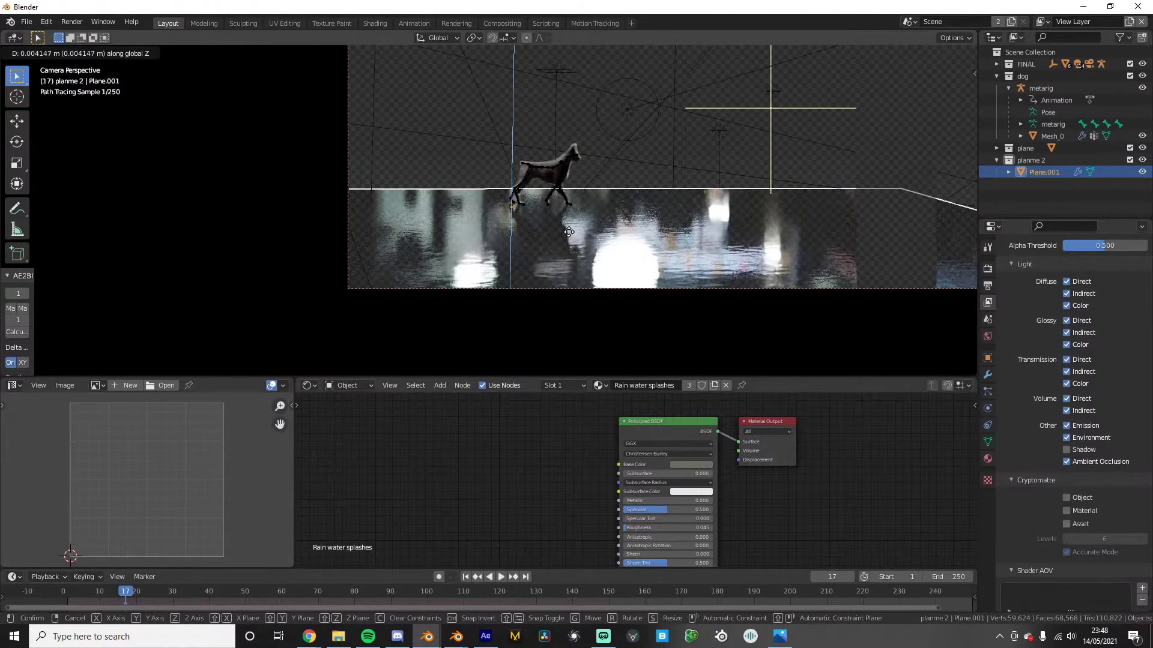
{"action": "left_click", "coordinate": [568, 232]}
Set the "planme 2" collection as a holdout in the active view layer
{"action": "left_click", "coordinate": [1032, 160]}
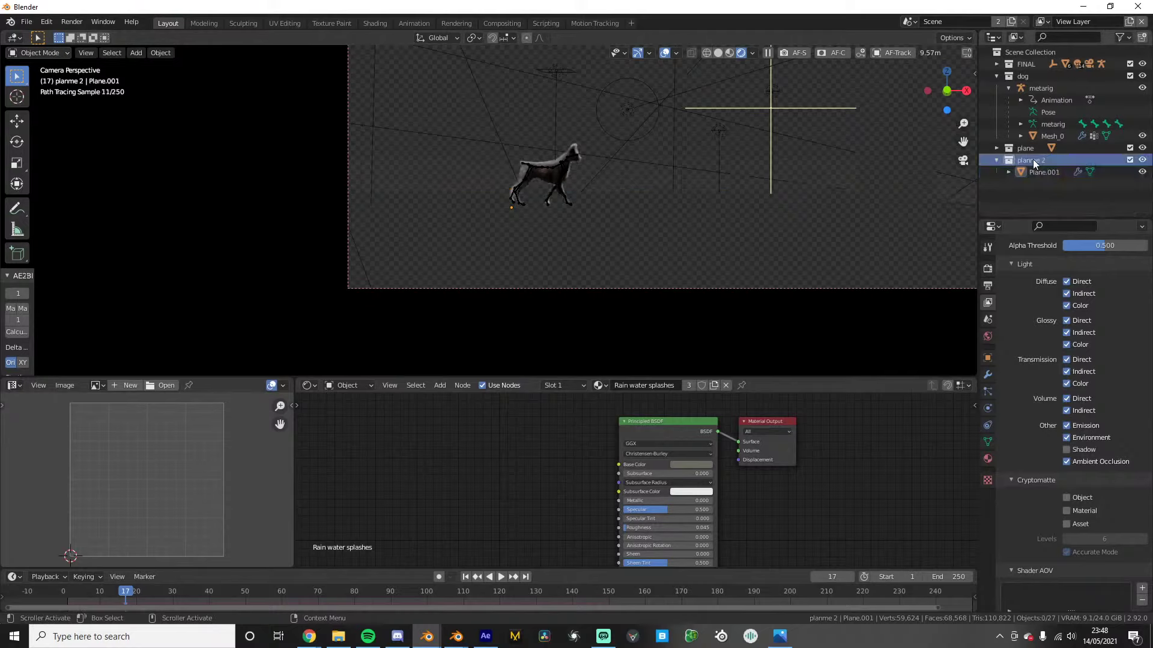
{"action": "right_click", "coordinate": [1033, 160]}
{"action": "mouse_move", "coordinate": [961, 217]}
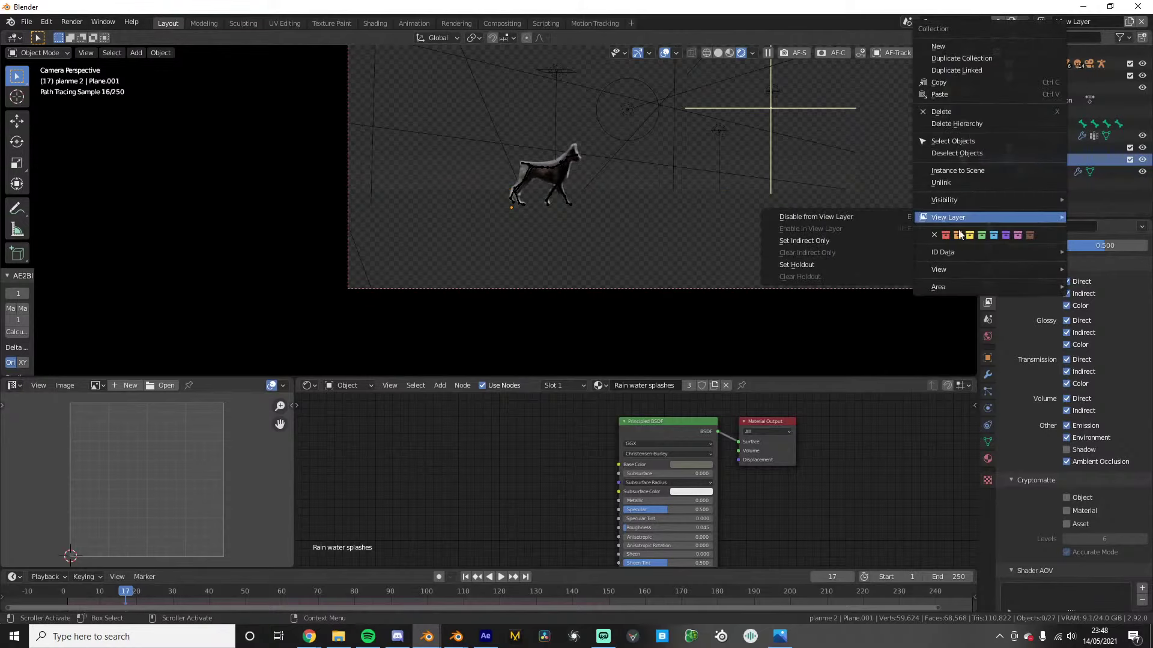
{"action": "left_click", "coordinate": [814, 265]}
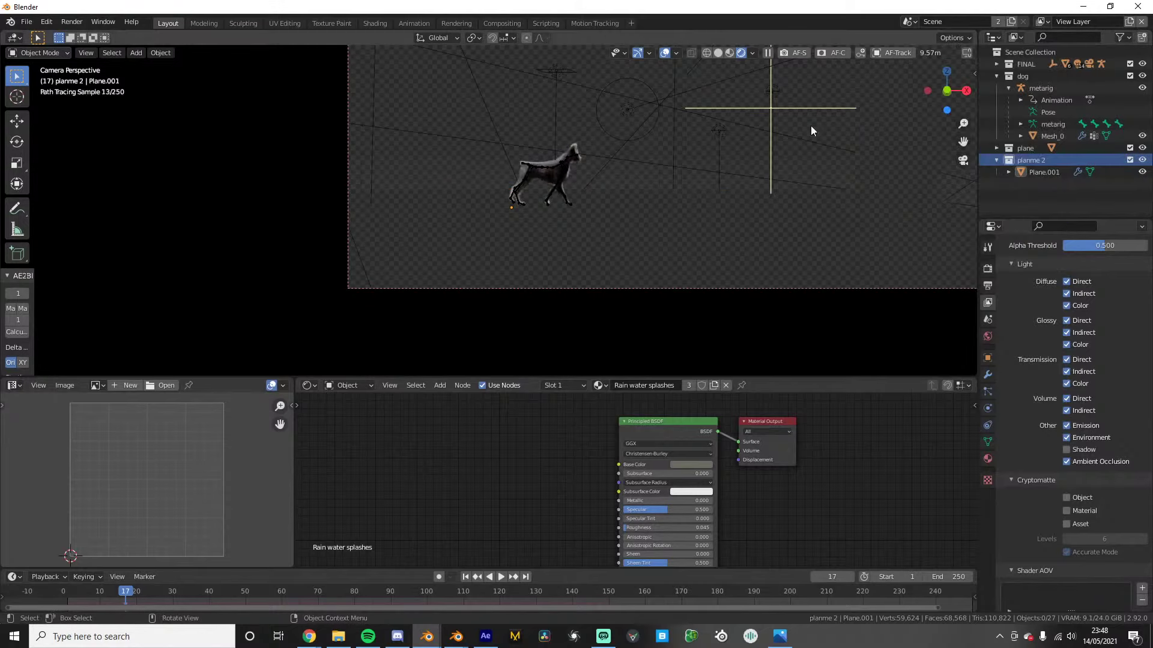
Switch to View Layer.001, hide the viewport overlays and select the duplicate plane in "planme 2"
{"action": "left_click", "coordinate": [1042, 22]}
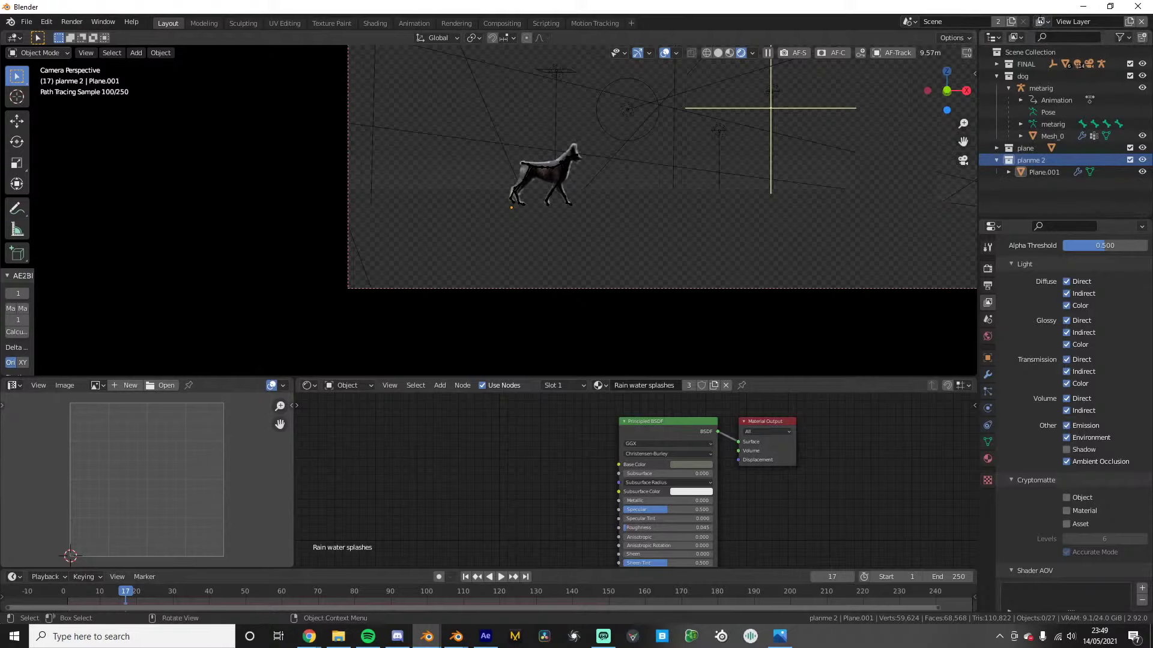
{"action": "left_click", "coordinate": [1041, 22]}
{"action": "left_click", "coordinate": [997, 49]}
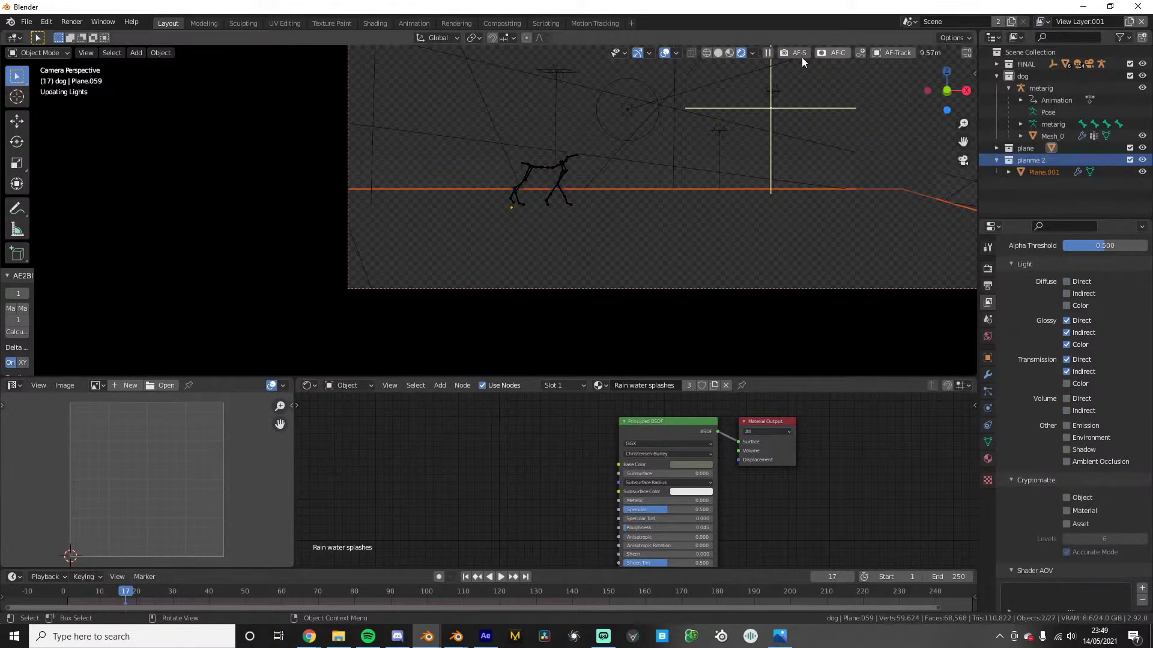
{"action": "left_click", "coordinate": [665, 52]}
{"action": "left_click", "coordinate": [1047, 178]}
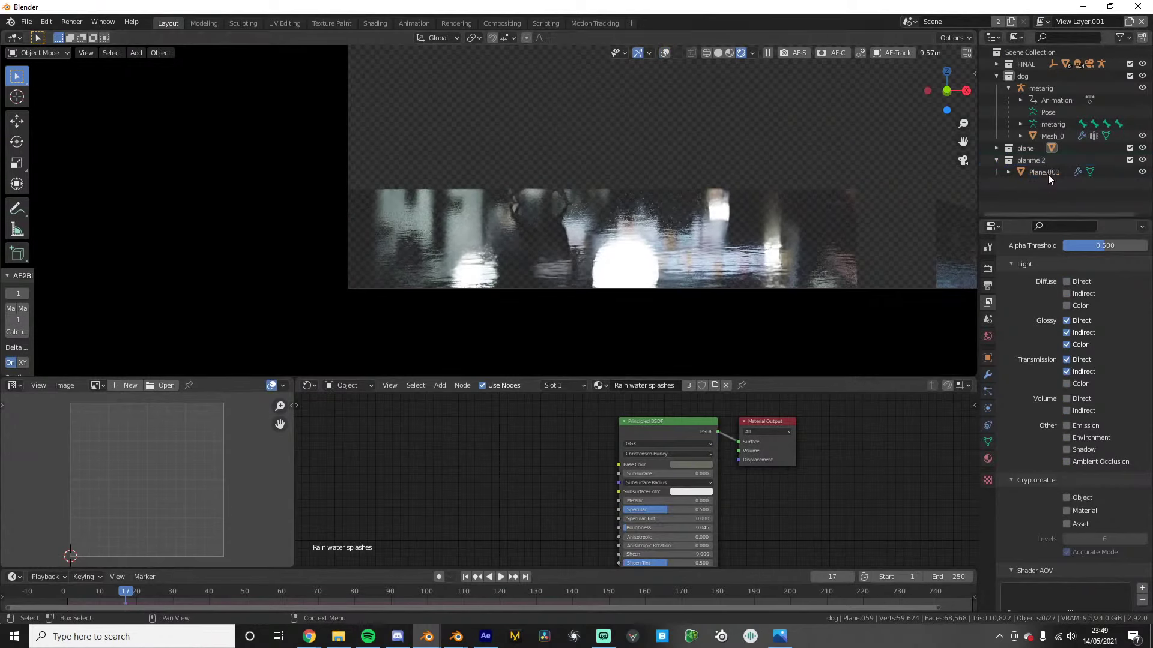
{"action": "left_click", "coordinate": [1047, 174]}
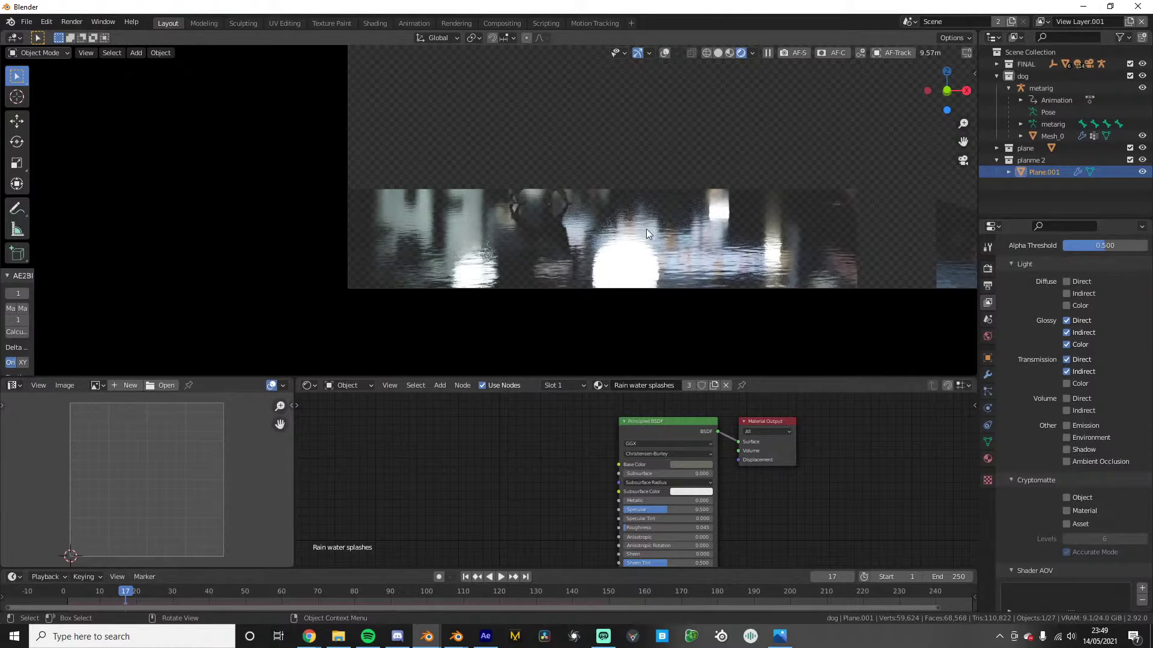
Set the viewport to solid shading and render the current frame as an image
{"action": "key", "text": "z"}
{"action": "left_click", "coordinate": [845, 208]}
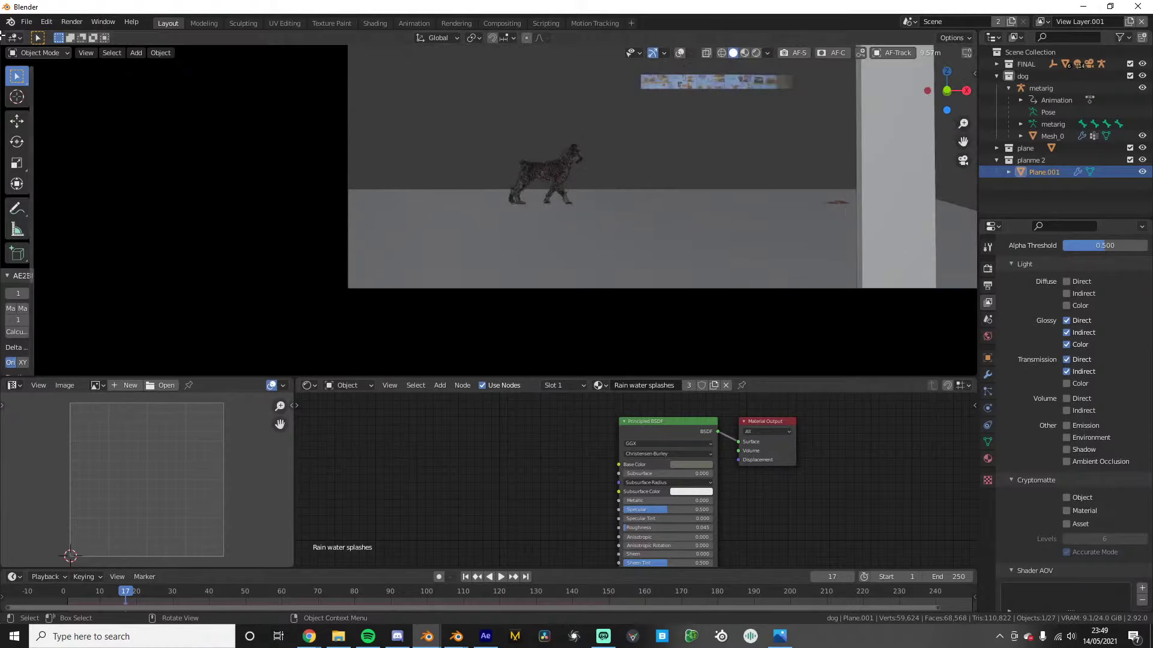
{"action": "left_click", "coordinate": [71, 22]}
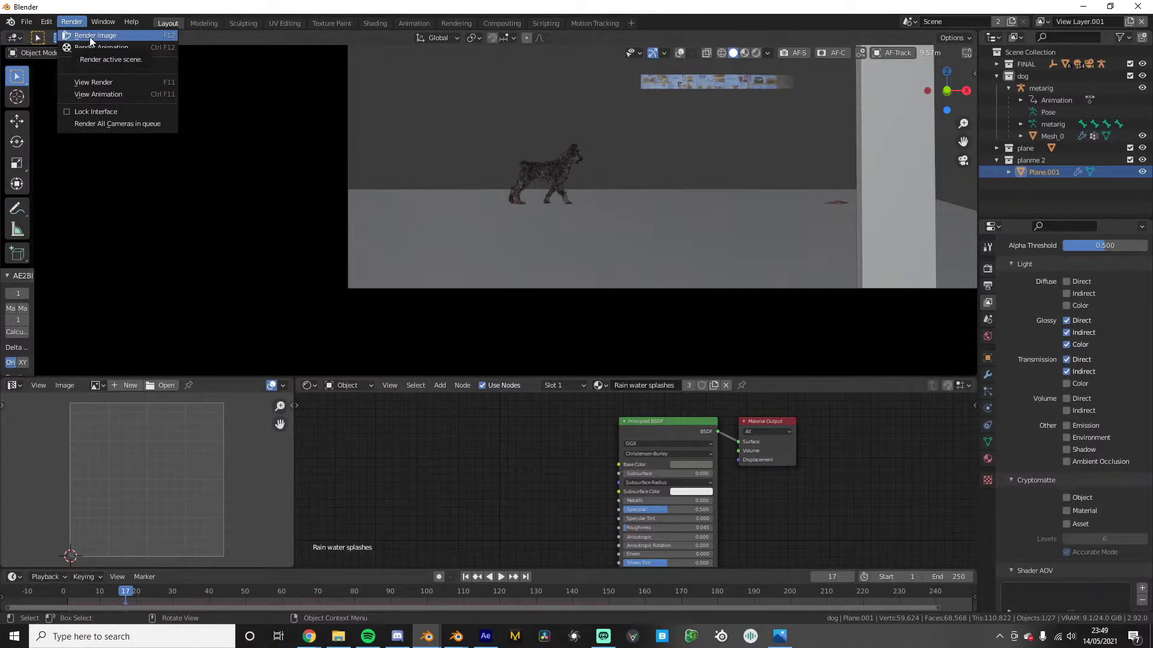
{"action": "left_click", "coordinate": [89, 37]}
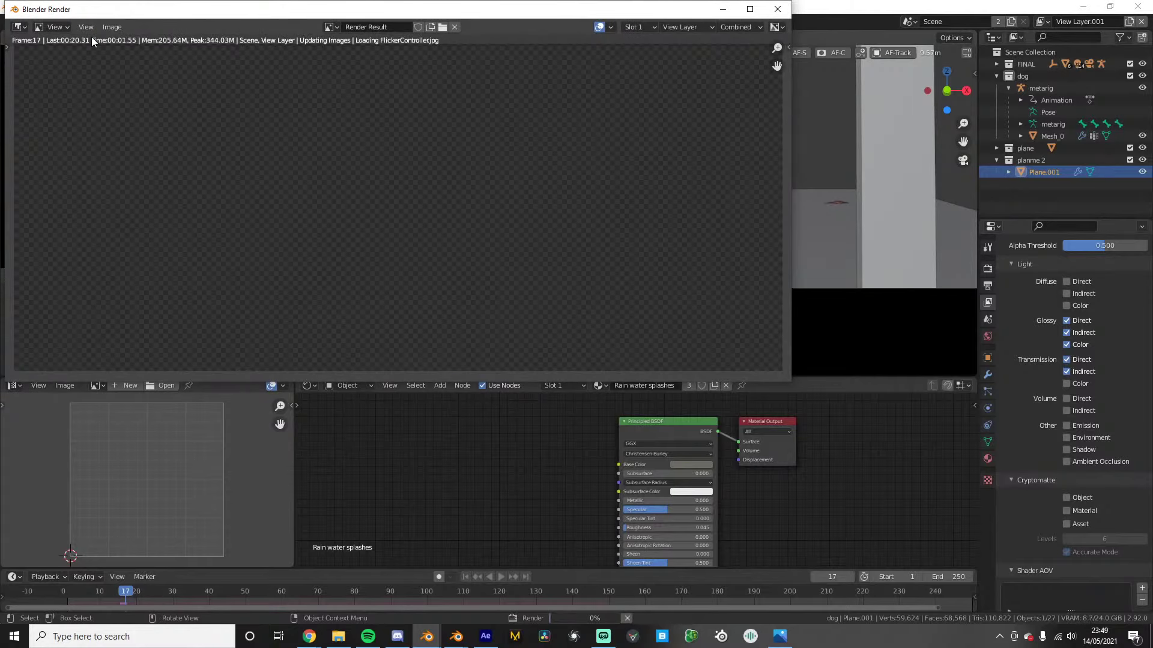
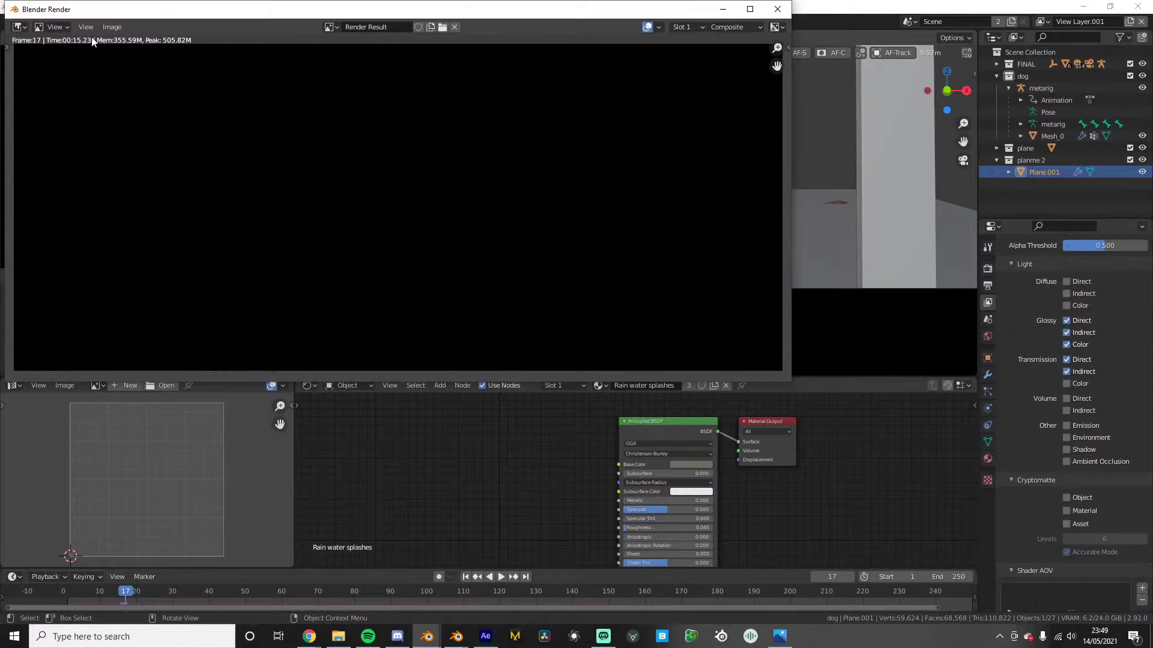
Open the compositing workspace and reposition the two Render Layers nodes apart from each other
{"action": "left_click", "coordinate": [510, 495]}
{"action": "left_click", "coordinate": [502, 24]}
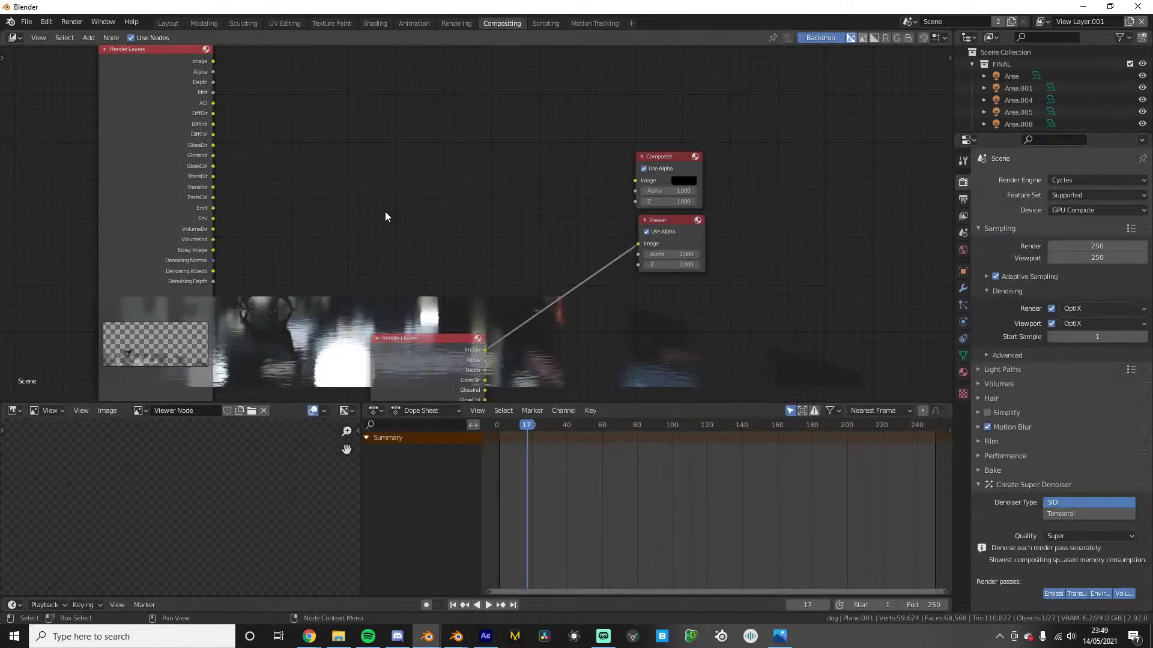
{"action": "scroll", "coordinate": [448, 279], "scroll_direction": "down", "scroll_amount": 1}
{"action": "middle_click_drag", "start_coordinate": [464, 293], "coordinate": [492, 207]}
{"action": "left_click_drag", "start_coordinate": [458, 275], "coordinate": [442, 201]}
{"action": "middle_click_drag", "start_coordinate": [441, 203], "coordinate": [461, 340]}
{"action": "left_click_drag", "start_coordinate": [227, 148], "coordinate": [160, 217]}
{"action": "left_click_drag", "start_coordinate": [427, 314], "coordinate": [435, 353]}
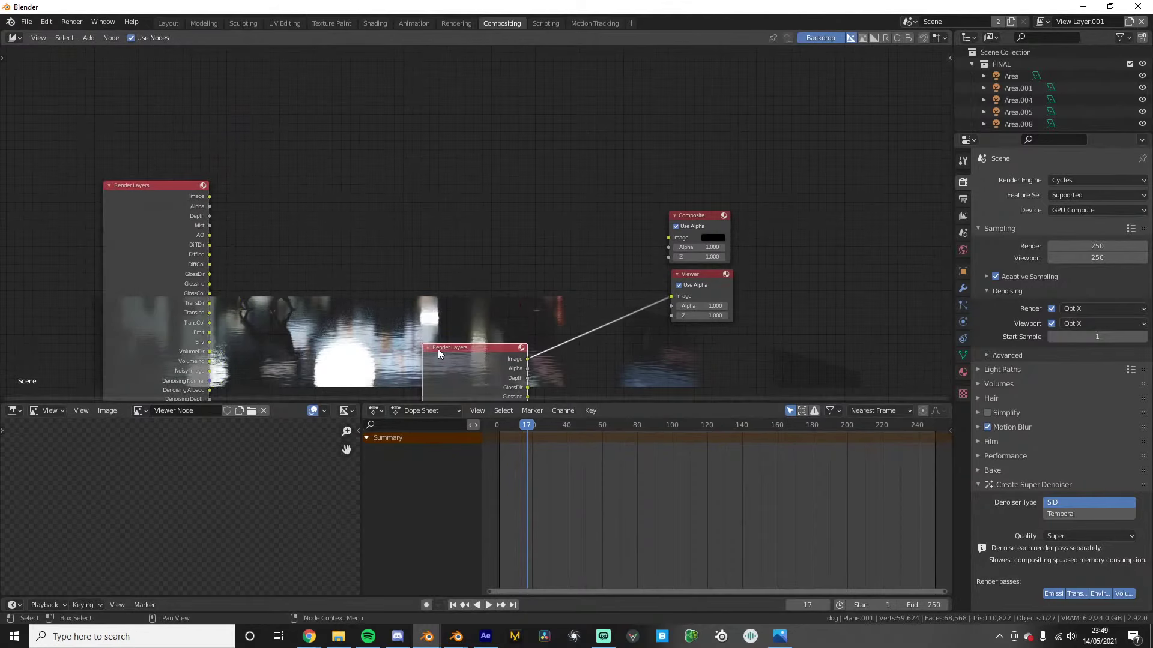
Feed the GlossInd pass of the smaller Render Layers node into the Viewer
{"action": "middle_click_drag", "start_coordinate": [527, 373], "coordinate": [404, 295]}
{"action": "scroll", "coordinate": [403, 295], "scroll_direction": "up", "scroll_amount": 2}
{"action": "left_click_drag", "start_coordinate": [389, 310], "coordinate": [574, 206]}
{"action": "left_click_drag", "start_coordinate": [325, 262], "coordinate": [311, 302]}
{"action": "scroll", "coordinate": [245, 265], "scroll_direction": "down", "scroll_amount": 1}
{"action": "middle_click_drag", "start_coordinate": [245, 266], "coordinate": [377, 283]}
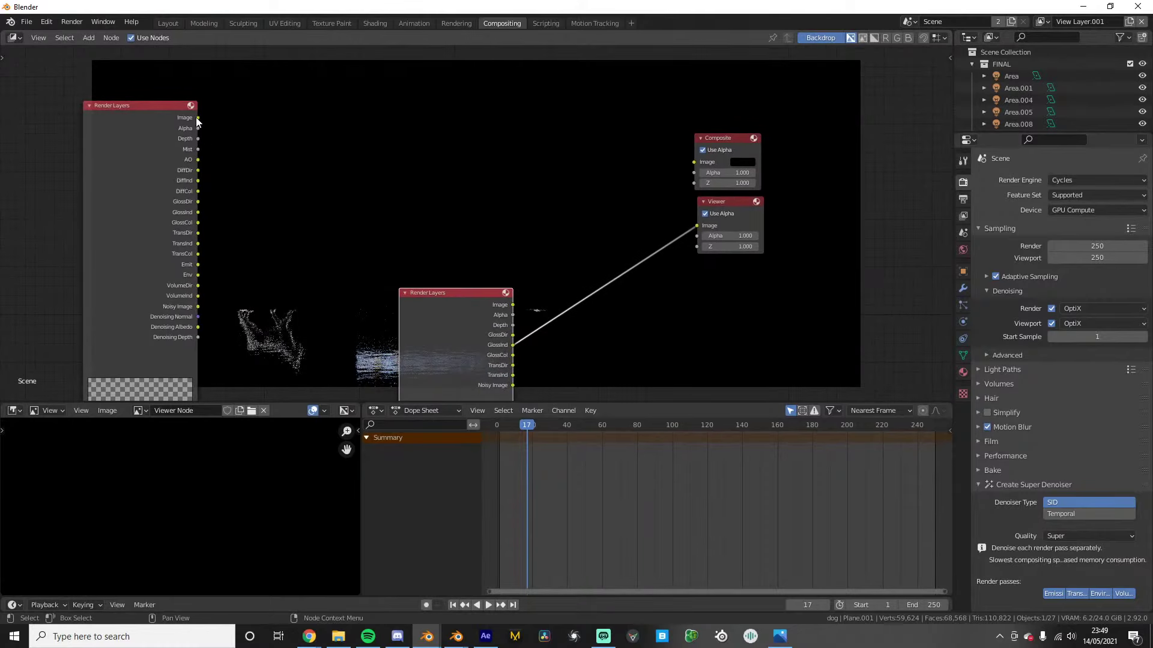
Preview the larger Render Layers node's Image output in the Viewer, then reconnect the smaller node's GlossInd pass
{"action": "left_click_drag", "start_coordinate": [198, 118], "coordinate": [698, 226]}
{"action": "middle_click_drag", "start_coordinate": [338, 264], "coordinate": [341, 252]}
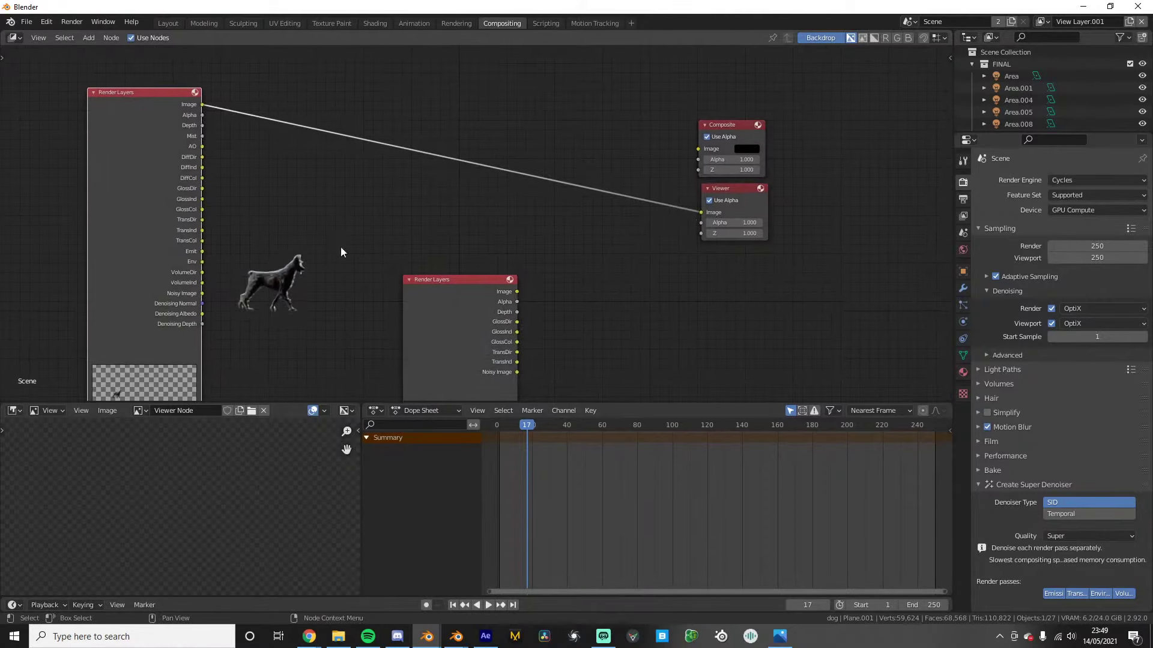
{"action": "left_click_drag", "start_coordinate": [517, 332], "coordinate": [702, 214]}
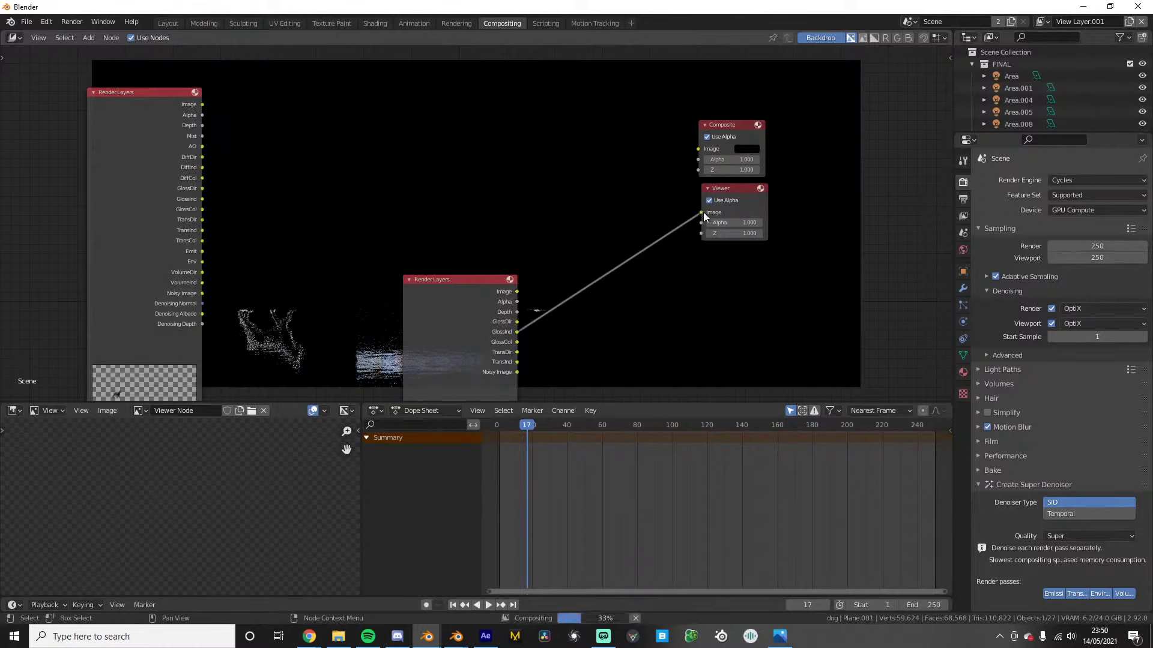
{"action": "left_click_drag", "start_coordinate": [444, 303], "coordinate": [402, 295]}
{"action": "scroll", "coordinate": [401, 295], "scroll_direction": "down", "scroll_amount": 2}
{"action": "scroll", "coordinate": [401, 295], "scroll_direction": "down", "scroll_amount": 1}
{"action": "middle_click_drag", "start_coordinate": [401, 294], "coordinate": [528, 252]}
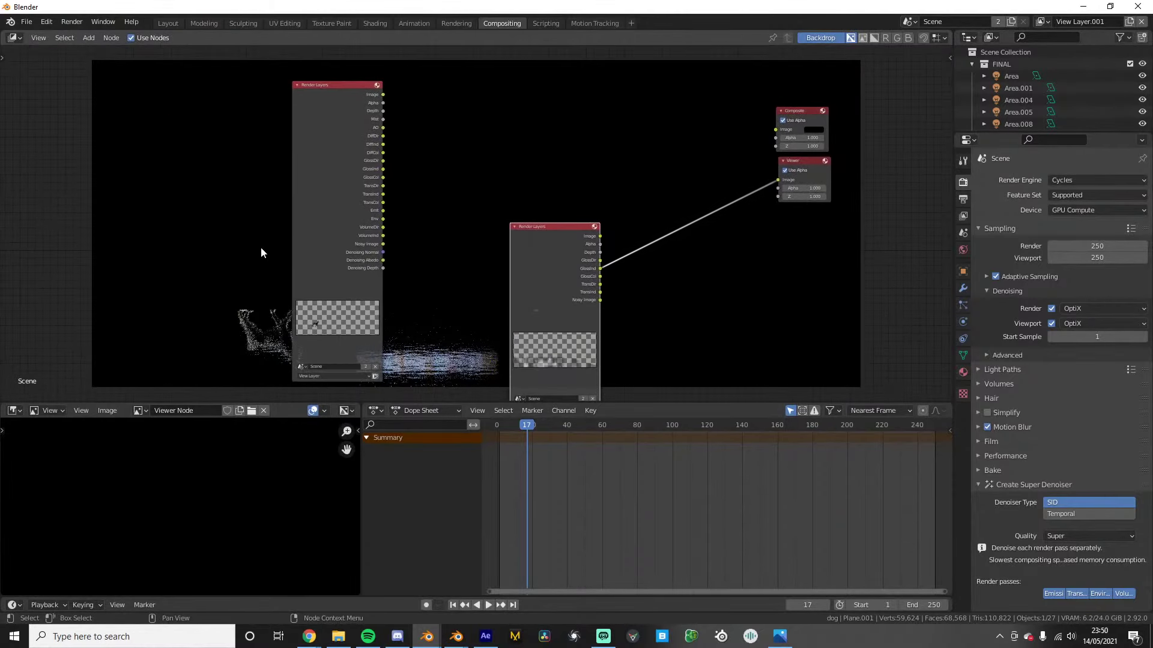
Turn off Use Alpha on the Viewer and insert a Denoise node on the link from GlossInd
{"action": "scroll", "coordinate": [590, 194], "scroll_direction": "up", "scroll_amount": 3}
{"action": "middle_click_drag", "start_coordinate": [591, 194], "coordinate": [581, 257]}
{"action": "mouse_move", "coordinate": [558, 304]}
{"action": "left_mouse_down"}
{"action": "mouse_move", "coordinate": [548, 299]}
{"action": "mouse_move", "coordinate": [567, 294]}
{"action": "left_mouse_up"}
{"action": "left_click", "coordinate": [837, 232]}
{"action": "key", "text": "shift+a"}
{"action": "type", "text": "s"}
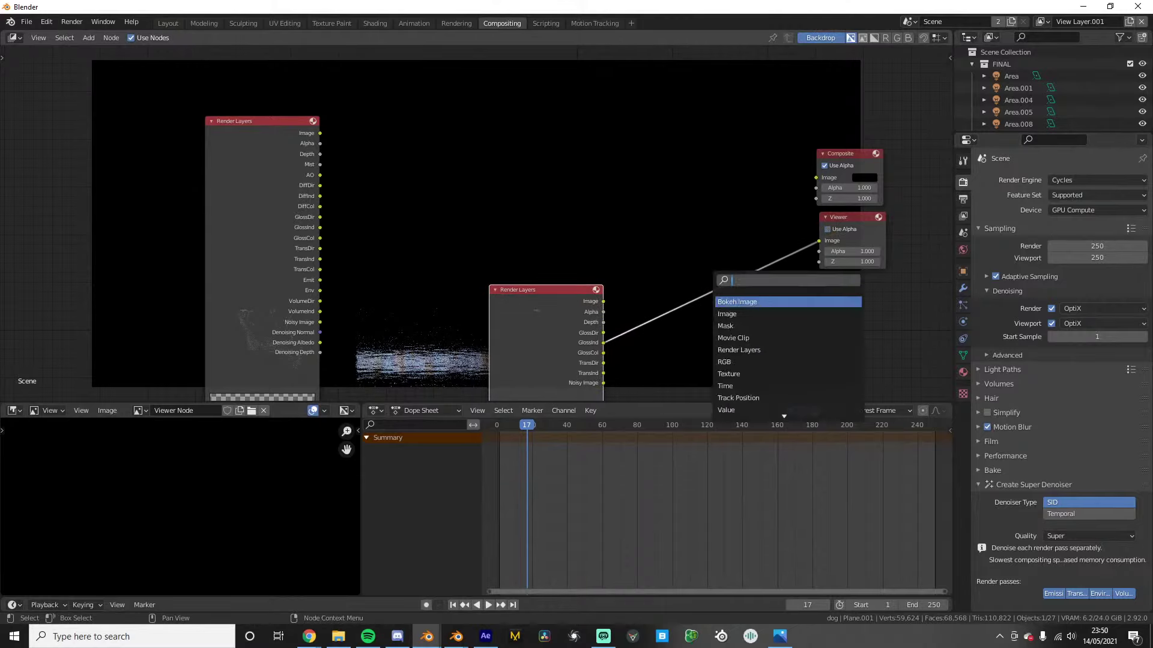
{"action": "type", "text": "de"}
{"action": "left_click", "coordinate": [718, 315]}
{"action": "left_click", "coordinate": [716, 315]}
{"action": "middle_click_drag", "start_coordinate": [376, 317], "coordinate": [210, 409]}
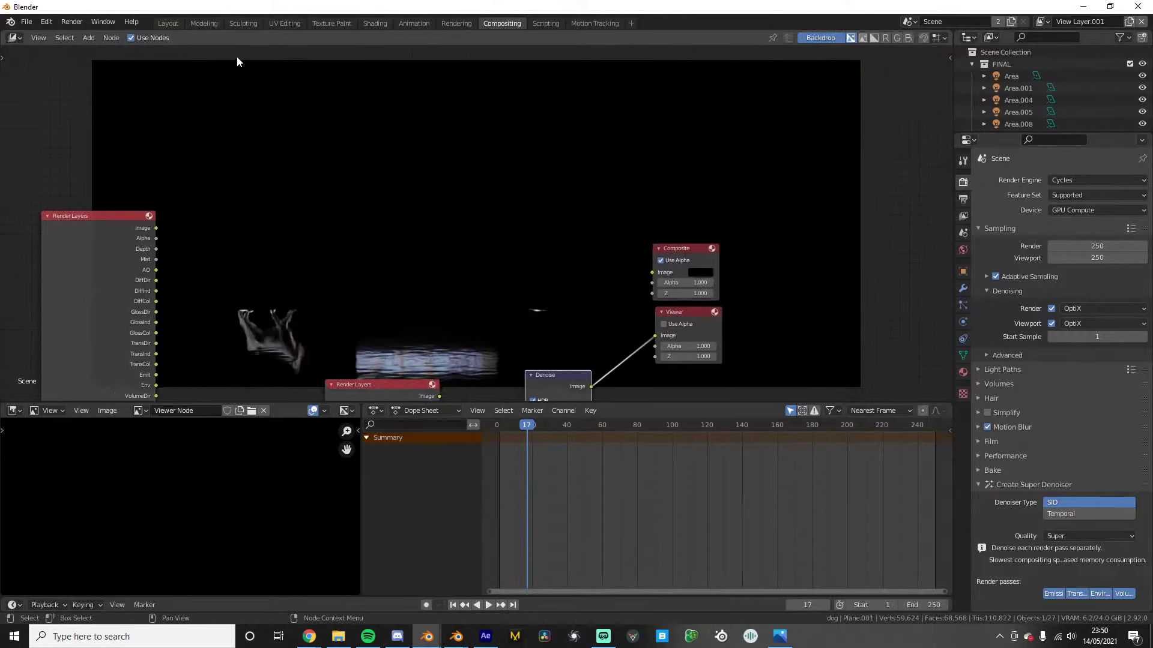
Try feeding the larger Render Layers node's Denoising Normal and Denoising Albedo passes into the Denoise node
{"action": "scroll", "coordinate": [380, 204], "scroll_direction": "down", "scroll_amount": 1}
{"action": "middle_click_drag", "start_coordinate": [380, 204], "coordinate": [412, 105]}
{"action": "left_click_drag", "start_coordinate": [407, 299], "coordinate": [386, 338]}
{"action": "middle_click_drag", "start_coordinate": [426, 310], "coordinate": [416, 268]}
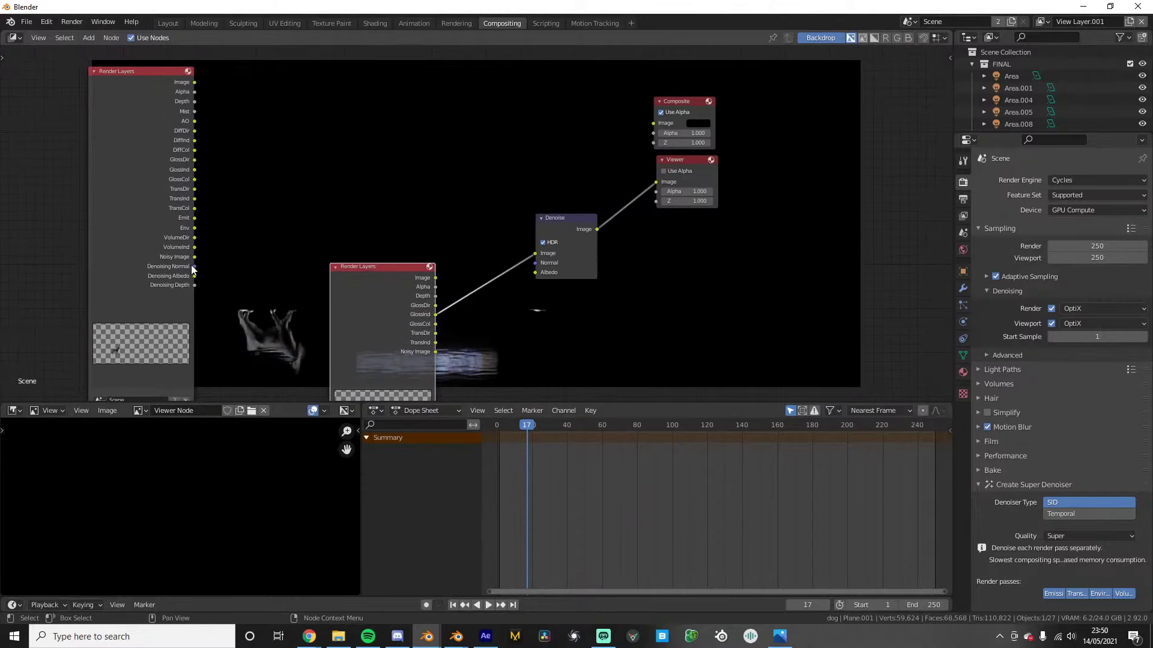
{"action": "left_click_drag", "start_coordinate": [194, 266], "coordinate": [535, 263]}
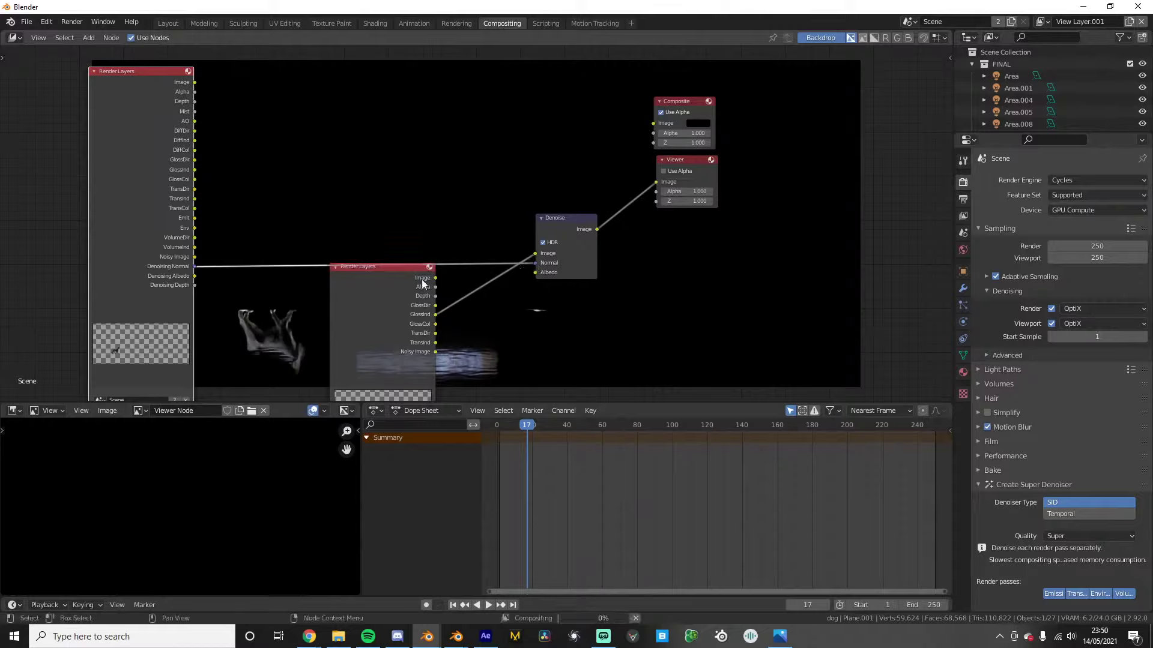
{"action": "left_click_drag", "start_coordinate": [195, 276], "coordinate": [535, 273]}
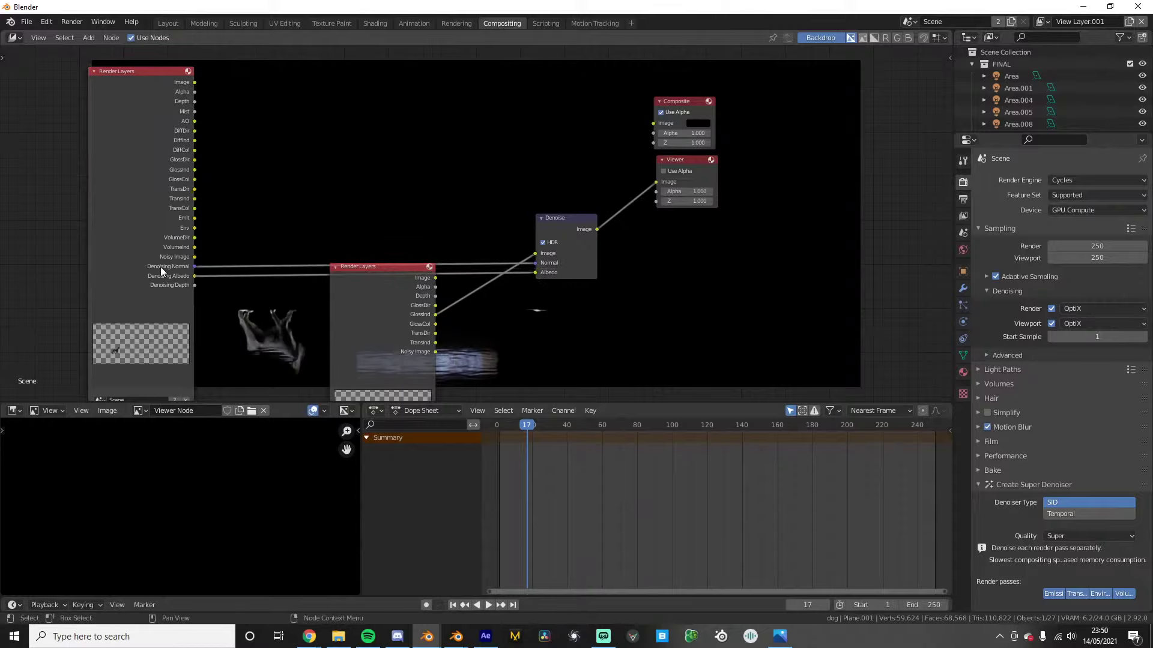
Remove the Denoise node's normal and albedo links and restore its Image output to the Viewer
{"action": "left_click", "coordinate": [112, 237], "text": "ctrl+shift"}
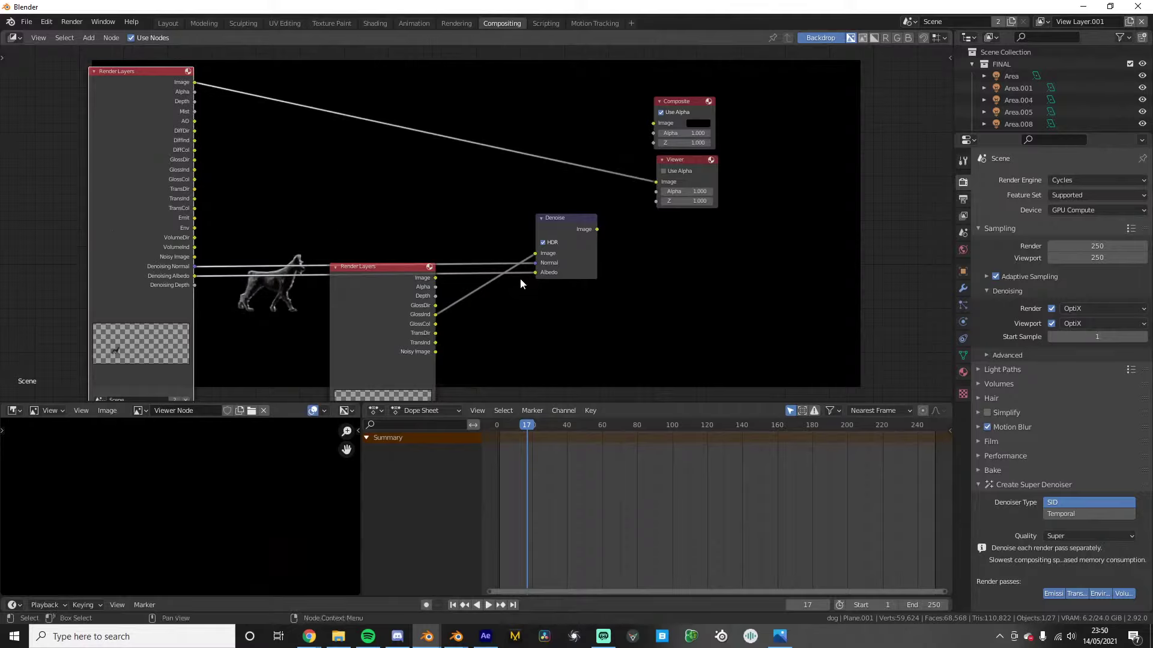
{"action": "left_click_drag", "start_coordinate": [534, 272], "coordinate": [522, 287]}
{"action": "mouse_move", "coordinate": [597, 229]}
{"action": "left_mouse_down"}
{"action": "mouse_move", "coordinate": [661, 185]}
{"action": "mouse_move", "coordinate": [582, 239]}
{"action": "left_mouse_up"}
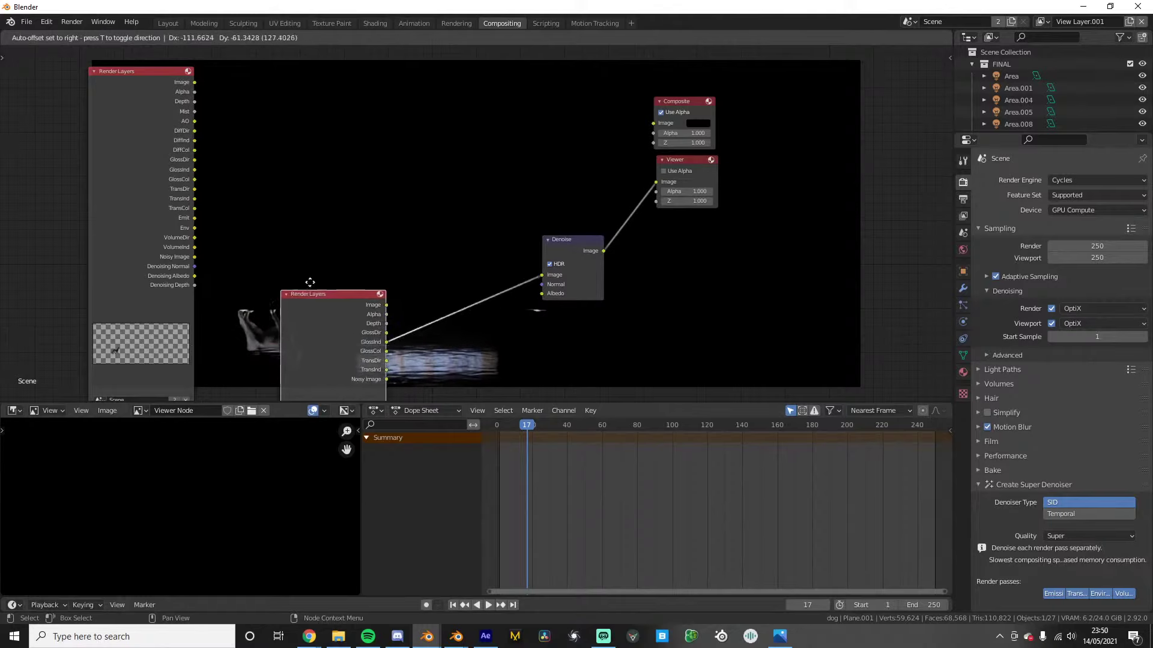
{"action": "left_click", "coordinate": [284, 256]}
{"action": "middle_click_drag", "start_coordinate": [451, 230], "coordinate": [529, 215]}
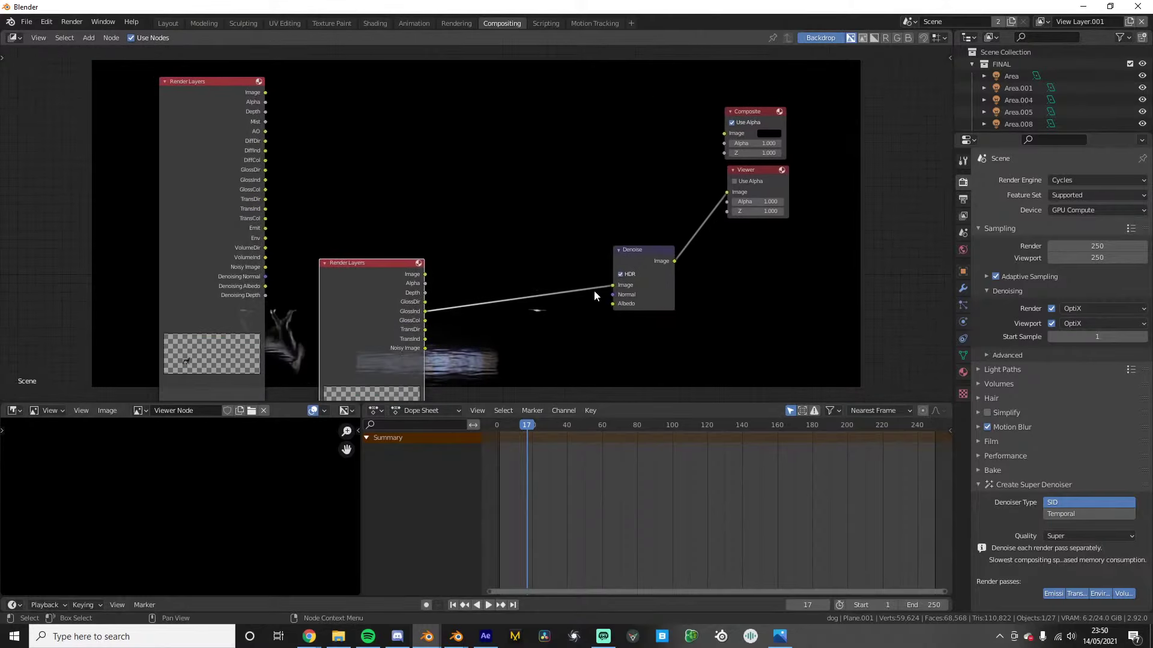
{"action": "left_click", "coordinate": [630, 272]}
{"action": "left_click_drag", "start_coordinate": [625, 268], "coordinate": [612, 266]}
{"action": "left_click", "coordinate": [613, 274]}
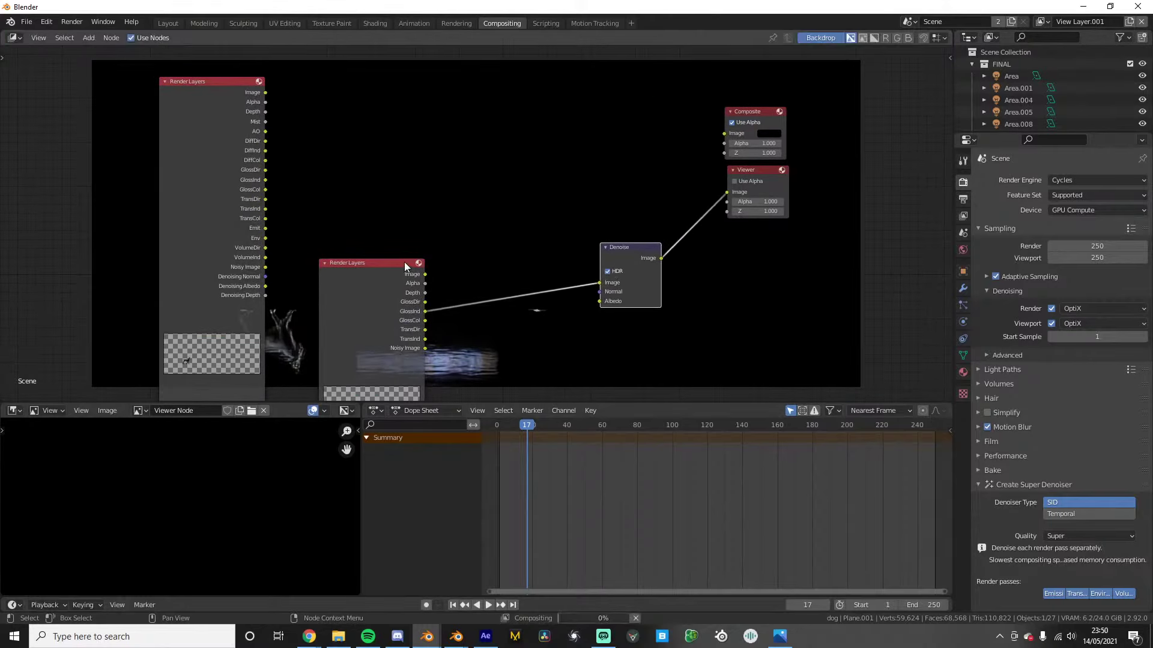
Try linking the smaller Render Layers node's Alpha output to the Viewer's Alpha input, then remove the link
{"action": "left_click_drag", "start_coordinate": [406, 264], "coordinate": [729, 203]}
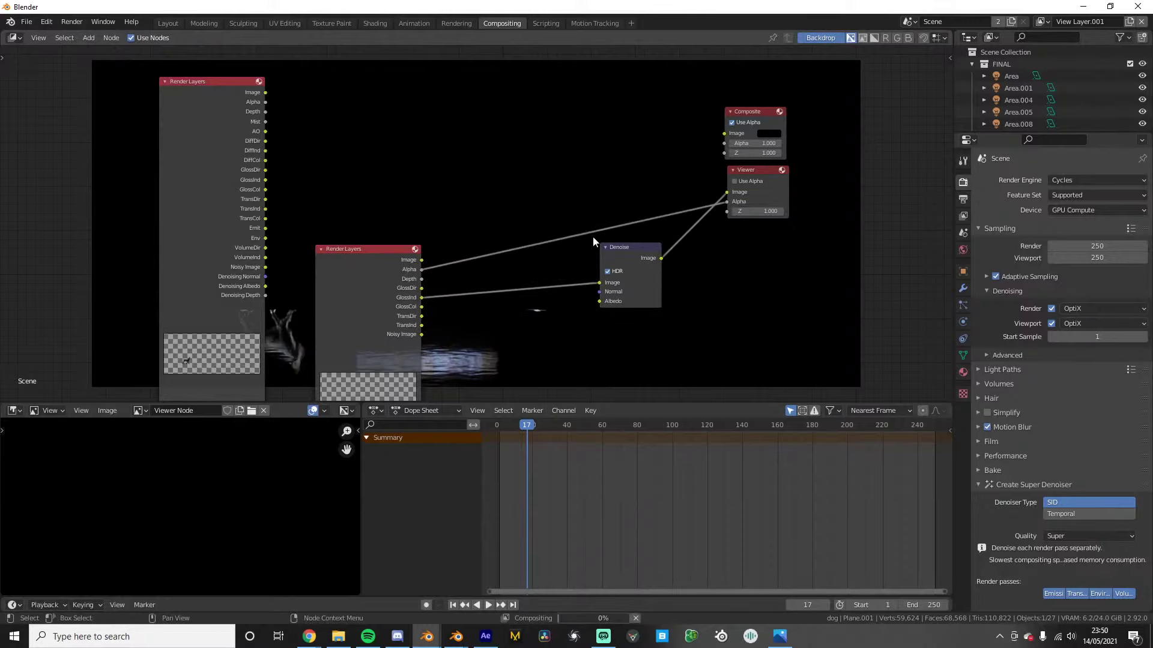
{"action": "left_click_drag", "start_coordinate": [347, 267], "coordinate": [298, 309]}
{"action": "middle_click_drag", "start_coordinate": [341, 290], "coordinate": [432, 246]}
{"action": "left_click_drag", "start_coordinate": [282, 252], "coordinate": [47, 265]}
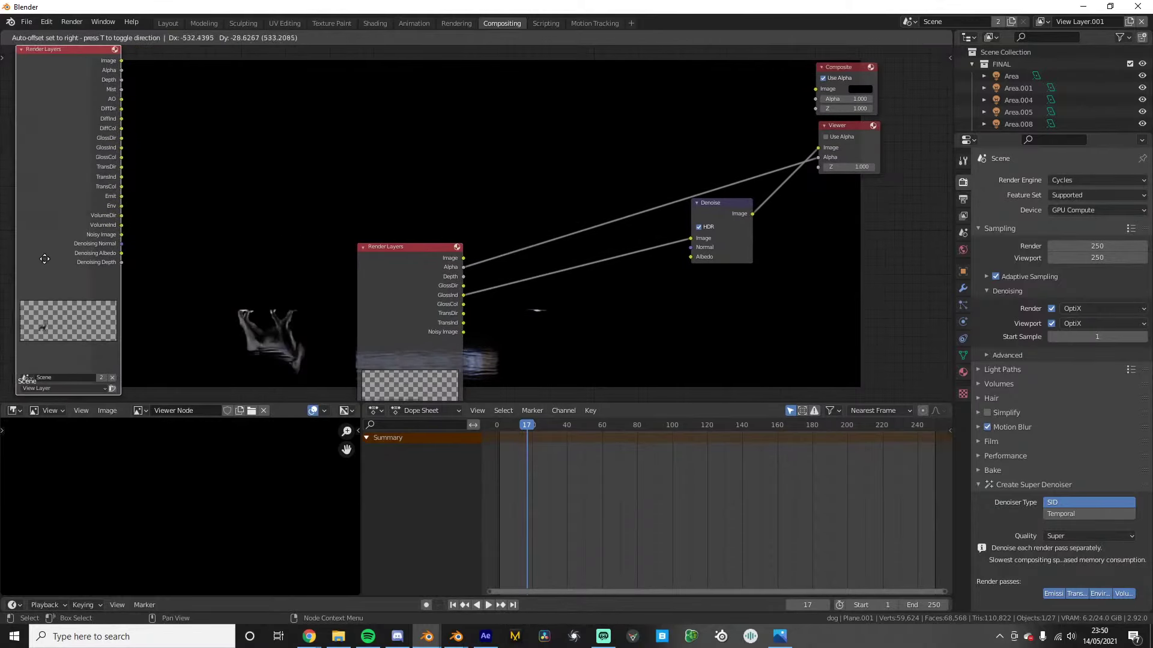
{"action": "scroll", "coordinate": [471, 309], "scroll_direction": "up", "scroll_amount": 1}
{"action": "middle_click_drag", "start_coordinate": [496, 281], "coordinate": [426, 314]}
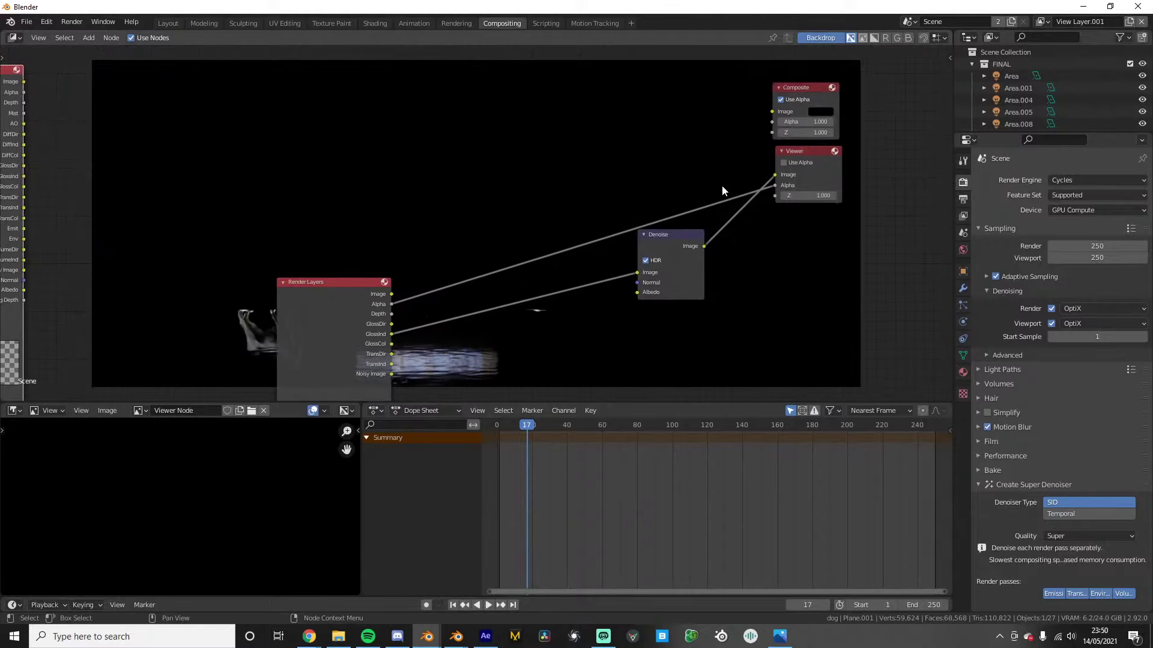
{"action": "left_click_drag", "start_coordinate": [776, 186], "coordinate": [476, 224]}
Arrange the smaller Render Layers node and the Denoise node closer together
{"action": "left_click_drag", "start_coordinate": [325, 341], "coordinate": [417, 296]}
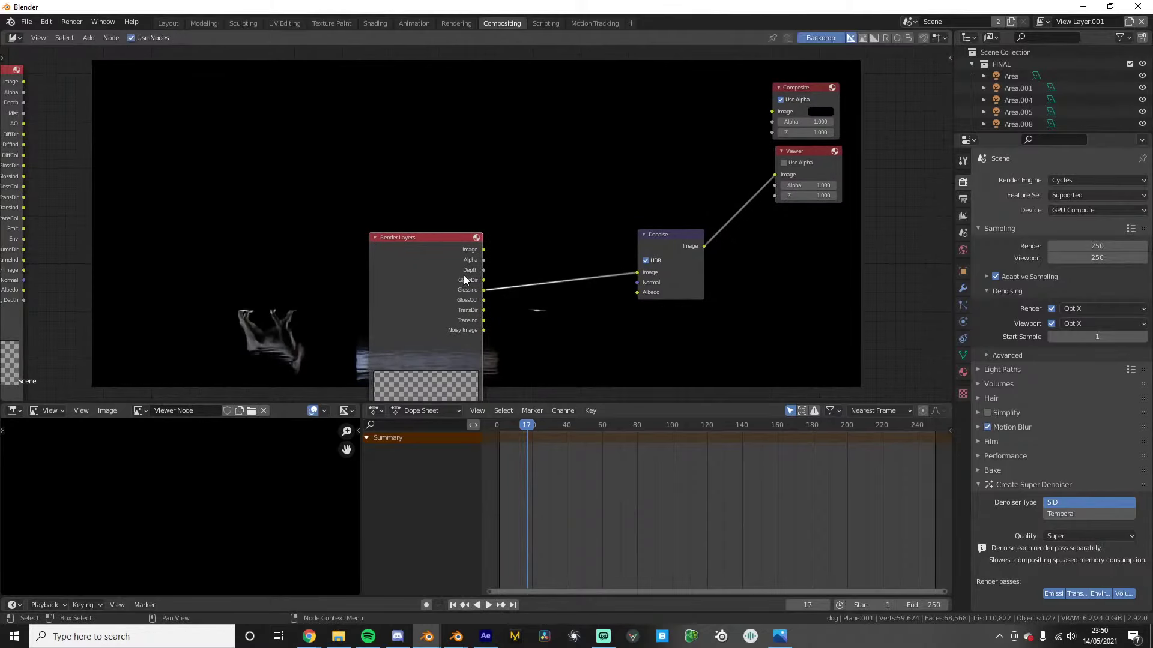
{"action": "scroll", "coordinate": [463, 276], "scroll_direction": "down", "scroll_amount": 4}
{"action": "scroll", "coordinate": [462, 276], "scroll_direction": "up", "scroll_amount": 2}
{"action": "middle_click_drag", "start_coordinate": [462, 278], "coordinate": [468, 298]}
{"action": "left_click_drag", "start_coordinate": [451, 290], "coordinate": [478, 307]}
{"action": "left_click_drag", "start_coordinate": [638, 259], "coordinate": [613, 263]}
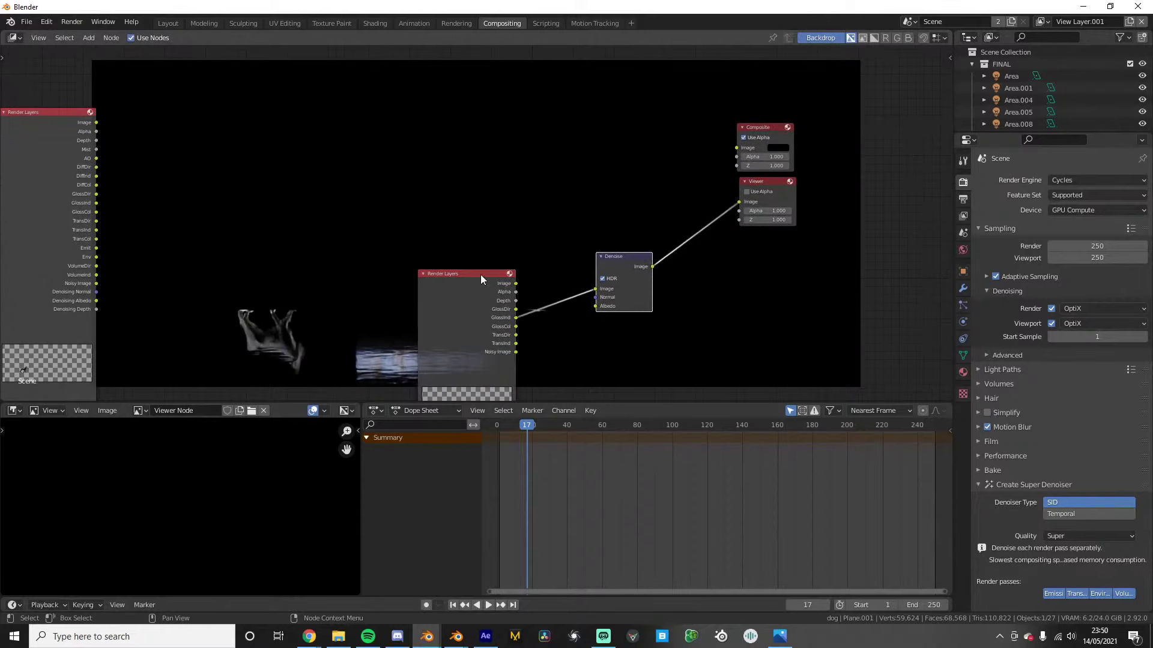
Add a File Output node near the Viewer and feed it the Denoise node's Image output
{"action": "key", "text": "shift+a"}
{"action": "left_click", "coordinate": [721, 248]}
{"action": "type", "text": "out"}
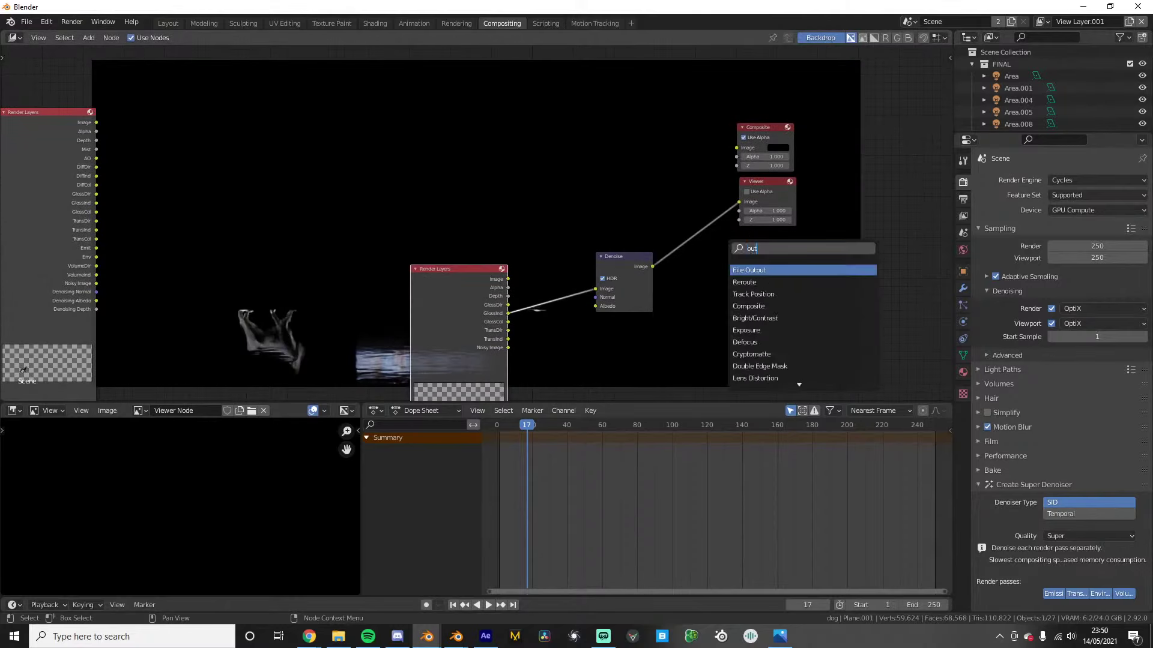
{"action": "key", "text": "Return"}
{"action": "scroll", "coordinate": [731, 279], "scroll_direction": "up", "scroll_amount": 2}
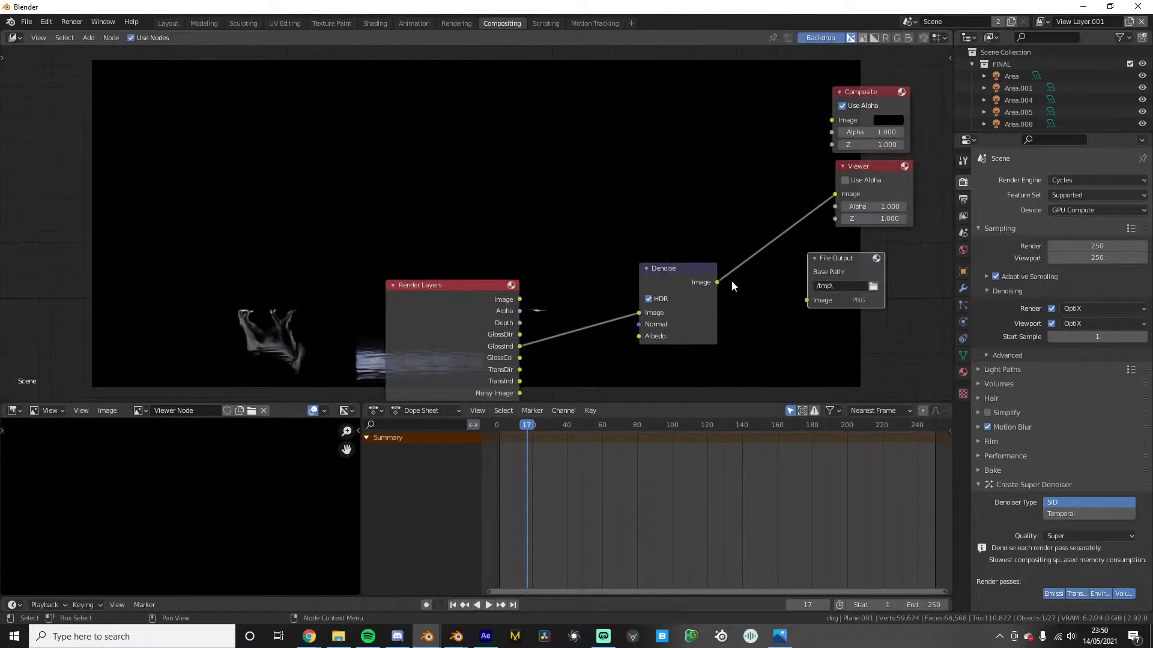
{"action": "left_click", "coordinate": [810, 296]}
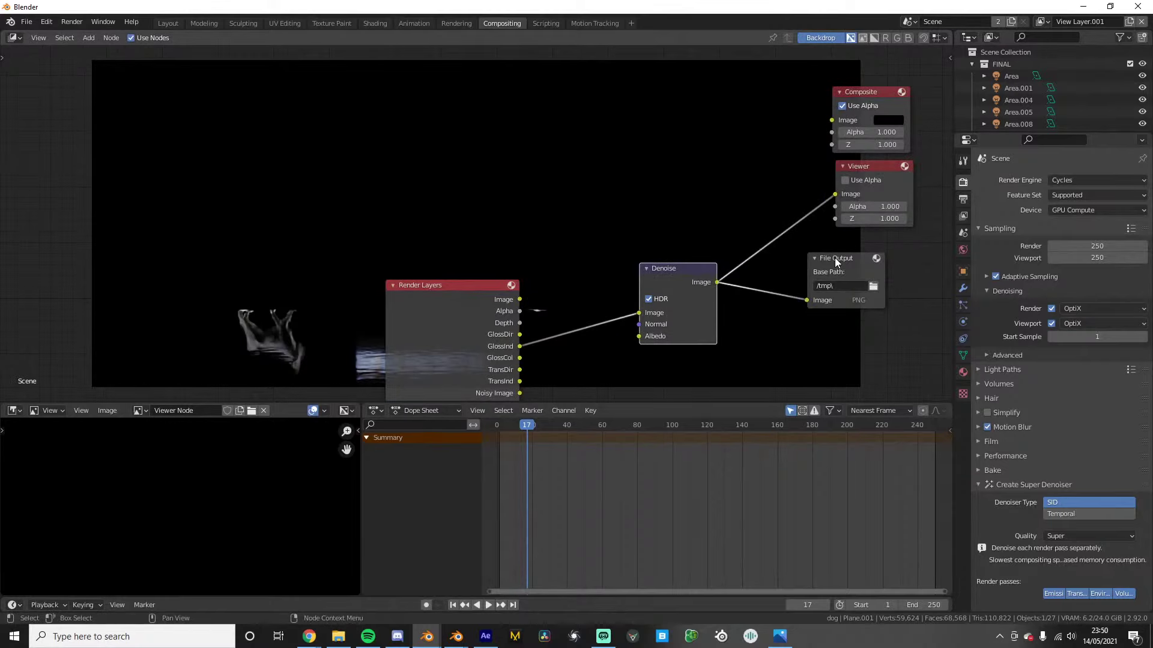
{"action": "left_click_drag", "start_coordinate": [835, 257], "coordinate": [812, 255]}
For the File Output base path, create a folder named "t10-dog" in the Alternate Reality project's rendering\animation folder
{"action": "left_click", "coordinate": [852, 285]}
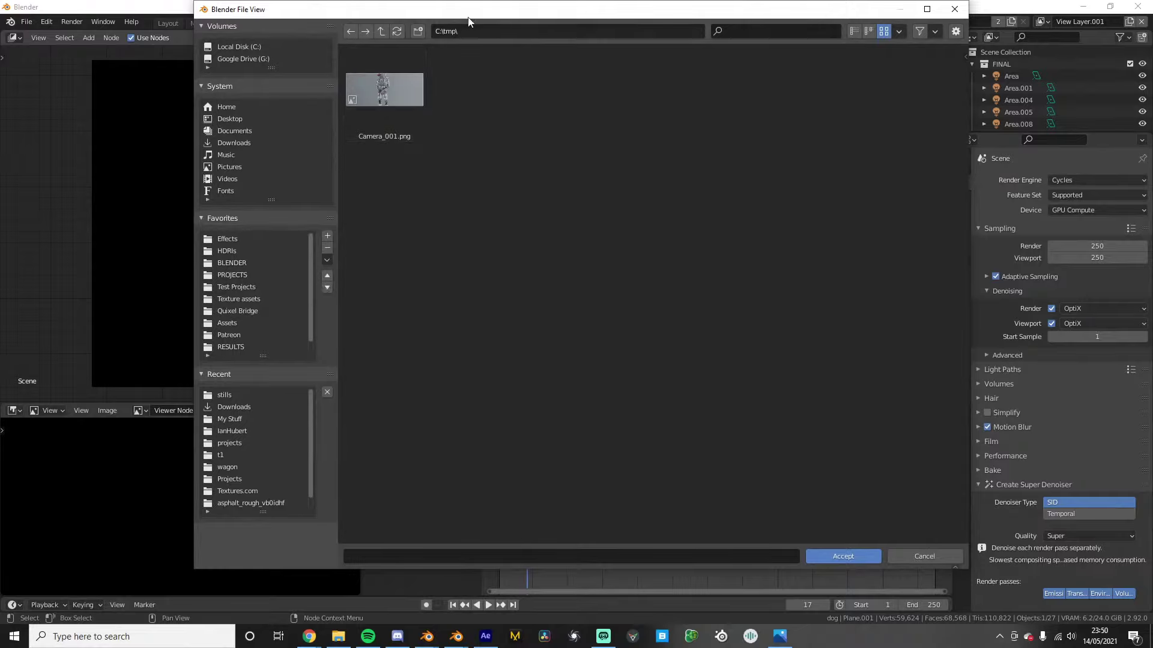
{"action": "mouse_move", "coordinate": [411, 10]}
{"action": "left_mouse_down"}
{"action": "mouse_move", "coordinate": [509, 320]}
{"action": "mouse_move", "coordinate": [483, 495]}
{"action": "mouse_move", "coordinate": [411, 28]}
{"action": "left_mouse_up"}
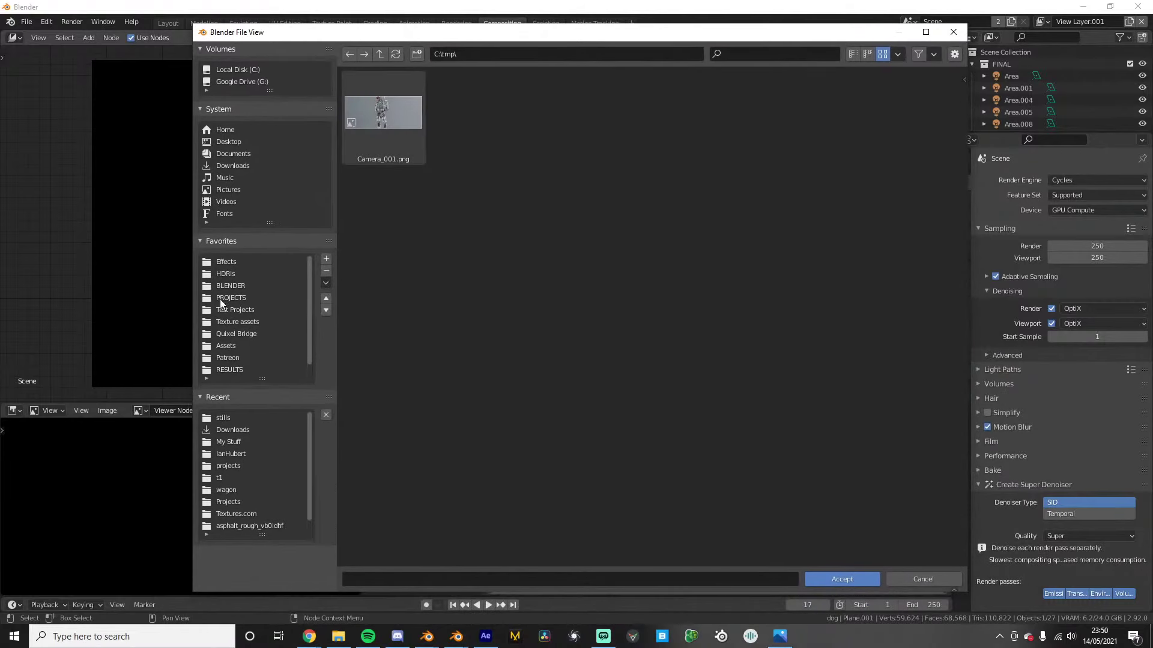
{"action": "left_click", "coordinate": [239, 298]}
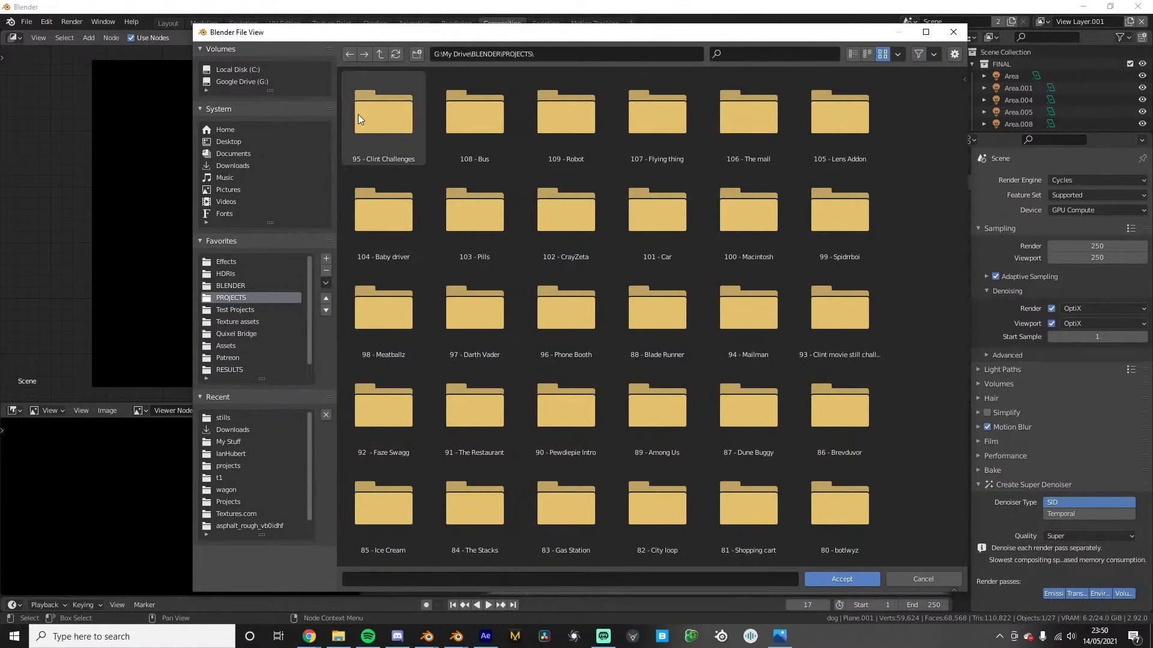
{"action": "double_click", "coordinate": [387, 128]}
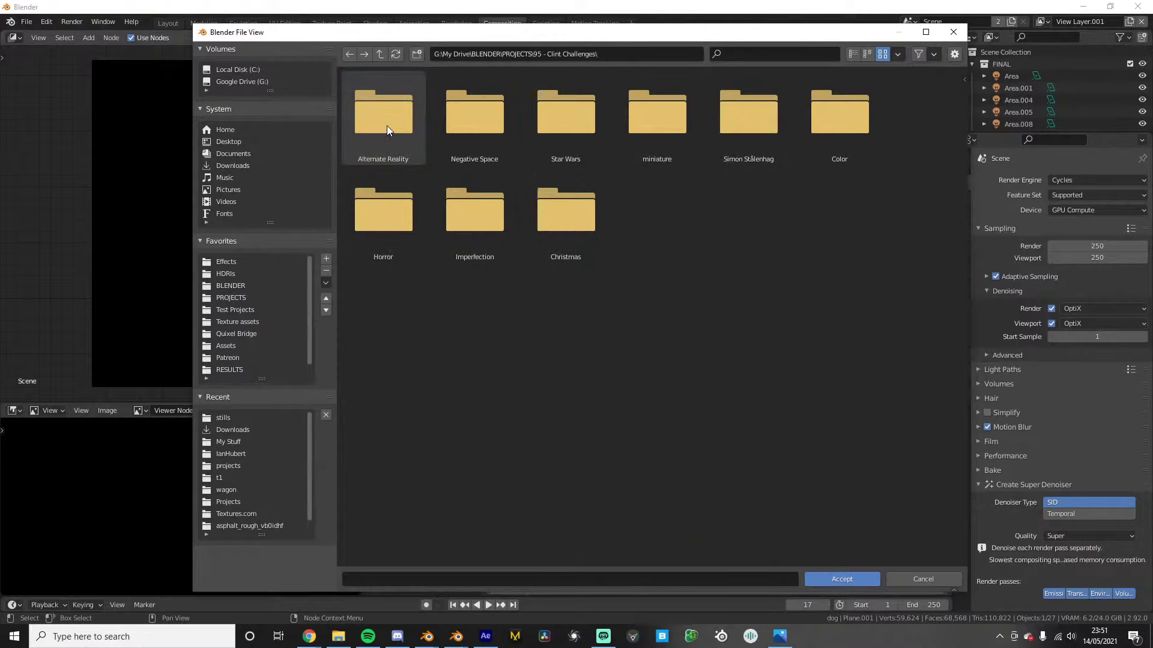
{"action": "double_click", "coordinate": [412, 129]}
{"action": "double_click", "coordinate": [473, 127]}
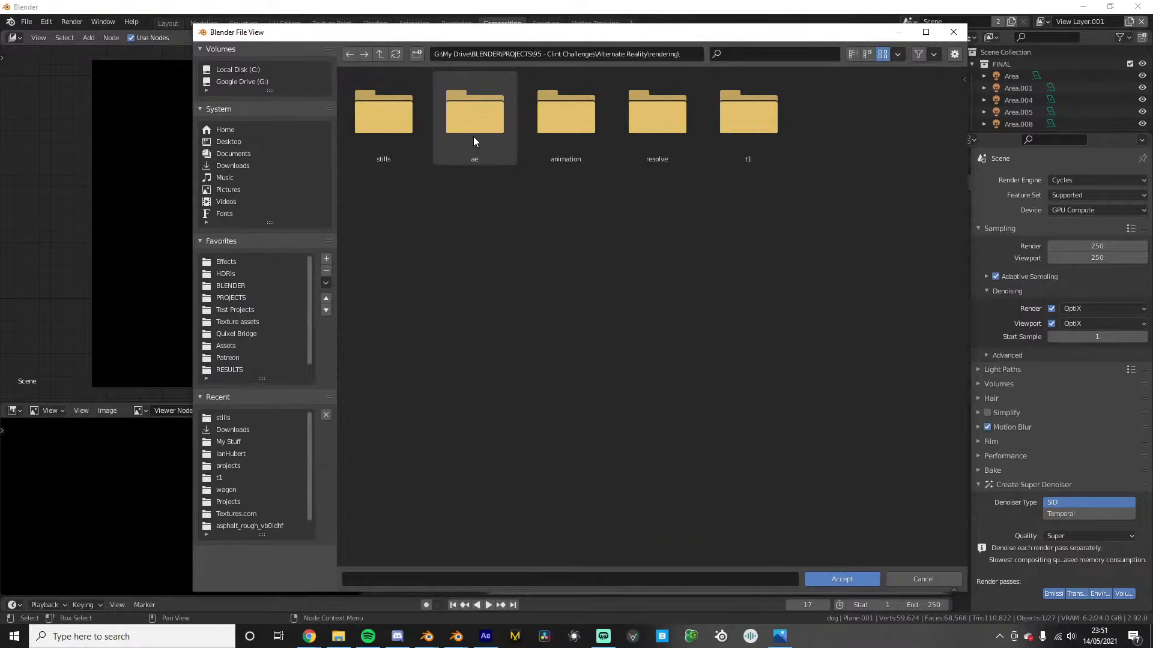
{"action": "double_click", "coordinate": [443, 127]}
{"action": "left_click", "coordinate": [417, 54]}
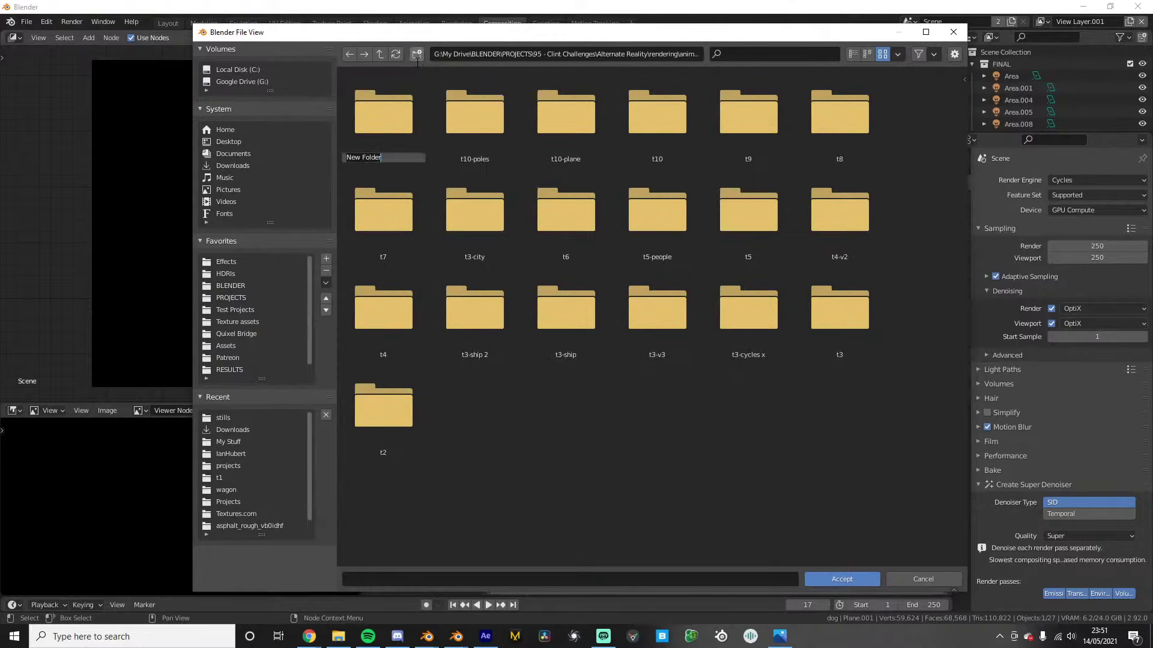
{"action": "type", "text": "t10-dog"}
{"action": "key", "text": "Return"}
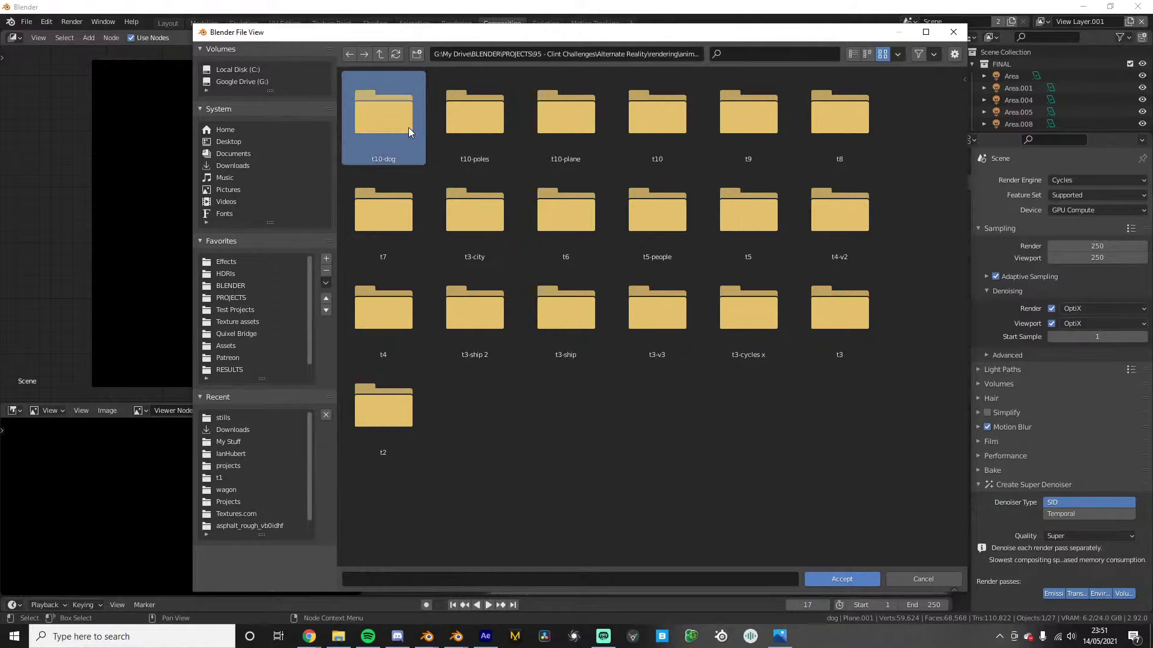
Create a "dog reflection" folder inside "t10-dog" and set it as the File Output node's base path
{"action": "double_click", "coordinate": [403, 123]}
{"action": "left_click", "coordinate": [417, 54]}
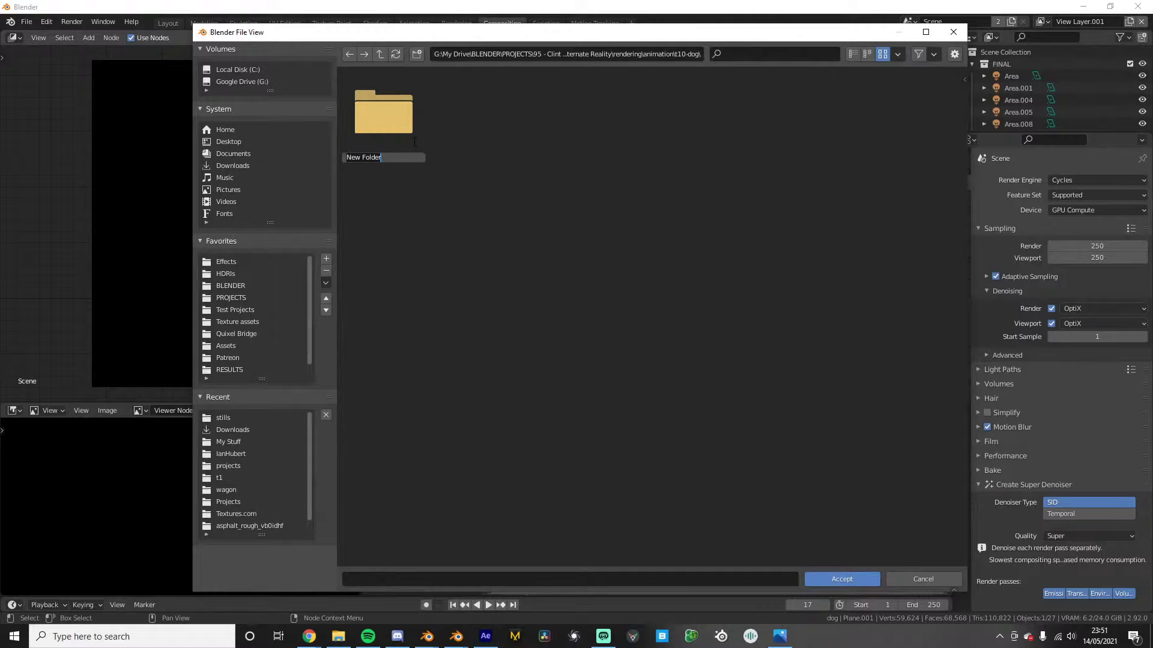
{"action": "type", "text": "dog reflection"}
{"action": "key", "text": "Return"}
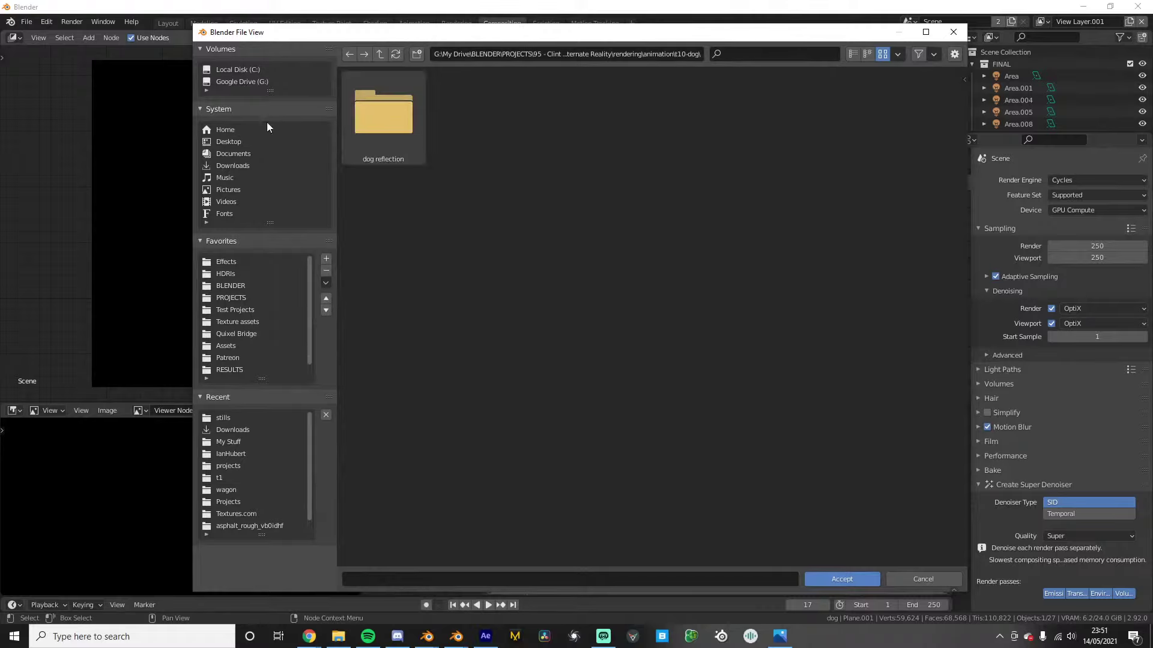
{"action": "double_click", "coordinate": [384, 113]}
{"action": "left_click", "coordinate": [847, 580]}
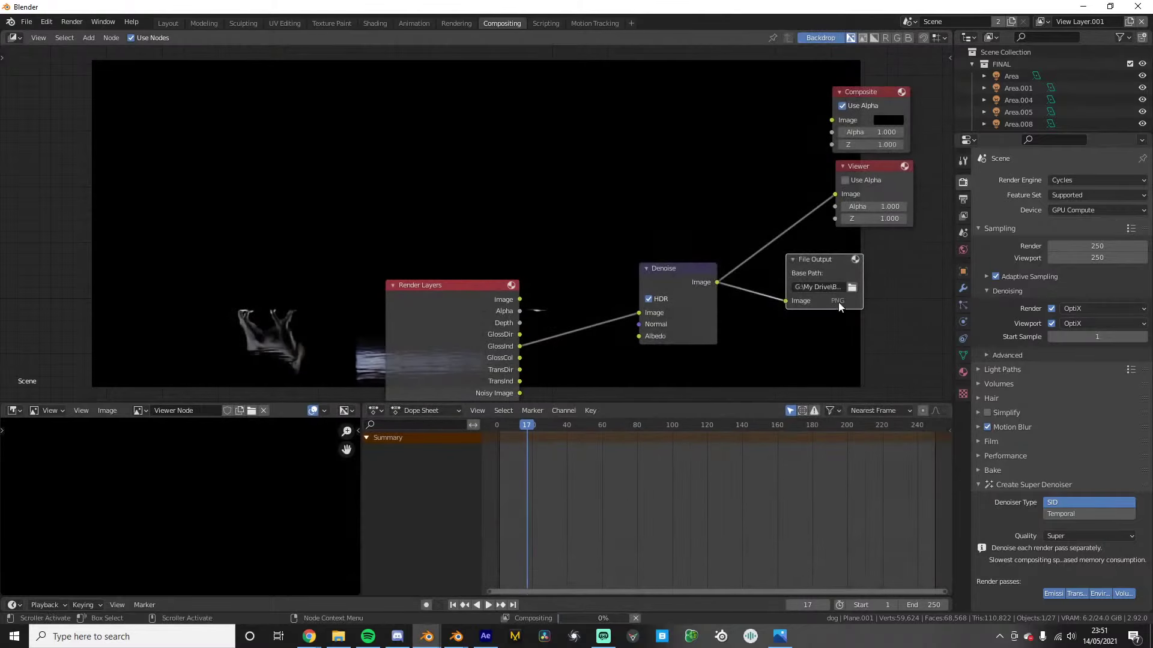
Append the file name "dog reflection" to the File Output node's base path
{"action": "left_click", "coordinate": [851, 287]}
{"action": "type", "text": "dog"}
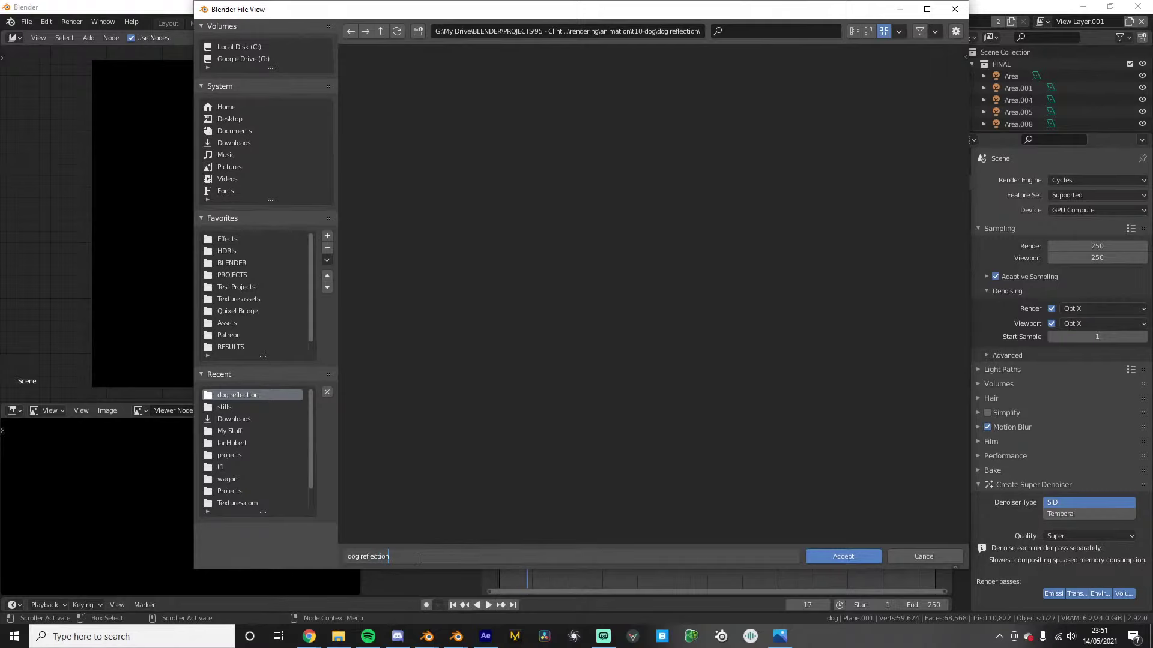
{"action": "type", "text": " reflection"}
{"action": "key", "text": "Return"}
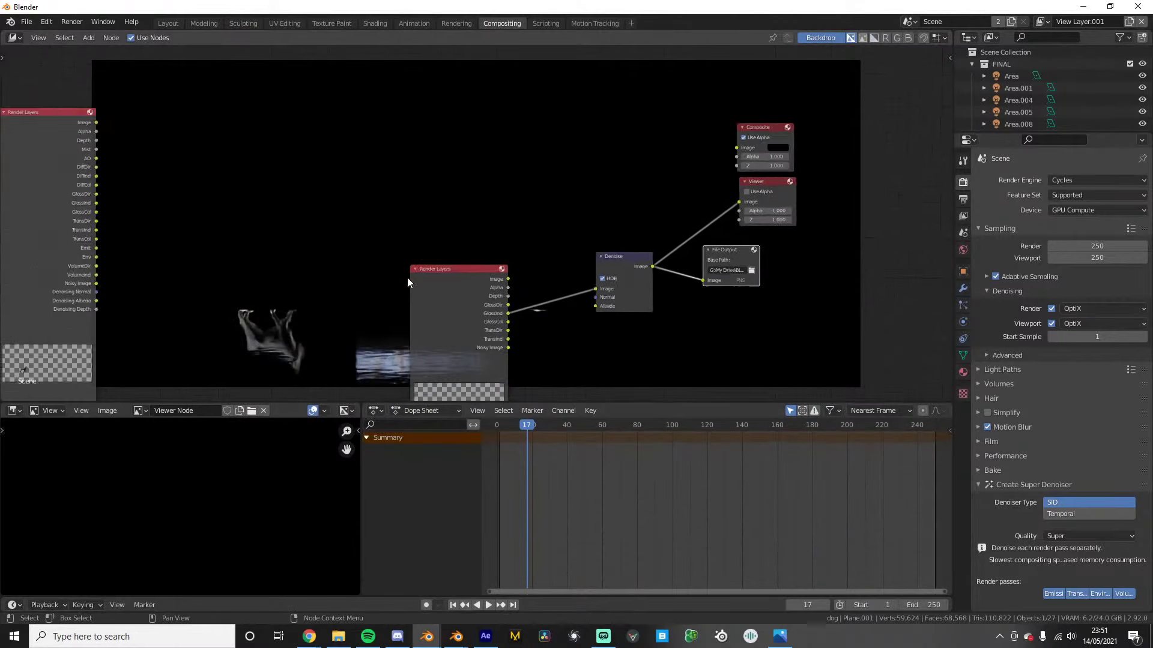
Move the larger Render Layers node in beside the smaller one
{"action": "scroll", "coordinate": [408, 278], "scroll_direction": "down", "scroll_amount": 2}
{"action": "middle_click_drag", "start_coordinate": [417, 289], "coordinate": [428, 325]}
{"action": "left_click_drag", "start_coordinate": [459, 324], "coordinate": [460, 303]}
{"action": "left_click_drag", "start_coordinate": [102, 173], "coordinate": [367, 174]}
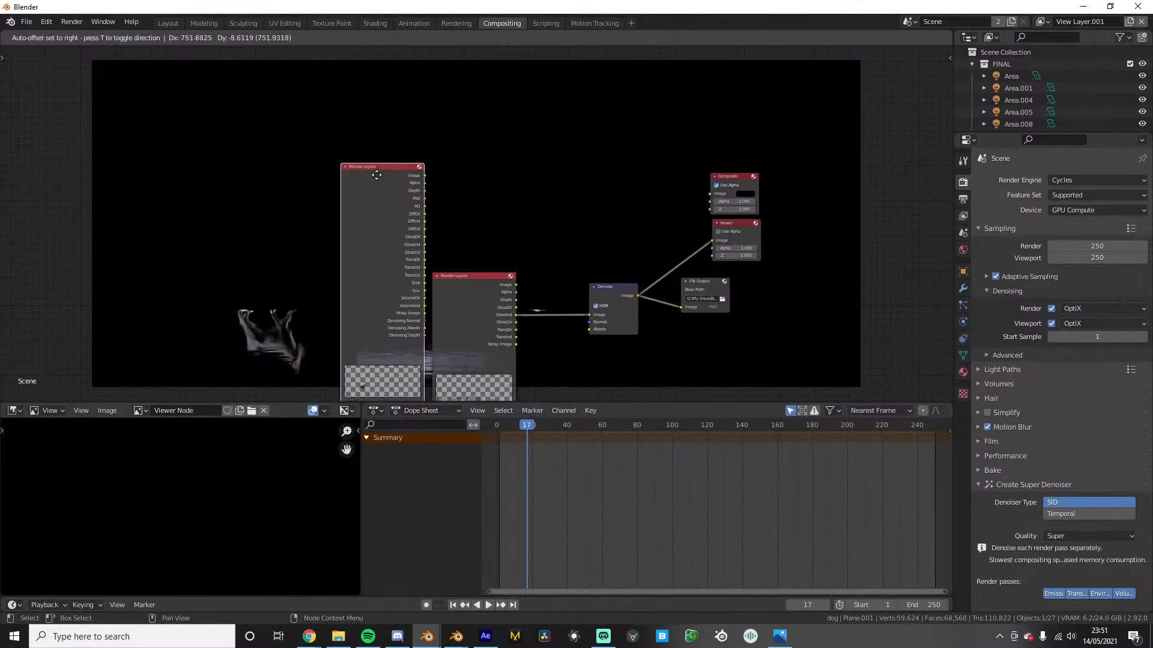
{"action": "scroll", "coordinate": [422, 211], "scroll_direction": "up", "scroll_amount": 2}
{"action": "middle_click_drag", "start_coordinate": [625, 244], "coordinate": [536, 250]}
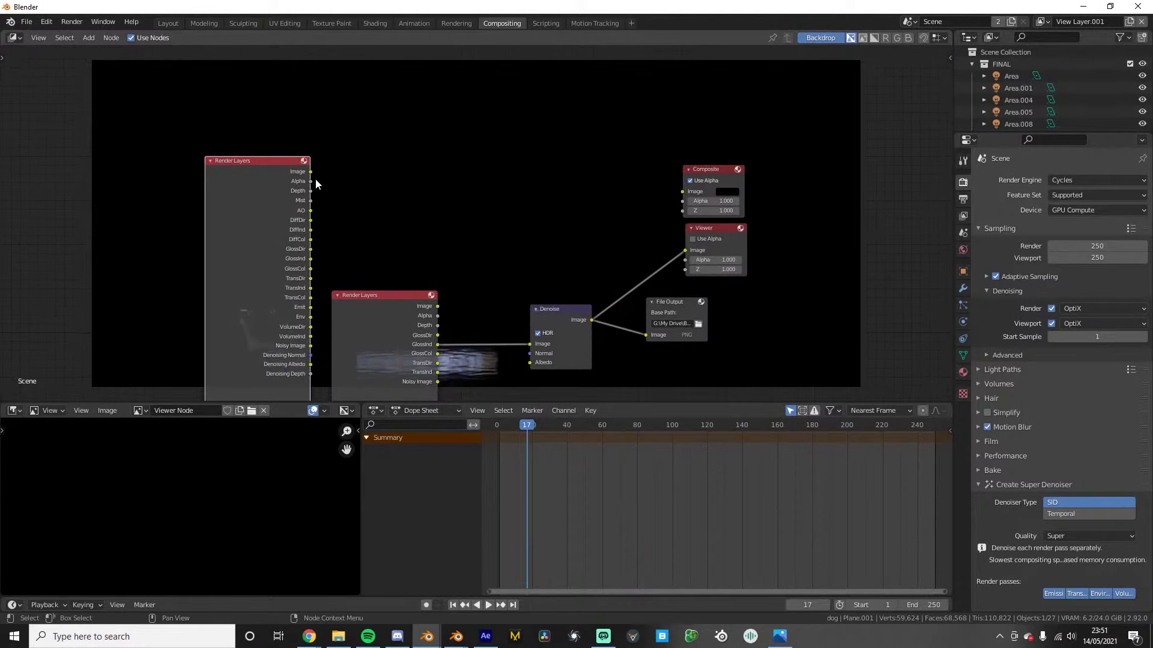
Connect the larger Render Layers node's Image output to the Viewer node, then place that node farther left of the smaller Render Layers node
{"action": "left_click_drag", "start_coordinate": [310, 171], "coordinate": [685, 249]}
{"action": "middle_click_drag", "start_coordinate": [389, 227], "coordinate": [440, 271]}
{"action": "left_click_drag", "start_coordinate": [262, 217], "coordinate": [78, 295]}
{"action": "middle_click_drag", "start_coordinate": [241, 285], "coordinate": [261, 235]}
{"action": "left_click_drag", "start_coordinate": [132, 253], "coordinate": [171, 215]}
{"action": "middle_click_drag", "start_coordinate": [300, 288], "coordinate": [249, 280]}
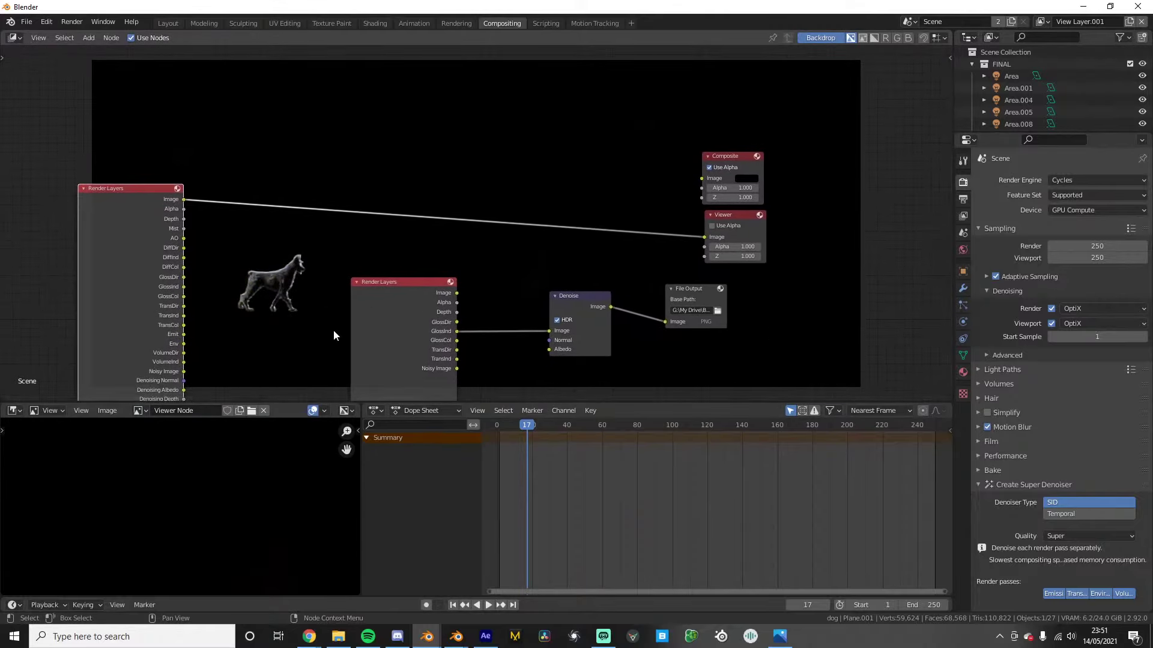
Set the render denoiser to OpenImageDenoise and save the project as "dog 2" in the Alternate Reality projects folder
{"action": "left_click", "coordinate": [1086, 313]}
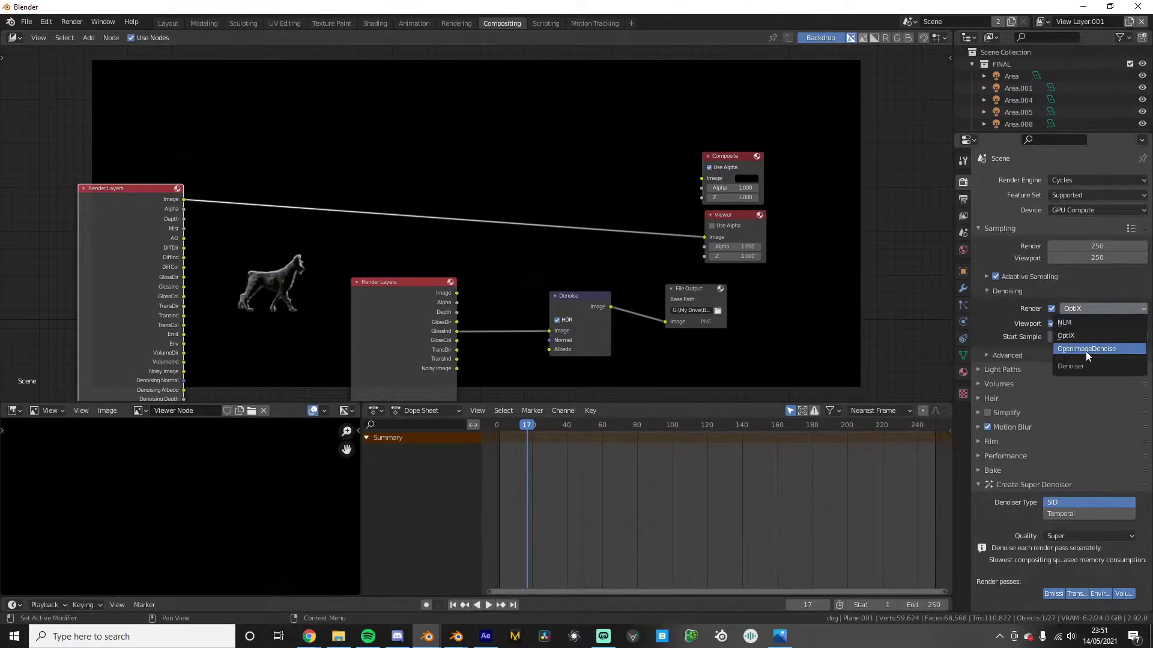
{"action": "left_click", "coordinate": [1086, 351]}
{"action": "key", "text": "ctrl+s"}
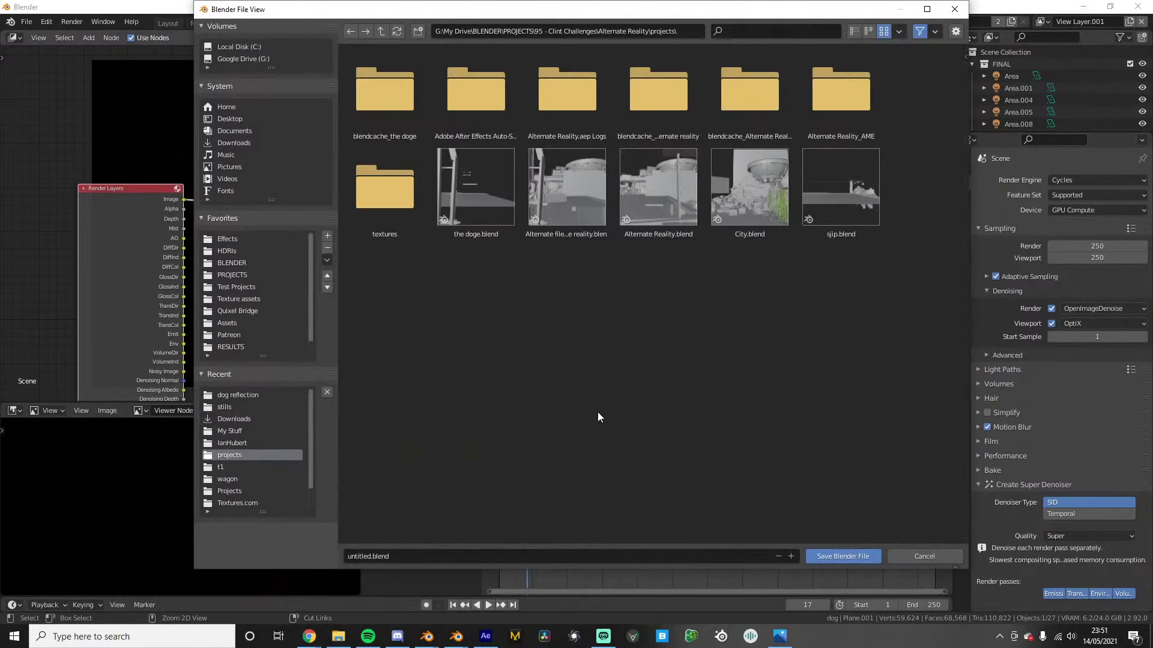
{"action": "left_click", "coordinate": [423, 557]}
{"action": "type", "text": "dog 2"}
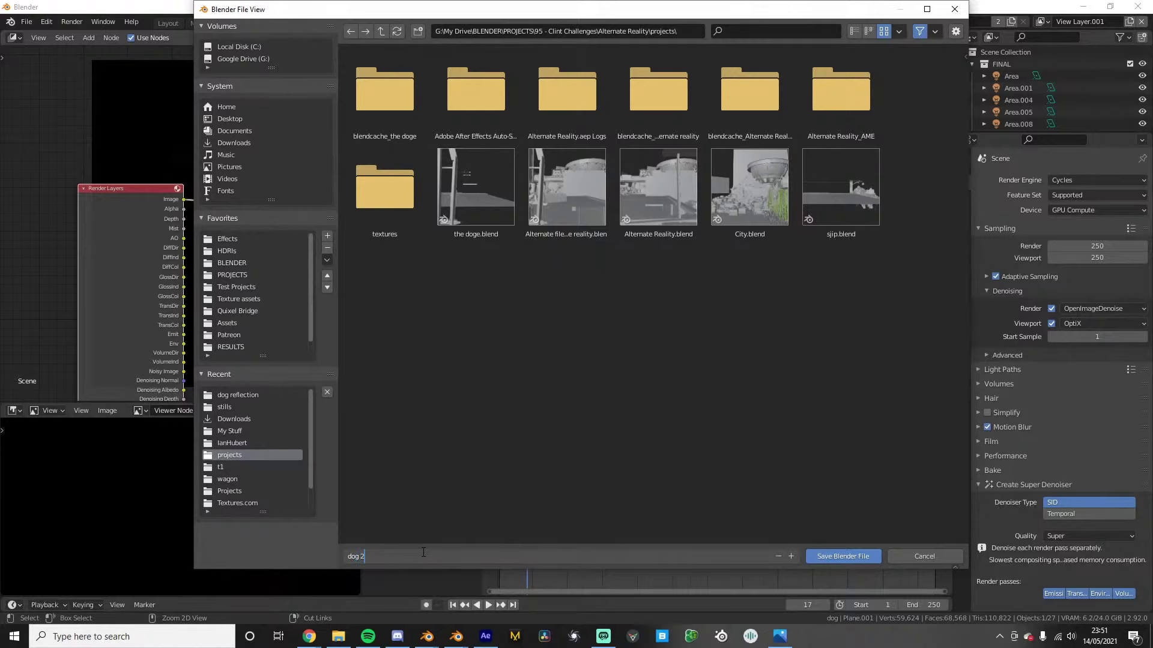
{"action": "key", "text": "Return"}
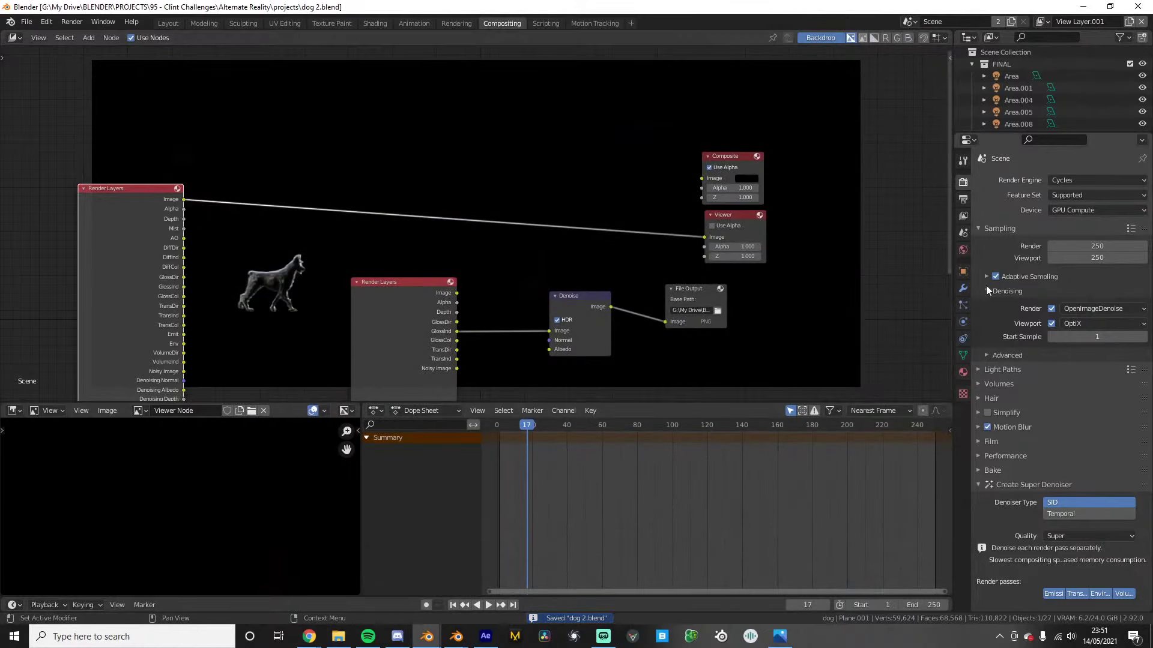
Enable Use Alpha on the Viewer node and shift the File Output node slightly
{"action": "left_click", "coordinate": [725, 227]}
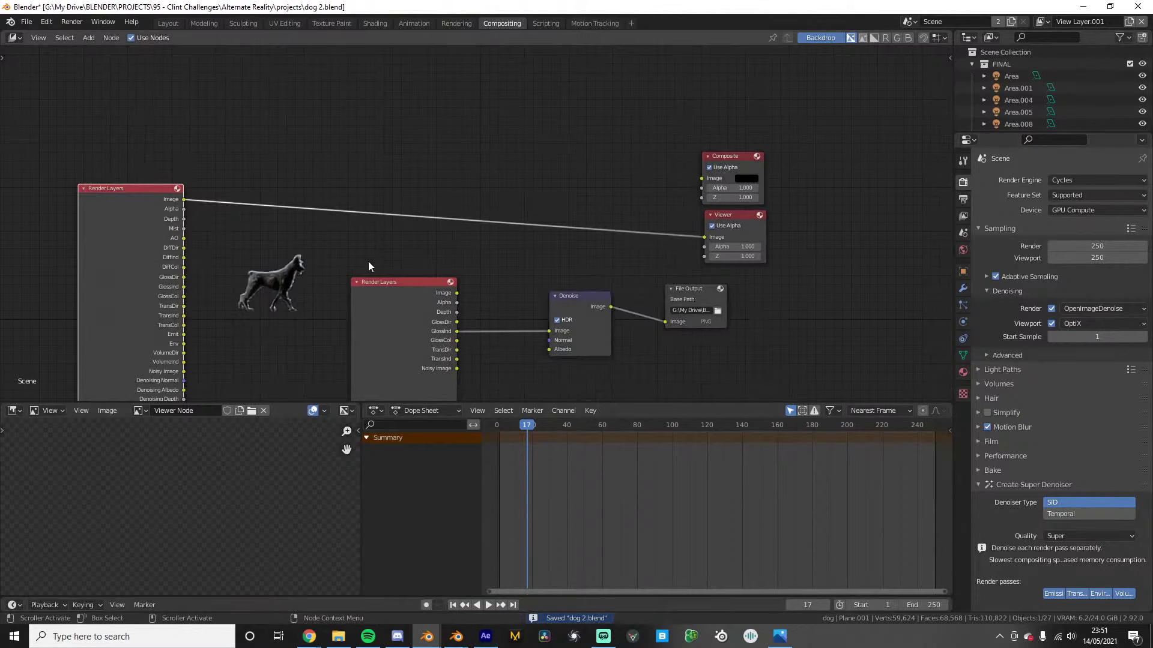
{"action": "middle_click_drag", "start_coordinate": [401, 262], "coordinate": [364, 268]}
{"action": "left_click_drag", "start_coordinate": [667, 296], "coordinate": [686, 304]}
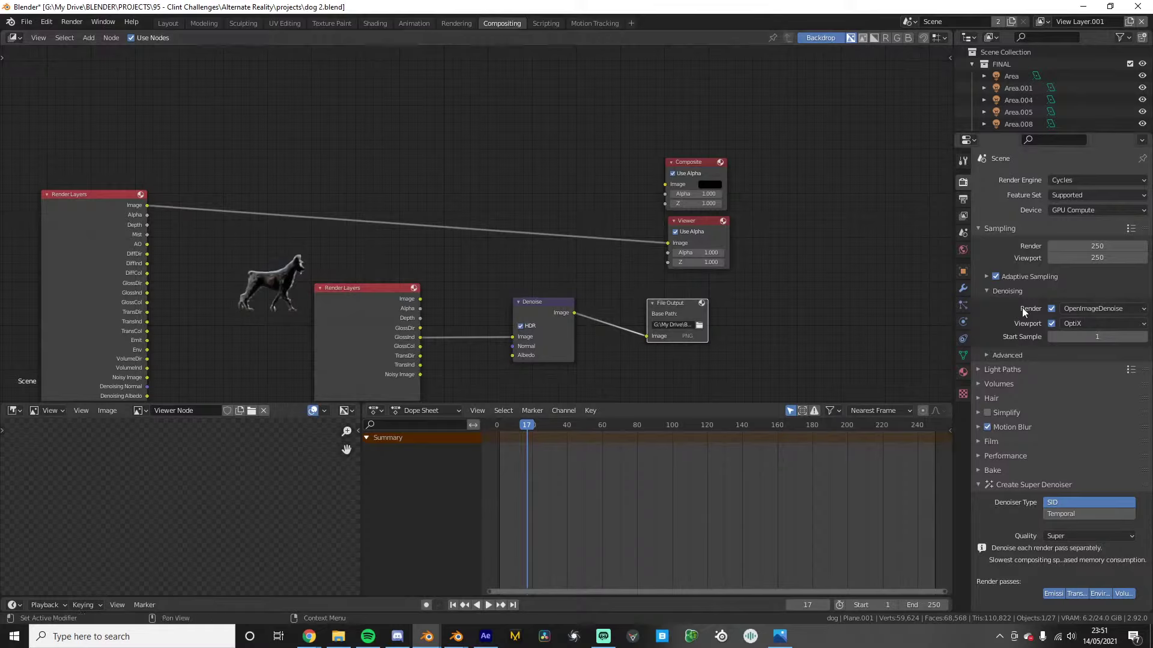
Set the scene's output frame rate to 30 fps
{"action": "left_click", "coordinate": [963, 199]}
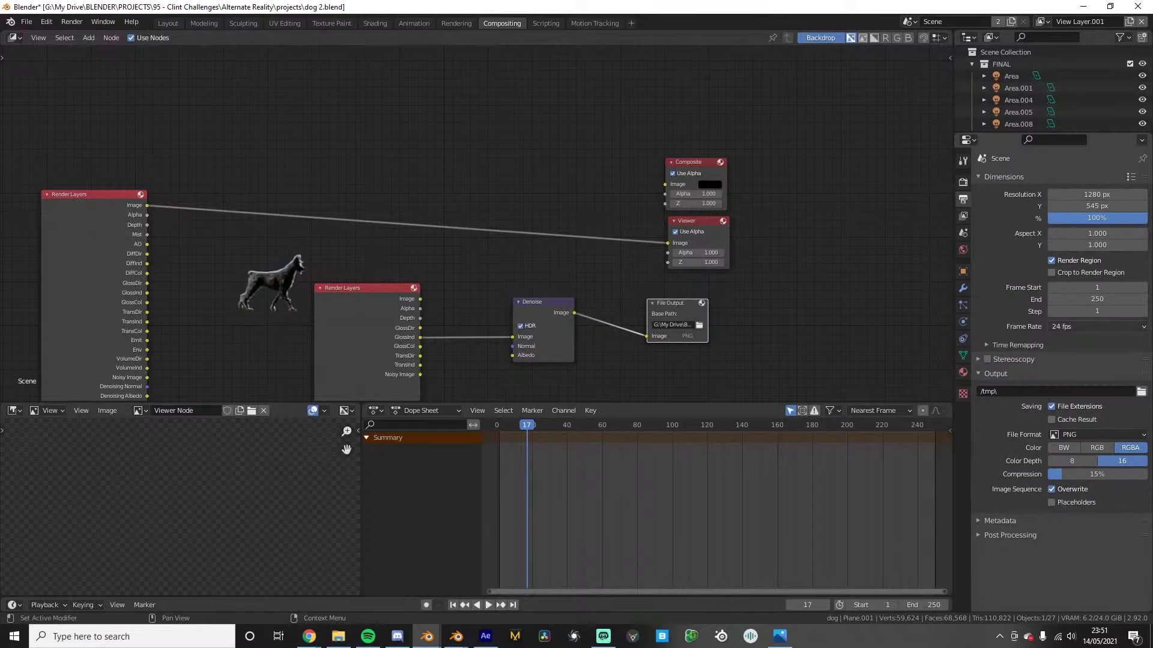
{"action": "left_click", "coordinate": [1141, 391]}
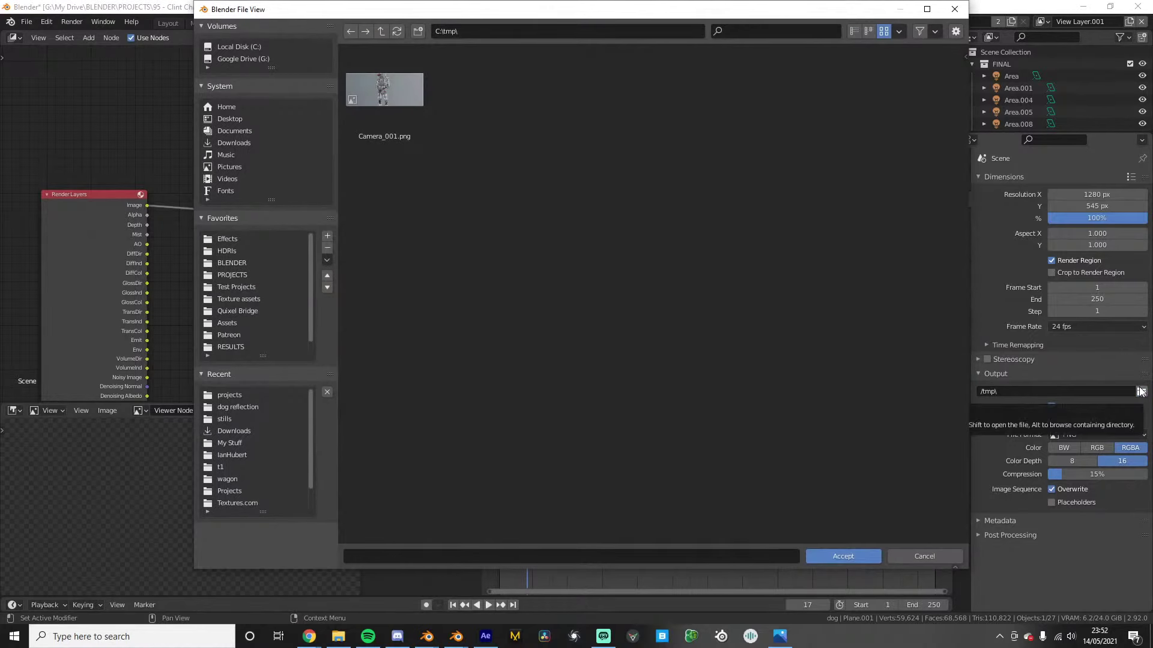
{"action": "left_click", "coordinate": [924, 556]}
{"action": "left_click", "coordinate": [1086, 326]}
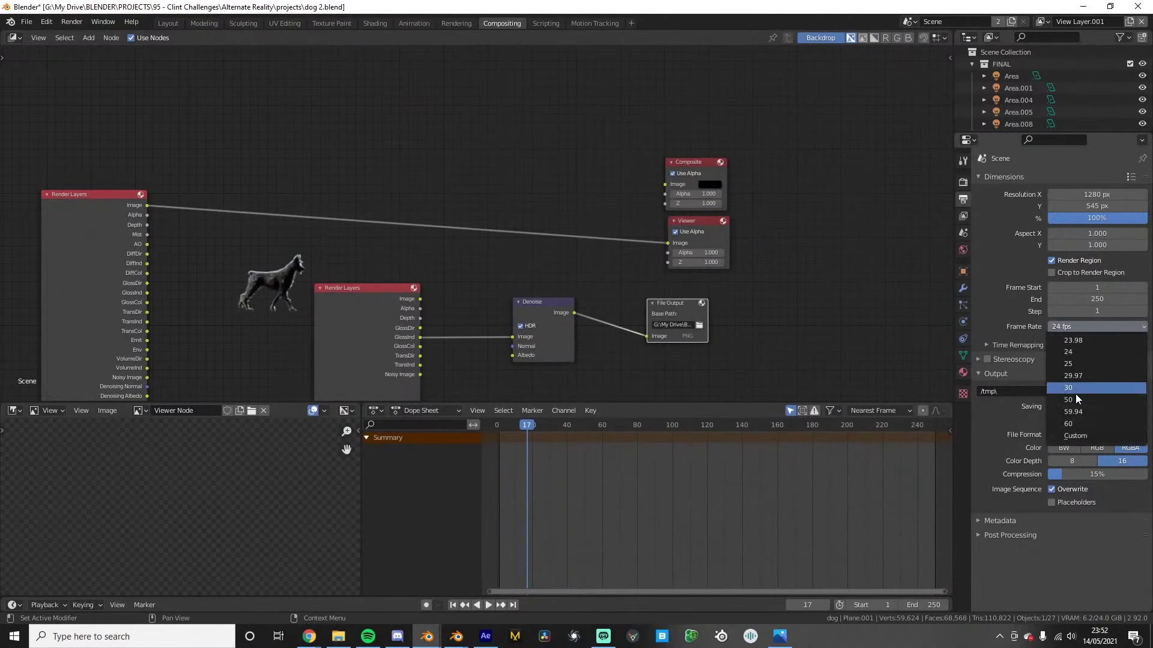
{"action": "left_click", "coordinate": [1075, 389]}
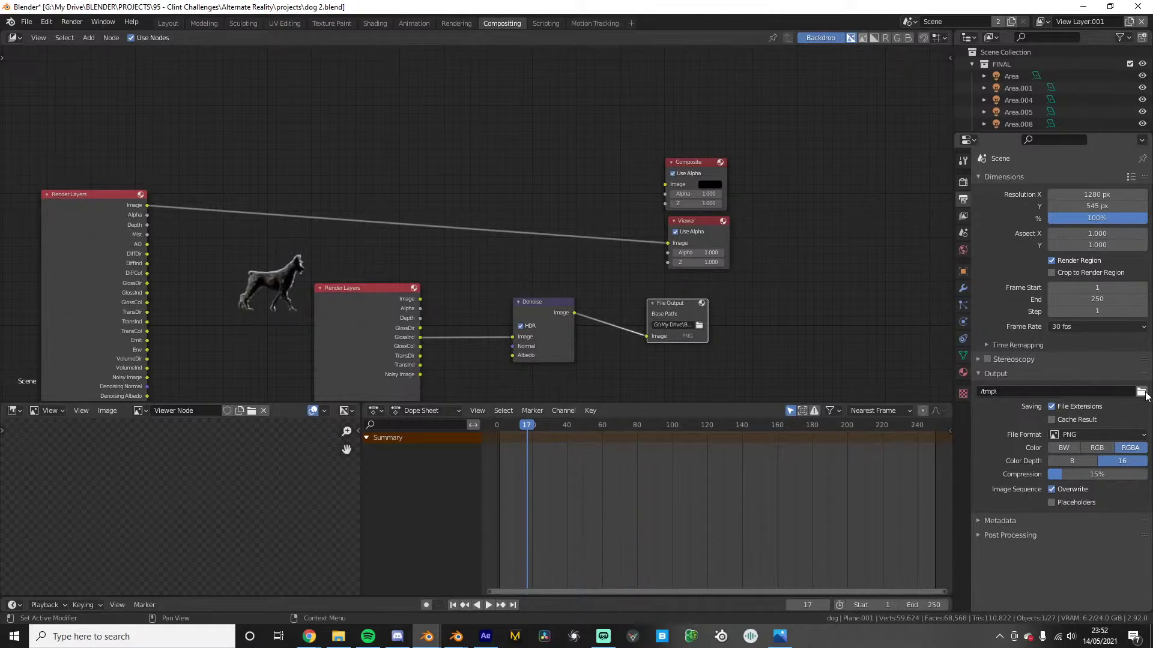
Set the animation's end frame to 150
{"action": "left_click", "coordinate": [428, 642]}
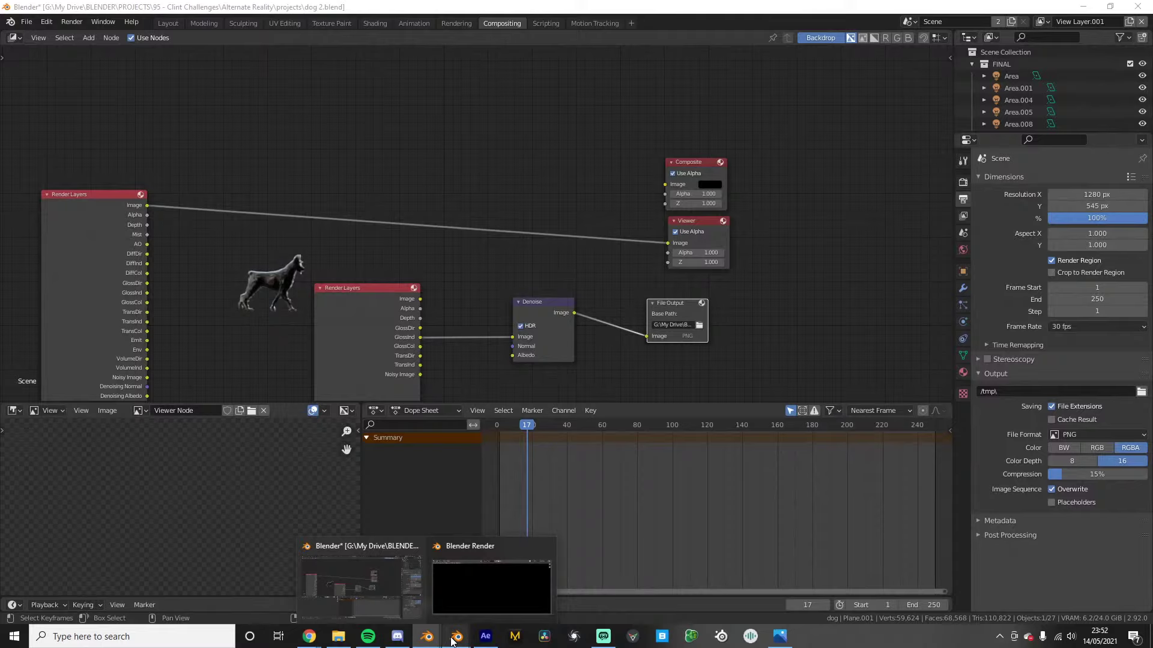
{"action": "left_click", "coordinate": [918, 605]}
{"action": "type", "text": "1"}
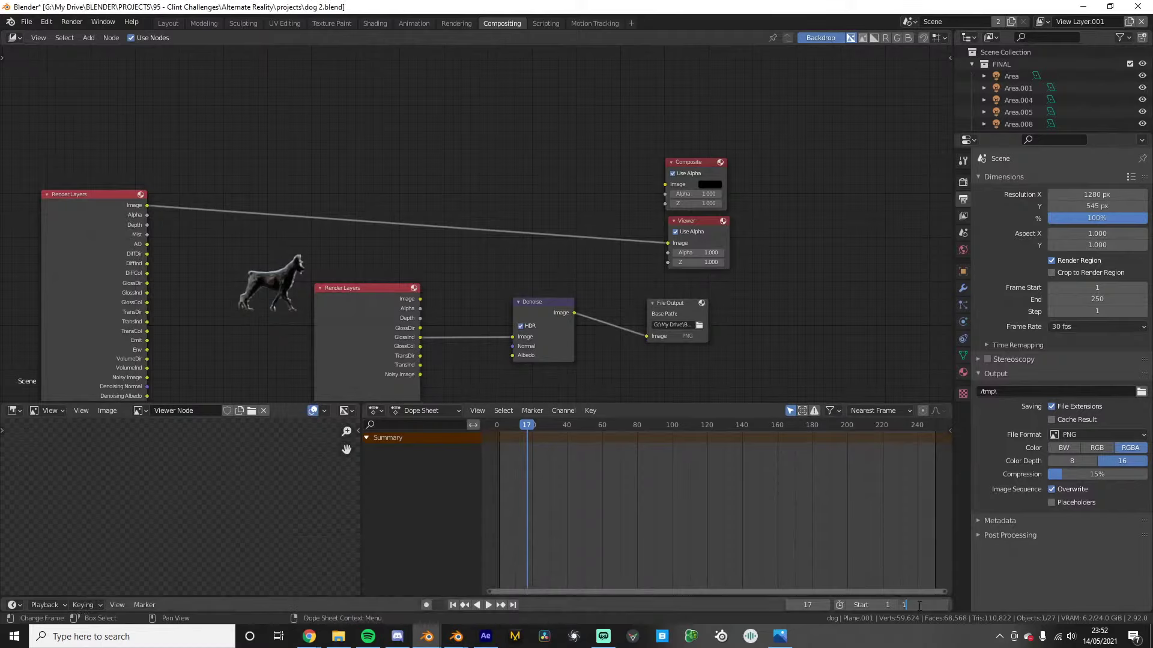
{"action": "type", "text": "50"}
{"action": "key", "text": "Return"}
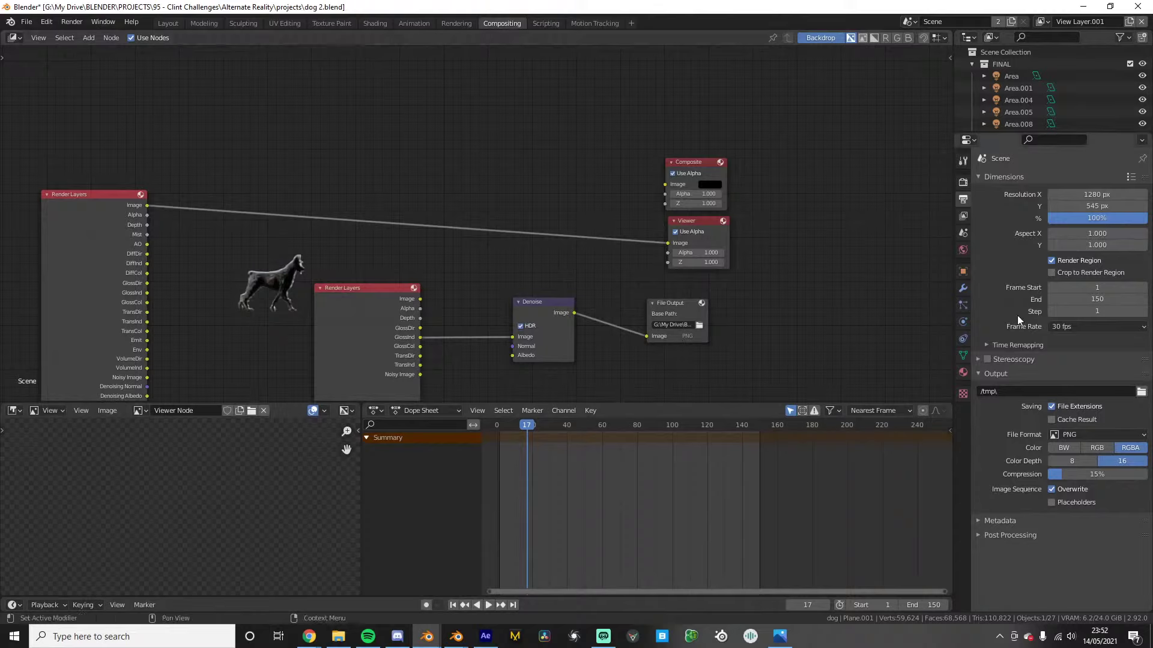
Set the render resolution to 1920 by 810 px
{"action": "left_click", "coordinate": [1094, 196]}
{"action": "type", "text": "1920"}
{"action": "left_click", "coordinate": [1086, 206]}
{"action": "type", "text": "810"}
{"action": "key", "text": "Return"}
For the scene's output path, create a "dog only" folder inside "t10-dog" in the Alternate Reality project's rendering\animation folder
{"action": "left_click", "coordinate": [1141, 391]}
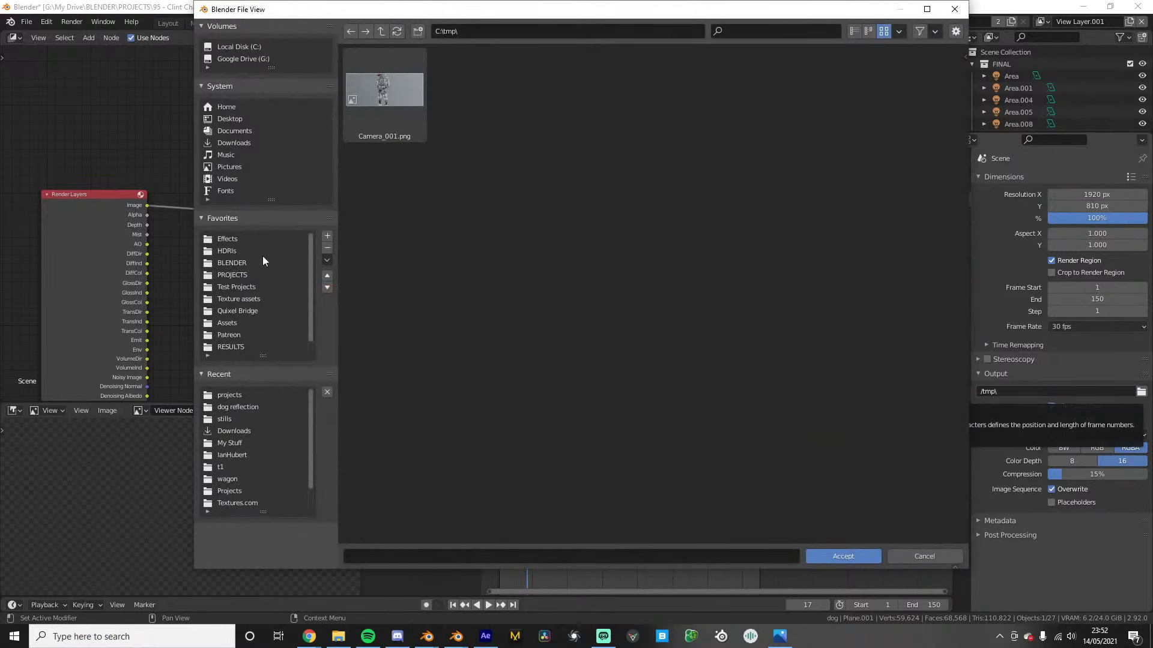
{"action": "left_click", "coordinate": [232, 274]}
{"action": "double_click", "coordinate": [380, 103]}
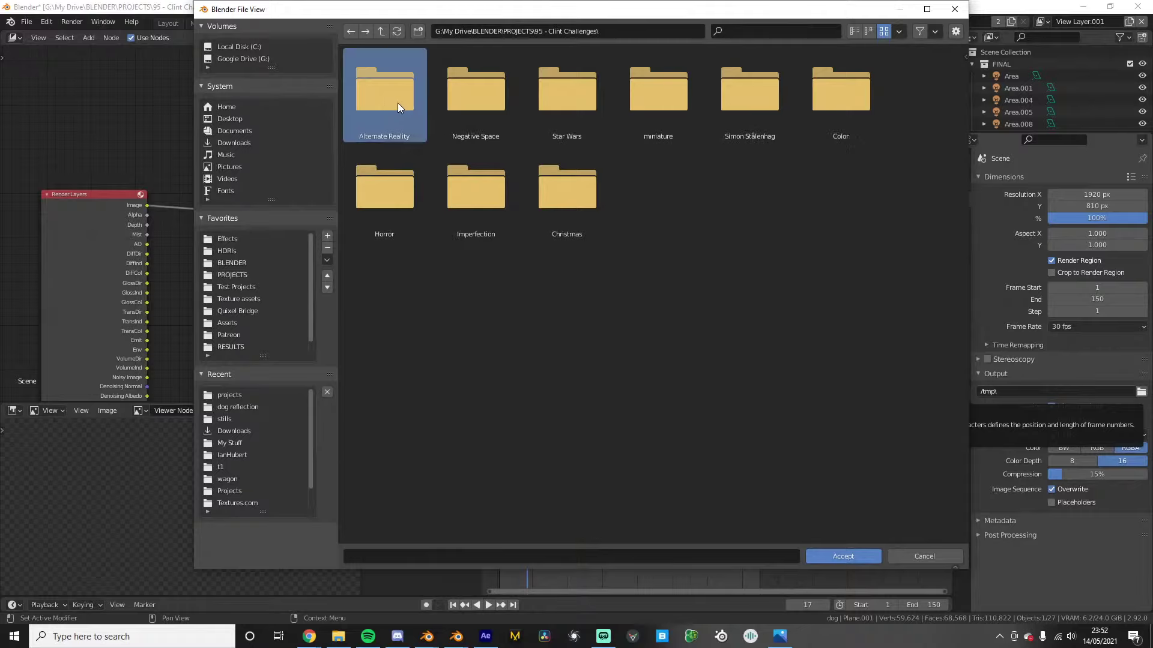
{"action": "double_click", "coordinate": [397, 103]}
{"action": "double_click", "coordinate": [470, 103]}
{"action": "double_click", "coordinate": [366, 95]}
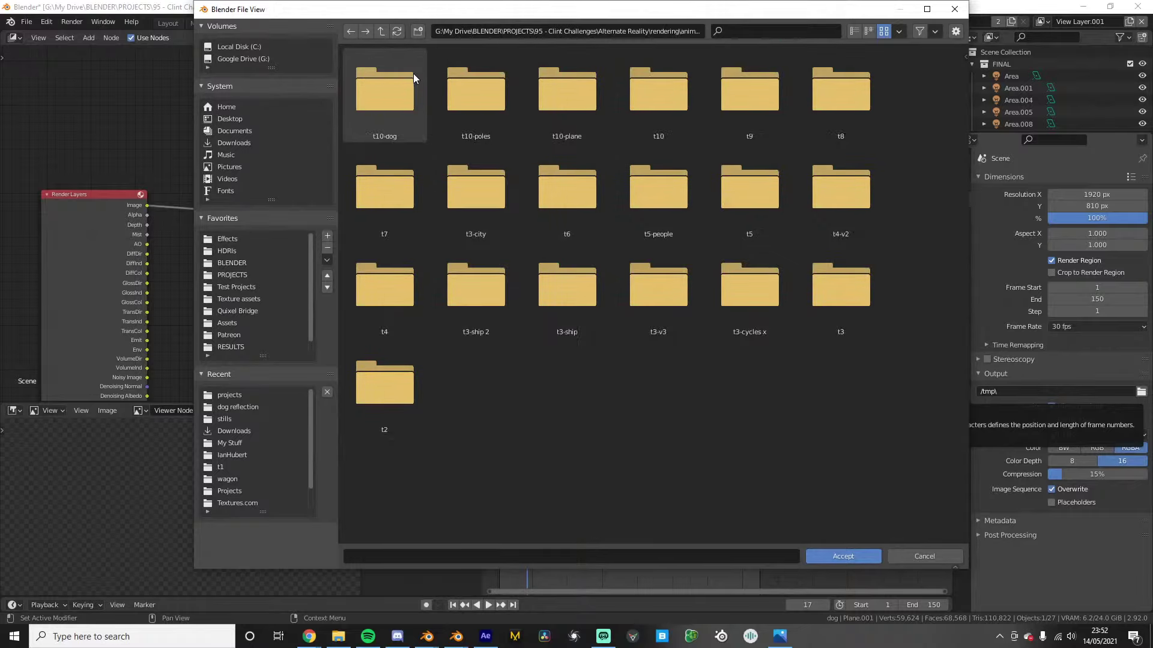
{"action": "left_click", "coordinate": [391, 87]}
{"action": "double_click", "coordinate": [392, 86]}
{"action": "left_click", "coordinate": [418, 31]}
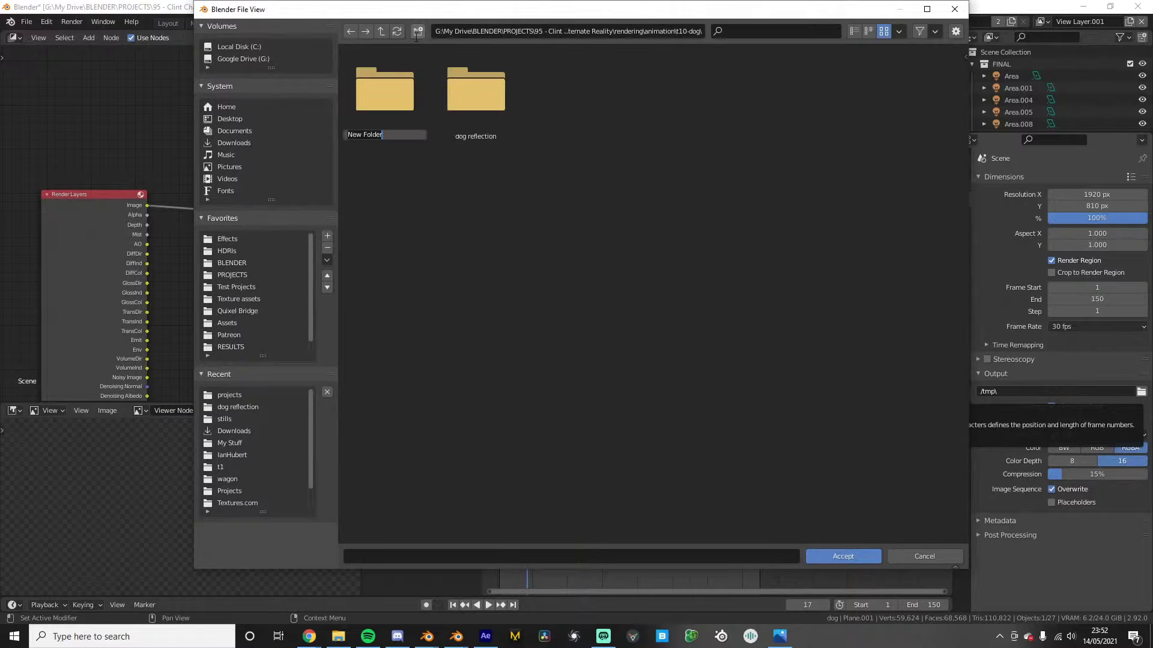
{"action": "type", "text": "dog only"}
{"action": "left_click", "coordinate": [417, 32]}
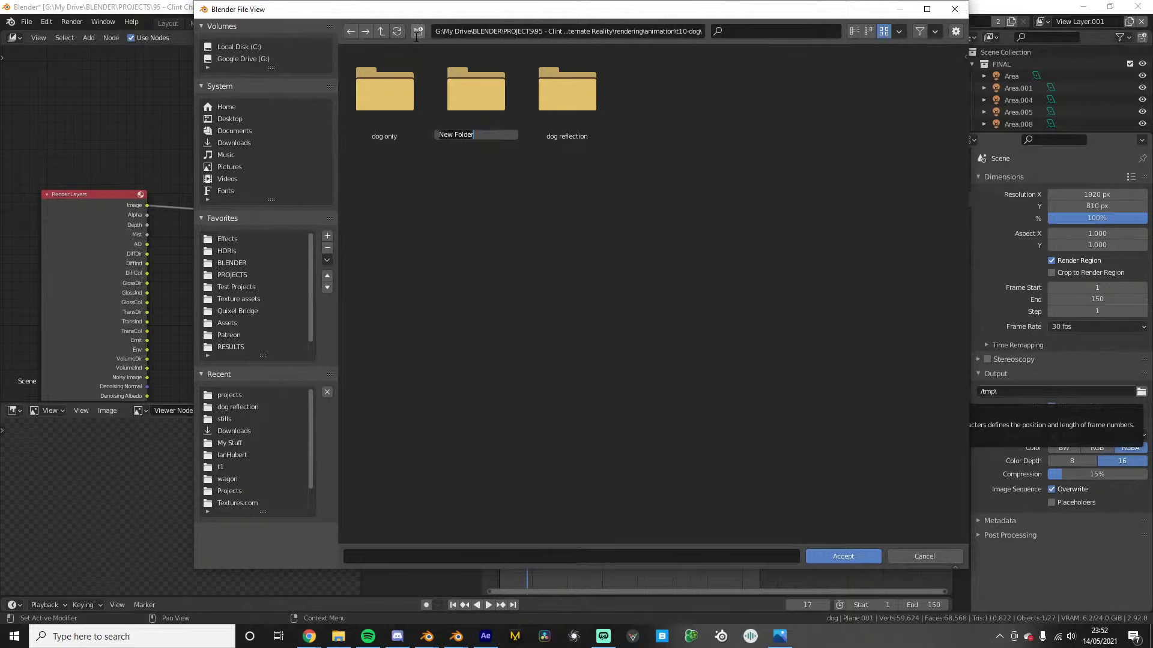
{"action": "left_click", "coordinate": [472, 123]}
{"action": "right_click", "coordinate": [472, 123]}
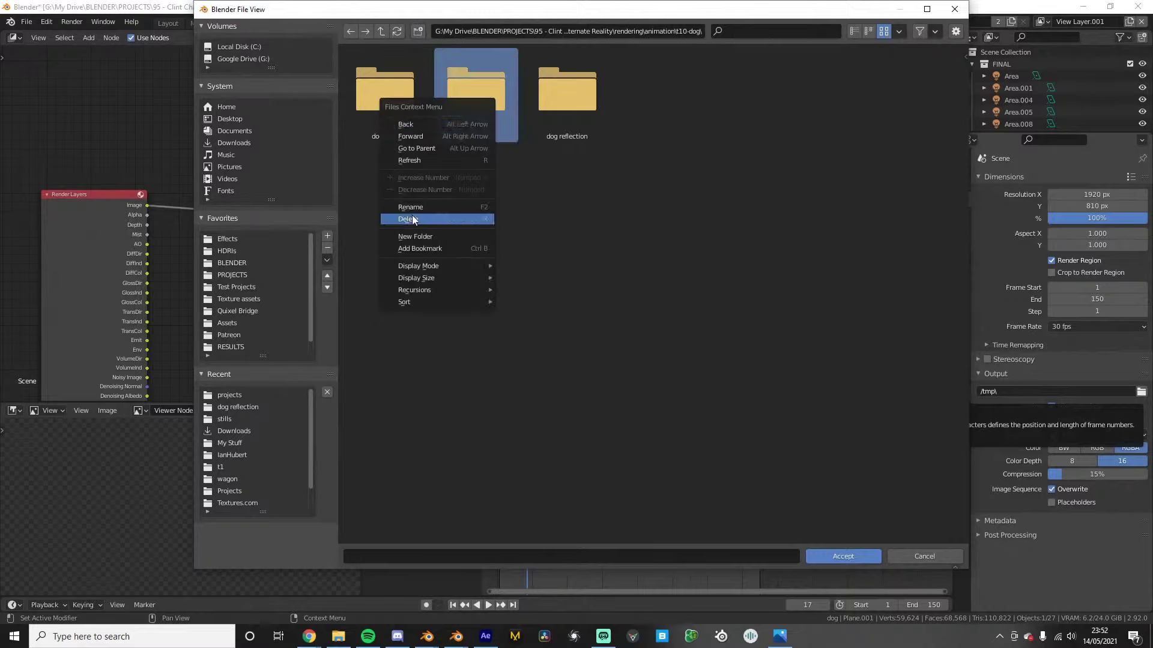
{"action": "key", "text": "Return"}
Set the scene's output path to the file name "dog only" in the "dog reflection" folder and save the project
{"action": "double_click", "coordinate": [379, 112]}
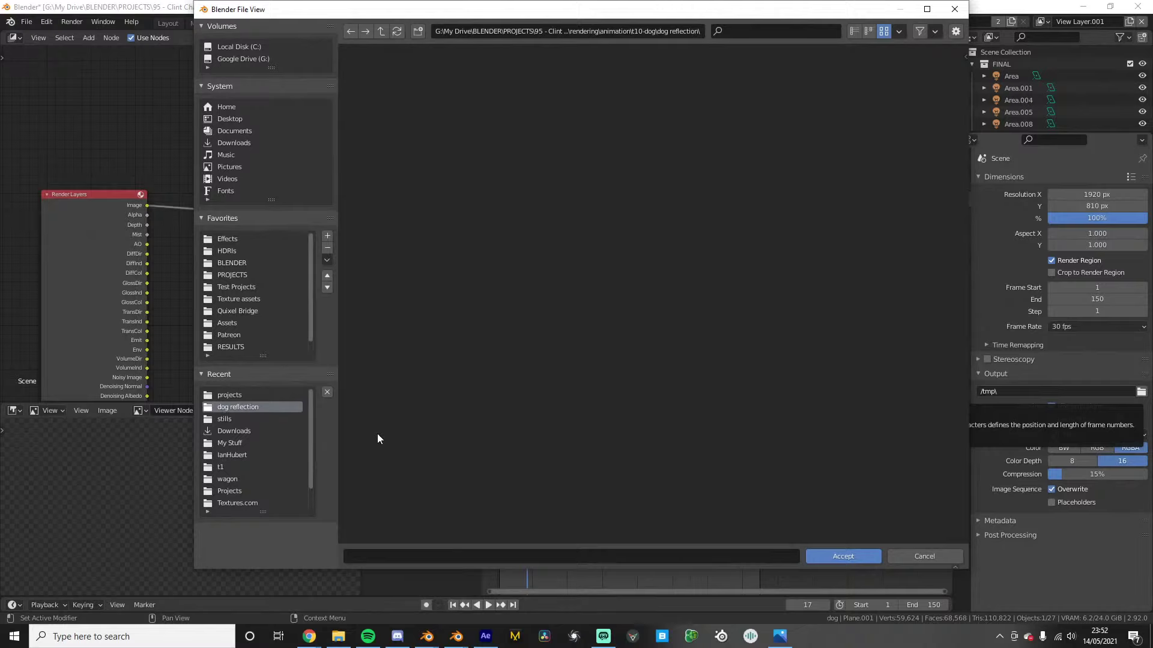
{"action": "left_click", "coordinate": [392, 554]}
{"action": "type", "text": "dog only"}
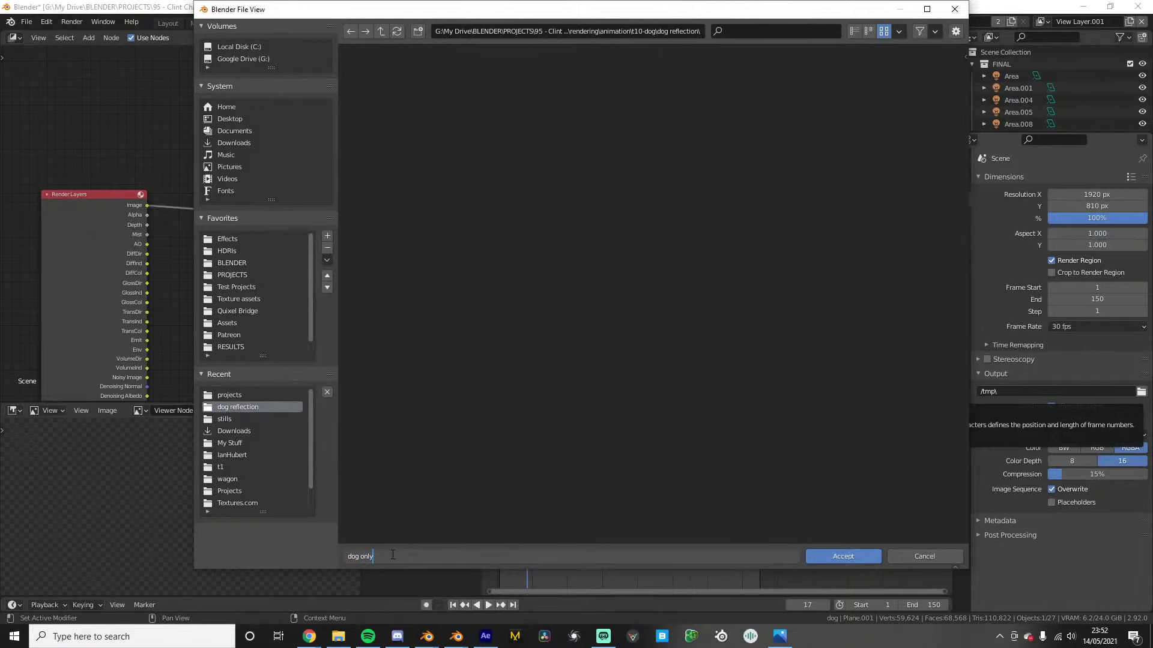
{"action": "key", "text": "Return"}
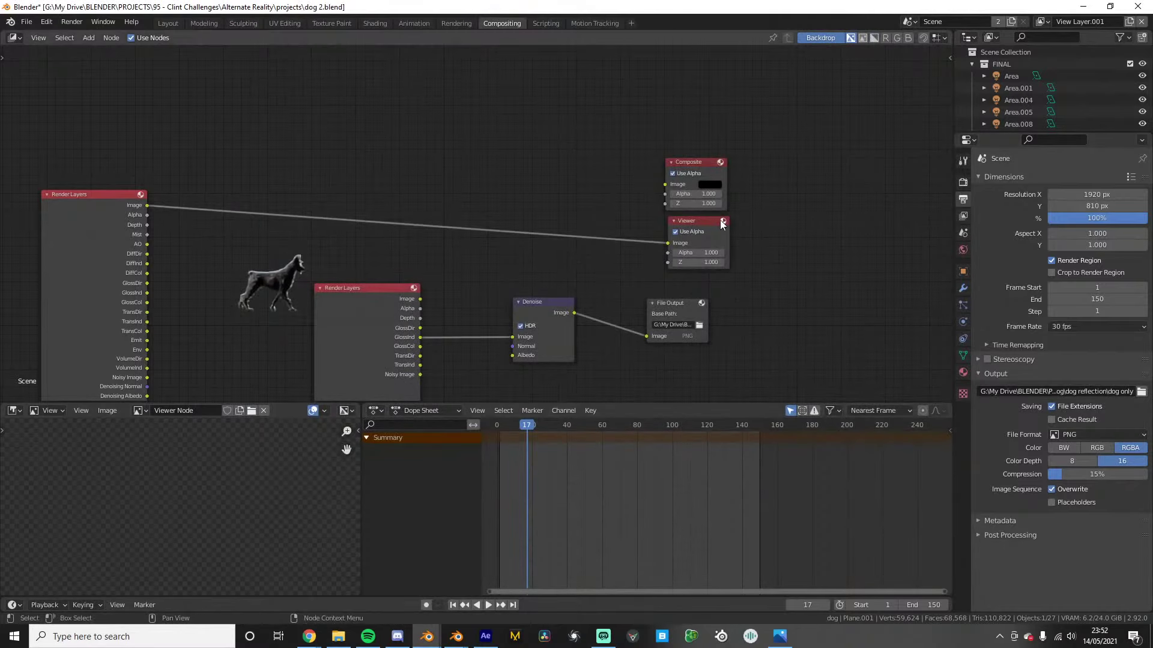
{"action": "key", "text": "ctrl+s"}
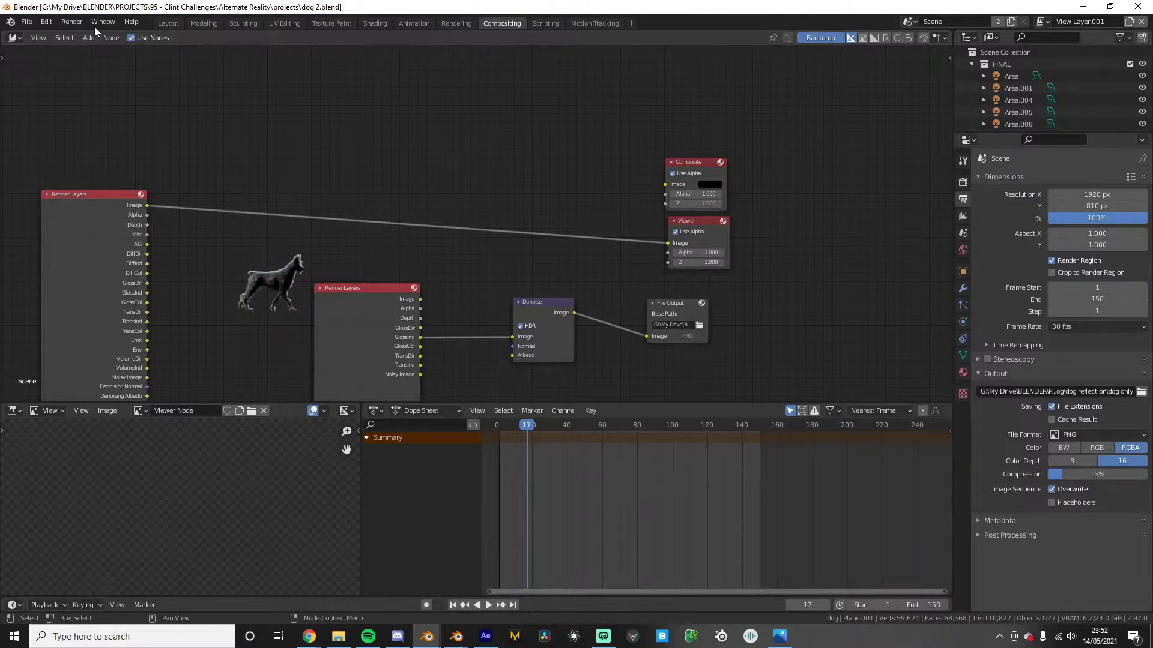
{"action": "left_click", "coordinate": [71, 22]}
{"action": "left_click", "coordinate": [106, 51]}
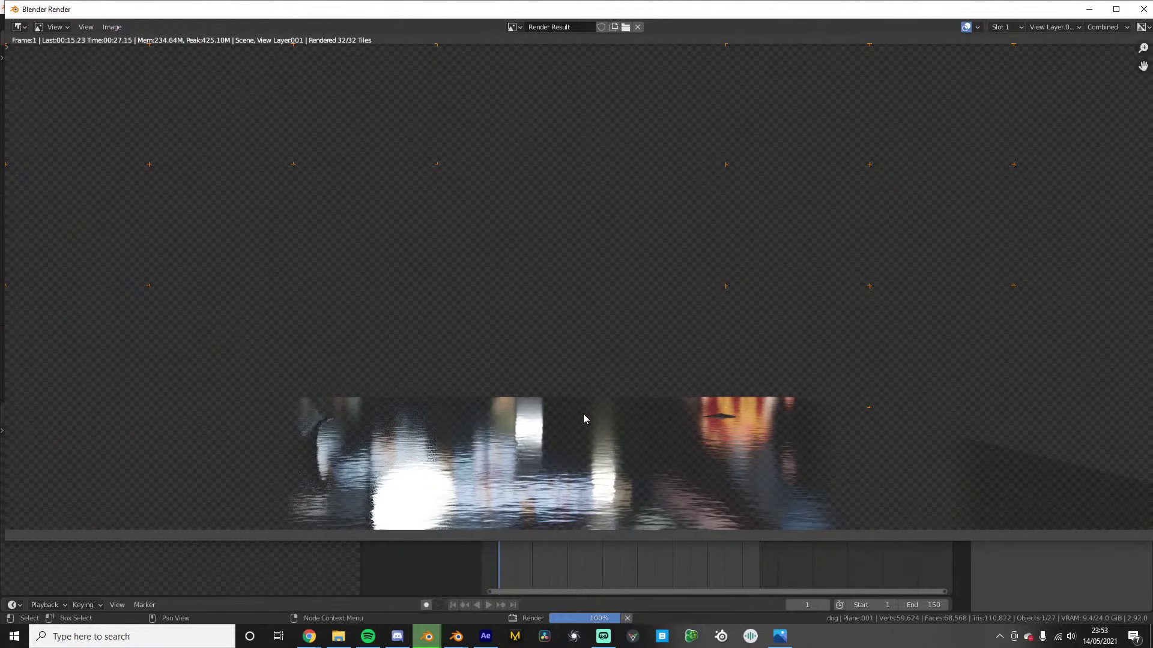
{"action": "key", "text": "Escape"}
Connect the larger Render Layers node's Image output to the Composite node's Image input
{"action": "left_click_drag", "start_coordinate": [143, 207], "coordinate": [666, 184]}
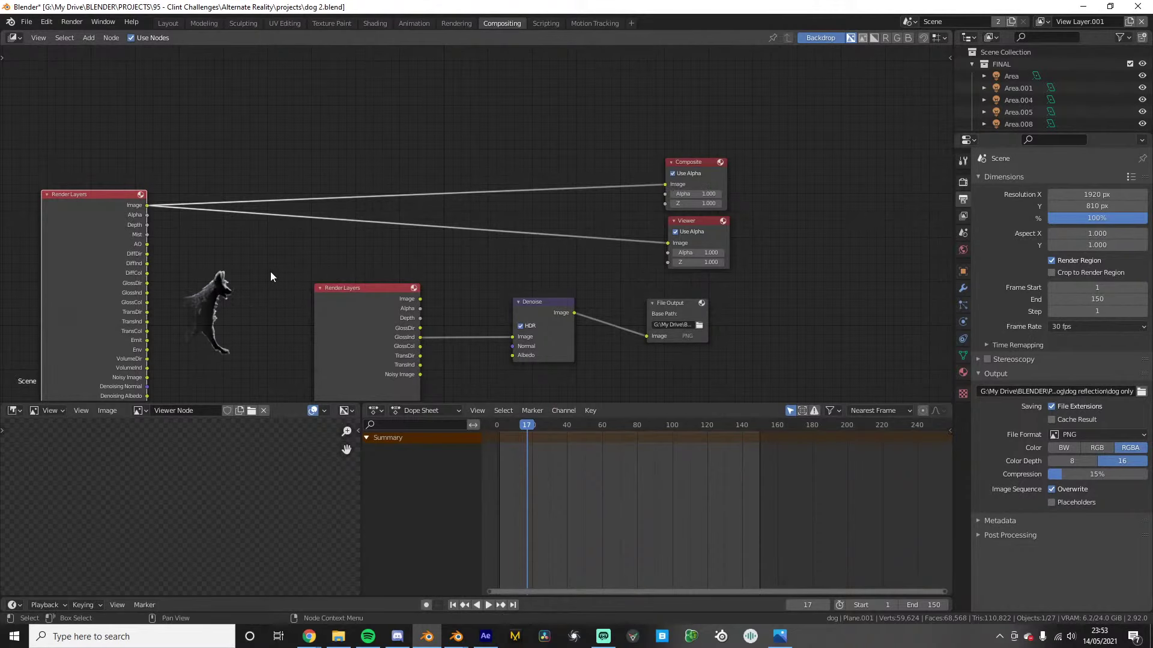
{"action": "middle_click_drag", "start_coordinate": [271, 272], "coordinate": [188, 298]}
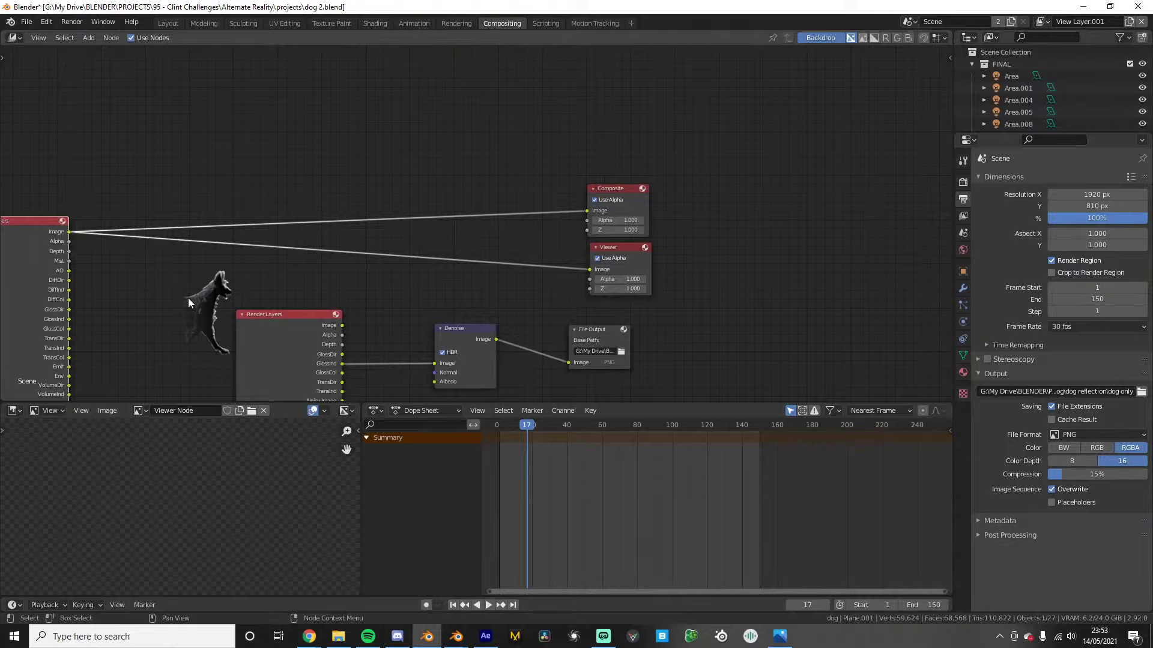
Compare the dog's backdrop image with and without the Viewer node's Use Alpha option, leaving the option enabled
{"action": "left_click", "coordinate": [594, 199]}
{"action": "left_click", "coordinate": [599, 258]}
{"action": "left_click", "coordinate": [599, 258]}
{"action": "left_click", "coordinate": [599, 258]}
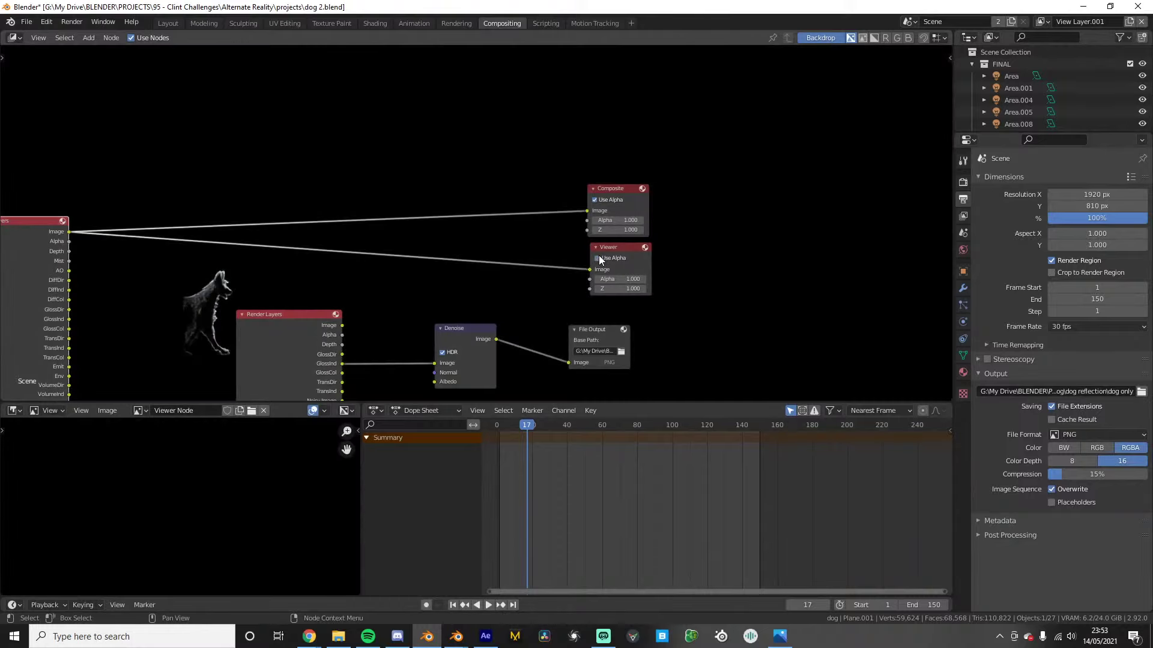
{"action": "left_click", "coordinate": [600, 257]}
{"action": "left_click", "coordinate": [599, 257]}
{"action": "left_click", "coordinate": [599, 257]}
{"action": "left_click", "coordinate": [599, 257]}
{"action": "left_click", "coordinate": [599, 258]}
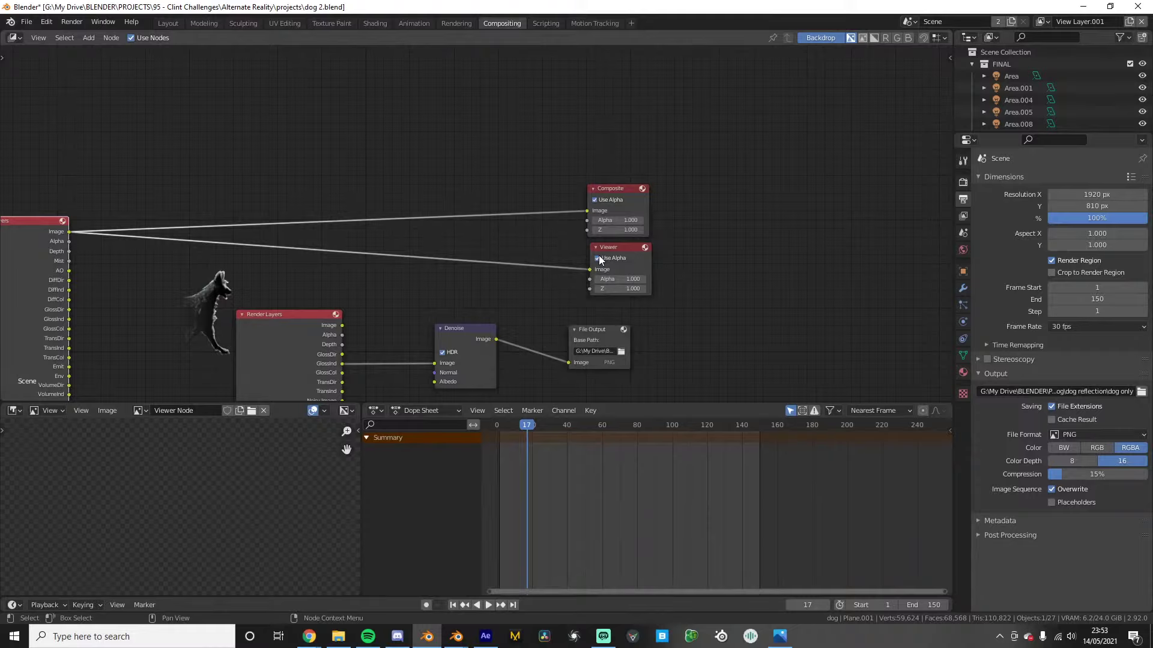
Start rendering the animation
{"action": "left_click", "coordinate": [71, 22]}
{"action": "left_click", "coordinate": [102, 47]}
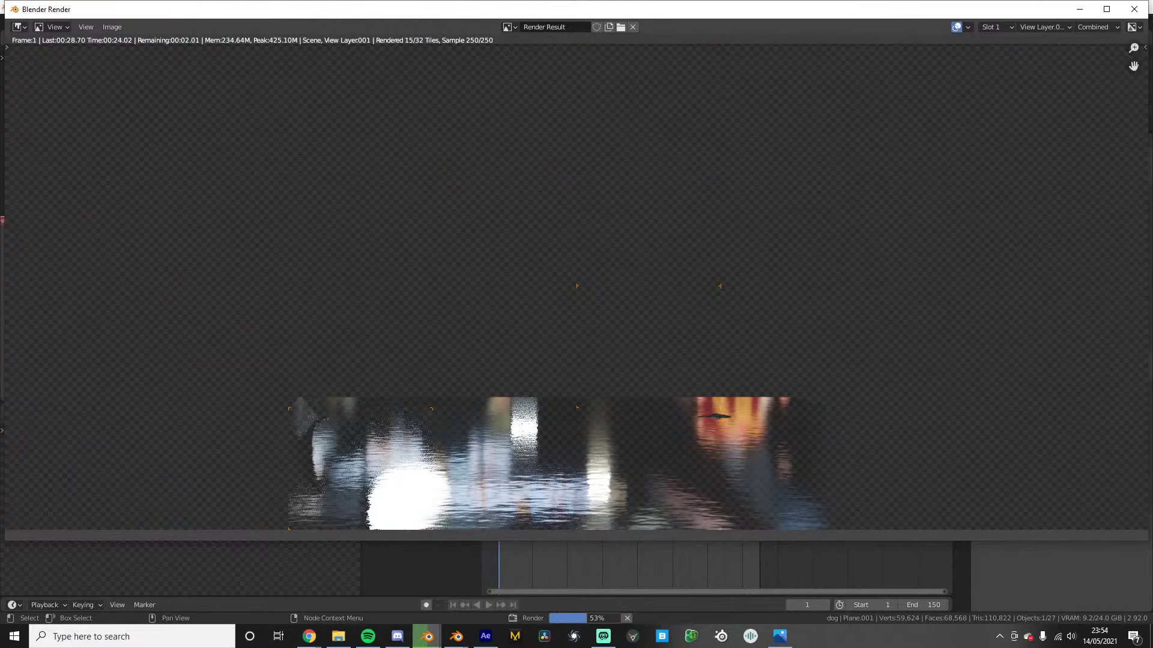
Switch to the Chrome window with the 1 minute timer and search Google for "maltesers" in a new tab
{"action": "mouse_move", "coordinate": [311, 642]}
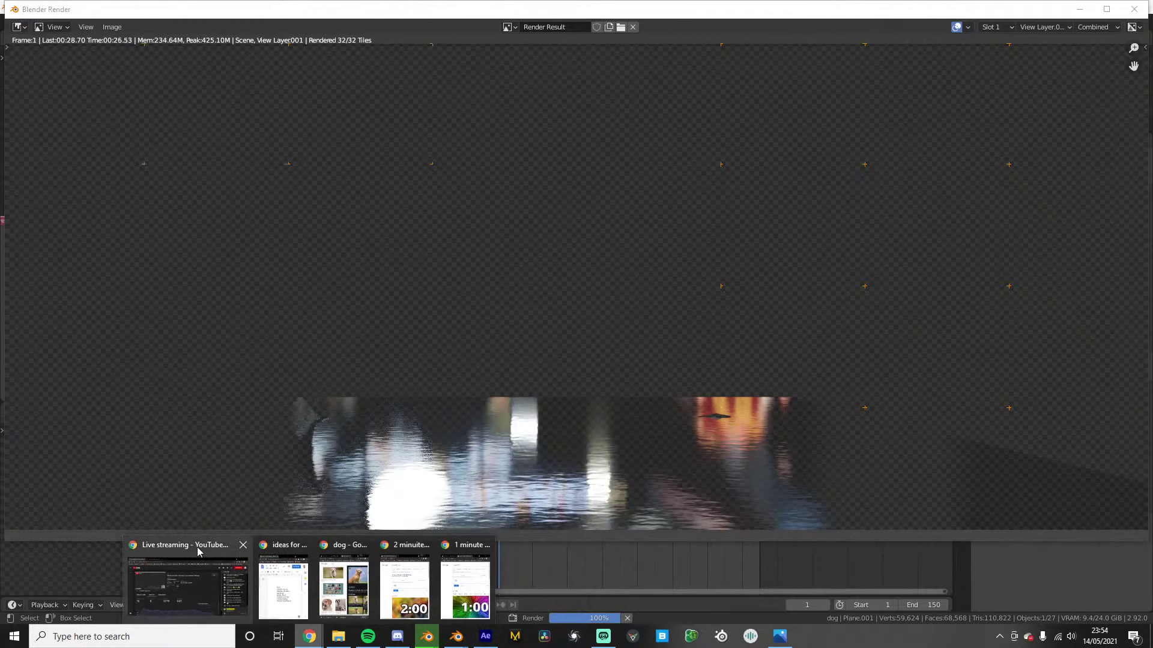
{"action": "left_click", "coordinate": [466, 583]}
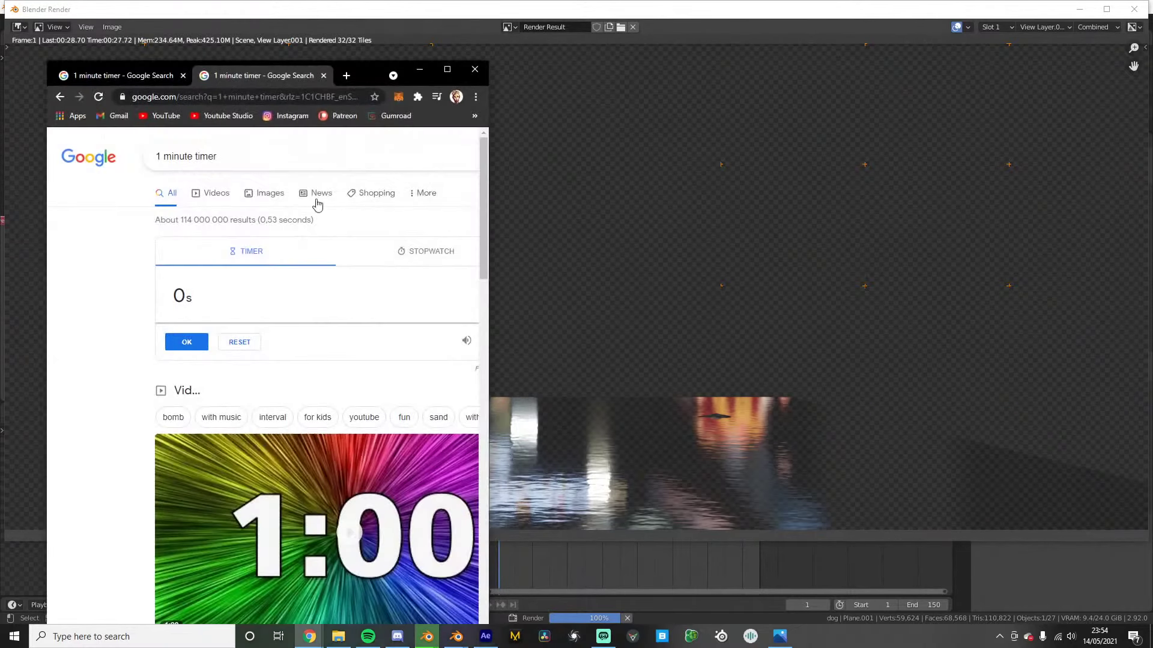
{"action": "left_click", "coordinate": [349, 76]}
{"action": "type", "text": "malet"}
{"action": "key", "text": "BackSpace"}
{"action": "key", "text": "BackSpace"}
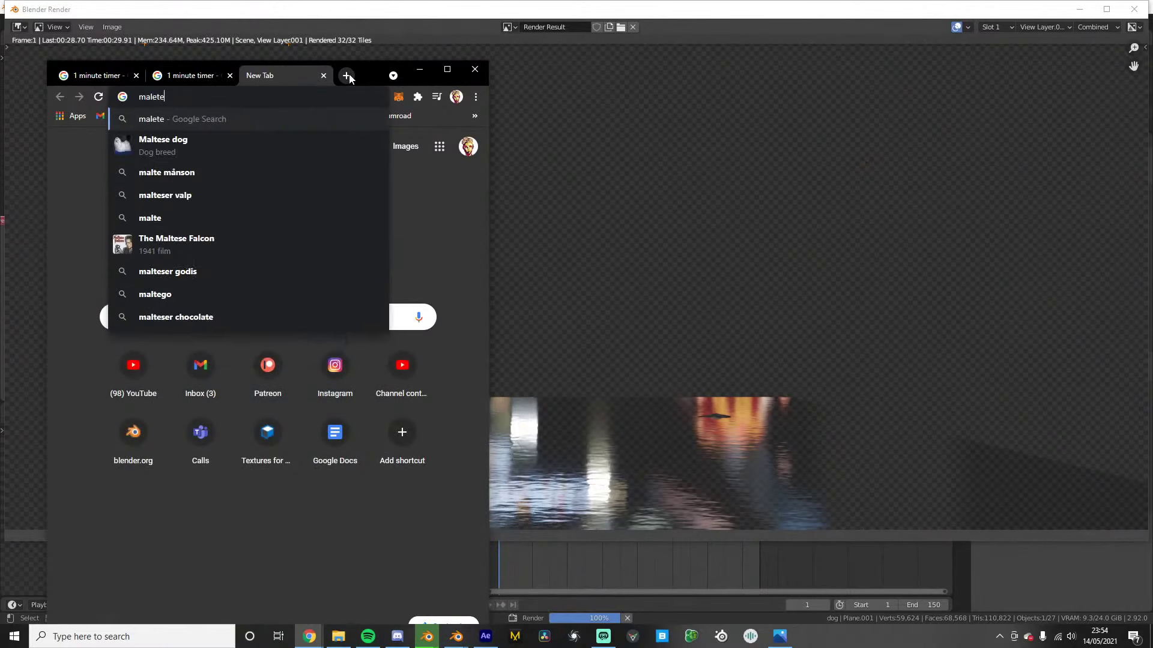
{"action": "type", "text": "ter"}
{"action": "key", "text": "BackSpace"}
{"action": "type", "text": "sers"}
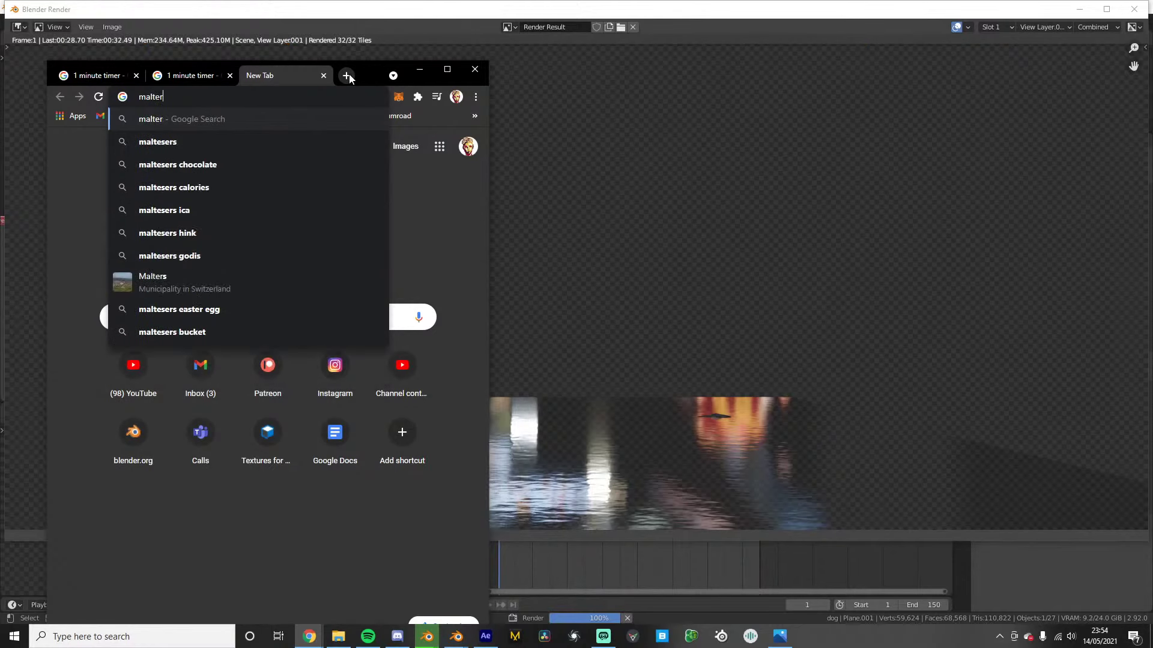
{"action": "key", "text": "Return"}
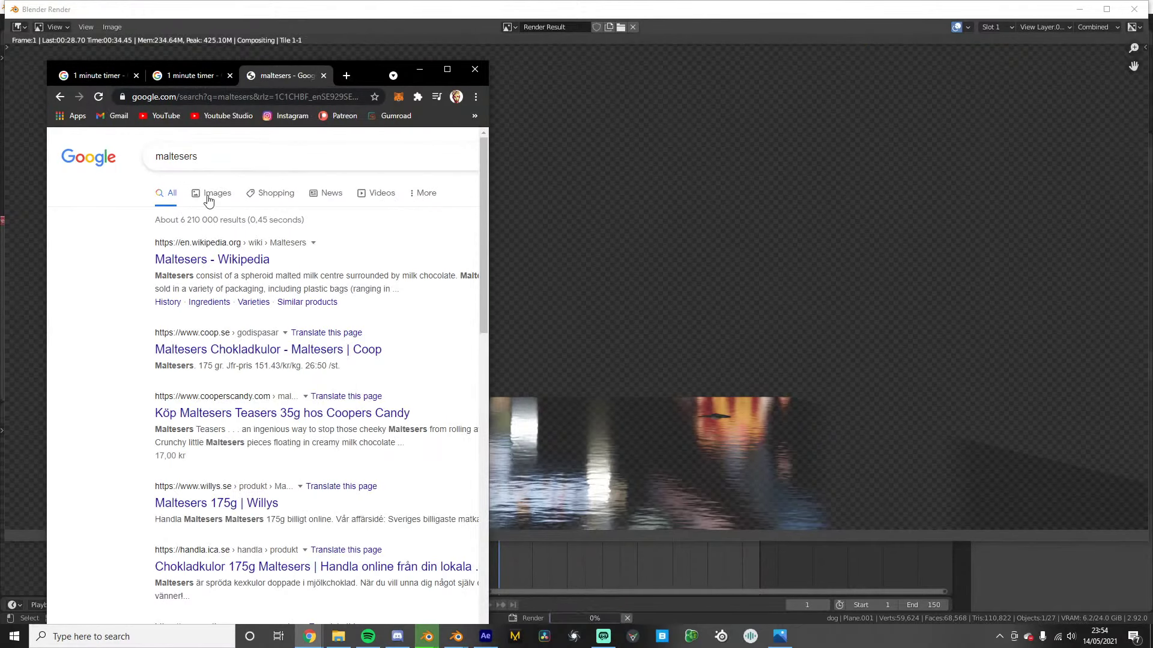
Browse the Google image results for maltesers, preview the Guardian photo of the loose chocolate balls, then close the tab and hide Chrome
{"action": "left_click", "coordinate": [210, 196]}
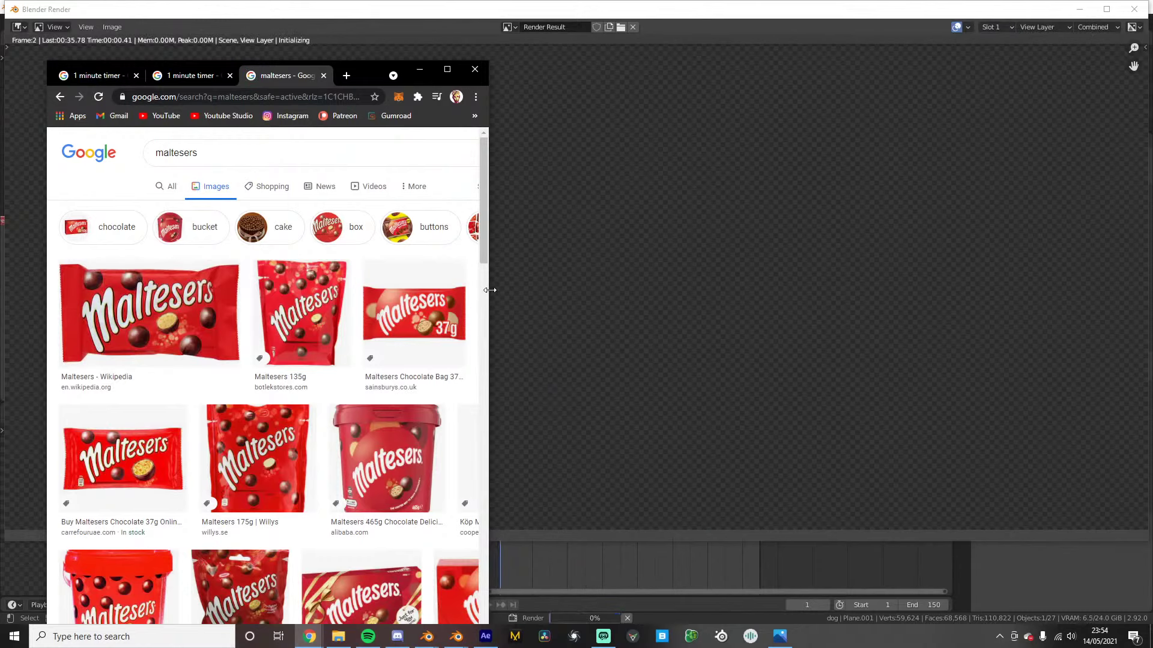
{"action": "left_click_drag", "start_coordinate": [486, 291], "coordinate": [750, 285]}
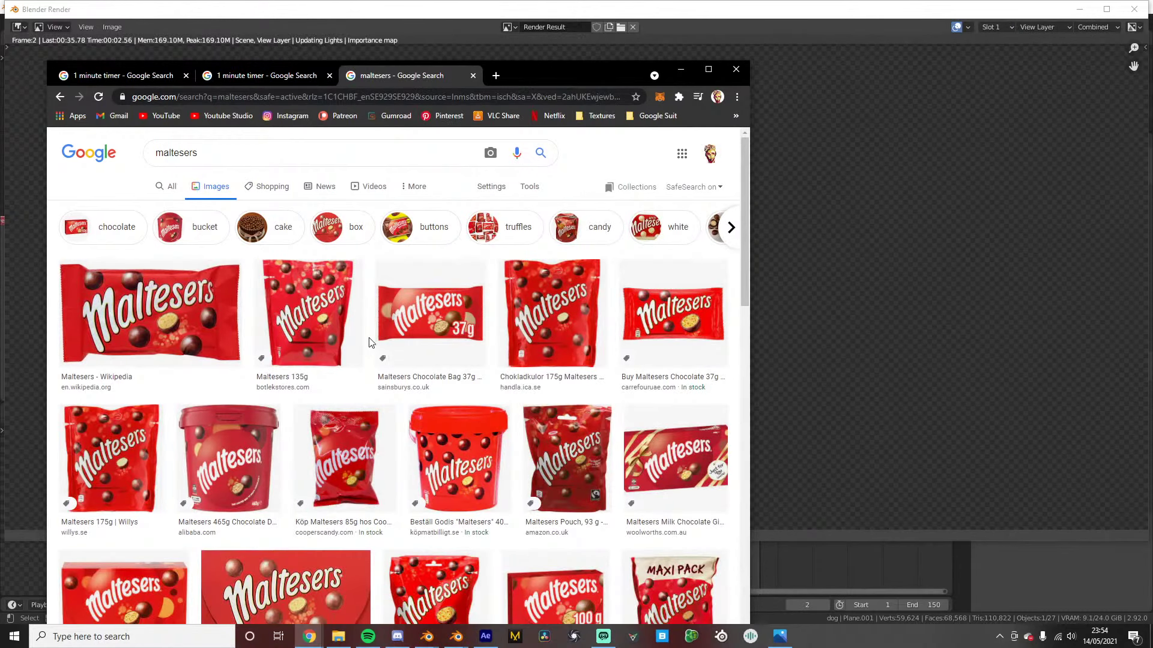
{"action": "left_click", "coordinate": [307, 315]}
{"action": "scroll", "coordinate": [266, 375], "scroll_direction": "down", "scroll_amount": 5}
{"action": "scroll", "coordinate": [266, 375], "scroll_direction": "down", "scroll_amount": 6}
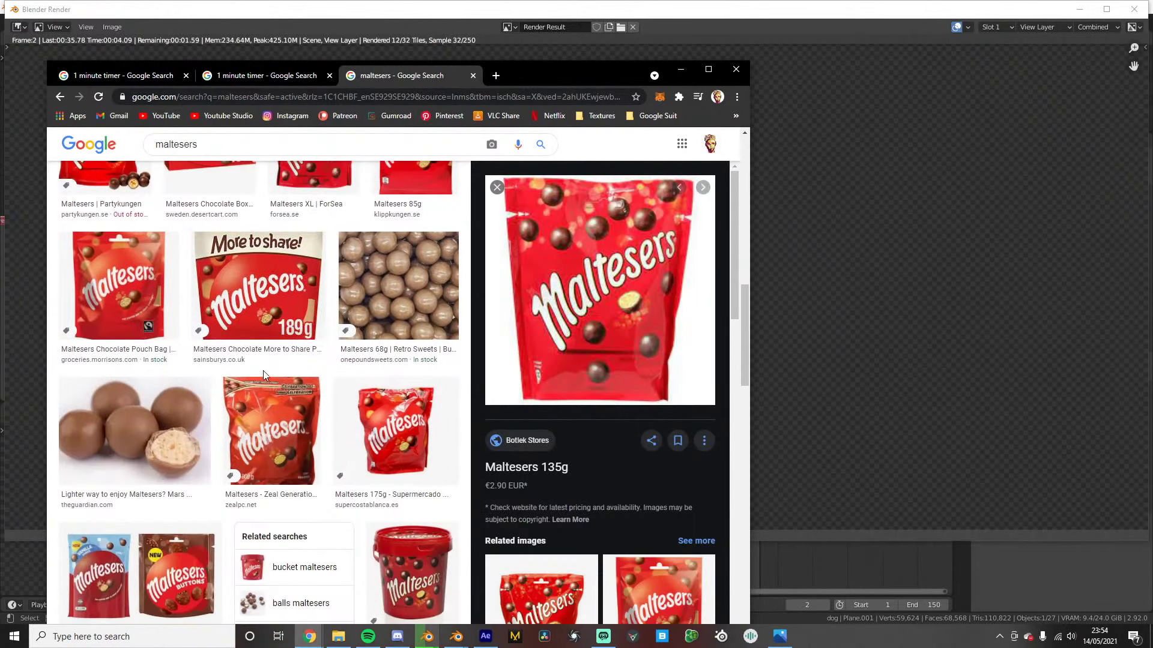
{"action": "left_click", "coordinate": [372, 312]}
{"action": "left_click", "coordinate": [214, 397]}
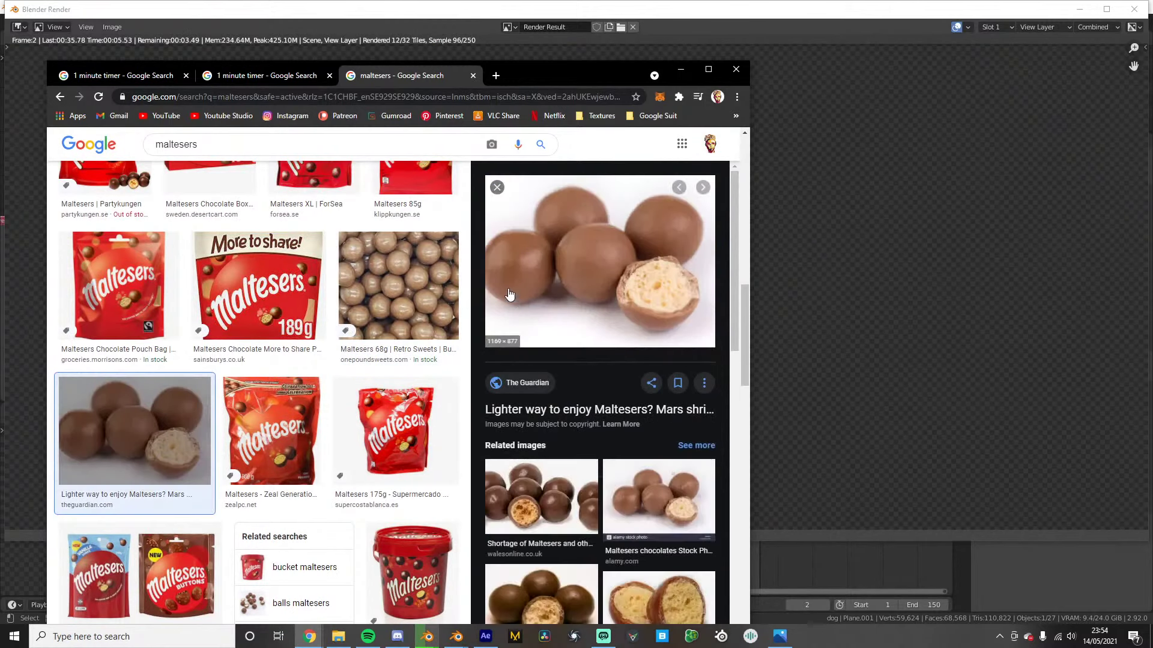
{"action": "left_click", "coordinate": [473, 76]}
{"action": "left_click", "coordinate": [679, 73]}
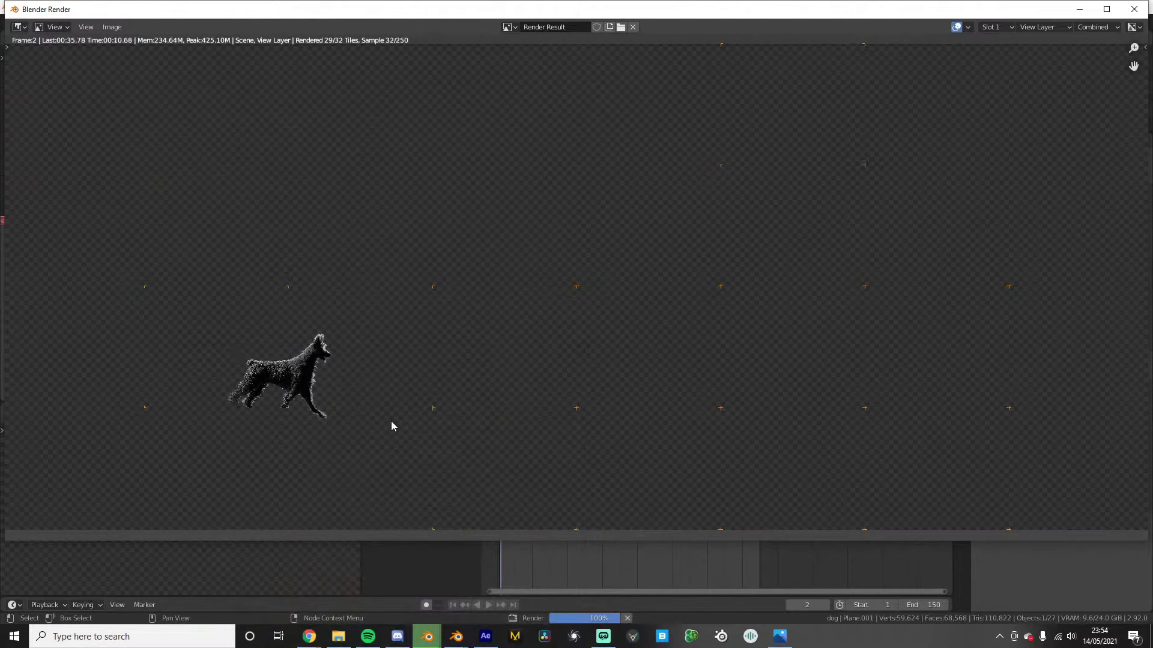
Examine the dog's fur and silhouette against the transparent background in the frame 2 render, both close up and in full frame
{"action": "scroll", "coordinate": [391, 422], "scroll_direction": "down", "scroll_amount": 1}
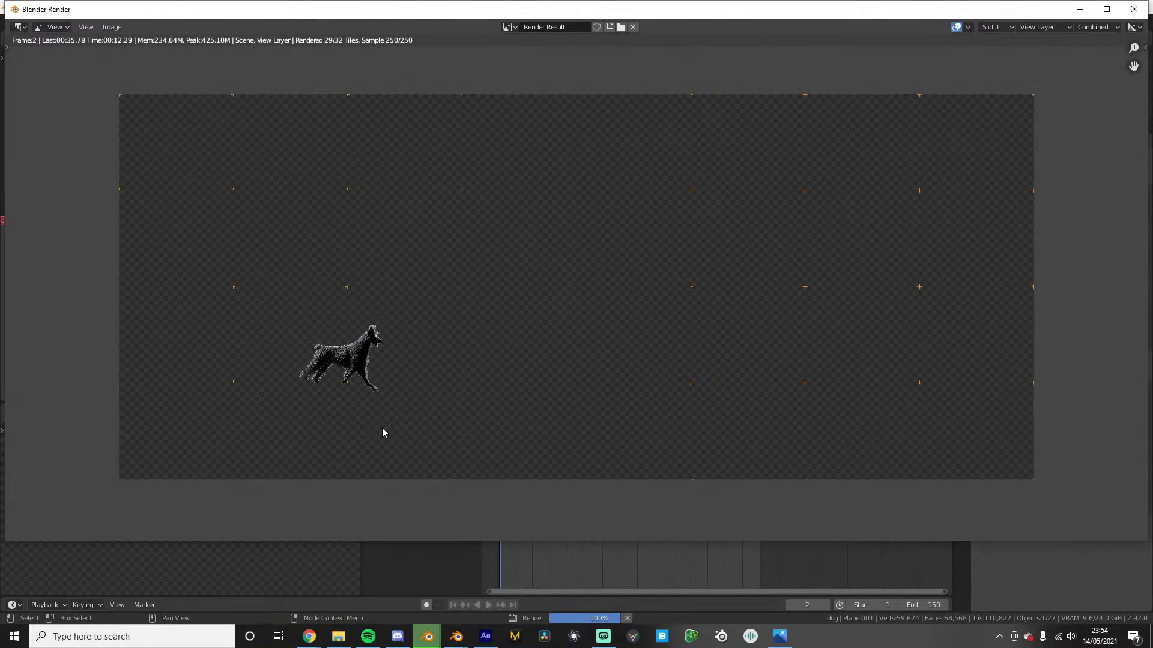
{"action": "scroll", "coordinate": [360, 381], "scroll_direction": "up", "scroll_amount": 3}
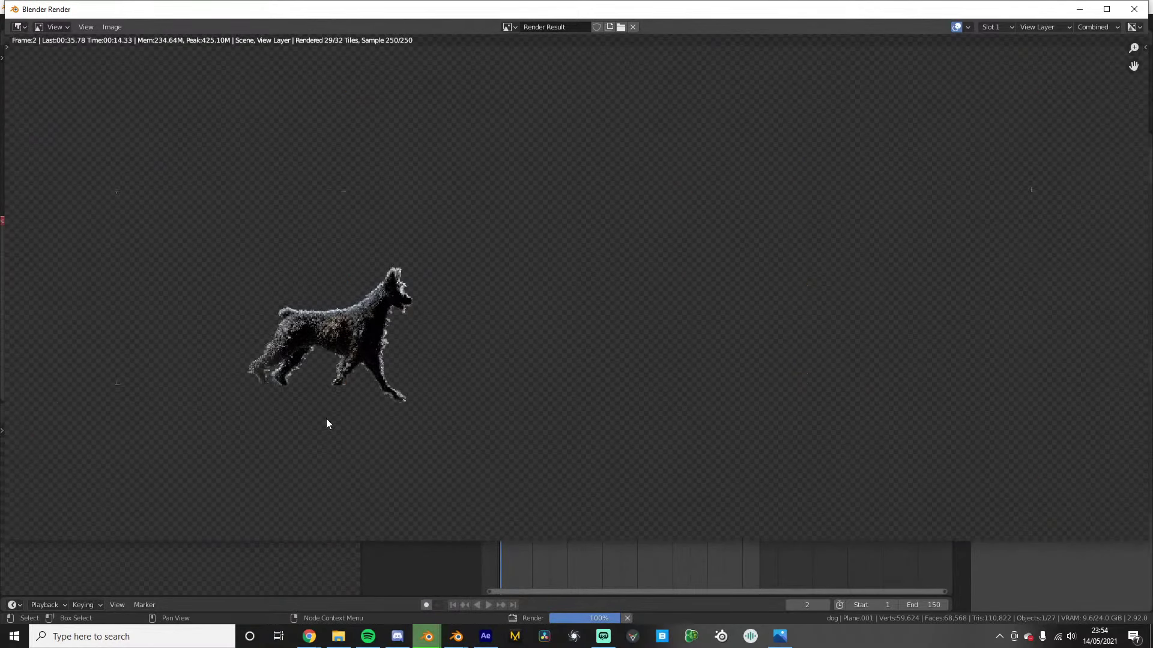
{"action": "scroll", "coordinate": [326, 419], "scroll_direction": "down", "scroll_amount": 1}
{"action": "scroll", "coordinate": [421, 384], "scroll_direction": "down", "scroll_amount": 2}
{"action": "scroll", "coordinate": [429, 387], "scroll_direction": "up", "scroll_amount": 2}
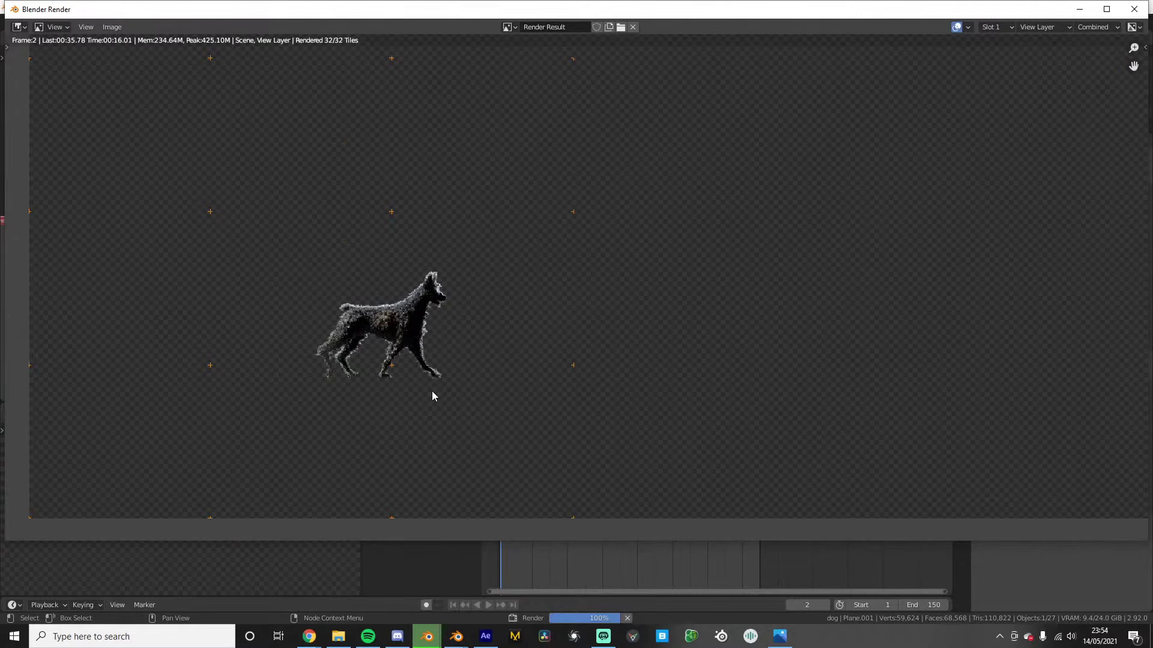
{"action": "scroll", "coordinate": [431, 391], "scroll_direction": "down", "scroll_amount": 2}
{"action": "scroll", "coordinate": [479, 360], "scroll_direction": "down", "scroll_amount": 1}
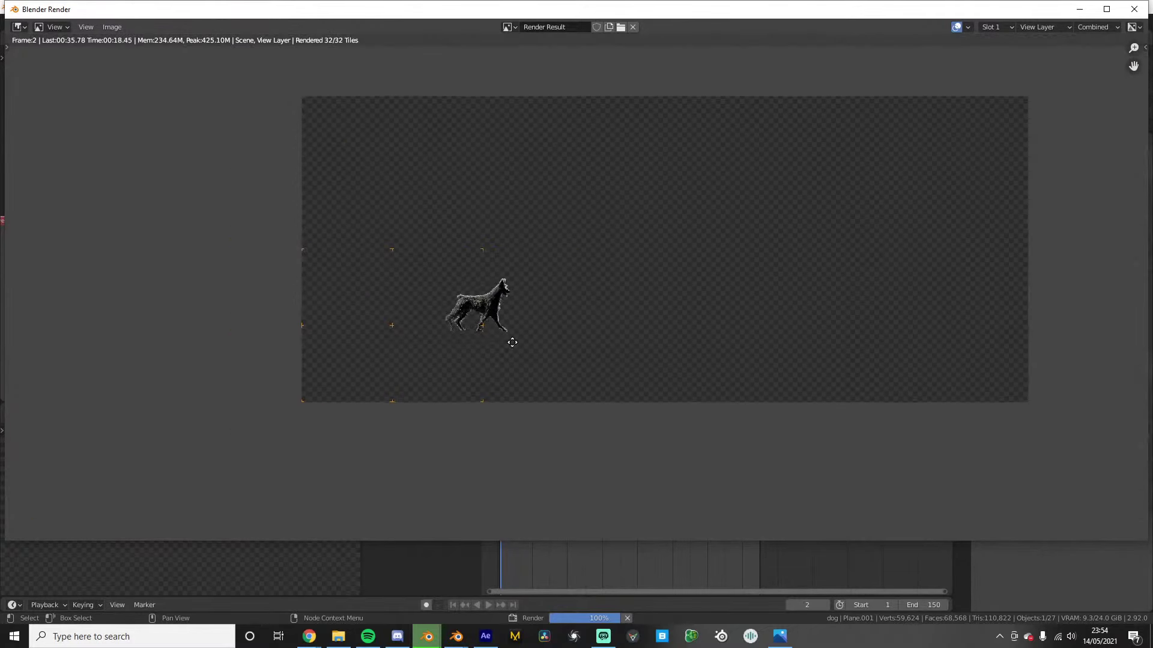
{"action": "scroll", "coordinate": [459, 355], "scroll_direction": "up", "scroll_amount": 3}
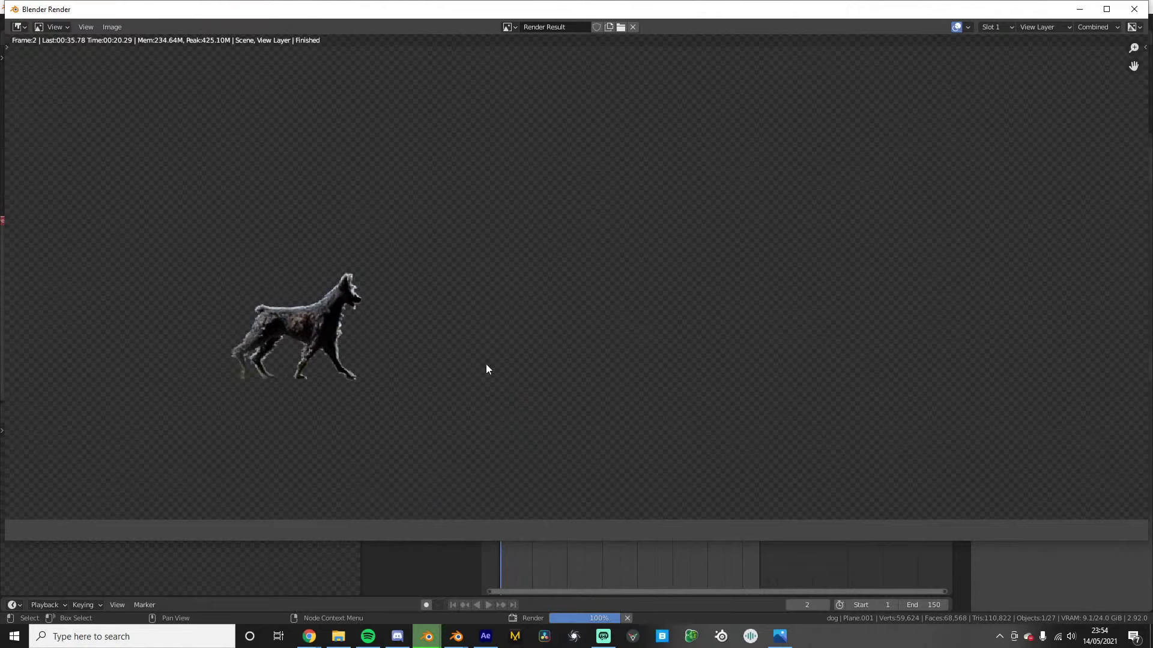
{"action": "key", "text": "F12"}
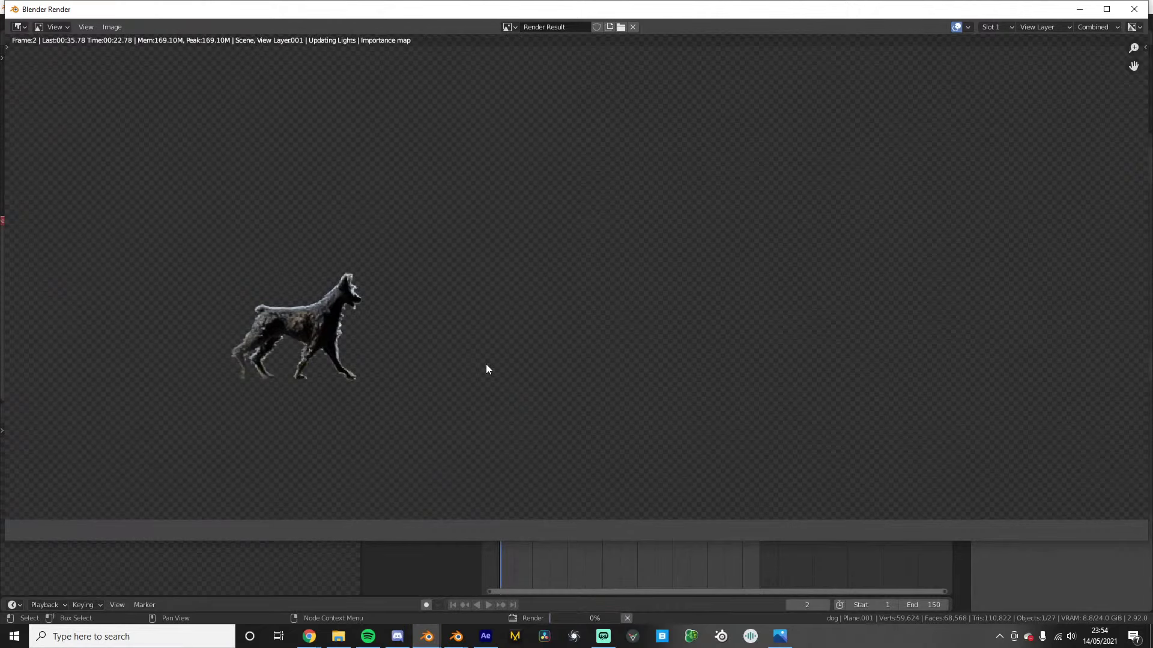